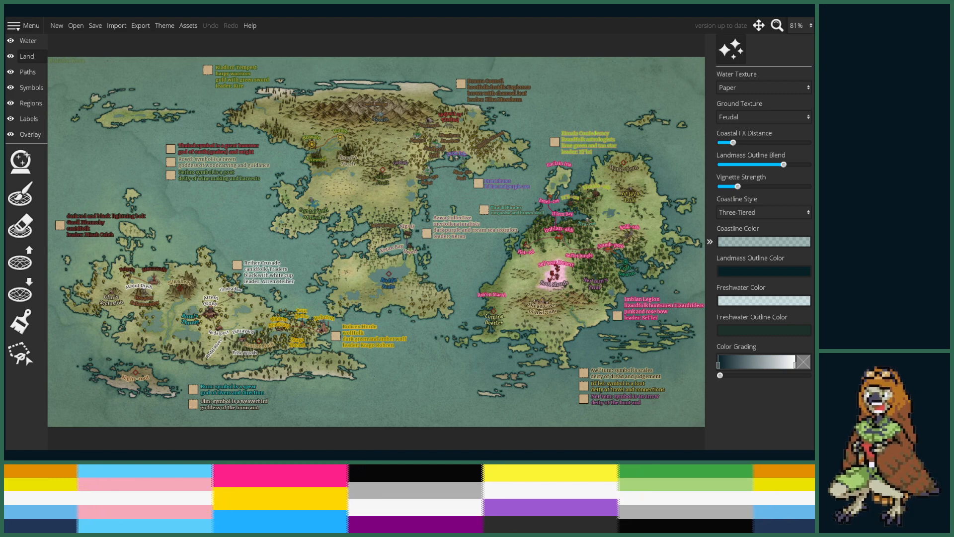
- Start placing structure symbols around Budhoof Hall, set the symbol scale to 10 and browse the building symbols
{"action": "scroll", "coordinate": [394, 184], "scroll_direction": "up", "scroll_amount": 10}
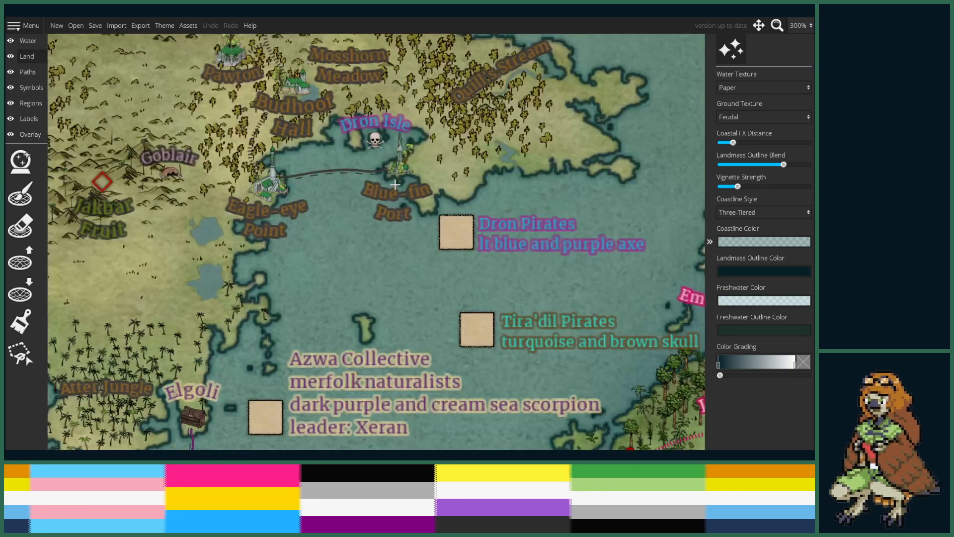
{"action": "left_click_drag", "start_coordinate": [347, 153], "coordinate": [431, 253]}
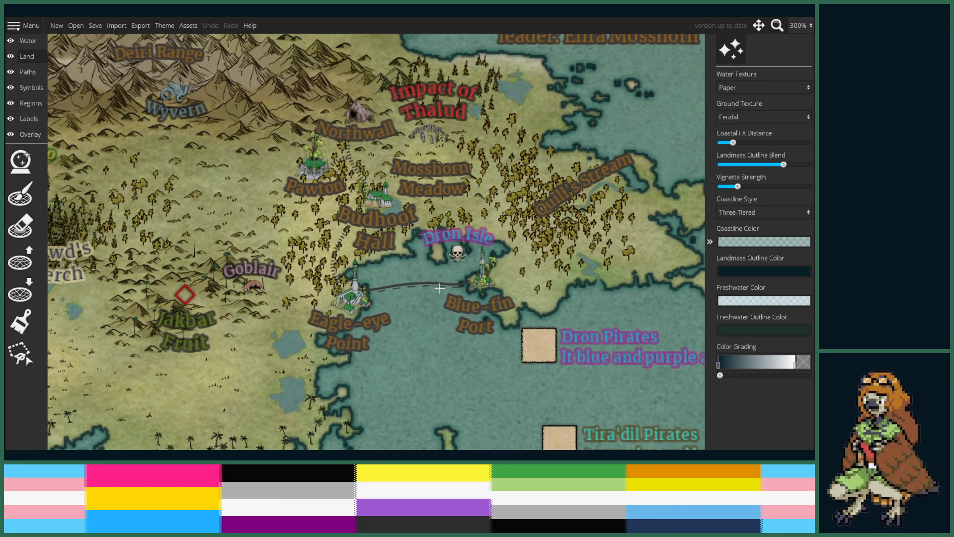
{"action": "scroll", "coordinate": [456, 277], "scroll_direction": "down", "scroll_amount": 3}
{"action": "scroll", "coordinate": [456, 277], "scroll_direction": "up", "scroll_amount": 1}
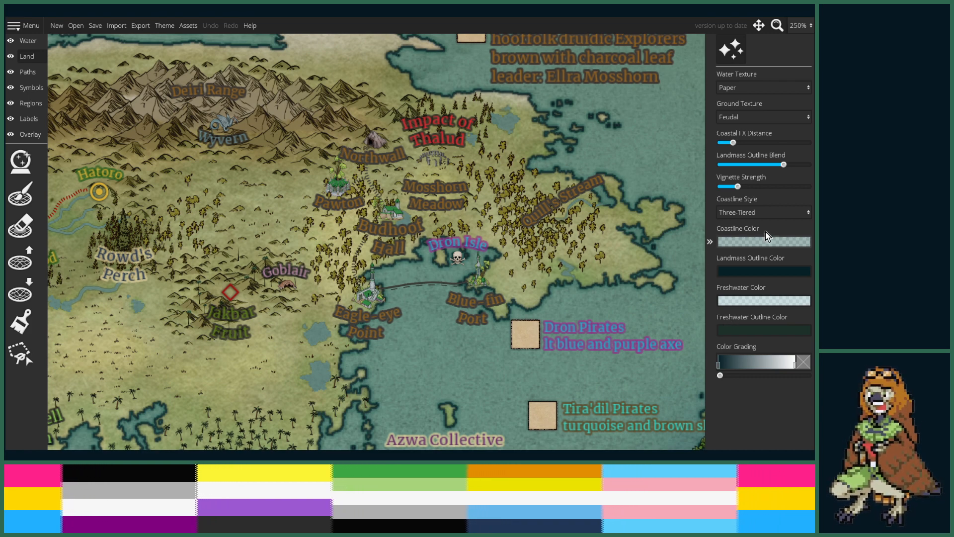
{"action": "scroll", "coordinate": [408, 256], "scroll_direction": "up", "scroll_amount": 6}
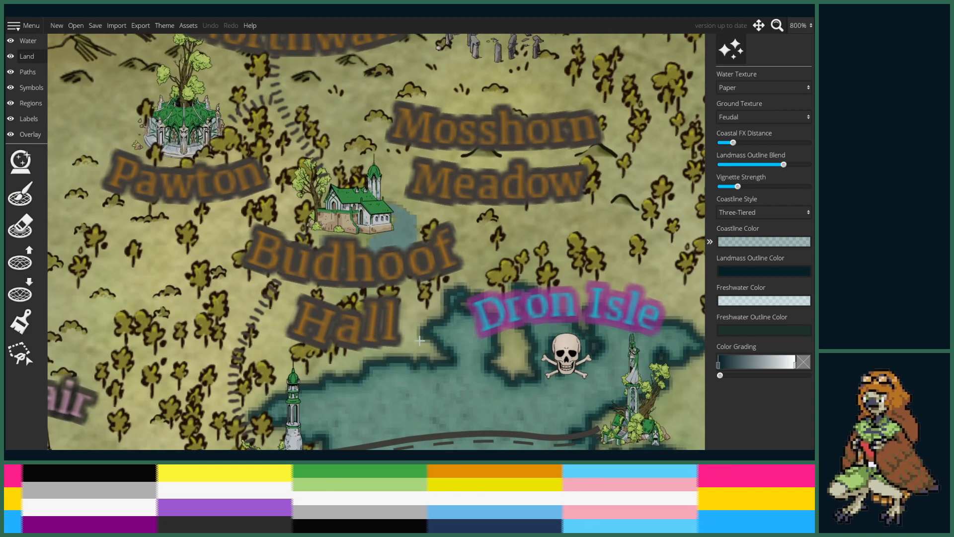
{"action": "left_click_drag", "start_coordinate": [420, 341], "coordinate": [415, 382]}
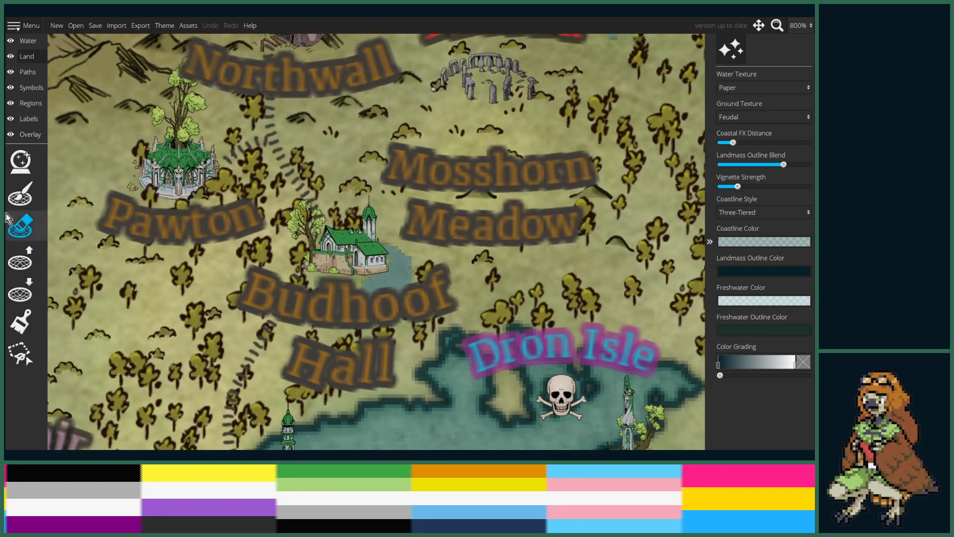
{"action": "left_click", "coordinate": [32, 89]}
{"action": "left_click", "coordinate": [19, 169]}
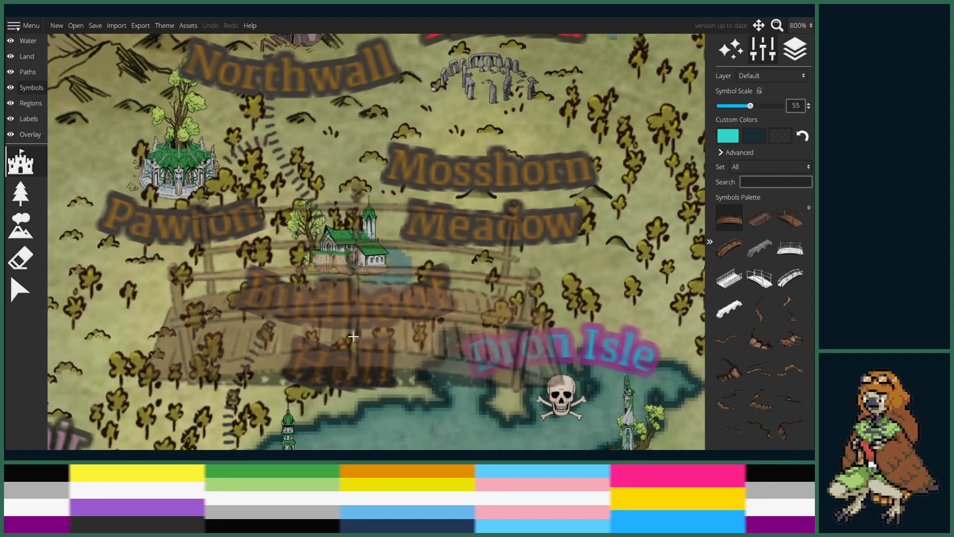
{"action": "scroll", "coordinate": [758, 326], "scroll_direction": "down", "scroll_amount": 10}
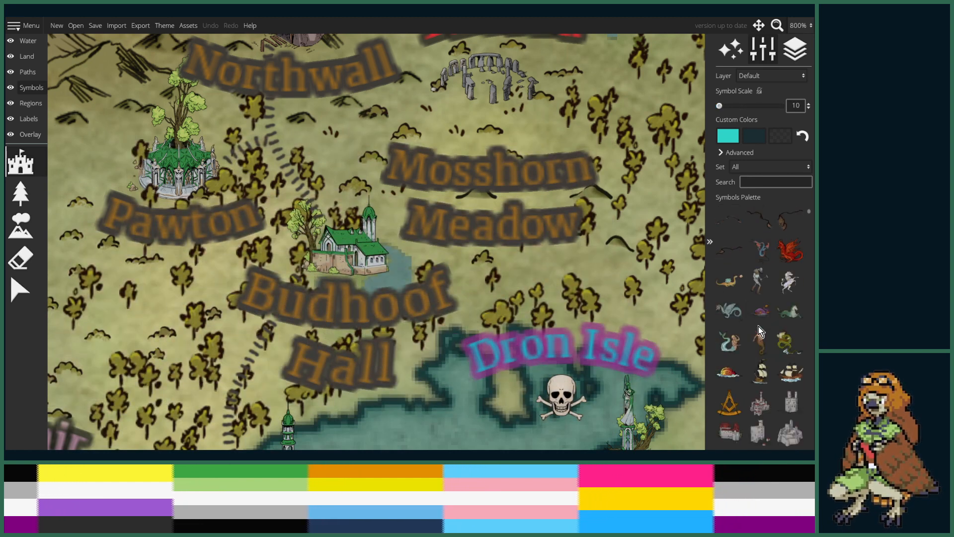
{"action": "scroll", "coordinate": [758, 338], "scroll_direction": "down", "scroll_amount": 2}
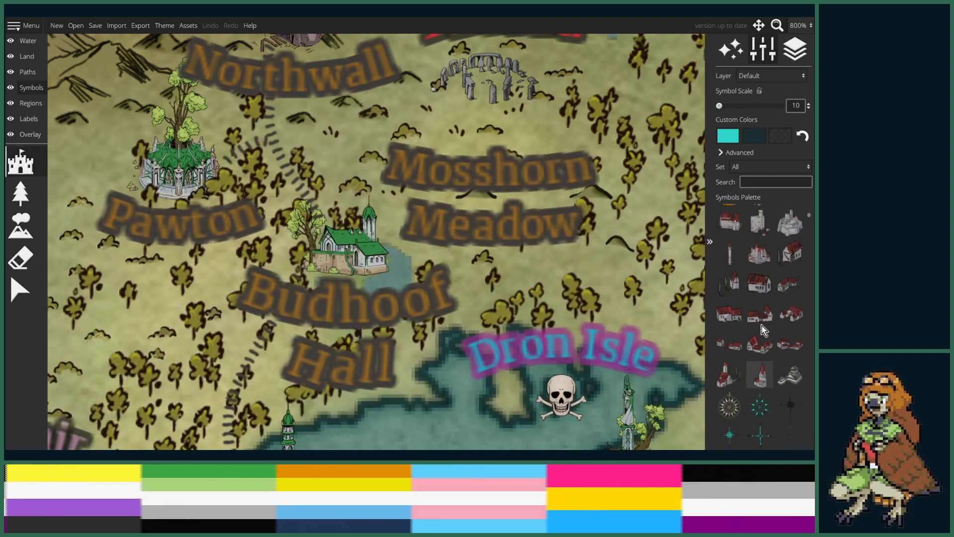
{"action": "scroll", "coordinate": [761, 332], "scroll_direction": "up", "scroll_amount": 2}
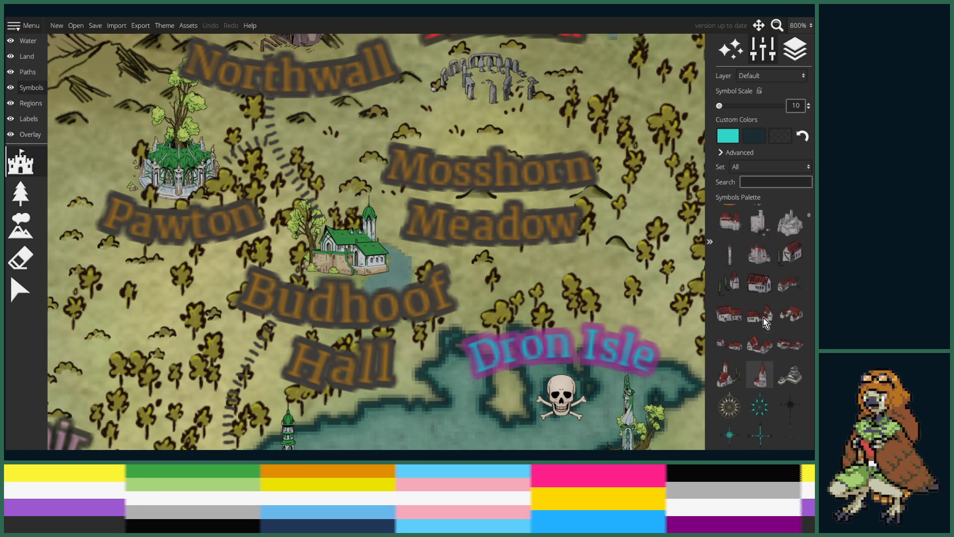
- Set the first custom symbol color to the muted green 47ad4e
{"action": "left_click", "coordinate": [728, 137]}
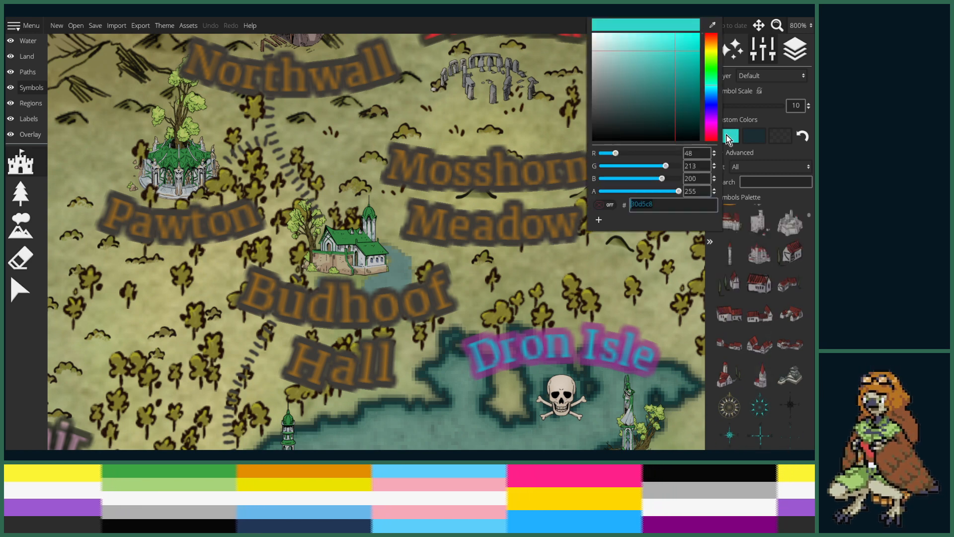
{"action": "left_click", "coordinate": [707, 65]}
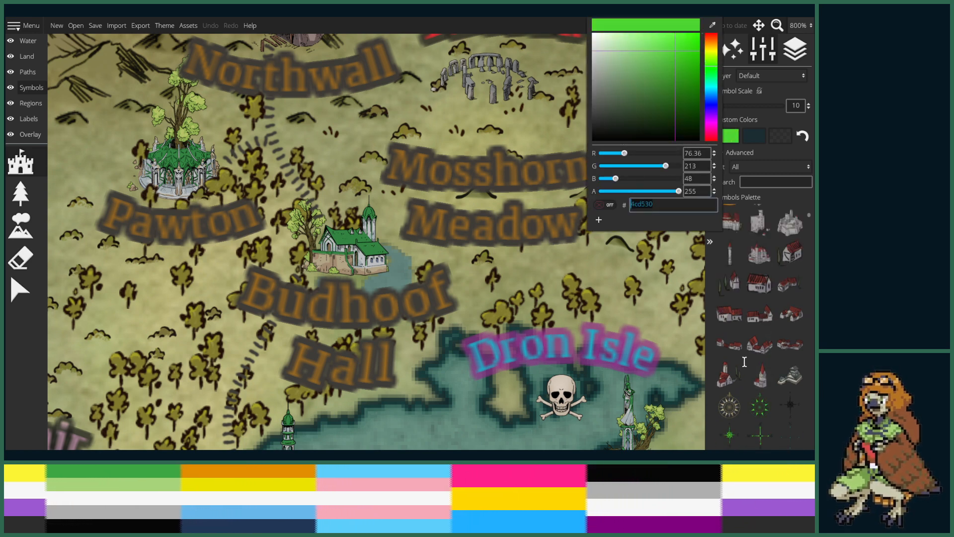
{"action": "scroll", "coordinate": [749, 374], "scroll_direction": "down", "scroll_amount": 4}
{"action": "scroll", "coordinate": [750, 369], "scroll_direction": "down", "scroll_amount": 7}
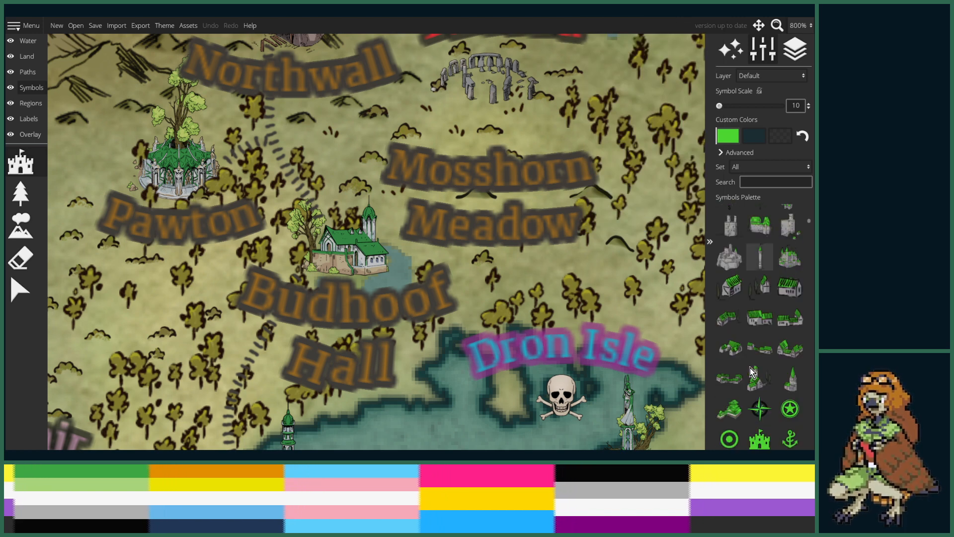
{"action": "left_click", "coordinate": [727, 135]}
{"action": "mouse_move", "coordinate": [665, 131]}
{"action": "left_mouse_down"}
{"action": "mouse_move", "coordinate": [654, 68]}
{"action": "mouse_move", "coordinate": [711, 69]}
{"action": "left_mouse_up"}
{"action": "left_click", "coordinate": [710, 72]}
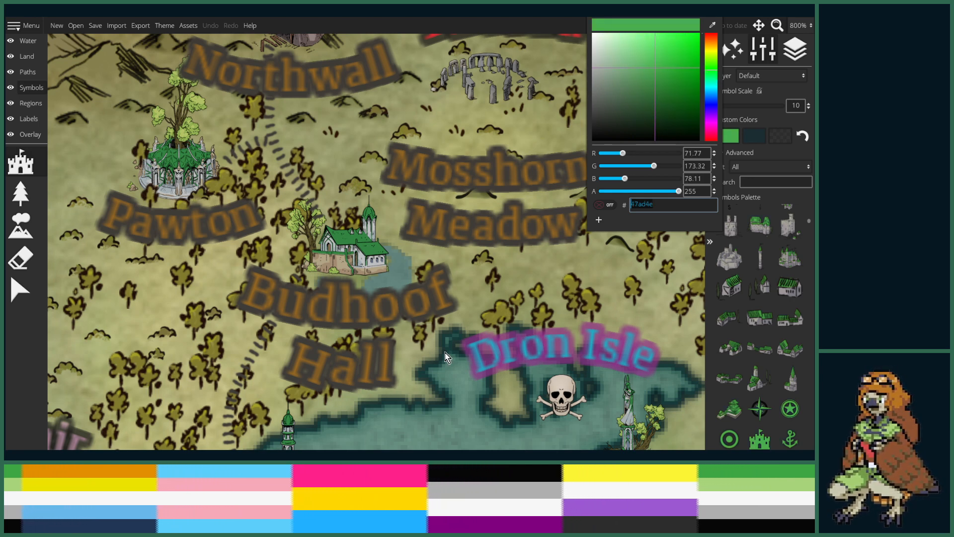
{"action": "left_click", "coordinate": [750, 335]}
- Try a green-roofed row house symbol at scale 25 beside the Budhoof Hall building, then undo it
{"action": "left_click", "coordinate": [759, 317]}
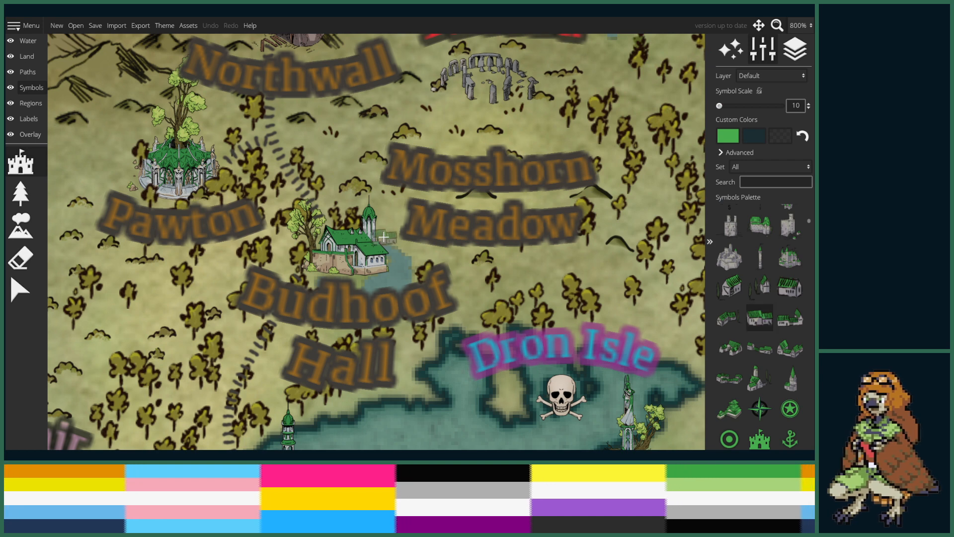
{"action": "left_click", "coordinate": [404, 251]}
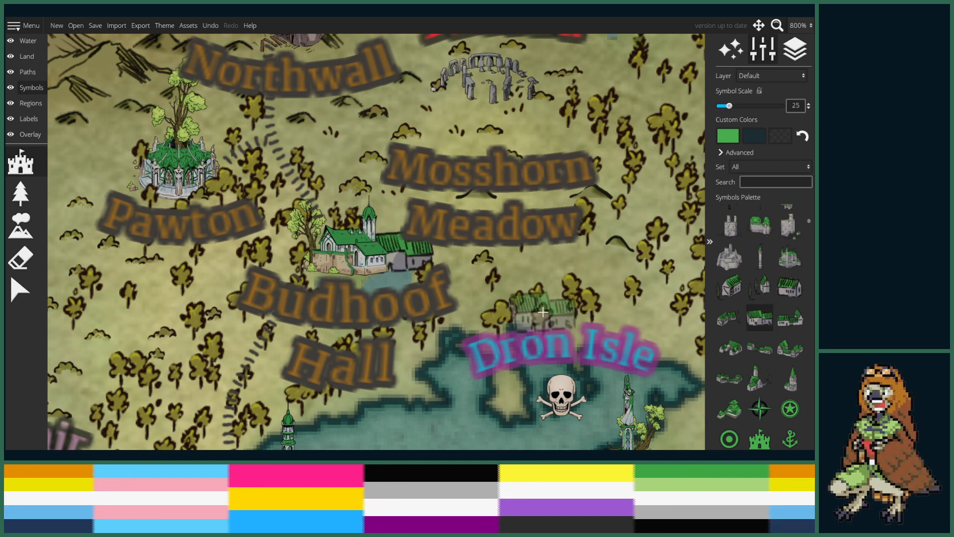
{"action": "key", "text": "ctrl+z"}
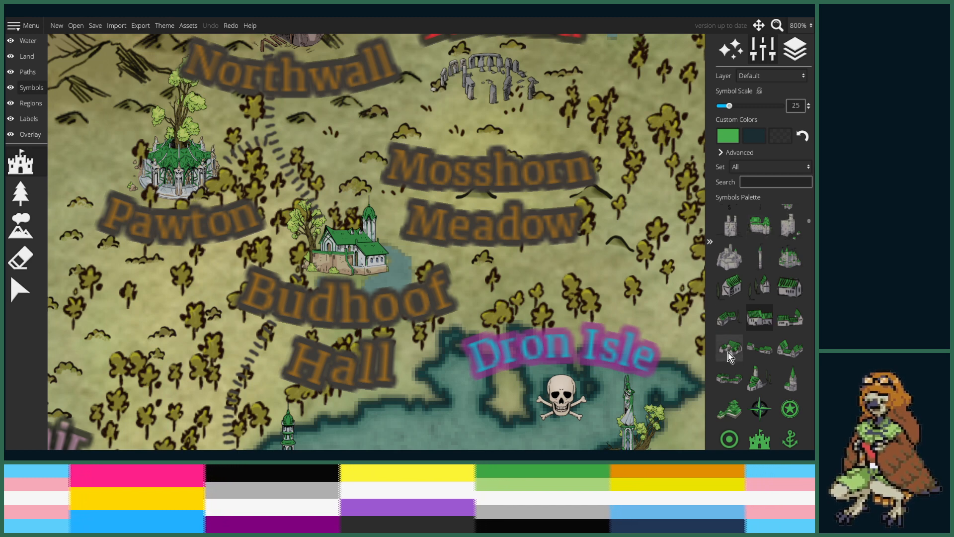
- Place a small green-roofed house symbol at scale 15 on layer +1 between the tree and tower of Budhoof Hall
{"action": "left_click", "coordinate": [726, 320]}
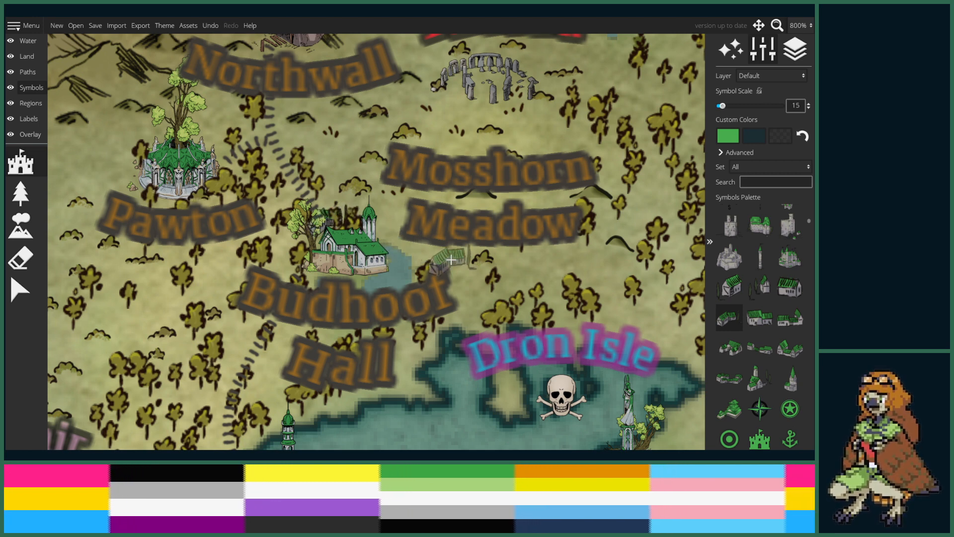
{"action": "key", "text": "ctrl+z"}
{"action": "left_click", "coordinate": [780, 76]}
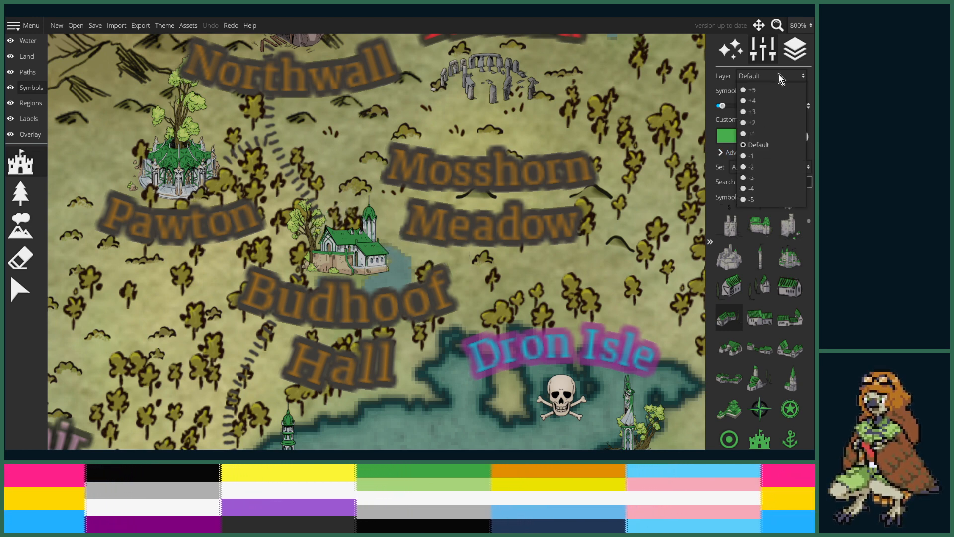
{"action": "left_click", "coordinate": [759, 134]}
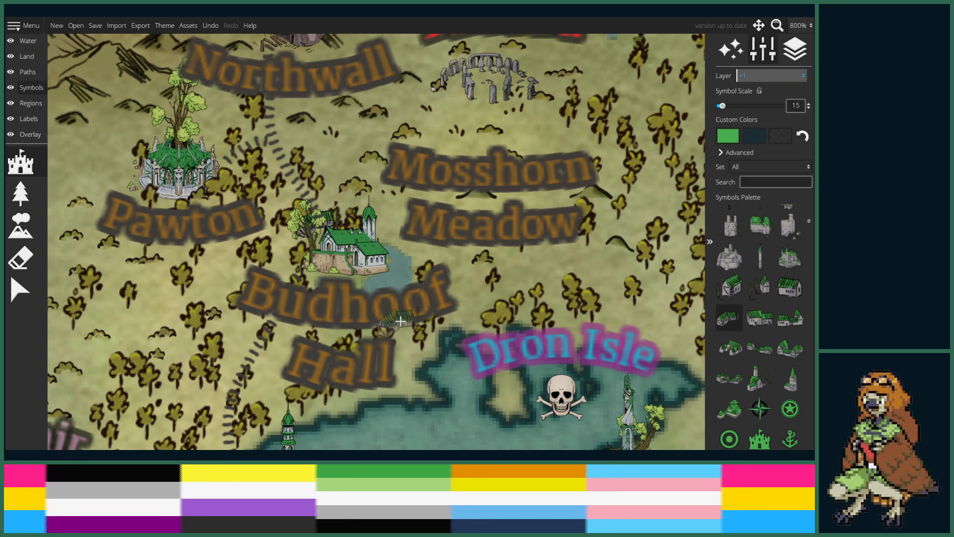
{"action": "key", "text": "ctrl+z"}
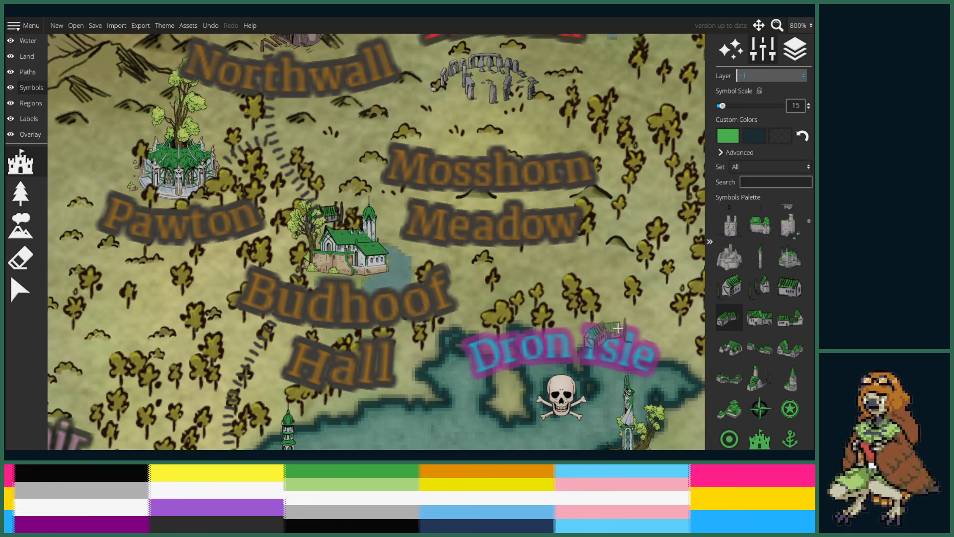
- Place a green-roofed village cluster symbol at scale 15 on layer +1 at the foot of Pawton's tree building
{"action": "left_click", "coordinate": [727, 380]}
{"action": "left_click_drag", "start_coordinate": [163, 205], "coordinate": [352, 247]}
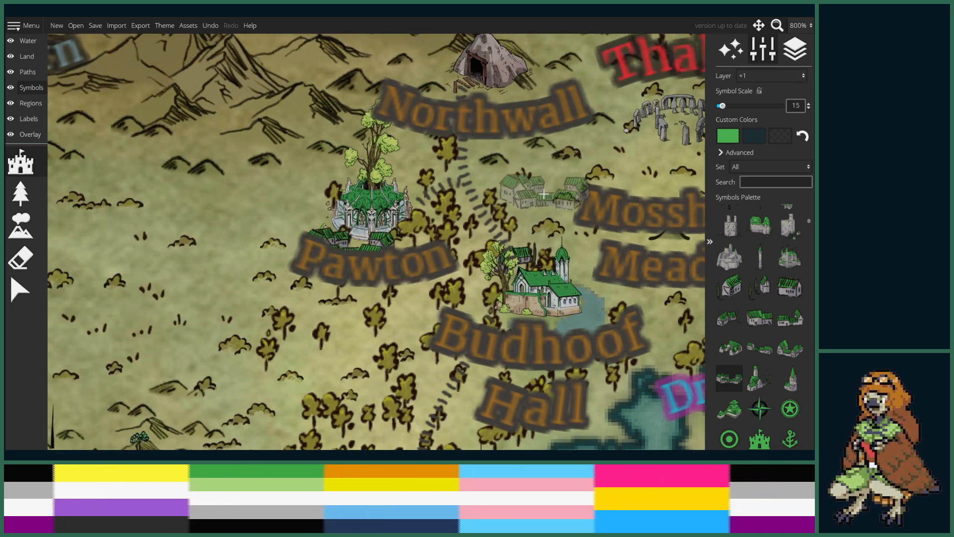
{"action": "left_click_drag", "start_coordinate": [544, 191], "coordinate": [445, 286]}
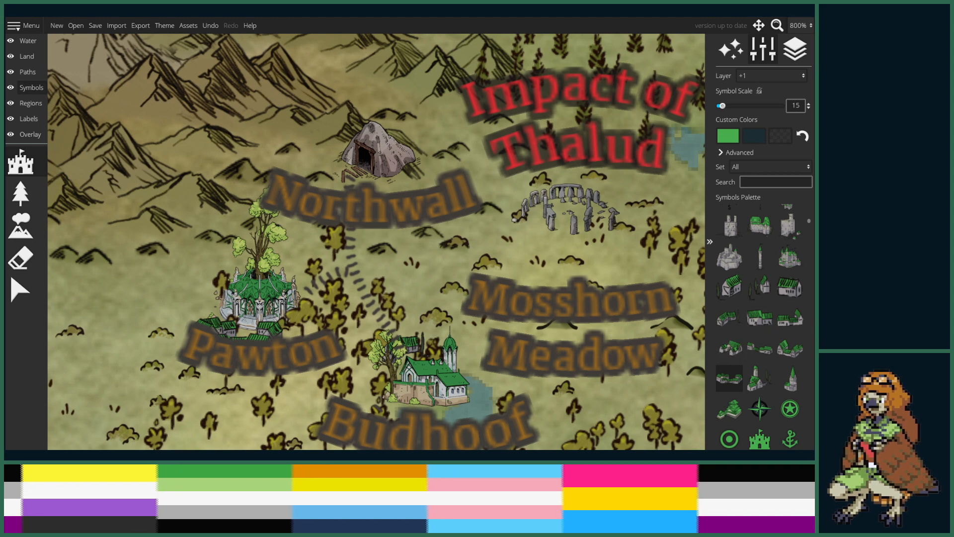
{"action": "scroll", "coordinate": [562, 287], "scroll_direction": "down", "scroll_amount": 2}
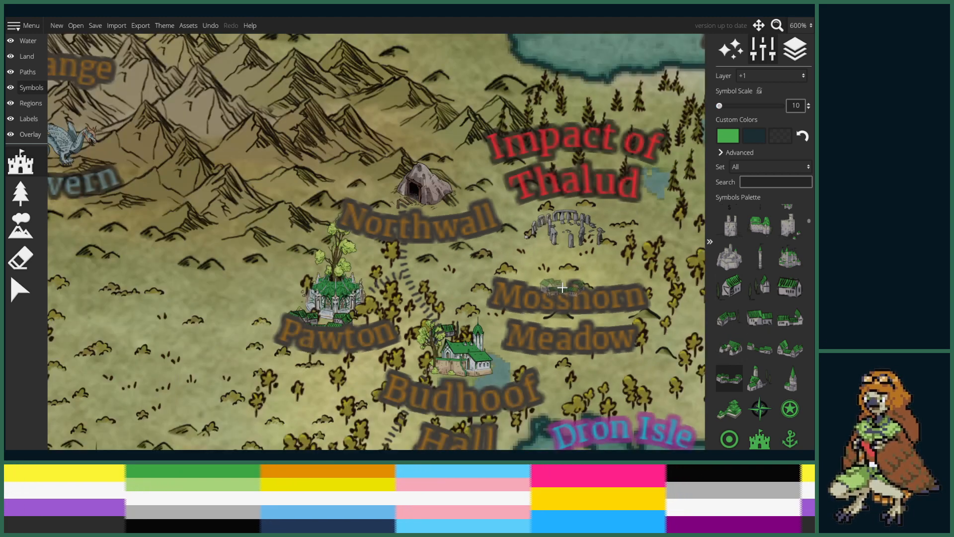
{"action": "left_click_drag", "start_coordinate": [546, 293], "coordinate": [534, 247]}
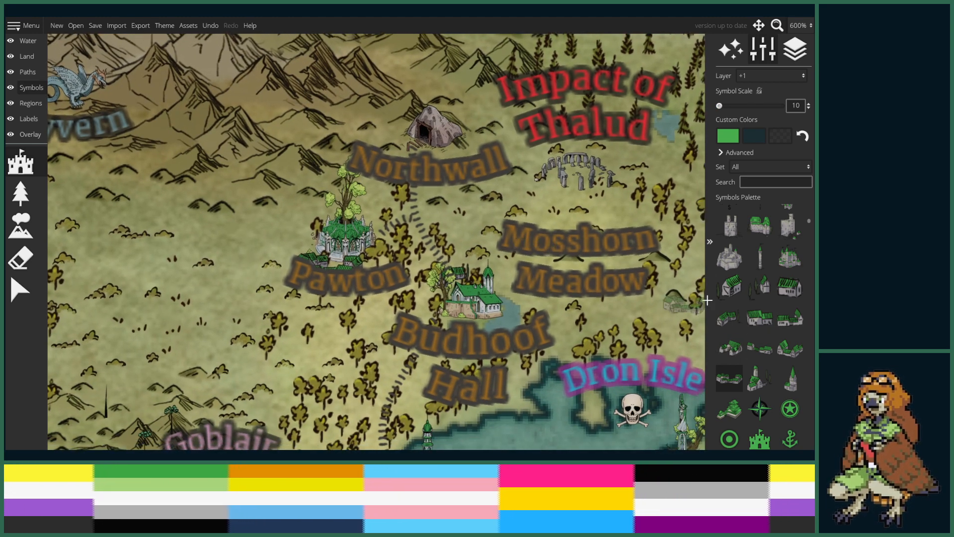
- Place green crop field symbols at scale 15 on both sides of Budhoof Hall and assign the western field to the Default layer
{"action": "scroll", "coordinate": [768, 313], "scroll_direction": "down", "scroll_amount": 10}
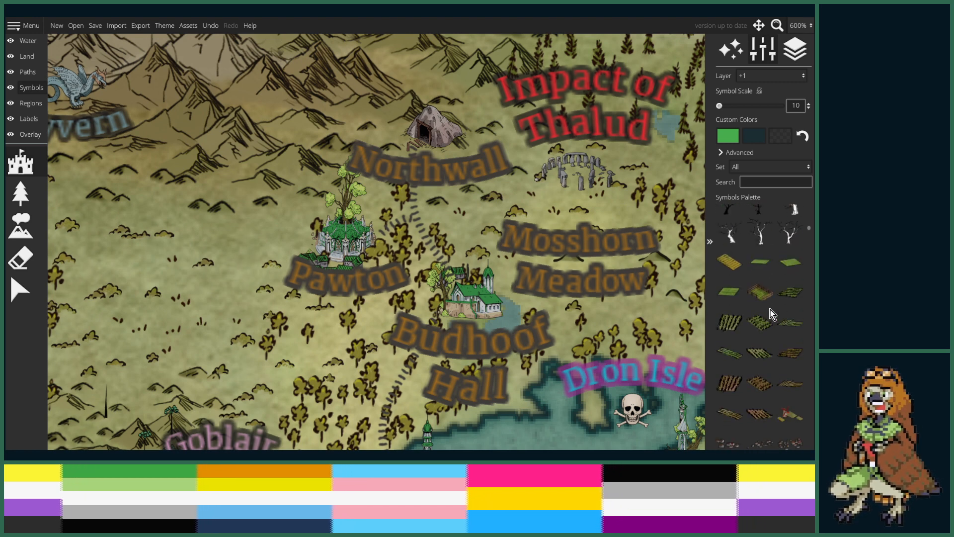
{"action": "left_click", "coordinate": [729, 331]}
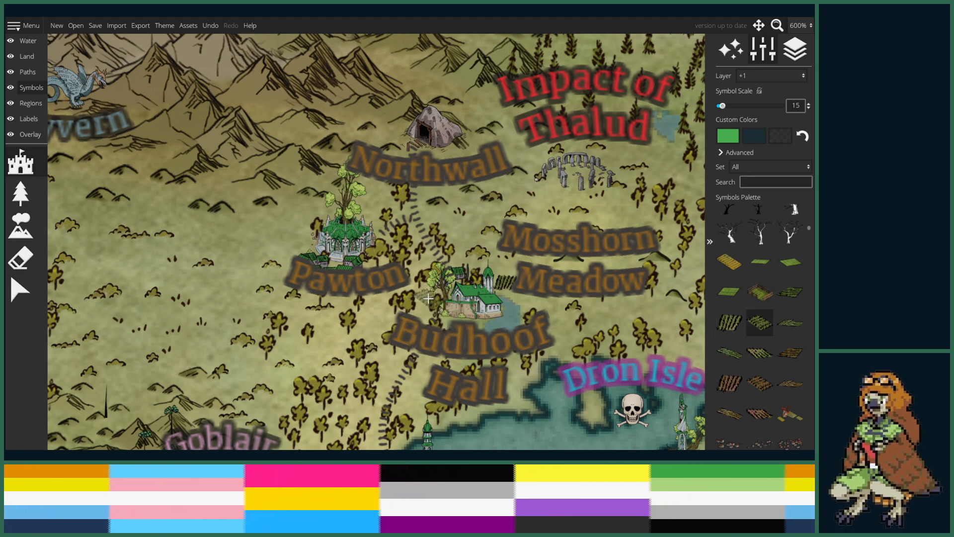
{"action": "key", "text": "v"}
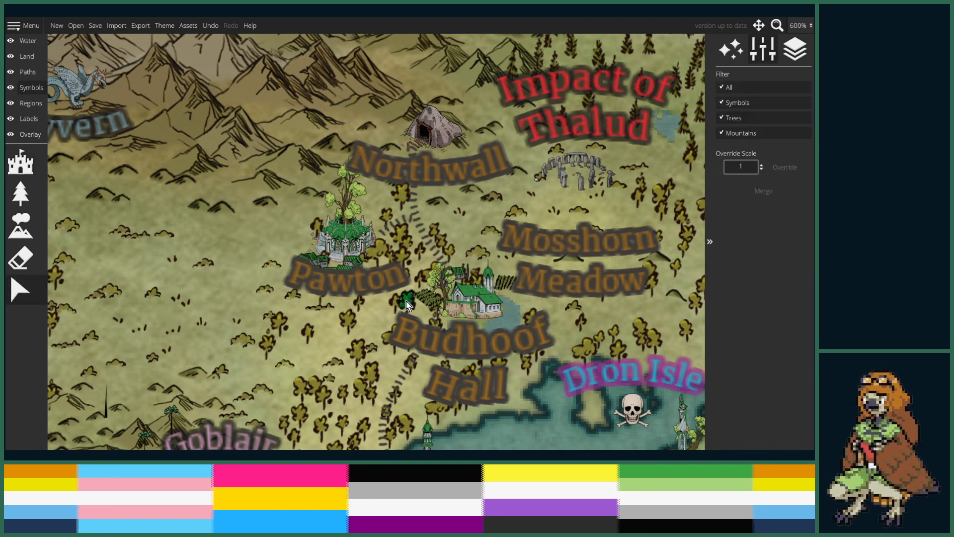
{"action": "left_click", "coordinate": [430, 315]}
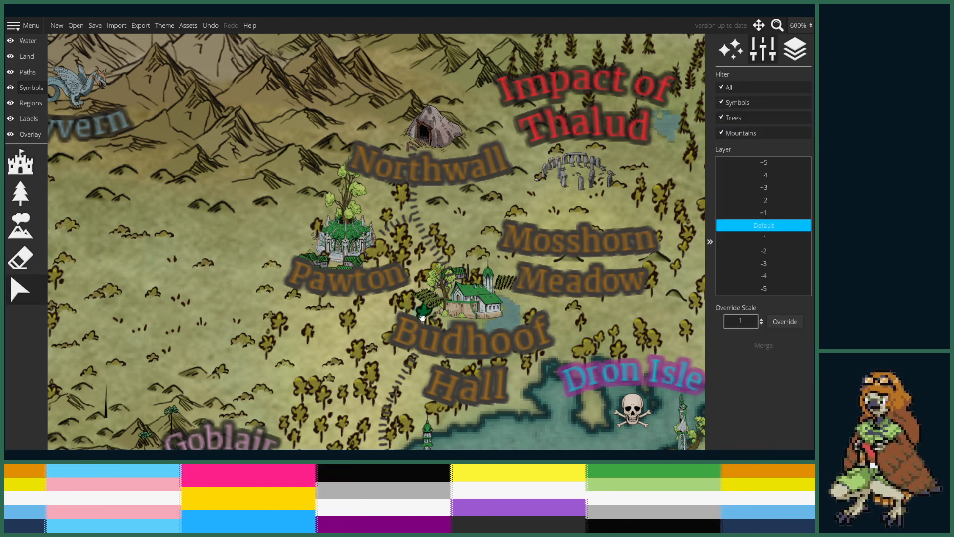
{"action": "left_click", "coordinate": [763, 212]}
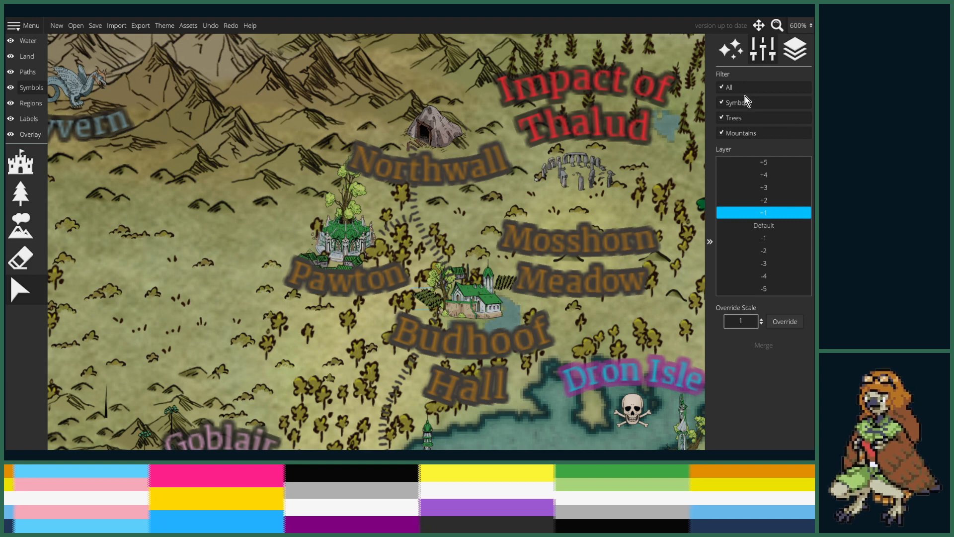
{"action": "left_click", "coordinate": [768, 228]}
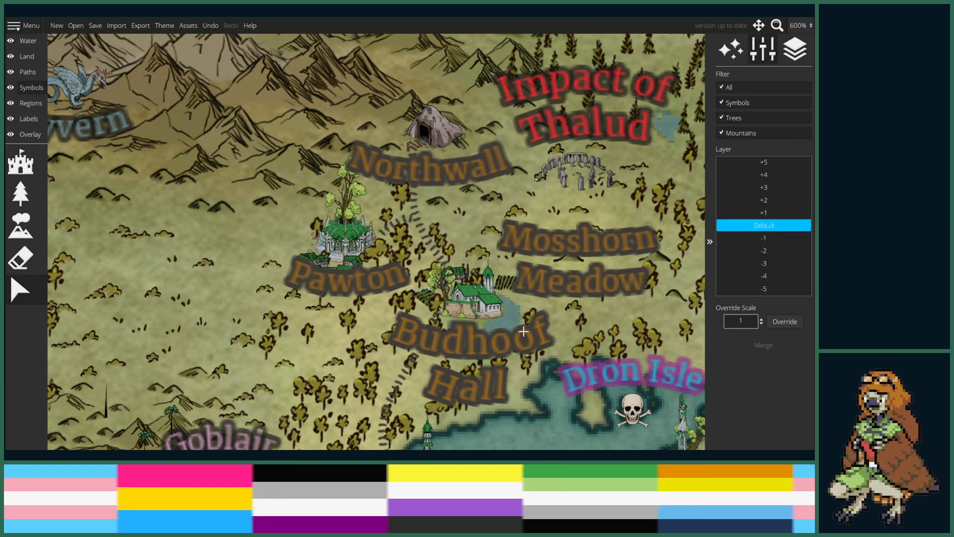
- Browse the symbol palette for a symbol suited to the water between Eagle-eye Point and Blue-fin Port
{"action": "scroll", "coordinate": [594, 325], "scroll_direction": "down", "scroll_amount": 2}
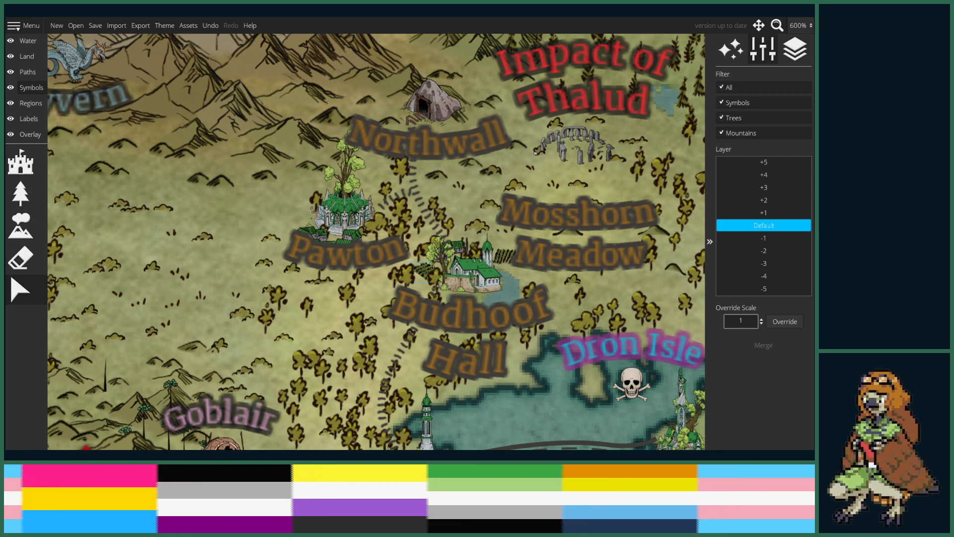
{"action": "left_click_drag", "start_coordinate": [667, 258], "coordinate": [614, 217]}
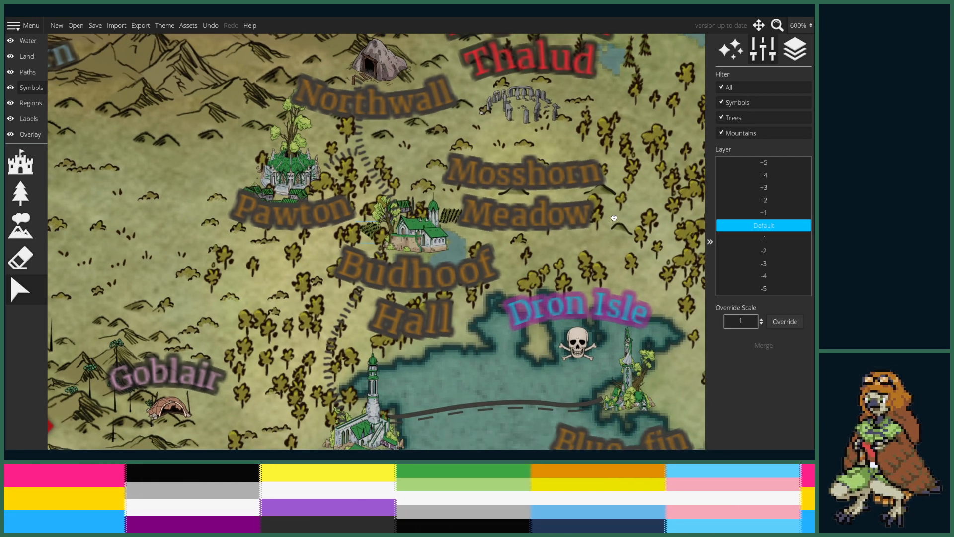
{"action": "scroll", "coordinate": [628, 250], "scroll_direction": "down", "scroll_amount": 2}
{"action": "left_click_drag", "start_coordinate": [629, 250], "coordinate": [539, 177]}
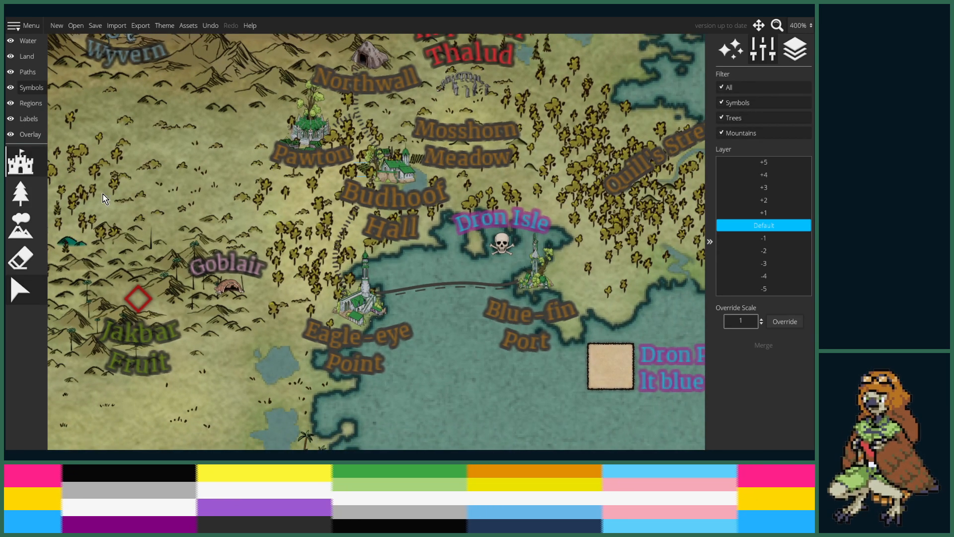
{"action": "scroll", "coordinate": [803, 272], "scroll_direction": "down", "scroll_amount": 10}
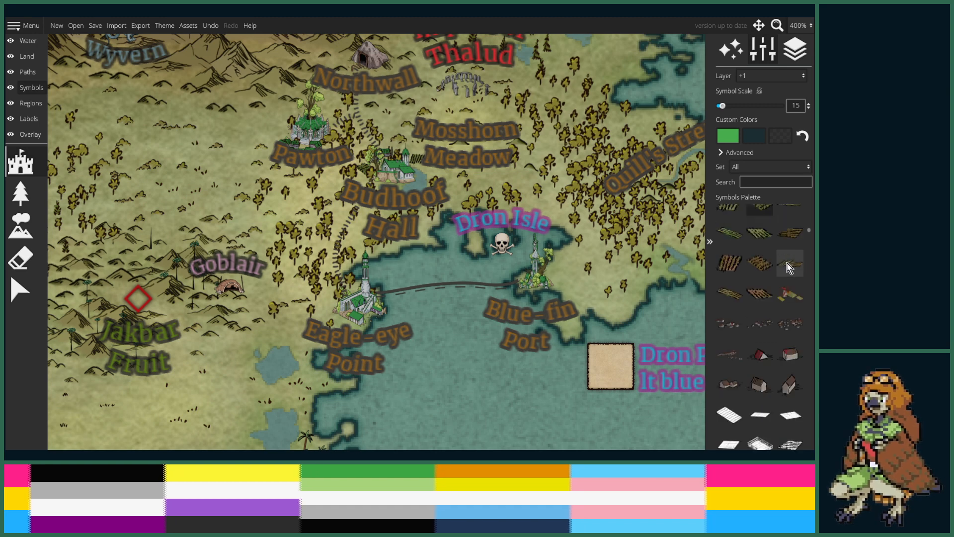
{"action": "scroll", "coordinate": [795, 273], "scroll_direction": "down", "scroll_amount": 10}
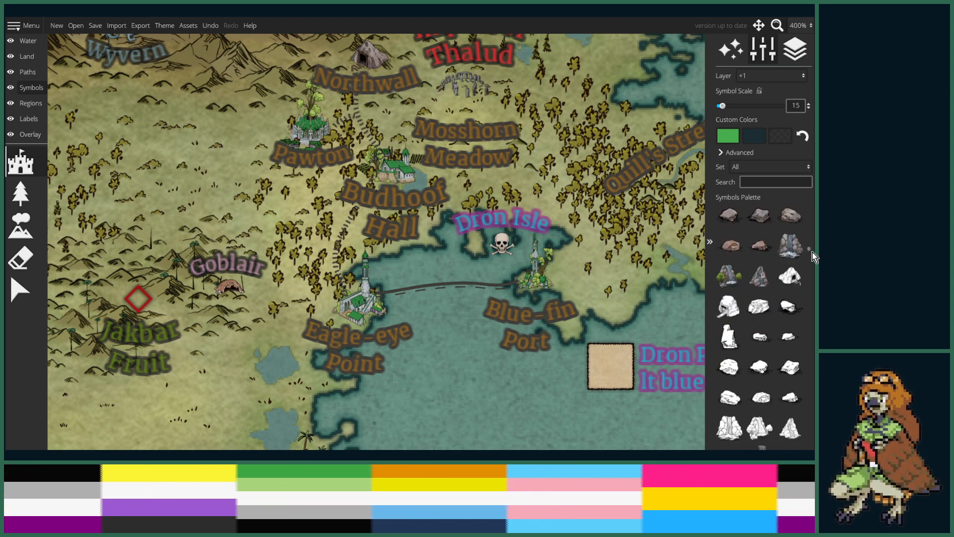
{"action": "scroll", "coordinate": [812, 252], "scroll_direction": "down", "scroll_amount": 5}
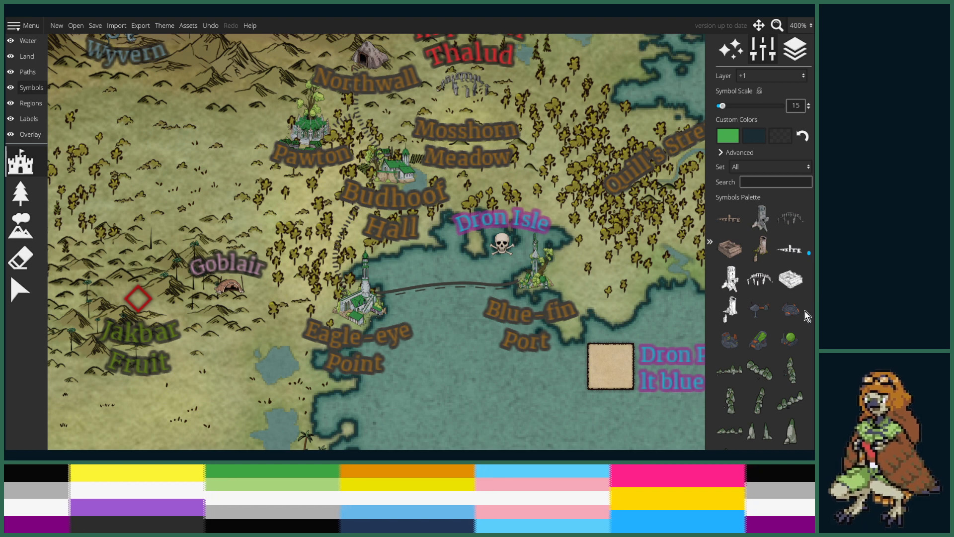
{"action": "scroll", "coordinate": [805, 298], "scroll_direction": "down", "scroll_amount": 5}
{"action": "scroll", "coordinate": [805, 278], "scroll_direction": "down", "scroll_amount": 10}
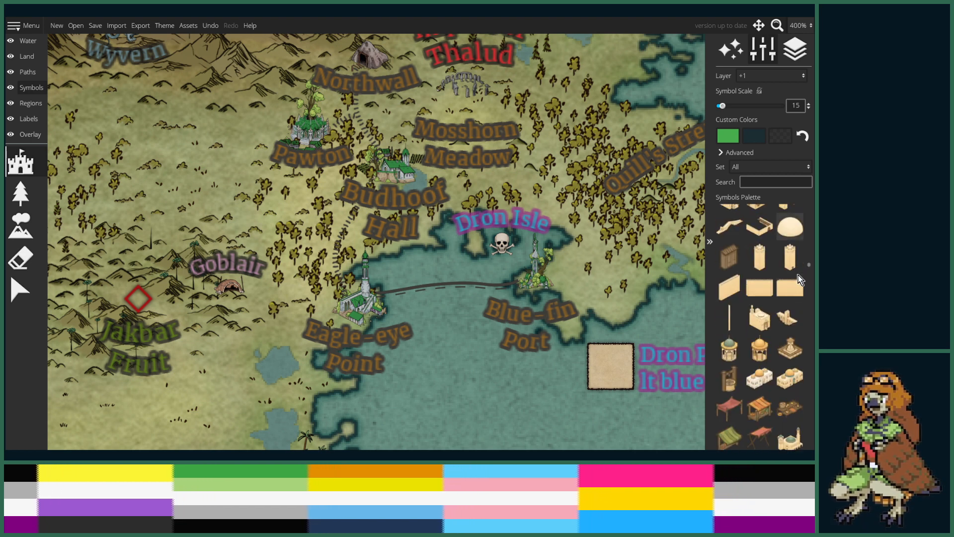
{"action": "scroll", "coordinate": [797, 301], "scroll_direction": "down", "scroll_amount": 10}
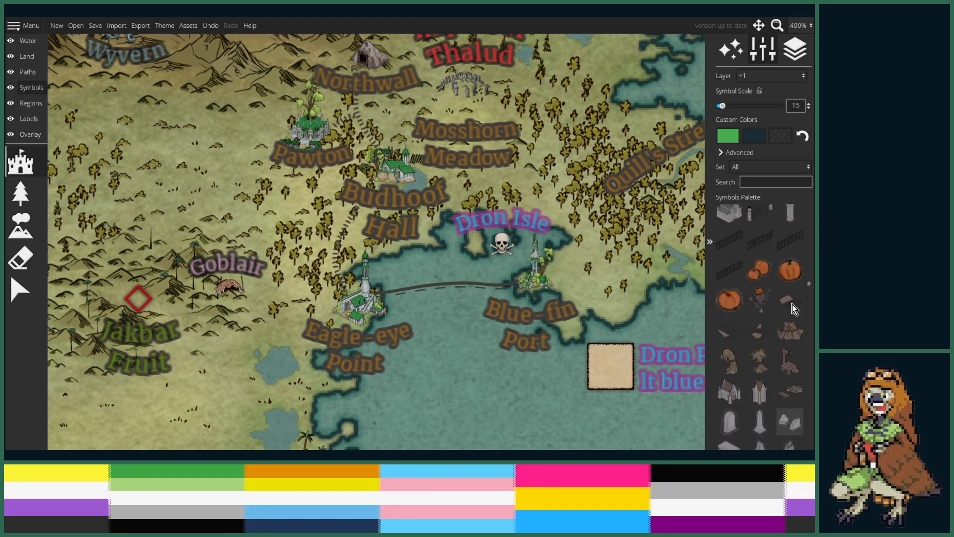
{"action": "scroll", "coordinate": [792, 304], "scroll_direction": "up", "scroll_amount": 10}
{"action": "scroll", "coordinate": [785, 300], "scroll_direction": "up", "scroll_amount": 10}
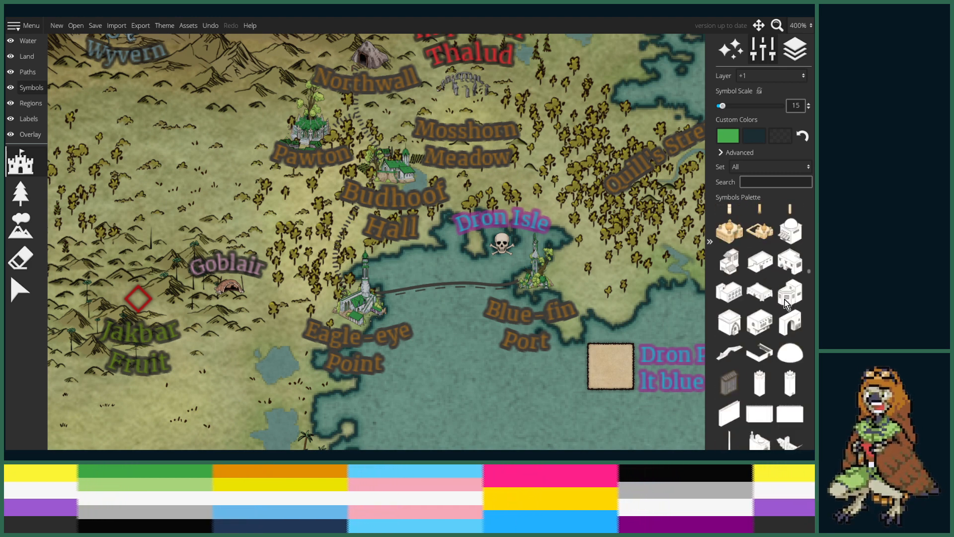
{"action": "scroll", "coordinate": [783, 296], "scroll_direction": "up", "scroll_amount": 10}
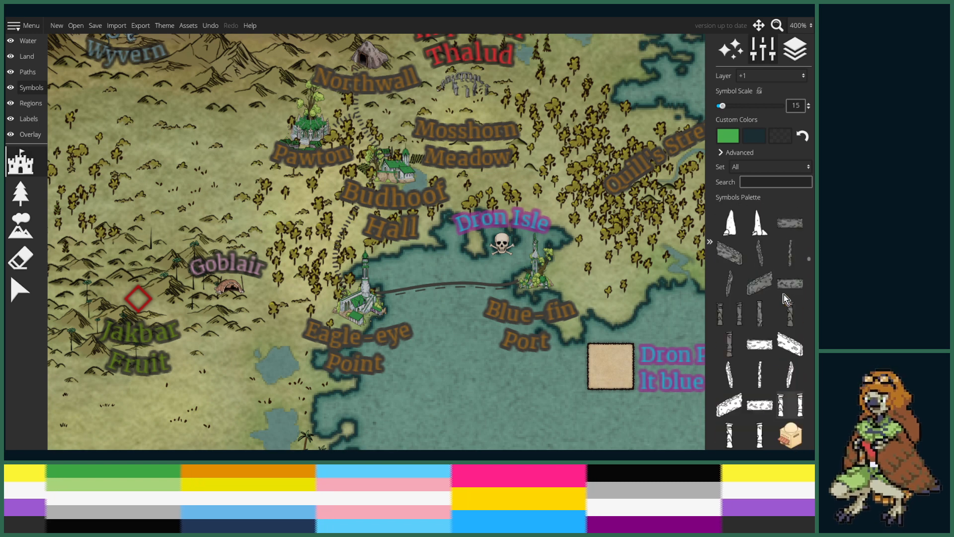
{"action": "scroll", "coordinate": [780, 293], "scroll_direction": "up", "scroll_amount": 10}
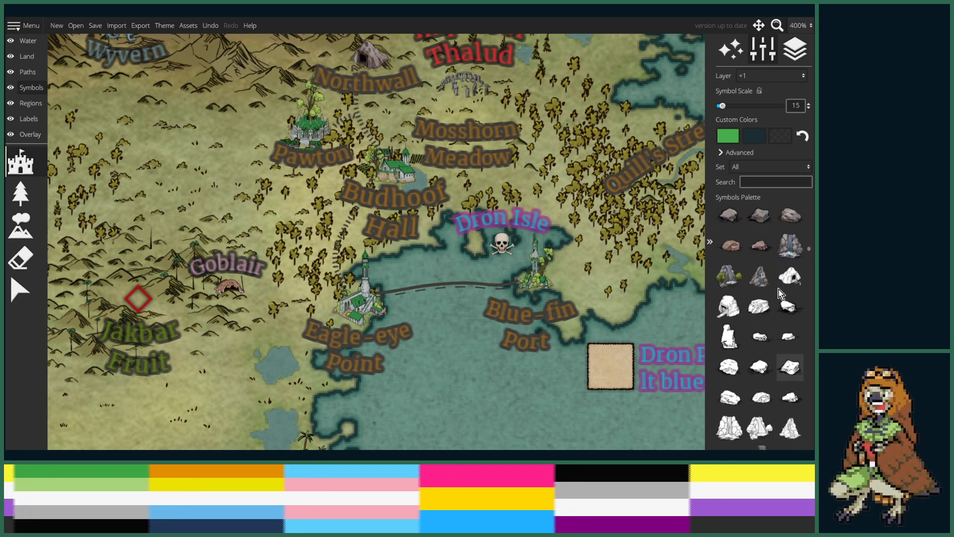
{"action": "scroll", "coordinate": [783, 287], "scroll_direction": "up", "scroll_amount": 10}
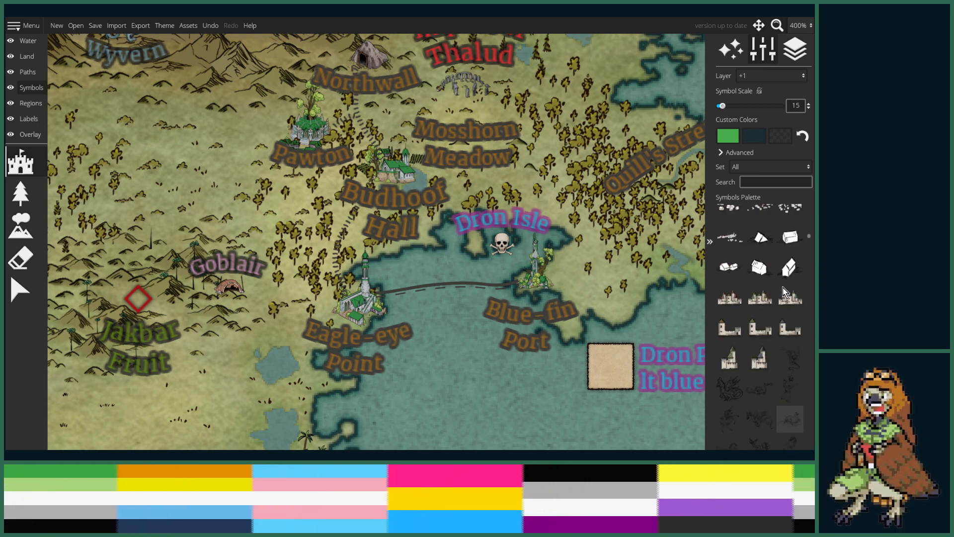
{"action": "scroll", "coordinate": [781, 289], "scroll_direction": "up", "scroll_amount": 10}
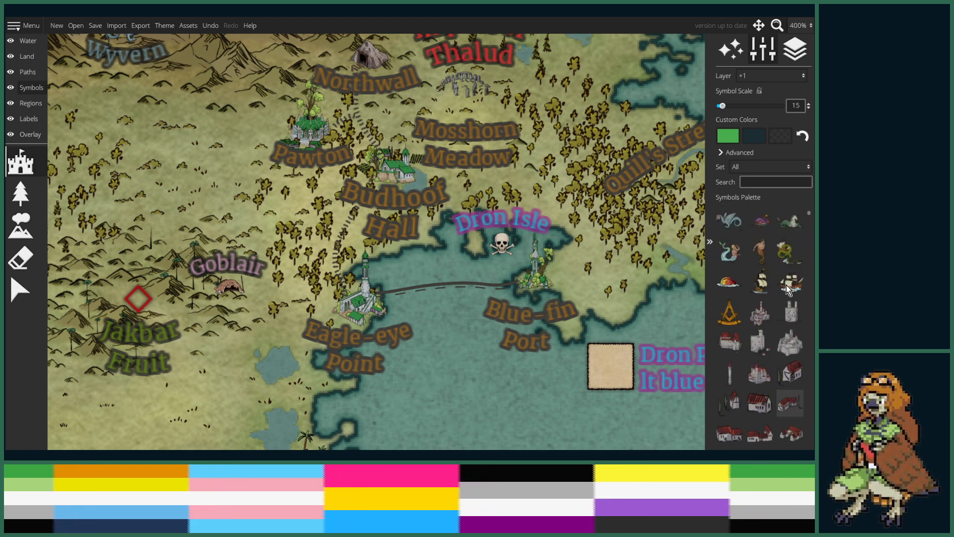
- Place a sailing ship symbol at scale 15 on layer +1 on the dashed sea route just east of Eagle-eye Point
{"action": "scroll", "coordinate": [786, 285], "scroll_direction": "down", "scroll_amount": 10}
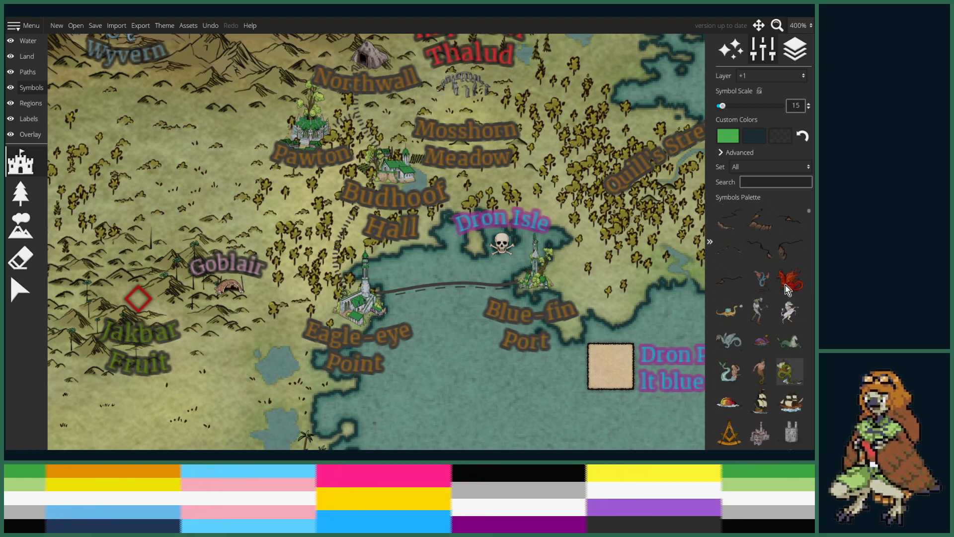
{"action": "left_click", "coordinate": [770, 414]}
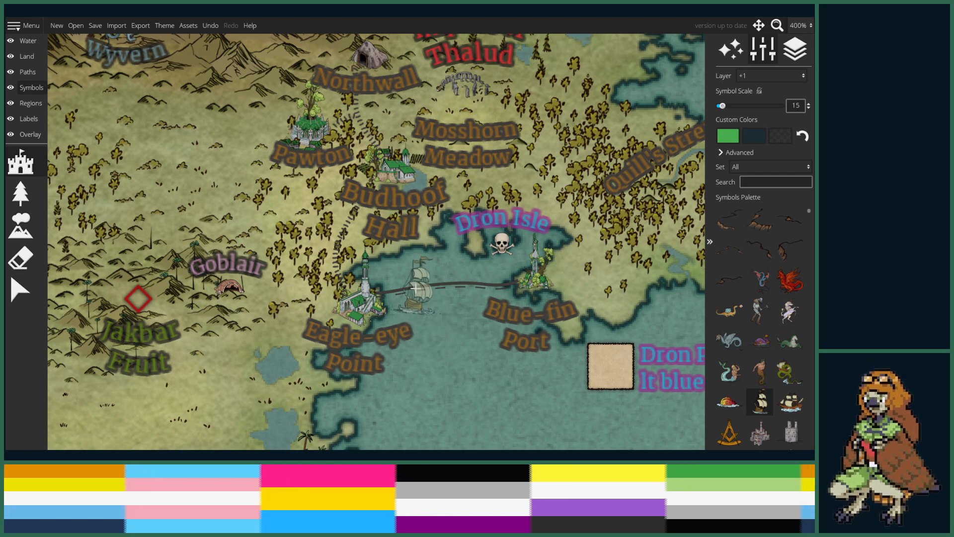
{"action": "left_click", "coordinate": [413, 282]}
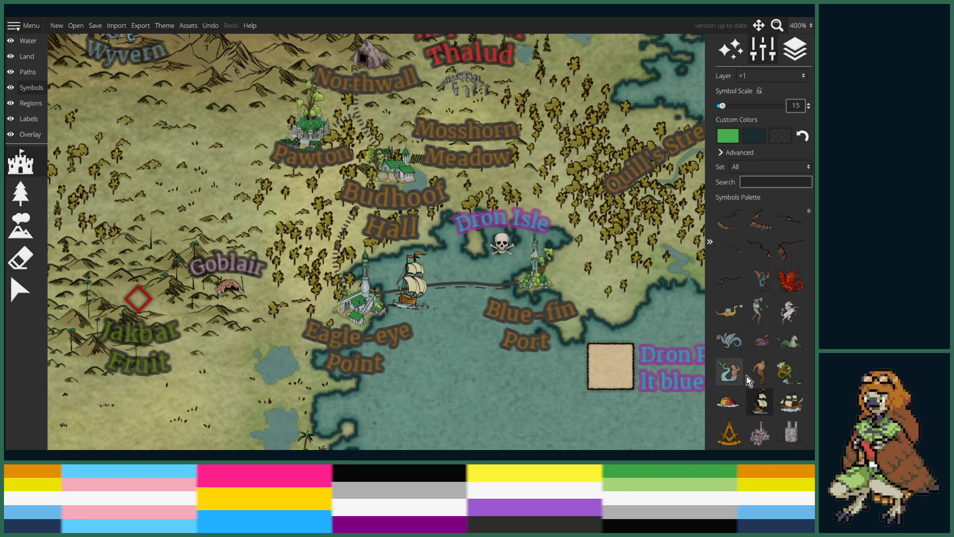
- Preview the other sailing ship symbol over the sea, and browse the symbol palette for further building symbols
{"action": "left_click", "coordinate": [792, 406]}
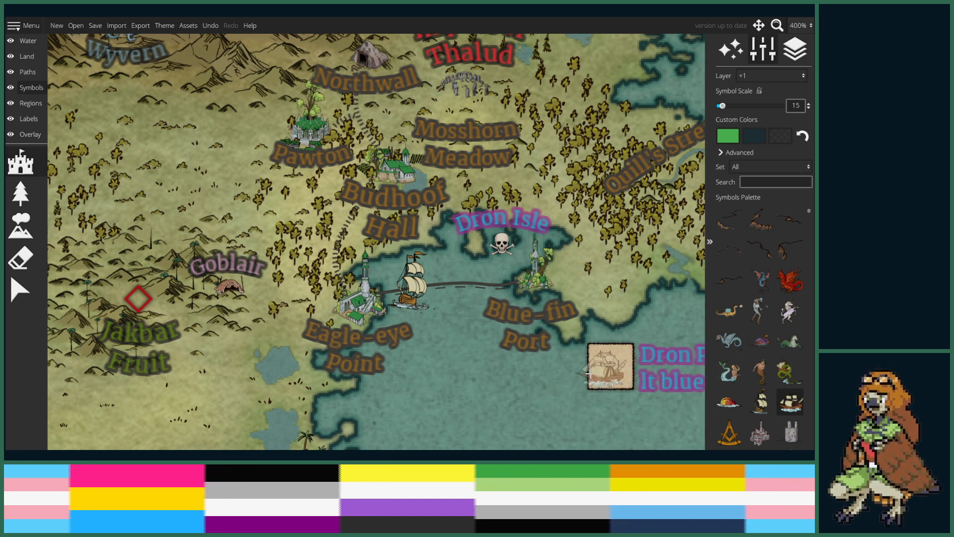
{"action": "scroll", "coordinate": [747, 361], "scroll_direction": "down", "scroll_amount": 2}
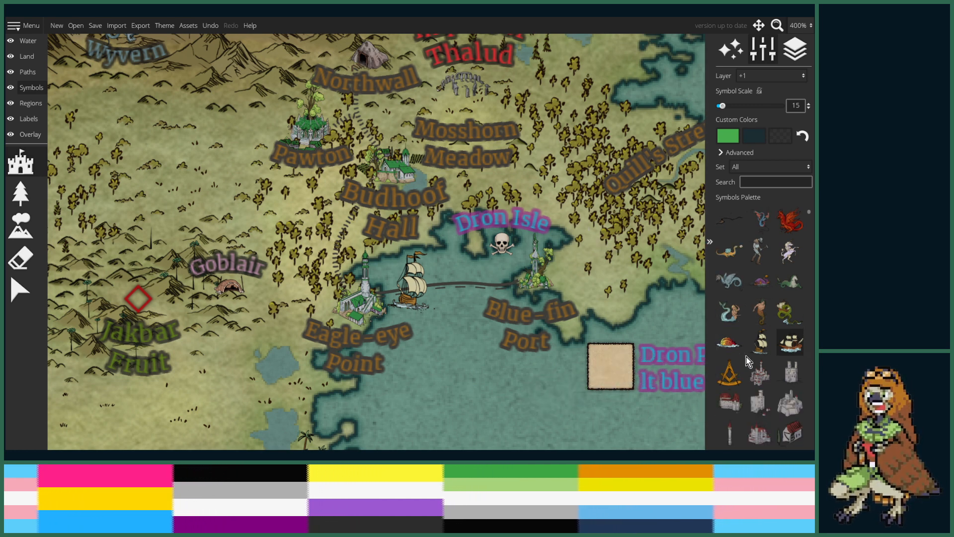
{"action": "scroll", "coordinate": [749, 359], "scroll_direction": "down", "scroll_amount": 15}
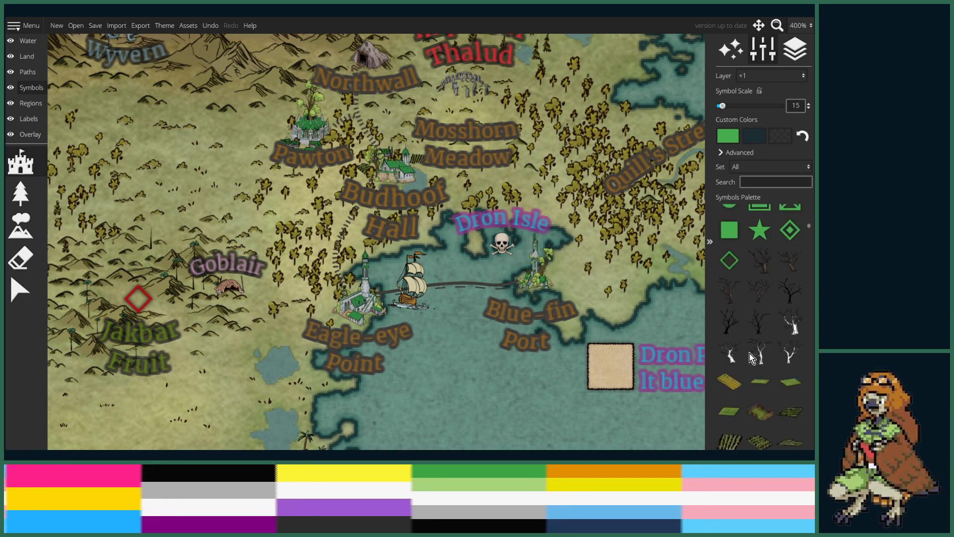
{"action": "scroll", "coordinate": [753, 358], "scroll_direction": "down", "scroll_amount": 10}
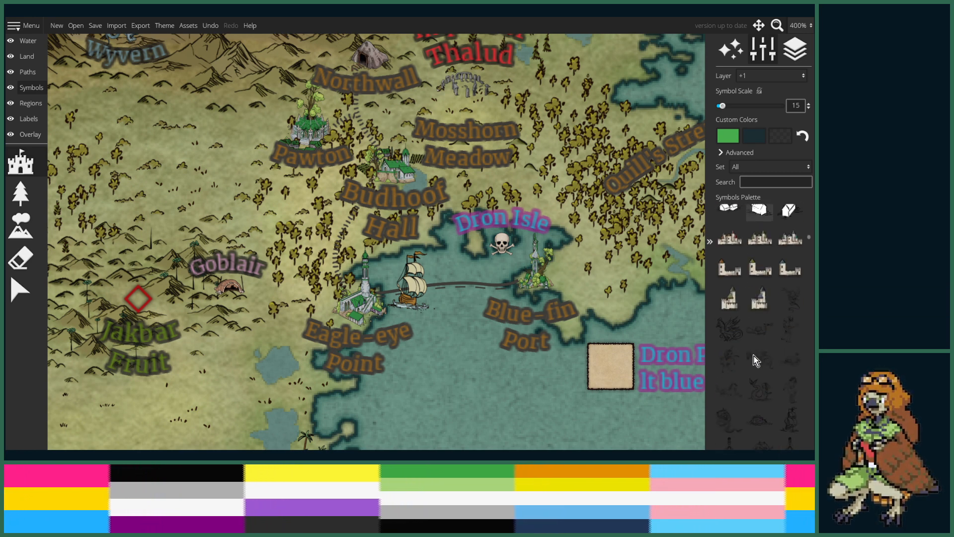
{"action": "scroll", "coordinate": [755, 360], "scroll_direction": "down", "scroll_amount": 5}
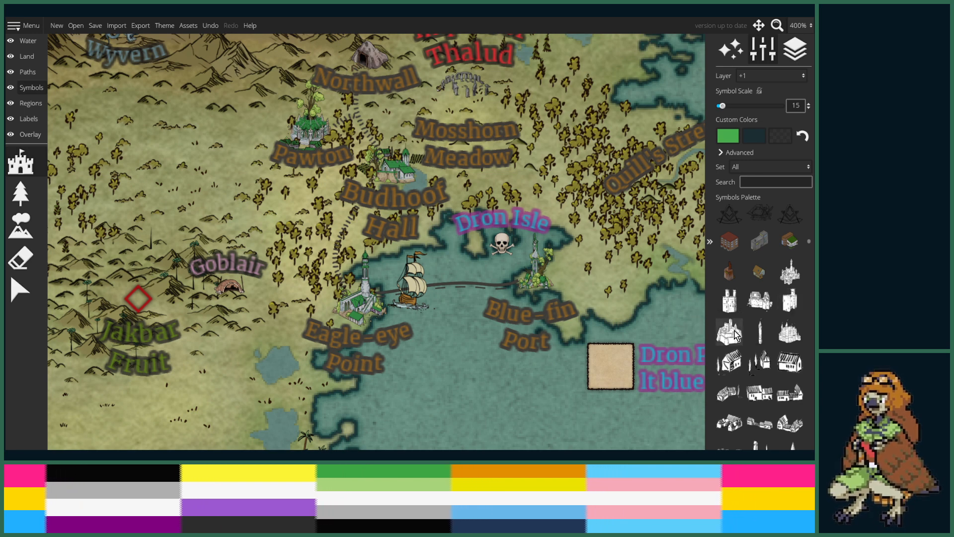
{"action": "scroll", "coordinate": [745, 330], "scroll_direction": "down", "scroll_amount": 8}
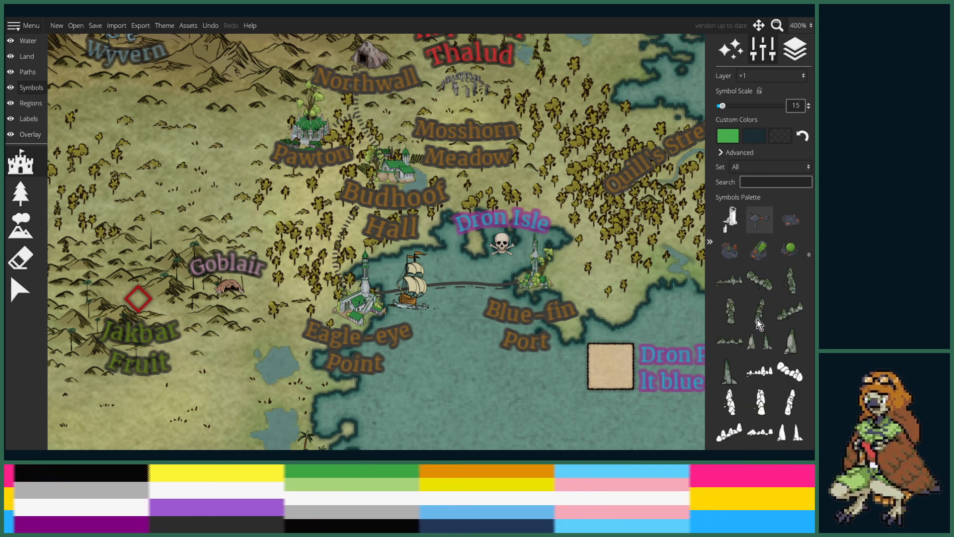
{"action": "scroll", "coordinate": [758, 320], "scroll_direction": "down", "scroll_amount": 1}
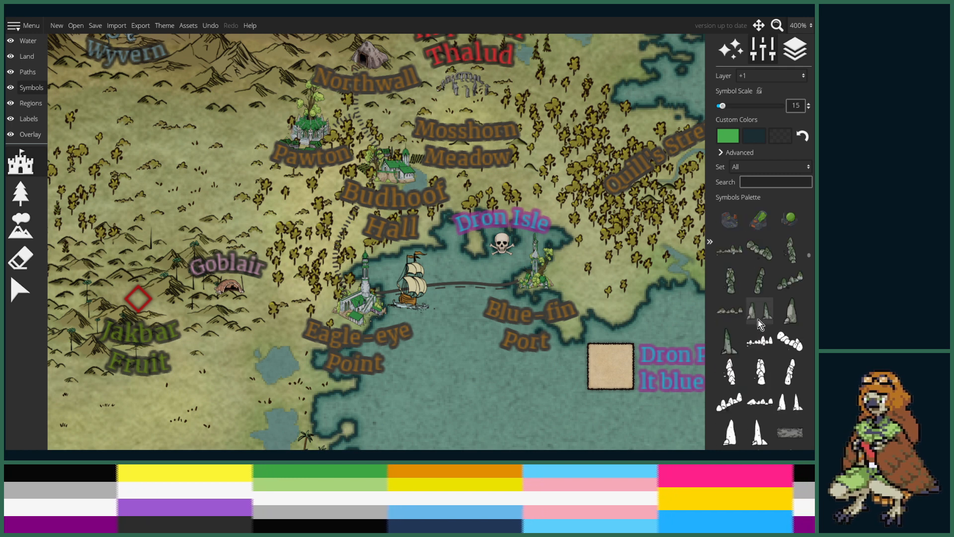
{"action": "scroll", "coordinate": [759, 321], "scroll_direction": "up", "scroll_amount": 8}
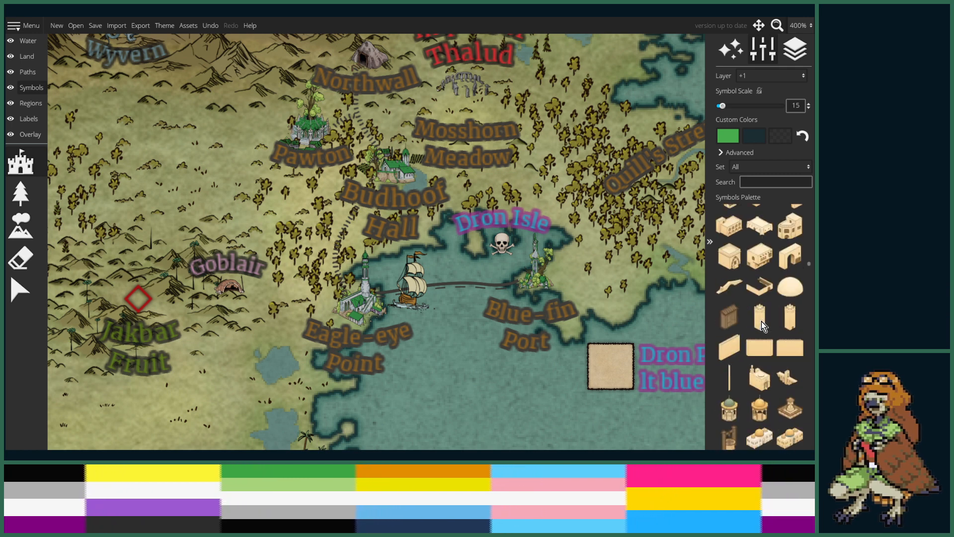
{"action": "scroll", "coordinate": [761, 321], "scroll_direction": "down", "scroll_amount": 3}
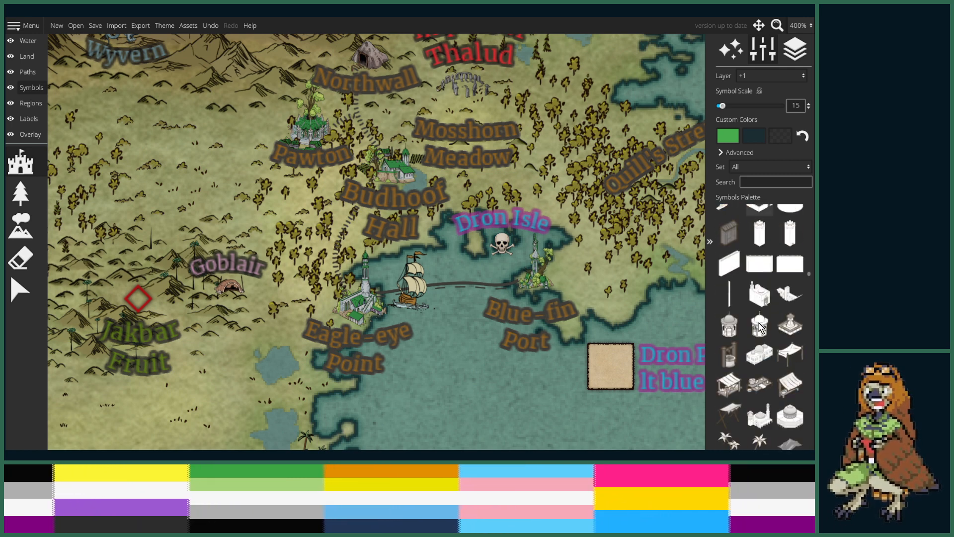
{"action": "scroll", "coordinate": [760, 327], "scroll_direction": "down", "scroll_amount": 8}
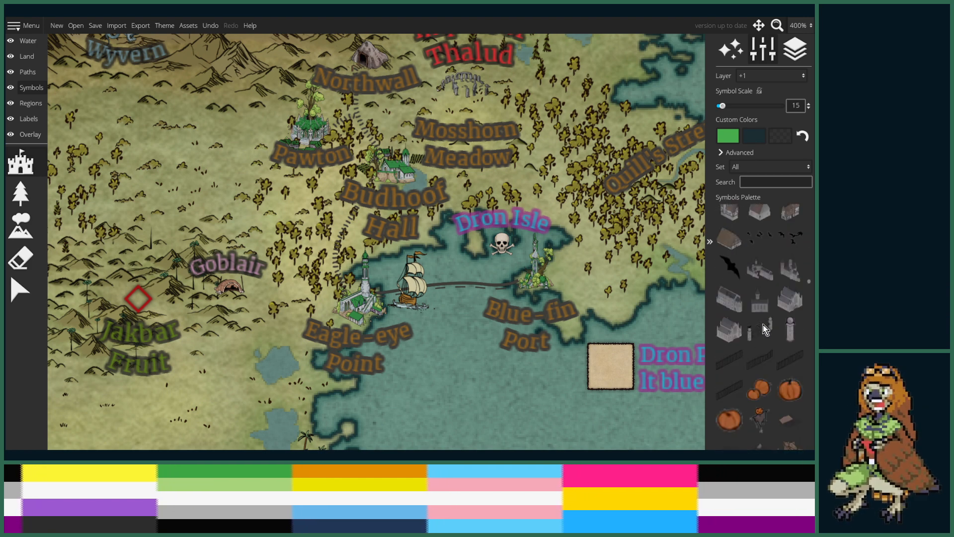
{"action": "scroll", "coordinate": [764, 329], "scroll_direction": "up", "scroll_amount": 5}
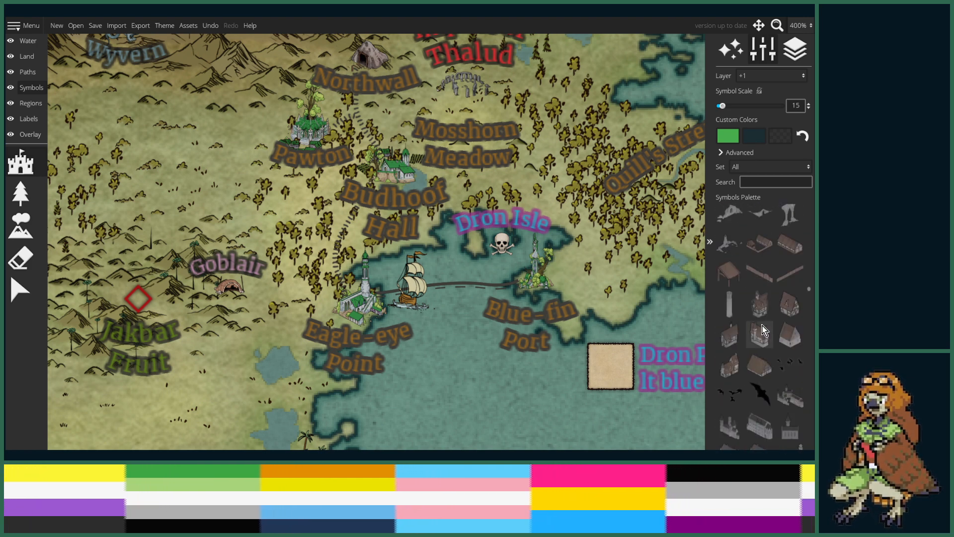
{"action": "scroll", "coordinate": [765, 331], "scroll_direction": "down", "scroll_amount": 4}
{"action": "scroll", "coordinate": [764, 332], "scroll_direction": "down", "scroll_amount": 3}
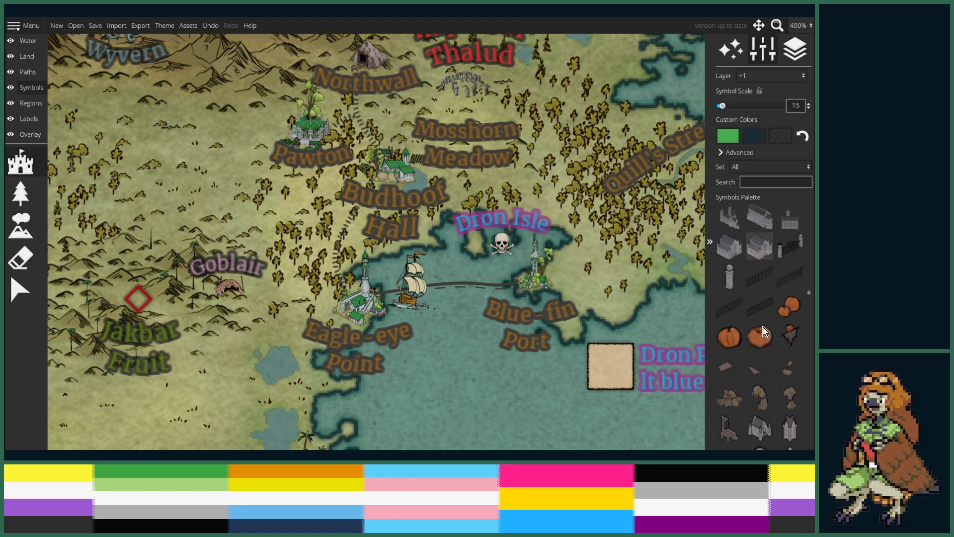
{"action": "scroll", "coordinate": [764, 332], "scroll_direction": "down", "scroll_amount": 10}
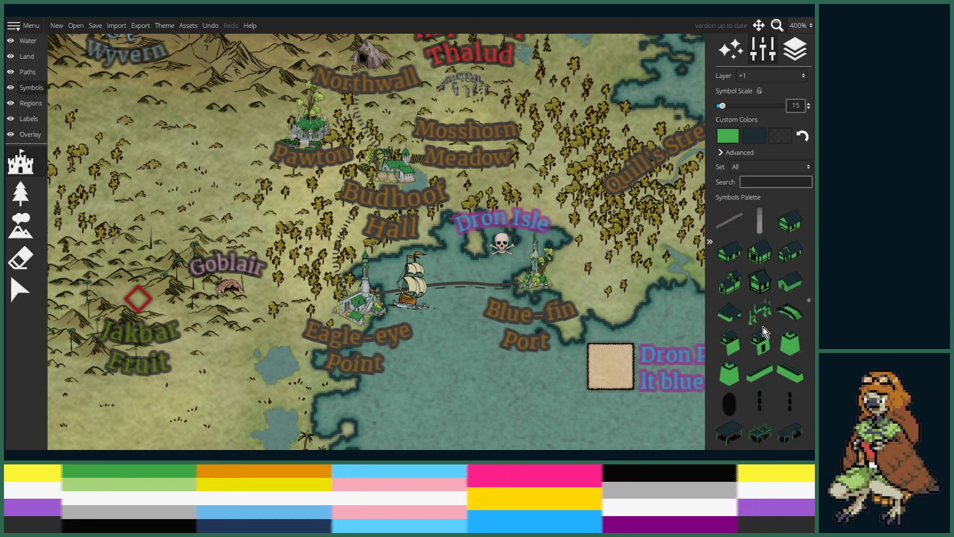
{"action": "scroll", "coordinate": [764, 330], "scroll_direction": "down", "scroll_amount": 10}
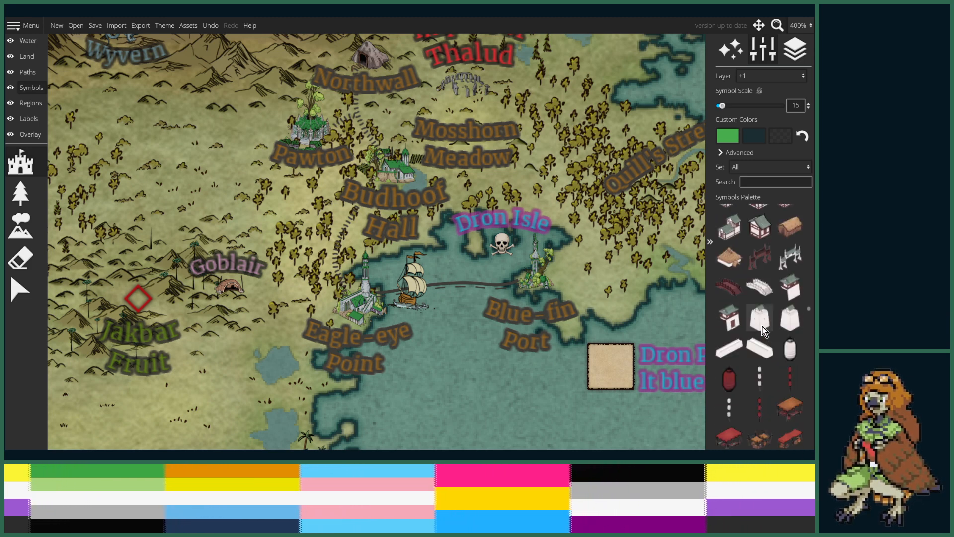
{"action": "scroll", "coordinate": [764, 328], "scroll_direction": "down", "scroll_amount": 10}
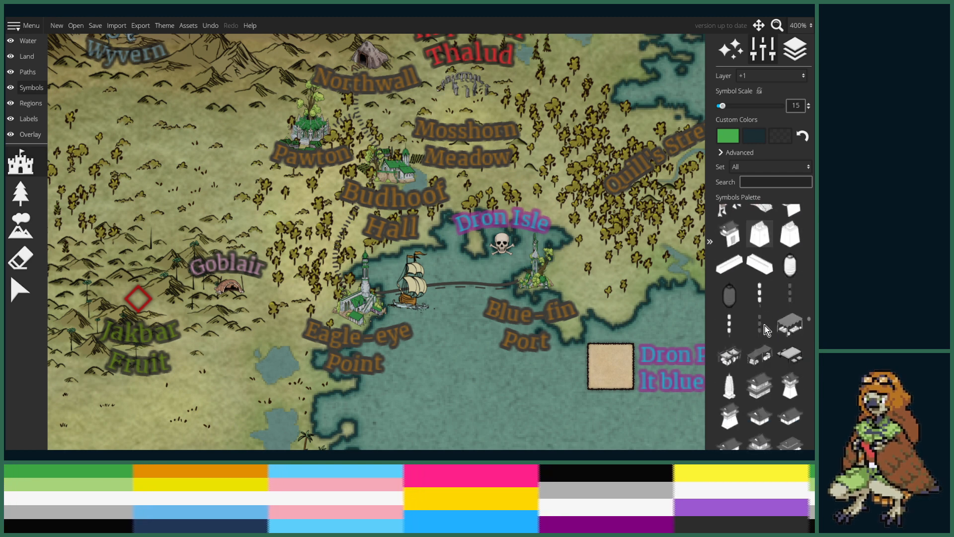
{"action": "scroll", "coordinate": [765, 328], "scroll_direction": "down", "scroll_amount": 10}
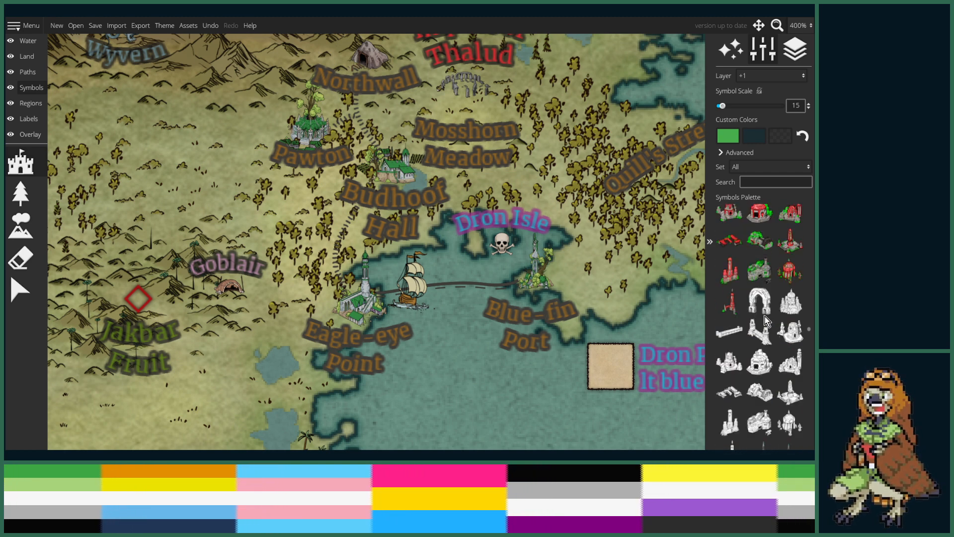
{"action": "scroll", "coordinate": [758, 333], "scroll_direction": "down", "scroll_amount": 10}
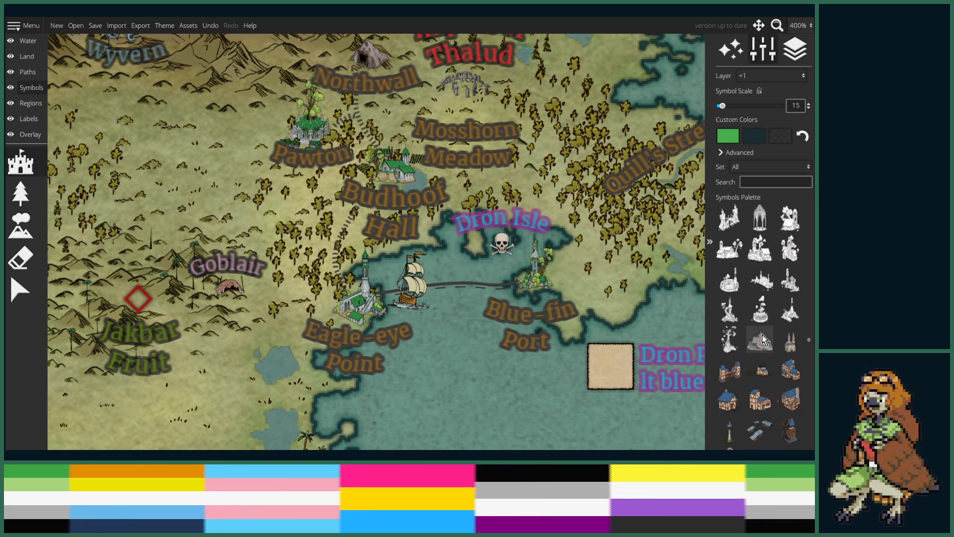
{"action": "scroll", "coordinate": [764, 341], "scroll_direction": "down", "scroll_amount": 10}
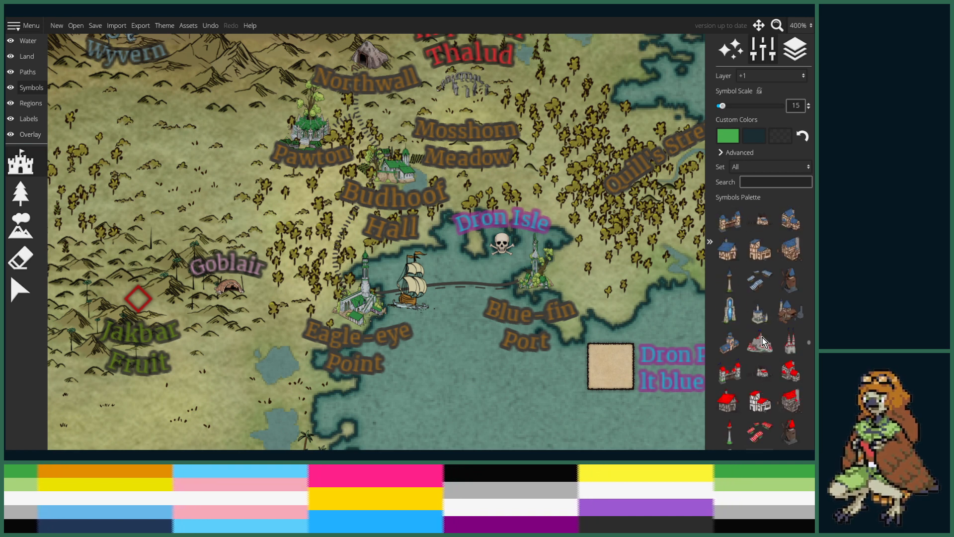
{"action": "scroll", "coordinate": [764, 341], "scroll_direction": "up", "scroll_amount": 5}
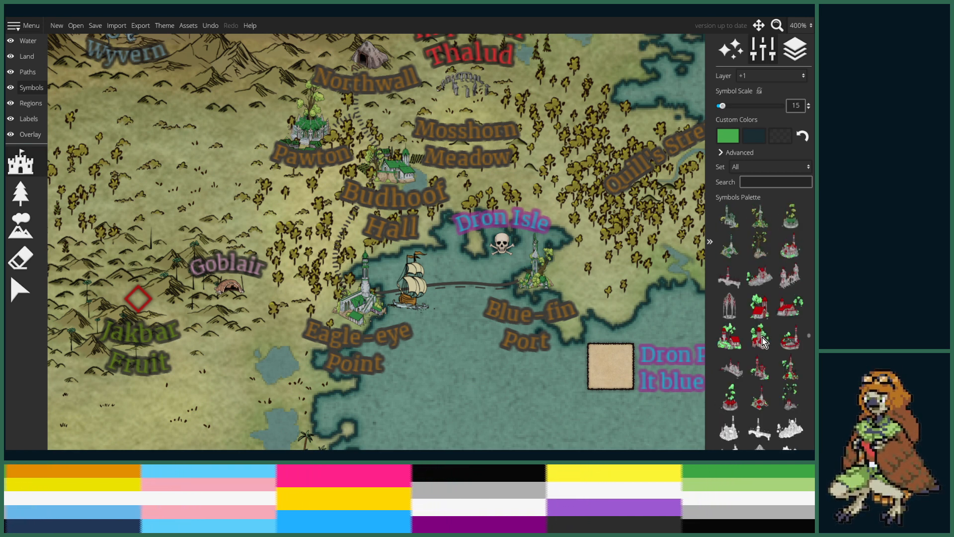
- Place a tree-covered tower symbol at scale 10 on layer +1 in the woods between Pawton and Eagle-eye Point, west of the Budhoof Hall label
{"action": "left_click", "coordinate": [760, 338]}
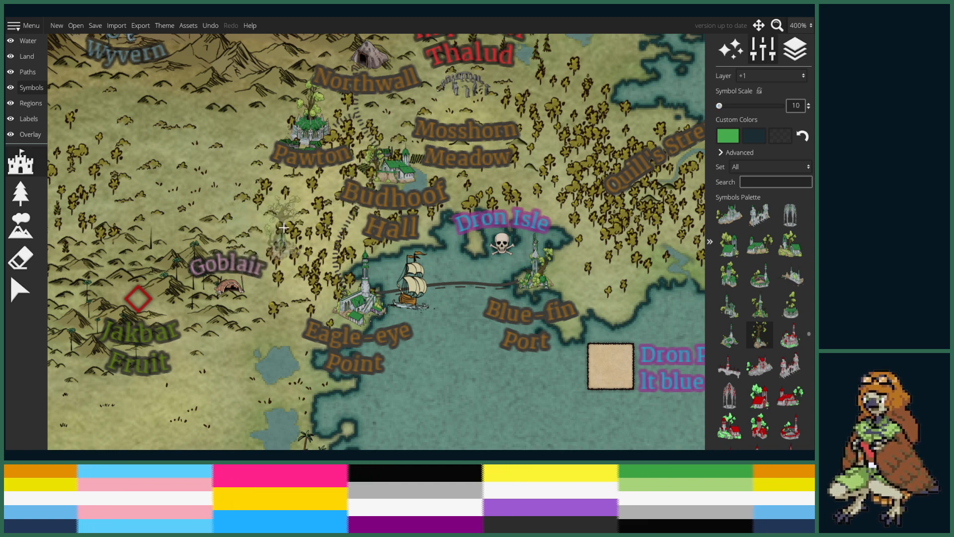
{"action": "scroll", "coordinate": [342, 196], "scroll_direction": "up", "scroll_amount": 3}
{"action": "scroll", "coordinate": [344, 195], "scroll_direction": "down", "scroll_amount": 2}
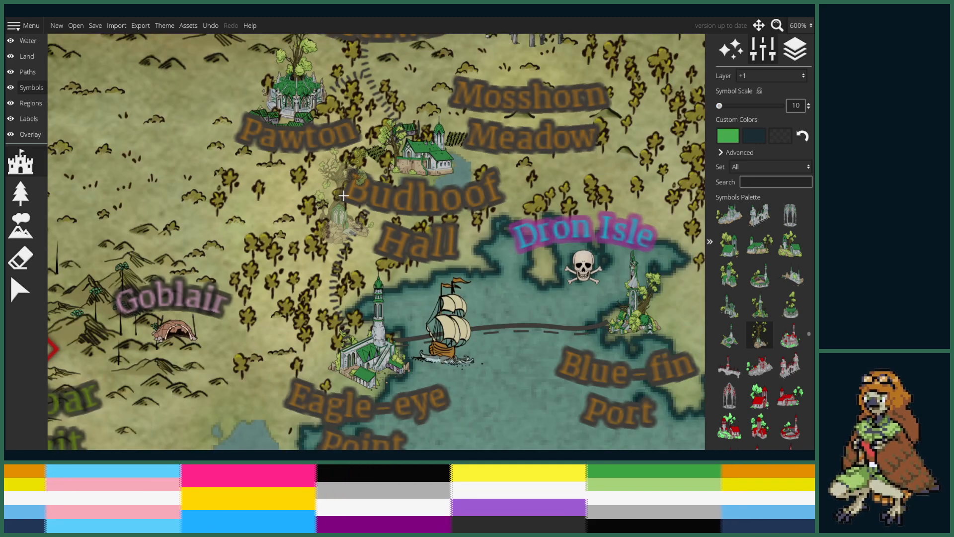
{"action": "left_click_drag", "start_coordinate": [336, 194], "coordinate": [325, 259]}
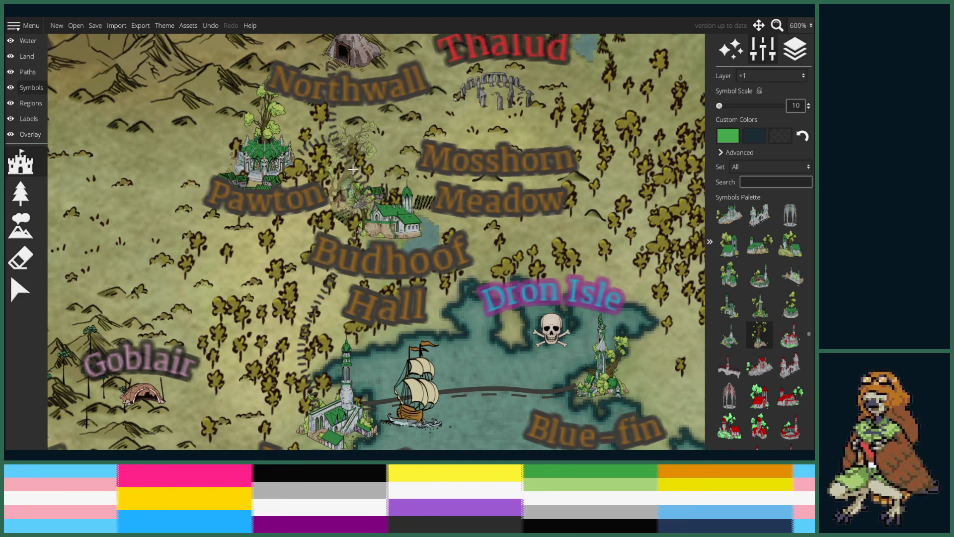
{"action": "left_click_drag", "start_coordinate": [403, 163], "coordinate": [428, 109]}
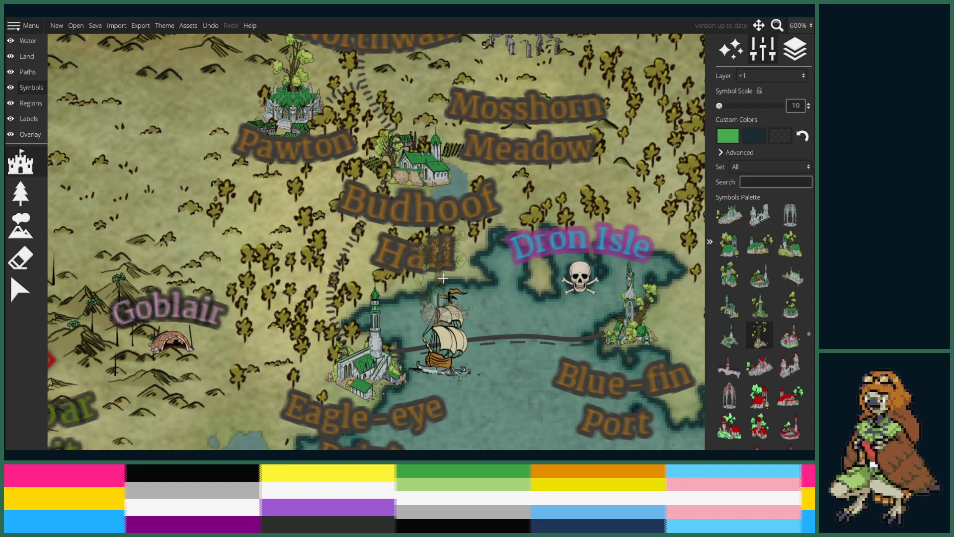
{"action": "left_click_drag", "start_coordinate": [482, 238], "coordinate": [488, 259]}
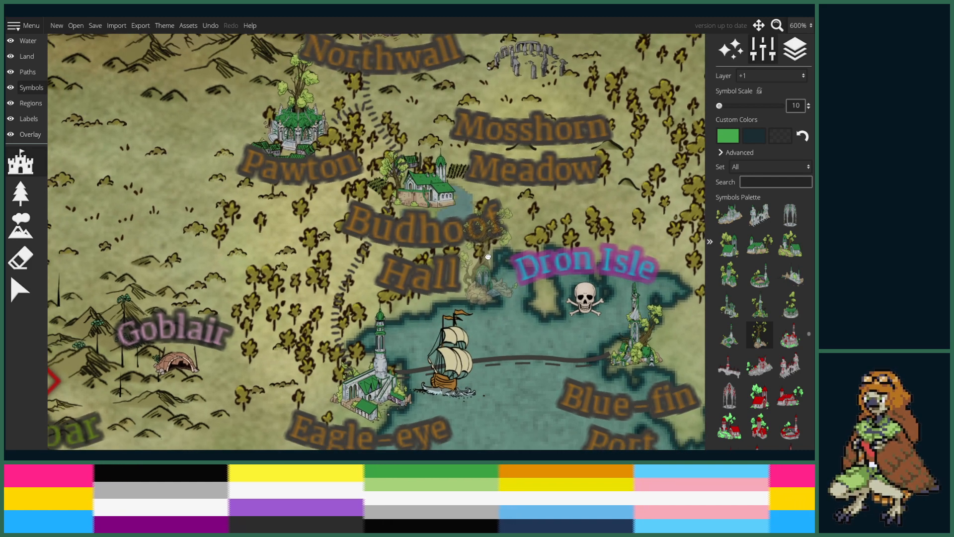
{"action": "scroll", "coordinate": [404, 258], "scroll_direction": "down", "scroll_amount": 3}
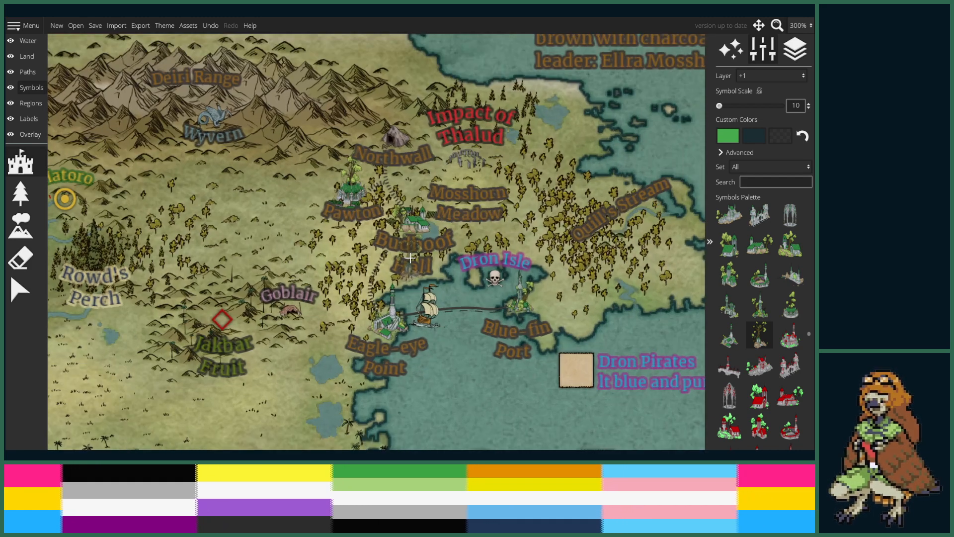
{"action": "scroll", "coordinate": [384, 284], "scroll_direction": "up", "scroll_amount": 3}
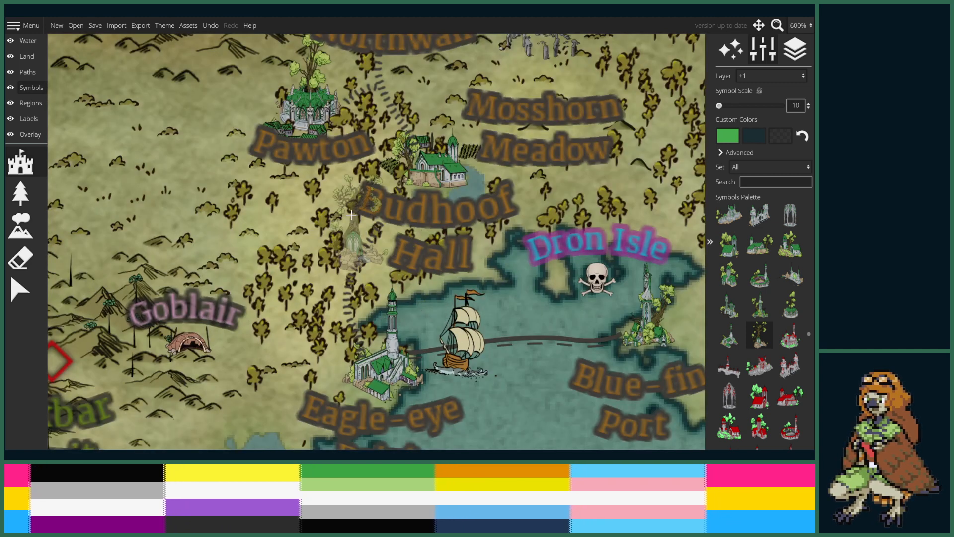
{"action": "left_click", "coordinate": [350, 246]}
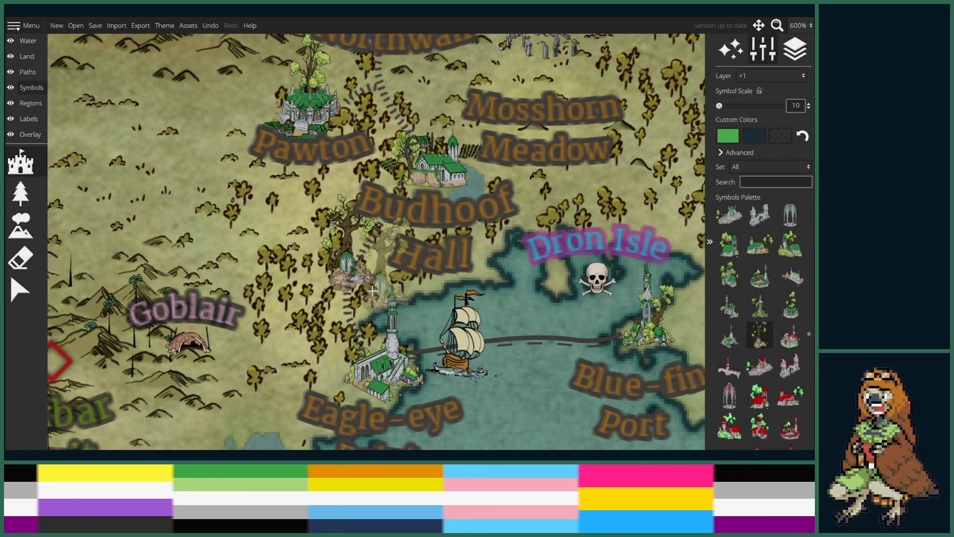
- Add a new map label just east of Goblair, using the same text style as the Mosshorn Meadow label
{"action": "scroll", "coordinate": [407, 302], "scroll_direction": "down", "scroll_amount": 3}
{"action": "scroll", "coordinate": [449, 298], "scroll_direction": "up", "scroll_amount": 4}
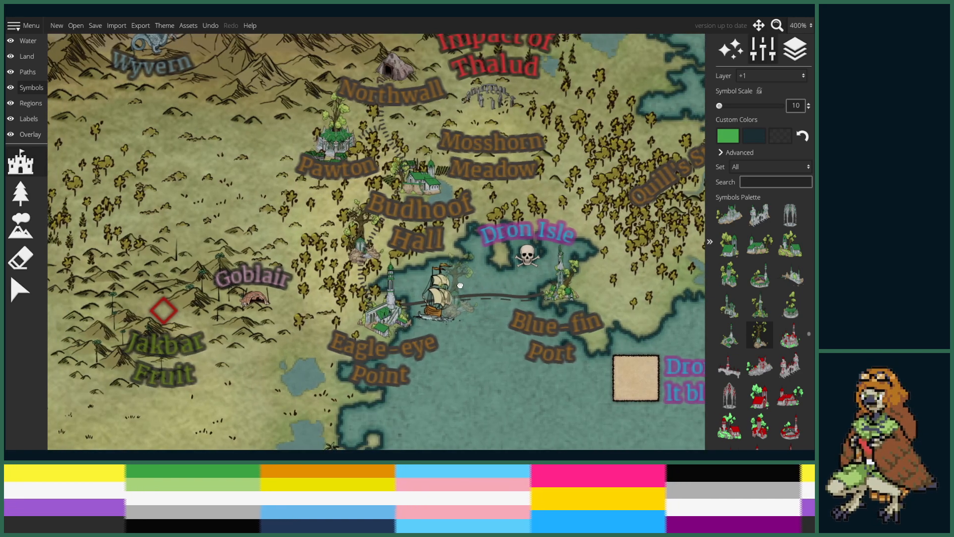
{"action": "left_click_drag", "start_coordinate": [460, 285], "coordinate": [473, 279]}
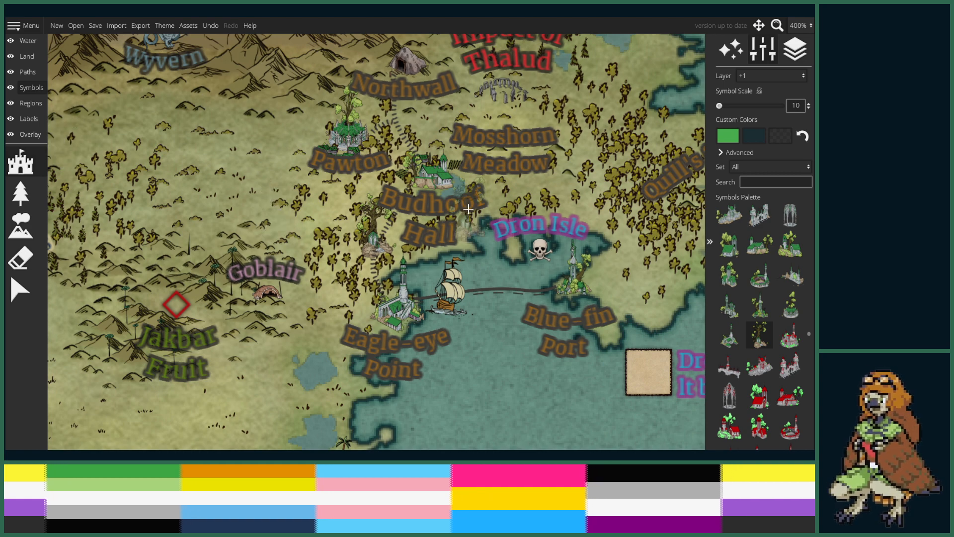
{"action": "scroll", "coordinate": [468, 209], "scroll_direction": "down", "scroll_amount": 6}
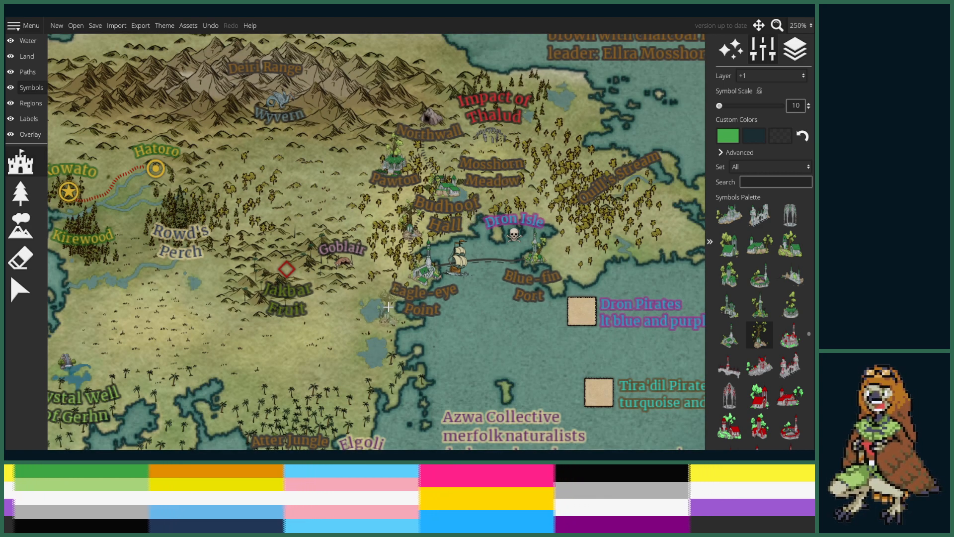
{"action": "left_click_drag", "start_coordinate": [552, 249], "coordinate": [526, 287]}
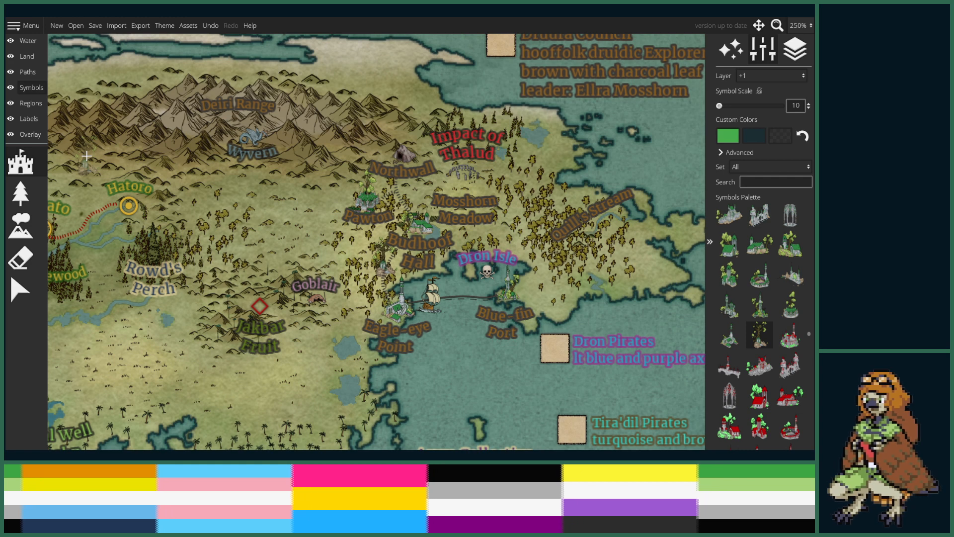
{"action": "left_click", "coordinate": [35, 121]}
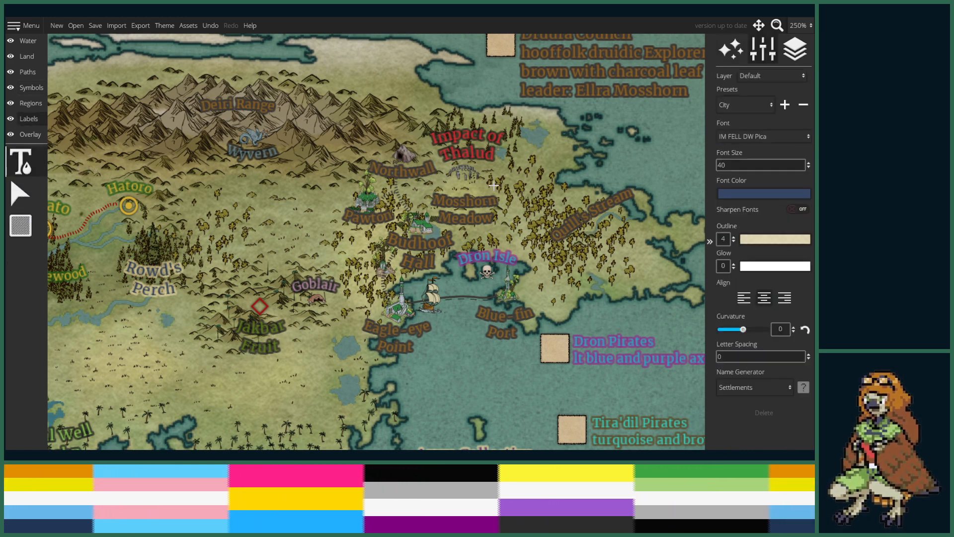
{"action": "left_click", "coordinate": [452, 201]}
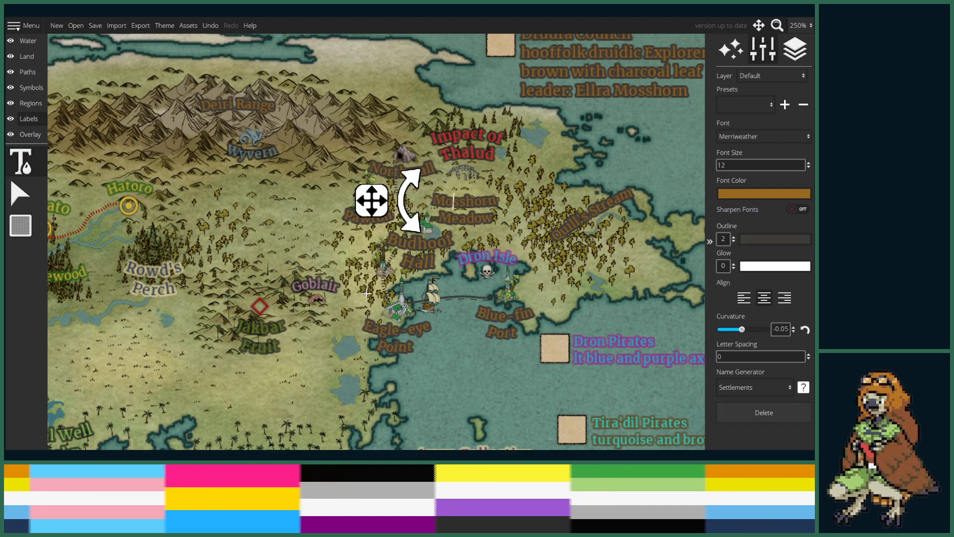
{"action": "scroll", "coordinate": [365, 293], "scroll_direction": "down", "scroll_amount": 2}
{"action": "scroll", "coordinate": [365, 286], "scroll_direction": "up", "scroll_amount": 2}
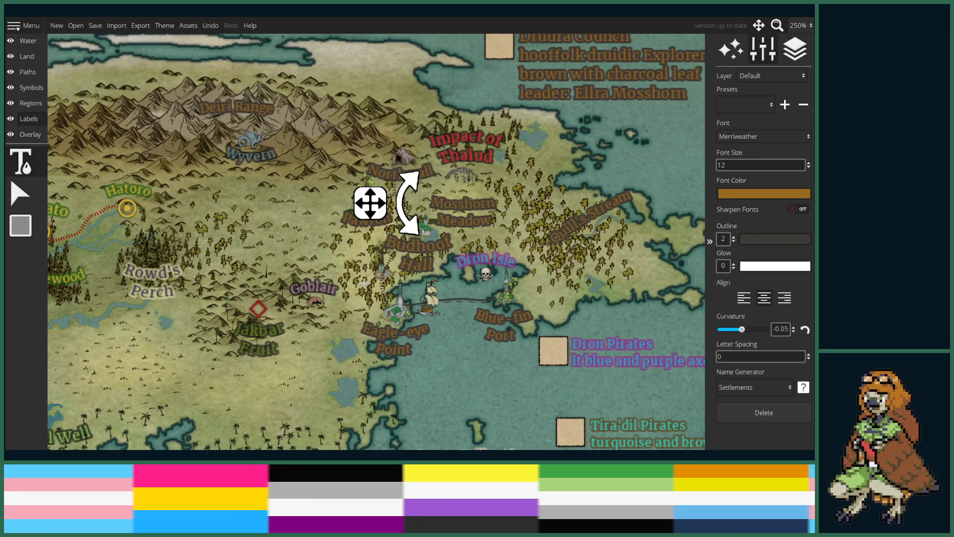
{"action": "scroll", "coordinate": [364, 282], "scroll_direction": "down", "scroll_amount": 2}
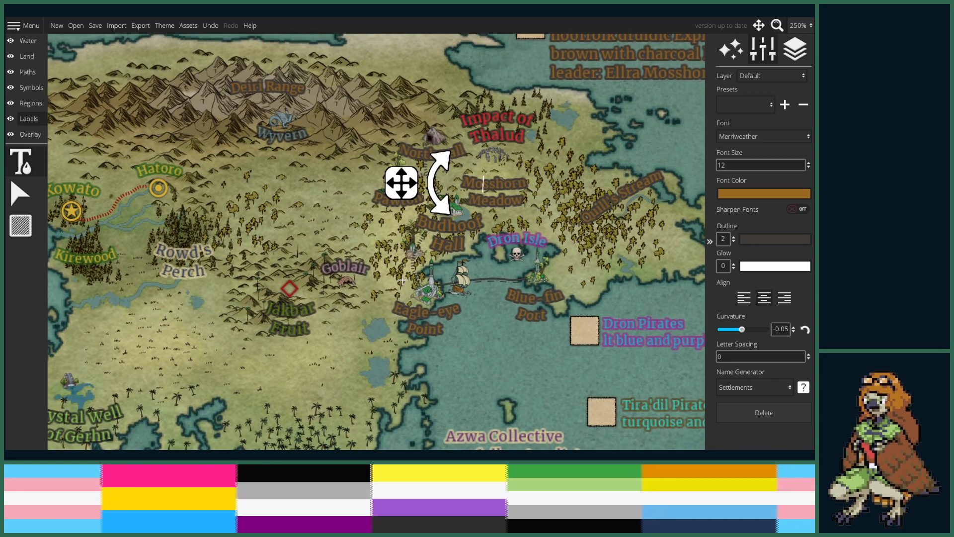
{"action": "scroll", "coordinate": [373, 264], "scroll_direction": "up", "scroll_amount": 4}
{"action": "left_click", "coordinate": [373, 264]}
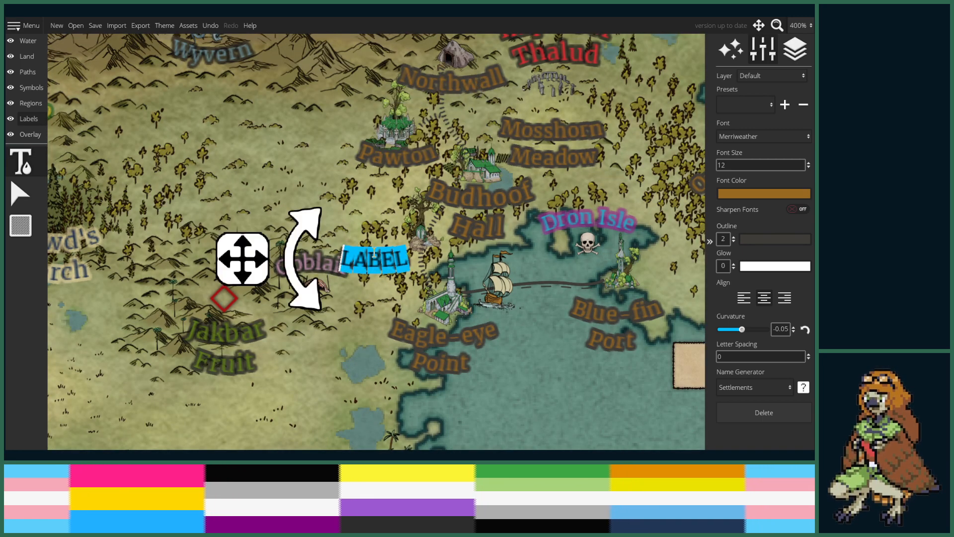
- Move the new label east across the map to the edge of the forest northwest of Quill's Stream
{"action": "scroll", "coordinate": [372, 257], "scroll_direction": "down", "scroll_amount": 5}
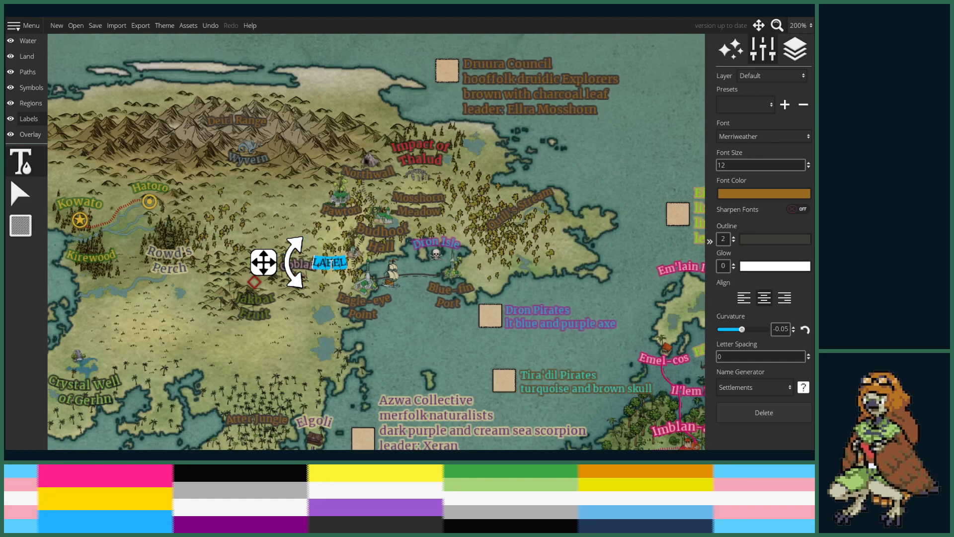
{"action": "scroll", "coordinate": [339, 267], "scroll_direction": "up", "scroll_amount": 1}
{"action": "scroll", "coordinate": [339, 267], "scroll_direction": "up", "scroll_amount": 2}
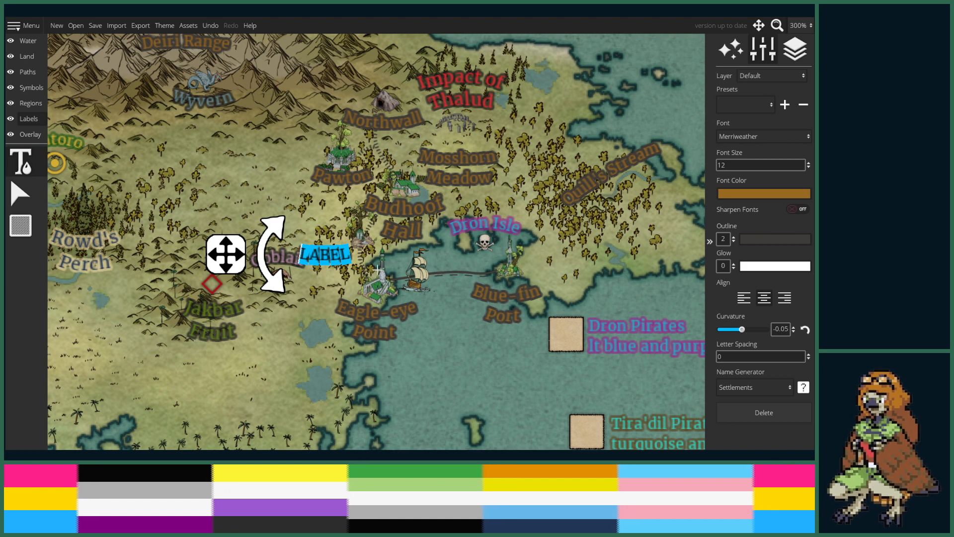
{"action": "left_click_drag", "start_coordinate": [226, 254], "coordinate": [482, 232]}
{"action": "left_click_drag", "start_coordinate": [609, 283], "coordinate": [475, 290]}
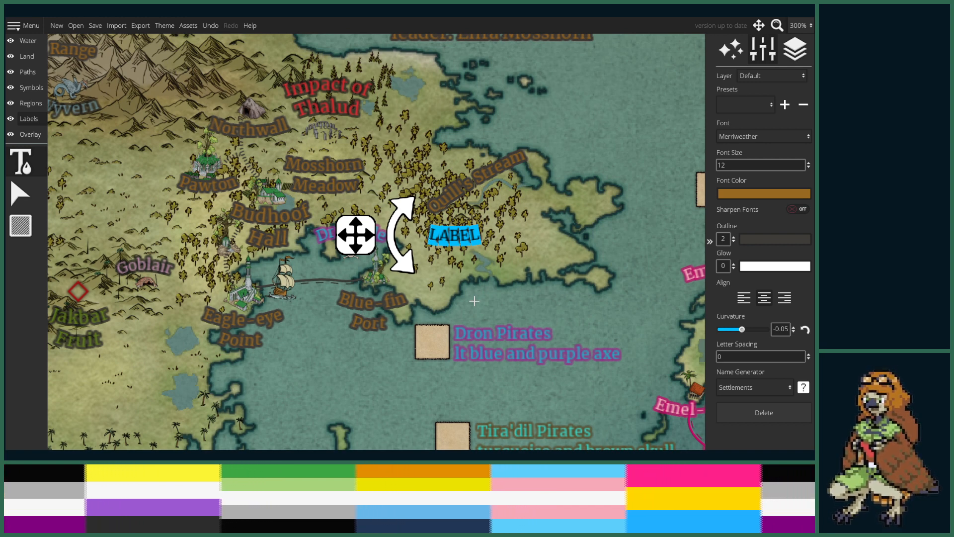
{"action": "left_click_drag", "start_coordinate": [351, 238], "coordinate": [305, 152]}
- Check the text settings of the Quill's Stream and Budhoof Hall labels, and shift the new placeholder label slightly closer to Quill's Stream
{"action": "left_click", "coordinate": [465, 188]}
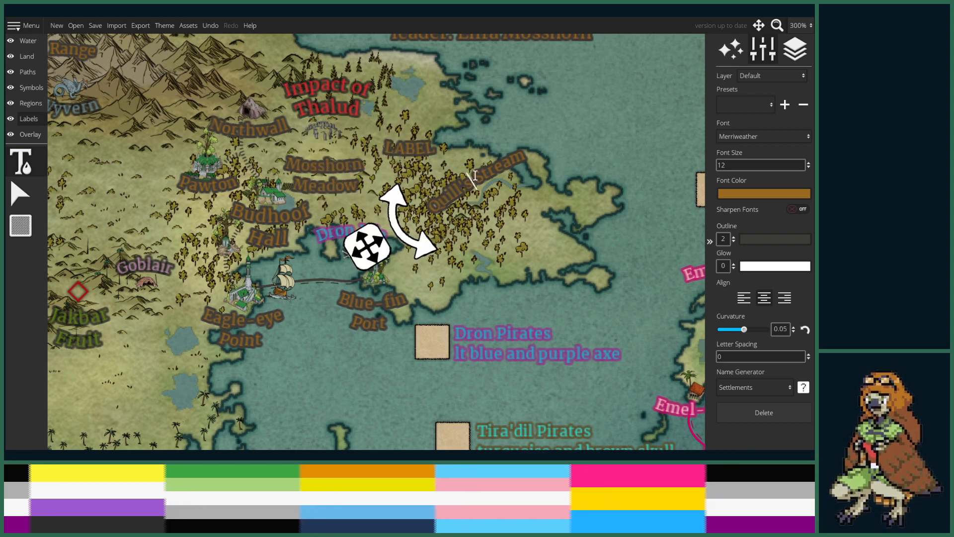
{"action": "left_click", "coordinate": [310, 180]}
{"action": "left_click", "coordinate": [282, 237]}
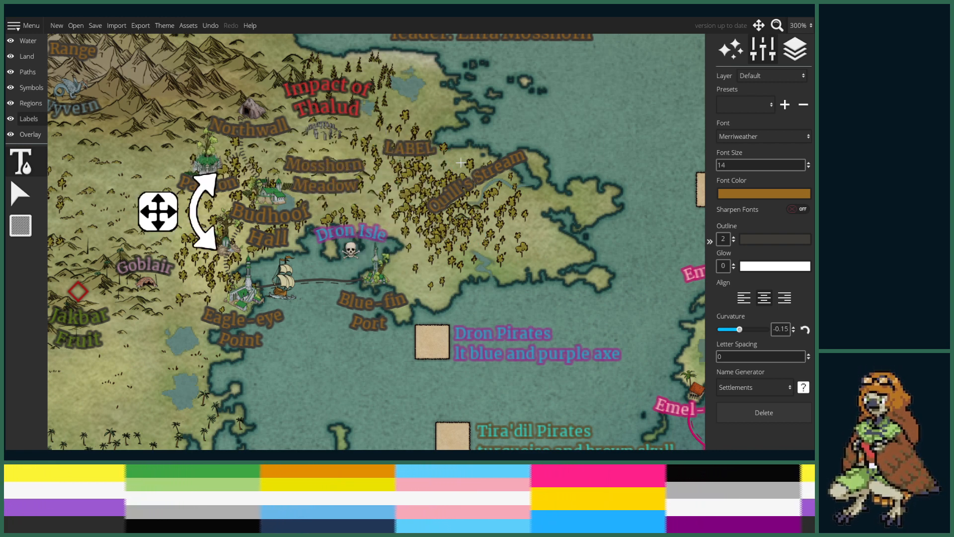
{"action": "double_click", "coordinate": [387, 149]}
{"action": "key", "text": "Delete"}
{"action": "left_click", "coordinate": [407, 148]}
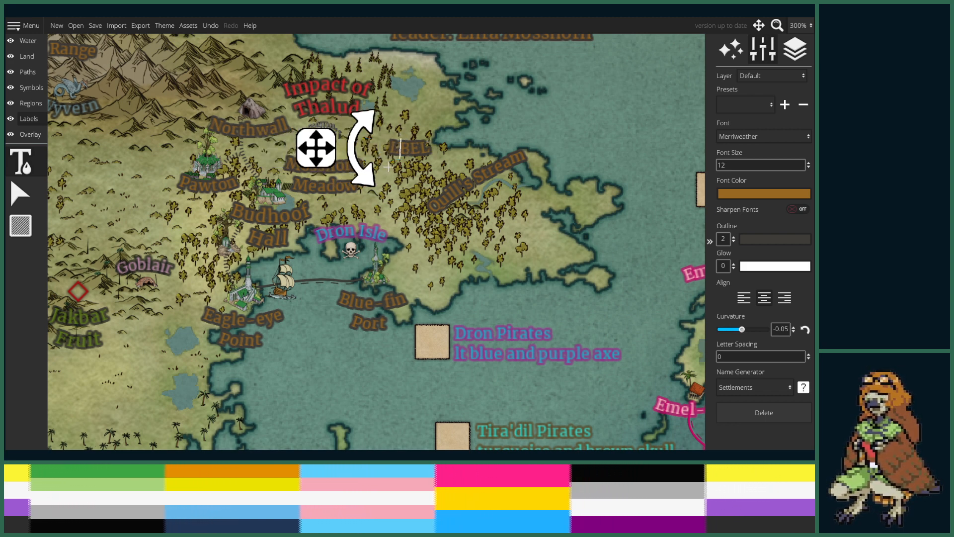
{"action": "left_click_drag", "start_coordinate": [314, 148], "coordinate": [320, 172]}
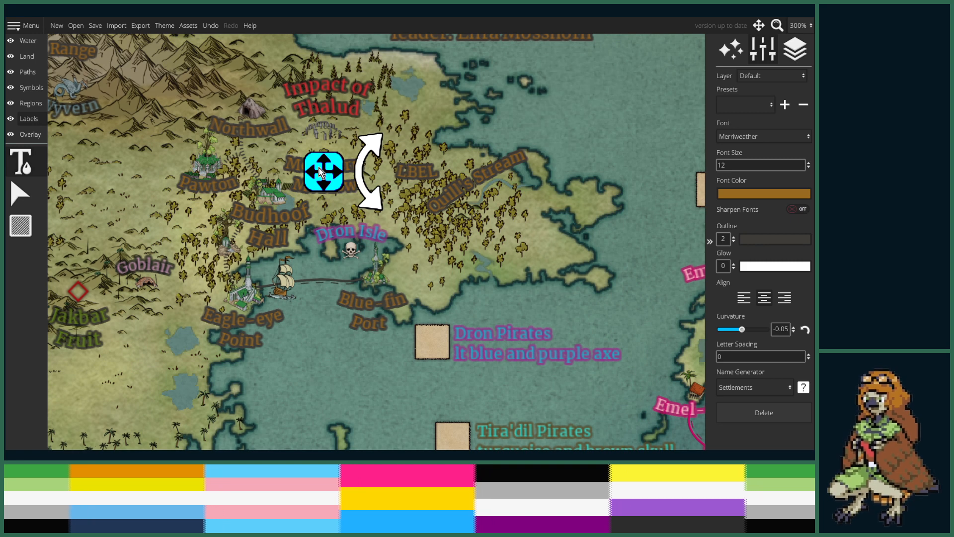
- Replace the placeholder label's text with "Mossen Woods" and position it in the forest just below Quill's Stream
{"action": "key", "text": "ctrl+a"}
{"action": "key", "text": "BackSpace"}
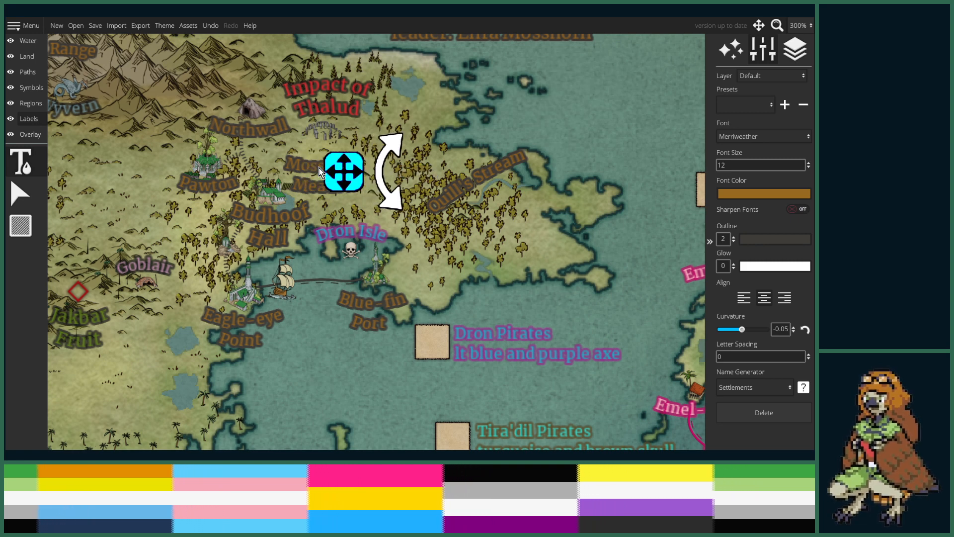
{"action": "type", "text": "M"}
{"action": "key", "text": "BackSpace"}
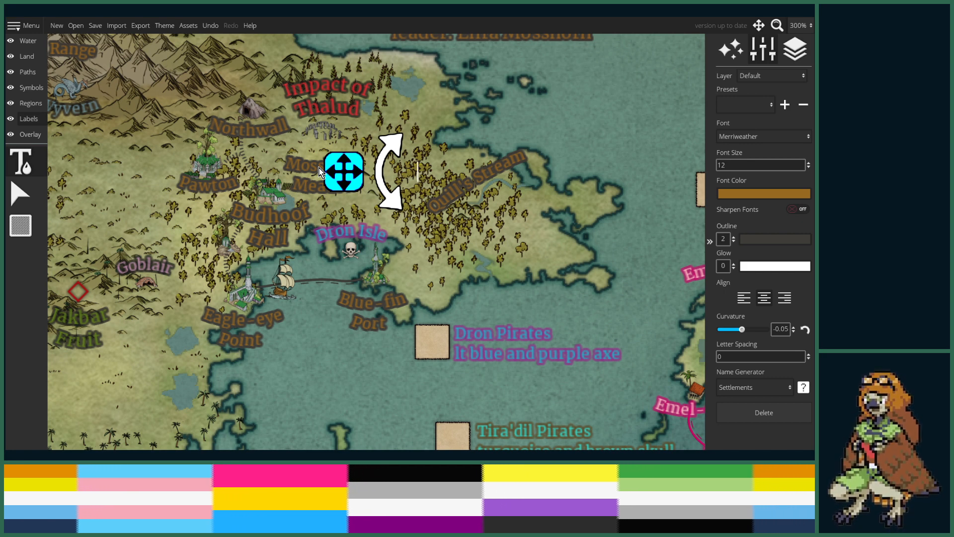
{"action": "type", "text": "Moss"}
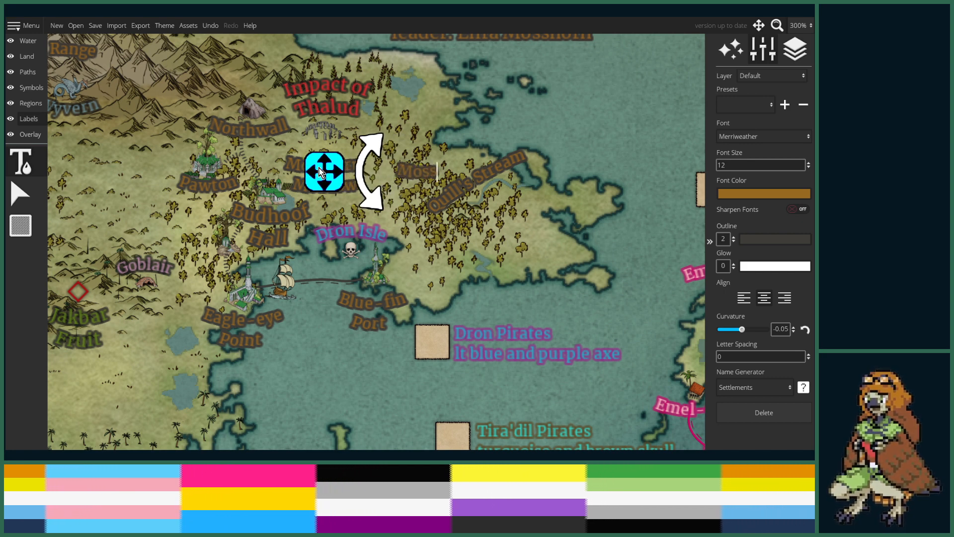
{"action": "type", "text": "en Wo"}
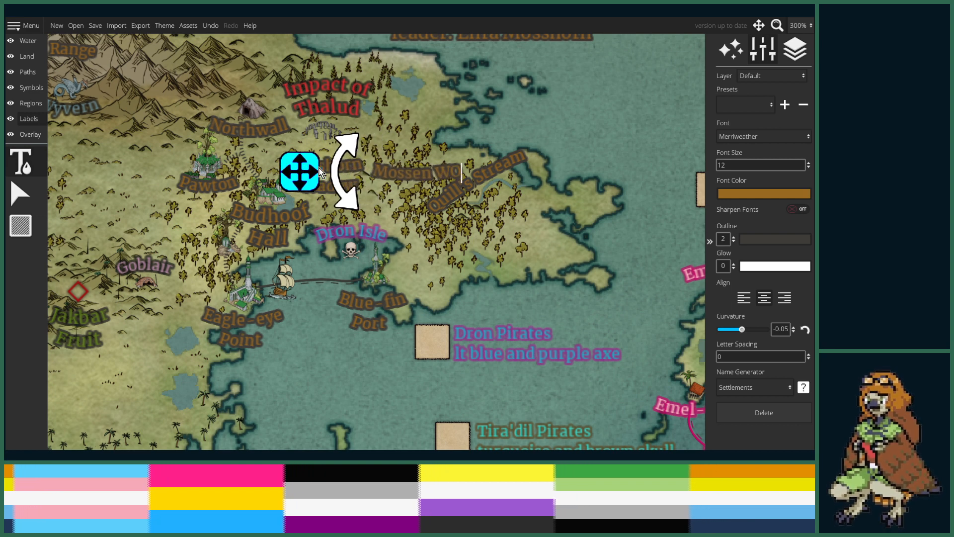
{"action": "type", "text": "ods"}
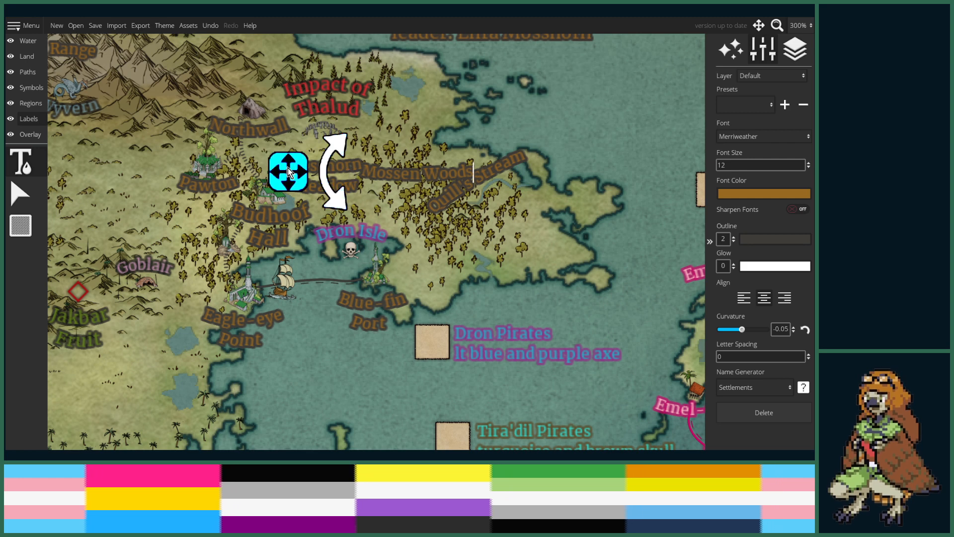
{"action": "left_click_drag", "start_coordinate": [289, 172], "coordinate": [320, 225]}
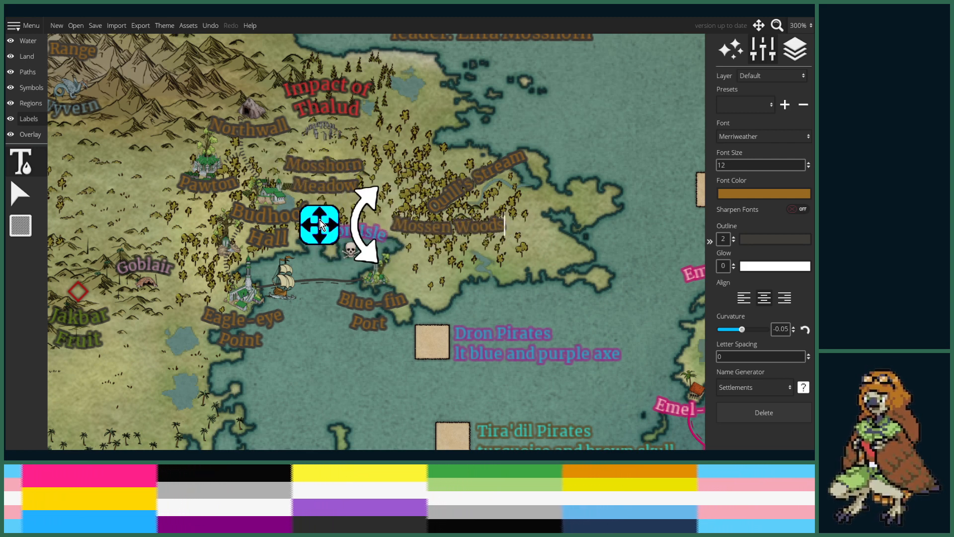
- Look over the labels on the surrounding continents, and bring back the structure symbols palette with the map centred near Eagle-eye Point
{"action": "left_click_drag", "start_coordinate": [292, 343], "coordinate": [352, 301]}
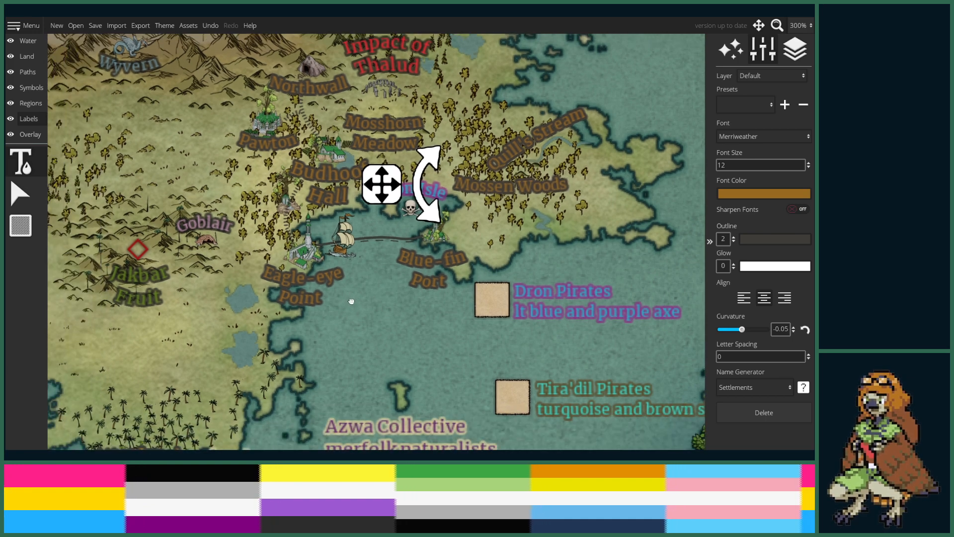
{"action": "scroll", "coordinate": [351, 301], "scroll_direction": "down", "scroll_amount": 3}
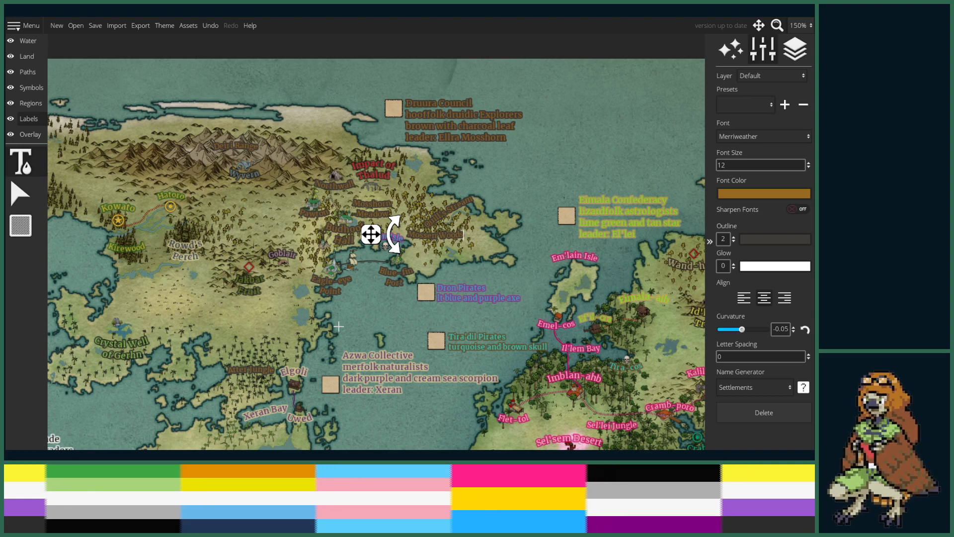
{"action": "left_click_drag", "start_coordinate": [338, 326], "coordinate": [488, 239]}
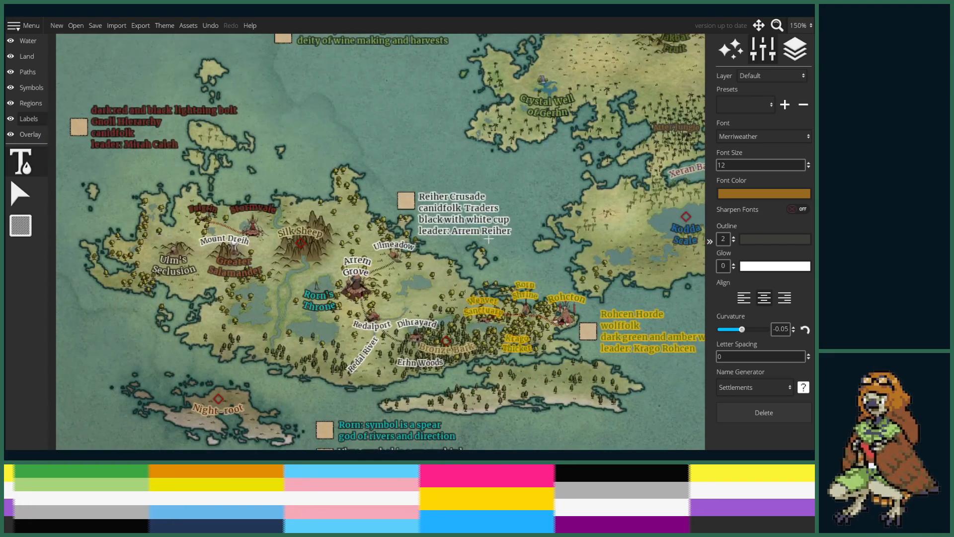
{"action": "scroll", "coordinate": [488, 239], "scroll_direction": "down", "scroll_amount": 4}
{"action": "scroll", "coordinate": [309, 209], "scroll_direction": "up", "scroll_amount": 5}
{"action": "left_click_drag", "start_coordinate": [280, 252], "coordinate": [430, 250]}
{"action": "scroll", "coordinate": [345, 276], "scroll_direction": "up", "scroll_amount": 4}
{"action": "left_click", "coordinate": [23, 91]}
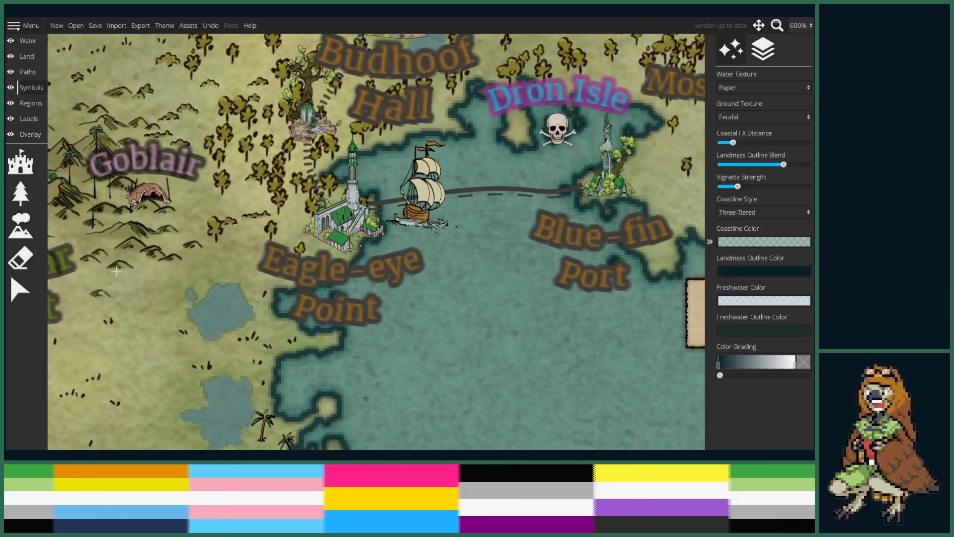
{"action": "left_click", "coordinate": [21, 163]}
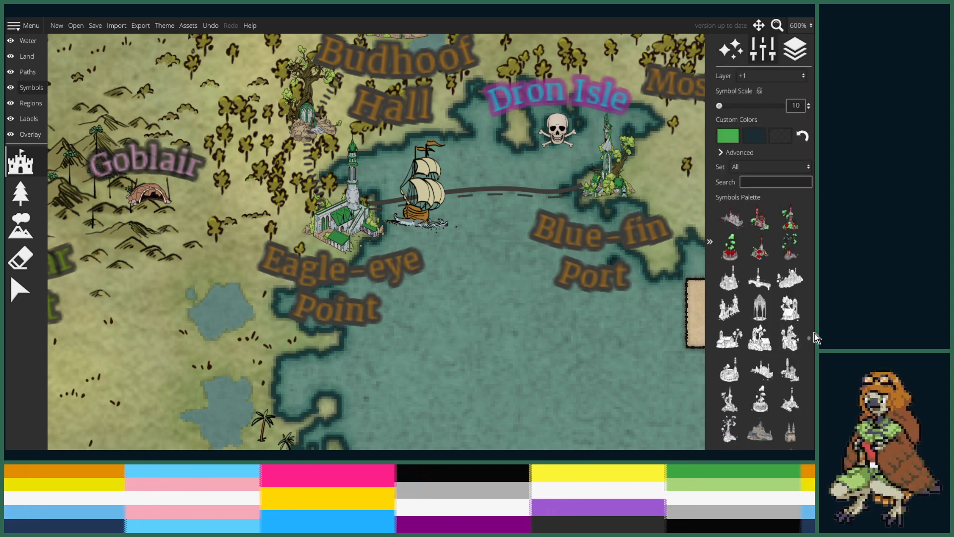
- Place the green-roofed church symbol at scale 15 just west of the Eagle-eye Point settlement
{"action": "mouse_move", "coordinate": [808, 337]}
{"action": "left_mouse_down"}
{"action": "mouse_move", "coordinate": [805, 268]}
{"action": "mouse_move", "coordinate": [809, 333]}
{"action": "left_mouse_up"}
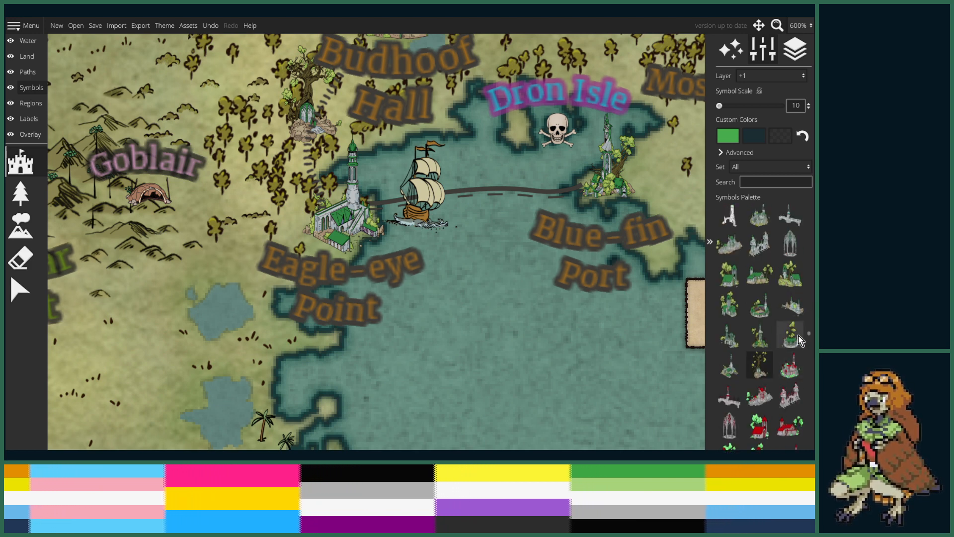
{"action": "scroll", "coordinate": [794, 339], "scroll_direction": "up", "scroll_amount": 2}
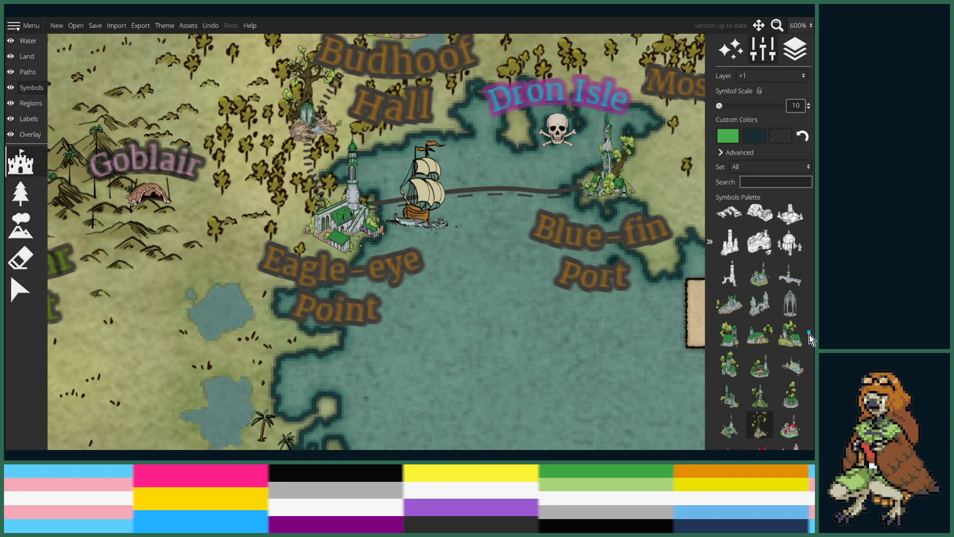
{"action": "left_click_drag", "start_coordinate": [810, 339], "coordinate": [808, 218]}
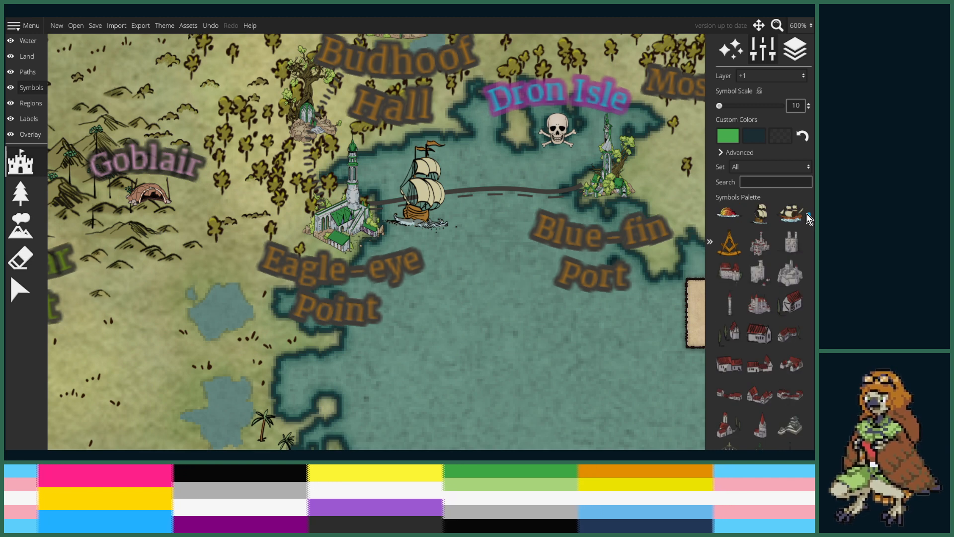
{"action": "scroll", "coordinate": [786, 345], "scroll_direction": "down", "scroll_amount": 3}
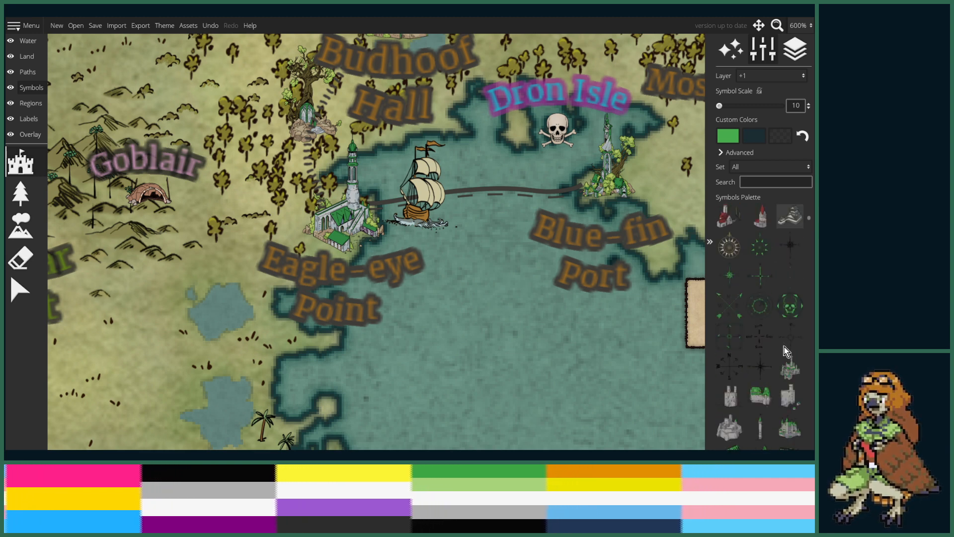
{"action": "scroll", "coordinate": [783, 347], "scroll_direction": "down", "scroll_amount": 5}
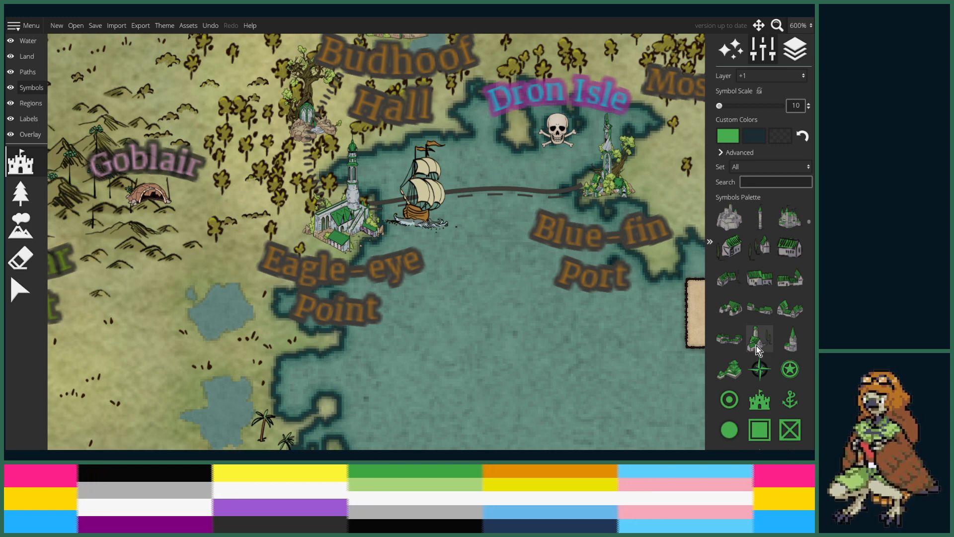
{"action": "left_click", "coordinate": [756, 348]}
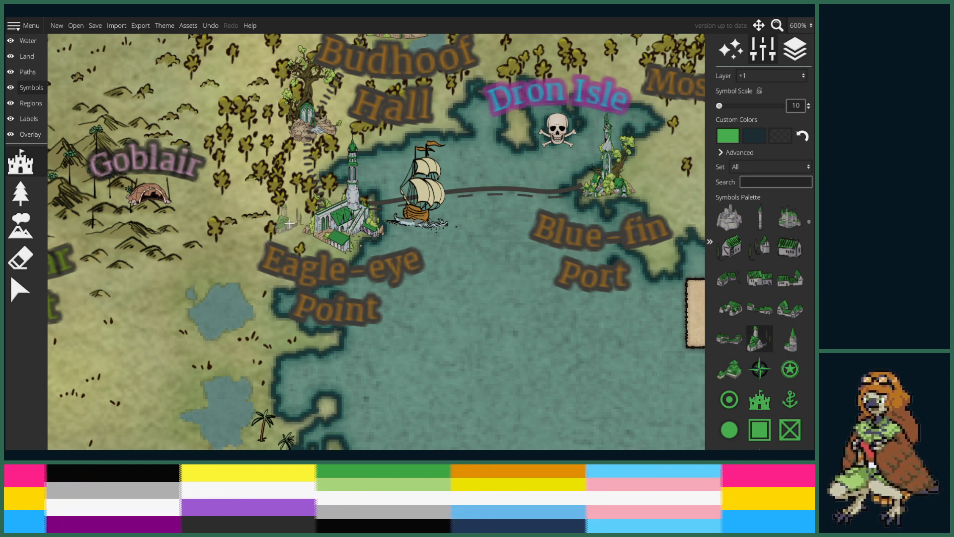
{"action": "scroll", "coordinate": [289, 224], "scroll_direction": "up", "scroll_amount": 5}
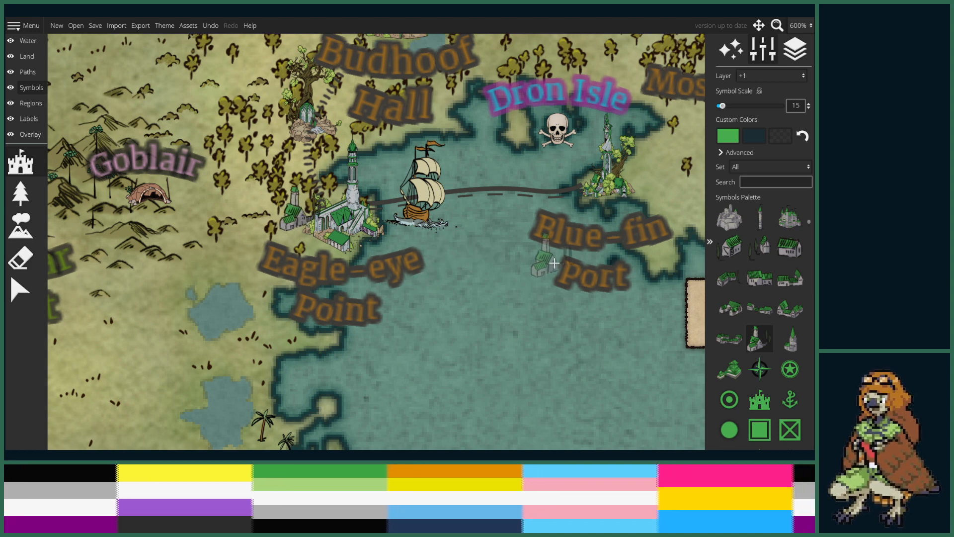
- Place the pointed green-roofed tower symbol at scale 10 on the east side of Blue-fin Port, and choose a green field symbol
{"action": "left_click_drag", "start_coordinate": [543, 256], "coordinate": [434, 268]}
{"action": "left_click", "coordinate": [790, 338]}
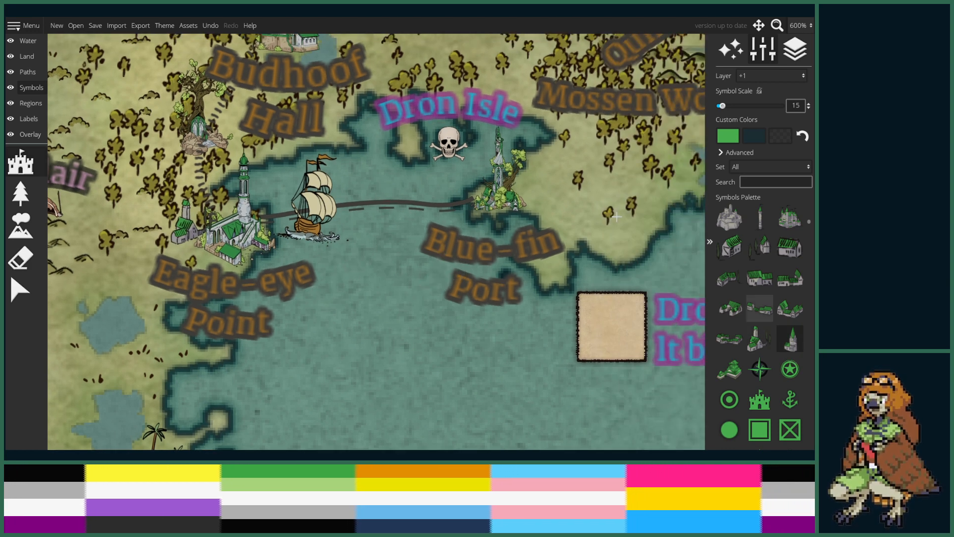
{"action": "scroll", "coordinate": [519, 185], "scroll_direction": "down", "scroll_amount": 5}
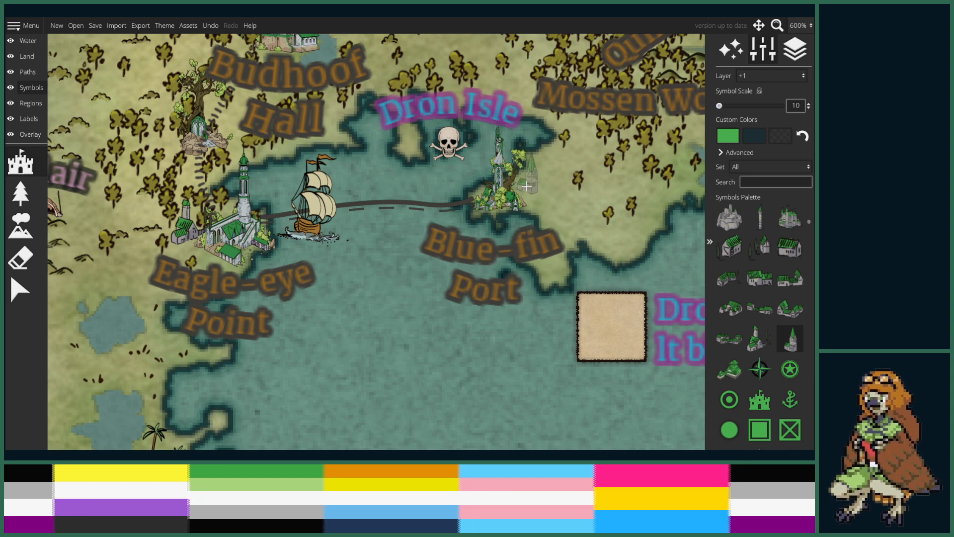
{"action": "left_click", "coordinate": [524, 186]}
{"action": "scroll", "coordinate": [772, 340], "scroll_direction": "down", "scroll_amount": 5}
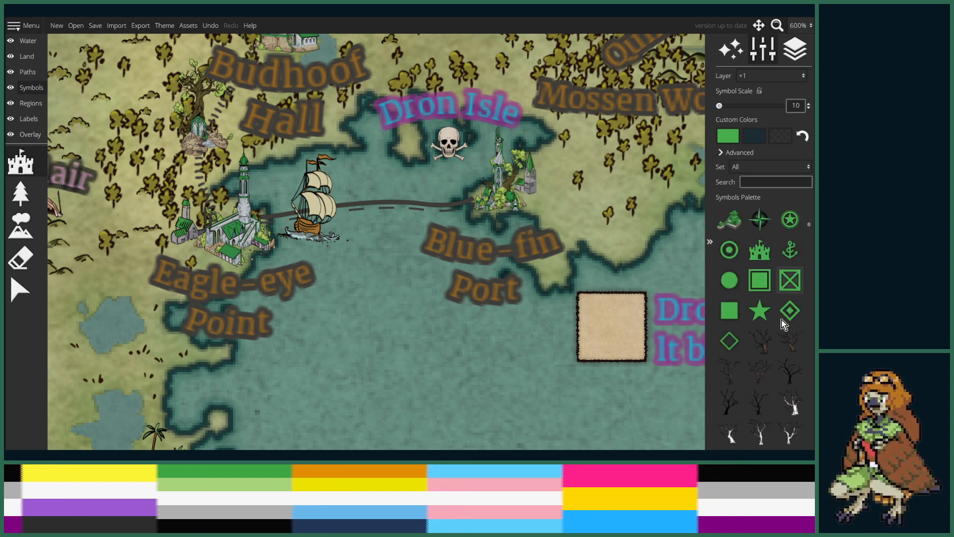
{"action": "scroll", "coordinate": [775, 344], "scroll_direction": "down", "scroll_amount": 1}
{"action": "left_click", "coordinate": [790, 342]}
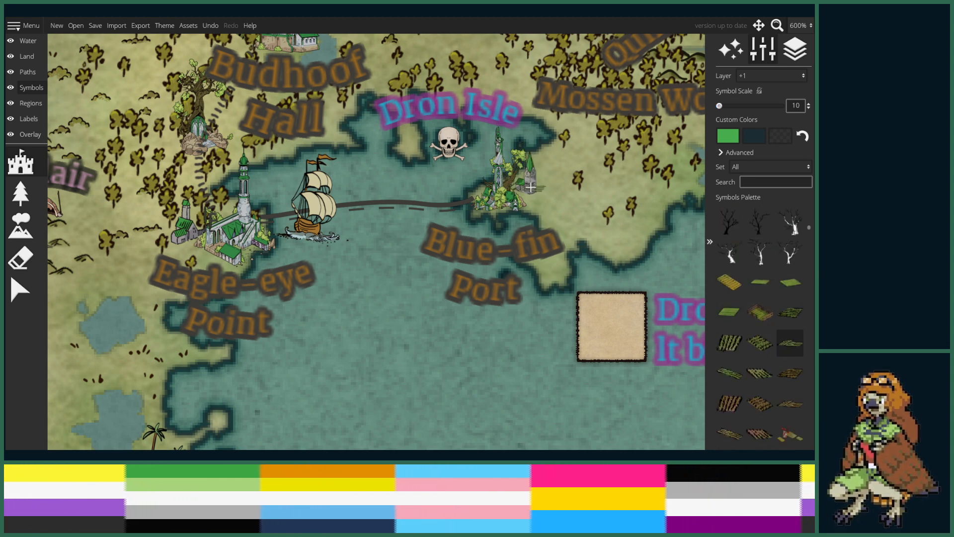
- Look over the southwestern continent's settlements and labels, focusing on the forests between Bronze Bark and Rohcton
{"action": "scroll", "coordinate": [544, 203], "scroll_direction": "down", "scroll_amount": 4}
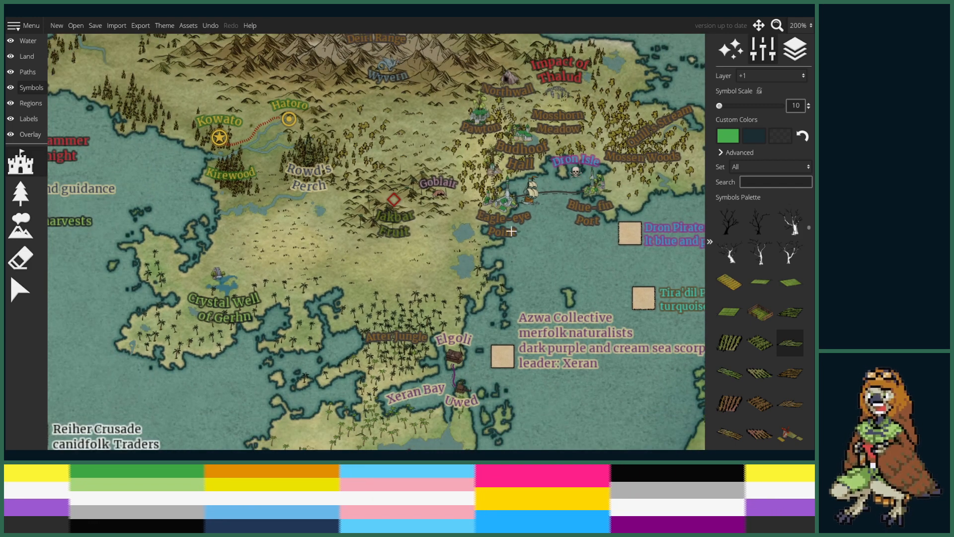
{"action": "left_click_drag", "start_coordinate": [430, 290], "coordinate": [456, 238]}
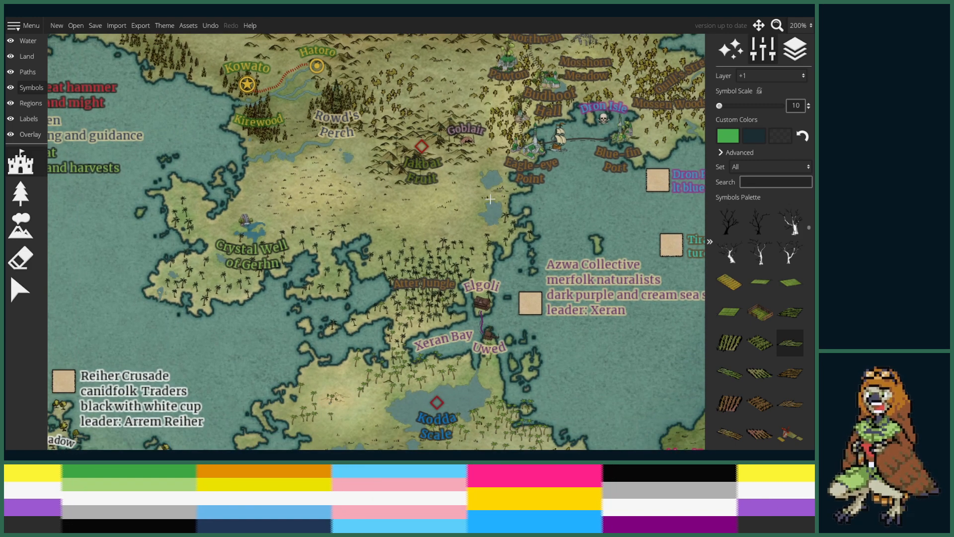
{"action": "scroll", "coordinate": [456, 237], "scroll_direction": "down", "scroll_amount": 3}
{"action": "left_click_drag", "start_coordinate": [329, 322], "coordinate": [488, 196]}
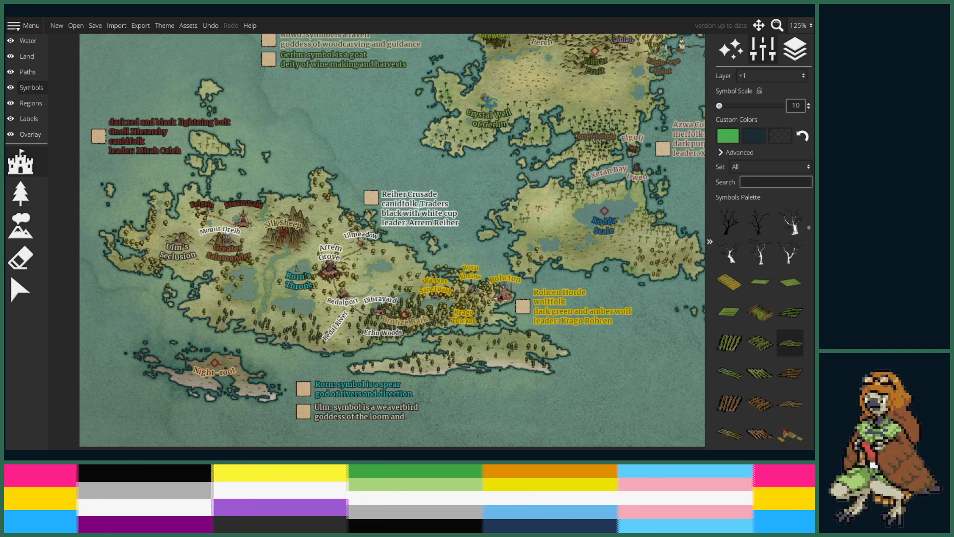
{"action": "scroll", "coordinate": [527, 266], "scroll_direction": "up", "scroll_amount": 5}
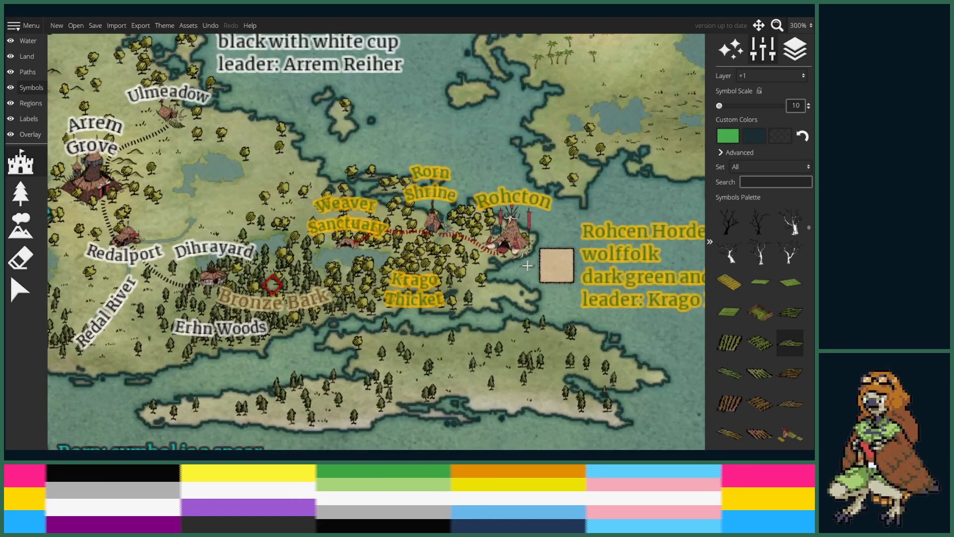
{"action": "left_click_drag", "start_coordinate": [527, 266], "coordinate": [469, 270]}
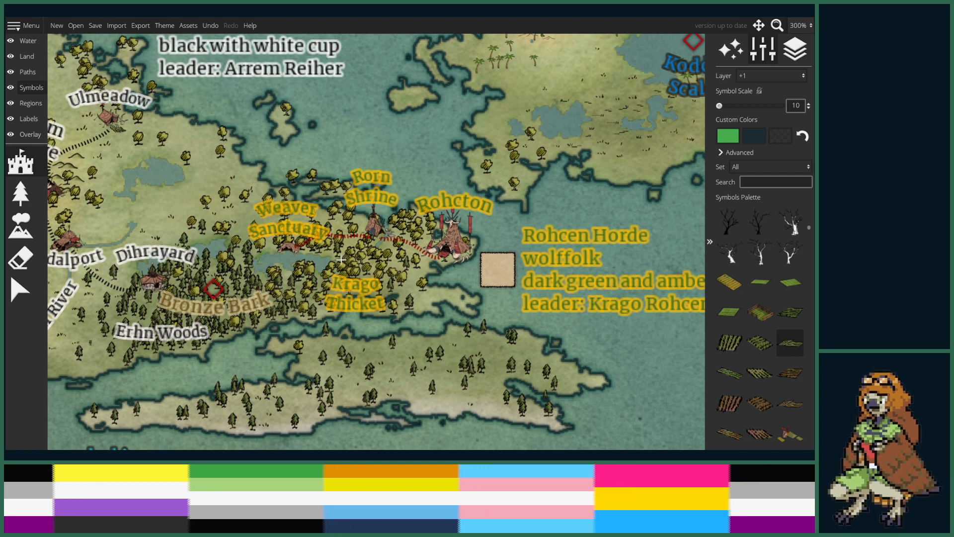
{"action": "left_click_drag", "start_coordinate": [291, 278], "coordinate": [412, 258]}
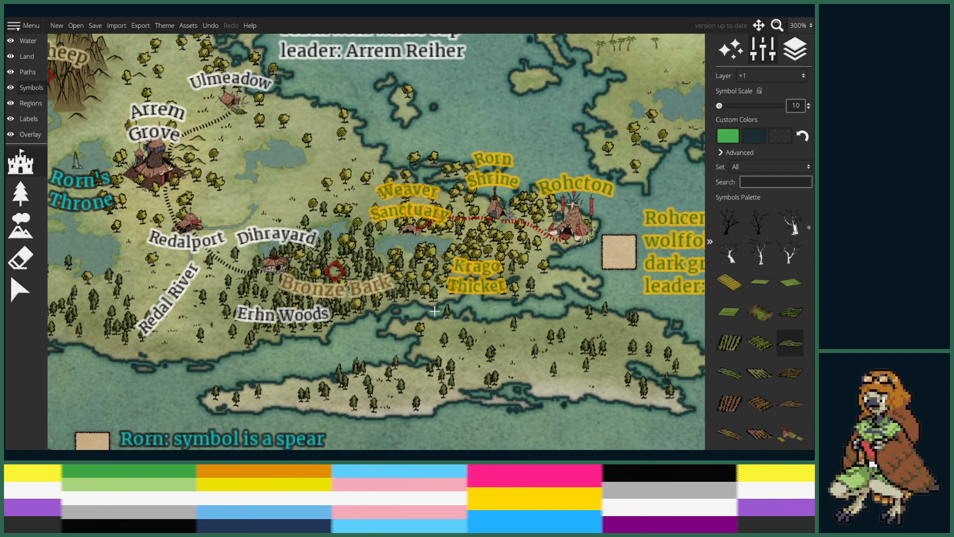
{"action": "scroll", "coordinate": [438, 274], "scroll_direction": "down", "scroll_amount": 3}
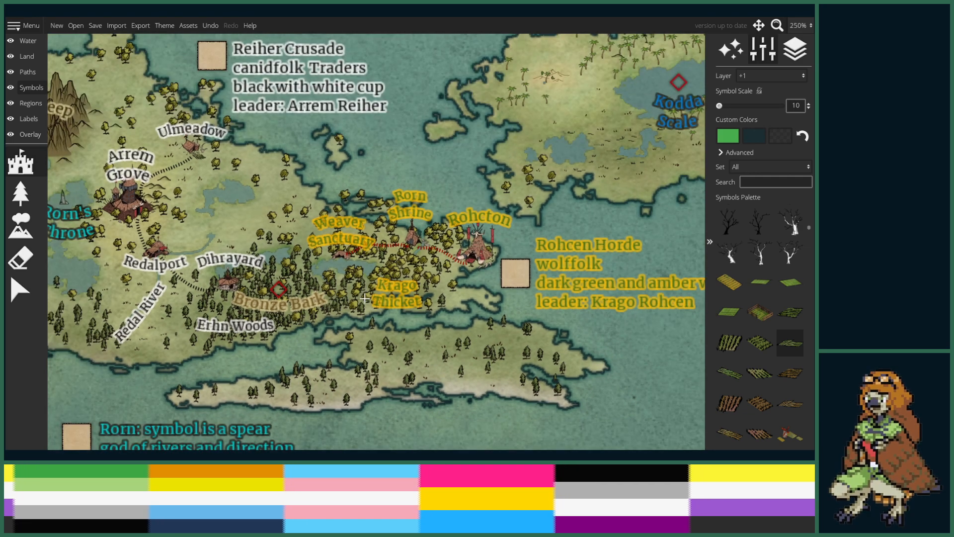
{"action": "left_click_drag", "start_coordinate": [365, 298], "coordinate": [386, 275]}
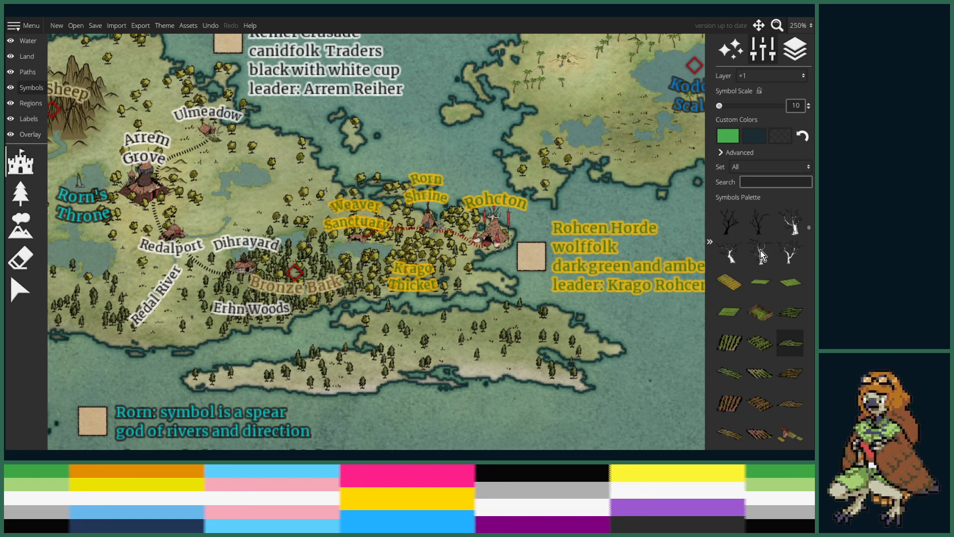
- Place the brown round hut symbol at scale 10 in the forest between Bronze Bark and Krago Thicket
{"action": "left_click_drag", "start_coordinate": [809, 229], "coordinate": [810, 355]}
{"action": "scroll", "coordinate": [797, 364], "scroll_direction": "up", "scroll_amount": 3}
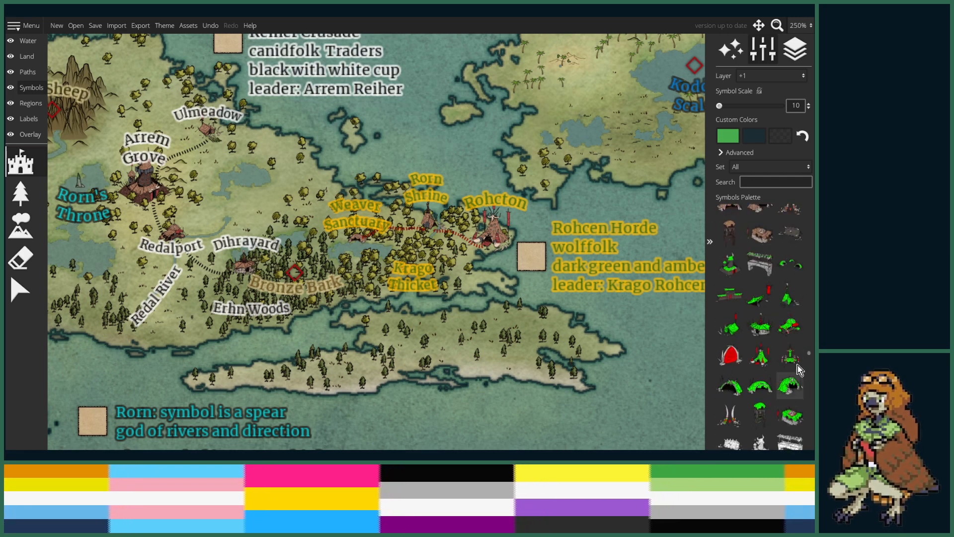
{"action": "scroll", "coordinate": [794, 372], "scroll_direction": "up", "scroll_amount": 1}
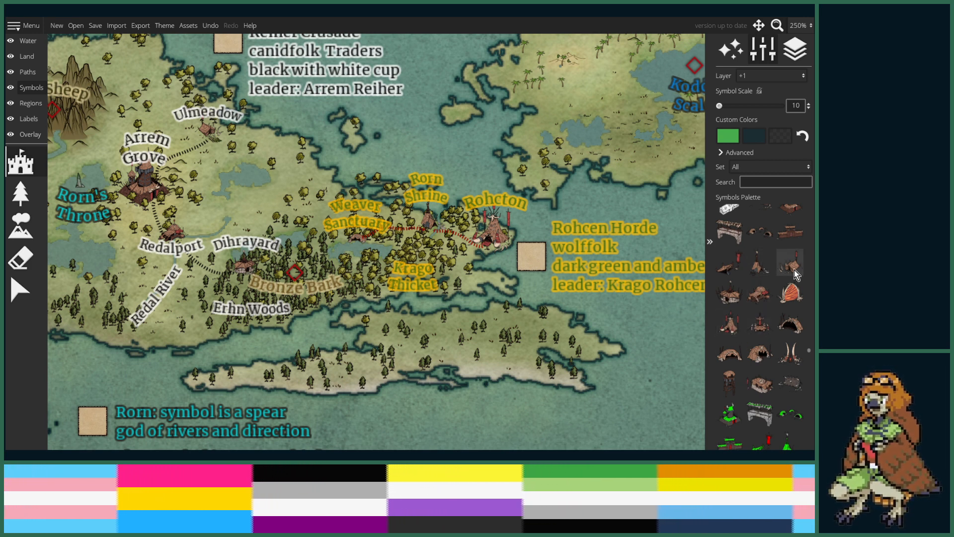
{"action": "left_click", "coordinate": [729, 293]}
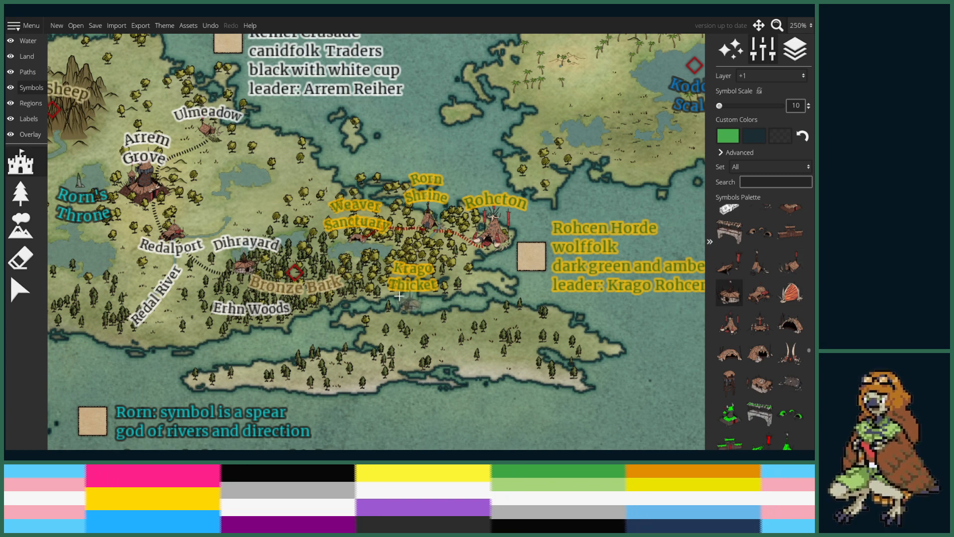
{"action": "scroll", "coordinate": [341, 263], "scroll_direction": "up", "scroll_amount": 3}
{"action": "scroll", "coordinate": [341, 264], "scroll_direction": "down", "scroll_amount": 1}
{"action": "left_click_drag", "start_coordinate": [341, 264], "coordinate": [401, 265]}
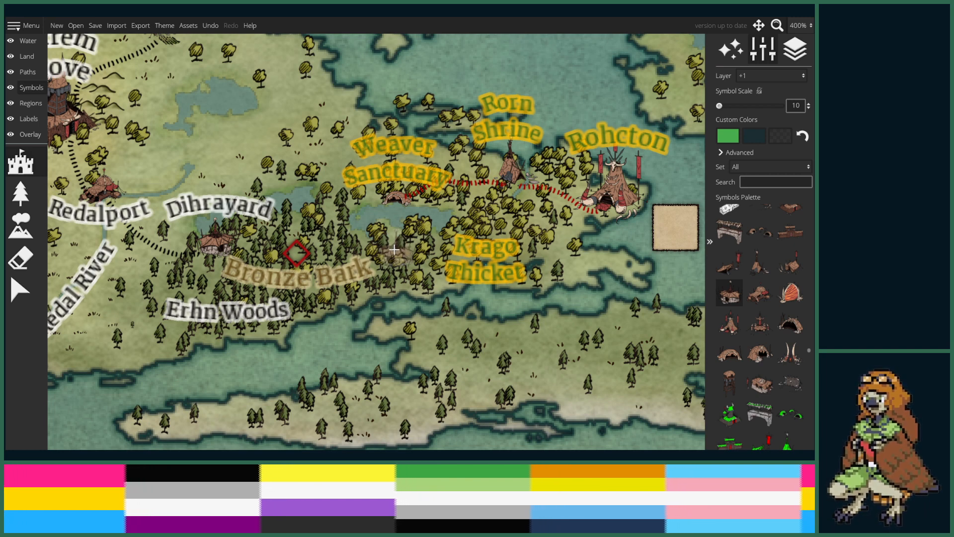
{"action": "left_click", "coordinate": [394, 249]}
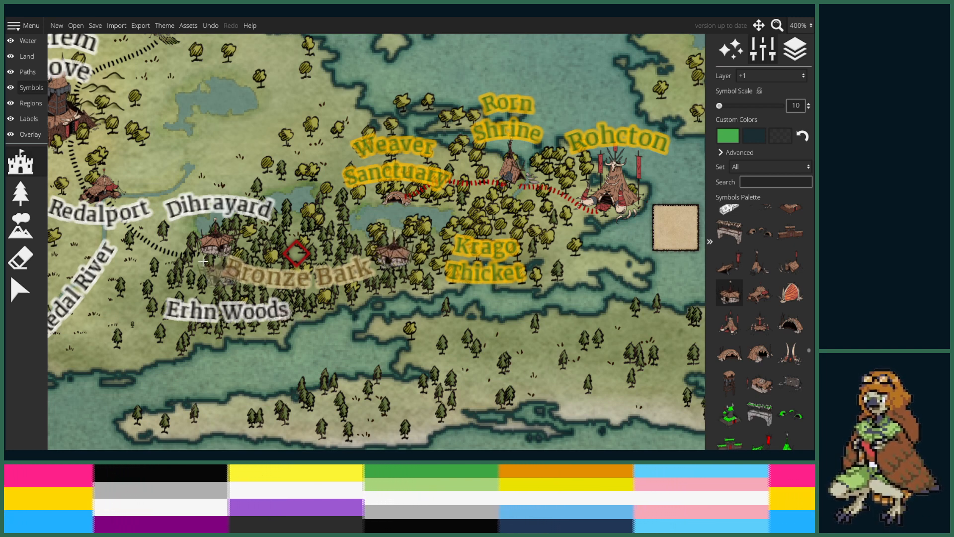
- Draw a path from Rorn Shrine to the new hut in the existing red path's style, width 4, with Draw Over Symbols enabled
{"action": "left_click", "coordinate": [28, 72]}
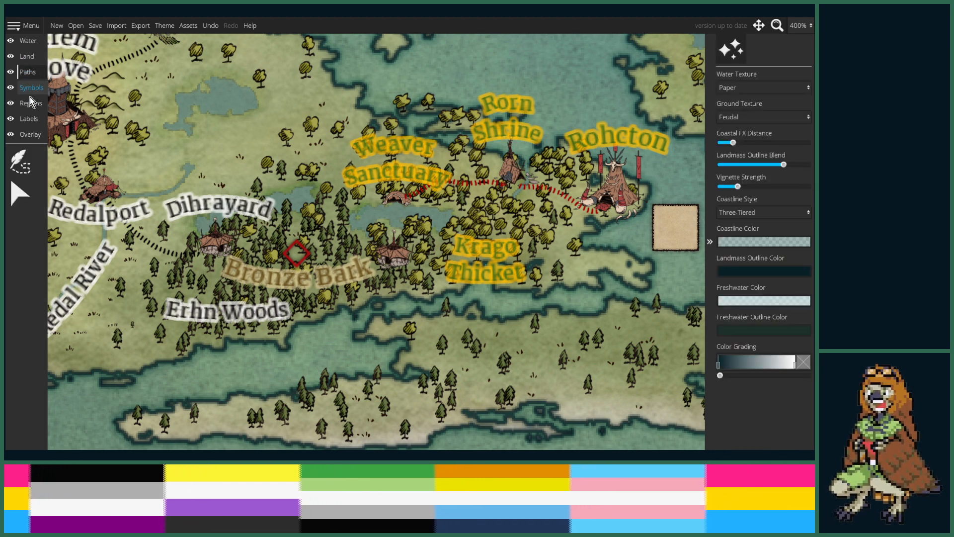
{"action": "left_click", "coordinate": [20, 193]}
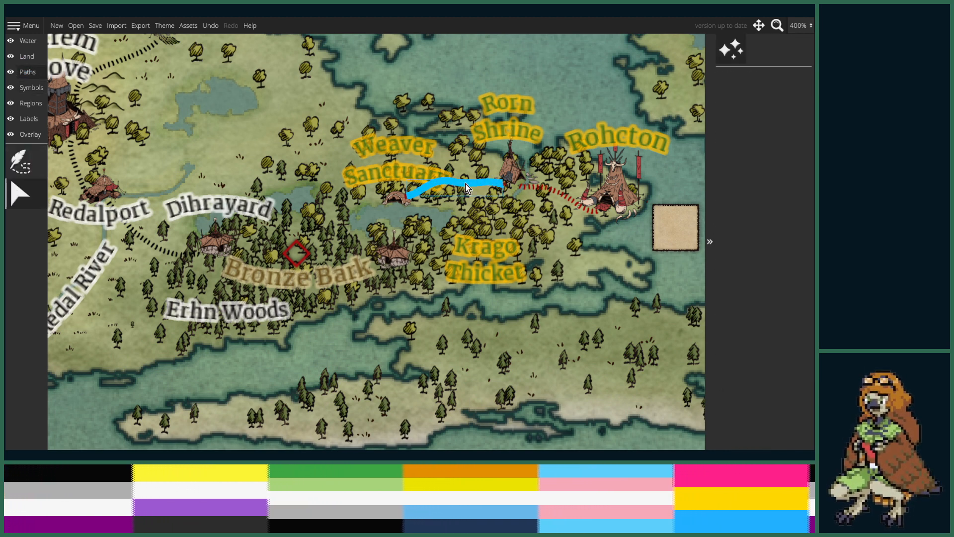
{"action": "left_click", "coordinate": [466, 184]}
{"action": "left_click", "coordinate": [21, 173]}
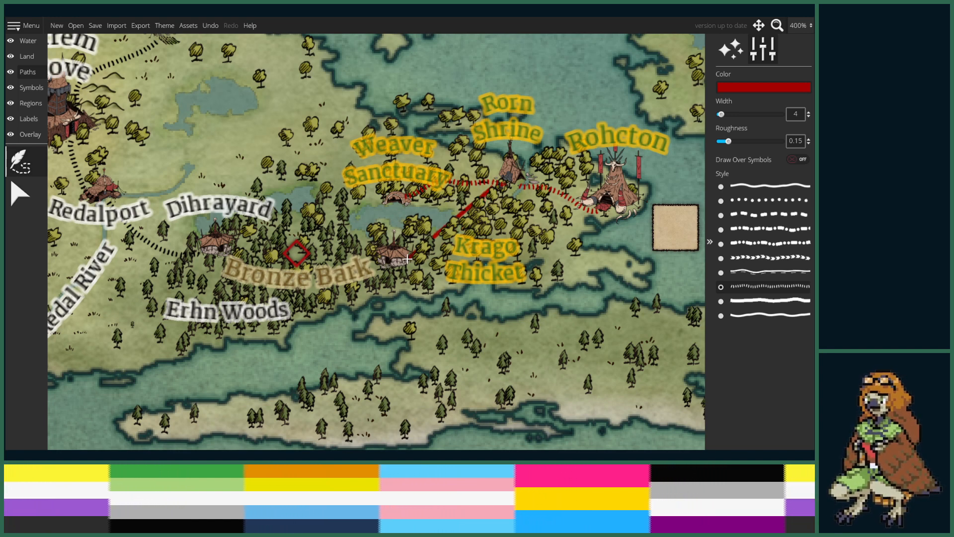
{"action": "left_click_drag", "start_coordinate": [492, 185], "coordinate": [428, 258]}
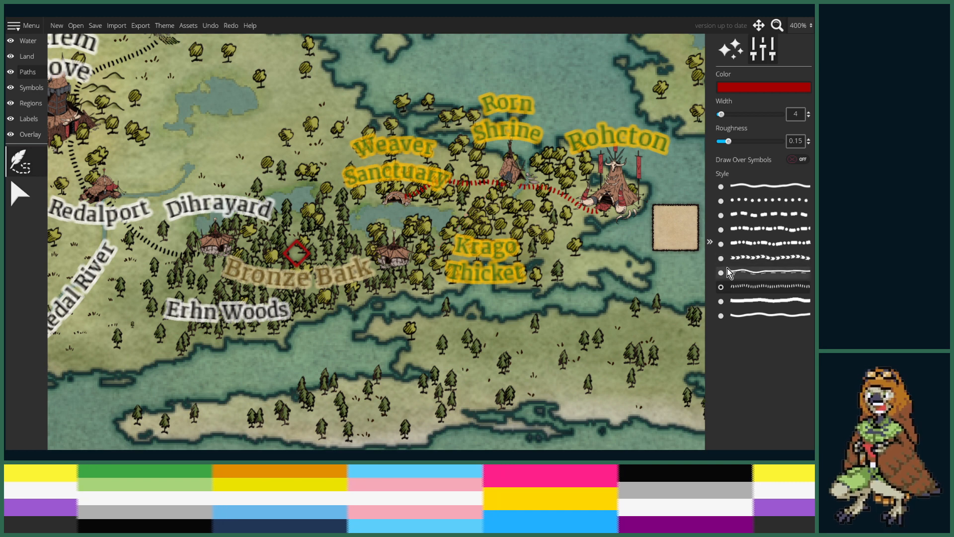
{"action": "left_click", "coordinate": [755, 271]}
{"action": "left_click", "coordinate": [765, 286]}
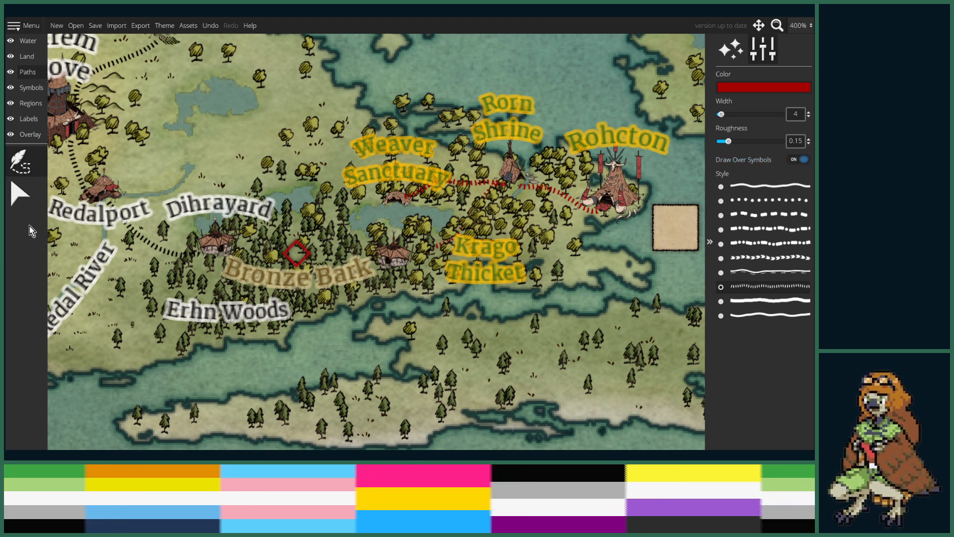
- Edit the points of the new red path, nudging its western end beside the hut
{"action": "left_click", "coordinate": [19, 198]}
{"action": "left_click", "coordinate": [456, 219]}
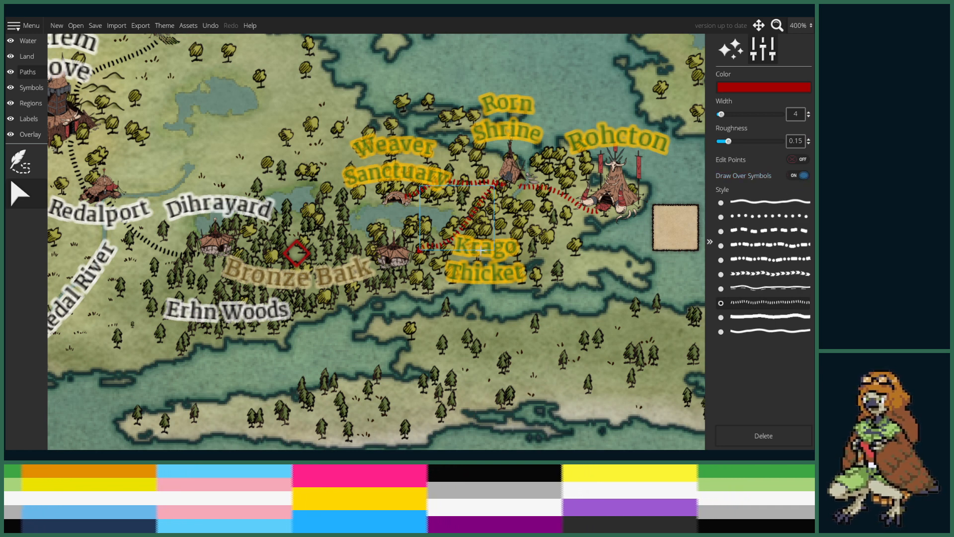
{"action": "left_click", "coordinate": [786, 159]}
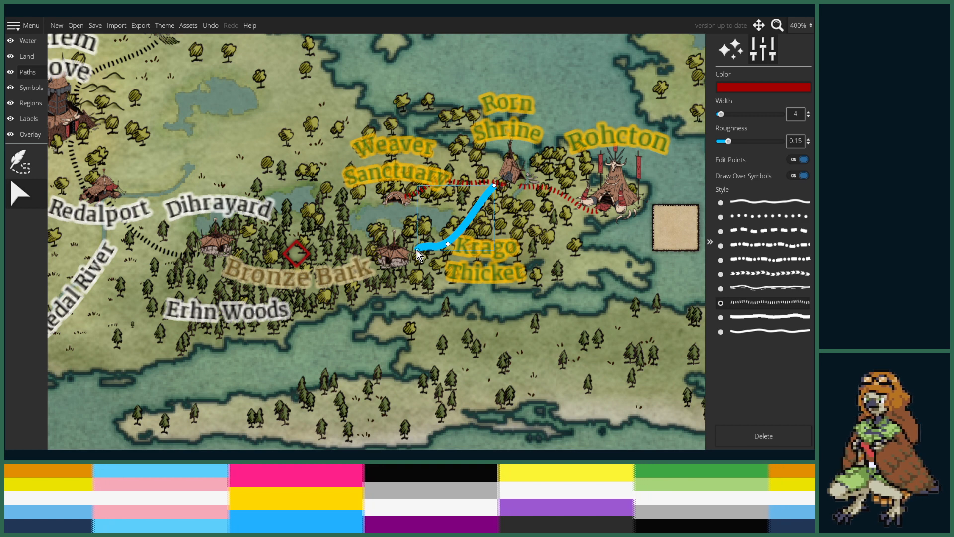
{"action": "left_click_drag", "start_coordinate": [419, 251], "coordinate": [417, 249]}
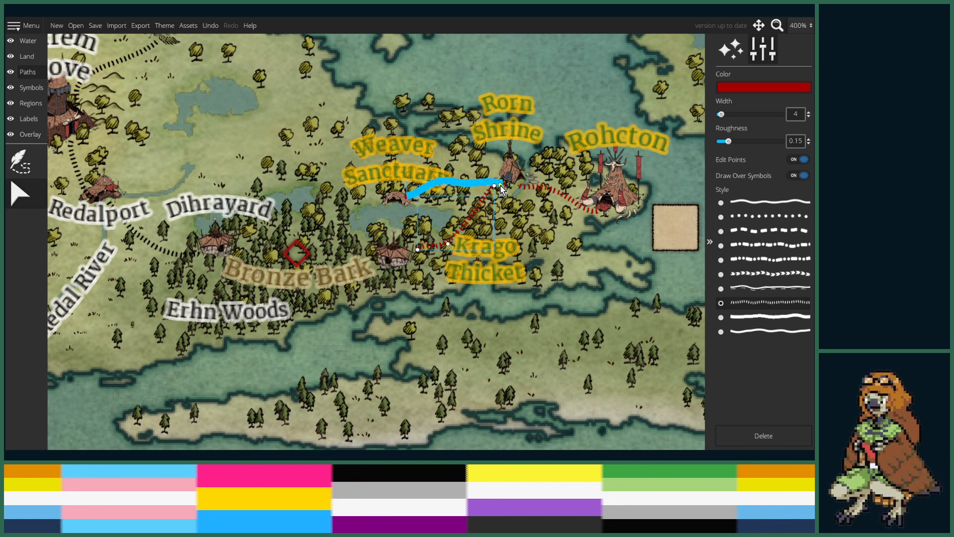
{"action": "left_click", "coordinate": [479, 210]}
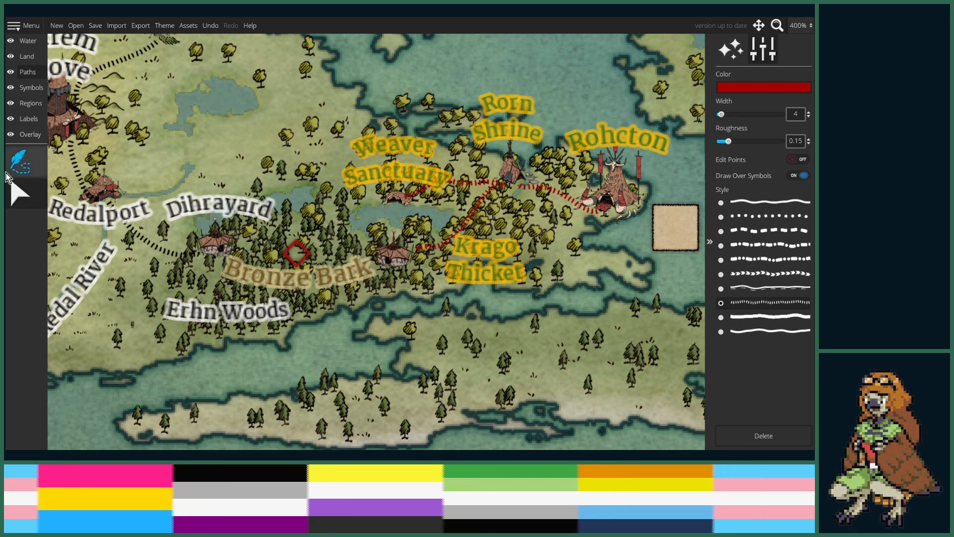
- Move the Krago Thicket label slightly northeast, clear of the new path's lower end
{"action": "left_click", "coordinate": [28, 118]}
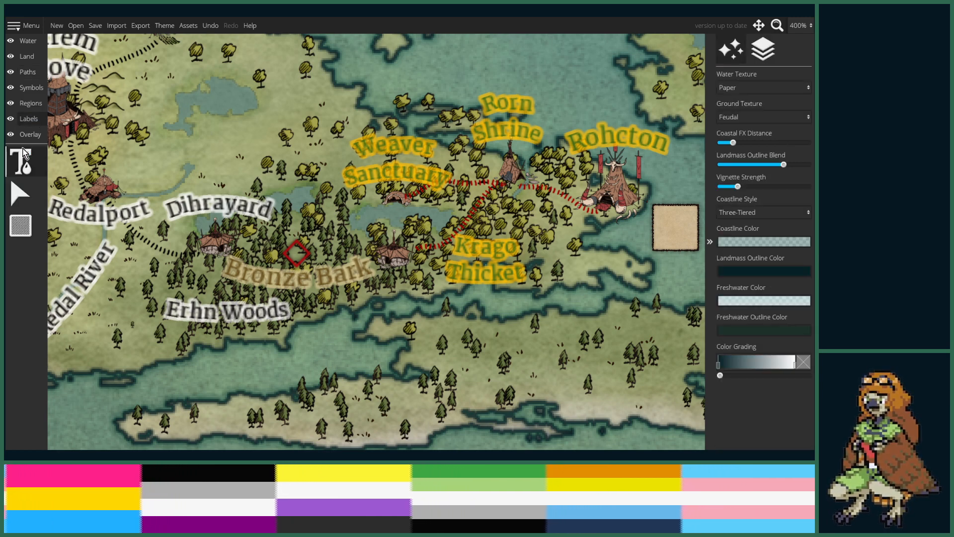
{"action": "left_click_drag", "start_coordinate": [359, 247], "coordinate": [382, 231]}
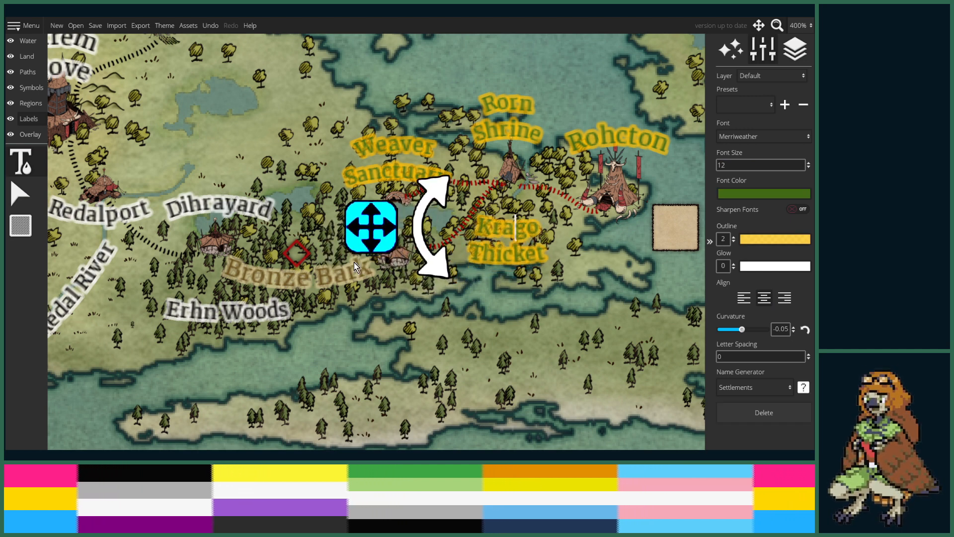
- Add the two-line label "Fort Otur" in the Krago Thicket label's style, just beneath the new hut
{"action": "left_click", "coordinate": [366, 324]}
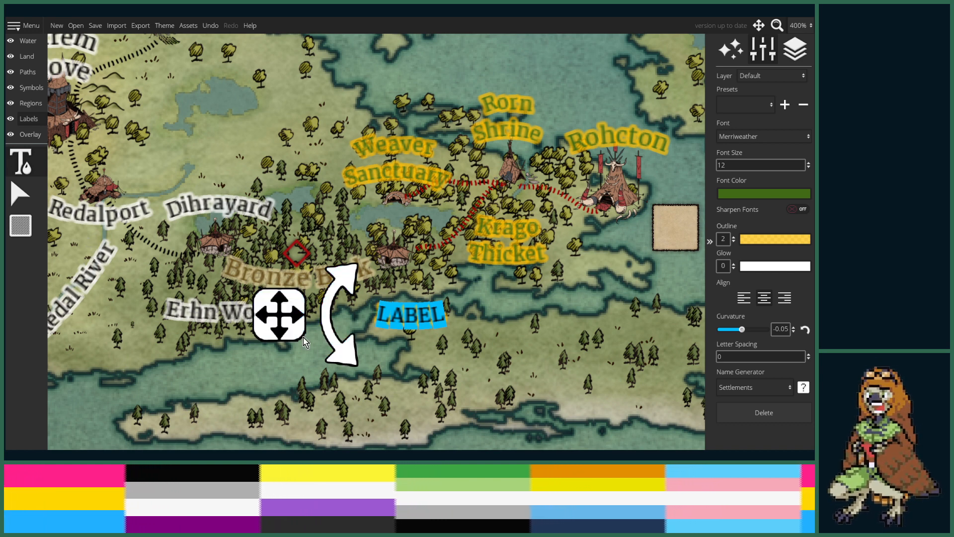
{"action": "left_click_drag", "start_coordinate": [282, 311], "coordinate": [270, 285]}
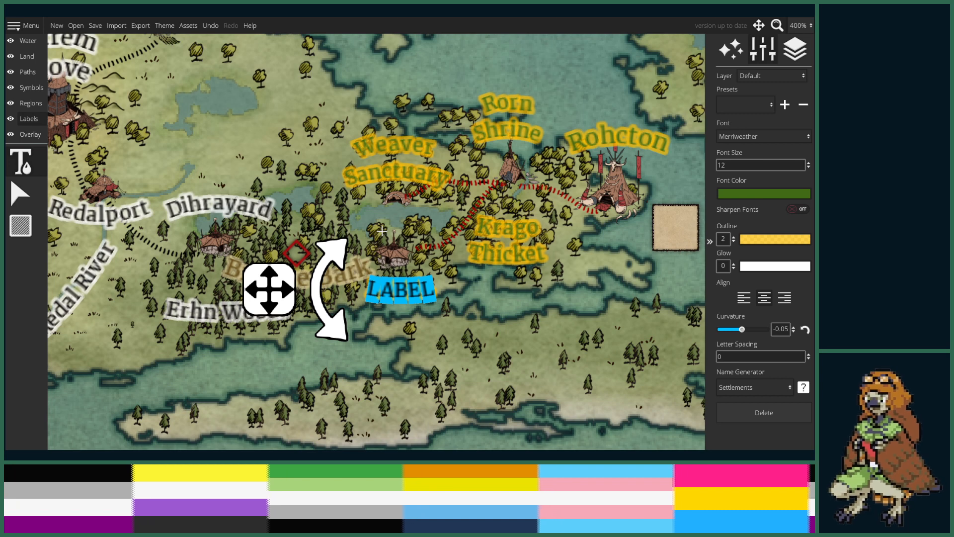
{"action": "key", "text": "BackSpace"}
{"action": "type", "text": "Ot"}
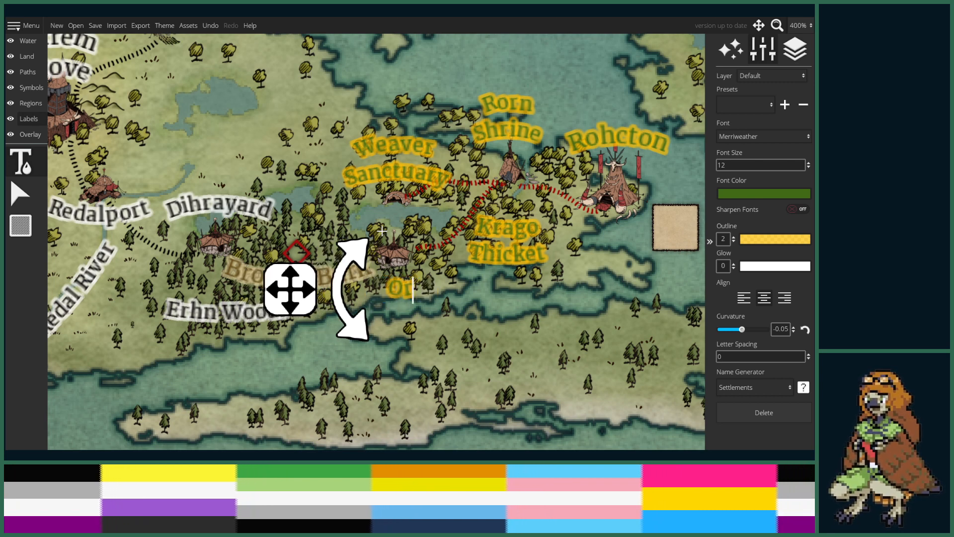
{"action": "type", "text": "ur"}
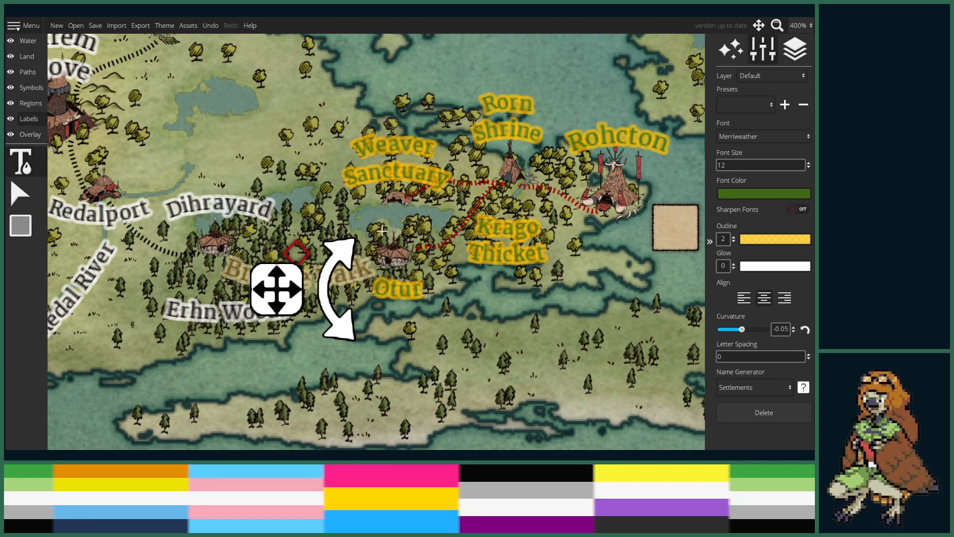
{"action": "key", "text": "Left"}
{"action": "type", "text": "Fort"}
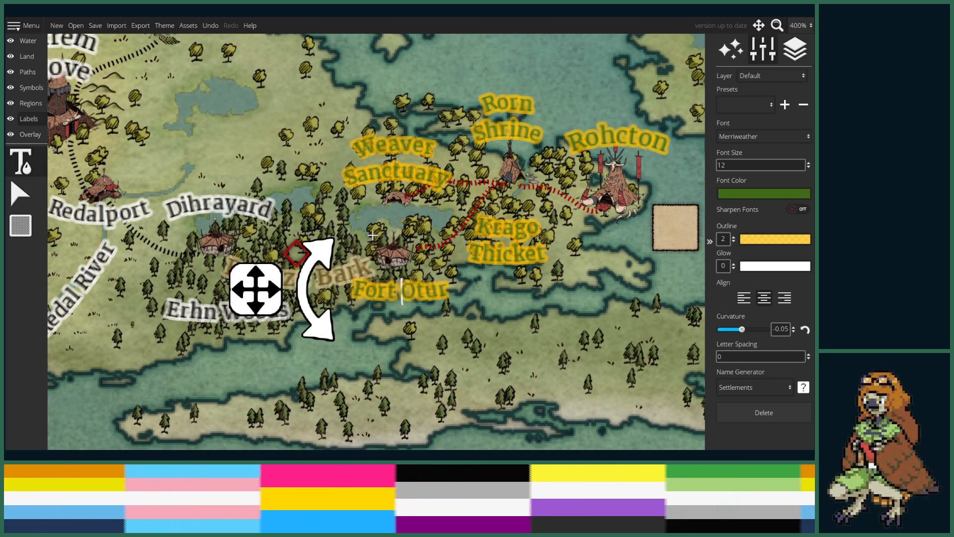
{"action": "key", "text": "Return"}
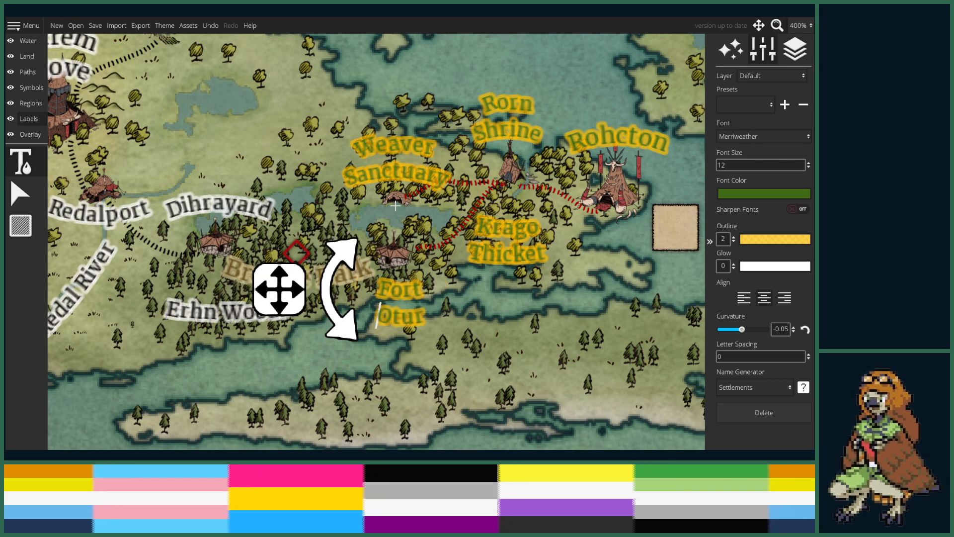
{"action": "mouse_move", "coordinate": [290, 287]}
{"action": "left_mouse_down"}
{"action": "mouse_move", "coordinate": [303, 272]}
{"action": "mouse_move", "coordinate": [291, 282]}
{"action": "left_mouse_up"}
- Examine the map from Fort Otur east across the sea to the Imblan Legion's lands for the next settlement's location
{"action": "scroll", "coordinate": [545, 292], "scroll_direction": "down", "scroll_amount": 5}
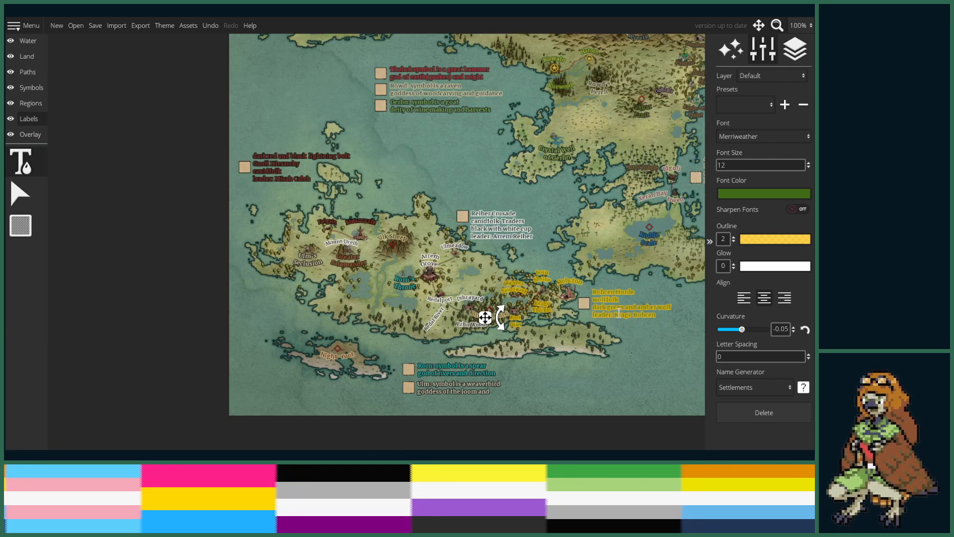
{"action": "left_click_drag", "start_coordinate": [619, 312], "coordinate": [497, 294]}
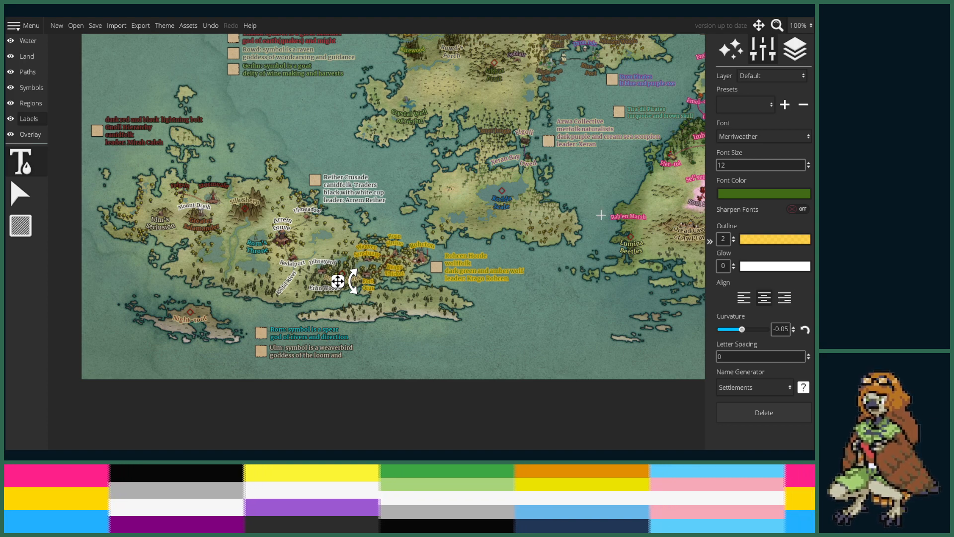
{"action": "left_click_drag", "start_coordinate": [577, 226], "coordinate": [320, 266]}
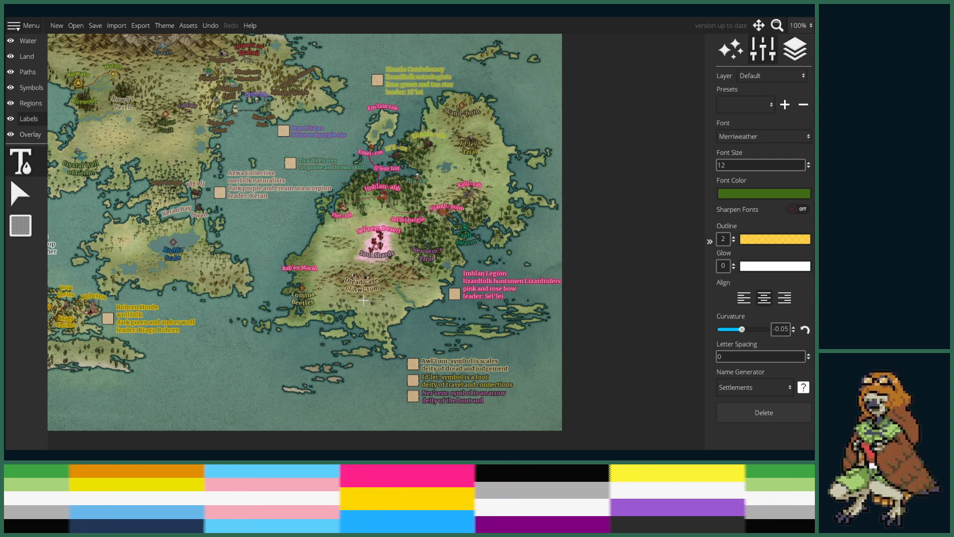
{"action": "left_click_drag", "start_coordinate": [292, 246], "coordinate": [403, 236]}
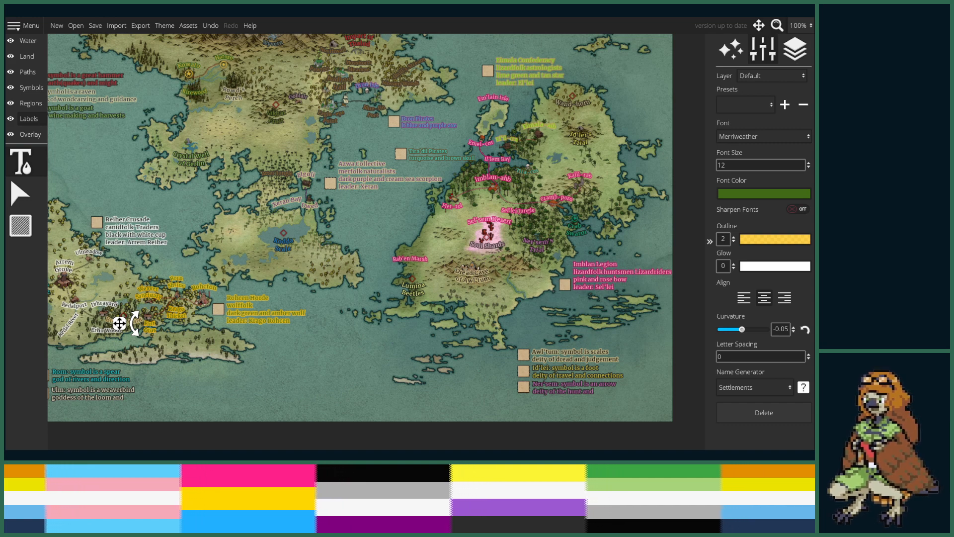
{"action": "left_click_drag", "start_coordinate": [436, 281], "coordinate": [486, 317]}
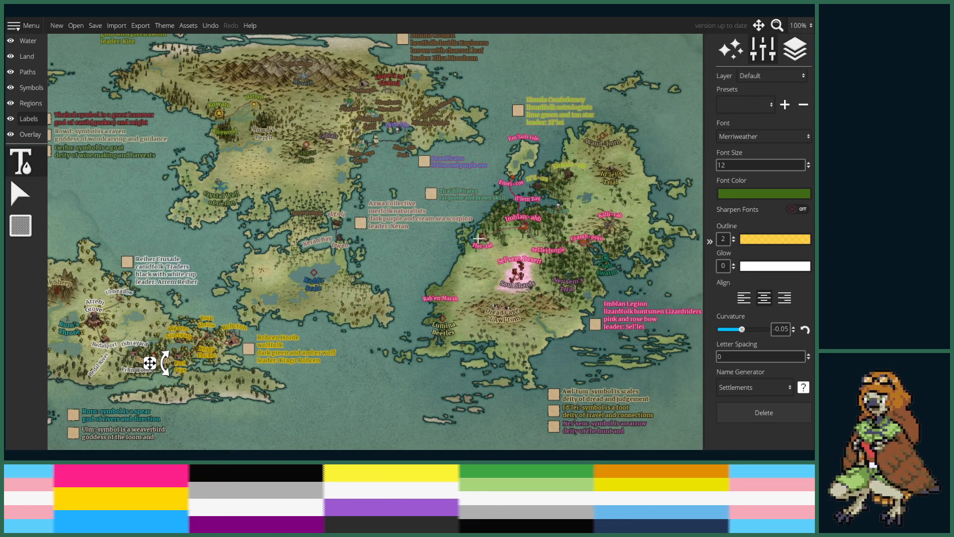
{"action": "left_click_drag", "start_coordinate": [388, 312], "coordinate": [400, 317]}
{"action": "scroll", "coordinate": [447, 302], "scroll_direction": "up", "scroll_amount": 2}
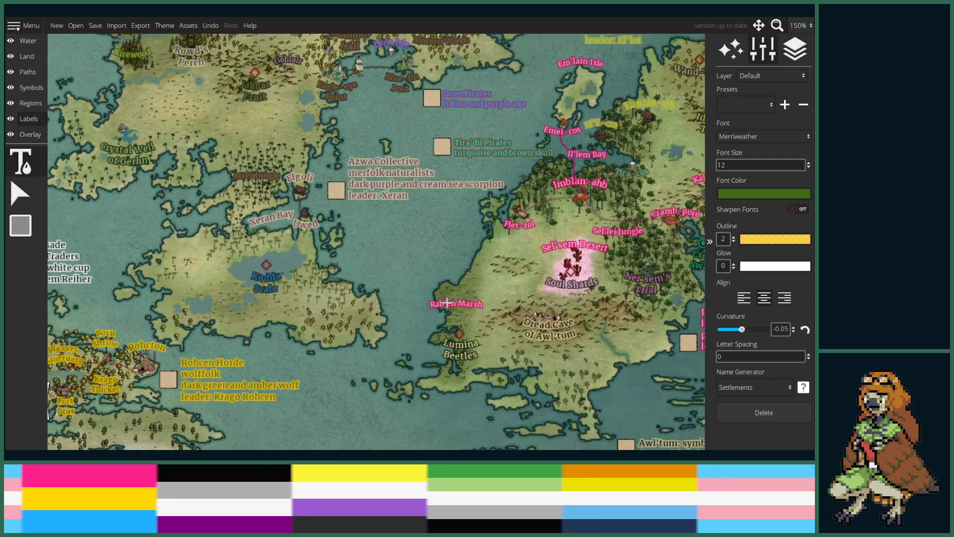
- Choose the orange-roofed building symbol with a palm tree beside it and set the symbol scale to 20
{"action": "left_click", "coordinate": [22, 90]}
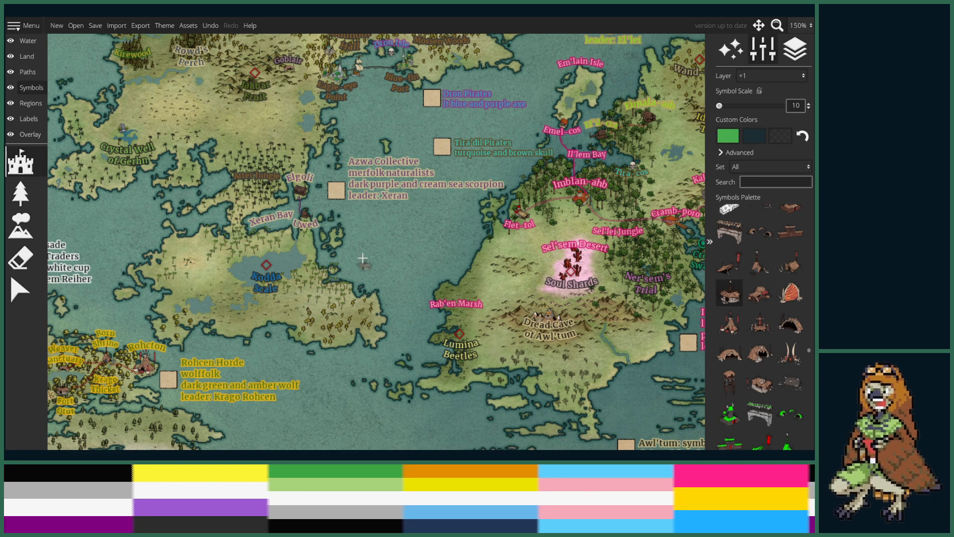
{"action": "scroll", "coordinate": [750, 349], "scroll_direction": "up", "scroll_amount": 3}
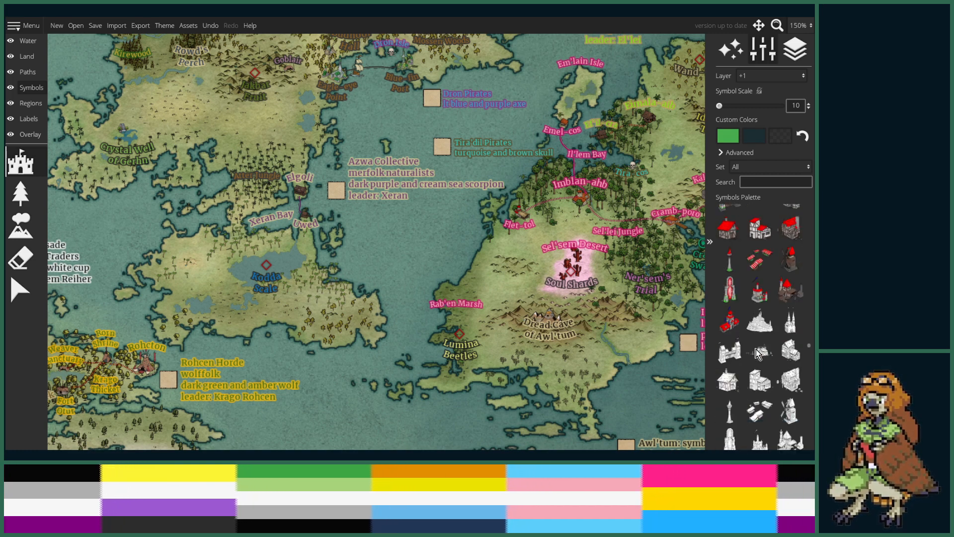
{"action": "scroll", "coordinate": [756, 354], "scroll_direction": "up", "scroll_amount": 5}
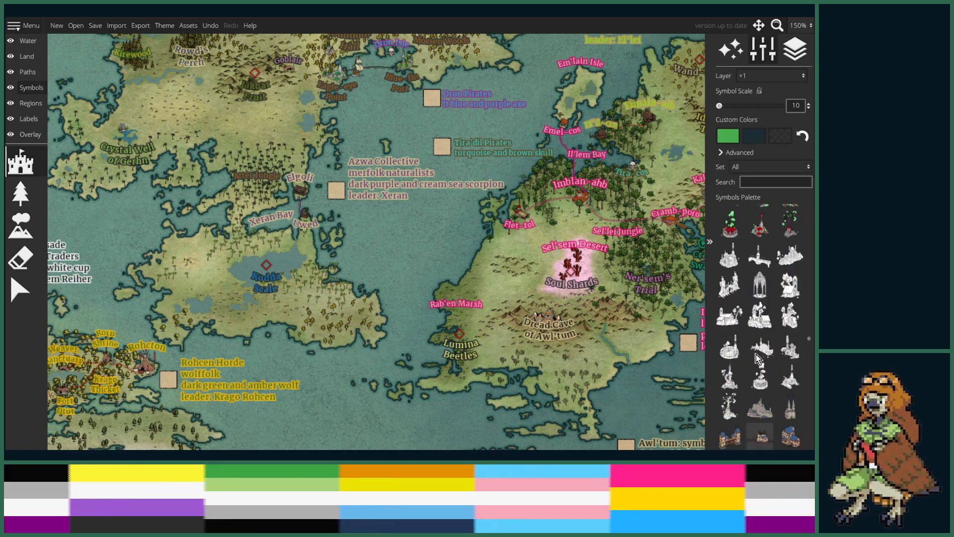
{"action": "scroll", "coordinate": [754, 353], "scroll_direction": "up", "scroll_amount": 5}
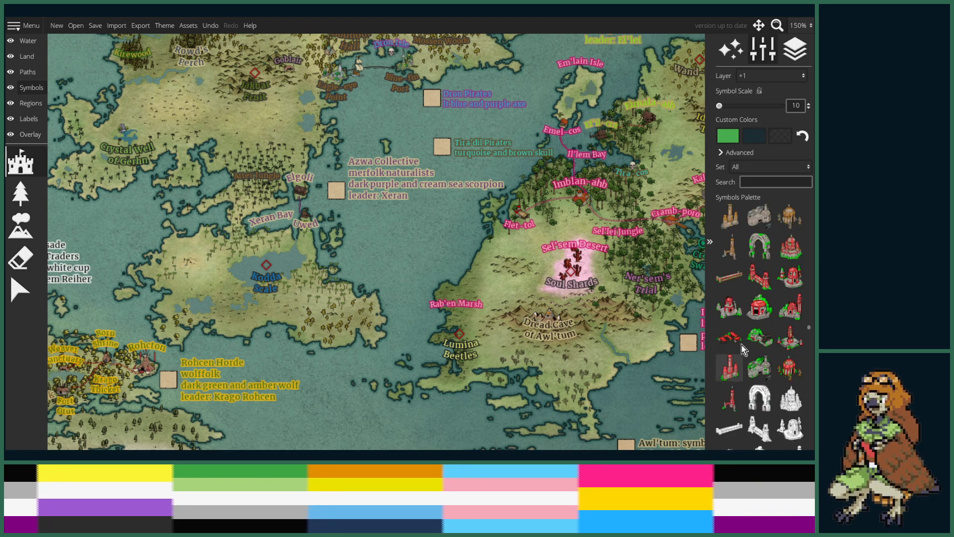
{"action": "scroll", "coordinate": [773, 345], "scroll_direction": "down", "scroll_amount": 3}
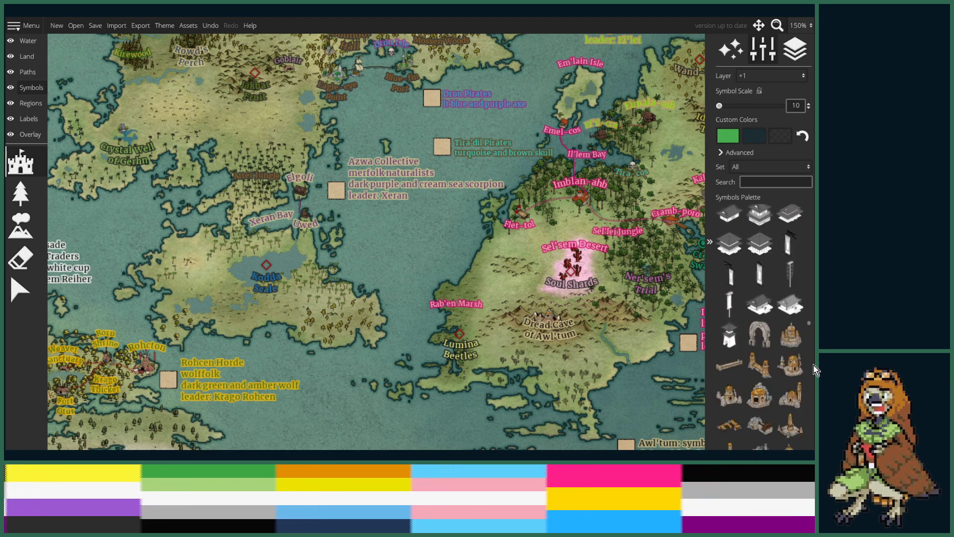
{"action": "left_click_drag", "start_coordinate": [809, 326], "coordinate": [813, 391]}
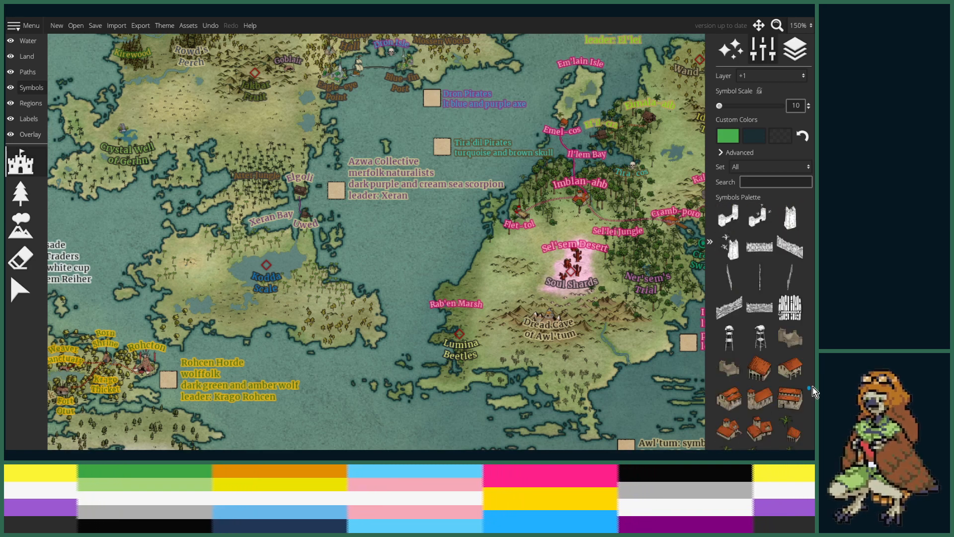
{"action": "scroll", "coordinate": [786, 380], "scroll_direction": "down", "scroll_amount": 1}
{"action": "scroll", "coordinate": [786, 380], "scroll_direction": "down", "scroll_amount": 3}
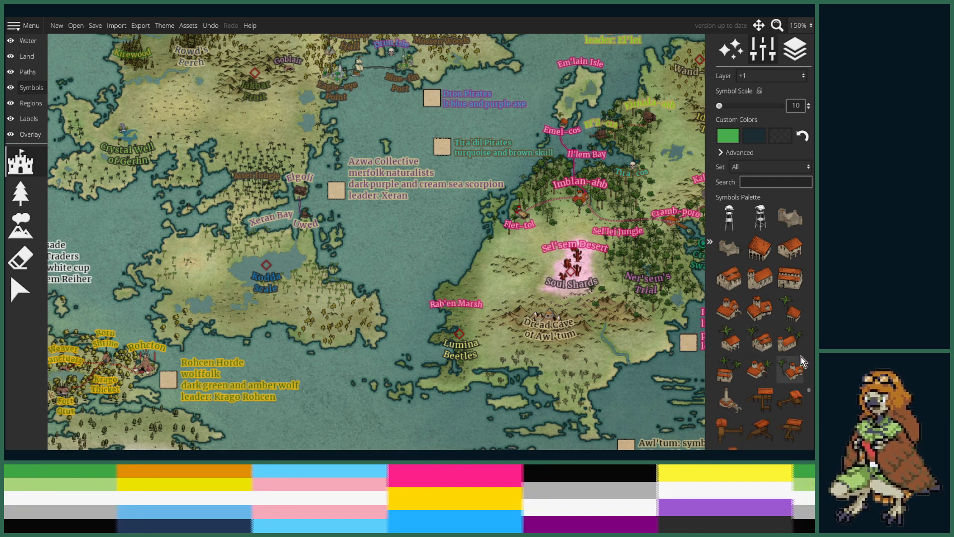
{"action": "left_click", "coordinate": [764, 368]}
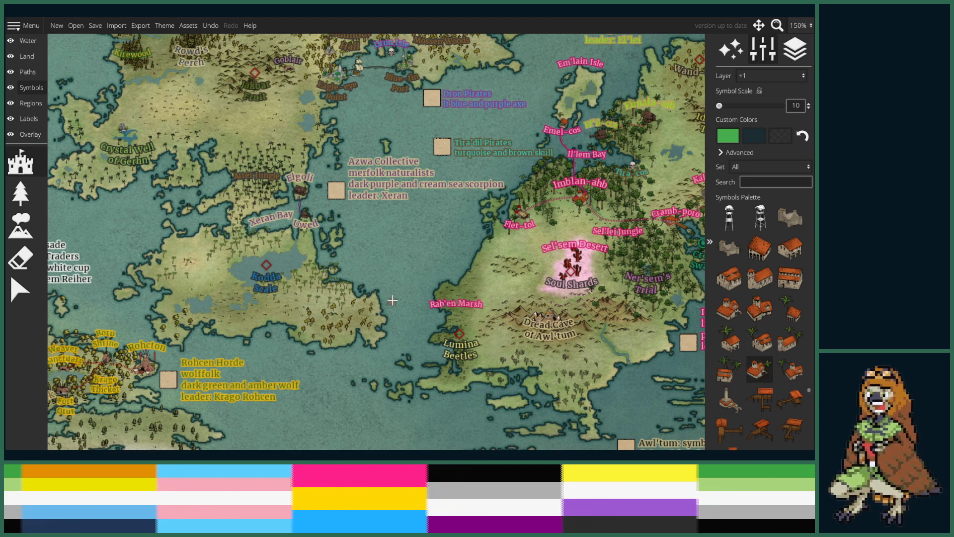
{"action": "scroll", "coordinate": [589, 219], "scroll_direction": "up", "scroll_amount": 4}
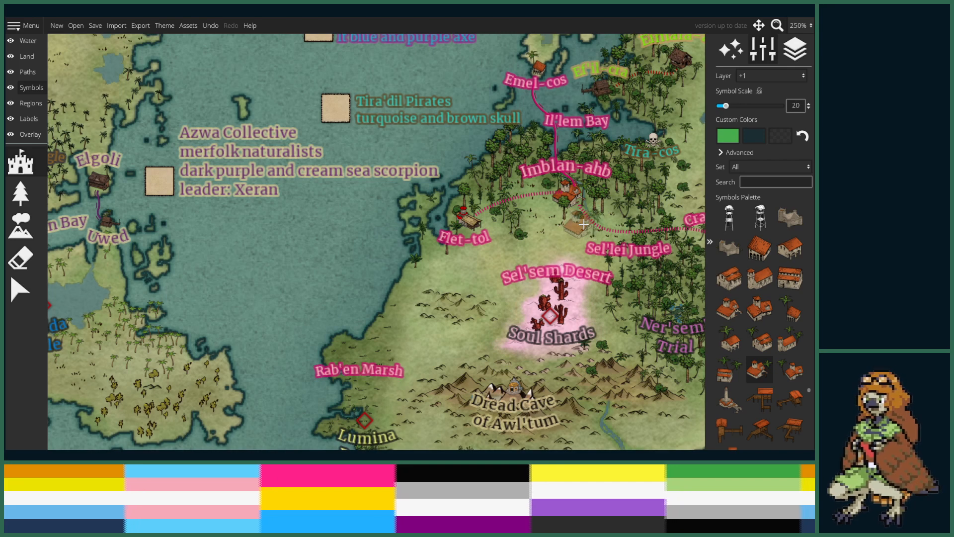
{"action": "scroll", "coordinate": [571, 214], "scroll_direction": "down", "scroll_amount": 1}
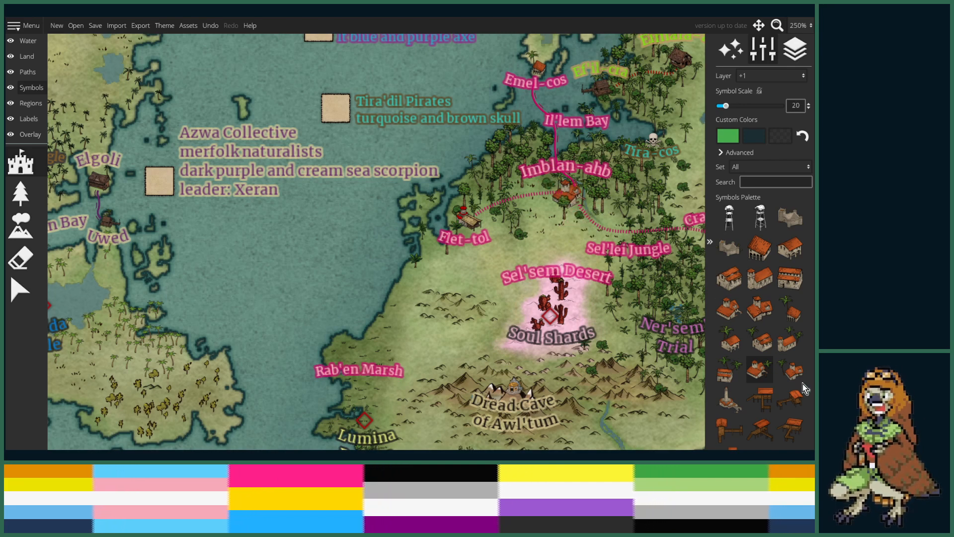
{"action": "left_click", "coordinate": [789, 368]}
{"action": "scroll", "coordinate": [550, 239], "scroll_direction": "down", "scroll_amount": 1}
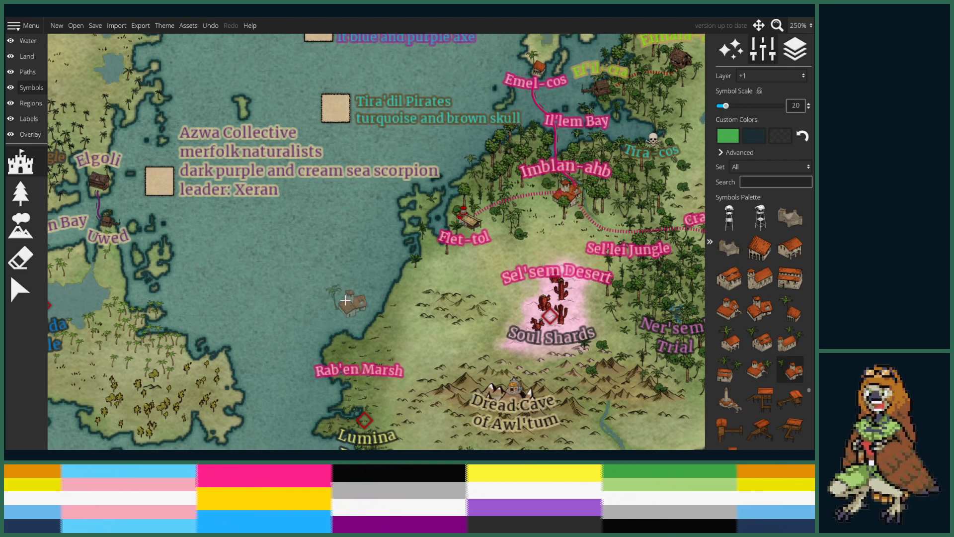
- Place the orange-roofed building with palm tree on the coast southeast of Kodda Scale, across the sea from Rab'en Marsh
{"action": "key", "text": "Left"}
{"action": "key", "text": "Down"}
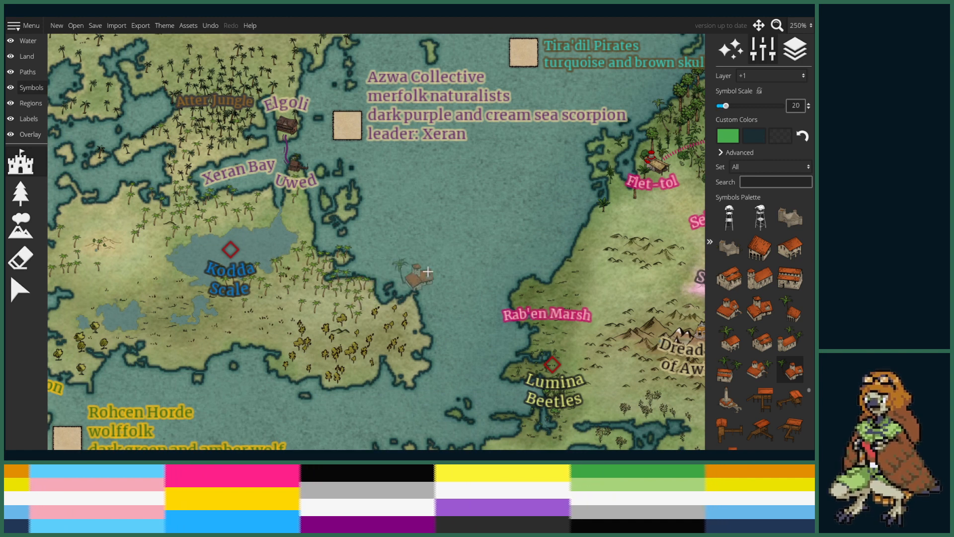
{"action": "key", "text": "Right"}
{"action": "key", "text": "Up"}
{"action": "scroll", "coordinate": [498, 175], "scroll_direction": "up", "scroll_amount": 1}
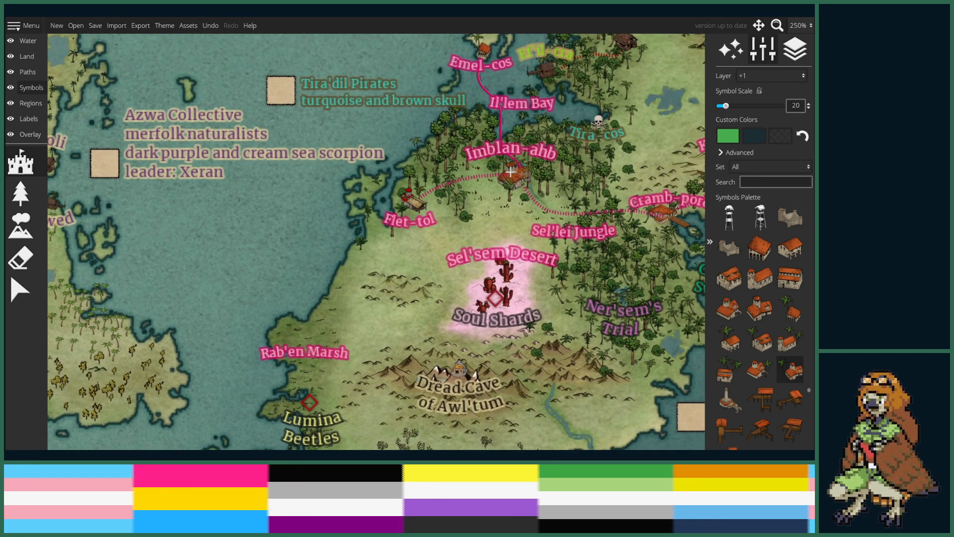
{"action": "scroll", "coordinate": [505, 179], "scroll_direction": "up", "scroll_amount": 1}
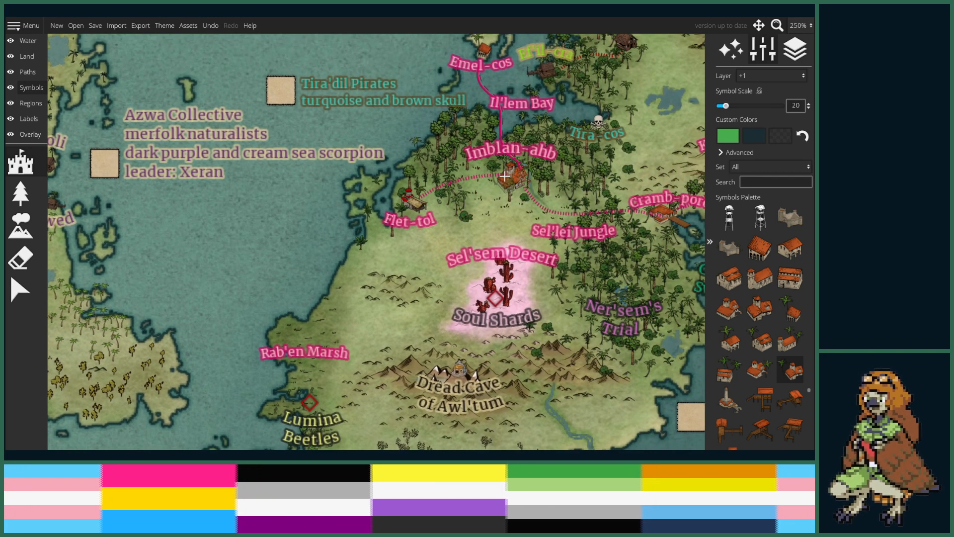
{"action": "key", "text": "Left"}
{"action": "key", "text": "Down"}
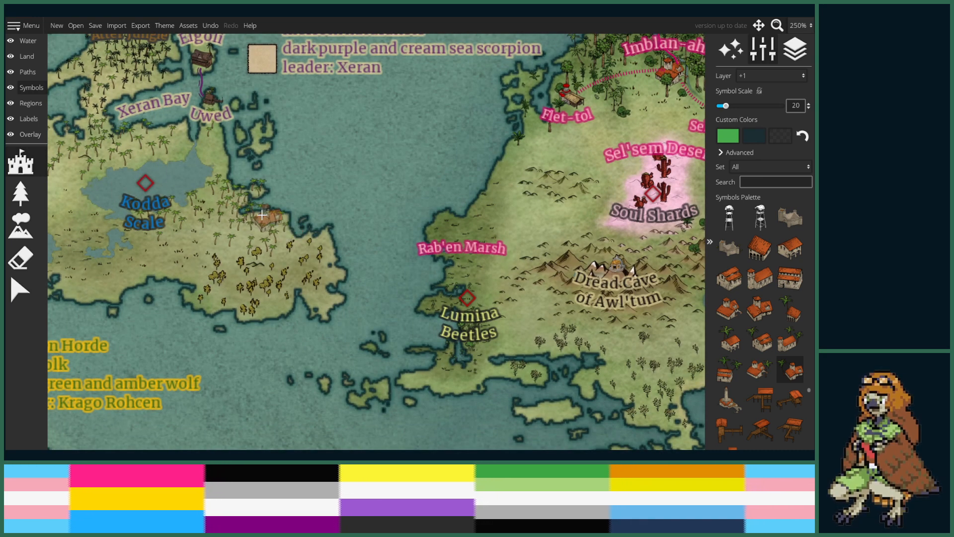
{"action": "left_click", "coordinate": [257, 217]}
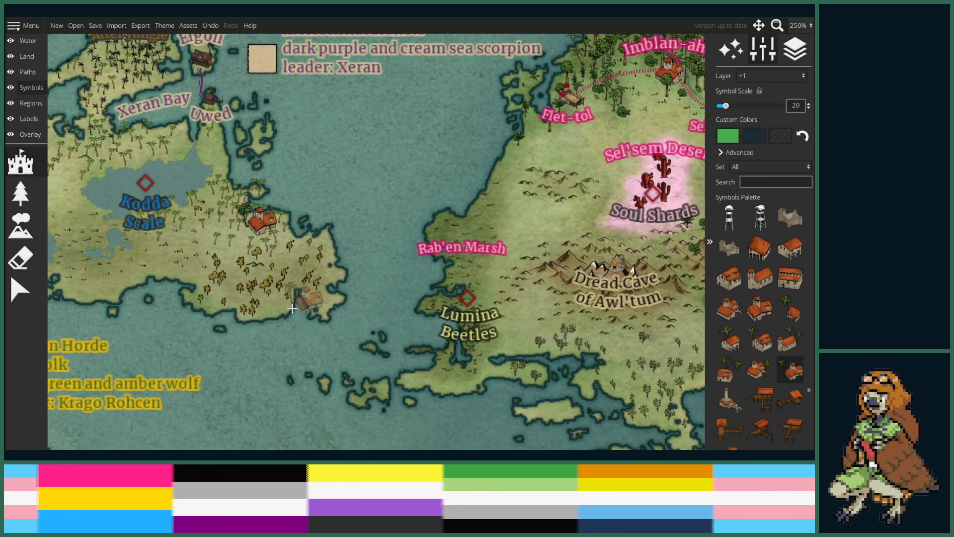
- Add the label "Nel-cos" in the Flet-tol label's style, just beneath the new orange-roofed building southeast of Kodda Scale
{"action": "left_click", "coordinate": [19, 287]}
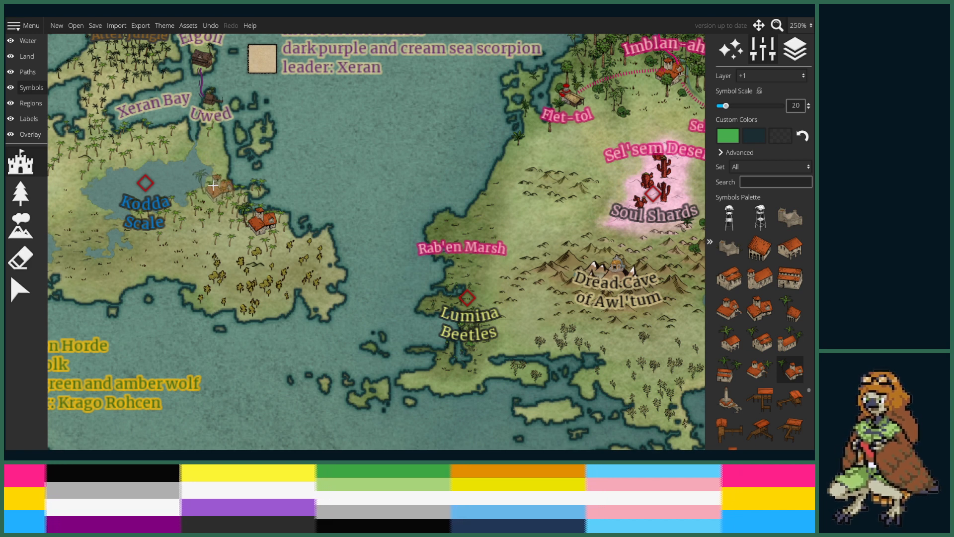
{"action": "left_click", "coordinate": [29, 121]}
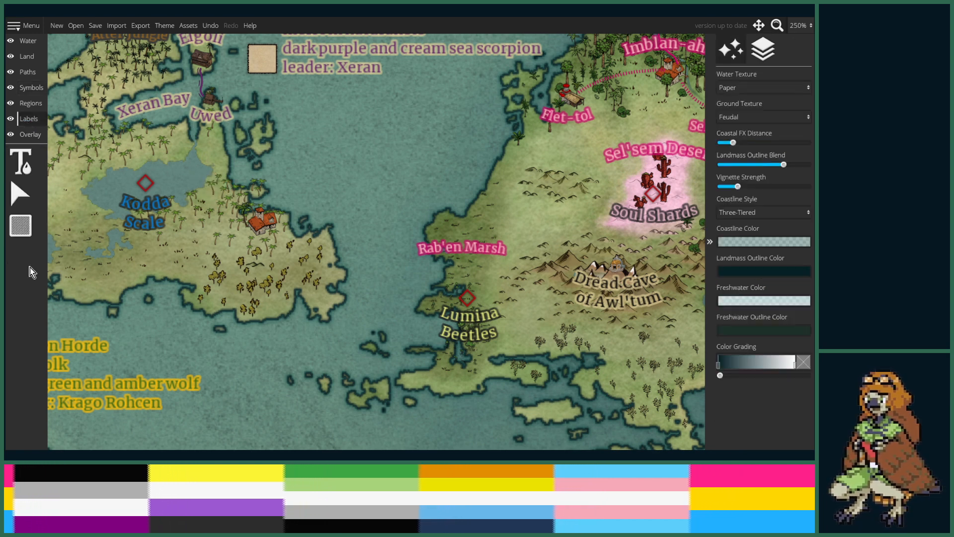
{"action": "left_click", "coordinate": [22, 158]}
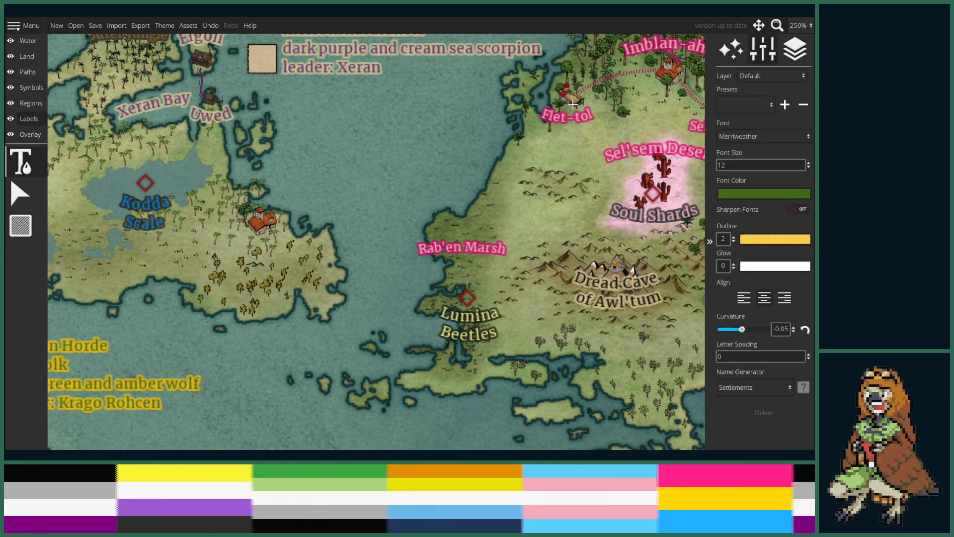
{"action": "left_click", "coordinate": [574, 120]}
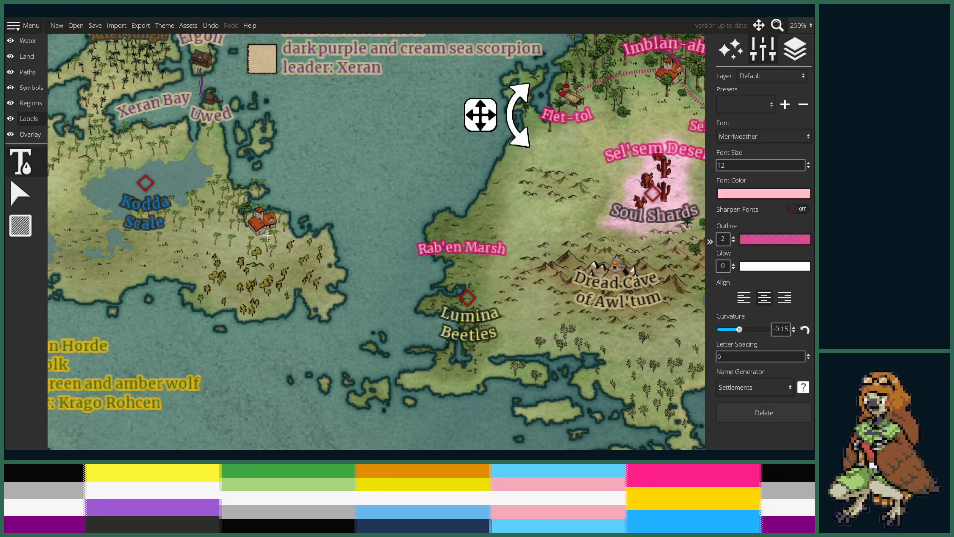
{"action": "left_click", "coordinate": [250, 242]}
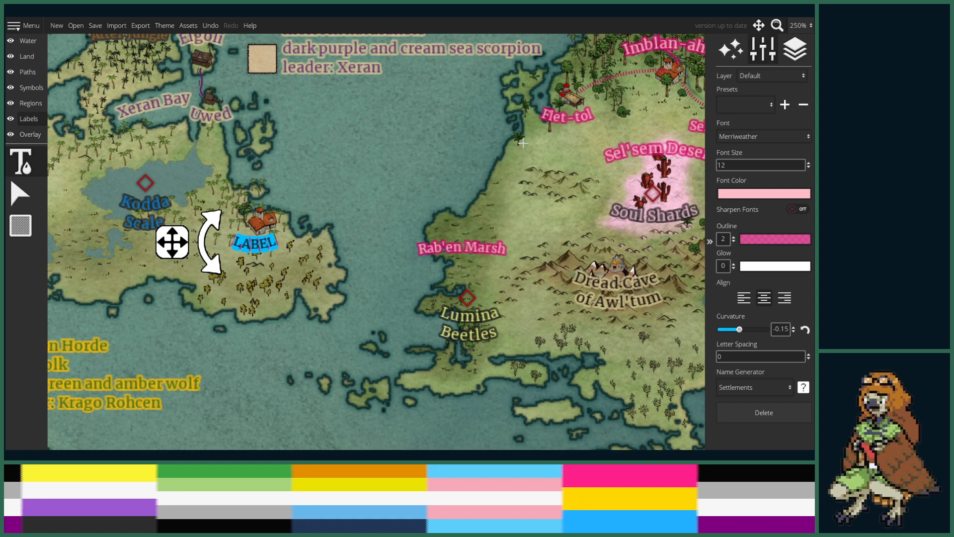
{"action": "scroll", "coordinate": [527, 263], "scroll_direction": "down", "scroll_amount": 3}
{"action": "left_click_drag", "start_coordinate": [555, 203], "coordinate": [447, 270]}
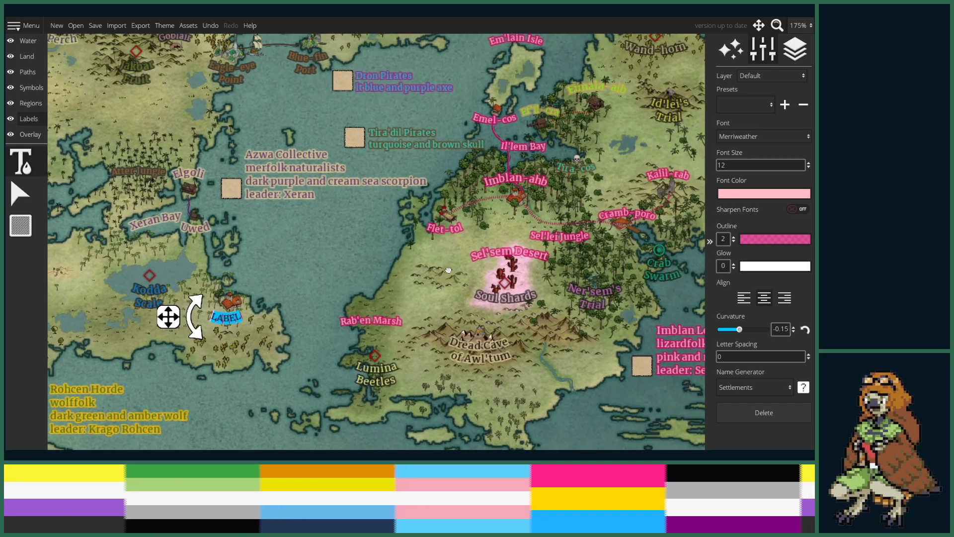
{"action": "mouse_move", "coordinate": [340, 266]}
{"action": "left_mouse_down"}
{"action": "mouse_move", "coordinate": [392, 268]}
{"action": "mouse_move", "coordinate": [338, 279]}
{"action": "mouse_move", "coordinate": [350, 272]}
{"action": "left_mouse_up"}
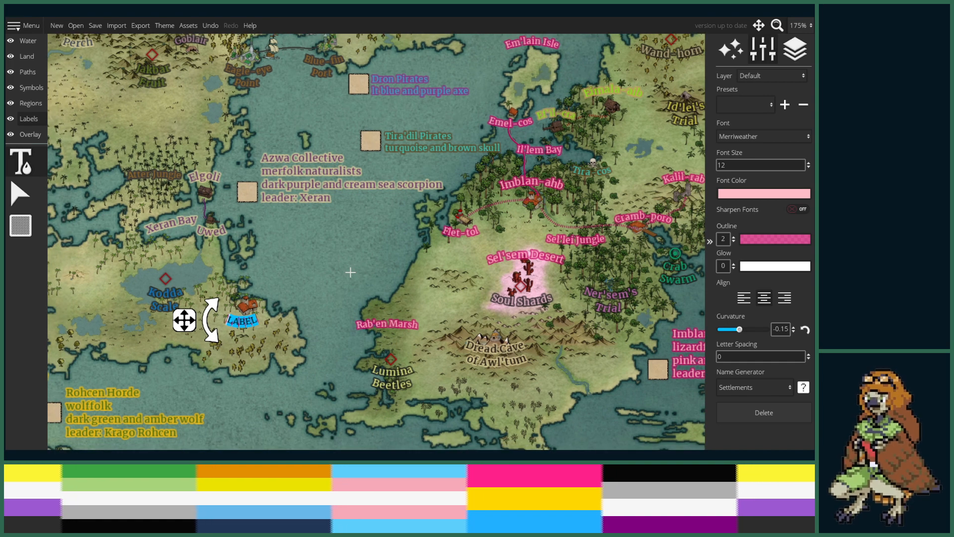
{"action": "key", "text": "BackSpace"}
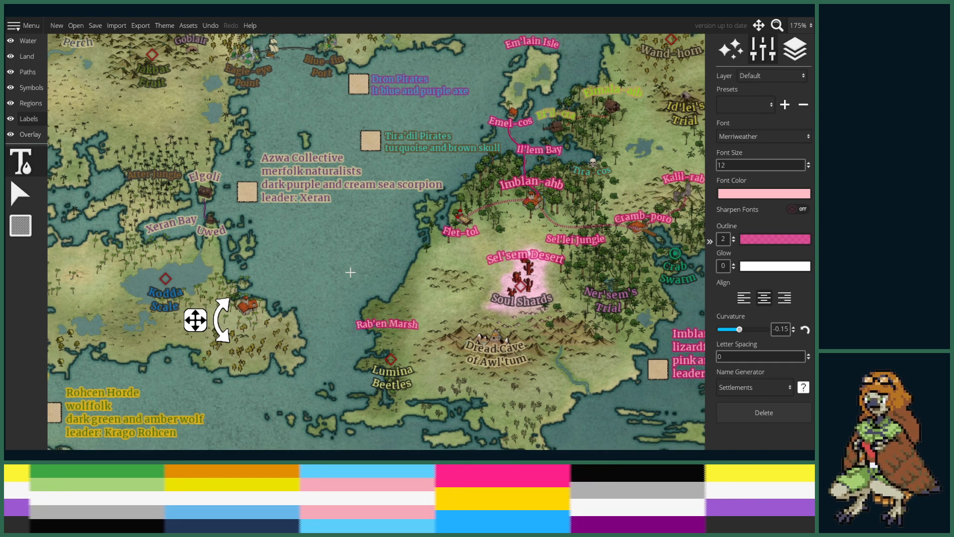
{"action": "type", "text": "Nel"}
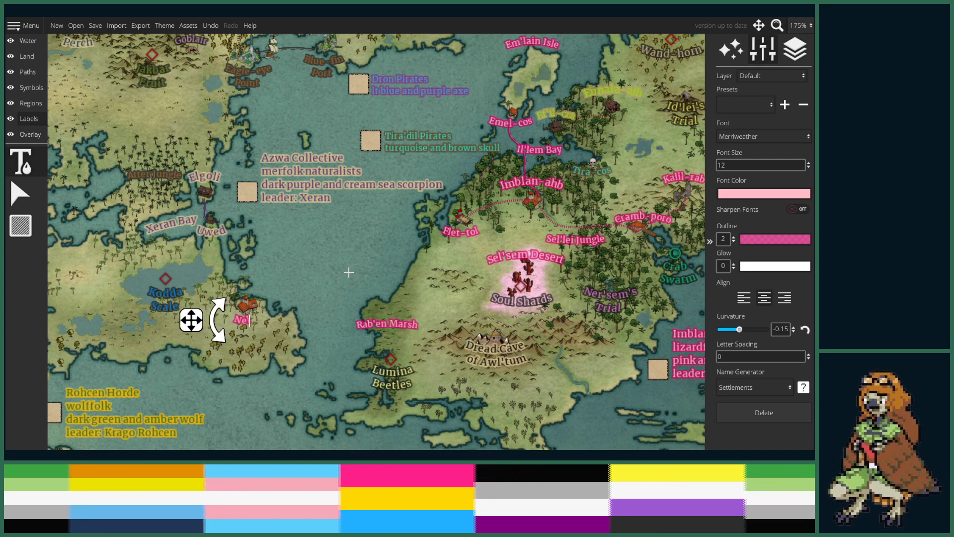
{"action": "type", "text": "-cos"}
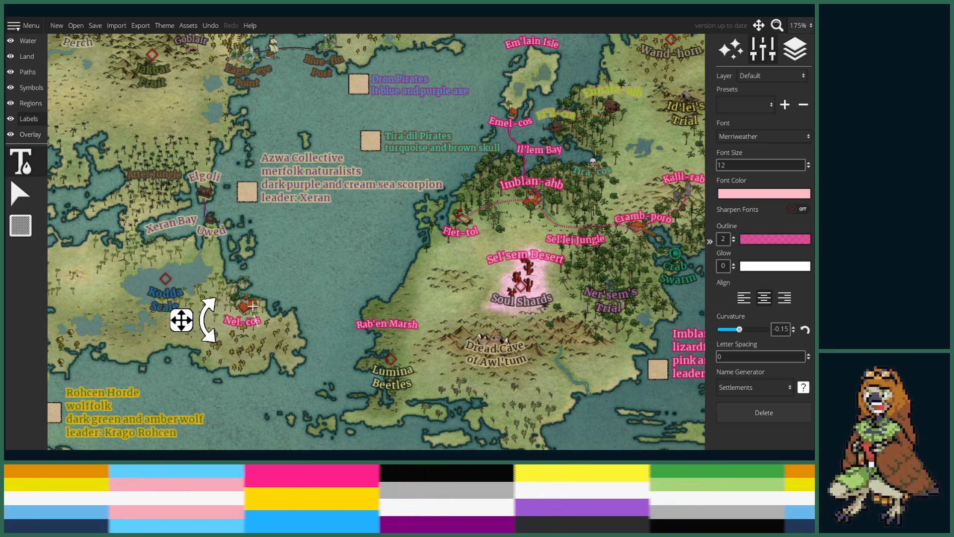
- Change the new settlement's label to "Neli-cos" and nudge it slightly east beneath the building
{"action": "key", "text": "Home"}
{"action": "key", "text": "Delete"}
{"action": "key", "text": "Delete"}
{"action": "key", "text": "Delete"}
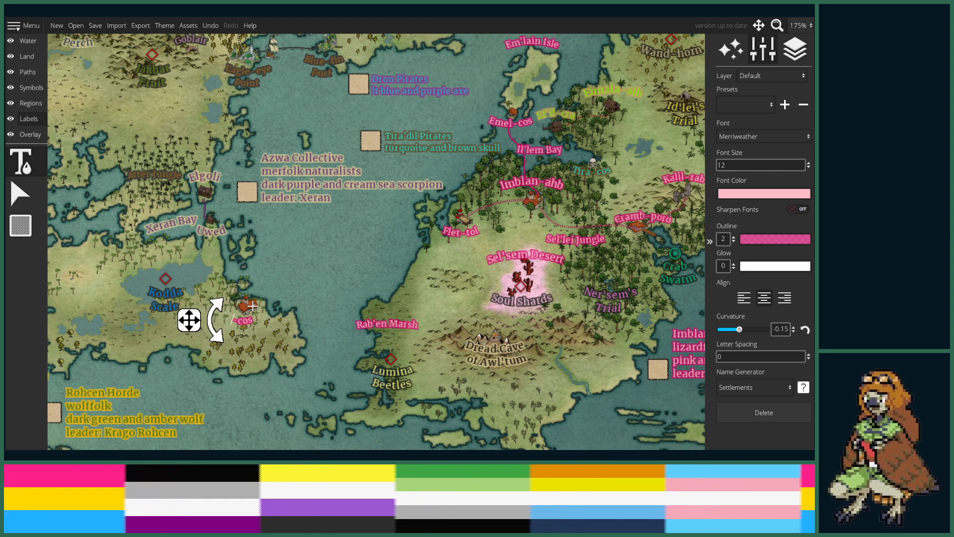
{"action": "type", "text": "Neli"}
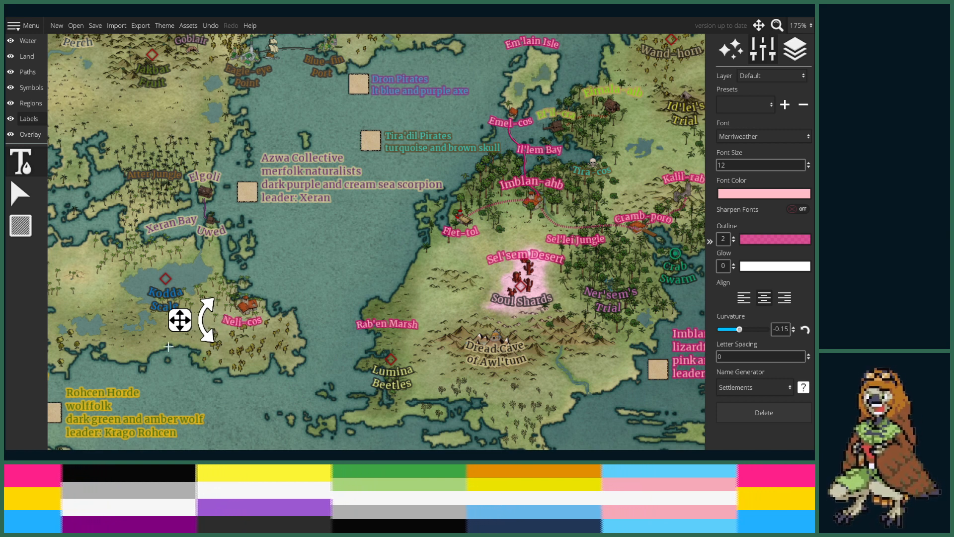
{"action": "mouse_move", "coordinate": [179, 328]}
{"action": "left_mouse_down"}
{"action": "mouse_move", "coordinate": [187, 321]}
{"action": "mouse_move", "coordinate": [183, 329]}
{"action": "left_mouse_up"}
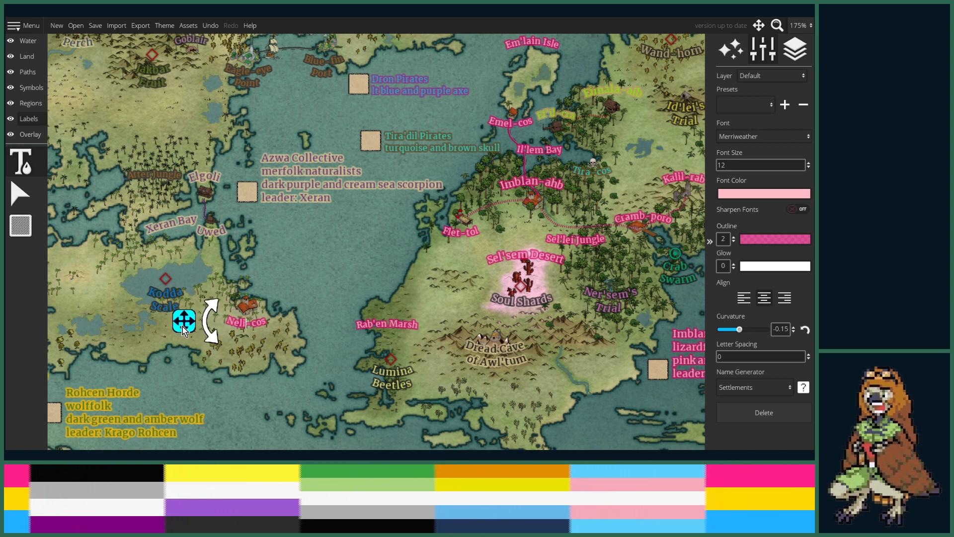
- Set up a new path with the pink colour and line style of the sea route between Emel-cos and Imblan-ahb
{"action": "left_click", "coordinate": [28, 77]}
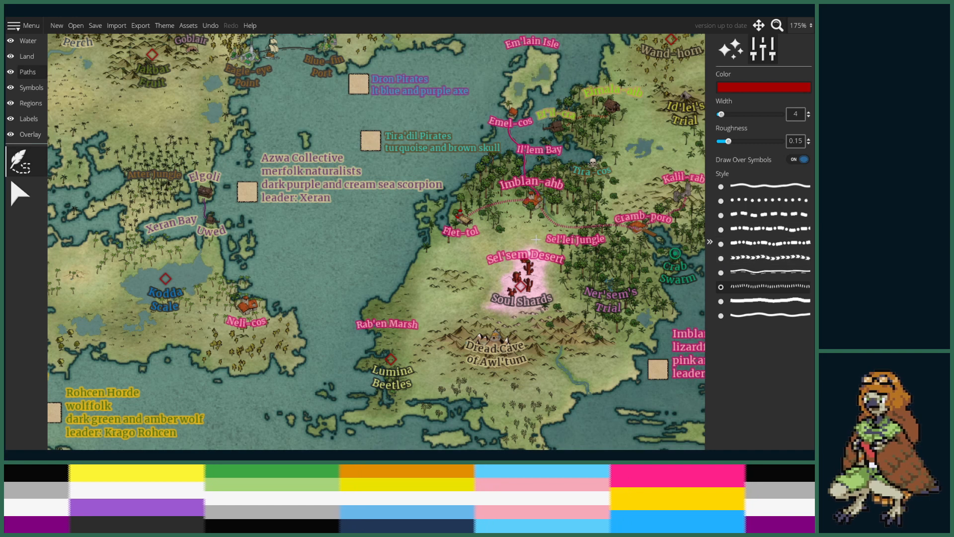
{"action": "left_click", "coordinate": [19, 192]}
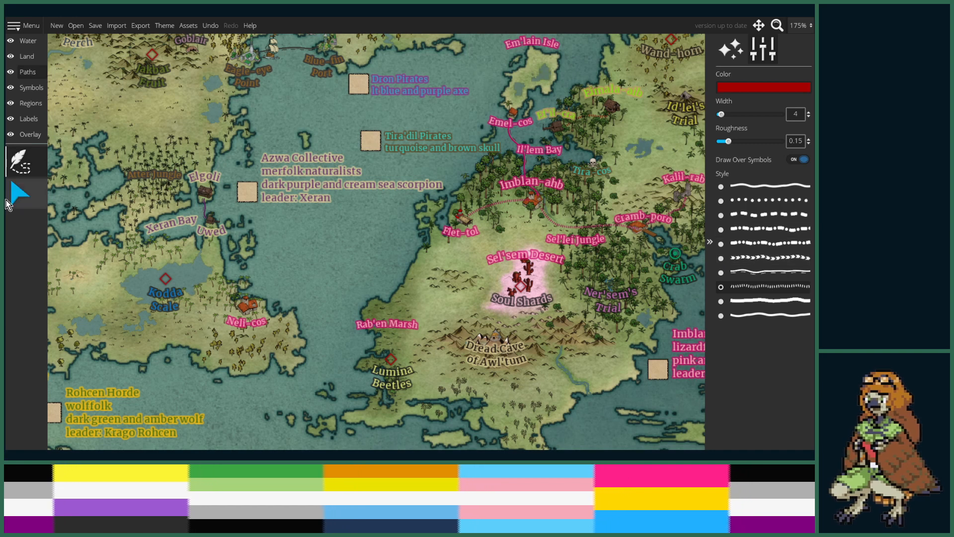
{"action": "left_click", "coordinate": [525, 166]}
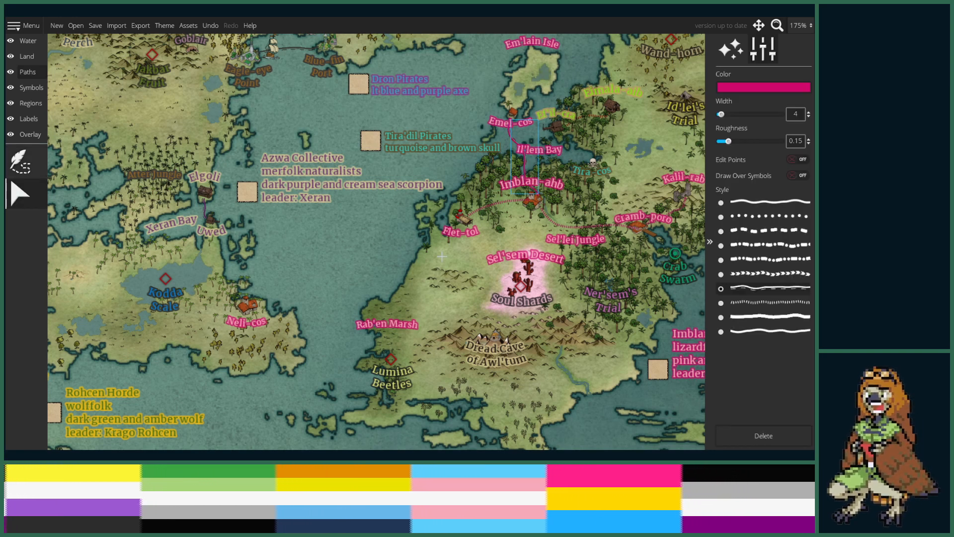
{"action": "left_click", "coordinate": [41, 171]}
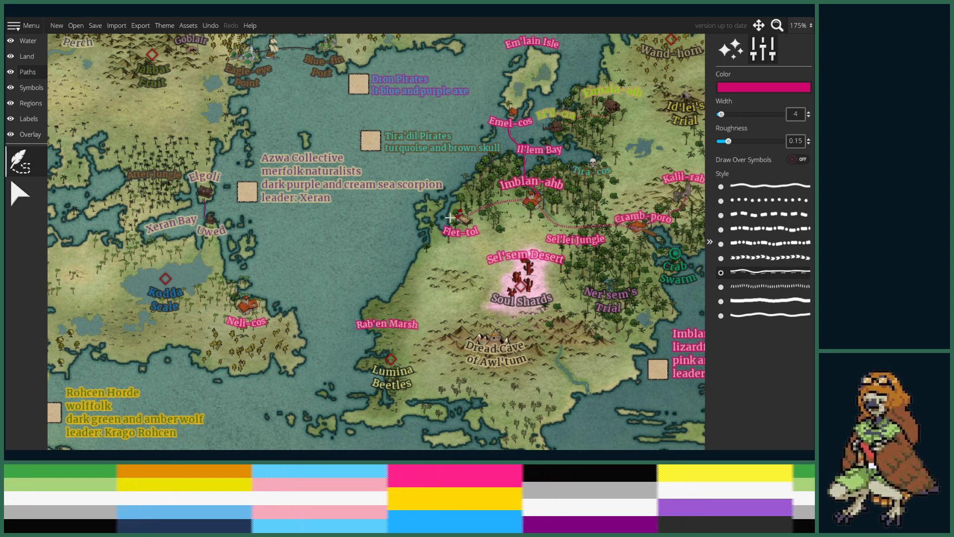
{"action": "scroll", "coordinate": [470, 217], "scroll_direction": "up", "scroll_amount": 3}
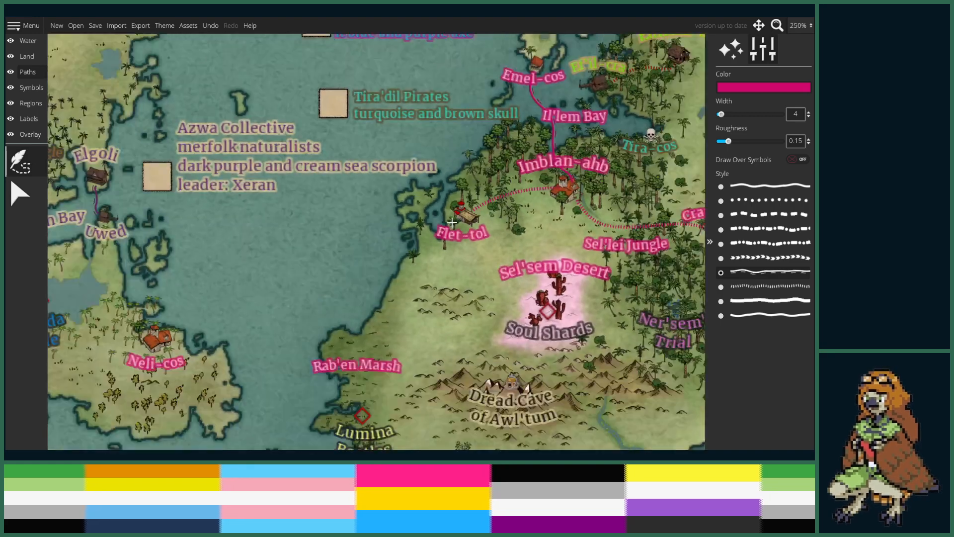
{"action": "left_click", "coordinate": [453, 197]}
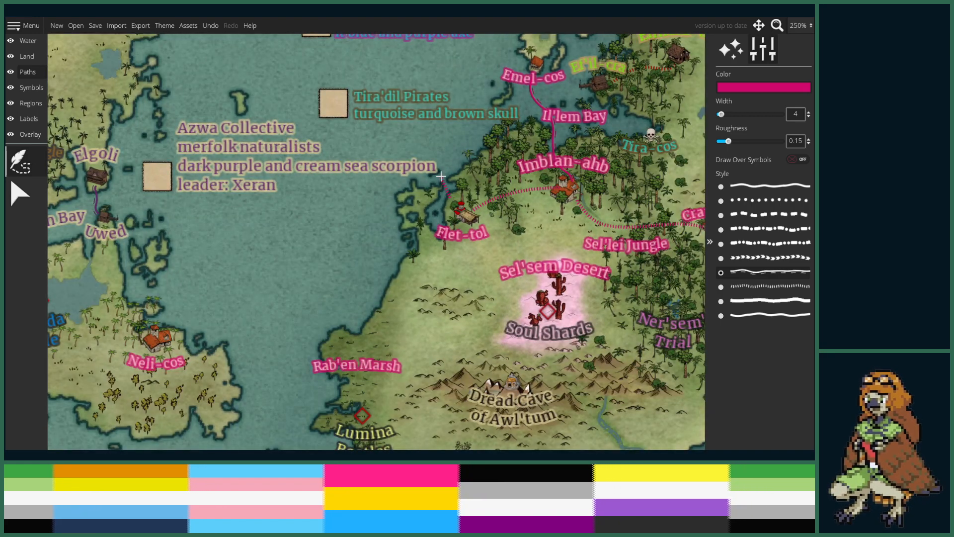
{"action": "left_click", "coordinate": [451, 140]}
{"action": "right_click", "coordinate": [455, 158]}
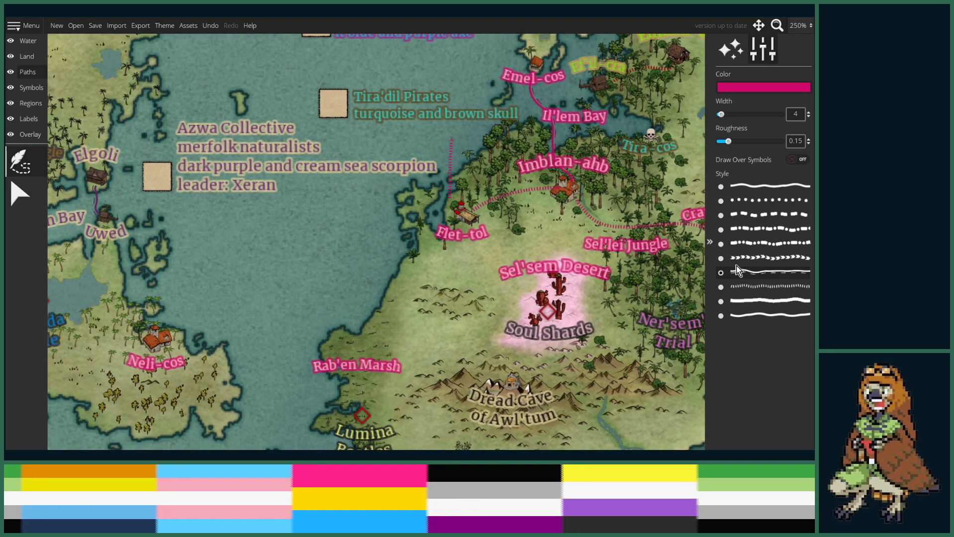
- Draw a pink sea route in the solid line with dashes style from Flet-tol around the northern islets and southwest to Neli-cos
{"action": "left_click", "coordinate": [755, 286]}
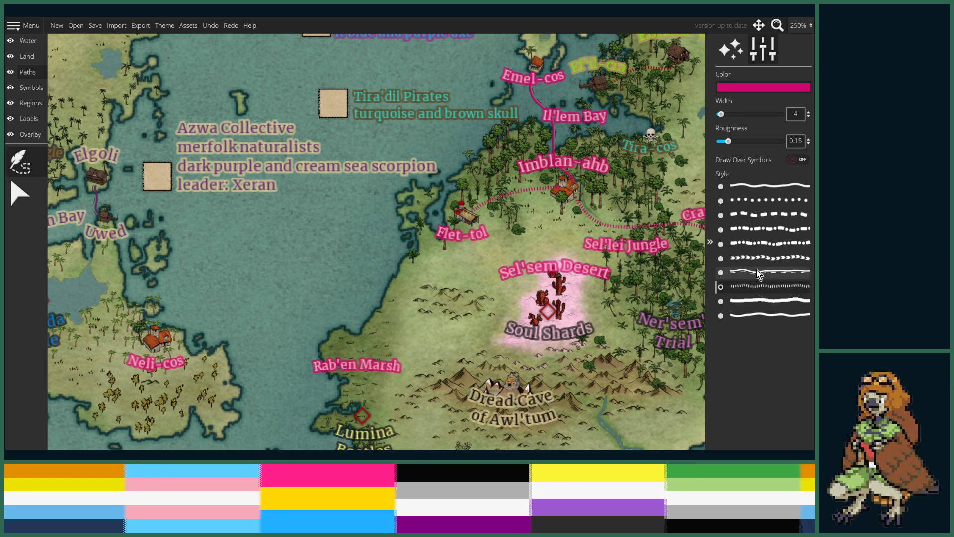
{"action": "left_click", "coordinate": [757, 273]}
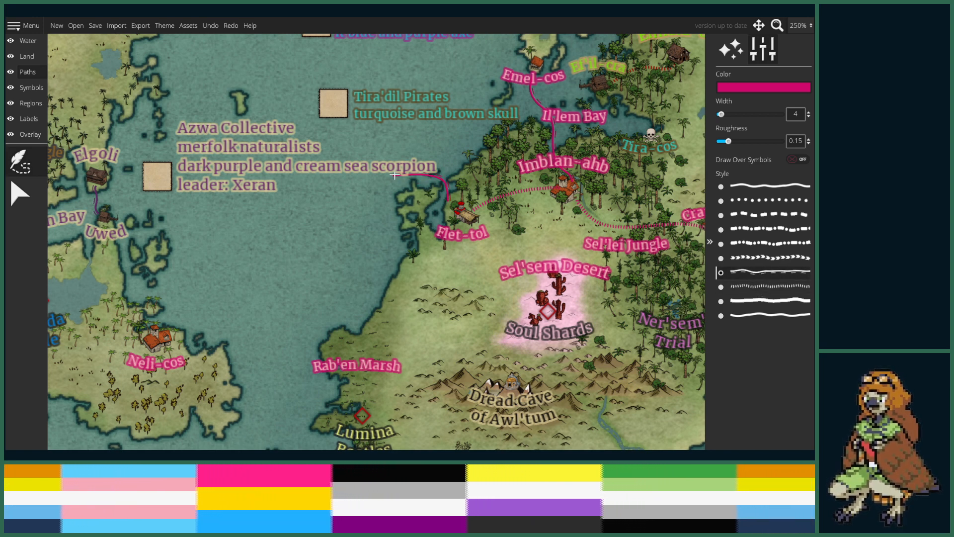
{"action": "mouse_move", "coordinate": [443, 170]}
{"action": "left_mouse_down"}
{"action": "mouse_move", "coordinate": [240, 244]}
{"action": "mouse_move", "coordinate": [219, 293]}
{"action": "mouse_move", "coordinate": [173, 323]}
{"action": "left_mouse_up"}
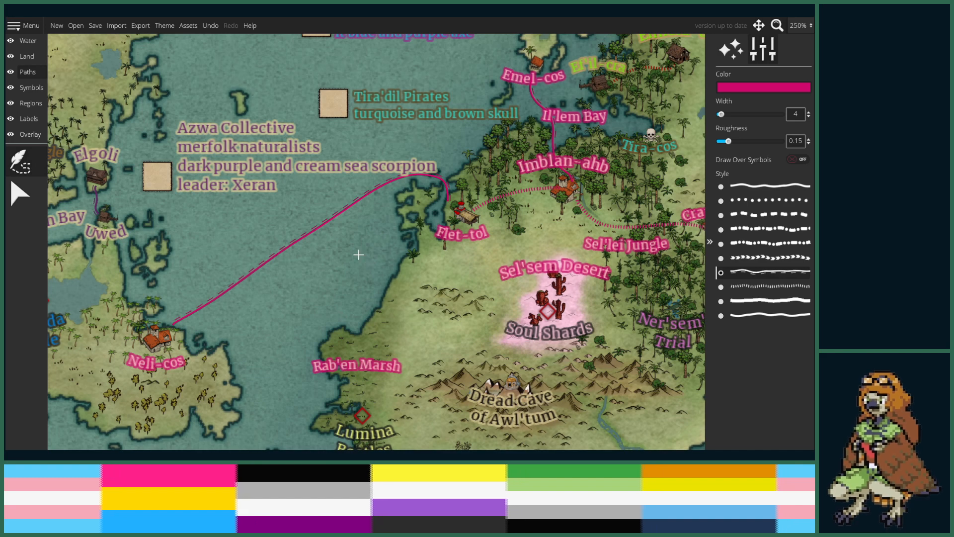
- Edit the new sea route's points, moving its Flet-tol end east to meet the settlement's red-roofed tower
{"action": "scroll", "coordinate": [431, 227], "scroll_direction": "up", "scroll_amount": 5}
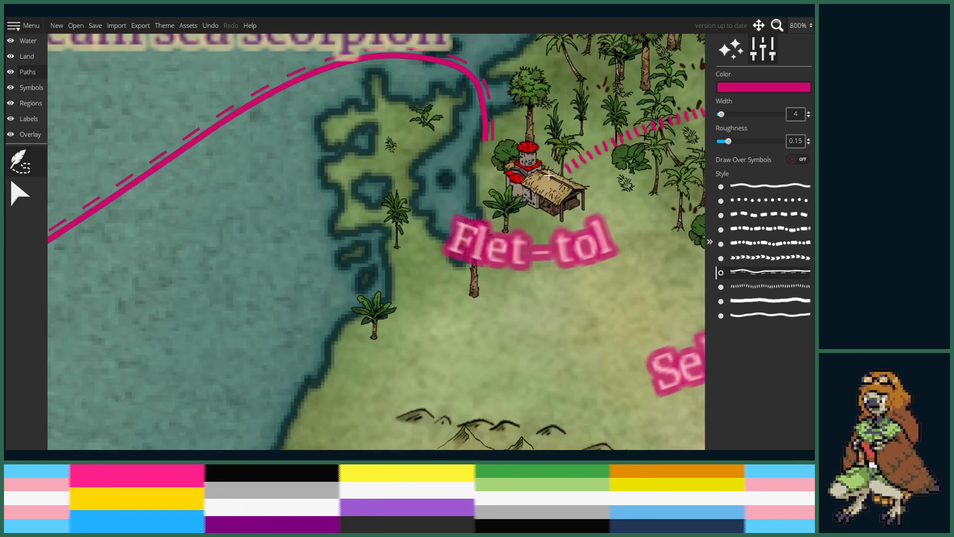
{"action": "left_click", "coordinate": [39, 193]}
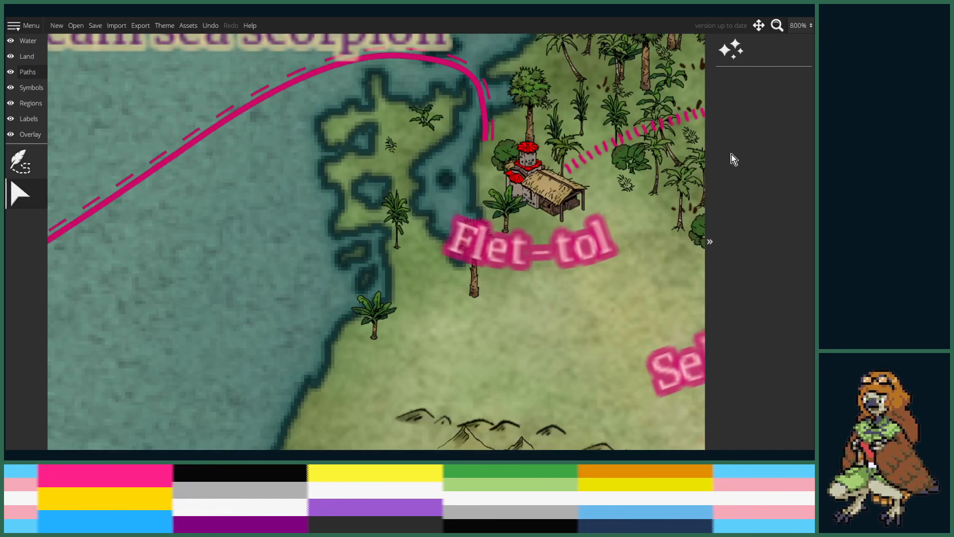
{"action": "left_click", "coordinate": [486, 127]}
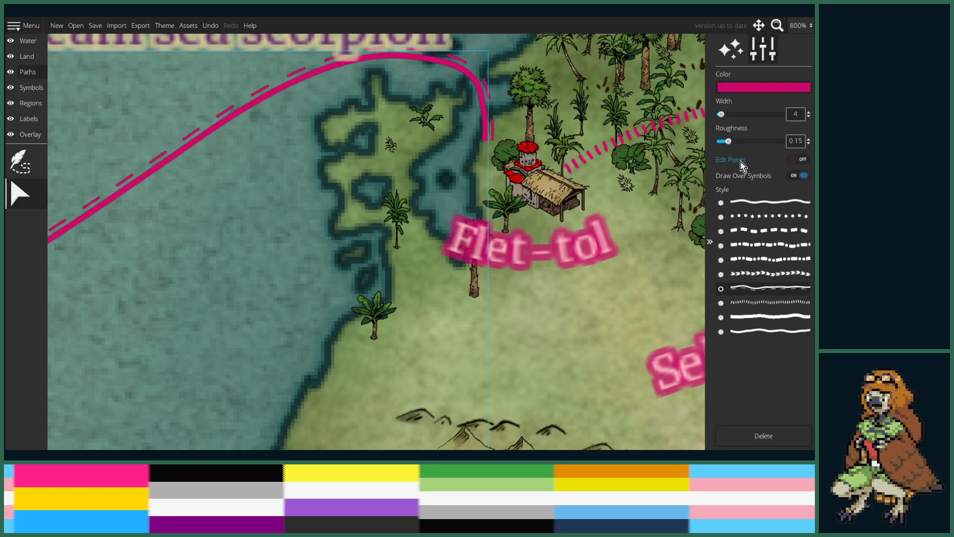
{"action": "left_click", "coordinate": [797, 160]}
{"action": "left_click_drag", "start_coordinate": [484, 132], "coordinate": [509, 139]}
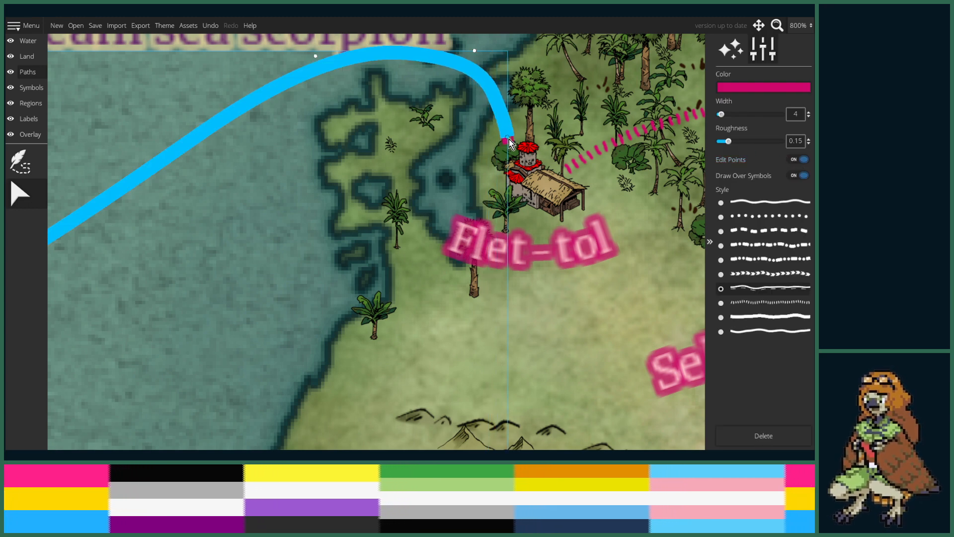
- Examine the whole map, and the bay around Dron Isle, Eagle-eye Point and Blue-fin Port in close-up
{"action": "scroll", "coordinate": [348, 215], "scroll_direction": "down", "scroll_amount": 5}
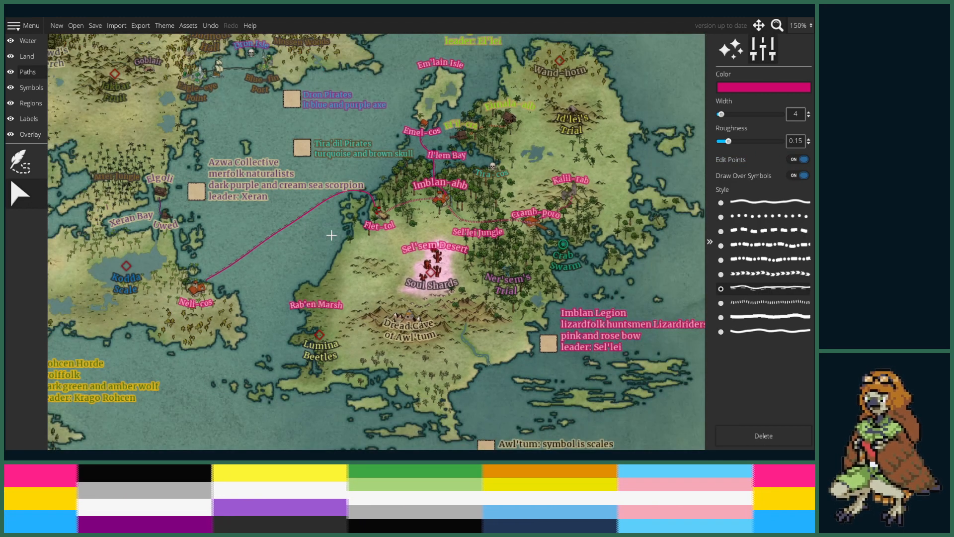
{"action": "left_click_drag", "start_coordinate": [329, 262], "coordinate": [419, 215]}
{"action": "scroll", "coordinate": [418, 214], "scroll_direction": "down", "scroll_amount": 3}
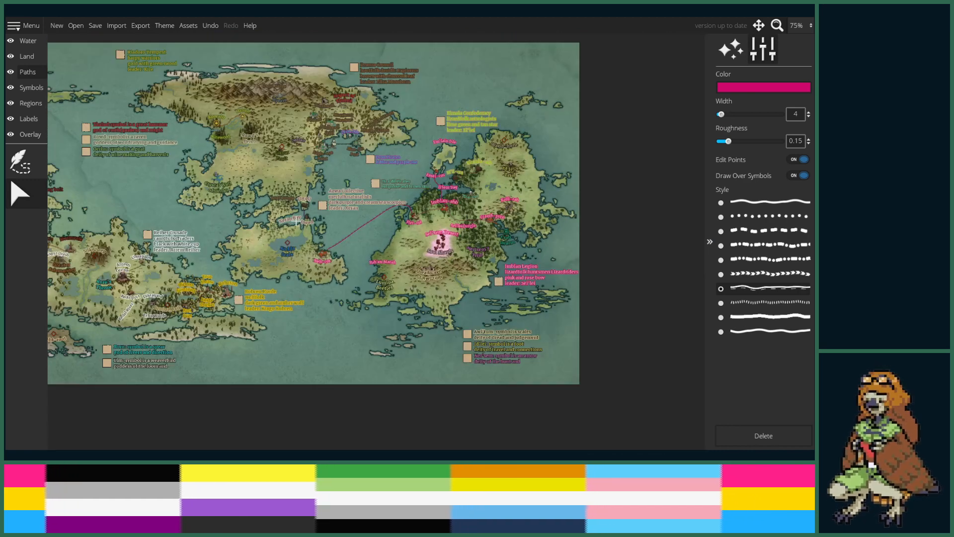
{"action": "left_click_drag", "start_coordinate": [296, 222], "coordinate": [329, 261]}
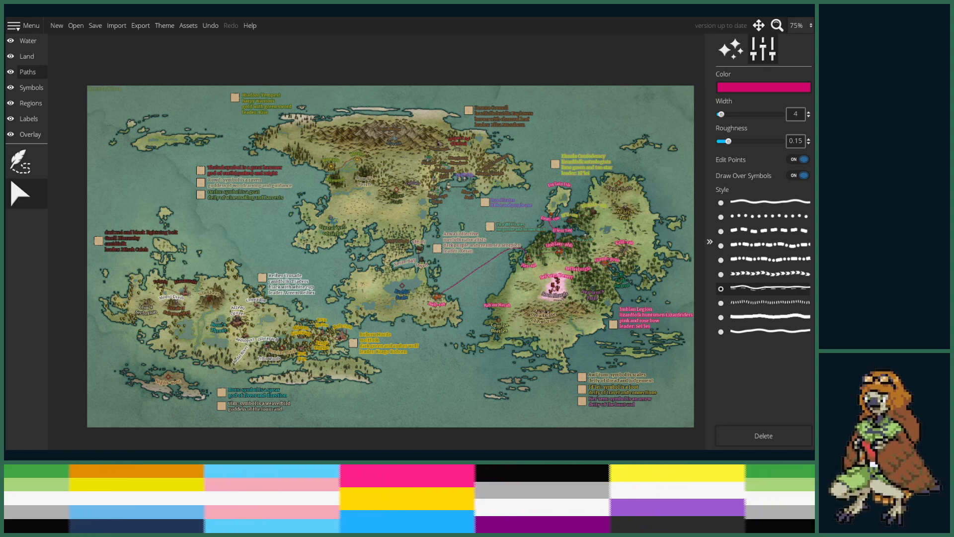
{"action": "scroll", "coordinate": [454, 185], "scroll_direction": "up", "scroll_amount": 10}
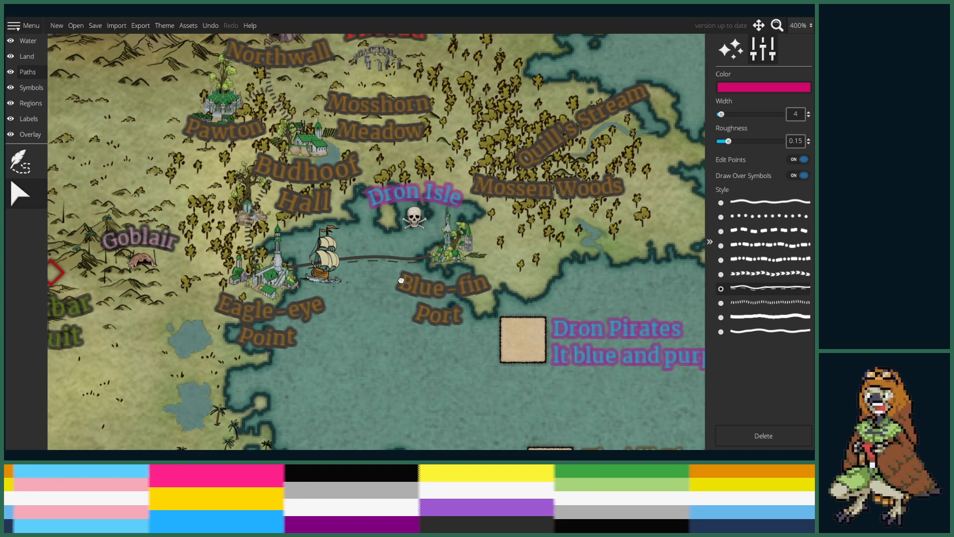
{"action": "left_click_drag", "start_coordinate": [394, 279], "coordinate": [399, 317]}
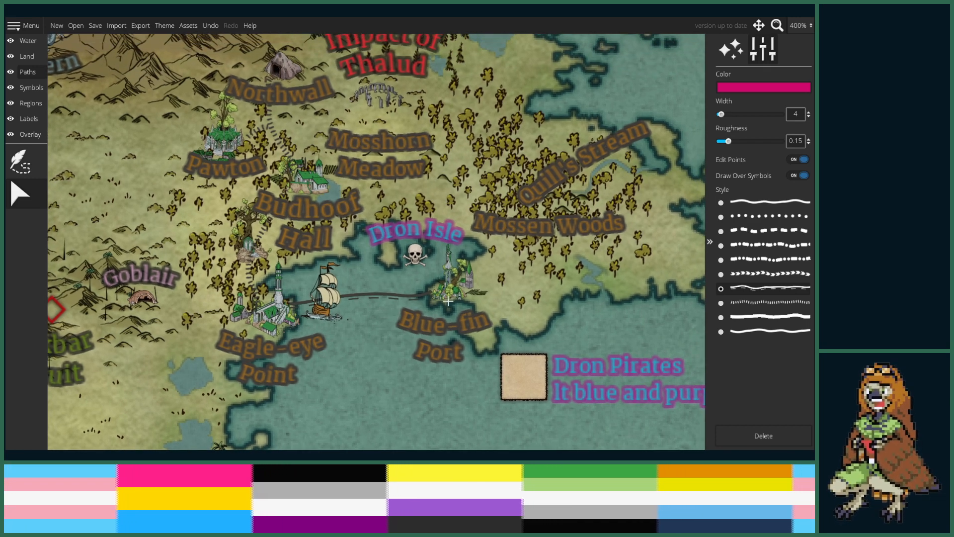
{"action": "scroll", "coordinate": [477, 323], "scroll_direction": "up", "scroll_amount": 1}
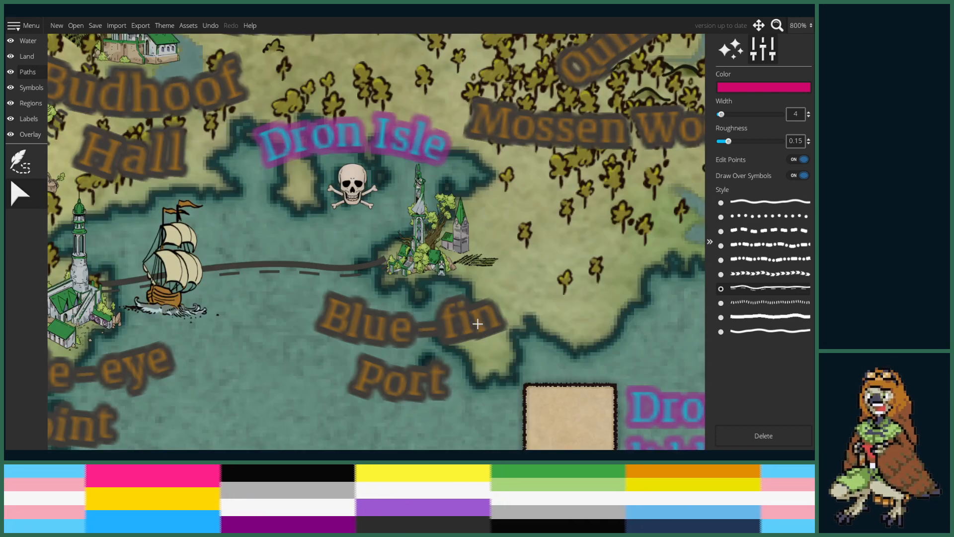
{"action": "scroll", "coordinate": [483, 323], "scroll_direction": "down", "scroll_amount": 1}
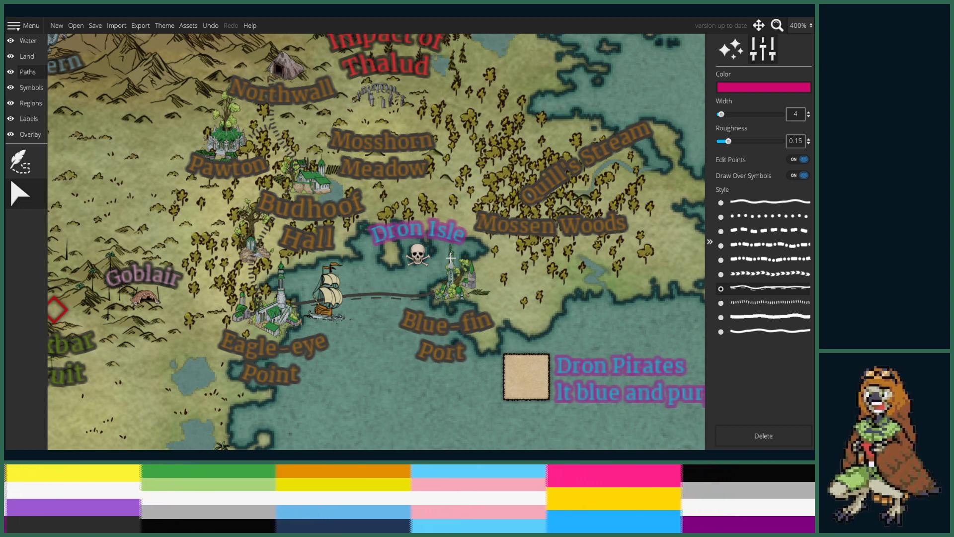
{"action": "scroll", "coordinate": [490, 338], "scroll_direction": "up", "scroll_amount": 3}
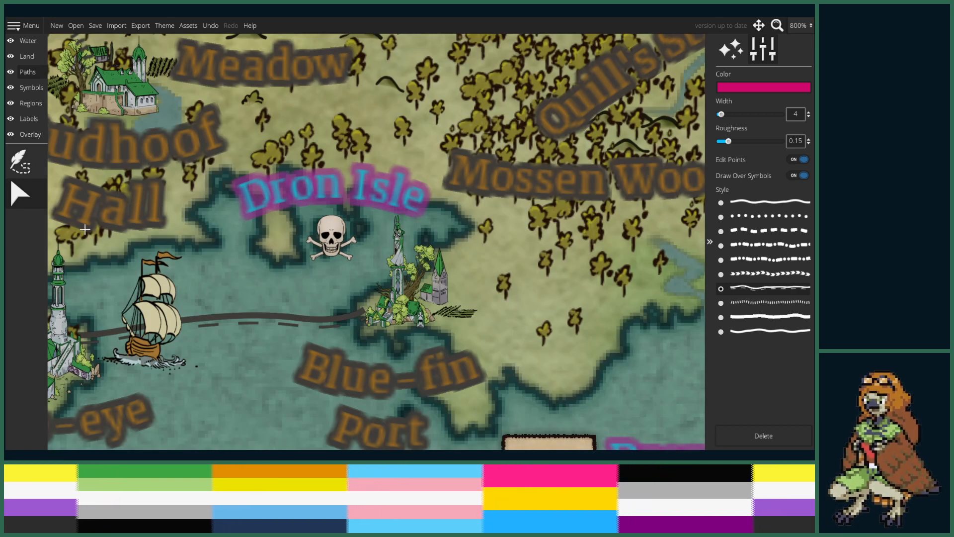
- Look through the settlement symbols and preview a wooden watchtower at scale 15 around Blue-fin Port
{"action": "left_click", "coordinate": [30, 94]}
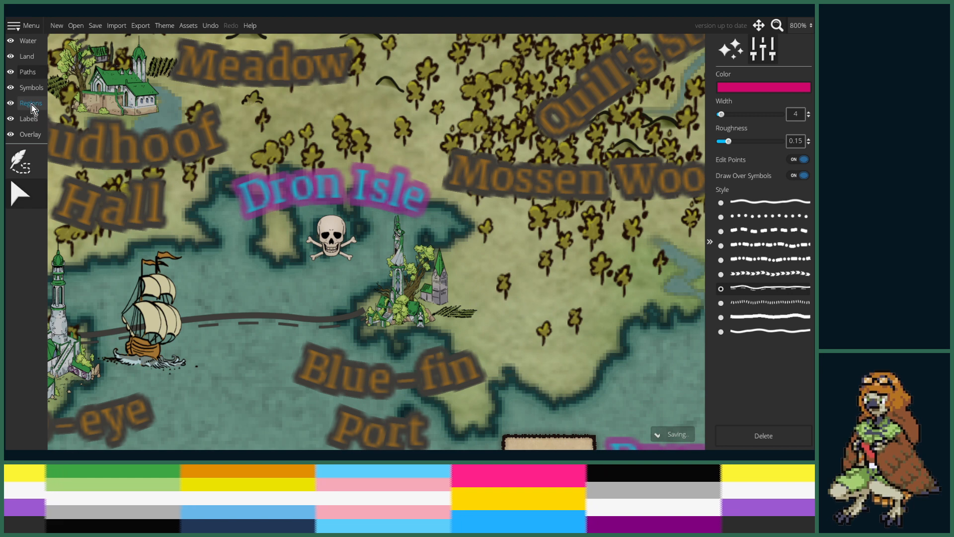
{"action": "left_click", "coordinate": [20, 161]}
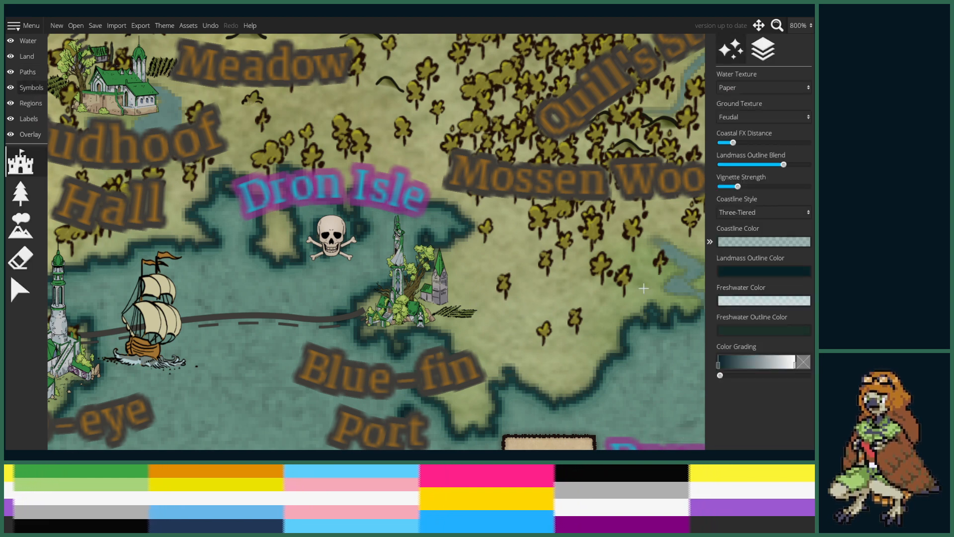
{"action": "scroll", "coordinate": [758, 273], "scroll_direction": "up", "scroll_amount": 3}
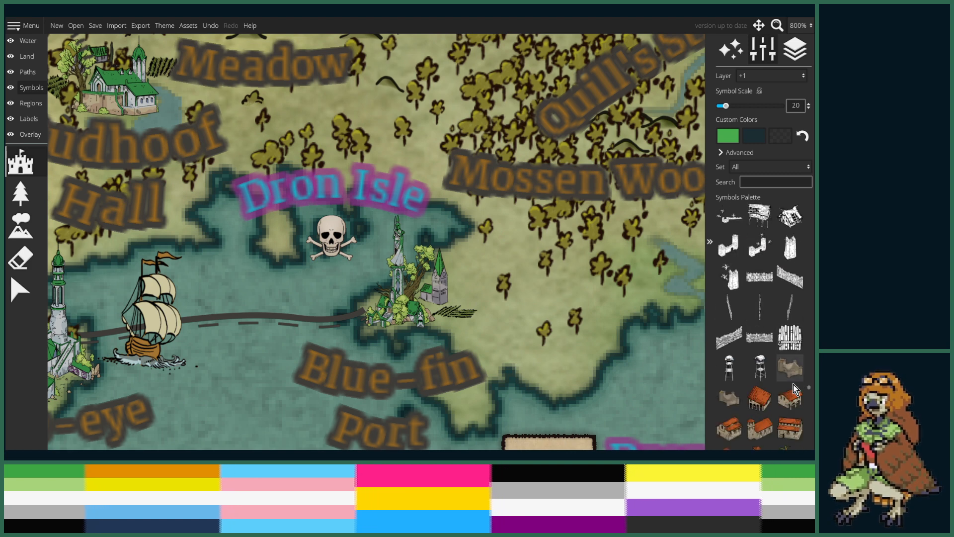
{"action": "scroll", "coordinate": [759, 382], "scroll_direction": "up", "scroll_amount": 3}
{"action": "scroll", "coordinate": [759, 384], "scroll_direction": "up", "scroll_amount": 5}
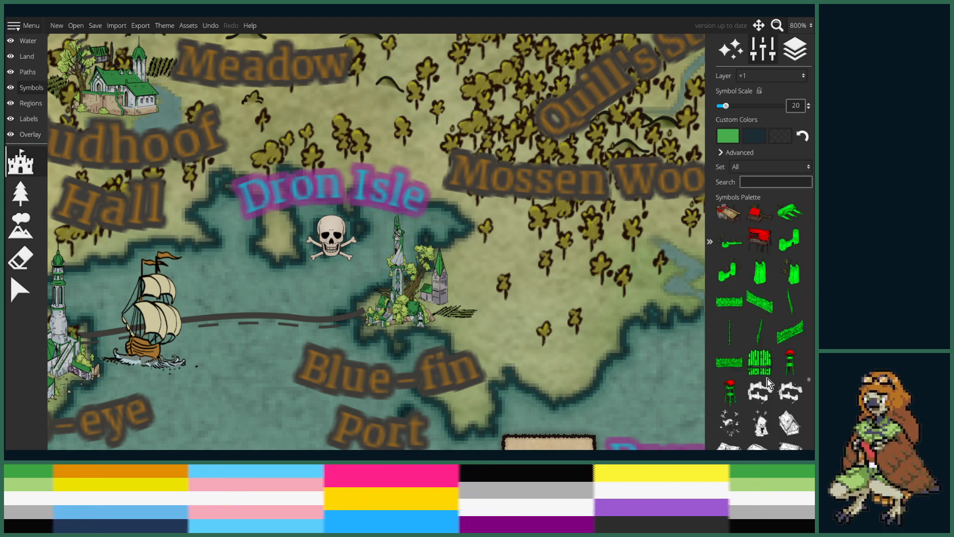
{"action": "scroll", "coordinate": [768, 348], "scroll_direction": "up", "scroll_amount": 5}
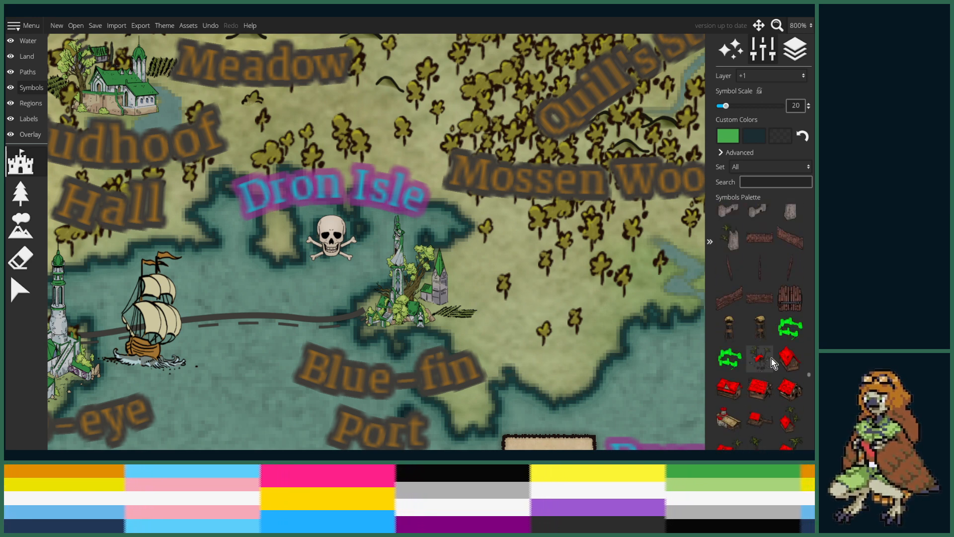
{"action": "scroll", "coordinate": [772, 359], "scroll_direction": "up", "scroll_amount": 5}
{"action": "scroll", "coordinate": [768, 348], "scroll_direction": "up", "scroll_amount": 2}
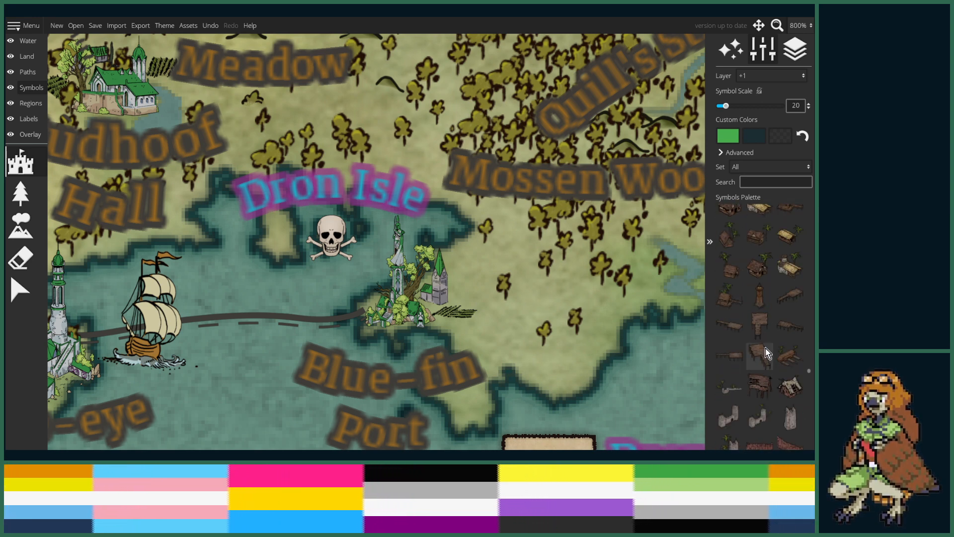
{"action": "left_click", "coordinate": [759, 302]}
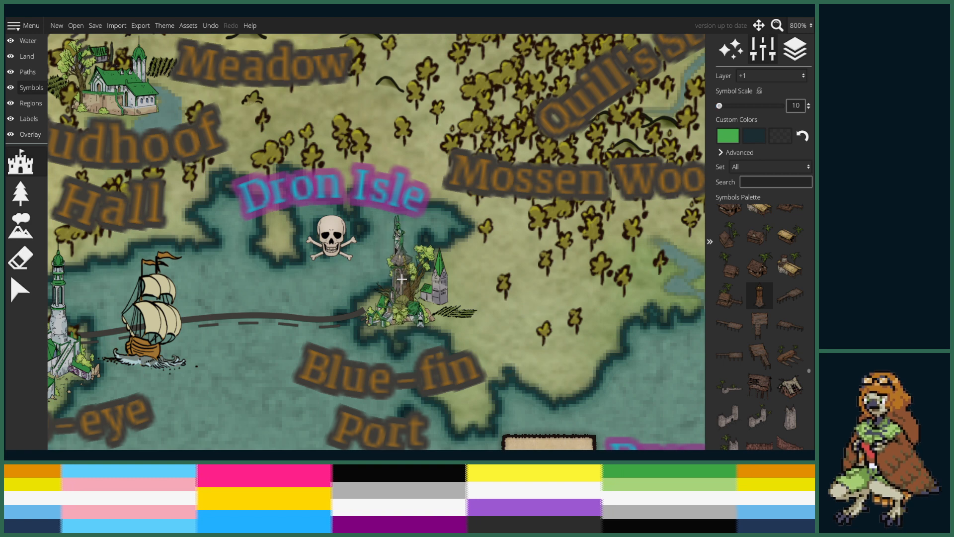
{"action": "scroll", "coordinate": [408, 276], "scroll_direction": "down", "scroll_amount": 5}
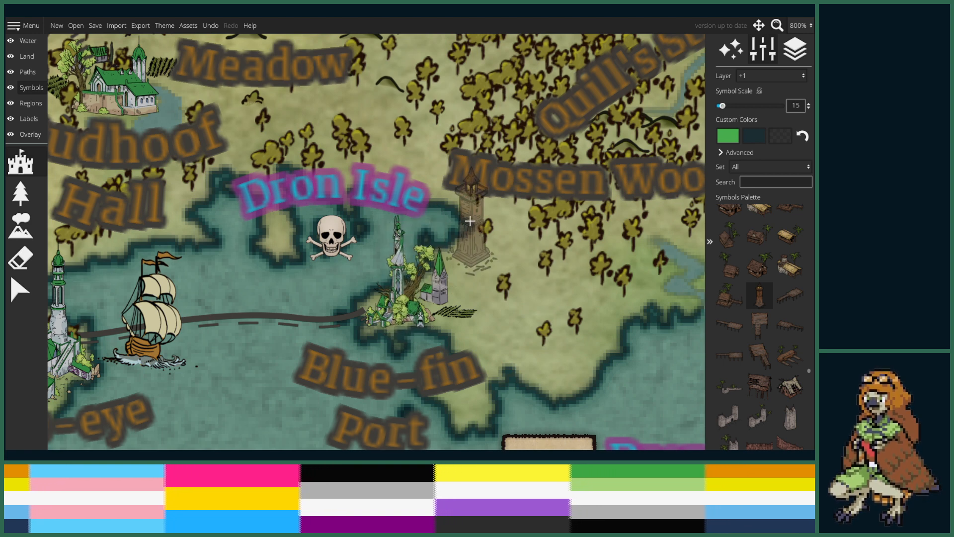
{"action": "scroll", "coordinate": [790, 323], "scroll_direction": "down", "scroll_amount": 6}
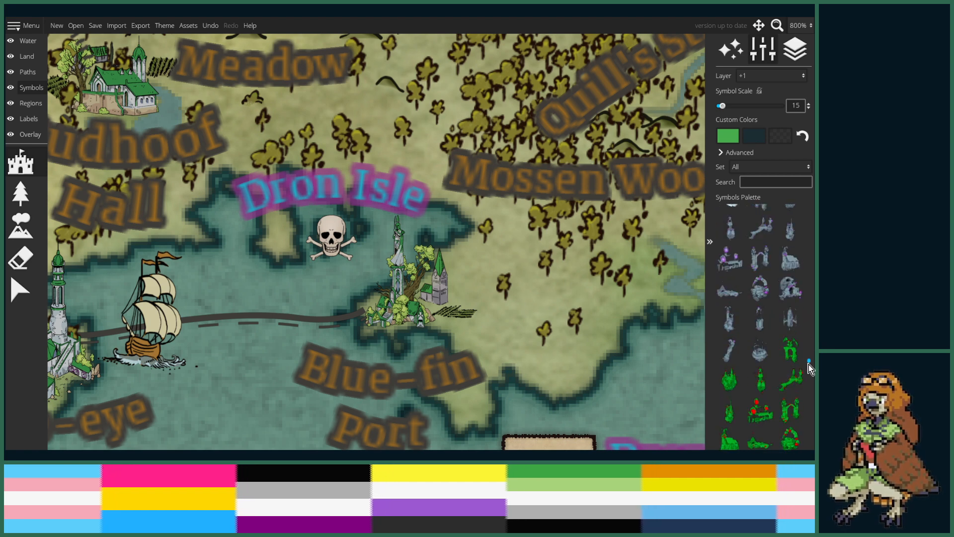
{"action": "left_click_drag", "start_coordinate": [809, 364], "coordinate": [817, 318]}
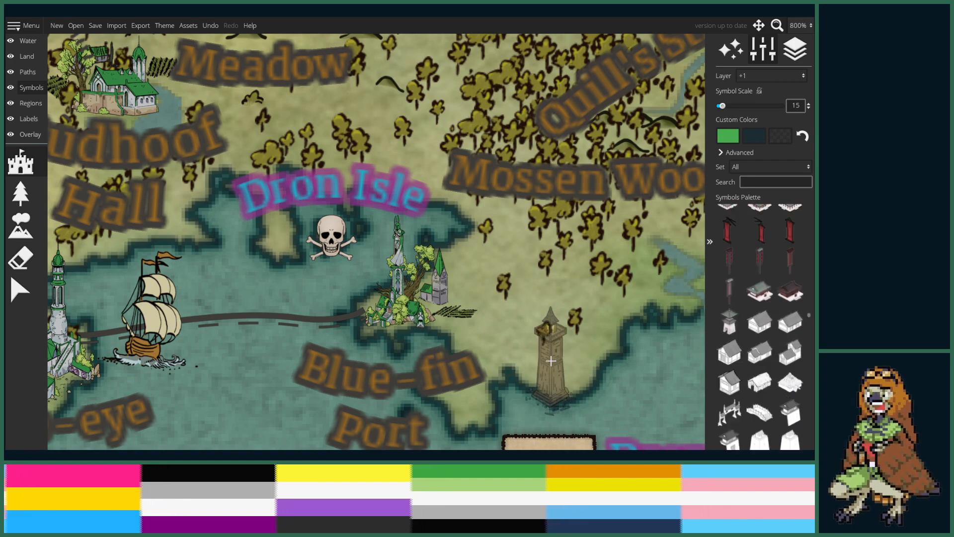
{"action": "left_click_drag", "start_coordinate": [543, 342], "coordinate": [556, 313]}
- Browse the symbols for barriers and preview a dark fence section at scale 20 beside Blue-fin Port's settlement
{"action": "scroll", "coordinate": [556, 313], "scroll_direction": "down", "scroll_amount": 5}
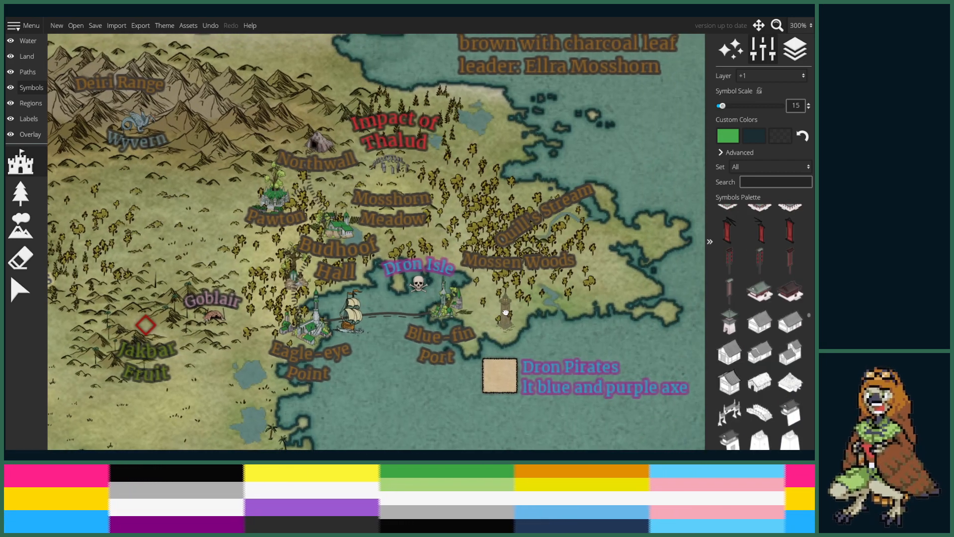
{"action": "scroll", "coordinate": [515, 318], "scroll_direction": "up", "scroll_amount": 4}
{"action": "scroll", "coordinate": [515, 318], "scroll_direction": "down", "scroll_amount": 5}
{"action": "scroll", "coordinate": [684, 314], "scroll_direction": "up", "scroll_amount": 4}
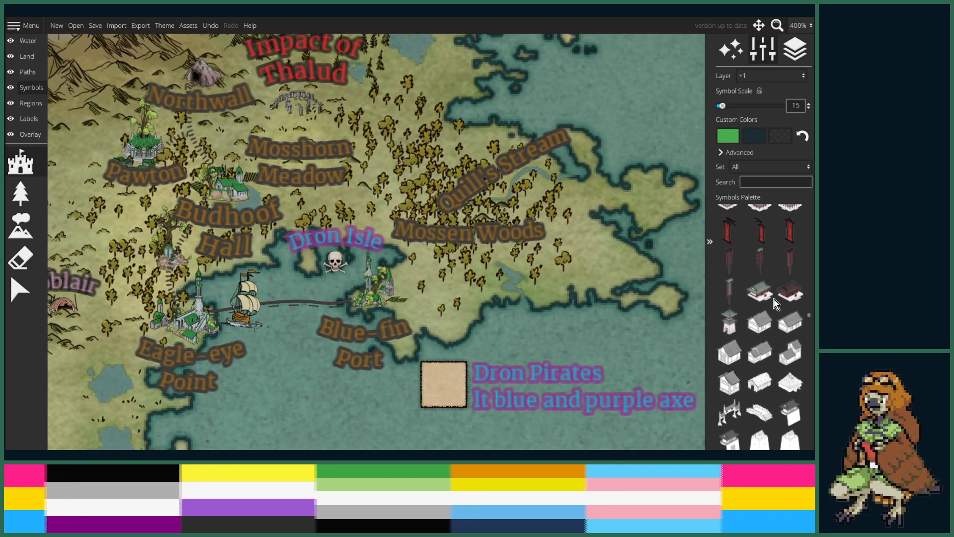
{"action": "scroll", "coordinate": [780, 335], "scroll_direction": "up", "scroll_amount": 4}
{"action": "scroll", "coordinate": [780, 336], "scroll_direction": "up", "scroll_amount": 5}
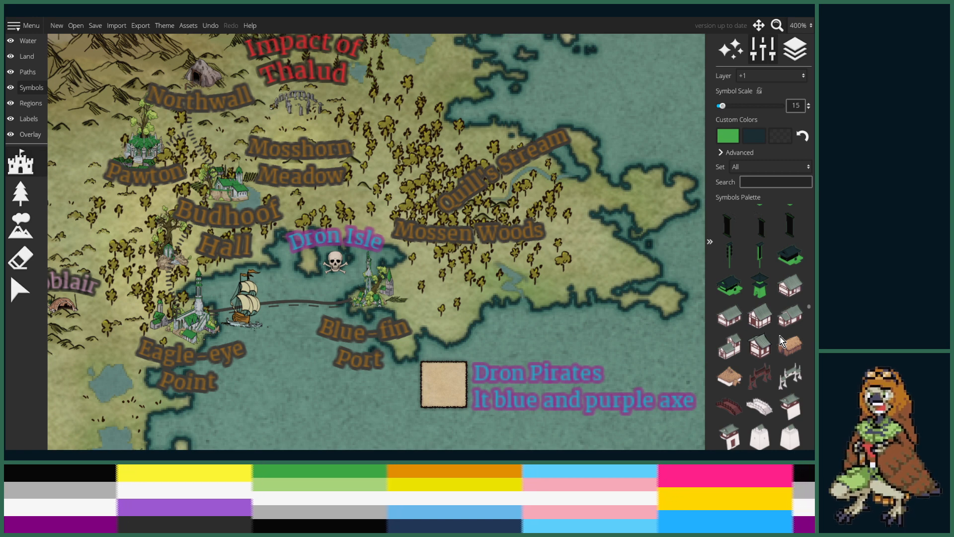
{"action": "scroll", "coordinate": [779, 335], "scroll_direction": "up", "scroll_amount": 6}
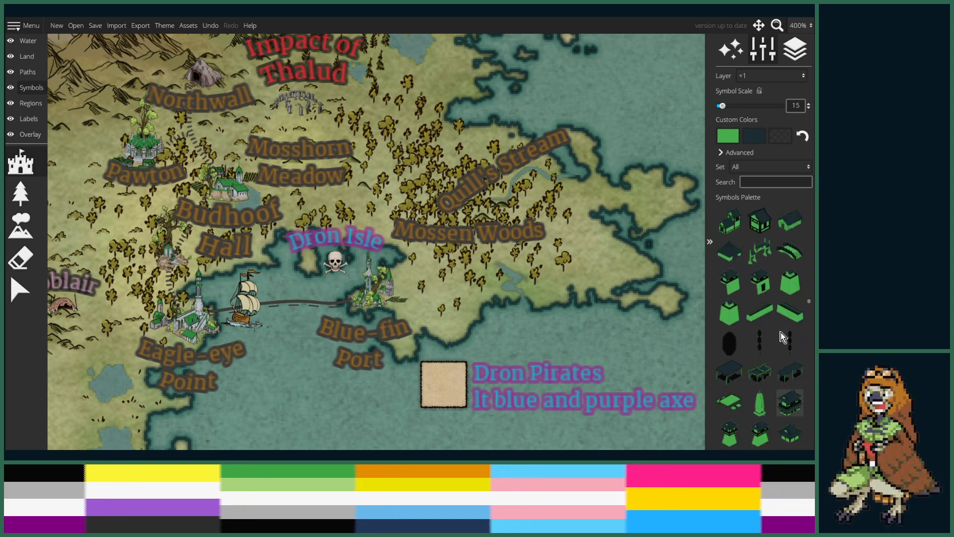
{"action": "scroll", "coordinate": [780, 329], "scroll_direction": "down", "scroll_amount": 3}
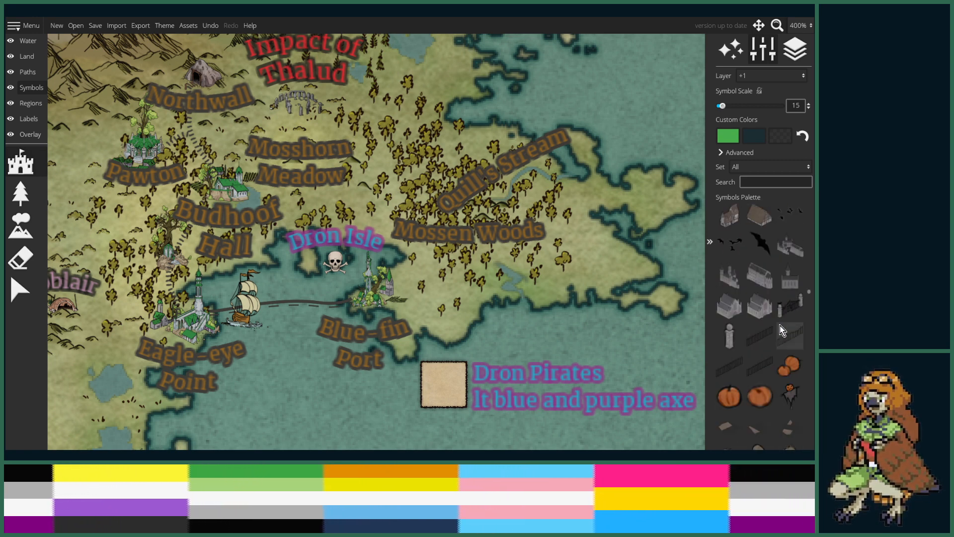
{"action": "scroll", "coordinate": [783, 326], "scroll_direction": "down", "scroll_amount": 2}
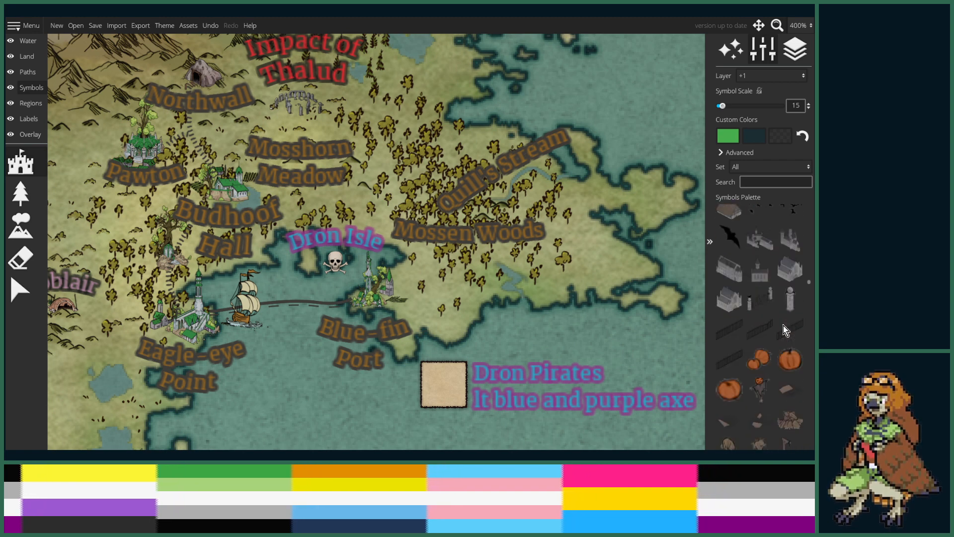
{"action": "scroll", "coordinate": [780, 326], "scroll_direction": "down", "scroll_amount": 4}
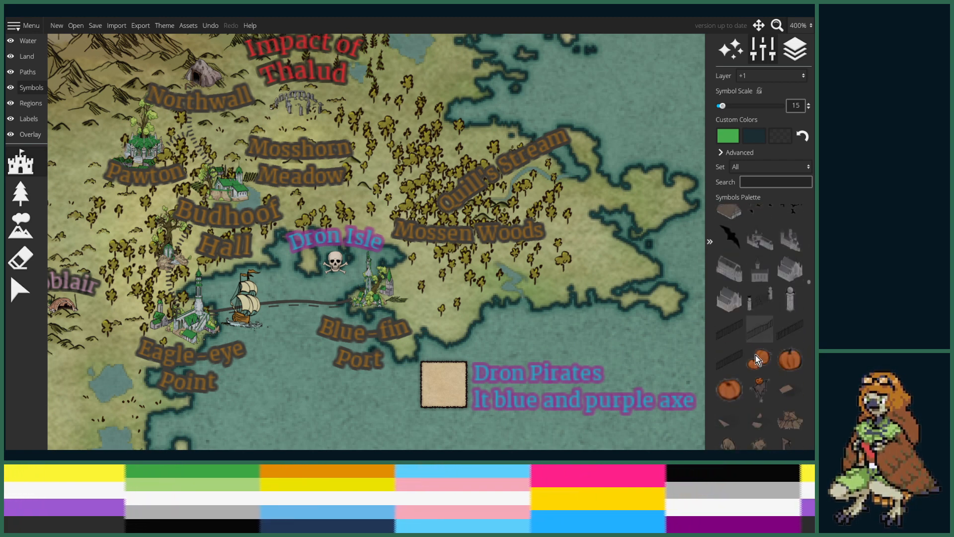
{"action": "left_click", "coordinate": [737, 328]}
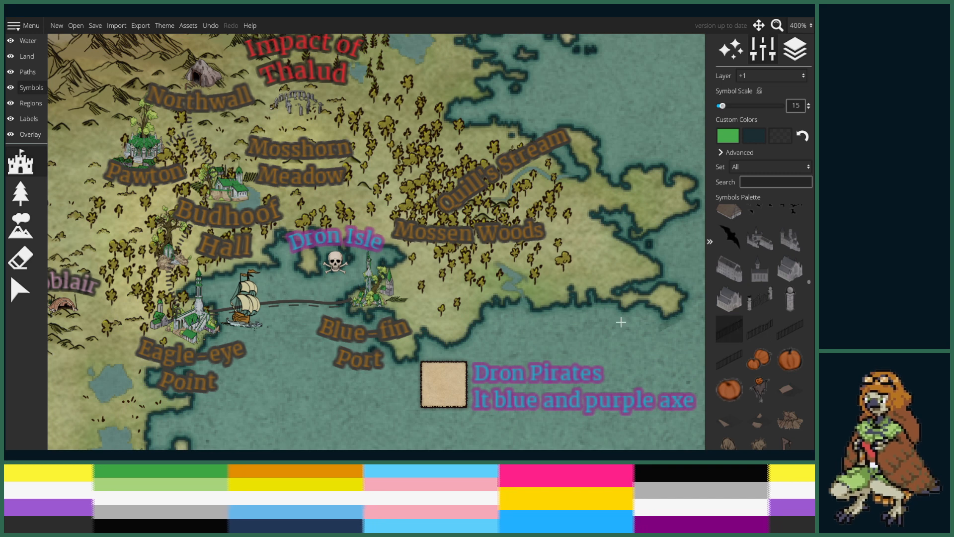
{"action": "scroll", "coordinate": [357, 298], "scroll_direction": "up", "scroll_amount": 1}
{"action": "scroll", "coordinate": [365, 289], "scroll_direction": "up", "scroll_amount": 5, "text": "ctrl"}
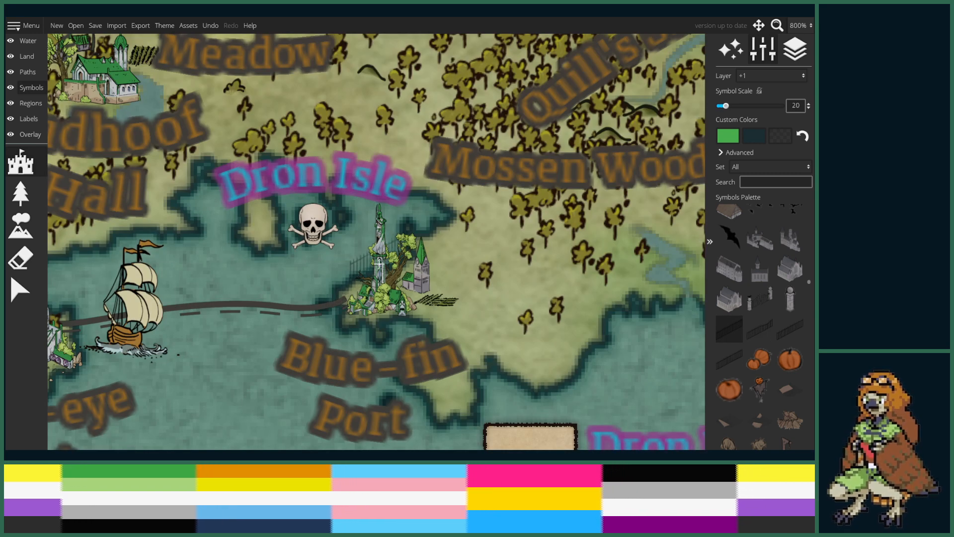
- Place an upward-sloping grey stone wall at scale 10 on the Default layer, along the northwest side of Blue-fin Port's settlement
{"action": "left_click", "coordinate": [771, 75]}
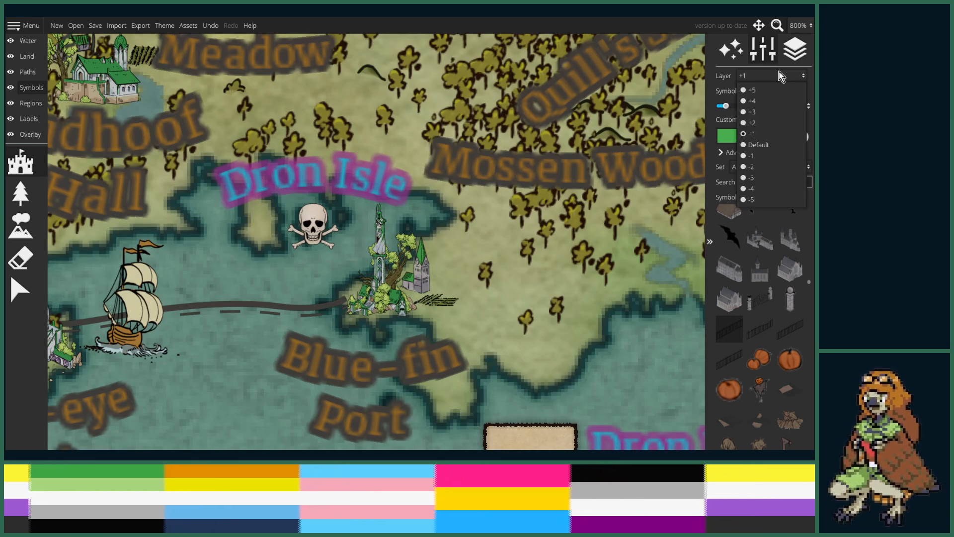
{"action": "left_click", "coordinate": [763, 149]}
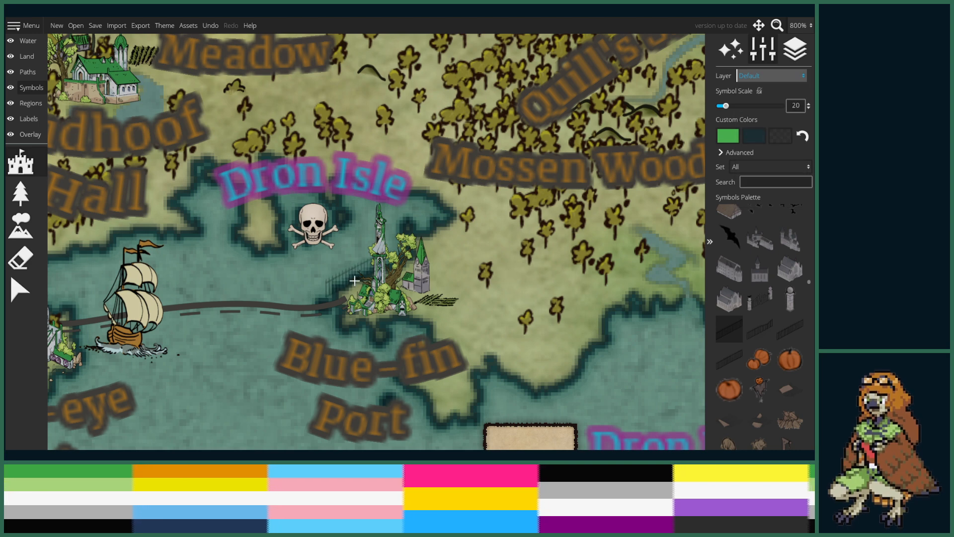
{"action": "scroll", "coordinate": [373, 276], "scroll_direction": "up", "scroll_amount": 5, "text": "ctrl"}
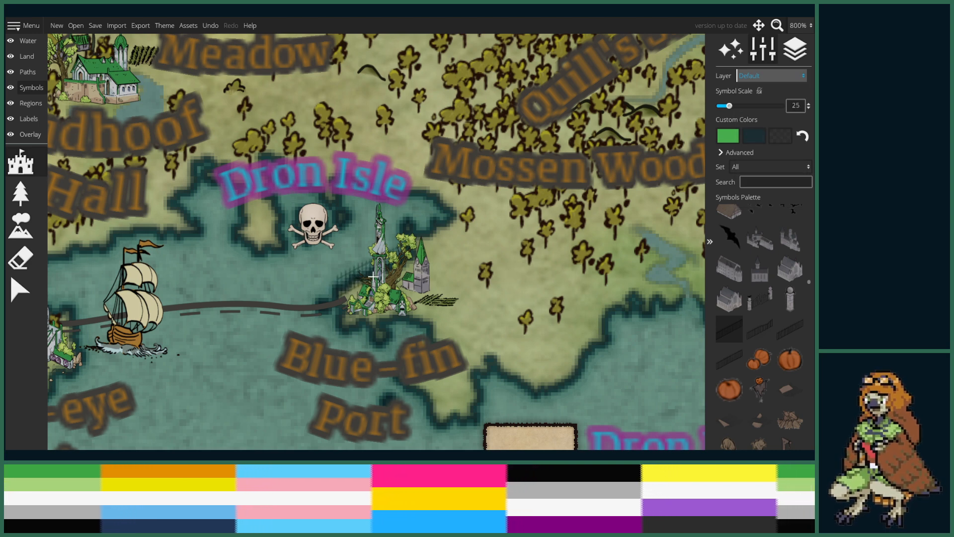
{"action": "scroll", "coordinate": [761, 302], "scroll_direction": "down", "scroll_amount": 5}
{"action": "scroll", "coordinate": [761, 302], "scroll_direction": "down", "scroll_amount": 8}
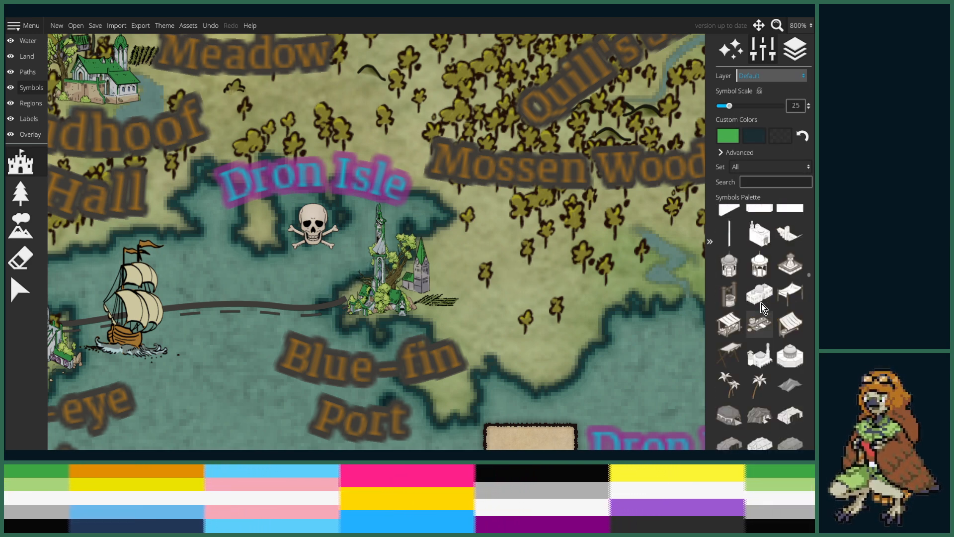
{"action": "scroll", "coordinate": [770, 311], "scroll_direction": "down", "scroll_amount": 6}
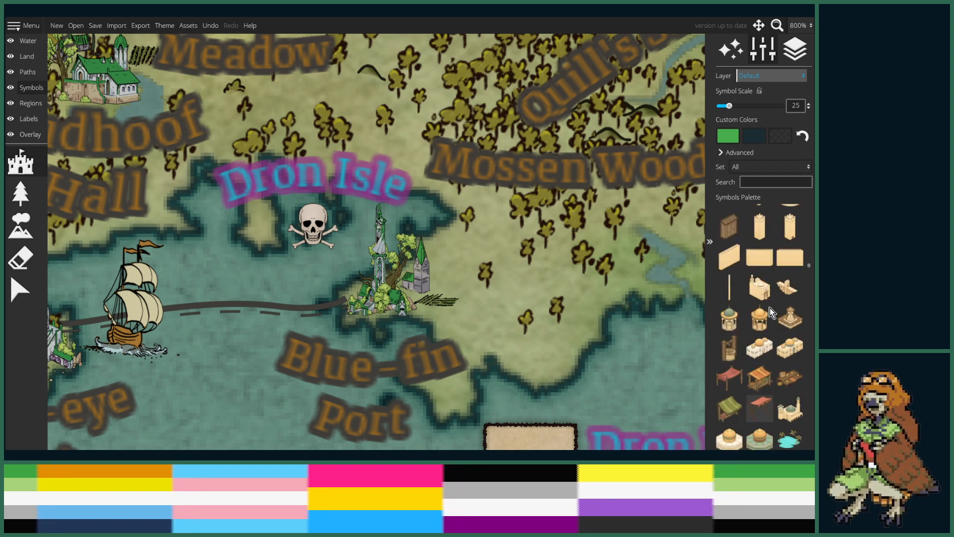
{"action": "scroll", "coordinate": [770, 291], "scroll_direction": "up", "scroll_amount": 5}
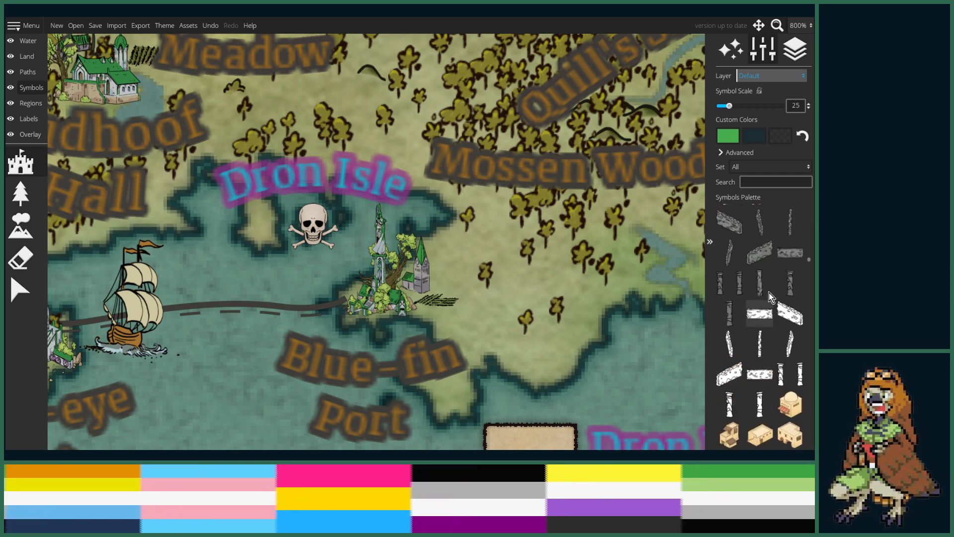
{"action": "left_click", "coordinate": [755, 285]}
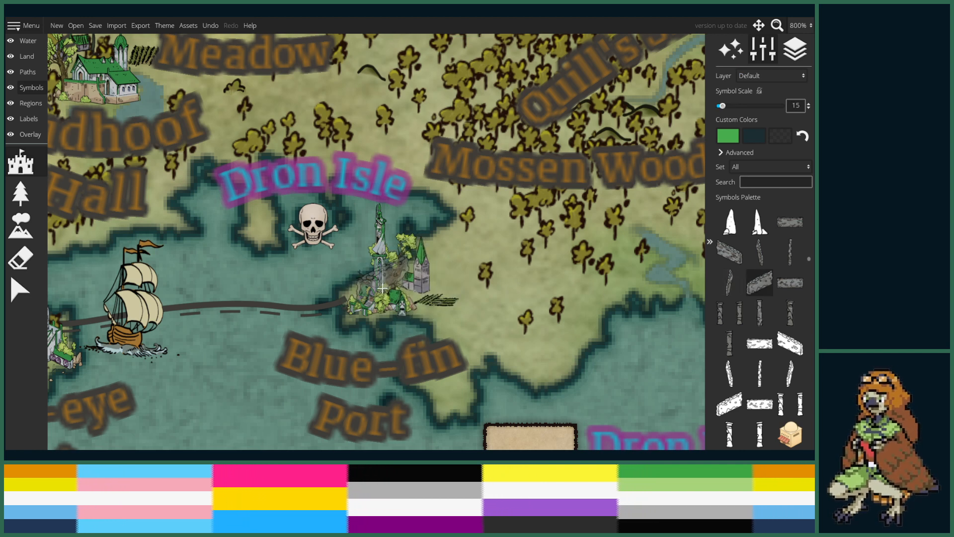
{"action": "scroll", "coordinate": [382, 288], "scroll_direction": "down", "scroll_amount": 5}
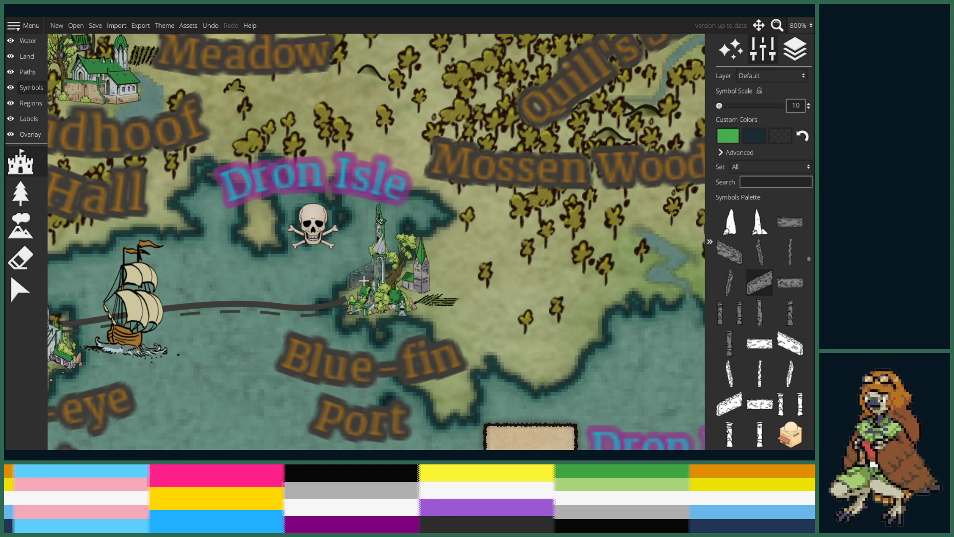
{"action": "left_click", "coordinate": [363, 285]}
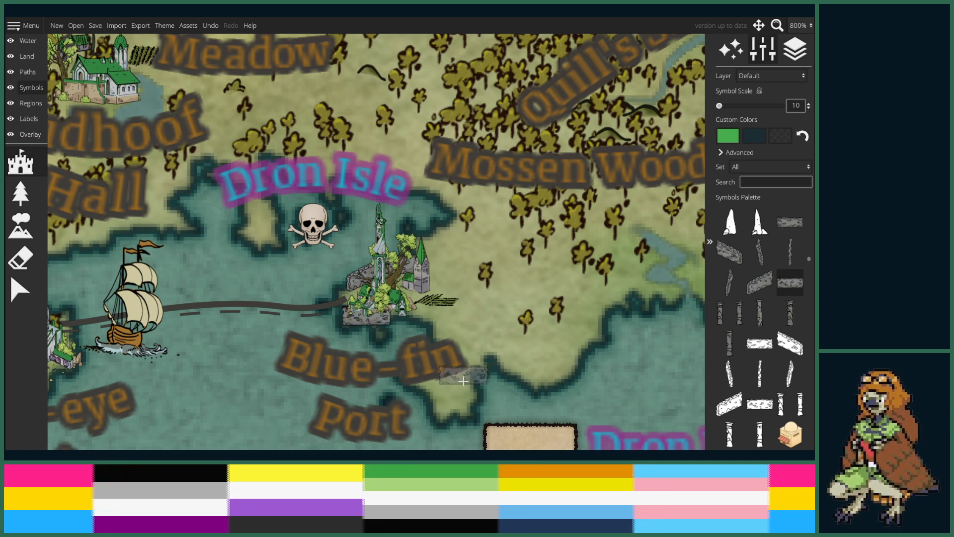
- Undo the straight wall, and place a straight stone wall south and a downward-sloping one east of Blue-fin Port's settlement on layer +1
{"action": "key", "text": "ctrl+z"}
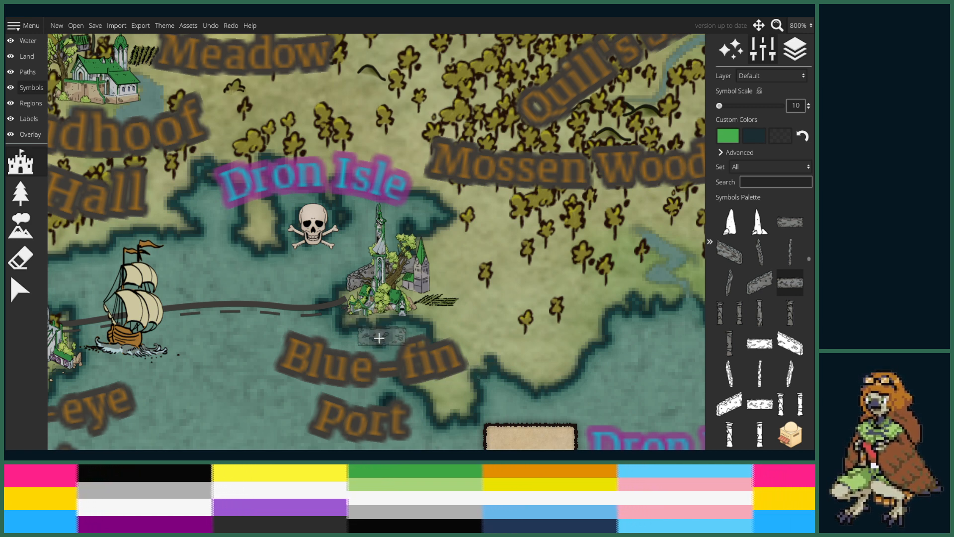
{"action": "left_click", "coordinate": [767, 76]}
{"action": "left_click", "coordinate": [758, 135]}
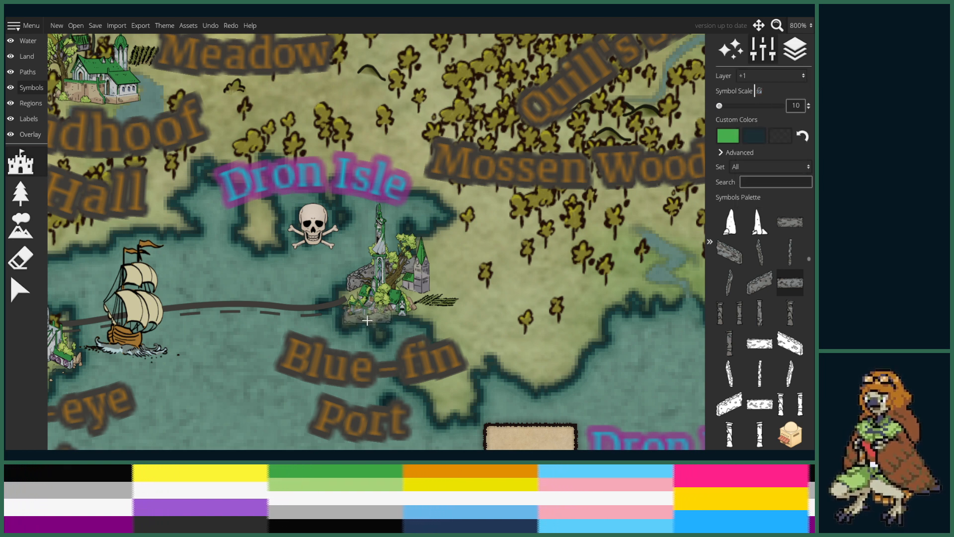
{"action": "left_click", "coordinate": [369, 319]}
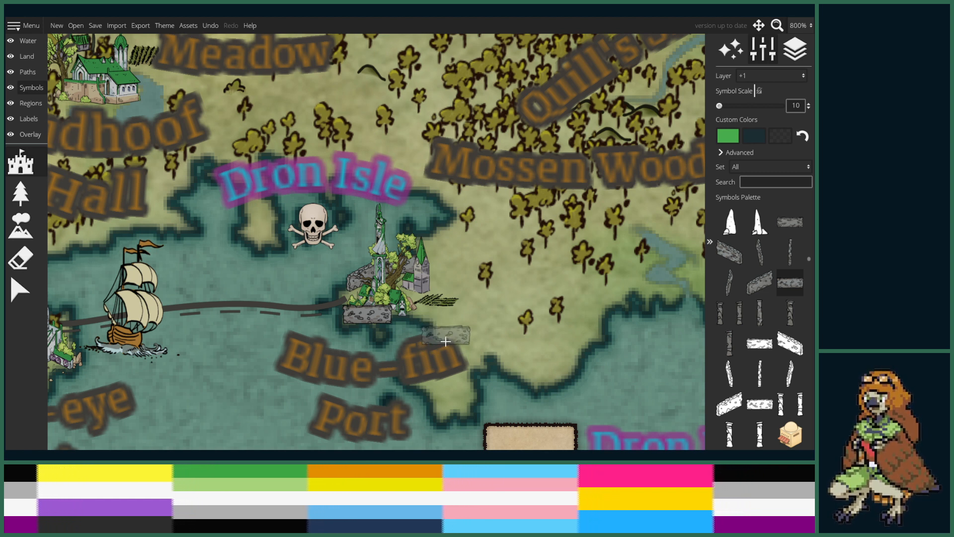
{"action": "left_click", "coordinate": [735, 258]}
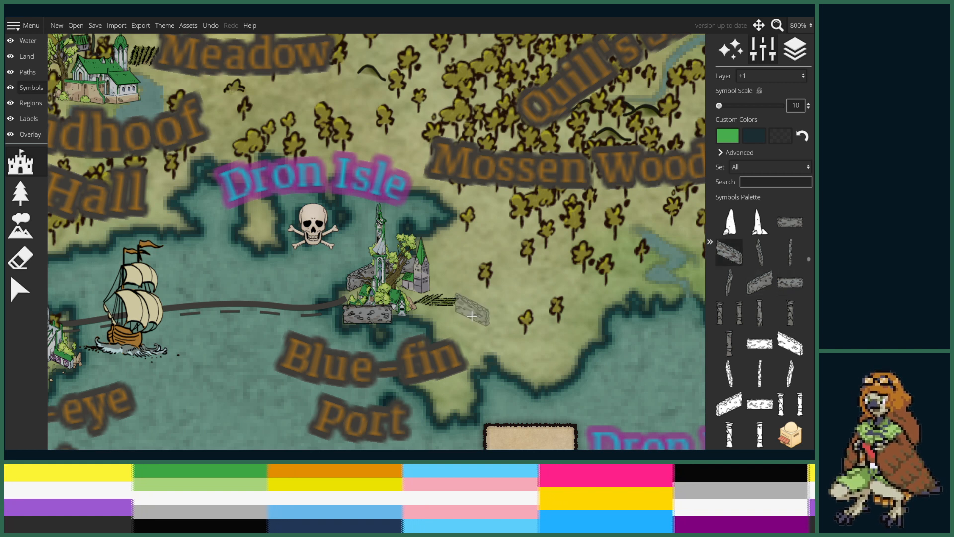
{"action": "left_click", "coordinate": [438, 279]}
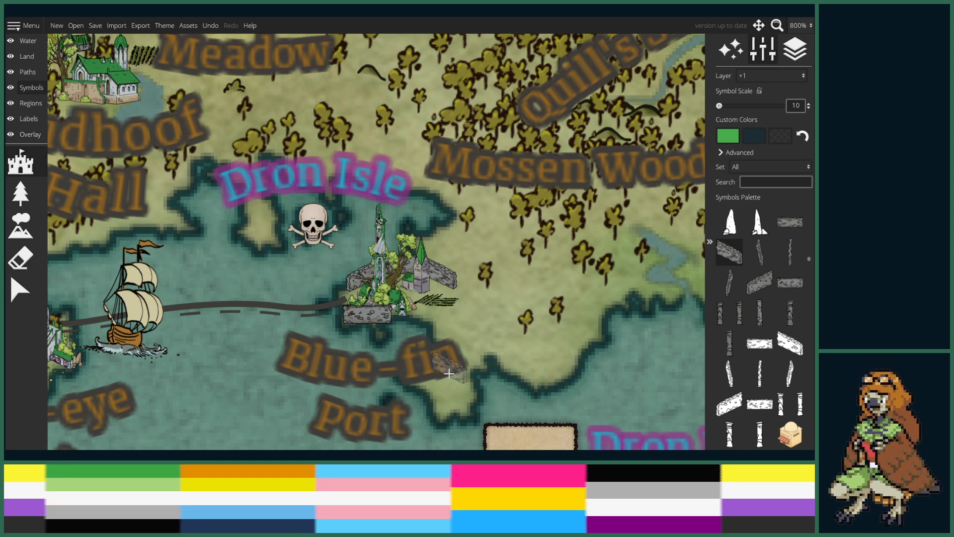
- Survey the Reiher Crusade region around Arrem Grove, Silk Sheep and Redalport
{"action": "scroll", "coordinate": [417, 409], "scroll_direction": "down", "scroll_amount": 5}
{"action": "scroll", "coordinate": [419, 387], "scroll_direction": "down", "scroll_amount": 2}
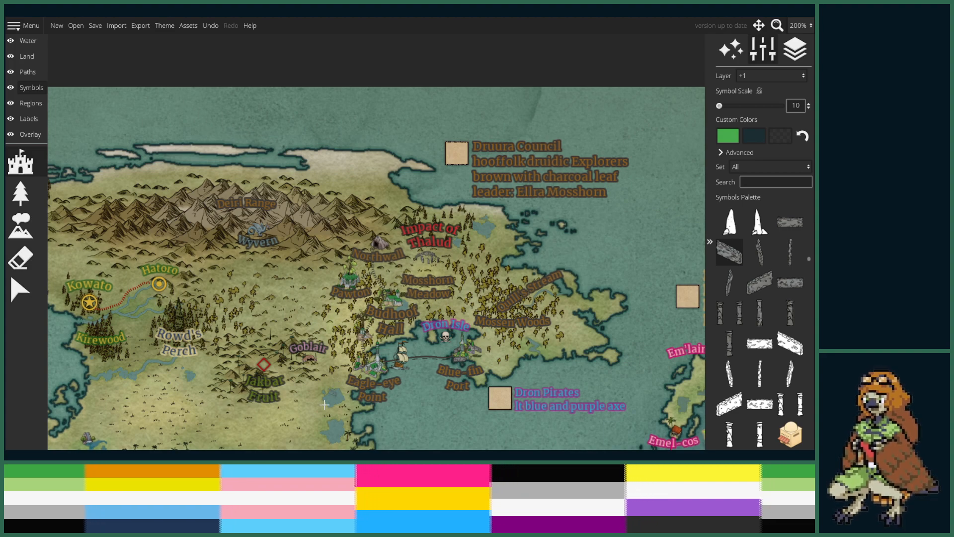
{"action": "left_click_drag", "start_coordinate": [336, 388], "coordinate": [508, 169]}
{"action": "left_click_drag", "start_coordinate": [348, 320], "coordinate": [501, 188]}
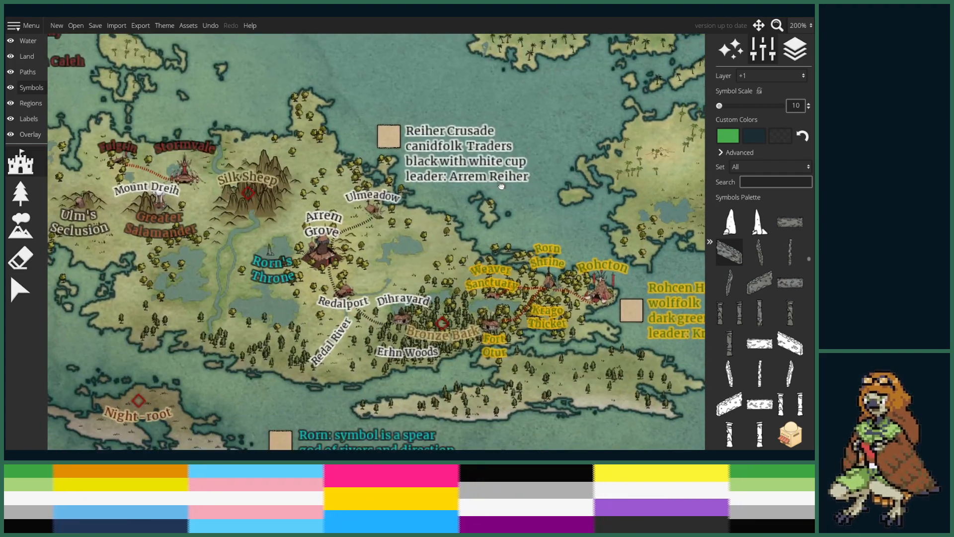
{"action": "scroll", "coordinate": [502, 187], "scroll_direction": "down", "scroll_amount": 2}
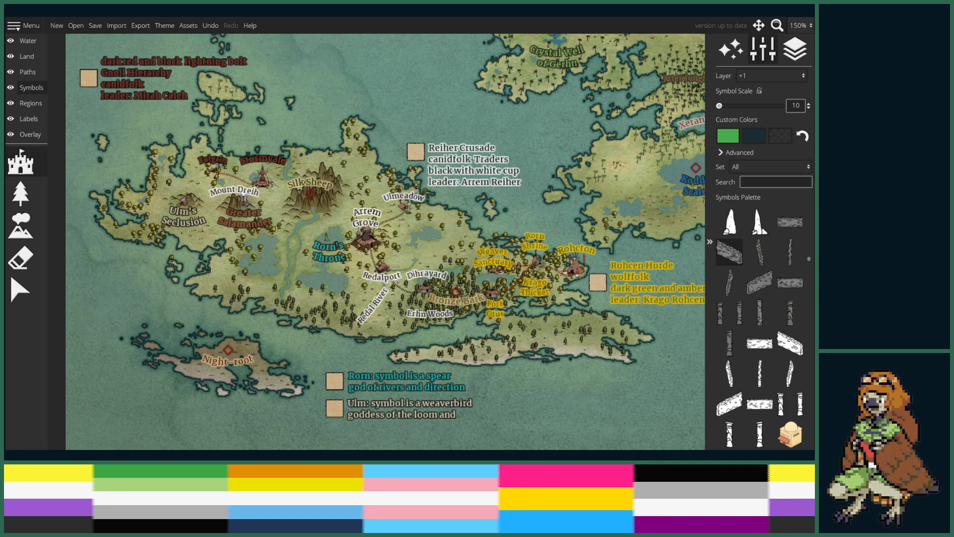
{"action": "scroll", "coordinate": [426, 270], "scroll_direction": "up", "scroll_amount": 4}
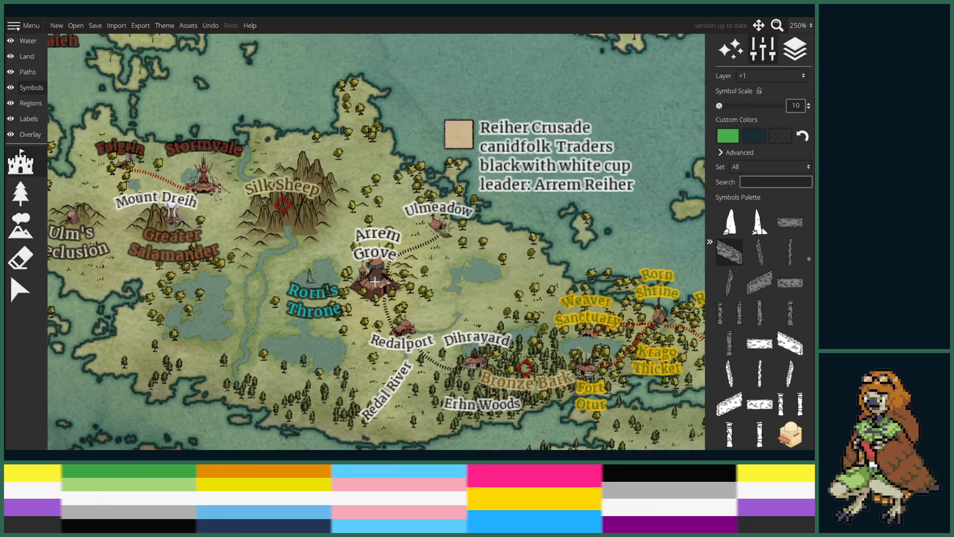
{"action": "scroll", "coordinate": [377, 280], "scroll_direction": "up", "scroll_amount": 1}
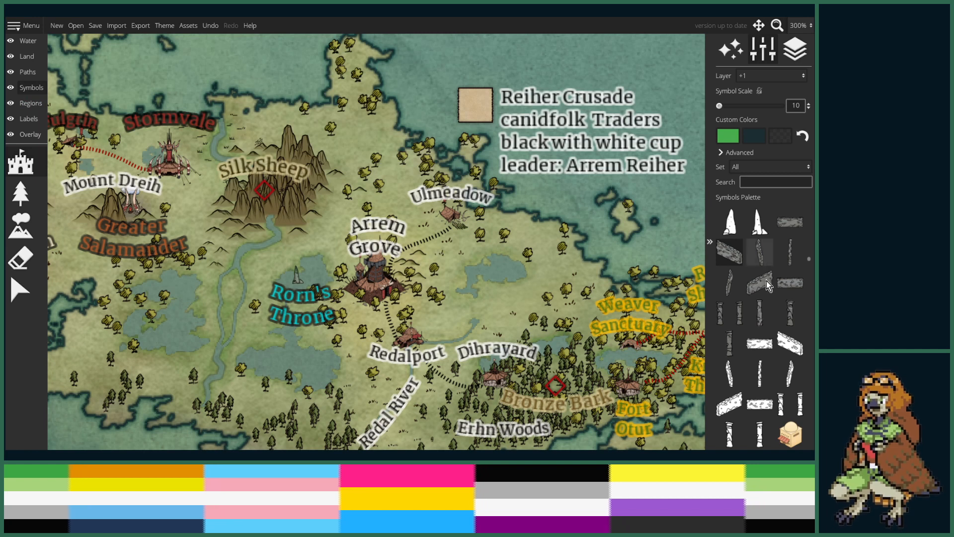
- Look through the reddish-brown hide and bone settlement symbols and preview candidates at scale 10 between Arrem Grove and Silk Sheep
{"action": "left_click_drag", "start_coordinate": [808, 261], "coordinate": [809, 350]}
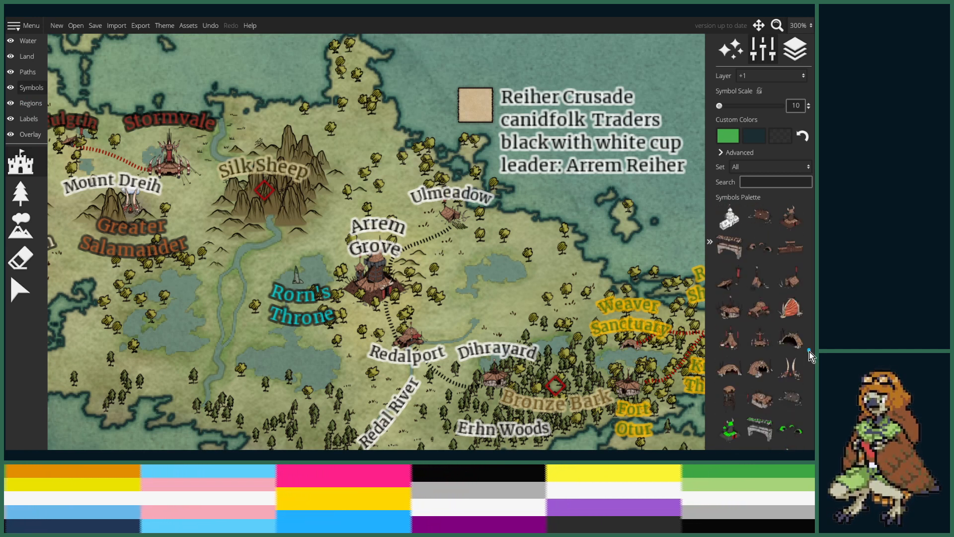
{"action": "scroll", "coordinate": [770, 333], "scroll_direction": "up", "scroll_amount": 1}
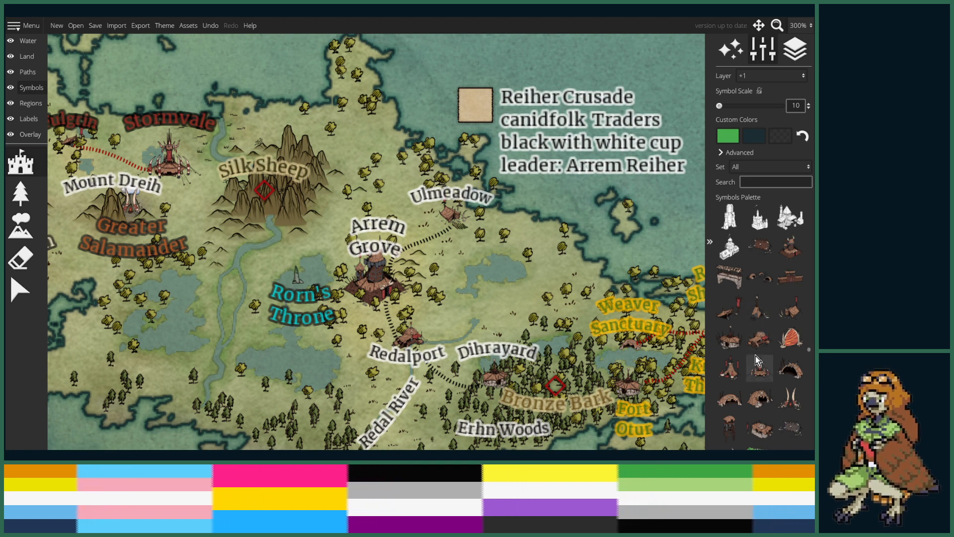
{"action": "left_click", "coordinate": [770, 400]}
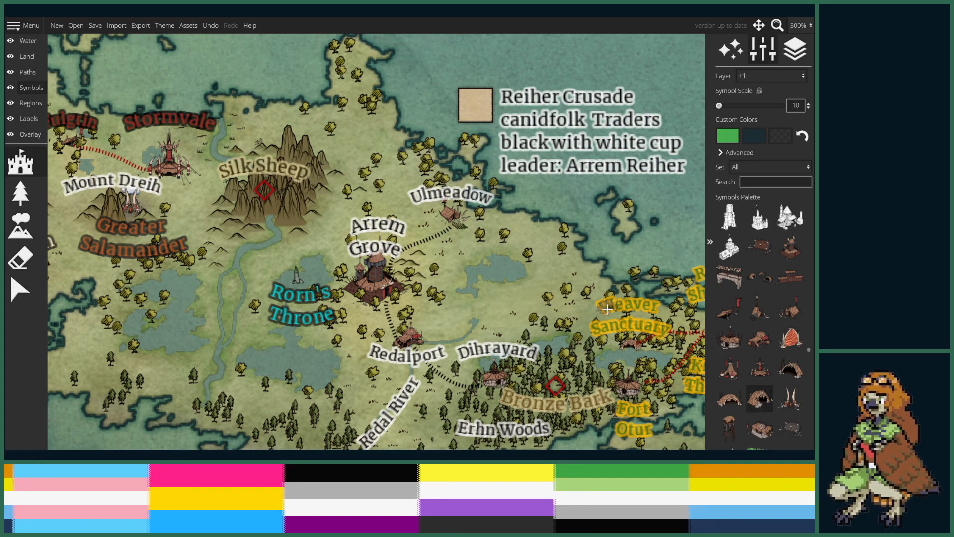
{"action": "scroll", "coordinate": [300, 209], "scroll_direction": "up", "scroll_amount": 5}
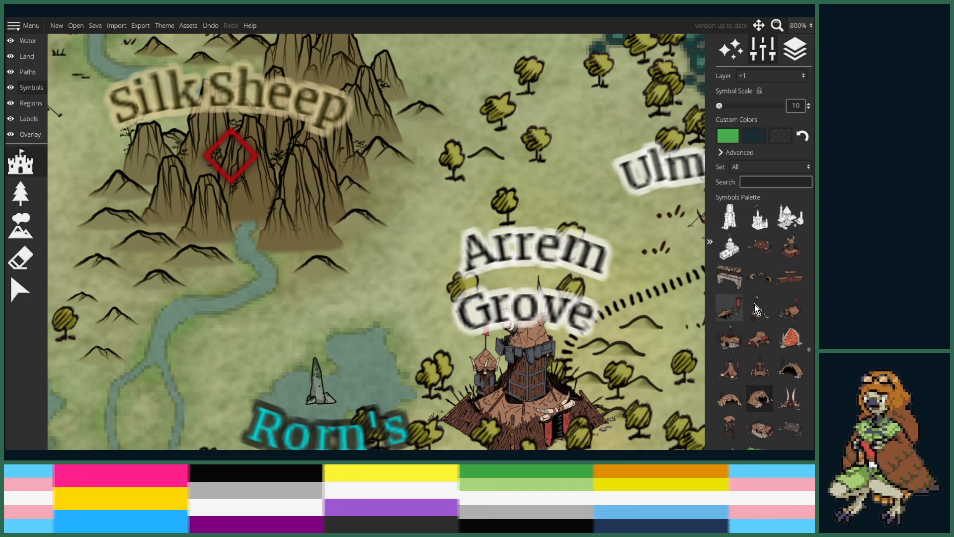
{"action": "left_click", "coordinate": [758, 350]}
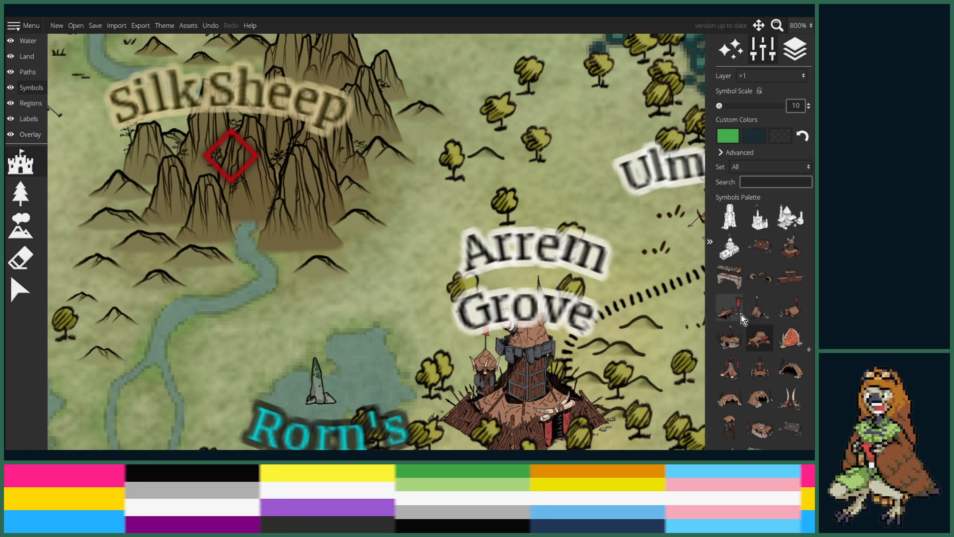
{"action": "left_click_drag", "start_coordinate": [622, 294], "coordinate": [486, 298]}
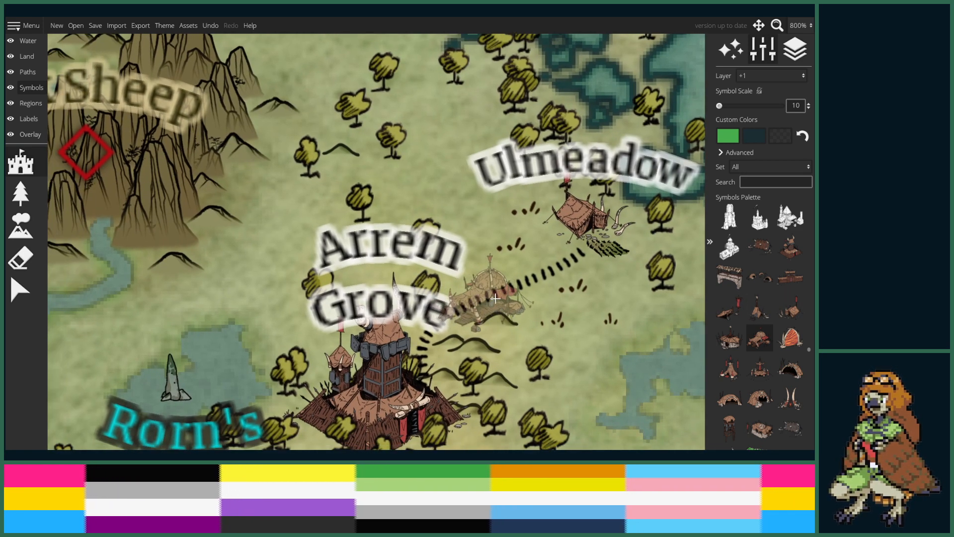
{"action": "left_click", "coordinate": [773, 245]}
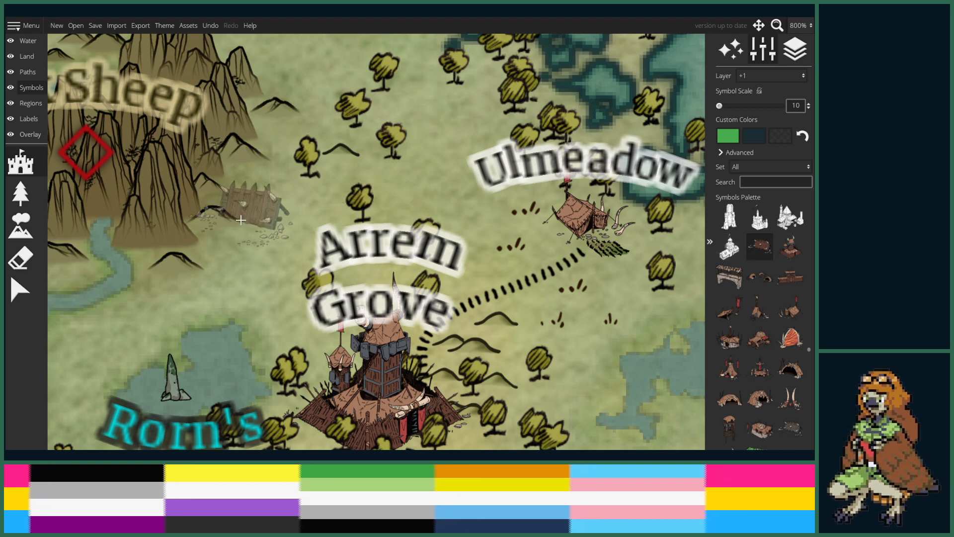
{"action": "scroll", "coordinate": [758, 318], "scroll_direction": "down", "scroll_amount": 2}
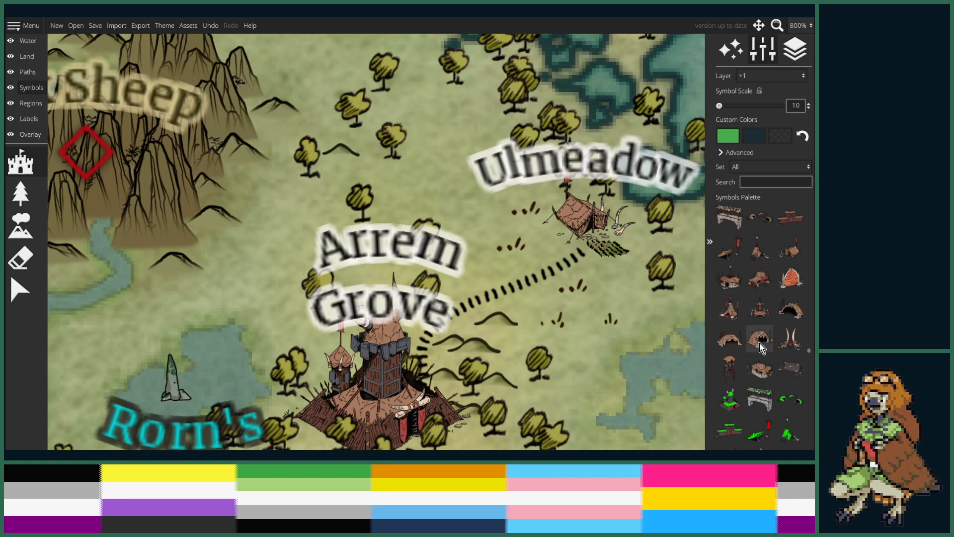
- Place a mirrored stone-walled hide settlement with a red banner at scale 10 on layer +1, at Silk Sheep's eastern foot
{"action": "left_click", "coordinate": [759, 368]}
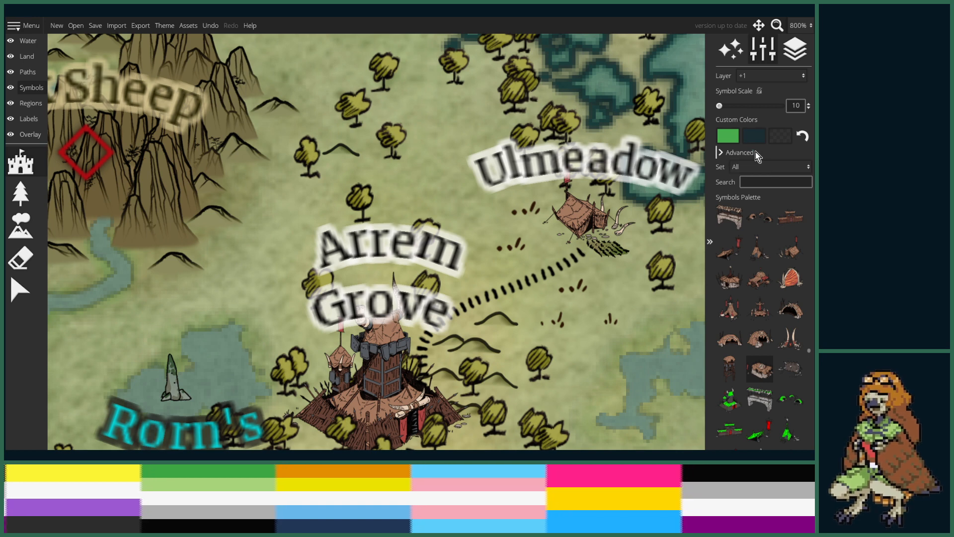
{"action": "left_click", "coordinate": [739, 152]}
{"action": "left_click", "coordinate": [733, 169]}
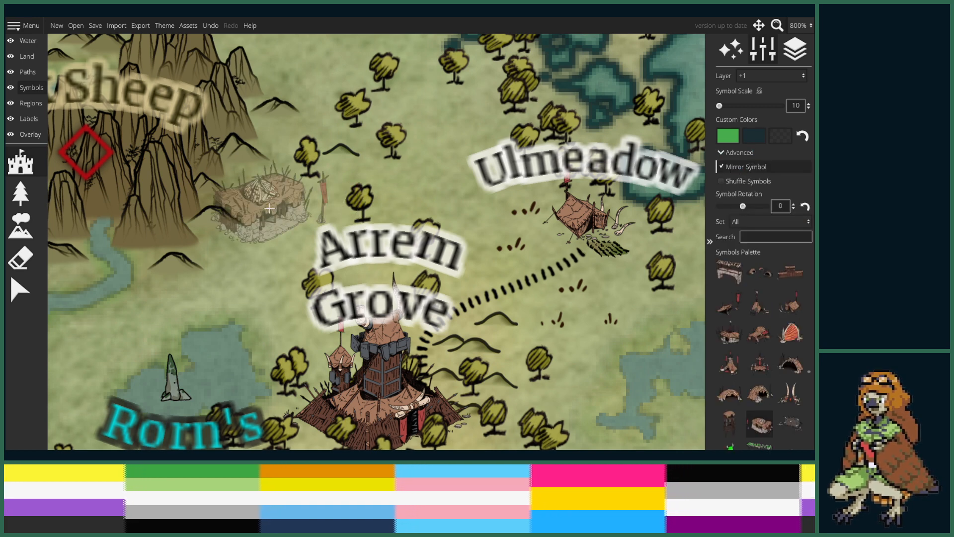
{"action": "left_click", "coordinate": [233, 188]}
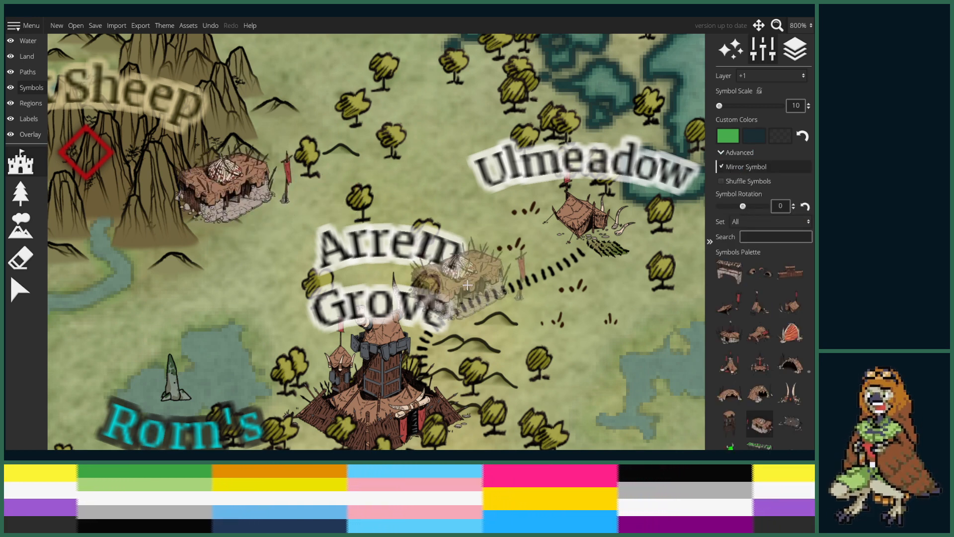
- Draw a black path in the Ulmeadow path's style, width 4 and roughness 0.15, from Arrem Grove to the settlement beside Silk Sheep
{"action": "scroll", "coordinate": [433, 271], "scroll_direction": "down", "scroll_amount": 5}
{"action": "scroll", "coordinate": [474, 262], "scroll_direction": "up", "scroll_amount": 2}
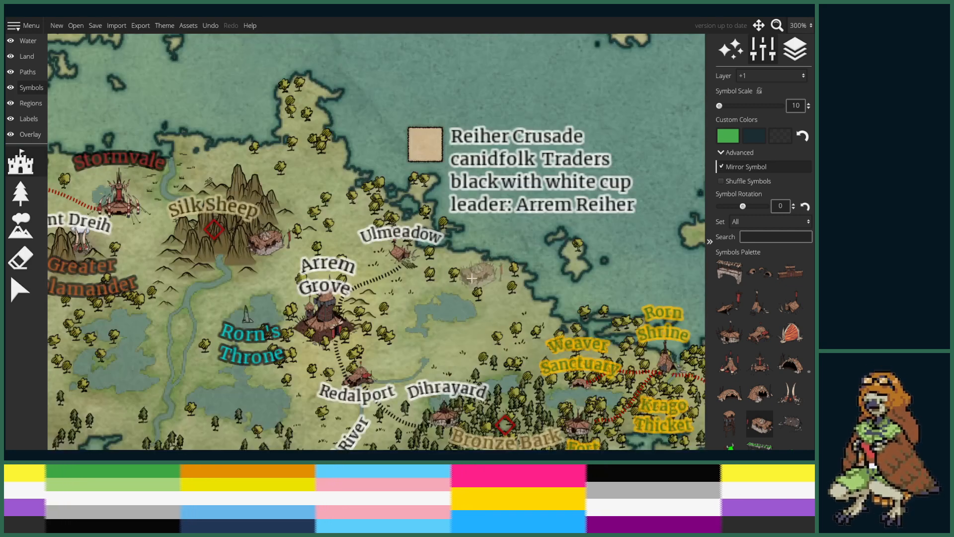
{"action": "scroll", "coordinate": [394, 254], "scroll_direction": "left", "scroll_amount": 1}
{"action": "scroll", "coordinate": [452, 249], "scroll_direction": "down", "scroll_amount": 2}
{"action": "scroll", "coordinate": [452, 248], "scroll_direction": "left", "scroll_amount": 1}
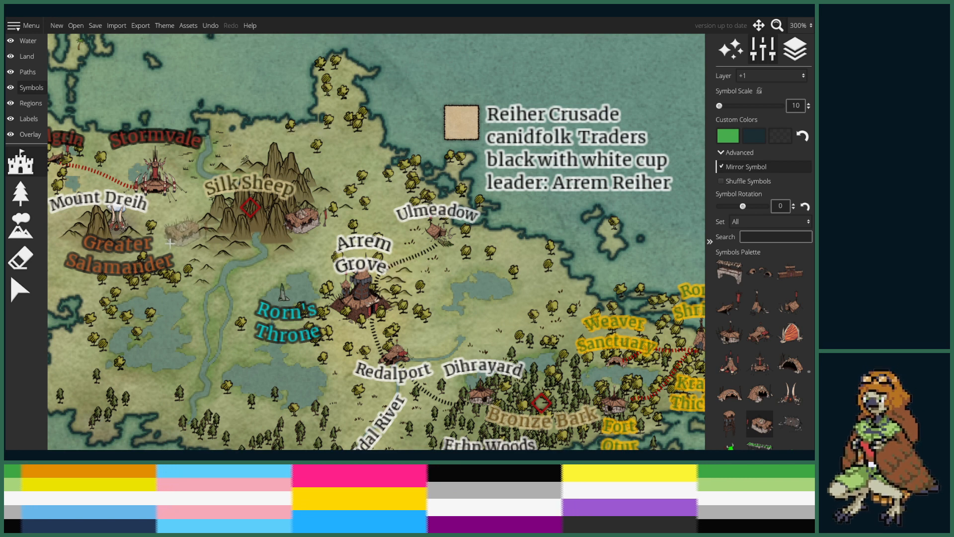
{"action": "left_click_drag", "start_coordinate": [207, 254], "coordinate": [224, 222]}
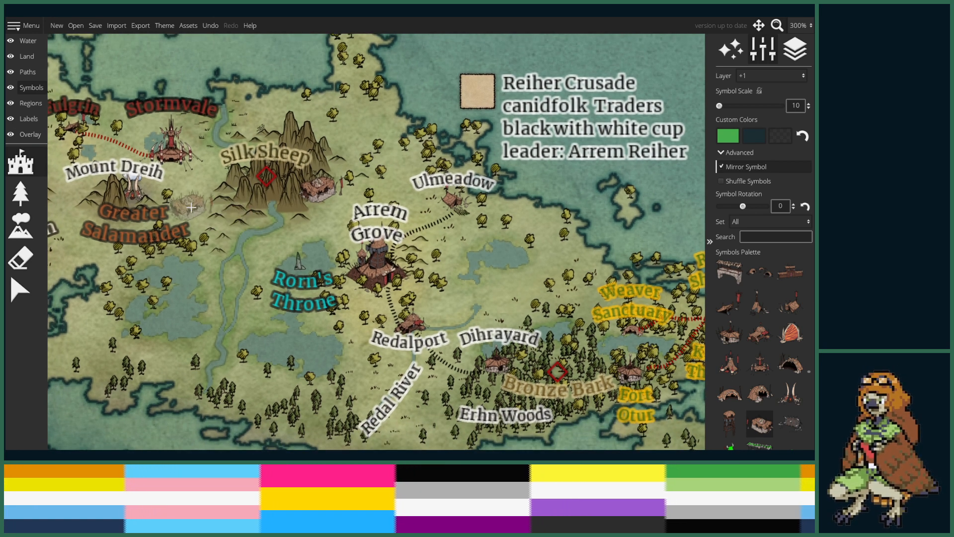
{"action": "left_click", "coordinate": [28, 119]}
{"action": "left_click", "coordinate": [29, 71]}
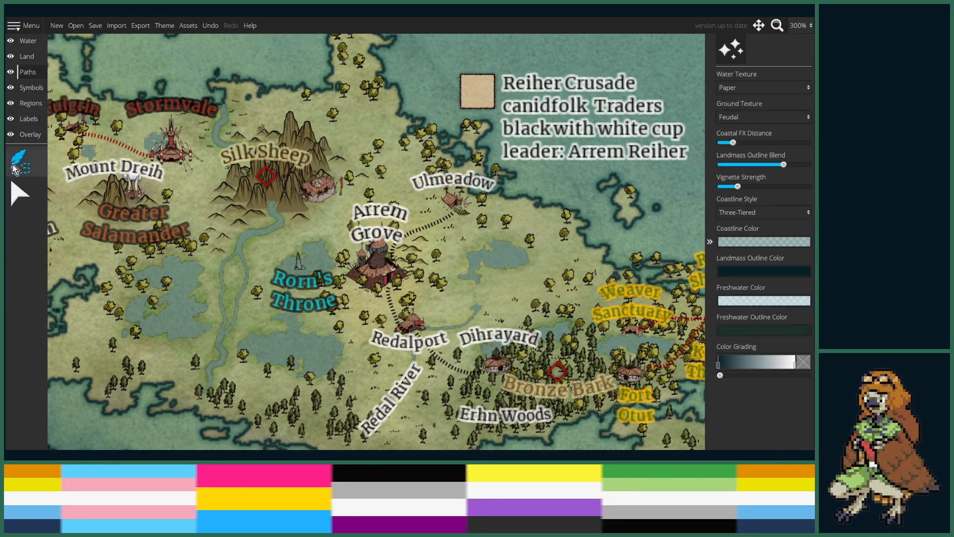
{"action": "left_click", "coordinate": [41, 205]}
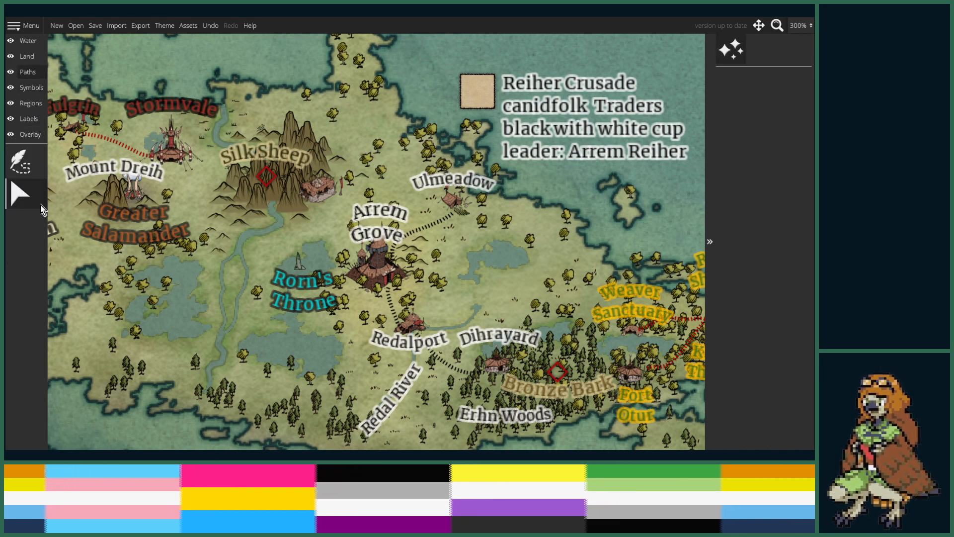
{"action": "left_click", "coordinate": [430, 234]}
{"action": "left_click", "coordinate": [33, 164]}
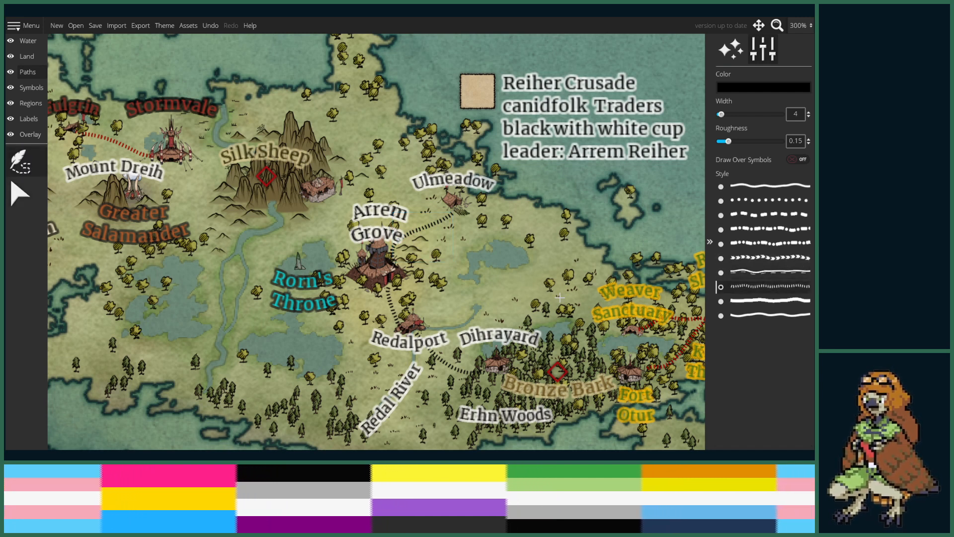
{"action": "left_click", "coordinate": [372, 244]}
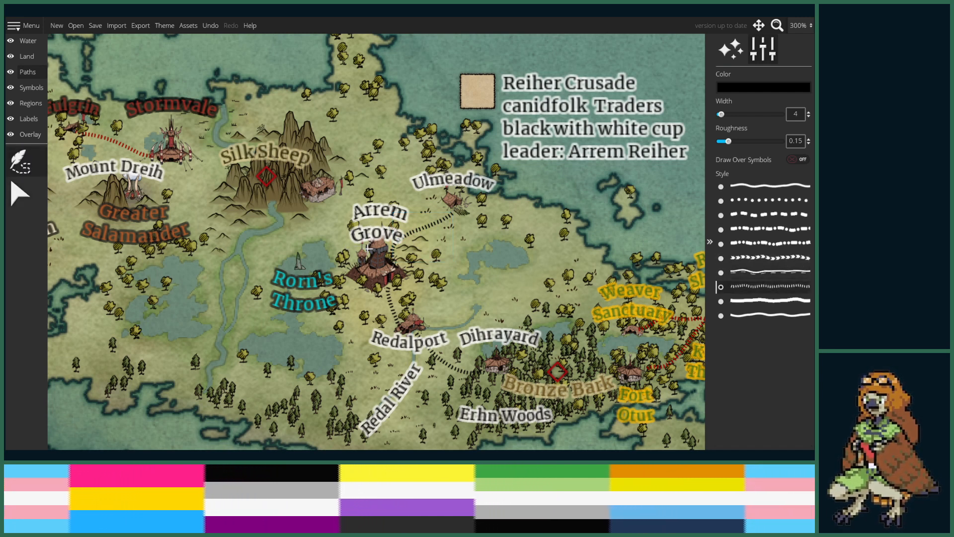
{"action": "double_click", "coordinate": [329, 201]}
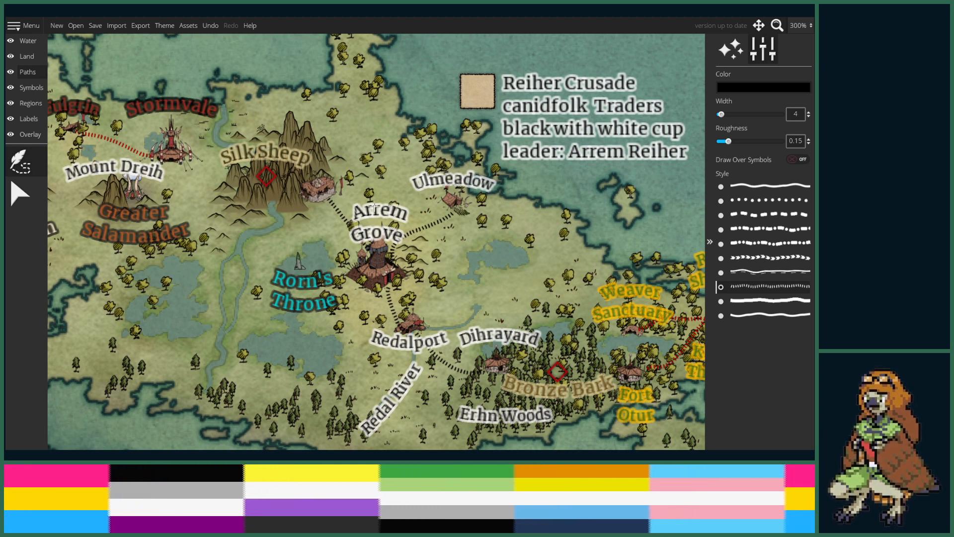
- Add a size 12 placeholder label in Arrem Grove's black text with white outline, just below the settlement beside Silk Sheep
{"action": "scroll", "coordinate": [375, 205], "scroll_direction": "up", "scroll_amount": 5}
{"action": "scroll", "coordinate": [375, 205], "scroll_direction": "down", "scroll_amount": 4}
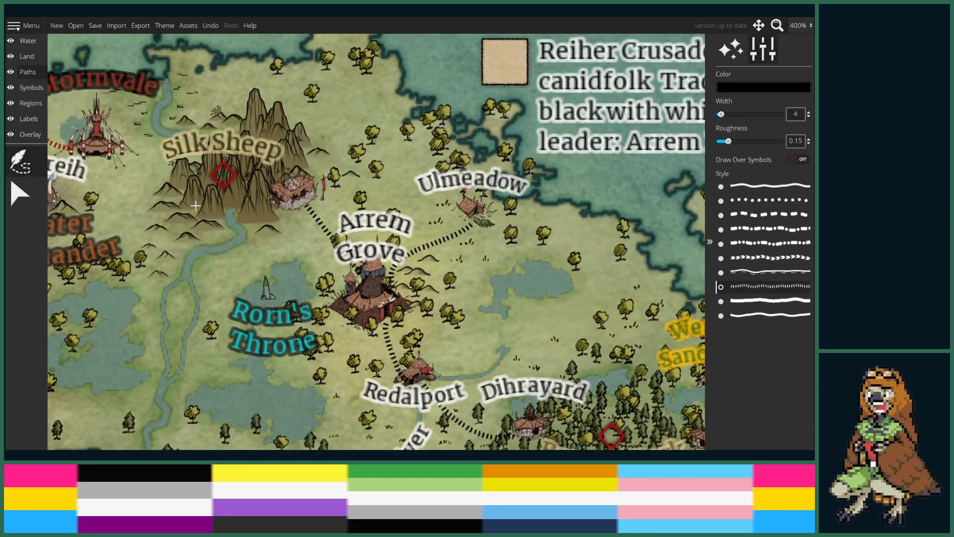
{"action": "key", "text": "l"}
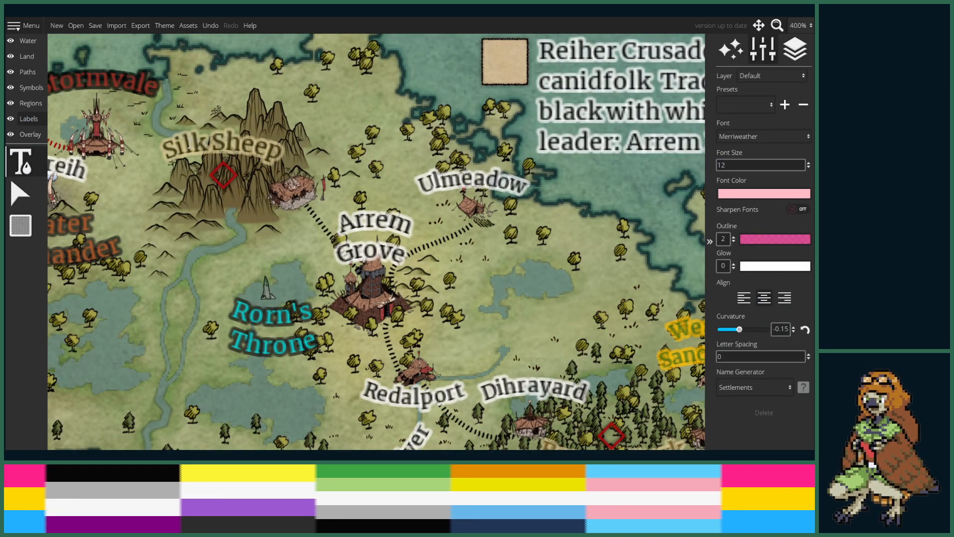
{"action": "left_click", "coordinate": [375, 233]}
{"action": "left_click_drag", "start_coordinate": [289, 254], "coordinate": [313, 260]}
{"action": "left_click", "coordinate": [311, 223]}
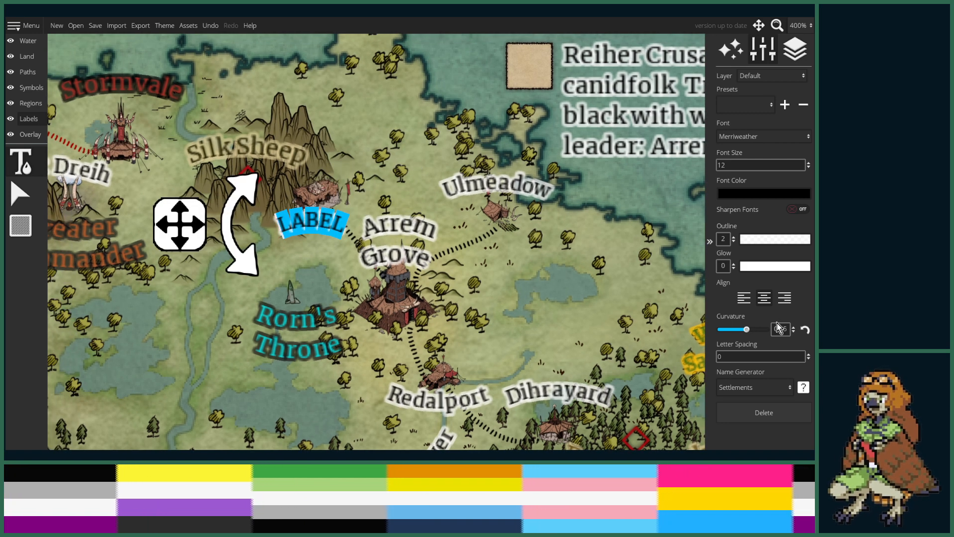
- Set the placeholder label's curvature to -0.15 and nudge it slightly up against the settlement
{"action": "scroll", "coordinate": [753, 333], "scroll_direction": "down", "scroll_amount": 3}
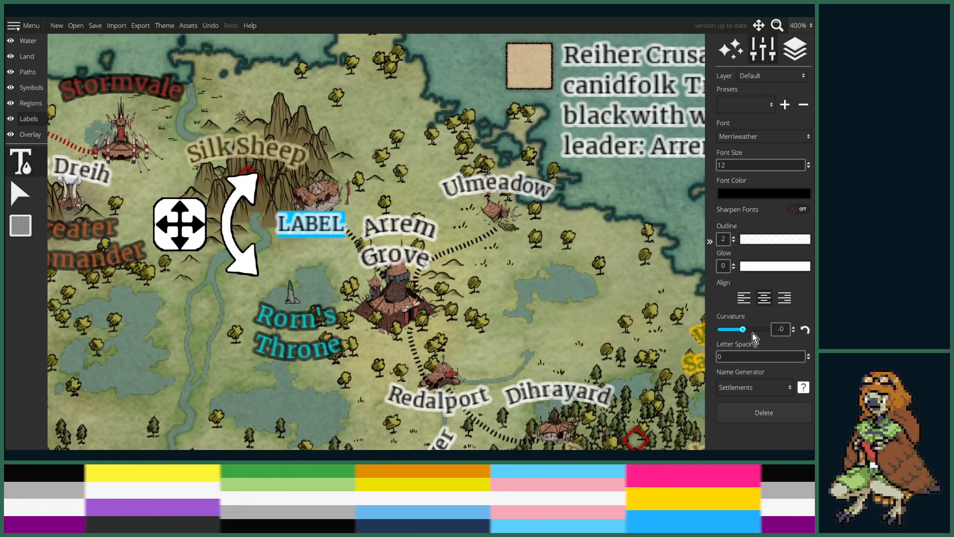
{"action": "scroll", "coordinate": [753, 333], "scroll_direction": "down", "scroll_amount": 3}
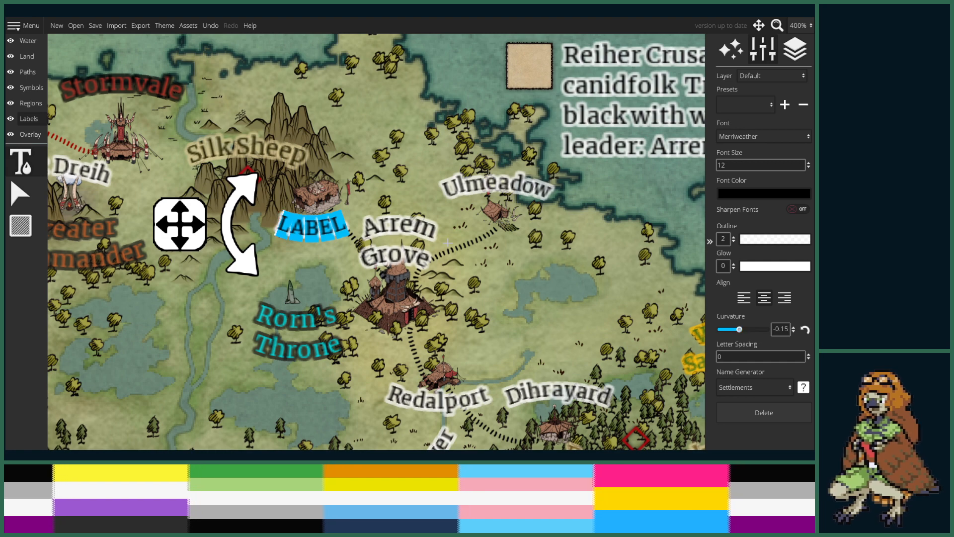
{"action": "left_click_drag", "start_coordinate": [180, 232], "coordinate": [178, 227]}
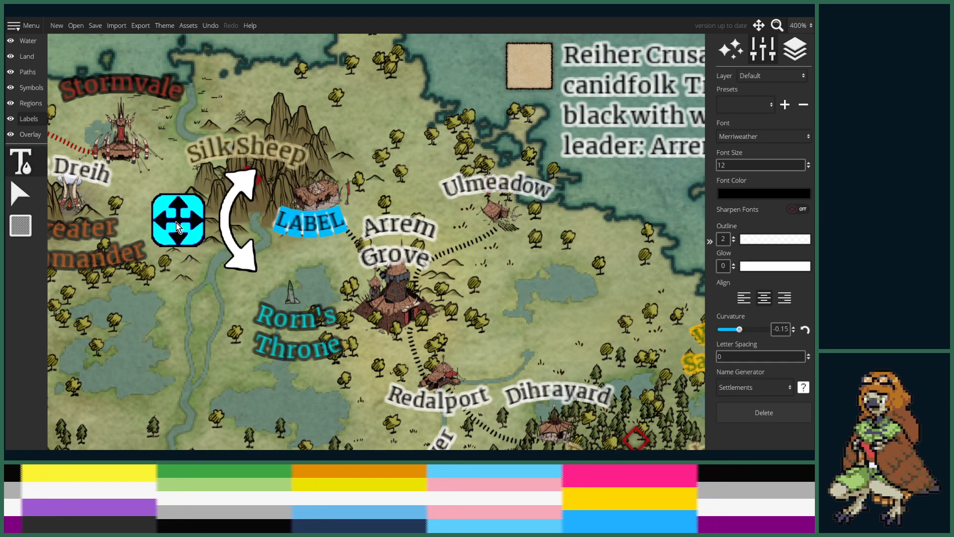
{"action": "scroll", "coordinate": [178, 227], "scroll_direction": "down", "scroll_amount": 5}
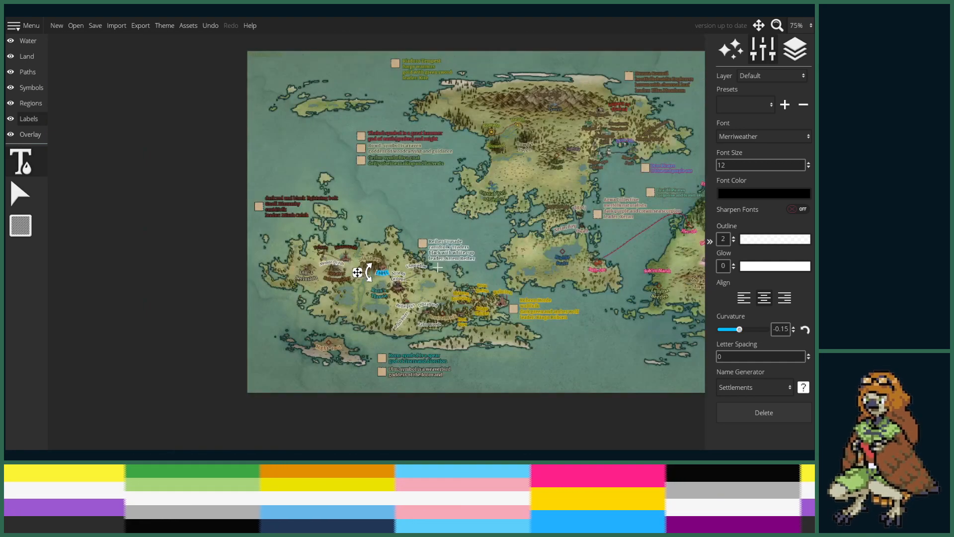
{"action": "scroll", "coordinate": [437, 267], "scroll_direction": "up", "scroll_amount": 4}
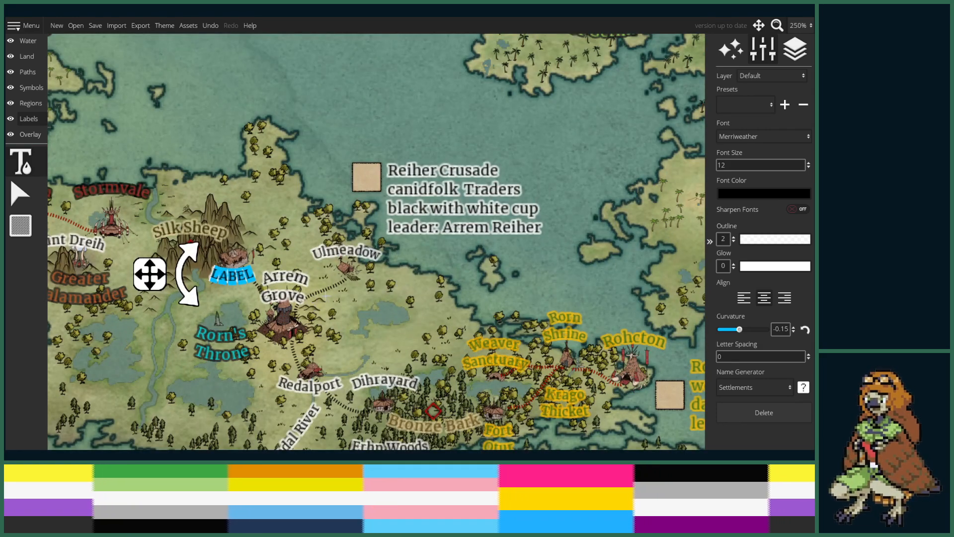
{"action": "left_click_drag", "start_coordinate": [325, 296], "coordinate": [377, 269]}
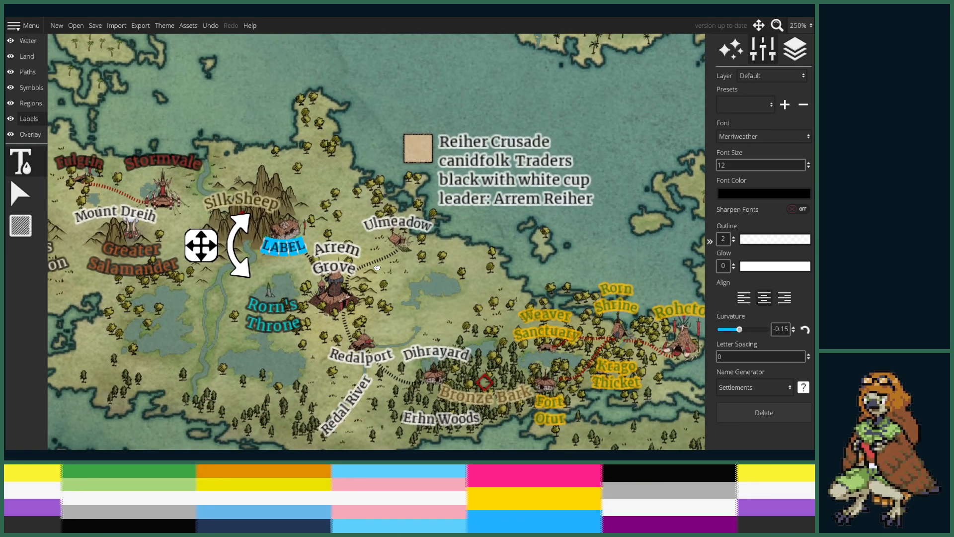
{"action": "scroll", "coordinate": [392, 272], "scroll_direction": "down", "scroll_amount": 1}
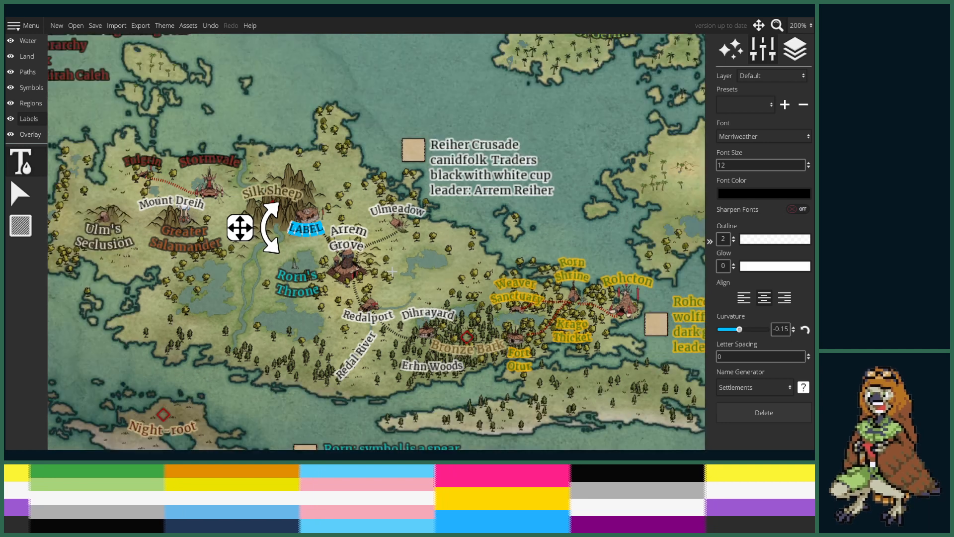
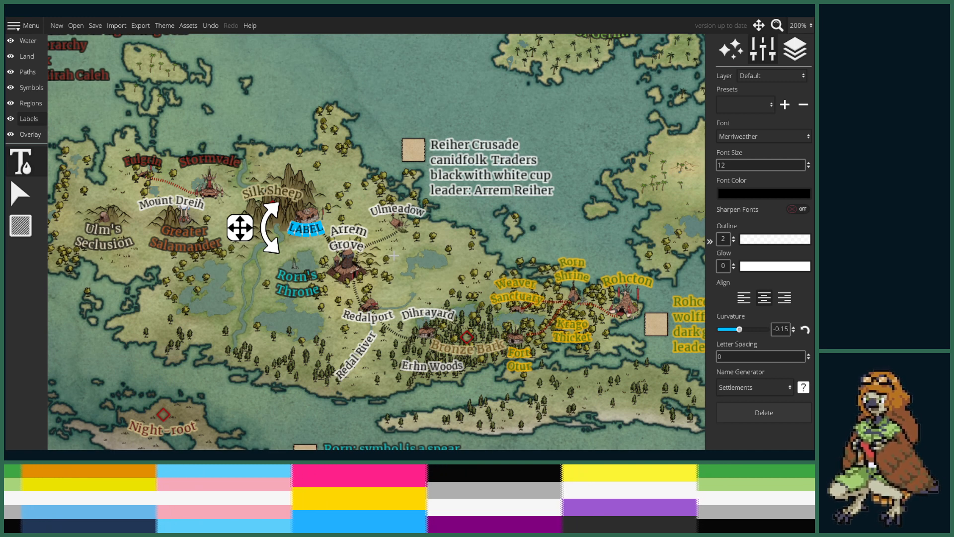
- Rename the placeholder label below the settlement beside Silk Sheep as "Ranem Quarry" on two lines
{"action": "type", "text": "Rana"}
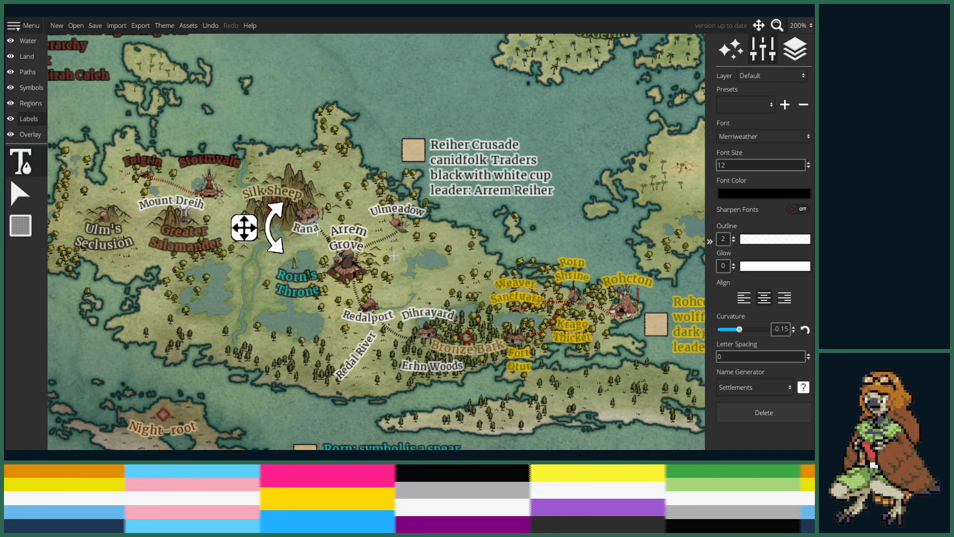
{"action": "key", "text": "BackSpace"}
{"action": "type", "text": "em"}
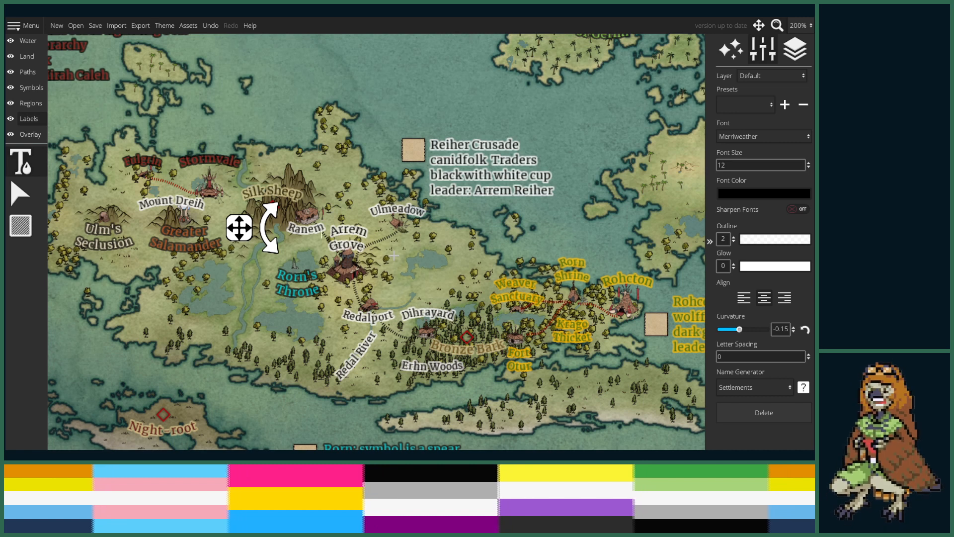
{"action": "key", "text": "Escape"}
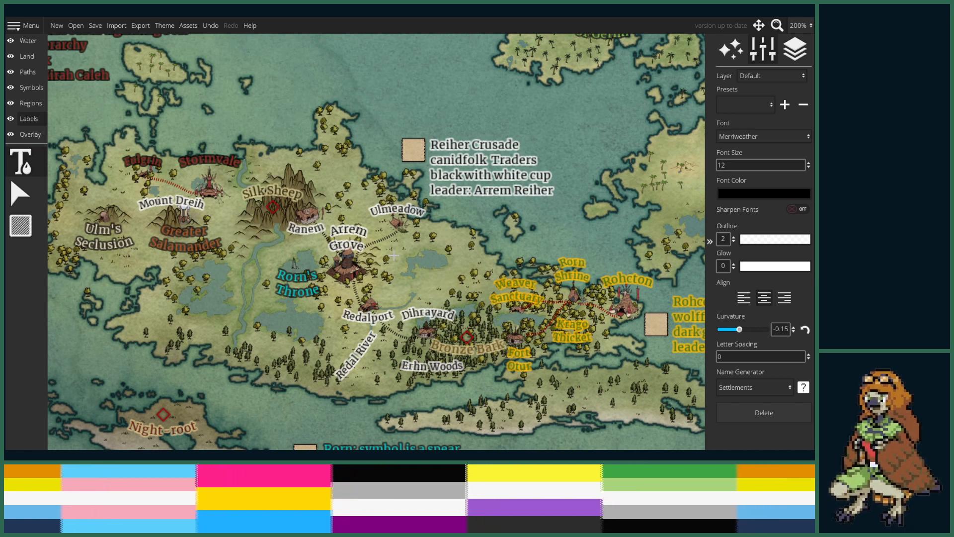
{"action": "left_click", "coordinate": [303, 238]}
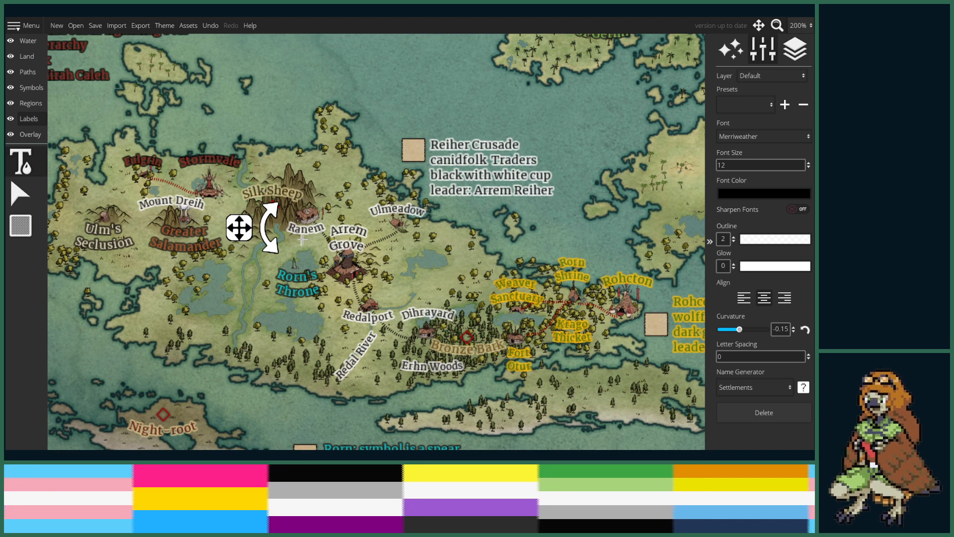
{"action": "type", "text": "Quarry"}
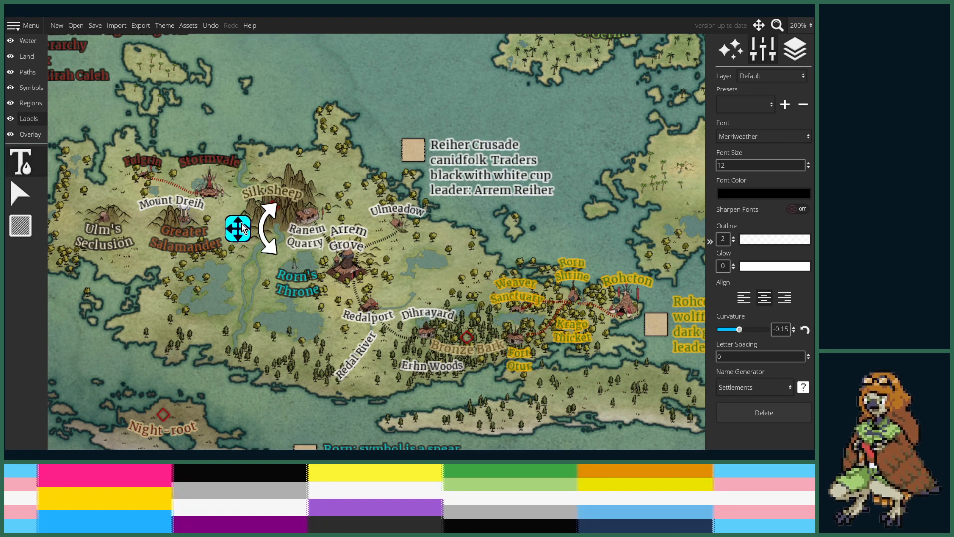
- Examine the Imblan Legion's territory on the eastern landmass, focusing on the jungle around Ner'sem's Trial
{"action": "scroll", "coordinate": [486, 272], "scroll_direction": "down", "scroll_amount": 1}
{"action": "left_click_drag", "start_coordinate": [486, 271], "coordinate": [115, 261]}
{"action": "mouse_move", "coordinate": [484, 203]}
{"action": "left_mouse_down"}
{"action": "mouse_move", "coordinate": [292, 268]}
{"action": "mouse_move", "coordinate": [275, 300]}
{"action": "left_mouse_up"}
{"action": "scroll", "coordinate": [328, 266], "scroll_direction": "down", "scroll_amount": 1}
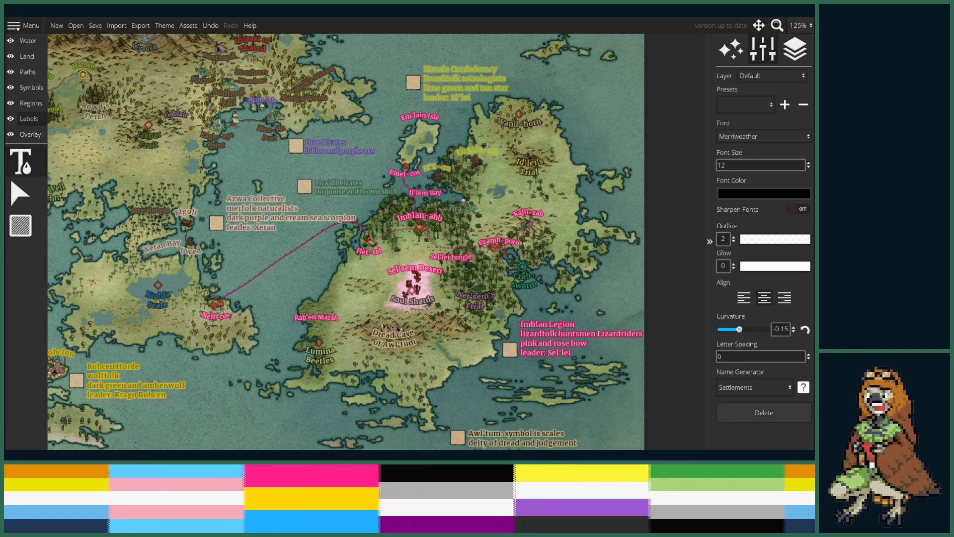
{"action": "left_click_drag", "start_coordinate": [514, 305], "coordinate": [481, 343]}
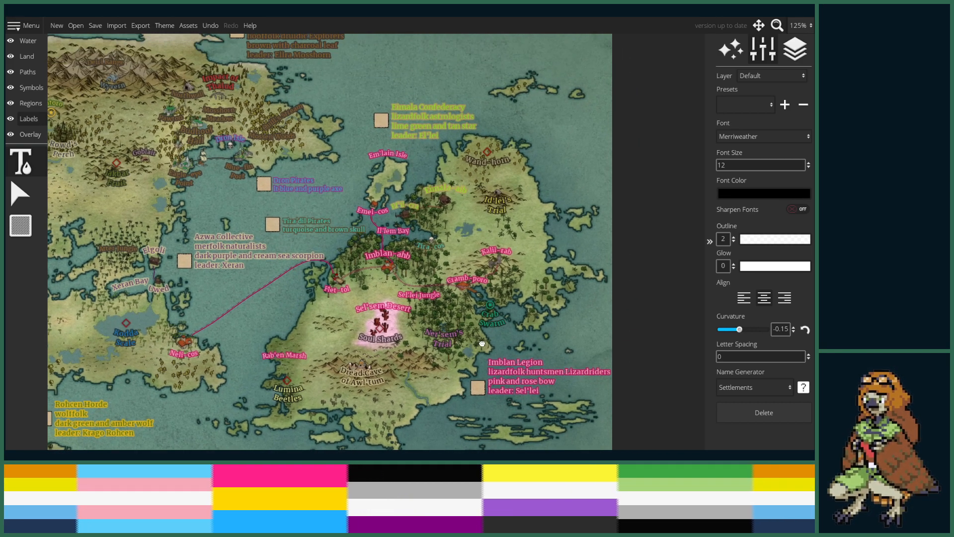
{"action": "scroll", "coordinate": [481, 344], "scroll_direction": "up", "scroll_amount": 3}
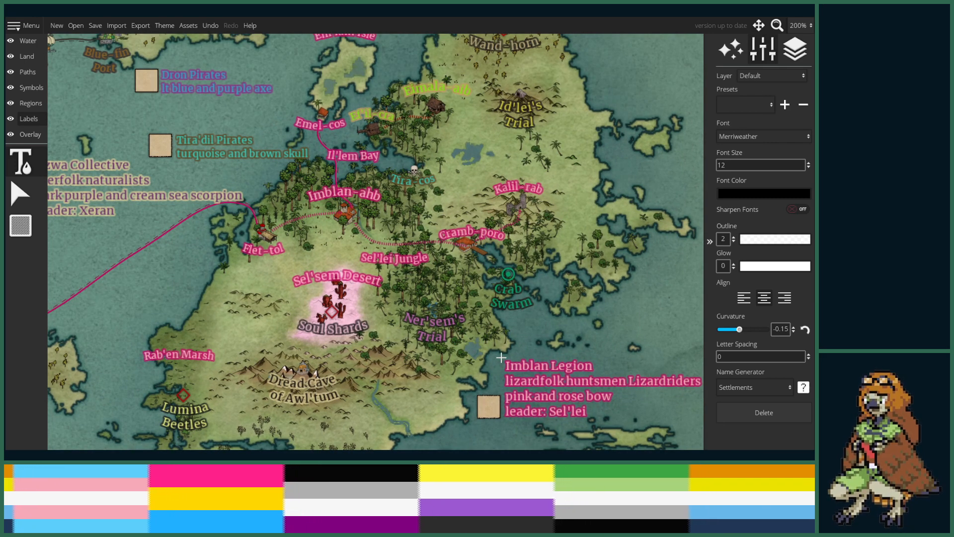
{"action": "scroll", "coordinate": [456, 348], "scroll_direction": "up", "scroll_amount": 2}
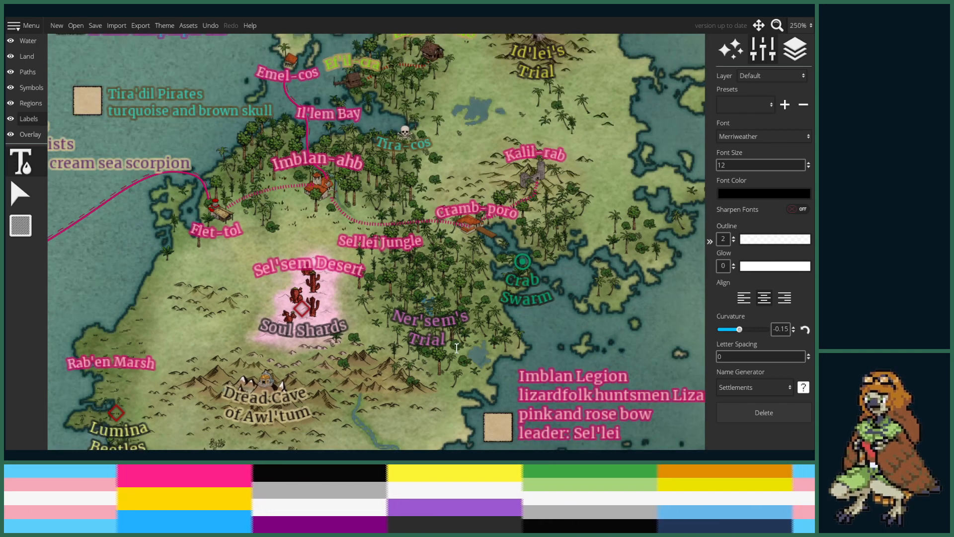
{"action": "scroll", "coordinate": [456, 347], "scroll_direction": "up", "scroll_amount": 1}
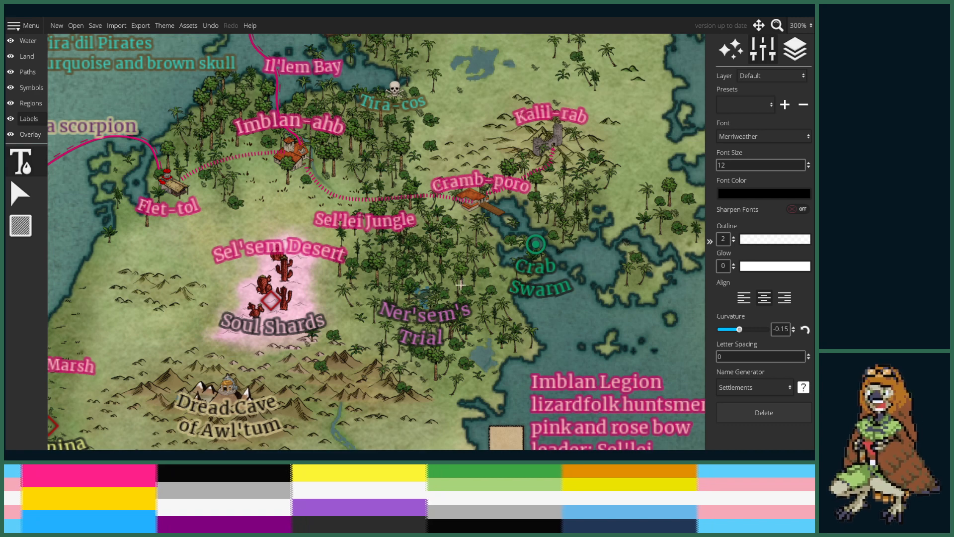
{"action": "left_click_drag", "start_coordinate": [460, 284], "coordinate": [457, 271]}
{"action": "scroll", "coordinate": [457, 271], "scroll_direction": "down", "scroll_amount": 1}
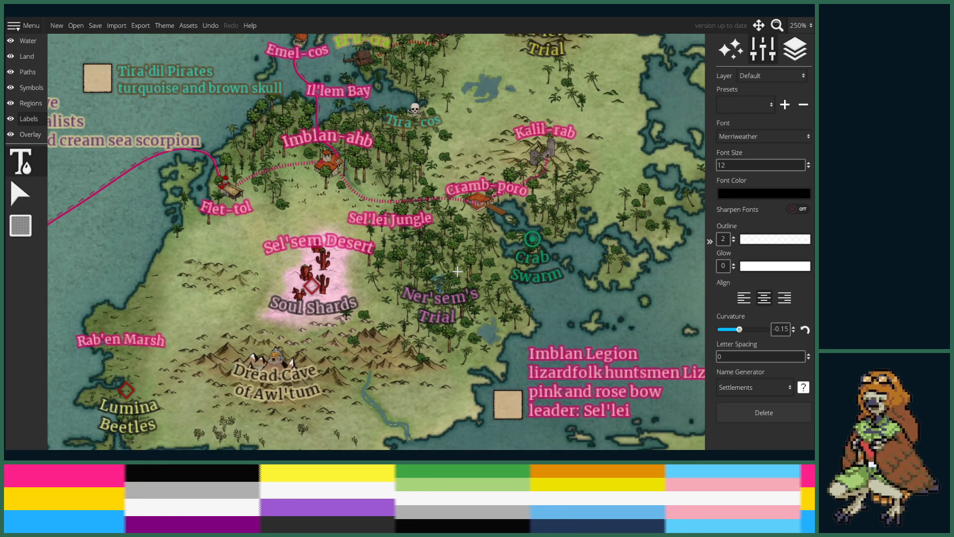
{"action": "scroll", "coordinate": [457, 271], "scroll_direction": "up", "scroll_amount": 1}
{"action": "scroll", "coordinate": [457, 271], "scroll_direction": "down", "scroll_amount": 1}
{"action": "scroll", "coordinate": [457, 271], "scroll_direction": "up", "scroll_amount": 1}
{"action": "scroll", "coordinate": [457, 271], "scroll_direction": "up", "scroll_amount": 1}
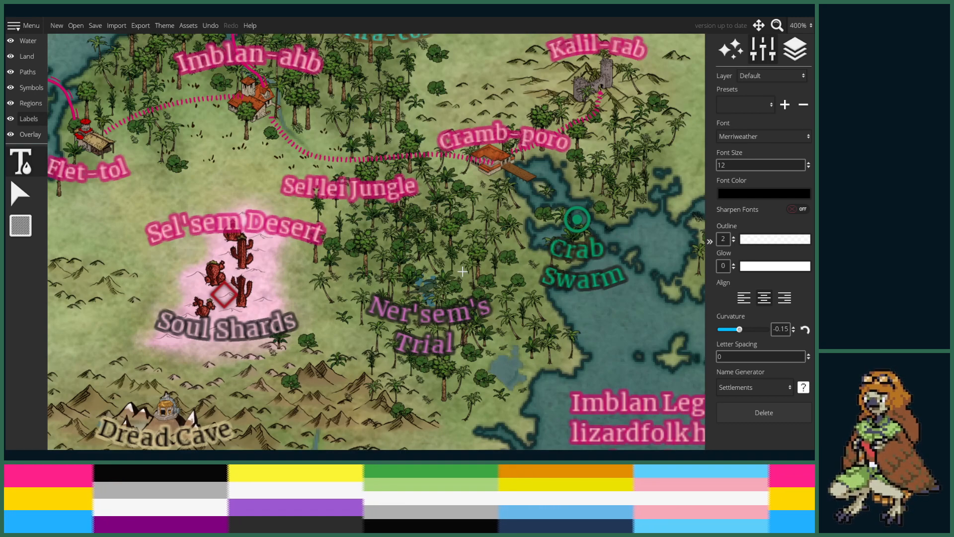
{"action": "scroll", "coordinate": [471, 270], "scroll_direction": "up", "scroll_amount": 1}
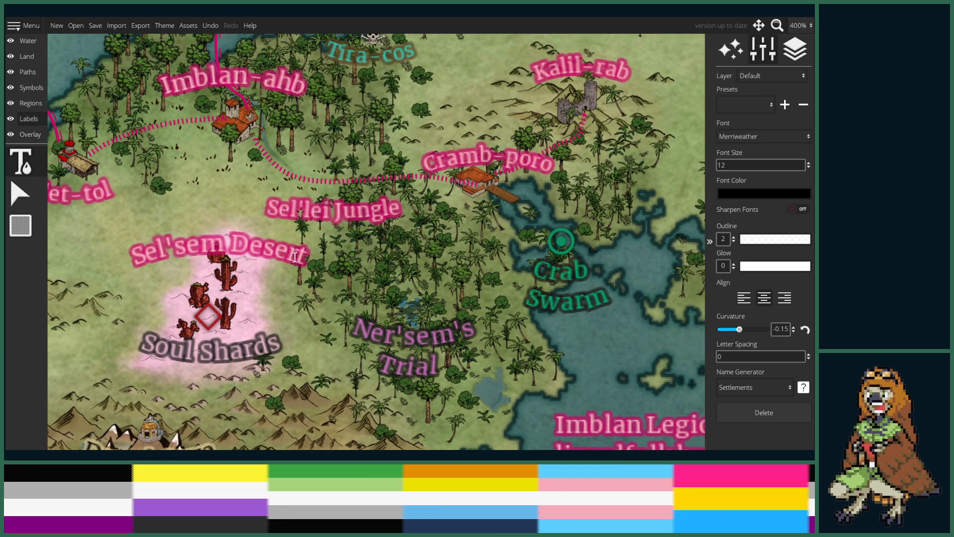
- Activate the settlement symbol tool, browse its palette for tropical buildings, and look over the existing Elmala and Imblan settlements
{"action": "key", "text": "Escape"}
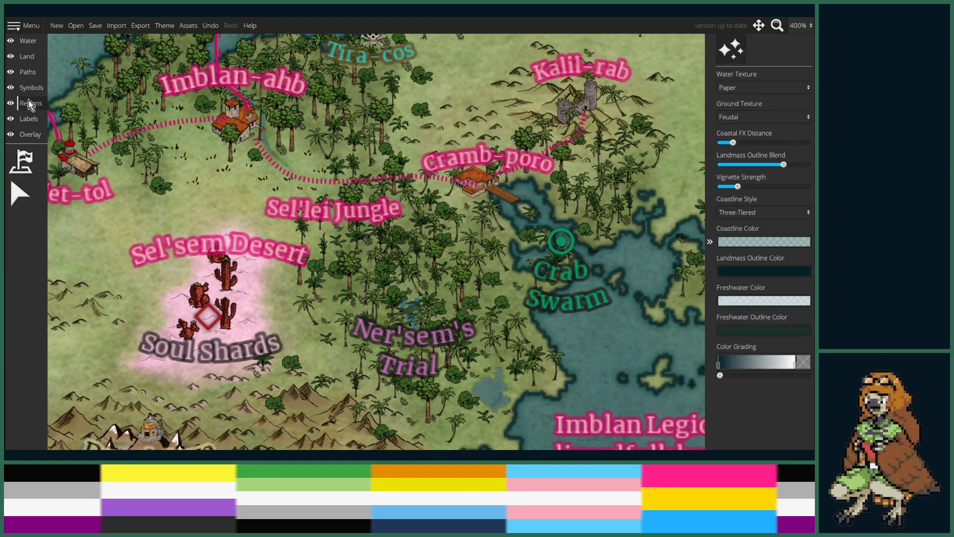
{"action": "left_click", "coordinate": [31, 88]}
{"action": "left_click", "coordinate": [20, 163]}
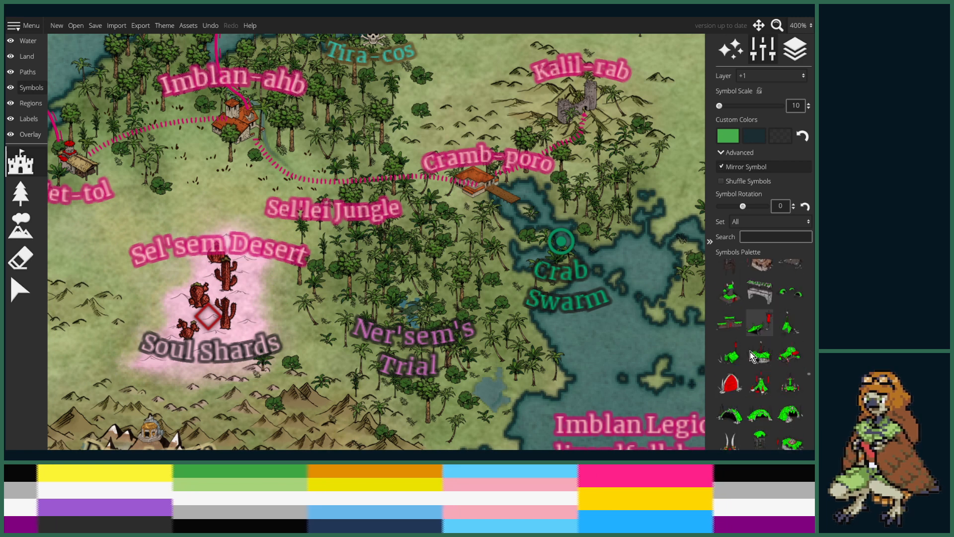
{"action": "scroll", "coordinate": [748, 338], "scroll_direction": "up", "scroll_amount": 2}
{"action": "scroll", "coordinate": [748, 337], "scroll_direction": "up", "scroll_amount": 3}
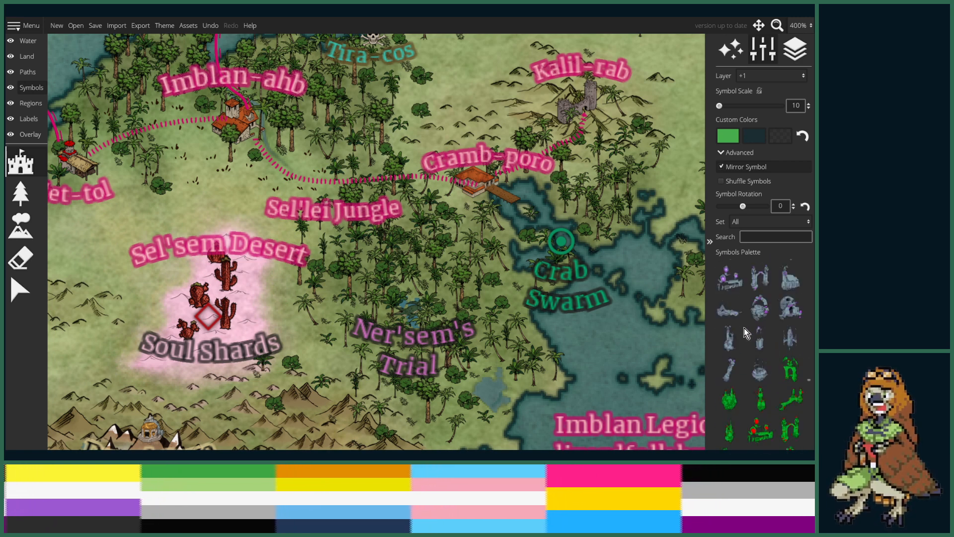
{"action": "scroll", "coordinate": [750, 328], "scroll_direction": "down", "scroll_amount": 3}
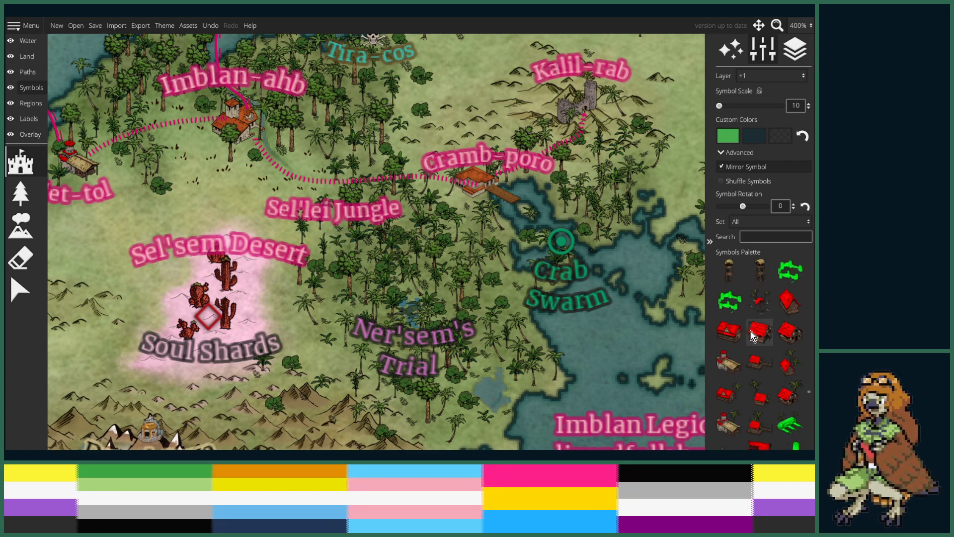
{"action": "left_click", "coordinate": [752, 327]}
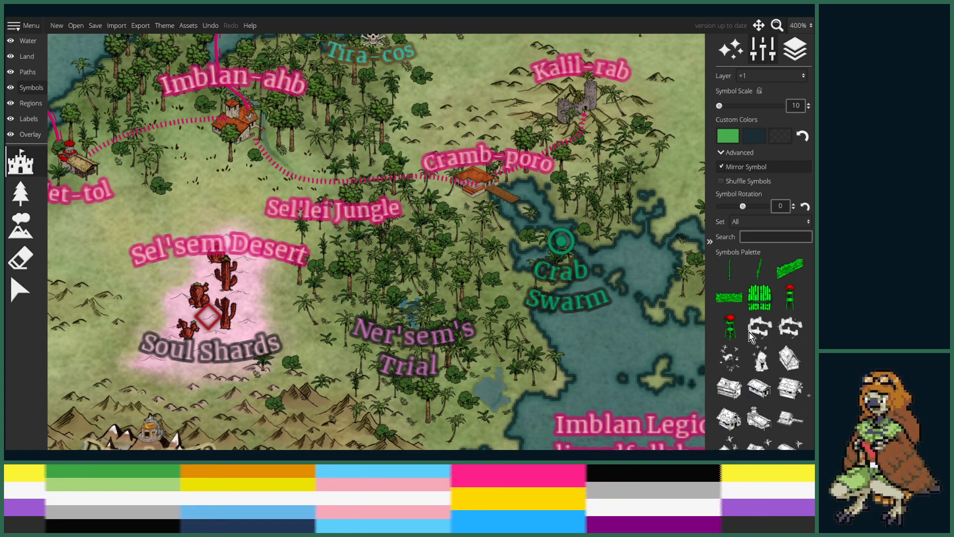
{"action": "scroll", "coordinate": [535, 326], "scroll_direction": "down", "scroll_amount": 3}
{"action": "scroll", "coordinate": [542, 313], "scroll_direction": "up", "scroll_amount": 1}
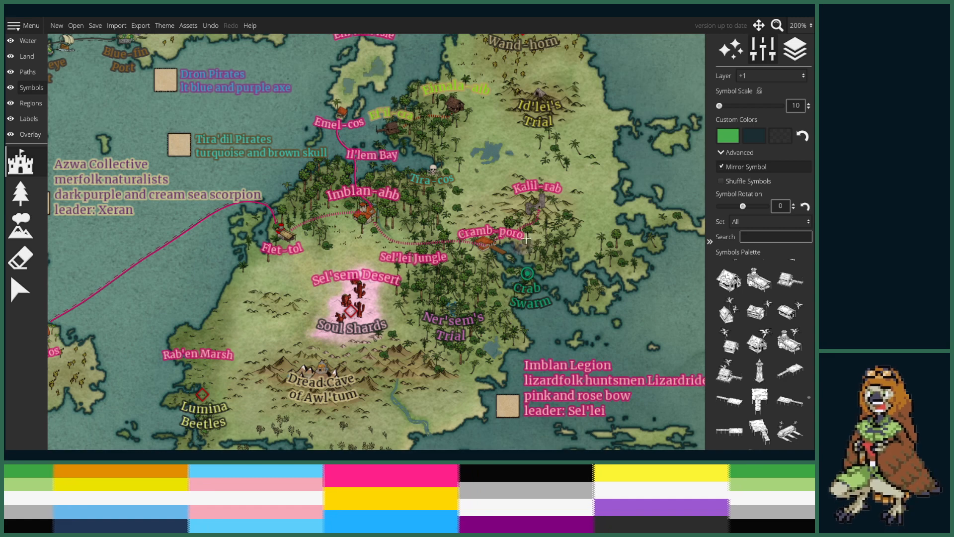
{"action": "left_click_drag", "start_coordinate": [529, 157], "coordinate": [492, 290]}
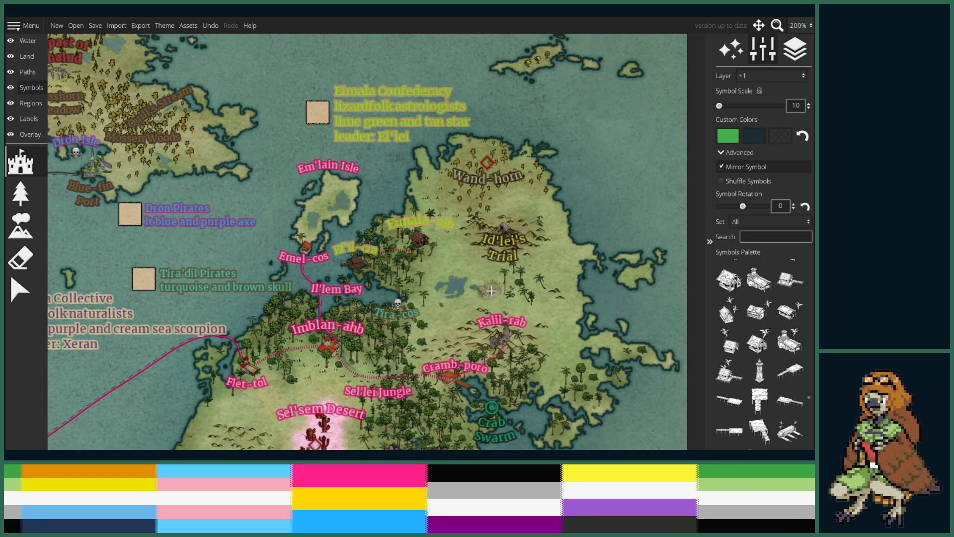
{"action": "left_click_drag", "start_coordinate": [458, 407], "coordinate": [499, 216]}
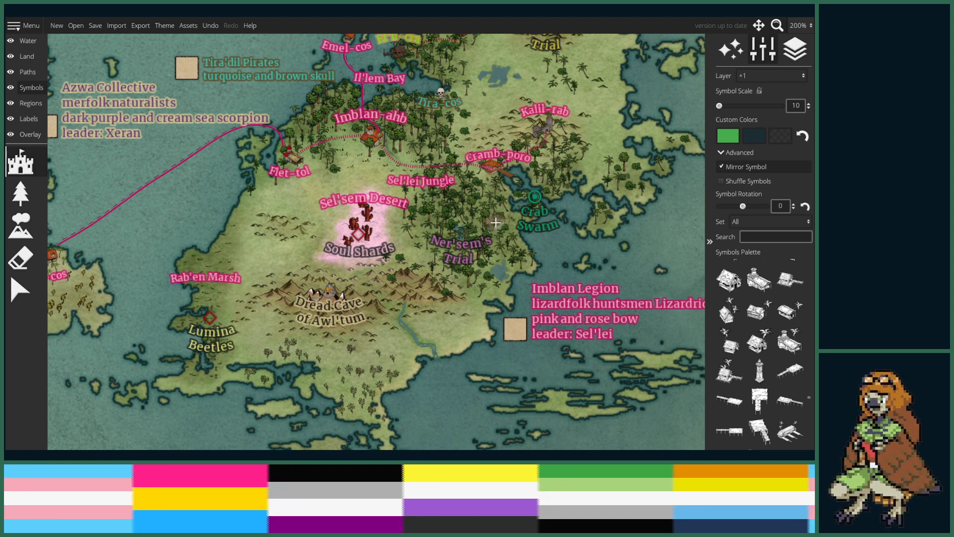
{"action": "left_click_drag", "start_coordinate": [505, 223], "coordinate": [462, 260]}
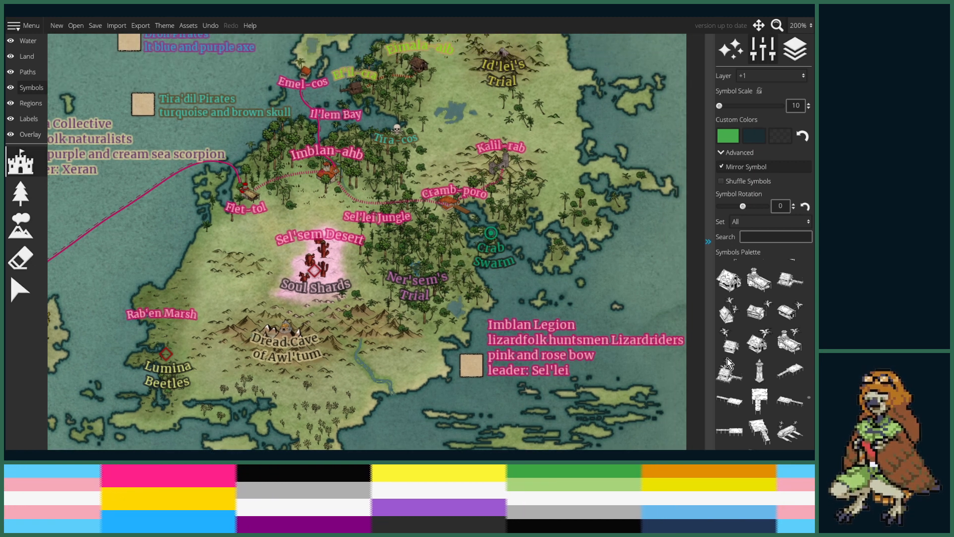
- Try a mirrored red-roofed hut with palms at scale 10 in the jungle just northeast of Ner'sem's Trial, and undo it
{"action": "scroll", "coordinate": [763, 365], "scroll_direction": "up", "scroll_amount": 2}
{"action": "scroll", "coordinate": [764, 365], "scroll_direction": "up", "scroll_amount": 8}
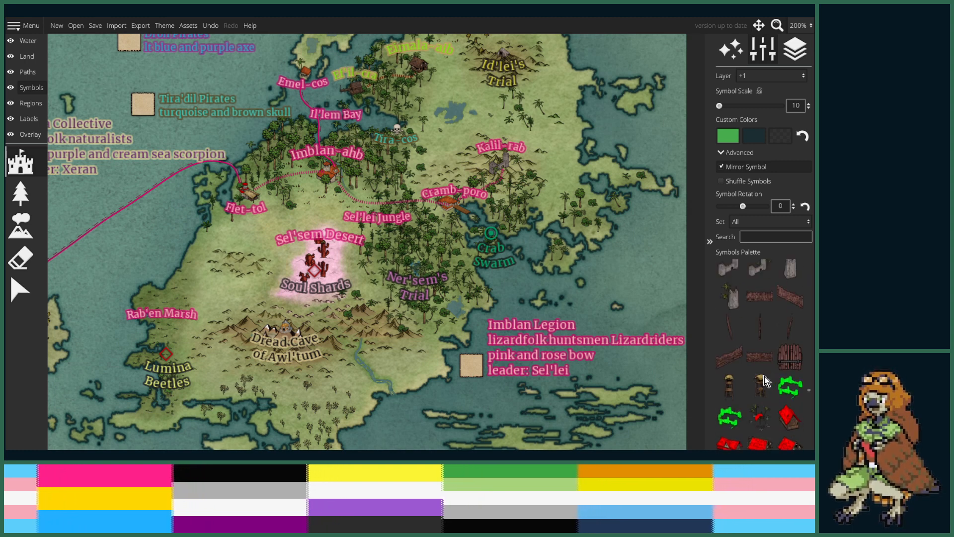
{"action": "scroll", "coordinate": [769, 380], "scroll_direction": "down", "scroll_amount": 2}
{"action": "left_click", "coordinate": [759, 302]}
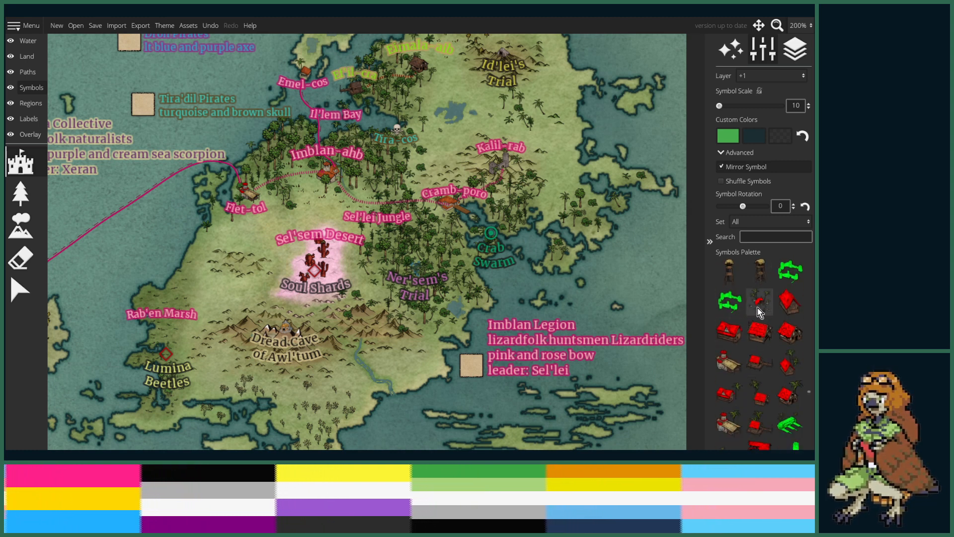
{"action": "scroll", "coordinate": [469, 282], "scroll_direction": "up", "scroll_amount": 2}
{"action": "scroll", "coordinate": [469, 281], "scroll_direction": "up", "scroll_amount": 1}
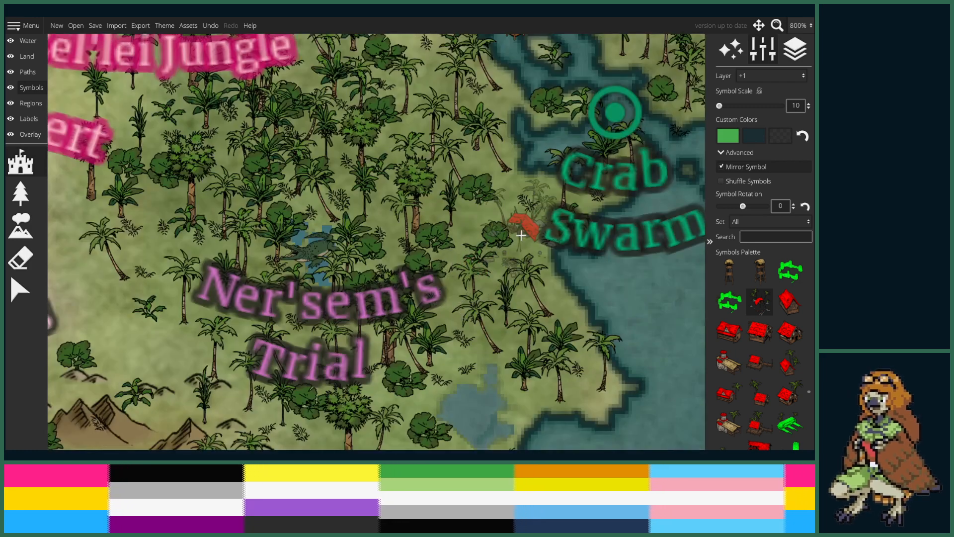
{"action": "scroll", "coordinate": [432, 234], "scroll_direction": "up", "scroll_amount": 1}
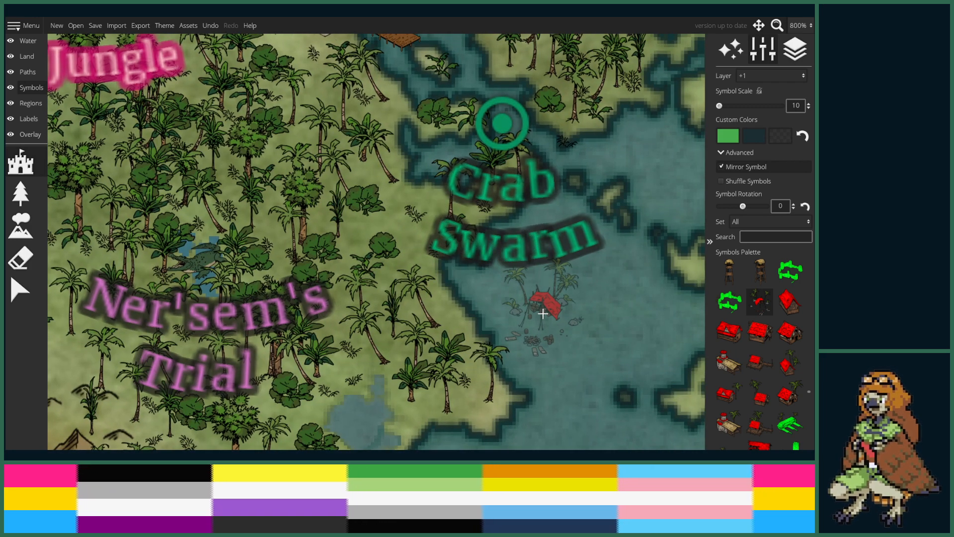
{"action": "left_click_drag", "start_coordinate": [526, 294], "coordinate": [472, 337]}
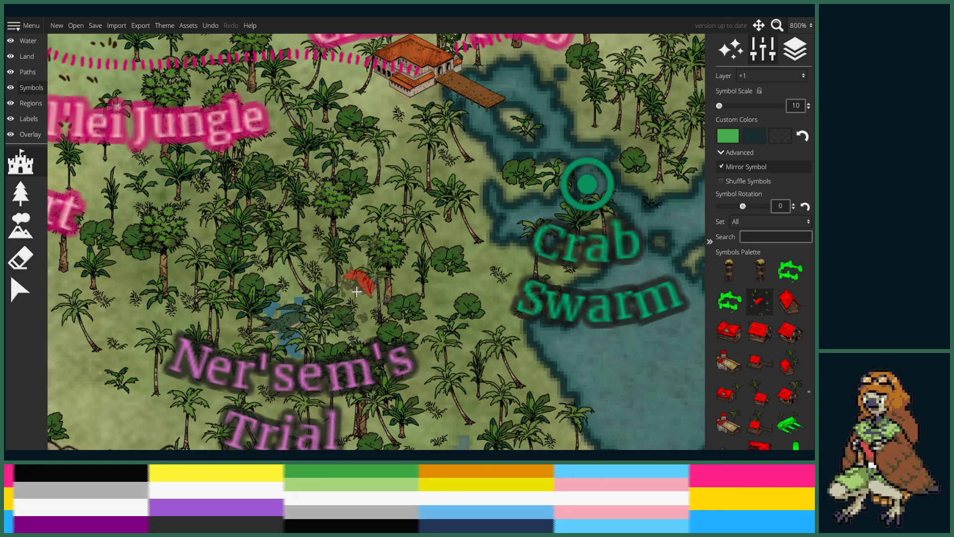
{"action": "left_click", "coordinate": [348, 281]}
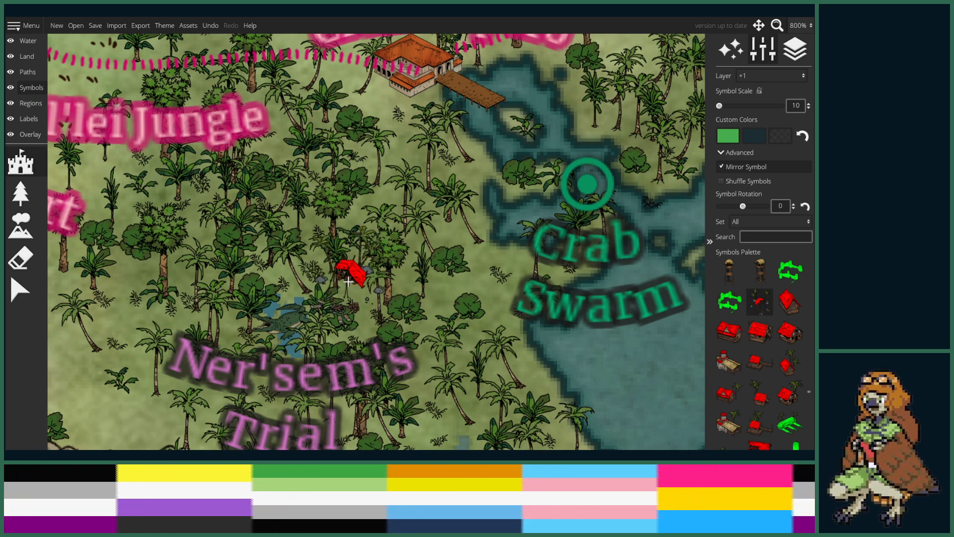
{"action": "scroll", "coordinate": [439, 286], "scroll_direction": "down", "scroll_amount": 5}
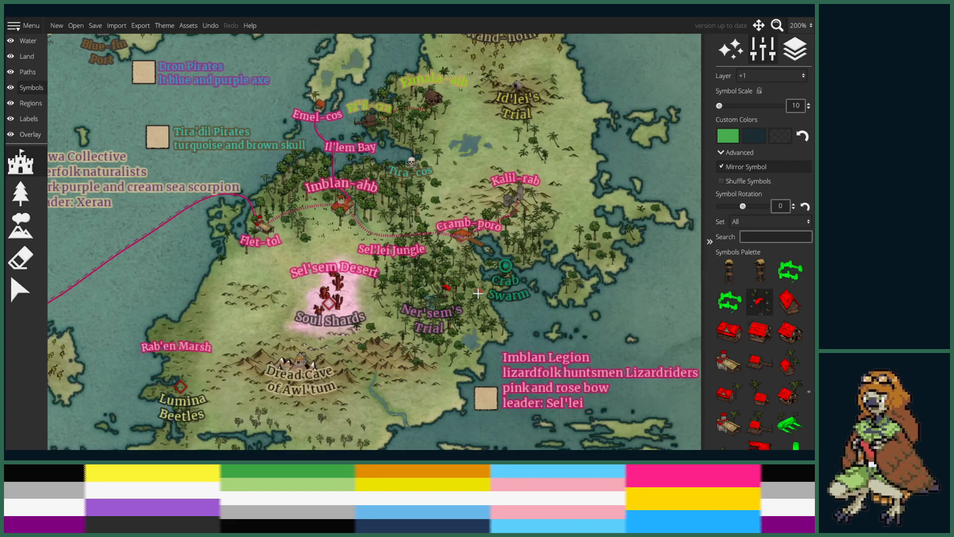
{"action": "scroll", "coordinate": [484, 296], "scroll_direction": "up", "scroll_amount": 5}
{"action": "scroll", "coordinate": [485, 296], "scroll_direction": "down", "scroll_amount": 4}
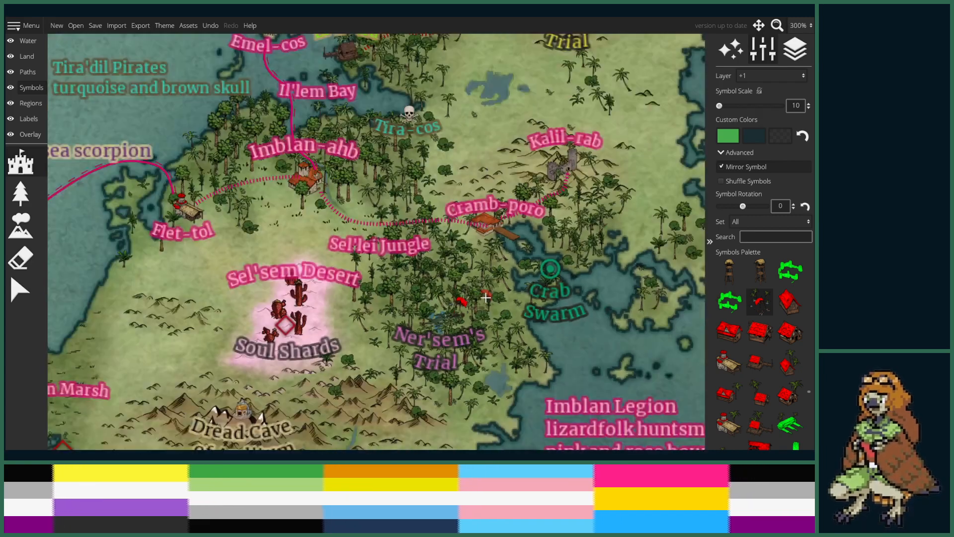
{"action": "scroll", "coordinate": [573, 300], "scroll_direction": "up", "scroll_amount": 2}
{"action": "key", "text": "ctrl+z"}
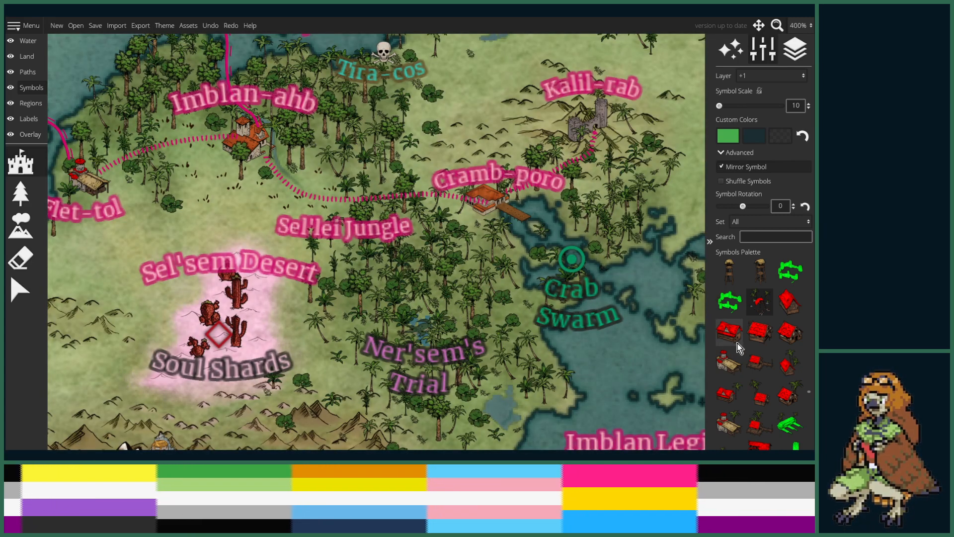
- Select the thatched building with a red-roofed tower, set its scale to 20, and try it over Flet-tol's settlement
{"action": "left_click", "coordinate": [733, 420]}
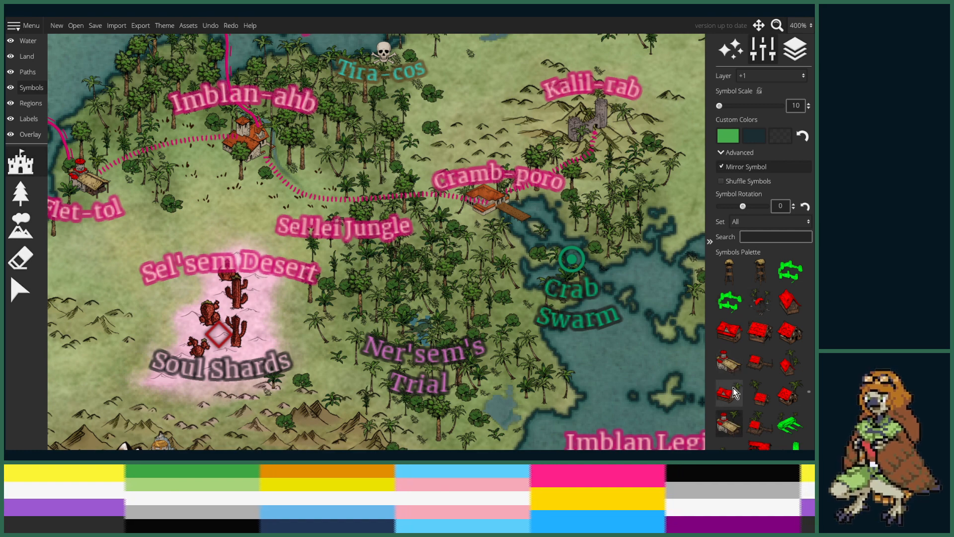
{"action": "scroll", "coordinate": [69, 197], "scroll_direction": "up", "scroll_amount": 5}
{"action": "left_click", "coordinate": [69, 197]}
{"action": "scroll", "coordinate": [100, 171], "scroll_direction": "up", "scroll_amount": 2}
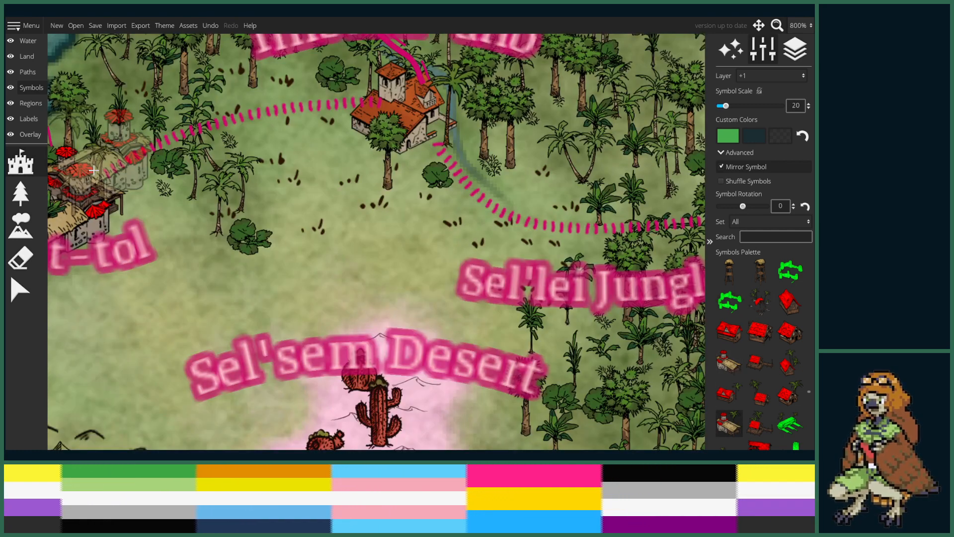
{"action": "key", "text": "ctrl+z"}
- Undo the trial building at Flet-tol, and place a mirrored red-roofed hut at scale 10 in the jungle just northeast of Ner'sem's Trial
{"action": "scroll", "coordinate": [521, 201], "scroll_direction": "down", "scroll_amount": 2}
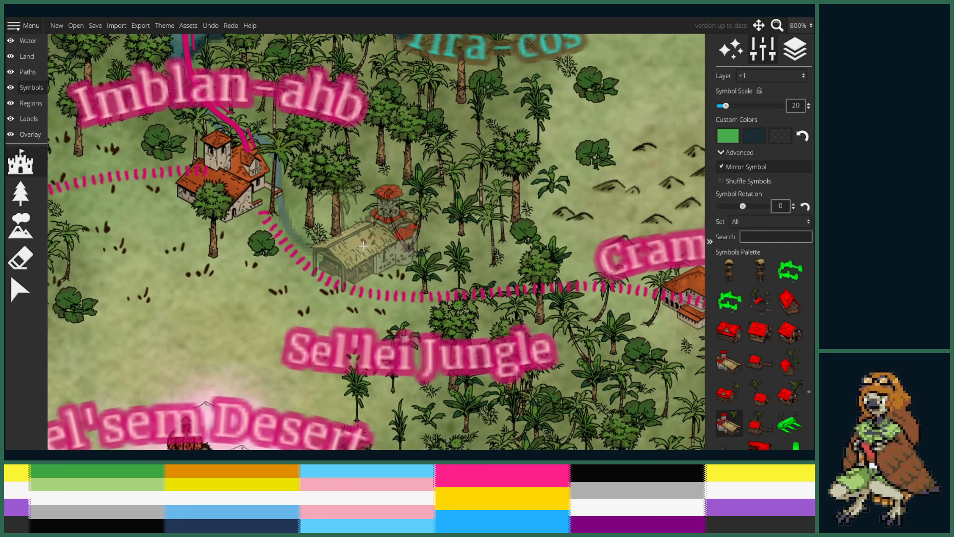
{"action": "scroll", "coordinate": [521, 201], "scroll_direction": "up", "scroll_amount": 2}
{"action": "left_click_drag", "start_coordinate": [521, 201], "coordinate": [493, 212]}
{"action": "left_click_drag", "start_coordinate": [557, 246], "coordinate": [328, 213]}
{"action": "left_click_drag", "start_coordinate": [447, 300], "coordinate": [514, 258]}
{"action": "scroll", "coordinate": [513, 258], "scroll_direction": "down", "scroll_amount": 1}
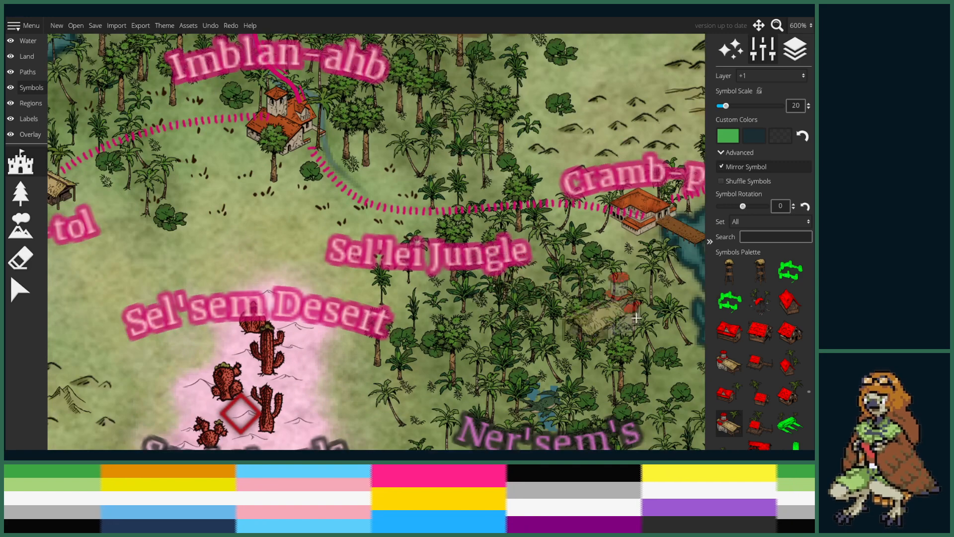
{"action": "scroll", "coordinate": [772, 373], "scroll_direction": "down", "scroll_amount": 1}
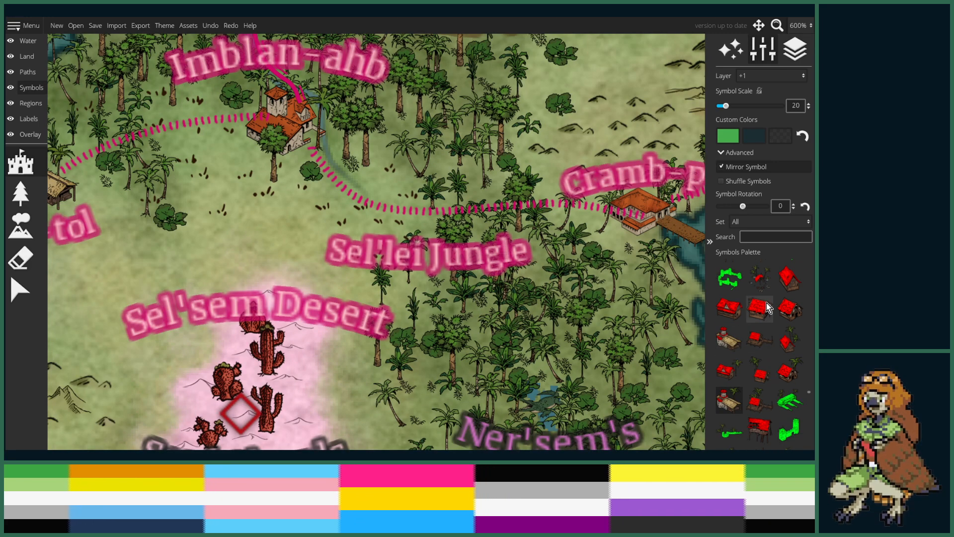
{"action": "left_click", "coordinate": [759, 278]}
{"action": "scroll", "coordinate": [591, 367], "scroll_direction": "down", "scroll_amount": 3}
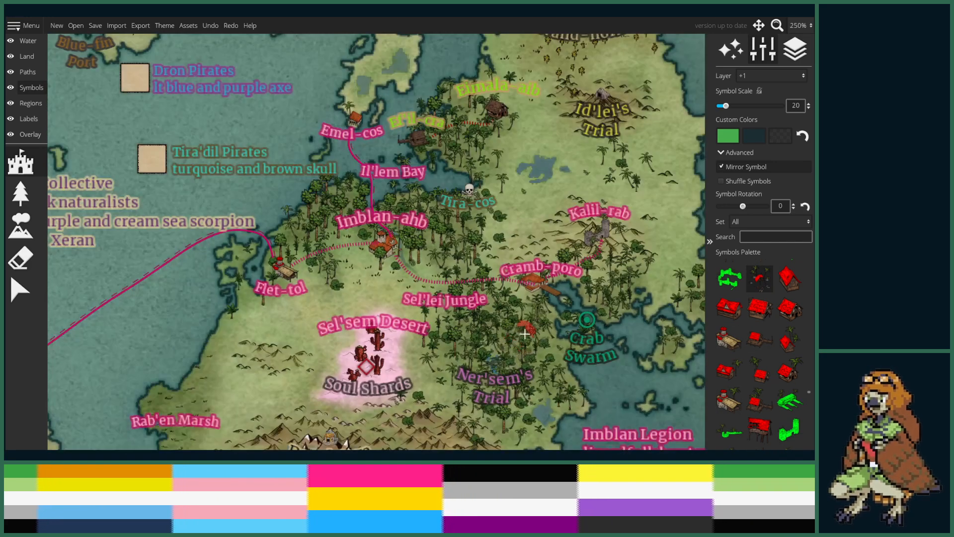
{"action": "scroll", "coordinate": [534, 372], "scroll_direction": "up", "scroll_amount": 5}
{"action": "left_click_drag", "start_coordinate": [508, 374], "coordinate": [486, 302]}
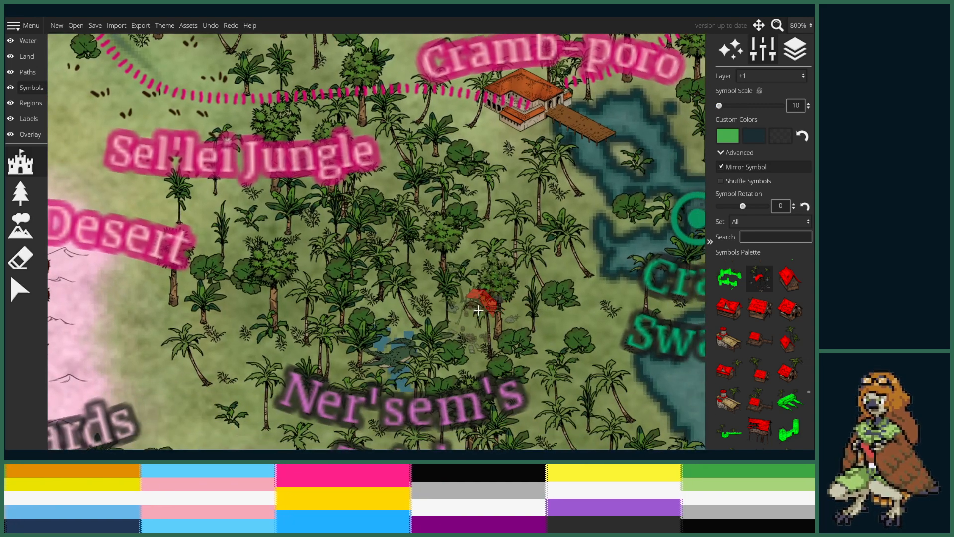
{"action": "left_click", "coordinate": [458, 321]}
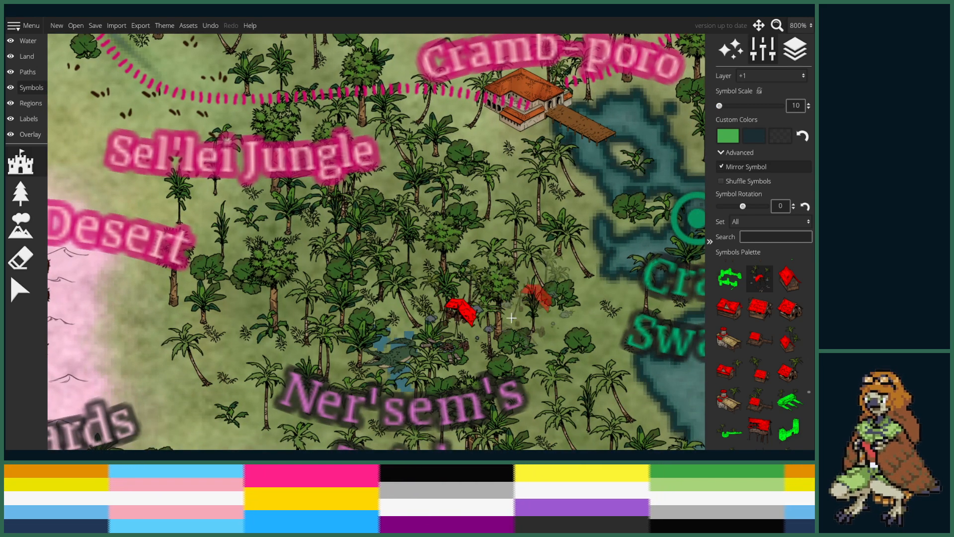
- Add a curved label just above the new red-roofed hut, using Cramb-poro's pink label style at font size 12
{"action": "scroll", "coordinate": [466, 272], "scroll_direction": "down", "scroll_amount": 1}
{"action": "left_click", "coordinate": [30, 103]}
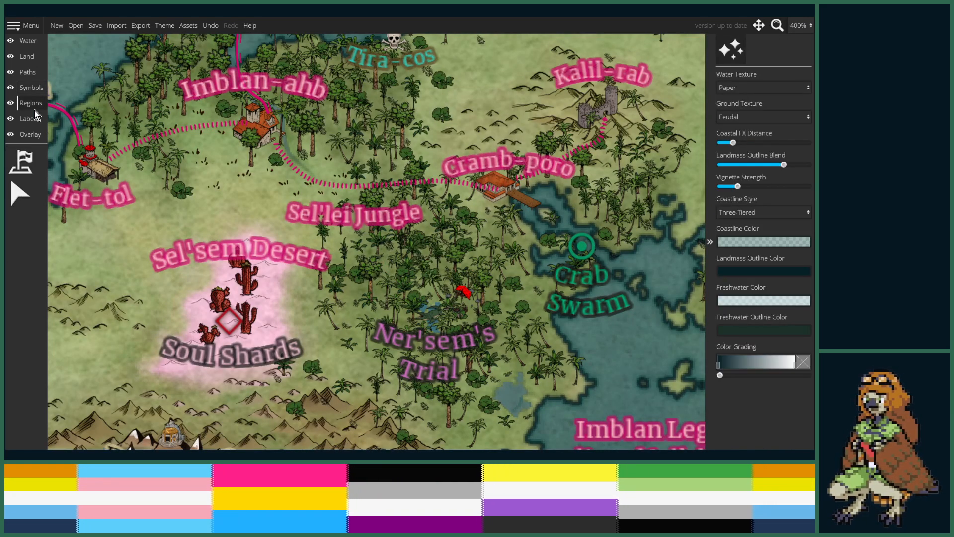
{"action": "left_click", "coordinate": [32, 120]}
{"action": "left_click", "coordinate": [31, 164]}
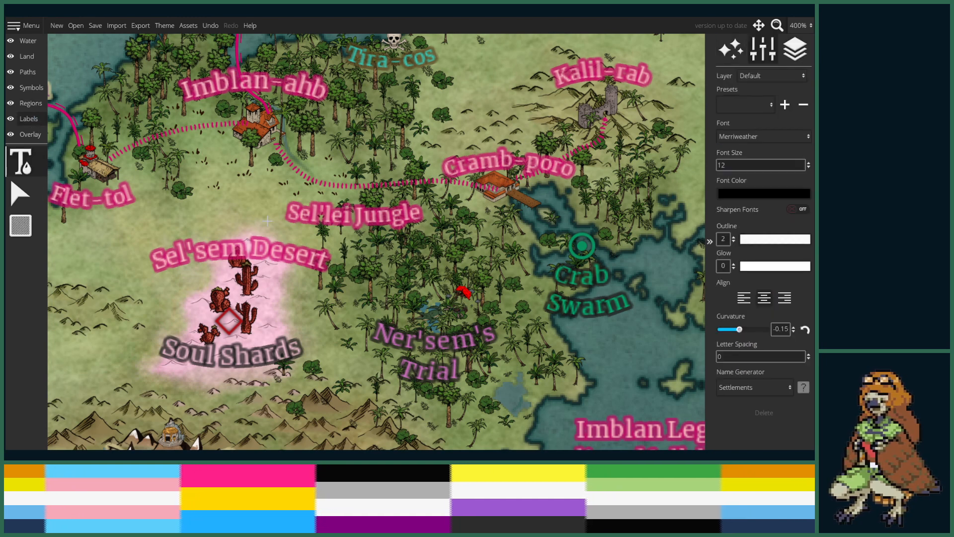
{"action": "left_click", "coordinate": [513, 160]}
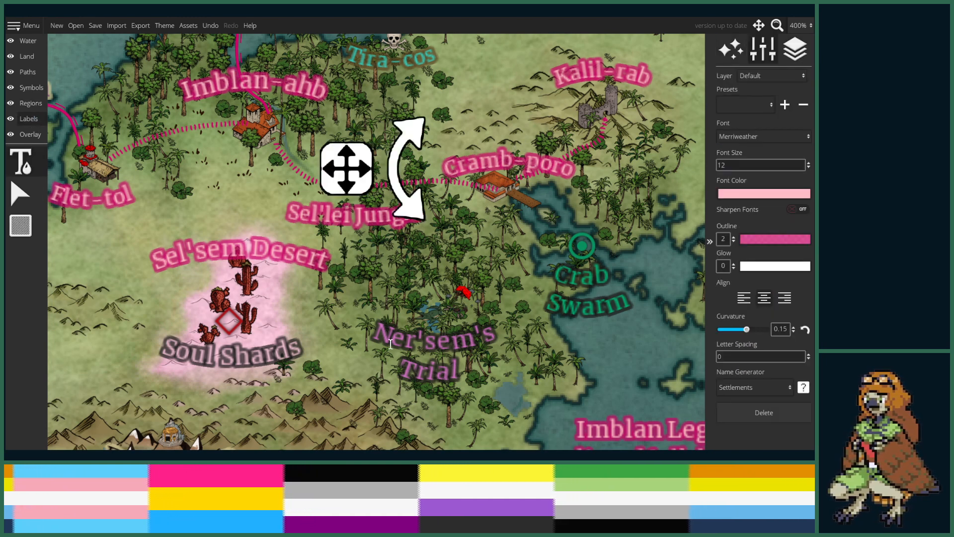
{"action": "left_click", "coordinate": [463, 266]}
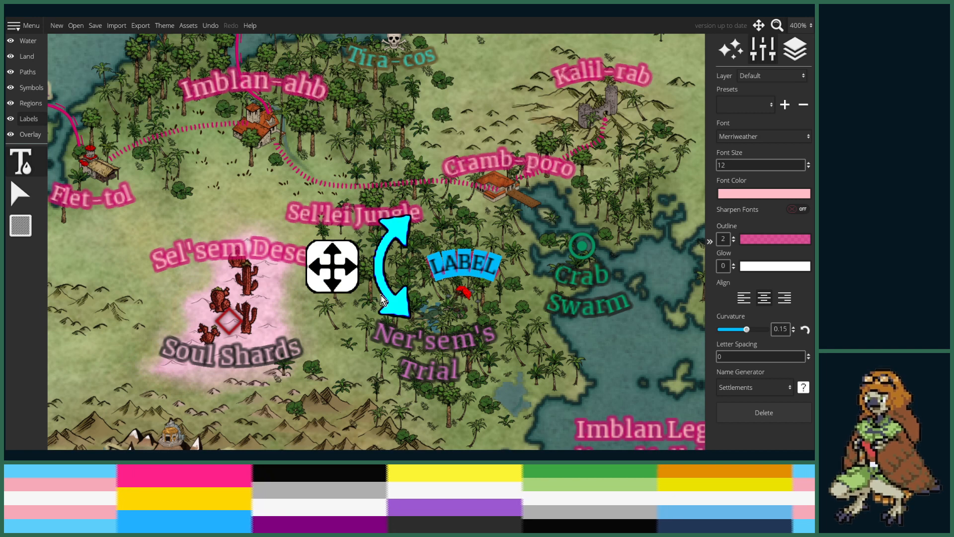
- Set the new label's text to "Ner'sem's Respite" on two lines and position it just above the hut
{"action": "left_click_drag", "start_coordinate": [339, 275], "coordinate": [339, 279]}
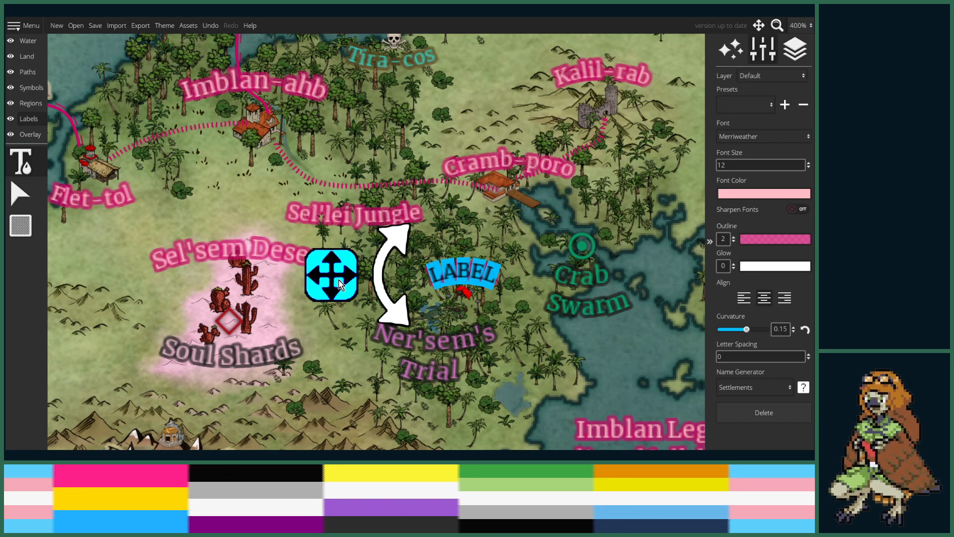
{"action": "type", "text": "Ner'"}
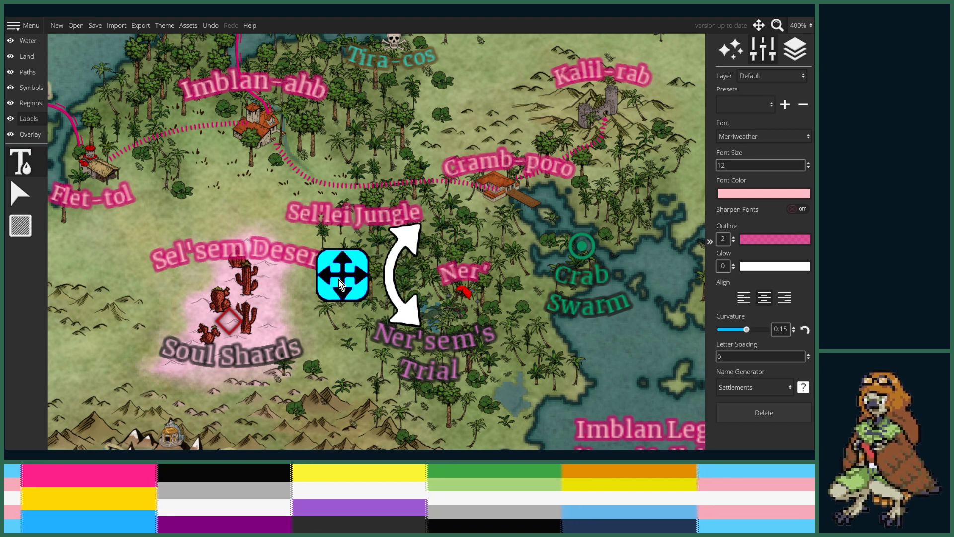
{"action": "type", "text": "sem's"}
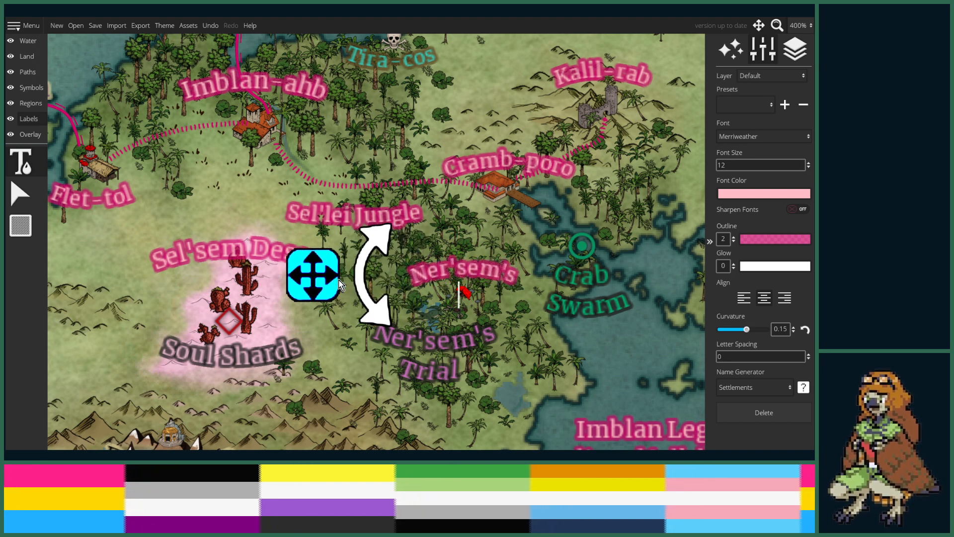
{"action": "key", "text": "Return"}
{"action": "type", "text": "Respite"}
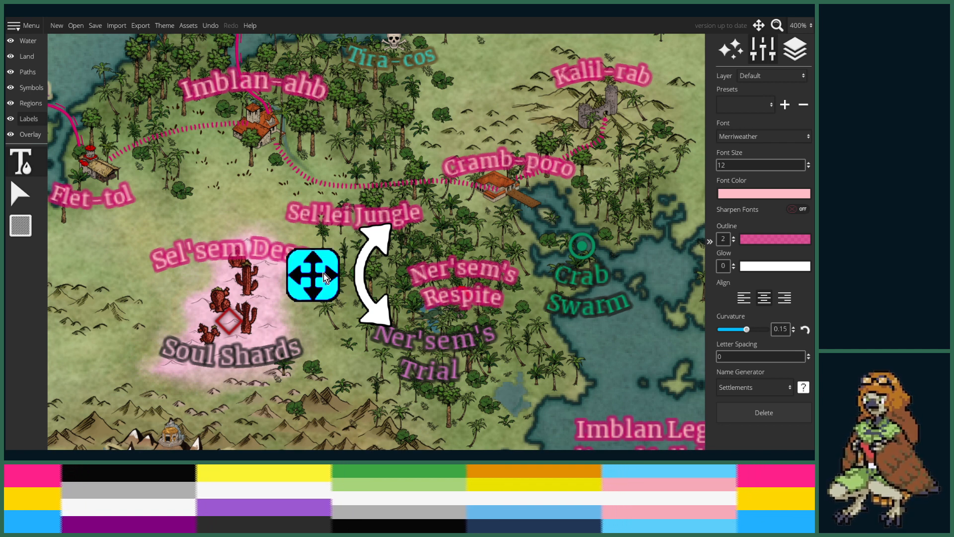
{"action": "mouse_move", "coordinate": [308, 283]}
{"action": "left_mouse_down"}
{"action": "mouse_move", "coordinate": [312, 252]}
{"action": "mouse_move", "coordinate": [307, 265]}
{"action": "left_mouse_up"}
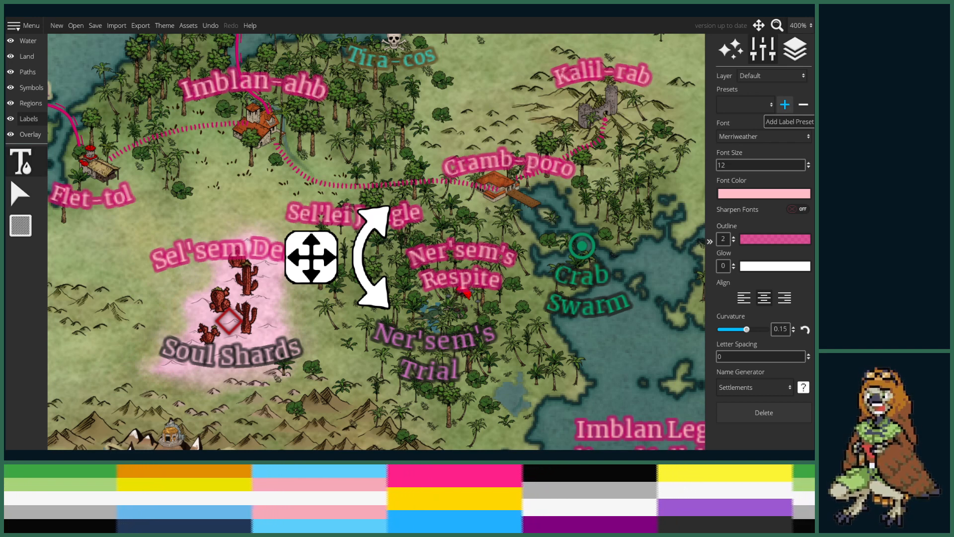
- Draw a pink hatched path of width 4 from Cramb-poro to Ner'sem's Respite, copying the style of the Imblan-ahb road
{"action": "left_click_drag", "start_coordinate": [376, 241], "coordinate": [340, 272]}
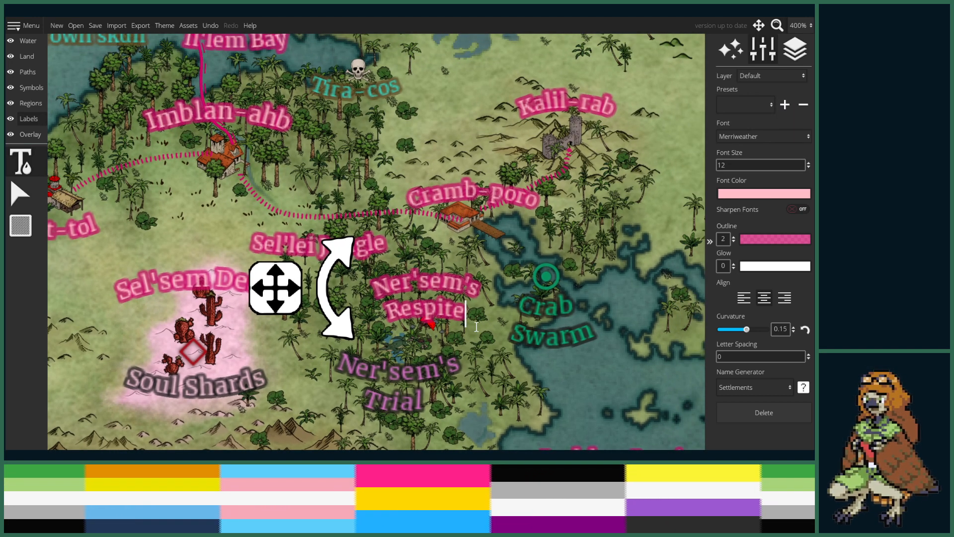
{"action": "left_click", "coordinate": [27, 71]}
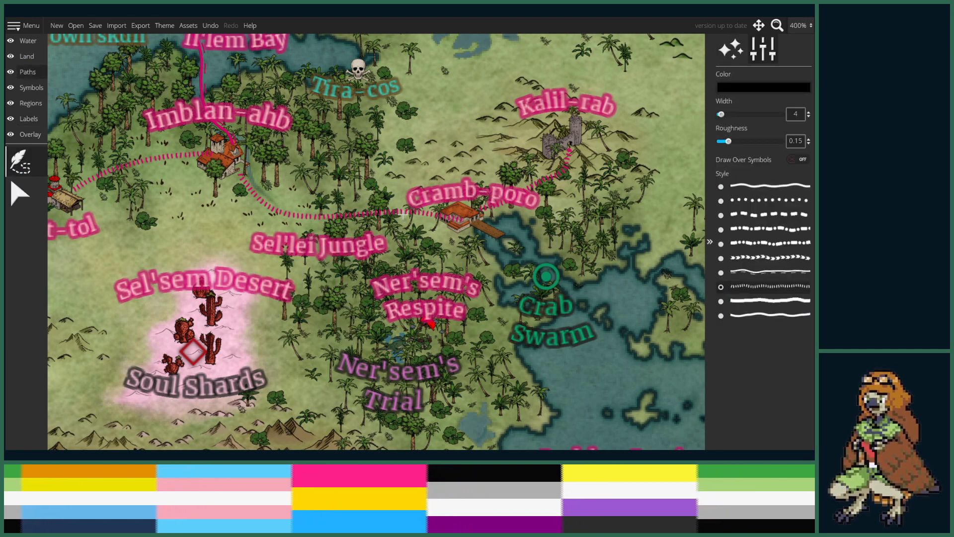
{"action": "left_click", "coordinate": [216, 239]}
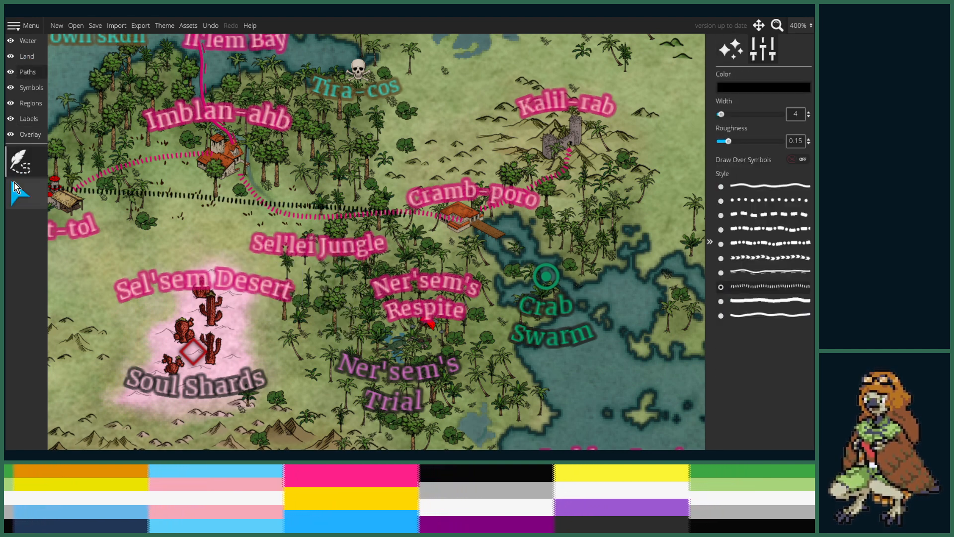
{"action": "left_click", "coordinate": [28, 208]}
{"action": "left_click", "coordinate": [298, 222]}
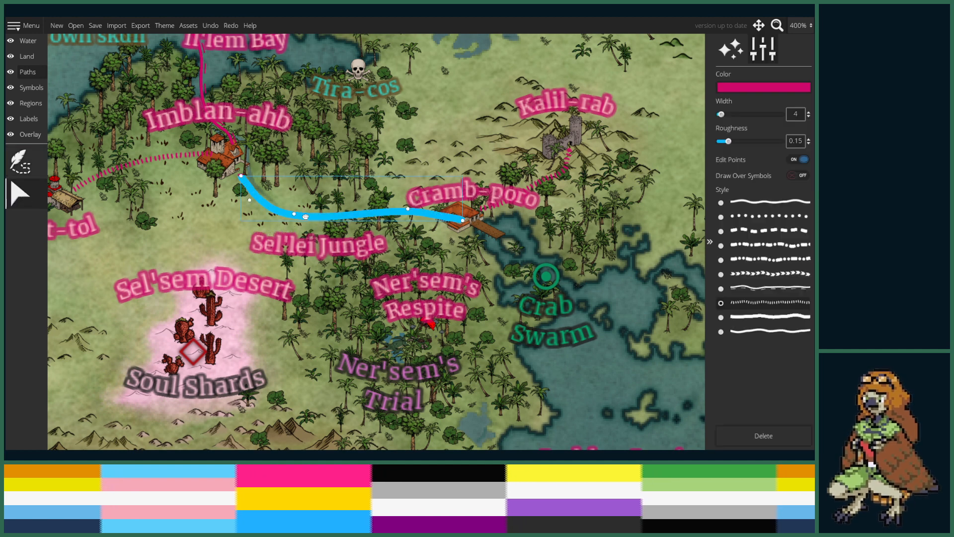
{"action": "left_click", "coordinate": [20, 169]}
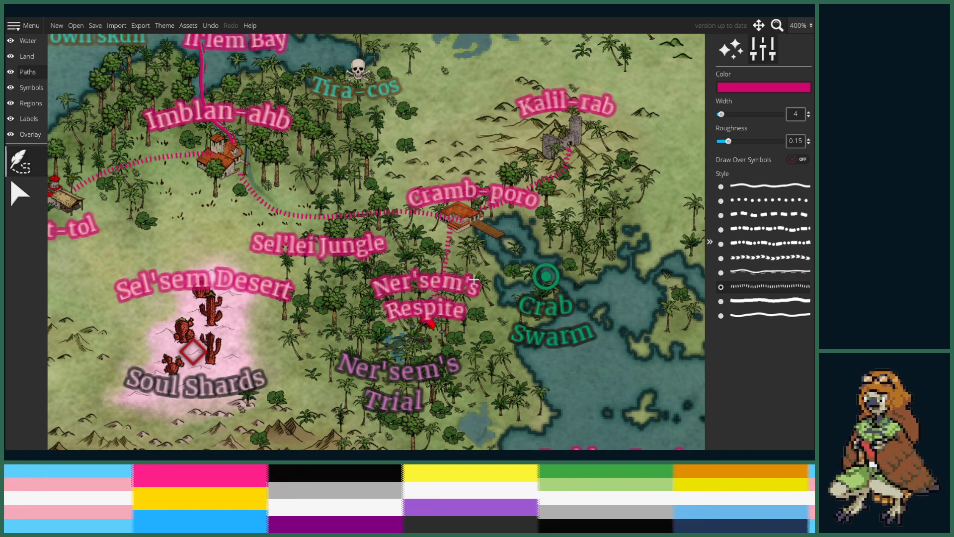
- Survey the whole world map, from the Imblan Legion's territory across the northern continent to the sea around Em'lain Isle
{"action": "scroll", "coordinate": [483, 278], "scroll_direction": "down", "scroll_amount": 5}
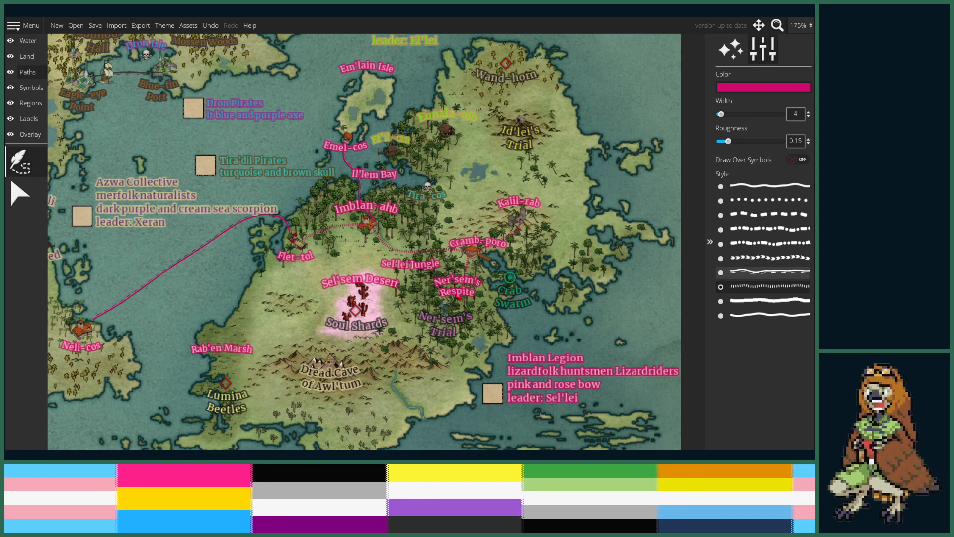
{"action": "left_click_drag", "start_coordinate": [159, 80], "coordinate": [449, 277]}
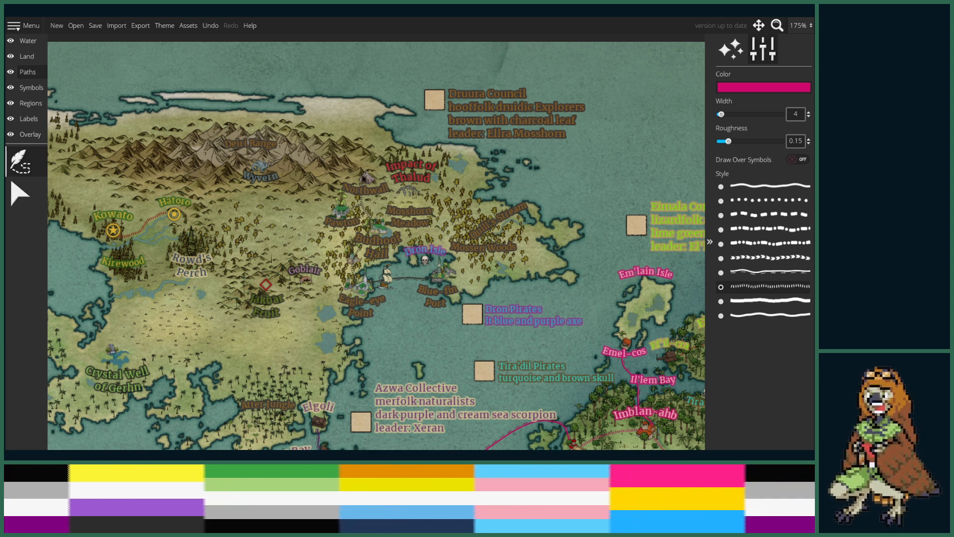
{"action": "scroll", "coordinate": [576, 245], "scroll_direction": "down", "scroll_amount": 4}
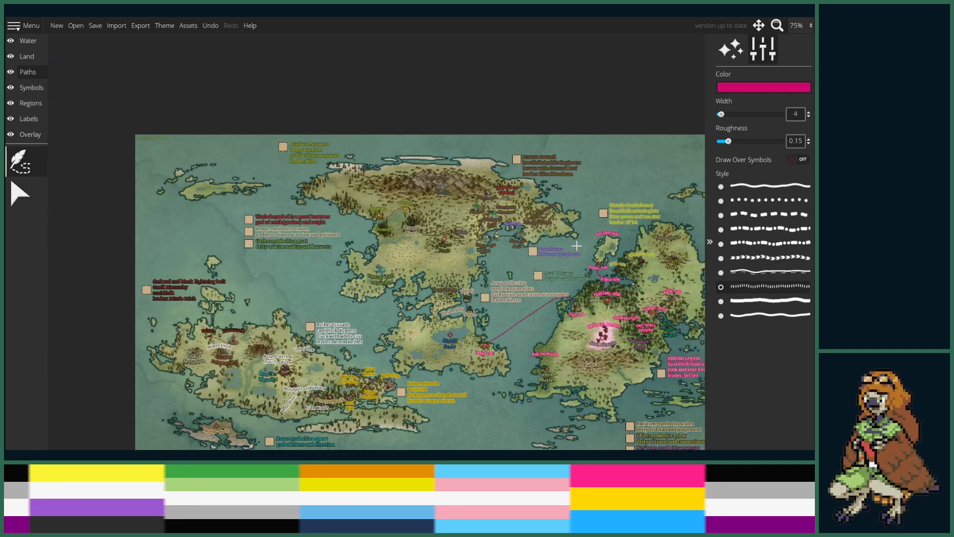
{"action": "left_click_drag", "start_coordinate": [576, 245], "coordinate": [510, 206]}
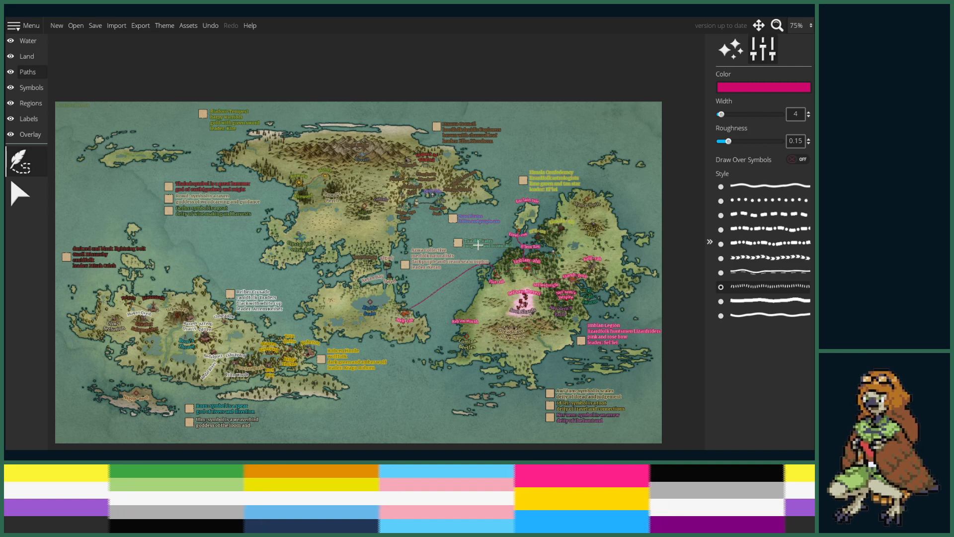
{"action": "scroll", "coordinate": [484, 248], "scroll_direction": "up", "scroll_amount": 1}
{"action": "scroll", "coordinate": [485, 248], "scroll_direction": "up", "scroll_amount": 1}
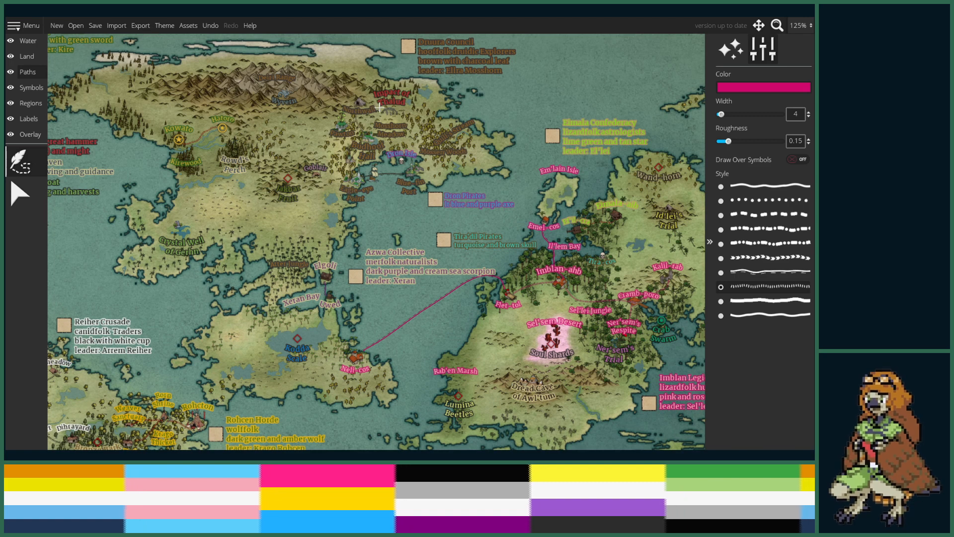
{"action": "scroll", "coordinate": [537, 265], "scroll_direction": "up", "scroll_amount": 2}
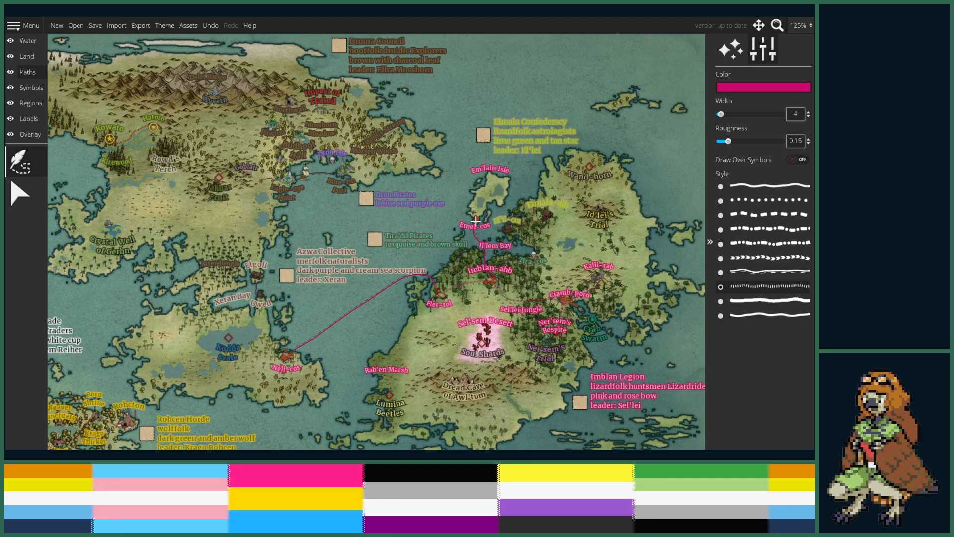
{"action": "scroll", "coordinate": [475, 222], "scroll_direction": "up", "scroll_amount": 1}
{"action": "left_click_drag", "start_coordinate": [454, 204], "coordinate": [420, 250]}
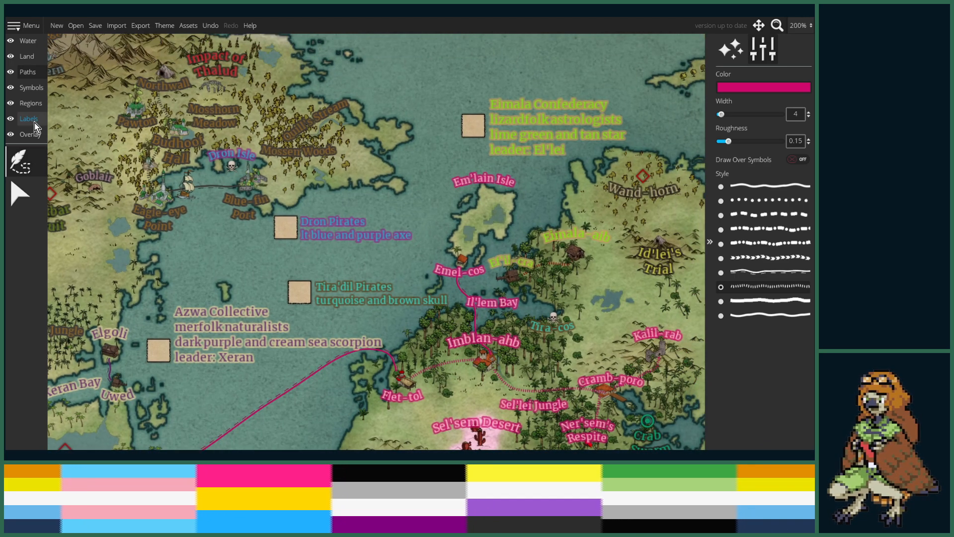
- Select the green-roofed building symbol with trees, preview it at scale 20 near Eagle-eye Point, and turn off mirroring
{"action": "left_click", "coordinate": [28, 87]}
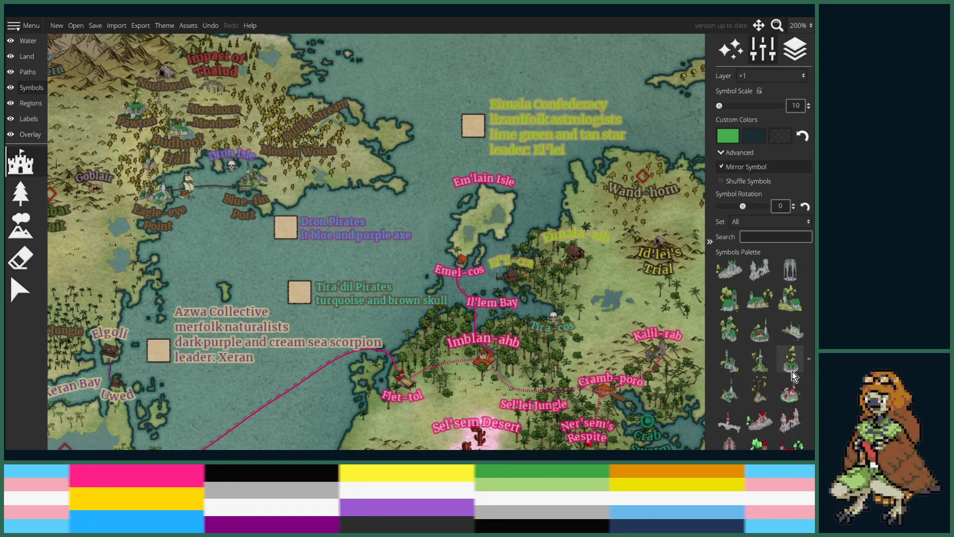
{"action": "left_click", "coordinate": [728, 331]}
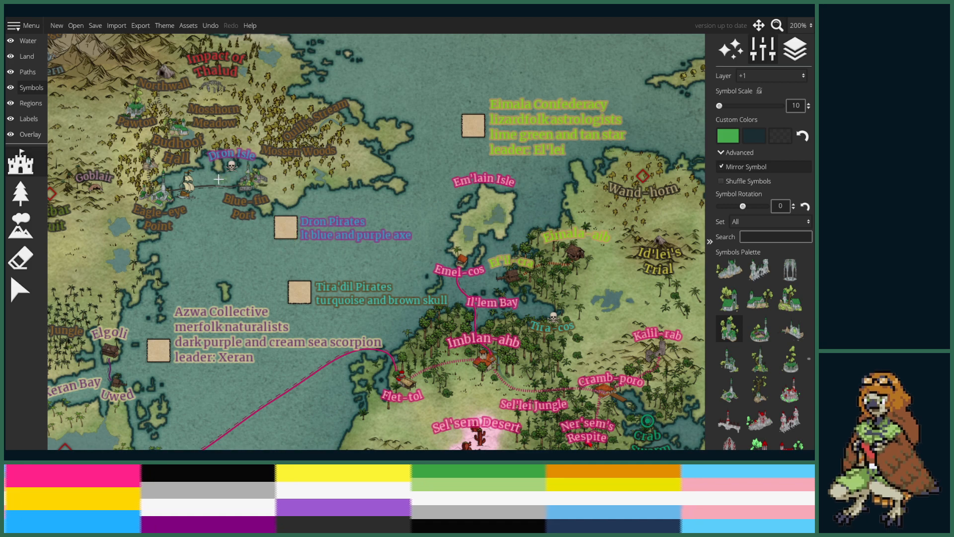
{"action": "left_click_drag", "start_coordinate": [194, 173], "coordinate": [259, 229]}
{"action": "scroll", "coordinate": [258, 230], "scroll_direction": "up", "scroll_amount": 2}
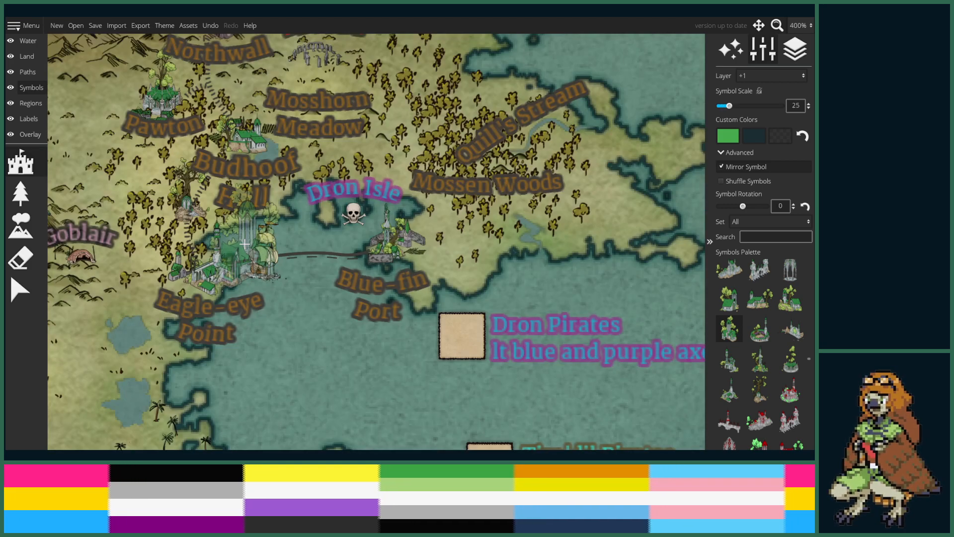
{"action": "left_click_drag", "start_coordinate": [500, 332], "coordinate": [437, 322]}
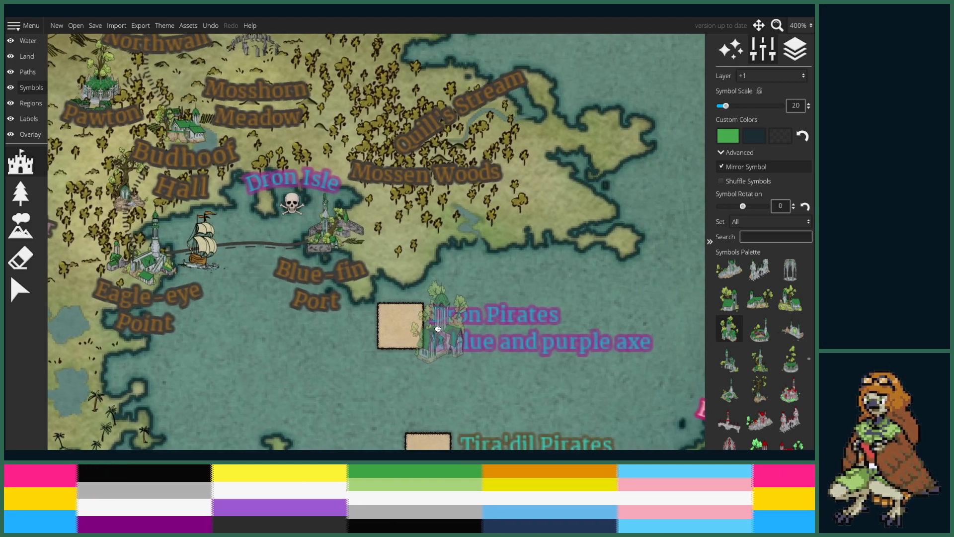
{"action": "left_click", "coordinate": [720, 166]}
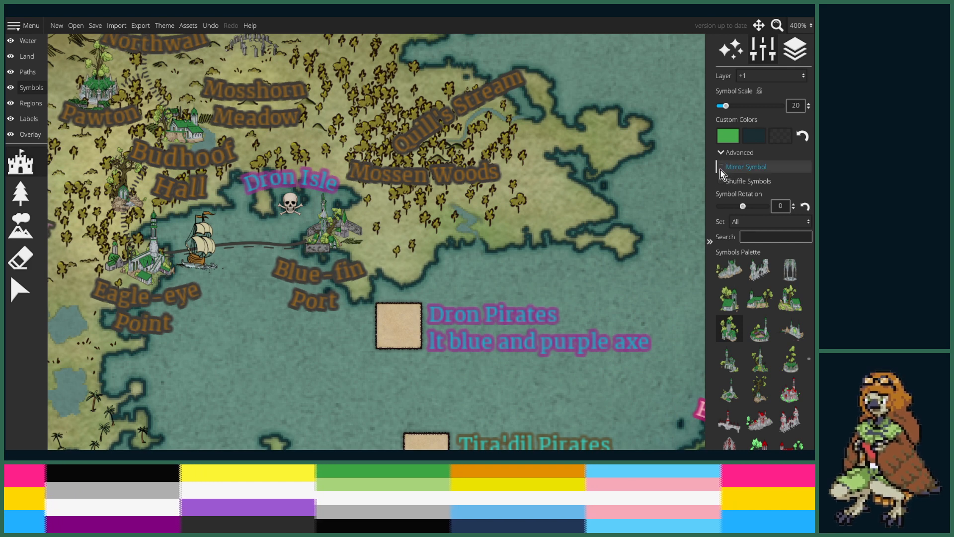
- Place the green-roofed building symbol with trees at scale 10 on the west coast of Em'lain Isle
{"action": "left_click_drag", "start_coordinate": [556, 273], "coordinate": [388, 183]}
{"action": "scroll", "coordinate": [474, 198], "scroll_direction": "down", "scroll_amount": 2}
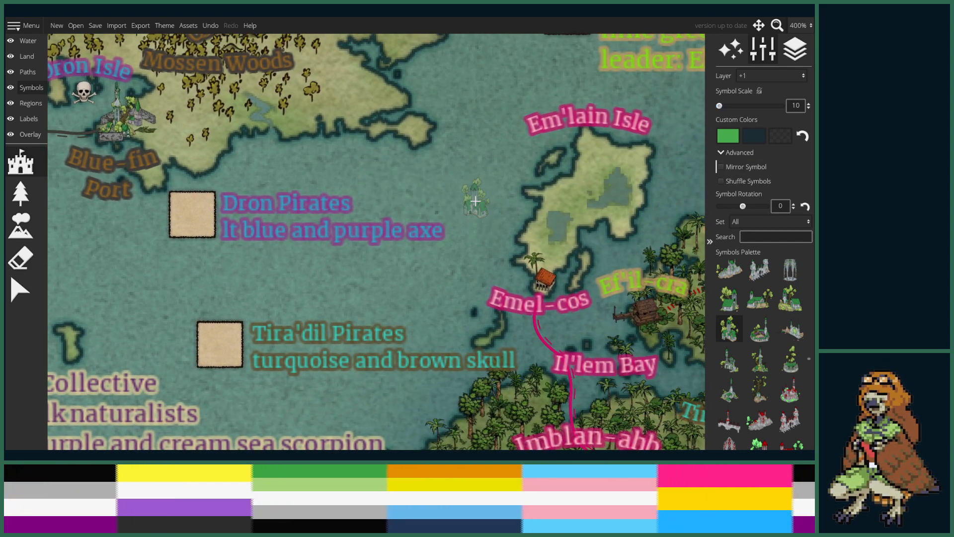
{"action": "left_click_drag", "start_coordinate": [124, 152], "coordinate": [381, 203]}
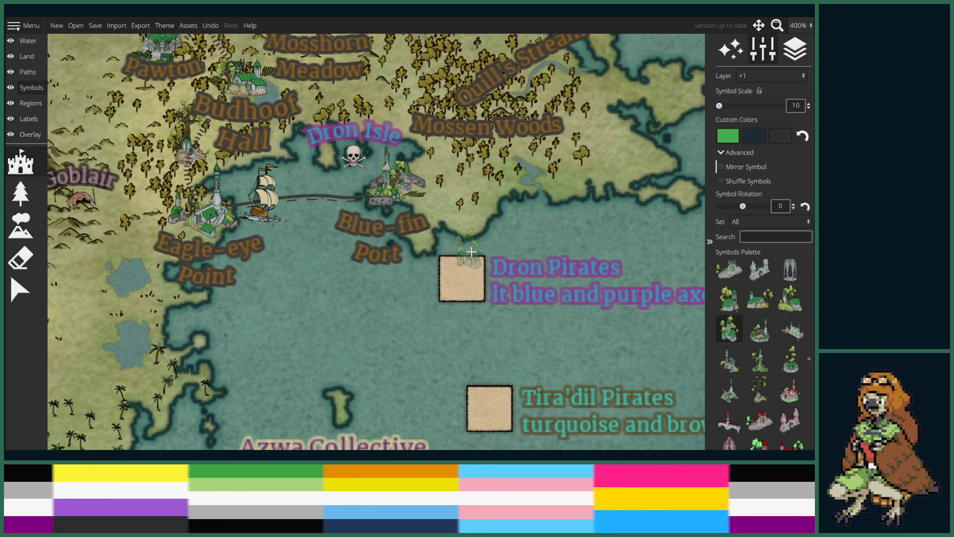
{"action": "left_click_drag", "start_coordinate": [471, 251], "coordinate": [328, 221]}
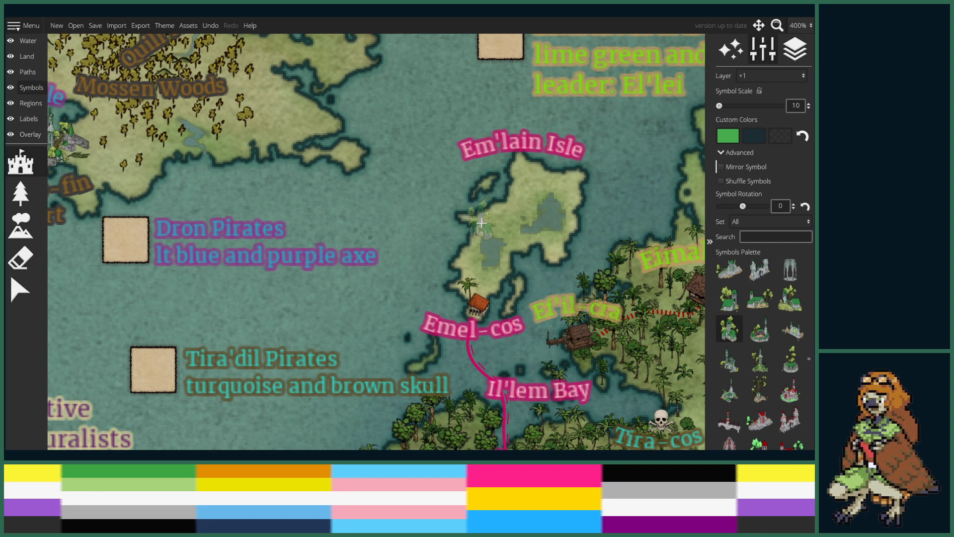
{"action": "scroll", "coordinate": [300, 266], "scroll_direction": "down", "scroll_amount": 1}
{"action": "left_click_drag", "start_coordinate": [301, 267], "coordinate": [448, 270]}
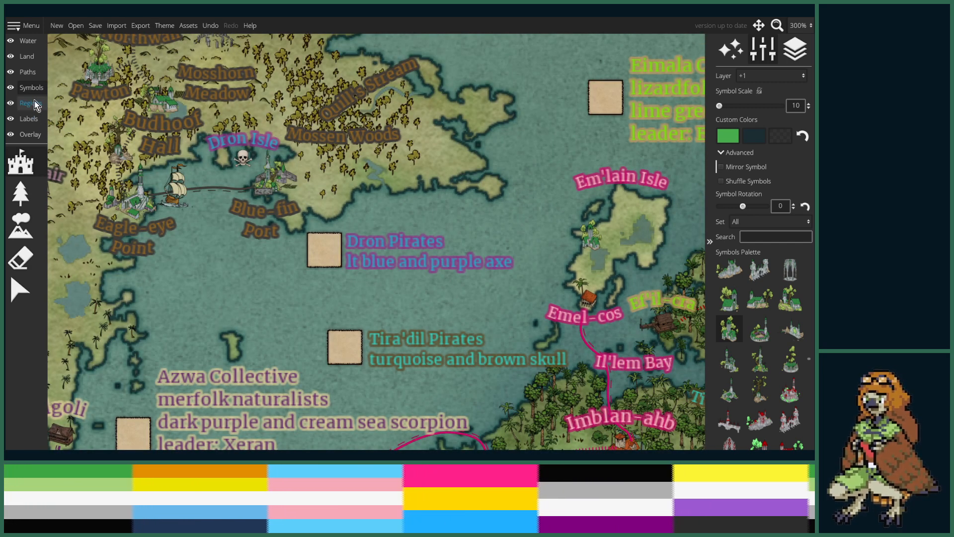
- Copy the dark line style of width 4 from the sea route between Eagle-eye Point and Blue-fin Port for drawing paths
{"action": "left_click", "coordinate": [29, 73]}
{"action": "left_click", "coordinate": [21, 162]}
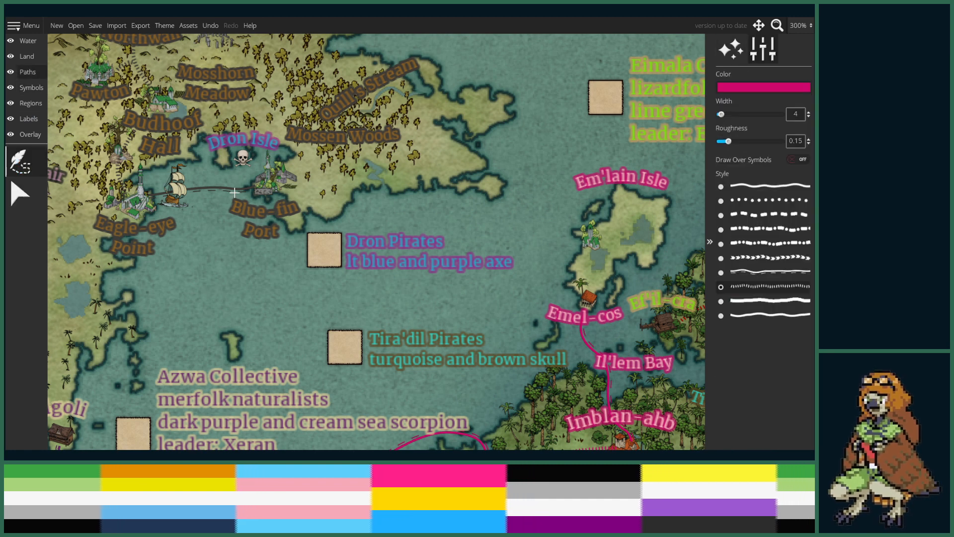
{"action": "left_click", "coordinate": [20, 194]}
{"action": "left_click", "coordinate": [209, 191]}
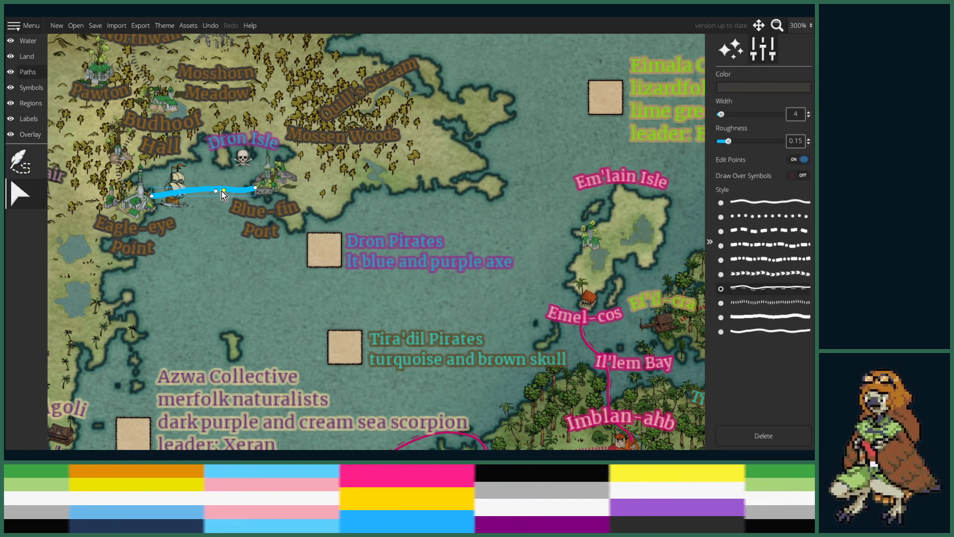
{"action": "key", "text": "ctrl+z"}
{"action": "left_click", "coordinate": [21, 162]}
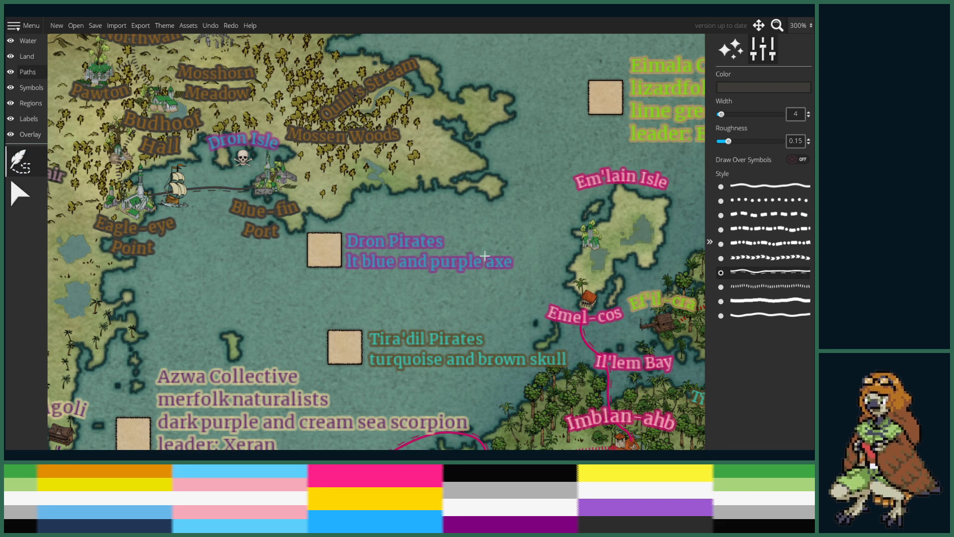
- Draw a dark sea route from Blue-fin Port, curving south around the Dron Pirates square, to the settlement on Em'lain Isle's west coast
{"action": "left_click_drag", "start_coordinate": [569, 266], "coordinate": [456, 253]}
{"action": "scroll", "coordinate": [456, 253], "scroll_direction": "down", "scroll_amount": 2}
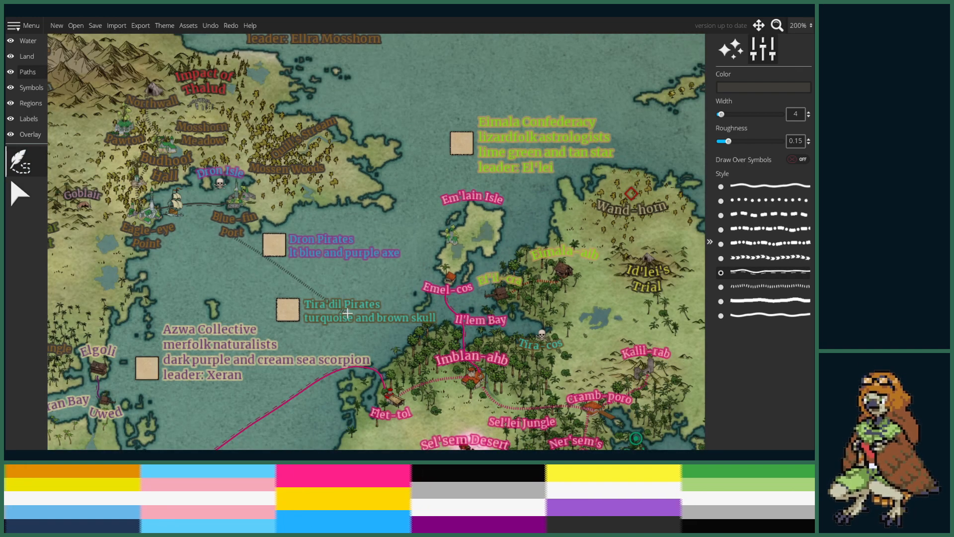
{"action": "left_click", "coordinate": [233, 239]}
{"action": "key", "text": "ctrl+z"}
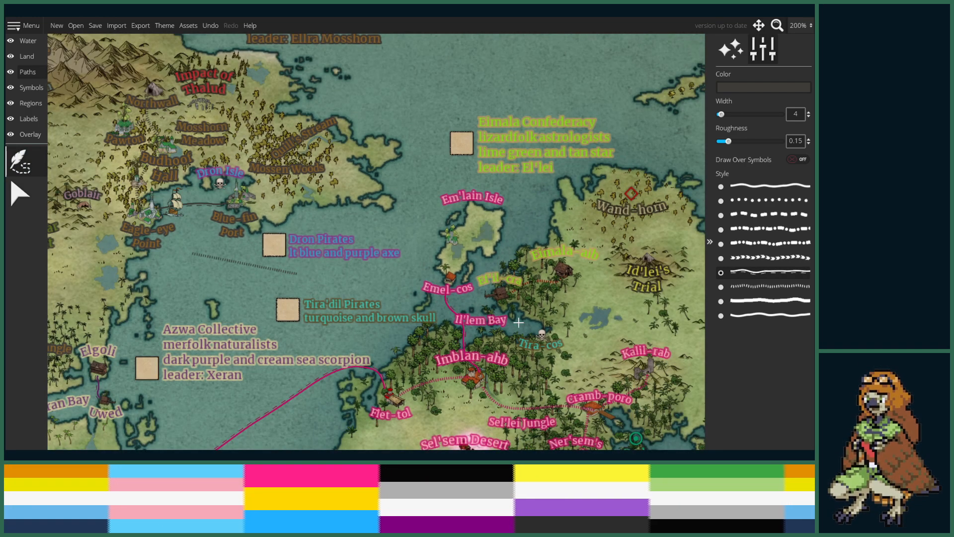
{"action": "left_click", "coordinate": [227, 212]}
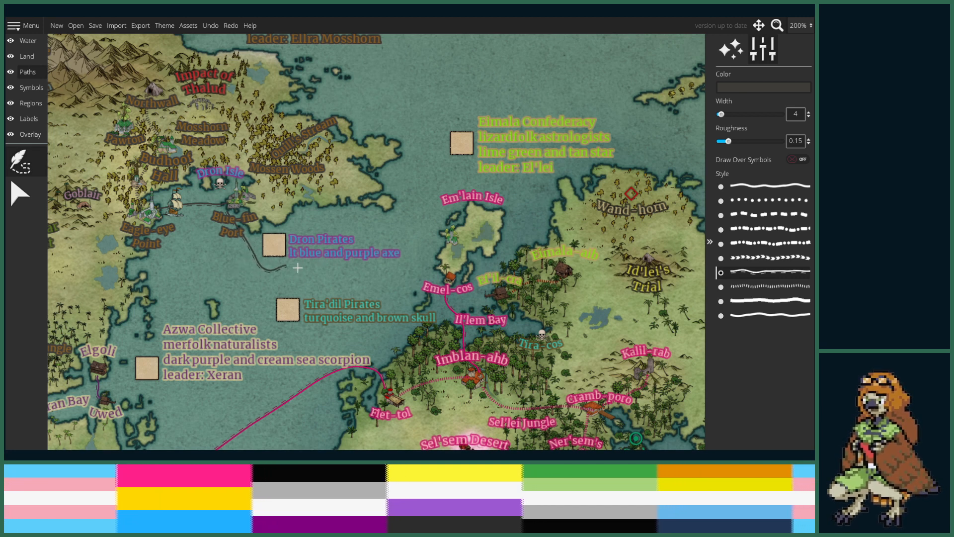
{"action": "left_click", "coordinate": [440, 240]}
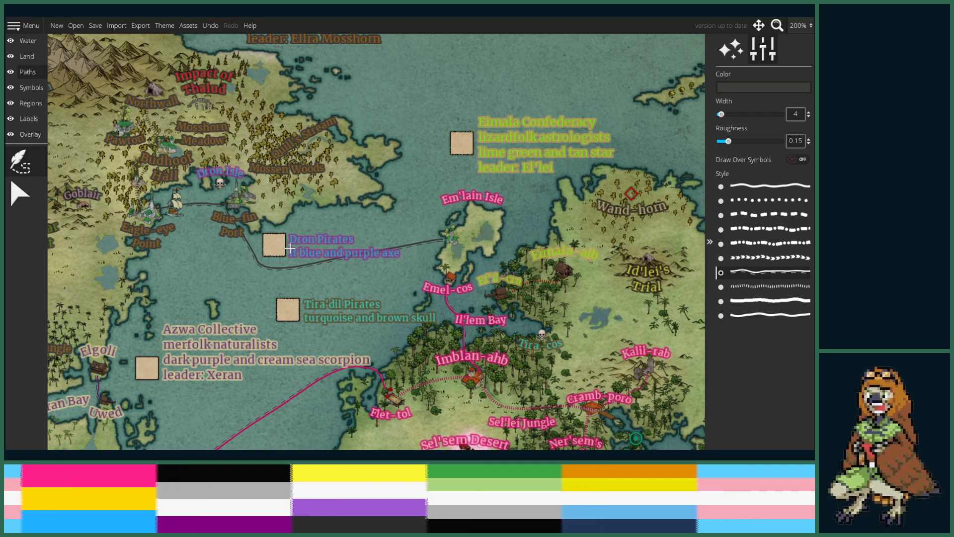
- Try to move the Dron Pirates label southwest of its square, clear of the sea route to Em'lain Isle
{"action": "scroll", "coordinate": [288, 286], "scroll_direction": "up", "scroll_amount": 1}
{"action": "scroll", "coordinate": [255, 259], "scroll_direction": "down", "scroll_amount": 3}
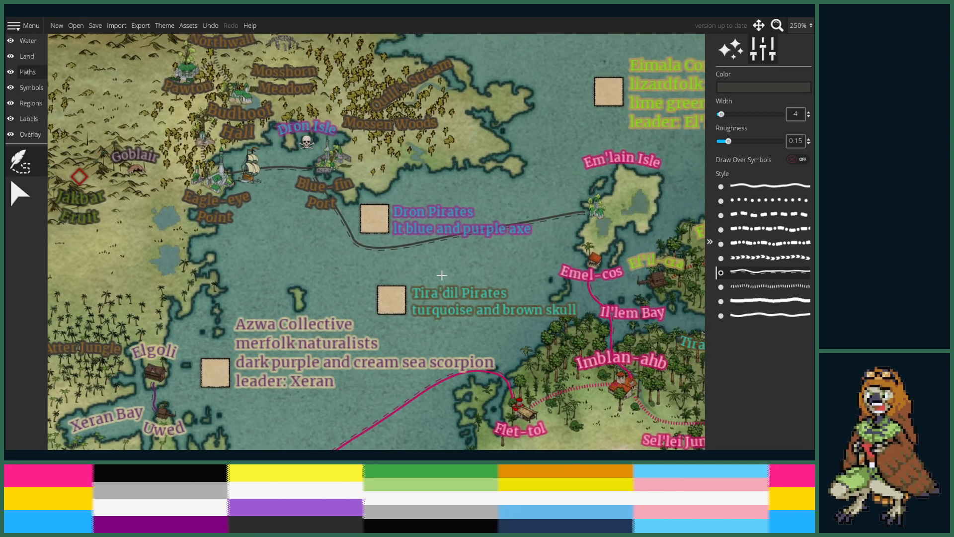
{"action": "left_click", "coordinate": [27, 118]}
{"action": "left_click", "coordinate": [29, 202]}
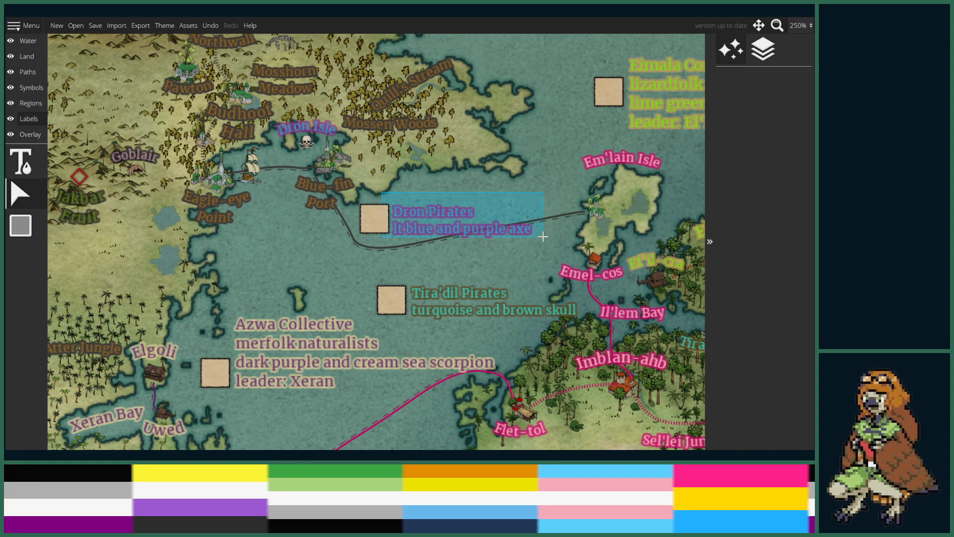
{"action": "left_click_drag", "start_coordinate": [419, 222], "coordinate": [267, 265]}
{"action": "left_click_drag", "start_coordinate": [271, 270], "coordinate": [298, 264]}
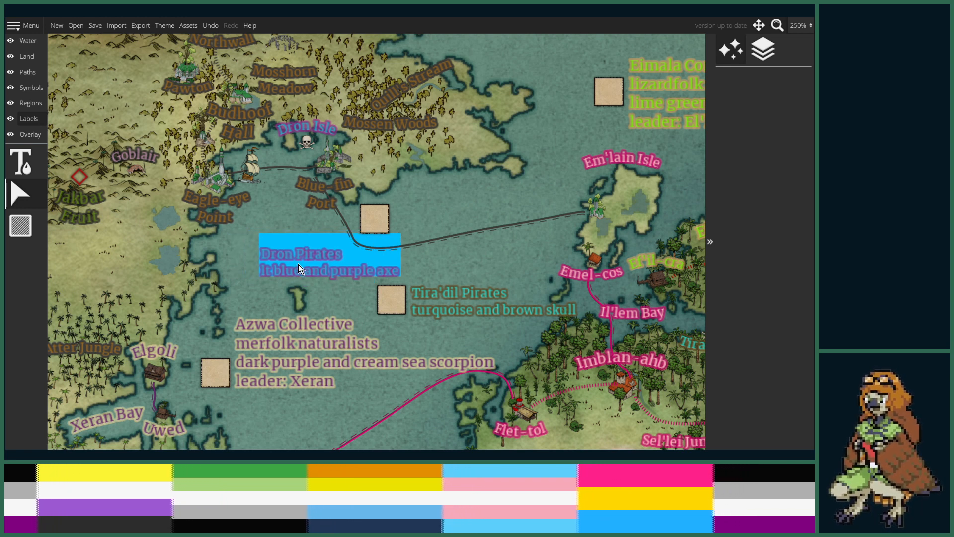
{"action": "key", "text": "ctrl+z"}
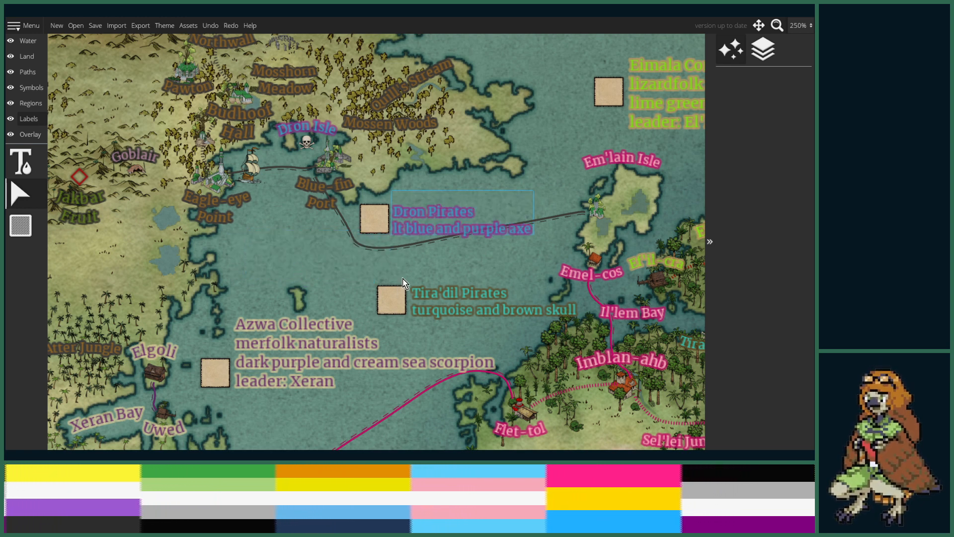
- Reshape the Blue-fin Port to Em'lain Isle sea route into a smoother curve by moving its middle points beneath the Dron Pirates note
{"action": "left_click", "coordinate": [25, 73]}
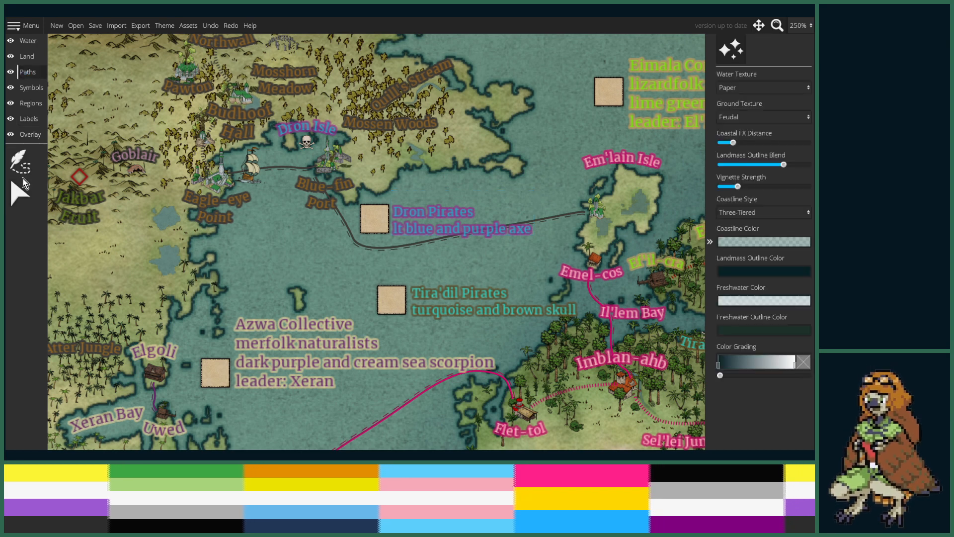
{"action": "left_click", "coordinate": [394, 244]}
{"action": "key", "text": "ctrl+z"}
{"action": "left_click", "coordinate": [20, 194]}
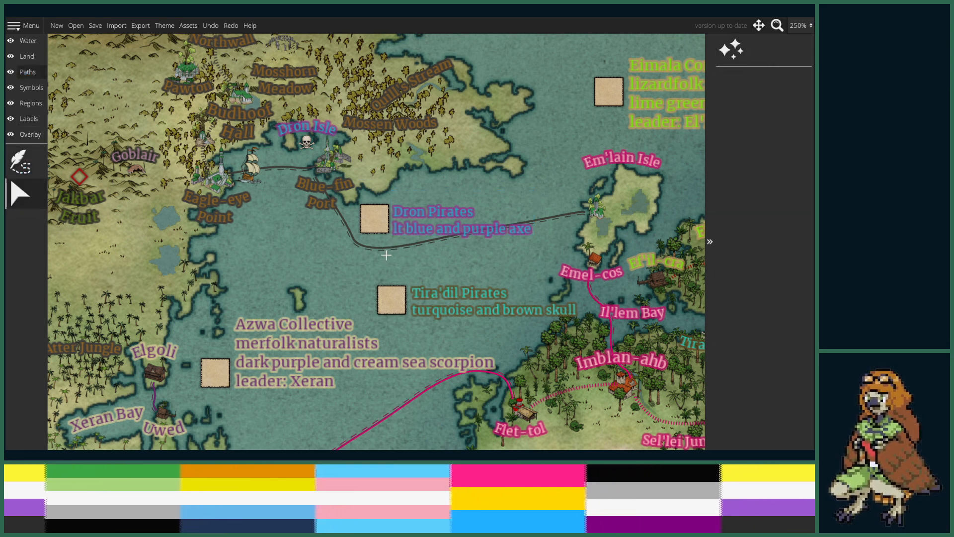
{"action": "left_click", "coordinate": [539, 234]}
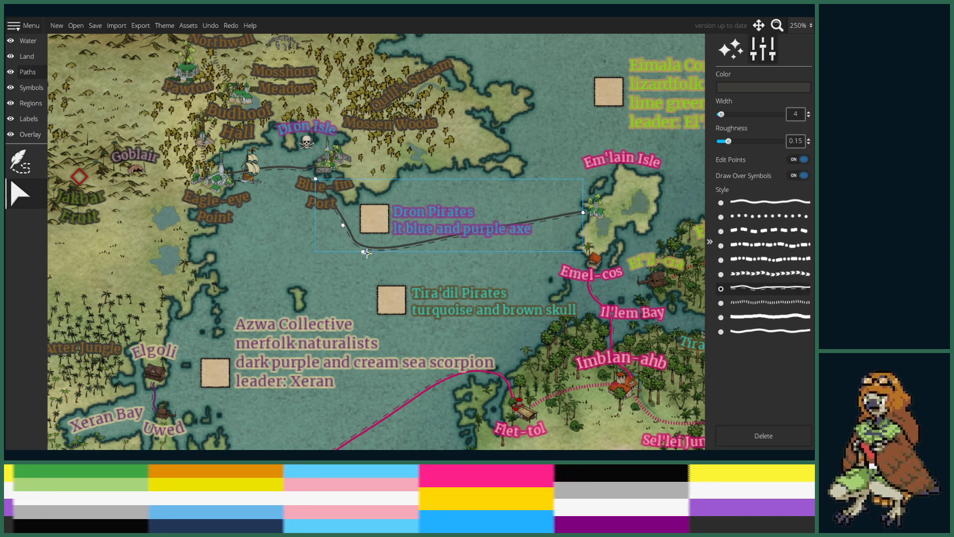
{"action": "left_click", "coordinate": [390, 252]}
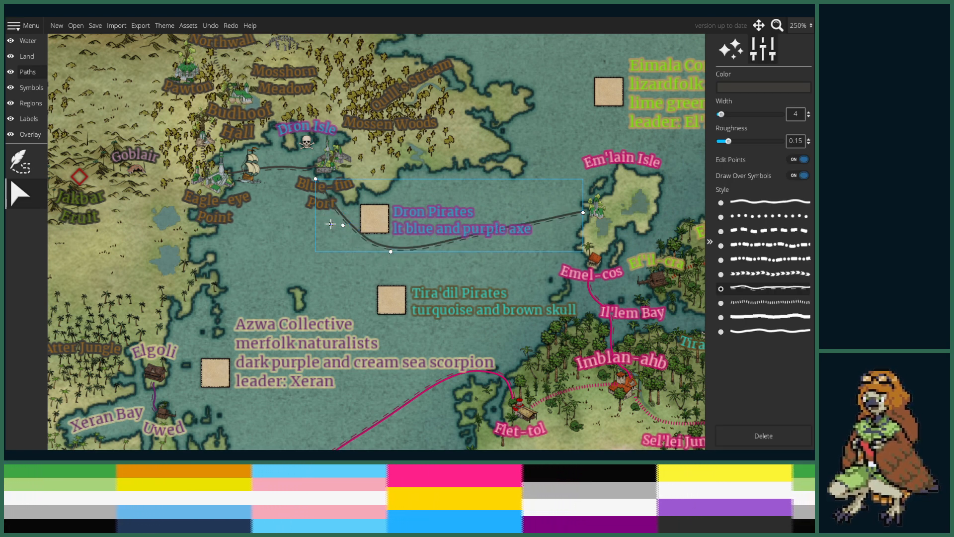
{"action": "left_click", "coordinate": [346, 234]}
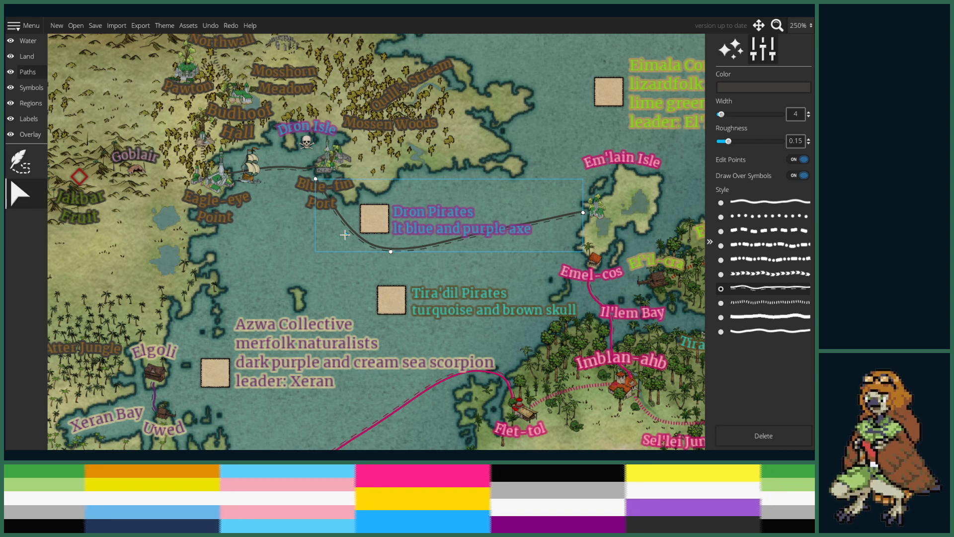
{"action": "left_click_drag", "start_coordinate": [395, 252], "coordinate": [431, 235]}
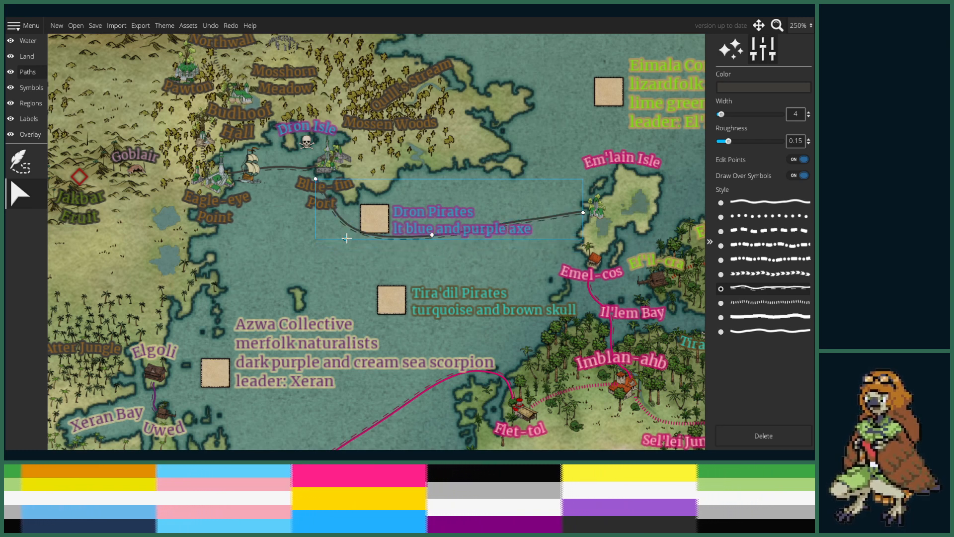
{"action": "left_click_drag", "start_coordinate": [344, 242], "coordinate": [344, 244]}
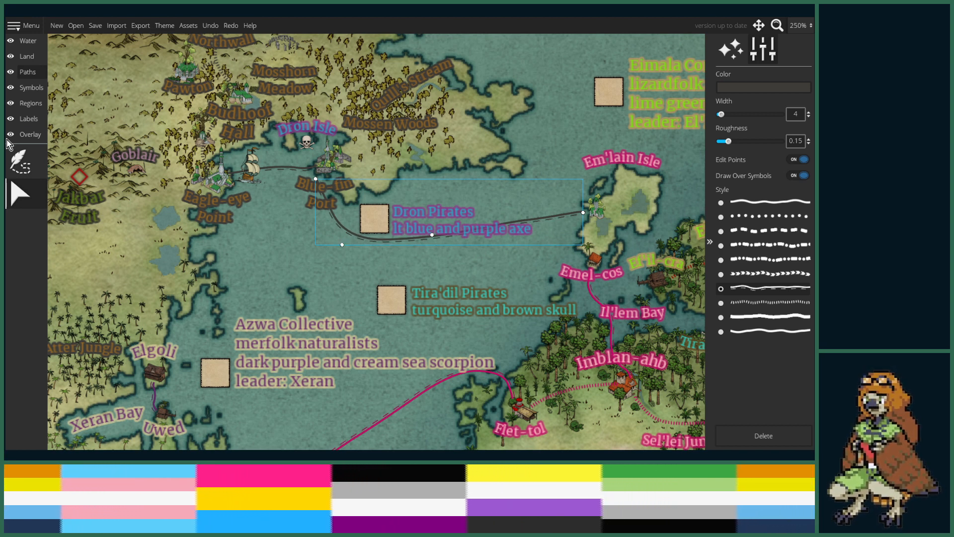
- Add a label in the Blue-fin Port label's style at Em'lain Isle's western town, with "Shore" on its second line
{"action": "left_click", "coordinate": [28, 118]}
{"action": "left_click", "coordinate": [25, 153]}
{"action": "left_click_drag", "start_coordinate": [546, 256], "coordinate": [377, 276]}
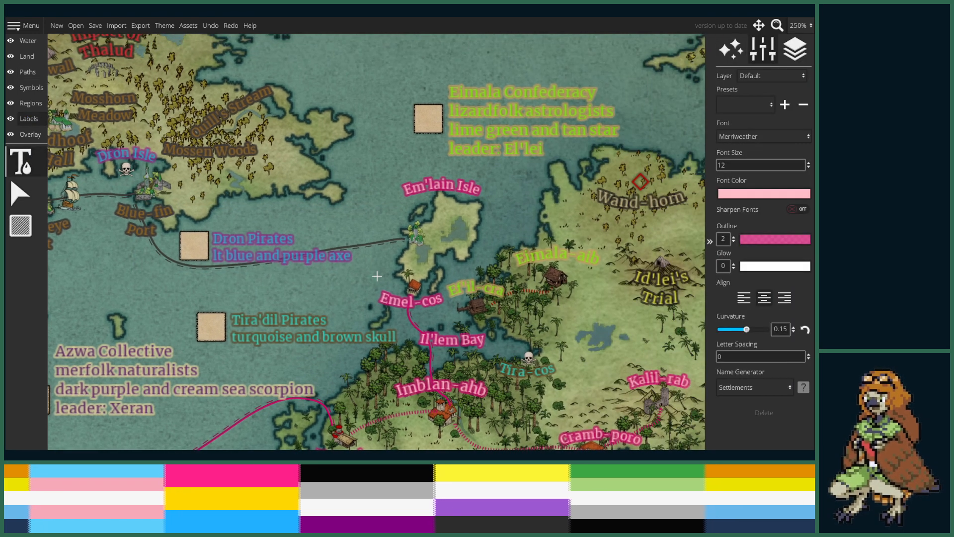
{"action": "scroll", "coordinate": [440, 270], "scroll_direction": "up", "scroll_amount": 4}
{"action": "scroll", "coordinate": [354, 215], "scroll_direction": "down", "scroll_amount": 4}
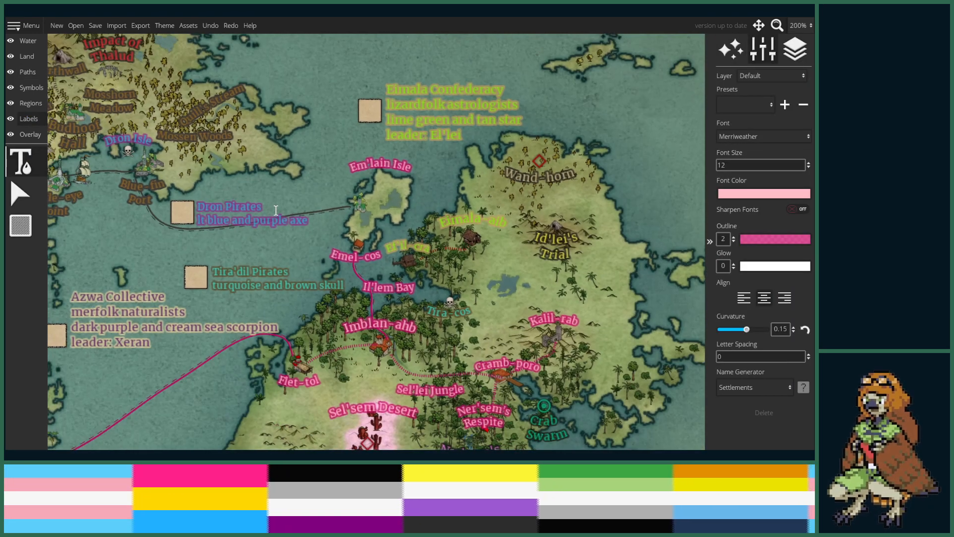
{"action": "left_click_drag", "start_coordinate": [176, 134], "coordinate": [229, 156]}
{"action": "left_click", "coordinate": [194, 204]}
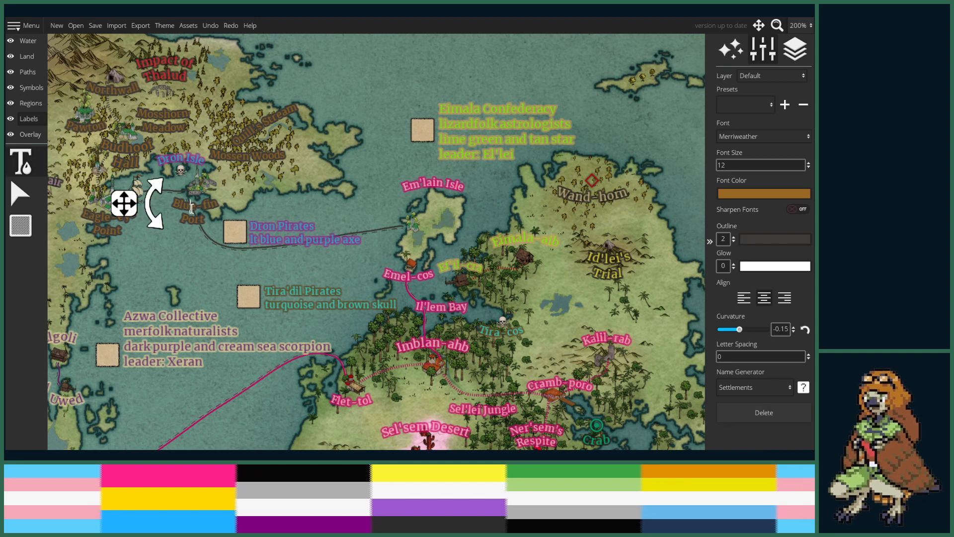
{"action": "left_click", "coordinate": [410, 233]}
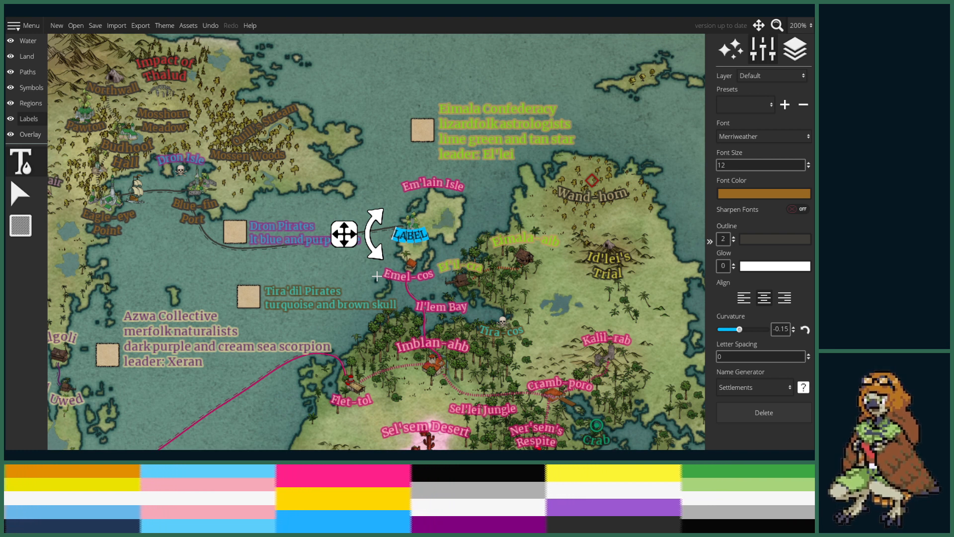
{"action": "type", "text": "Shore"}
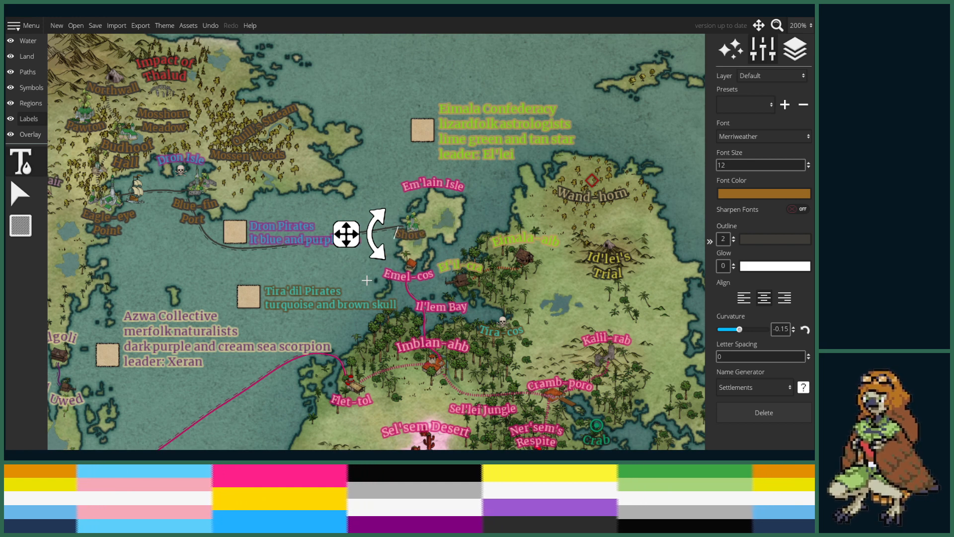
{"action": "key", "text": "Home"}
{"action": "key", "text": "Return"}
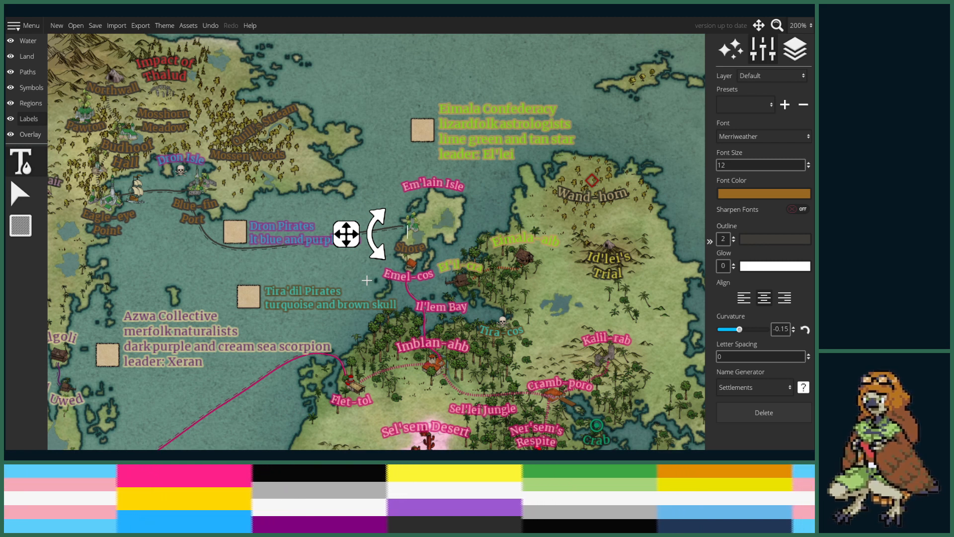
- Insert a hyphen in the Budhoof Hall label so that it reads "Bud-hoof Hall"
{"action": "left_click", "coordinate": [126, 147]}
{"action": "type", "text": "-"}
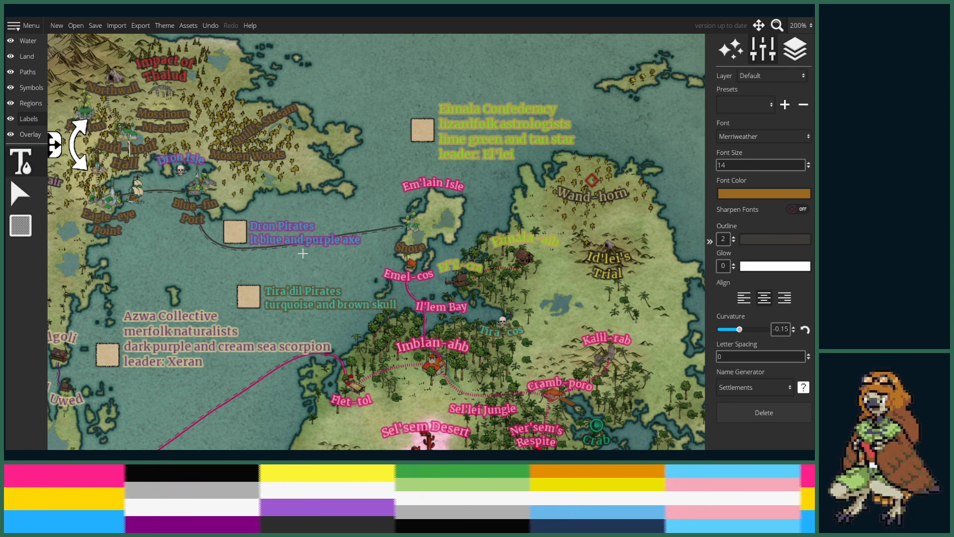
- Complete the island town's label as "Scaled Shore" on two lines and set its curvature to 0.15
{"action": "left_click", "coordinate": [397, 238]}
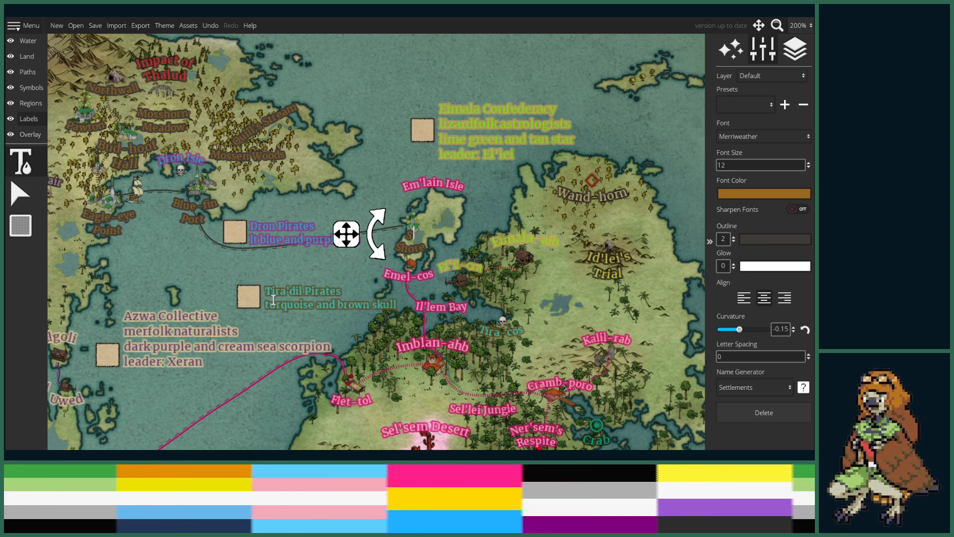
{"action": "type", "text": "led"}
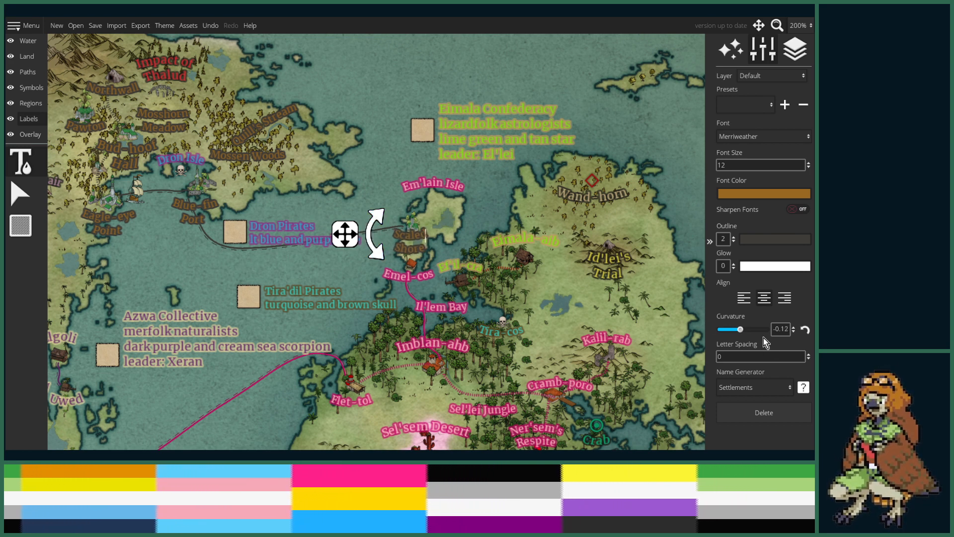
{"action": "scroll", "coordinate": [753, 335], "scroll_direction": "up", "scroll_amount": 4}
{"action": "scroll", "coordinate": [753, 335], "scroll_direction": "up", "scroll_amount": 3}
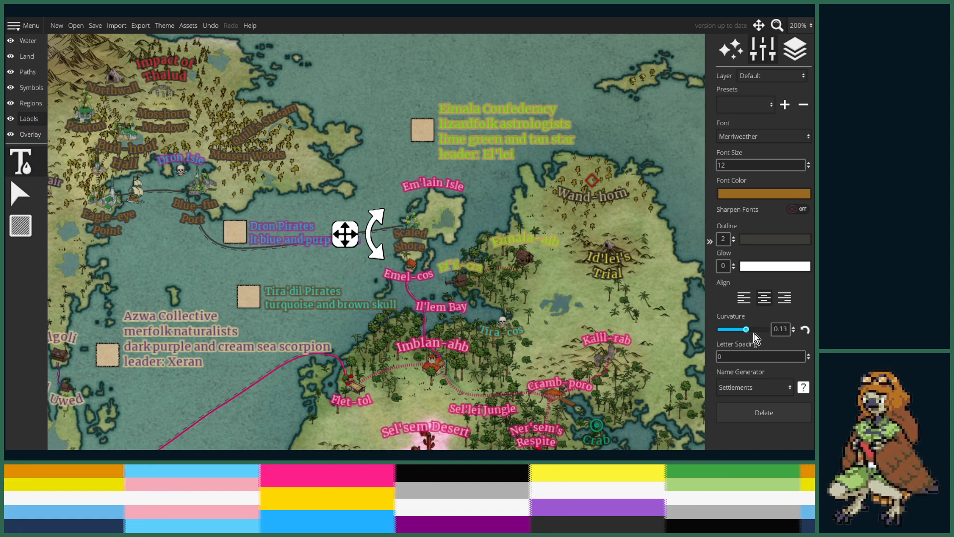
{"action": "scroll", "coordinate": [753, 332], "scroll_direction": "up", "scroll_amount": 4}
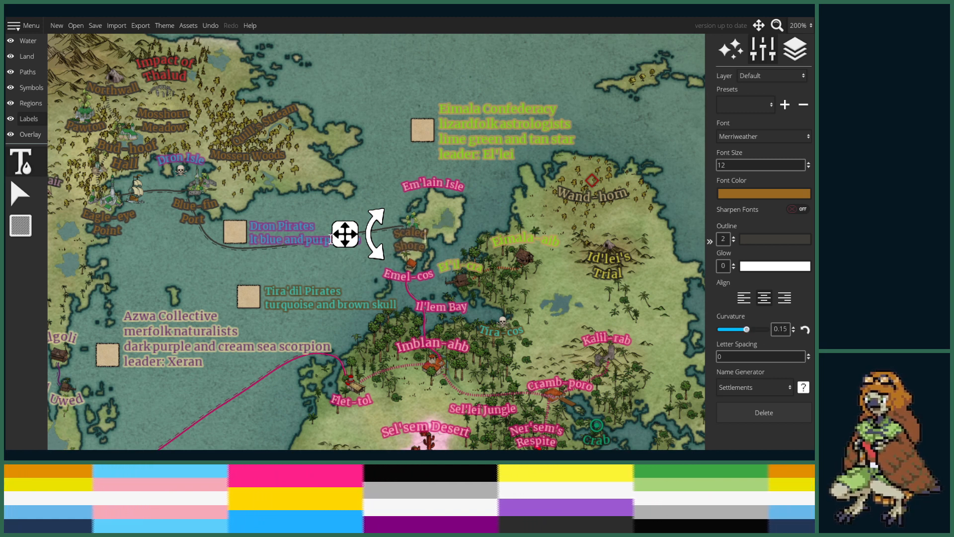
- Move the Scaled Shore label up above its town and shift the town symbol slightly southwest along the coast
{"action": "left_click_drag", "start_coordinate": [346, 234], "coordinate": [346, 208]}
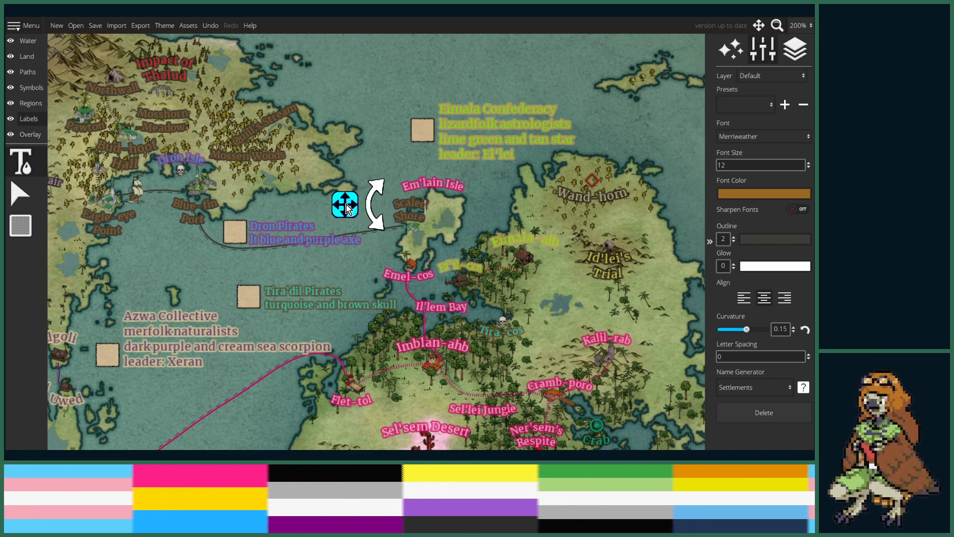
{"action": "scroll", "coordinate": [363, 233], "scroll_direction": "up", "scroll_amount": 2}
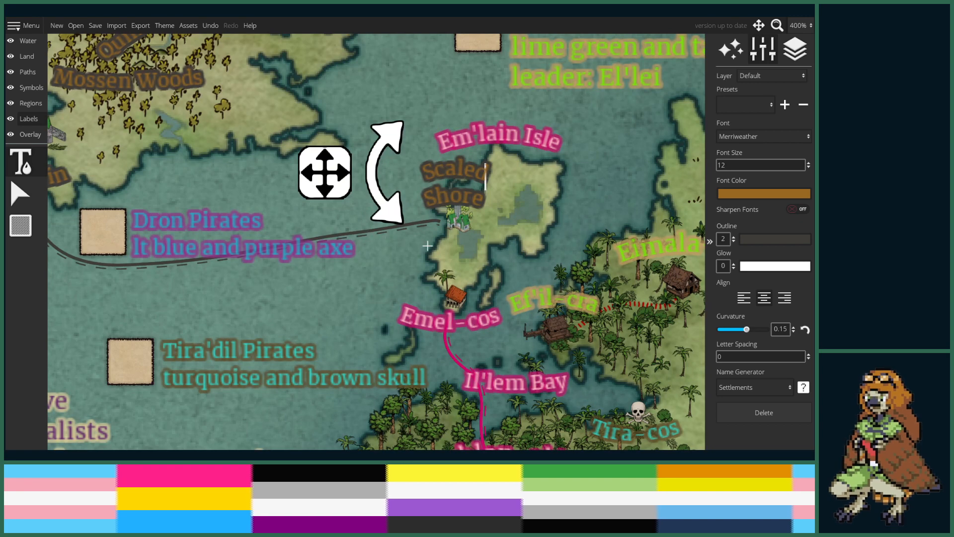
{"action": "left_click", "coordinate": [37, 93]}
{"action": "left_click", "coordinate": [19, 285]}
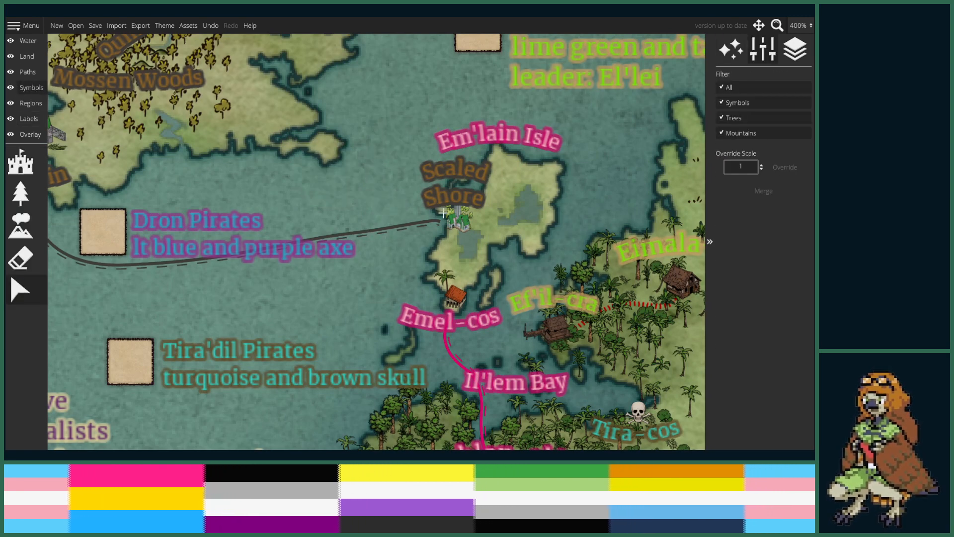
{"action": "left_click", "coordinate": [463, 220]}
{"action": "left_click_drag", "start_coordinate": [463, 219], "coordinate": [457, 234]}
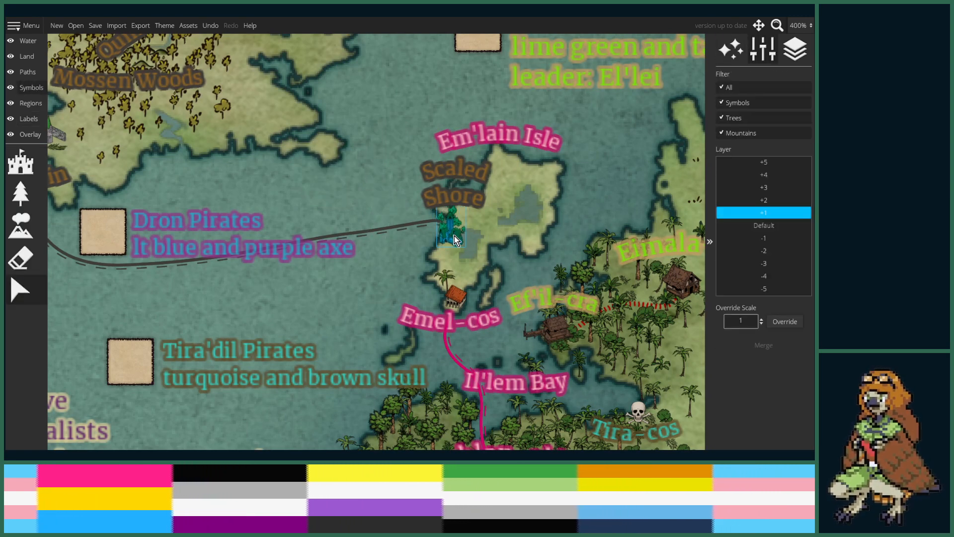
- Move the eastern end point of the sea route from Blue-fin Port to meet the Scaled Shore town symbol
{"action": "left_click", "coordinate": [28, 74]}
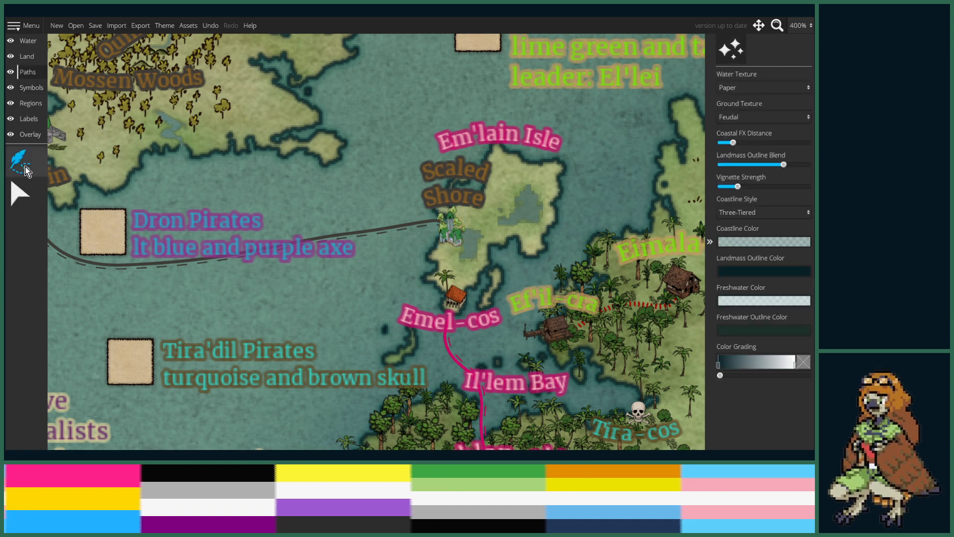
{"action": "left_click", "coordinate": [20, 194]}
{"action": "left_click", "coordinate": [417, 231]}
{"action": "mouse_move", "coordinate": [416, 231]}
{"action": "left_mouse_down"}
{"action": "mouse_move", "coordinate": [433, 222]}
{"action": "mouse_move", "coordinate": [430, 230]}
{"action": "left_mouse_up"}
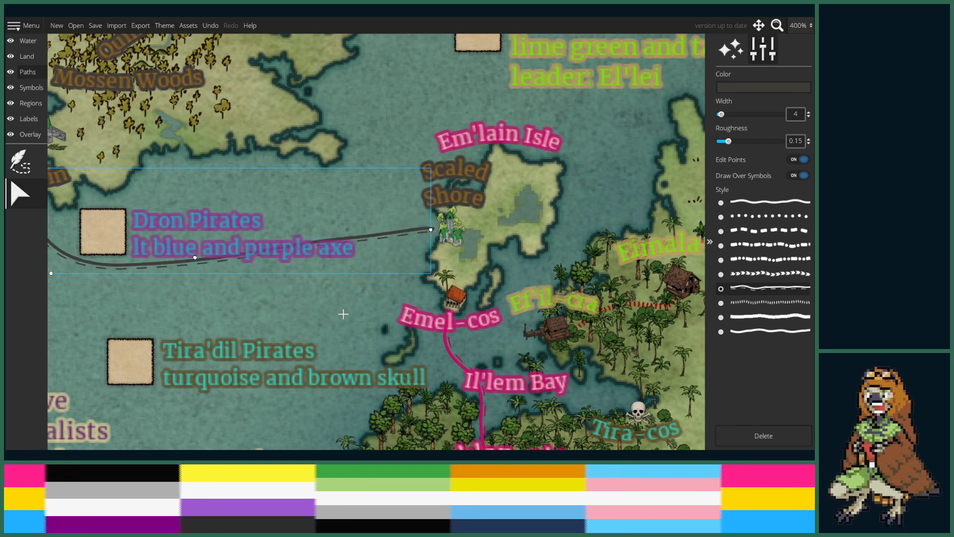
- Examine the wider map's settlements, labels and routes from Em'lain Isle across to the southwestern continent
{"action": "scroll", "coordinate": [341, 315], "scroll_direction": "down", "scroll_amount": 5}
{"action": "scroll", "coordinate": [309, 355], "scroll_direction": "down", "scroll_amount": 1}
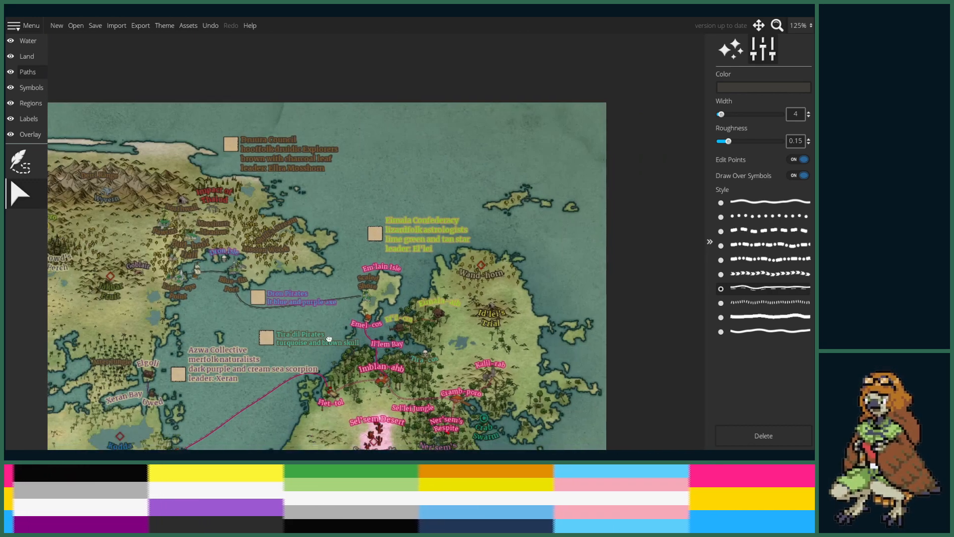
{"action": "left_click_drag", "start_coordinate": [309, 355], "coordinate": [386, 213]}
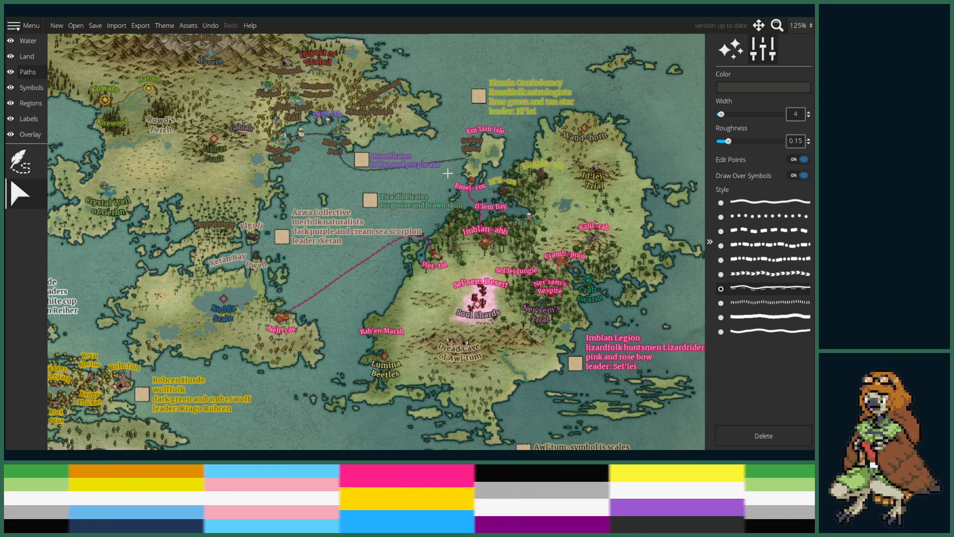
{"action": "left_click_drag", "start_coordinate": [434, 199], "coordinate": [418, 260]}
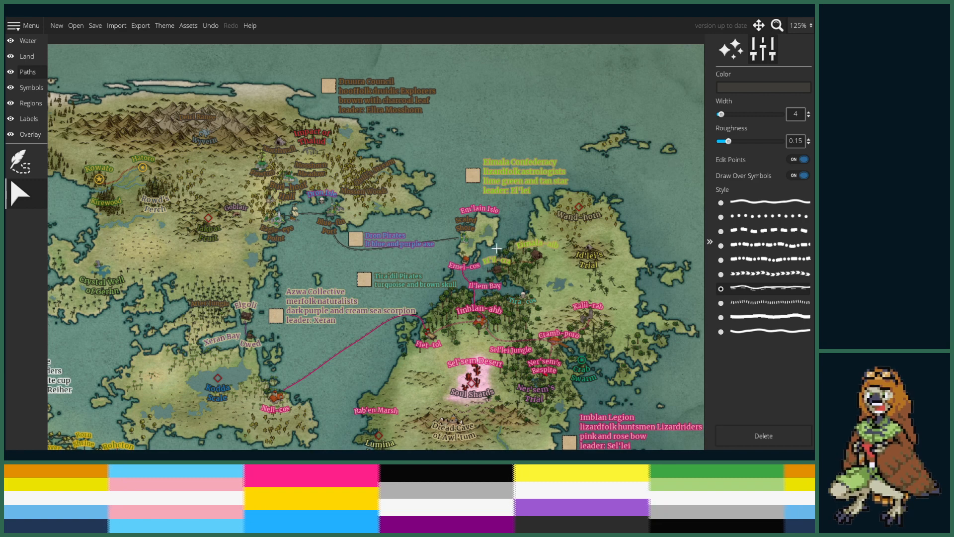
{"action": "scroll", "coordinate": [501, 246], "scroll_direction": "up", "scroll_amount": 2}
{"action": "scroll", "coordinate": [452, 256], "scroll_direction": "down", "scroll_amount": 1}
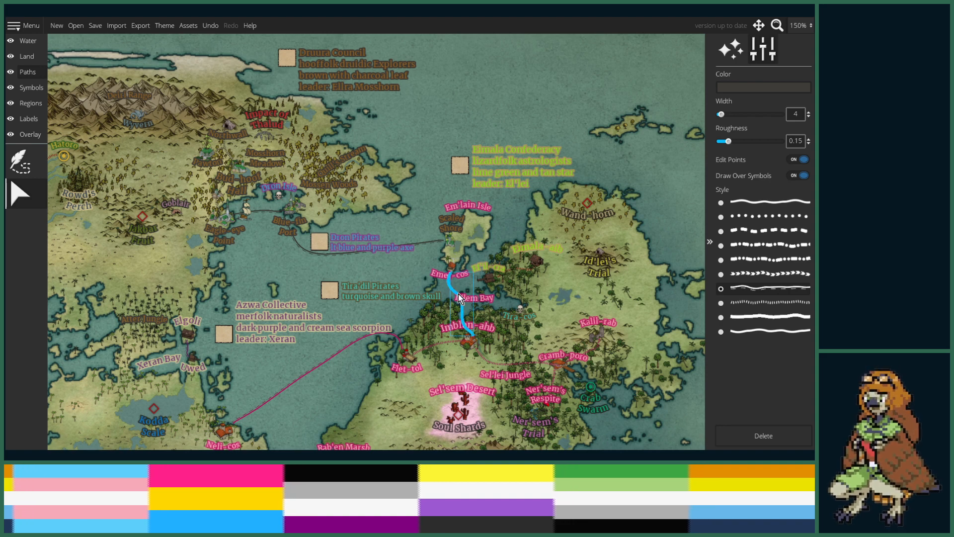
{"action": "scroll", "coordinate": [453, 299], "scroll_direction": "down", "scroll_amount": 3}
{"action": "scroll", "coordinate": [393, 339], "scroll_direction": "up", "scroll_amount": 1}
{"action": "left_click_drag", "start_coordinate": [410, 347], "coordinate": [480, 291]}
{"action": "left_click_drag", "start_coordinate": [345, 324], "coordinate": [482, 284]}
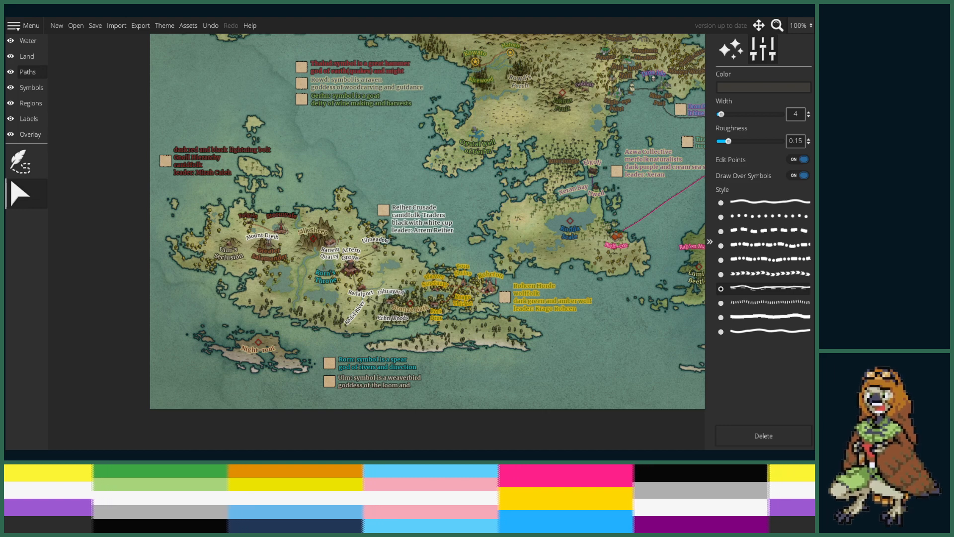
- Add a "Rorand" label in the Rorn's Throne label's style on the river southwest of Rorn's Throne
{"action": "scroll", "coordinate": [391, 338], "scroll_direction": "up", "scroll_amount": 6}
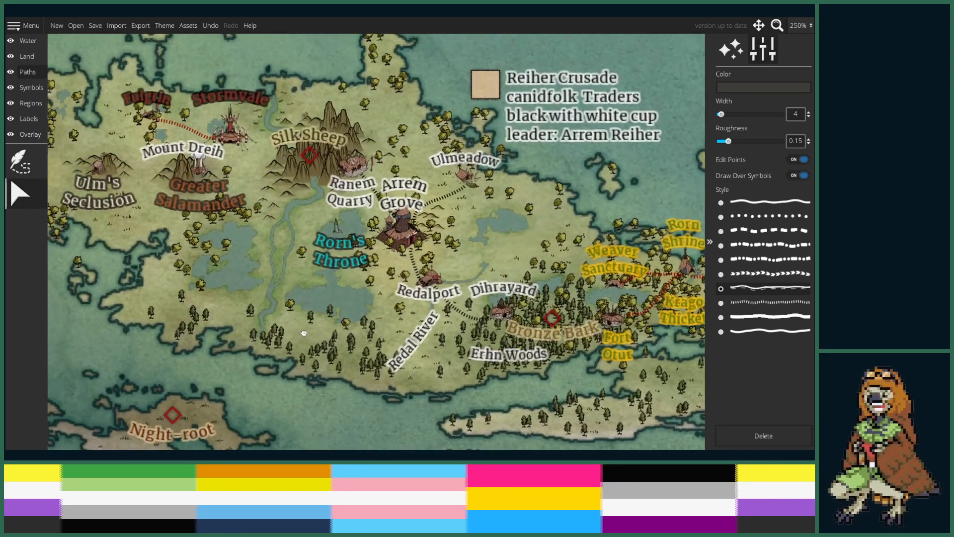
{"action": "scroll", "coordinate": [334, 357], "scroll_direction": "up", "scroll_amount": 1}
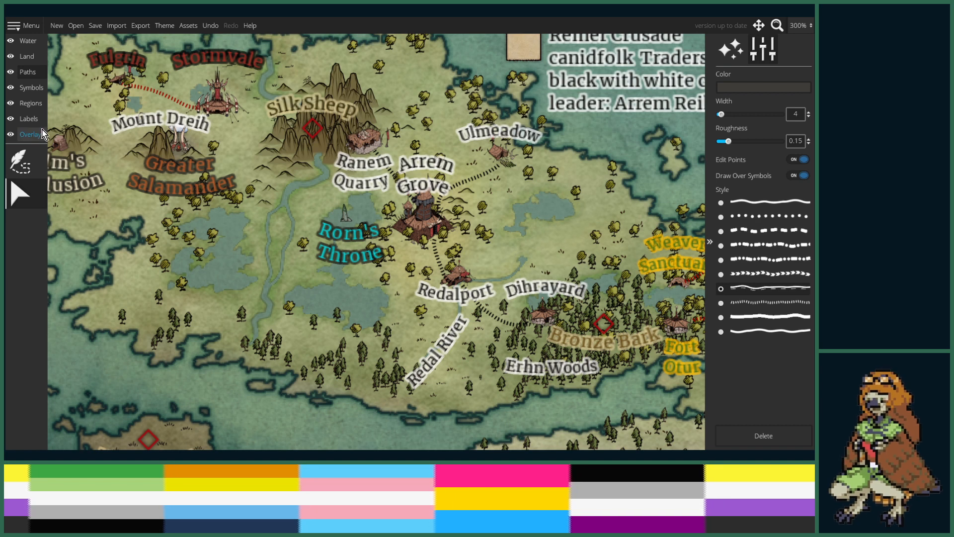
{"action": "left_click", "coordinate": [28, 122]}
{"action": "left_click", "coordinate": [341, 234]}
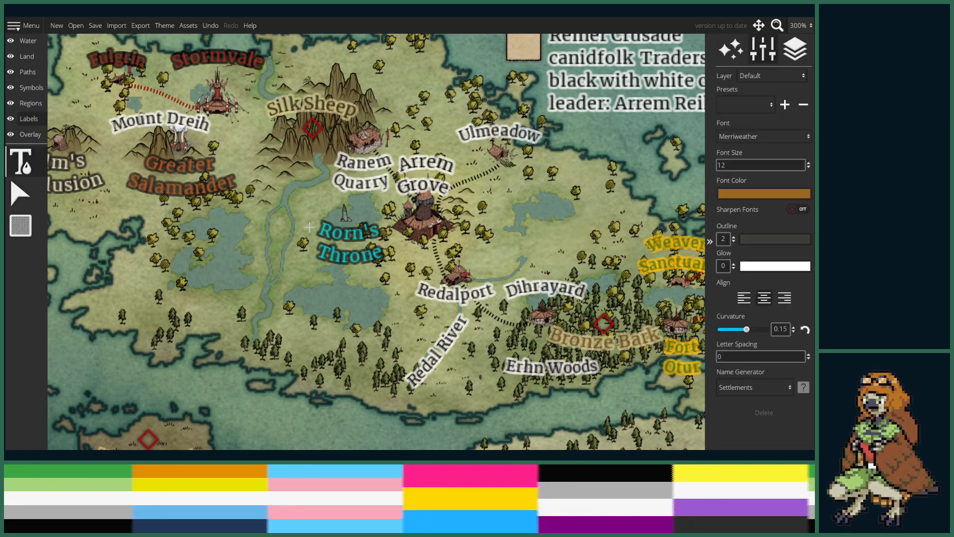
{"action": "left_click", "coordinate": [277, 283]}
{"action": "type", "text": "Roran"}
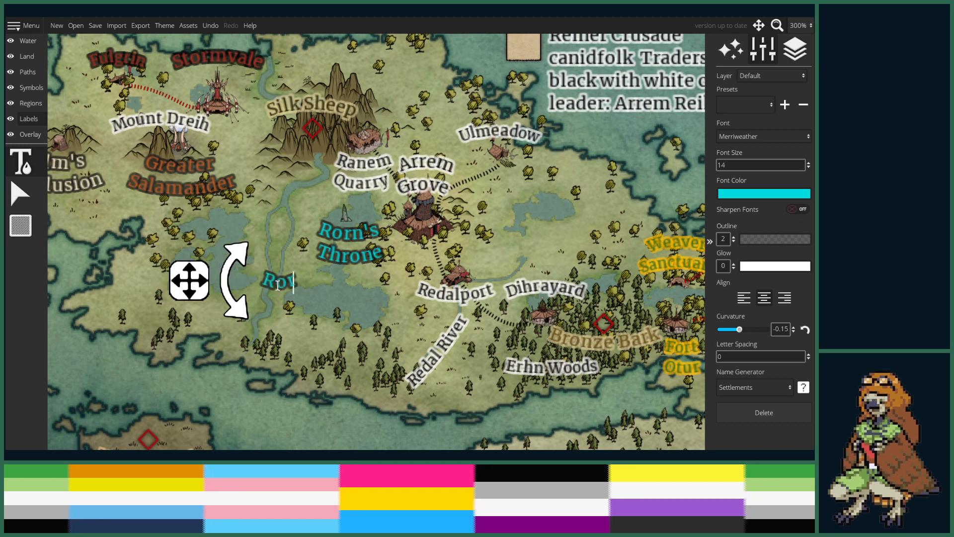
{"action": "type", "text": "d"}
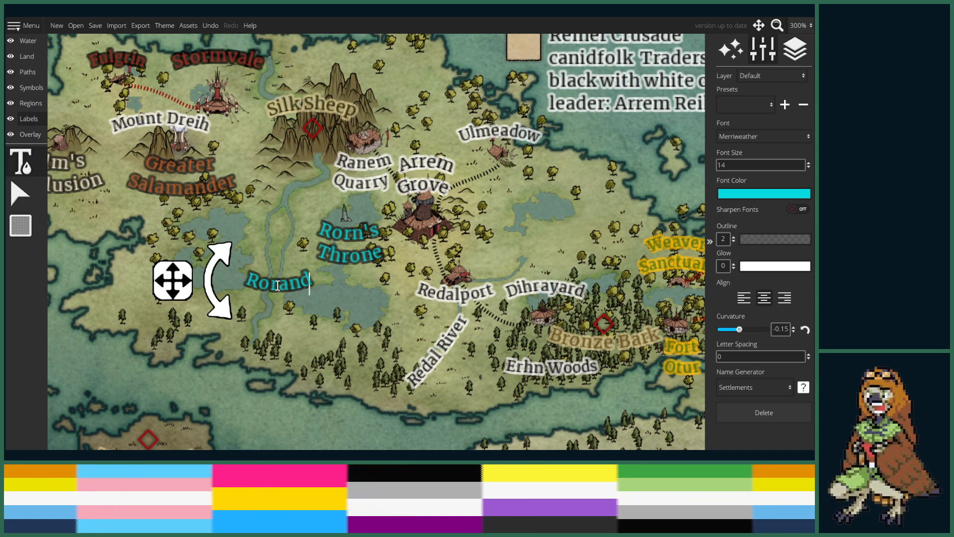
- Set the Rorand label's font size to 12
{"action": "left_click", "coordinate": [762, 159]}
{"action": "key", "text": "BackSpace"}
{"action": "type", "text": "2"}
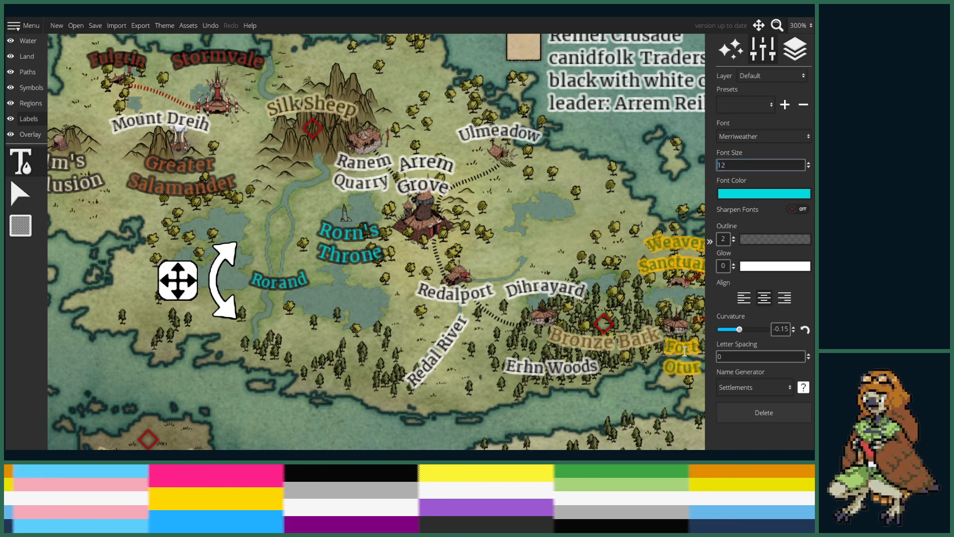
- Set the Rorand label's curvature to -0.05 and rotate it steeply to follow the river's course
{"action": "left_click", "coordinate": [743, 328]}
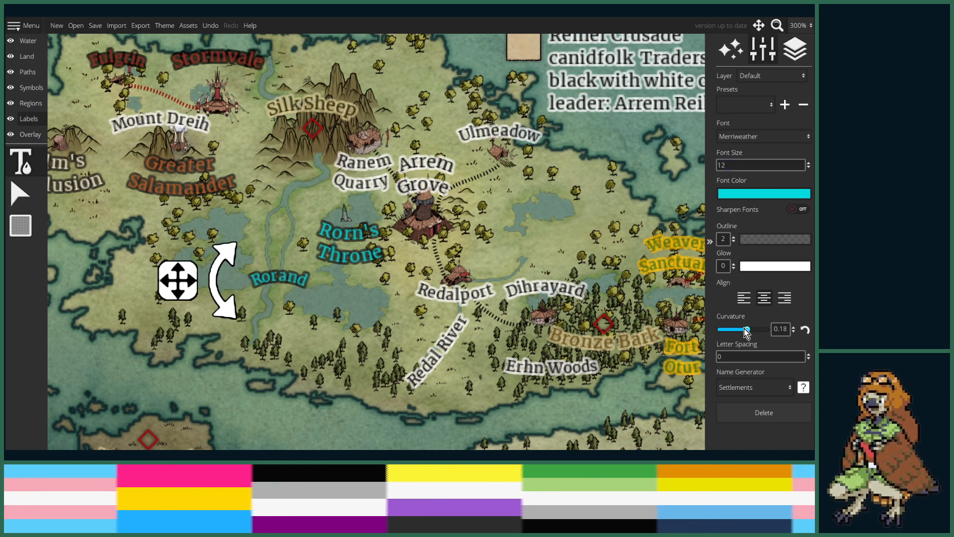
{"action": "left_click_drag", "start_coordinate": [739, 328], "coordinate": [737, 326]}
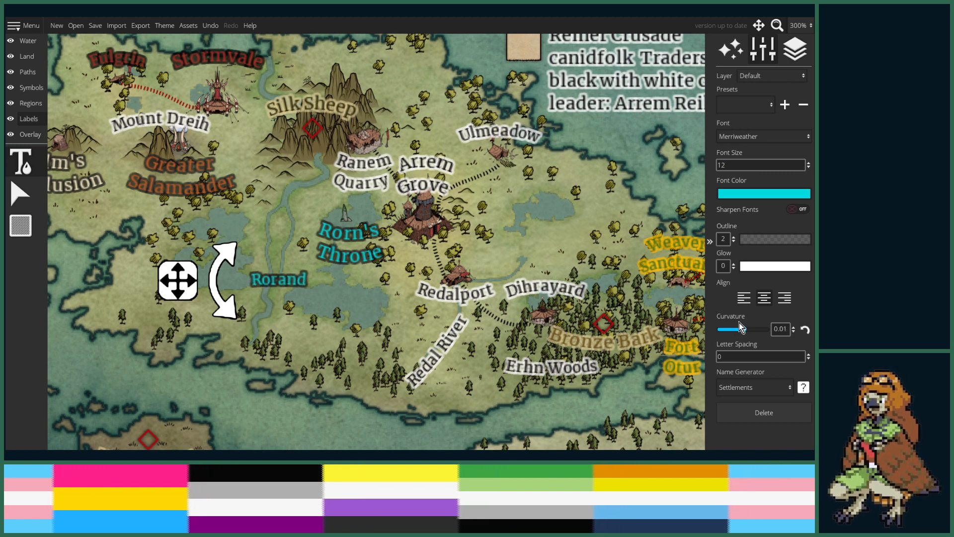
{"action": "left_click", "coordinate": [739, 322]}
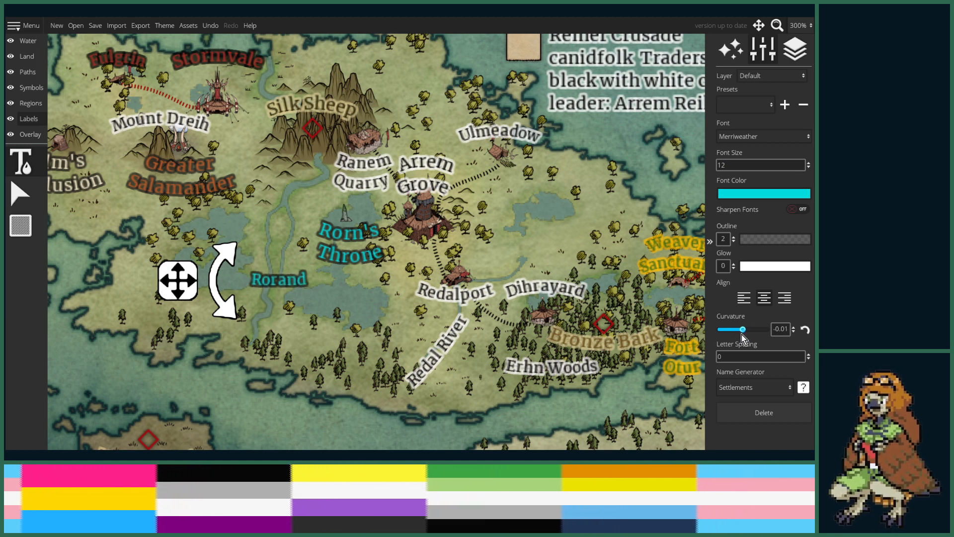
{"action": "left_click_drag", "start_coordinate": [739, 323], "coordinate": [742, 333]}
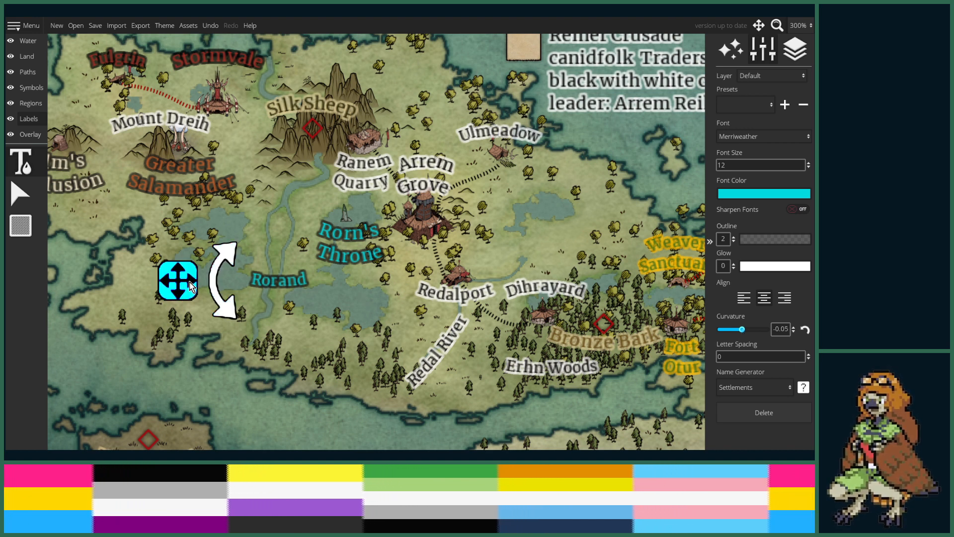
{"action": "left_click_drag", "start_coordinate": [216, 318], "coordinate": [257, 340]}
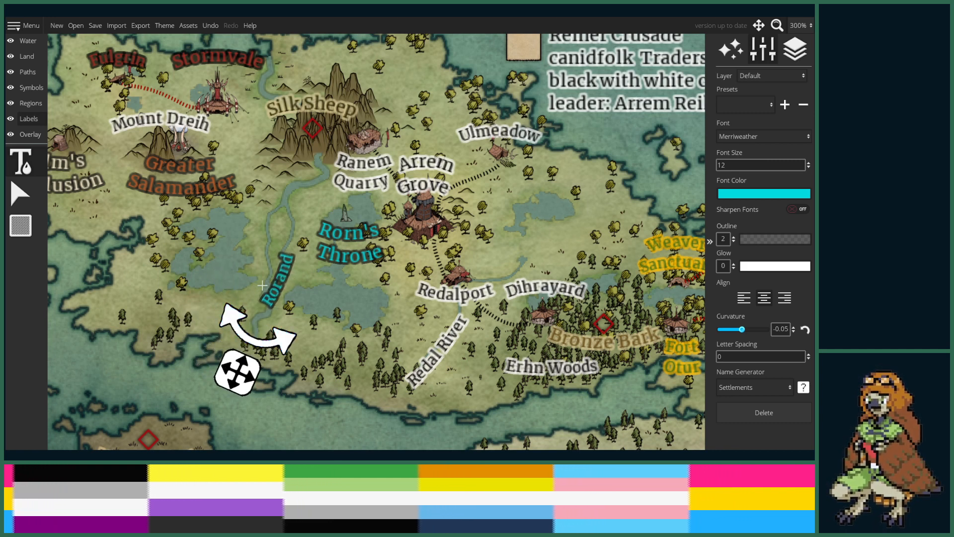
- Clear the Rorand label's text so the label is removed from the river southwest of Rorn's Throne
{"action": "left_click", "coordinate": [289, 254]}
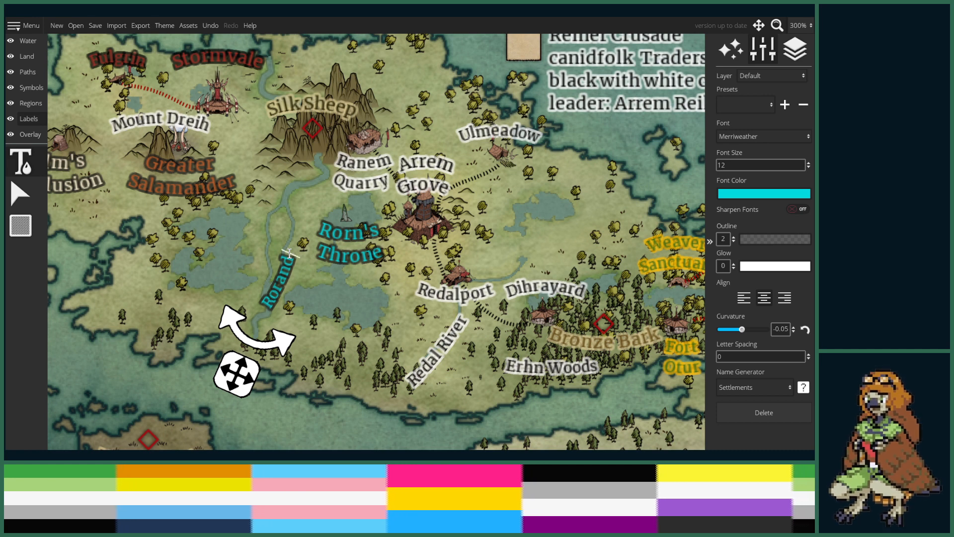
{"action": "key", "text": "BackSpace"}
{"action": "key", "text": "BackSpace"}
{"action": "key", "text": "BackSpace"}
{"action": "key", "text": "BackSpace"}
{"action": "key", "text": "BackSpace"}
{"action": "key", "text": "BackSpace"}
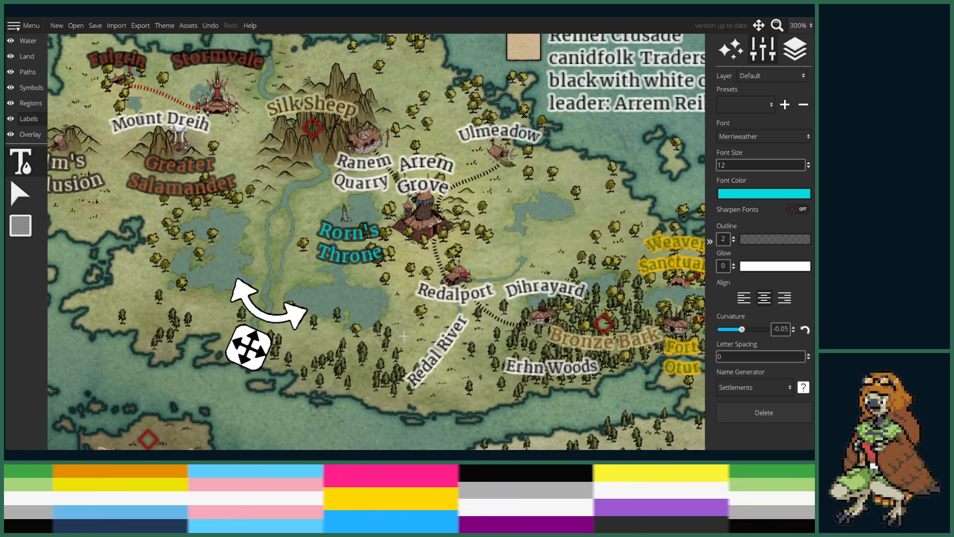
- Add the line "hero: Rorand Argote" at the end of the Reiher Crusade note
{"action": "left_click_drag", "start_coordinate": [597, 157], "coordinate": [469, 237]}
{"action": "left_click", "coordinate": [487, 162]}
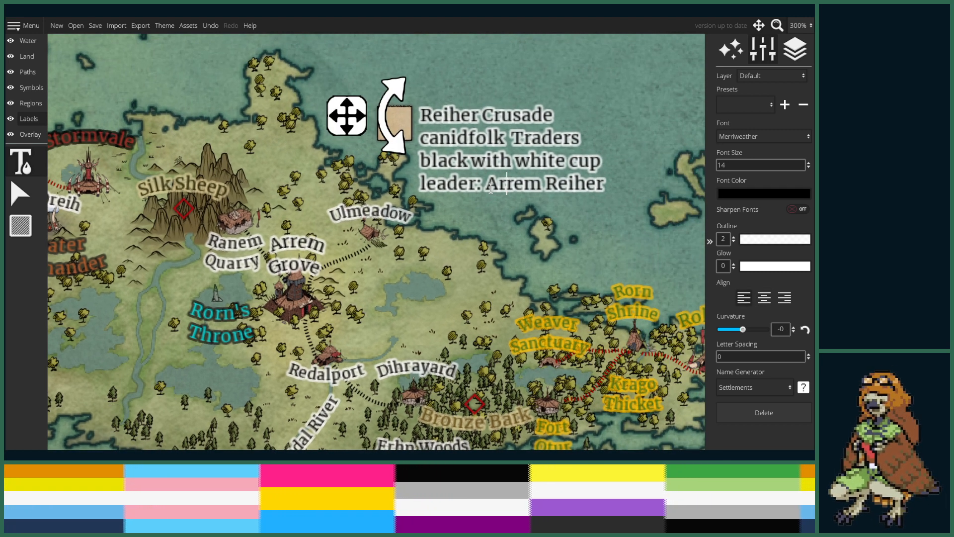
{"action": "key", "text": "Return"}
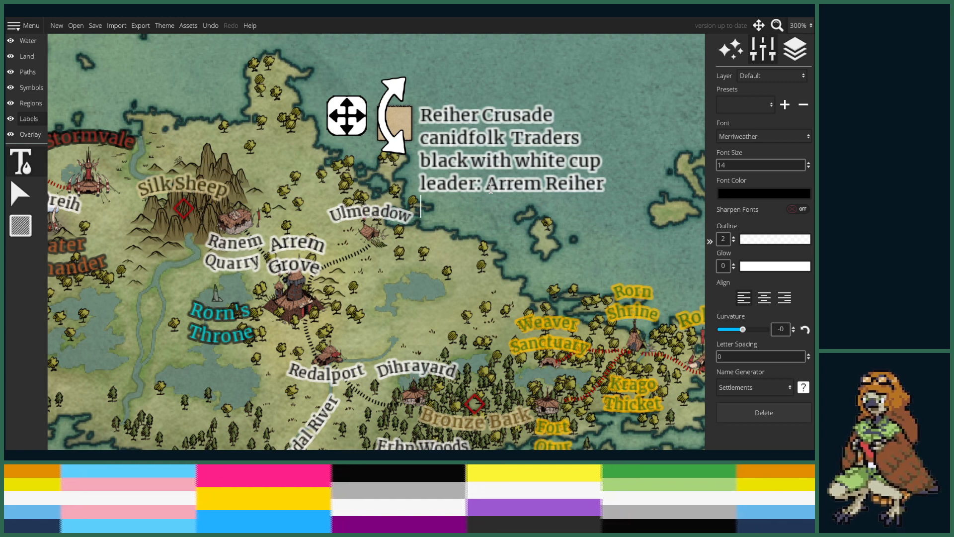
{"action": "type", "text": "her"}
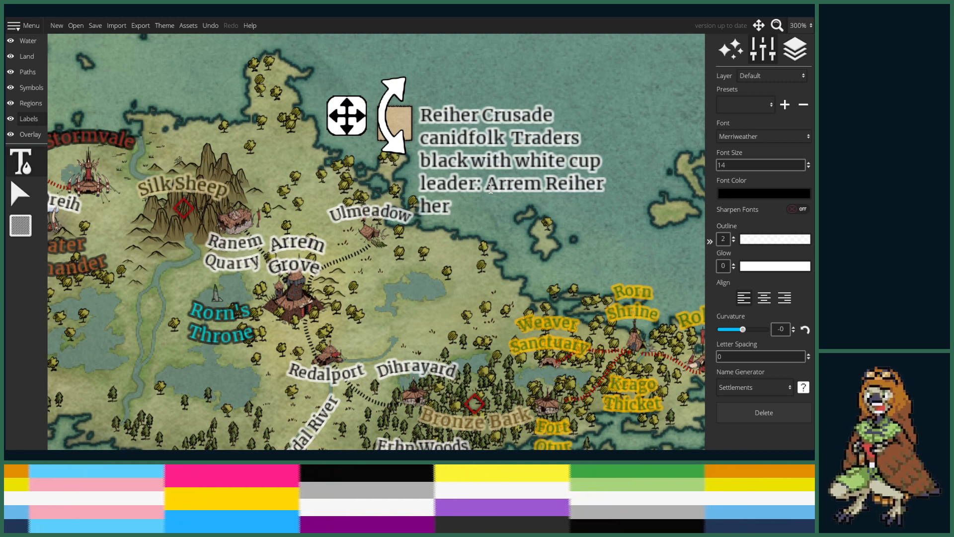
{"action": "type", "text": "o: Rorand"}
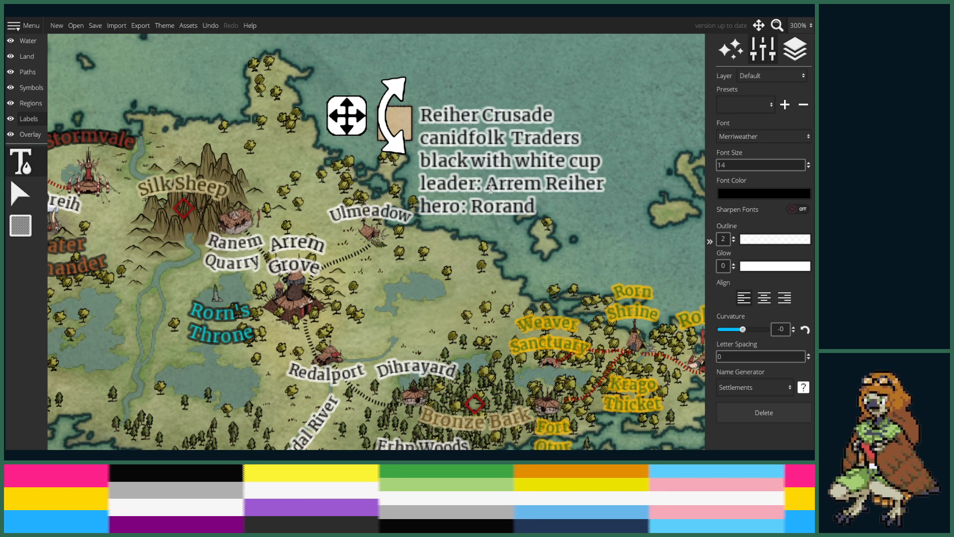
{"action": "type", "text": "Argote"}
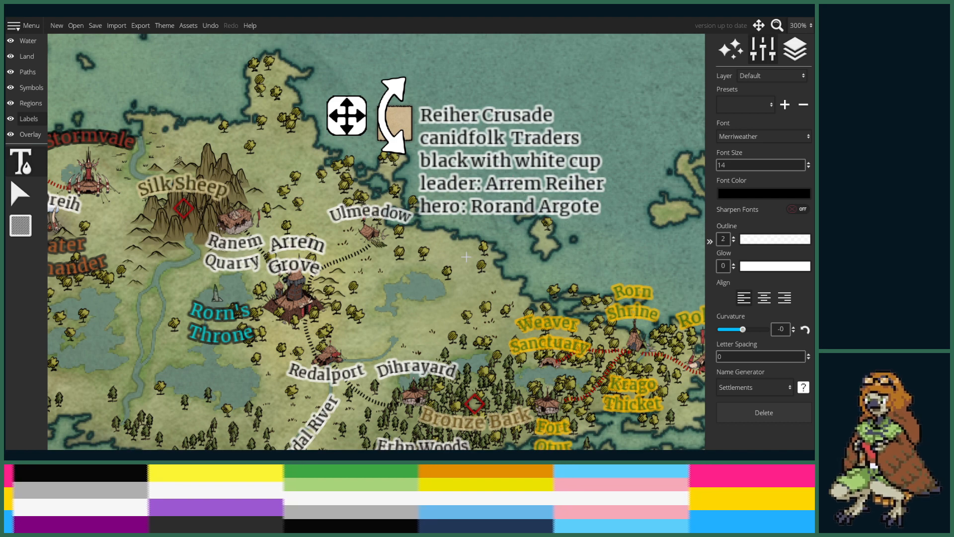
- Try the tusk and wooden watchtower settlement symbols beside the river west of Rorn's Throne
{"action": "left_click_drag", "start_coordinate": [418, 305], "coordinate": [500, 228]}
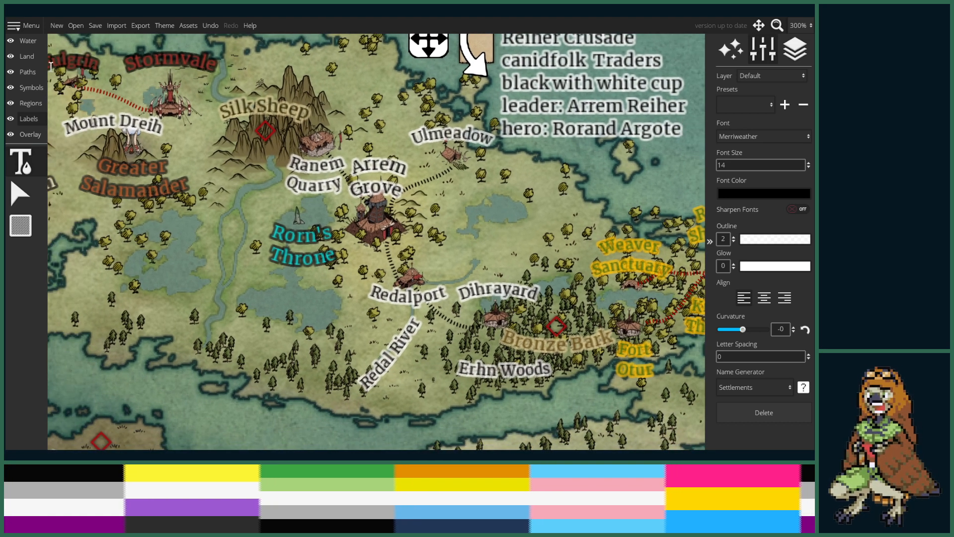
{"action": "left_click", "coordinate": [31, 87]}
{"action": "scroll", "coordinate": [249, 264], "scroll_direction": "up", "scroll_amount": 5}
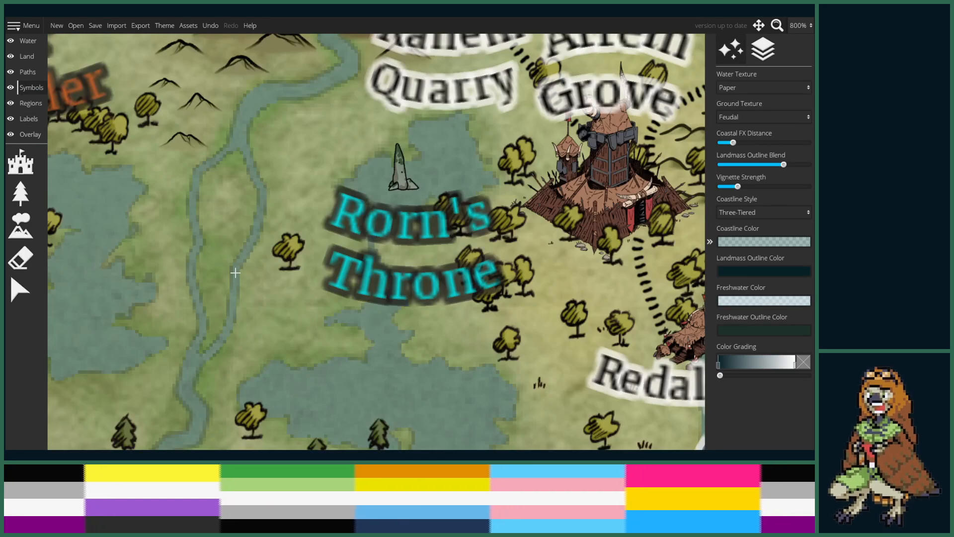
{"action": "left_click", "coordinate": [34, 172]}
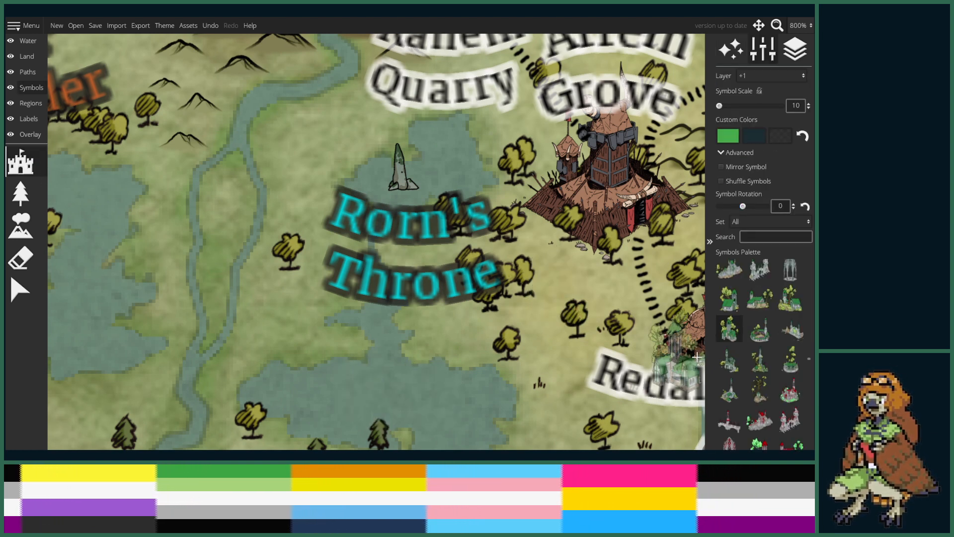
{"action": "scroll", "coordinate": [751, 357], "scroll_direction": "down", "scroll_amount": 10}
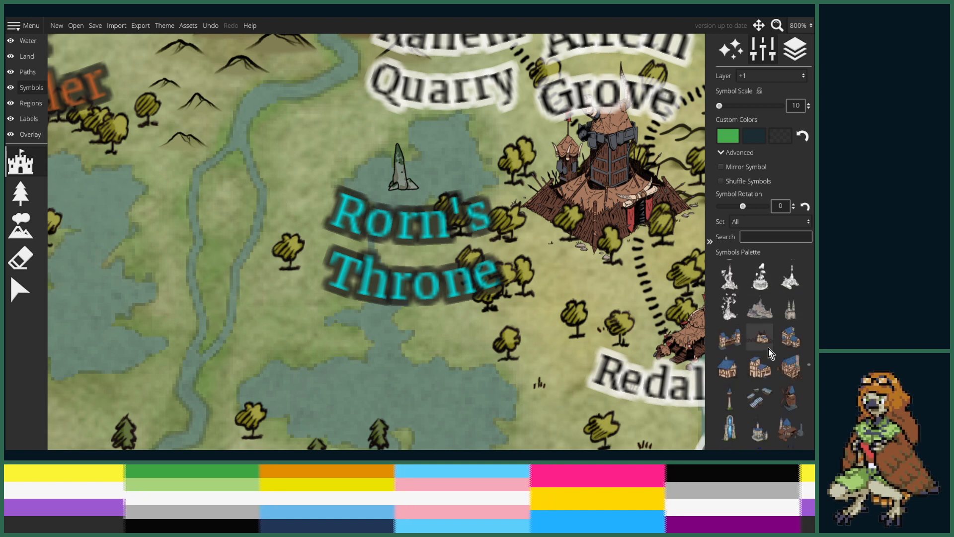
{"action": "scroll", "coordinate": [773, 355], "scroll_direction": "down", "scroll_amount": 10}
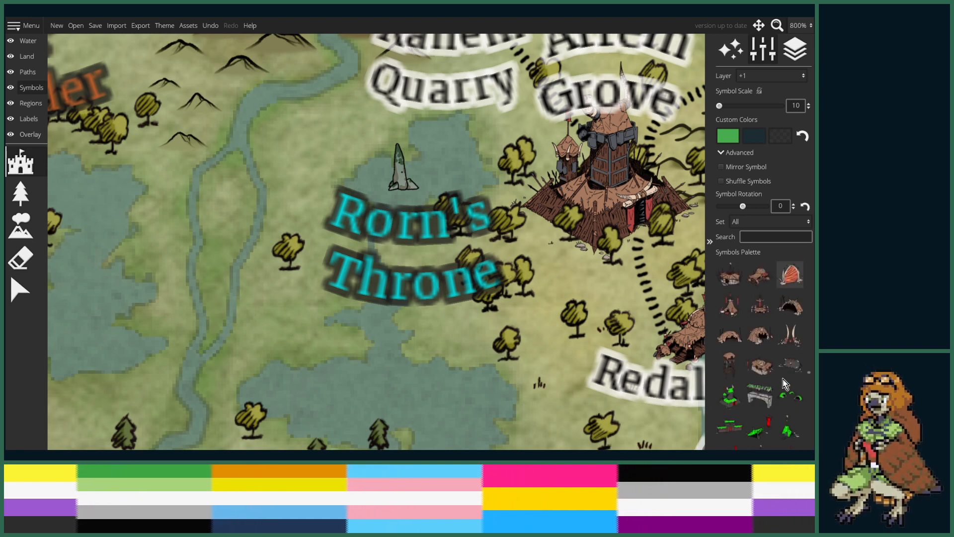
{"action": "left_click", "coordinate": [793, 336]}
{"action": "left_click", "coordinate": [279, 232]}
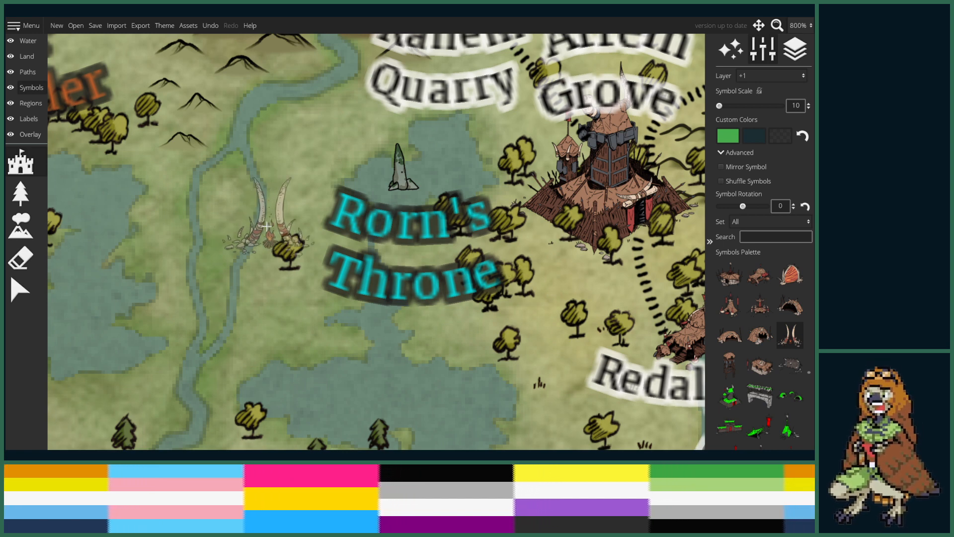
{"action": "scroll", "coordinate": [242, 231], "scroll_direction": "down", "scroll_amount": 5}
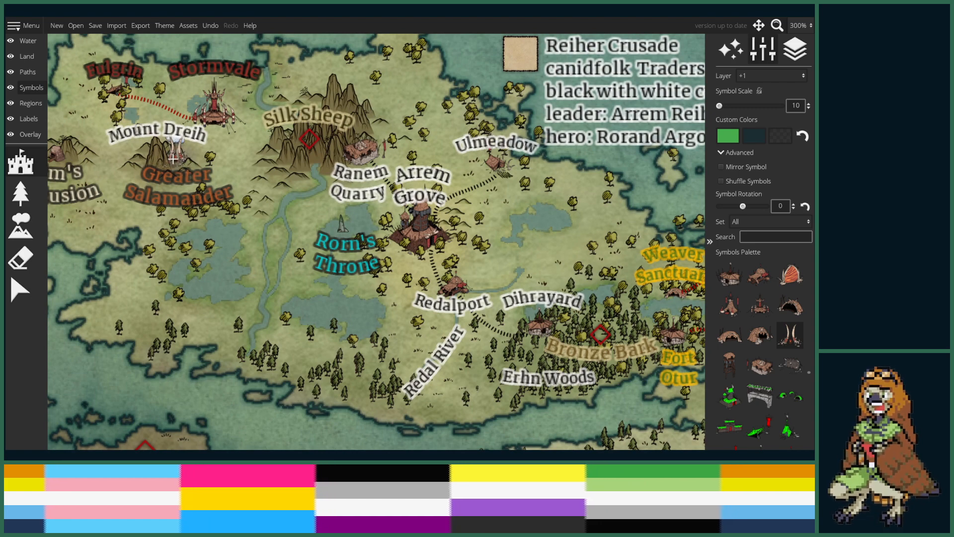
{"action": "scroll", "coordinate": [306, 207], "scroll_direction": "up", "scroll_amount": 5}
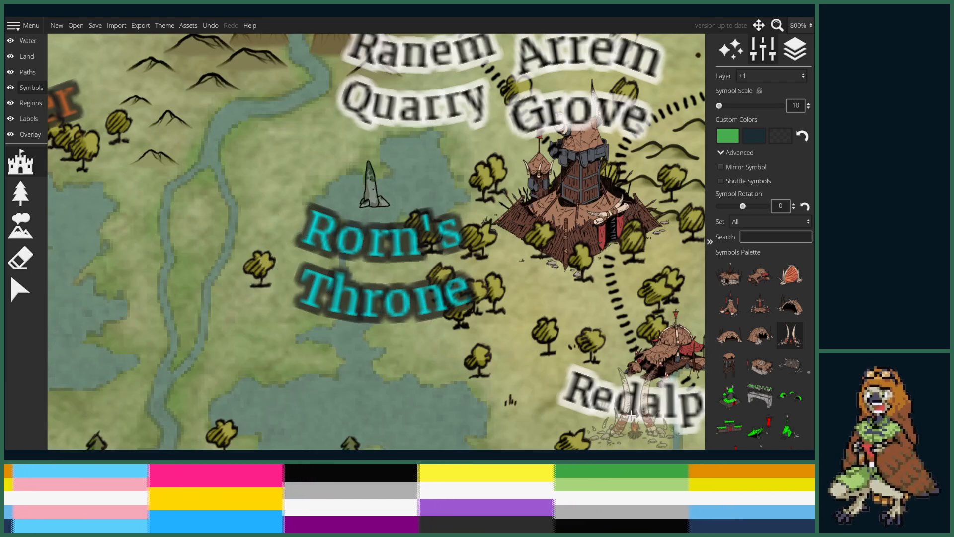
{"action": "left_click", "coordinate": [737, 367]}
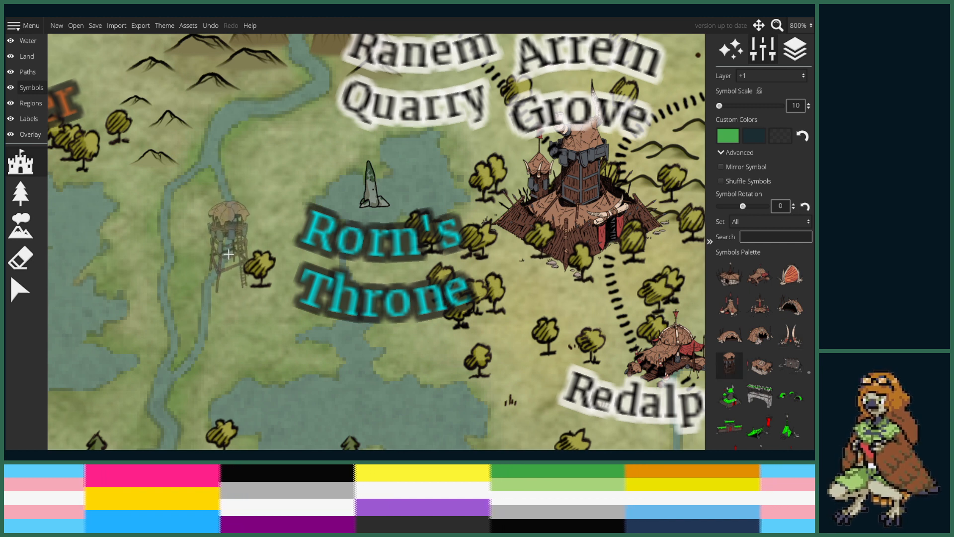
- Place a red lantern post symbol at scale 10 on the river's east bank, west of Rorn's Throne
{"action": "scroll", "coordinate": [797, 370], "scroll_direction": "up", "scroll_amount": 5}
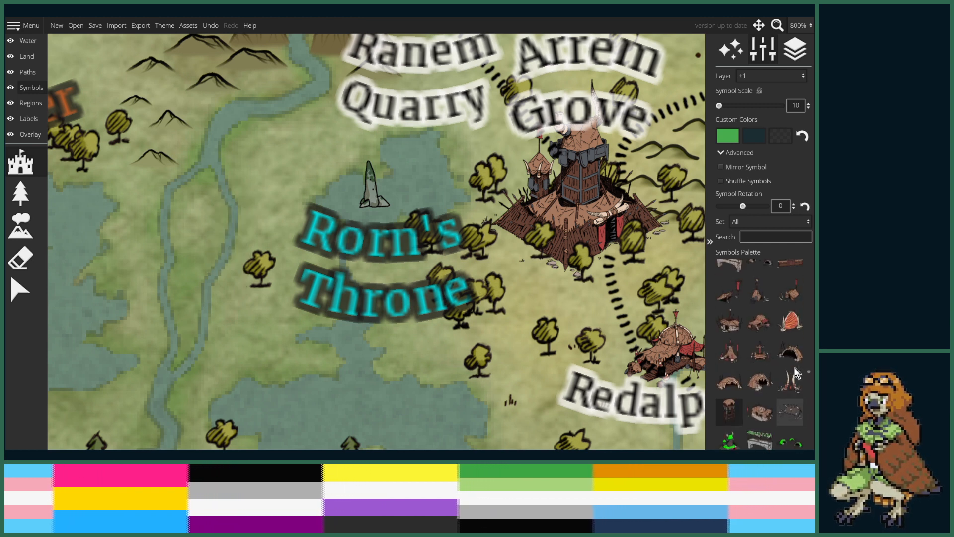
{"action": "scroll", "coordinate": [785, 382], "scroll_direction": "up", "scroll_amount": 10}
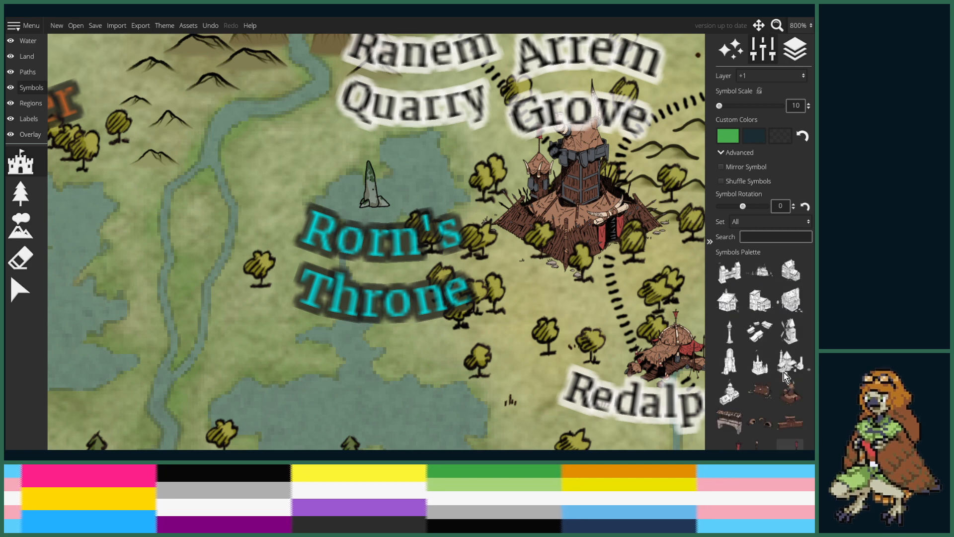
{"action": "scroll", "coordinate": [768, 372], "scroll_direction": "up", "scroll_amount": 10}
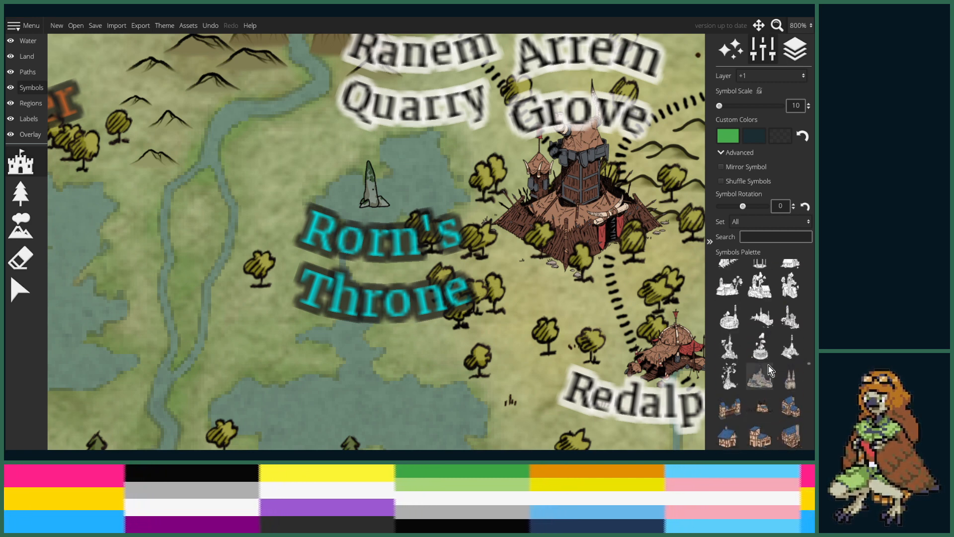
{"action": "scroll", "coordinate": [770, 360], "scroll_direction": "up", "scroll_amount": 10}
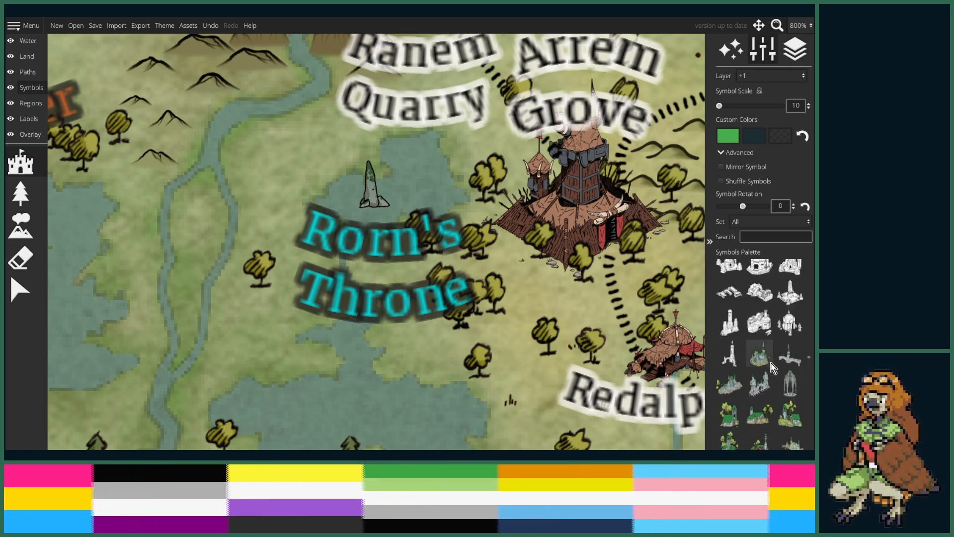
{"action": "scroll", "coordinate": [769, 358], "scroll_direction": "up", "scroll_amount": 10}
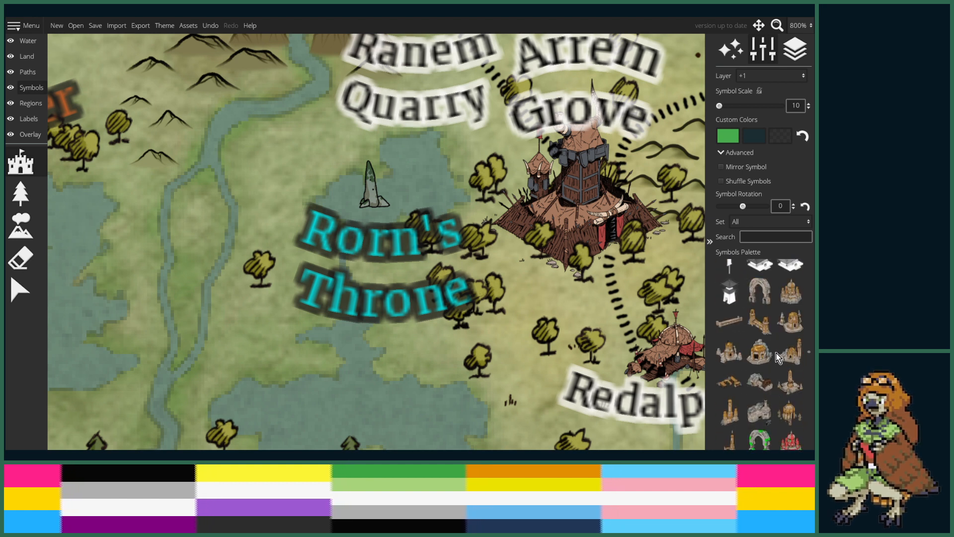
{"action": "scroll", "coordinate": [773, 356], "scroll_direction": "up", "scroll_amount": 3}
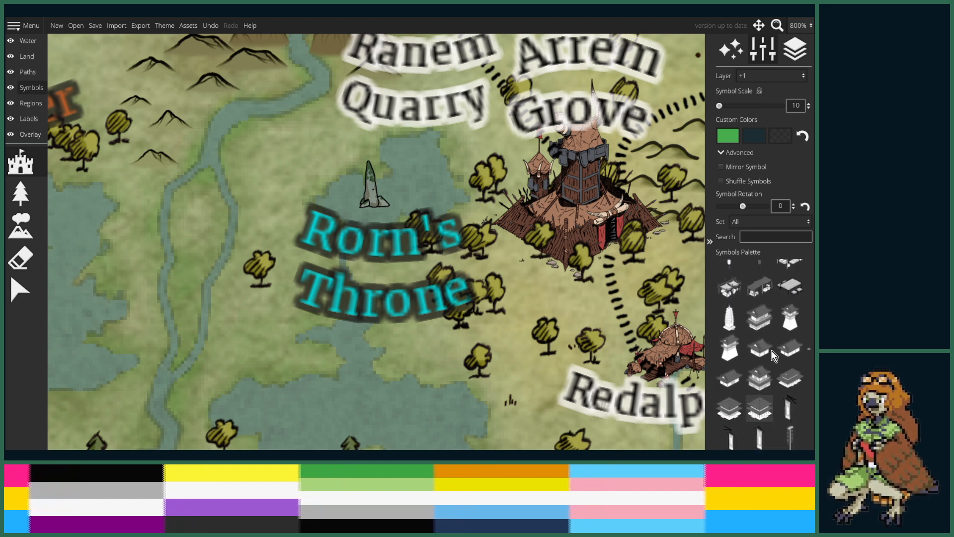
{"action": "scroll", "coordinate": [775, 355], "scroll_direction": "up", "scroll_amount": 10}
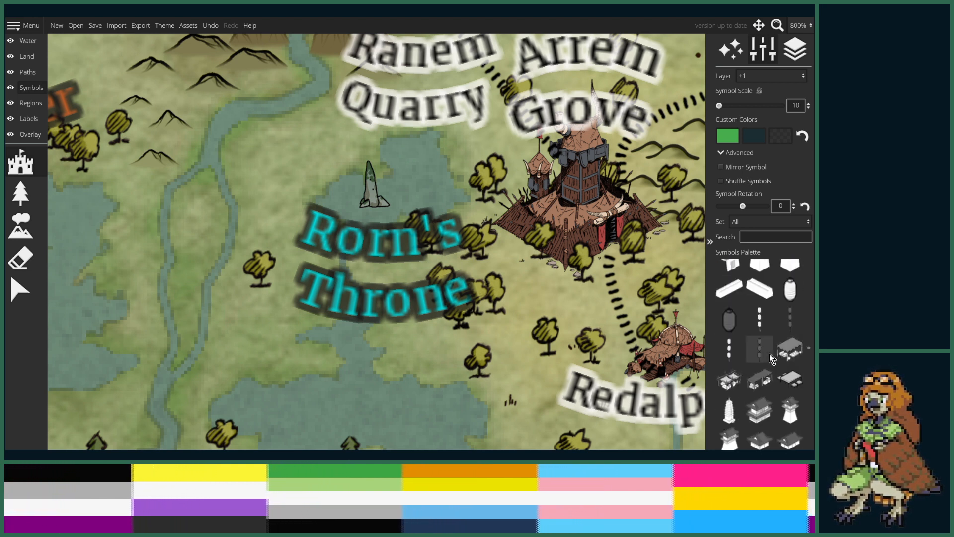
{"action": "scroll", "coordinate": [773, 370], "scroll_direction": "down", "scroll_amount": 1}
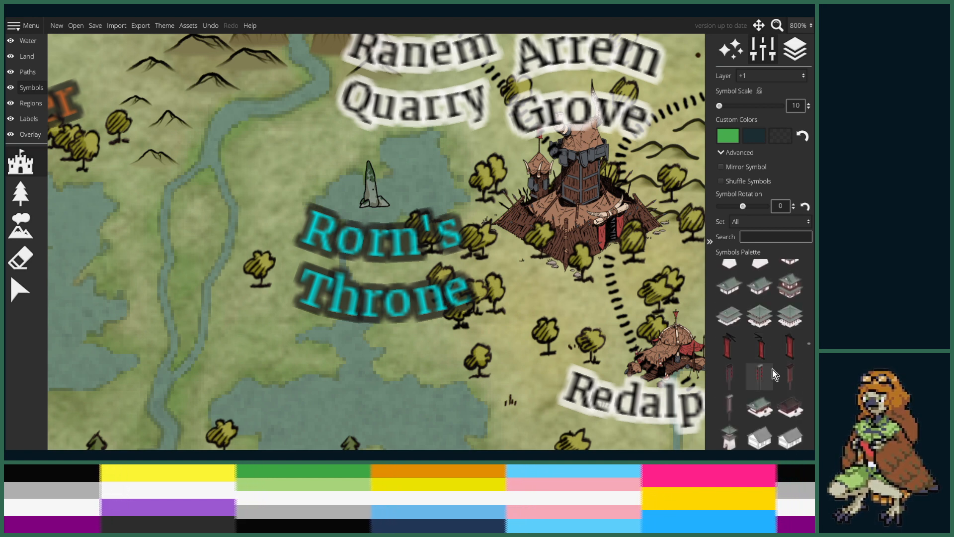
{"action": "left_click", "coordinate": [729, 376]}
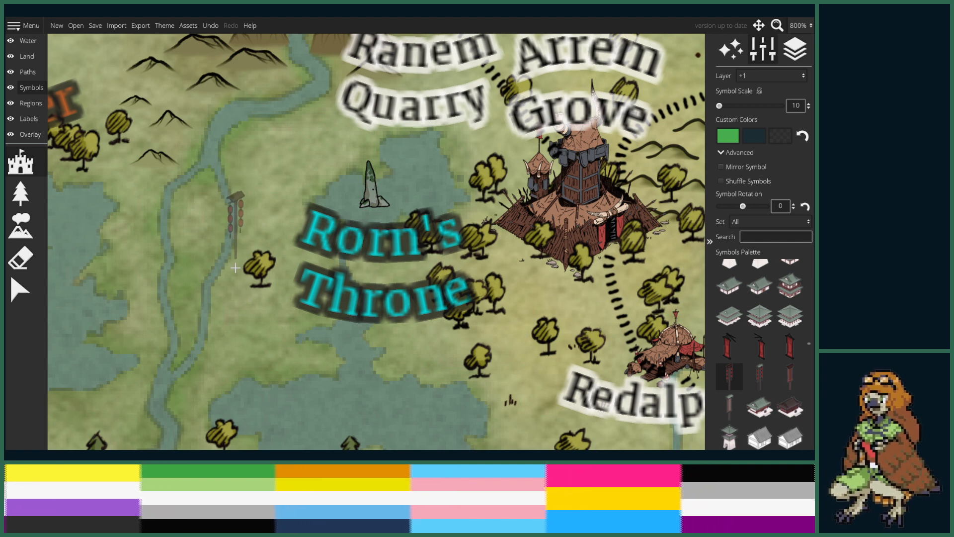
{"action": "scroll", "coordinate": [235, 268], "scroll_direction": "down", "scroll_amount": 2}
{"action": "scroll", "coordinate": [283, 234], "scroll_direction": "down", "scroll_amount": 3}
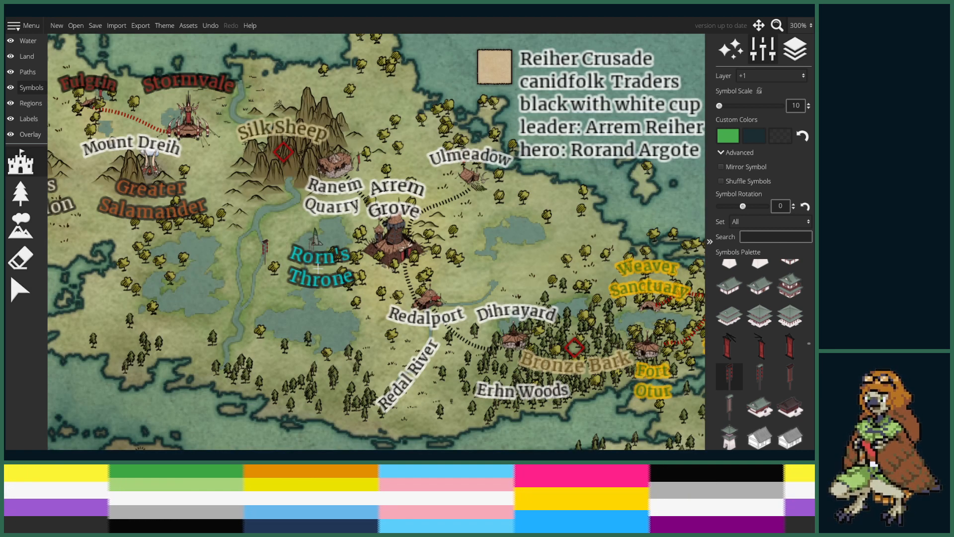
{"action": "scroll", "coordinate": [341, 266], "scroll_direction": "up", "scroll_amount": 1}
{"action": "scroll", "coordinate": [344, 264], "scroll_direction": "up", "scroll_amount": 2}
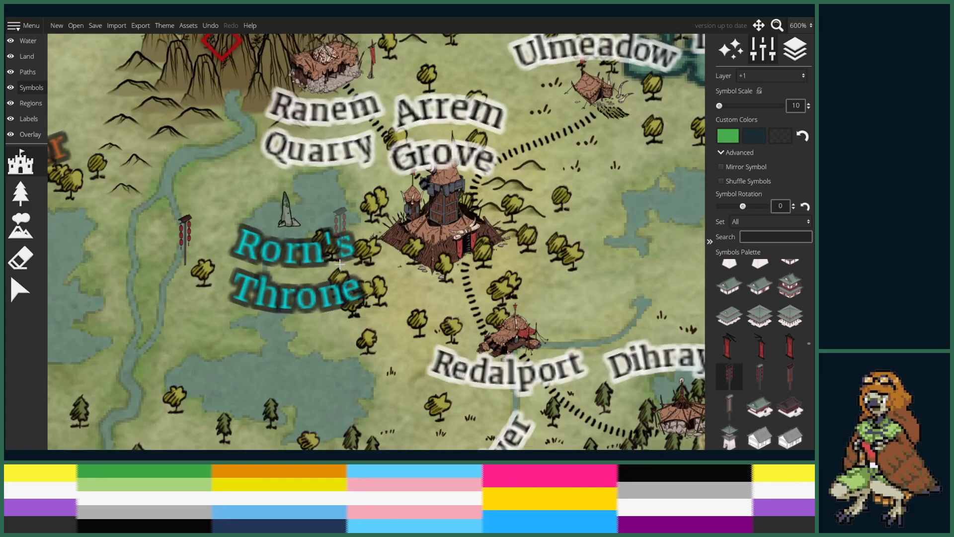
{"action": "scroll", "coordinate": [340, 264], "scroll_direction": "down", "scroll_amount": 2}
{"action": "scroll", "coordinate": [340, 264], "scroll_direction": "down", "scroll_amount": 2}
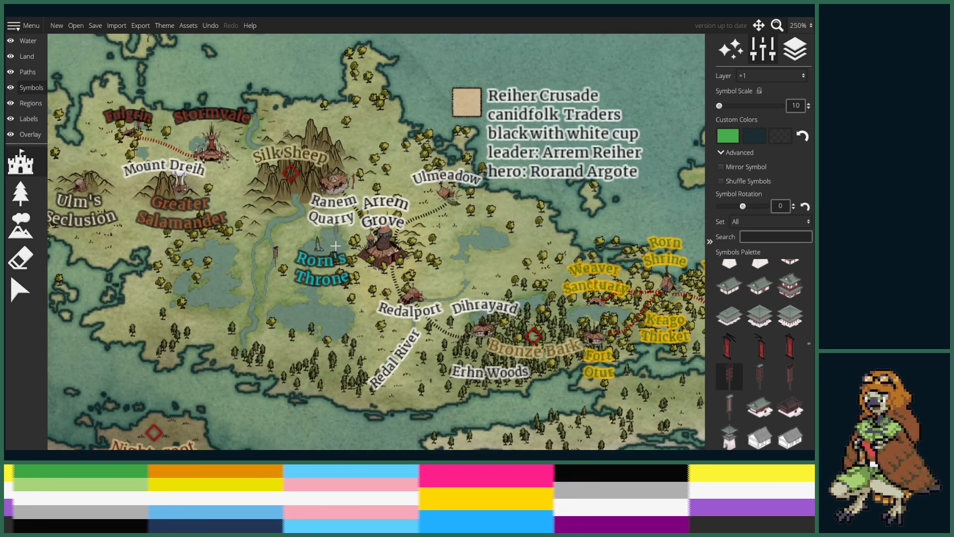
{"action": "scroll", "coordinate": [336, 252], "scroll_direction": "up", "scroll_amount": 4}
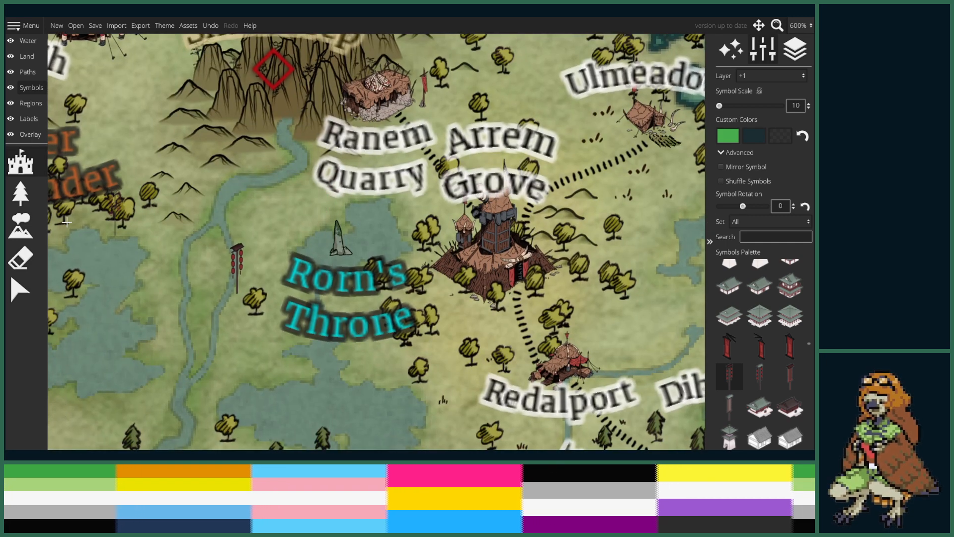
- Add a "Rorand's Post" label in the Arrem Grove label's style below the lantern post and set its curvature to -0.05
{"action": "left_click", "coordinate": [27, 118]}
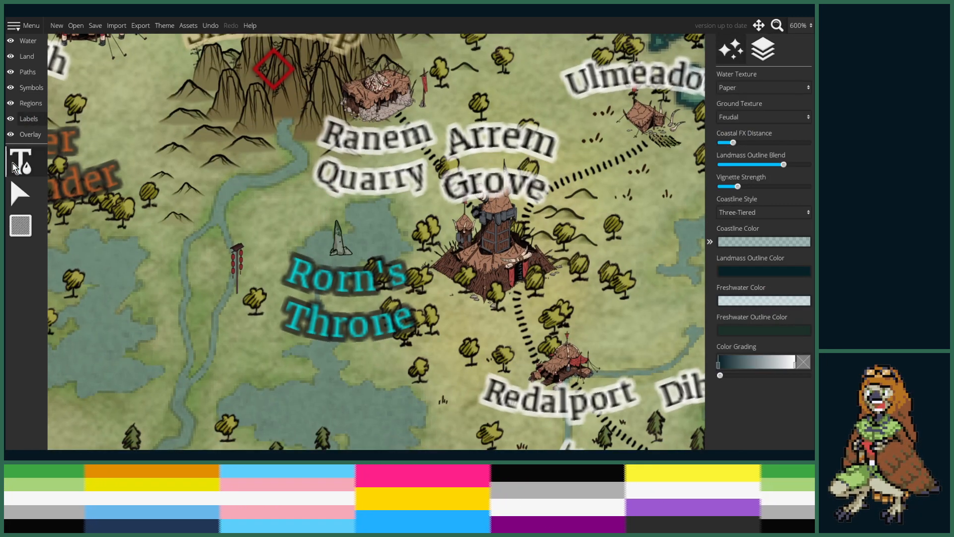
{"action": "scroll", "coordinate": [266, 270], "scroll_direction": "down", "scroll_amount": 4}
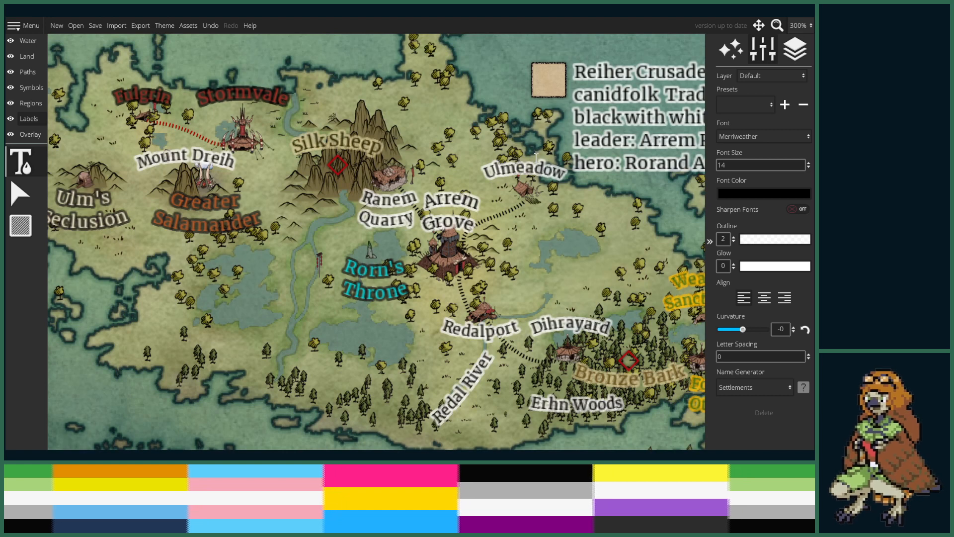
{"action": "left_click", "coordinate": [449, 214]}
{"action": "left_click", "coordinate": [305, 281]}
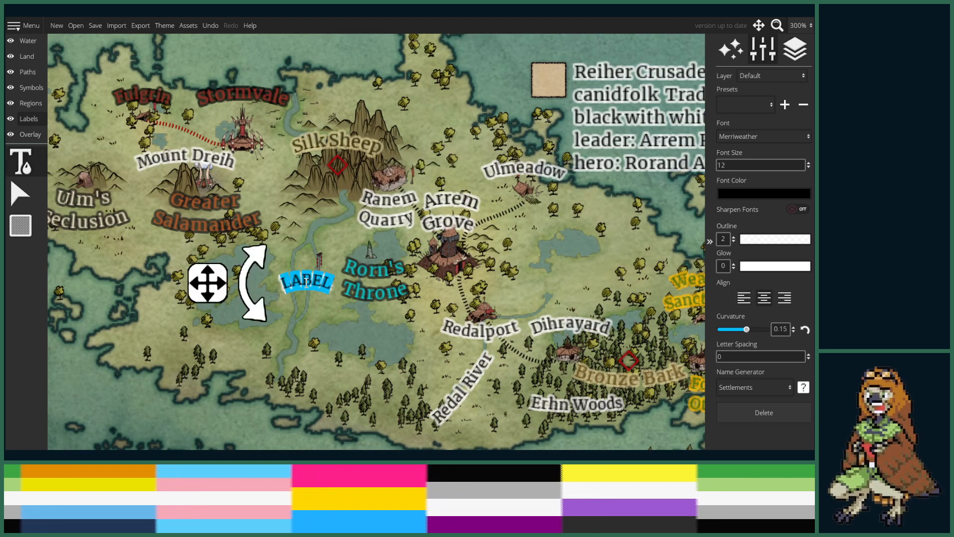
{"action": "type", "text": "Rorand"}
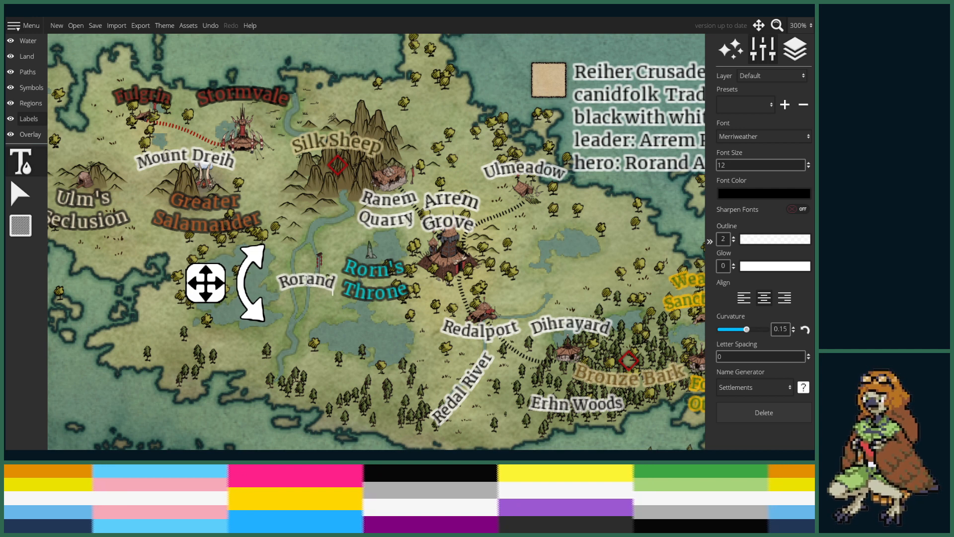
{"action": "type", "text": "'s Post"}
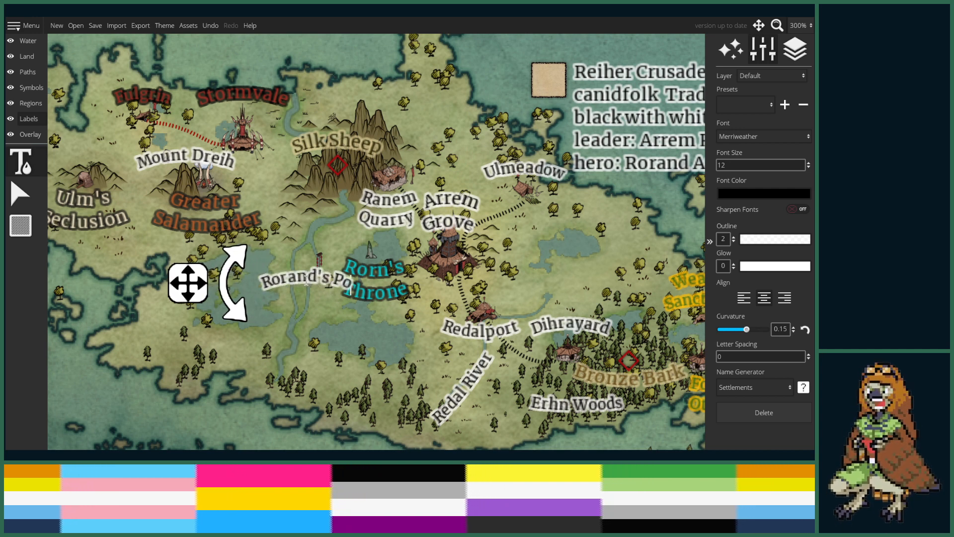
{"action": "left_click", "coordinate": [745, 329]}
{"action": "left_click_drag", "start_coordinate": [761, 328], "coordinate": [748, 333]}
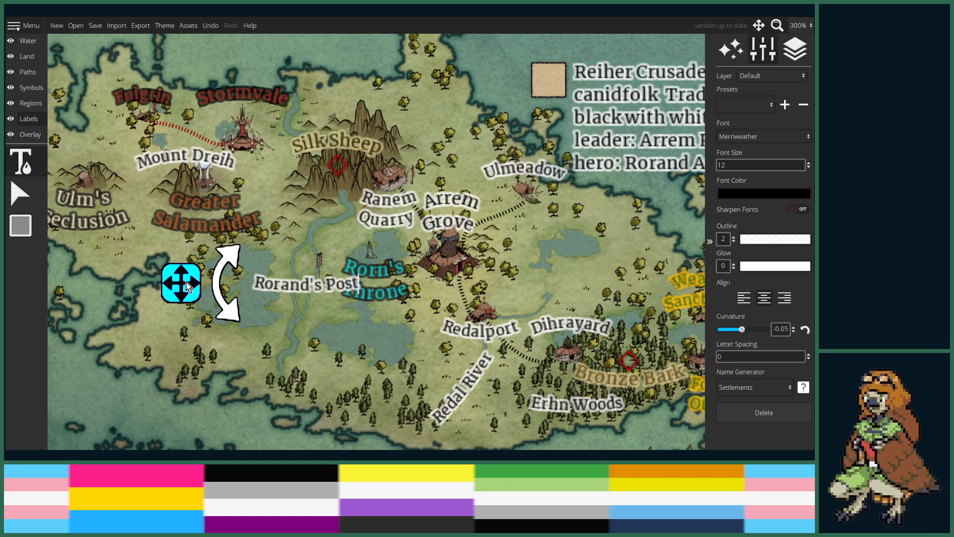
- Split the Rorand's Post label onto two lines and position it just below the lantern post
{"action": "mouse_move", "coordinate": [189, 286]}
{"action": "left_mouse_down"}
{"action": "mouse_move", "coordinate": [253, 332]}
{"action": "mouse_move", "coordinate": [190, 286]}
{"action": "left_mouse_up"}
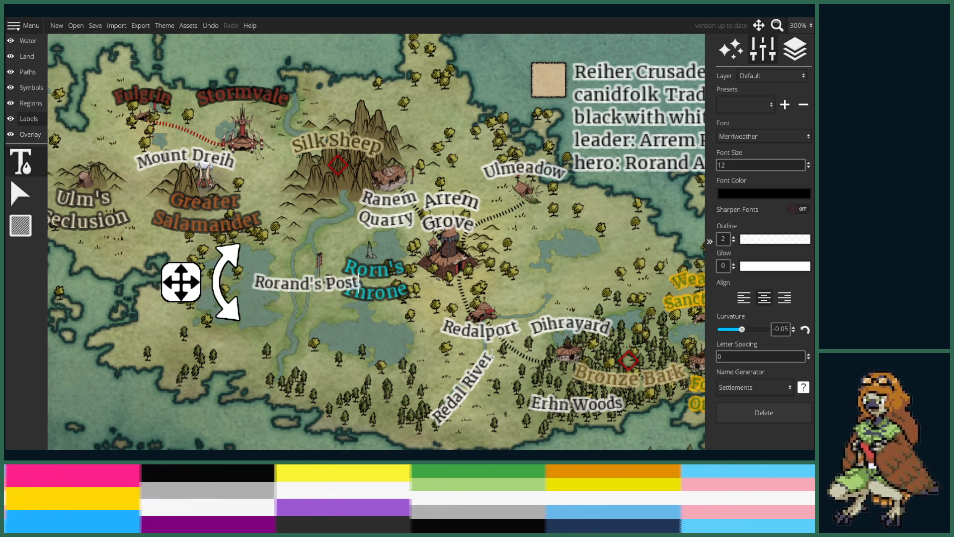
{"action": "key", "text": "Return"}
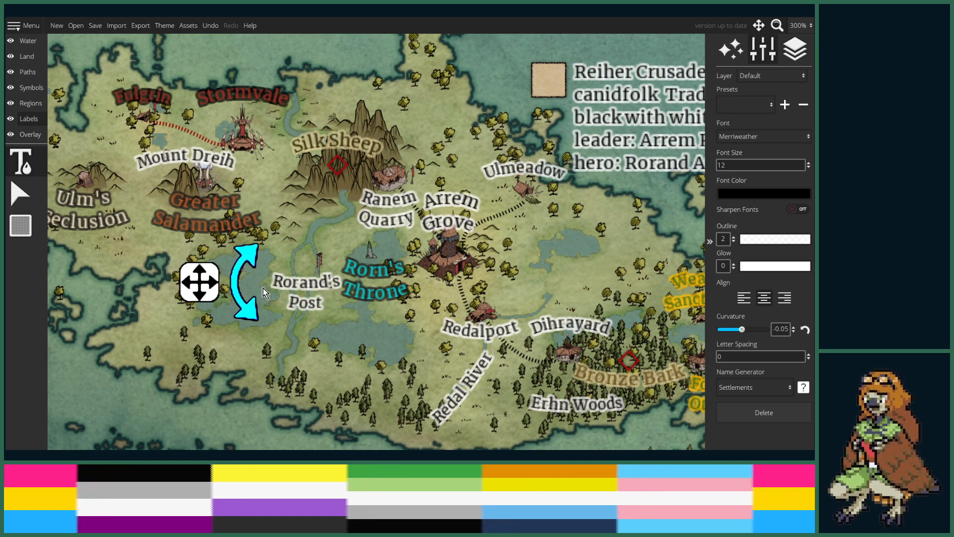
{"action": "left_click_drag", "start_coordinate": [199, 292], "coordinate": [196, 296]}
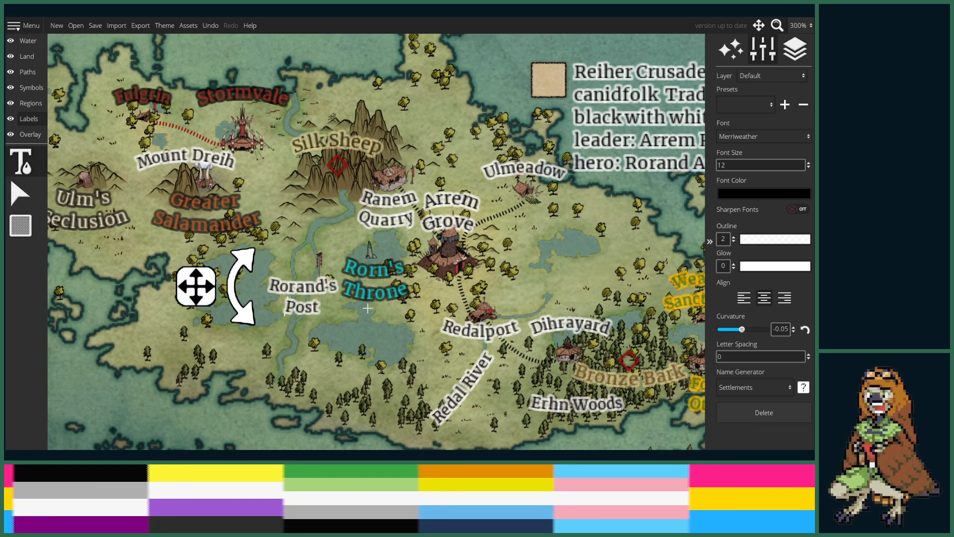
- Move the red lantern post symbol west onto the land between the two river branches above its label
{"action": "scroll", "coordinate": [367, 281], "scroll_direction": "up", "scroll_amount": 3}
{"action": "scroll", "coordinate": [367, 281], "scroll_direction": "down", "scroll_amount": 2}
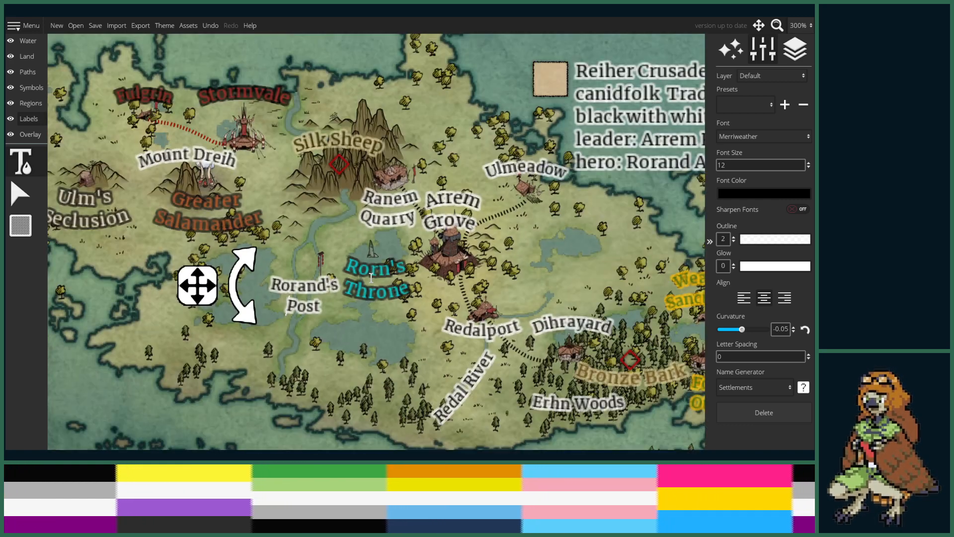
{"action": "scroll", "coordinate": [366, 280], "scroll_direction": "up", "scroll_amount": 4}
{"action": "left_click", "coordinate": [21, 194]}
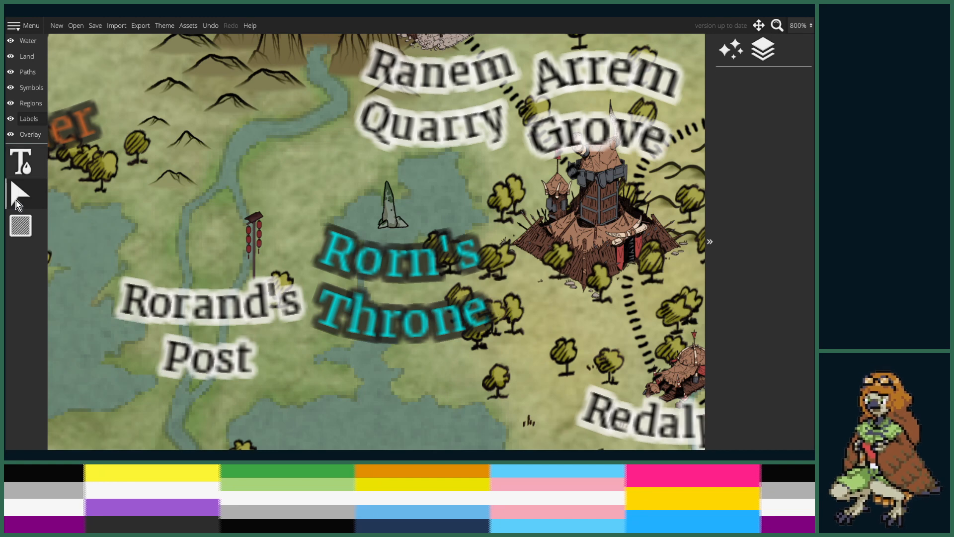
{"action": "left_click", "coordinate": [23, 86]}
{"action": "left_click", "coordinate": [17, 288]}
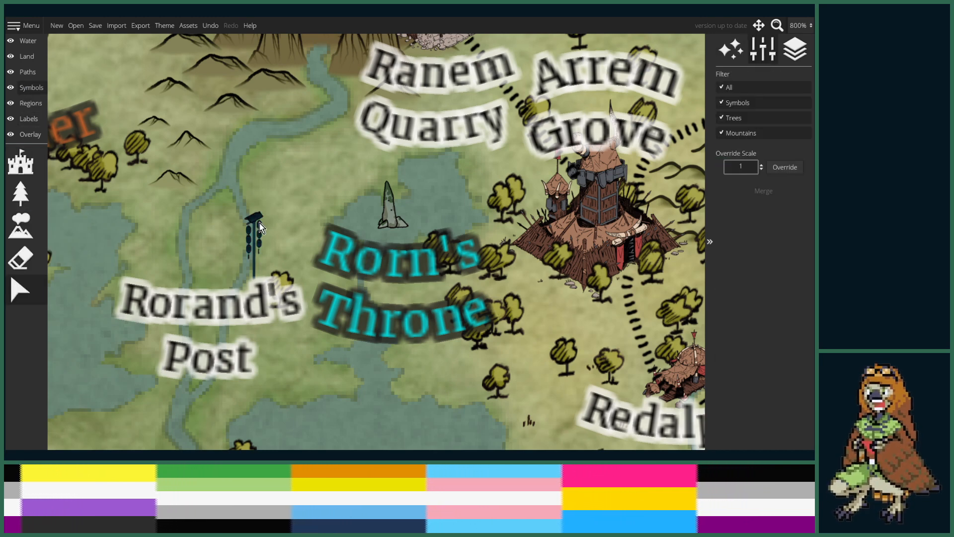
{"action": "left_click_drag", "start_coordinate": [257, 222], "coordinate": [231, 220]}
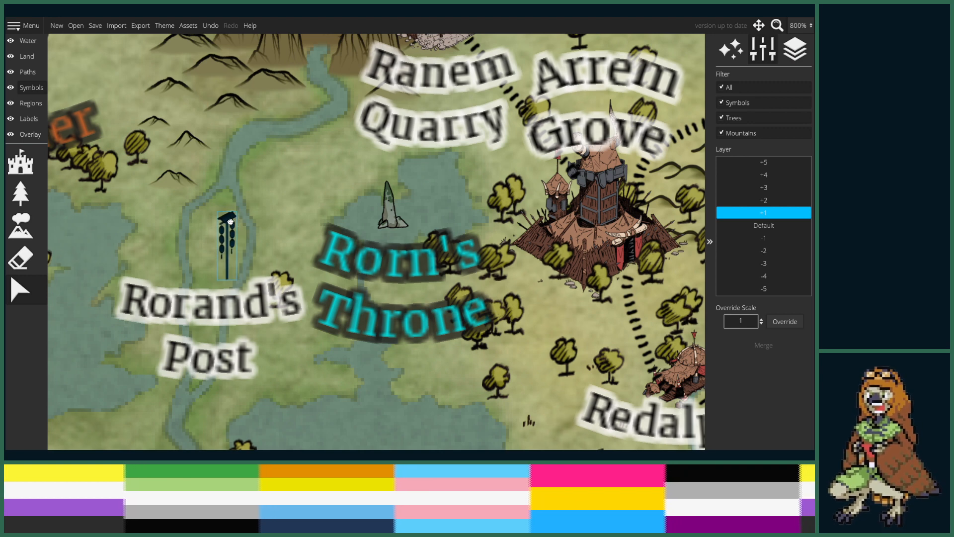
{"action": "scroll", "coordinate": [341, 245], "scroll_direction": "down", "scroll_amount": 5}
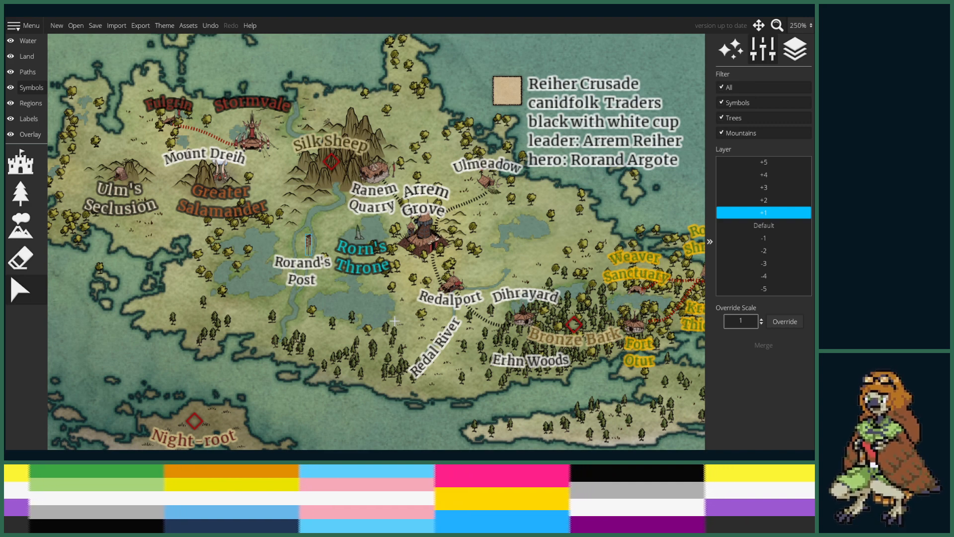
- Draw a road from Arrem Grove west to Rorand's Post in the style of the Arrem Grove–Redalport road
{"action": "scroll", "coordinate": [392, 322], "scroll_direction": "up", "scroll_amount": 5}
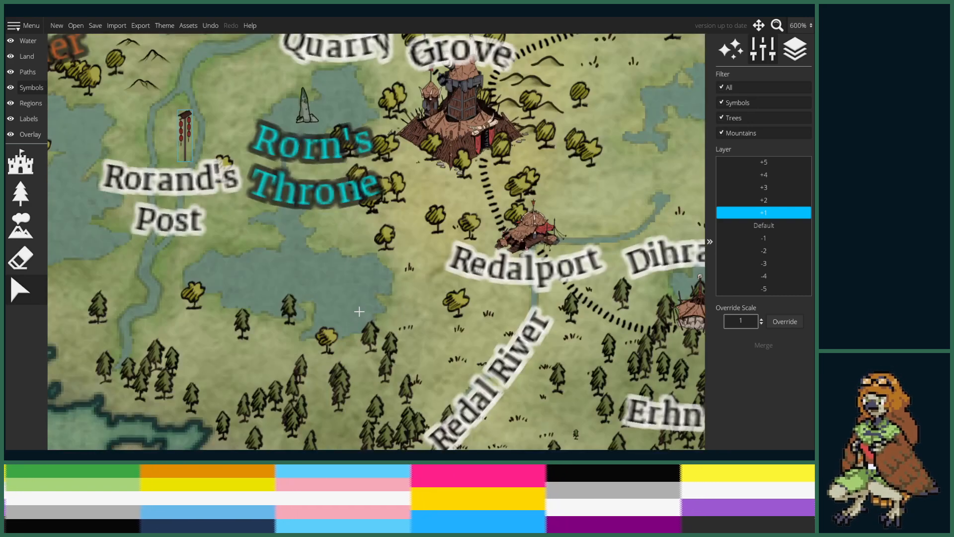
{"action": "left_click_drag", "start_coordinate": [341, 235], "coordinate": [321, 365]}
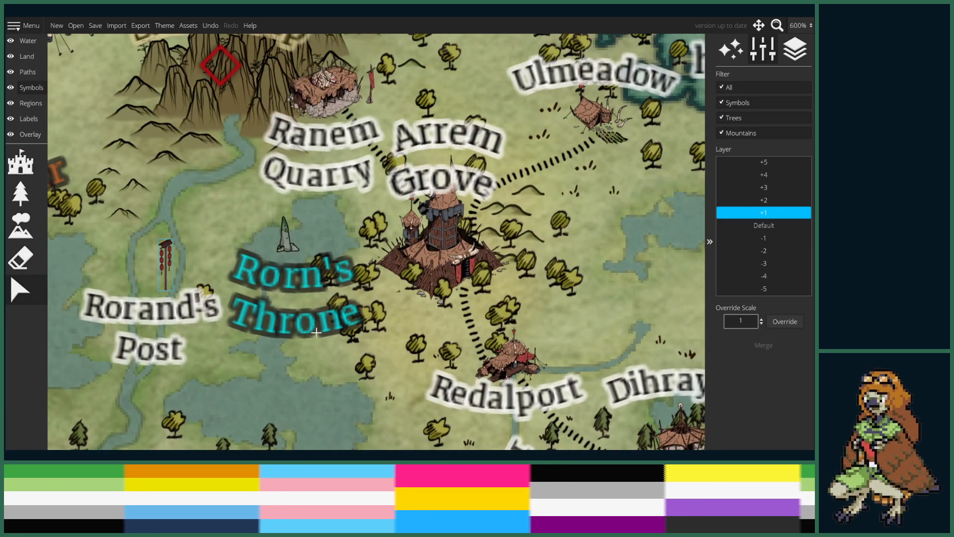
{"action": "left_click", "coordinate": [28, 121]}
{"action": "left_click", "coordinate": [22, 71]}
{"action": "left_click", "coordinate": [19, 175]}
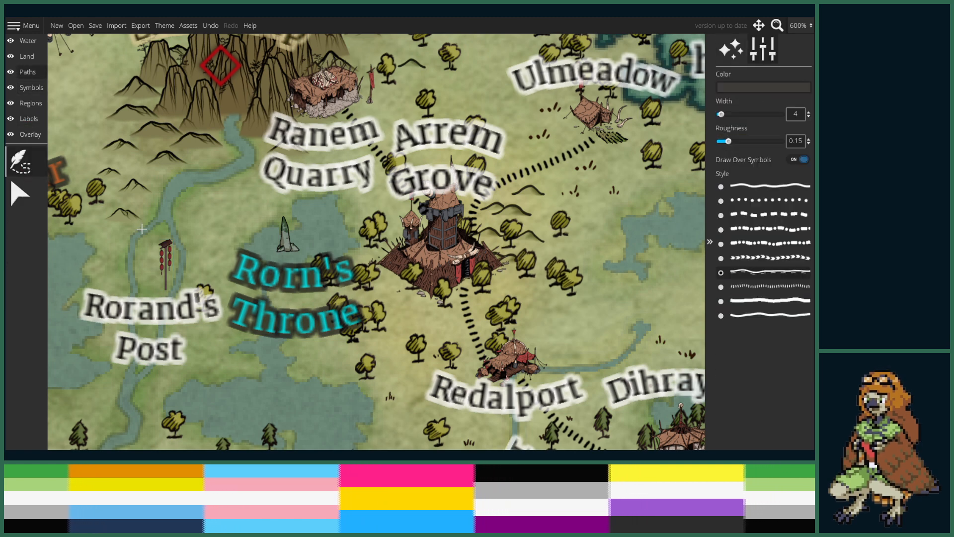
{"action": "left_click", "coordinate": [19, 192]}
{"action": "left_click", "coordinate": [469, 338]}
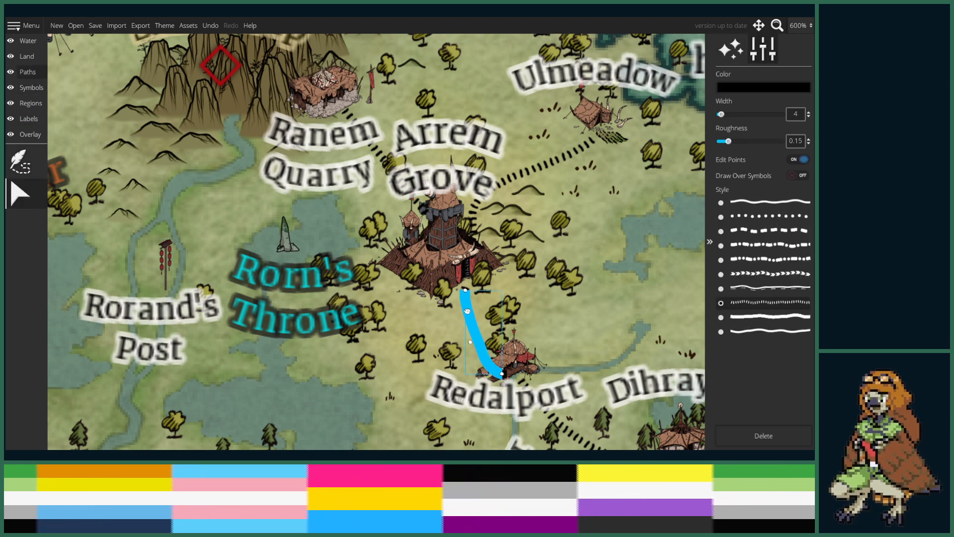
{"action": "left_click", "coordinate": [20, 172]}
{"action": "left_click", "coordinate": [20, 174]}
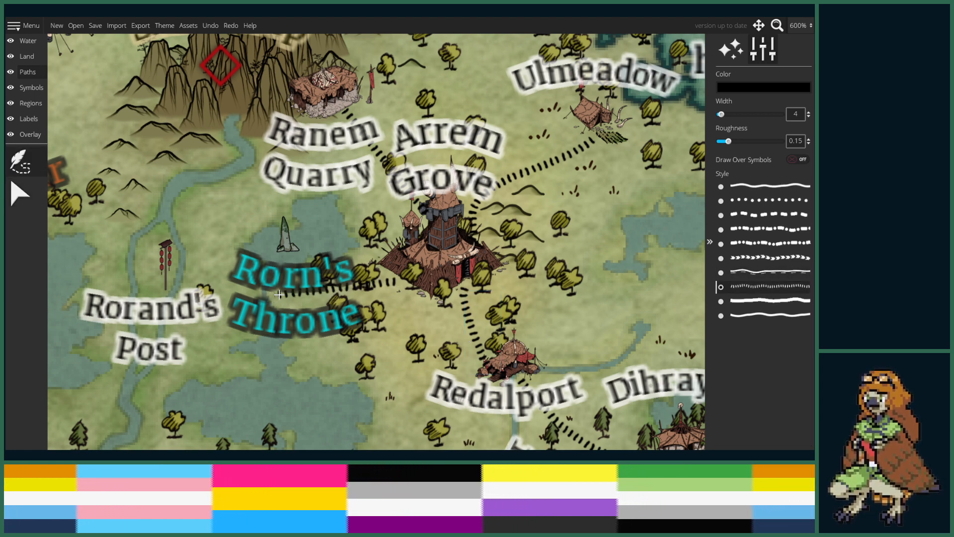
{"action": "mouse_move", "coordinate": [393, 288]}
{"action": "left_mouse_down"}
{"action": "mouse_move", "coordinate": [244, 293]}
{"action": "mouse_move", "coordinate": [186, 279]}
{"action": "left_mouse_up"}
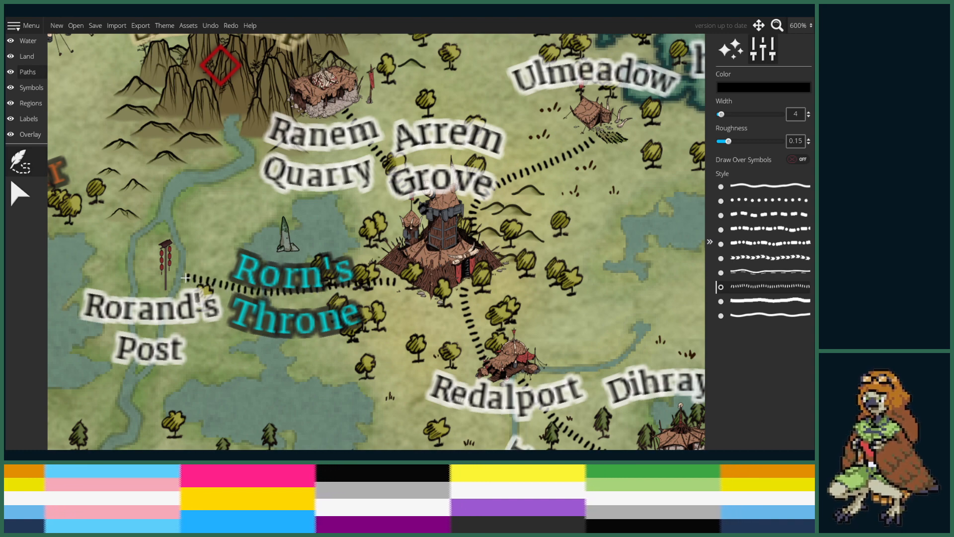
- Look over the western lands and the eastern continent, focusing on the settlements between Em'lain Isle and Cramb-poro
{"action": "scroll", "coordinate": [350, 312], "scroll_direction": "down", "scroll_amount": 5}
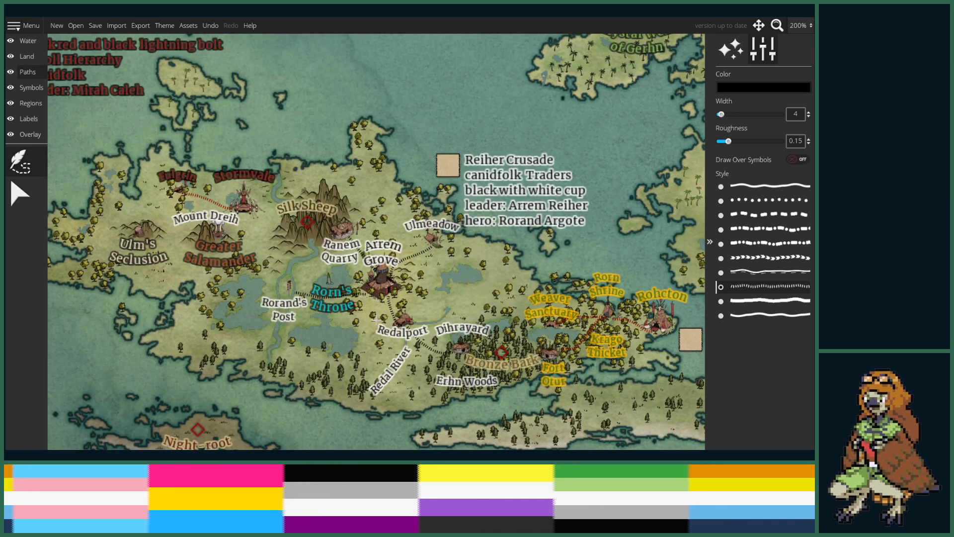
{"action": "scroll", "coordinate": [369, 325], "scroll_direction": "up", "scroll_amount": 1}
{"action": "scroll", "coordinate": [369, 326], "scroll_direction": "up", "scroll_amount": 2}
{"action": "scroll", "coordinate": [369, 325], "scroll_direction": "down", "scroll_amount": 6}
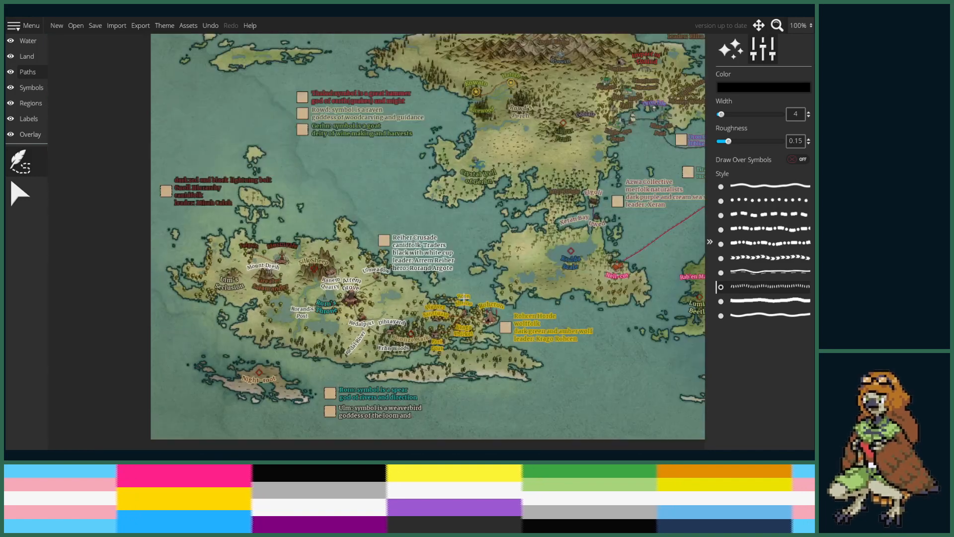
{"action": "left_click_drag", "start_coordinate": [492, 328], "coordinate": [421, 325]}
{"action": "left_click_drag", "start_coordinate": [532, 287], "coordinate": [345, 291]}
{"action": "scroll", "coordinate": [344, 291], "scroll_direction": "up", "scroll_amount": 1}
{"action": "scroll", "coordinate": [344, 292], "scroll_direction": "down", "scroll_amount": 1}
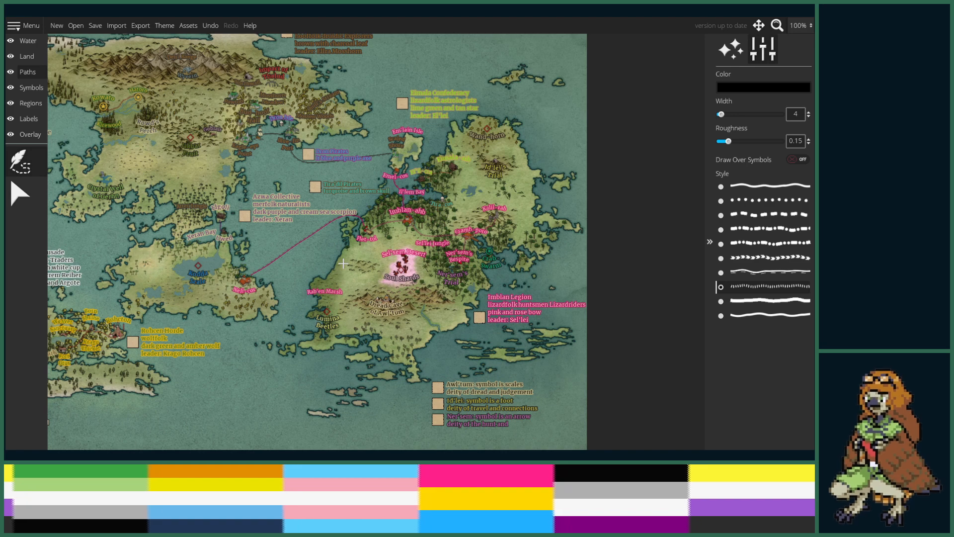
{"action": "scroll", "coordinate": [467, 153], "scroll_direction": "up", "scroll_amount": 5}
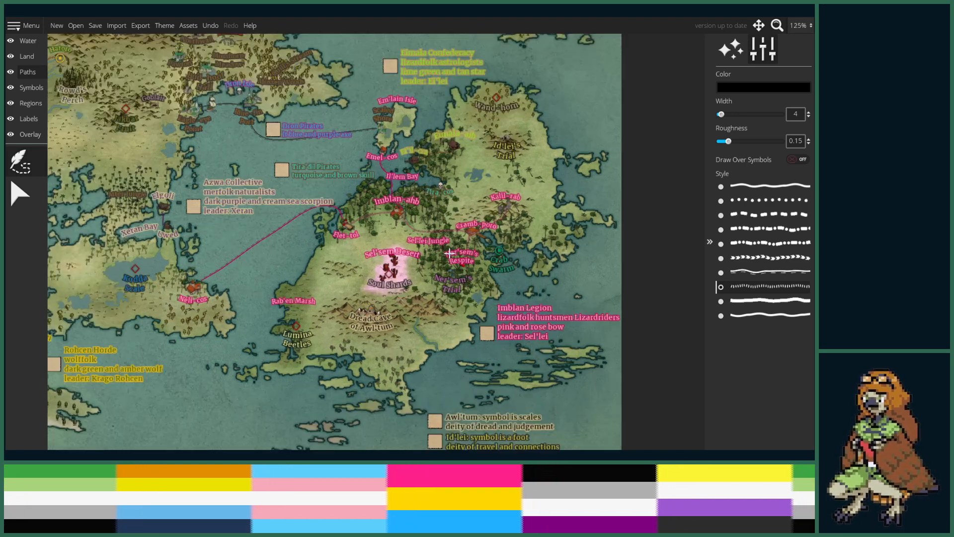
{"action": "scroll", "coordinate": [456, 247], "scroll_direction": "up", "scroll_amount": 1}
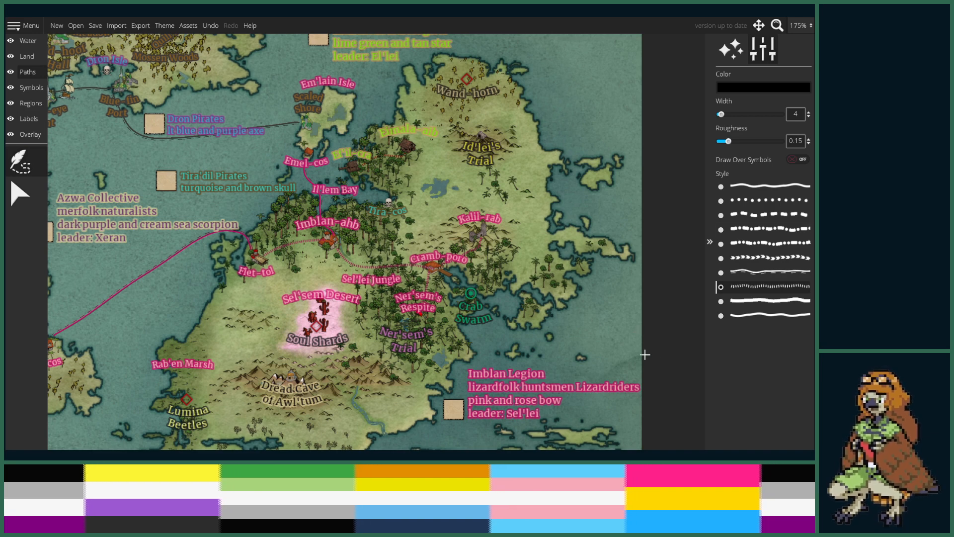
{"action": "left_click_drag", "start_coordinate": [353, 213], "coordinate": [388, 277]}
{"action": "scroll", "coordinate": [388, 277], "scroll_direction": "up", "scroll_amount": 3}
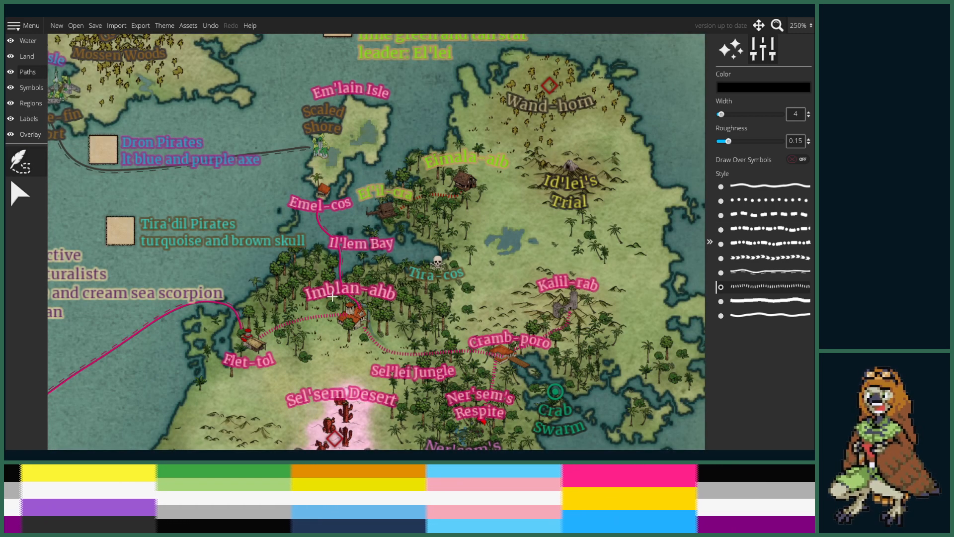
- Undo the last map change, and hide and show the labels again
{"action": "key", "text": "ctrl+z"}
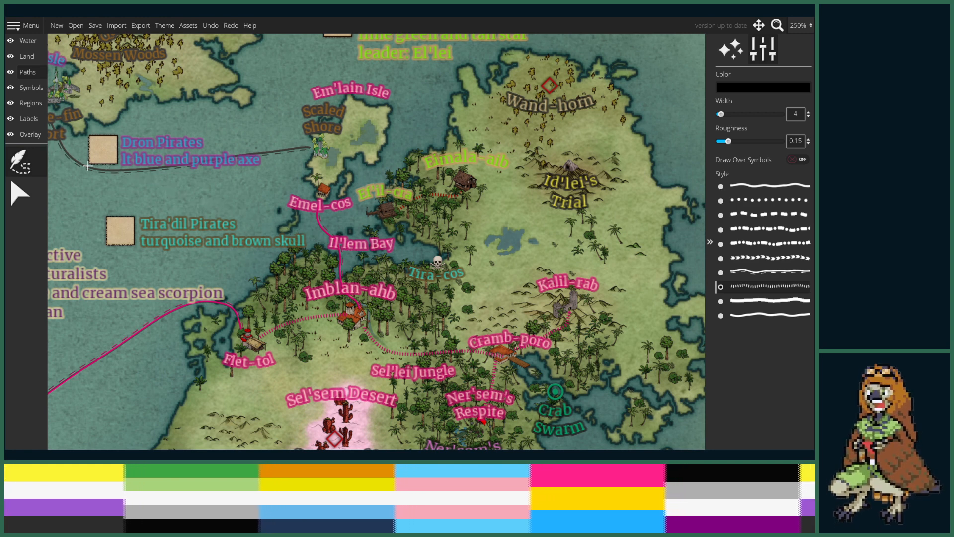
{"action": "left_click", "coordinate": [10, 119]}
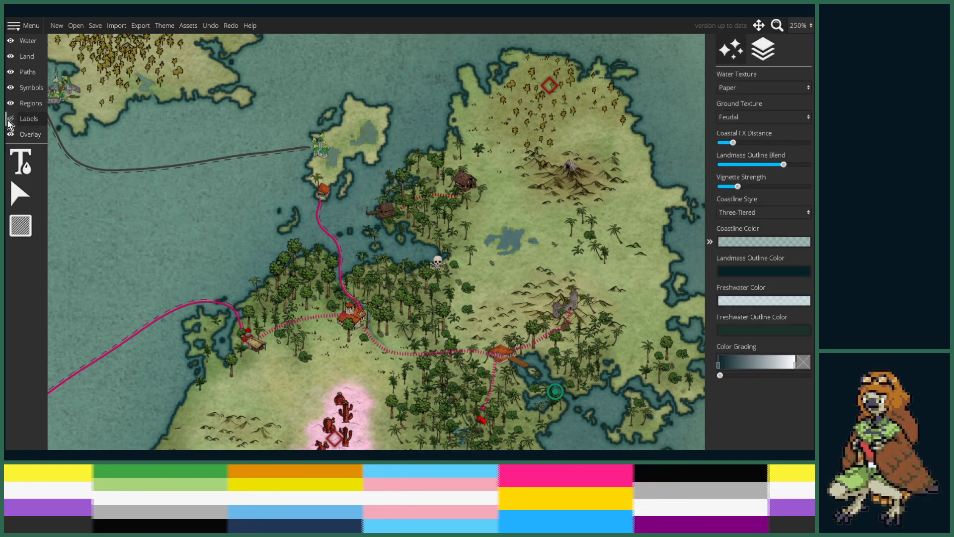
{"action": "left_click", "coordinate": [10, 118]}
- Add a "Ti'Emel-cos" label in the Tira-cos label's style beside the lake east of Tira-cos
{"action": "left_click", "coordinate": [20, 162]}
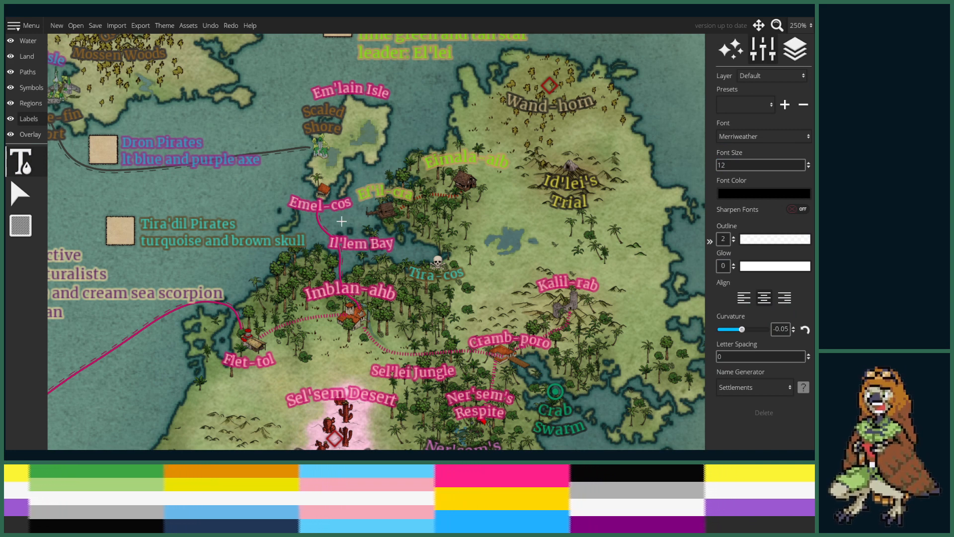
{"action": "left_click", "coordinate": [437, 276]}
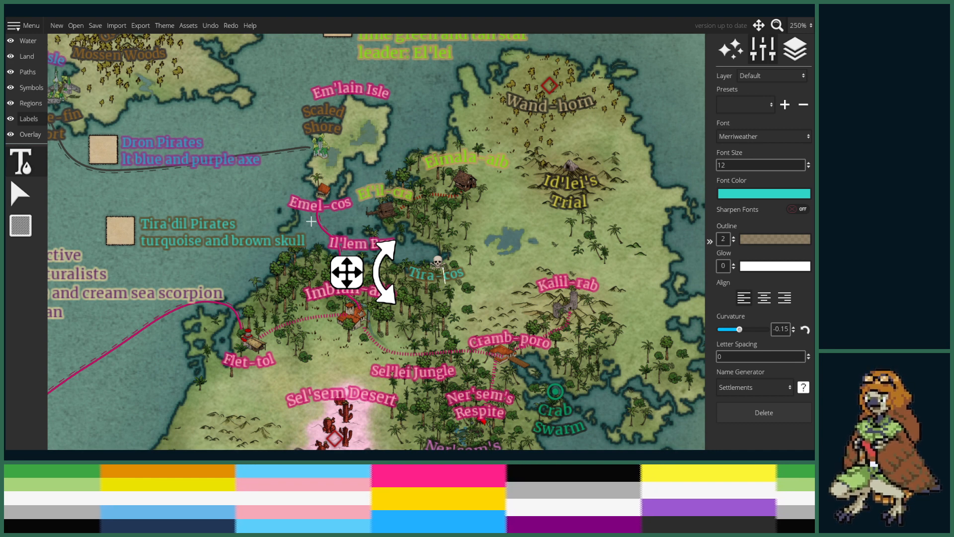
{"action": "left_click", "coordinate": [285, 217]}
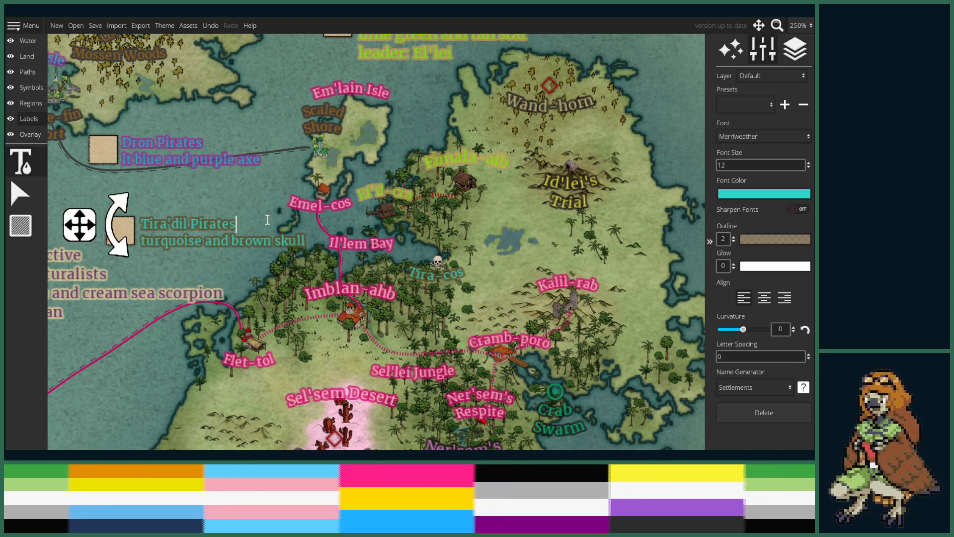
{"action": "left_click", "coordinate": [436, 273]}
{"action": "left_click", "coordinate": [483, 240]}
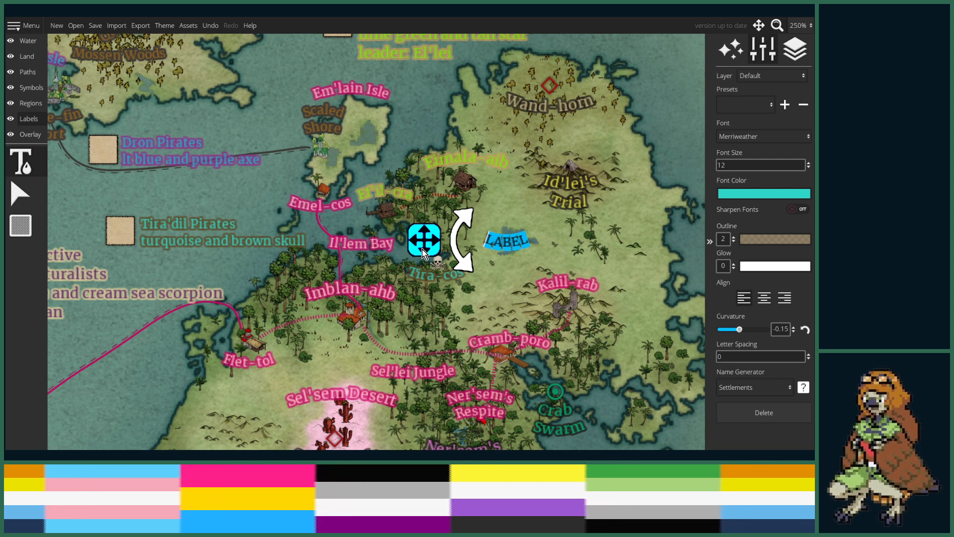
{"action": "type", "text": "T"}
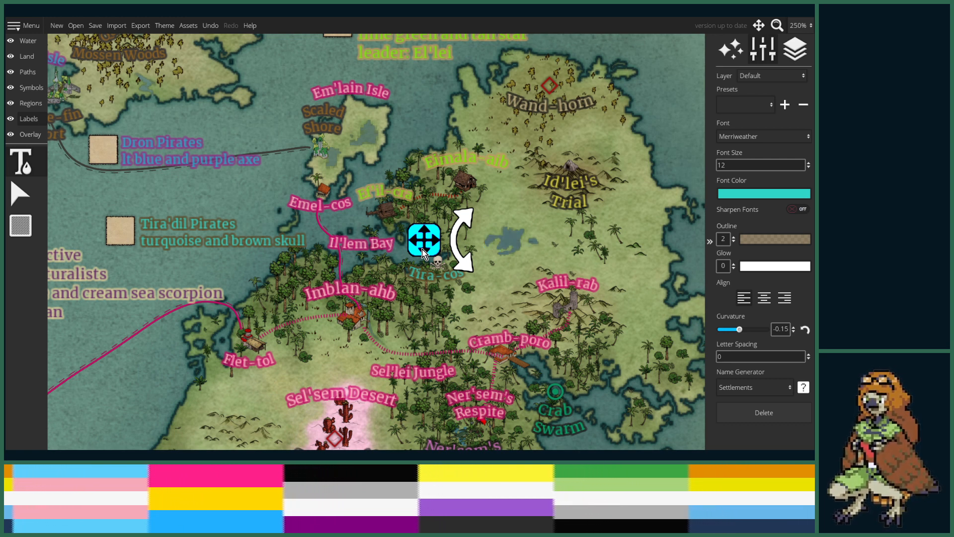
{"action": "type", "text": "i'"}
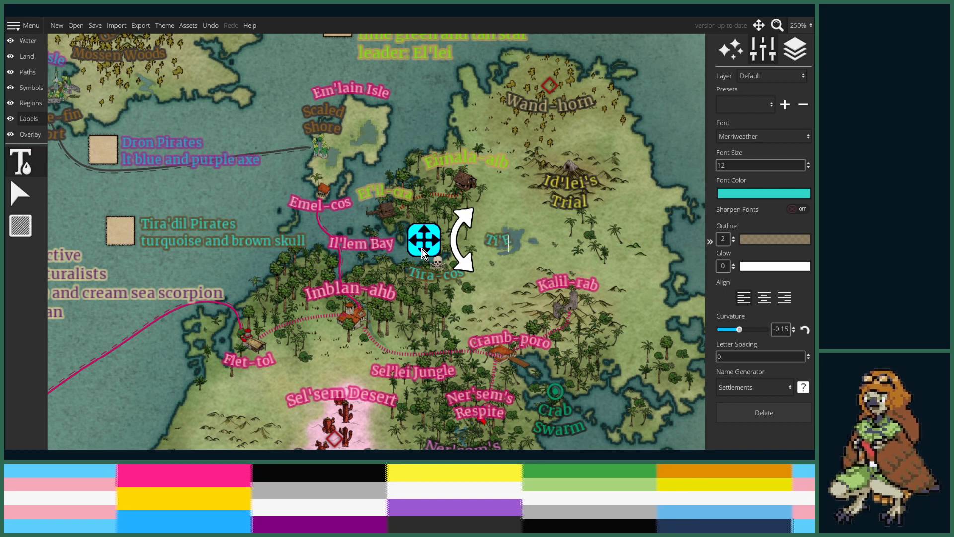
{"action": "type", "text": "Emel"}
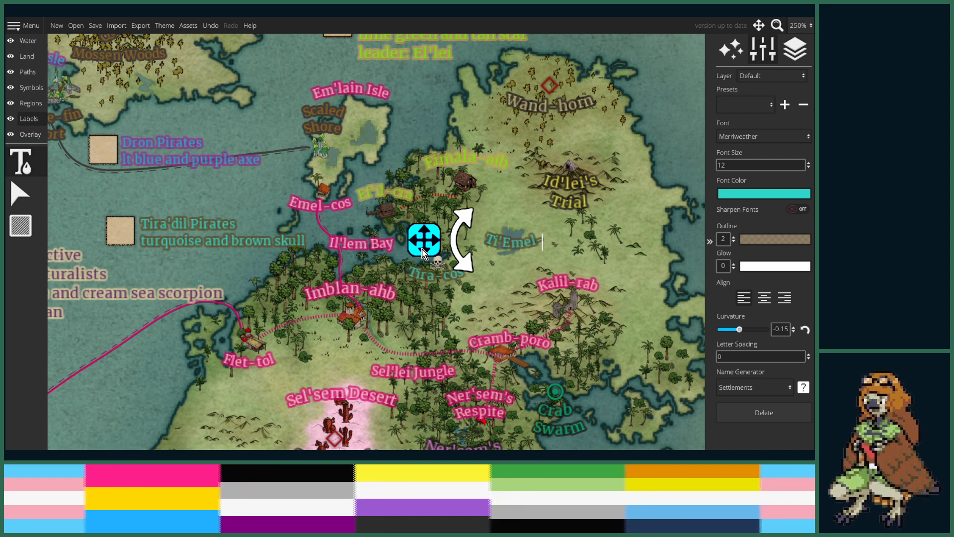
{"action": "type", "text": "-cos"}
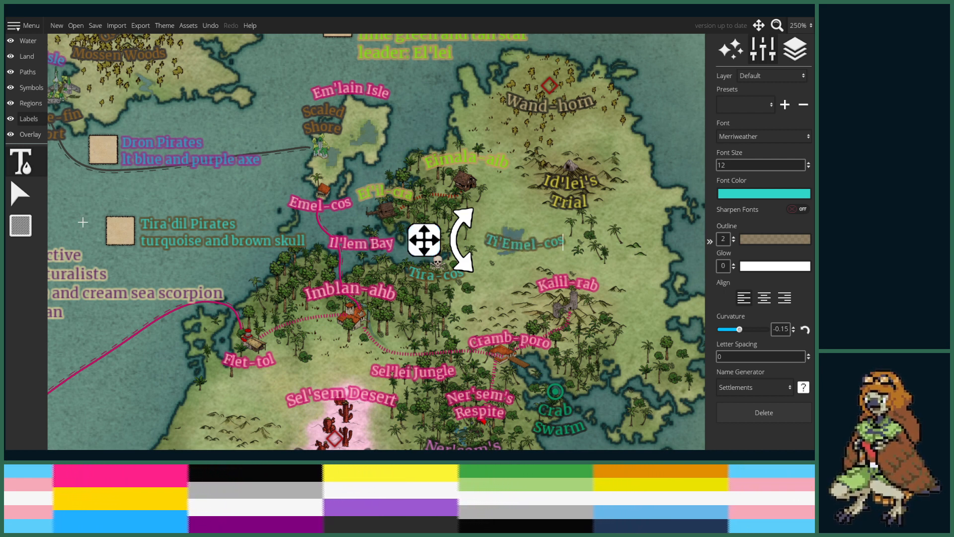
- Remove the pink Emel-cos label from the settlement south of Em'lain Isle
{"action": "left_click", "coordinate": [320, 207]}
{"action": "key", "text": "BackSpace"}
{"action": "key", "text": "BackSpace"}
{"action": "key", "text": "BackSpace"}
{"action": "key", "text": "BackSpace"}
{"action": "key", "text": "BackSpace"}
{"action": "key", "text": "BackSpace"}
{"action": "key", "text": "BackSpace"}
{"action": "key", "text": "BackSpace"}
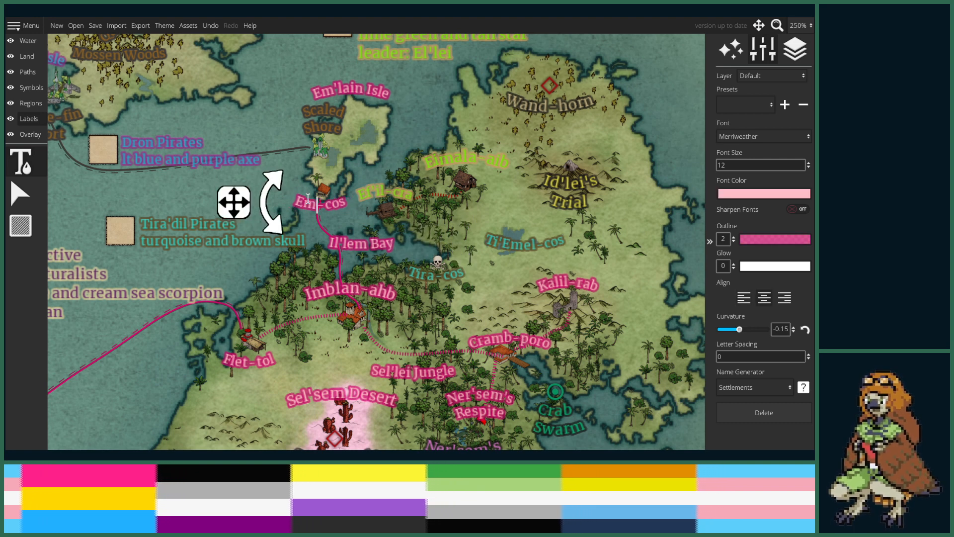
{"action": "left_click", "coordinate": [14, 200]}
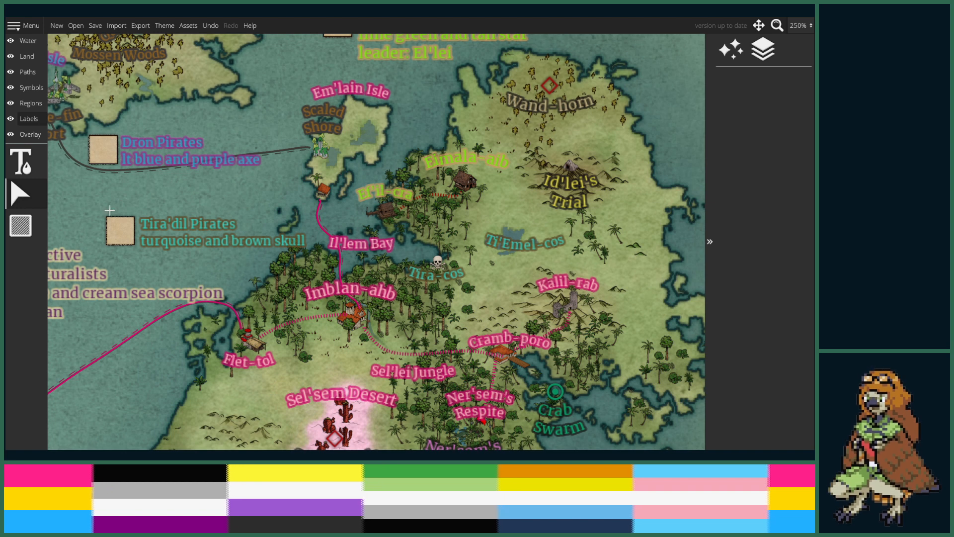
- Move the Ti'Emel-cos label to just below the settlement at the southern tip of Em'lain Isle
{"action": "left_click", "coordinate": [17, 164]}
{"action": "left_click", "coordinate": [545, 244]}
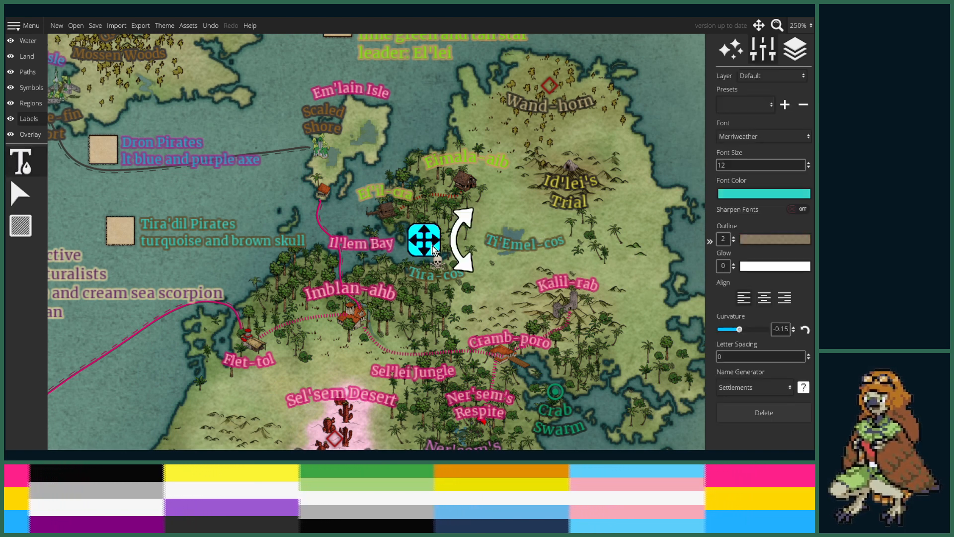
{"action": "left_click_drag", "start_coordinate": [433, 250], "coordinate": [229, 214]}
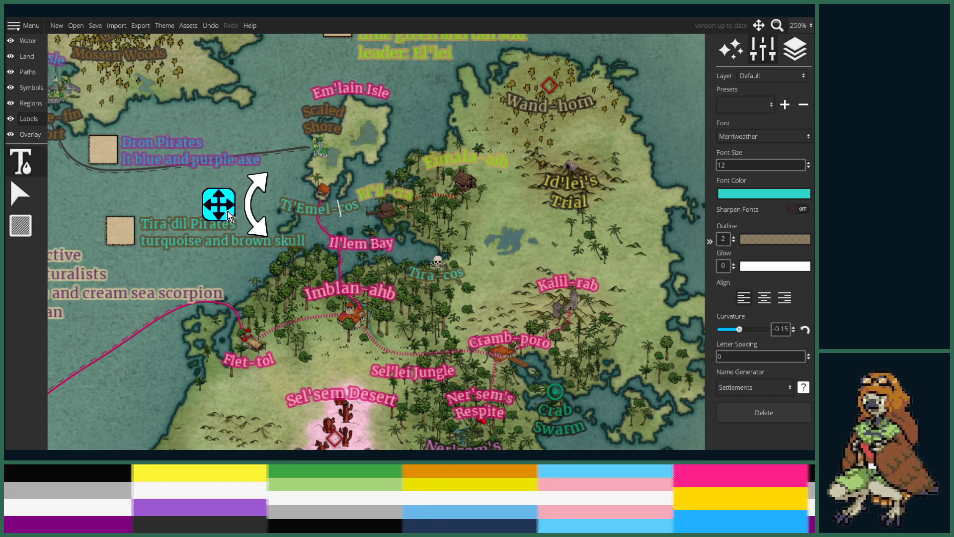
{"action": "scroll", "coordinate": [457, 220], "scroll_direction": "up", "scroll_amount": 2}
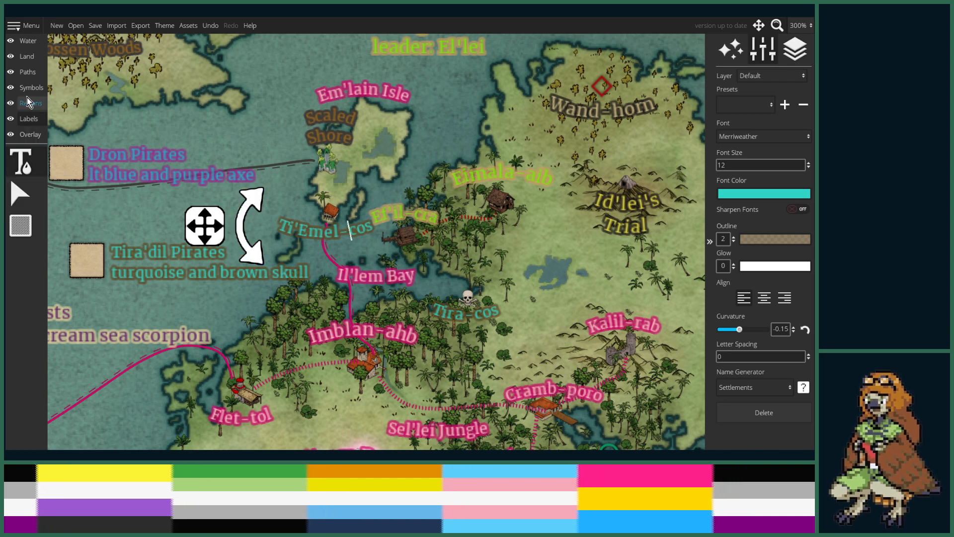
- Delete the pink sea route running from Ti'Emel-cos south to Imblan-ahb
{"action": "left_click", "coordinate": [27, 72]}
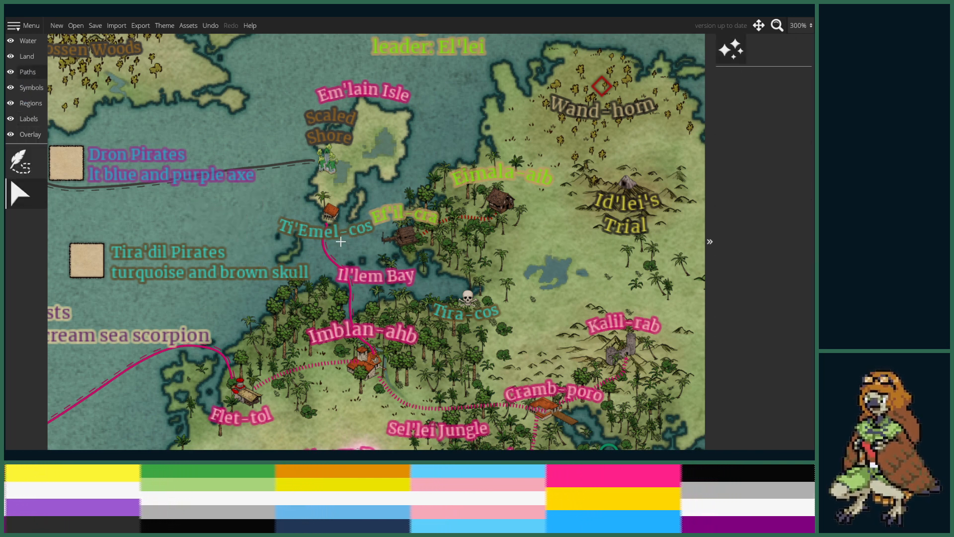
{"action": "left_click", "coordinate": [337, 260]}
{"action": "key", "text": "Delete"}
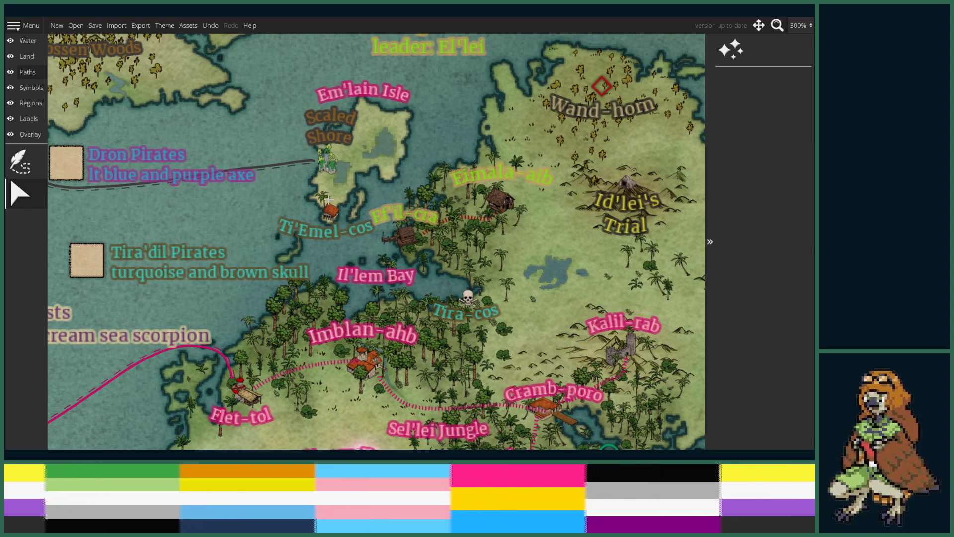
- Look over the coasts and settlements between Dron Isle, Em'lain Isle and the Imblan-ahb region
{"action": "scroll", "coordinate": [363, 285], "scroll_direction": "down", "scroll_amount": 1}
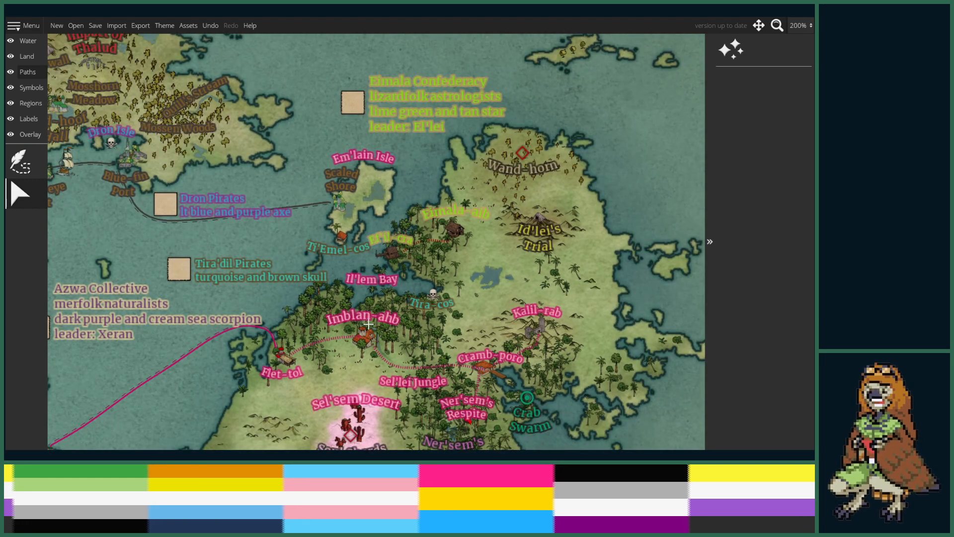
{"action": "scroll", "coordinate": [385, 270], "scroll_direction": "up", "scroll_amount": 1}
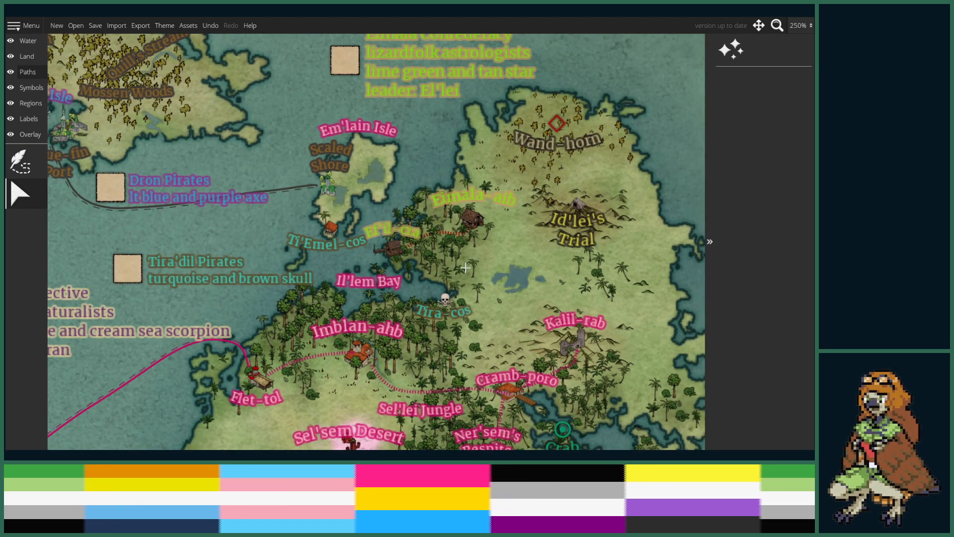
{"action": "scroll", "coordinate": [423, 275], "scroll_direction": "down", "scroll_amount": 2}
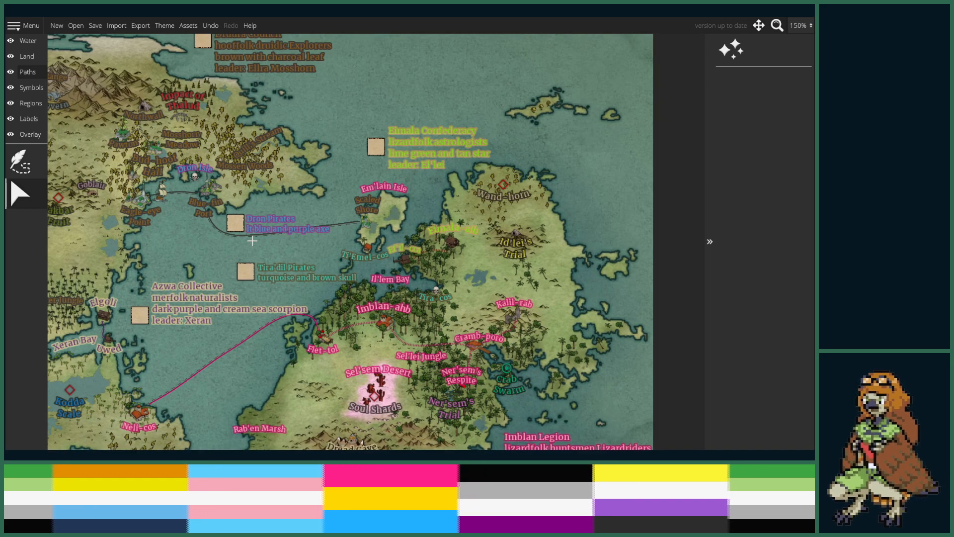
{"action": "scroll", "coordinate": [321, 251], "scroll_direction": "up", "scroll_amount": 1}
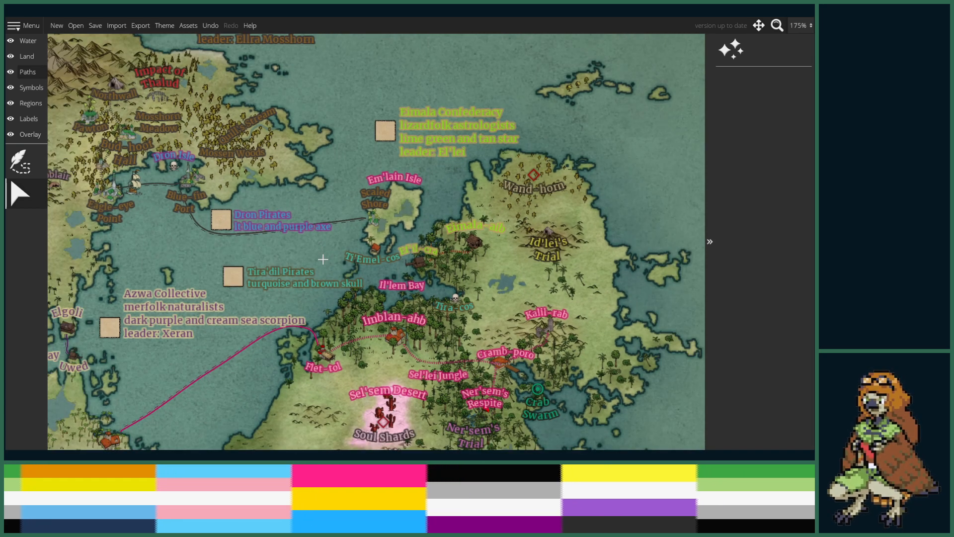
{"action": "left_click_drag", "start_coordinate": [323, 259], "coordinate": [353, 309]}
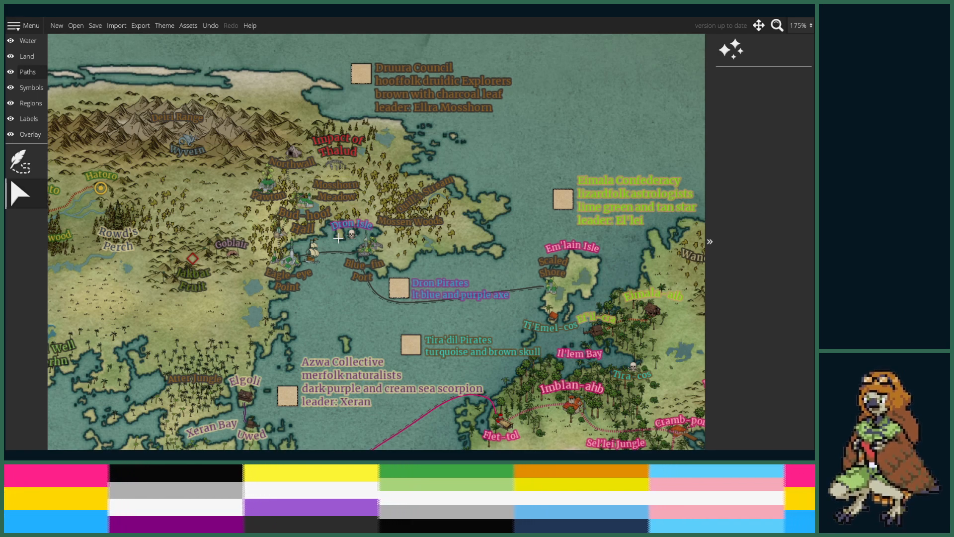
{"action": "left_click_drag", "start_coordinate": [574, 276], "coordinate": [471, 221]}
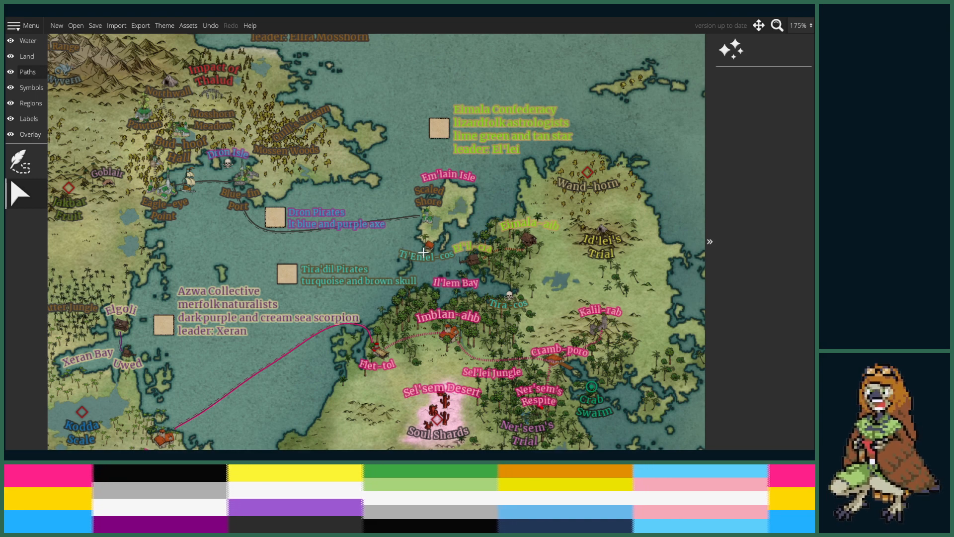
{"action": "scroll", "coordinate": [423, 252], "scroll_direction": "up", "scroll_amount": 5}
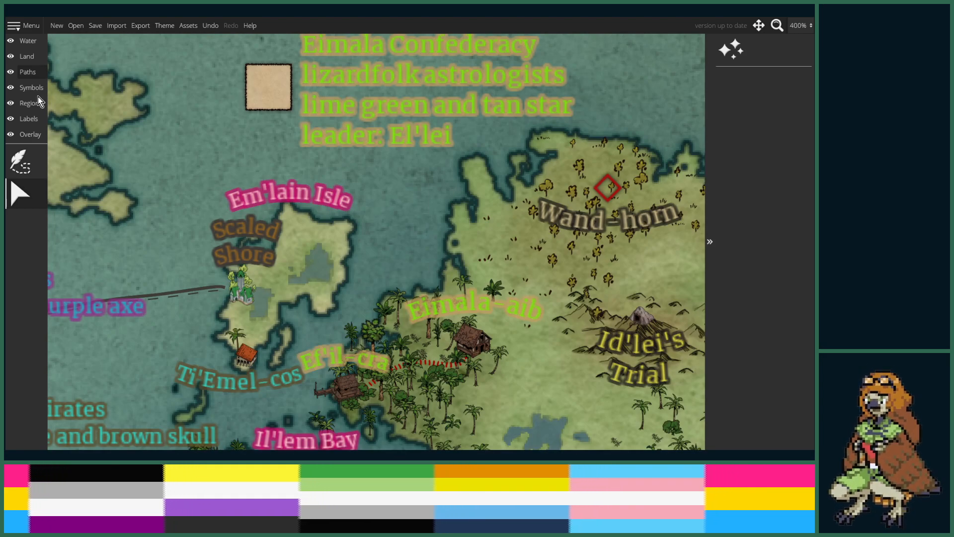
- Browse the settlement symbols, choose the green-roofed church with a tall spire, and preview it at scale 10 around Eimala-aib
{"action": "left_click", "coordinate": [34, 93]}
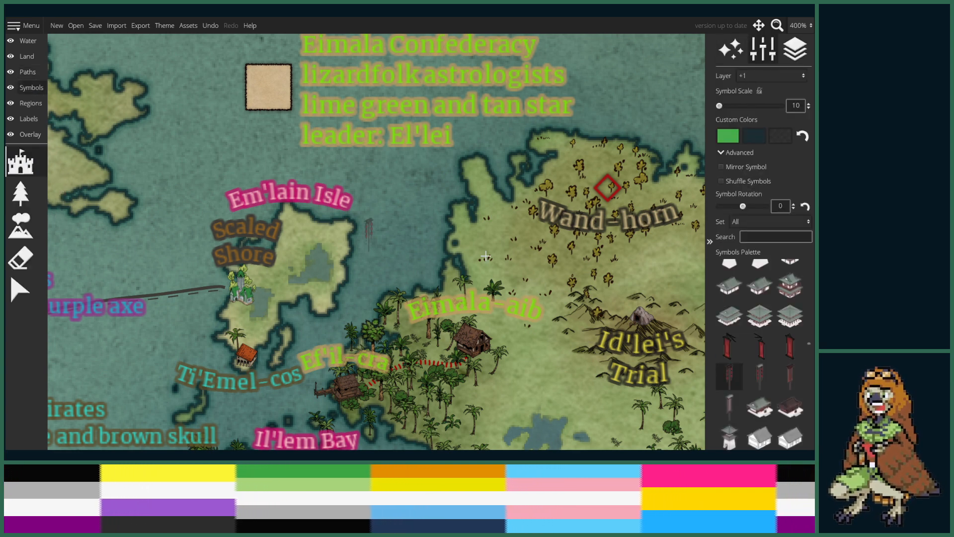
{"action": "scroll", "coordinate": [760, 342], "scroll_direction": "down", "scroll_amount": 3}
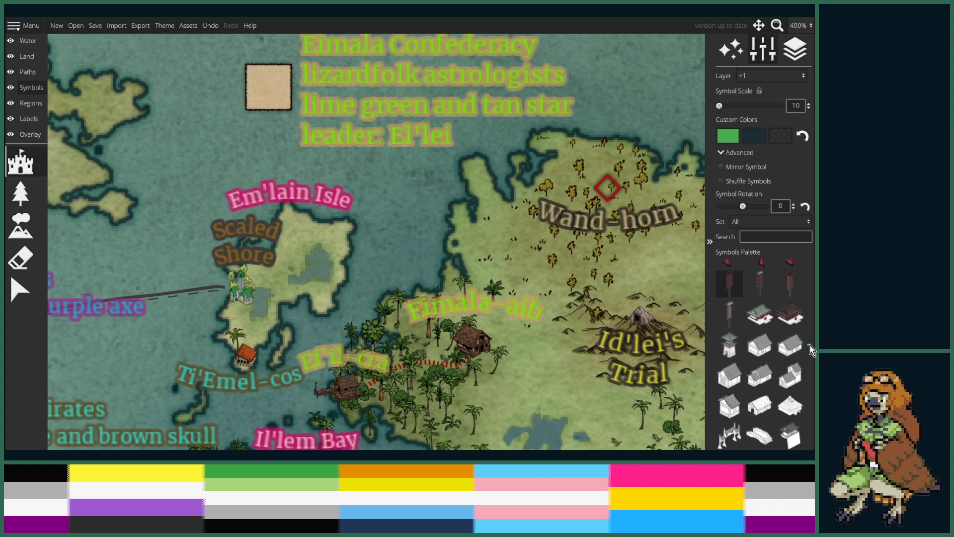
{"action": "mouse_move", "coordinate": [809, 345]}
{"action": "left_mouse_down"}
{"action": "mouse_move", "coordinate": [815, 410]}
{"action": "mouse_move", "coordinate": [814, 360]}
{"action": "left_mouse_up"}
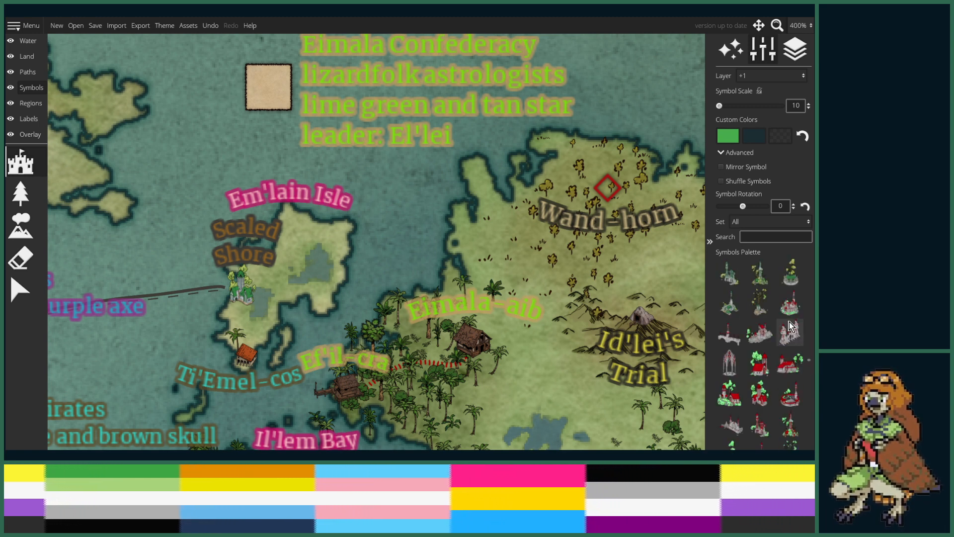
{"action": "scroll", "coordinate": [760, 338], "scroll_direction": "up", "scroll_amount": 1}
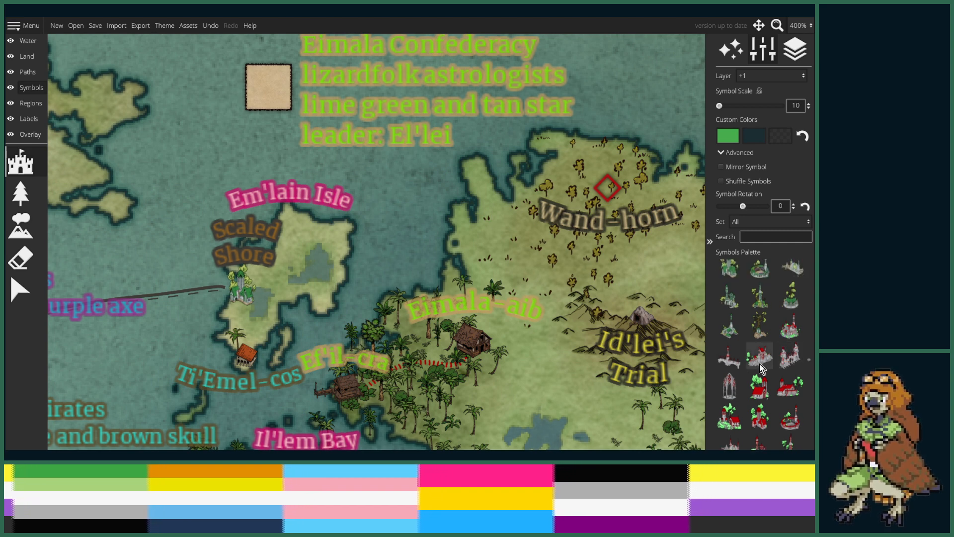
{"action": "left_click", "coordinate": [729, 325]}
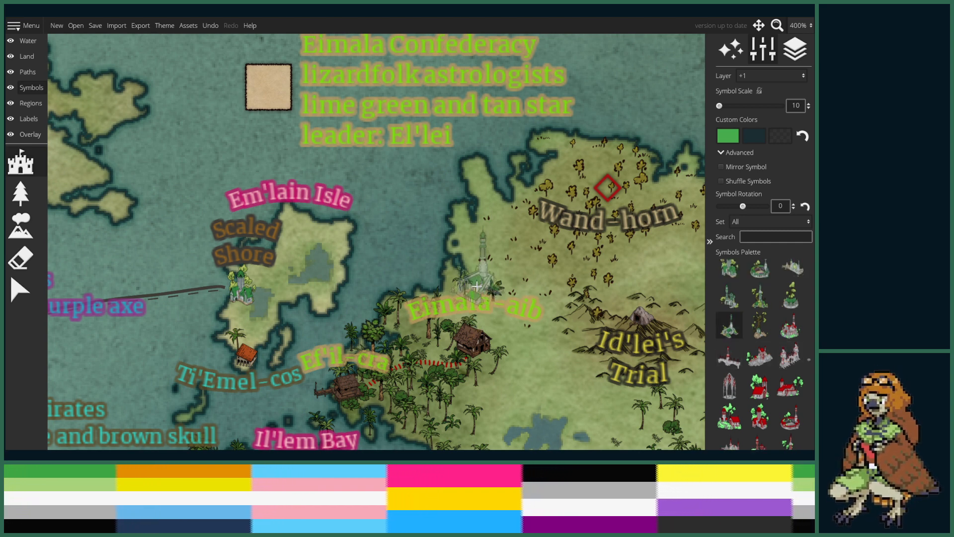
{"action": "scroll", "coordinate": [480, 242], "scroll_direction": "up", "scroll_amount": 2}
{"action": "scroll", "coordinate": [482, 246], "scroll_direction": "down", "scroll_amount": 1}
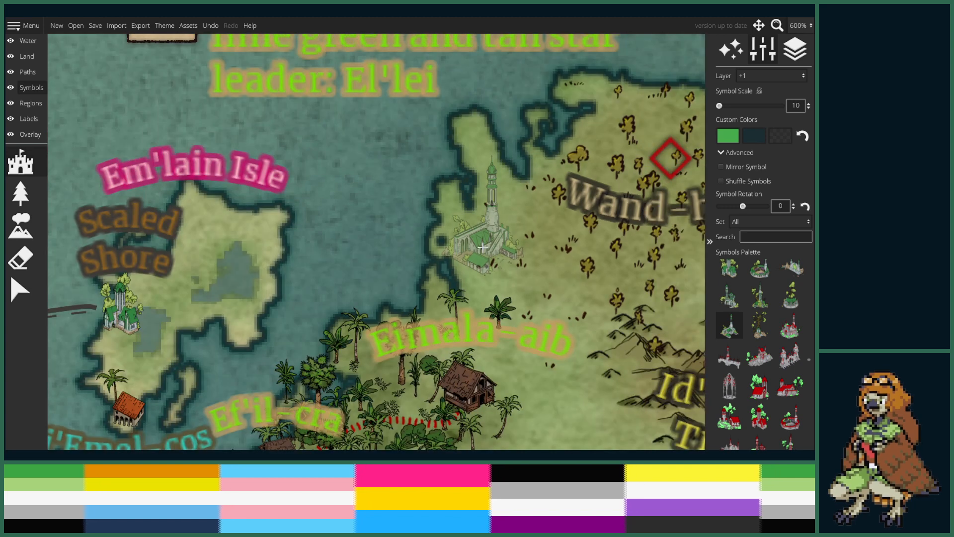
{"action": "scroll", "coordinate": [482, 247], "scroll_direction": "up", "scroll_amount": 1}
{"action": "scroll", "coordinate": [482, 247], "scroll_direction": "down", "scroll_amount": 1}
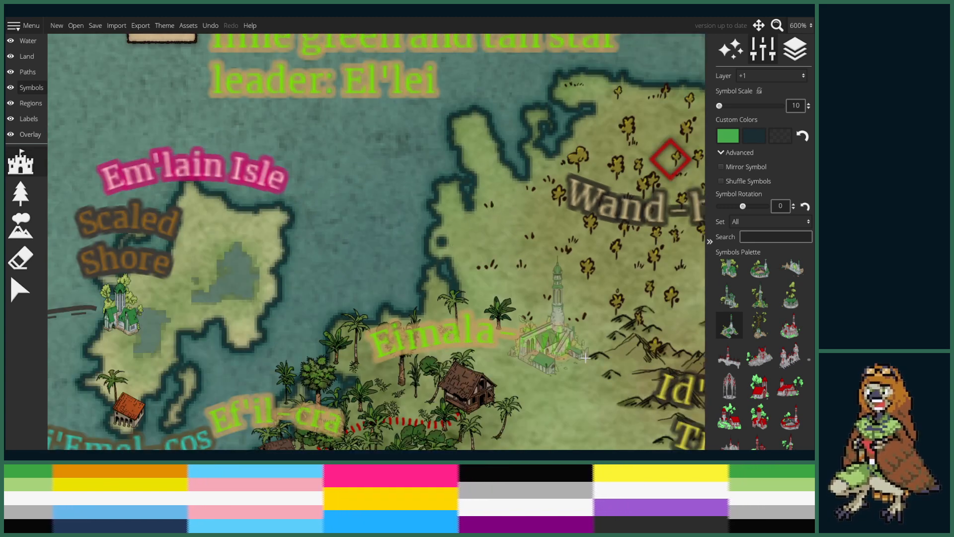
- Choose the overgrown green castle symbol with a tall tower and preview it on the coast west of Wand-horn
{"action": "left_click", "coordinate": [729, 295]}
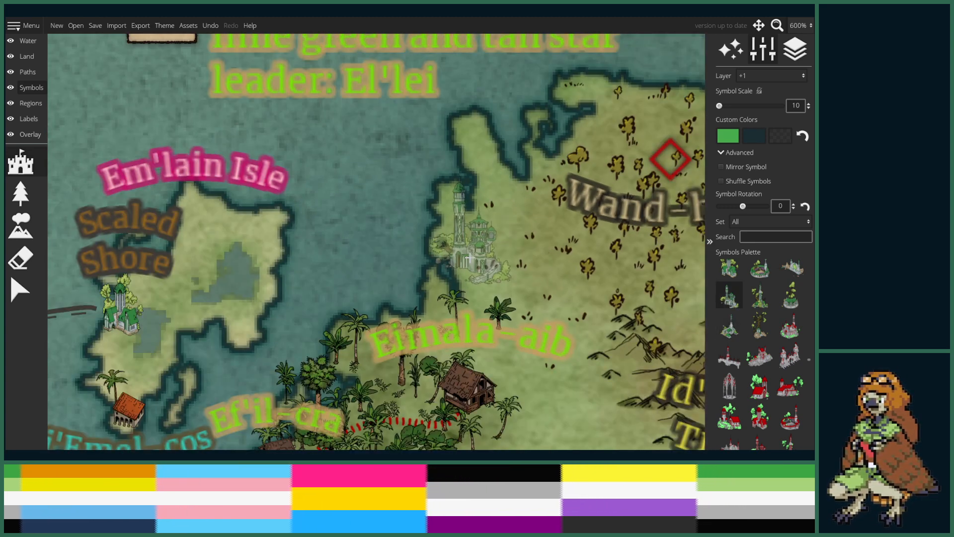
{"action": "scroll", "coordinate": [470, 257], "scroll_direction": "up", "scroll_amount": 1}
{"action": "scroll", "coordinate": [470, 257], "scroll_direction": "down", "scroll_amount": 1}
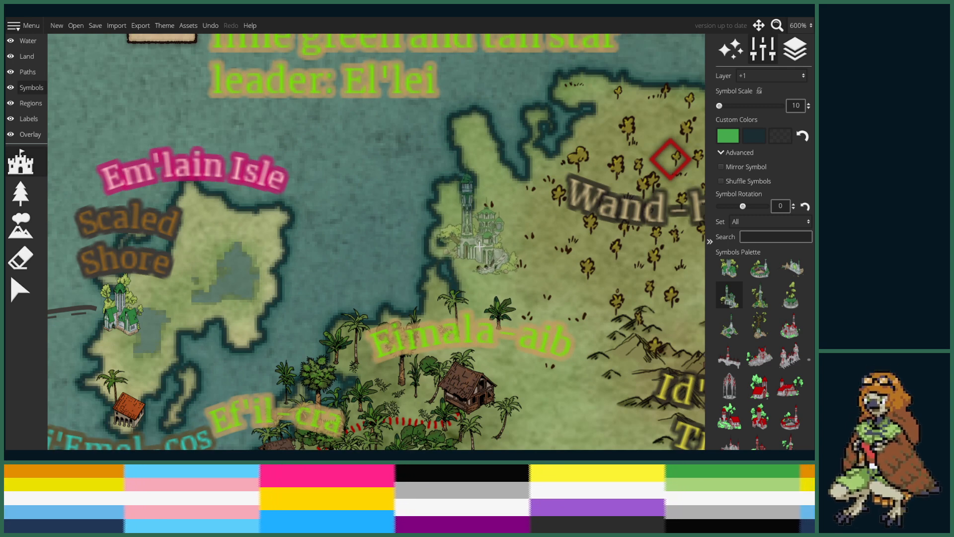
{"action": "scroll", "coordinate": [482, 242], "scroll_direction": "down", "scroll_amount": 1}
{"action": "scroll", "coordinate": [484, 241], "scroll_direction": "down", "scroll_amount": 1}
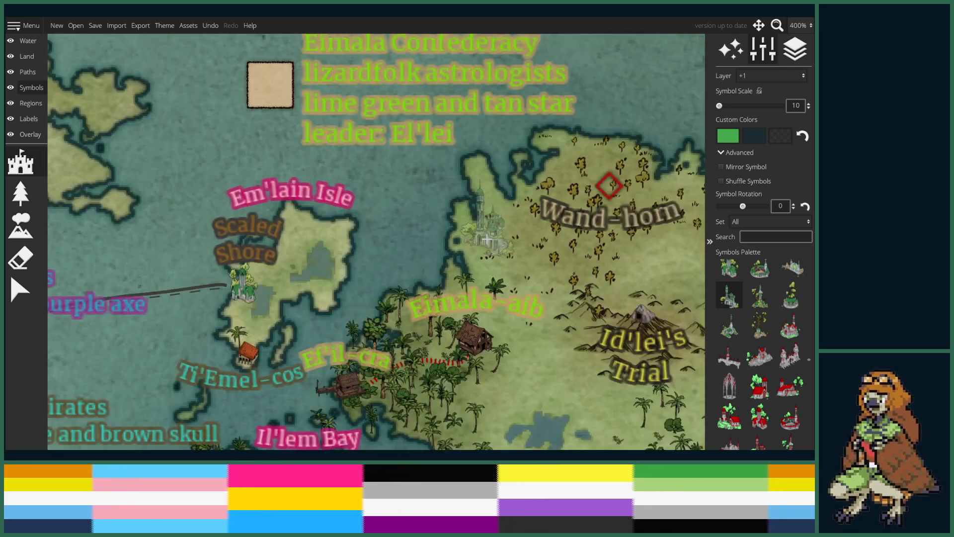
{"action": "scroll", "coordinate": [486, 239], "scroll_direction": "up", "scroll_amount": 1}
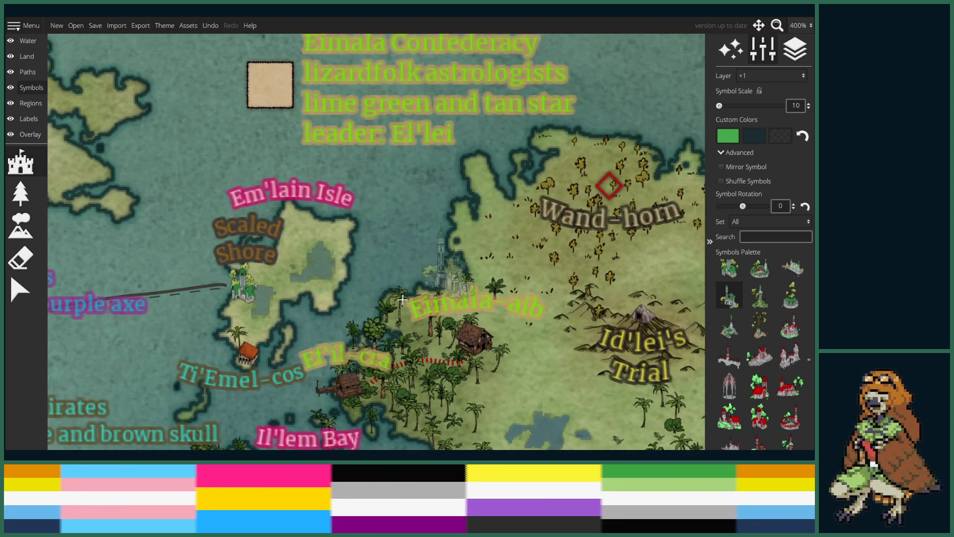
- Compare the green castle symbol with the existing settlements at Eagle-eye Point and Blue-fin Port
{"action": "left_click_drag", "start_coordinate": [218, 313], "coordinate": [521, 334]}
{"action": "left_click_drag", "start_coordinate": [295, 274], "coordinate": [598, 328]}
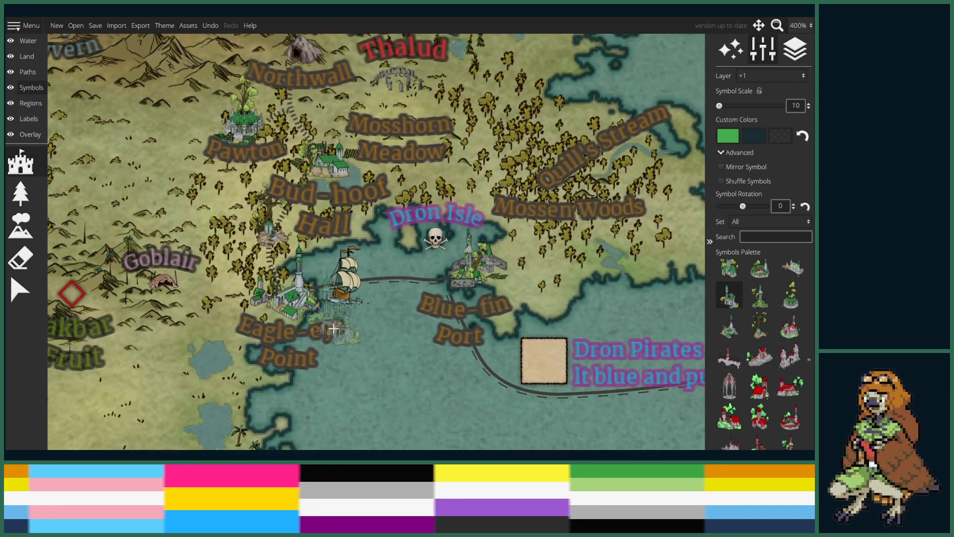
{"action": "scroll", "coordinate": [331, 330], "scroll_direction": "up", "scroll_amount": 2}
{"action": "scroll", "coordinate": [329, 328], "scroll_direction": "down", "scroll_amount": 1}
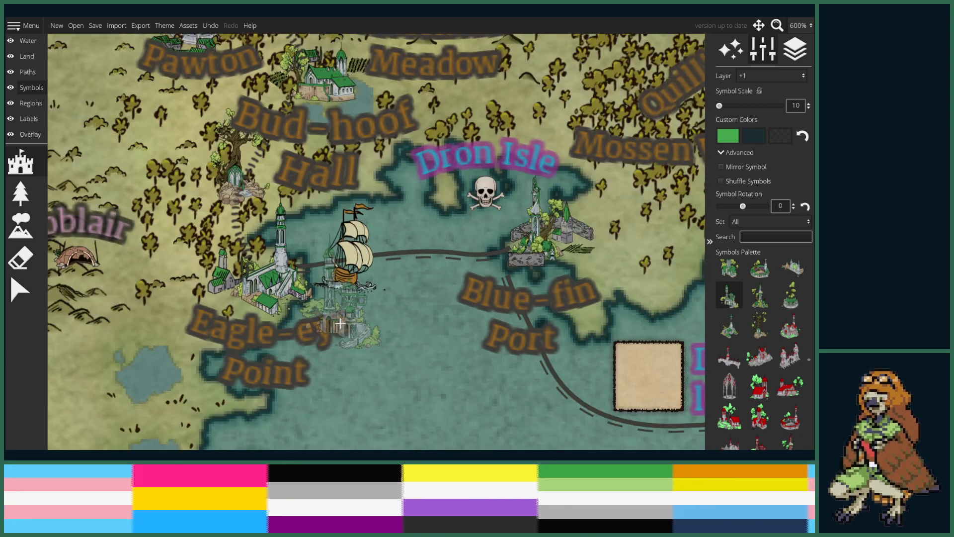
{"action": "scroll", "coordinate": [349, 278], "scroll_direction": "down", "scroll_amount": 1}
{"action": "left_click_drag", "start_coordinate": [350, 277], "coordinate": [348, 324]}
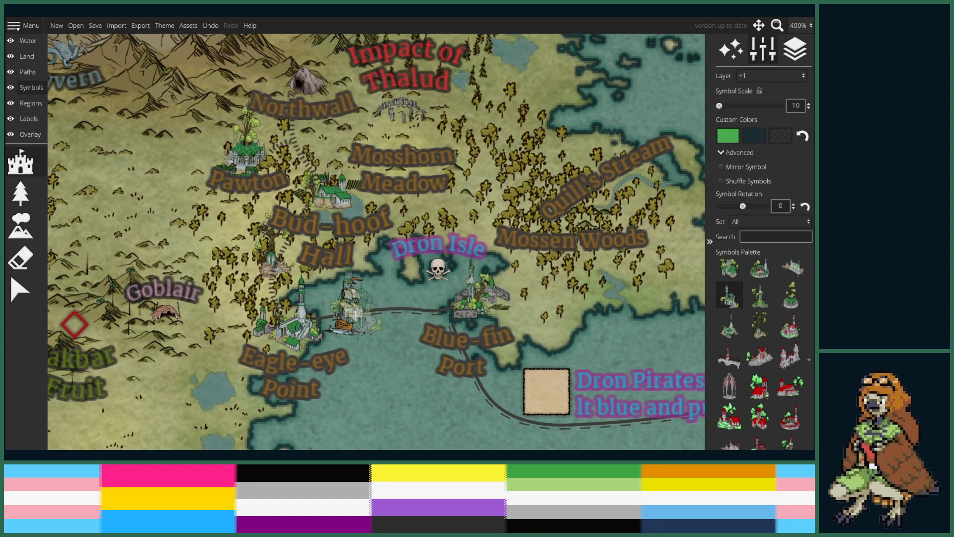
{"action": "left_click_drag", "start_coordinate": [523, 320], "coordinate": [236, 234]}
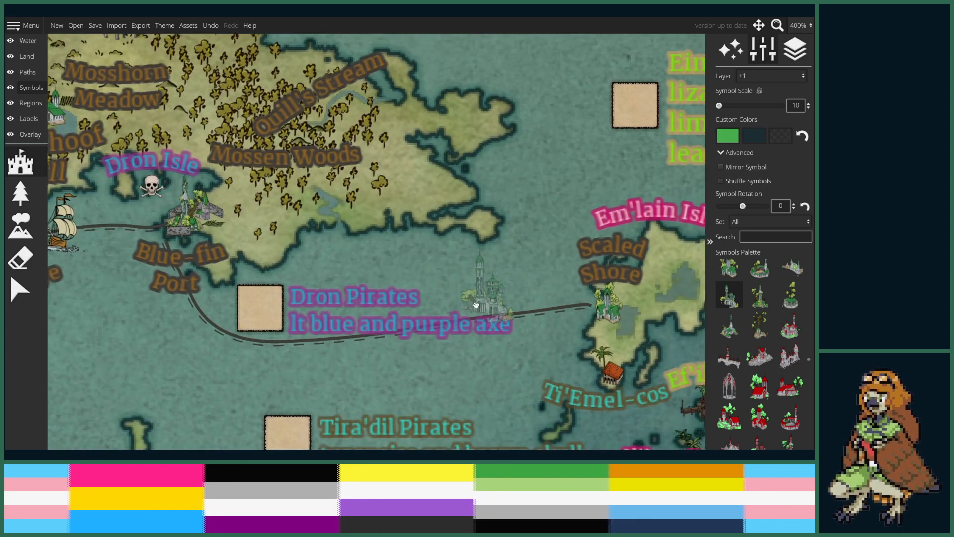
{"action": "left_click_drag", "start_coordinate": [488, 298], "coordinate": [380, 311]}
- Choose the round fortress symbol topped by a tree and compare it with the settlement at Pawton
{"action": "left_click", "coordinate": [790, 295]}
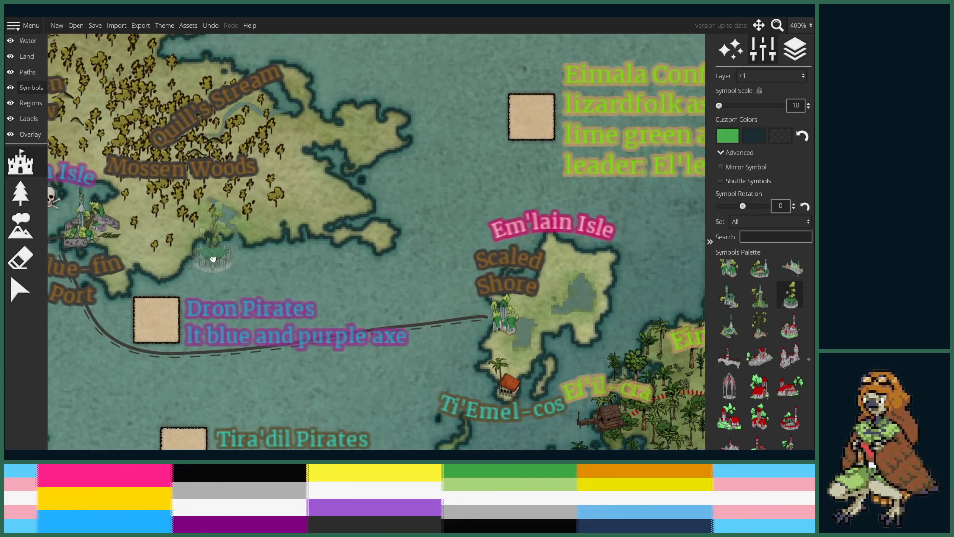
{"action": "left_click_drag", "start_coordinate": [207, 259], "coordinate": [507, 343]}
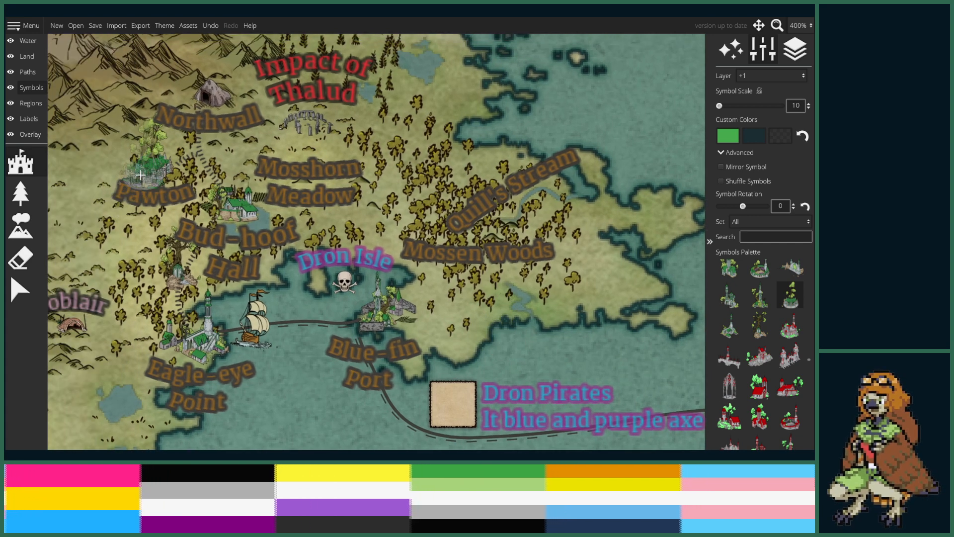
{"action": "scroll", "coordinate": [780, 343], "scroll_direction": "up", "scroll_amount": 2}
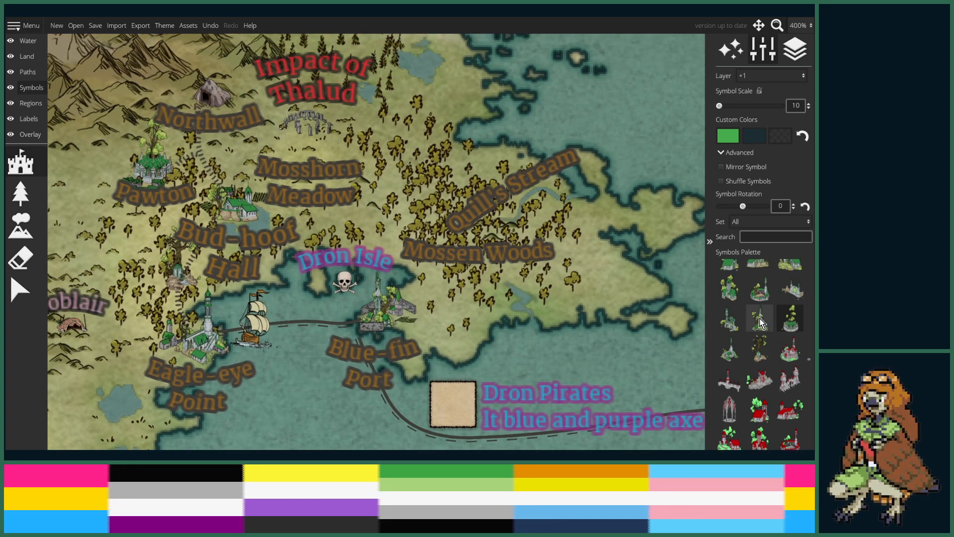
- Choose the green-roofed church symbol with a tree and preview it near Blue-fin Port and west of Wand-horn, ending at scale 10
{"action": "left_click", "coordinate": [790, 281]}
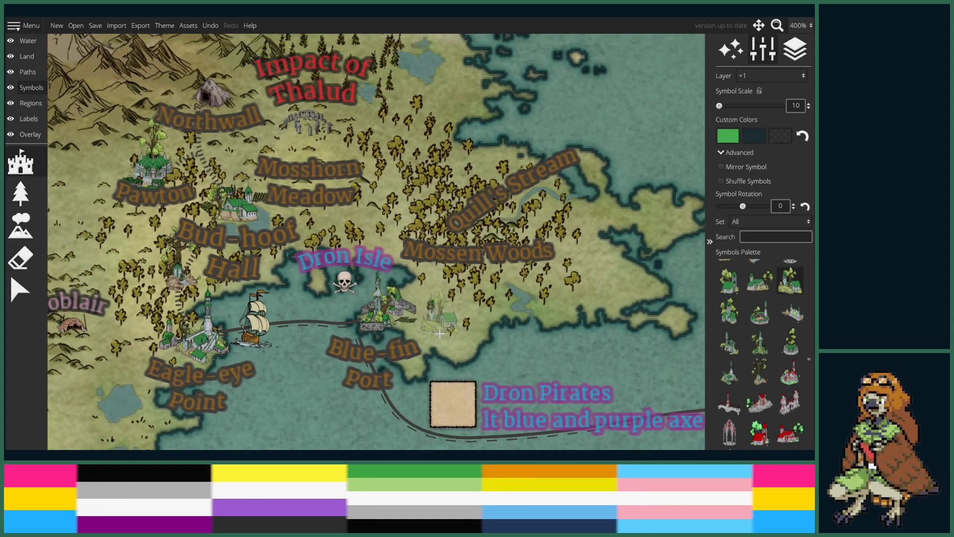
{"action": "scroll", "coordinate": [439, 333], "scroll_direction": "up", "scroll_amount": 2}
{"action": "scroll", "coordinate": [439, 343], "scroll_direction": "up", "scroll_amount": 5}
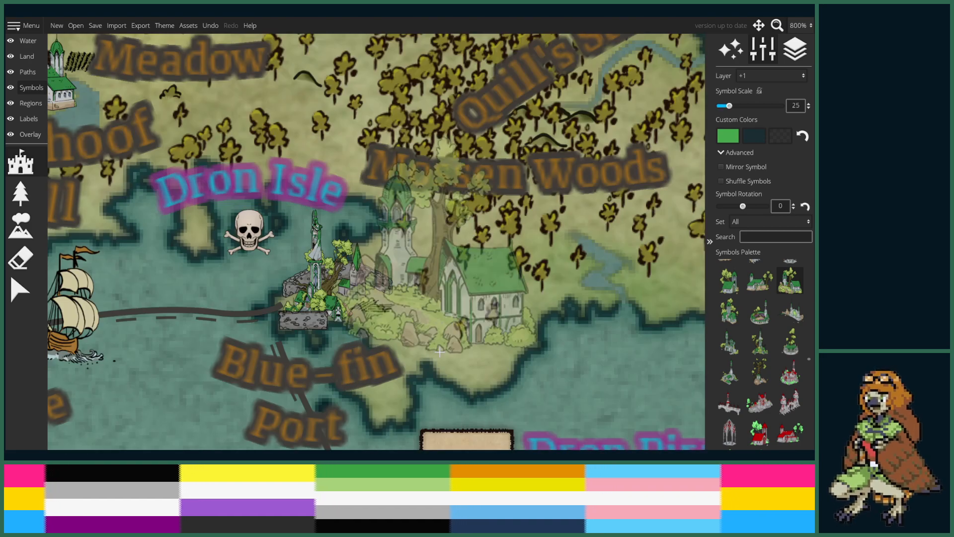
{"action": "scroll", "coordinate": [439, 351], "scroll_direction": "down", "scroll_amount": 5}
{"action": "left_click_drag", "start_coordinate": [436, 351], "coordinate": [278, 213]}
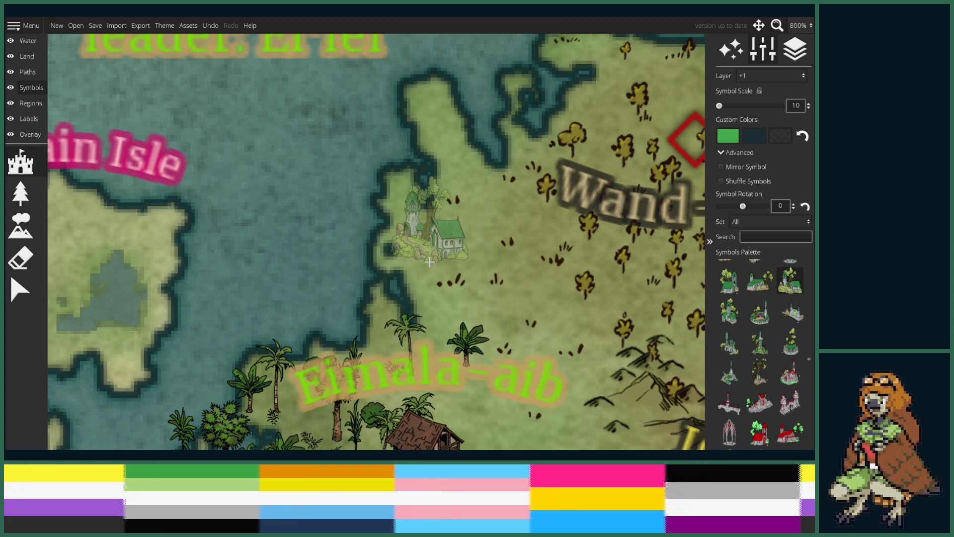
{"action": "left_click_drag", "start_coordinate": [361, 289], "coordinate": [510, 231]}
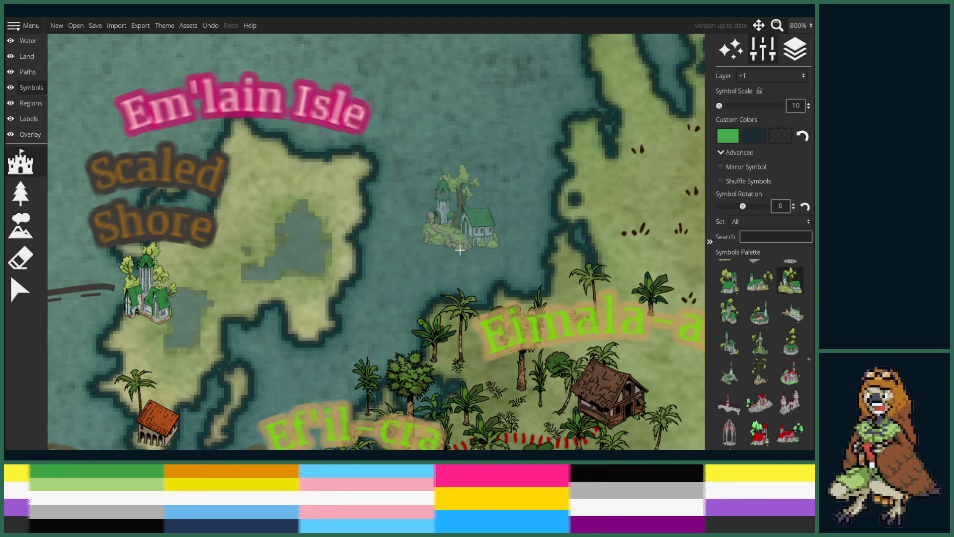
- Place the walled green-roofed fort symbol with a tall spire at scale 10 on the jungle coast north of Flet-tol, then shift it southwest
{"action": "scroll", "coordinate": [431, 290], "scroll_direction": "down", "scroll_amount": 5}
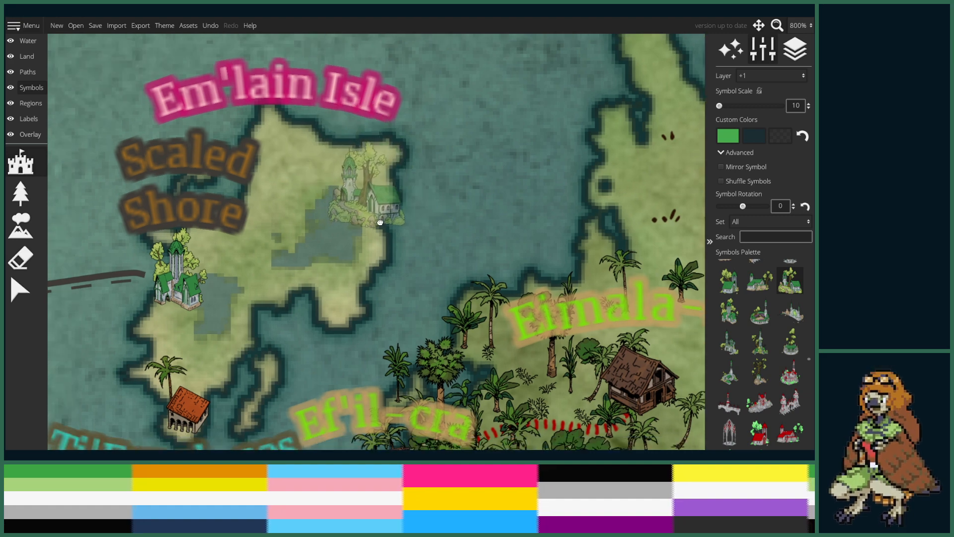
{"action": "left_click_drag", "start_coordinate": [431, 290], "coordinate": [477, 177]}
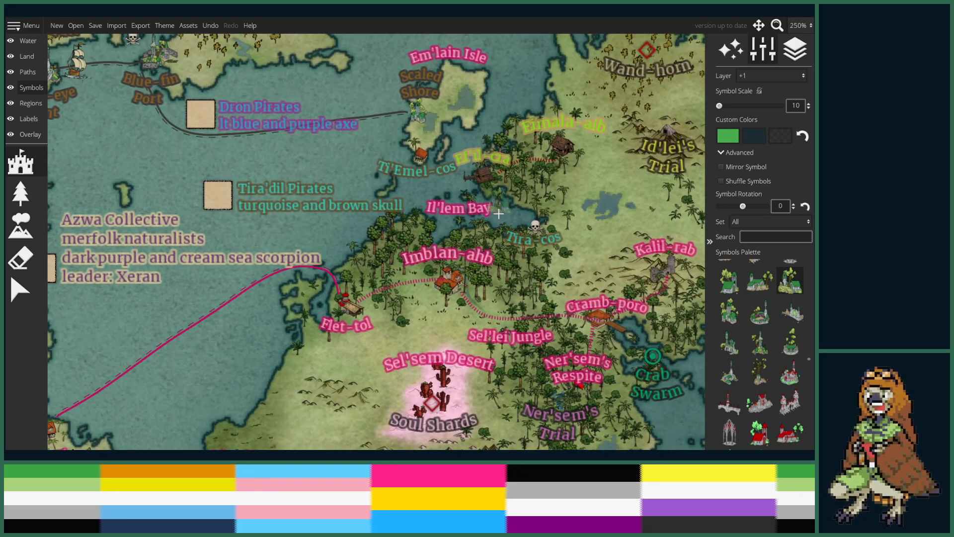
{"action": "left_click_drag", "start_coordinate": [497, 212], "coordinate": [489, 229]}
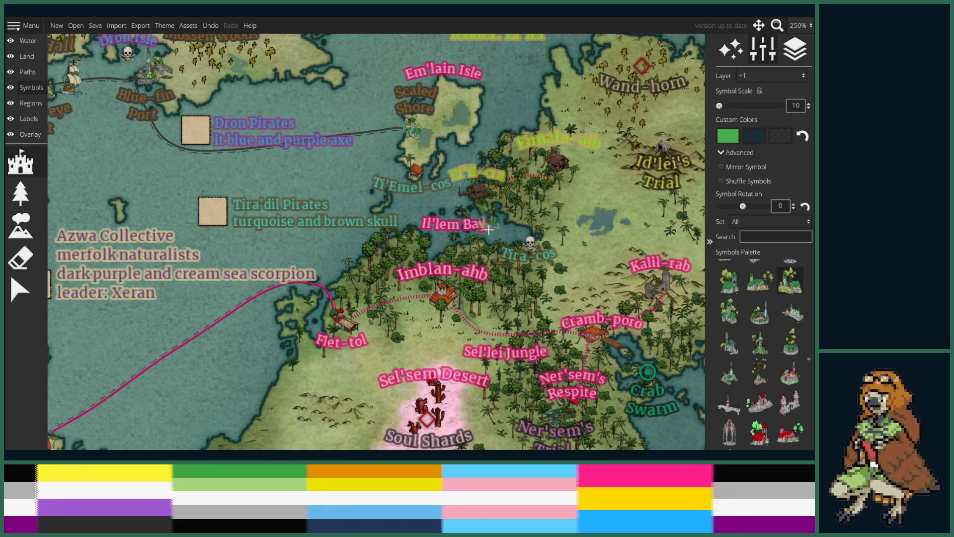
{"action": "left_click", "coordinate": [729, 372]}
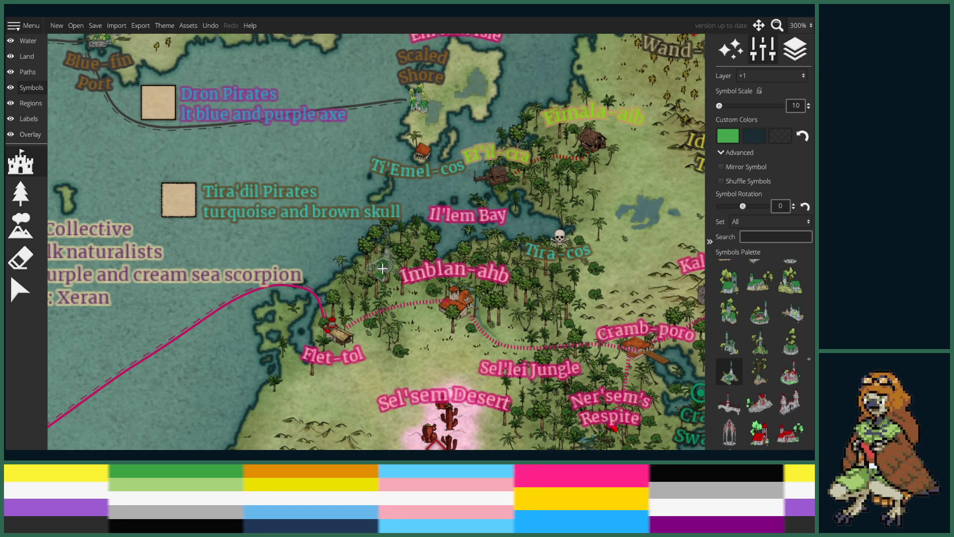
{"action": "scroll", "coordinate": [381, 267], "scroll_direction": "up", "scroll_amount": 1}
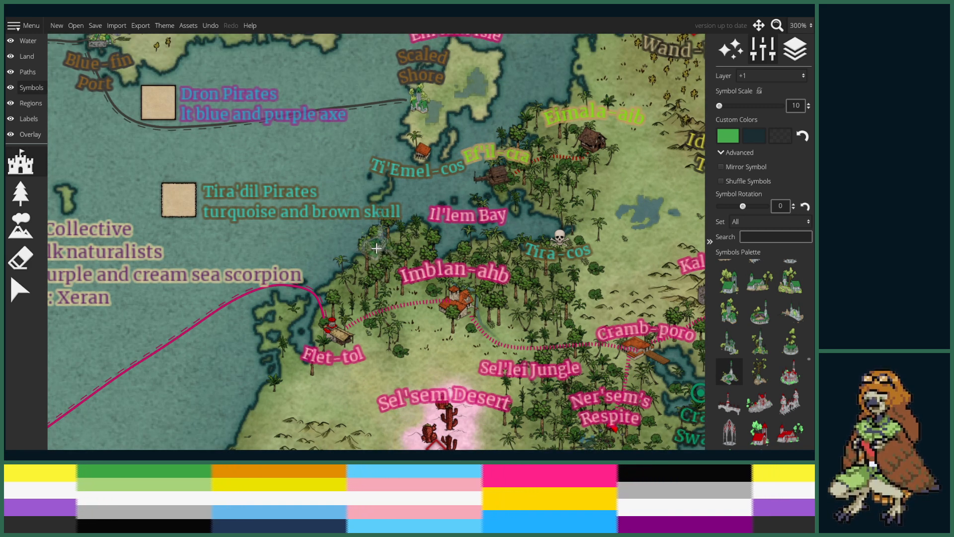
{"action": "left_click", "coordinate": [378, 253]}
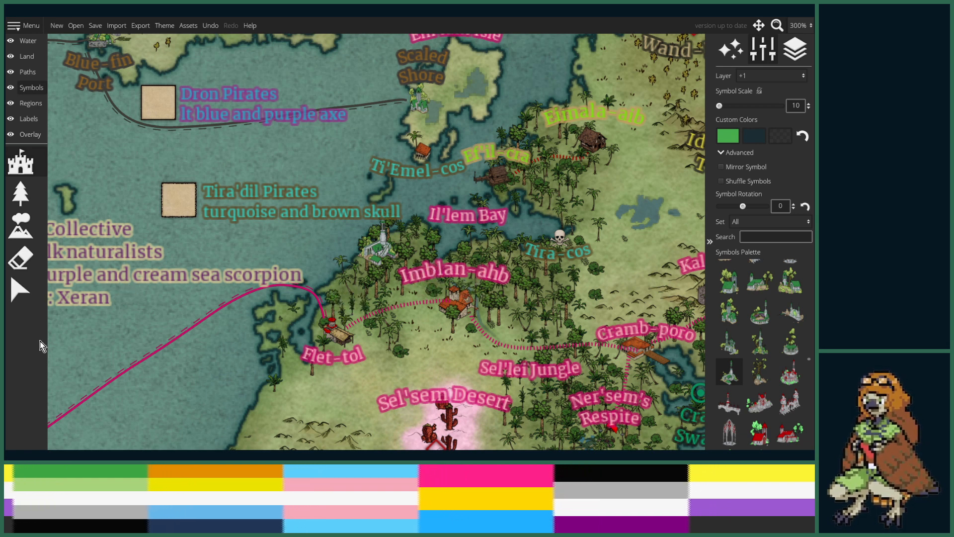
{"action": "left_click", "coordinate": [21, 290]}
{"action": "left_click_drag", "start_coordinate": [381, 253], "coordinate": [358, 265]}
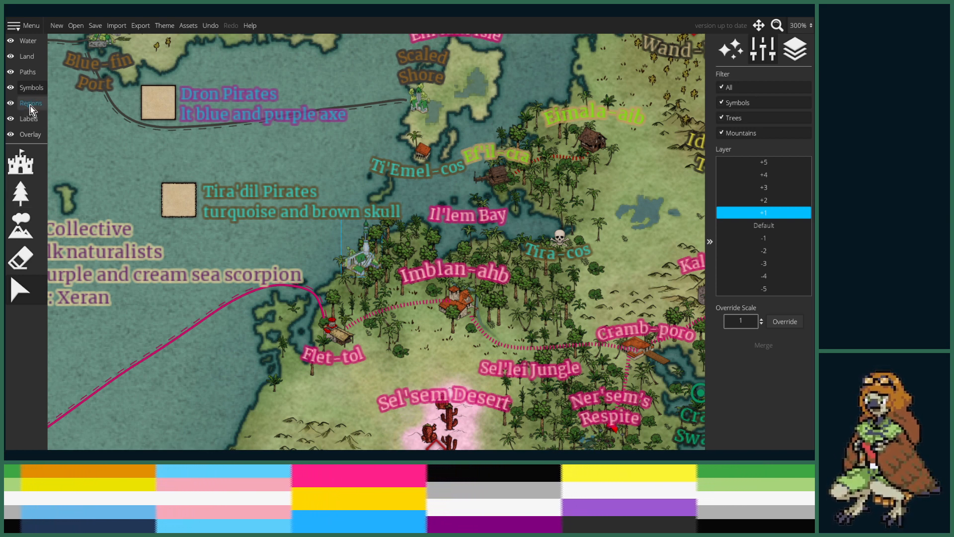
- Draw grey sea routes in the existing Blue-fin Port route's style from the new coastal fort to Scaled Shore and across to that route
{"action": "left_click", "coordinate": [27, 72]}
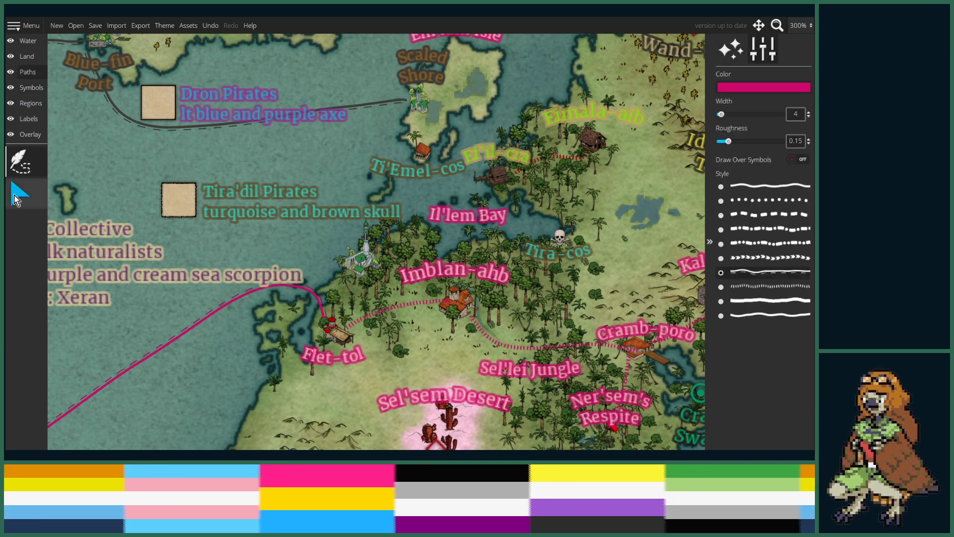
{"action": "left_click", "coordinate": [17, 200]}
{"action": "left_click", "coordinate": [116, 105]}
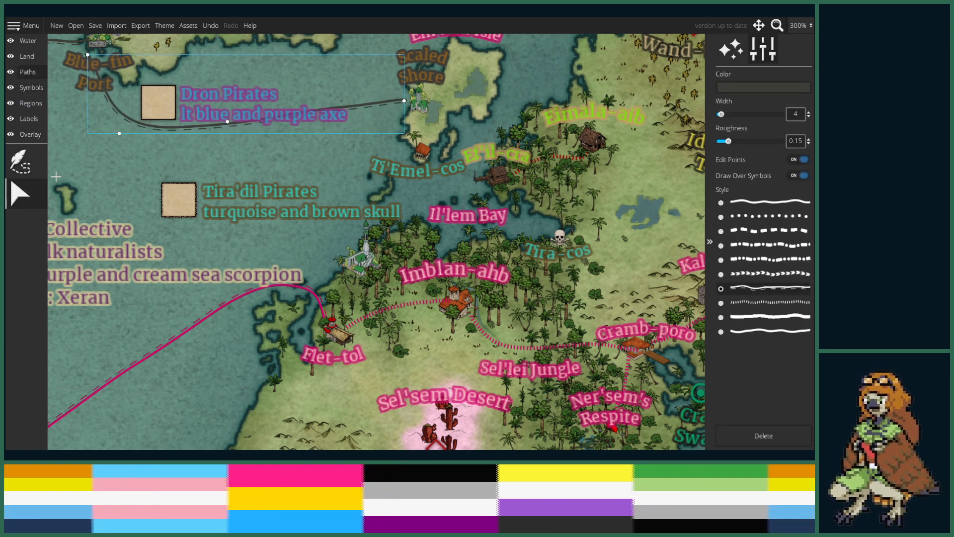
{"action": "left_click", "coordinate": [19, 194]}
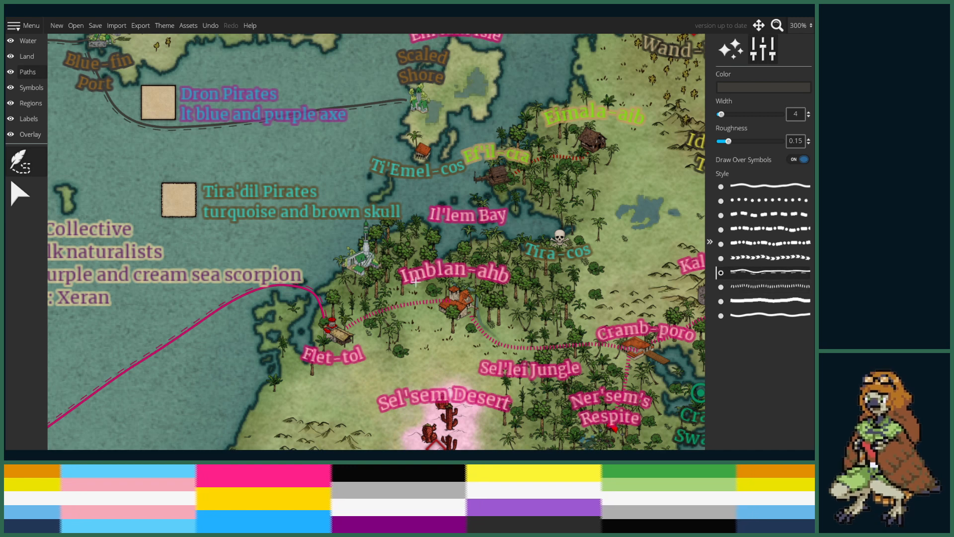
{"action": "mouse_move", "coordinate": [351, 250]}
{"action": "left_mouse_down"}
{"action": "mouse_move", "coordinate": [339, 177]}
{"action": "mouse_move", "coordinate": [401, 108]}
{"action": "left_mouse_up"}
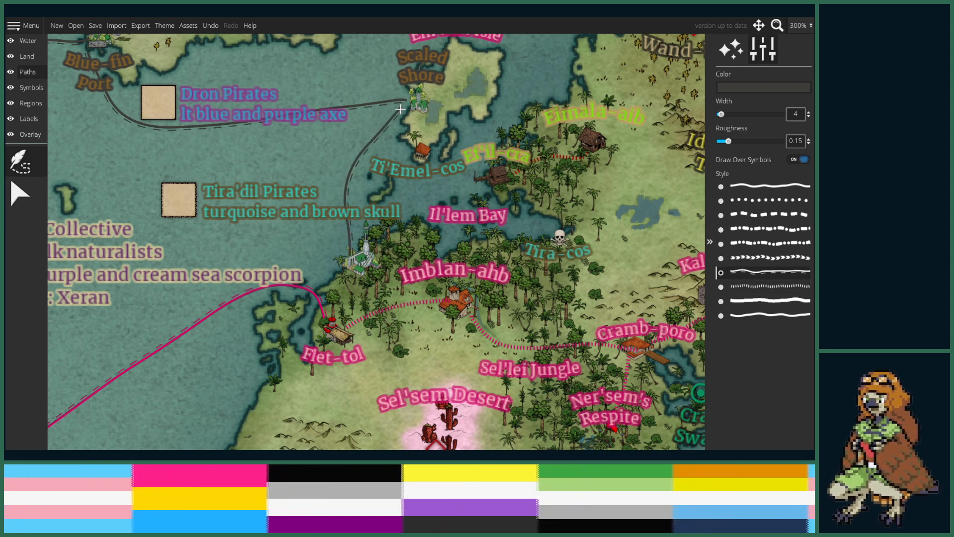
{"action": "mouse_move", "coordinate": [341, 193]}
{"action": "left_mouse_down"}
{"action": "mouse_move", "coordinate": [280, 133]}
{"action": "mouse_move", "coordinate": [231, 128]}
{"action": "left_mouse_up"}
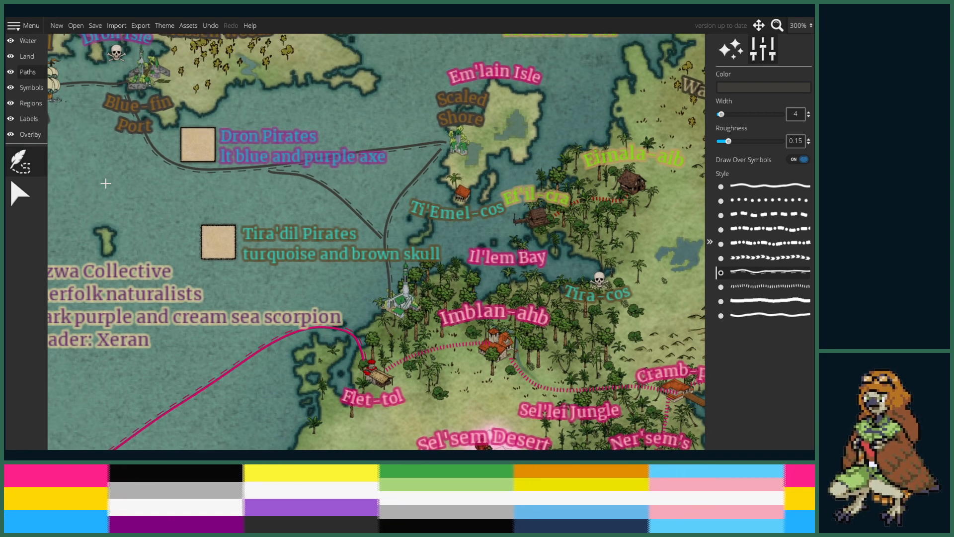
- Add a label in the Blue-fin Port style, size 12 with curvature -0.15, just below the new coastal fort
{"action": "left_click", "coordinate": [28, 118]}
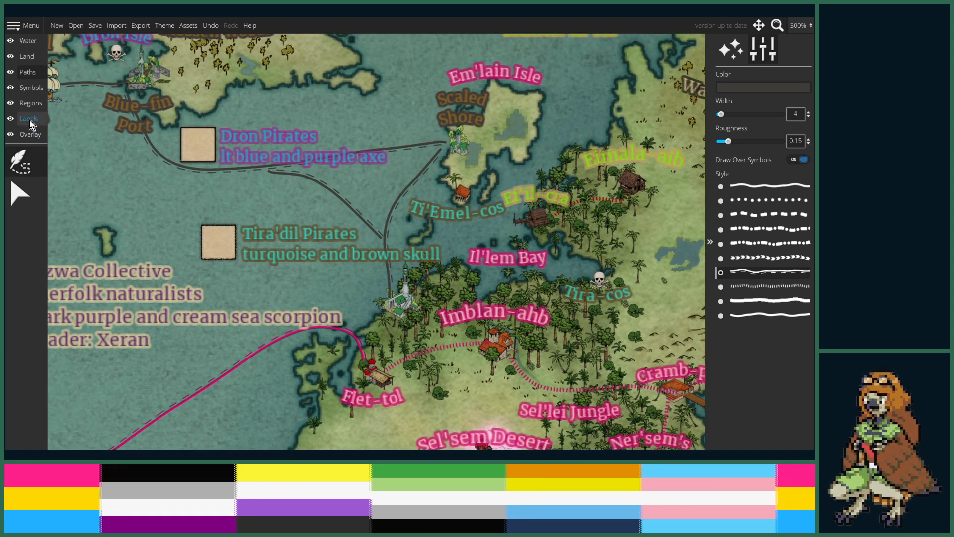
{"action": "left_click", "coordinate": [20, 194]}
{"action": "left_click", "coordinate": [22, 160]}
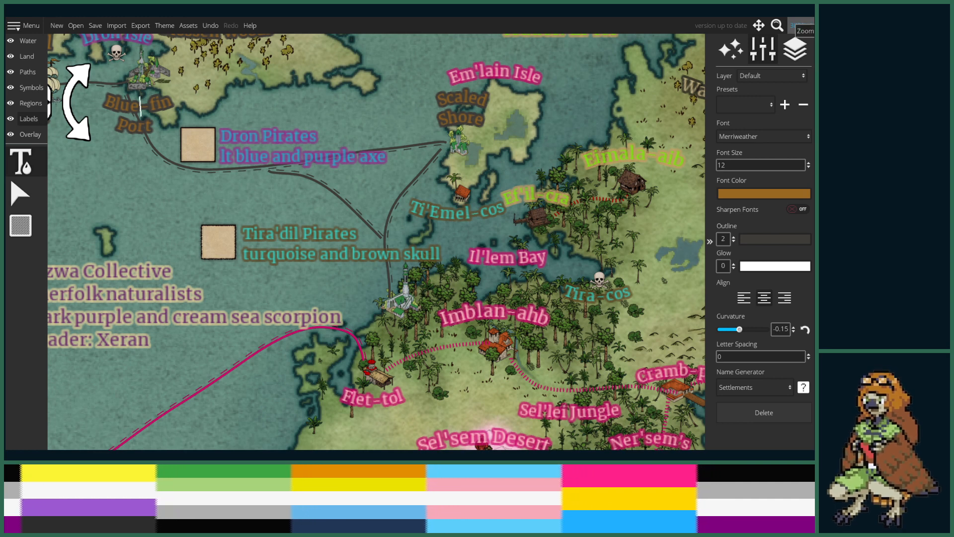
{"action": "left_click", "coordinate": [393, 326]}
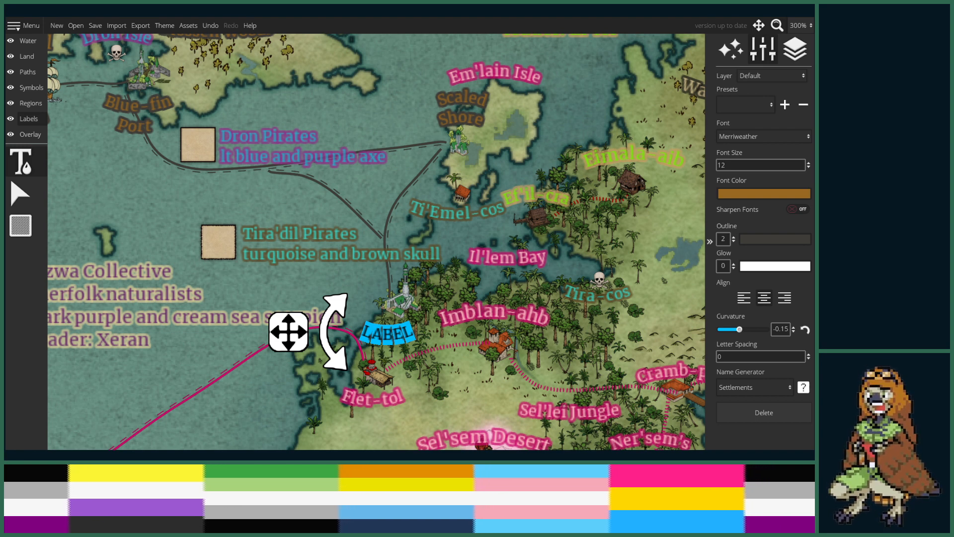
- Name the new label "Oaken Fort" on two lines and position it beneath the coastal fort
{"action": "left_click", "coordinate": [389, 338]}
{"action": "left_click", "coordinate": [389, 337]}
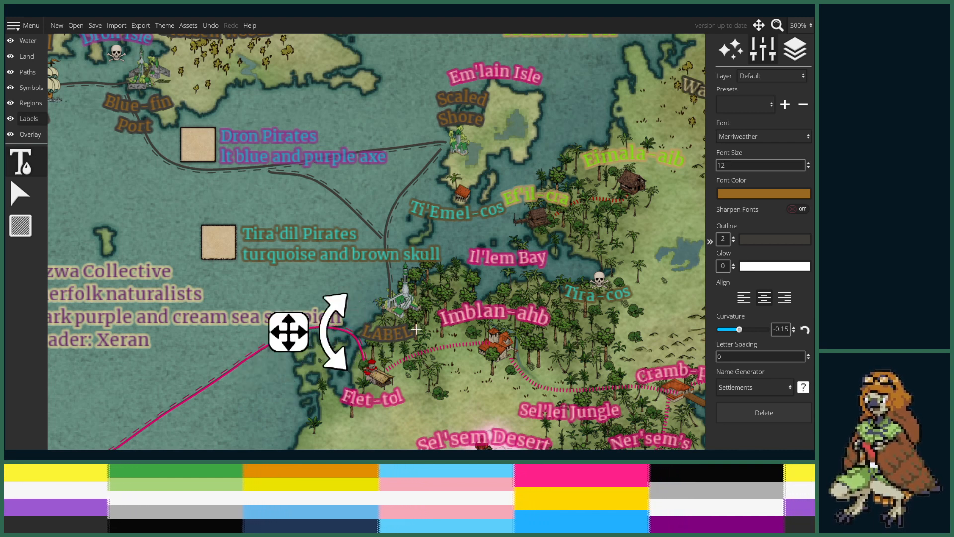
{"action": "key", "text": "BackSpace"}
{"action": "key", "text": "BackSpace"}
{"action": "key", "text": "BackSpace"}
{"action": "key", "text": "BackSpace"}
{"action": "key", "text": "BackSpace"}
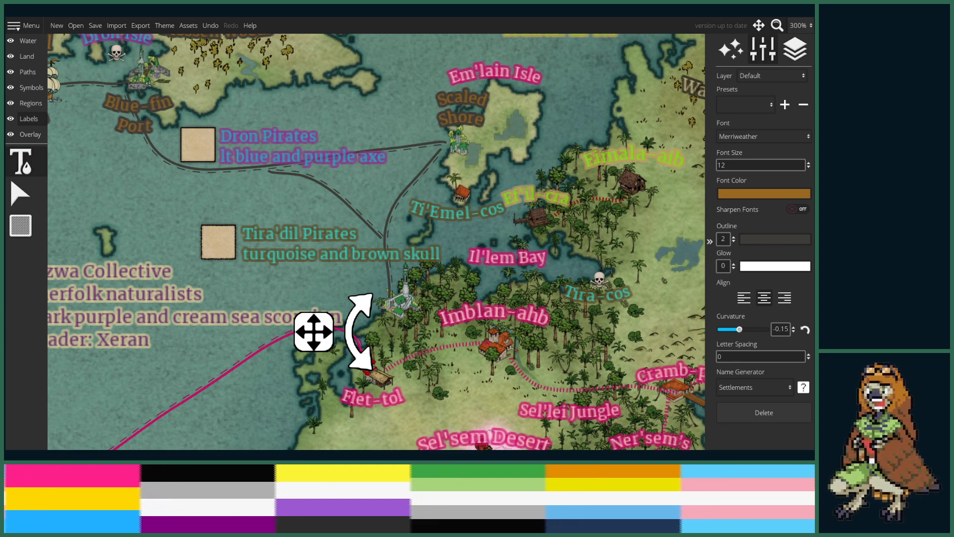
{"action": "scroll", "coordinate": [507, 230], "scroll_direction": "down", "scroll_amount": 2}
{"action": "scroll", "coordinate": [506, 230], "scroll_direction": "down", "scroll_amount": 1}
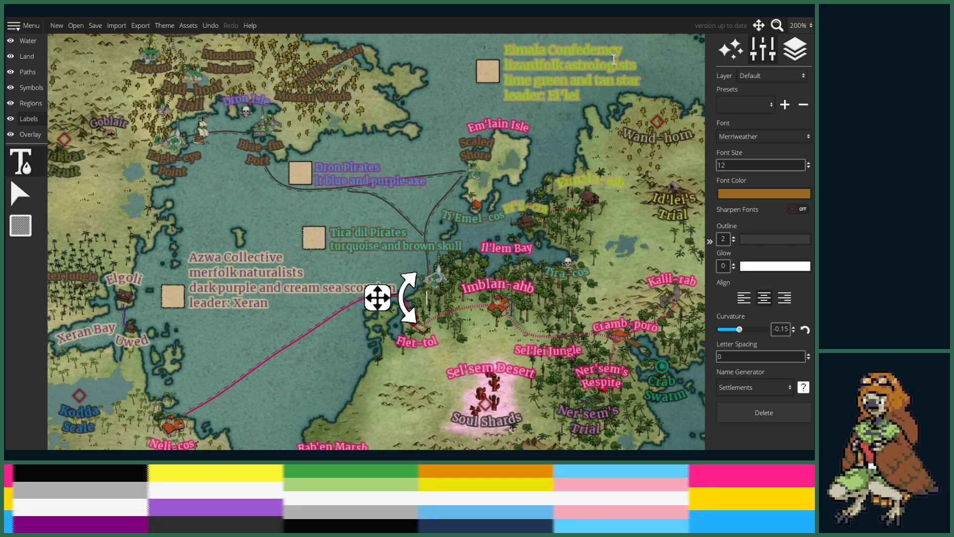
{"action": "type", "text": "Oaken "}
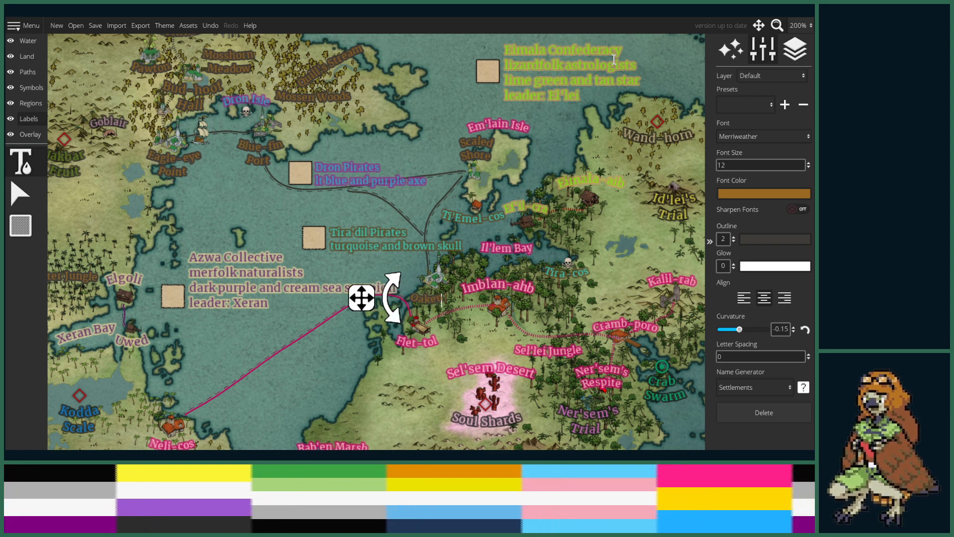
{"action": "type", "text": "Fort"}
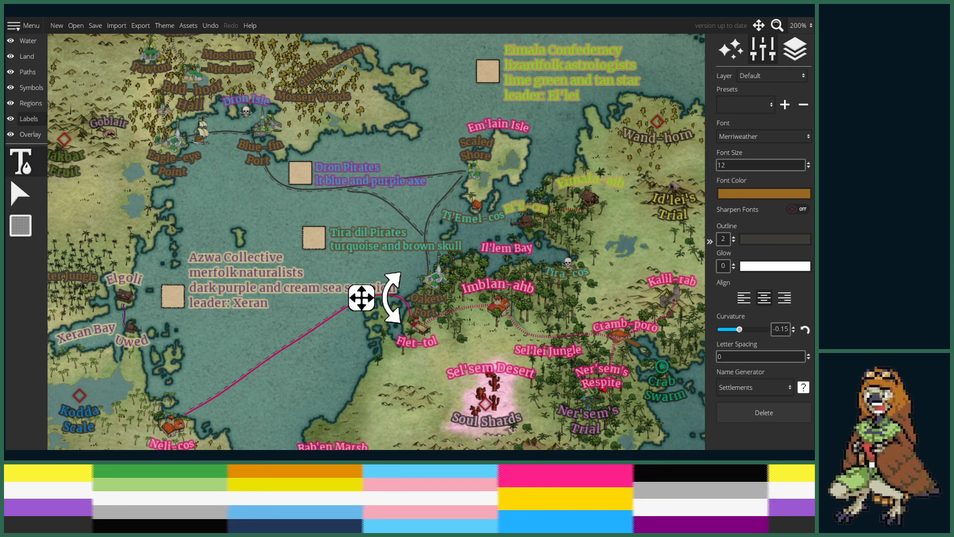
{"action": "left_click_drag", "start_coordinate": [485, 301], "coordinate": [497, 284]}
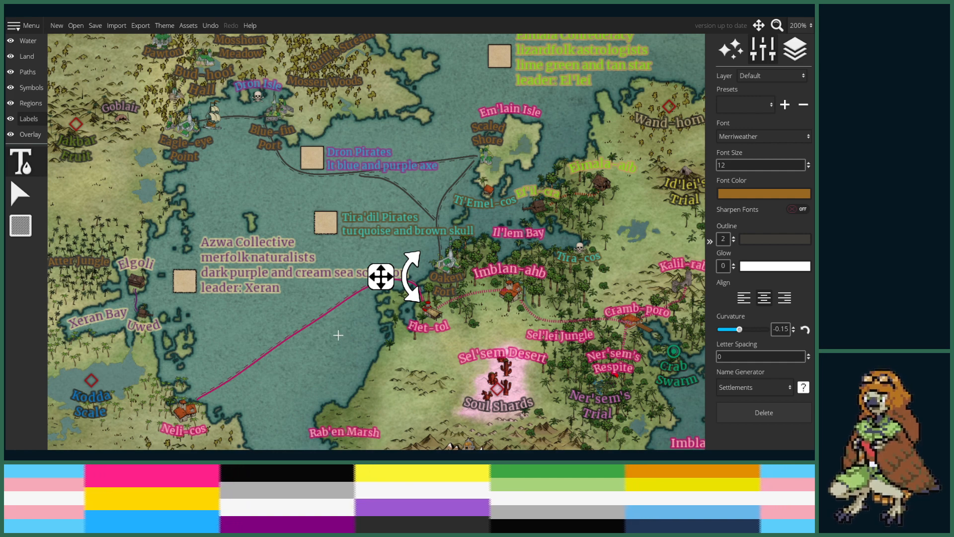
- Add a label in Fort Otur's green and amber style with curvature 0.15 in the open land northeast of Redalport
{"action": "scroll", "coordinate": [338, 335], "scroll_direction": "down", "scroll_amount": 5}
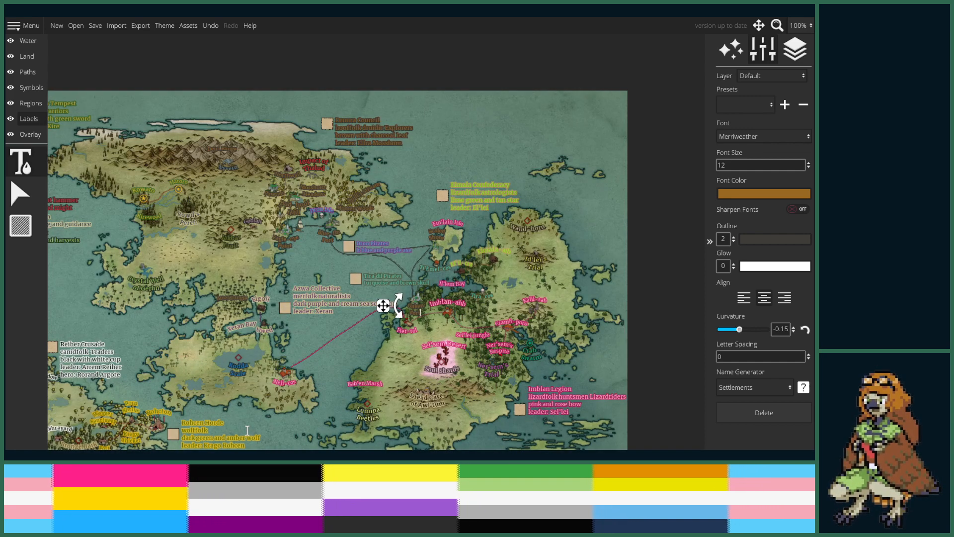
{"action": "left_click_drag", "start_coordinate": [180, 437], "coordinate": [441, 316]}
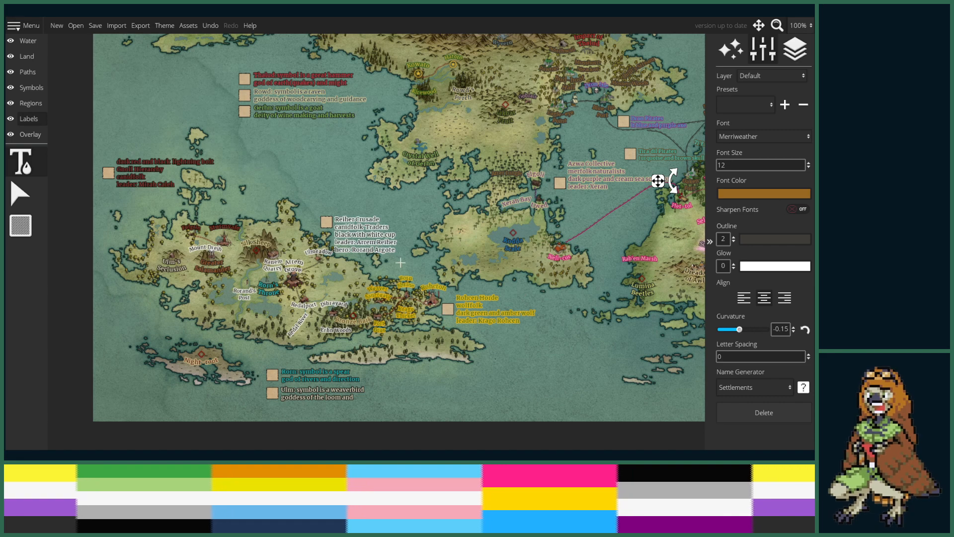
{"action": "scroll", "coordinate": [382, 347], "scroll_direction": "up", "scroll_amount": 2}
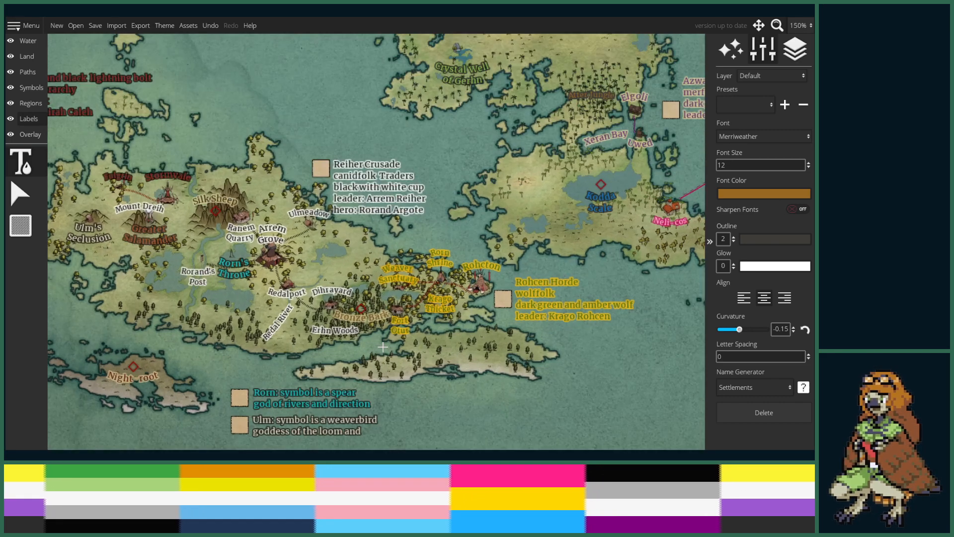
{"action": "left_click_drag", "start_coordinate": [383, 347], "coordinate": [445, 342]}
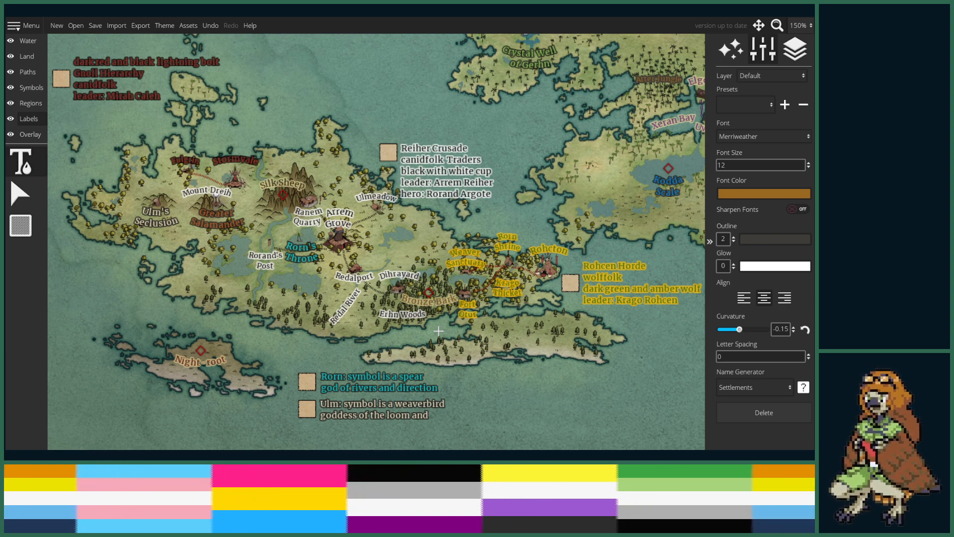
{"action": "scroll", "coordinate": [451, 293], "scroll_direction": "up", "scroll_amount": 5}
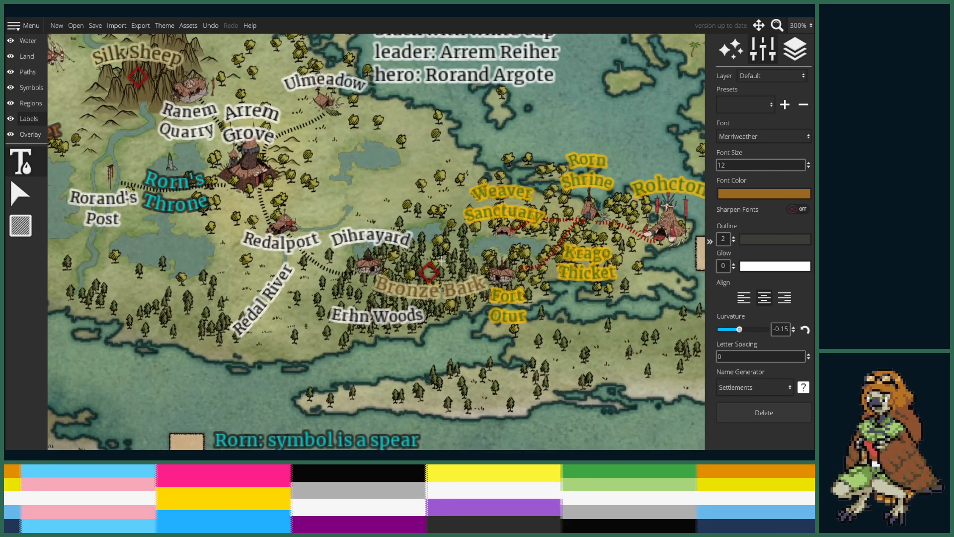
{"action": "left_click", "coordinate": [390, 246]}
{"action": "left_click", "coordinate": [496, 284]}
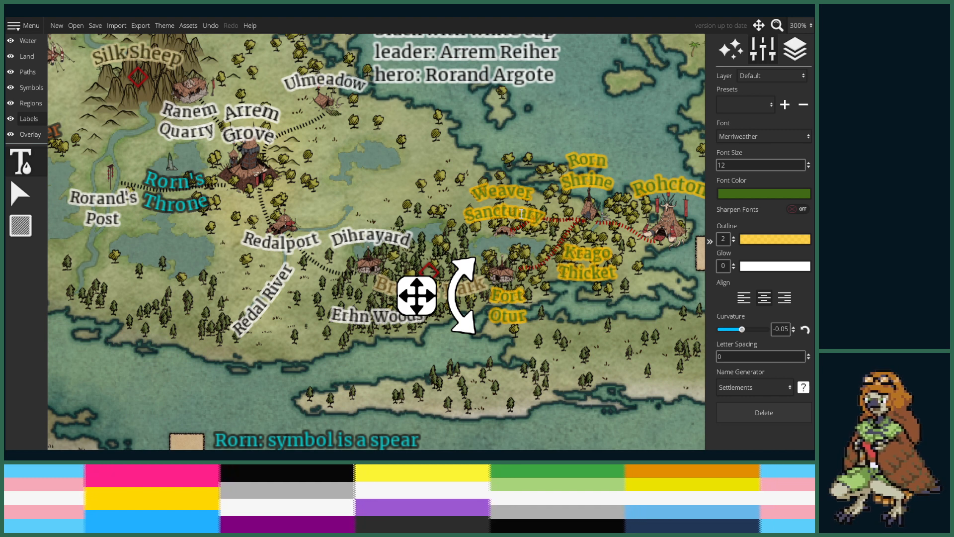
{"action": "left_click", "coordinate": [405, 197]}
{"action": "left_click_drag", "start_coordinate": [392, 197], "coordinate": [224, 191]}
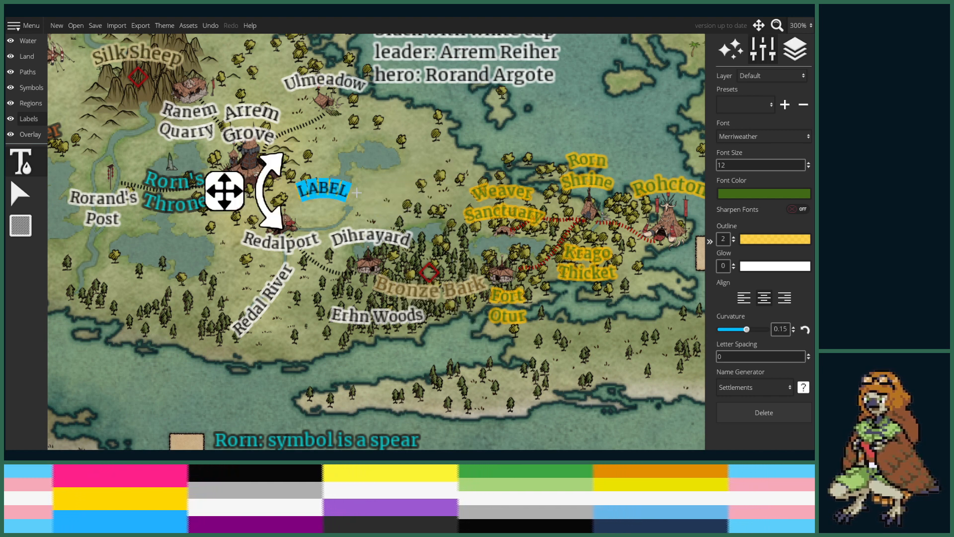
- Name the new label "Oturyard" and put it above the forest settlement east of Redalport, replacing the Dihrayard label
{"action": "key", "text": "BackSpace"}
{"action": "type", "text": "Otu"}
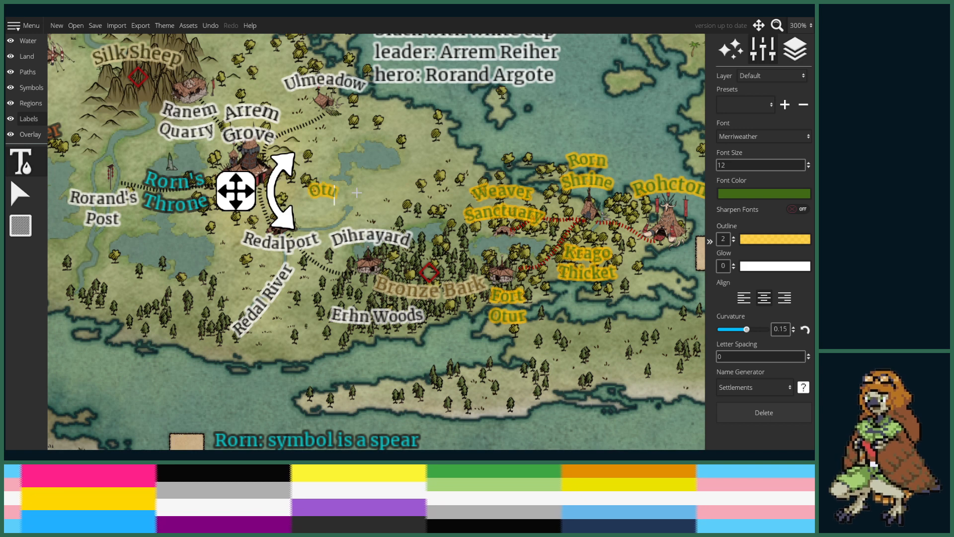
{"action": "type", "text": "ryard"}
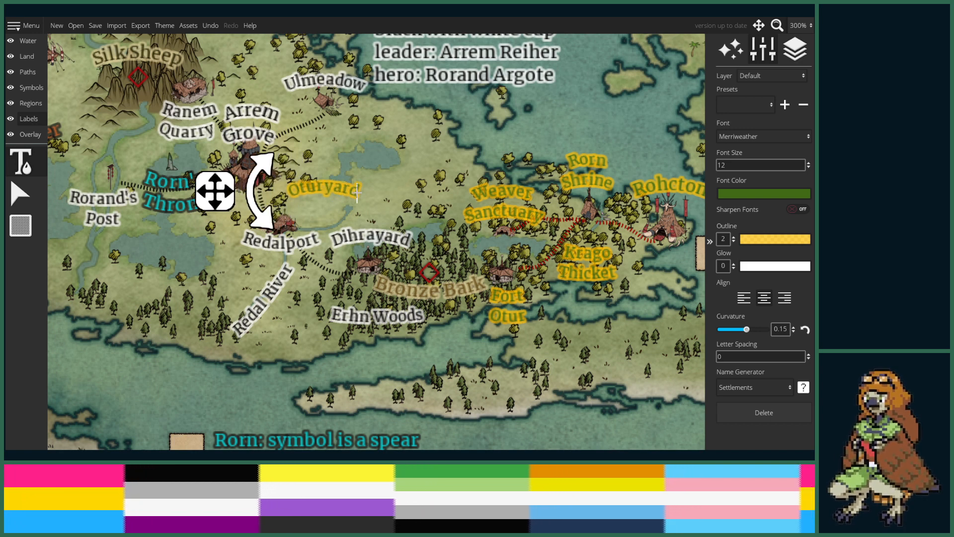
{"action": "left_click_drag", "start_coordinate": [203, 188], "coordinate": [248, 240]}
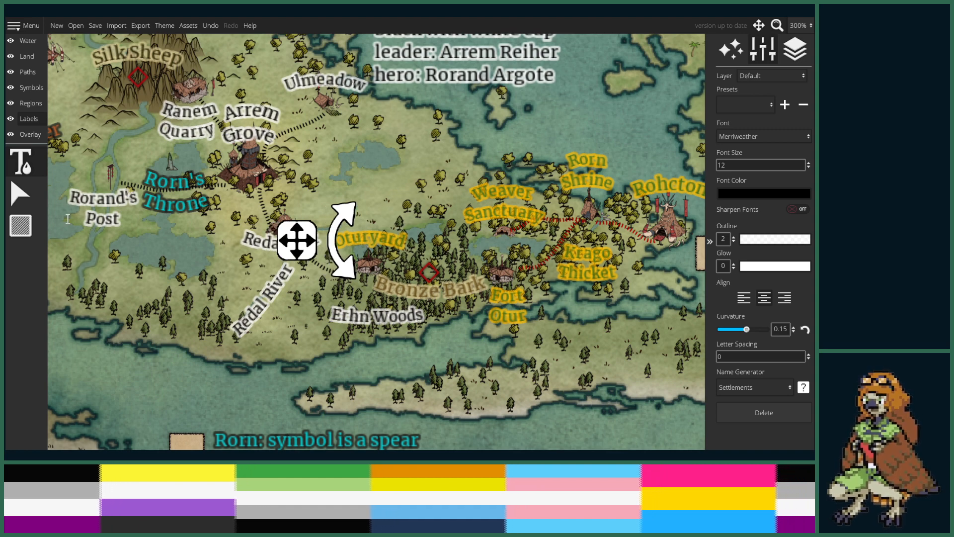
{"action": "left_click", "coordinate": [33, 189]}
{"action": "scroll", "coordinate": [303, 234], "scroll_direction": "down", "scroll_amount": 1}
{"action": "scroll", "coordinate": [302, 234], "scroll_direction": "down", "scroll_amount": 3}
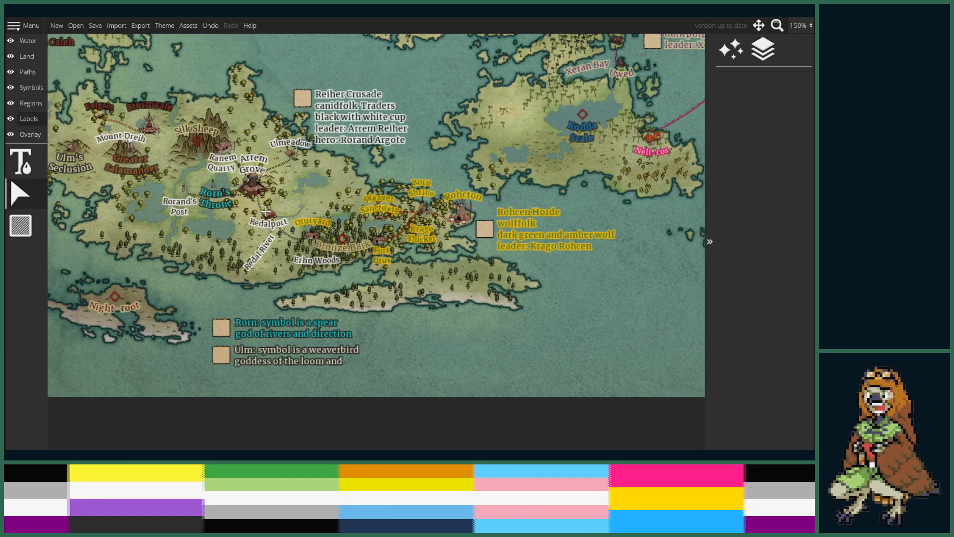
{"action": "scroll", "coordinate": [302, 233], "scroll_direction": "down", "scroll_amount": 3}
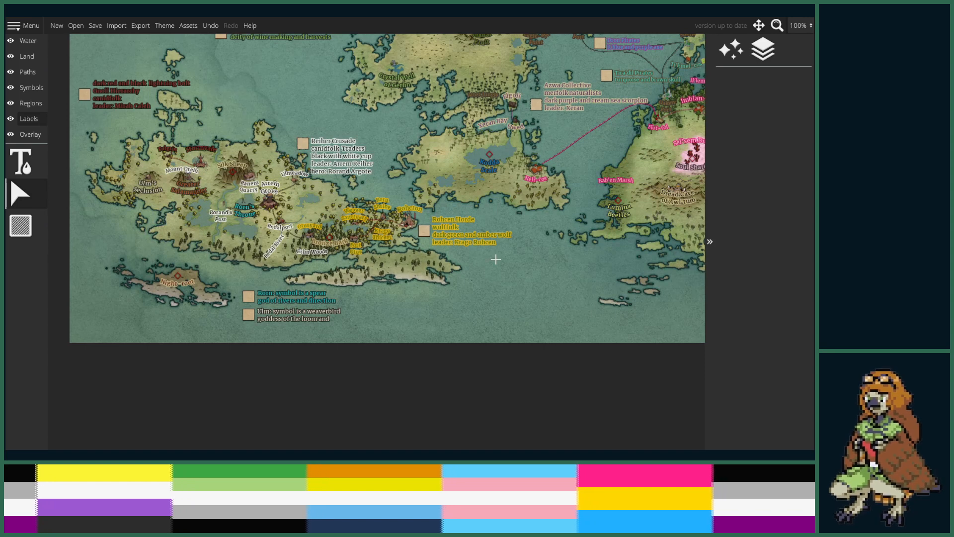
{"action": "left_click_drag", "start_coordinate": [507, 256], "coordinate": [408, 272]}
{"action": "left_click_drag", "start_coordinate": [359, 295], "coordinate": [478, 291]}
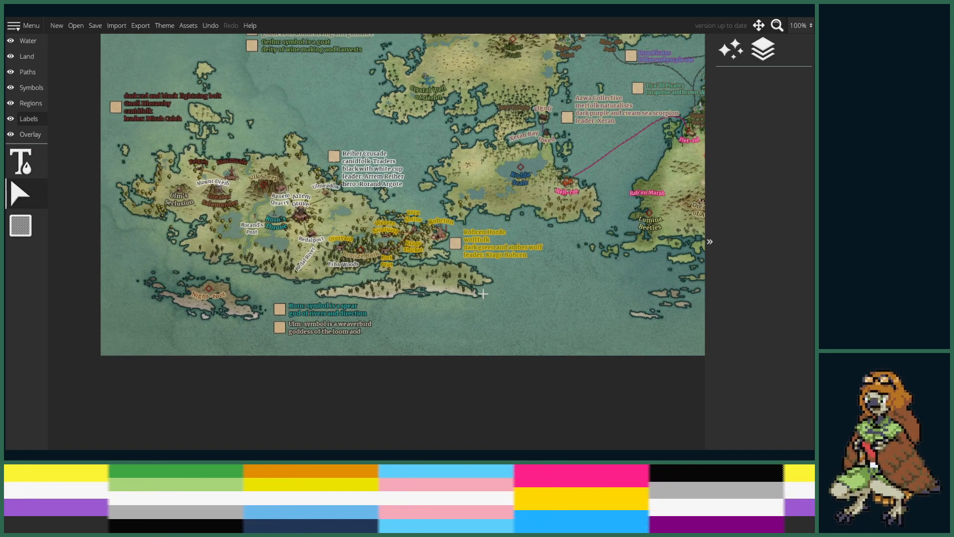
{"action": "scroll", "coordinate": [357, 299], "scroll_direction": "up", "scroll_amount": 3}
{"action": "scroll", "coordinate": [431, 279], "scroll_direction": "down", "scroll_amount": 2}
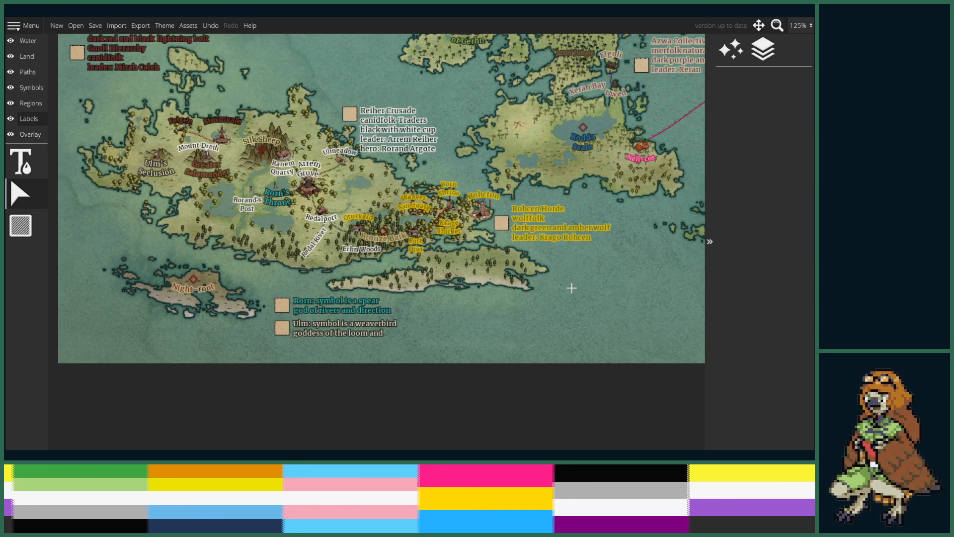
- Examine the southern seas, the eastern continent and the strait between Neli-cos and Flet-tol for places lacking a settlement
{"action": "mouse_move", "coordinate": [566, 285]}
{"action": "left_mouse_down"}
{"action": "mouse_move", "coordinate": [492, 303]}
{"action": "mouse_move", "coordinate": [366, 301]}
{"action": "left_mouse_up"}
{"action": "mouse_move", "coordinate": [449, 313]}
{"action": "left_mouse_down"}
{"action": "mouse_move", "coordinate": [426, 296]}
{"action": "mouse_move", "coordinate": [366, 309]}
{"action": "left_mouse_up"}
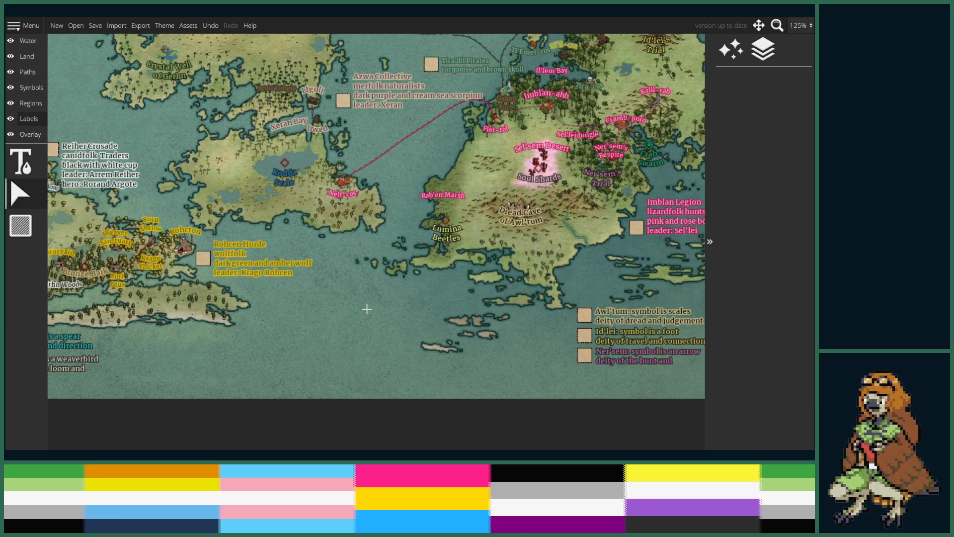
{"action": "scroll", "coordinate": [366, 309], "scroll_direction": "down", "scroll_amount": 5}
{"action": "scroll", "coordinate": [398, 293], "scroll_direction": "down", "scroll_amount": 1}
{"action": "scroll", "coordinate": [442, 275], "scroll_direction": "up", "scroll_amount": 1}
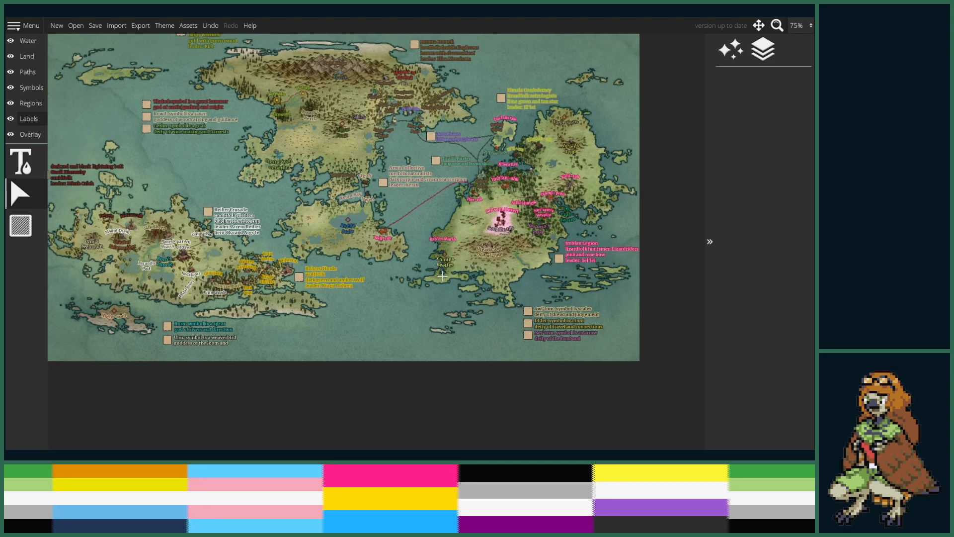
{"action": "left_click_drag", "start_coordinate": [442, 275], "coordinate": [249, 311]}
{"action": "scroll", "coordinate": [298, 293], "scroll_direction": "up", "scroll_amount": 2}
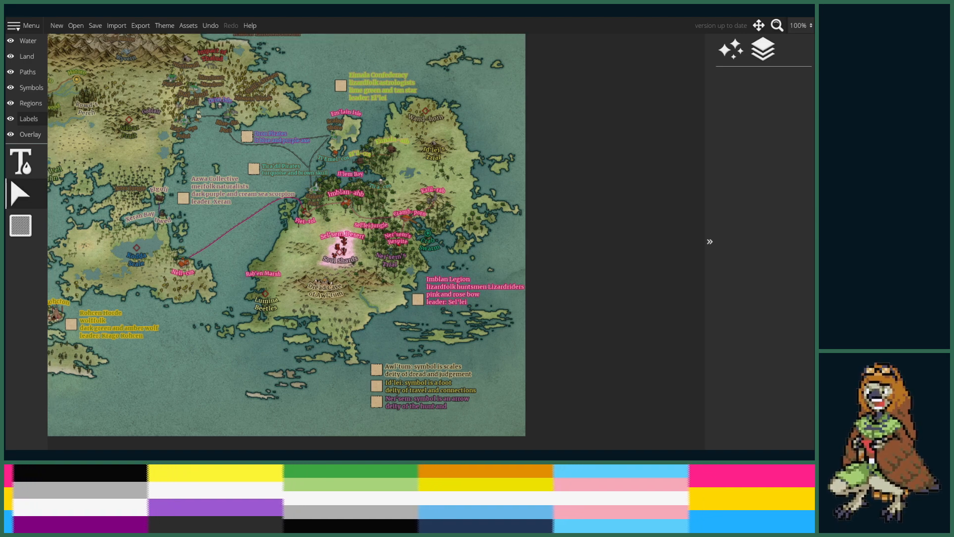
{"action": "scroll", "coordinate": [410, 190], "scroll_direction": "up", "scroll_amount": 3}
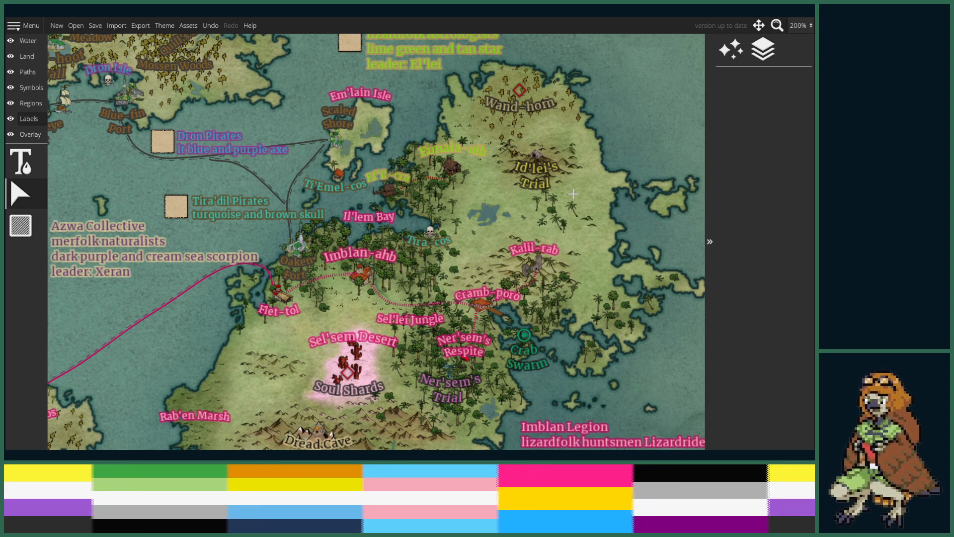
{"action": "left_click_drag", "start_coordinate": [516, 342], "coordinate": [690, 289]}
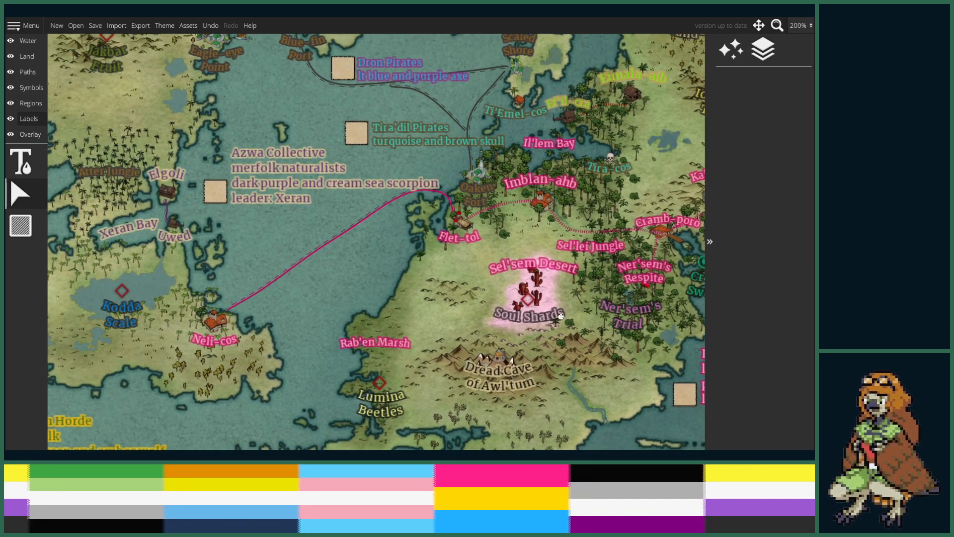
{"action": "left_click_drag", "start_coordinate": [505, 283], "coordinate": [468, 288]}
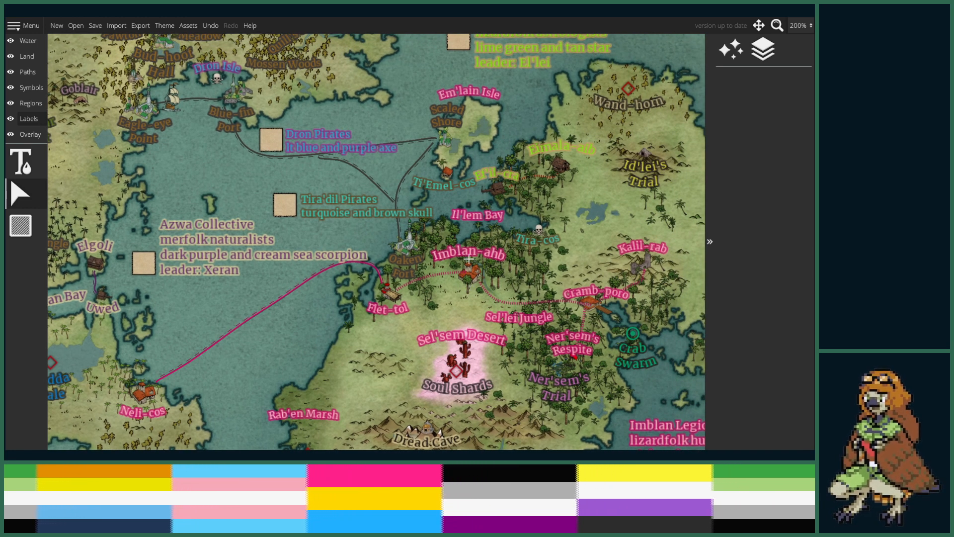
{"action": "scroll", "coordinate": [442, 245], "scroll_direction": "down", "scroll_amount": 3}
{"action": "left_click_drag", "start_coordinate": [458, 231], "coordinate": [479, 249]}
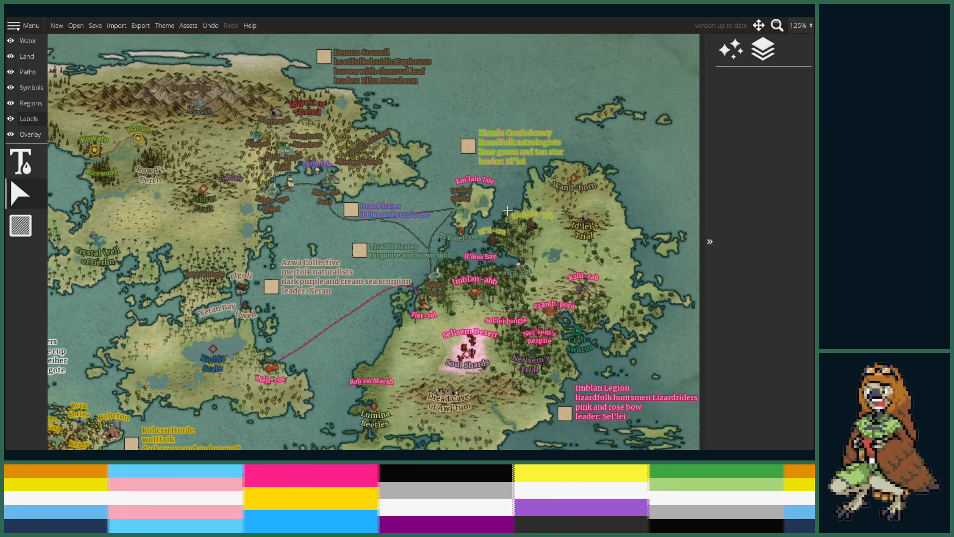
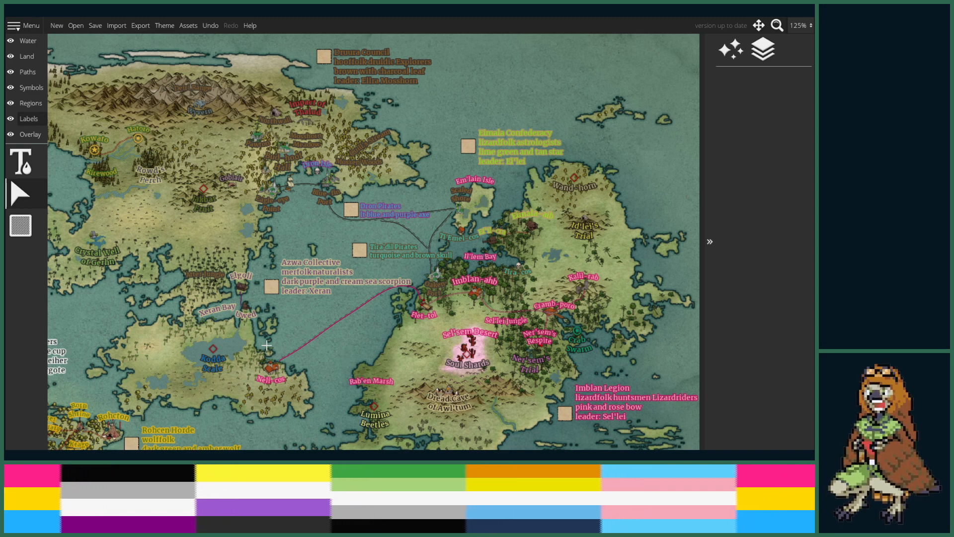
- Browse the settlement symbols for a tropical house suited to the coast between Uwed and Neli-cos
{"action": "left_click_drag", "start_coordinate": [596, 150], "coordinate": [659, 137]}
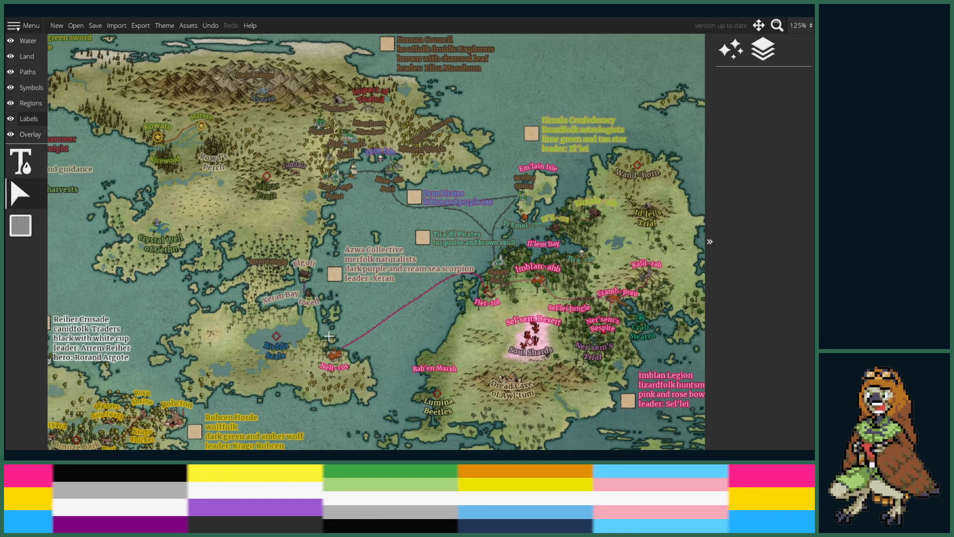
{"action": "left_click", "coordinate": [800, 25]}
{"action": "left_click", "coordinate": [800, 173]}
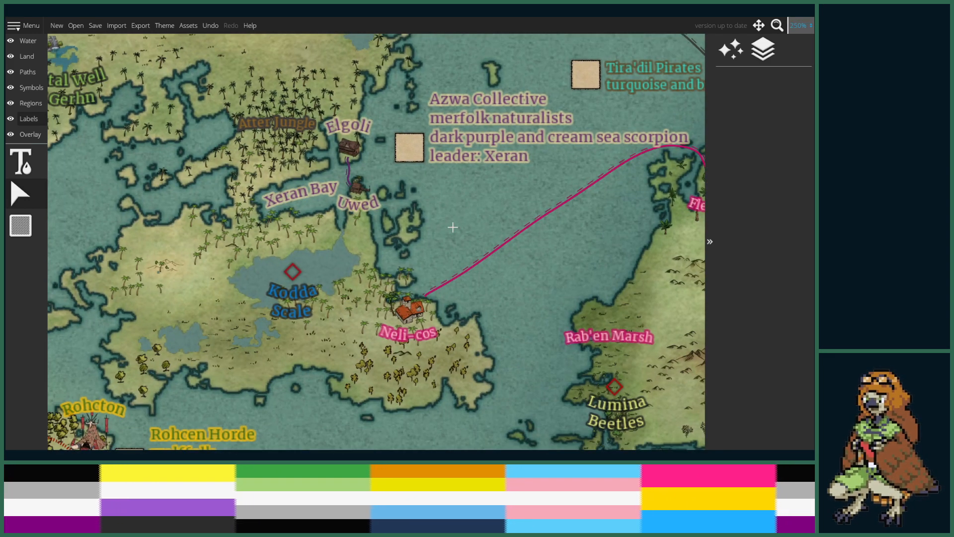
{"action": "left_click", "coordinate": [31, 88]}
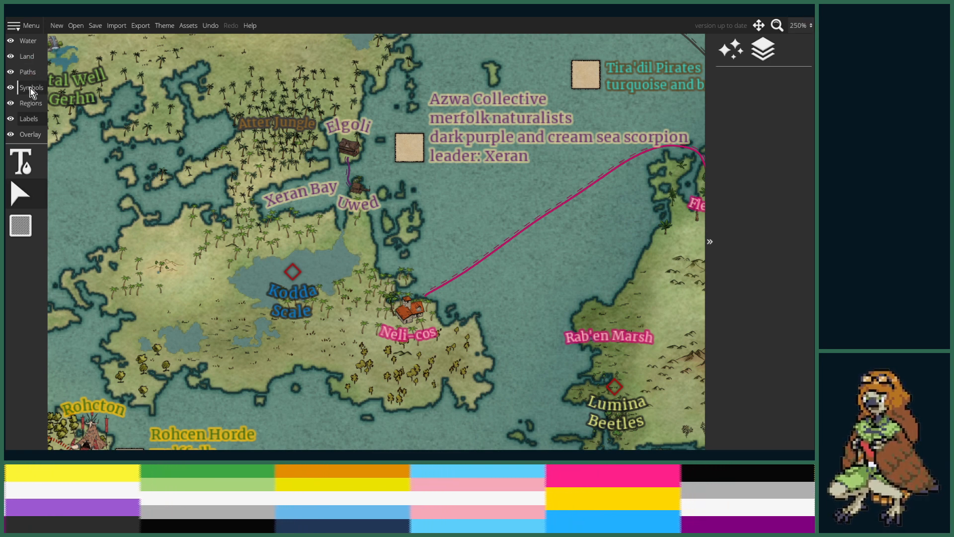
{"action": "left_click", "coordinate": [21, 164]}
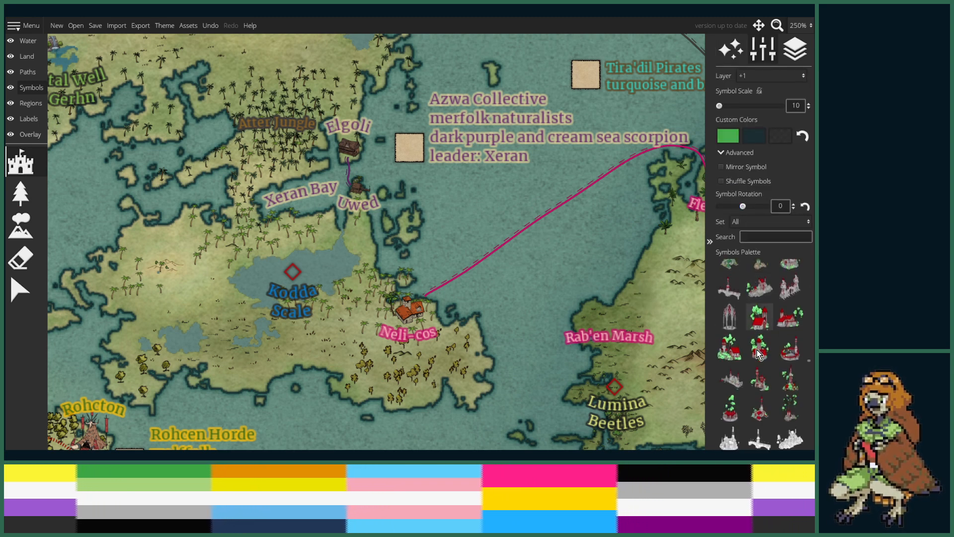
{"action": "scroll", "coordinate": [758, 353], "scroll_direction": "down", "scroll_amount": 10}
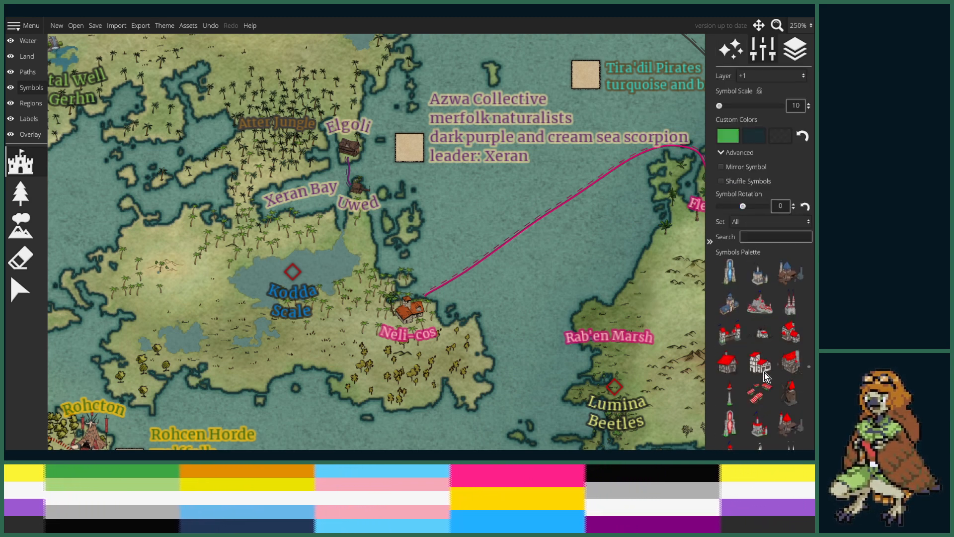
{"action": "scroll", "coordinate": [766, 375], "scroll_direction": "down", "scroll_amount": 10}
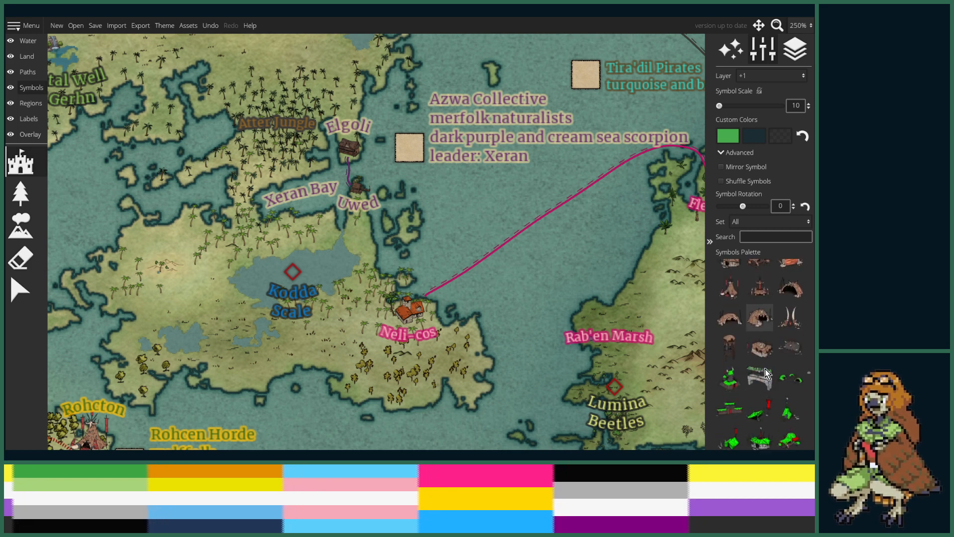
{"action": "scroll", "coordinate": [766, 375], "scroll_direction": "down", "scroll_amount": 10}
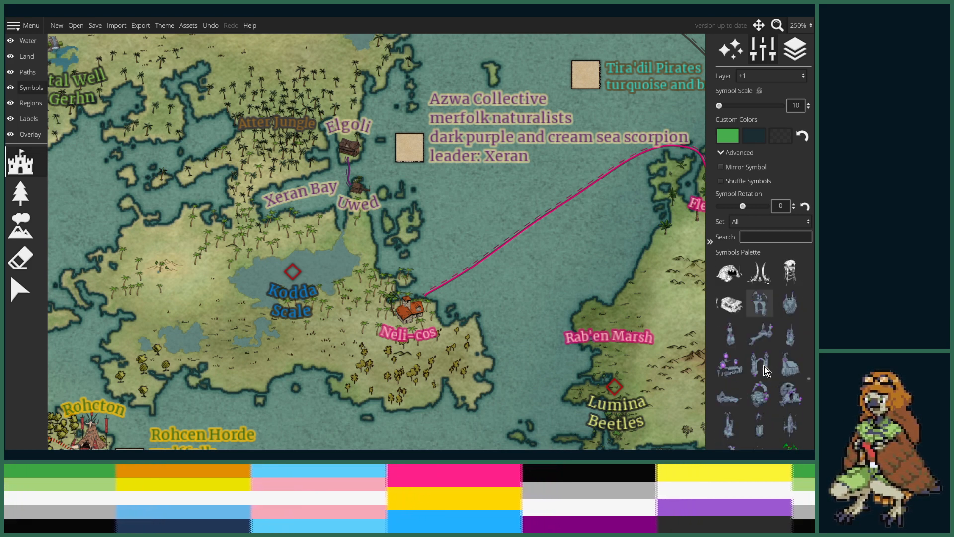
{"action": "scroll", "coordinate": [763, 371], "scroll_direction": "down", "scroll_amount": 10}
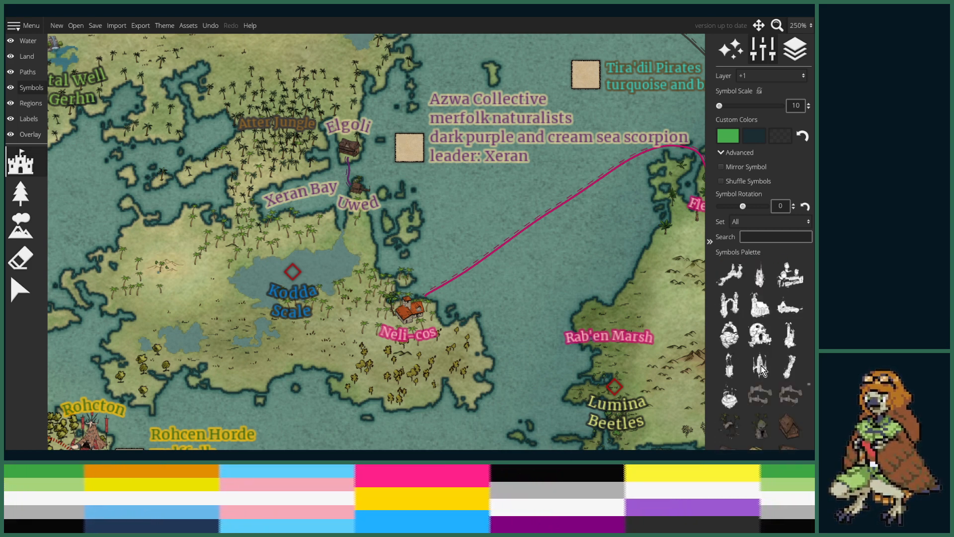
{"action": "scroll", "coordinate": [761, 366], "scroll_direction": "down", "scroll_amount": 10}
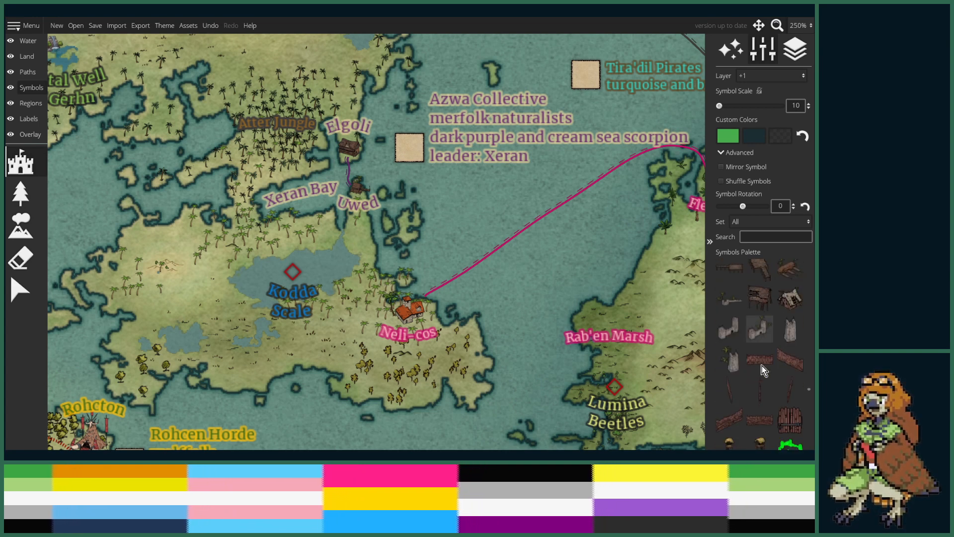
{"action": "scroll", "coordinate": [761, 365], "scroll_direction": "down", "scroll_amount": 10}
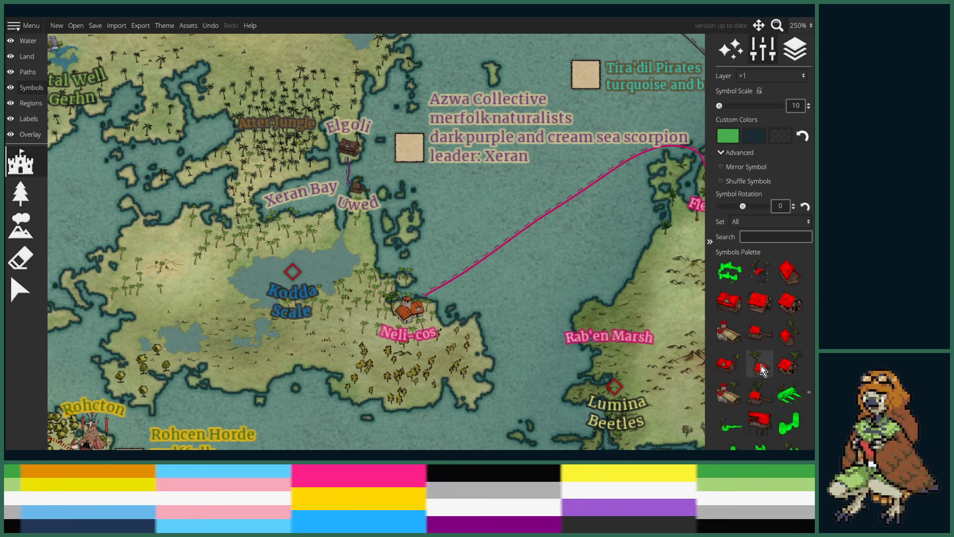
{"action": "left_click", "coordinate": [788, 367]}
{"action": "scroll", "coordinate": [763, 369], "scroll_direction": "down", "scroll_amount": 1}
{"action": "left_click", "coordinate": [443, 253]}
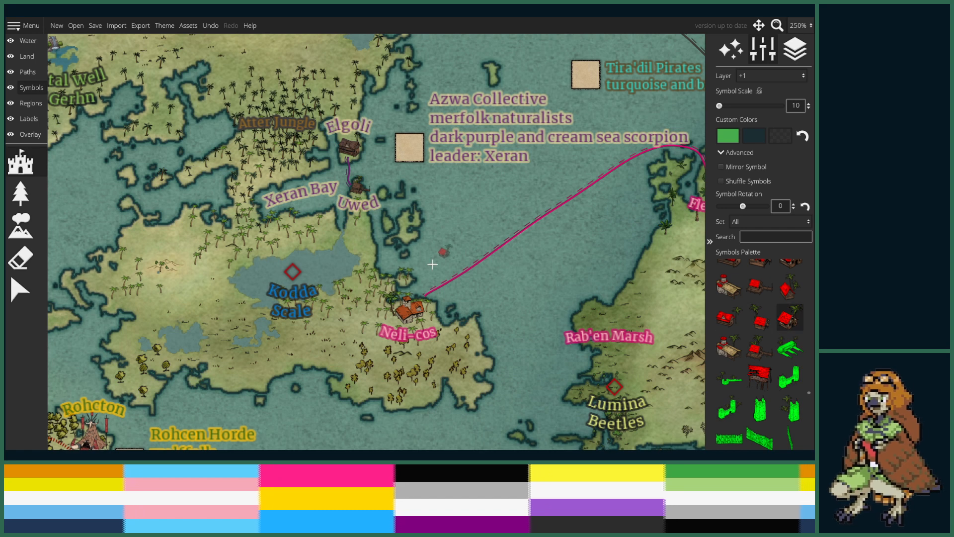
{"action": "scroll", "coordinate": [433, 264], "scroll_direction": "up", "scroll_amount": 8}
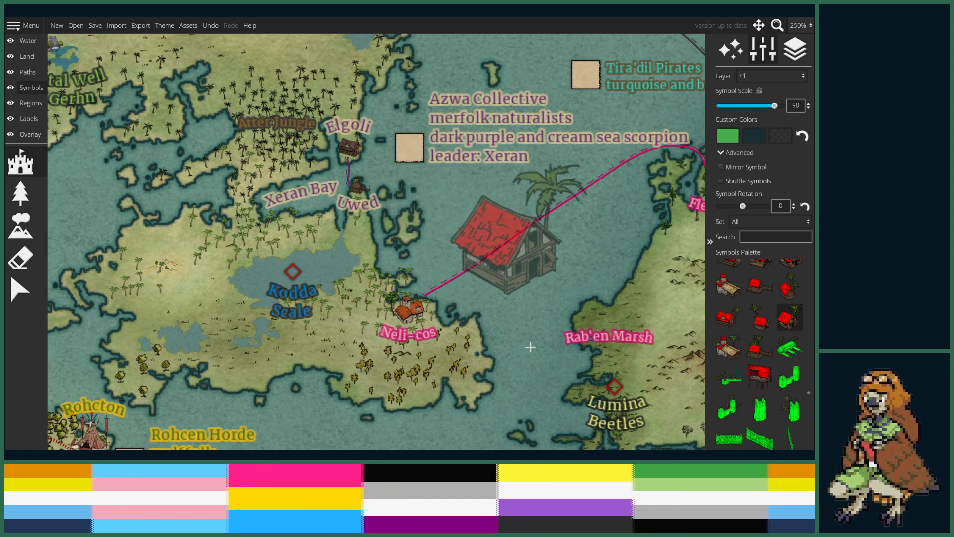
{"action": "left_click", "coordinate": [760, 378]}
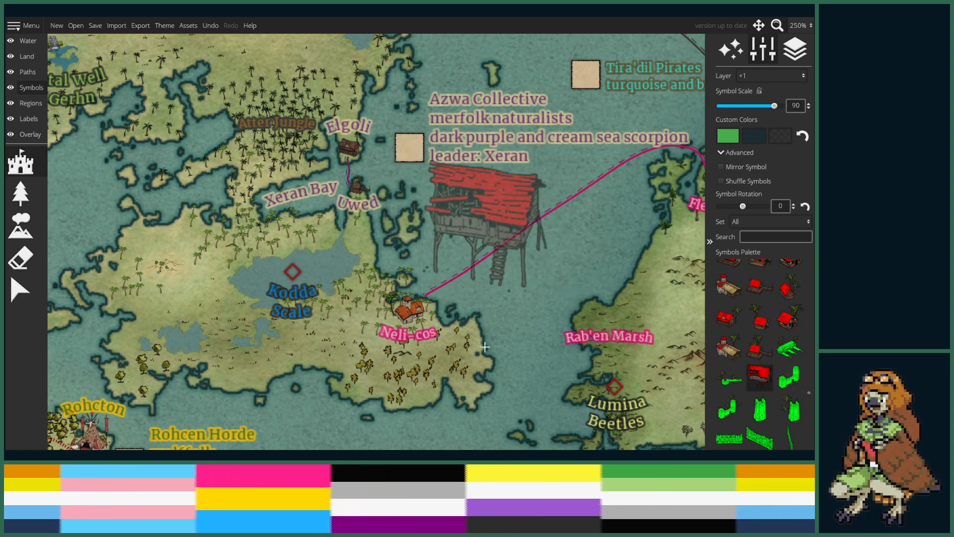
{"action": "left_click", "coordinate": [759, 347]}
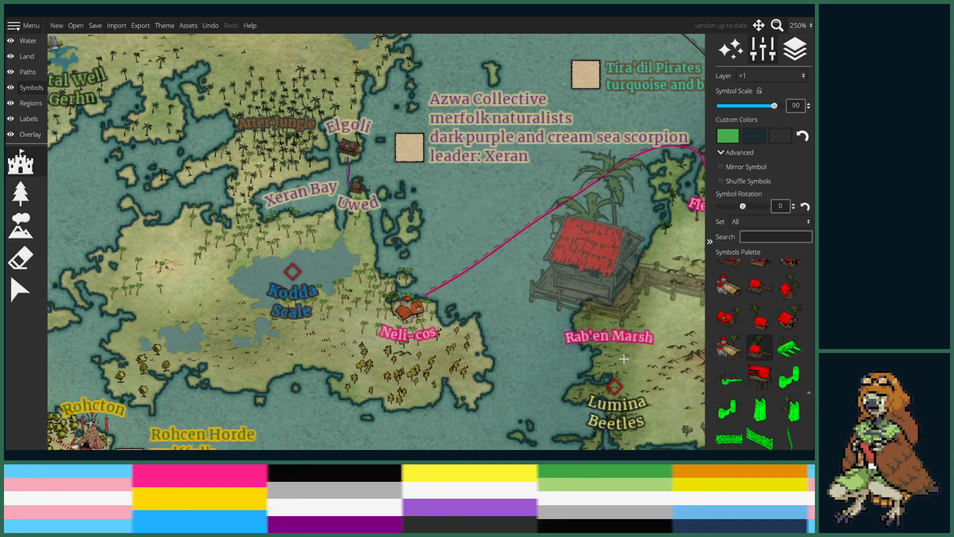
- Place the orange-roofed house with a palm tree at symbol scale 15 on the islet between Uwed and Neli-cos
{"action": "scroll", "coordinate": [795, 388], "scroll_direction": "up", "scroll_amount": 3}
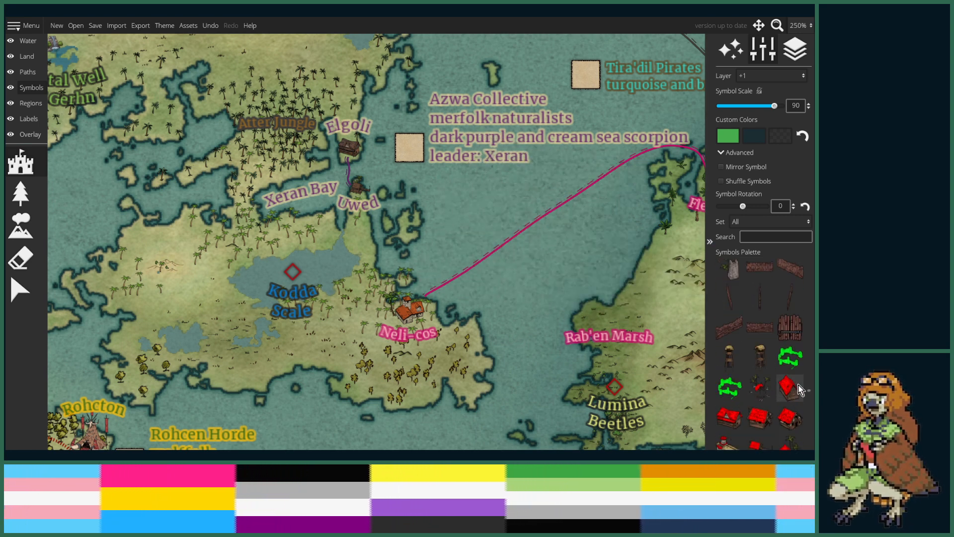
{"action": "scroll", "coordinate": [797, 387], "scroll_direction": "up", "scroll_amount": 10}
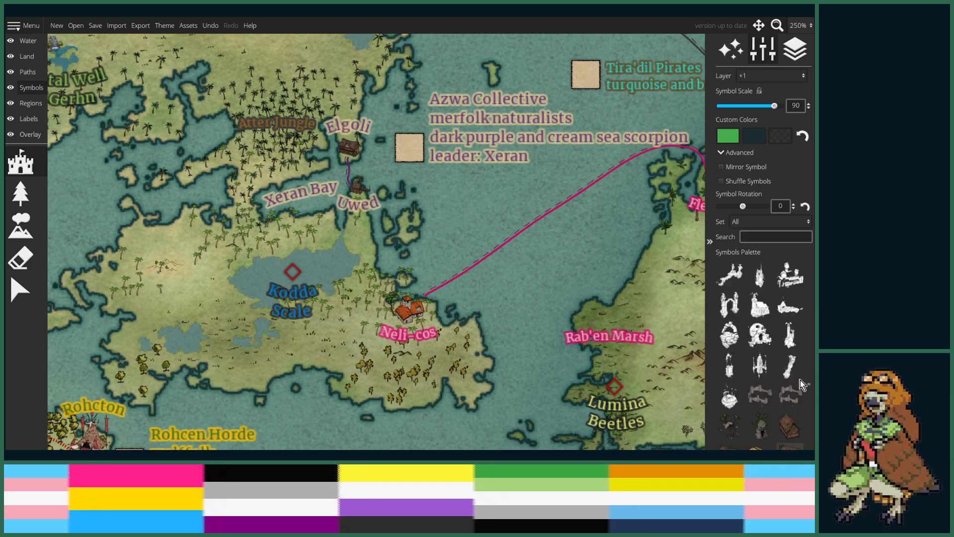
{"action": "scroll", "coordinate": [800, 380], "scroll_direction": "down", "scroll_amount": 10}
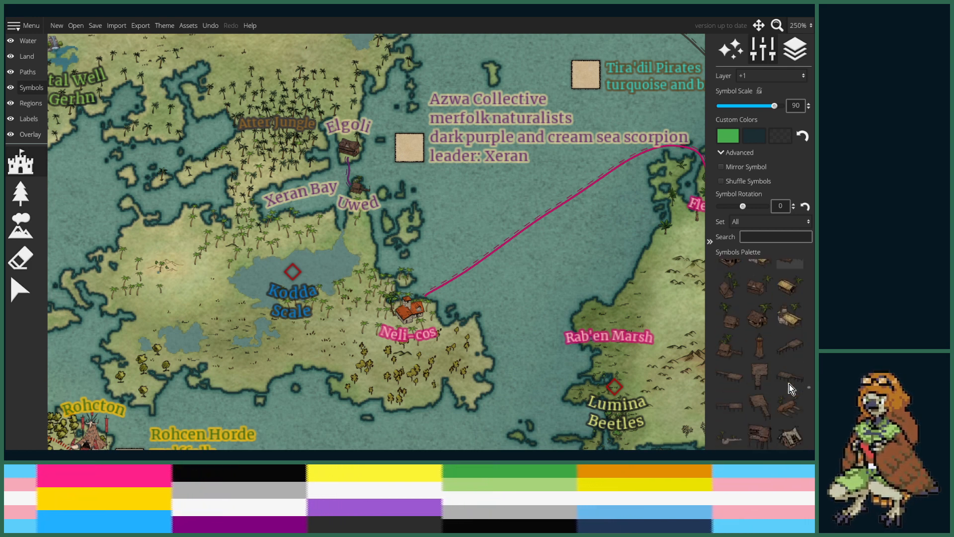
{"action": "scroll", "coordinate": [789, 384], "scroll_direction": "up", "scroll_amount": 8}
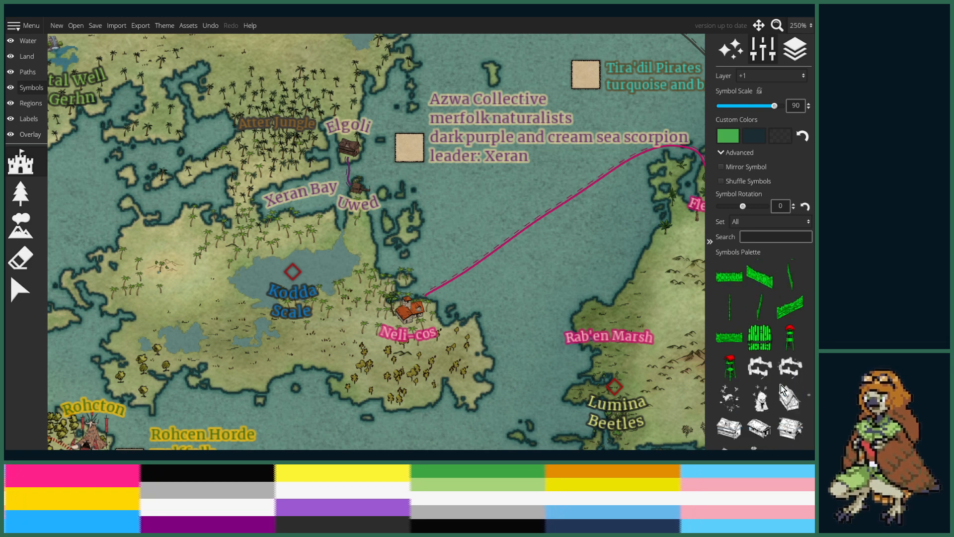
{"action": "scroll", "coordinate": [782, 387], "scroll_direction": "down", "scroll_amount": 8}
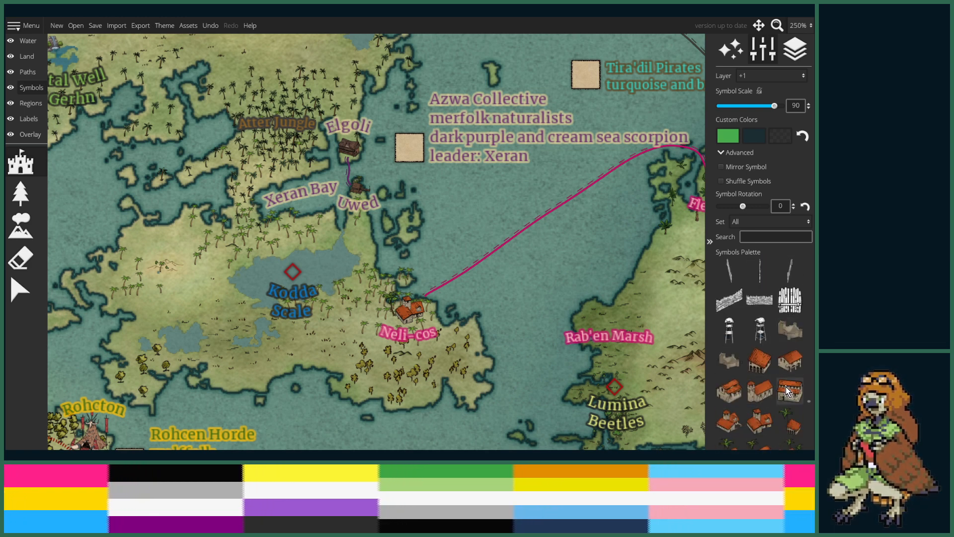
{"action": "scroll", "coordinate": [787, 391], "scroll_direction": "down", "scroll_amount": 5}
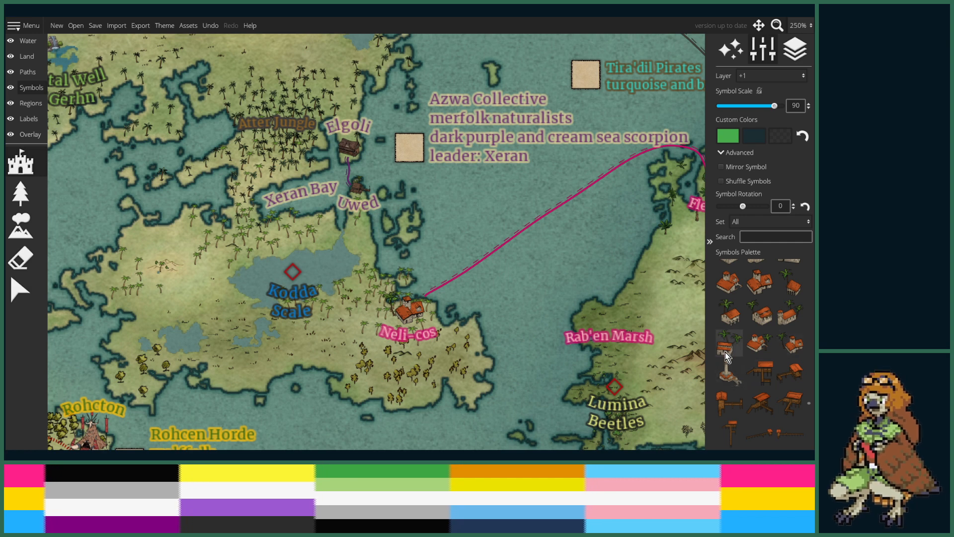
{"action": "scroll", "coordinate": [775, 325], "scroll_direction": "up", "scroll_amount": 1}
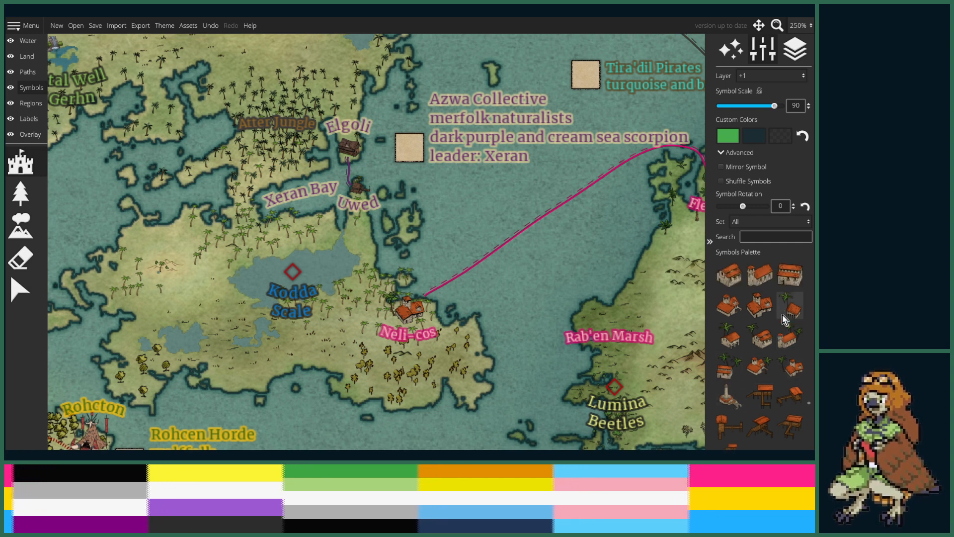
{"action": "left_click", "coordinate": [789, 307]}
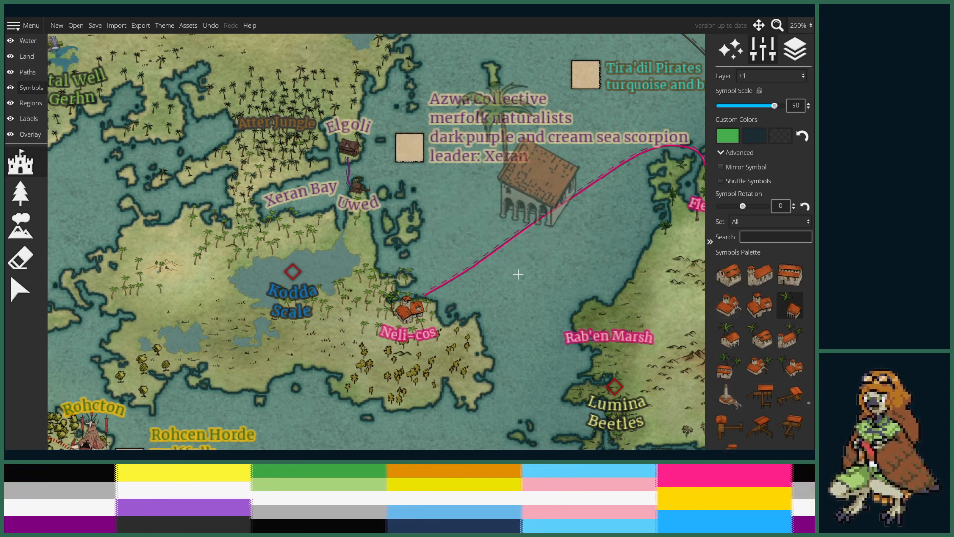
{"action": "left_click_drag", "start_coordinate": [517, 274], "coordinate": [464, 301]}
{"action": "scroll", "coordinate": [397, 322], "scroll_direction": "down", "scroll_amount": 4}
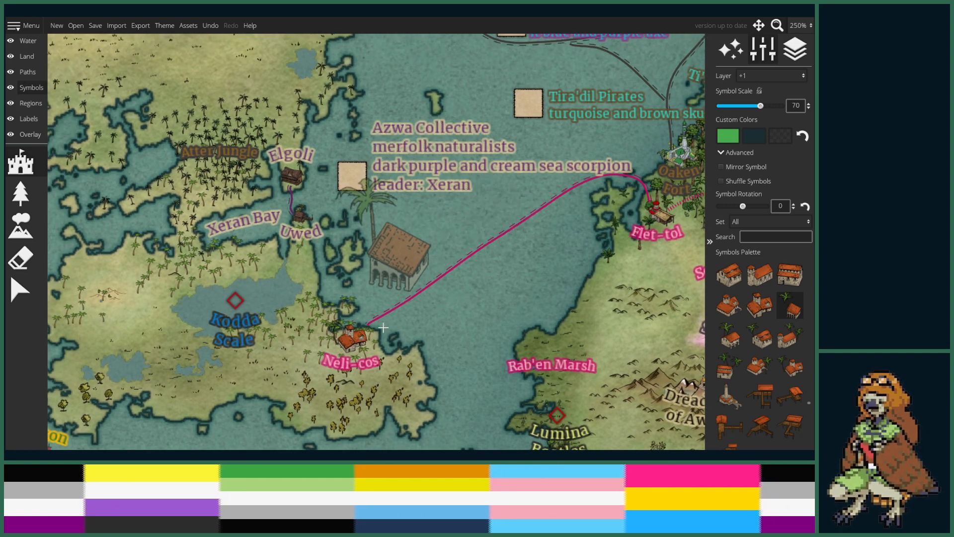
{"action": "scroll", "coordinate": [383, 328], "scroll_direction": "down", "scroll_amount": 10}
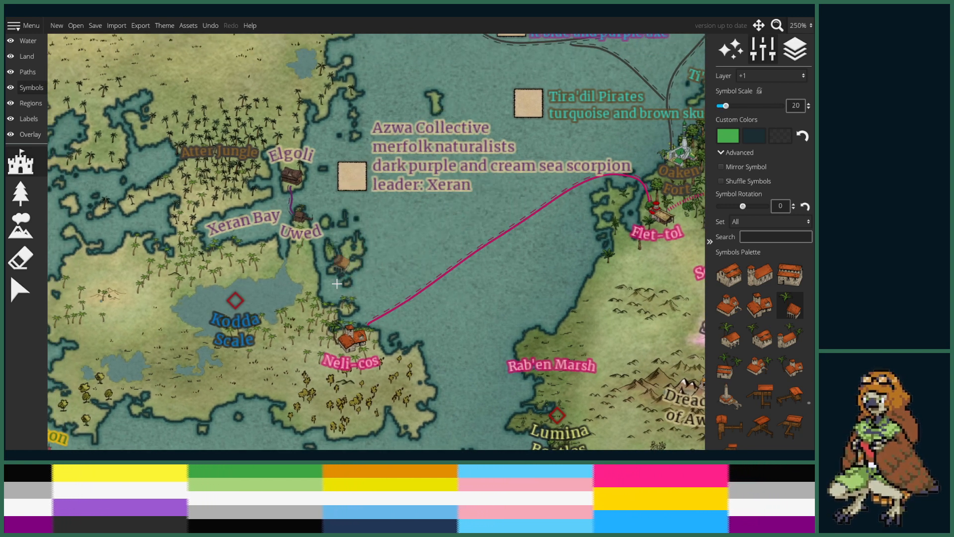
{"action": "scroll", "coordinate": [323, 287], "scroll_direction": "down", "scroll_amount": 1}
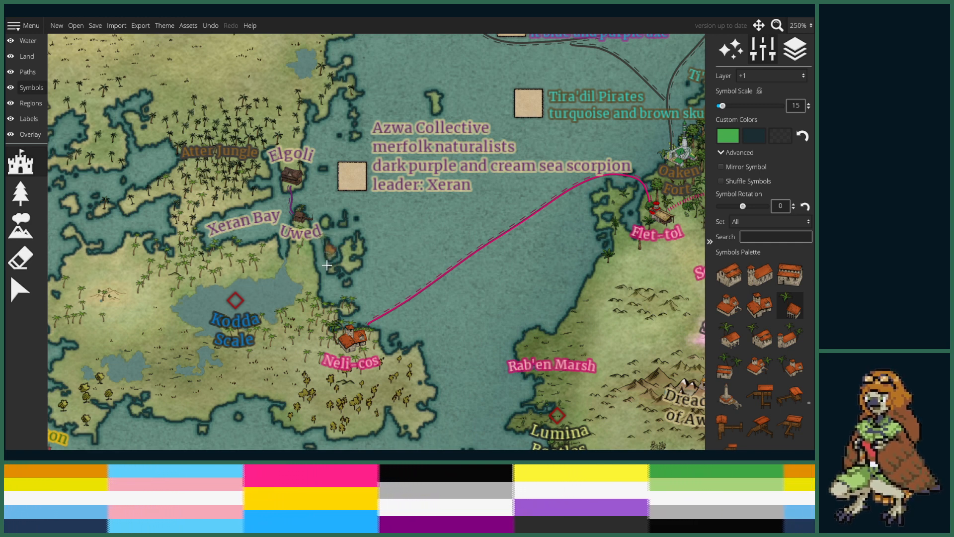
- Add a new label below the orange-roofed house on the islet, matching the pink text and outline style of the Neli-cos label
{"action": "left_click", "coordinate": [28, 120]}
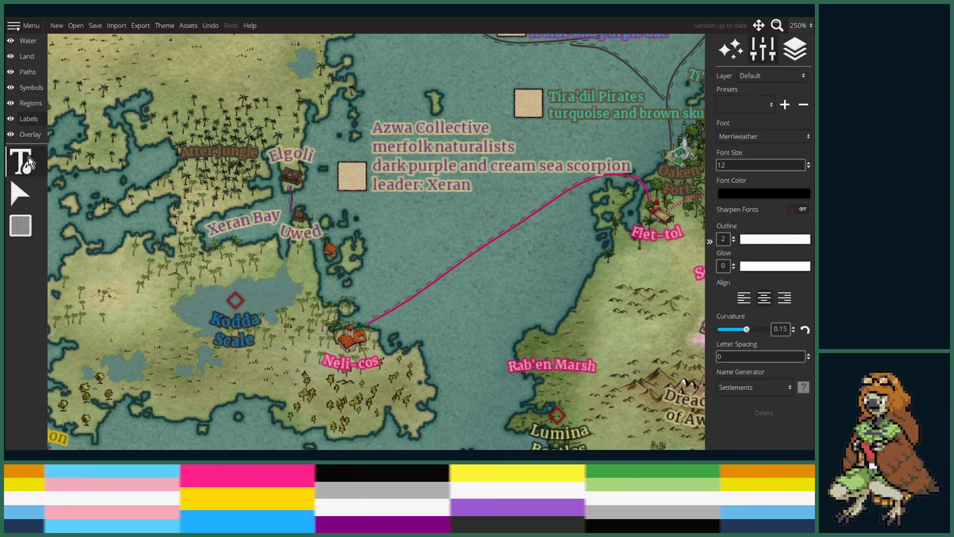
{"action": "left_click", "coordinate": [329, 264]}
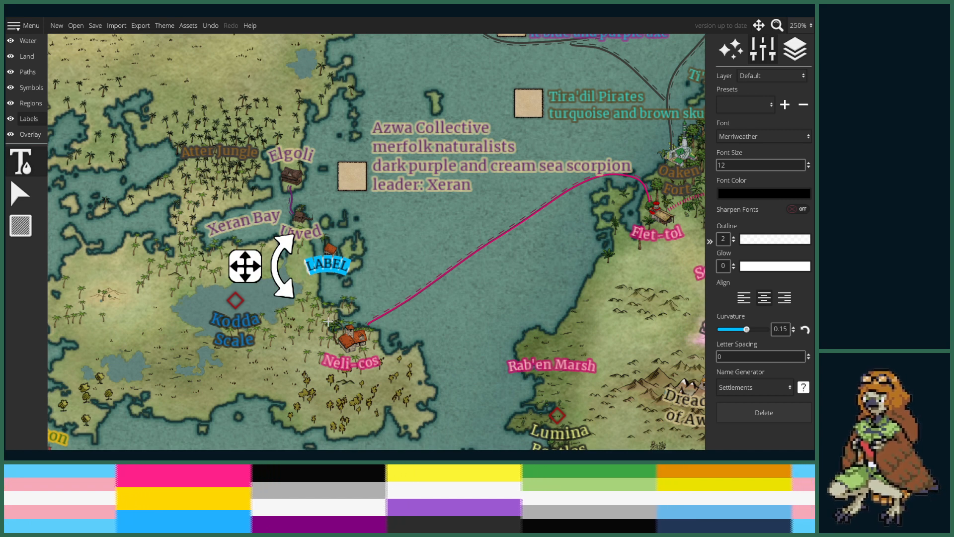
{"action": "key", "text": "BackSpace"}
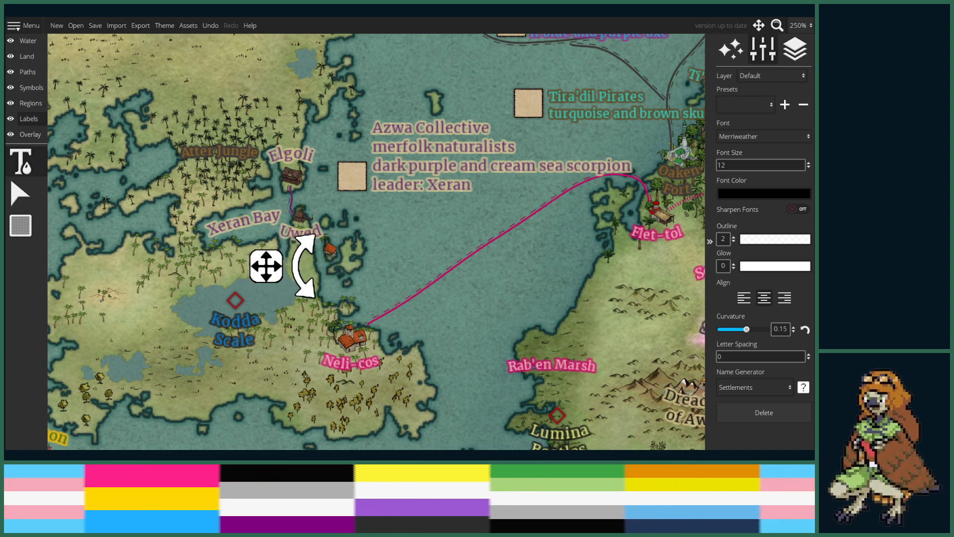
{"action": "left_click", "coordinate": [364, 364]}
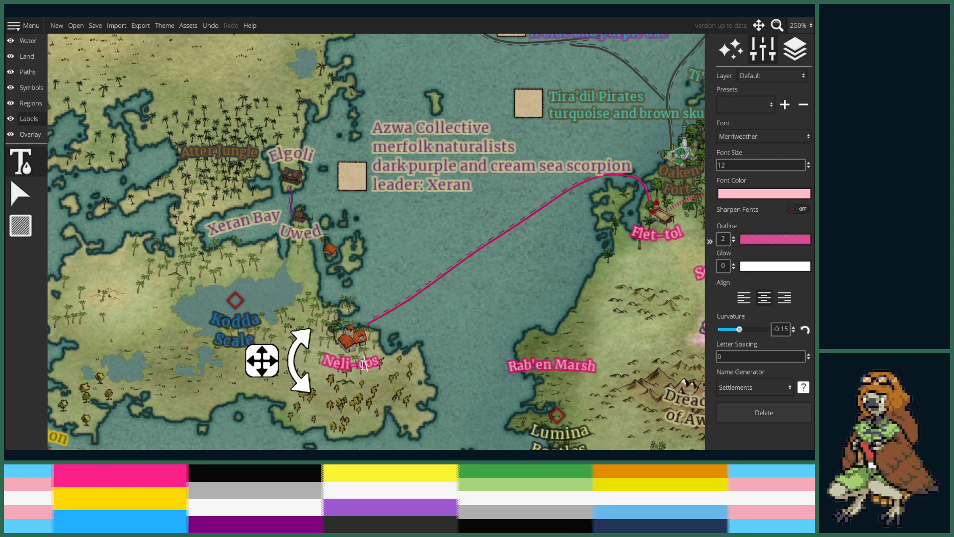
{"action": "left_click", "coordinate": [330, 268]}
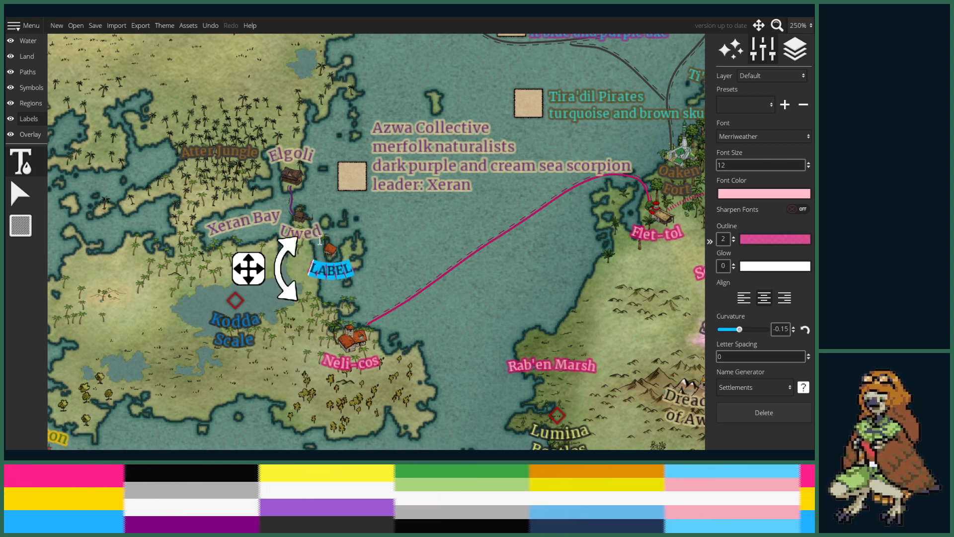
- Name the new label "Meri-ter" and shift it slightly upward, closer beneath the islet house
{"action": "type", "text": "Mer"}
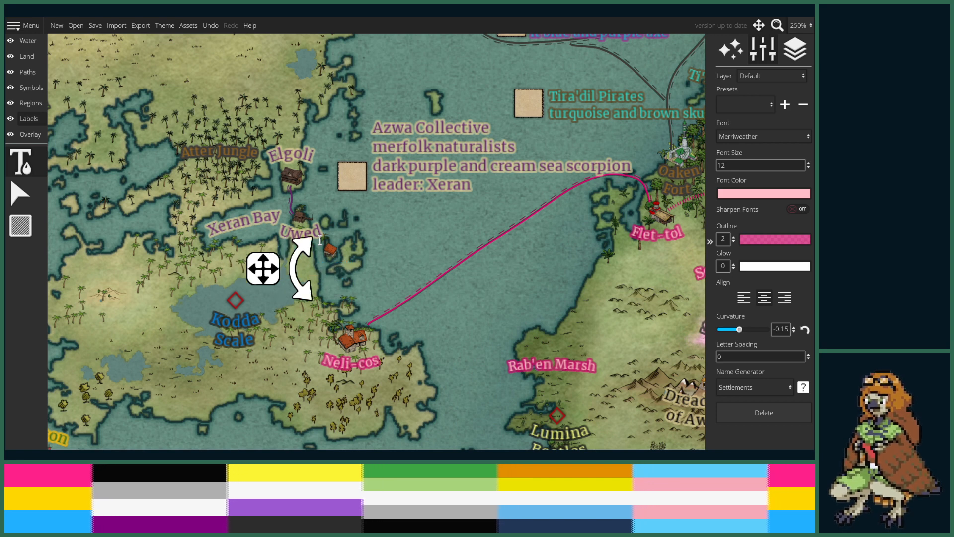
{"action": "type", "text": "i"}
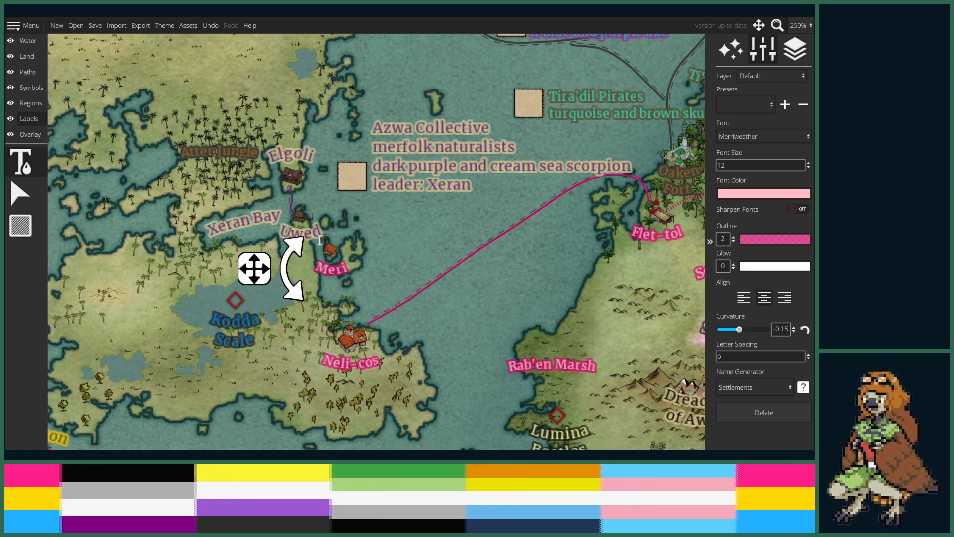
{"action": "type", "text": "-a"}
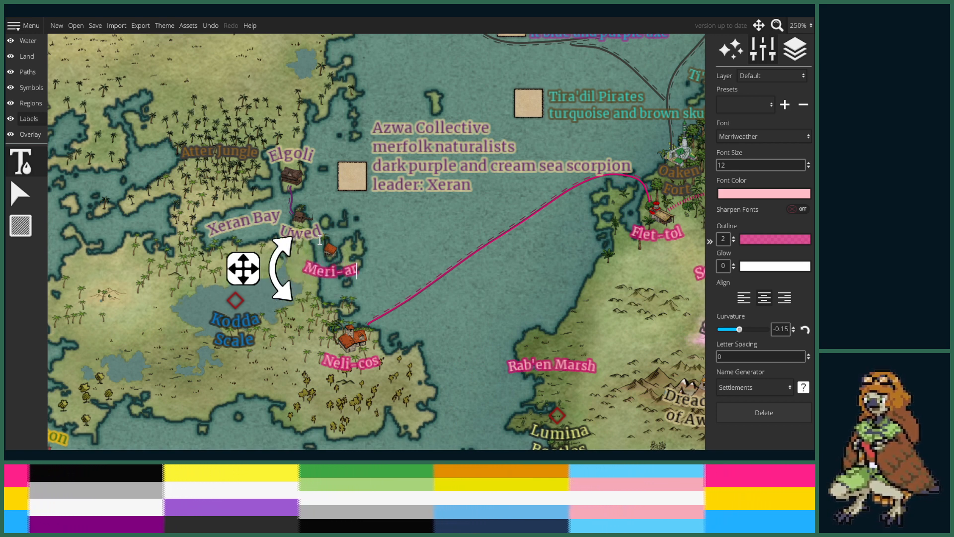
{"action": "key", "text": "BackSpace"}
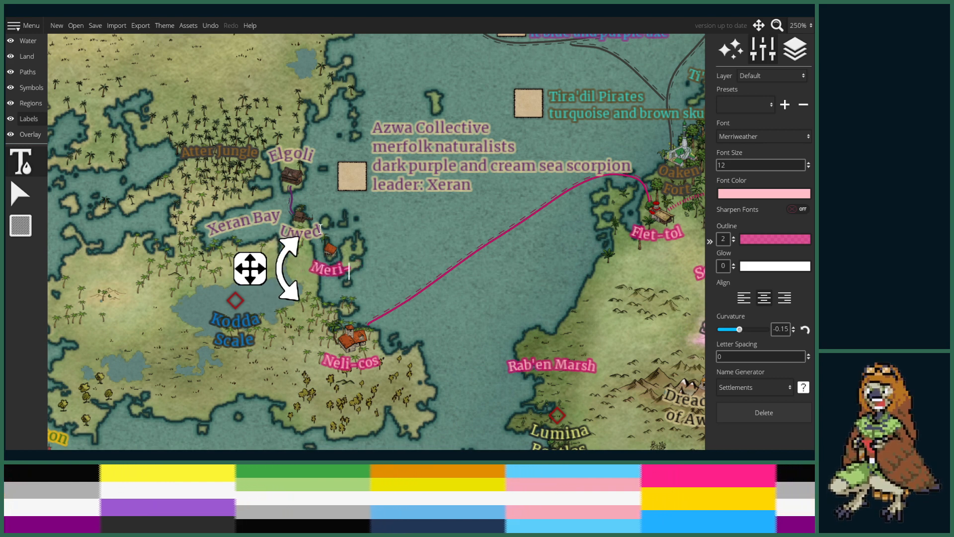
{"action": "left_click_drag", "start_coordinate": [627, 297], "coordinate": [389, 282]}
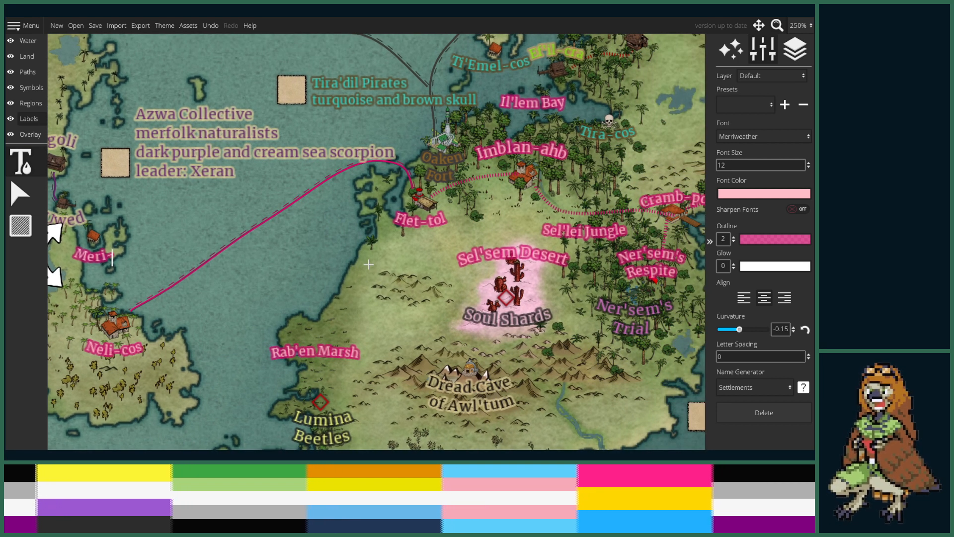
{"action": "left_click_drag", "start_coordinate": [247, 321], "coordinate": [309, 312]}
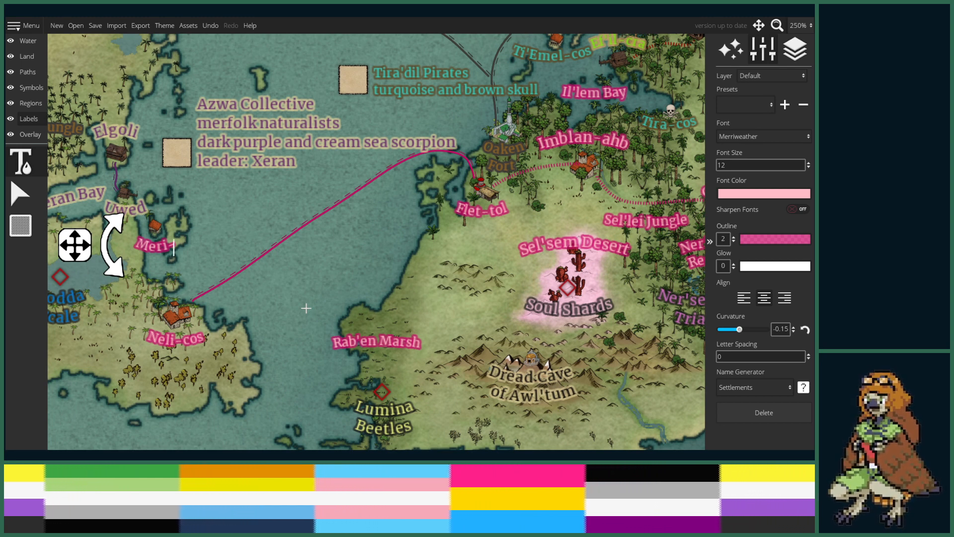
{"action": "type", "text": "ter"}
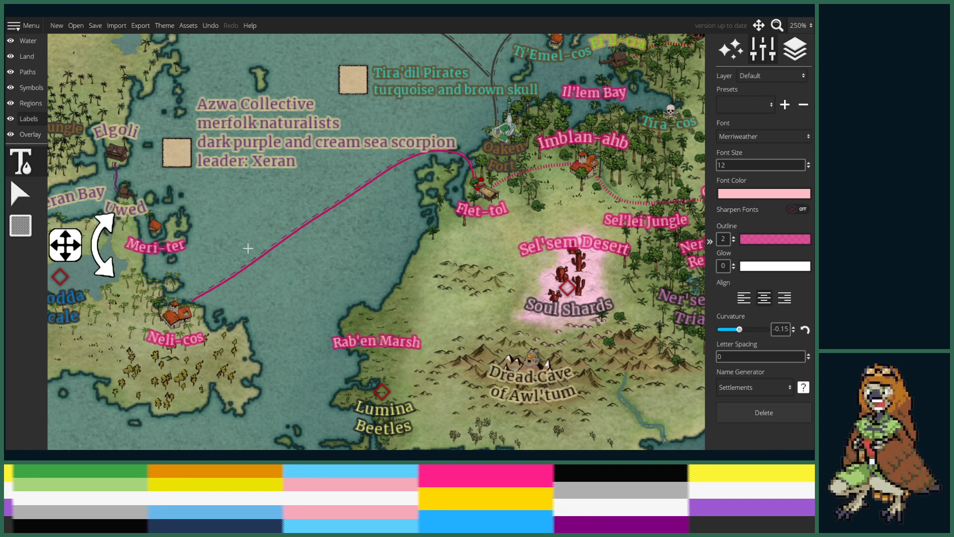
{"action": "left_click_drag", "start_coordinate": [63, 244], "coordinate": [66, 238]}
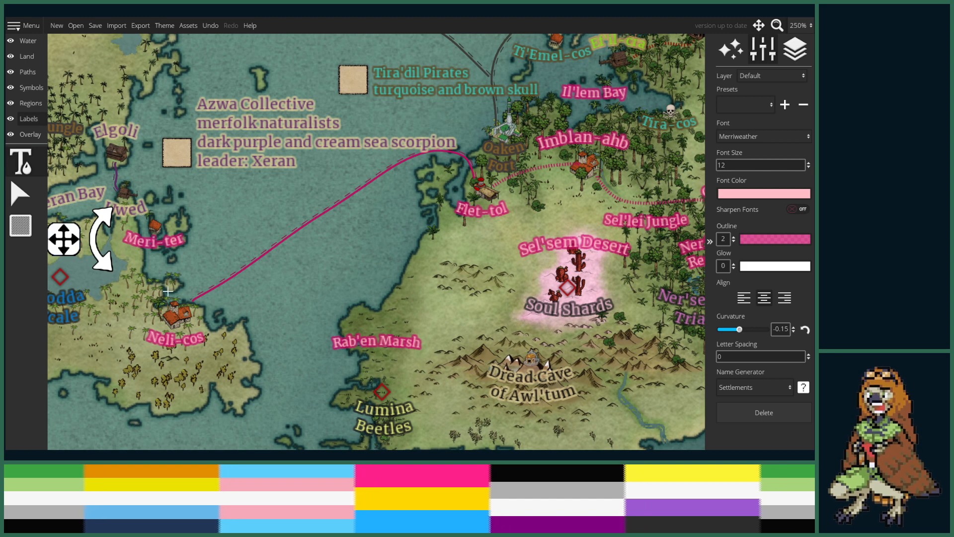
- Draw a width 4 pink sea route curving from the Neli-cos end of the Flet-tol route north to Meri-ter
{"action": "left_click_drag", "start_coordinate": [194, 268], "coordinate": [278, 276]}
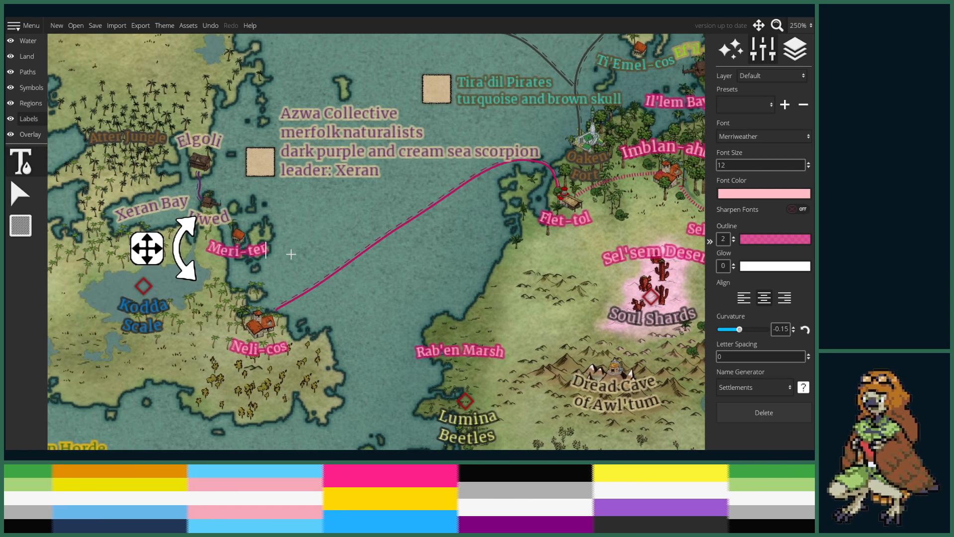
{"action": "left_click", "coordinate": [29, 70]}
{"action": "left_click", "coordinate": [24, 188]}
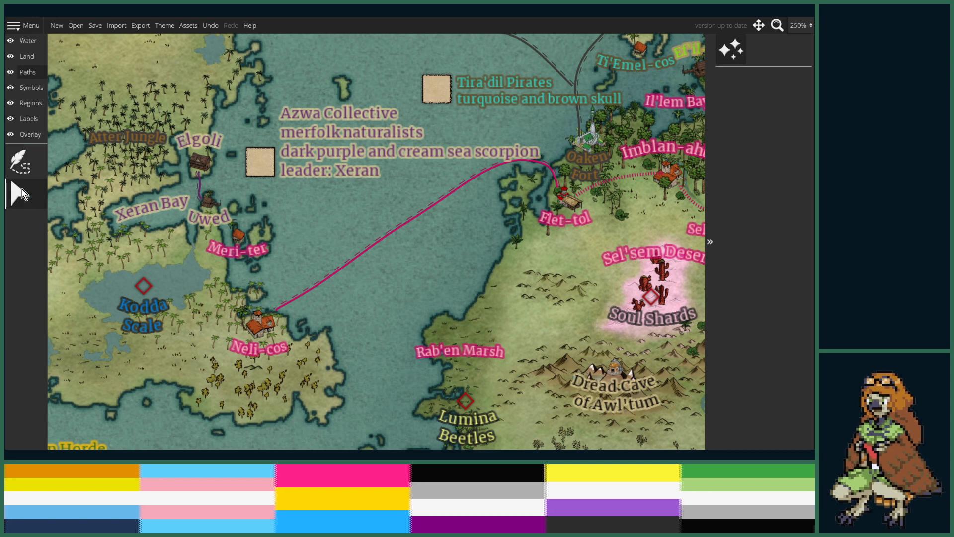
{"action": "left_click", "coordinate": [334, 275]}
{"action": "left_click", "coordinate": [20, 161]}
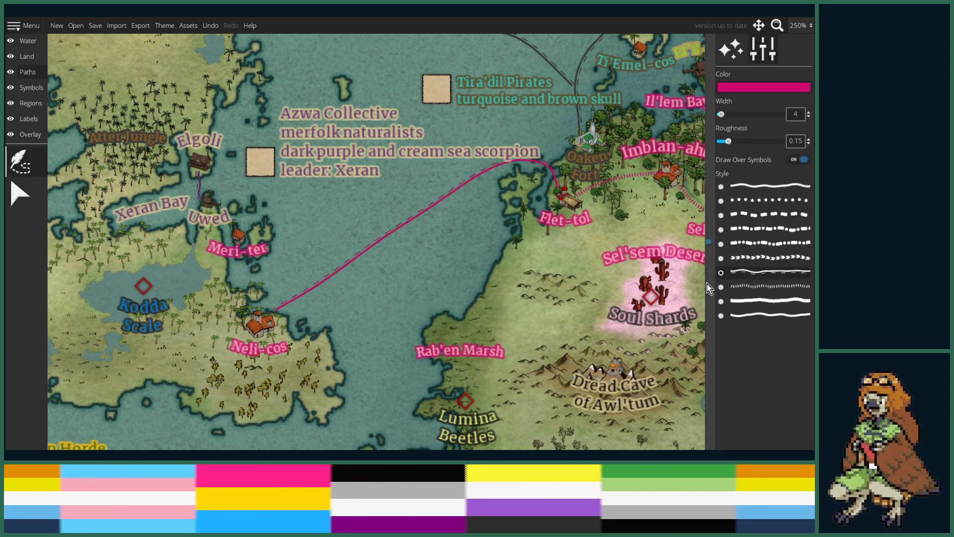
{"action": "left_click", "coordinate": [274, 309]}
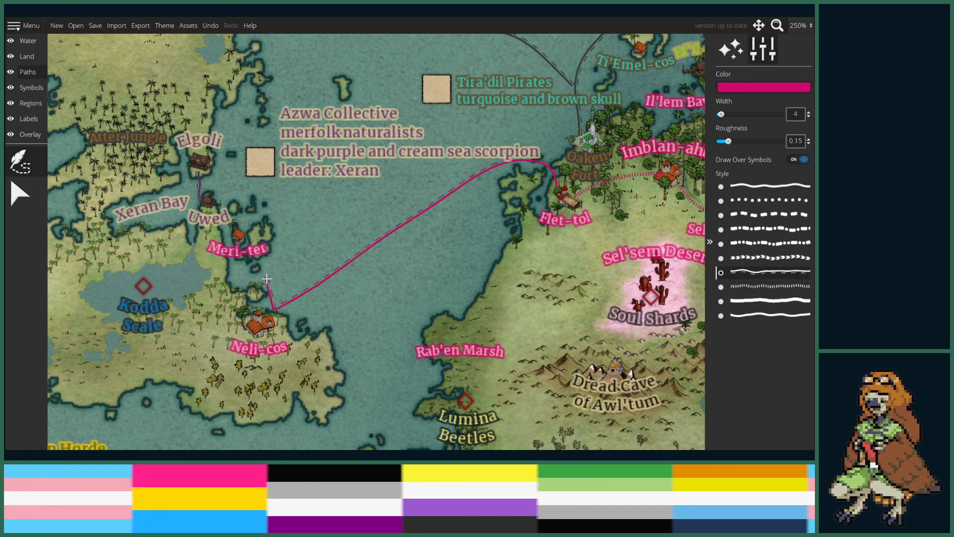
{"action": "left_click", "coordinate": [267, 279]}
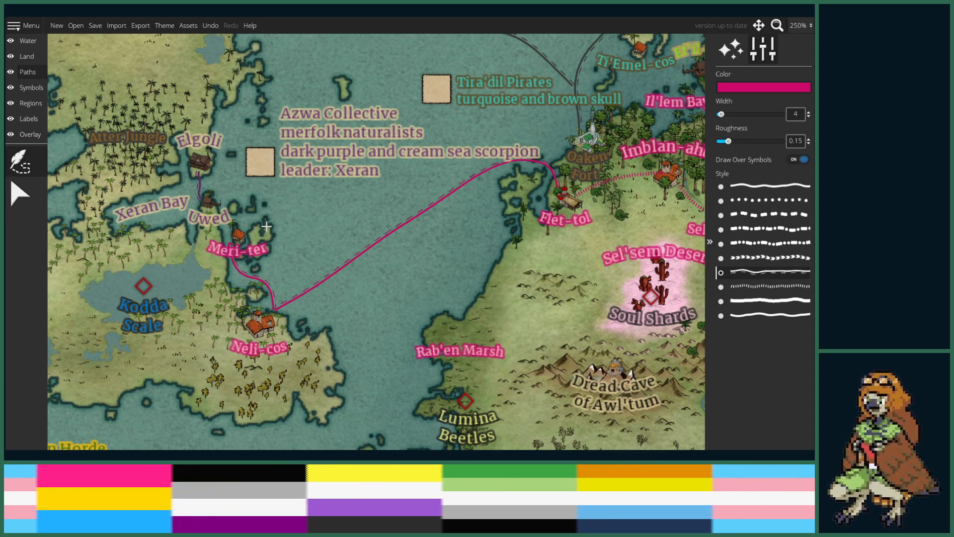
- Adjust the Meri-ter end of the new sea route so that it reaches the base of the islet house
{"action": "scroll", "coordinate": [267, 227], "scroll_direction": "up", "scroll_amount": 5}
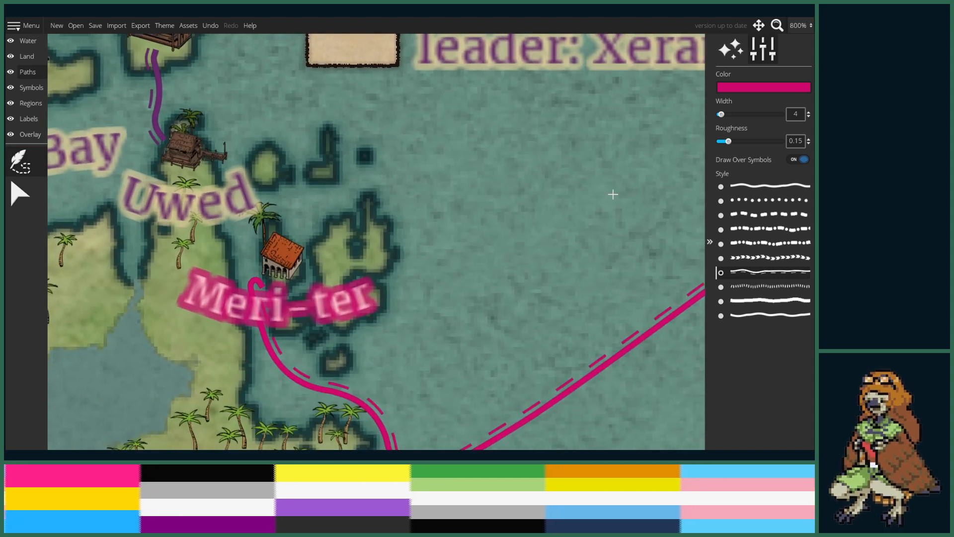
{"action": "left_click", "coordinate": [20, 194]}
{"action": "left_click", "coordinate": [268, 300]}
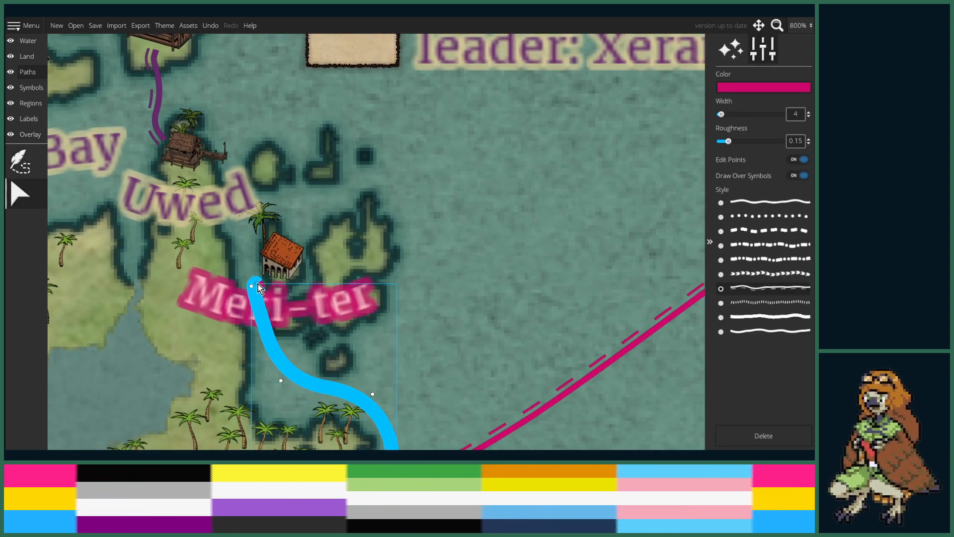
{"action": "left_click", "coordinate": [258, 292]}
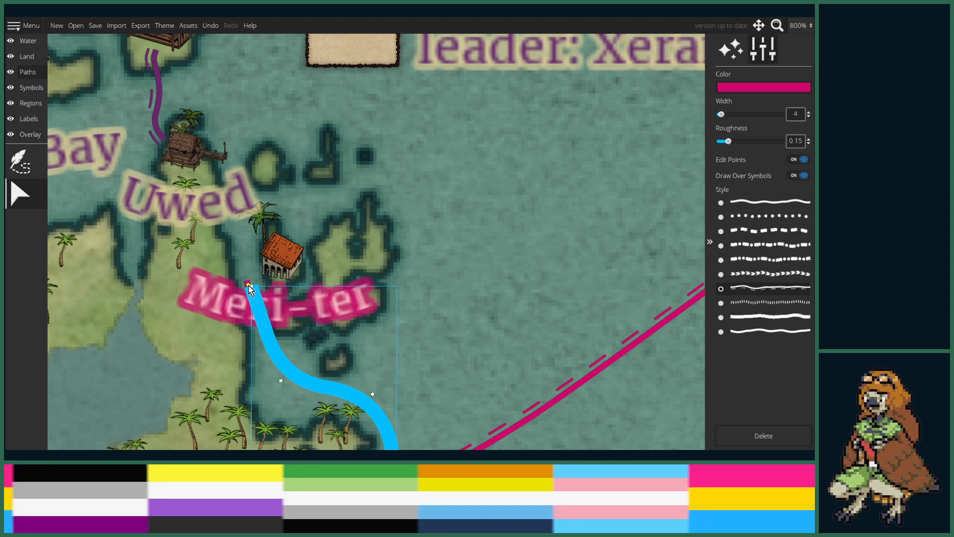
{"action": "mouse_move", "coordinate": [248, 285]}
{"action": "left_mouse_down"}
{"action": "mouse_move", "coordinate": [250, 296]}
{"action": "mouse_move", "coordinate": [255, 282]}
{"action": "left_mouse_up"}
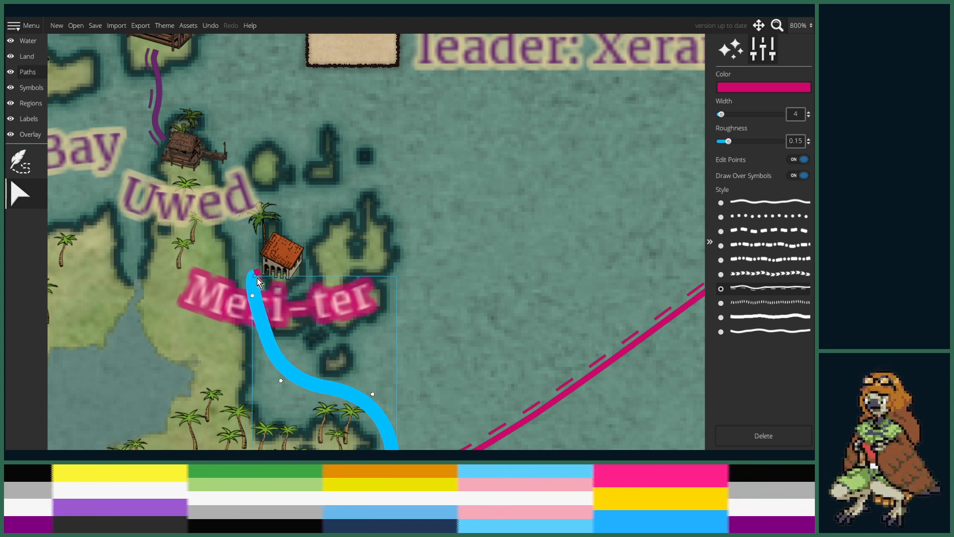
- Draw a pink sea route branching from the Neli-cos to Flet-tol route westward to the Meri-ter route
{"action": "left_click_drag", "start_coordinate": [462, 296], "coordinate": [417, 215]}
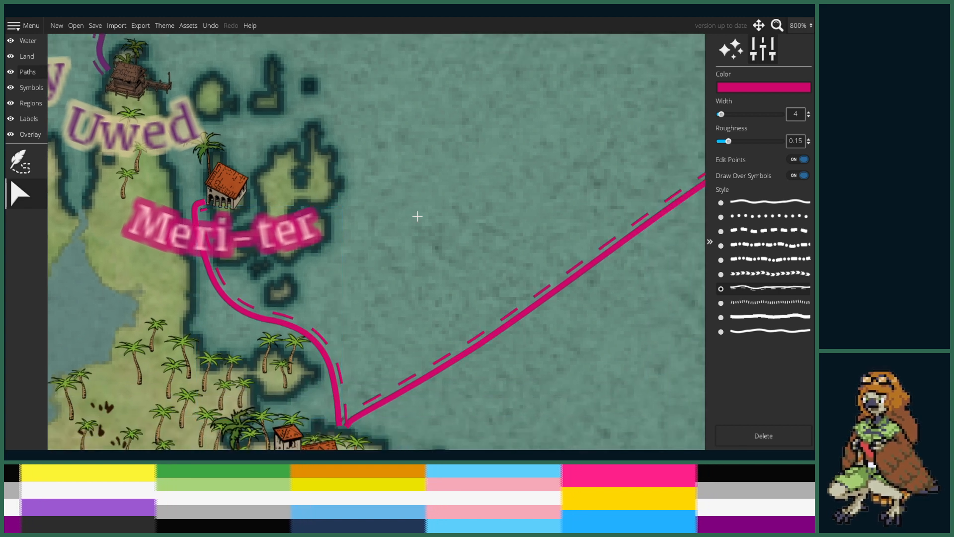
{"action": "left_click", "coordinate": [19, 161]}
{"action": "left_click_drag", "start_coordinate": [414, 259], "coordinate": [380, 199]}
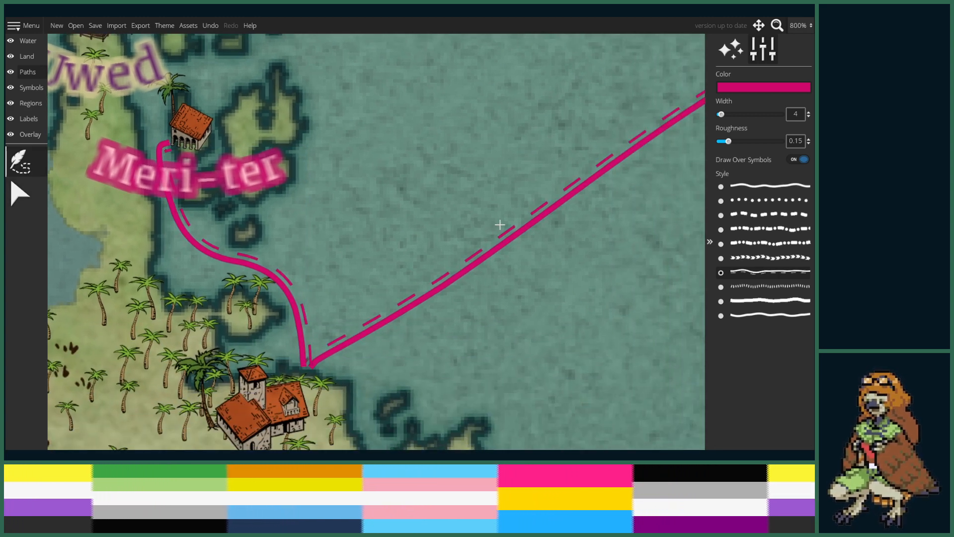
{"action": "left_click", "coordinate": [518, 221]}
{"action": "left_click", "coordinate": [269, 258]}
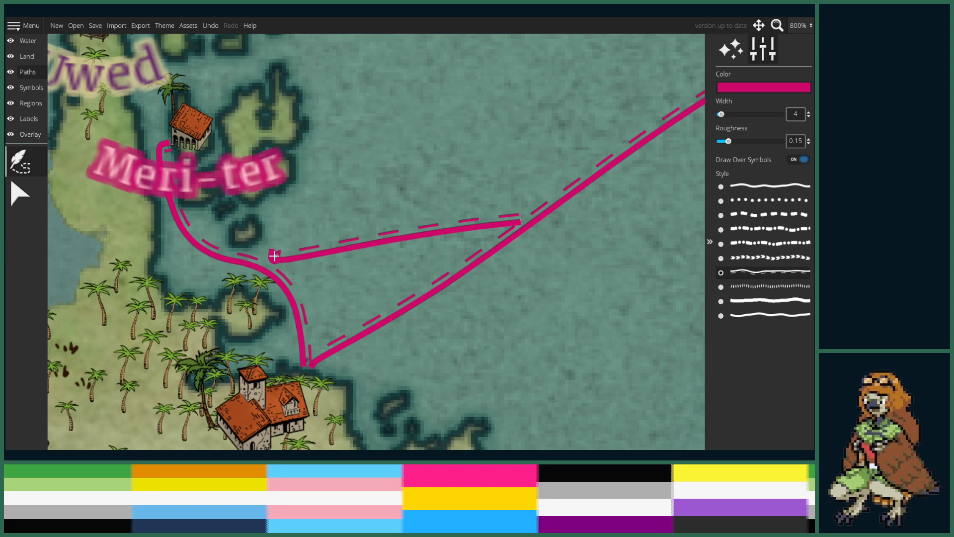
- Reshape the branch route with a point near its middle and move its western end closer to the Meri-ter route
{"action": "left_click", "coordinate": [22, 196]}
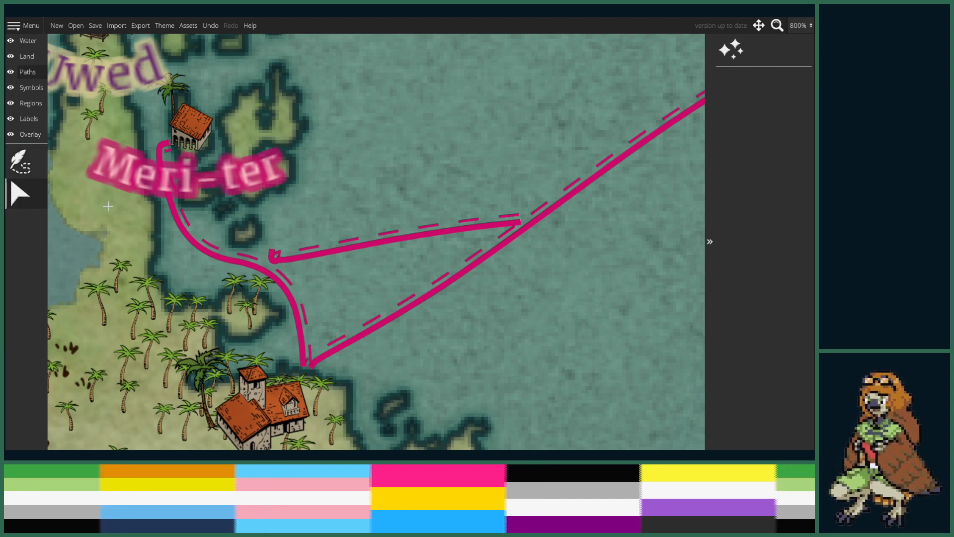
{"action": "left_click", "coordinate": [321, 251]}
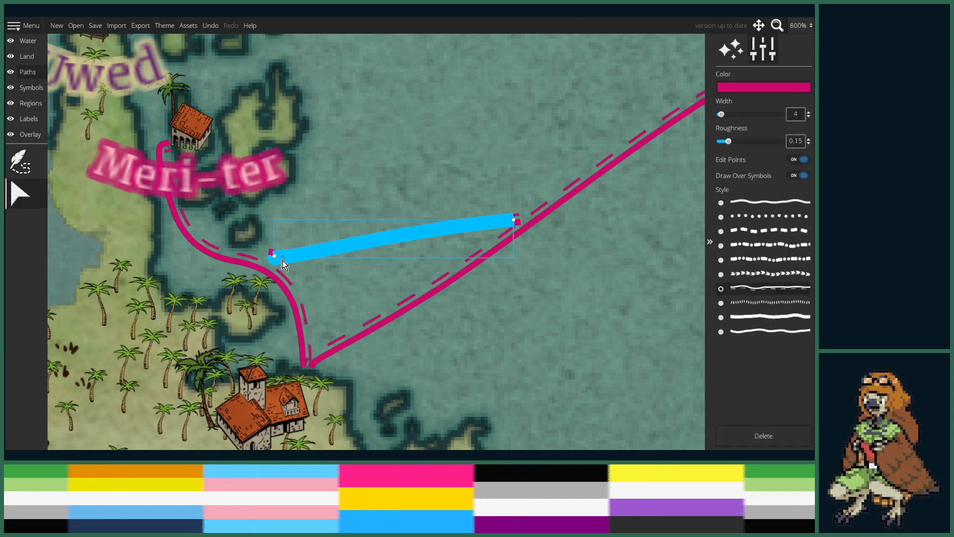
{"action": "left_click_drag", "start_coordinate": [396, 238], "coordinate": [414, 231]}
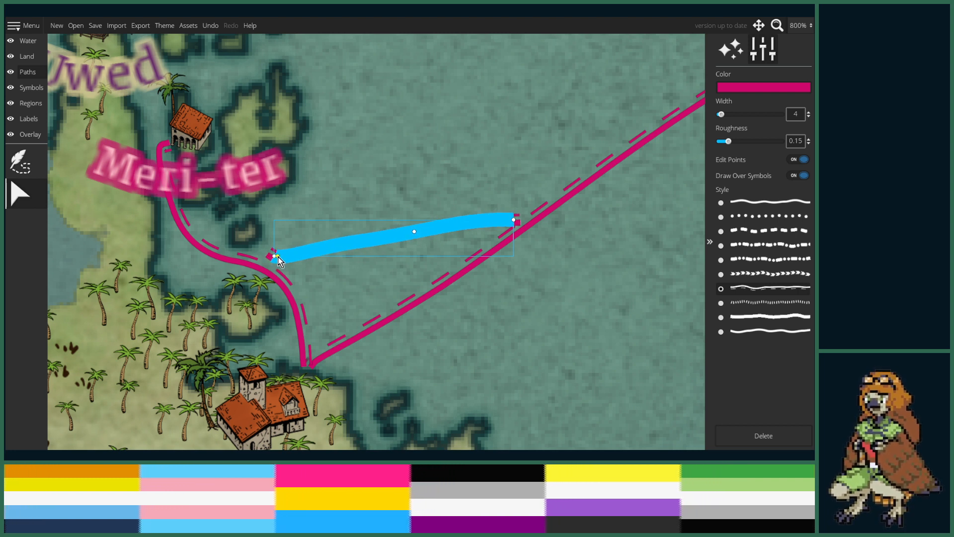
{"action": "left_click_drag", "start_coordinate": [277, 262], "coordinate": [273, 263]}
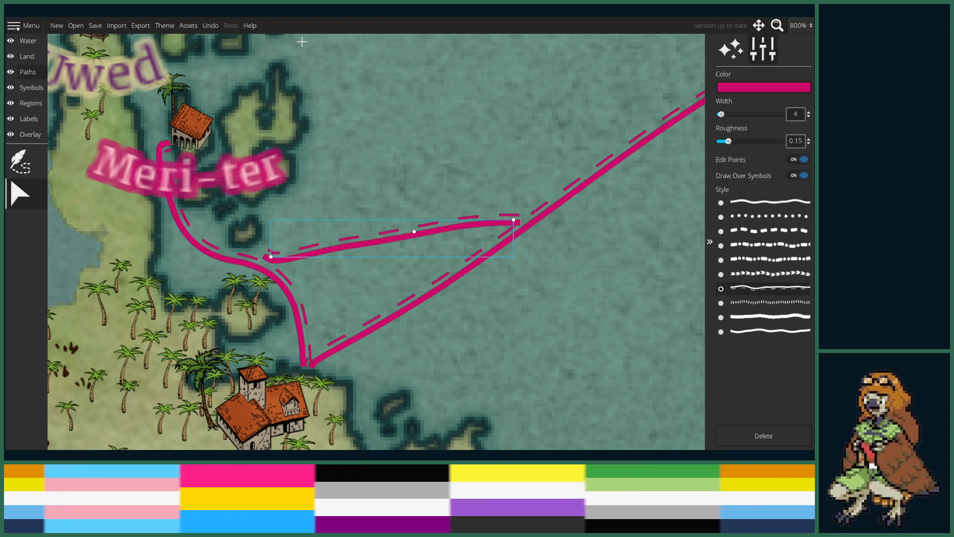
- Examine the whole world map, and more closely the northern continent and the pirate sea routes, for places still needing work
{"action": "scroll", "coordinate": [416, 213], "scroll_direction": "down", "scroll_amount": 10}
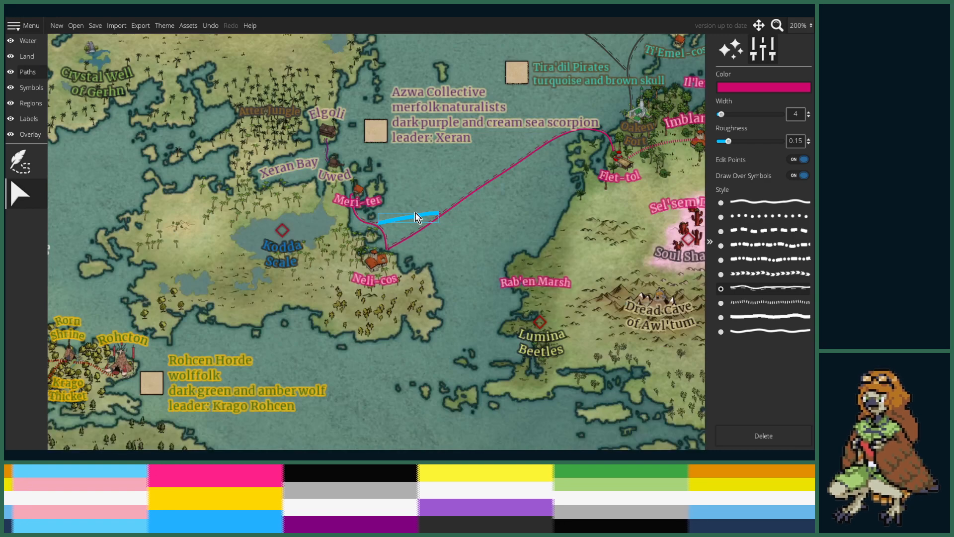
{"action": "left_click_drag", "start_coordinate": [384, 273], "coordinate": [389, 322]}
{"action": "scroll", "coordinate": [390, 323], "scroll_direction": "down", "scroll_amount": 2}
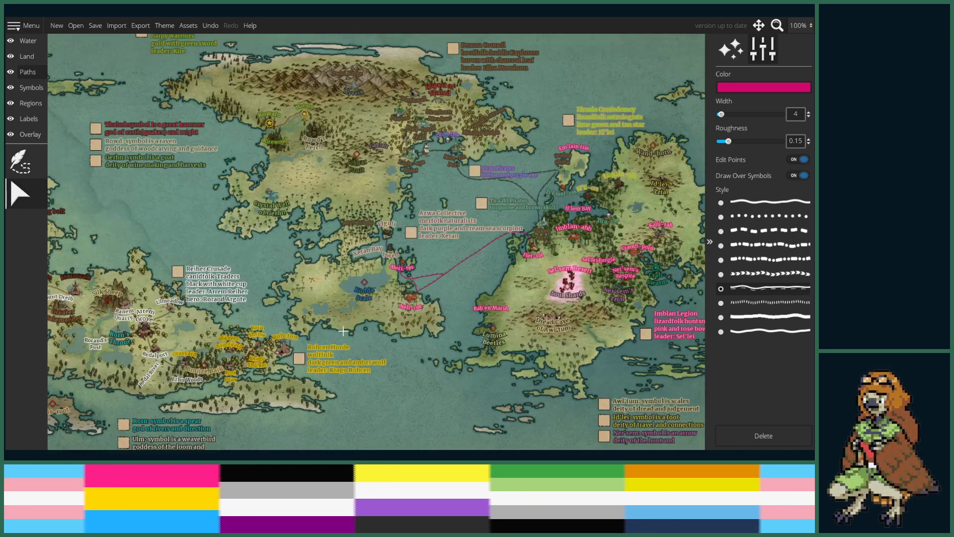
{"action": "scroll", "coordinate": [343, 331], "scroll_direction": "up", "scroll_amount": 1}
{"action": "scroll", "coordinate": [343, 331], "scroll_direction": "down", "scroll_amount": 2}
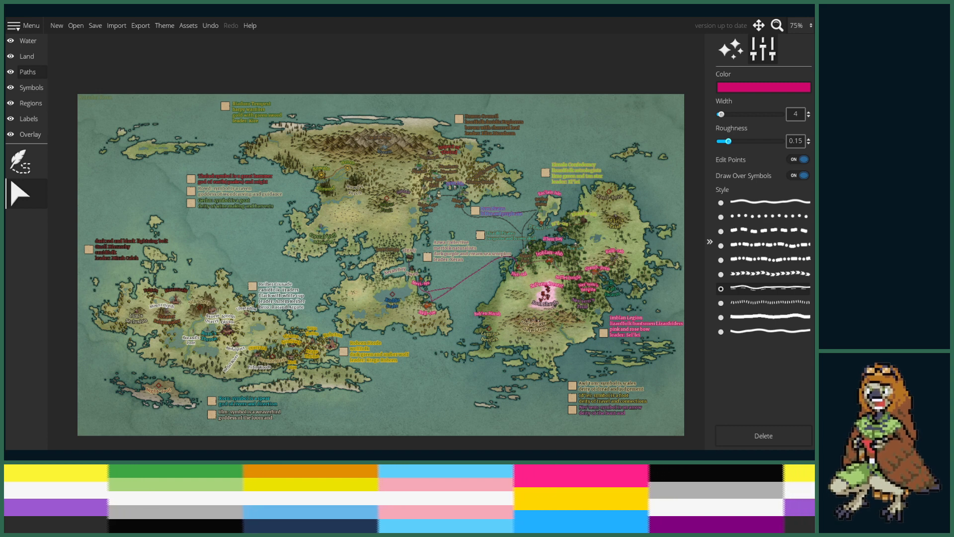
{"action": "left_click", "coordinate": [799, 27]}
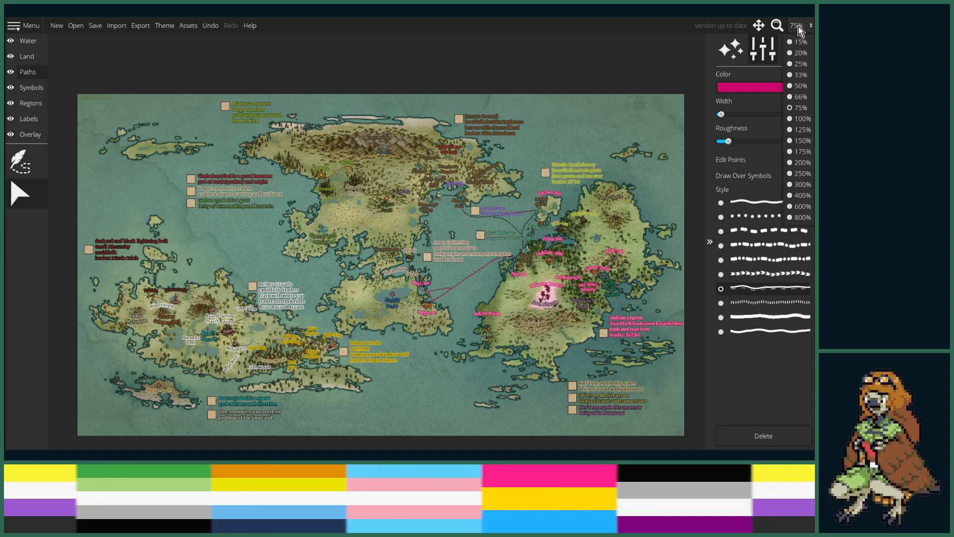
{"action": "left_click", "coordinate": [801, 162]}
{"action": "left_click_drag", "start_coordinate": [533, 139], "coordinate": [427, 259]}
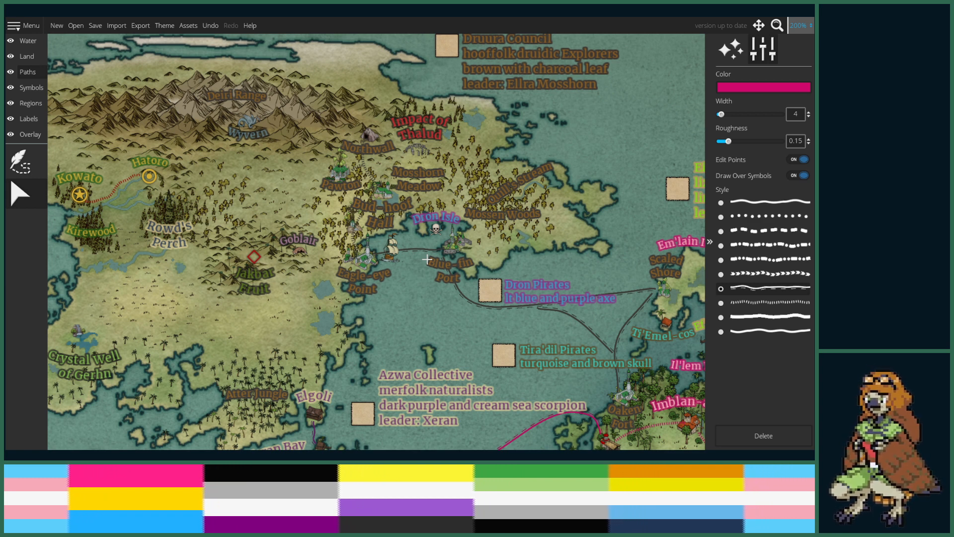
{"action": "left_click_drag", "start_coordinate": [571, 269], "coordinate": [530, 292]}
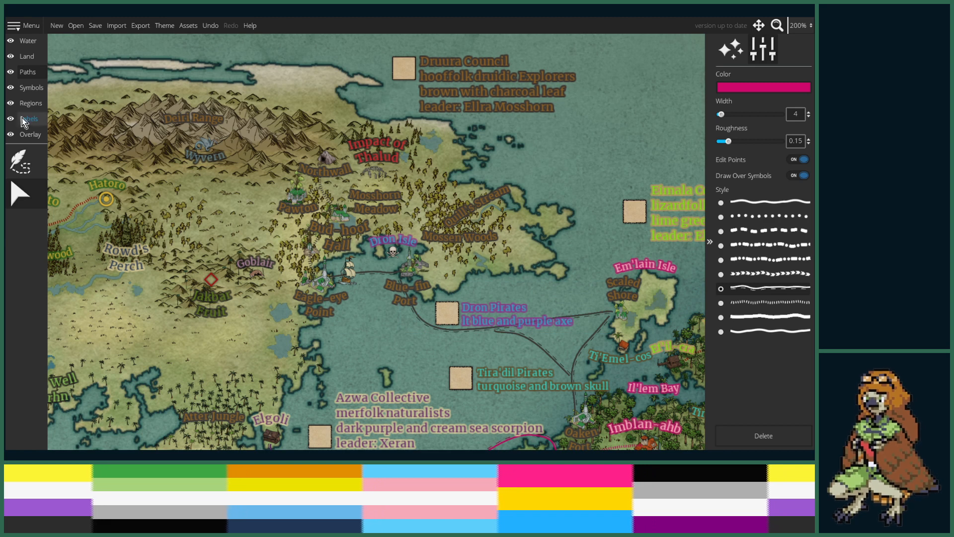
- Draw a dark sea route from Eagle-eye Point to the Blue-fin Port to Scaled Shore route, reusing that route's style
{"action": "left_click", "coordinate": [14, 195]}
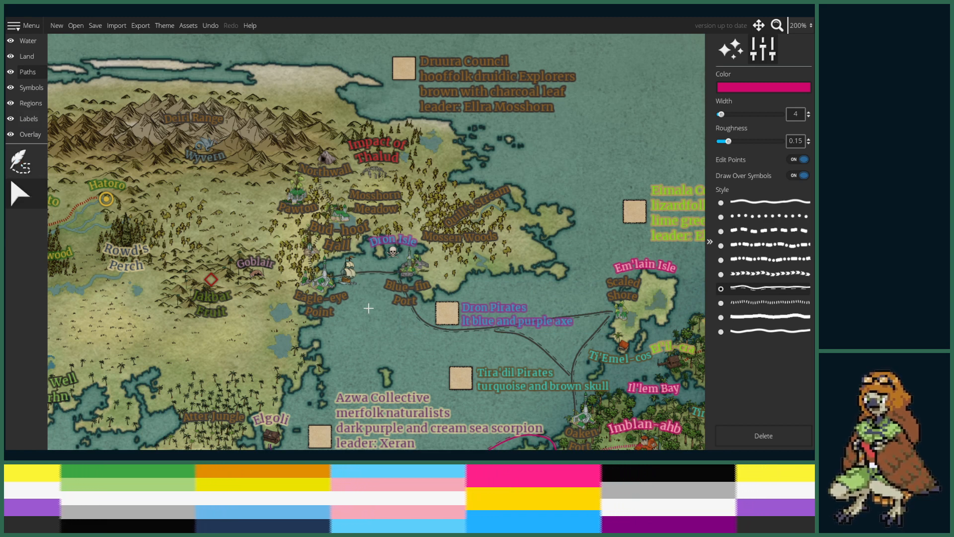
{"action": "left_click", "coordinate": [424, 318]}
{"action": "left_click", "coordinate": [424, 318]}
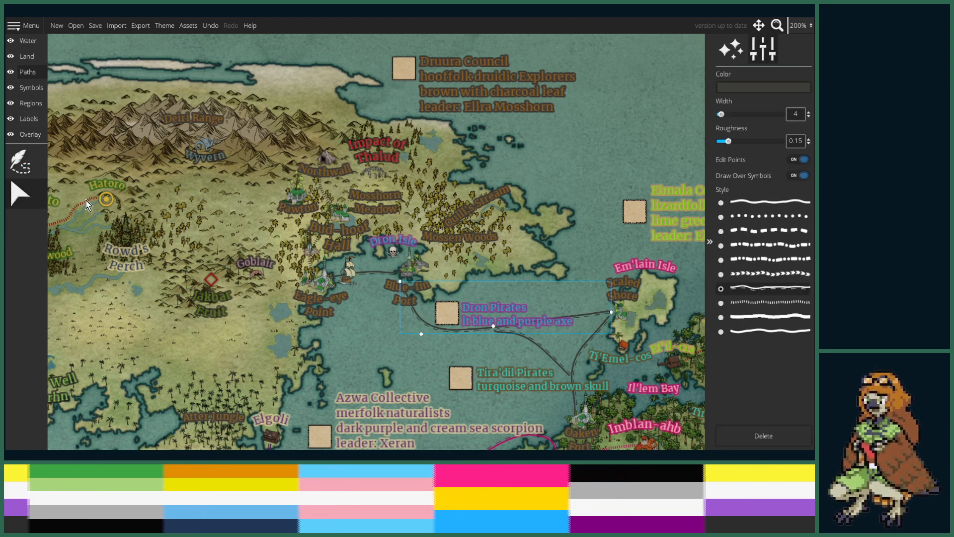
{"action": "left_click", "coordinate": [21, 167]}
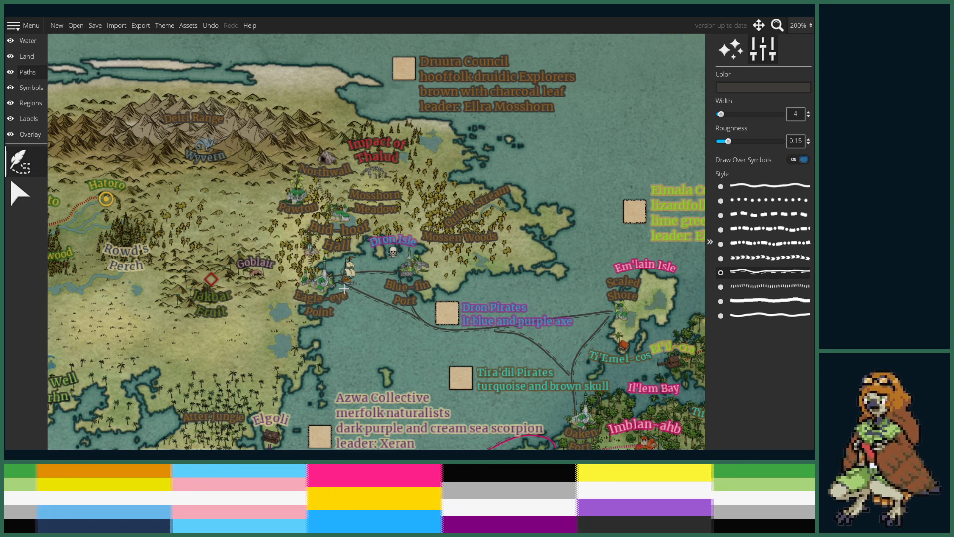
- Move the western end of the new sea route closer to the Eagle-eye Point settlement
{"action": "left_click", "coordinate": [24, 193]}
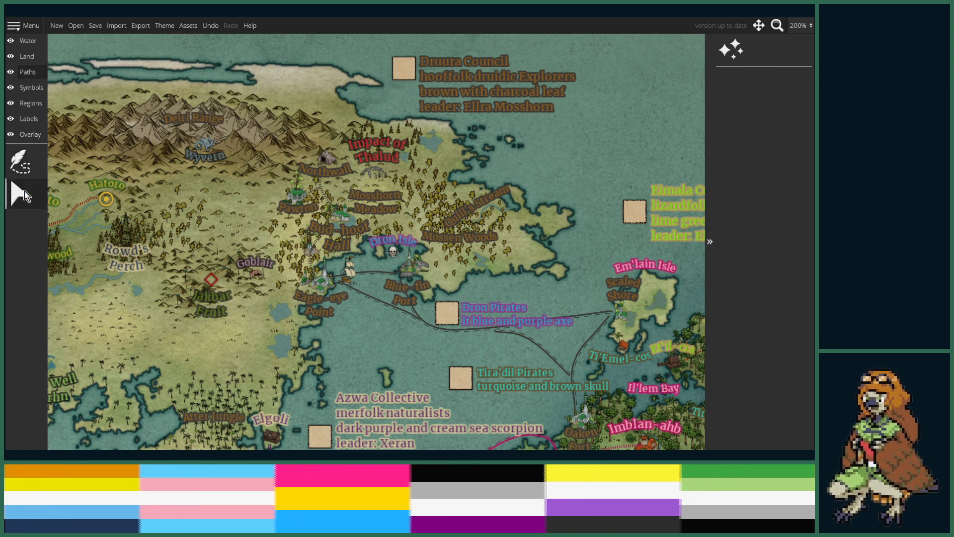
{"action": "left_click", "coordinate": [363, 293]}
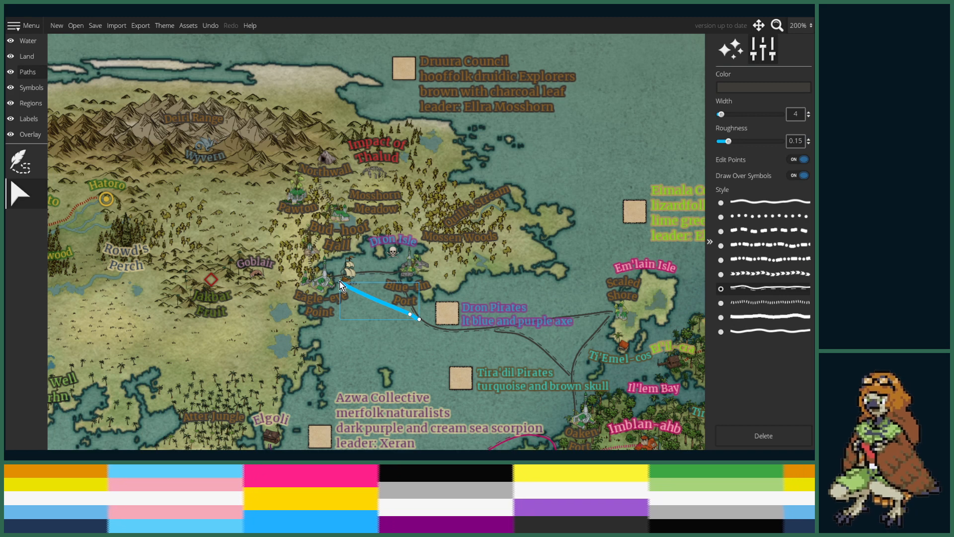
{"action": "left_click_drag", "start_coordinate": [340, 285], "coordinate": [333, 279]}
{"action": "left_click", "coordinate": [362, 338]}
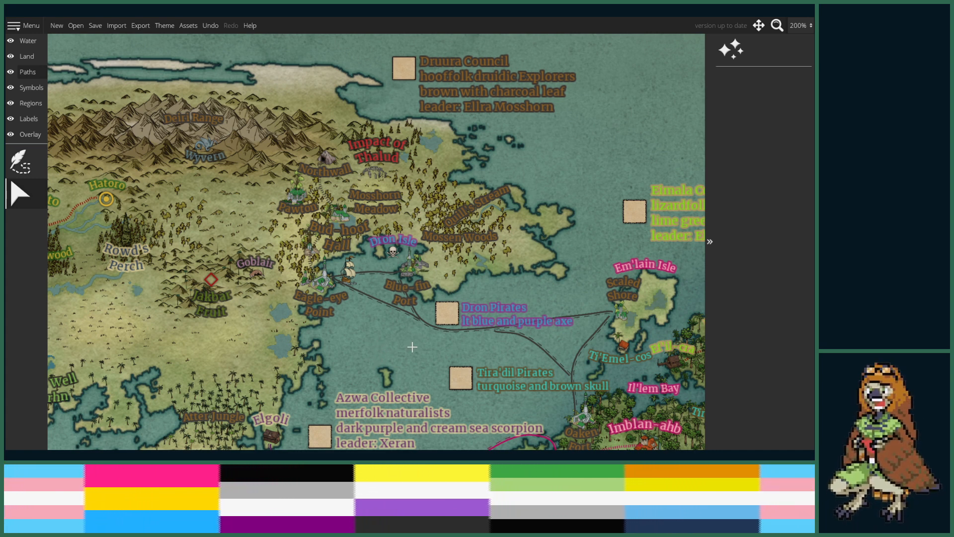
- Try a straight reddish-brown wall symbol behind the Eagle-eye Point settlement on layer +1, and undo the placement
{"action": "left_click_drag", "start_coordinate": [433, 352], "coordinate": [371, 309]}
{"action": "left_click_drag", "start_coordinate": [398, 350], "coordinate": [386, 328]}
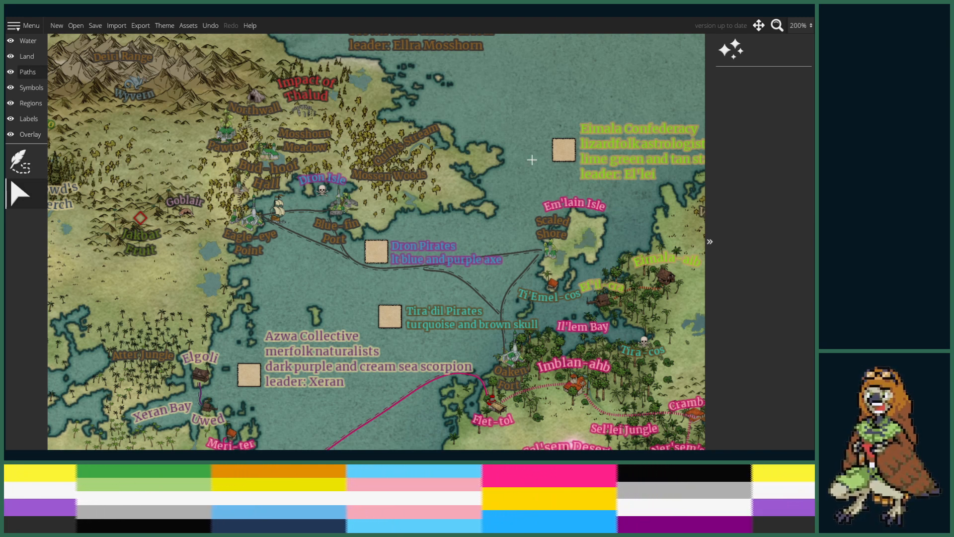
{"action": "scroll", "coordinate": [381, 266], "scroll_direction": "up", "scroll_amount": 4}
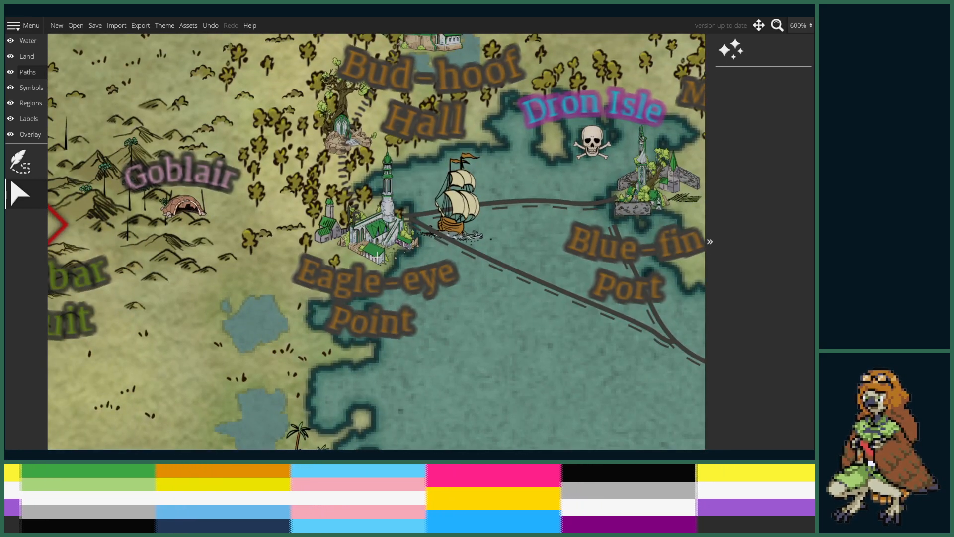
{"action": "left_click_drag", "start_coordinate": [376, 256], "coordinate": [391, 271]}
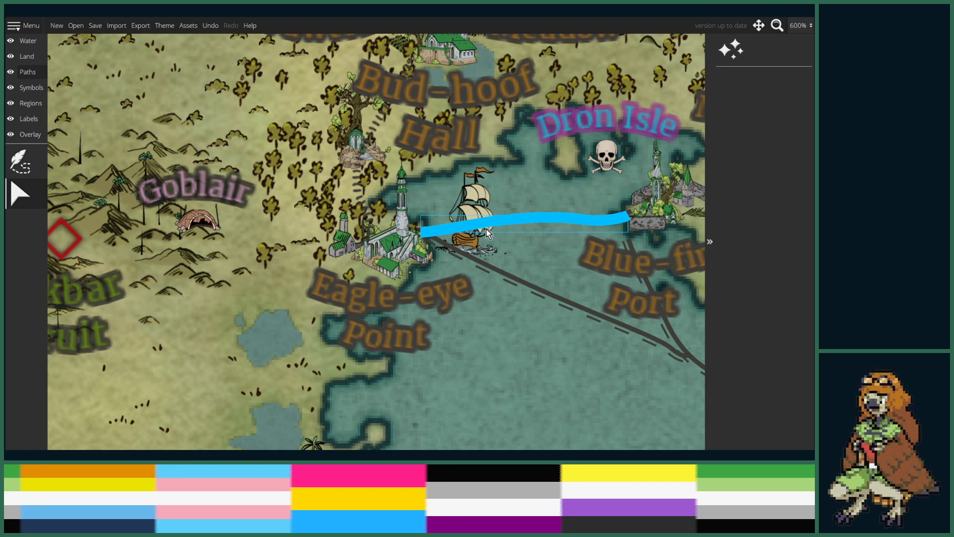
{"action": "left_click", "coordinate": [31, 97]}
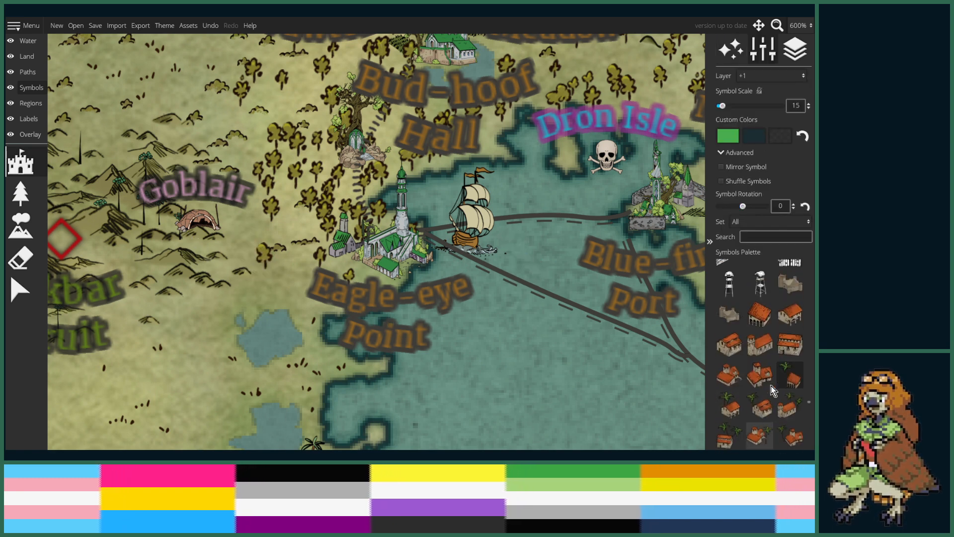
{"action": "scroll", "coordinate": [771, 389], "scroll_direction": "down", "scroll_amount": 10}
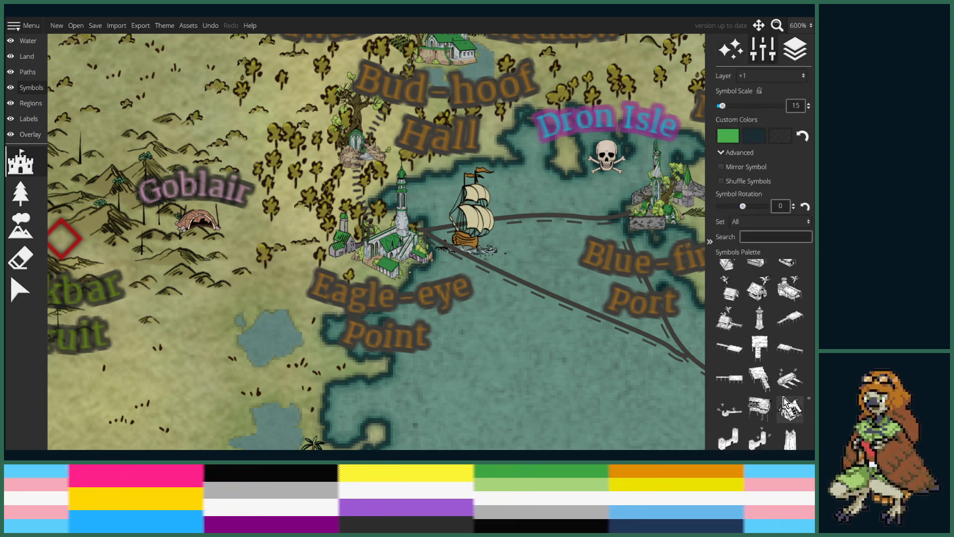
{"action": "scroll", "coordinate": [784, 399], "scroll_direction": "up", "scroll_amount": 4}
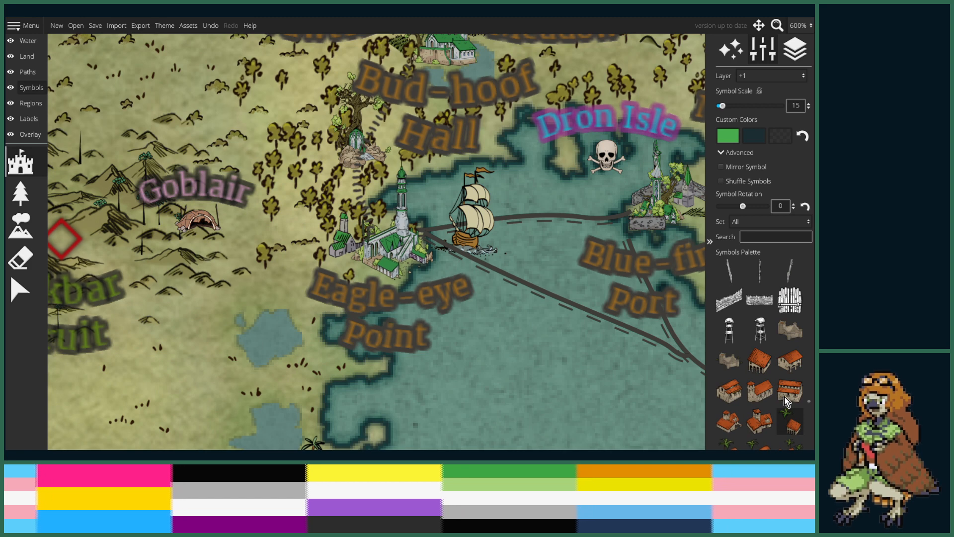
{"action": "scroll", "coordinate": [785, 400], "scroll_direction": "up", "scroll_amount": 2}
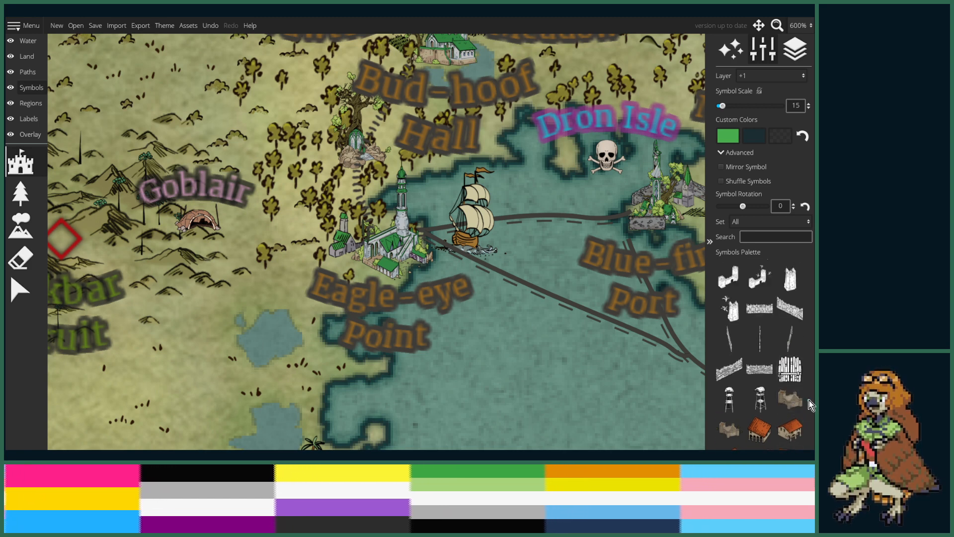
{"action": "scroll", "coordinate": [812, 403], "scroll_direction": "up", "scroll_amount": 2}
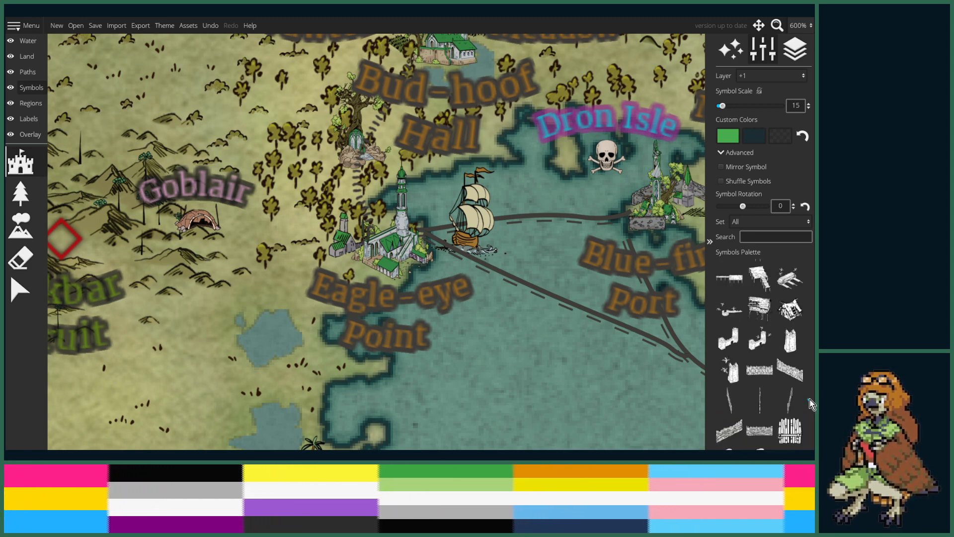
{"action": "left_click_drag", "start_coordinate": [809, 400], "coordinate": [809, 393]}
{"action": "scroll", "coordinate": [790, 402], "scroll_direction": "up", "scroll_amount": 2}
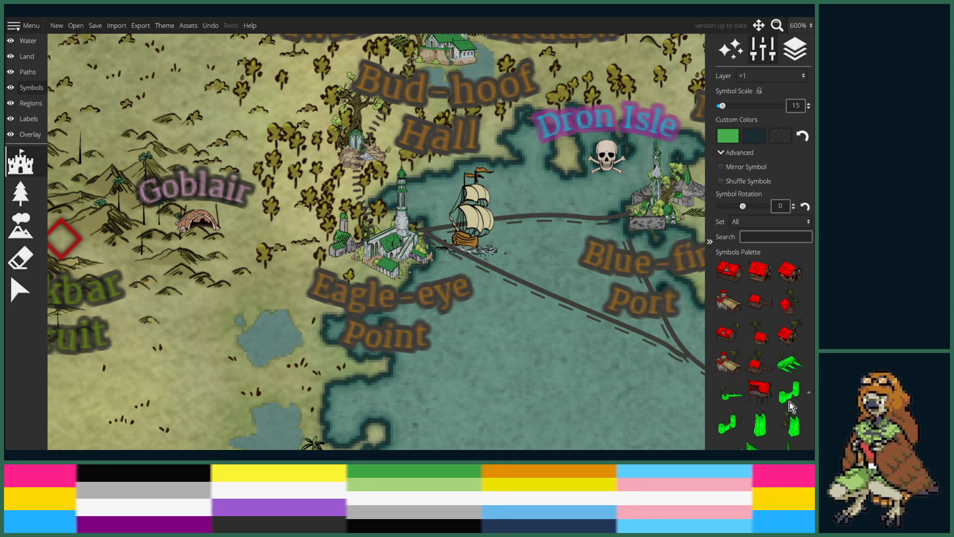
{"action": "scroll", "coordinate": [791, 406], "scroll_direction": "up", "scroll_amount": 6}
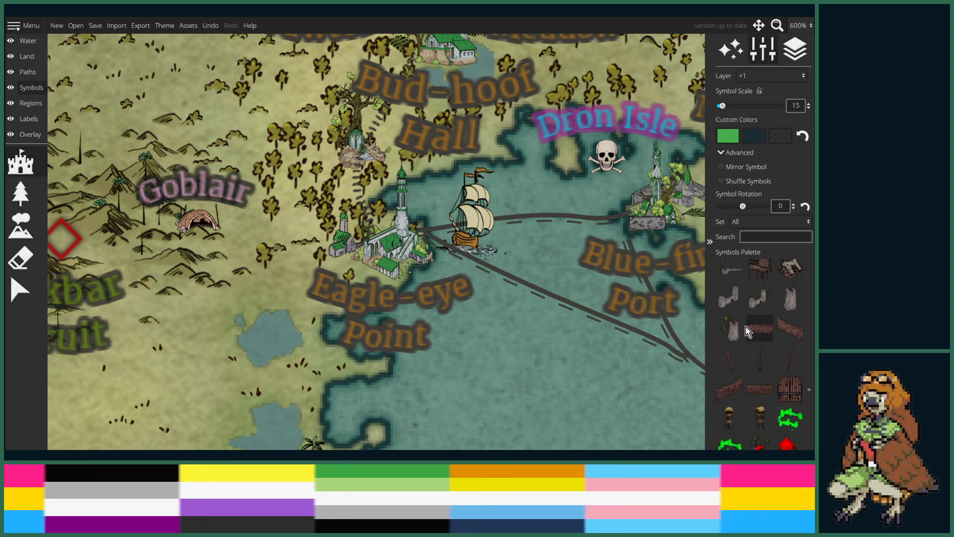
{"action": "left_click", "coordinate": [748, 330]}
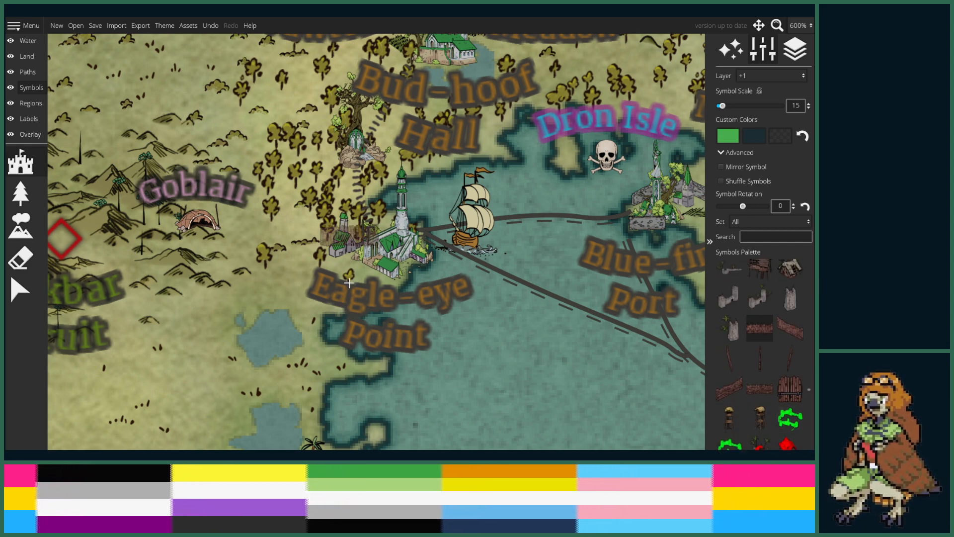
{"action": "left_click", "coordinate": [375, 254]}
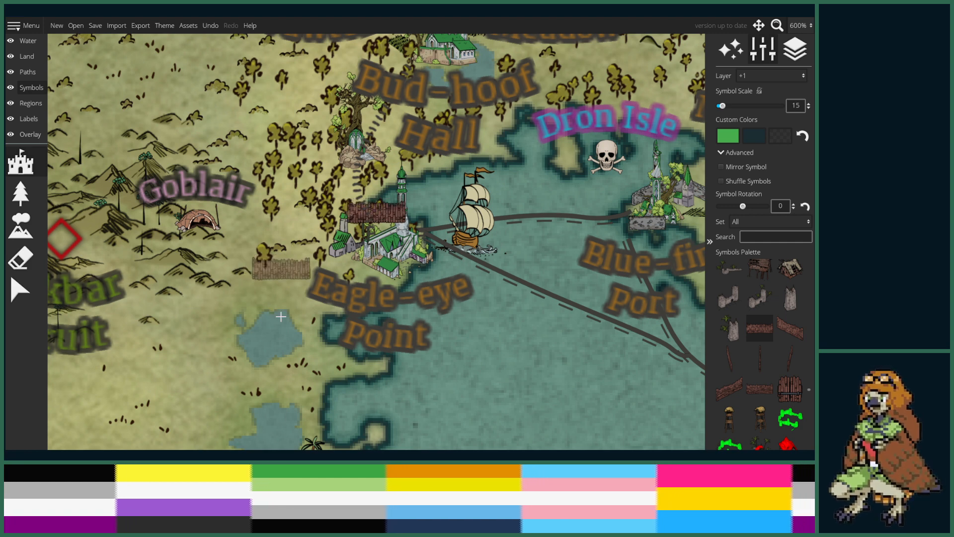
{"action": "key", "text": "ctrl+z"}
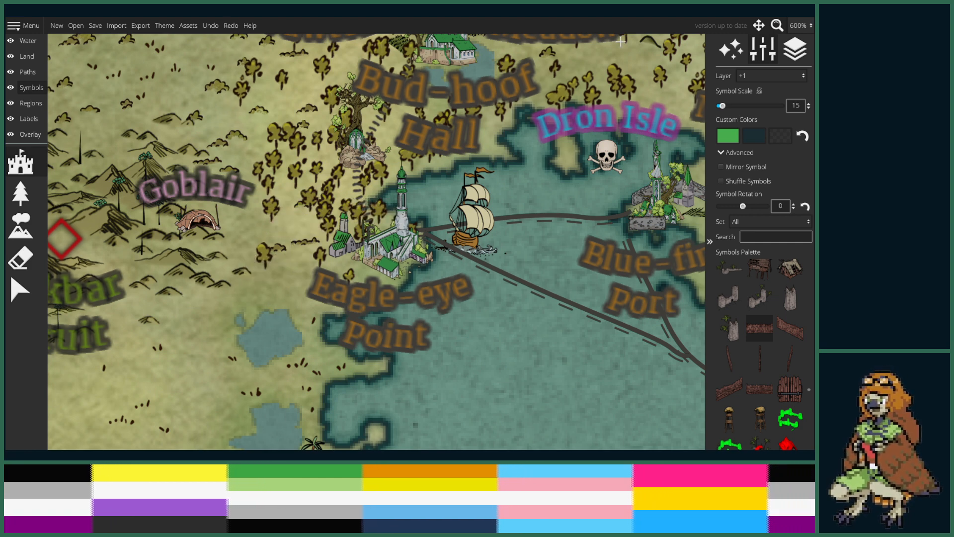
- Set the symbol layer to Default, try the reddish-brown wall behind Eagle-eye Point again, and undo the placement
{"action": "left_click", "coordinate": [752, 79]}
{"action": "left_click", "coordinate": [754, 141]}
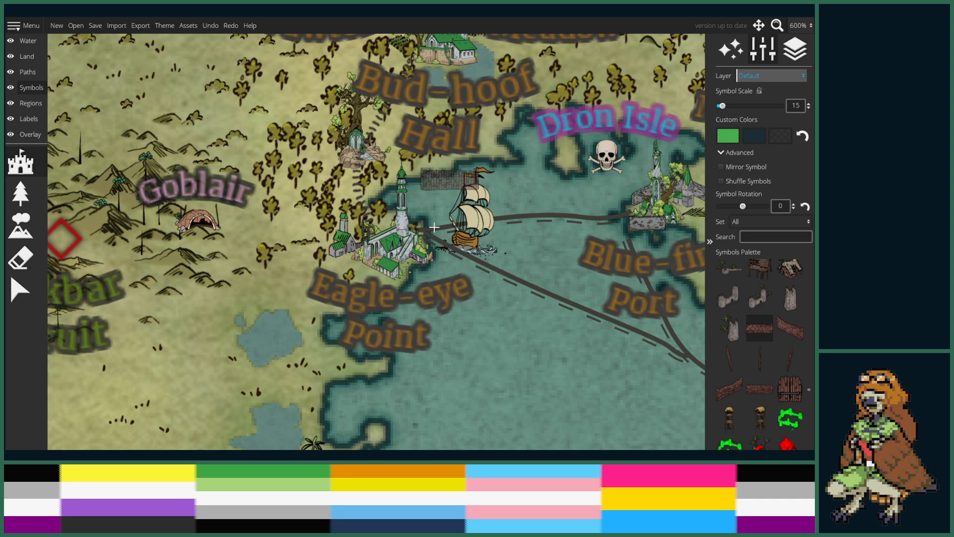
{"action": "left_click", "coordinate": [376, 257]}
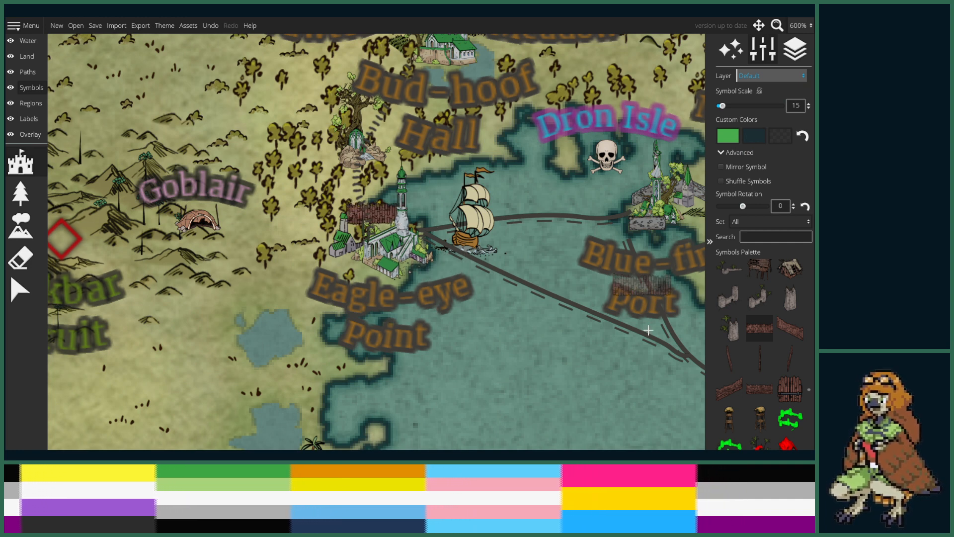
{"action": "left_click", "coordinate": [728, 388]}
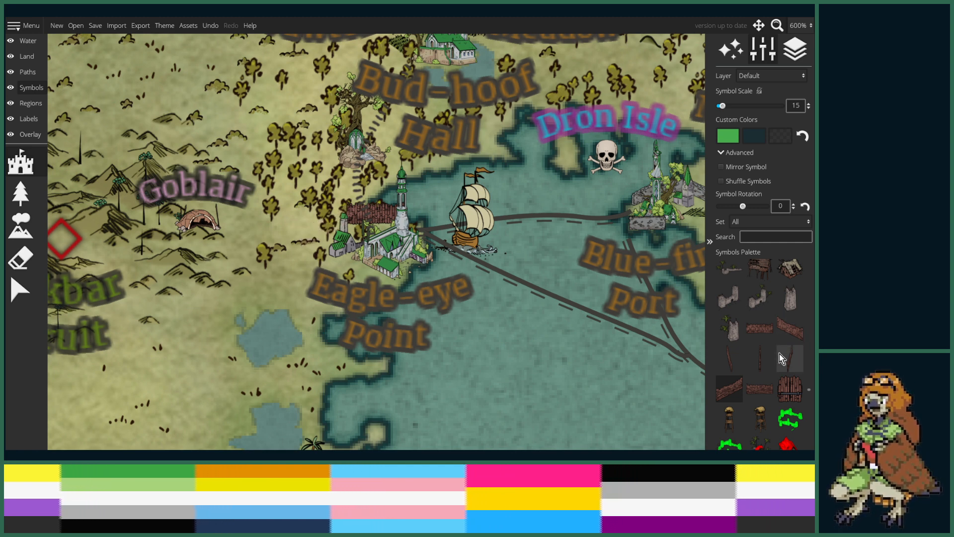
{"action": "key", "text": "ctrl+z"}
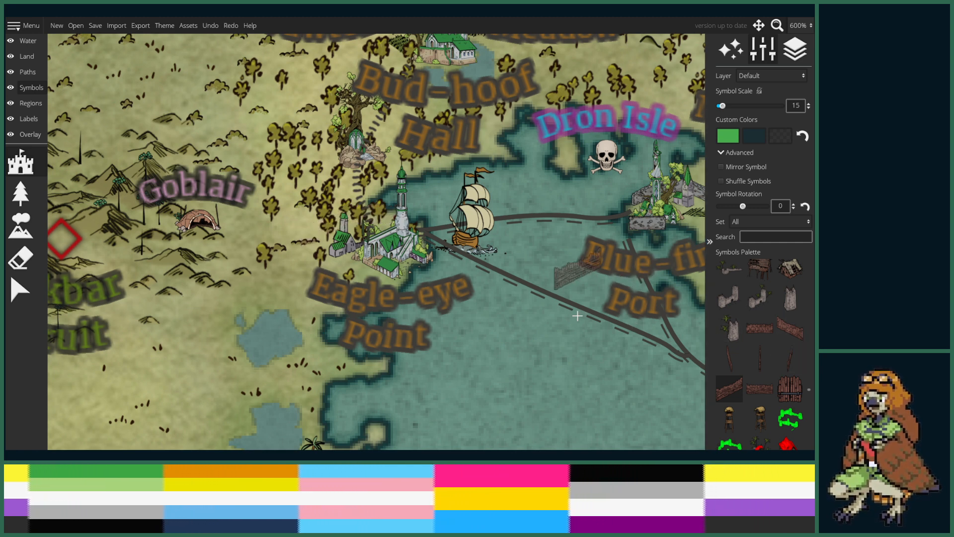
- Place grey stone wall segments along the western, northwestern and northern sides of the Eagle-eye Point settlement
{"action": "scroll", "coordinate": [747, 343], "scroll_direction": "down", "scroll_amount": 5}
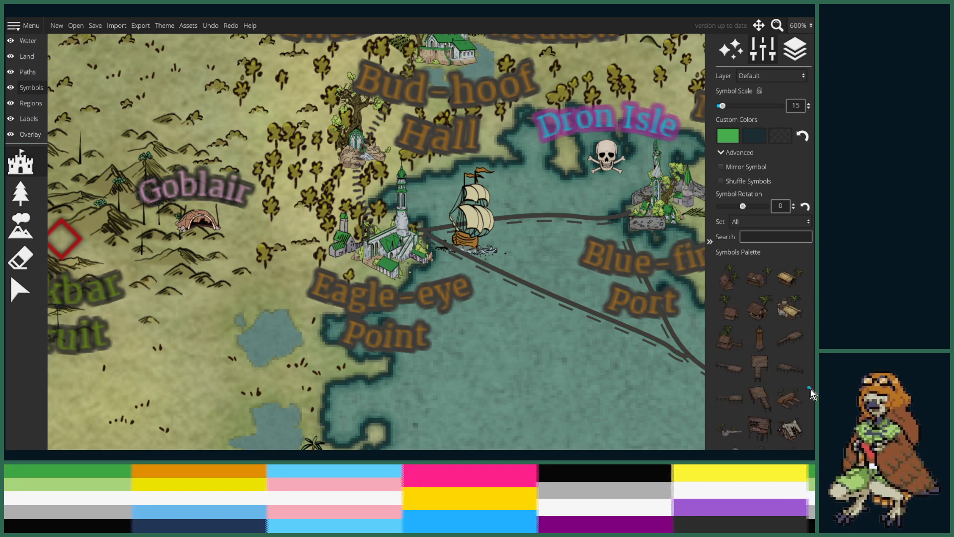
{"action": "scroll", "coordinate": [810, 390], "scroll_direction": "down", "scroll_amount": 5}
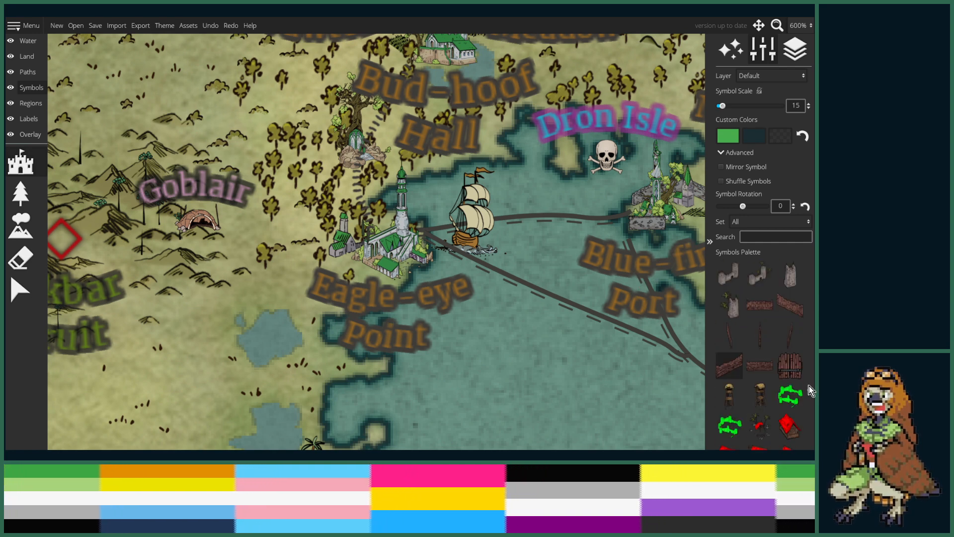
{"action": "scroll", "coordinate": [811, 390], "scroll_direction": "up", "scroll_amount": 5}
{"action": "scroll", "coordinate": [810, 388], "scroll_direction": "down", "scroll_amount": 5}
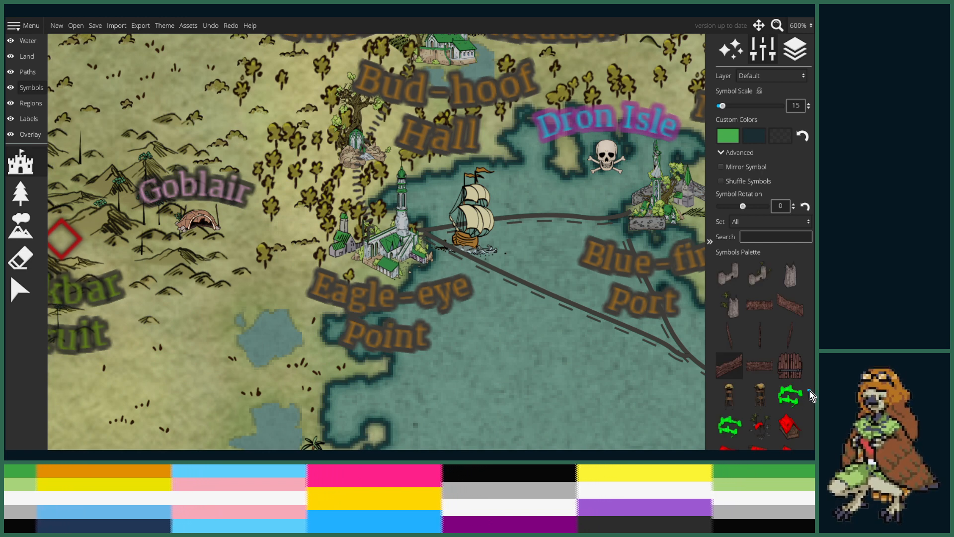
{"action": "scroll", "coordinate": [809, 362], "scroll_direction": "up", "scroll_amount": 5}
{"action": "left_click_drag", "start_coordinate": [810, 338], "coordinate": [810, 301]}
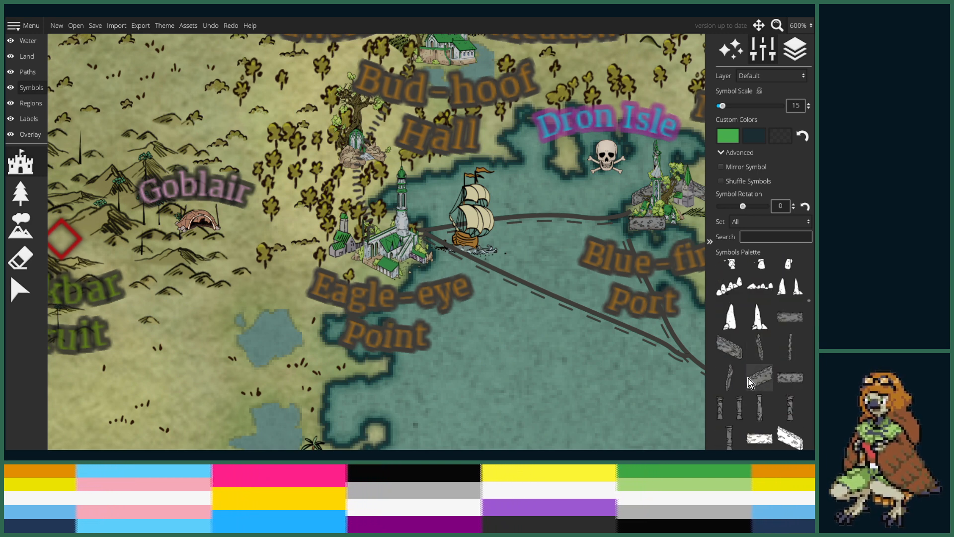
{"action": "left_click", "coordinate": [729, 378]}
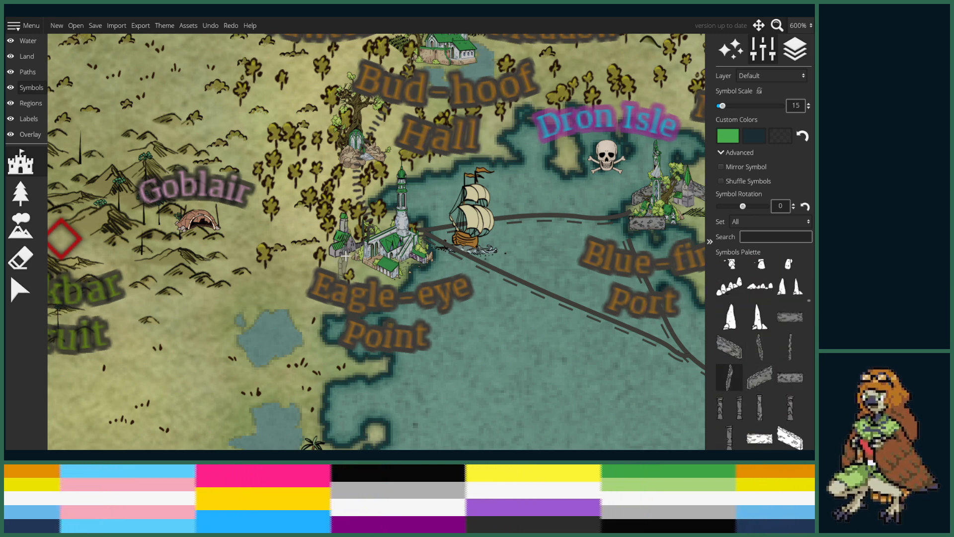
{"action": "left_click", "coordinate": [327, 233]}
{"action": "left_click", "coordinate": [759, 378]}
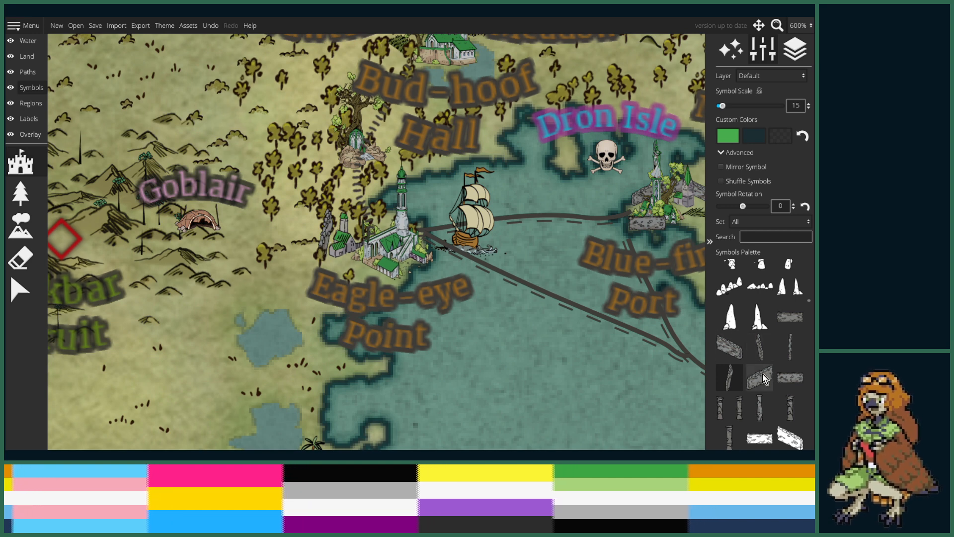
{"action": "left_click", "coordinate": [350, 223]}
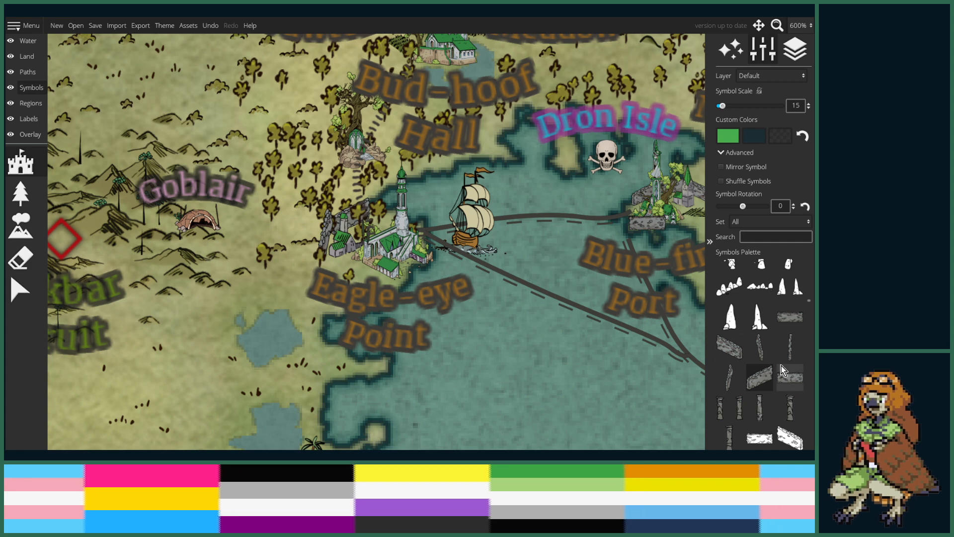
{"action": "left_click", "coordinate": [790, 316]}
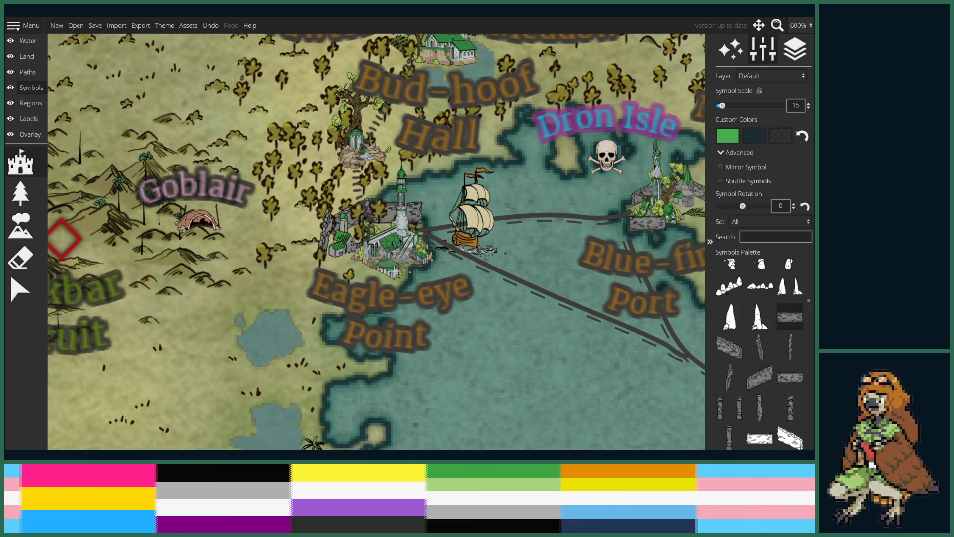
- Reposition the grey stone wall on the western side of Eagle-eye Point so that it encloses the settlement more closely
{"action": "left_click", "coordinate": [15, 291]}
{"action": "left_click", "coordinate": [349, 245]}
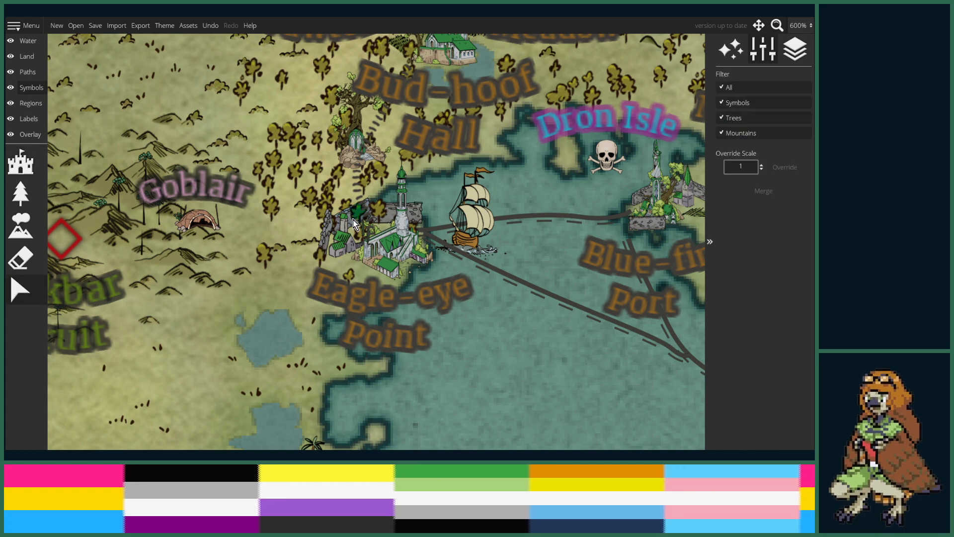
{"action": "left_click", "coordinate": [351, 222]}
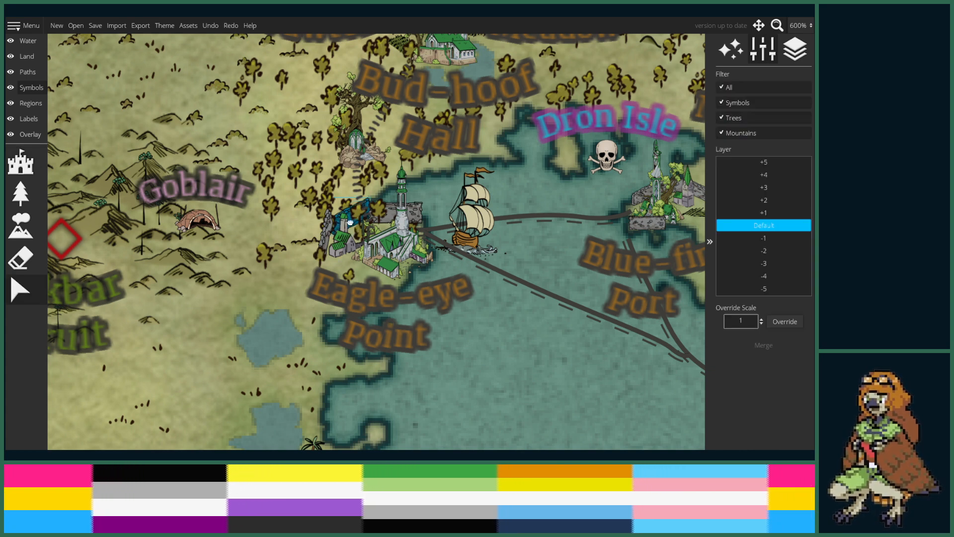
{"action": "left_click_drag", "start_coordinate": [349, 223], "coordinate": [329, 241]}
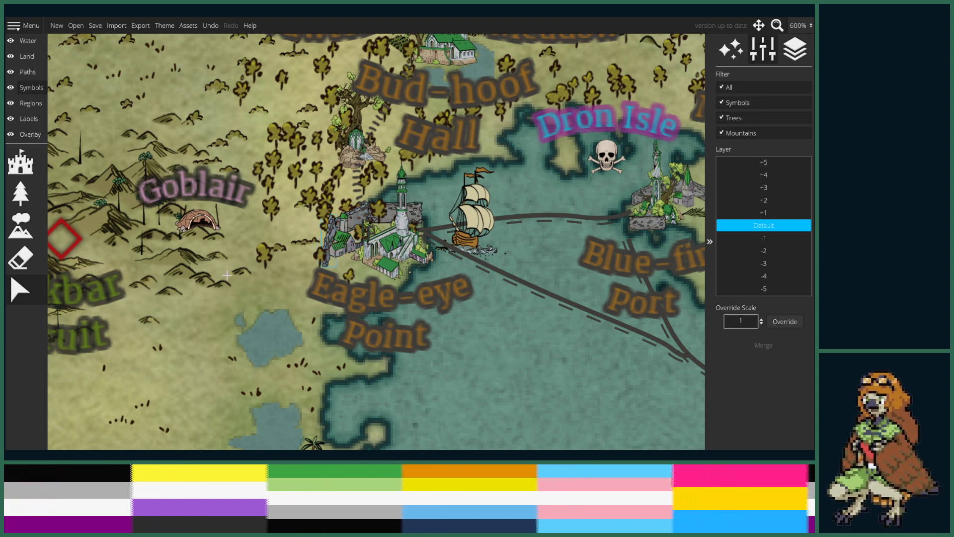
{"action": "key", "text": "Escape"}
{"action": "left_click", "coordinate": [21, 163]}
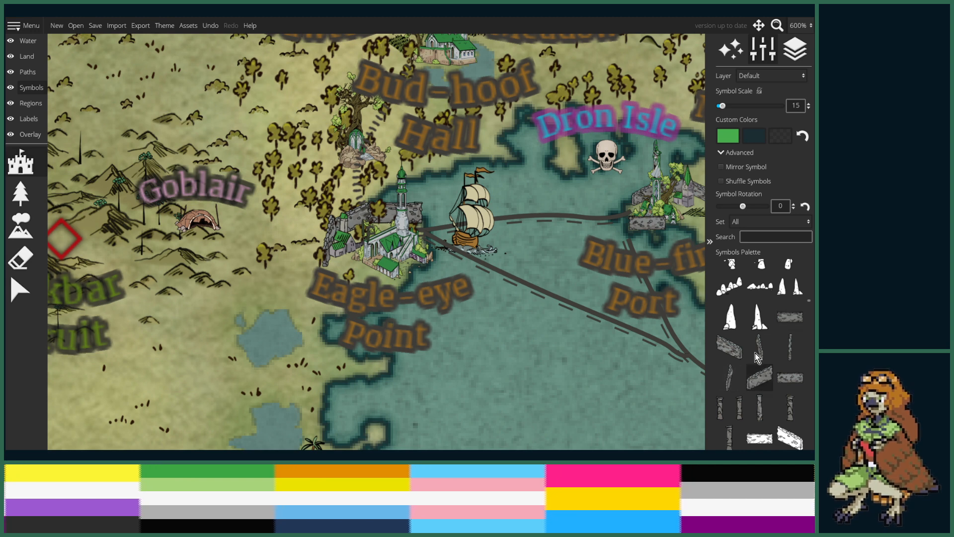
- Place a mirrored grey stone wall along the southwestern side of Eagle-eye Point, using layer +1
{"action": "left_click", "coordinate": [745, 181]}
{"action": "left_click", "coordinate": [732, 168]}
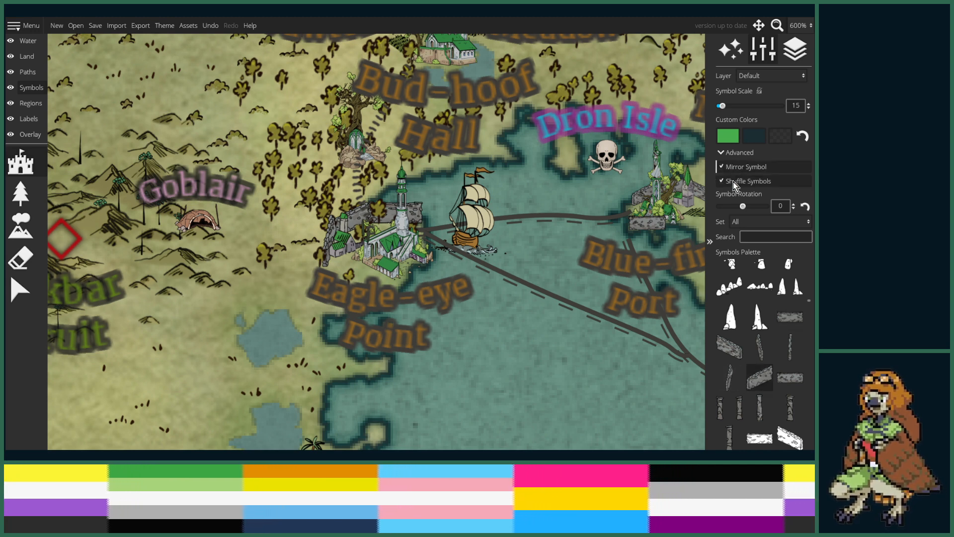
{"action": "left_click", "coordinate": [344, 274]}
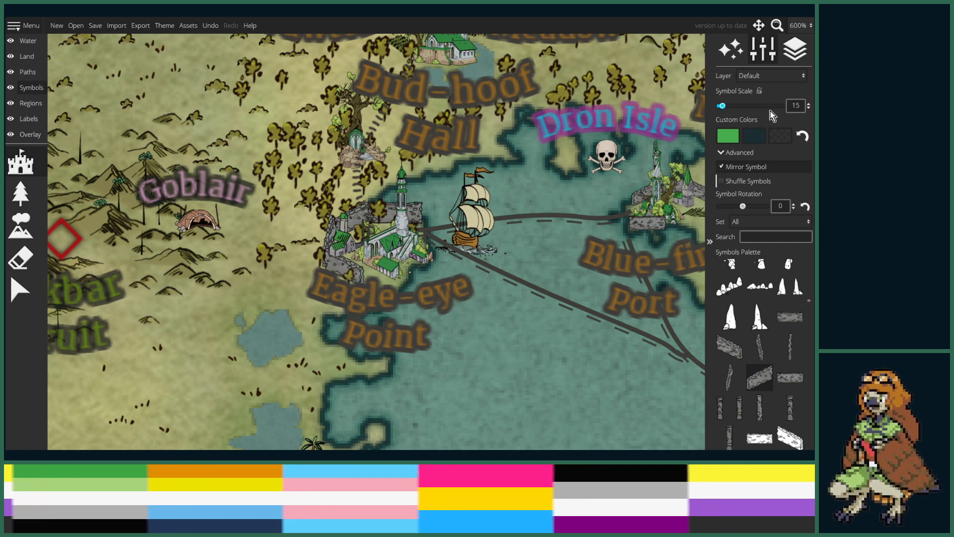
{"action": "key", "text": "ctrl+z"}
{"action": "left_click", "coordinate": [783, 77]}
{"action": "left_click", "coordinate": [751, 133]}
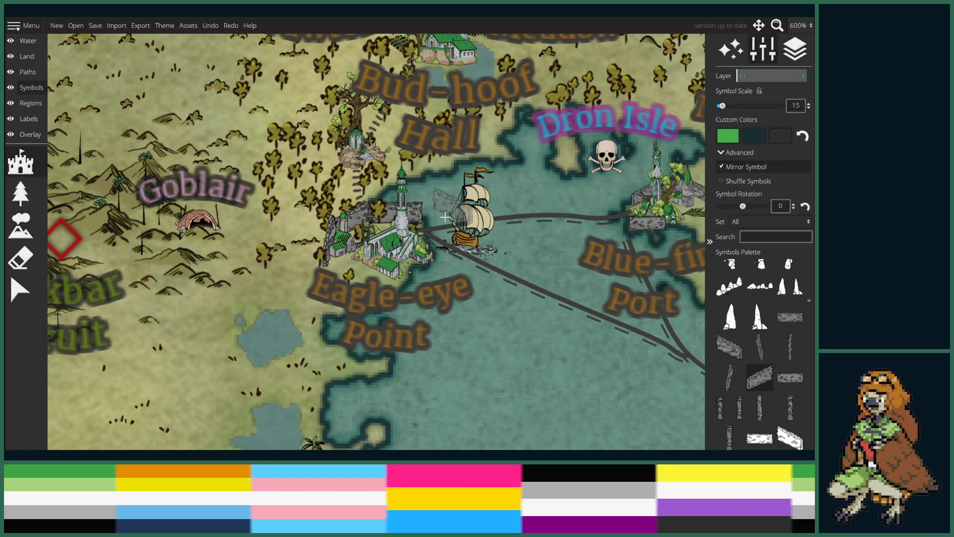
{"action": "left_click", "coordinate": [343, 272]}
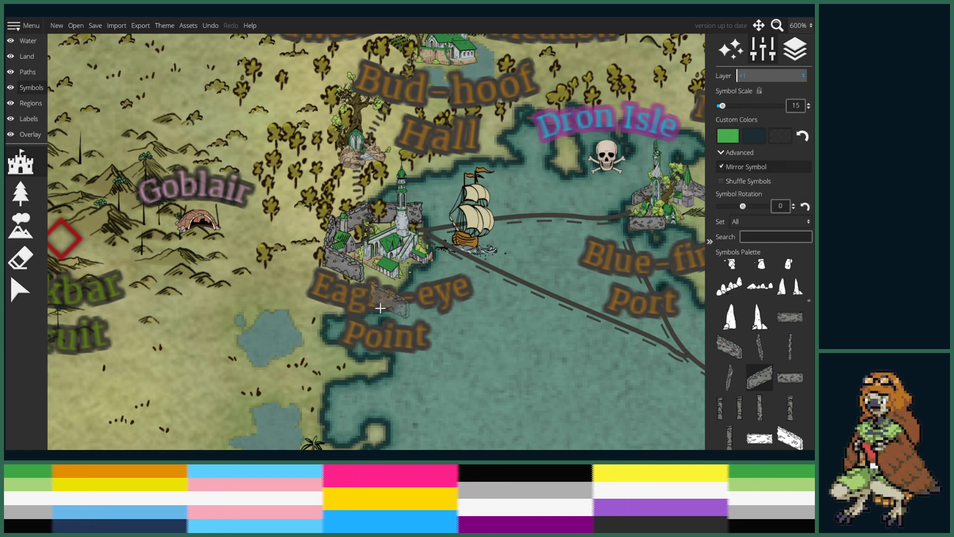
{"action": "left_click", "coordinate": [19, 288]}
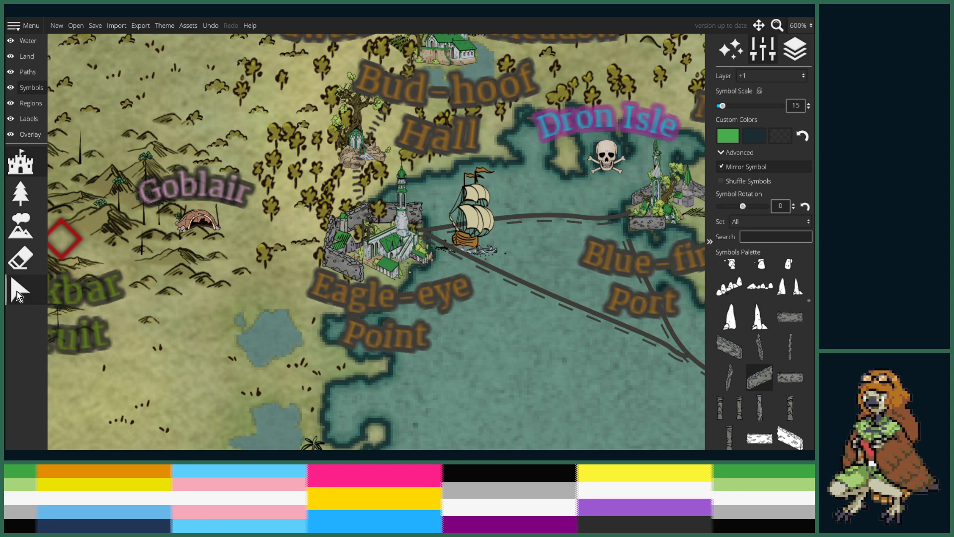
{"action": "left_click", "coordinate": [346, 279]}
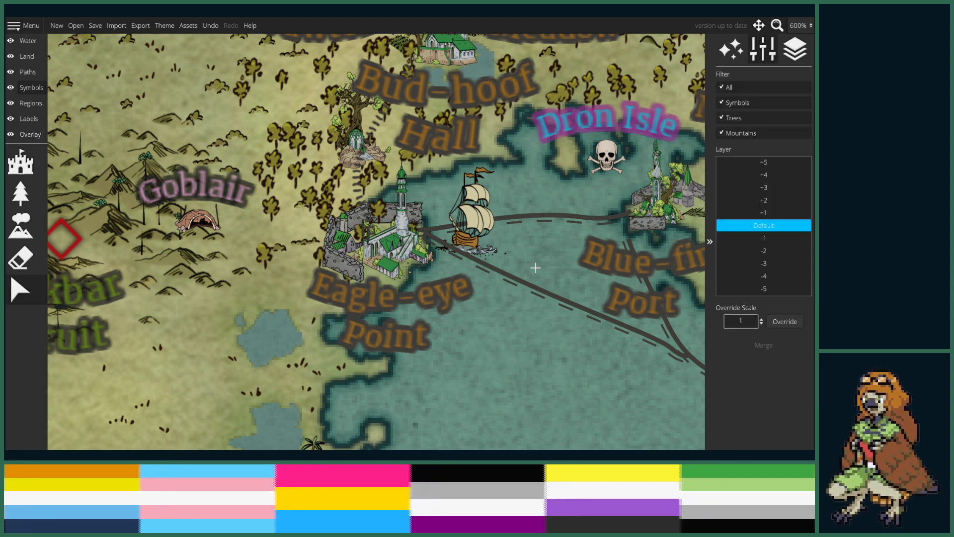
{"action": "left_click", "coordinate": [777, 217]}
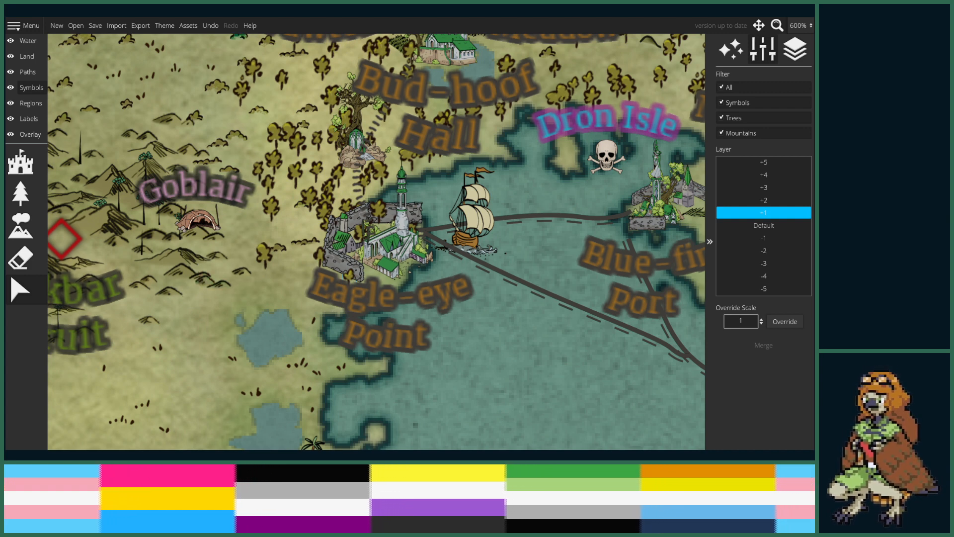
- Add a straight grey stone wall segment along the southern side of Eagle-eye Point
{"action": "scroll", "coordinate": [440, 337], "scroll_direction": "down", "scroll_amount": 3}
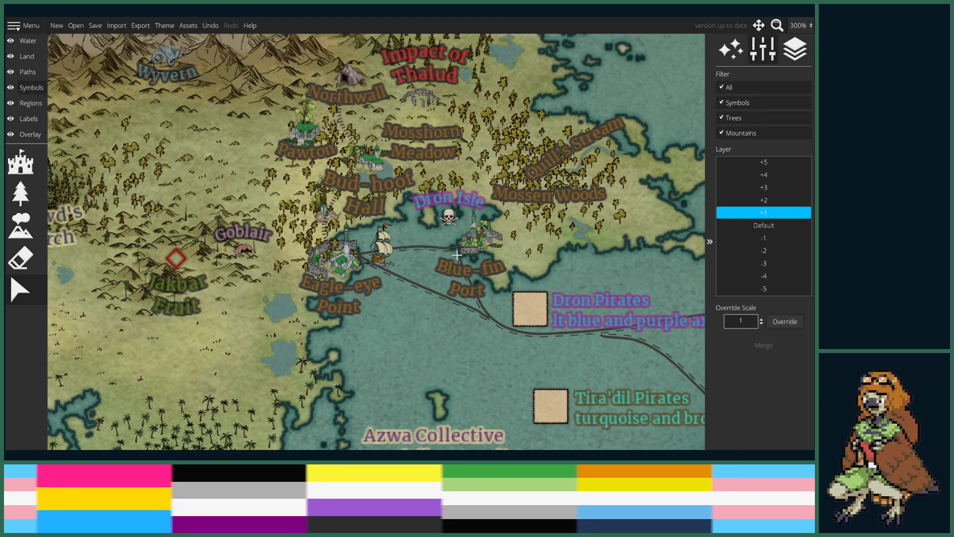
{"action": "scroll", "coordinate": [509, 256], "scroll_direction": "up", "scroll_amount": 4}
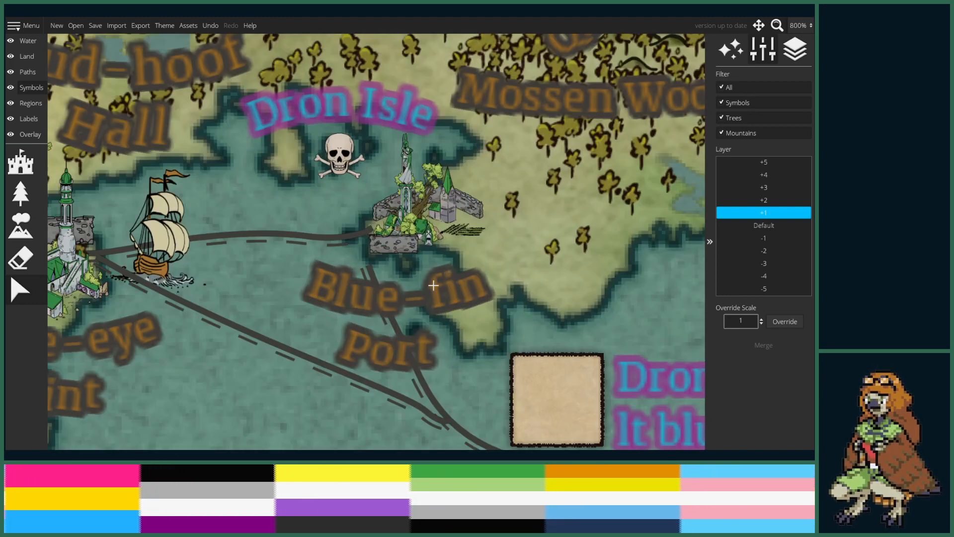
{"action": "left_click_drag", "start_coordinate": [316, 302], "coordinate": [496, 290]}
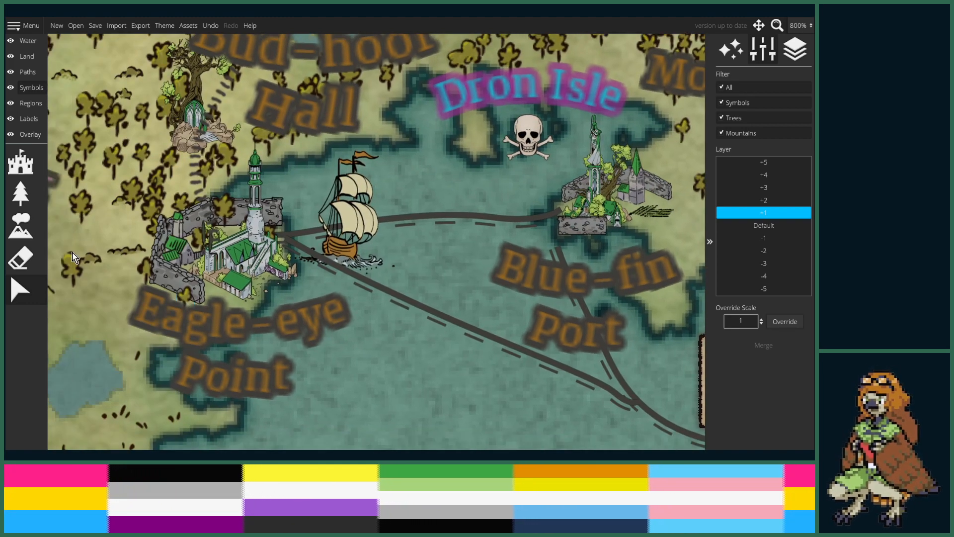
{"action": "left_click", "coordinate": [25, 166]}
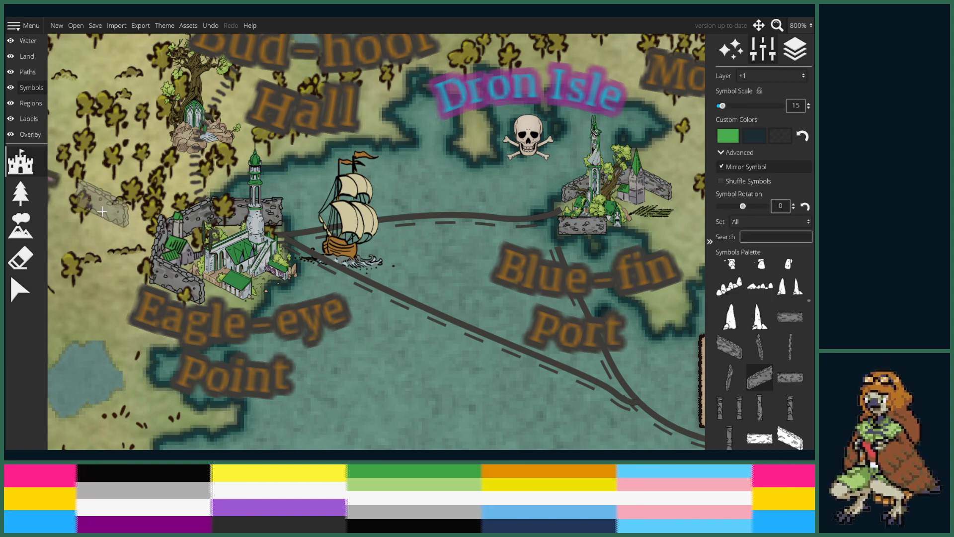
{"action": "left_click", "coordinate": [790, 380]}
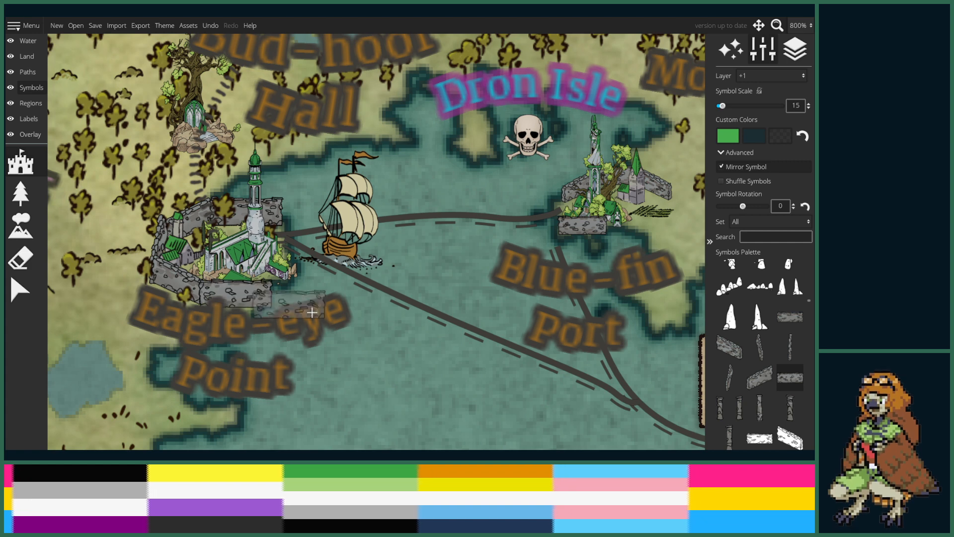
- Extend the grey stone wall along the southern and southeastern sides of Blue-fin Port at symbol scale 10
{"action": "left_click_drag", "start_coordinate": [459, 266], "coordinate": [186, 293]}
{"action": "scroll", "coordinate": [354, 265], "scroll_direction": "down", "scroll_amount": 1}
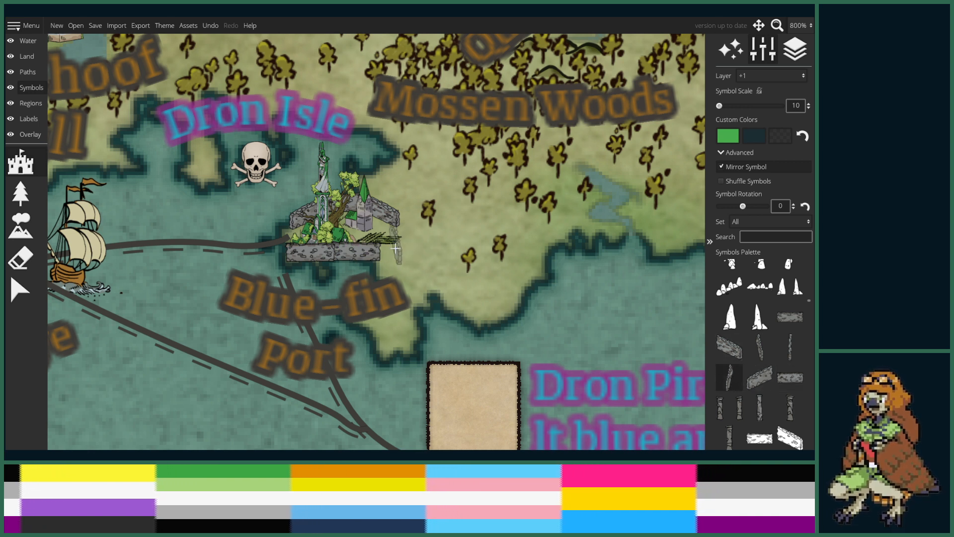
{"action": "left_click", "coordinate": [730, 380]}
{"action": "left_click", "coordinate": [745, 167]}
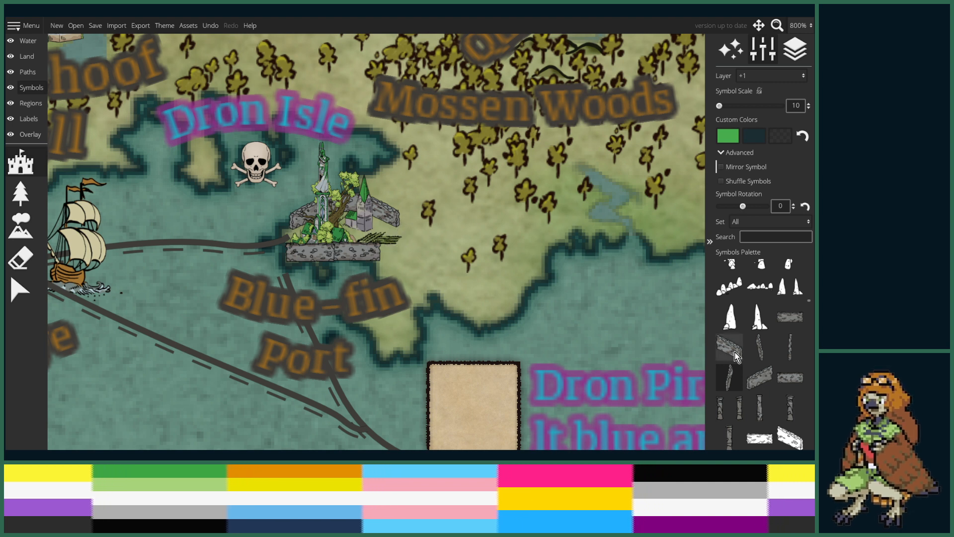
{"action": "left_click", "coordinate": [763, 353]}
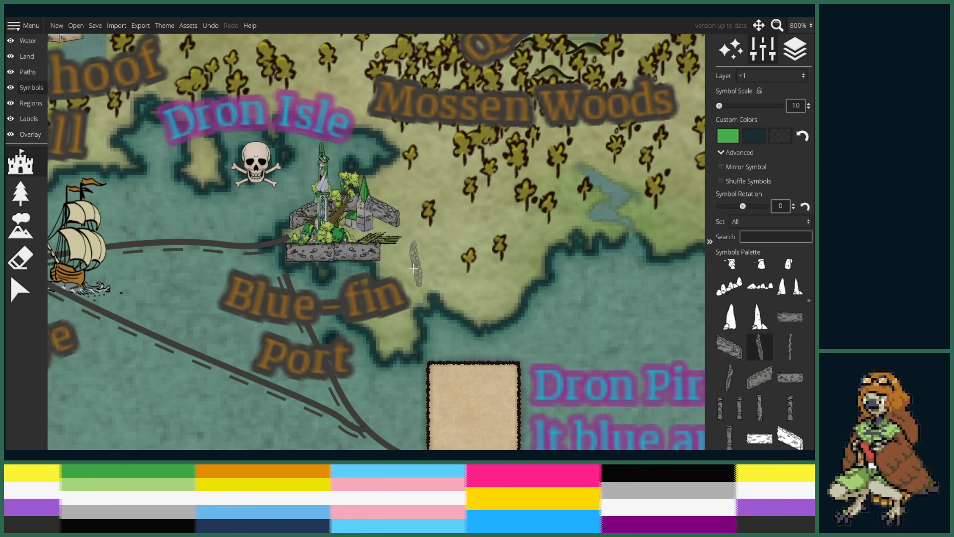
{"action": "left_click", "coordinate": [738, 168]}
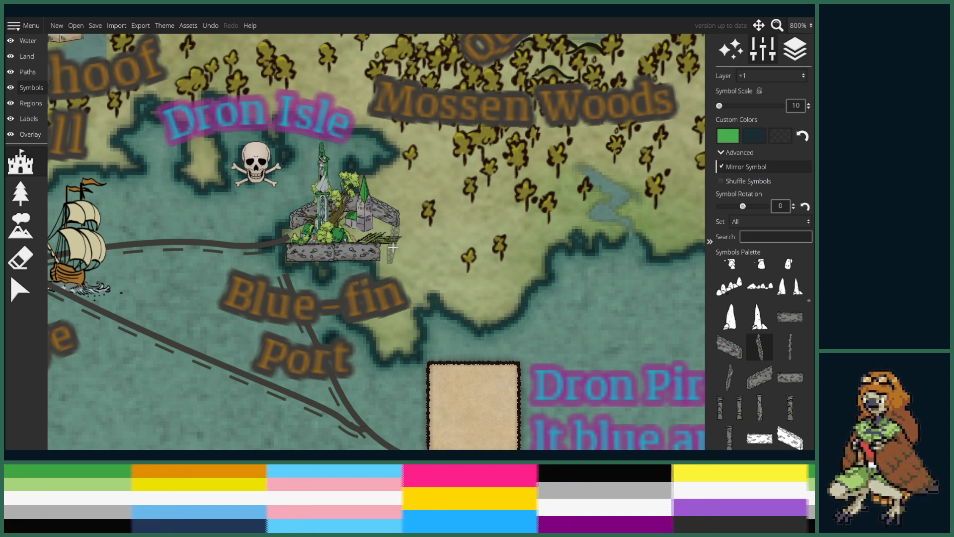
{"action": "left_click", "coordinate": [760, 378]}
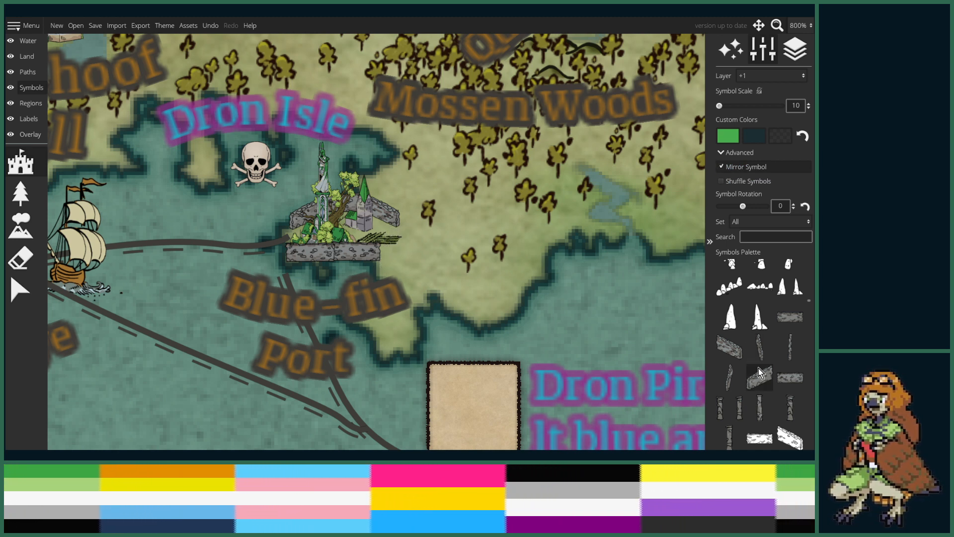
{"action": "left_click", "coordinate": [752, 168]}
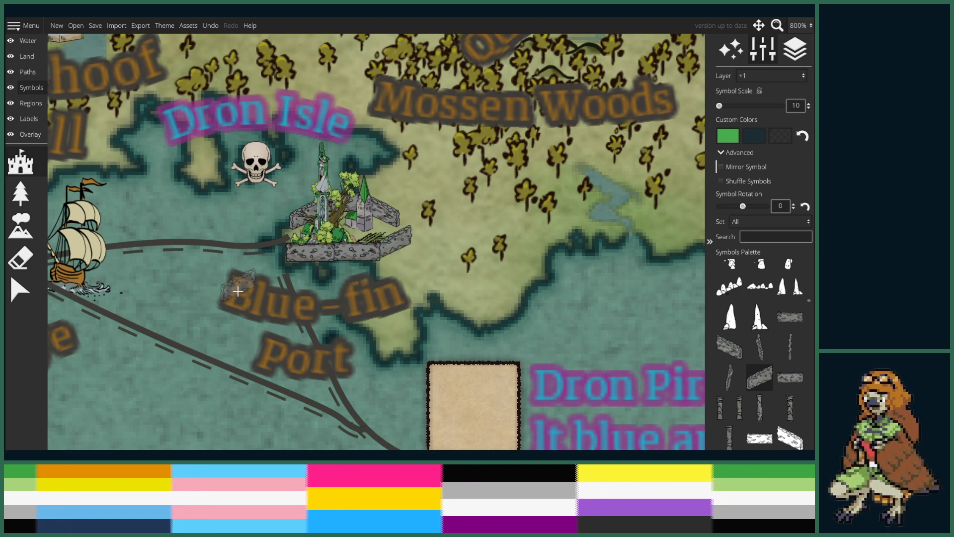
- Delete the oversized stone walls around Eagle-eye Point and rebuild them with scale 10 grey stone wall segments
{"action": "left_click_drag", "start_coordinate": [214, 287], "coordinate": [301, 290]}
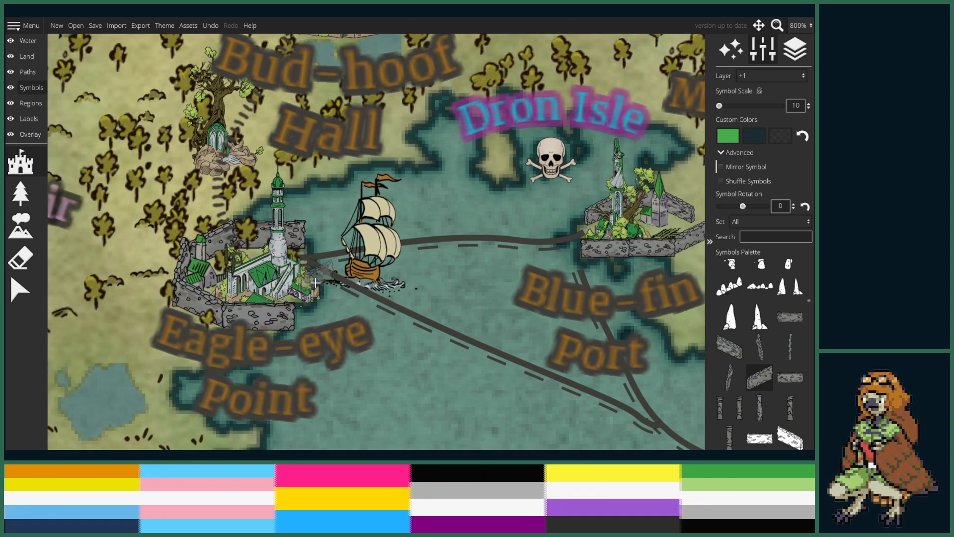
{"action": "left_click", "coordinate": [20, 290]}
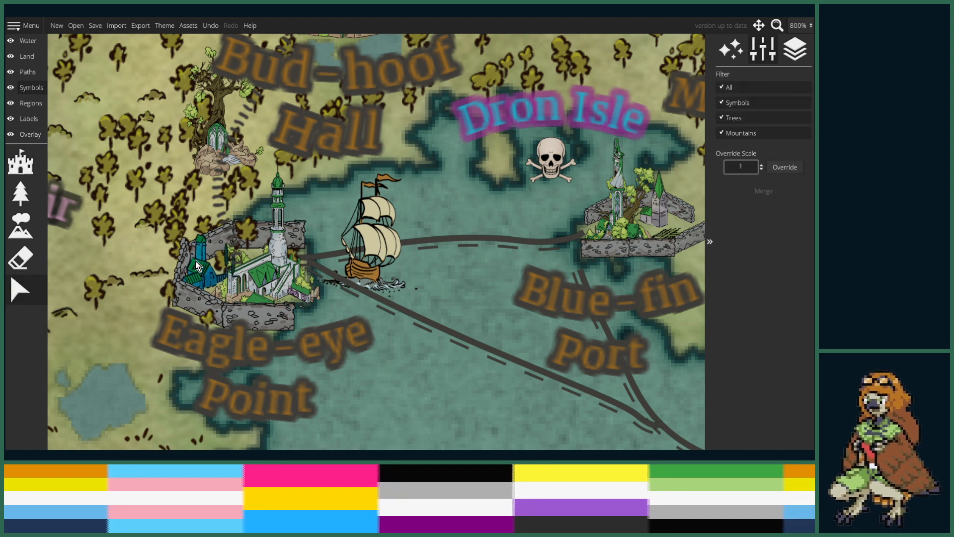
{"action": "left_click", "coordinate": [184, 267]}
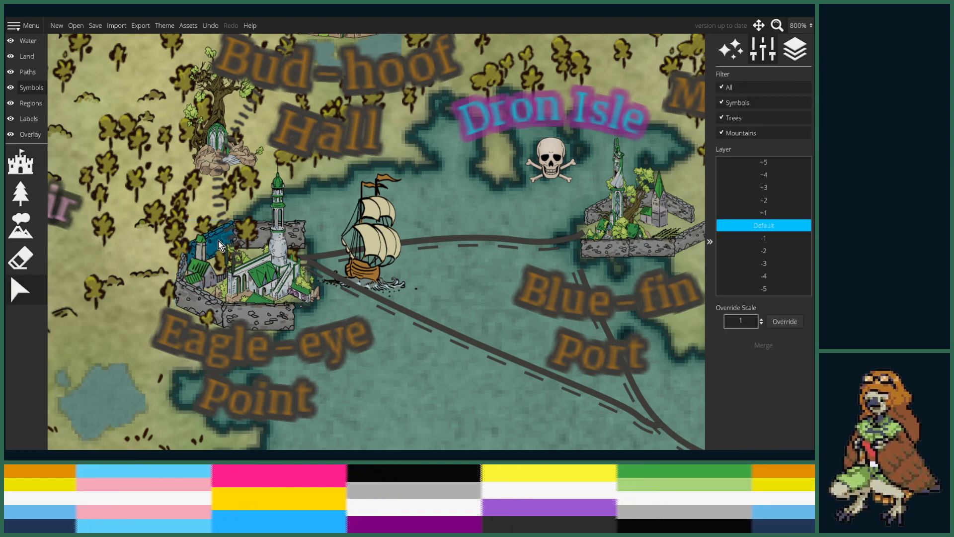
{"action": "left_click", "coordinate": [291, 236]}
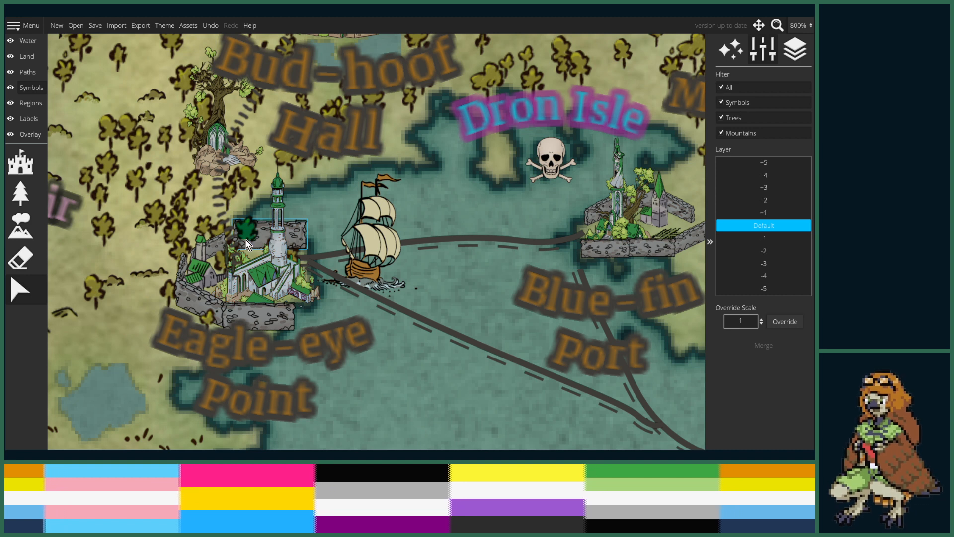
{"action": "scroll", "coordinate": [253, 239], "scroll_direction": "down", "scroll_amount": 3}
{"action": "key", "text": "Delete"}
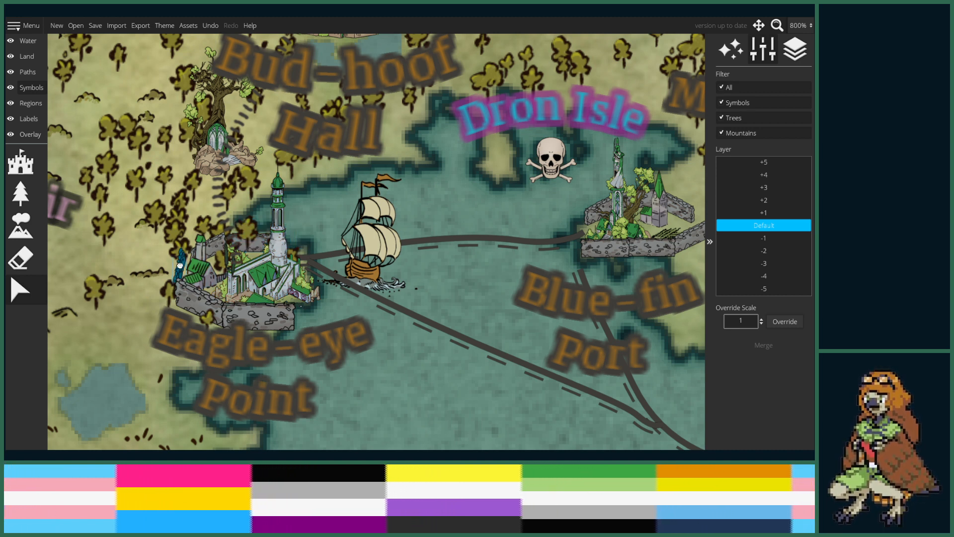
{"action": "left_click_drag", "start_coordinate": [185, 264], "coordinate": [268, 312]}
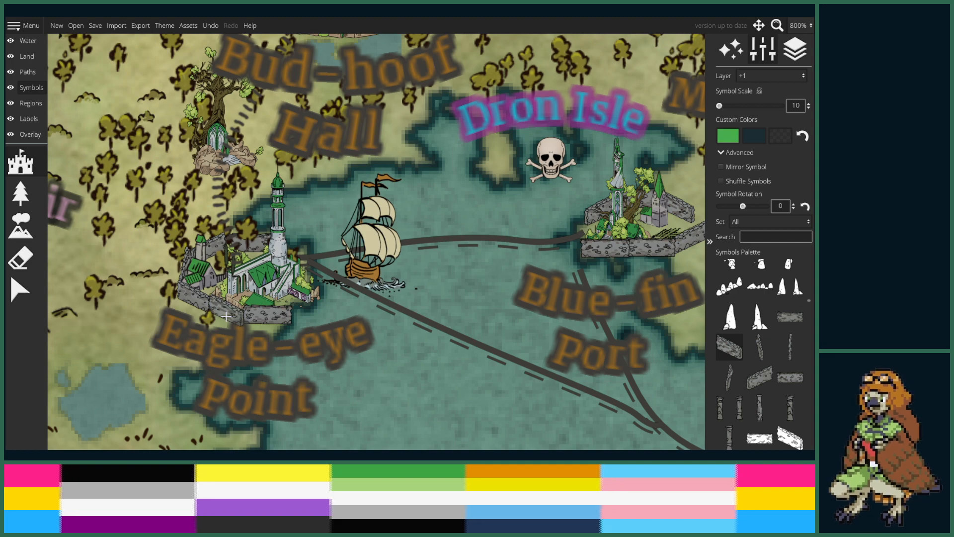
- Examine the southwestern continent's settlements and landmarks, focusing on the area around Mount Dreih, Fulgrin and Stormvale
{"action": "scroll", "coordinate": [288, 345], "scroll_direction": "down", "scroll_amount": 5}
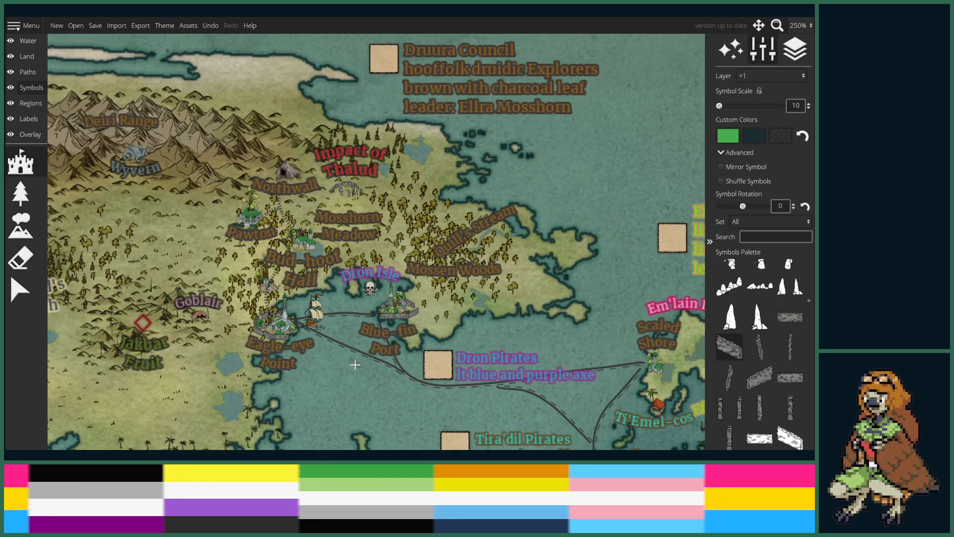
{"action": "scroll", "coordinate": [465, 296], "scroll_direction": "down", "scroll_amount": 2}
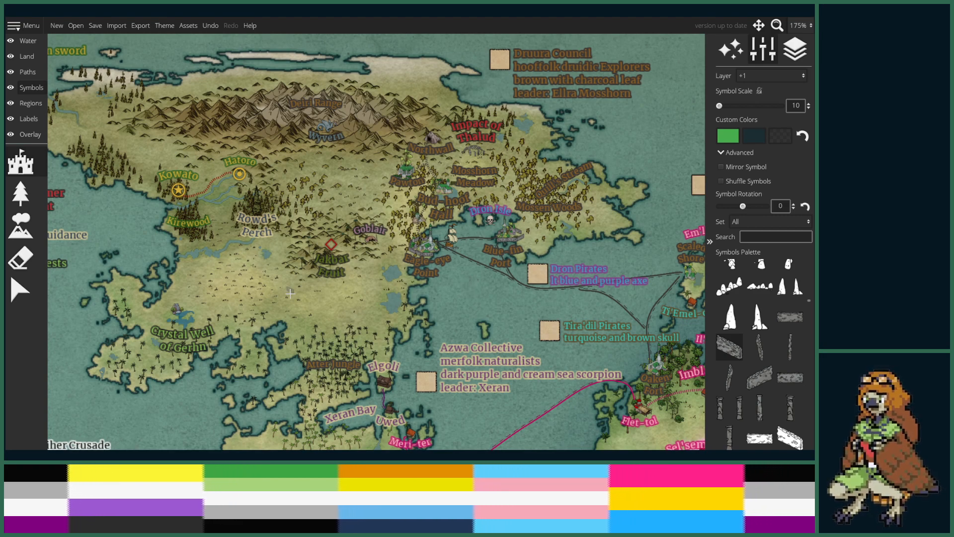
{"action": "left_click_drag", "start_coordinate": [335, 344], "coordinate": [661, 123]}
{"action": "left_click_drag", "start_coordinate": [275, 362], "coordinate": [400, 244]}
{"action": "scroll", "coordinate": [400, 244], "scroll_direction": "down", "scroll_amount": 2}
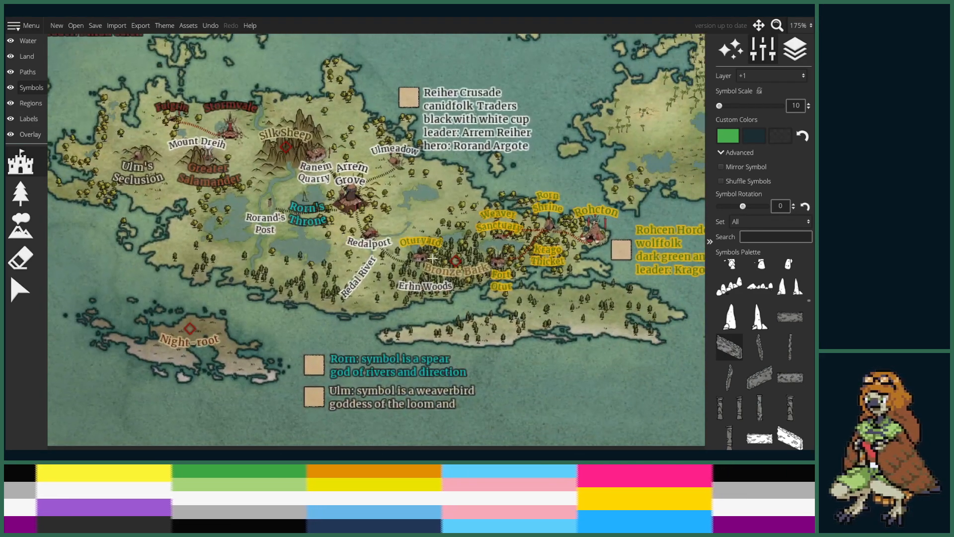
{"action": "scroll", "coordinate": [448, 241], "scroll_direction": "up", "scroll_amount": 1}
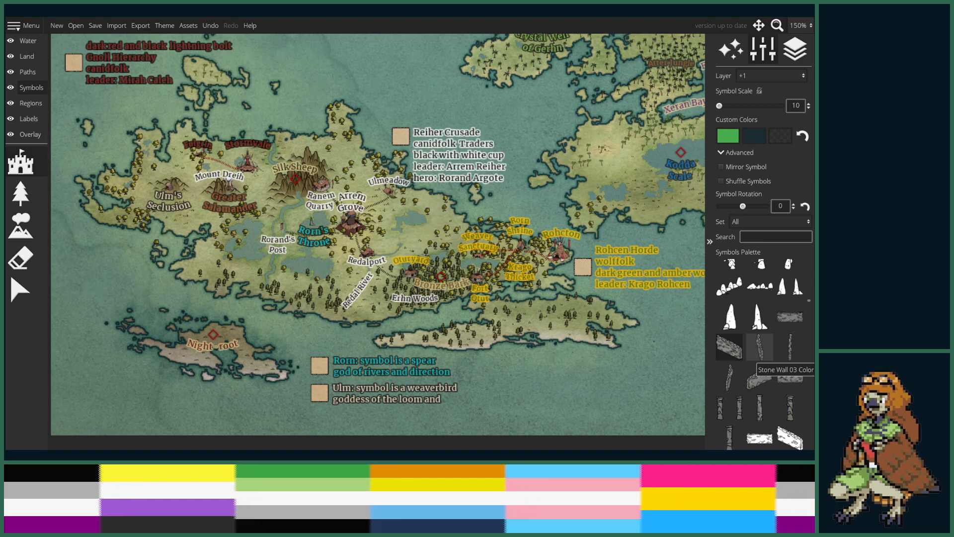
{"action": "scroll", "coordinate": [272, 243], "scroll_direction": "up", "scroll_amount": 5}
{"action": "scroll", "coordinate": [272, 243], "scroll_direction": "up", "scroll_amount": 3}
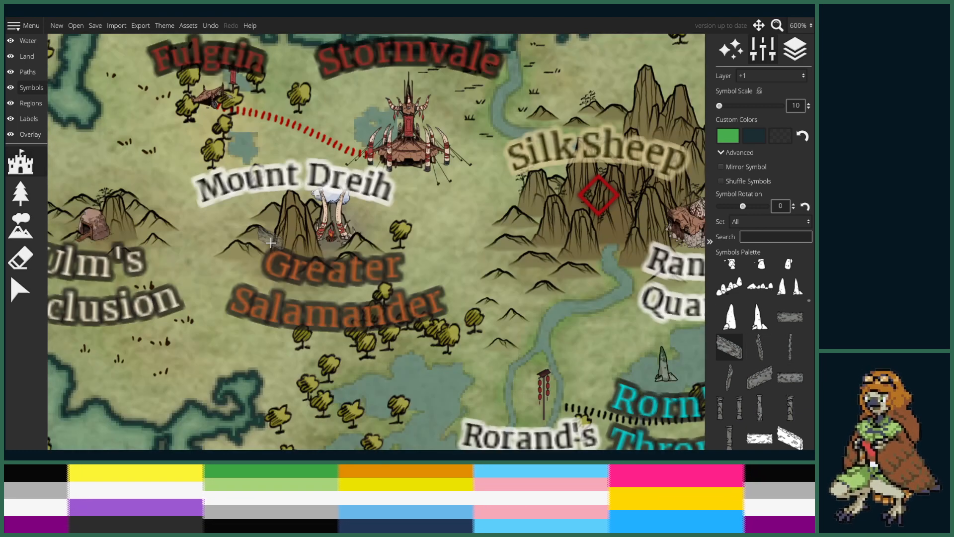
{"action": "scroll", "coordinate": [272, 229], "scroll_direction": "down", "scroll_amount": 3}
{"action": "scroll", "coordinate": [273, 223], "scroll_direction": "up", "scroll_amount": 1}
{"action": "left_click_drag", "start_coordinate": [272, 223], "coordinate": [278, 248]}
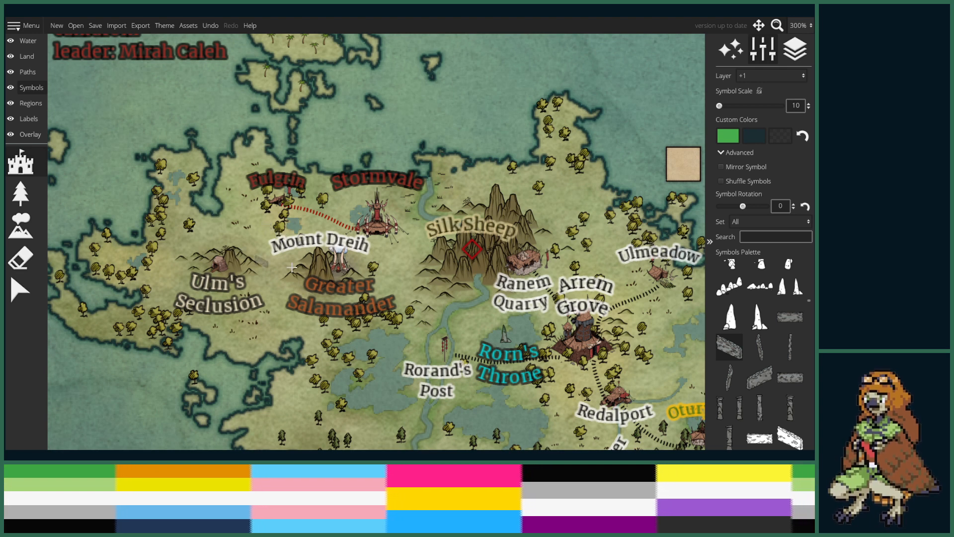
- Place an unmirrored brown hide den symbol at scale 10 southwest of Fulgrin, north of Ulm's Seclusion
{"action": "scroll", "coordinate": [775, 366], "scroll_direction": "down", "scroll_amount": 3}
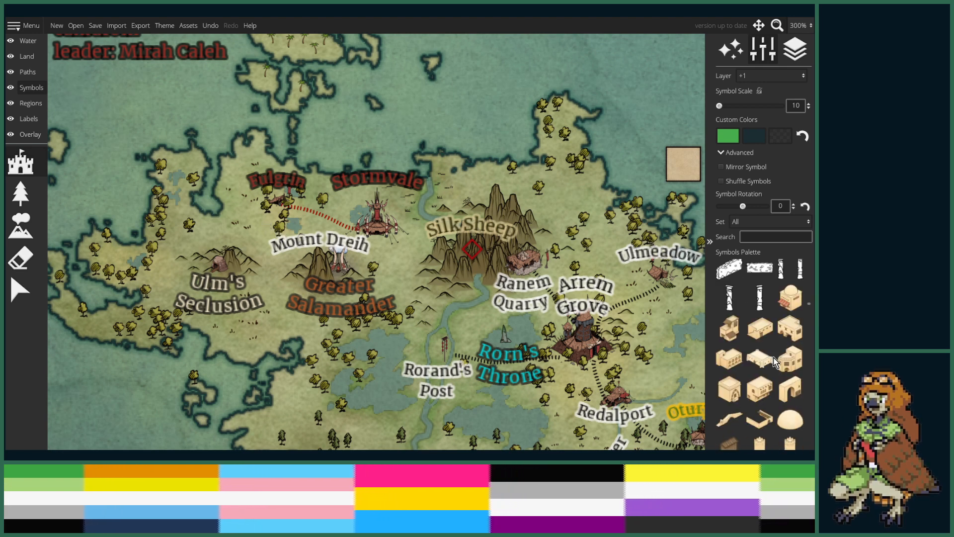
{"action": "scroll", "coordinate": [775, 366], "scroll_direction": "down", "scroll_amount": 5}
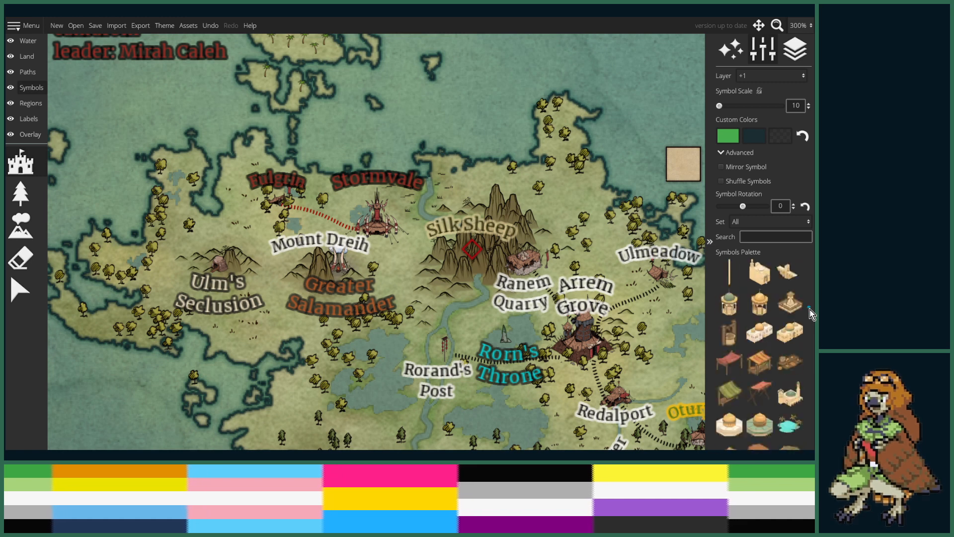
{"action": "left_click_drag", "start_coordinate": [810, 313], "coordinate": [815, 376]}
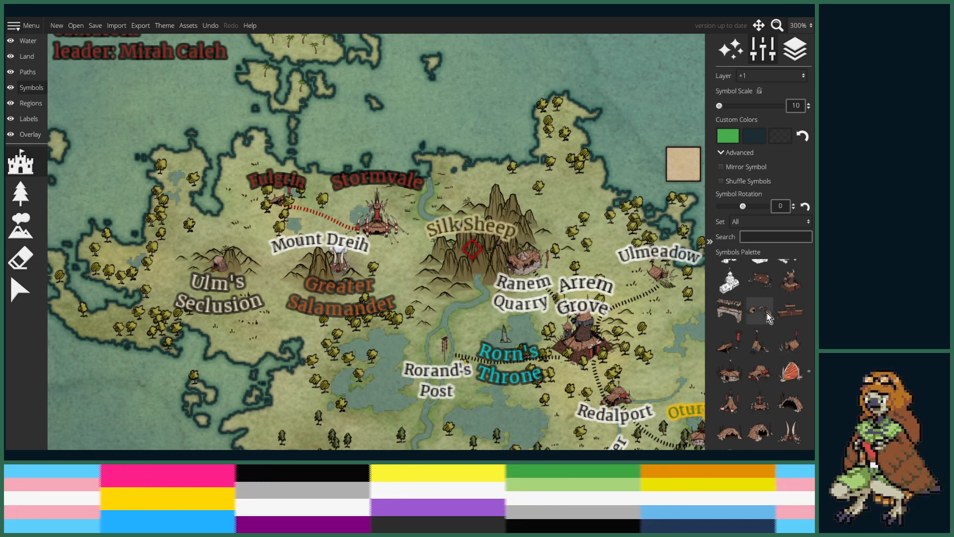
{"action": "scroll", "coordinate": [772, 367], "scroll_direction": "down", "scroll_amount": 2}
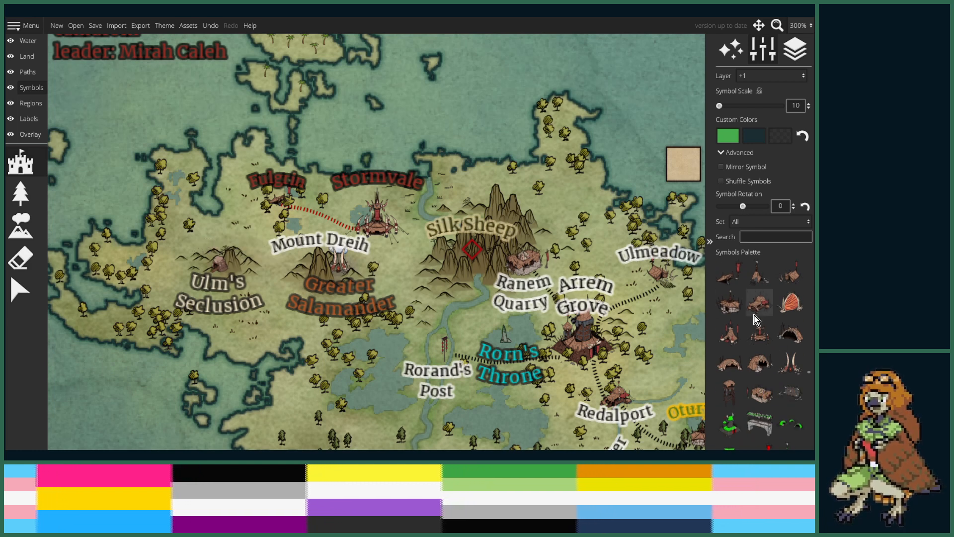
{"action": "left_click", "coordinate": [759, 362]}
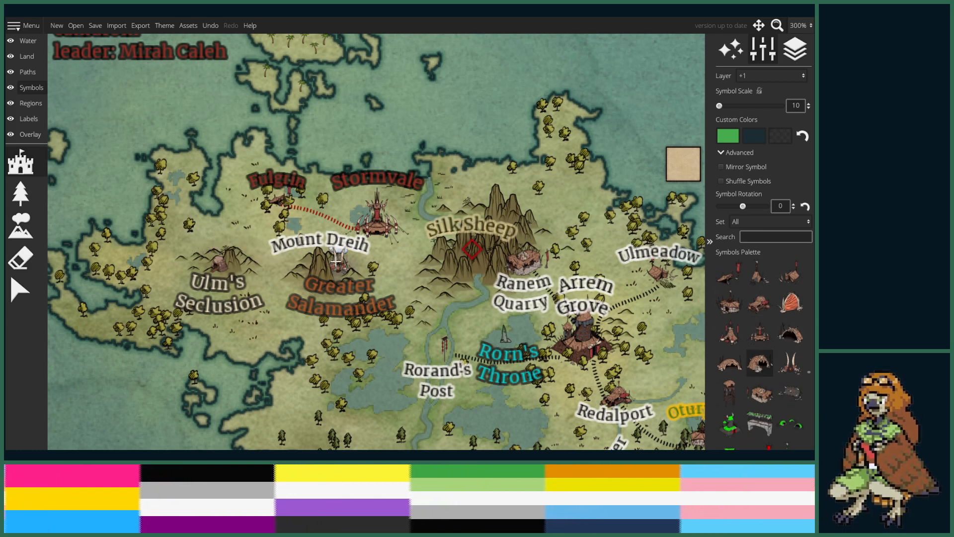
{"action": "scroll", "coordinate": [290, 229], "scroll_direction": "up", "scroll_amount": 2}
{"action": "scroll", "coordinate": [235, 226], "scroll_direction": "down", "scroll_amount": 1}
{"action": "left_click_drag", "start_coordinate": [203, 234], "coordinate": [224, 241]}
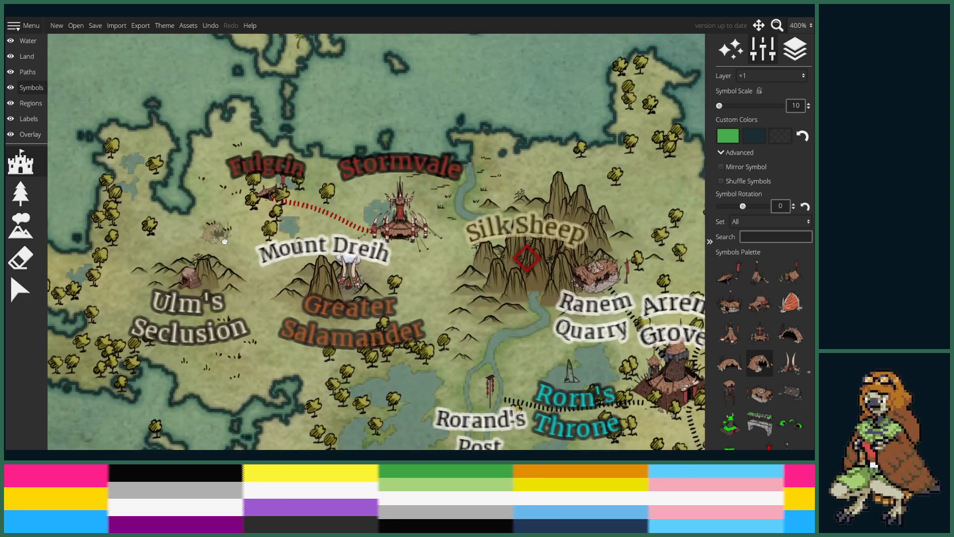
{"action": "scroll", "coordinate": [225, 241], "scroll_direction": "up", "scroll_amount": 2}
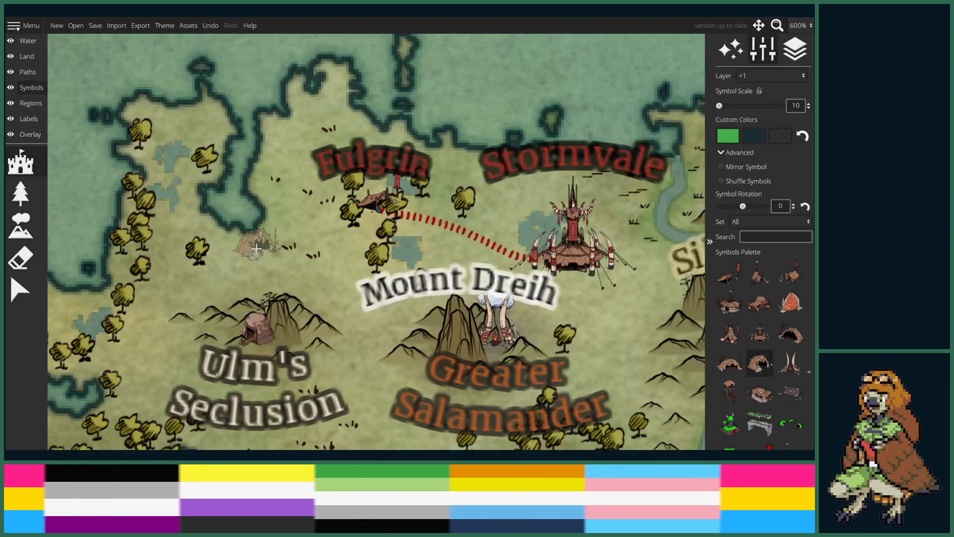
{"action": "left_click", "coordinate": [730, 165]}
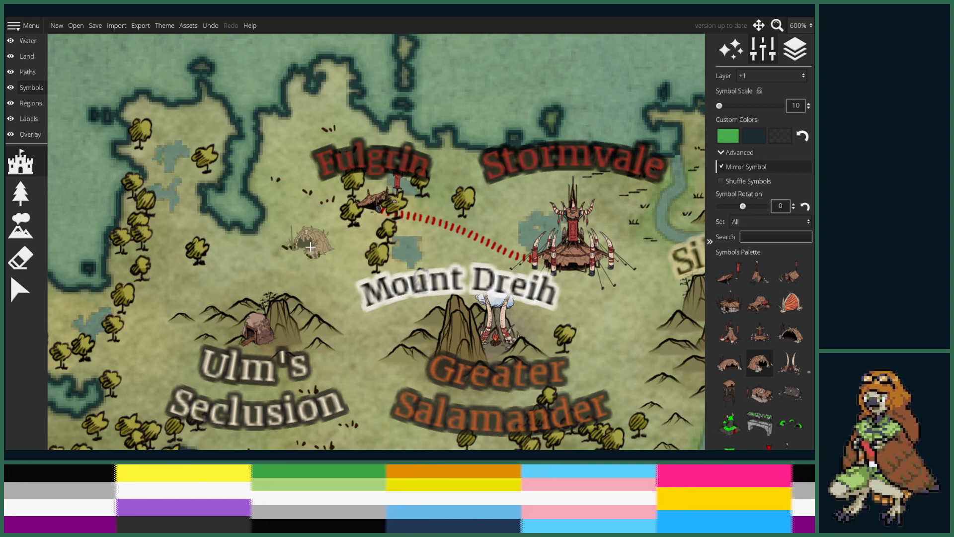
{"action": "left_click", "coordinate": [742, 169]}
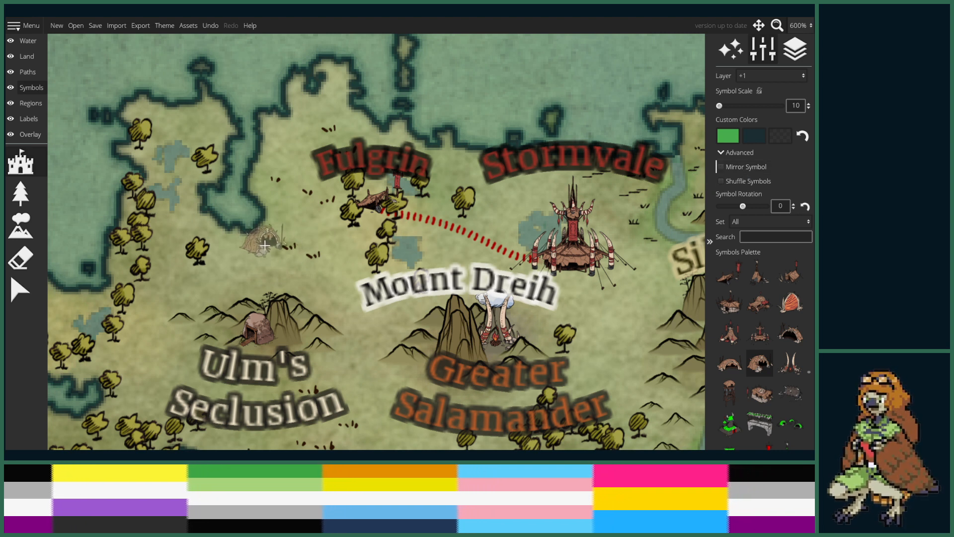
{"action": "left_click", "coordinate": [266, 244]}
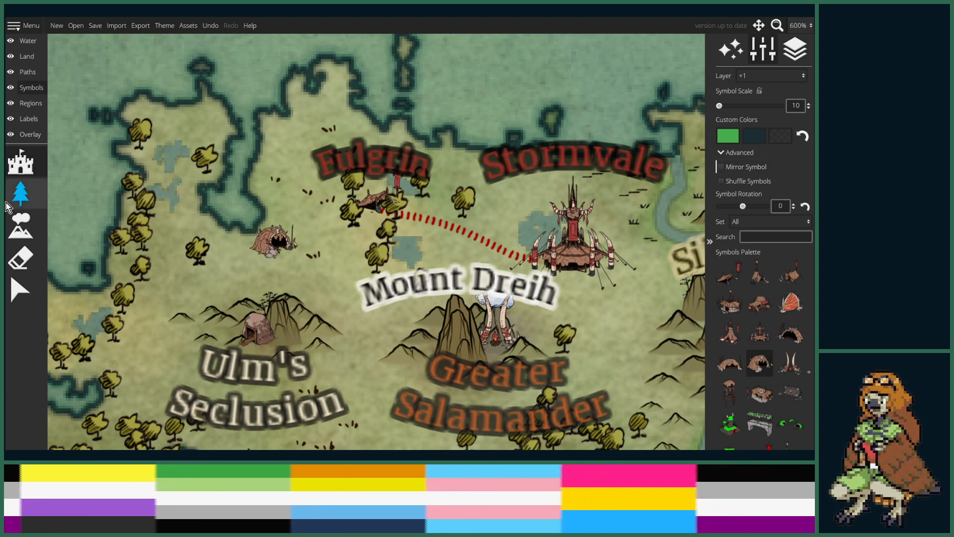
- Label the new den "Boltarn" just beneath it, matching Fulgrin's dark red style with a curvature of -0.15
{"action": "left_click", "coordinate": [29, 118]}
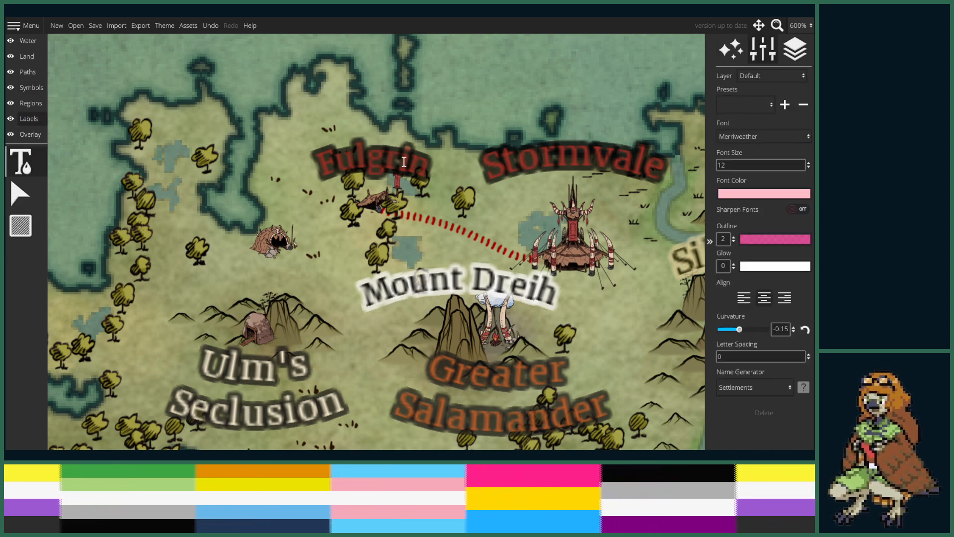
{"action": "left_click", "coordinate": [373, 162]}
{"action": "left_click", "coordinate": [259, 259]}
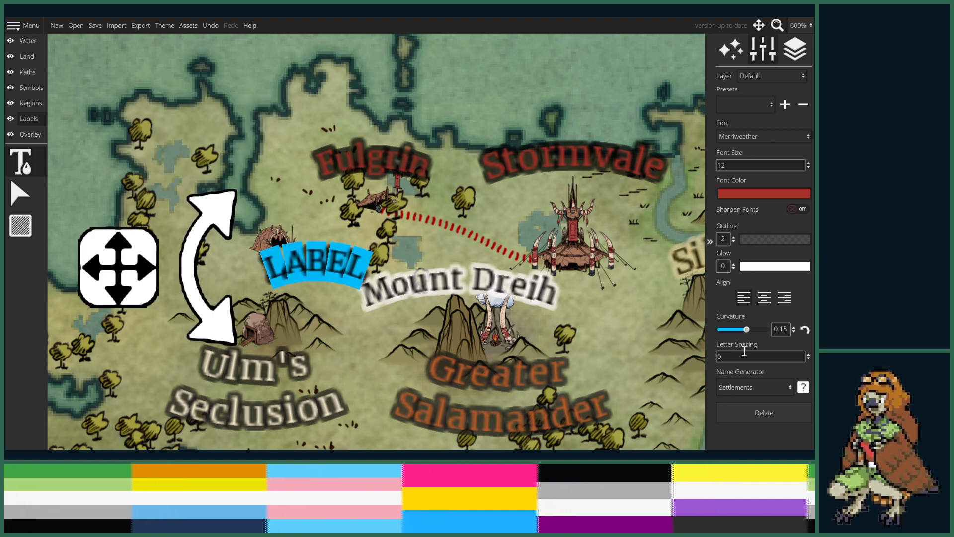
{"action": "left_click_drag", "start_coordinate": [736, 333], "coordinate": [741, 329]}
{"action": "scroll", "coordinate": [741, 327], "scroll_direction": "down", "scroll_amount": 8}
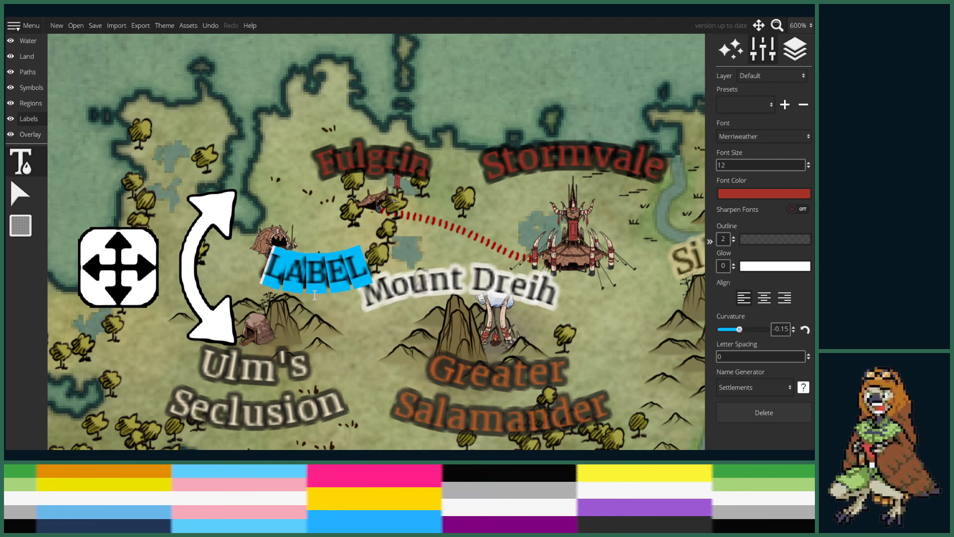
{"action": "left_click_drag", "start_coordinate": [146, 292], "coordinate": [123, 251]}
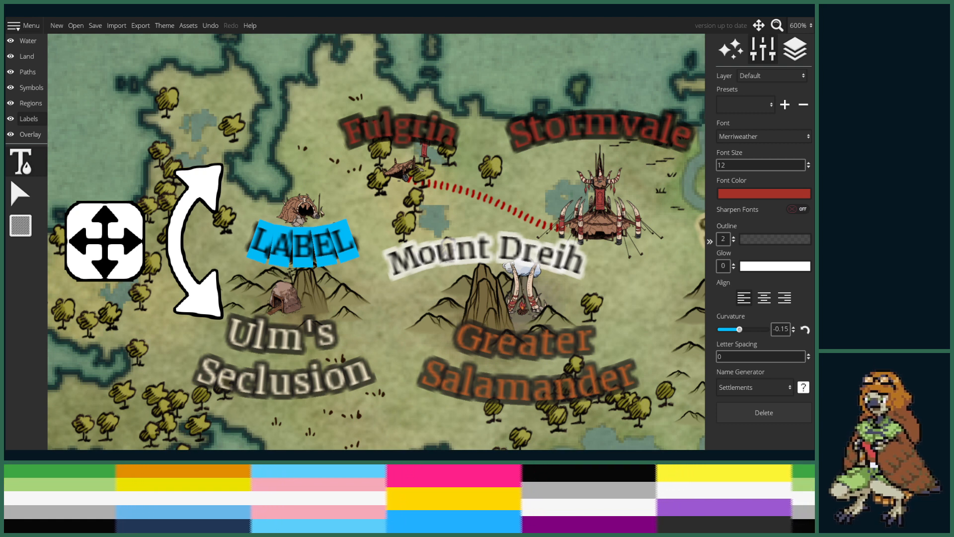
{"action": "type", "text": "Bolt"}
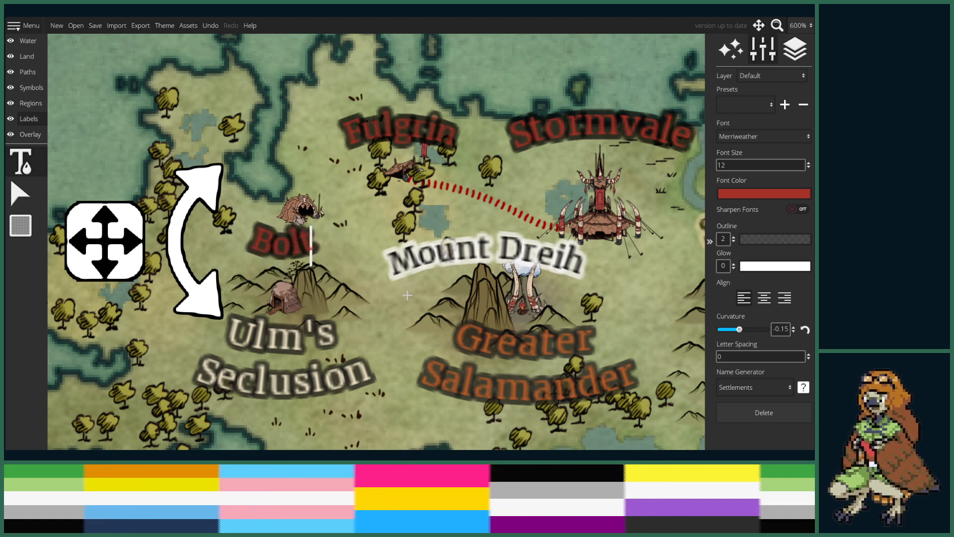
{"action": "type", "text": "ar"}
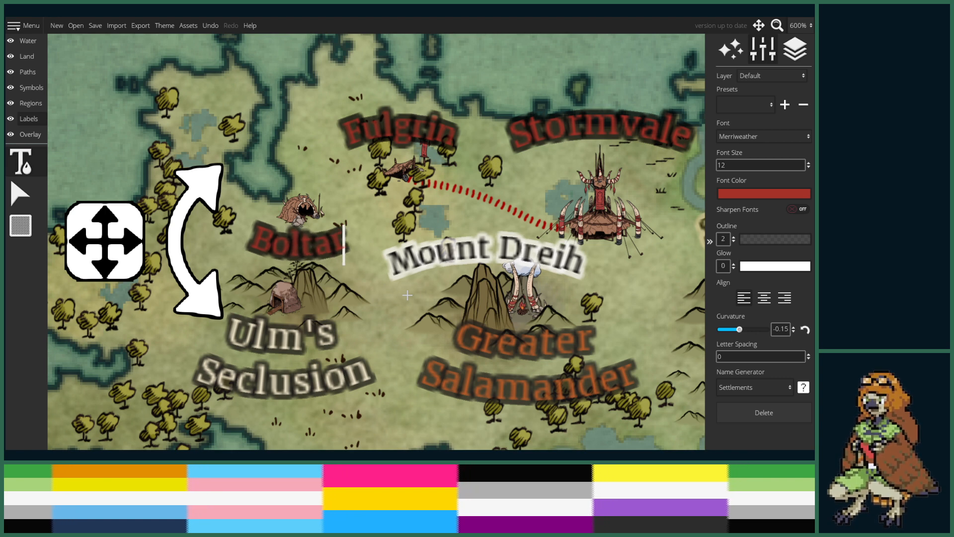
{"action": "type", "text": "n"}
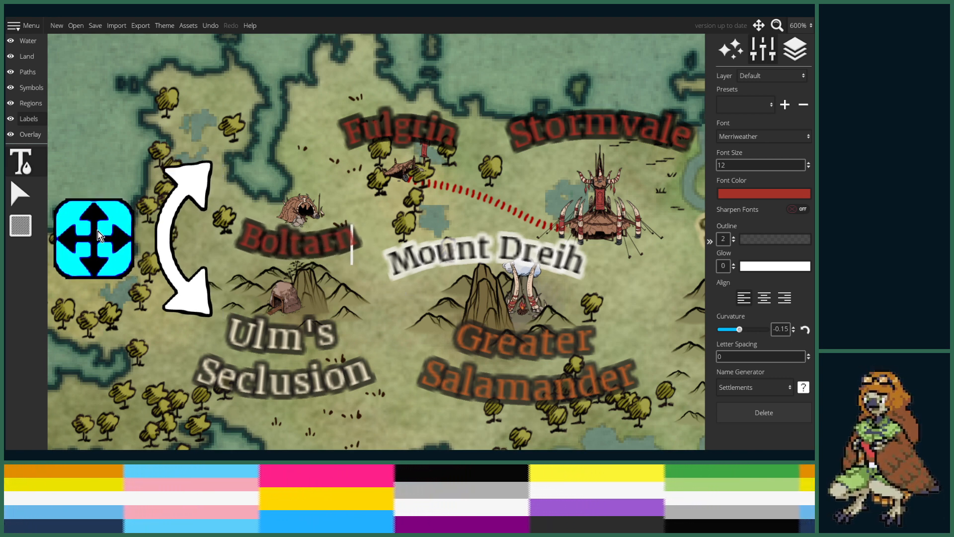
- Place a yellow crop field symbol at scale 15 directly beside the Boltarn den on its eastern side
{"action": "left_click", "coordinate": [30, 87]}
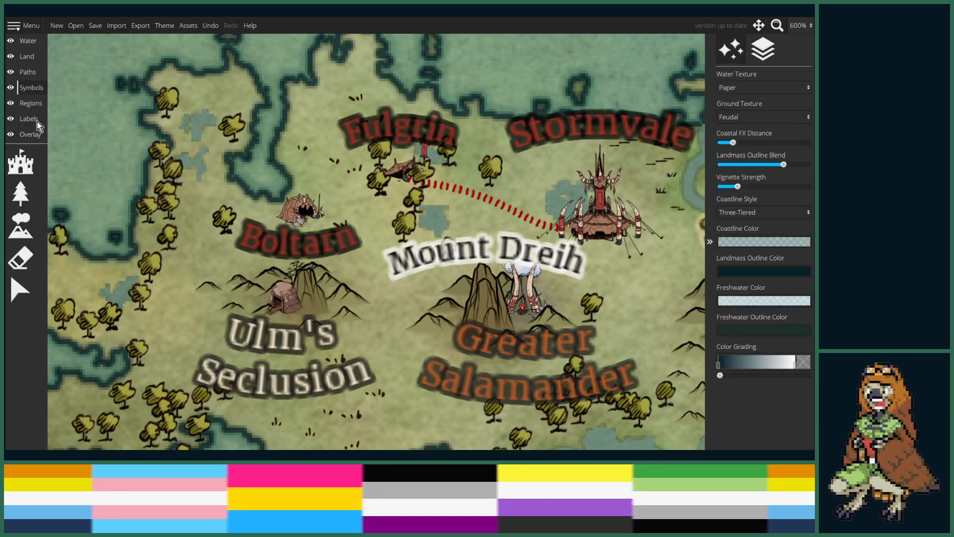
{"action": "left_click", "coordinate": [28, 163]}
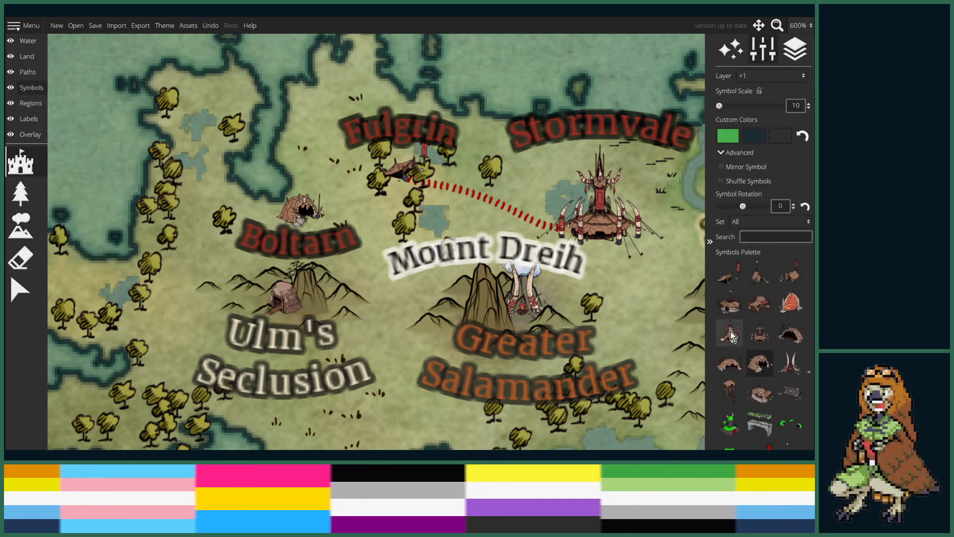
{"action": "left_click_drag", "start_coordinate": [809, 374], "coordinate": [809, 275]}
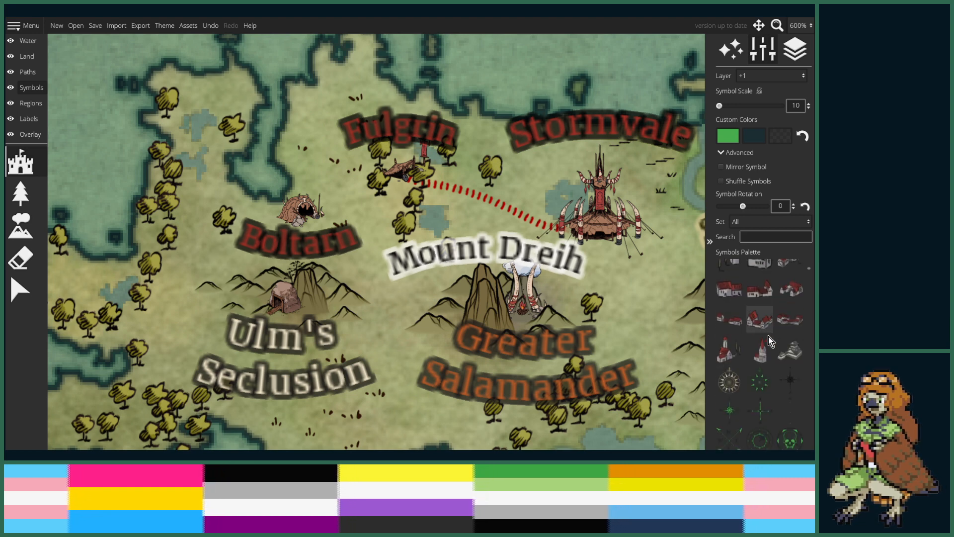
{"action": "scroll", "coordinate": [764, 336], "scroll_direction": "down", "scroll_amount": 3}
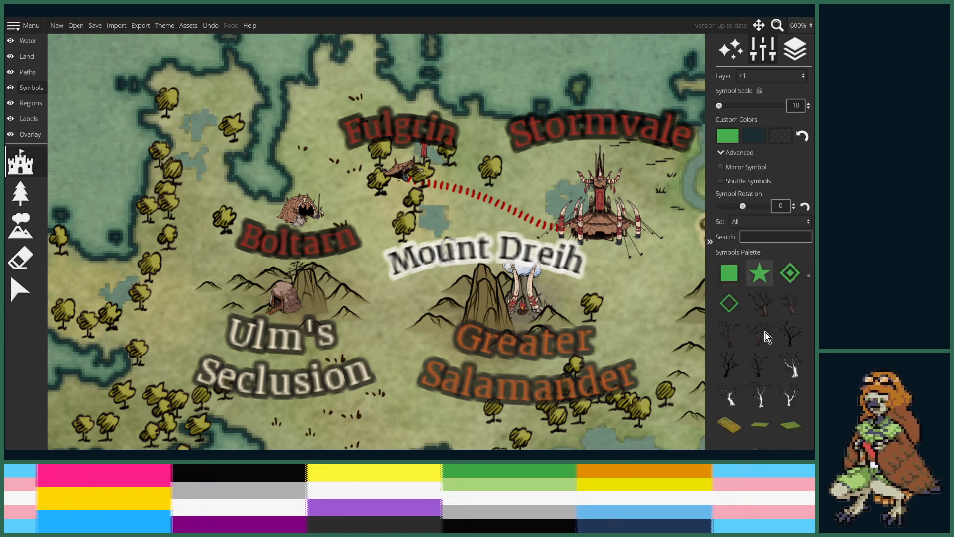
{"action": "scroll", "coordinate": [765, 336], "scroll_direction": "down", "scroll_amount": 2}
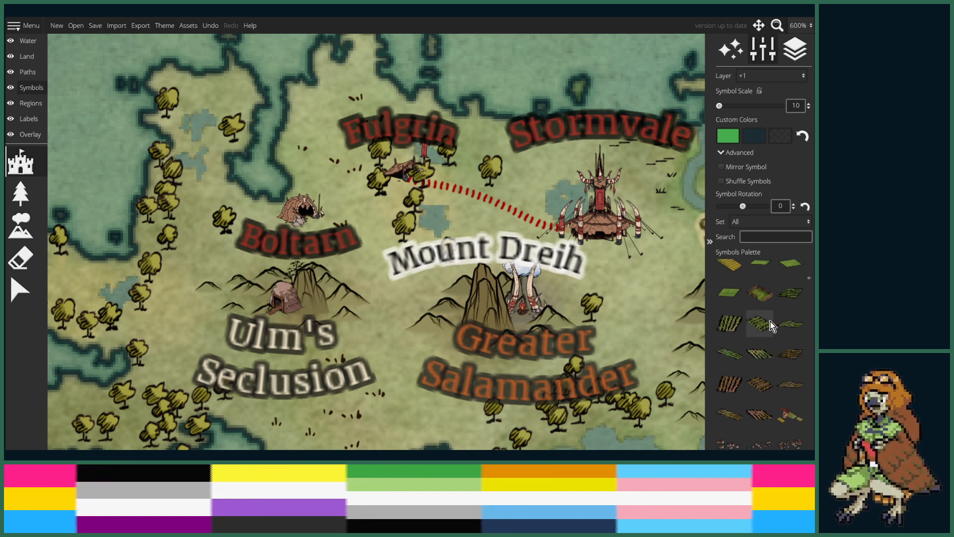
{"action": "left_click", "coordinate": [730, 326]}
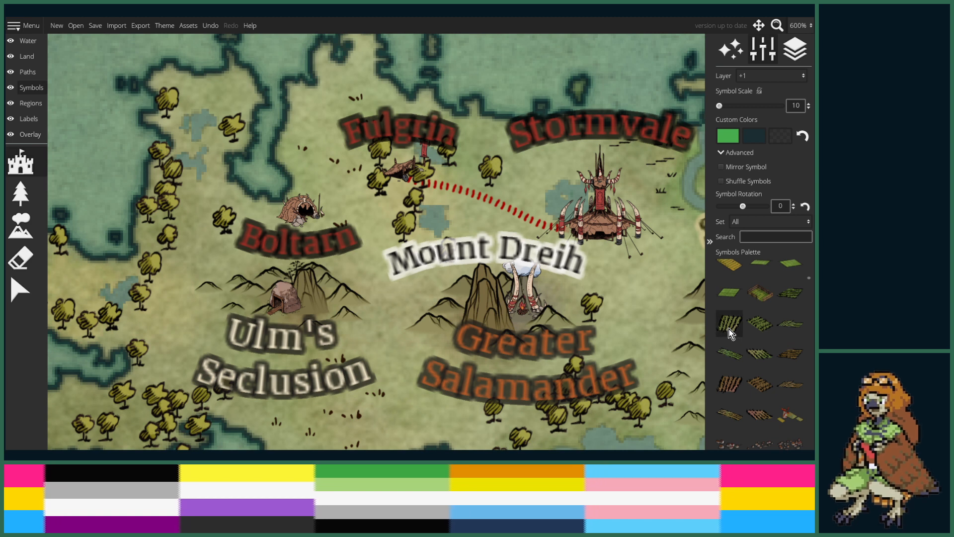
{"action": "left_click", "coordinate": [729, 265]}
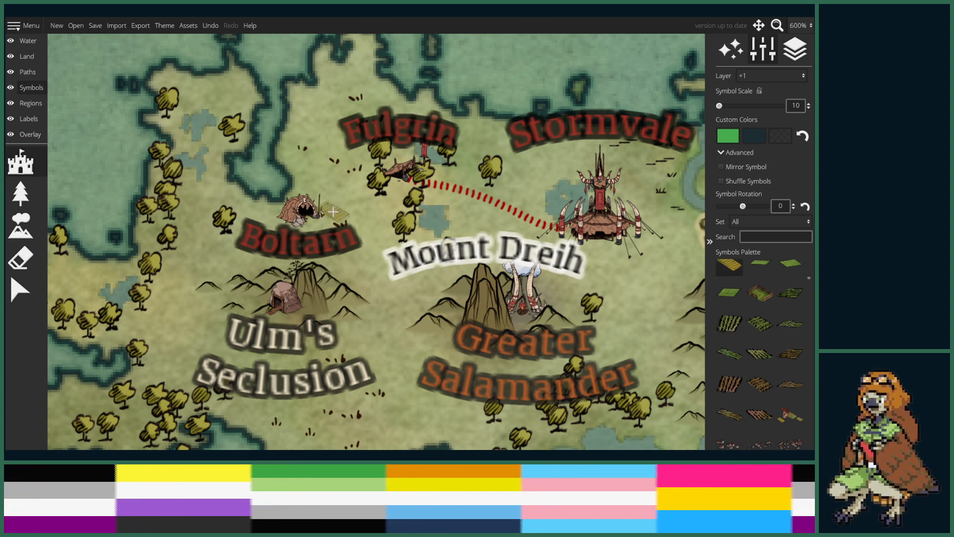
{"action": "scroll", "coordinate": [334, 207], "scroll_direction": "up", "scroll_amount": 5}
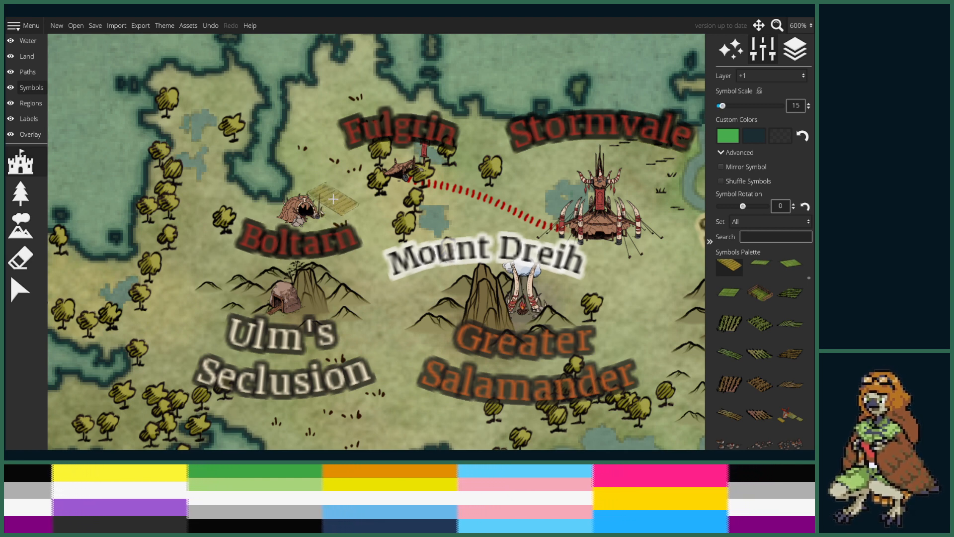
{"action": "left_click", "coordinate": [334, 206]}
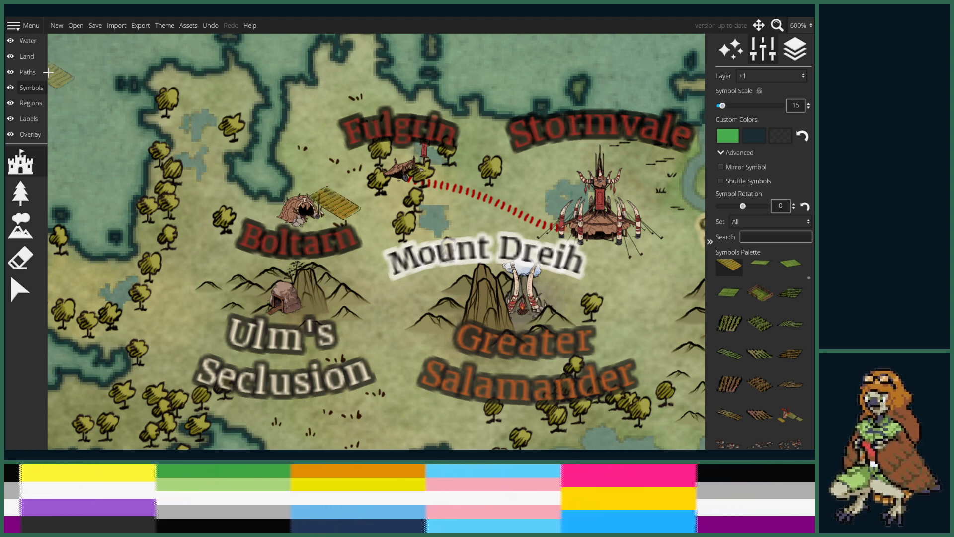
- Draw a dark red path of short cross ticks, width 4 and roughness 0.15, from Fulgrin to Boltarn
{"action": "left_click", "coordinate": [28, 71]}
{"action": "left_click", "coordinate": [33, 185]}
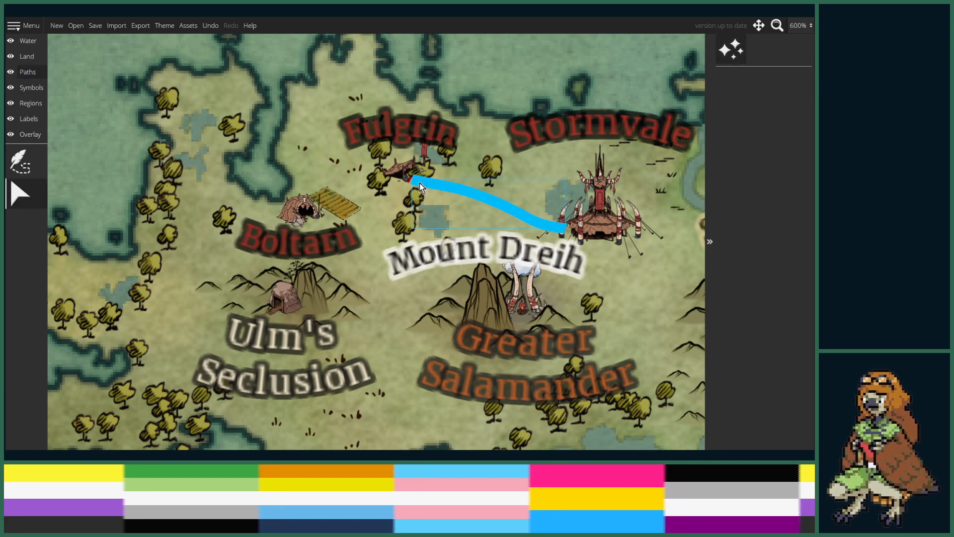
{"action": "left_click", "coordinate": [19, 162]}
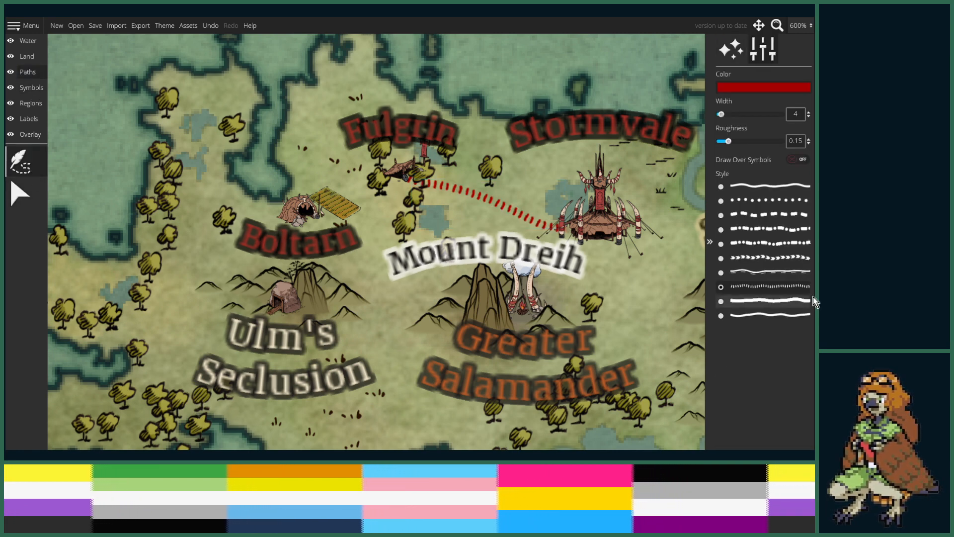
{"action": "left_click", "coordinate": [777, 278]}
{"action": "left_click", "coordinate": [777, 286]}
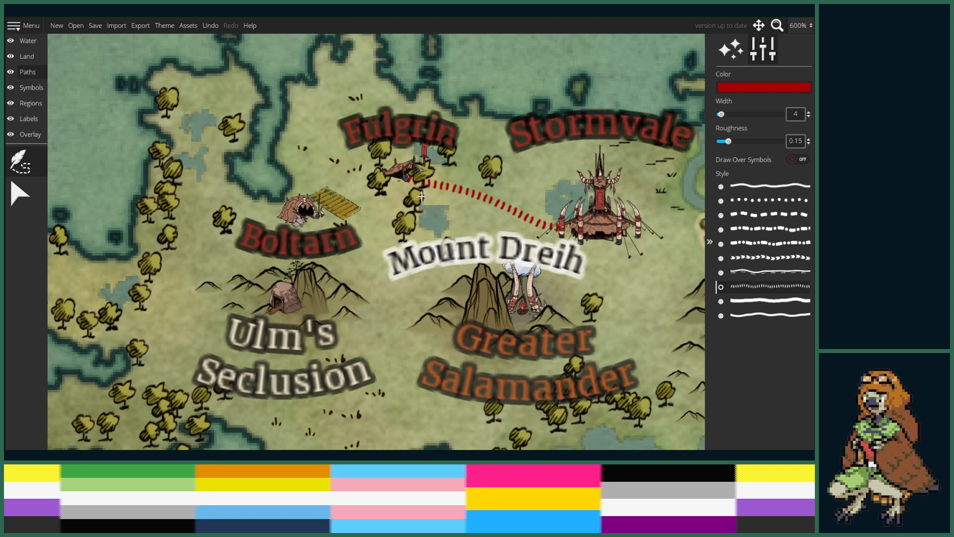
{"action": "left_click_drag", "start_coordinate": [406, 190], "coordinate": [323, 228]}
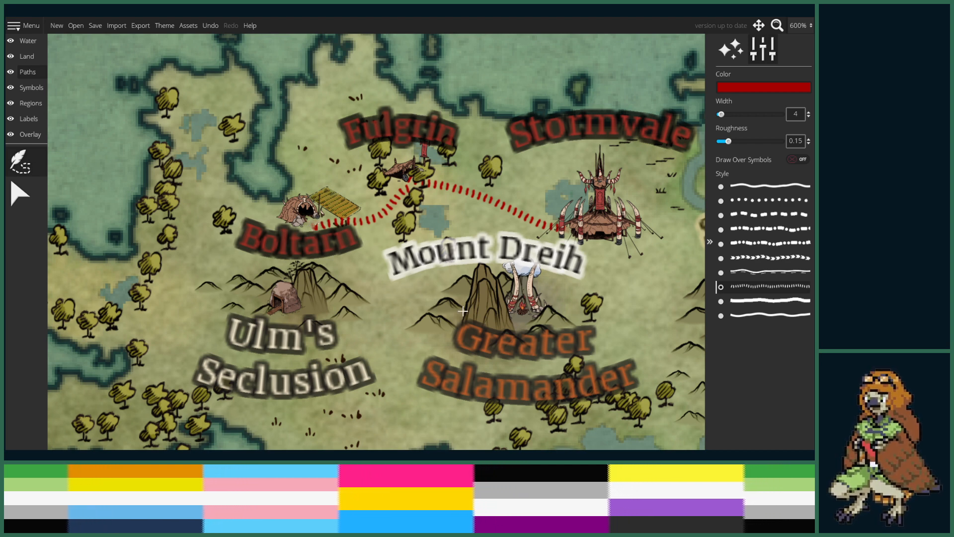
- Examine the whole southwestern continent and the eastern lizardfolk lands around Imblan-ahb, Sel'sem Desert and Rab'en Marsh
{"action": "scroll", "coordinate": [368, 150], "scroll_direction": "down", "scroll_amount": 4}
{"action": "scroll", "coordinate": [469, 219], "scroll_direction": "down", "scroll_amount": 1}
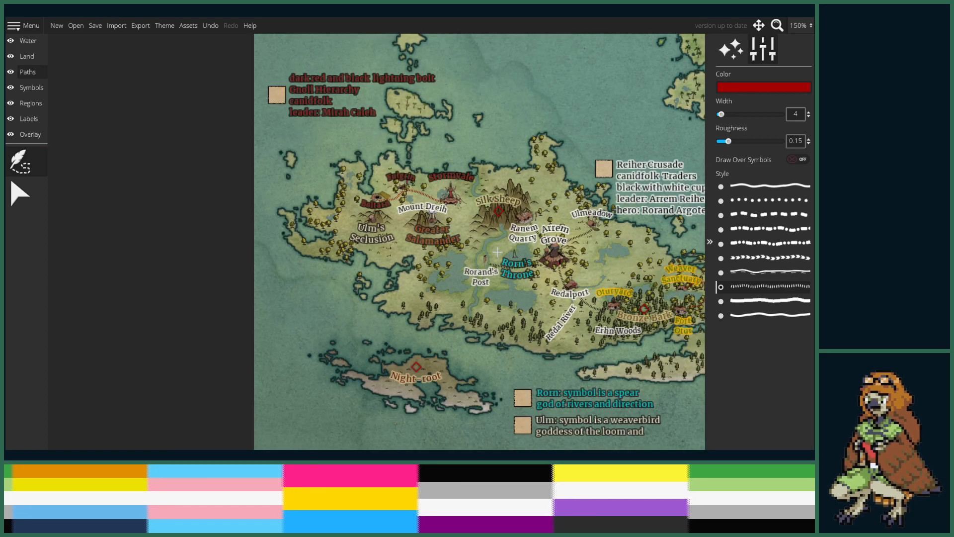
{"action": "left_click_drag", "start_coordinate": [497, 252], "coordinate": [432, 264]}
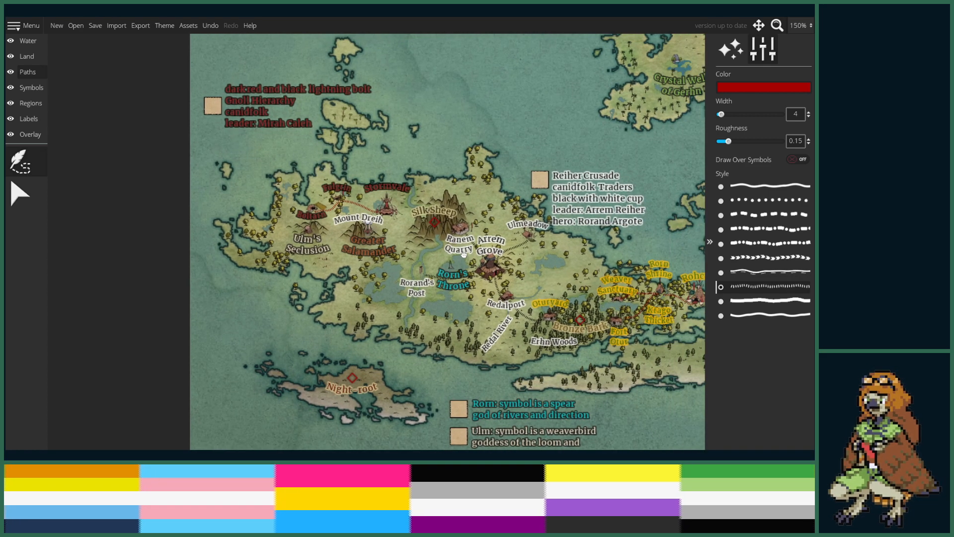
{"action": "left_click_drag", "start_coordinate": [625, 276], "coordinate": [135, 231]}
{"action": "left_click_drag", "start_coordinate": [681, 131], "coordinate": [295, 272]}
{"action": "scroll", "coordinate": [531, 243], "scroll_direction": "down", "scroll_amount": 1}
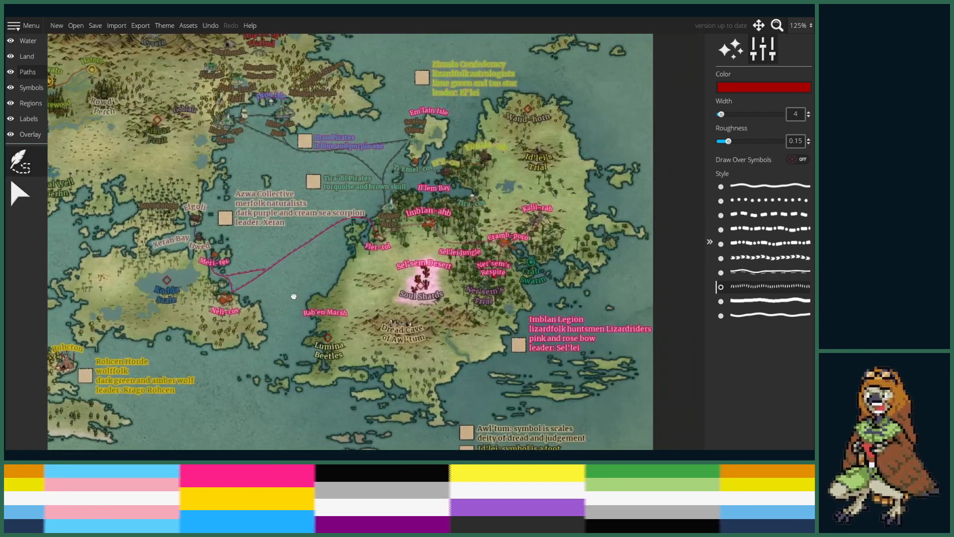
{"action": "left_click_drag", "start_coordinate": [423, 228], "coordinate": [382, 270]}
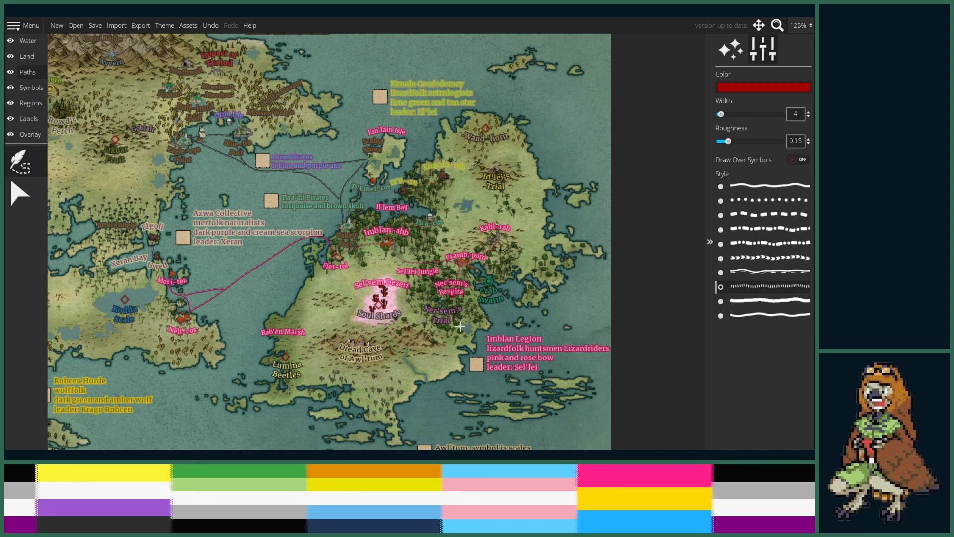
{"action": "left_click_drag", "start_coordinate": [415, 322], "coordinate": [452, 325]}
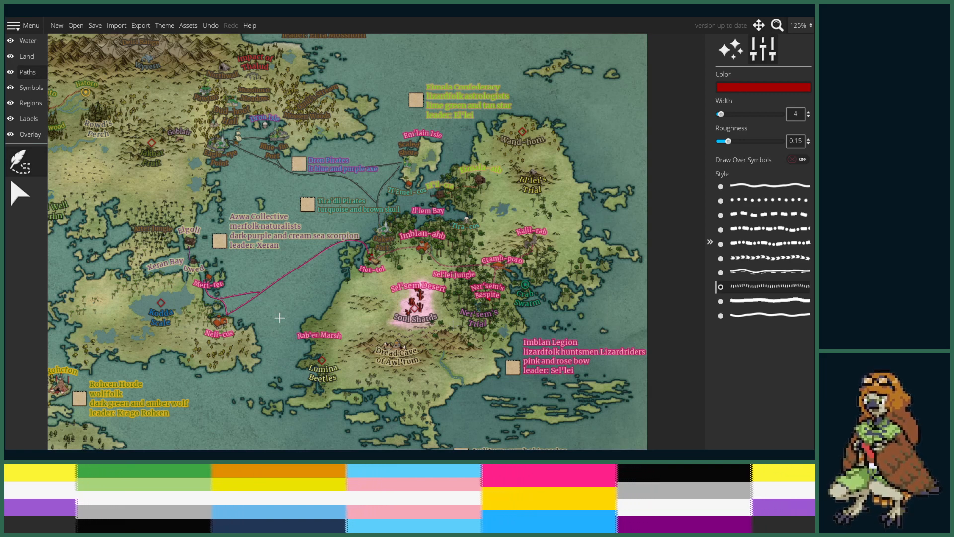
- Place a mirrored red-roofed house symbol with a small tower at scale 15 on the coast between Rab'en Marsh and the Lumina Beetles marker
{"action": "scroll", "coordinate": [315, 303], "scroll_direction": "up", "scroll_amount": 2}
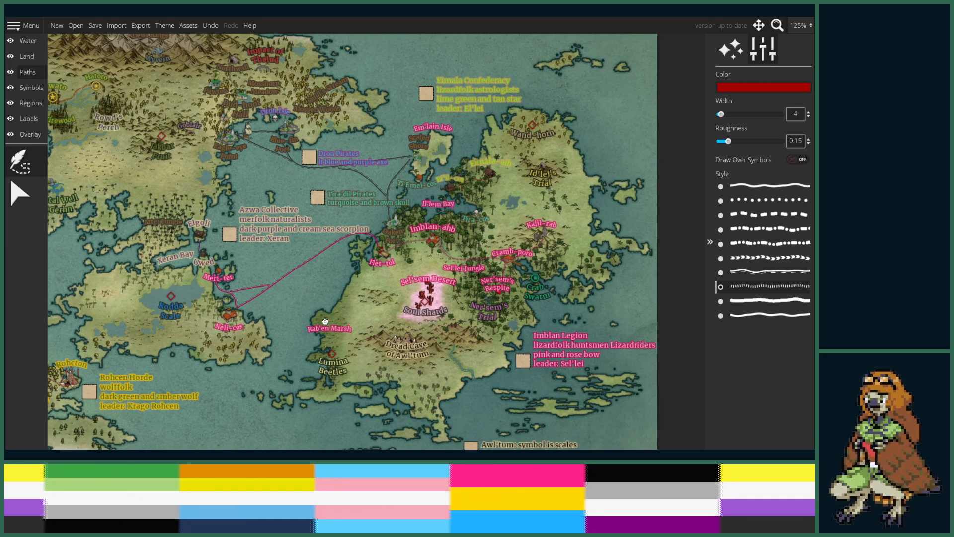
{"action": "scroll", "coordinate": [332, 310], "scroll_direction": "up", "scroll_amount": 1}
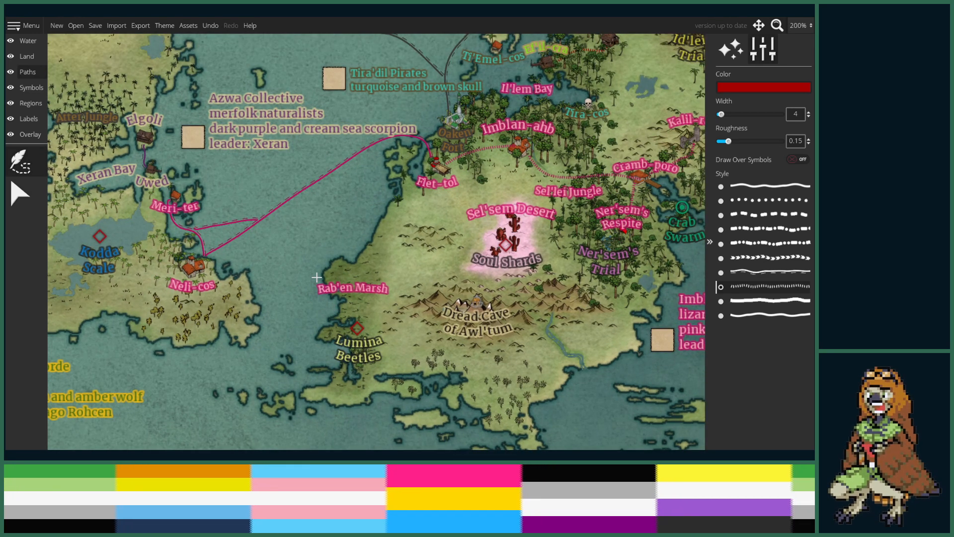
{"action": "left_click", "coordinate": [26, 89]}
{"action": "left_click", "coordinate": [15, 169]}
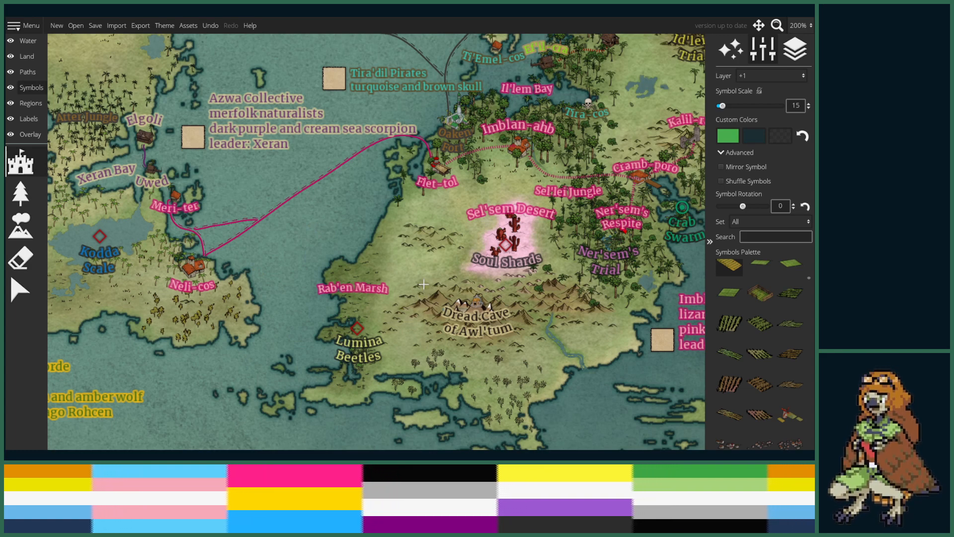
{"action": "left_click_drag", "start_coordinate": [477, 259], "coordinate": [445, 259]}
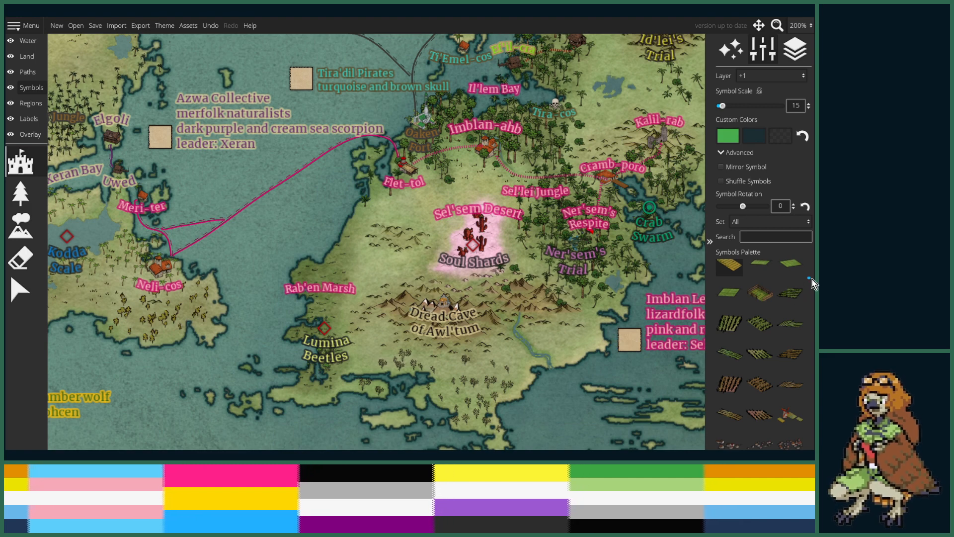
{"action": "left_click_drag", "start_coordinate": [809, 278], "coordinate": [814, 428]}
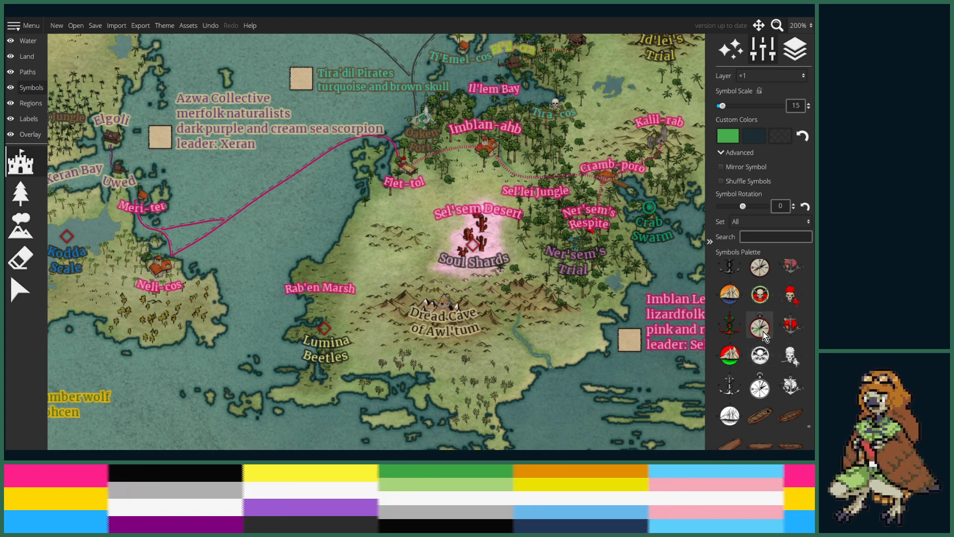
{"action": "scroll", "coordinate": [766, 344], "scroll_direction": "down", "scroll_amount": 5}
{"action": "scroll", "coordinate": [764, 348], "scroll_direction": "down", "scroll_amount": 10}
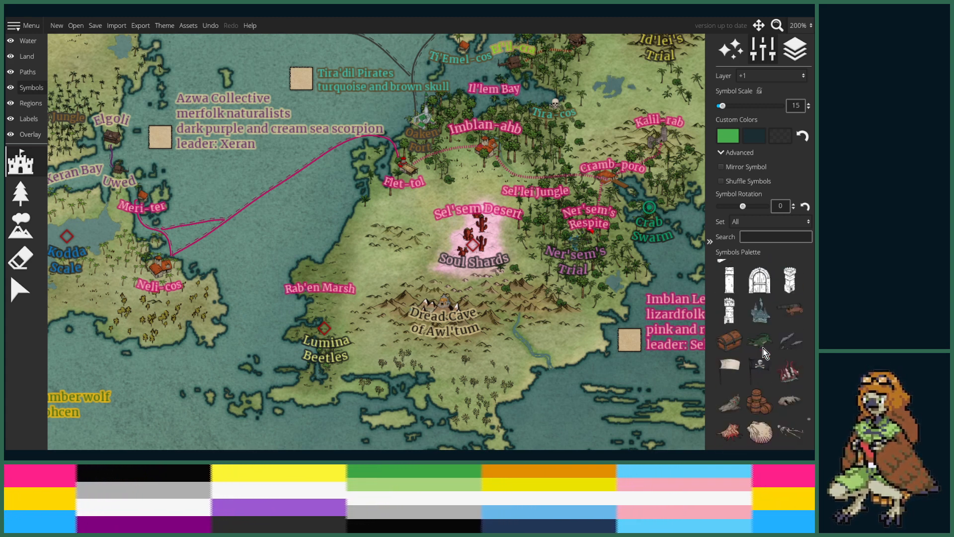
{"action": "scroll", "coordinate": [763, 353], "scroll_direction": "down", "scroll_amount": 8}
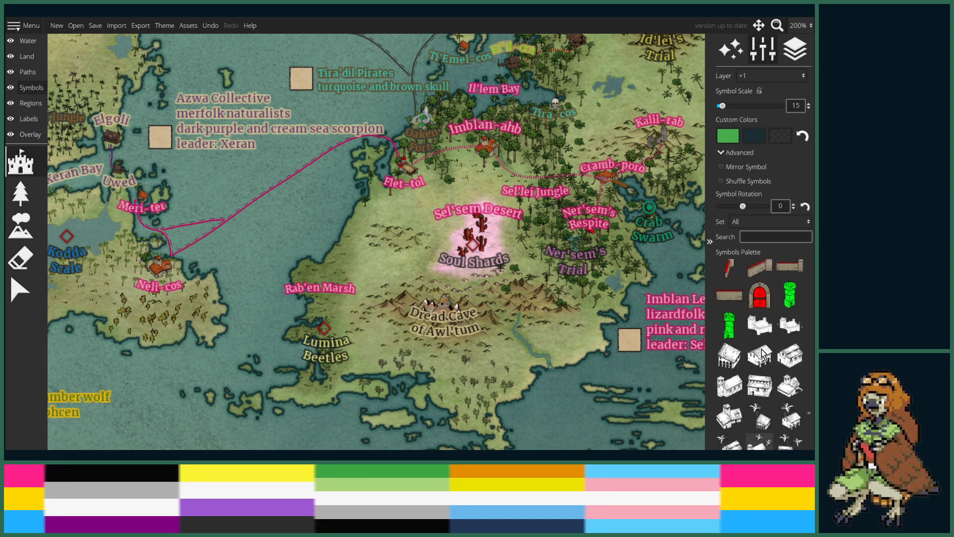
{"action": "scroll", "coordinate": [763, 353], "scroll_direction": "down", "scroll_amount": 3}
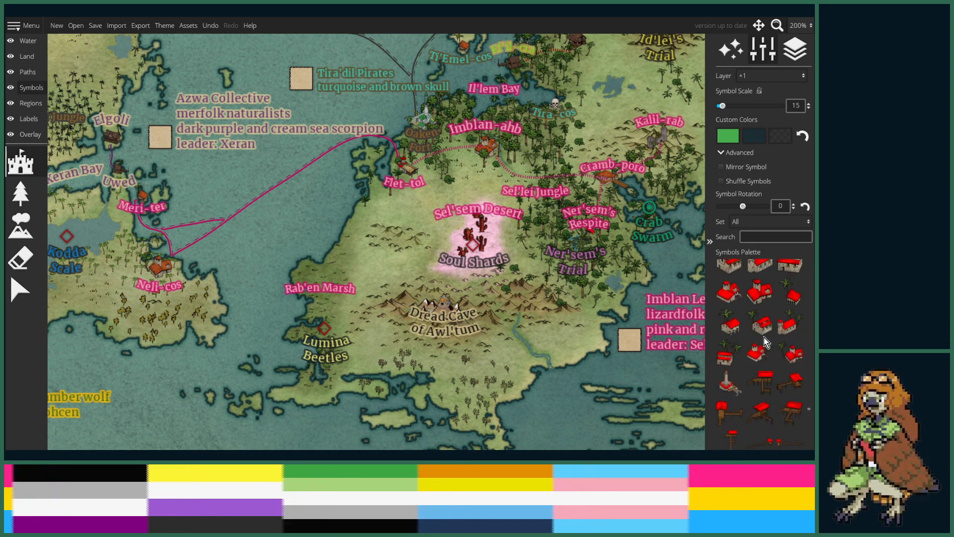
{"action": "scroll", "coordinate": [775, 358], "scroll_direction": "down", "scroll_amount": 3}
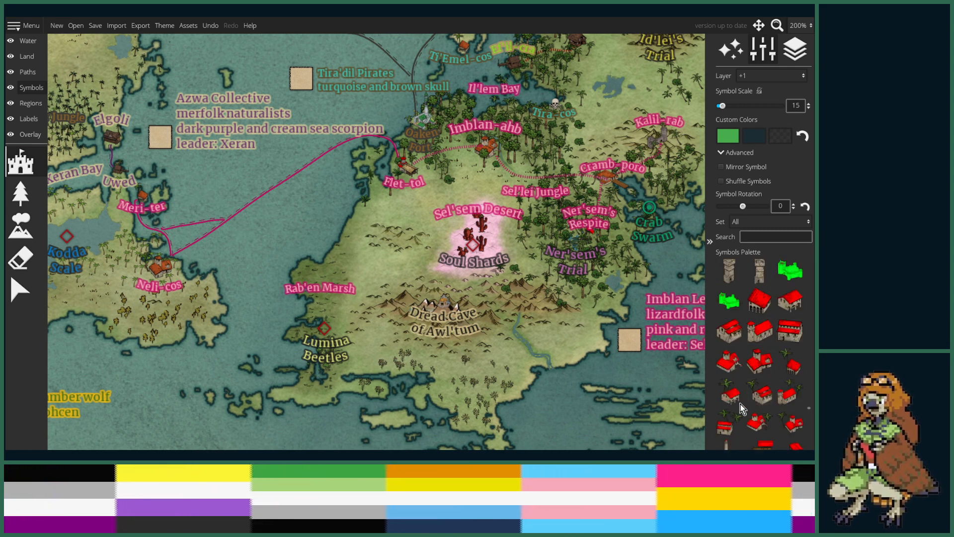
{"action": "left_click", "coordinate": [729, 393]}
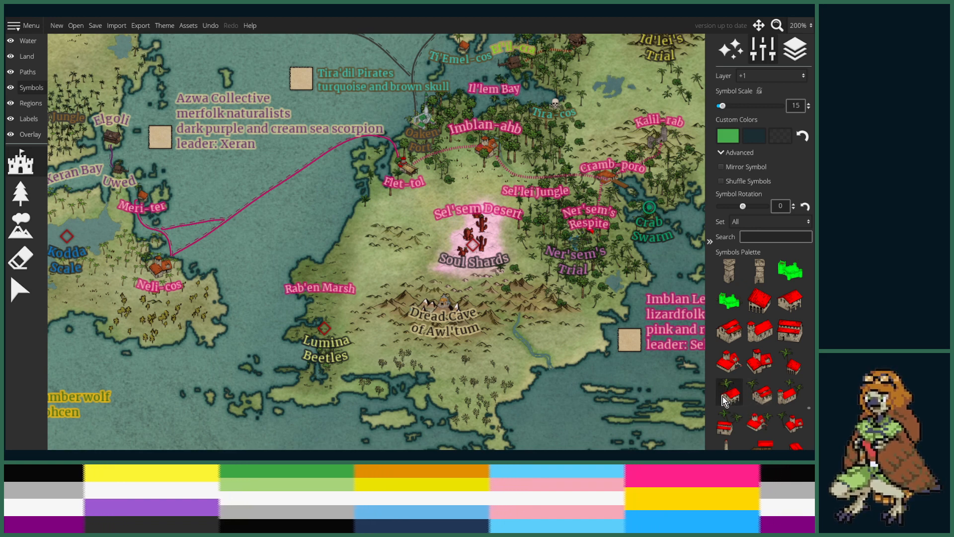
{"action": "scroll", "coordinate": [281, 355], "scroll_direction": "up", "scroll_amount": 1}
{"action": "scroll", "coordinate": [281, 354], "scroll_direction": "up", "scroll_amount": 2}
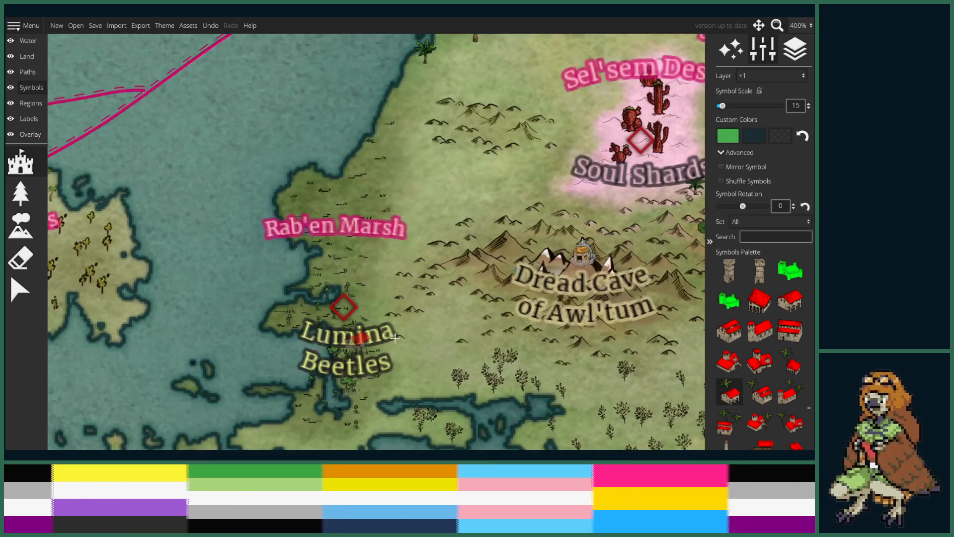
{"action": "left_click", "coordinate": [739, 372]}
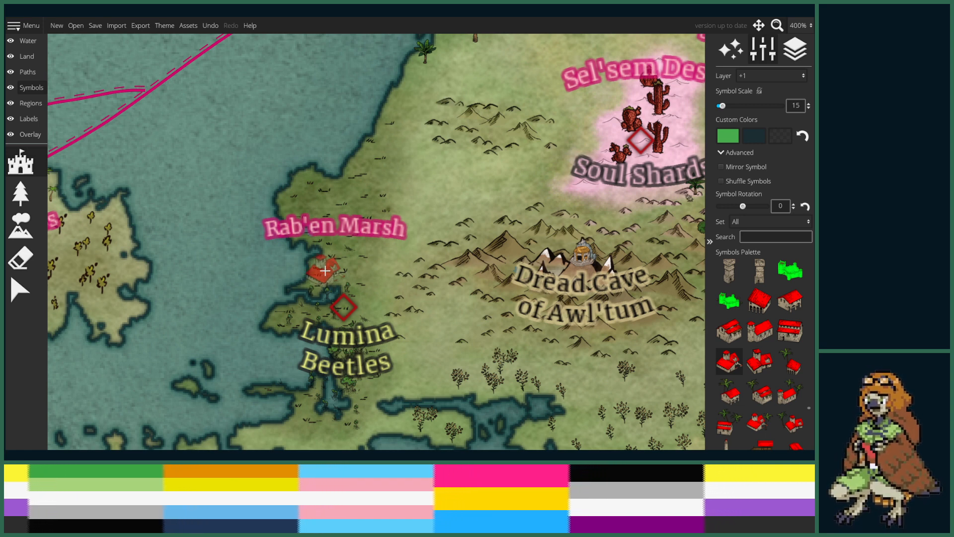
{"action": "left_click", "coordinate": [743, 167]}
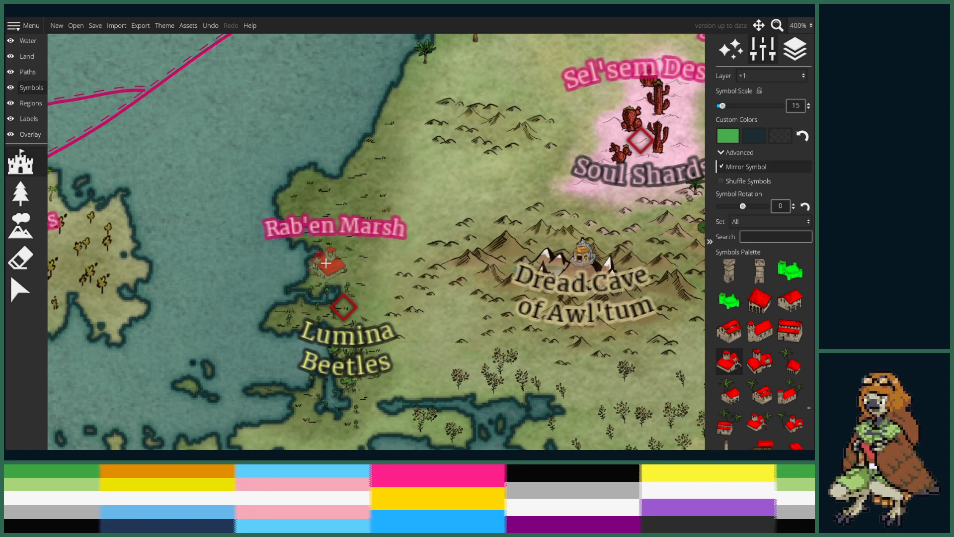
{"action": "left_click", "coordinate": [330, 266]}
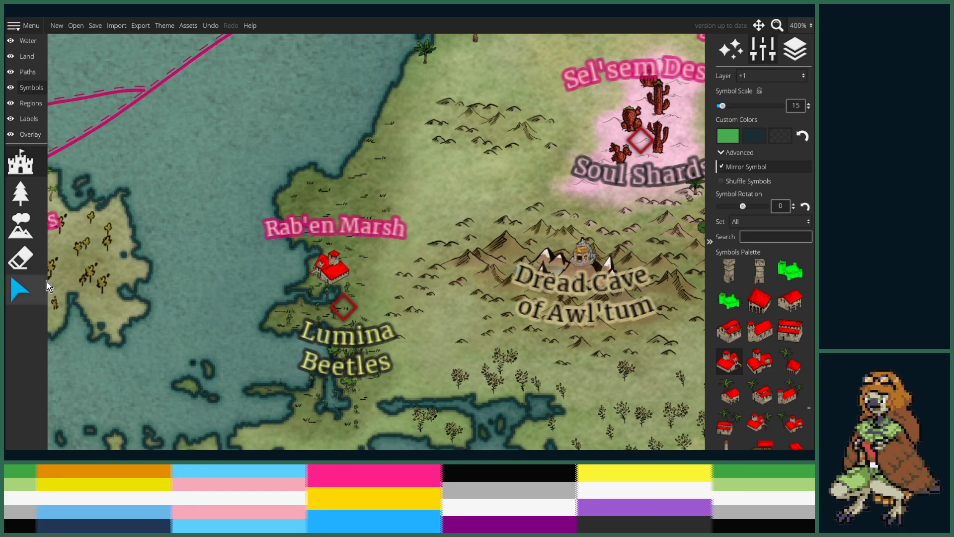
- Start selecting the Rab'en Marsh label above the new red-roofed house
{"action": "left_click", "coordinate": [29, 133]}
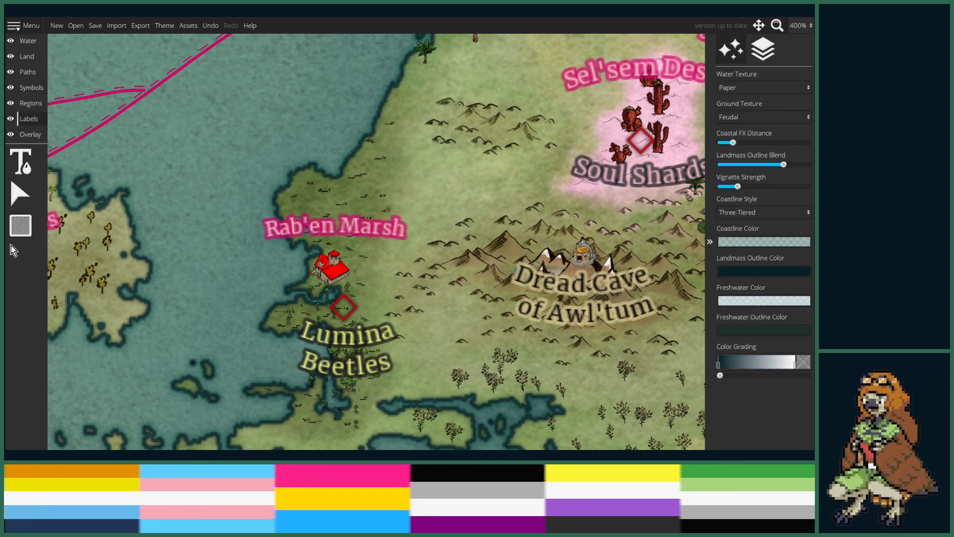
{"action": "left_click", "coordinate": [20, 192]}
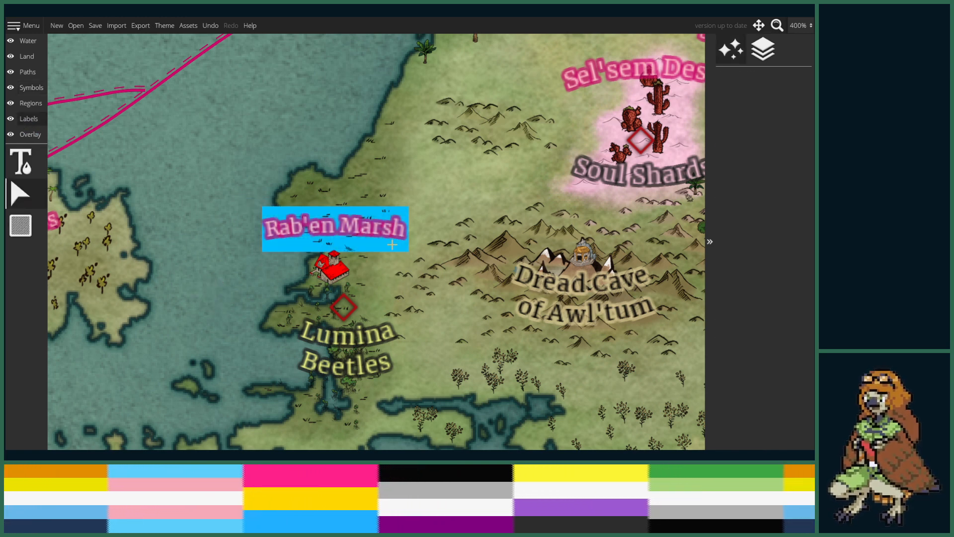
- Move the Rab'en Marsh label slightly north and place a new label with 0.15 curvature above the red settlement south of it
{"action": "left_click_drag", "start_coordinate": [348, 223], "coordinate": [349, 201]}
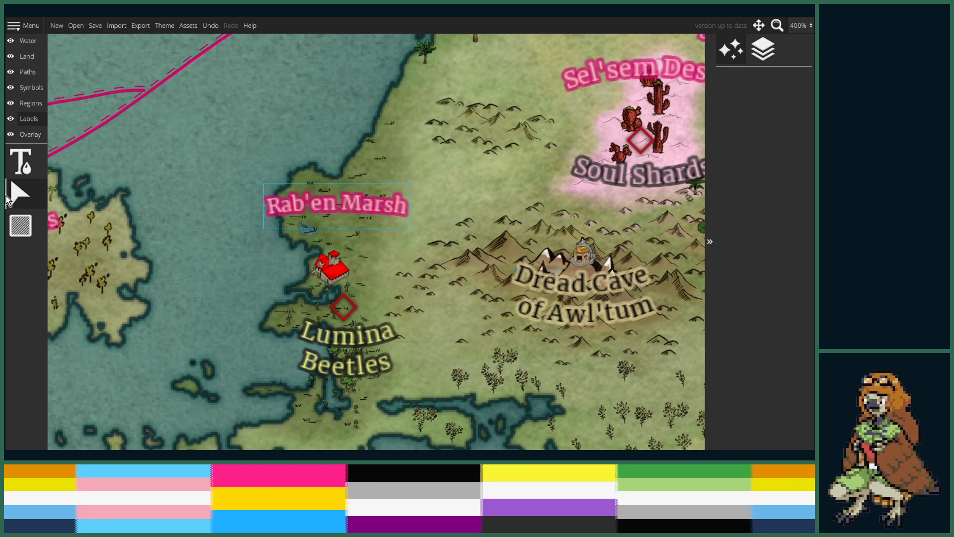
{"action": "left_click", "coordinate": [33, 175]}
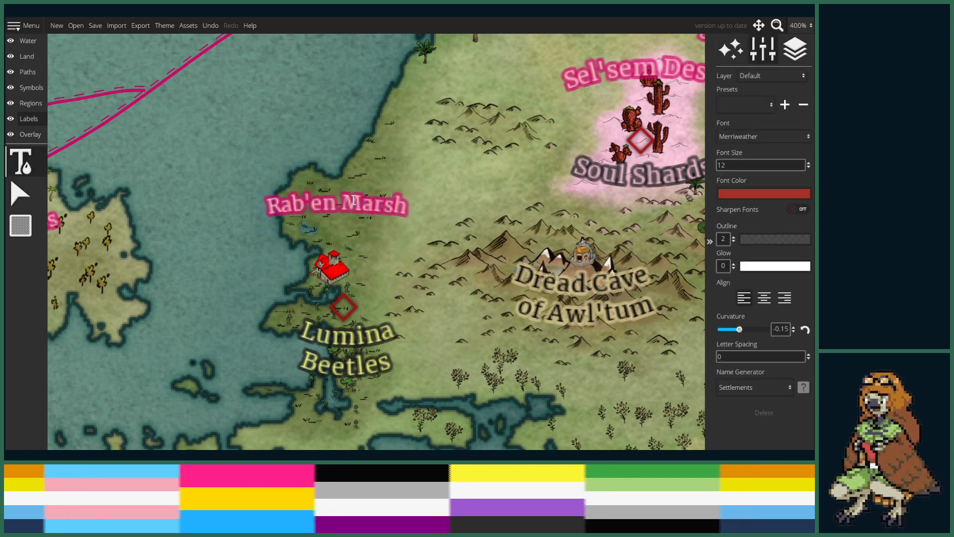
{"action": "left_click", "coordinate": [317, 243]}
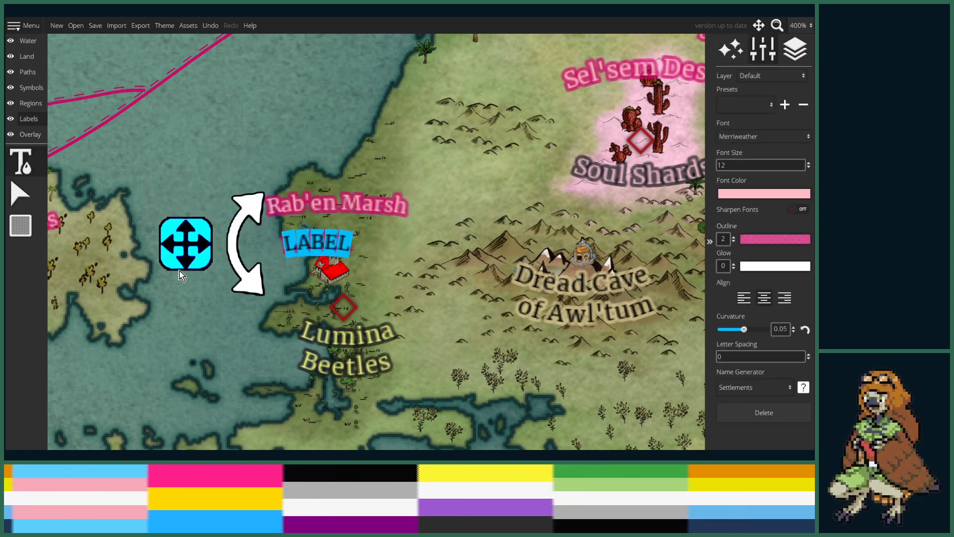
{"action": "mouse_move", "coordinate": [180, 270]}
{"action": "left_mouse_down"}
{"action": "mouse_move", "coordinate": [231, 273]}
{"action": "mouse_move", "coordinate": [196, 260]}
{"action": "left_mouse_up"}
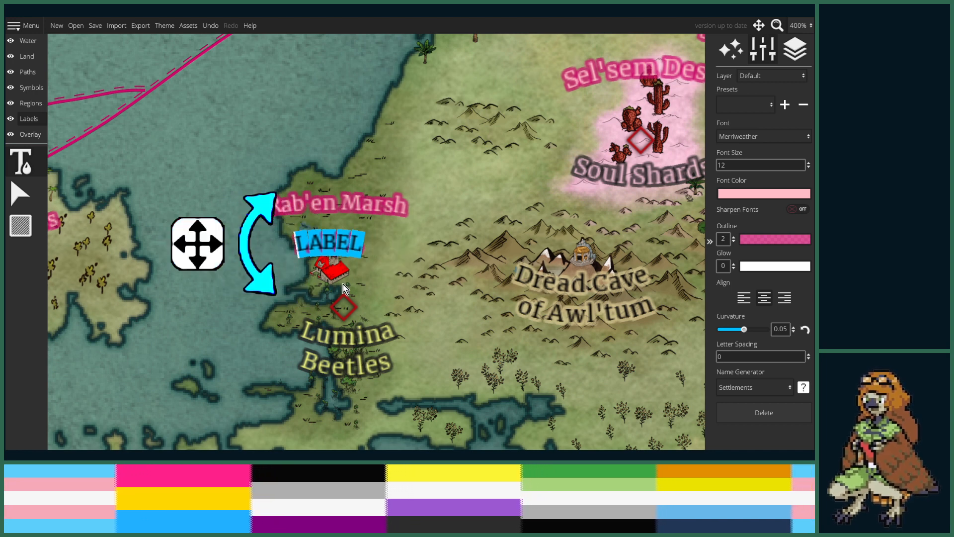
{"action": "scroll", "coordinate": [750, 335], "scroll_direction": "up", "scroll_amount": 9}
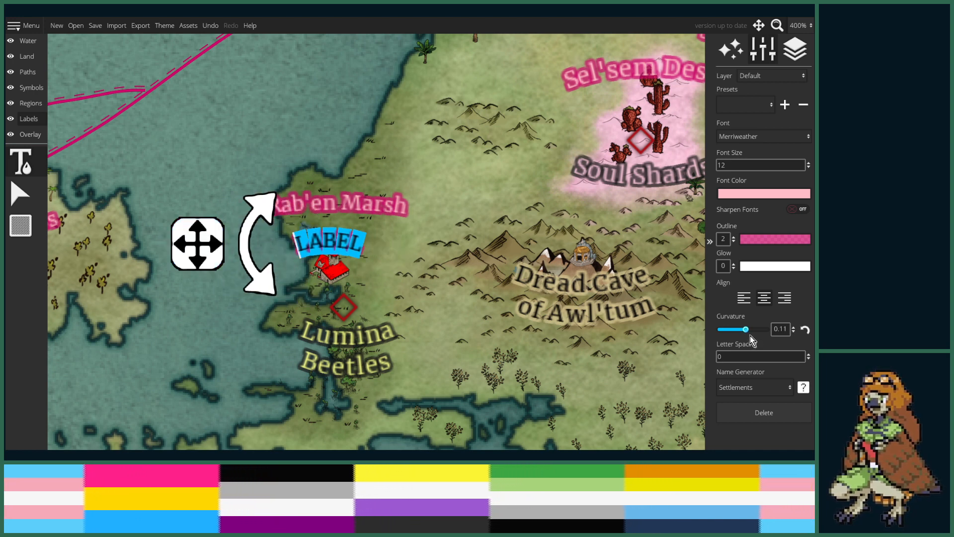
{"action": "scroll", "coordinate": [748, 330], "scroll_direction": "up", "scroll_amount": 1}
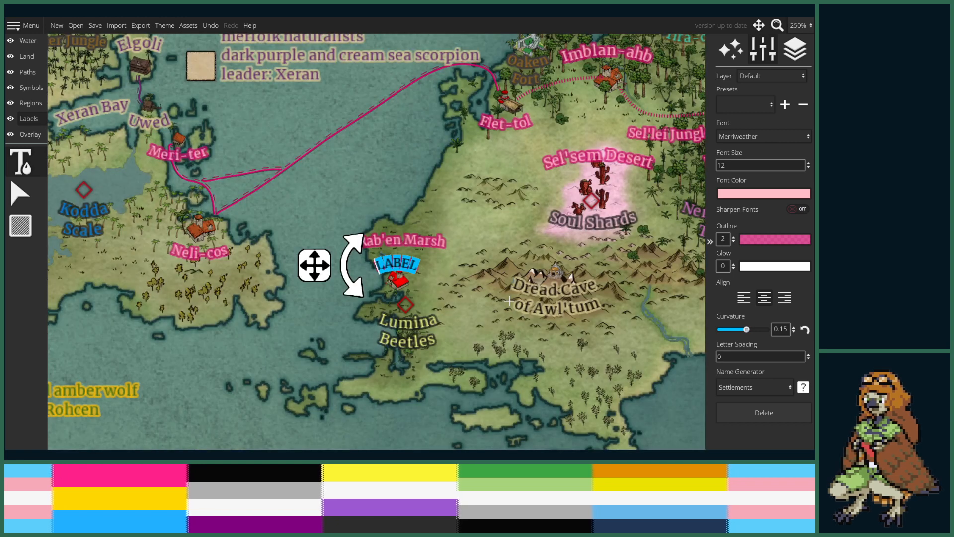
{"action": "scroll", "coordinate": [545, 261], "scroll_direction": "down", "scroll_amount": 4}
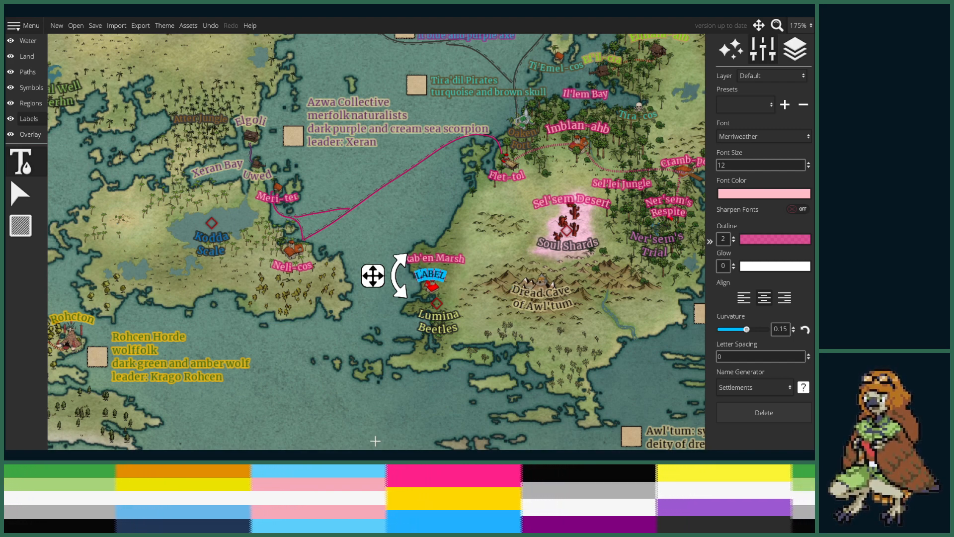
- Name the new settlement label Arhel-cos and nudge it slightly down onto the red settlement
{"action": "left_click_drag", "start_coordinate": [550, 282], "coordinate": [437, 331]}
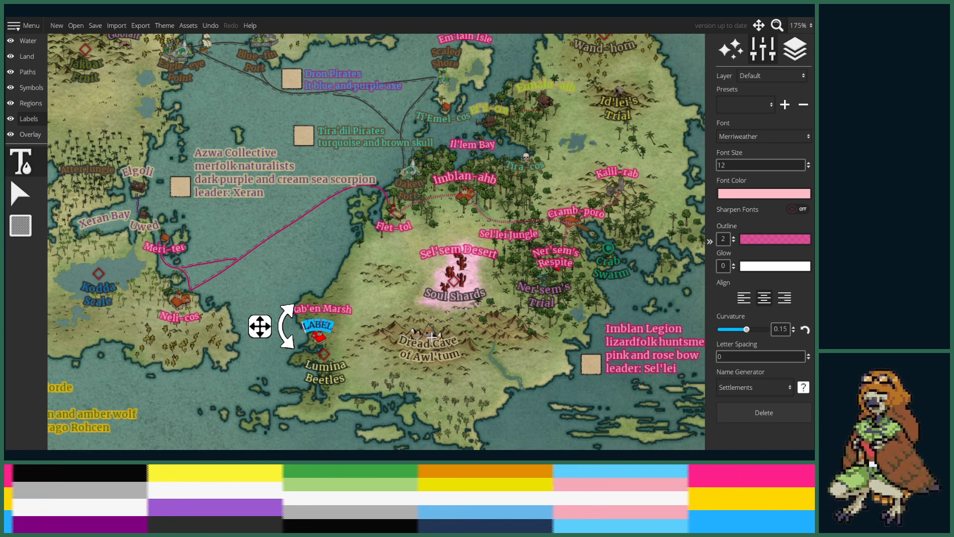
{"action": "type", "text": "N/"}
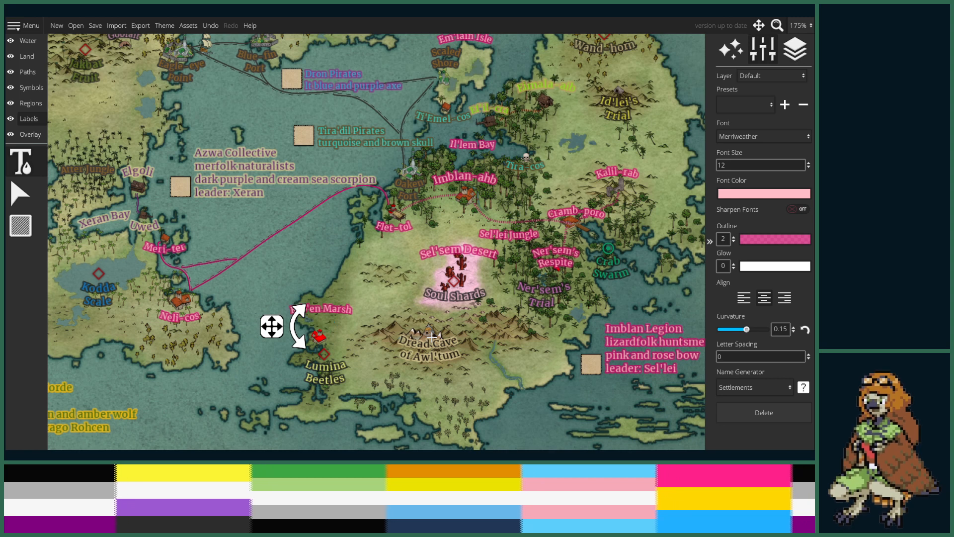
{"action": "type", "text": "he"}
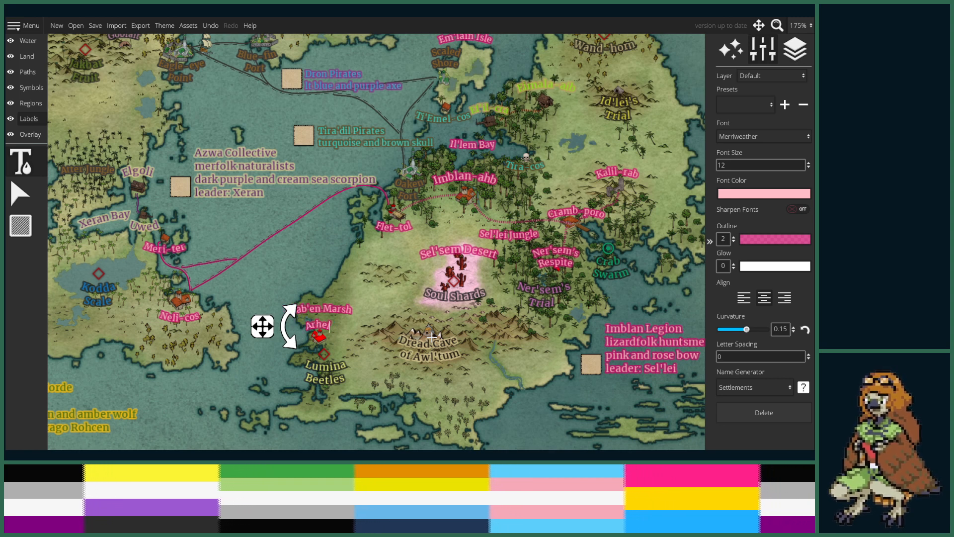
{"action": "type", "text": "l-cos"}
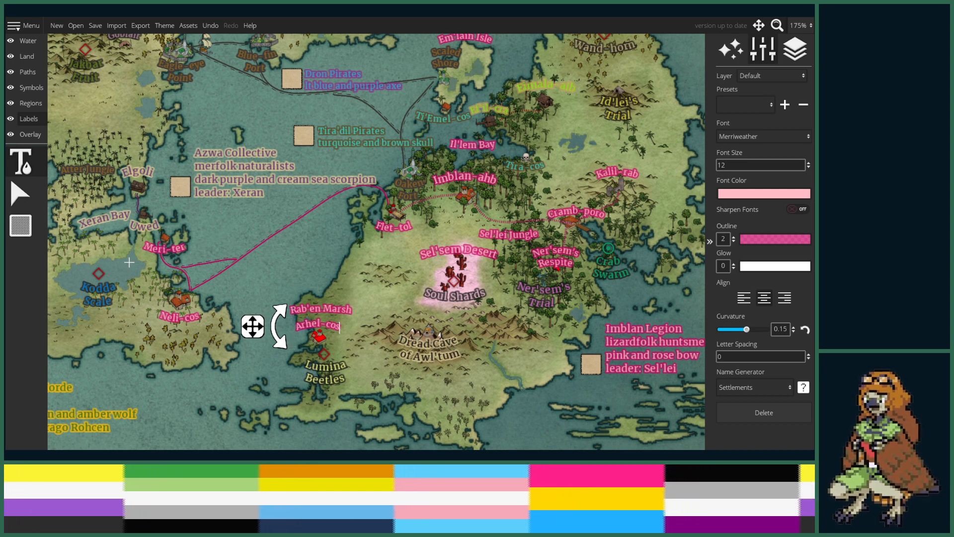
{"action": "left_click_drag", "start_coordinate": [260, 324], "coordinate": [262, 326]}
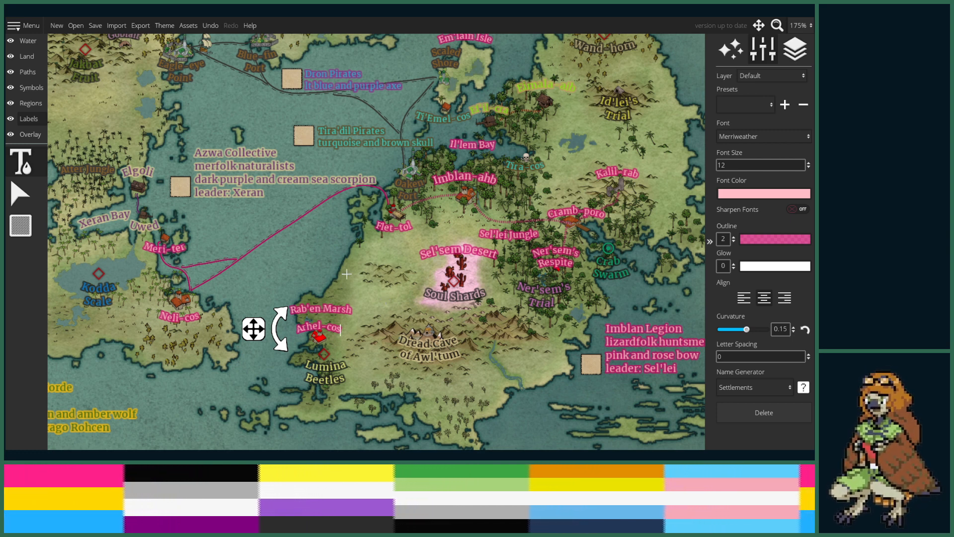
- Examine the northern coast and sea routes, focusing on the towns around Eagle-eye Point, Blue-fin Port and Dron Isle
{"action": "left_click_drag", "start_coordinate": [304, 235], "coordinate": [390, 369]}
{"action": "left_click_drag", "start_coordinate": [356, 229], "coordinate": [389, 327]}
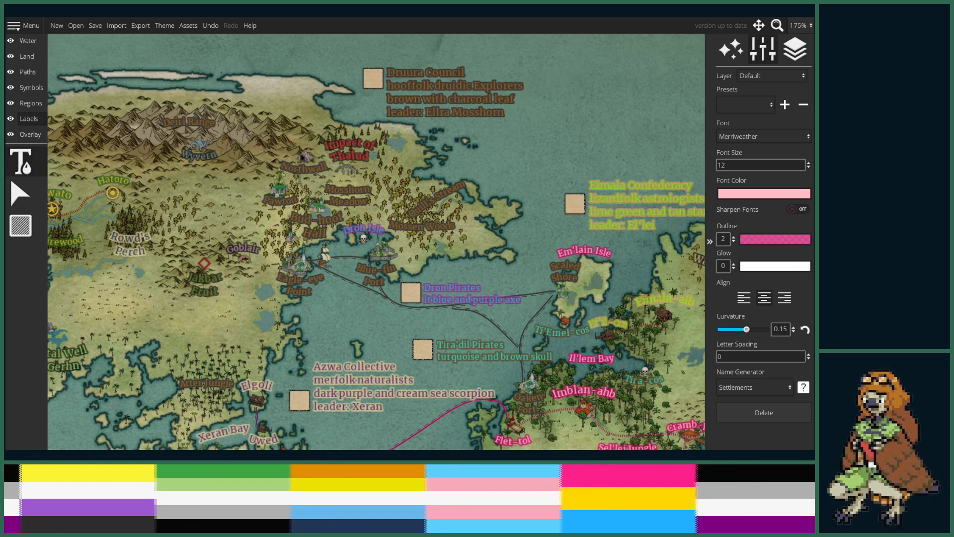
{"action": "left_click_drag", "start_coordinate": [503, 330], "coordinate": [481, 310]}
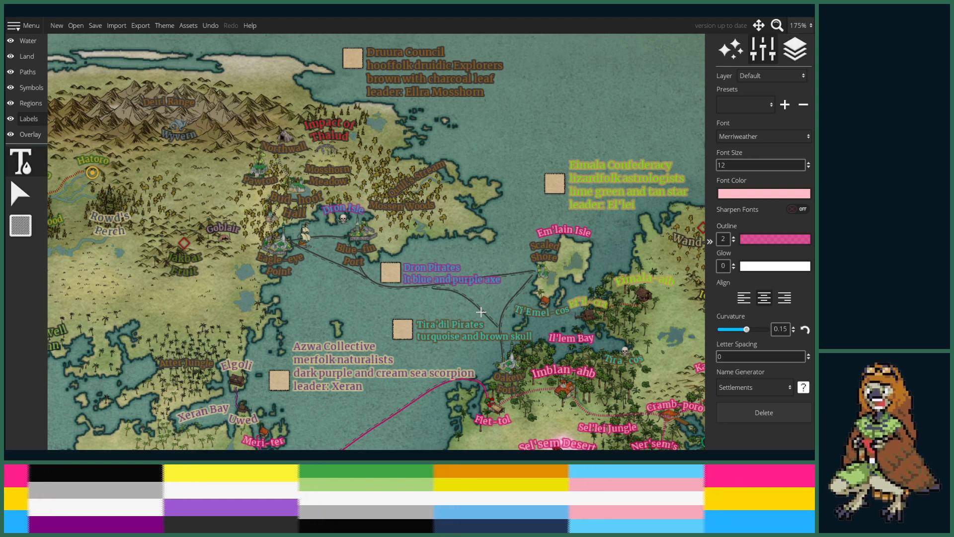
{"action": "key", "text": "a"}
{"action": "key", "text": "s"}
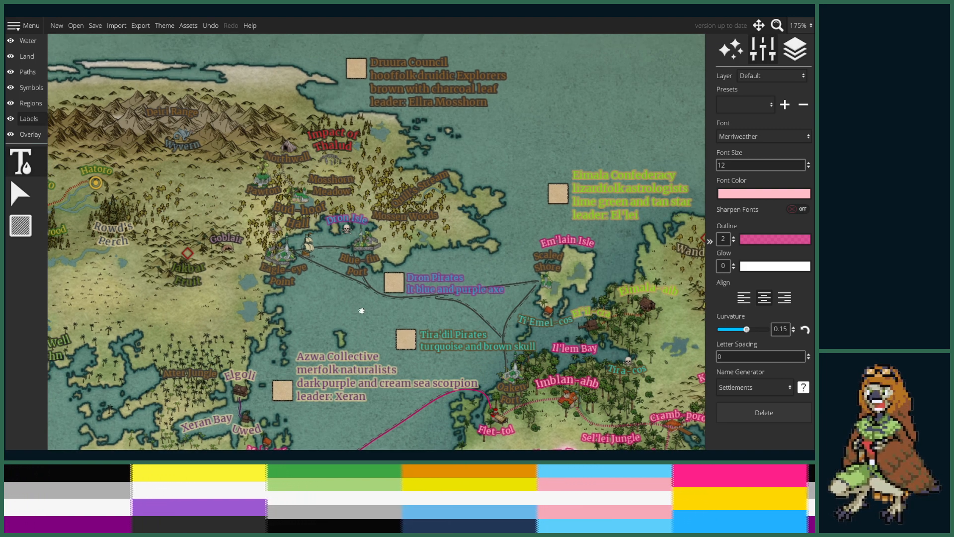
{"action": "scroll", "coordinate": [330, 300], "scroll_direction": "up", "scroll_amount": 3}
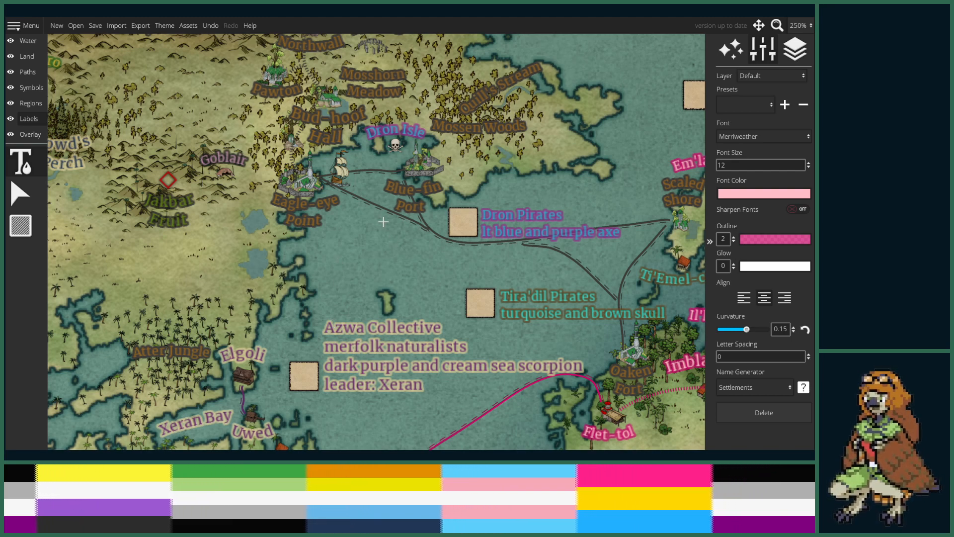
{"action": "left_click_drag", "start_coordinate": [375, 237], "coordinate": [342, 337]}
{"action": "scroll", "coordinate": [340, 336], "scroll_direction": "up", "scroll_amount": 1}
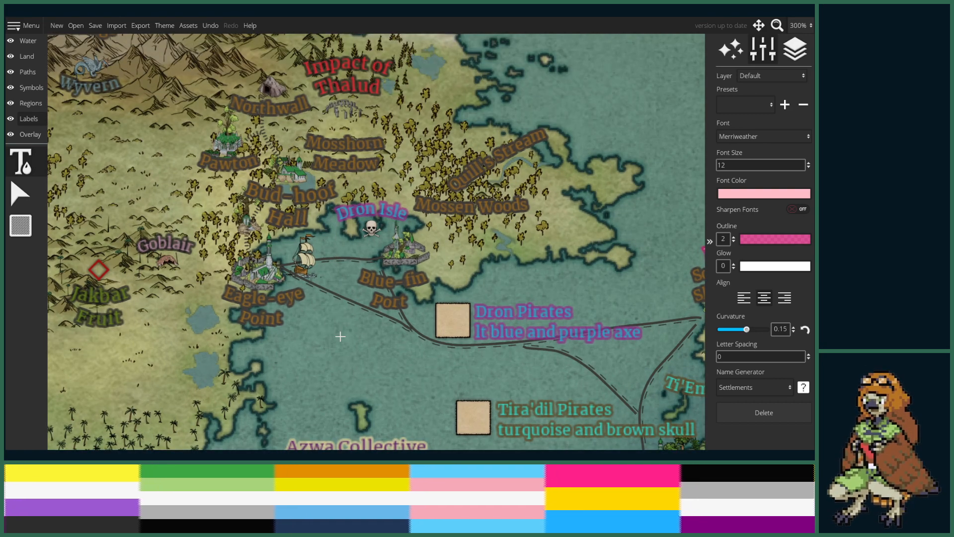
{"action": "left_click_drag", "start_coordinate": [295, 341], "coordinate": [371, 273]}
{"action": "scroll", "coordinate": [362, 276], "scroll_direction": "up", "scroll_amount": 1}
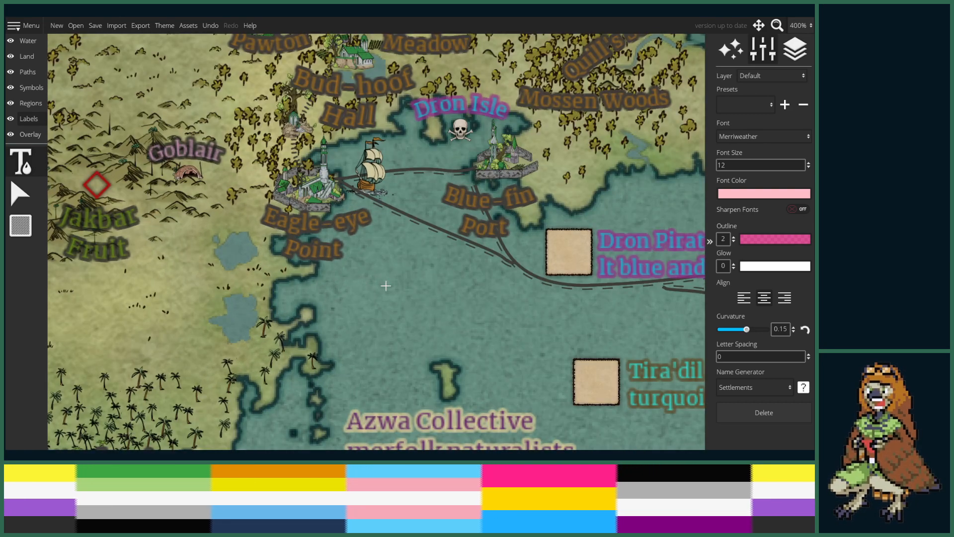
{"action": "scroll", "coordinate": [328, 243], "scroll_direction": "up", "scroll_amount": 1}
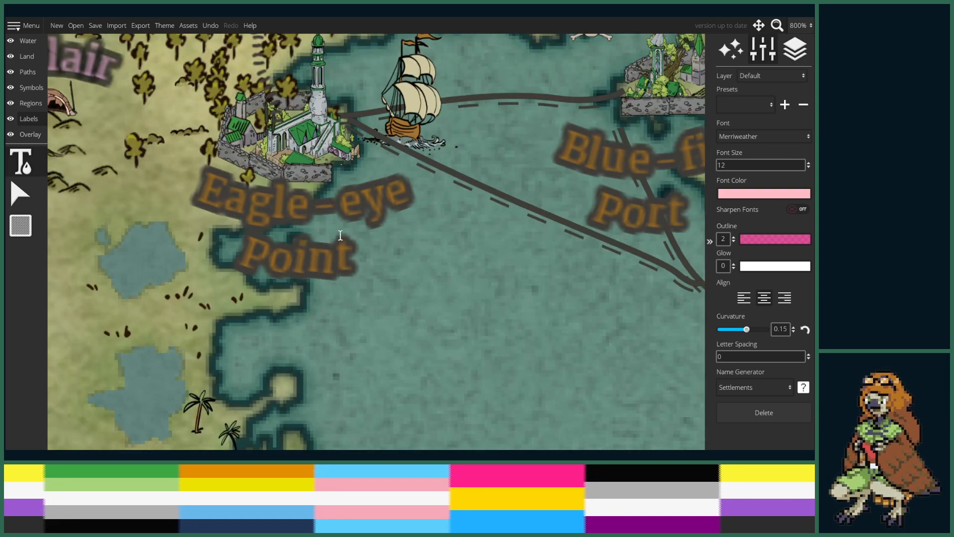
{"action": "left_click_drag", "start_coordinate": [347, 321], "coordinate": [385, 394]}
{"action": "scroll", "coordinate": [461, 399], "scroll_direction": "up", "scroll_amount": 1}
{"action": "left_click_drag", "start_coordinate": [461, 399], "coordinate": [485, 267]}
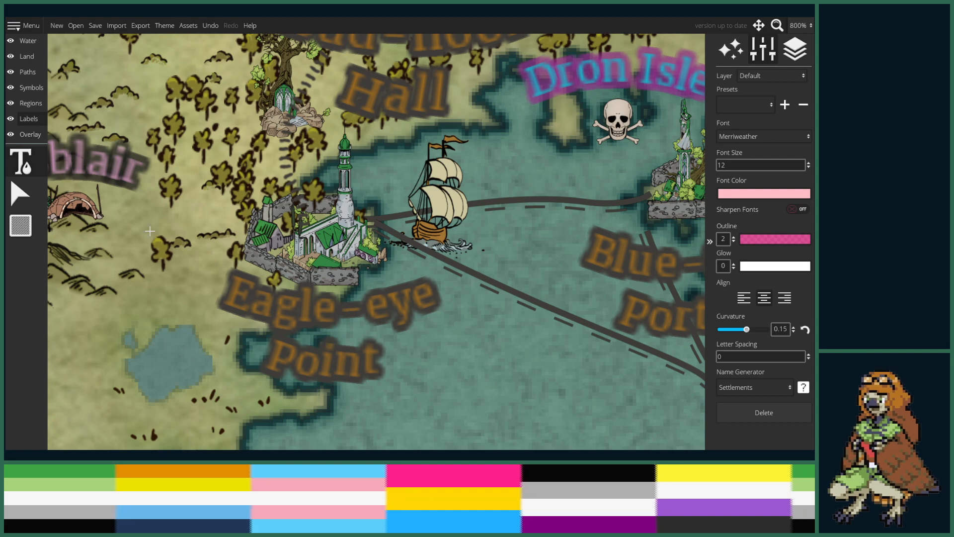
{"action": "scroll", "coordinate": [247, 253], "scroll_direction": "down", "scroll_amount": 4}
{"action": "left_click_drag", "start_coordinate": [276, 281], "coordinate": [299, 258]}
{"action": "scroll", "coordinate": [299, 258], "scroll_direction": "up", "scroll_amount": 1}
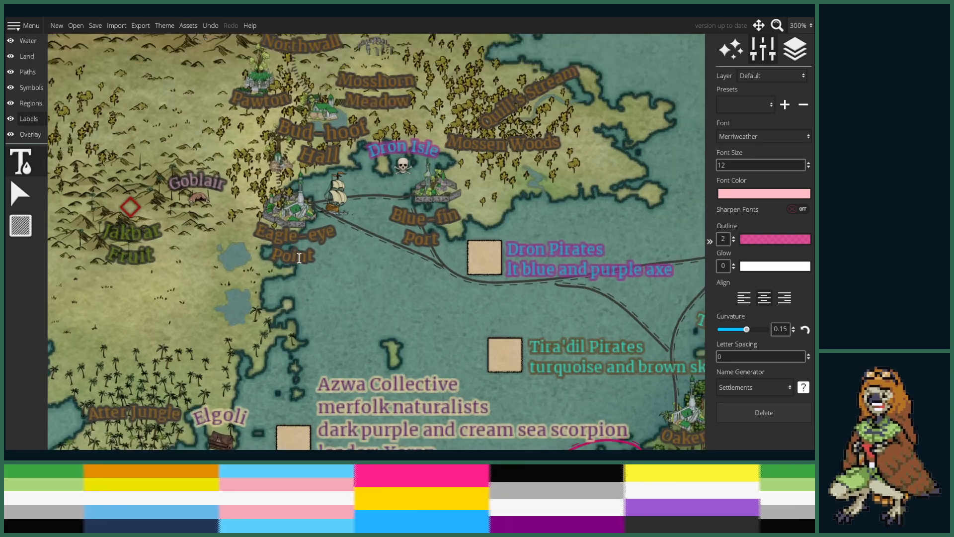
{"action": "scroll", "coordinate": [299, 257], "scroll_direction": "up", "scroll_amount": 2}
{"action": "left_click_drag", "start_coordinate": [291, 332], "coordinate": [293, 358]}
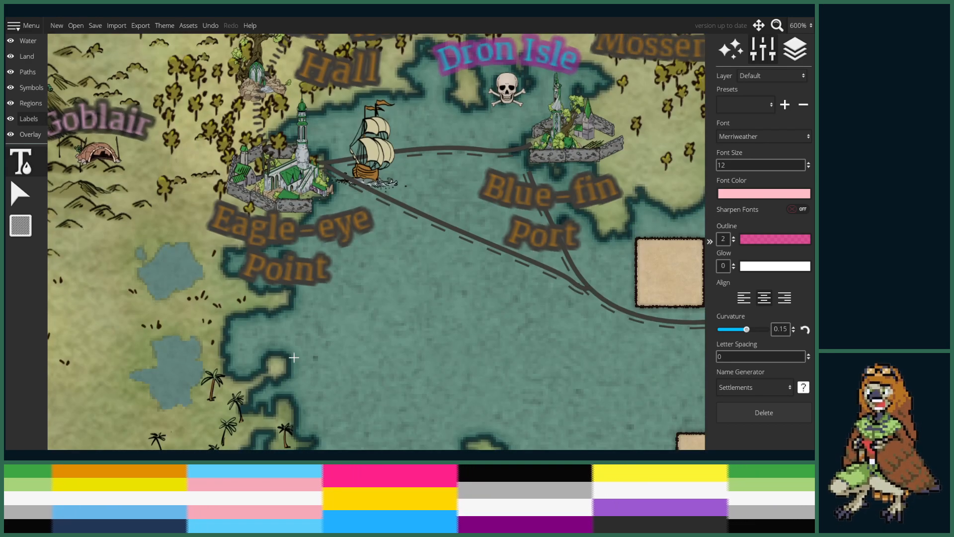
{"action": "left_click_drag", "start_coordinate": [320, 273], "coordinate": [325, 297]}
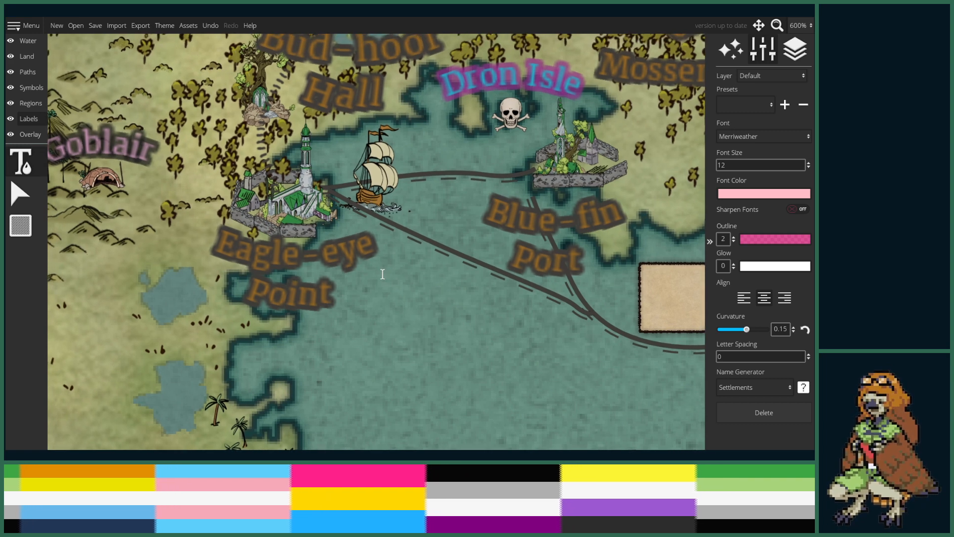
{"action": "left_click_drag", "start_coordinate": [478, 348], "coordinate": [494, 367]}
{"action": "left_click_drag", "start_coordinate": [416, 230], "coordinate": [449, 304]}
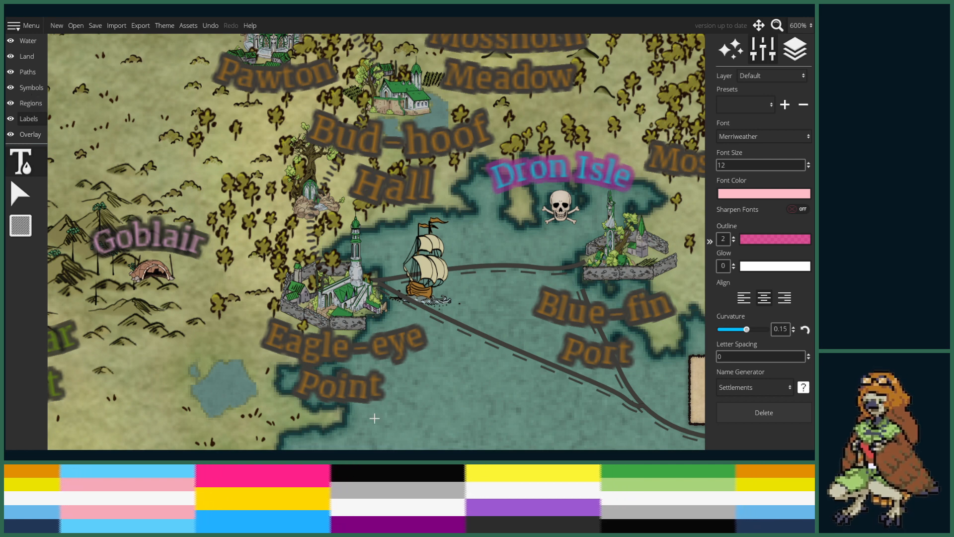
- Rename the Eagle-eye Point label to Eagle-eye Ruins, keeping Ruins on the second line
{"action": "left_click", "coordinate": [328, 385]}
{"action": "key", "text": "BackSpace"}
{"action": "key", "text": "BackSpace"}
{"action": "key", "text": "BackSpace"}
{"action": "key", "text": "BackSpace"}
{"action": "key", "text": "BackSpace"}
{"action": "key", "text": "BackSpace"}
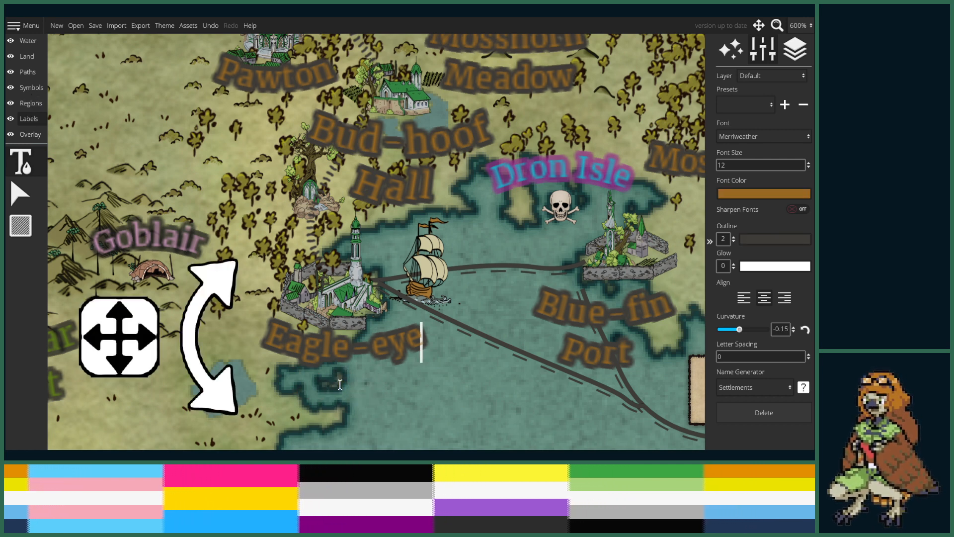
{"action": "key", "text": "Return"}
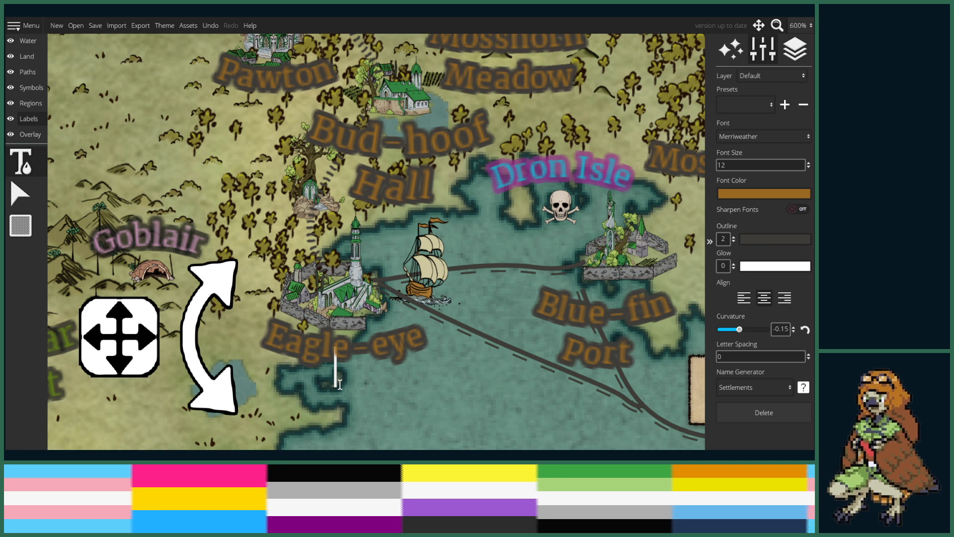
{"action": "type", "text": "Ruins"}
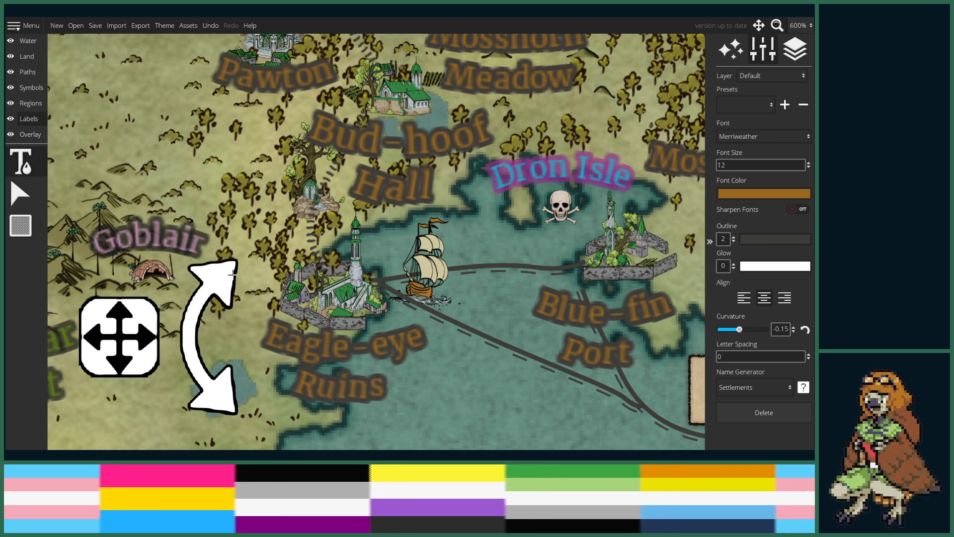
- Look through the settlement symbols for rubble and ruined building pieces that suit Eagle-eye Ruins
{"action": "left_click", "coordinate": [23, 89]}
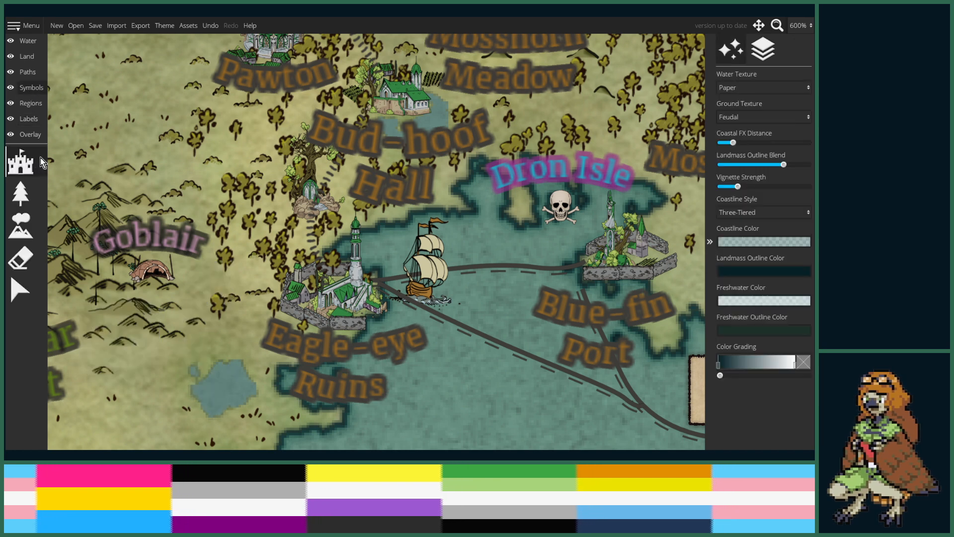
{"action": "left_click", "coordinate": [43, 163]}
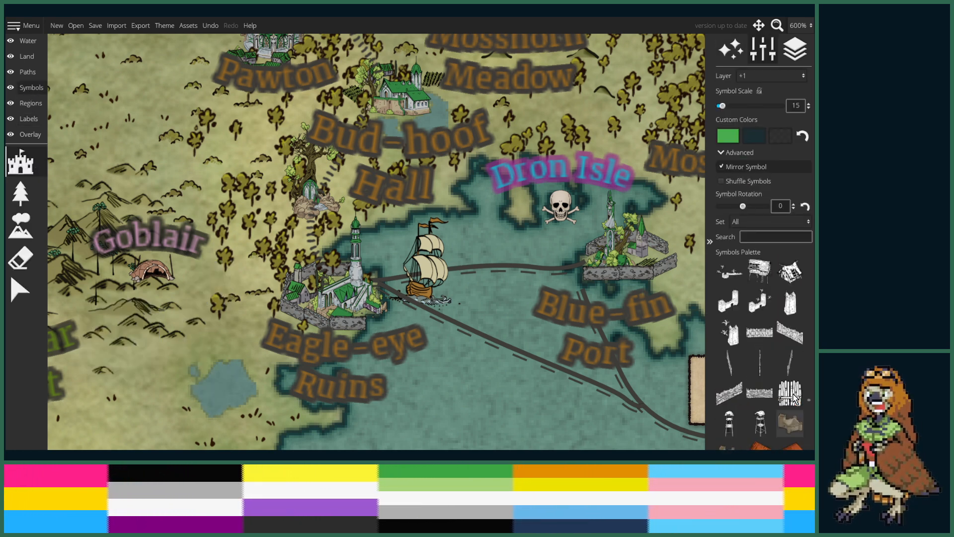
{"action": "left_click_drag", "start_coordinate": [812, 397], "coordinate": [812, 382]}
{"action": "scroll", "coordinate": [813, 372], "scroll_direction": "up", "scroll_amount": 5}
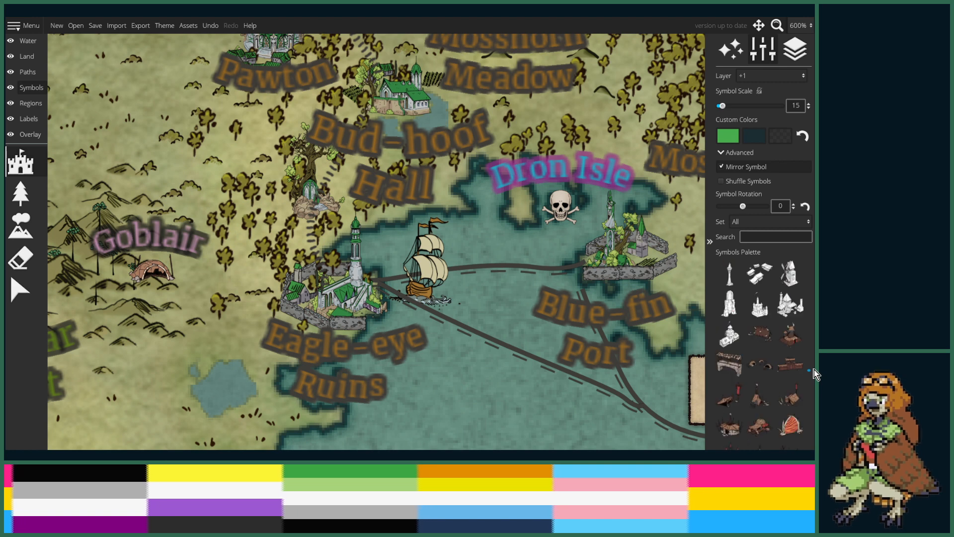
{"action": "scroll", "coordinate": [802, 370], "scroll_direction": "up", "scroll_amount": 5}
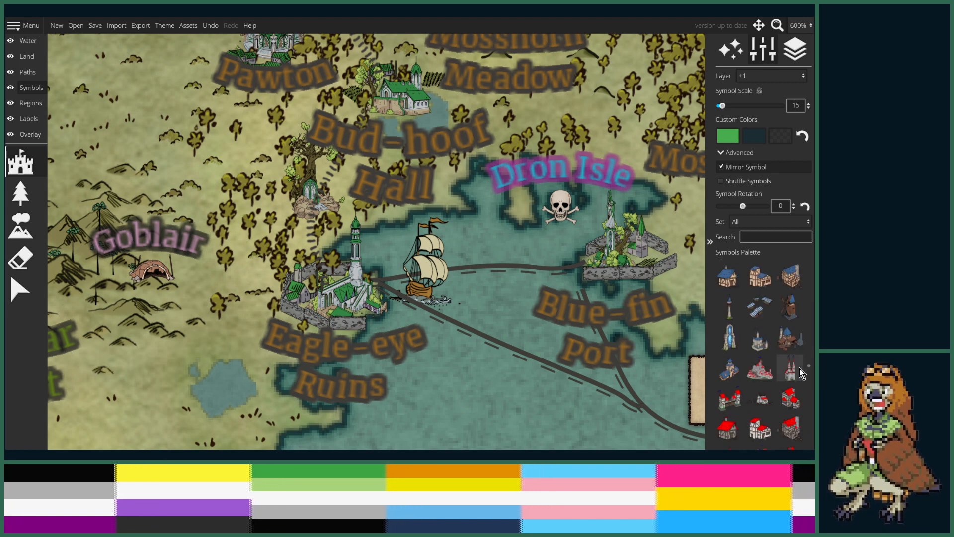
{"action": "scroll", "coordinate": [796, 369], "scroll_direction": "up", "scroll_amount": 8}
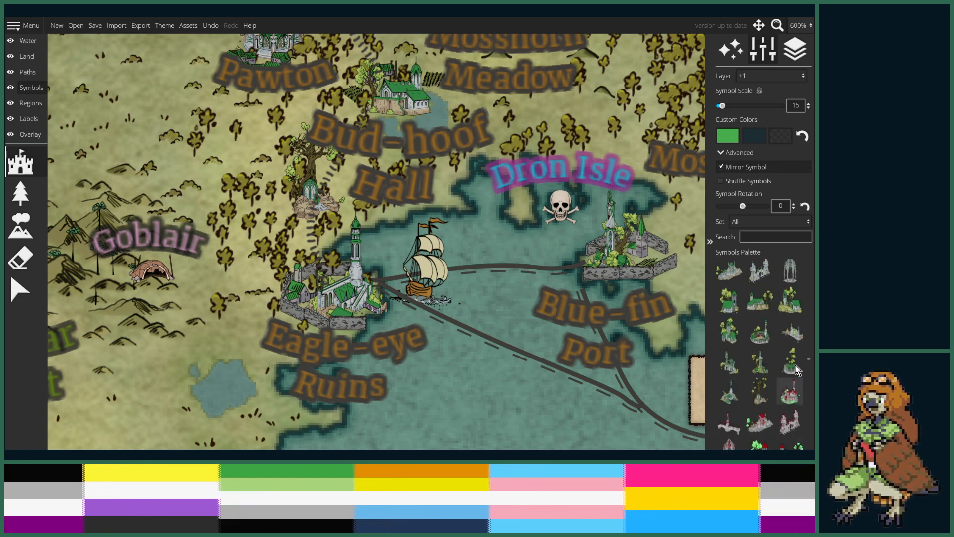
{"action": "scroll", "coordinate": [797, 371], "scroll_direction": "up", "scroll_amount": 8}
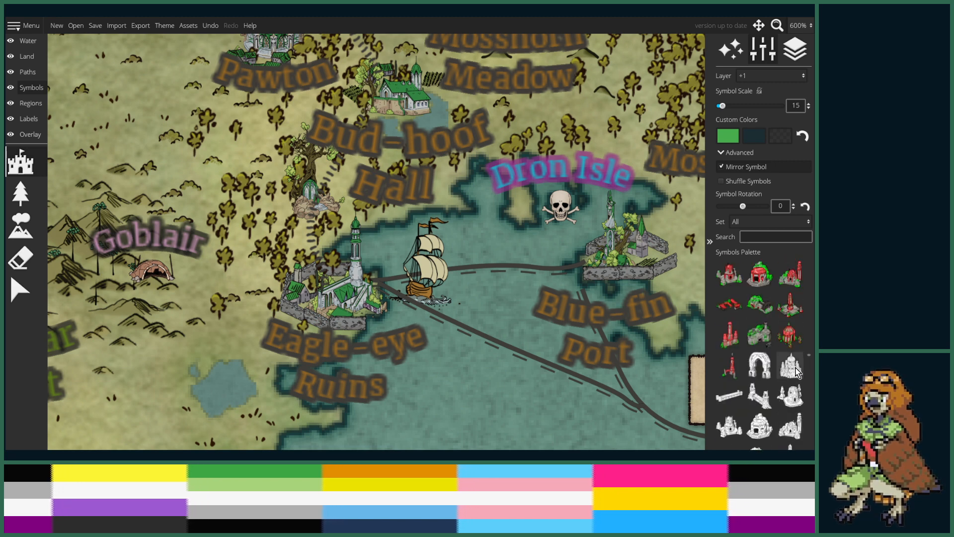
{"action": "scroll", "coordinate": [795, 370], "scroll_direction": "up", "scroll_amount": 8}
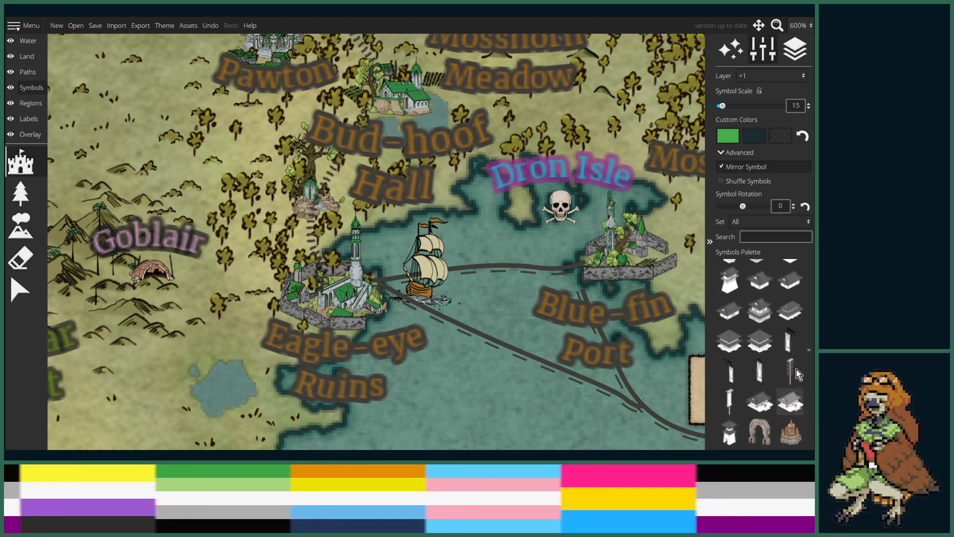
{"action": "scroll", "coordinate": [788, 360], "scroll_direction": "up", "scroll_amount": 5}
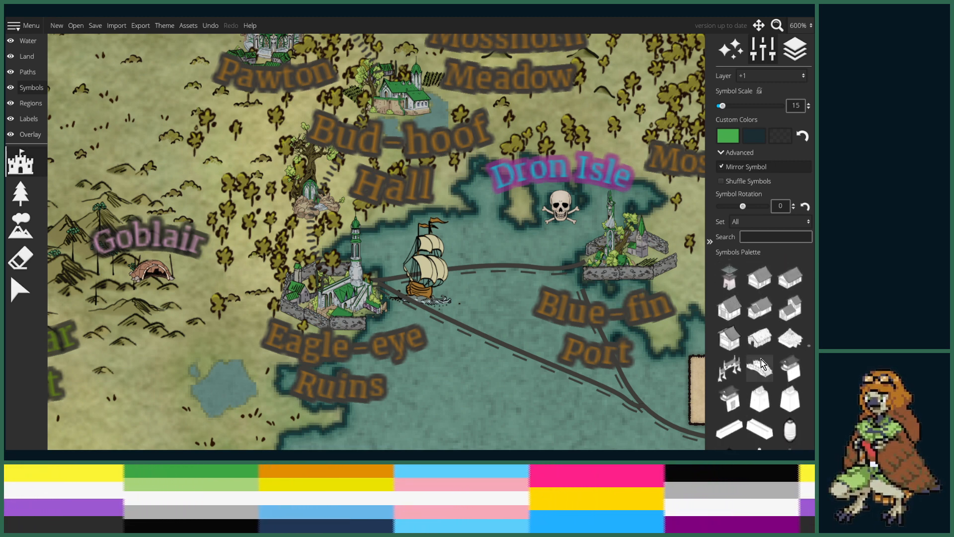
{"action": "scroll", "coordinate": [769, 370], "scroll_direction": "up", "scroll_amount": 10}
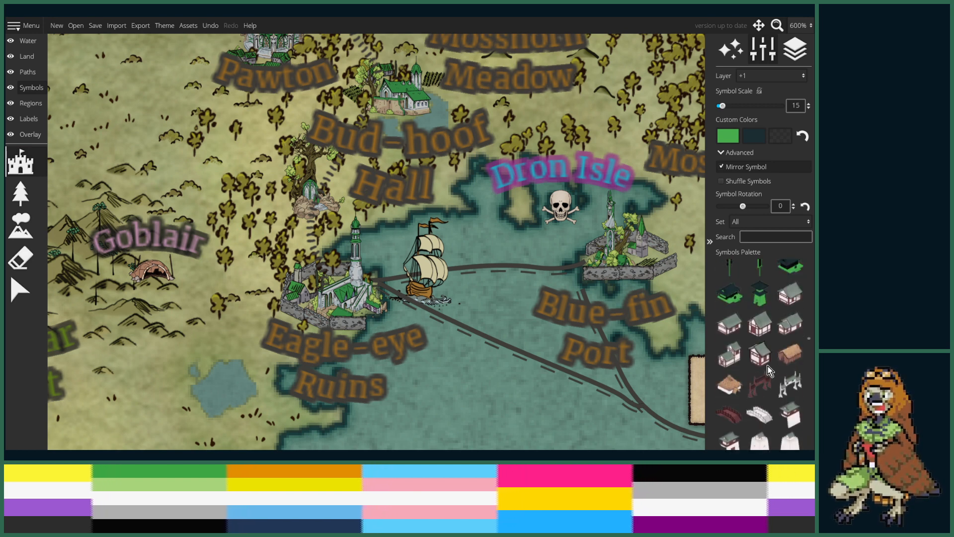
{"action": "scroll", "coordinate": [769, 368], "scroll_direction": "up", "scroll_amount": 10}
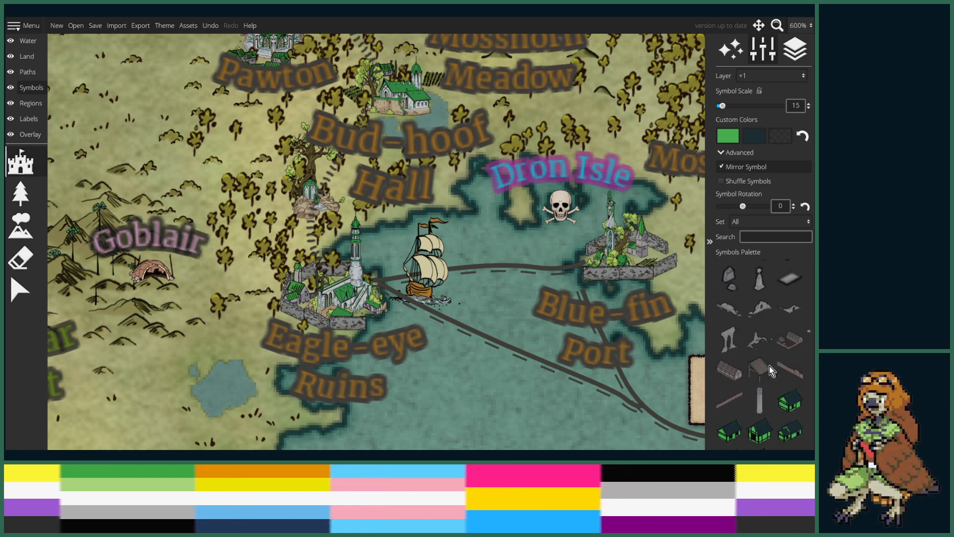
{"action": "scroll", "coordinate": [769, 381], "scroll_direction": "up", "scroll_amount": 3}
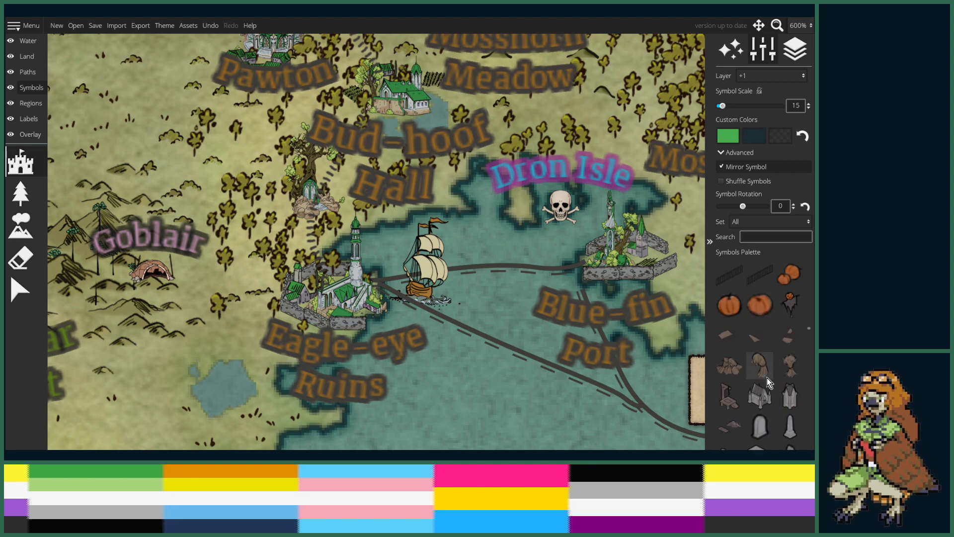
- Try out several rubble and ruin symbols around Eagle-eye Ruins, reduce the symbol scale to 20 and turn off symbol mirroring
{"action": "left_click", "coordinate": [723, 423]}
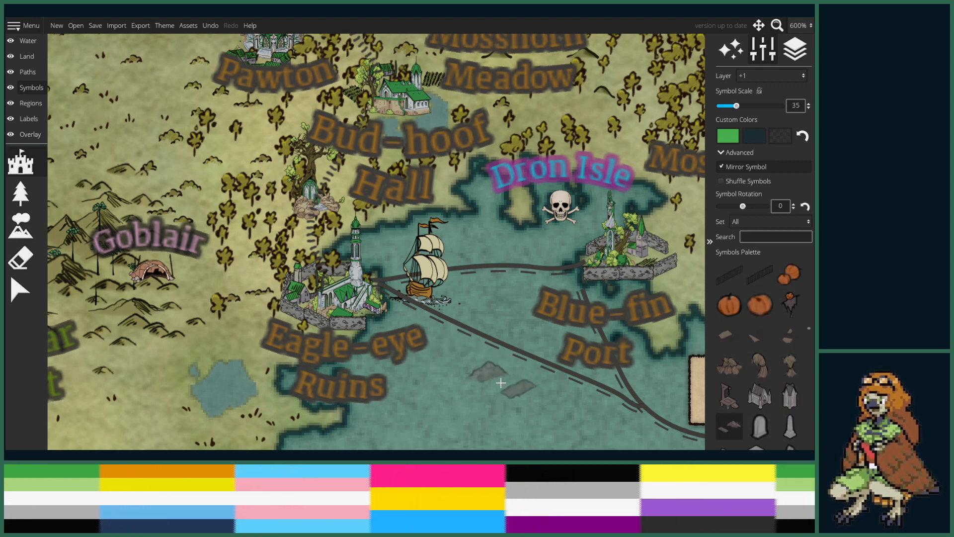
{"action": "scroll", "coordinate": [776, 327], "scroll_direction": "down", "scroll_amount": 8}
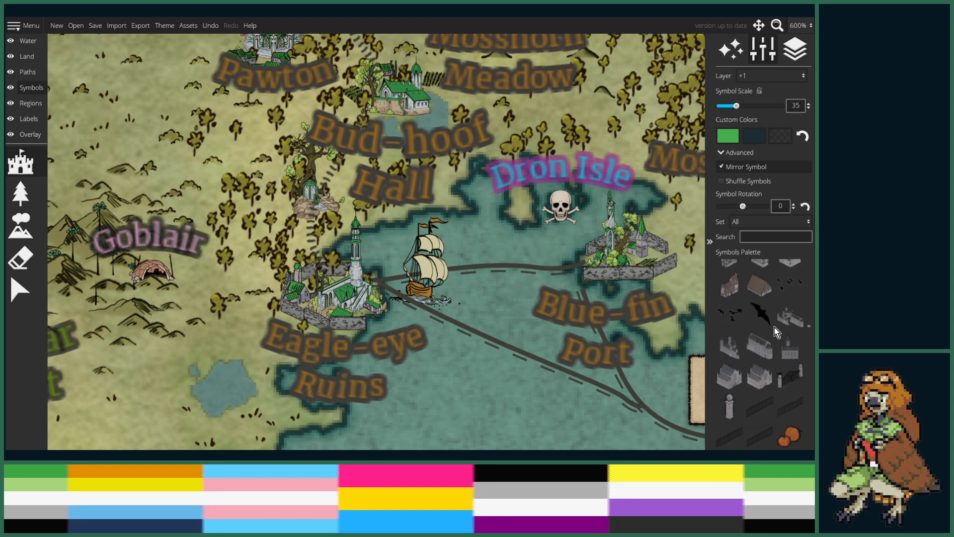
{"action": "scroll", "coordinate": [778, 337], "scroll_direction": "up", "scroll_amount": 4}
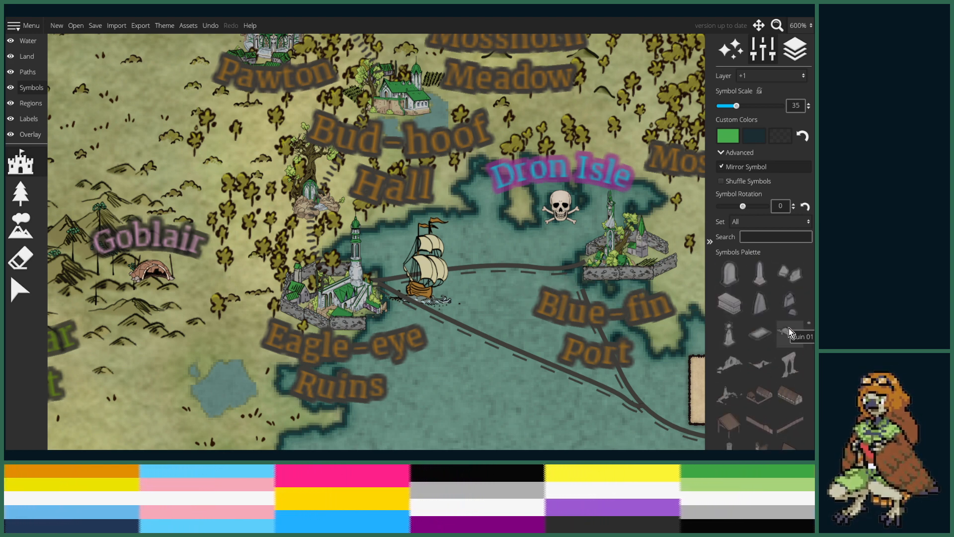
{"action": "left_click", "coordinate": [789, 328]}
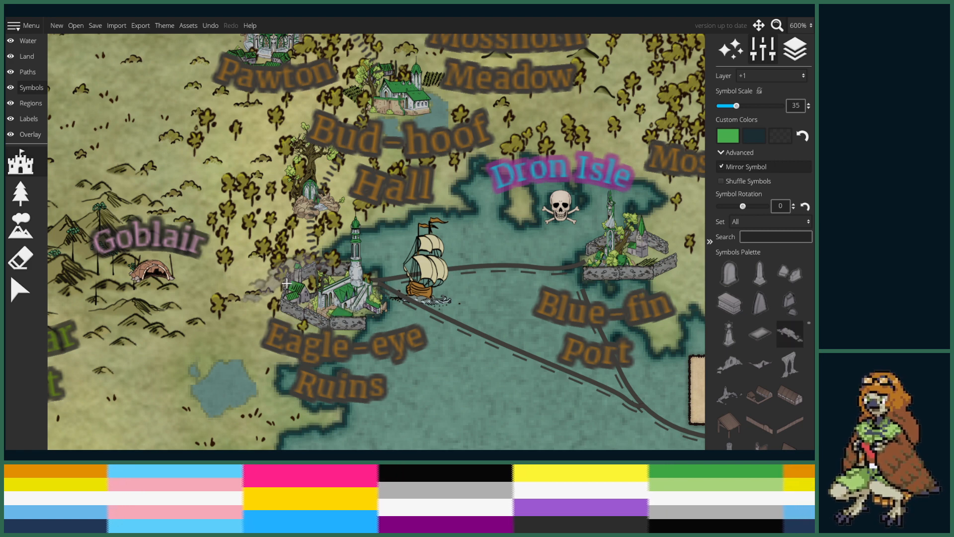
{"action": "scroll", "coordinate": [287, 284], "scroll_direction": "down", "scroll_amount": 3}
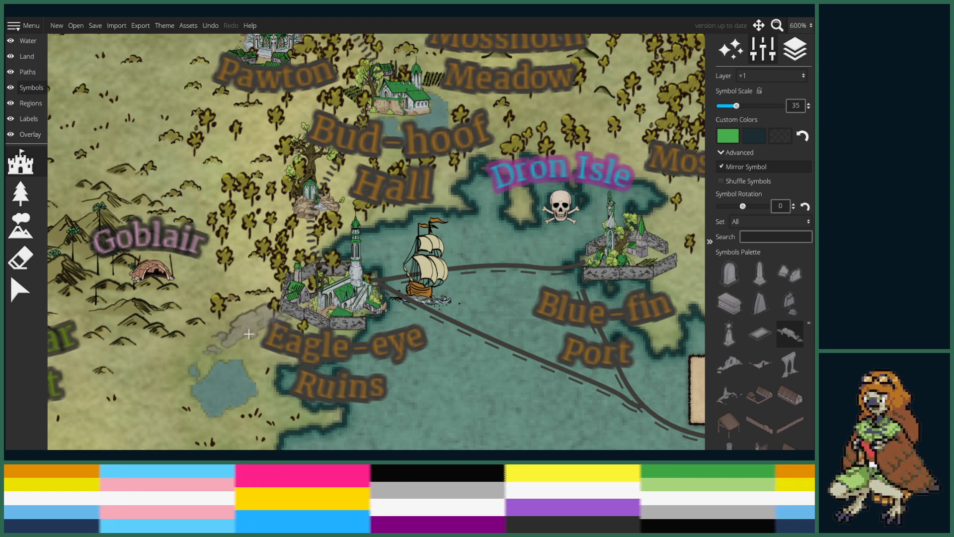
{"action": "left_click", "coordinate": [729, 357]}
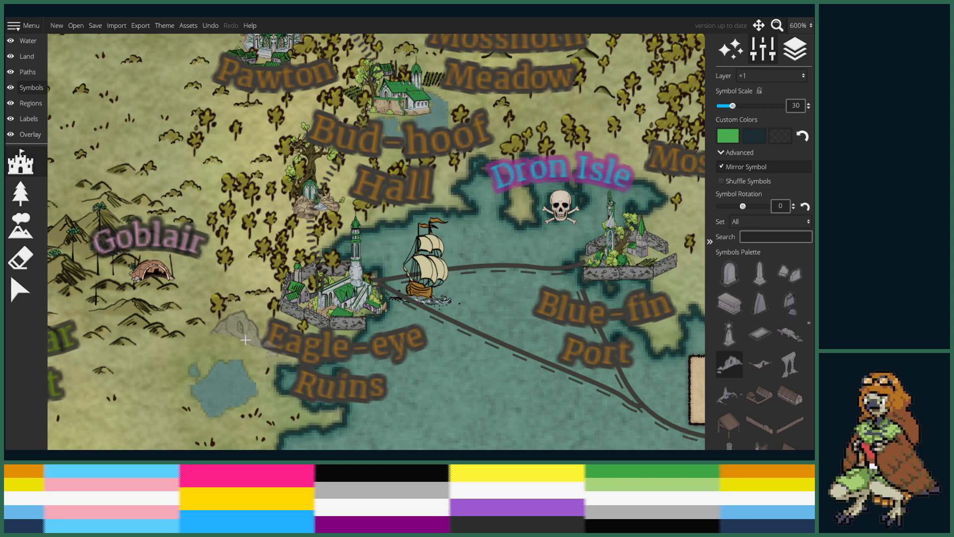
{"action": "left_click", "coordinate": [740, 168]}
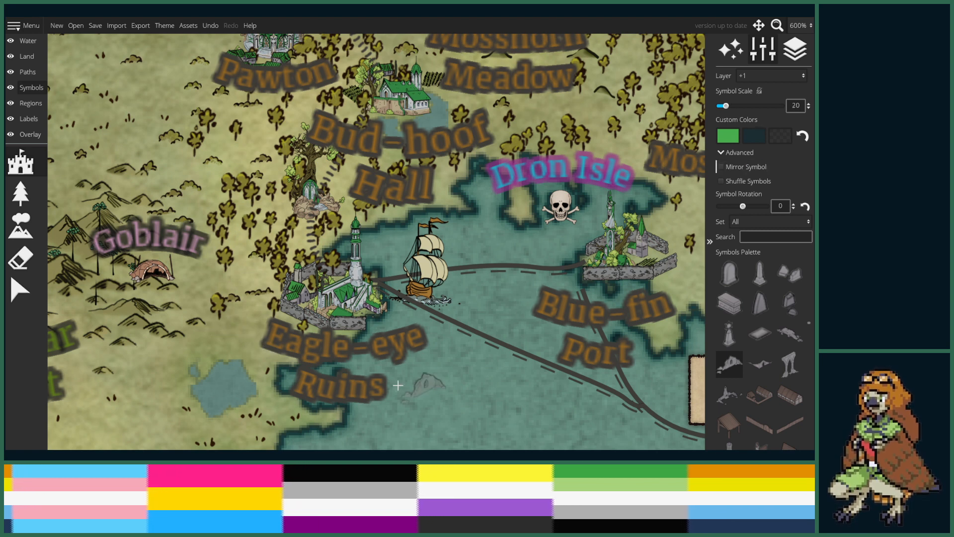
- Delete the green-roofed castle and house symbols inside the Eagle-eye Ruins walls, keeping the stone wall segments
{"action": "scroll", "coordinate": [270, 388], "scroll_direction": "up", "scroll_amount": 1}
{"action": "left_click", "coordinate": [14, 281]}
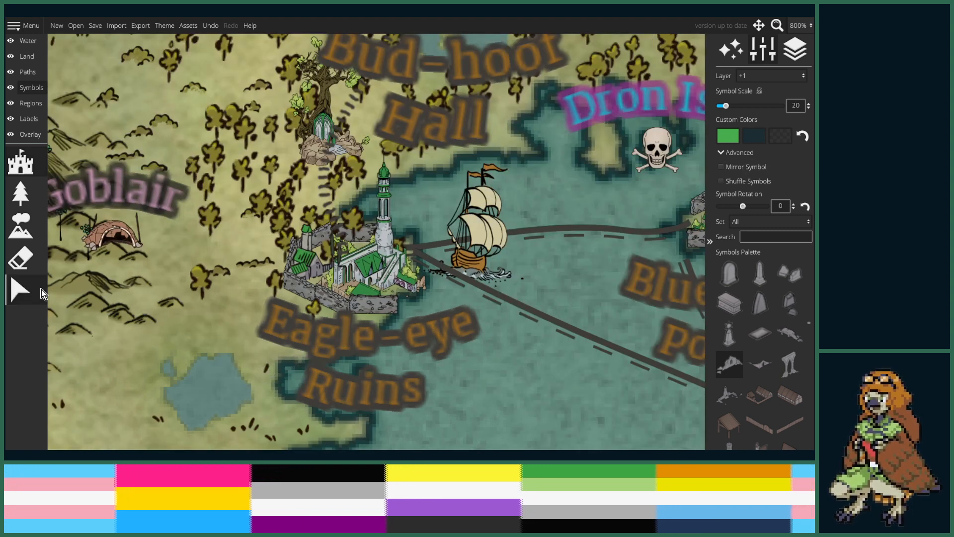
{"action": "left_click", "coordinate": [349, 286]}
{"action": "left_click", "coordinate": [366, 274]}
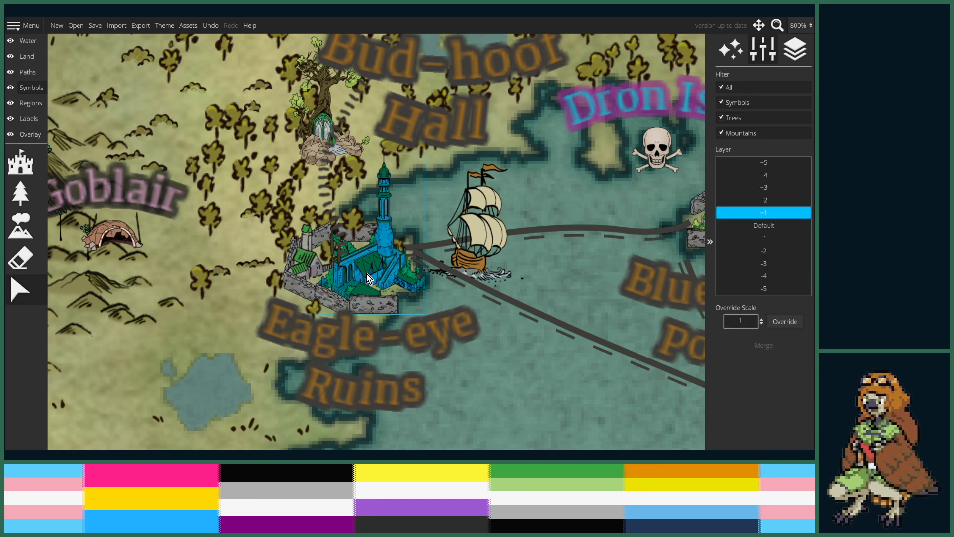
{"action": "left_click_drag", "start_coordinate": [368, 278], "coordinate": [318, 272]}
{"action": "key", "text": "Delete"}
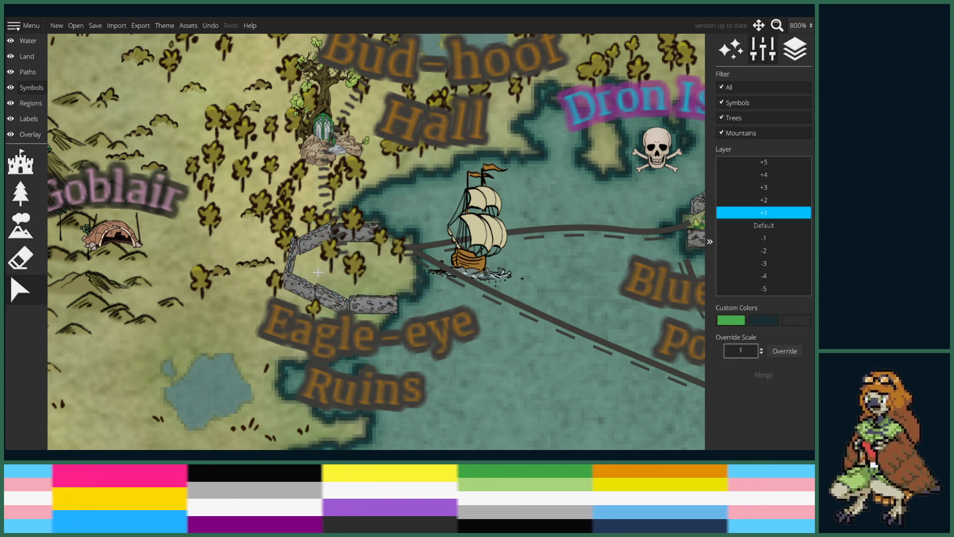
- Shift the stone wall segments above the Eagle-eye Ruins label so the western and southern pieces join more closely
{"action": "left_click", "coordinate": [295, 255]}
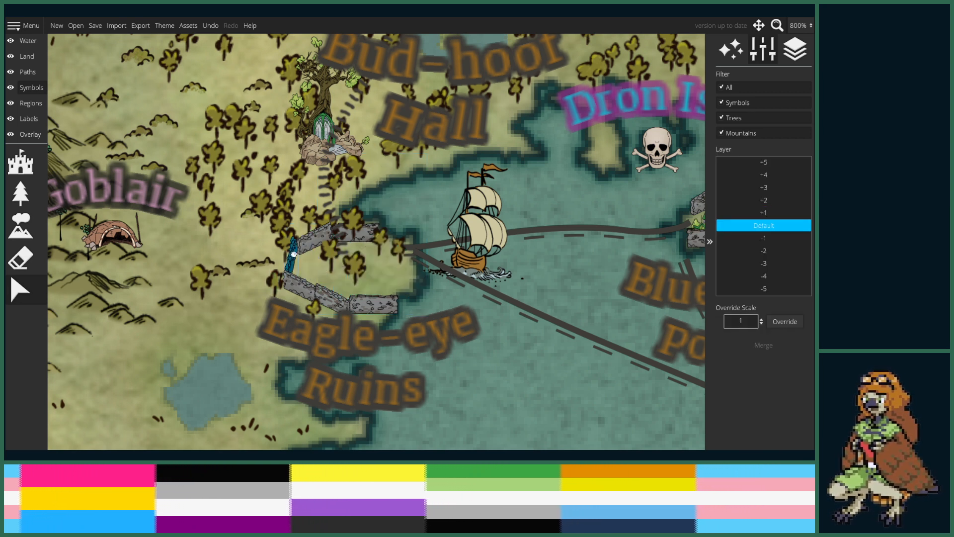
{"action": "left_click", "coordinate": [349, 242]}
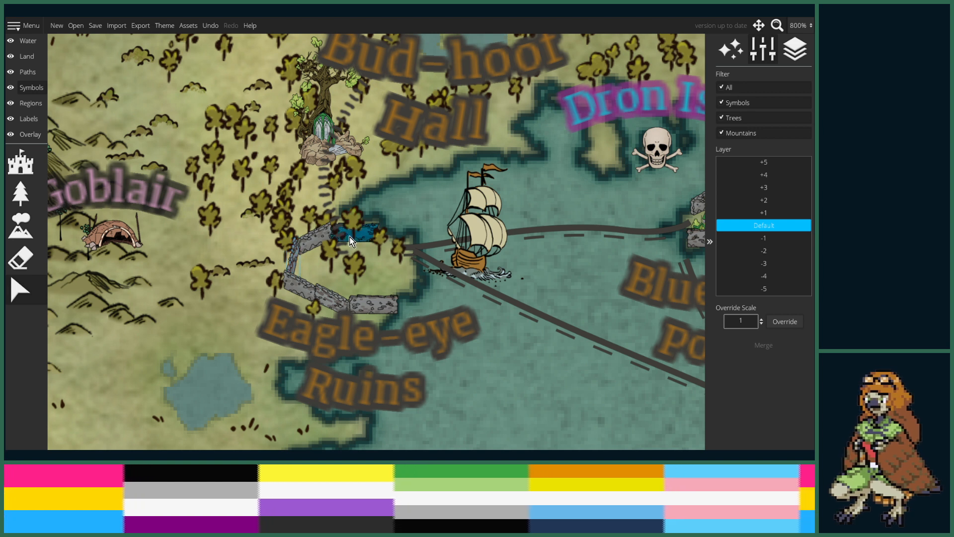
{"action": "left_click", "coordinate": [322, 286]}
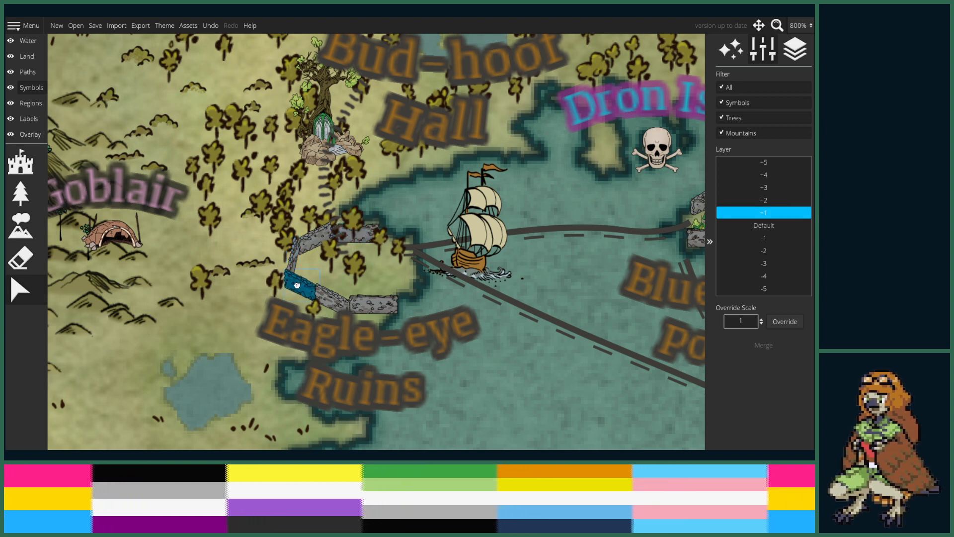
{"action": "left_click", "coordinate": [292, 260]}
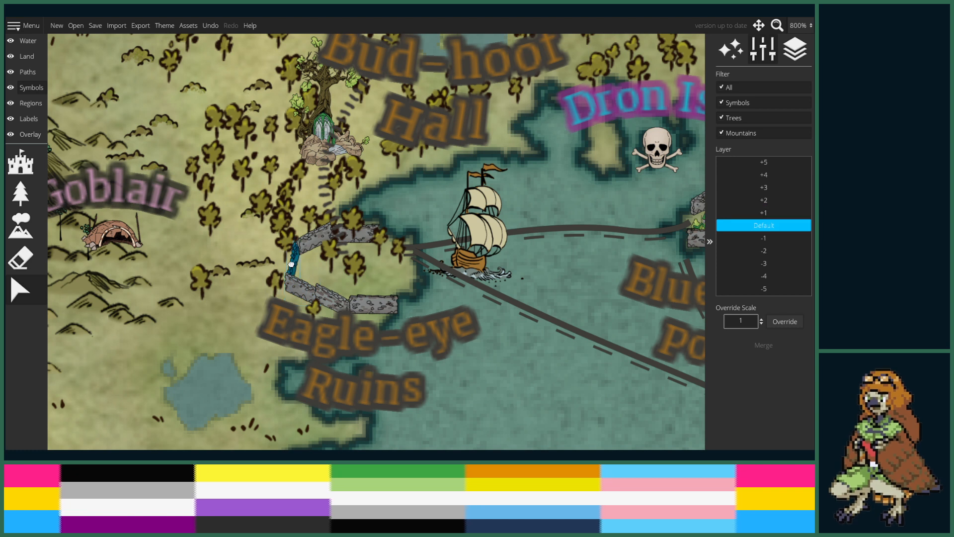
{"action": "left_click", "coordinate": [294, 283]}
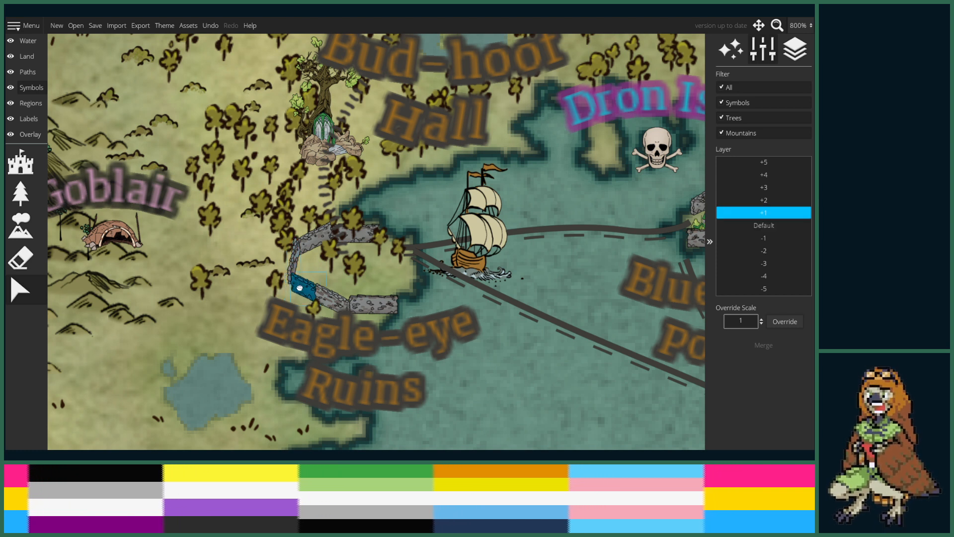
{"action": "left_click_drag", "start_coordinate": [327, 307], "coordinate": [380, 307]}
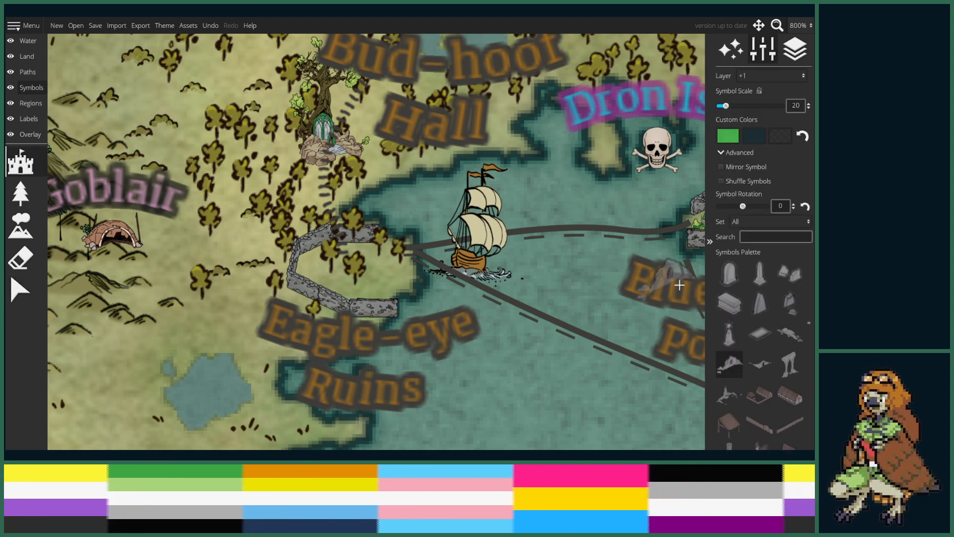
- Find the brown ruined tower symbol and place it at scale 10 inside the Eagle-eye Ruins walls, near the eastern end
{"action": "scroll", "coordinate": [764, 335], "scroll_direction": "up", "scroll_amount": 10}
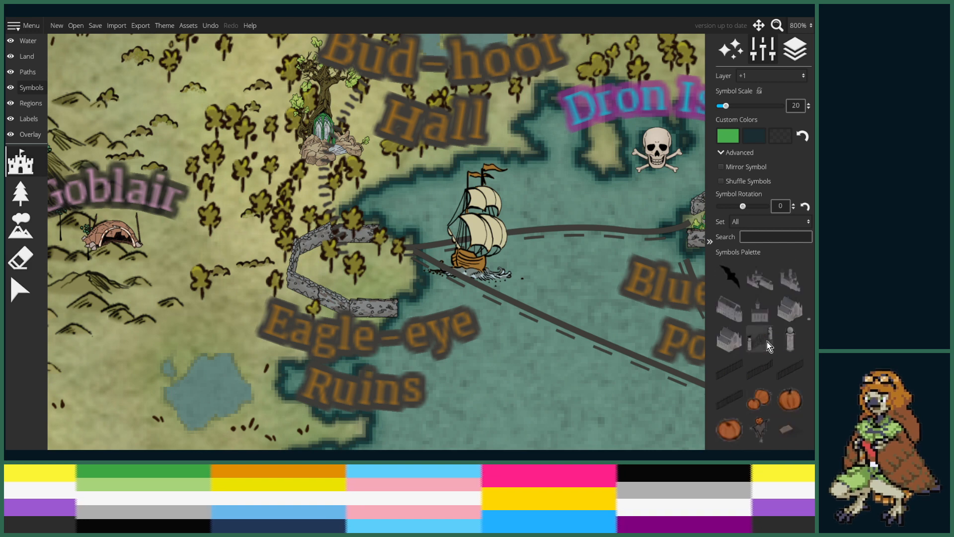
{"action": "scroll", "coordinate": [765, 335], "scroll_direction": "up", "scroll_amount": 10}
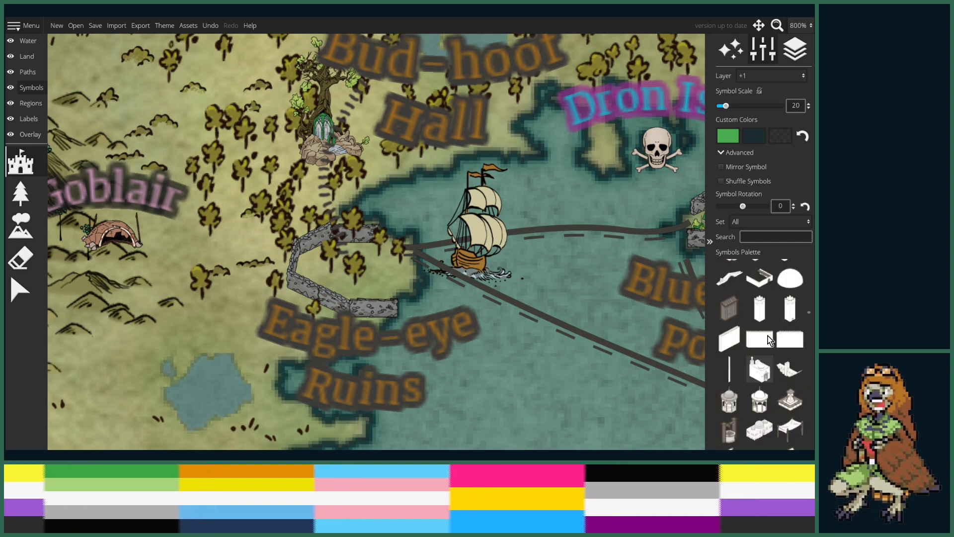
{"action": "scroll", "coordinate": [770, 342], "scroll_direction": "up", "scroll_amount": 10}
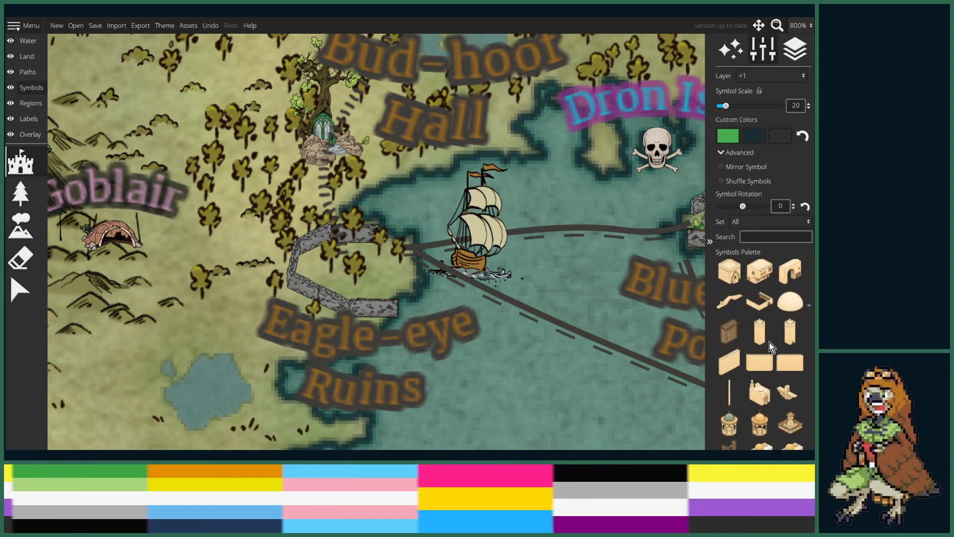
{"action": "scroll", "coordinate": [771, 349], "scroll_direction": "up", "scroll_amount": 10}
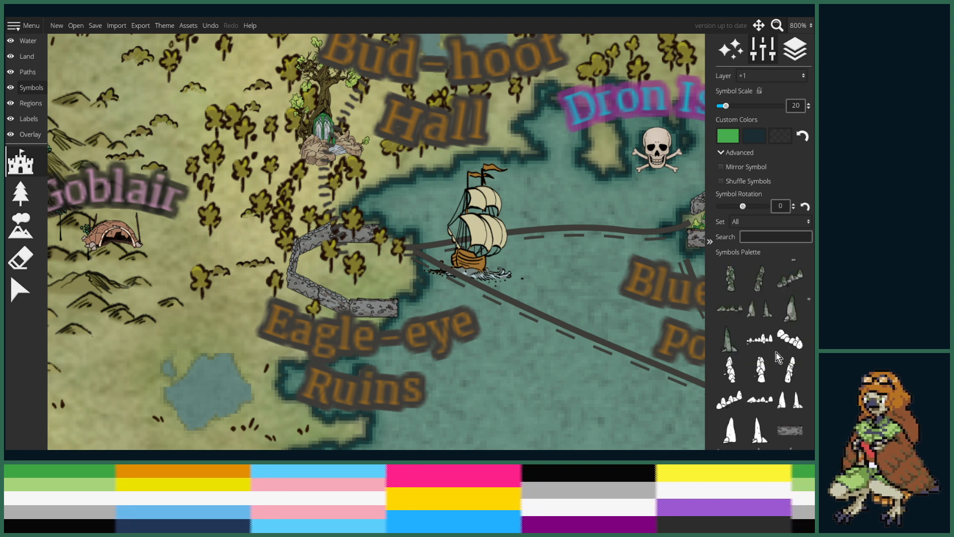
{"action": "scroll", "coordinate": [772, 353], "scroll_direction": "up", "scroll_amount": 2}
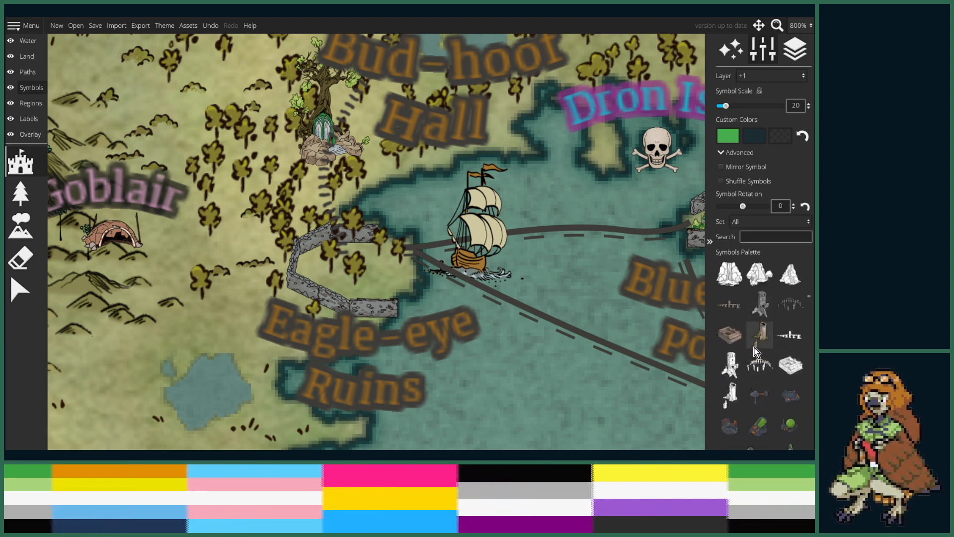
{"action": "left_click", "coordinate": [729, 335]}
{"action": "left_click", "coordinate": [759, 334], "text": "ctrl"}
{"action": "scroll", "coordinate": [447, 239], "scroll_direction": "down", "scroll_amount": 5}
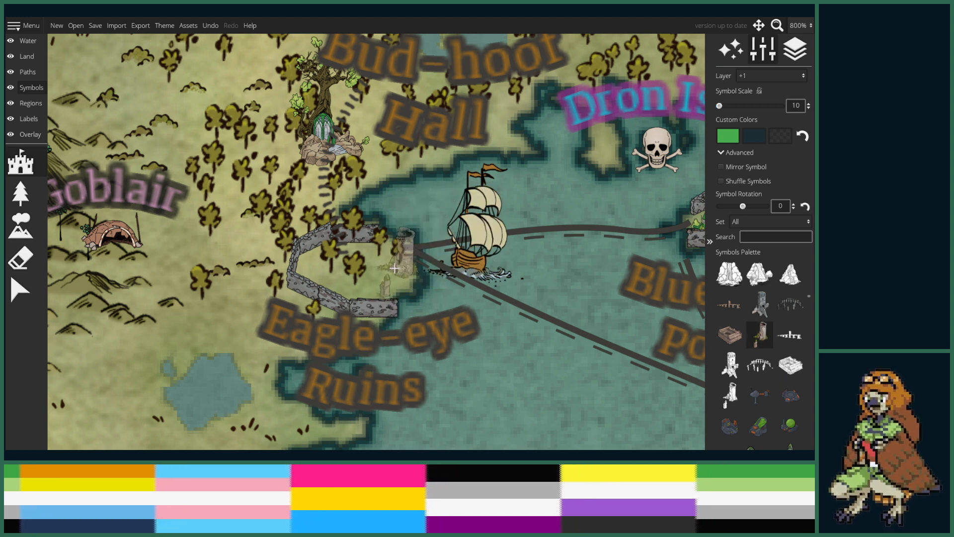
{"action": "left_click", "coordinate": [368, 260]}
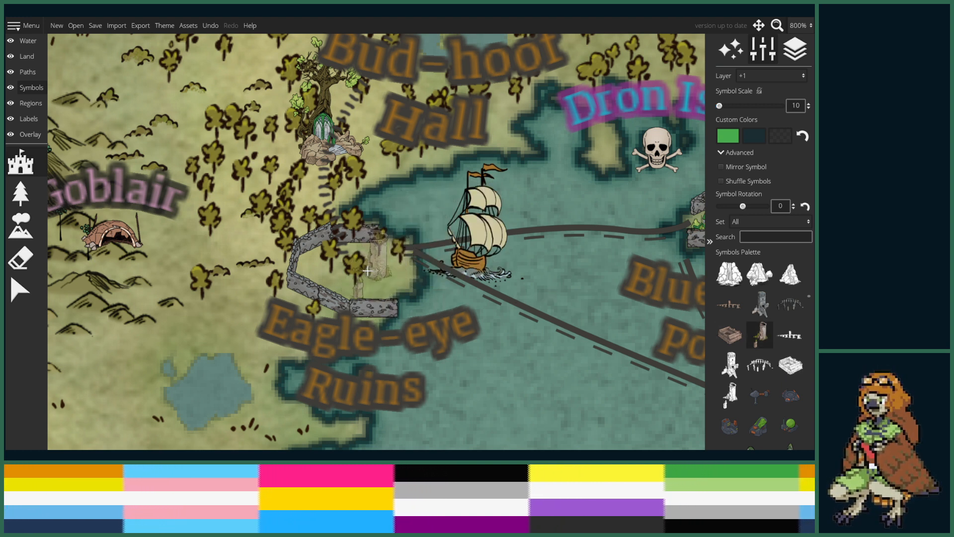
{"action": "left_click", "coordinate": [355, 288]}
{"action": "scroll", "coordinate": [750, 347], "scroll_direction": "down", "scroll_amount": 6}
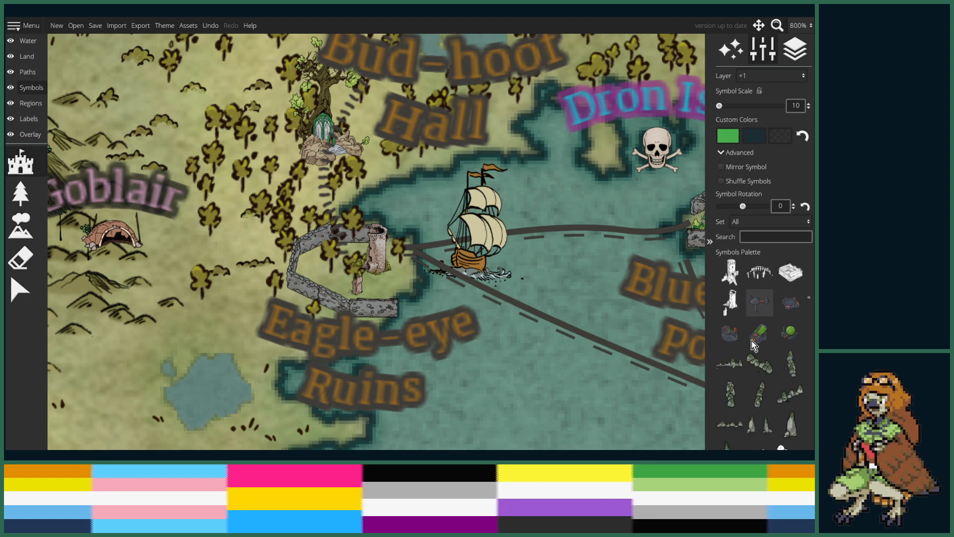
- Place a grey rubble symbol southeast of the ruined tower and a broken statue symbol in the northwest inside the Eagle-eye Ruins walls, at scale 10
{"action": "scroll", "coordinate": [750, 347], "scroll_direction": "down", "scroll_amount": 10}
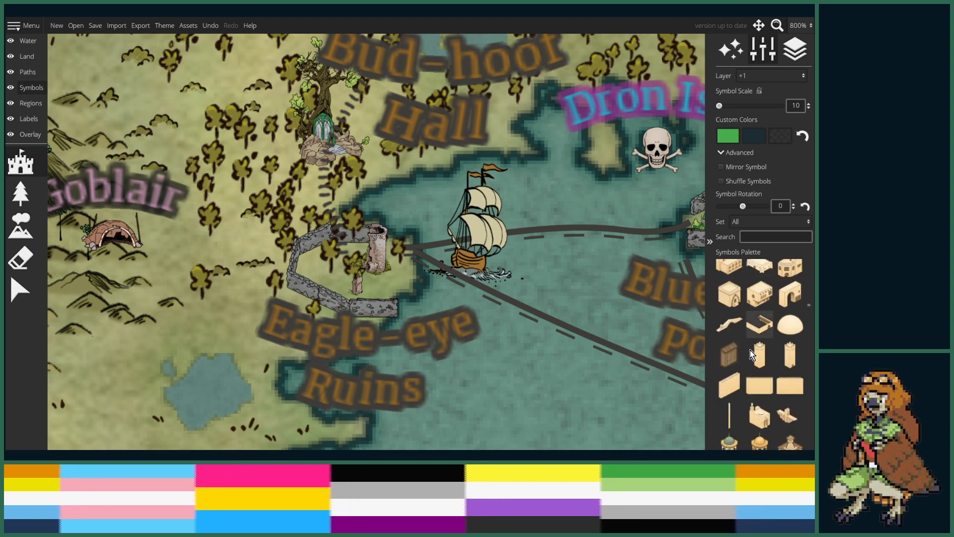
{"action": "scroll", "coordinate": [753, 354], "scroll_direction": "down", "scroll_amount": 10}
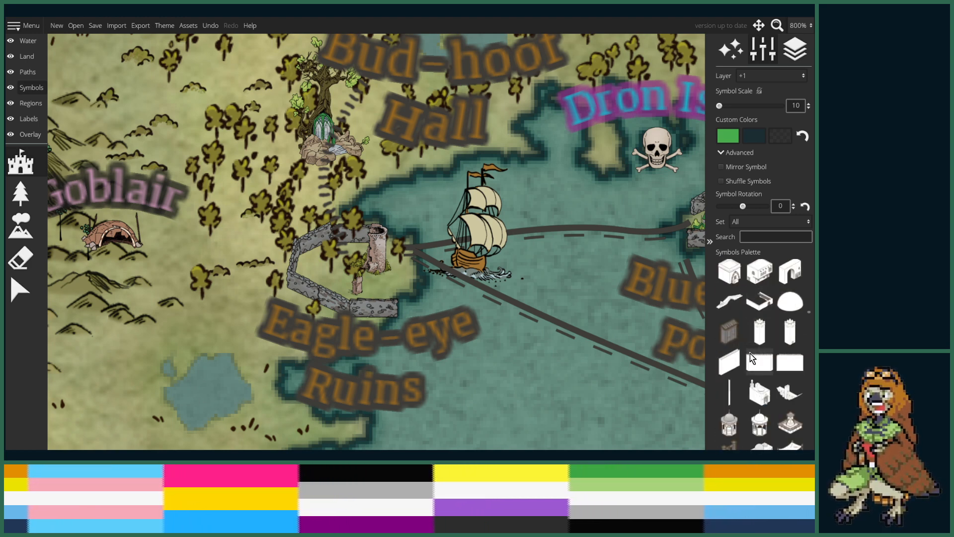
{"action": "scroll", "coordinate": [757, 358], "scroll_direction": "down", "scroll_amount": 10}
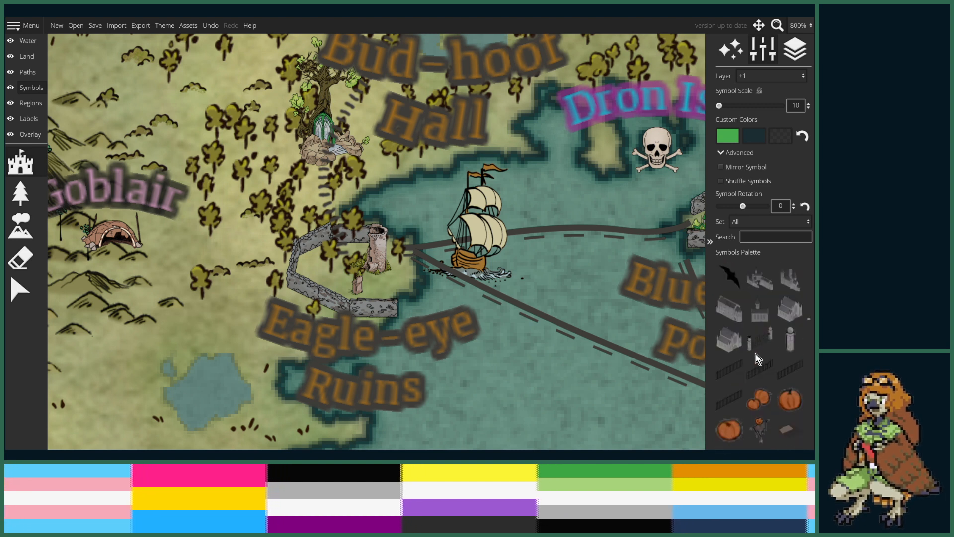
{"action": "scroll", "coordinate": [756, 359], "scroll_direction": "down", "scroll_amount": 5}
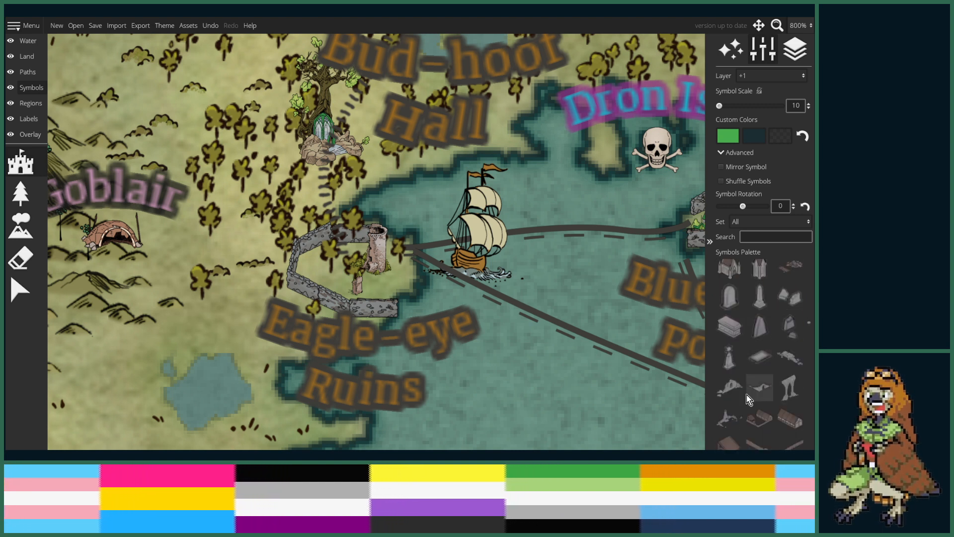
{"action": "left_click", "coordinate": [743, 380]}
{"action": "left_click", "coordinate": [385, 284]}
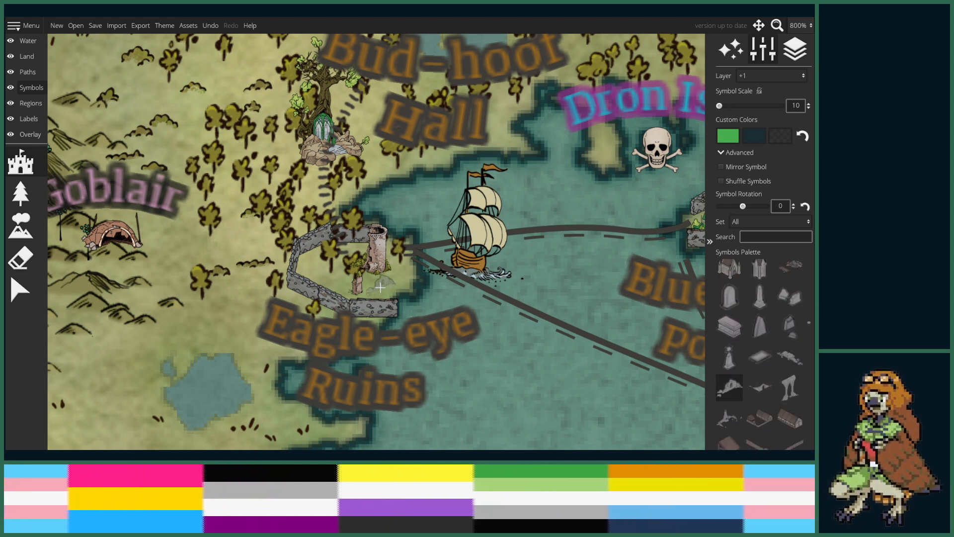
{"action": "left_click", "coordinate": [729, 418]}
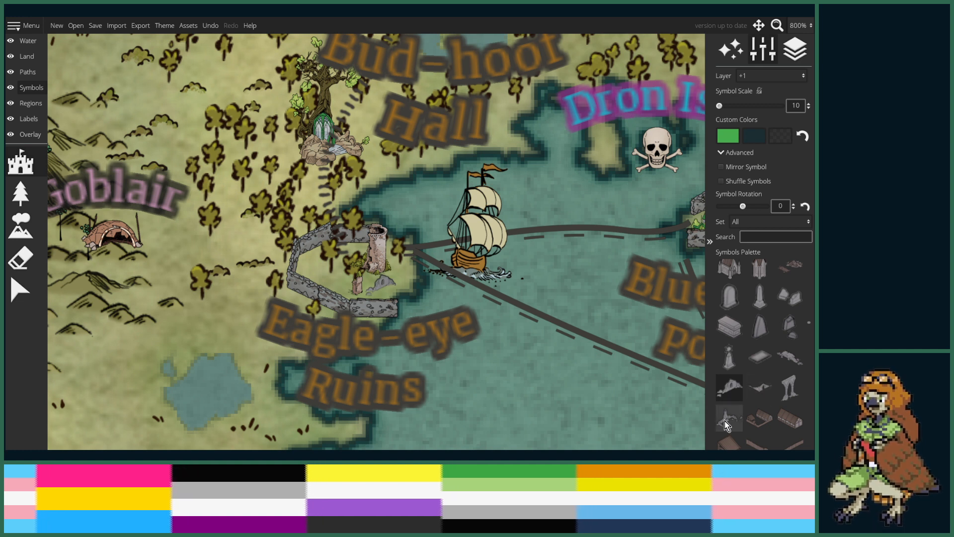
{"action": "left_click", "coordinate": [338, 254]}
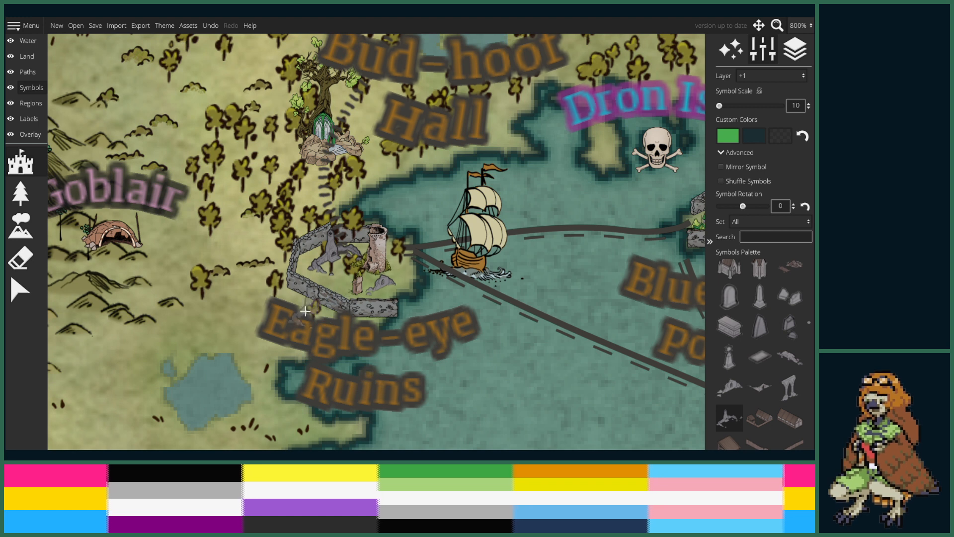
- Move the tree beside the small broken pillar slightly west inside the Eagle-eye Ruins walls
{"action": "left_click", "coordinate": [34, 287]}
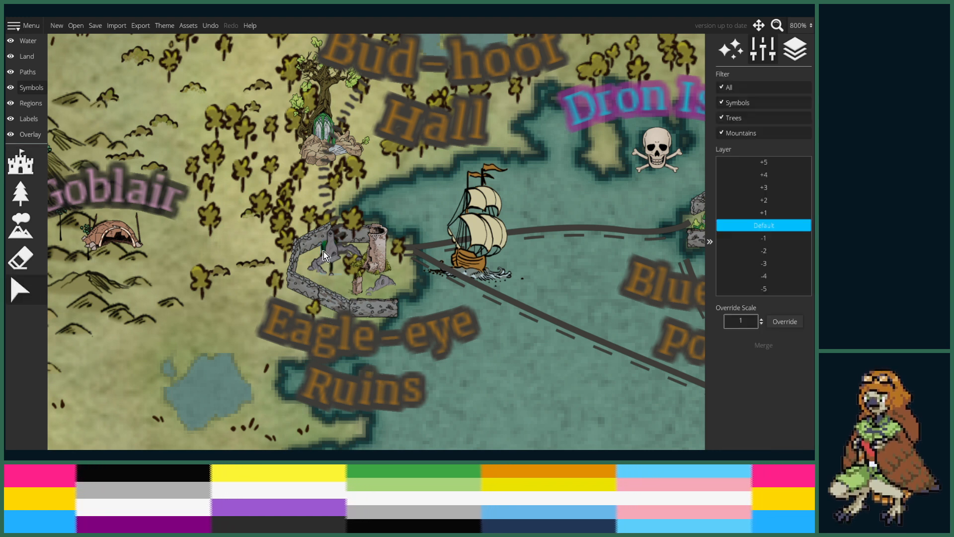
{"action": "left_click", "coordinate": [355, 271]}
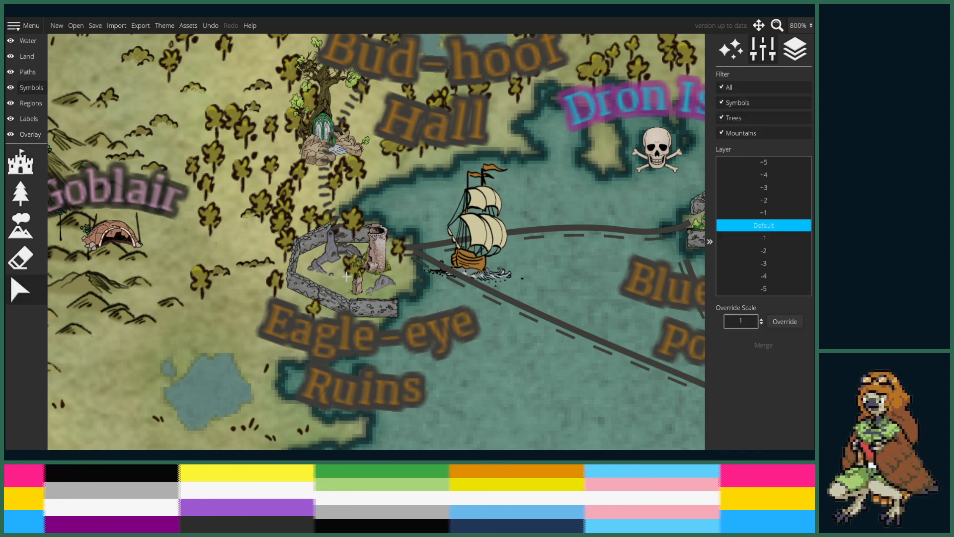
{"action": "left_click_drag", "start_coordinate": [354, 271], "coordinate": [342, 283]}
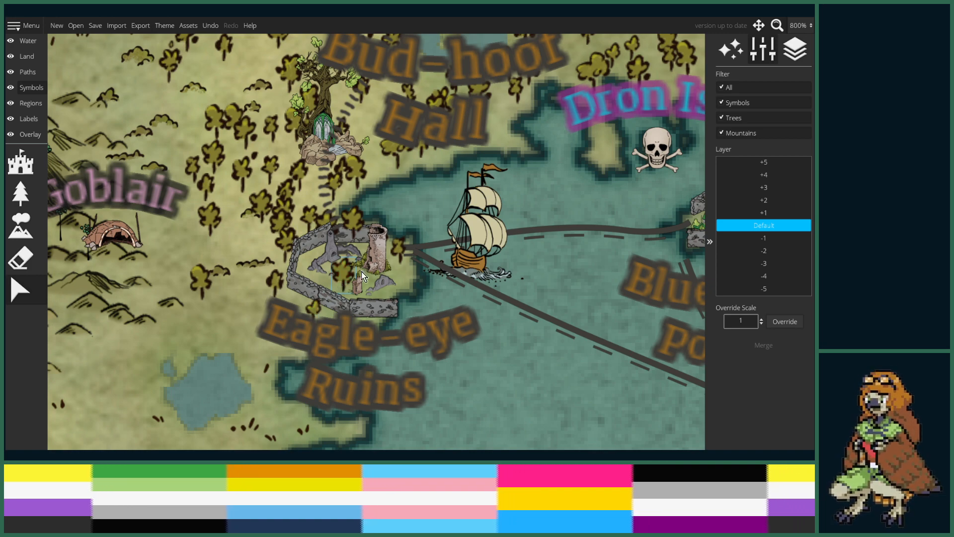
- Go to the Arrem Grove and Redalport area on the Reiher Crusade's island and start placing symbols
{"action": "scroll", "coordinate": [362, 275], "scroll_direction": "down", "scroll_amount": 8}
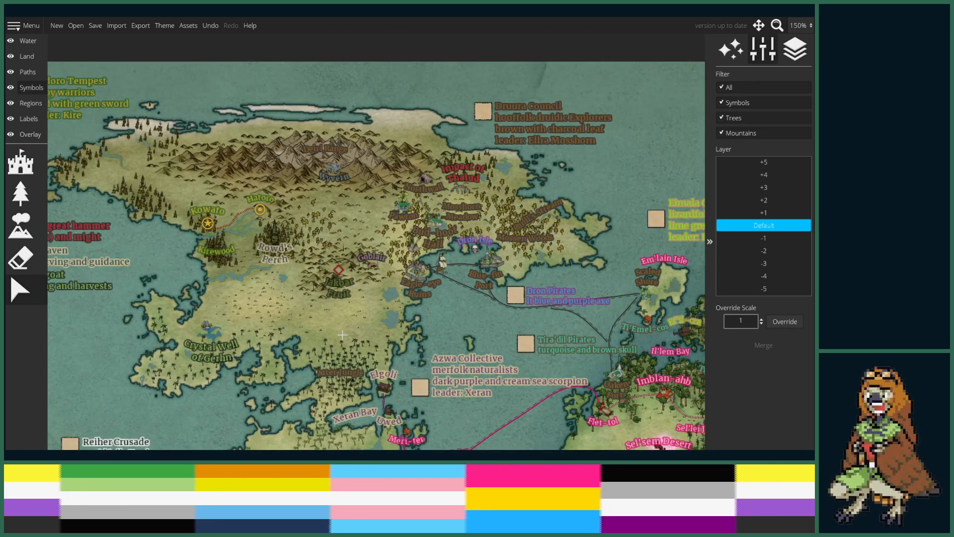
{"action": "left_click_drag", "start_coordinate": [343, 334], "coordinate": [445, 271]}
{"action": "left_click_drag", "start_coordinate": [327, 341], "coordinate": [608, 119]}
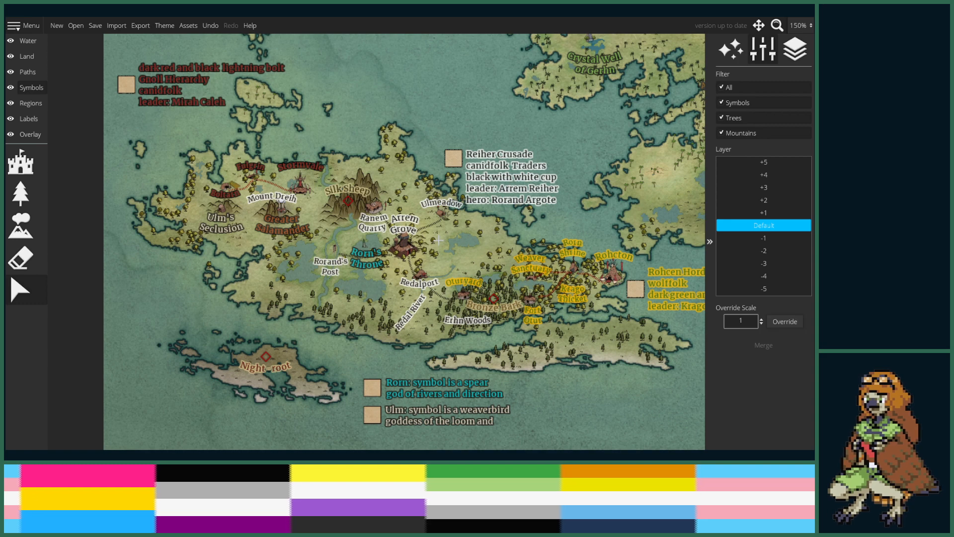
{"action": "scroll", "coordinate": [445, 243], "scroll_direction": "up", "scroll_amount": 4}
{"action": "scroll", "coordinate": [446, 244], "scroll_direction": "up", "scroll_amount": 3}
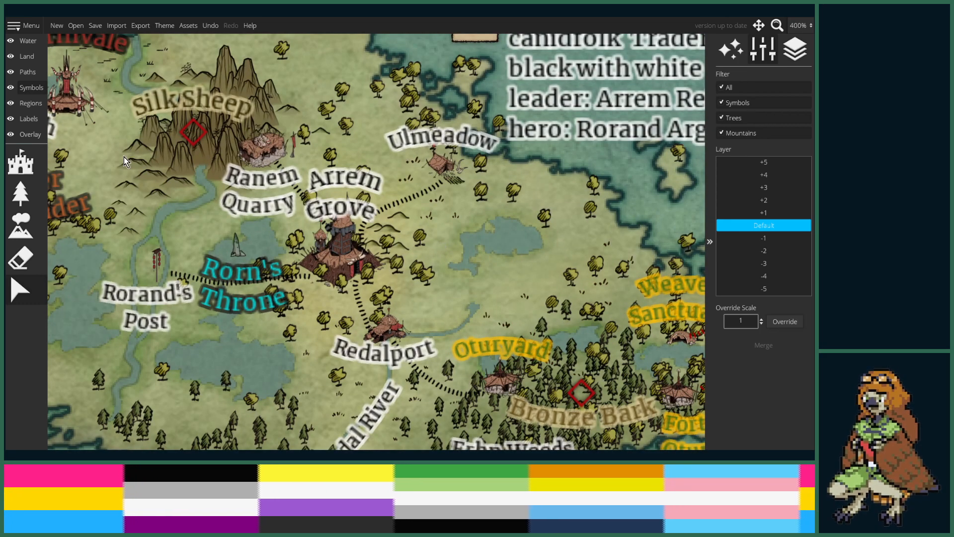
{"action": "left_click", "coordinate": [21, 163]}
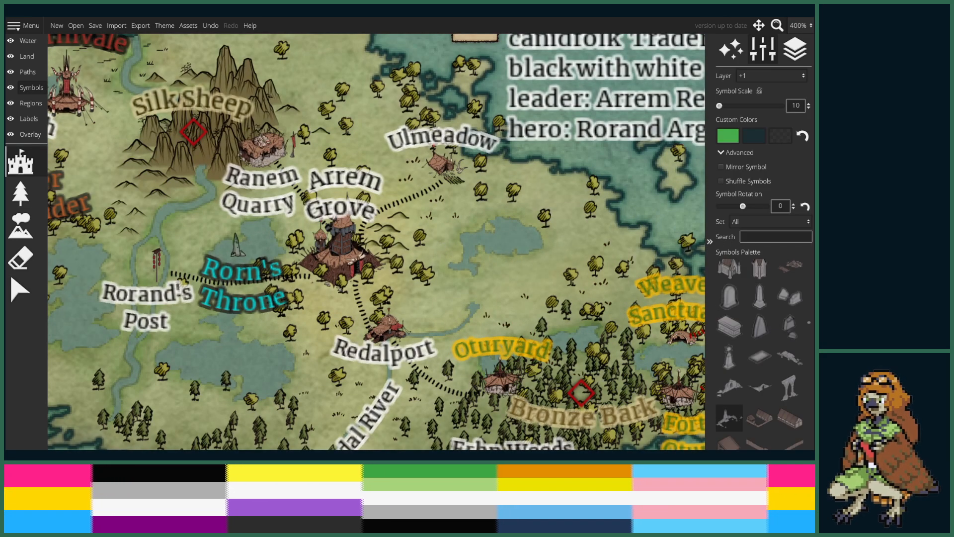
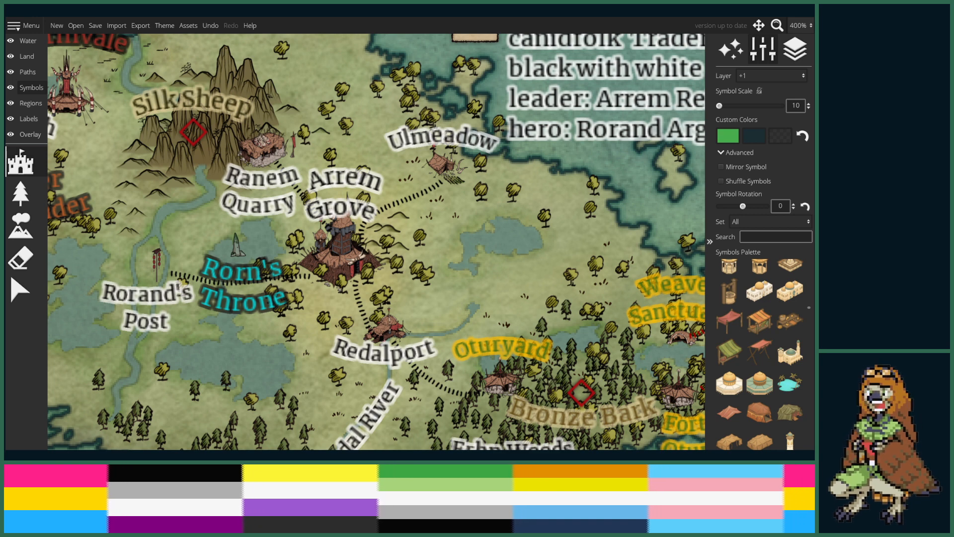
- Find the collapsed red-roofed house symbol and try it just east of the Redalport settlement
{"action": "scroll", "coordinate": [772, 347], "scroll_direction": "up", "scroll_amount": 12}
{"action": "scroll", "coordinate": [768, 345], "scroll_direction": "up", "scroll_amount": 10}
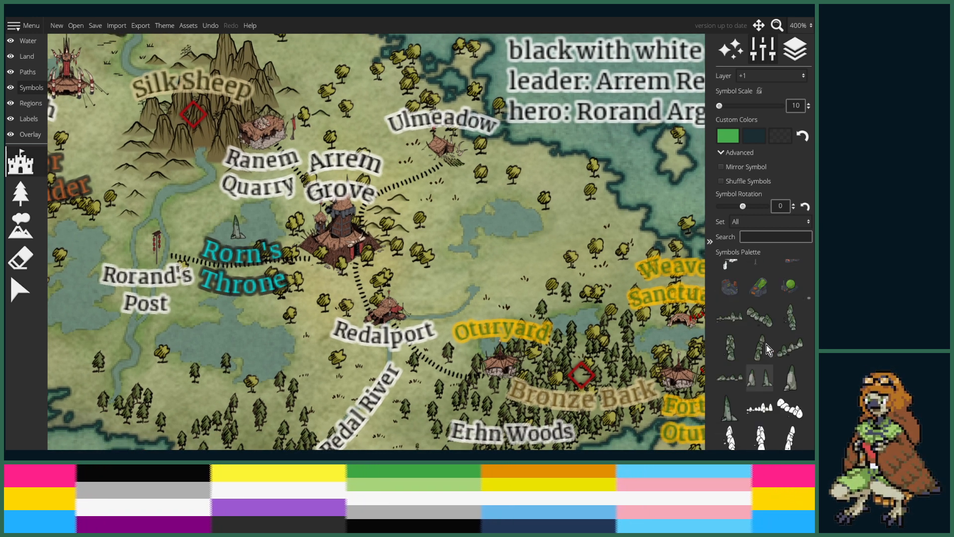
{"action": "scroll", "coordinate": [765, 354], "scroll_direction": "up", "scroll_amount": 10}
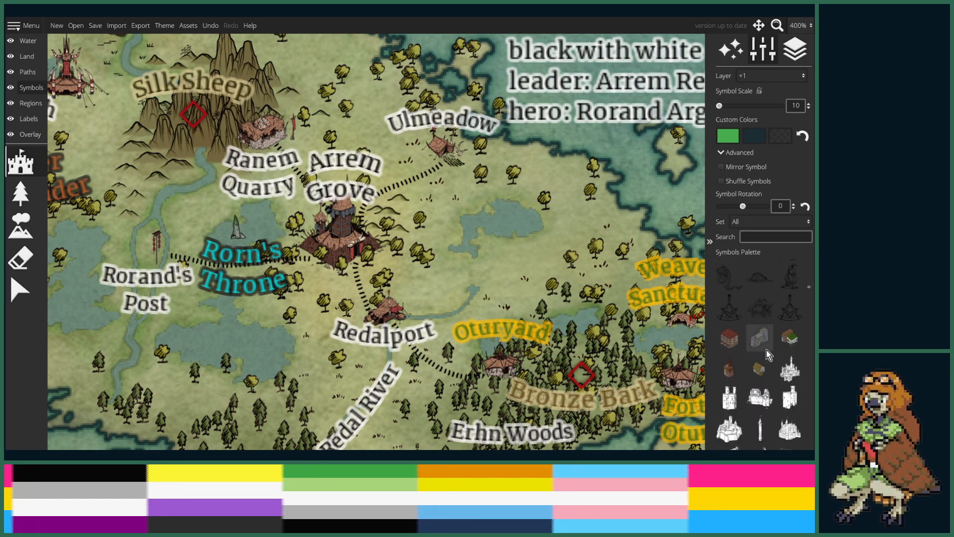
{"action": "scroll", "coordinate": [767, 350], "scroll_direction": "up", "scroll_amount": 5}
{"action": "scroll", "coordinate": [766, 353], "scroll_direction": "up", "scroll_amount": 5}
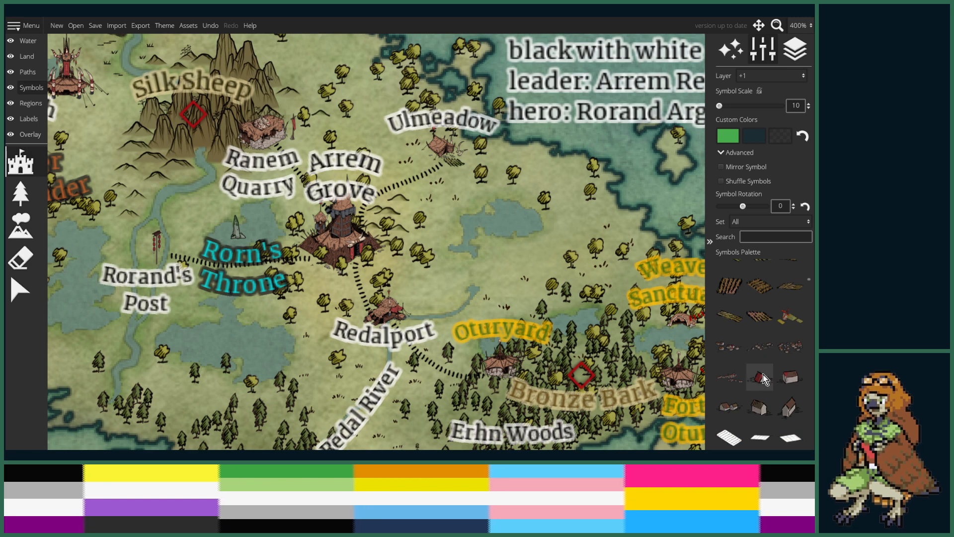
{"action": "scroll", "coordinate": [364, 312], "scroll_direction": "up", "scroll_amount": 2}
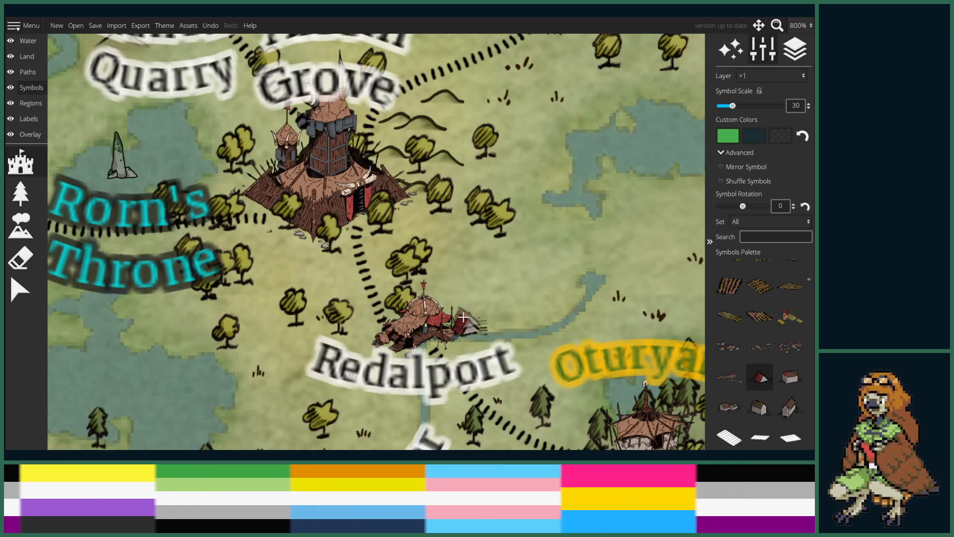
{"action": "left_click", "coordinate": [464, 317]}
{"action": "left_click", "coordinate": [795, 376]}
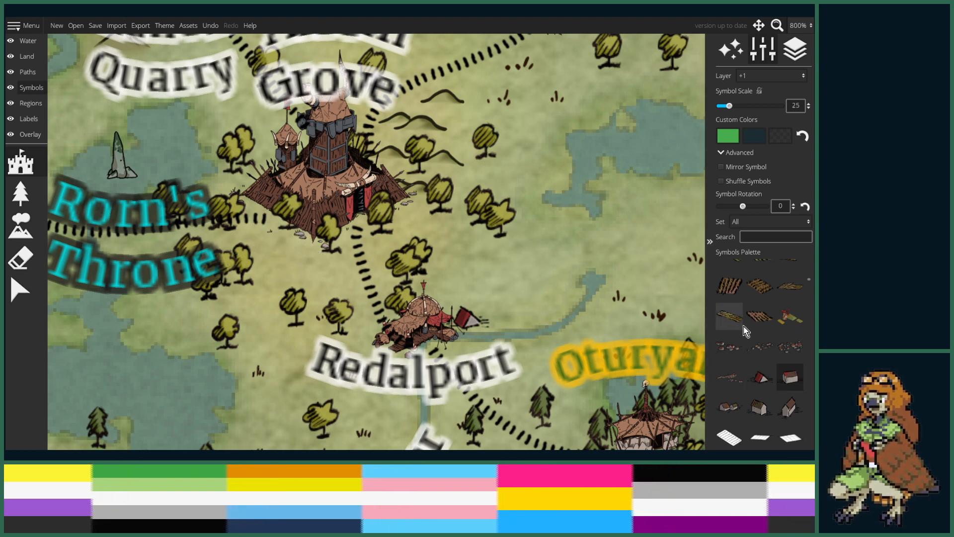
- Change the first custom symbol colour from green to the red shade ad5147
{"action": "scroll", "coordinate": [747, 339], "scroll_direction": "down", "scroll_amount": 6}
{"action": "scroll", "coordinate": [747, 339], "scroll_direction": "up", "scroll_amount": 5}
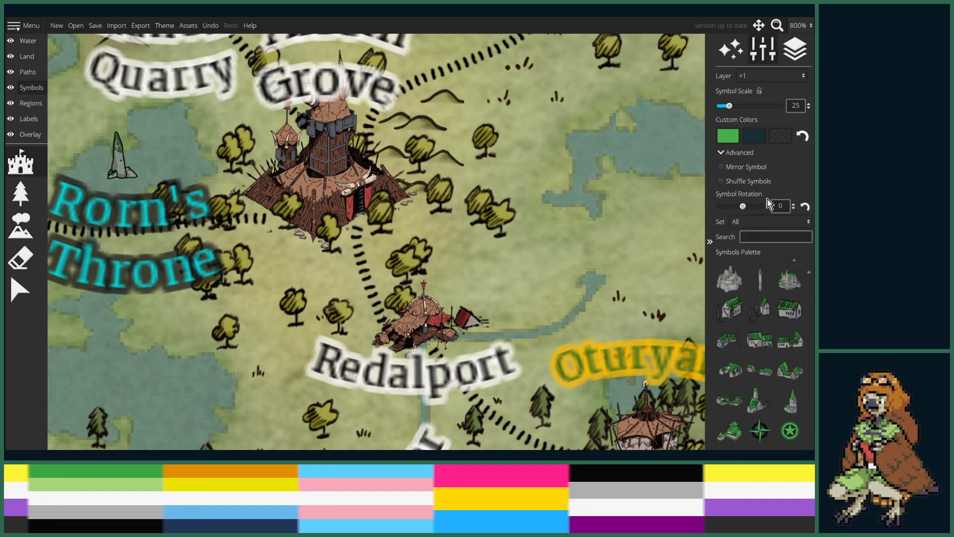
{"action": "left_click", "coordinate": [733, 145]}
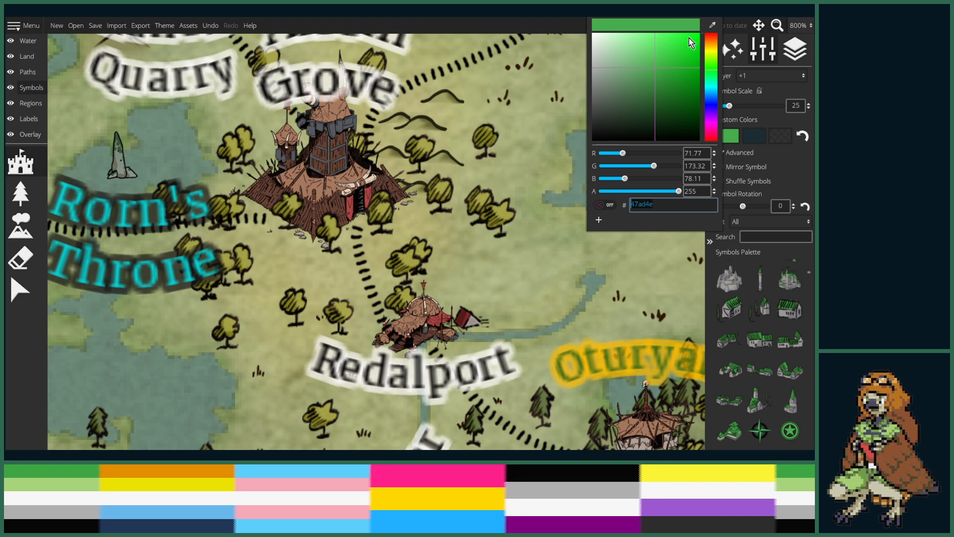
{"action": "left_click", "coordinate": [711, 39]}
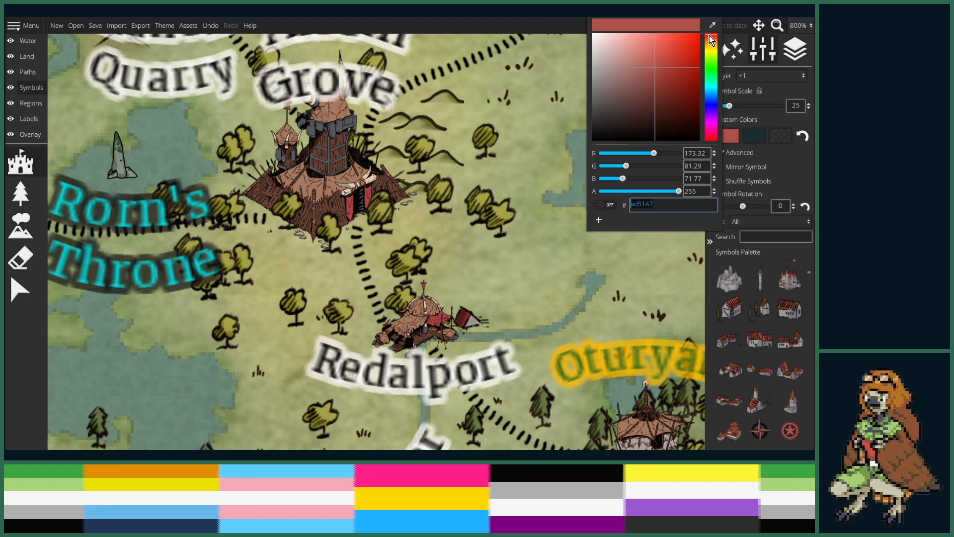
{"action": "left_click", "coordinate": [747, 305]}
- Place a red-roofed house cluster southwest of Arrem Grove's tower and a small house with slim trees west of Redalport, both at scale 15
{"action": "scroll", "coordinate": [744, 329], "scroll_direction": "up", "scroll_amount": 2}
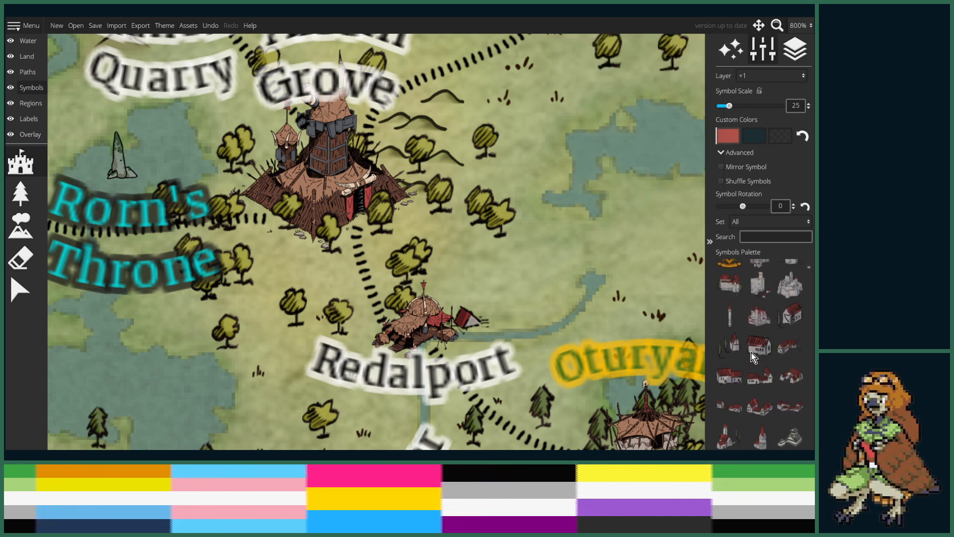
{"action": "left_click", "coordinate": [789, 406]}
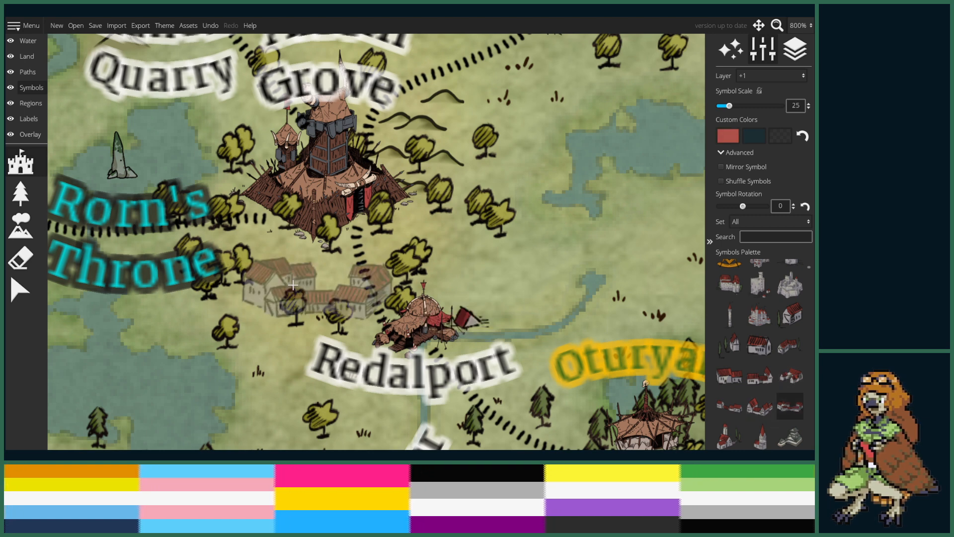
{"action": "scroll", "coordinate": [289, 251], "scroll_direction": "down", "scroll_amount": 3}
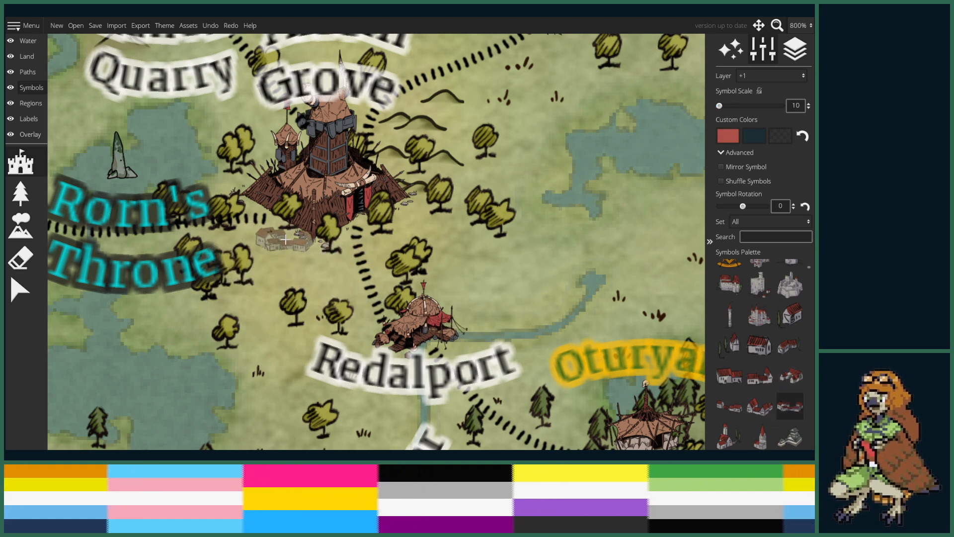
{"action": "scroll", "coordinate": [290, 239], "scroll_direction": "up", "scroll_amount": 1}
{"action": "left_click", "coordinate": [292, 239]}
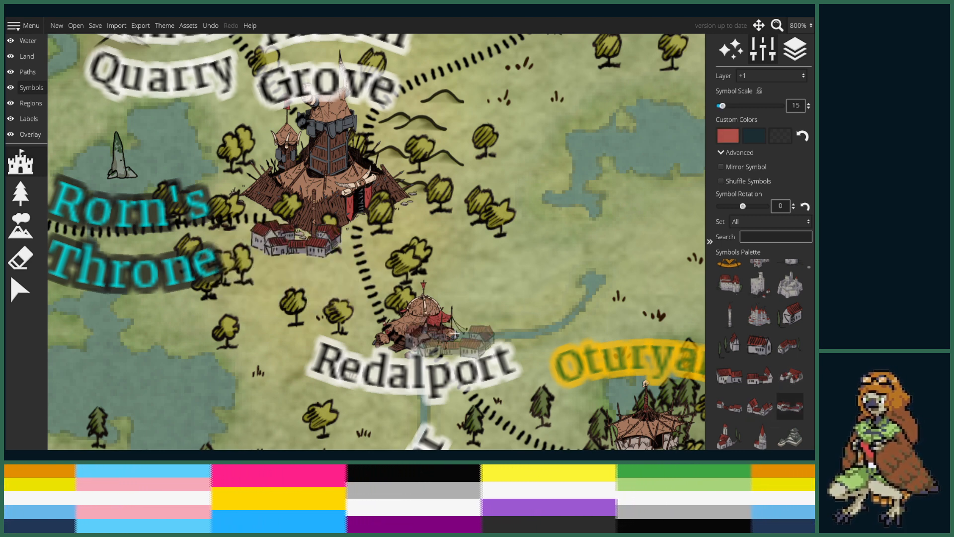
{"action": "left_click", "coordinate": [727, 349]}
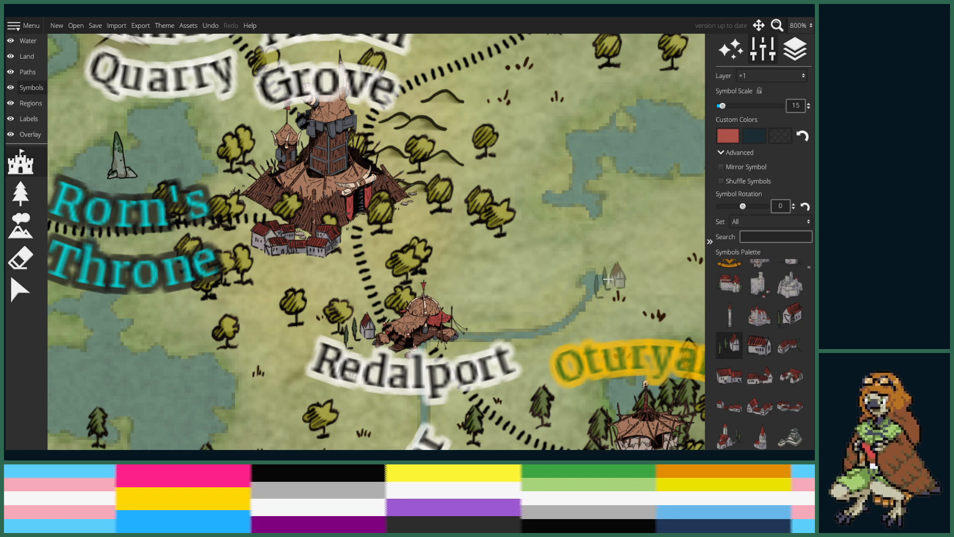
- Go to Ulmeadow and choose the long red-roofed house symbol for it
{"action": "left_click_drag", "start_coordinate": [608, 279], "coordinate": [425, 297]}
{"action": "left_click_drag", "start_coordinate": [481, 198], "coordinate": [426, 366]}
{"action": "left_click_drag", "start_coordinate": [398, 275], "coordinate": [468, 296]}
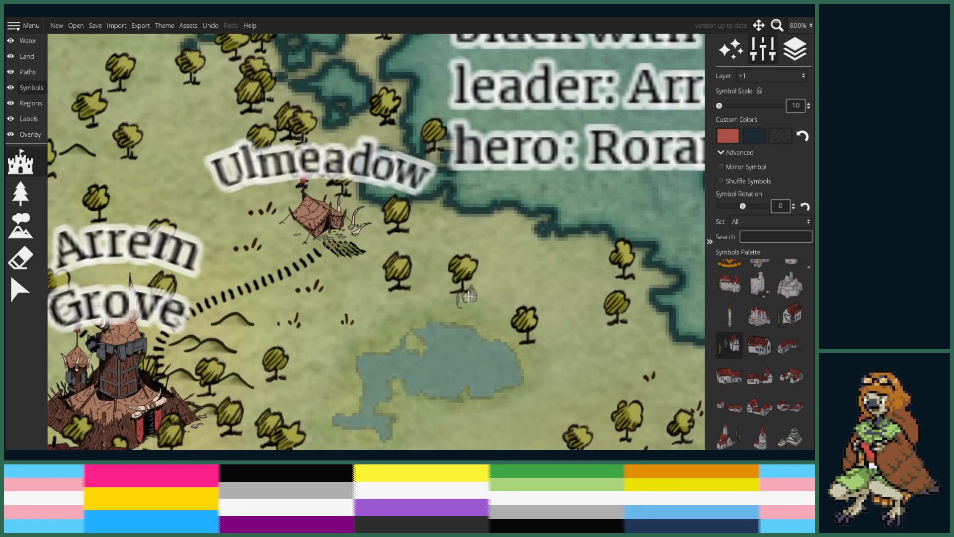
{"action": "scroll", "coordinate": [755, 348], "scroll_direction": "down", "scroll_amount": 5}
{"action": "scroll", "coordinate": [770, 358], "scroll_direction": "up", "scroll_amount": 4}
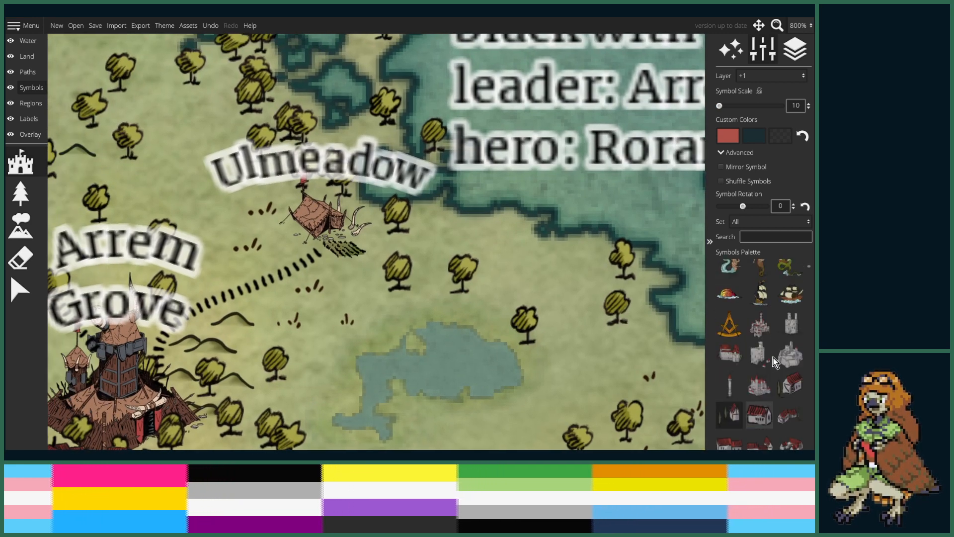
{"action": "left_click", "coordinate": [795, 326]}
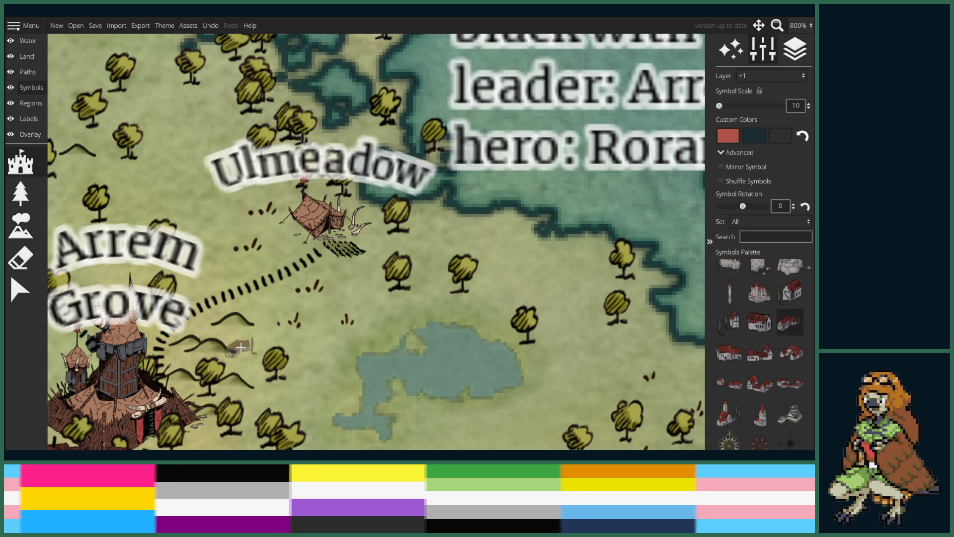
- Place the long red-roofed house at scale 15 on the Default layer, once just west of Ulmeadow's tent and once northwest of the nearby lake
{"action": "left_click_drag", "start_coordinate": [241, 341], "coordinate": [337, 226]}
{"action": "left_click_drag", "start_coordinate": [371, 312], "coordinate": [387, 242]}
{"action": "left_click_drag", "start_coordinate": [452, 240], "coordinate": [285, 386]}
{"action": "left_click_drag", "start_coordinate": [338, 275], "coordinate": [368, 304]}
{"action": "scroll", "coordinate": [241, 199], "scroll_direction": "up", "scroll_amount": 5}
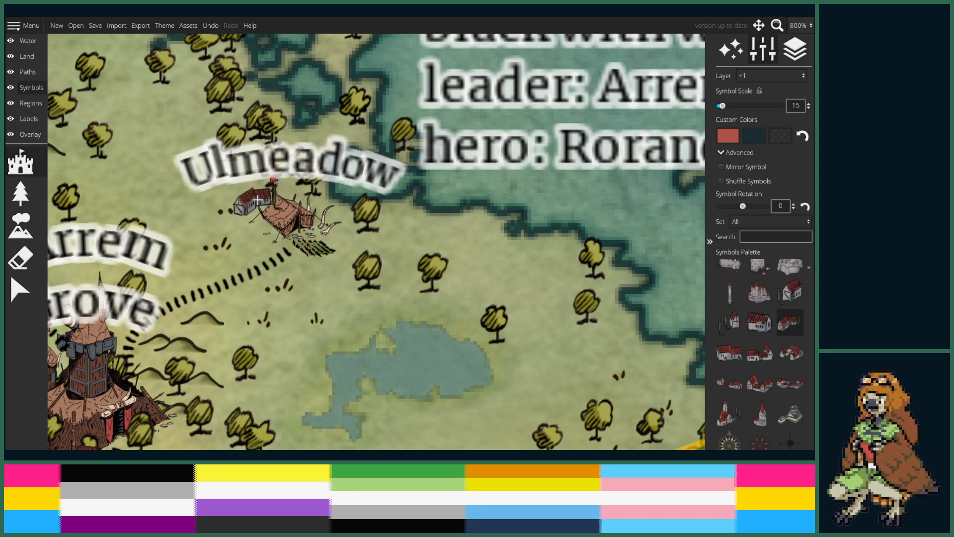
{"action": "key", "text": "ctrl+z"}
{"action": "left_click", "coordinate": [776, 79]}
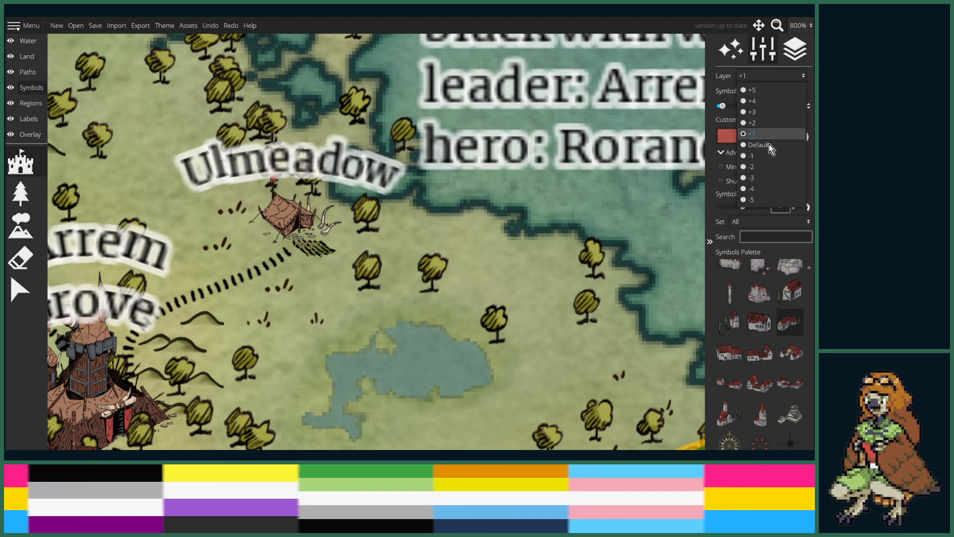
{"action": "left_click", "coordinate": [768, 149]}
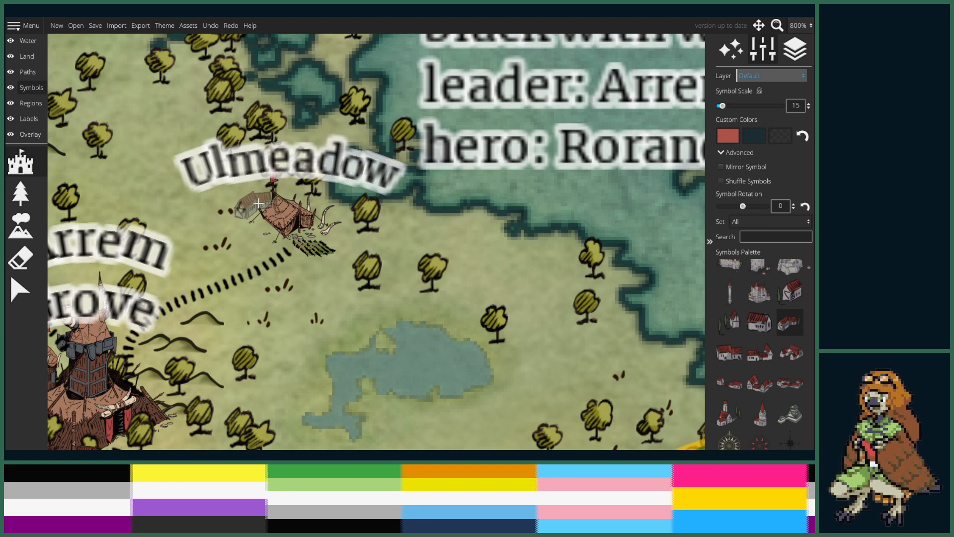
{"action": "left_click", "coordinate": [349, 320]}
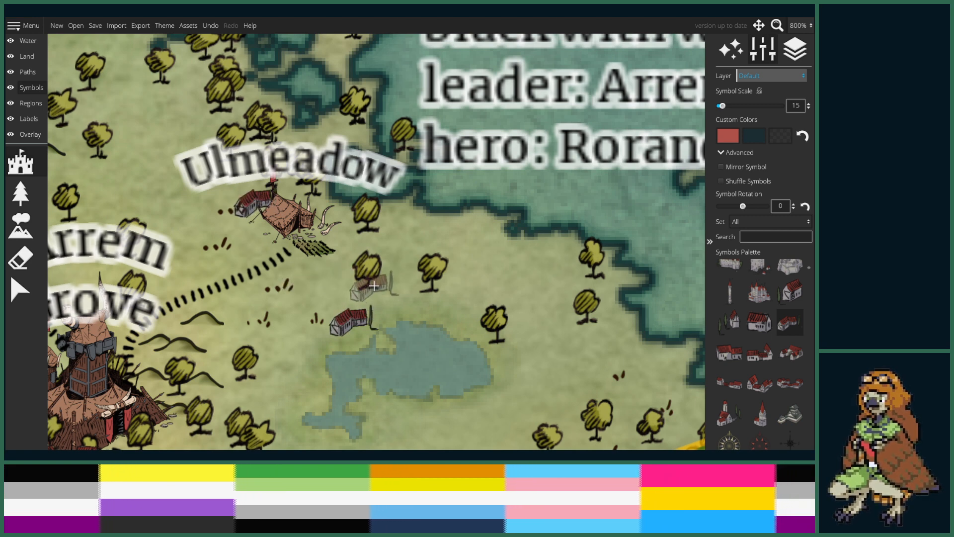
- Undo the long house placed northwest of the lake and choose the fenced green field symbol
{"action": "key", "text": "ctrl+z"}
{"action": "left_click_drag", "start_coordinate": [401, 310], "coordinate": [406, 213]}
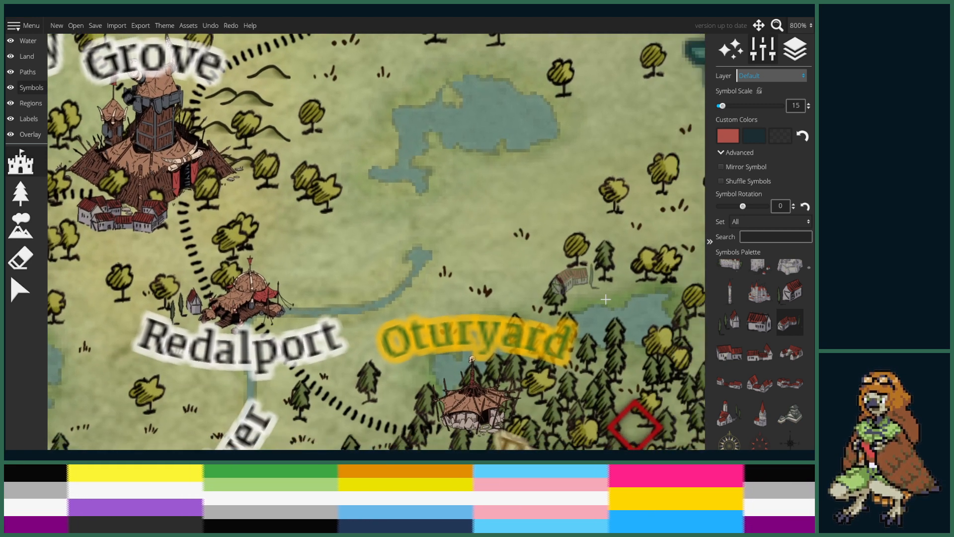
{"action": "scroll", "coordinate": [759, 353], "scroll_direction": "down", "scroll_amount": 10}
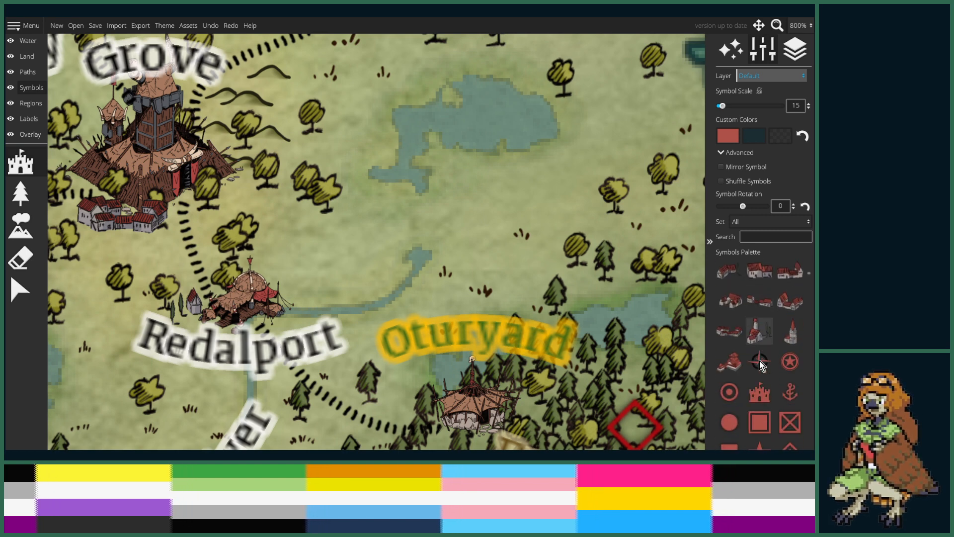
{"action": "scroll", "coordinate": [759, 363], "scroll_direction": "down", "scroll_amount": 4}
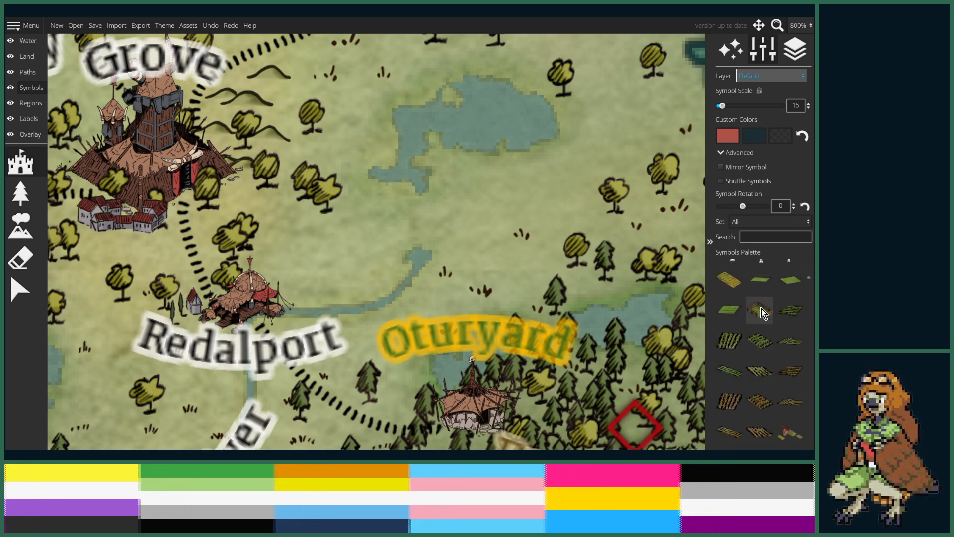
{"action": "left_click", "coordinate": [761, 309]}
{"action": "scroll", "coordinate": [205, 342], "scroll_direction": "down", "scroll_amount": 1}
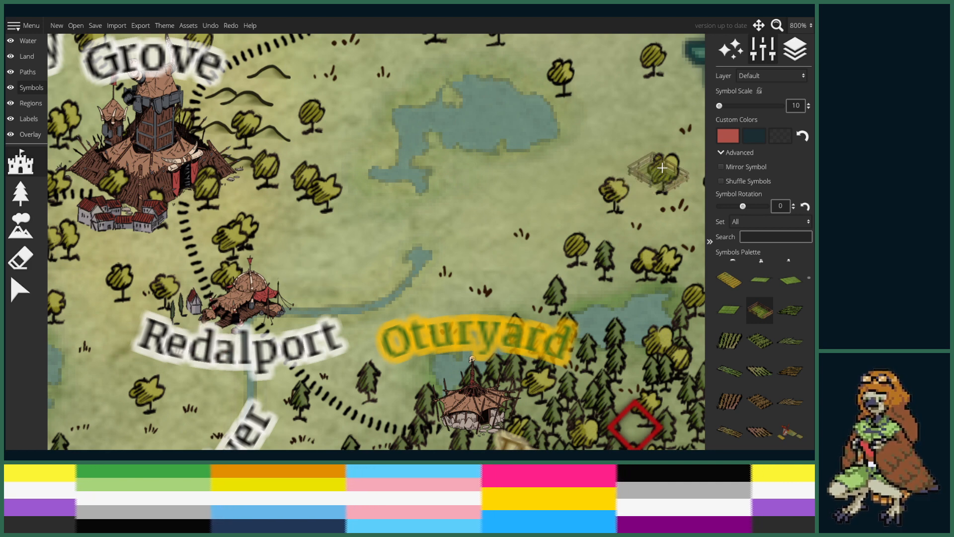
- Place the fenced green field, mirrored and at scale 15, just east of Arrem Grove's tower
{"action": "key", "text": "Left"}
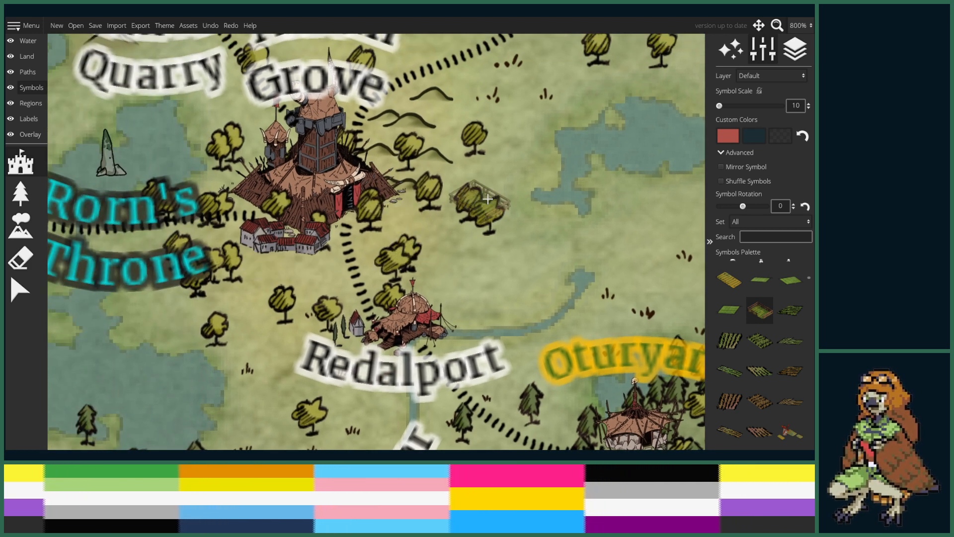
{"action": "key", "text": "Up"}
{"action": "key", "text": "Right"}
{"action": "left_click", "coordinate": [739, 168]}
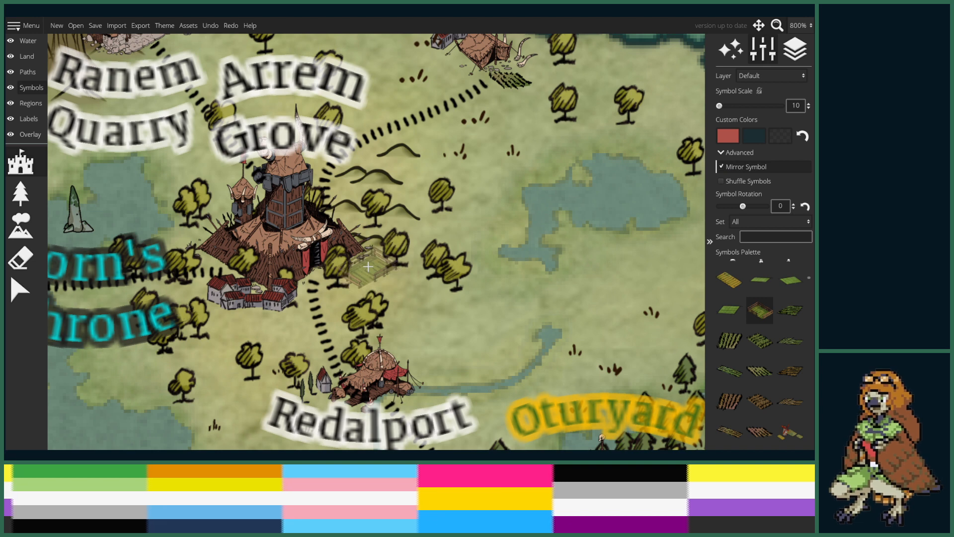
{"action": "scroll", "coordinate": [372, 265], "scroll_direction": "up", "scroll_amount": 5}
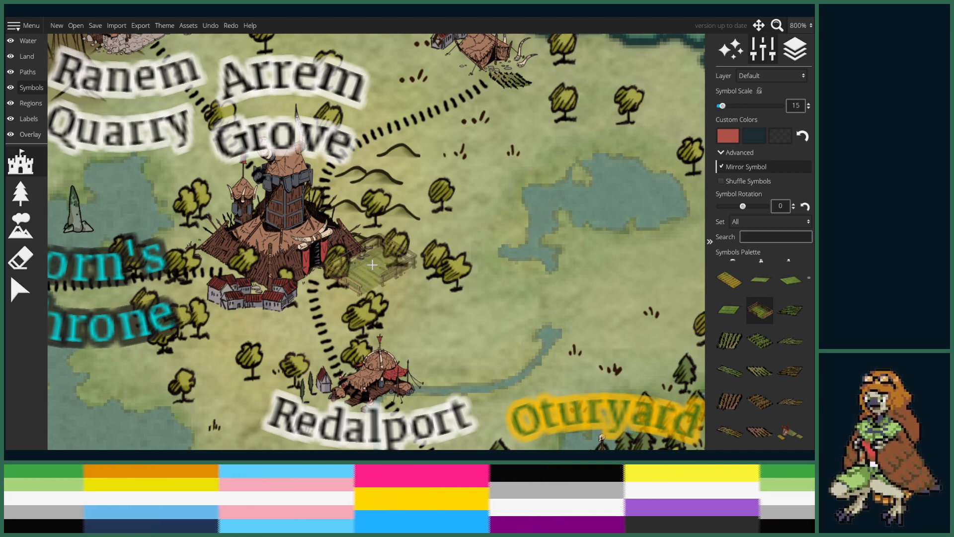
{"action": "left_click", "coordinate": [372, 265]}
- Remove the tree overlapping the fenced field's northeast side and move the tree at its west corner slightly southwest
{"action": "left_click", "coordinate": [20, 290]}
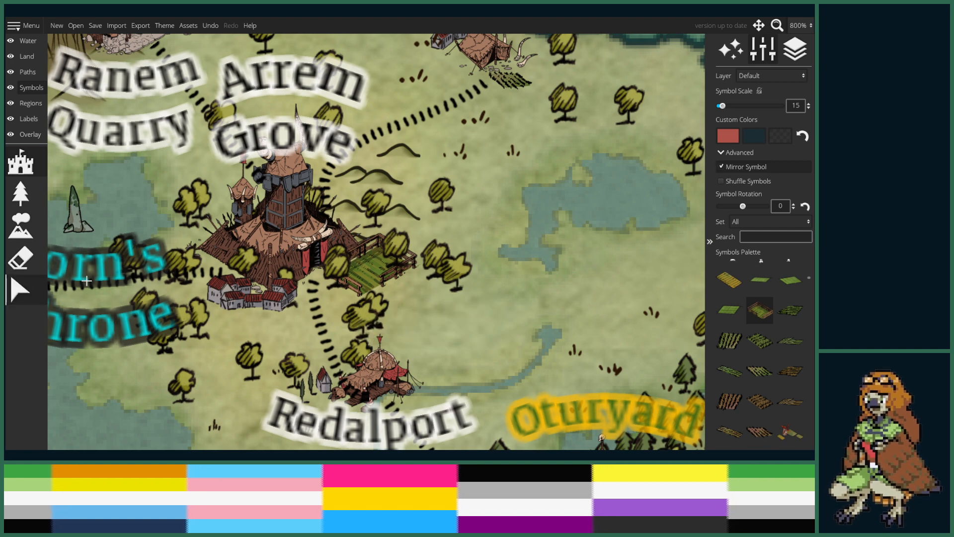
{"action": "left_click", "coordinate": [390, 239]}
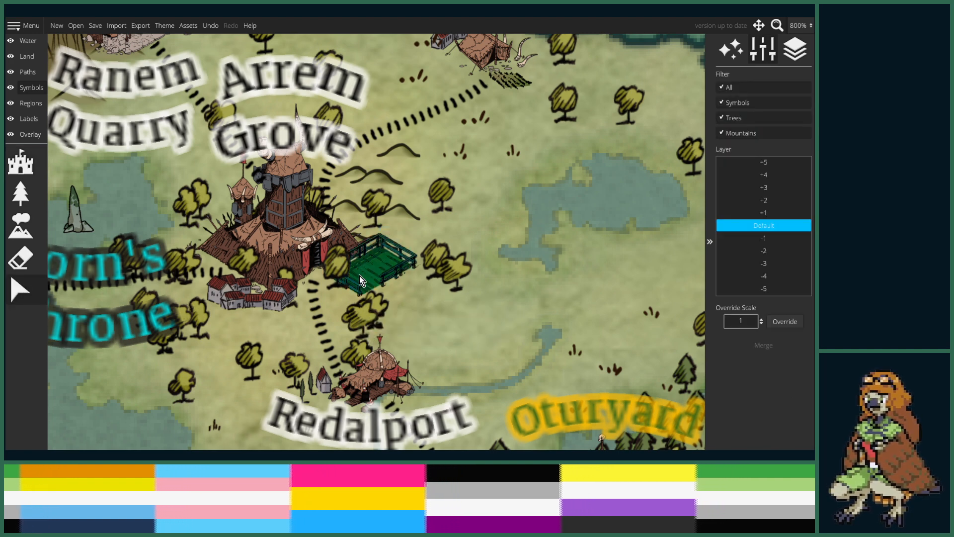
{"action": "left_click_drag", "start_coordinate": [336, 268], "coordinate": [347, 290]}
{"action": "left_click", "coordinate": [376, 276]}
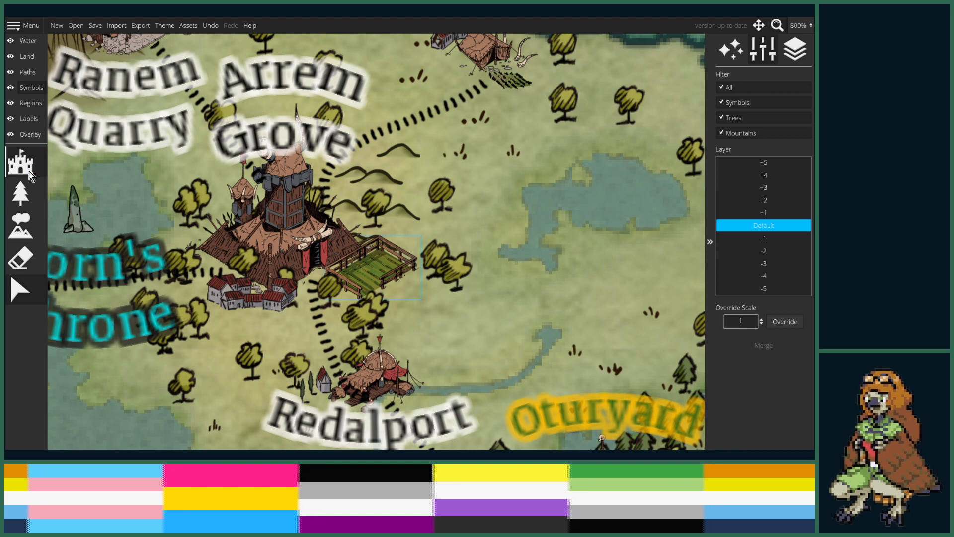
{"action": "key", "text": "Escape"}
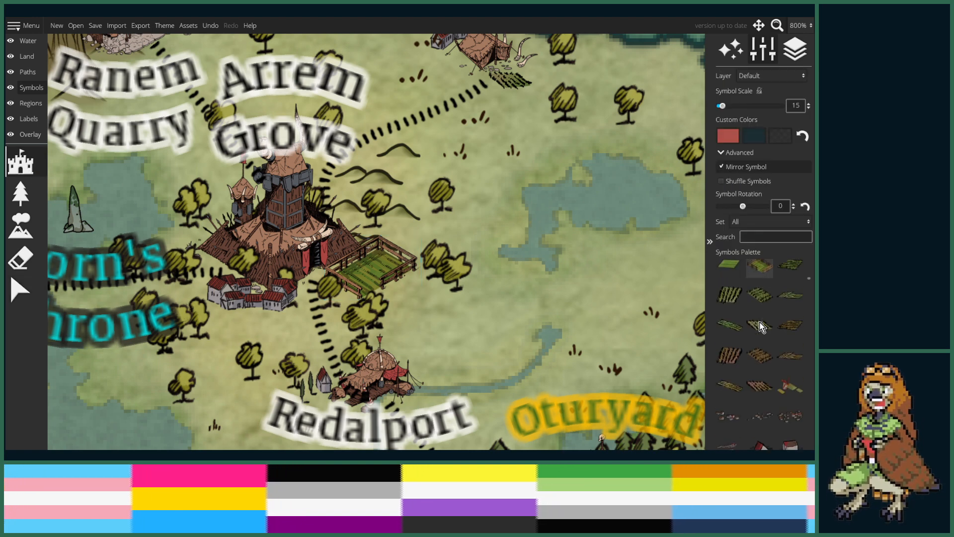
- Place an unmirrored green crop-row symbol at scale 20 just east of Redalport's tent, north of the river
{"action": "key", "text": "Down"}
{"action": "key", "text": "Right"}
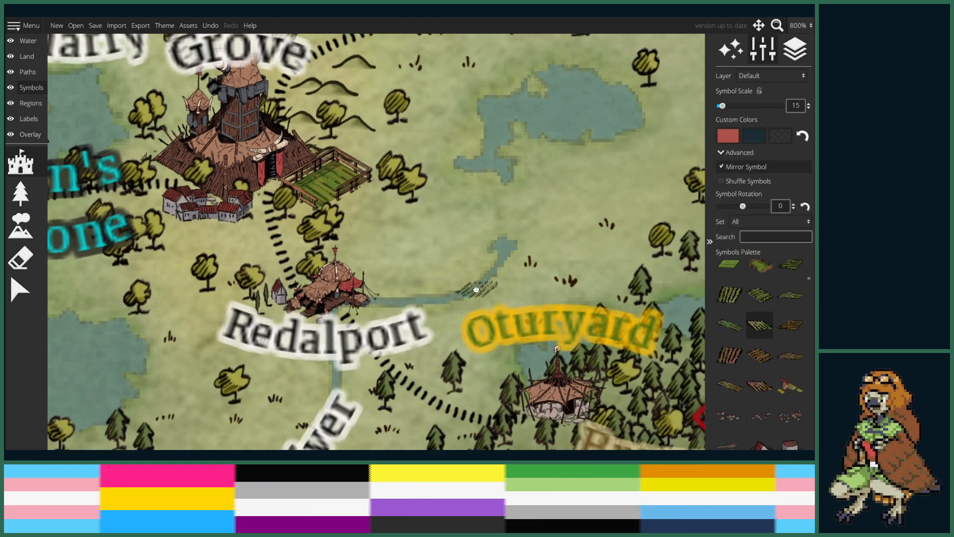
{"action": "scroll", "coordinate": [372, 287], "scroll_direction": "up", "scroll_amount": 2}
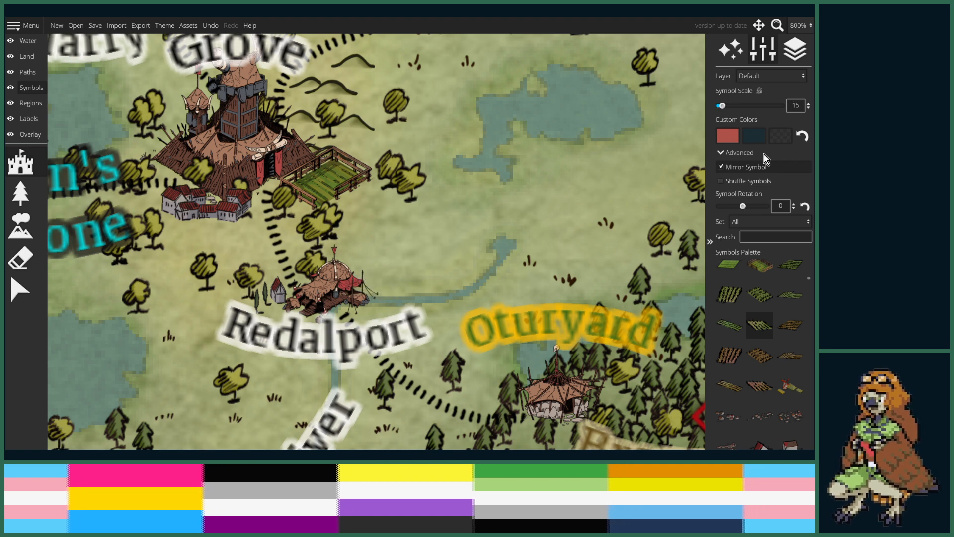
{"action": "left_click", "coordinate": [759, 171]}
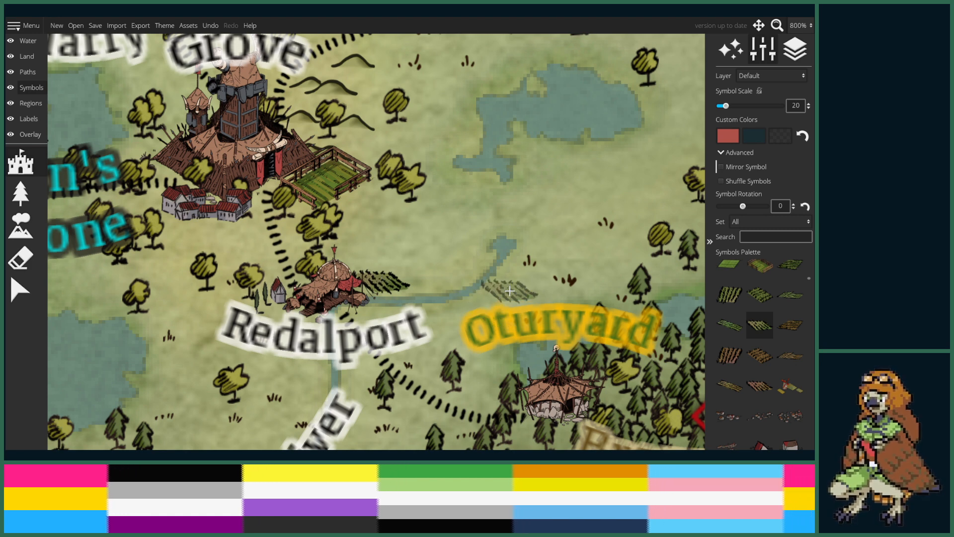
- Go to Ulmeadow and place a wide green crop-row field at scale 20 just east of its existing rows
{"action": "scroll", "coordinate": [509, 306], "scroll_direction": "down", "scroll_amount": 2}
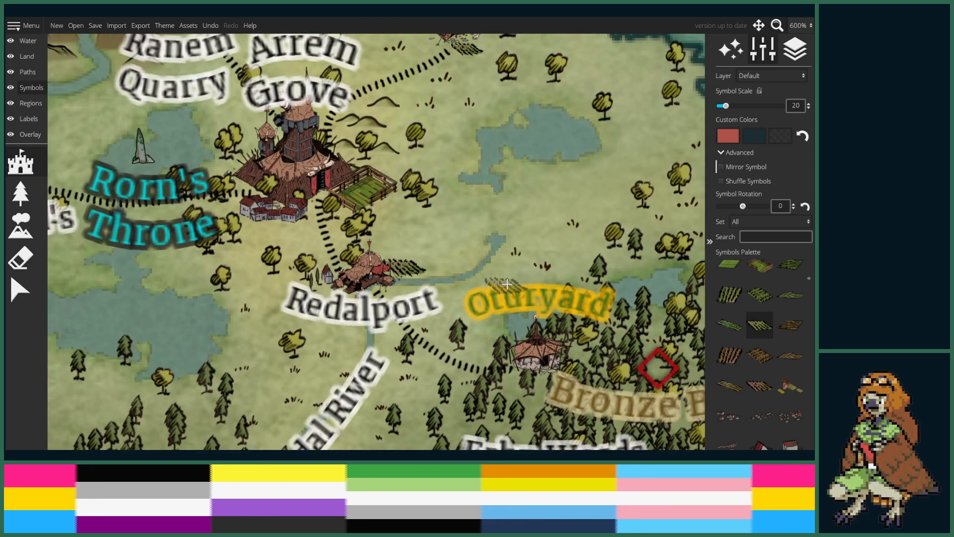
{"action": "left_click_drag", "start_coordinate": [510, 249], "coordinate": [447, 207]}
{"action": "left_click_drag", "start_coordinate": [488, 163], "coordinate": [450, 352]}
{"action": "scroll", "coordinate": [416, 229], "scroll_direction": "up", "scroll_amount": 2}
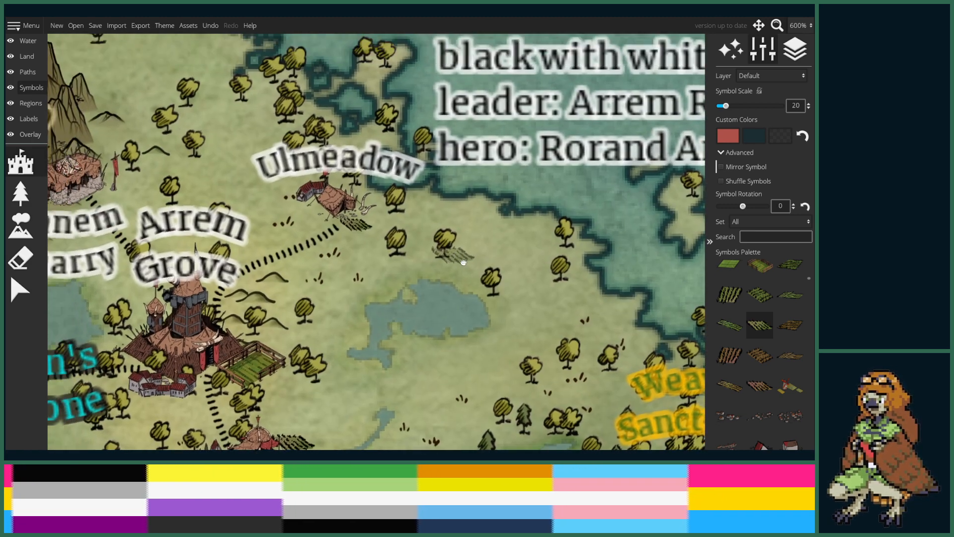
{"action": "left_click", "coordinate": [725, 332]}
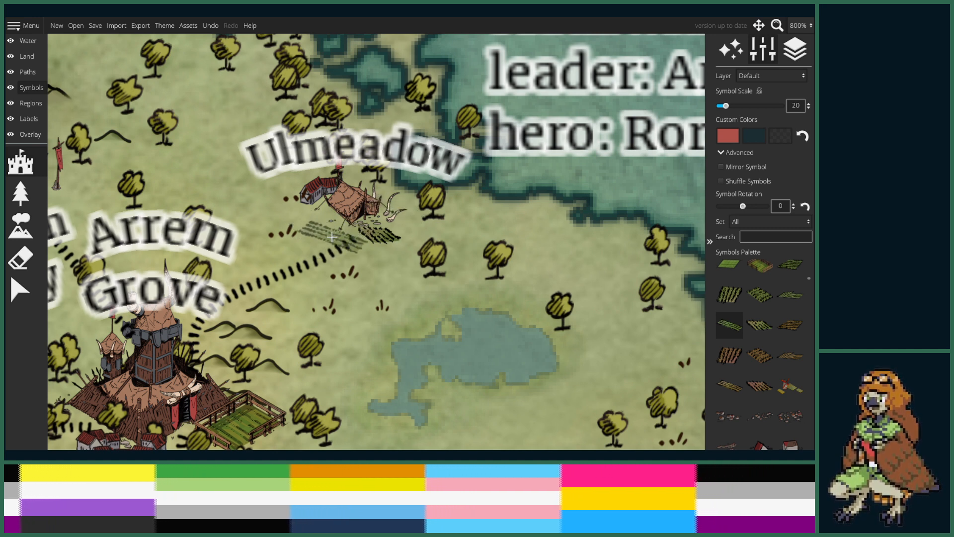
{"action": "left_click", "coordinate": [787, 296]}
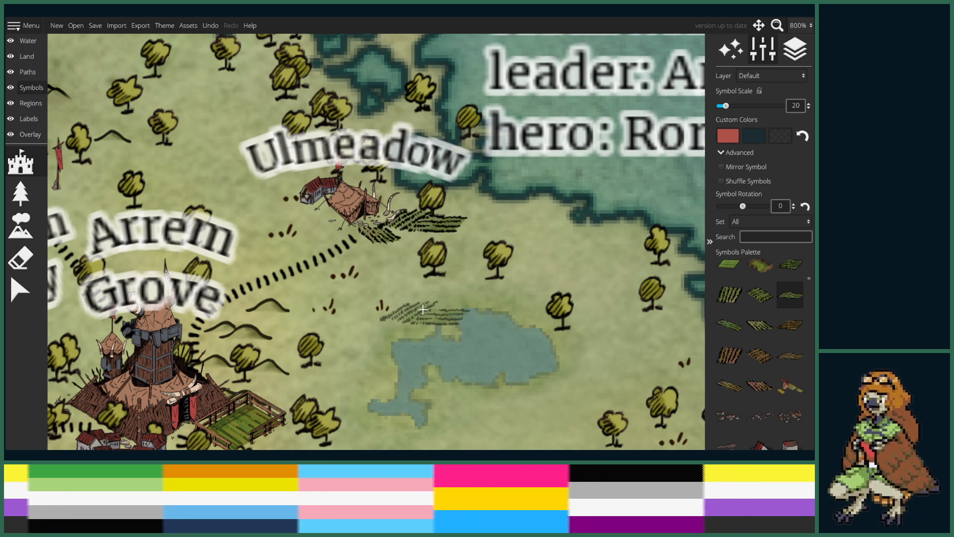
- Review the area around Redalport, Arrem Grove and Oturyard for further field placements
{"action": "scroll", "coordinate": [382, 328], "scroll_direction": "down", "scroll_amount": 1}
{"action": "scroll", "coordinate": [381, 328], "scroll_direction": "down", "scroll_amount": 2}
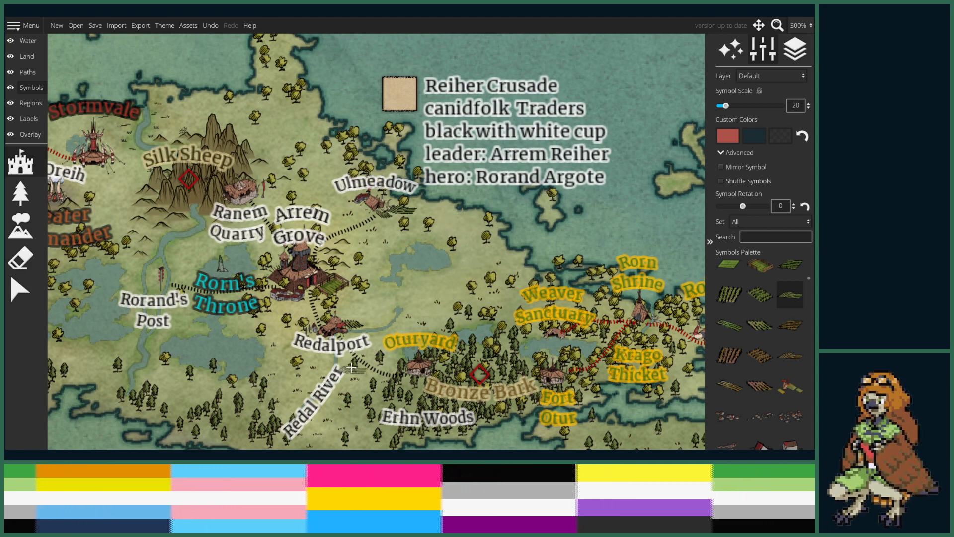
{"action": "scroll", "coordinate": [386, 341], "scroll_direction": "up", "scroll_amount": 3}
{"action": "scroll", "coordinate": [367, 341], "scroll_direction": "down", "scroll_amount": 1}
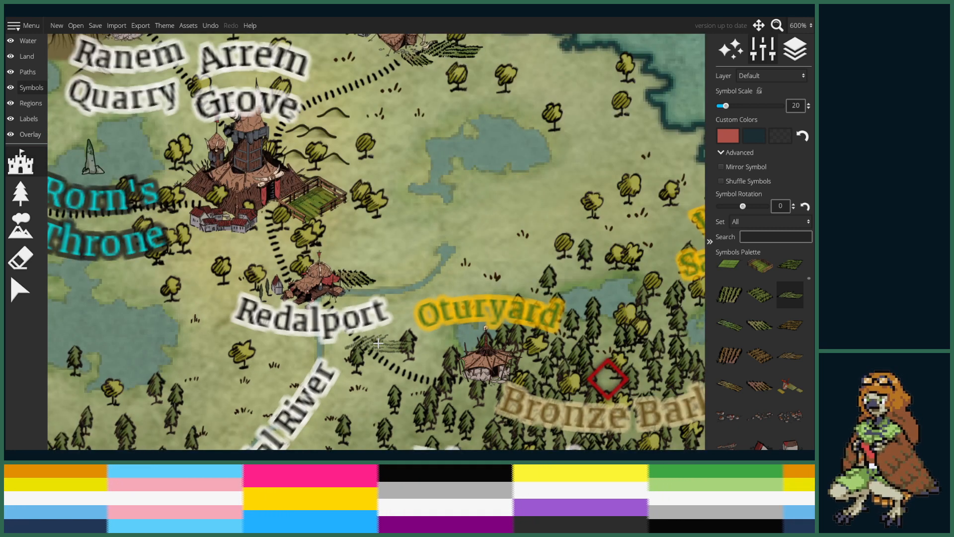
{"action": "left_click_drag", "start_coordinate": [380, 354], "coordinate": [396, 303]}
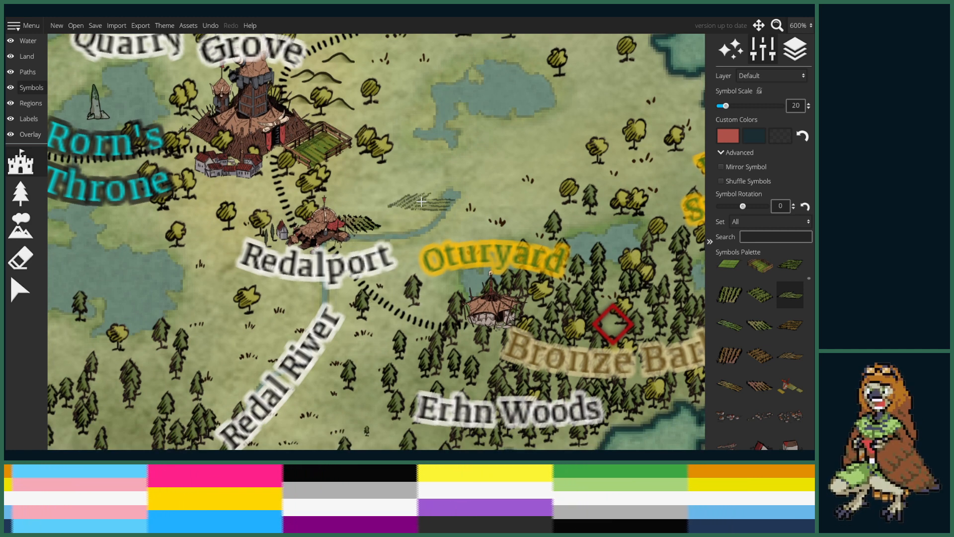
{"action": "left_click_drag", "start_coordinate": [424, 207], "coordinate": [402, 239]}
{"action": "scroll", "coordinate": [361, 345], "scroll_direction": "down", "scroll_amount": 2}
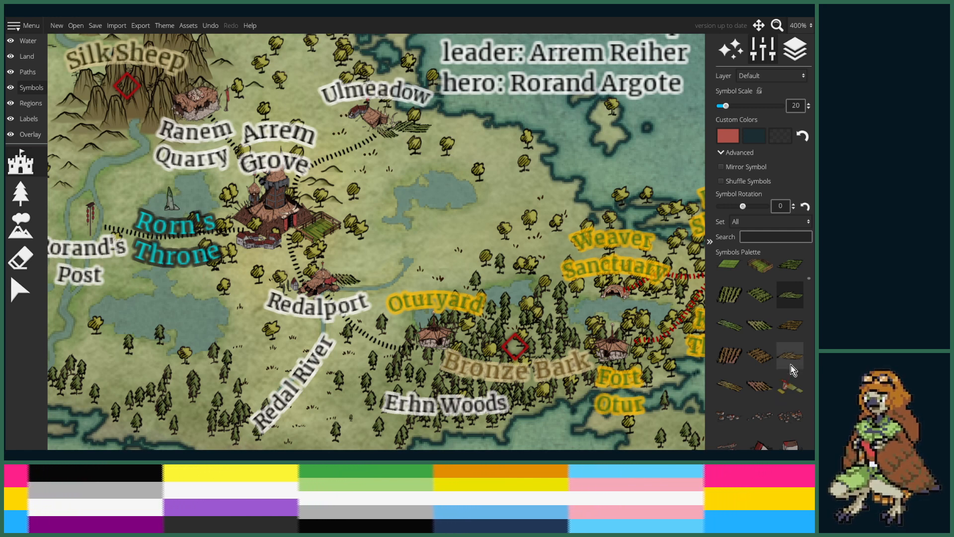
- Search the symbols palette and choose the tall grey pillar symbol
{"action": "scroll", "coordinate": [794, 366], "scroll_direction": "down", "scroll_amount": 3}
{"action": "scroll", "coordinate": [786, 367], "scroll_direction": "down", "scroll_amount": 3}
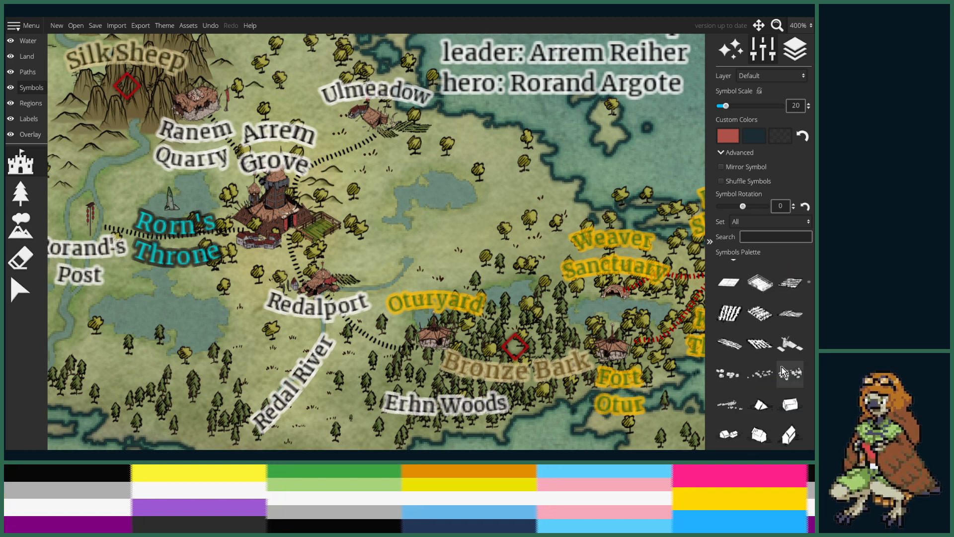
{"action": "scroll", "coordinate": [776, 375], "scroll_direction": "down", "scroll_amount": 5}
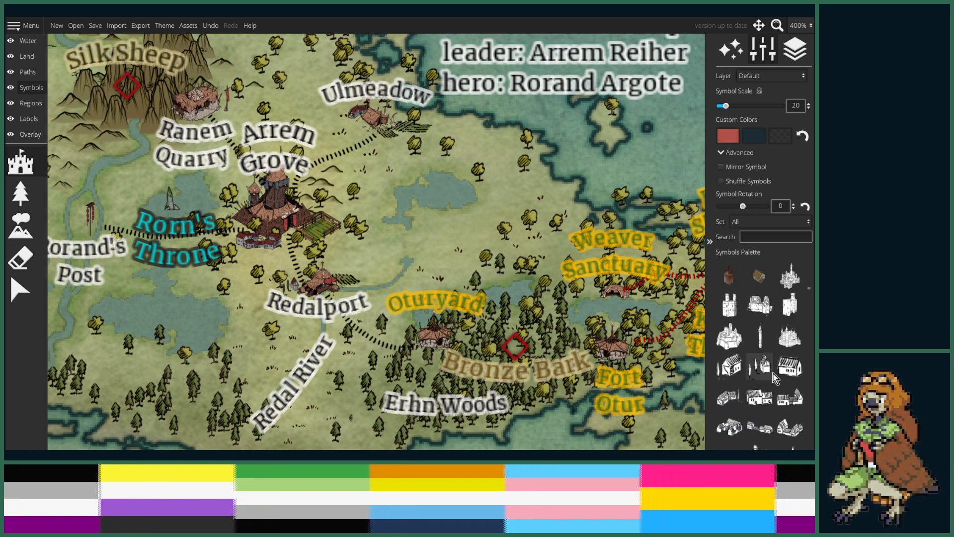
{"action": "scroll", "coordinate": [769, 370], "scroll_direction": "down", "scroll_amount": 10}
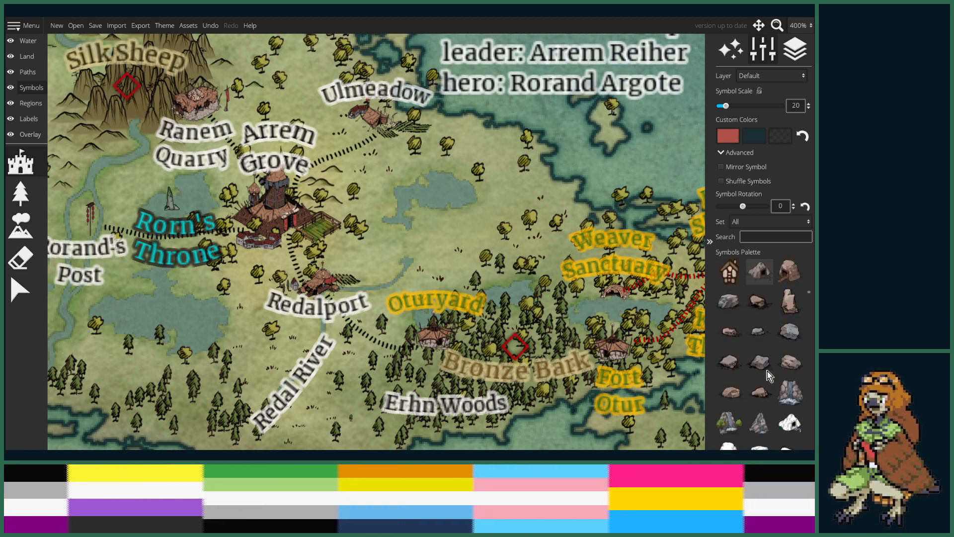
{"action": "left_click_drag", "start_coordinate": [811, 292], "coordinate": [814, 366]}
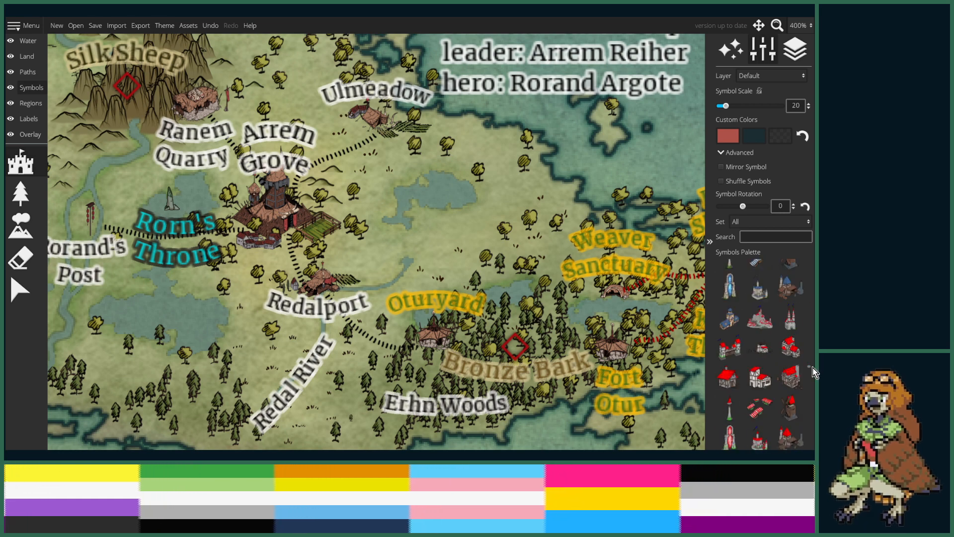
{"action": "scroll", "coordinate": [776, 393], "scroll_direction": "down", "scroll_amount": 5}
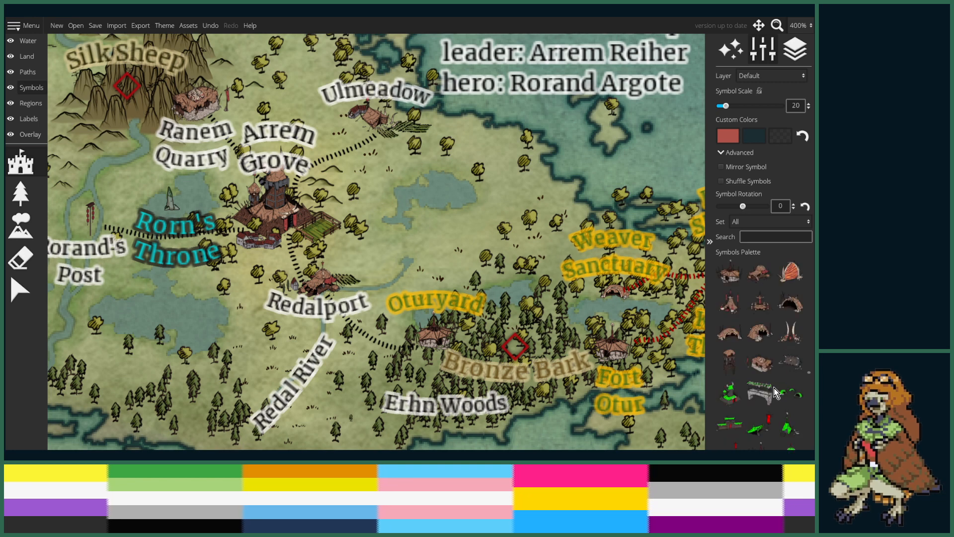
{"action": "scroll", "coordinate": [774, 373], "scroll_direction": "up", "scroll_amount": 2}
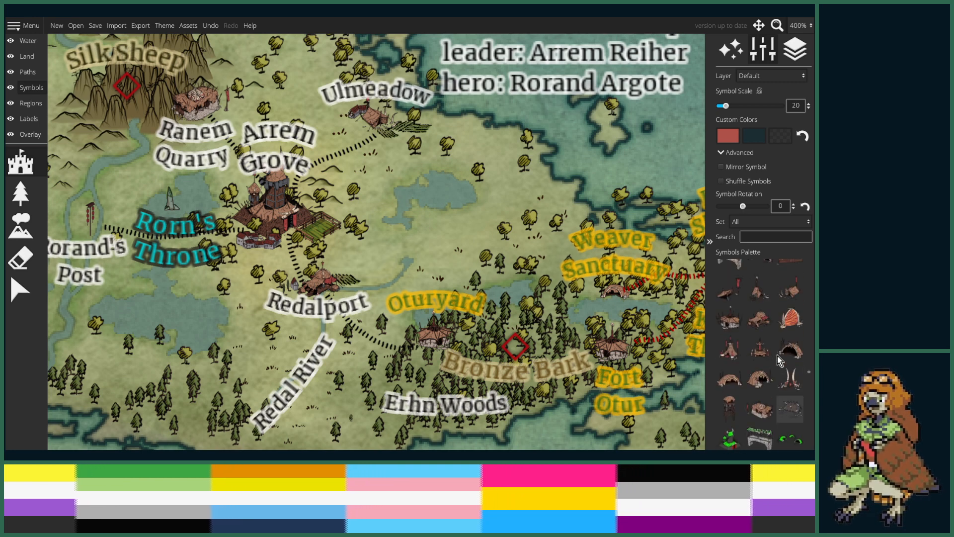
{"action": "scroll", "coordinate": [778, 355], "scroll_direction": "up", "scroll_amount": 3}
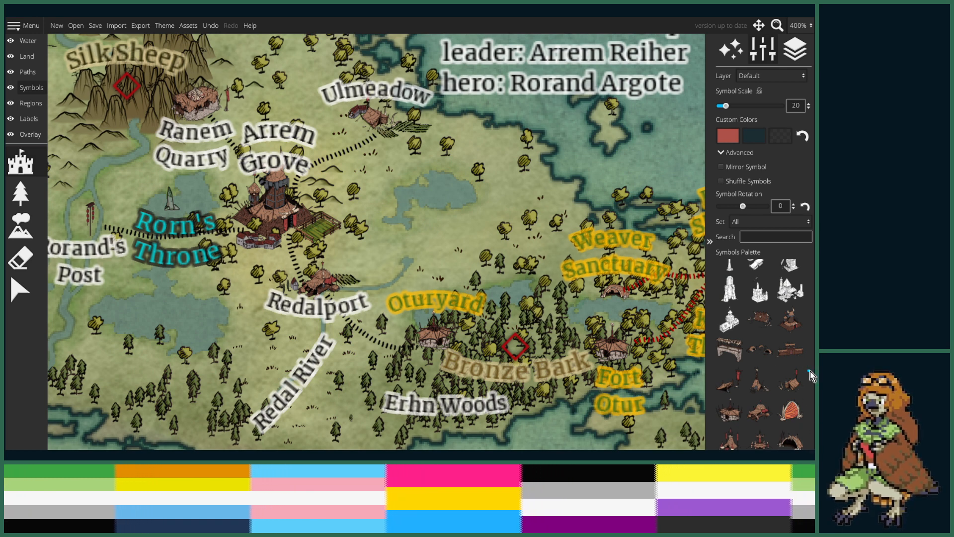
{"action": "scroll", "coordinate": [810, 348], "scroll_direction": "down", "scroll_amount": 5}
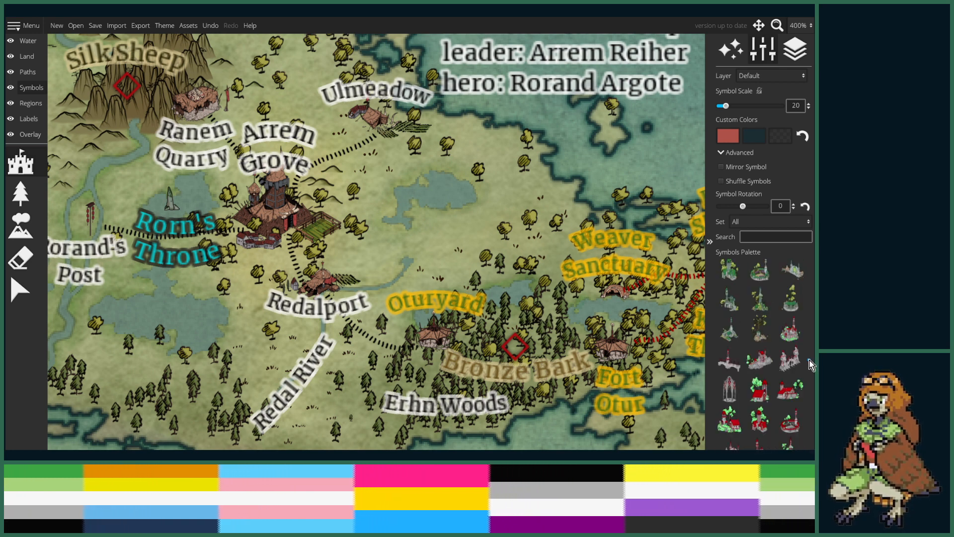
{"action": "scroll", "coordinate": [811, 338], "scroll_direction": "down", "scroll_amount": 5}
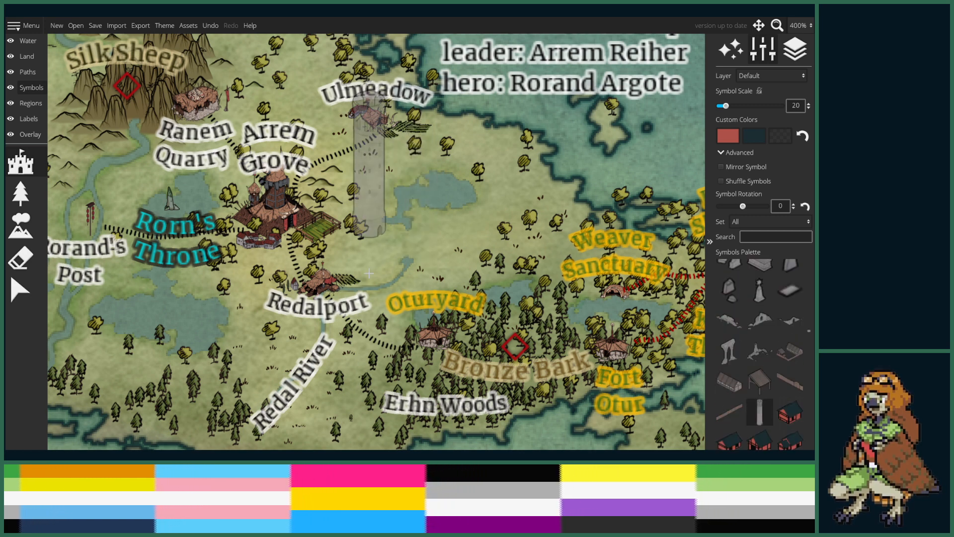
- Place the tall pillar at scale 10 just northeast of Arrem Grove's tower
{"action": "scroll", "coordinate": [330, 318], "scroll_direction": "down", "scroll_amount": 2}
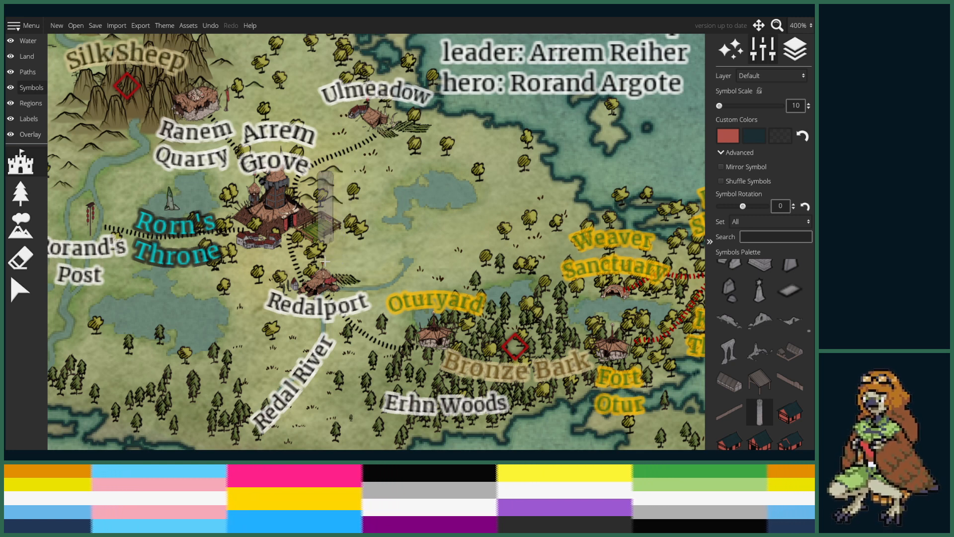
{"action": "left_click_drag", "start_coordinate": [311, 262], "coordinate": [373, 265]}
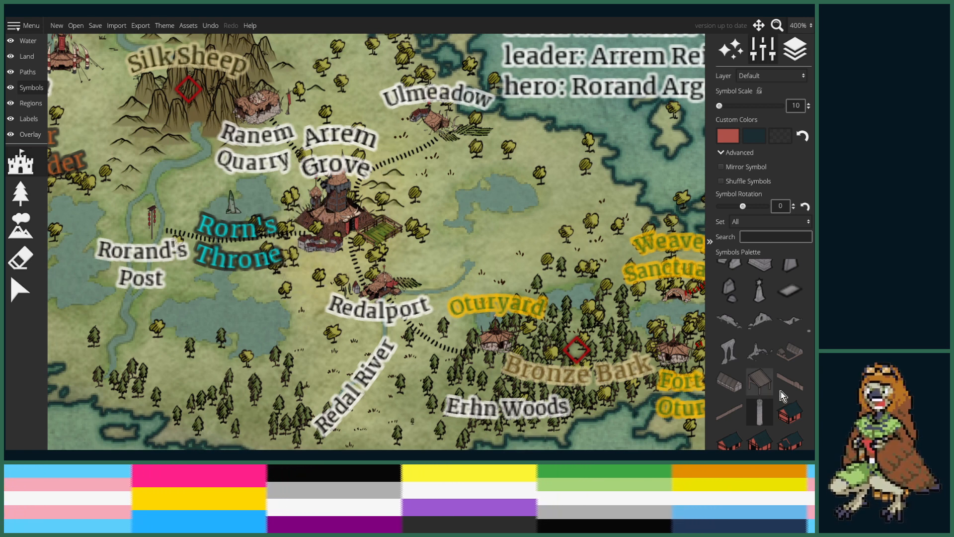
{"action": "scroll", "coordinate": [763, 414], "scroll_direction": "down", "scroll_amount": 2}
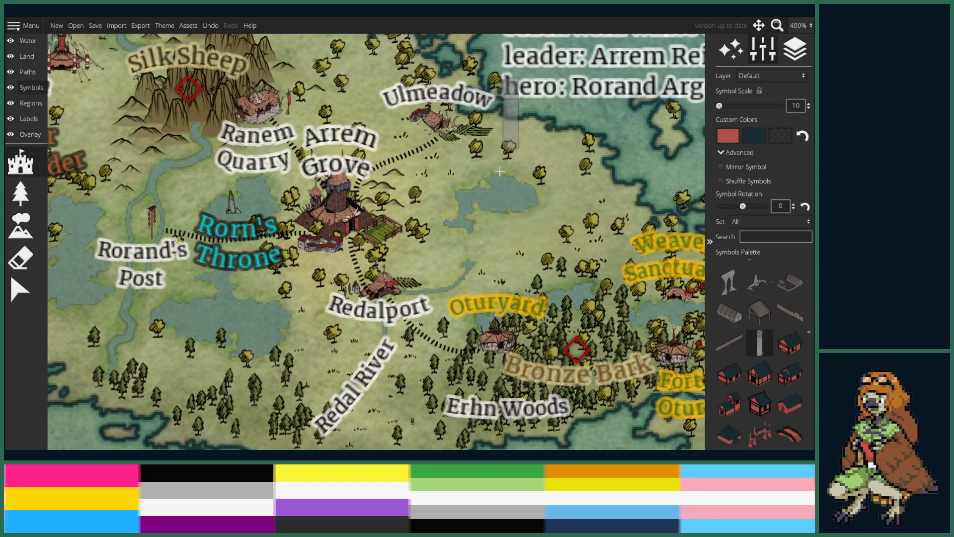
{"action": "left_click", "coordinate": [374, 219]}
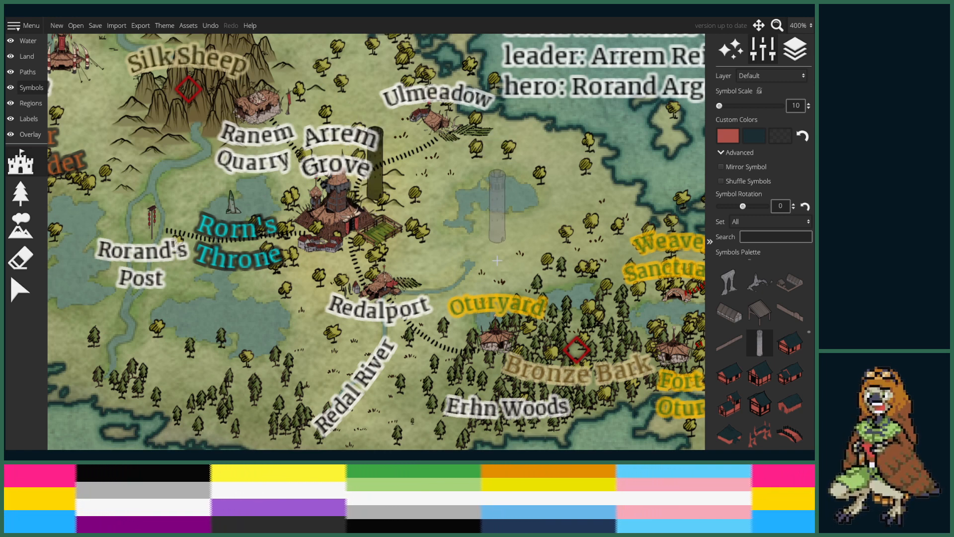
- Undo the last pillar and place the neighbouring palette's tall grey pillar at scale 10 just northeast of Arrem Grove's tower
{"action": "key", "text": "ctrl+z"}
{"action": "scroll", "coordinate": [739, 373], "scroll_direction": "down", "scroll_amount": 5}
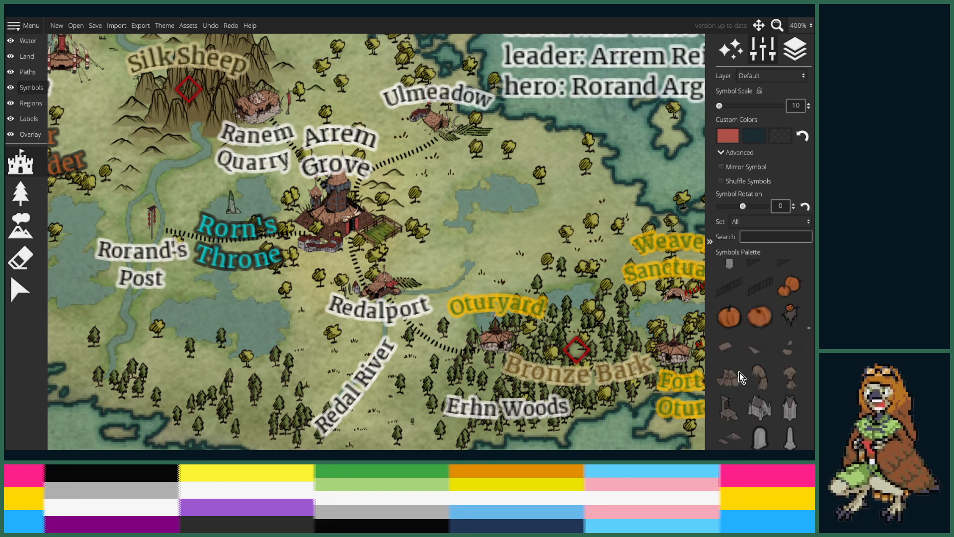
{"action": "scroll", "coordinate": [740, 373], "scroll_direction": "up", "scroll_amount": 5}
{"action": "scroll", "coordinate": [744, 370], "scroll_direction": "up", "scroll_amount": 1}
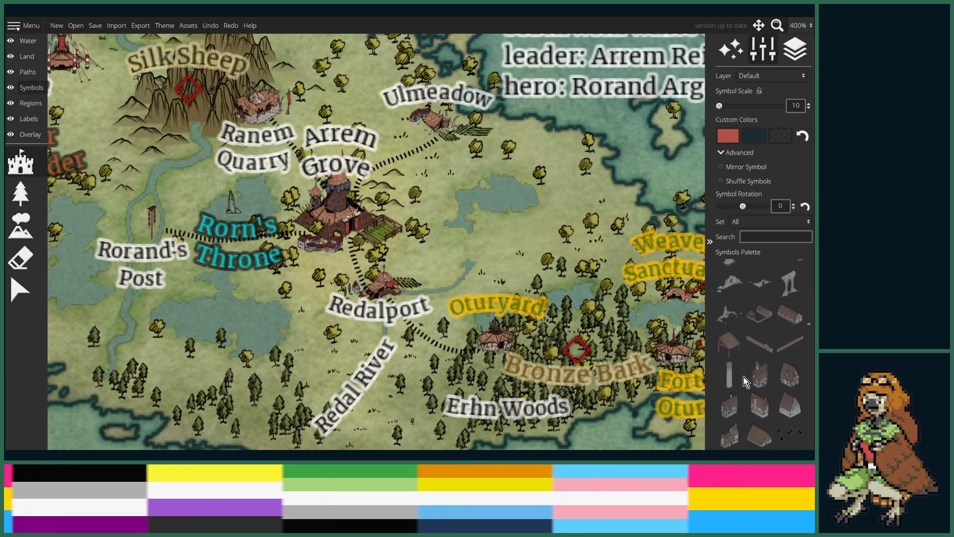
{"action": "left_click", "coordinate": [729, 375]}
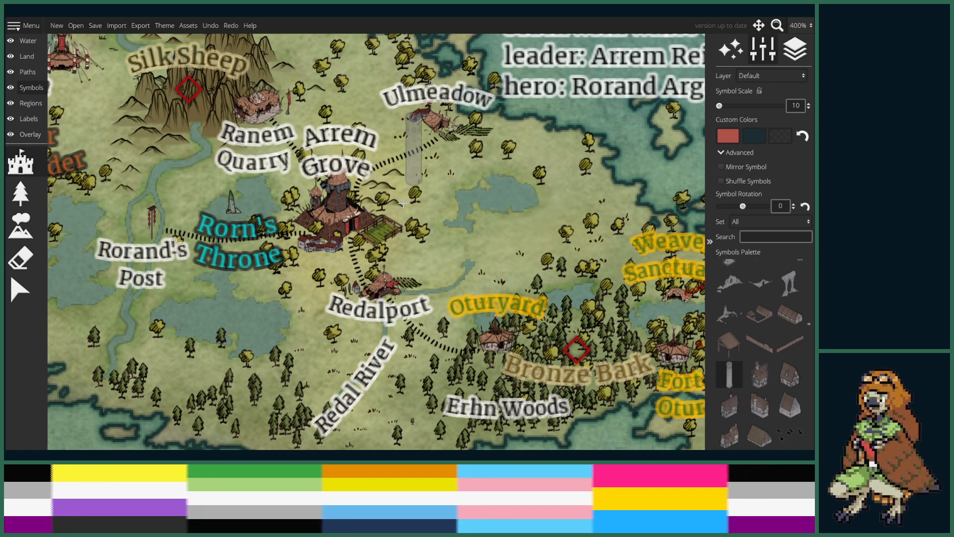
{"action": "left_click", "coordinate": [379, 217]}
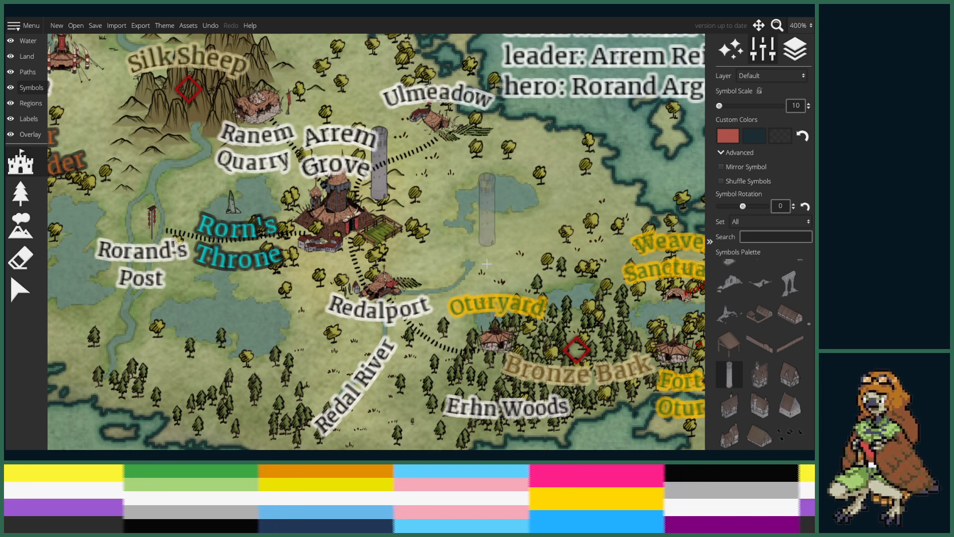
- Switch to selecting symbols around Arrem Grove and set the selection layer to +1
{"action": "left_click", "coordinate": [18, 291]}
{"action": "left_click", "coordinate": [360, 220]}
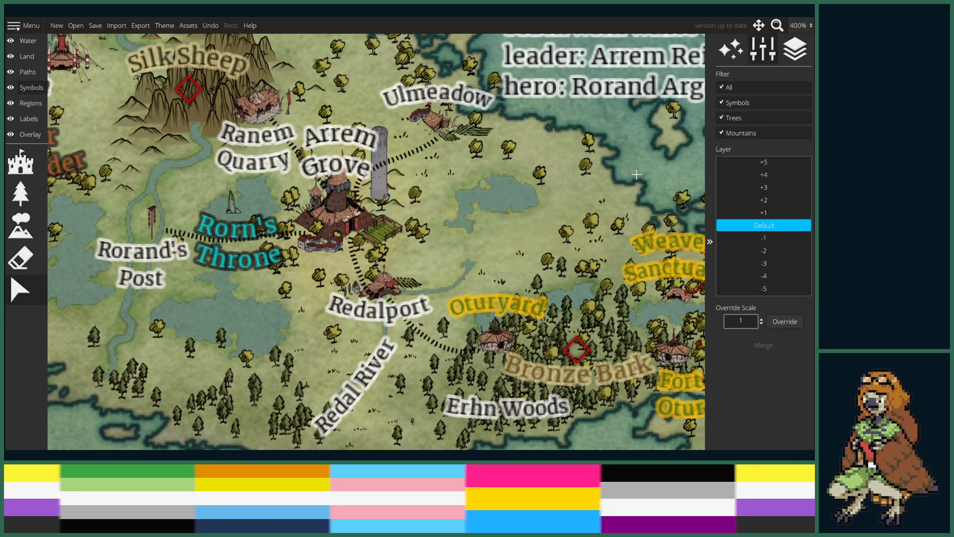
{"action": "left_click", "coordinate": [765, 214]}
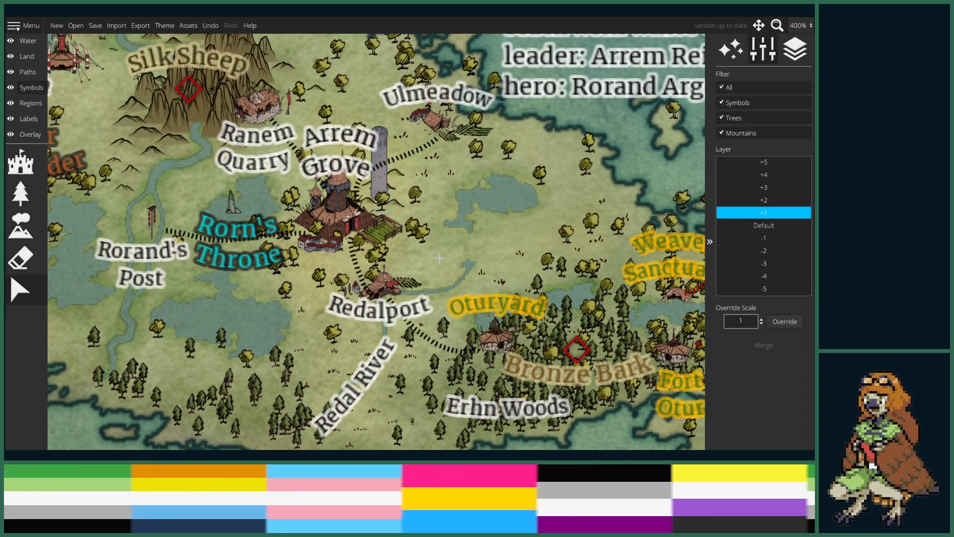
{"action": "left_click_drag", "start_coordinate": [453, 223], "coordinate": [342, 267]}
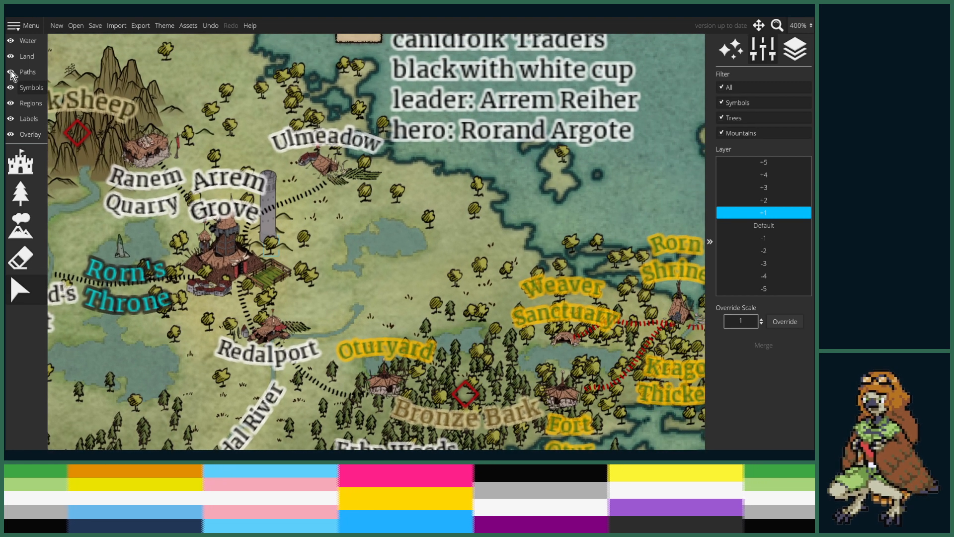
- Add the label "Reiher Lake" in 12-size Merriweather over the small lake east of Arrem Grove
{"action": "left_click", "coordinate": [20, 113]}
{"action": "left_click", "coordinate": [25, 106]}
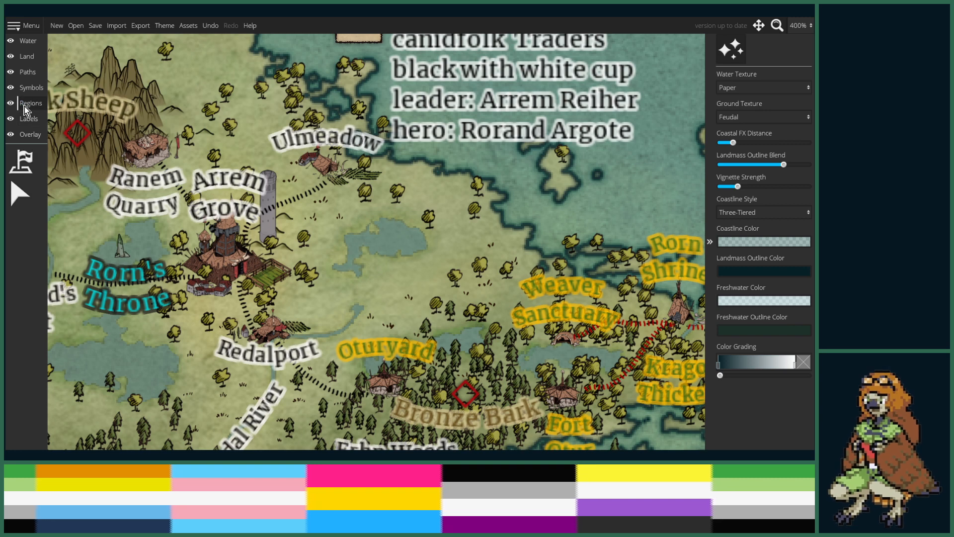
{"action": "left_click", "coordinate": [27, 116]}
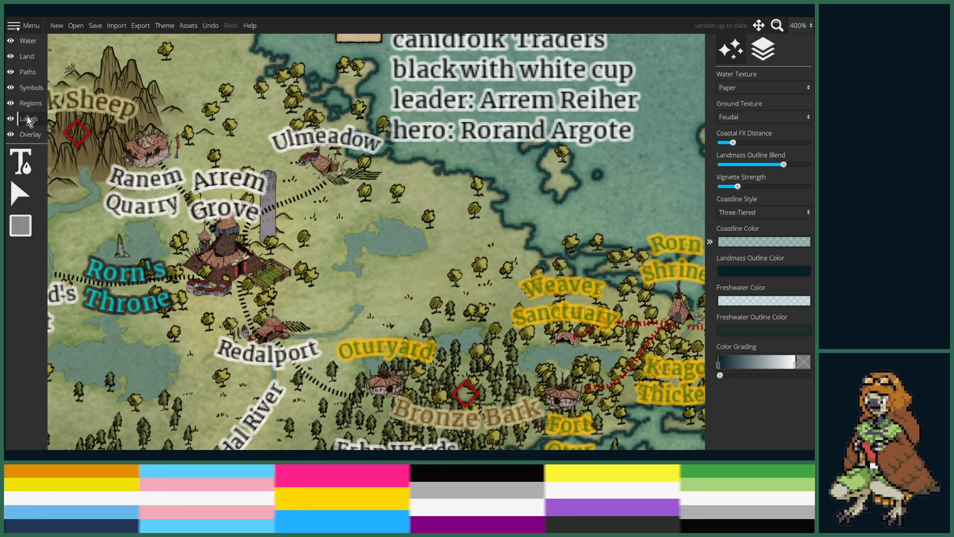
{"action": "left_click", "coordinate": [305, 155]}
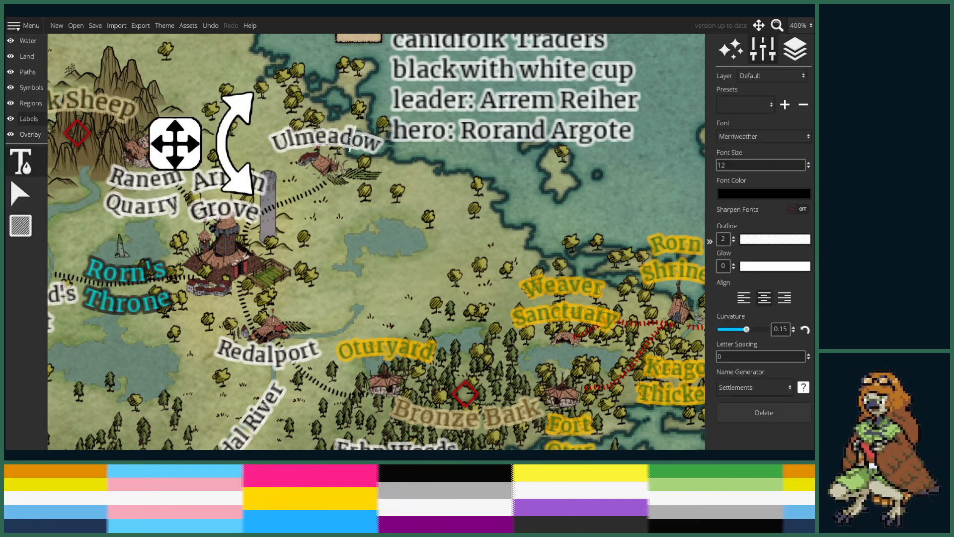
{"action": "left_click", "coordinate": [383, 237]}
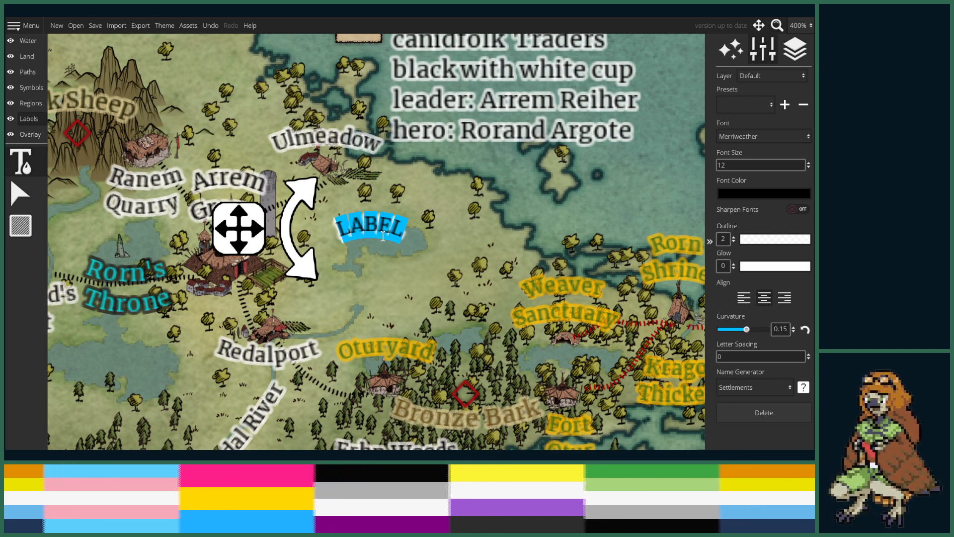
{"action": "key", "text": "BackSpace"}
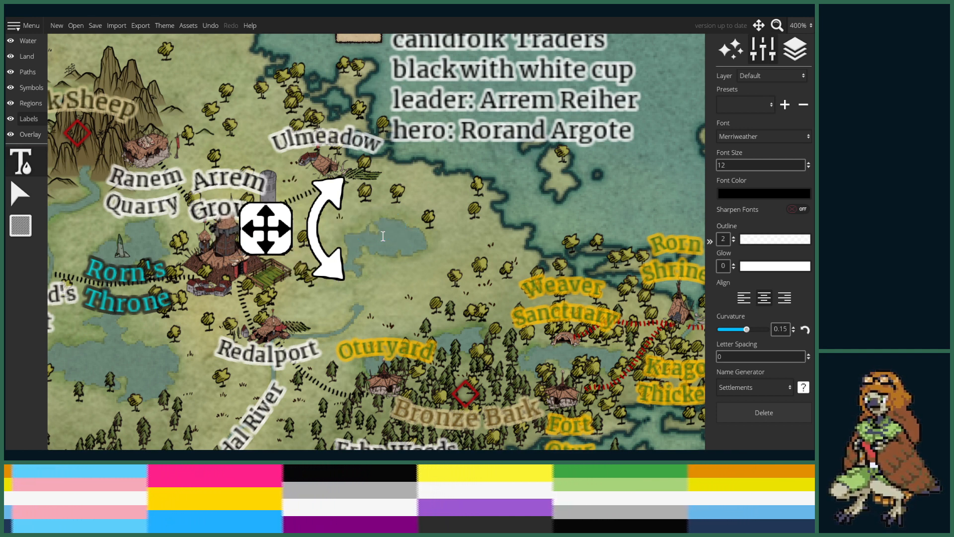
{"action": "type", "text": "Reiher"}
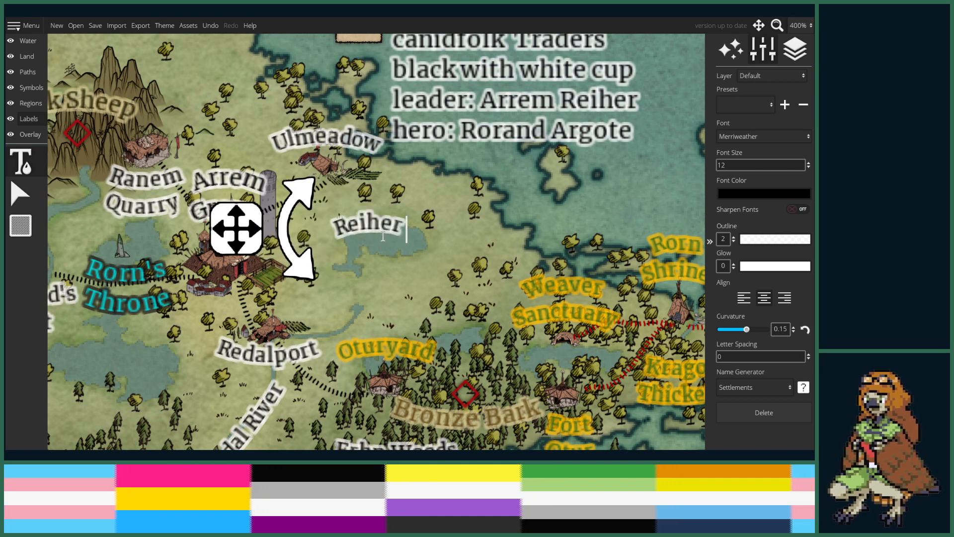
{"action": "type", "text": " Lake"}
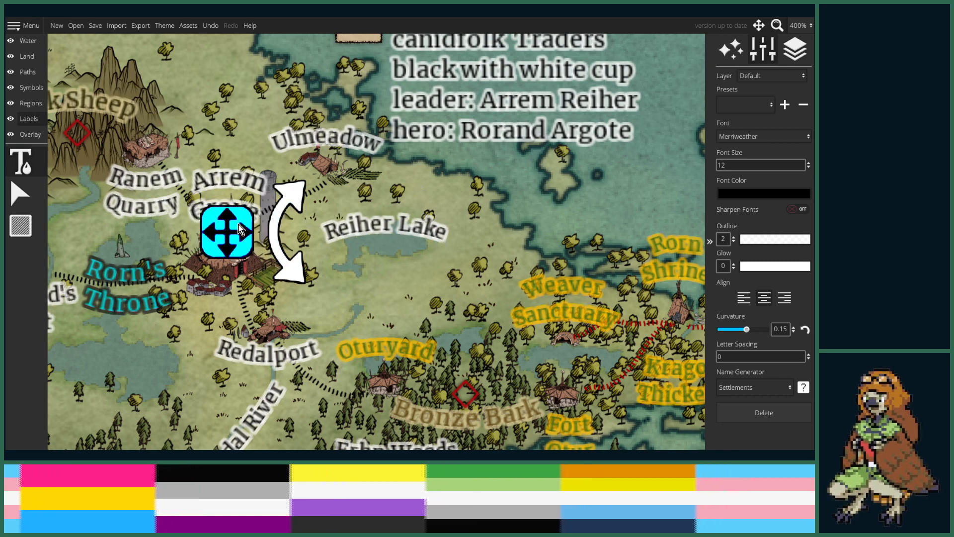
- Go to the sea between Neli-cos and Flet-tol and reuse the existing magenta sea route's path settings for new paths
{"action": "scroll", "coordinate": [352, 280], "scroll_direction": "down", "scroll_amount": 4}
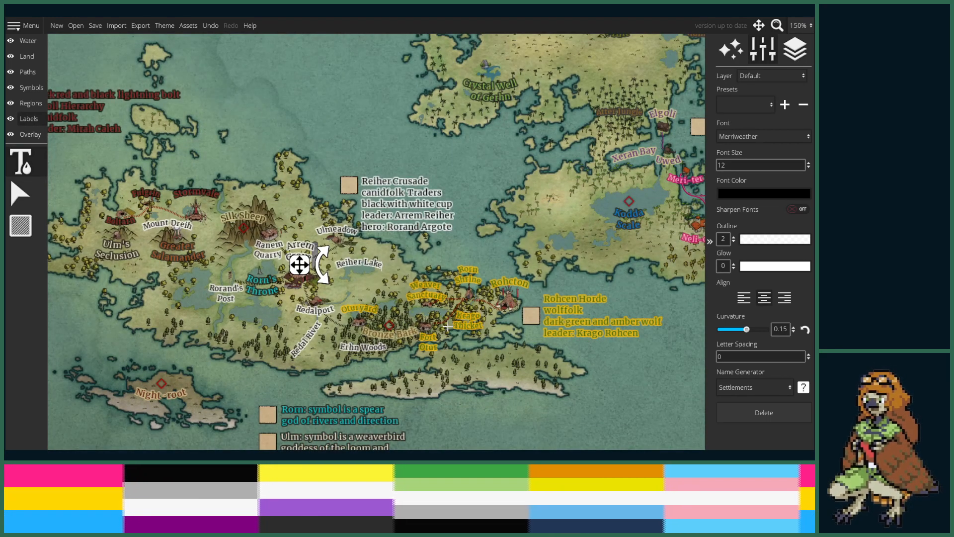
{"action": "scroll", "coordinate": [501, 265], "scroll_direction": "down", "scroll_amount": 1}
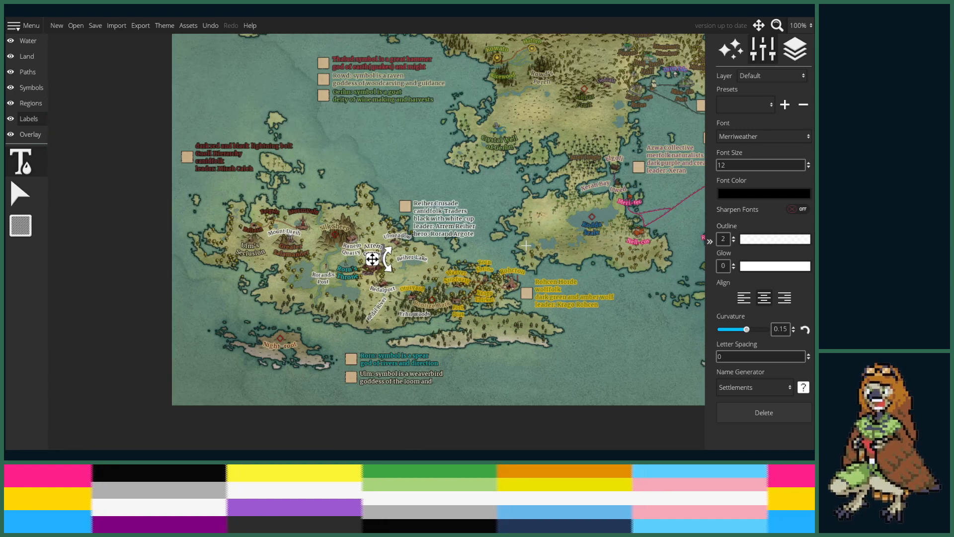
{"action": "left_click_drag", "start_coordinate": [501, 266], "coordinate": [227, 272]}
{"action": "left_click_drag", "start_coordinate": [531, 226], "coordinate": [406, 245]}
{"action": "scroll", "coordinate": [406, 245], "scroll_direction": "up", "scroll_amount": 1}
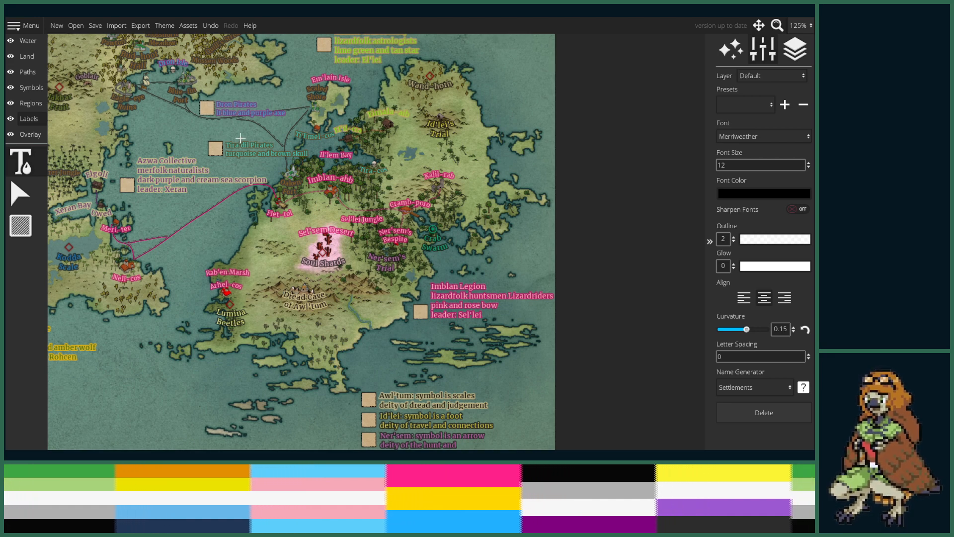
{"action": "scroll", "coordinate": [240, 138], "scroll_direction": "up", "scroll_amount": 4}
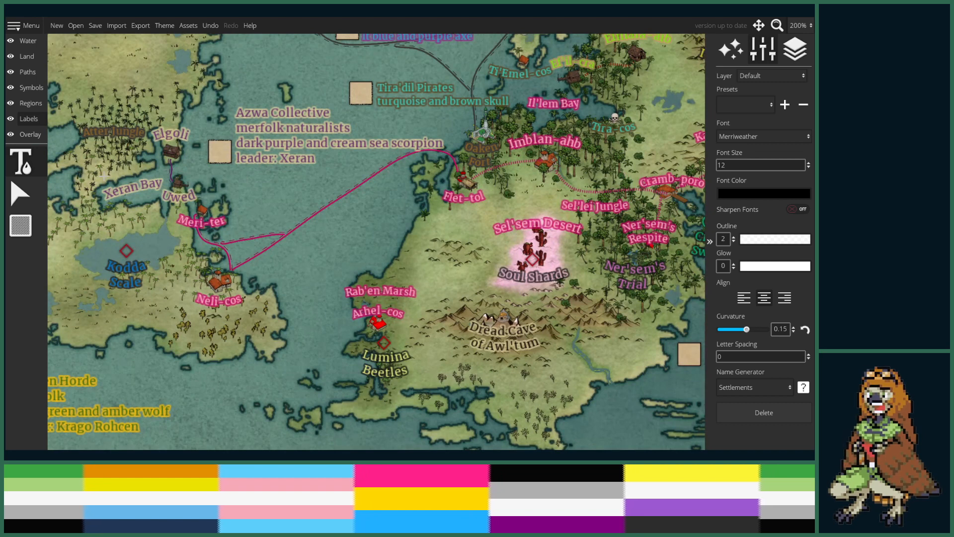
{"action": "left_click", "coordinate": [36, 194]}
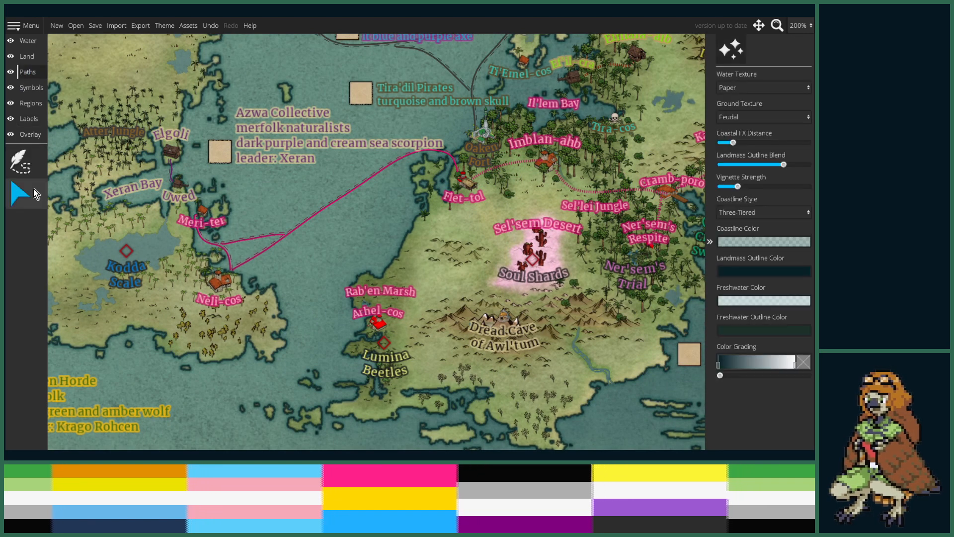
{"action": "left_click", "coordinate": [20, 162]}
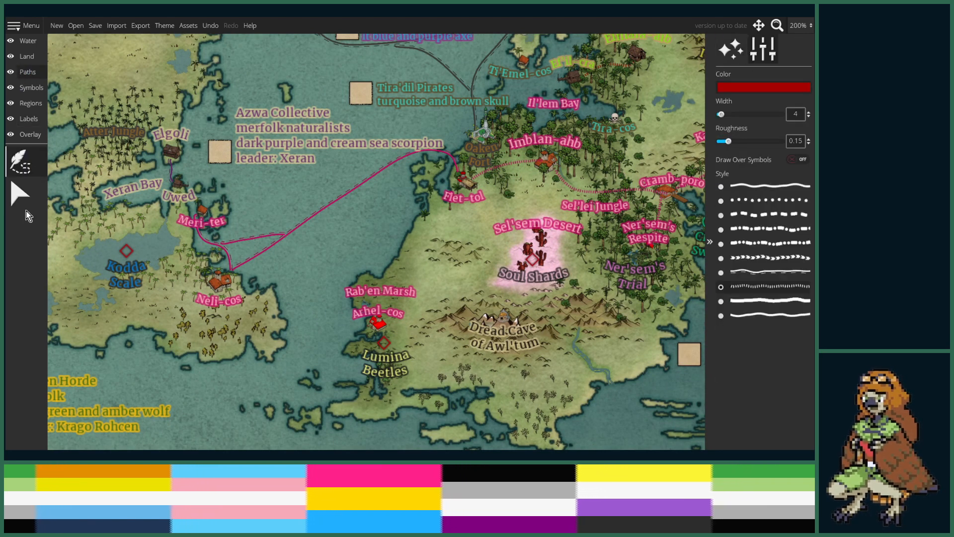
{"action": "left_click", "coordinate": [304, 220]}
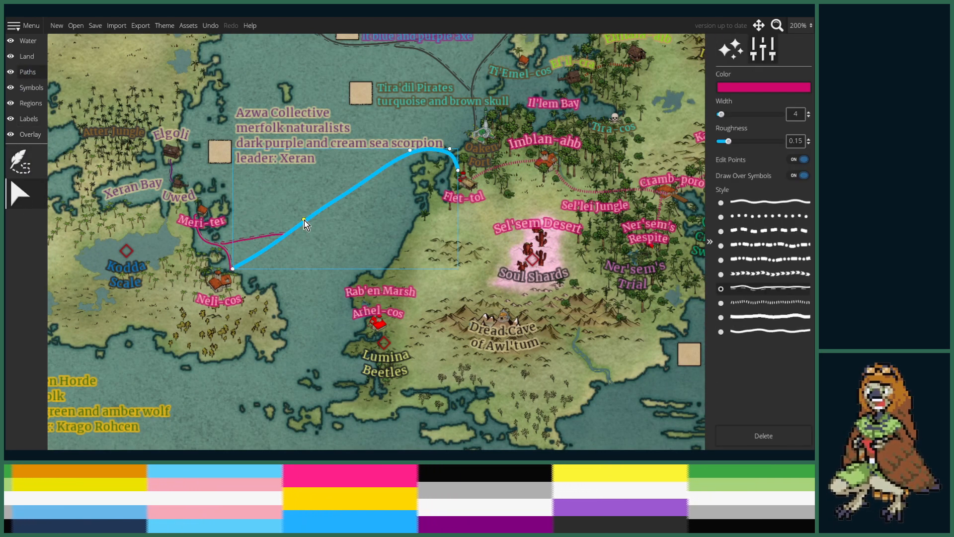
{"action": "left_click", "coordinate": [23, 164]}
- Draw two magenta sea routes to Arhel-cos in the existing route's style, from midway along the Flet-tol route and from Neli-cos
{"action": "left_click", "coordinate": [370, 178]}
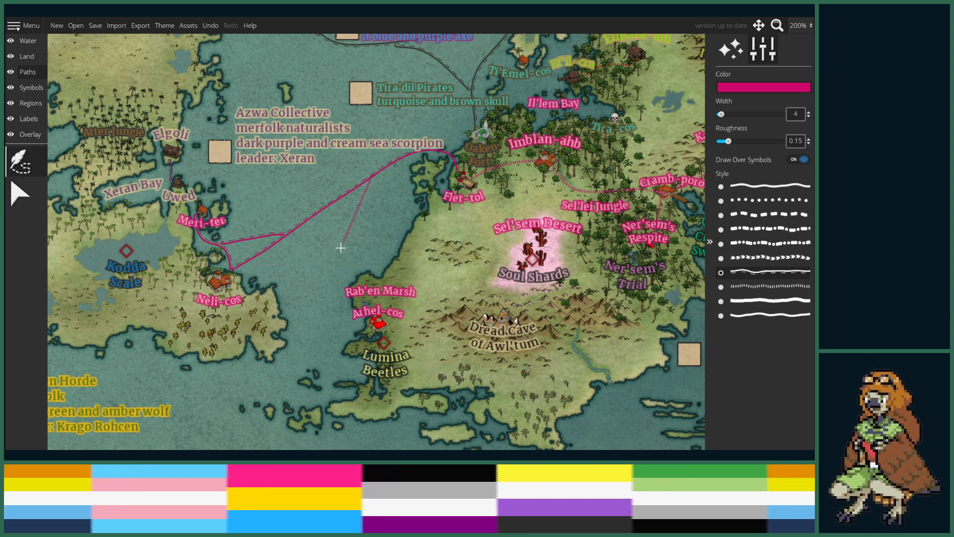
{"action": "key", "text": "ctrl+z"}
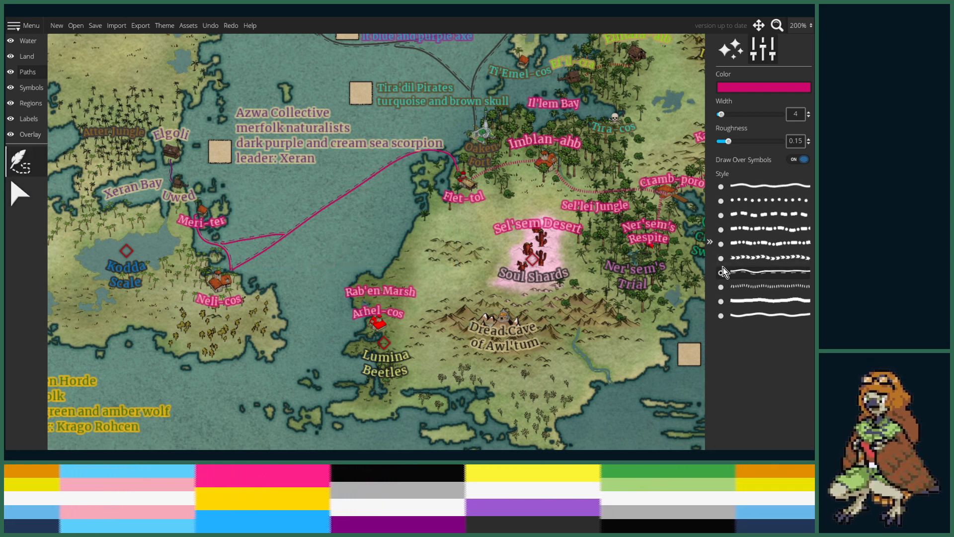
{"action": "left_click", "coordinate": [724, 271]}
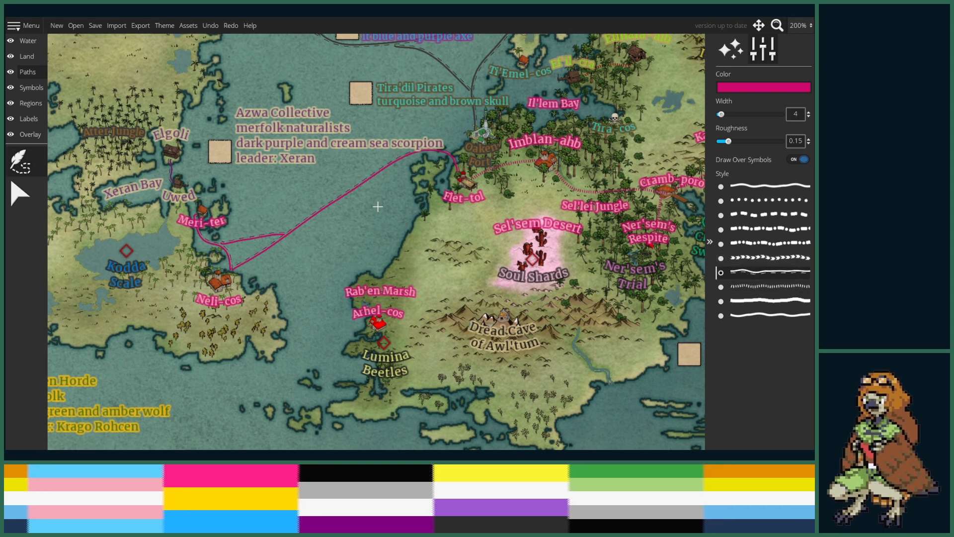
{"action": "left_click", "coordinate": [374, 178]}
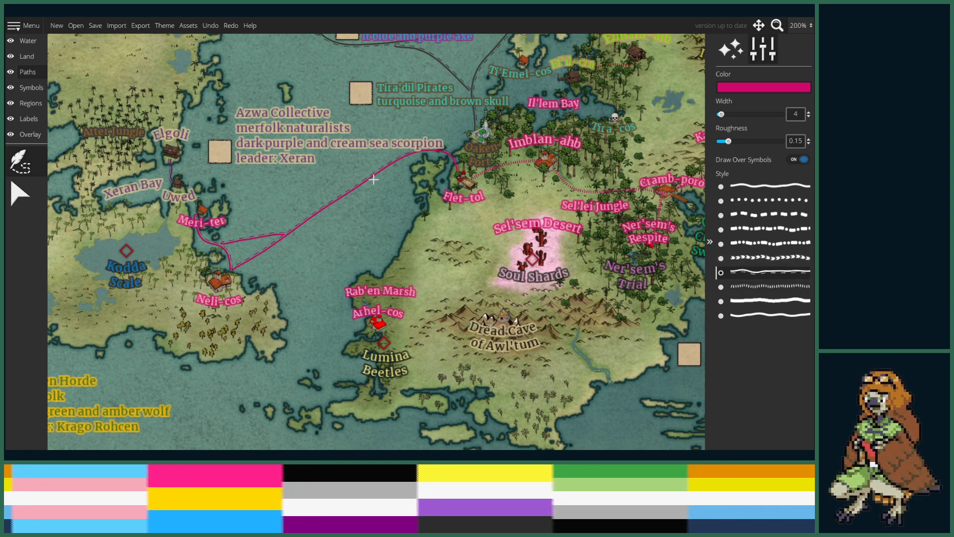
{"action": "left_click", "coordinate": [334, 254]}
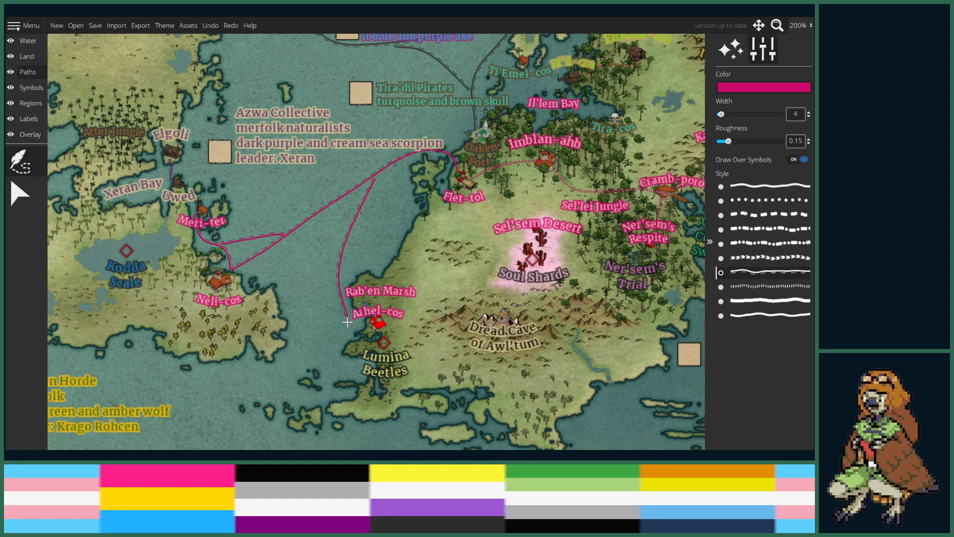
{"action": "double_click", "coordinate": [361, 323]}
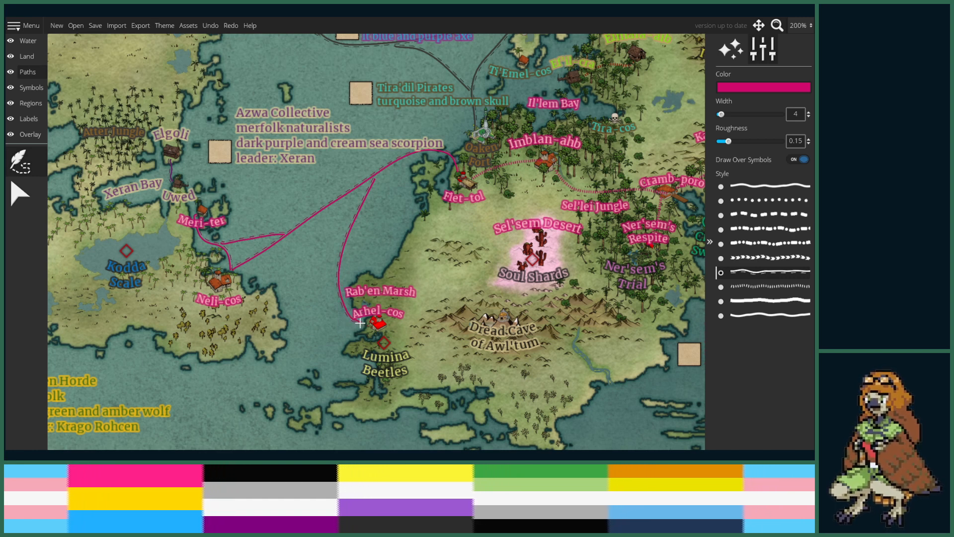
{"action": "left_click", "coordinate": [236, 270]}
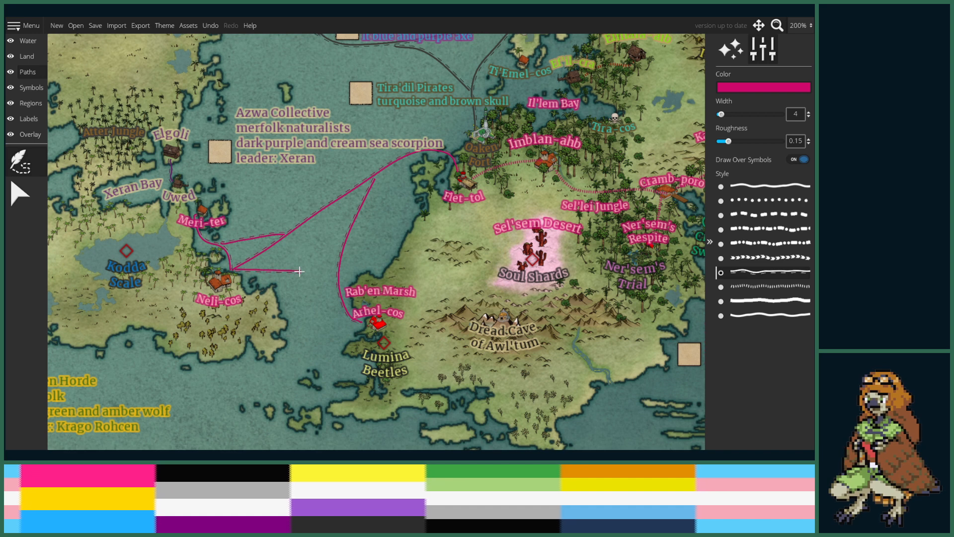
{"action": "double_click", "coordinate": [347, 315]}
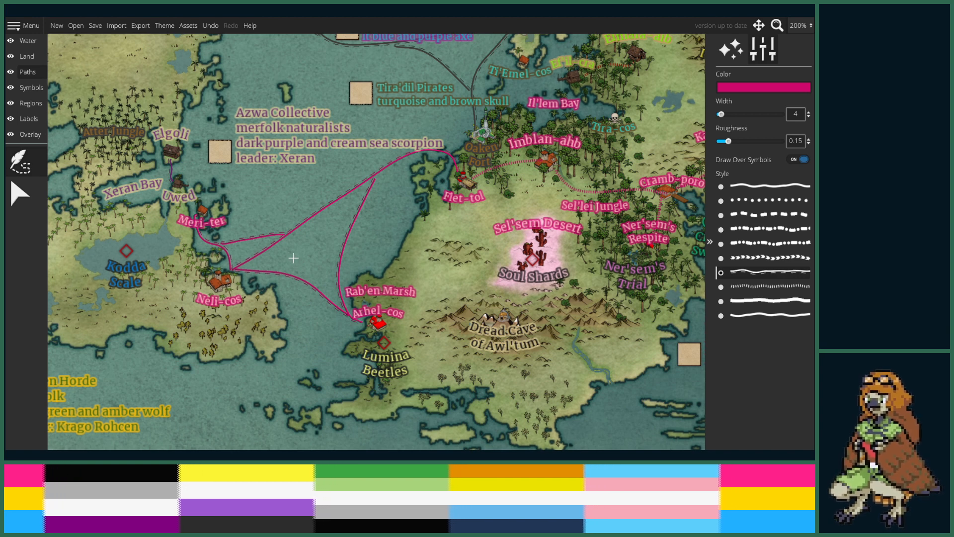
- Delete the short magenta branch route running east from below Meri-ter to the Flet-tol route
{"action": "left_click", "coordinate": [19, 196]}
{"action": "left_click", "coordinate": [227, 249]}
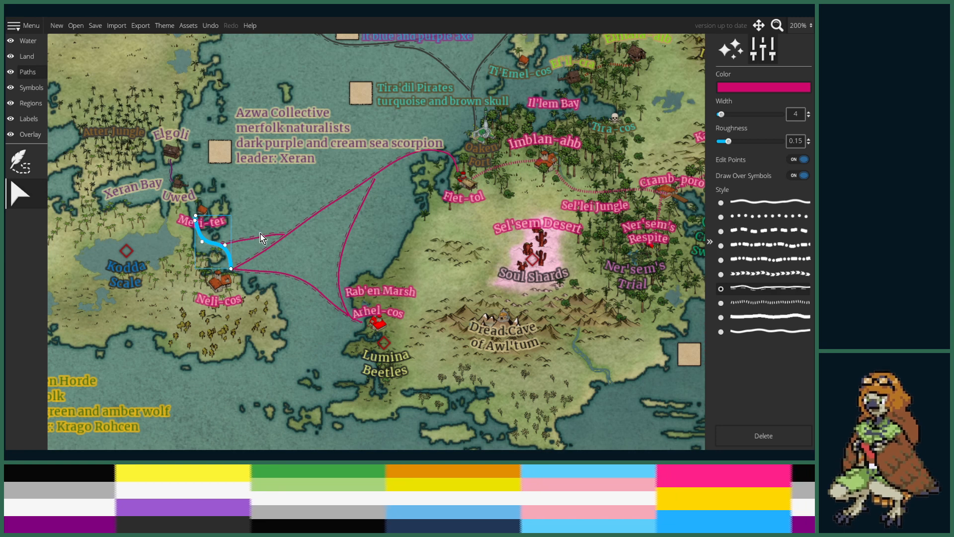
{"action": "left_click", "coordinate": [263, 243]}
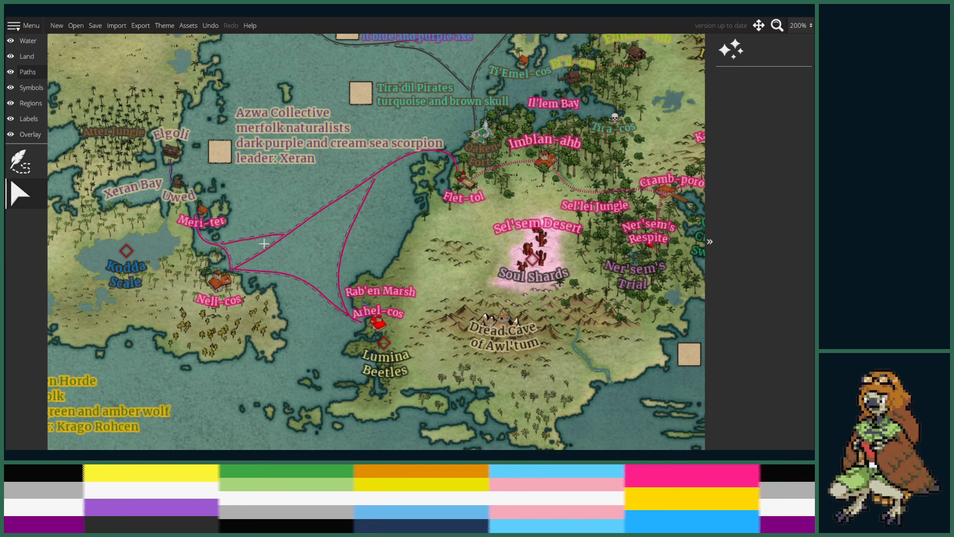
{"action": "left_click", "coordinate": [264, 243]}
{"action": "left_click", "coordinate": [264, 231]}
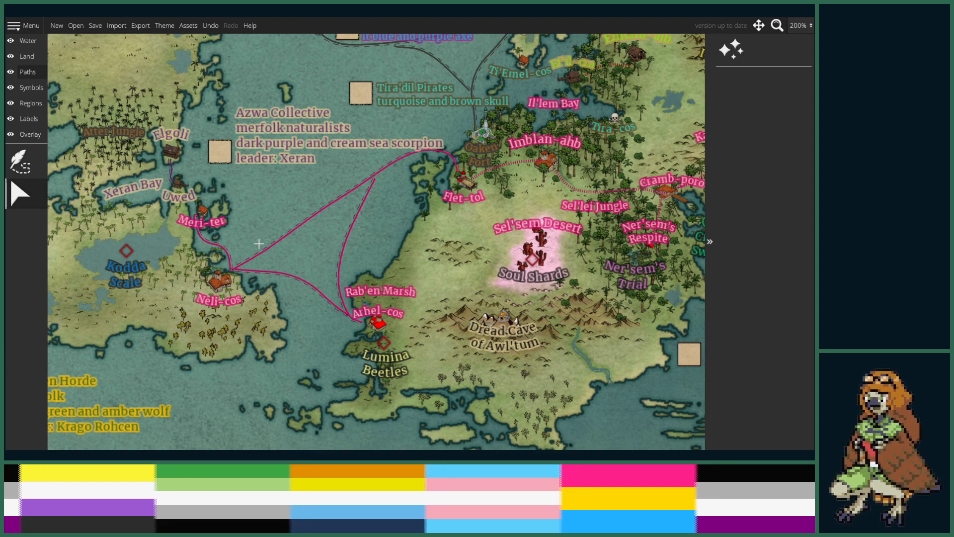
{"action": "scroll", "coordinate": [306, 257], "scroll_direction": "right", "scroll_amount": 2}
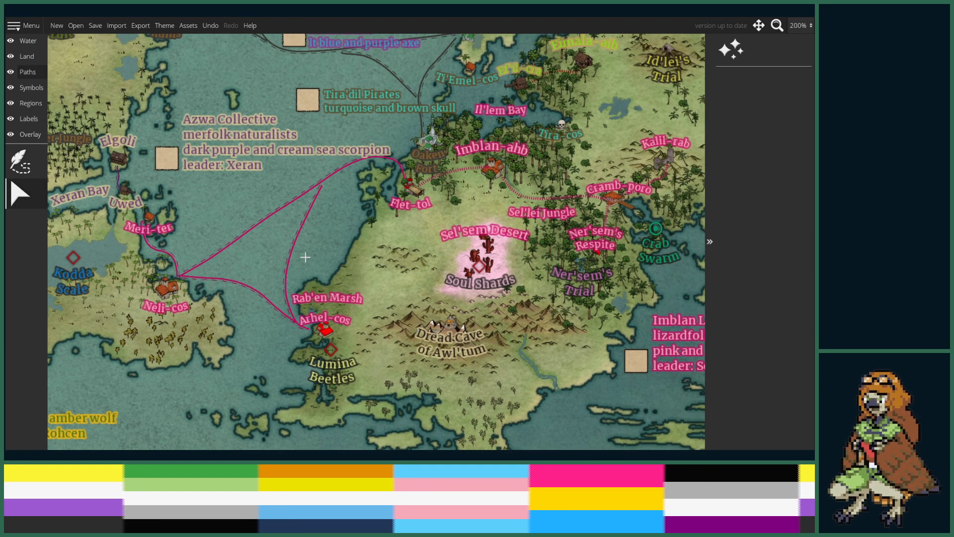
{"action": "scroll", "coordinate": [304, 256], "scroll_direction": "down", "scroll_amount": 2}
{"action": "scroll", "coordinate": [318, 258], "scroll_direction": "up", "scroll_amount": 2}
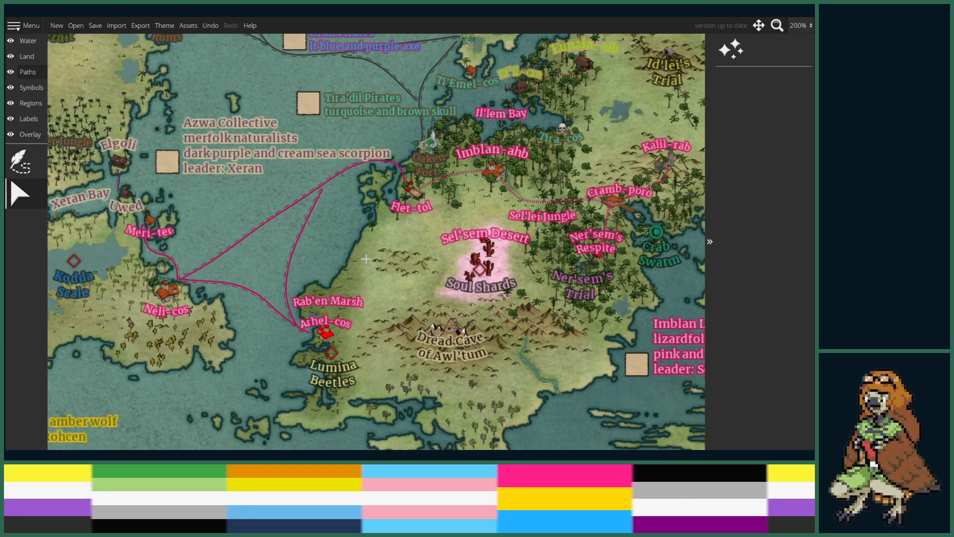
{"action": "scroll", "coordinate": [343, 264], "scroll_direction": "down", "scroll_amount": 2}
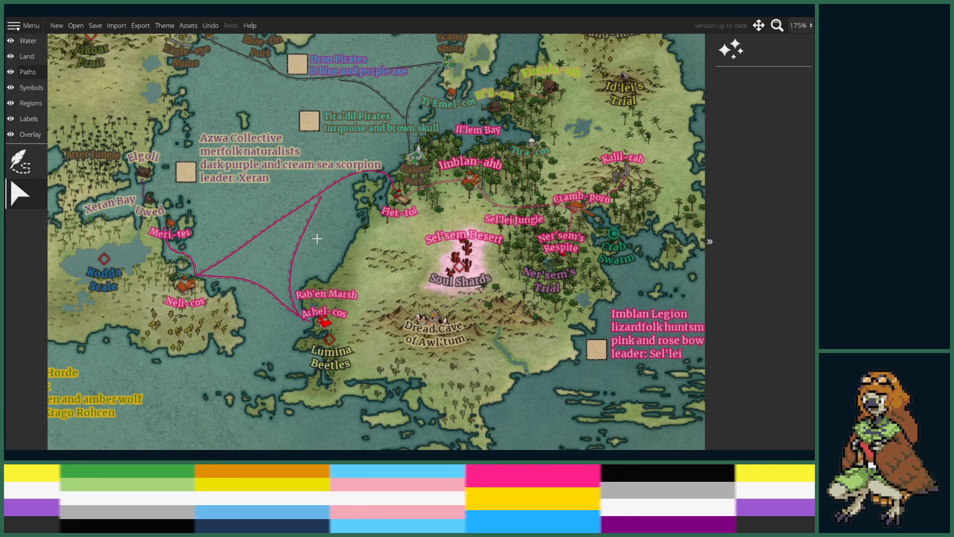
- Look over the magenta sea routes and the coasts of the western and eastern continents for where further routes could run
{"action": "scroll", "coordinate": [348, 244], "scroll_direction": "left", "scroll_amount": 2}
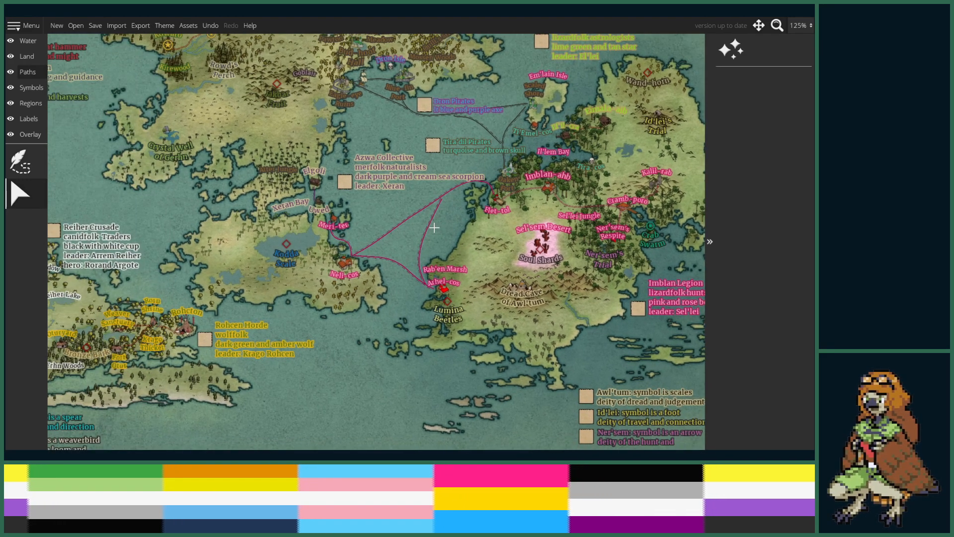
{"action": "left_click_drag", "start_coordinate": [381, 247], "coordinate": [405, 283]}
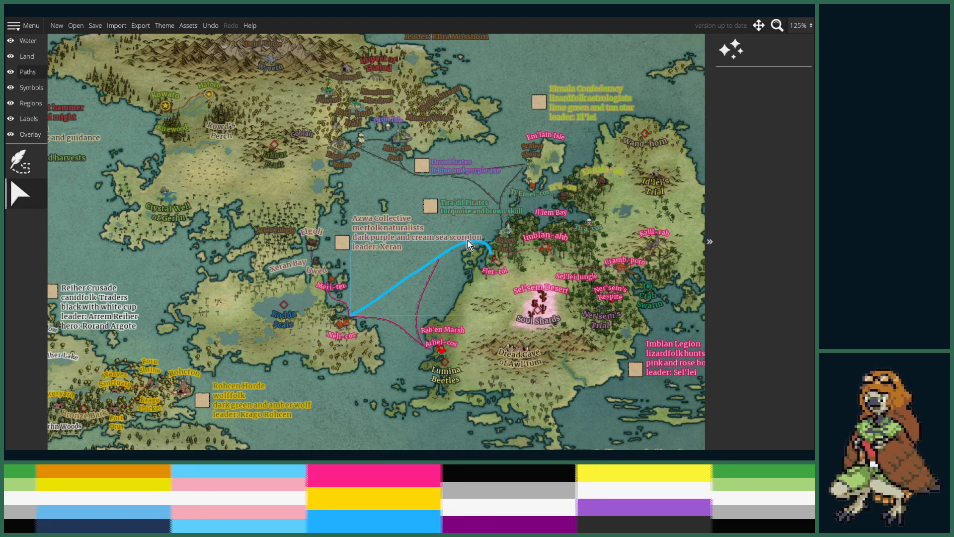
{"action": "left_click_drag", "start_coordinate": [513, 300], "coordinate": [480, 288]}
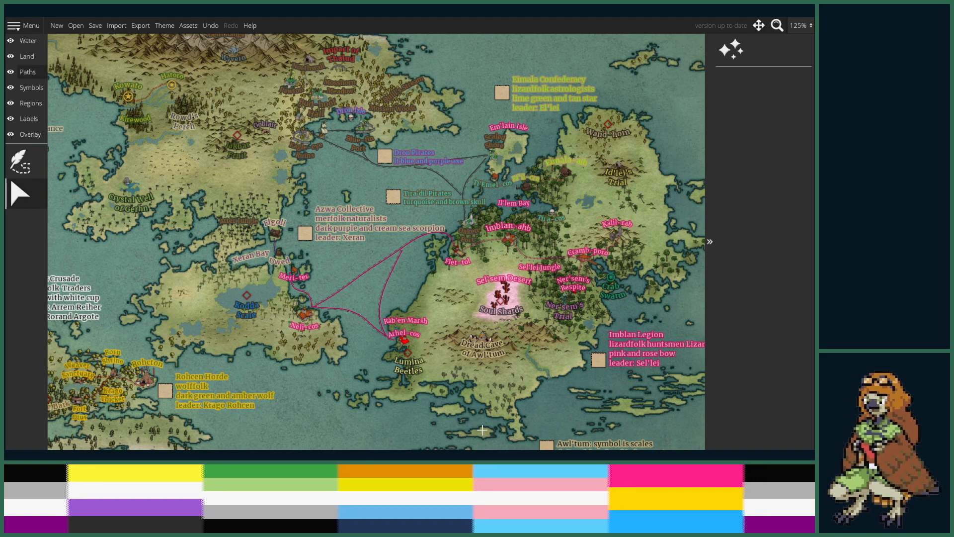
{"action": "left_click_drag", "start_coordinate": [276, 287], "coordinate": [639, 188]}
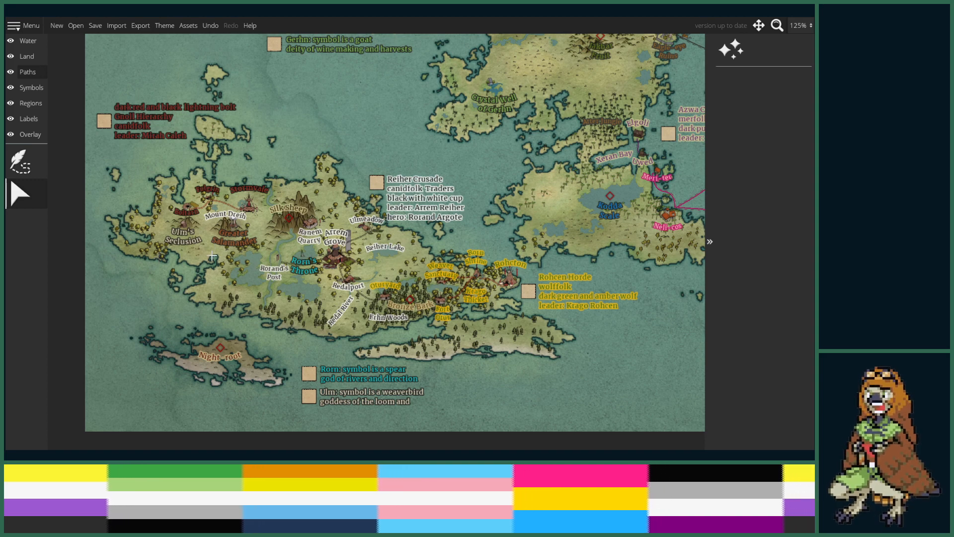
{"action": "left_click_drag", "start_coordinate": [462, 144], "coordinate": [212, 132]}
{"action": "left_click_drag", "start_coordinate": [458, 204], "coordinate": [283, 254]}
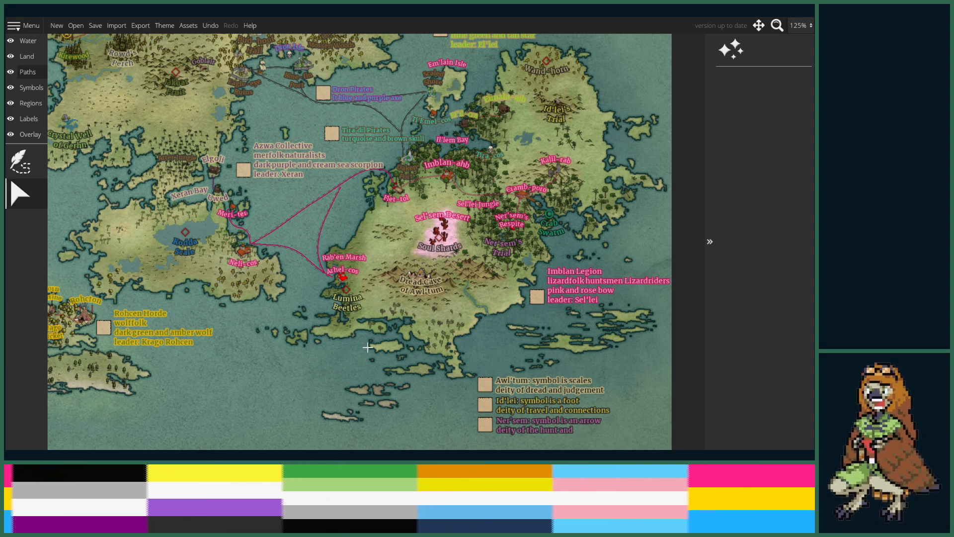
{"action": "left_click_drag", "start_coordinate": [367, 347], "coordinate": [286, 314]}
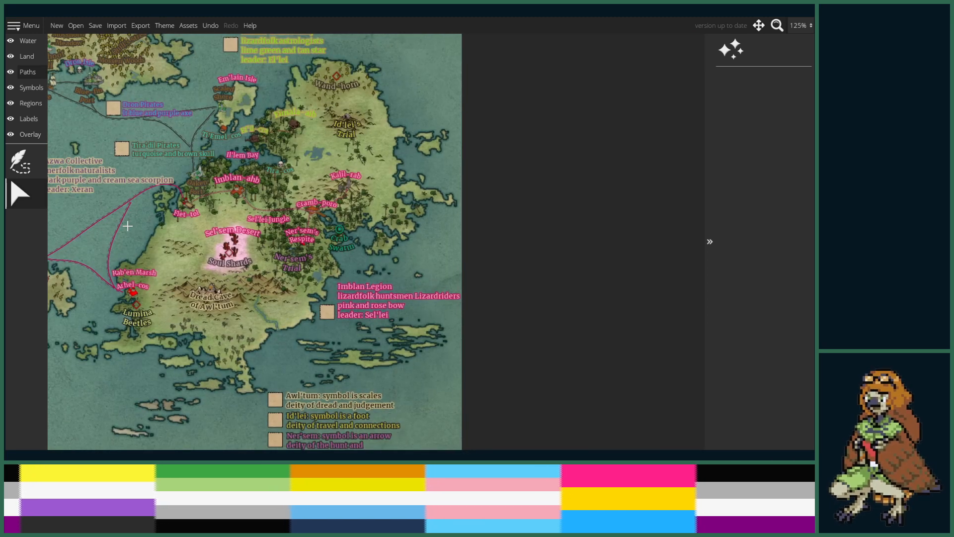
{"action": "left_click", "coordinate": [28, 118]}
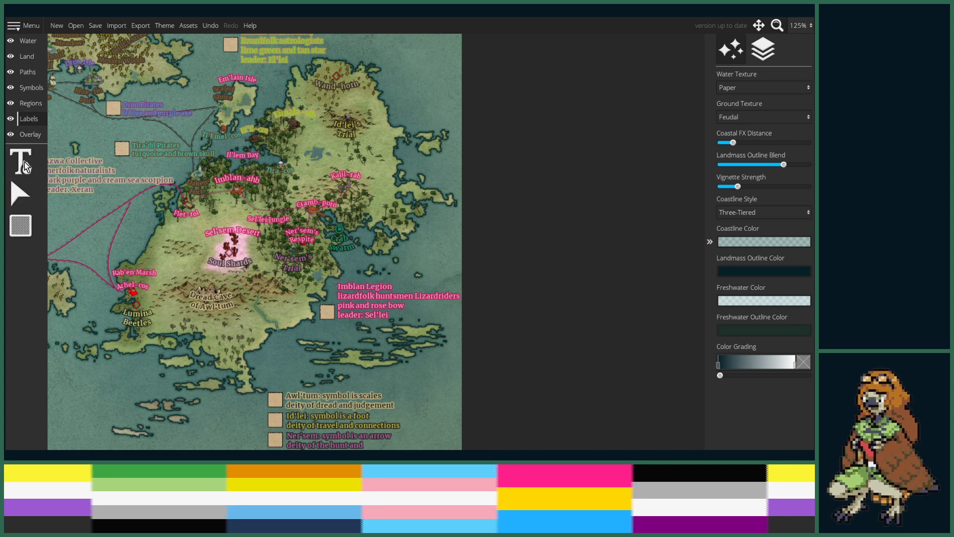
- Draw a magenta sea route of width 4 from Cramb-poro southeast past Crab Swarm to the map's eastern edge
{"action": "left_click", "coordinate": [27, 72]}
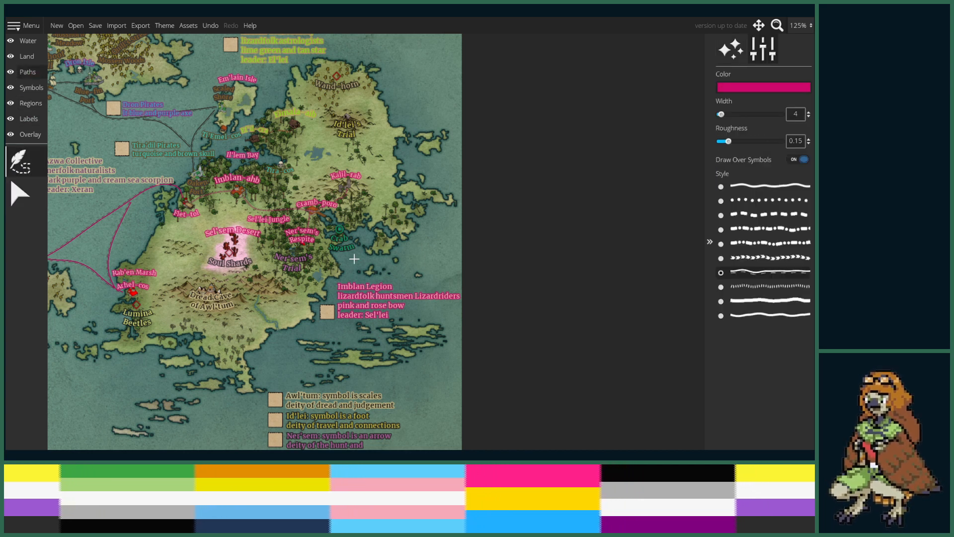
{"action": "scroll", "coordinate": [354, 258], "scroll_direction": "up", "scroll_amount": 3}
{"action": "left_click_drag", "start_coordinate": [293, 215], "coordinate": [349, 252]}
{"action": "scroll", "coordinate": [285, 229], "scroll_direction": "down", "scroll_amount": 3}
{"action": "left_click_drag", "start_coordinate": [149, 283], "coordinate": [107, 295]}
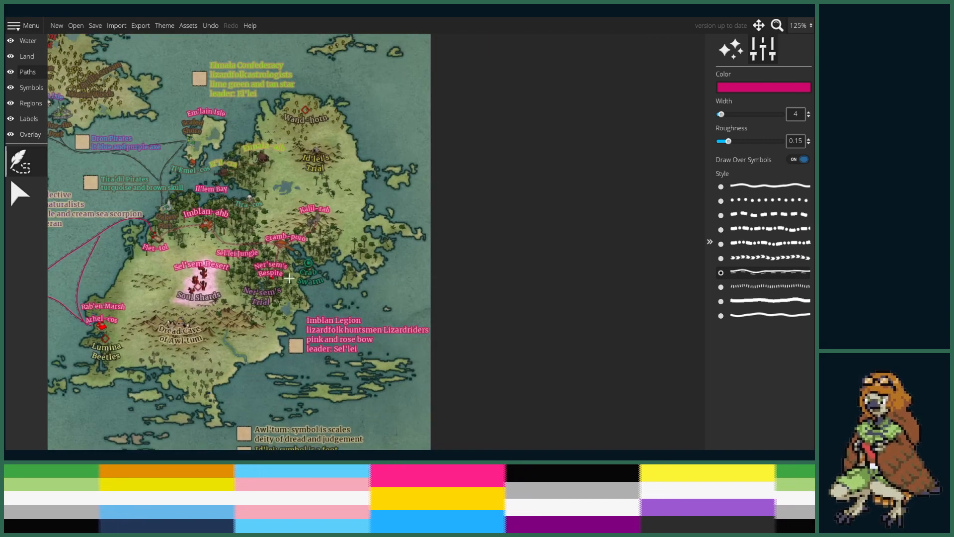
{"action": "left_click_drag", "start_coordinate": [288, 267], "coordinate": [433, 269]}
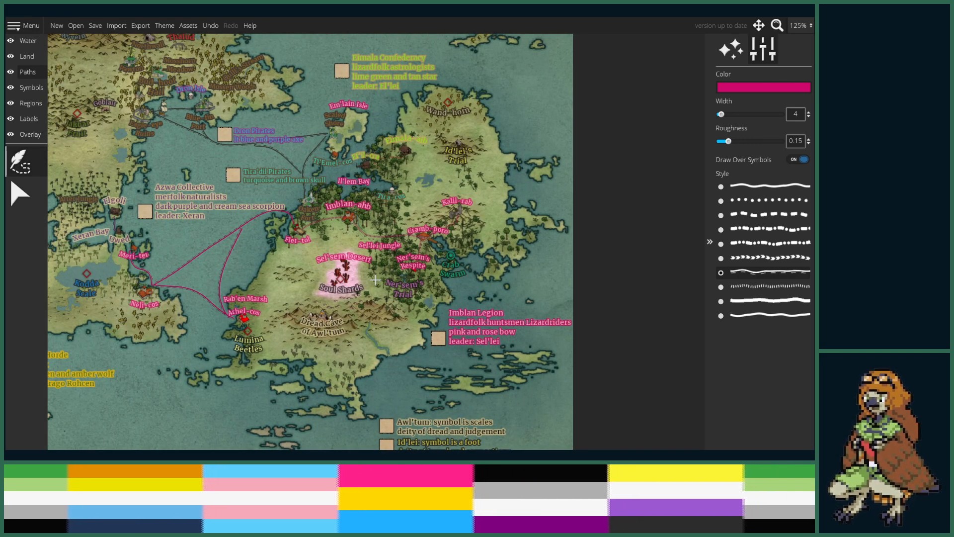
{"action": "scroll", "coordinate": [400, 255], "scroll_direction": "up", "scroll_amount": 2}
{"action": "left_click_drag", "start_coordinate": [385, 256], "coordinate": [364, 351]}
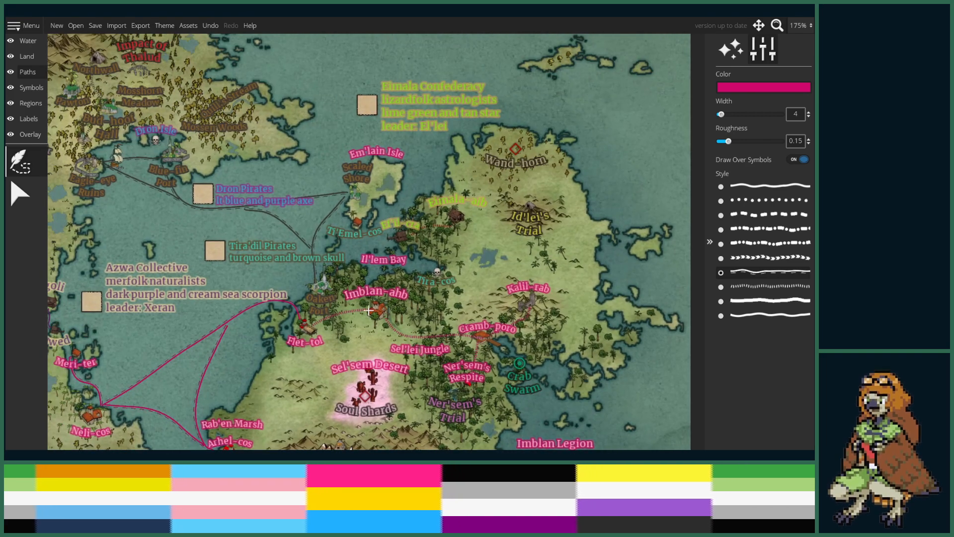
{"action": "scroll", "coordinate": [362, 288], "scroll_direction": "down", "scroll_amount": 2}
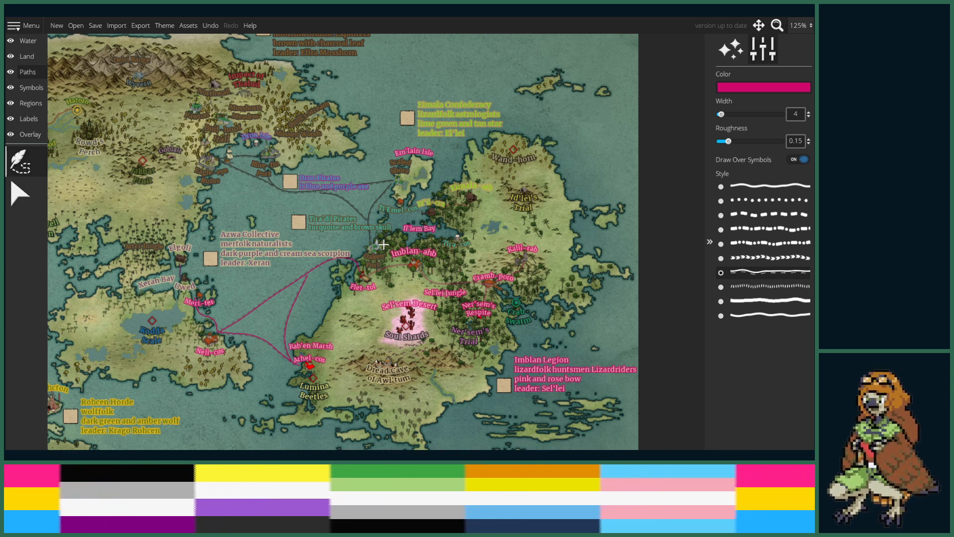
{"action": "scroll", "coordinate": [577, 308], "scroll_direction": "up", "scroll_amount": 5}
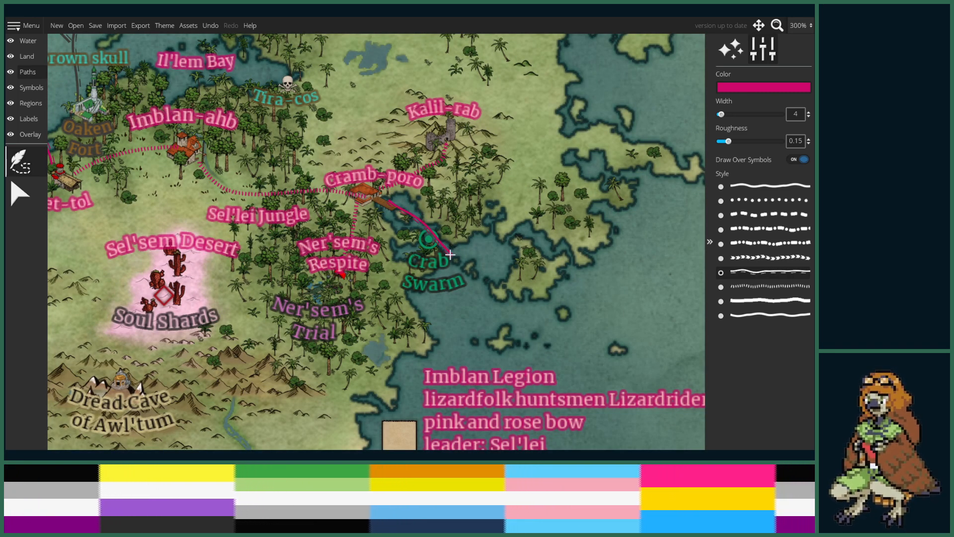
{"action": "left_click", "coordinate": [452, 292]}
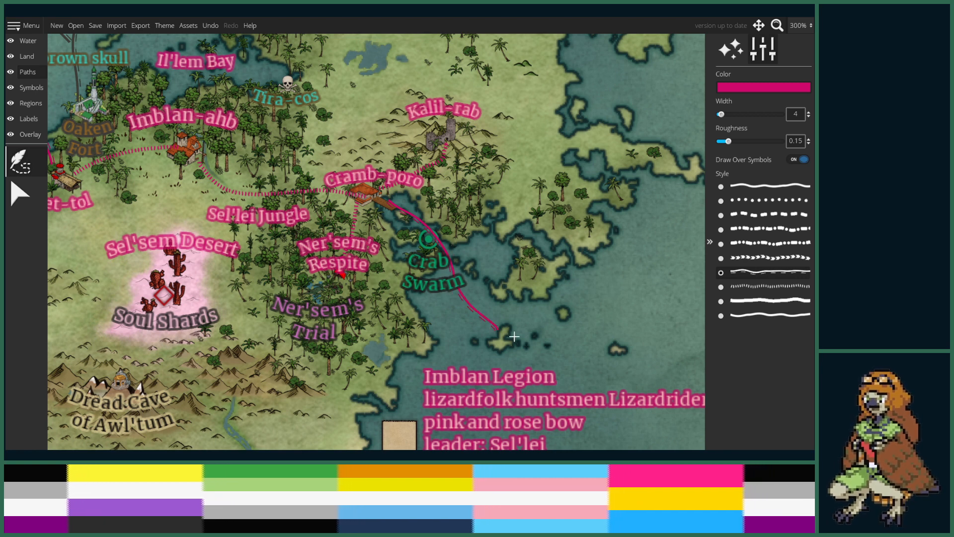
{"action": "left_click", "coordinate": [564, 329]}
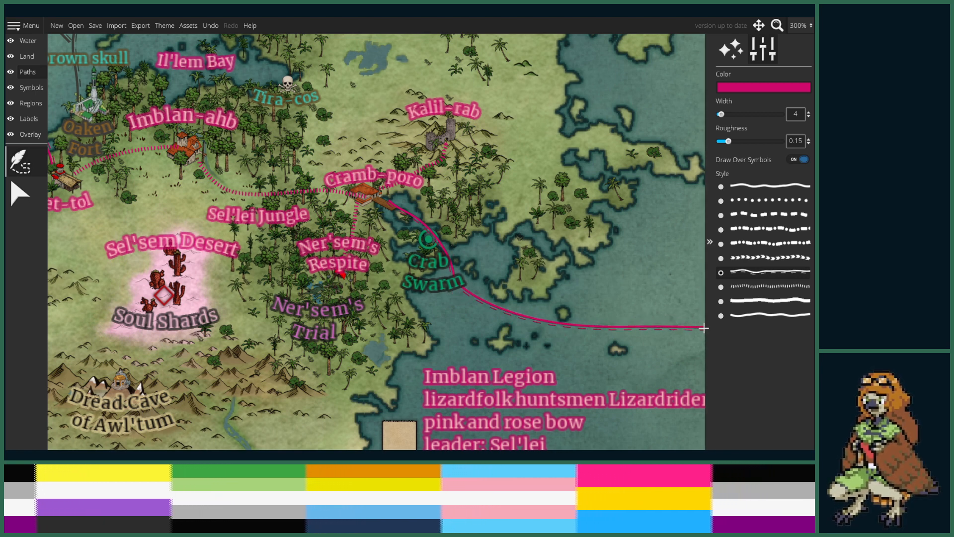
{"action": "left_click_drag", "start_coordinate": [698, 327], "coordinate": [582, 332]}
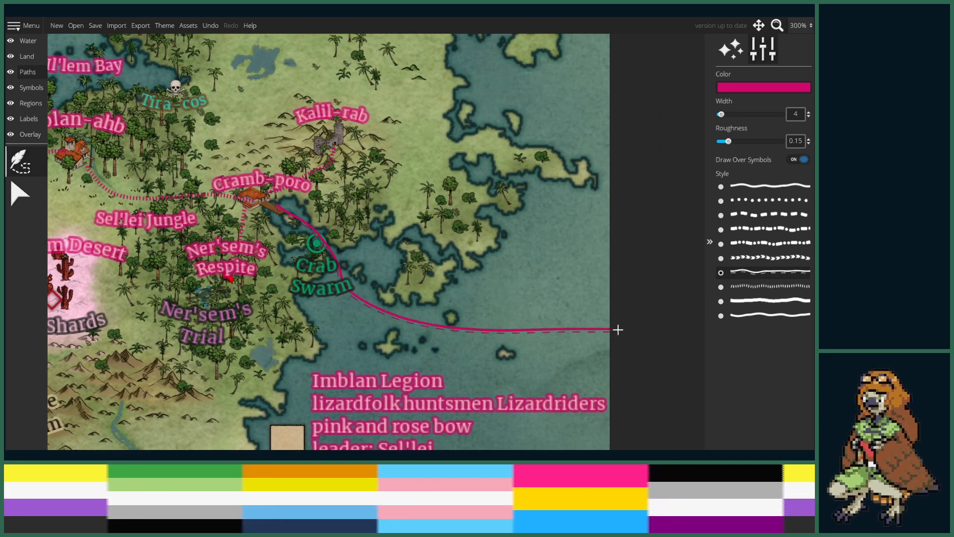
- Draw a magenta sea route of width 3.5 from the map's western edge to the small peninsula northwest of Ulm's Seclusion
{"action": "scroll", "coordinate": [500, 364], "scroll_direction": "down", "scroll_amount": 10}
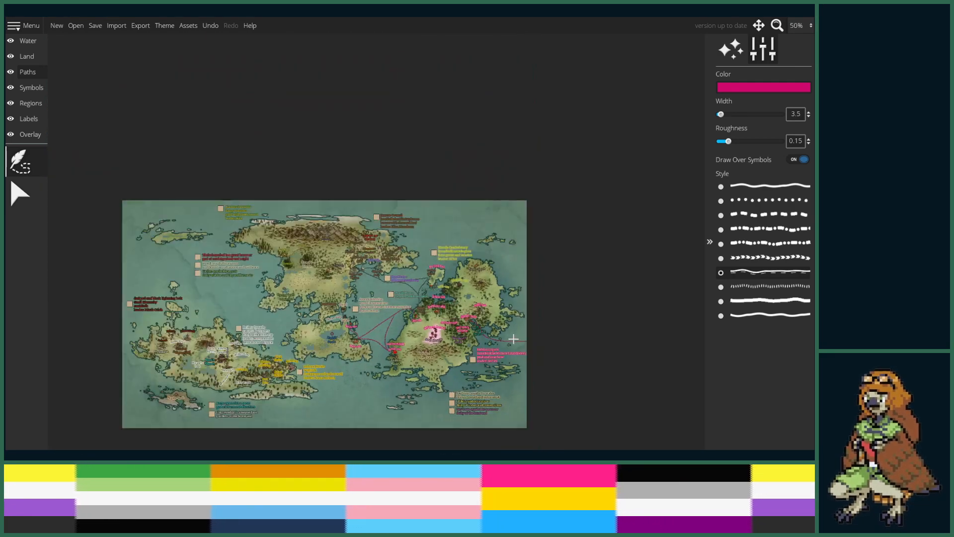
{"action": "scroll", "coordinate": [468, 339], "scroll_direction": "up", "scroll_amount": 4}
{"action": "left_click_drag", "start_coordinate": [466, 344], "coordinate": [505, 317]}
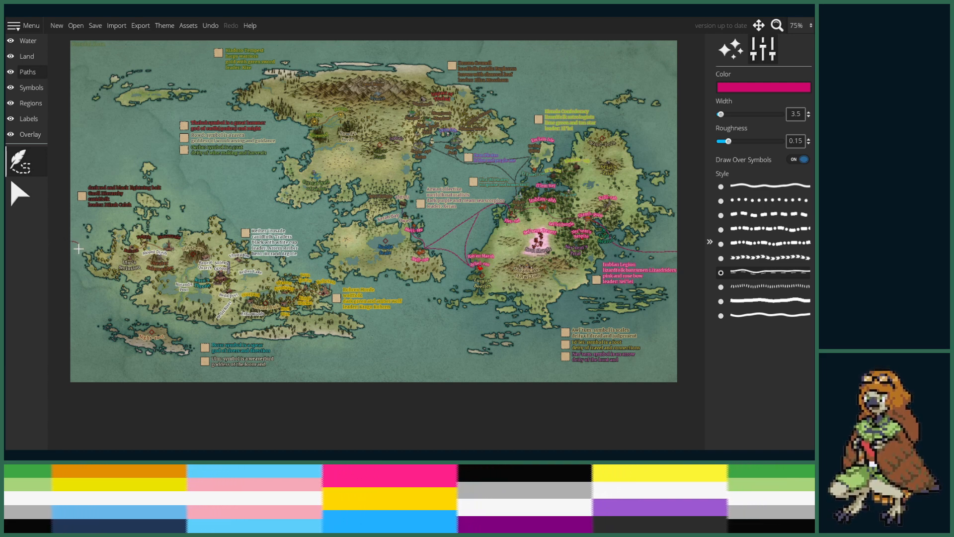
{"action": "scroll", "coordinate": [71, 256], "scroll_direction": "up", "scroll_amount": 3}
{"action": "scroll", "coordinate": [70, 256], "scroll_direction": "up", "scroll_amount": 2}
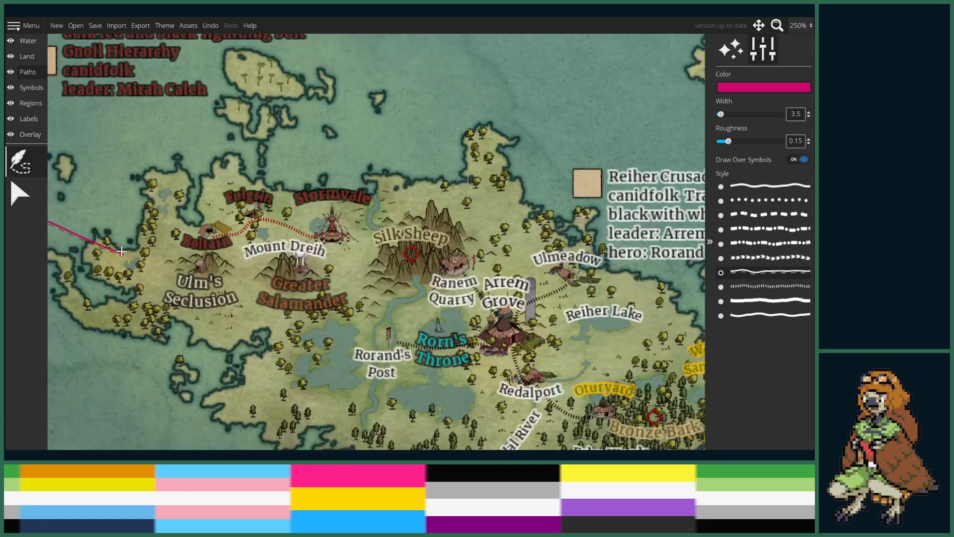
{"action": "left_click_drag", "start_coordinate": [80, 258], "coordinate": [308, 255]}
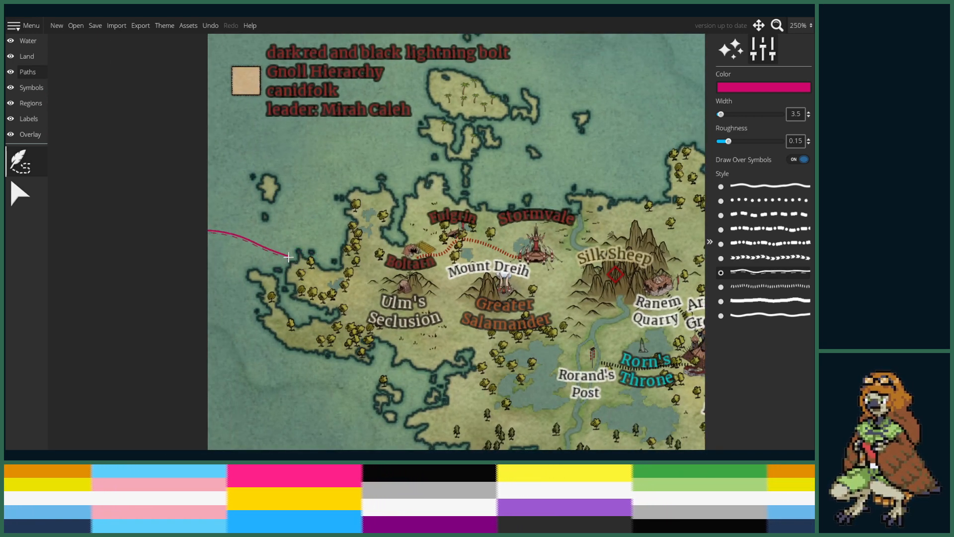
- Browse the settlement symbols and inspect the existing Imblan settlements around Arhel-cos and Neli-cos for a matching building style
{"action": "left_click", "coordinate": [30, 87]}
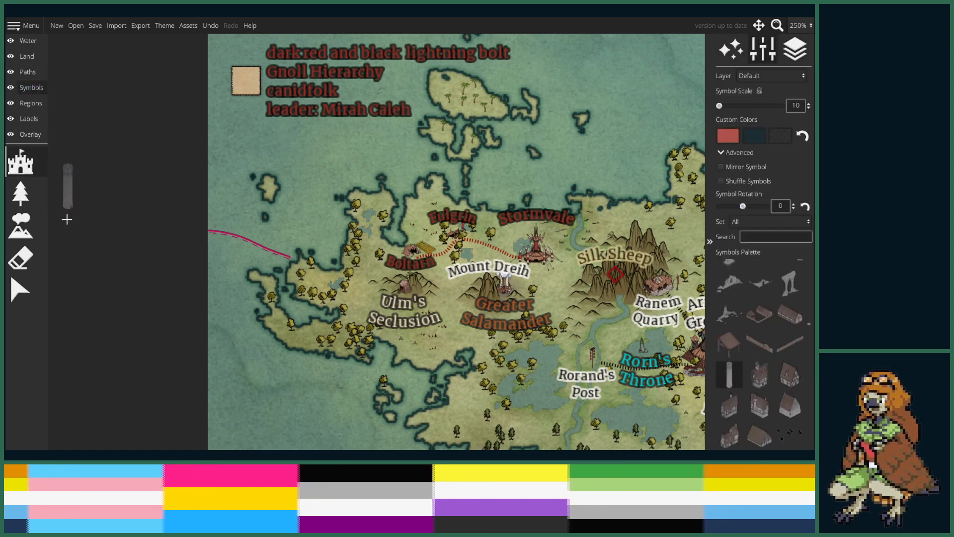
{"action": "left_click_drag", "start_coordinate": [809, 327], "coordinate": [806, 396]}
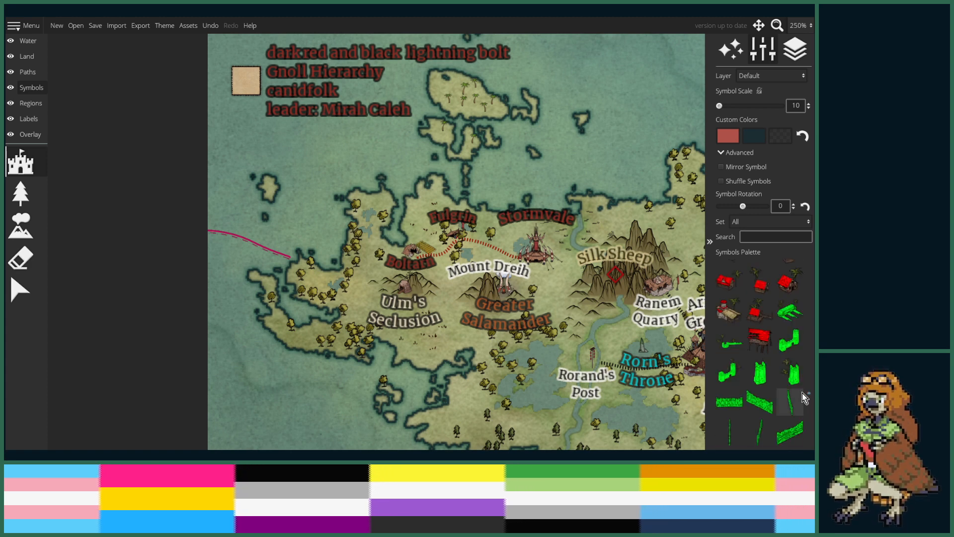
{"action": "scroll", "coordinate": [789, 376], "scroll_direction": "down", "scroll_amount": 5}
{"action": "scroll", "coordinate": [787, 372], "scroll_direction": "down", "scroll_amount": 6}
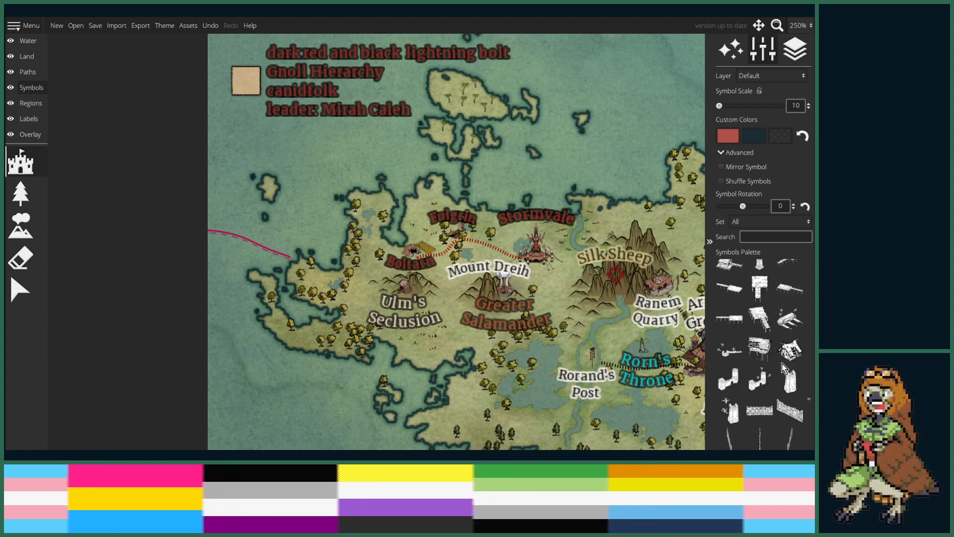
{"action": "scroll", "coordinate": [462, 298], "scroll_direction": "down", "scroll_amount": 4}
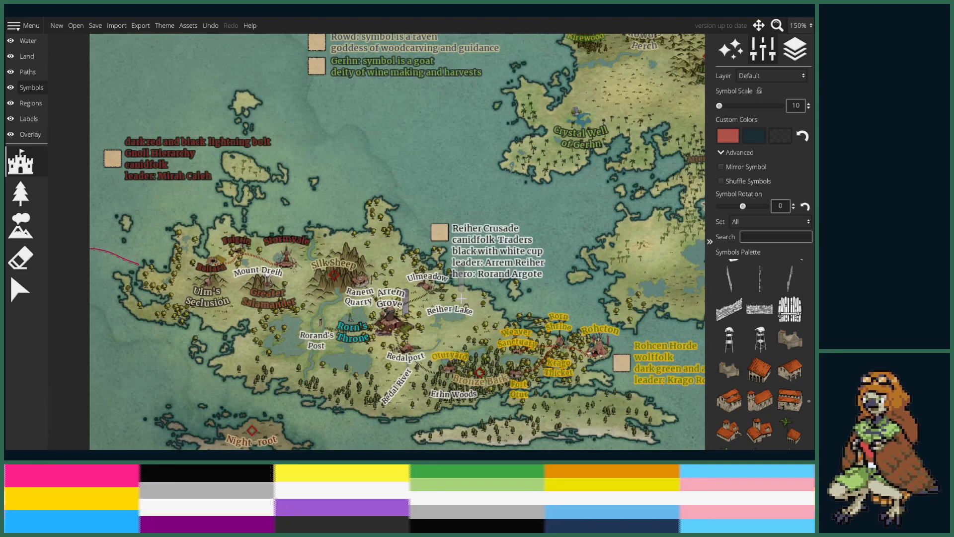
{"action": "left_click_drag", "start_coordinate": [695, 268], "coordinate": [331, 285]}
{"action": "left_click_drag", "start_coordinate": [506, 256], "coordinate": [284, 223]}
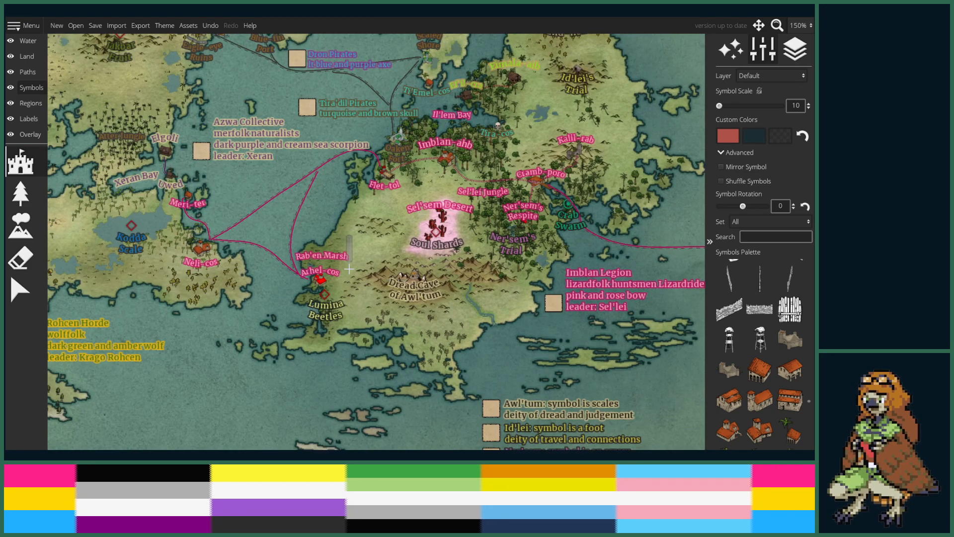
{"action": "left_click_drag", "start_coordinate": [352, 261], "coordinate": [326, 297]}
{"action": "scroll", "coordinate": [326, 297], "scroll_direction": "up", "scroll_amount": 2}
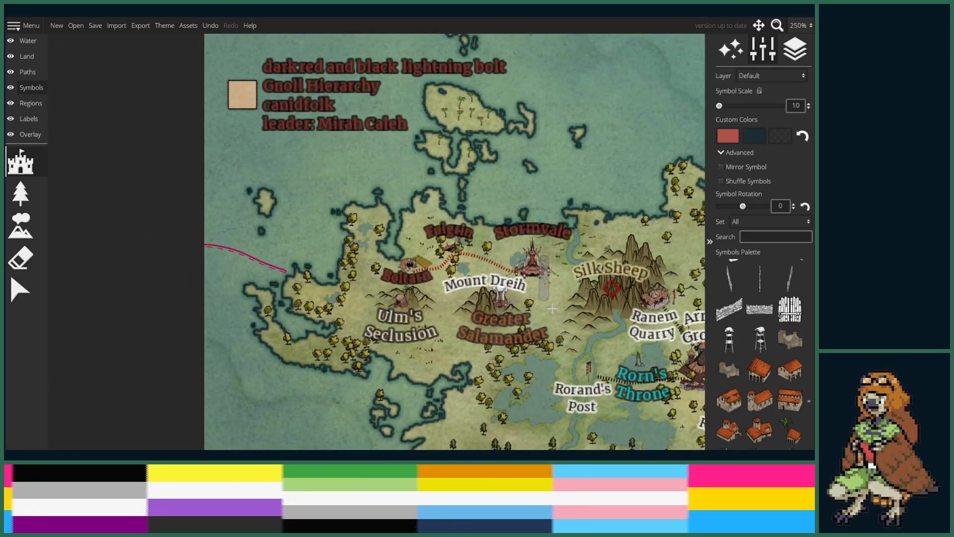
- Browse the settlement symbols for red-roofed stilt and dock buildings suited to the western end of the new sea route
{"action": "scroll", "coordinate": [756, 353], "scroll_direction": "down", "scroll_amount": 3}
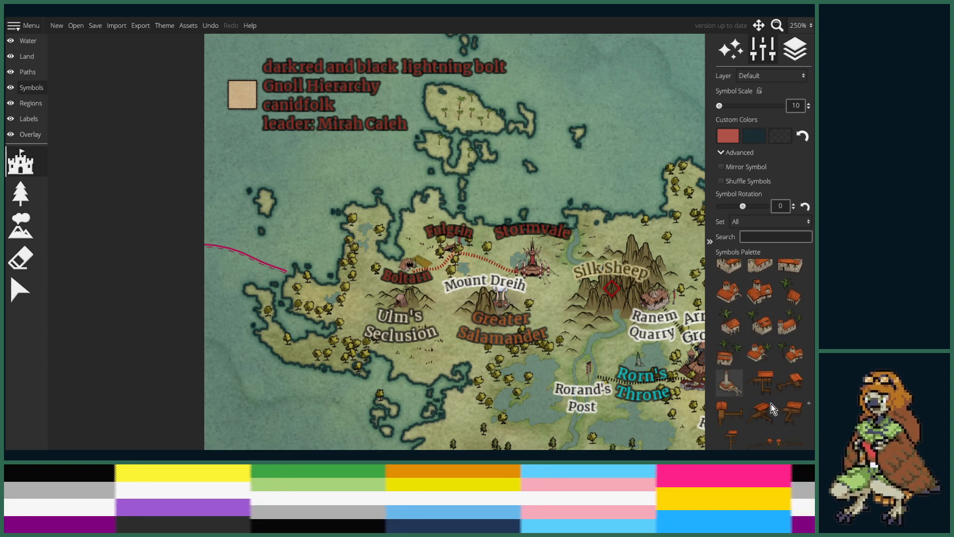
{"action": "scroll", "coordinate": [762, 325], "scroll_direction": "up", "scroll_amount": 1}
{"action": "scroll", "coordinate": [760, 347], "scroll_direction": "down", "scroll_amount": 3}
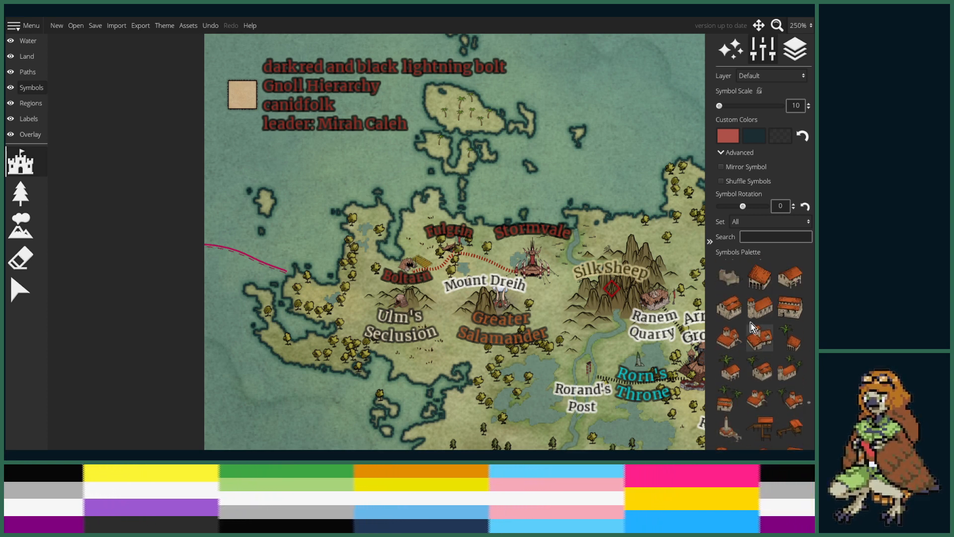
{"action": "scroll", "coordinate": [757, 372], "scroll_direction": "up", "scroll_amount": 2}
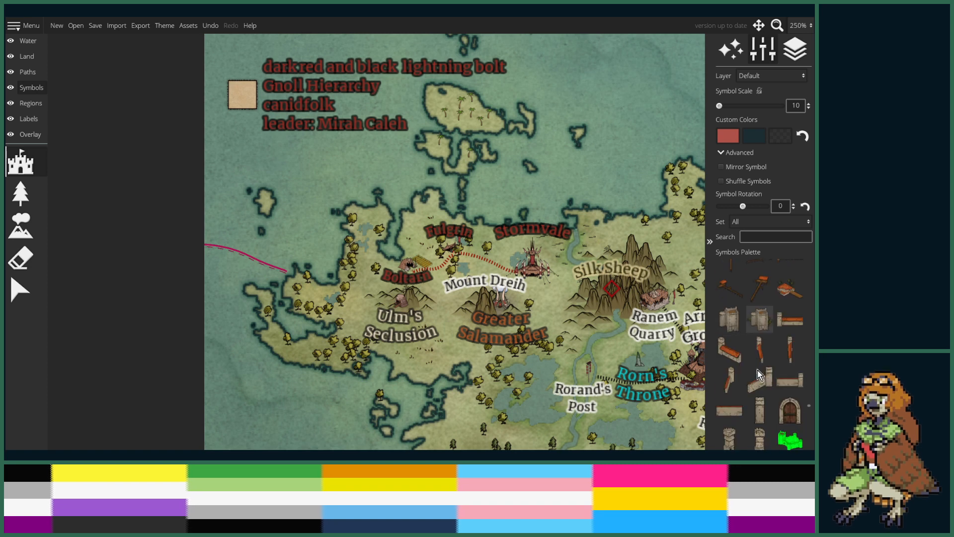
{"action": "scroll", "coordinate": [758, 369], "scroll_direction": "up", "scroll_amount": 2}
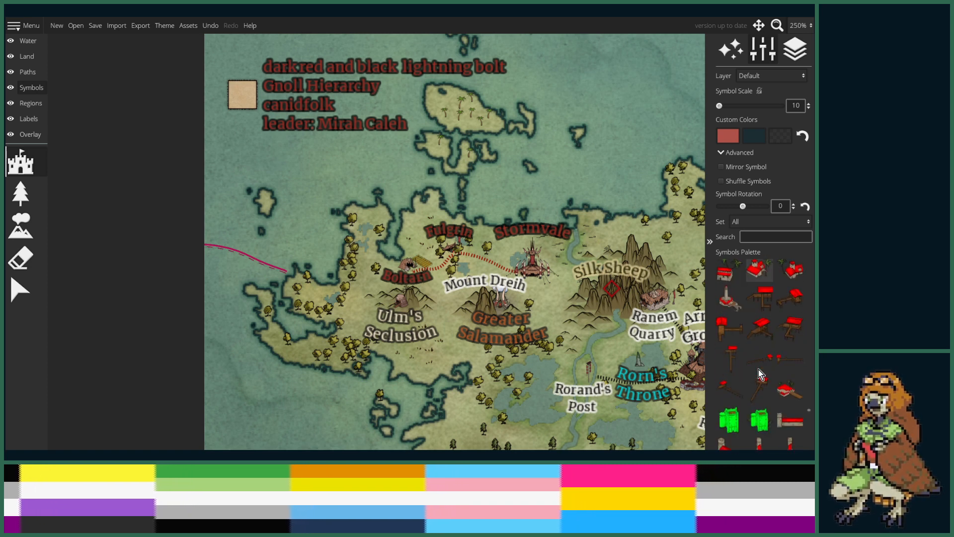
{"action": "scroll", "coordinate": [764, 373], "scroll_direction": "down", "scroll_amount": 5}
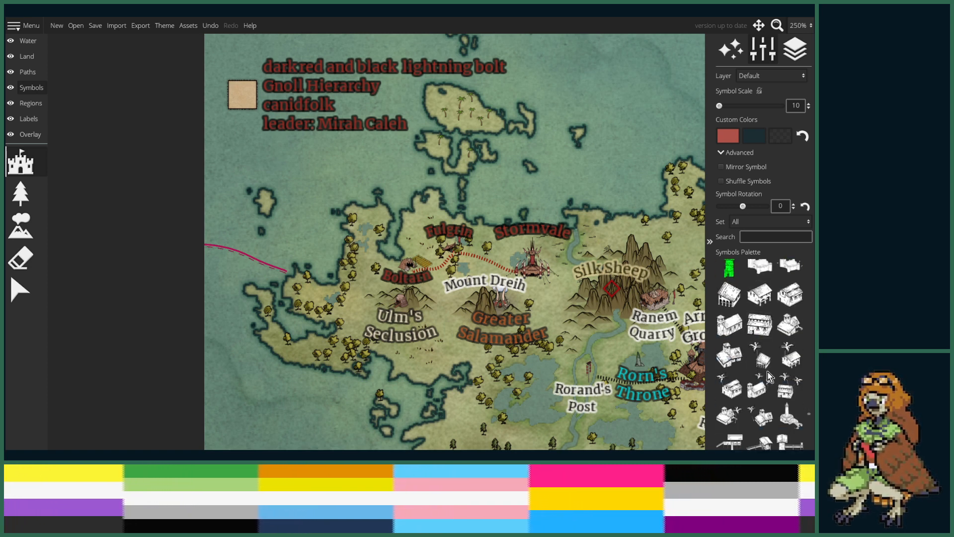
{"action": "scroll", "coordinate": [768, 373], "scroll_direction": "up", "scroll_amount": 5}
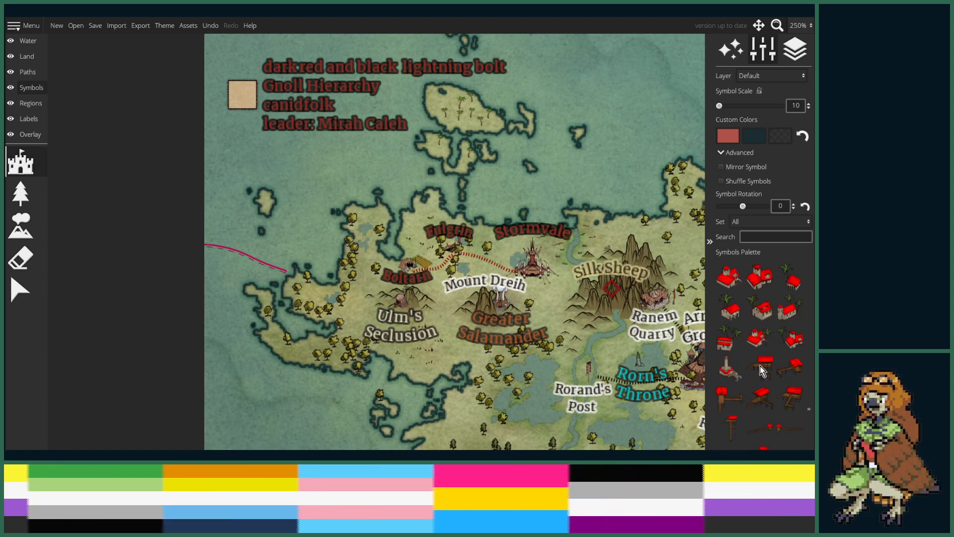
{"action": "scroll", "coordinate": [758, 393], "scroll_direction": "up", "scroll_amount": 2}
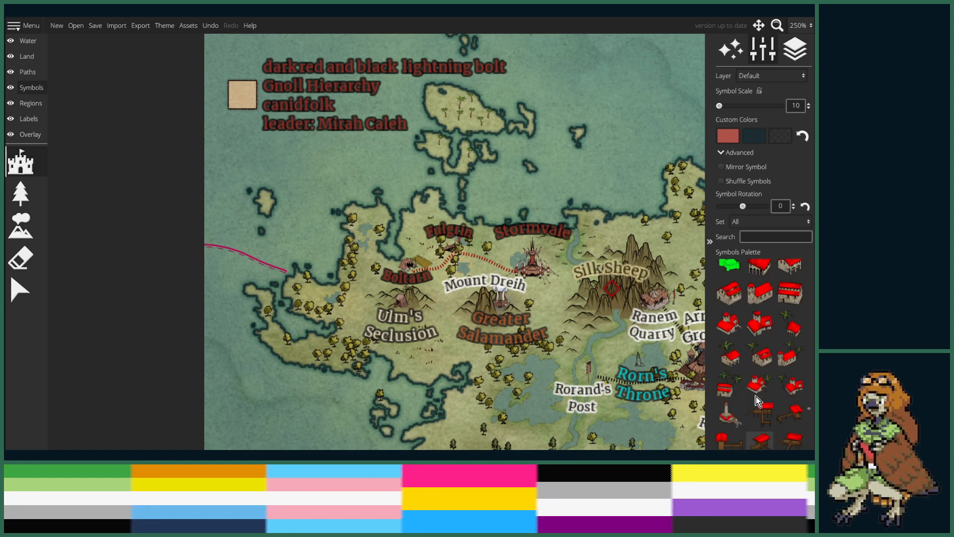
{"action": "scroll", "coordinate": [757, 401], "scroll_direction": "down", "scroll_amount": 2}
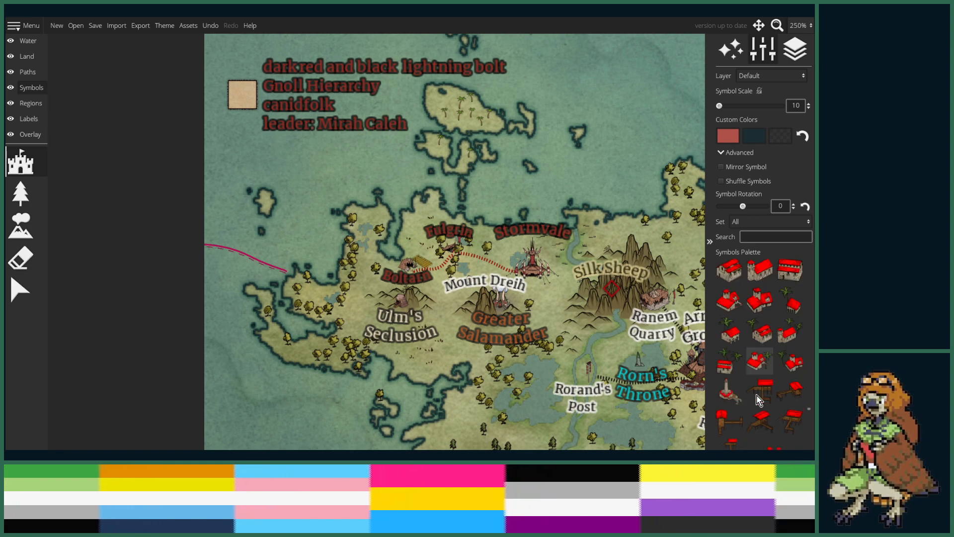
- Try placing a red-roofed stilt dock on the northern tip of the small western peninsula, and undo it
{"action": "left_click", "coordinate": [761, 390]}
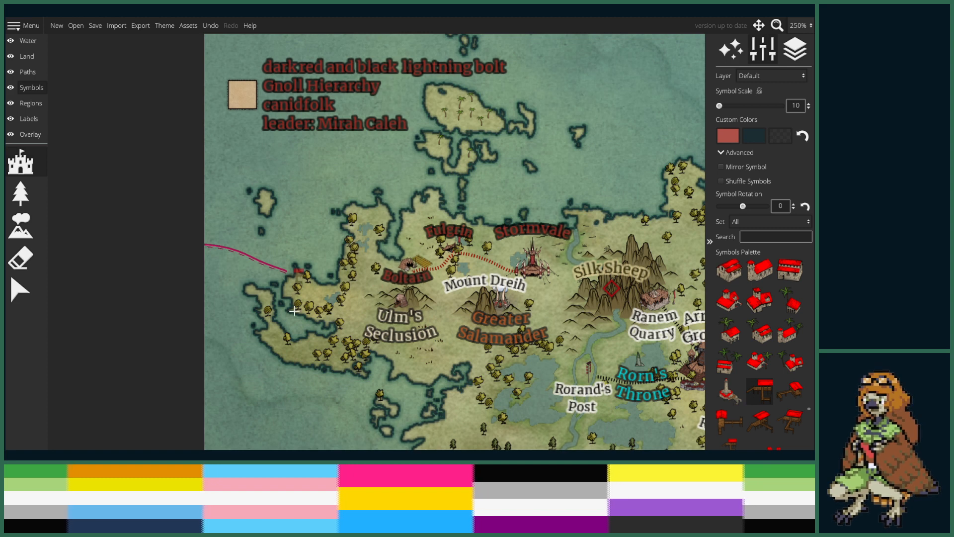
{"action": "left_click", "coordinate": [297, 276]}
{"action": "scroll", "coordinate": [290, 311], "scroll_direction": "up", "scroll_amount": 5}
{"action": "key", "text": "ctrl+z"}
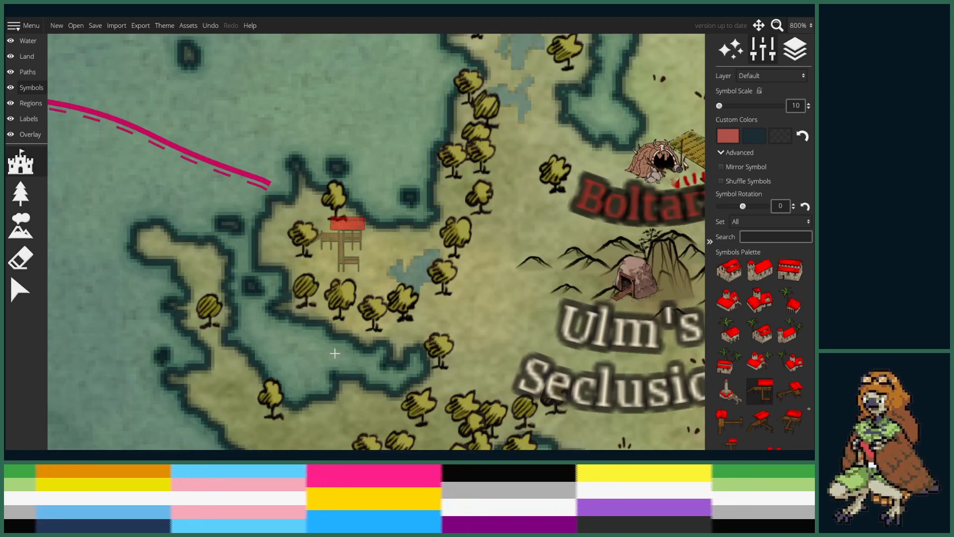
- Place the angled red-roofed stilt building with ramps at the peninsula's northern tip, where the magenta sea route ends
{"action": "left_click", "coordinate": [754, 426]}
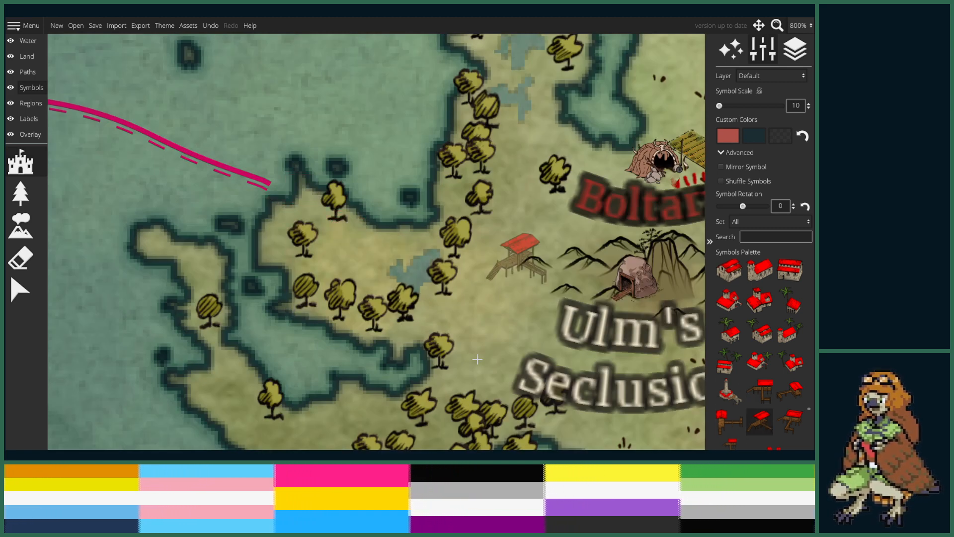
{"action": "left_click", "coordinate": [294, 199]}
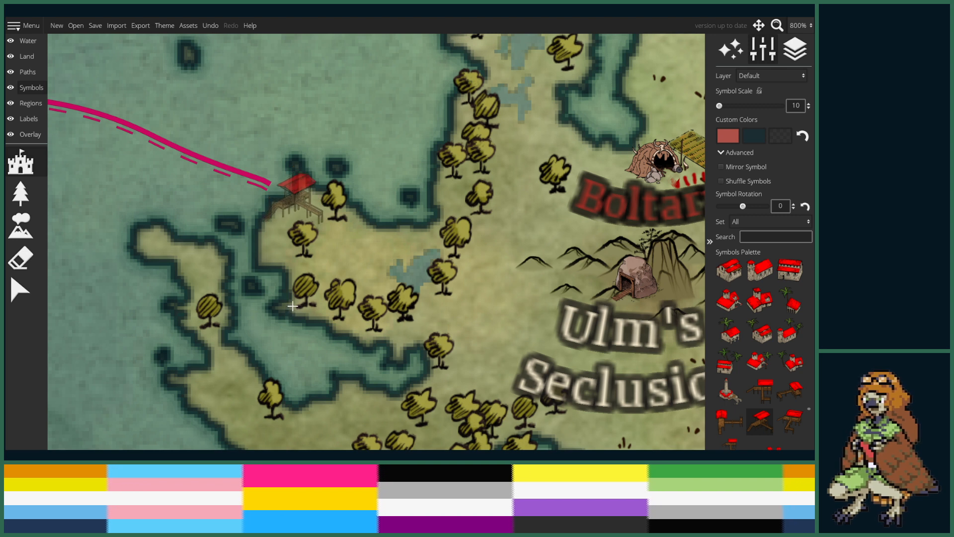
{"action": "left_click", "coordinate": [292, 306]}
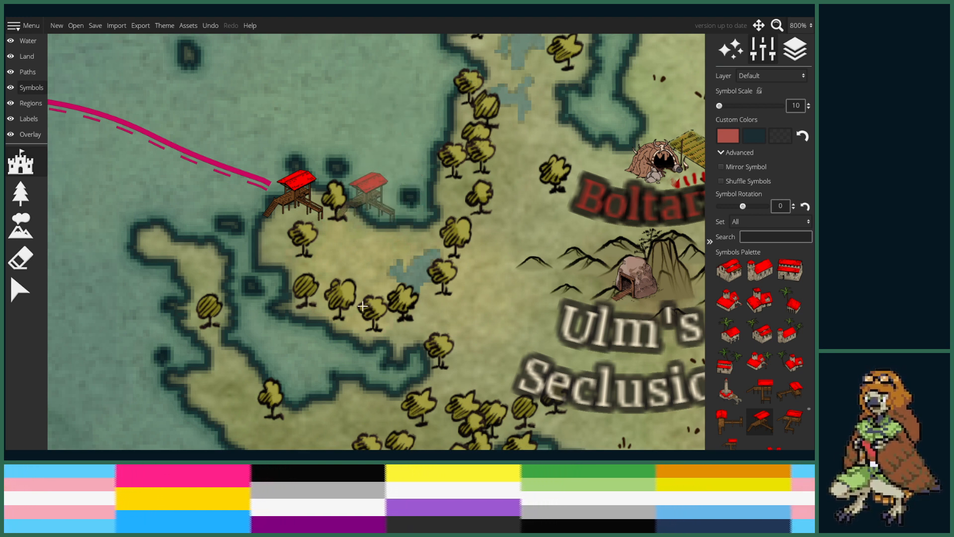
- Place a small orange-roofed house on the peninsula just below the red-roofed stilt building
{"action": "left_click_drag", "start_coordinate": [348, 272], "coordinate": [379, 322]}
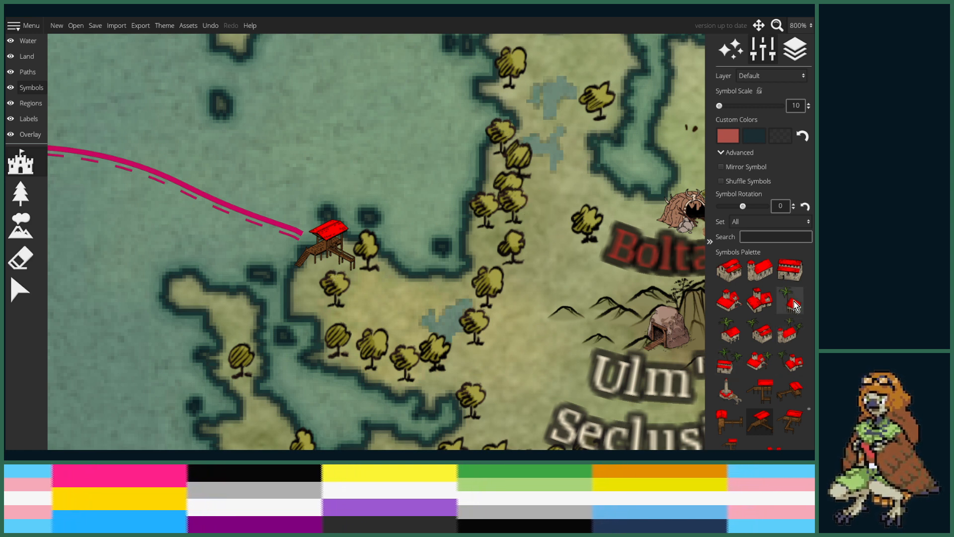
{"action": "scroll", "coordinate": [792, 343], "scroll_direction": "up", "scroll_amount": 1}
{"action": "scroll", "coordinate": [793, 343], "scroll_direction": "up", "scroll_amount": 9}
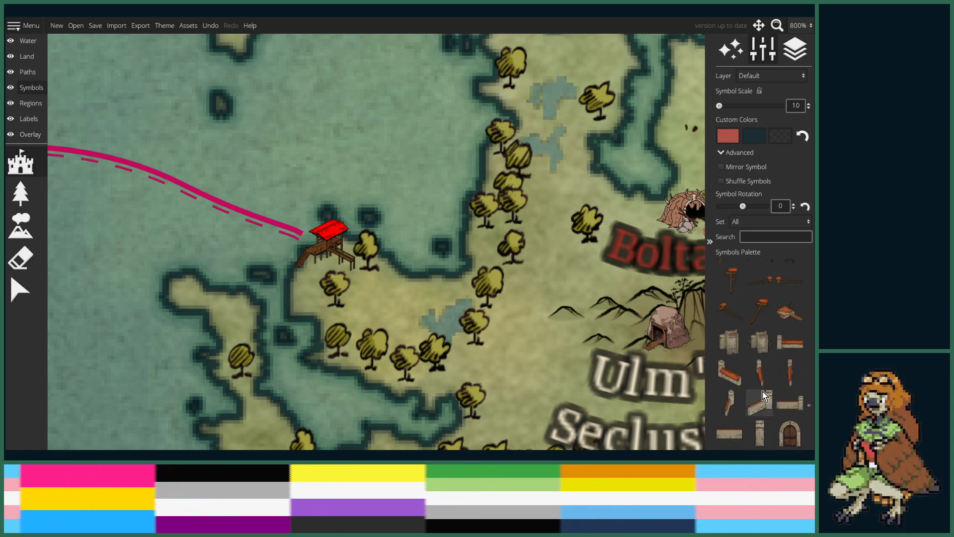
{"action": "scroll", "coordinate": [765, 399], "scroll_direction": "up", "scroll_amount": 1}
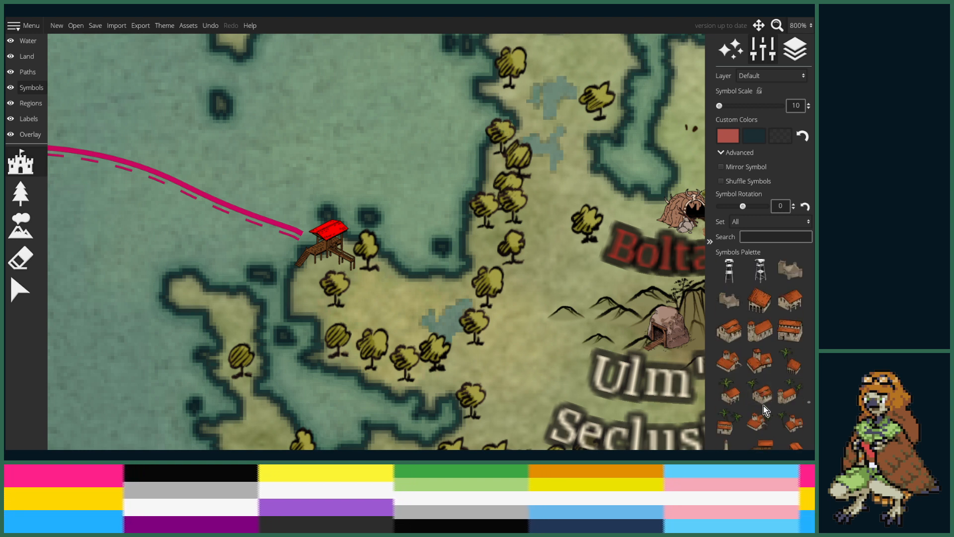
{"action": "left_click", "coordinate": [759, 300]}
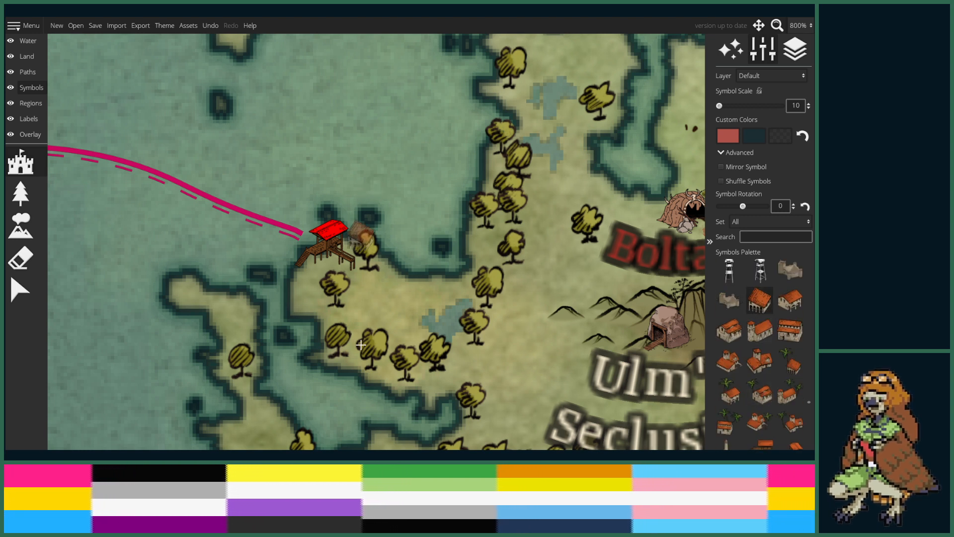
{"action": "left_click", "coordinate": [332, 377]}
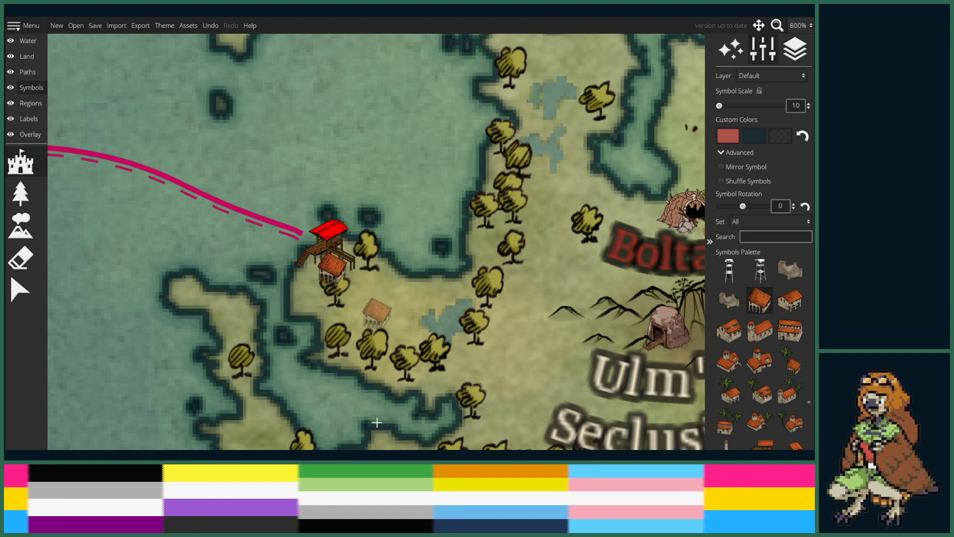
- Shift the stilt building slightly west toward the route's end and move the orange-roofed house up beneath it
{"action": "left_click", "coordinate": [308, 240]}
{"action": "left_click", "coordinate": [321, 269]}
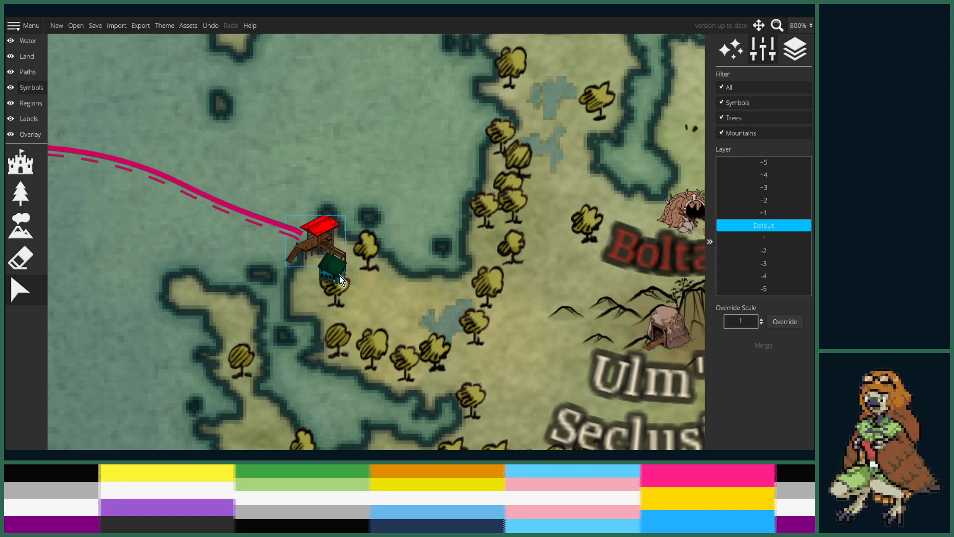
{"action": "left_click_drag", "start_coordinate": [322, 269], "coordinate": [309, 259]}
{"action": "left_click", "coordinate": [276, 341]}
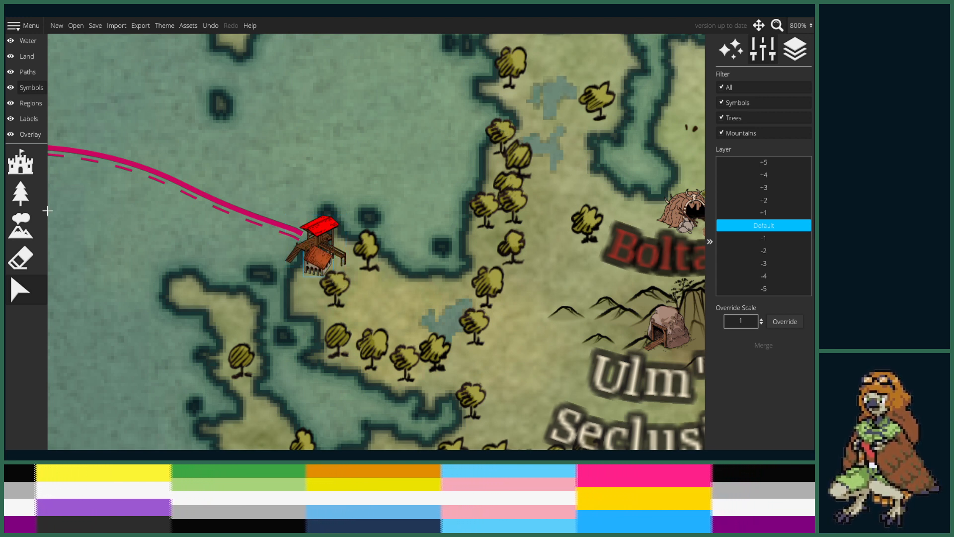
- Adopt the Arhel-cos label's style for new labels: size 12 pink Merriweather text with a magenta outline of 2 and 0.15 curvature
{"action": "scroll", "coordinate": [251, 289], "scroll_direction": "down", "scroll_amount": 5}
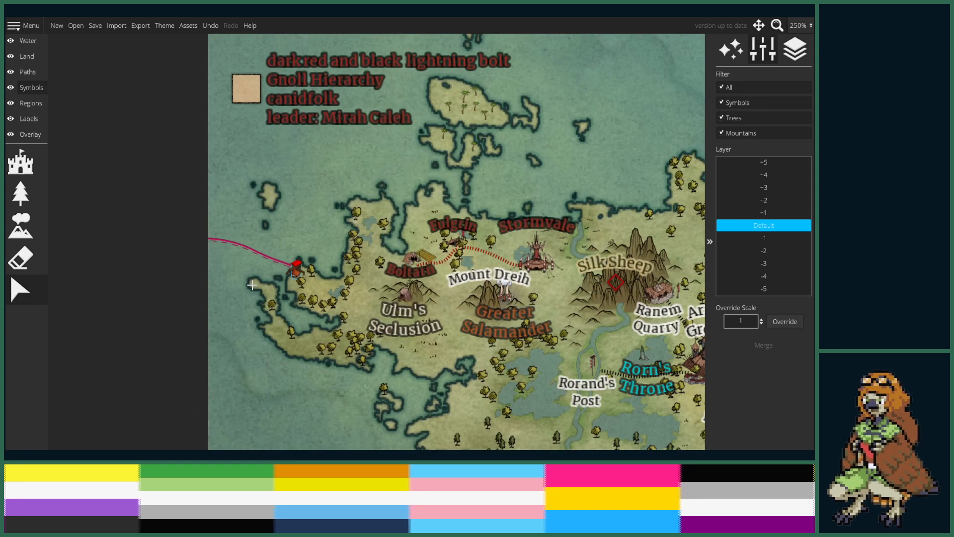
{"action": "scroll", "coordinate": [252, 285], "scroll_direction": "up", "scroll_amount": 3}
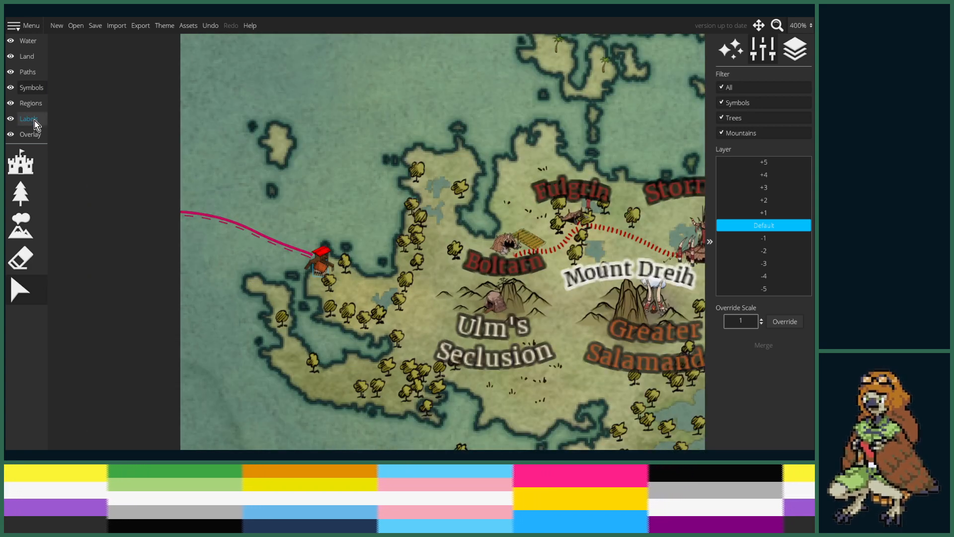
{"action": "left_click", "coordinate": [28, 119]}
{"action": "left_click", "coordinate": [21, 161]}
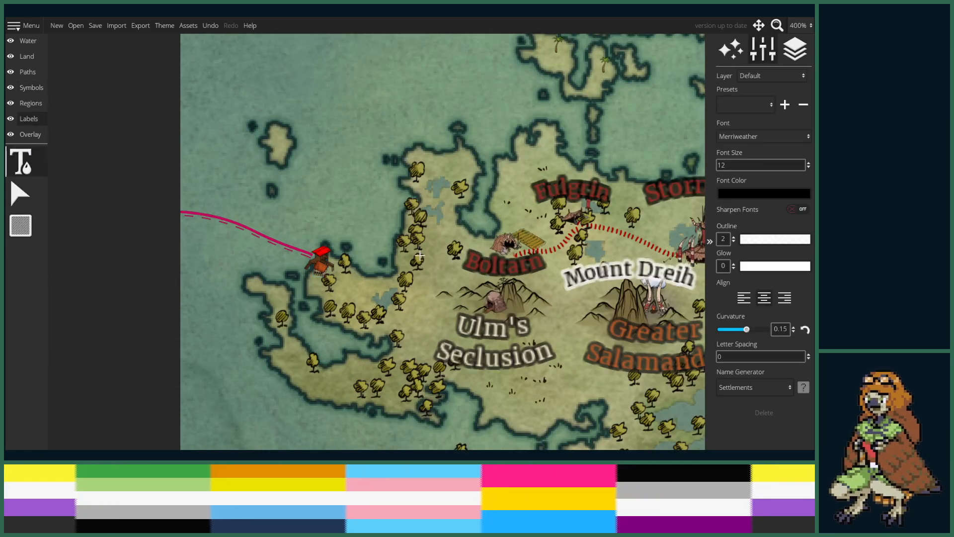
{"action": "scroll", "coordinate": [256, 280], "scroll_direction": "down", "scroll_amount": 6}
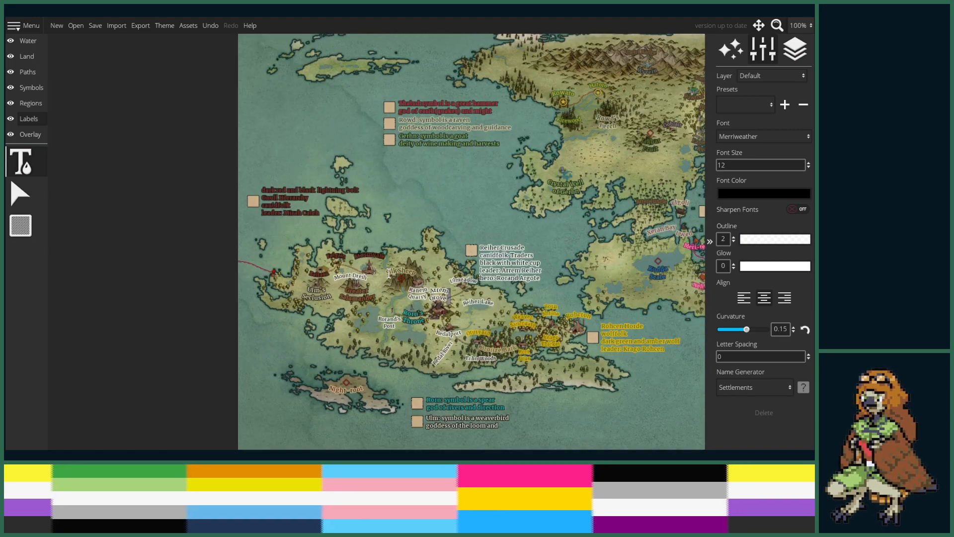
{"action": "left_click_drag", "start_coordinate": [389, 273], "coordinate": [145, 214]}
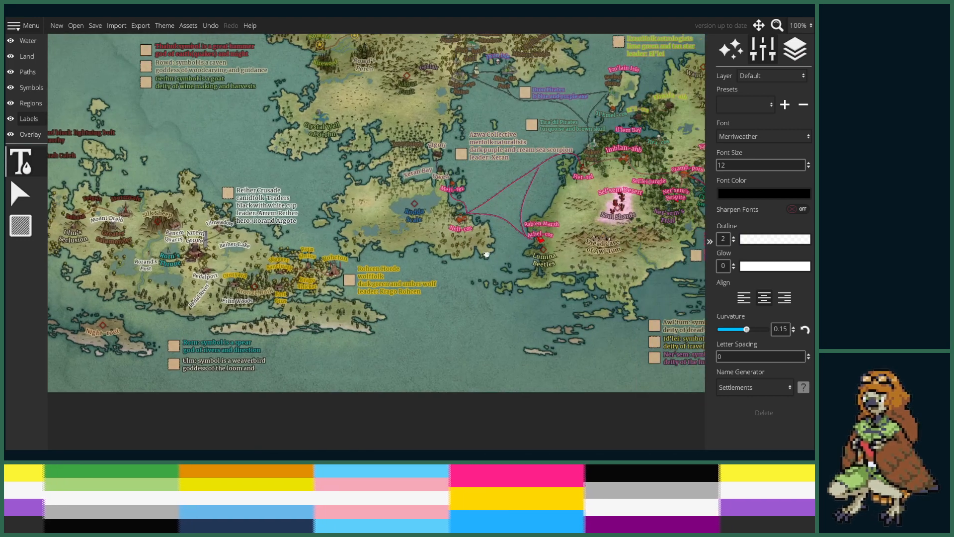
{"action": "left_click_drag", "start_coordinate": [485, 249], "coordinate": [258, 265]}
{"action": "left_click", "coordinate": [519, 261]}
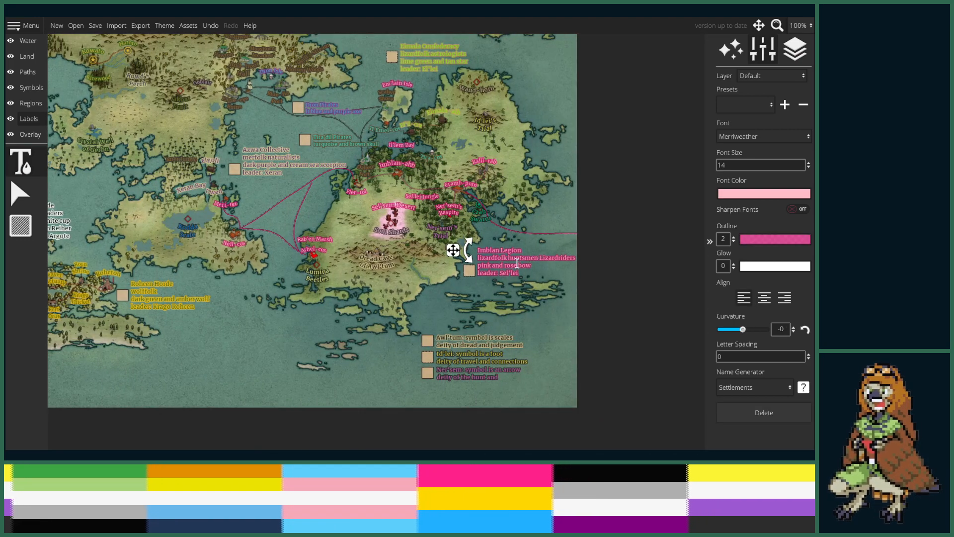
{"action": "left_click", "coordinate": [308, 250]}
{"action": "left_click_drag", "start_coordinate": [132, 314], "coordinate": [449, 332]}
{"action": "left_click_drag", "start_coordinate": [177, 321], "coordinate": [382, 322]}
{"action": "scroll", "coordinate": [291, 235], "scroll_direction": "up", "scroll_amount": 10}
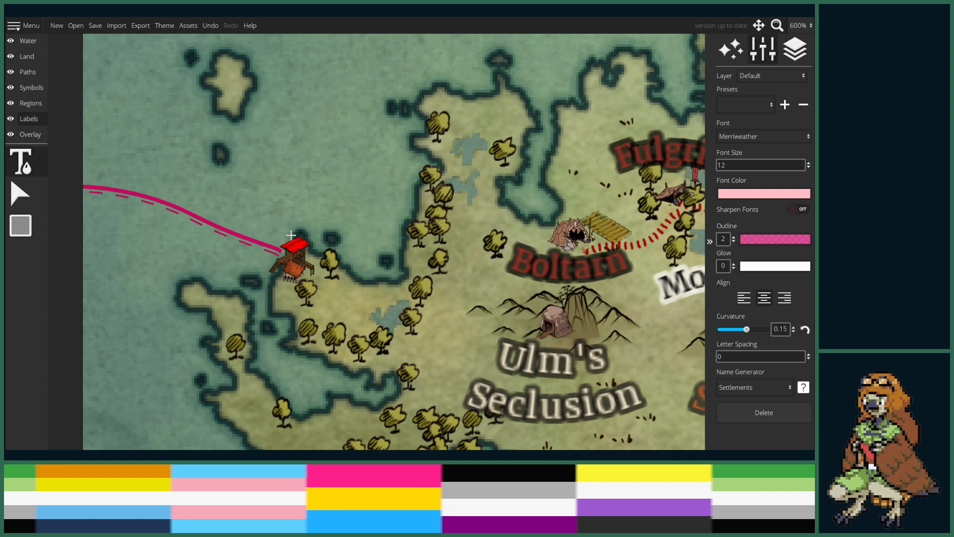
- Add the label "Hei'rel-cos" above the new settlement on the western peninsula and nudge it slightly southeast
{"action": "left_click", "coordinate": [289, 219]}
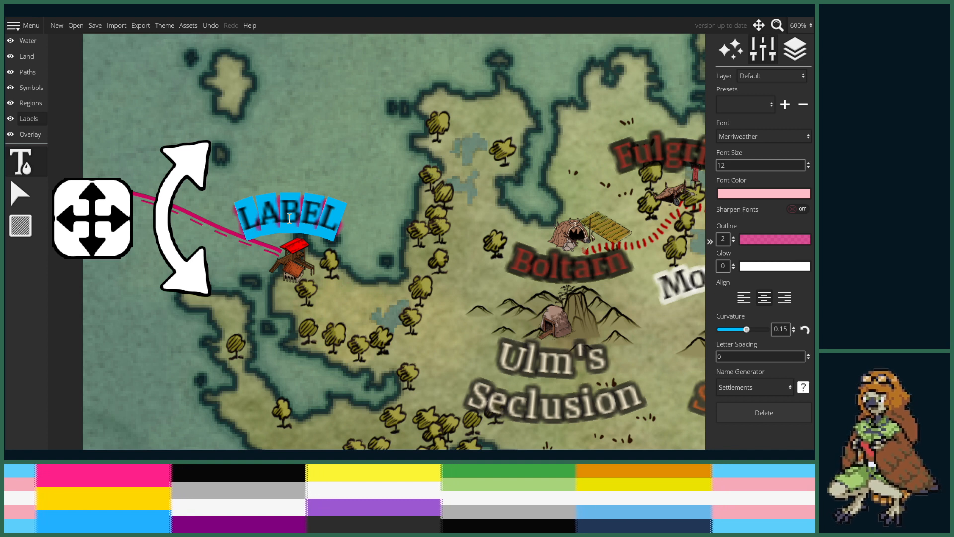
{"action": "type", "text": "H"}
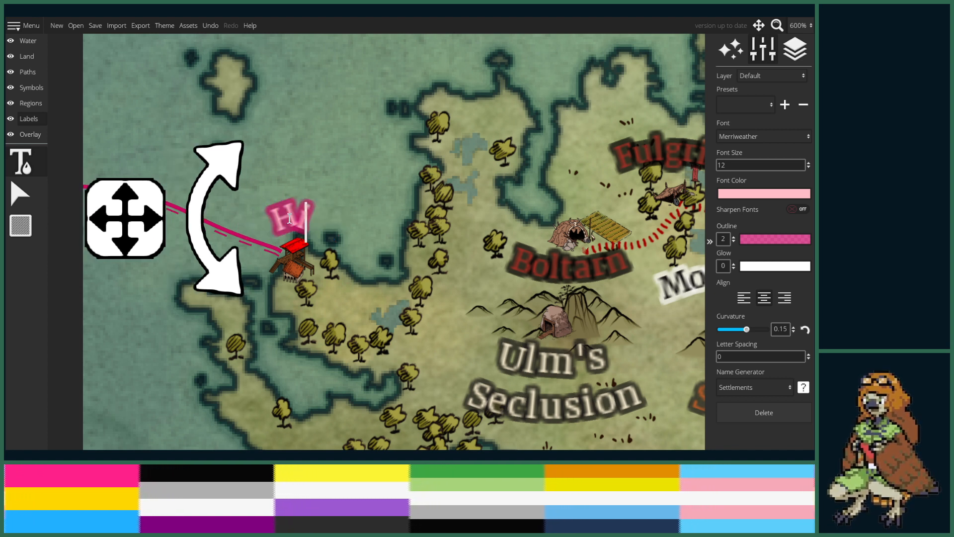
{"action": "type", "text": "i'rel"}
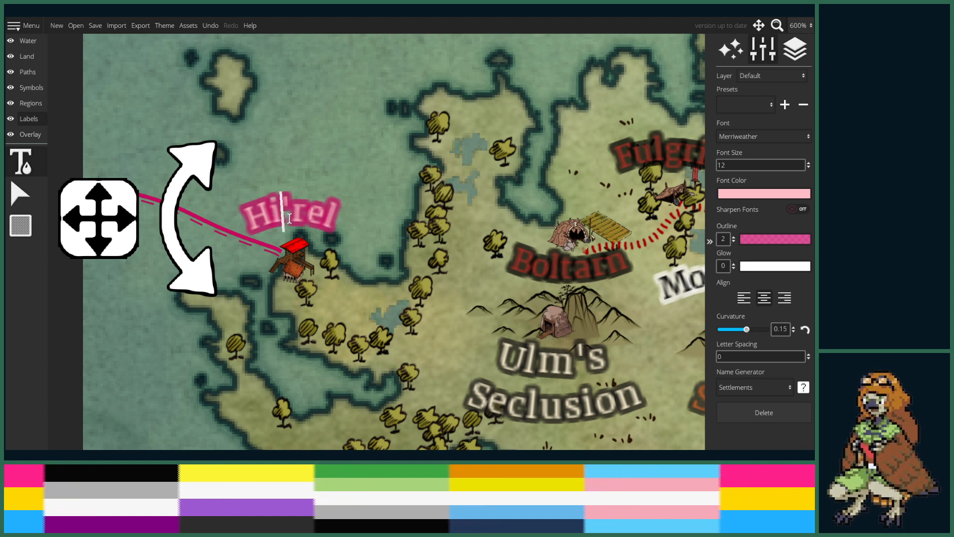
{"action": "type", "text": "e"}
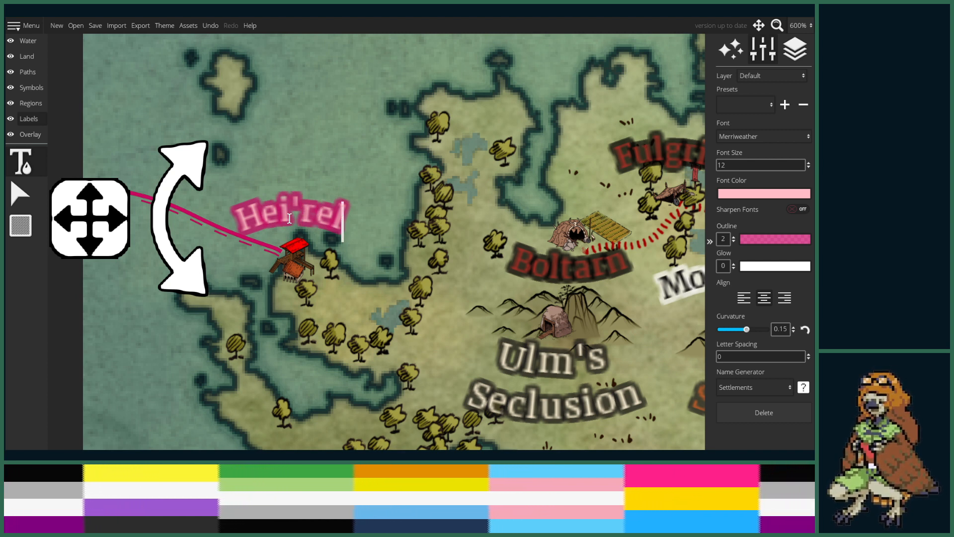
{"action": "type", "text": "-cos"}
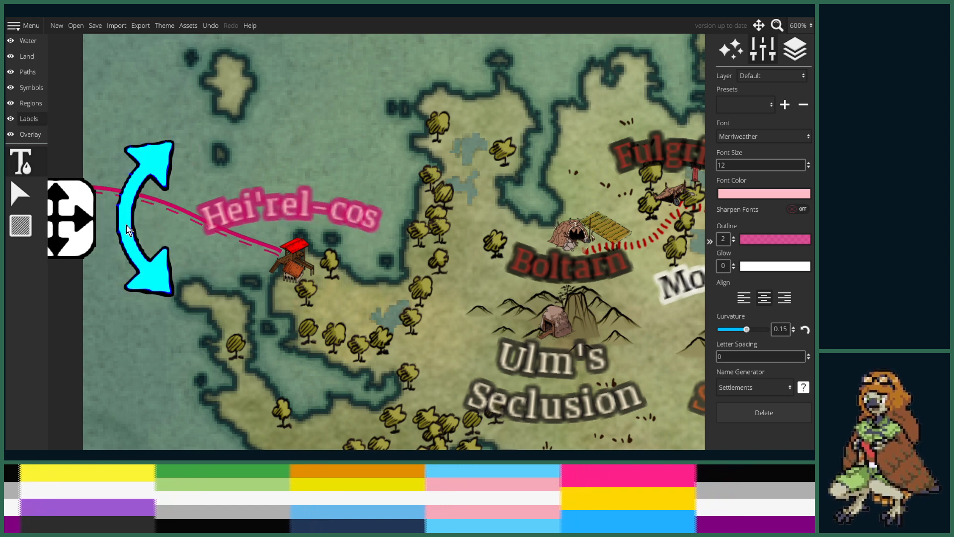
{"action": "scroll", "coordinate": [237, 230], "scroll_direction": "down", "scroll_amount": 5}
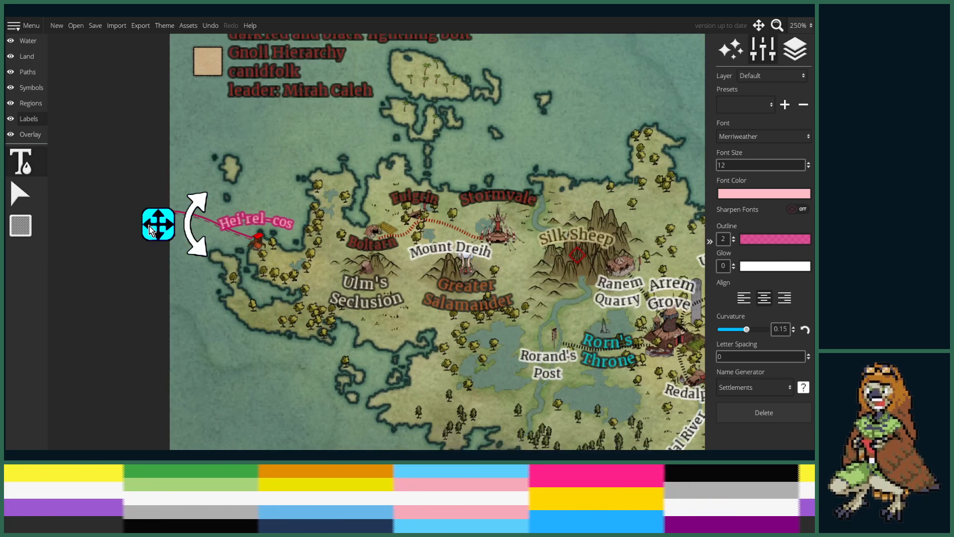
{"action": "left_click_drag", "start_coordinate": [149, 232], "coordinate": [153, 236]}
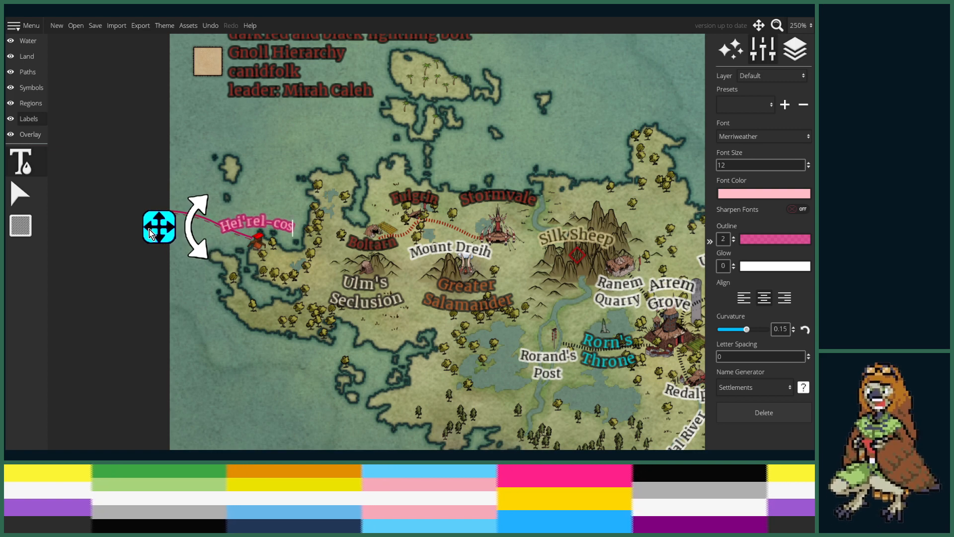
{"action": "scroll", "coordinate": [370, 301], "scroll_direction": "down", "scroll_amount": 3}
{"action": "scroll", "coordinate": [525, 240], "scroll_direction": "down", "scroll_amount": 3}
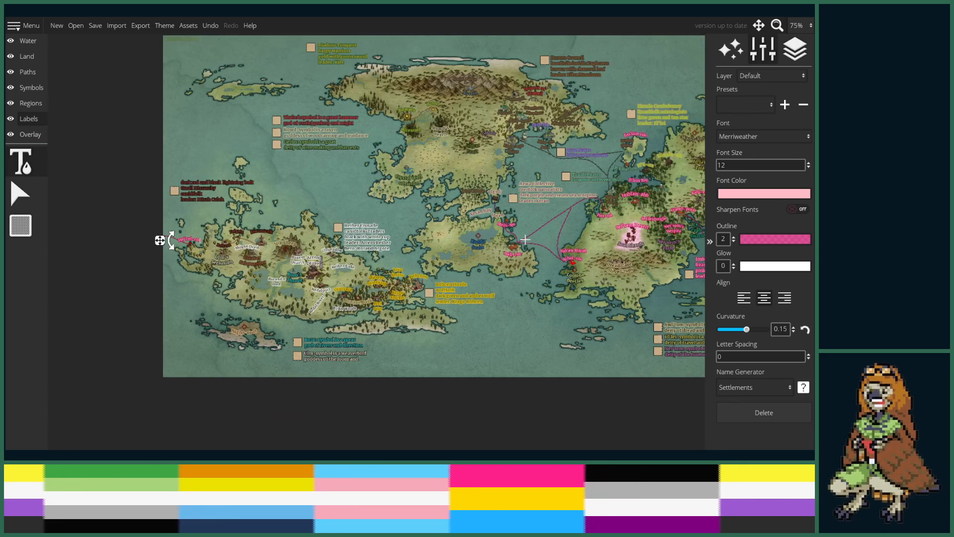
- Nudge the Hei'rel-cos label slightly east above its settlement on the western peninsula
{"action": "left_click_drag", "start_coordinate": [524, 239], "coordinate": [428, 242]}
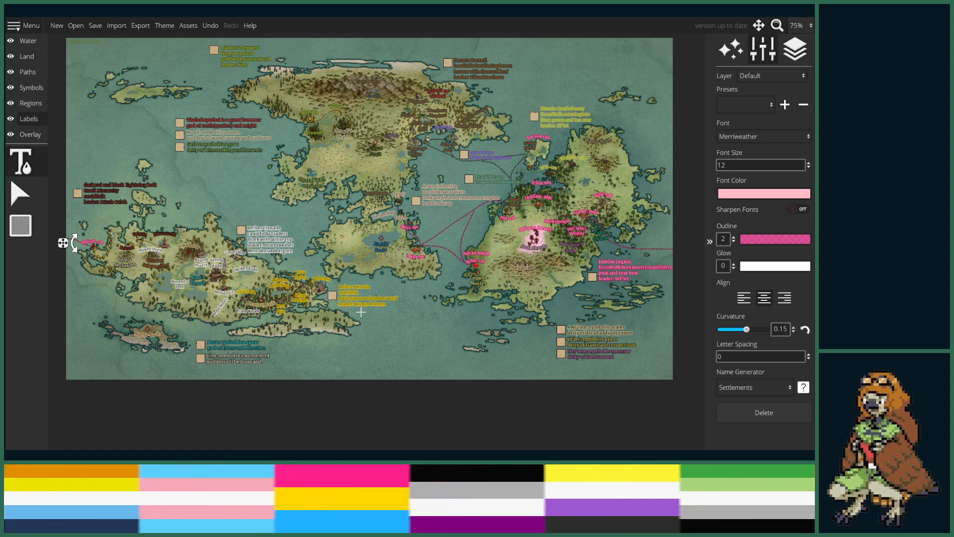
{"action": "scroll", "coordinate": [272, 268], "scroll_direction": "up", "scroll_amount": 5}
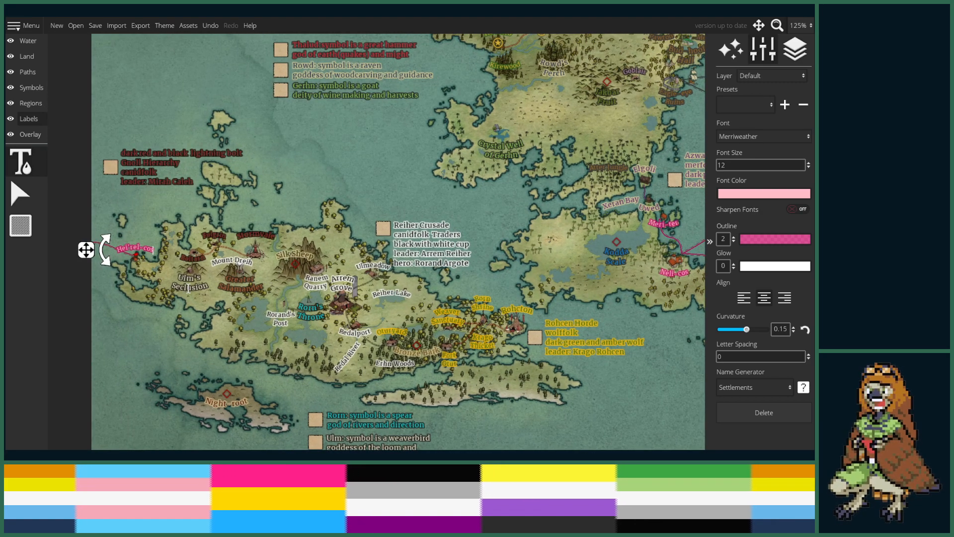
{"action": "left_click_drag", "start_coordinate": [88, 246], "coordinate": [90, 247]}
{"action": "scroll", "coordinate": [89, 250], "scroll_direction": "down", "scroll_amount": 5}
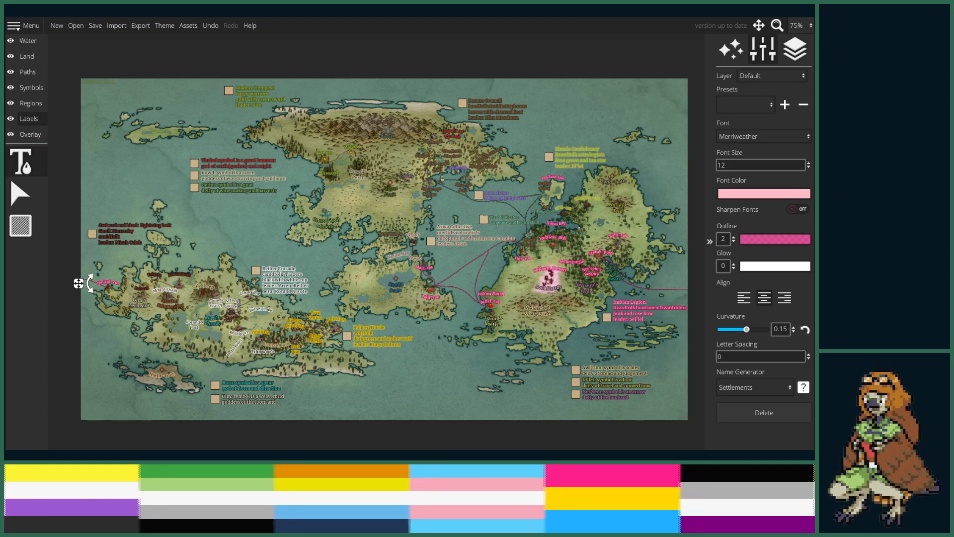
- Browse the settlement symbols for white-walled houses to replace the yellow Kowato and Hatoro markers on the northern continent
{"action": "scroll", "coordinate": [437, 206], "scroll_direction": "up", "scroll_amount": 3}
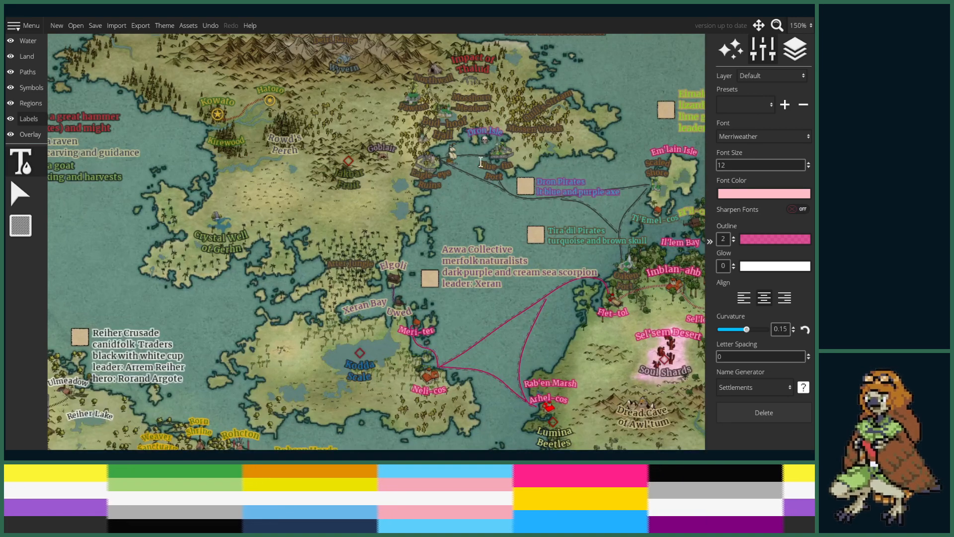
{"action": "left_click_drag", "start_coordinate": [481, 162], "coordinate": [490, 215]}
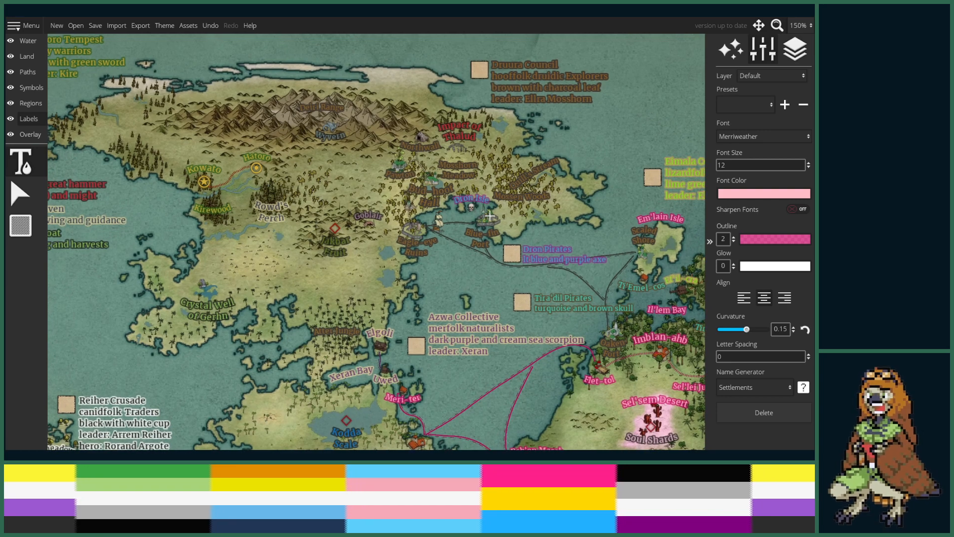
{"action": "scroll", "coordinate": [490, 215], "scroll_direction": "down", "scroll_amount": 2}
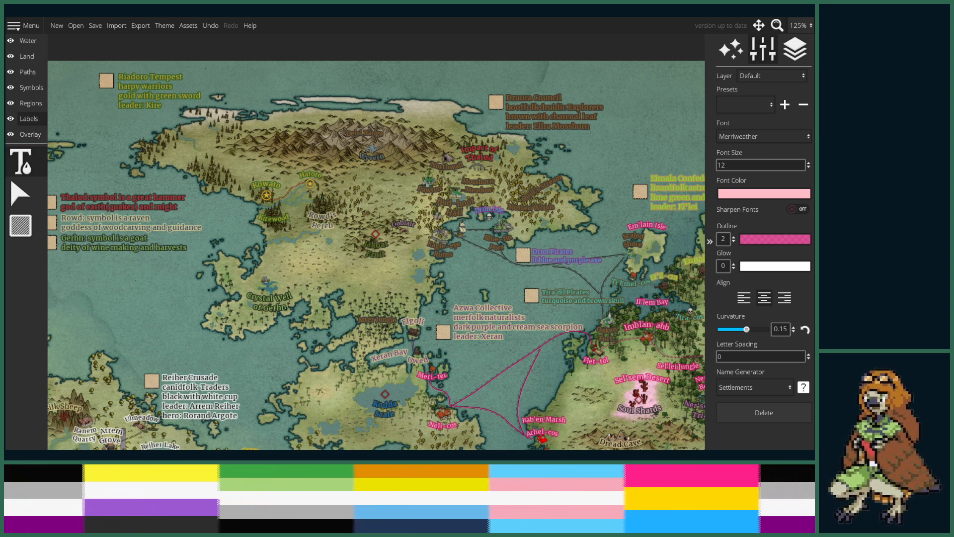
{"action": "scroll", "coordinate": [344, 224], "scroll_direction": "up", "scroll_amount": 8}
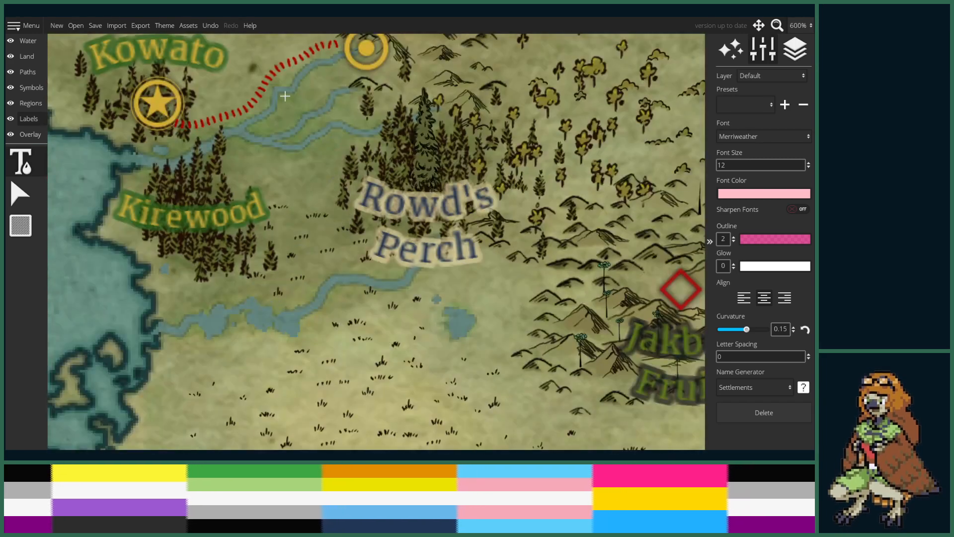
{"action": "left_click_drag", "start_coordinate": [360, 137], "coordinate": [428, 227]}
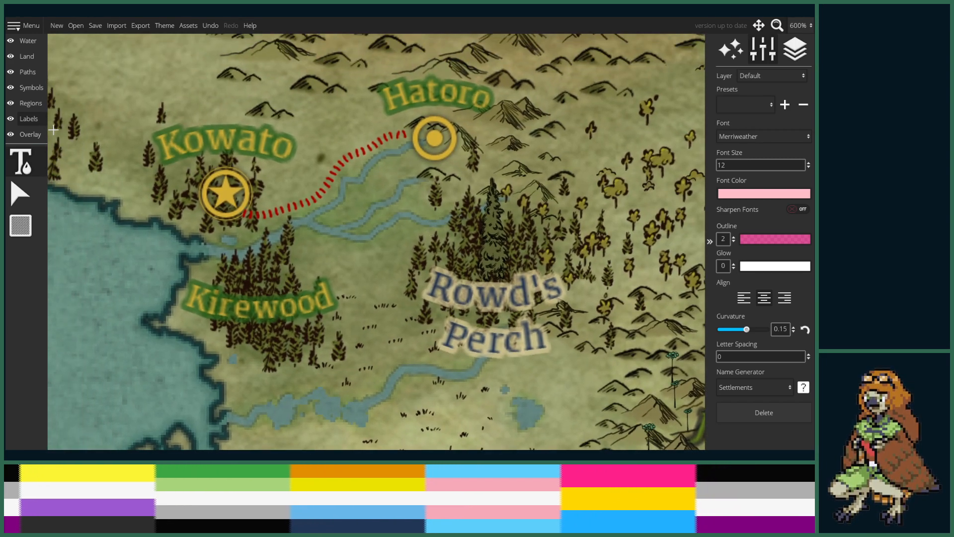
{"action": "left_click", "coordinate": [39, 89]}
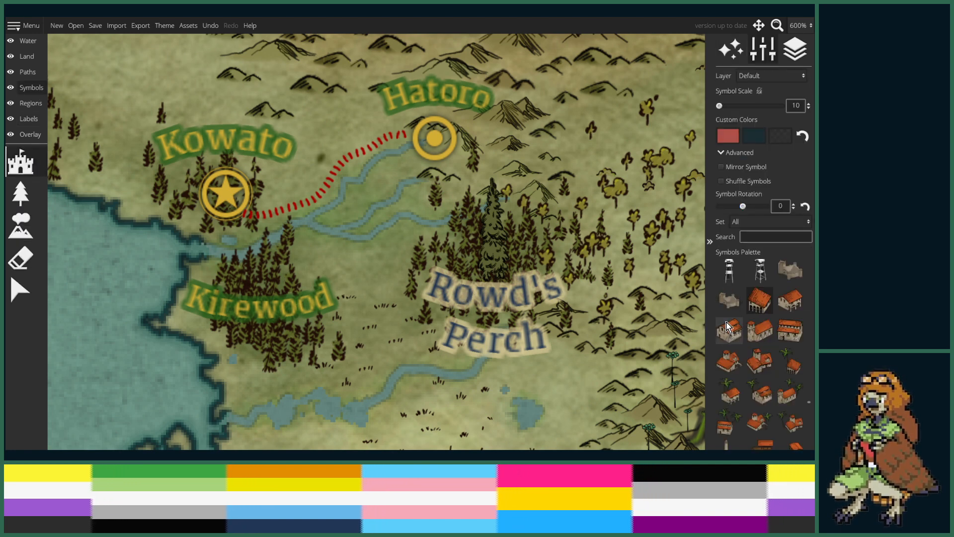
{"action": "scroll", "coordinate": [756, 357], "scroll_direction": "down", "scroll_amount": 5}
{"action": "scroll", "coordinate": [756, 356], "scroll_direction": "down", "scroll_amount": 8}
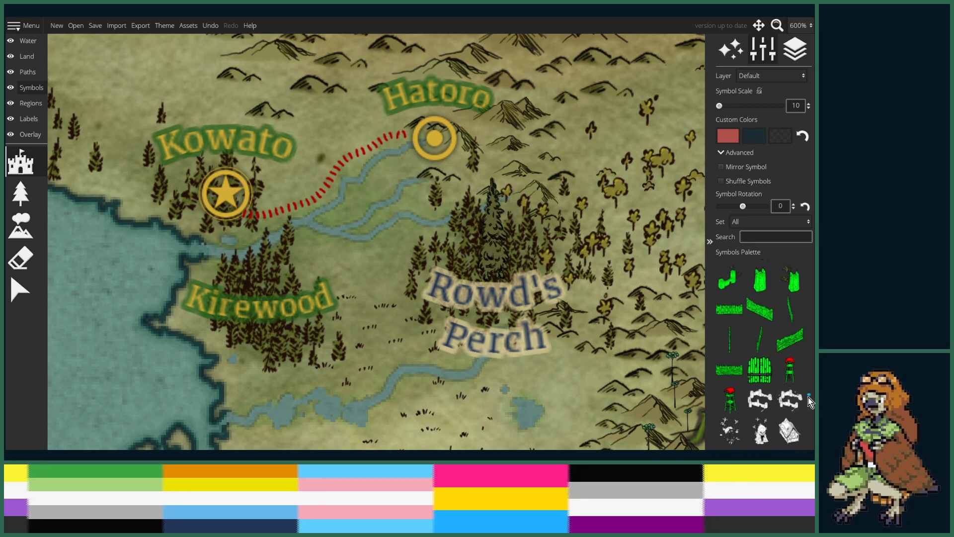
{"action": "scroll", "coordinate": [808, 397], "scroll_direction": "down", "scroll_amount": 8}
{"action": "scroll", "coordinate": [809, 360], "scroll_direction": "down", "scroll_amount": 8}
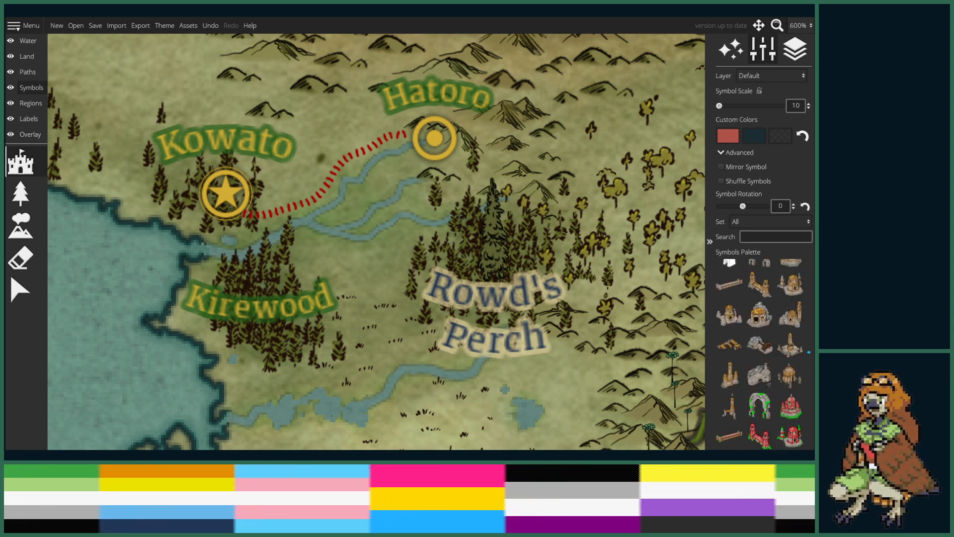
{"action": "scroll", "coordinate": [775, 353], "scroll_direction": "down", "scroll_amount": 5}
{"action": "scroll", "coordinate": [775, 355], "scroll_direction": "up", "scroll_amount": 5}
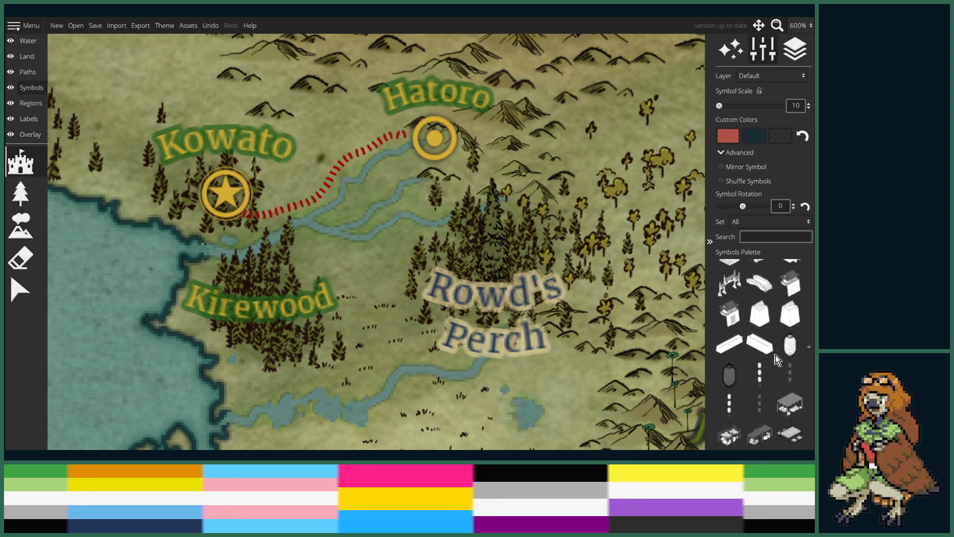
{"action": "scroll", "coordinate": [778, 363], "scroll_direction": "down", "scroll_amount": 10}
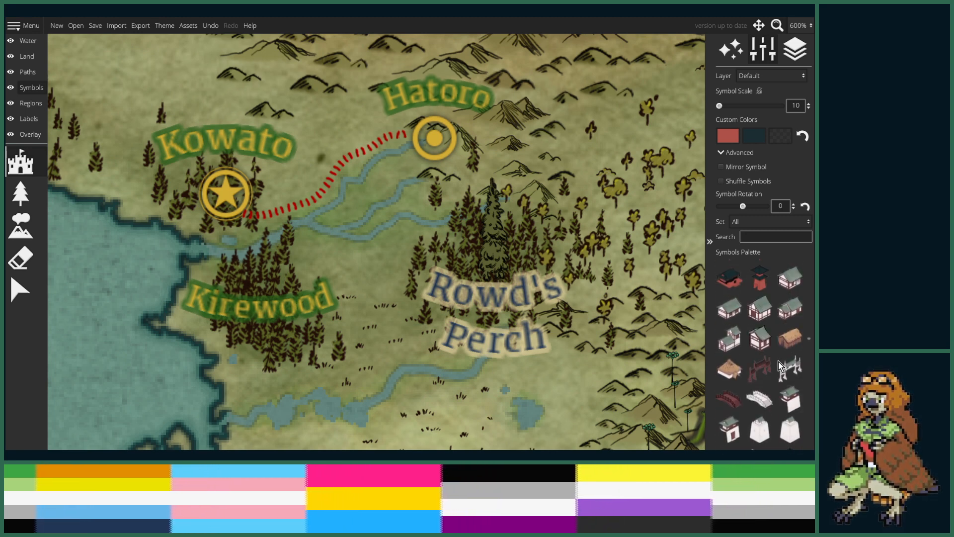
{"action": "scroll", "coordinate": [777, 362], "scroll_direction": "down", "scroll_amount": 5}
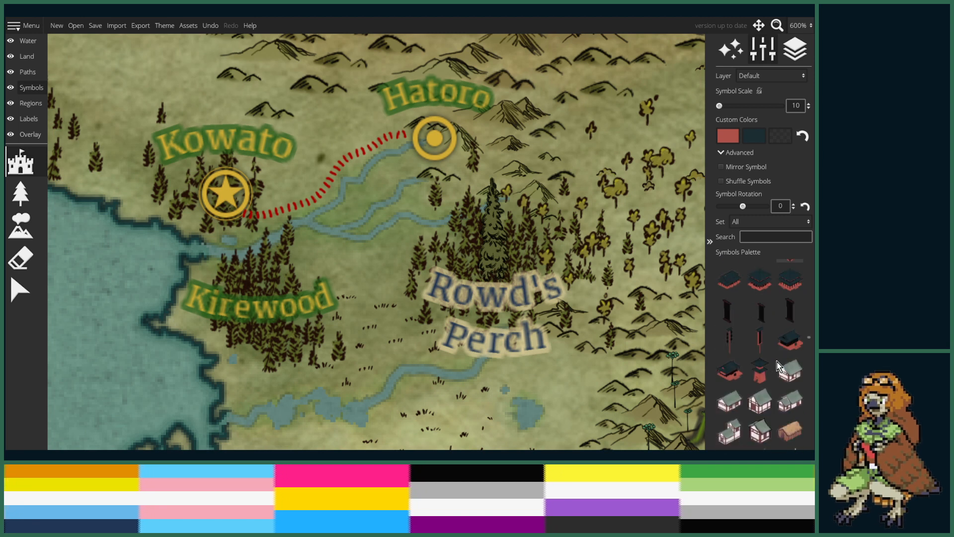
{"action": "left_click", "coordinate": [788, 360]}
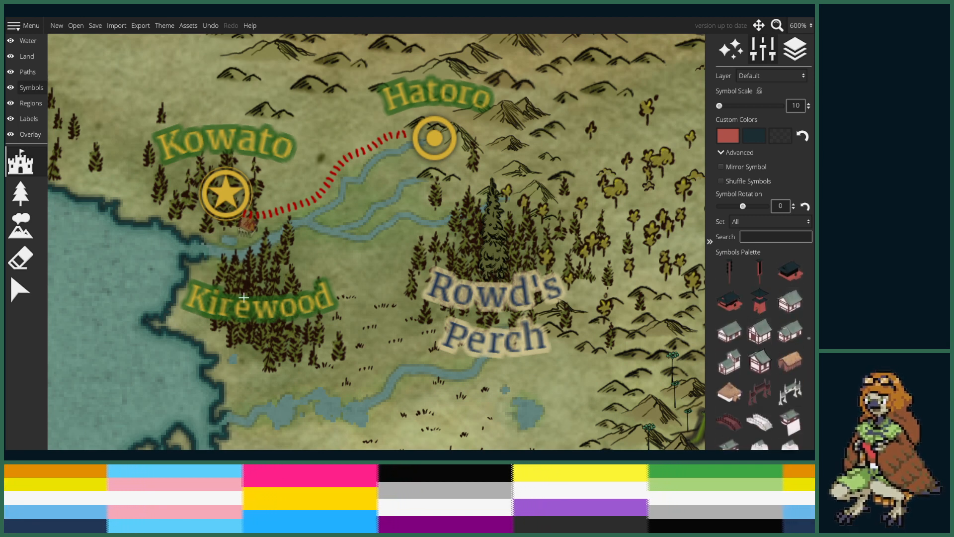
- Try deleting the yellow star marker at Kowato and the round marker at Hatoro, and undo both deletions
{"action": "left_click", "coordinate": [20, 289]}
{"action": "left_click", "coordinate": [233, 193]}
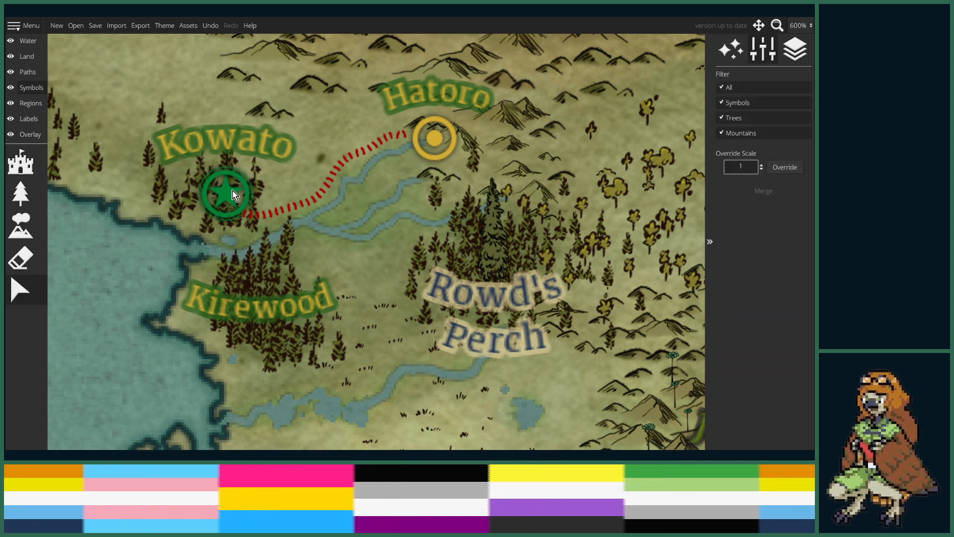
{"action": "key", "text": "Delete"}
{"action": "left_click", "coordinate": [435, 138]}
{"action": "key", "text": "Delete"}
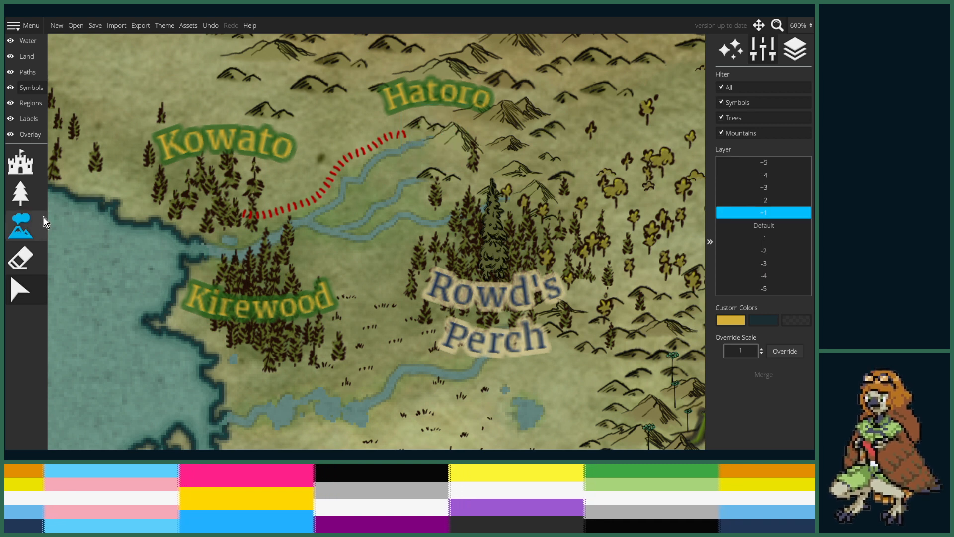
{"action": "key", "text": "ctrl+z"}
{"action": "key", "text": "ctrl+z"}
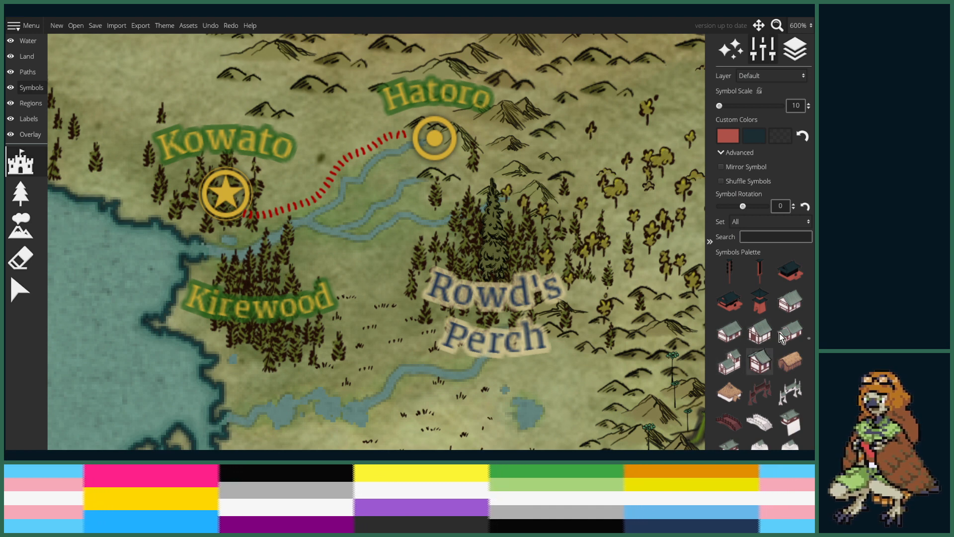
- Reset the custom symbol colours to their defaults and return to the white-walled houses in the symbol palette
{"action": "scroll", "coordinate": [775, 370], "scroll_direction": "down", "scroll_amount": 1}
{"action": "scroll", "coordinate": [776, 375], "scroll_direction": "up", "scroll_amount": 3}
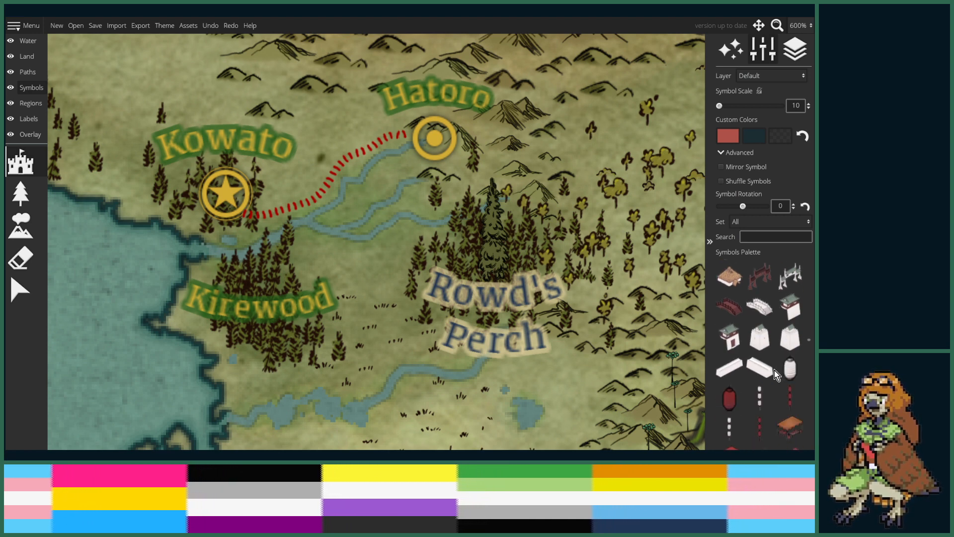
{"action": "scroll", "coordinate": [773, 370], "scroll_direction": "down", "scroll_amount": 5}
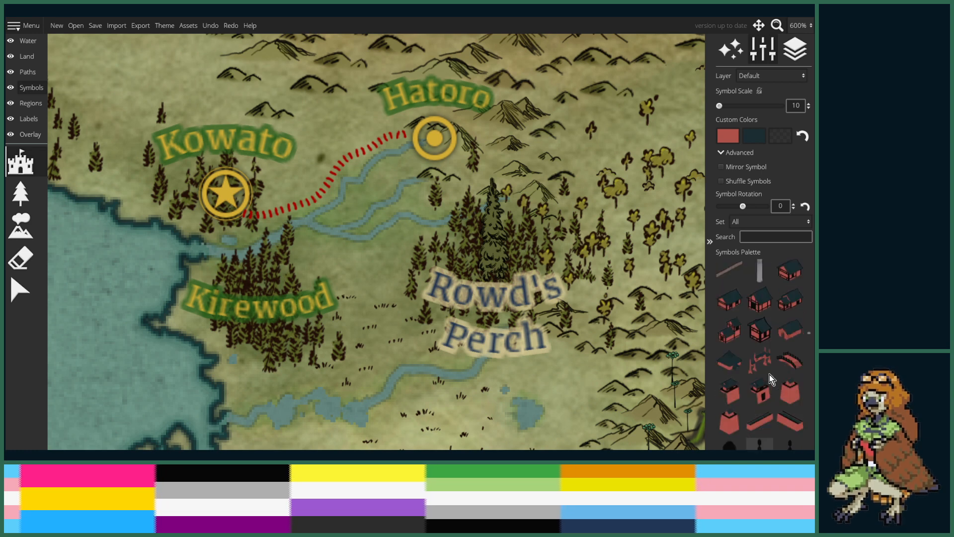
{"action": "scroll", "coordinate": [769, 377], "scroll_direction": "up", "scroll_amount": 5}
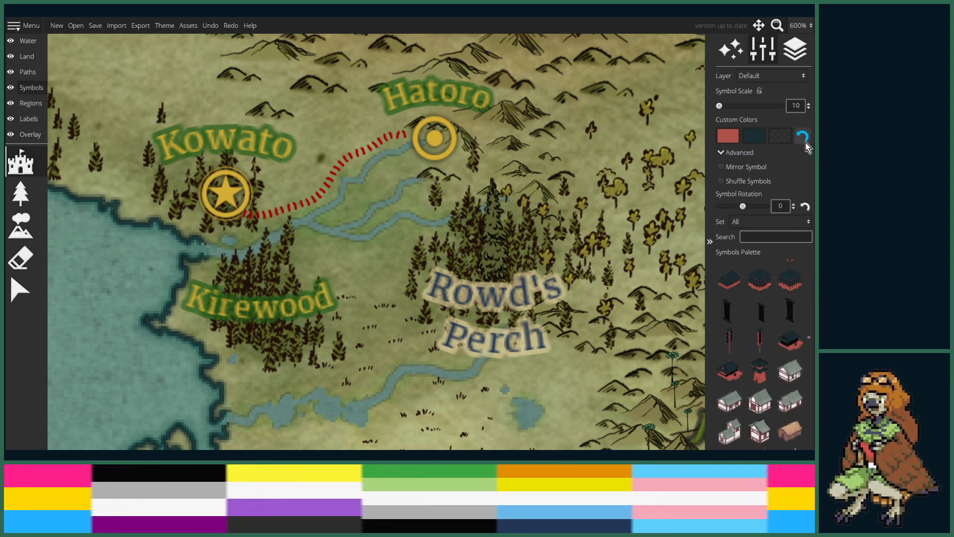
{"action": "scroll", "coordinate": [776, 340], "scroll_direction": "down", "scroll_amount": 3}
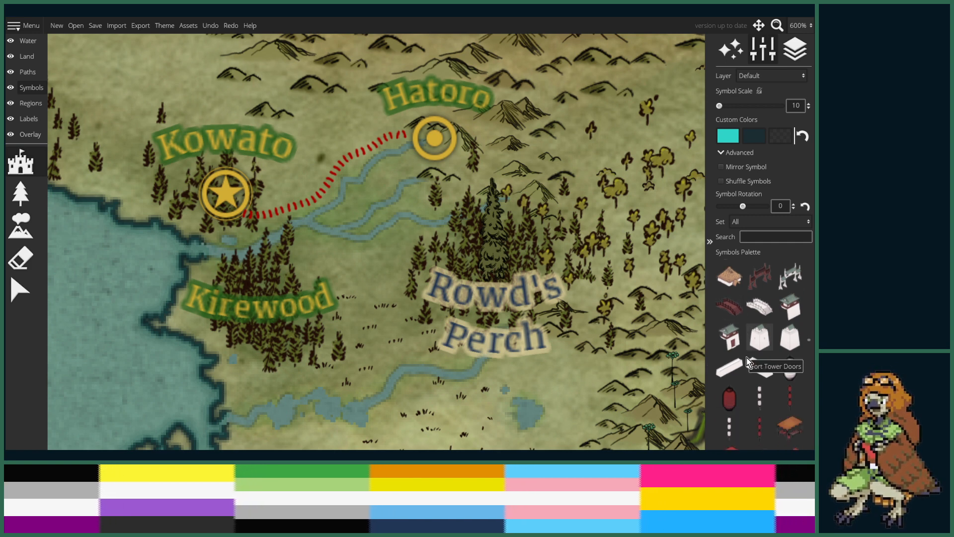
{"action": "scroll", "coordinate": [775, 338], "scroll_direction": "up", "scroll_amount": 1}
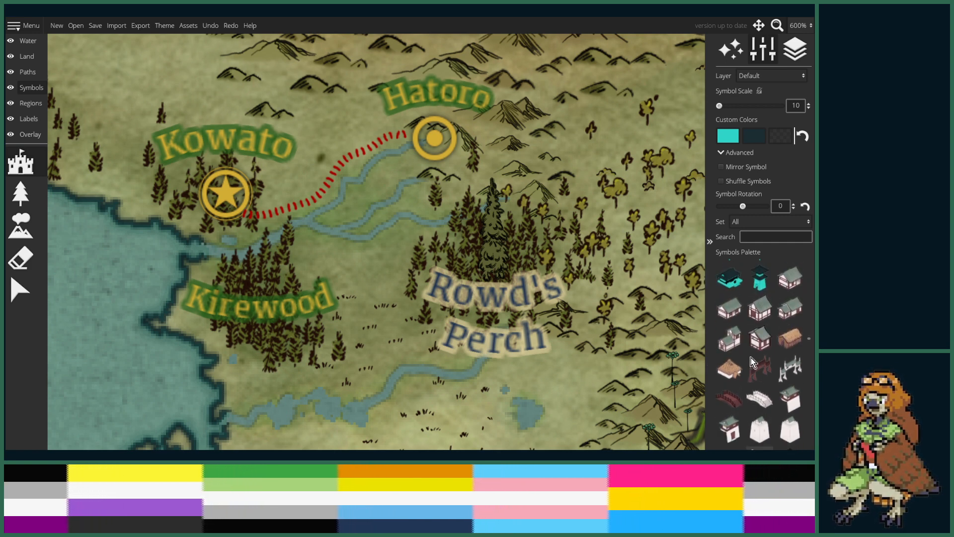
- On symbol layer +1, place the two-part green-roofed house over the Kowato marker and the thatched hut over the Hatoro marker
{"action": "left_click", "coordinate": [729, 337]}
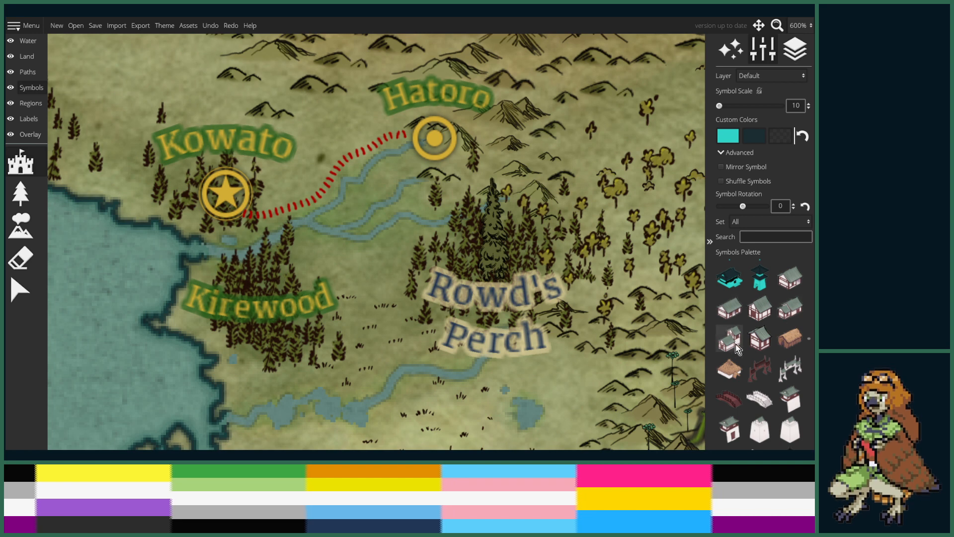
{"action": "left_click", "coordinate": [222, 199]}
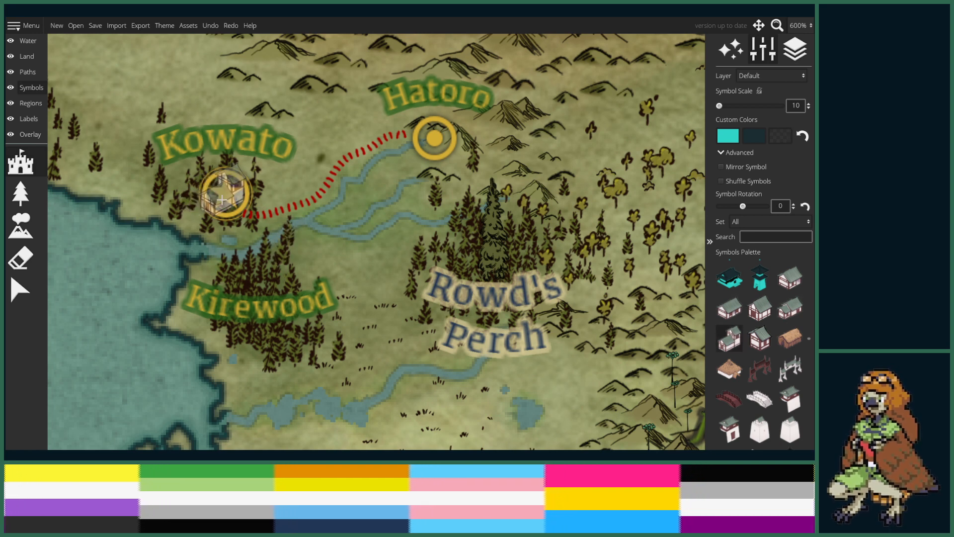
{"action": "key", "text": "ctrl+z"}
{"action": "left_click", "coordinate": [770, 76]}
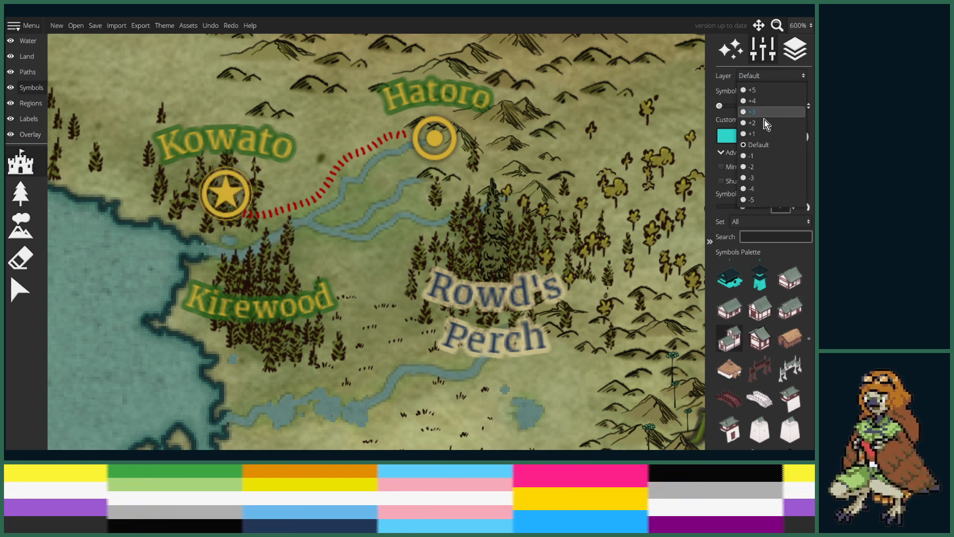
{"action": "left_click", "coordinate": [762, 133]}
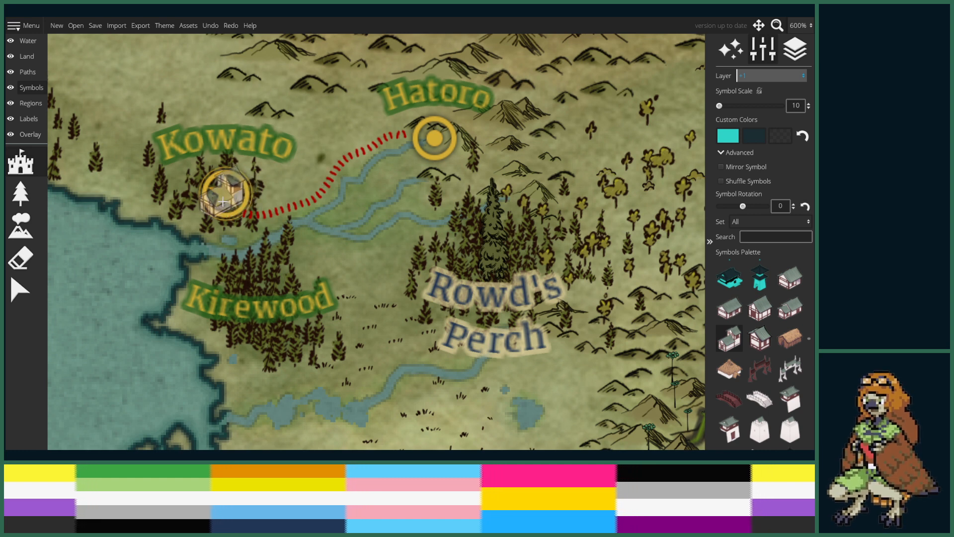
{"action": "left_click", "coordinate": [729, 368]}
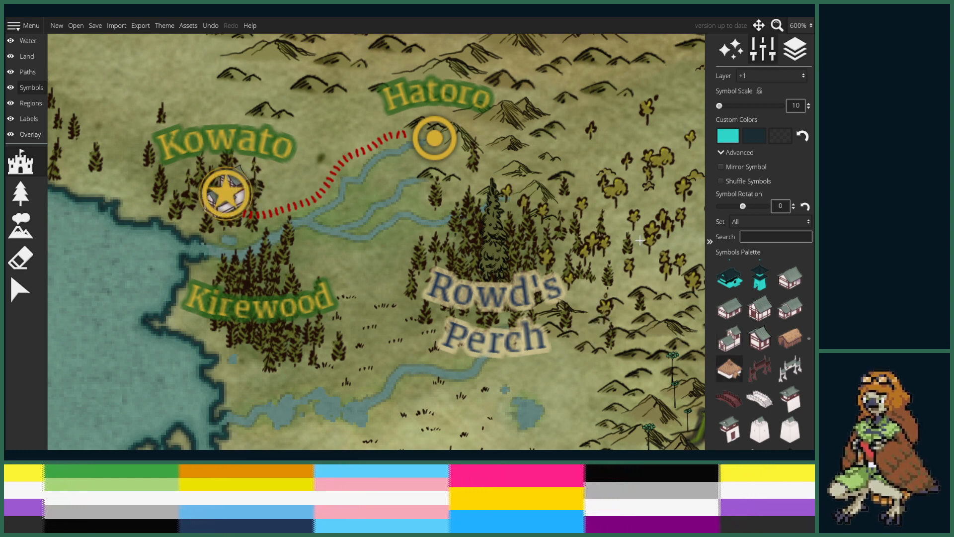
{"action": "left_click", "coordinate": [435, 142]}
- Delete the yellow markers behind the new buildings at Kowato and Hatoro
{"action": "left_click", "coordinate": [19, 289]}
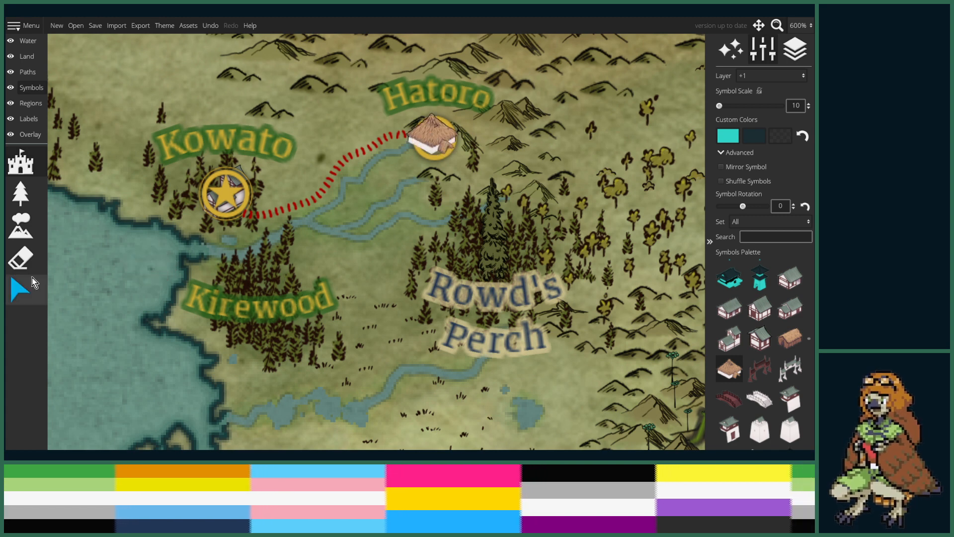
{"action": "left_click", "coordinate": [230, 198]}
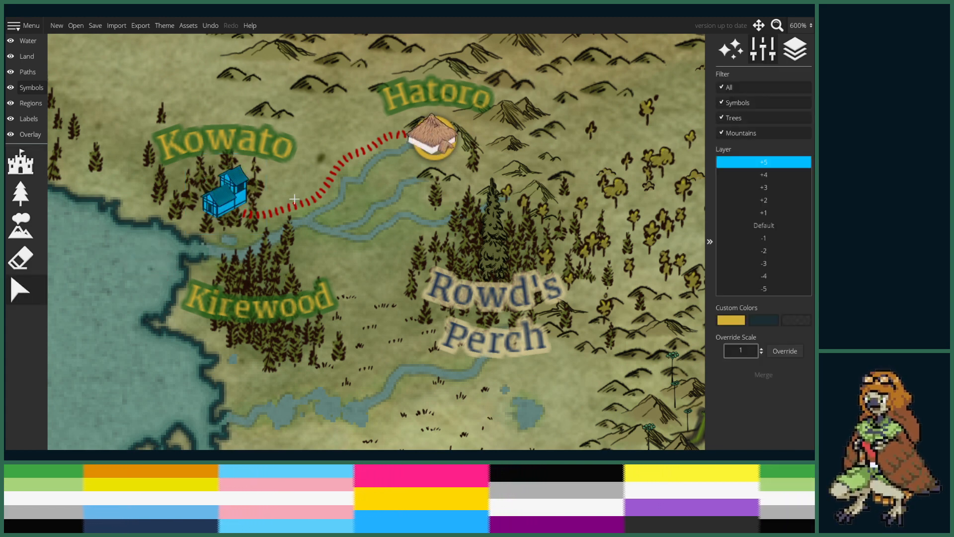
{"action": "left_click", "coordinate": [430, 156]}
{"action": "key", "text": "Delete"}
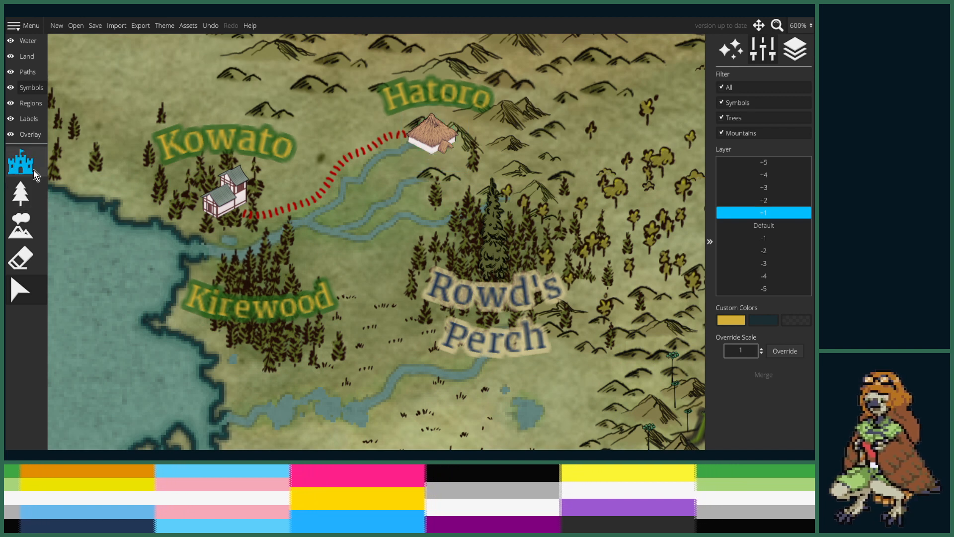
- Place the mirrored dark red arch symbol over the river south of the dashed path between Kowato and Hatoro
{"action": "left_click", "coordinate": [20, 162]}
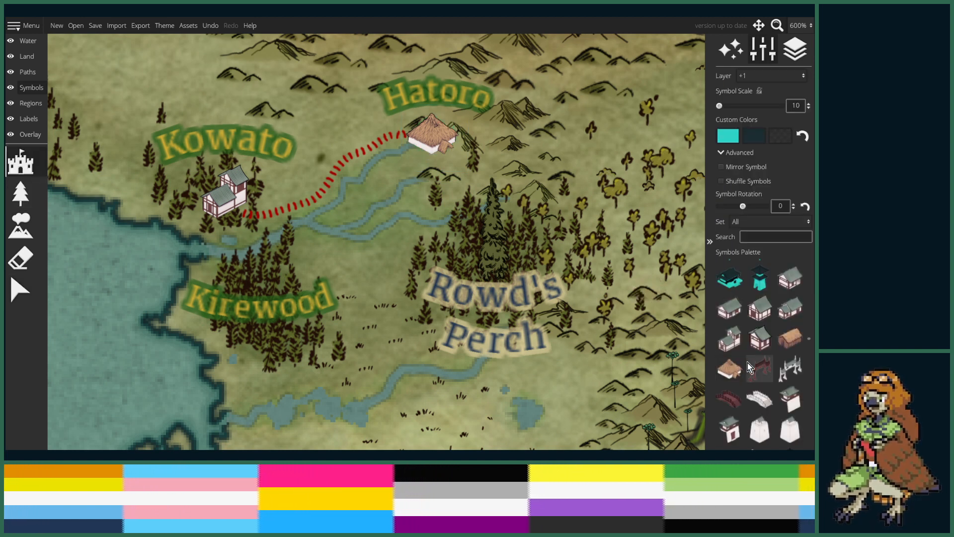
{"action": "scroll", "coordinate": [747, 362], "scroll_direction": "down", "scroll_amount": 1}
{"action": "left_click", "coordinate": [793, 349]}
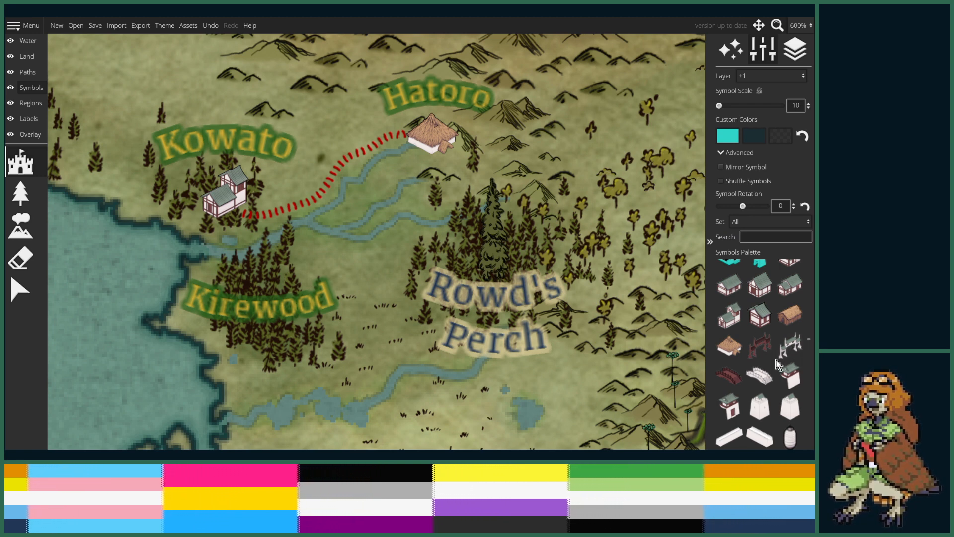
{"action": "scroll", "coordinate": [777, 368], "scroll_direction": "down", "scroll_amount": 3}
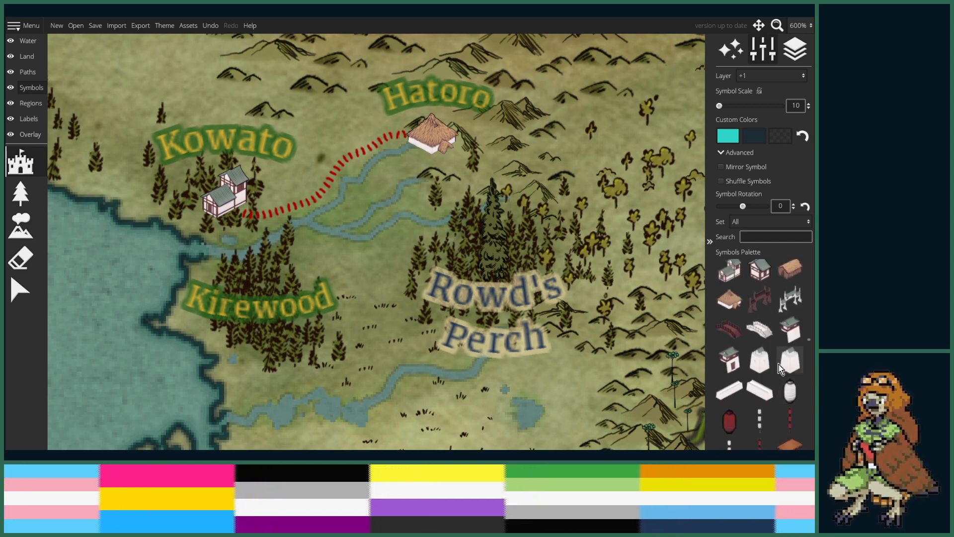
{"action": "left_click", "coordinate": [759, 298]}
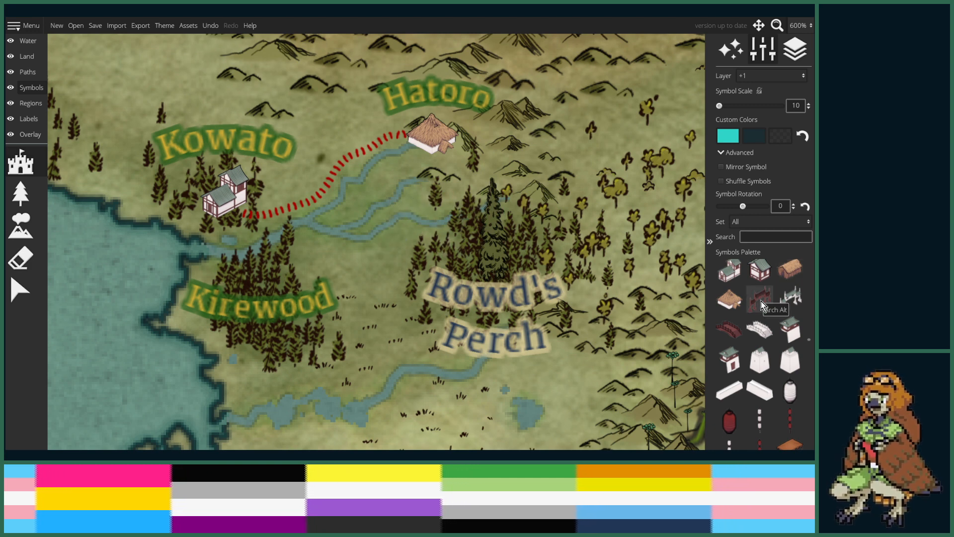
{"action": "left_click", "coordinate": [794, 296]}
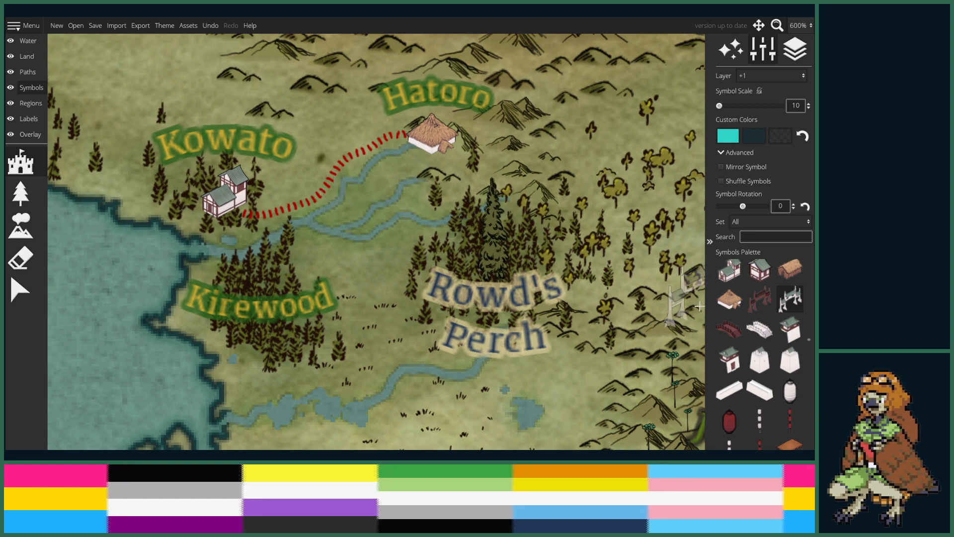
{"action": "left_click", "coordinate": [767, 295]}
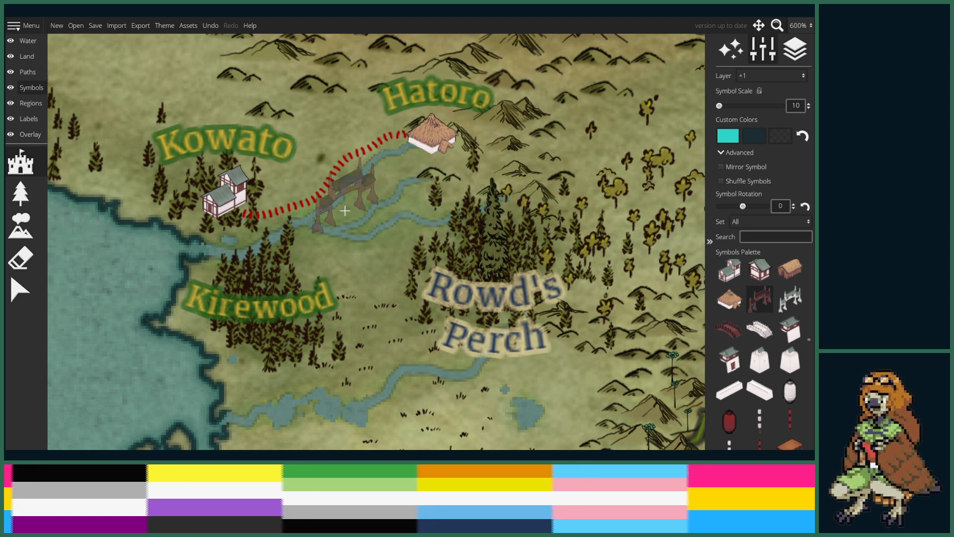
{"action": "left_click", "coordinate": [746, 167]}
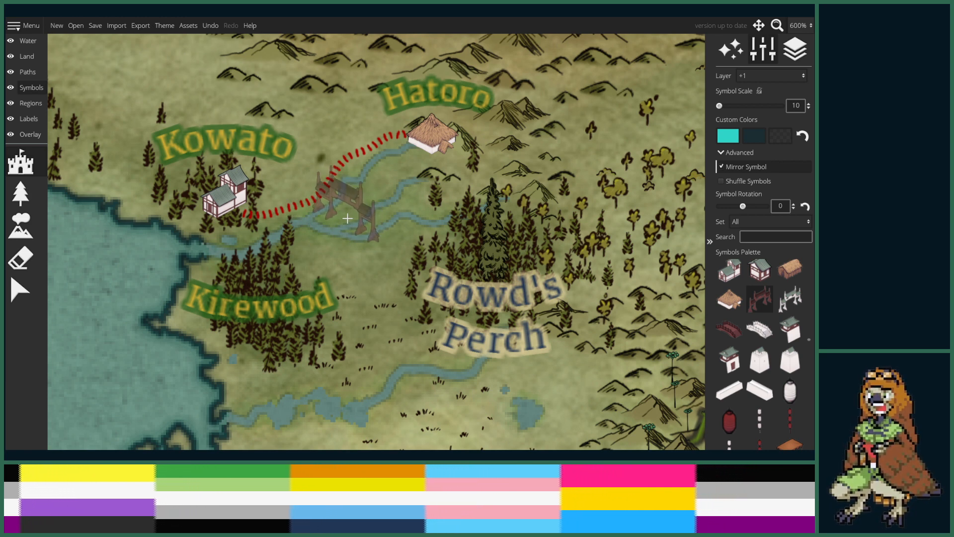
{"action": "left_click", "coordinate": [347, 217]}
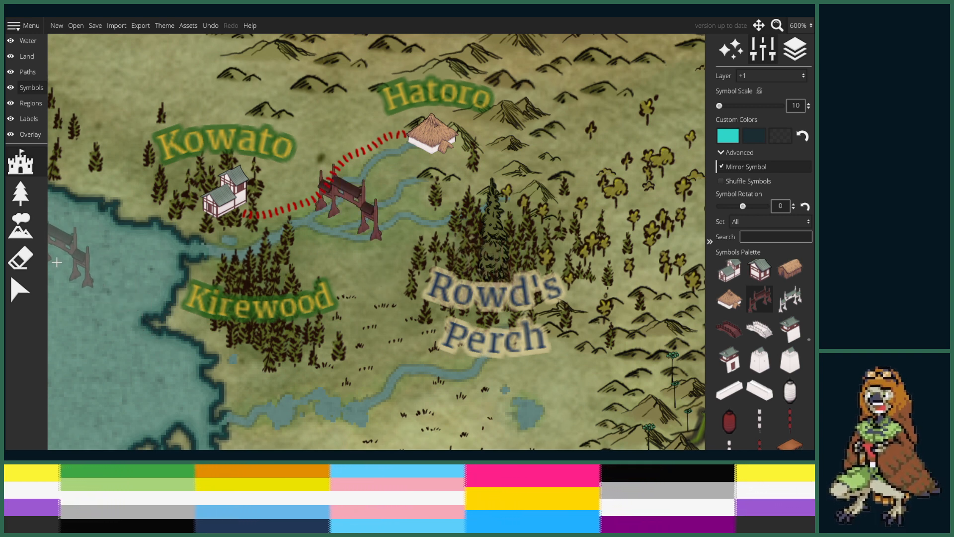
- Shift the dark red arch slightly northeast so it sits further along the river, keeping it near the path
{"action": "left_click", "coordinate": [20, 289]}
{"action": "left_click", "coordinate": [346, 205]}
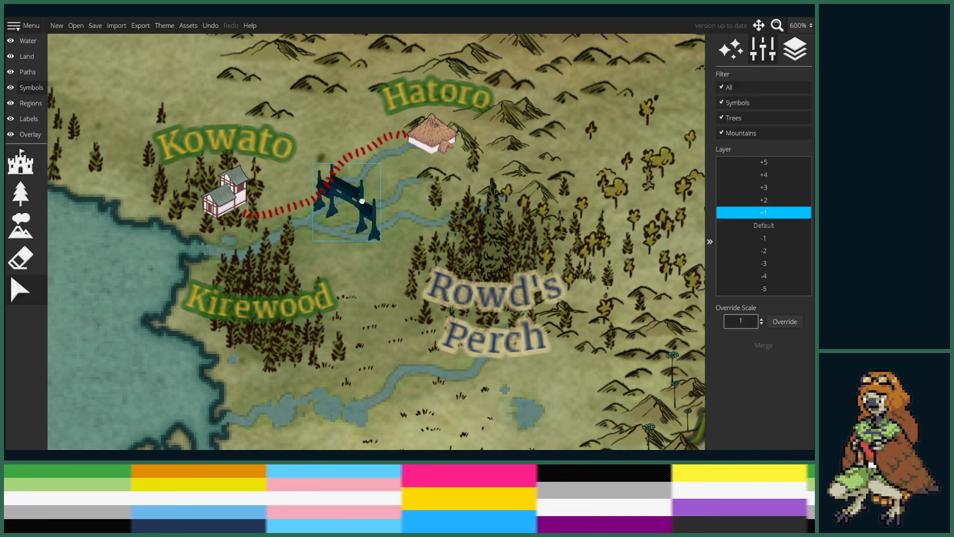
{"action": "left_click_drag", "start_coordinate": [362, 201], "coordinate": [370, 198]}
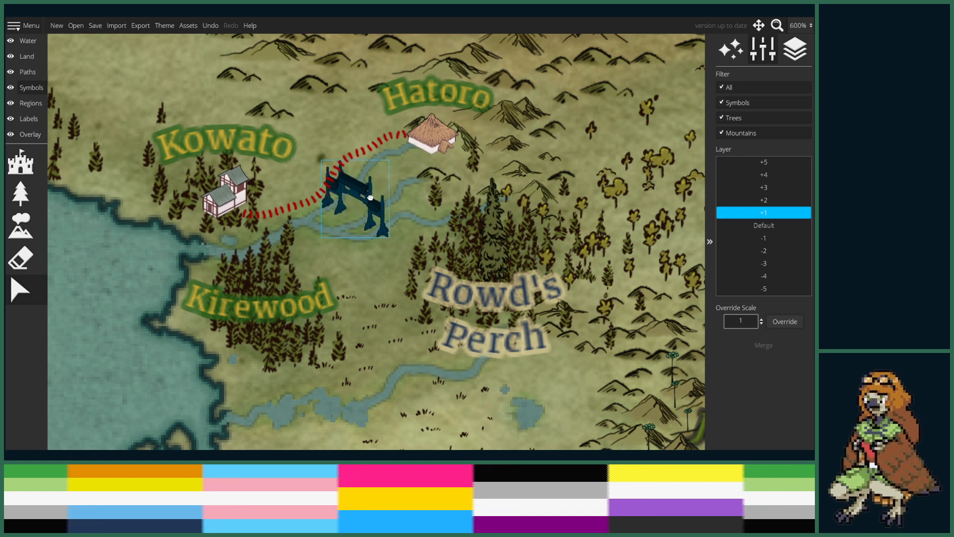
{"action": "left_click", "coordinate": [364, 324]}
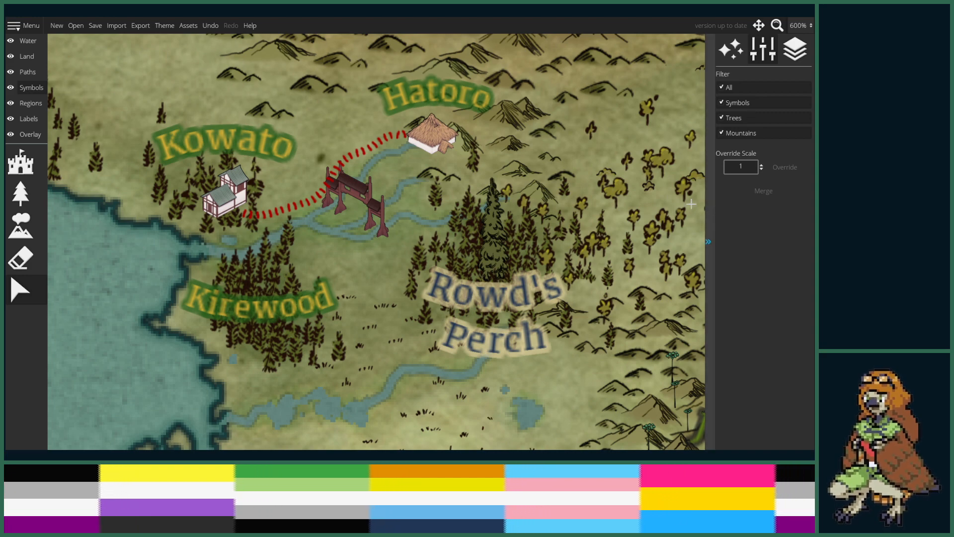
- Examine the map from Kowato and Hatoro down to the coast around Elgoli, Uwed and Meri-ter
{"action": "scroll", "coordinate": [435, 278], "scroll_direction": "down", "scroll_amount": 5}
{"action": "scroll", "coordinate": [437, 269], "scroll_direction": "up", "scroll_amount": 3}
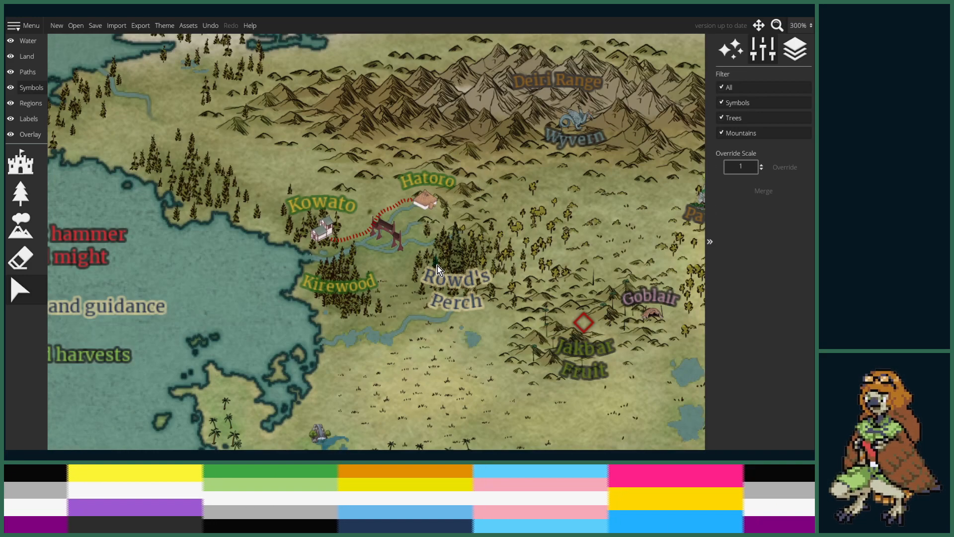
{"action": "scroll", "coordinate": [445, 267], "scroll_direction": "down", "scroll_amount": 5}
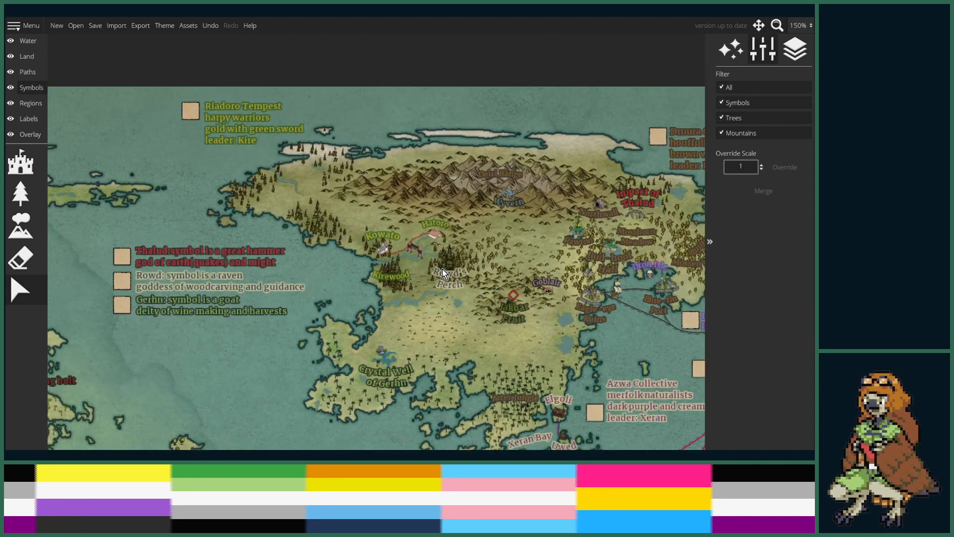
{"action": "left_click_drag", "start_coordinate": [504, 277], "coordinate": [375, 234]}
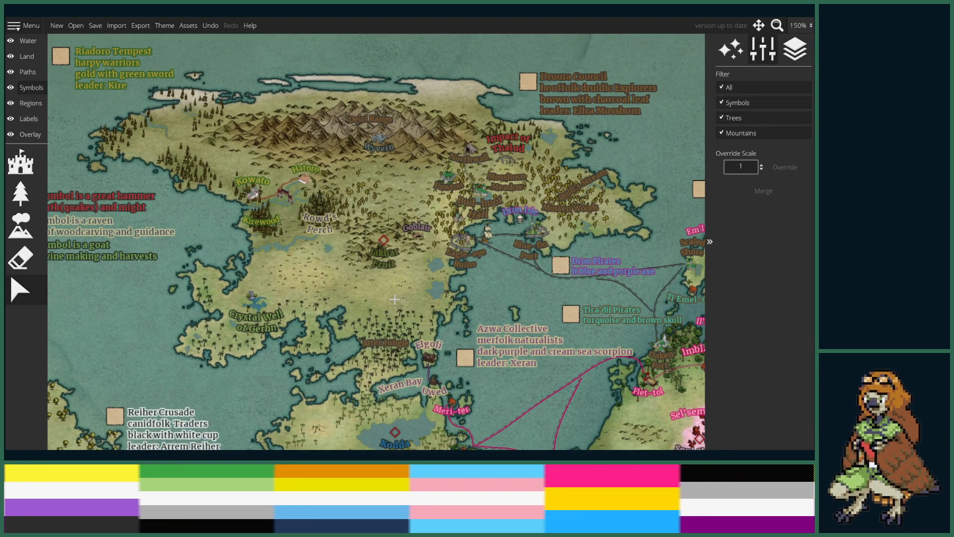
{"action": "scroll", "coordinate": [405, 240], "scroll_direction": "down", "scroll_amount": 3}
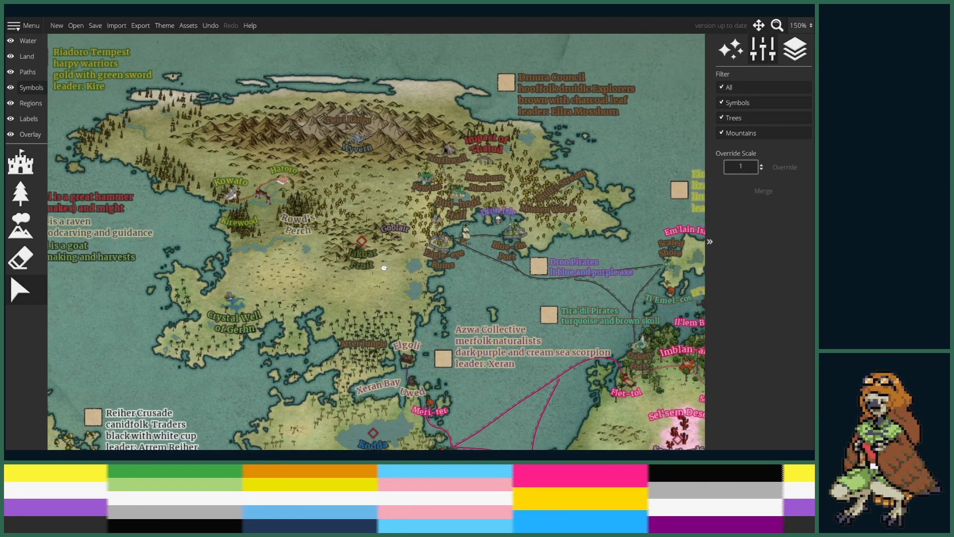
{"action": "scroll", "coordinate": [385, 255], "scroll_direction": "up", "scroll_amount": 1}
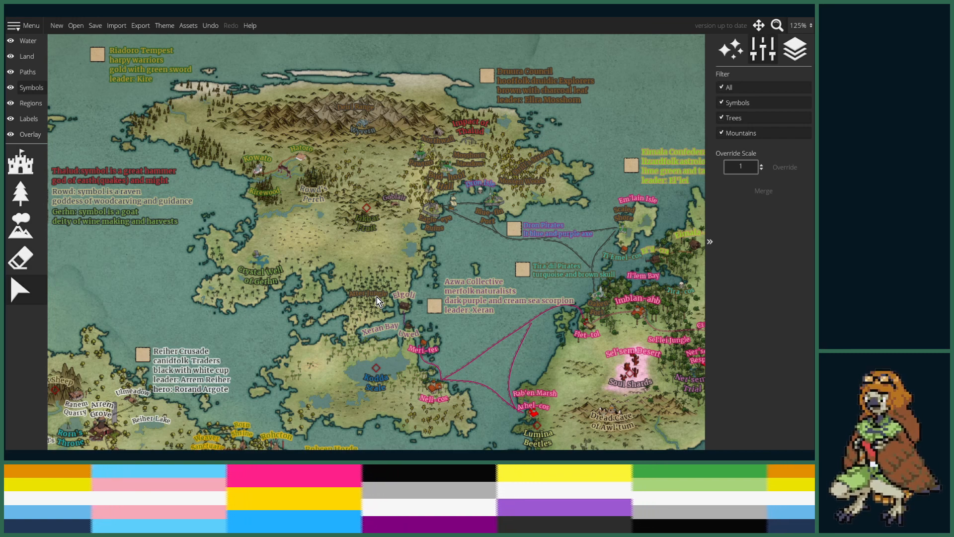
{"action": "scroll", "coordinate": [487, 277], "scroll_direction": "up", "scroll_amount": 4}
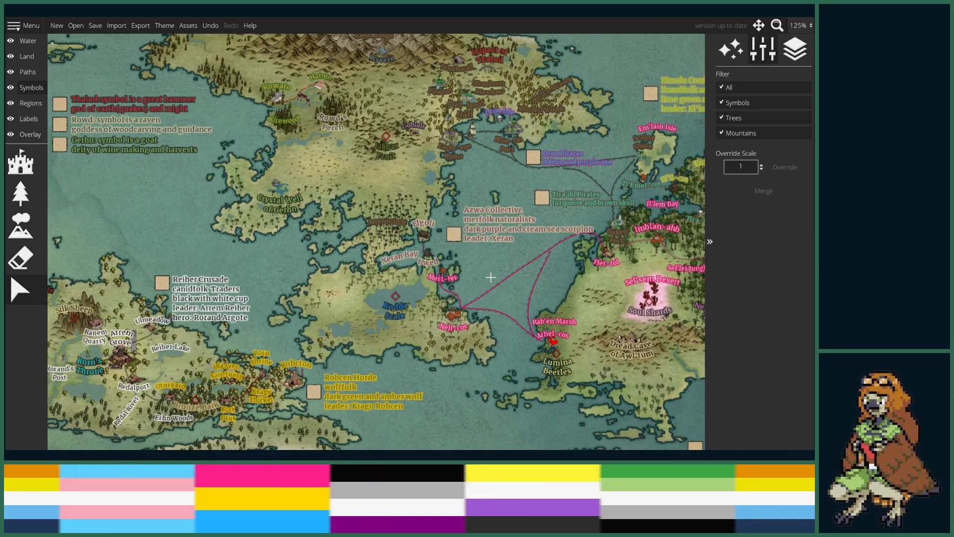
{"action": "scroll", "coordinate": [467, 269], "scroll_direction": "up", "scroll_amount": 3}
{"action": "scroll", "coordinate": [485, 312], "scroll_direction": "down", "scroll_amount": 1}
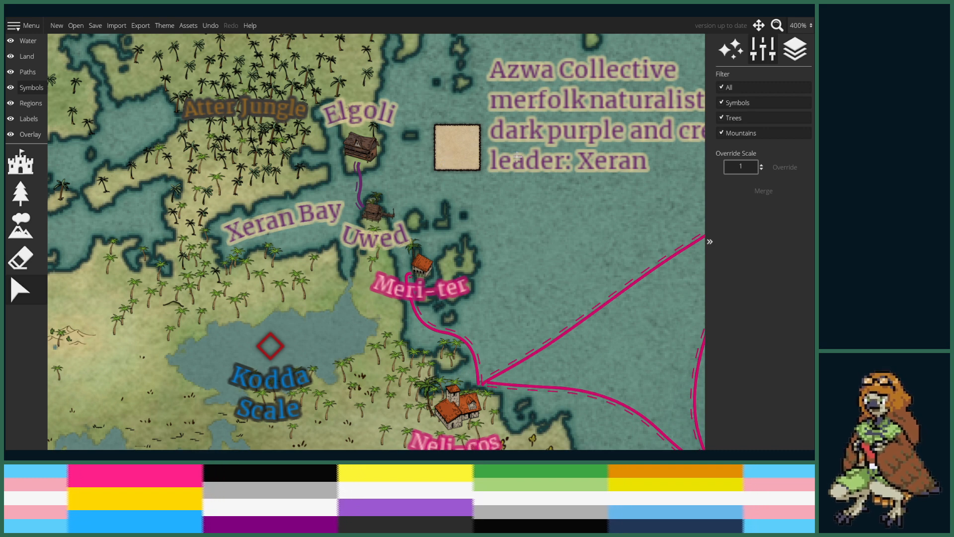
- Draw a curved purple path from Uwed's dock to Meri-ter in the Elgoli–Uwed route's style, with width 4 and roughness 0.15
{"action": "scroll", "coordinate": [539, 248], "scroll_direction": "up", "scroll_amount": 1}
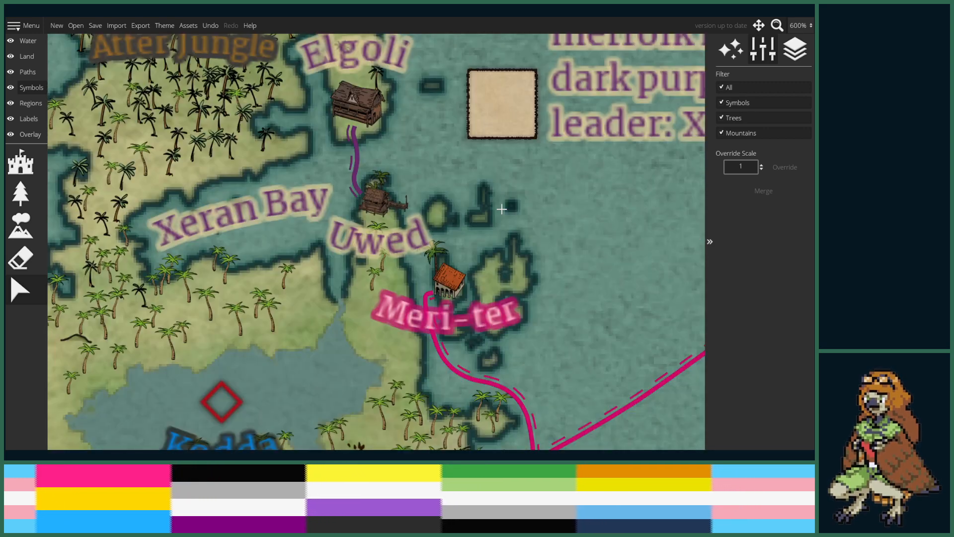
{"action": "scroll", "coordinate": [497, 233], "scroll_direction": "up", "scroll_amount": 1}
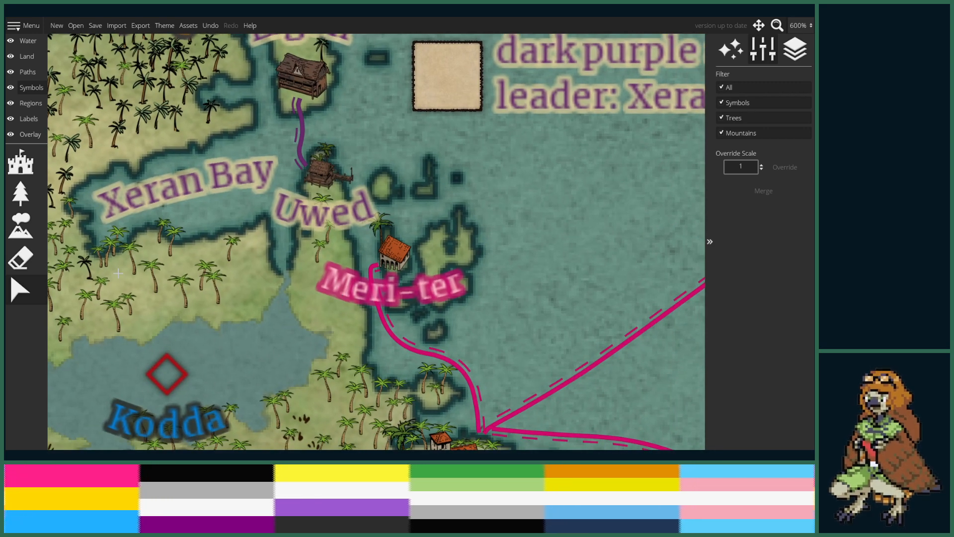
{"action": "left_click", "coordinate": [28, 73]}
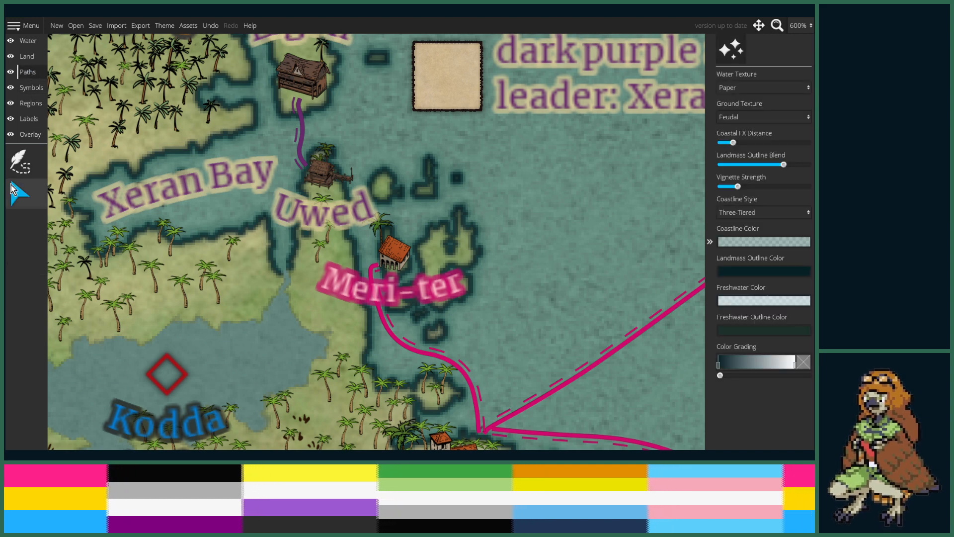
{"action": "left_click", "coordinate": [298, 134]}
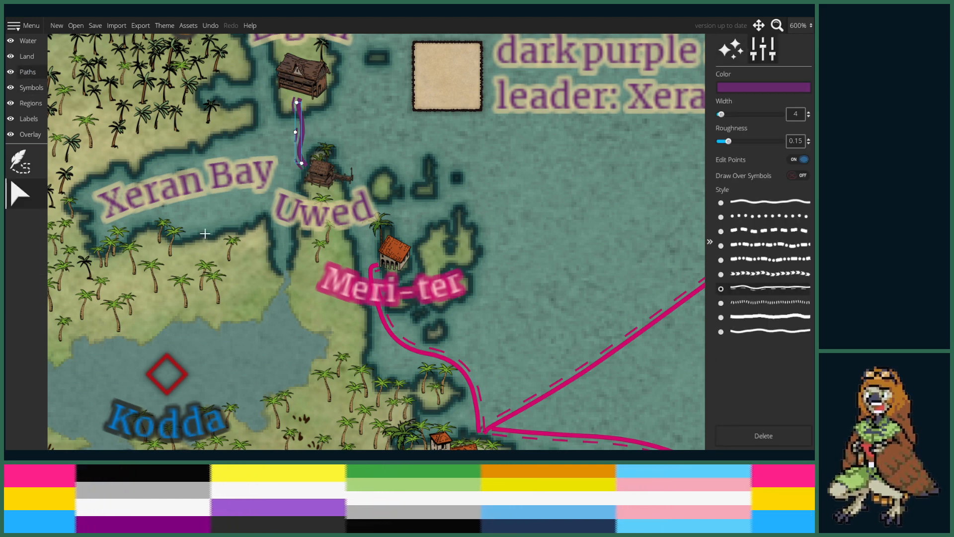
{"action": "left_click", "coordinate": [20, 162]}
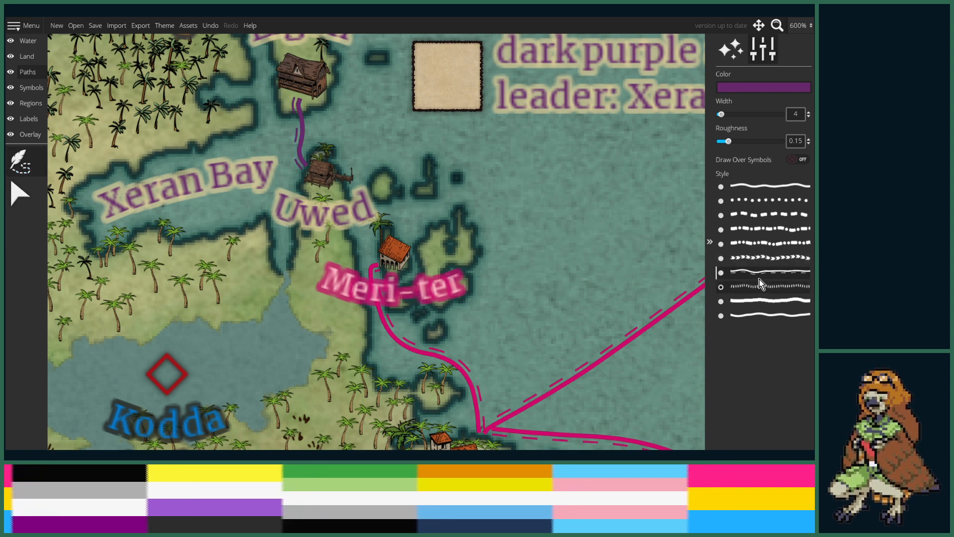
{"action": "left_click", "coordinate": [361, 175]}
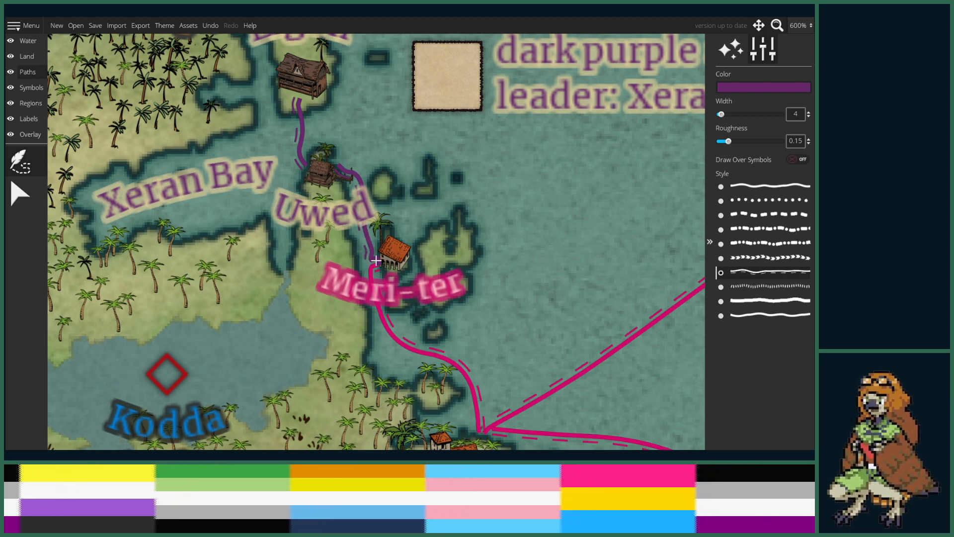
{"action": "double_click", "coordinate": [376, 260]}
- Adjust the southern end point of the new purple path so that it ends just beside the Meri-ter building
{"action": "left_click", "coordinate": [27, 199]}
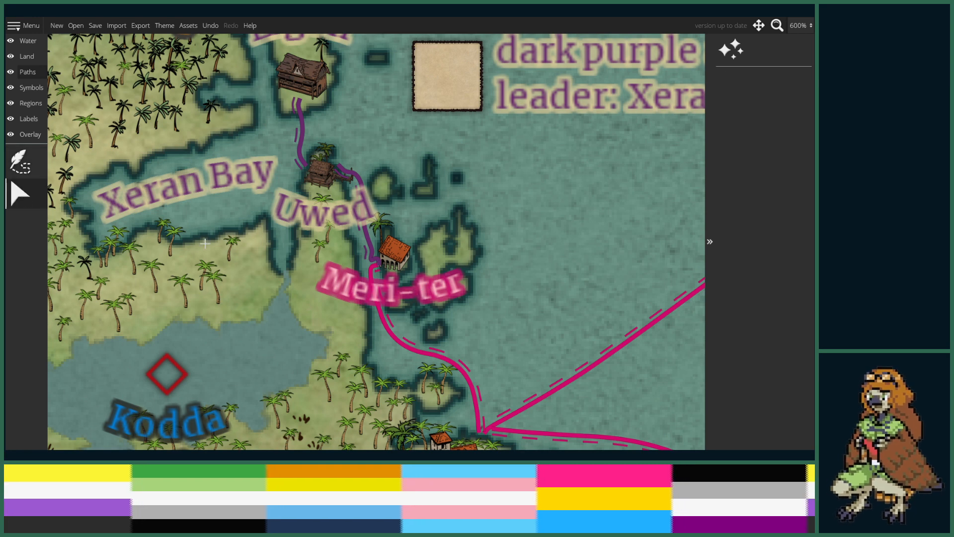
{"action": "left_click", "coordinate": [376, 263]}
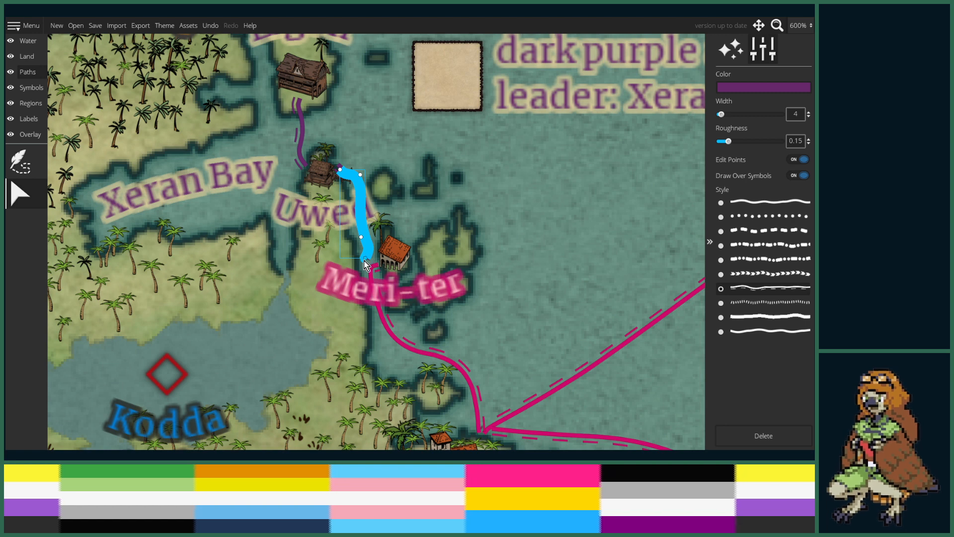
{"action": "left_click_drag", "start_coordinate": [365, 259], "coordinate": [370, 256]}
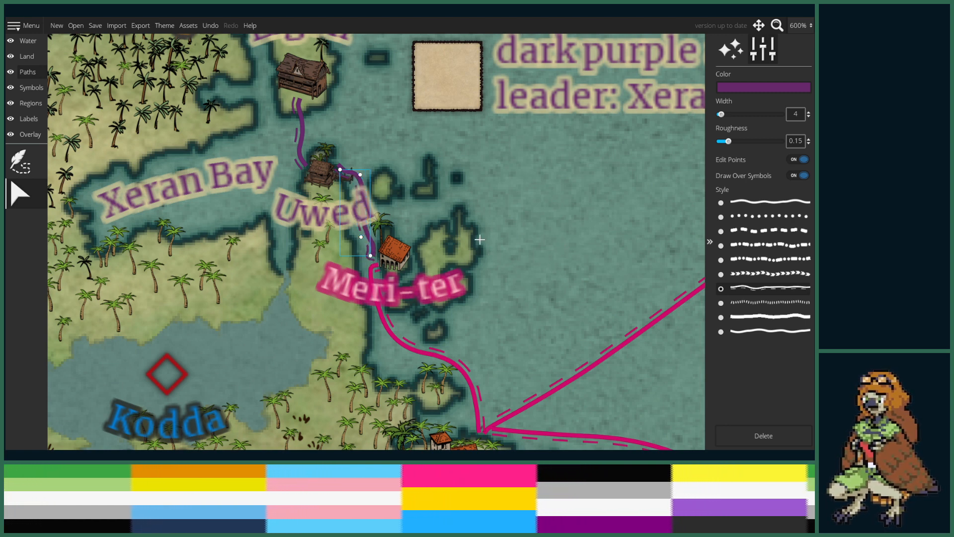
- Move the Meri-ter label slightly east so it clears the area southwest of the building
{"action": "scroll", "coordinate": [498, 257], "scroll_direction": "down", "scroll_amount": 3}
{"action": "scroll", "coordinate": [512, 268], "scroll_direction": "up", "scroll_amount": 1}
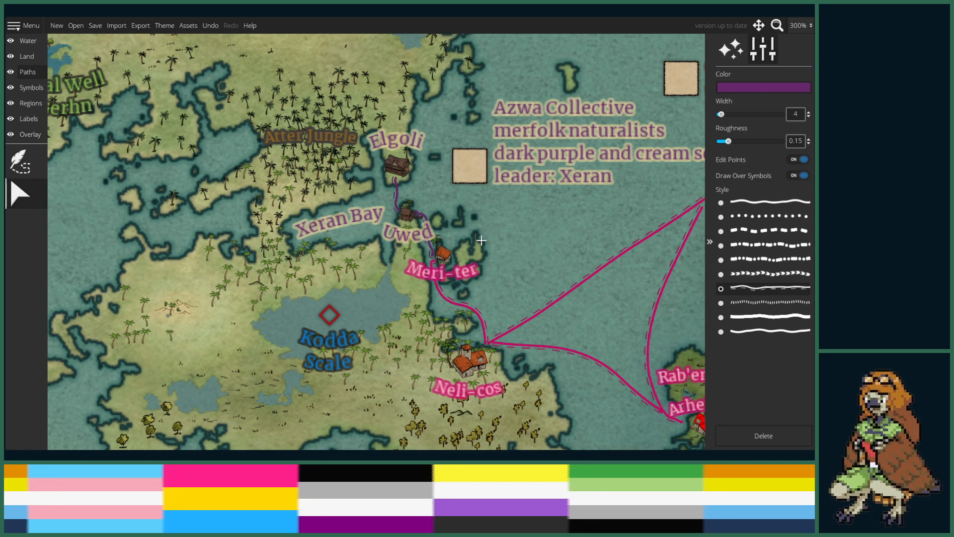
{"action": "left_click", "coordinate": [425, 231]}
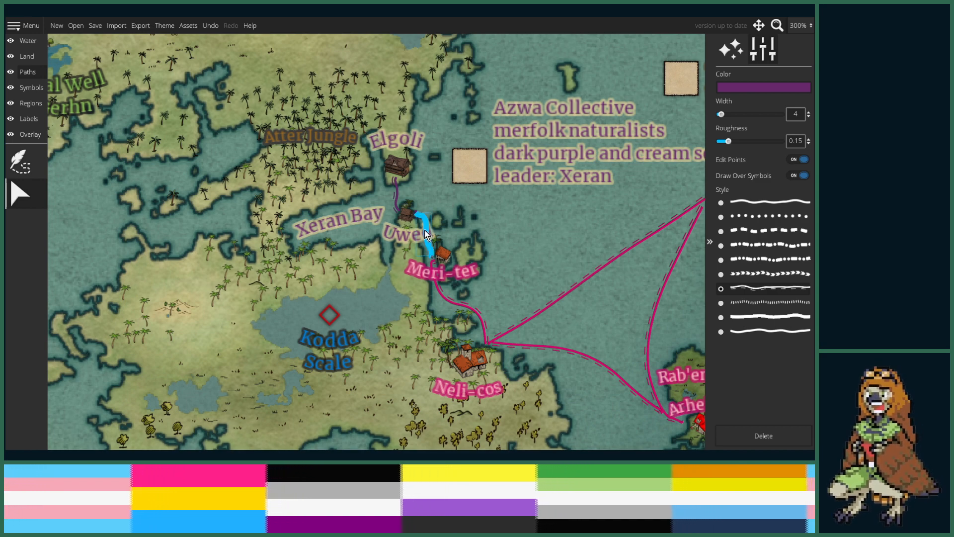
{"action": "scroll", "coordinate": [435, 276], "scroll_direction": "up", "scroll_amount": 3}
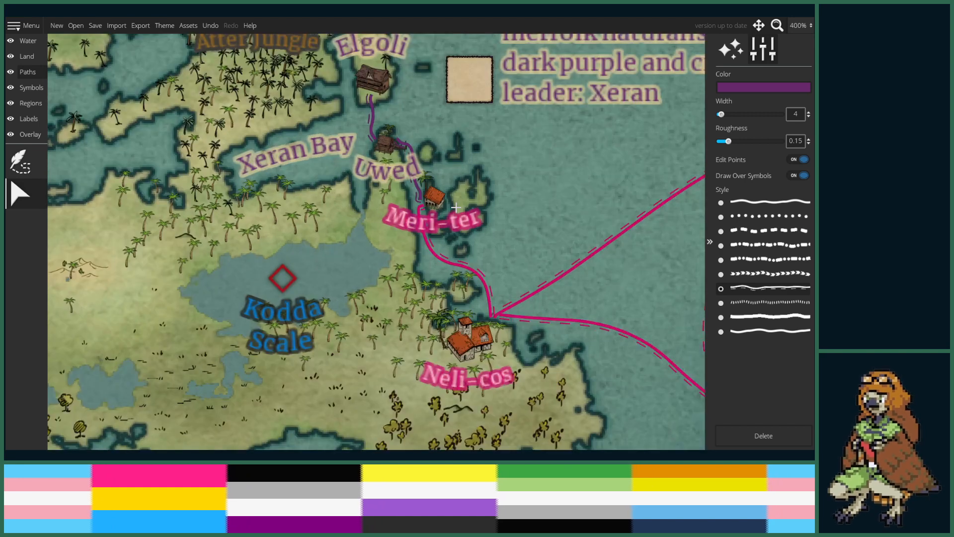
{"action": "left_click", "coordinate": [28, 118]}
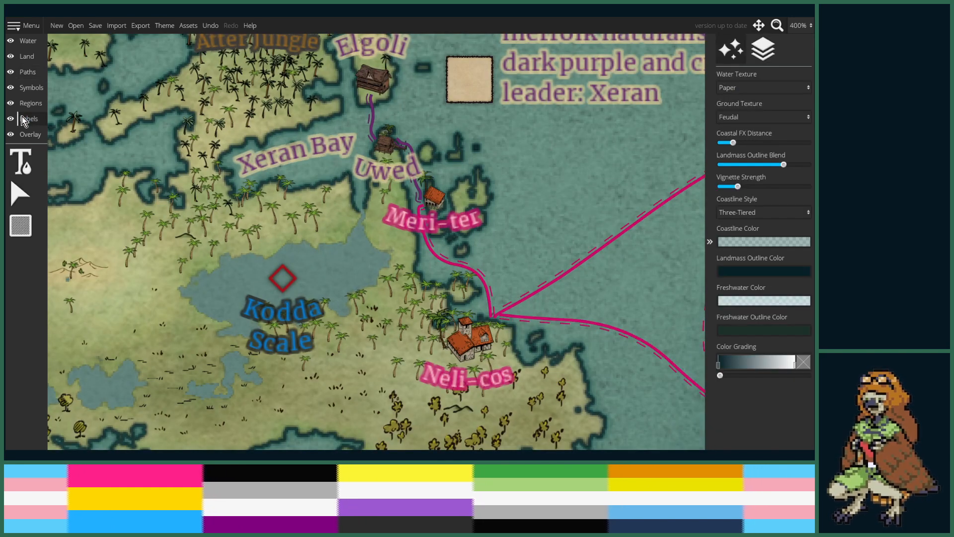
{"action": "left_click", "coordinate": [23, 163]}
{"action": "left_click", "coordinate": [294, 155]}
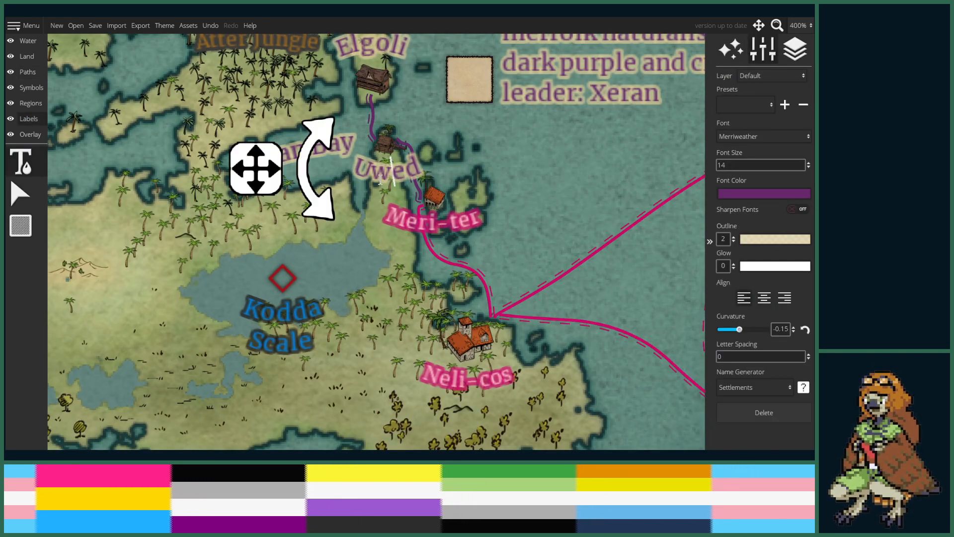
{"action": "left_click", "coordinate": [403, 238]}
{"action": "left_click_drag", "start_coordinate": [292, 228], "coordinate": [332, 247]}
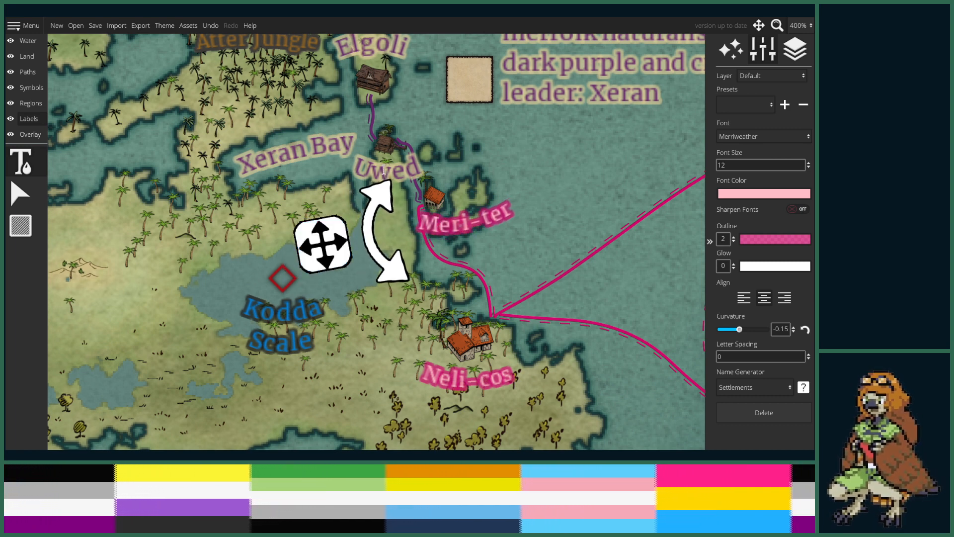
- Add a purple "Waurd-" label at font size 12 just west of the Meri-ter label, tilted clockwise
{"action": "left_click", "coordinate": [369, 221]}
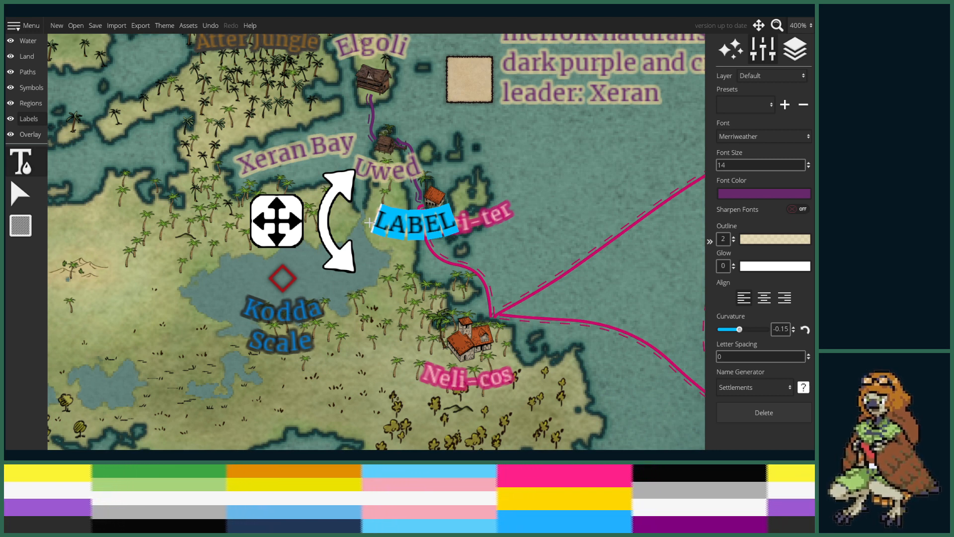
{"action": "type", "text": "Waurd"}
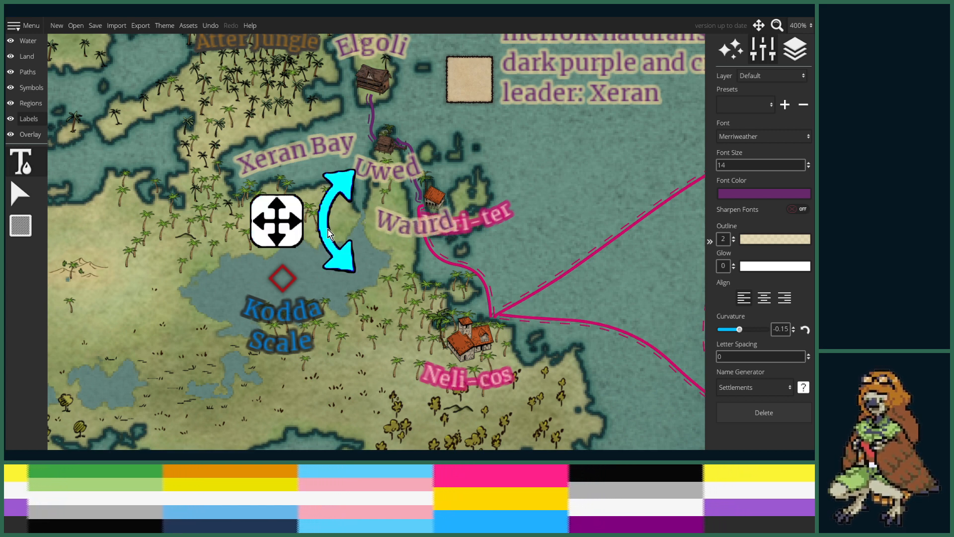
{"action": "left_click_drag", "start_coordinate": [325, 229], "coordinate": [324, 210]}
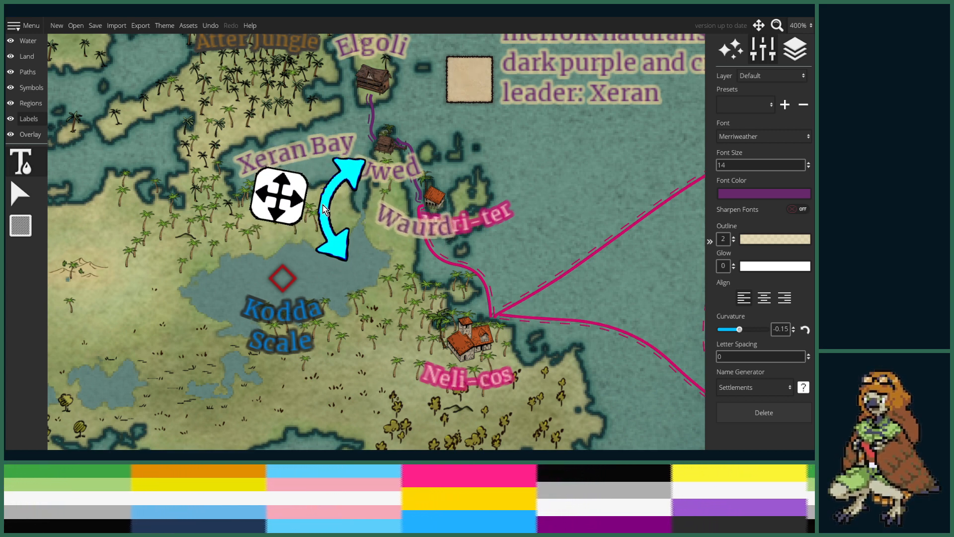
{"action": "left_click", "coordinate": [764, 166]}
{"action": "key", "text": "BackSpace"}
{"action": "type", "text": "2"}
{"action": "key", "text": "Return"}
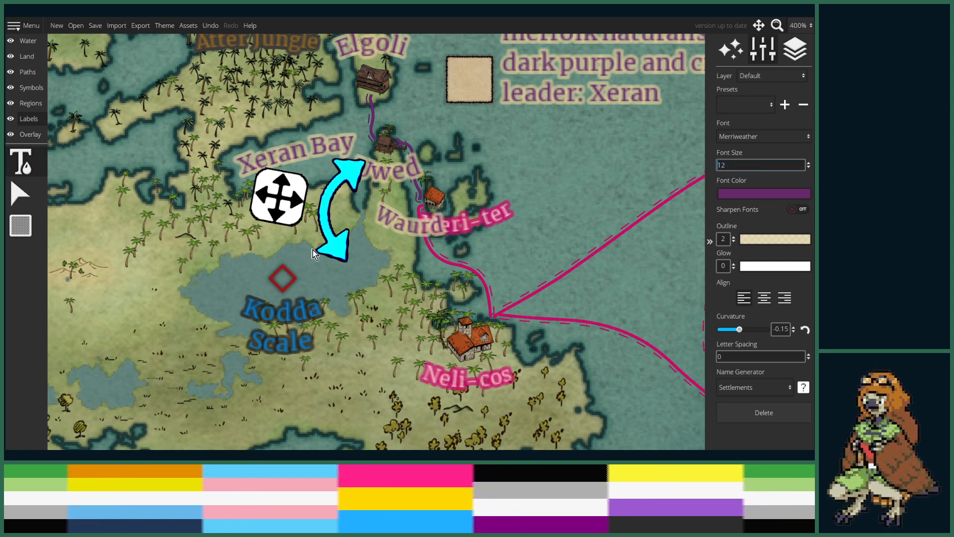
{"action": "mouse_move", "coordinate": [277, 203]}
{"action": "left_mouse_down"}
{"action": "mouse_move", "coordinate": [255, 210]}
{"action": "mouse_move", "coordinate": [250, 199]}
{"action": "mouse_move", "coordinate": [298, 186]}
{"action": "mouse_move", "coordinate": [270, 188]}
{"action": "left_mouse_up"}
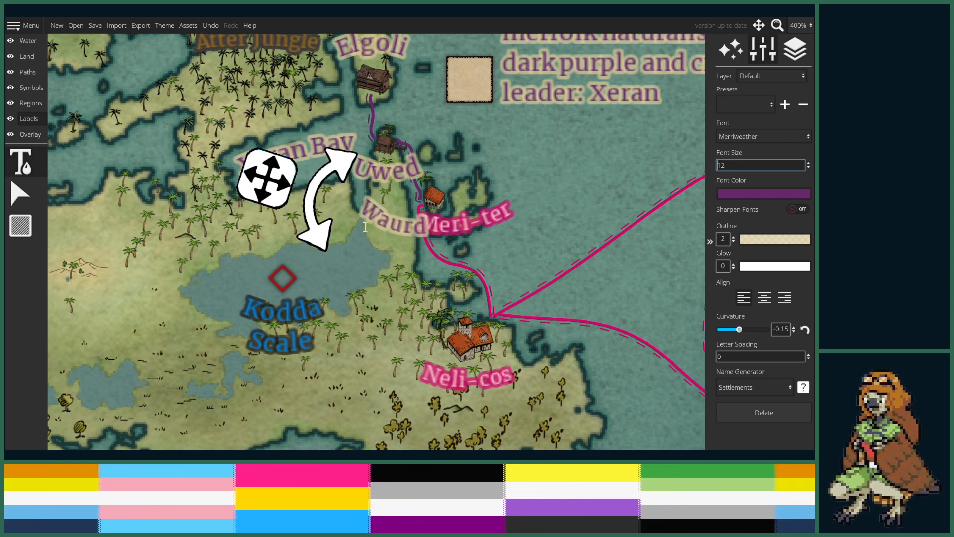
{"action": "left_click", "coordinate": [431, 222]}
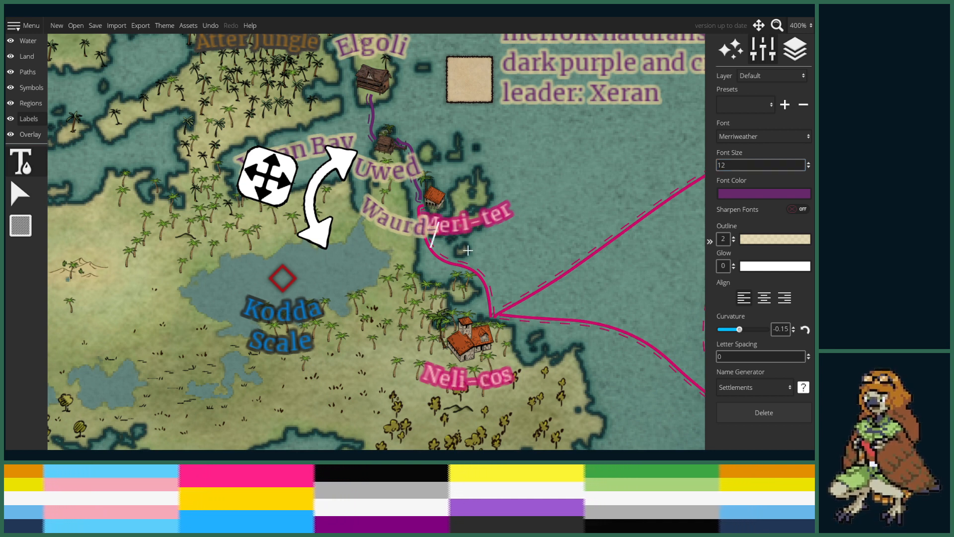
- Tilt the Meri-ter label further counterclockwise and shift it slightly east so it continues directly from "Waurd-"
{"action": "left_click", "coordinate": [457, 225]}
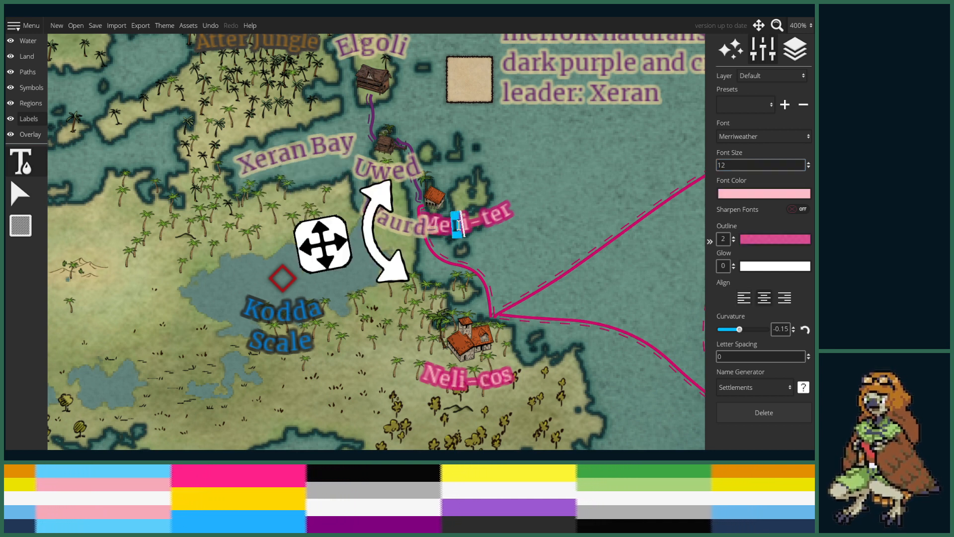
{"action": "left_click", "coordinate": [363, 226]}
{"action": "left_click", "coordinate": [462, 223]}
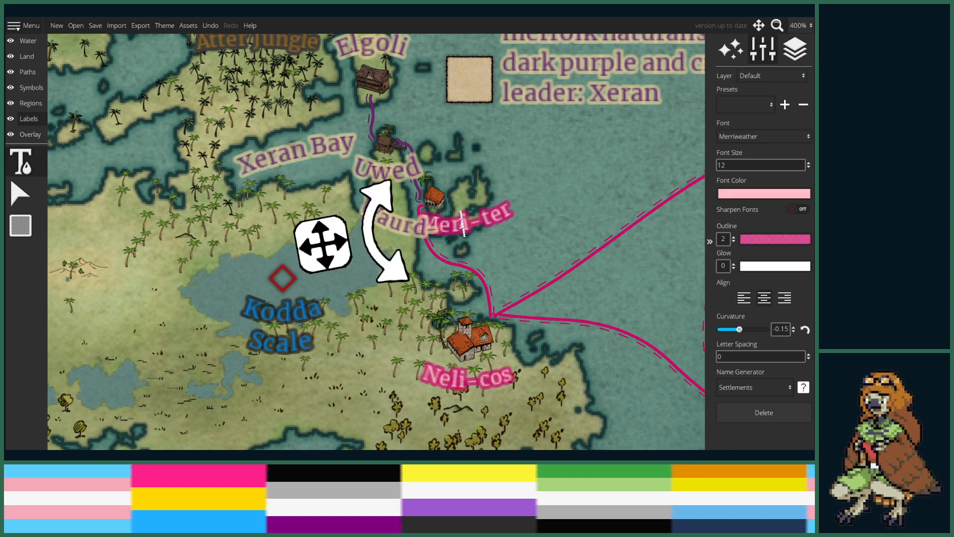
{"action": "left_click", "coordinate": [362, 232]}
{"action": "left_click", "coordinate": [453, 230]}
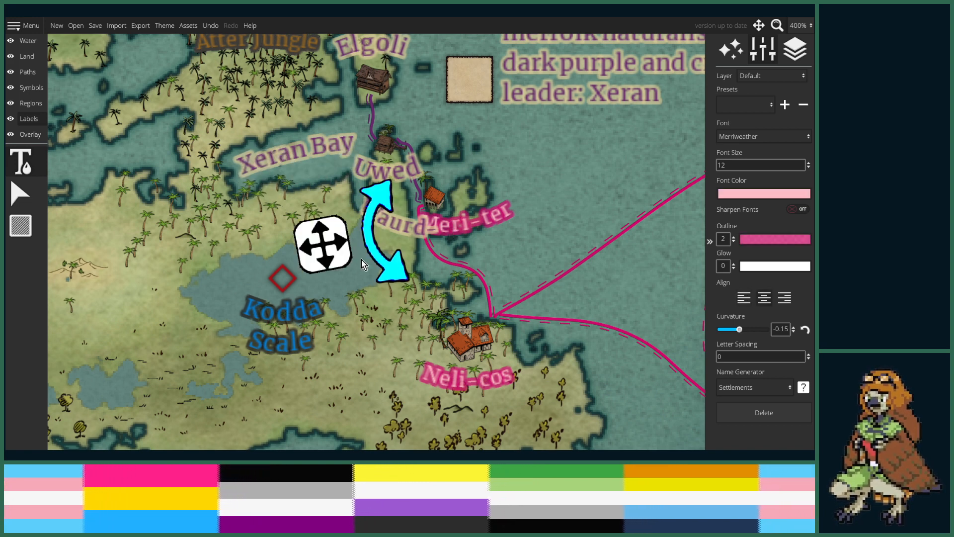
{"action": "left_click_drag", "start_coordinate": [323, 243], "coordinate": [359, 284]}
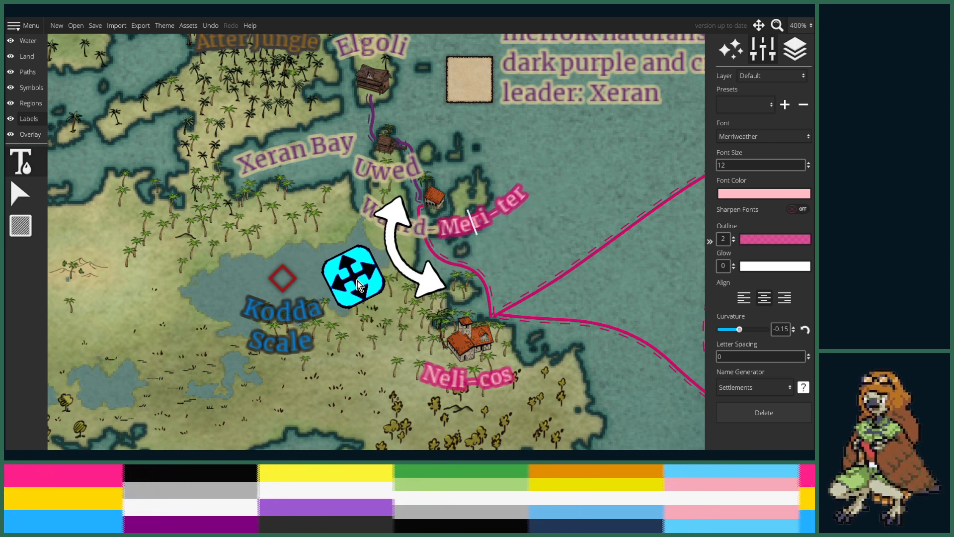
{"action": "scroll", "coordinate": [504, 272], "scroll_direction": "down", "scroll_amount": 2}
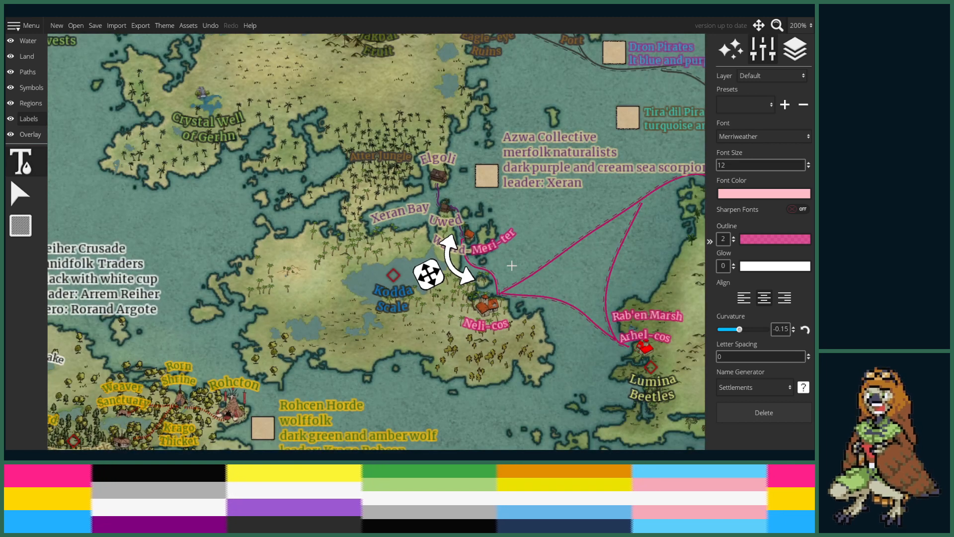
{"action": "left_click", "coordinate": [516, 267]}
{"action": "key", "text": "BackSpace"}
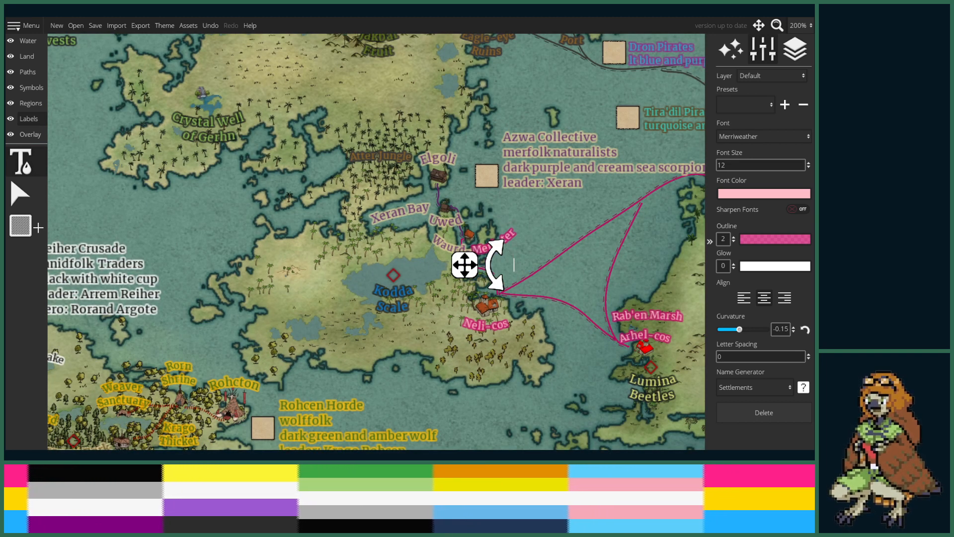
{"action": "left_click", "coordinate": [22, 201]}
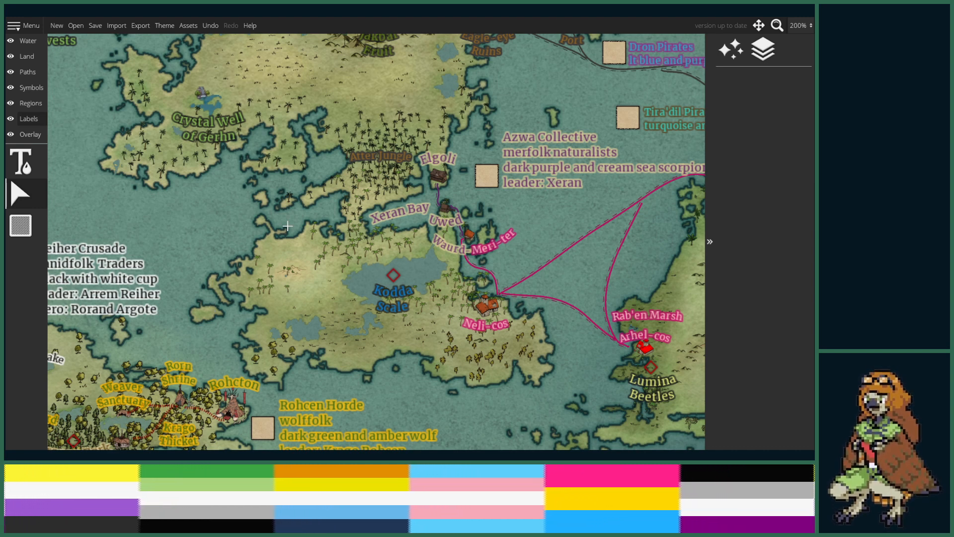
- Rename the Dron Pirates label south of Blue-fin Port as "Dron Unity"
{"action": "scroll", "coordinate": [387, 238], "scroll_direction": "down", "scroll_amount": 4}
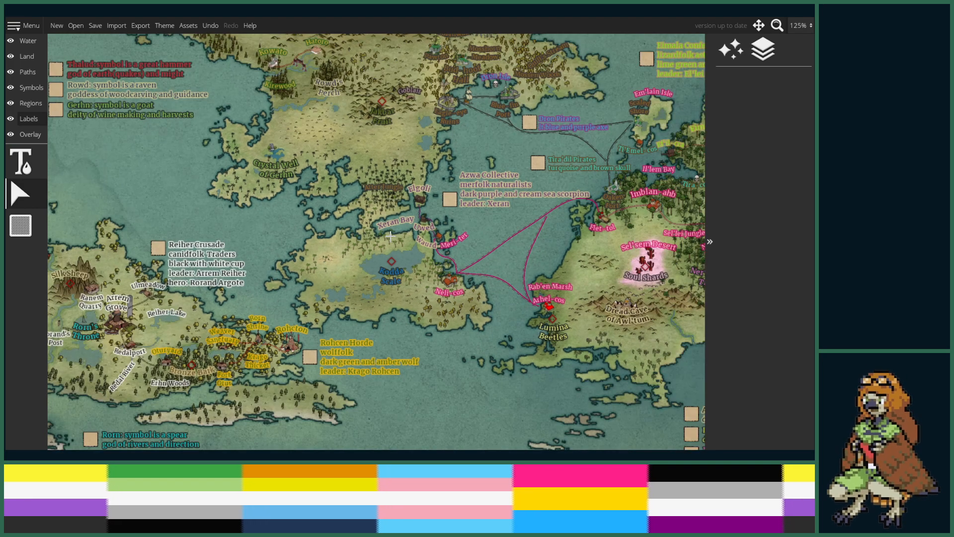
{"action": "scroll", "coordinate": [342, 188], "scroll_direction": "up", "scroll_amount": 3}
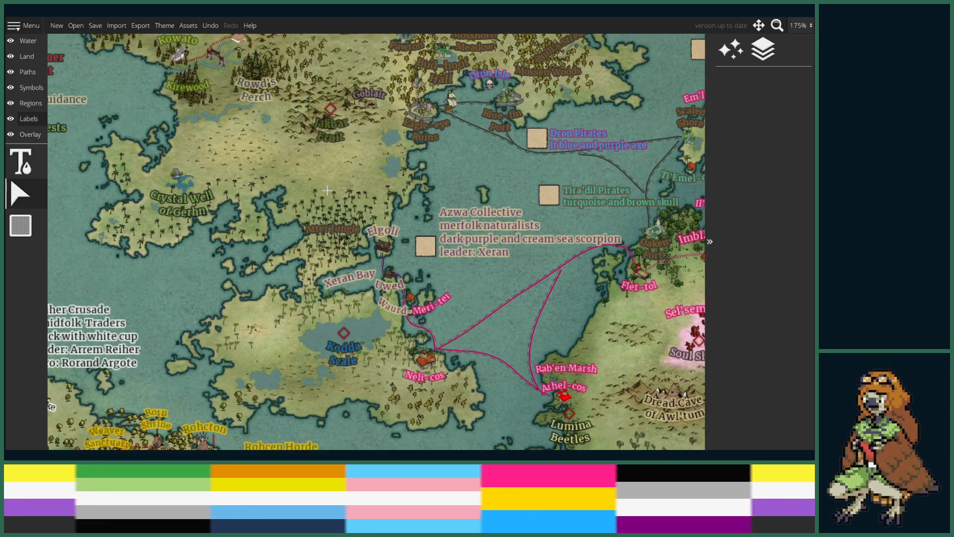
{"action": "left_click_drag", "start_coordinate": [342, 188], "coordinate": [270, 343]}
{"action": "scroll", "coordinate": [321, 303], "scroll_direction": "up", "scroll_amount": 1}
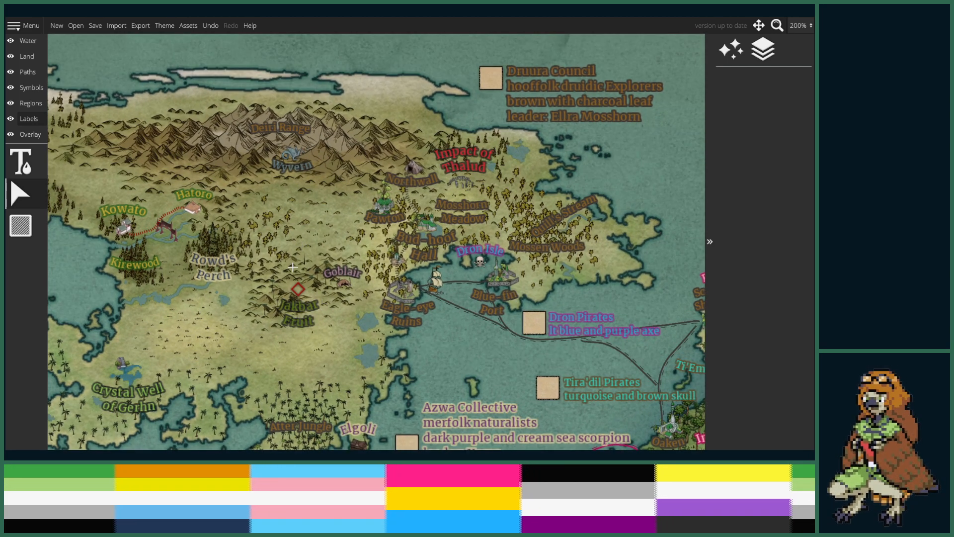
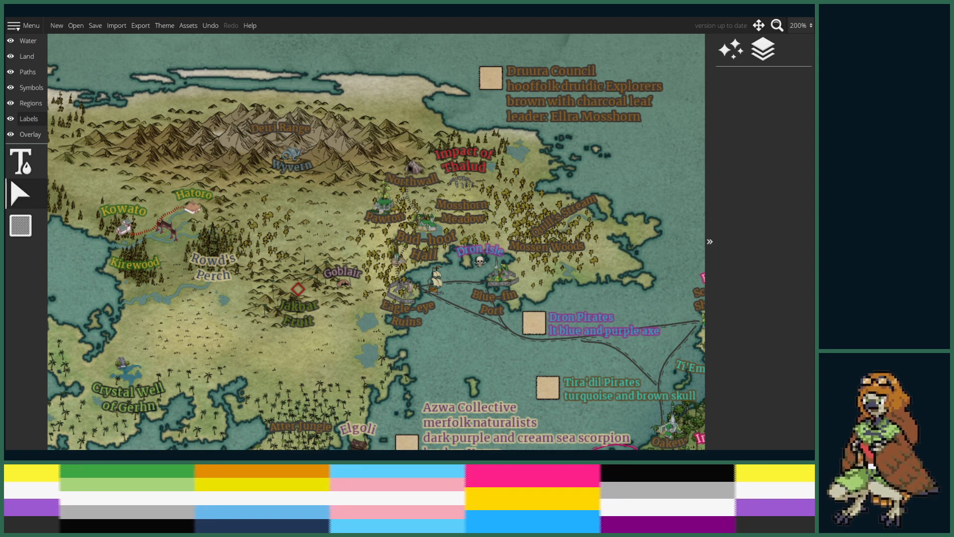
{"action": "left_click_drag", "start_coordinate": [577, 290], "coordinate": [507, 277]}
{"action": "left_click_drag", "start_coordinate": [545, 312], "coordinate": [536, 288]}
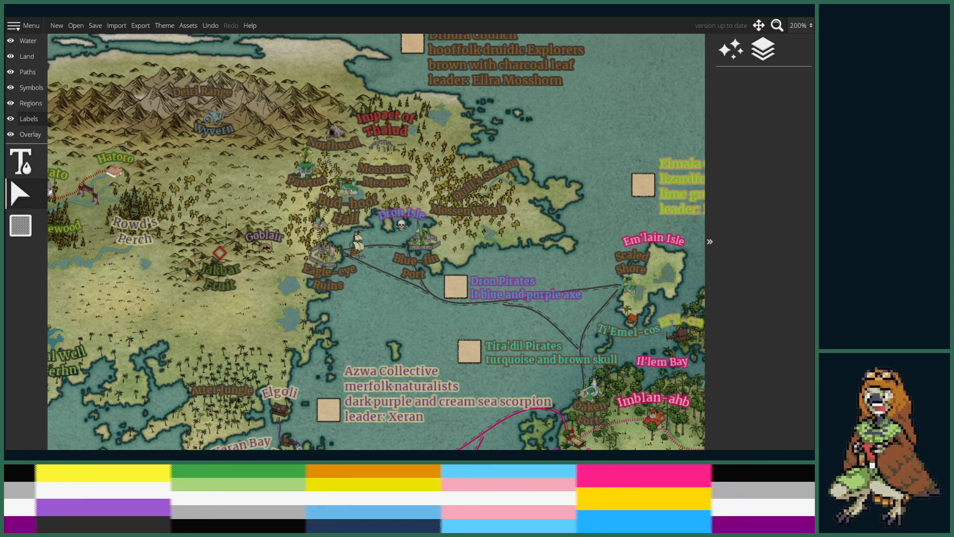
{"action": "left_click", "coordinate": [19, 169]}
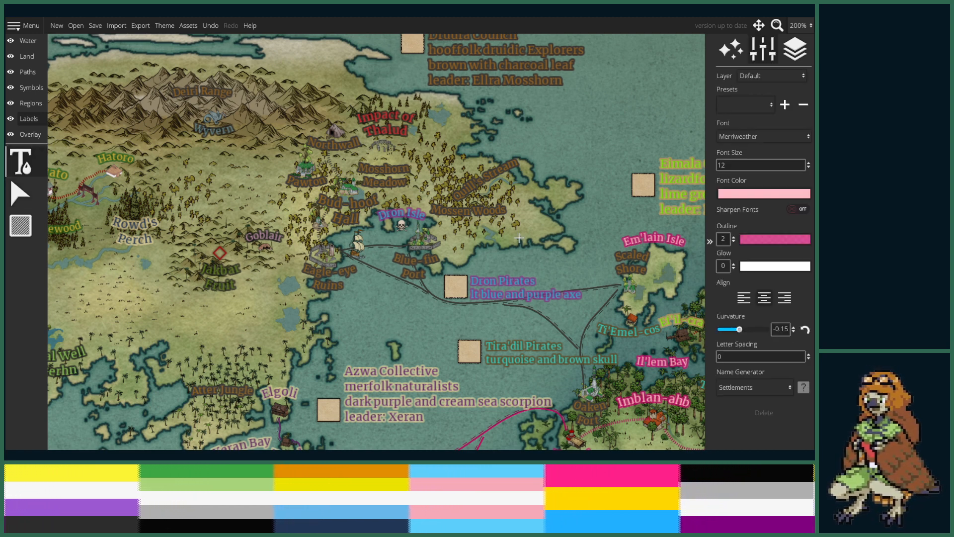
{"action": "left_click", "coordinate": [521, 283]}
{"action": "key", "text": "BackSpace"}
{"action": "key", "text": "BackSpace"}
{"action": "key", "text": "BackSpace"}
{"action": "key", "text": "BackSpace"}
{"action": "key", "text": "BackSpace"}
{"action": "key", "text": "BackSpace"}
{"action": "key", "text": "BackSpace"}
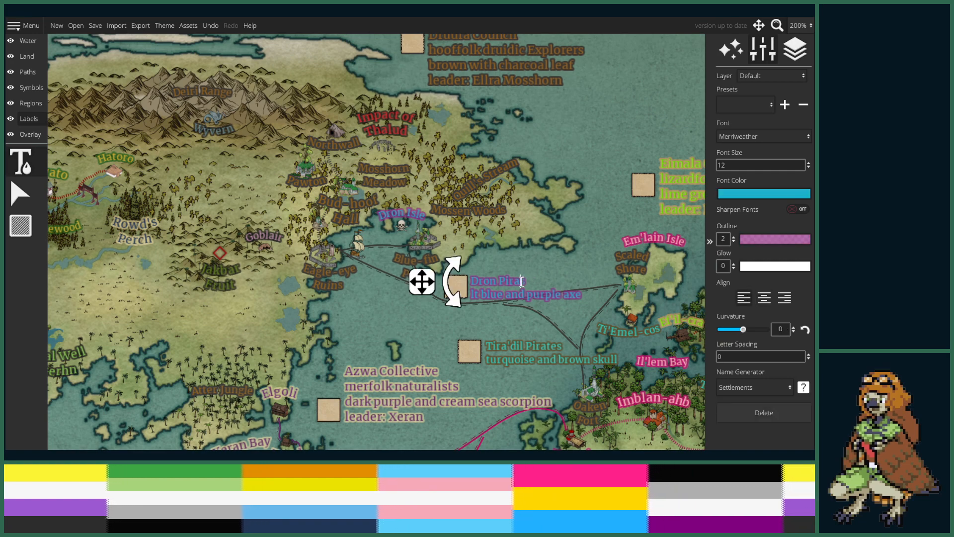
{"action": "type", "text": "Unity"}
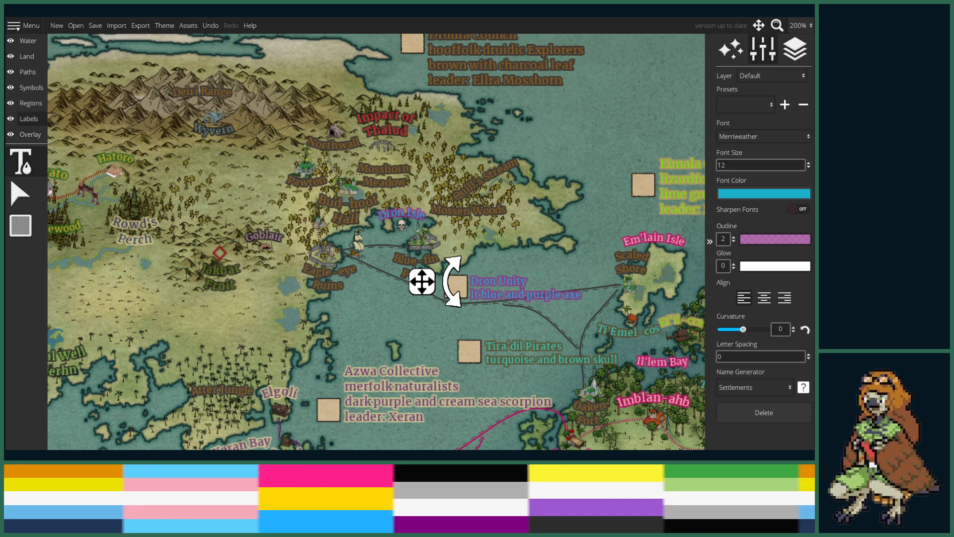
- Add a final "leader:" line to the Dron Unity label and insert an empty line under its name
{"action": "scroll", "coordinate": [520, 181], "scroll_direction": "down", "scroll_amount": 4}
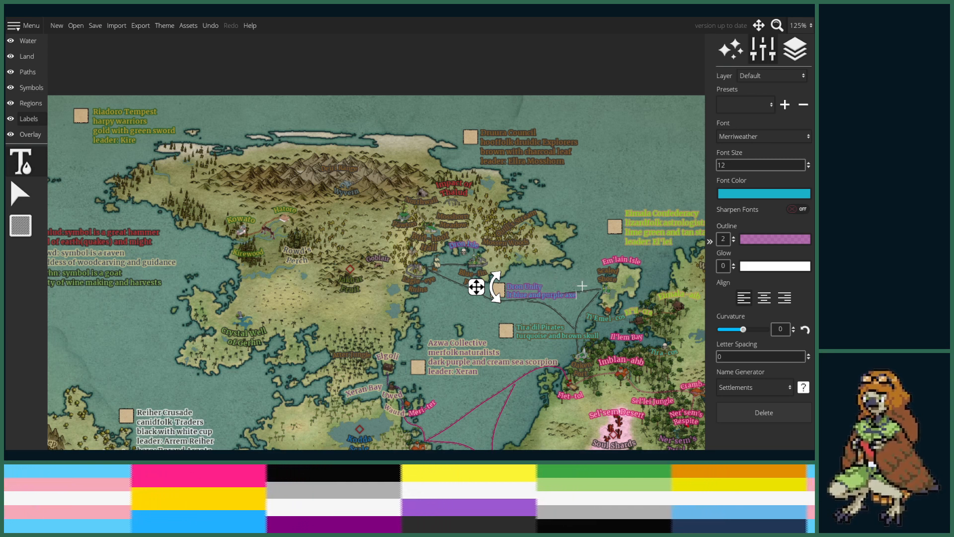
{"action": "type", "text": "leader"}
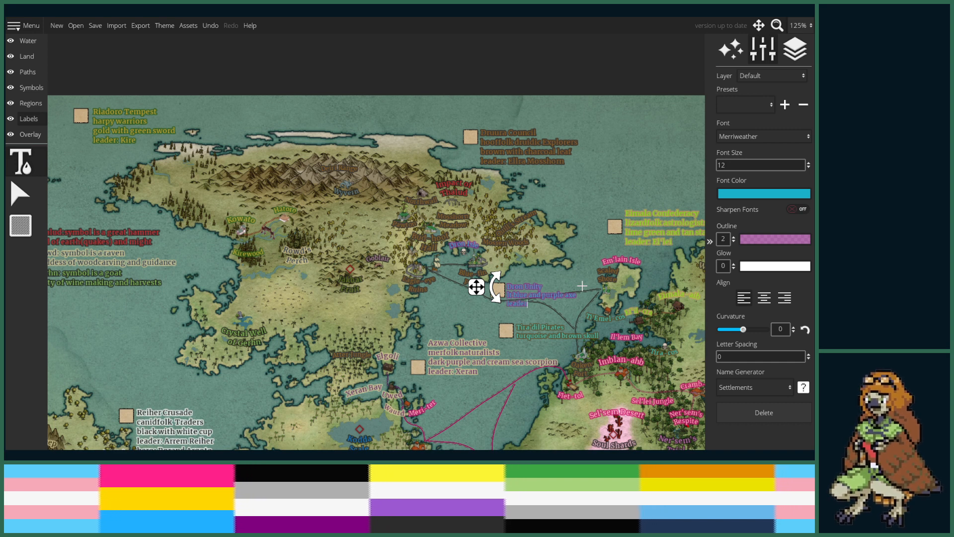
{"action": "type", "text": ":"}
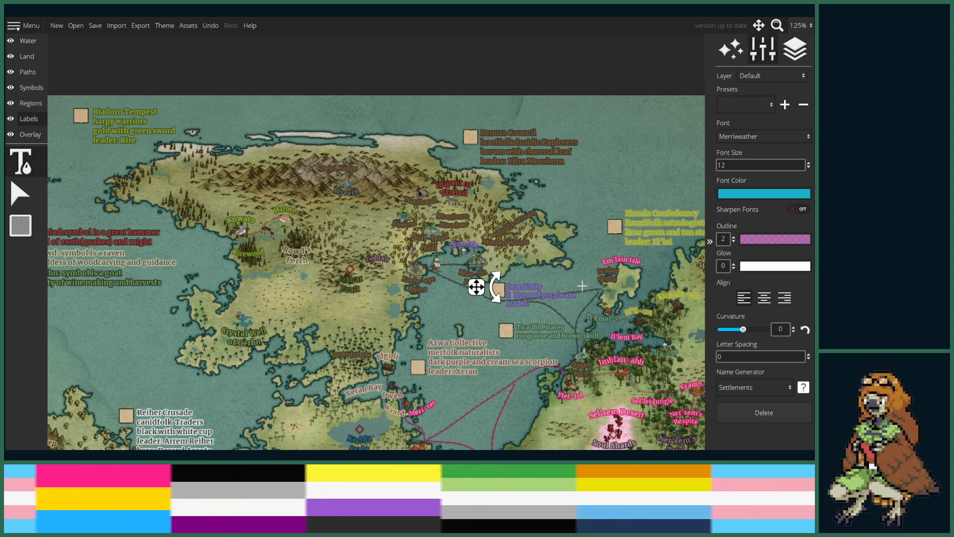
{"action": "key", "text": "Up"}
{"action": "key", "text": "Home"}
{"action": "key", "text": "Return"}
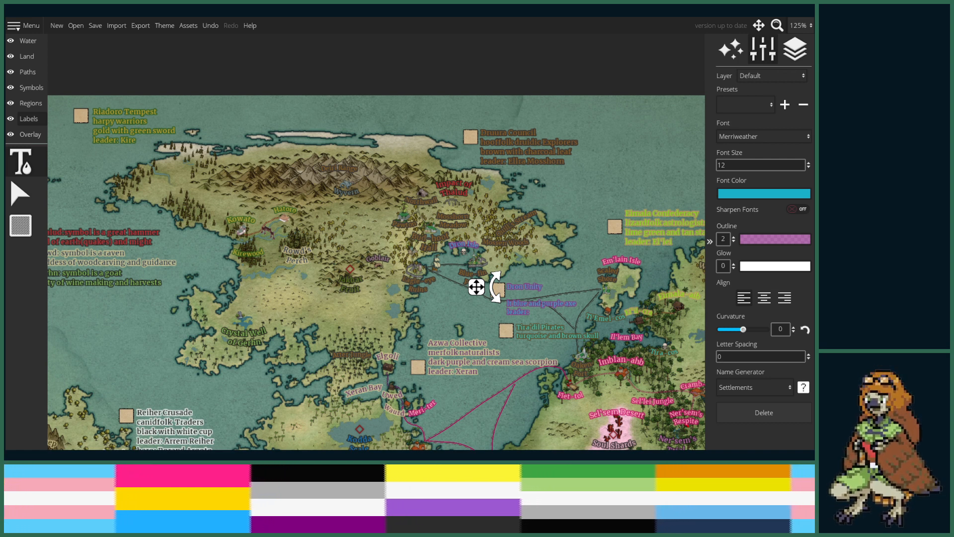
- Replace "axe" with "crab" in the Dron Unity label and write "hooffolk" on the line below the name
{"action": "left_click", "coordinate": [562, 305]}
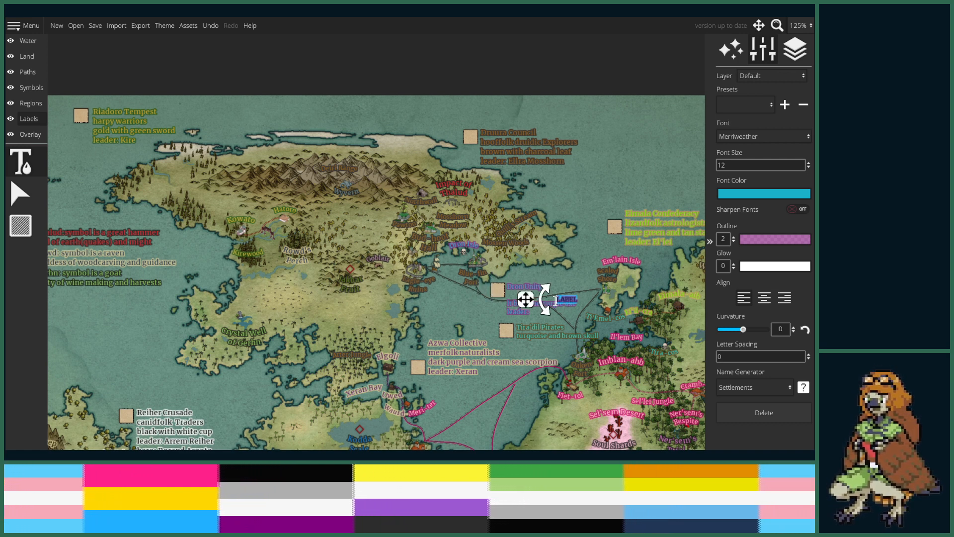
{"action": "key", "text": "BackSpace"}
{"action": "key", "text": "BackSpace"}
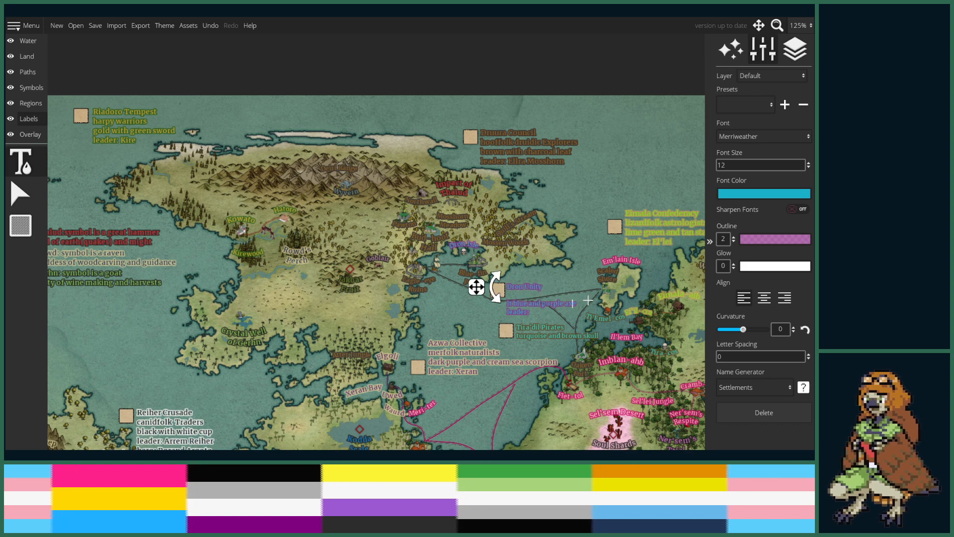
{"action": "type", "text": "cre"}
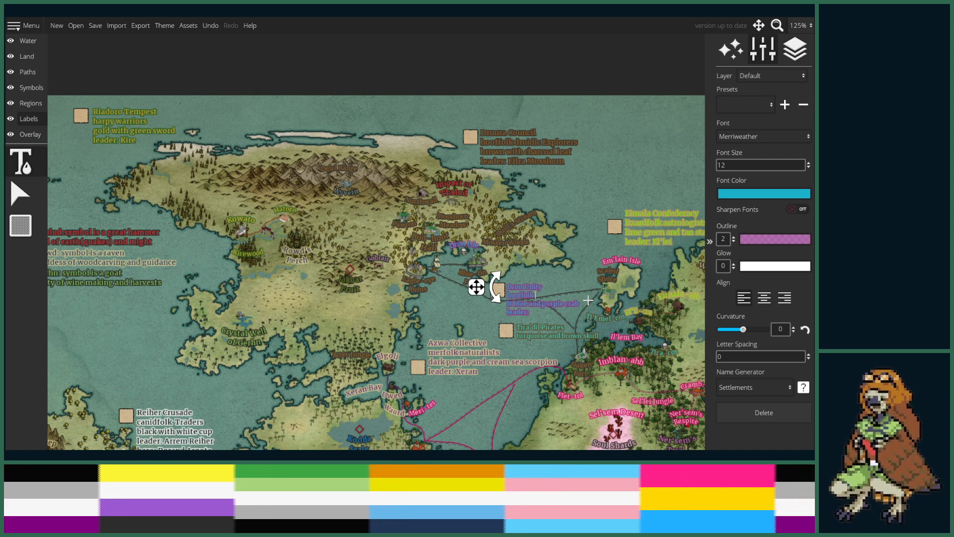
{"action": "type", "text": "f"}
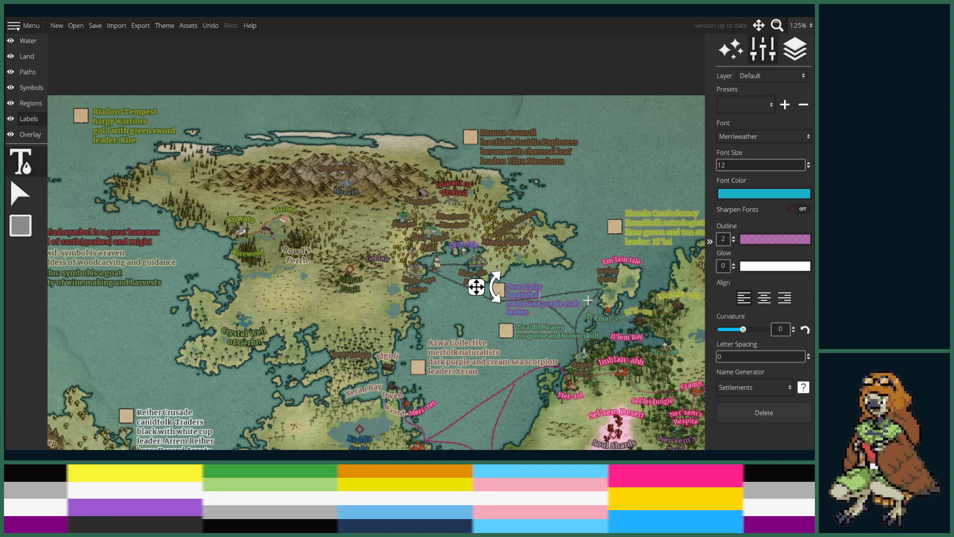
{"action": "key", "text": "BackSpace"}
{"action": "key", "text": "BackSpace"}
{"action": "key", "text": "BackSpace"}
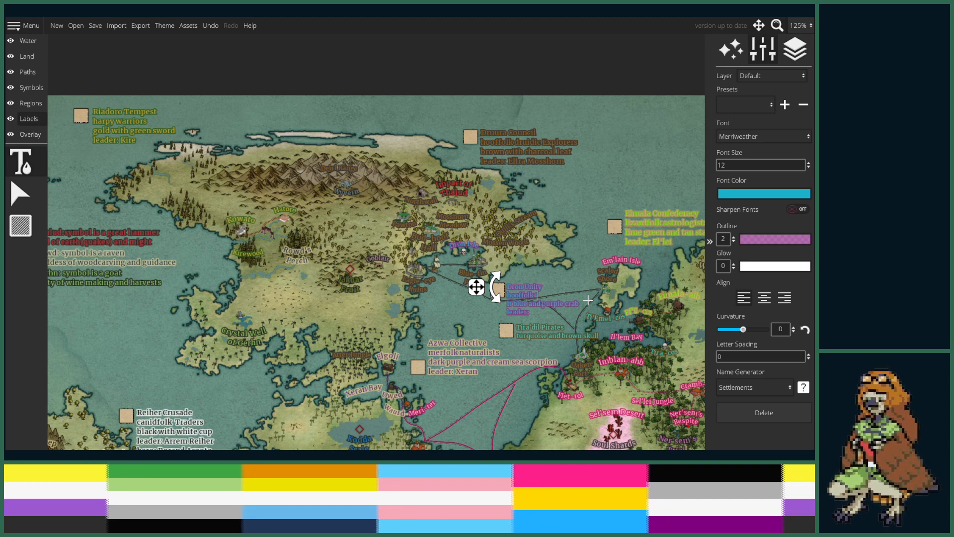
{"action": "type", "text": "trader"}
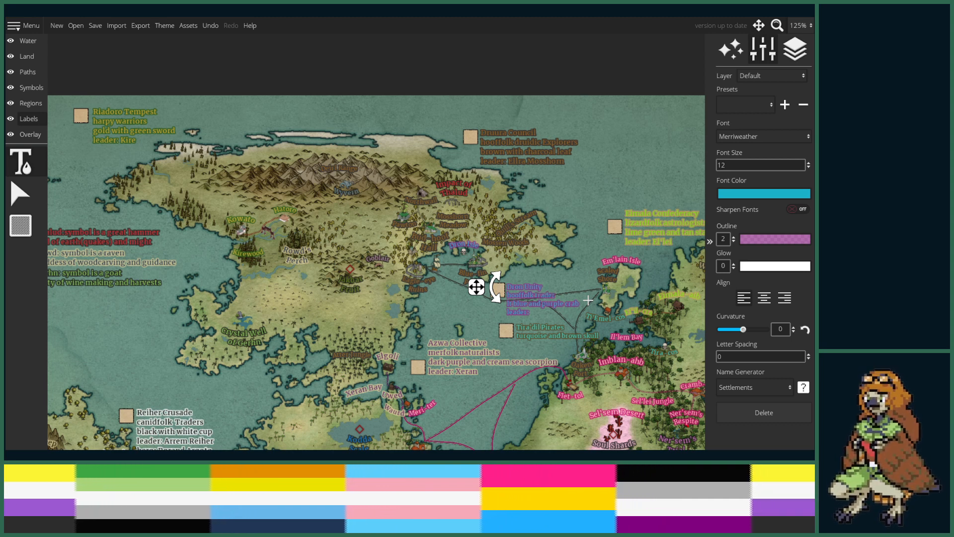
{"action": "key", "text": "BackSpace"}
{"action": "key", "text": "BackSpace"}
{"action": "key", "text": "BackSpace"}
{"action": "key", "text": "BackSpace"}
{"action": "key", "text": "BackSpace"}
{"action": "key", "text": "BackSpace"}
{"action": "key", "text": "BackSpace"}
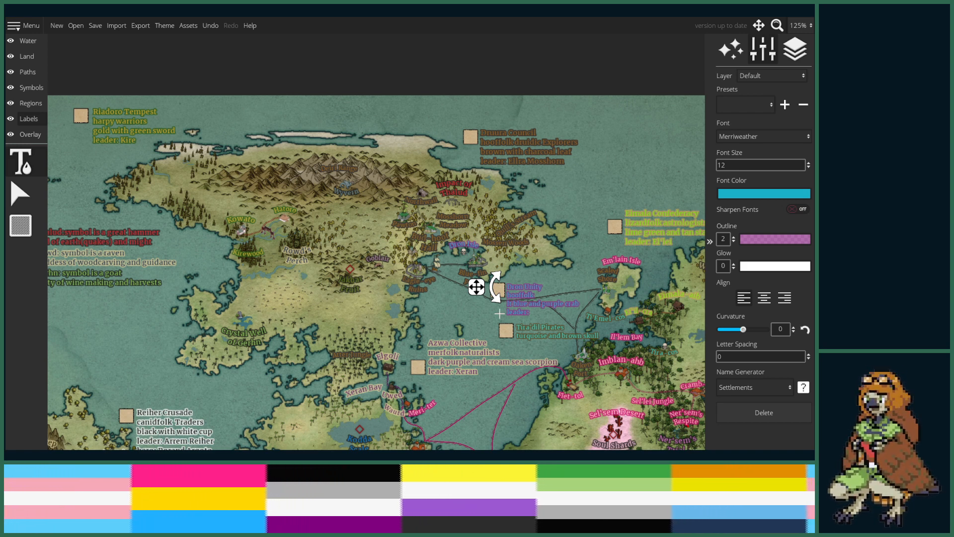
- Delete both sea paths leaving Eagle-eye Ruins, the one running southeast and the one to Blue-fin Port
{"action": "left_click", "coordinate": [26, 73]}
{"action": "scroll", "coordinate": [443, 225], "scroll_direction": "up", "scroll_amount": 6}
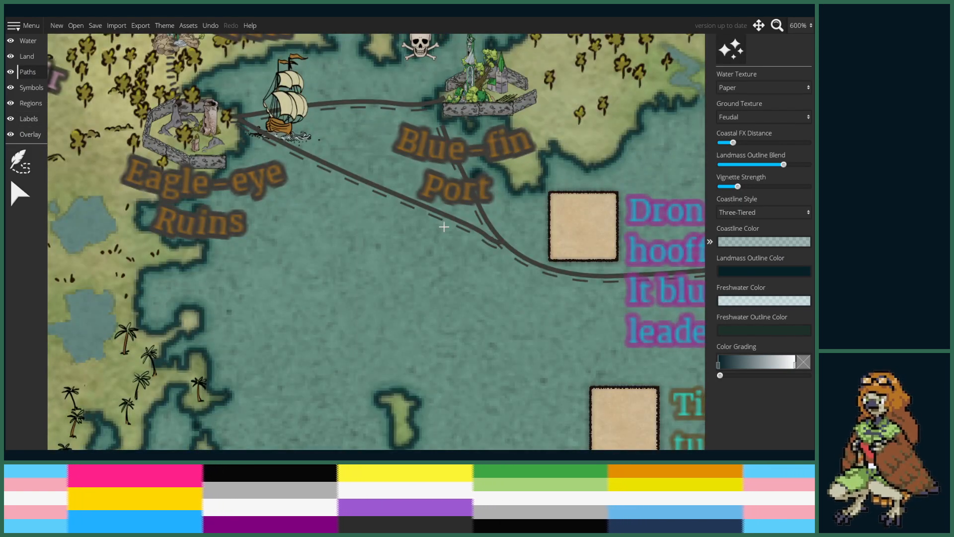
{"action": "scroll", "coordinate": [444, 226], "scroll_direction": "down", "scroll_amount": 2}
{"action": "left_click", "coordinate": [20, 194]}
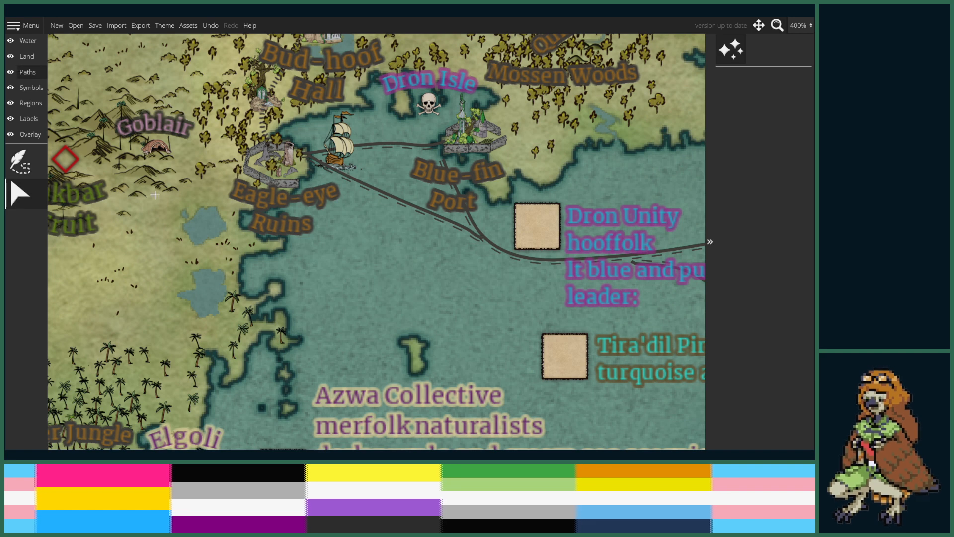
{"action": "left_click", "coordinate": [378, 190]}
{"action": "left_click", "coordinate": [357, 178]}
{"action": "left_click", "coordinate": [373, 145]}
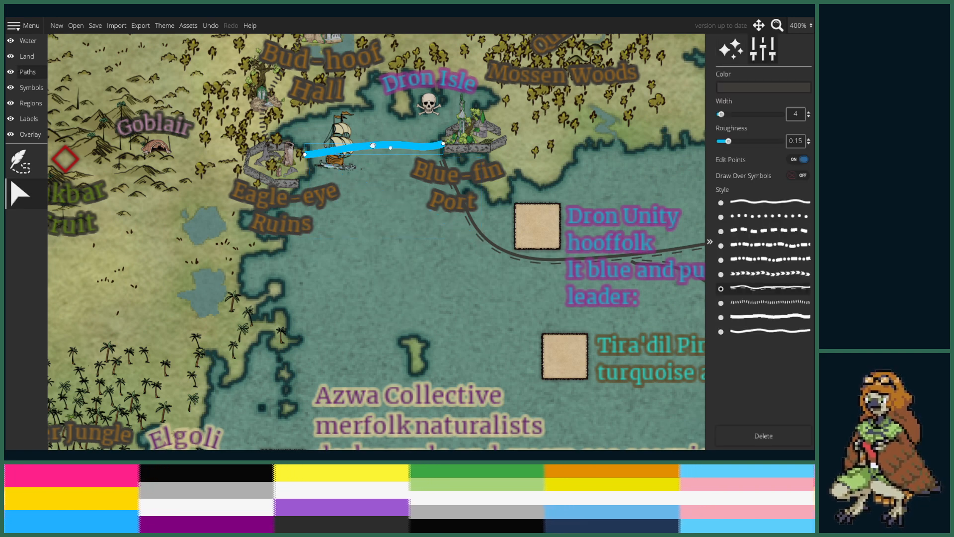
{"action": "key", "text": "Delete"}
- Nudge the Blue-fin Port end point of the remaining eastbound sea path slightly north
{"action": "left_click", "coordinate": [453, 180]}
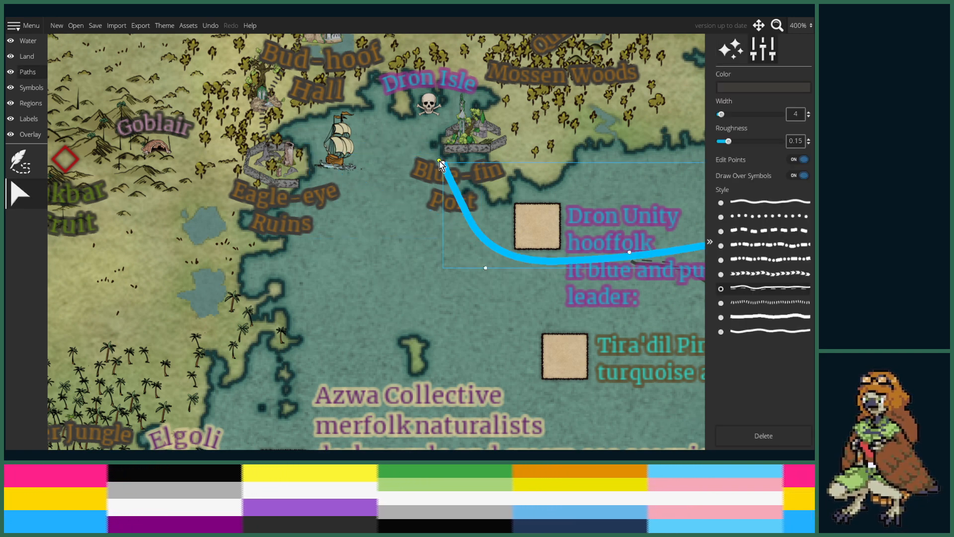
{"action": "left_click", "coordinate": [384, 136]}
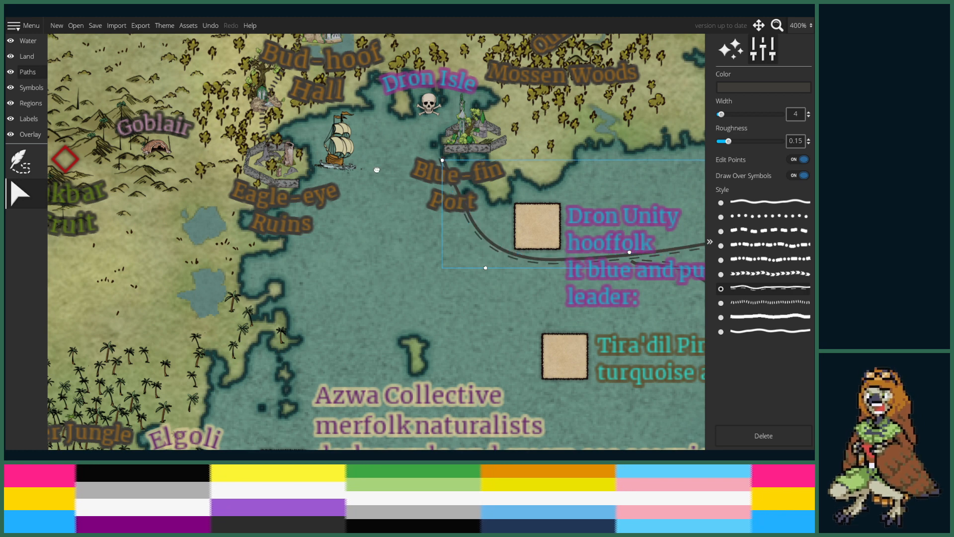
{"action": "left_click_drag", "start_coordinate": [384, 136], "coordinate": [339, 260]}
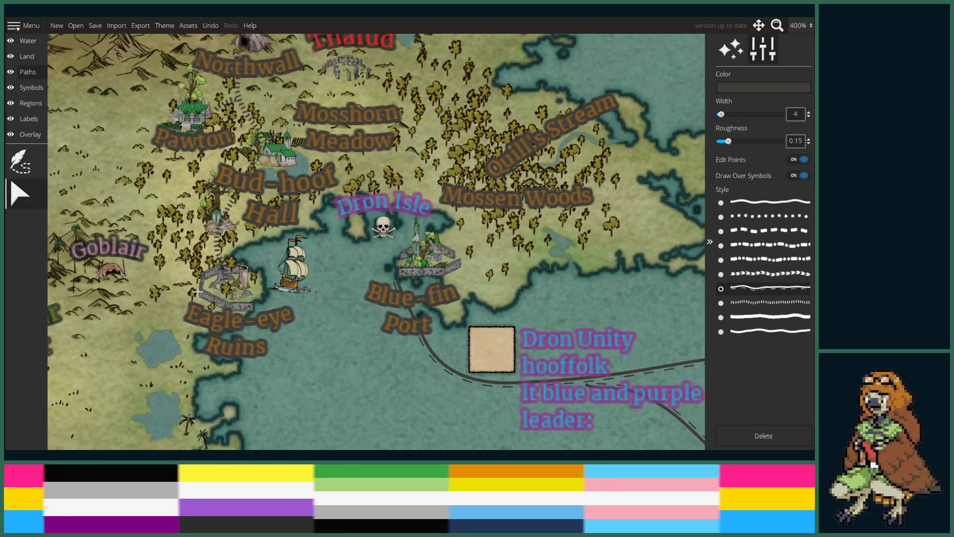
- Draw a hatched land path from east of Bud-hoof Hall past Dron Isle and Mossen Woods down to Blue-fin Port, with drawing over symbols off
{"action": "left_click", "coordinate": [20, 194]}
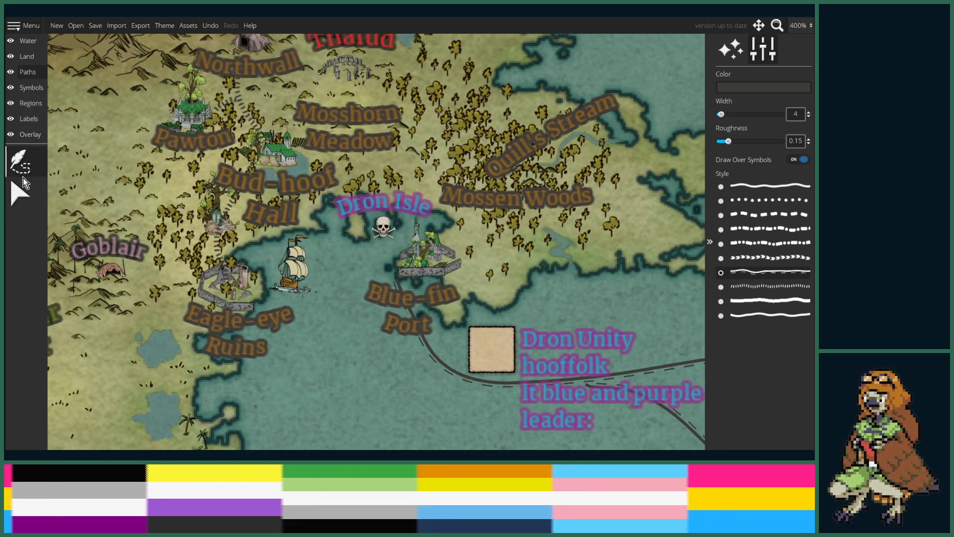
{"action": "left_click", "coordinate": [226, 208]}
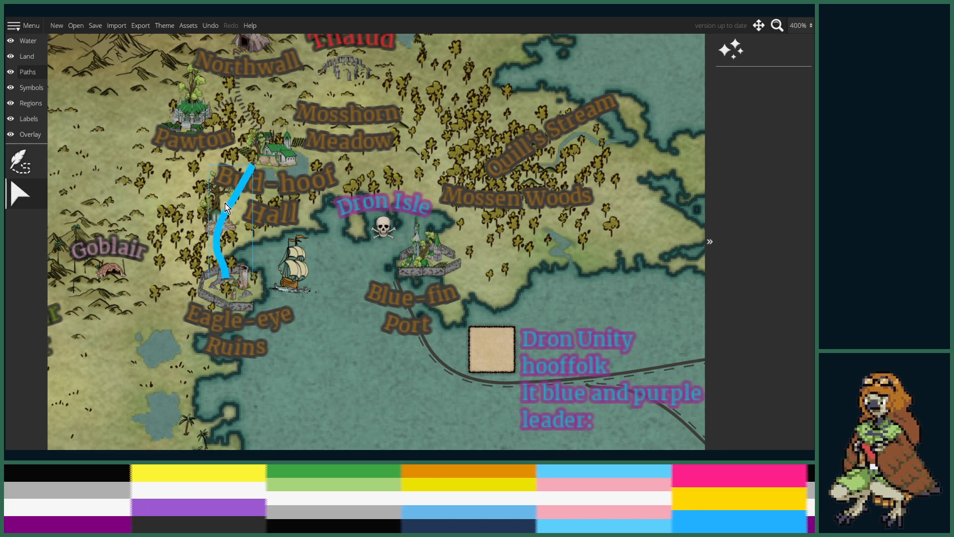
{"action": "left_click", "coordinate": [38, 120]}
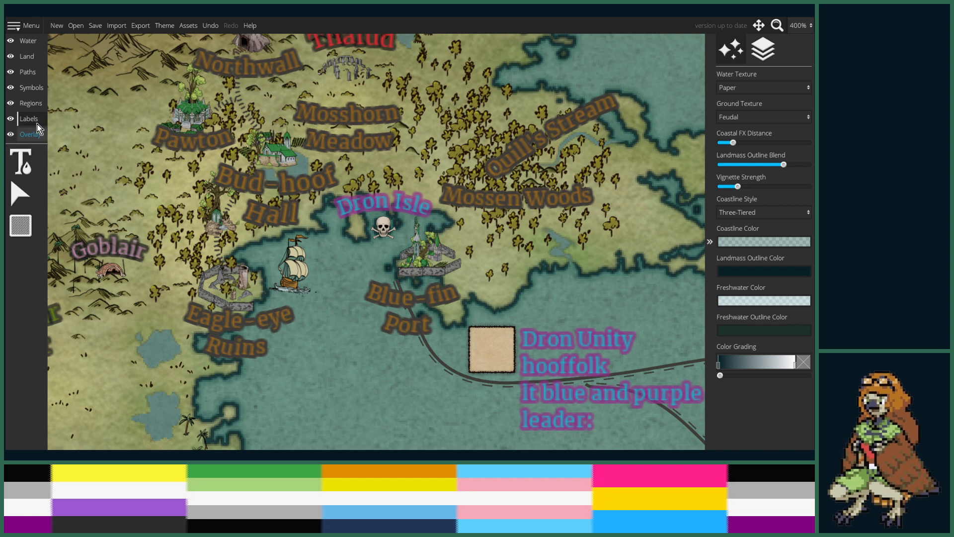
{"action": "left_click", "coordinate": [28, 74]}
{"action": "left_click", "coordinate": [25, 166]}
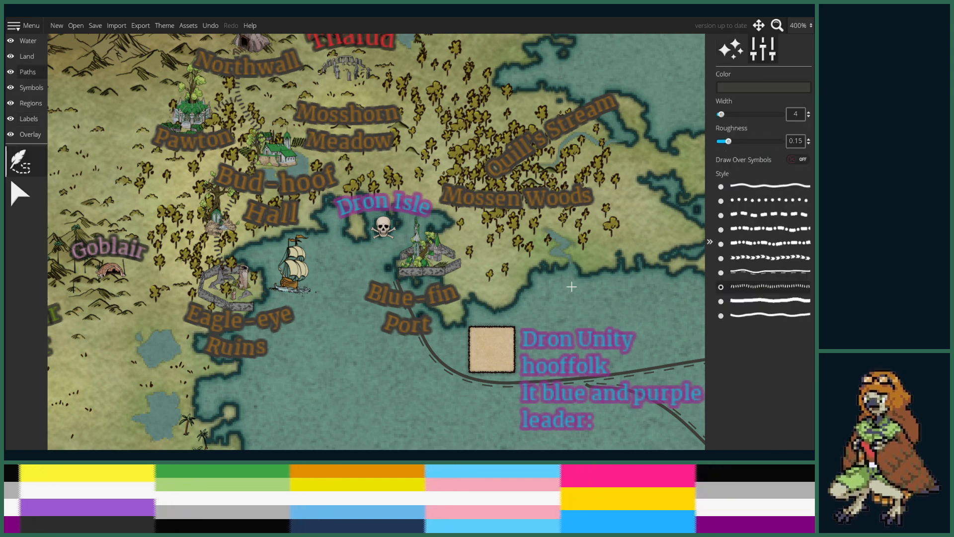
{"action": "left_click", "coordinate": [772, 286]}
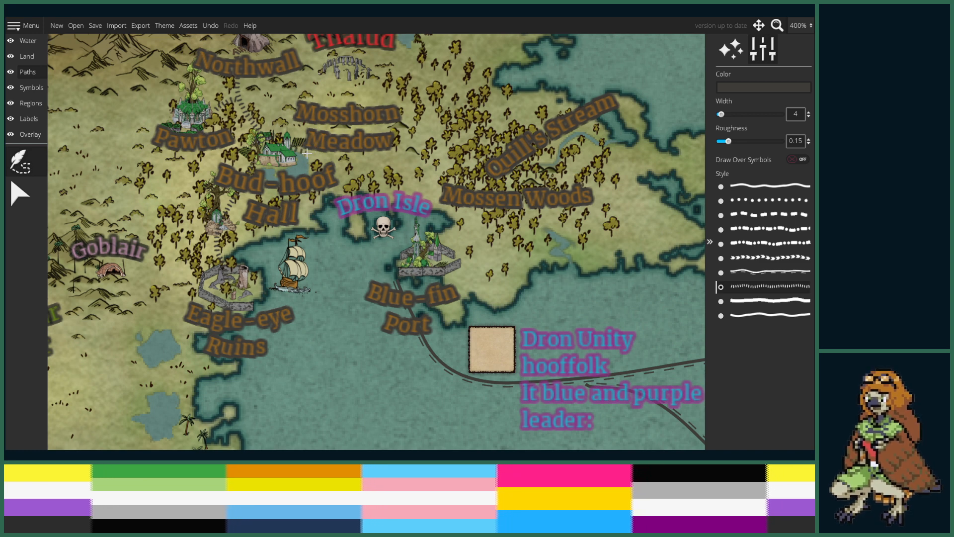
{"action": "mouse_move", "coordinate": [325, 155]}
{"action": "left_mouse_down"}
{"action": "mouse_move", "coordinate": [410, 168]}
{"action": "mouse_move", "coordinate": [486, 221]}
{"action": "mouse_move", "coordinate": [489, 232]}
{"action": "mouse_move", "coordinate": [466, 238]}
{"action": "mouse_move", "coordinate": [470, 218]}
{"action": "mouse_move", "coordinate": [454, 252]}
{"action": "left_mouse_up"}
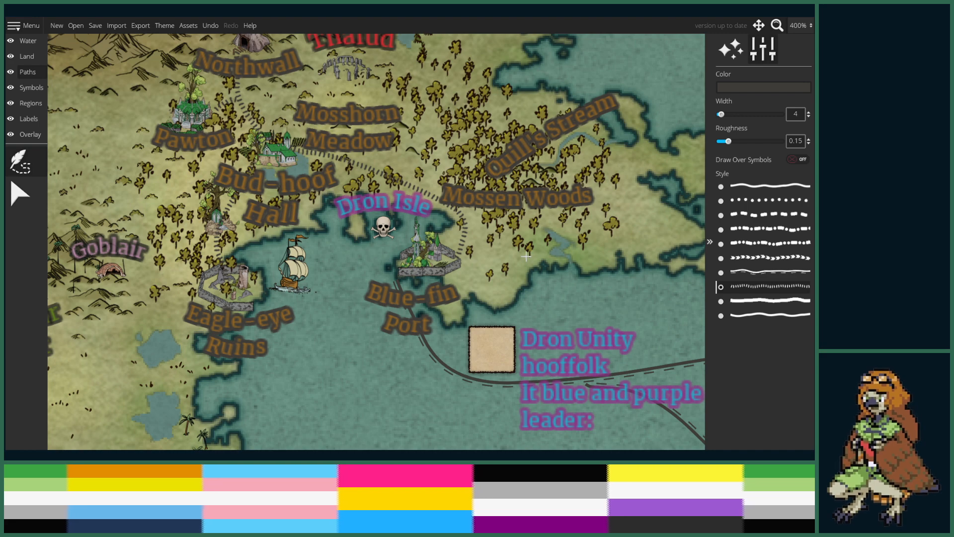
- Choose the reddish coral symbol among the marine symbols and set the symbol scale to 25
{"action": "scroll", "coordinate": [516, 259], "scroll_direction": "down", "scroll_amount": 3}
{"action": "scroll", "coordinate": [515, 259], "scroll_direction": "up", "scroll_amount": 1}
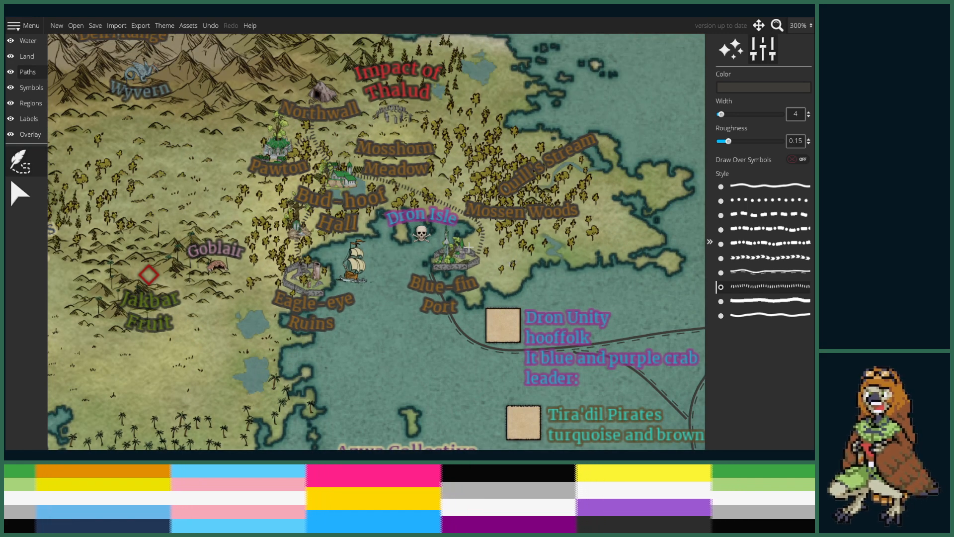
{"action": "scroll", "coordinate": [468, 281], "scroll_direction": "down", "scroll_amount": 2}
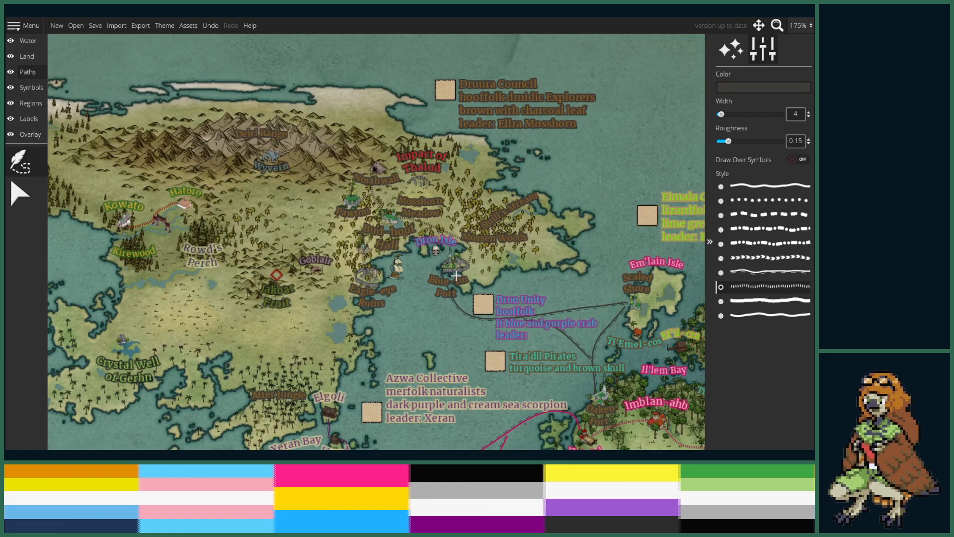
{"action": "left_click_drag", "start_coordinate": [556, 289], "coordinate": [490, 288]}
{"action": "scroll", "coordinate": [489, 287], "scroll_direction": "up", "scroll_amount": 1}
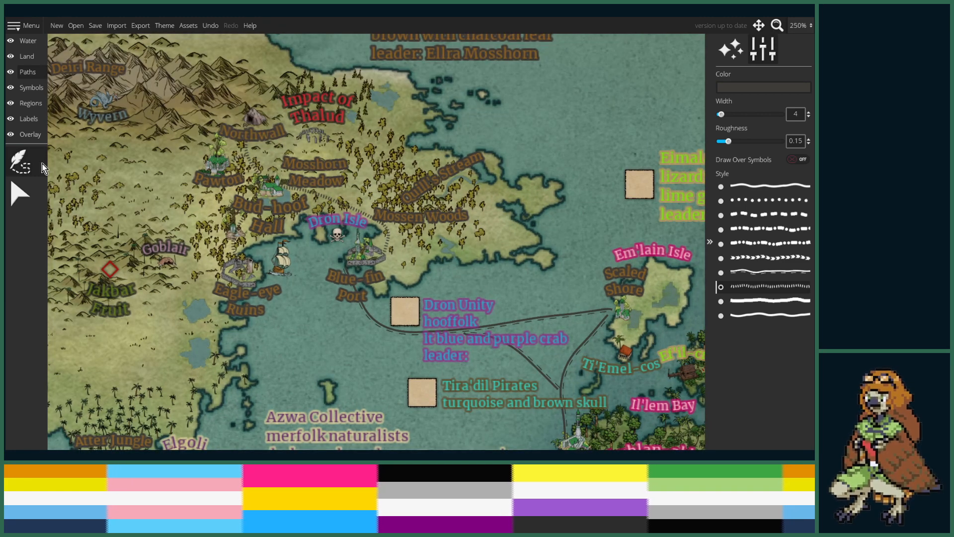
{"action": "left_click", "coordinate": [37, 84]}
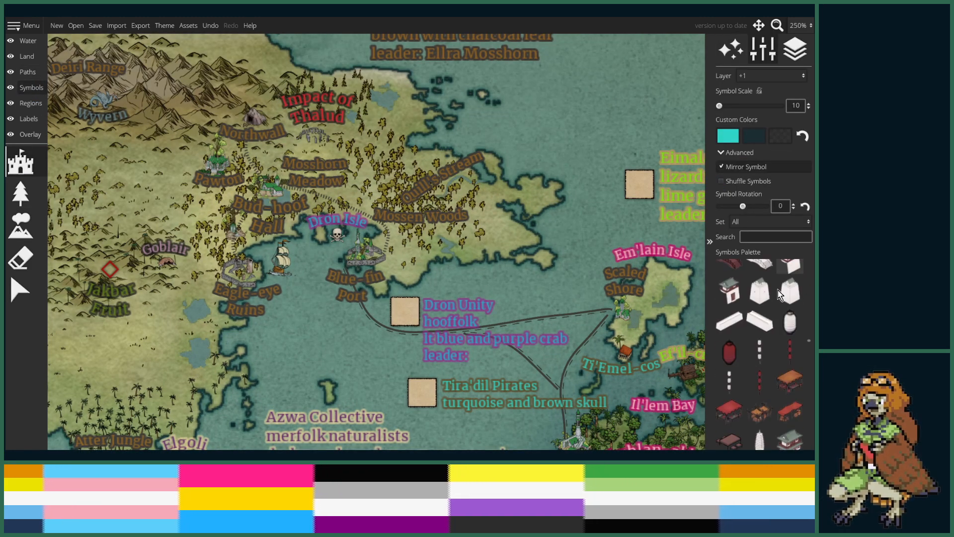
{"action": "scroll", "coordinate": [799, 377], "scroll_direction": "down", "scroll_amount": 10}
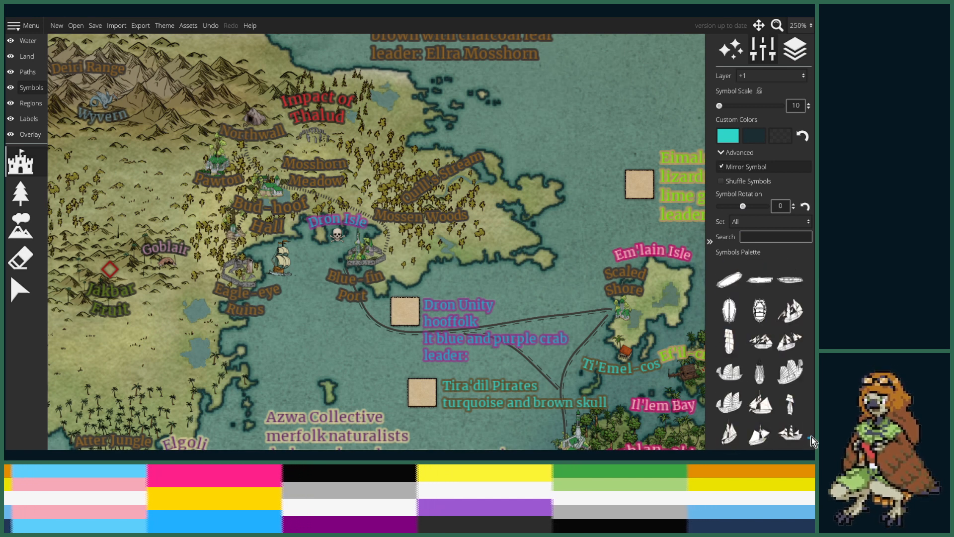
{"action": "scroll", "coordinate": [797, 408], "scroll_direction": "down", "scroll_amount": 1}
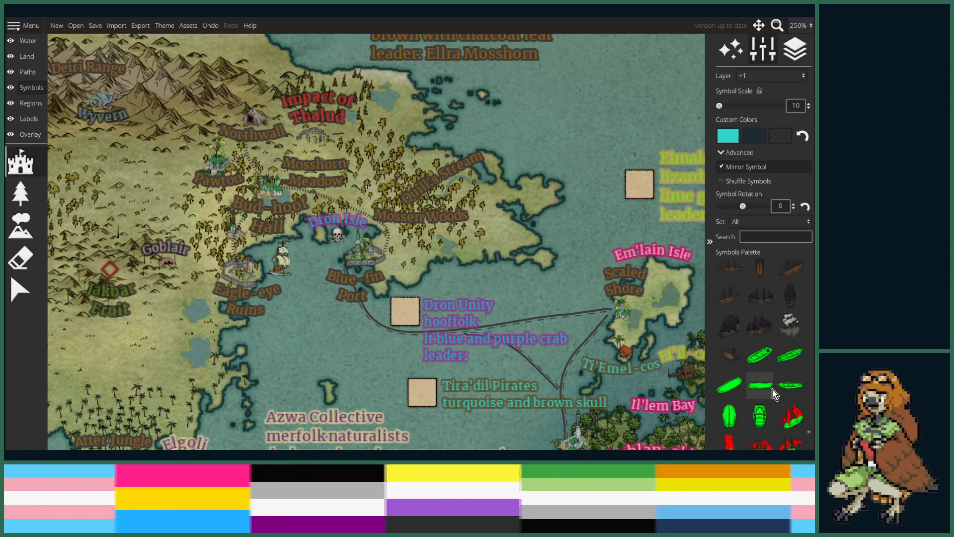
{"action": "scroll", "coordinate": [776, 393], "scroll_direction": "down", "scroll_amount": 6}
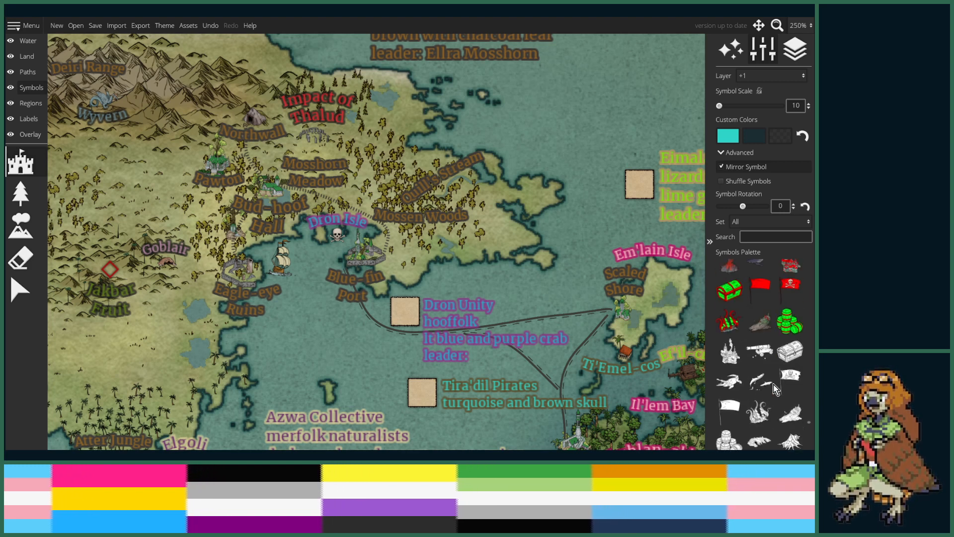
{"action": "scroll", "coordinate": [775, 387], "scroll_direction": "up", "scroll_amount": 2}
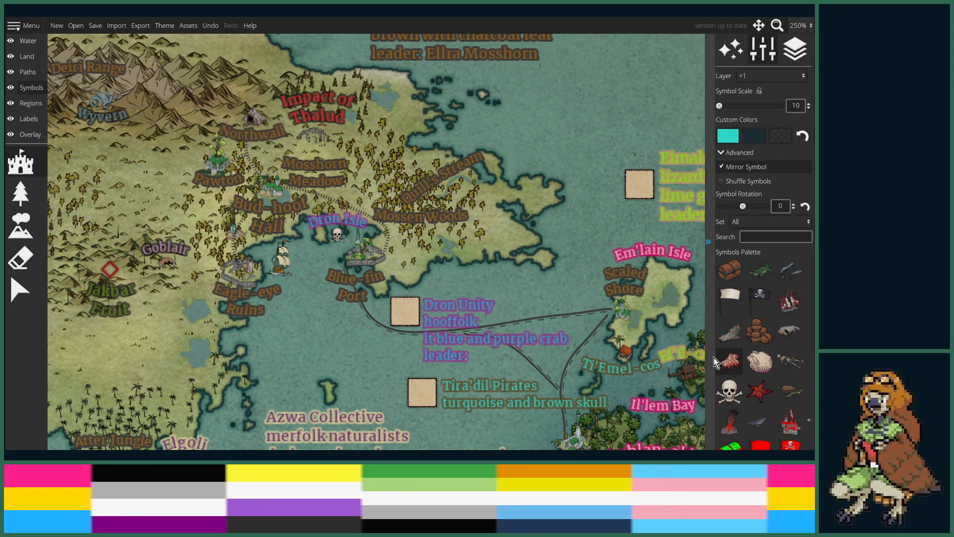
{"action": "left_click", "coordinate": [730, 362]}
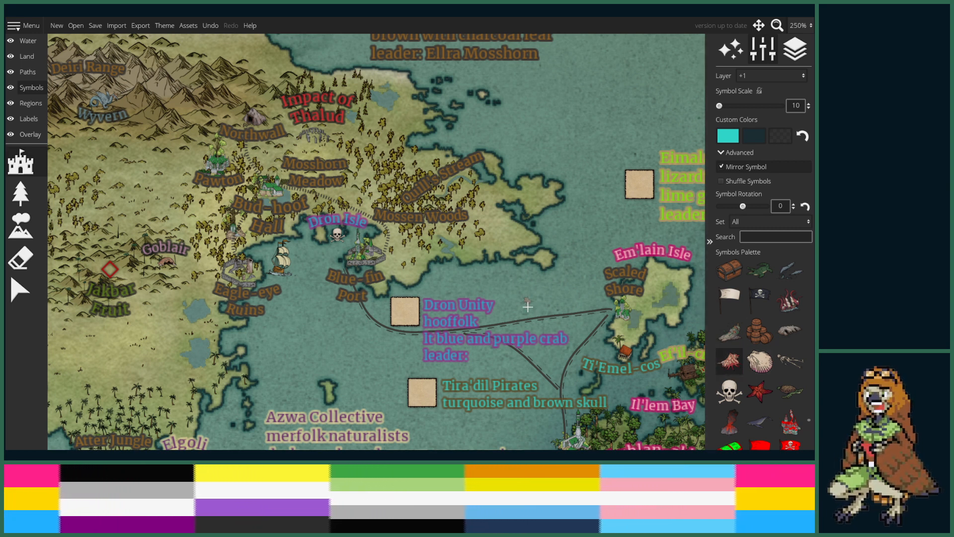
{"action": "scroll", "coordinate": [497, 278], "scroll_direction": "up", "scroll_amount": 4}
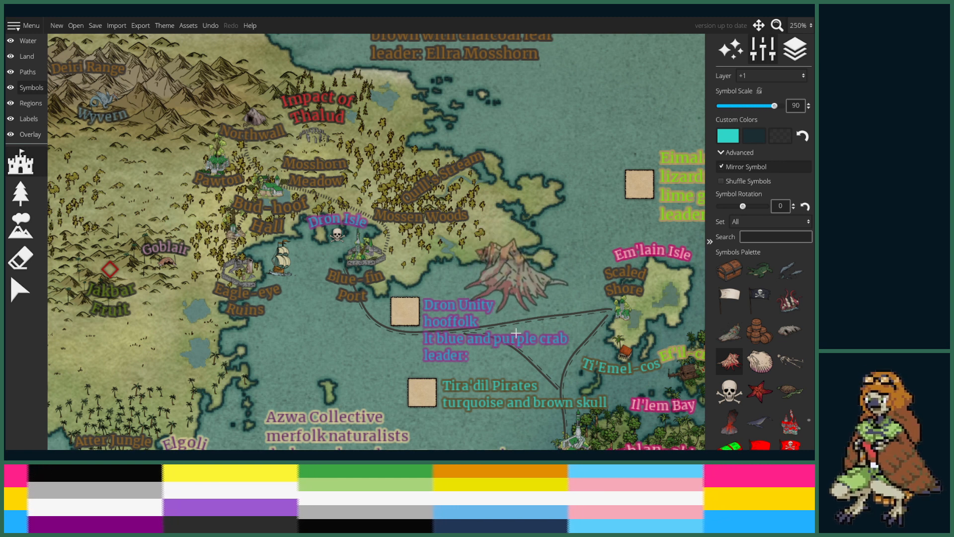
{"action": "scroll", "coordinate": [467, 318], "scroll_direction": "down", "scroll_amount": 8}
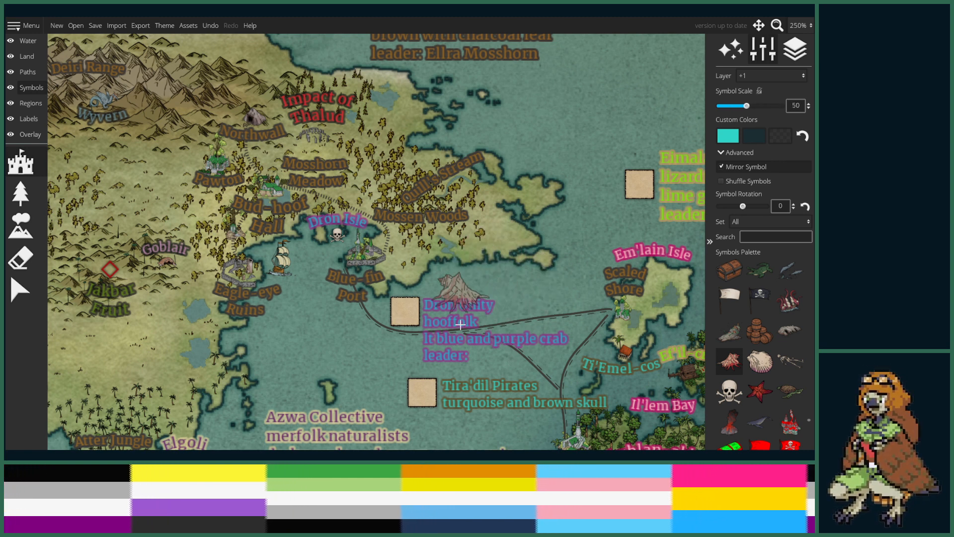
{"action": "scroll", "coordinate": [465, 324], "scroll_direction": "down", "scroll_amount": 1}
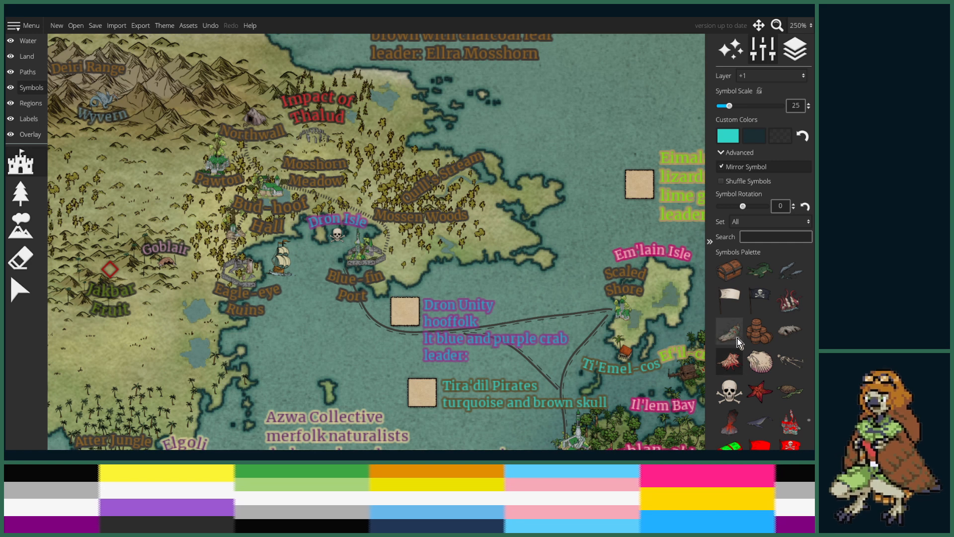
- Choose the wooden dock symbol with a red roof and position it on the coast beside Blue-fin Port
{"action": "scroll", "coordinate": [784, 323], "scroll_direction": "down", "scroll_amount": 1}
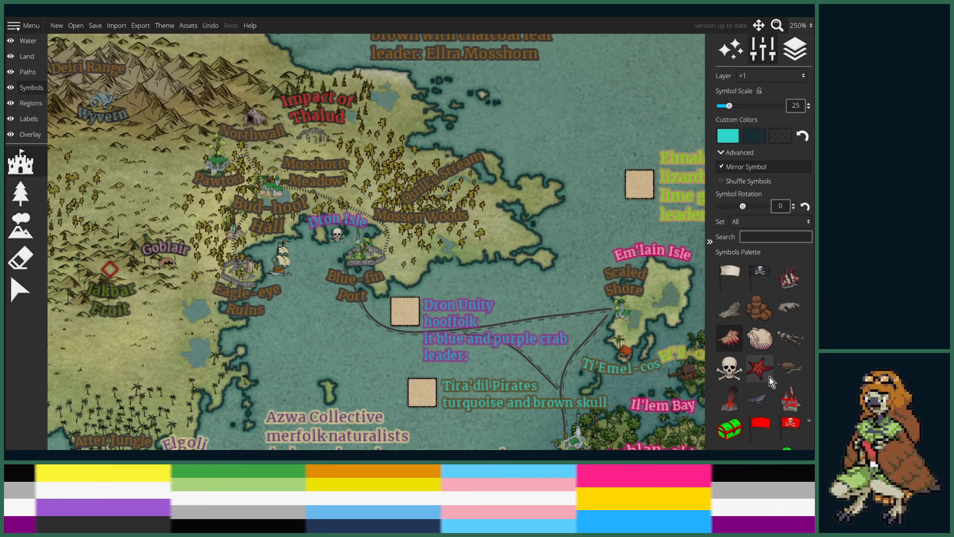
{"action": "scroll", "coordinate": [769, 377], "scroll_direction": "up", "scroll_amount": 5}
{"action": "scroll", "coordinate": [770, 380], "scroll_direction": "up", "scroll_amount": 10}
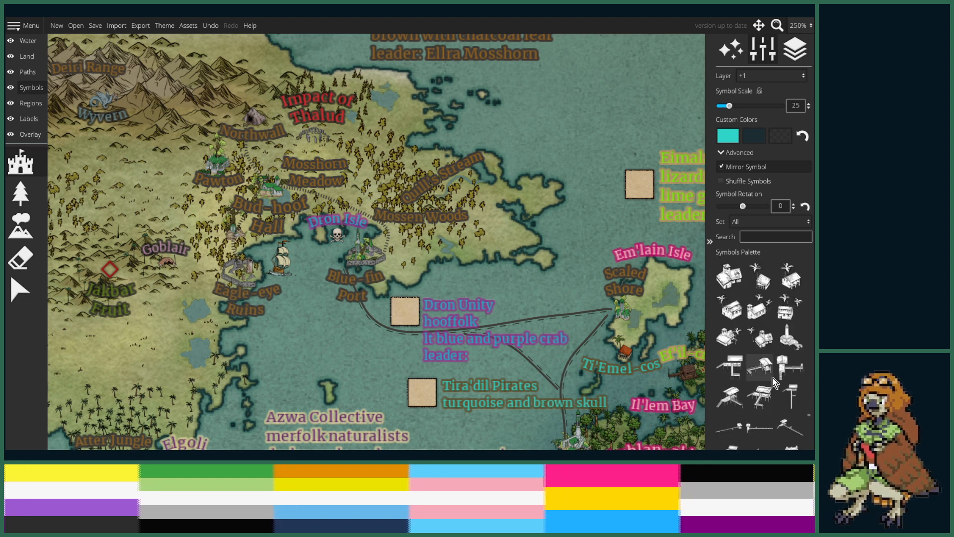
{"action": "scroll", "coordinate": [770, 385], "scroll_direction": "up", "scroll_amount": 8}
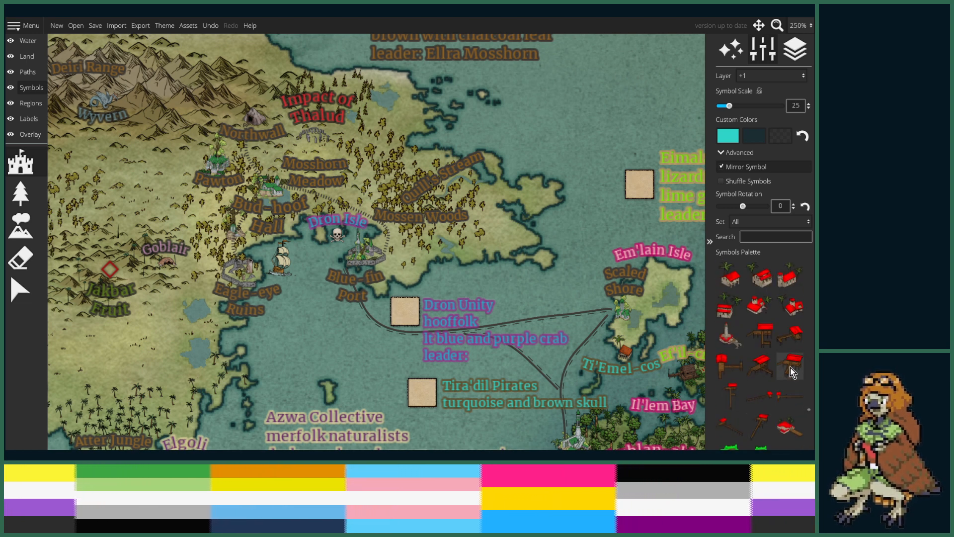
{"action": "left_click", "coordinate": [791, 367]}
{"action": "scroll", "coordinate": [373, 309], "scroll_direction": "up", "scroll_amount": 5}
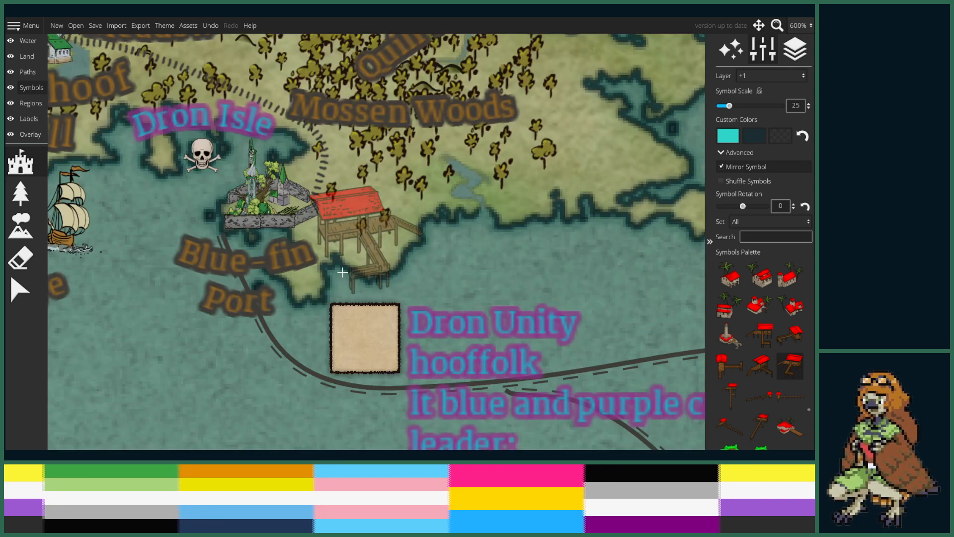
- Place the red-roofed dock symbol at scale 10 beneath the Dron Isle label, remove the skull marker there, and fine-tune the dock's position
{"action": "left_click_drag", "start_coordinate": [373, 310], "coordinate": [521, 347]}
{"action": "scroll", "coordinate": [386, 303], "scroll_direction": "down", "scroll_amount": 3}
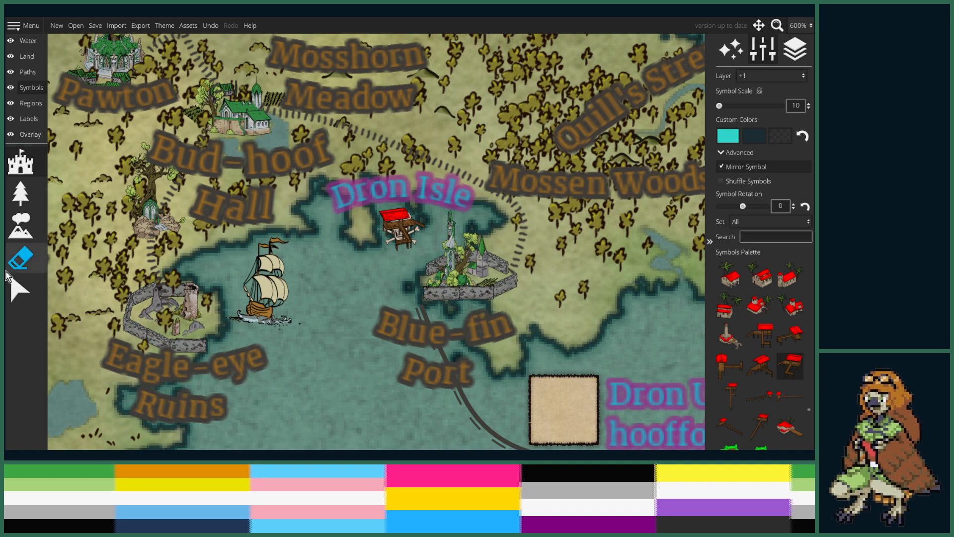
{"action": "left_click", "coordinate": [20, 289]}
{"action": "left_click", "coordinate": [412, 234]}
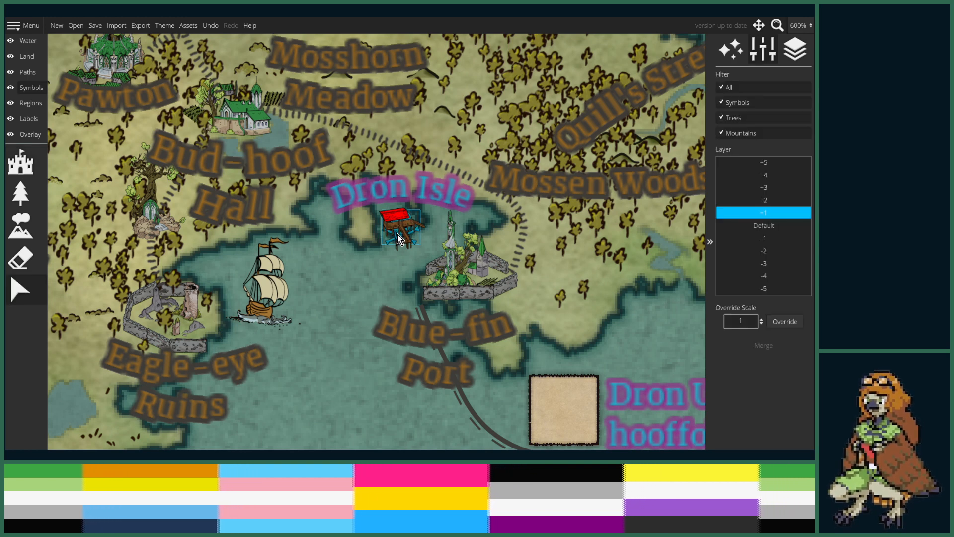
{"action": "left_click_drag", "start_coordinate": [397, 227], "coordinate": [400, 230]}
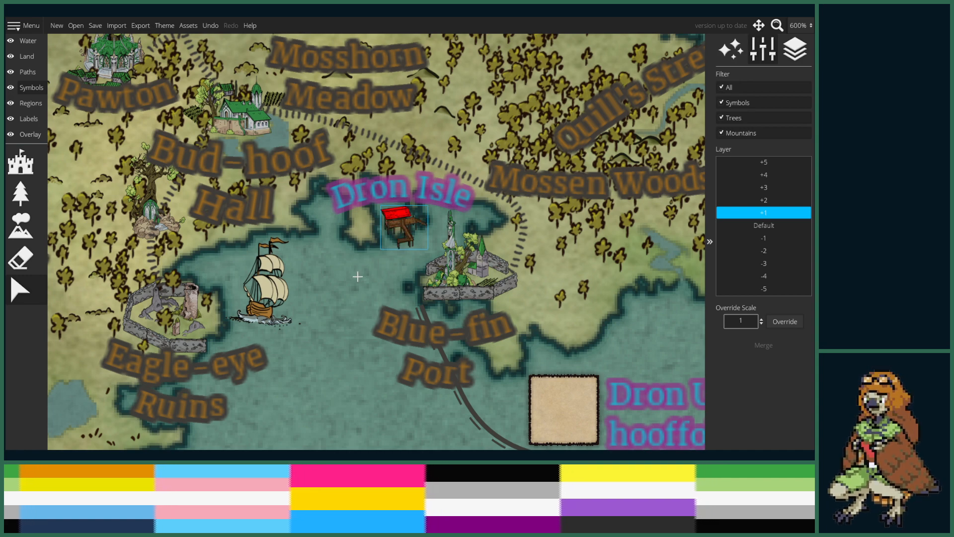
- Extend the second line of the Dron Unity label to read "hooffolk crabbers"
{"action": "scroll", "coordinate": [350, 303], "scroll_direction": "down", "scroll_amount": 5}
{"action": "scroll", "coordinate": [361, 296], "scroll_direction": "down", "scroll_amount": 1}
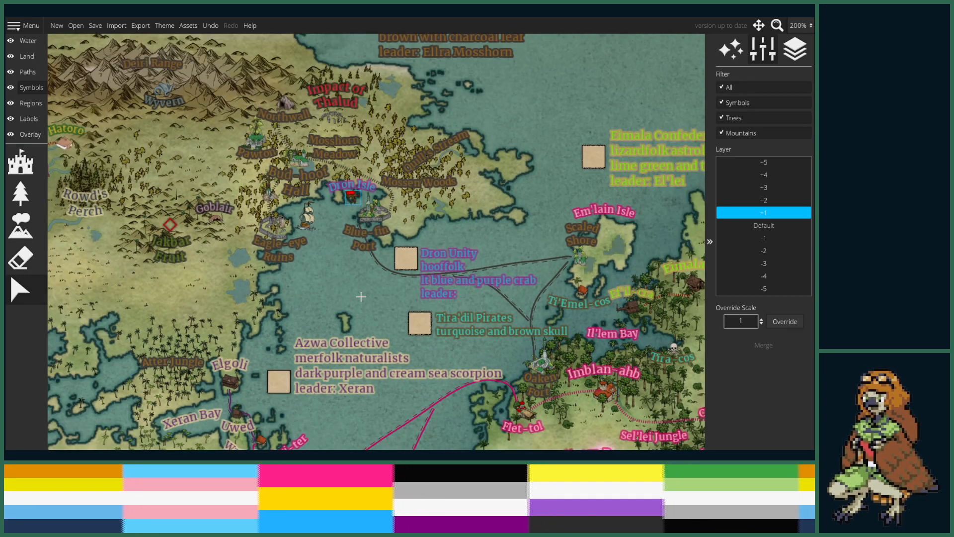
{"action": "left_click", "coordinate": [461, 263]}
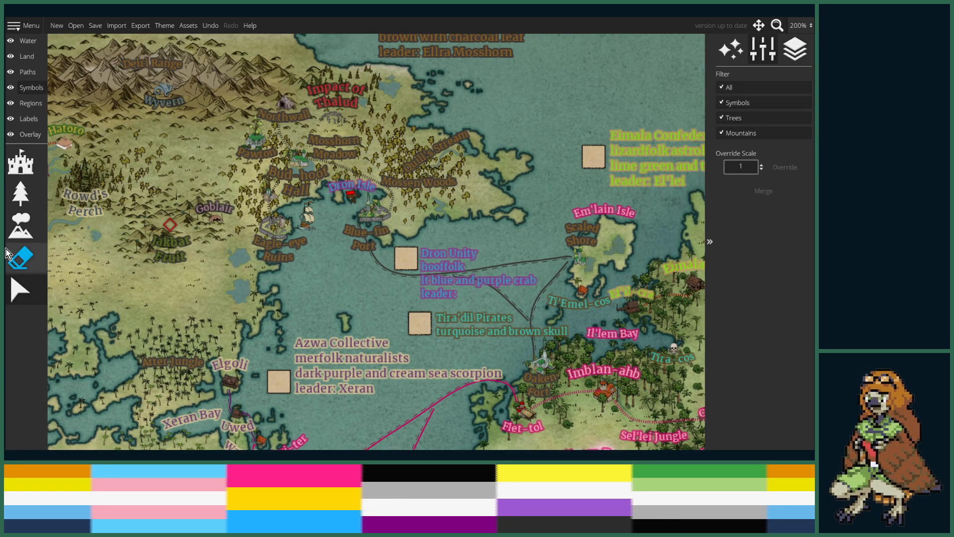
{"action": "left_click", "coordinate": [28, 118]}
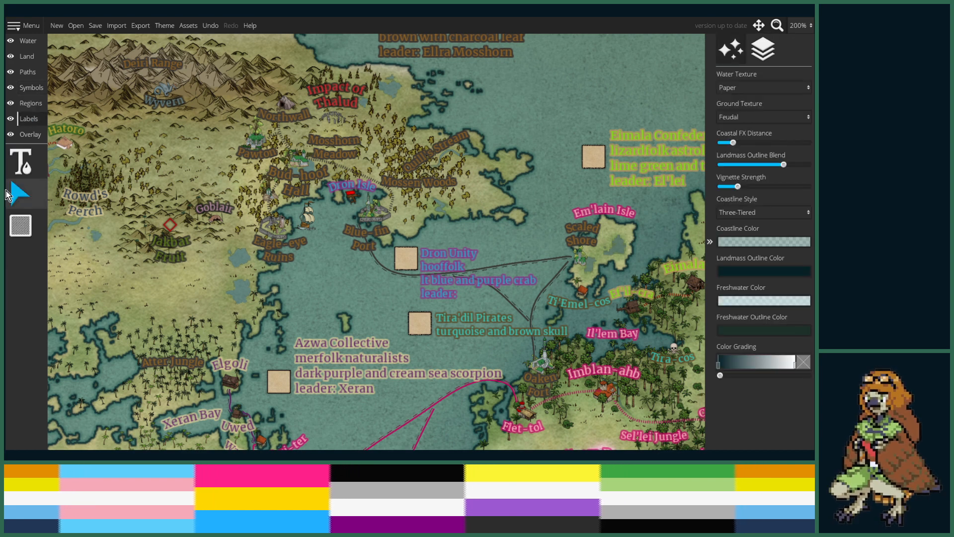
{"action": "left_click", "coordinate": [19, 166]}
{"action": "left_click", "coordinate": [461, 265]}
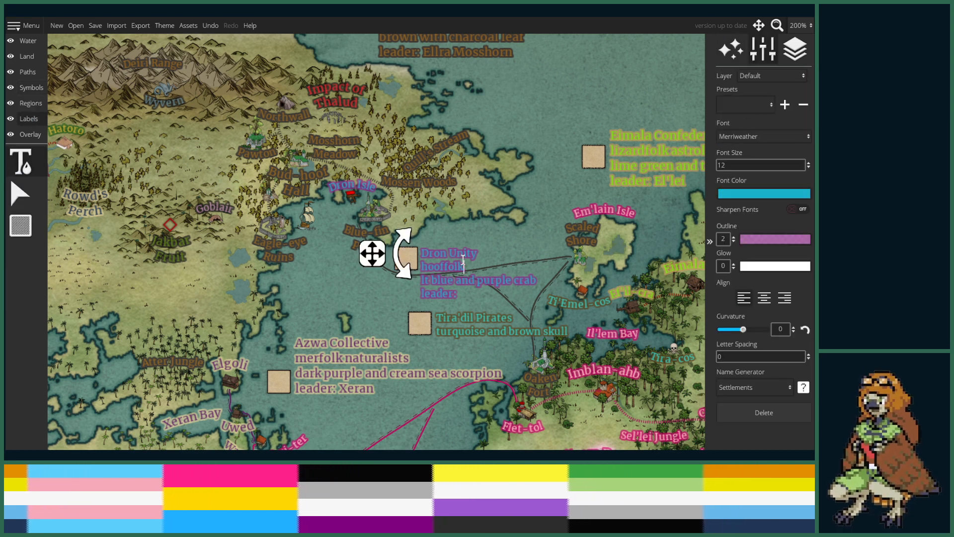
{"action": "type", "text": "crabbers"}
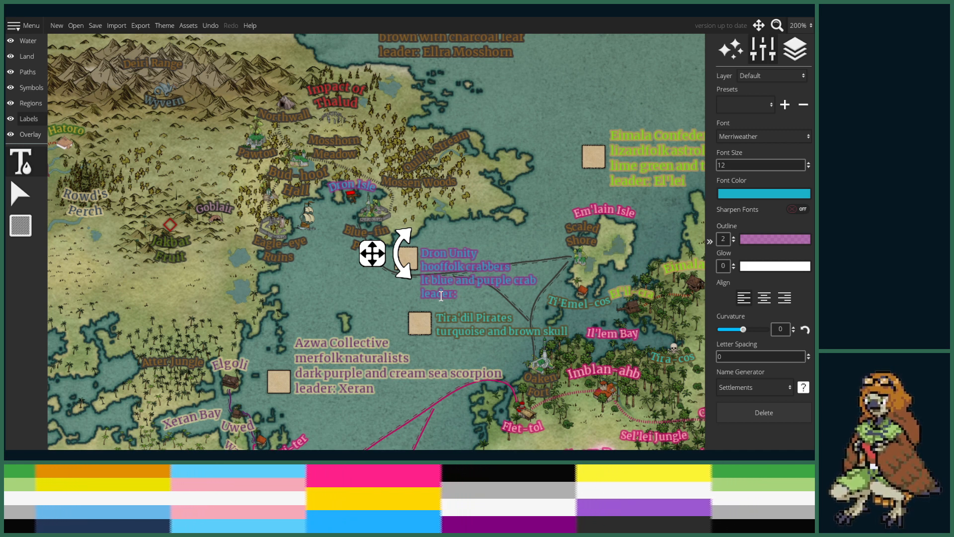
- Enter the leader's full name in the Dron Unity label and shift the label up slightly to line up with its parchment box
{"action": "type", "text": "D"}
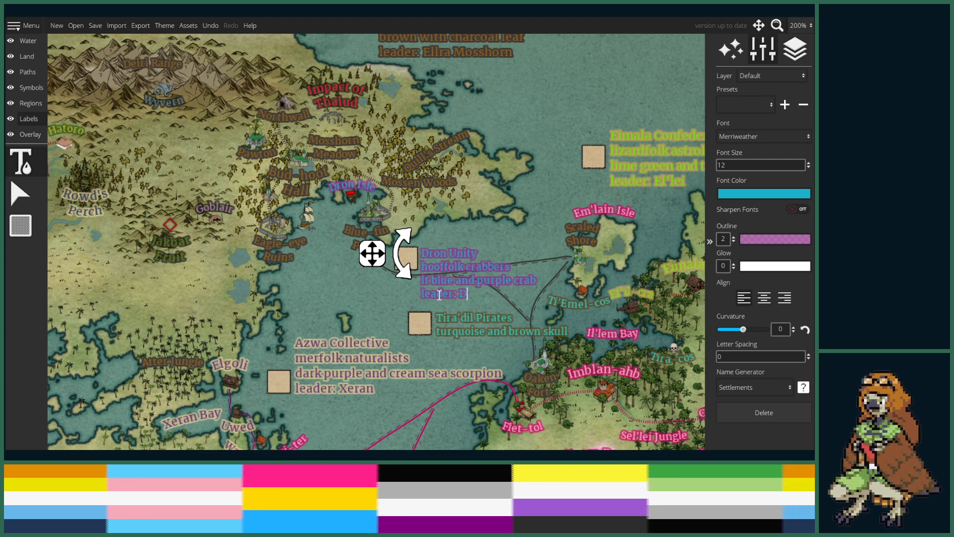
{"action": "type", "text": "rein"}
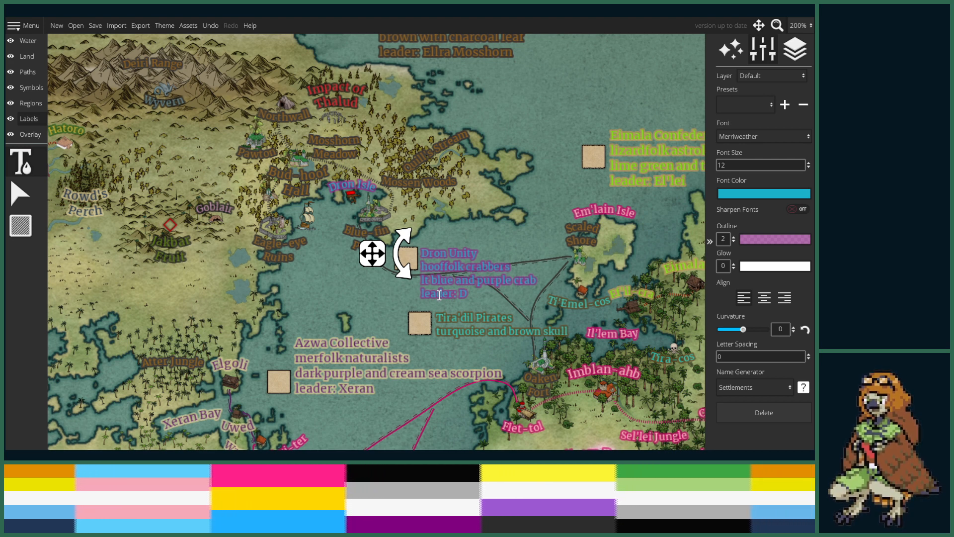
{"action": "type", "text": "n"}
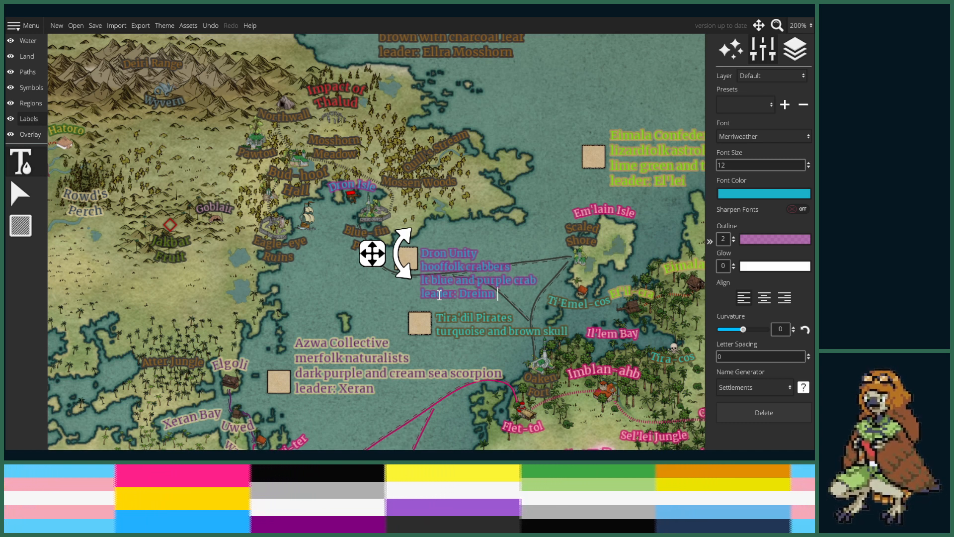
{"action": "type", "text": " Clawborn"}
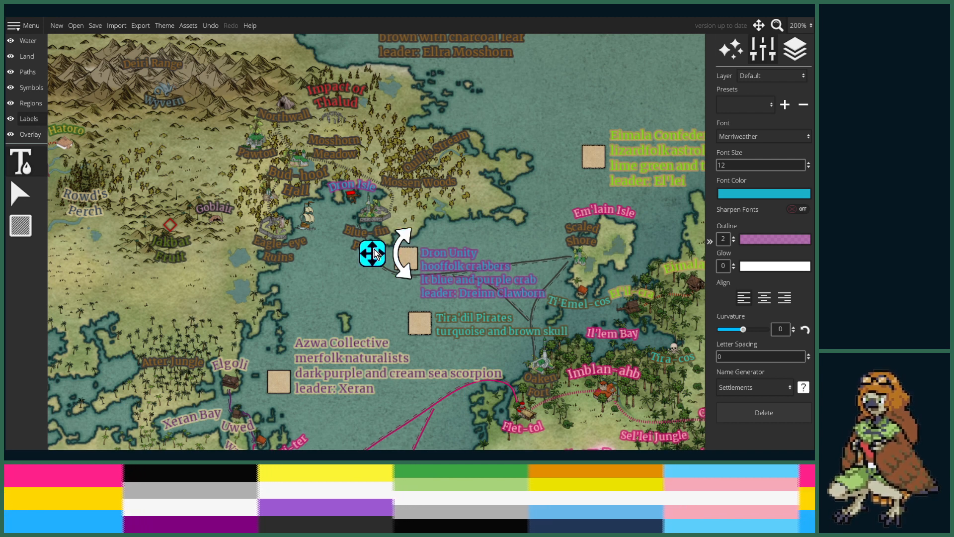
{"action": "left_click_drag", "start_coordinate": [374, 253], "coordinate": [376, 239]}
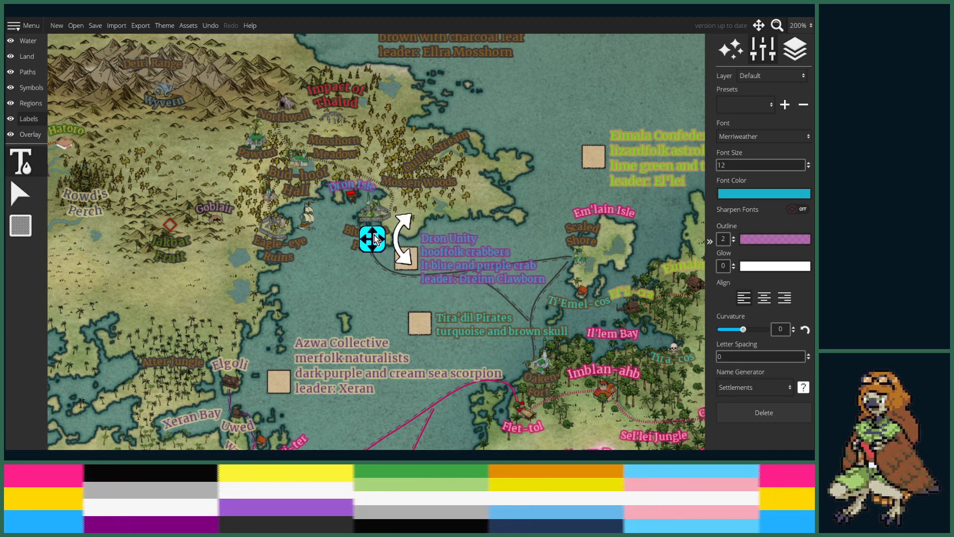
{"action": "left_click", "coordinate": [20, 194]}
- Choose the brown domed hut symbol with the wide dark opening for placement in the area around Goblair and Pawton
{"action": "scroll", "coordinate": [381, 238], "scroll_direction": "down", "scroll_amount": 3}
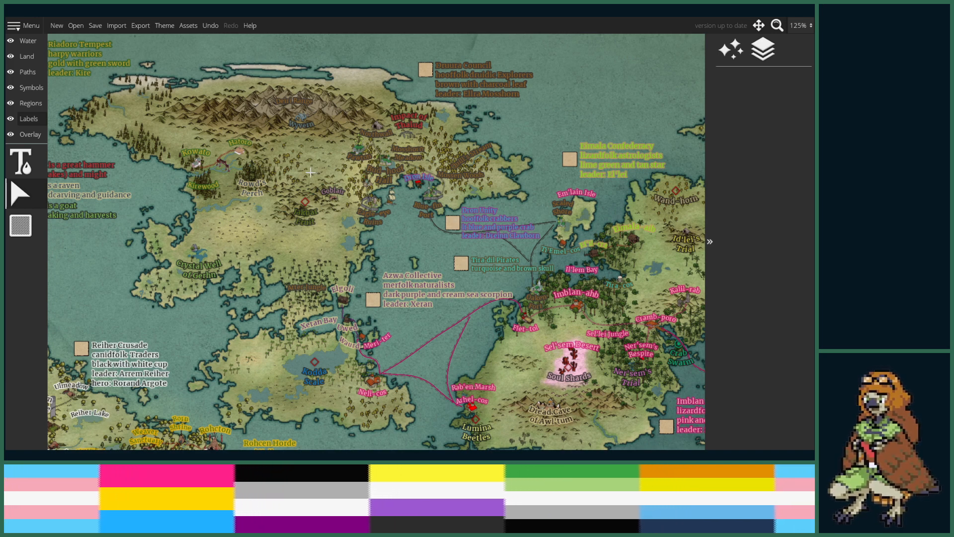
{"action": "left_click_drag", "start_coordinate": [334, 165], "coordinate": [358, 241]}
{"action": "scroll", "coordinate": [358, 241], "scroll_direction": "up", "scroll_amount": 5}
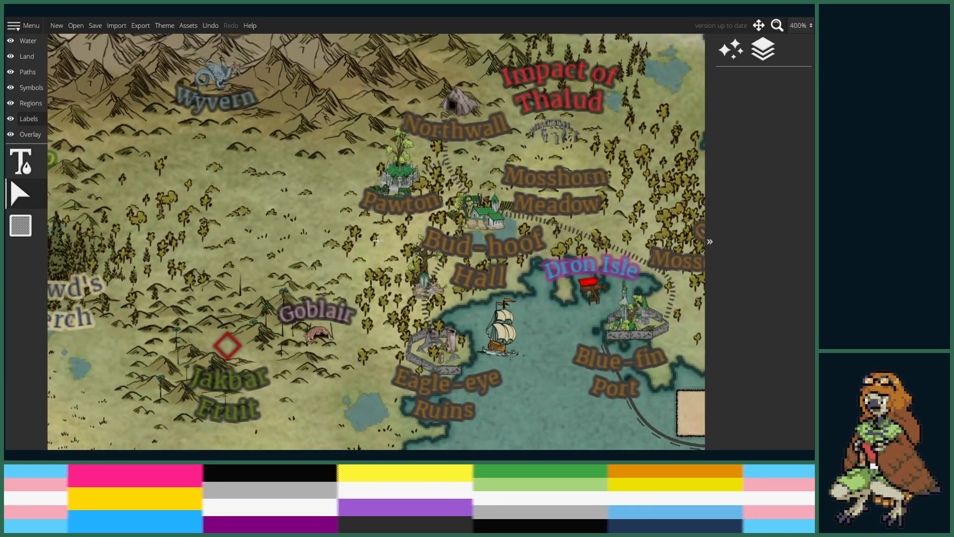
{"action": "left_click", "coordinate": [29, 87]}
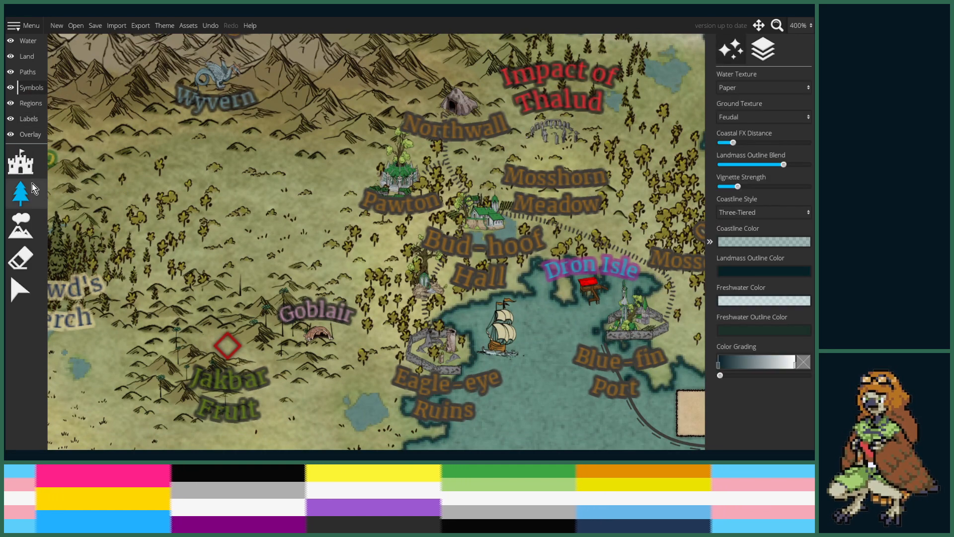
{"action": "left_click", "coordinate": [28, 157]}
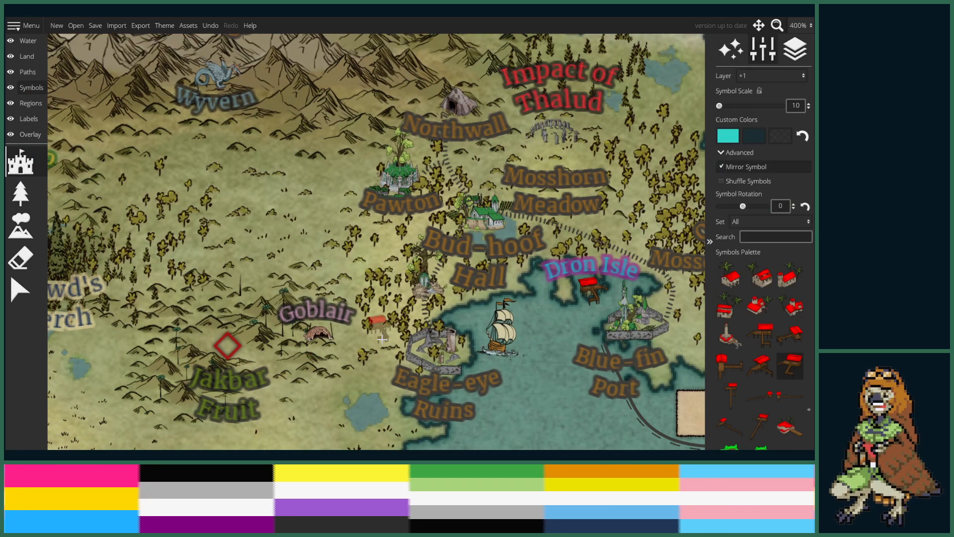
{"action": "scroll", "coordinate": [790, 394], "scroll_direction": "down", "scroll_amount": 8}
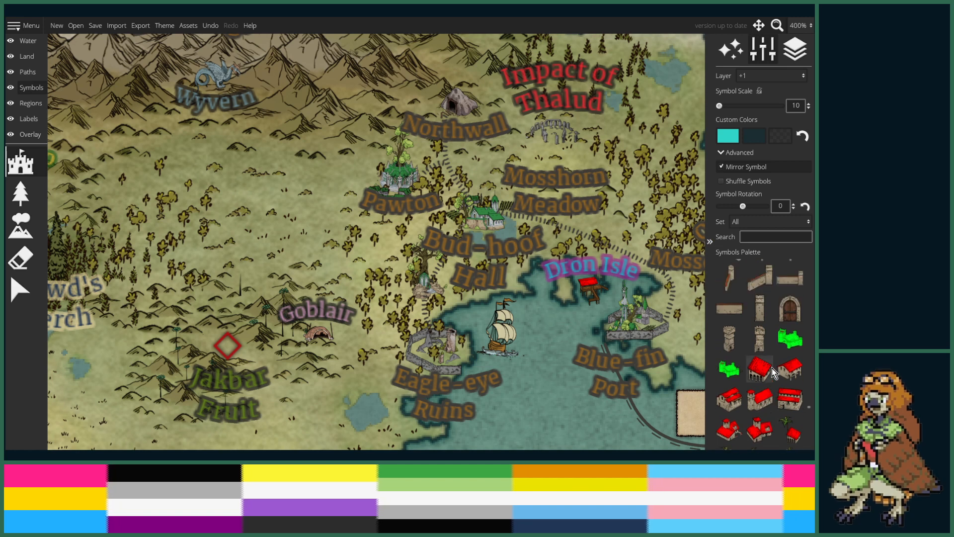
{"action": "scroll", "coordinate": [809, 397], "scroll_direction": "up", "scroll_amount": 3}
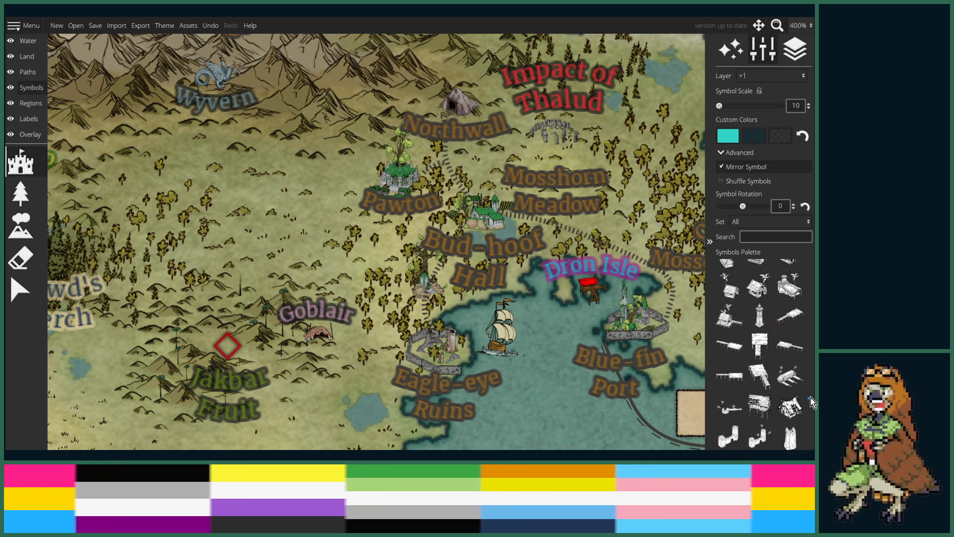
{"action": "scroll", "coordinate": [810, 385], "scroll_direction": "down", "scroll_amount": 10}
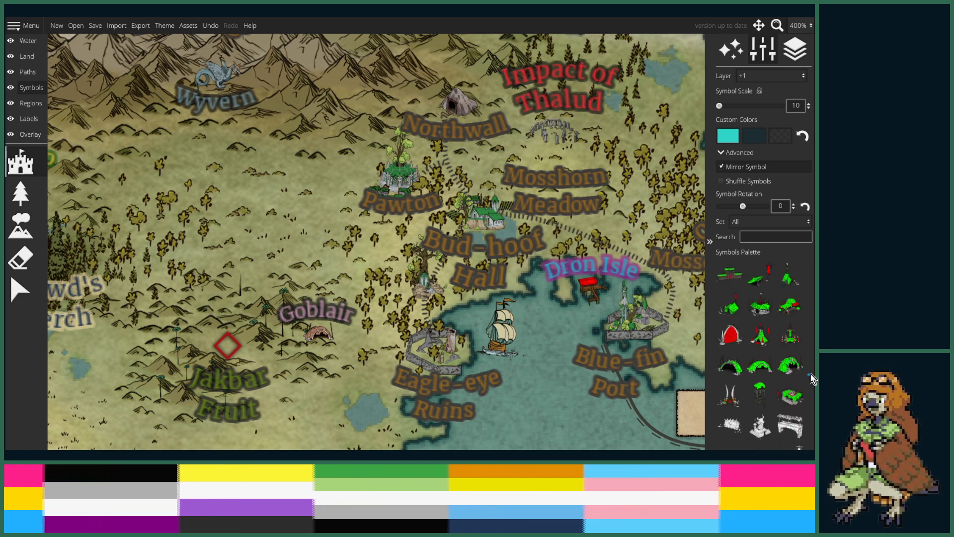
{"action": "scroll", "coordinate": [805, 373], "scroll_direction": "up", "scroll_amount": 3}
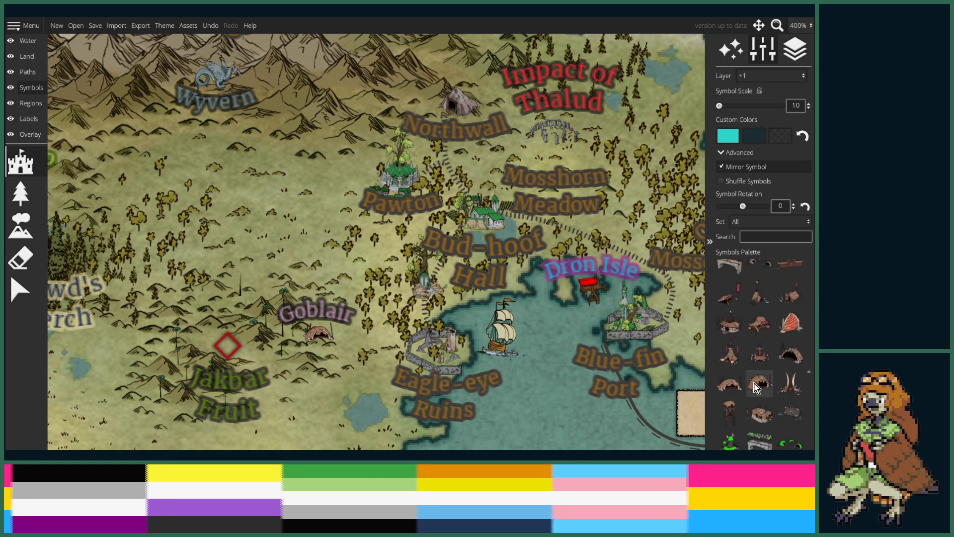
{"action": "left_click", "coordinate": [762, 385]}
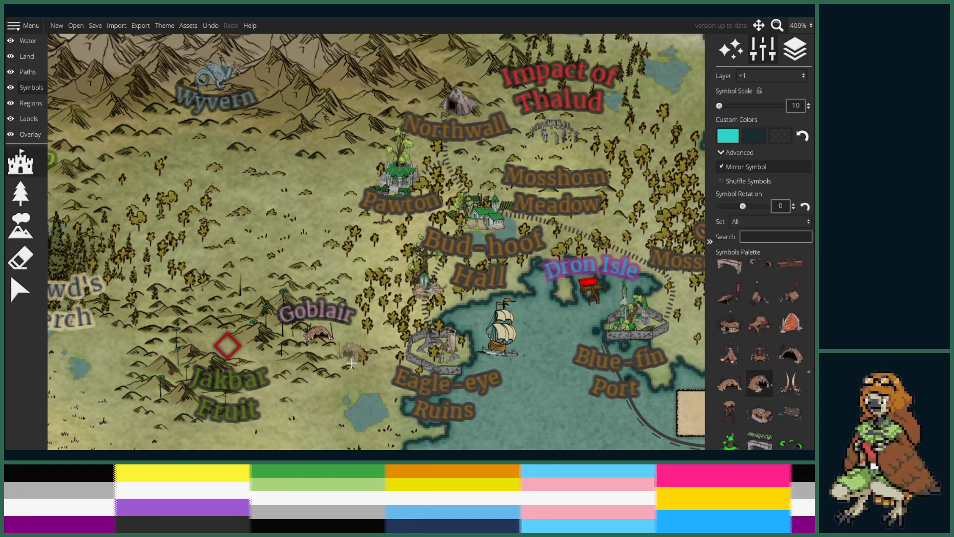
- Turn off symbol mirroring, set the scale to 10, and place the hut symbol over the Goblair settlement
{"action": "scroll", "coordinate": [348, 363], "scroll_direction": "up", "scroll_amount": 2}
{"action": "scroll", "coordinate": [298, 343], "scroll_direction": "up", "scroll_amount": 5}
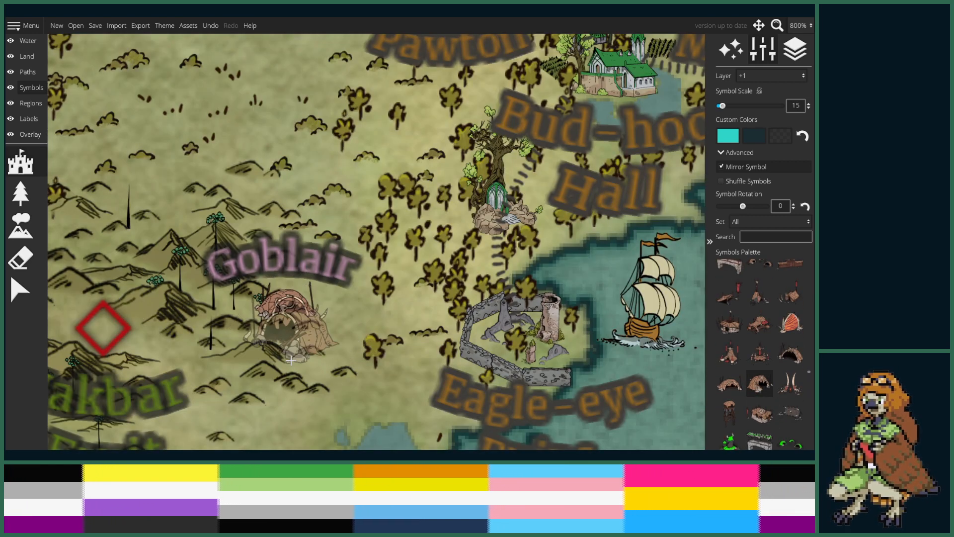
{"action": "key", "text": "m"}
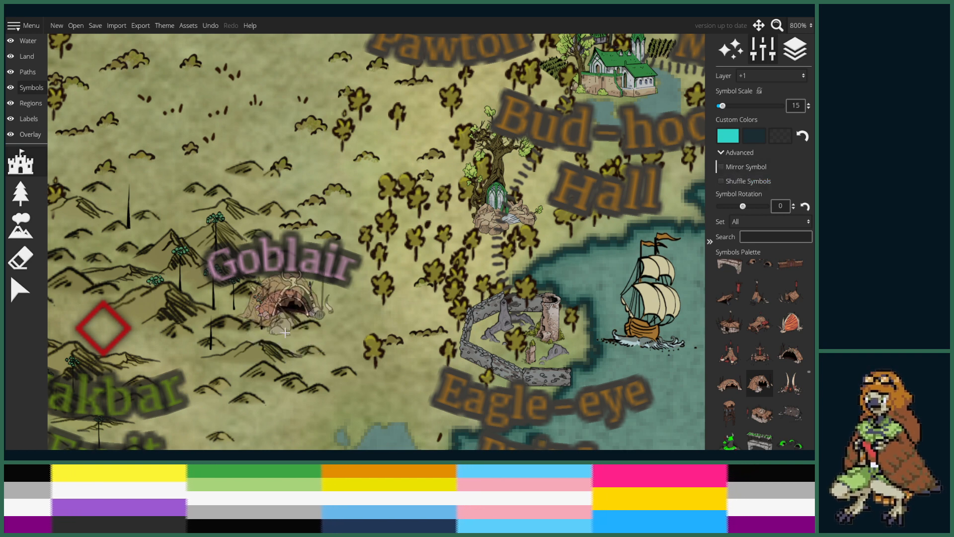
{"action": "scroll", "coordinate": [286, 328], "scroll_direction": "down", "scroll_amount": 5}
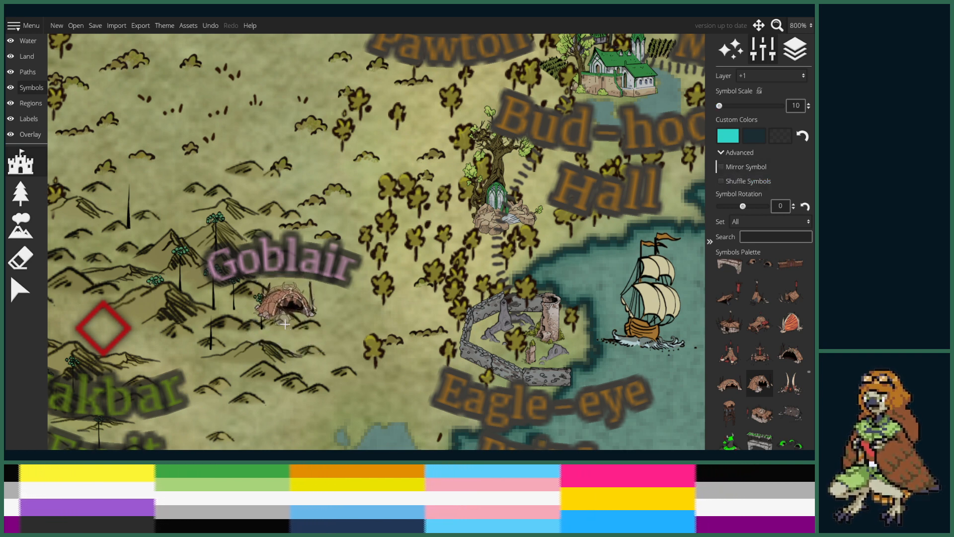
{"action": "left_click", "coordinate": [286, 328]}
- Move the newly placed hut symbol from Goblair north to the open plain west of Pawton
{"action": "left_click", "coordinate": [24, 289]}
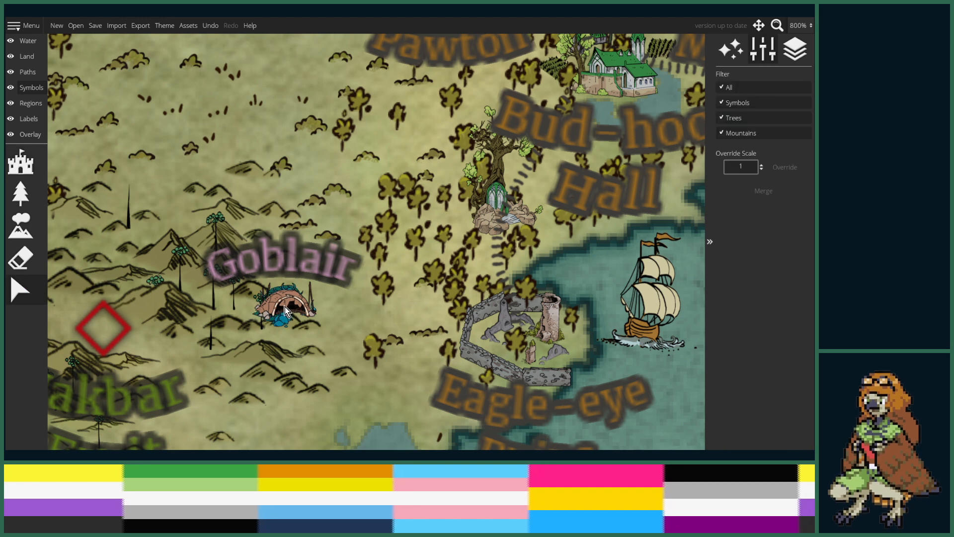
{"action": "left_click", "coordinate": [293, 300]}
{"action": "left_click_drag", "start_coordinate": [294, 300], "coordinate": [332, 208]}
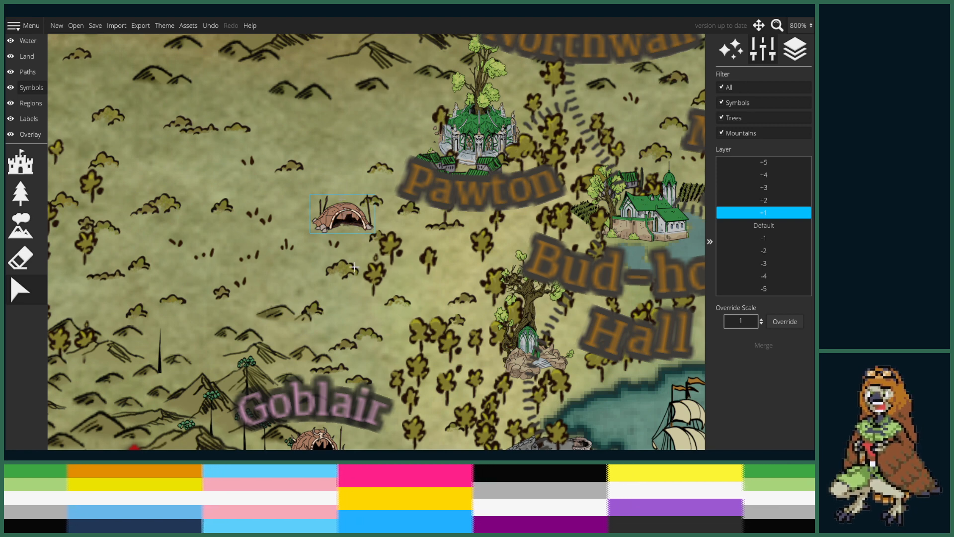
- Add a new label at the hut west of Pawton, reusing the Goblair label's text style
{"action": "scroll", "coordinate": [358, 261], "scroll_direction": "down", "scroll_amount": 1}
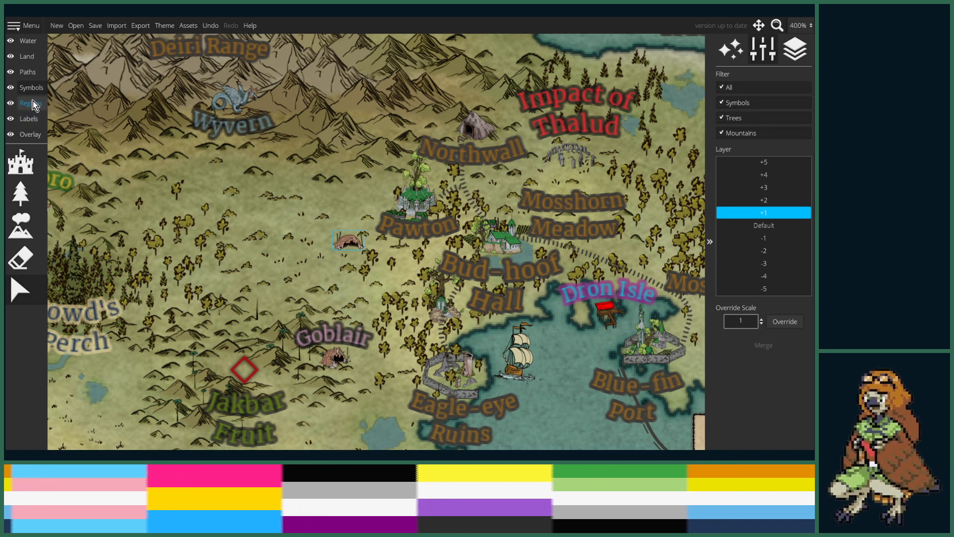
{"action": "left_click", "coordinate": [28, 118]}
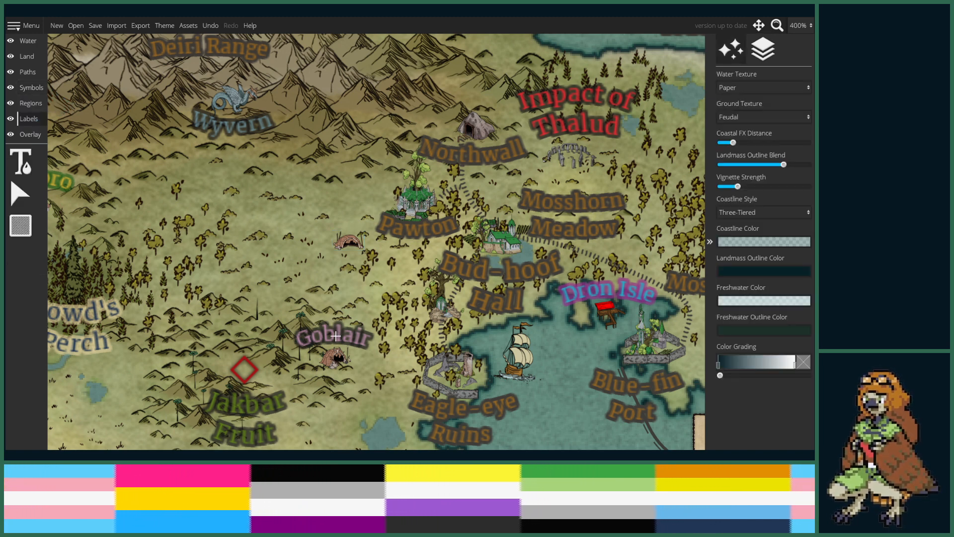
{"action": "left_click", "coordinate": [14, 157]}
{"action": "left_click", "coordinate": [324, 334]}
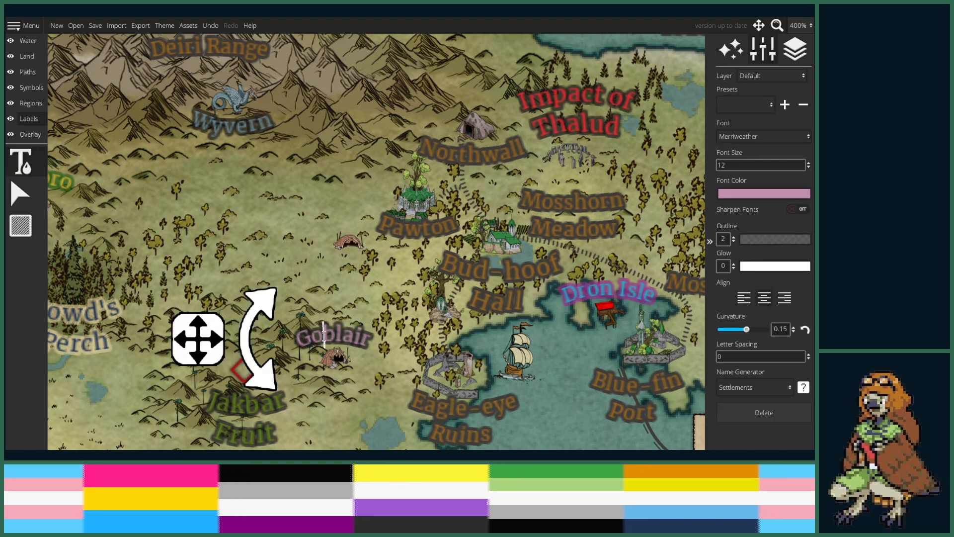
{"action": "left_click", "coordinate": [330, 246]}
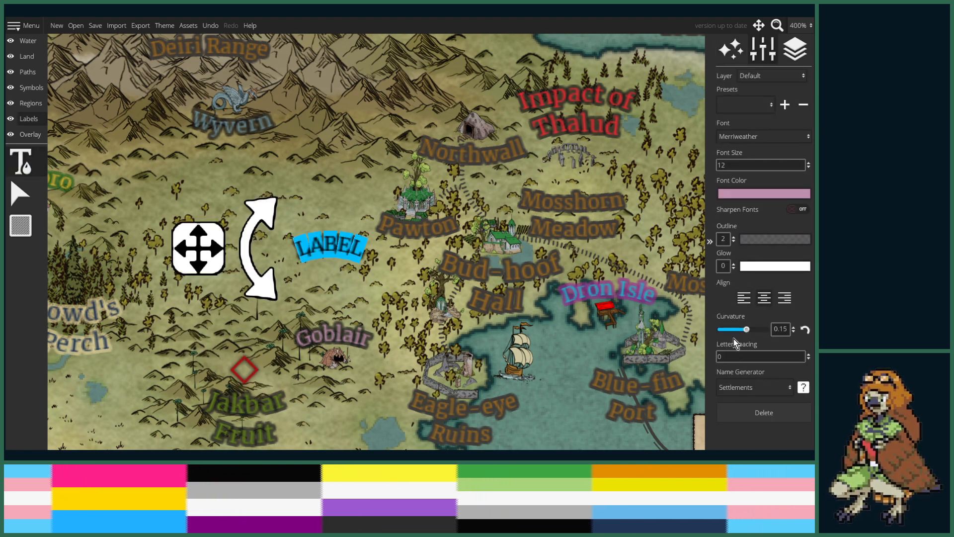
- Set the new label's curvature to -0.15 and position it directly beneath the hut symbol
{"action": "scroll", "coordinate": [733, 333], "scroll_direction": "down", "scroll_amount": 16}
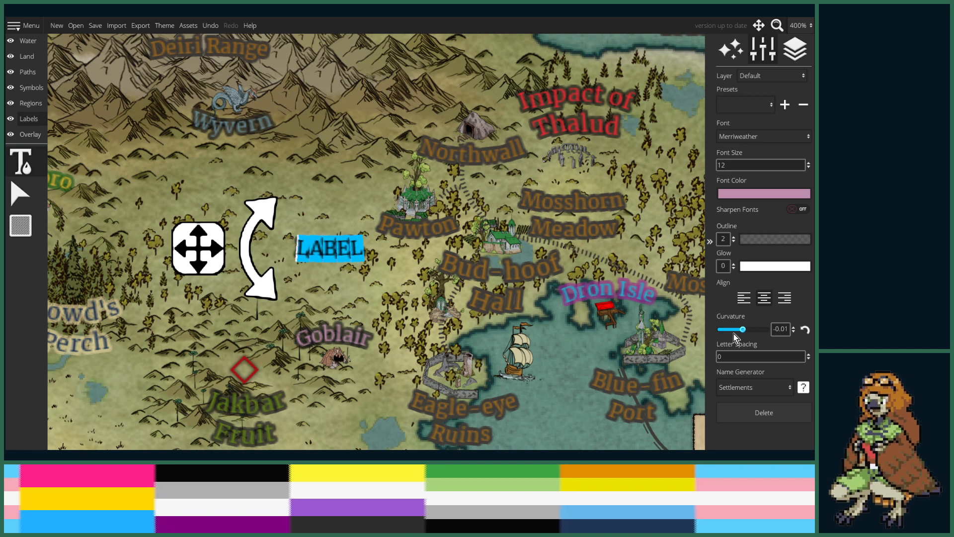
{"action": "scroll", "coordinate": [734, 333], "scroll_direction": "down", "scroll_amount": 15}
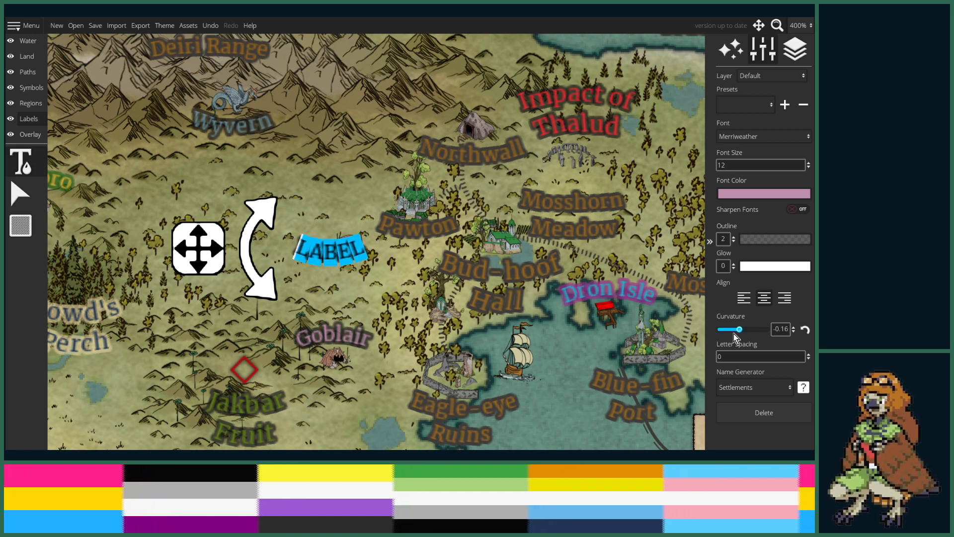
{"action": "scroll", "coordinate": [733, 333], "scroll_direction": "up", "scroll_amount": 1}
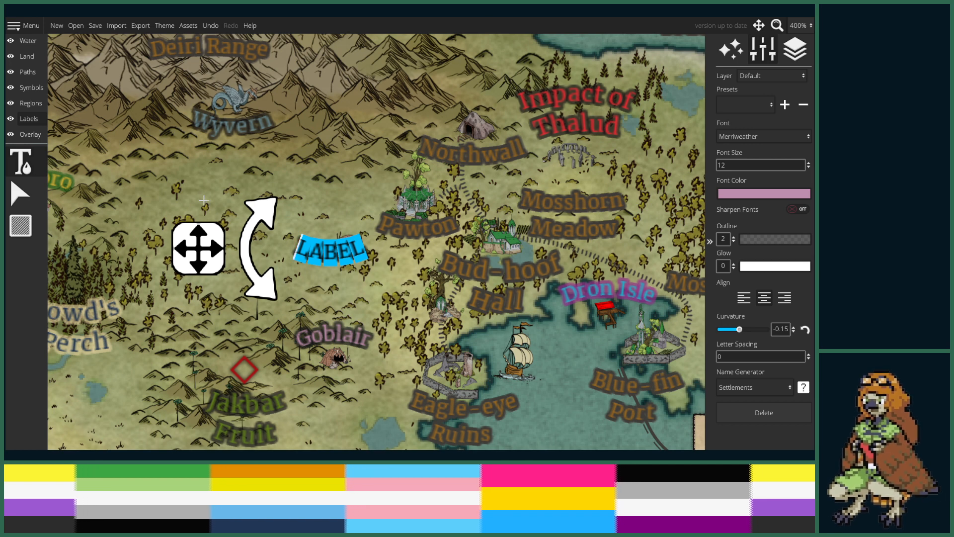
{"action": "left_click_drag", "start_coordinate": [187, 240], "coordinate": [222, 268]}
{"action": "left_click_drag", "start_coordinate": [205, 248], "coordinate": [204, 252]}
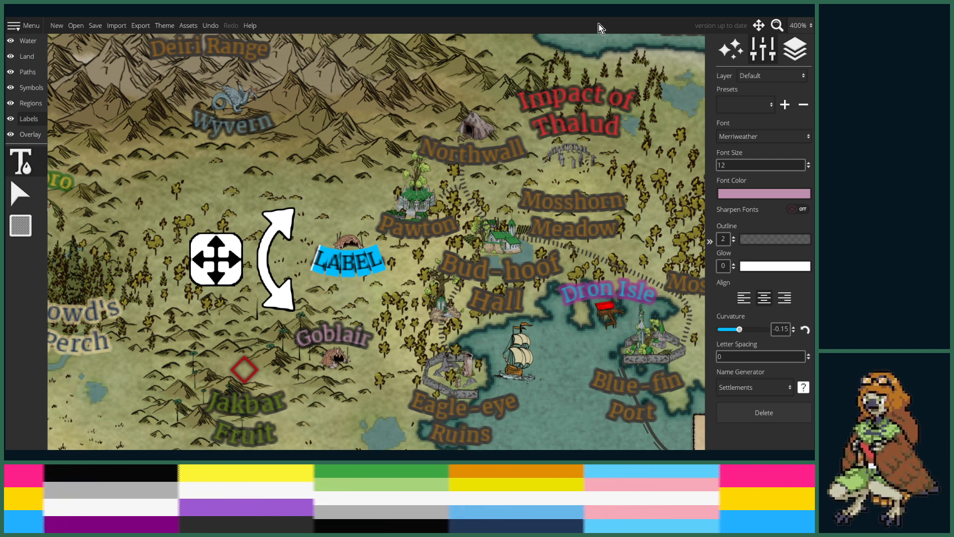
- Name the new label Brongob and nudge it into place just beneath the hut symbol
{"action": "type", "text": "Bron"}
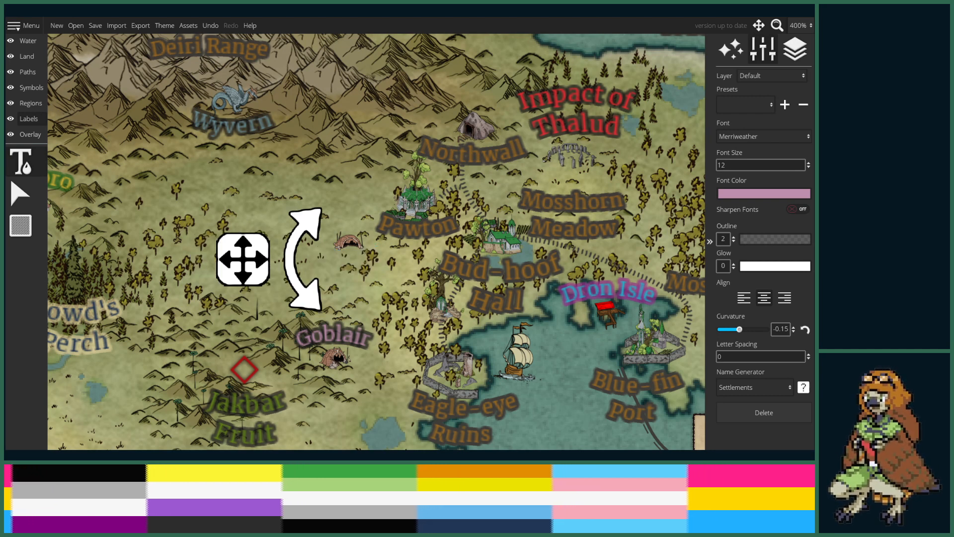
{"action": "type", "text": "gob"}
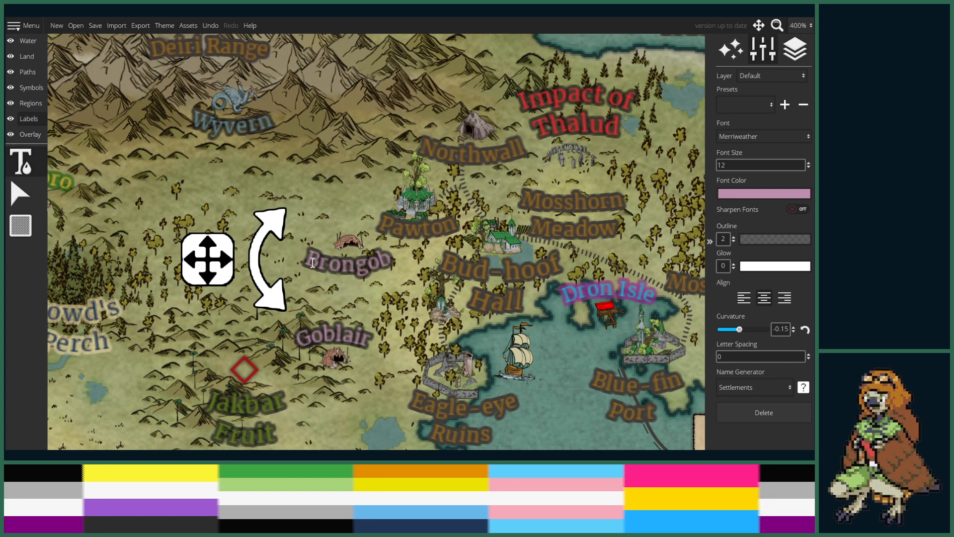
{"action": "left_click_drag", "start_coordinate": [201, 249], "coordinate": [209, 257]}
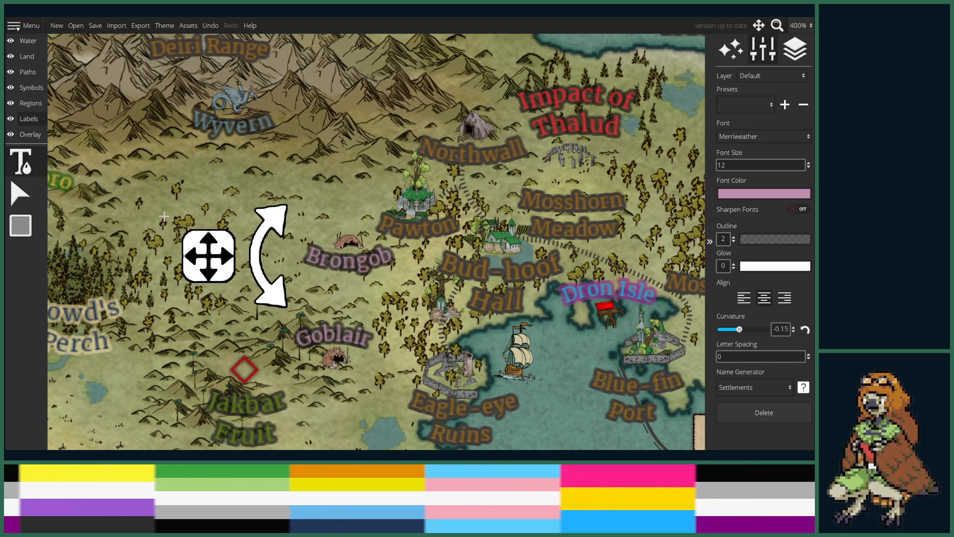
- Draw a red hatched path from Goblair north to Brongob, reusing the style of the road at Hatoro
{"action": "left_click_drag", "start_coordinate": [302, 207], "coordinate": [420, 148]}
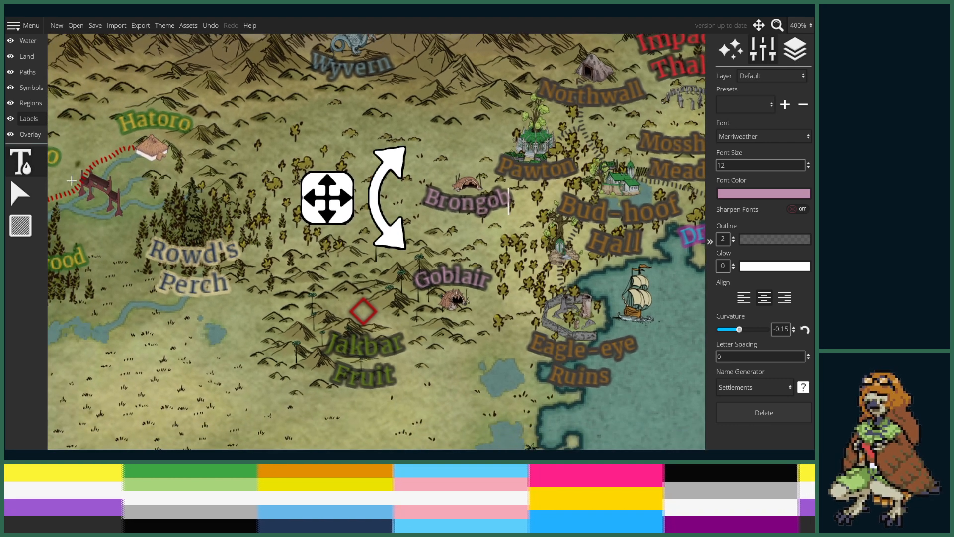
{"action": "left_click", "coordinate": [32, 71]}
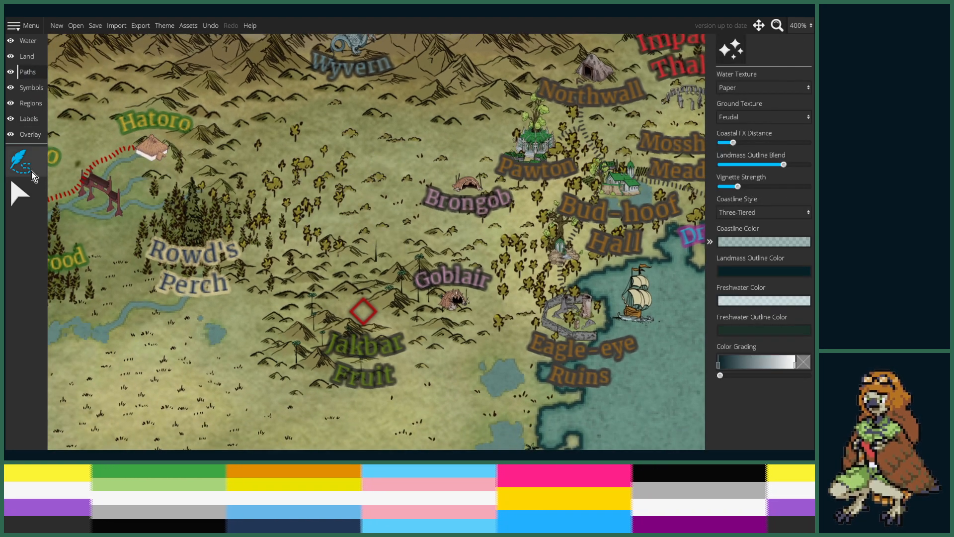
{"action": "left_click", "coordinate": [105, 159]}
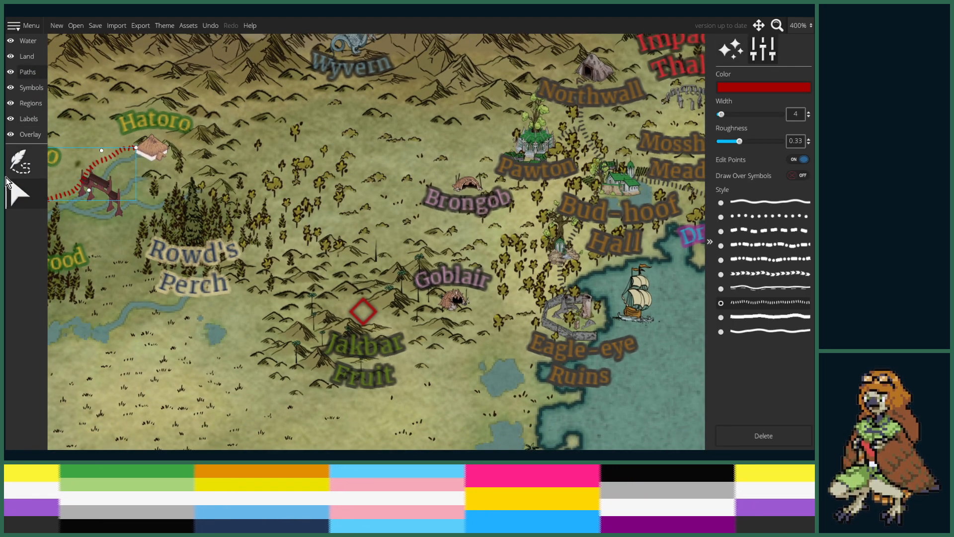
{"action": "left_click", "coordinate": [14, 164]}
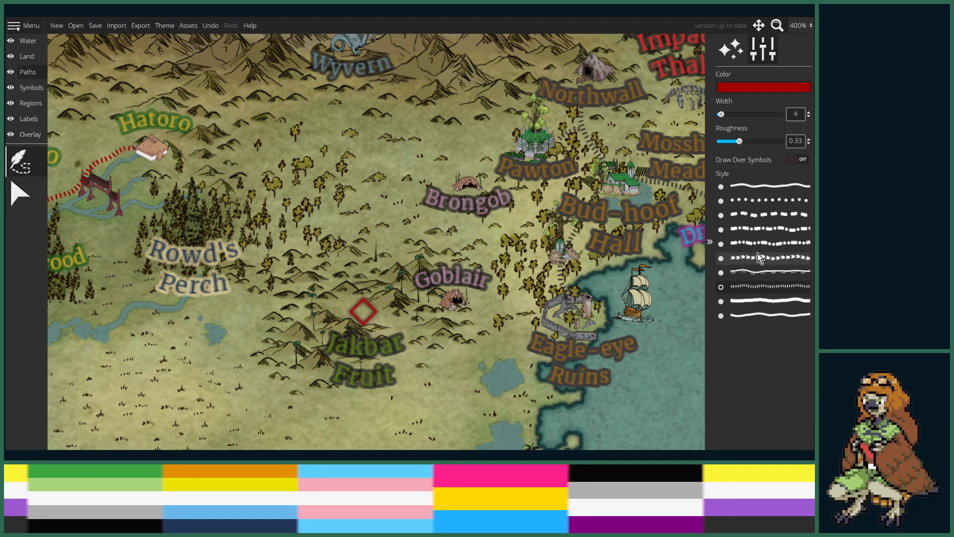
{"action": "left_click", "coordinate": [756, 287]}
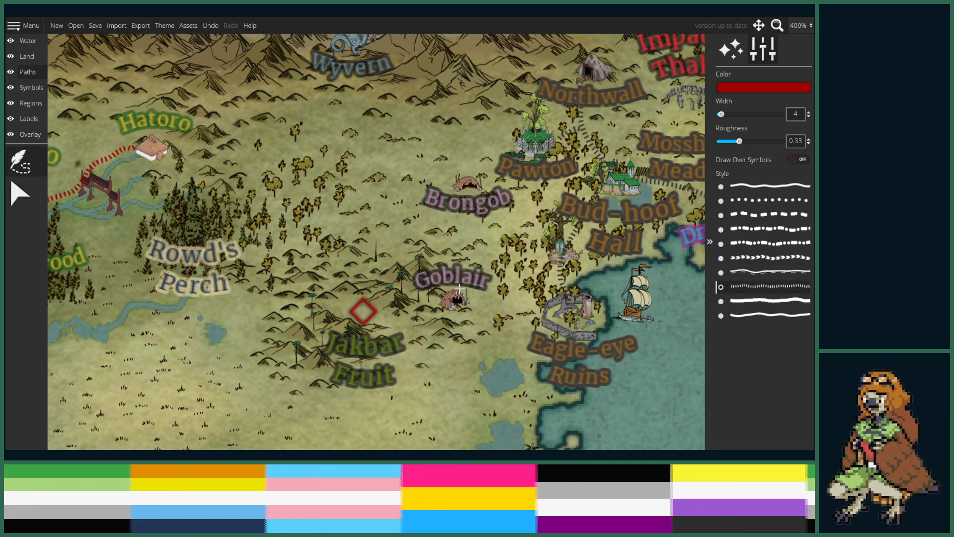
{"action": "left_click_drag", "start_coordinate": [470, 261], "coordinate": [456, 198]}
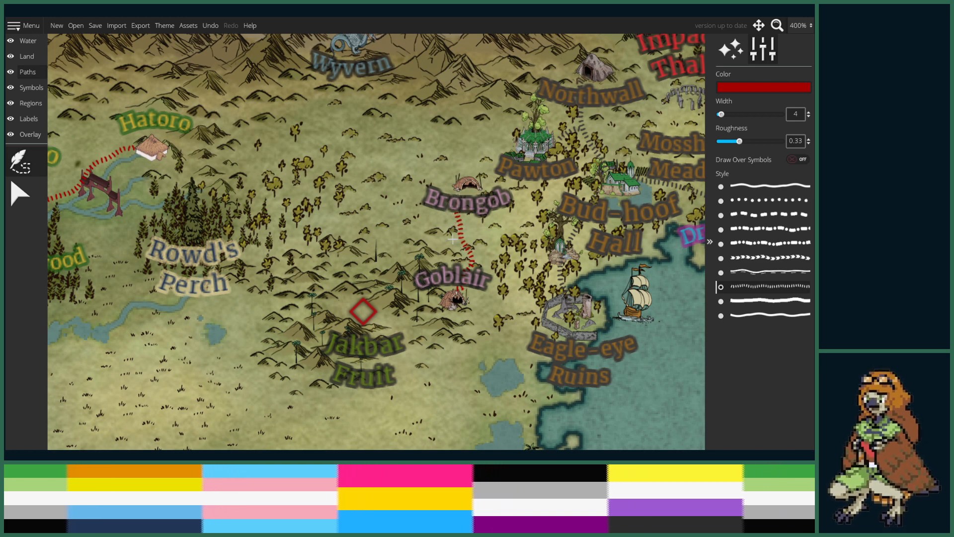
{"action": "left_click", "coordinate": [20, 194]}
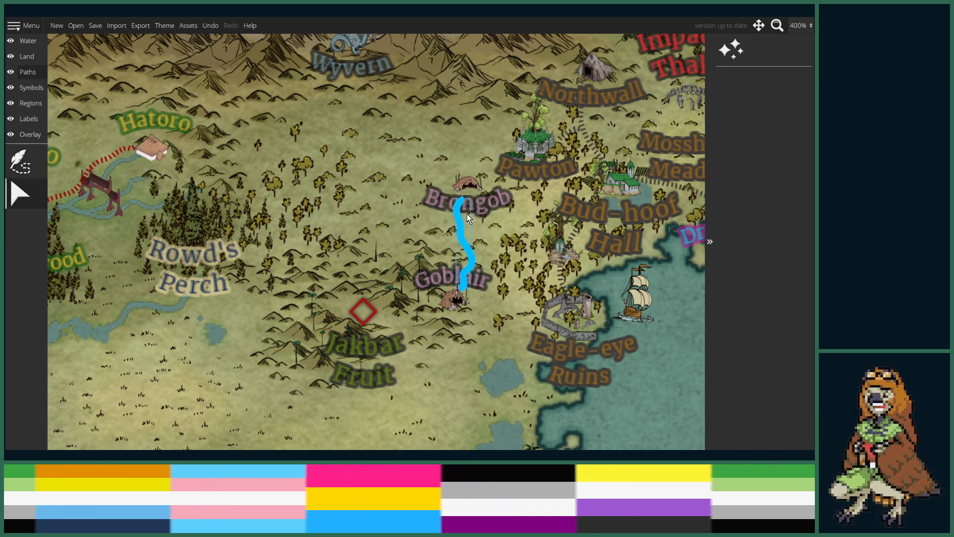
- Inspect the Brongob and Goblair labels and survey the surrounding settlements and faction descriptions
{"action": "left_click", "coordinate": [29, 118]}
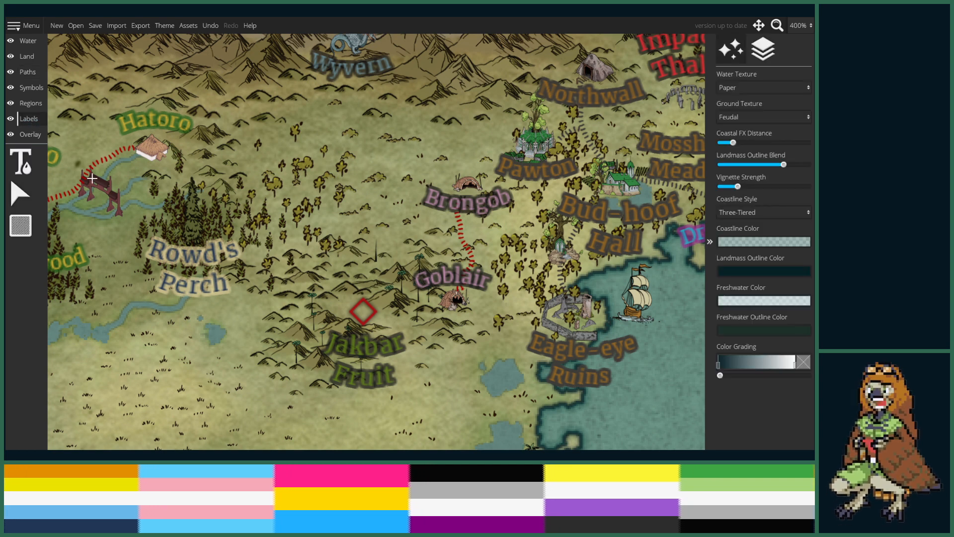
{"action": "left_click", "coordinate": [33, 168]}
{"action": "left_click", "coordinate": [467, 201]}
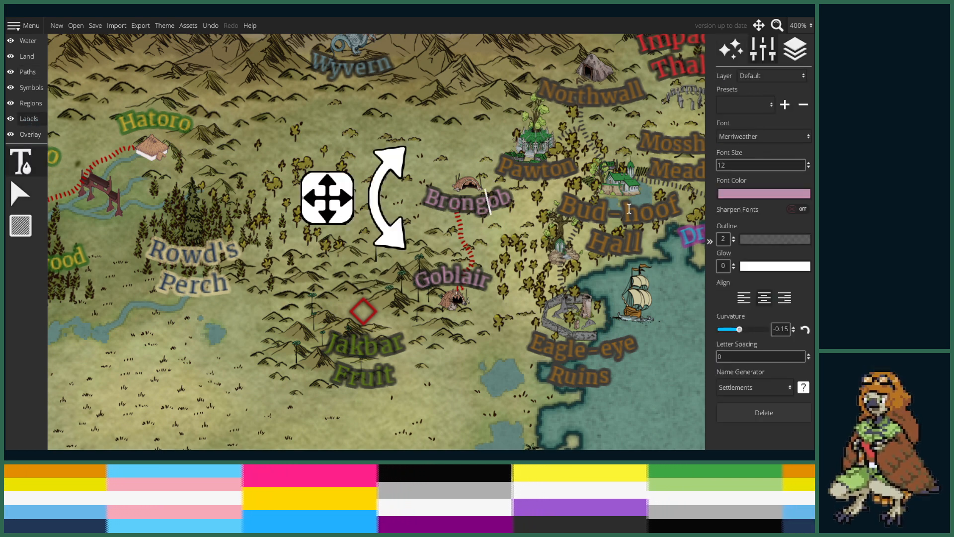
{"action": "left_click", "coordinate": [434, 276]}
{"action": "scroll", "coordinate": [579, 312], "scroll_direction": "down", "scroll_amount": 5}
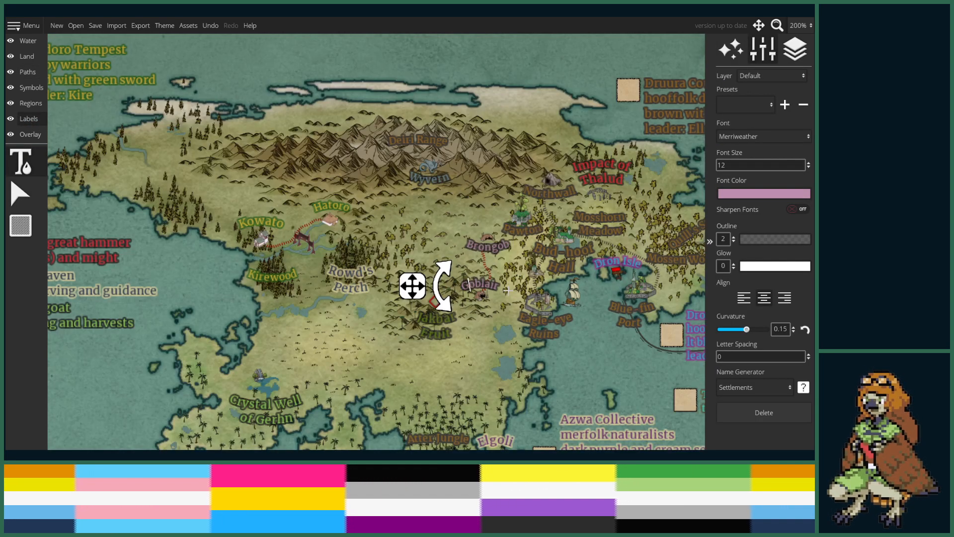
{"action": "scroll", "coordinate": [579, 312], "scroll_direction": "up", "scroll_amount": 2}
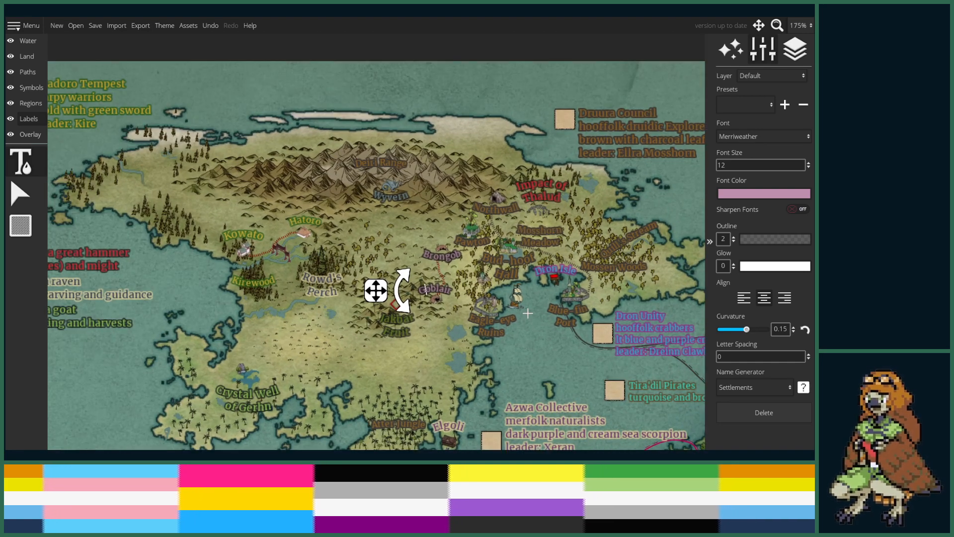
{"action": "left_click_drag", "start_coordinate": [538, 327], "coordinate": [486, 312]}
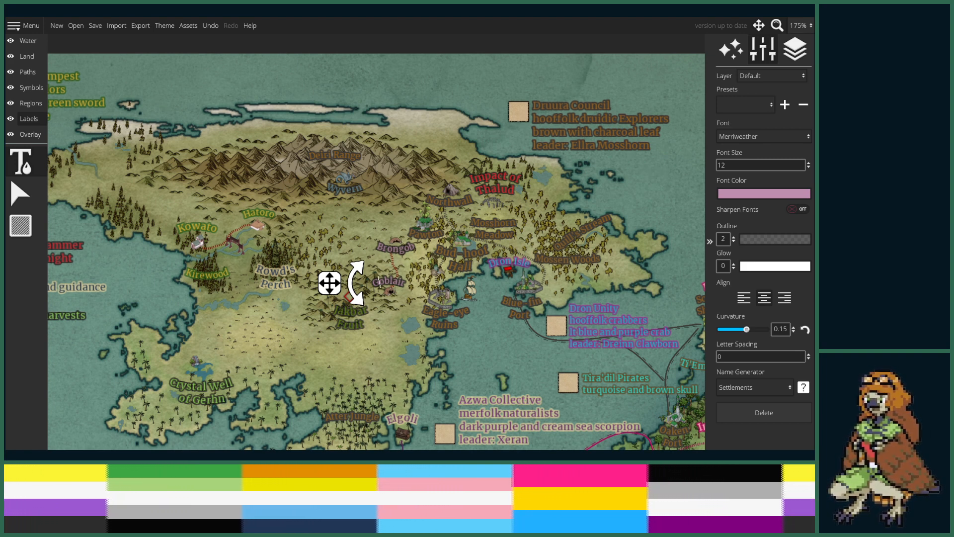
{"action": "scroll", "coordinate": [408, 230], "scroll_direction": "up", "scroll_amount": 3}
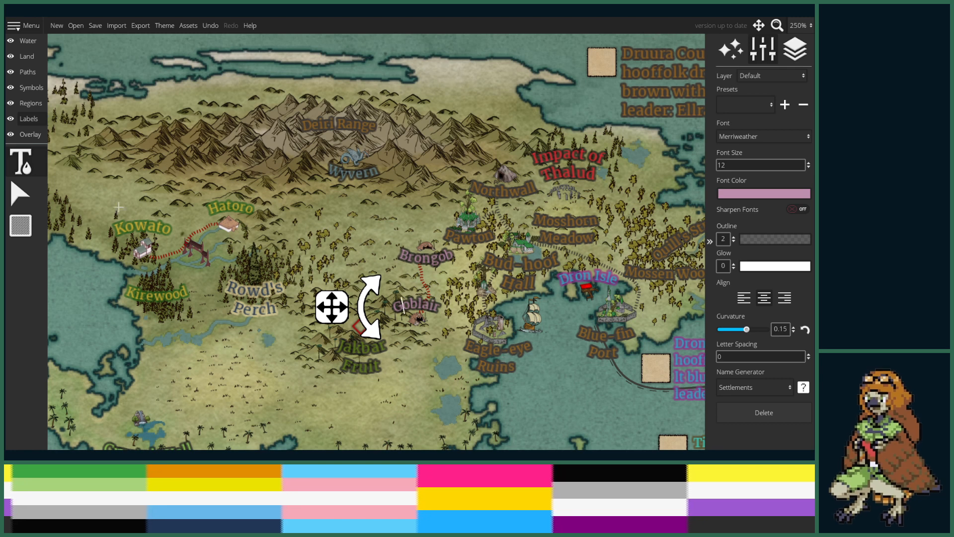
- Measure distances between Wyvern and the Brongob area on the map, and clear the measurement lines
{"action": "left_click", "coordinate": [28, 134]}
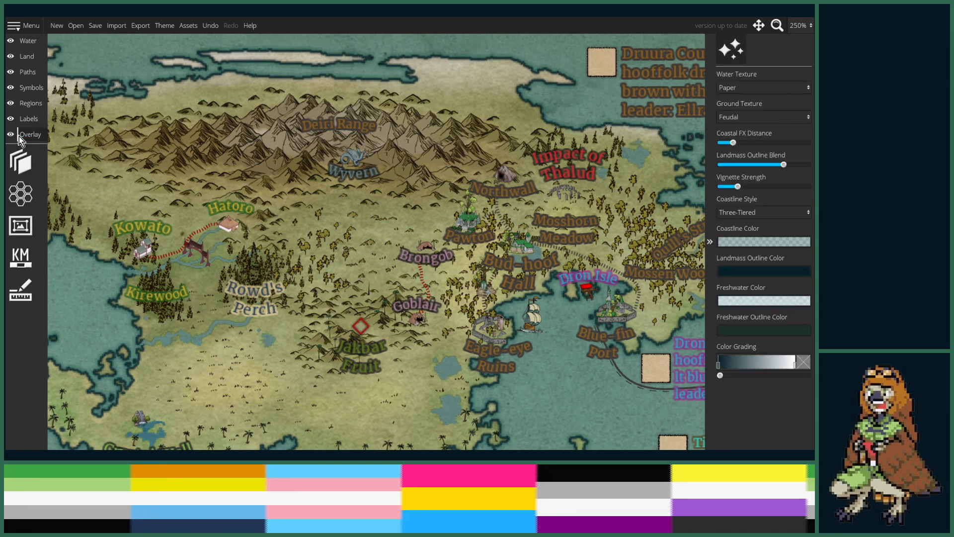
{"action": "left_click", "coordinate": [20, 290]}
{"action": "mouse_move", "coordinate": [355, 163]}
{"action": "left_mouse_down"}
{"action": "mouse_move", "coordinate": [390, 201]}
{"action": "mouse_move", "coordinate": [466, 218]}
{"action": "mouse_move", "coordinate": [352, 230]}
{"action": "mouse_move", "coordinate": [233, 217]}
{"action": "mouse_move", "coordinate": [458, 215]}
{"action": "mouse_move", "coordinate": [497, 165]}
{"action": "mouse_move", "coordinate": [496, 178]}
{"action": "mouse_move", "coordinate": [440, 224]}
{"action": "mouse_move", "coordinate": [259, 232]}
{"action": "mouse_move", "coordinate": [426, 188]}
{"action": "mouse_move", "coordinate": [470, 160]}
{"action": "mouse_move", "coordinate": [485, 176]}
{"action": "mouse_move", "coordinate": [496, 170]}
{"action": "mouse_move", "coordinate": [469, 195]}
{"action": "mouse_move", "coordinate": [422, 202]}
{"action": "mouse_move", "coordinate": [386, 224]}
{"action": "left_mouse_up"}
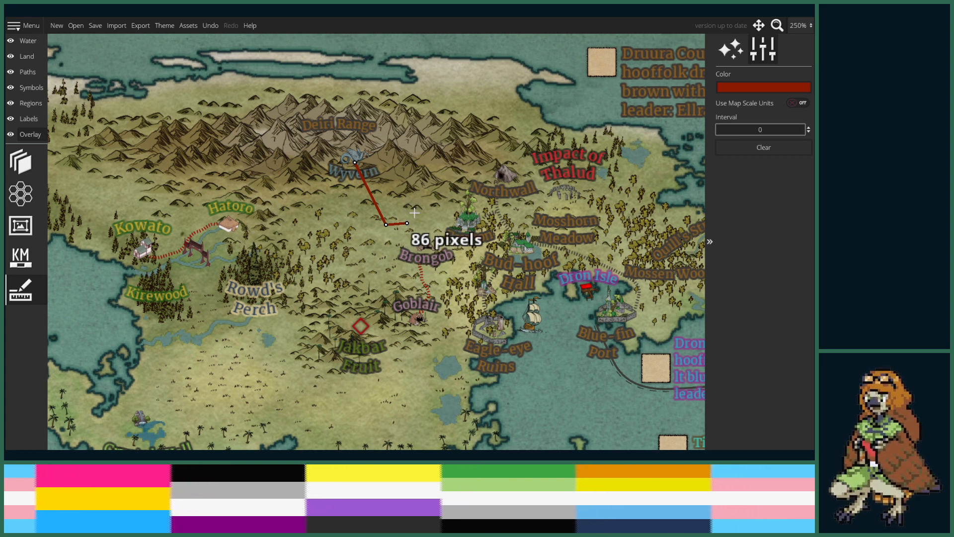
{"action": "left_click_drag", "start_coordinate": [415, 213], "coordinate": [462, 278]}
{"action": "left_click", "coordinate": [395, 257]}
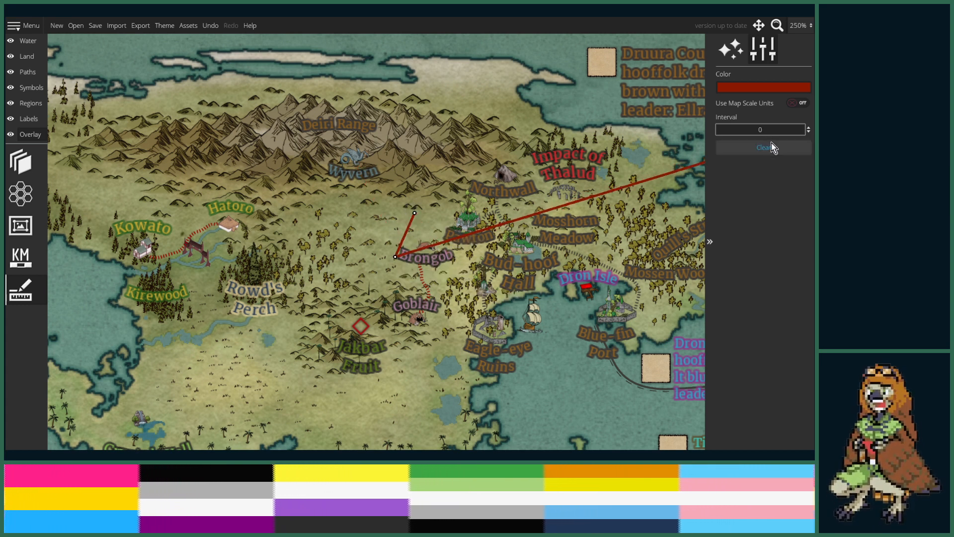
{"action": "left_click", "coordinate": [735, 147]}
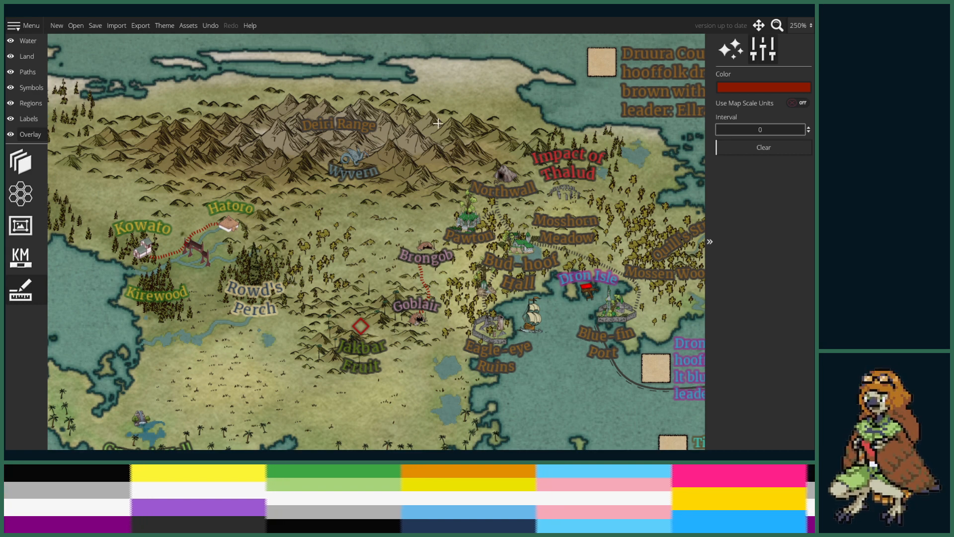
- Copy the green custom color code 47ad4e from the village symbol at Pawton
{"action": "scroll", "coordinate": [452, 273], "scroll_direction": "up", "scroll_amount": 5}
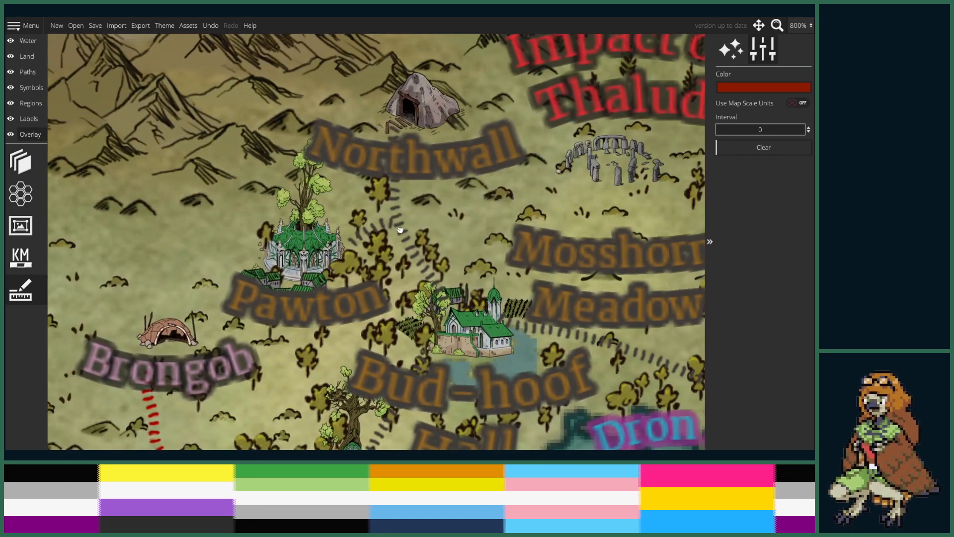
{"action": "left_click_drag", "start_coordinate": [500, 157], "coordinate": [436, 213]}
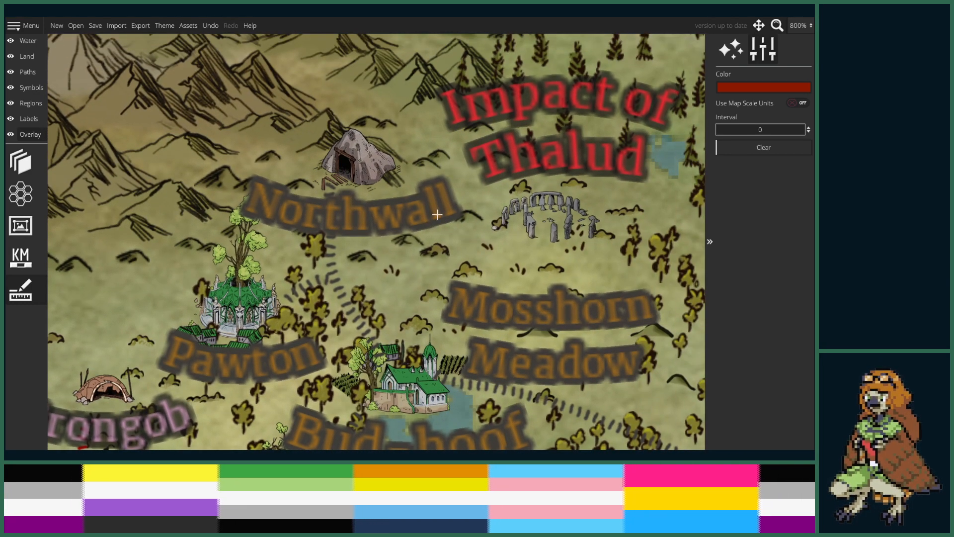
{"action": "left_click", "coordinate": [29, 93]}
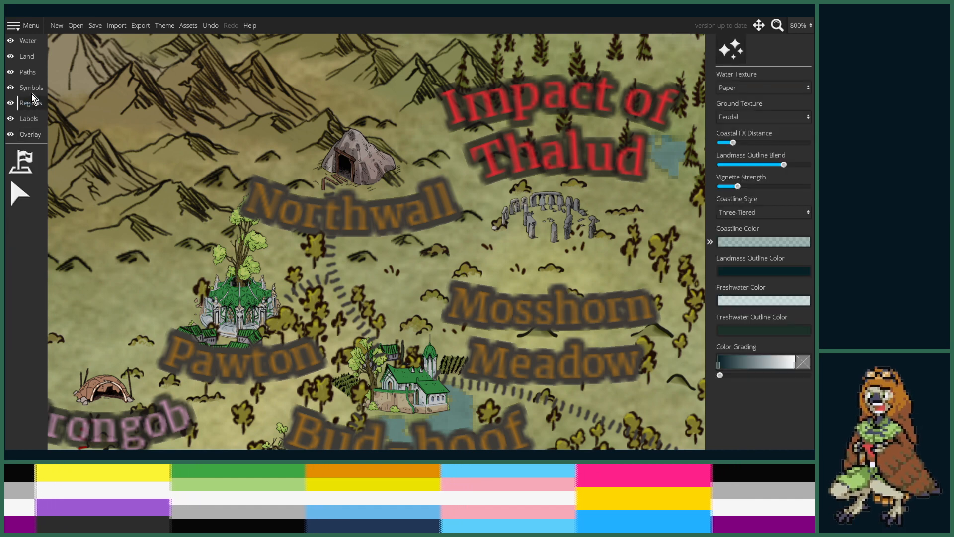
{"action": "left_click", "coordinate": [23, 166]}
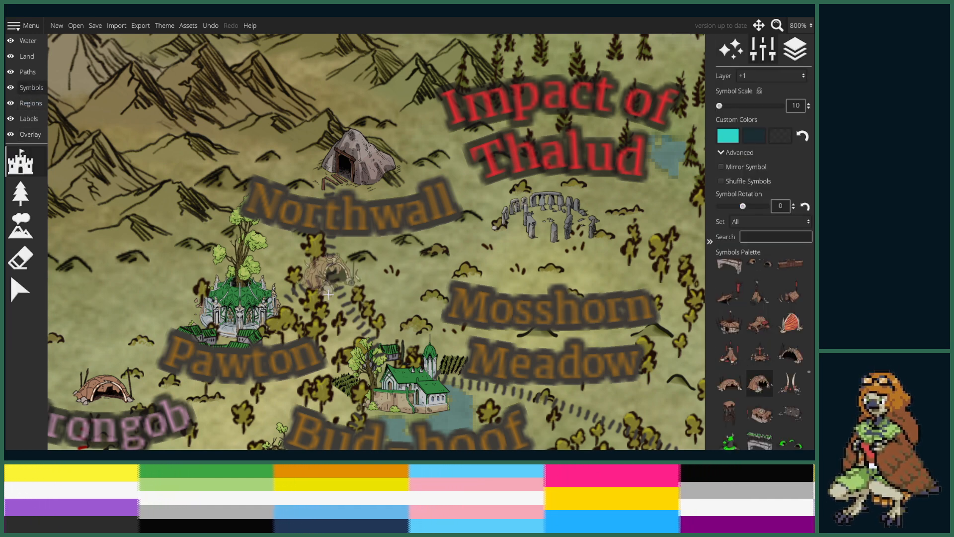
{"action": "left_click_drag", "start_coordinate": [352, 267], "coordinate": [388, 212]}
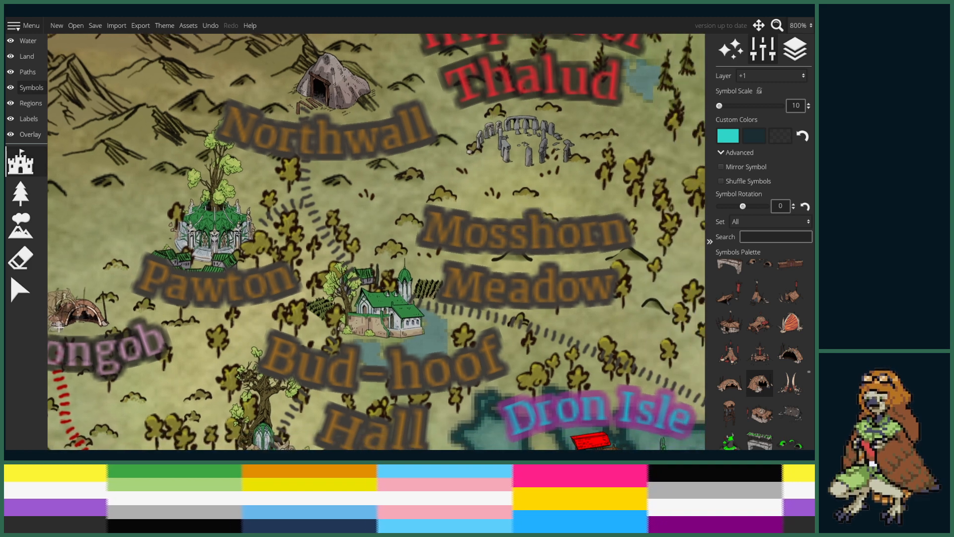
{"action": "left_click", "coordinate": [19, 289]}
{"action": "left_click", "coordinate": [202, 266]}
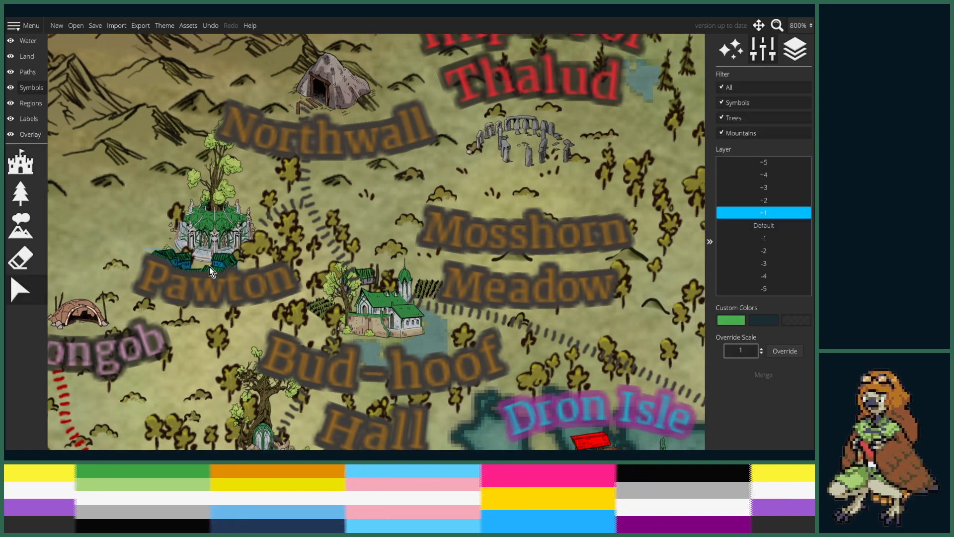
{"action": "left_click", "coordinate": [731, 320]}
{"action": "double_click", "coordinate": [662, 293]}
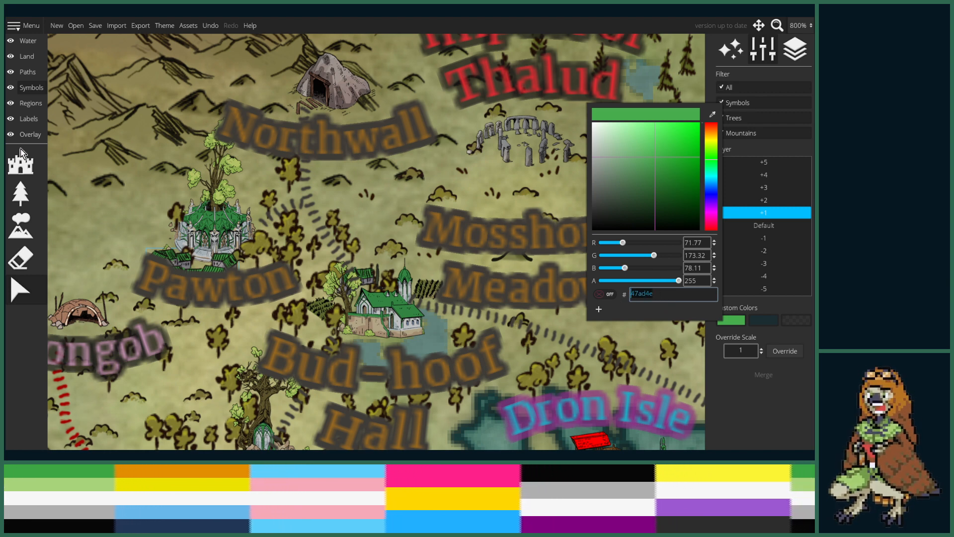
{"action": "left_click", "coordinate": [382, 238]}
- Choose the village symbol with a row of houses and a tower, and set its custom color to 47ad4e
{"action": "left_click", "coordinate": [19, 165]}
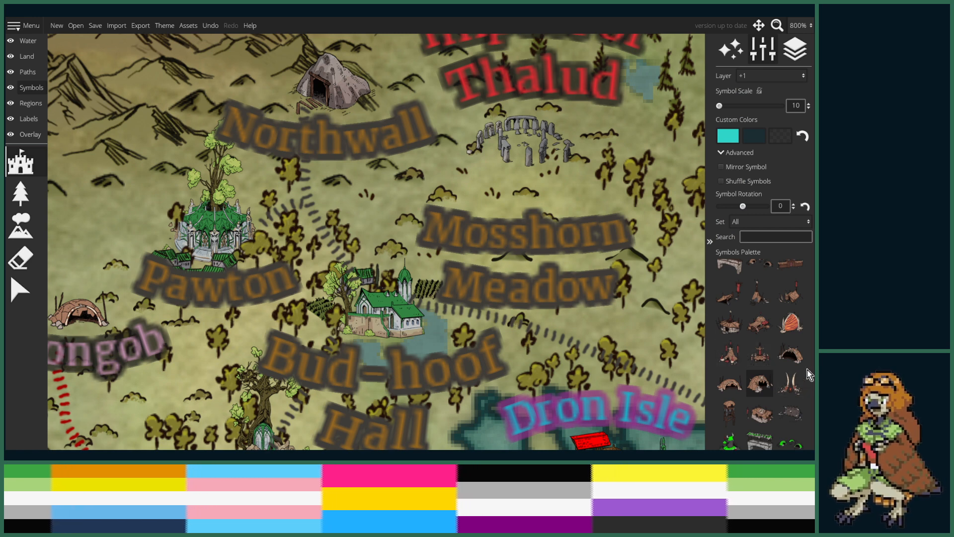
{"action": "scroll", "coordinate": [808, 329], "scroll_direction": "down", "scroll_amount": 10}
{"action": "left_click_drag", "start_coordinate": [808, 308], "coordinate": [808, 275]}
{"action": "scroll", "coordinate": [792, 329], "scroll_direction": "up", "scroll_amount": 5}
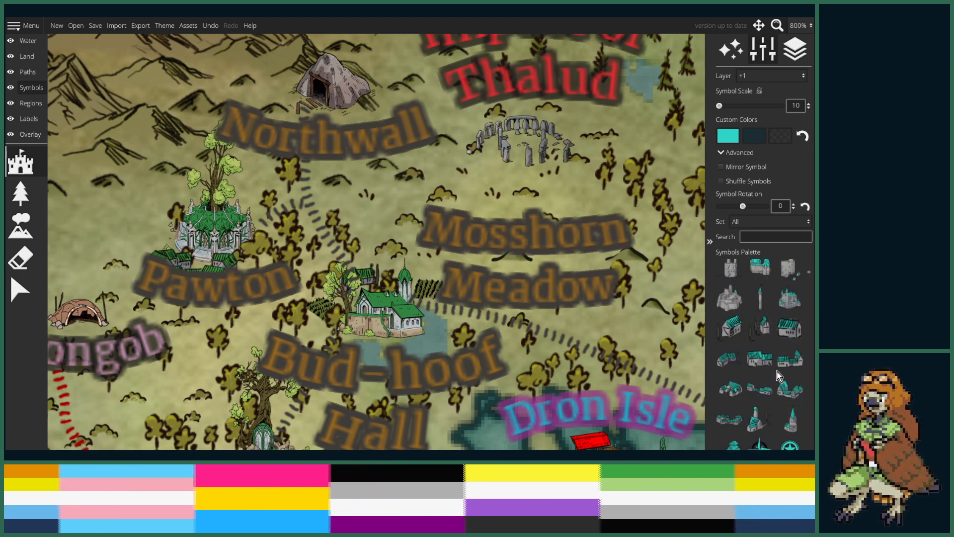
{"action": "left_click", "coordinate": [786, 362]}
{"action": "left_click", "coordinate": [734, 142]}
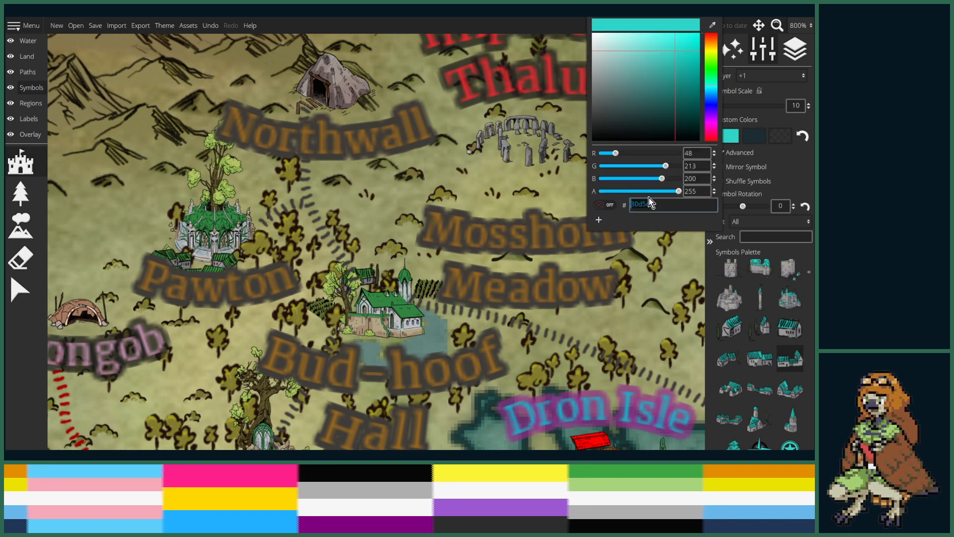
{"action": "type", "text": "47ad4e"}
{"action": "key", "text": "Return"}
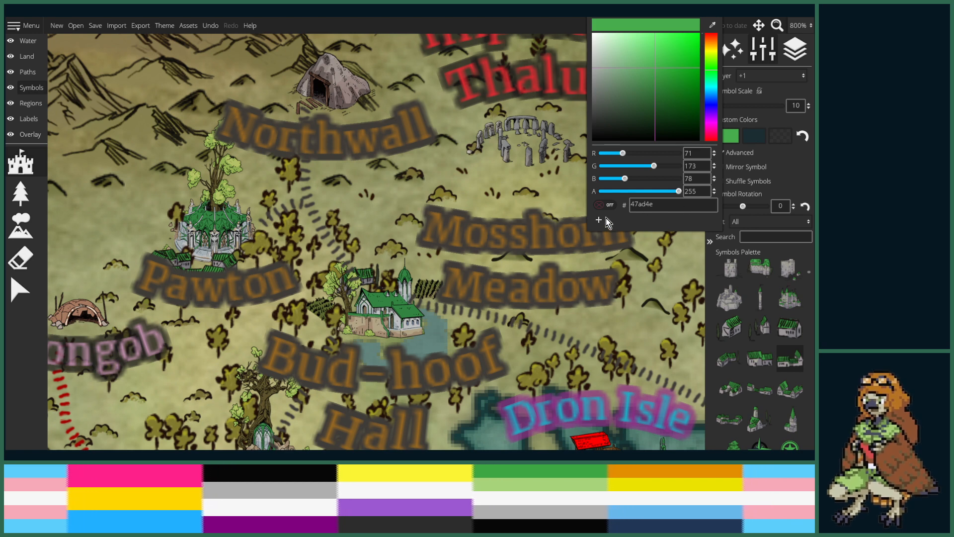
{"action": "left_click", "coordinate": [433, 113]}
{"action": "key", "text": "ctrl+z"}
- Place the green-roofed village symbol at scale 15 beside the cave above the Northwall label
{"action": "left_click_drag", "start_coordinate": [408, 114], "coordinate": [421, 198]}
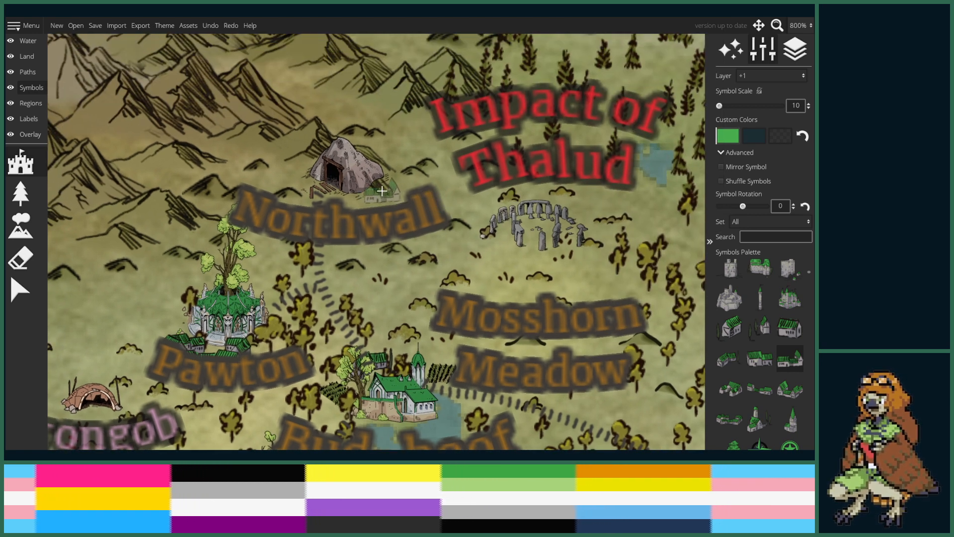
{"action": "scroll", "coordinate": [381, 188], "scroll_direction": "up", "scroll_amount": 5}
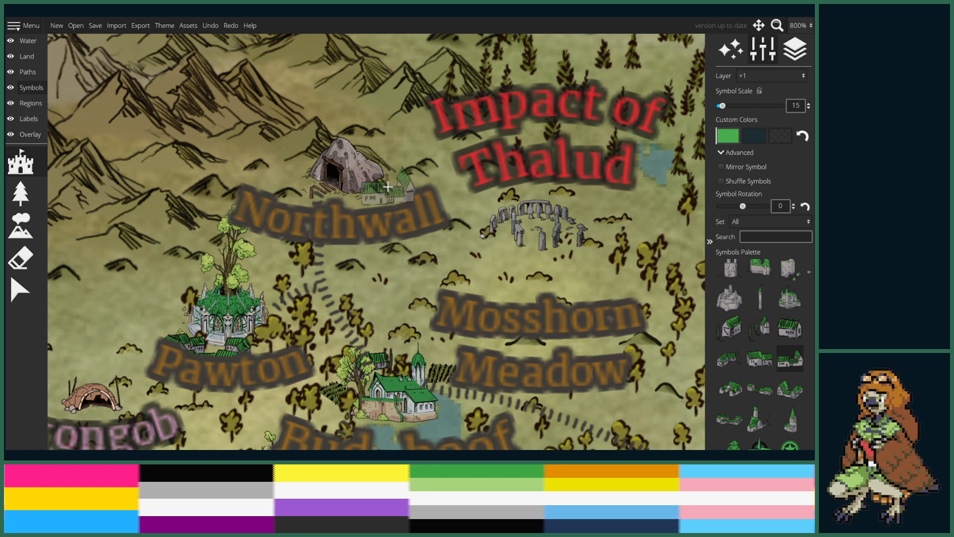
{"action": "scroll", "coordinate": [387, 186], "scroll_direction": "down", "scroll_amount": 5}
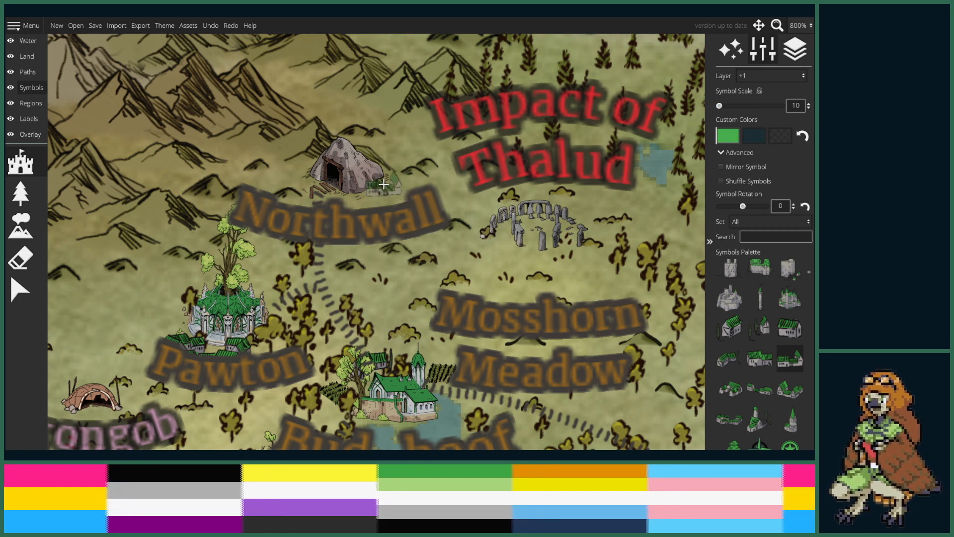
{"action": "scroll", "coordinate": [384, 184], "scroll_direction": "up", "scroll_amount": 5}
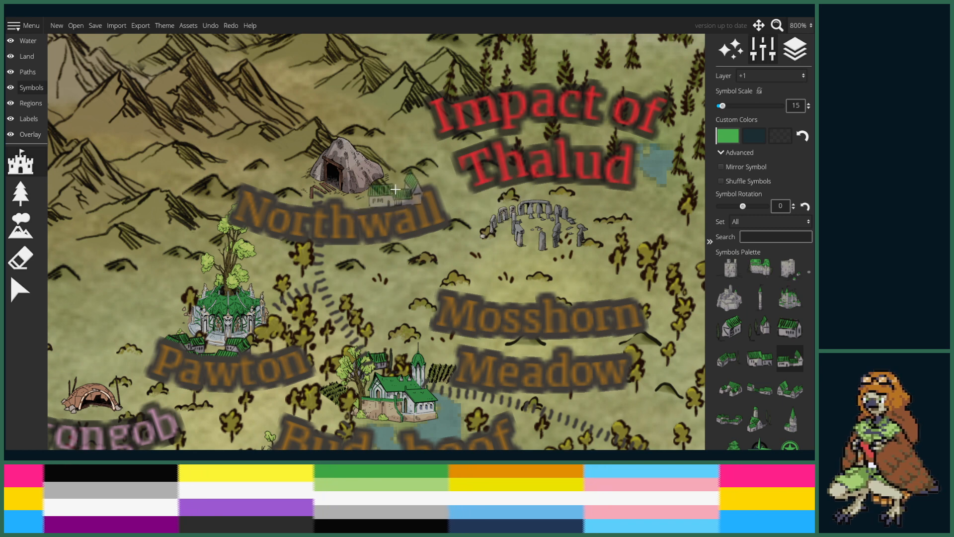
{"action": "left_click", "coordinate": [395, 189]}
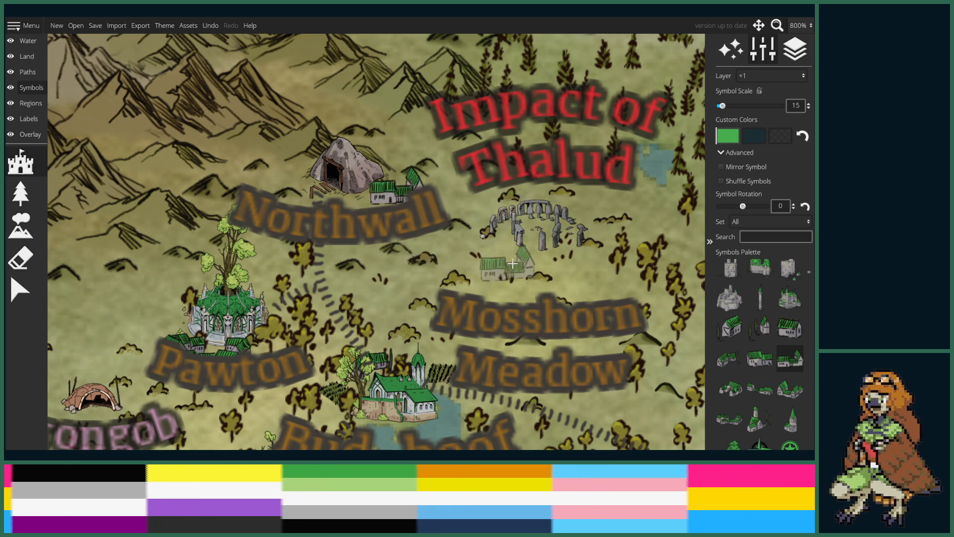
- Choose a flat green crop field symbol for the area around Northwall
{"action": "left_click", "coordinate": [761, 298]}
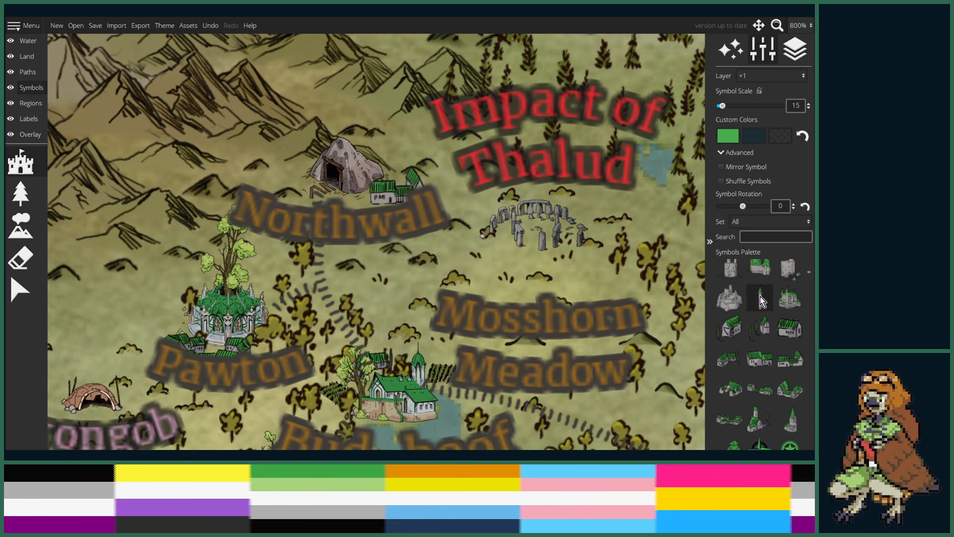
{"action": "scroll", "coordinate": [759, 320], "scroll_direction": "down", "scroll_amount": 3}
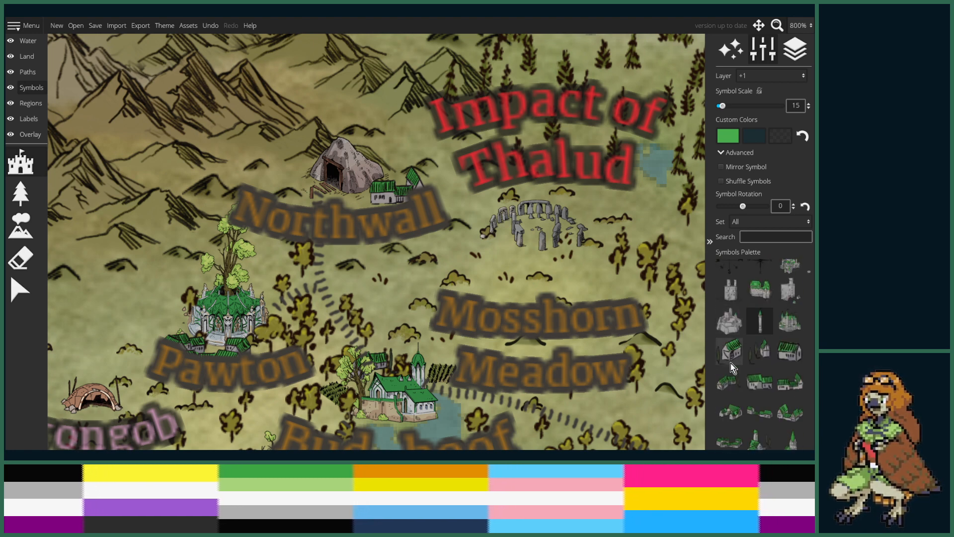
{"action": "scroll", "coordinate": [747, 380], "scroll_direction": "down", "scroll_amount": 5}
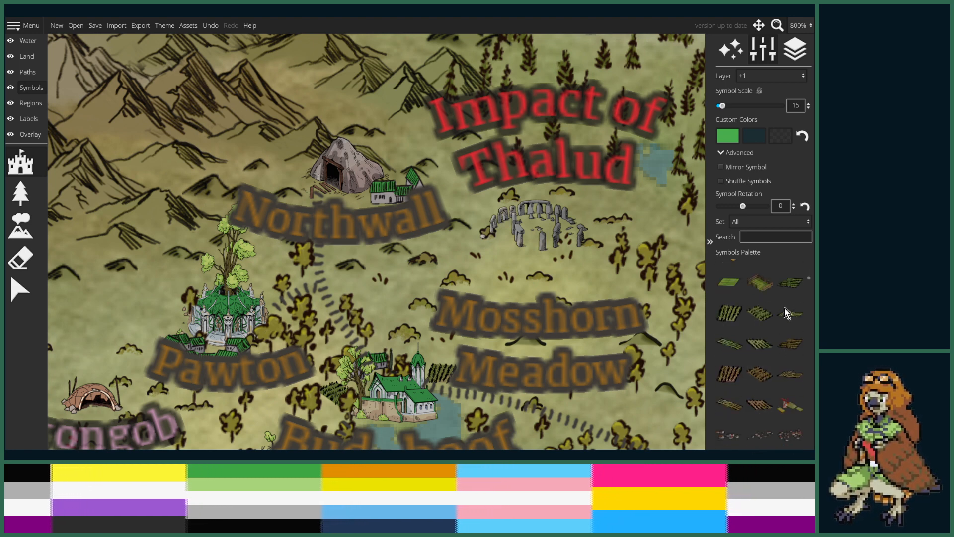
{"action": "left_click", "coordinate": [796, 313]}
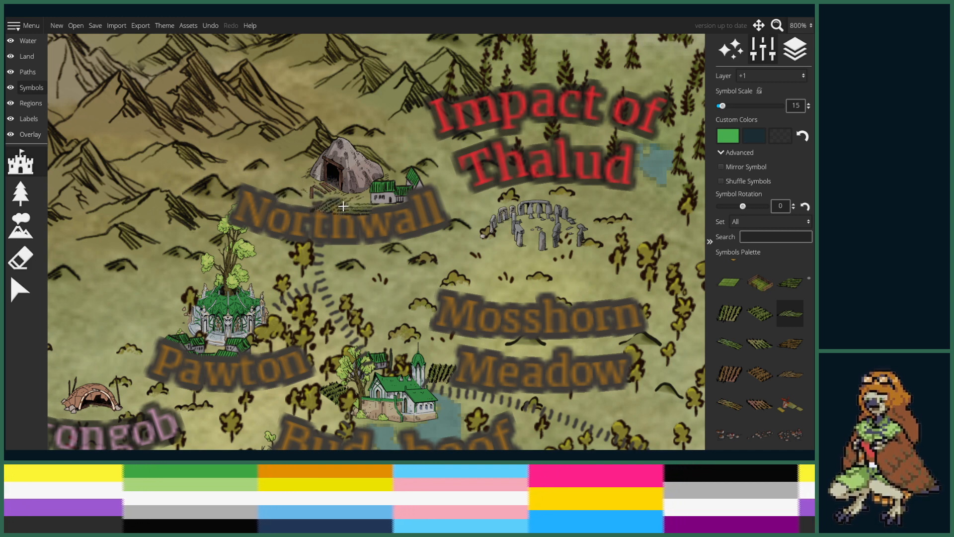
- Survey the map from the northern settlements down to Rohcton and the Rohcen Horde description
{"action": "scroll", "coordinate": [338, 202], "scroll_direction": "down", "scroll_amount": 5}
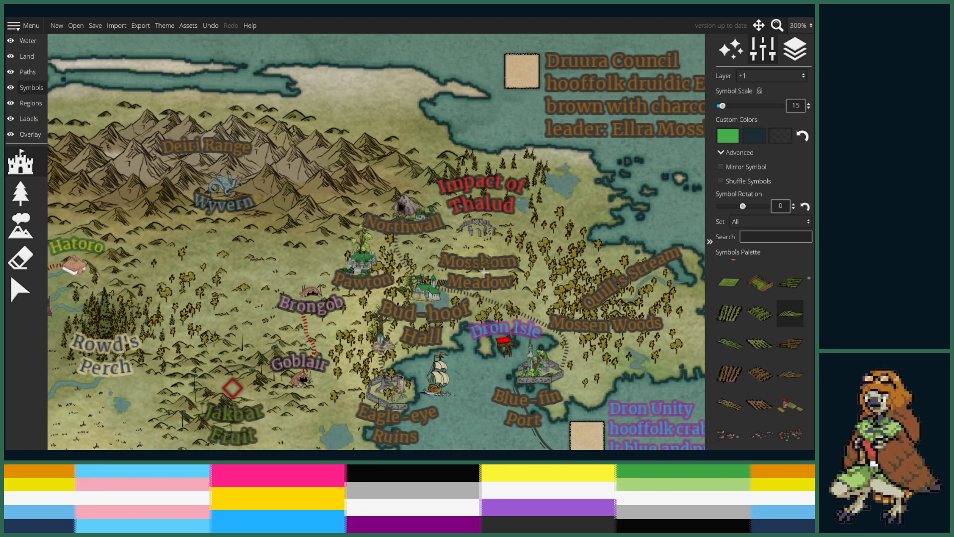
{"action": "scroll", "coordinate": [483, 272], "scroll_direction": "down", "scroll_amount": 5}
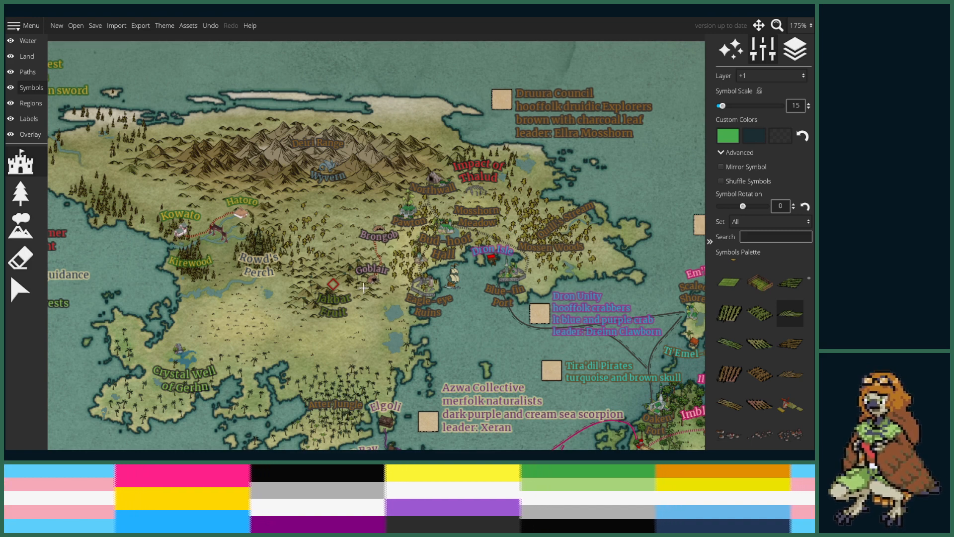
{"action": "scroll", "coordinate": [363, 288], "scroll_direction": "down", "scroll_amount": 2}
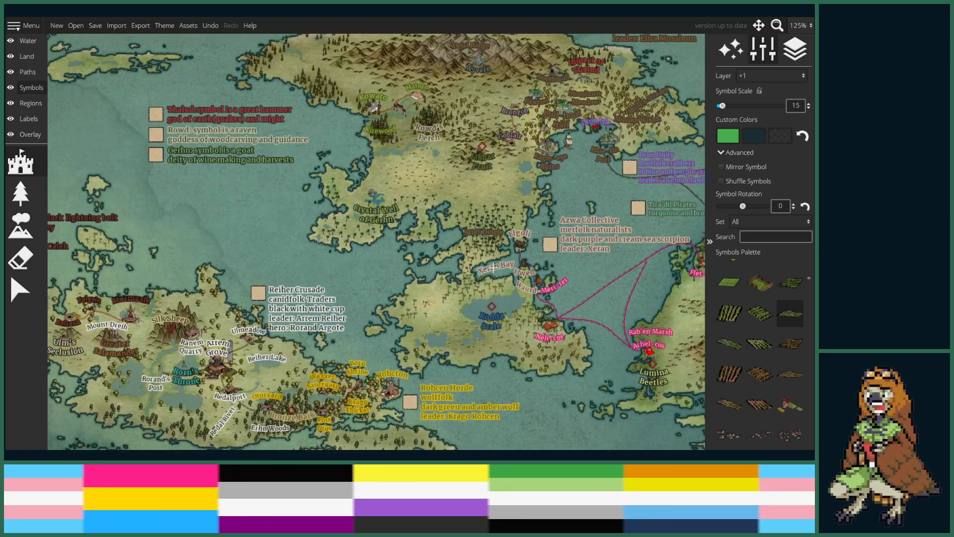
{"action": "scroll", "coordinate": [478, 306], "scroll_direction": "up", "scroll_amount": 1}
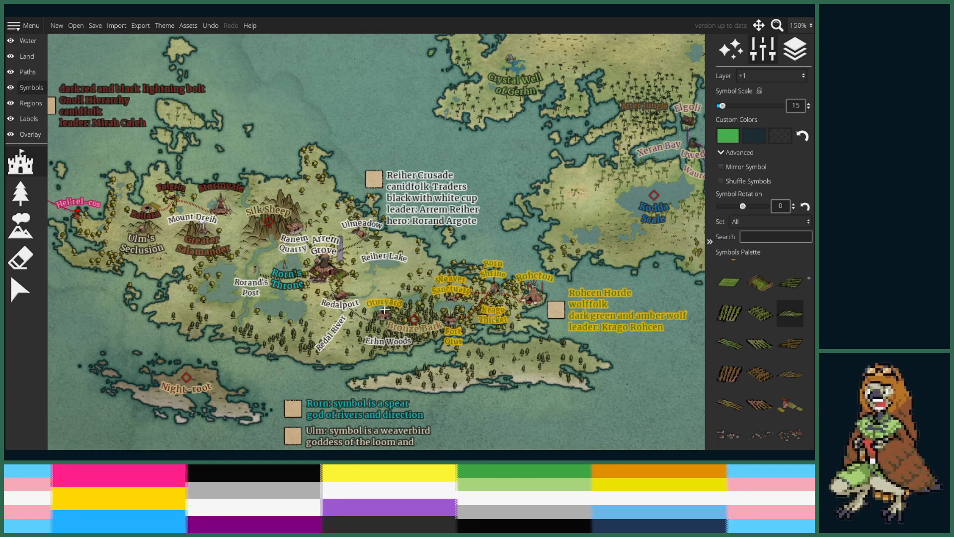
{"action": "left_click_drag", "start_coordinate": [385, 309], "coordinate": [425, 276]}
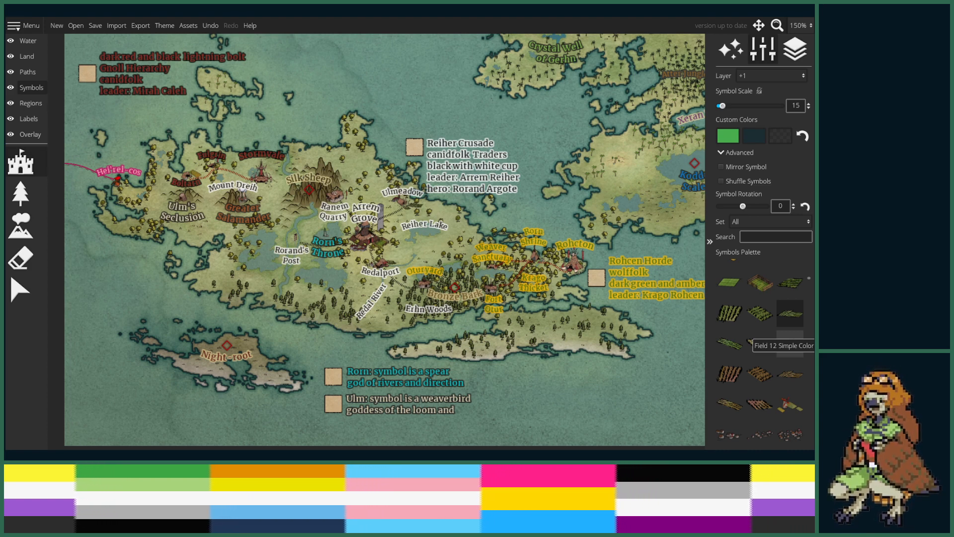
{"action": "scroll", "coordinate": [683, 328], "scroll_direction": "up", "scroll_amount": 5}
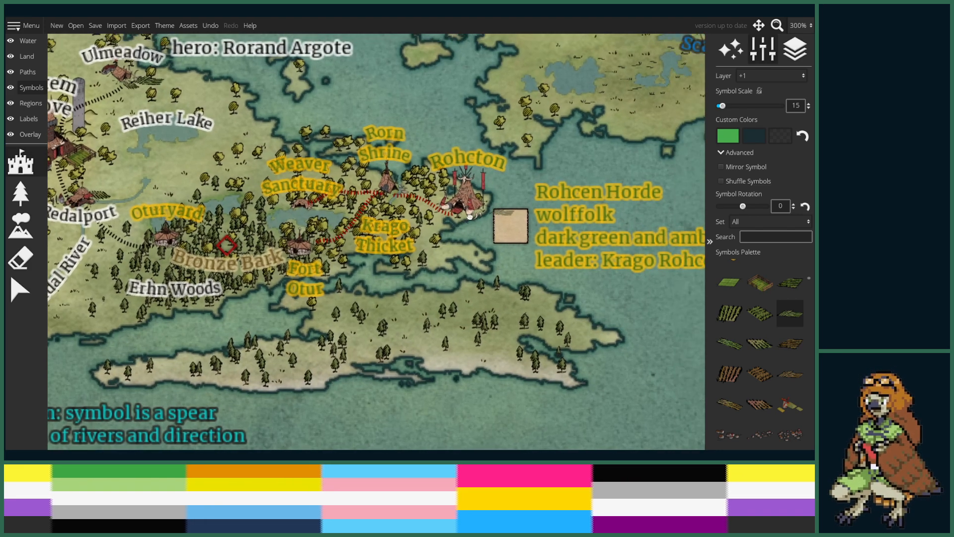
{"action": "left_click_drag", "start_coordinate": [469, 216], "coordinate": [375, 230]}
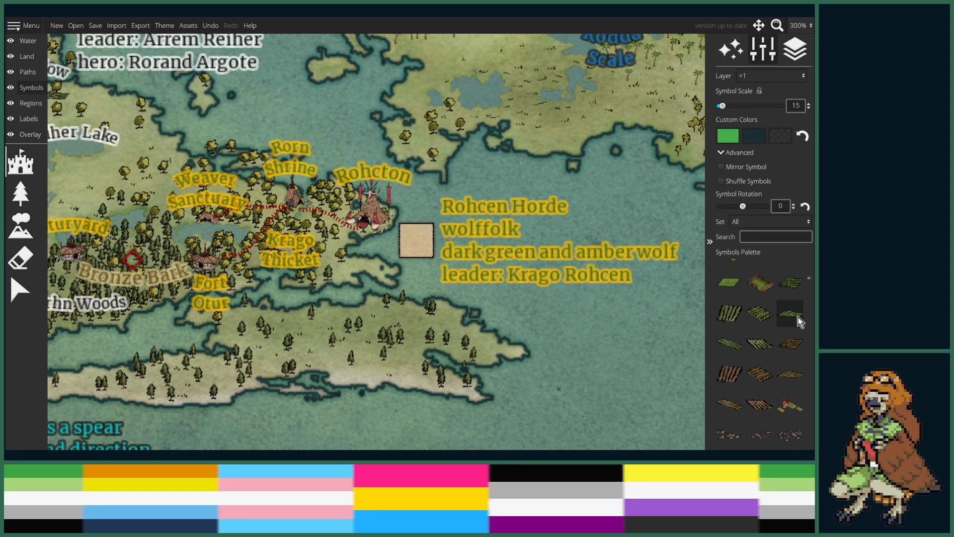
- Place the brown hide-covered hut symbol at scale 10 on the northern coast of the island south of Rohcton
{"action": "scroll", "coordinate": [790, 283], "scroll_direction": "down", "scroll_amount": 5}
{"action": "scroll", "coordinate": [805, 303], "scroll_direction": "down", "scroll_amount": 10}
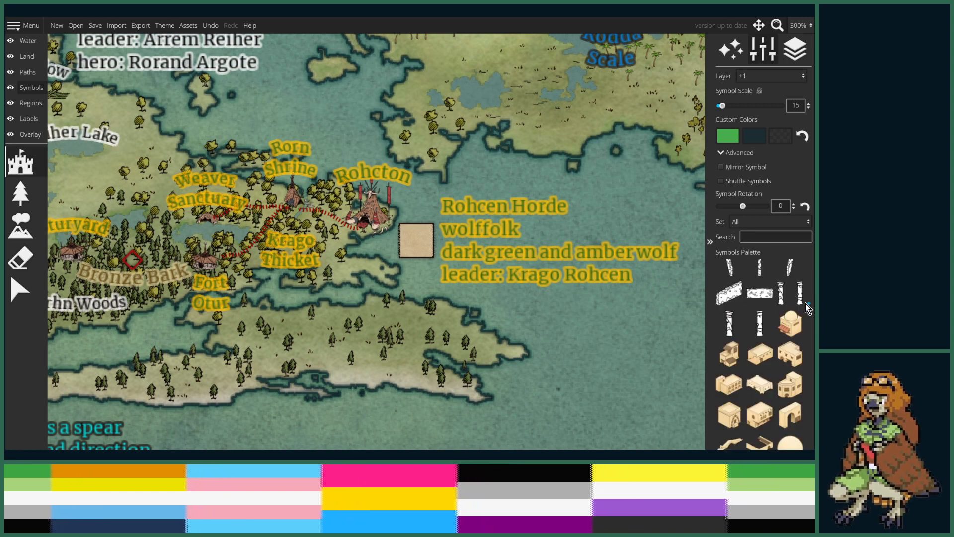
{"action": "scroll", "coordinate": [806, 382], "scroll_direction": "down", "scroll_amount": 10}
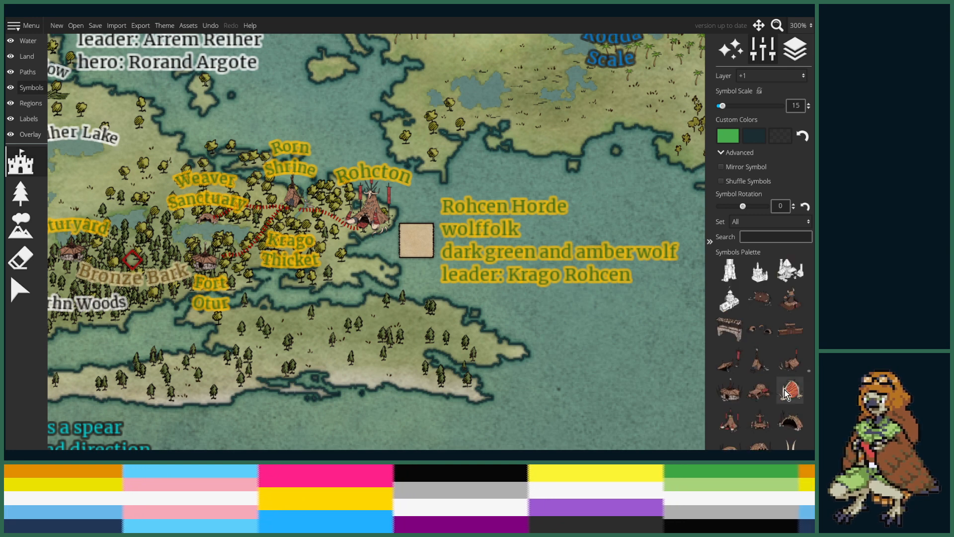
{"action": "scroll", "coordinate": [790, 378], "scroll_direction": "down", "scroll_amount": 3}
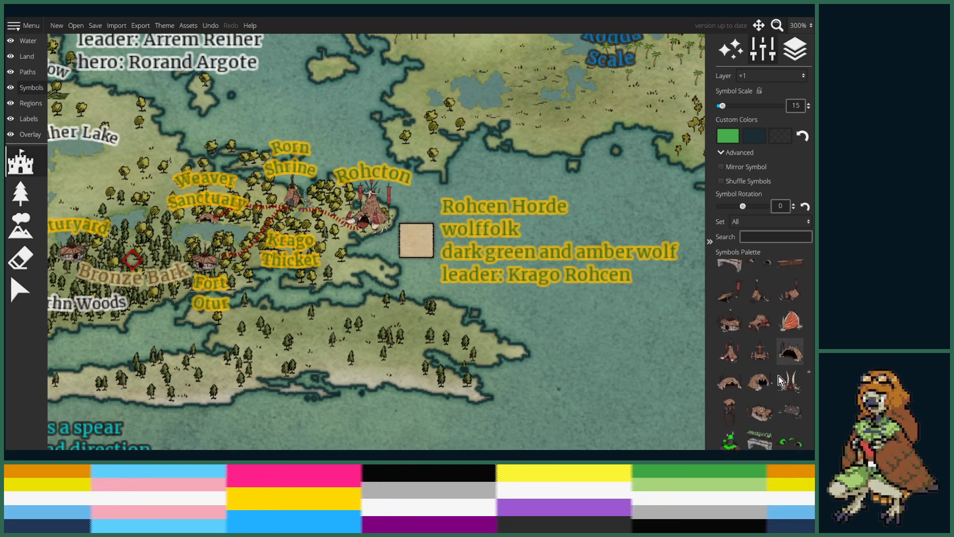
{"action": "left_click", "coordinate": [760, 321]}
{"action": "scroll", "coordinate": [383, 312], "scroll_direction": "down", "scroll_amount": 5}
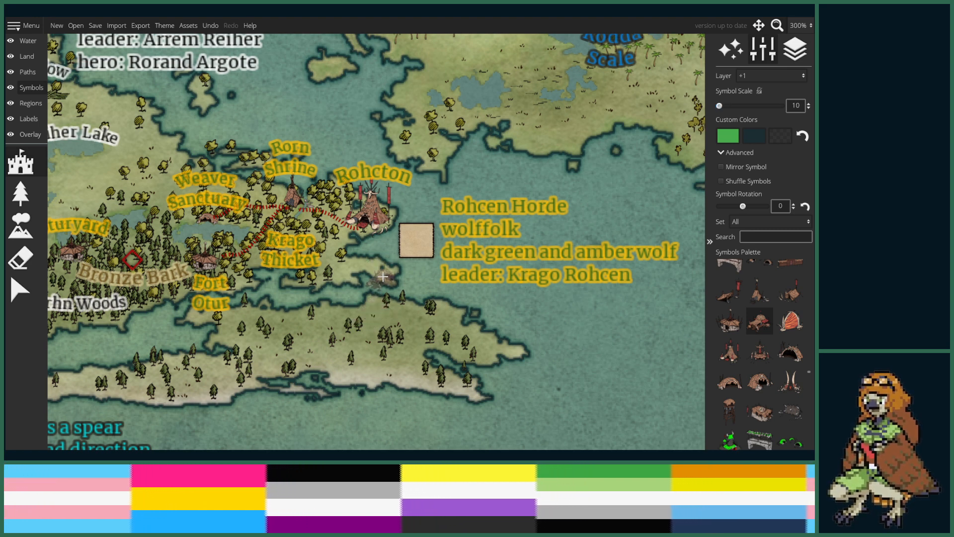
{"action": "left_click_drag", "start_coordinate": [99, 269], "coordinate": [219, 268]}
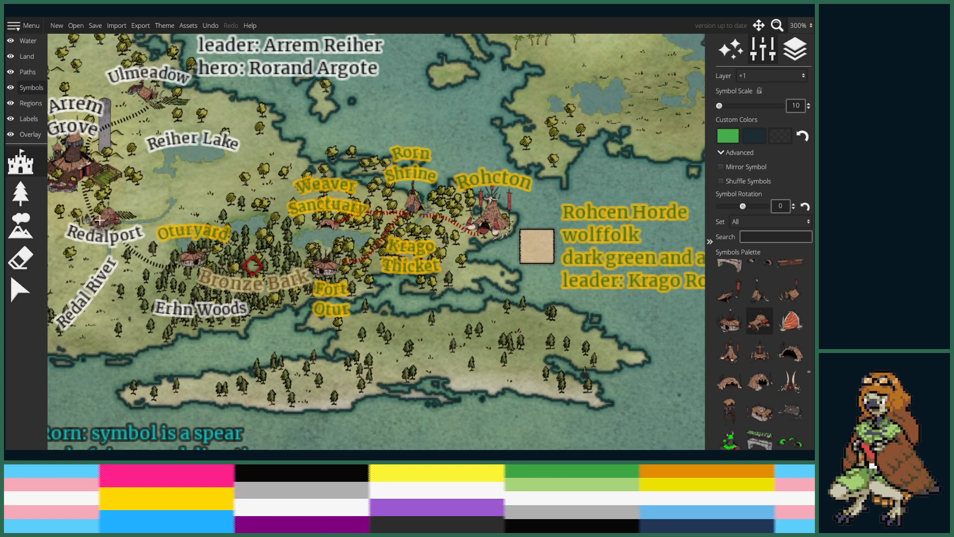
{"action": "left_click_drag", "start_coordinate": [549, 283], "coordinate": [498, 297]}
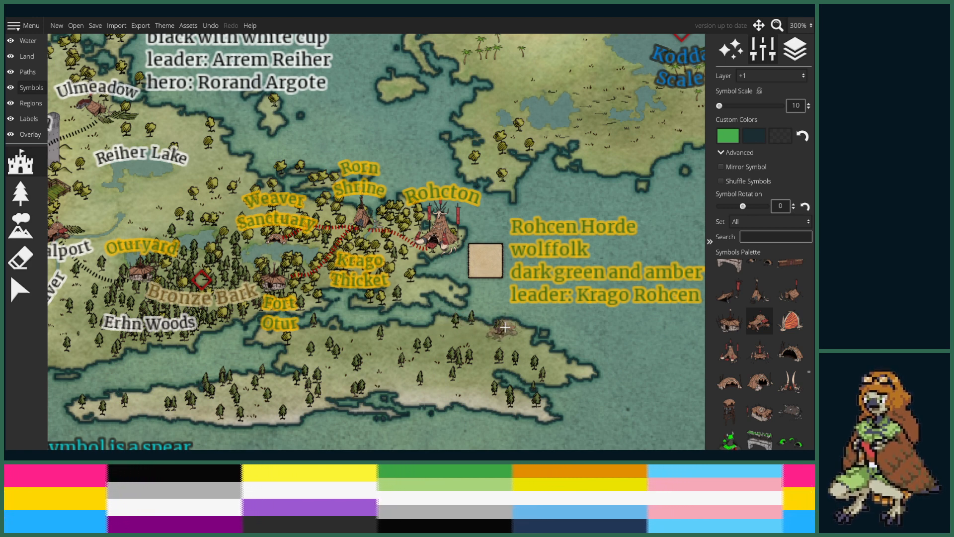
{"action": "left_click", "coordinate": [502, 325]}
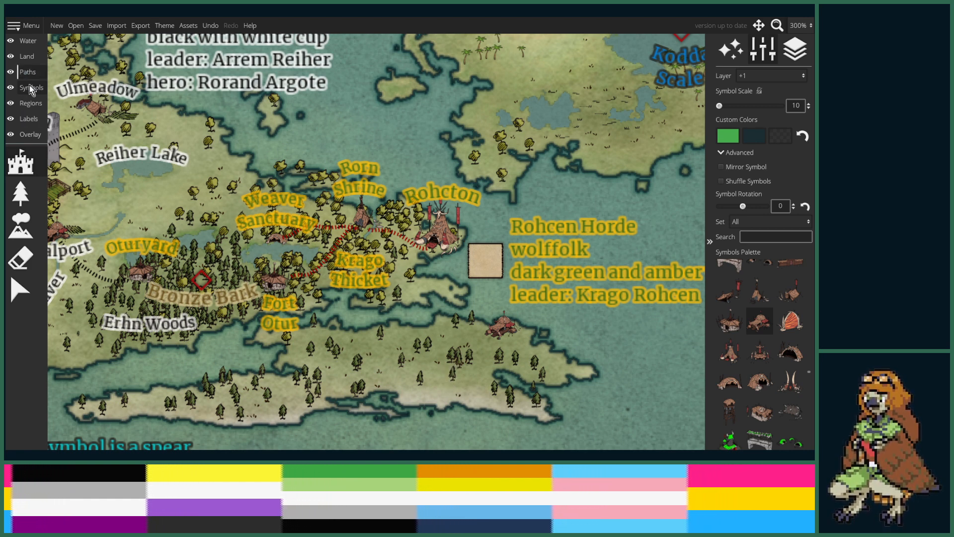
- Draw a dark red sea route of width 4 and roughness 0.15, solid with side dashes, from Rohcton to the hut on the southern island
{"action": "left_click", "coordinate": [25, 121]}
{"action": "left_click", "coordinate": [27, 191]}
{"action": "left_click", "coordinate": [382, 224]}
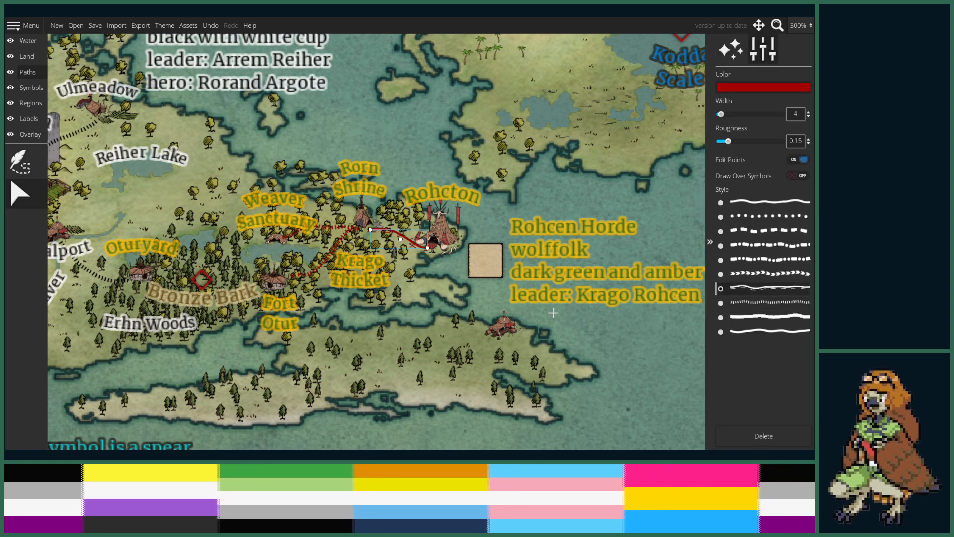
{"action": "left_click", "coordinate": [756, 301]}
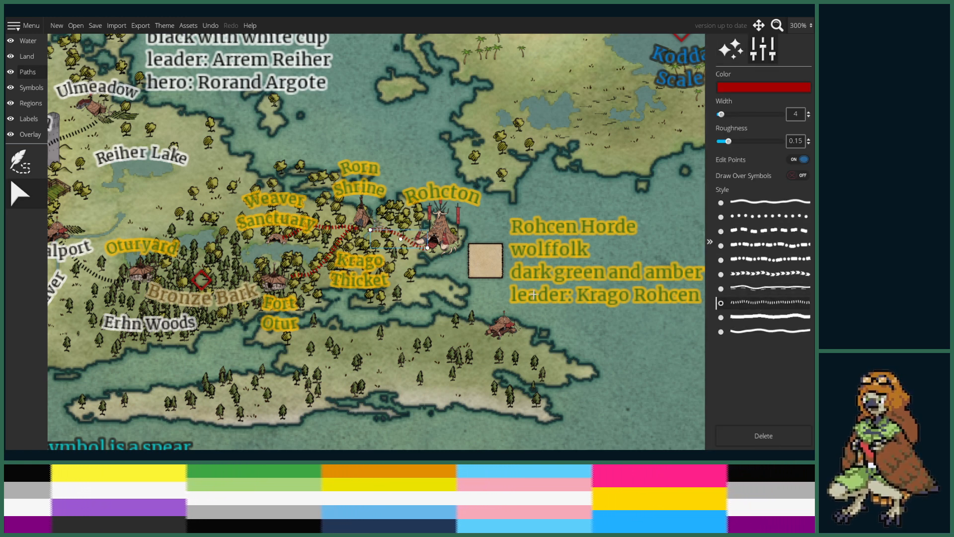
{"action": "key", "text": "Escape"}
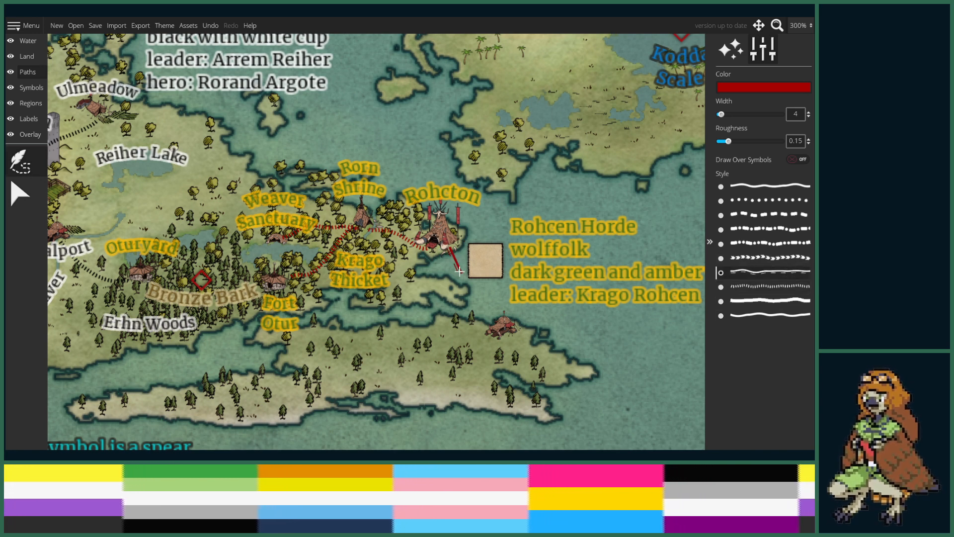
{"action": "mouse_move", "coordinate": [462, 283]}
{"action": "left_mouse_down"}
{"action": "mouse_move", "coordinate": [489, 290]}
{"action": "mouse_move", "coordinate": [494, 318]}
{"action": "left_mouse_up"}
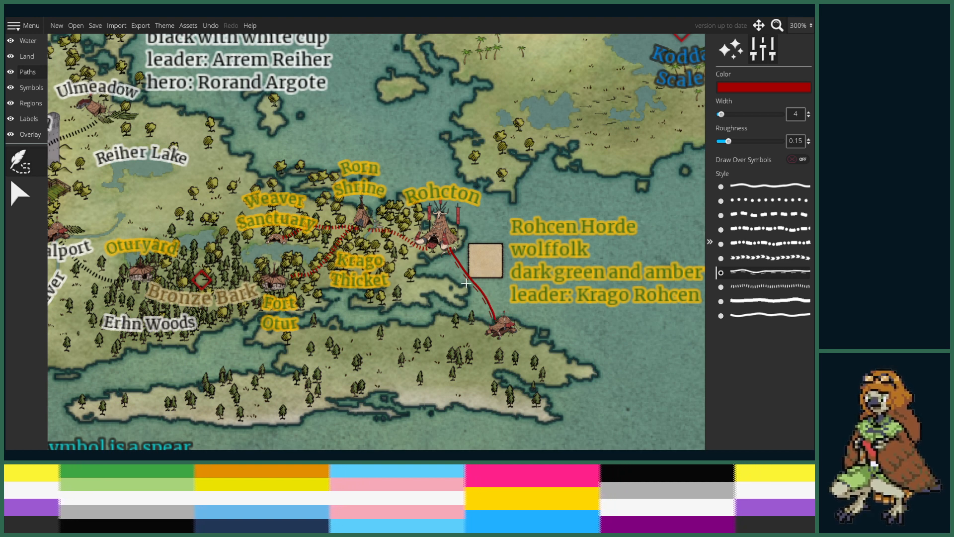
- Enable drawing over symbols for the new sea route and bend its upper part toward the coast below Rohcton
{"action": "scroll", "coordinate": [465, 283], "scroll_direction": "up", "scroll_amount": 3}
{"action": "left_click", "coordinate": [20, 194]}
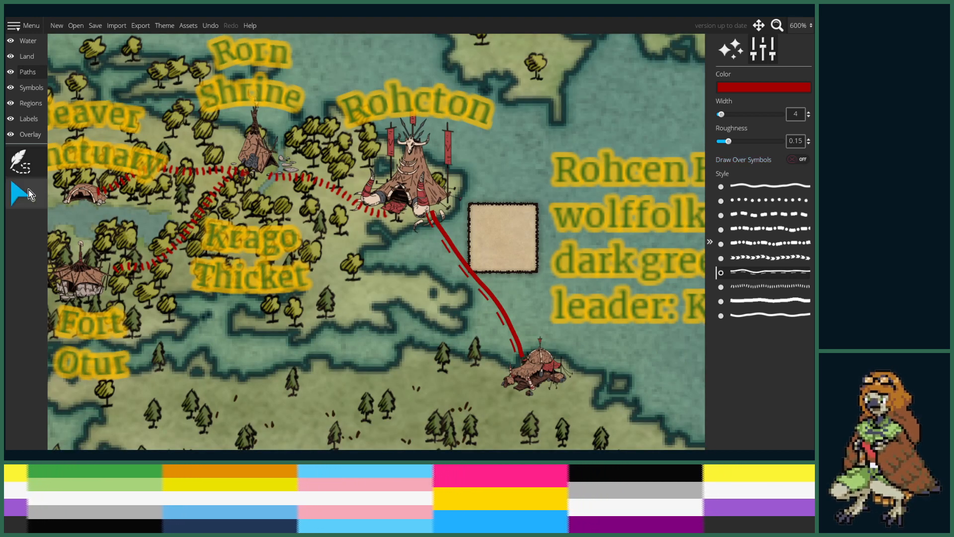
{"action": "left_click", "coordinate": [470, 289]}
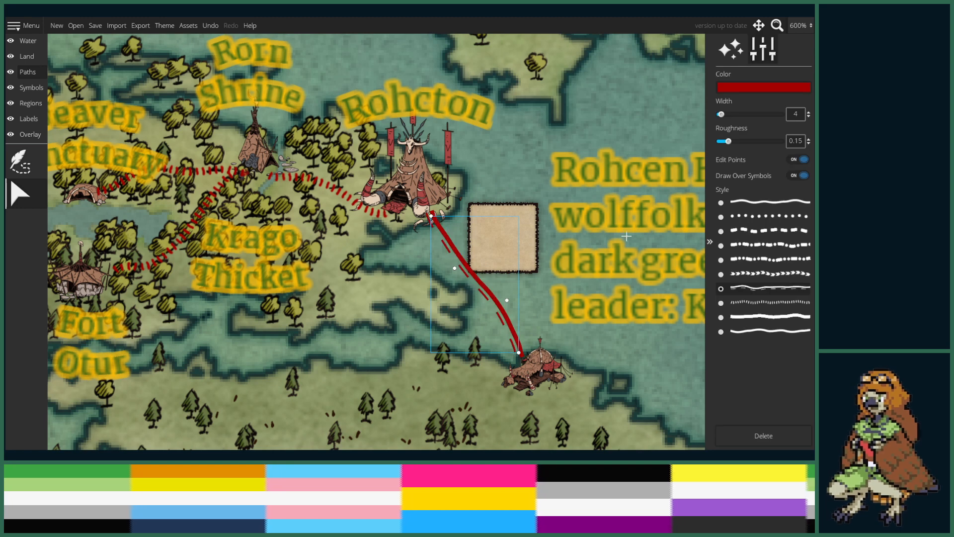
{"action": "left_click_drag", "start_coordinate": [457, 271], "coordinate": [440, 265]}
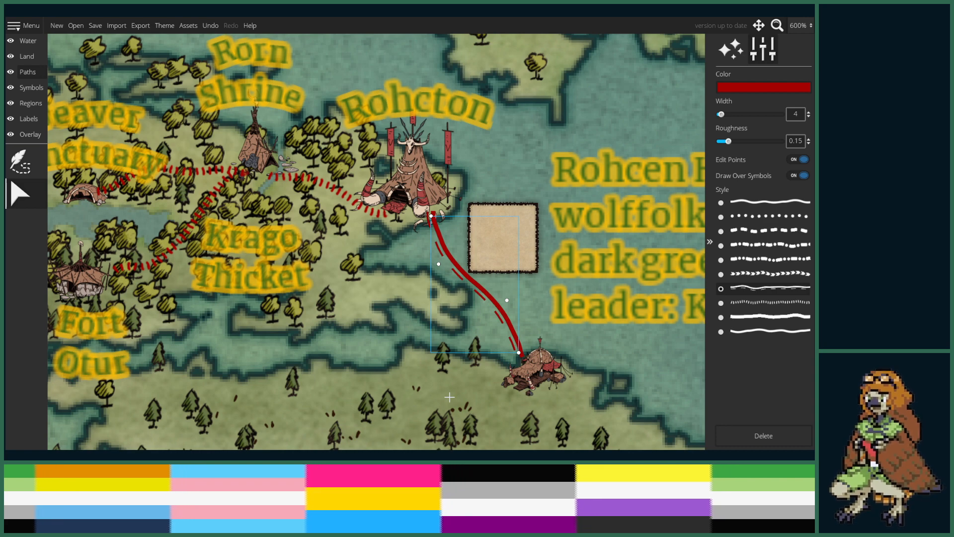
- Check the text settings of the Krago Thicket, Rohcton, Rorn Shrine, Weaver Sanctuary, Oturyard and Fort Otur labels
{"action": "scroll", "coordinate": [449, 396], "scroll_direction": "down", "scroll_amount": 5}
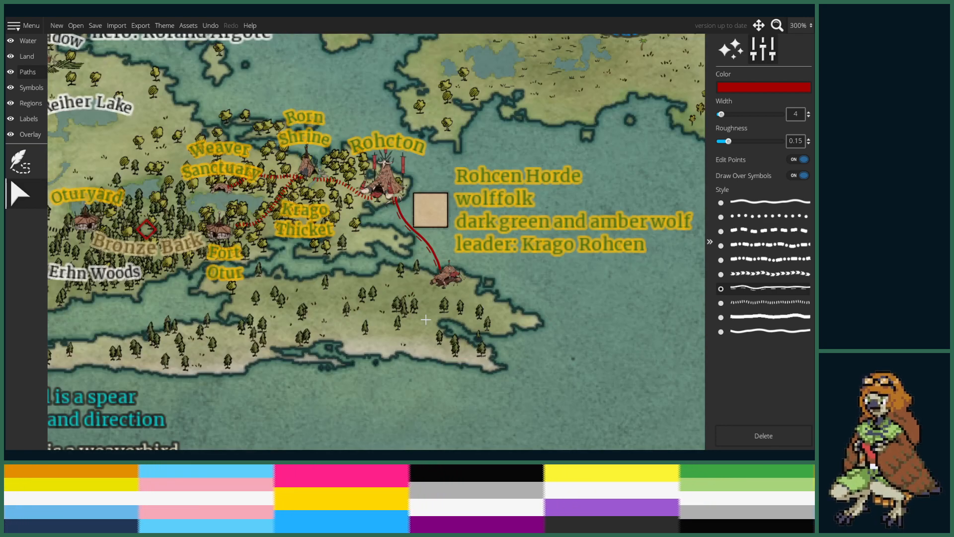
{"action": "left_click_drag", "start_coordinate": [359, 308], "coordinate": [451, 295]}
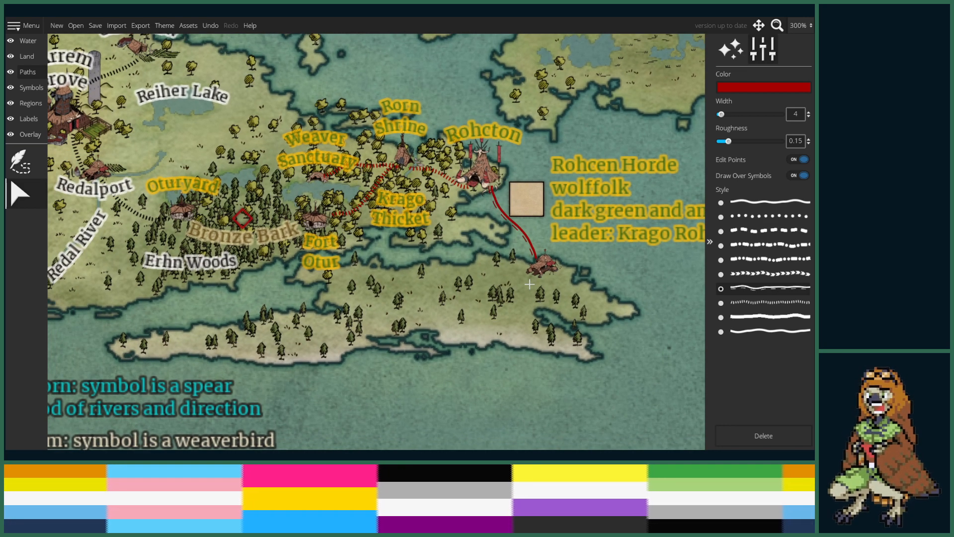
{"action": "left_click_drag", "start_coordinate": [510, 304], "coordinate": [403, 349]}
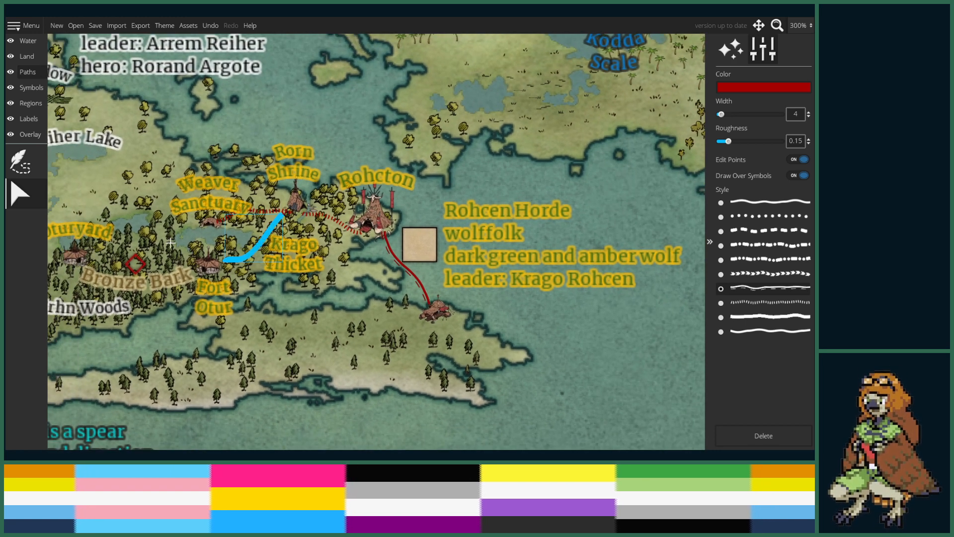
{"action": "left_click", "coordinate": [31, 117]}
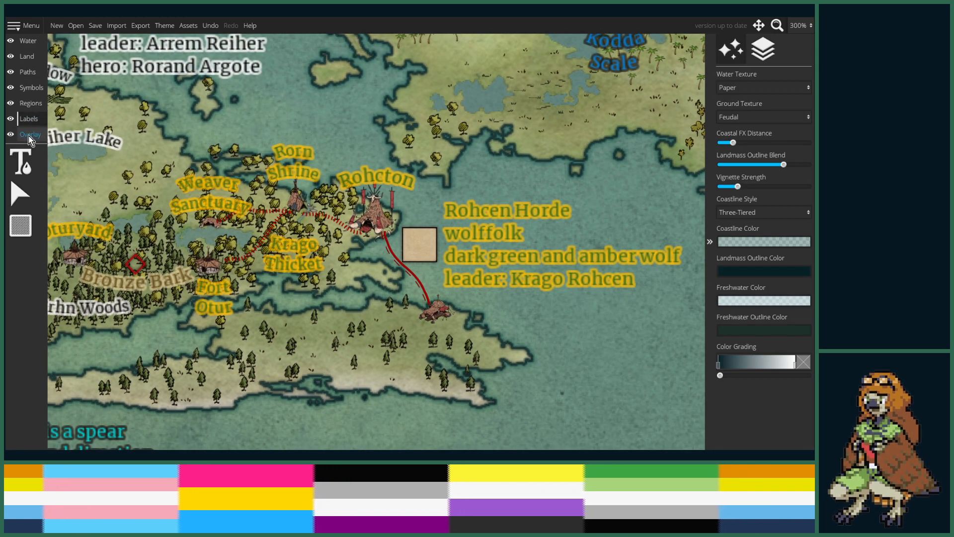
{"action": "left_click", "coordinate": [287, 244]}
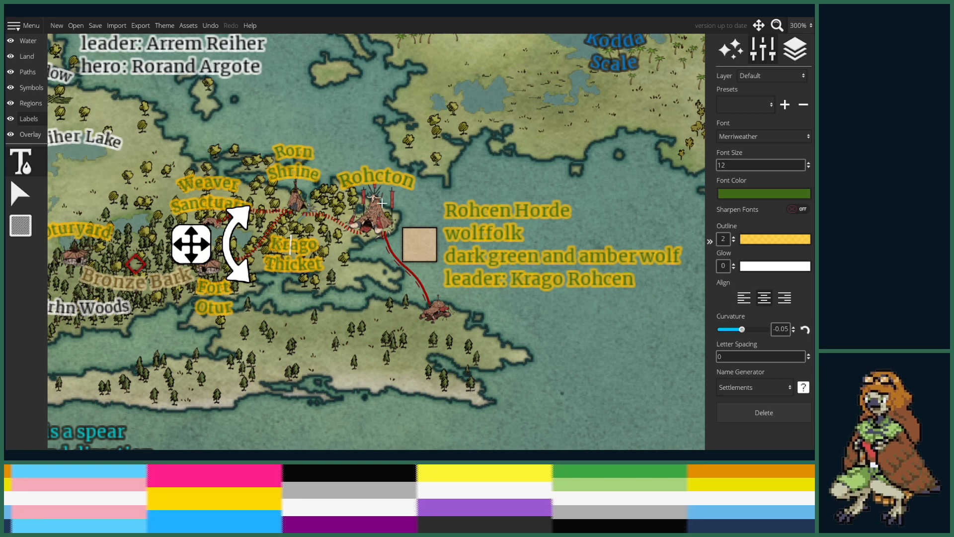
{"action": "left_click", "coordinate": [374, 172]}
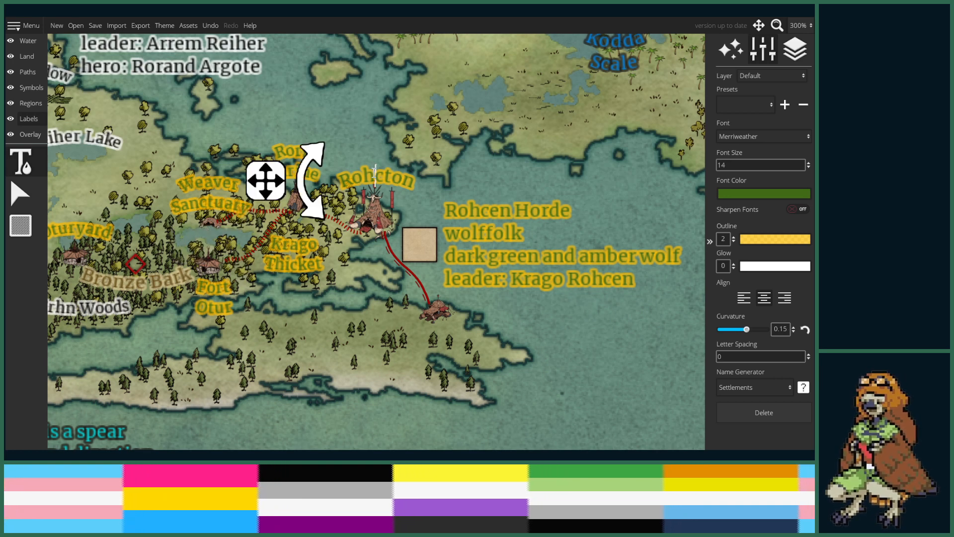
{"action": "left_click", "coordinate": [287, 151]}
{"action": "left_click", "coordinate": [227, 198]}
{"action": "left_click", "coordinate": [213, 296]}
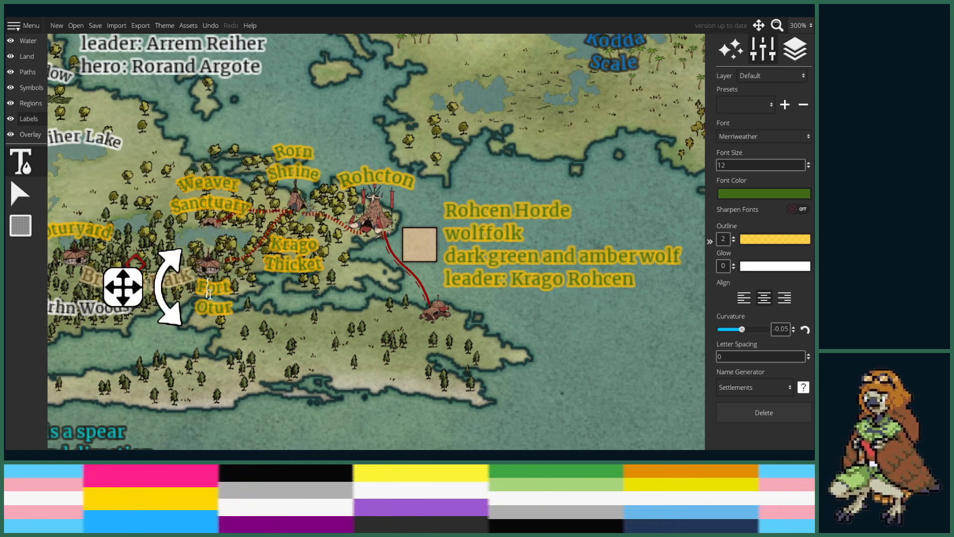
{"action": "left_click", "coordinate": [92, 232]}
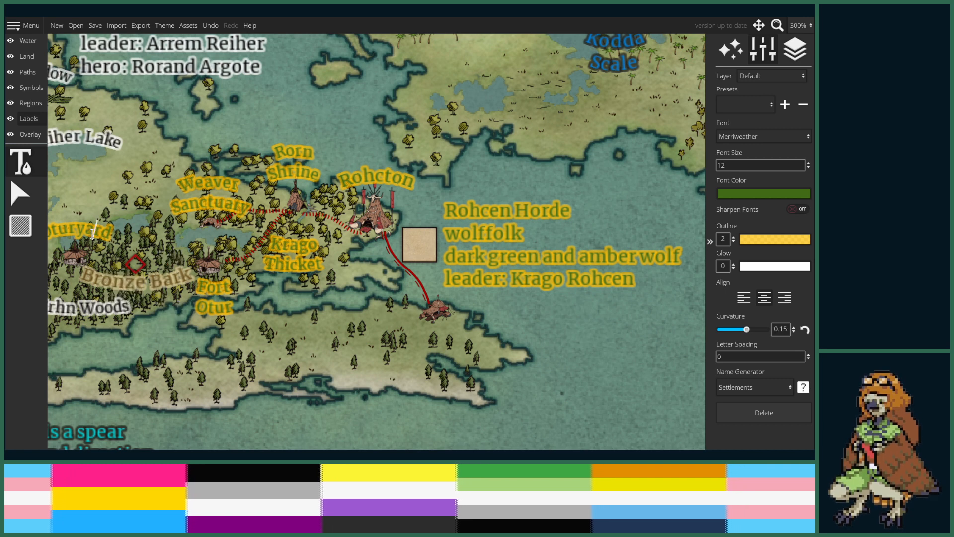
{"action": "left_click", "coordinate": [208, 295]}
- Add the green, yellow-outlined label "Ordein Port" at size 12 and curvature -0.15 just below the hut on the southern island
{"action": "left_click", "coordinate": [426, 330]}
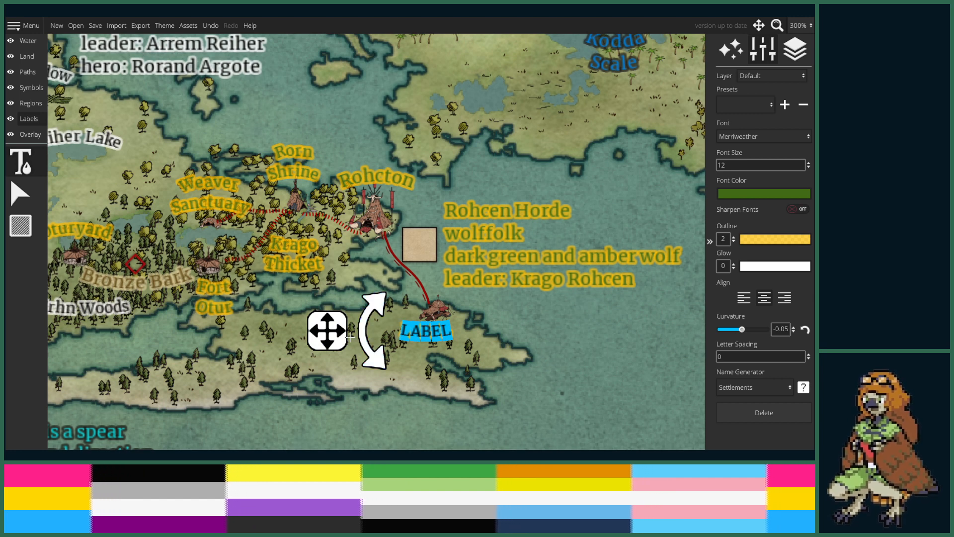
{"action": "mouse_move", "coordinate": [332, 333]}
{"action": "left_mouse_down"}
{"action": "mouse_move", "coordinate": [335, 346]}
{"action": "mouse_move", "coordinate": [338, 338]}
{"action": "left_mouse_up"}
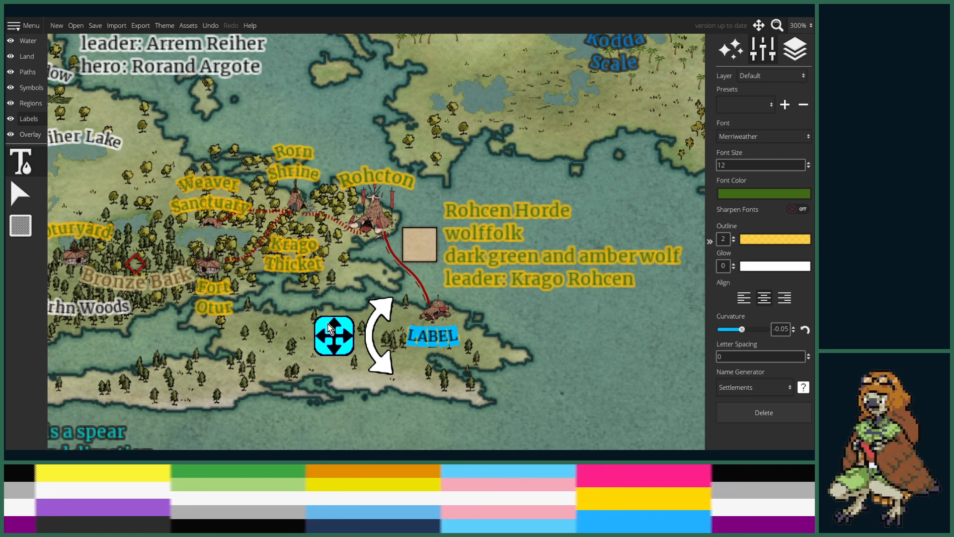
{"action": "key", "text": "BackSpace"}
{"action": "type", "text": "Orden"}
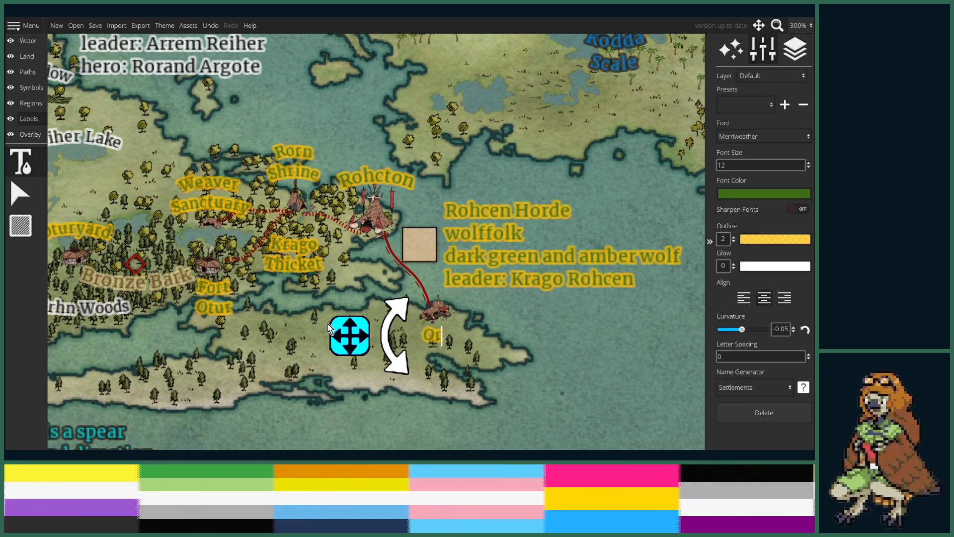
{"action": "key", "text": "BackSpace"}
{"action": "key", "text": "BackSpace"}
{"action": "type", "text": "ein"}
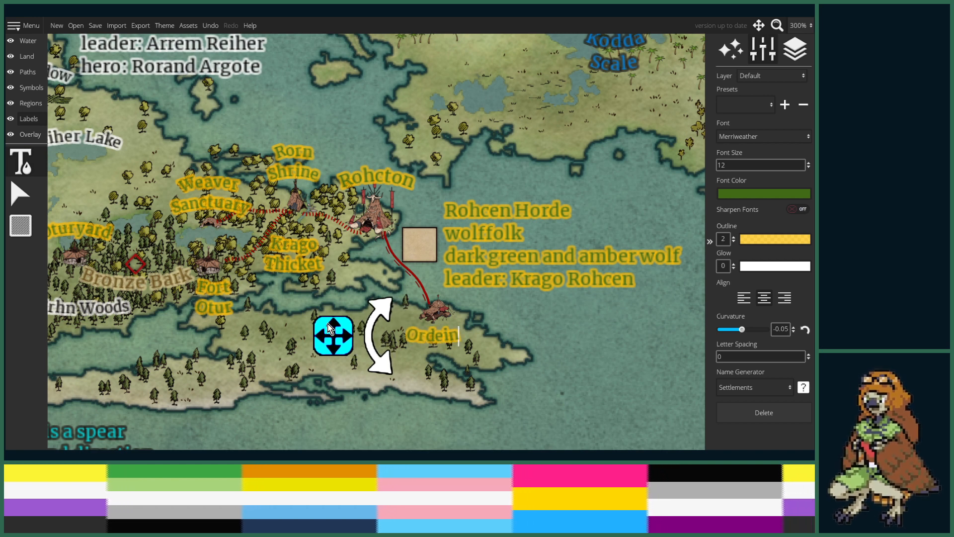
{"action": "type", "text": " Port"}
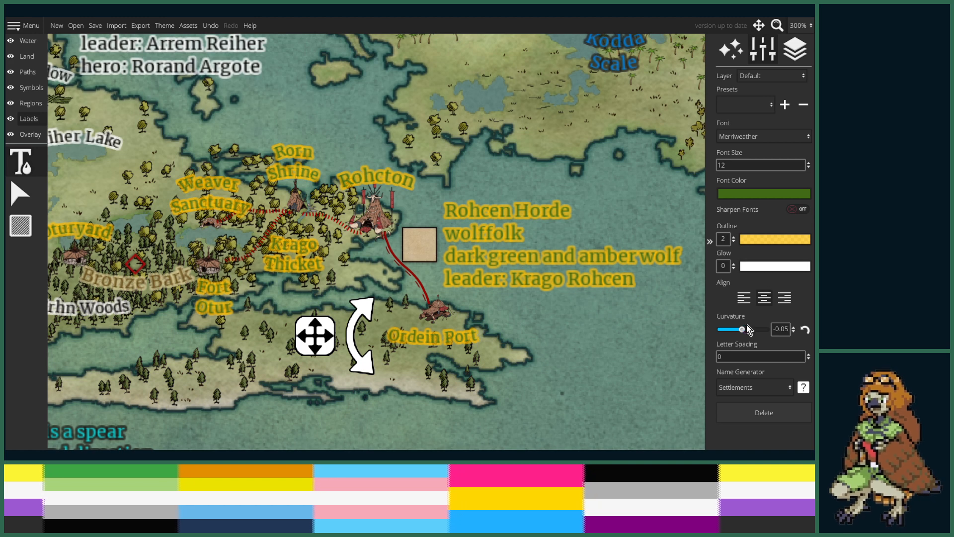
{"action": "left_click_drag", "start_coordinate": [742, 329], "coordinate": [746, 329]}
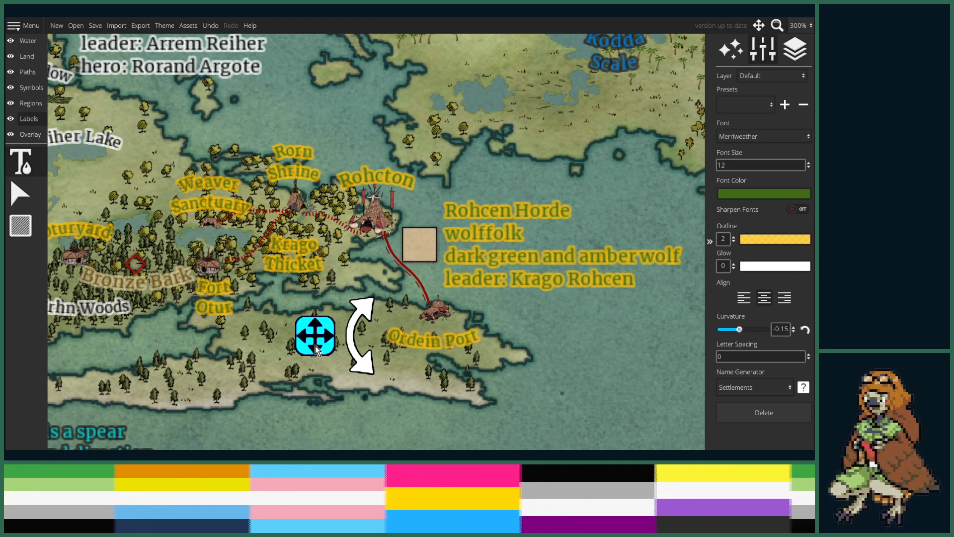
{"action": "left_click_drag", "start_coordinate": [302, 330], "coordinate": [313, 328]}
- Place the thatch-roofed stone bridge symbol at scale 10 between the western tree line and Boltarn
{"action": "scroll", "coordinate": [314, 327], "scroll_direction": "down", "scroll_amount": 5}
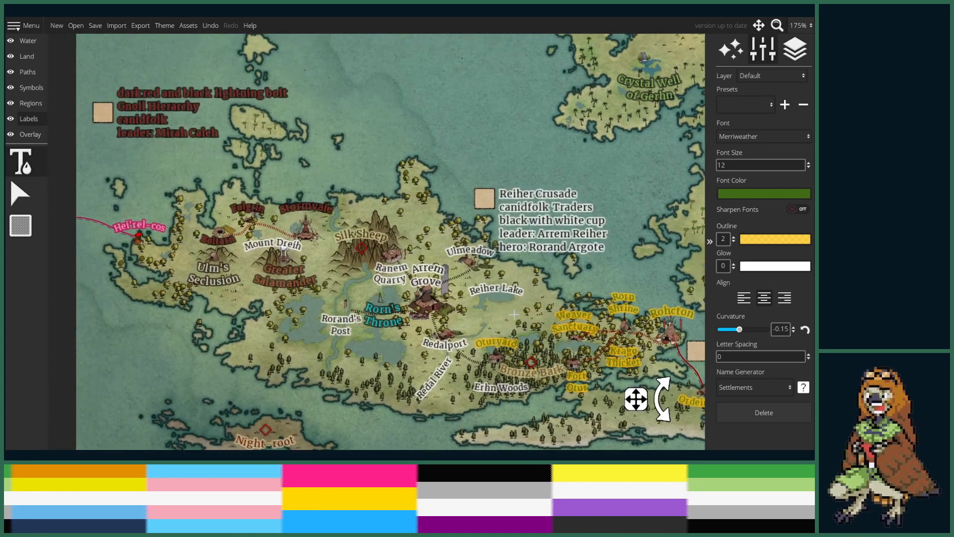
{"action": "left_click_drag", "start_coordinate": [513, 314], "coordinate": [594, 314]}
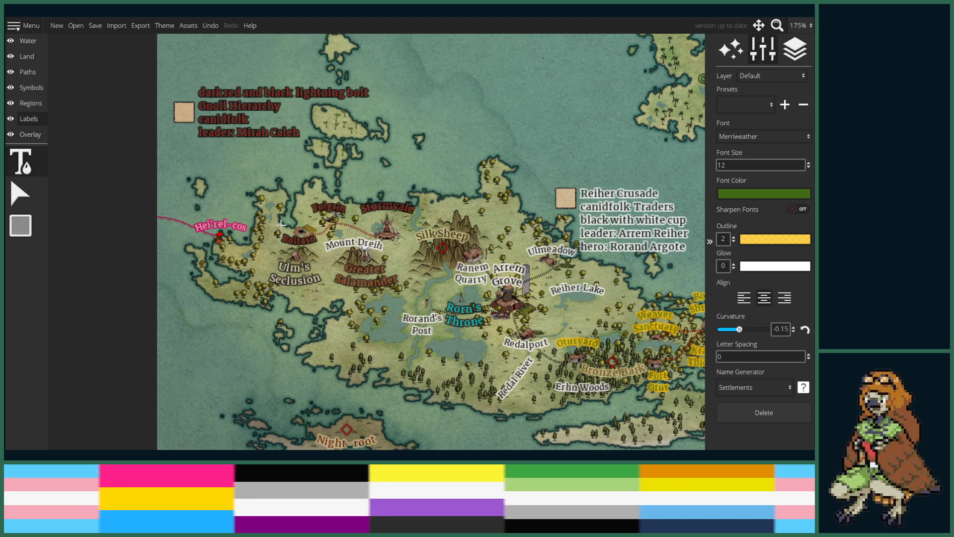
{"action": "scroll", "coordinate": [427, 320], "scroll_direction": "up", "scroll_amount": 5}
{"action": "scroll", "coordinate": [419, 315], "scroll_direction": "up", "scroll_amount": 5}
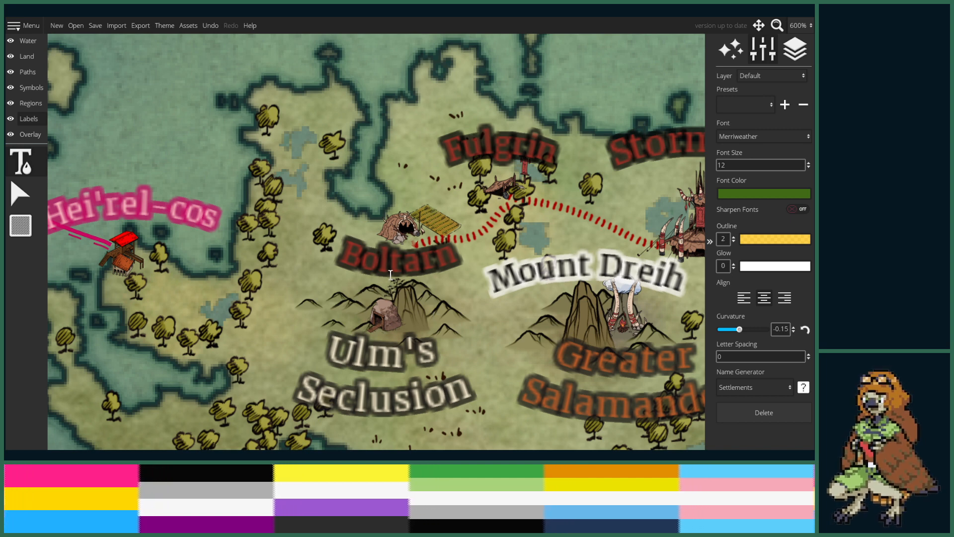
{"action": "scroll", "coordinate": [403, 275], "scroll_direction": "down", "scroll_amount": 2}
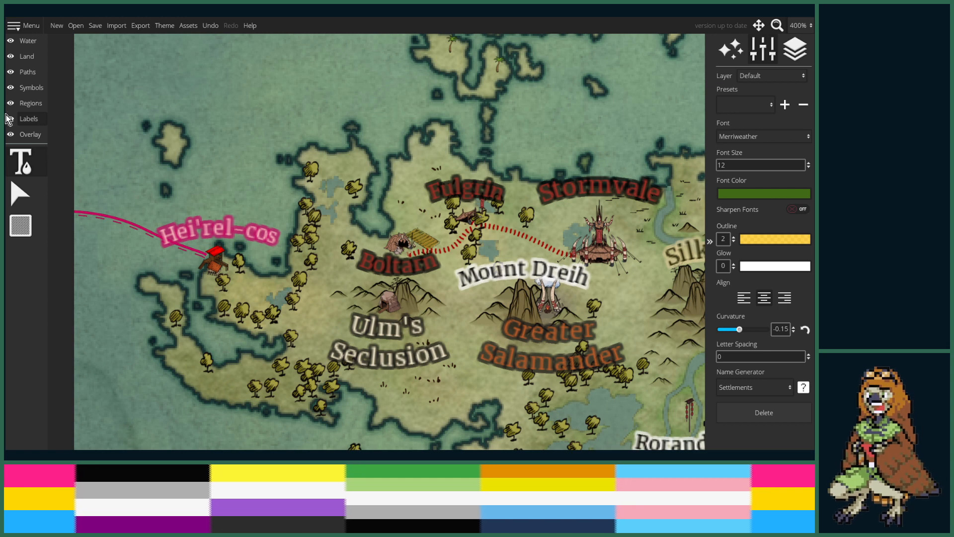
{"action": "left_click", "coordinate": [30, 88]}
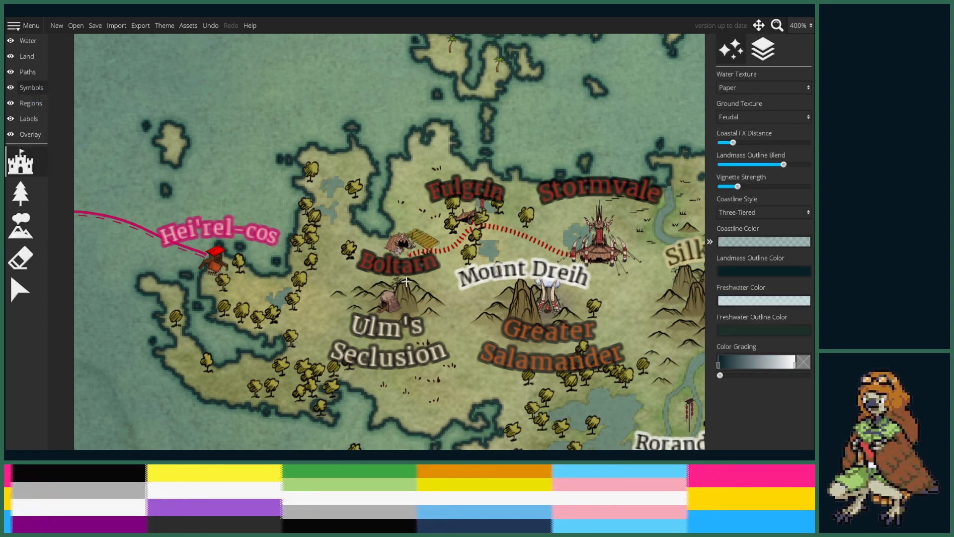
{"action": "left_click", "coordinate": [19, 164]}
{"action": "scroll", "coordinate": [778, 437], "scroll_direction": "up", "scroll_amount": 1}
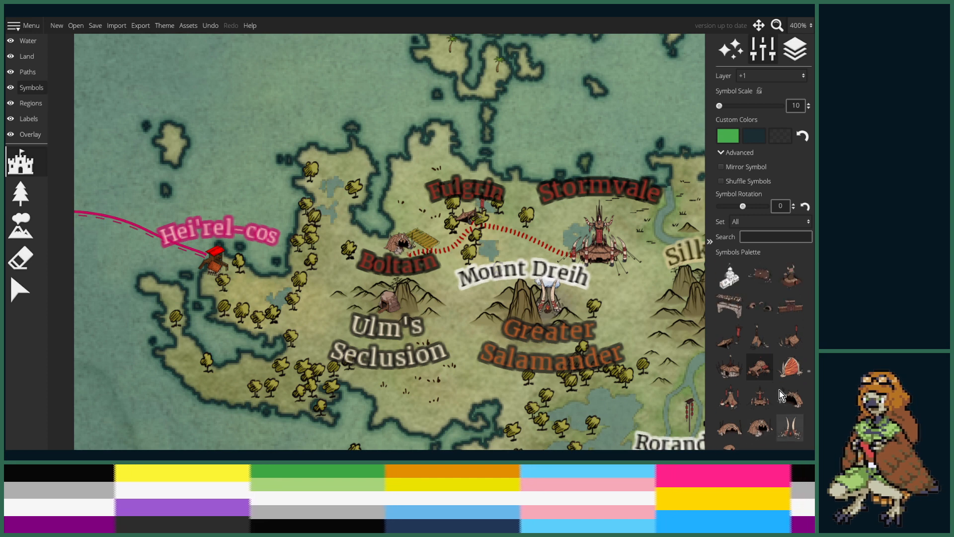
{"action": "left_click", "coordinate": [790, 305]}
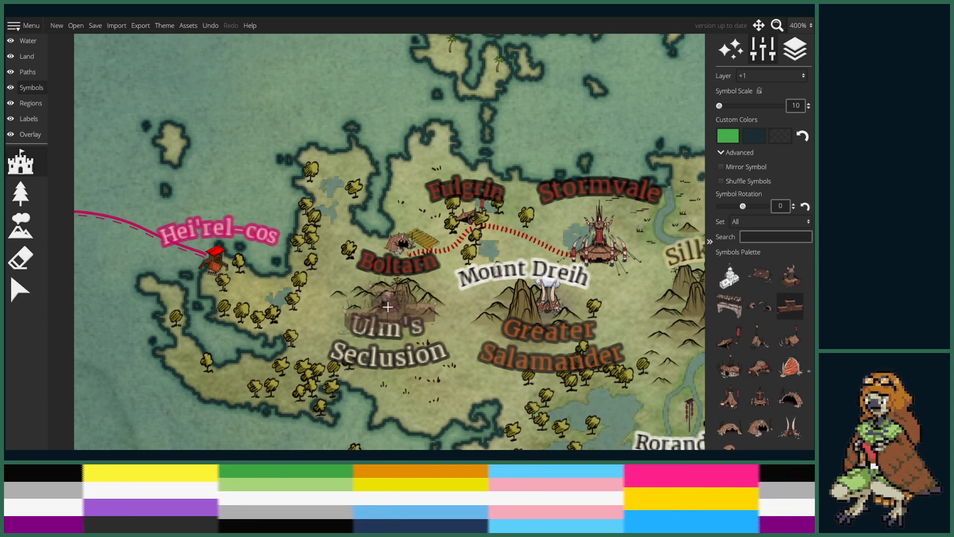
{"action": "scroll", "coordinate": [319, 287], "scroll_direction": "up", "scroll_amount": 4}
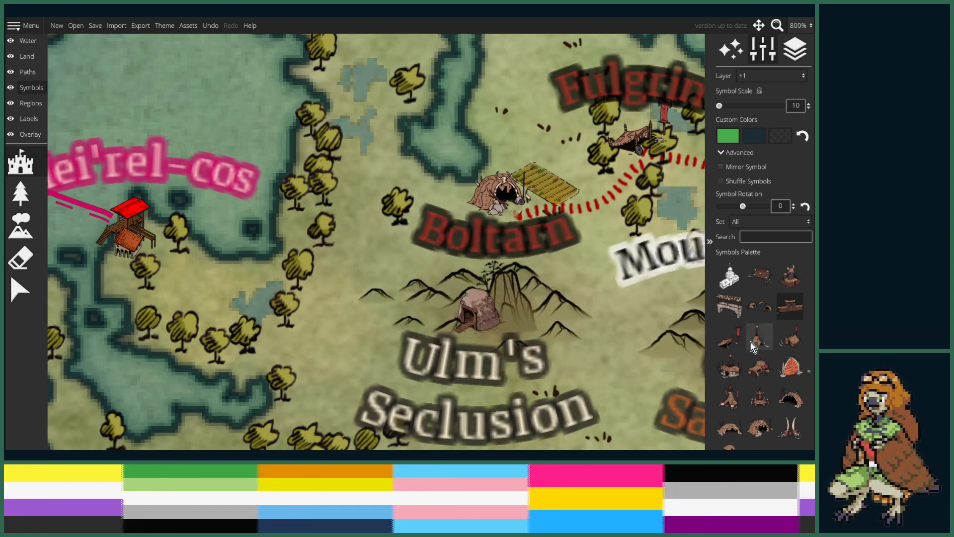
{"action": "left_click", "coordinate": [729, 306]}
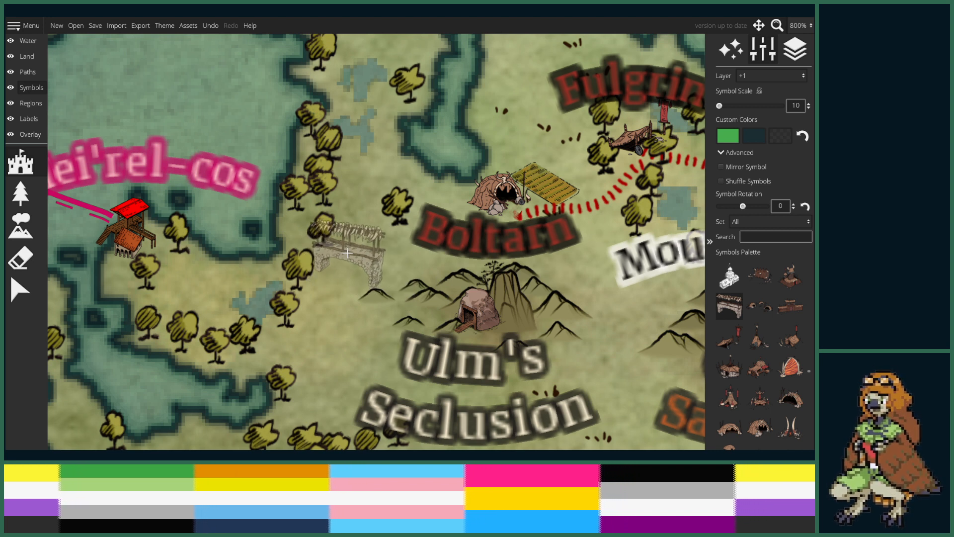
{"action": "left_click", "coordinate": [348, 253]}
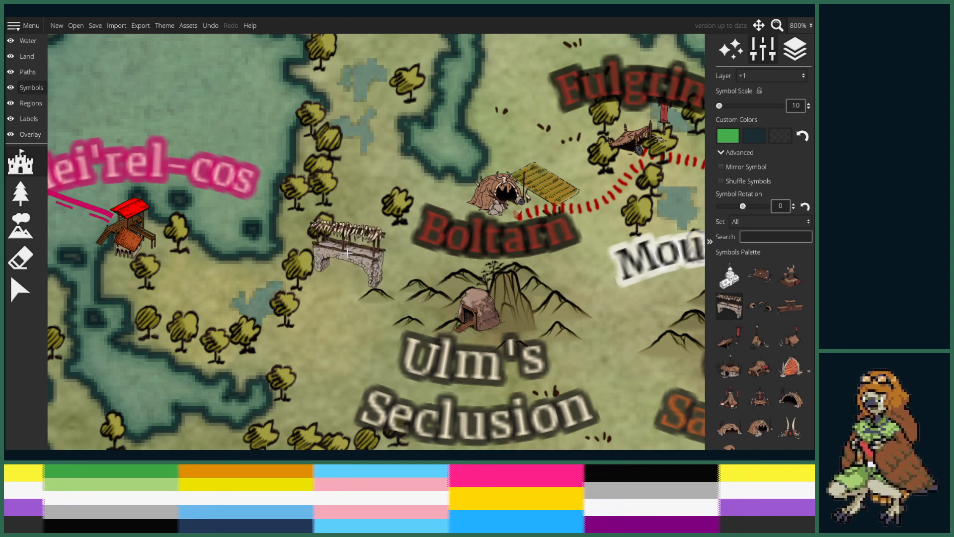
- Place the spiked wooden gate symbol at scale 10 over the arch of the stone bridge west of Boltarn
{"action": "left_click", "coordinate": [750, 274]}
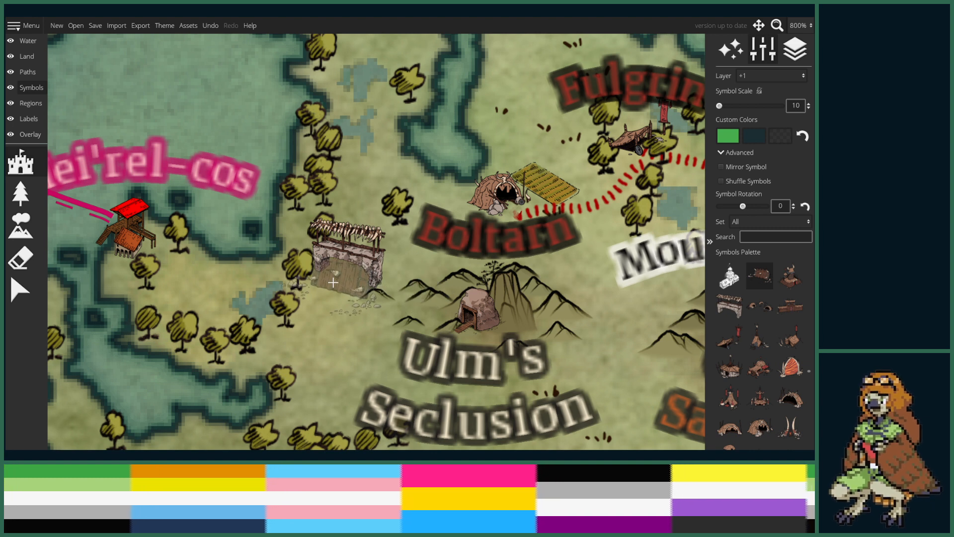
{"action": "left_click", "coordinate": [329, 266]}
{"action": "key", "text": "ctrl+z"}
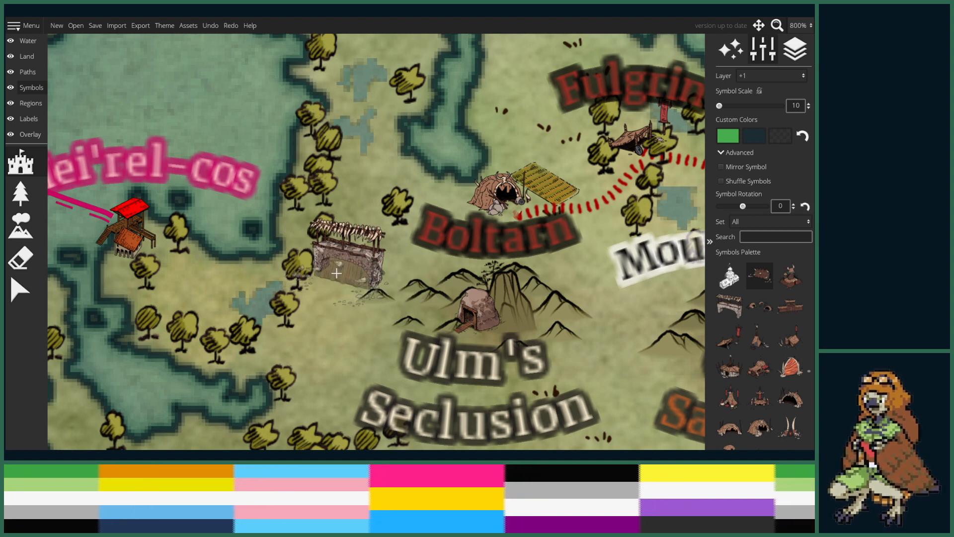
{"action": "left_click", "coordinate": [337, 273]}
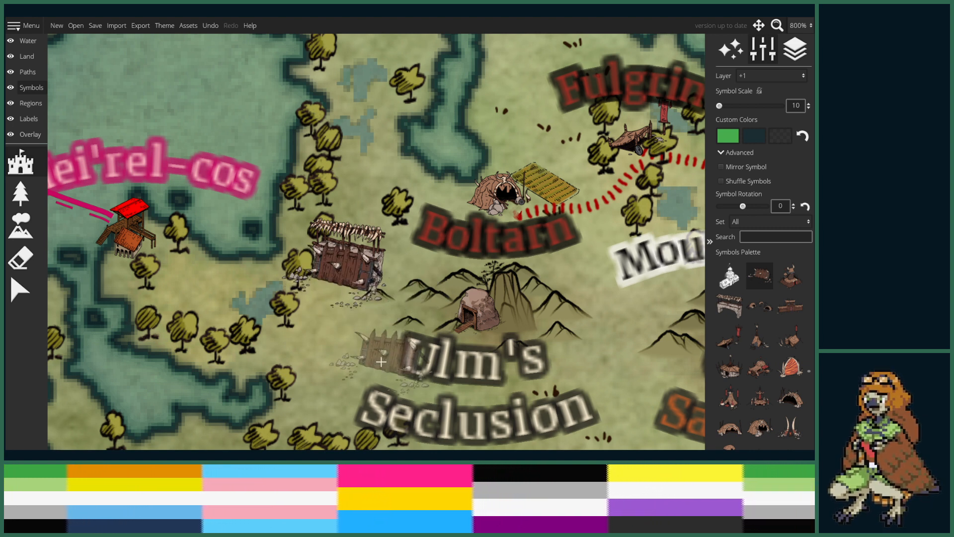
- Draw a dark red road of width 4 and roughness 0.15, in the short cross-dash style, from Boltarn's hut west to the gate
{"action": "scroll", "coordinate": [380, 354], "scroll_direction": "down", "scroll_amount": 1}
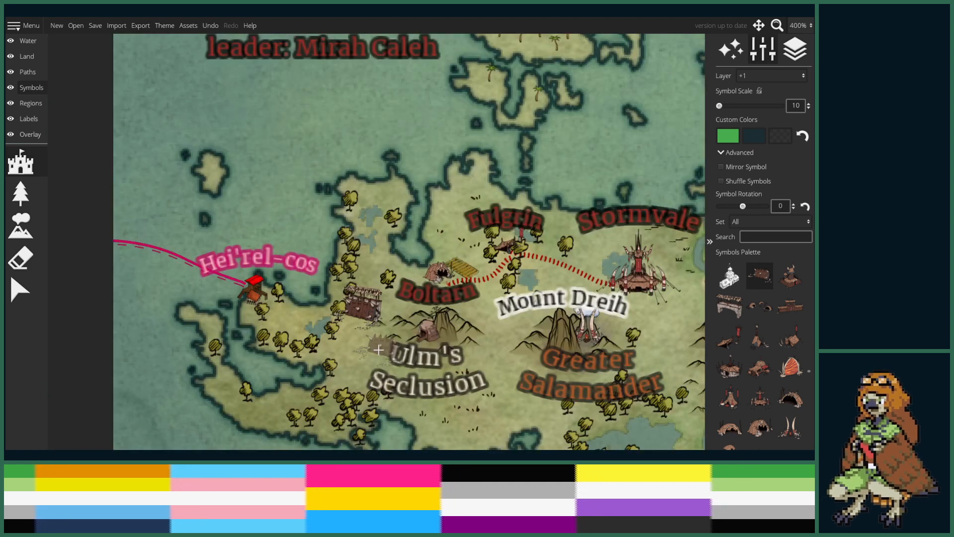
{"action": "scroll", "coordinate": [379, 350], "scroll_direction": "up", "scroll_amount": 2}
{"action": "scroll", "coordinate": [379, 346], "scroll_direction": "down", "scroll_amount": 1}
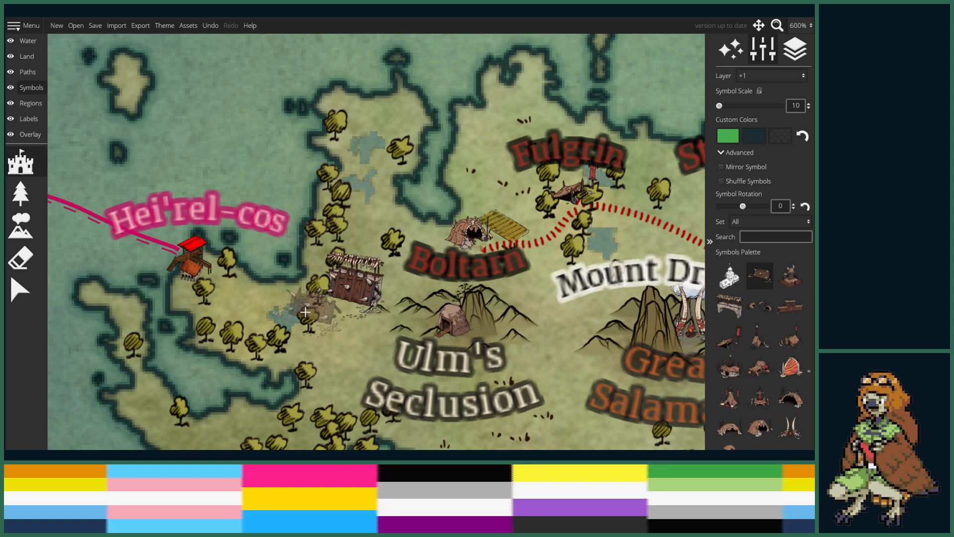
{"action": "left_click", "coordinate": [28, 72]}
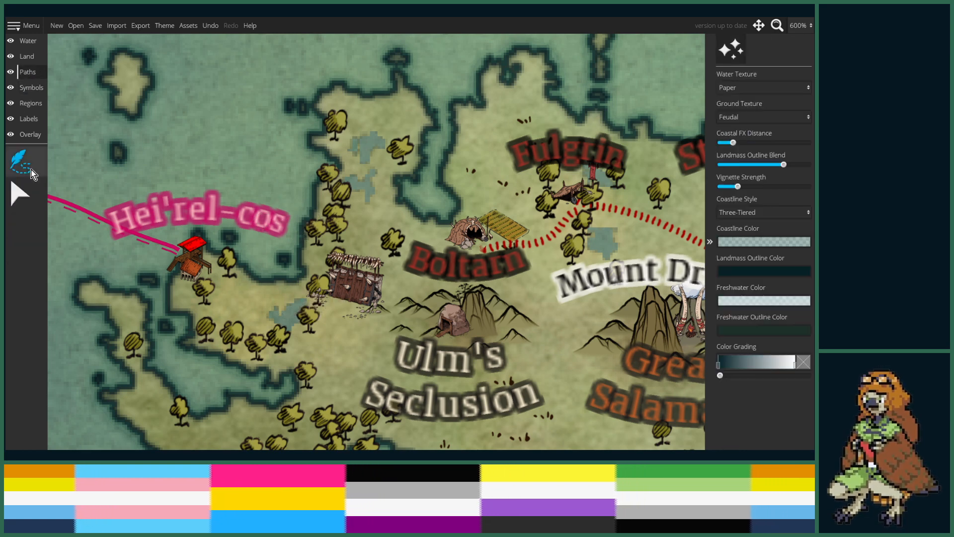
{"action": "left_click", "coordinate": [29, 171]}
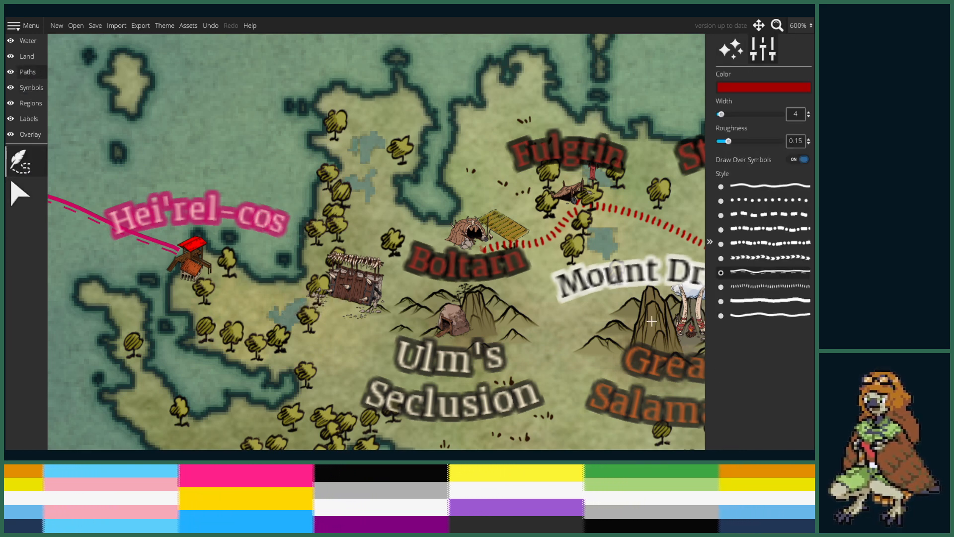
{"action": "left_click", "coordinate": [720, 287]}
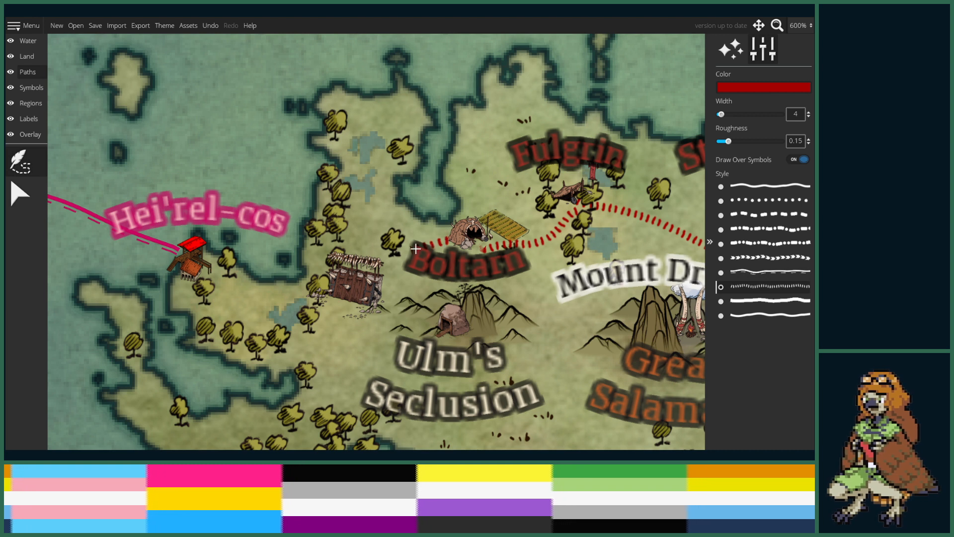
{"action": "left_click_drag", "start_coordinate": [400, 270], "coordinate": [378, 287]}
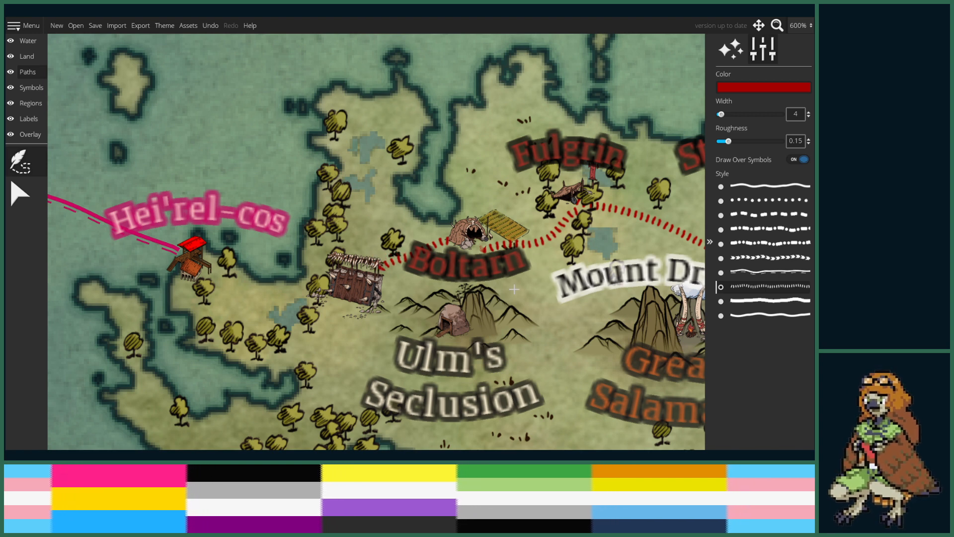
- Turn off point editing for the dark red road between Boltarn and Fulgrin and nudge the whole road slightly
{"action": "left_click", "coordinate": [20, 194]}
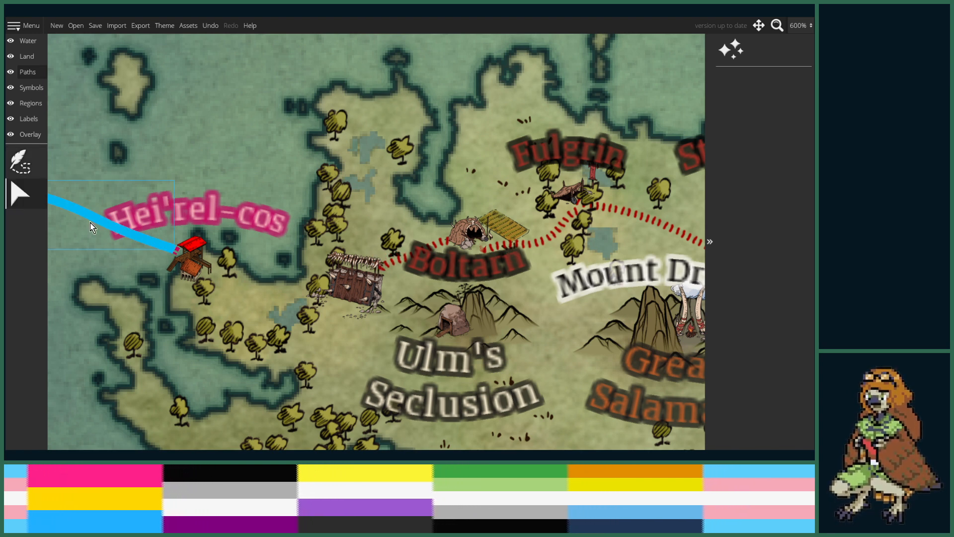
{"action": "left_click", "coordinate": [505, 236]}
{"action": "scroll", "coordinate": [506, 237], "scroll_direction": "up", "scroll_amount": 2}
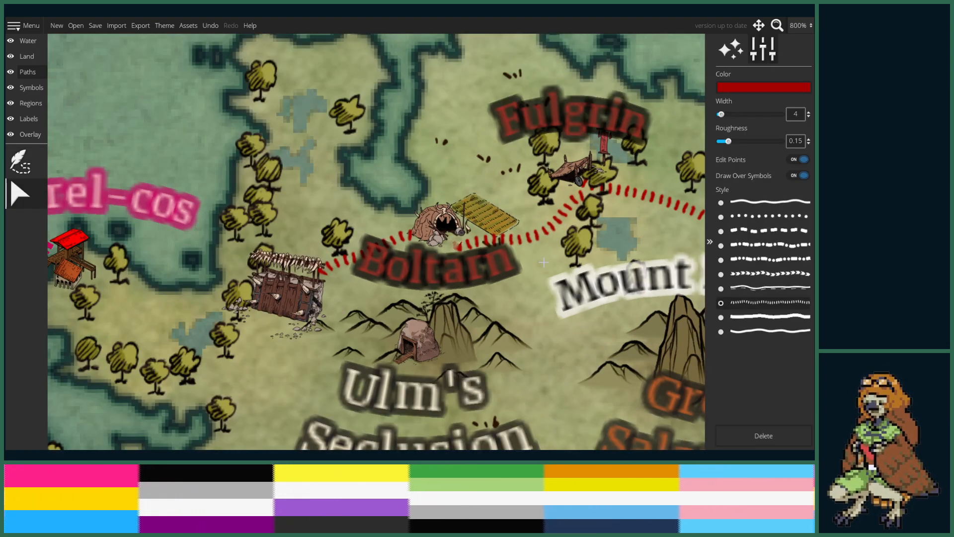
{"action": "left_click", "coordinate": [465, 250]}
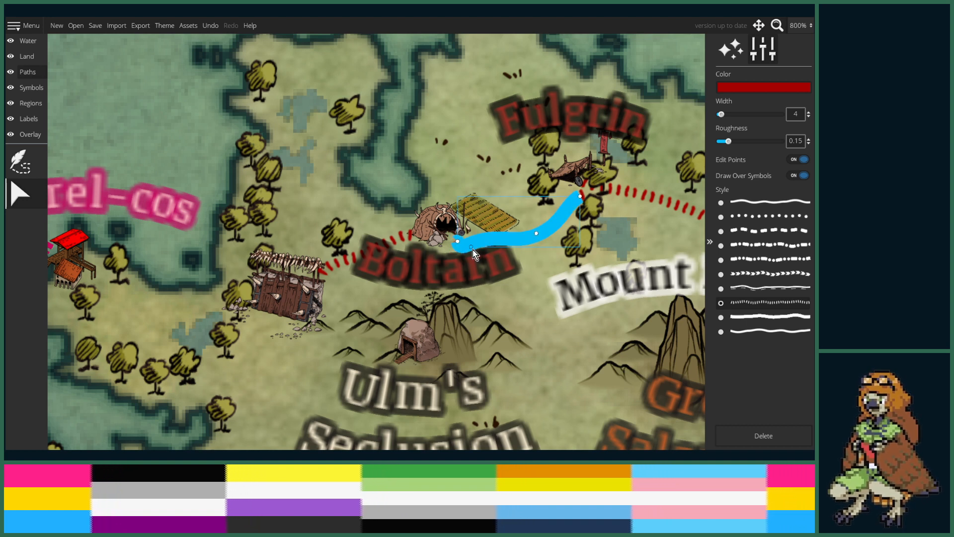
{"action": "key", "text": "ctrl+z"}
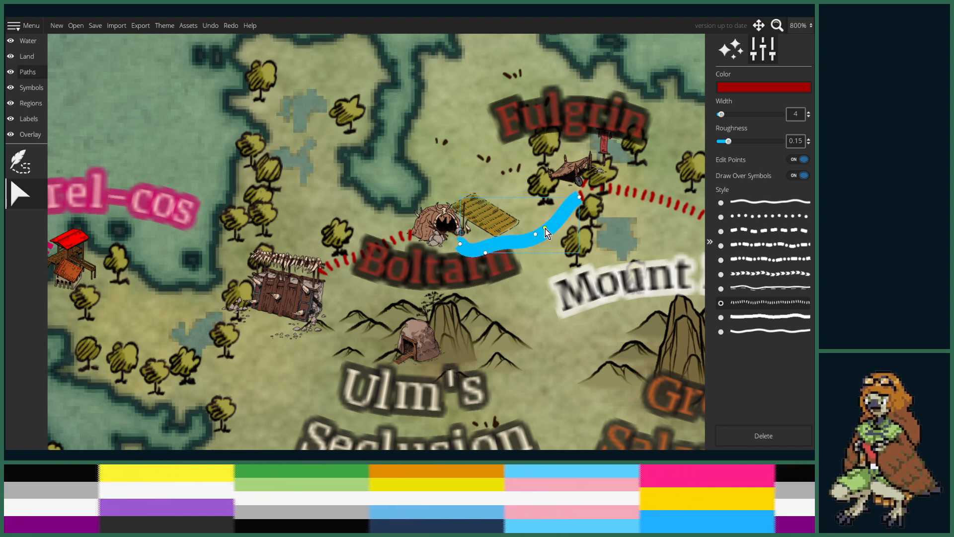
{"action": "left_click", "coordinate": [799, 159]}
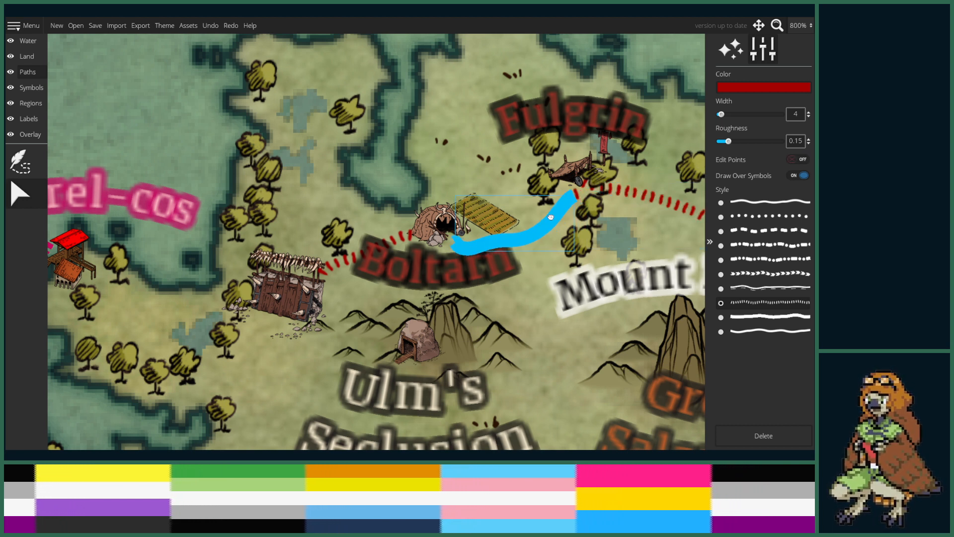
{"action": "left_click_drag", "start_coordinate": [551, 216], "coordinate": [552, 218]}
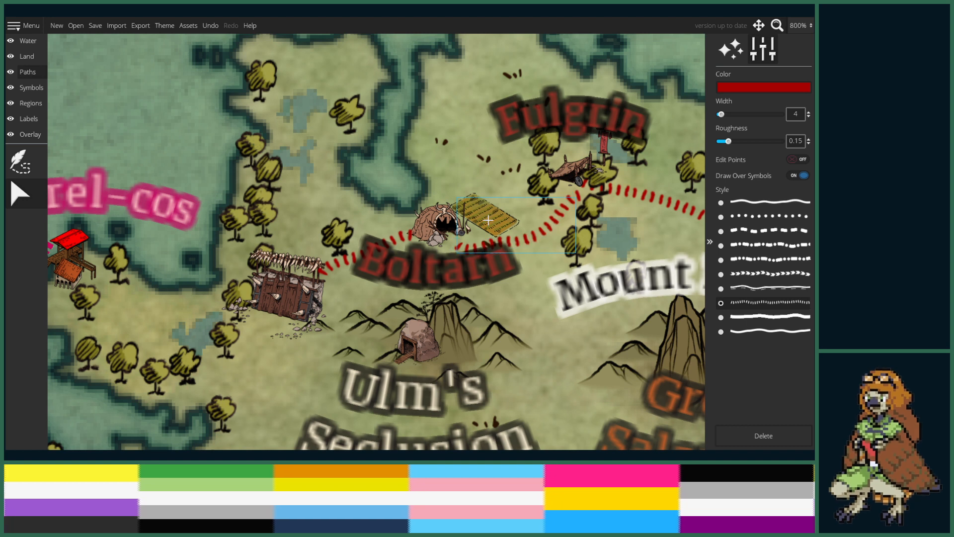
- Move the yellow field symbol beside Boltarn's hut slightly northwest, clear of the road
{"action": "left_click", "coordinate": [31, 88]}
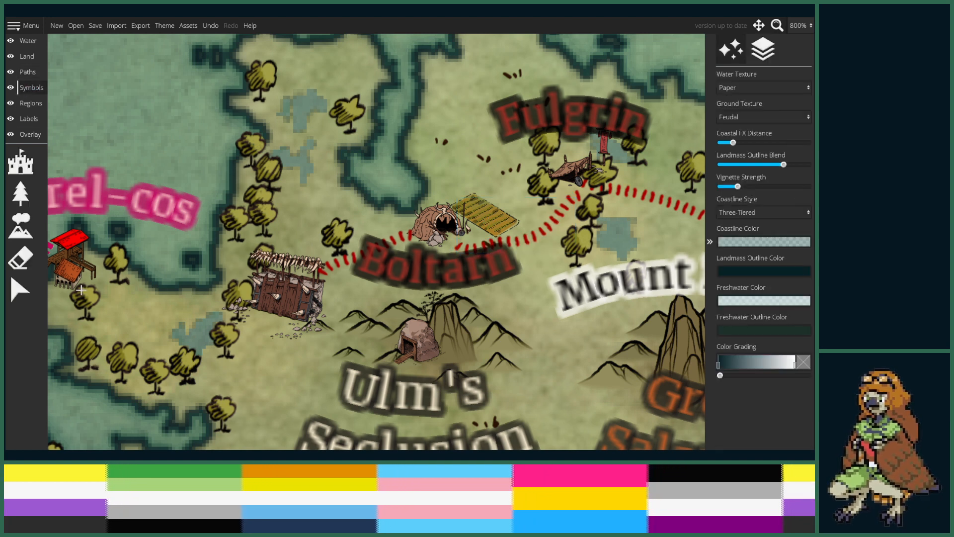
{"action": "left_click", "coordinate": [20, 288]}
{"action": "left_click", "coordinate": [478, 206]}
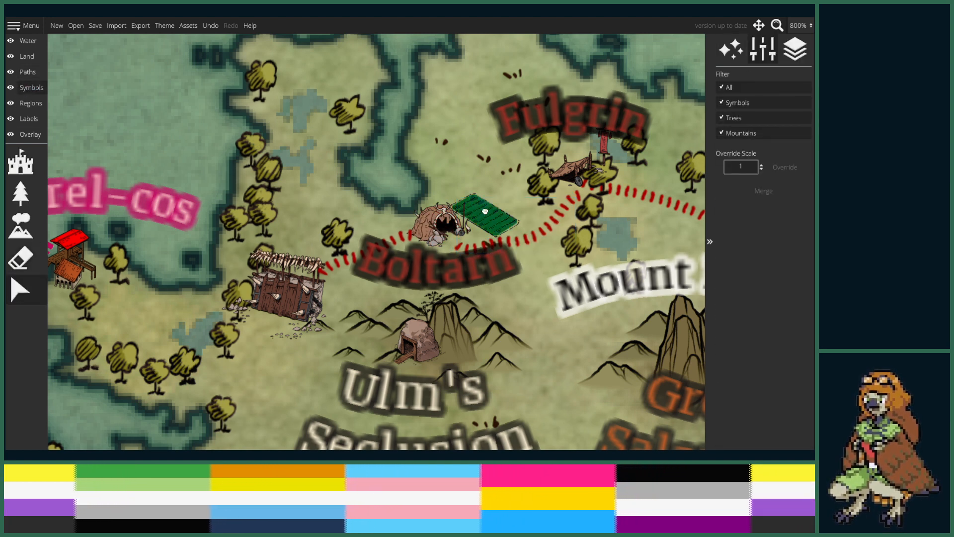
{"action": "left_click_drag", "start_coordinate": [479, 206], "coordinate": [477, 206]}
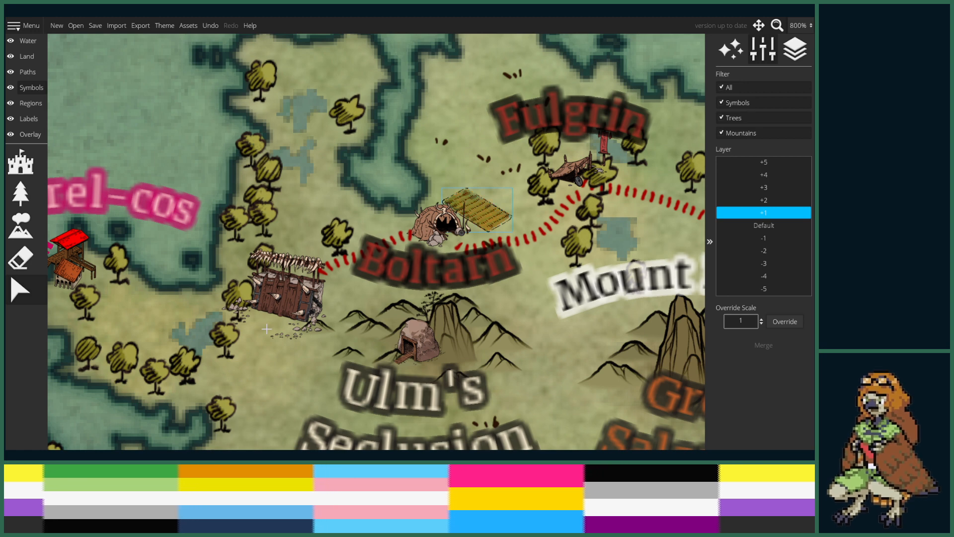
- Place a new dark red label in the style of Boltarn's, size 12 and curvature -0.15, southwest of the spiked gate
{"action": "left_click_drag", "start_coordinate": [312, 292], "coordinate": [328, 291]}
{"action": "scroll", "coordinate": [329, 291], "scroll_direction": "down", "scroll_amount": 5}
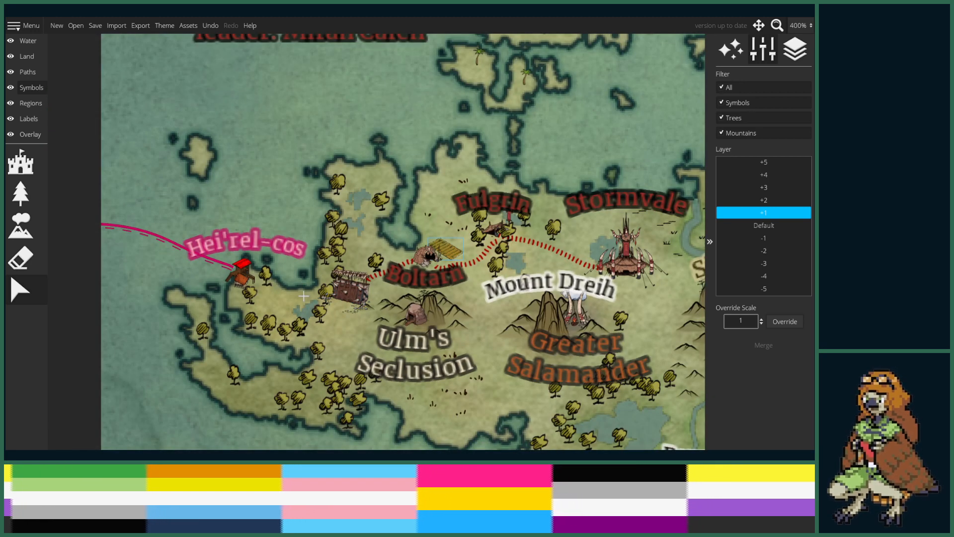
{"action": "scroll", "coordinate": [334, 331], "scroll_direction": "up", "scroll_amount": 5}
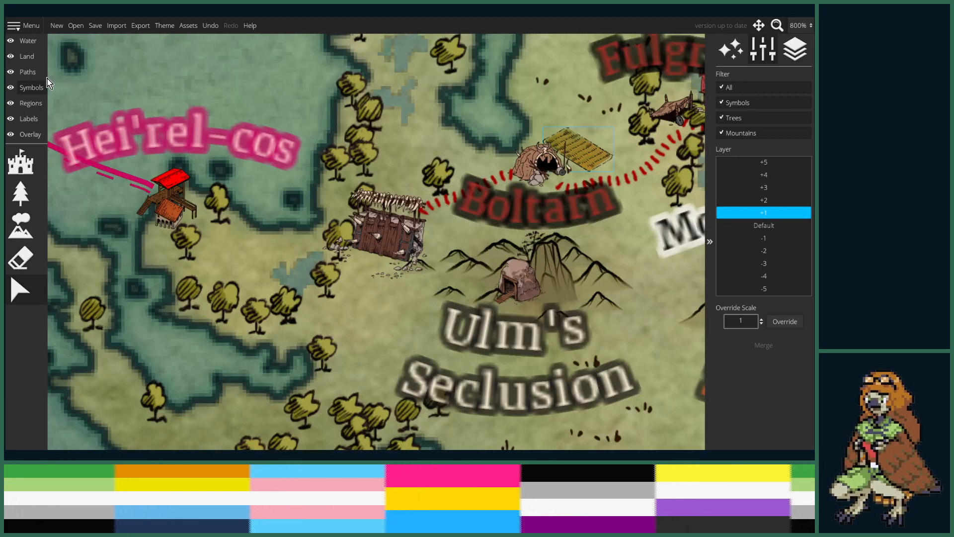
{"action": "left_click", "coordinate": [35, 120]}
{"action": "left_click", "coordinate": [20, 161]}
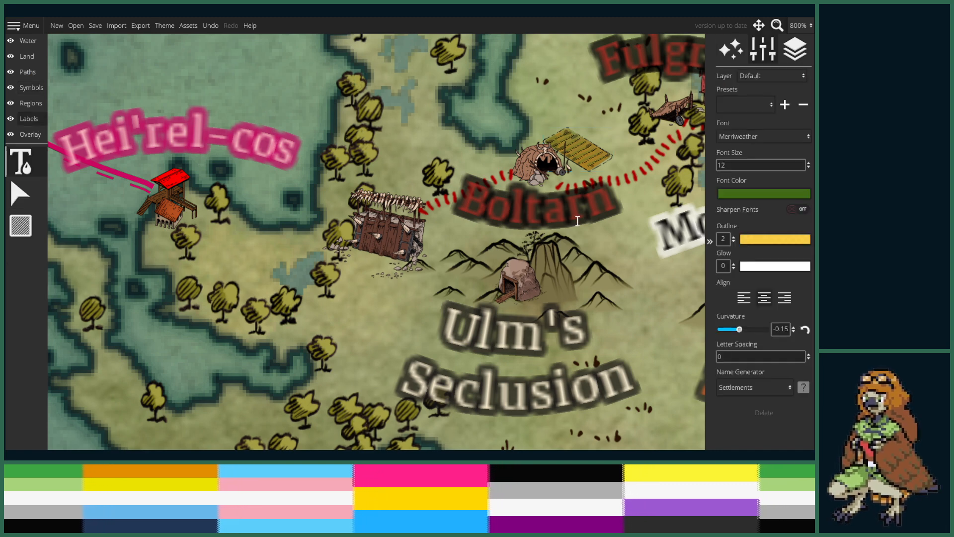
{"action": "left_click", "coordinate": [588, 204]}
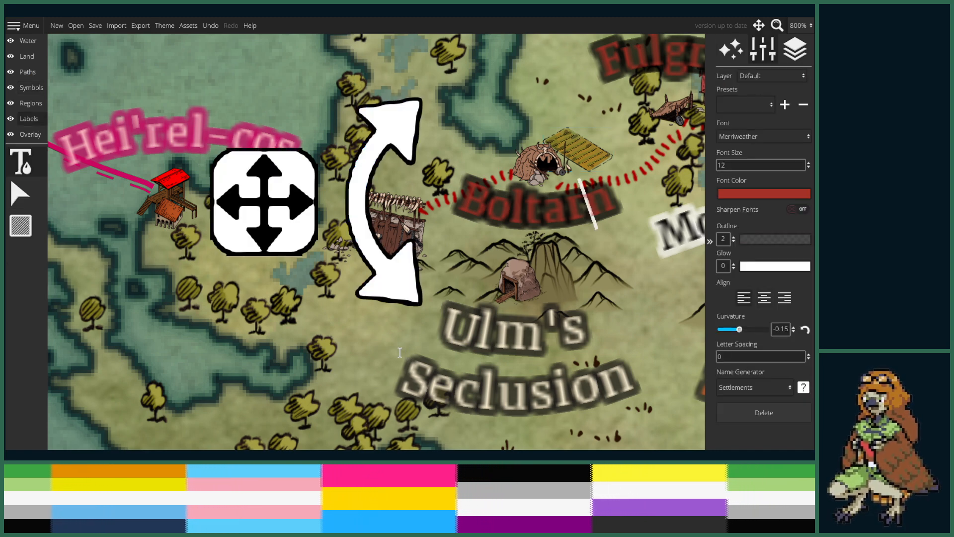
{"action": "left_click", "coordinate": [290, 324]}
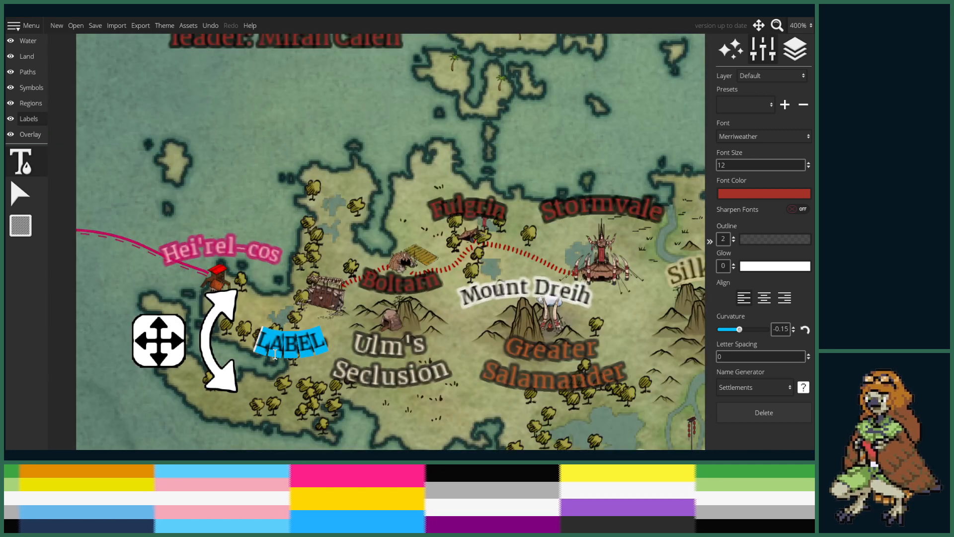
{"action": "scroll", "coordinate": [268, 358], "scroll_direction": "down", "scroll_amount": 1}
- Shift the "Ulm's Seclusion" label slightly east and move the new dark red label just below the spiked gate
{"action": "left_click", "coordinate": [389, 347]}
{"action": "left_click_drag", "start_coordinate": [248, 352], "coordinate": [254, 354]}
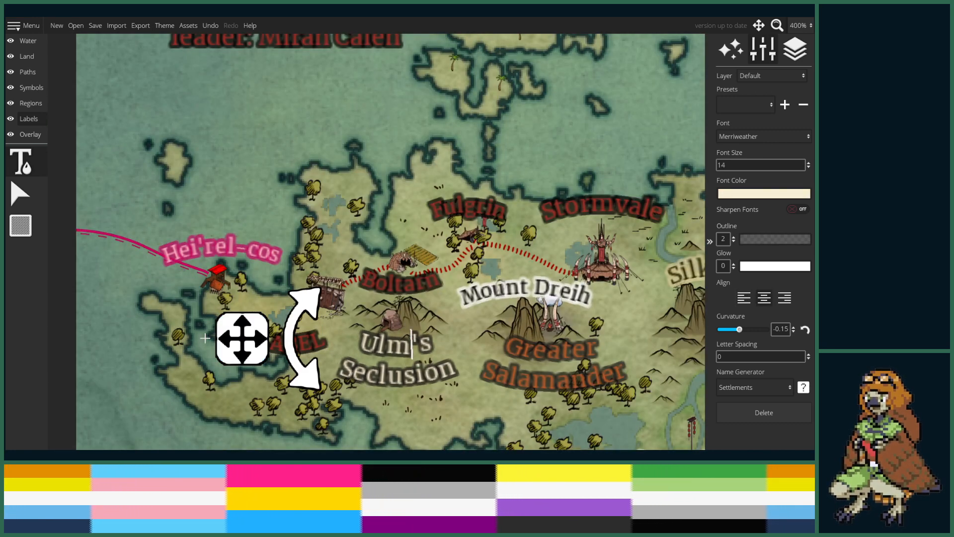
{"action": "left_click", "coordinate": [305, 343]}
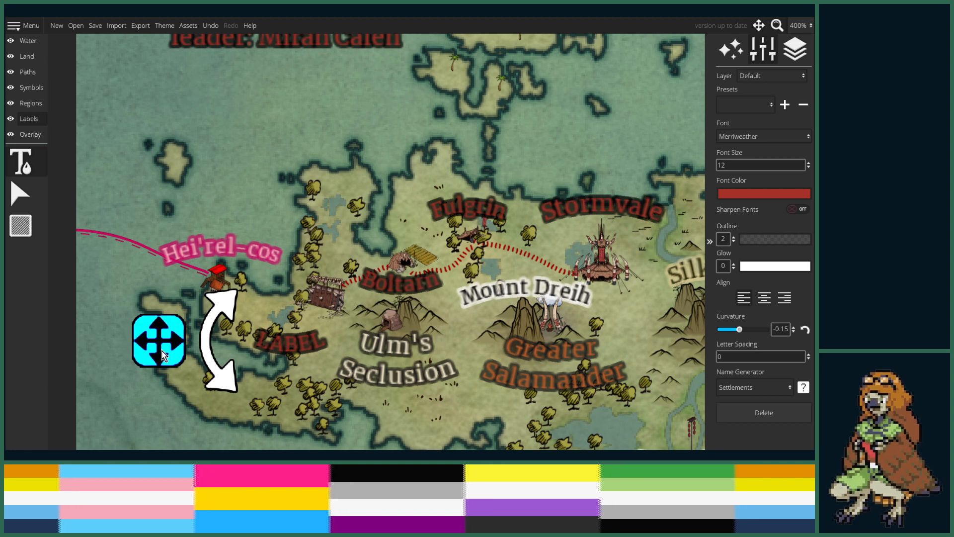
{"action": "left_click_drag", "start_coordinate": [163, 355], "coordinate": [185, 332]}
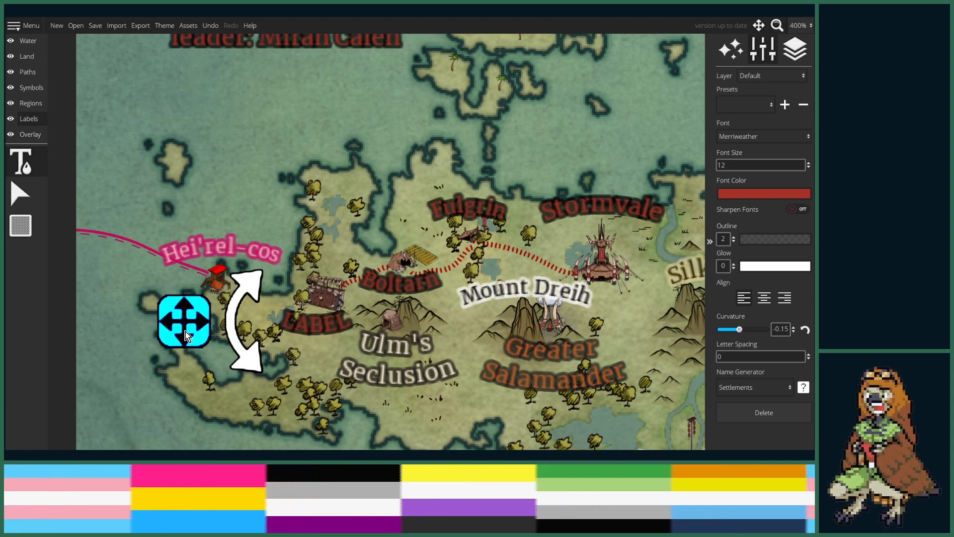
- Change the new label's text to "Fellward" and nudge it slightly west beneath the gate
{"action": "scroll", "coordinate": [261, 304], "scroll_direction": "down", "scroll_amount": 5}
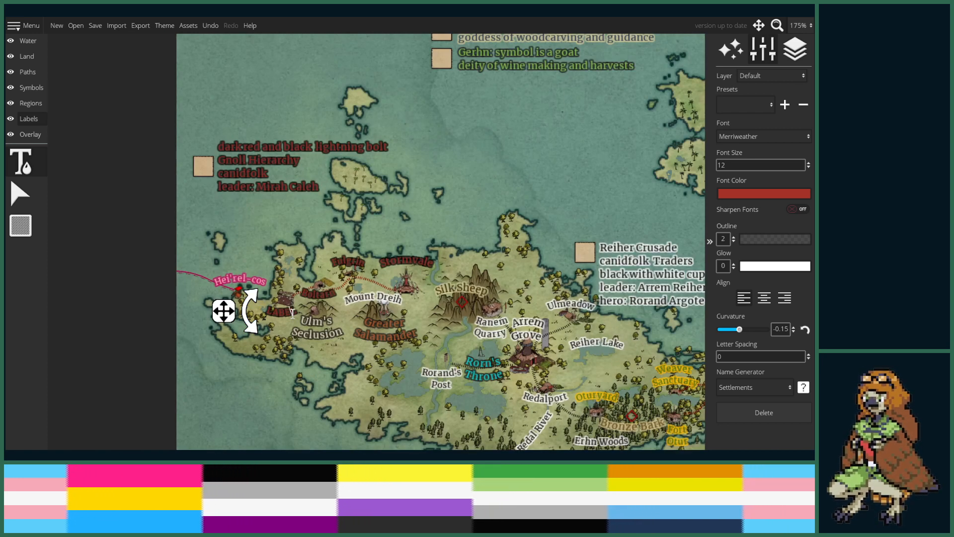
{"action": "key", "text": "BackSpace"}
{"action": "key", "text": "BackSpace"}
{"action": "key", "text": "BackSpace"}
{"action": "key", "text": "BackSpace"}
{"action": "key", "text": "BackSpace"}
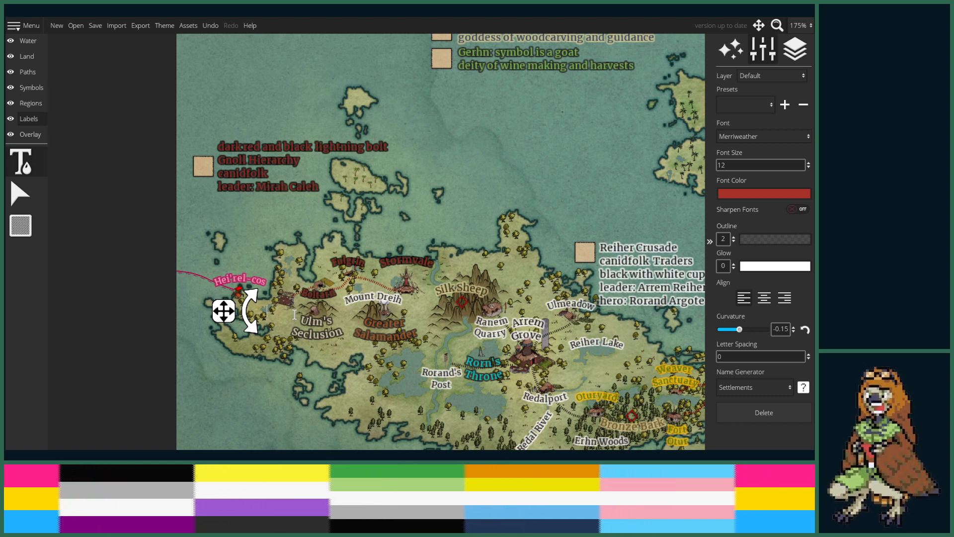
{"action": "type", "text": "Wal"}
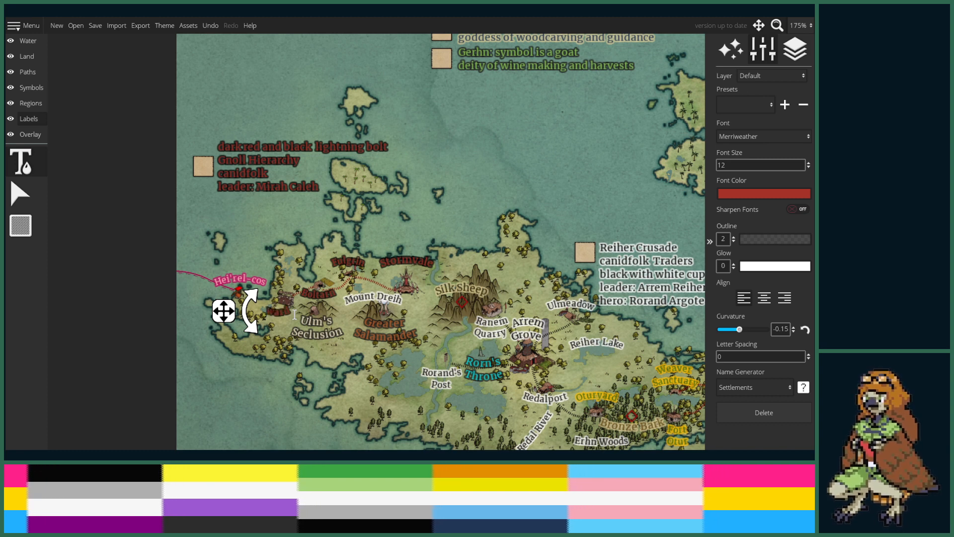
{"action": "key", "text": "BackSpace"}
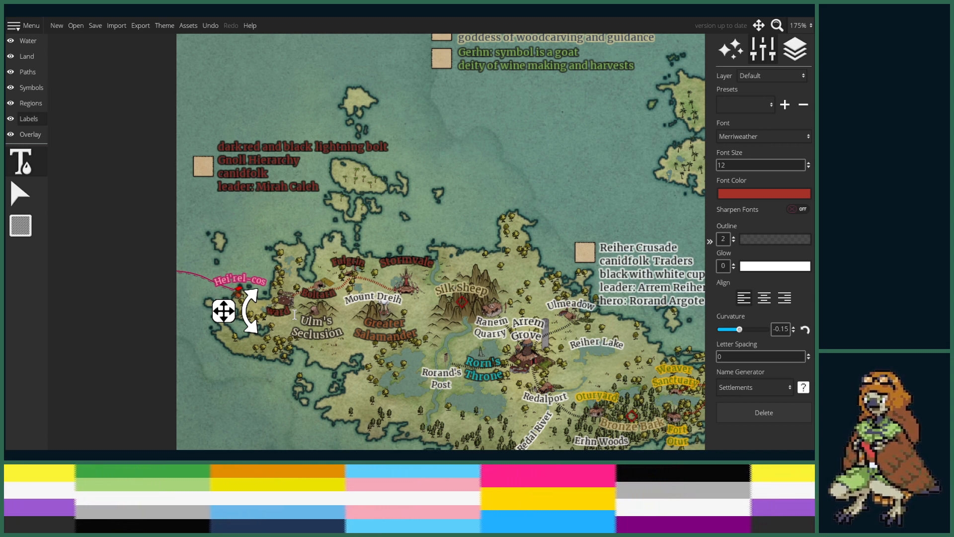
{"action": "type", "text": "Fo"}
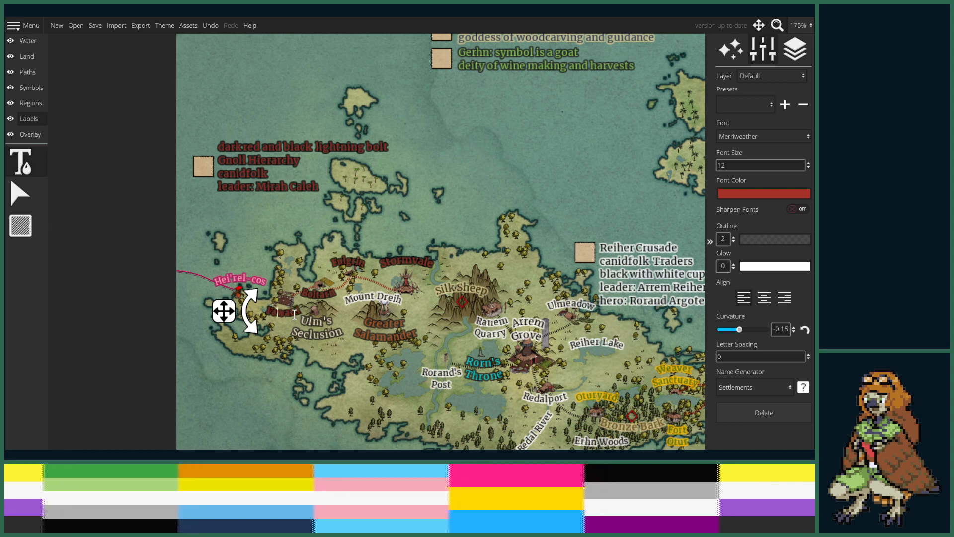
{"action": "type", "text": "ll"}
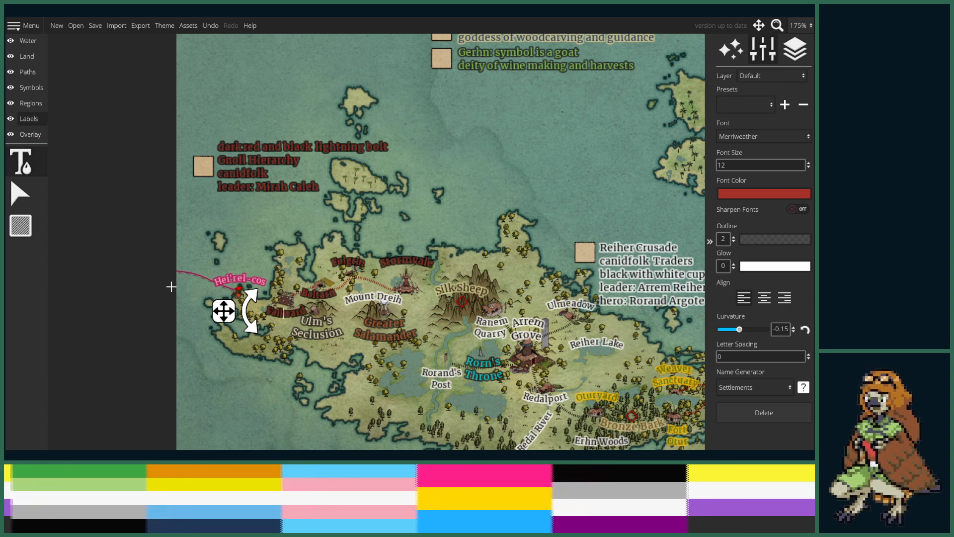
{"action": "left_click_drag", "start_coordinate": [228, 313], "coordinate": [227, 311]}
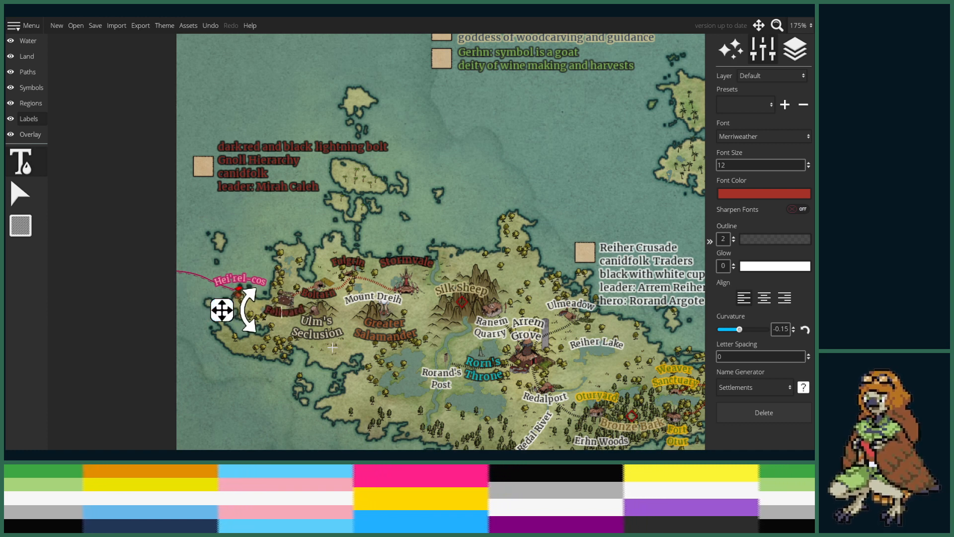
- Move the "Stormvale" label slightly closer to its spiked fortress symbol
{"action": "left_click_drag", "start_coordinate": [413, 367], "coordinate": [338, 258]}
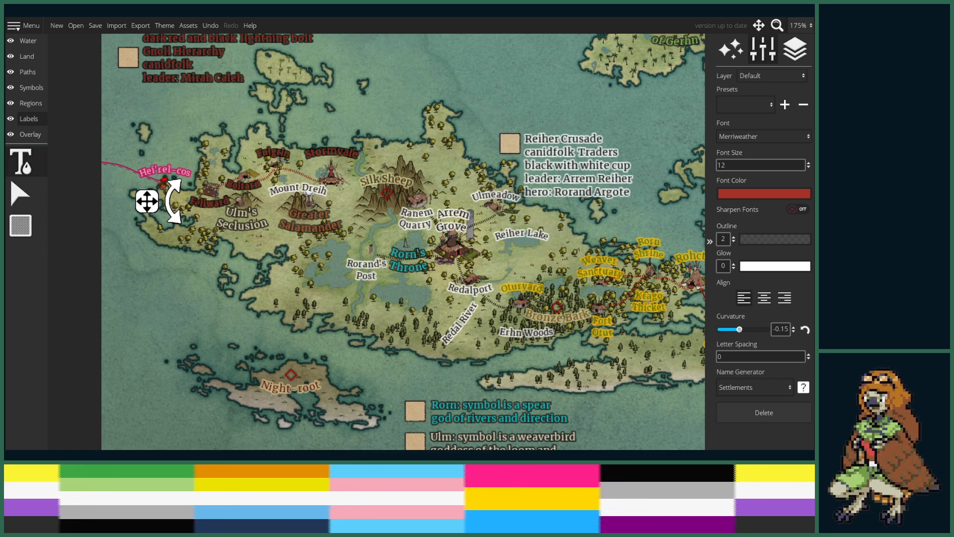
{"action": "scroll", "coordinate": [384, 242], "scroll_direction": "up", "scroll_amount": 5}
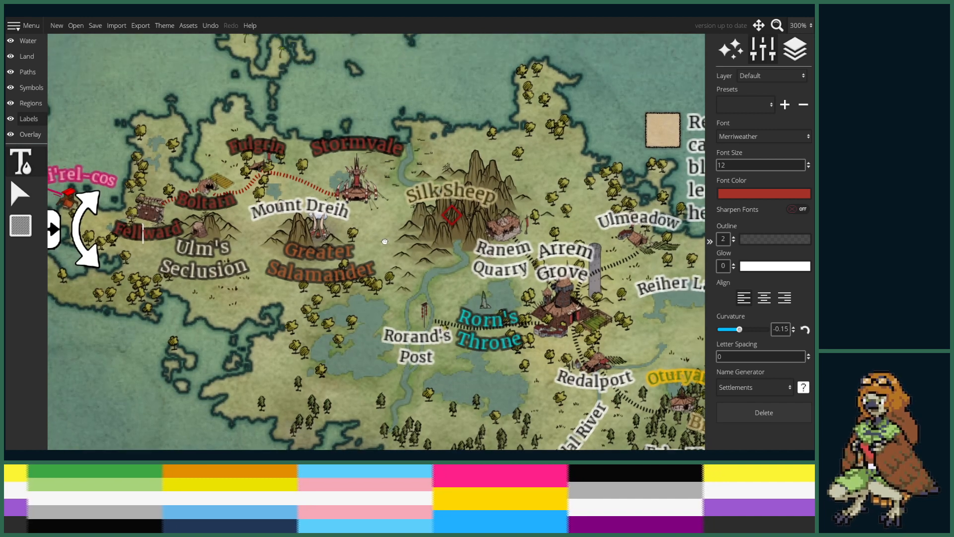
{"action": "left_click_drag", "start_coordinate": [385, 241], "coordinate": [408, 295]}
{"action": "scroll", "coordinate": [432, 269], "scroll_direction": "up", "scroll_amount": 3}
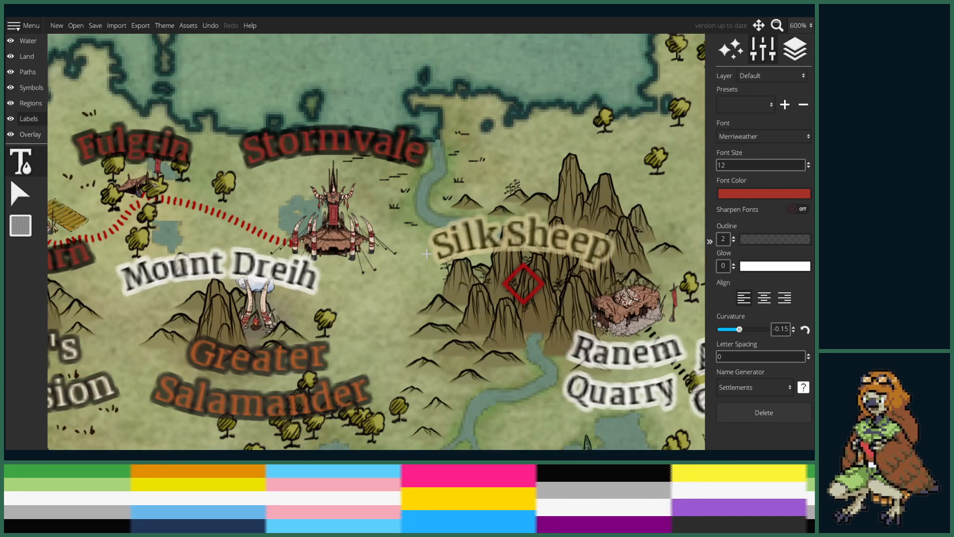
{"action": "left_click_drag", "start_coordinate": [367, 239], "coordinate": [381, 267]}
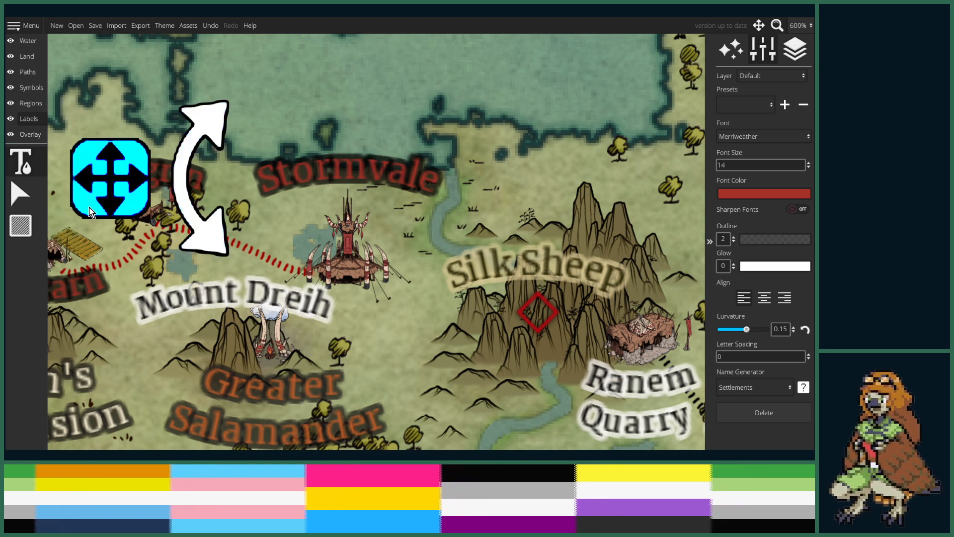
{"action": "mouse_move", "coordinate": [90, 212]}
{"action": "left_mouse_down"}
{"action": "mouse_move", "coordinate": [85, 238]}
{"action": "mouse_move", "coordinate": [85, 217]}
{"action": "left_mouse_up"}
{"action": "mouse_move", "coordinate": [291, 246]}
{"action": "left_mouse_down"}
{"action": "mouse_move", "coordinate": [423, 252]}
{"action": "mouse_move", "coordinate": [412, 270]}
{"action": "mouse_move", "coordinate": [310, 227]}
{"action": "mouse_move", "coordinate": [295, 259]}
{"action": "left_mouse_up"}
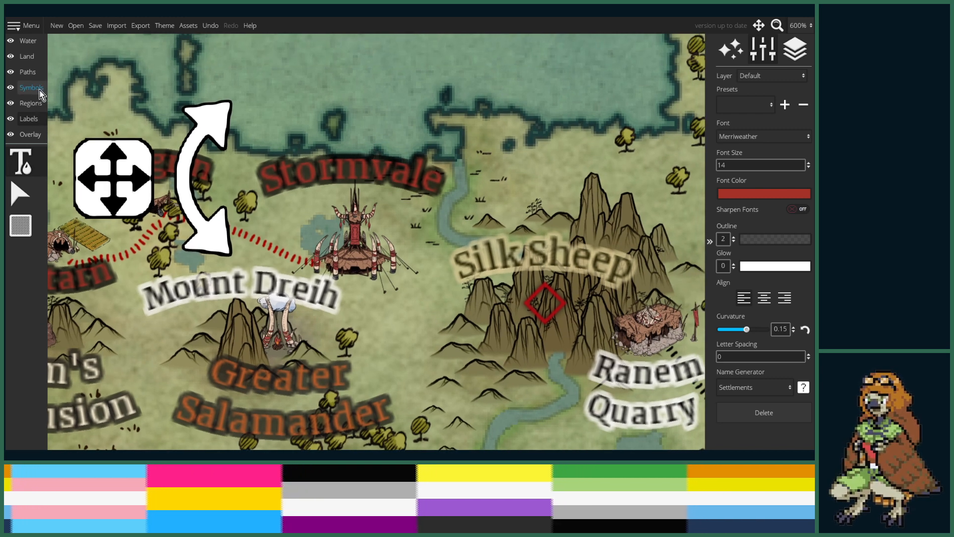
- Browse the settlement symbols for a replacement for Stormvale's spiked fortress and pick a grey stone ruin to try there
{"action": "left_click", "coordinate": [27, 71]}
{"action": "left_click", "coordinate": [25, 91]}
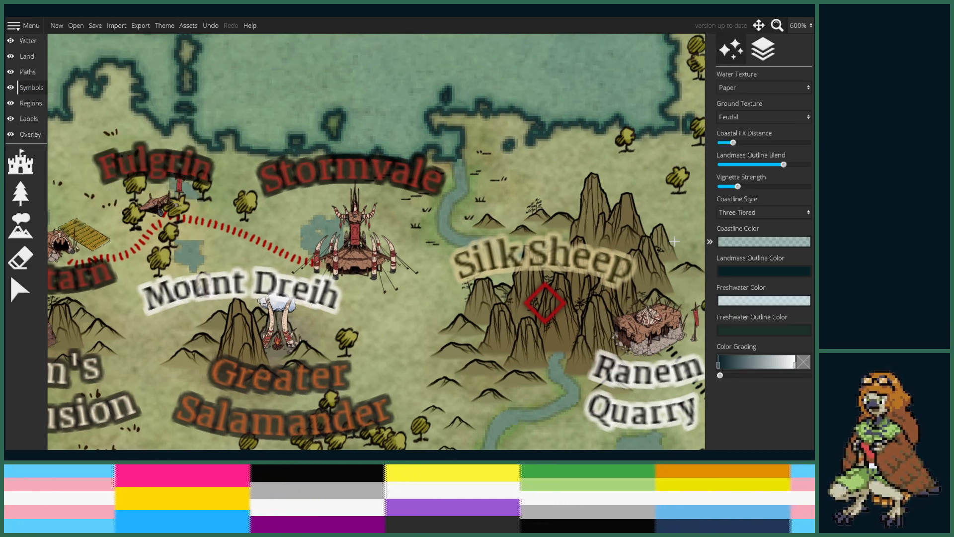
{"action": "left_click", "coordinate": [20, 162]}
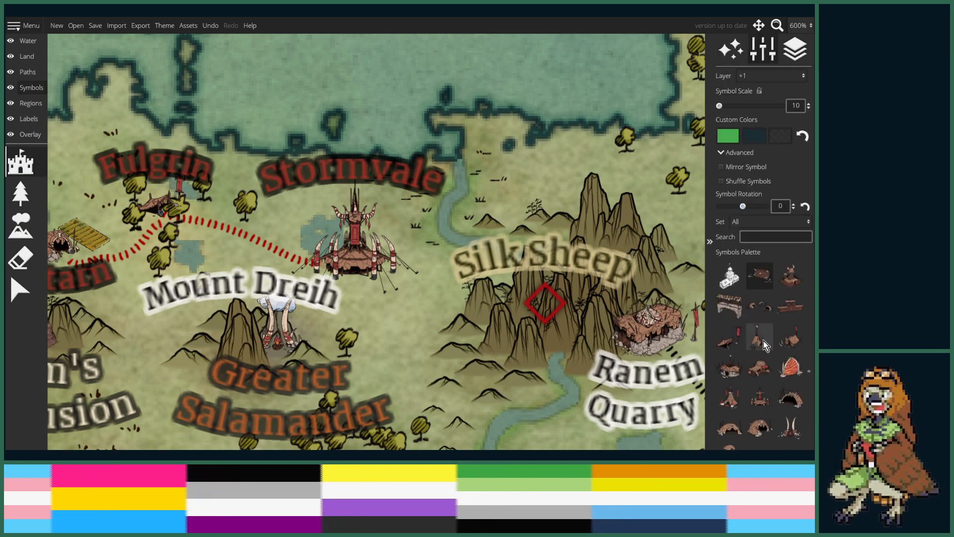
{"action": "scroll", "coordinate": [780, 354], "scroll_direction": "up", "scroll_amount": 10}
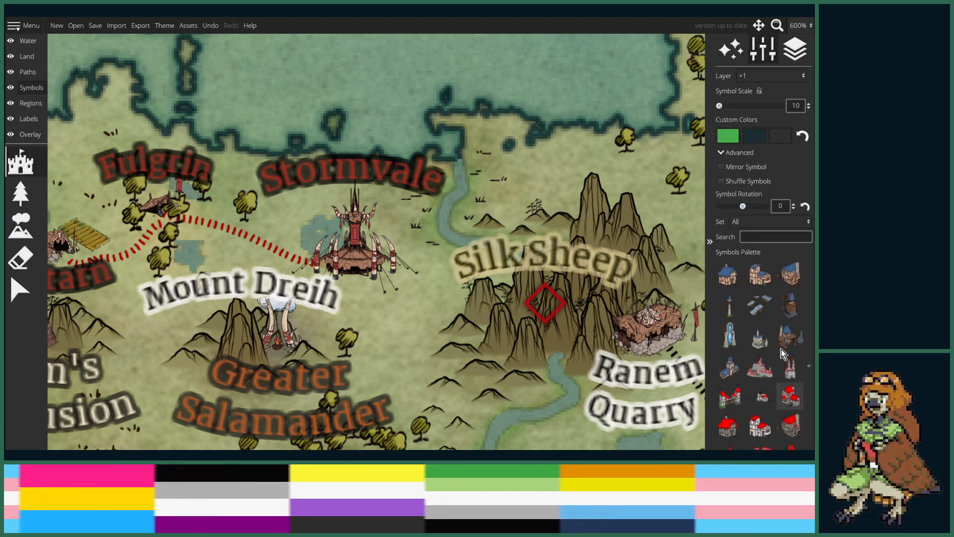
{"action": "scroll", "coordinate": [781, 354], "scroll_direction": "up", "scroll_amount": 10}
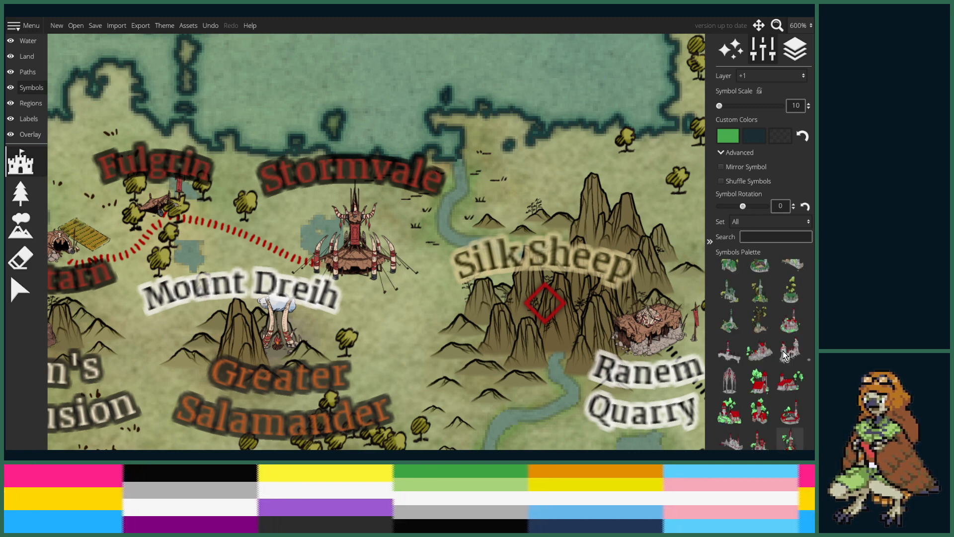
{"action": "scroll", "coordinate": [784, 353], "scroll_direction": "up", "scroll_amount": 10}
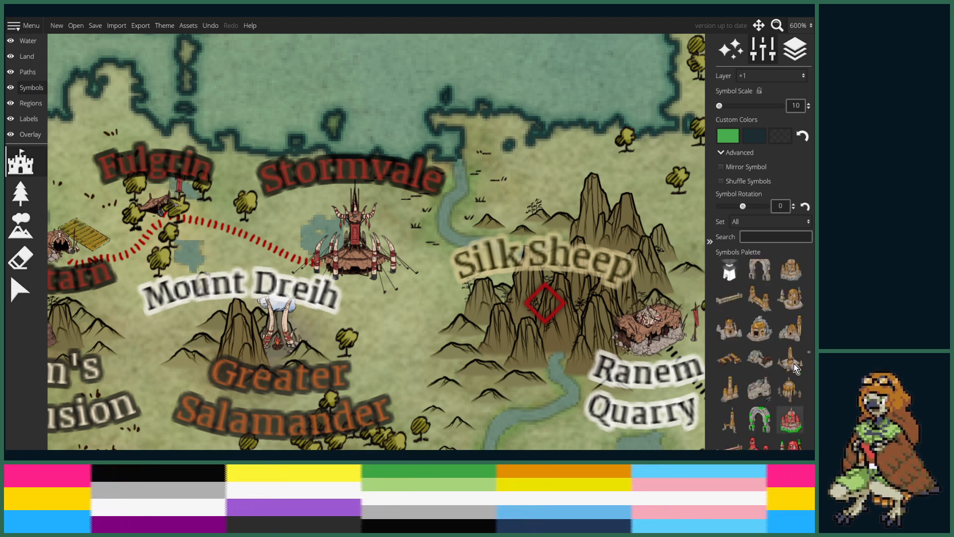
{"action": "left_click_drag", "start_coordinate": [809, 352], "coordinate": [815, 333]}
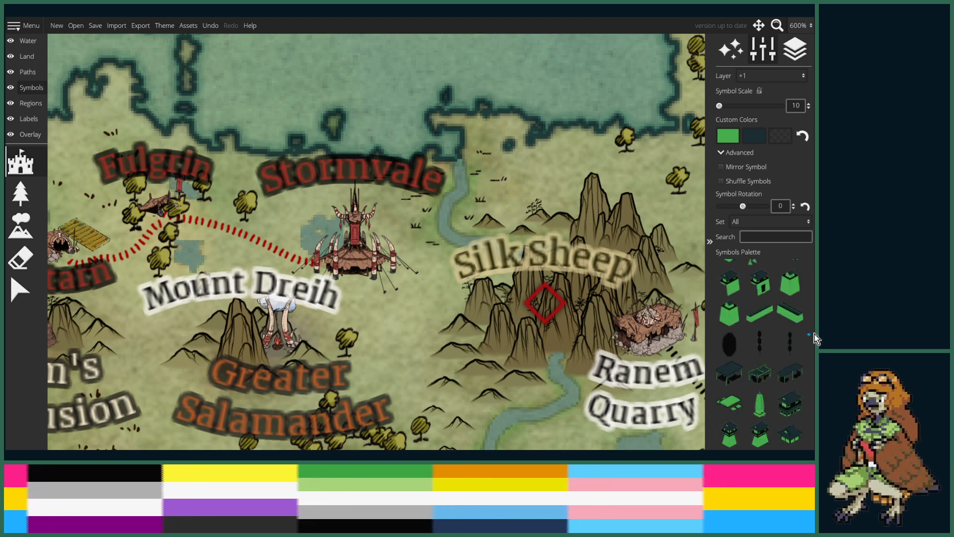
{"action": "scroll", "coordinate": [791, 357], "scroll_direction": "up", "scroll_amount": 4}
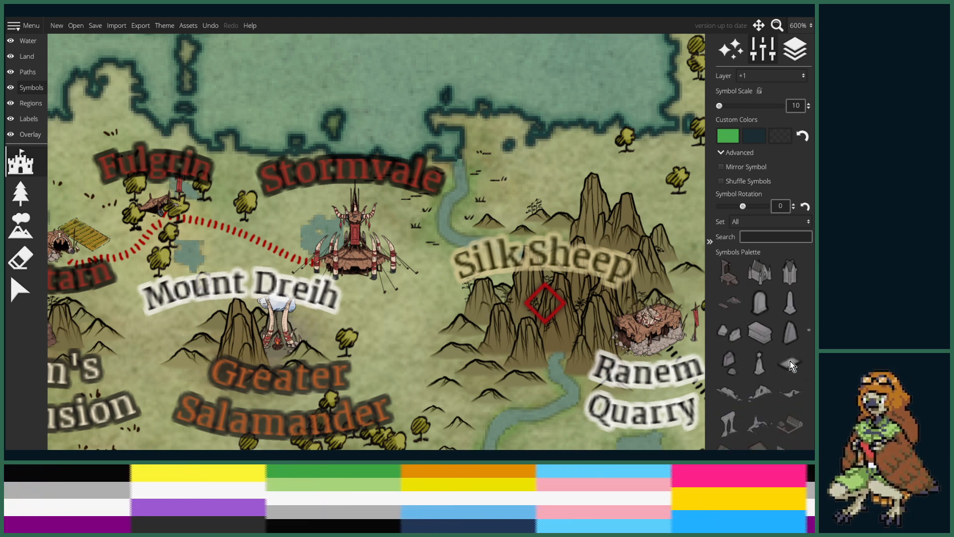
{"action": "scroll", "coordinate": [790, 366], "scroll_direction": "down", "scroll_amount": 2}
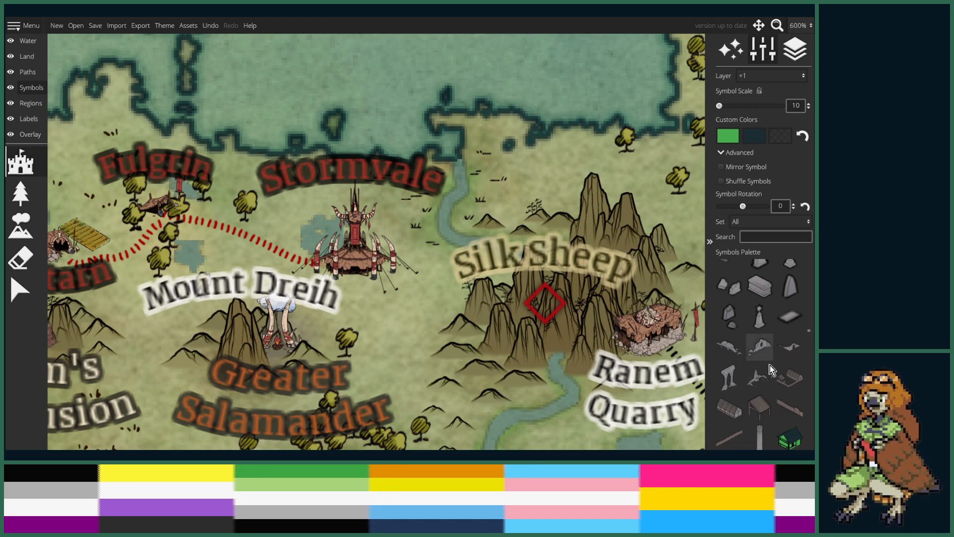
{"action": "left_click", "coordinate": [764, 380]}
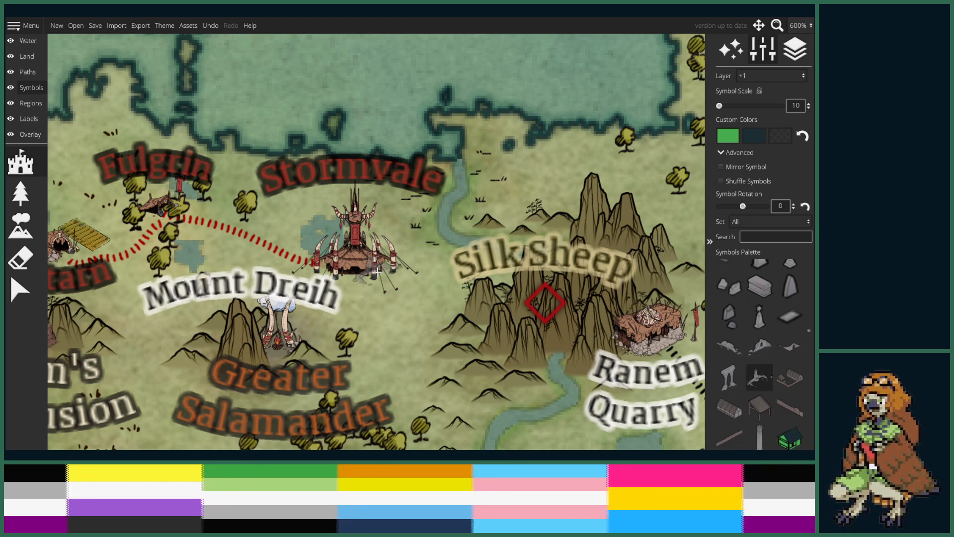
- Place a grey standing-stone circle at scale 10 over the base of the spiked fortress at Stormvale
{"action": "scroll", "coordinate": [790, 357], "scroll_direction": "up", "scroll_amount": 4}
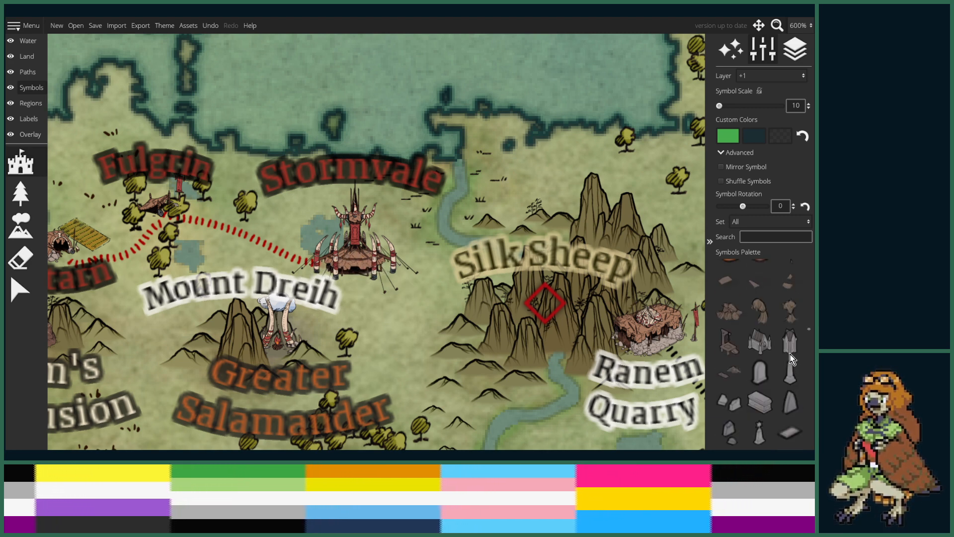
{"action": "scroll", "coordinate": [792, 358], "scroll_direction": "down", "scroll_amount": 3}
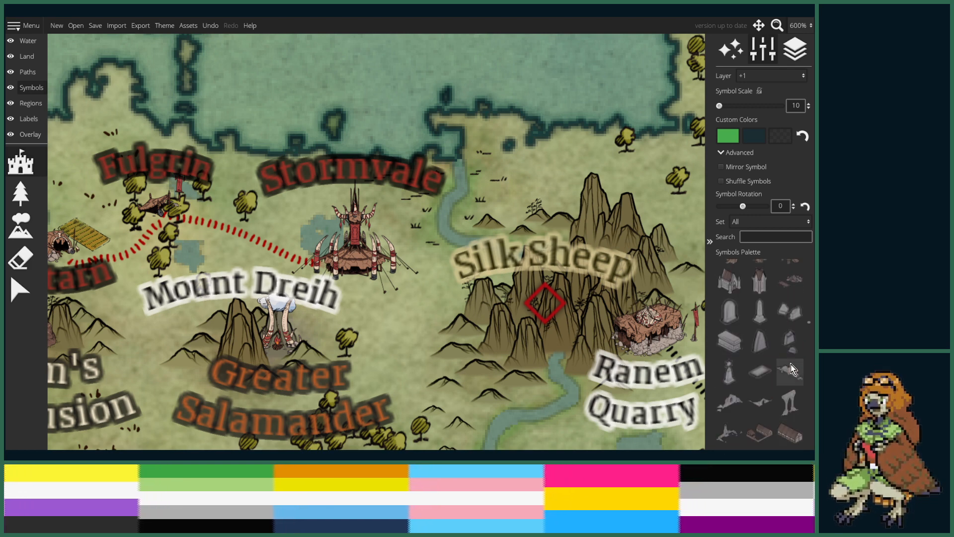
{"action": "scroll", "coordinate": [792, 369], "scroll_direction": "up", "scroll_amount": 4}
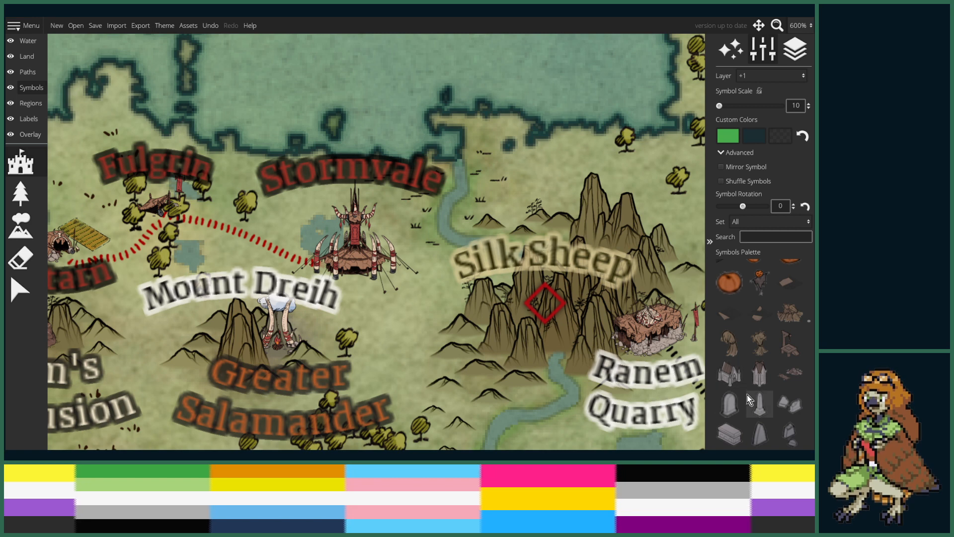
{"action": "scroll", "coordinate": [735, 392], "scroll_direction": "up", "scroll_amount": 3}
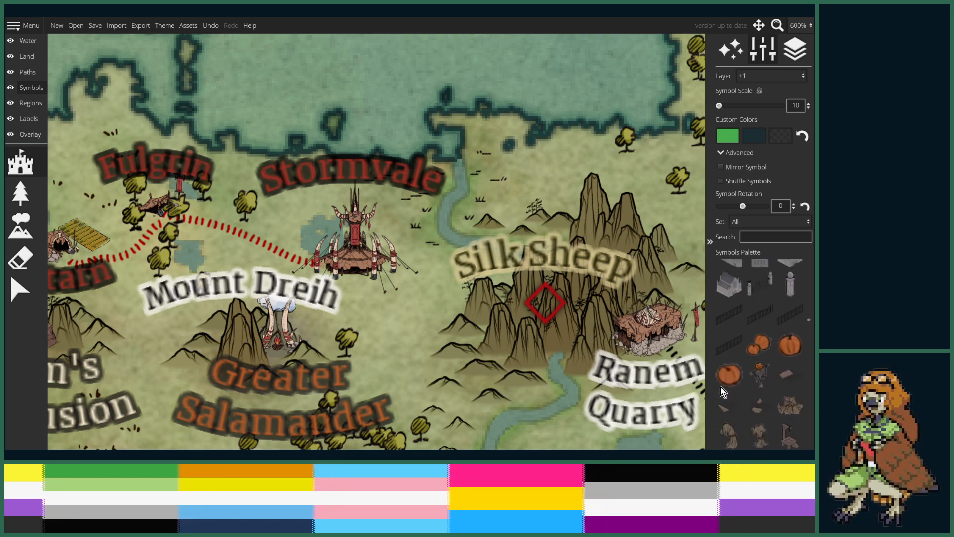
{"action": "scroll", "coordinate": [750, 403], "scroll_direction": "up", "scroll_amount": 6}
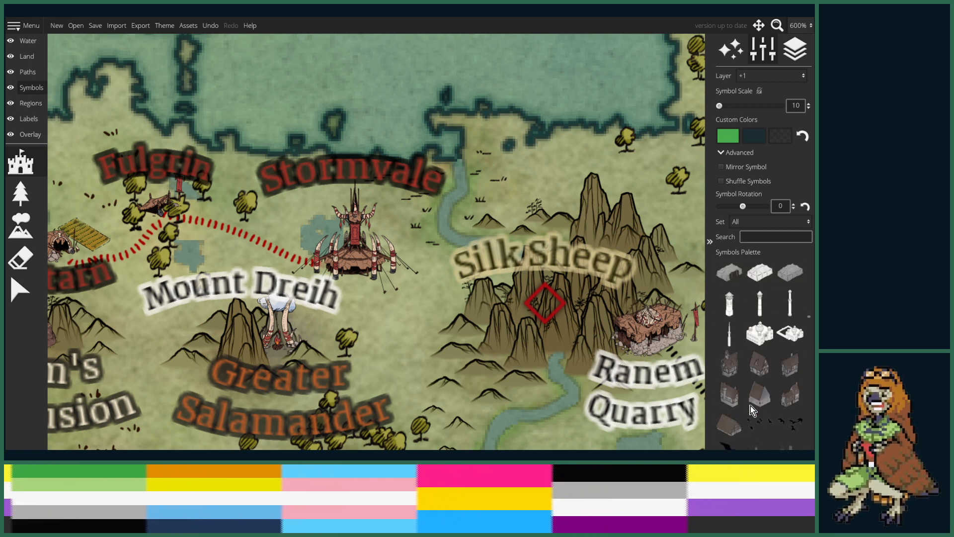
{"action": "scroll", "coordinate": [750, 408], "scroll_direction": "up", "scroll_amount": 8}
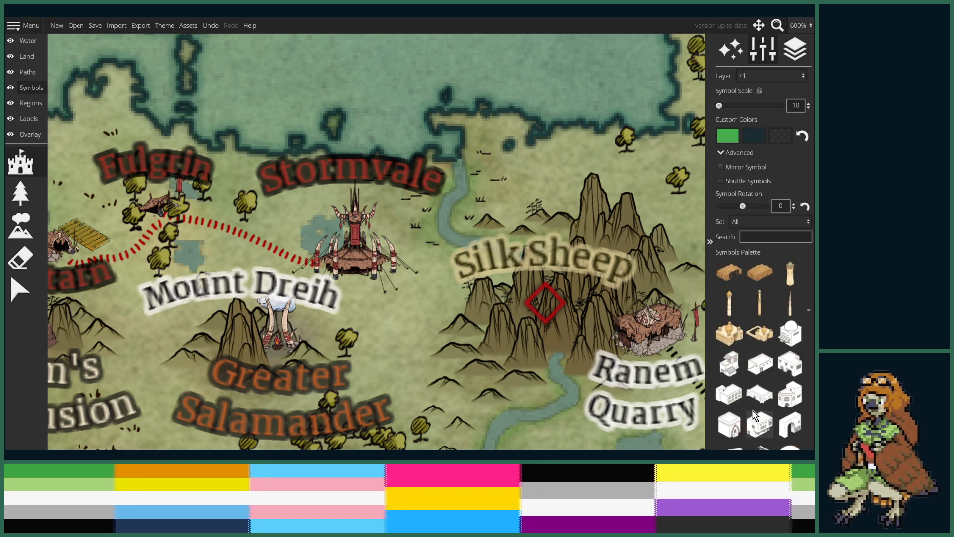
{"action": "scroll", "coordinate": [752, 409], "scroll_direction": "up", "scroll_amount": 8}
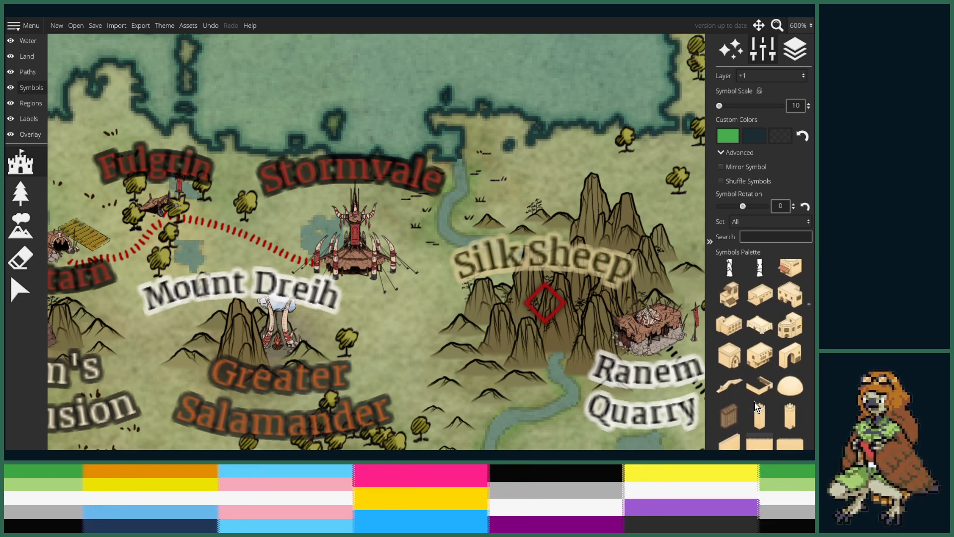
{"action": "scroll", "coordinate": [755, 405], "scroll_direction": "up", "scroll_amount": 8}
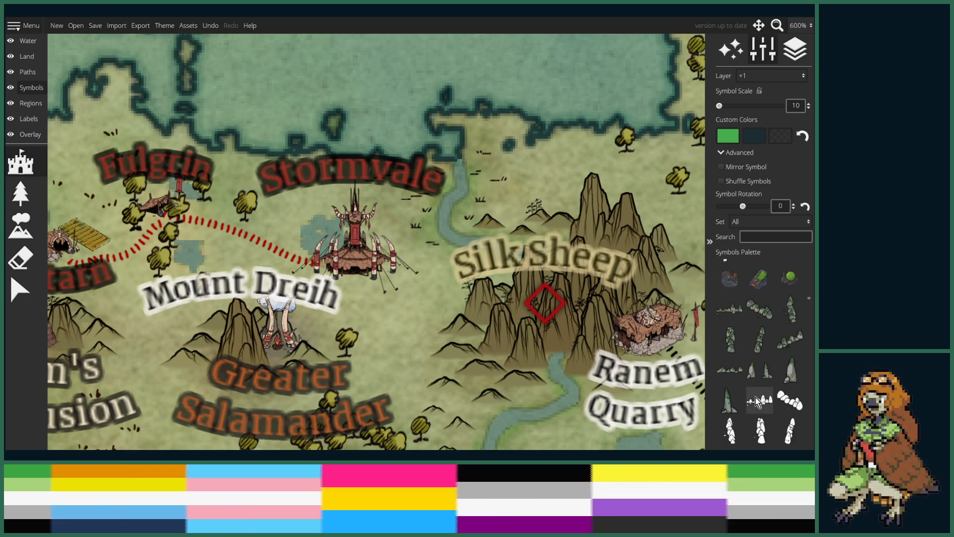
{"action": "scroll", "coordinate": [755, 398], "scroll_direction": "up", "scroll_amount": 4}
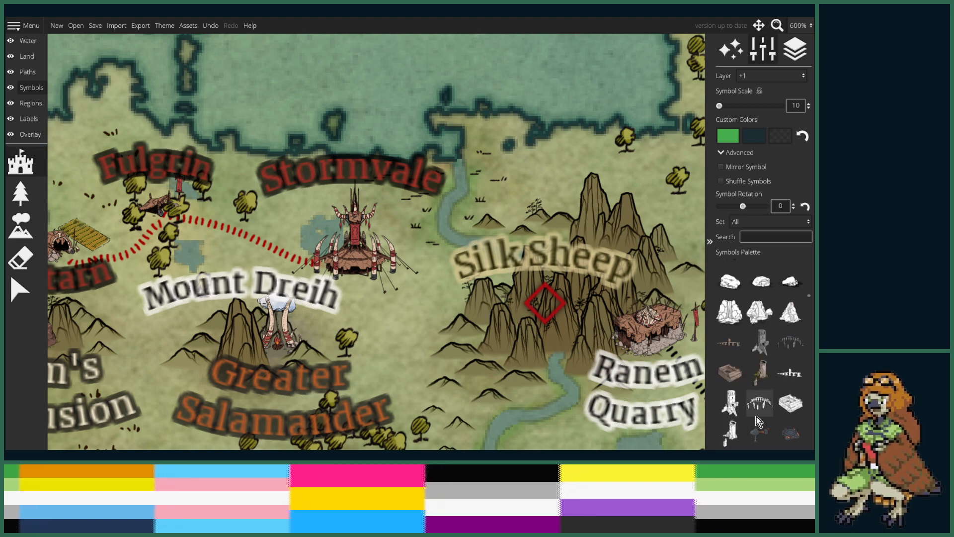
{"action": "left_click", "coordinate": [757, 403]}
{"action": "scroll", "coordinate": [801, 367], "scroll_direction": "up", "scroll_amount": 2}
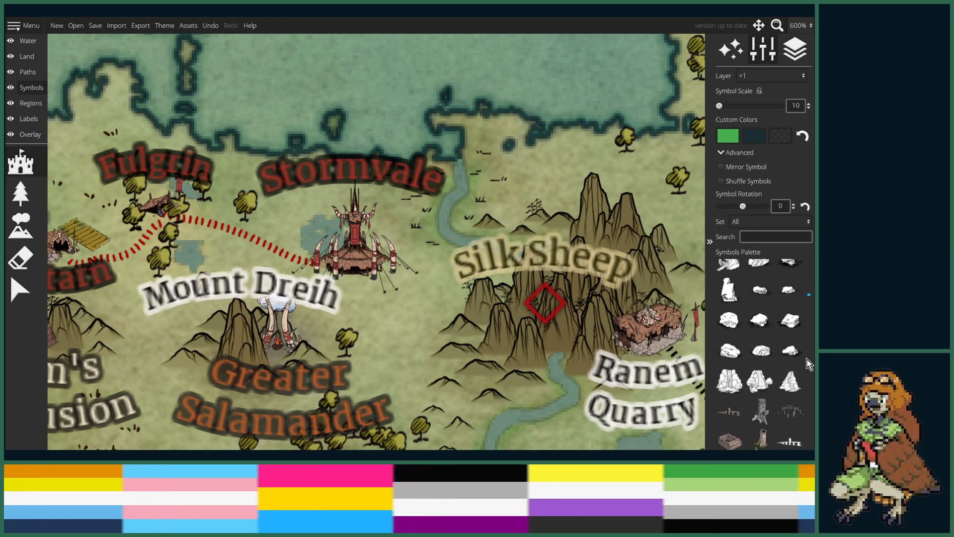
{"action": "left_click", "coordinate": [791, 412]}
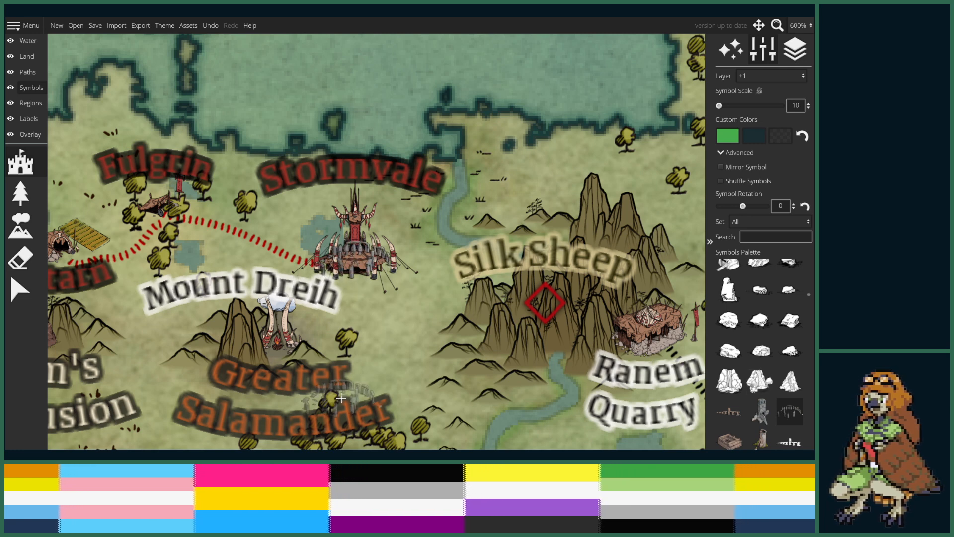
- Delete the spiked fortress at Stormvale and nudge the standing-stone circle slightly east at the end of the dotted road
{"action": "left_click", "coordinate": [20, 290]}
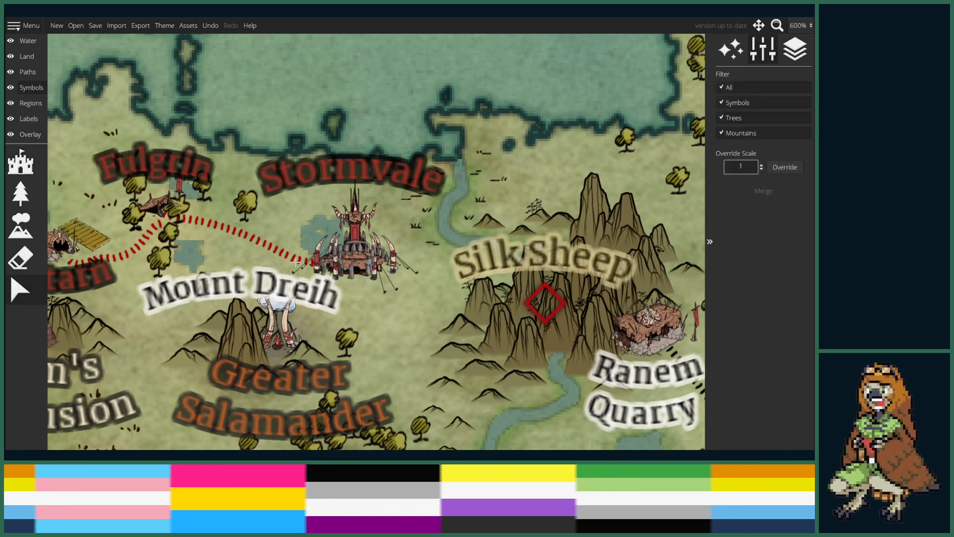
{"action": "left_click", "coordinate": [354, 239]}
{"action": "key", "text": "Delete"}
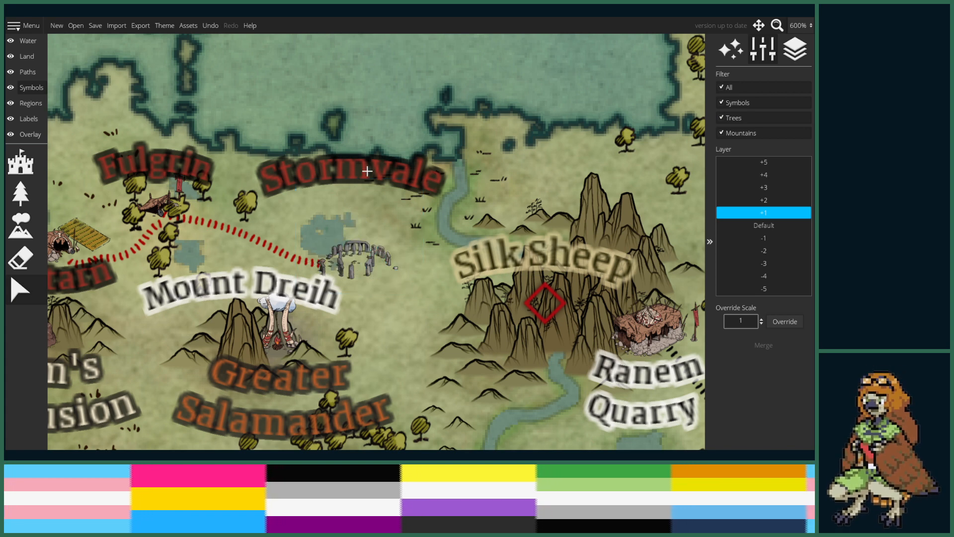
{"action": "left_click", "coordinate": [350, 272]}
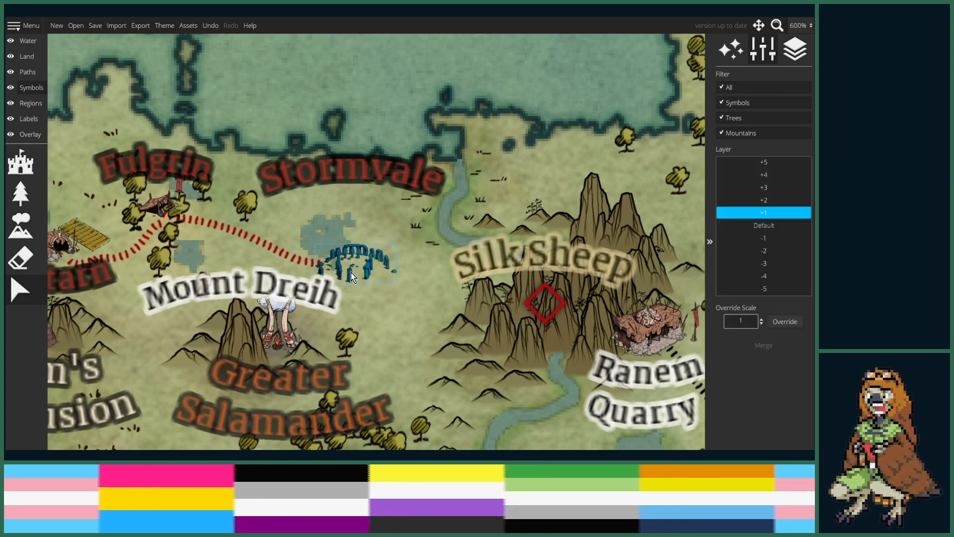
{"action": "left_click_drag", "start_coordinate": [349, 272], "coordinate": [354, 271]}
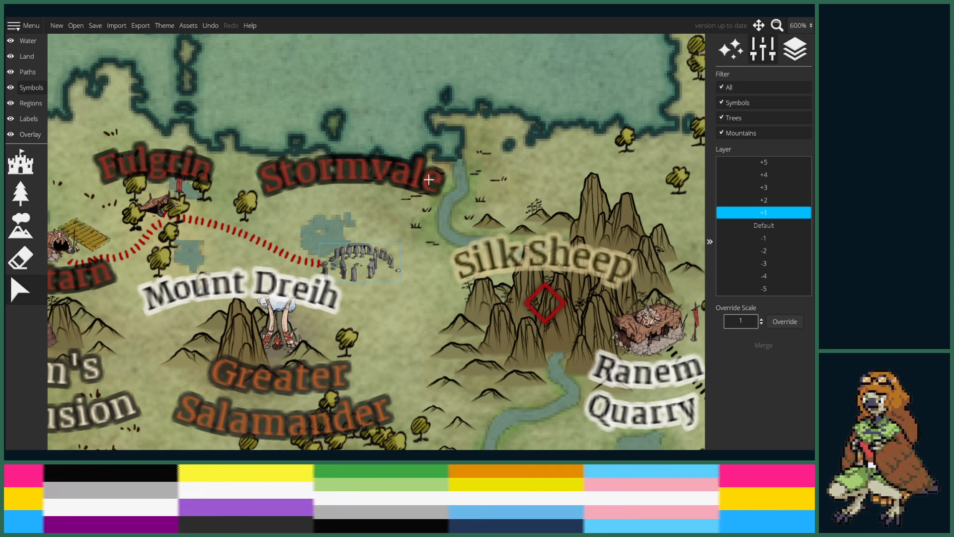
- Erase all the text of the "Stormvale" label above the standing-stone circle
{"action": "scroll", "coordinate": [467, 238], "scroll_direction": "down", "scroll_amount": 3}
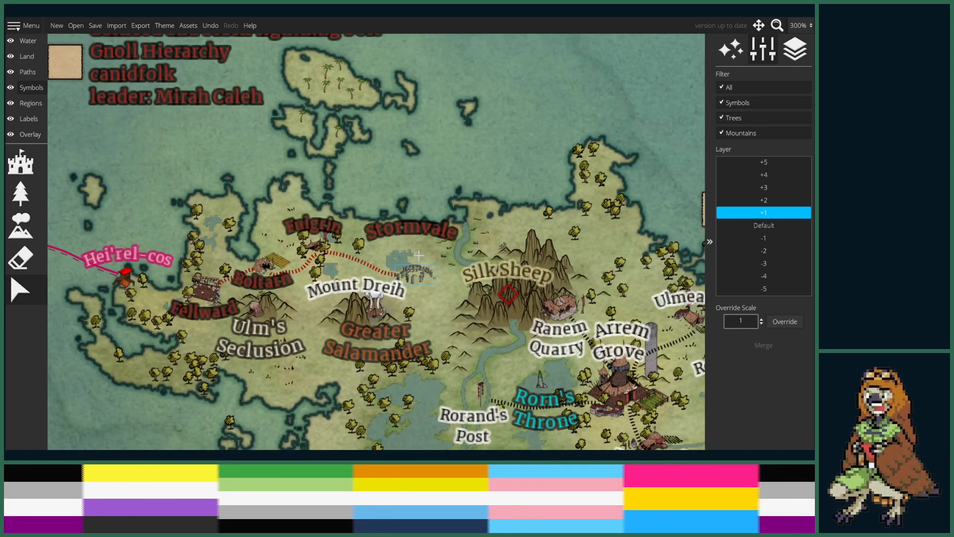
{"action": "left_click", "coordinate": [427, 271]}
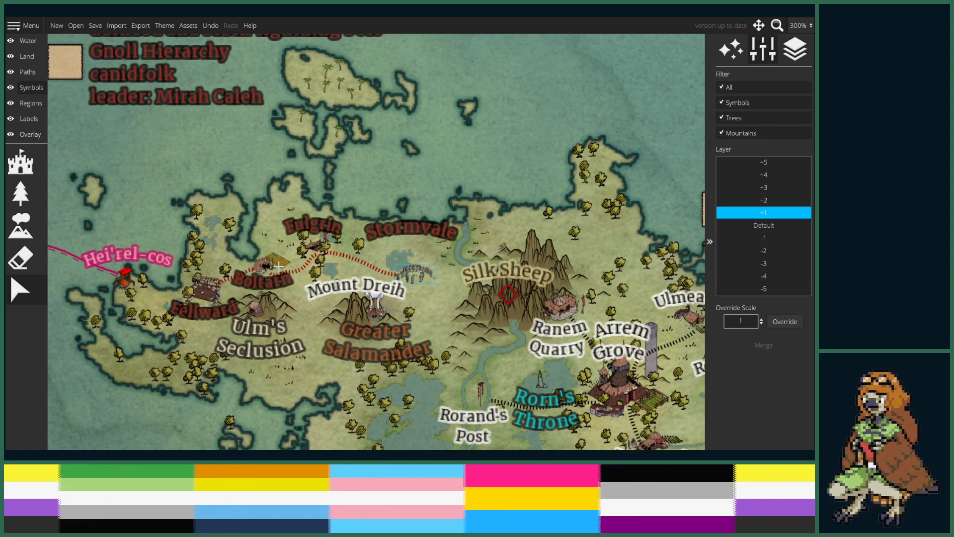
{"action": "left_click", "coordinate": [28, 118]}
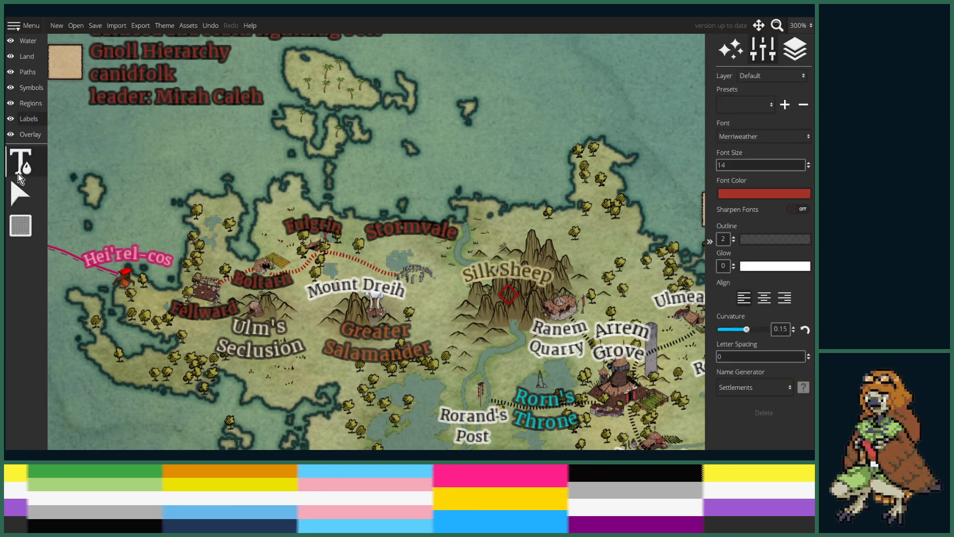
{"action": "left_click", "coordinate": [405, 232]}
{"action": "key", "text": "BackSpace"}
{"action": "key", "text": "BackSpace"}
{"action": "key", "text": "BackSpace"}
{"action": "key", "text": "BackSpace"}
{"action": "key", "text": "BackSpace"}
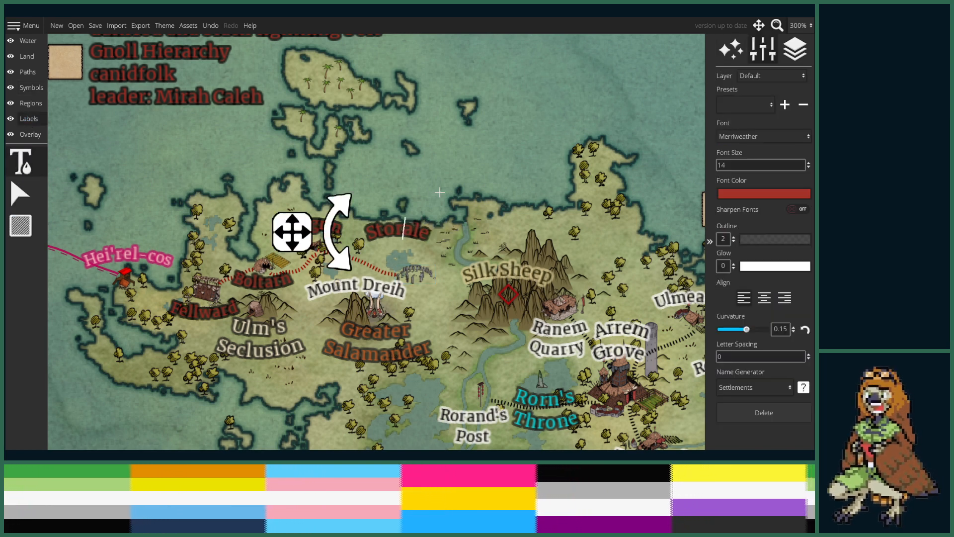
{"action": "key", "text": "Delete"}
{"action": "key", "text": "Delete"}
{"action": "key", "text": "Delete"}
{"action": "key", "text": "Delete"}
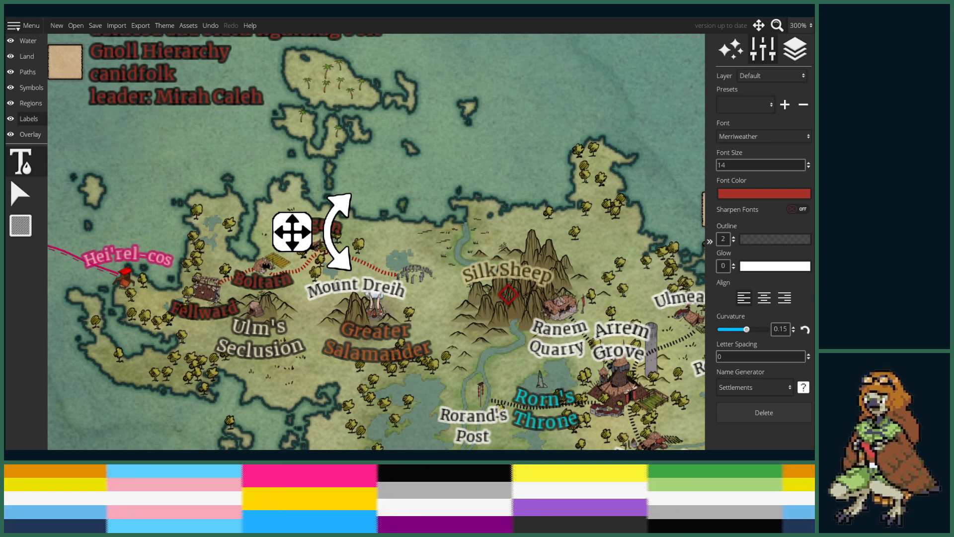
- Examine the rest of the map, from the Reiher Crusade lands across to the Imblan Legion's eastern continent
{"action": "scroll", "coordinate": [482, 222], "scroll_direction": "down", "scroll_amount": 5}
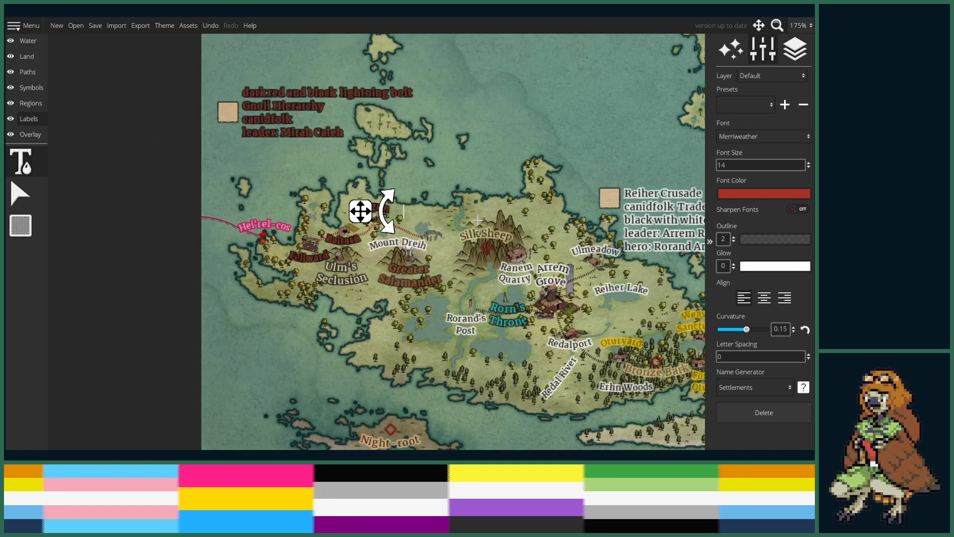
{"action": "left_click_drag", "start_coordinate": [483, 222], "coordinate": [276, 177]}
{"action": "scroll", "coordinate": [300, 204], "scroll_direction": "down", "scroll_amount": 2}
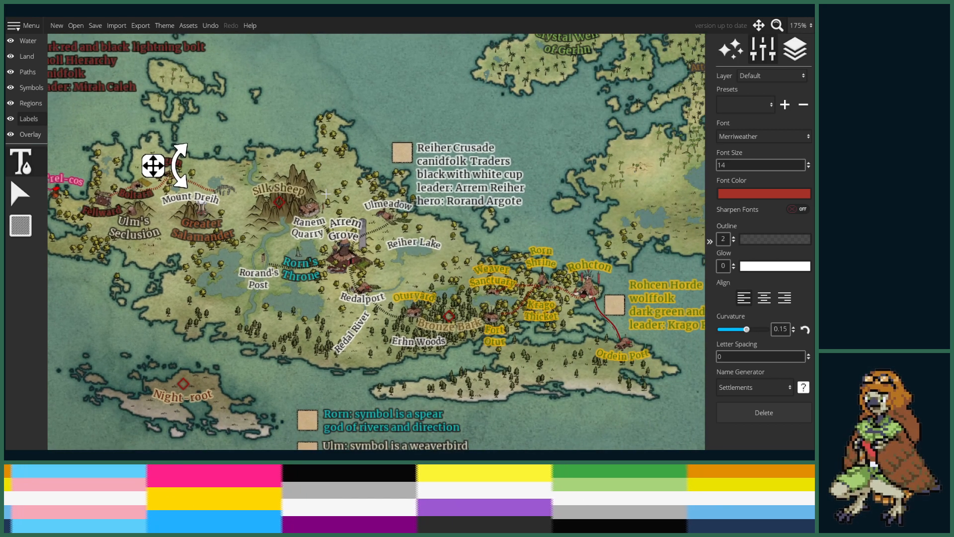
{"action": "left_click_drag", "start_coordinate": [302, 184], "coordinate": [277, 174]}
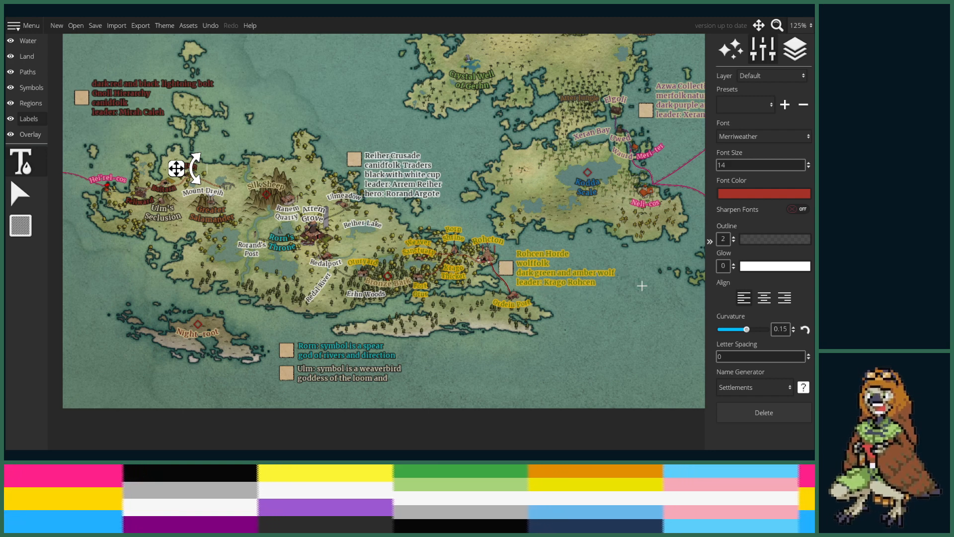
{"action": "left_click_drag", "start_coordinate": [651, 289], "coordinate": [383, 324]}
{"action": "left_click_drag", "start_coordinate": [468, 290], "coordinate": [443, 329]}
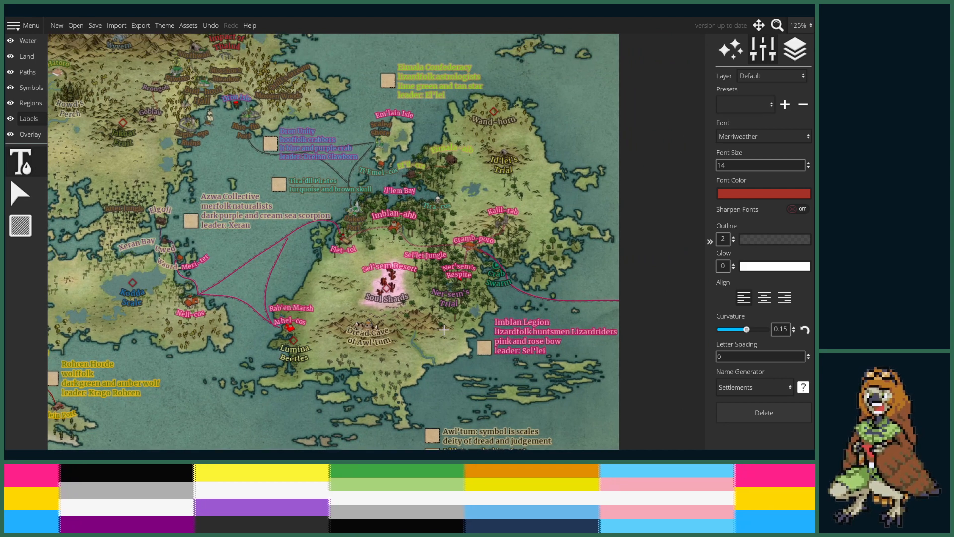
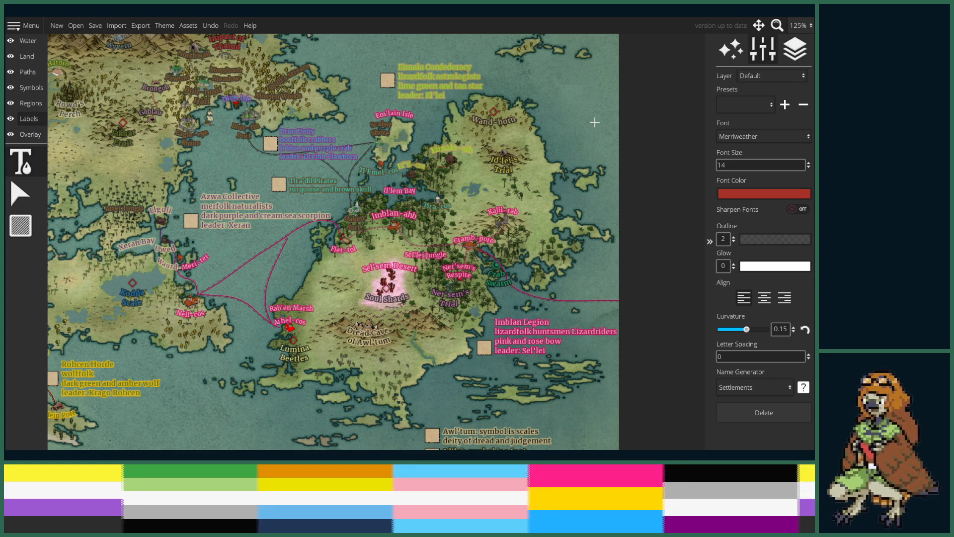
{"action": "scroll", "coordinate": [531, 254], "scroll_direction": "up", "scroll_amount": 3}
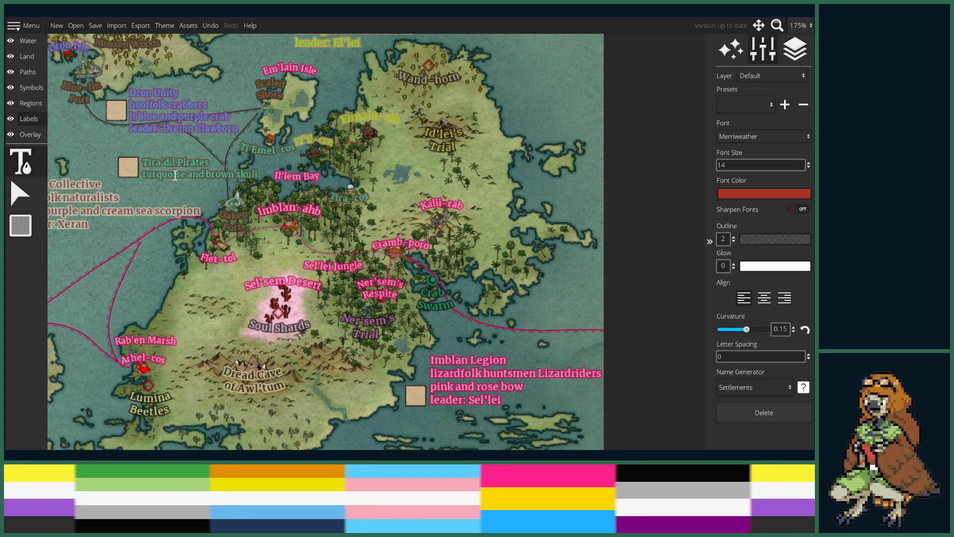
- Copy the hex colour 0a9665 from the green ringed-dot symbol above the "Crab Swarm" label
{"action": "left_click", "coordinate": [32, 87]}
{"action": "left_click", "coordinate": [35, 304]}
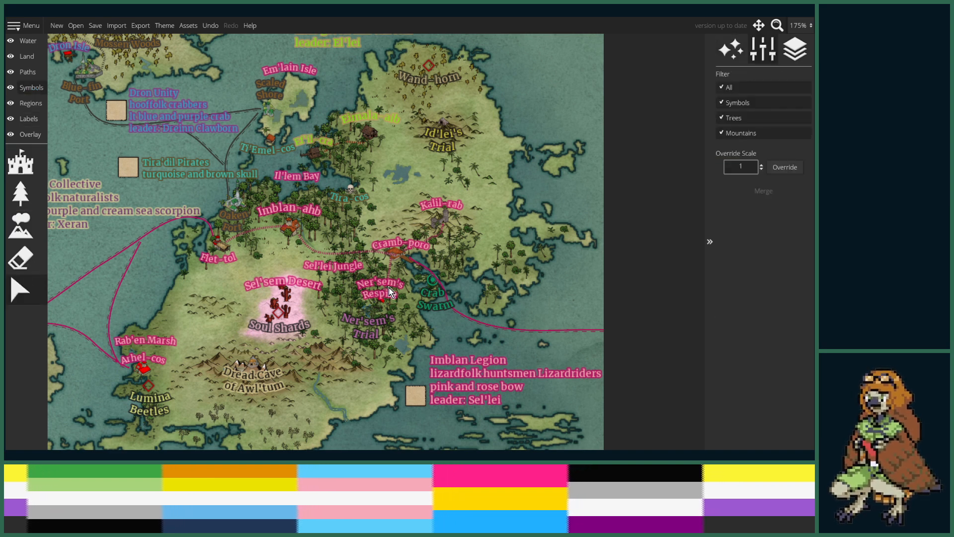
{"action": "left_click", "coordinate": [433, 279]}
{"action": "left_click", "coordinate": [730, 320]}
{"action": "key", "text": "ctrl+c"}
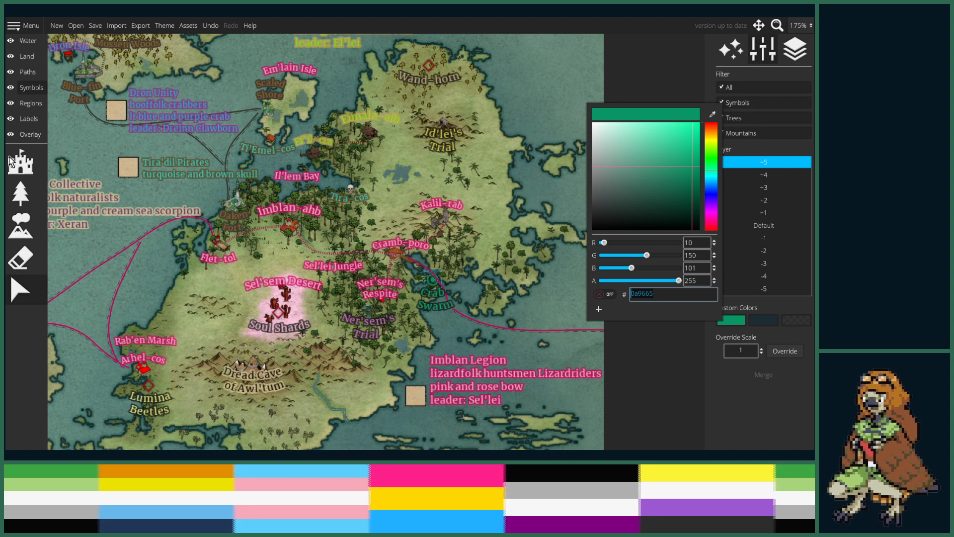
- Choose the ringed-dot symbol for placement and set its first custom colour to 0a9665
{"action": "left_click", "coordinate": [27, 169]}
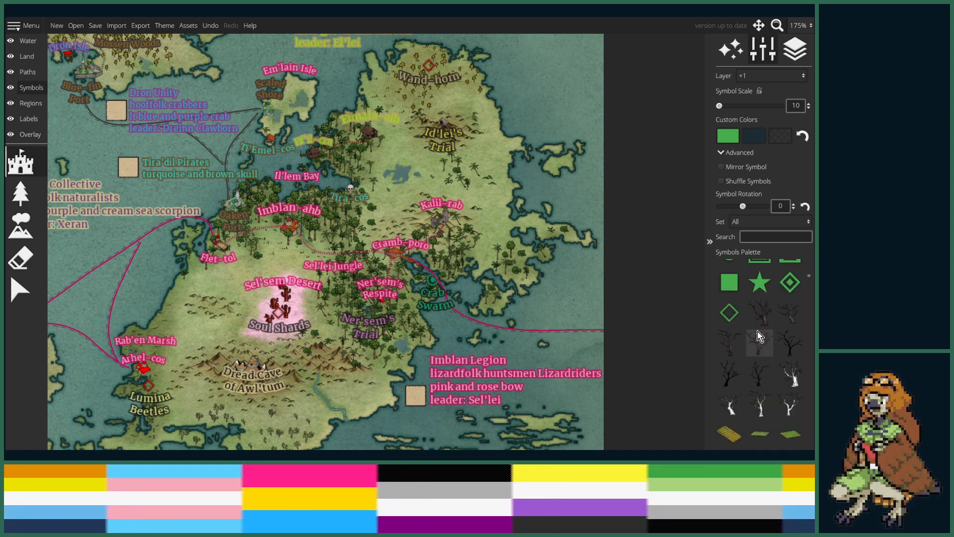
{"action": "scroll", "coordinate": [753, 359], "scroll_direction": "down", "scroll_amount": 1}
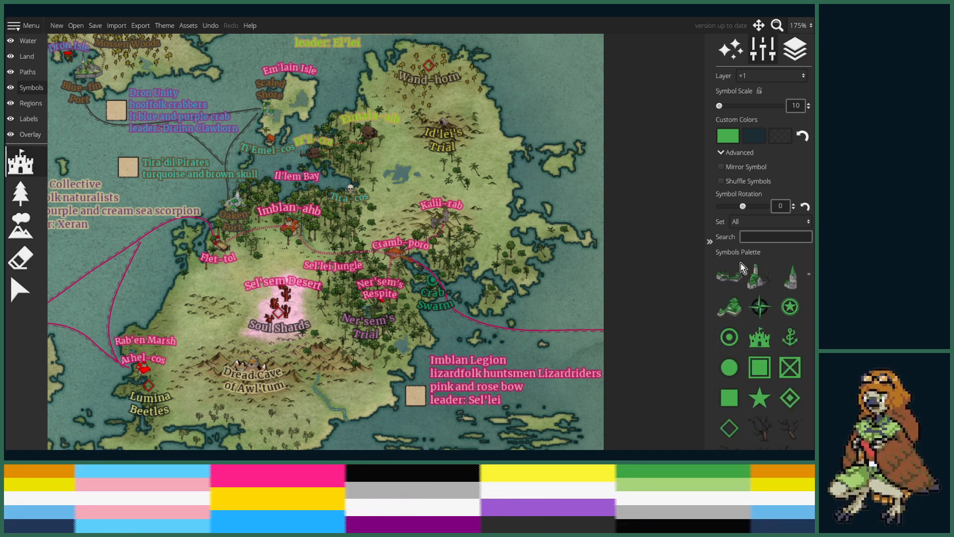
{"action": "left_click", "coordinate": [729, 337]}
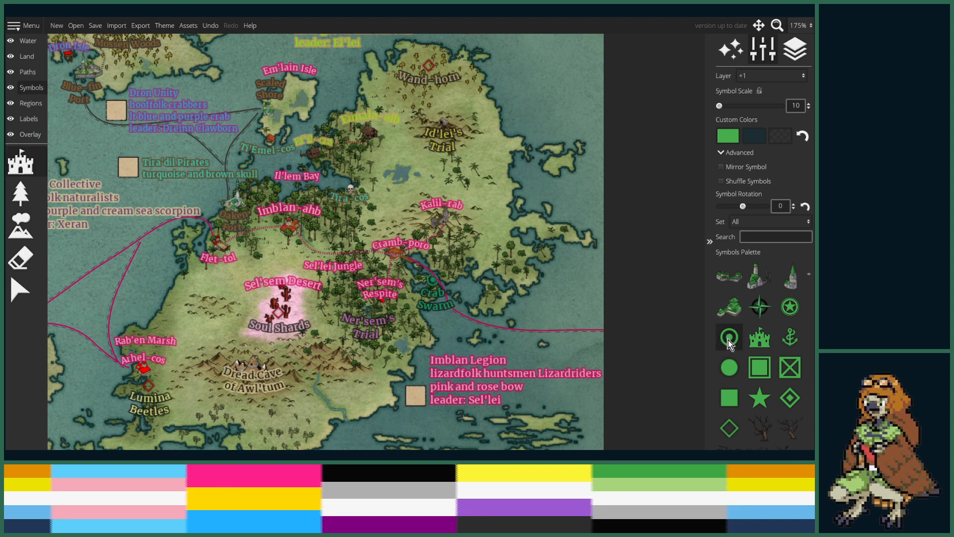
{"action": "left_click", "coordinate": [733, 138]}
{"action": "left_click", "coordinate": [661, 200]}
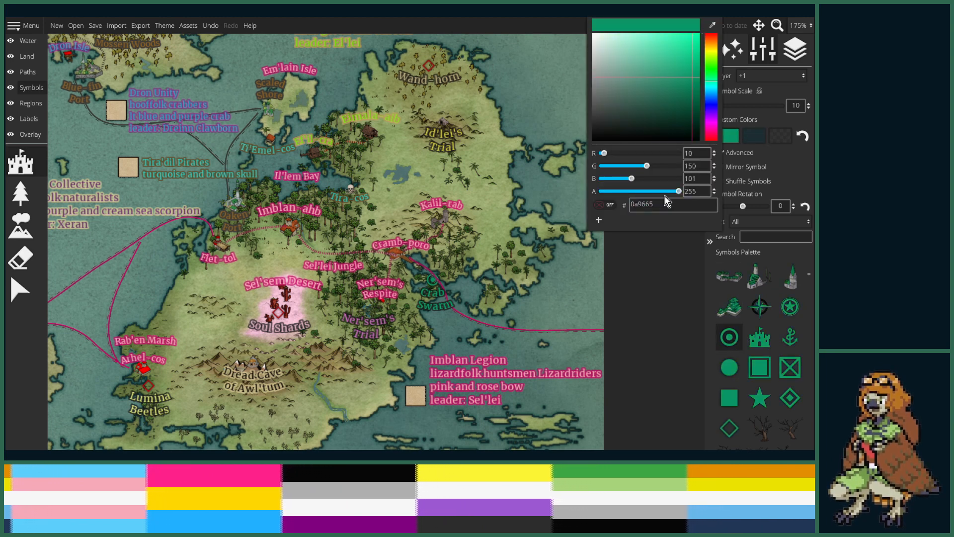
{"action": "key", "text": "ctrl+v"}
{"action": "left_click", "coordinate": [445, 287]}
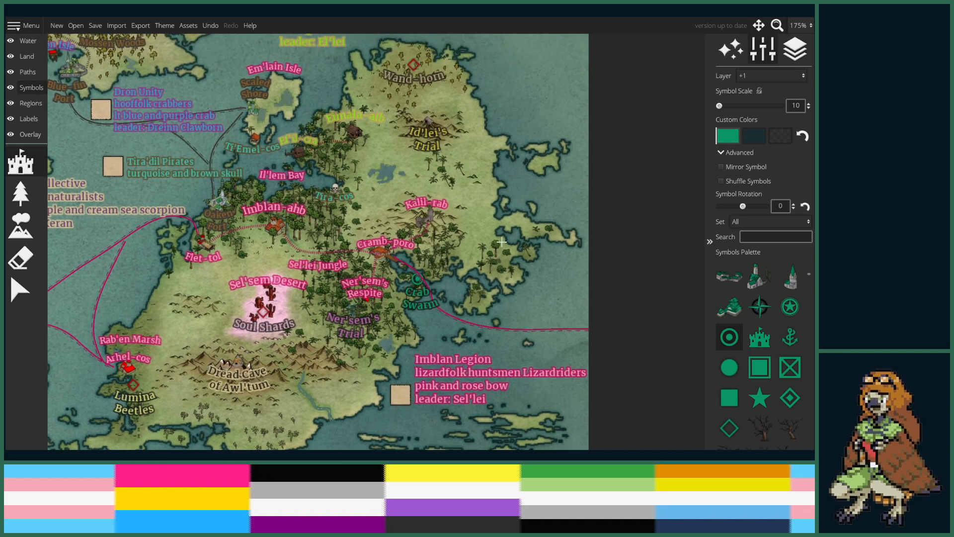
- Place a green ringed dot at scale 50 on the eastern coast, east of Kalil-rab
{"action": "scroll", "coordinate": [463, 268], "scroll_direction": "up", "scroll_amount": 9}
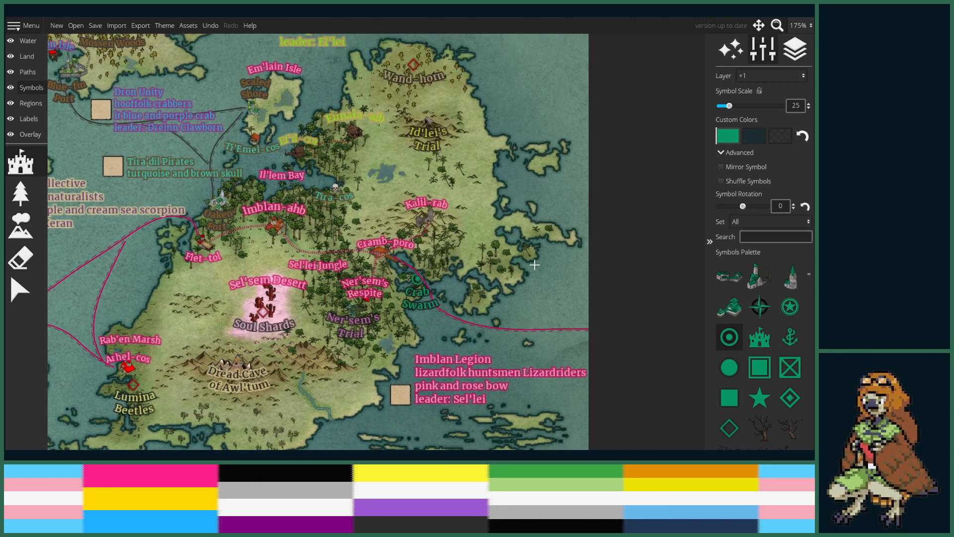
{"action": "scroll", "coordinate": [463, 269], "scroll_direction": "down", "scroll_amount": 3}
{"action": "scroll", "coordinate": [463, 269], "scroll_direction": "up", "scroll_amount": 8}
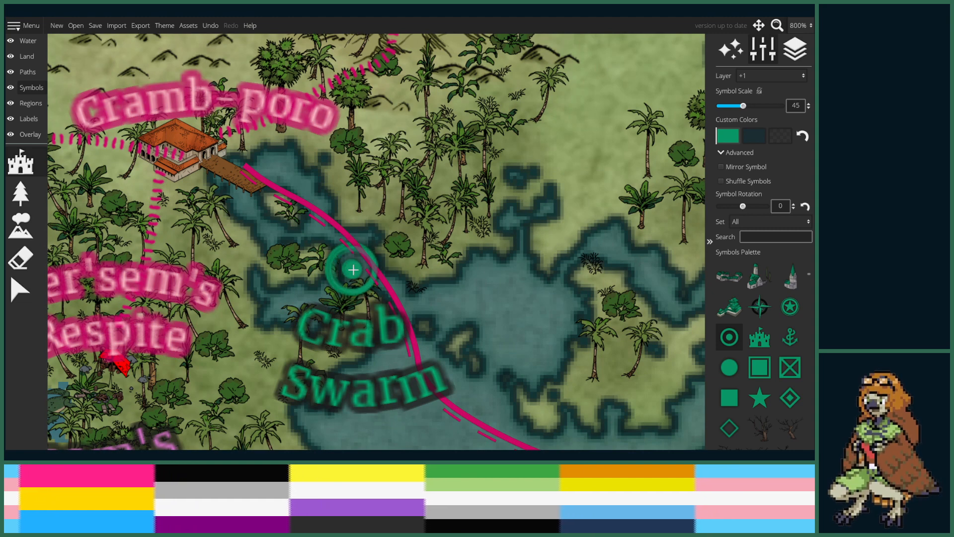
{"action": "scroll", "coordinate": [348, 270], "scroll_direction": "up", "scroll_amount": 1}
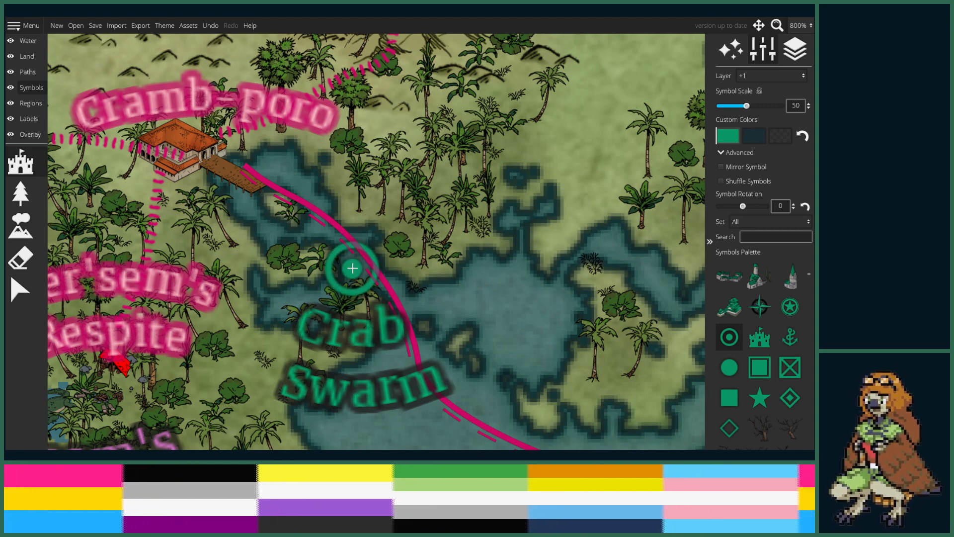
{"action": "scroll", "coordinate": [499, 198], "scroll_direction": "down", "scroll_amount": 5}
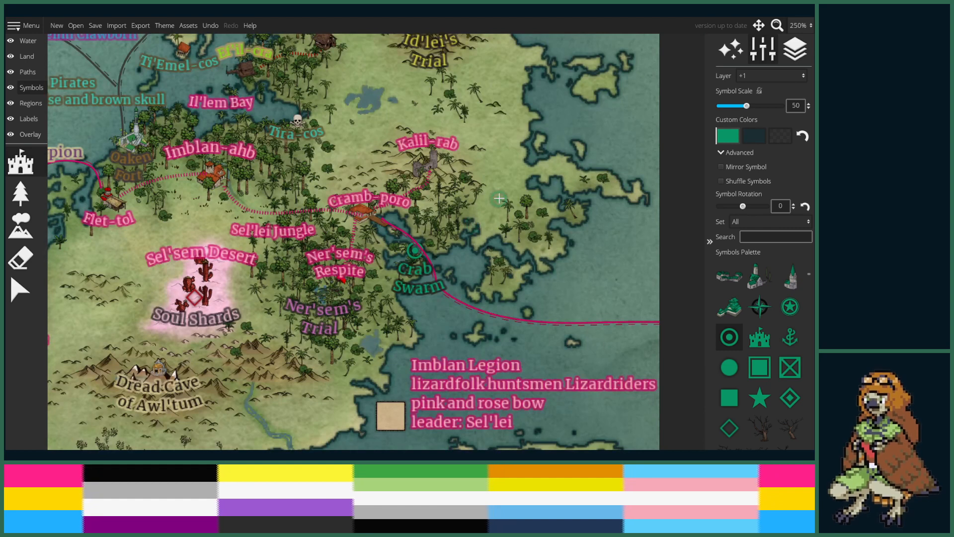
{"action": "left_click_drag", "start_coordinate": [499, 198], "coordinate": [477, 257]}
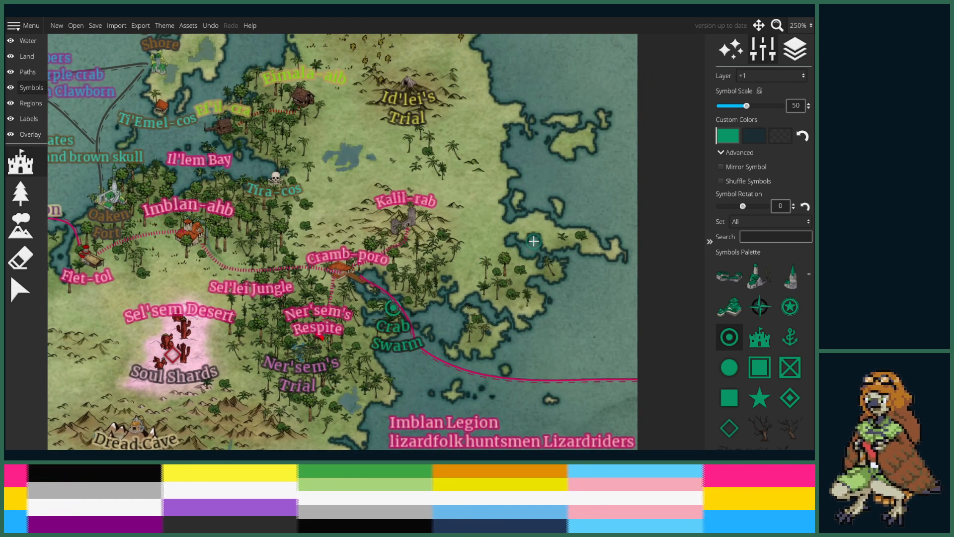
{"action": "left_click_drag", "start_coordinate": [529, 277], "coordinate": [556, 272]}
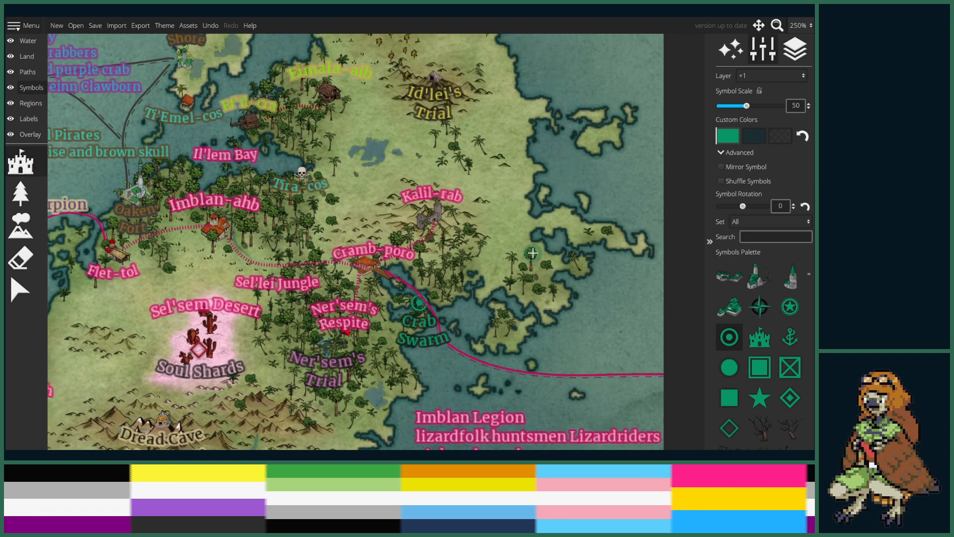
{"action": "left_click", "coordinate": [537, 234]}
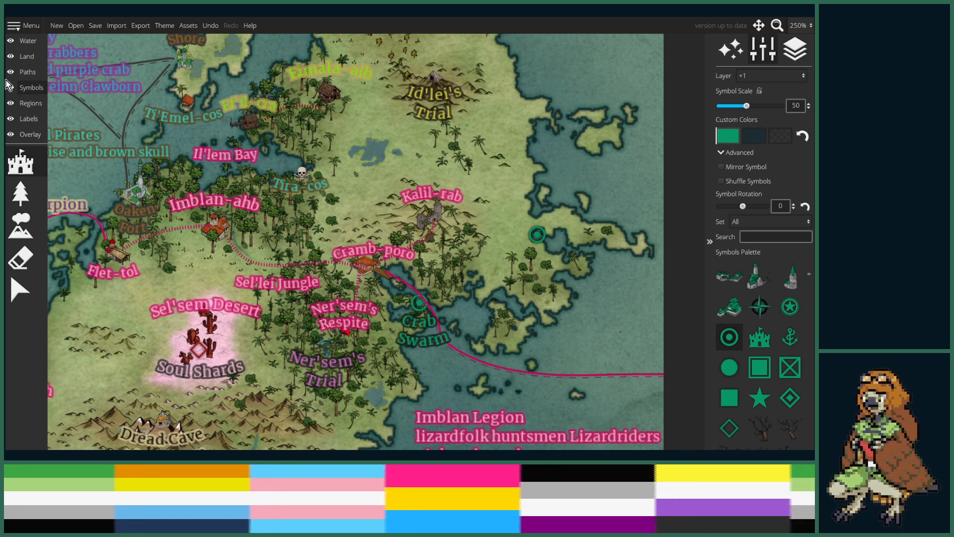
- Add a label in the "Crab Swarm" label's green style and position it just below the new eastern ringed dot
{"action": "left_click", "coordinate": [28, 118]}
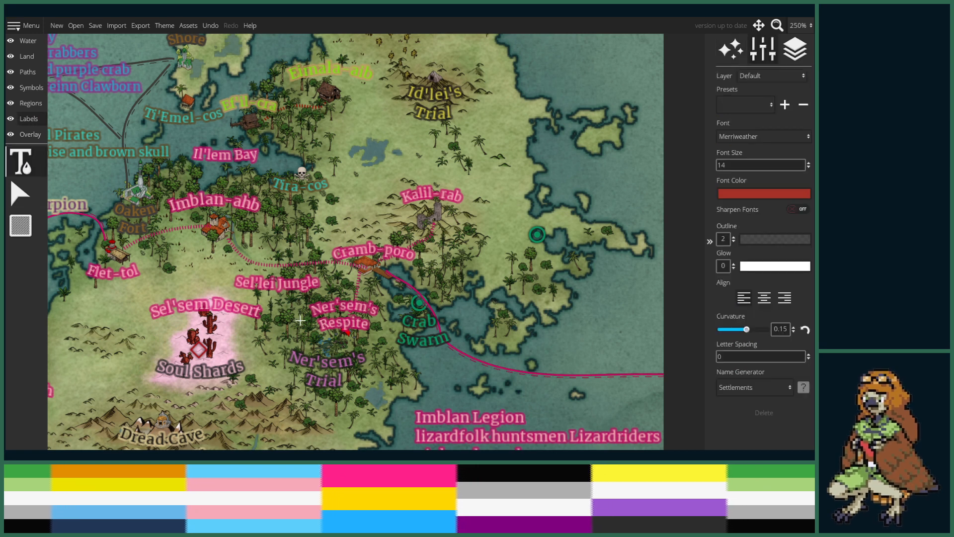
{"action": "left_click", "coordinate": [421, 324]}
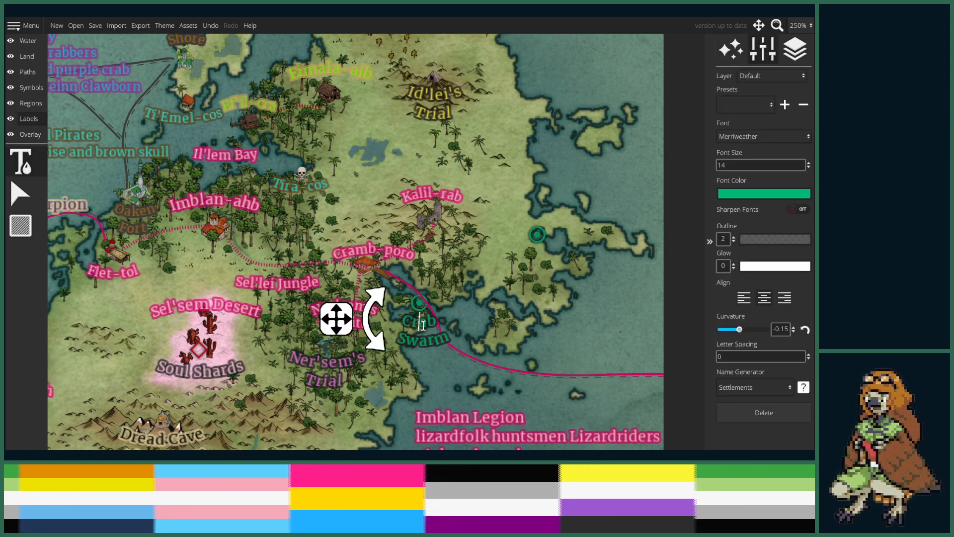
{"action": "left_click", "coordinate": [541, 242]}
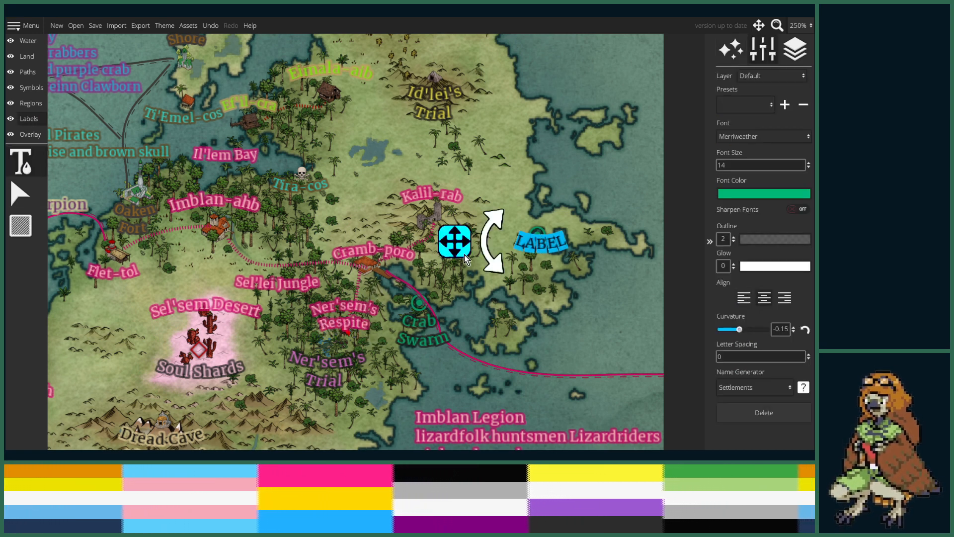
{"action": "mouse_move", "coordinate": [464, 255]}
{"action": "left_mouse_down"}
{"action": "mouse_move", "coordinate": [454, 281]}
{"action": "mouse_move", "coordinate": [453, 262]}
{"action": "left_mouse_up"}
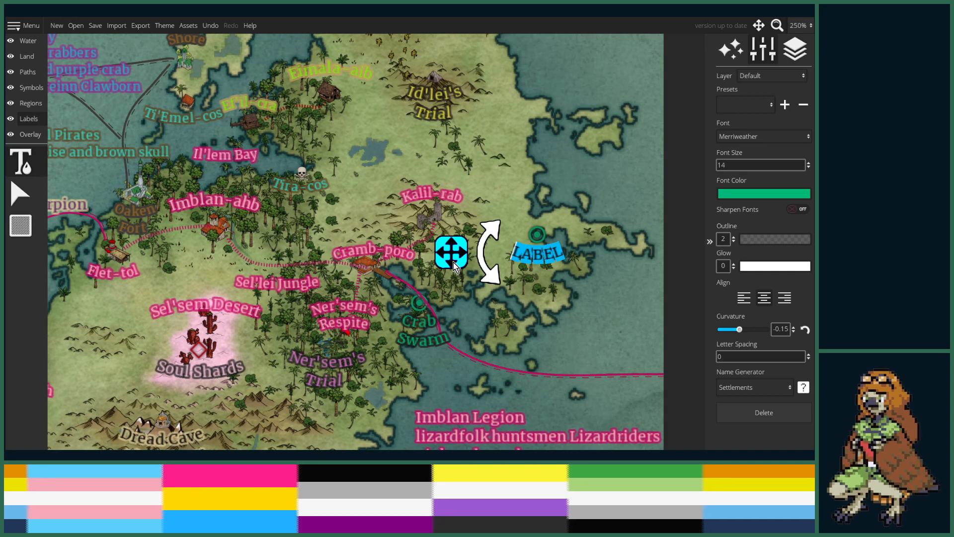
- Set the new eastern label's text to "Et'nuu" with "Crabs" on a second line
{"action": "key", "text": "BackSpace"}
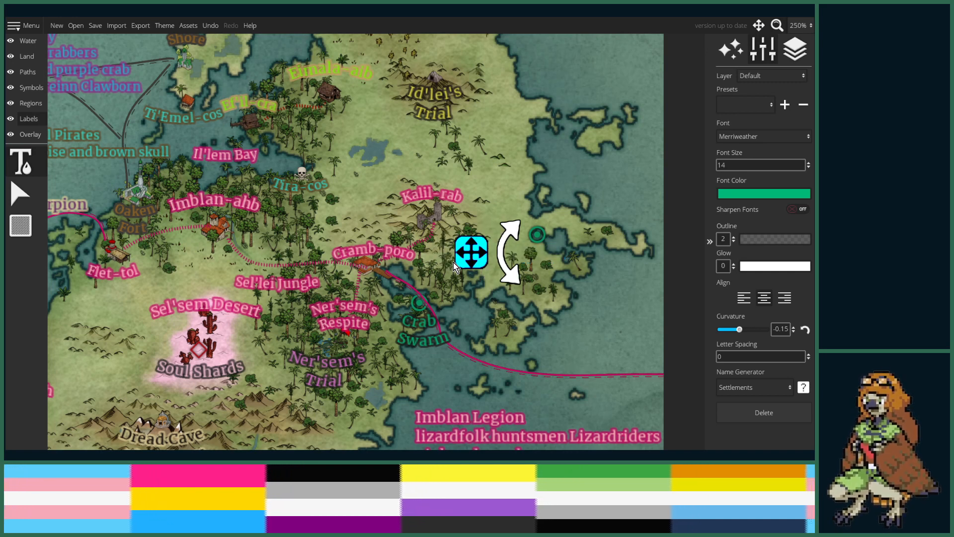
{"action": "type", "text": "Entuu"}
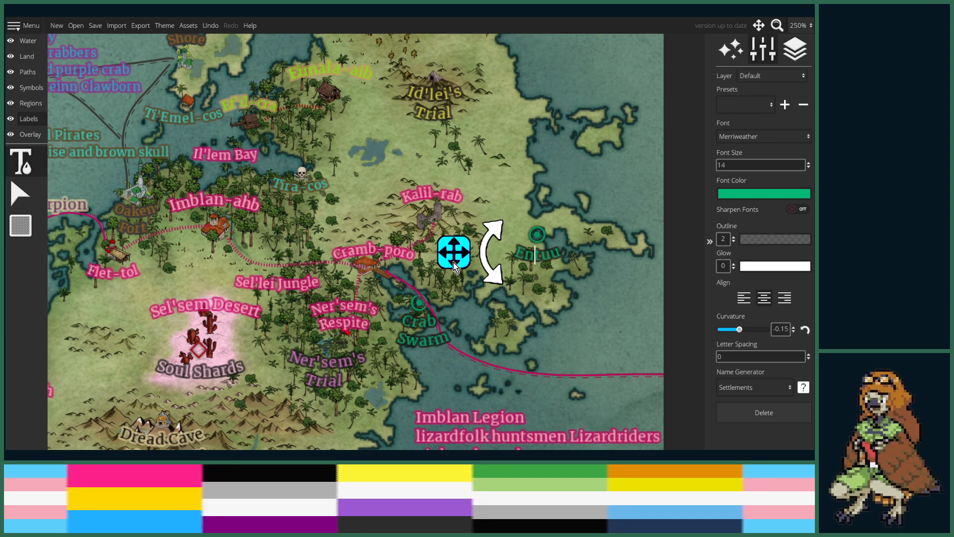
{"action": "key", "text": "BackSpace"}
{"action": "key", "text": "BackSpace"}
{"action": "type", "text": "tn"}
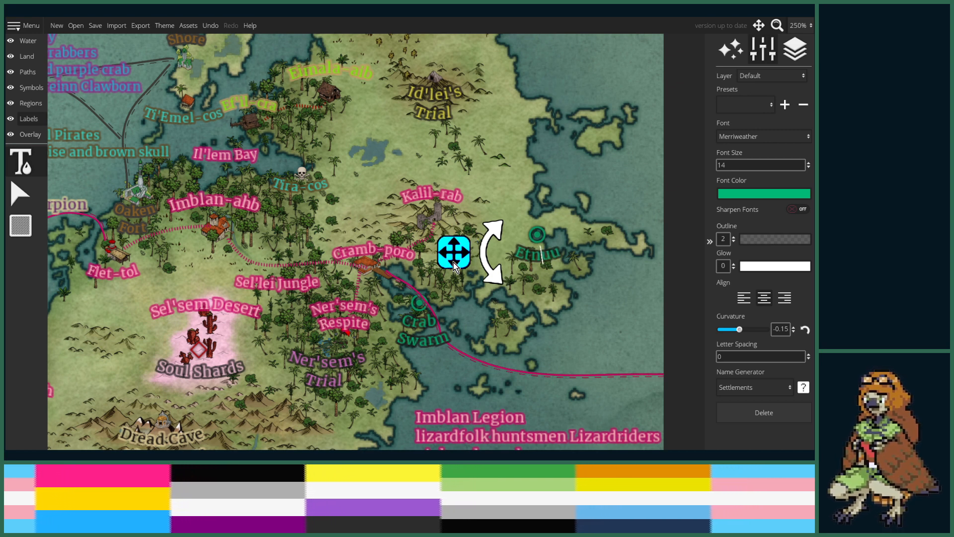
{"action": "key", "text": "Left"}
{"action": "type", "text": "'"}
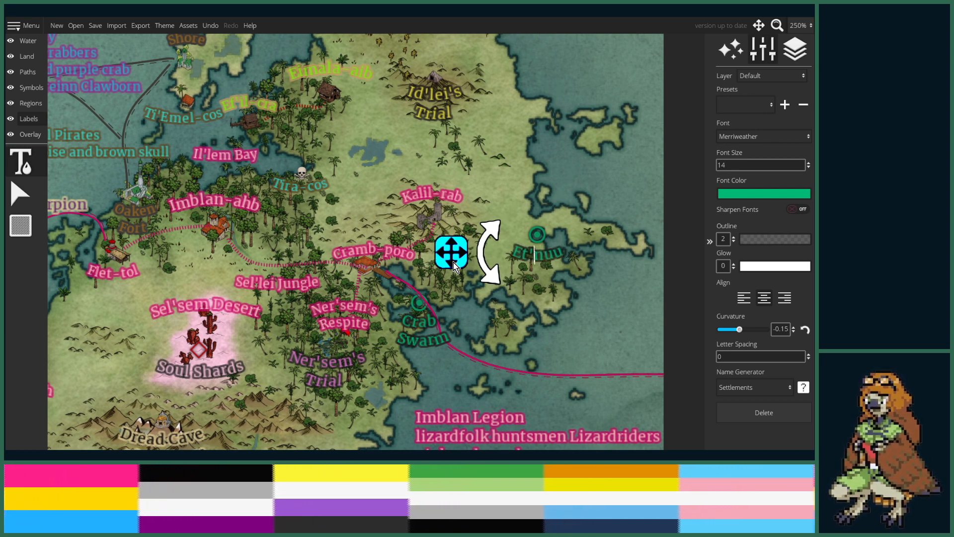
{"action": "key", "text": "Escape"}
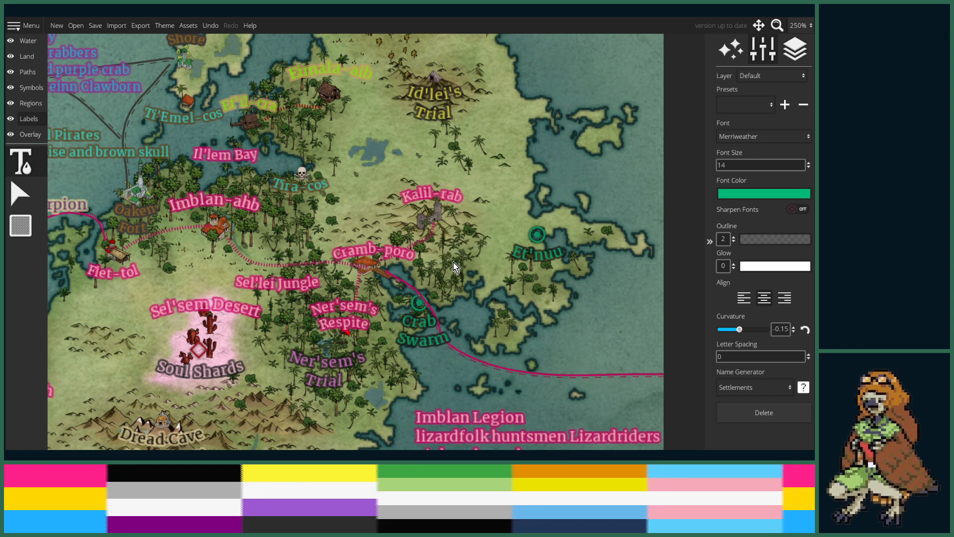
{"action": "left_click", "coordinate": [547, 260]}
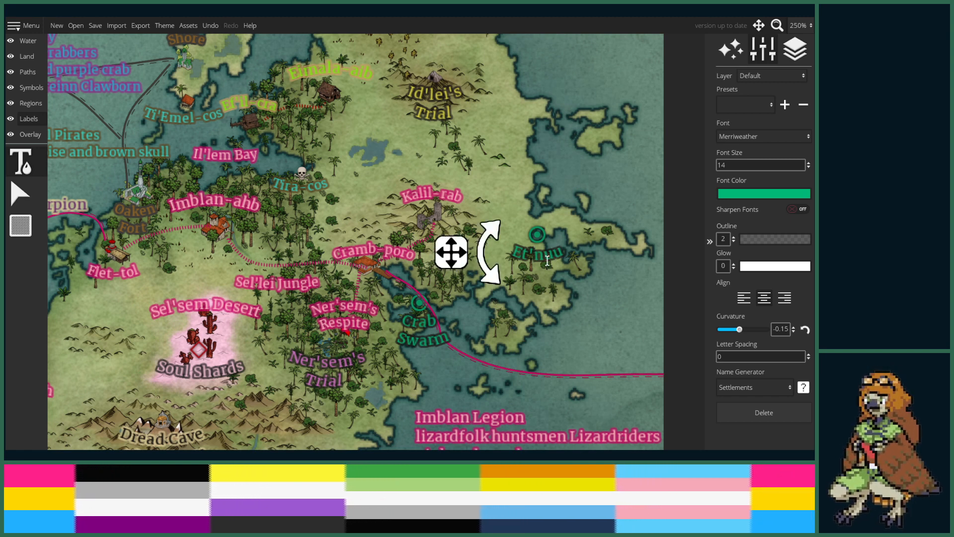
{"action": "key", "text": "Return"}
{"action": "type", "text": "Crabs"}
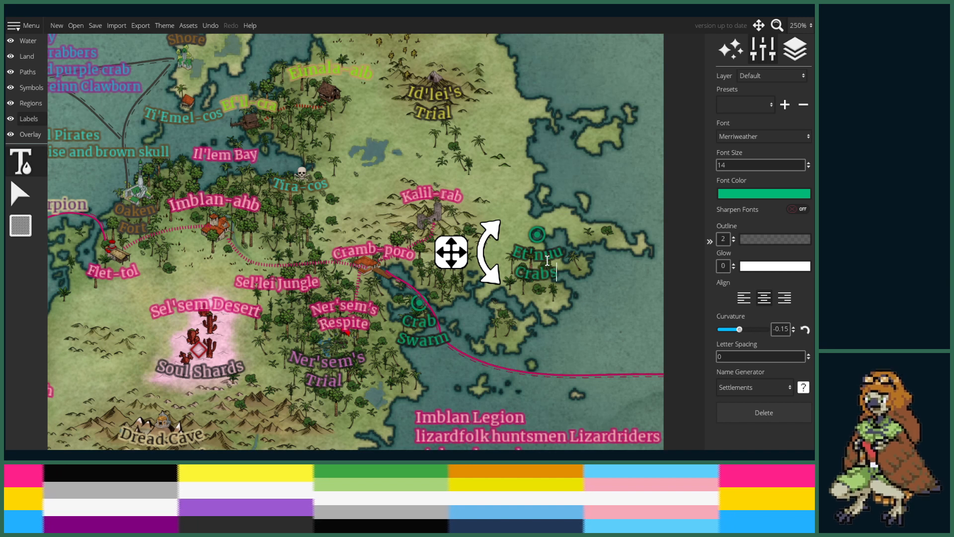
- Rewrite the "Crab Swarm" label as "Et'nuu" with "Crabs" on the second line
{"action": "left_click", "coordinate": [417, 324]}
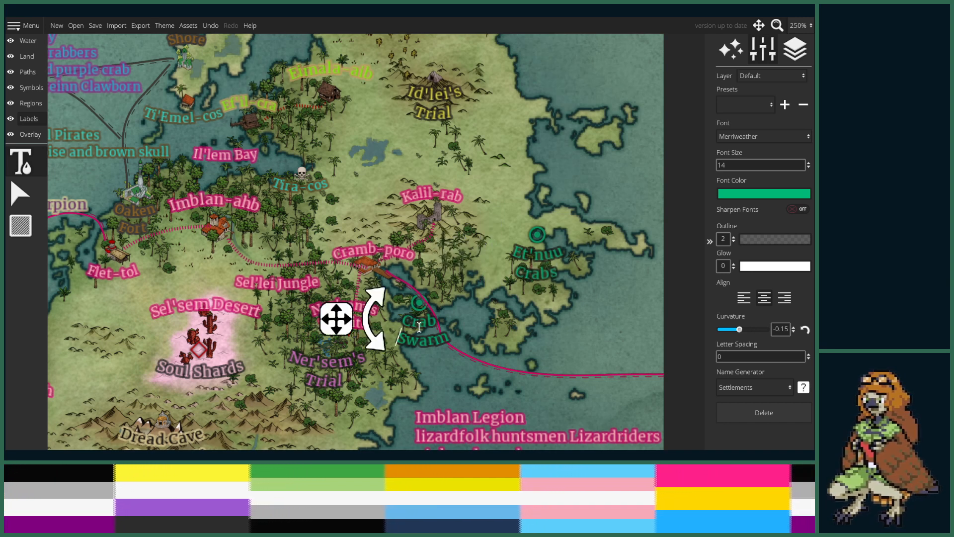
{"action": "key", "text": "BackSpace"}
{"action": "key", "text": "Delete"}
{"action": "key", "text": "Delete"}
{"action": "key", "text": "Delete"}
{"action": "key", "text": "Delete"}
{"action": "key", "text": "Delete"}
{"action": "type", "text": "s"}
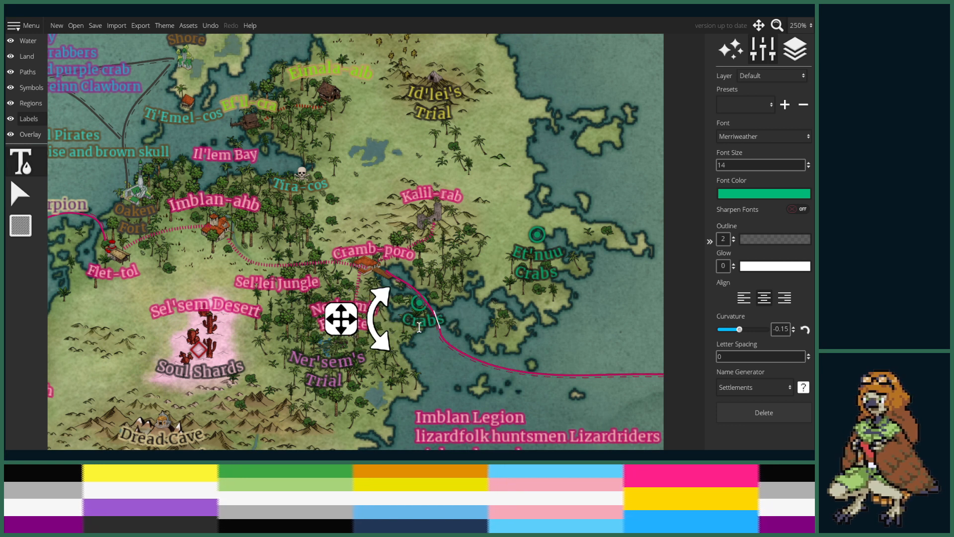
{"action": "key", "text": "Return"}
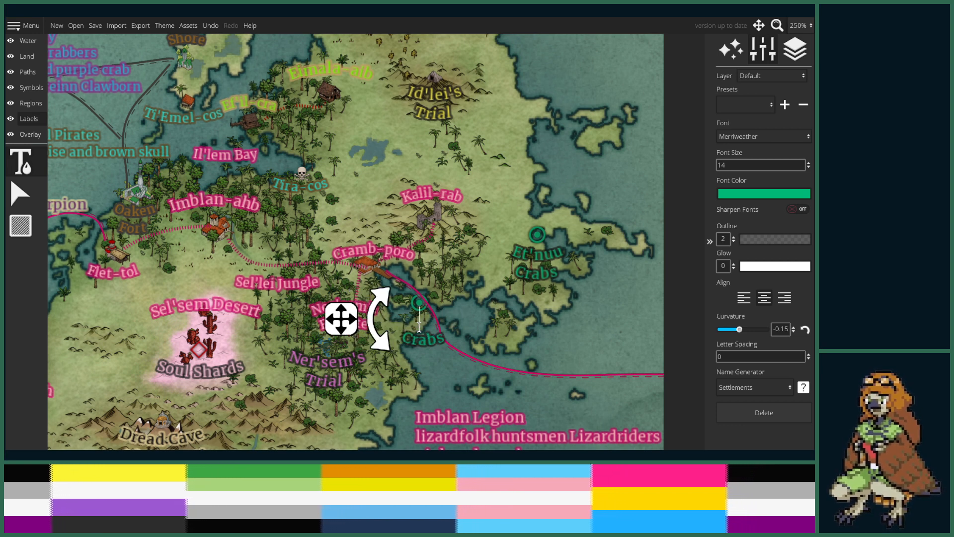
{"action": "type", "text": "Et"}
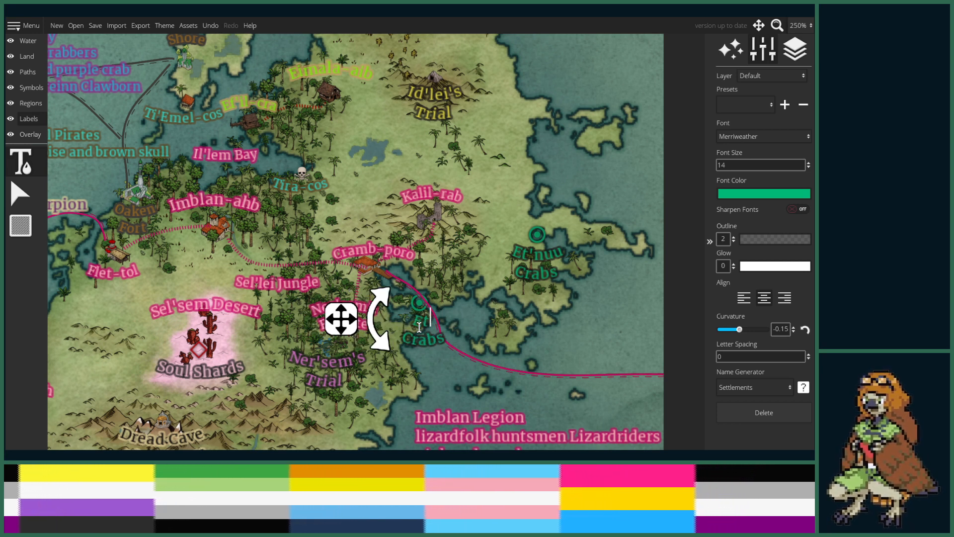
{"action": "type", "text": "'nuu"}
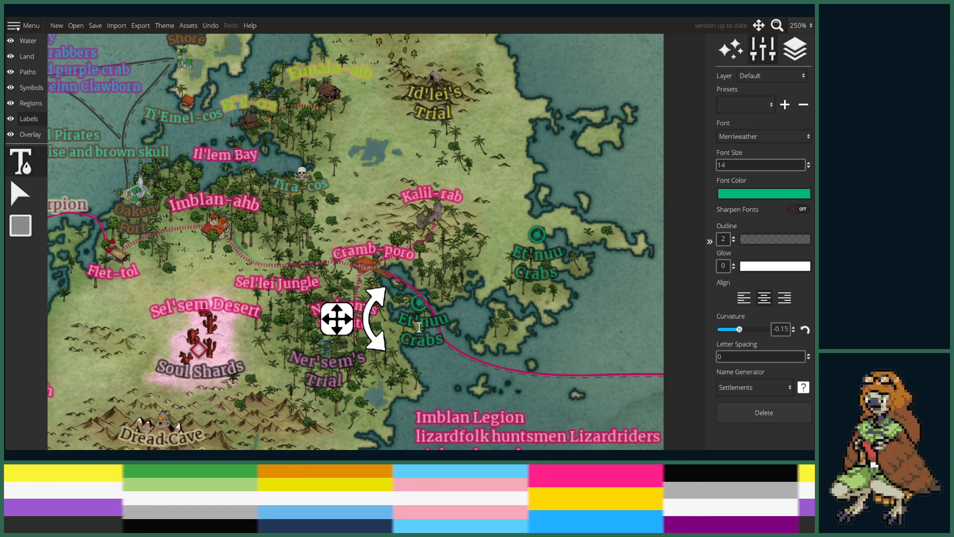
- Fine-tune the positions of both "Et'nuu Crabs" labels under their ringed dots, nudging the eastern one slightly up
{"action": "left_click", "coordinate": [357, 323]}
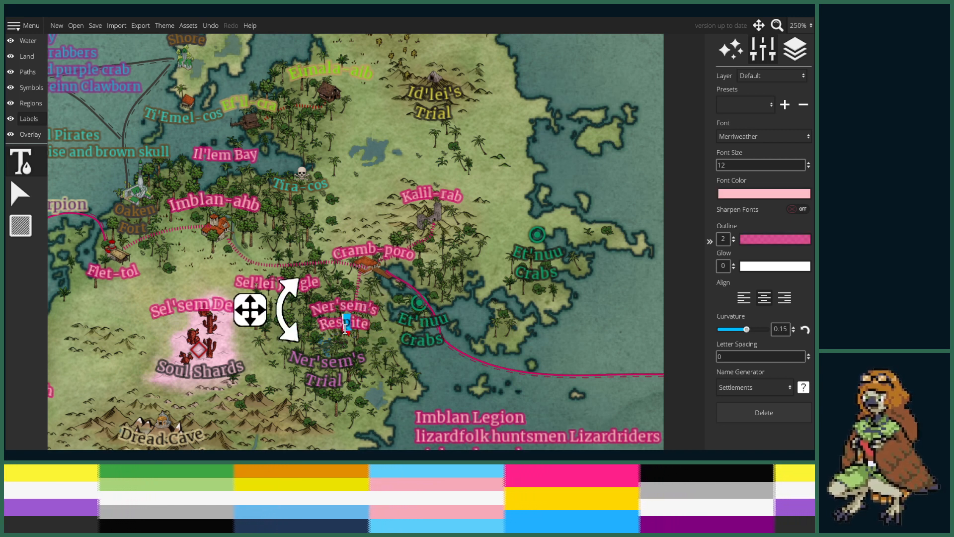
{"action": "left_click", "coordinate": [413, 321]}
{"action": "left_click", "coordinate": [358, 322]}
{"action": "left_click", "coordinate": [414, 321]}
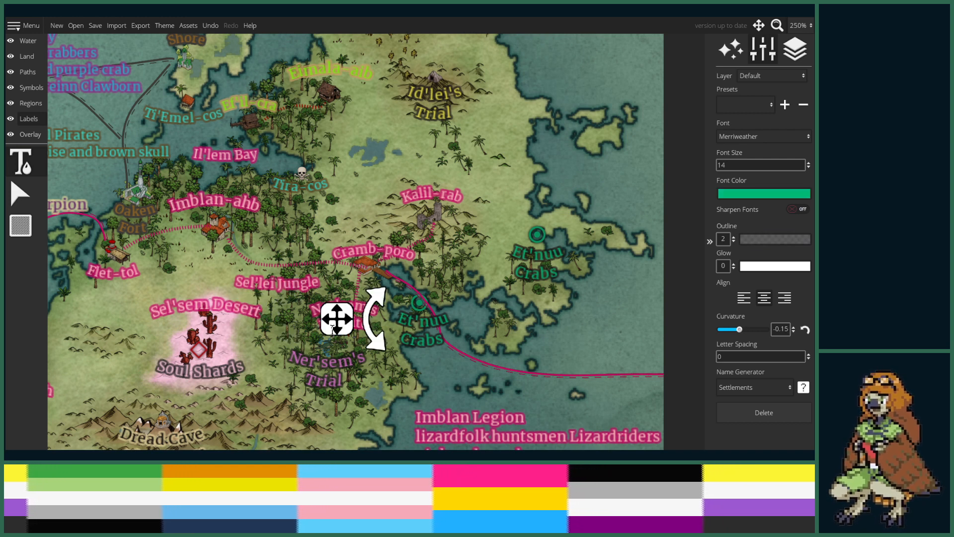
{"action": "mouse_move", "coordinate": [338, 328]}
{"action": "left_mouse_down"}
{"action": "mouse_move", "coordinate": [332, 349]}
{"action": "mouse_move", "coordinate": [334, 336]}
{"action": "left_mouse_up"}
{"action": "left_click", "coordinate": [539, 255]}
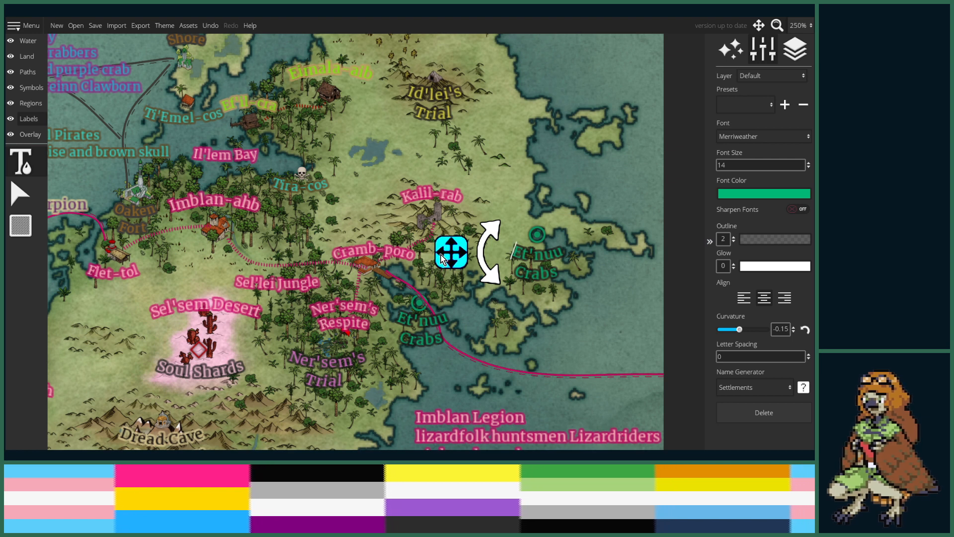
{"action": "left_click_drag", "start_coordinate": [440, 261], "coordinate": [439, 252]}
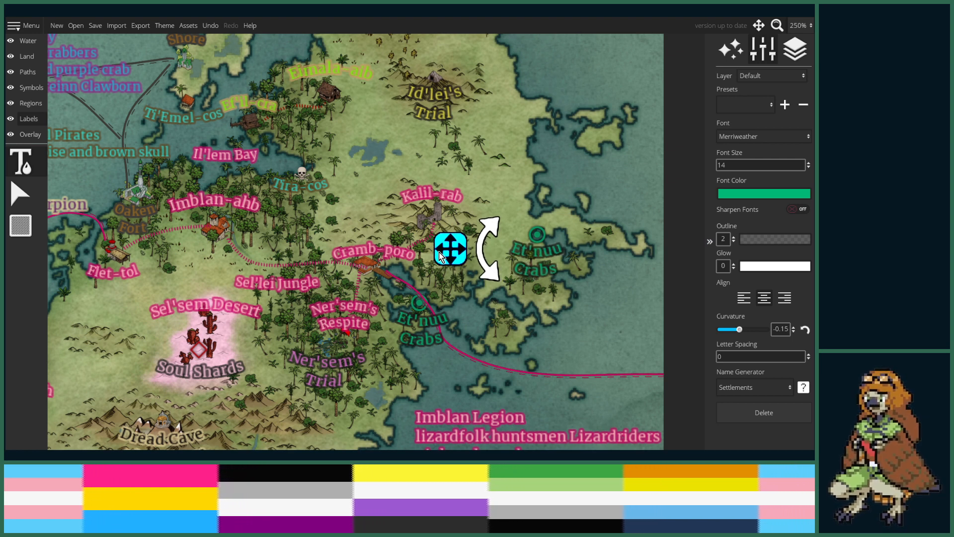
{"action": "left_click_drag", "start_coordinate": [487, 328], "coordinate": [489, 343]}
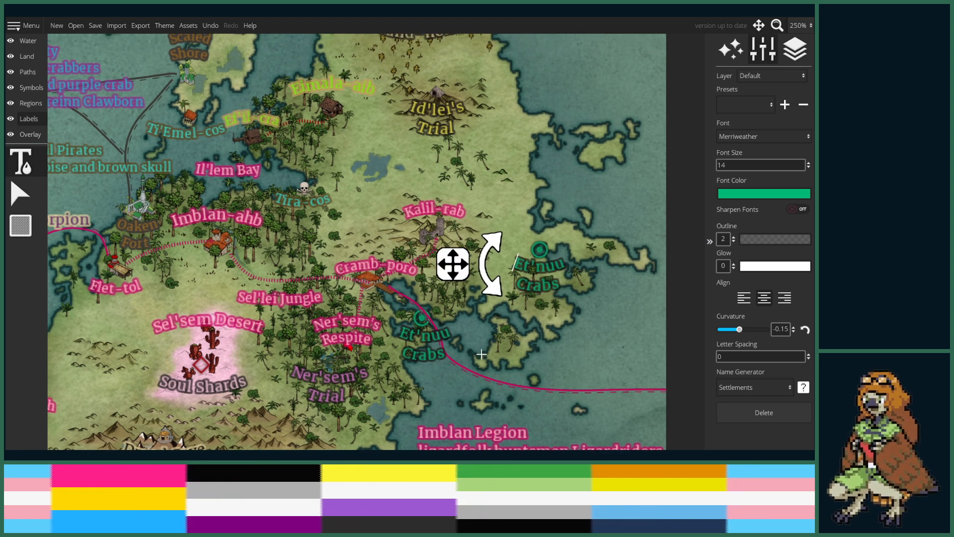
{"action": "scroll", "coordinate": [524, 325], "scroll_direction": "down", "scroll_amount": 3}
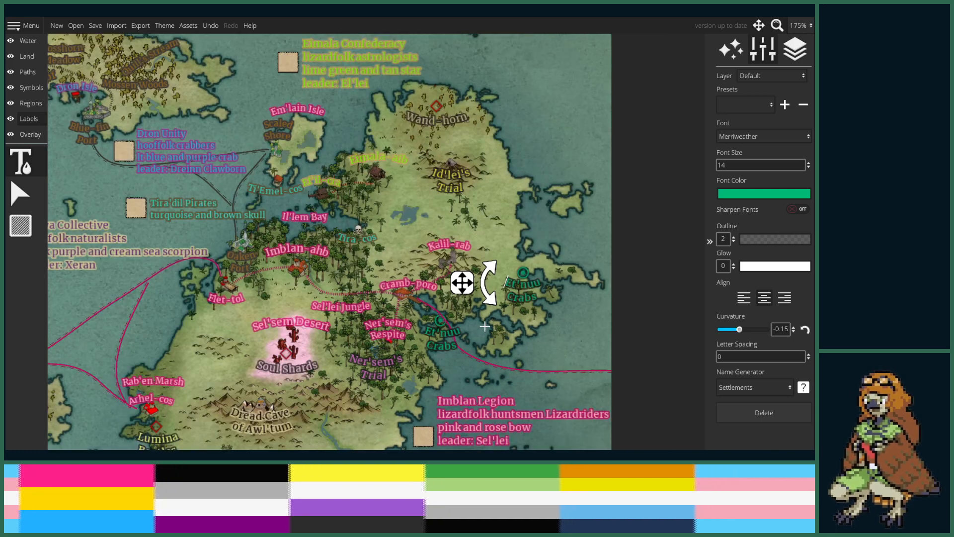
{"action": "scroll", "coordinate": [524, 332], "scroll_direction": "up", "scroll_amount": 1}
{"action": "left_click_drag", "start_coordinate": [523, 344], "coordinate": [552, 384]}
{"action": "scroll", "coordinate": [563, 325], "scroll_direction": "down", "scroll_amount": 2}
{"action": "scroll", "coordinate": [563, 325], "scroll_direction": "up", "scroll_amount": 1}
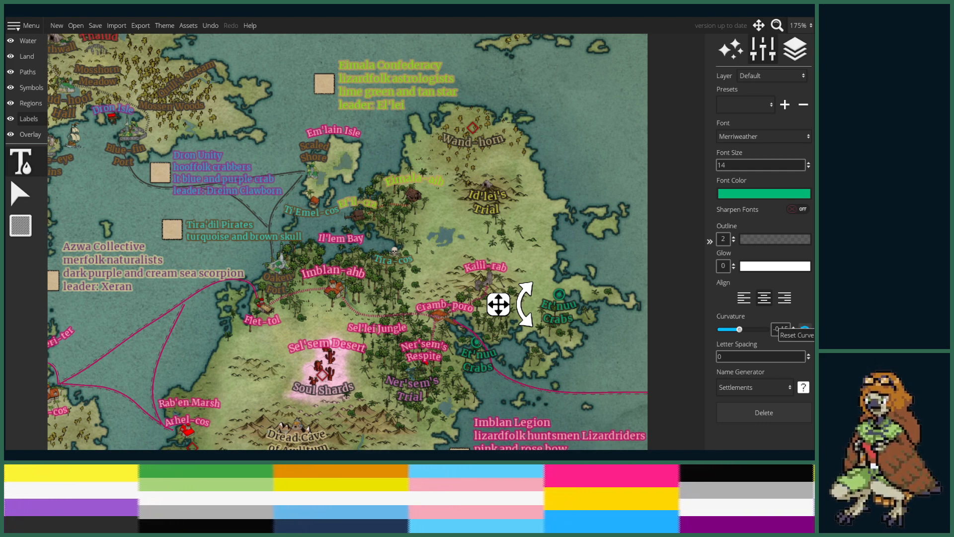
{"action": "scroll", "coordinate": [449, 233], "scroll_direction": "up", "scroll_amount": 5}
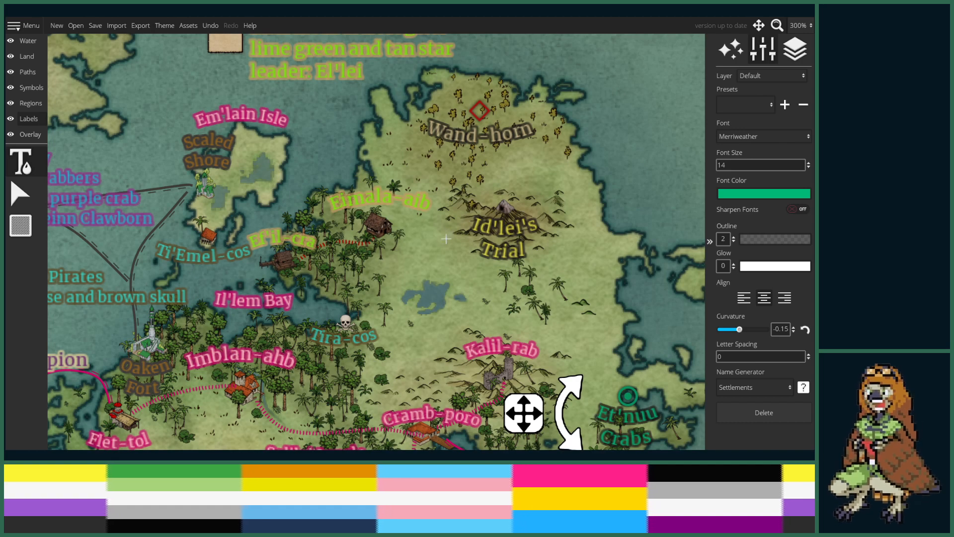
{"action": "scroll", "coordinate": [446, 239], "scroll_direction": "up", "scroll_amount": 2}
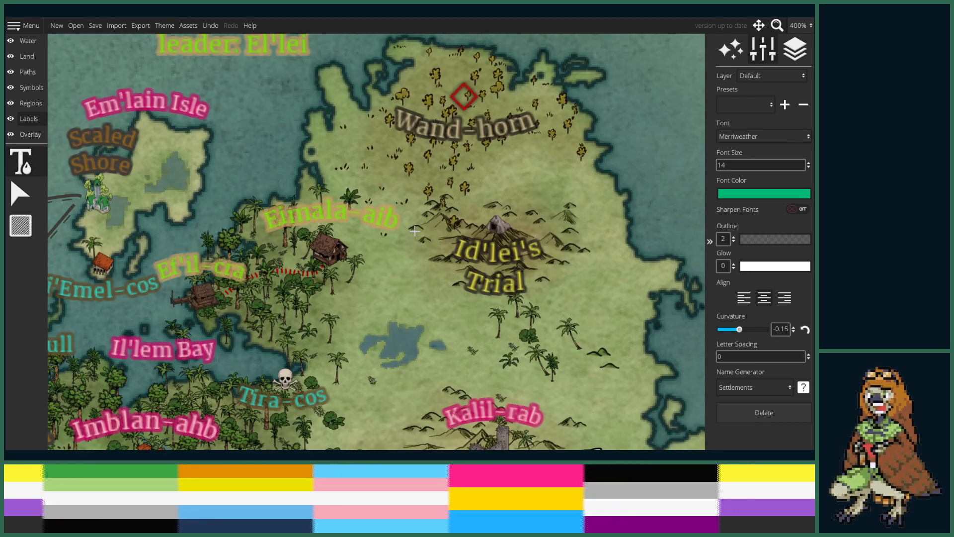
- Browse the structure symbols for a building suited to the continent's northern plains, previewing the round stone tower
{"action": "left_click", "coordinate": [31, 87]}
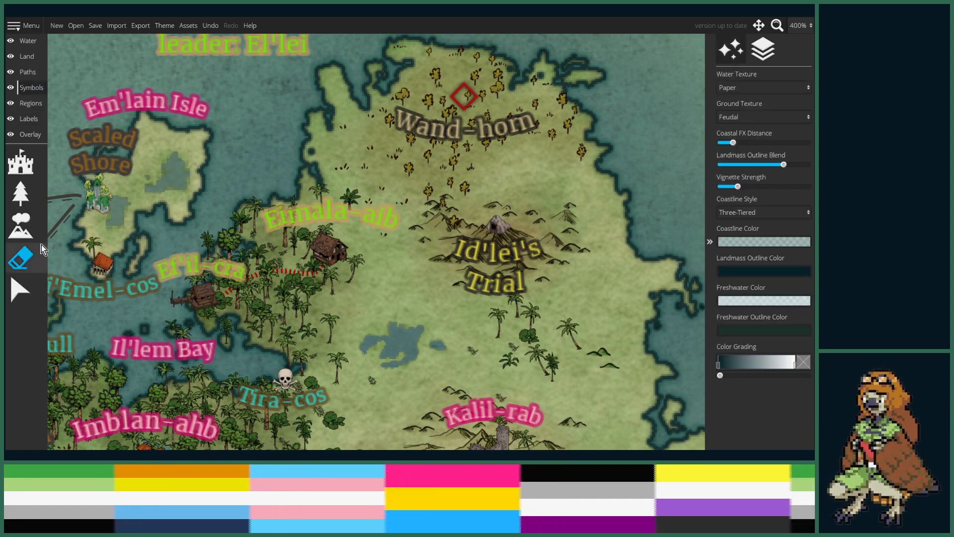
{"action": "left_click", "coordinate": [22, 163]}
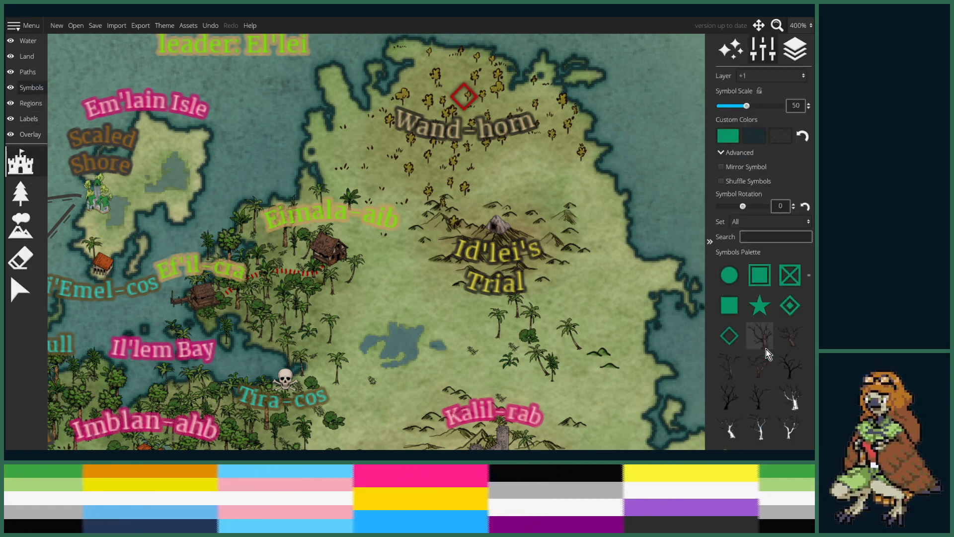
{"action": "scroll", "coordinate": [762, 348], "scroll_direction": "down", "scroll_amount": 5}
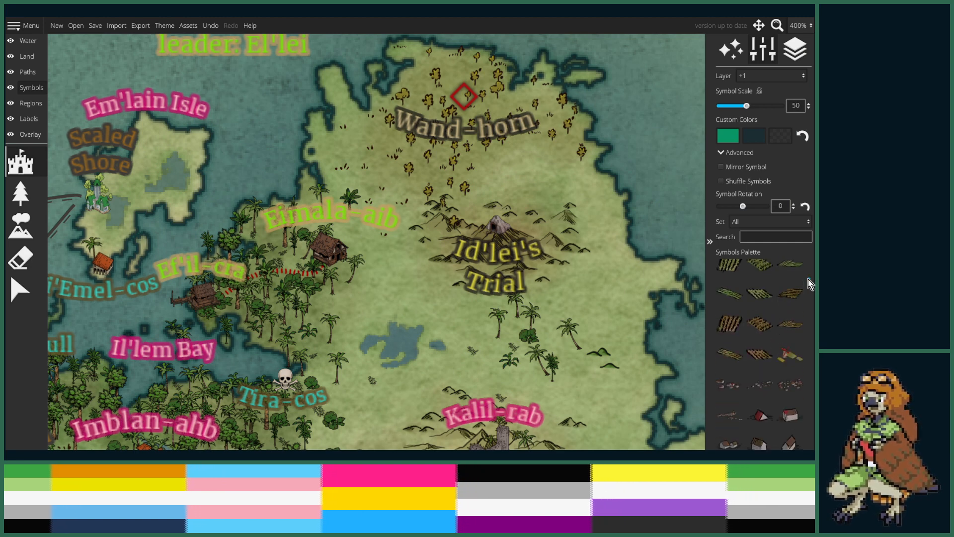
{"action": "left_click_drag", "start_coordinate": [809, 279], "coordinate": [808, 295]}
{"action": "scroll", "coordinate": [450, 269], "scroll_direction": "up", "scroll_amount": 1}
{"action": "left_click_drag", "start_coordinate": [451, 261], "coordinate": [440, 333]}
{"action": "scroll", "coordinate": [440, 334], "scroll_direction": "down", "scroll_amount": 5}
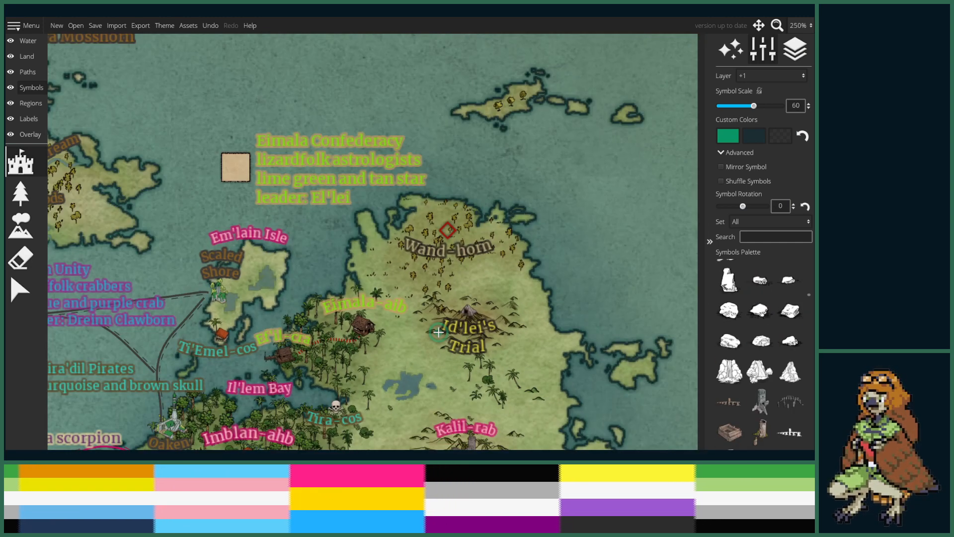
{"action": "scroll", "coordinate": [775, 347], "scroll_direction": "down", "scroll_amount": 1}
{"action": "scroll", "coordinate": [775, 347], "scroll_direction": "down", "scroll_amount": 6}
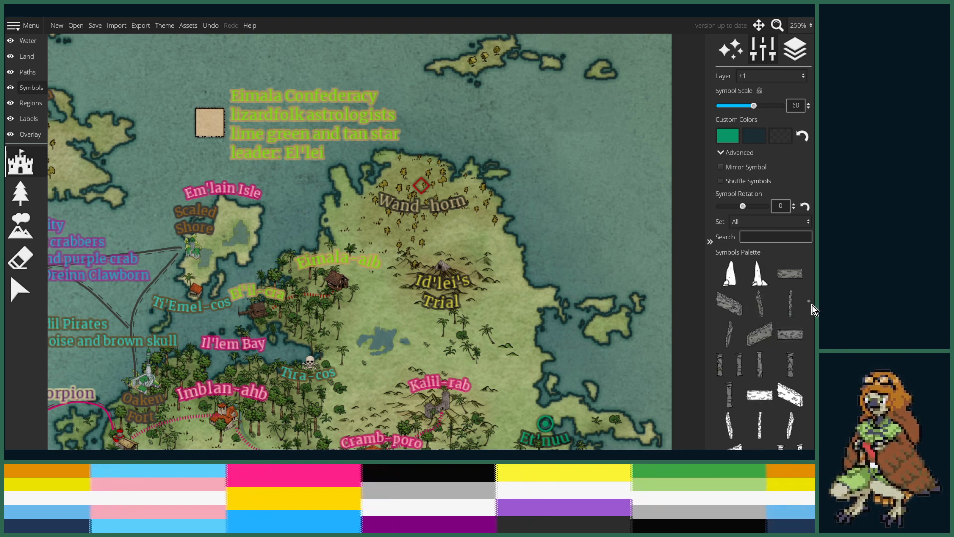
{"action": "left_click_drag", "start_coordinate": [808, 296], "coordinate": [810, 401]}
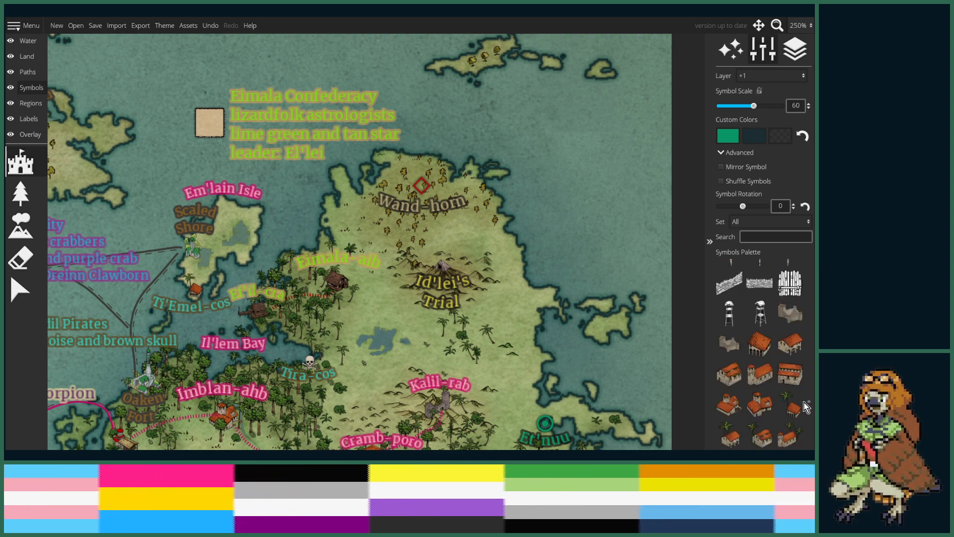
{"action": "scroll", "coordinate": [803, 401], "scroll_direction": "down", "scroll_amount": 5}
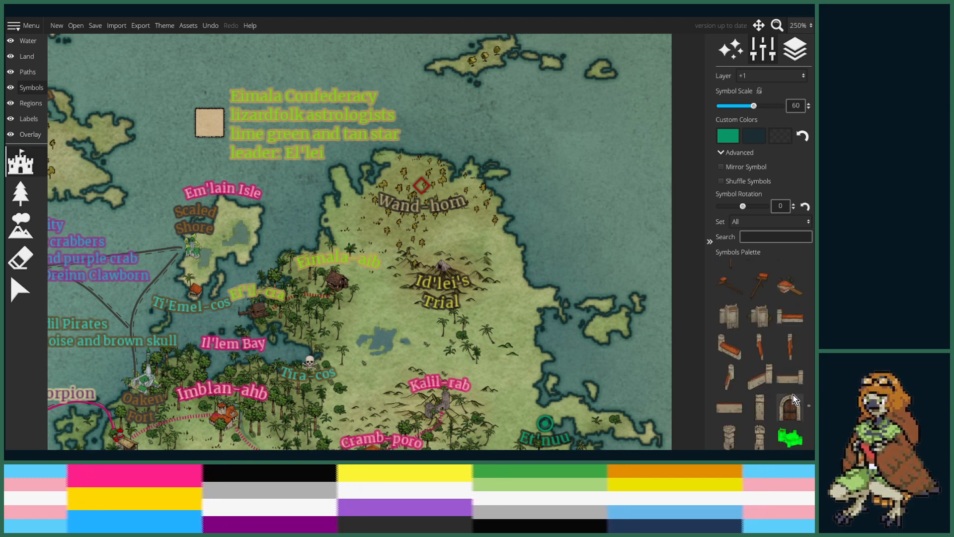
{"action": "scroll", "coordinate": [793, 399], "scroll_direction": "down", "scroll_amount": 3}
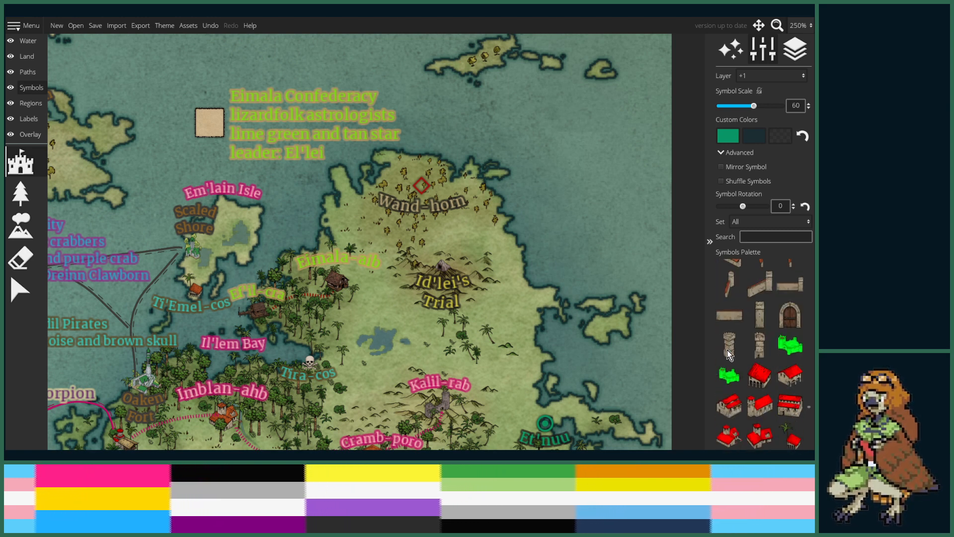
{"action": "left_click", "coordinate": [728, 348]}
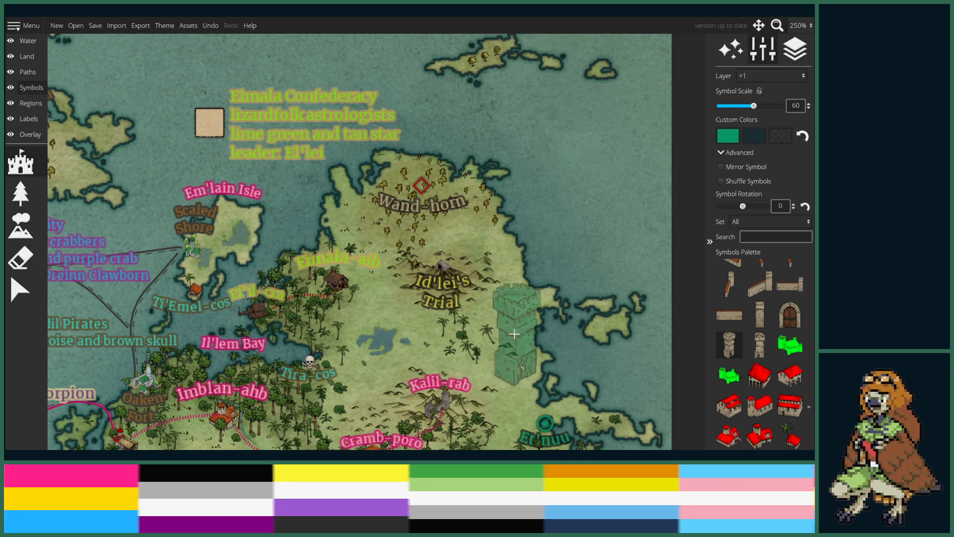
{"action": "scroll", "coordinate": [736, 323], "scroll_direction": "up", "scroll_amount": 1}
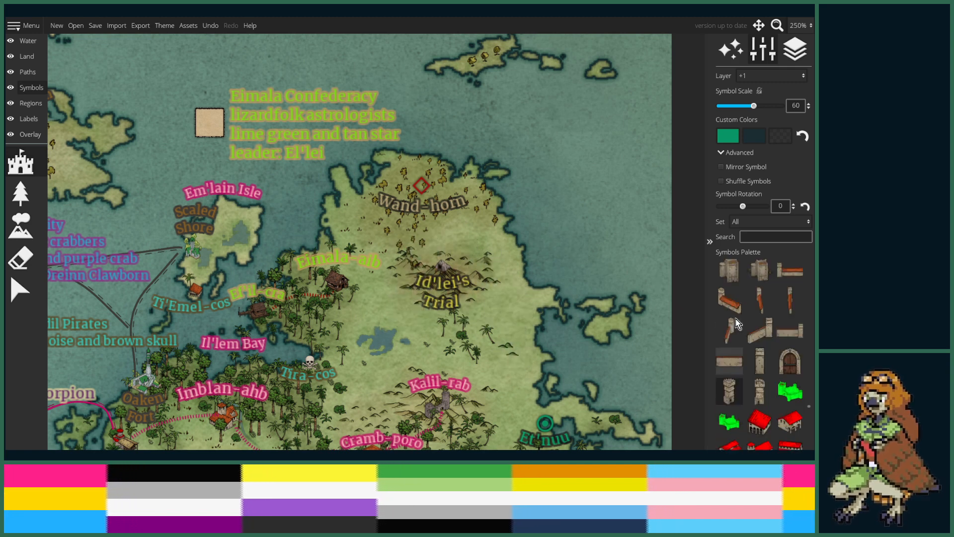
{"action": "scroll", "coordinate": [736, 323], "scroll_direction": "down", "scroll_amount": 1}
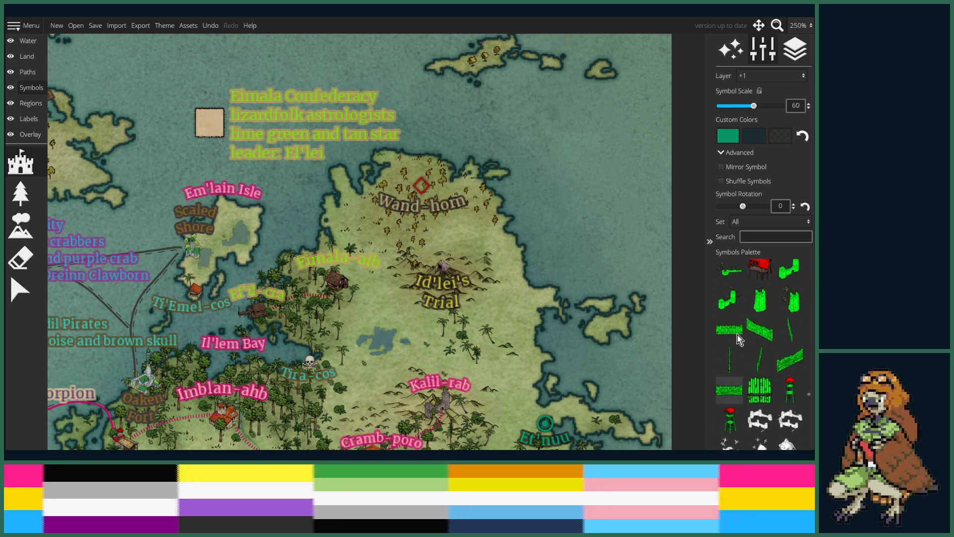
{"action": "scroll", "coordinate": [738, 338], "scroll_direction": "up", "scroll_amount": 1}
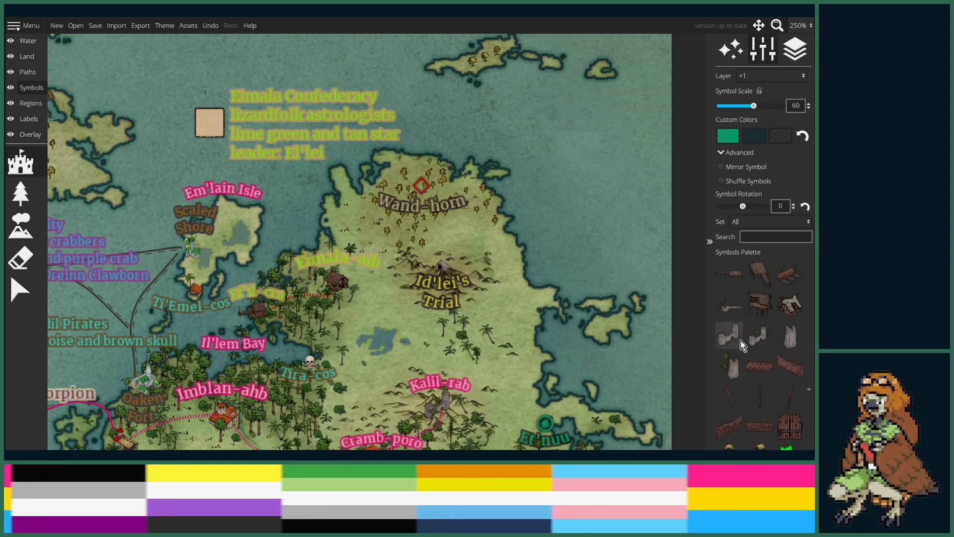
{"action": "scroll", "coordinate": [740, 342], "scroll_direction": "up", "scroll_amount": 1}
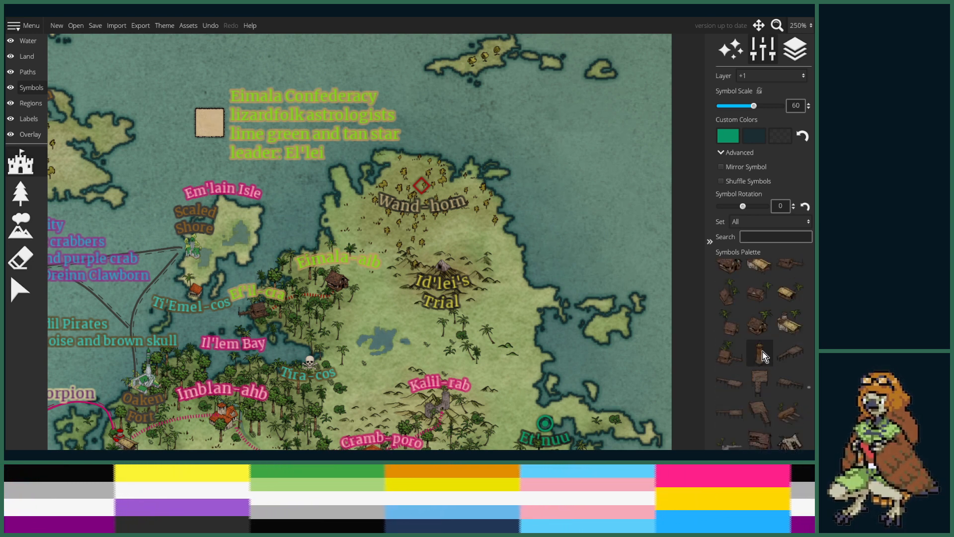
- Try placing the wooden tower symbol at scale 30 just west of Id'lei's Trial, and undo the placement
{"action": "left_click", "coordinate": [761, 354]}
{"action": "scroll", "coordinate": [390, 288], "scroll_direction": "down", "scroll_amount": 6}
{"action": "left_click", "coordinate": [388, 288]}
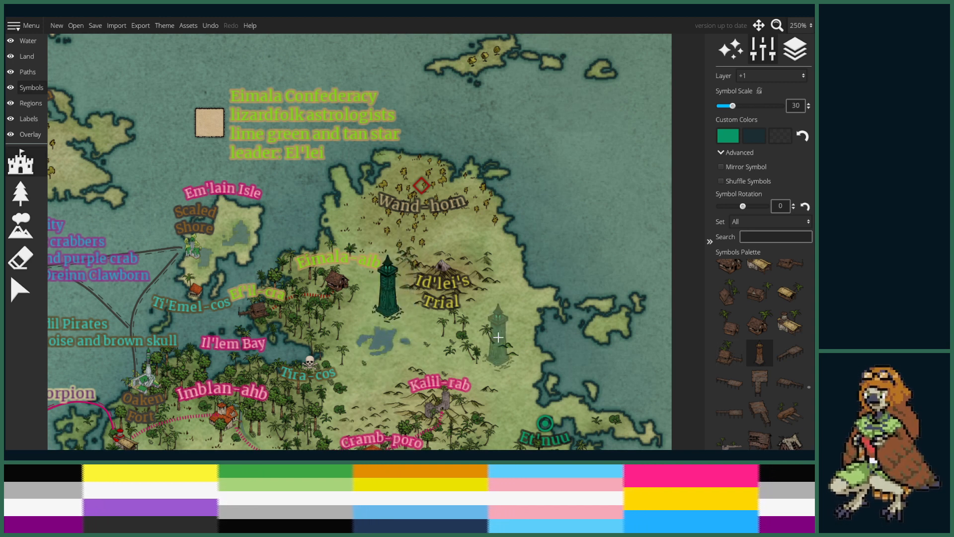
{"action": "scroll", "coordinate": [452, 303], "scroll_direction": "up", "scroll_amount": 3}
{"action": "key", "text": "ctrl+z"}
{"action": "scroll", "coordinate": [725, 334], "scroll_direction": "up", "scroll_amount": 1}
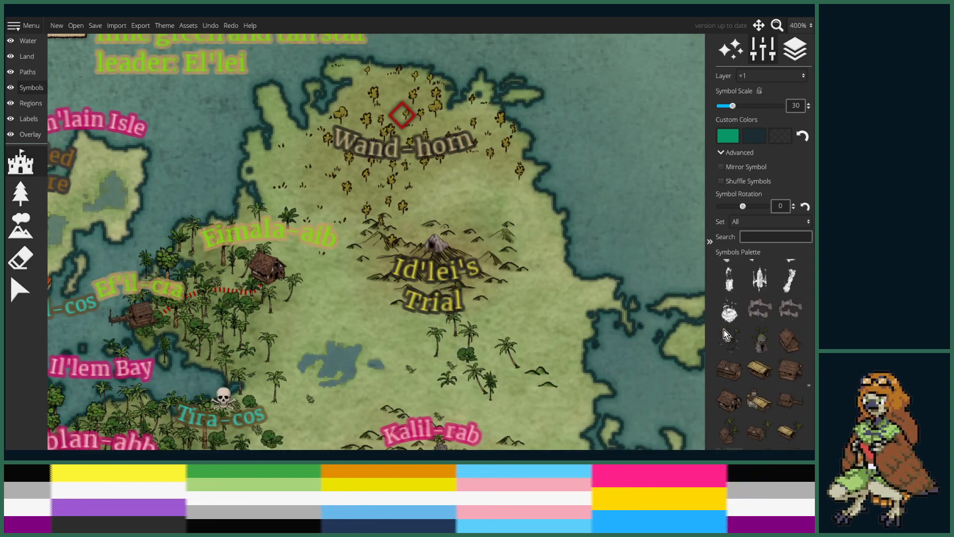
- Reset the custom symbol colors and preview several wooden house symbols over the plains around Id'lei's Trial
{"action": "scroll", "coordinate": [730, 335], "scroll_direction": "up", "scroll_amount": 4}
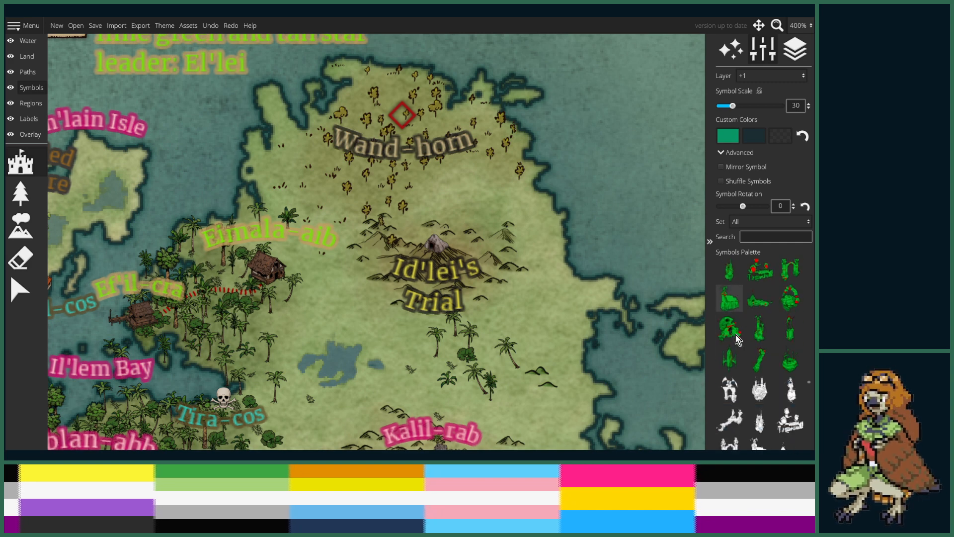
{"action": "scroll", "coordinate": [735, 335], "scroll_direction": "down", "scroll_amount": 5}
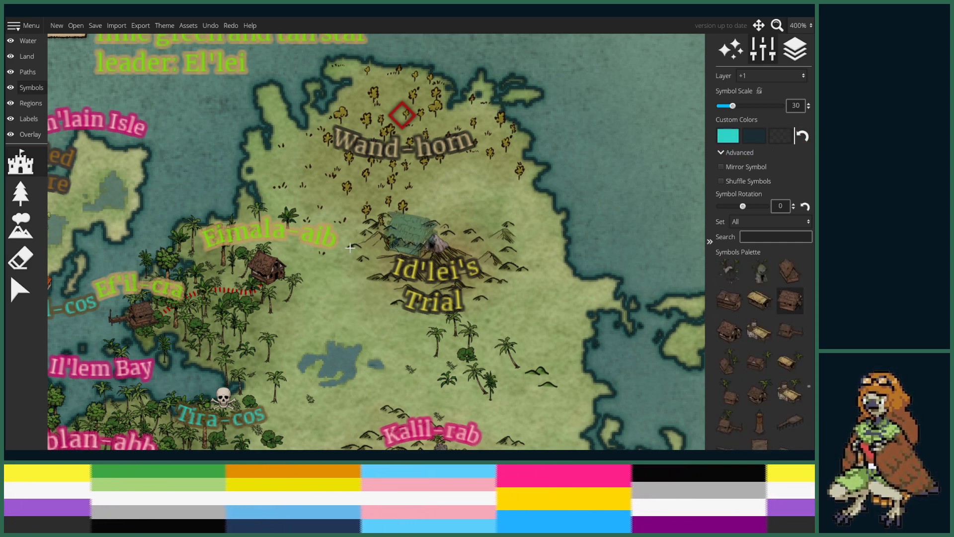
{"action": "key", "text": "s"}
{"action": "scroll", "coordinate": [758, 356], "scroll_direction": "down", "scroll_amount": 4}
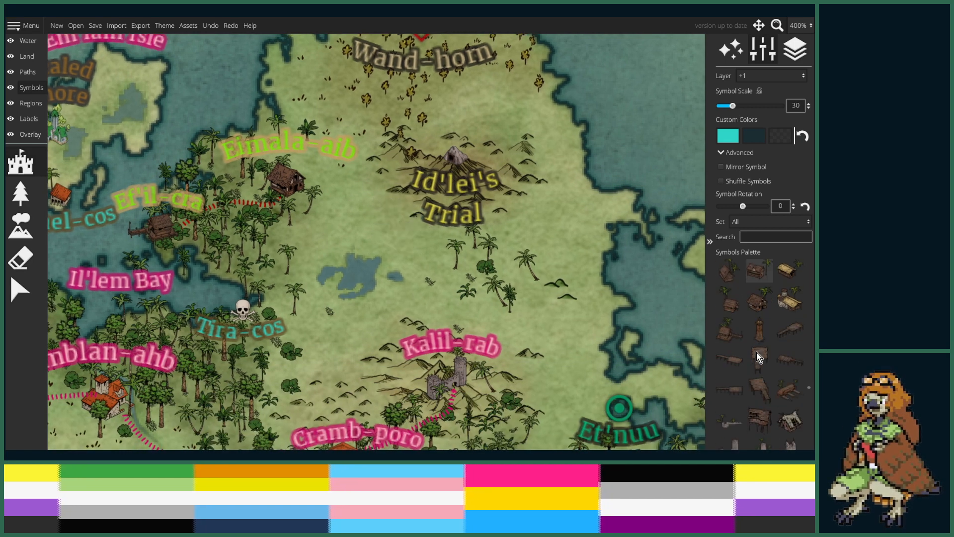
{"action": "left_click", "coordinate": [791, 308]}
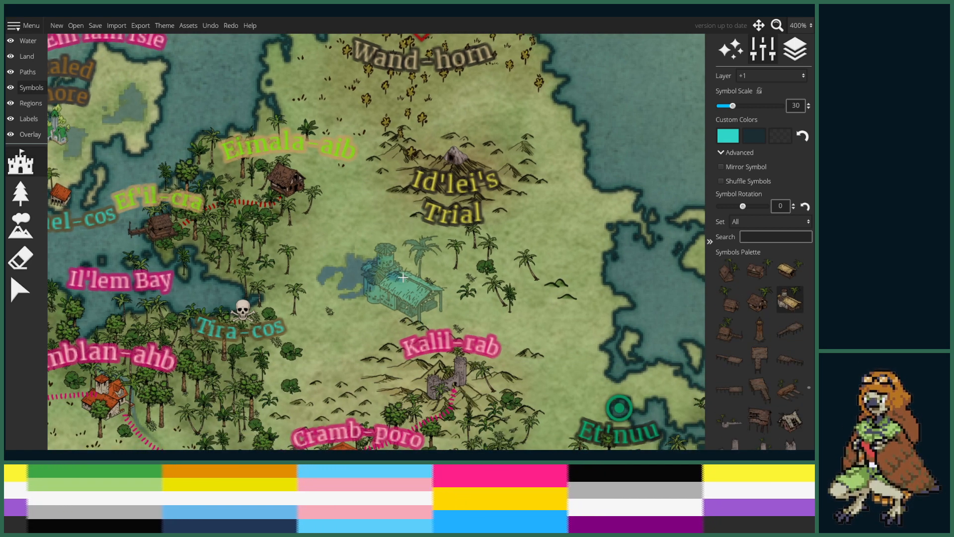
{"action": "scroll", "coordinate": [744, 337], "scroll_direction": "down", "scroll_amount": 5}
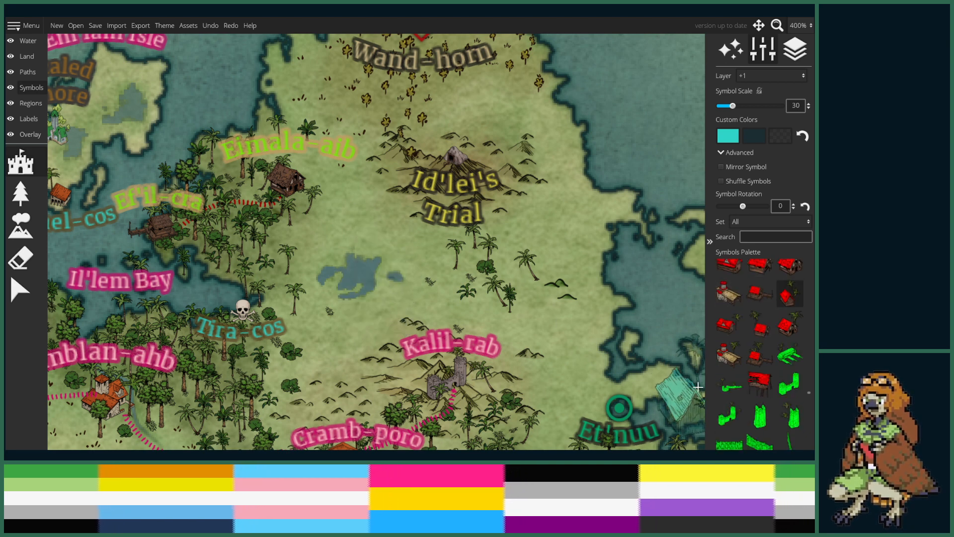
- Look through the red-roofed and white building symbols, trying the red-roofed house with palms as a candidate
{"action": "scroll", "coordinate": [745, 348], "scroll_direction": "down", "scroll_amount": 5}
{"action": "scroll", "coordinate": [742, 355], "scroll_direction": "down", "scroll_amount": 8}
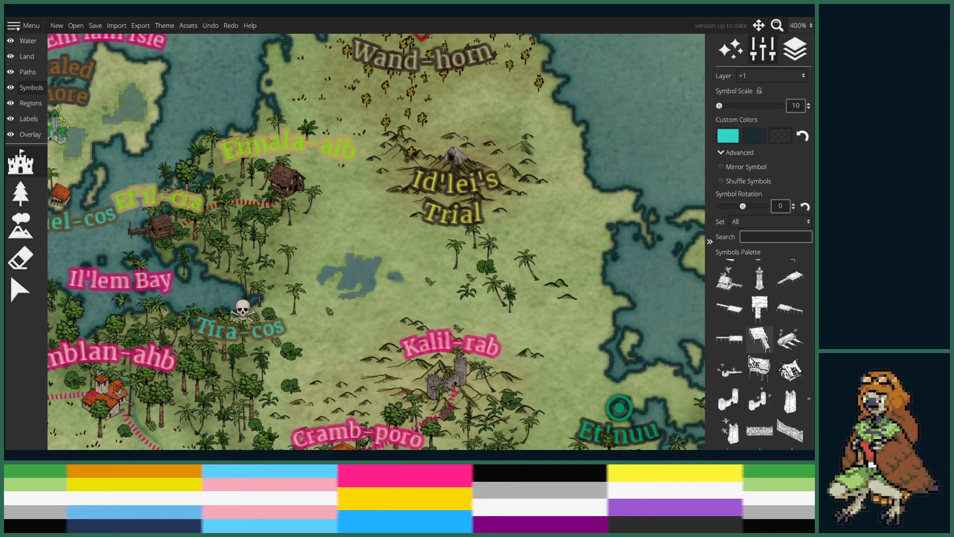
{"action": "scroll", "coordinate": [747, 365], "scroll_direction": "down", "scroll_amount": 3}
{"action": "left_click", "coordinate": [759, 320]}
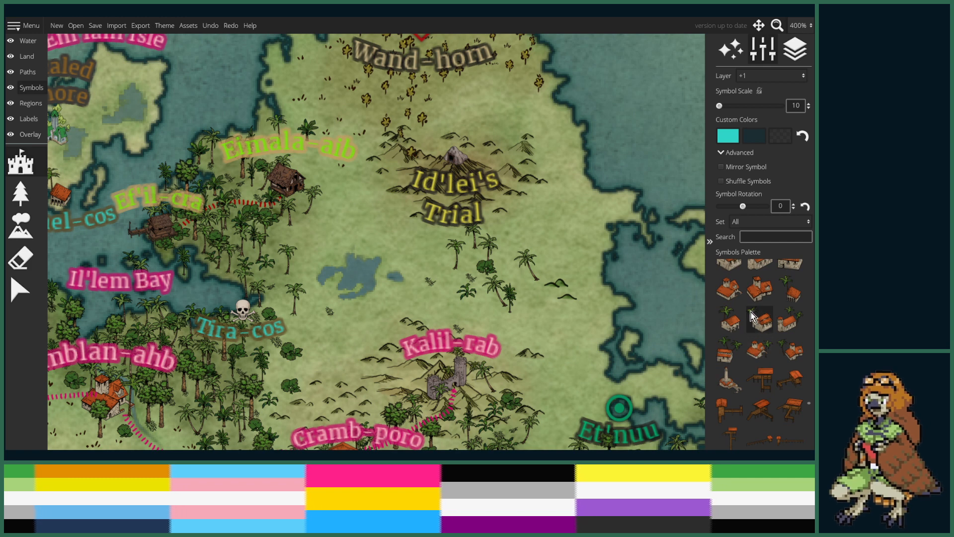
{"action": "scroll", "coordinate": [380, 237], "scroll_direction": "up", "scroll_amount": 5}
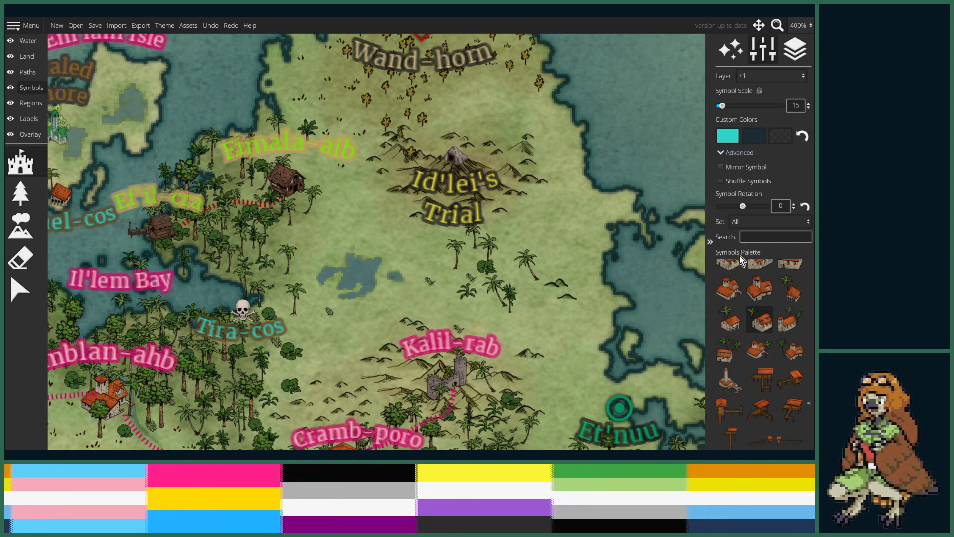
{"action": "scroll", "coordinate": [763, 347], "scroll_direction": "down", "scroll_amount": 3}
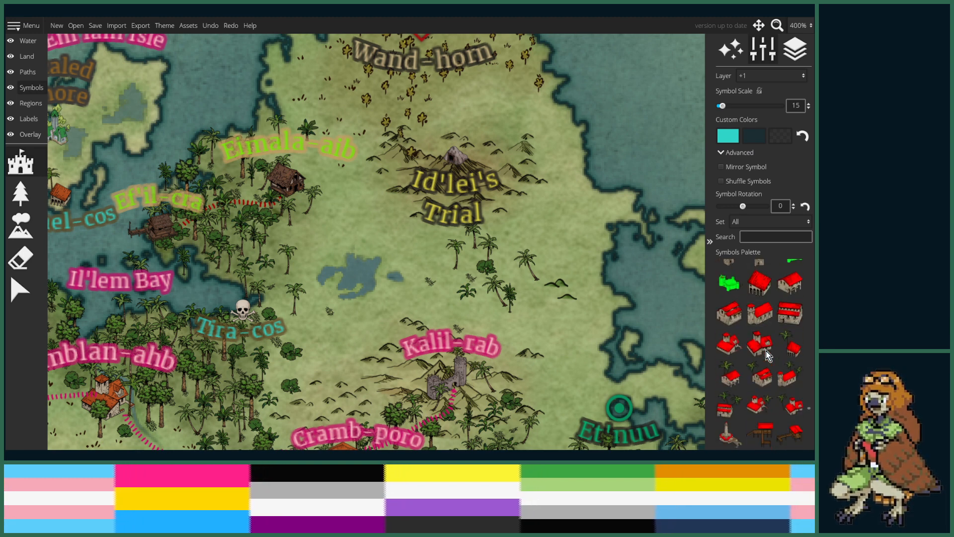
{"action": "scroll", "coordinate": [768, 353], "scroll_direction": "down", "scroll_amount": 8}
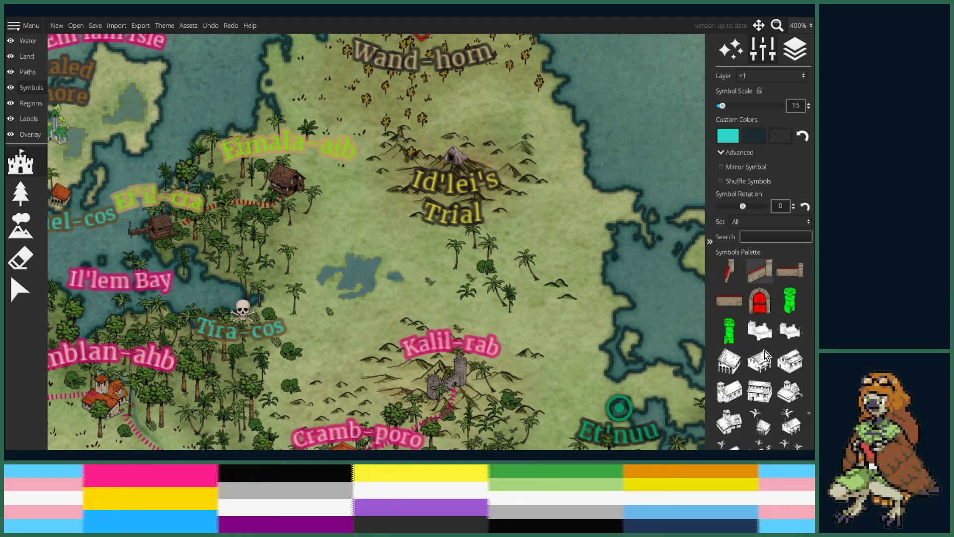
{"action": "scroll", "coordinate": [764, 352], "scroll_direction": "down", "scroll_amount": 3}
{"action": "scroll", "coordinate": [809, 422], "scroll_direction": "down", "scroll_amount": 2}
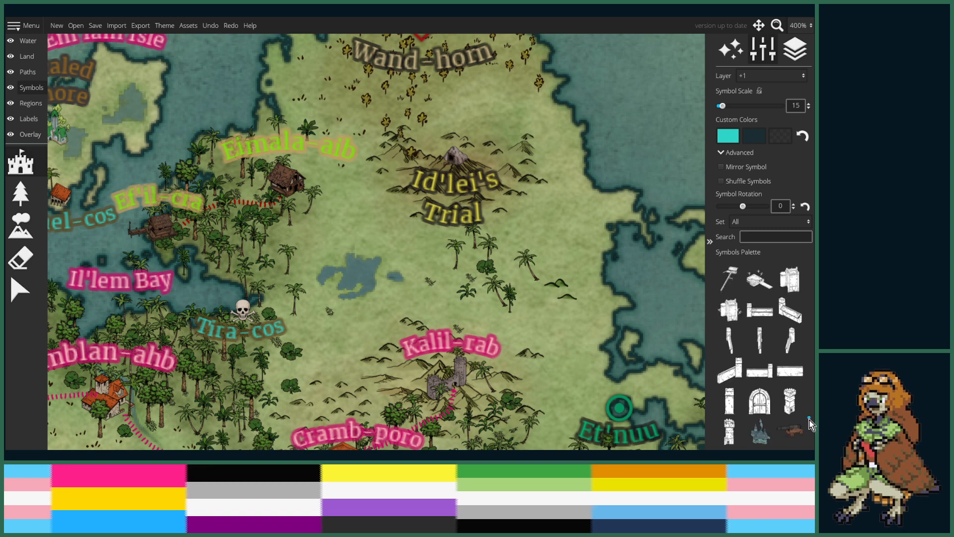
- Select the white domed desert building symbol at scale 10 and save the map
{"action": "left_click", "coordinate": [759, 432]}
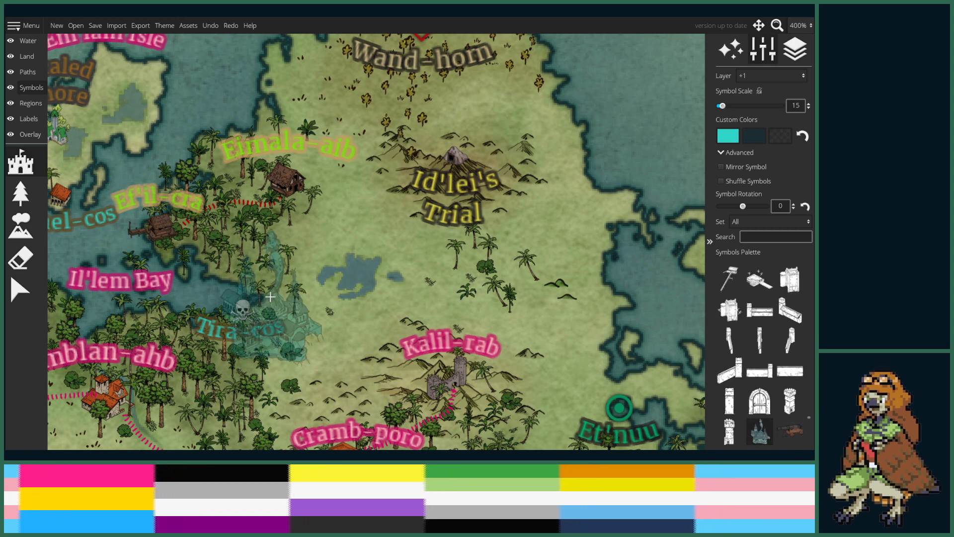
{"action": "left_click", "coordinate": [790, 430]}
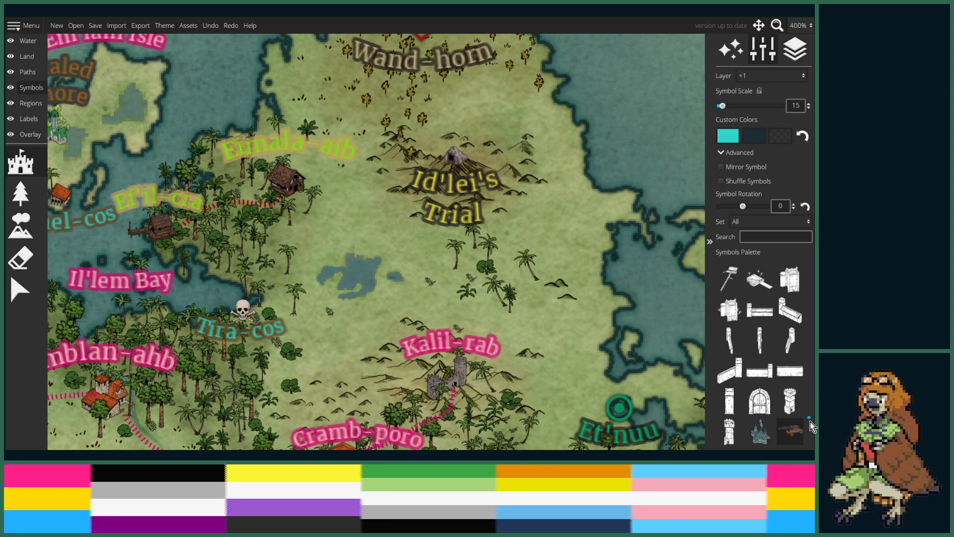
{"action": "scroll", "coordinate": [805, 418], "scroll_direction": "down", "scroll_amount": 3}
{"action": "scroll", "coordinate": [795, 317], "scroll_direction": "up", "scroll_amount": 2}
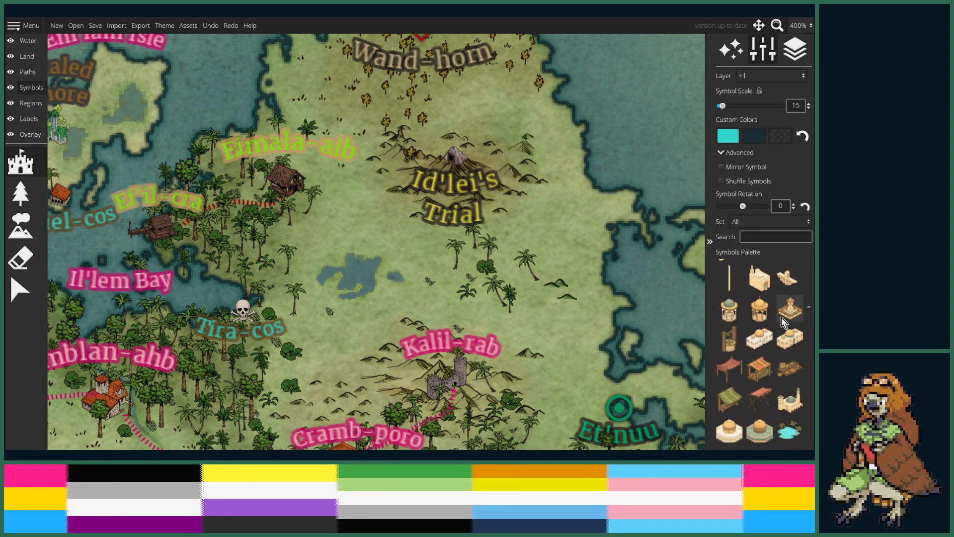
{"action": "left_click", "coordinate": [760, 339]}
{"action": "scroll", "coordinate": [371, 244], "scroll_direction": "down", "scroll_amount": 1}
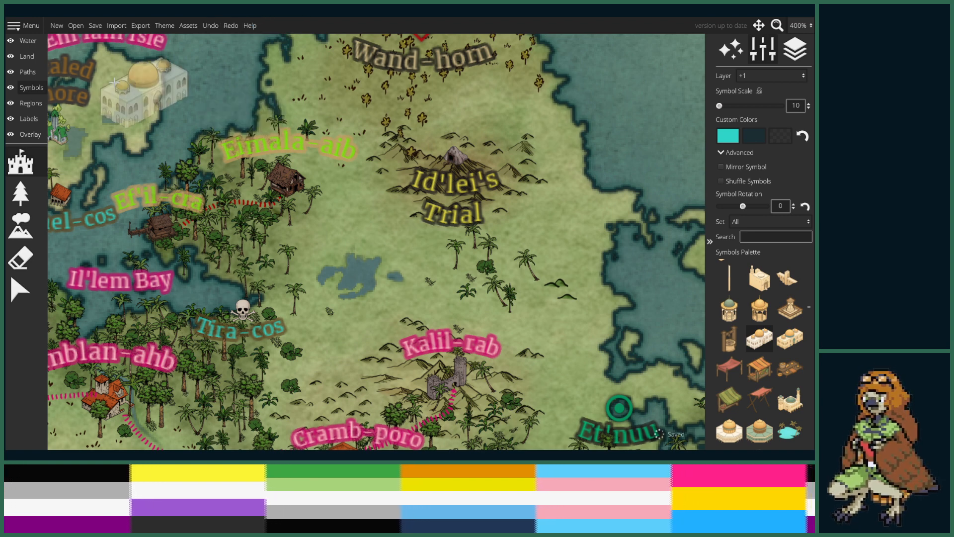
{"action": "left_click", "coordinate": [95, 26]}
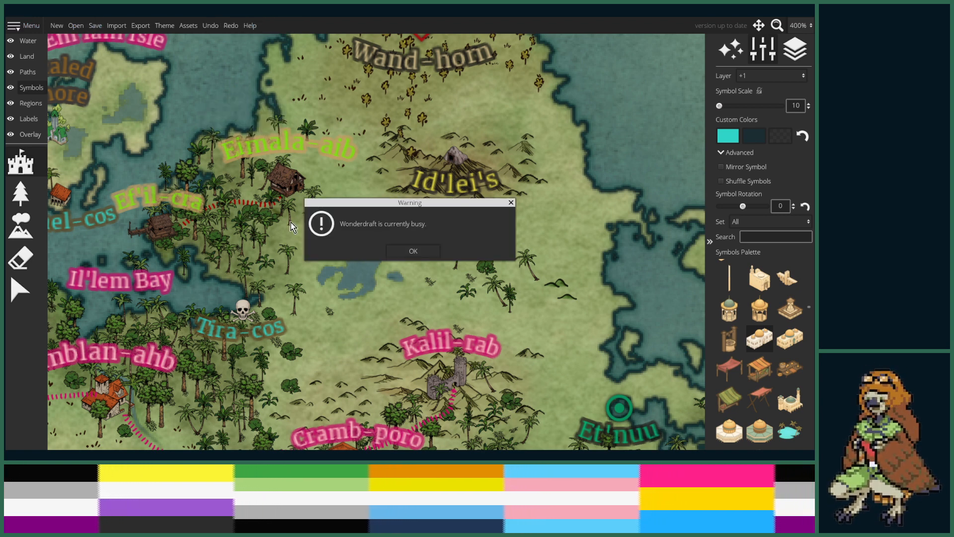
- Dismiss the busy warning and reopen the recent map "Aldahr wonderdraft" from the start screen
{"action": "left_click", "coordinate": [409, 249]}
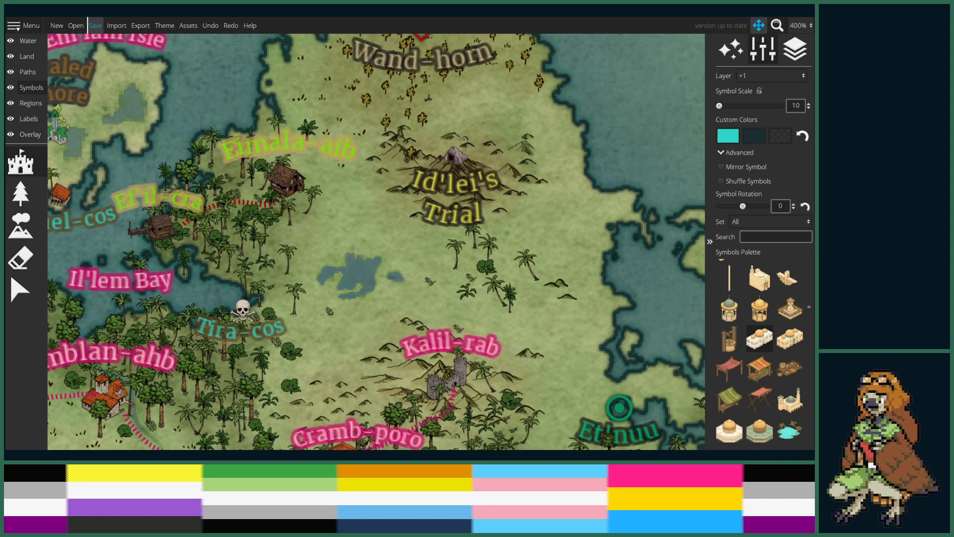
{"action": "left_click", "coordinate": [776, 24]}
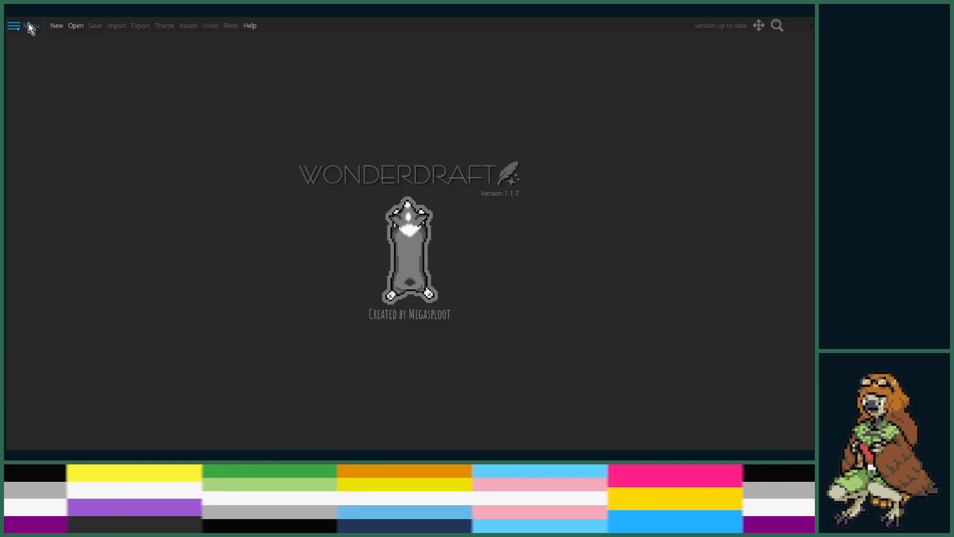
{"action": "left_click", "coordinate": [30, 27]}
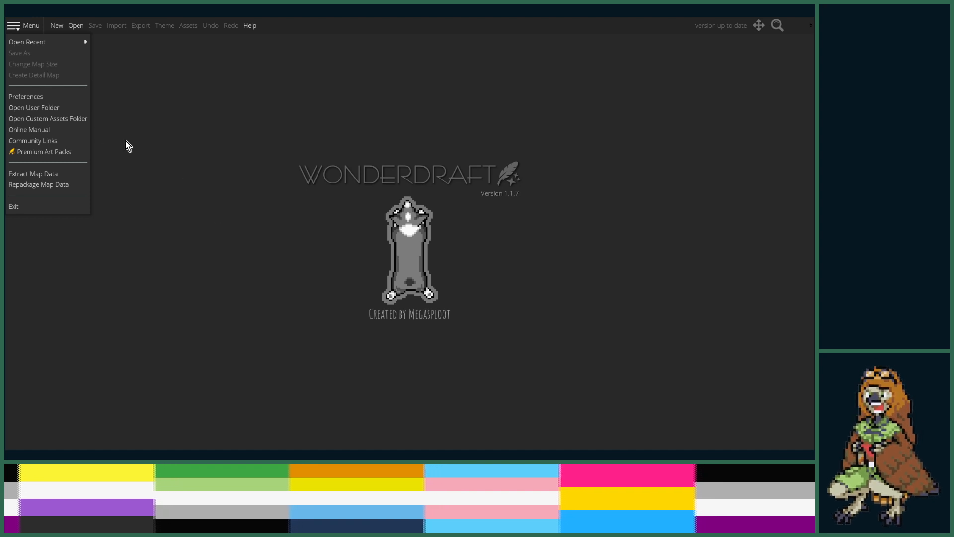
{"action": "mouse_move", "coordinate": [53, 43]}
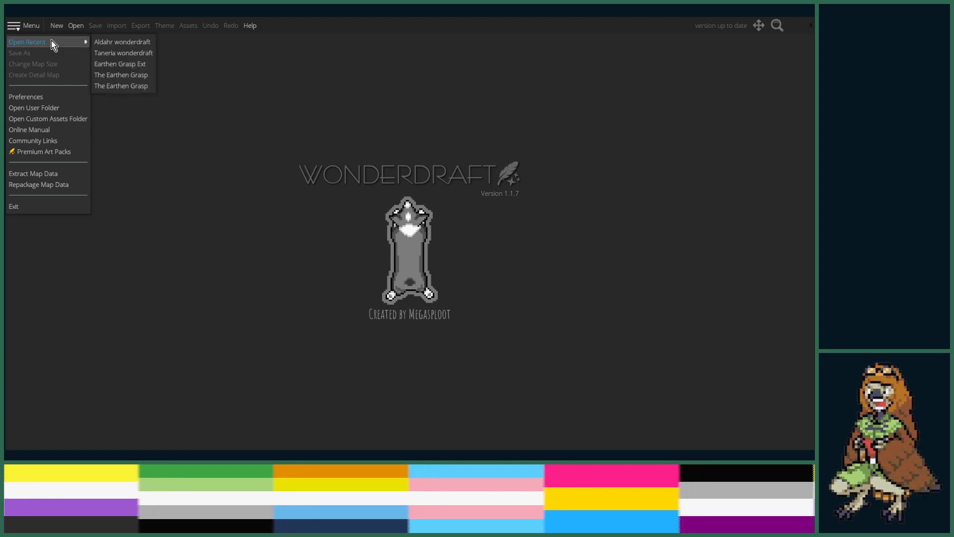
{"action": "left_click", "coordinate": [135, 45]}
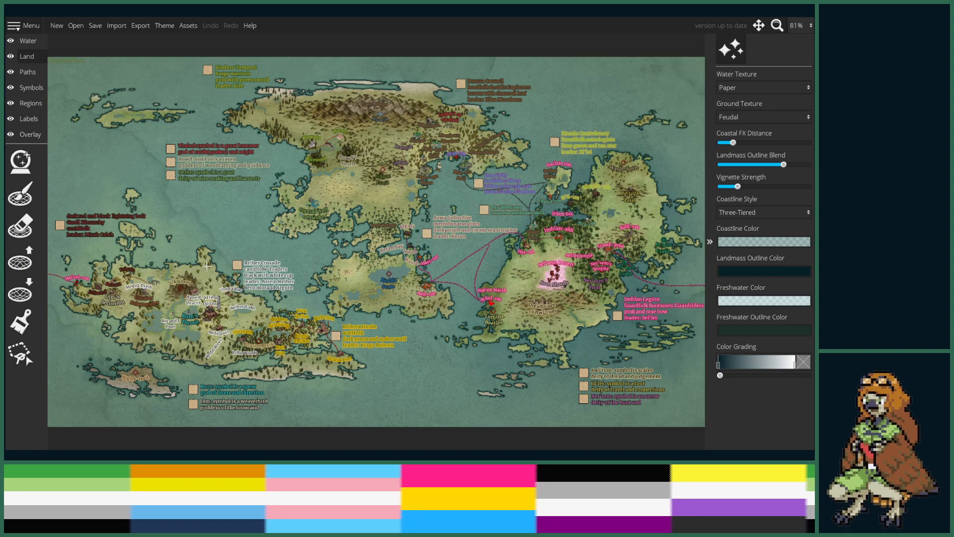
- Start placing symbols on the plains around Id'lei's Trial with the symbol scale set to 15
{"action": "left_click", "coordinate": [30, 87]}
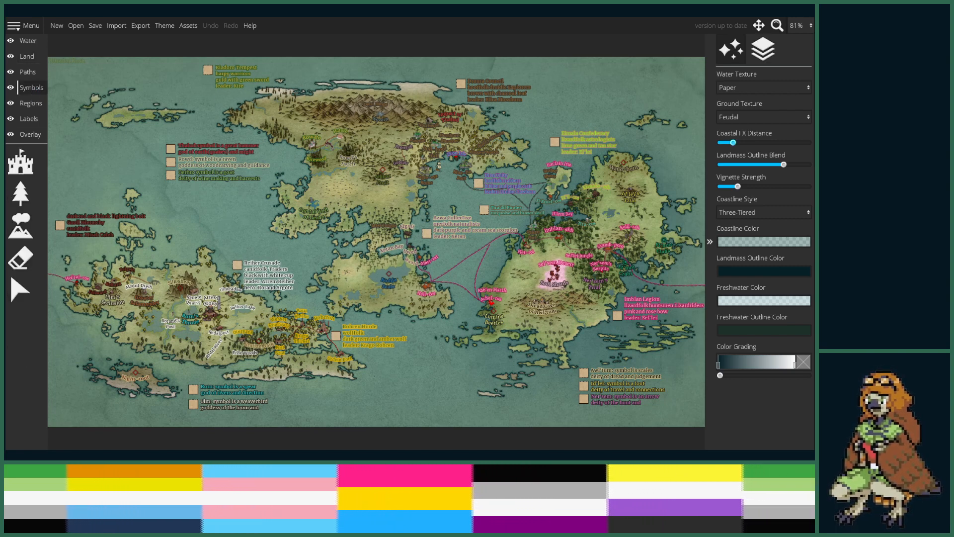
{"action": "scroll", "coordinate": [606, 262], "scroll_direction": "up", "scroll_amount": 6}
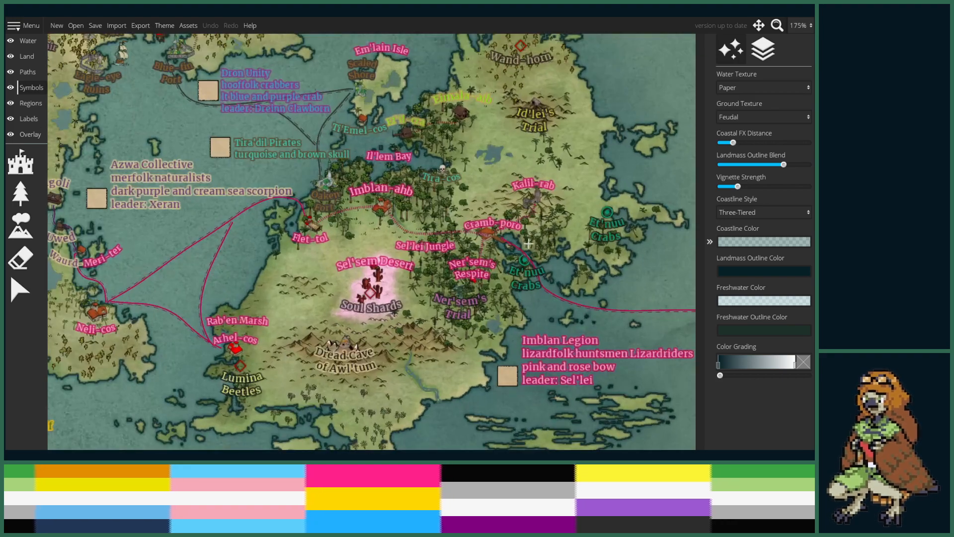
{"action": "scroll", "coordinate": [451, 292], "scroll_direction": "up", "scroll_amount": 3}
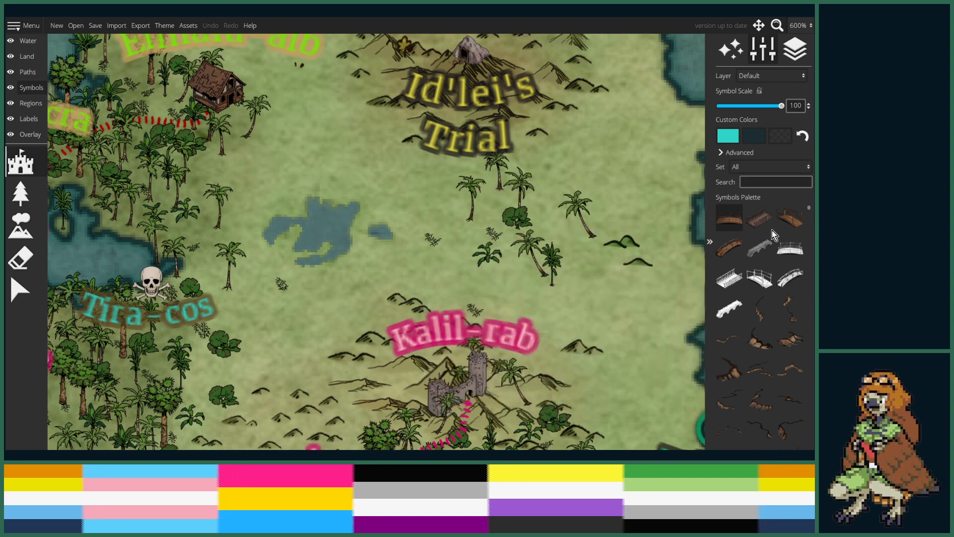
{"action": "left_click", "coordinate": [722, 106]}
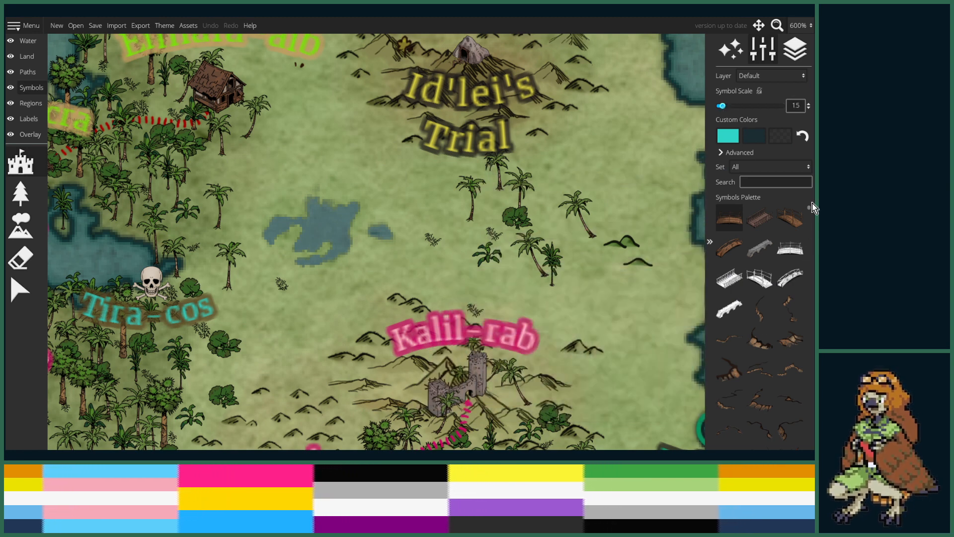
- Find the natural-colored wooden tower among the building symbols and select it for placement
{"action": "scroll", "coordinate": [775, 348], "scroll_direction": "down", "scroll_amount": 10}
{"action": "scroll", "coordinate": [798, 434], "scroll_direction": "down", "scroll_amount": 10}
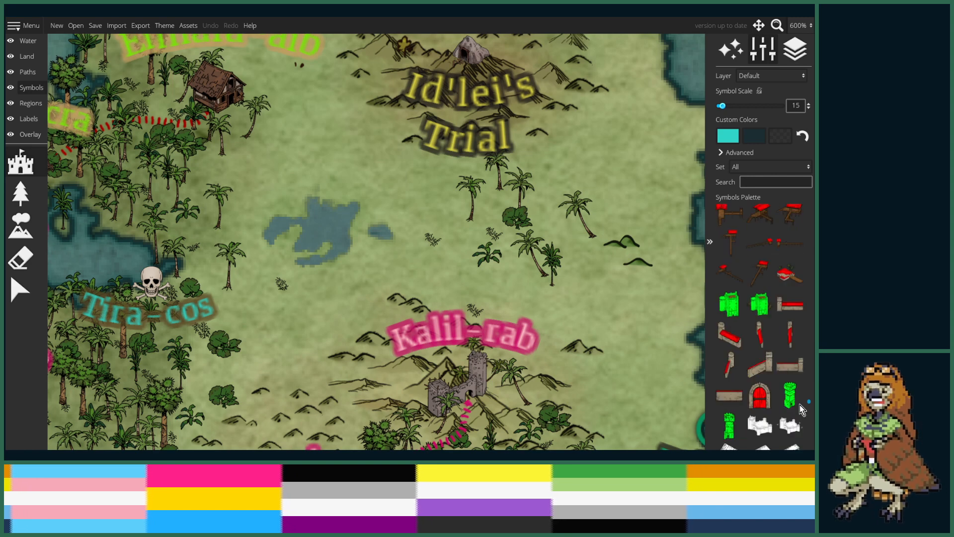
{"action": "scroll", "coordinate": [767, 393], "scroll_direction": "down", "scroll_amount": 10}
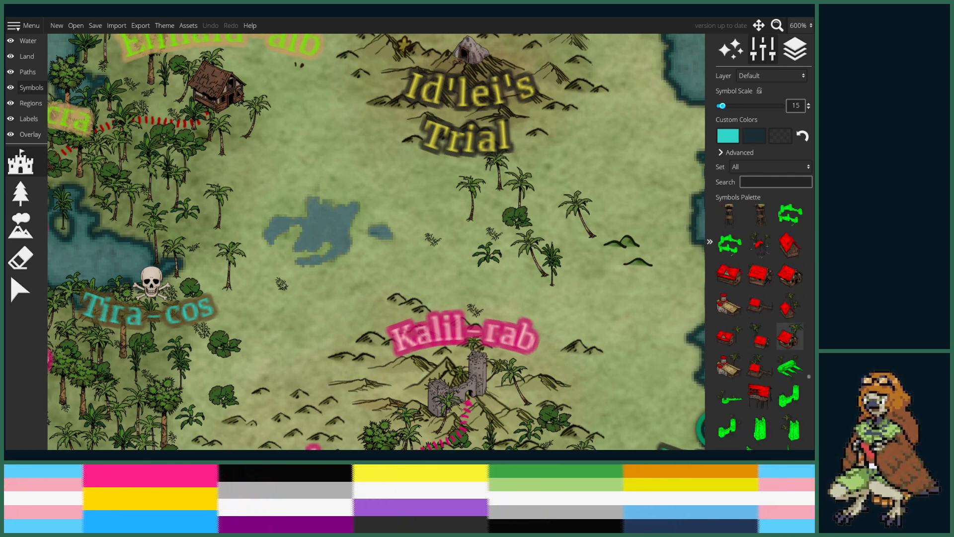
{"action": "scroll", "coordinate": [771, 305], "scroll_direction": "down", "scroll_amount": 5}
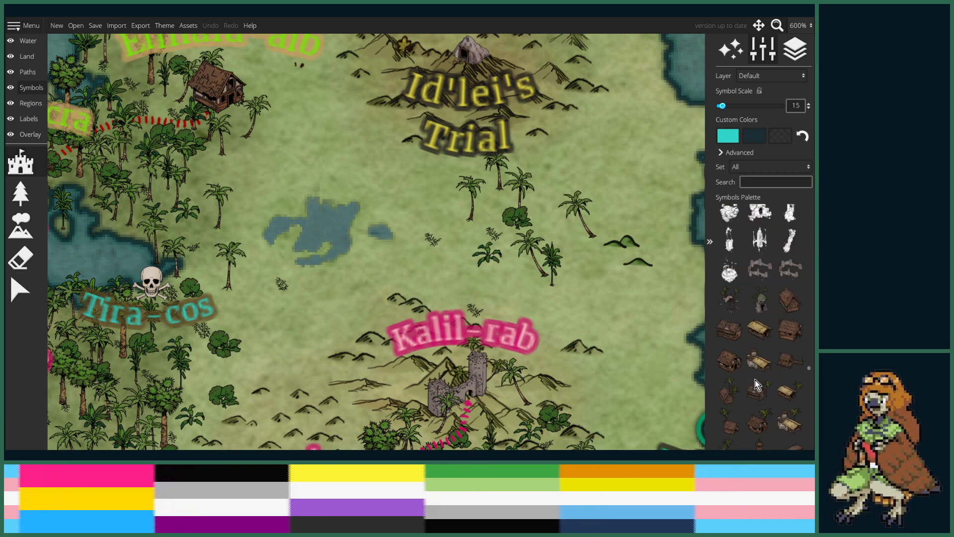
{"action": "scroll", "coordinate": [755, 384], "scroll_direction": "up", "scroll_amount": 5}
{"action": "scroll", "coordinate": [756, 378], "scroll_direction": "down", "scroll_amount": 5}
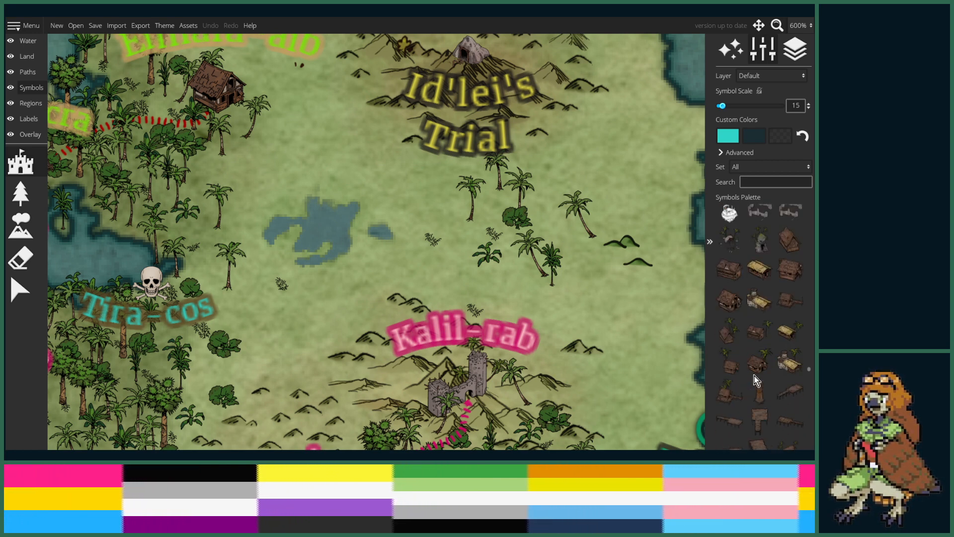
{"action": "scroll", "coordinate": [758, 377], "scroll_direction": "up", "scroll_amount": 3}
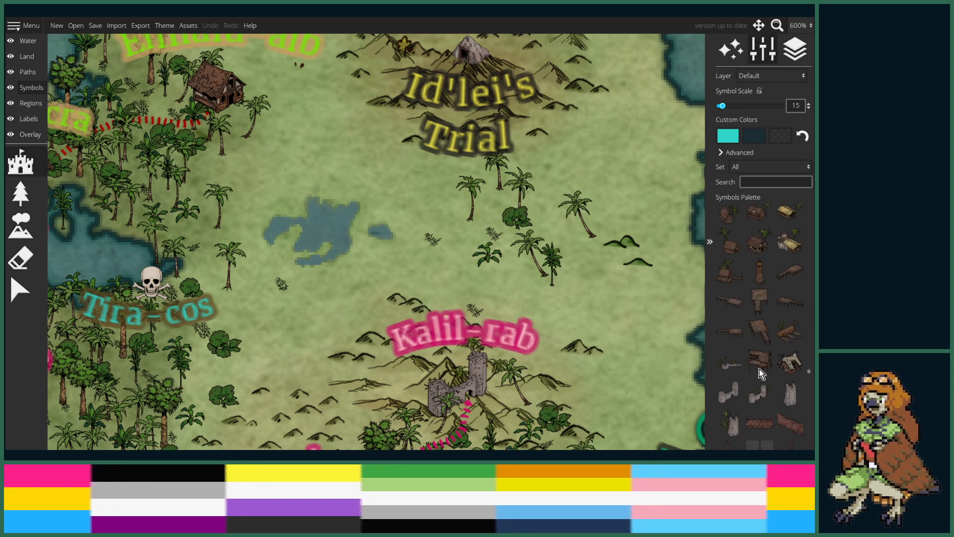
{"action": "left_click", "coordinate": [758, 355]}
{"action": "key", "text": "w"}
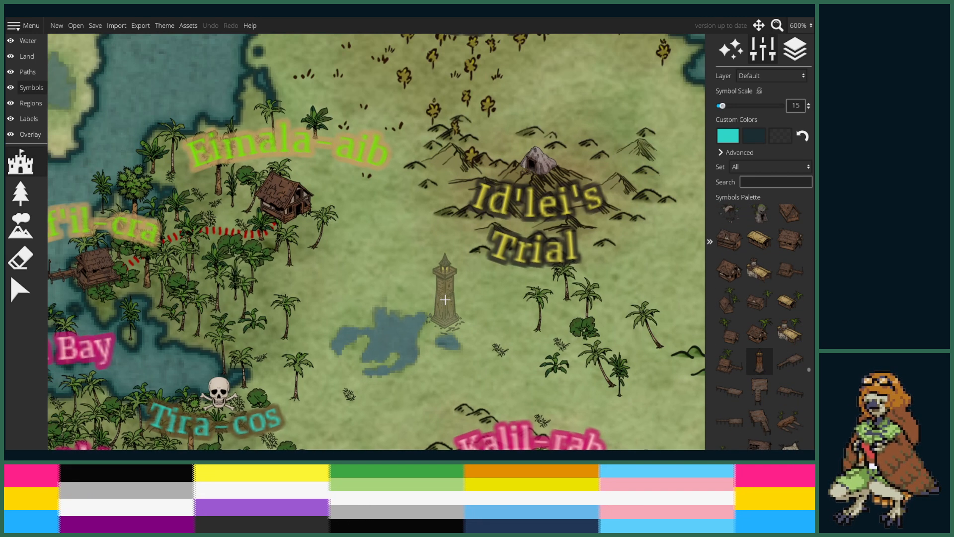
- Place the wooden tower symbol at scale 10 on layer +1 in the hills just northwest of Id'lei's Trial
{"action": "scroll", "coordinate": [416, 194], "scroll_direction": "down", "scroll_amount": 1}
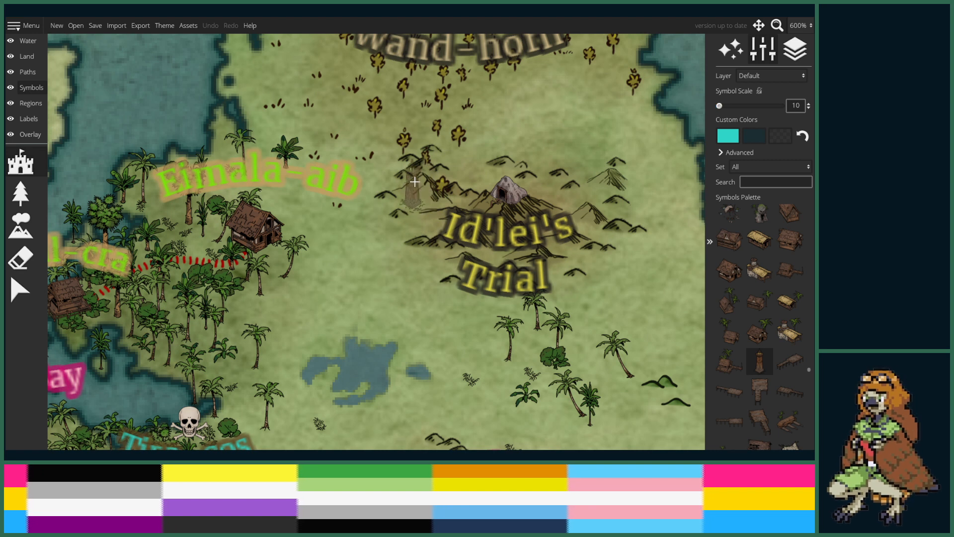
{"action": "scroll", "coordinate": [419, 155], "scroll_direction": "up", "scroll_amount": 2}
{"action": "scroll", "coordinate": [419, 155], "scroll_direction": "down", "scroll_amount": 2}
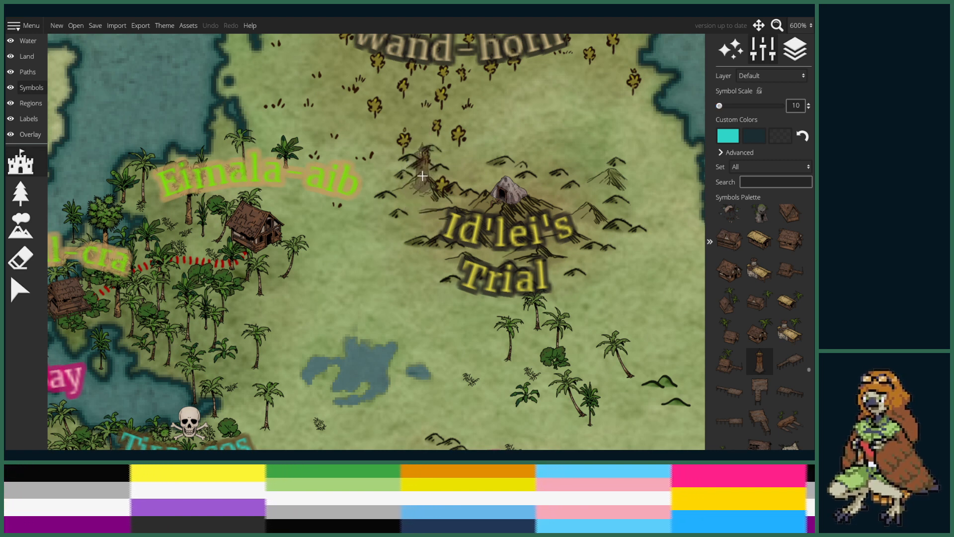
{"action": "left_click", "coordinate": [796, 76]}
{"action": "left_click", "coordinate": [760, 137]}
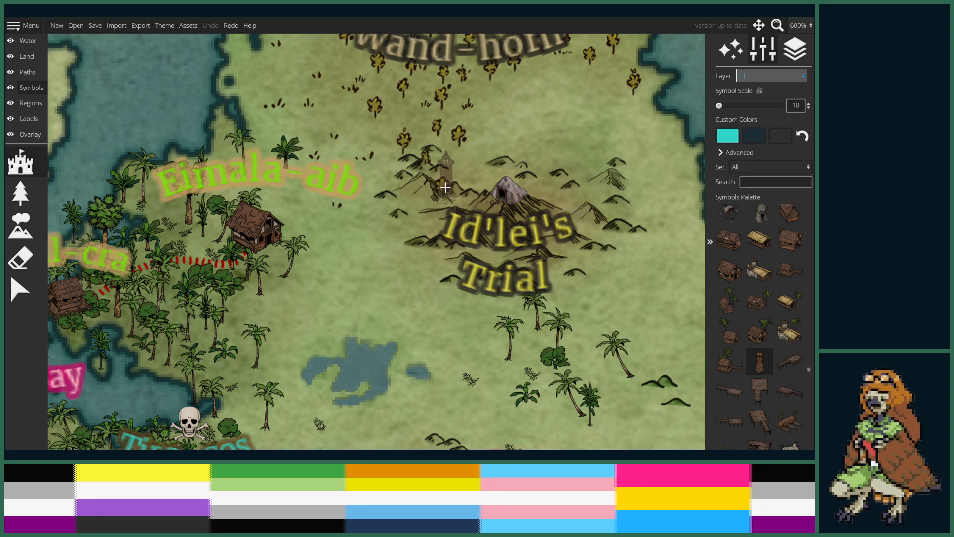
{"action": "left_click", "coordinate": [421, 173]}
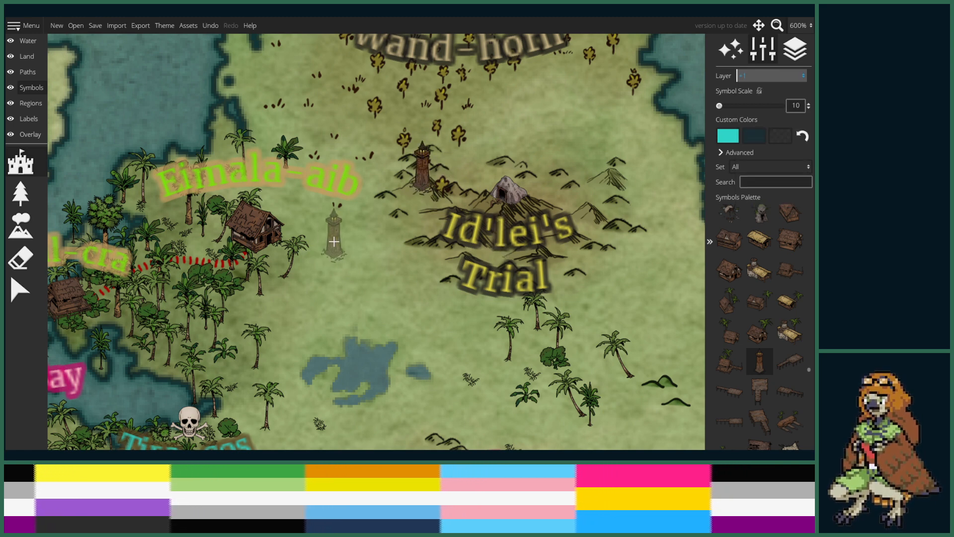
- Discard the default label placed near the tower and pick up the lime green Merriweather size 12 style from the Ef'il-cra label
{"action": "scroll", "coordinate": [333, 242], "scroll_direction": "down", "scroll_amount": 3}
{"action": "scroll", "coordinate": [270, 257], "scroll_direction": "up", "scroll_amount": 1}
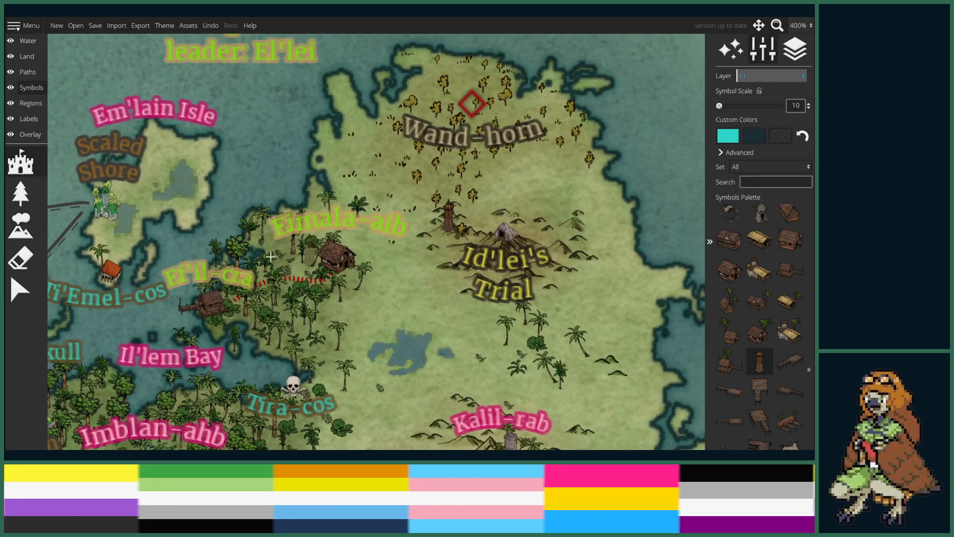
{"action": "left_click", "coordinate": [27, 122]}
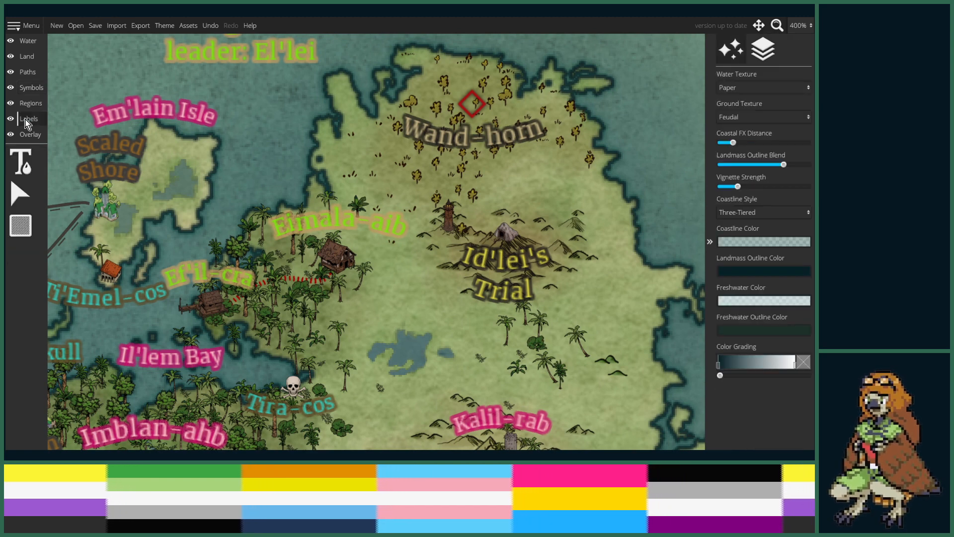
{"action": "left_click", "coordinate": [30, 157]}
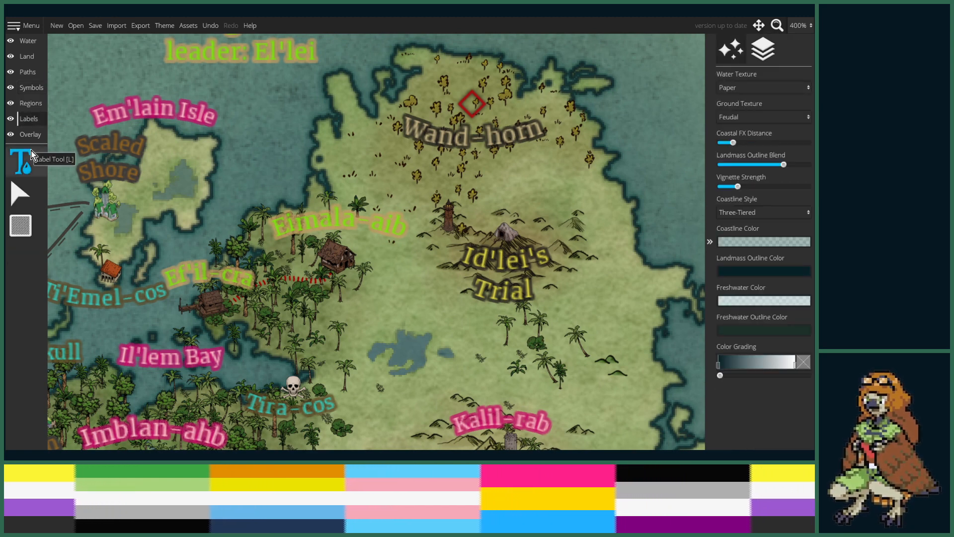
{"action": "left_click", "coordinate": [423, 201]}
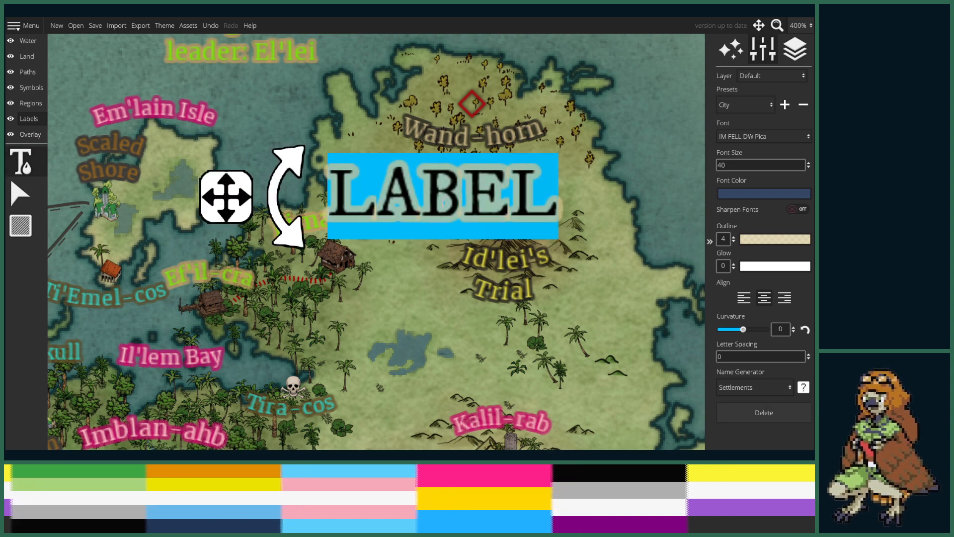
{"action": "key", "text": "BackSpace"}
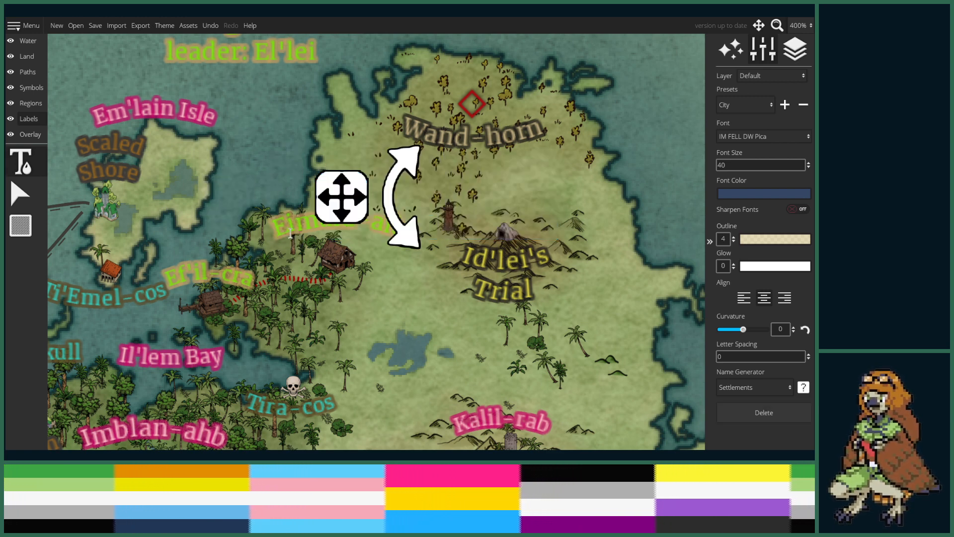
{"action": "left_click", "coordinate": [228, 278]}
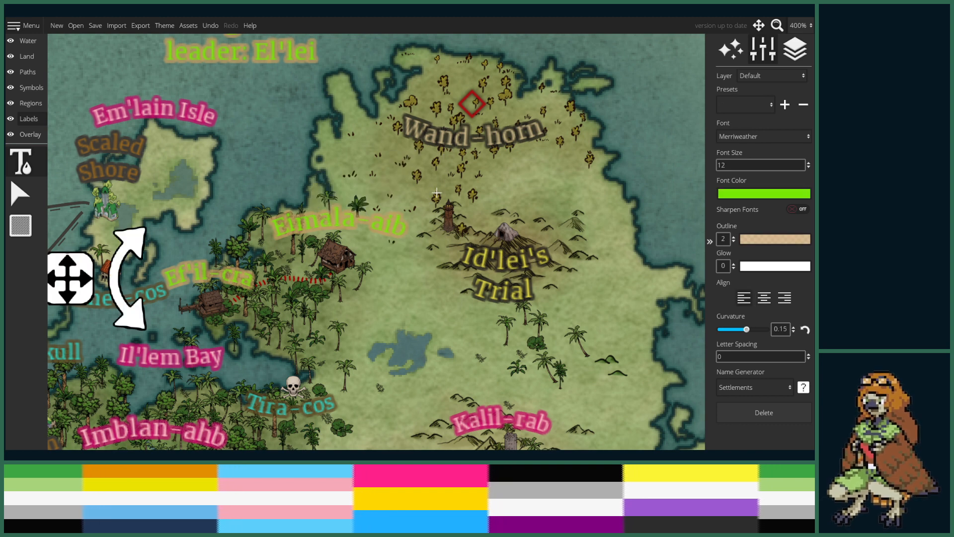
- Add a lime green label above the wooden tower reading "Ran'el Observatory" on two lines
{"action": "left_click", "coordinate": [475, 194]}
{"action": "left_click_drag", "start_coordinate": [347, 196], "coordinate": [326, 192]}
{"action": "scroll", "coordinate": [406, 323], "scroll_direction": "up", "scroll_amount": 3}
{"action": "scroll", "coordinate": [406, 323], "scroll_direction": "down", "scroll_amount": 1}
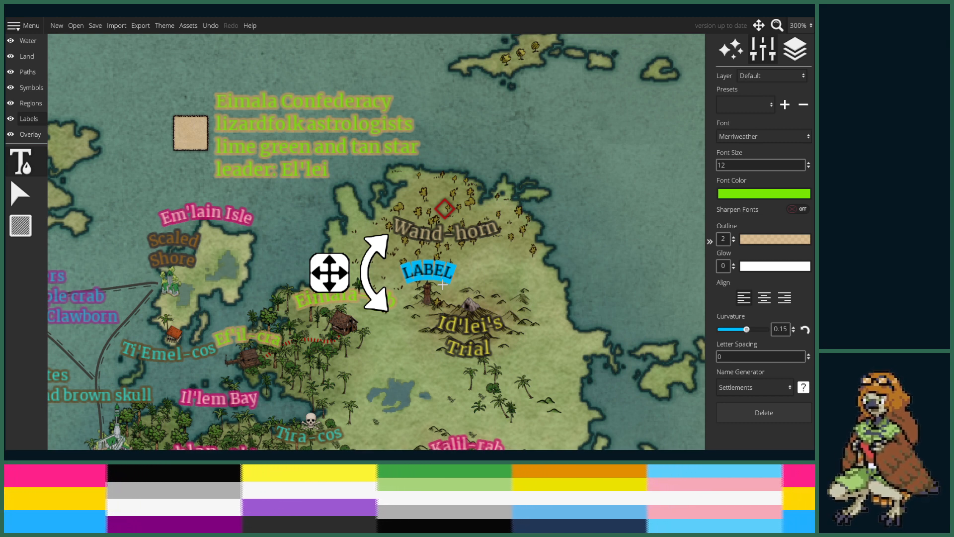
{"action": "key", "text": "BackSpace"}
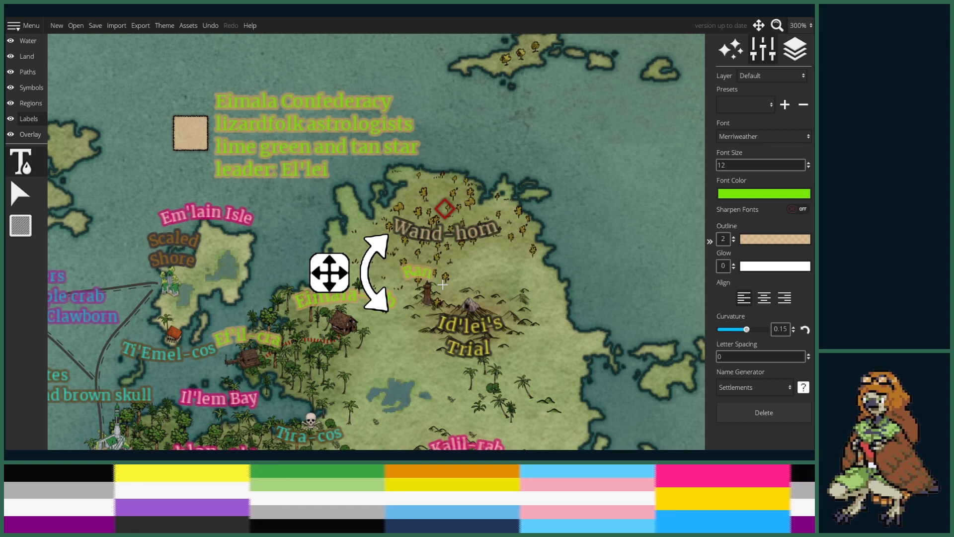
{"action": "type", "text": "'el"}
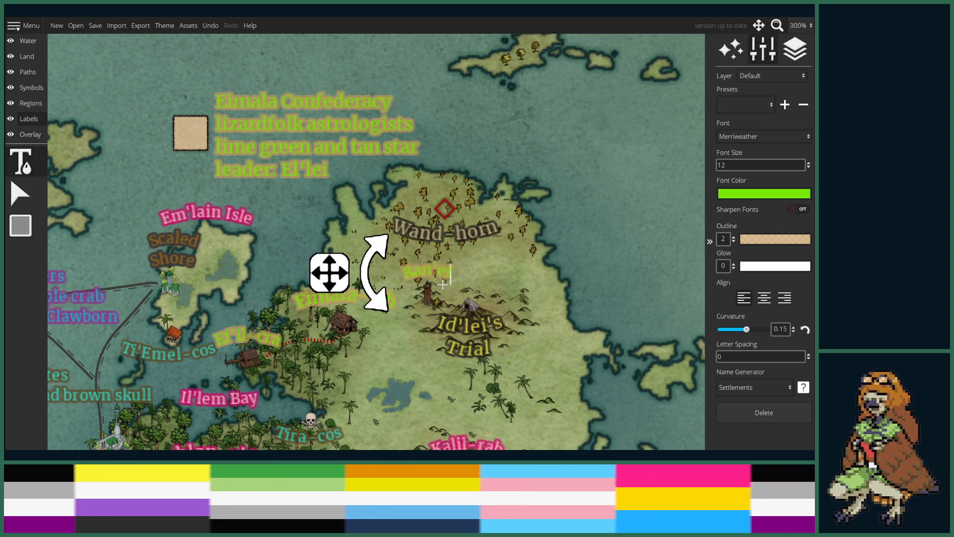
{"action": "key", "text": "Return"}
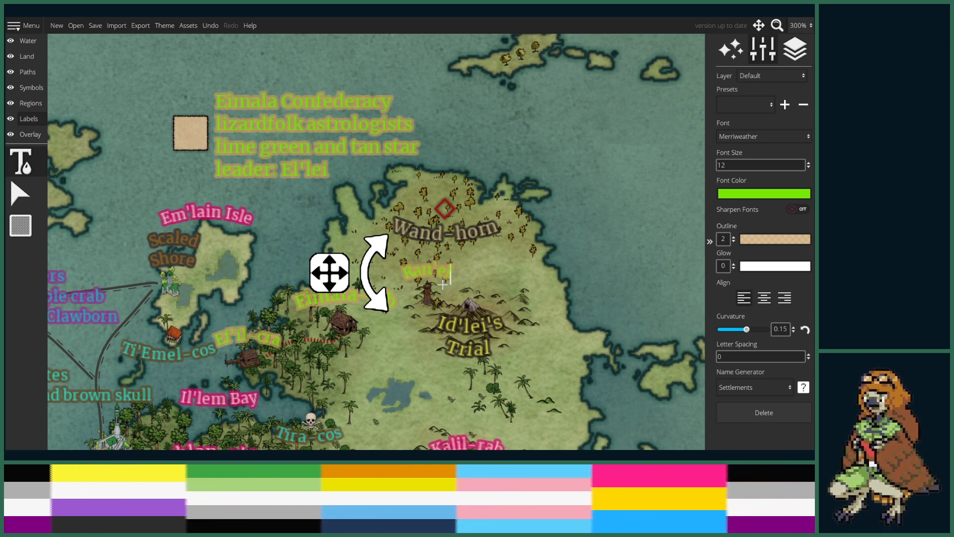
{"action": "type", "text": "Ob"}
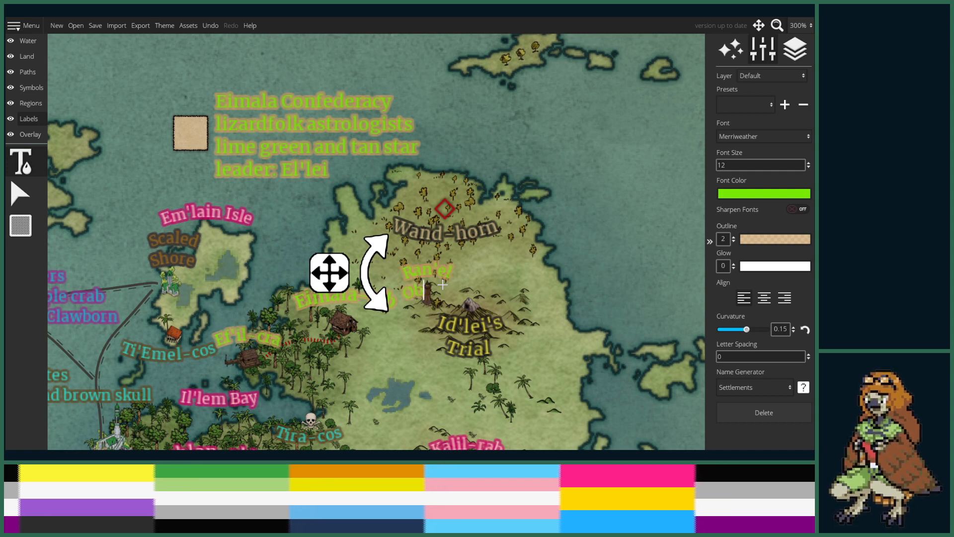
{"action": "type", "text": "servatory"}
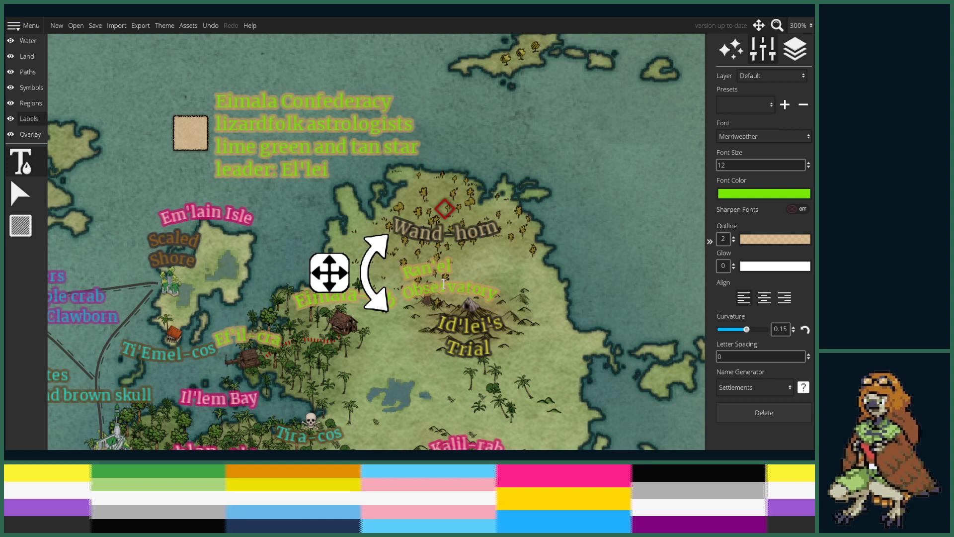
- Center-align the Ran'el Observatory label and position it between Wand-horn and the wooden tower
{"action": "left_click", "coordinate": [769, 300]}
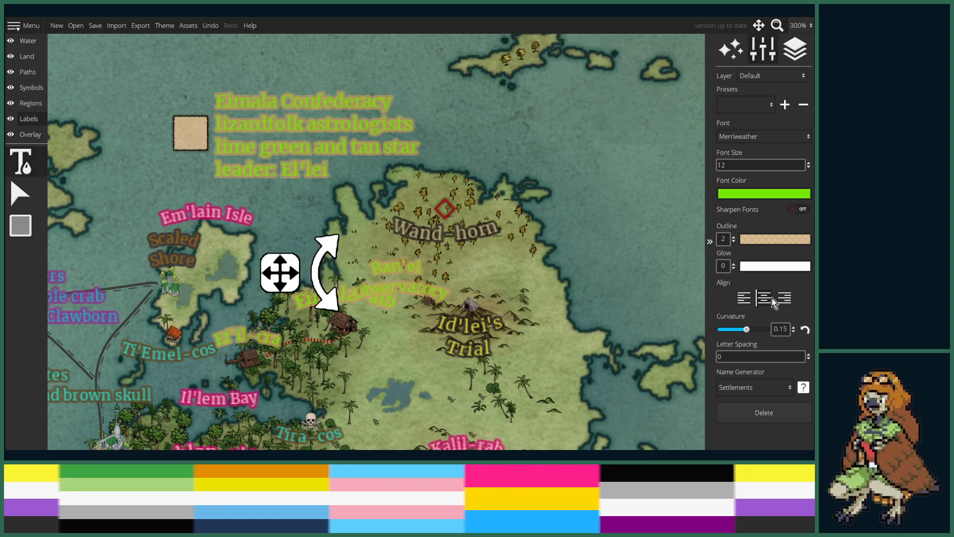
{"action": "left_click_drag", "start_coordinate": [290, 277], "coordinate": [308, 269]}
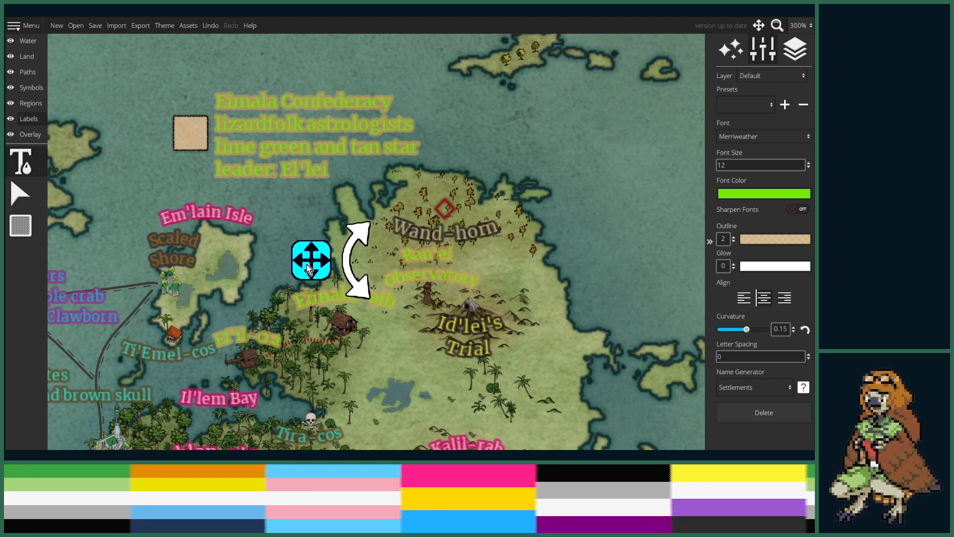
{"action": "left_click_drag", "start_coordinate": [372, 371], "coordinate": [424, 300]}
{"action": "scroll", "coordinate": [390, 352], "scroll_direction": "down", "scroll_amount": 3}
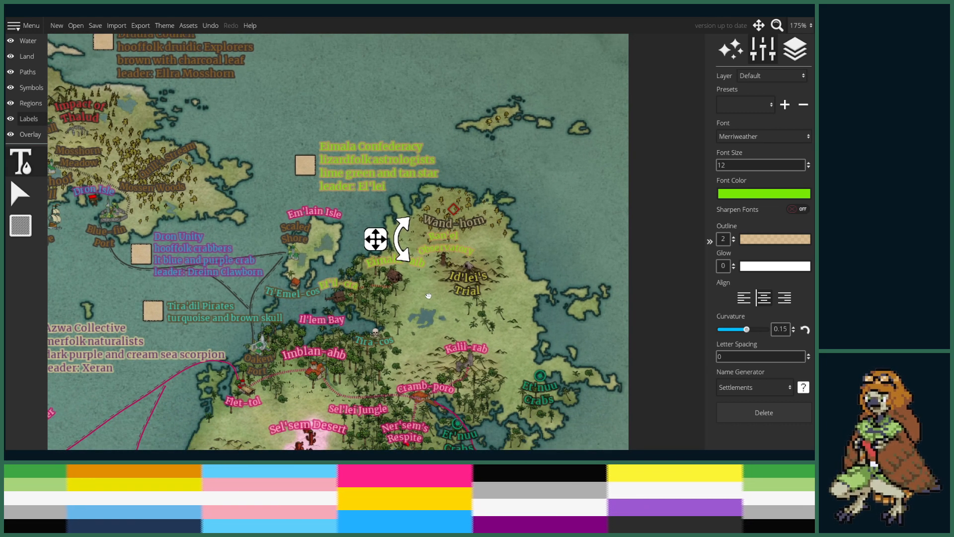
{"action": "left_click_drag", "start_coordinate": [422, 348], "coordinate": [448, 292]}
{"action": "mouse_move", "coordinate": [461, 337]}
{"action": "left_mouse_down"}
{"action": "mouse_move", "coordinate": [472, 314]}
{"action": "mouse_move", "coordinate": [437, 328]}
{"action": "mouse_move", "coordinate": [446, 339]}
{"action": "left_mouse_up"}
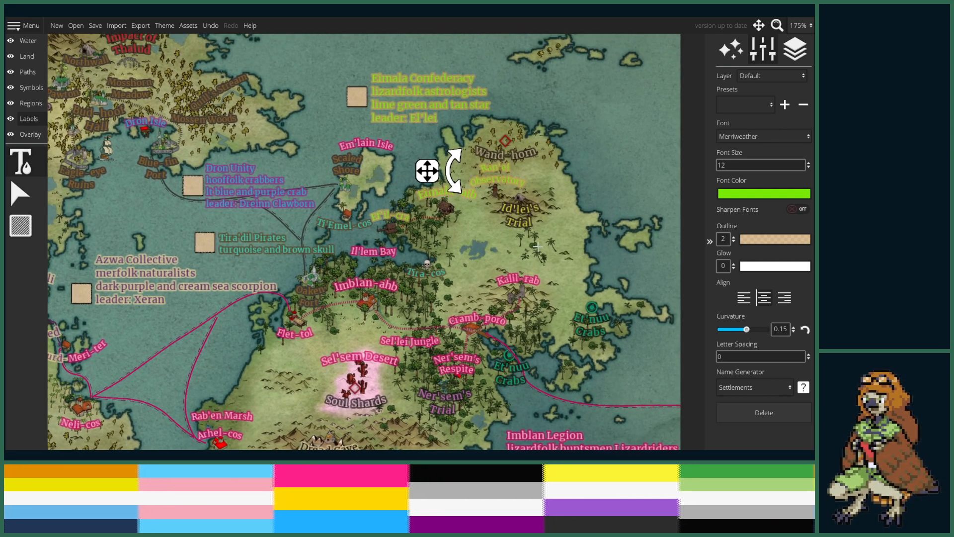
- Pick up the red width 4, roughness 0.15 path style from the trail between Ef'il-cra and Eimala-aib
{"action": "scroll", "coordinate": [407, 263], "scroll_direction": "up", "scroll_amount": 3}
{"action": "left_click", "coordinate": [41, 72]}
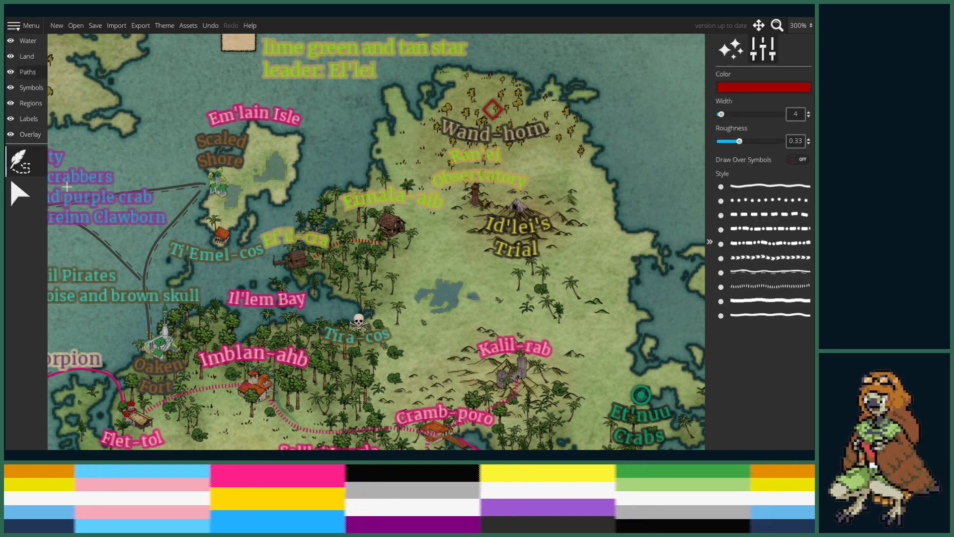
{"action": "left_click", "coordinate": [19, 199]}
{"action": "left_click", "coordinate": [349, 239]}
{"action": "key", "text": "Escape"}
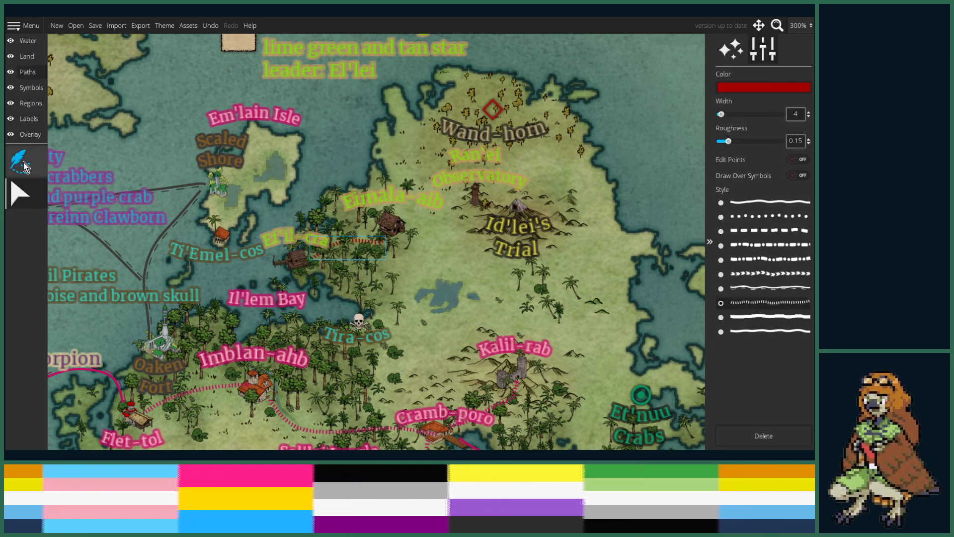
- Draw a dashed red path from Eimala-aib to the Ran'el Observatory tower, with drawing over symbols turned on
{"action": "left_click", "coordinate": [406, 226]}
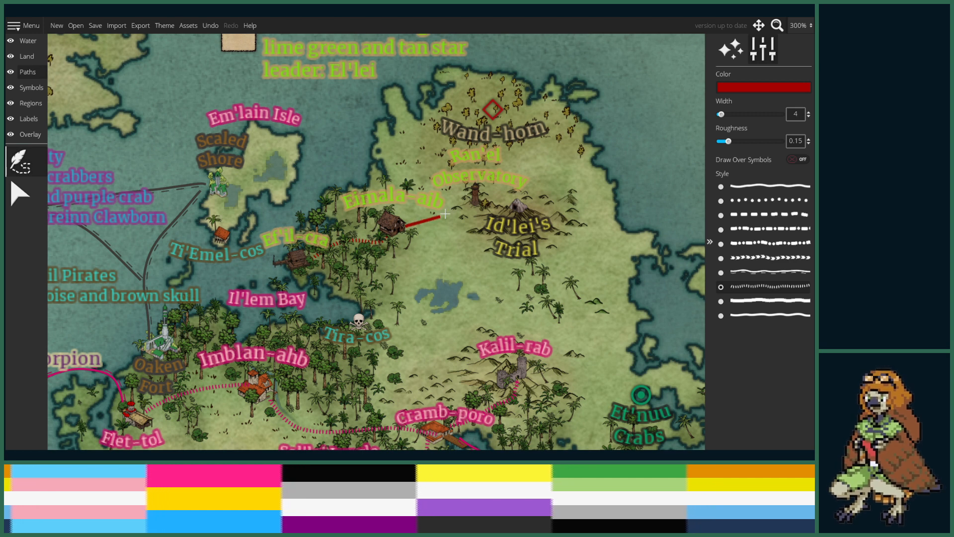
{"action": "key", "text": "ctrl+z"}
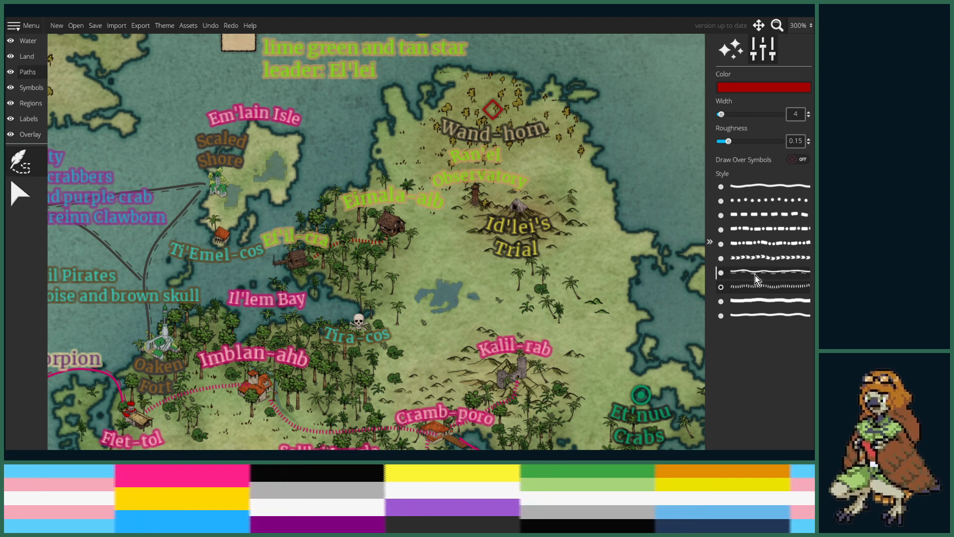
{"action": "left_click", "coordinate": [405, 223]}
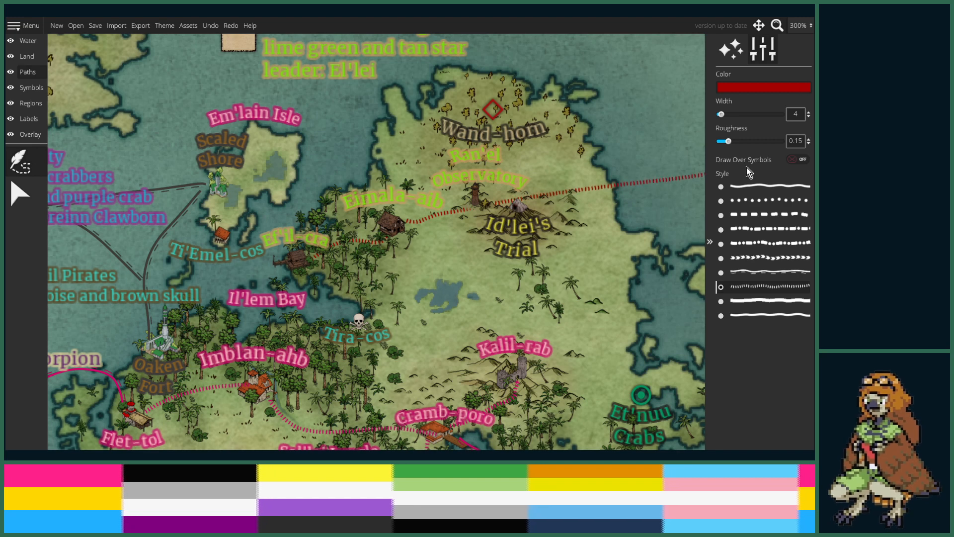
{"action": "left_click", "coordinate": [795, 160]}
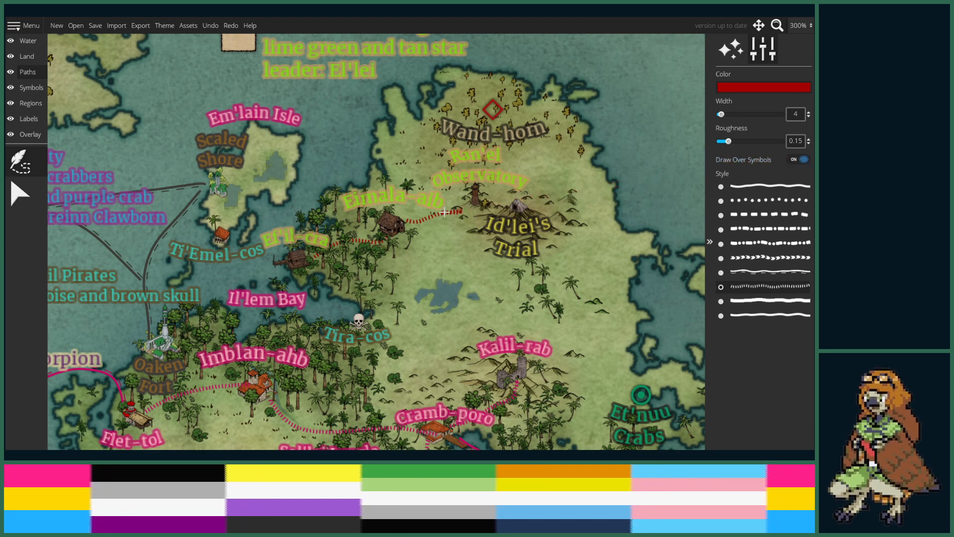
{"action": "right_click", "coordinate": [467, 205]}
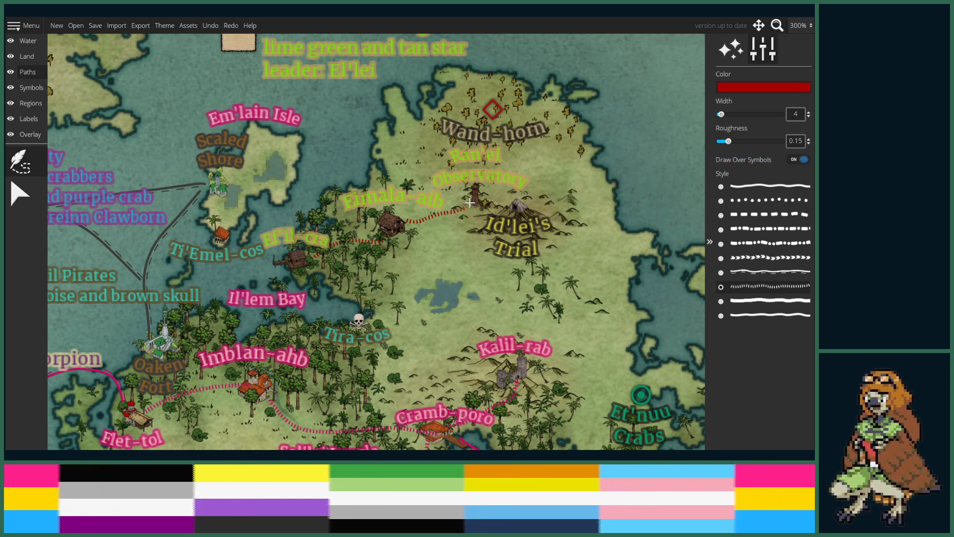
- Turn on point editing and keep drawing over symbols off for the red path between Ef'il-cra and Eimala-aib
{"action": "left_click", "coordinate": [19, 194]}
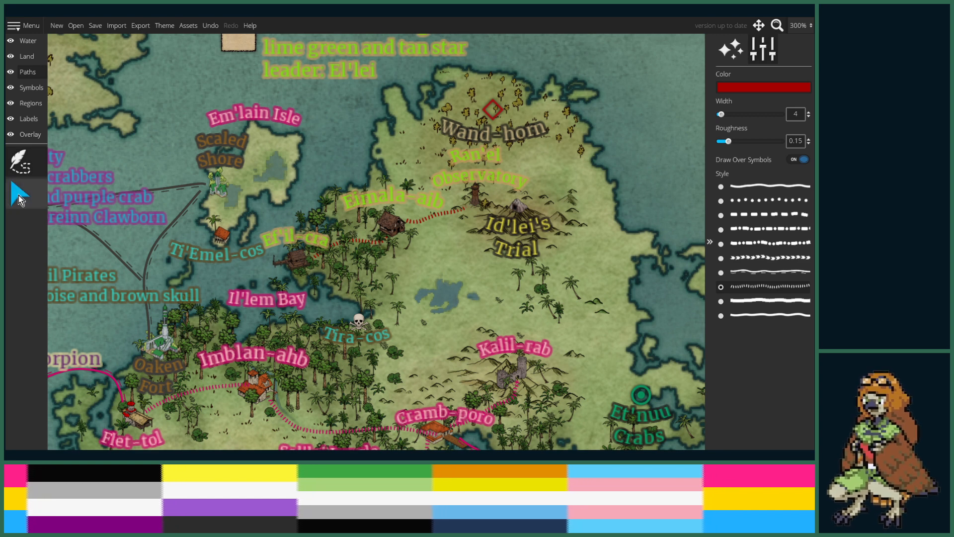
{"action": "left_click", "coordinate": [434, 217]}
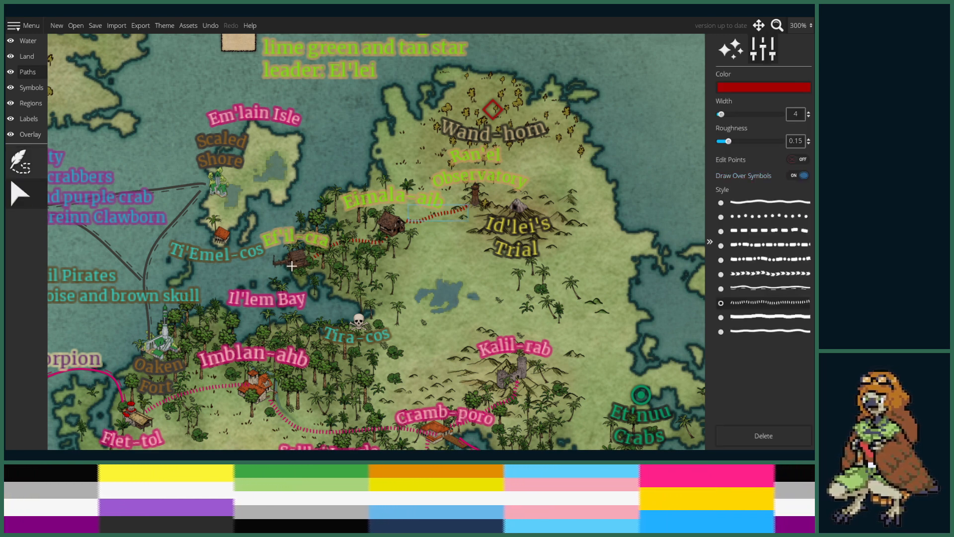
{"action": "left_click", "coordinate": [364, 246]}
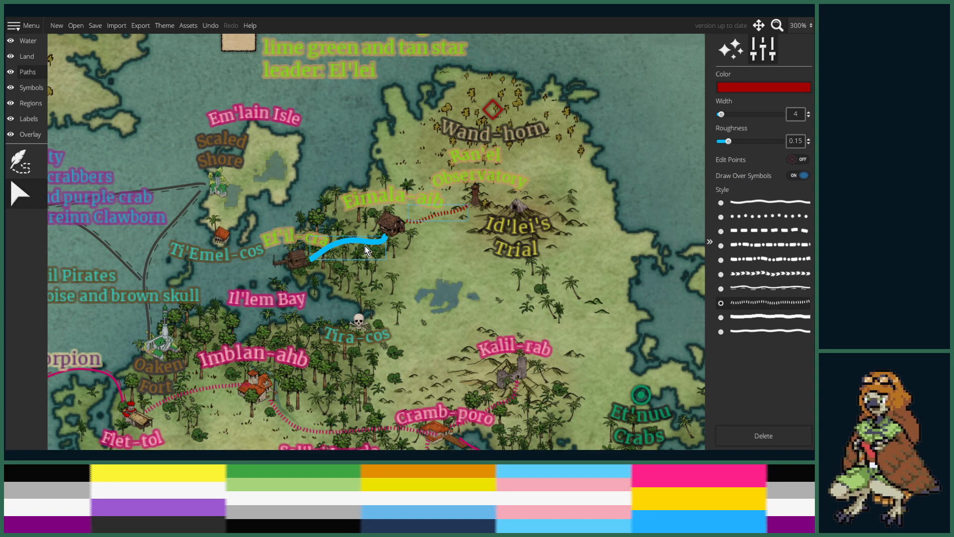
{"action": "left_click", "coordinate": [799, 176]}
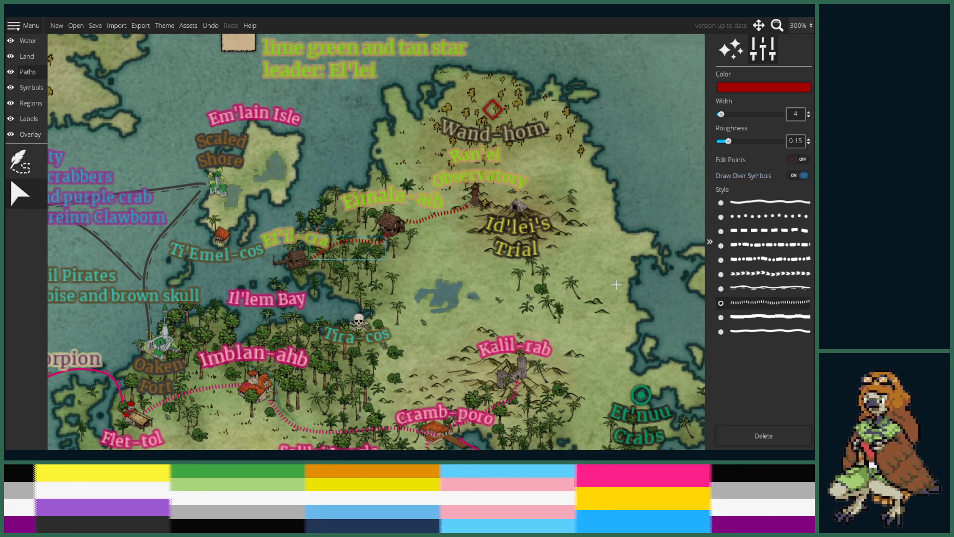
{"action": "scroll", "coordinate": [434, 288], "scroll_direction": "up", "scroll_amount": 5}
{"action": "left_click", "coordinate": [406, 208]}
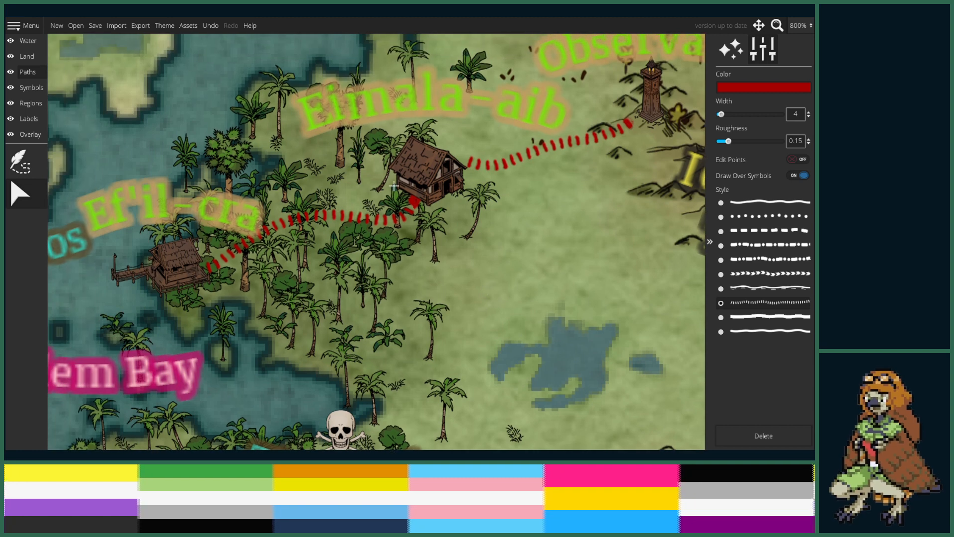
{"action": "left_click", "coordinate": [800, 160]}
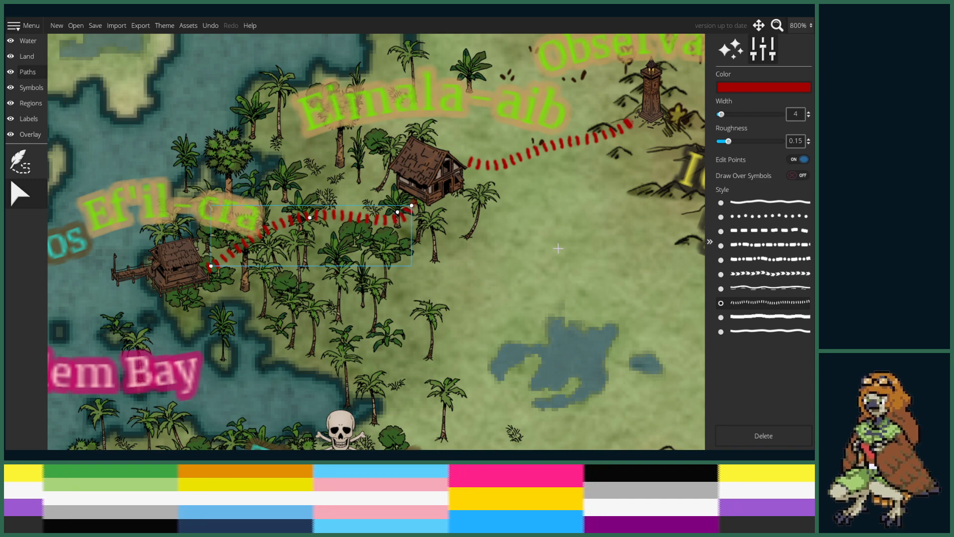
{"action": "scroll", "coordinate": [527, 267], "scroll_direction": "down", "scroll_amount": 2}
{"action": "scroll", "coordinate": [526, 267], "scroll_direction": "down", "scroll_amount": 1}
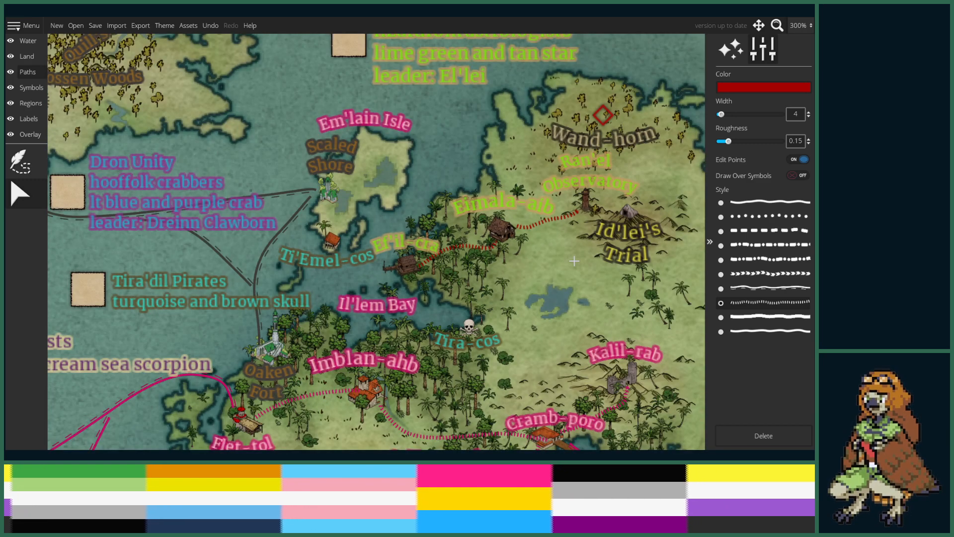
{"action": "scroll", "coordinate": [510, 273], "scroll_direction": "down", "scroll_amount": 1}
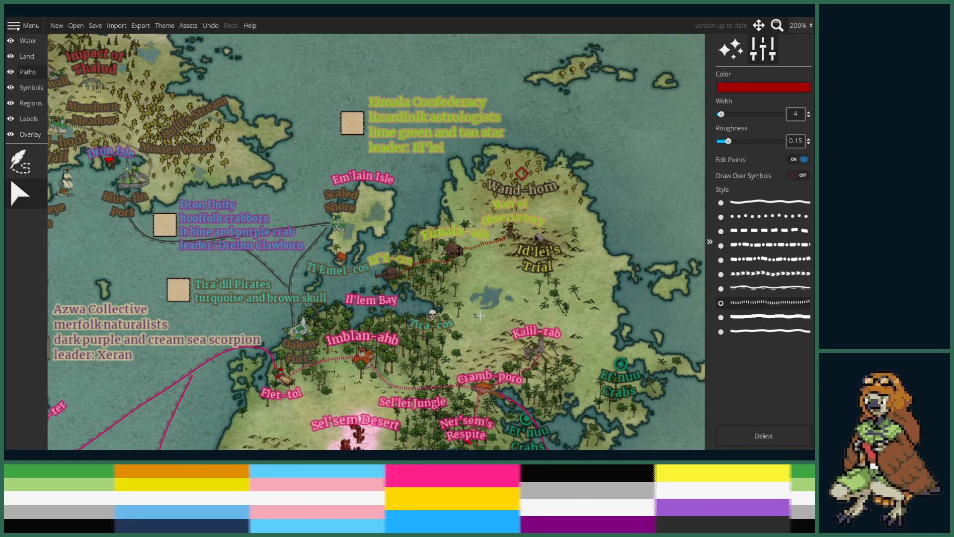
{"action": "left_click_drag", "start_coordinate": [480, 315], "coordinate": [531, 235]}
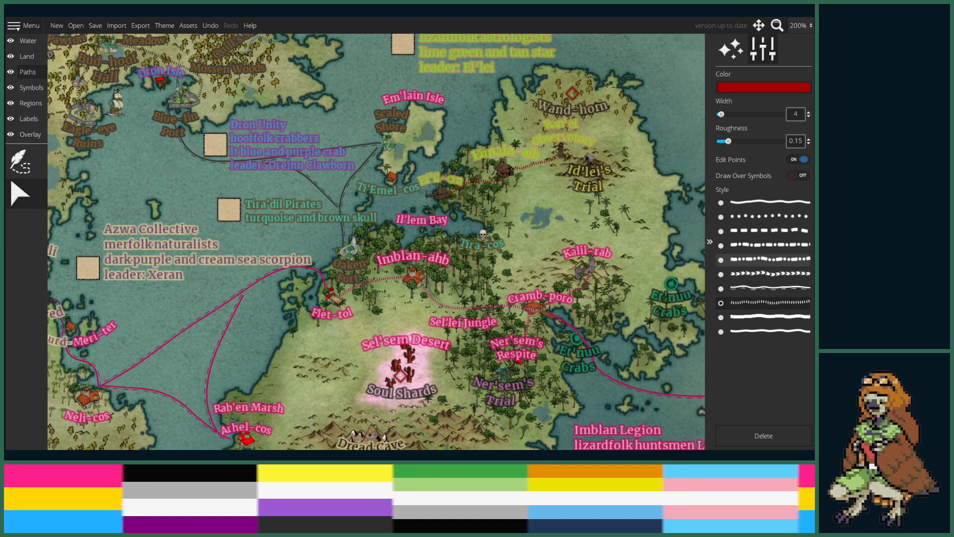
{"action": "left_click_drag", "start_coordinate": [395, 219], "coordinate": [394, 261]}
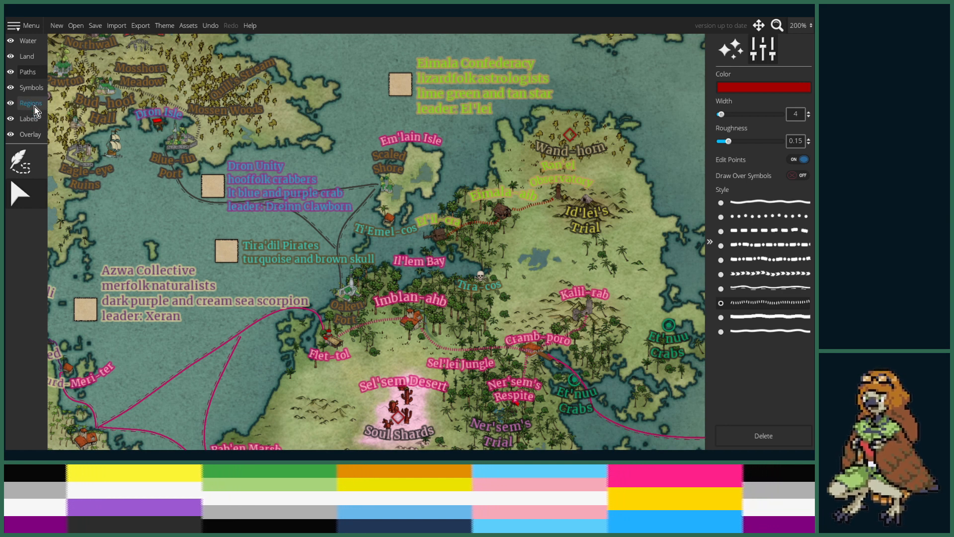
- Choose the small brown wooden rowboat symbol on layer +1 and set its scale to 20
{"action": "left_click", "coordinate": [34, 87]}
{"action": "left_click", "coordinate": [20, 162]}
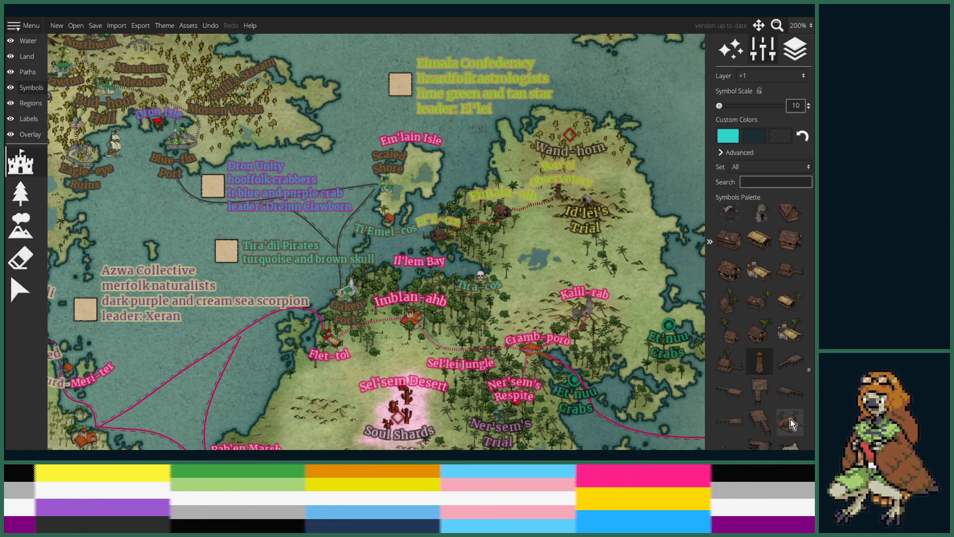
{"action": "left_click_drag", "start_coordinate": [808, 370], "coordinate": [812, 415]}
{"action": "scroll", "coordinate": [795, 412], "scroll_direction": "down", "scroll_amount": 3}
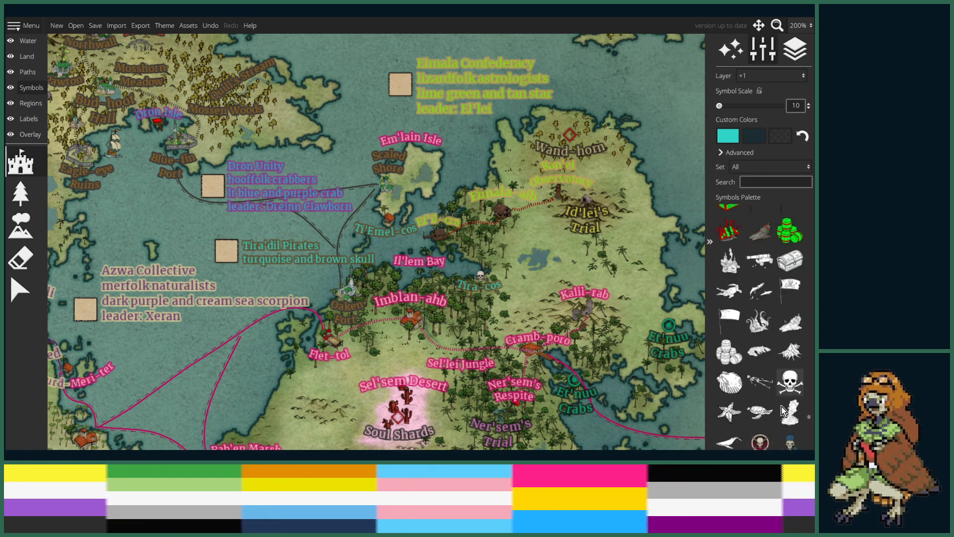
{"action": "scroll", "coordinate": [782, 403], "scroll_direction": "down", "scroll_amount": 3}
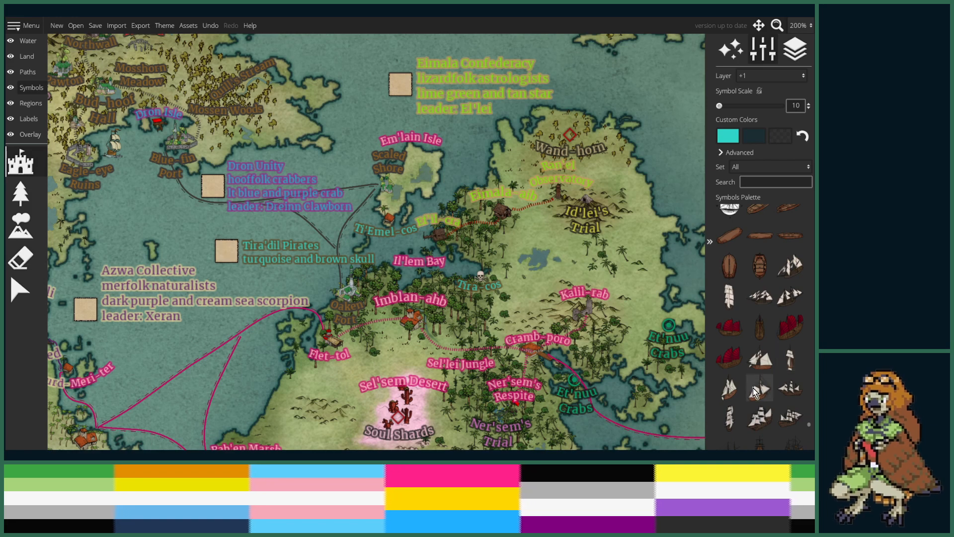
{"action": "left_click", "coordinate": [757, 296]}
{"action": "scroll", "coordinate": [467, 263], "scroll_direction": "up", "scroll_amount": 2}
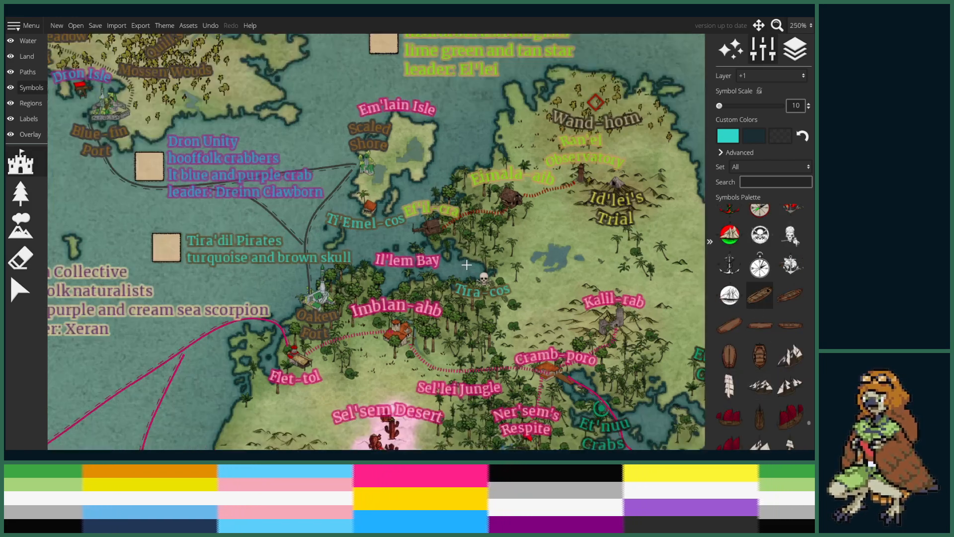
{"action": "left_click_drag", "start_coordinate": [409, 257], "coordinate": [464, 307]}
{"action": "left_click", "coordinate": [725, 106]}
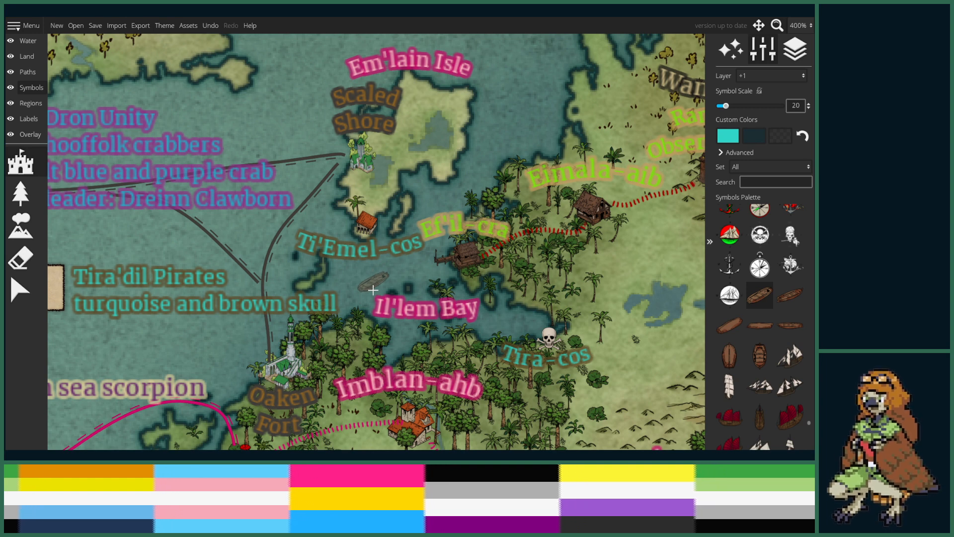
- Move the Il'lem Bay label slightly east, further into the bay
{"action": "left_click", "coordinate": [35, 117]}
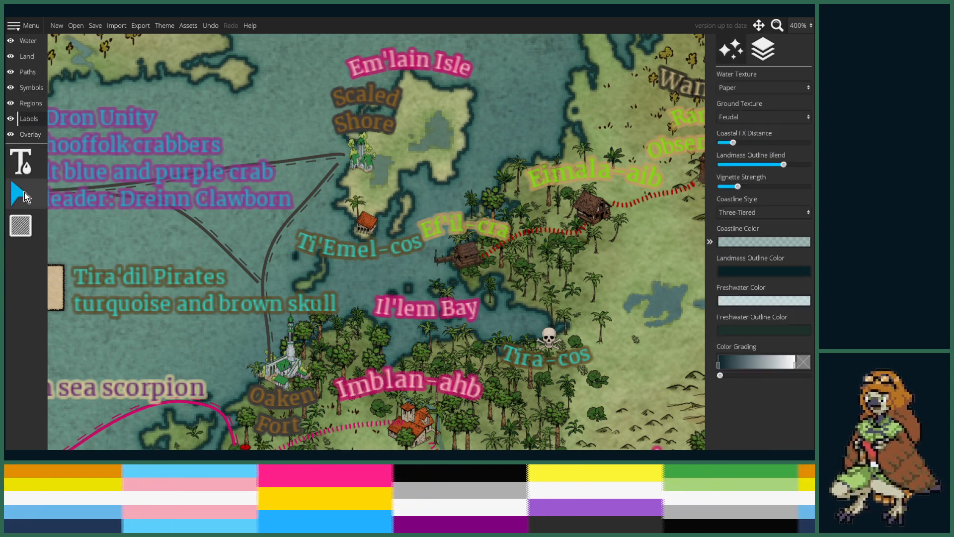
{"action": "left_click", "coordinate": [20, 161]}
{"action": "left_click", "coordinate": [434, 311]}
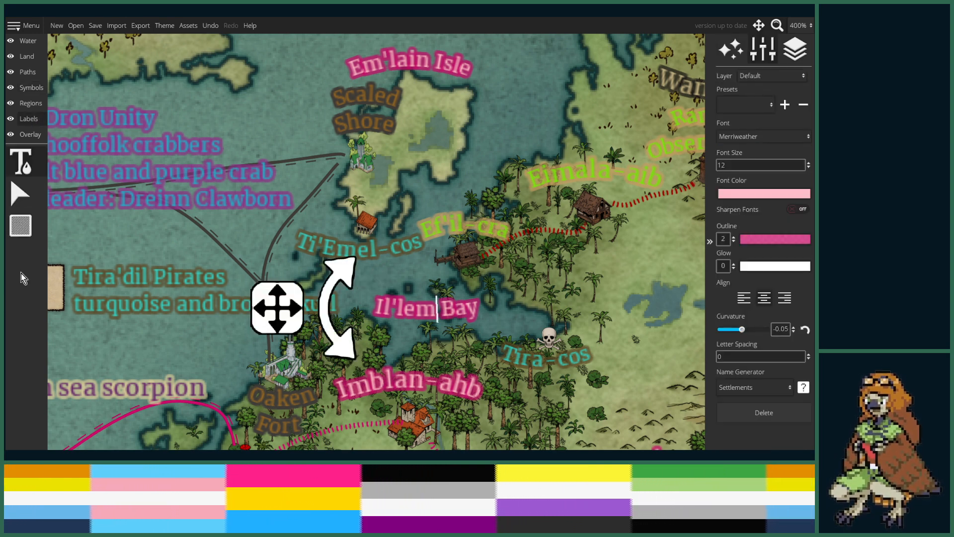
{"action": "left_click_drag", "start_coordinate": [287, 313], "coordinate": [314, 317]}
{"action": "key", "text": "Left"}
{"action": "key", "text": "Down"}
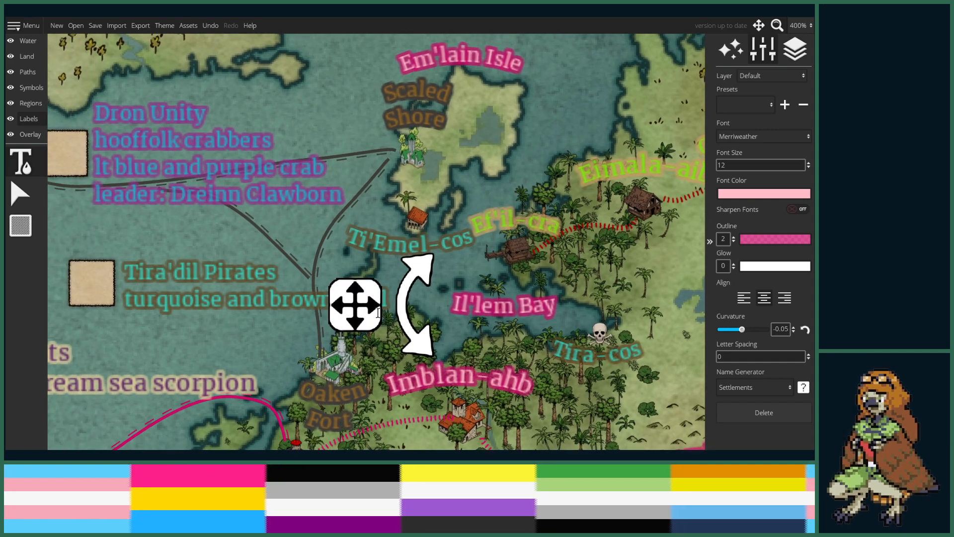
- Move the Tira'dil Pirates legend text and its tan box northwest into the open sea, away from the Oaken Fort coast
{"action": "left_click", "coordinate": [323, 284]}
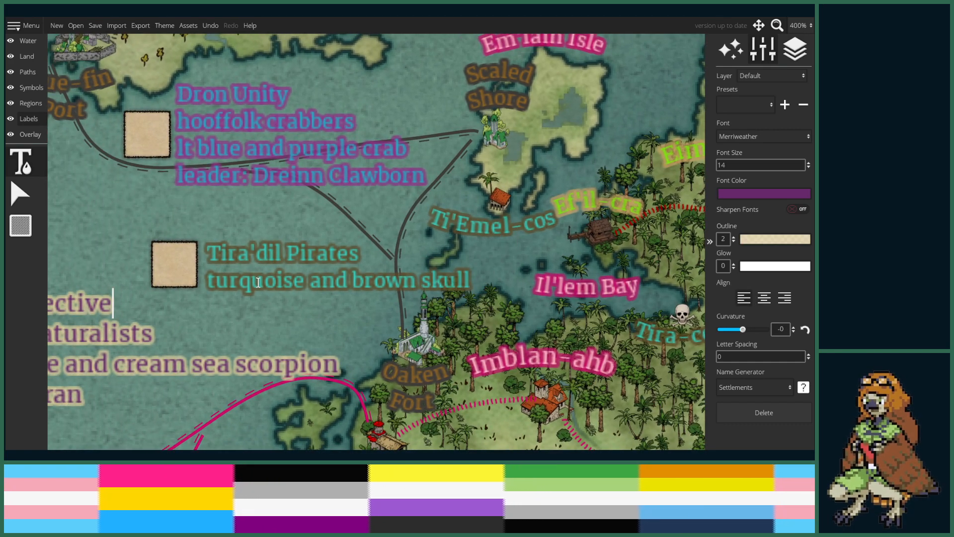
{"action": "scroll", "coordinate": [286, 242], "scroll_direction": "down", "scroll_amount": 3}
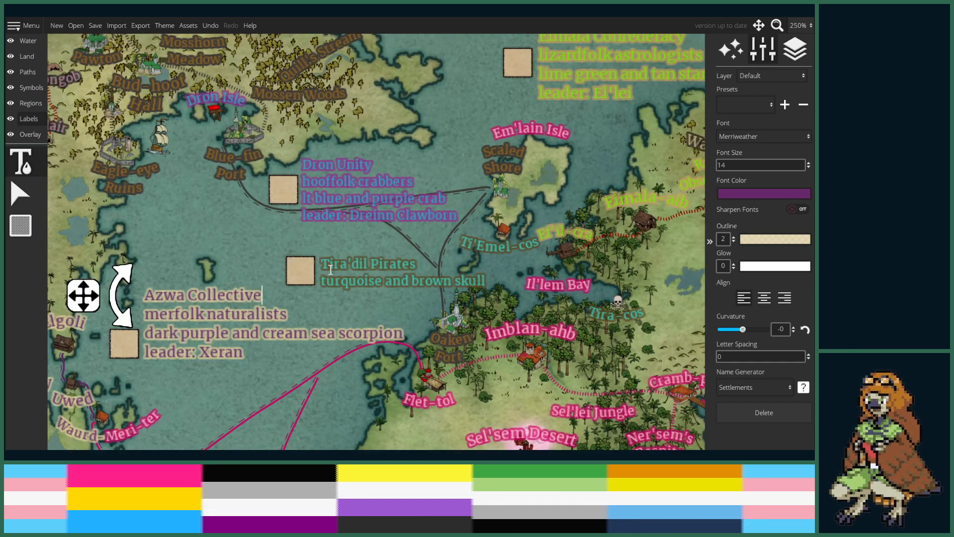
{"action": "left_click", "coordinate": [357, 260]}
{"action": "left_click_drag", "start_coordinate": [269, 275], "coordinate": [267, 274]}
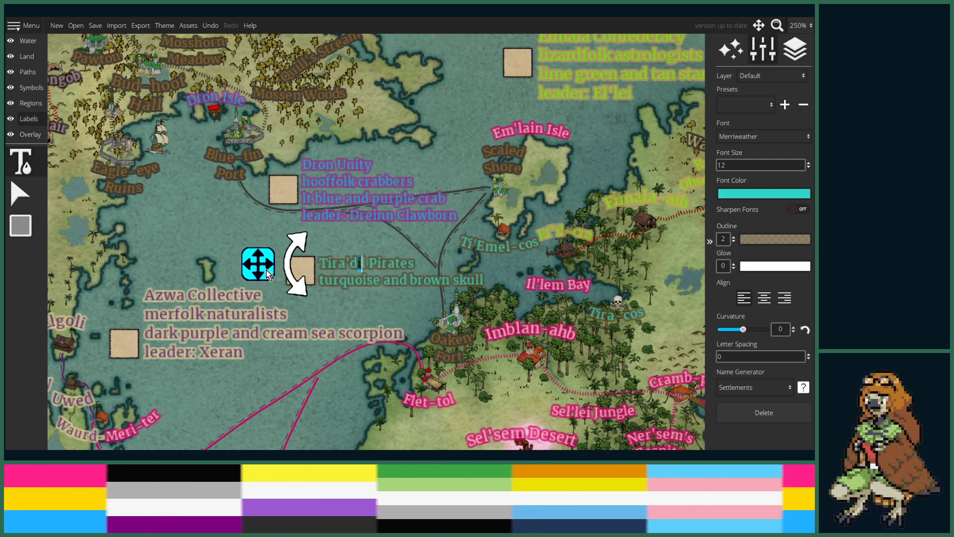
{"action": "left_click_drag", "start_coordinate": [267, 271], "coordinate": [228, 259]}
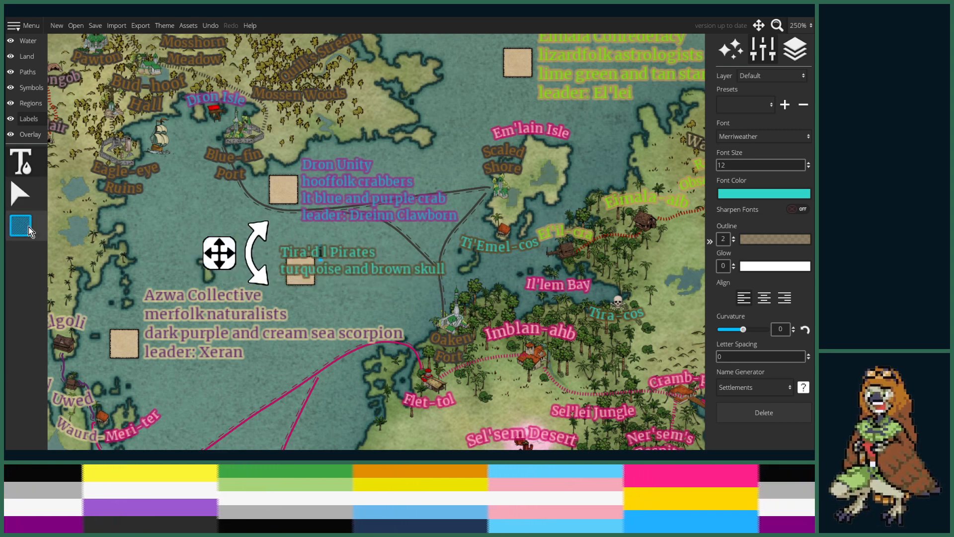
{"action": "left_click", "coordinate": [20, 225]}
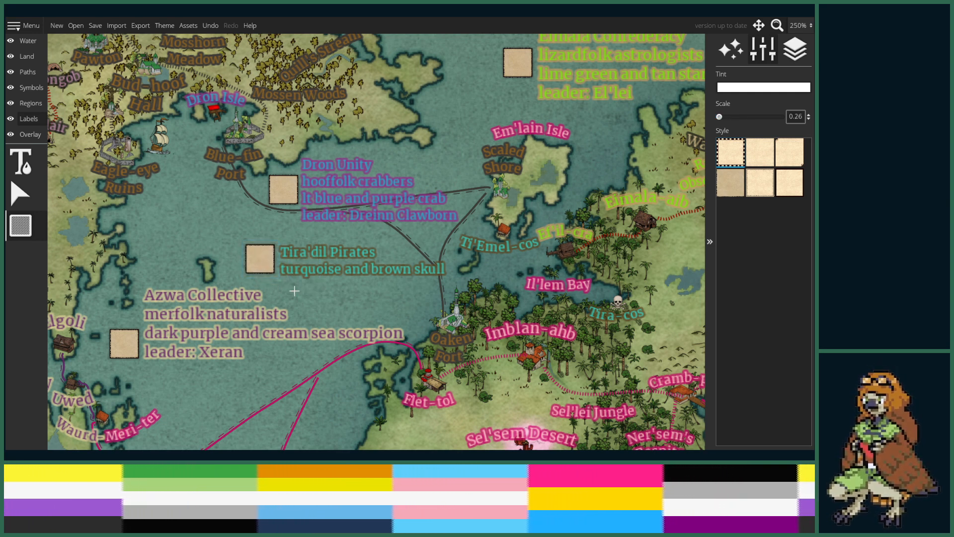
- Set the Ti'Emel-cos label's curvature to 0.15 and move it above the orange-roofed house south of Scaled Shore
{"action": "scroll", "coordinate": [514, 272], "scroll_direction": "up", "scroll_amount": 5}
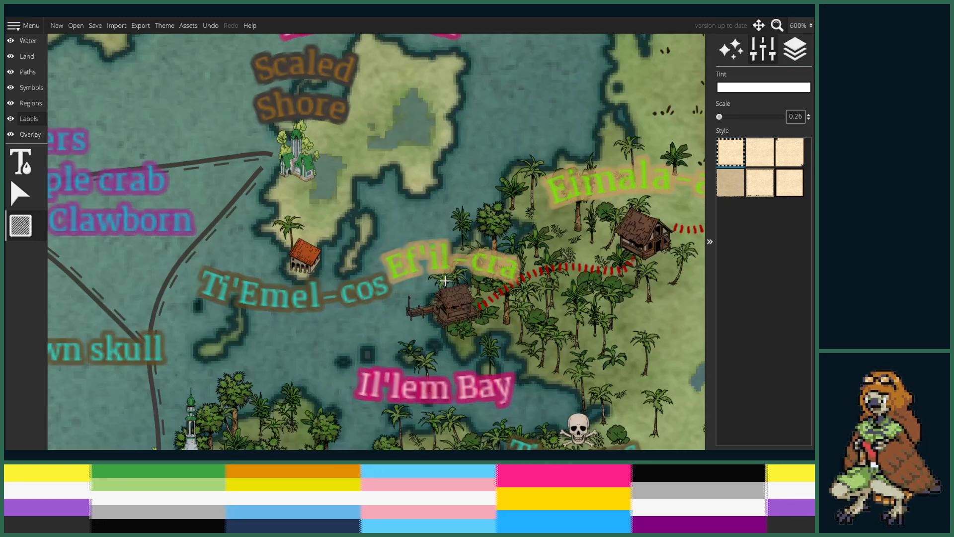
{"action": "key", "text": "t"}
{"action": "left_click", "coordinate": [257, 293]}
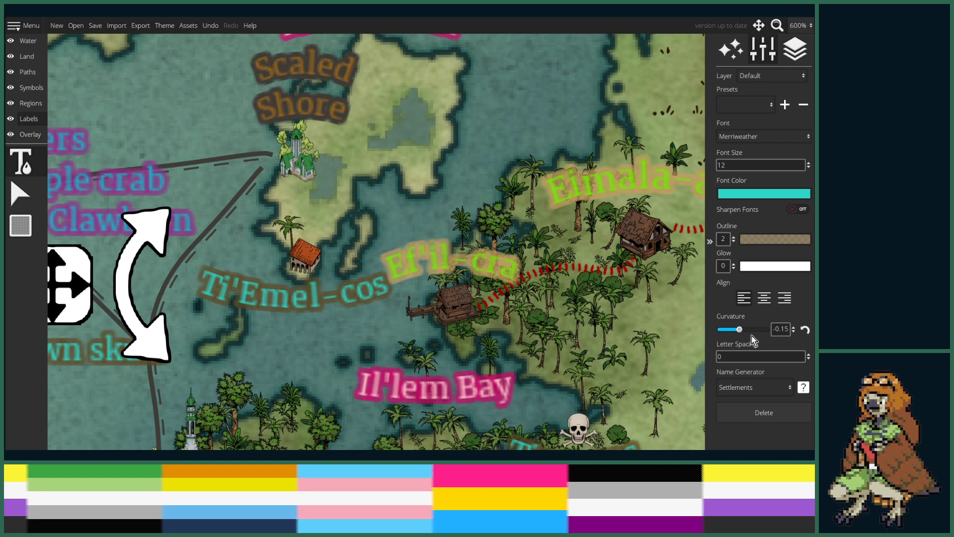
{"action": "left_click_drag", "start_coordinate": [739, 329], "coordinate": [749, 332]}
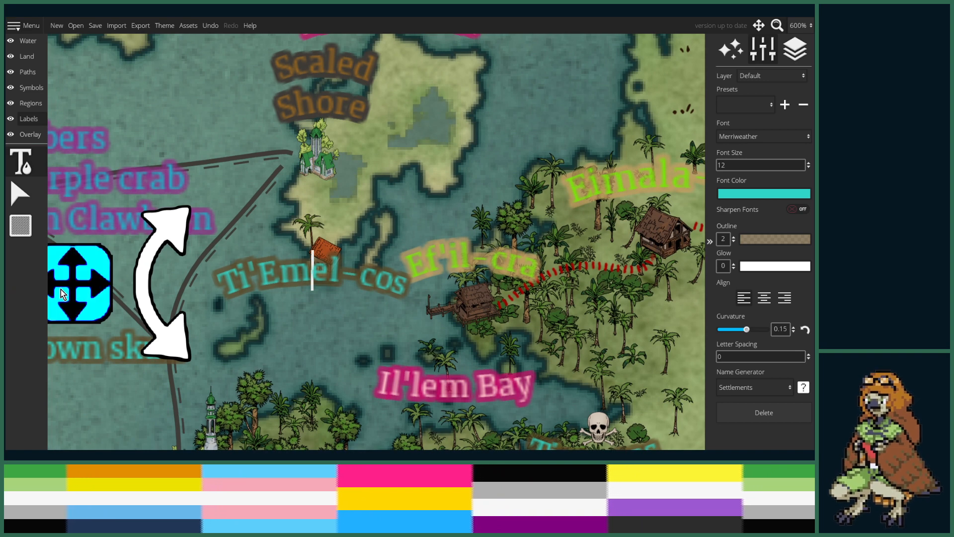
{"action": "left_click_drag", "start_coordinate": [86, 290], "coordinate": [97, 236]}
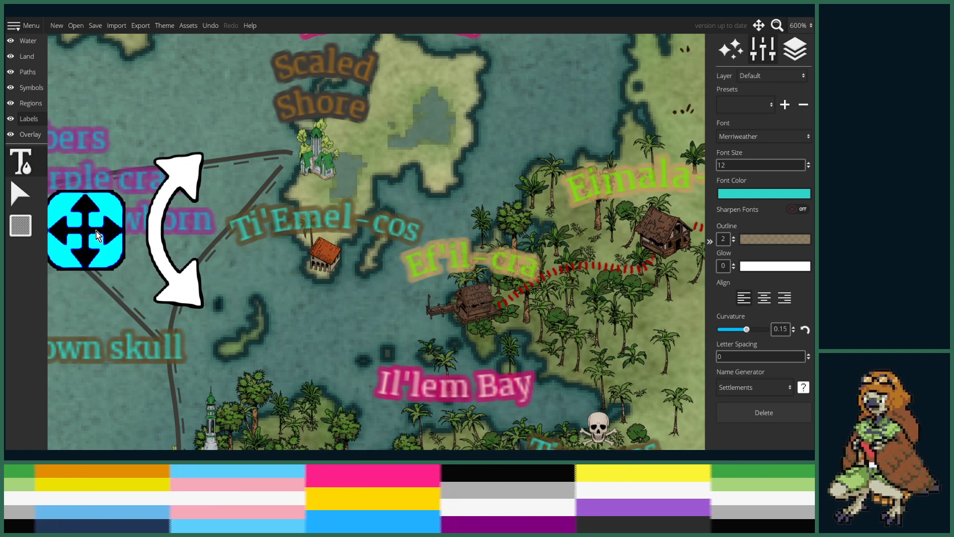
{"action": "scroll", "coordinate": [388, 273], "scroll_direction": "down", "scroll_amount": 2}
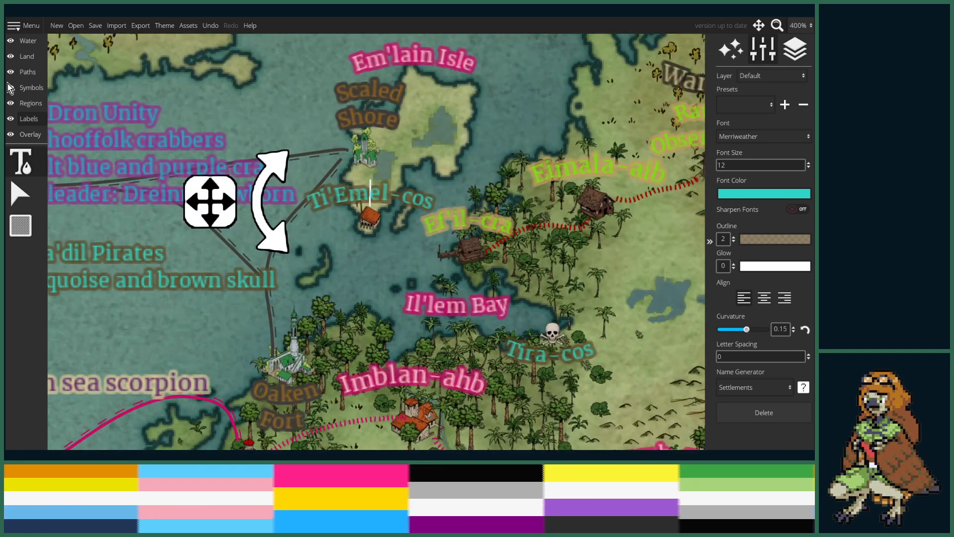
- Place a white-sailed ship symbol at scale 10 on layer +1 in the water south of Ti'Emel-cos, east of the small curved island
{"action": "left_click", "coordinate": [28, 88]}
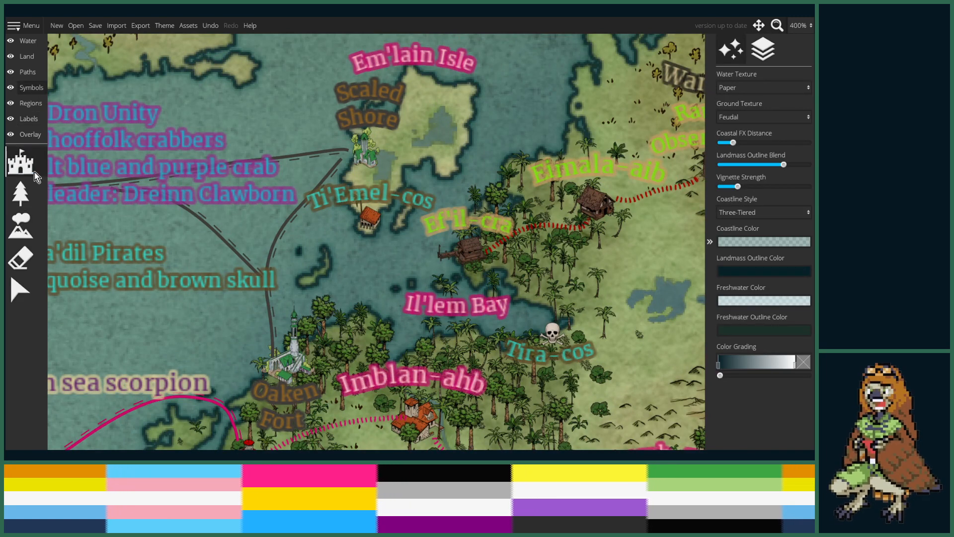
{"action": "left_click", "coordinate": [34, 172]}
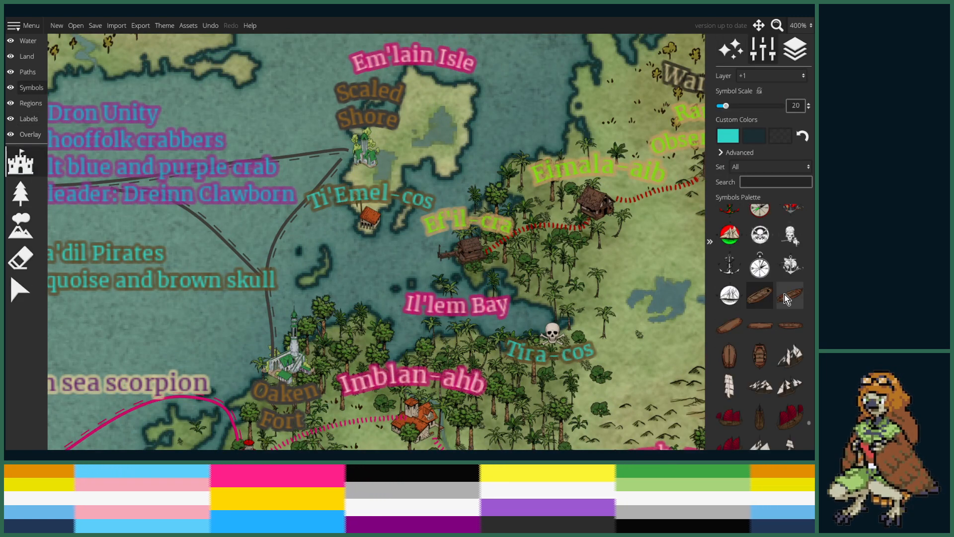
{"action": "scroll", "coordinate": [342, 282], "scroll_direction": "up", "scroll_amount": 2}
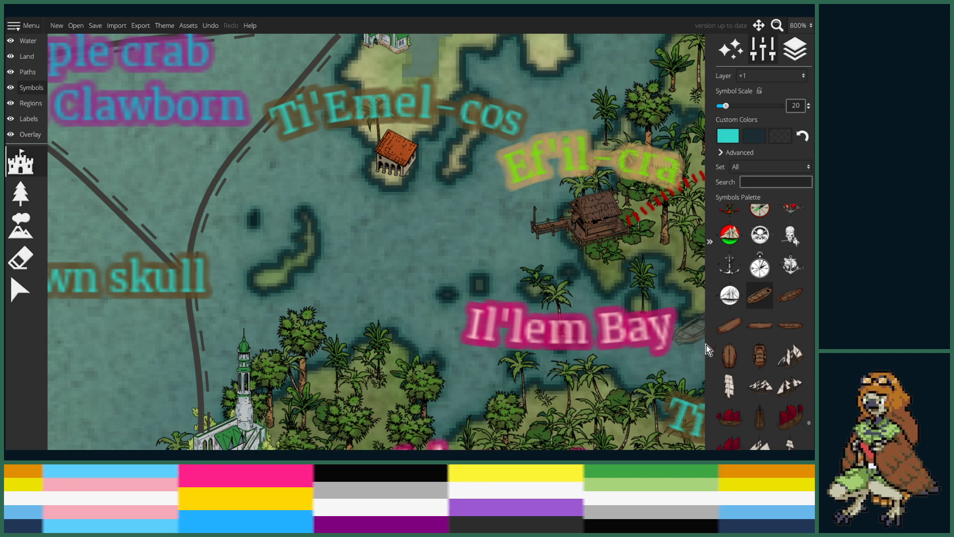
{"action": "scroll", "coordinate": [760, 322], "scroll_direction": "down", "scroll_amount": 3}
{"action": "left_click", "coordinate": [790, 266]}
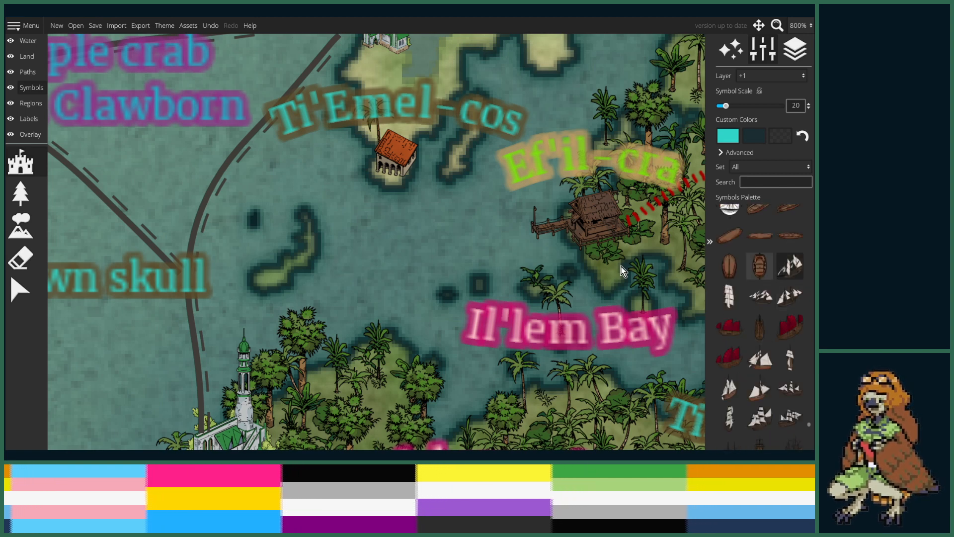
{"action": "scroll", "coordinate": [368, 248], "scroll_direction": "down", "scroll_amount": 5}
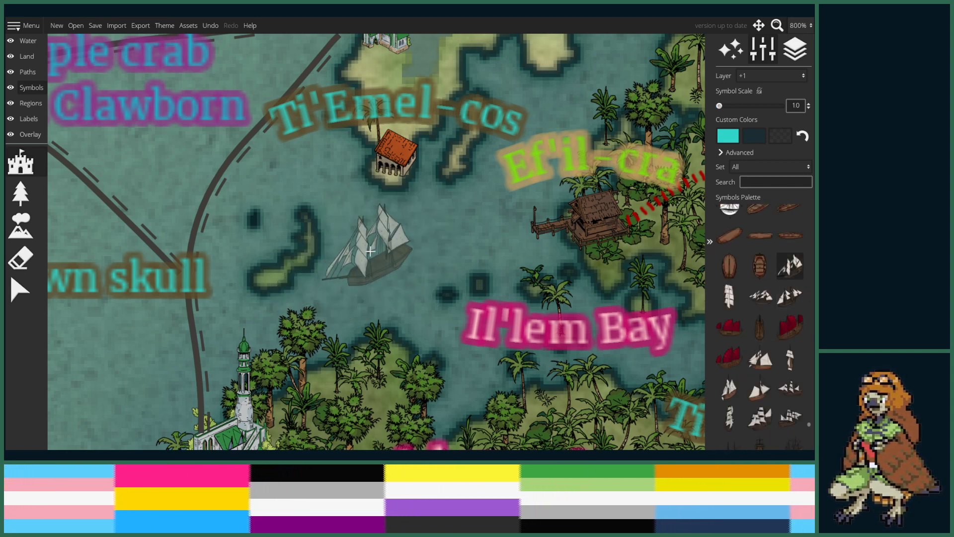
{"action": "left_click", "coordinate": [760, 358]}
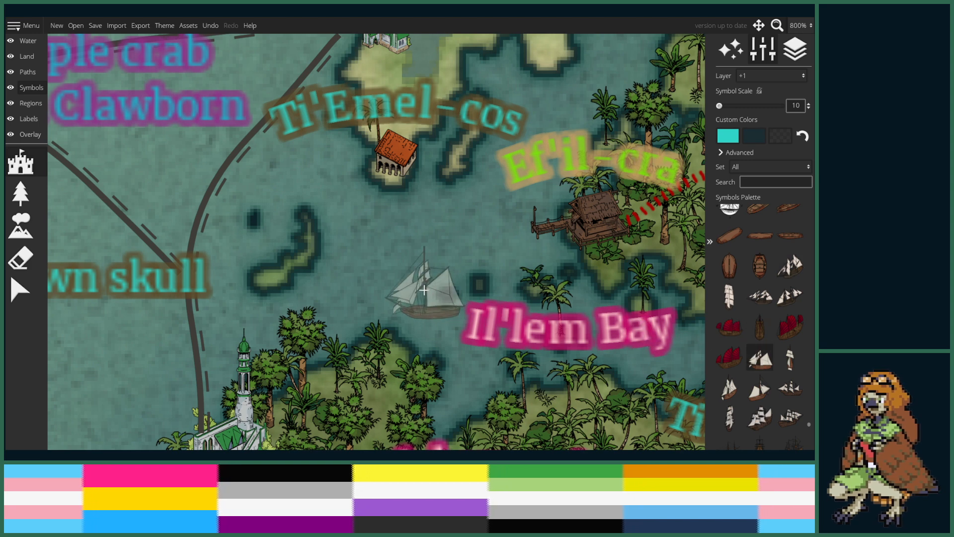
{"action": "left_click", "coordinate": [729, 387]}
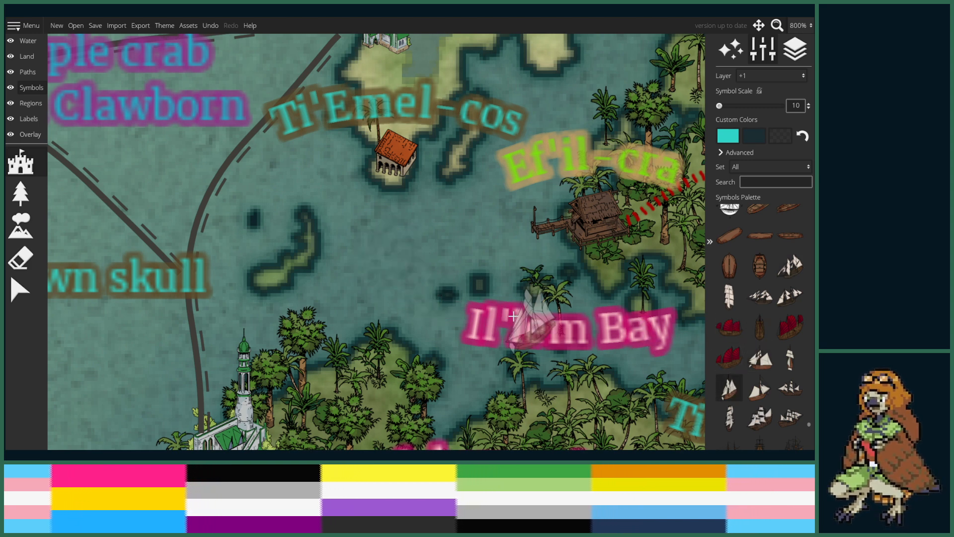
{"action": "left_click", "coordinate": [367, 250]}
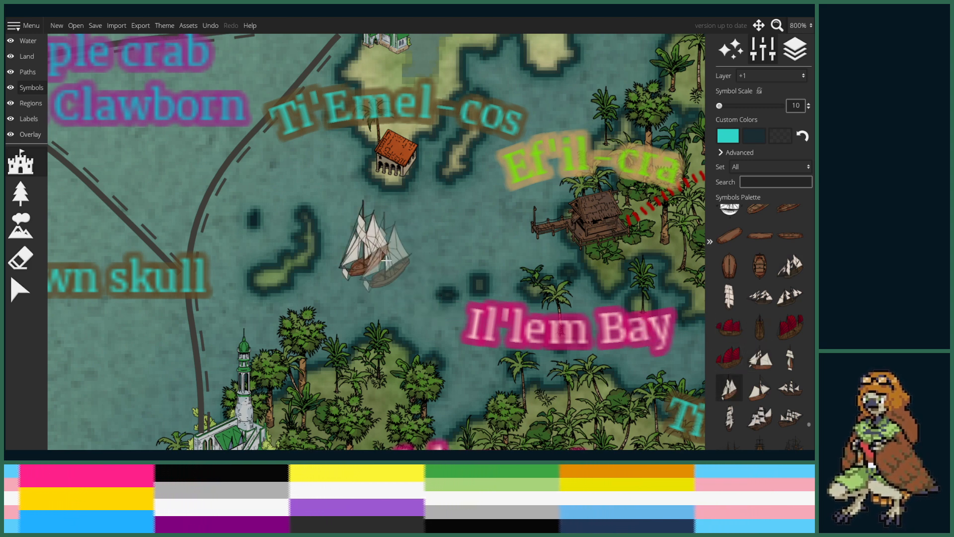
- Add a second, different white-sailed ship just east of the first, undoing the overlapping placement and positioning it farther east
{"action": "left_click", "coordinate": [759, 387]}
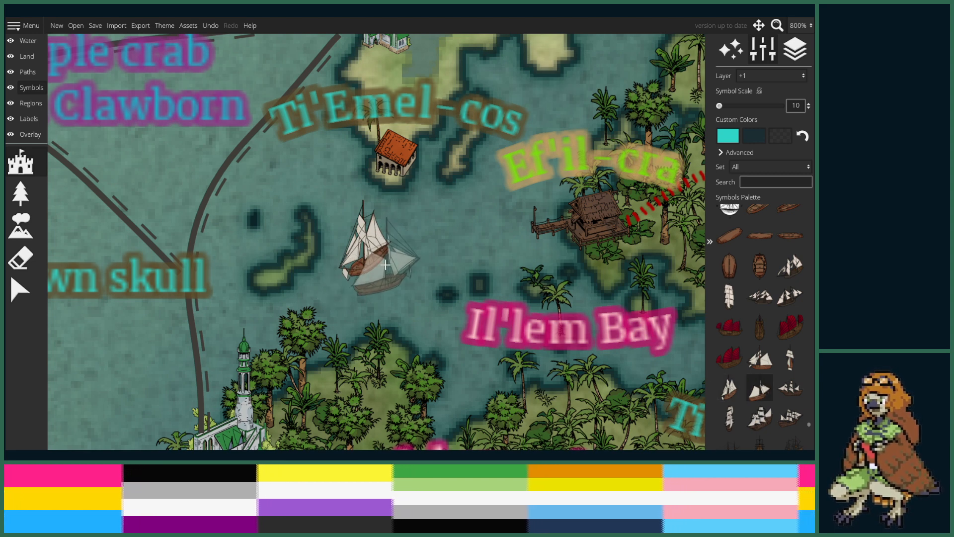
{"action": "left_click", "coordinate": [393, 243]}
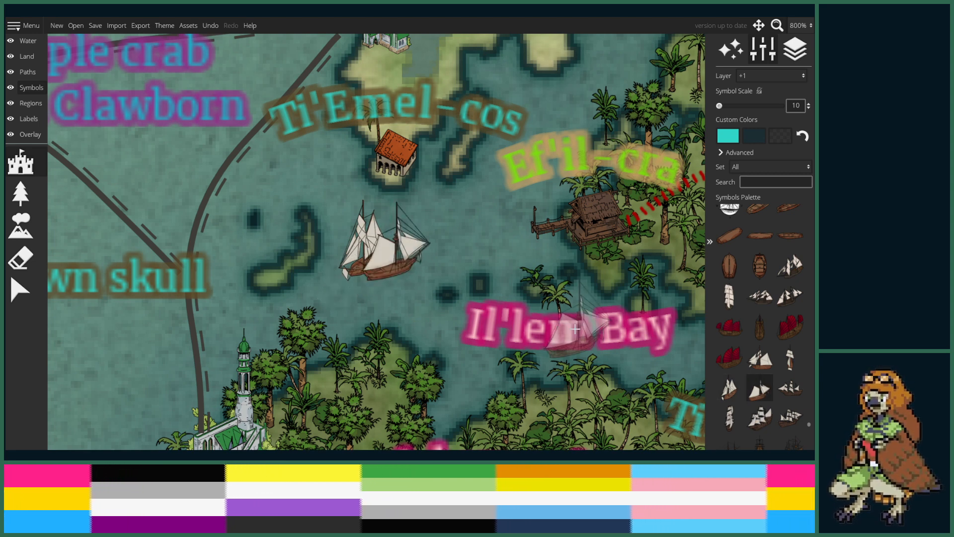
{"action": "key", "text": "ctrl+z"}
{"action": "left_click", "coordinate": [417, 237]}
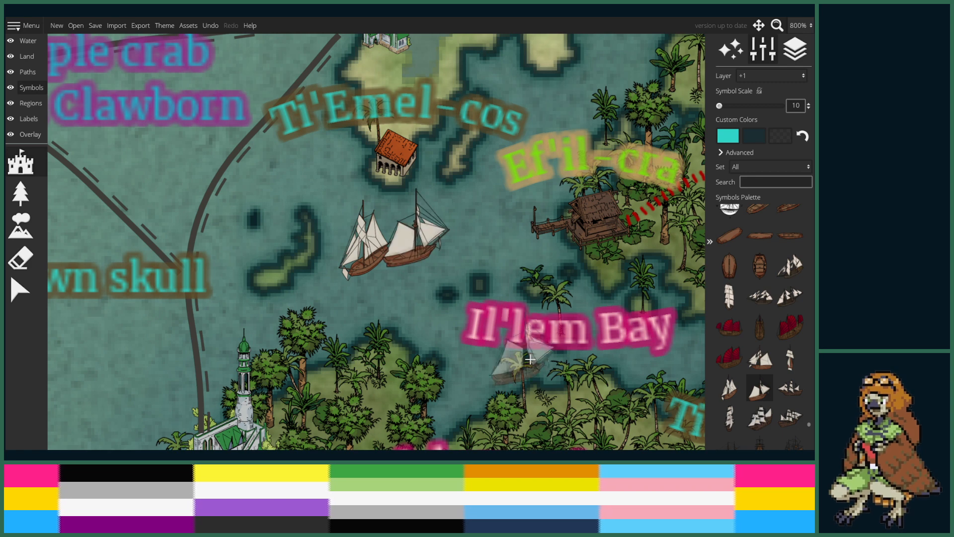
- Add a third, side-on white-sailed ship in front of and between the two ships, replacing the first placement with one slightly farther west
{"action": "left_click", "coordinate": [790, 387]}
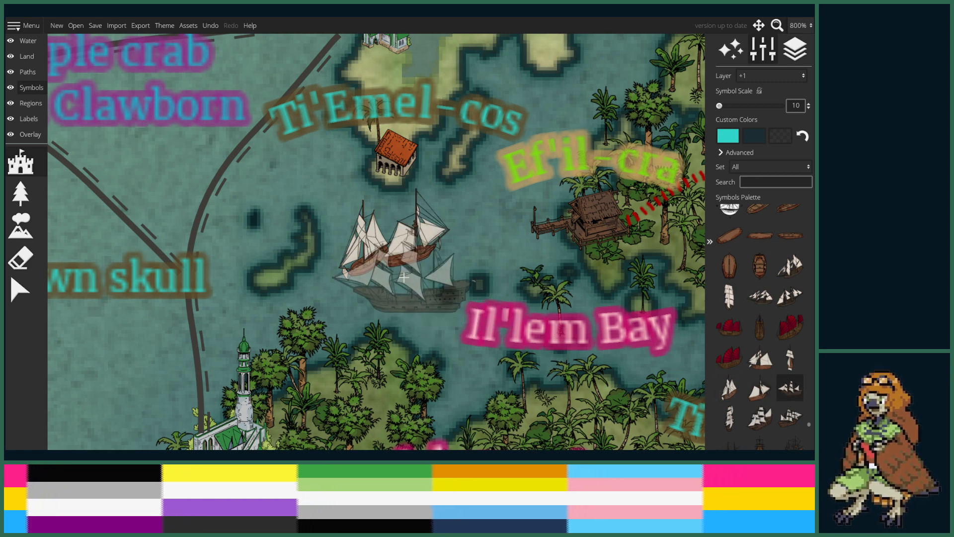
{"action": "left_click", "coordinate": [760, 357]}
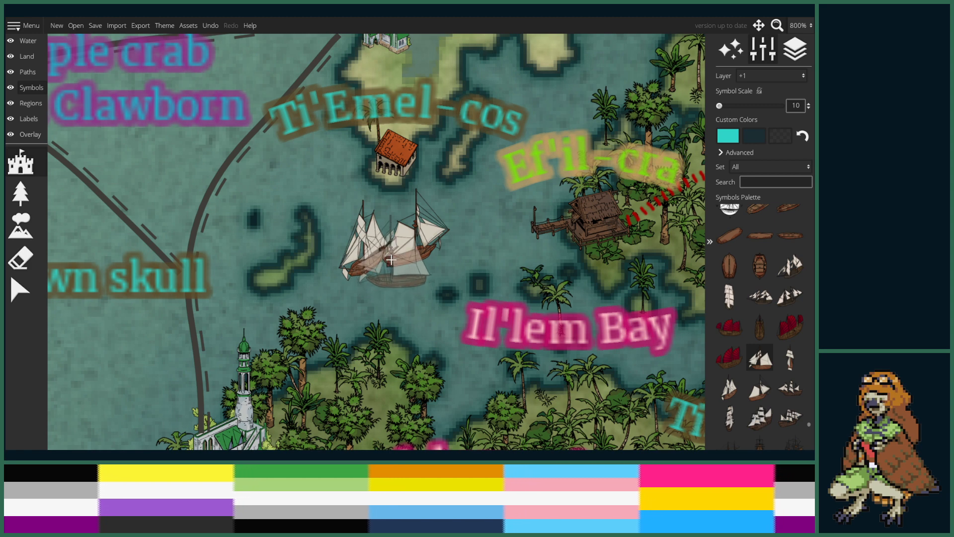
{"action": "left_click", "coordinate": [390, 259]}
{"action": "key", "text": "ctrl+z"}
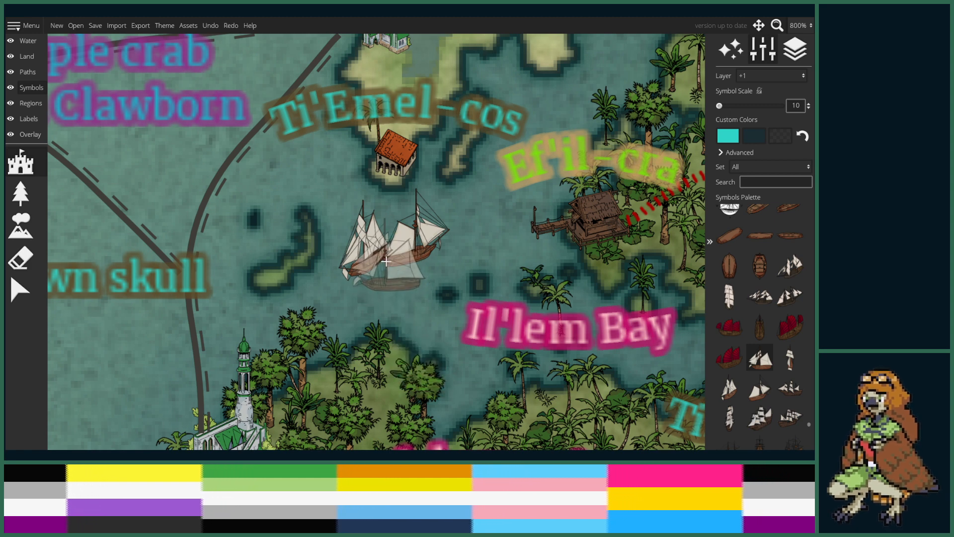
{"action": "left_click", "coordinate": [385, 261]}
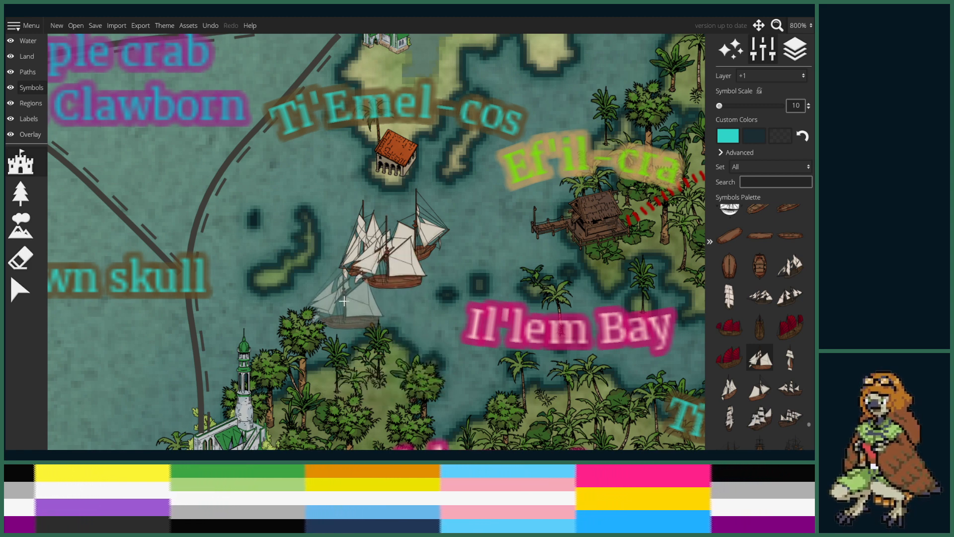
- Select the turquoise Ti'Emel-cos label above the orange-roofed house for editing
{"action": "scroll", "coordinate": [343, 300], "scroll_direction": "down", "scroll_amount": 3}
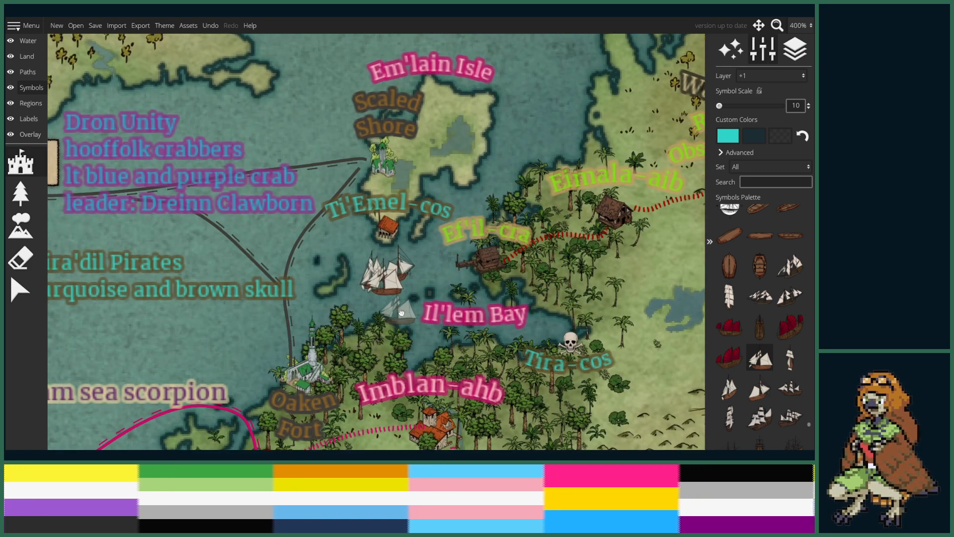
{"action": "left_click_drag", "start_coordinate": [402, 313], "coordinate": [449, 312]}
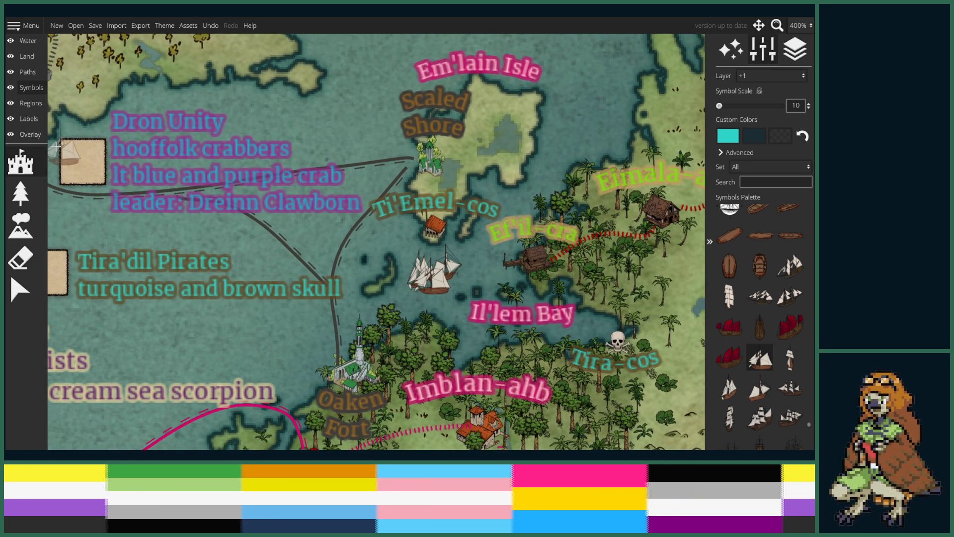
{"action": "left_click", "coordinate": [27, 120]}
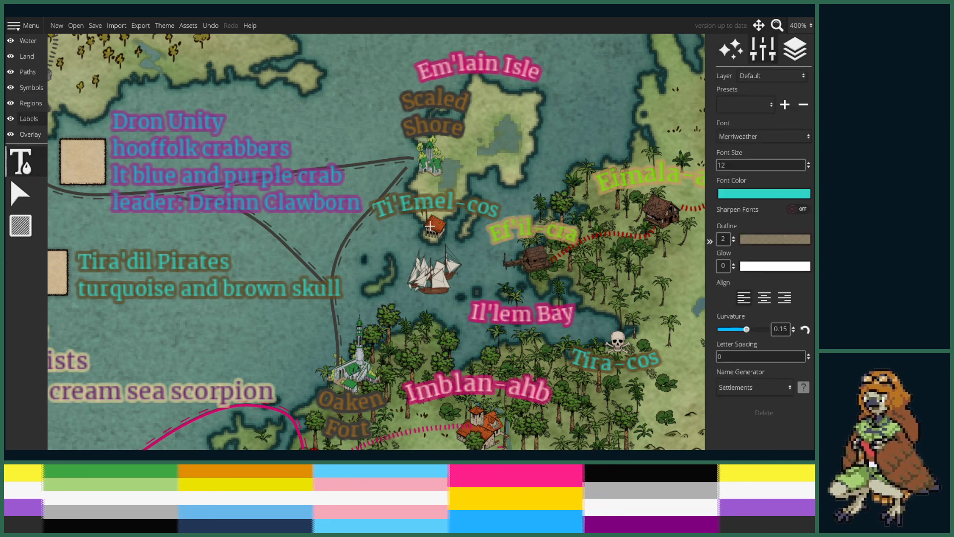
{"action": "left_click", "coordinate": [227, 279]}
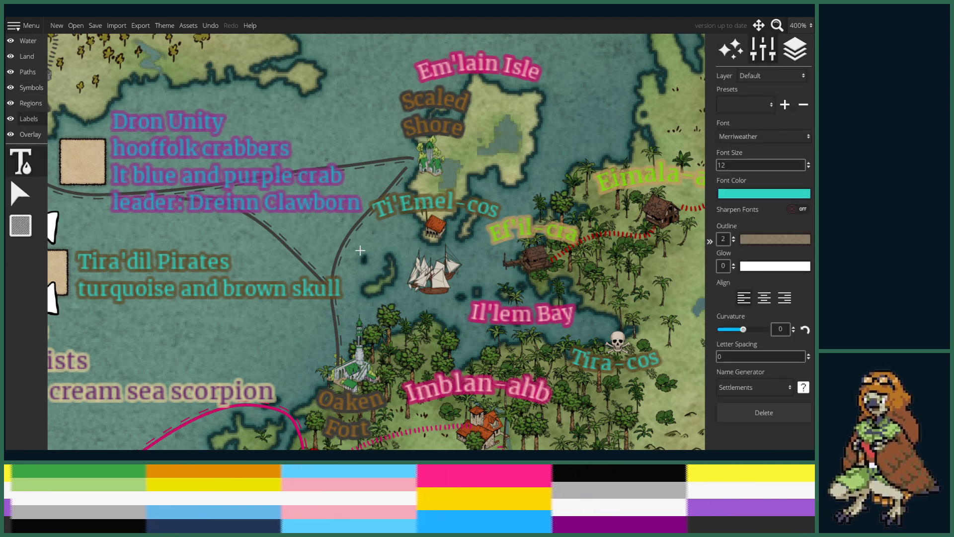
{"action": "left_click", "coordinate": [418, 204]}
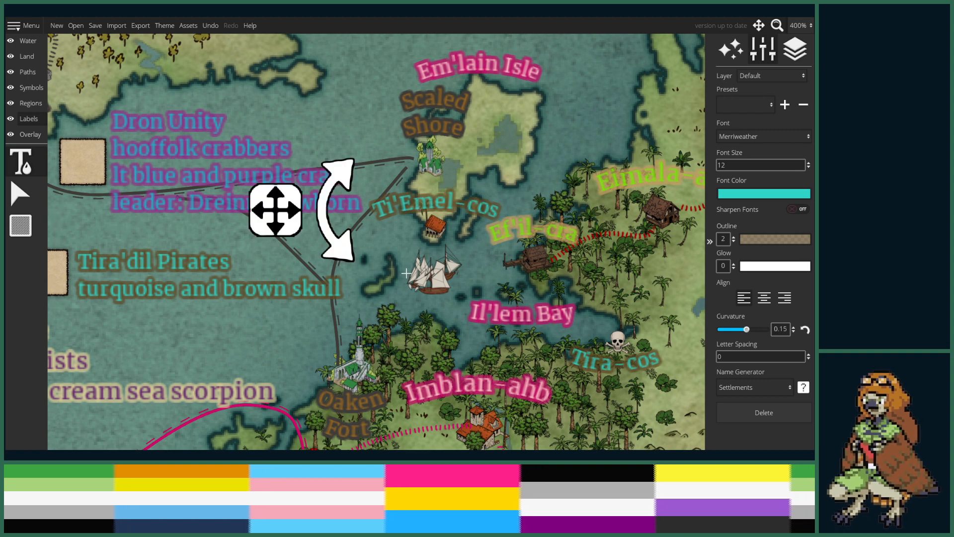
- Place a turquoise label below the sailing ships west of Il'lem Bay and set its curvature to -0.15
{"action": "left_click", "coordinate": [402, 303]}
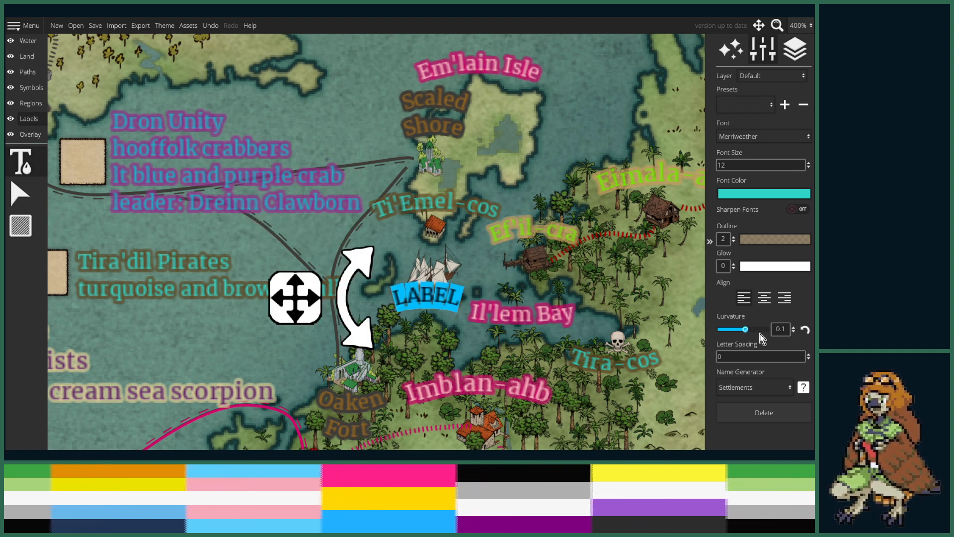
{"action": "scroll", "coordinate": [756, 332], "scroll_direction": "down", "scroll_amount": 5}
{"action": "scroll", "coordinate": [753, 332], "scroll_direction": "down", "scroll_amount": 3}
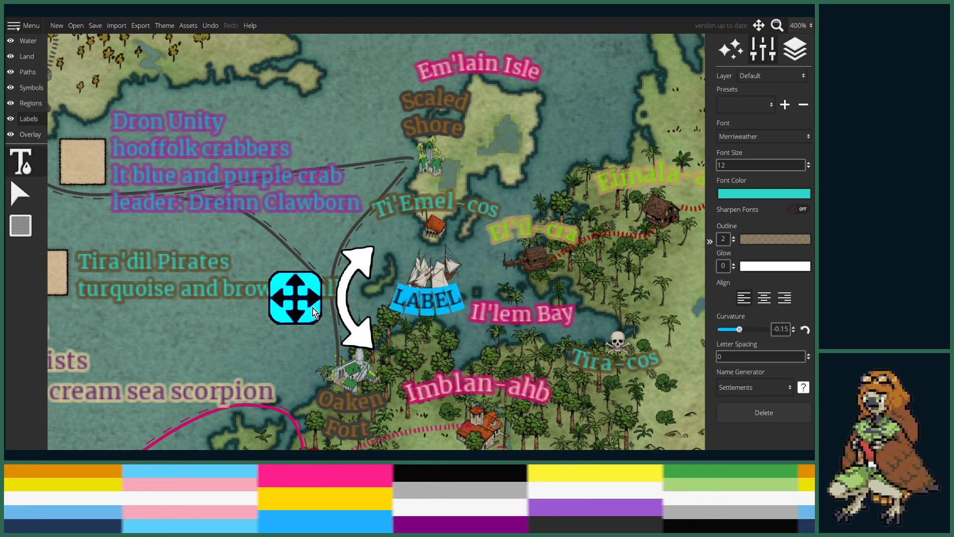
{"action": "mouse_move", "coordinate": [312, 312]}
{"action": "left_mouse_down"}
{"action": "mouse_move", "coordinate": [297, 321]}
{"action": "mouse_move", "coordinate": [299, 309]}
{"action": "left_mouse_up"}
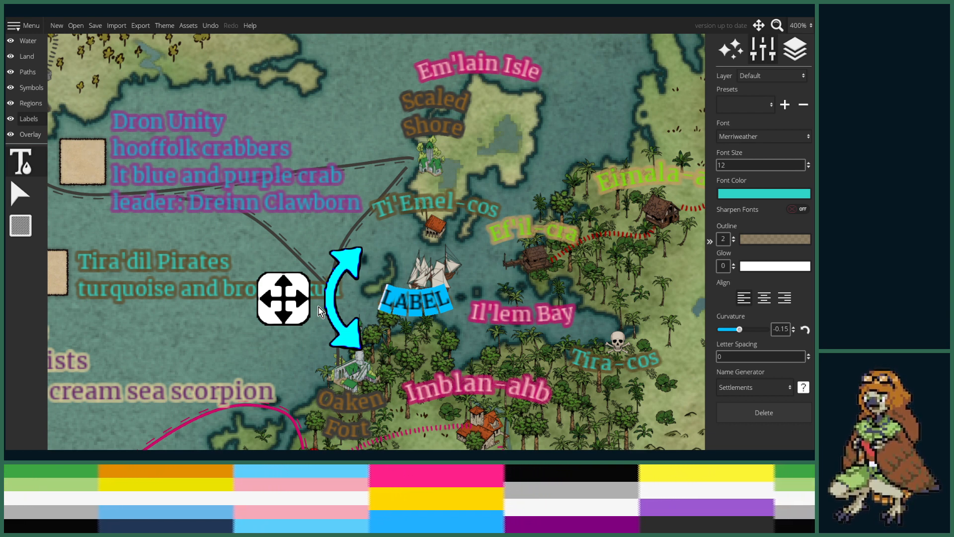
- Name the new label "Andir-sor" and shift it west so it clears the Il'lem Bay label
{"action": "type", "text": "Andu"}
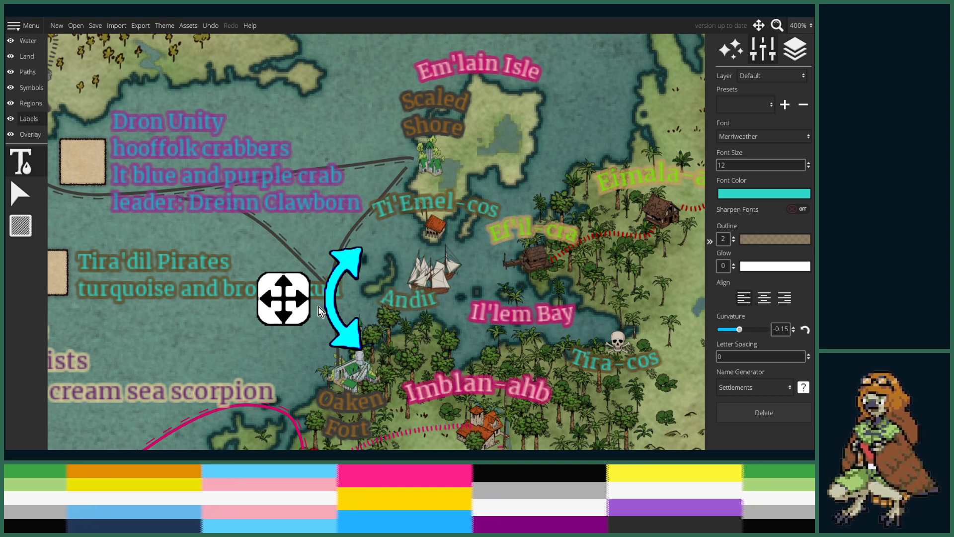
{"action": "type", "text": "-"}
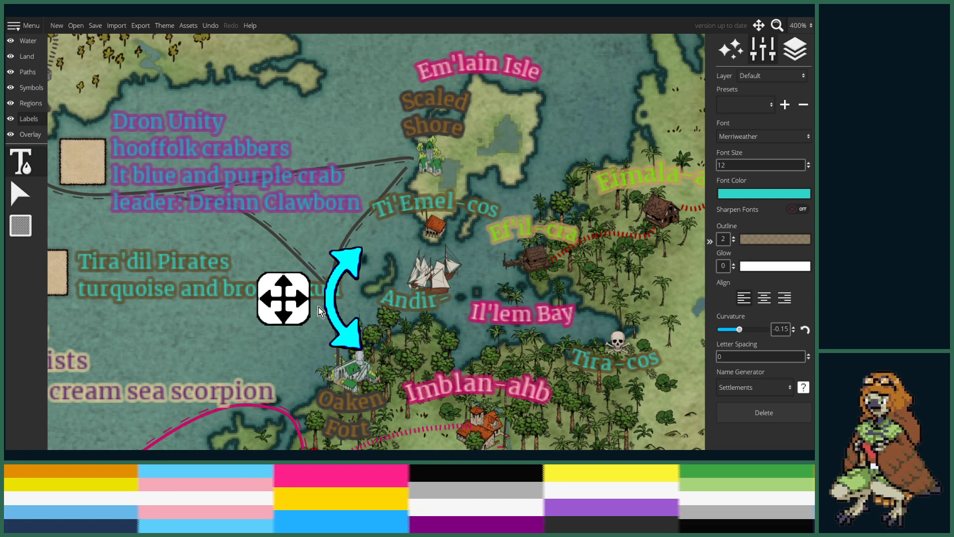
{"action": "type", "text": "sor"}
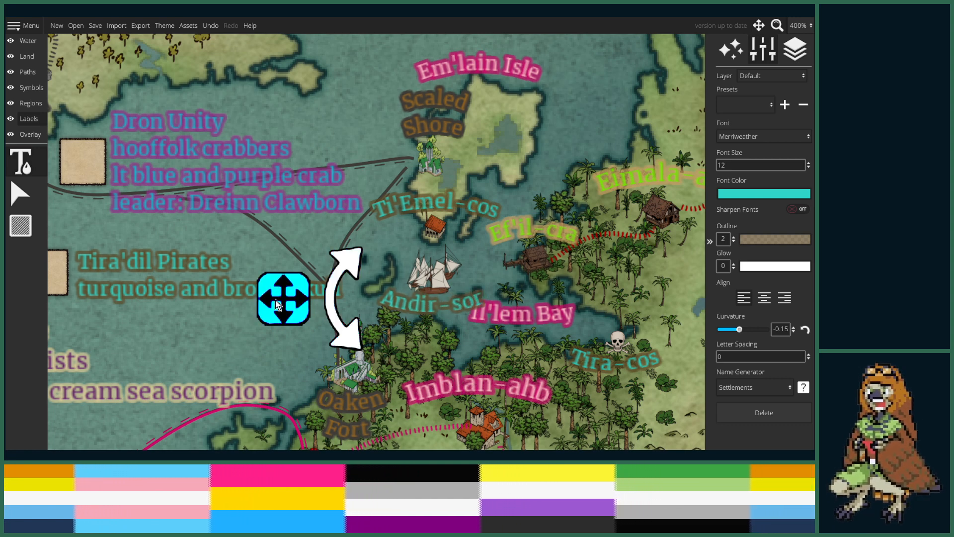
{"action": "mouse_move", "coordinate": [290, 288]}
{"action": "left_mouse_down"}
{"action": "mouse_move", "coordinate": [276, 285]}
{"action": "mouse_move", "coordinate": [277, 295]}
{"action": "left_mouse_up"}
{"action": "left_click_drag", "start_coordinate": [277, 284], "coordinate": [274, 290]}
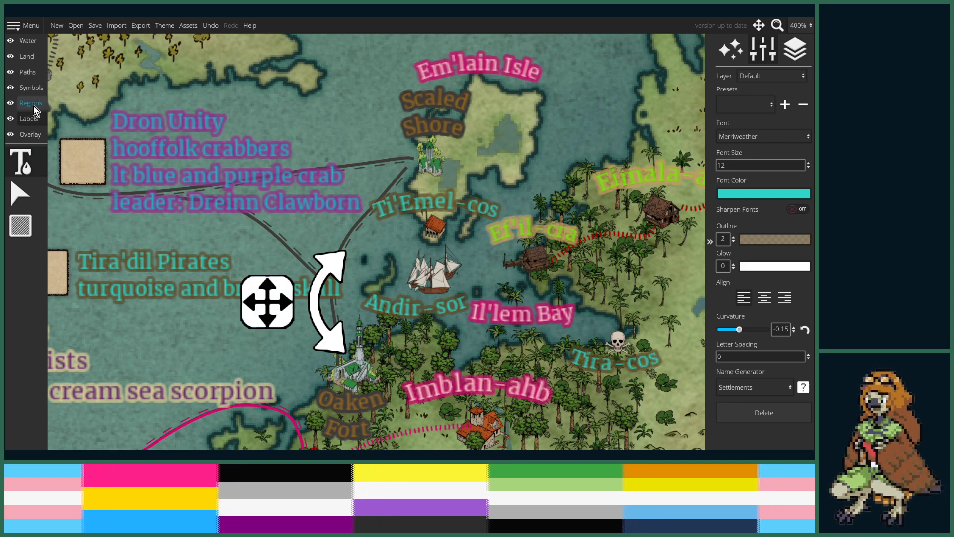
- Select the sailing ship symbols above the Andir-sor label and move them slightly west
{"action": "left_click", "coordinate": [35, 88]}
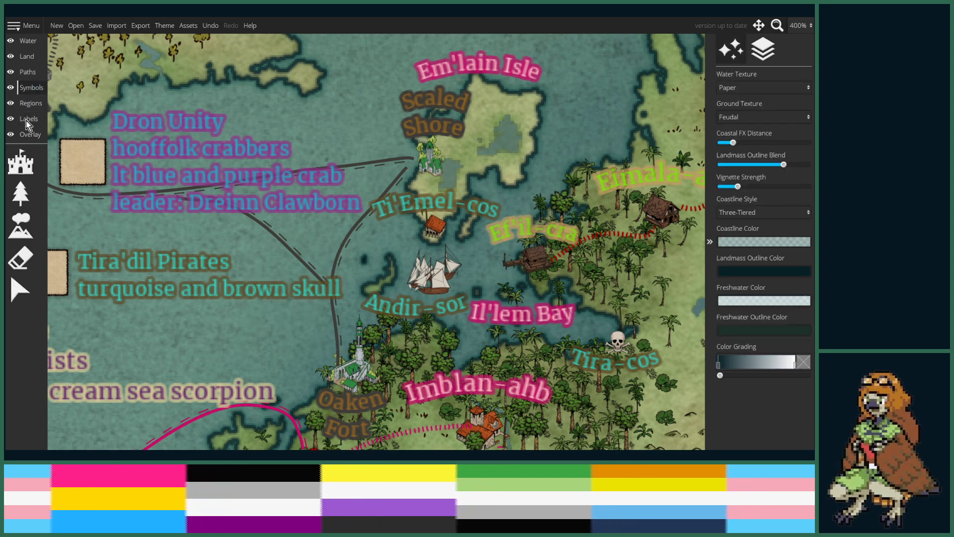
{"action": "left_click", "coordinate": [18, 290]}
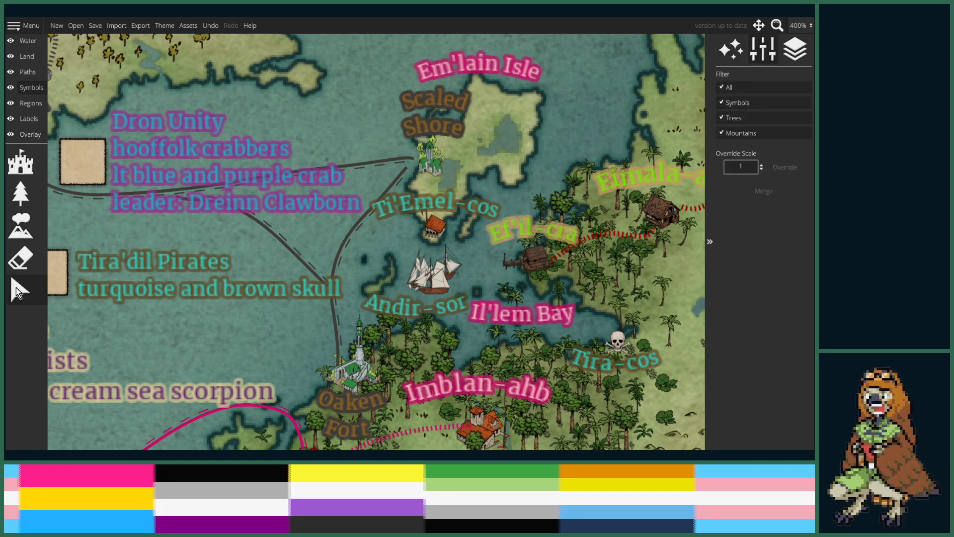
{"action": "left_click_drag", "start_coordinate": [396, 254], "coordinate": [435, 292]}
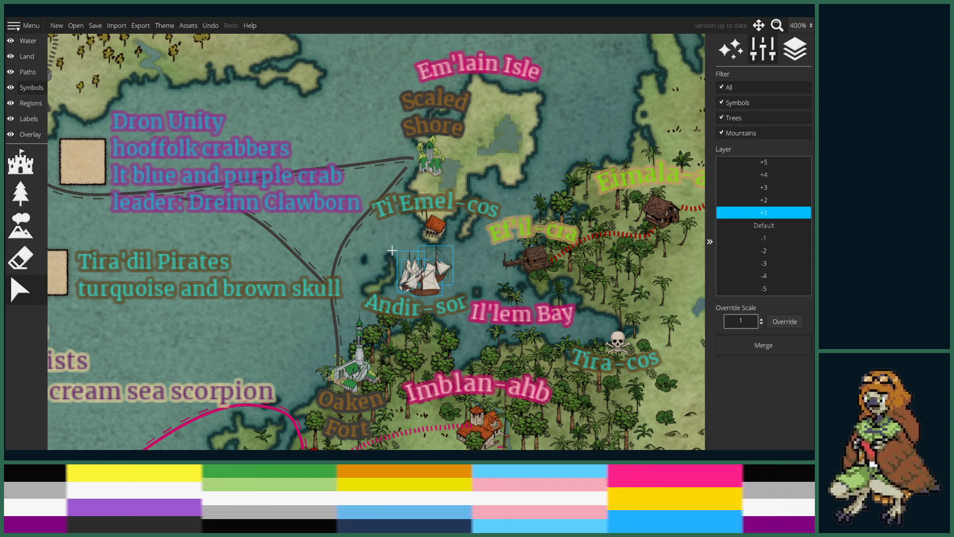
- Look over the whole map, examining the northern continent around Eagle-eye Ruins and Bud-hoof Hall
{"action": "scroll", "coordinate": [333, 313], "scroll_direction": "down", "scroll_amount": 4}
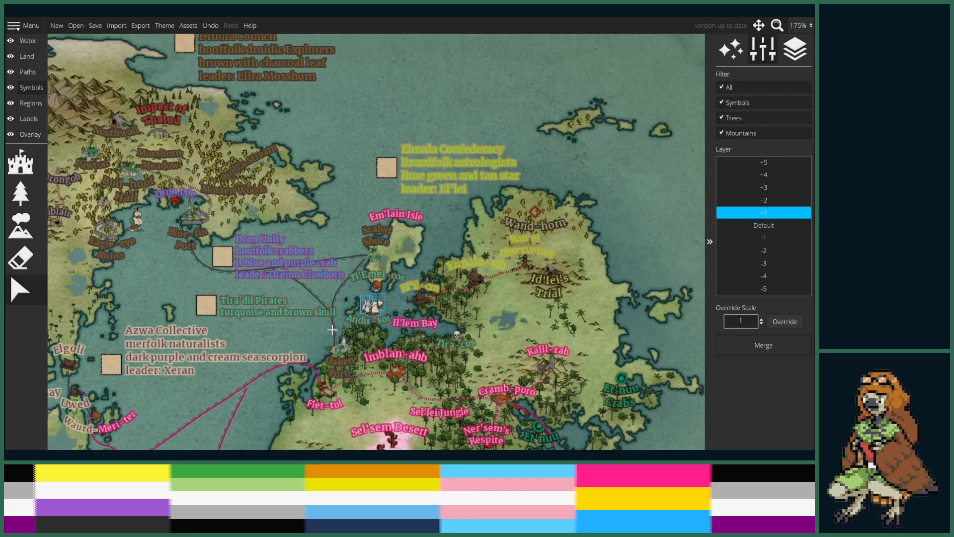
{"action": "left_click_drag", "start_coordinate": [532, 343], "coordinate": [548, 273]}
{"action": "scroll", "coordinate": [627, 307], "scroll_direction": "down", "scroll_amount": 2}
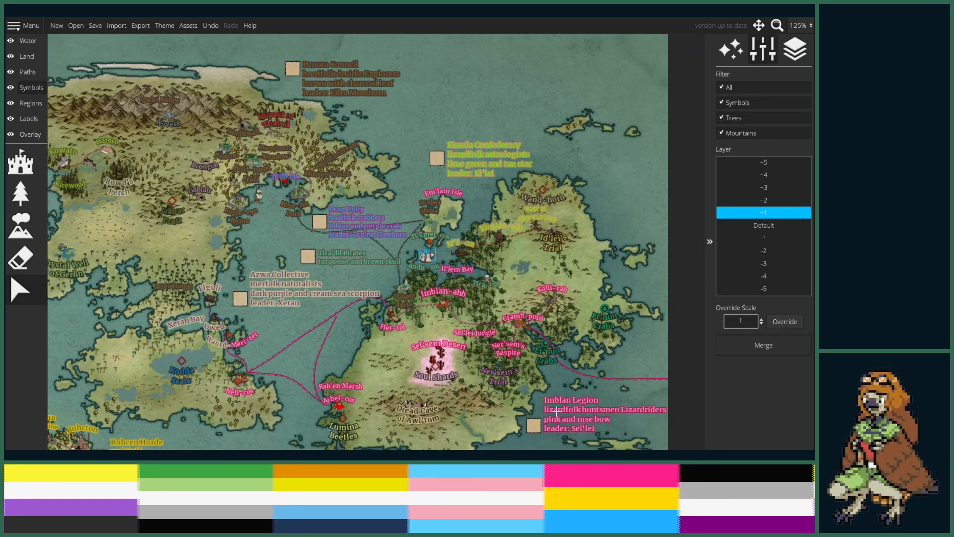
{"action": "scroll", "coordinate": [515, 370], "scroll_direction": "down", "scroll_amount": 2}
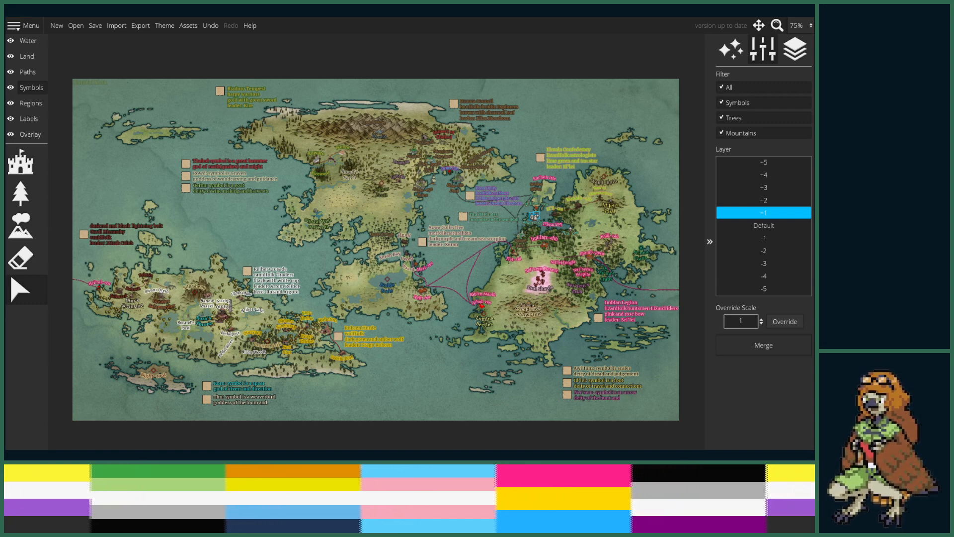
{"action": "scroll", "coordinate": [415, 179], "scroll_direction": "up", "scroll_amount": 5}
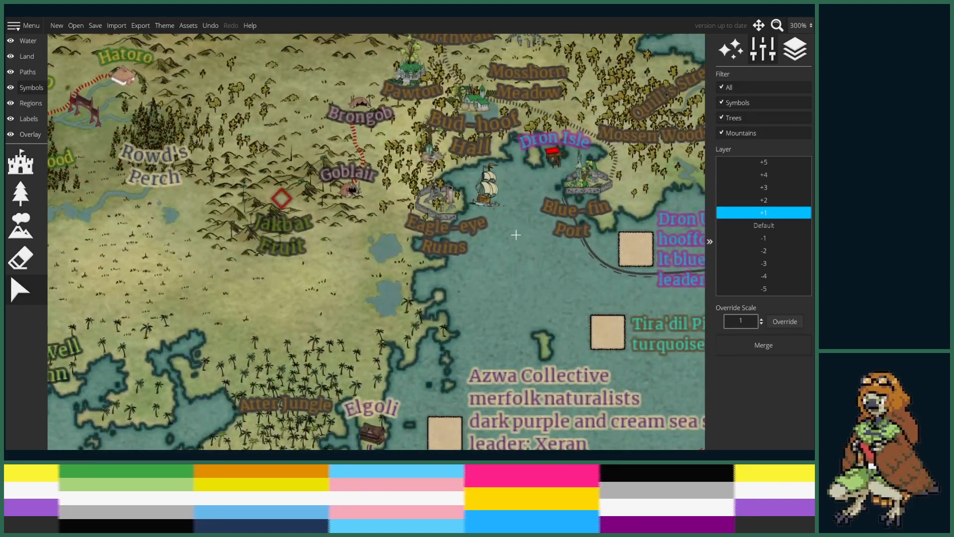
{"action": "scroll", "coordinate": [516, 235], "scroll_direction": "up", "scroll_amount": 1}
{"action": "scroll", "coordinate": [462, 200], "scroll_direction": "down", "scroll_amount": 2}
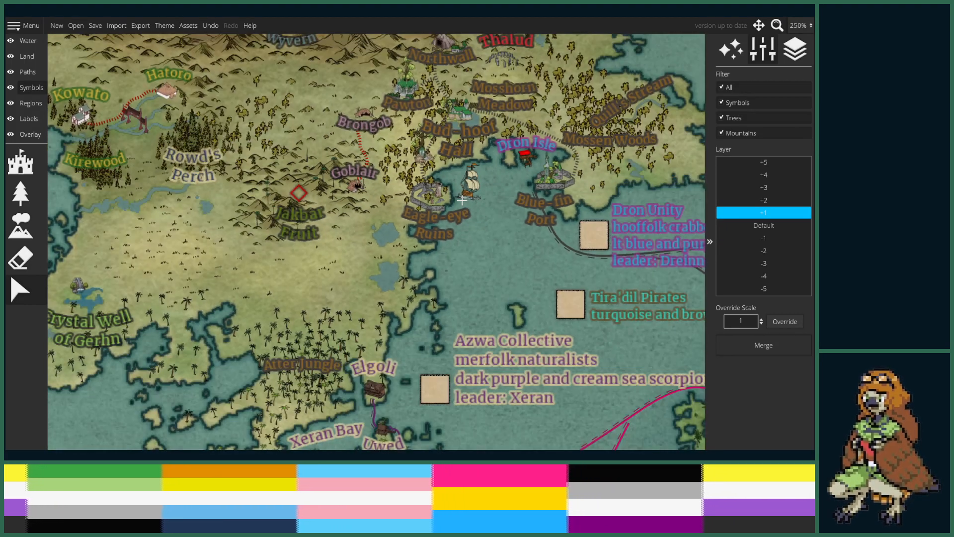
{"action": "scroll", "coordinate": [462, 200], "scroll_direction": "up", "scroll_amount": 3}
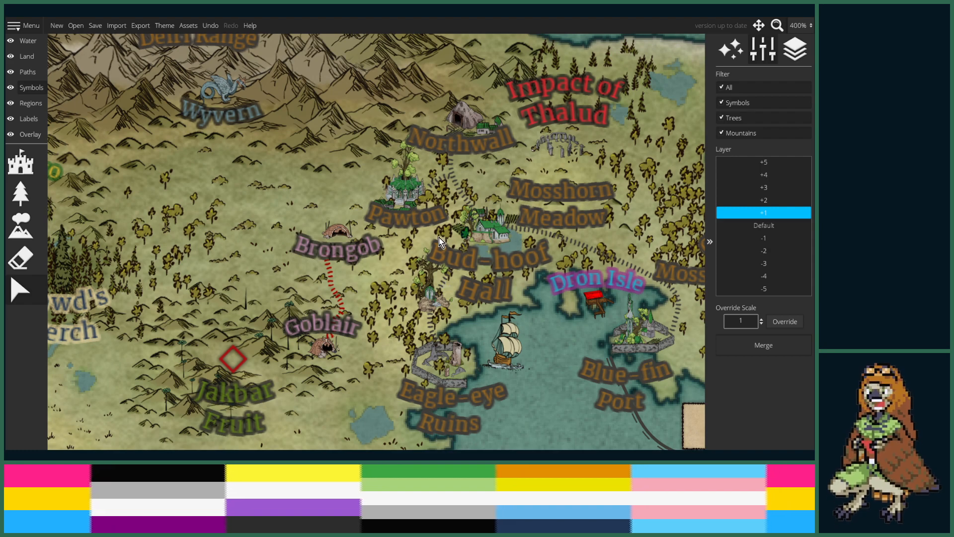
- Add a dark red two-line label reading "Stormvale Ruins" beside the standing stones east of Fulgrin
{"action": "scroll", "coordinate": [444, 286], "scroll_direction": "down", "scroll_amount": 5}
{"action": "left_click_drag", "start_coordinate": [54, 434], "coordinate": [367, 386]}
{"action": "scroll", "coordinate": [309, 272], "scroll_direction": "up", "scroll_amount": 7}
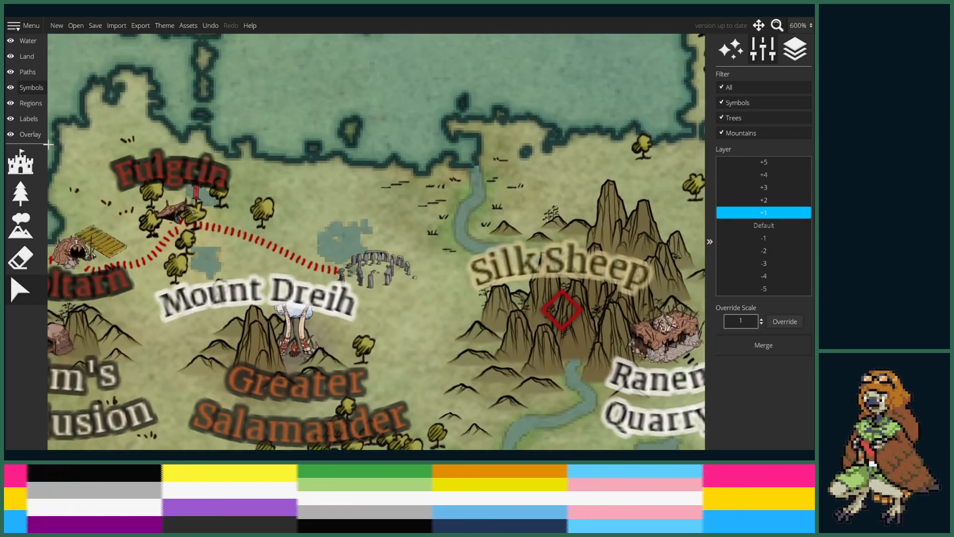
{"action": "left_click", "coordinate": [25, 124]}
{"action": "left_click", "coordinate": [21, 164]}
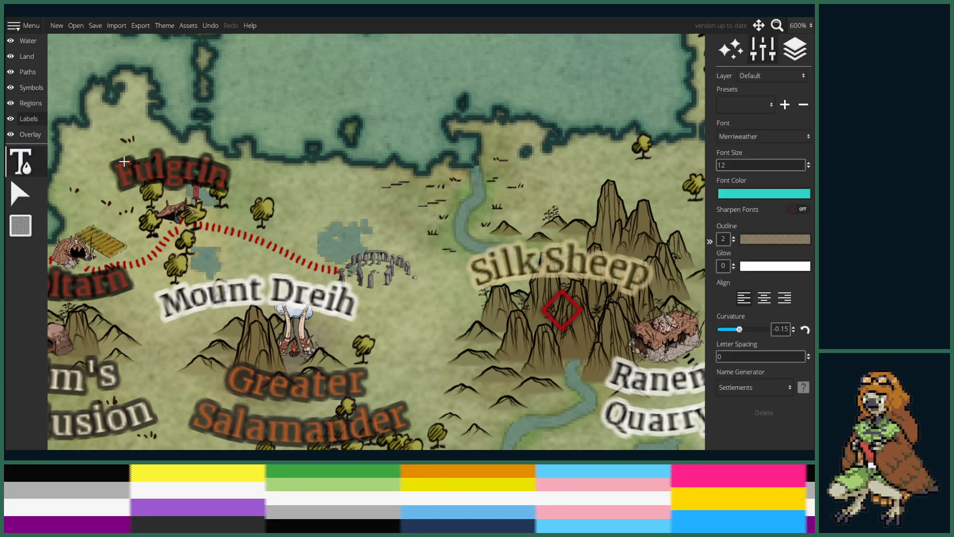
{"action": "left_click", "coordinate": [375, 226]}
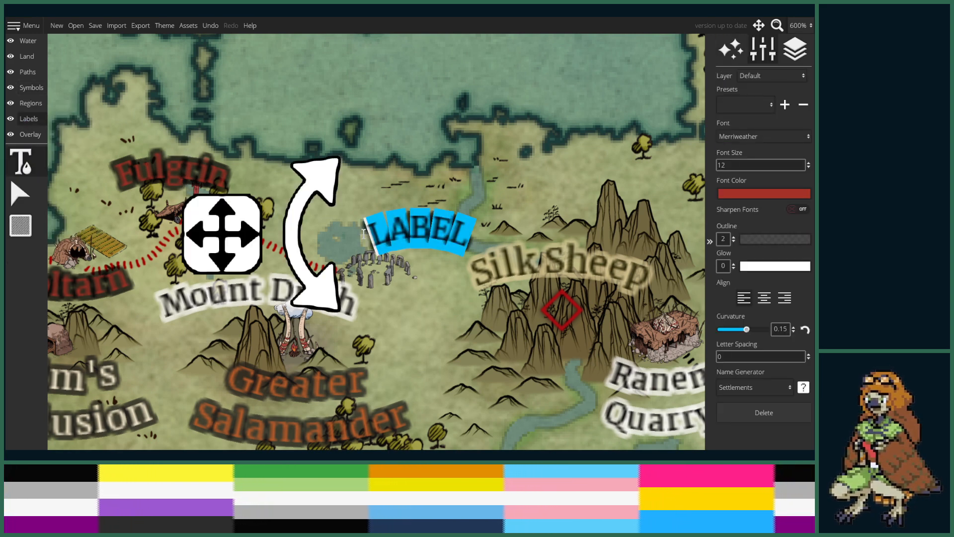
{"action": "type", "text": "Stormvale"}
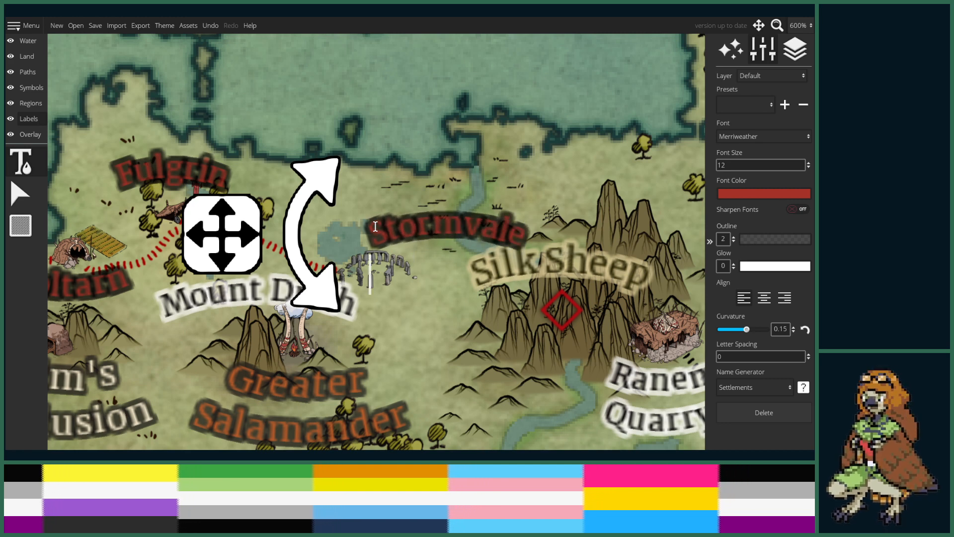
{"action": "key", "text": "Return"}
{"action": "type", "text": "Ruins"}
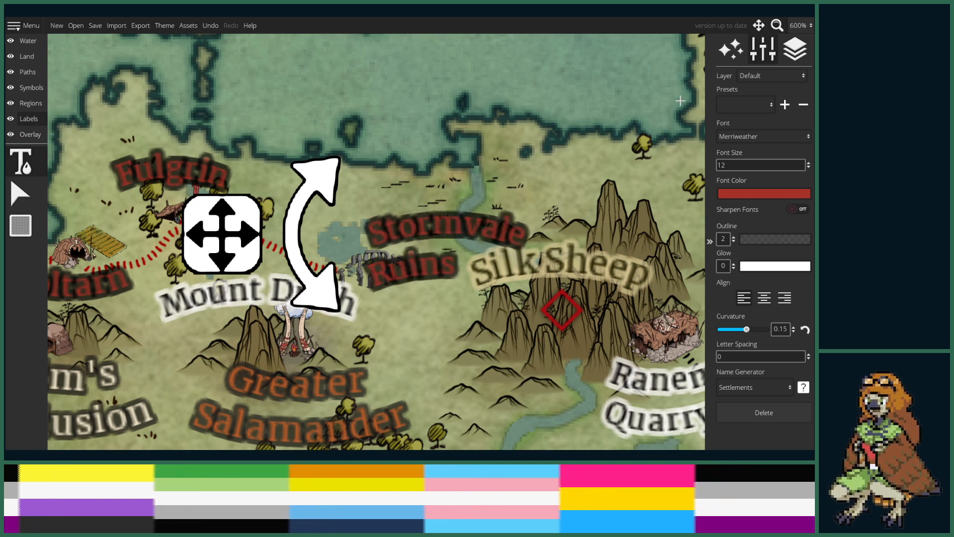
- Centre-align the Stormvale Ruins label at font size 14 and position it above the standing stones
{"action": "left_click", "coordinate": [764, 297]}
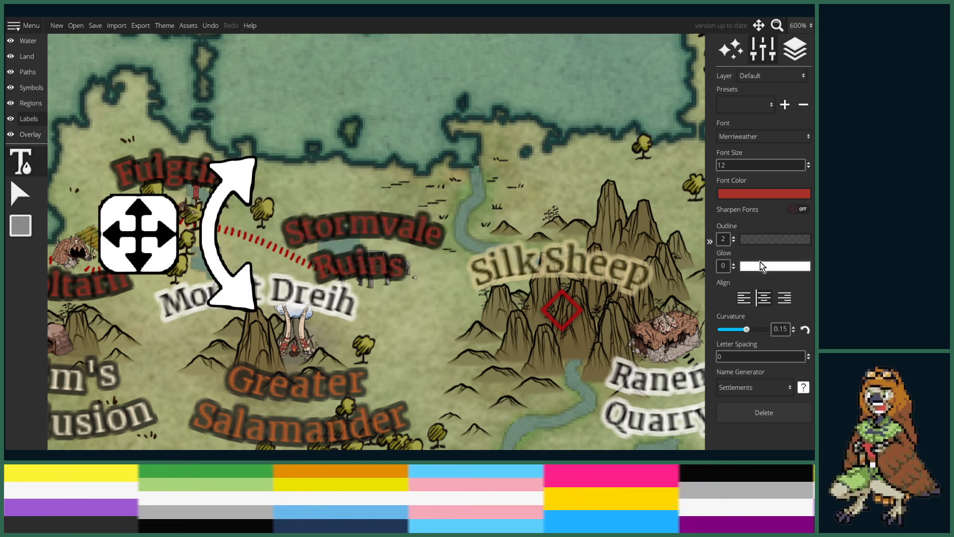
{"action": "key", "text": "Up"}
{"action": "key", "text": "Up"}
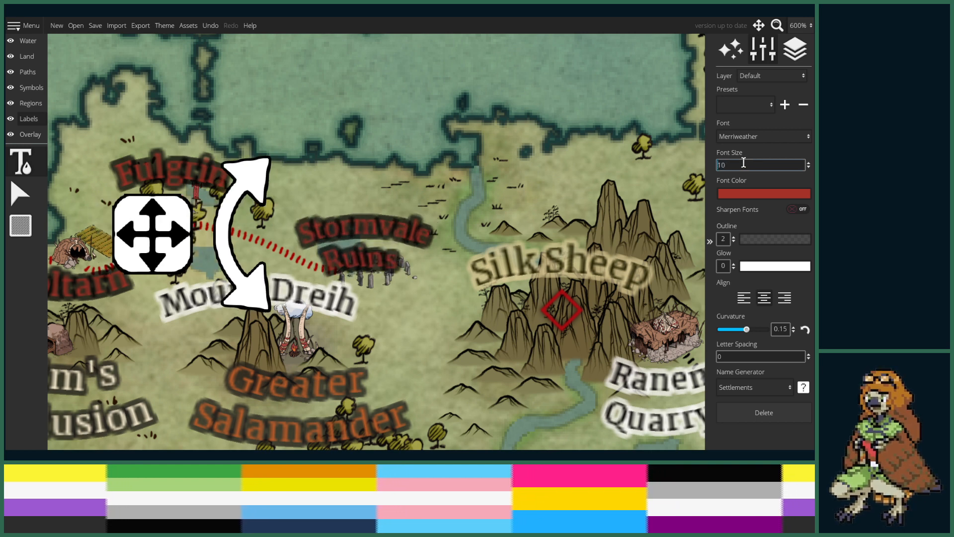
{"action": "left_click_drag", "start_coordinate": [134, 263], "coordinate": [145, 223]}
- Examine the northern continent, especially the open land between Wyvern, Pawton and Brongob
{"action": "scroll", "coordinate": [145, 224], "scroll_direction": "down", "scroll_amount": 10}
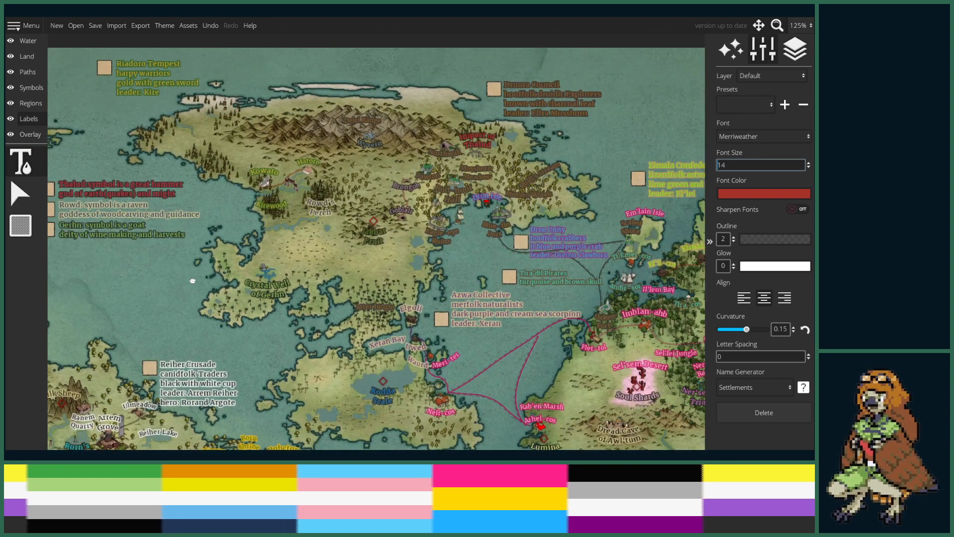
{"action": "left_click_drag", "start_coordinate": [193, 281], "coordinate": [188, 282]}
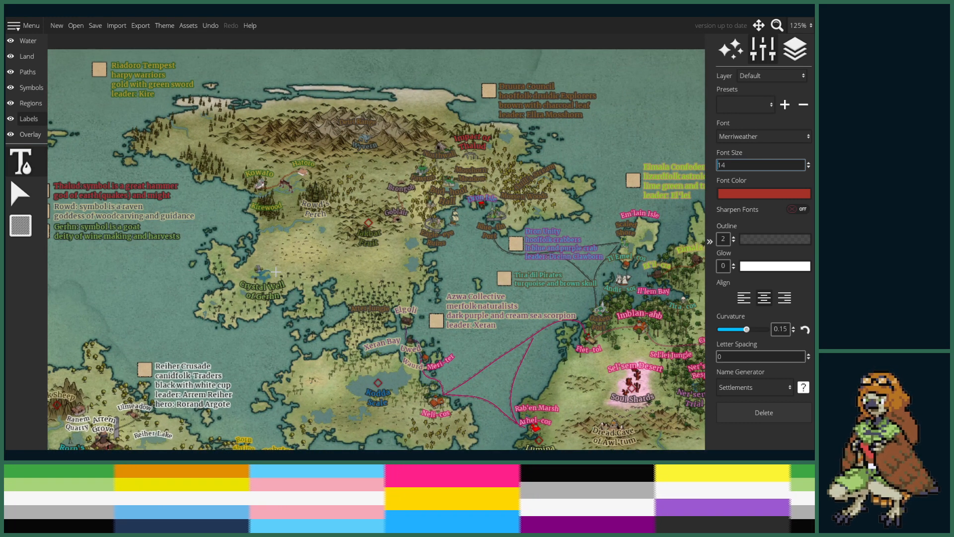
{"action": "scroll", "coordinate": [385, 245], "scroll_direction": "up", "scroll_amount": 6}
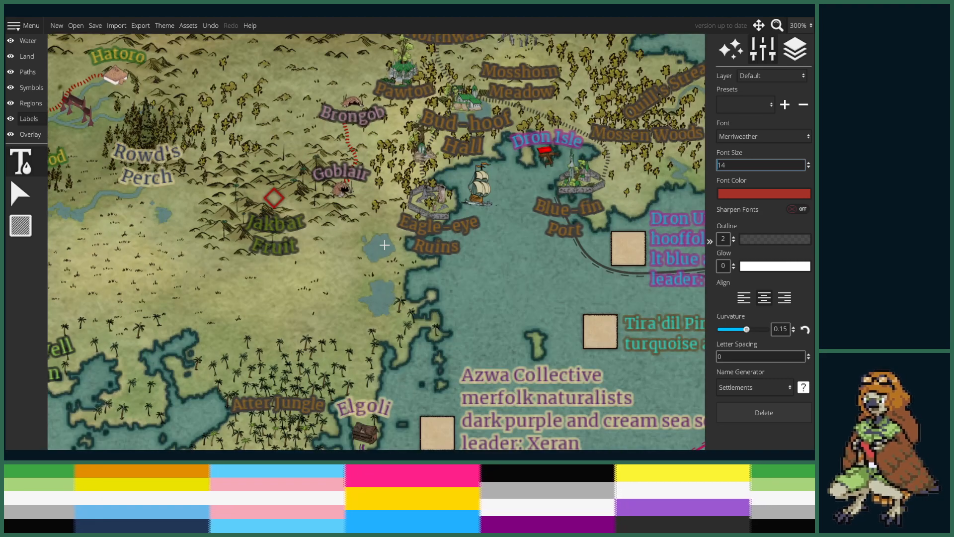
{"action": "left_click_drag", "start_coordinate": [385, 245], "coordinate": [441, 335]}
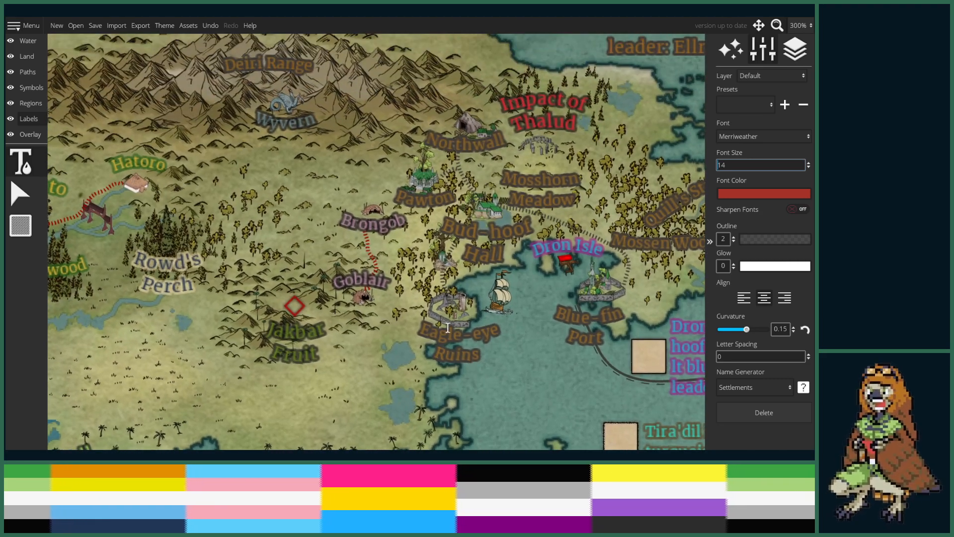
{"action": "scroll", "coordinate": [441, 336], "scroll_direction": "up", "scroll_amount": 4}
{"action": "left_click_drag", "start_coordinate": [386, 212], "coordinate": [409, 322]}
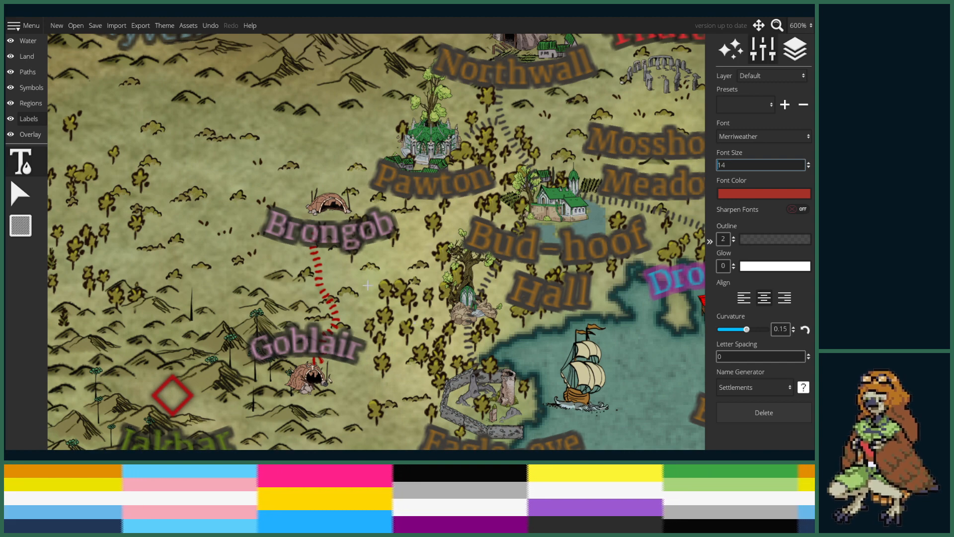
{"action": "left_click_drag", "start_coordinate": [449, 373], "coordinate": [464, 400]}
{"action": "scroll", "coordinate": [464, 401], "scroll_direction": "down", "scroll_amount": 4}
{"action": "scroll", "coordinate": [464, 401], "scroll_direction": "up", "scroll_amount": 2}
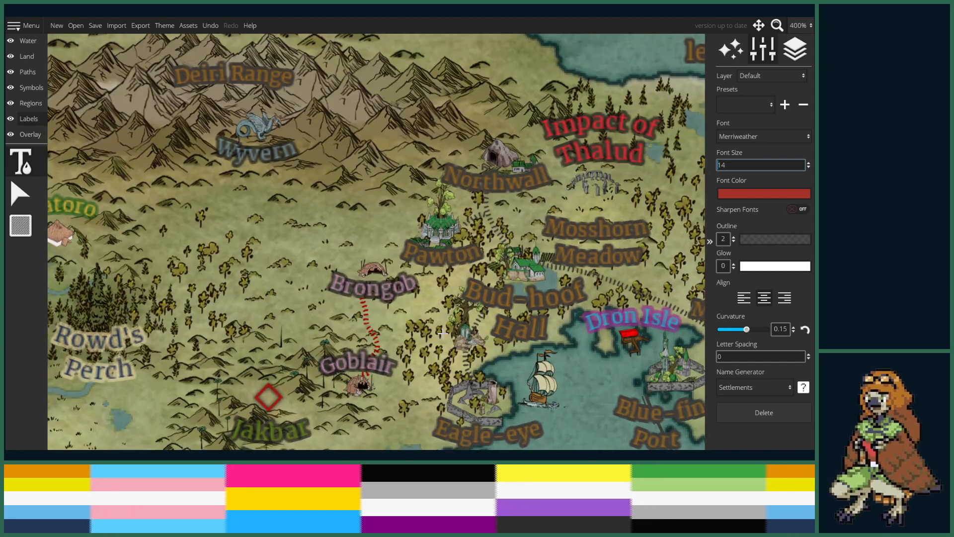
{"action": "left_click_drag", "start_coordinate": [381, 304], "coordinate": [427, 329]}
{"action": "scroll", "coordinate": [463, 341], "scroll_direction": "up", "scroll_amount": 1}
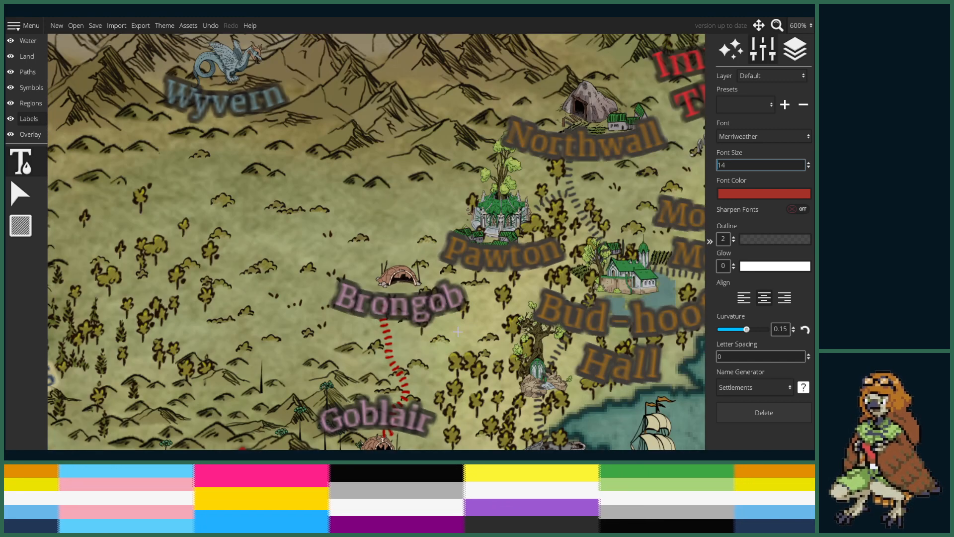
{"action": "scroll", "coordinate": [455, 330], "scroll_direction": "down", "scroll_amount": 1}
{"action": "scroll", "coordinate": [452, 327], "scroll_direction": "up", "scroll_amount": 1}
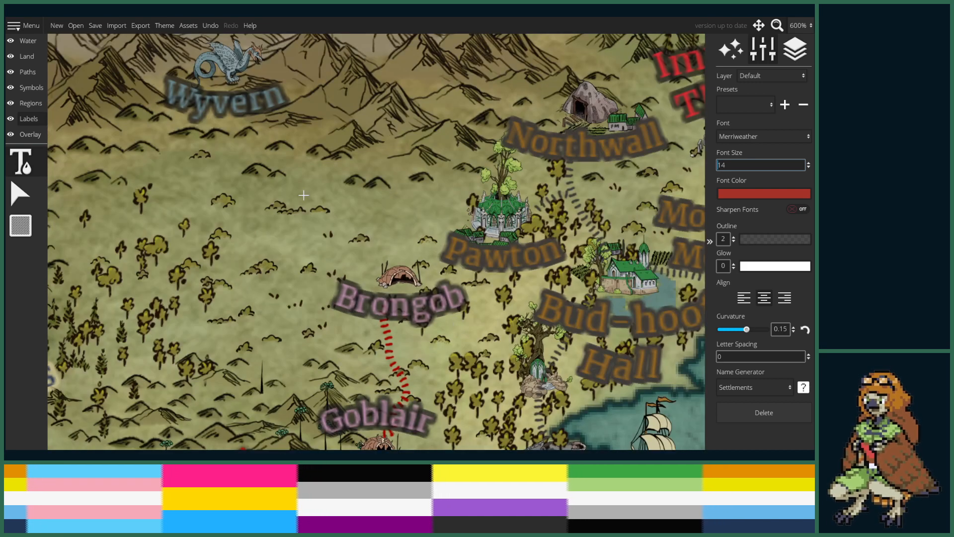
- Place a green-roofed building symbol with a tall tower at scale 10 north of Brongob, west of Pawton
{"action": "left_click", "coordinate": [30, 87]}
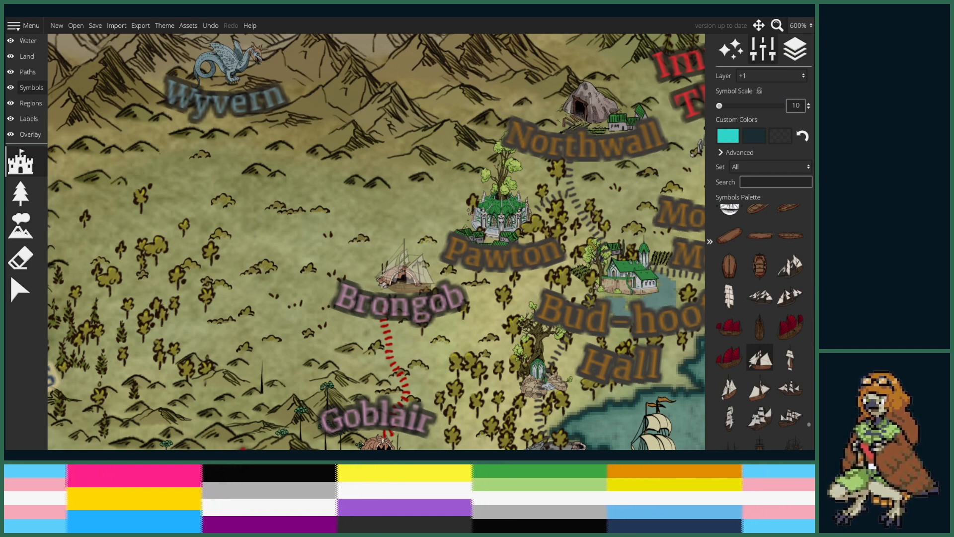
{"action": "scroll", "coordinate": [754, 300], "scroll_direction": "down", "scroll_amount": 10}
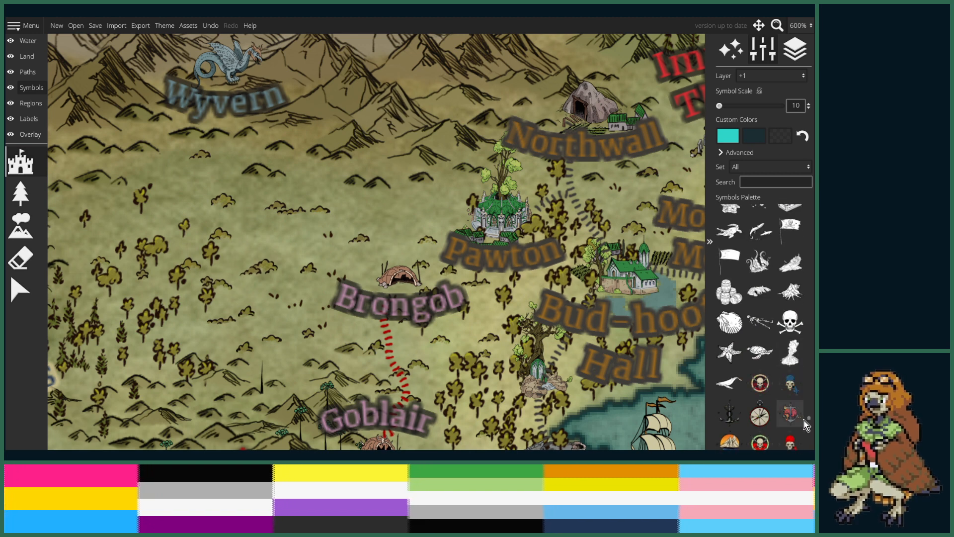
{"action": "left_click_drag", "start_coordinate": [809, 419], "coordinate": [814, 337]}
{"action": "scroll", "coordinate": [801, 345], "scroll_direction": "up", "scroll_amount": 3}
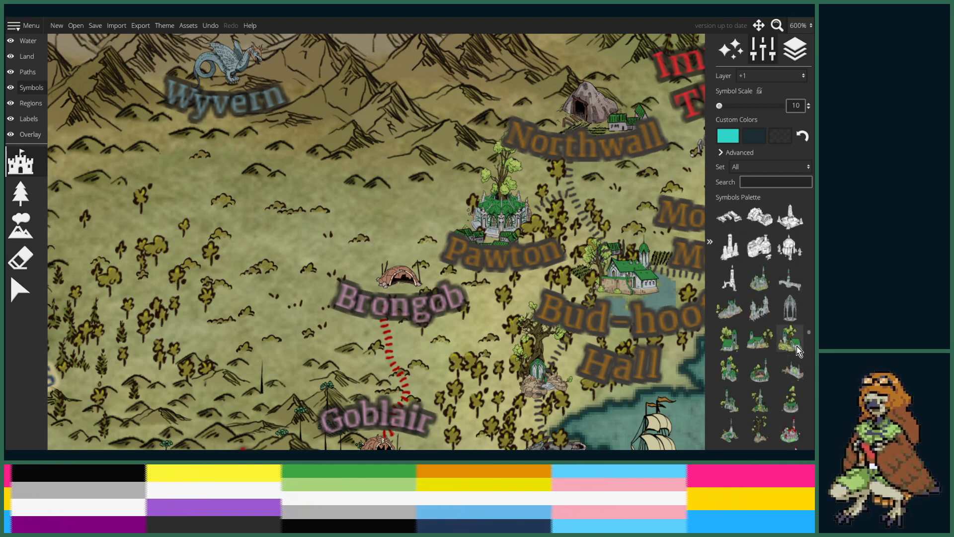
{"action": "scroll", "coordinate": [777, 373], "scroll_direction": "down", "scroll_amount": 1}
{"action": "scroll", "coordinate": [775, 380], "scroll_direction": "down", "scroll_amount": 1}
{"action": "left_click", "coordinate": [729, 368]}
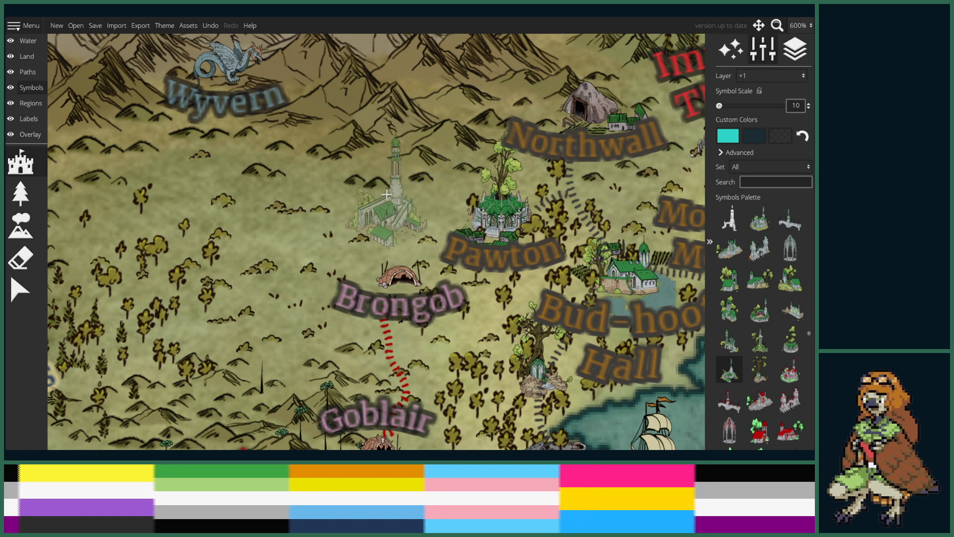
{"action": "left_click", "coordinate": [392, 191]}
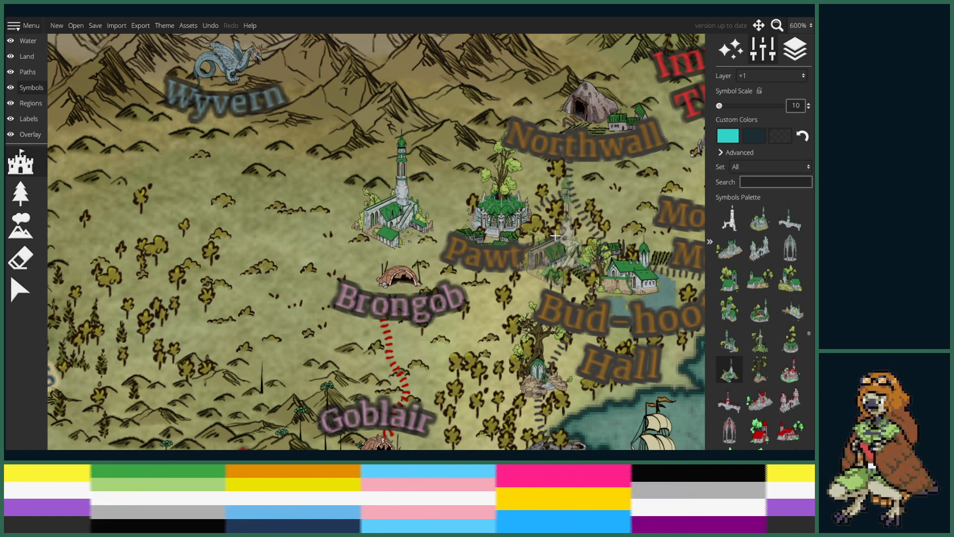
- Examine the northern continent around the green-roofed tower, from the Deiri Range to Jakbar Fruit and Eagle-eye Ruins
{"action": "scroll", "coordinate": [526, 195], "scroll_direction": "down", "scroll_amount": 5}
{"action": "scroll", "coordinate": [526, 195], "scroll_direction": "up", "scroll_amount": 3}
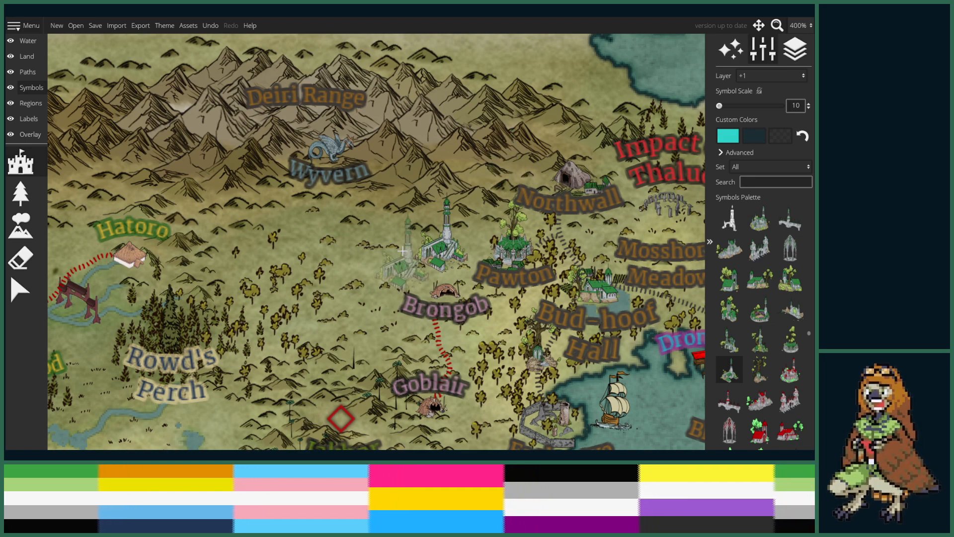
{"action": "scroll", "coordinate": [486, 286], "scroll_direction": "up", "scroll_amount": 3}
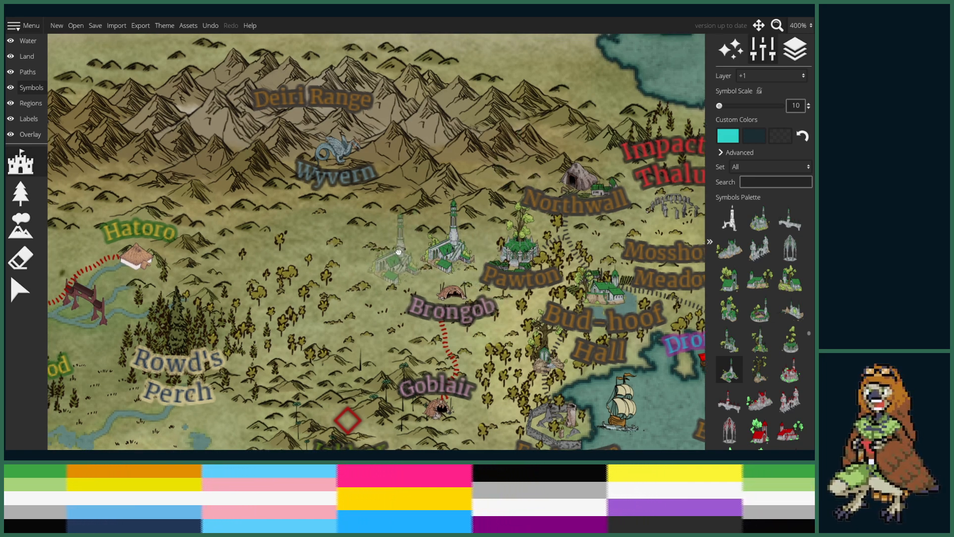
{"action": "scroll", "coordinate": [378, 260], "scroll_direction": "down", "scroll_amount": 5}
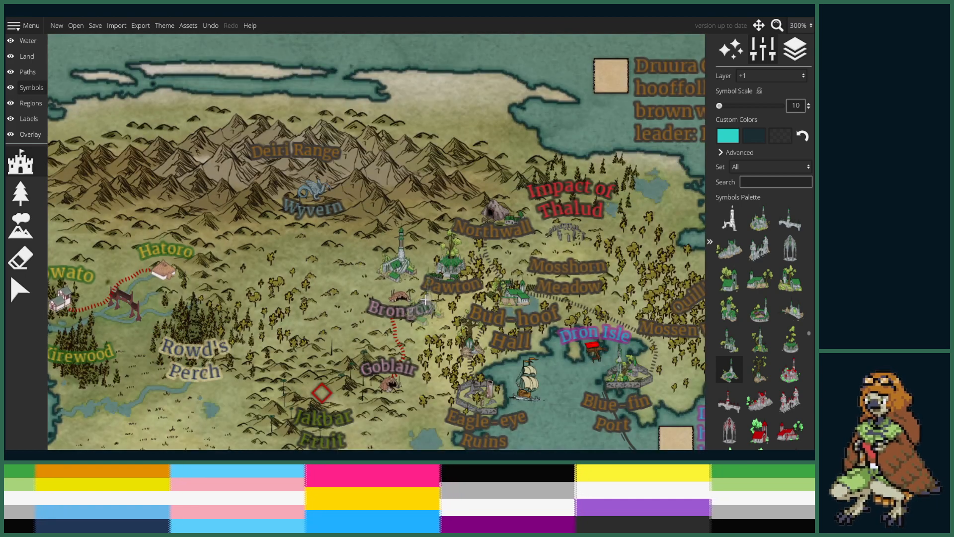
{"action": "scroll", "coordinate": [331, 195], "scroll_direction": "up", "scroll_amount": 3}
{"action": "left_click_drag", "start_coordinate": [307, 170], "coordinate": [382, 303]}
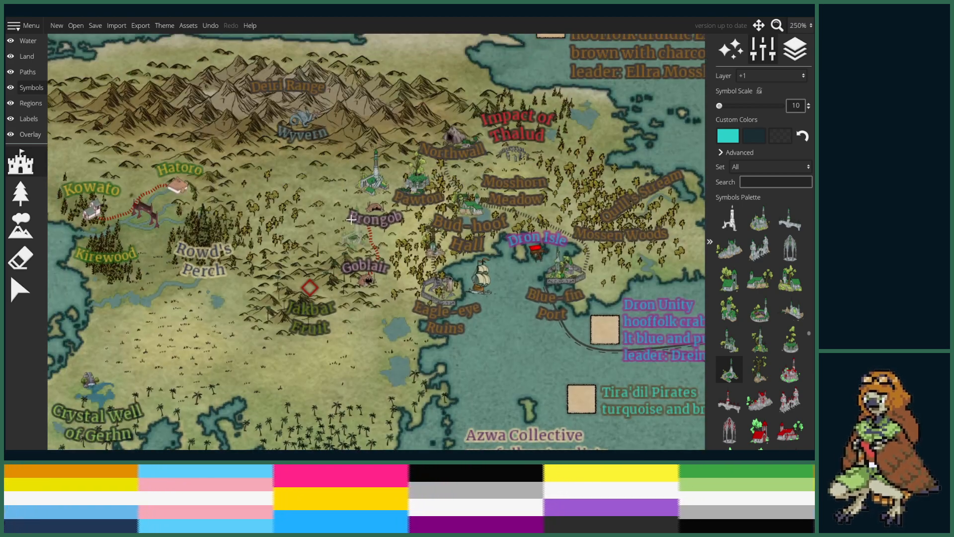
{"action": "left_click_drag", "start_coordinate": [359, 198], "coordinate": [361, 233]}
{"action": "scroll", "coordinate": [362, 233], "scroll_direction": "up", "scroll_amount": 2}
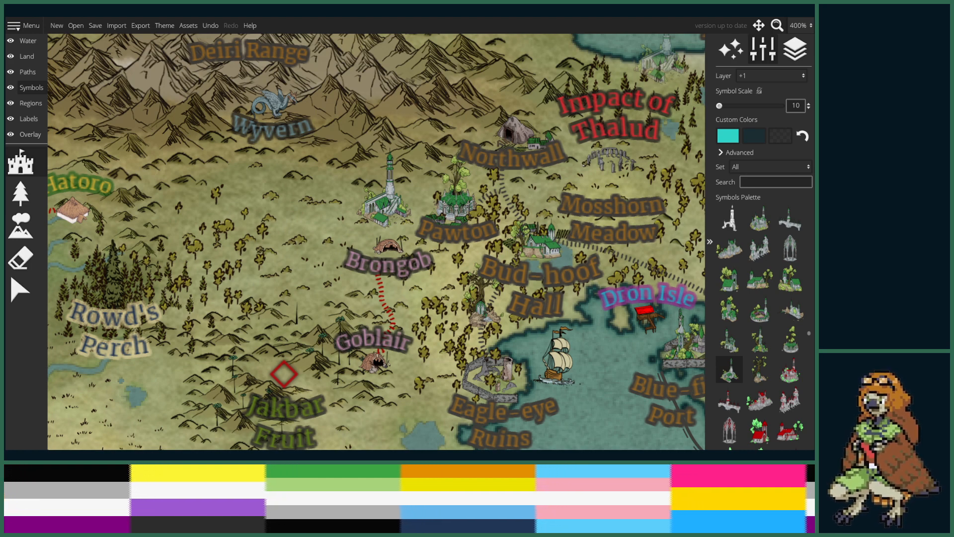
{"action": "scroll", "coordinate": [335, 151], "scroll_direction": "down", "scroll_amount": 6}
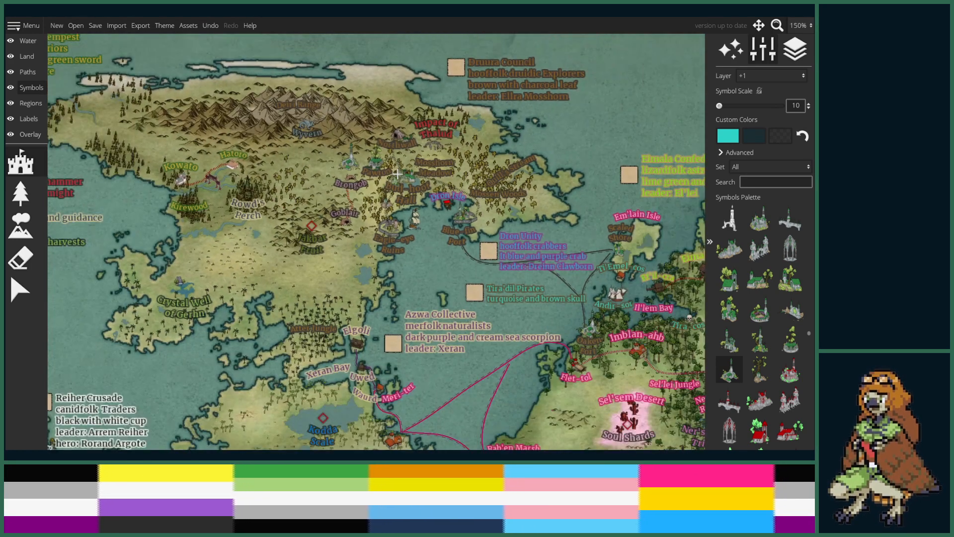
{"action": "scroll", "coordinate": [334, 151], "scroll_direction": "up", "scroll_amount": 3}
{"action": "scroll", "coordinate": [334, 151], "scroll_direction": "up", "scroll_amount": 3}
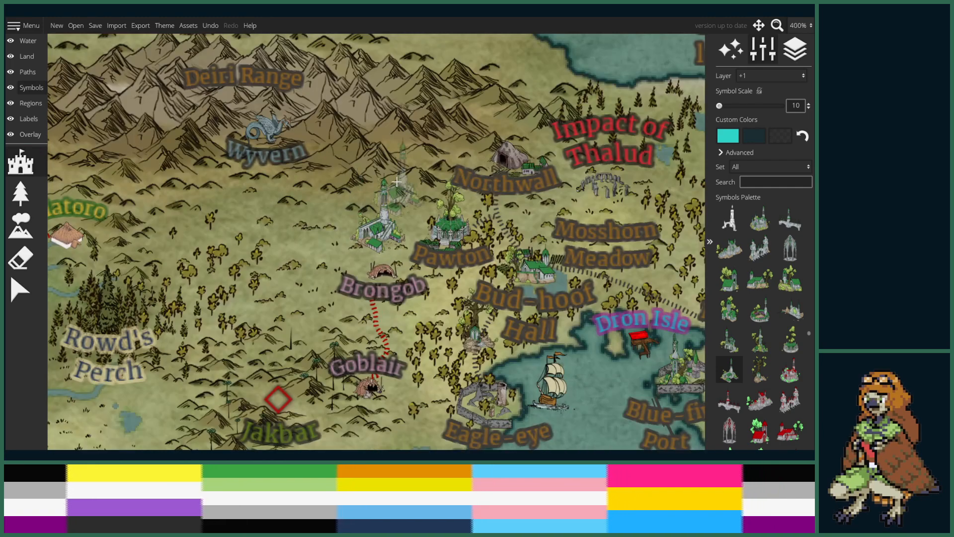
{"action": "left_click_drag", "start_coordinate": [352, 175], "coordinate": [315, 138]}
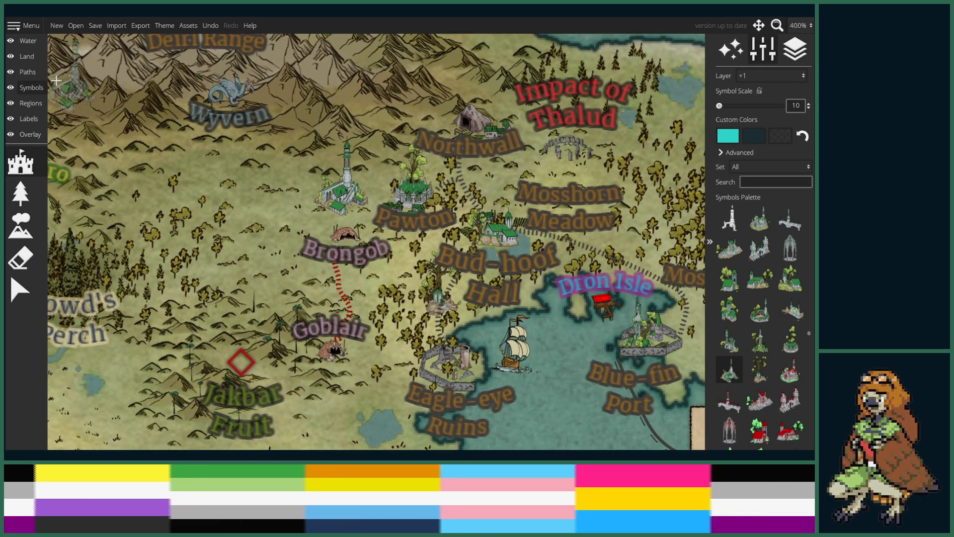
- Place a brown curved label in font size 12 just above the green-roofed tower north of Brongob
{"action": "left_click", "coordinate": [29, 118]}
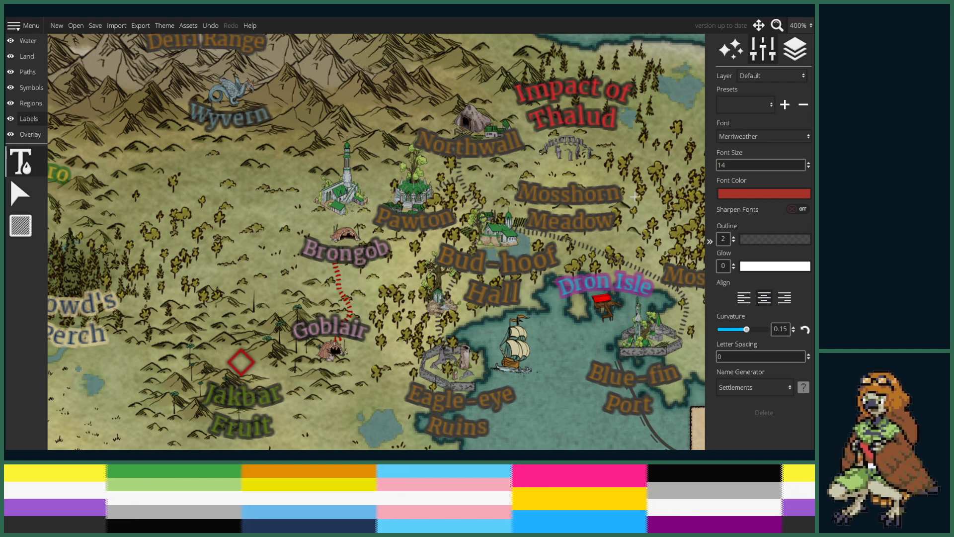
{"action": "left_click", "coordinate": [345, 251]}
{"action": "left_click_drag", "start_coordinate": [739, 329], "coordinate": [747, 332]}
{"action": "left_click", "coordinate": [337, 150]}
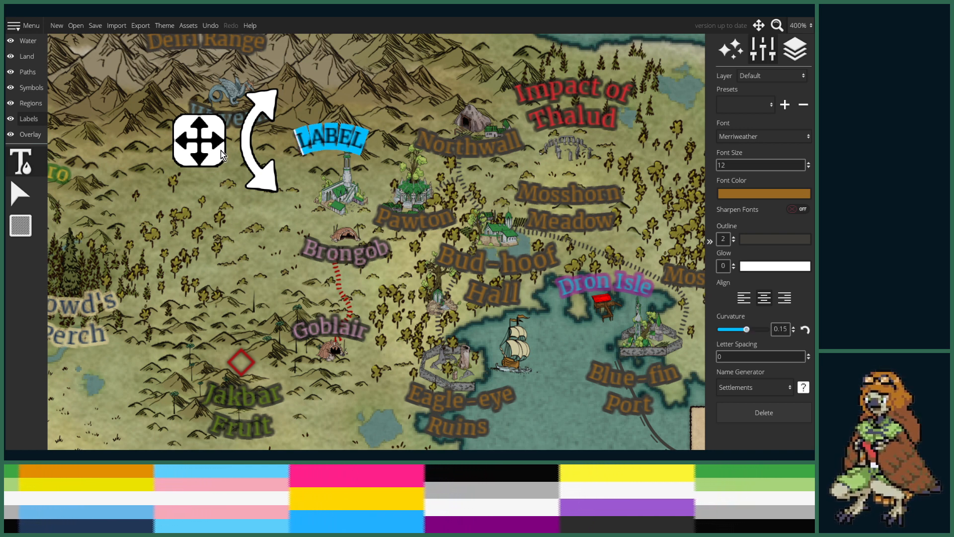
{"action": "mouse_move", "coordinate": [204, 147]}
{"action": "left_mouse_down"}
{"action": "mouse_move", "coordinate": [222, 159]}
{"action": "mouse_move", "coordinate": [214, 155]}
{"action": "left_mouse_up"}
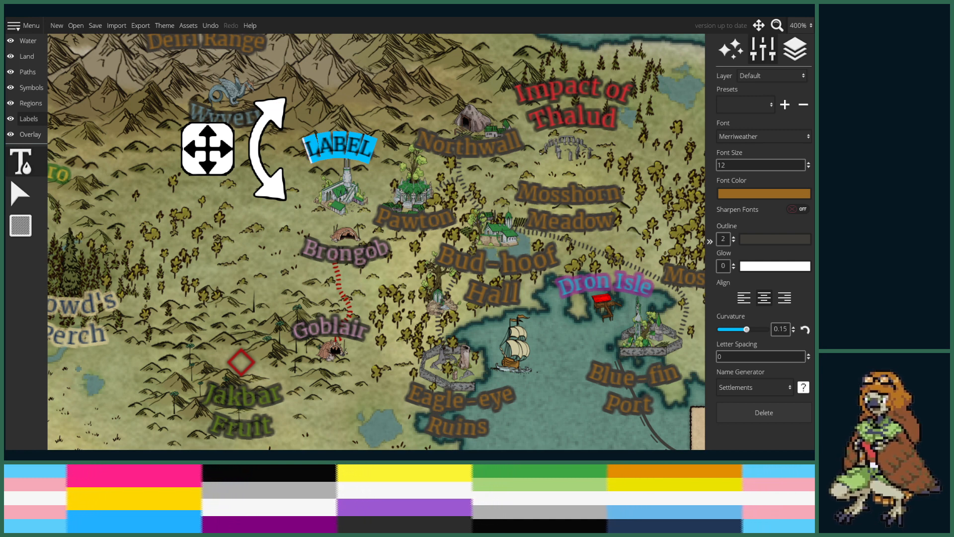
{"action": "type", "text": "Fort"}
{"action": "key", "text": "Return"}
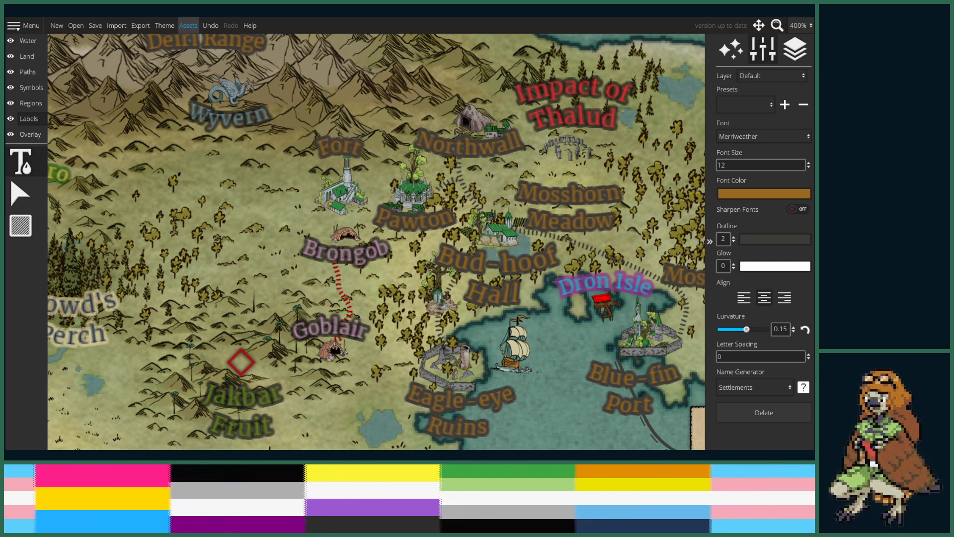
{"action": "left_click", "coordinate": [332, 146]}
{"action": "key", "text": "Delete"}
{"action": "key", "text": "Delete"}
{"action": "key", "text": "Delete"}
{"action": "key", "text": "BackSpace"}
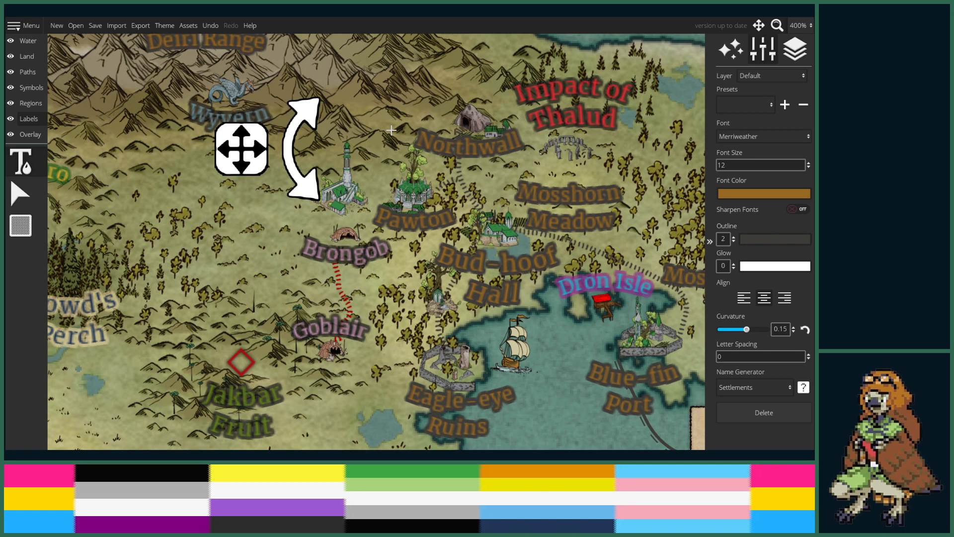
- Enter "Walnut Outpost" on two lines as the label's text and move it slightly higher over the tower
{"action": "type", "text": "Malnut"}
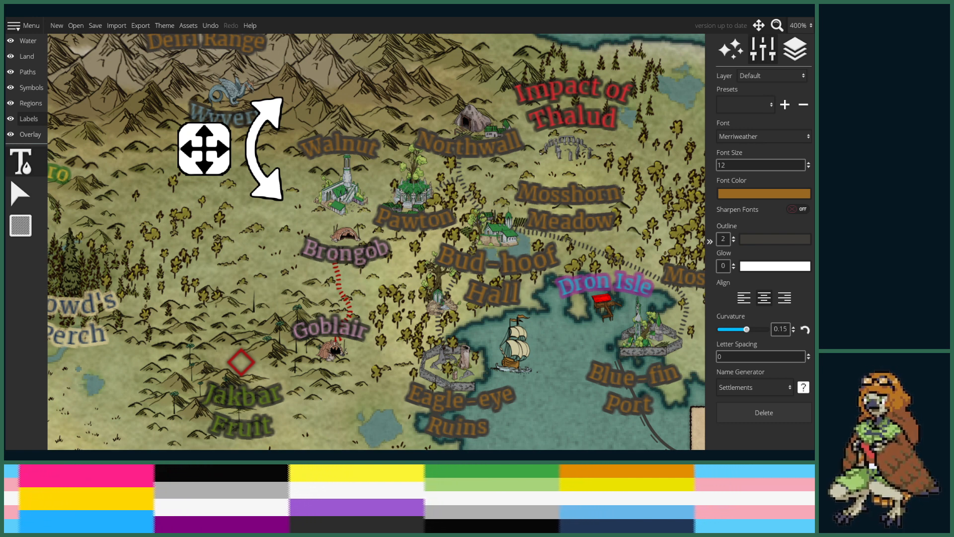
{"action": "key", "text": "Return"}
{"action": "type", "text": "O"}
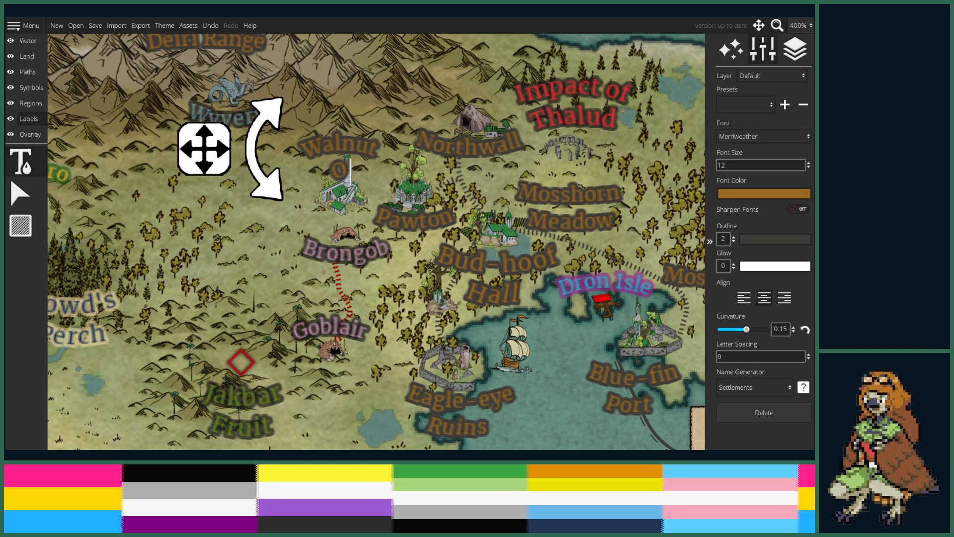
{"action": "type", "text": "utpost"}
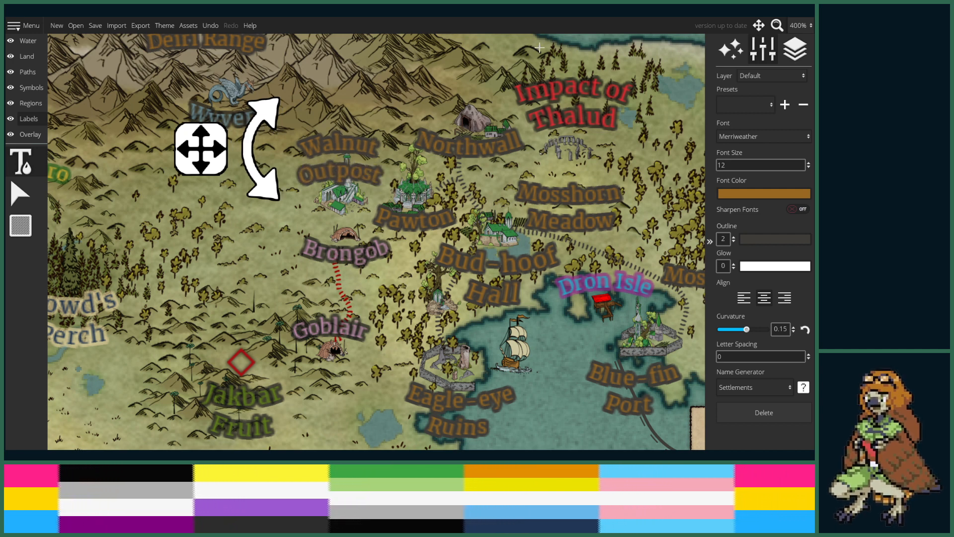
{"action": "left_click_drag", "start_coordinate": [199, 166], "coordinate": [202, 154]}
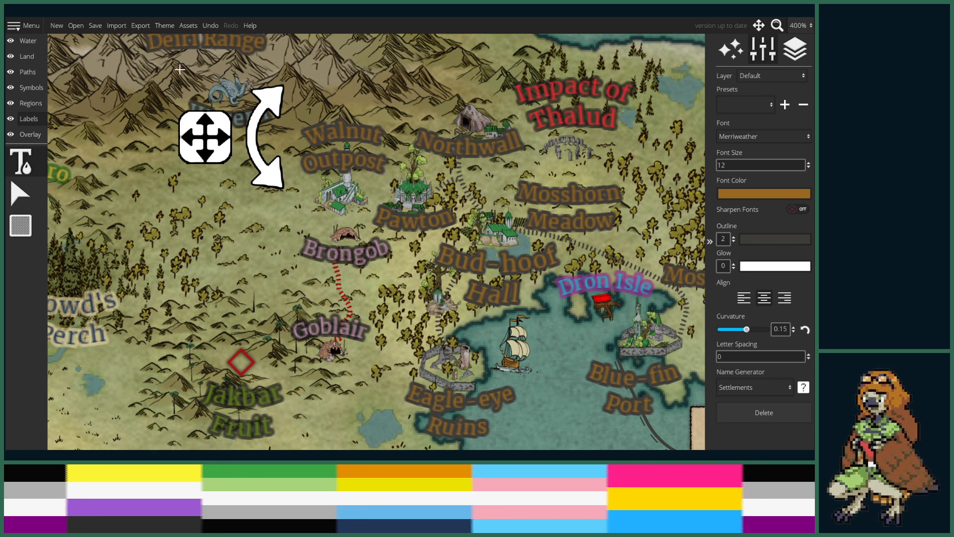
- Replace the second line of the Walnut Outpost label with "Fort"
{"action": "key", "text": "BackSpace"}
{"action": "key", "text": "BackSpace"}
{"action": "key", "text": "BackSpace"}
{"action": "key", "text": "BackSpace"}
{"action": "key", "text": "BackSpace"}
{"action": "key", "text": "BackSpace"}
{"action": "key", "text": "BackSpace"}
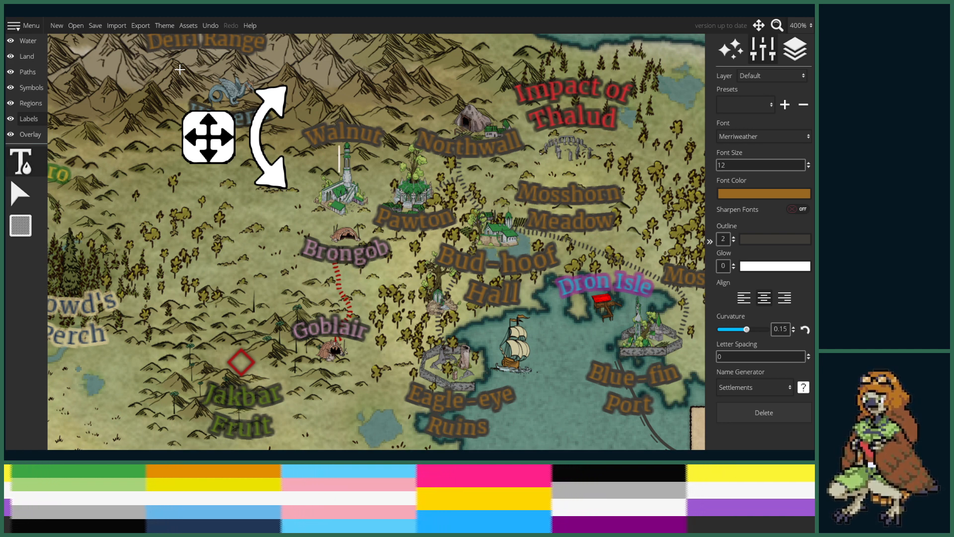
{"action": "type", "text": "Fort"}
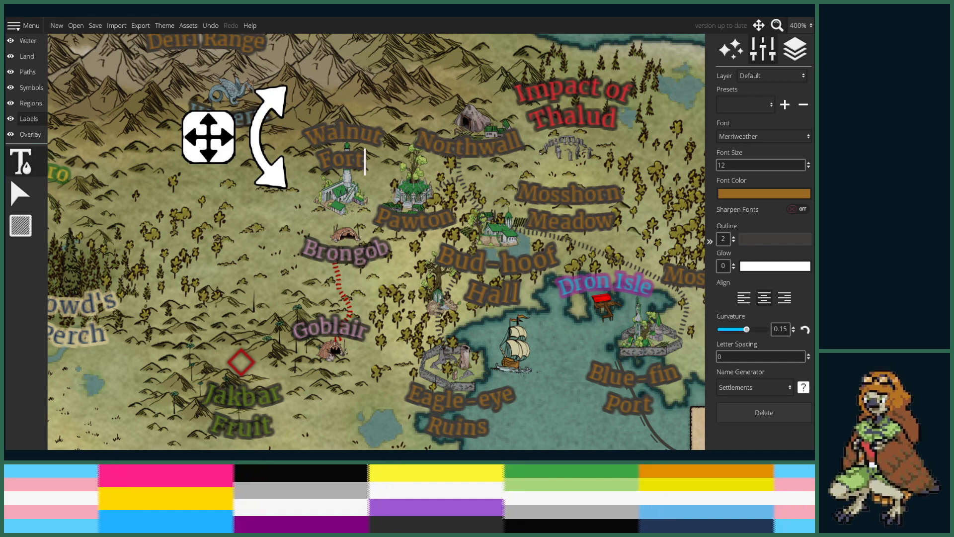
- Look over the northern continent and the Reiher Crusade lands, examining the area around Silk Sheep, Ranem Quarry and Arrem Grove
{"action": "scroll", "coordinate": [495, 188], "scroll_direction": "down", "scroll_amount": 4}
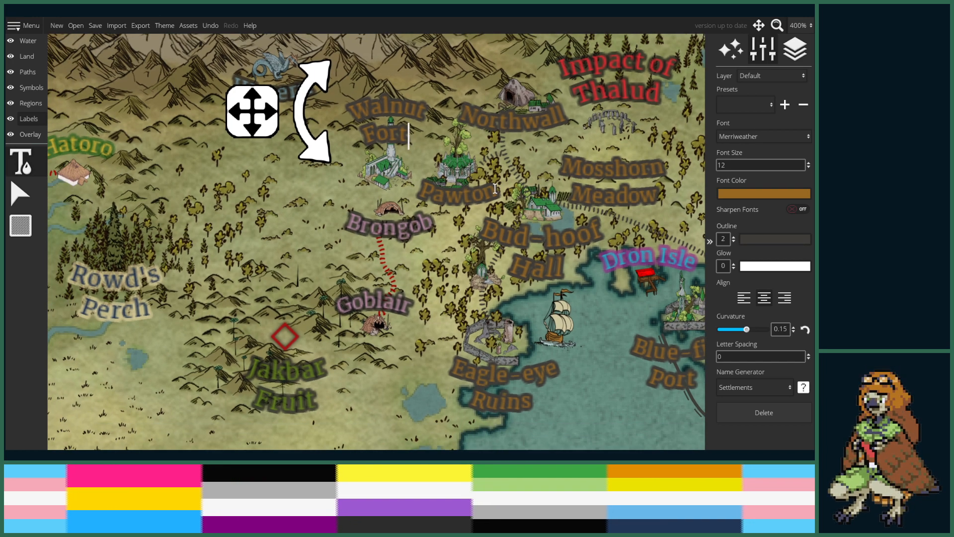
{"action": "scroll", "coordinate": [496, 187], "scroll_direction": "down", "scroll_amount": 1}
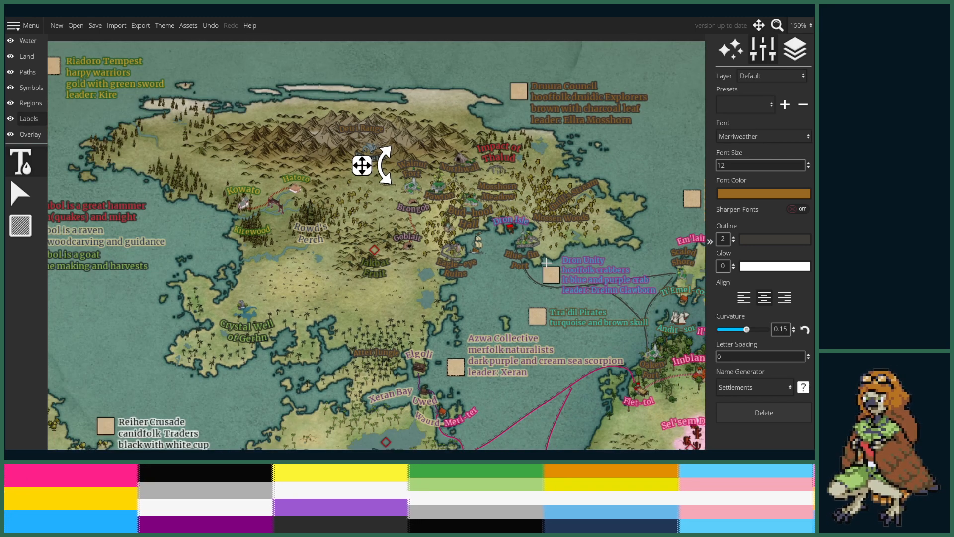
{"action": "left_click_drag", "start_coordinate": [405, 365], "coordinate": [473, 297]}
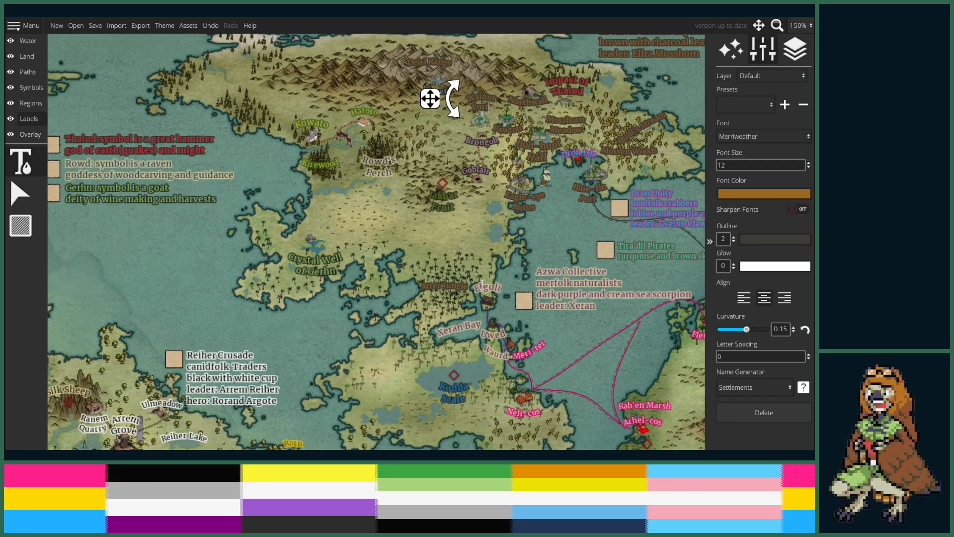
{"action": "left_click_drag", "start_coordinate": [343, 317], "coordinate": [471, 198]}
{"action": "left_click_drag", "start_coordinate": [416, 257], "coordinate": [509, 164]}
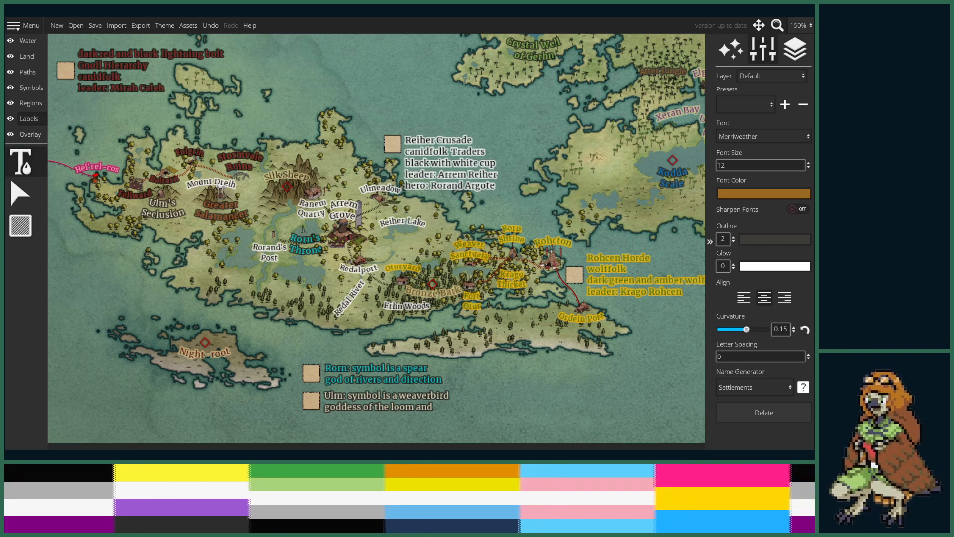
{"action": "left_click_drag", "start_coordinate": [237, 224], "coordinate": [252, 255]}
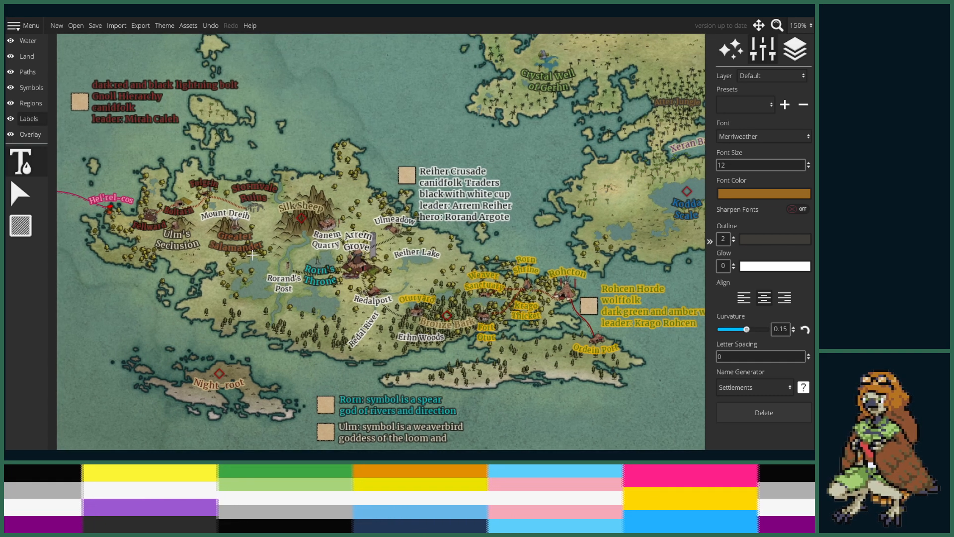
{"action": "scroll", "coordinate": [252, 255], "scroll_direction": "up", "scroll_amount": 1}
{"action": "scroll", "coordinate": [252, 254], "scroll_direction": "up", "scroll_amount": 1}
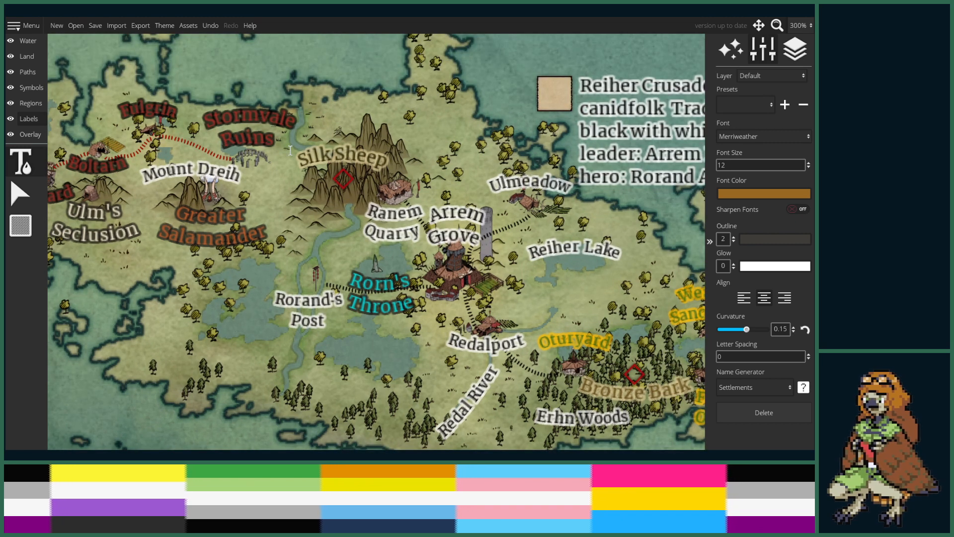
{"action": "left_click_drag", "start_coordinate": [279, 236], "coordinate": [276, 253]}
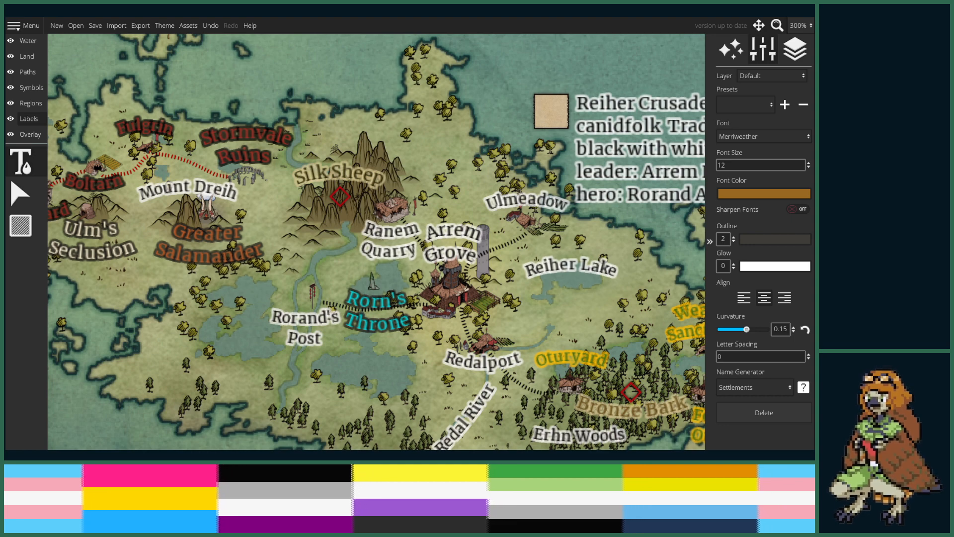
{"action": "scroll", "coordinate": [441, 208], "scroll_direction": "up", "scroll_amount": 5}
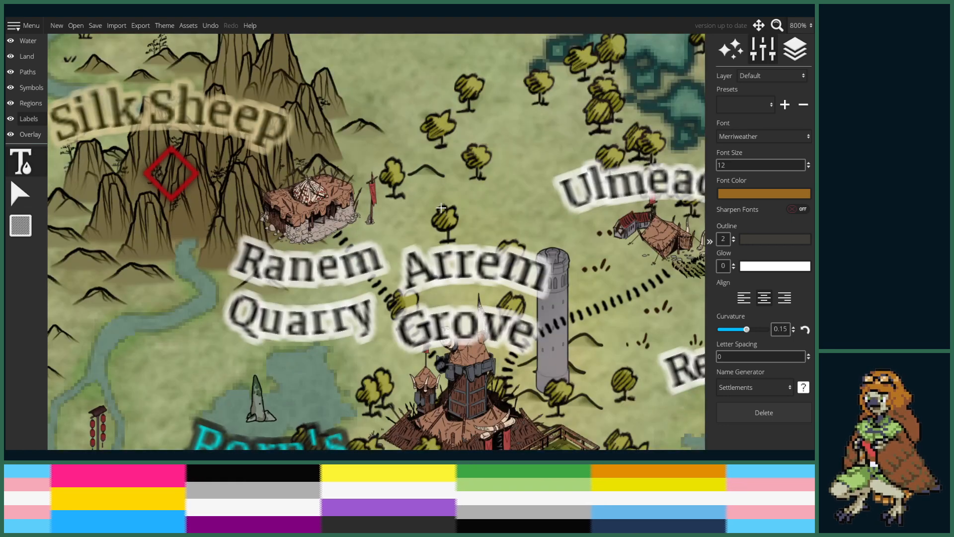
{"action": "left_click_drag", "start_coordinate": [441, 208], "coordinate": [472, 122]}
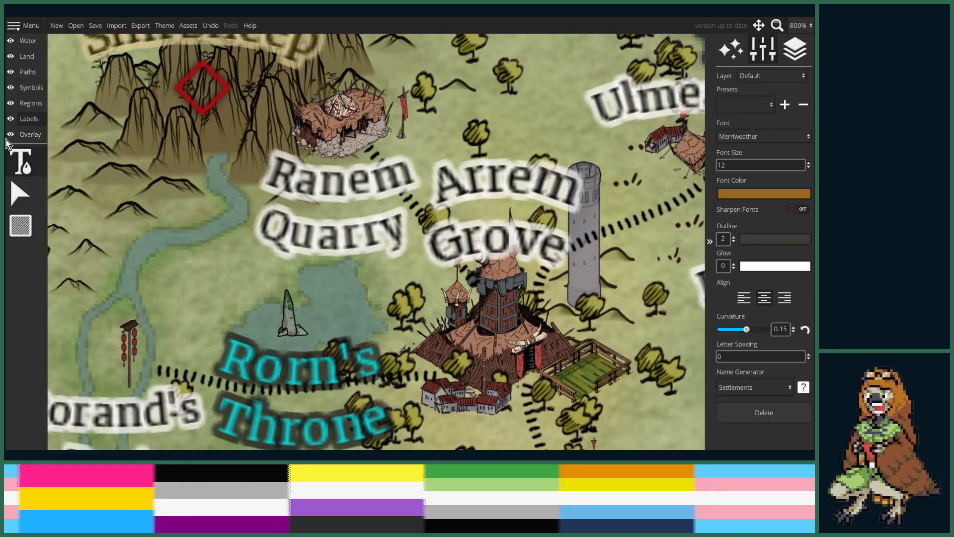
- Delete the brown-roofed building symbol just above the Ranem Quarry label
{"action": "left_click", "coordinate": [32, 88]}
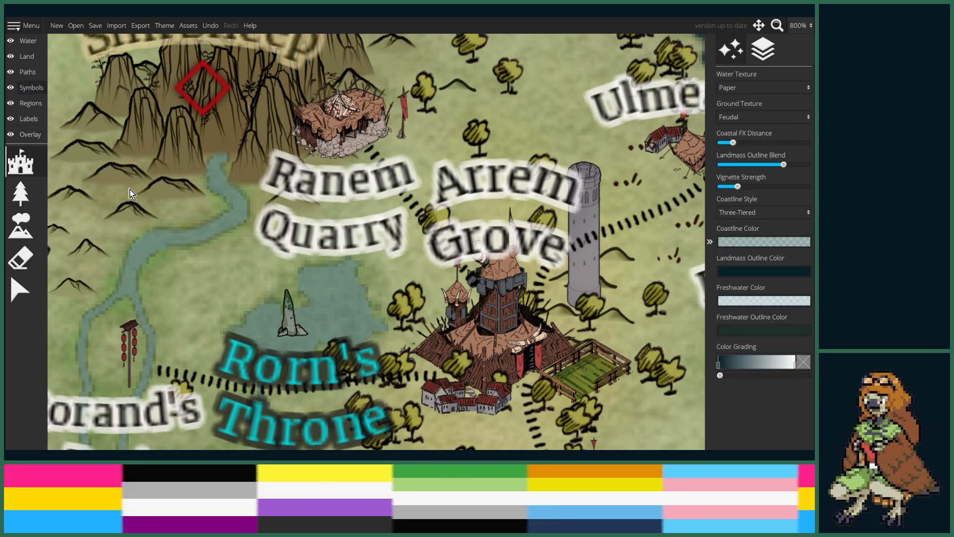
{"action": "left_click", "coordinate": [20, 291]}
{"action": "left_click", "coordinate": [344, 131]}
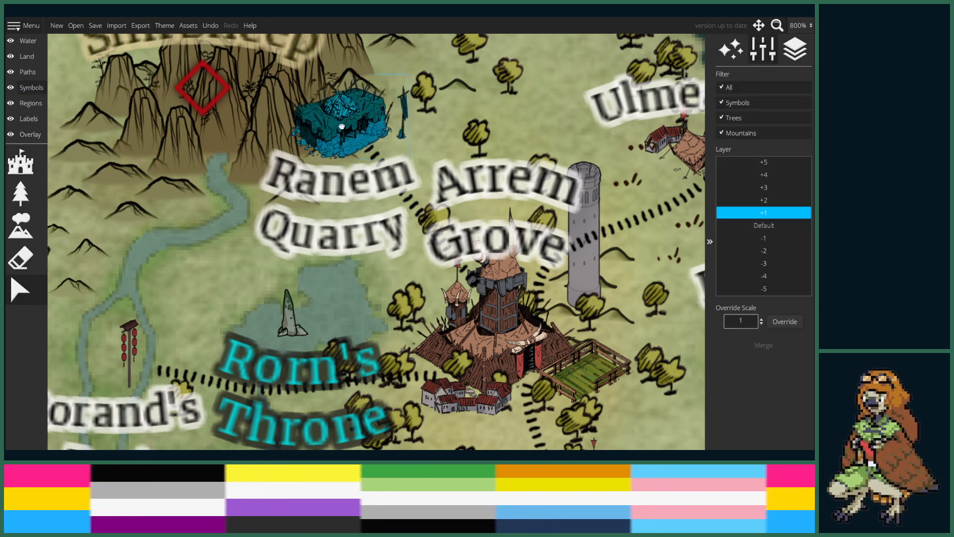
{"action": "key", "text": "Delete"}
- Place three different grey stone ruin and rubble symbols at scale 10 in the empty spot above the Ranem Quarry label
{"action": "left_click", "coordinate": [20, 161]}
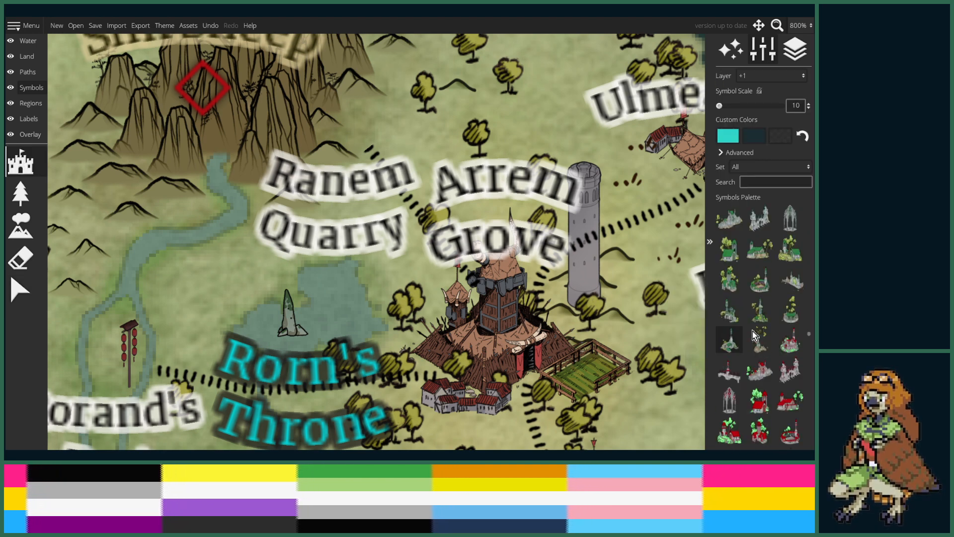
{"action": "left_click_drag", "start_coordinate": [809, 330], "coordinate": [807, 301]}
{"action": "scroll", "coordinate": [790, 313], "scroll_direction": "up", "scroll_amount": 4}
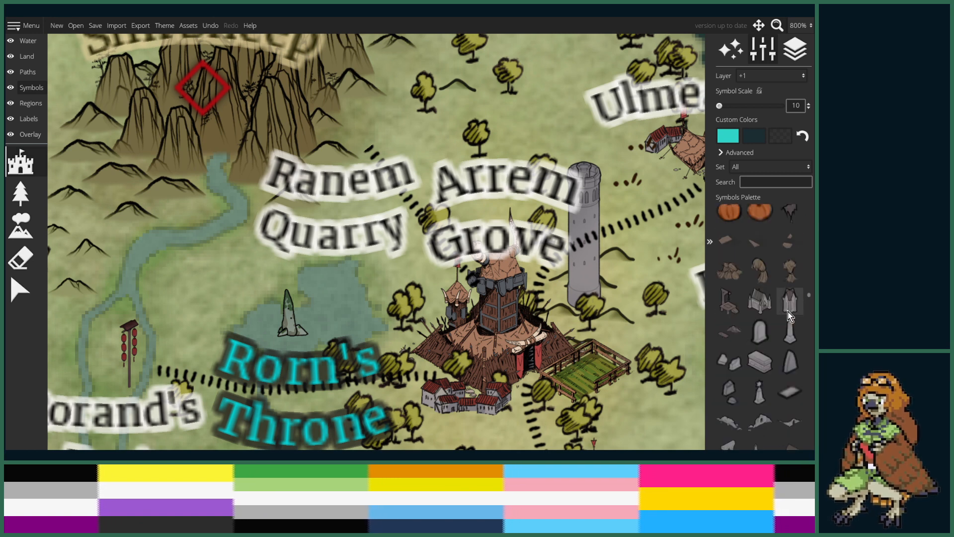
{"action": "scroll", "coordinate": [784, 321], "scroll_direction": "up", "scroll_amount": 5}
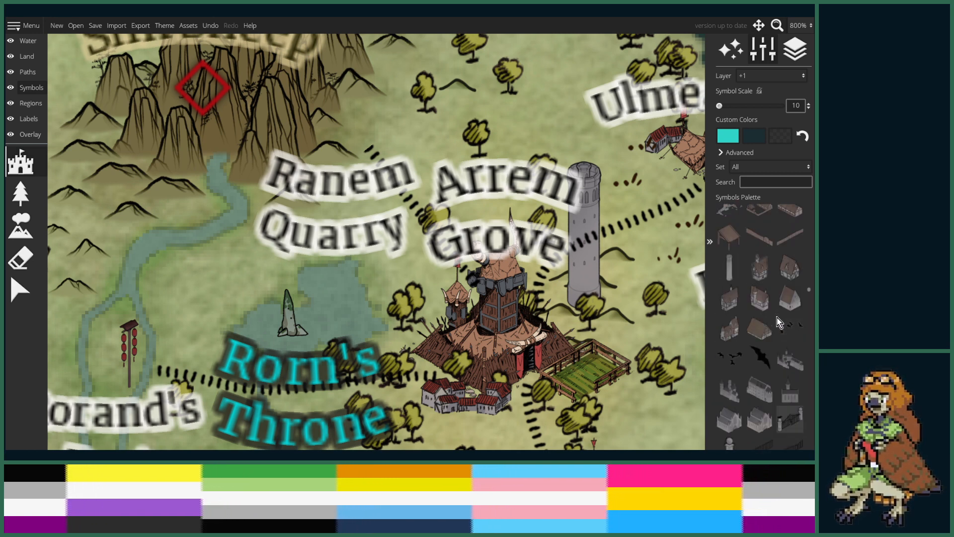
{"action": "scroll", "coordinate": [777, 324], "scroll_direction": "up", "scroll_amount": 1}
{"action": "left_click", "coordinate": [728, 386]}
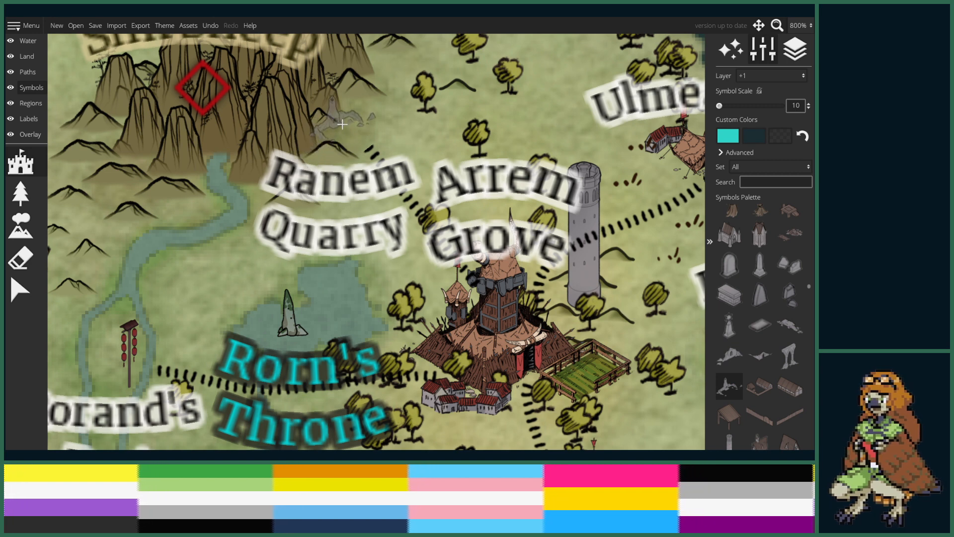
{"action": "left_click", "coordinate": [342, 124]}
{"action": "left_click", "coordinate": [343, 125]}
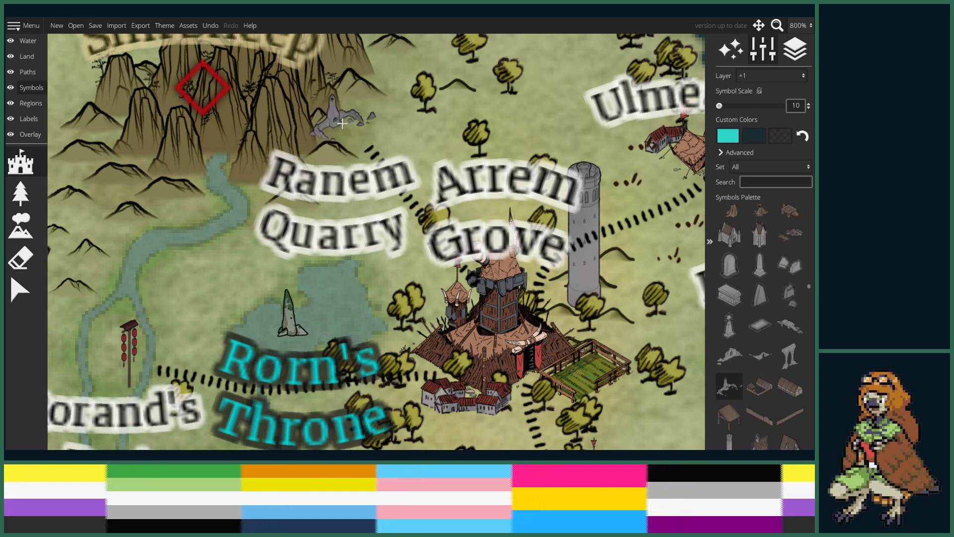
{"action": "left_click", "coordinate": [742, 354]}
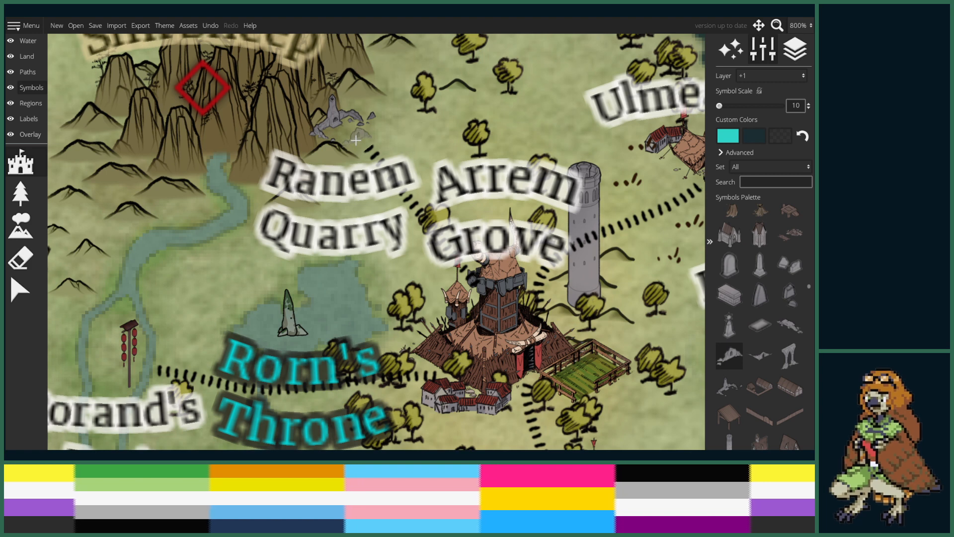
{"action": "left_click", "coordinate": [759, 355]}
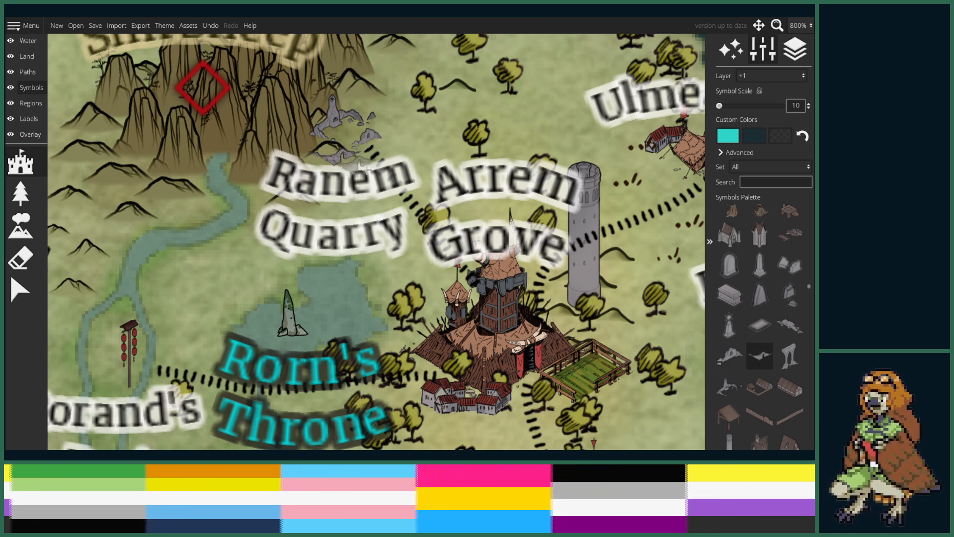
- Replace the second line of the Ranem Quarry label with "Ruins"
{"action": "left_click", "coordinate": [28, 118]}
{"action": "left_click", "coordinate": [20, 162]}
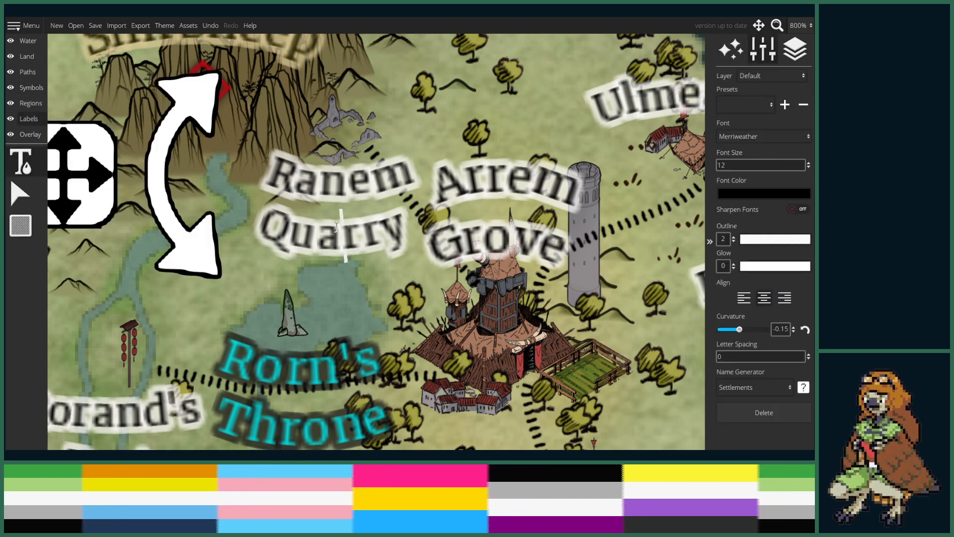
{"action": "key", "text": "BackSpace"}
{"action": "key", "text": "BackSpace"}
{"action": "key", "text": "BackSpace"}
{"action": "key", "text": "BackSpace"}
{"action": "key", "text": "BackSpace"}
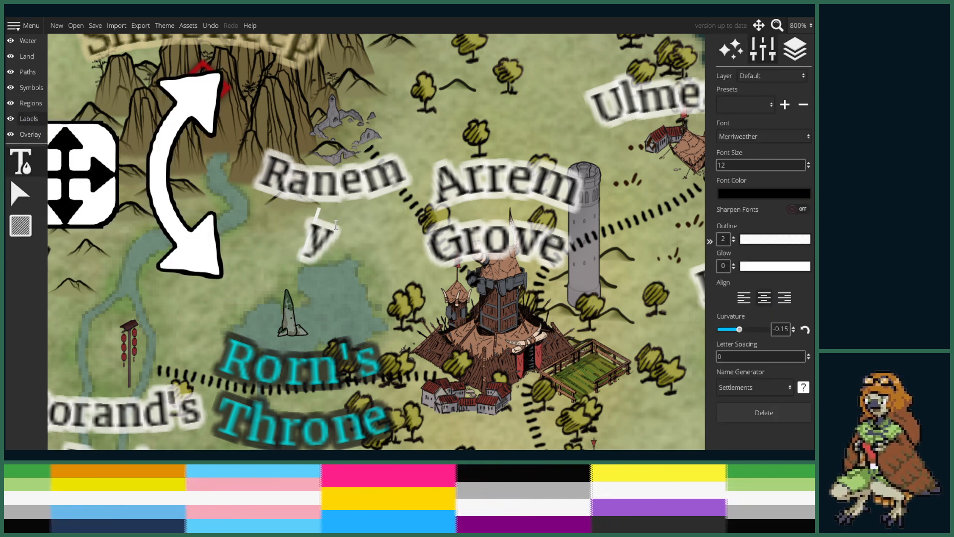
{"action": "key", "text": "Delete"}
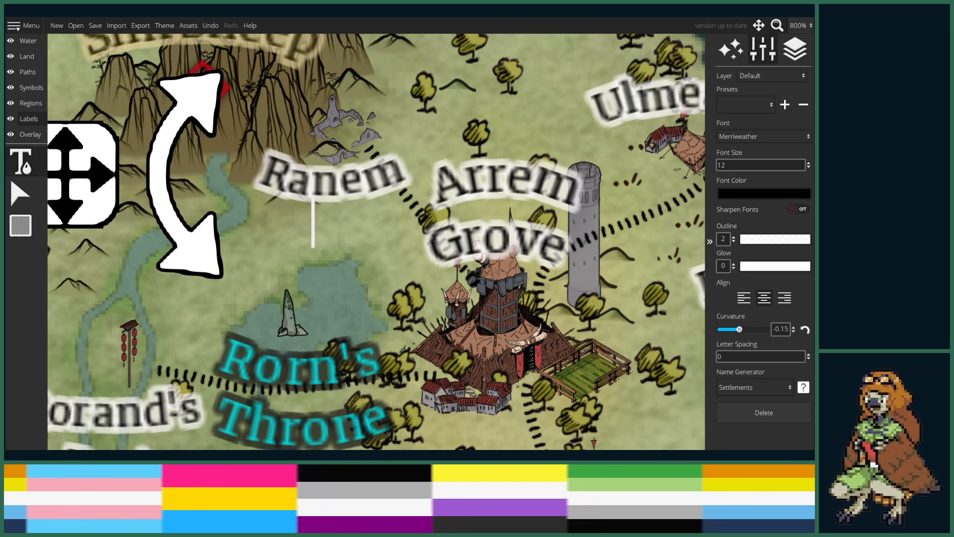
{"action": "type", "text": "Ruins"}
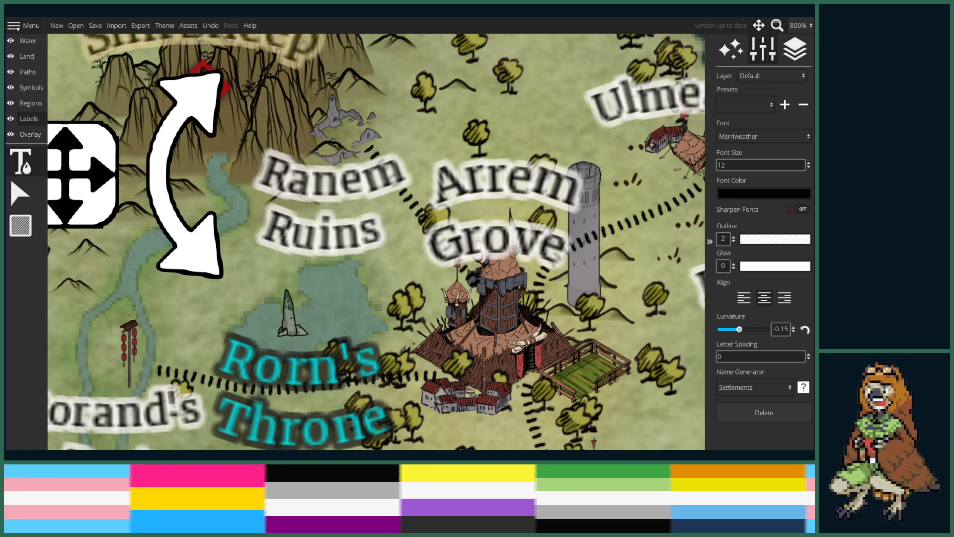
- Look over the map from the Reiher Crusade lands east to the Imblan Legion continent, examining the area around Imblan-ahb and Il'lem Bay
{"action": "scroll", "coordinate": [414, 269], "scroll_direction": "down", "scroll_amount": 6}
{"action": "scroll", "coordinate": [413, 270], "scroll_direction": "up", "scroll_amount": 2}
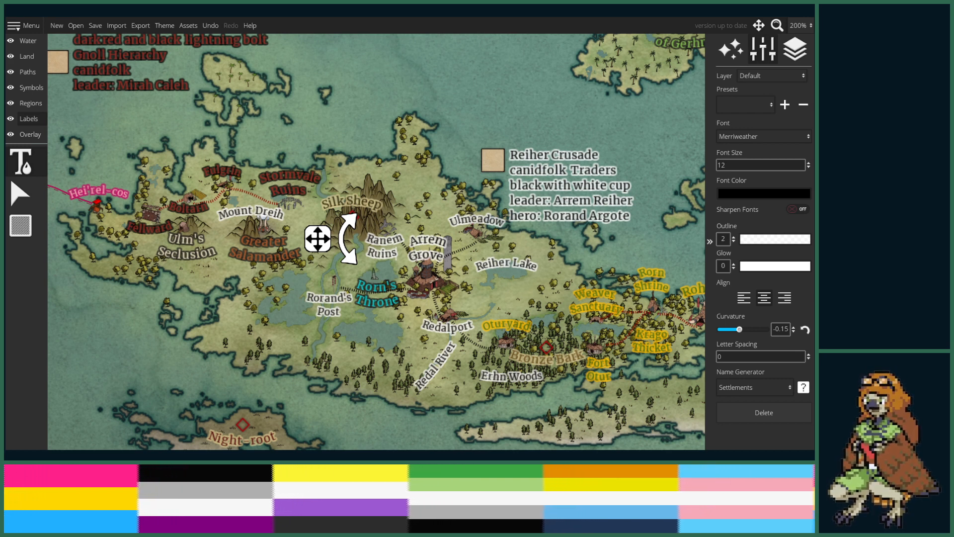
{"action": "scroll", "coordinate": [385, 133], "scroll_direction": "down", "scroll_amount": 4}
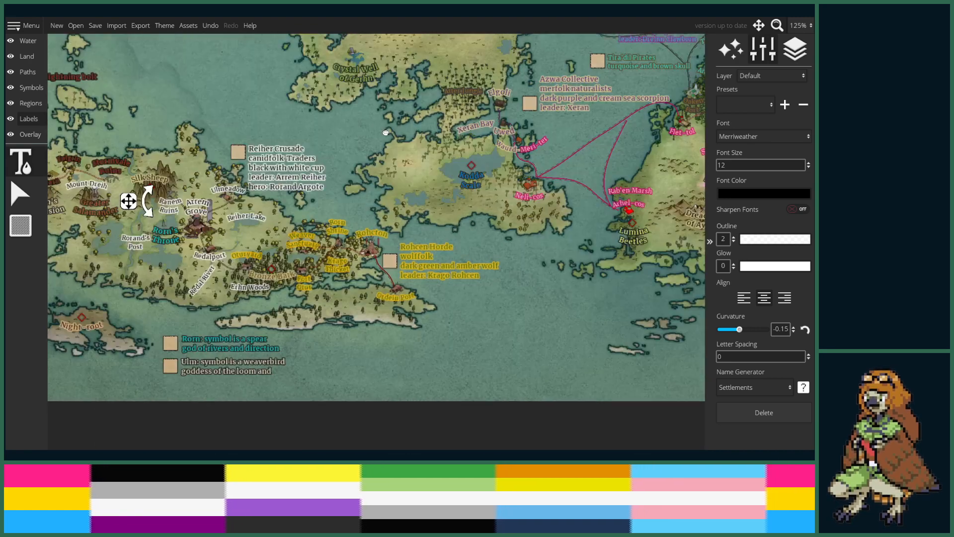
{"action": "left_click_drag", "start_coordinate": [385, 133], "coordinate": [262, 149]}
{"action": "left_click_drag", "start_coordinate": [439, 154], "coordinate": [294, 173]}
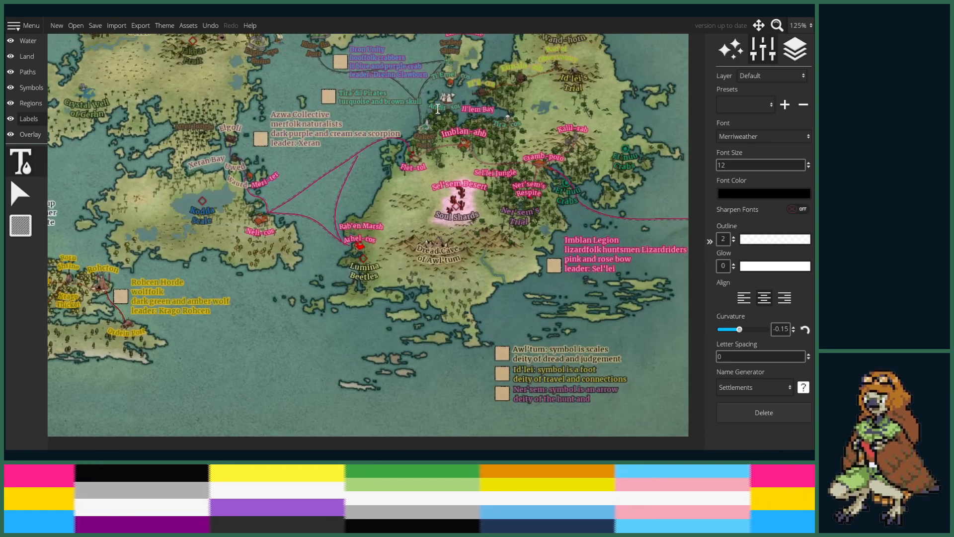
{"action": "left_click_drag", "start_coordinate": [477, 84], "coordinate": [414, 149]}
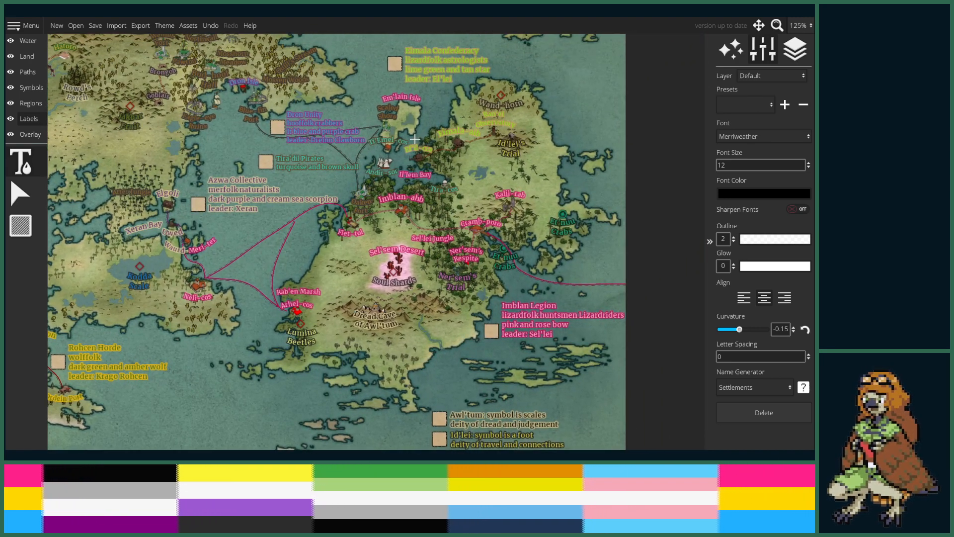
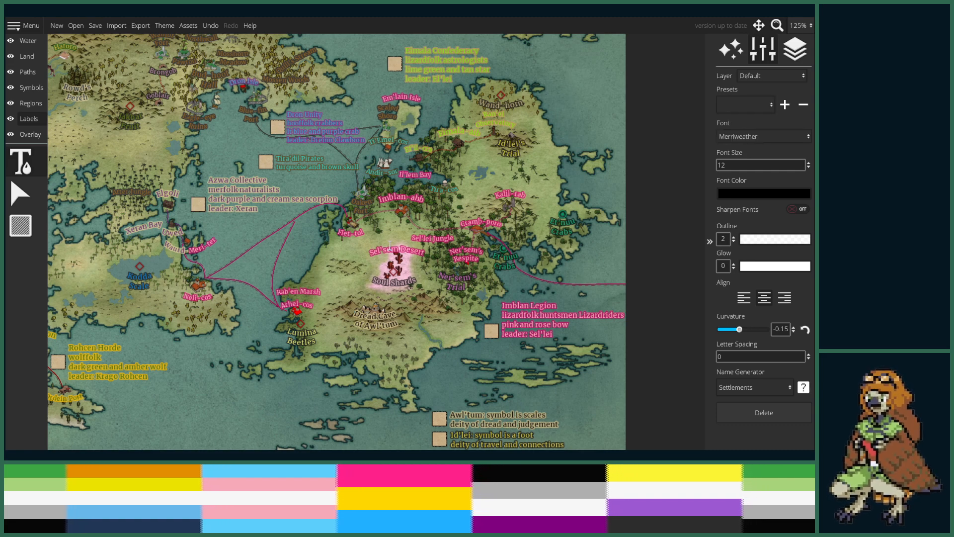
{"action": "left_click_drag", "start_coordinate": [390, 246], "coordinate": [480, 250]}
{"action": "left_click_drag", "start_coordinate": [220, 393], "coordinate": [420, 330]}
{"action": "left_click_drag", "start_coordinate": [532, 312], "coordinate": [332, 443]}
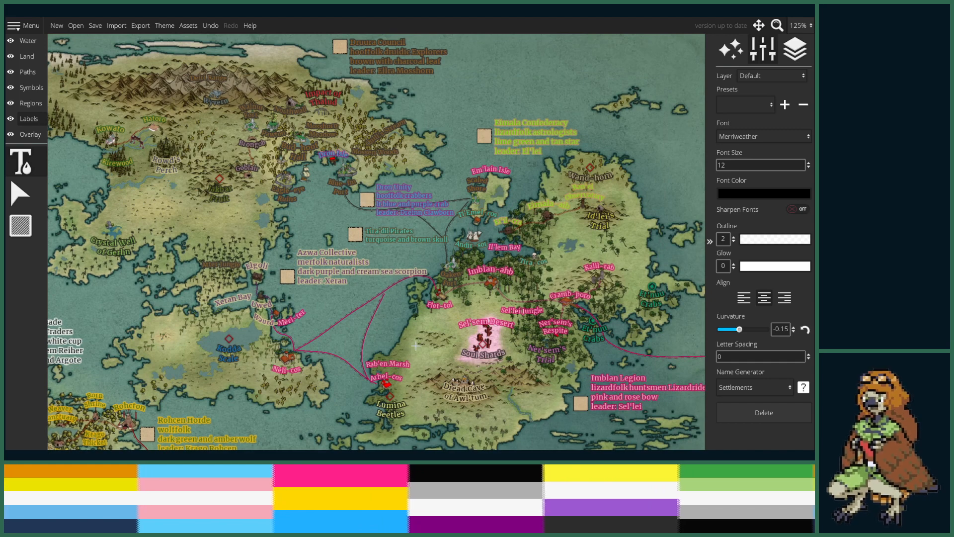
{"action": "left_click_drag", "start_coordinate": [416, 346], "coordinate": [338, 330]}
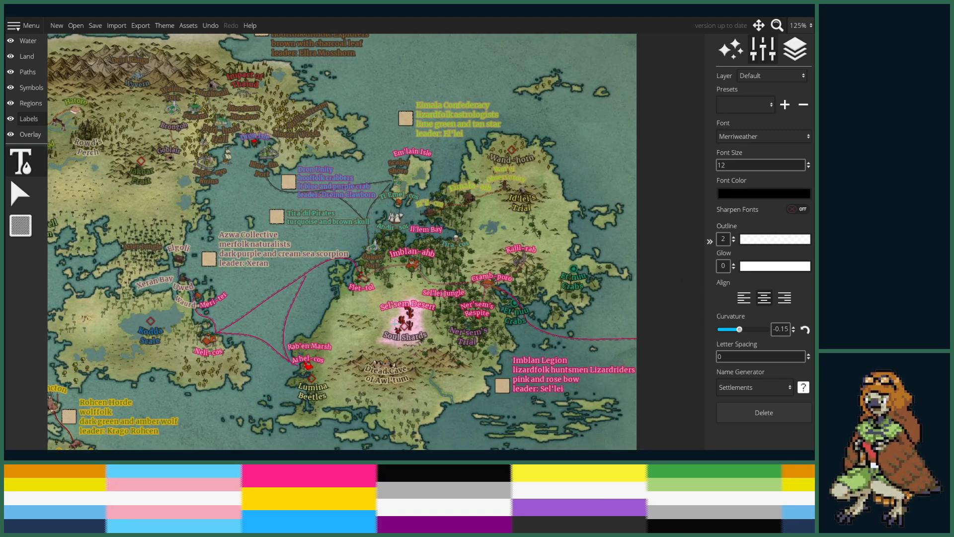
{"action": "scroll", "coordinate": [445, 219], "scroll_direction": "up", "scroll_amount": 2}
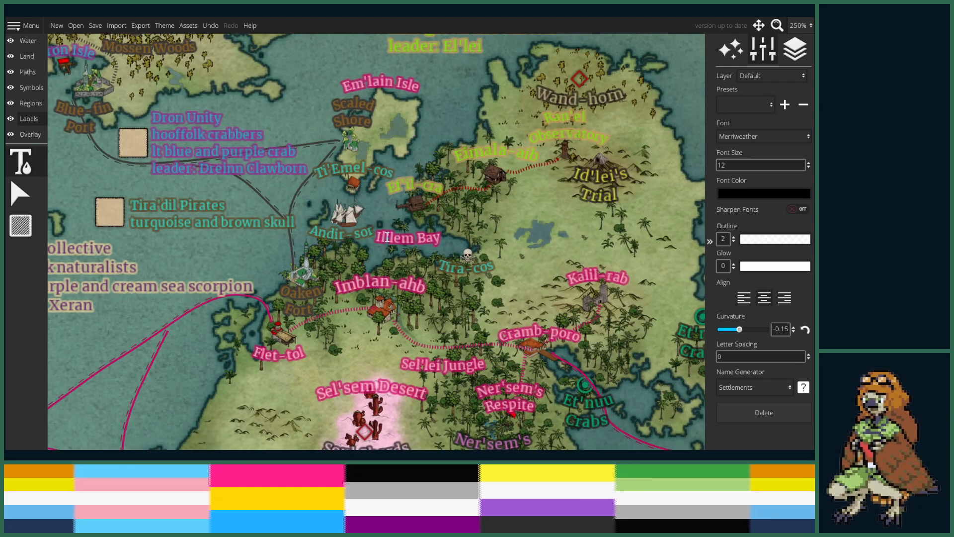
{"action": "scroll", "coordinate": [430, 305], "scroll_direction": "up", "scroll_amount": 3}
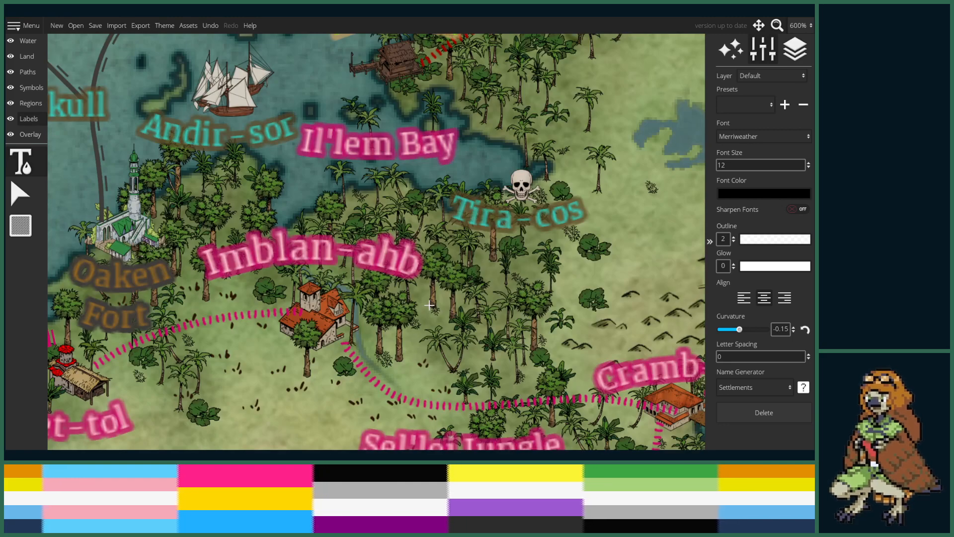
{"action": "scroll", "coordinate": [430, 305], "scroll_direction": "down", "scroll_amount": 3}
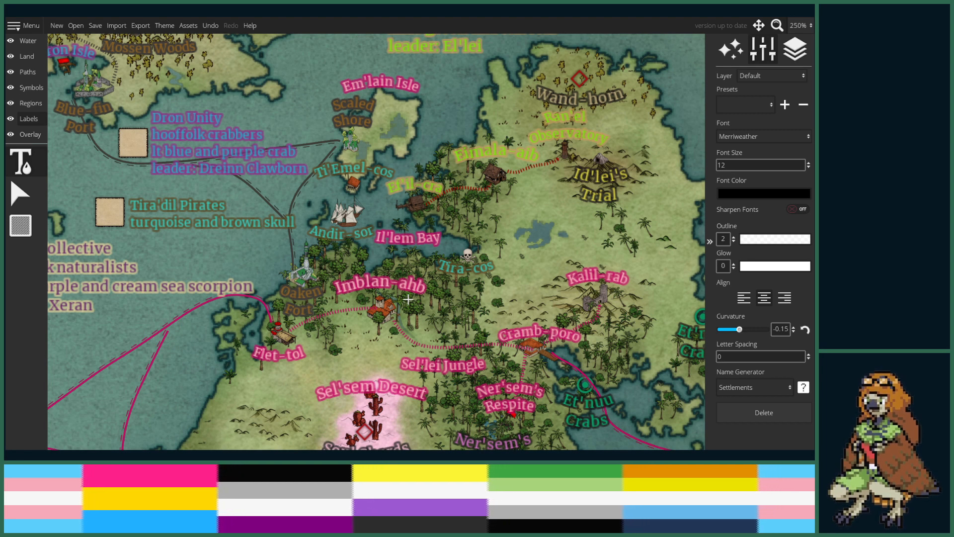
- Set the Imblan-ahb label's curvature to -0.15 and move the label below its orange-roofed building
{"action": "left_click", "coordinate": [390, 270]}
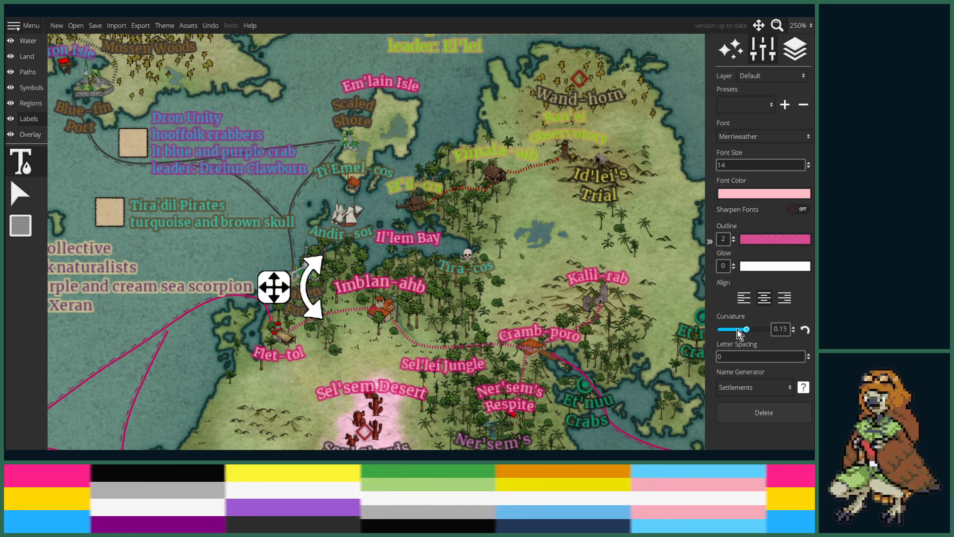
{"action": "left_click_drag", "start_coordinate": [739, 329], "coordinate": [733, 334]}
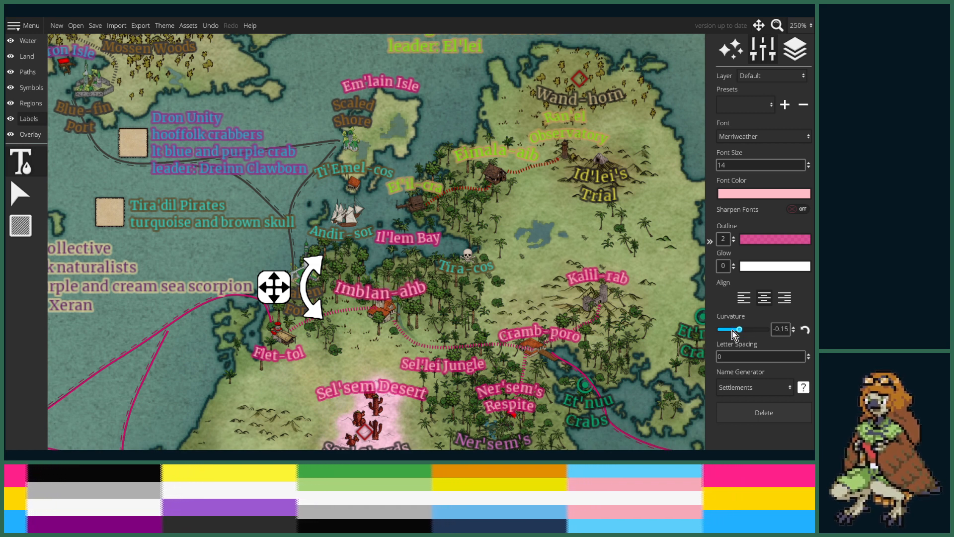
{"action": "left_click_drag", "start_coordinate": [273, 287], "coordinate": [277, 331]}
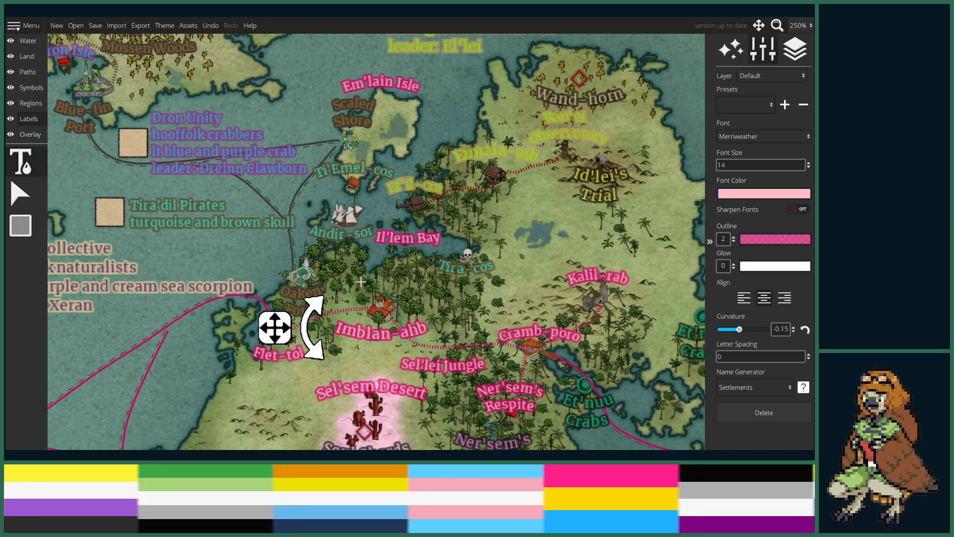
- Move the Andir-sor label from below the sailing ships to just above them
{"action": "left_click_drag", "start_coordinate": [447, 288], "coordinate": [438, 283]}
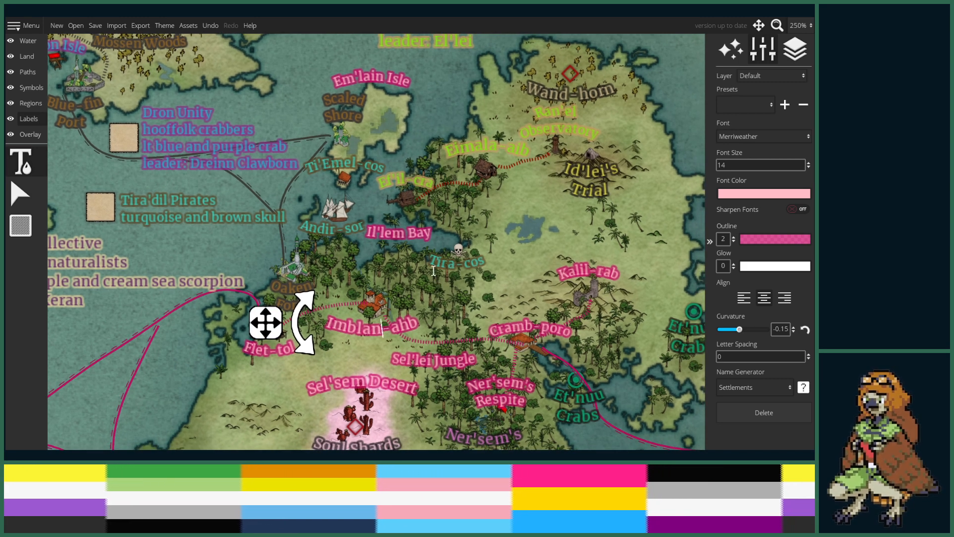
{"action": "left_click_drag", "start_coordinate": [345, 233], "coordinate": [349, 254]}
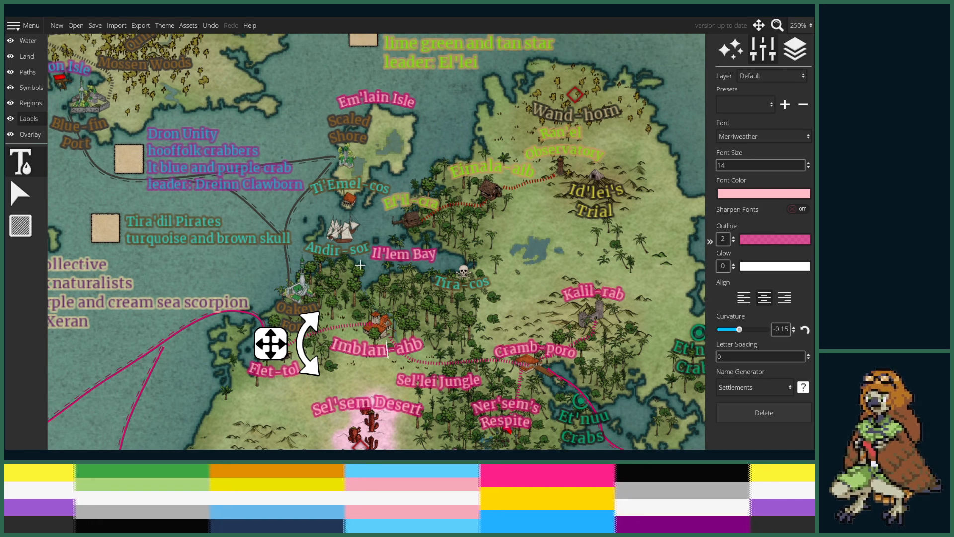
{"action": "scroll", "coordinate": [357, 263], "scroll_direction": "up", "scroll_amount": 3}
{"action": "left_click", "coordinate": [342, 138]}
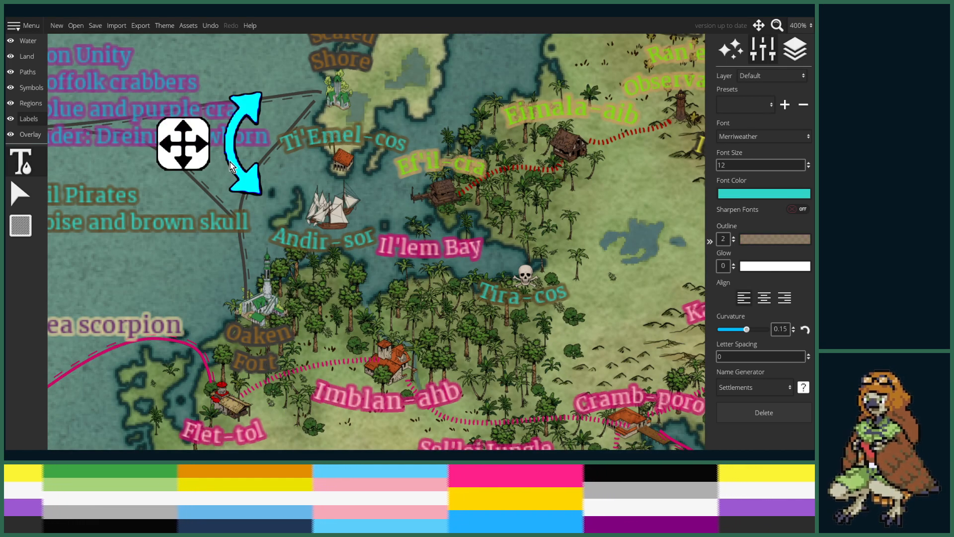
{"action": "left_click", "coordinate": [319, 241]}
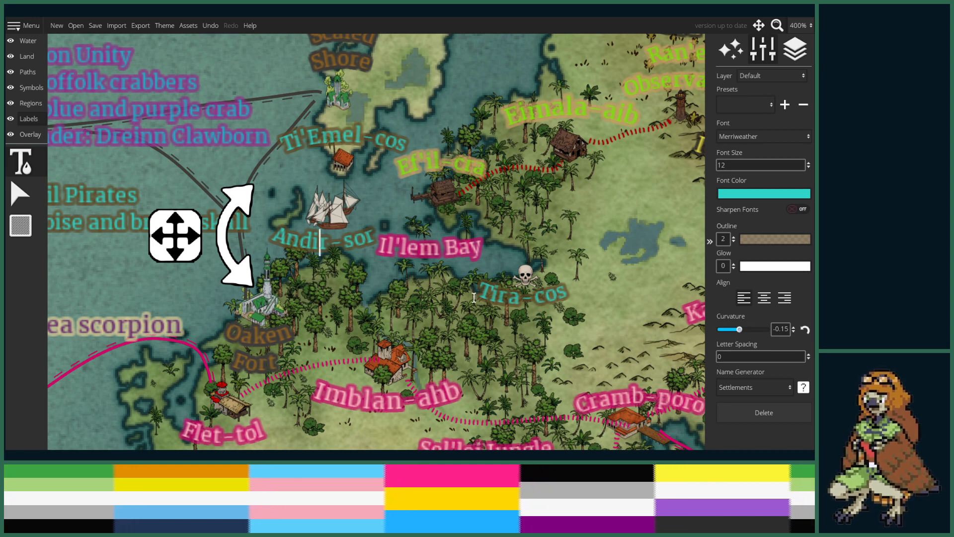
{"action": "left_click_drag", "start_coordinate": [169, 241], "coordinate": [168, 203]}
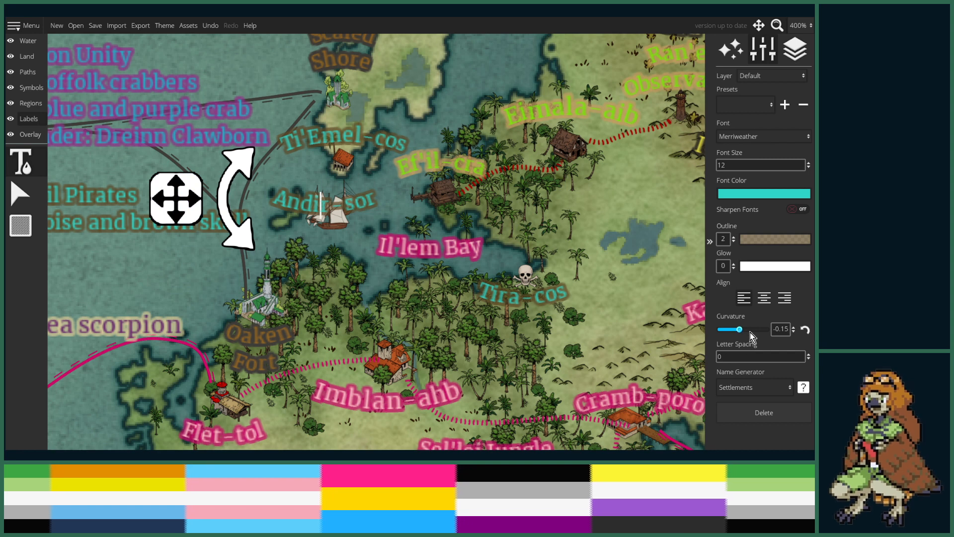
- Set the Andir-sor label's curvature to 0.15 and shift it slightly right and down over the ships
{"action": "left_click_drag", "start_coordinate": [746, 330], "coordinate": [747, 330]}
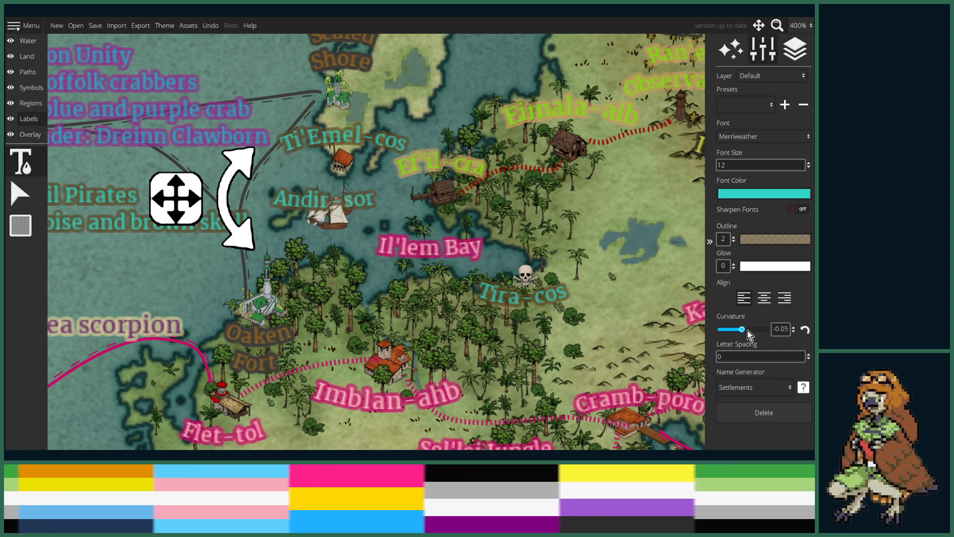
{"action": "scroll", "coordinate": [747, 330], "scroll_direction": "up", "scroll_amount": 19}
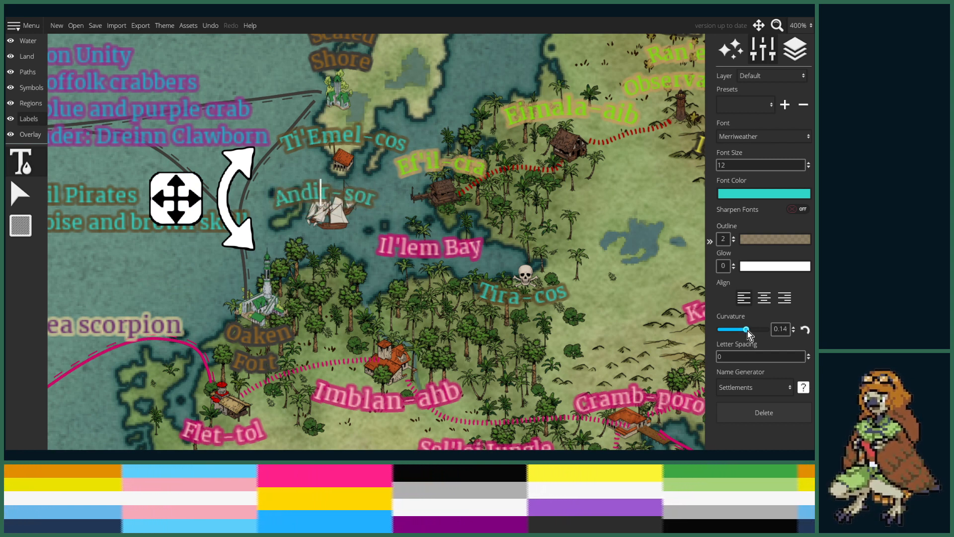
{"action": "scroll", "coordinate": [747, 330], "scroll_direction": "up", "scroll_amount": 1}
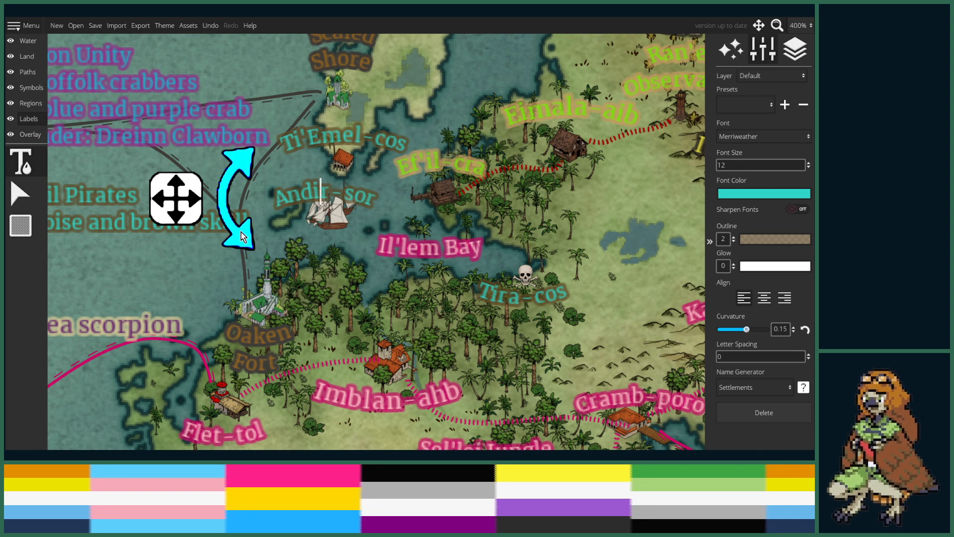
{"action": "left_click_drag", "start_coordinate": [176, 198], "coordinate": [190, 204]}
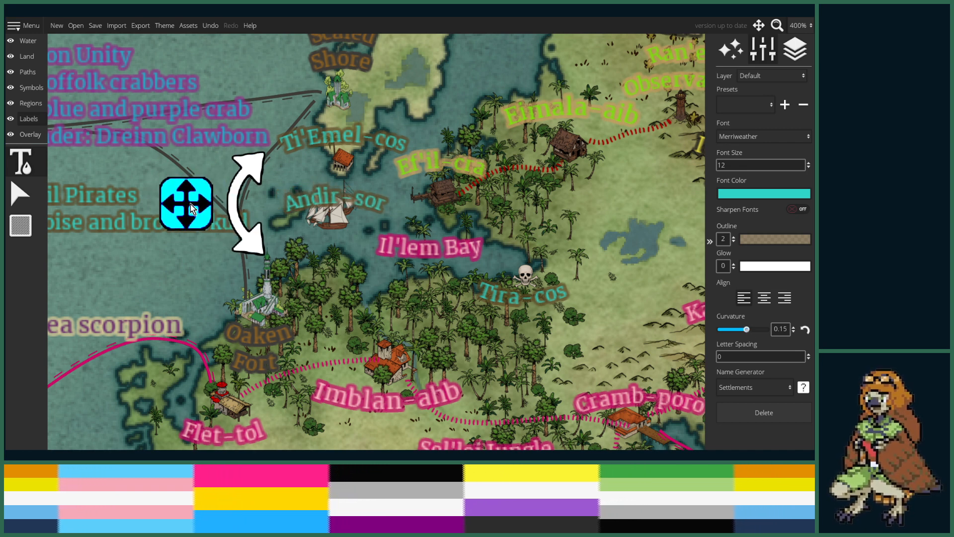
- Move the Il'lem Bay label slightly up and left within the bay
{"action": "left_click", "coordinate": [427, 247]}
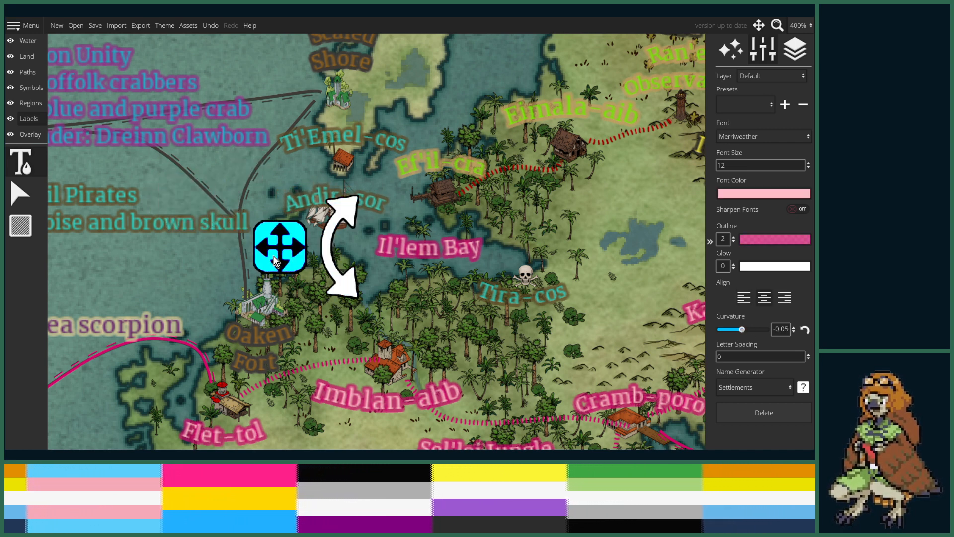
{"action": "left_click_drag", "start_coordinate": [273, 256], "coordinate": [270, 257]}
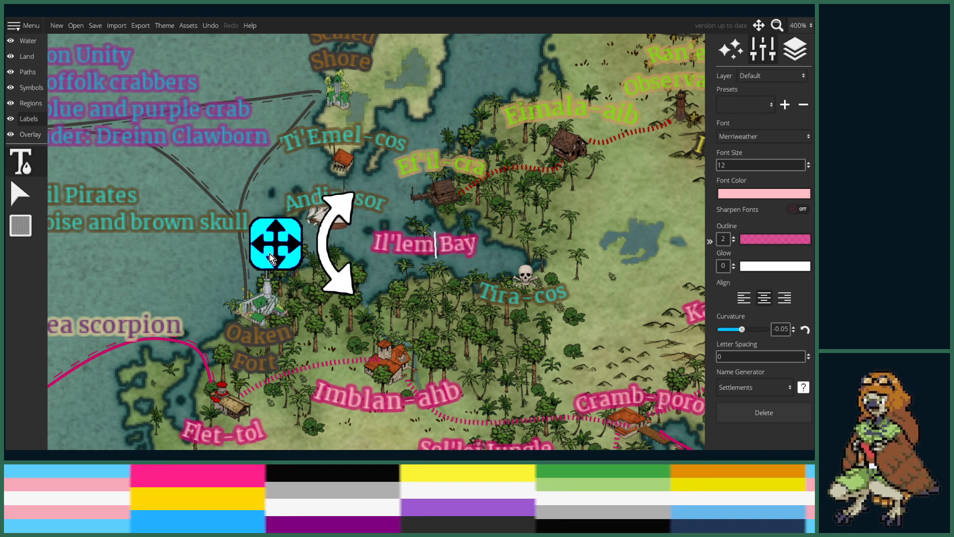
- Add a placeholder label in the Flet-tol label's style over the jungle south of Il'lem Bay and set its curvature to 0.15
{"action": "left_click", "coordinate": [223, 431]}
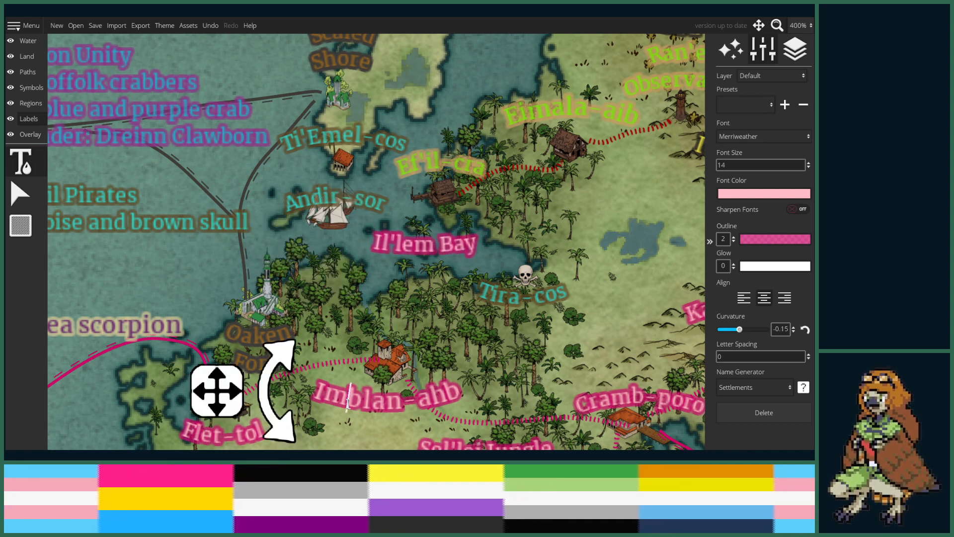
{"action": "left_click_drag", "start_coordinate": [380, 294], "coordinate": [397, 244]}
{"action": "left_click", "coordinate": [250, 382]}
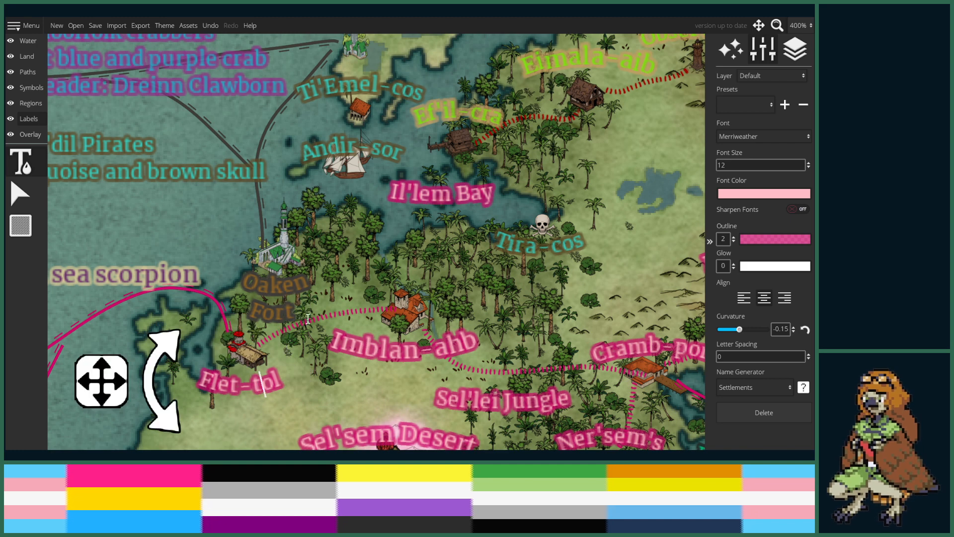
{"action": "left_click", "coordinate": [356, 239]}
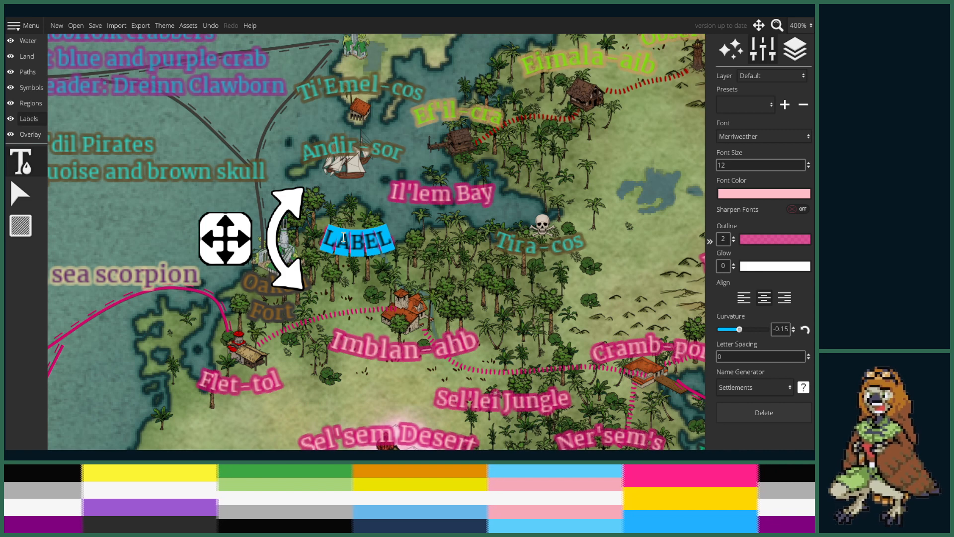
{"action": "scroll", "coordinate": [403, 182], "scroll_direction": "down", "scroll_amount": 1}
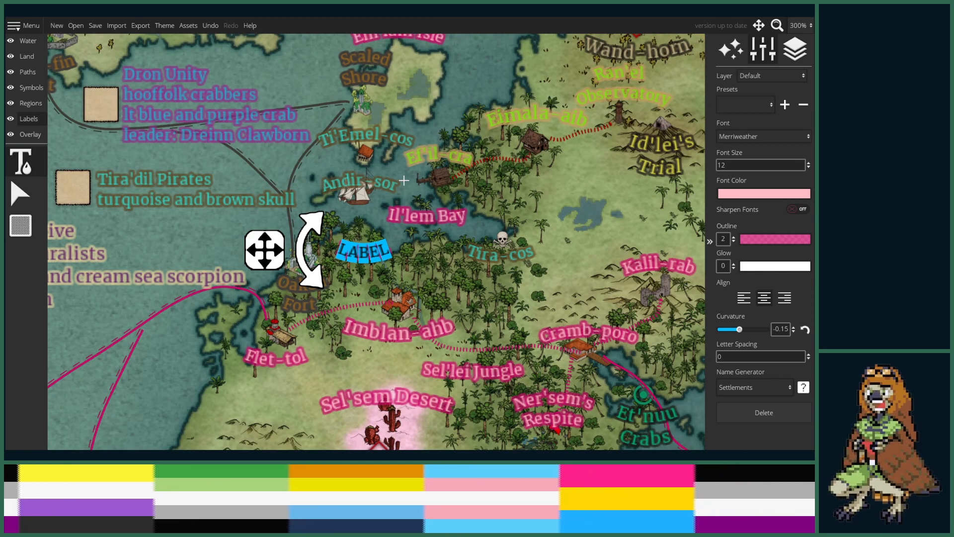
{"action": "left_click_drag", "start_coordinate": [264, 252], "coordinate": [290, 253]}
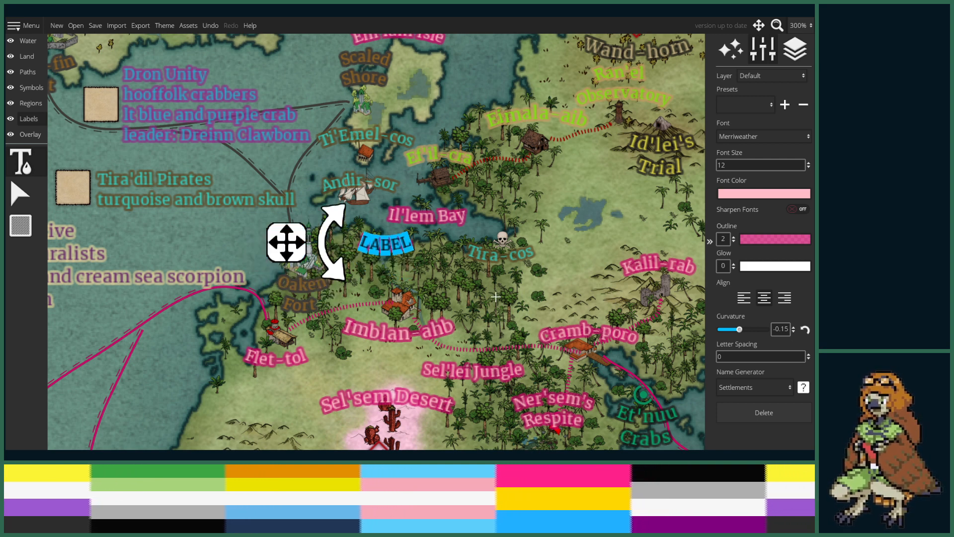
{"action": "left_click_drag", "start_coordinate": [738, 329], "coordinate": [742, 332]}
{"action": "scroll", "coordinate": [739, 334], "scroll_direction": "up", "scroll_amount": 4}
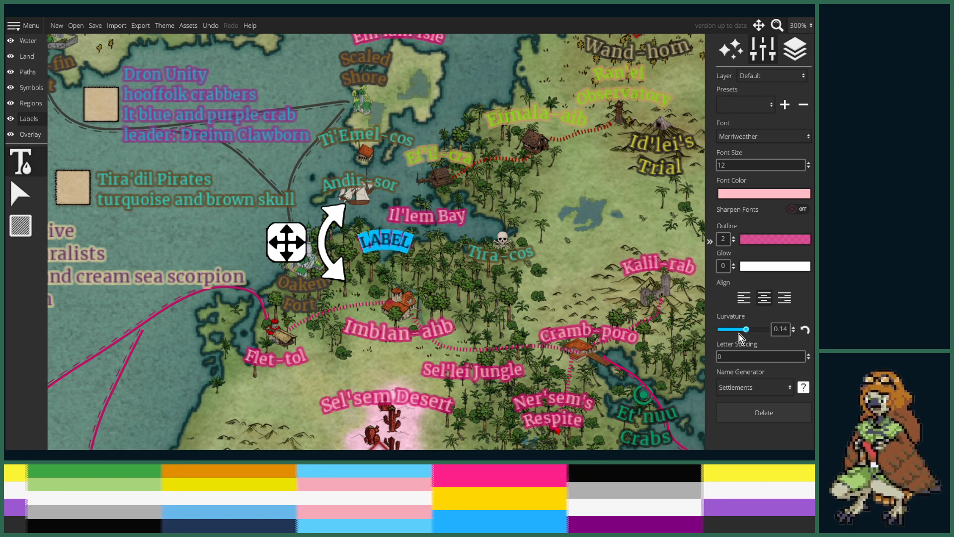
{"action": "scroll", "coordinate": [738, 334], "scroll_direction": "down", "scroll_amount": 1}
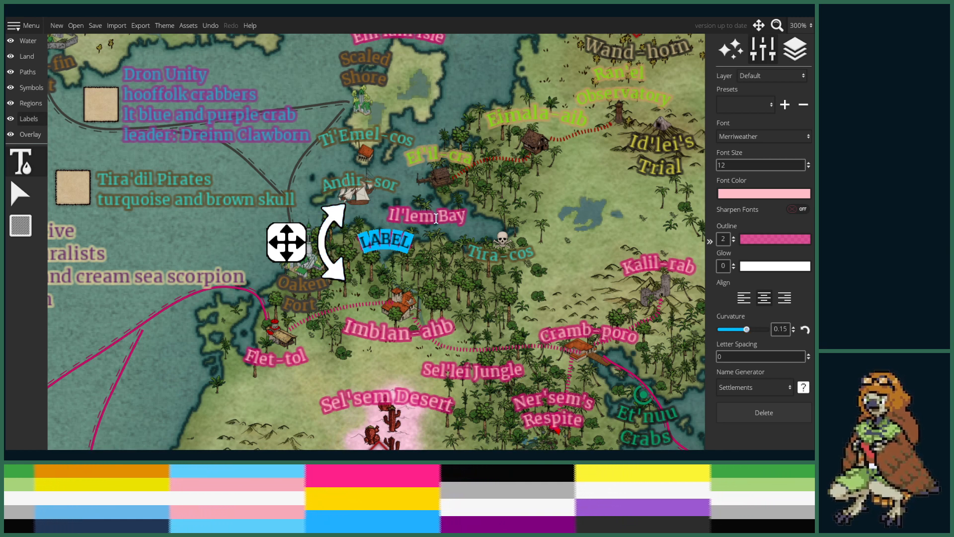
- Set the Il'lem Bay label's curvature to 0.05, tilt it downward to the right and shift it slightly up and right
{"action": "left_click_drag", "start_coordinate": [746, 330], "coordinate": [741, 330]}
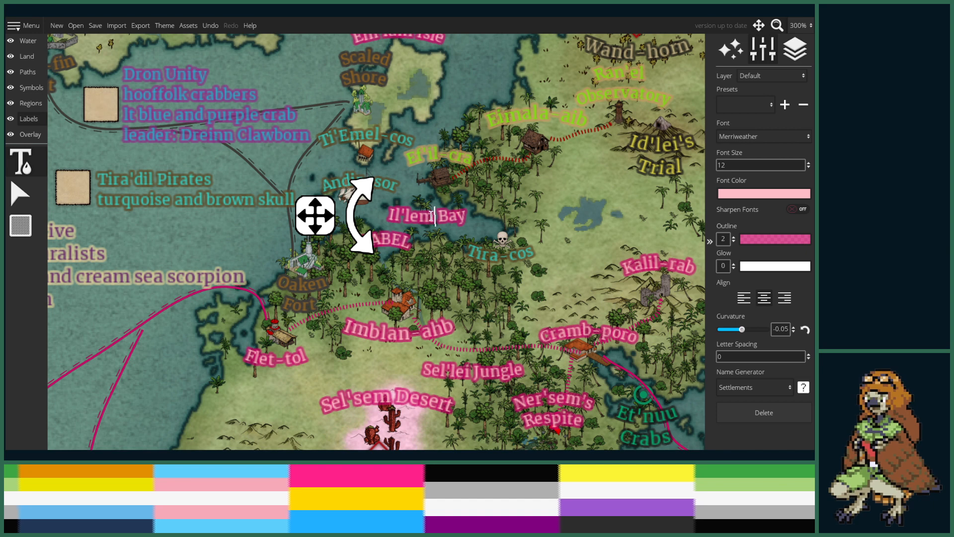
{"action": "left_click", "coordinate": [745, 329]}
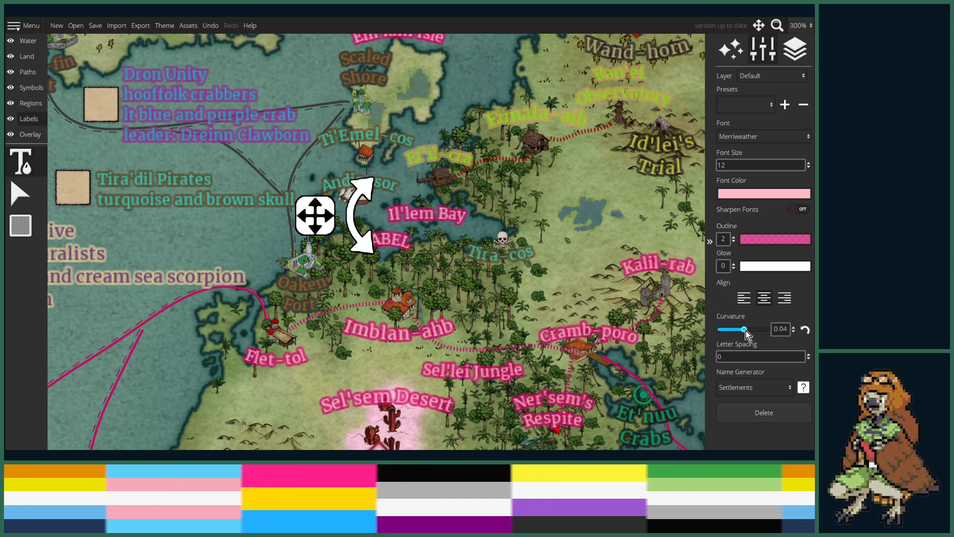
{"action": "left_click_drag", "start_coordinate": [744, 329], "coordinate": [746, 329]}
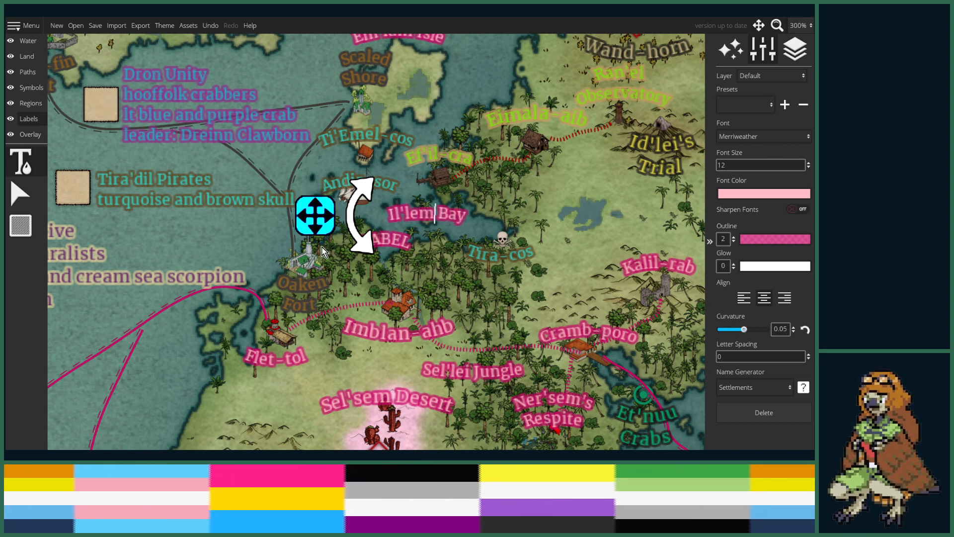
{"action": "left_click_drag", "start_coordinate": [354, 228], "coordinate": [308, 206]}
- Rename the placeholder label south of Il'lem Bay as Celim-rab and shift it up and left toward the coast below the Andir-sor ships
{"action": "left_click", "coordinate": [398, 241]}
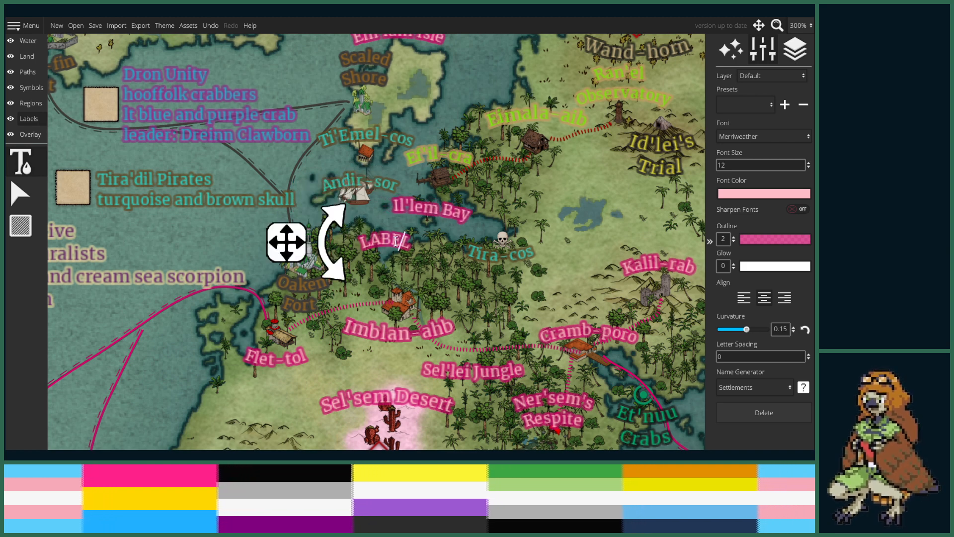
{"action": "scroll", "coordinate": [483, 271], "scroll_direction": "down", "scroll_amount": 1}
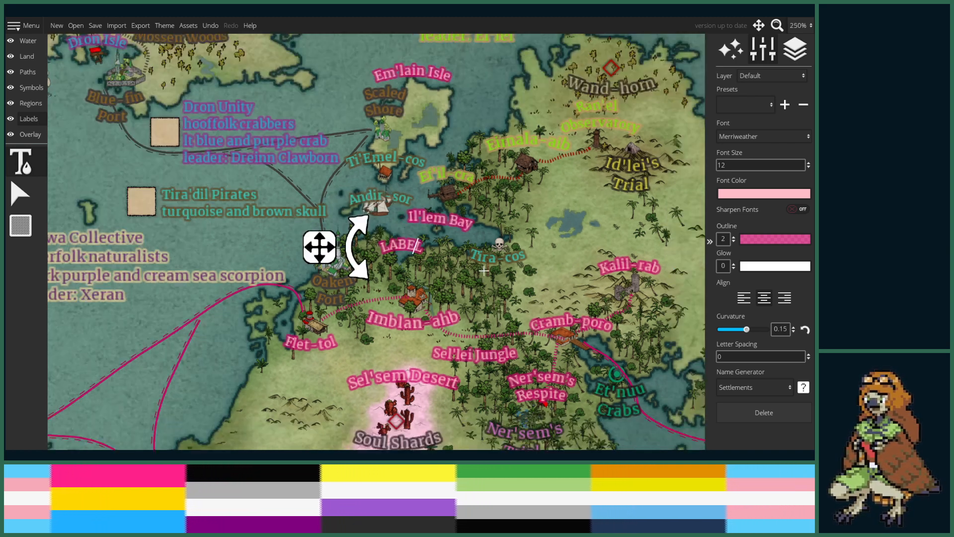
{"action": "scroll", "coordinate": [483, 270], "scroll_direction": "down", "scroll_amount": 3}
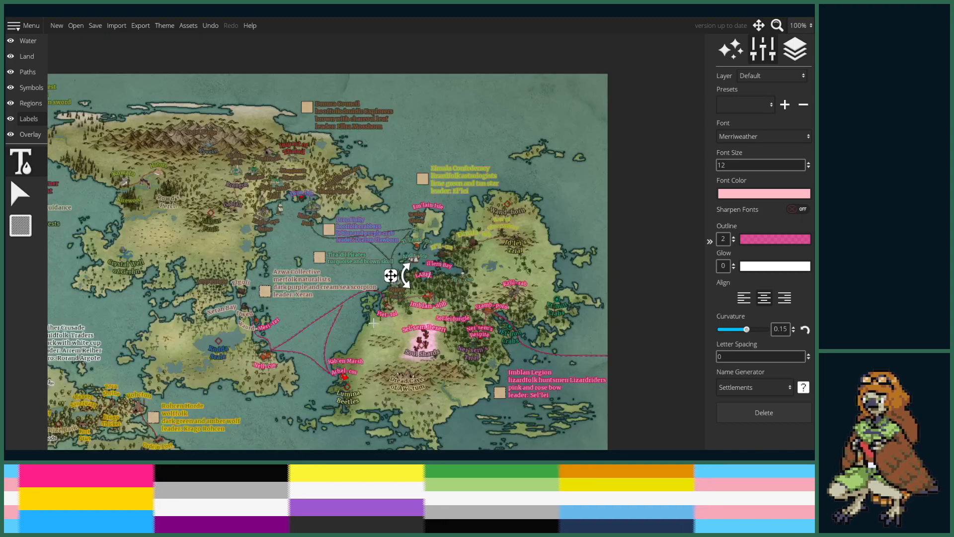
{"action": "left_click_drag", "start_coordinate": [280, 372], "coordinate": [466, 268]}
{"action": "scroll", "coordinate": [466, 269], "scroll_direction": "up", "scroll_amount": 4}
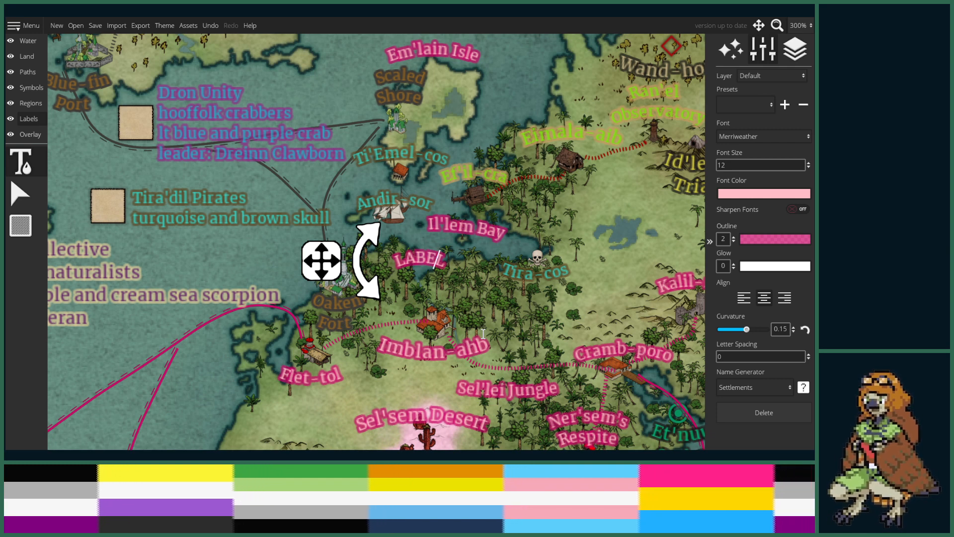
{"action": "key", "text": "BackSpace"}
{"action": "key", "text": "BackSpace"}
{"action": "key", "text": "BackSpace"}
{"action": "key", "text": "BackSpace"}
{"action": "key", "text": "BackSpace"}
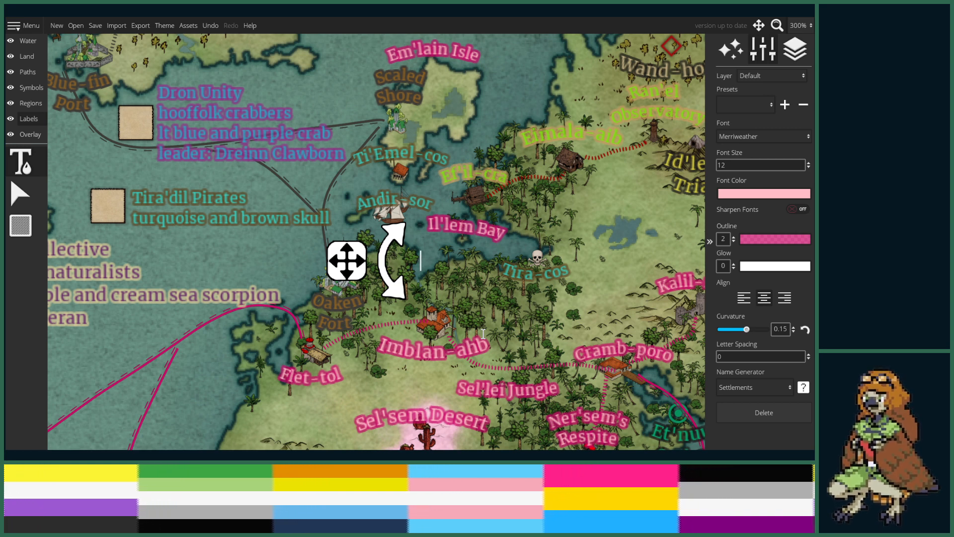
{"action": "left_click_drag", "start_coordinate": [405, 266], "coordinate": [335, 278]}
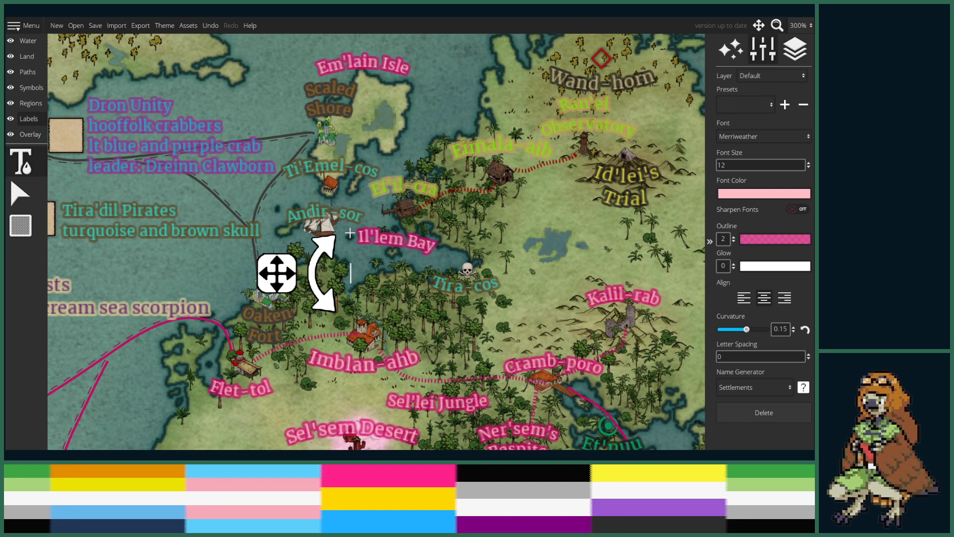
{"action": "type", "text": "Celi"}
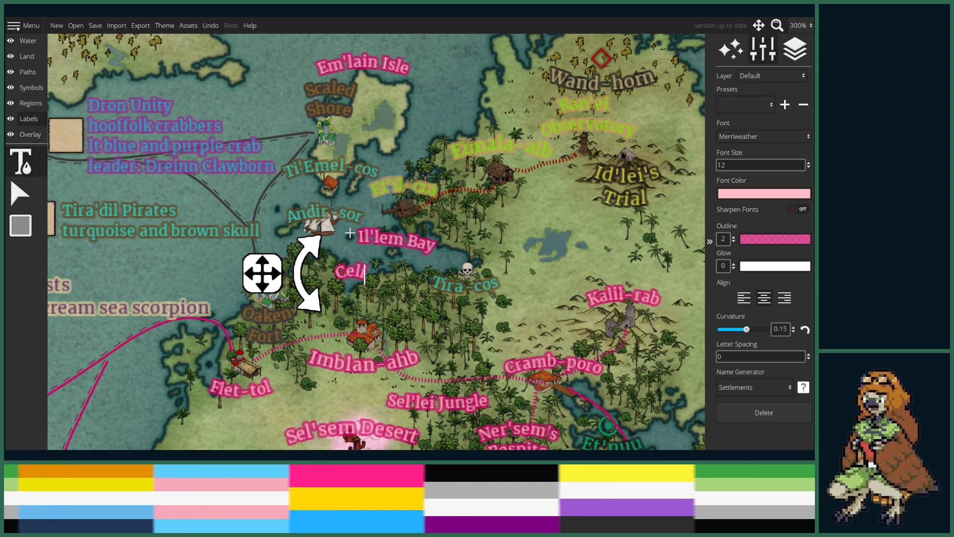
{"action": "type", "text": "n-"}
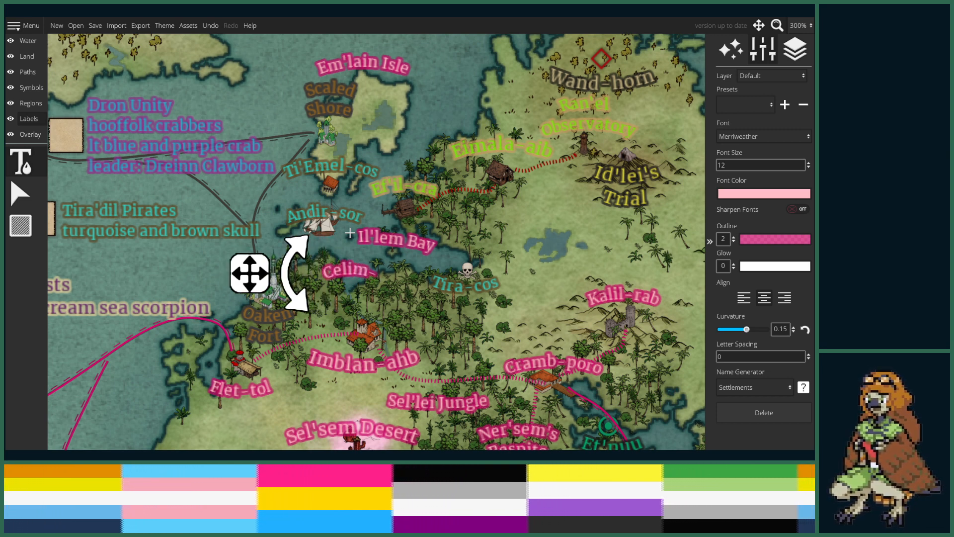
{"action": "type", "text": "rab"}
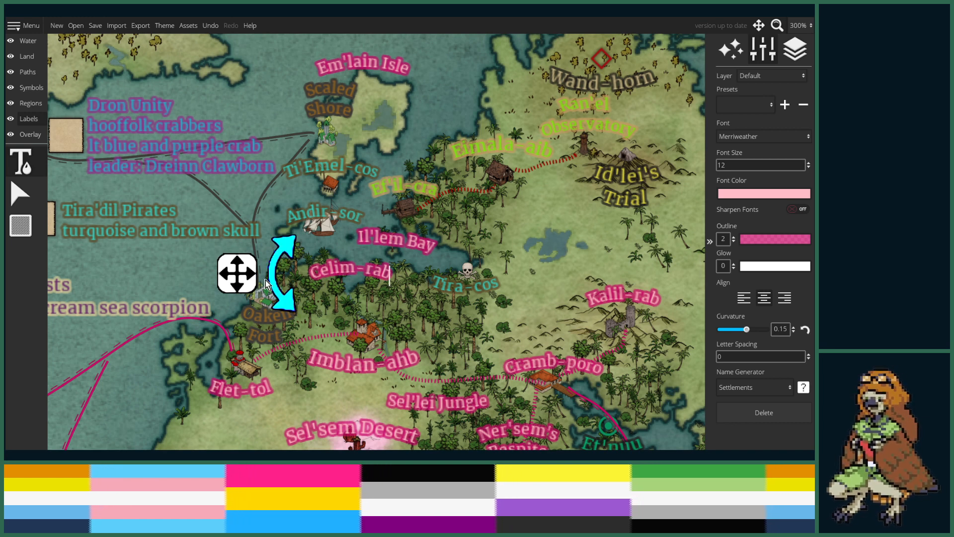
{"action": "mouse_move", "coordinate": [241, 263]}
{"action": "left_mouse_down"}
{"action": "mouse_move", "coordinate": [223, 261]}
{"action": "mouse_move", "coordinate": [225, 253]}
{"action": "left_mouse_up"}
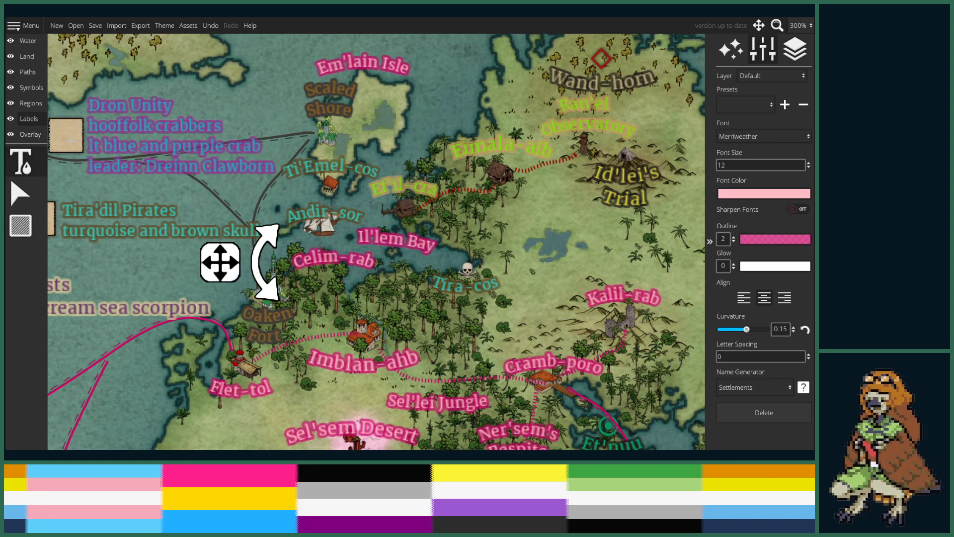
- Place an orange-roofed stone building with a small tower in the jungle just below the Celim-rab label at symbol scale 15
{"action": "left_click", "coordinate": [31, 88]}
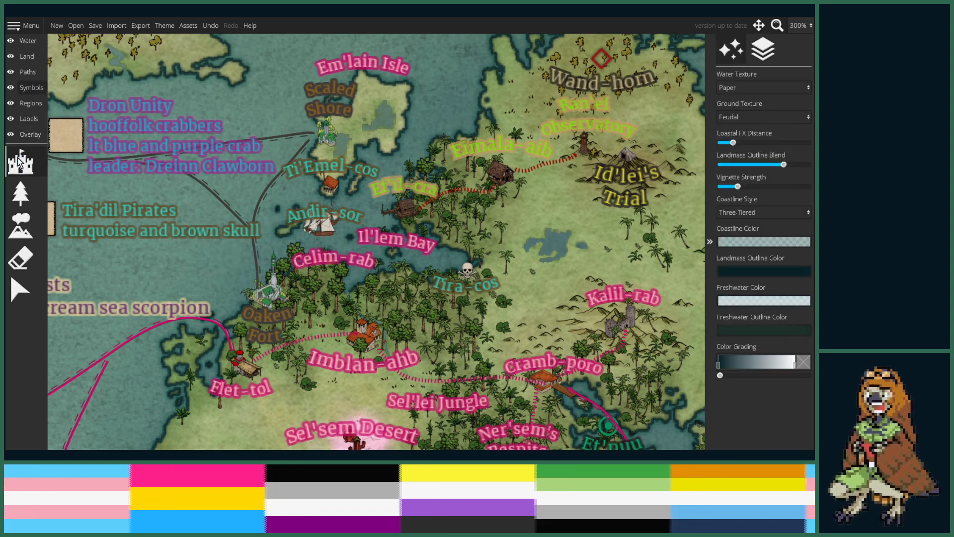
{"action": "left_click", "coordinate": [38, 171]}
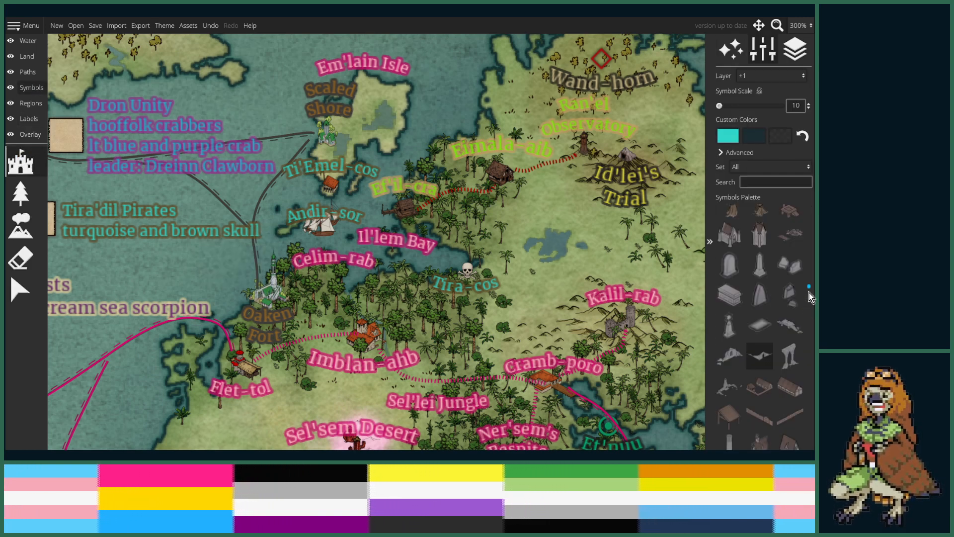
{"action": "scroll", "coordinate": [805, 367], "scroll_direction": "down", "scroll_amount": 10}
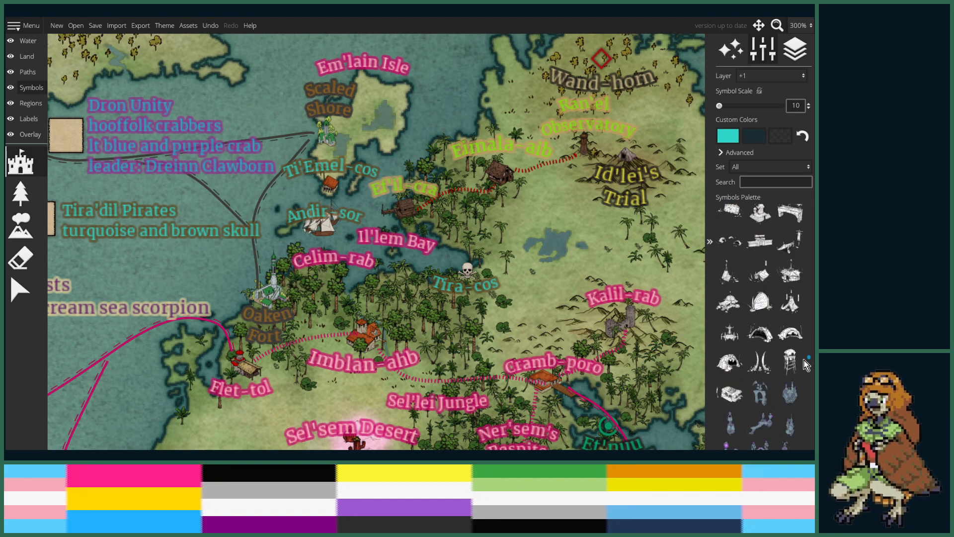
{"action": "scroll", "coordinate": [806, 370], "scroll_direction": "down", "scroll_amount": 8}
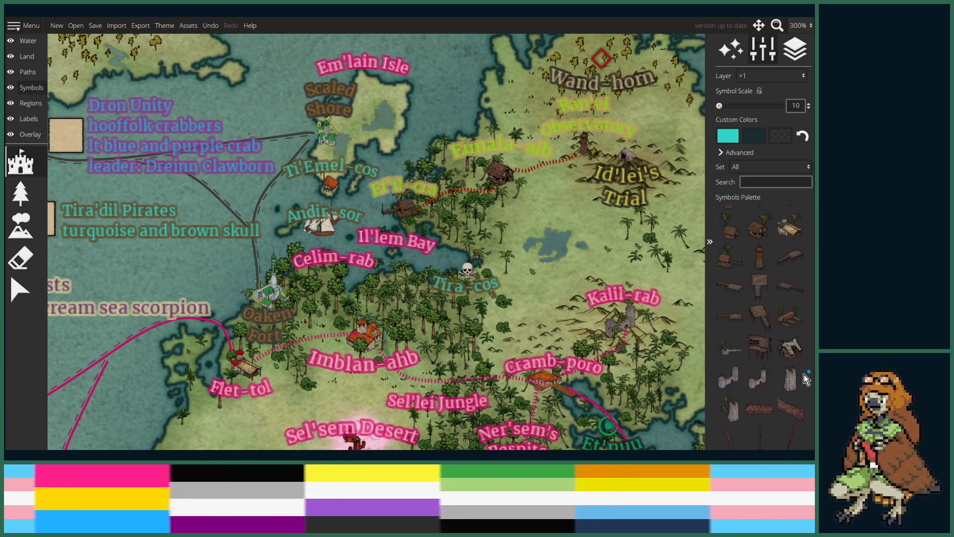
{"action": "scroll", "coordinate": [806, 379], "scroll_direction": "down", "scroll_amount": 10}
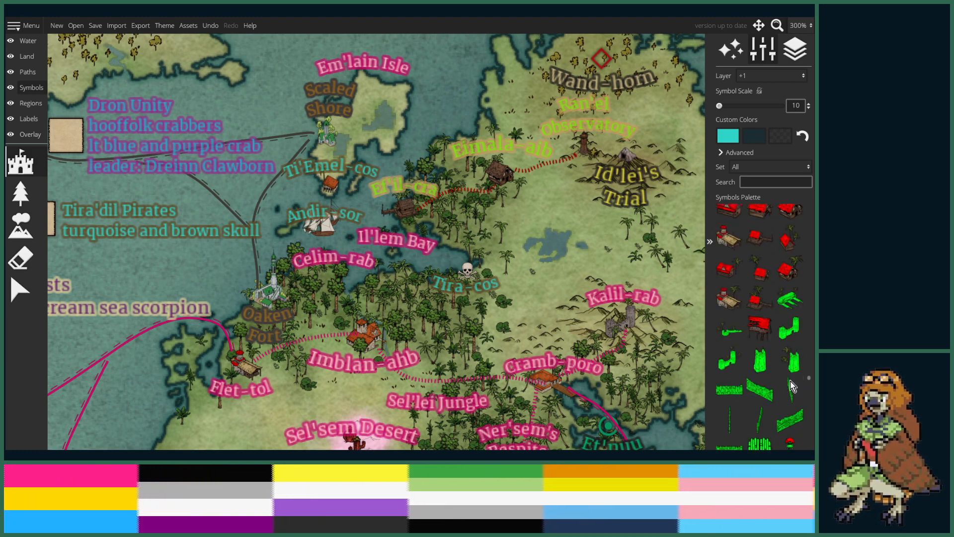
{"action": "scroll", "coordinate": [792, 382], "scroll_direction": "down", "scroll_amount": 10}
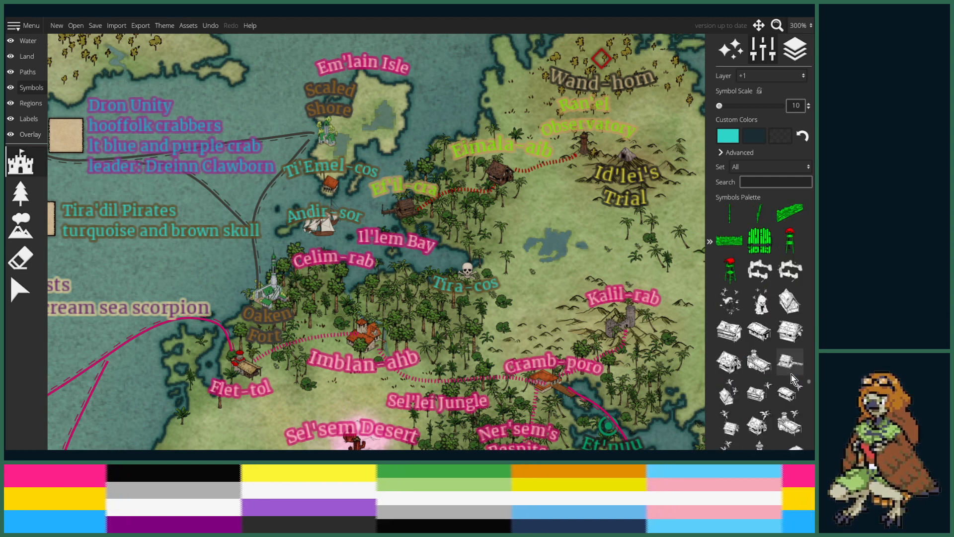
{"action": "scroll", "coordinate": [791, 376], "scroll_direction": "up", "scroll_amount": 8}
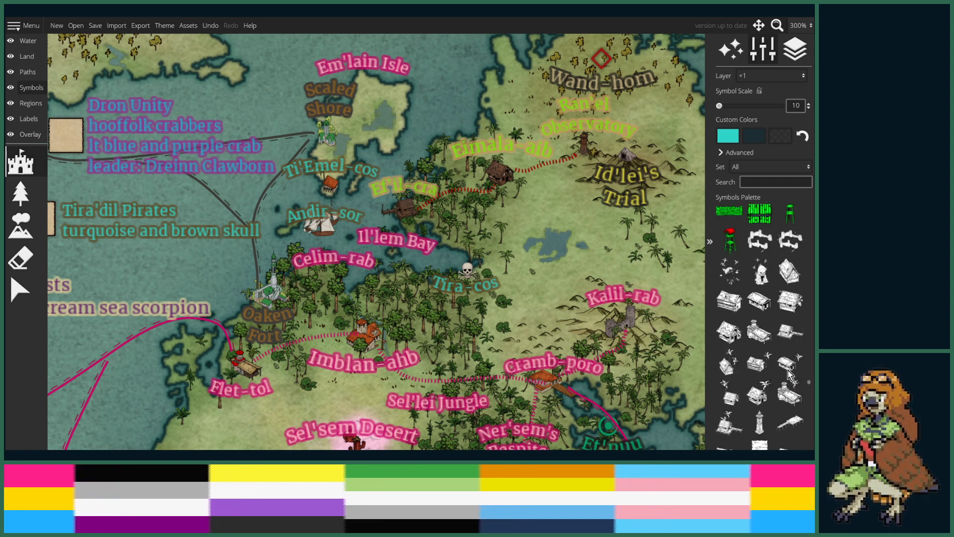
{"action": "scroll", "coordinate": [791, 375], "scroll_direction": "up", "scroll_amount": 5}
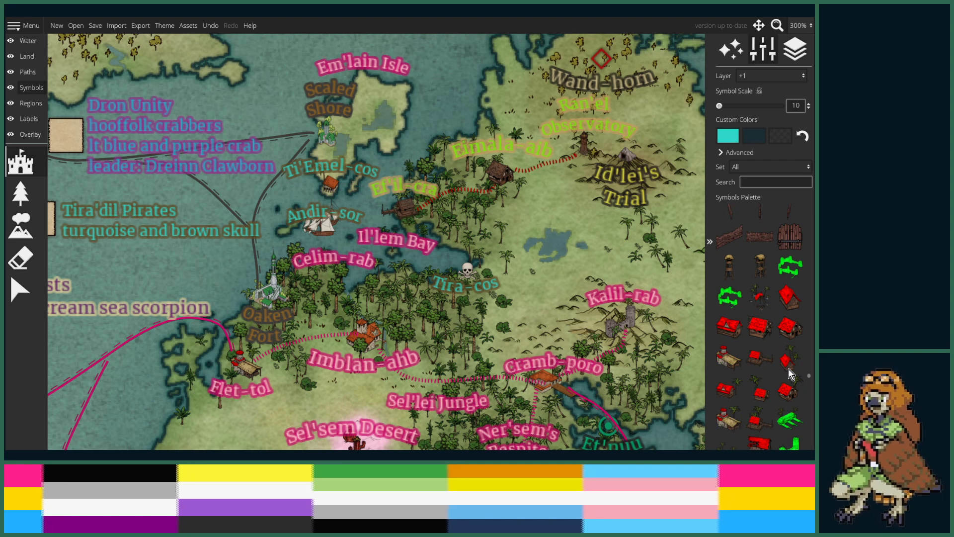
{"action": "scroll", "coordinate": [791, 374], "scroll_direction": "up", "scroll_amount": 4}
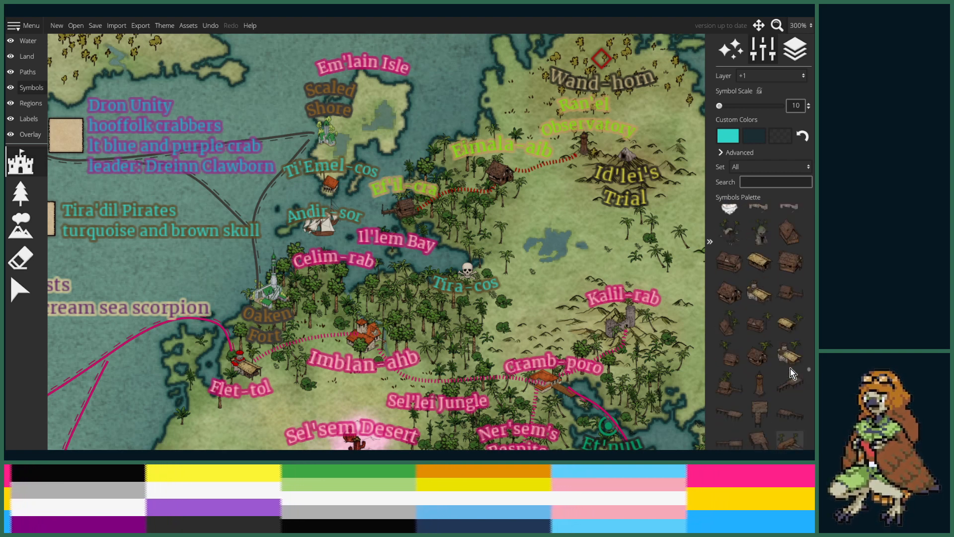
{"action": "scroll", "coordinate": [791, 372], "scroll_direction": "down", "scroll_amount": 5}
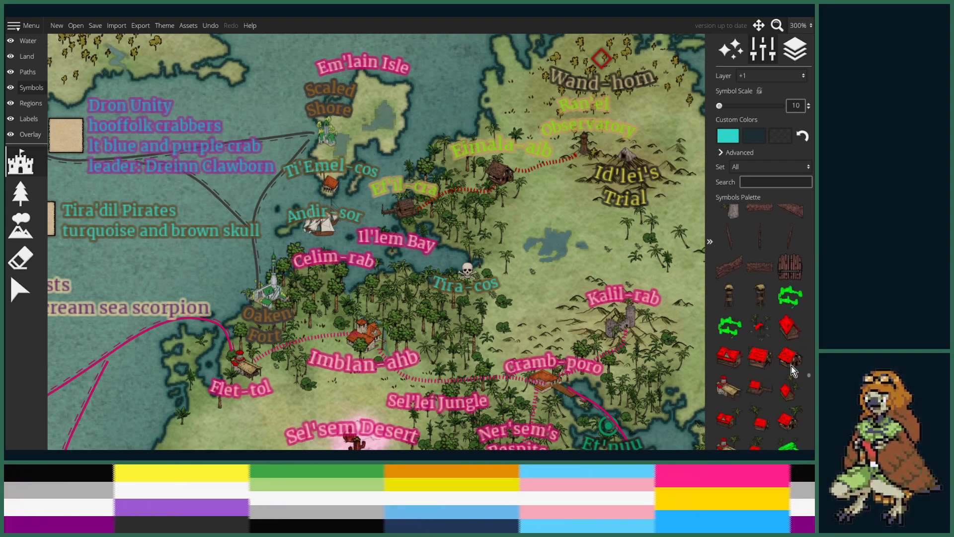
{"action": "scroll", "coordinate": [791, 370], "scroll_direction": "down", "scroll_amount": 5}
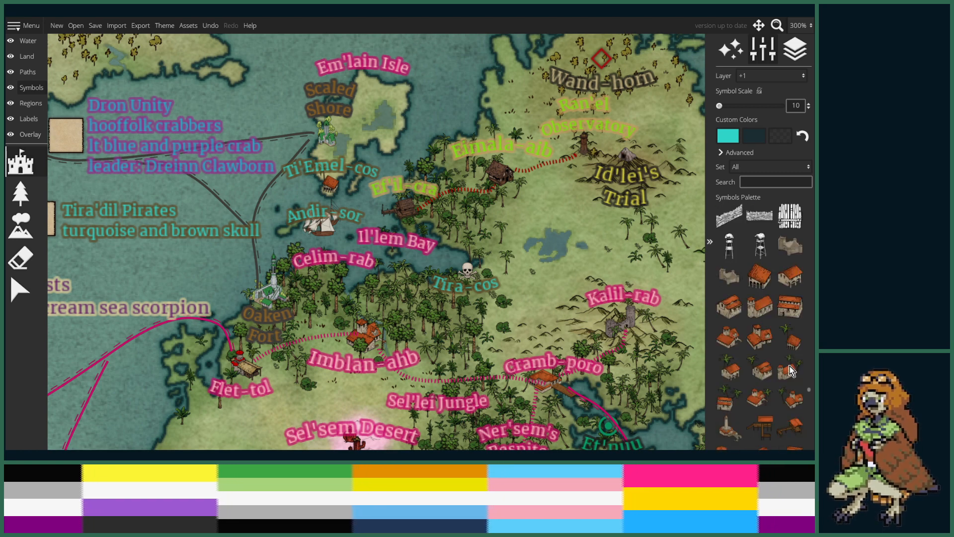
{"action": "scroll", "coordinate": [527, 294], "scroll_direction": "up", "scroll_amount": 5}
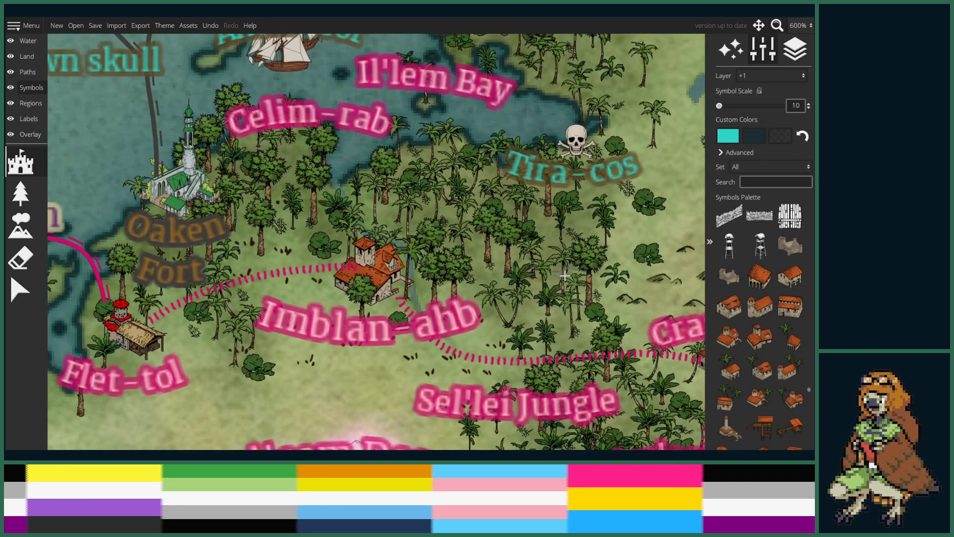
{"action": "left_click_drag", "start_coordinate": [527, 294], "coordinate": [387, 204]}
{"action": "left_click_drag", "start_coordinate": [330, 195], "coordinate": [395, 281]}
{"action": "left_click_drag", "start_coordinate": [317, 242], "coordinate": [530, 337]}
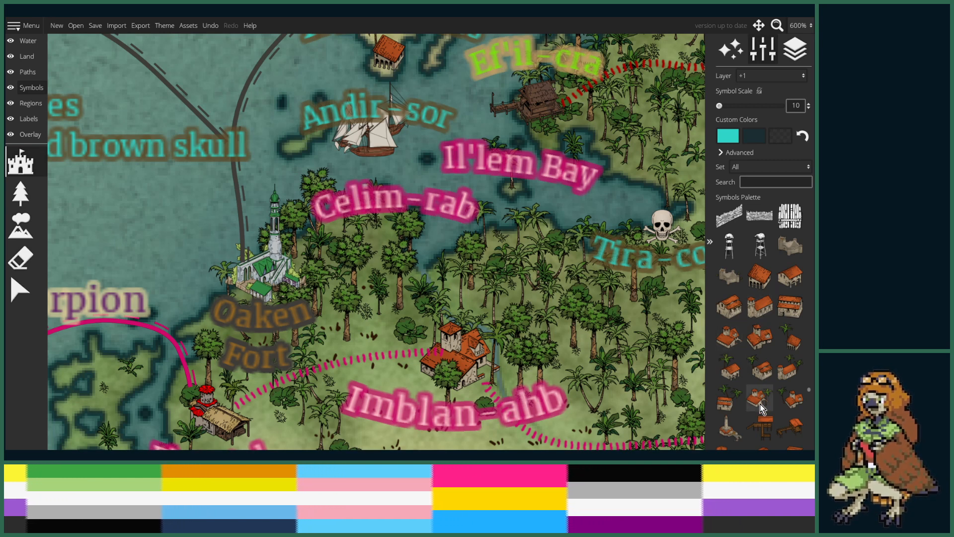
{"action": "left_click", "coordinate": [790, 368]}
{"action": "scroll", "coordinate": [375, 220], "scroll_direction": "up", "scroll_amount": 5}
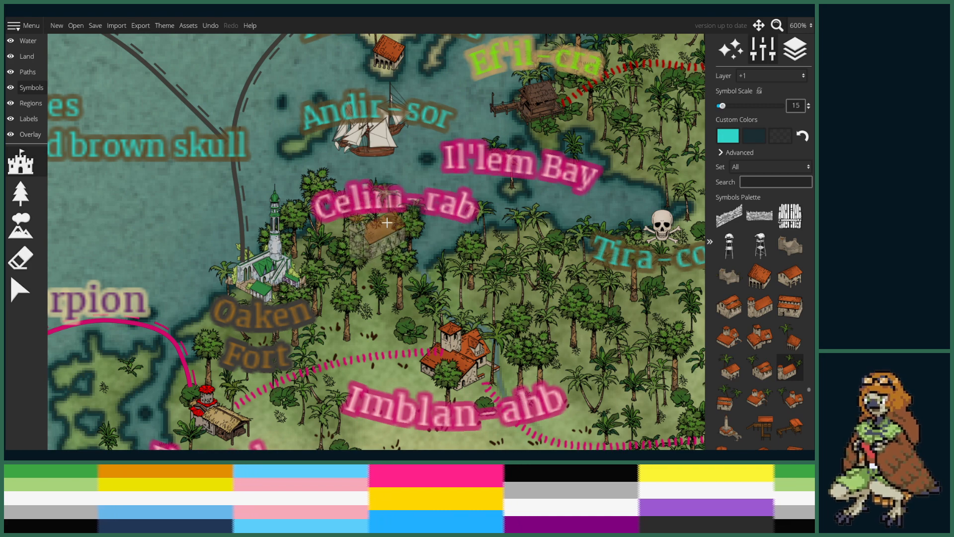
{"action": "left_click", "coordinate": [385, 234]}
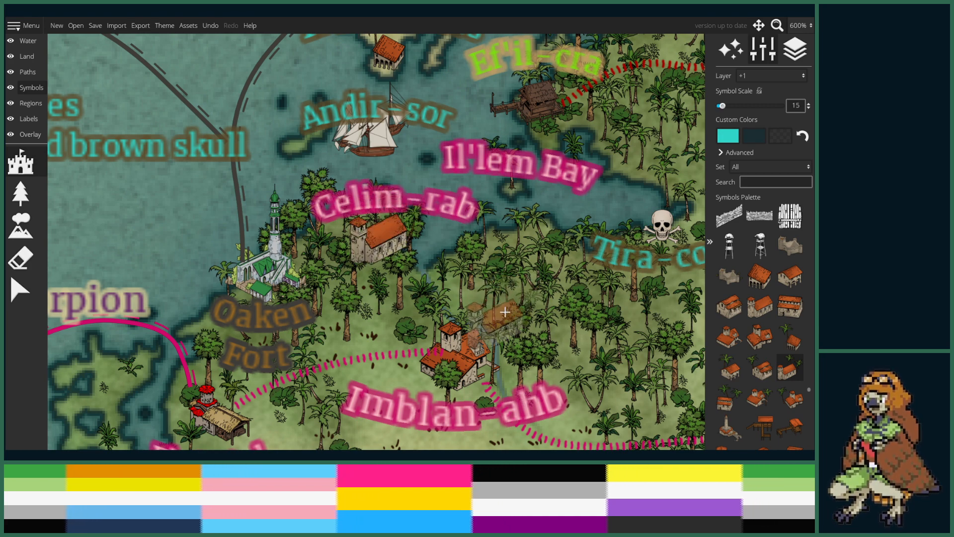
- Draw a pink hatched-style path, width 4 and roughness 0.15, between the Imblan-ahb building and the new Celim-rab building
{"action": "scroll", "coordinate": [480, 297], "scroll_direction": "down", "scroll_amount": 2}
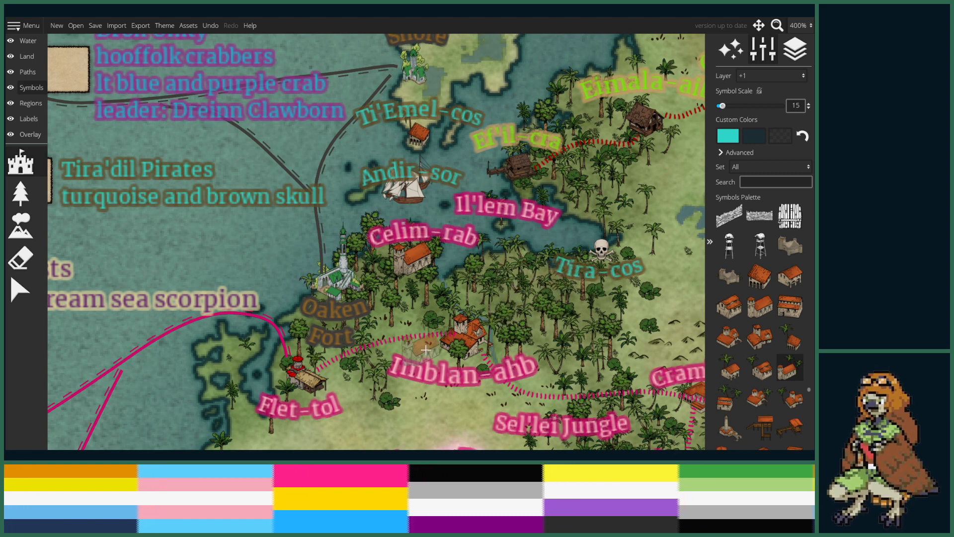
{"action": "left_click", "coordinate": [35, 57]}
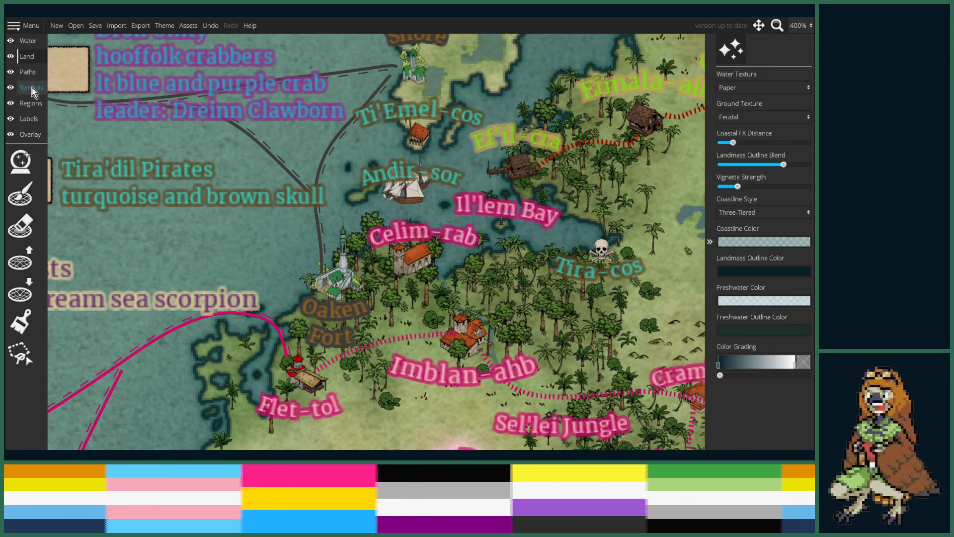
{"action": "left_click", "coordinate": [29, 72]}
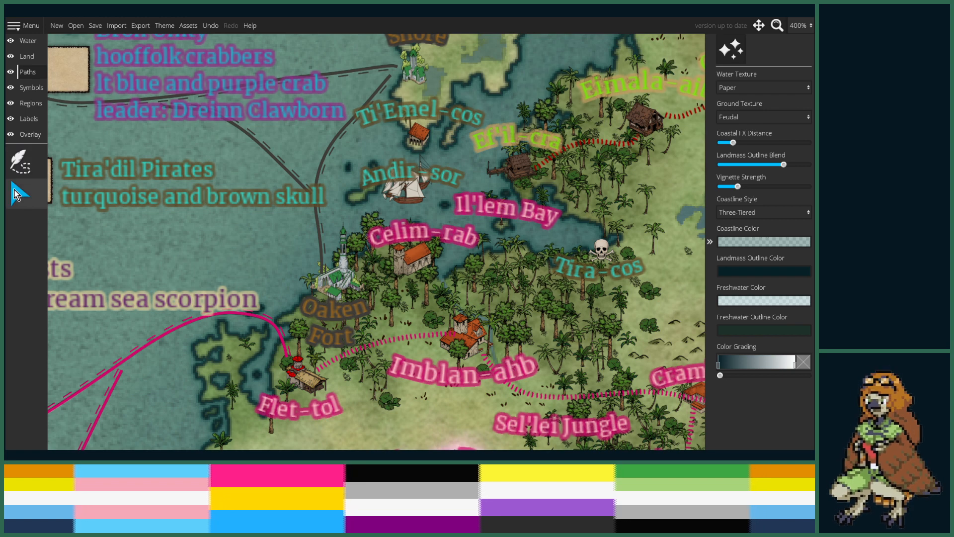
{"action": "left_click", "coordinate": [20, 193]}
{"action": "left_click", "coordinate": [370, 346]}
{"action": "left_click", "coordinate": [362, 357]}
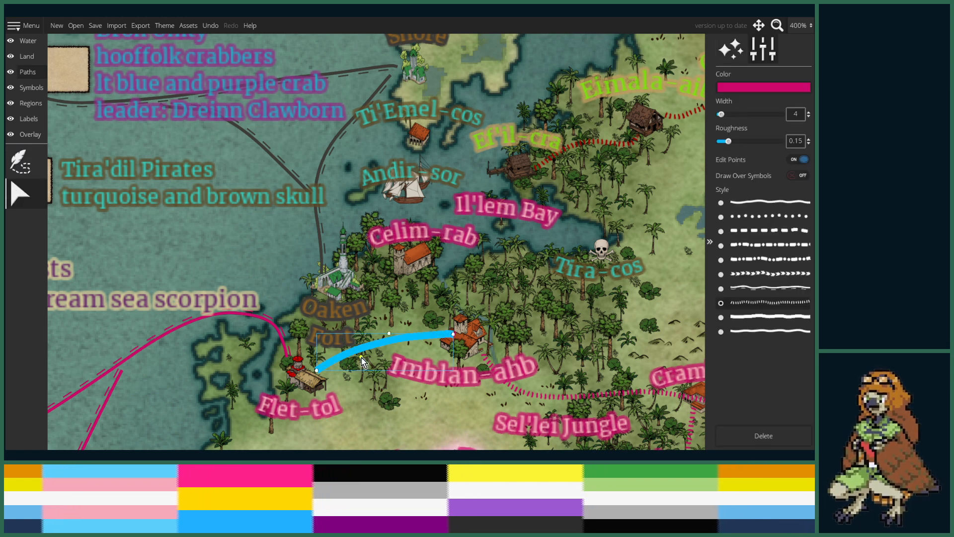
{"action": "left_click", "coordinate": [21, 162]}
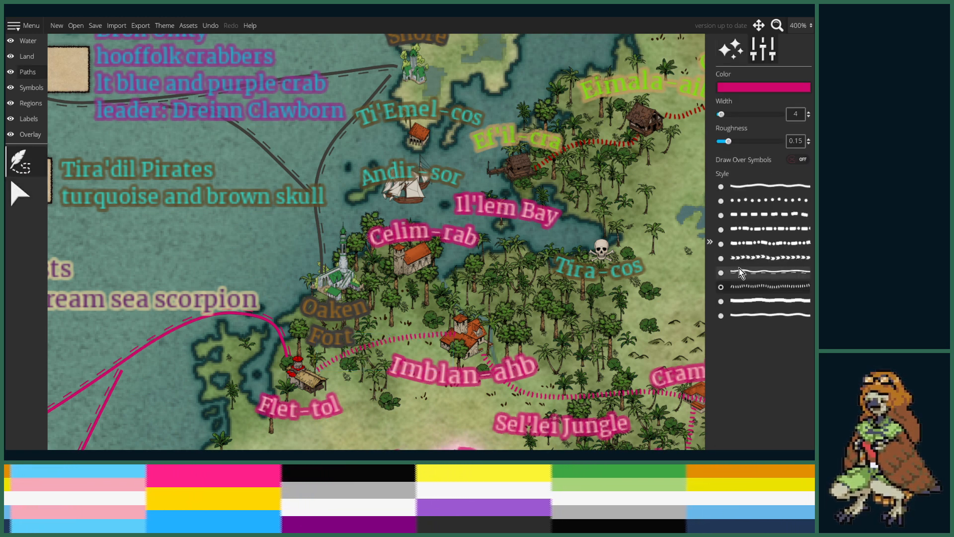
{"action": "left_click", "coordinate": [761, 272]}
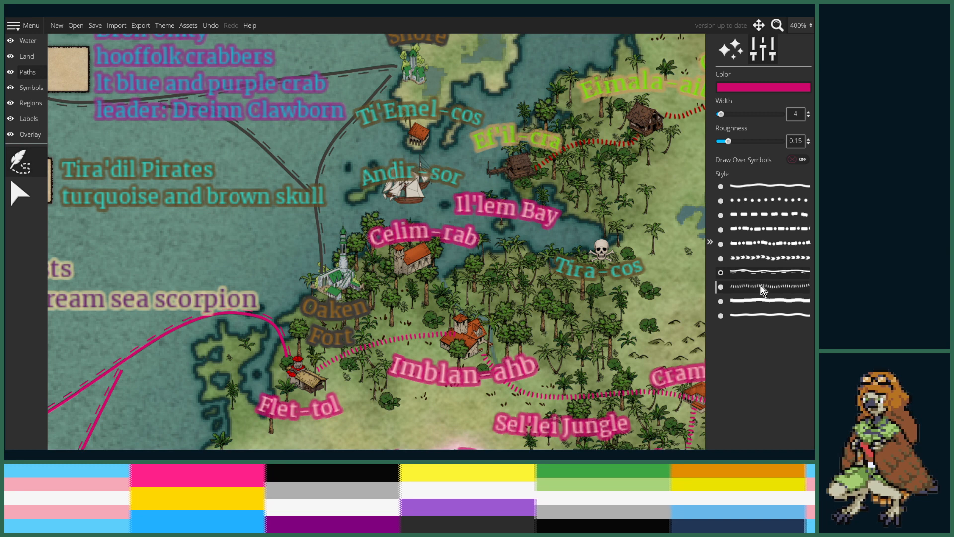
{"action": "left_click", "coordinate": [452, 329]}
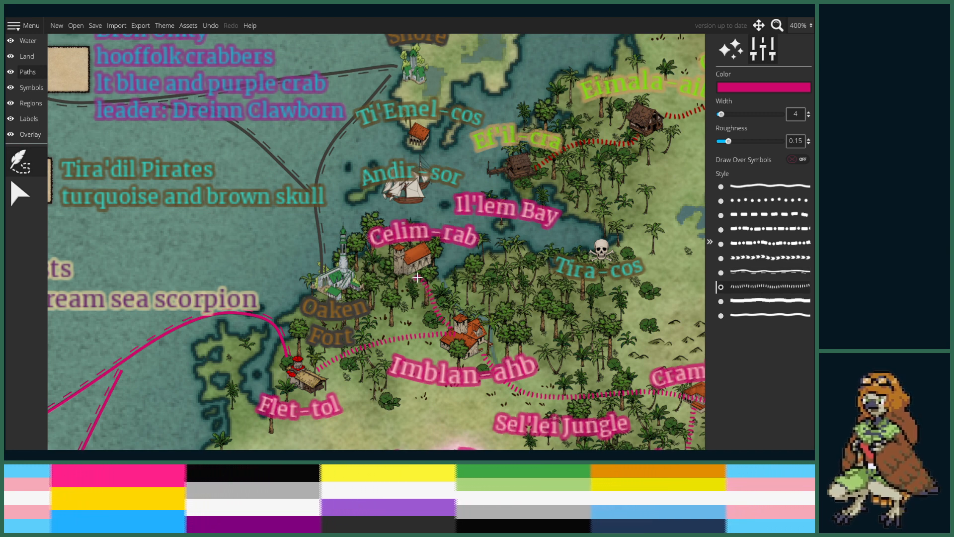
- Pull the Imblan-ahb ends of the Flet-tol and Celim-rab paths back to the building's edge and enable Draw Over Symbols for the Celim-rab path
{"action": "scroll", "coordinate": [417, 277], "scroll_direction": "up", "scroll_amount": 4}
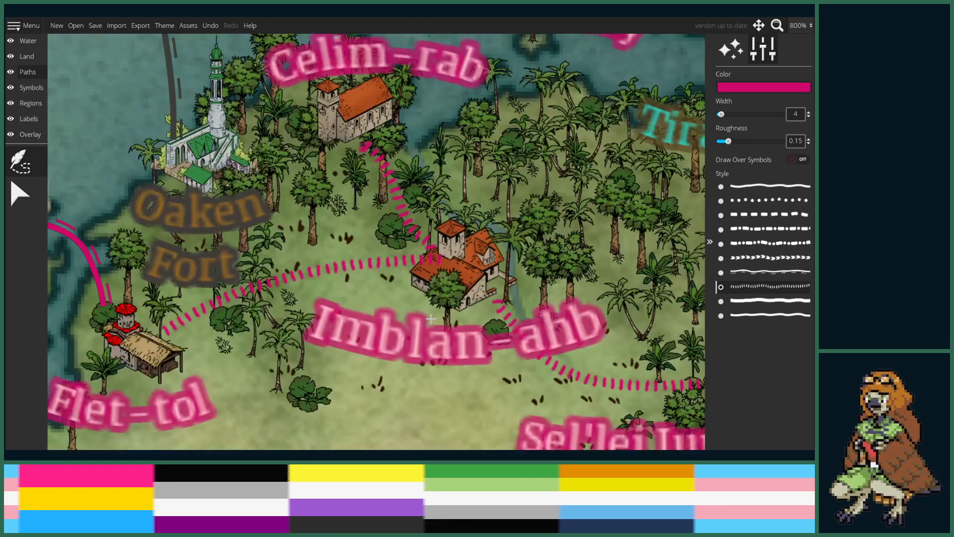
{"action": "left_click", "coordinate": [19, 193]}
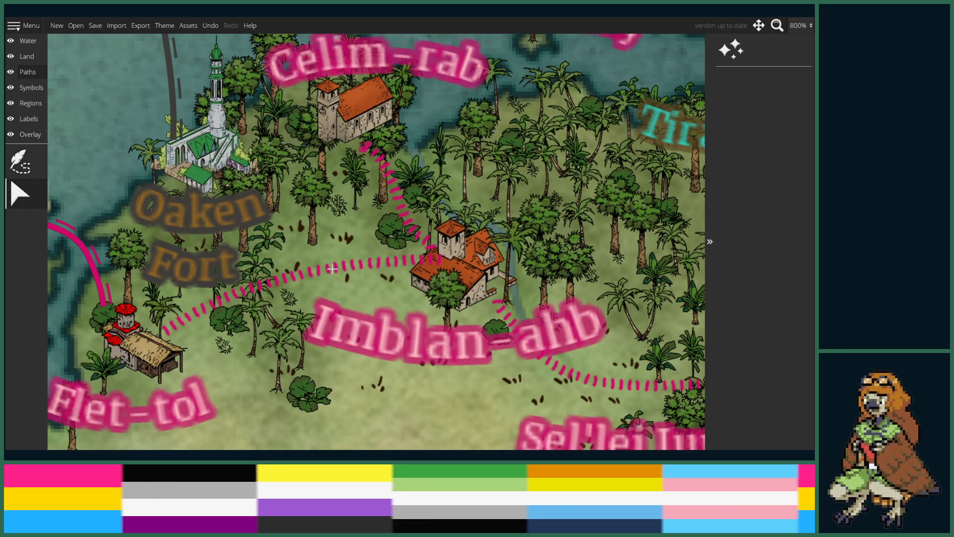
{"action": "left_click", "coordinate": [431, 262]}
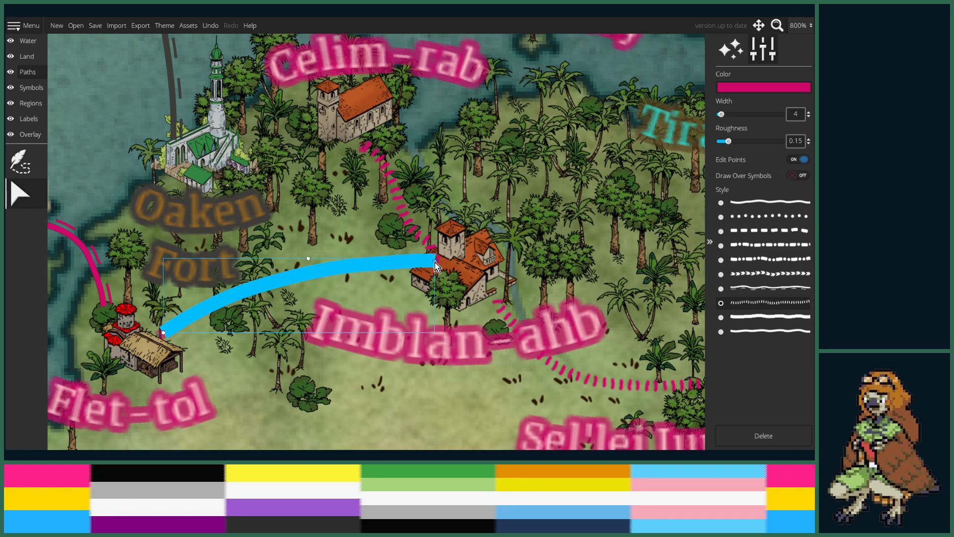
{"action": "left_click_drag", "start_coordinate": [432, 263], "coordinate": [405, 268]}
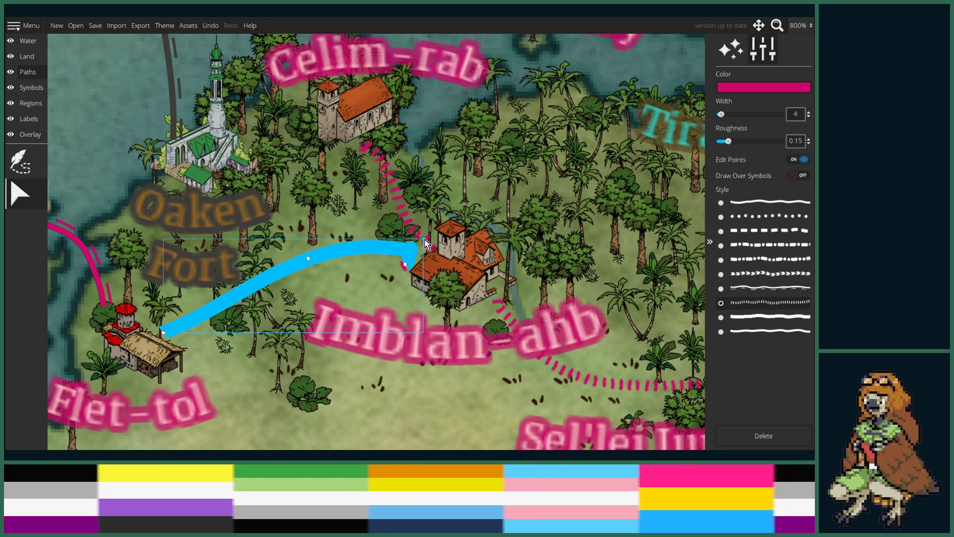
{"action": "left_click", "coordinate": [405, 198]}
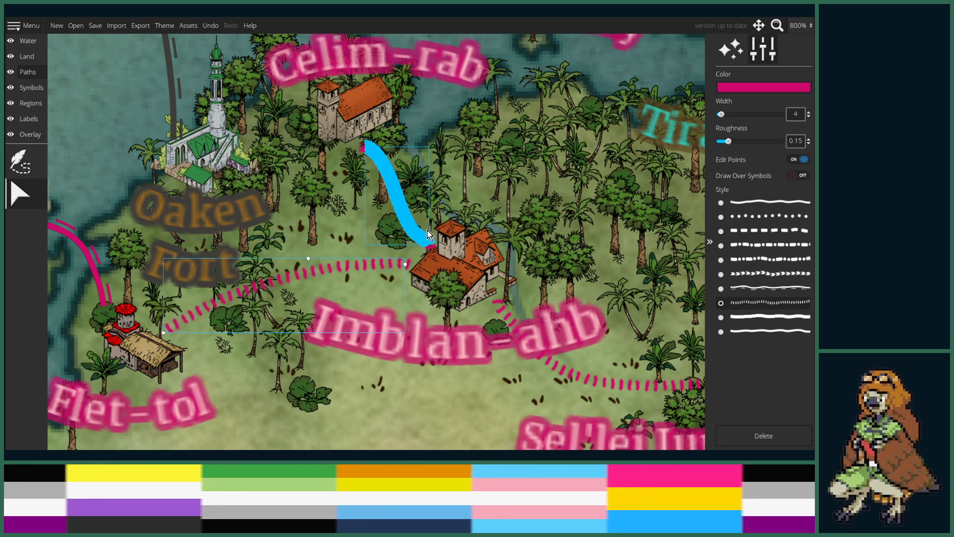
{"action": "left_click_drag", "start_coordinate": [430, 245], "coordinate": [422, 246]}
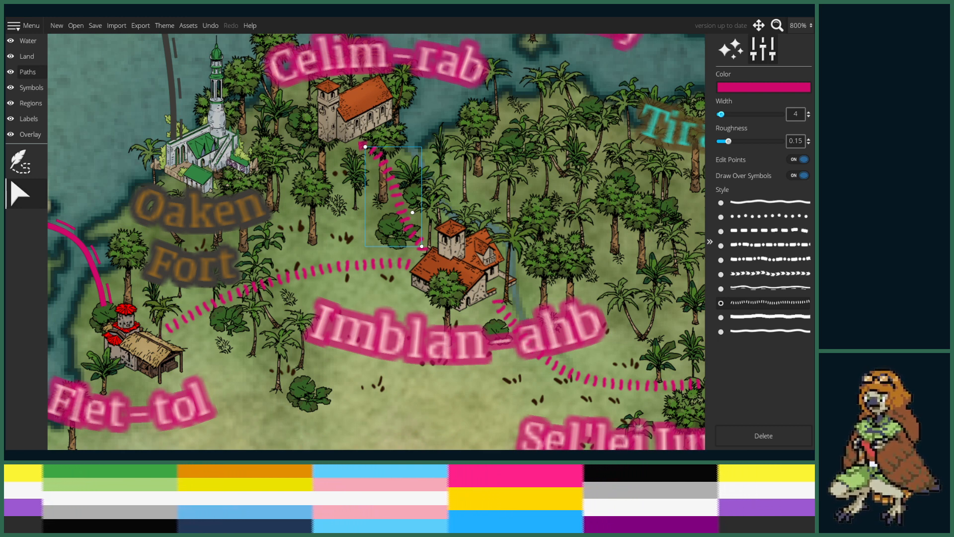
- Look over the wider map from the Imblan-ahb coast to the western continent and the sea south of Dron Isle
{"action": "scroll", "coordinate": [562, 183], "scroll_direction": "down", "scroll_amount": 6}
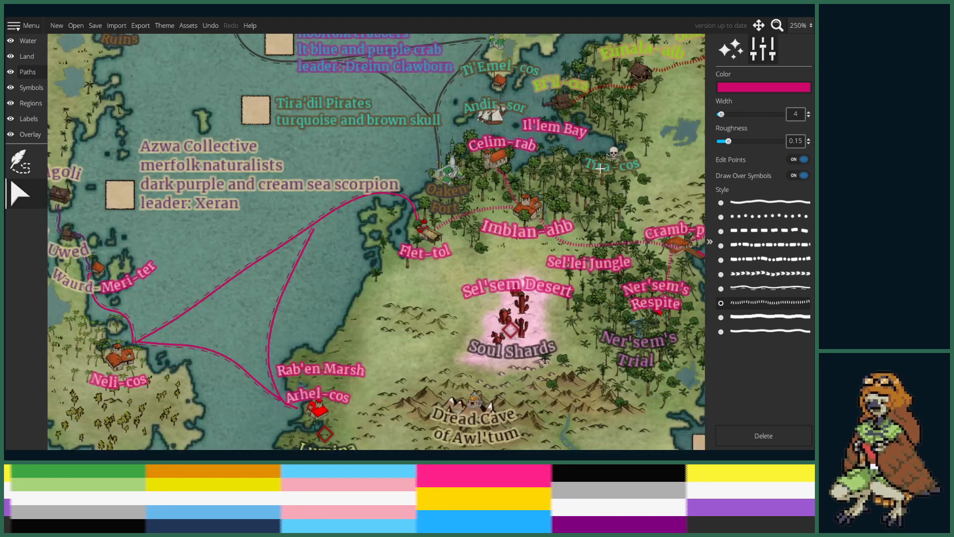
{"action": "left_click_drag", "start_coordinate": [600, 169], "coordinate": [547, 248]}
{"action": "scroll", "coordinate": [541, 279], "scroll_direction": "down", "scroll_amount": 4}
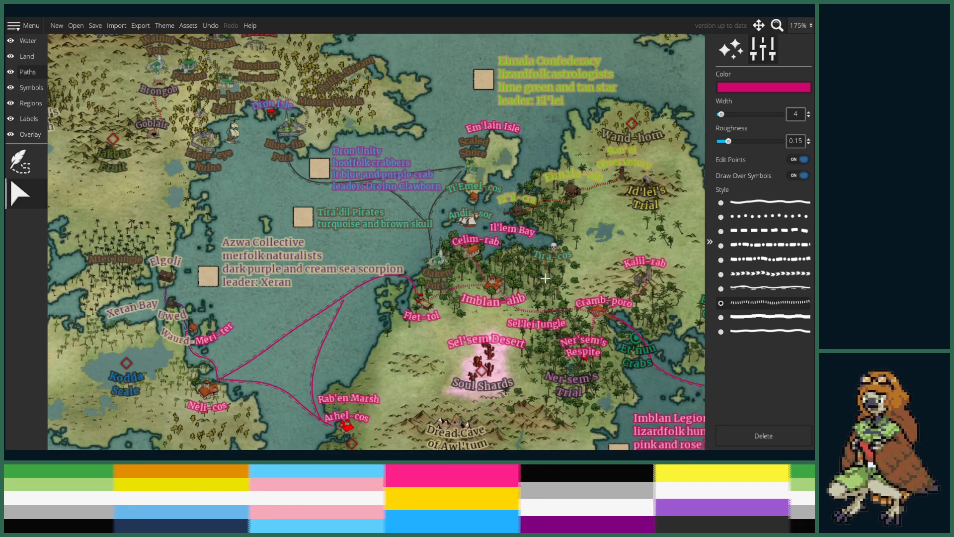
{"action": "scroll", "coordinate": [464, 261], "scroll_direction": "up", "scroll_amount": 1}
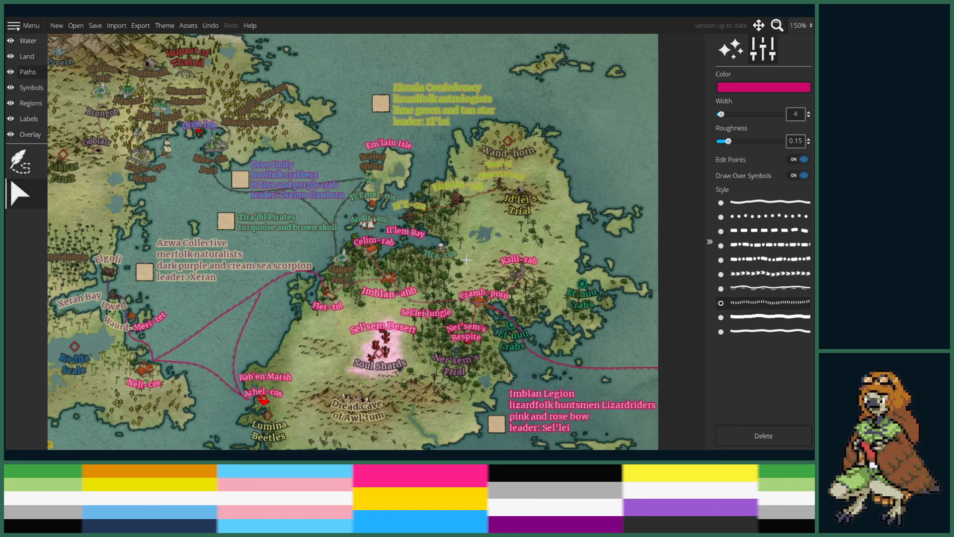
{"action": "left_click_drag", "start_coordinate": [151, 327], "coordinate": [297, 321]}
{"action": "scroll", "coordinate": [298, 320], "scroll_direction": "down", "scroll_amount": 1}
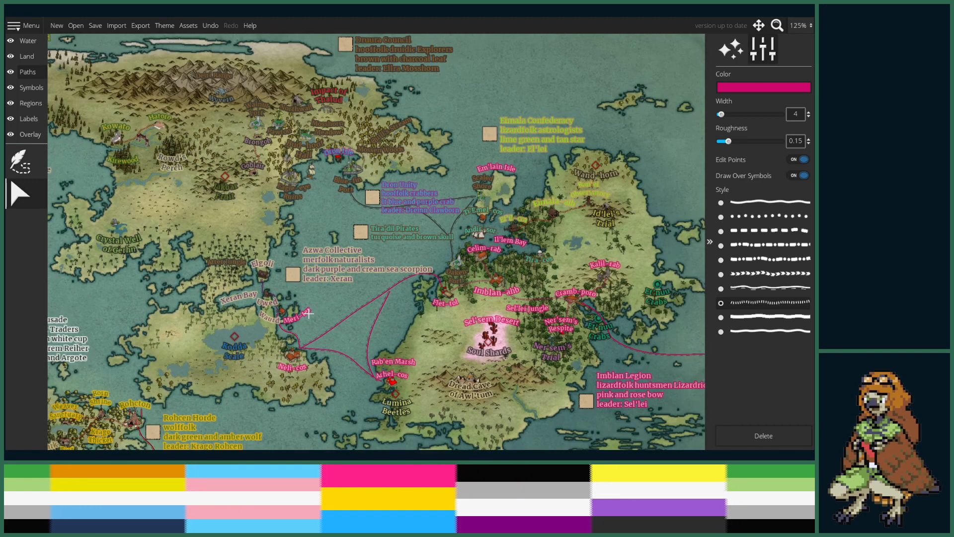
{"action": "left_click_drag", "start_coordinate": [359, 289], "coordinate": [480, 279]}
{"action": "left_click", "coordinate": [514, 284]}
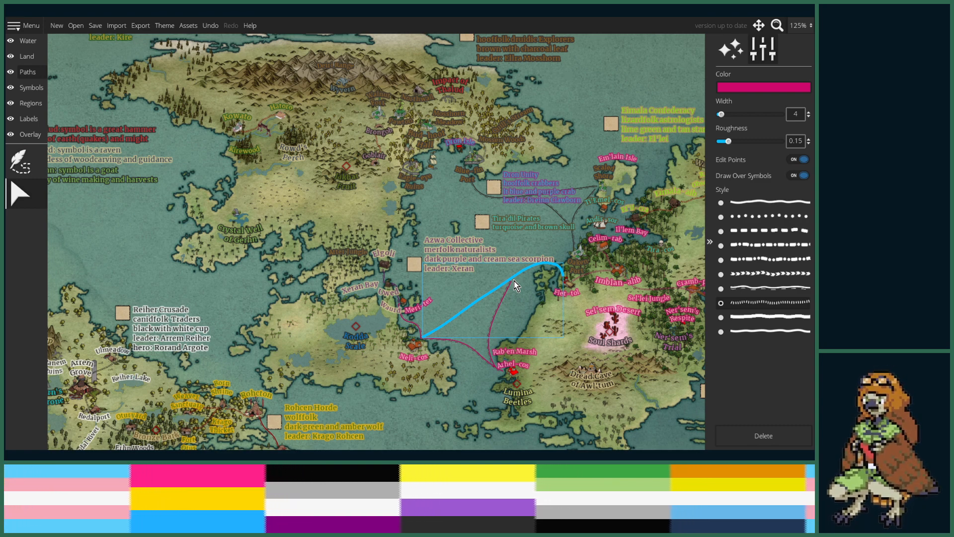
{"action": "left_click", "coordinate": [470, 218]}
{"action": "key", "text": "w"}
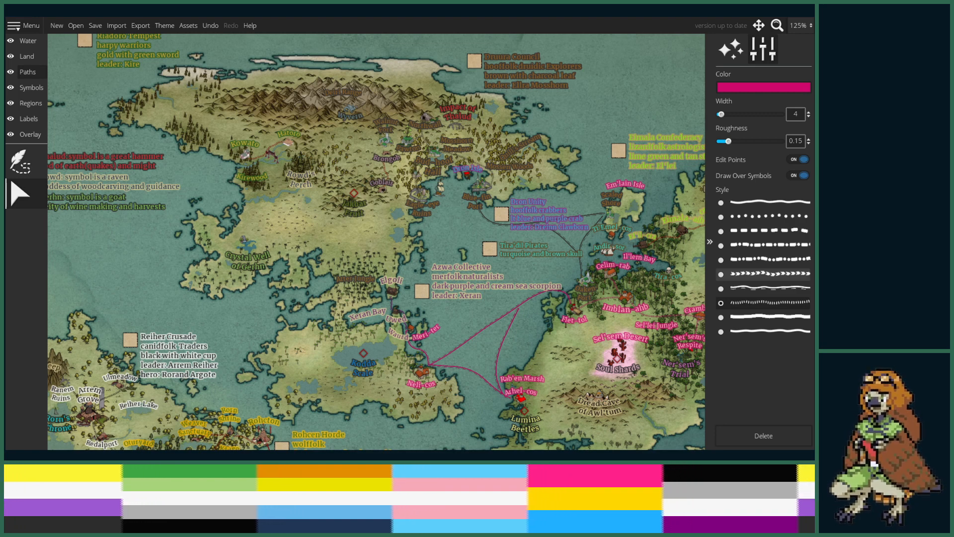
{"action": "scroll", "coordinate": [511, 260], "scroll_direction": "up", "scroll_amount": 5}
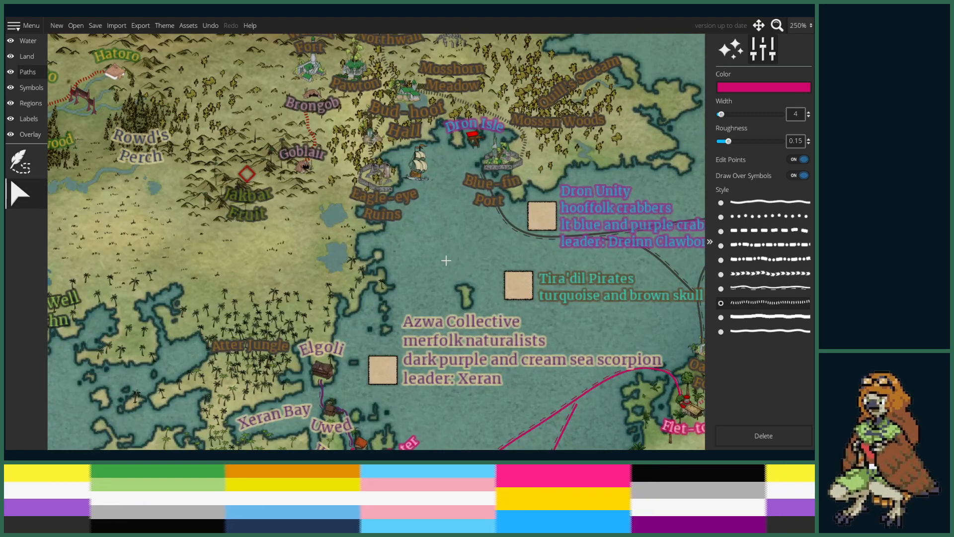
- Move the sailing ship symbol east across the bay so it sits just south of Dron Isle, beside Blue-fin Port
{"action": "scroll", "coordinate": [369, 216], "scroll_direction": "up", "scroll_amount": 3}
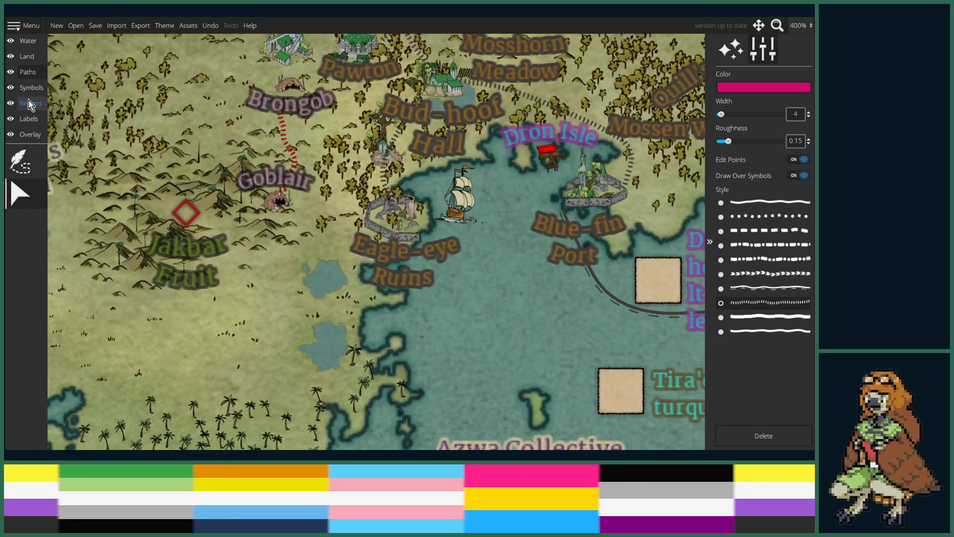
{"action": "left_click", "coordinate": [33, 89]}
{"action": "left_click", "coordinate": [20, 290]}
{"action": "left_click", "coordinate": [453, 219]}
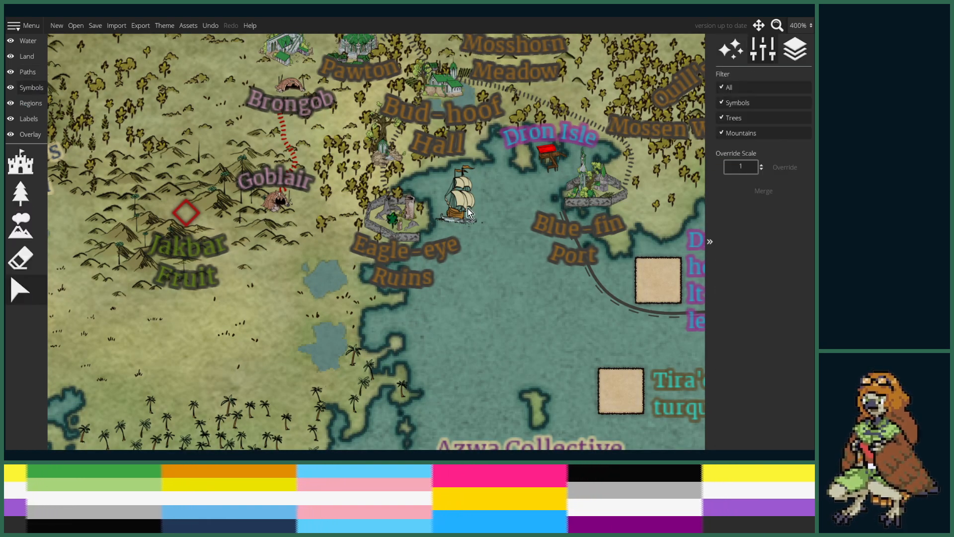
{"action": "left_click_drag", "start_coordinate": [452, 218], "coordinate": [517, 222]}
{"action": "left_click_drag", "start_coordinate": [538, 290], "coordinate": [490, 300]}
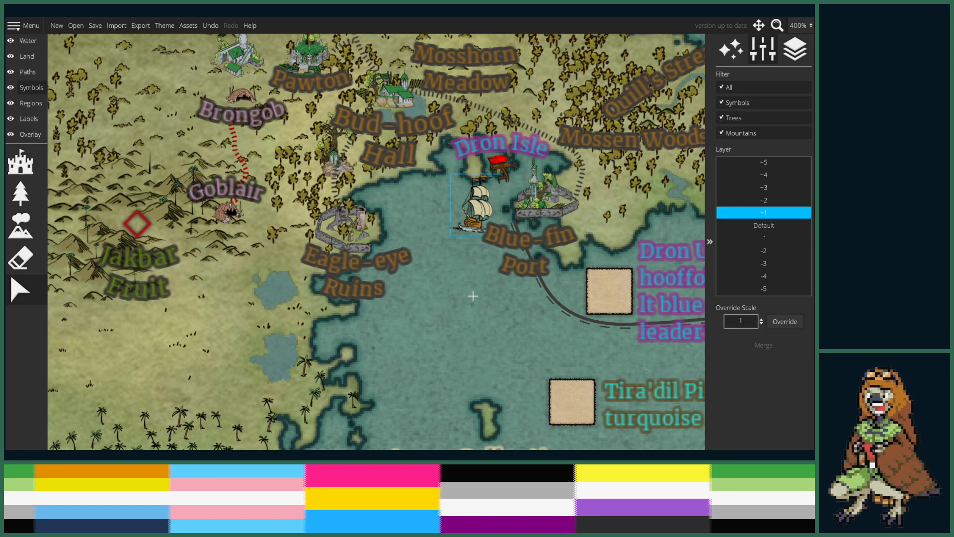
- Pull the southern end of the hatched path out of Eagle-eye Ruins to just above the wall
{"action": "scroll", "coordinate": [336, 220], "scroll_direction": "up", "scroll_amount": 2}
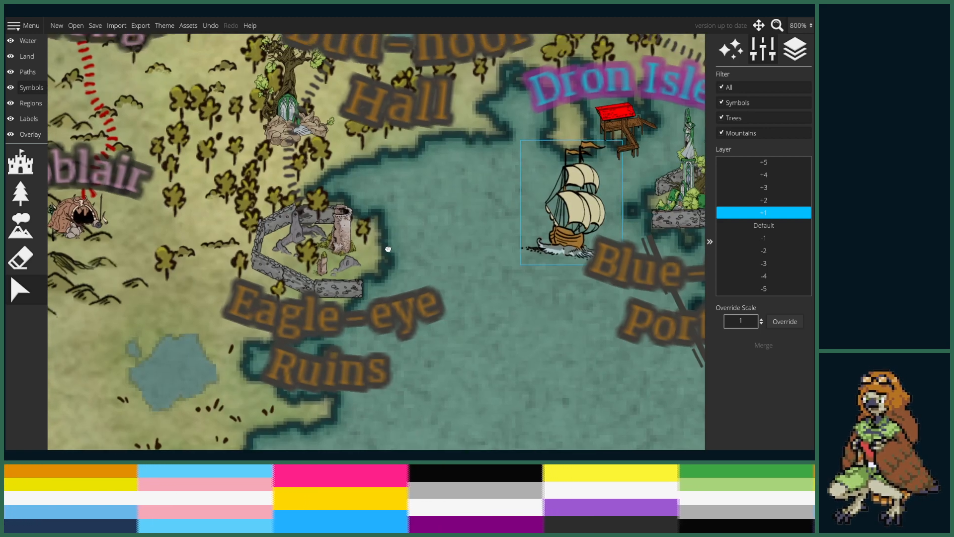
{"action": "left_click", "coordinate": [30, 74]}
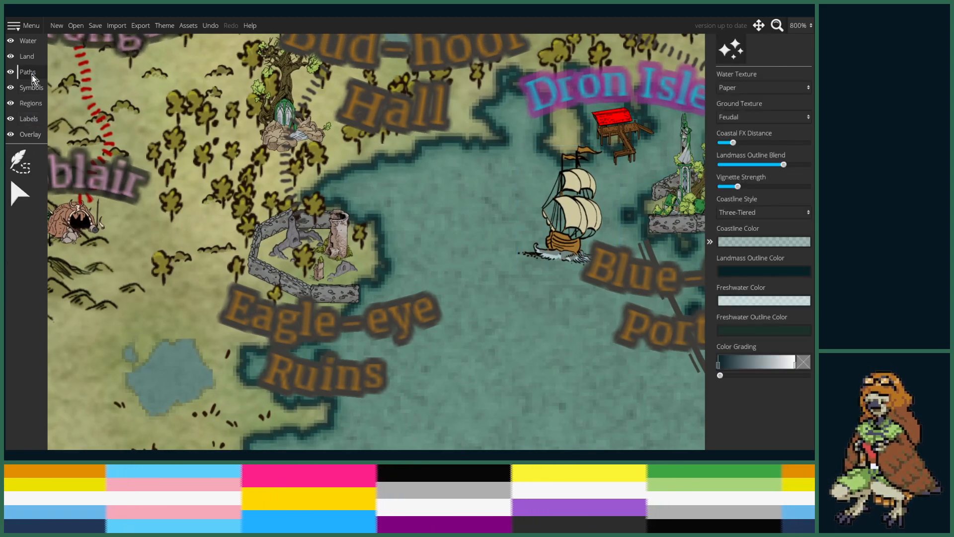
{"action": "left_click", "coordinate": [22, 189]}
{"action": "left_click", "coordinate": [298, 191]}
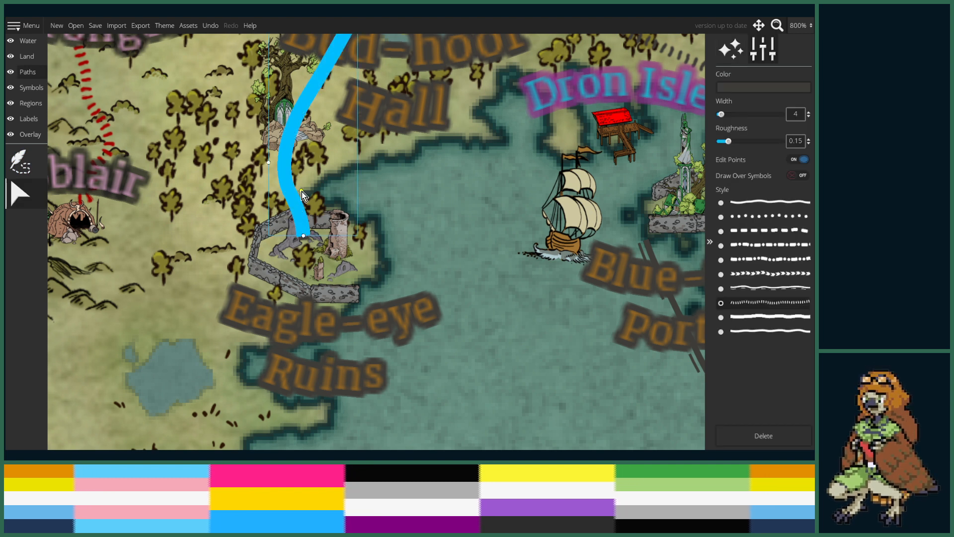
{"action": "left_click_drag", "start_coordinate": [303, 236], "coordinate": [287, 204]}
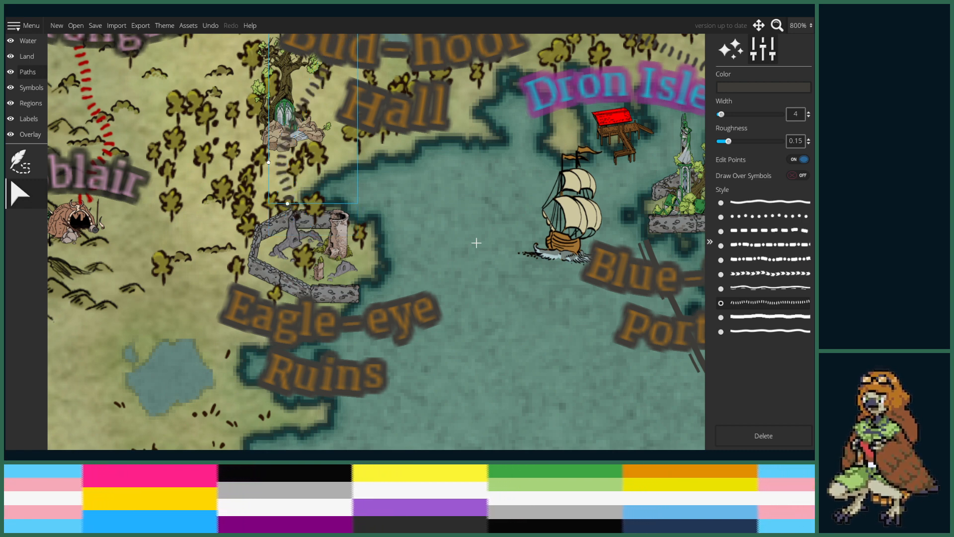
- Look through the symbol palette for a simple marker to place on Eagle-eye Ruins
{"action": "scroll", "coordinate": [467, 278], "scroll_direction": "down", "scroll_amount": 1}
{"action": "scroll", "coordinate": [492, 254], "scroll_direction": "up", "scroll_amount": 1}
{"action": "scroll", "coordinate": [483, 276], "scroll_direction": "down", "scroll_amount": 1}
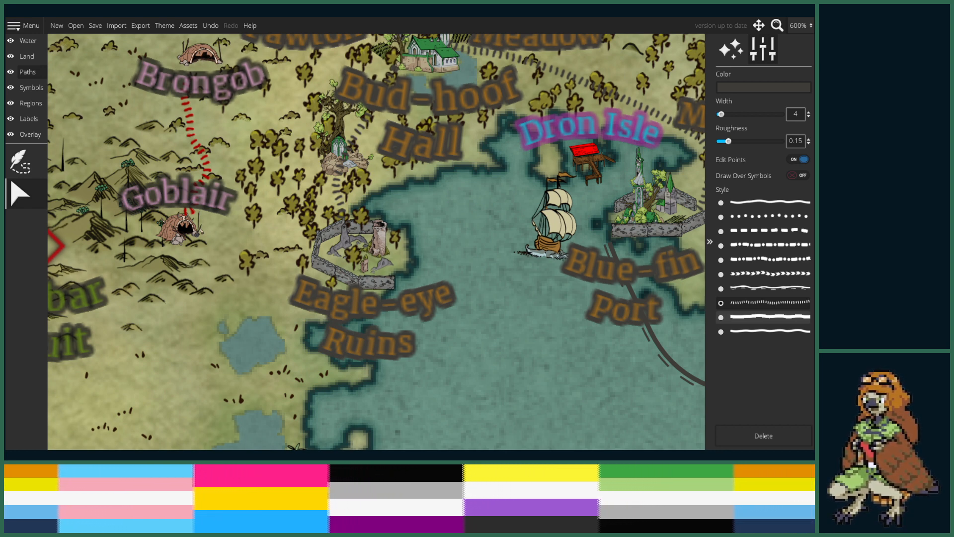
{"action": "left_click", "coordinate": [31, 90]}
{"action": "left_click", "coordinate": [20, 162]}
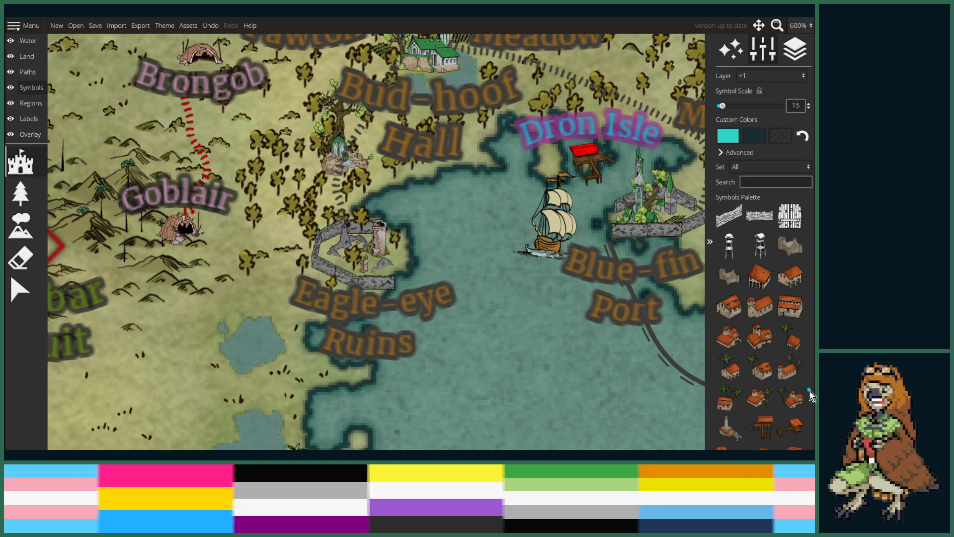
{"action": "scroll", "coordinate": [808, 377], "scroll_direction": "down", "scroll_amount": 5}
{"action": "scroll", "coordinate": [810, 311], "scroll_direction": "up", "scroll_amount": 5}
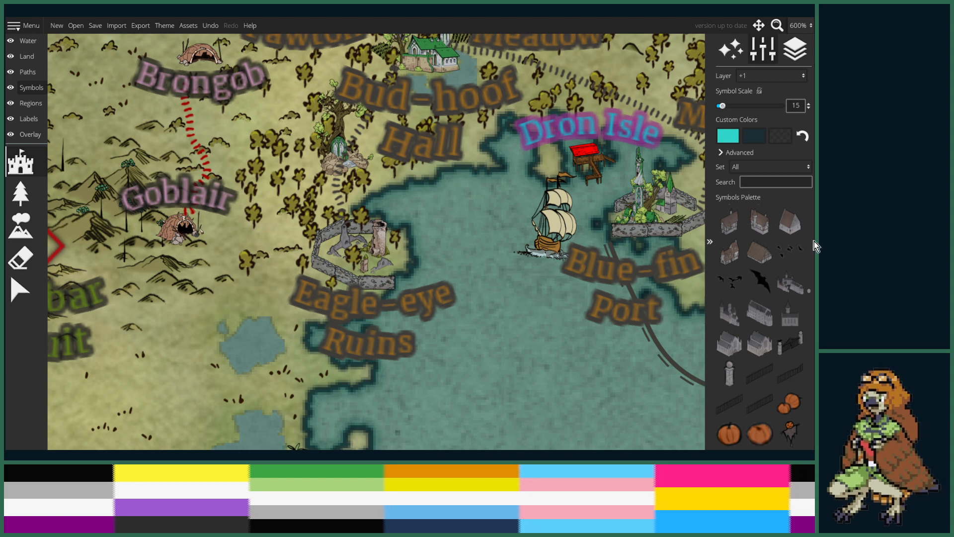
{"action": "scroll", "coordinate": [762, 288], "scroll_direction": "down", "scroll_amount": 5}
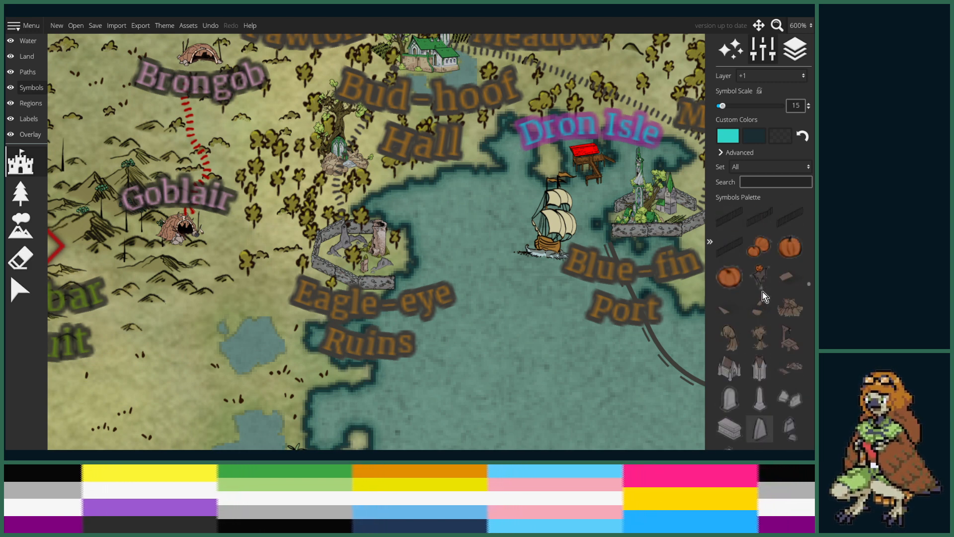
{"action": "scroll", "coordinate": [763, 298], "scroll_direction": "up", "scroll_amount": 10}
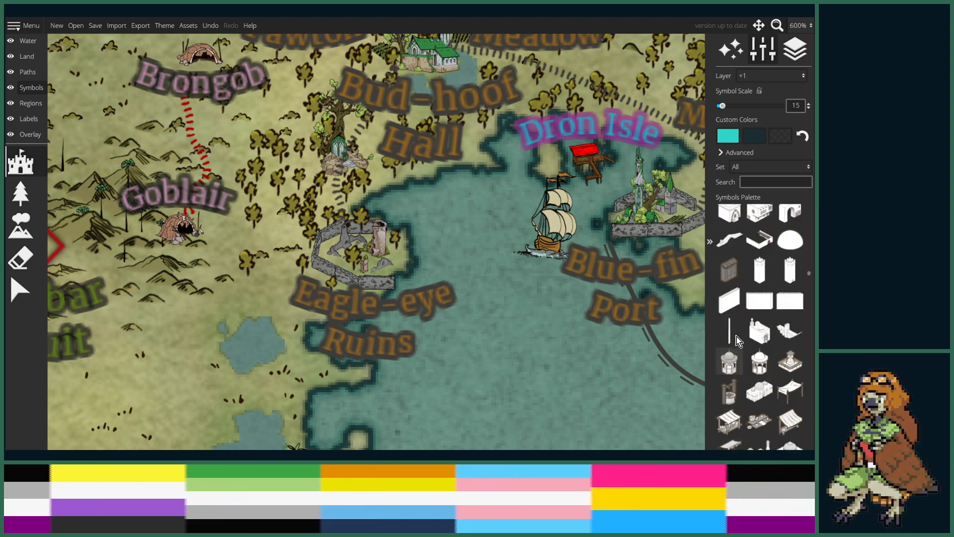
{"action": "scroll", "coordinate": [736, 336], "scroll_direction": "up", "scroll_amount": 2}
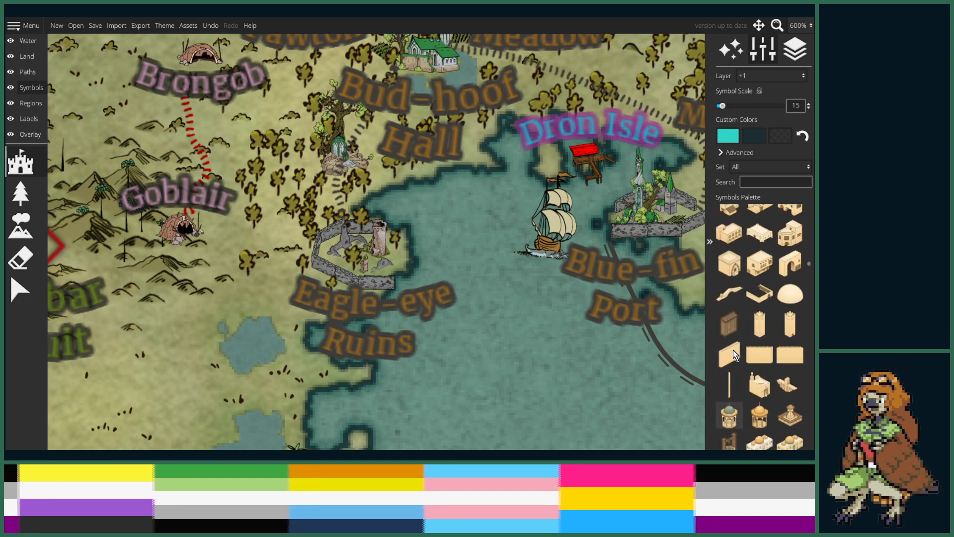
{"action": "scroll", "coordinate": [733, 349], "scroll_direction": "up", "scroll_amount": 3}
{"action": "scroll", "coordinate": [732, 354], "scroll_direction": "up", "scroll_amount": 5}
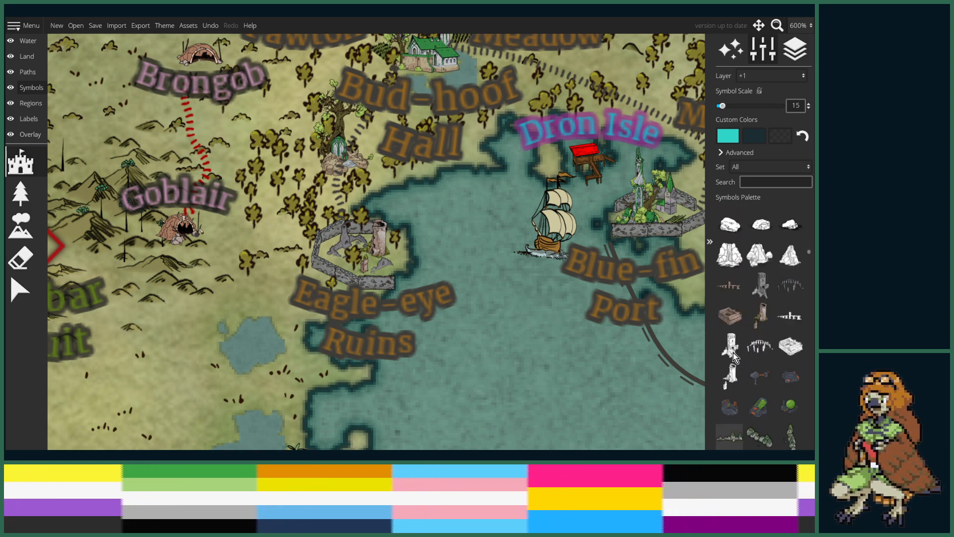
{"action": "scroll", "coordinate": [735, 354], "scroll_direction": "up", "scroll_amount": 8}
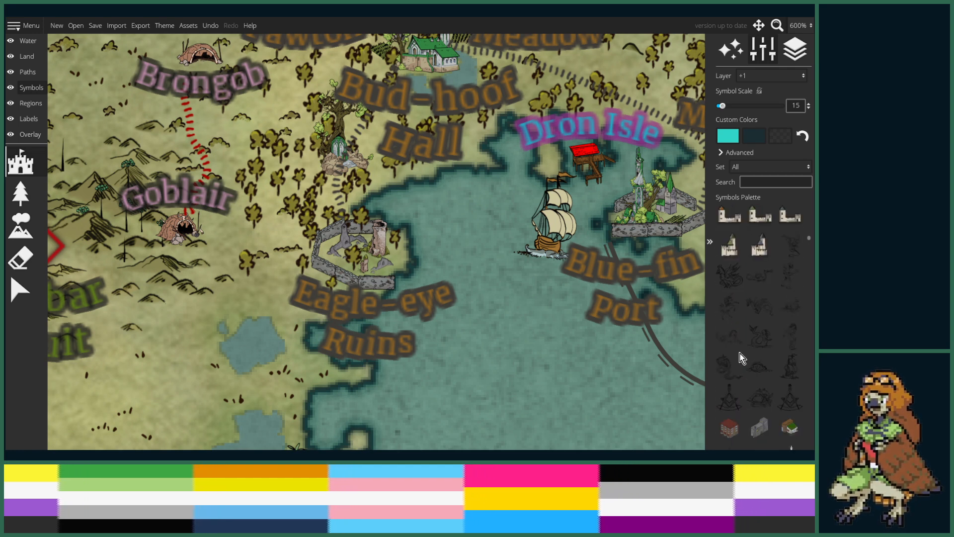
{"action": "scroll", "coordinate": [741, 358], "scroll_direction": "up", "scroll_amount": 5}
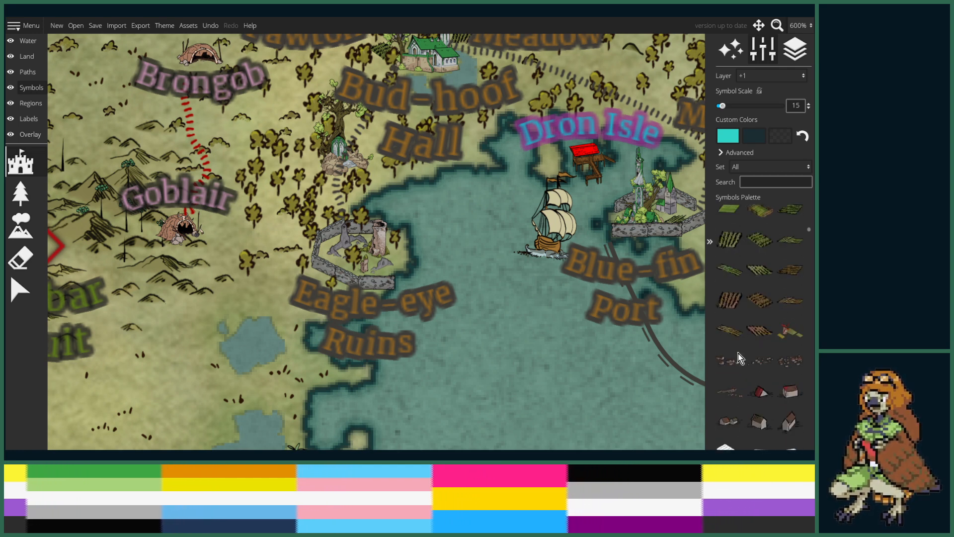
{"action": "scroll", "coordinate": [735, 355], "scroll_direction": "up", "scroll_amount": 5}
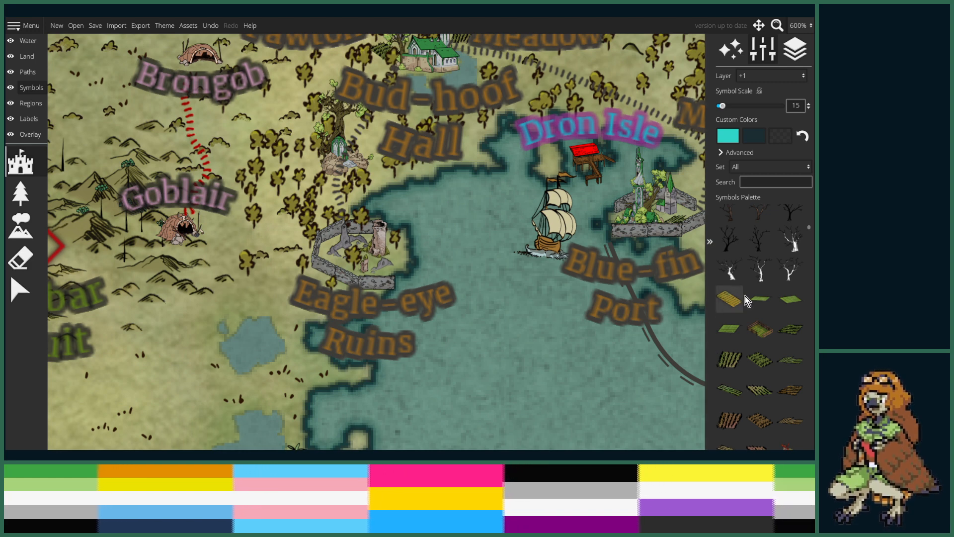
{"action": "scroll", "coordinate": [746, 303], "scroll_direction": "up", "scroll_amount": 3}
{"action": "scroll", "coordinate": [751, 313], "scroll_direction": "up", "scroll_amount": 1}
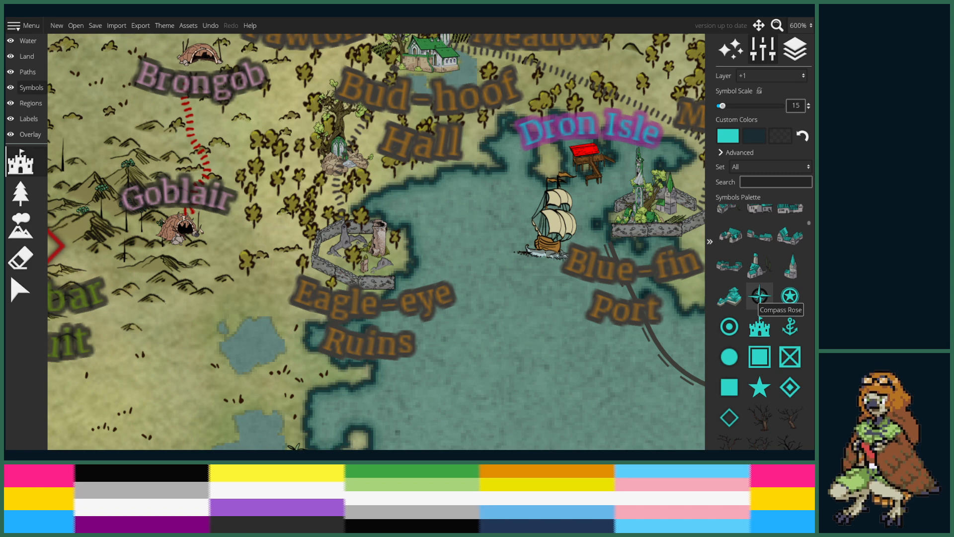
- Set the first custom symbol colour to pale teal a4dbd6 and choose the solid star symbol
{"action": "left_click", "coordinate": [728, 141]}
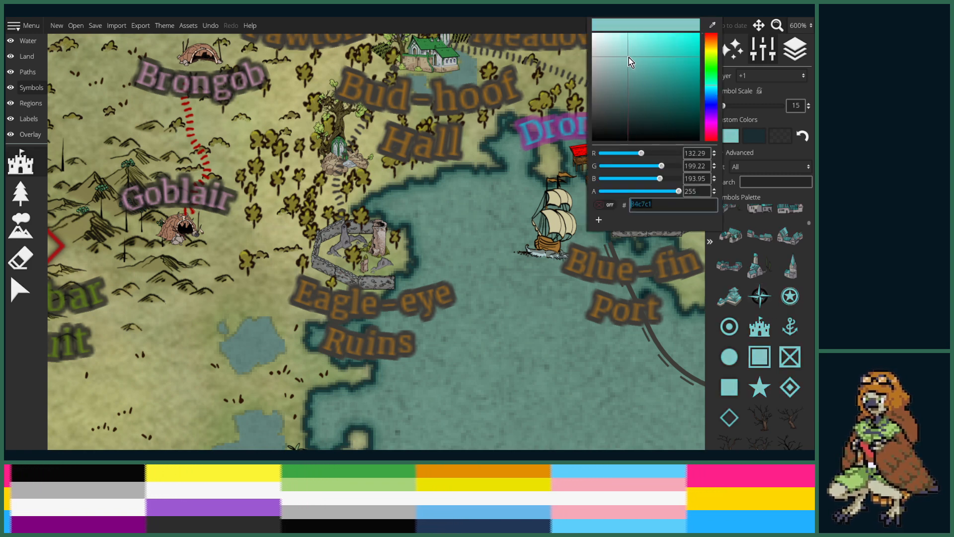
{"action": "left_click_drag", "start_coordinate": [628, 58], "coordinate": [622, 49]}
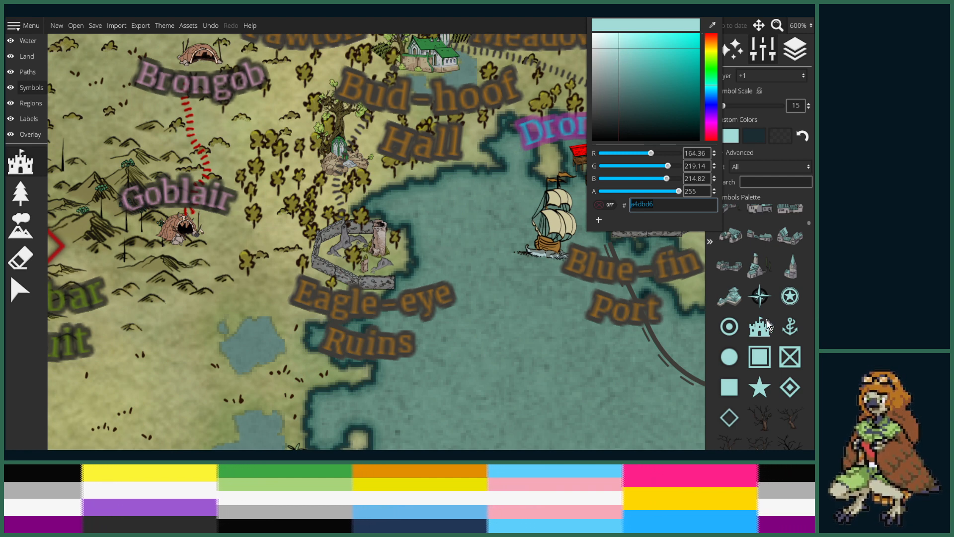
{"action": "left_click", "coordinate": [788, 295]}
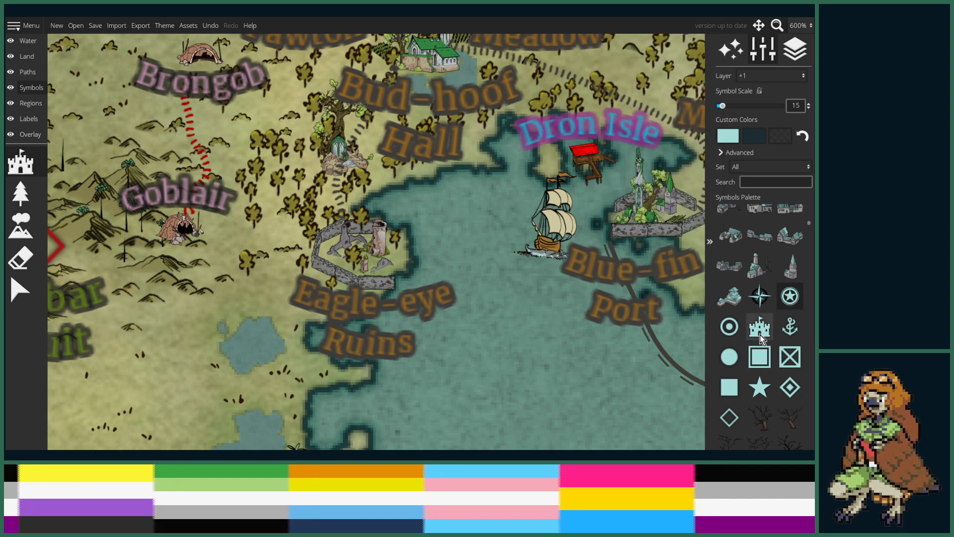
{"action": "left_click", "coordinate": [760, 387]}
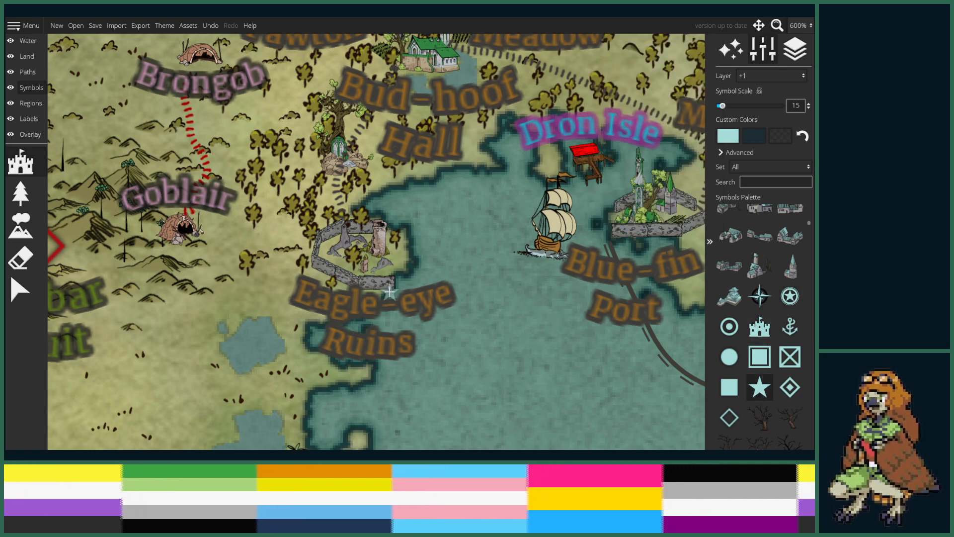
- Try out an enlarged star in the sea east of Eagle-eye Ruins and undo the placement
{"action": "scroll", "coordinate": [388, 258], "scroll_direction": "up", "scroll_amount": 2}
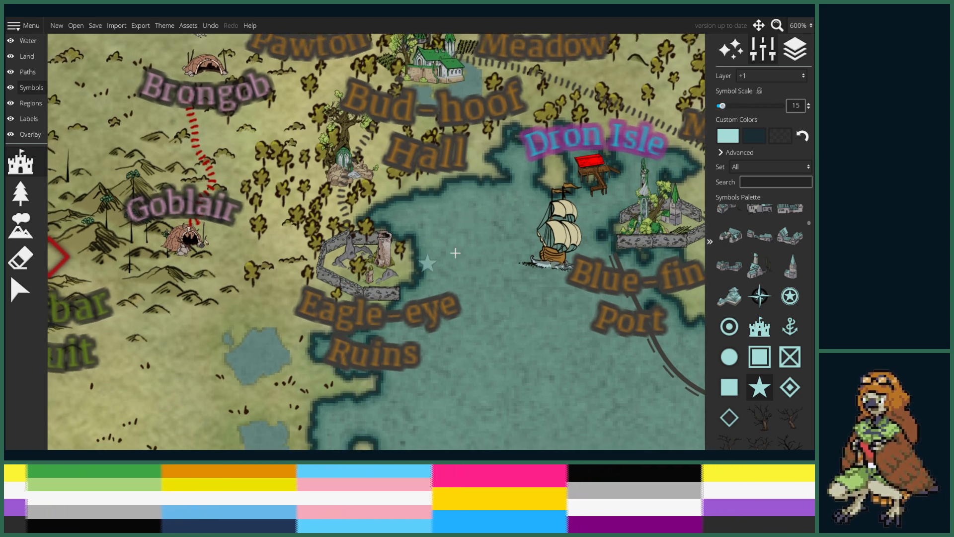
{"action": "left_click", "coordinate": [520, 322]}
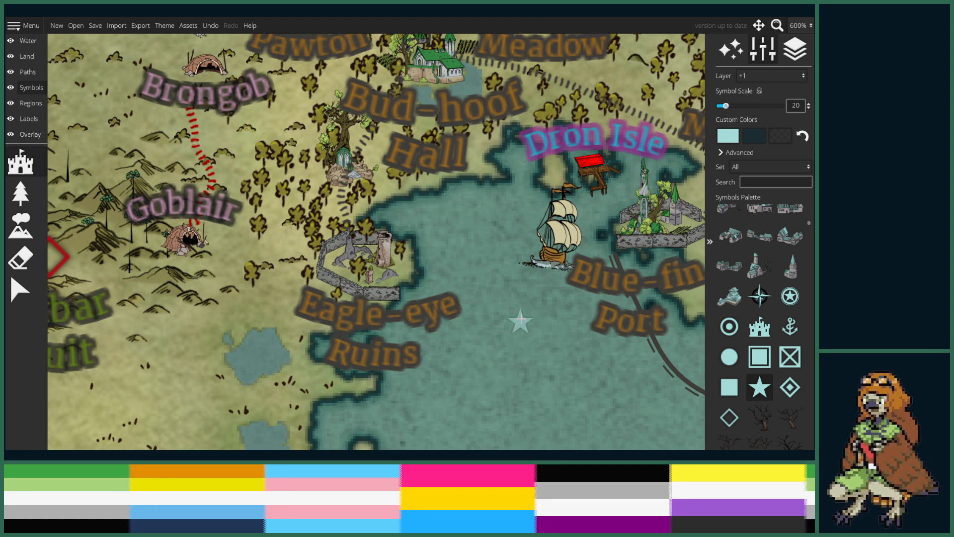
{"action": "key", "text": "ctrl+z"}
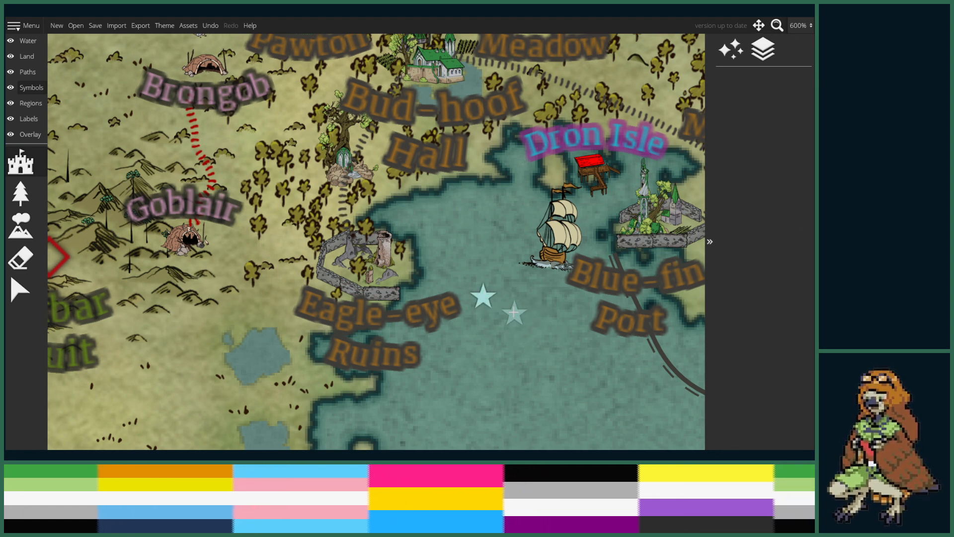
{"action": "left_click", "coordinate": [20, 162]}
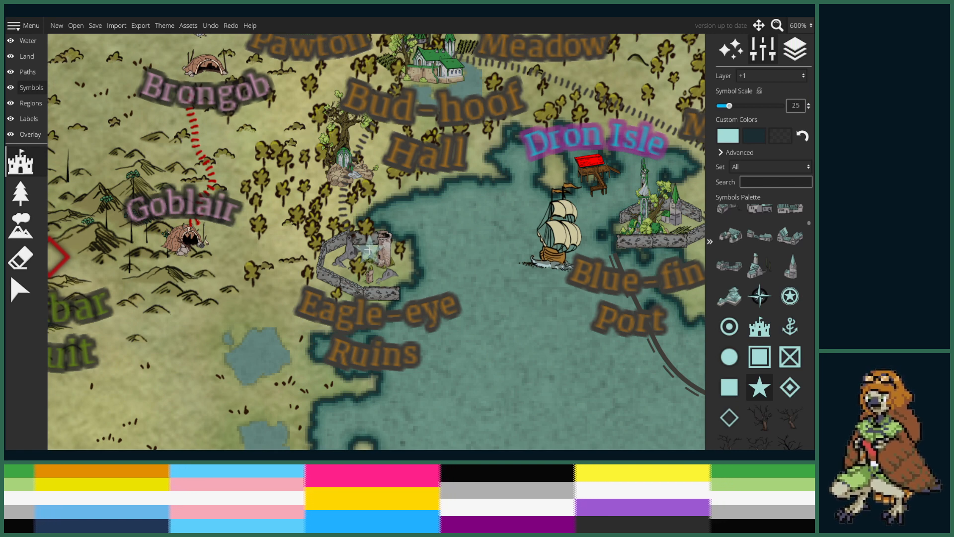
- Place a pale teal star on Eagle-eye Ruins at symbol scale 25 on layer +5
{"action": "scroll", "coordinate": [371, 253], "scroll_direction": "up", "scroll_amount": 5}
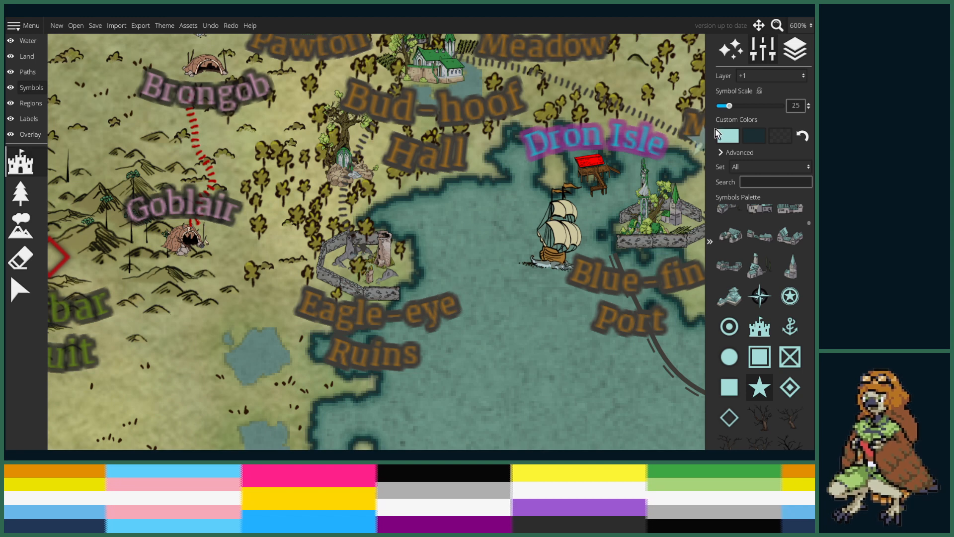
{"action": "left_click", "coordinate": [769, 77]}
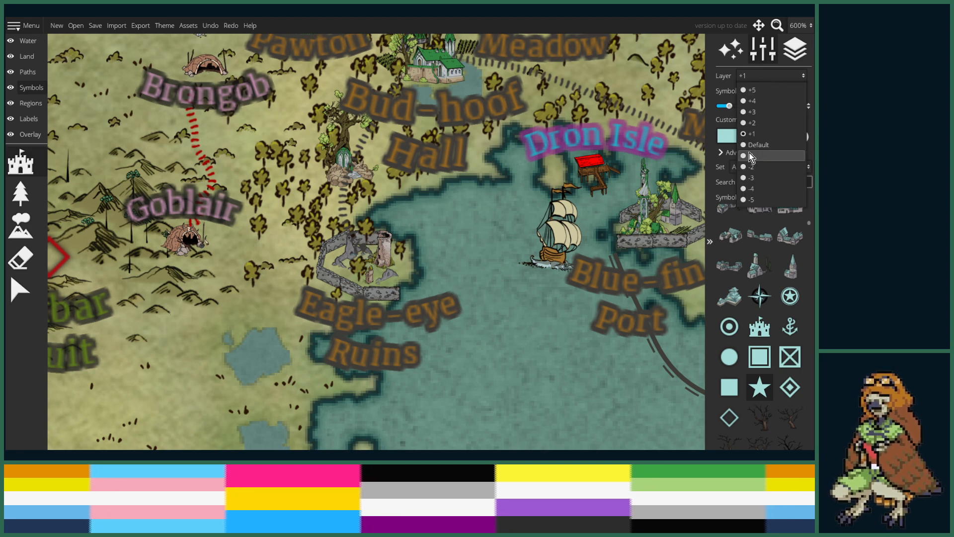
{"action": "left_click", "coordinate": [765, 92]}
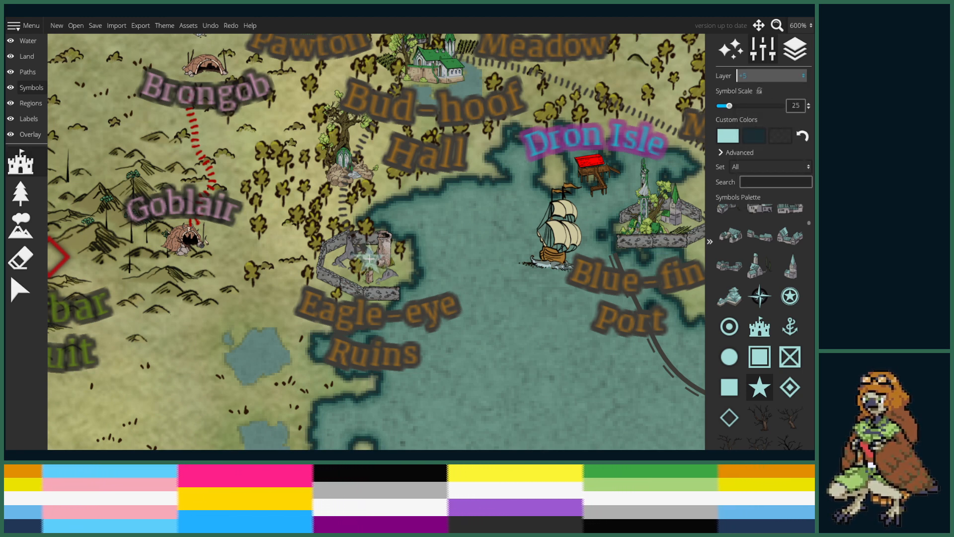
{"action": "left_click", "coordinate": [369, 259]}
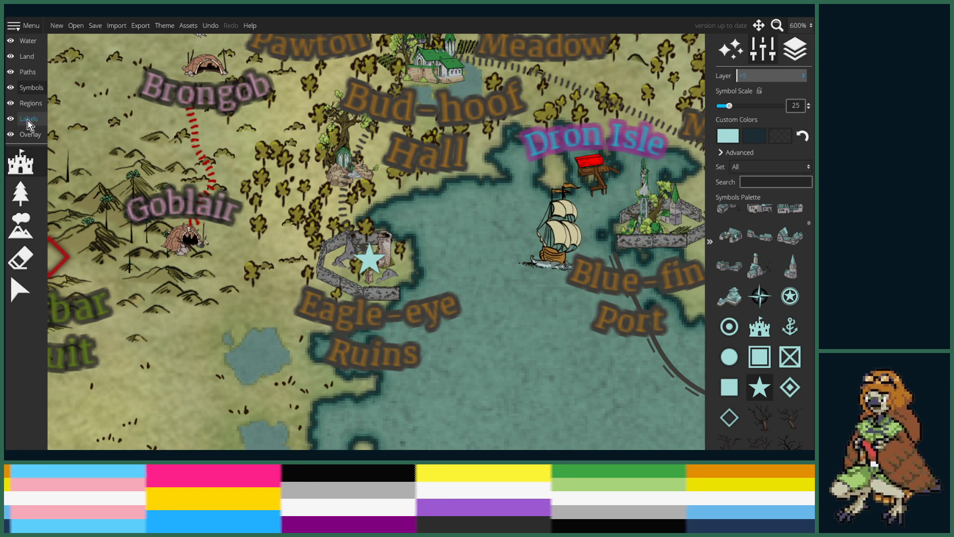
- Shorten the hatched path into Eagle-eye Ruins so it ends at the ruins' northern wall instead of under the star
{"action": "left_click", "coordinate": [28, 72]}
{"action": "left_click", "coordinate": [20, 193]}
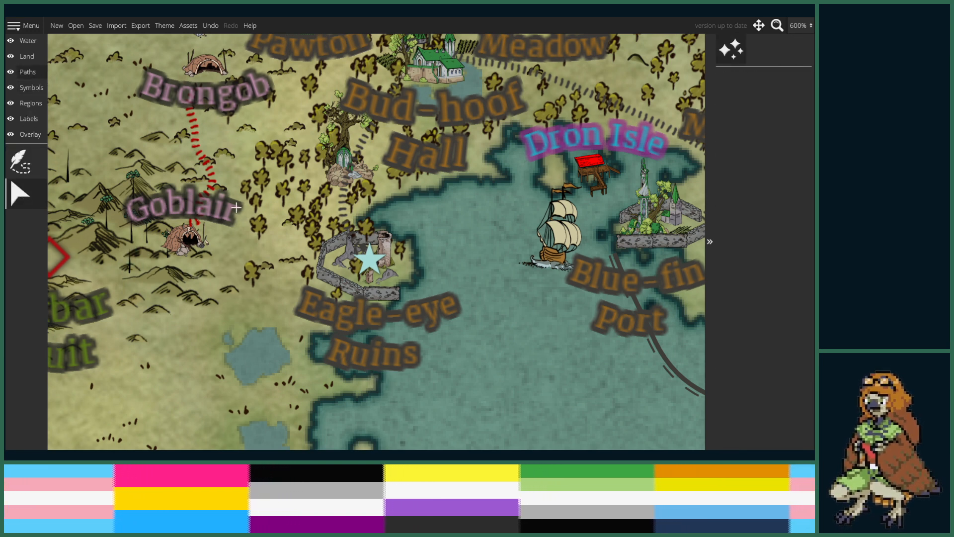
{"action": "left_click", "coordinate": [348, 204]}
{"action": "scroll", "coordinate": [358, 251], "scroll_direction": "up", "scroll_amount": 2}
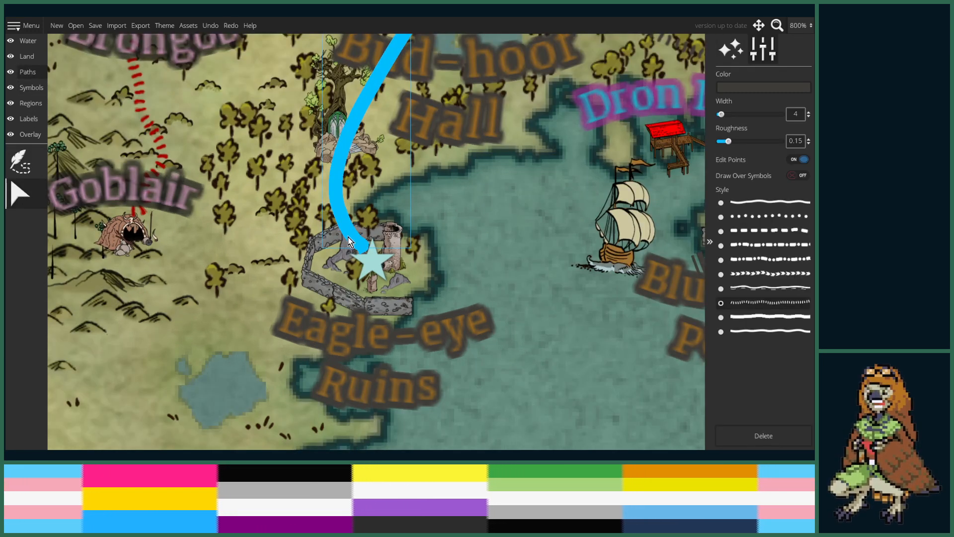
{"action": "left_click_drag", "start_coordinate": [357, 247], "coordinate": [339, 219]}
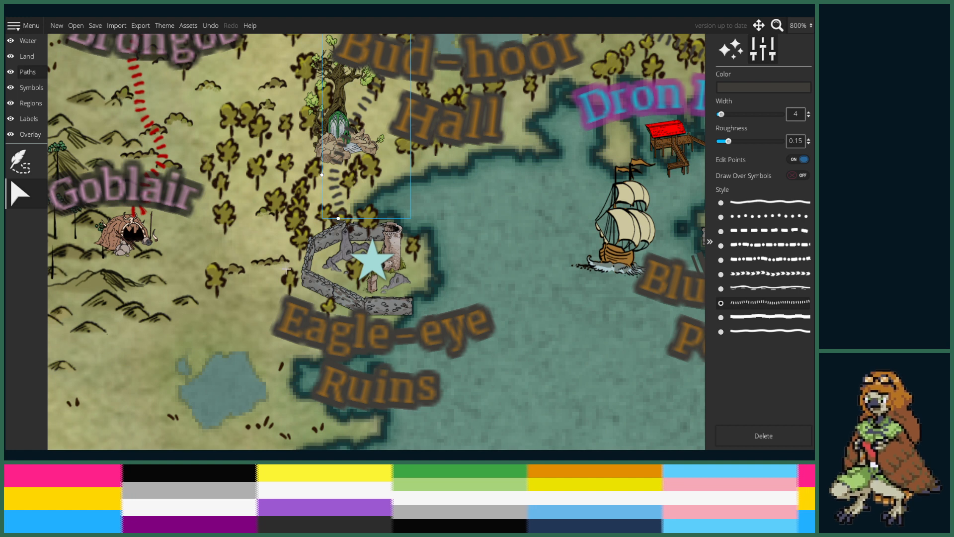
{"action": "left_click", "coordinate": [30, 91]}
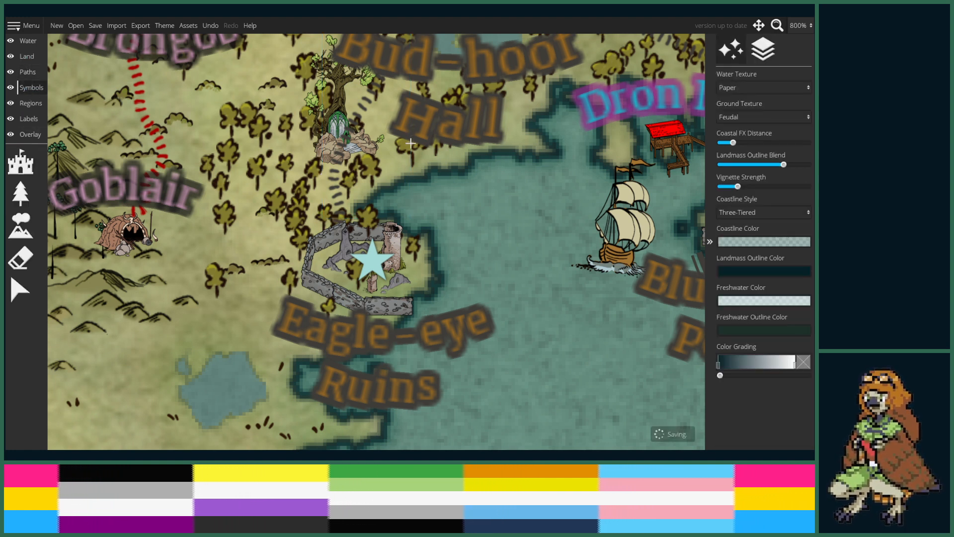
{"action": "left_click_drag", "start_coordinate": [486, 270], "coordinate": [475, 263]}
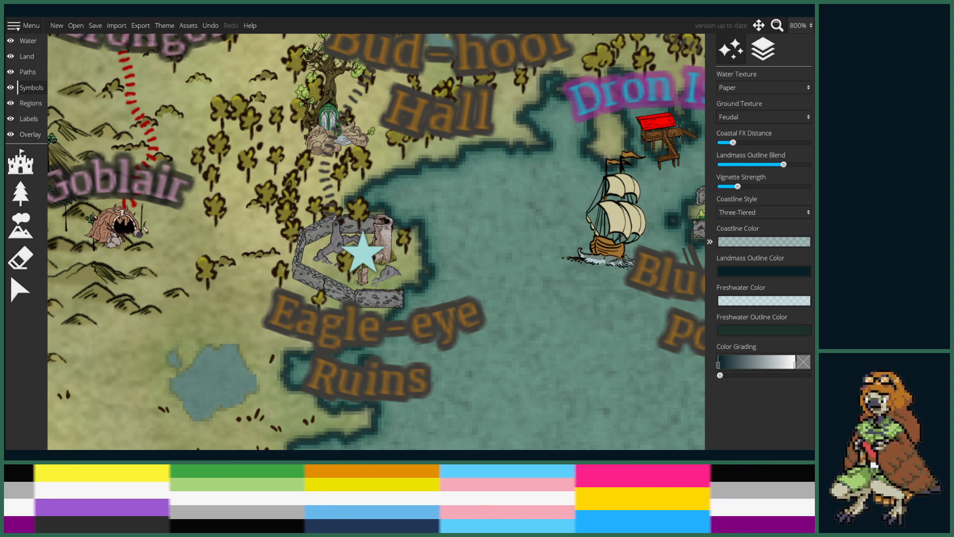
- Examine the star on Eagle-eye Ruins and the surrounding northeastern coast, both close up and from farther out
{"action": "left_click_drag", "start_coordinate": [490, 317], "coordinate": [518, 299]}
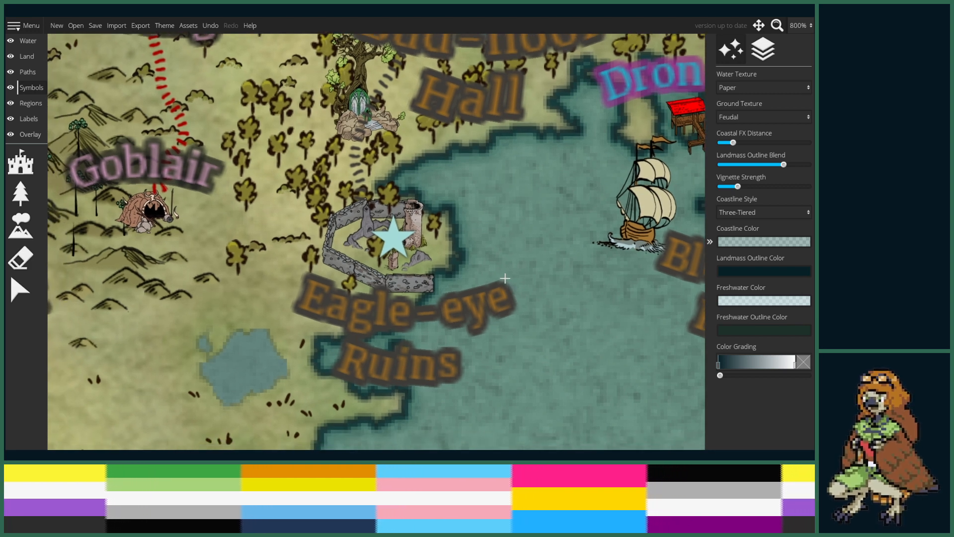
{"action": "left_click_drag", "start_coordinate": [501, 283], "coordinate": [504, 297]}
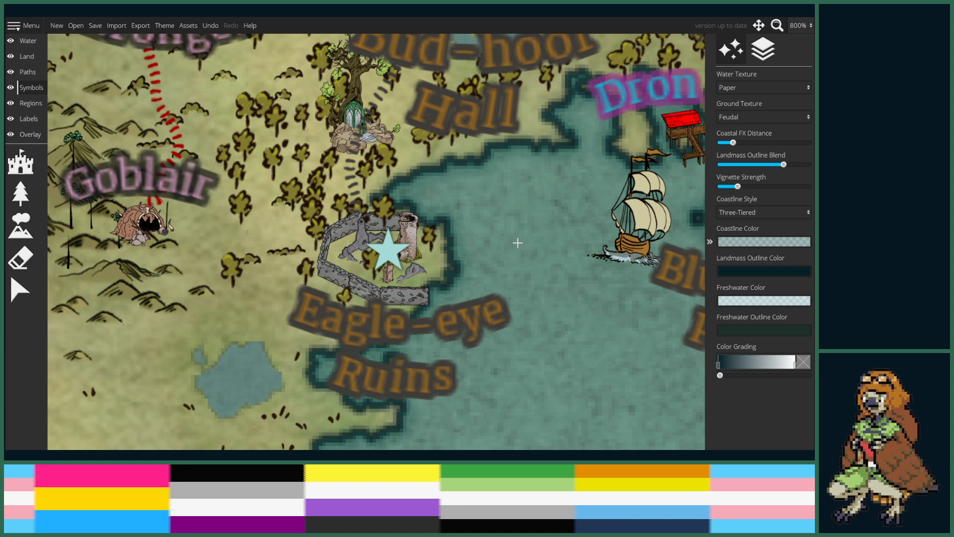
{"action": "left_click_drag", "start_coordinate": [471, 232], "coordinate": [487, 221]}
{"action": "scroll", "coordinate": [488, 221], "scroll_direction": "down", "scroll_amount": 5}
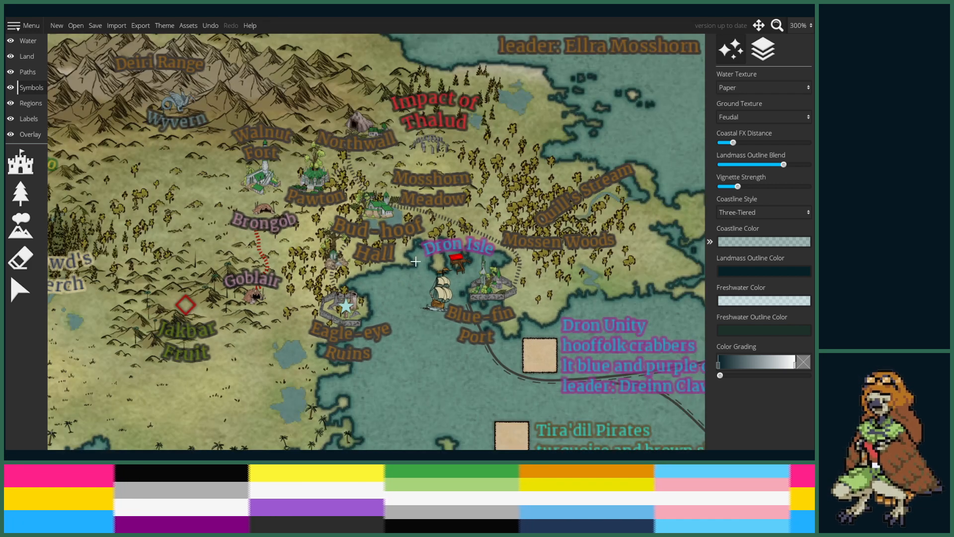
{"action": "left_click_drag", "start_coordinate": [415, 261], "coordinate": [387, 322]}
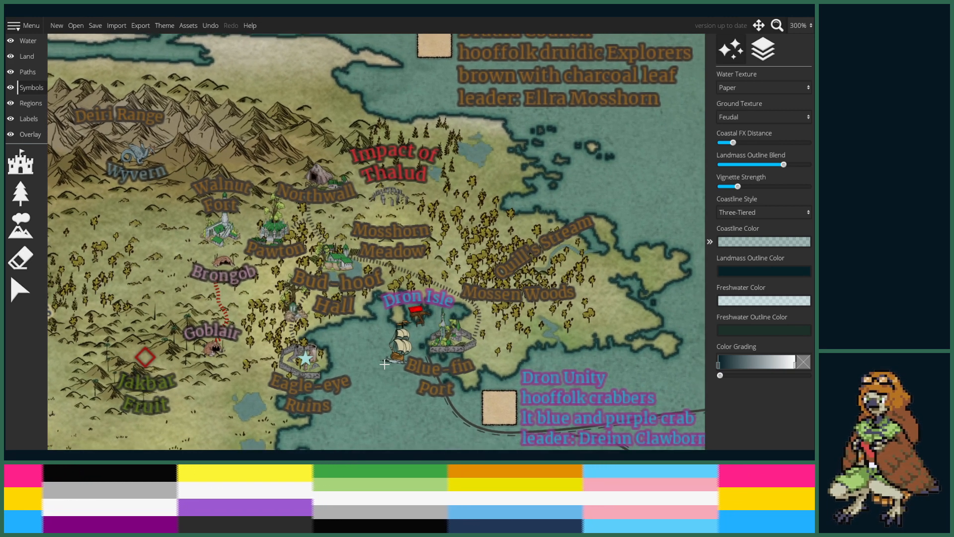
{"action": "left_click_drag", "start_coordinate": [348, 360], "coordinate": [359, 351]}
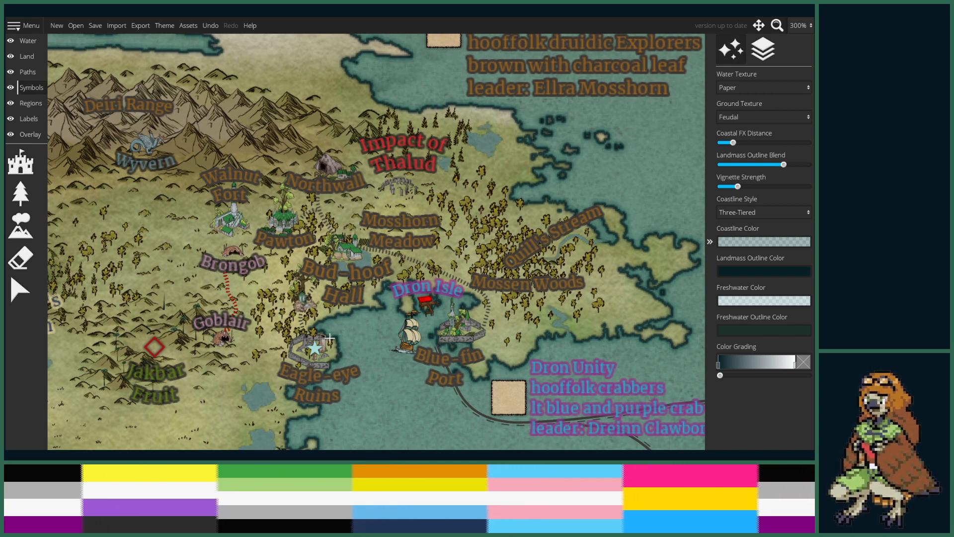
{"action": "left_click_drag", "start_coordinate": [351, 320], "coordinate": [353, 321]}
{"action": "scroll", "coordinate": [356, 308], "scroll_direction": "up", "scroll_amount": 2}
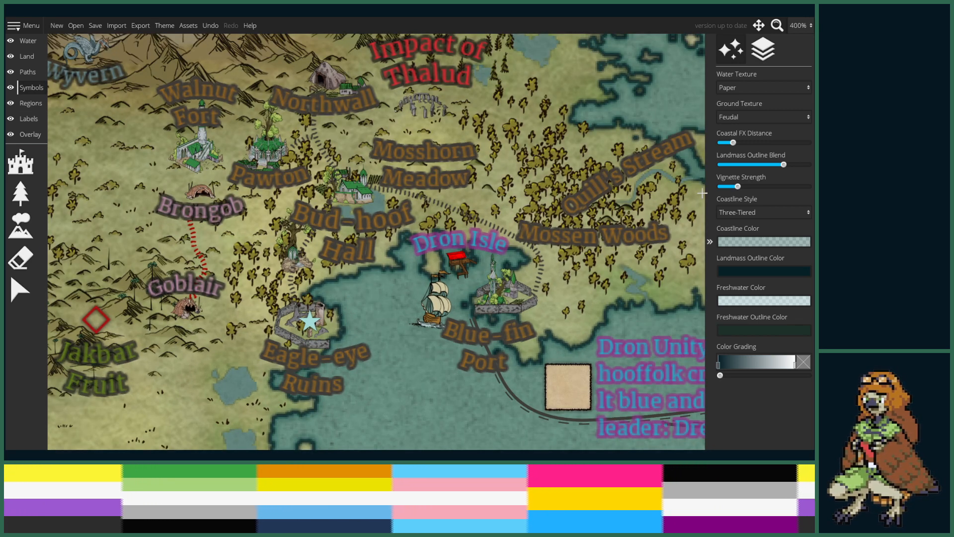
- Copy the hex colour a4dbd6 from the star symbol on Eagle-eye Ruins
{"action": "left_click", "coordinate": [31, 304]}
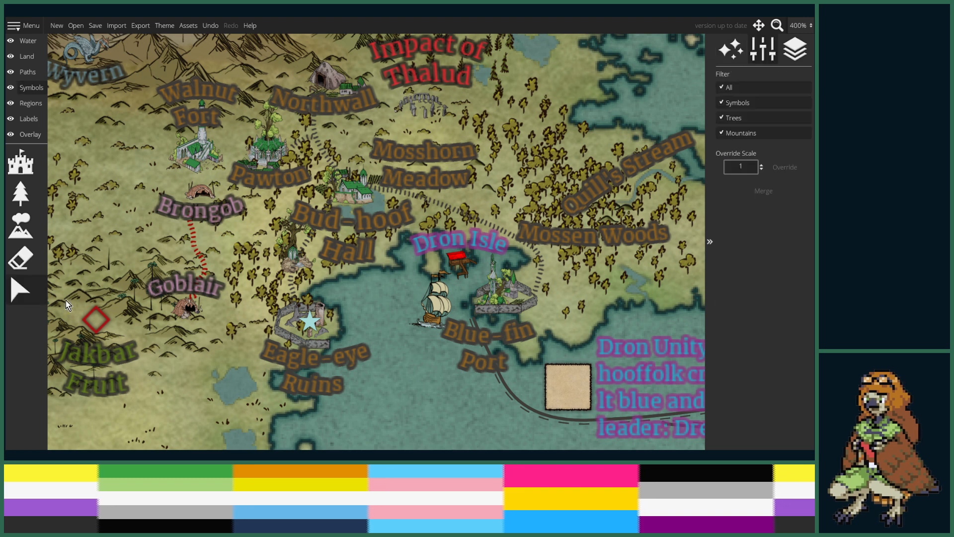
{"action": "left_click", "coordinate": [304, 326]}
{"action": "left_click", "coordinate": [731, 320]}
{"action": "key", "text": "ctrl+c"}
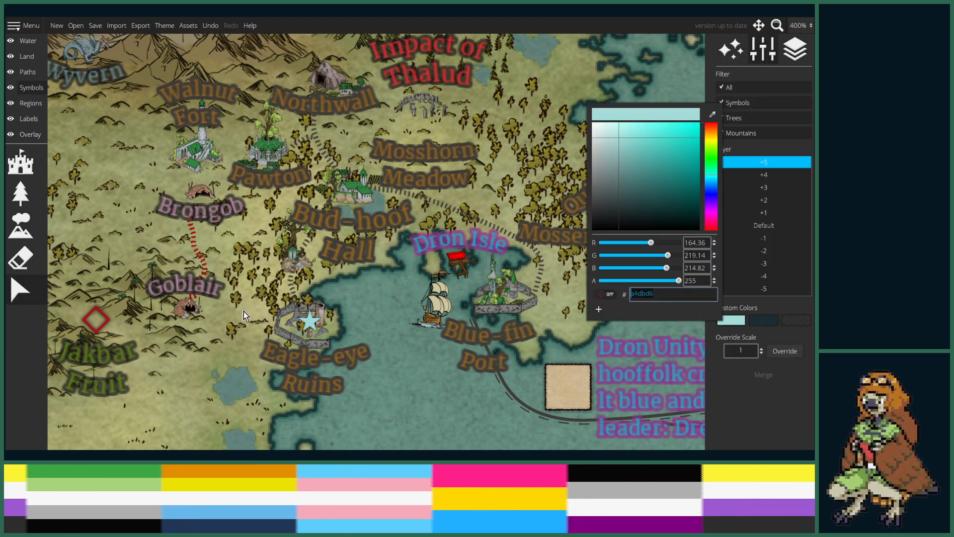
- Set the font colour of the Eagle-eye Ruins label to the copied pale teal a4dbd6
{"action": "left_click_drag", "start_coordinate": [375, 324], "coordinate": [377, 300]}
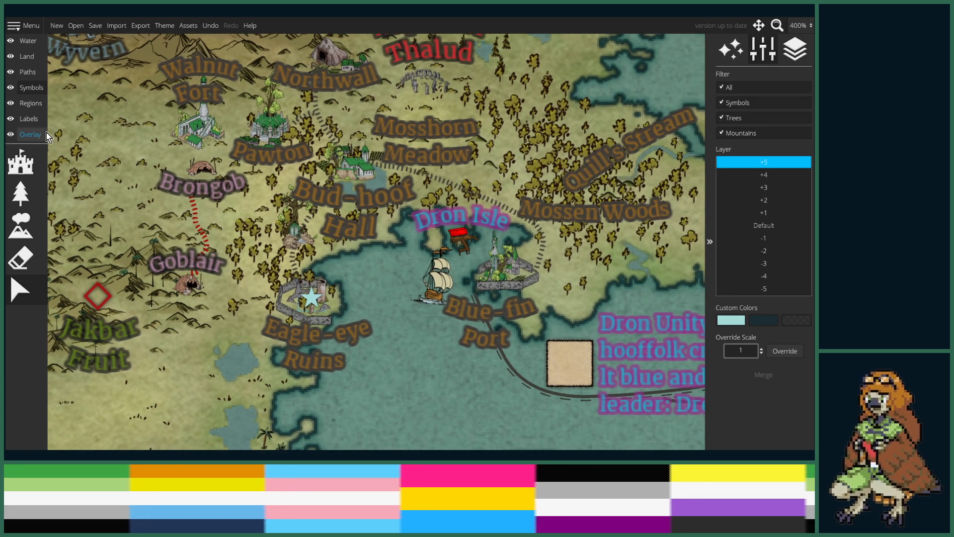
{"action": "left_click", "coordinate": [30, 122]}
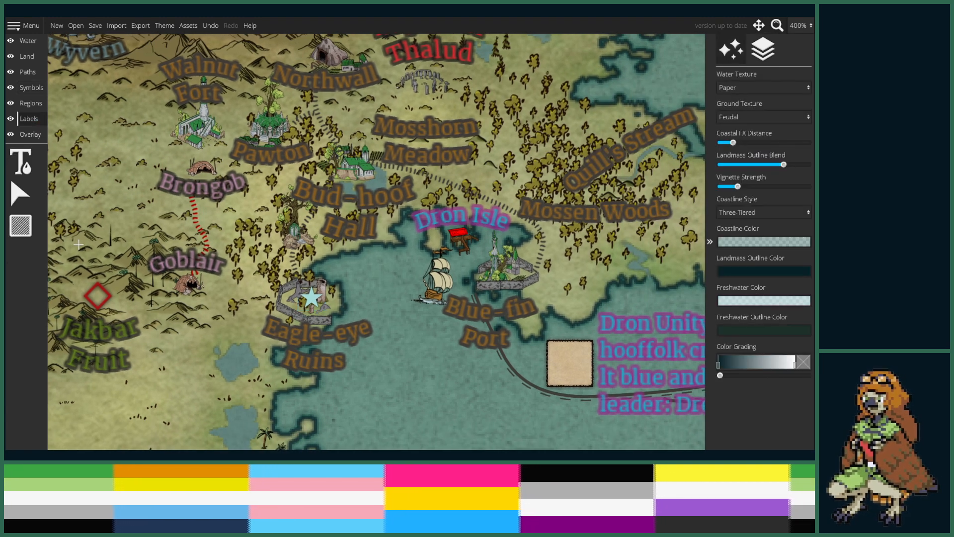
{"action": "left_click", "coordinate": [278, 330]}
{"action": "left_click", "coordinate": [778, 195]}
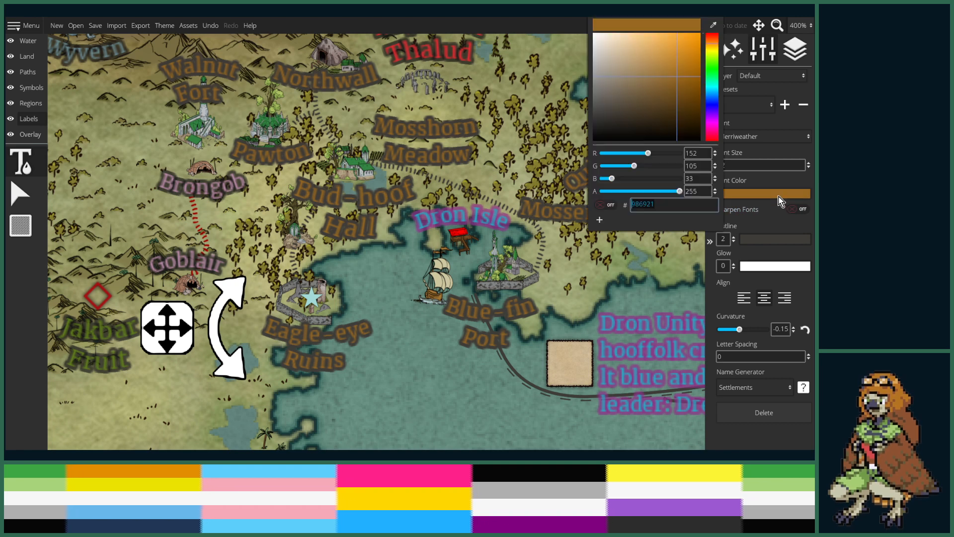
{"action": "key", "text": "ctrl+v"}
{"action": "key", "text": "Return"}
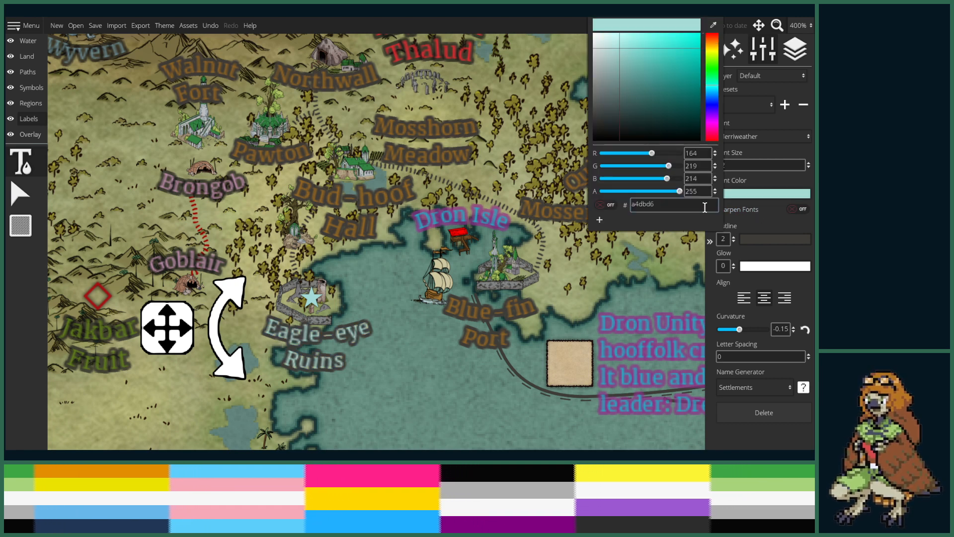
{"action": "left_click", "coordinate": [425, 382]}
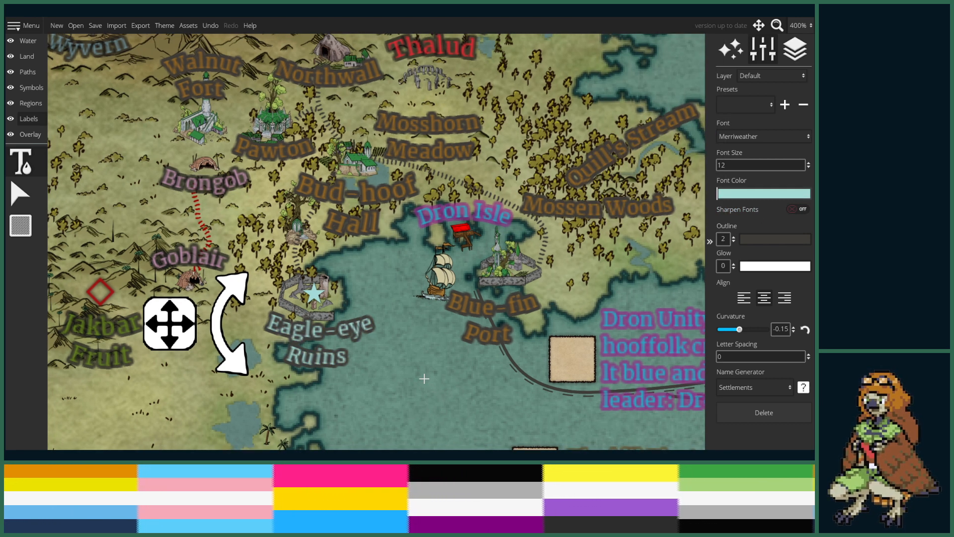
- Append "(evil mage)" after "Ruins" in the second line of the Eagle-eye Ruins label
{"action": "scroll", "coordinate": [411, 335], "scroll_direction": "down", "scroll_amount": 3}
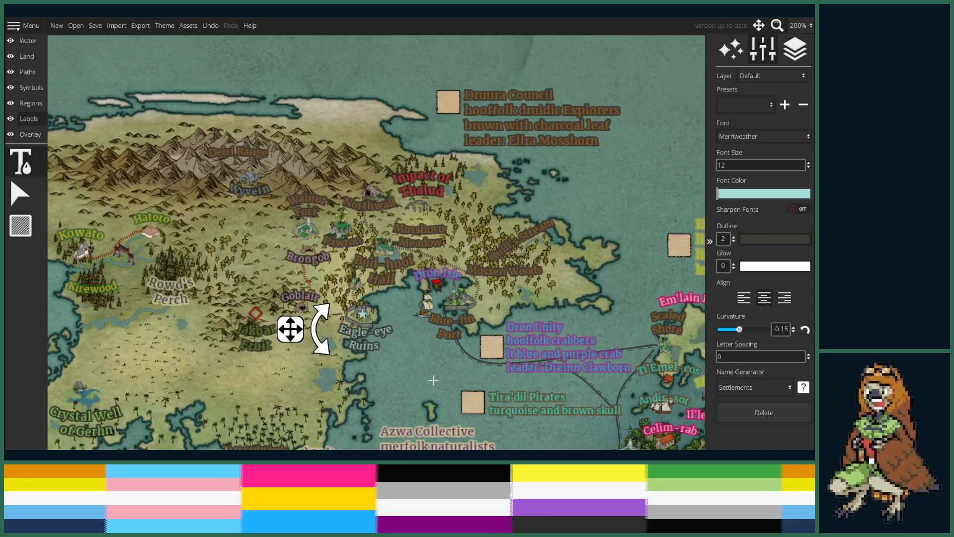
{"action": "scroll", "coordinate": [398, 338], "scroll_direction": "up", "scroll_amount": 2}
{"action": "left_click_drag", "start_coordinate": [408, 315], "coordinate": [385, 300]}
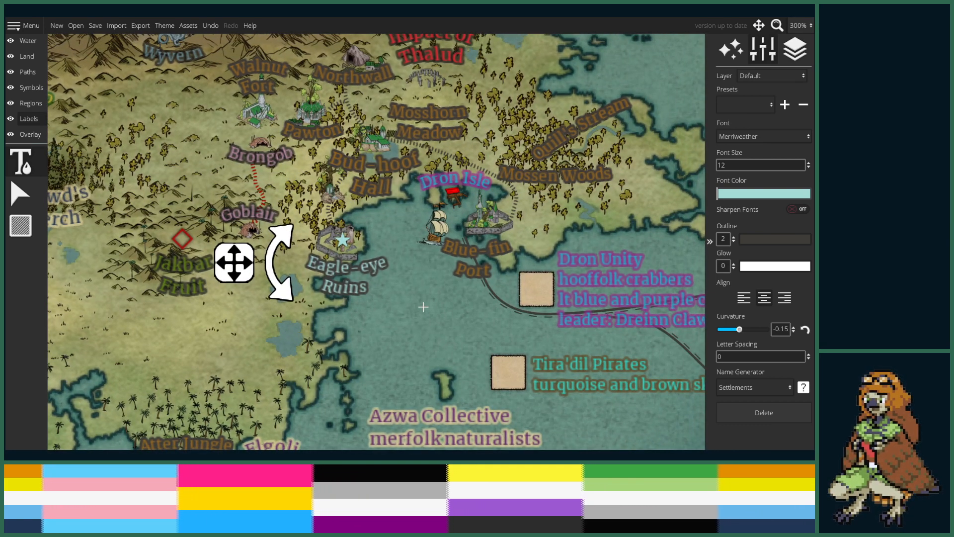
{"action": "scroll", "coordinate": [391, 279], "scroll_direction": "down", "scroll_amount": 3}
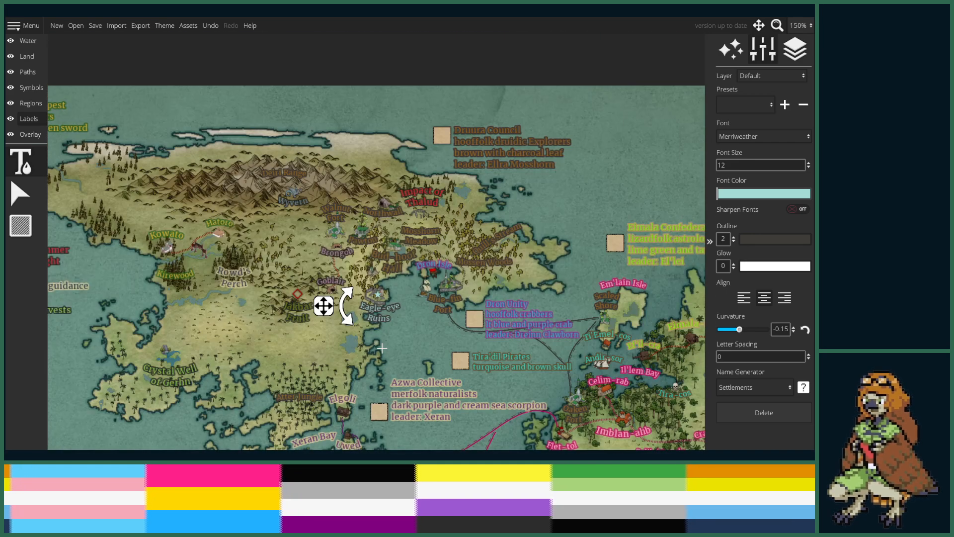
{"action": "left_click_drag", "start_coordinate": [323, 305], "coordinate": [700, 37]}
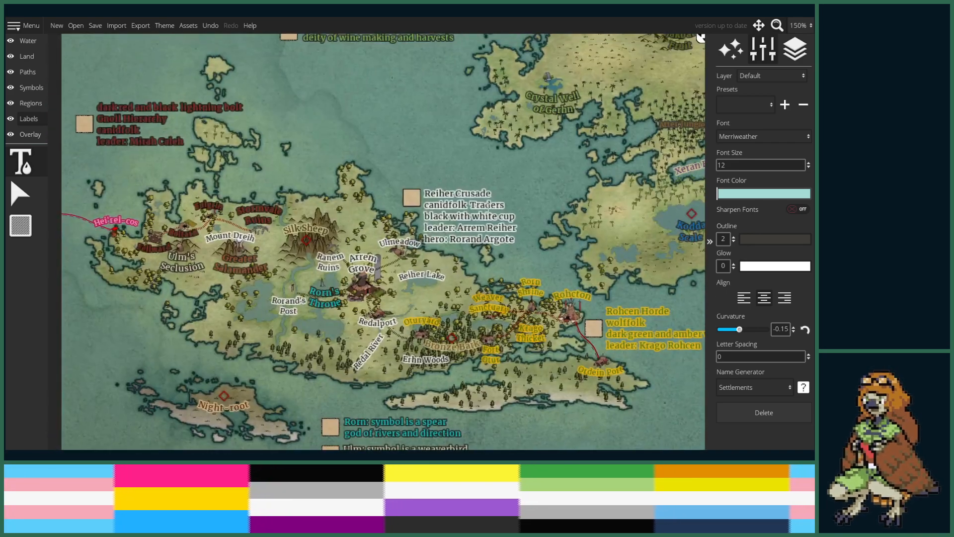
{"action": "scroll", "coordinate": [380, 234], "scroll_direction": "up", "scroll_amount": 5}
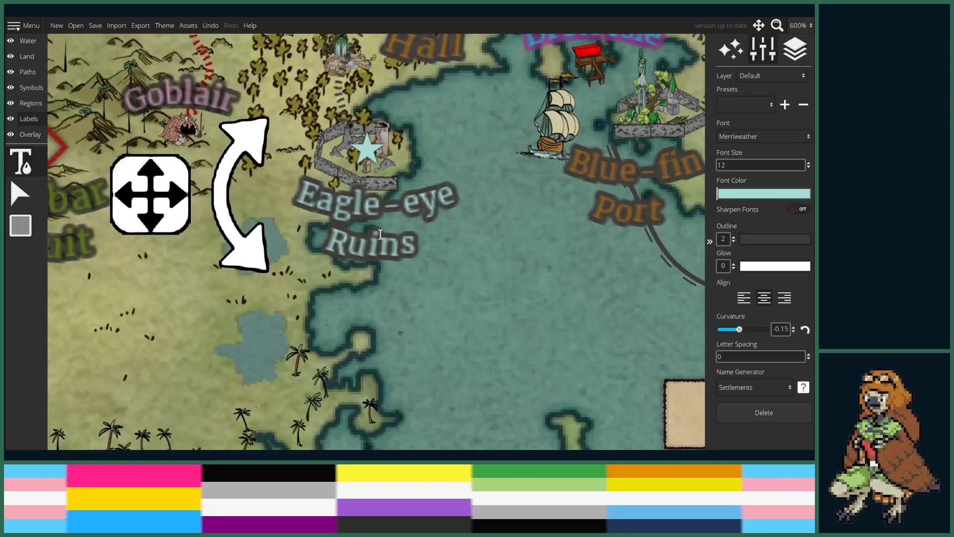
{"action": "left_click", "coordinate": [419, 236]}
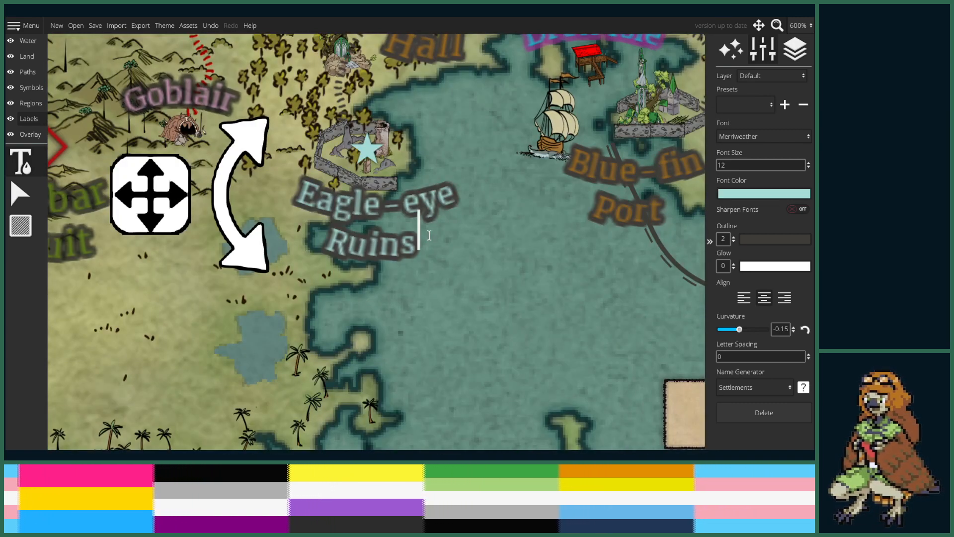
{"action": "type", "text": "(evil mage"}
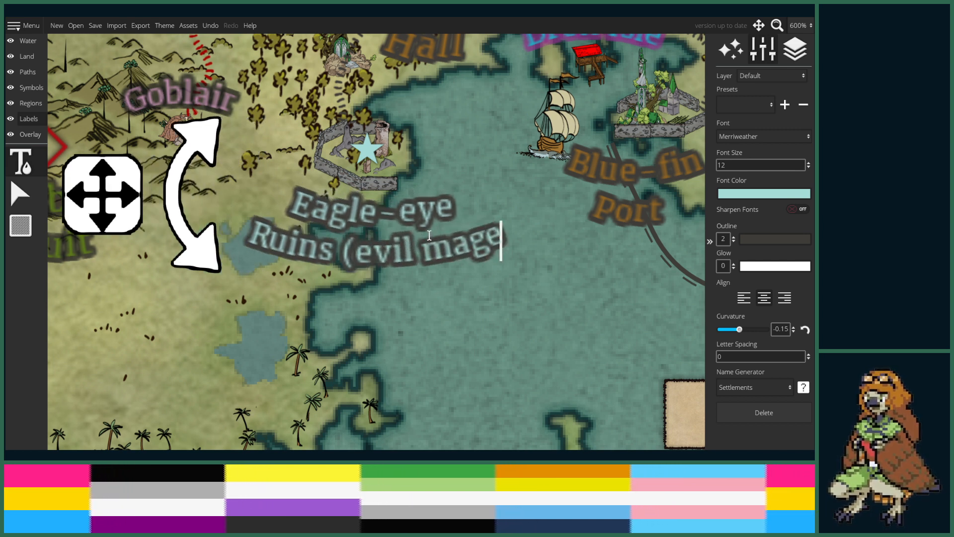
{"action": "type", "text": ")"}
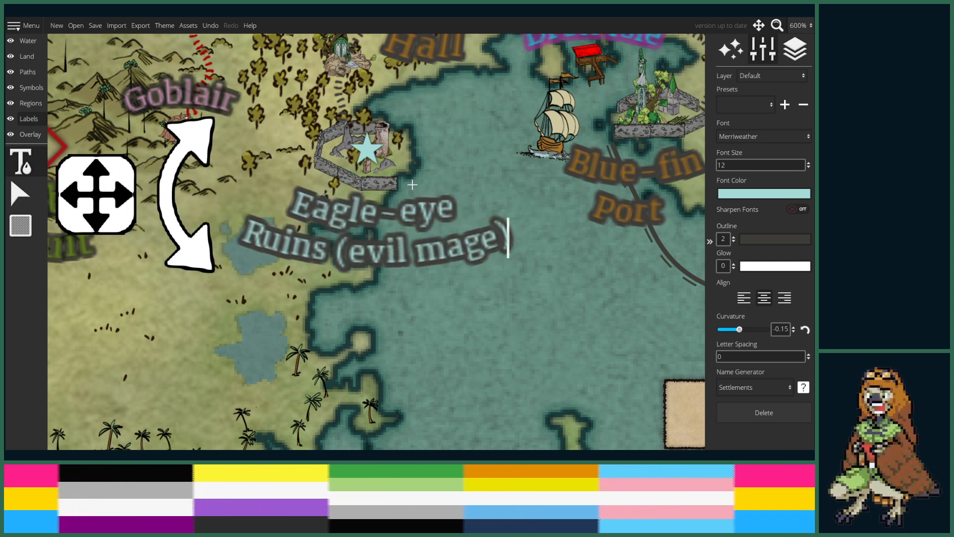
- Deselect the Eagle-eye Ruins label and examine the southwestern landmass around Arrem Grove, Silk Sheep and Rorand's Post
{"action": "scroll", "coordinate": [479, 335], "scroll_direction": "down", "scroll_amount": 6}
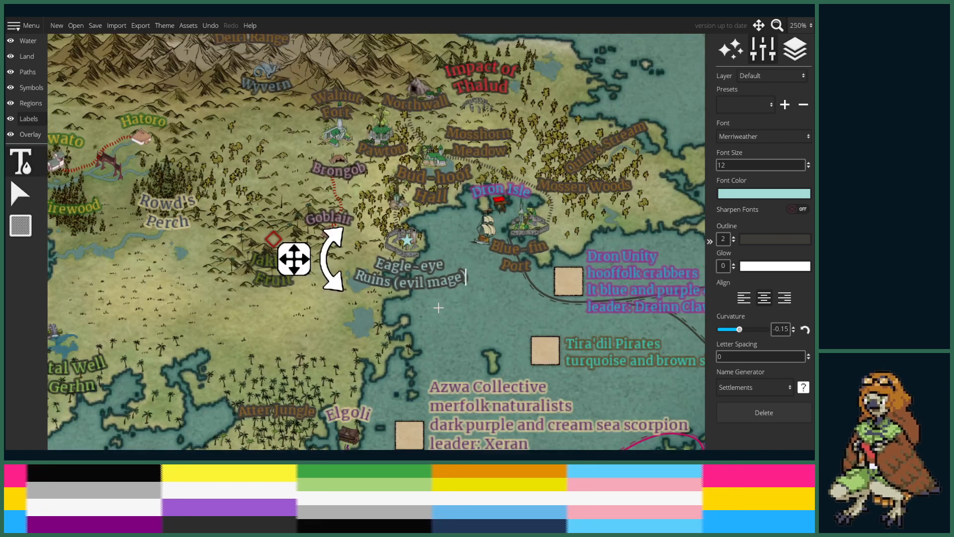
{"action": "scroll", "coordinate": [438, 307], "scroll_direction": "down", "scroll_amount": 4}
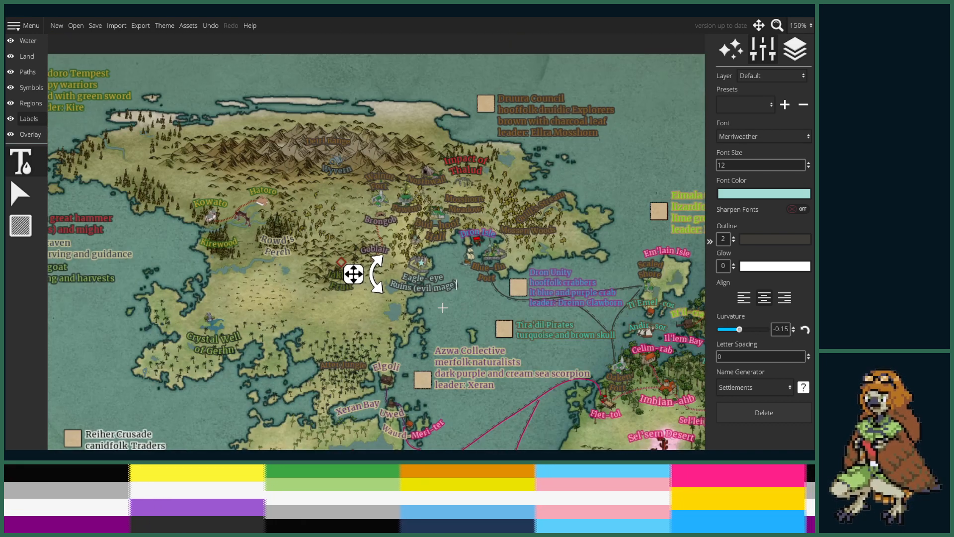
{"action": "left_click_drag", "start_coordinate": [424, 332], "coordinate": [459, 303]}
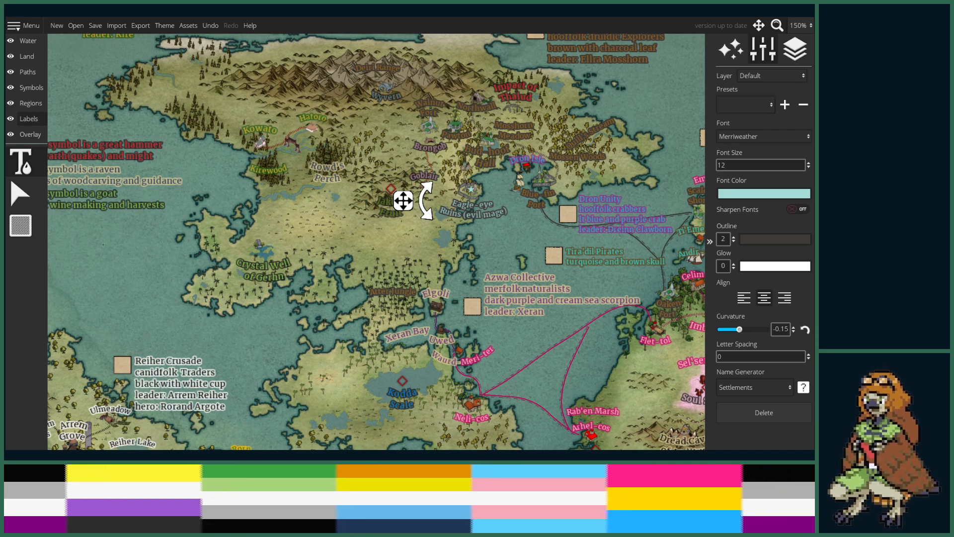
{"action": "left_click_drag", "start_coordinate": [414, 273], "coordinate": [426, 260]}
{"action": "left_click", "coordinate": [38, 196]}
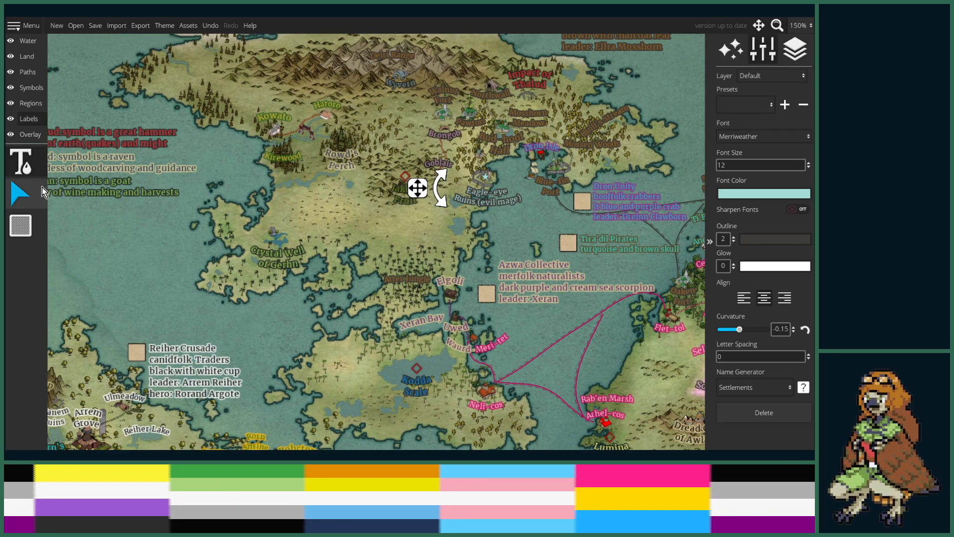
{"action": "scroll", "coordinate": [285, 297], "scroll_direction": "down", "scroll_amount": 2}
{"action": "left_click_drag", "start_coordinate": [285, 297], "coordinate": [441, 169]}
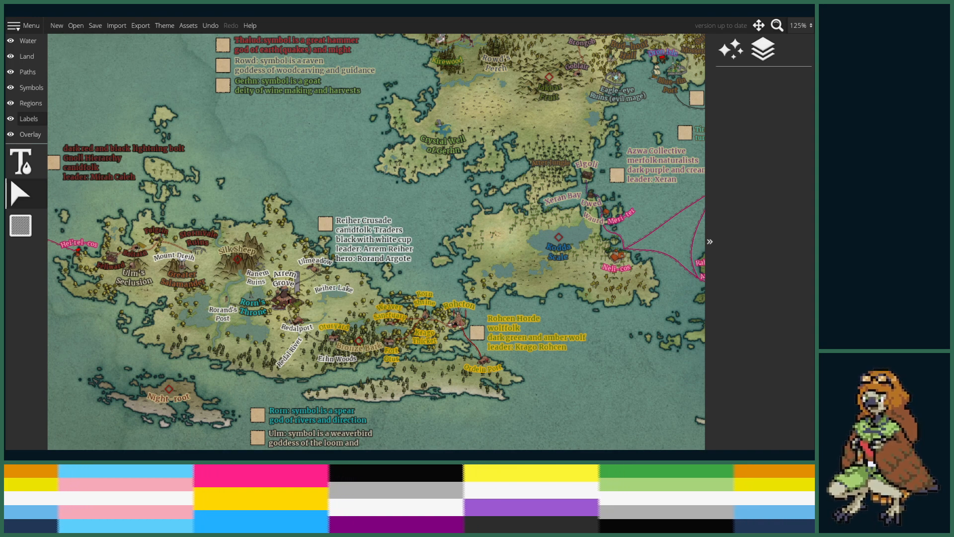
{"action": "left_click_drag", "start_coordinate": [349, 228], "coordinate": [401, 232]}
{"action": "scroll", "coordinate": [458, 300], "scroll_direction": "up", "scroll_amount": 2}
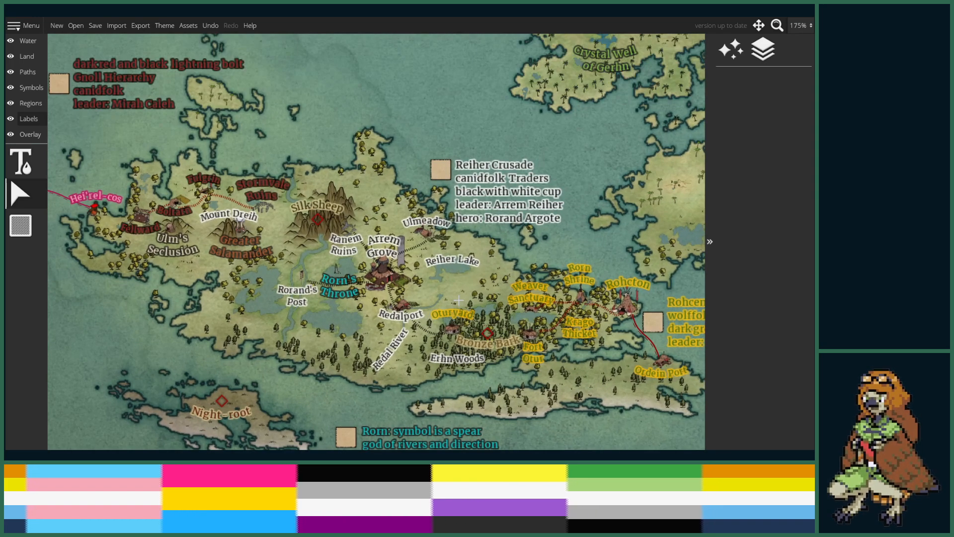
{"action": "scroll", "coordinate": [458, 300], "scroll_direction": "up", "scroll_amount": 3}
{"action": "scroll", "coordinate": [452, 219], "scroll_direction": "down", "scroll_amount": 3}
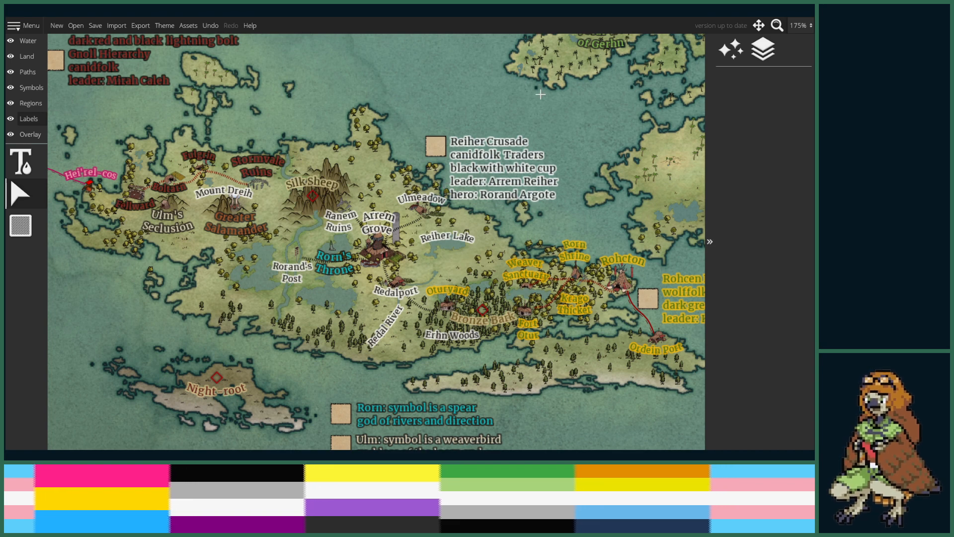
{"action": "scroll", "coordinate": [350, 279], "scroll_direction": "up", "scroll_amount": 5}
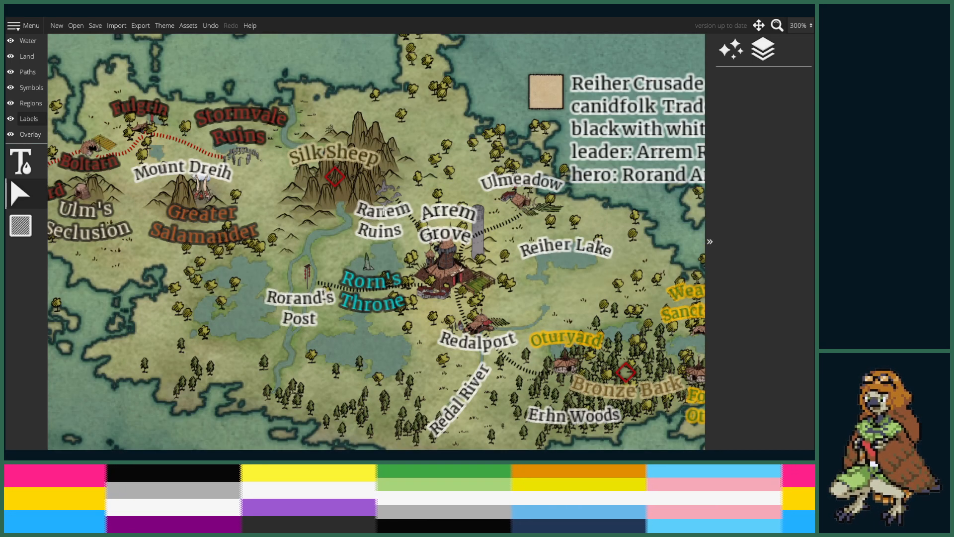
- Add a two-line label "Garren Station" with curvature 0.15 and move it below Silk Sheep, beside Ranem Ruins
{"action": "key", "text": "t"}
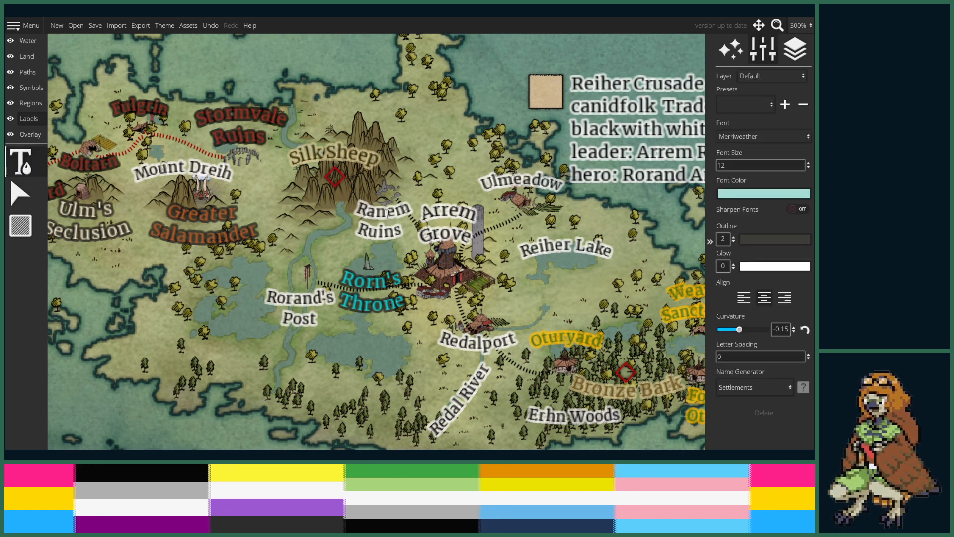
{"action": "left_click", "coordinate": [319, 259]}
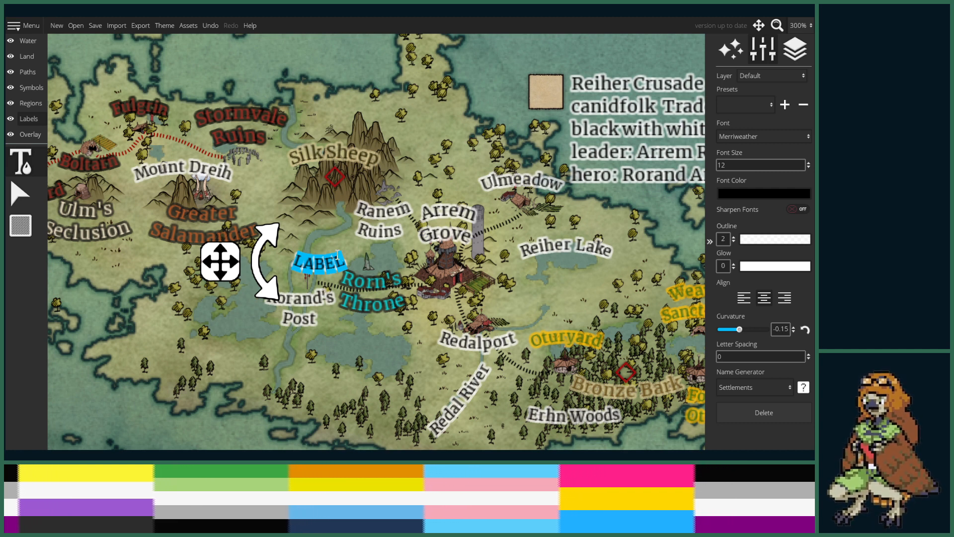
{"action": "key", "text": "BackSpace"}
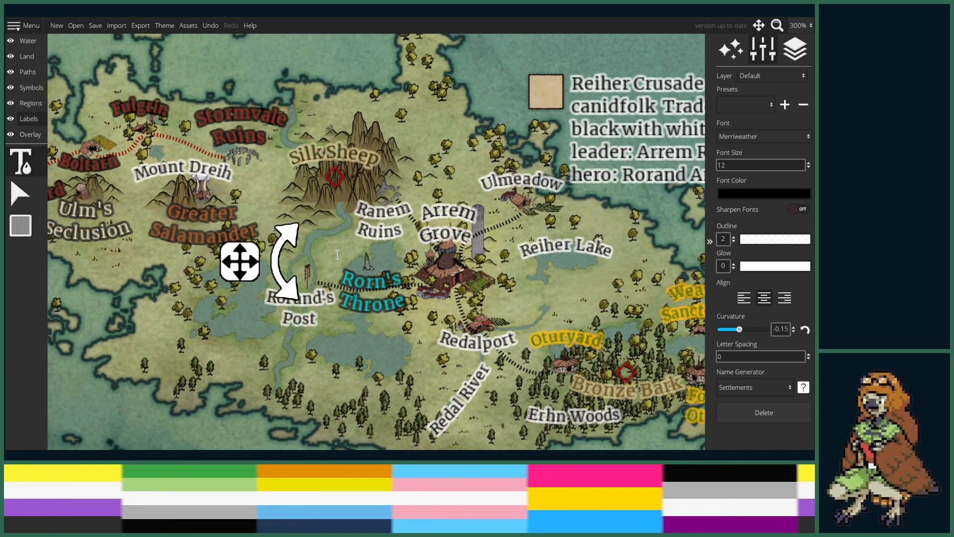
{"action": "type", "text": "Garrem"}
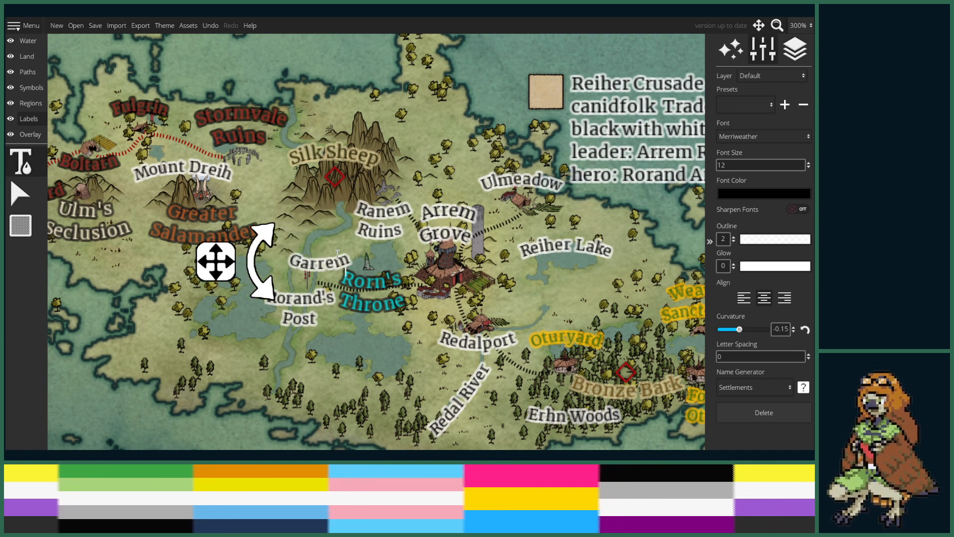
{"action": "key", "text": "BackSpace"}
{"action": "type", "text": "n"}
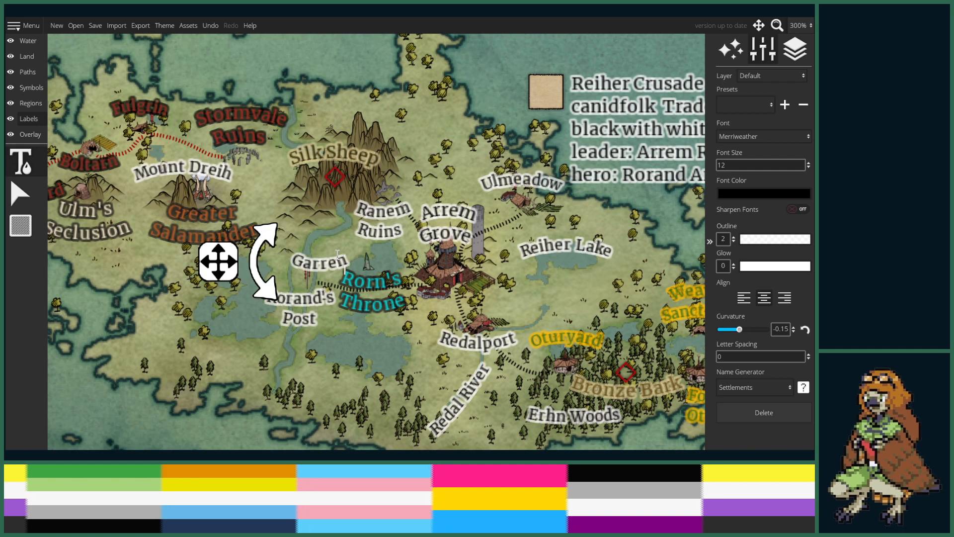
{"action": "key", "text": "BackSpace"}
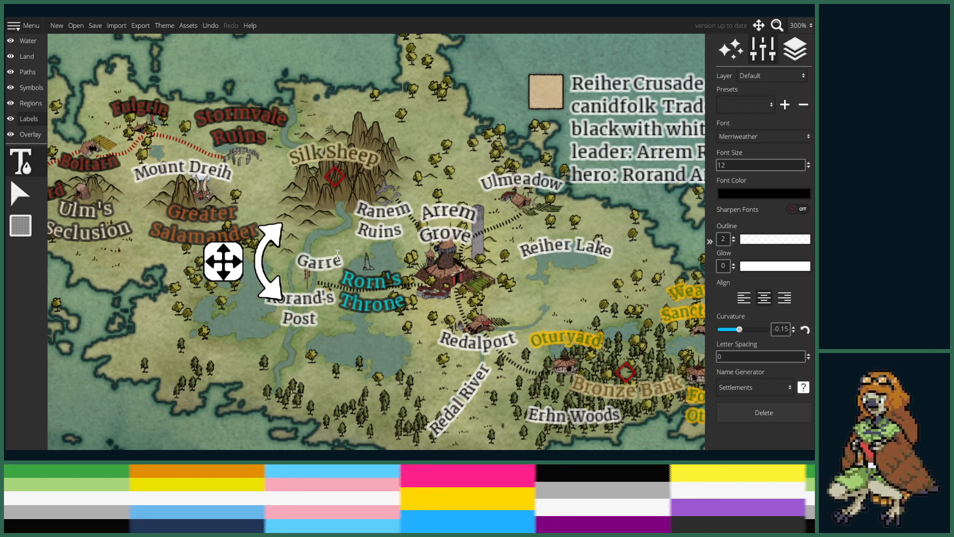
{"action": "type", "text": "n"}
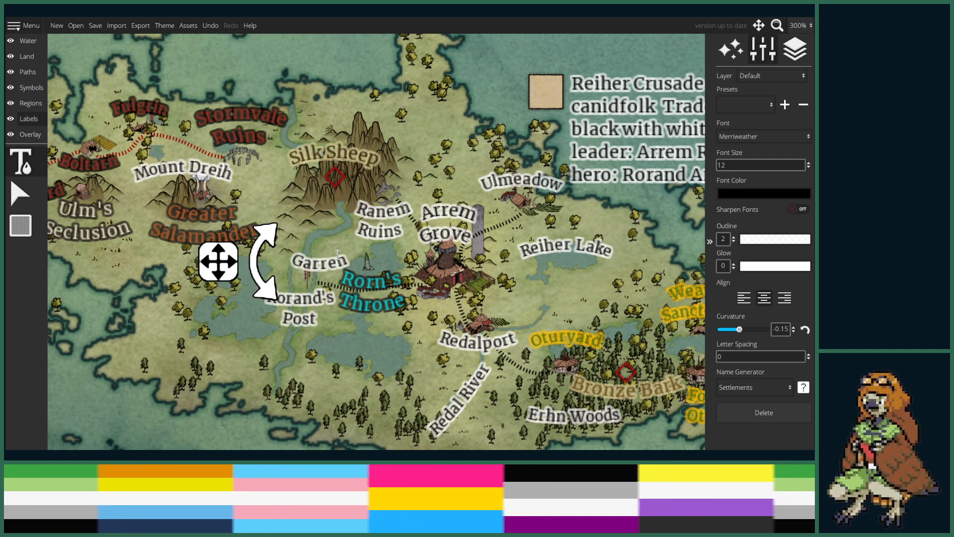
{"action": "key", "text": "Return"}
{"action": "type", "text": "Station"}
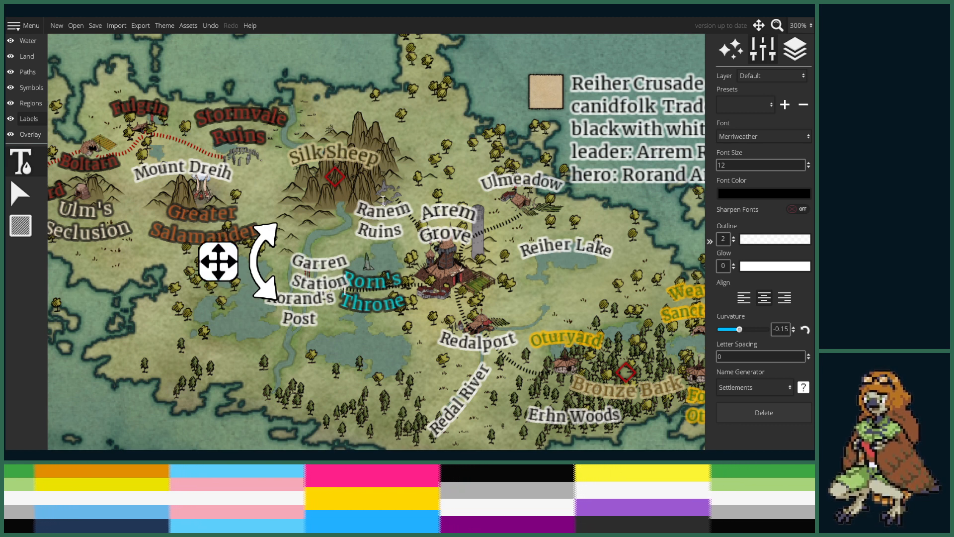
{"action": "left_click_drag", "start_coordinate": [739, 329], "coordinate": [746, 330]}
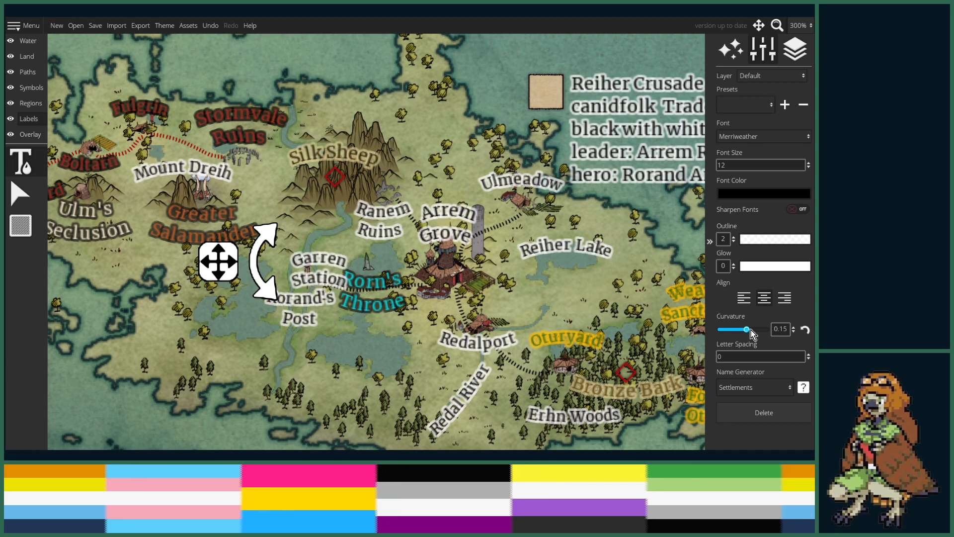
{"action": "left_click_drag", "start_coordinate": [221, 265], "coordinate": [217, 221]}
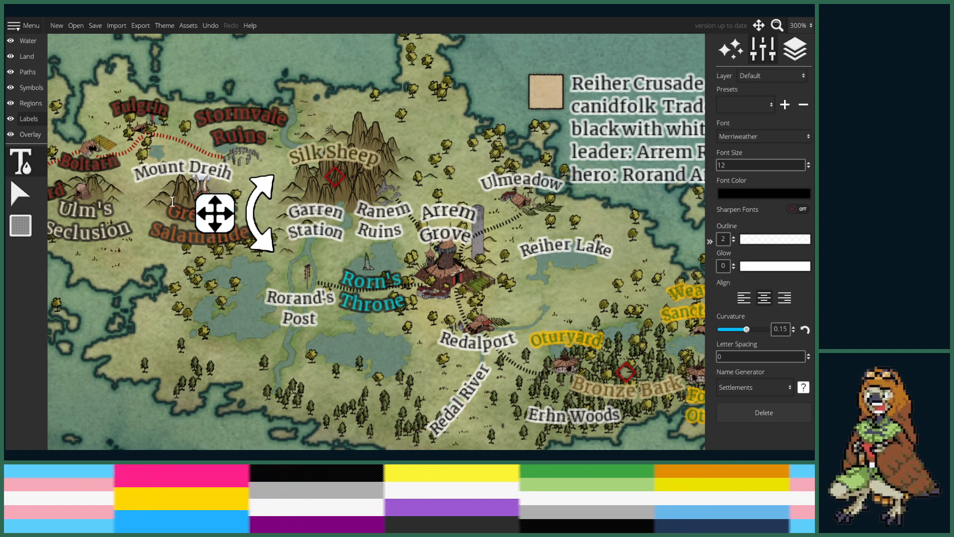
- Examine the settlement symbols for a Garren Station marker, previewing the wooden dock and small hut at reduced scale
{"action": "left_click", "coordinate": [30, 87]}
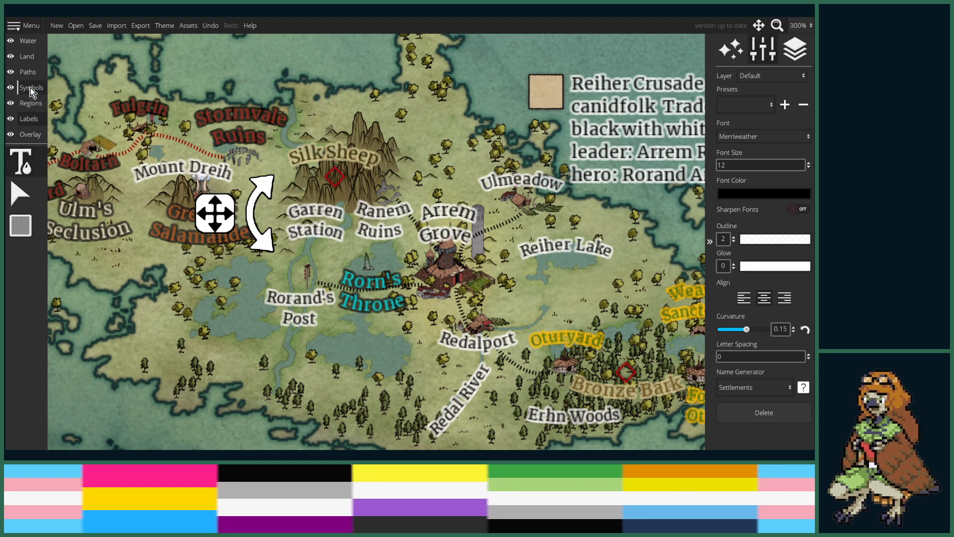
{"action": "left_click", "coordinate": [20, 163]}
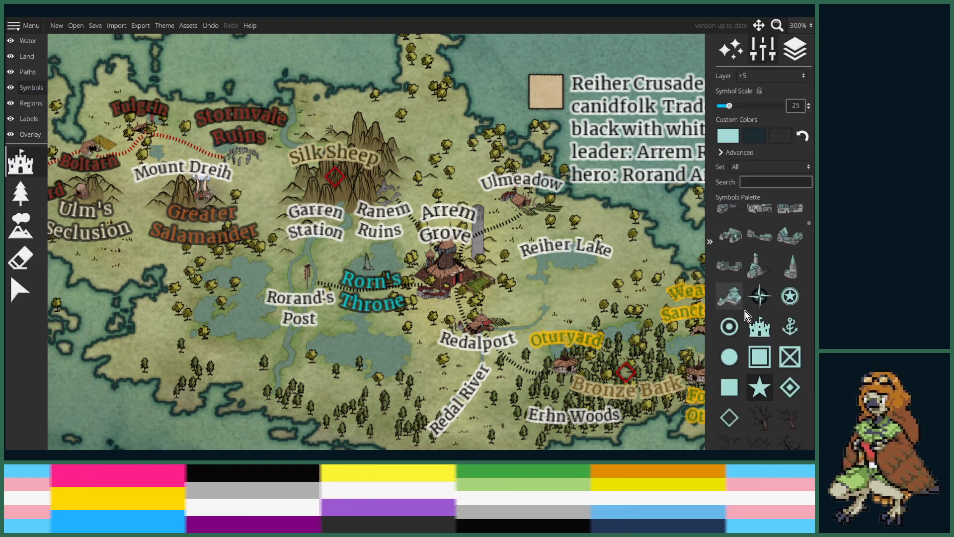
{"action": "scroll", "coordinate": [777, 310], "scroll_direction": "down", "scroll_amount": 3}
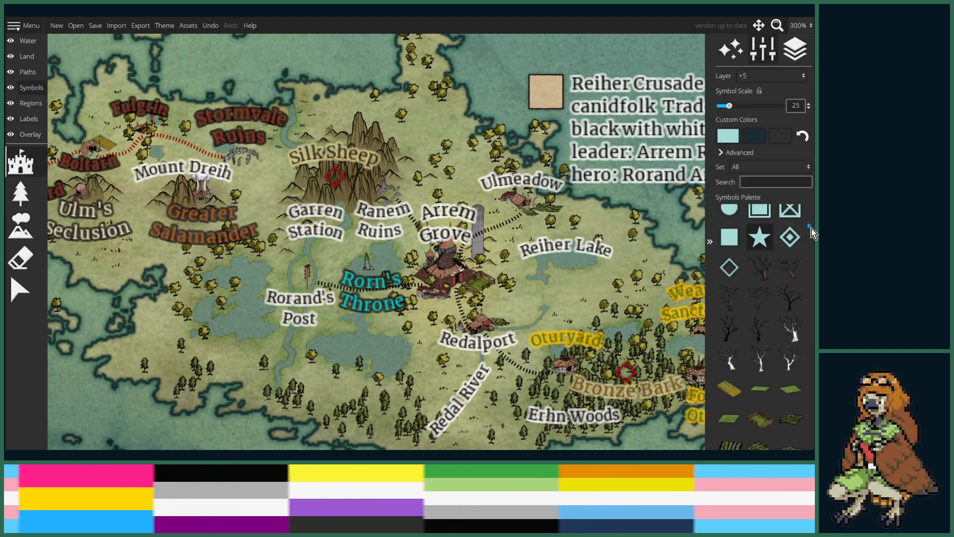
{"action": "scroll", "coordinate": [809, 325], "scroll_direction": "down", "scroll_amount": 5}
{"action": "left_click_drag", "start_coordinate": [809, 322], "coordinate": [809, 350]}
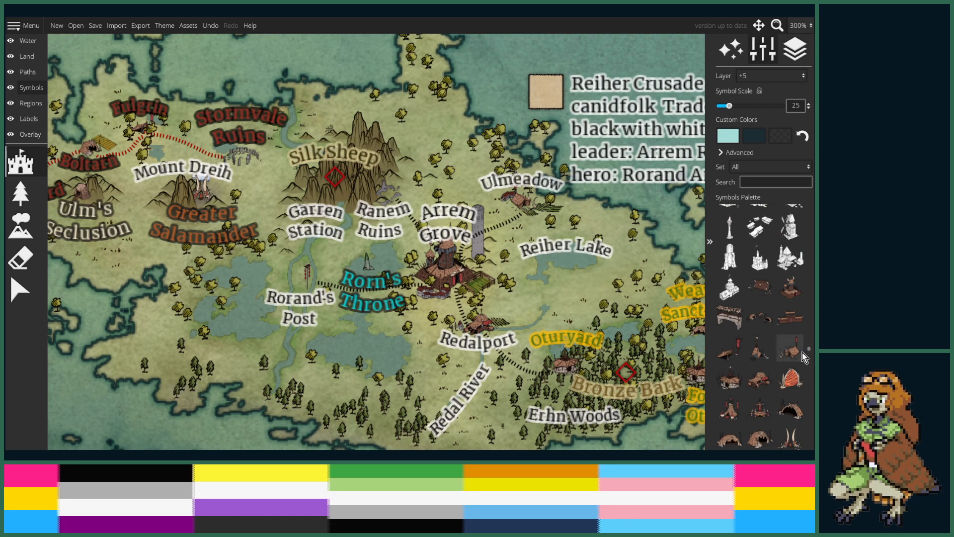
{"action": "left_click", "coordinate": [790, 287]}
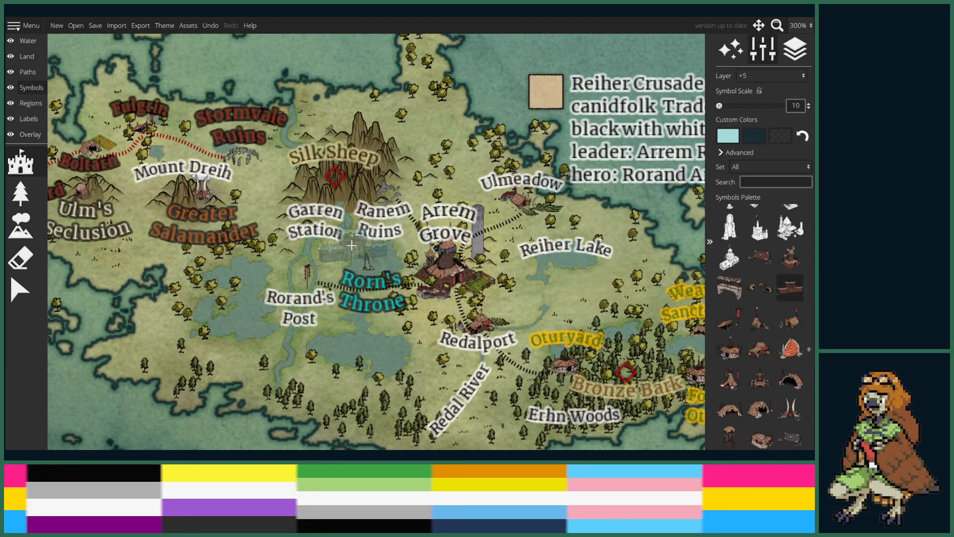
{"action": "left_click", "coordinate": [760, 319]}
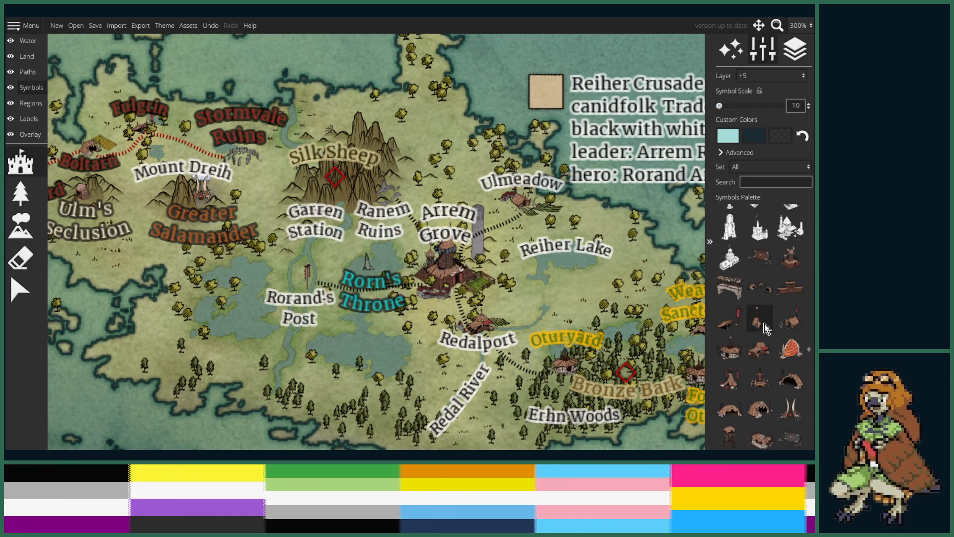
{"action": "scroll", "coordinate": [408, 279], "scroll_direction": "up", "scroll_amount": 2}
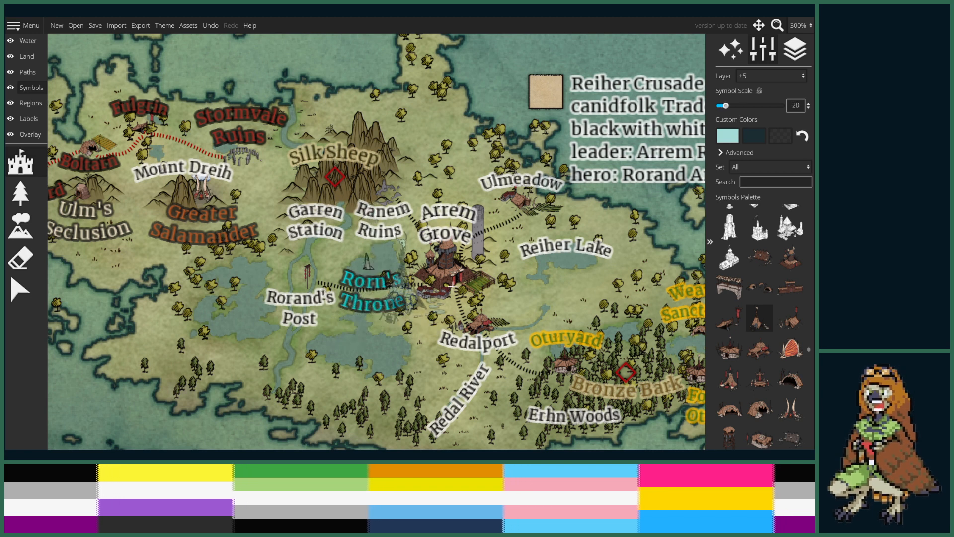
{"action": "scroll", "coordinate": [786, 312], "scroll_direction": "up", "scroll_amount": 1}
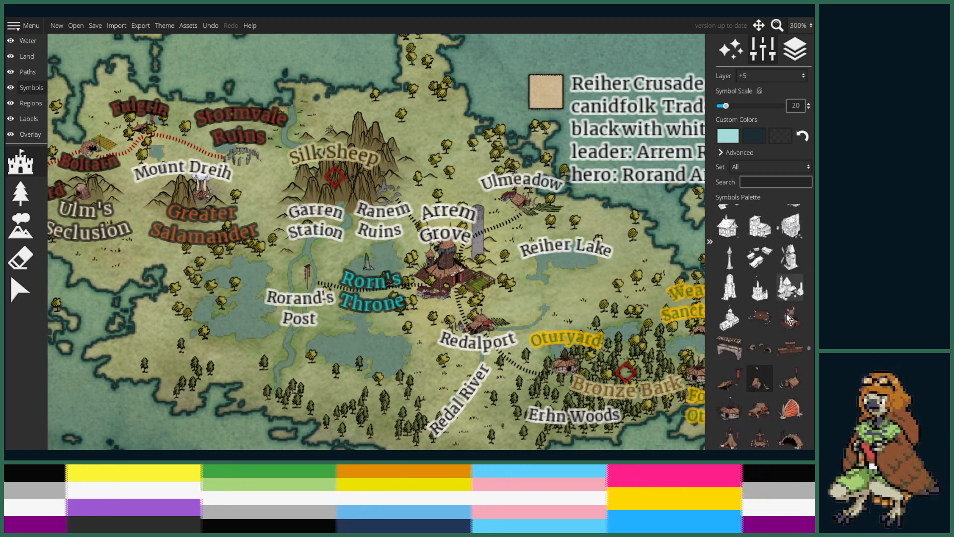
{"action": "scroll", "coordinate": [787, 312], "scroll_direction": "down", "scroll_amount": 2}
- Try the red tent symbol at scale 30 near Rorn's Throne and undo the last change
{"action": "left_click", "coordinate": [790, 318]}
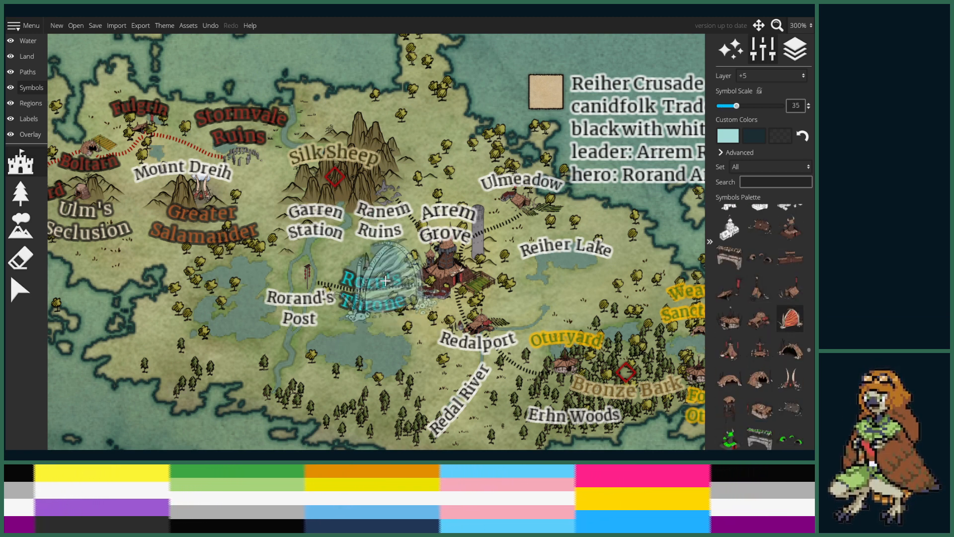
{"action": "scroll", "coordinate": [385, 281], "scroll_direction": "up", "scroll_amount": 3}
{"action": "scroll", "coordinate": [386, 281], "scroll_direction": "down", "scroll_amount": 1}
{"action": "key", "text": "ctrl+z"}
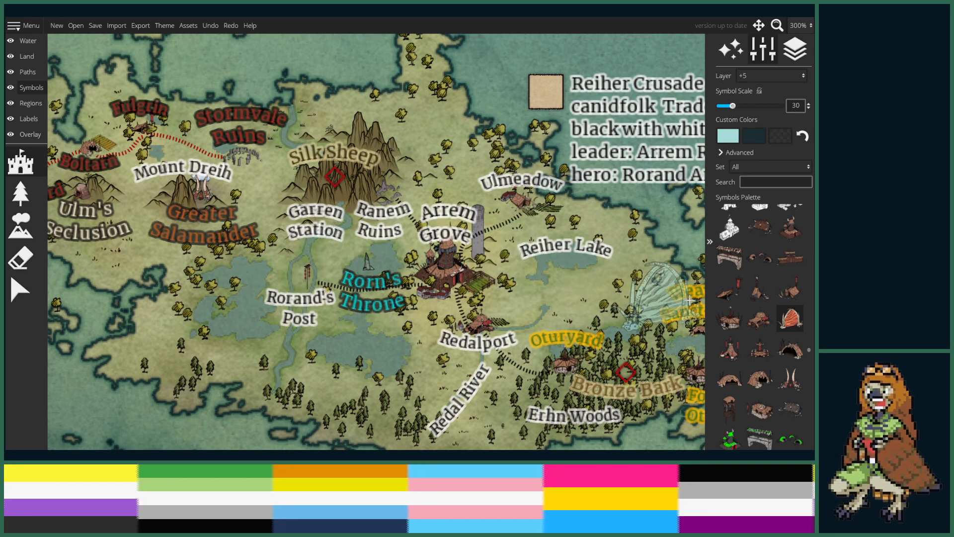
- Try the custom-colour cave and large tent symbols at scale 30 around Garren Station and Rorn's Throne
{"action": "scroll", "coordinate": [760, 380], "scroll_direction": "down", "scroll_amount": 5}
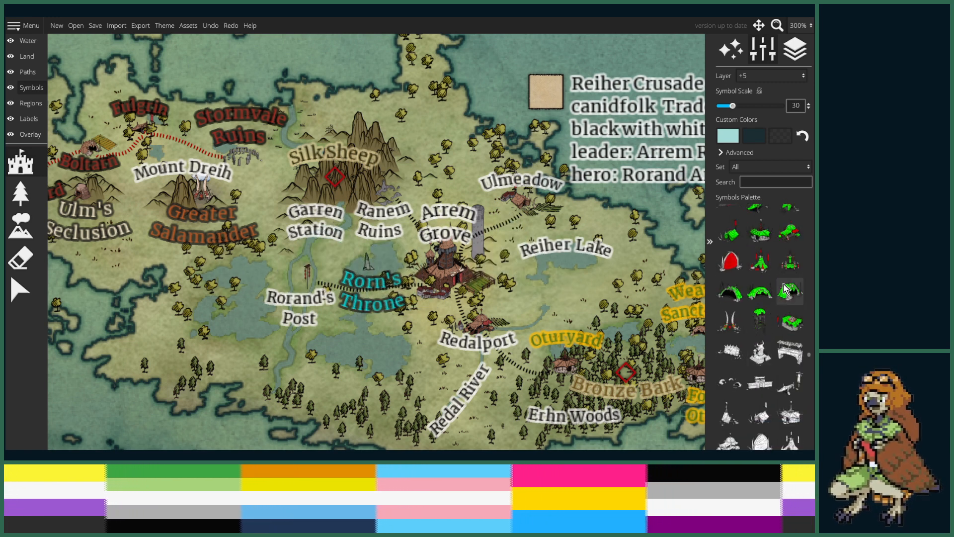
{"action": "left_click", "coordinate": [790, 320]}
{"action": "scroll", "coordinate": [341, 255], "scroll_direction": "up", "scroll_amount": 5}
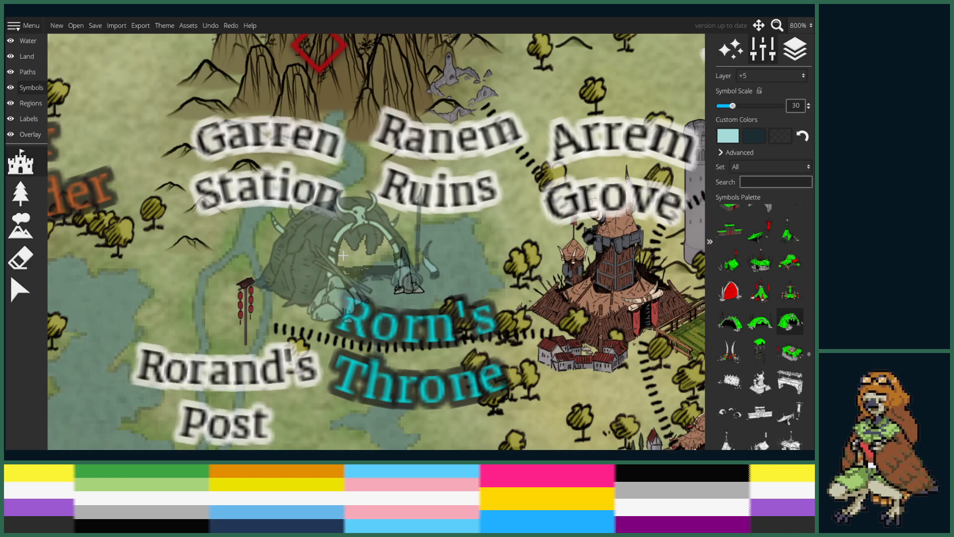
{"action": "scroll", "coordinate": [503, 285], "scroll_direction": "down", "scroll_amount": 3}
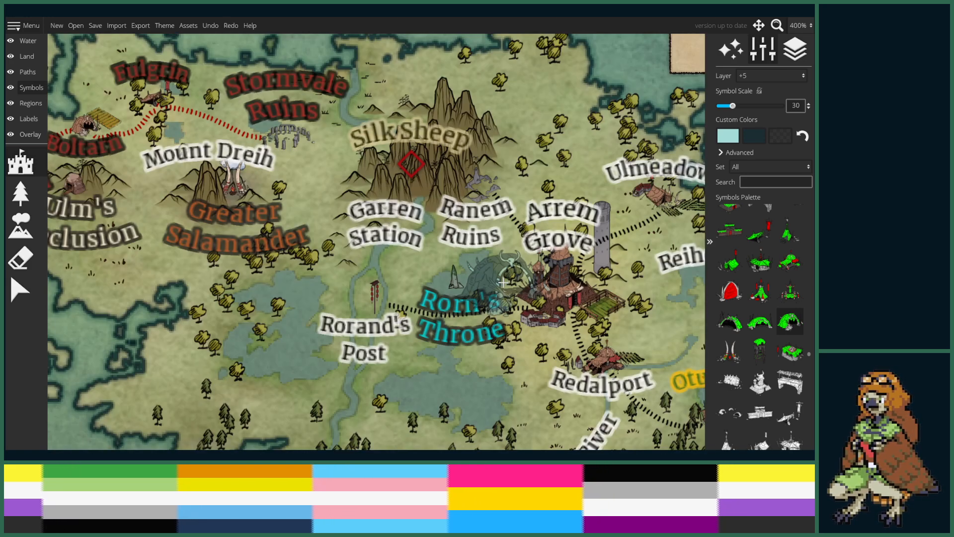
{"action": "left_click", "coordinate": [729, 291]}
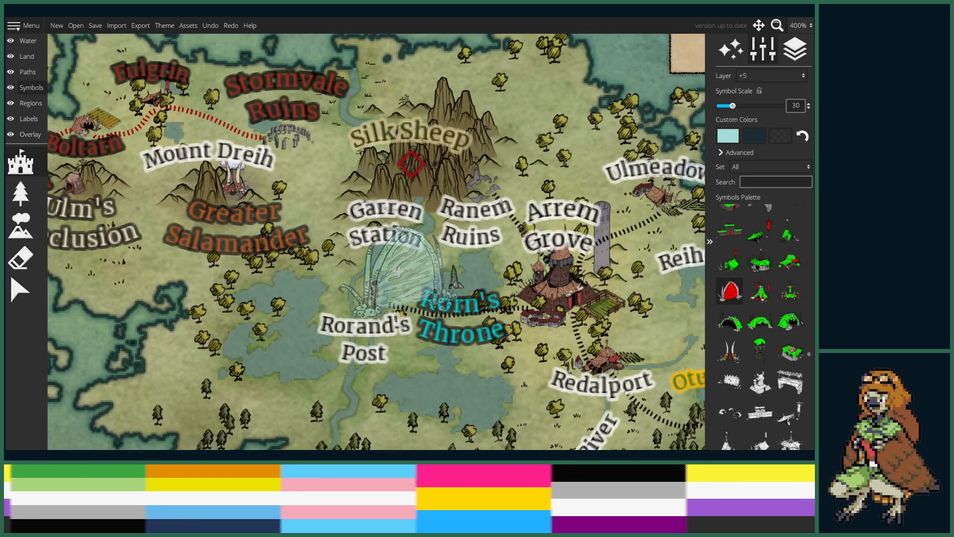
{"action": "key", "text": "ctrl+z"}
- Try the bridge symbol at scale 30 beside Rorn's Throne and undo the last change
{"action": "scroll", "coordinate": [779, 322], "scroll_direction": "down", "scroll_amount": 2}
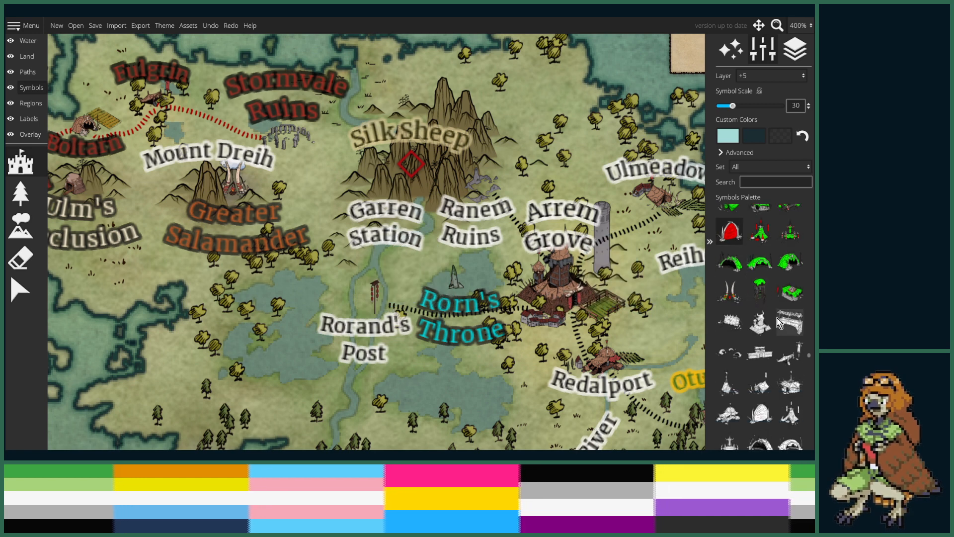
{"action": "scroll", "coordinate": [785, 313], "scroll_direction": "up", "scroll_amount": 5}
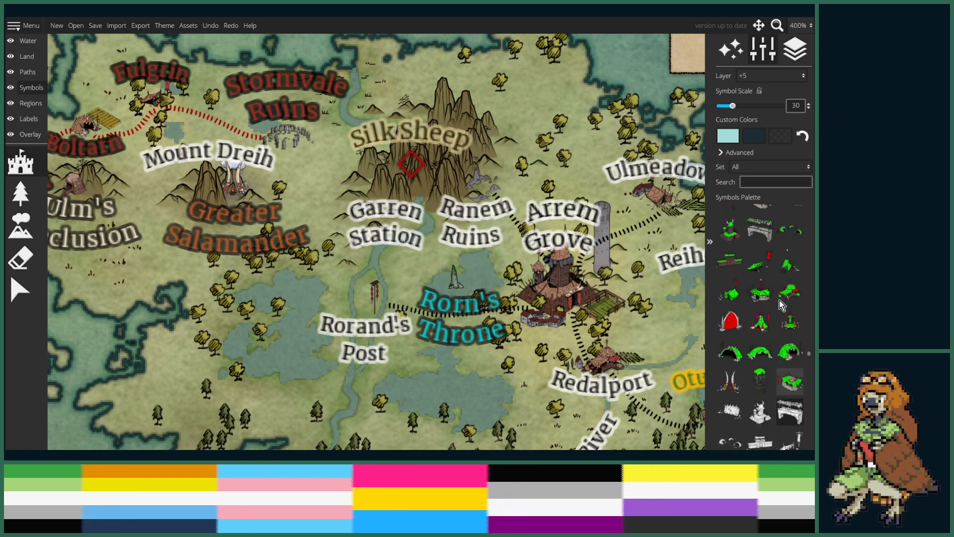
{"action": "scroll", "coordinate": [777, 300], "scroll_direction": "up", "scroll_amount": 2}
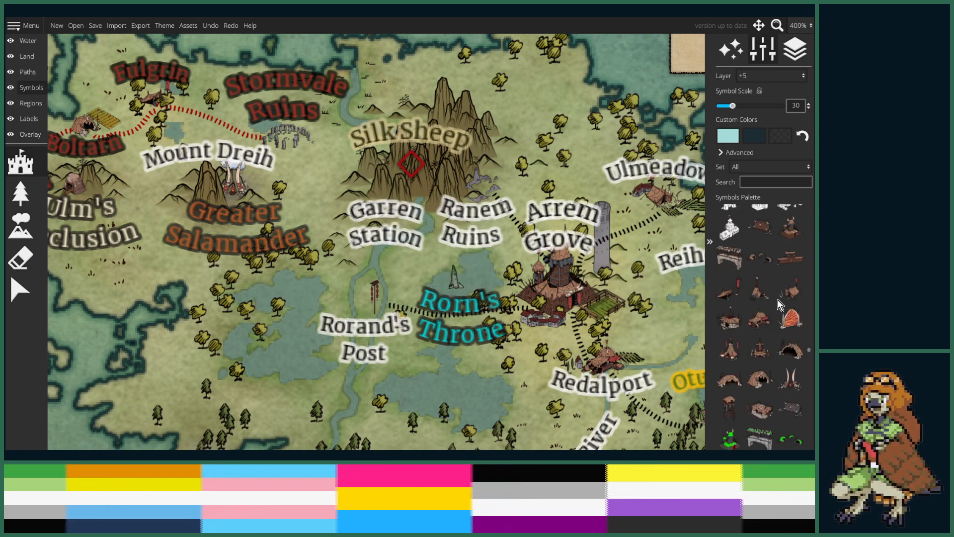
{"action": "left_click", "coordinate": [723, 262]}
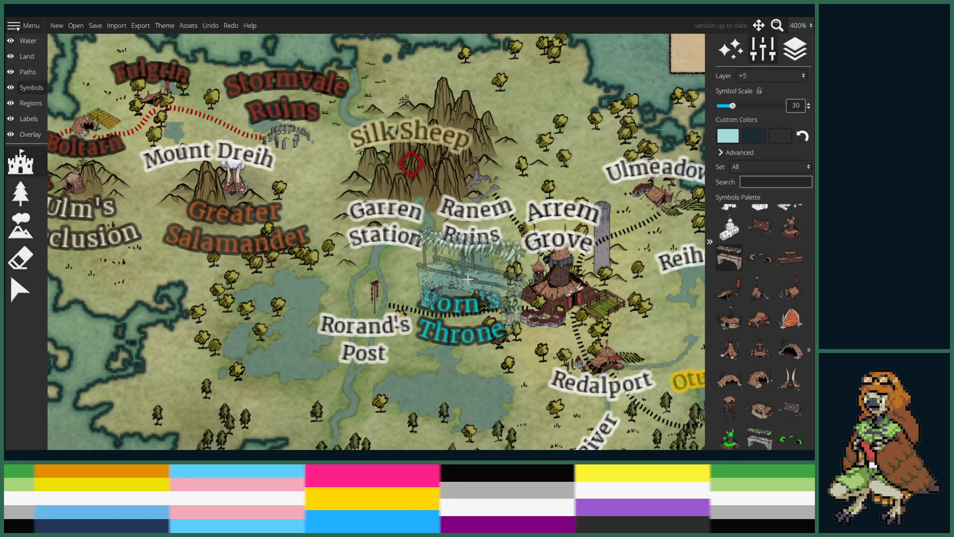
{"action": "left_click", "coordinate": [430, 280]}
{"action": "key", "text": "ctrl+z"}
- Try the bridge symbol reduced to scale 10 near Garren Station, and preview the small hut symbol instead
{"action": "scroll", "coordinate": [532, 305], "scroll_direction": "down", "scroll_amount": 4}
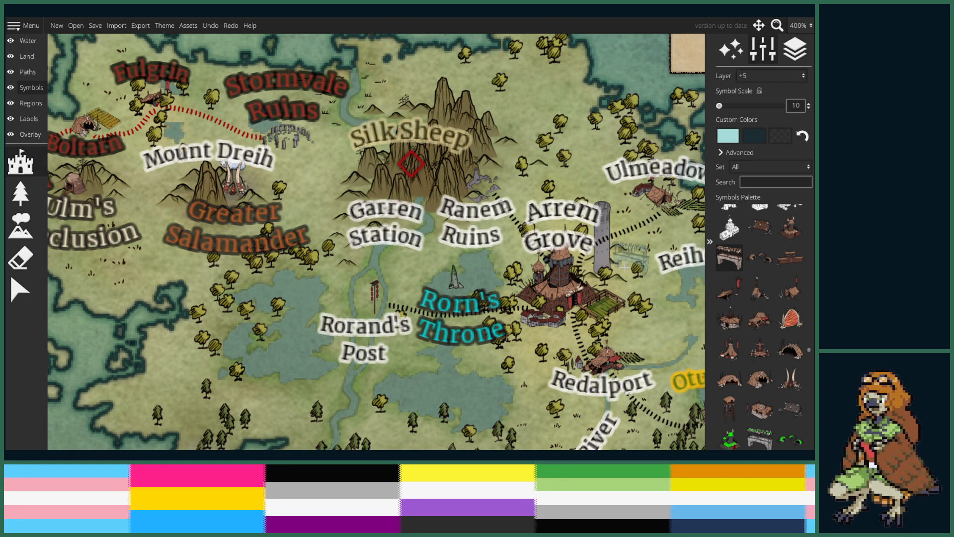
{"action": "left_click", "coordinate": [604, 311]}
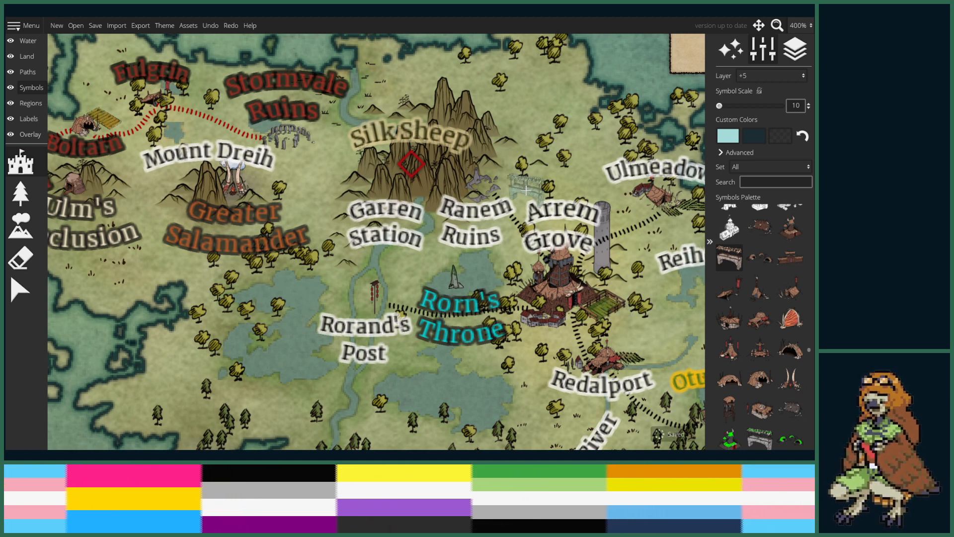
{"action": "left_click", "coordinate": [416, 250]}
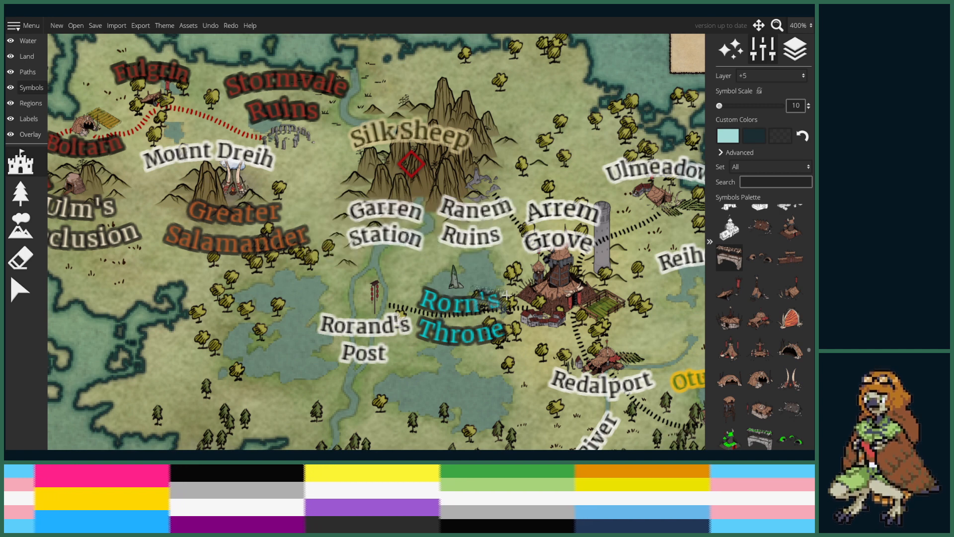
{"action": "left_click", "coordinate": [753, 330]}
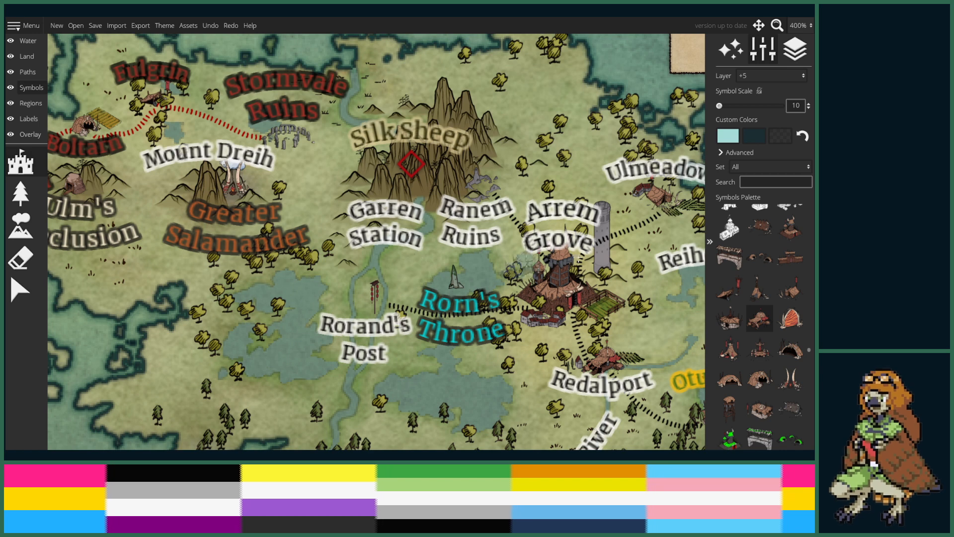
{"action": "left_click", "coordinate": [710, 241]}
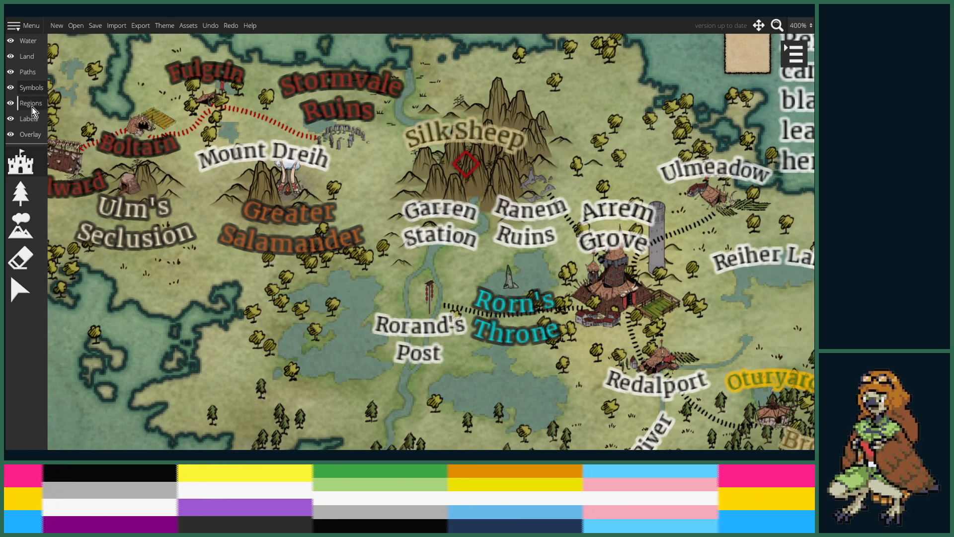
{"action": "left_click", "coordinate": [30, 72]}
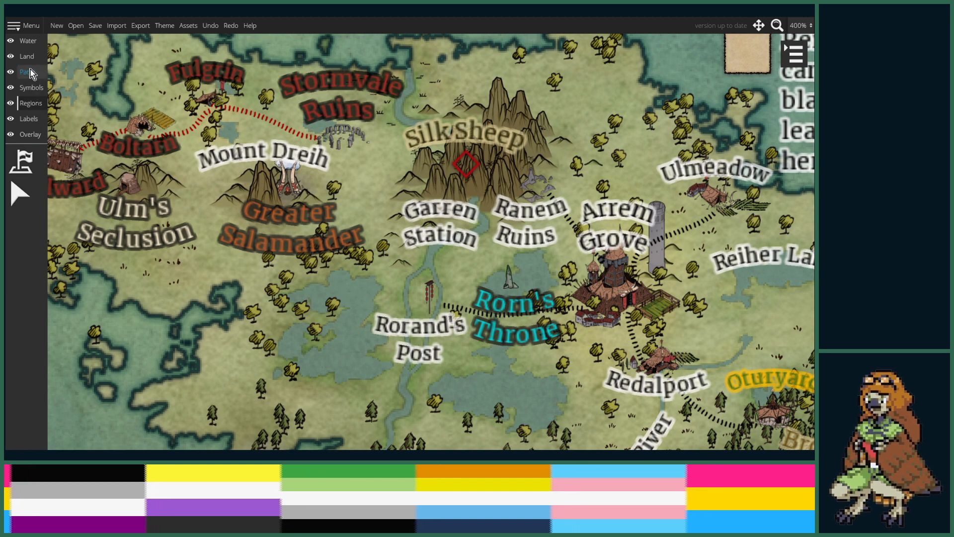
{"action": "left_click", "coordinate": [31, 87]}
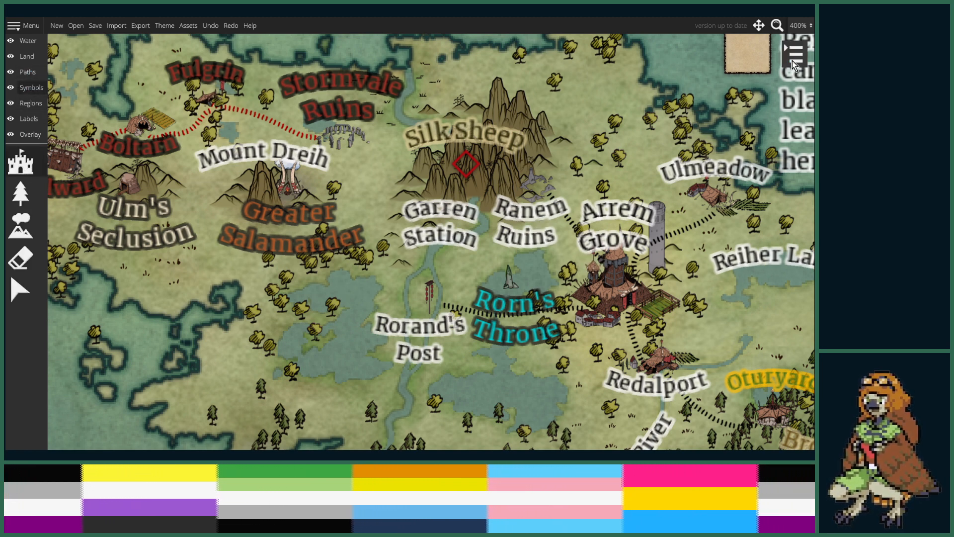
- Place the small tent symbol, mirrored and at scale 10, just below the Garren Station label
{"action": "left_click", "coordinate": [792, 60]}
{"action": "scroll", "coordinate": [378, 272], "scroll_direction": "down", "scroll_amount": 2}
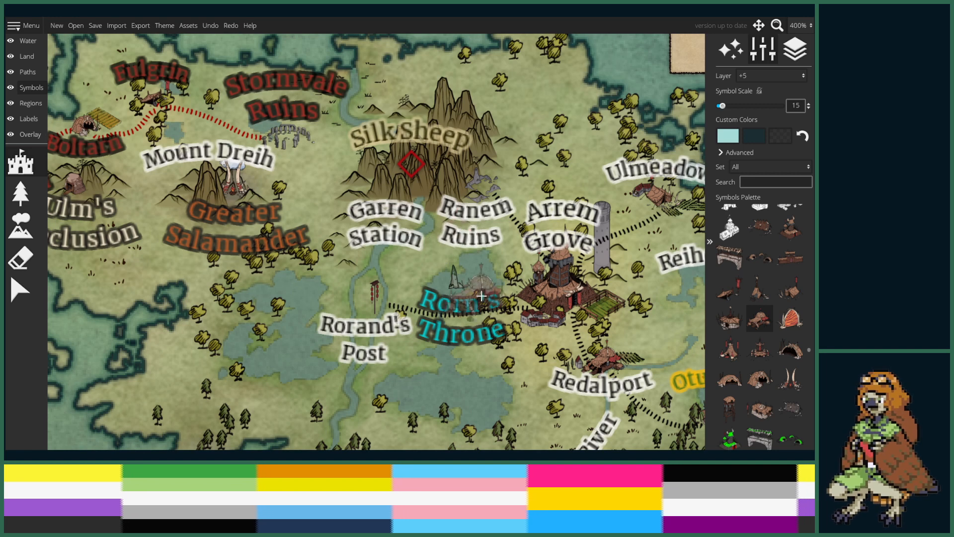
{"action": "left_click", "coordinate": [760, 319]}
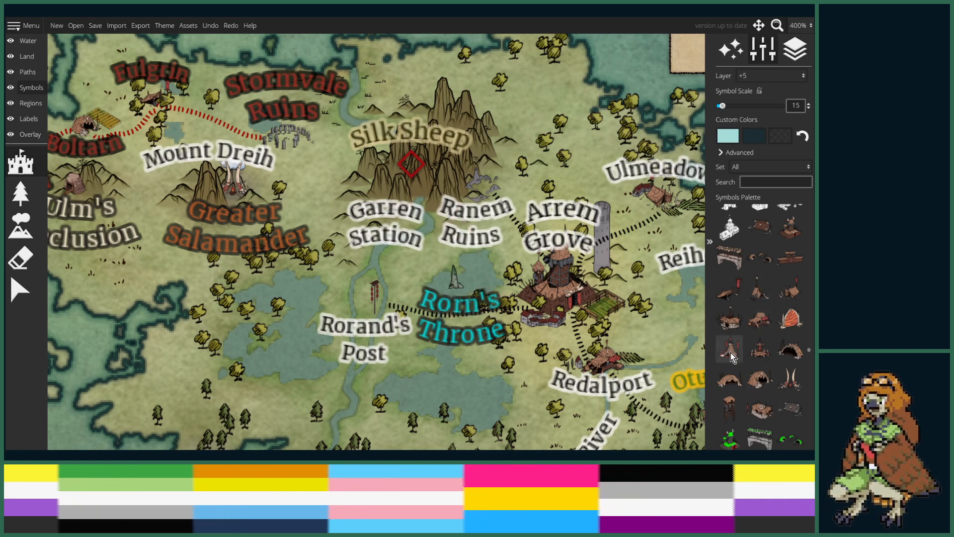
{"action": "left_click", "coordinate": [759, 288]}
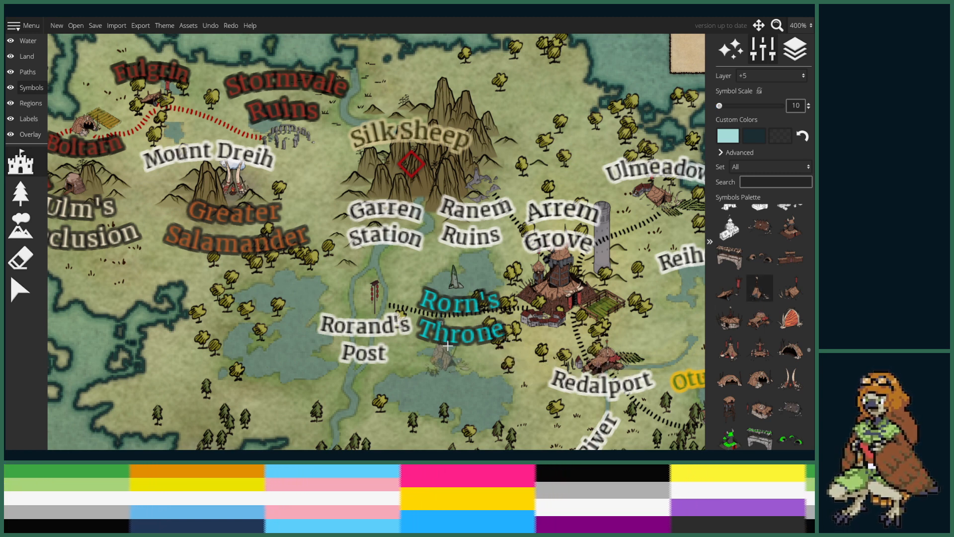
{"action": "scroll", "coordinate": [450, 347], "scroll_direction": "down", "scroll_amount": 5}
{"action": "left_click", "coordinate": [738, 152]}
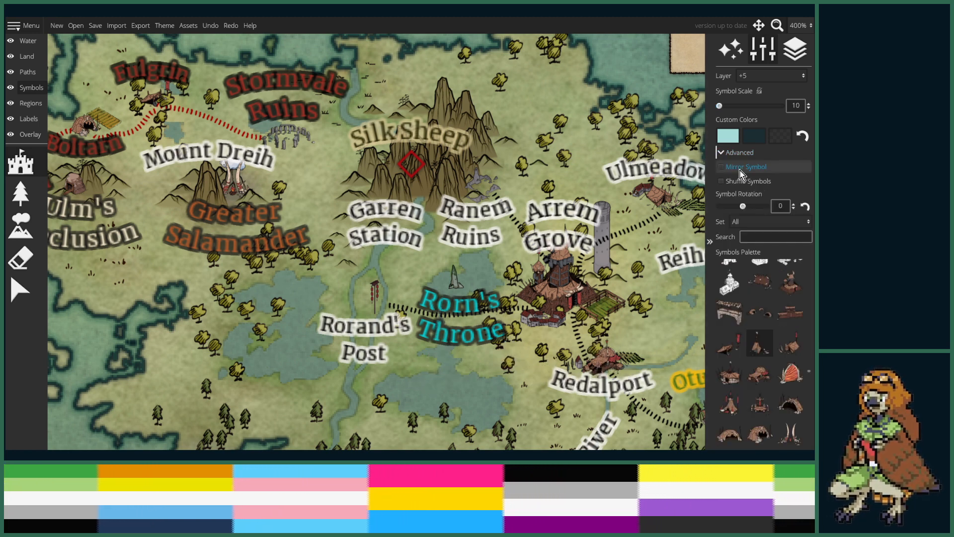
{"action": "left_click", "coordinate": [747, 170]}
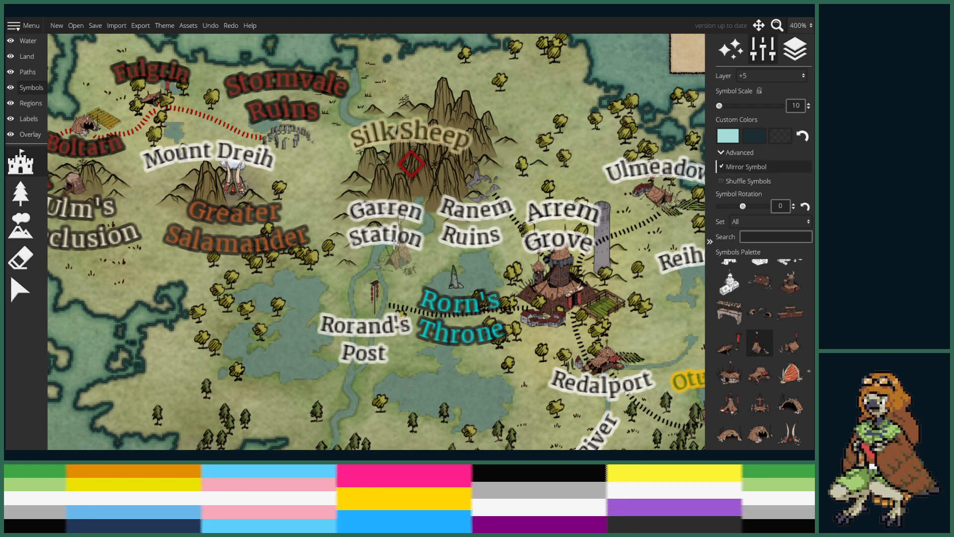
{"action": "left_click", "coordinate": [392, 243]}
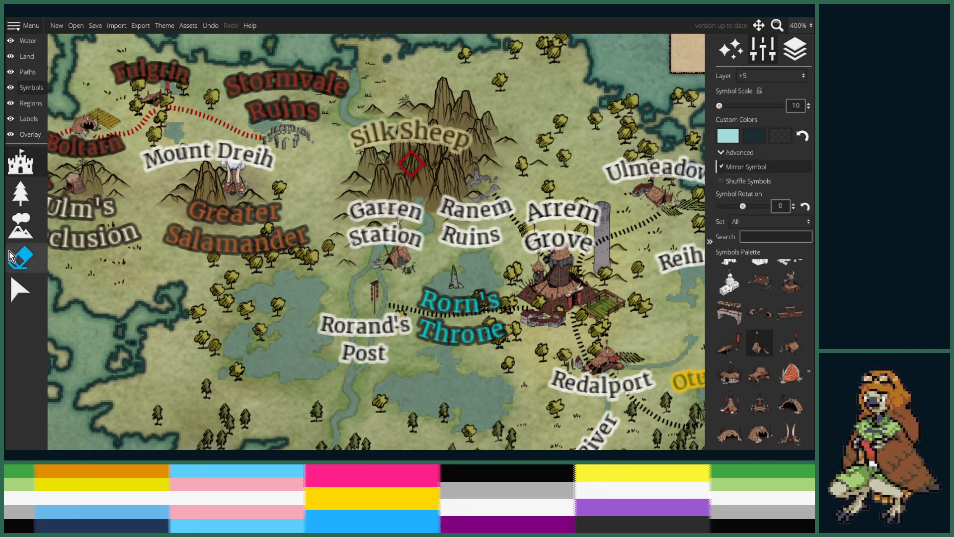
- Shift the Garren Station label slightly up and to the right, above its new tent symbol
{"action": "left_click", "coordinate": [31, 120]}
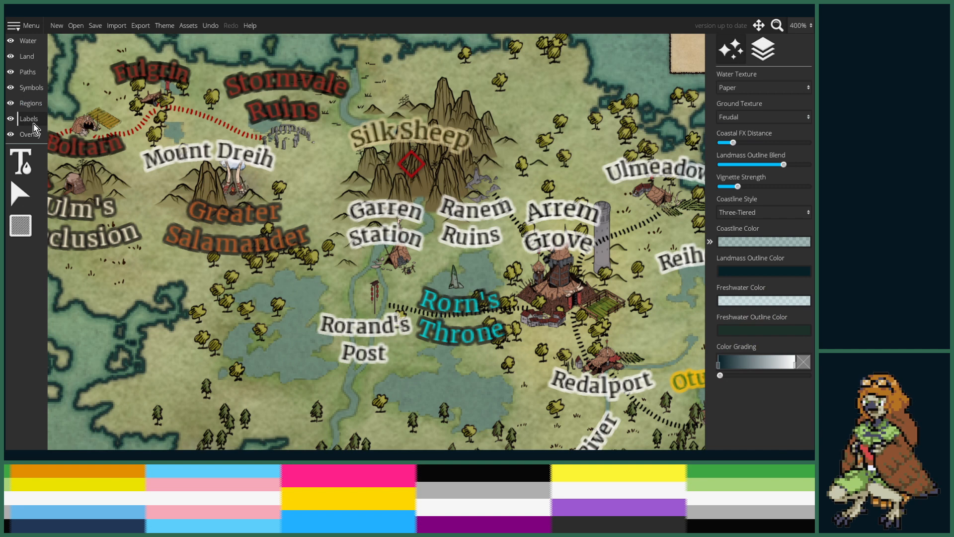
{"action": "left_click", "coordinate": [27, 166]}
{"action": "left_click", "coordinate": [365, 238]}
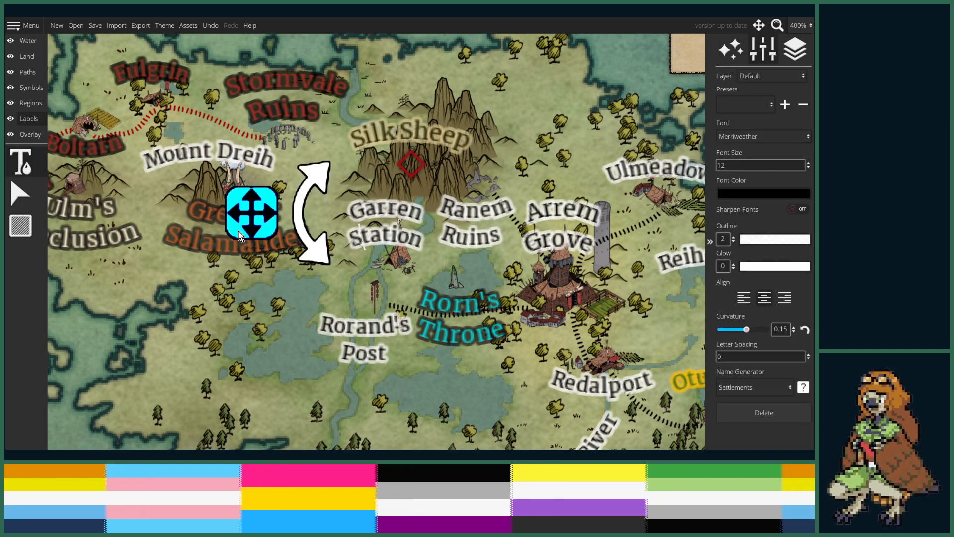
{"action": "left_click_drag", "start_coordinate": [252, 219], "coordinate": [259, 218]}
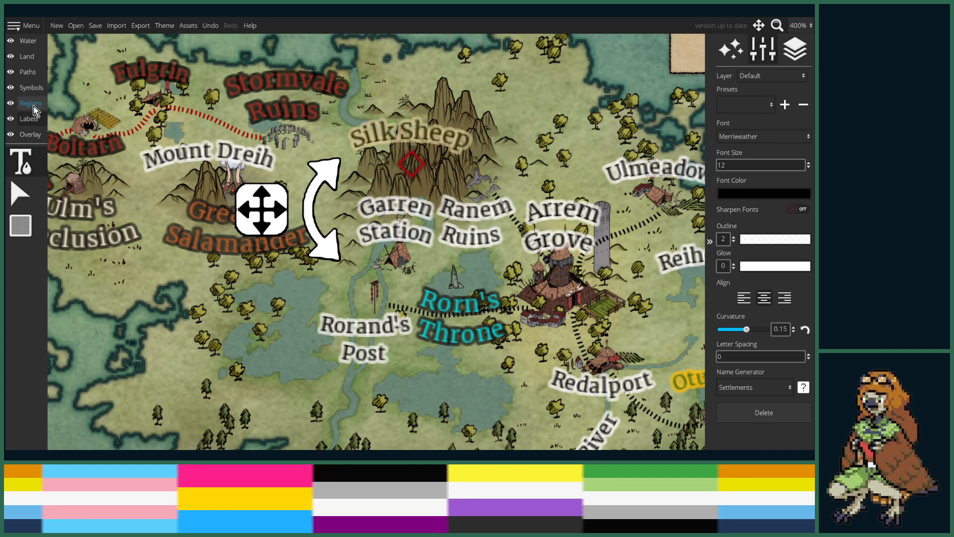
- Draw black hatched paths, width 4, linking Garren Station's tent to the Rorand's Post road and to the road by Arrem Grove
{"action": "left_click", "coordinate": [28, 71]}
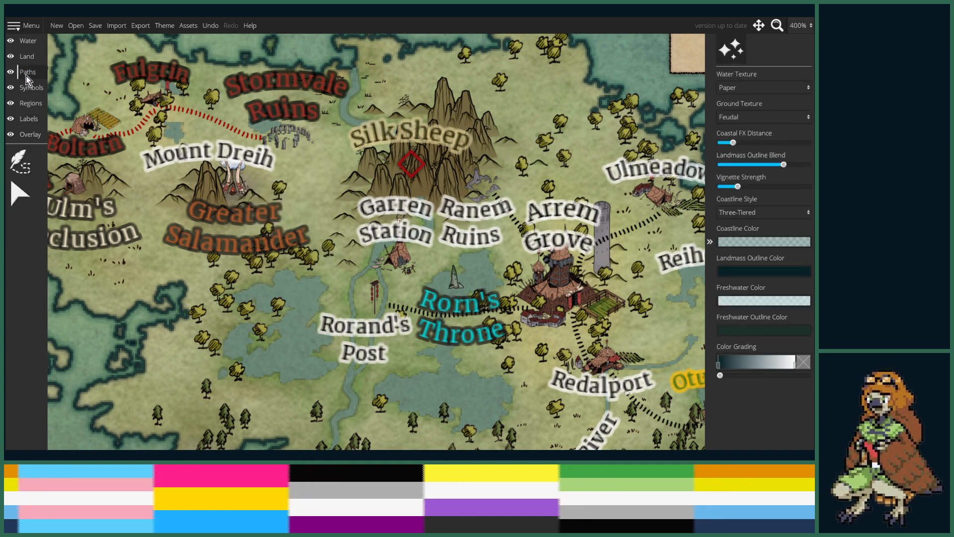
{"action": "left_click", "coordinate": [25, 163]}
{"action": "left_click", "coordinate": [20, 193]}
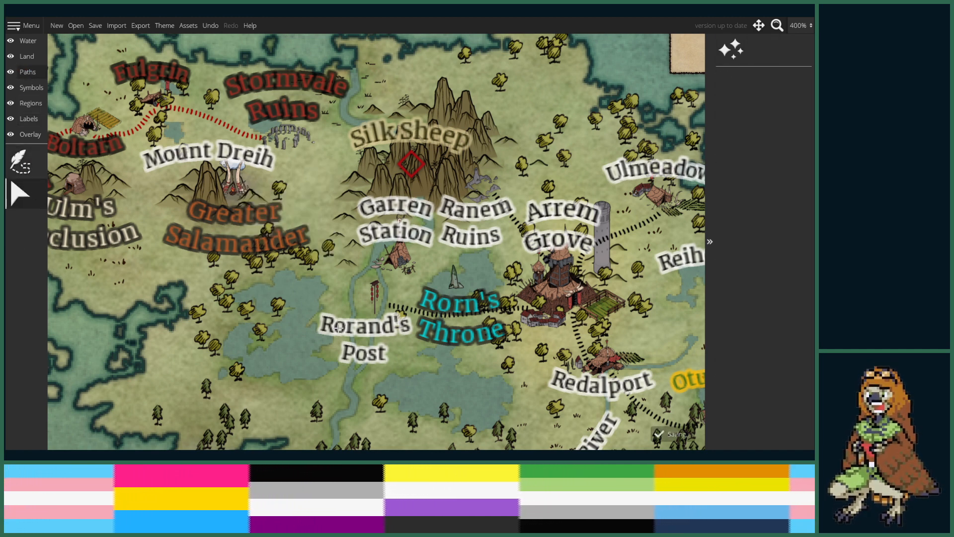
{"action": "left_click", "coordinate": [432, 316]}
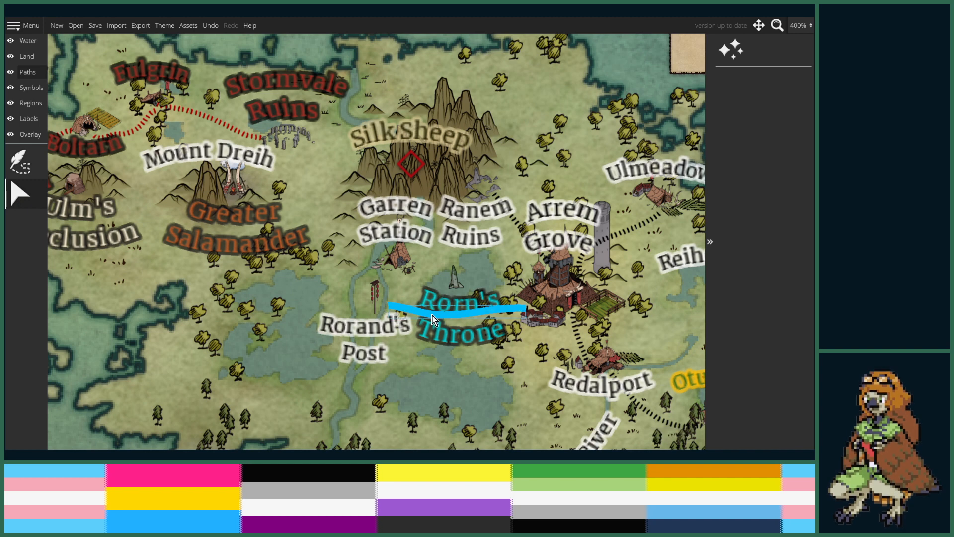
{"action": "left_click", "coordinate": [22, 164]}
{"action": "left_click", "coordinate": [772, 272]}
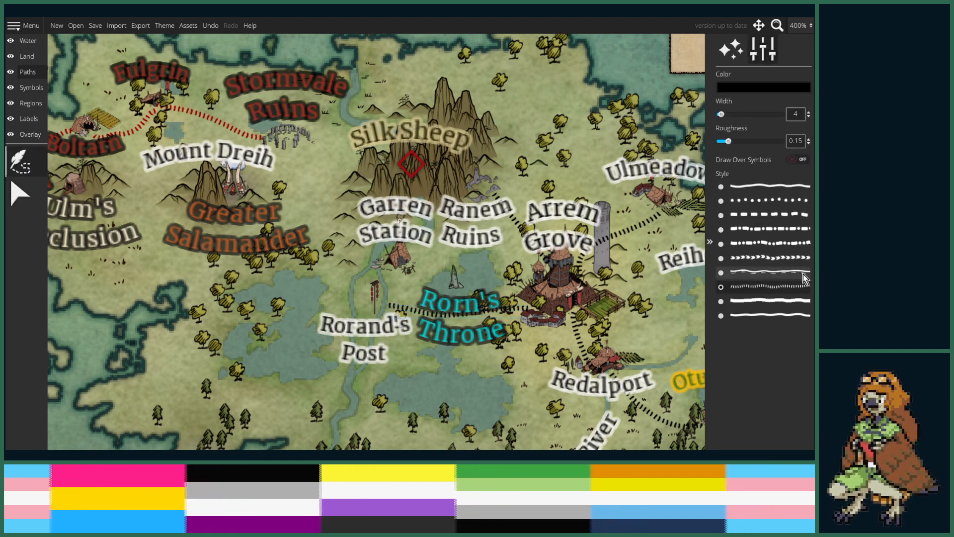
{"action": "left_click", "coordinate": [783, 288]}
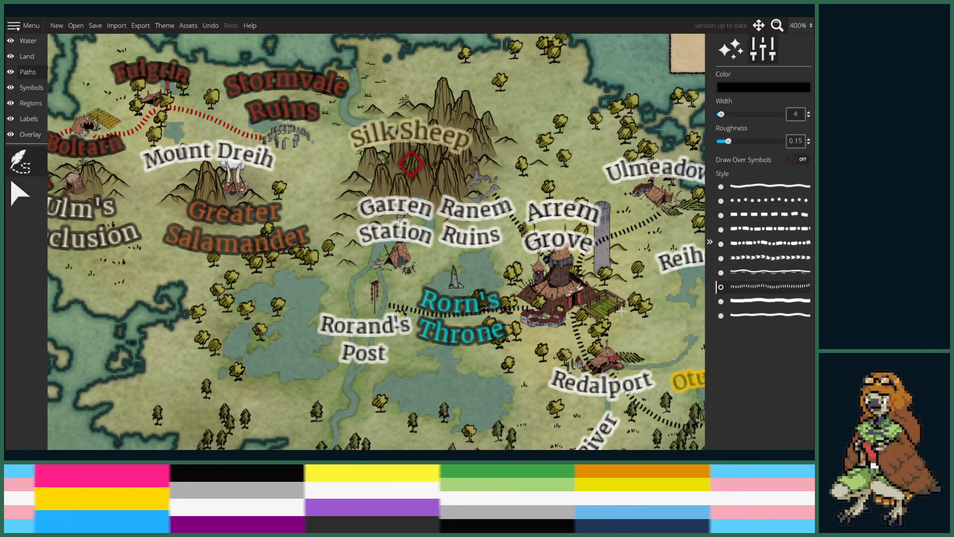
{"action": "left_click", "coordinate": [410, 305]}
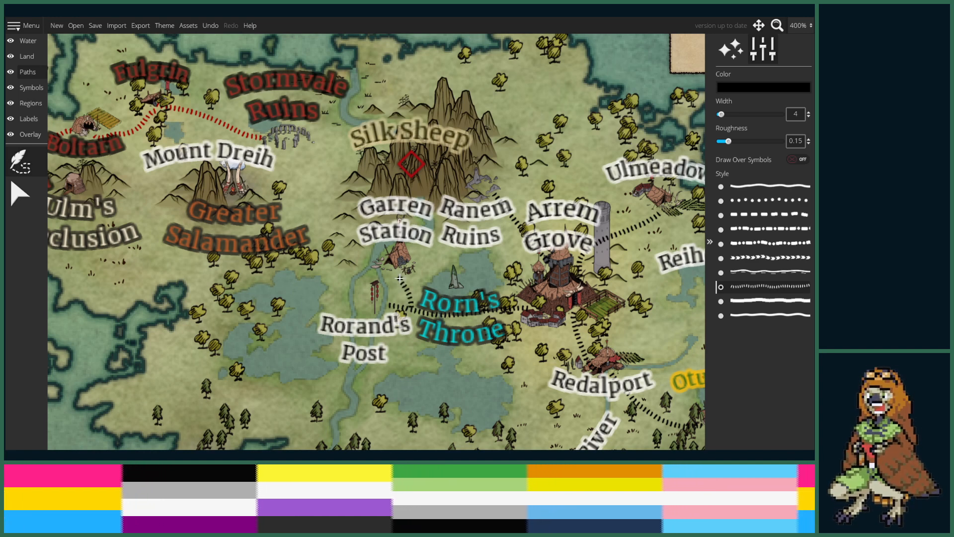
{"action": "left_click", "coordinate": [399, 279]}
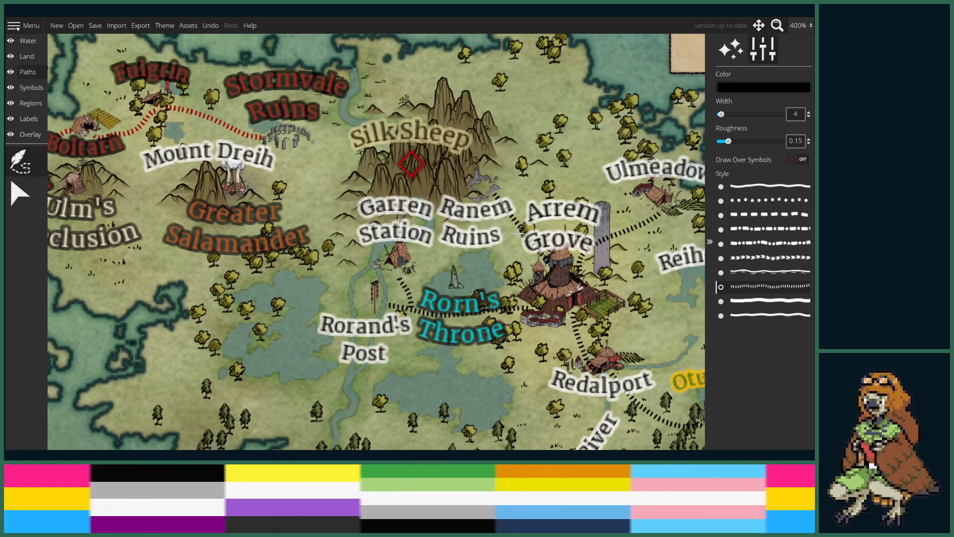
{"action": "mouse_move", "coordinate": [523, 241]}
{"action": "left_mouse_down"}
{"action": "mouse_move", "coordinate": [434, 238]}
{"action": "mouse_move", "coordinate": [473, 235]}
{"action": "mouse_move", "coordinate": [416, 254]}
{"action": "left_mouse_up"}
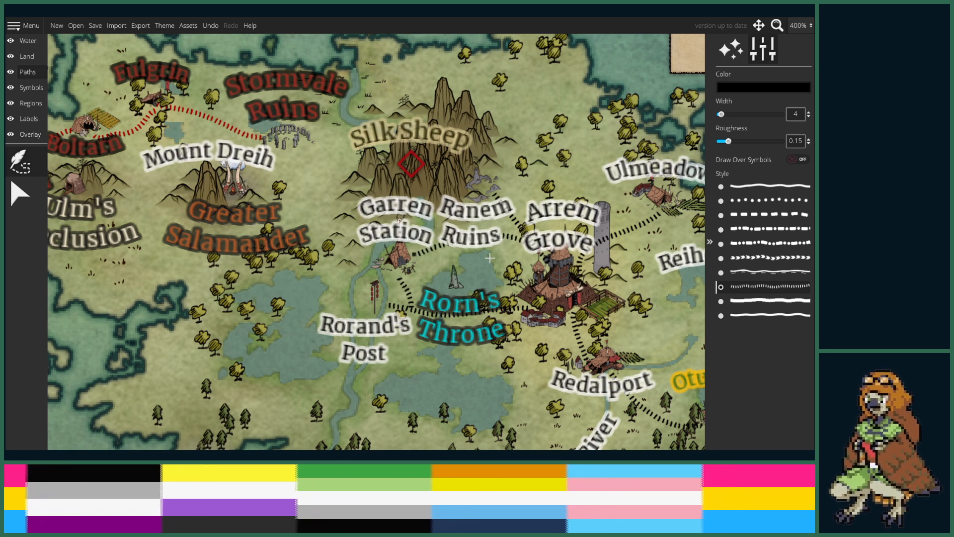
- Move the Ranem Ruins label slightly up and to the right, clear of the new path
{"action": "left_click", "coordinate": [30, 119]}
{"action": "left_click", "coordinate": [437, 229]}
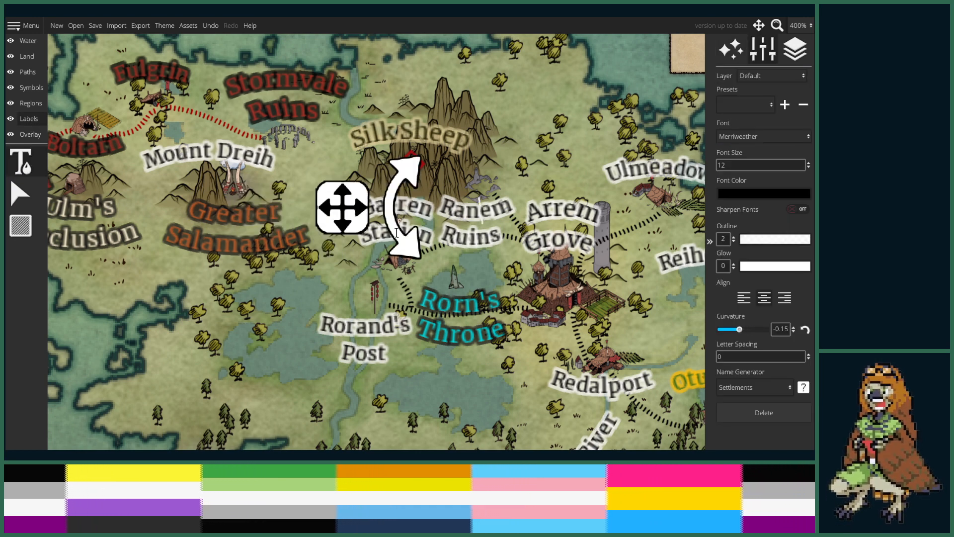
{"action": "left_click_drag", "start_coordinate": [332, 231], "coordinate": [339, 223]}
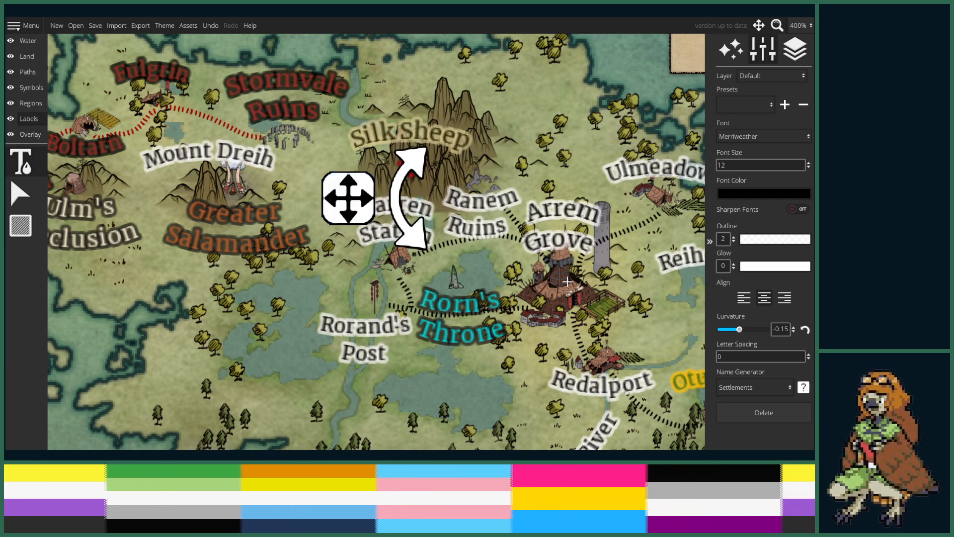
- Set the Imblan-ahb label's curvature to 0.15 and move the label above its settlement symbol
{"action": "scroll", "coordinate": [458, 283], "scroll_direction": "down", "scroll_amount": 4}
{"action": "key", "text": "Right"}
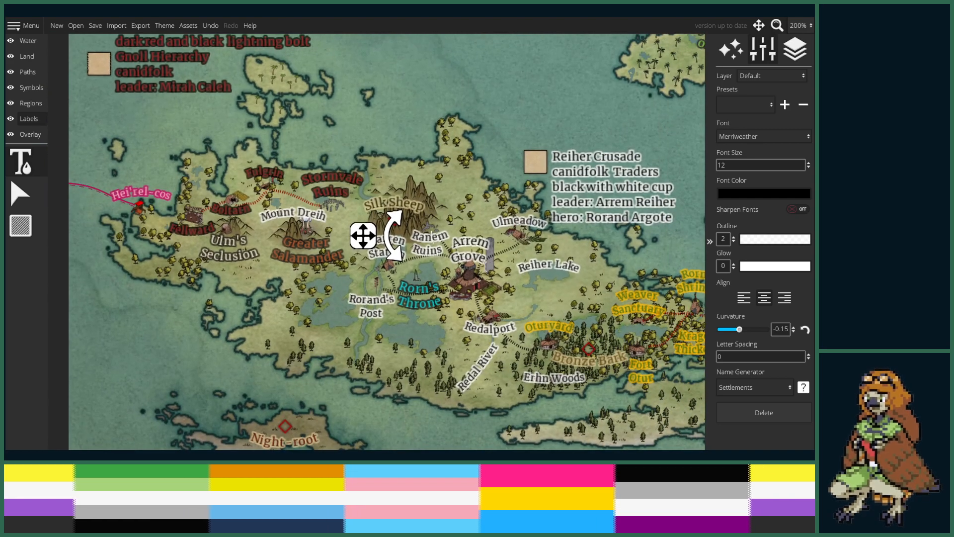
{"action": "key", "text": "Down"}
{"action": "key", "text": "Right"}
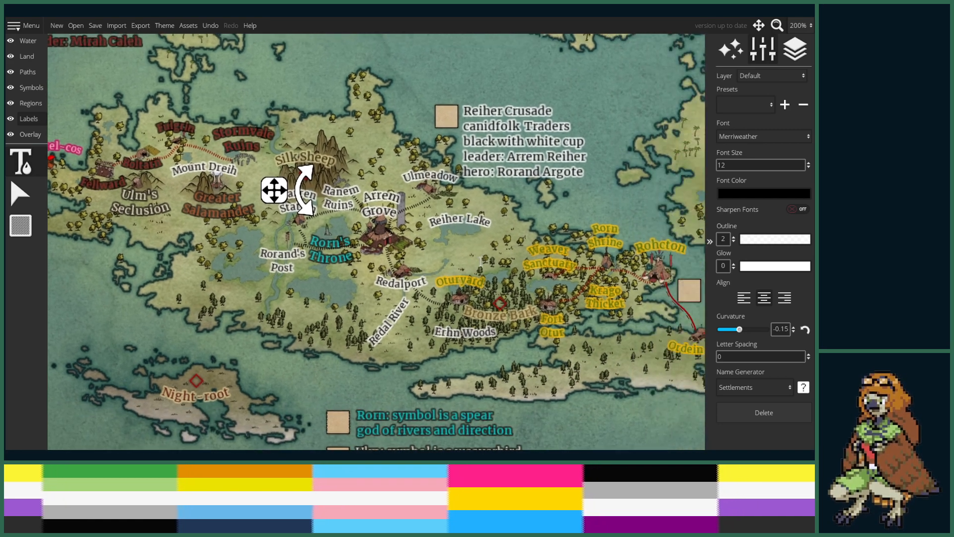
{"action": "scroll", "coordinate": [477, 271], "scroll_direction": "down", "scroll_amount": 2}
{"action": "key", "text": "Right"}
{"action": "key", "text": "Up"}
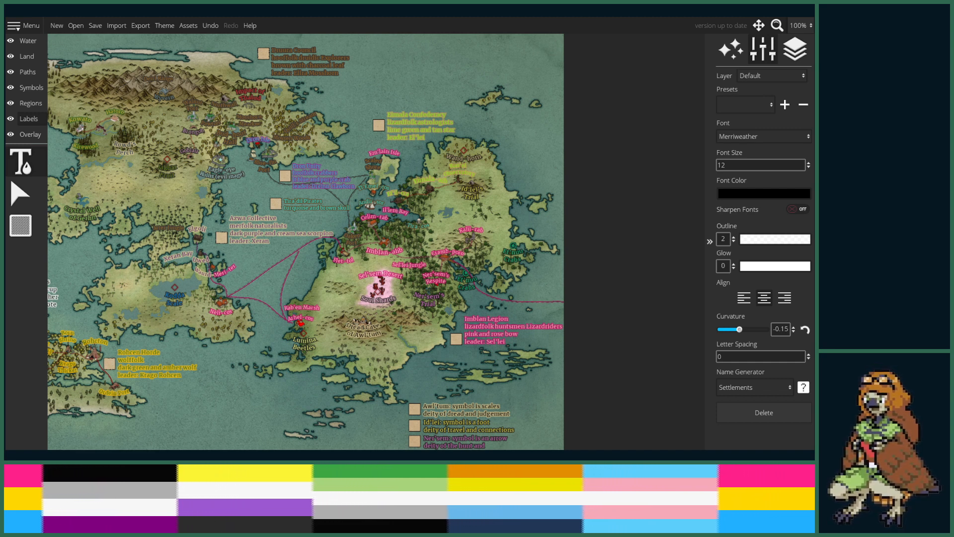
{"action": "scroll", "coordinate": [380, 287], "scroll_direction": "up", "scroll_amount": 5}
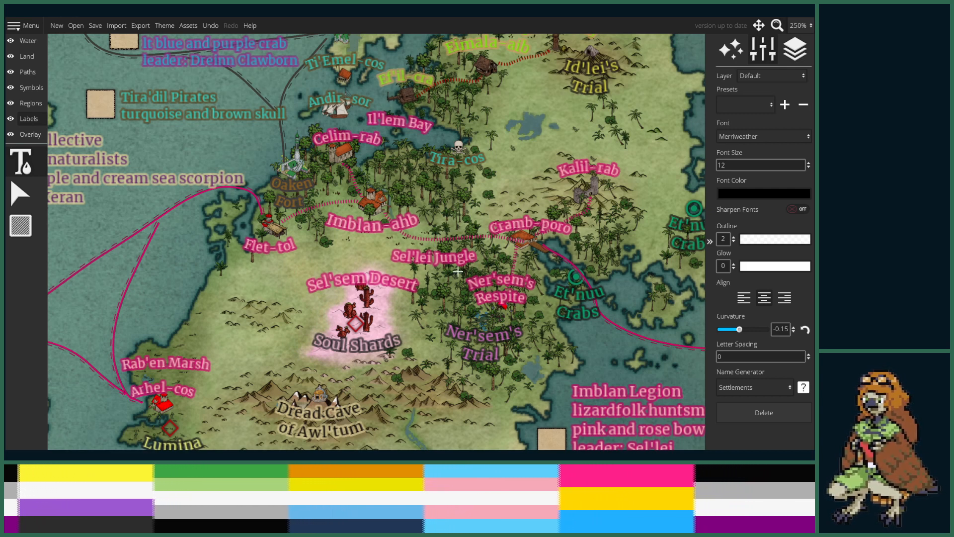
{"action": "left_click_drag", "start_coordinate": [476, 246], "coordinate": [439, 263]}
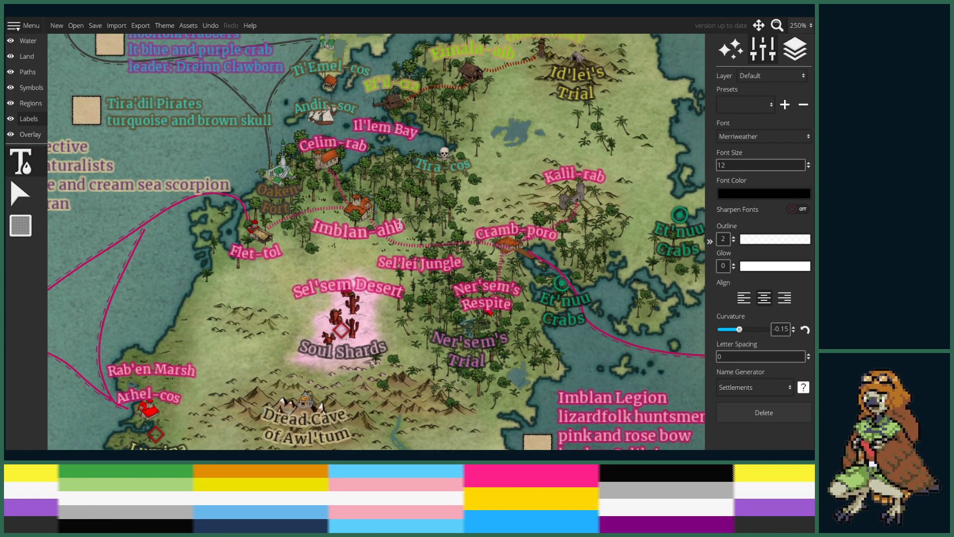
{"action": "left_click", "coordinate": [368, 231]}
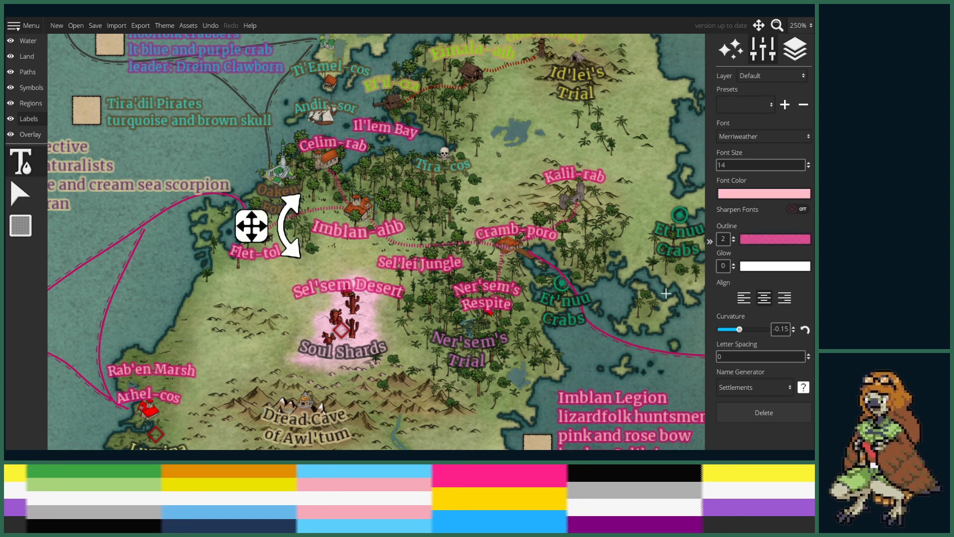
{"action": "left_click_drag", "start_coordinate": [736, 330], "coordinate": [739, 336]}
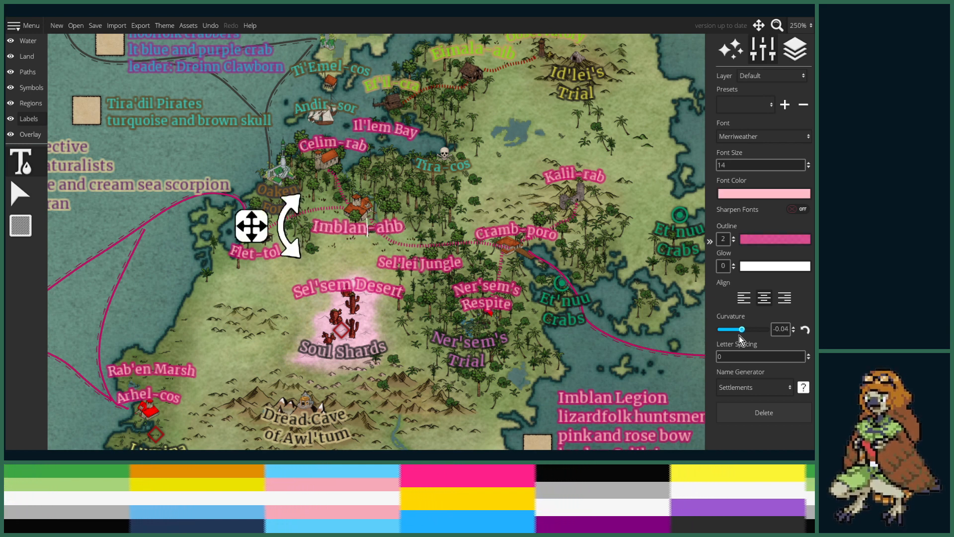
{"action": "scroll", "coordinate": [739, 336], "scroll_direction": "up", "scroll_amount": 4}
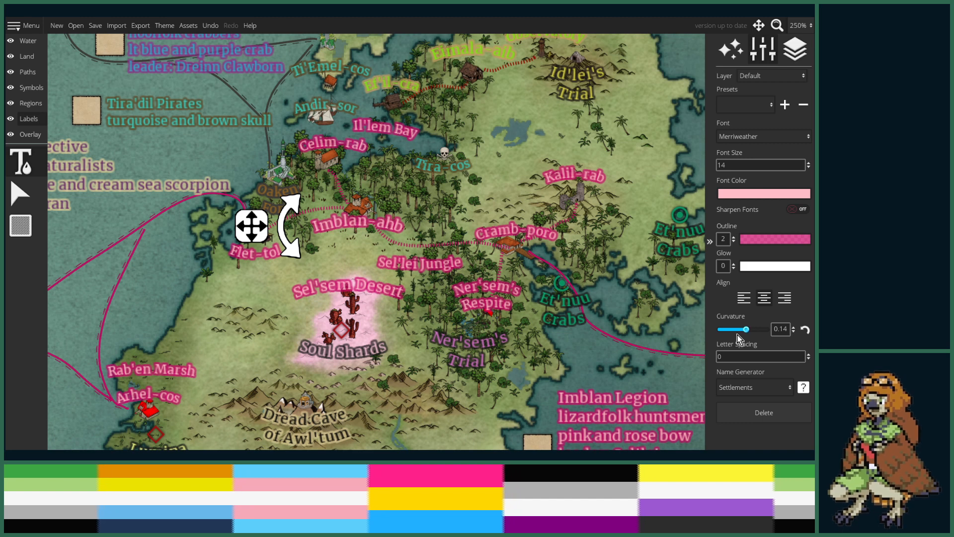
{"action": "scroll", "coordinate": [739, 335], "scroll_direction": "up", "scroll_amount": 1}
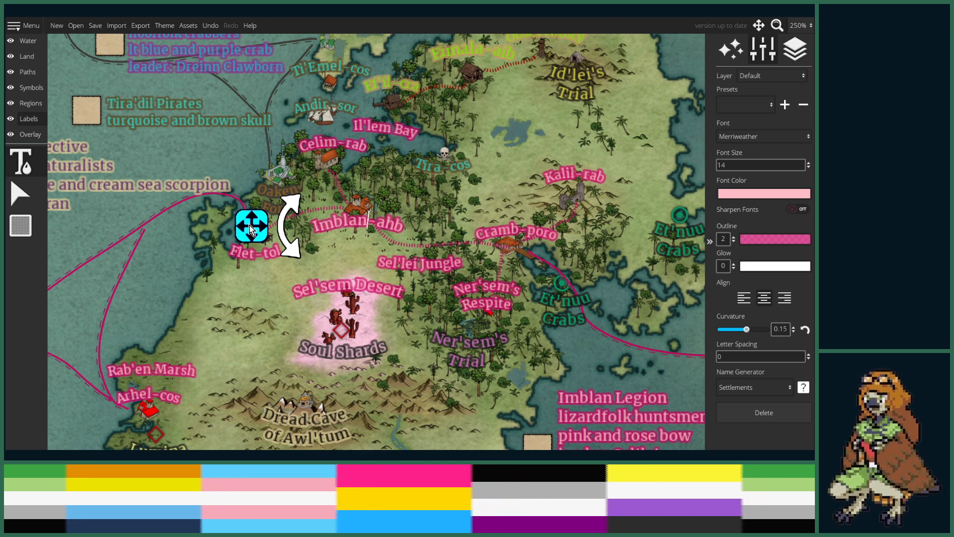
{"action": "left_click_drag", "start_coordinate": [250, 229], "coordinate": [250, 198]}
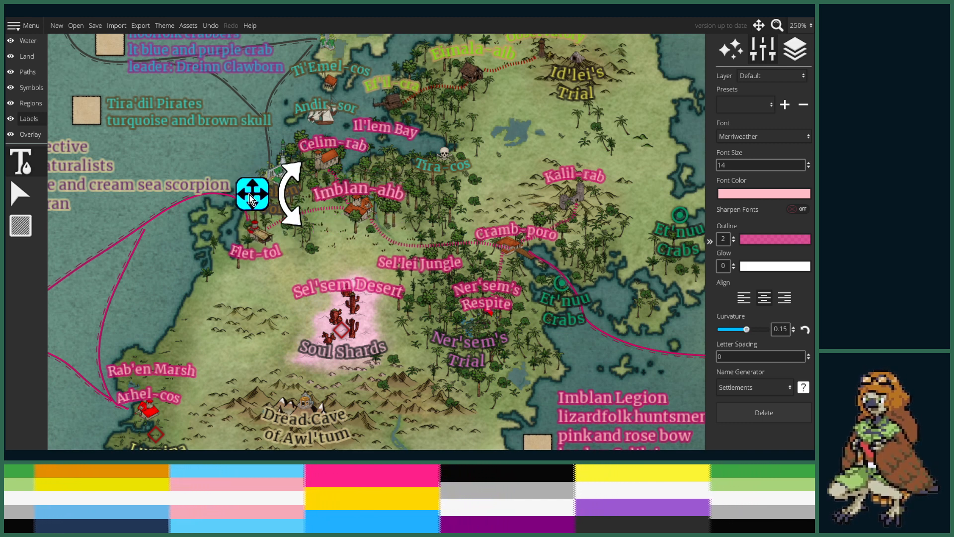
- Place an unmirrored grey stone castle symbol at scale 10 directly below the Imblan-ahb settlement
{"action": "left_click", "coordinate": [31, 87]}
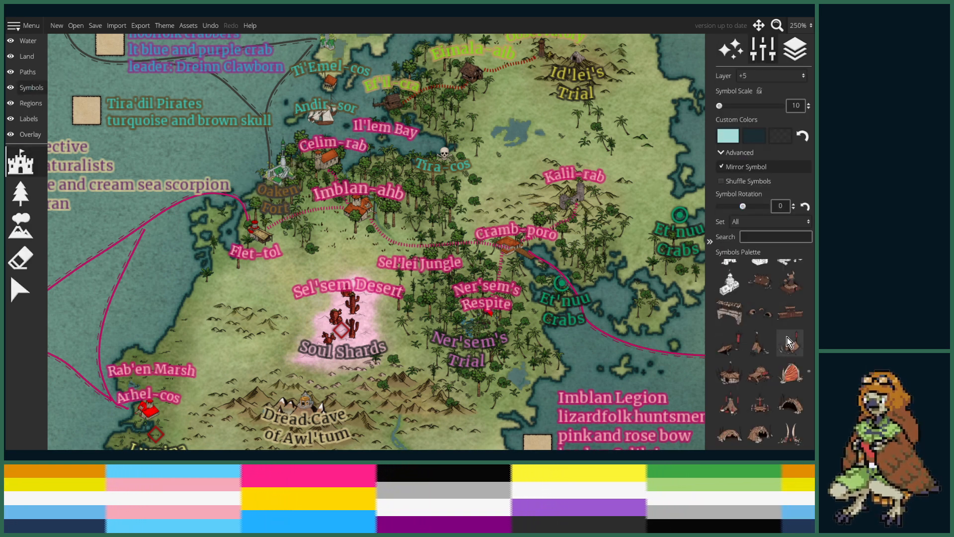
{"action": "scroll", "coordinate": [794, 349], "scroll_direction": "down", "scroll_amount": 10}
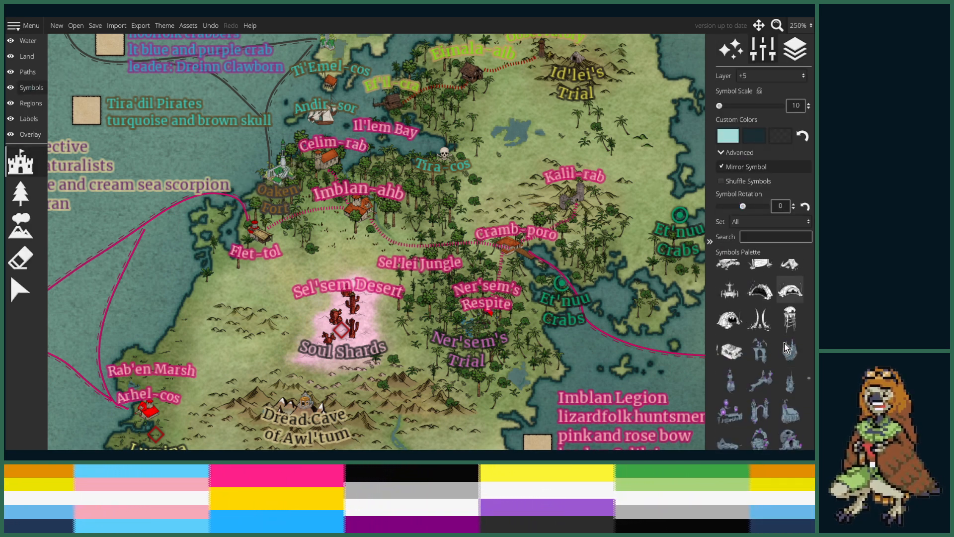
{"action": "scroll", "coordinate": [786, 355], "scroll_direction": "down", "scroll_amount": 10}
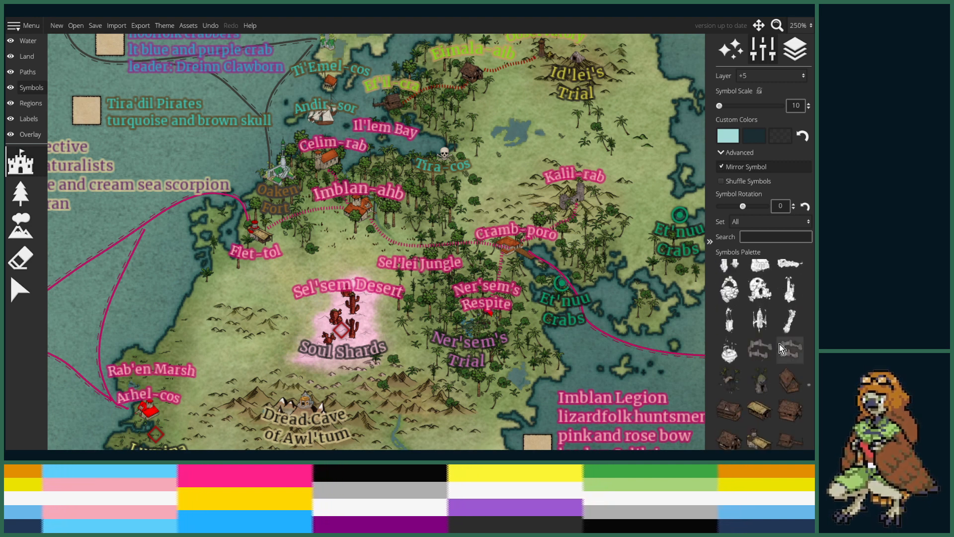
{"action": "scroll", "coordinate": [780, 349], "scroll_direction": "down", "scroll_amount": 10}
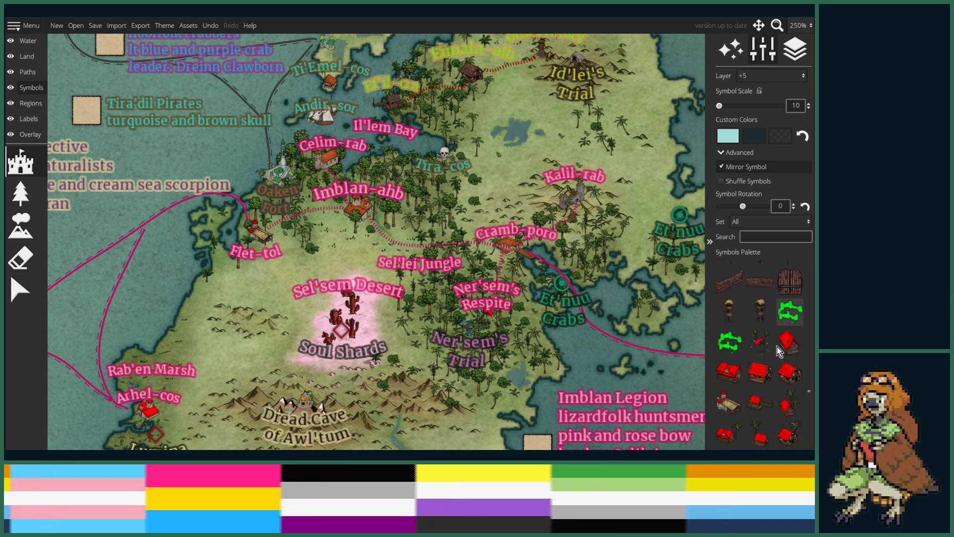
{"action": "scroll", "coordinate": [776, 351], "scroll_direction": "down", "scroll_amount": 10}
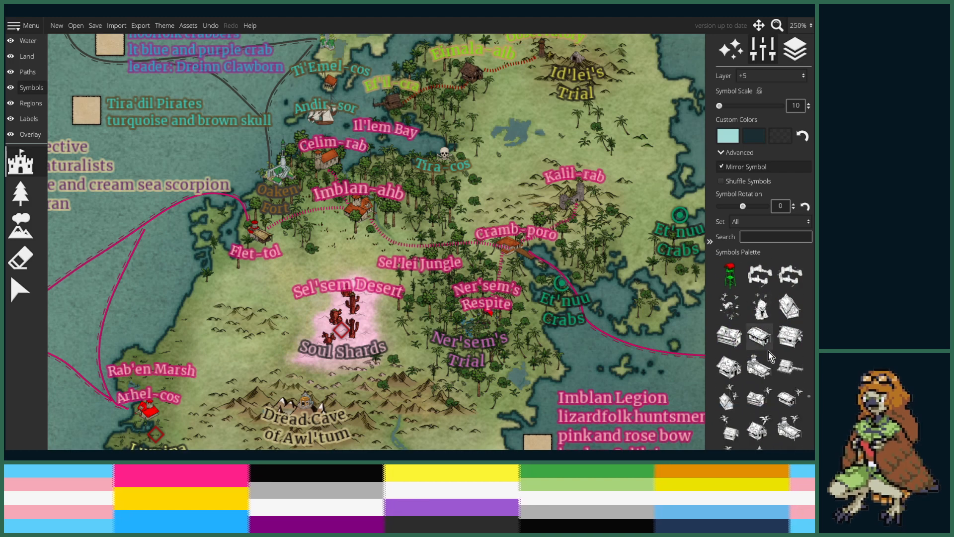
{"action": "scroll", "coordinate": [775, 349], "scroll_direction": "down", "scroll_amount": 5}
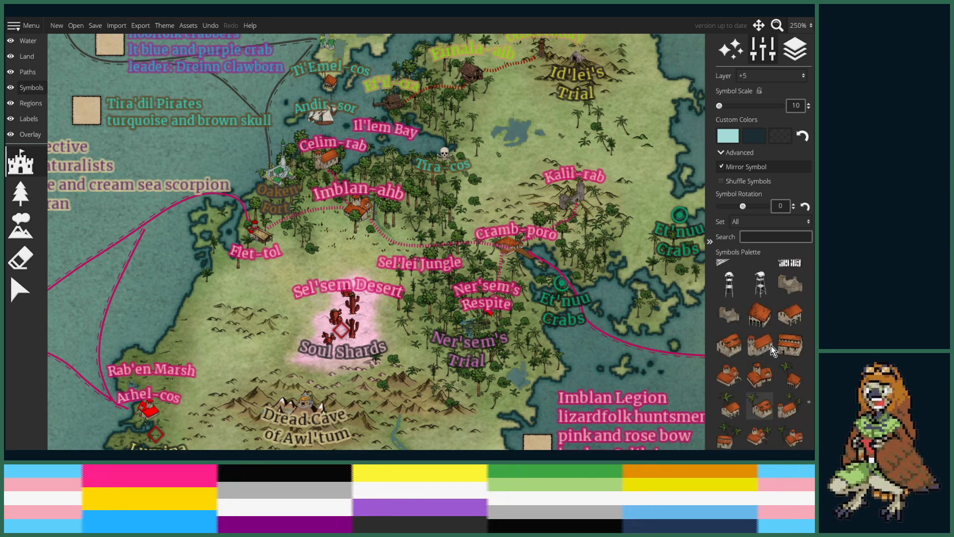
{"action": "left_click", "coordinate": [790, 285]}
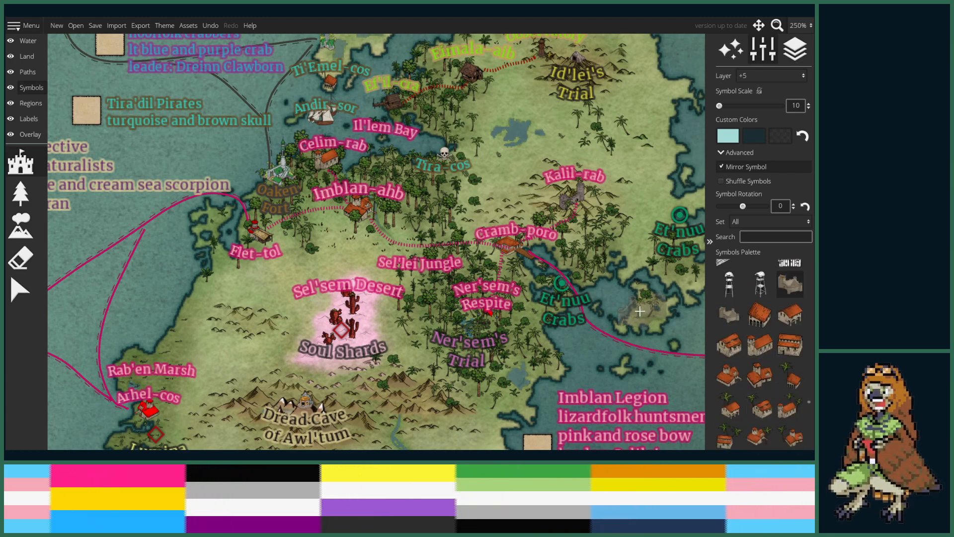
{"action": "scroll", "coordinate": [369, 247], "scroll_direction": "up", "scroll_amount": 8}
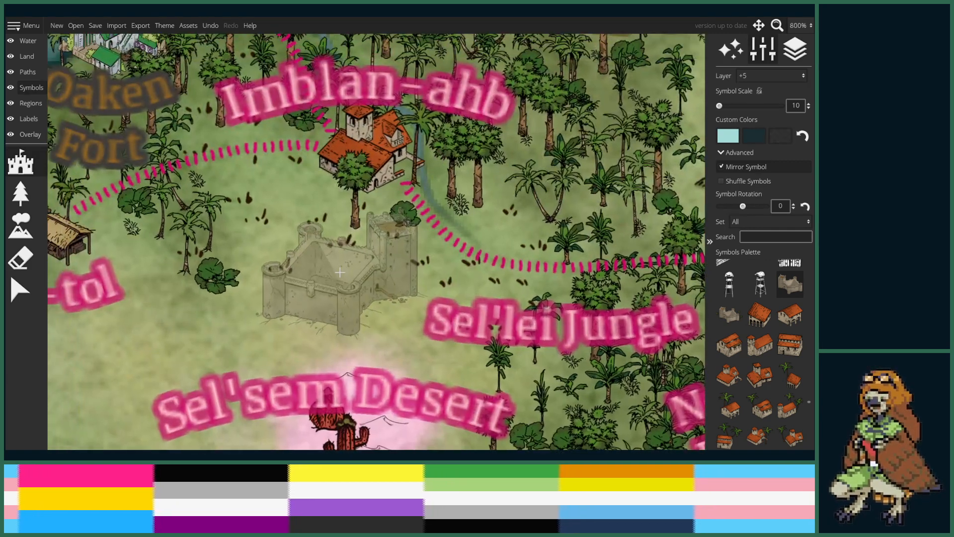
{"action": "left_click", "coordinate": [732, 318]}
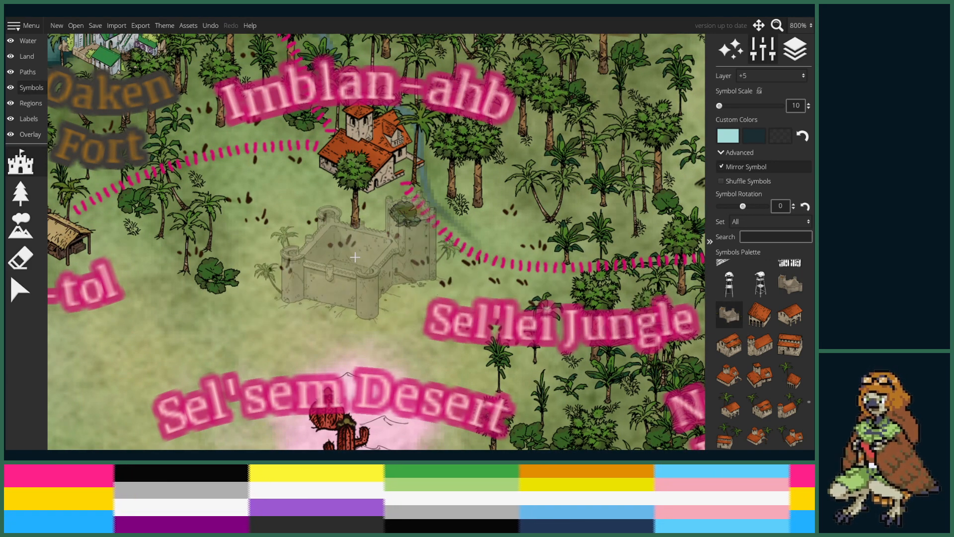
{"action": "left_click", "coordinate": [735, 166]}
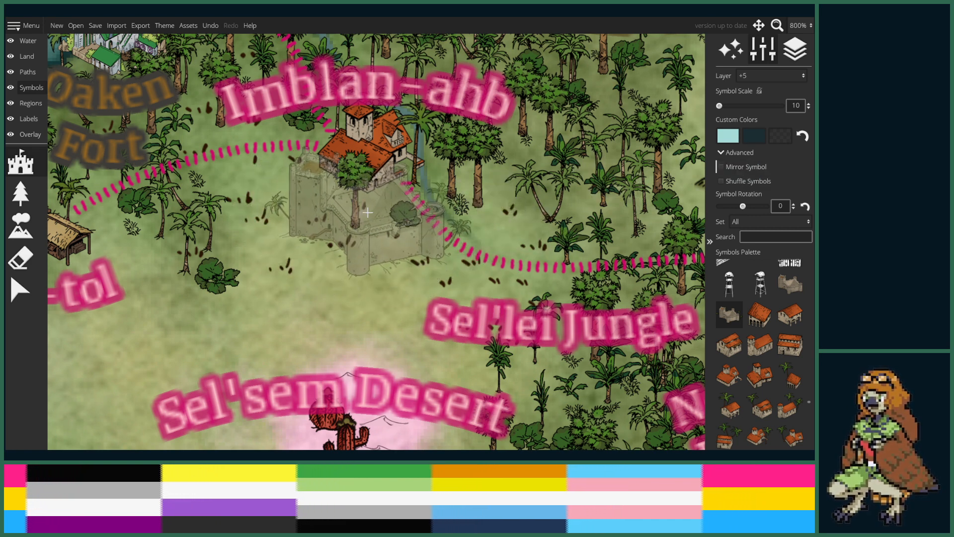
{"action": "left_click", "coordinate": [367, 214]}
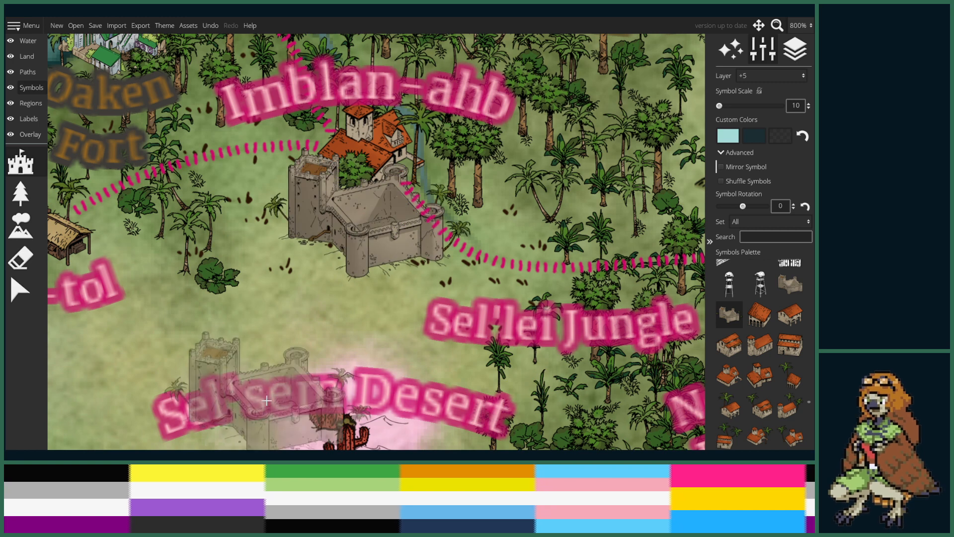
{"action": "key", "text": "ctrl+z"}
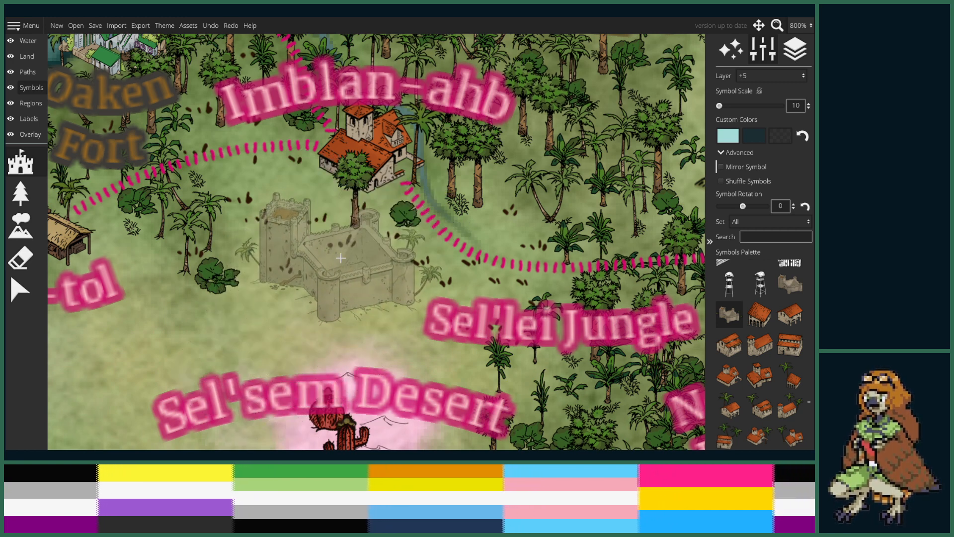
{"action": "left_click", "coordinate": [362, 229]}
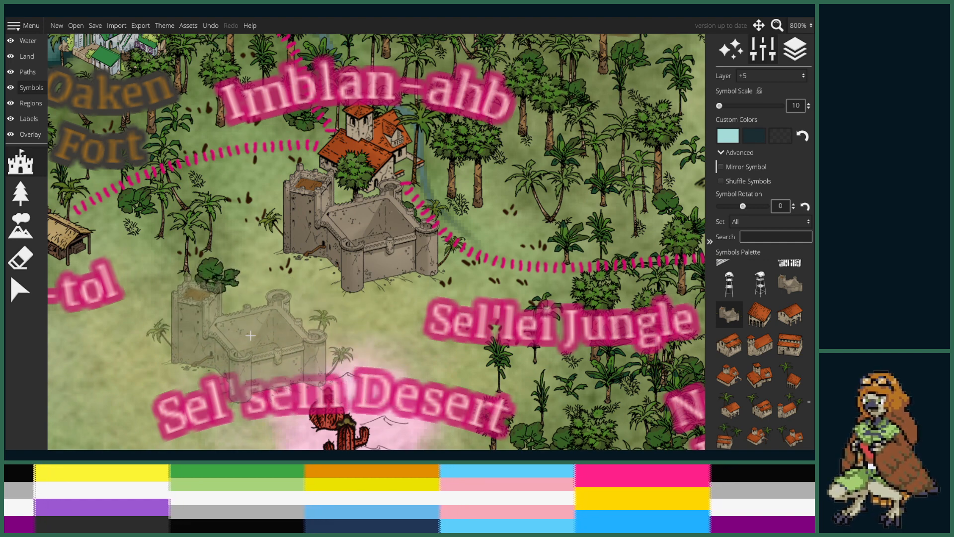
{"action": "scroll", "coordinate": [264, 318], "scroll_direction": "down", "scroll_amount": 2}
{"action": "scroll", "coordinate": [260, 293], "scroll_direction": "up", "scroll_amount": 1}
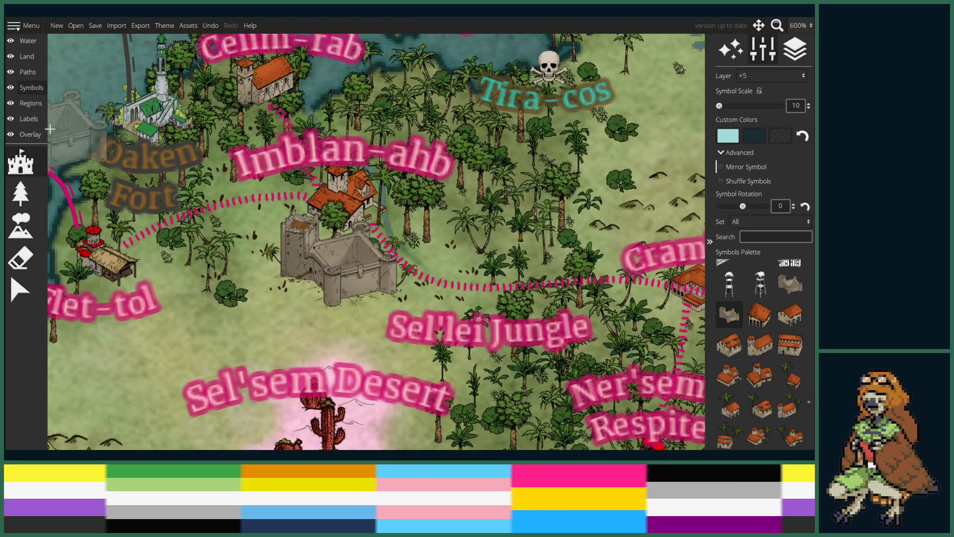
- Rotate the Sel'lei Jungle label to slope down to the right with curvature 0.05 and position it between Imblan-ahb and Cramb-poro
{"action": "left_click", "coordinate": [28, 118]}
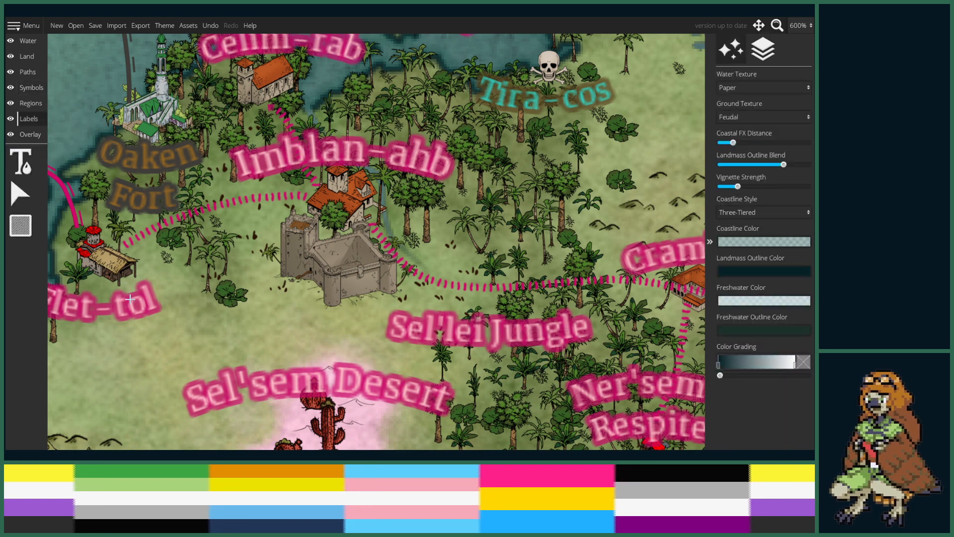
{"action": "left_click", "coordinate": [35, 168]}
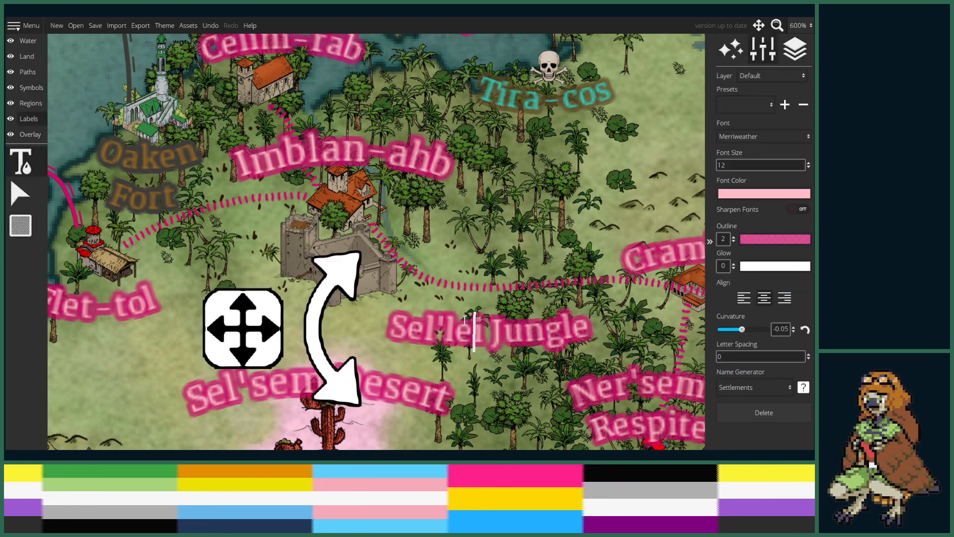
{"action": "scroll", "coordinate": [422, 282], "scroll_direction": "down", "scroll_amount": 5}
{"action": "scroll", "coordinate": [483, 215], "scroll_direction": "up", "scroll_amount": 5}
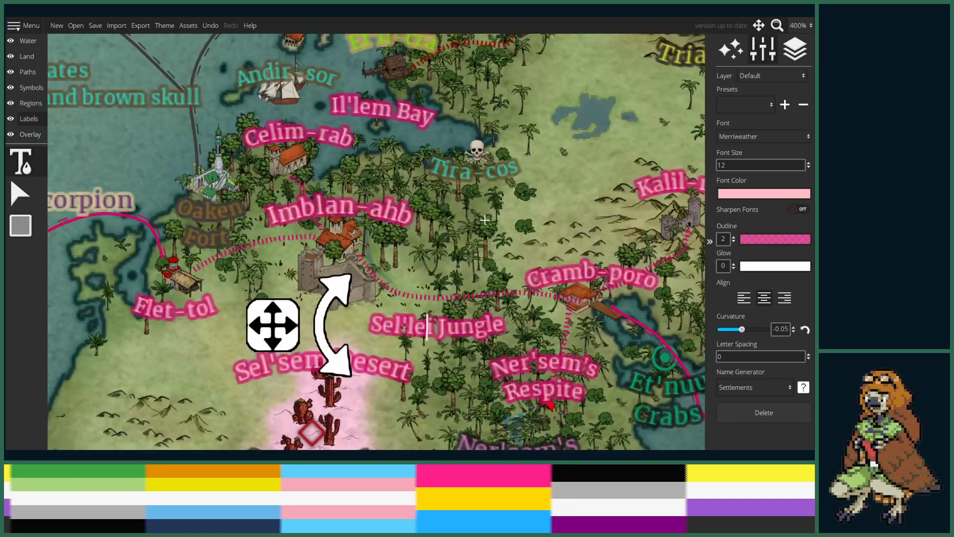
{"action": "scroll", "coordinate": [483, 215], "scroll_direction": "down", "scroll_amount": 5}
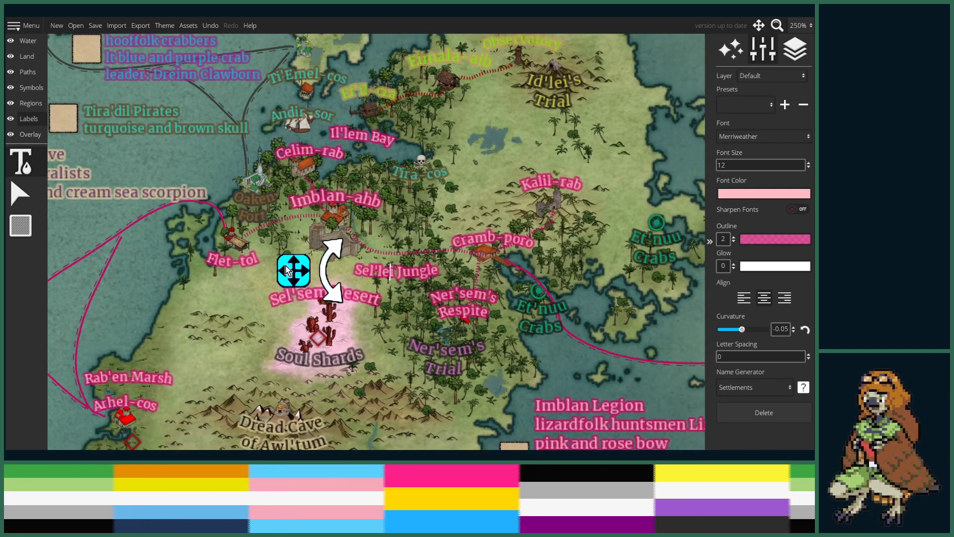
{"action": "left_click_drag", "start_coordinate": [309, 227], "coordinate": [354, 201]}
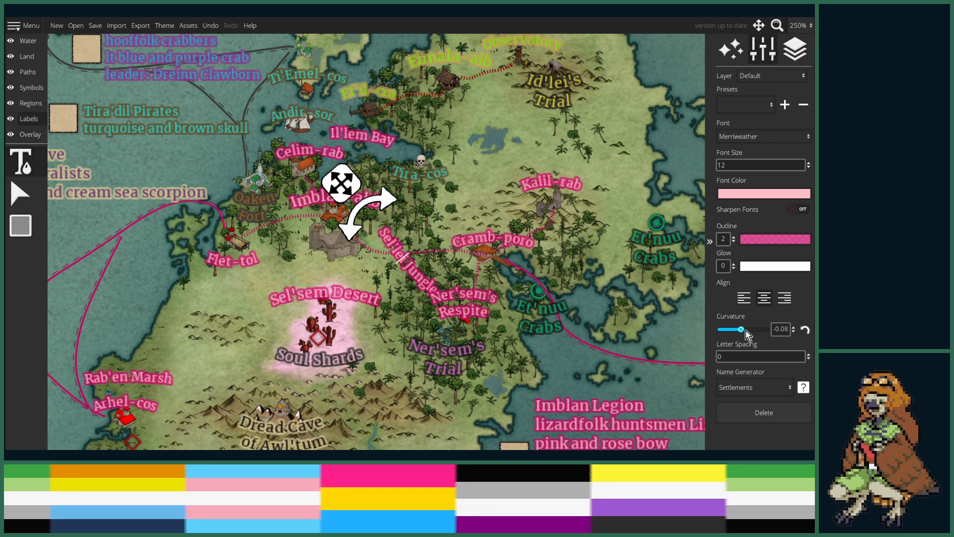
{"action": "left_click_drag", "start_coordinate": [742, 329], "coordinate": [745, 329]}
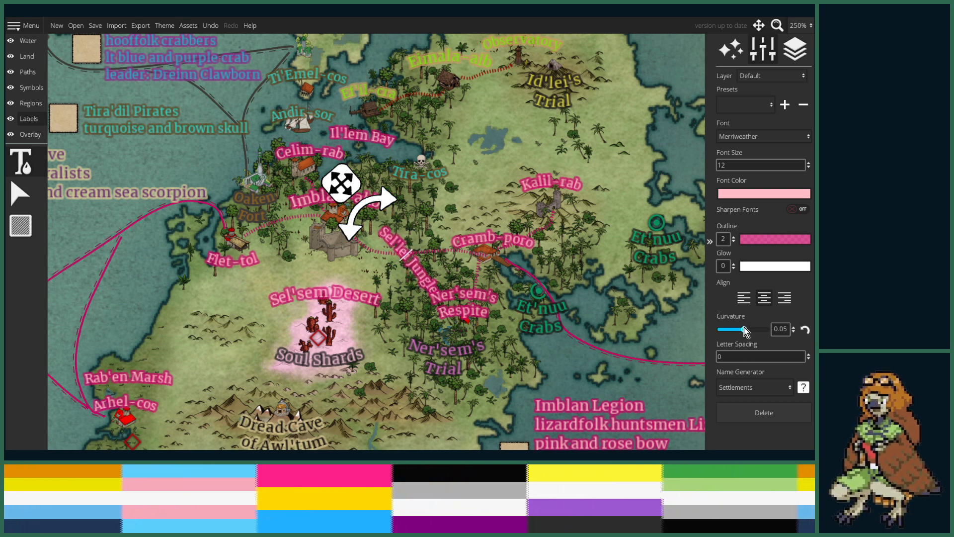
{"action": "left_click_drag", "start_coordinate": [340, 187], "coordinate": [350, 169]}
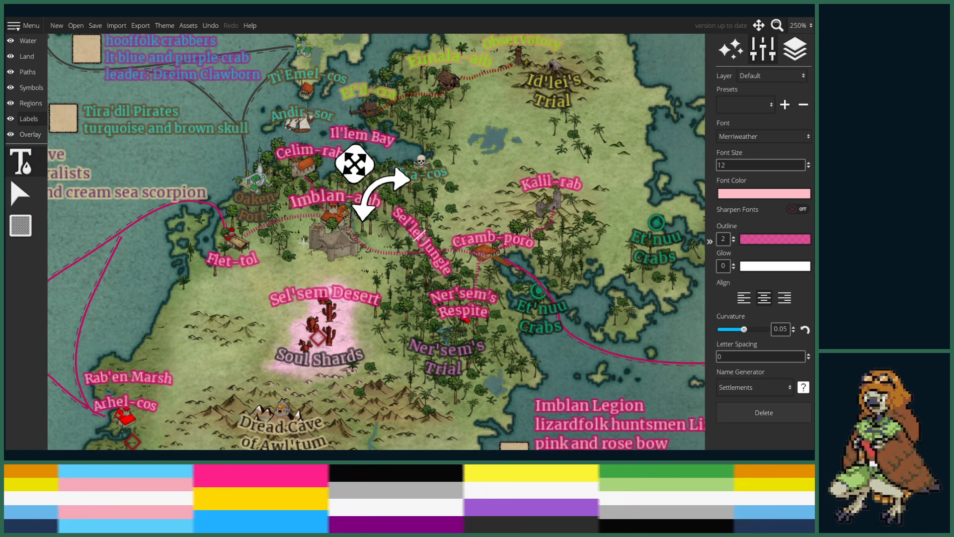
- Add a size 12 pink label "Palace Sel" with curvature -0.15 and position it just below the new castle symbol
{"action": "left_click", "coordinate": [324, 267]}
{"action": "type", "text": "Pala"}
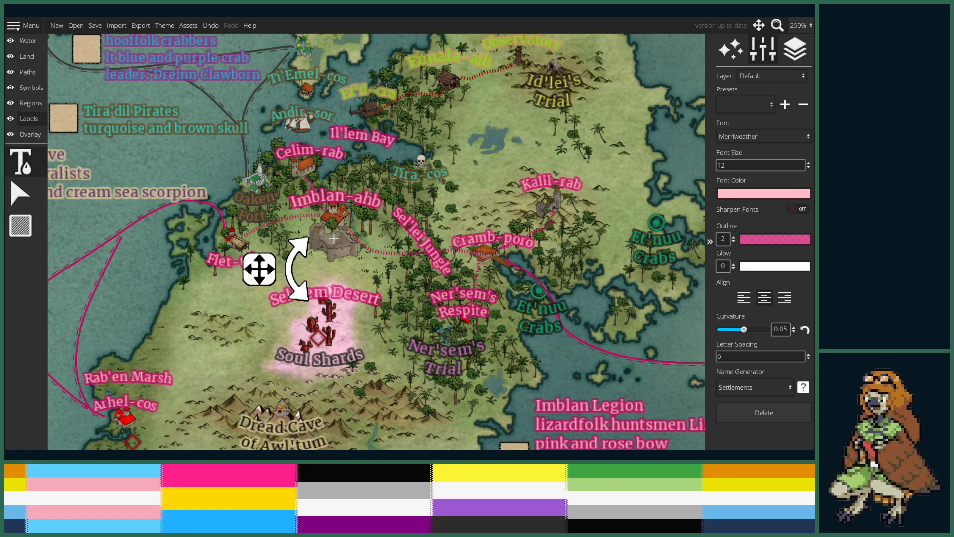
{"action": "type", "text": "ce"}
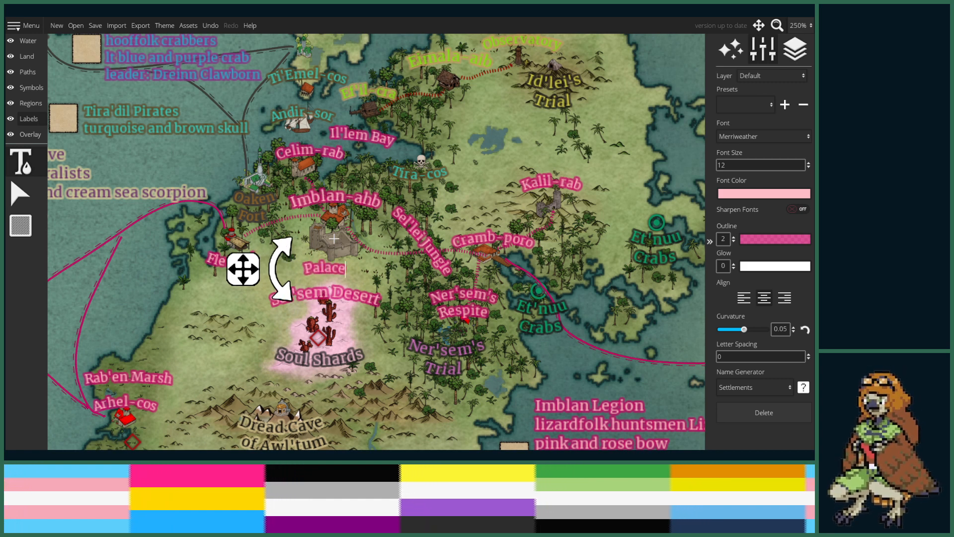
{"action": "type", "text": " Sel"}
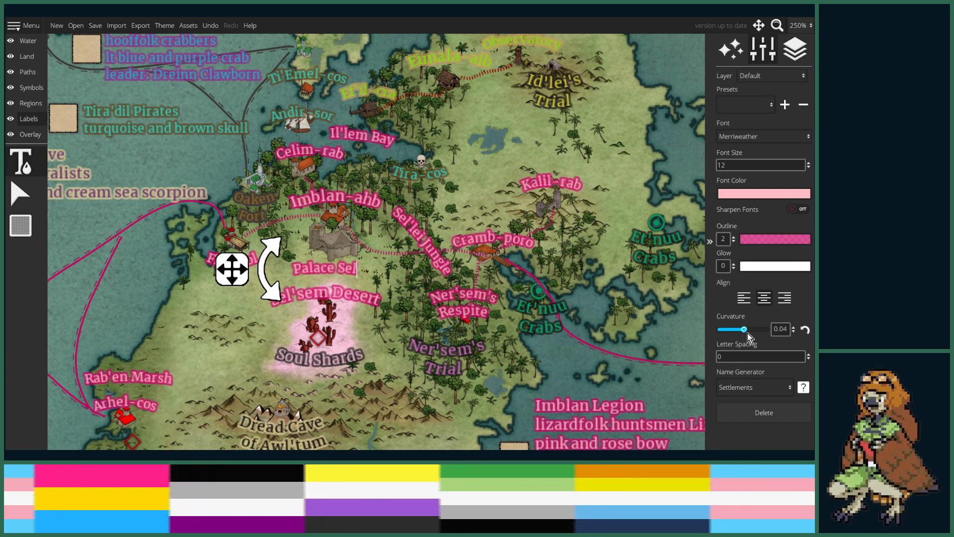
{"action": "left_click_drag", "start_coordinate": [744, 329], "coordinate": [741, 329]}
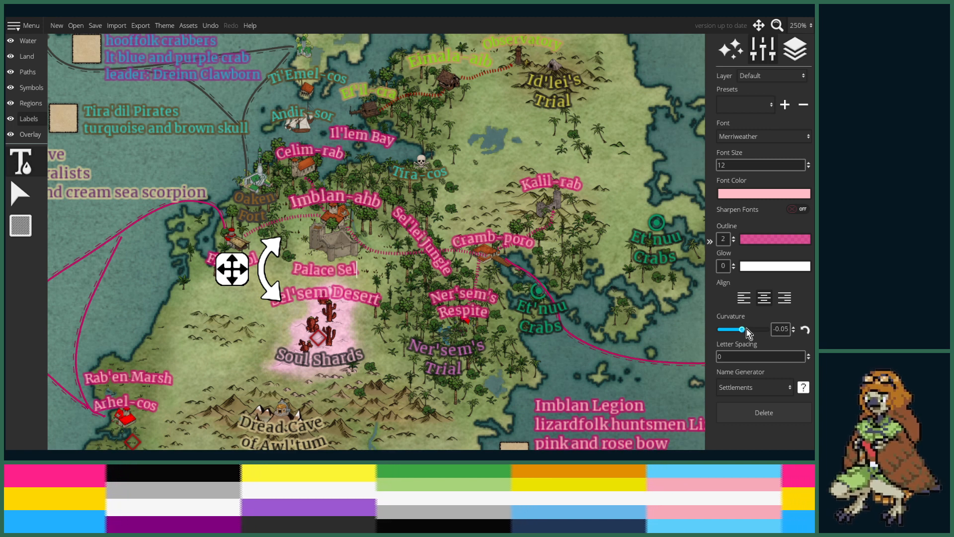
{"action": "left_click_drag", "start_coordinate": [746, 328], "coordinate": [741, 328]}
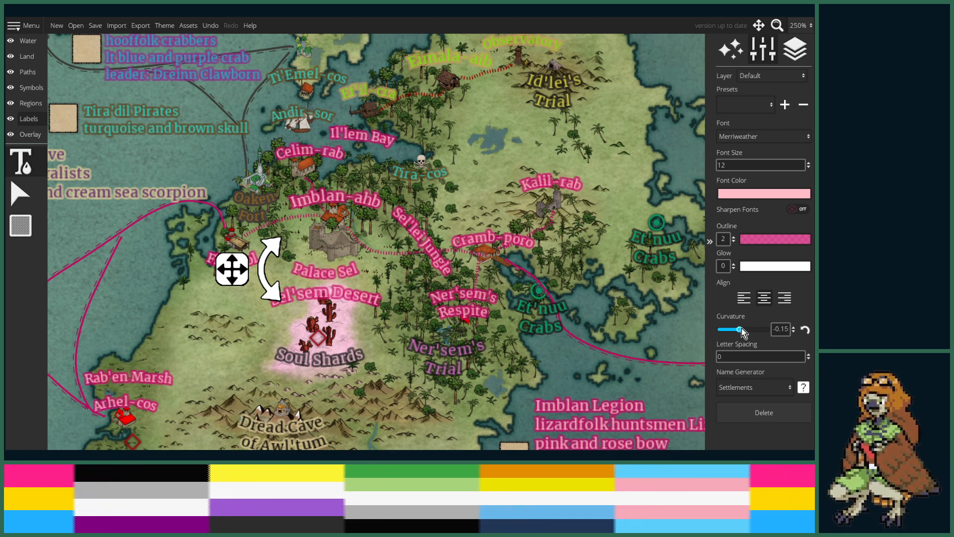
{"action": "left_click_drag", "start_coordinate": [250, 264], "coordinate": [243, 268]}
{"action": "scroll", "coordinate": [192, 346], "scroll_direction": "down", "scroll_amount": 6}
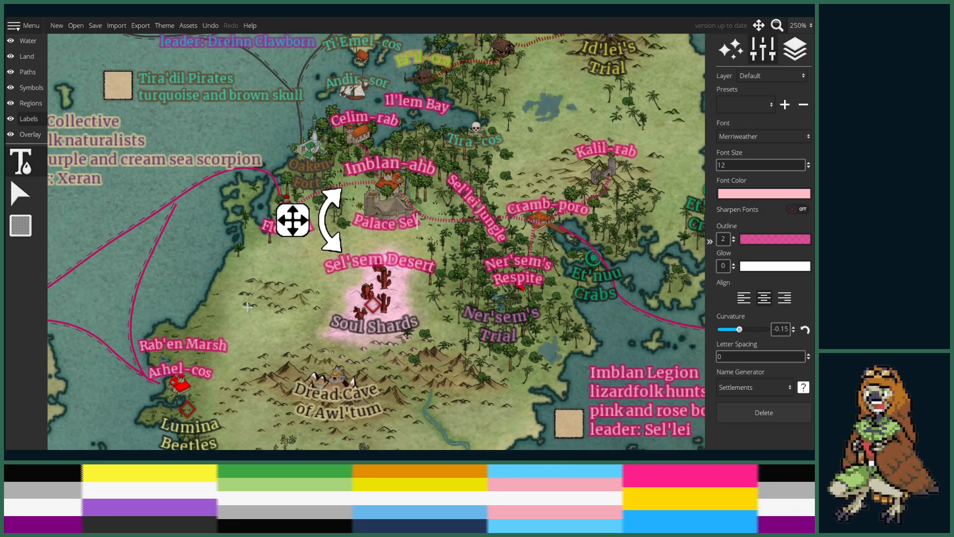
- Draw a hatched path of width 4 and roughness 0.15 between Pawton and Walnut Fort
{"action": "scroll", "coordinate": [322, 280], "scroll_direction": "up", "scroll_amount": 3}
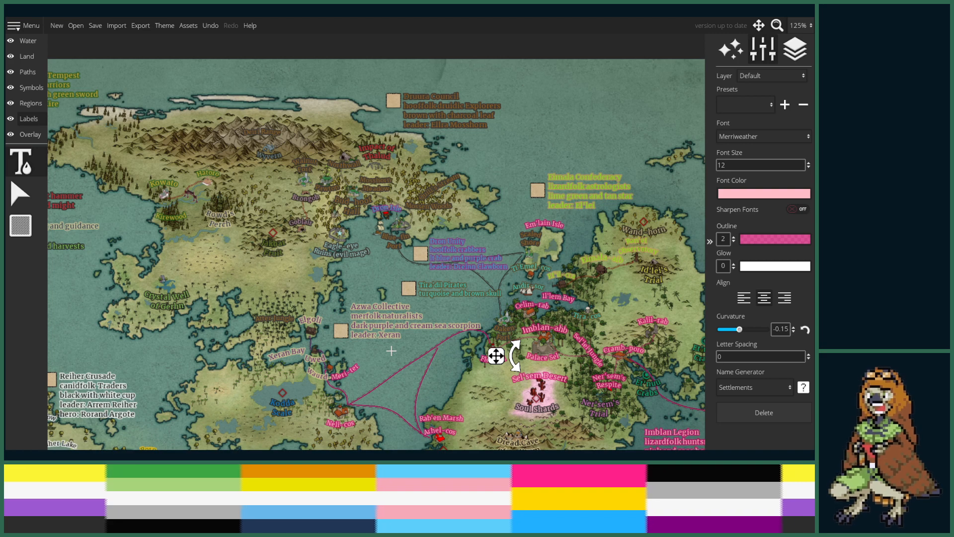
{"action": "scroll", "coordinate": [265, 214], "scroll_direction": "up", "scroll_amount": 5}
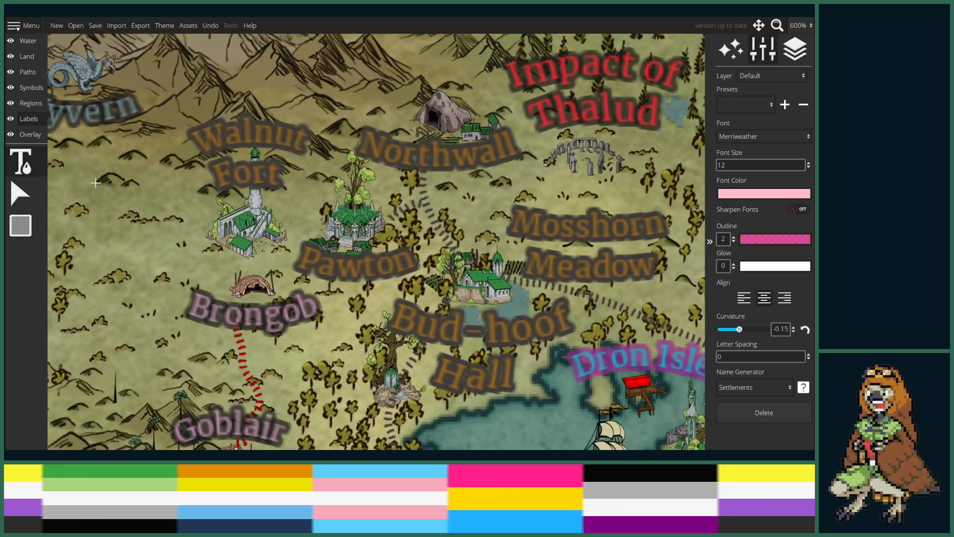
{"action": "left_click", "coordinate": [27, 196]}
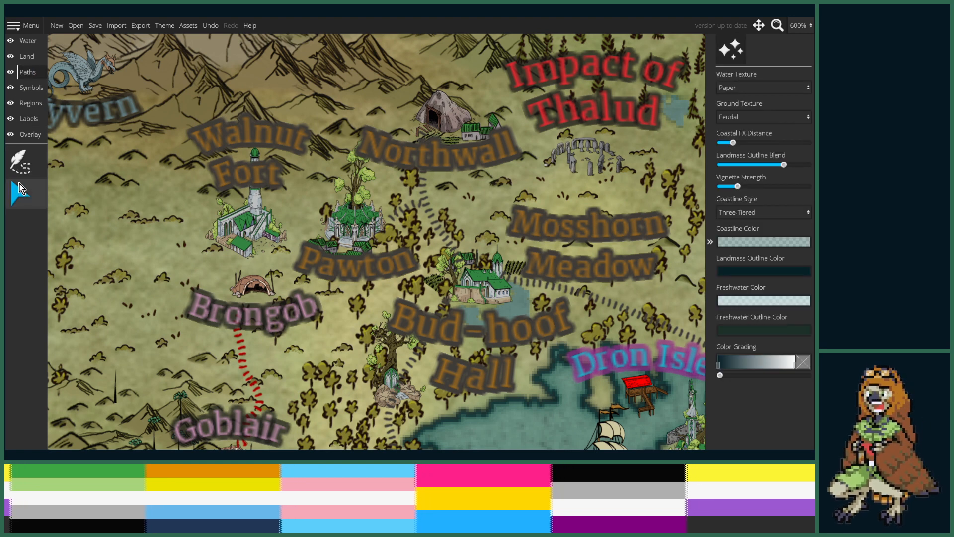
{"action": "left_click", "coordinate": [414, 203]}
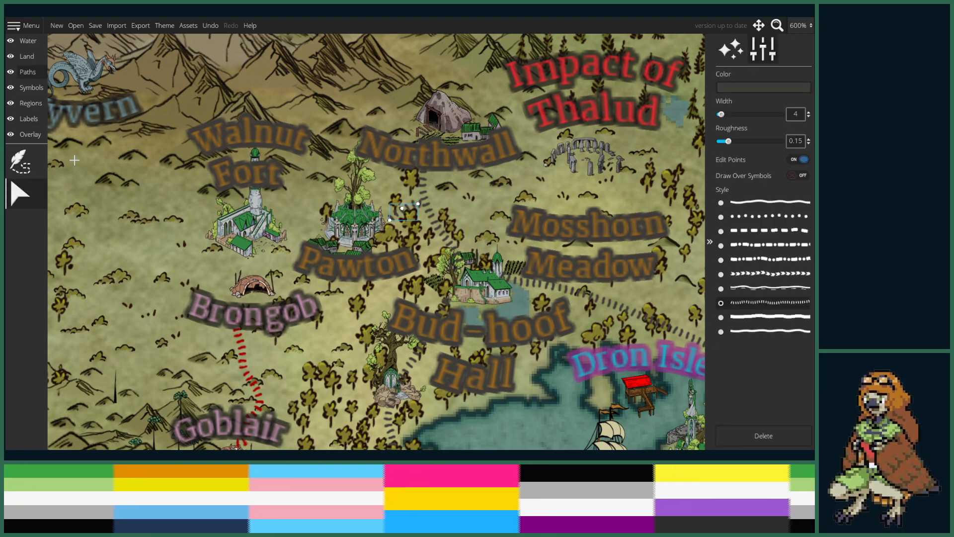
{"action": "left_click", "coordinate": [20, 162]}
{"action": "left_click", "coordinate": [758, 272]}
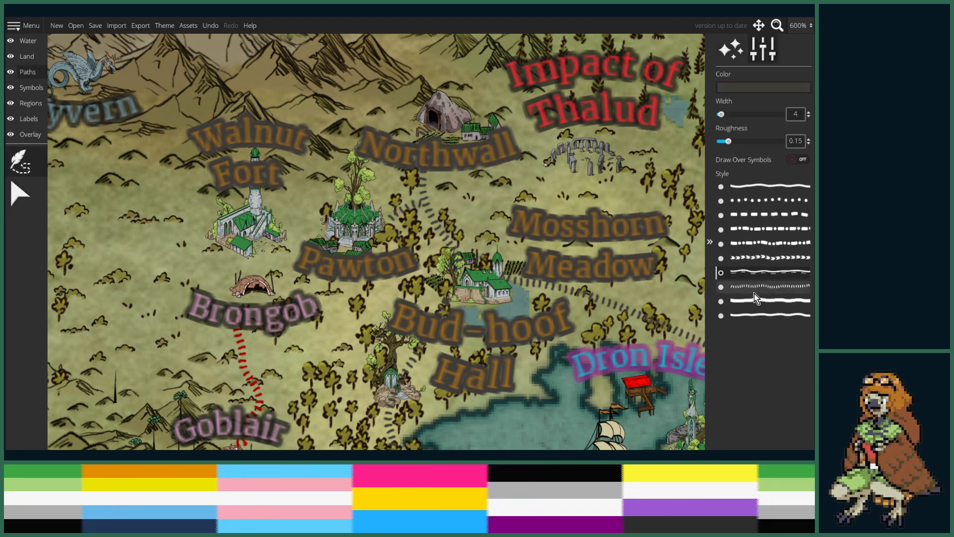
{"action": "left_click", "coordinate": [756, 286]}
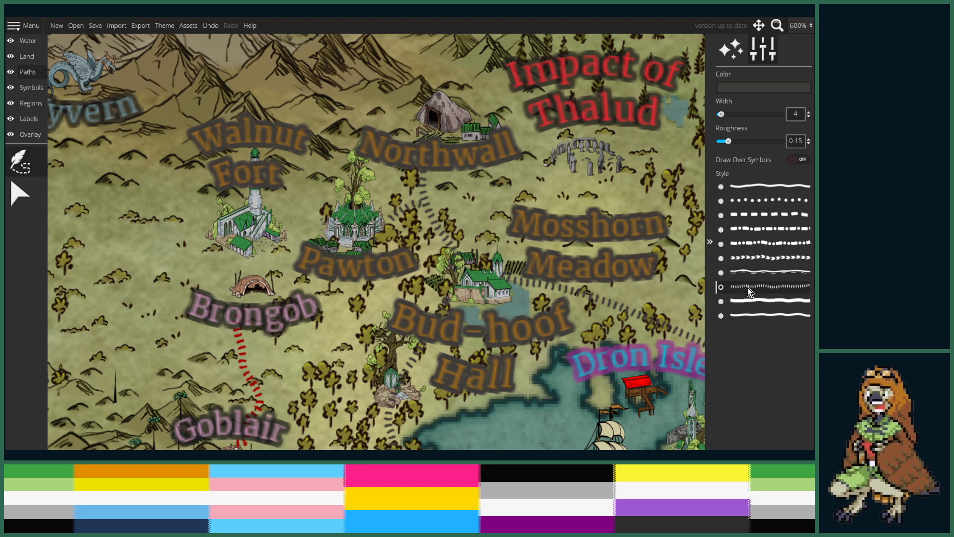
{"action": "left_click", "coordinate": [324, 227]}
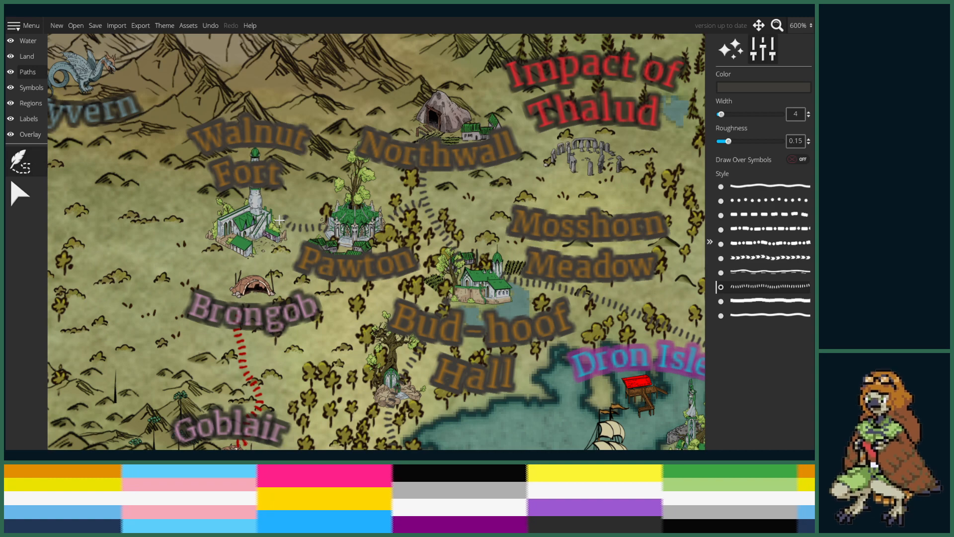
{"action": "scroll", "coordinate": [300, 257], "scroll_direction": "down", "scroll_amount": 4}
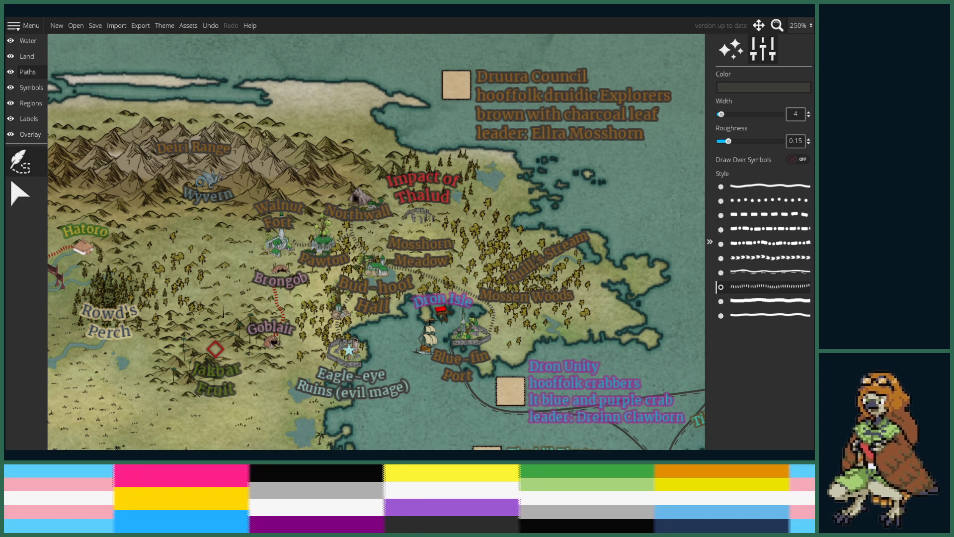
- Browse the structure symbols across all sets for one suited to a new location on the map
{"action": "left_click", "coordinate": [31, 87]}
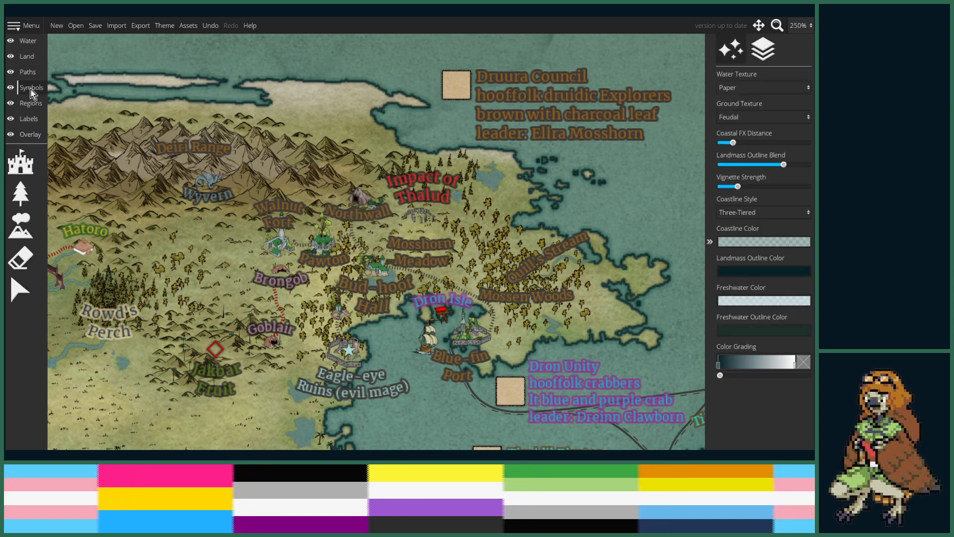
{"action": "left_click", "coordinate": [22, 162]}
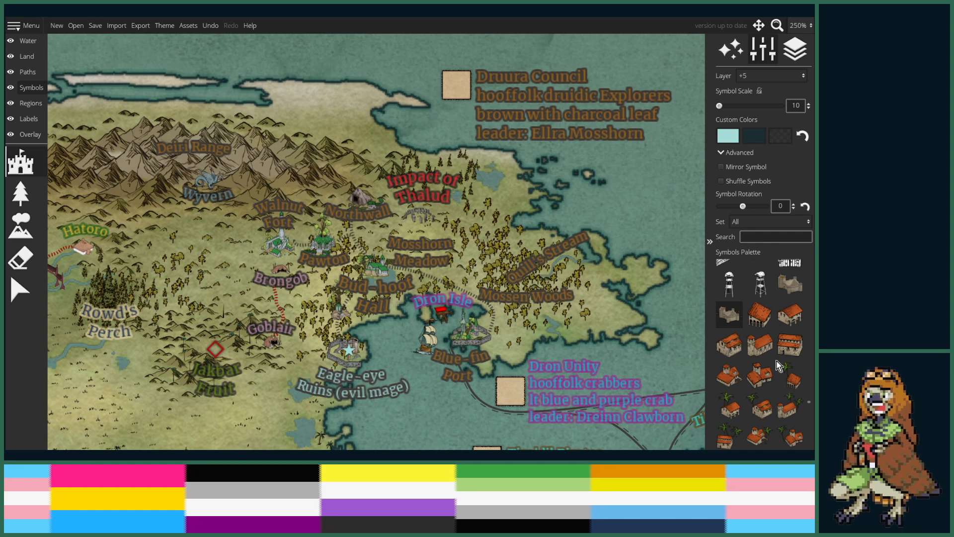
{"action": "scroll", "coordinate": [775, 358], "scroll_direction": "up", "scroll_amount": 10}
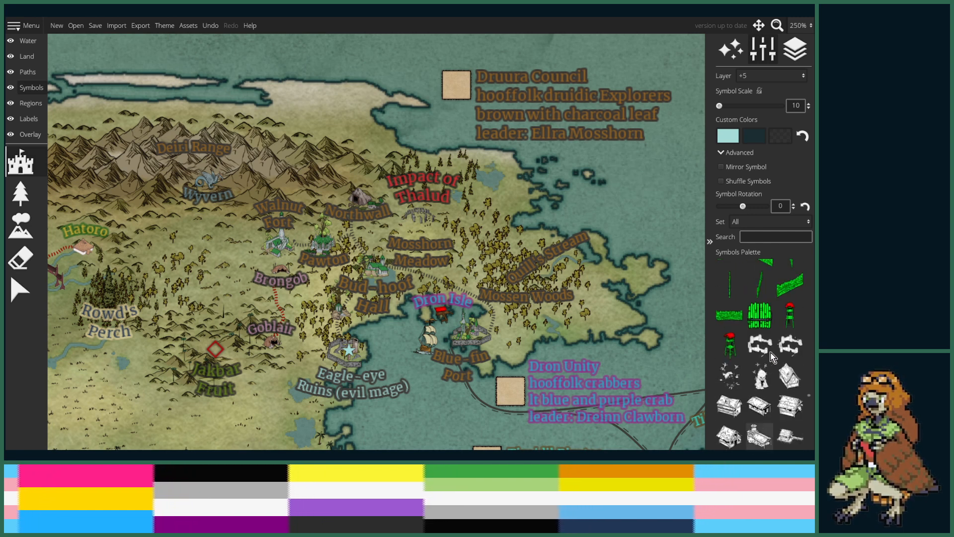
{"action": "scroll", "coordinate": [770, 353], "scroll_direction": "up", "scroll_amount": 10}
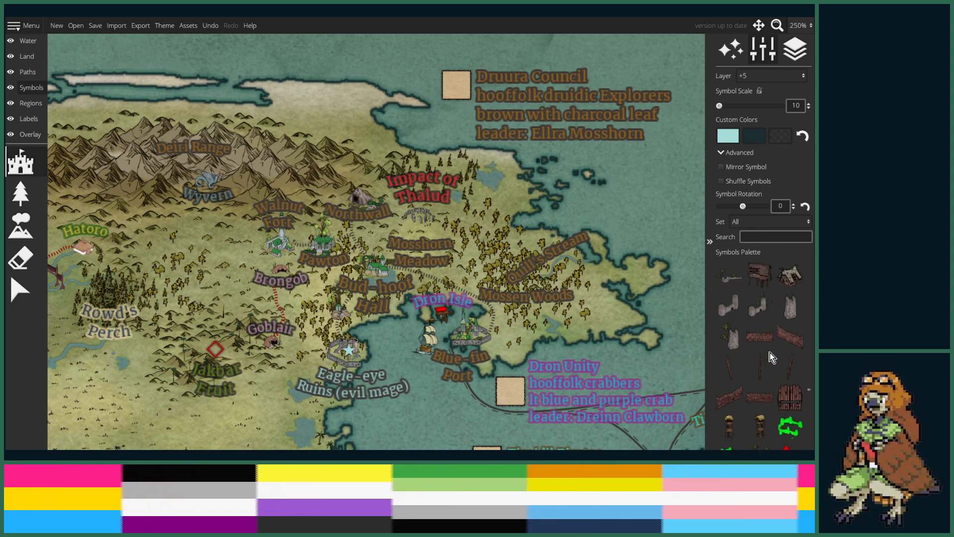
{"action": "scroll", "coordinate": [770, 352], "scroll_direction": "up", "scroll_amount": 10}
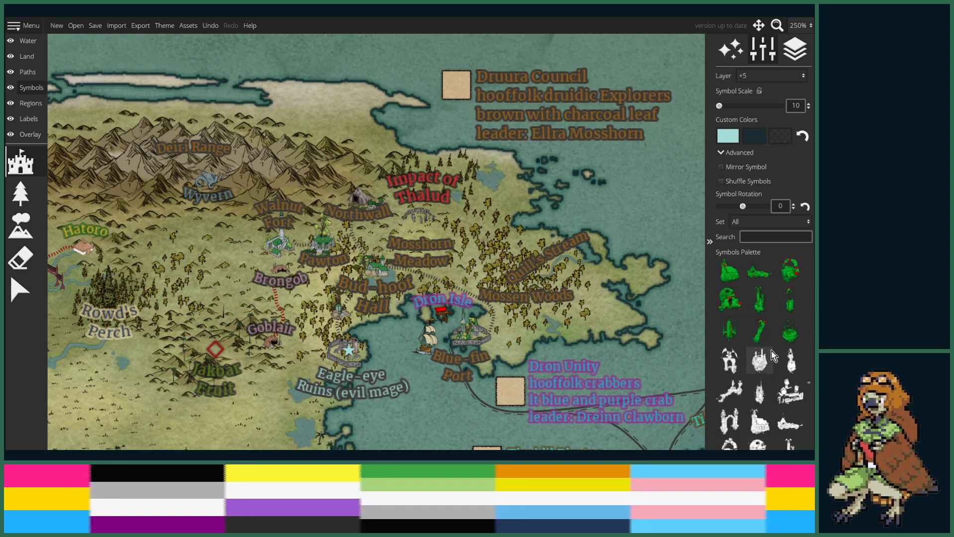
{"action": "scroll", "coordinate": [772, 354], "scroll_direction": "up", "scroll_amount": 10}
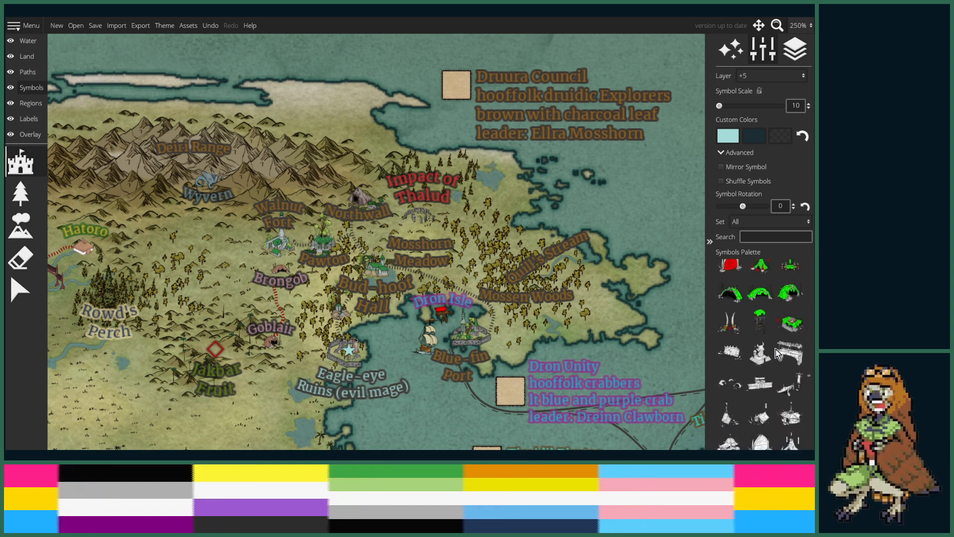
{"action": "scroll", "coordinate": [775, 342], "scroll_direction": "down", "scroll_amount": 10}
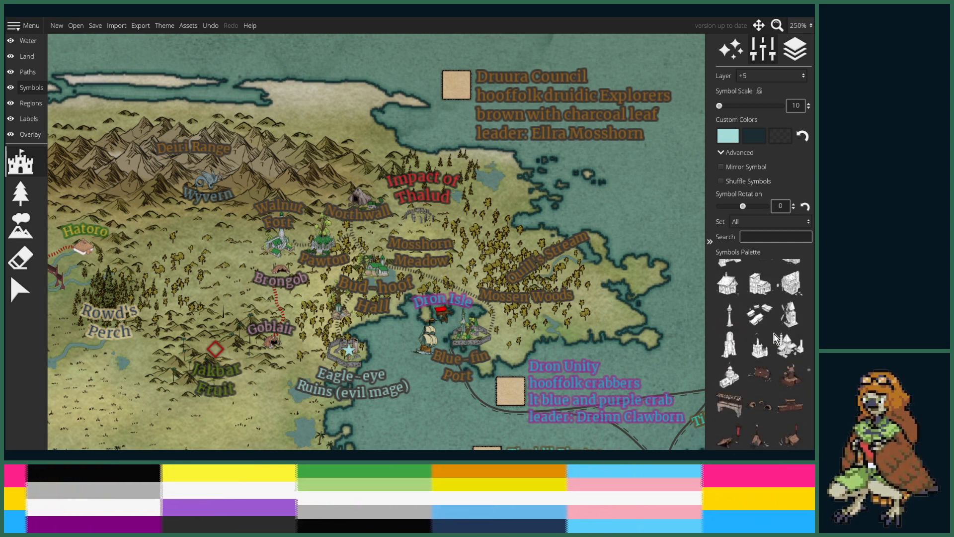
{"action": "scroll", "coordinate": [775, 338], "scroll_direction": "up", "scroll_amount": 10}
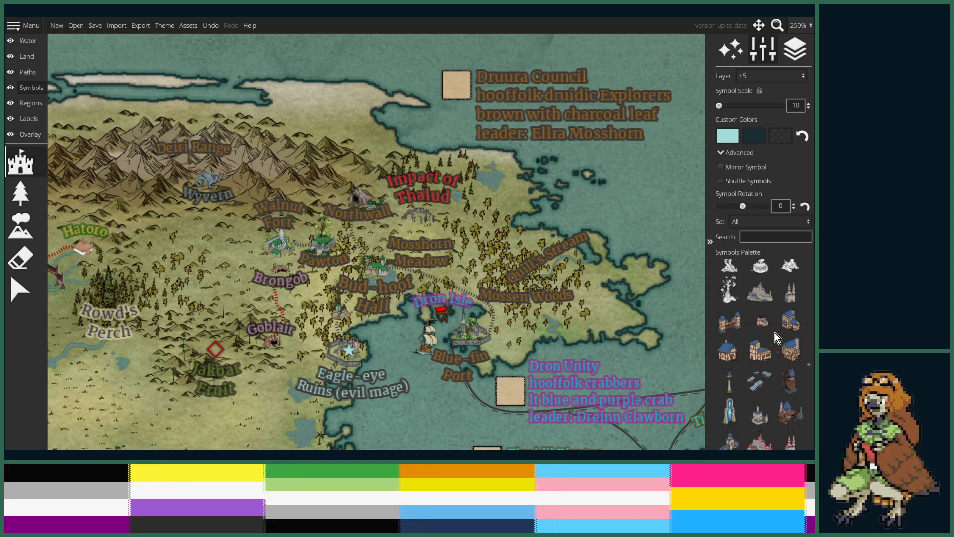
{"action": "scroll", "coordinate": [774, 332], "scroll_direction": "up", "scroll_amount": 10}
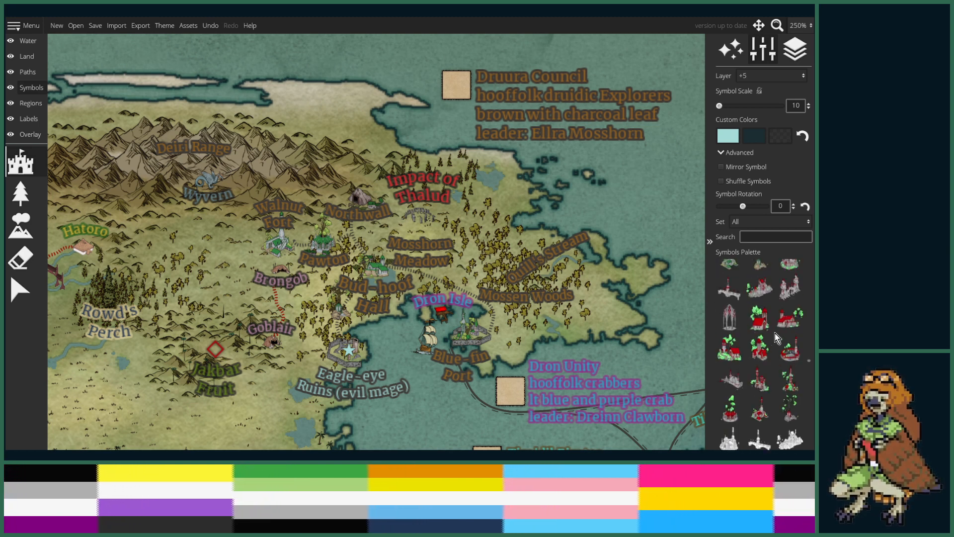
{"action": "scroll", "coordinate": [775, 333], "scroll_direction": "down", "scroll_amount": 5}
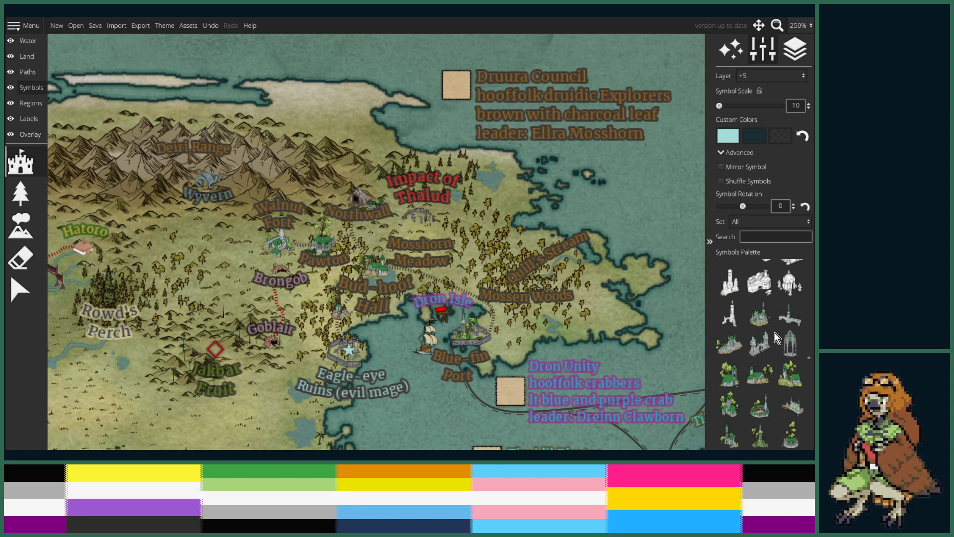
{"action": "scroll", "coordinate": [774, 332], "scroll_direction": "up", "scroll_amount": 10}
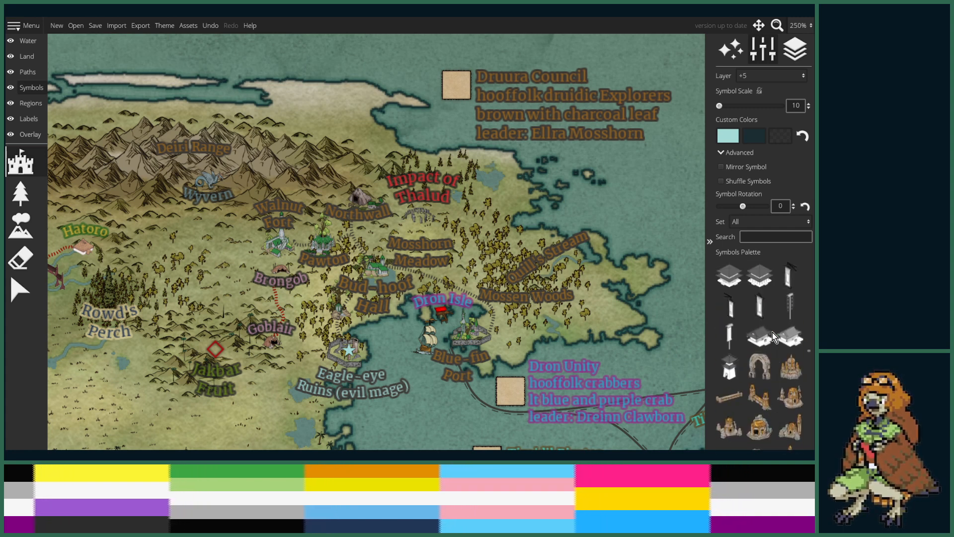
{"action": "scroll", "coordinate": [772, 337], "scroll_direction": "down", "scroll_amount": 5}
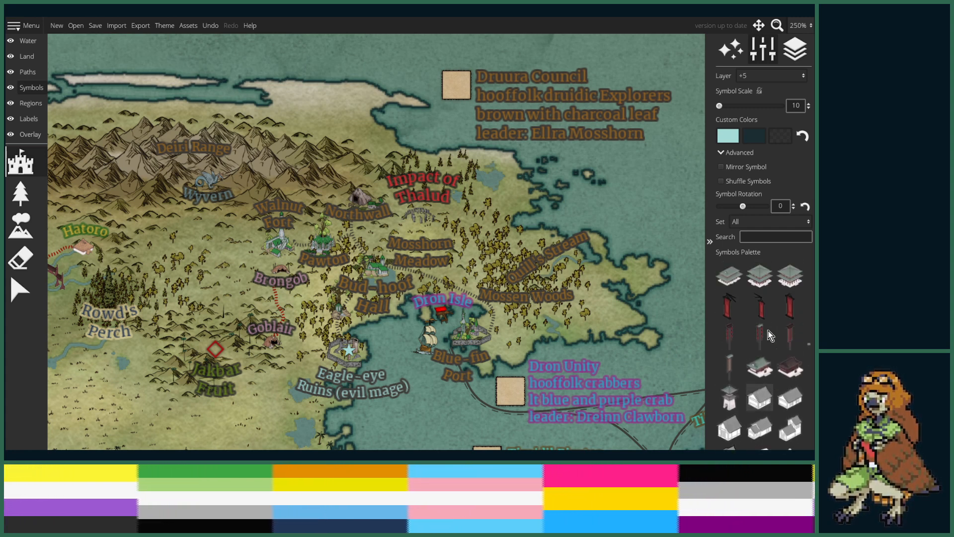
{"action": "scroll", "coordinate": [767, 329], "scroll_direction": "down", "scroll_amount": 5}
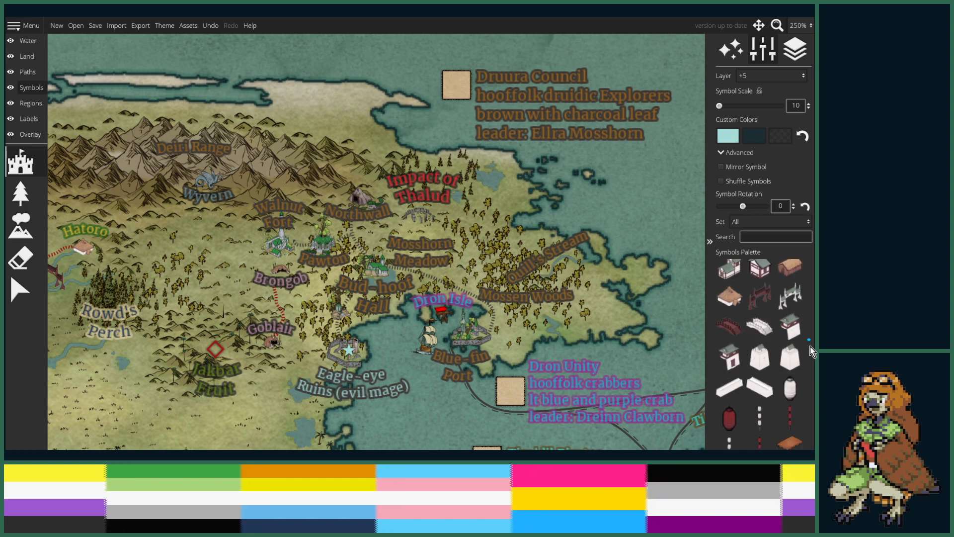
{"action": "left_click_drag", "start_coordinate": [813, 340], "coordinate": [813, 322]}
{"action": "scroll", "coordinate": [798, 328], "scroll_direction": "up", "scroll_amount": 10}
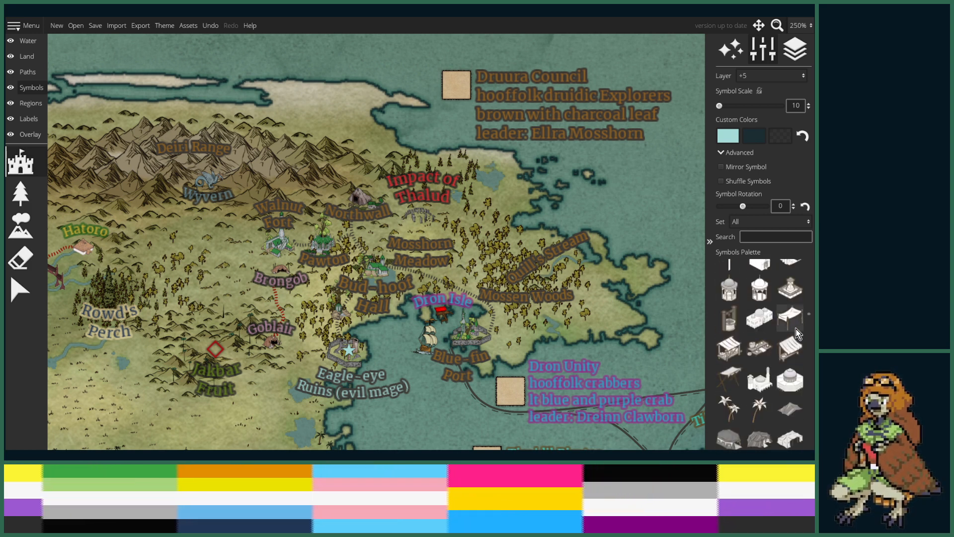
{"action": "scroll", "coordinate": [797, 334], "scroll_direction": "up", "scroll_amount": 10}
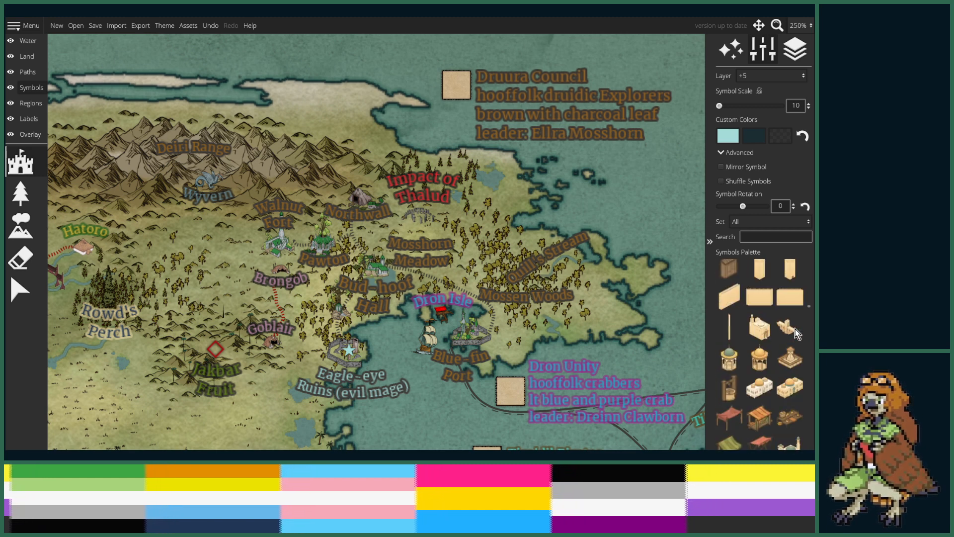
{"action": "scroll", "coordinate": [795, 334], "scroll_direction": "up", "scroll_amount": 10}
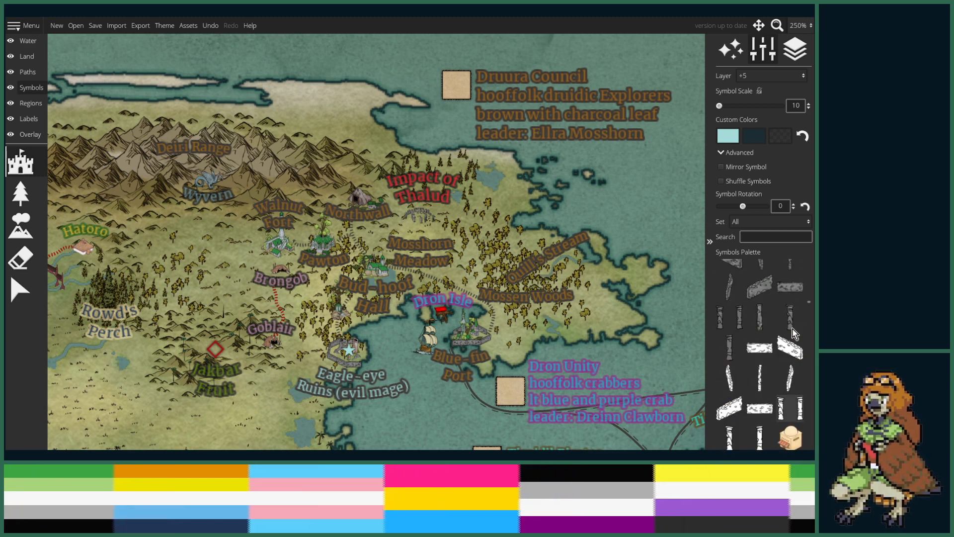
{"action": "scroll", "coordinate": [794, 334], "scroll_direction": "up", "scroll_amount": 10}
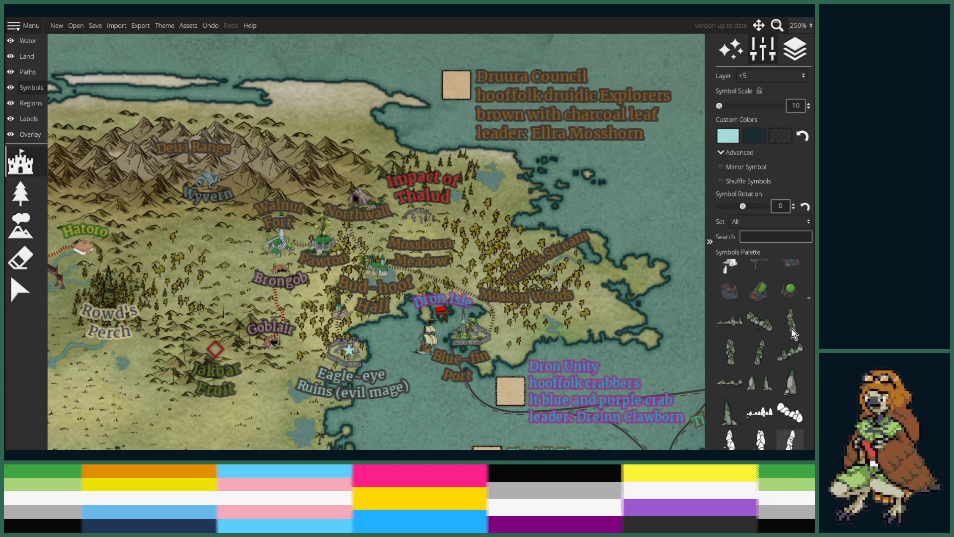
{"action": "scroll", "coordinate": [792, 329], "scroll_direction": "up", "scroll_amount": 10}
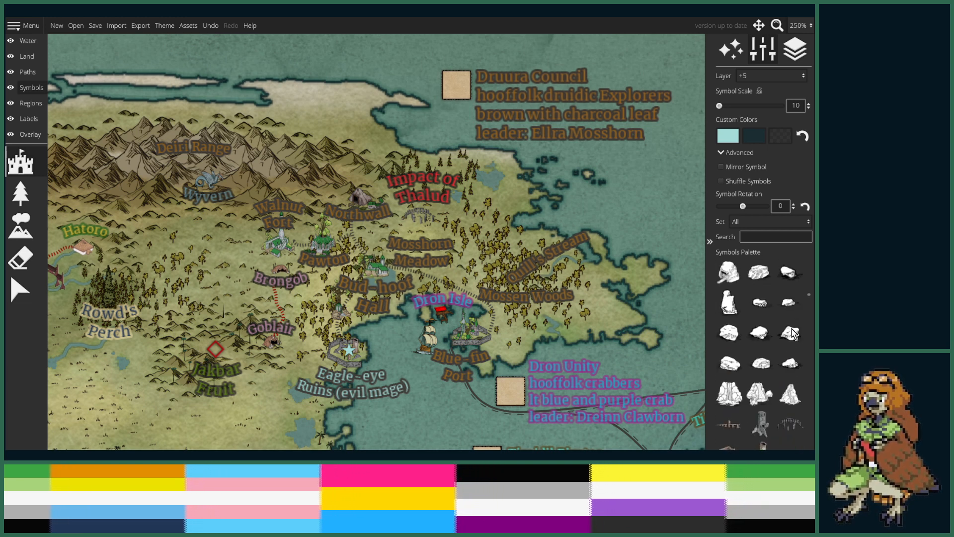
{"action": "scroll", "coordinate": [789, 330], "scroll_direction": "up", "scroll_amount": 10}
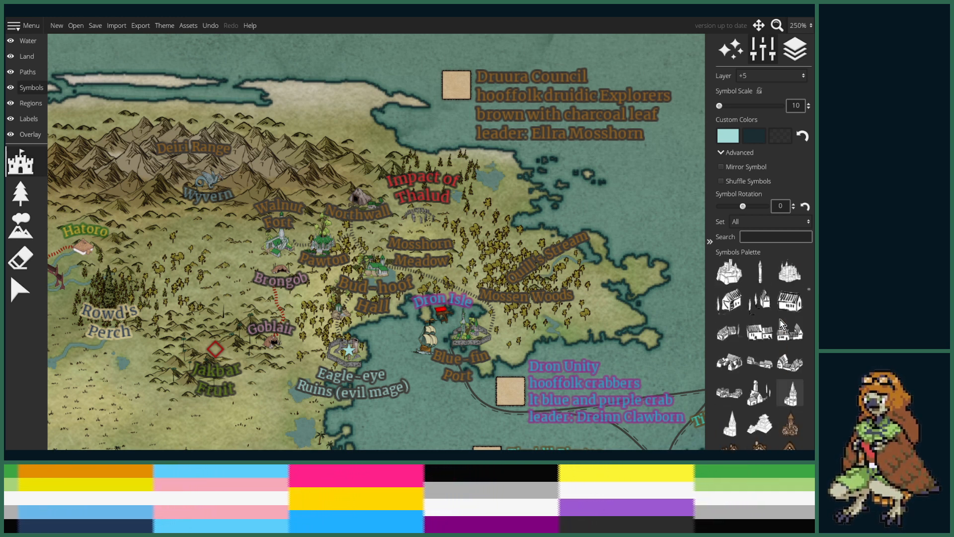
{"action": "scroll", "coordinate": [780, 316], "scroll_direction": "up", "scroll_amount": 10}
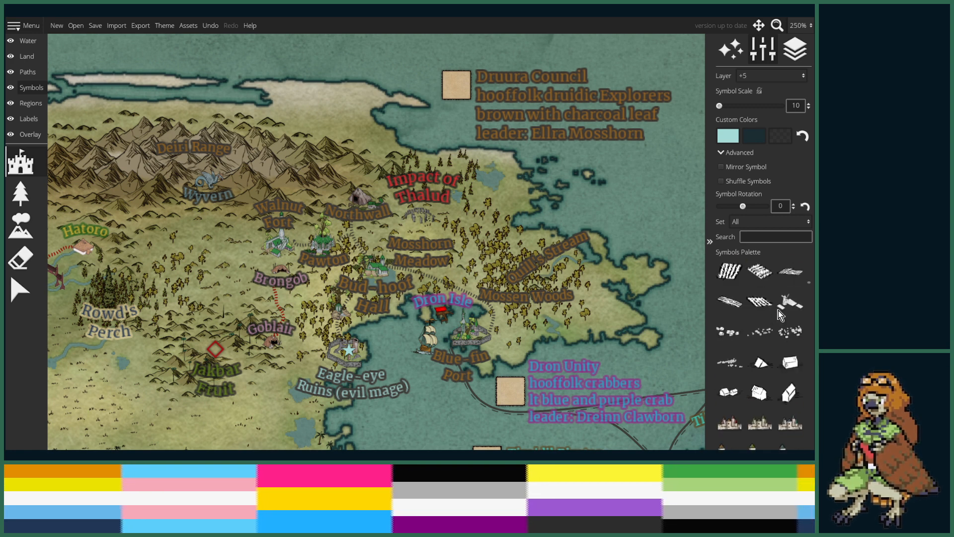
{"action": "scroll", "coordinate": [775, 312], "scroll_direction": "up", "scroll_amount": 10}
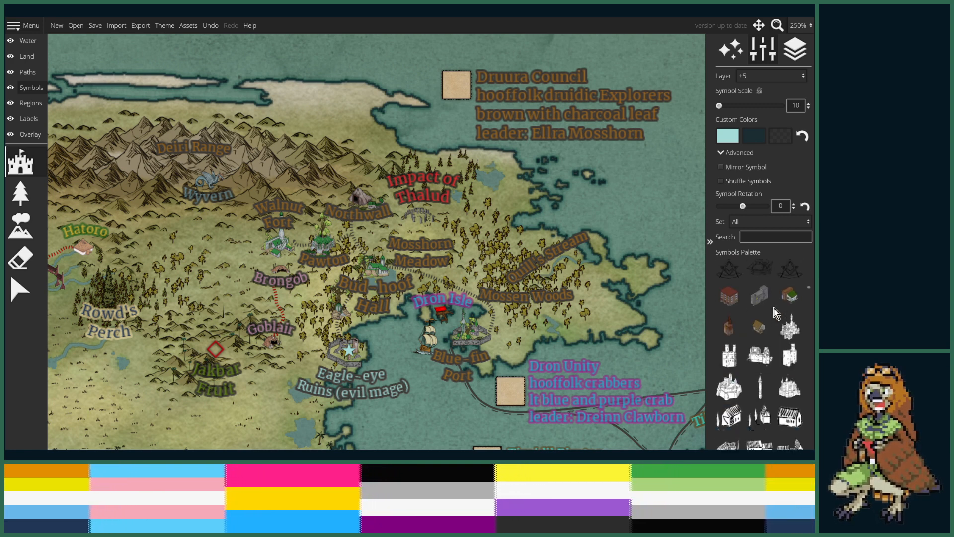
{"action": "scroll", "coordinate": [770, 310], "scroll_direction": "down", "scroll_amount": 10}
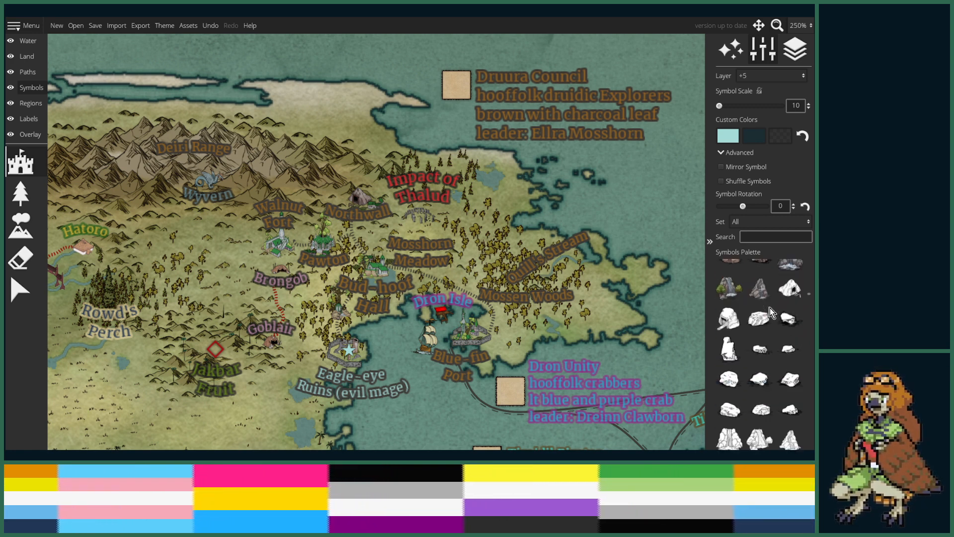
{"action": "scroll", "coordinate": [770, 308], "scroll_direction": "down", "scroll_amount": 10}
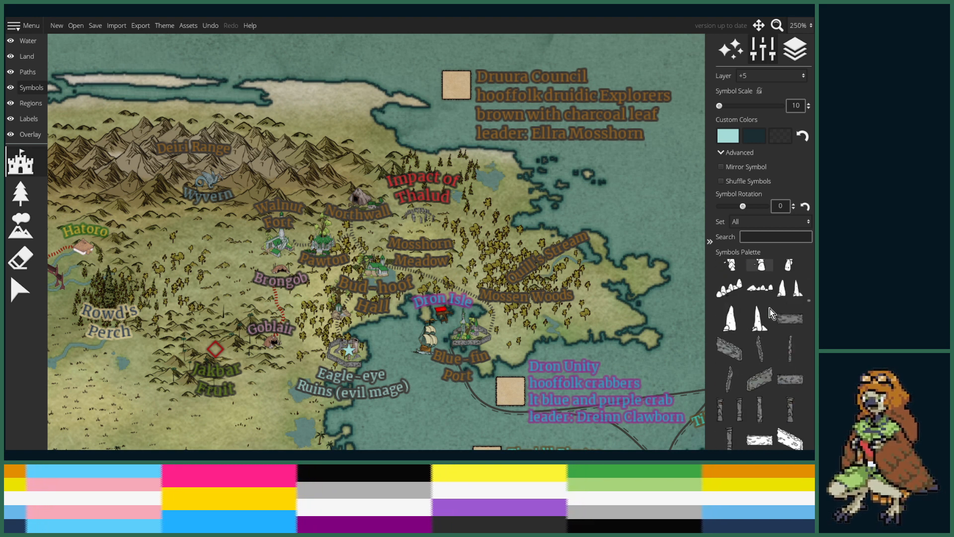
{"action": "scroll", "coordinate": [770, 309], "scroll_direction": "down", "scroll_amount": 10}
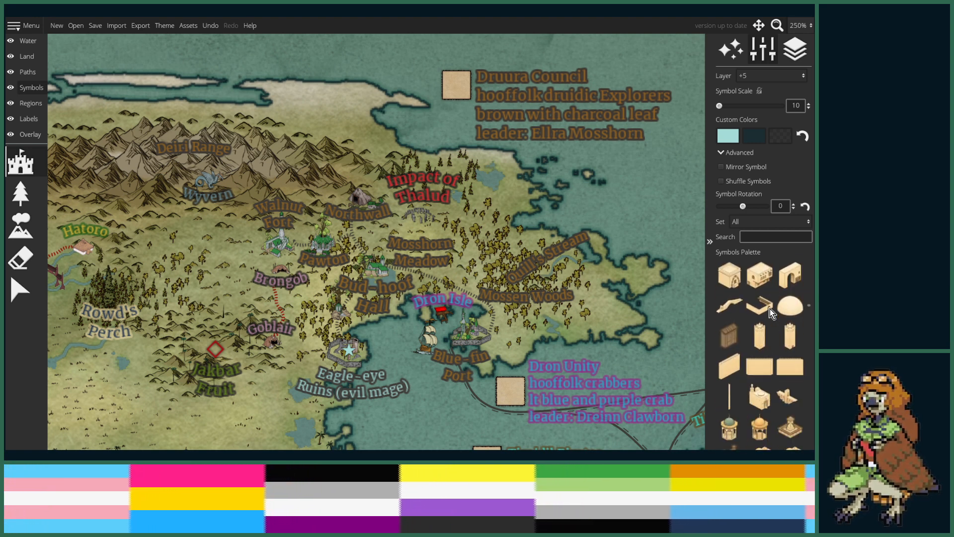
{"action": "scroll", "coordinate": [770, 309], "scroll_direction": "down", "scroll_amount": 10}
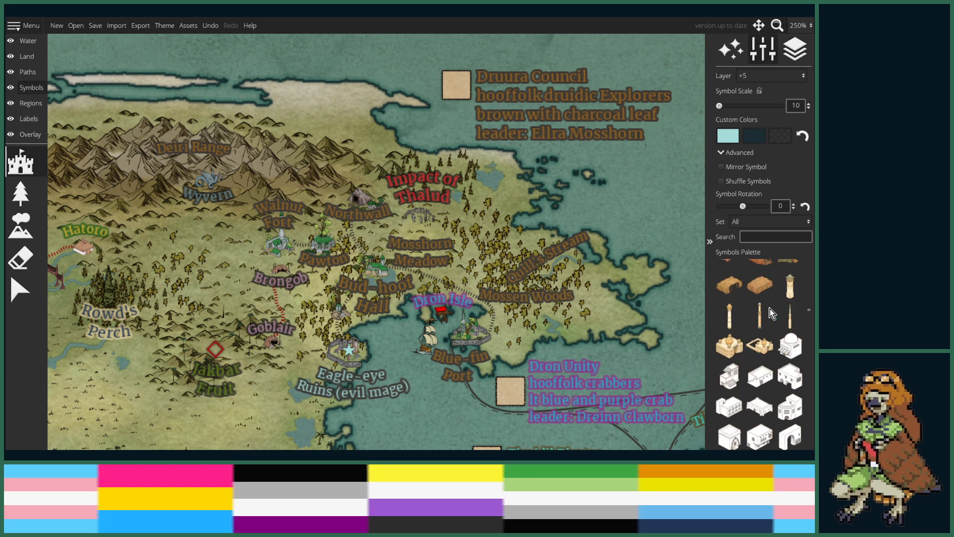
{"action": "scroll", "coordinate": [770, 308], "scroll_direction": "down", "scroll_amount": 10}
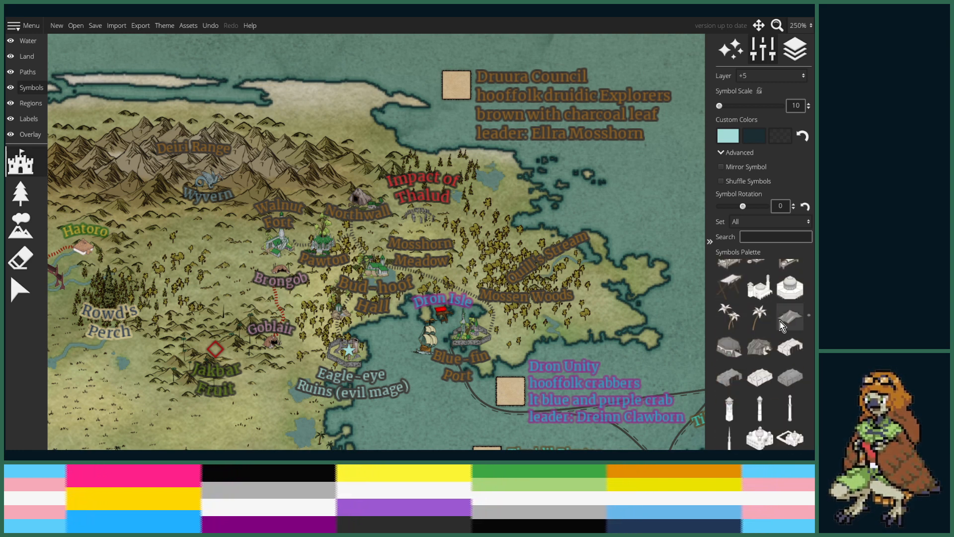
{"action": "scroll", "coordinate": [786, 331], "scroll_direction": "down", "scroll_amount": 10}
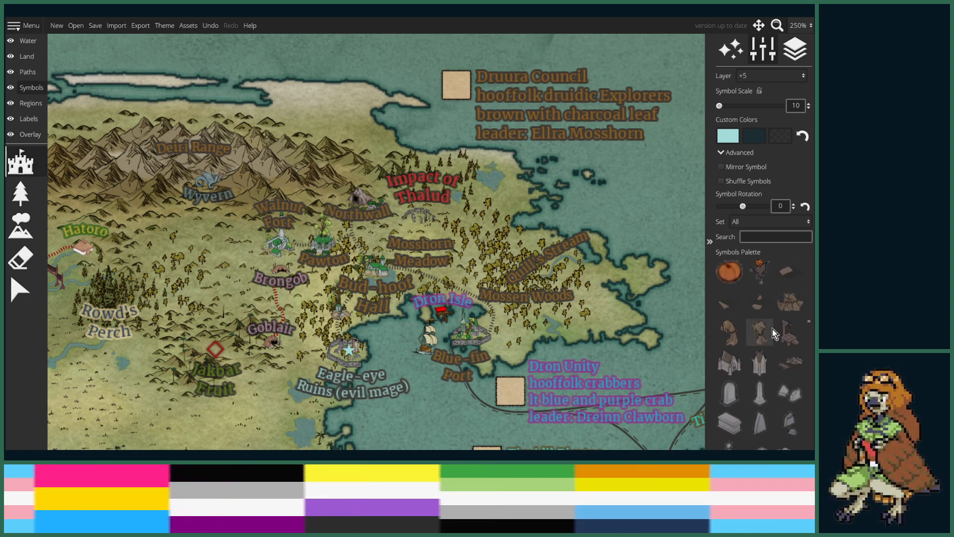
- Pick the grey gravestone obelisk symbol, set the symbol scale to 25 and preview it beside the Brongob hut
{"action": "scroll", "coordinate": [773, 335], "scroll_direction": "up", "scroll_amount": 3}
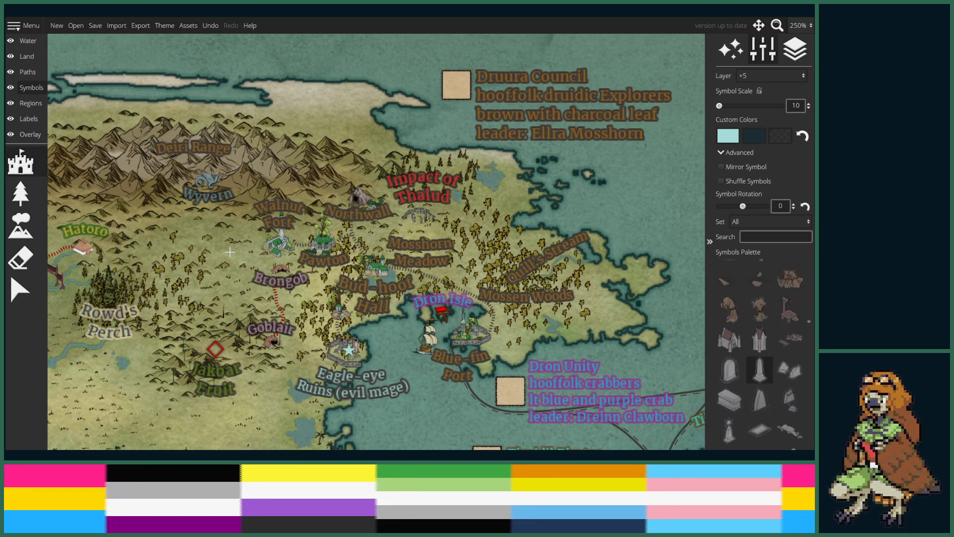
{"action": "scroll", "coordinate": [344, 288], "scroll_direction": "up", "scroll_amount": 5}
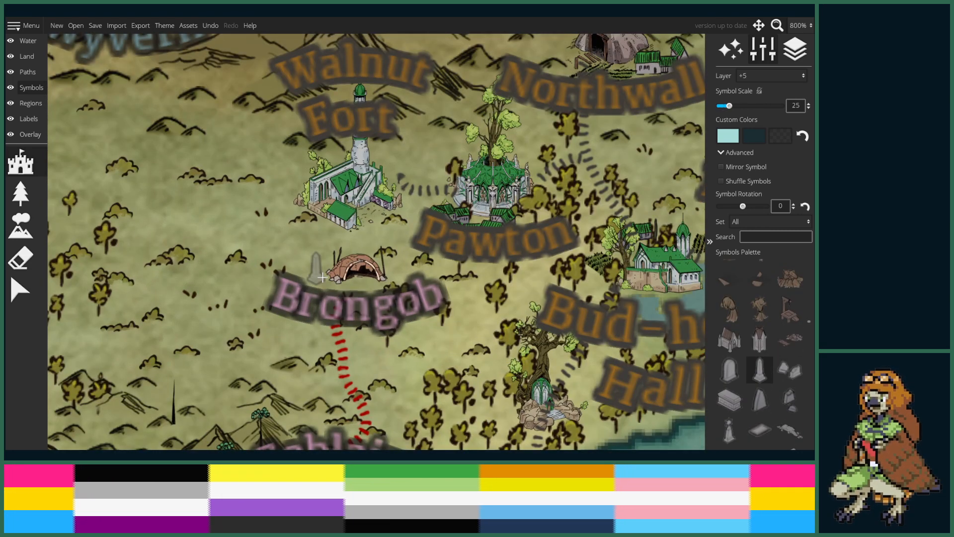
{"action": "scroll", "coordinate": [759, 386], "scroll_direction": "down", "scroll_amount": 4}
- Examine the ruin, gravestone and East Asian style building symbols for an alternative to the obelisk
{"action": "scroll", "coordinate": [758, 383], "scroll_direction": "down", "scroll_amount": 5}
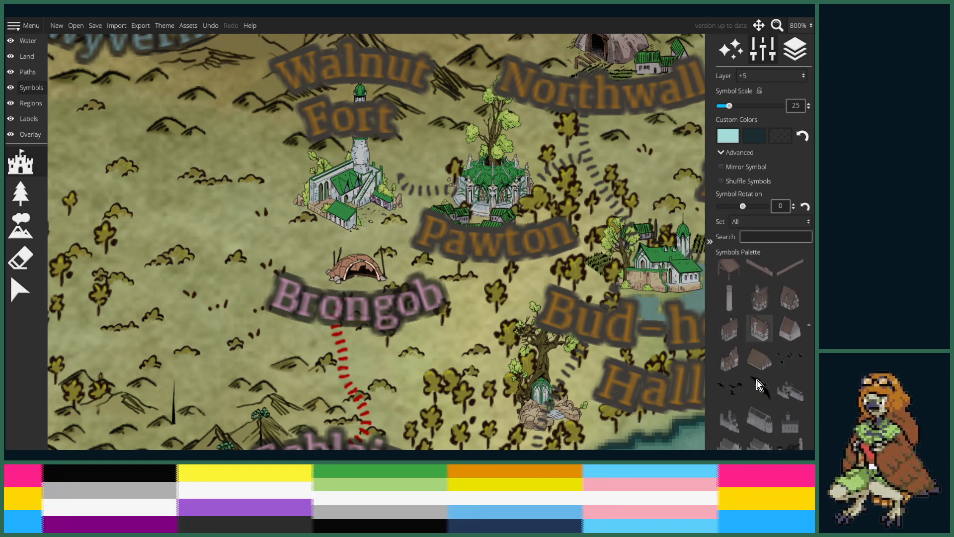
{"action": "scroll", "coordinate": [755, 381], "scroll_direction": "down", "scroll_amount": 5}
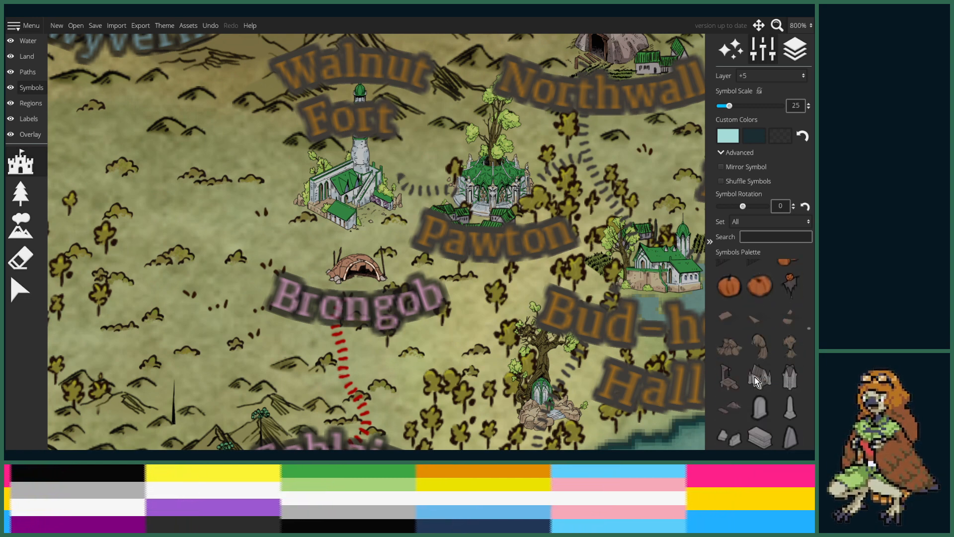
{"action": "scroll", "coordinate": [755, 378], "scroll_direction": "down", "scroll_amount": 4}
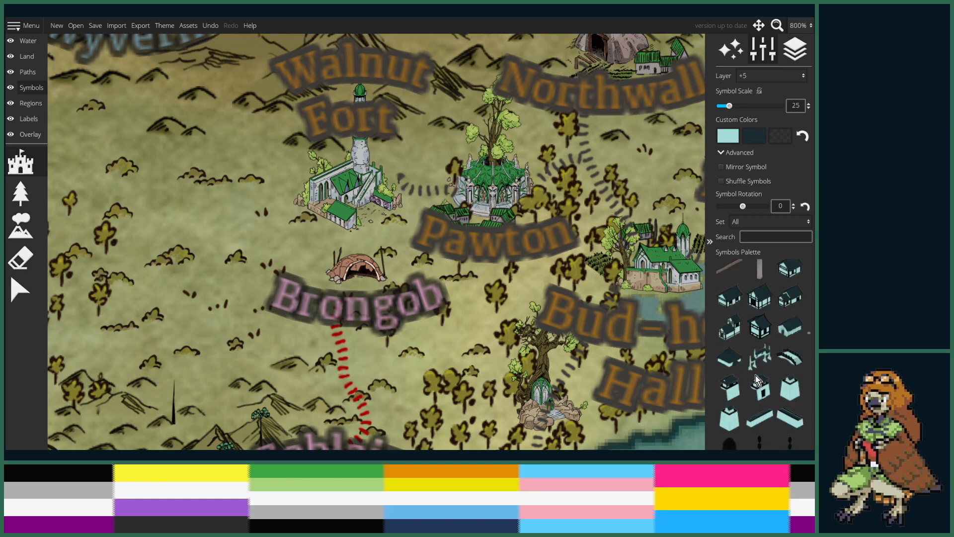
{"action": "scroll", "coordinate": [755, 368], "scroll_direction": "down", "scroll_amount": 5}
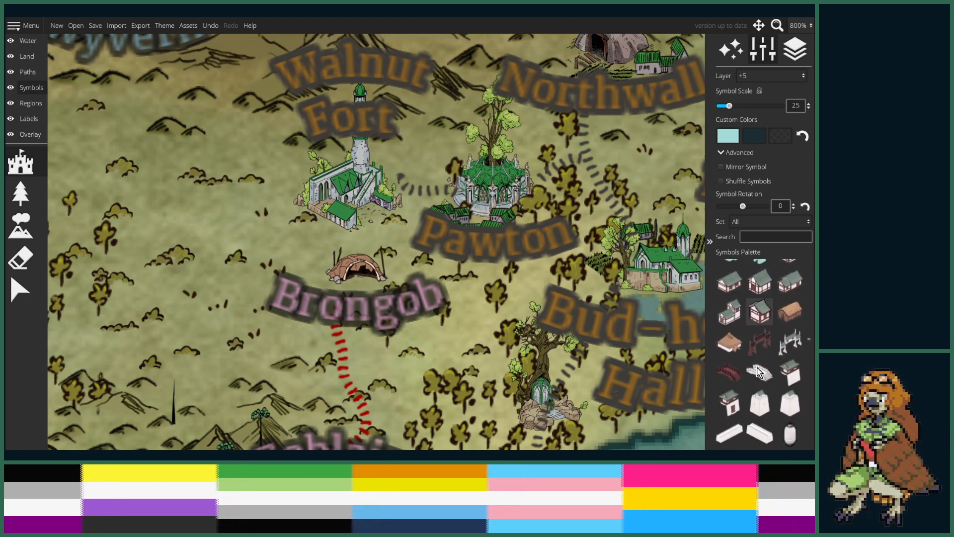
{"action": "scroll", "coordinate": [778, 361], "scroll_direction": "down", "scroll_amount": 5}
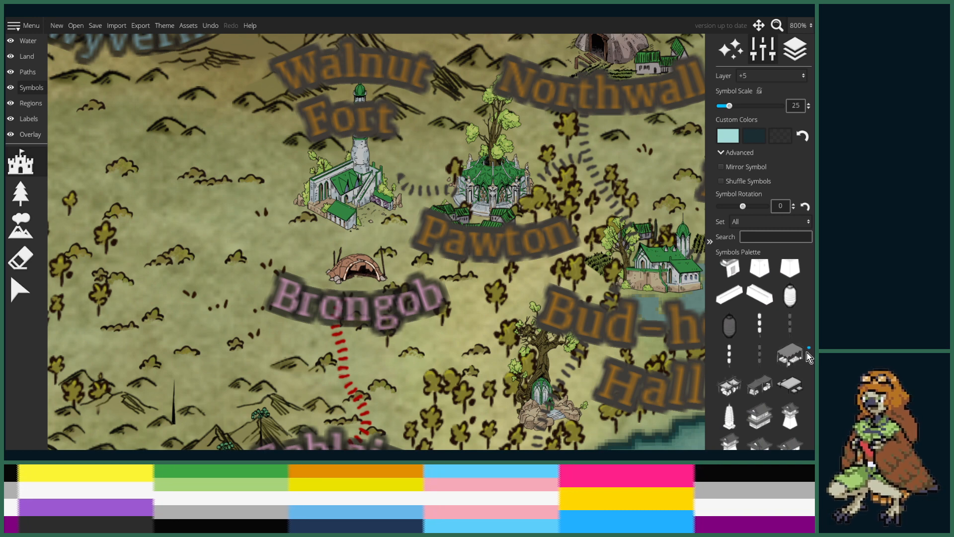
- Choose the grey stone obelisk from the symbols and place it at scale 35 just west of the Brongob hut
{"action": "scroll", "coordinate": [791, 361], "scroll_direction": "up", "scroll_amount": 5}
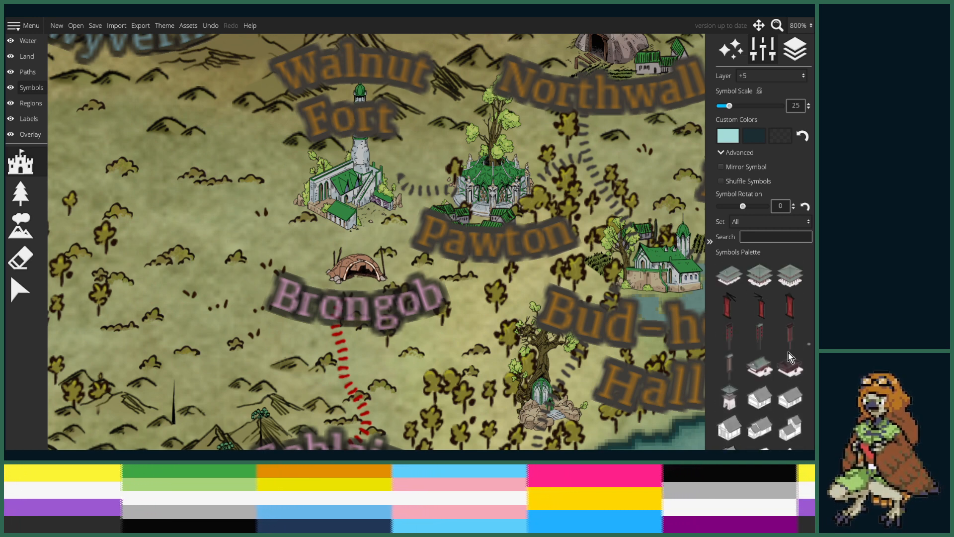
{"action": "left_click", "coordinate": [792, 309]}
{"action": "scroll", "coordinate": [792, 393], "scroll_direction": "down", "scroll_amount": 4}
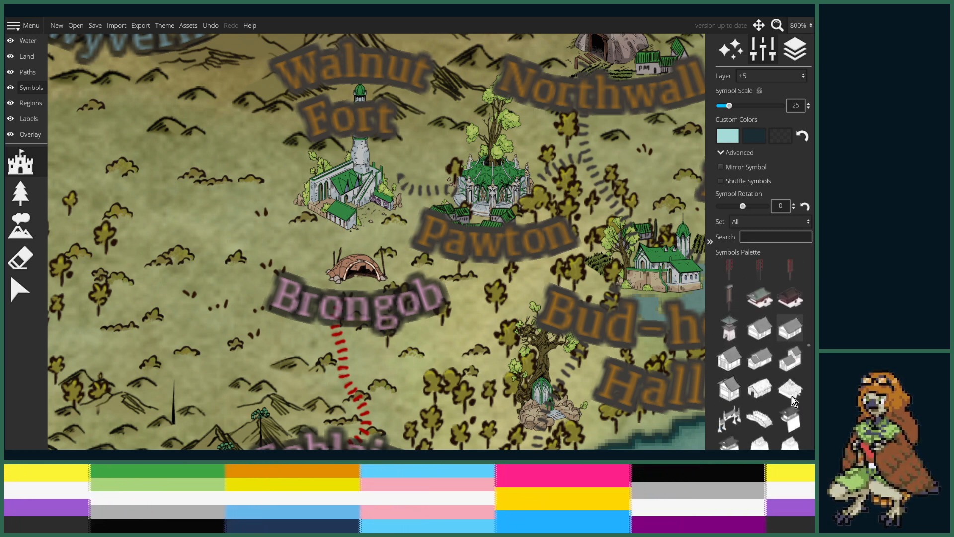
{"action": "scroll", "coordinate": [790, 387], "scroll_direction": "down", "scroll_amount": 4}
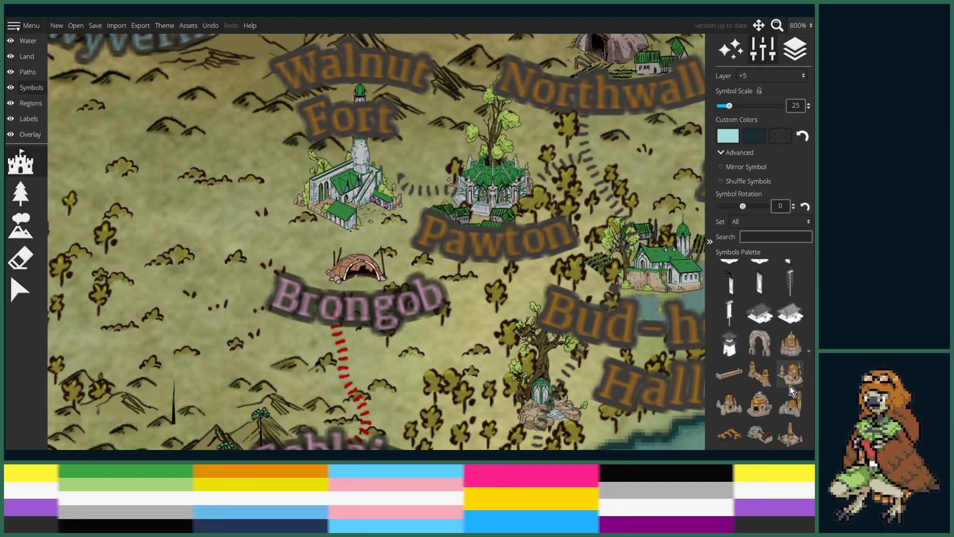
{"action": "scroll", "coordinate": [789, 382], "scroll_direction": "down", "scroll_amount": 6}
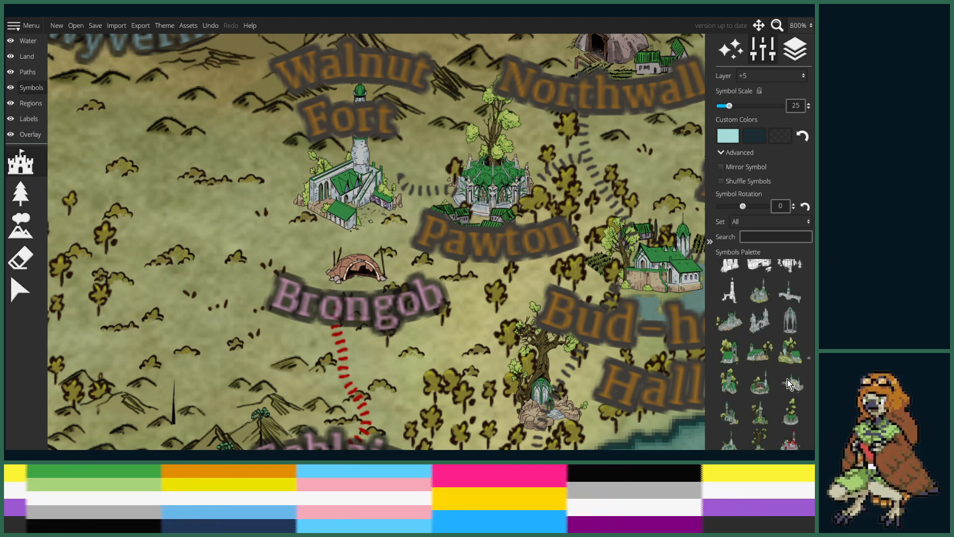
{"action": "scroll", "coordinate": [789, 380], "scroll_direction": "down", "scroll_amount": 5}
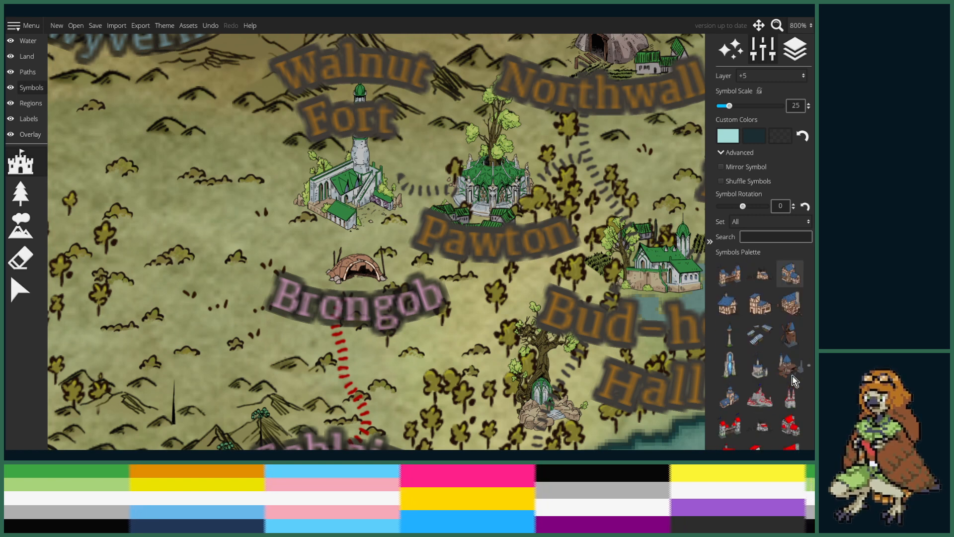
{"action": "scroll", "coordinate": [780, 373], "scroll_direction": "down", "scroll_amount": 6}
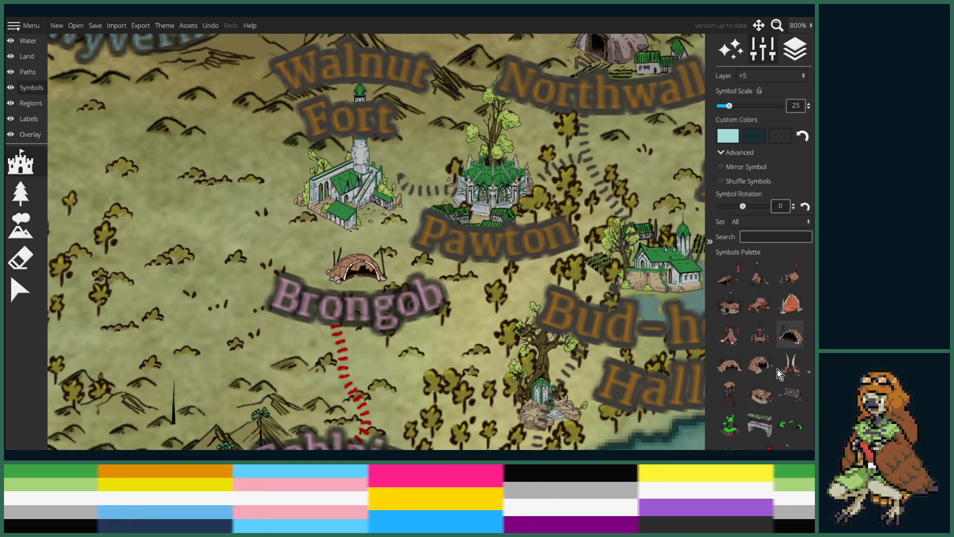
{"action": "scroll", "coordinate": [777, 363], "scroll_direction": "up", "scroll_amount": 5}
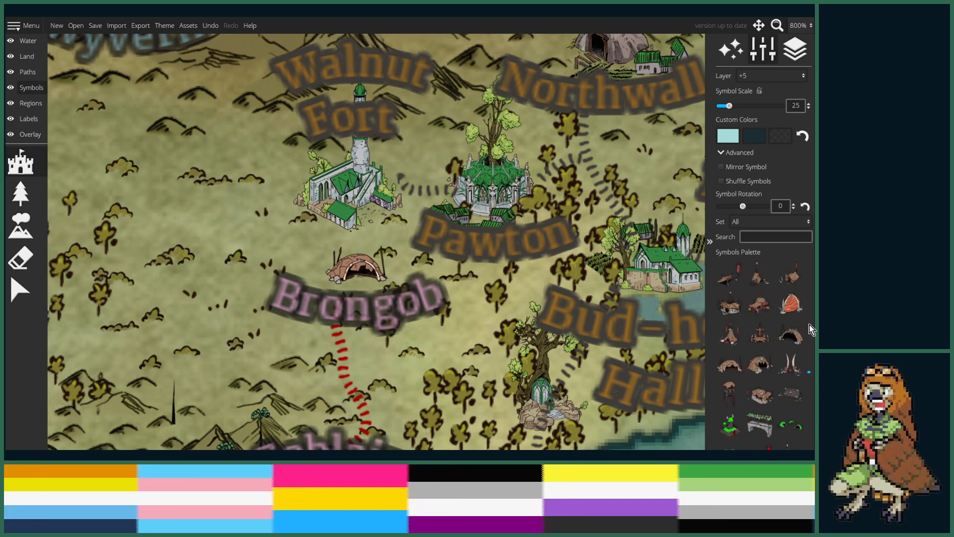
{"action": "scroll", "coordinate": [809, 350], "scroll_direction": "up", "scroll_amount": 5}
{"action": "left_click_drag", "start_coordinate": [808, 354], "coordinate": [809, 319]}
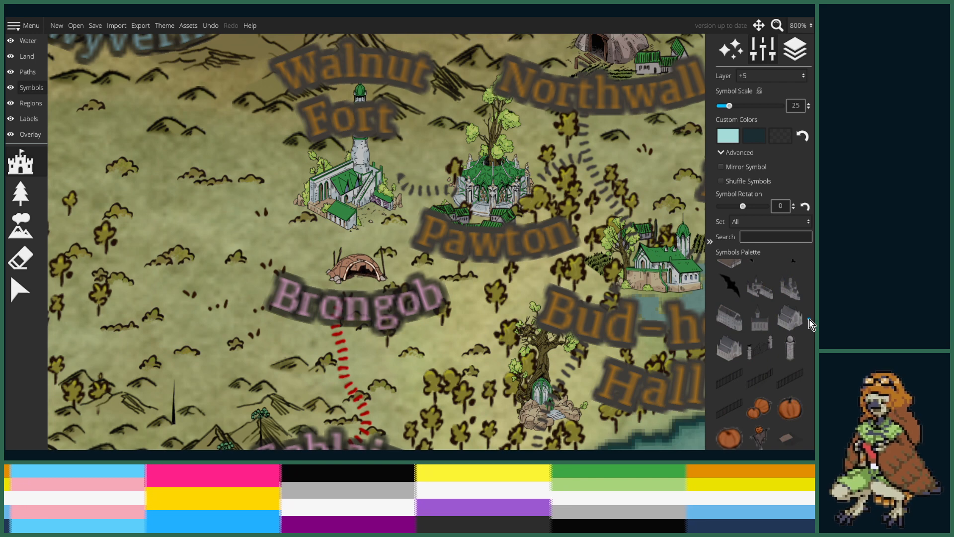
{"action": "scroll", "coordinate": [791, 341], "scroll_direction": "down", "scroll_amount": 3}
{"action": "scroll", "coordinate": [792, 340], "scroll_direction": "down", "scroll_amount": 2}
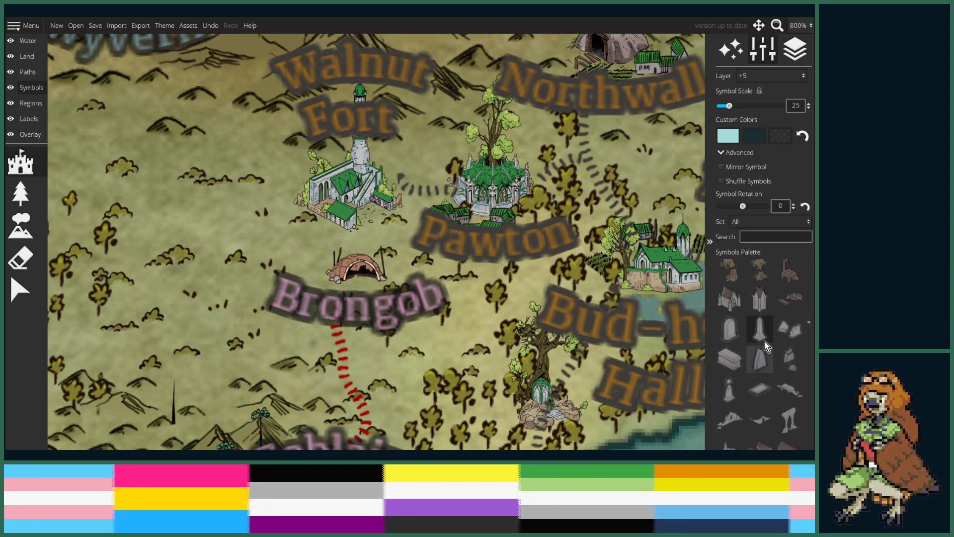
{"action": "left_click", "coordinate": [762, 334]}
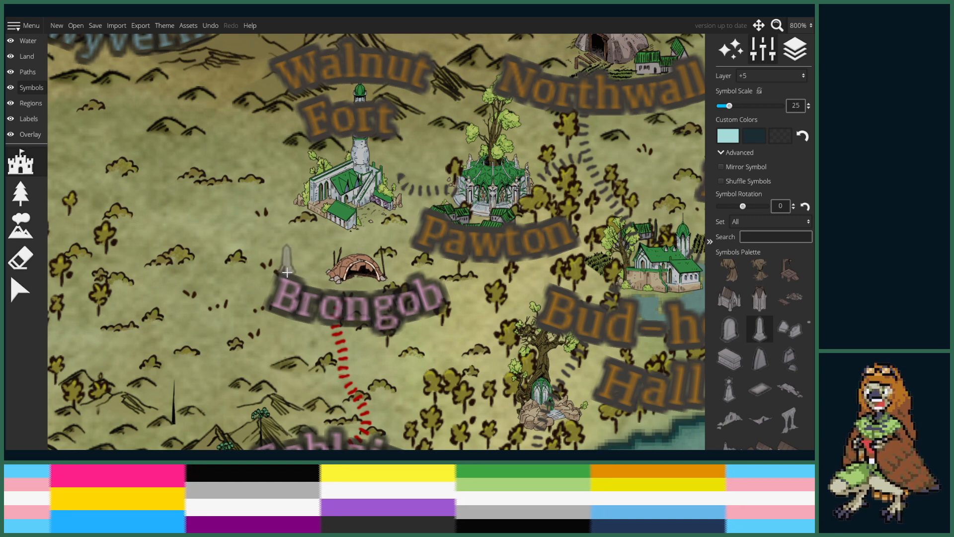
{"action": "left_click_drag", "start_coordinate": [324, 293], "coordinate": [339, 253]}
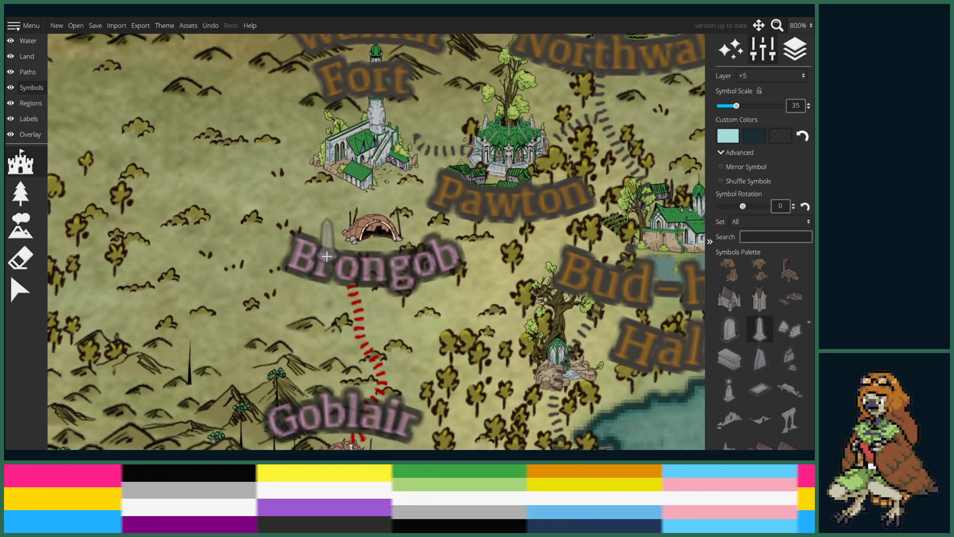
{"action": "left_click", "coordinate": [330, 258]}
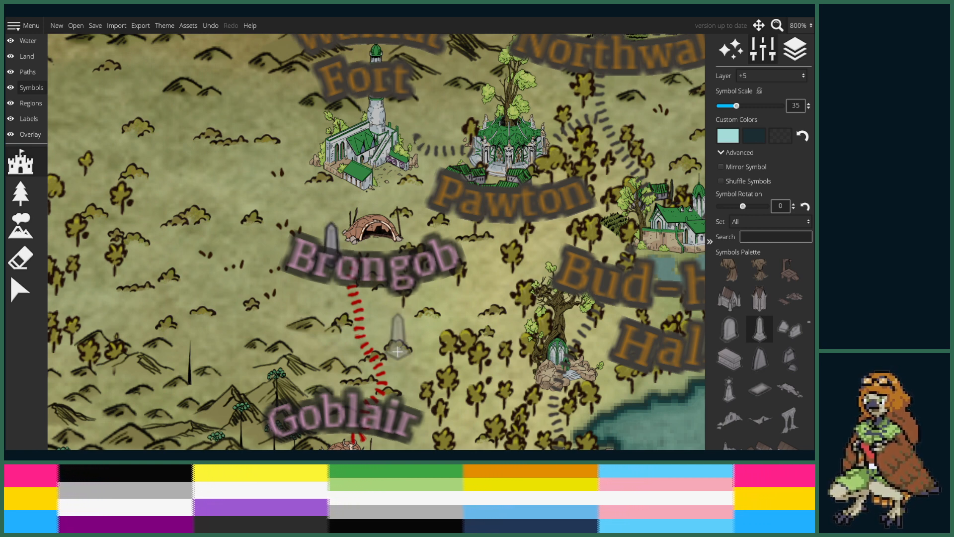
- Select the Brongob hut symbol and nudge it slightly down toward the obelisk, closer to its label
{"action": "left_click", "coordinate": [31, 291]}
{"action": "left_click", "coordinate": [374, 234]}
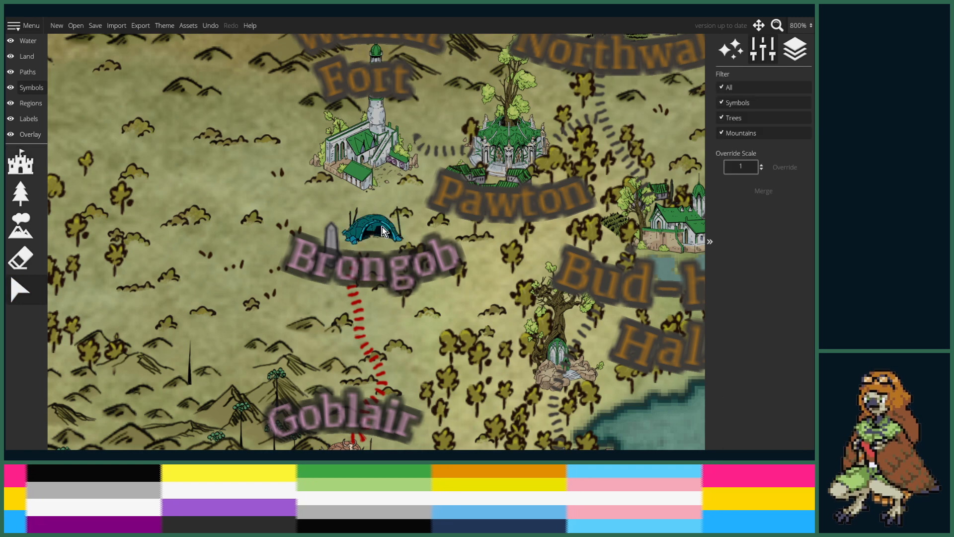
{"action": "left_click", "coordinate": [243, 270]}
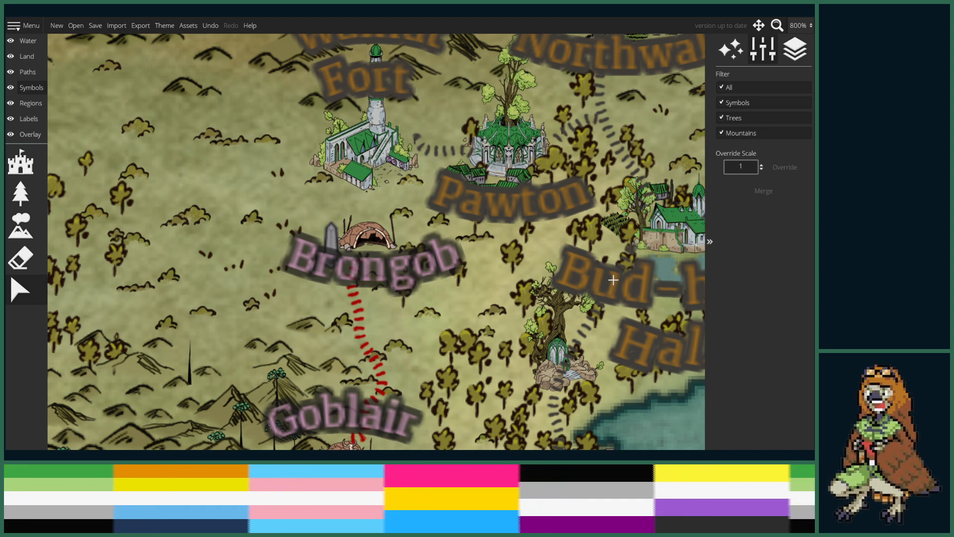
- Survey the map from the Brongob area across the northern continent to the southwestern lands around Arrem Grove
{"action": "scroll", "coordinate": [551, 246], "scroll_direction": "down", "scroll_amount": 2}
{"action": "scroll", "coordinate": [555, 256], "scroll_direction": "up", "scroll_amount": 1}
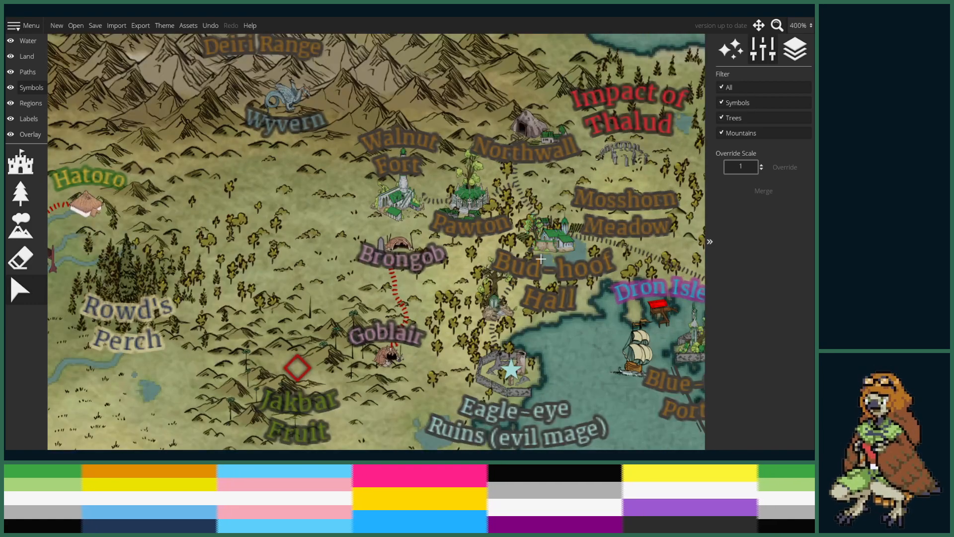
{"action": "scroll", "coordinate": [549, 276], "scroll_direction": "down", "scroll_amount": 2}
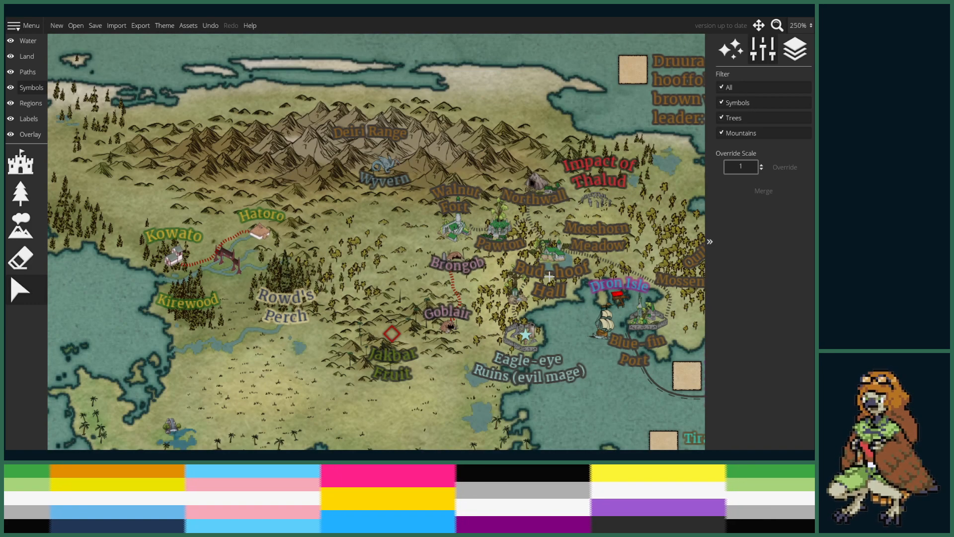
{"action": "scroll", "coordinate": [548, 283], "scroll_direction": "up", "scroll_amount": 1}
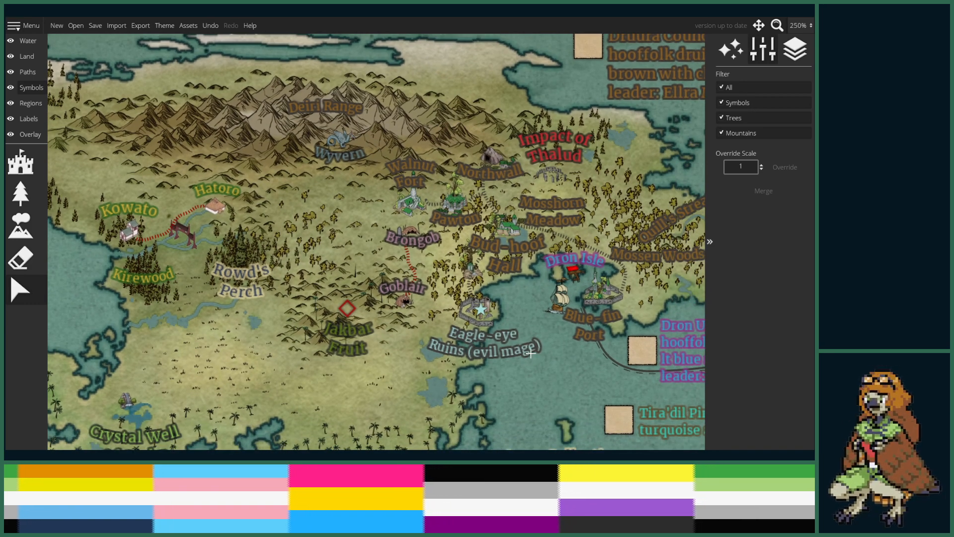
{"action": "scroll", "coordinate": [524, 320], "scroll_direction": "down", "scroll_amount": 1}
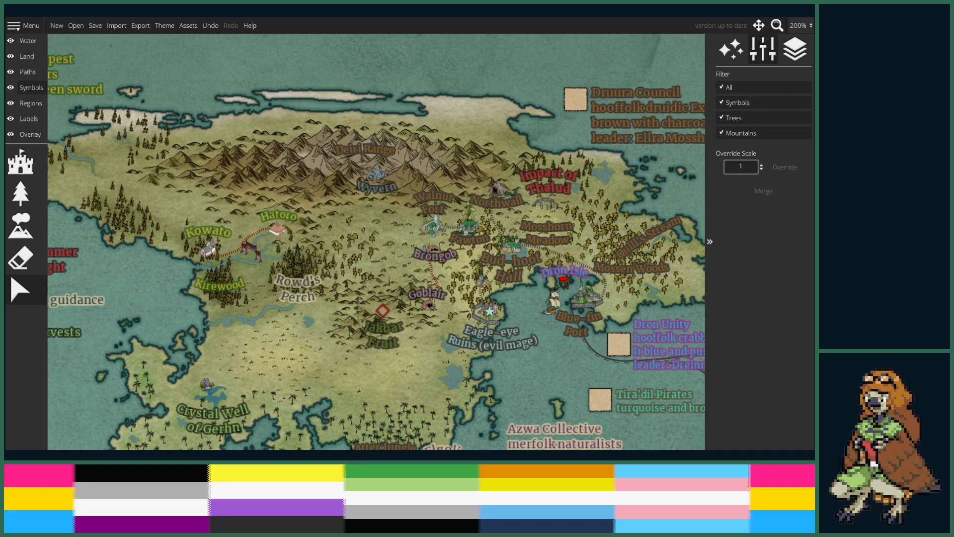
{"action": "left_click_drag", "start_coordinate": [491, 333], "coordinate": [526, 232]}
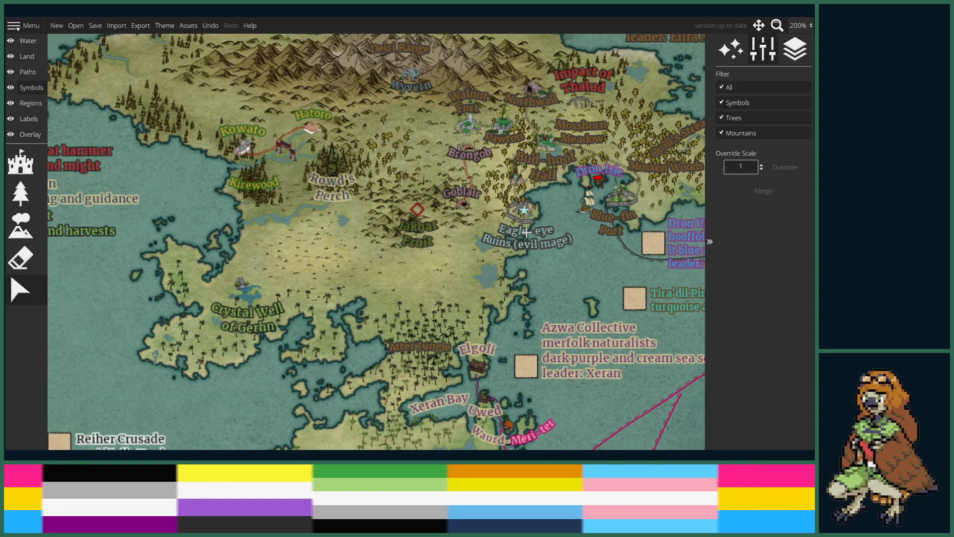
{"action": "scroll", "coordinate": [527, 232], "scroll_direction": "down", "scroll_amount": 3}
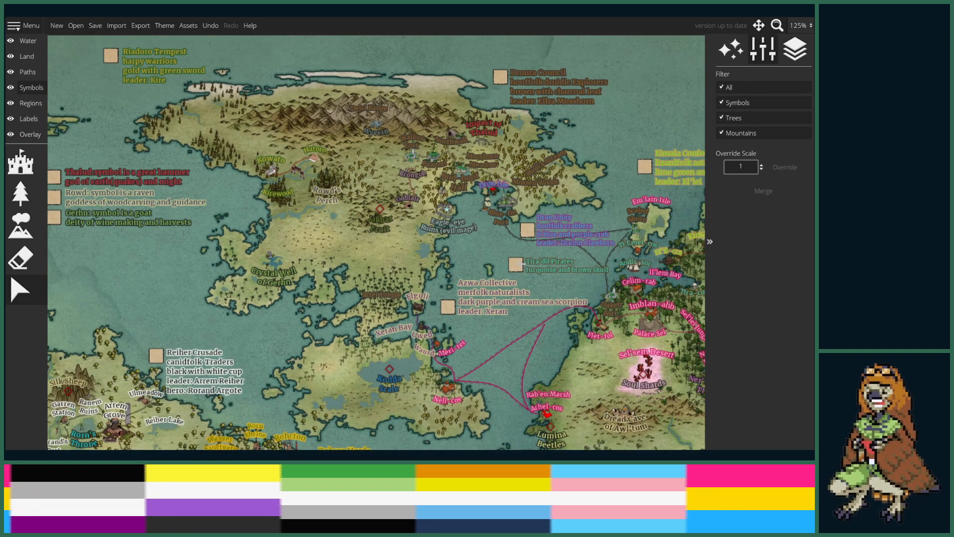
{"action": "left_click_drag", "start_coordinate": [485, 314], "coordinate": [596, 242]}
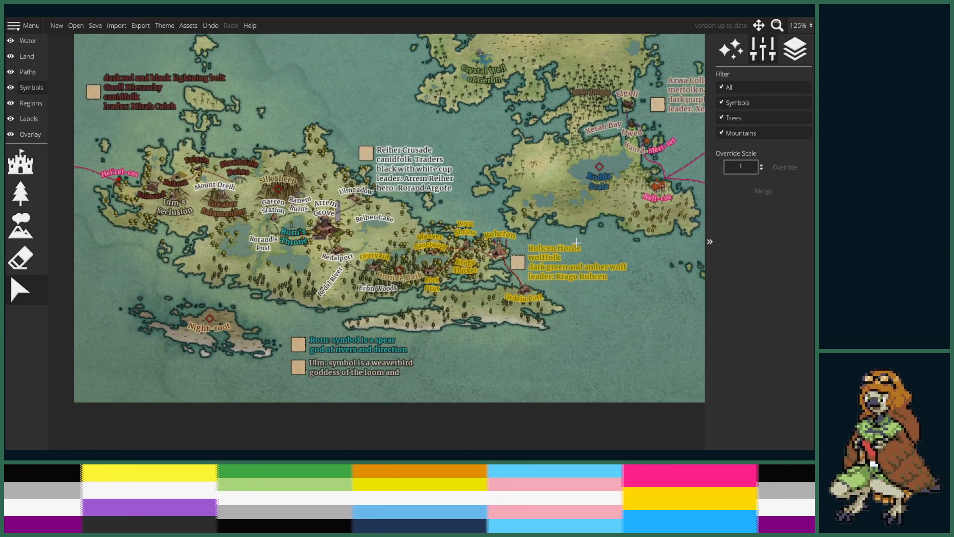
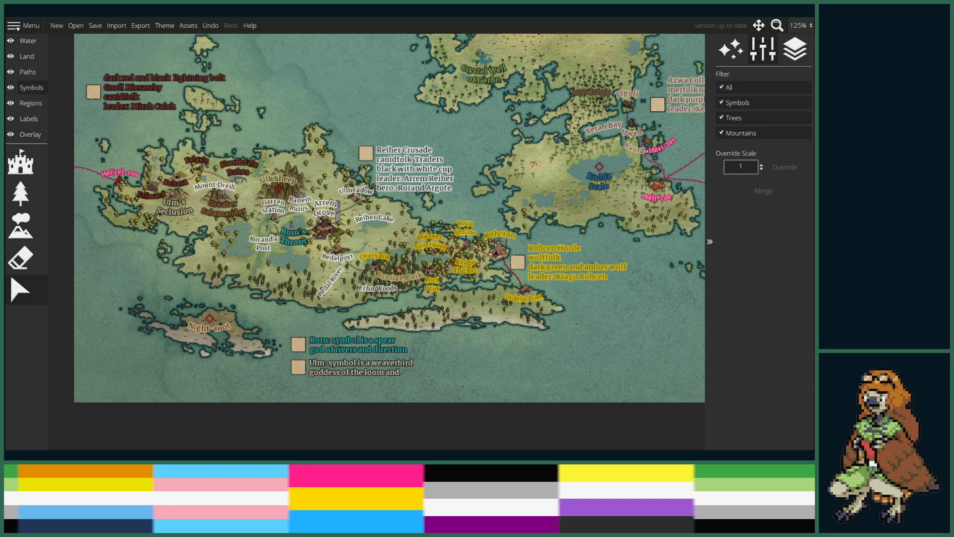
- Examine the surroundings of Arrem Grove, Ulmeadow and Reiher Lake up close
{"action": "scroll", "coordinate": [387, 226], "scroll_direction": "up", "scroll_amount": 10}
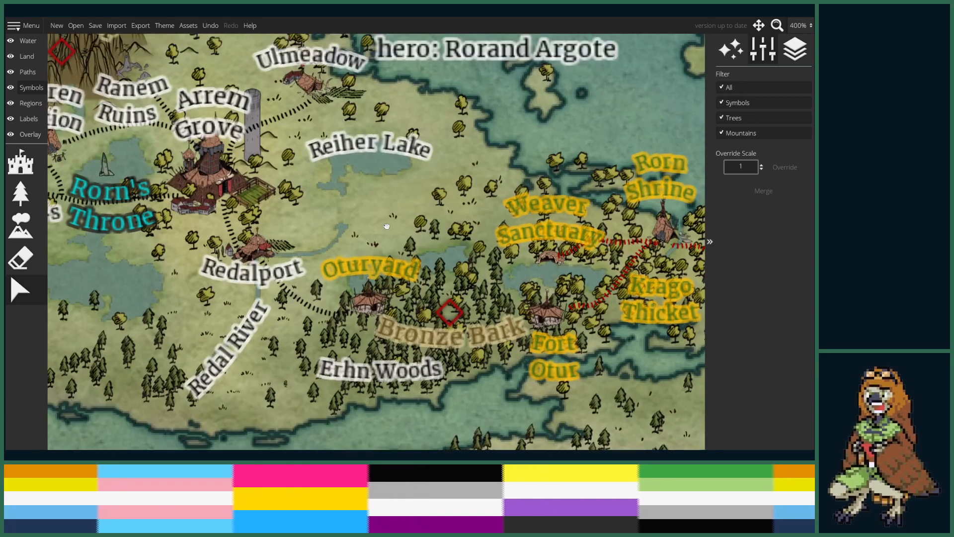
{"action": "left_click_drag", "start_coordinate": [386, 226], "coordinate": [419, 351]}
{"action": "scroll", "coordinate": [361, 245], "scroll_direction": "up", "scroll_amount": 5}
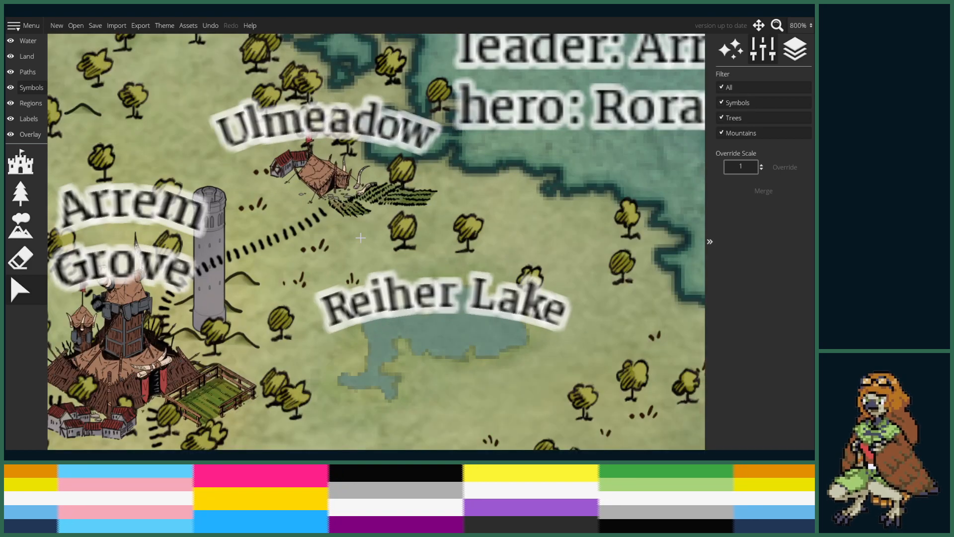
{"action": "scroll", "coordinate": [368, 273], "scroll_direction": "down", "scroll_amount": 3}
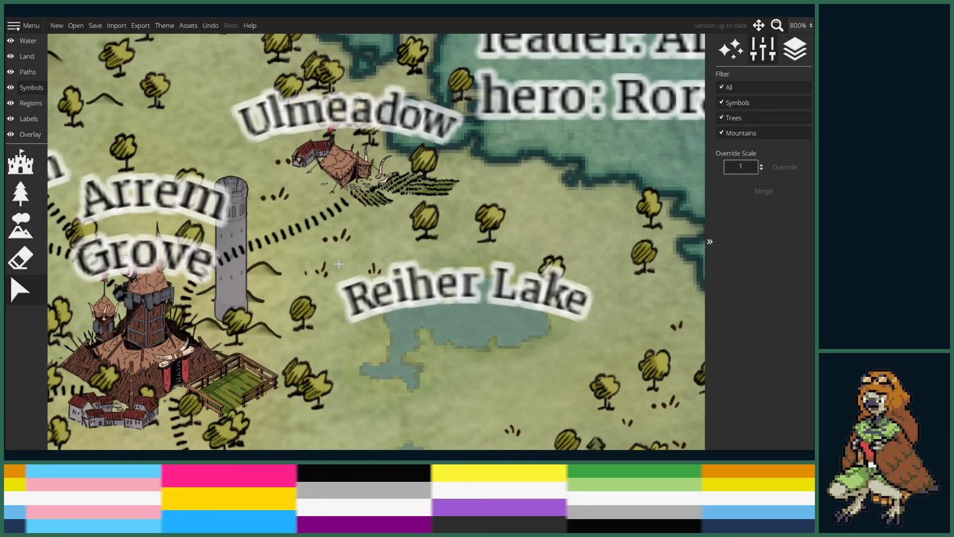
{"action": "scroll", "coordinate": [347, 263], "scroll_direction": "down", "scroll_amount": 3}
{"action": "scroll", "coordinate": [337, 259], "scroll_direction": "up", "scroll_amount": 4}
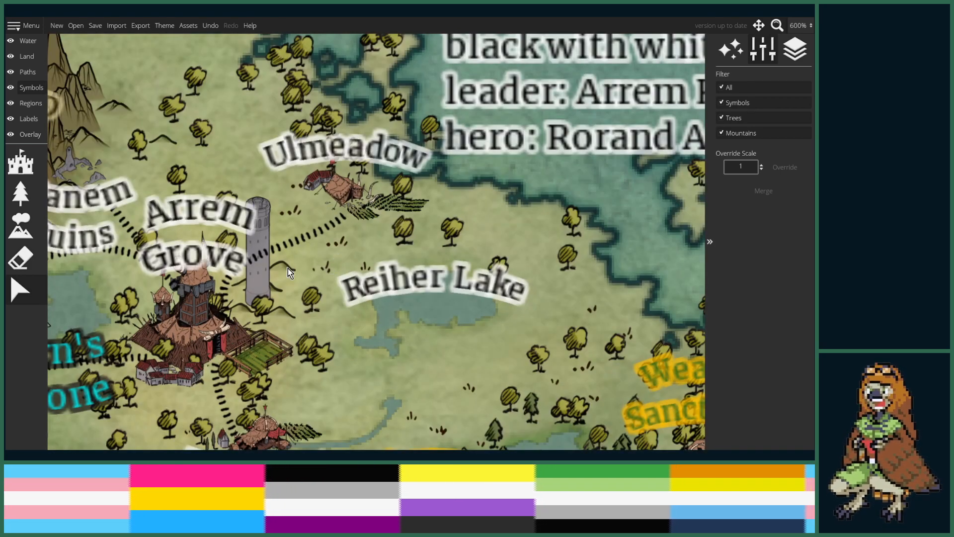
- Switch to placing settlement symbols and reduce the symbol scale to 10
{"action": "left_click", "coordinate": [21, 162]}
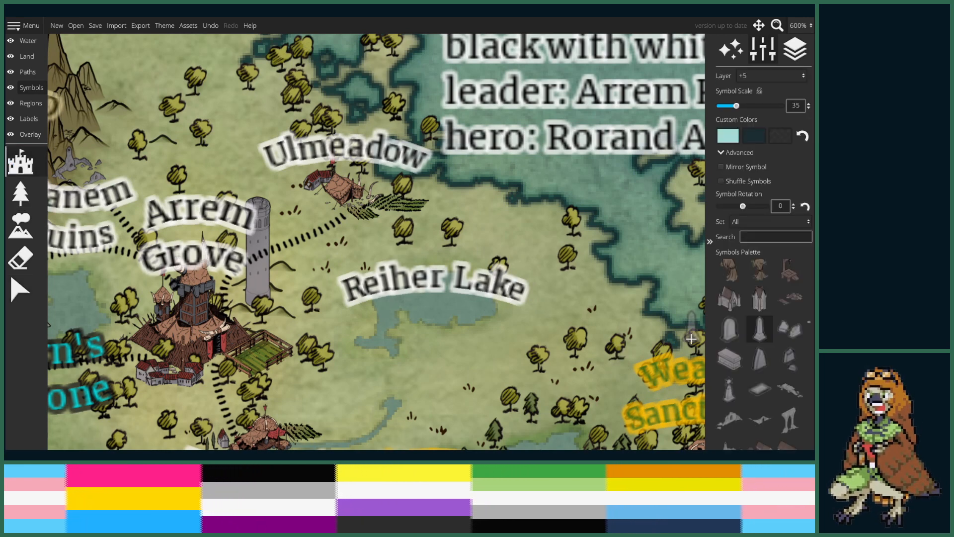
{"action": "scroll", "coordinate": [691, 339], "scroll_direction": "down", "scroll_amount": 5}
{"action": "scroll", "coordinate": [781, 350], "scroll_direction": "up", "scroll_amount": 4}
{"action": "scroll", "coordinate": [780, 350], "scroll_direction": "down", "scroll_amount": 10}
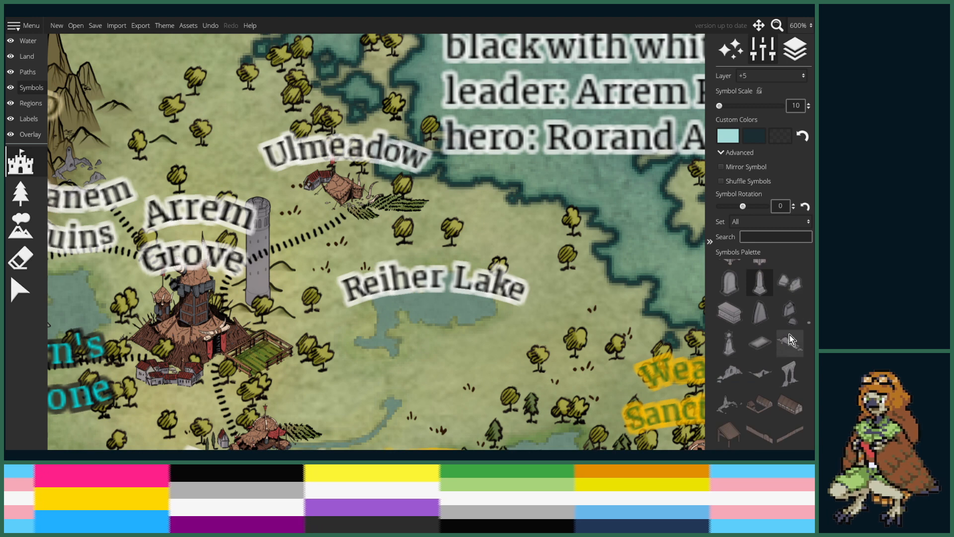
- Browse the settlement symbols and pick the horned tent with red banners for the Ulmeadow area
{"action": "left_click_drag", "start_coordinate": [813, 362], "coordinate": [814, 388]}
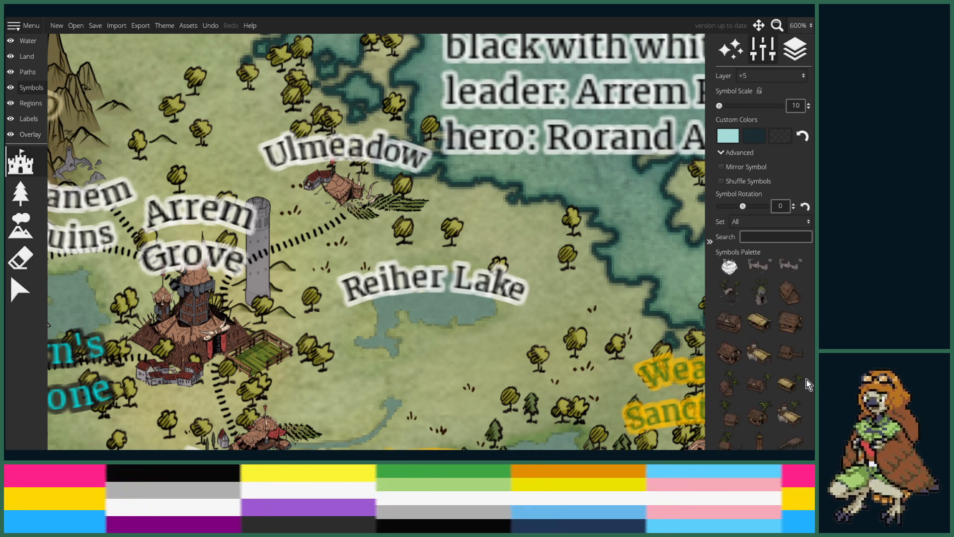
{"action": "scroll", "coordinate": [788, 372], "scroll_direction": "up", "scroll_amount": 5}
{"action": "scroll", "coordinate": [787, 370], "scroll_direction": "up", "scroll_amount": 4}
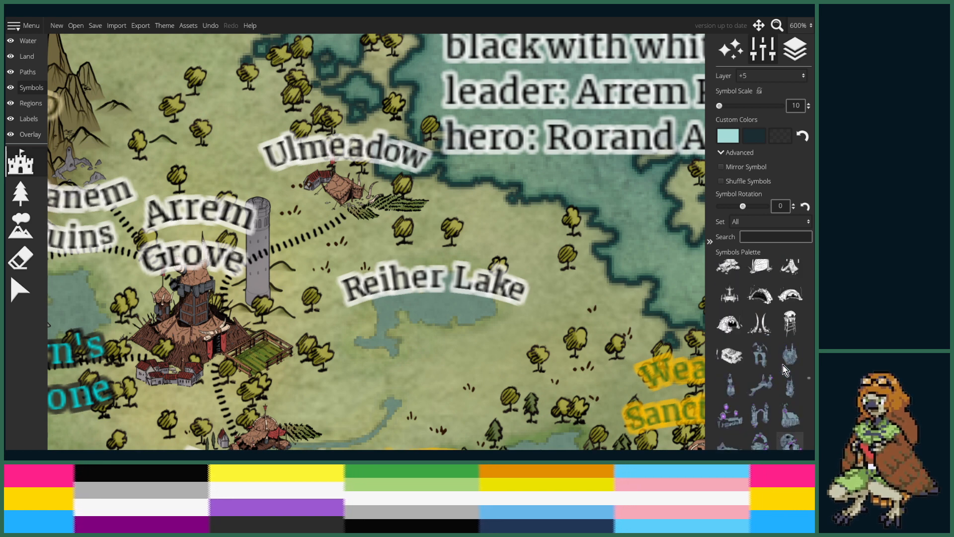
{"action": "scroll", "coordinate": [783, 370], "scroll_direction": "up", "scroll_amount": 4}
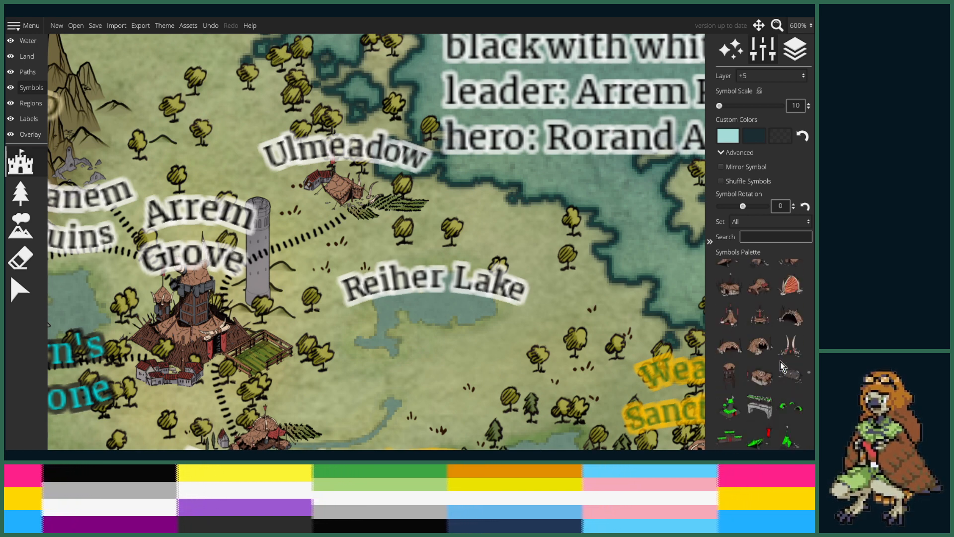
{"action": "scroll", "coordinate": [789, 402], "scroll_direction": "up", "scroll_amount": 2}
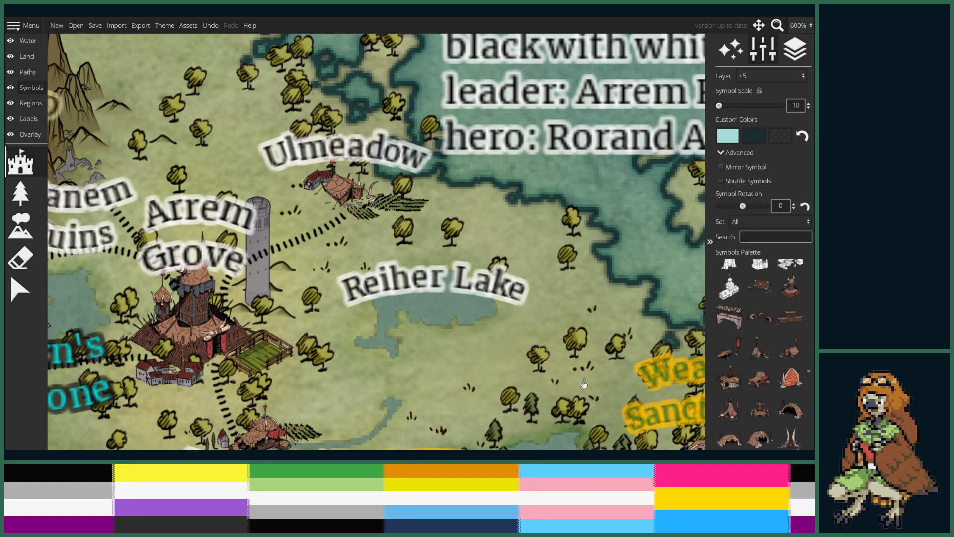
{"action": "scroll", "coordinate": [420, 312], "scroll_direction": "down", "scroll_amount": 2}
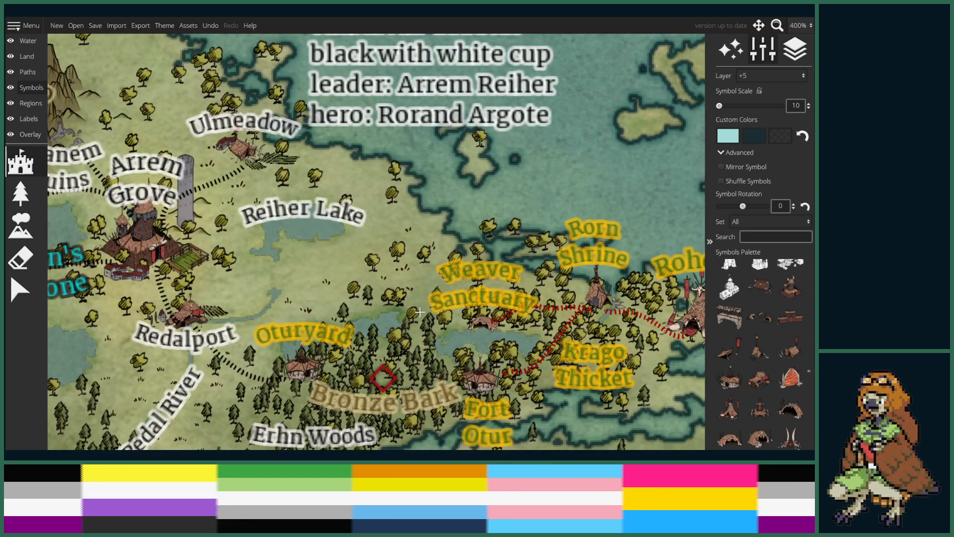
{"action": "left_click_drag", "start_coordinate": [420, 312], "coordinate": [508, 357]}
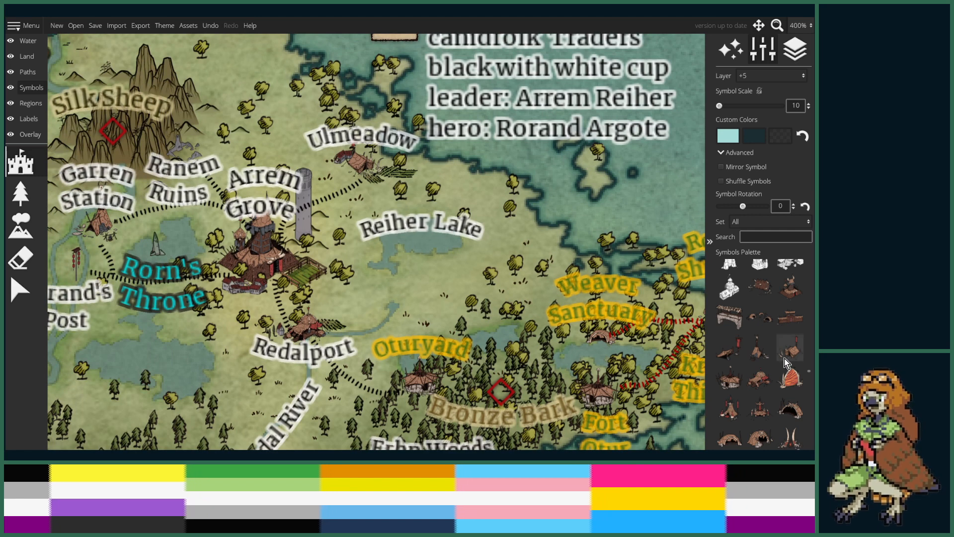
{"action": "scroll", "coordinate": [750, 365], "scroll_direction": "down", "scroll_amount": 2}
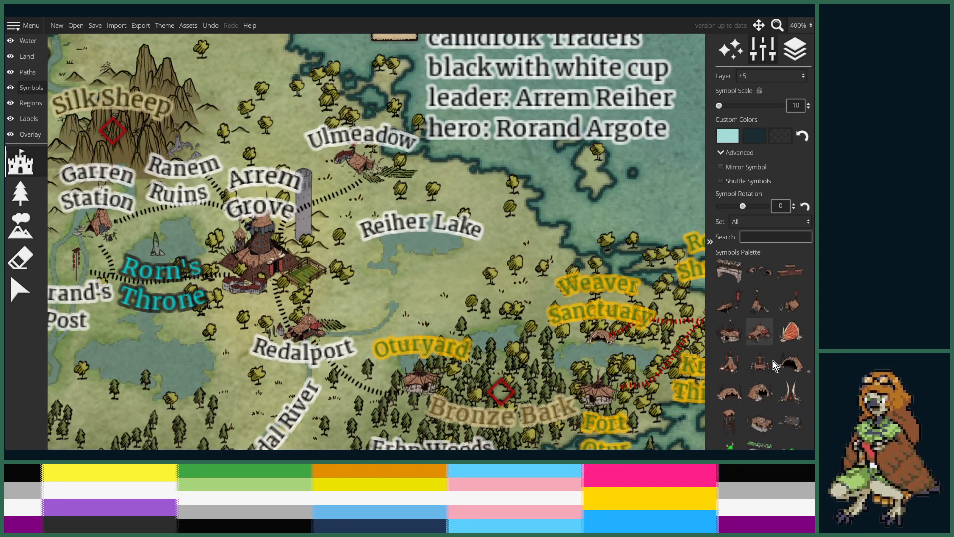
{"action": "left_click", "coordinate": [729, 361]}
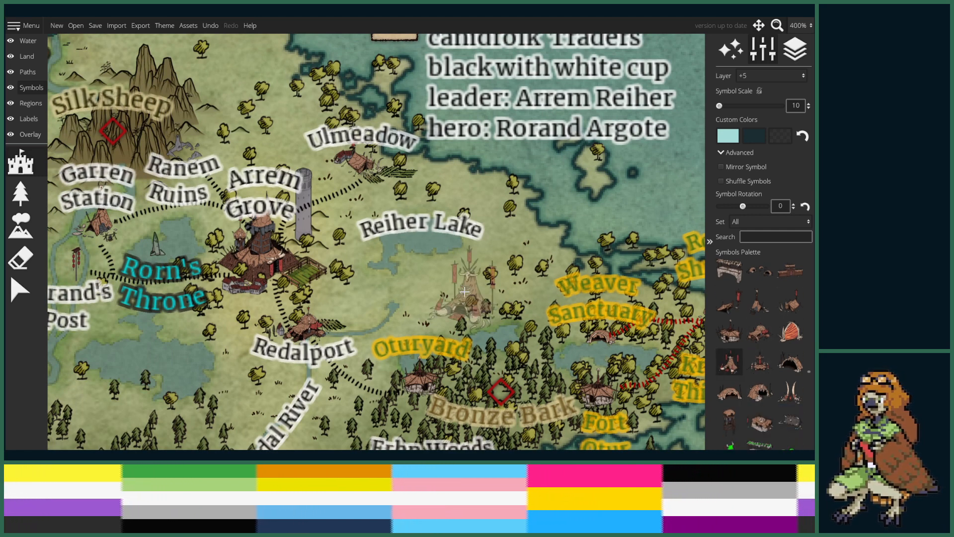
{"action": "left_click_drag", "start_coordinate": [471, 296], "coordinate": [556, 358]}
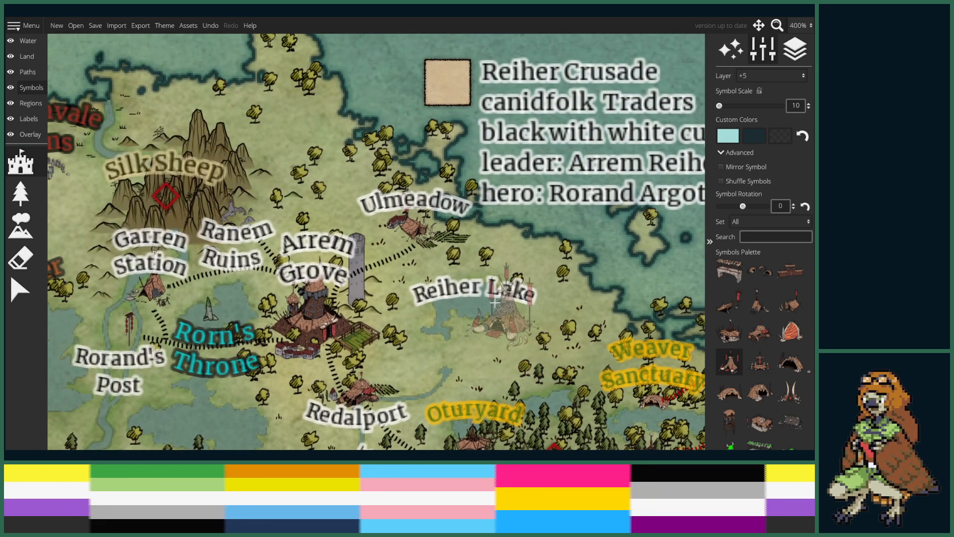
{"action": "scroll", "coordinate": [388, 229], "scroll_direction": "up", "scroll_amount": 2}
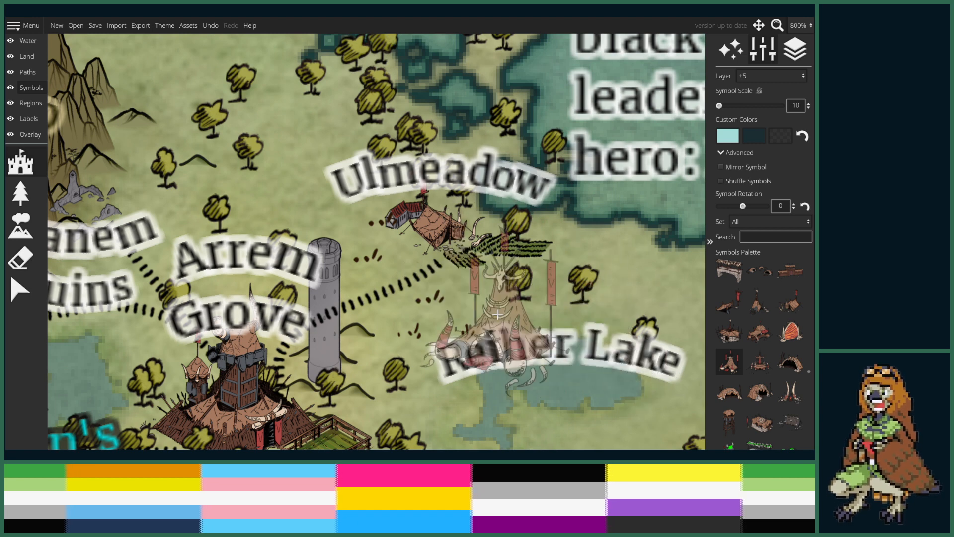
{"action": "left_click", "coordinate": [760, 362]}
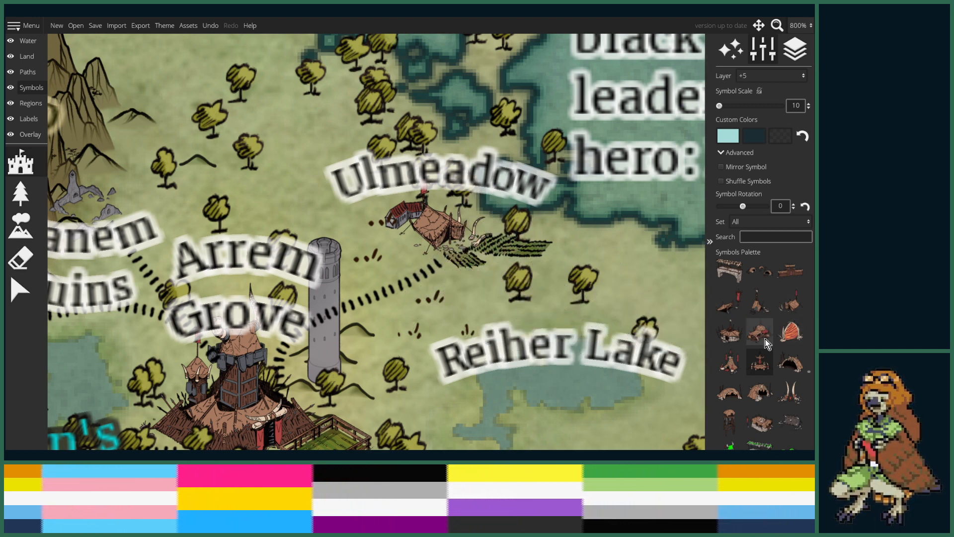
{"action": "scroll", "coordinate": [747, 353], "scroll_direction": "up", "scroll_amount": 5}
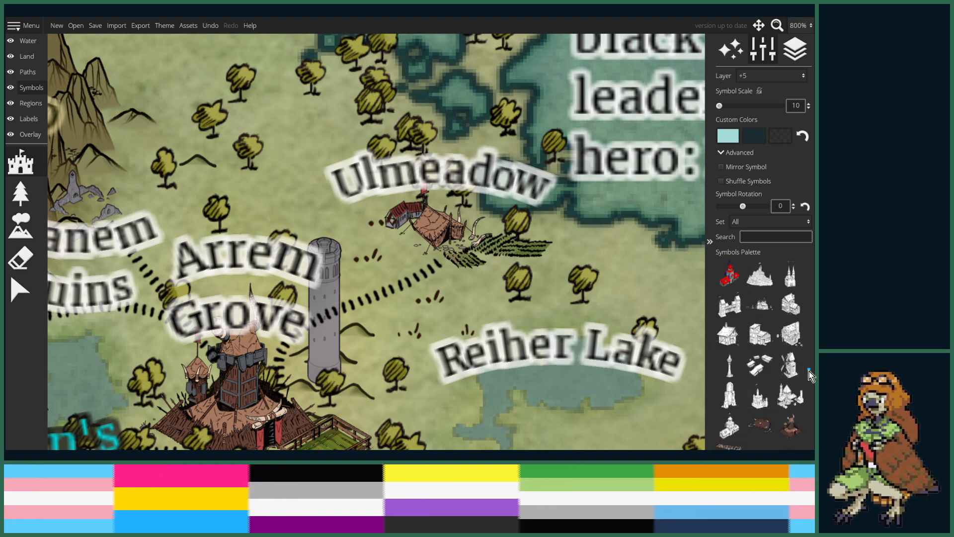
{"action": "scroll", "coordinate": [786, 379], "scroll_direction": "down", "scroll_amount": 5}
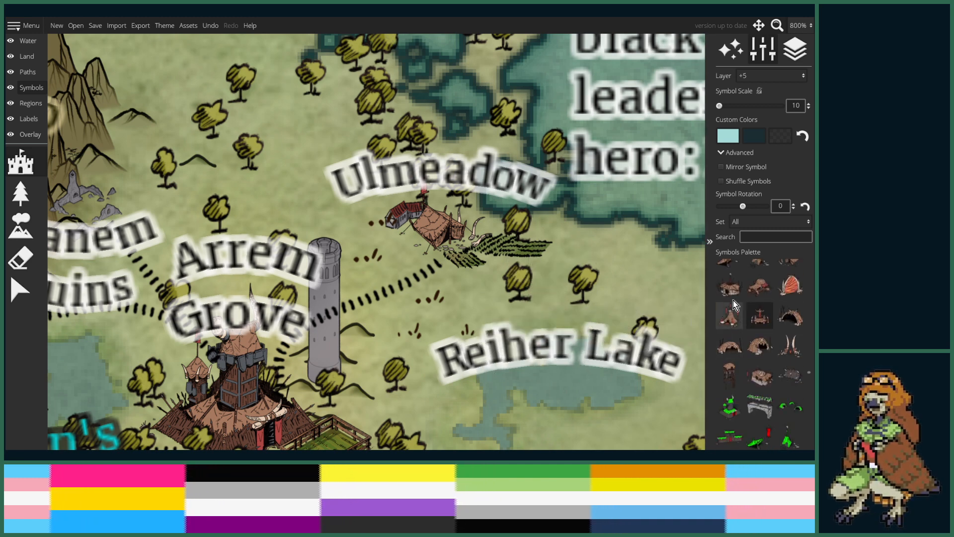
{"action": "left_click", "coordinate": [731, 320]}
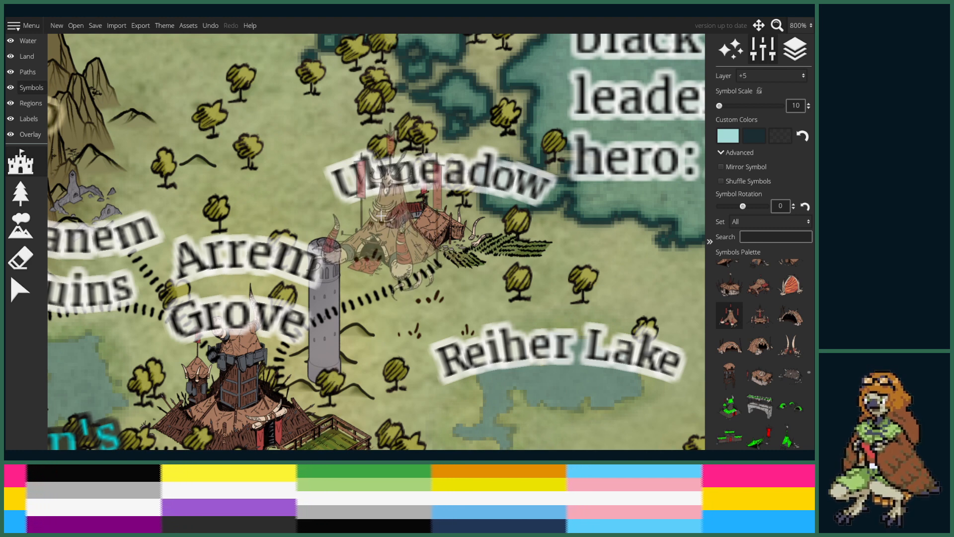
- Set the symbol layer to Default and place the bannered horned tent beside the existing Ulmeadow hut, below the label
{"action": "left_click", "coordinate": [771, 76]}
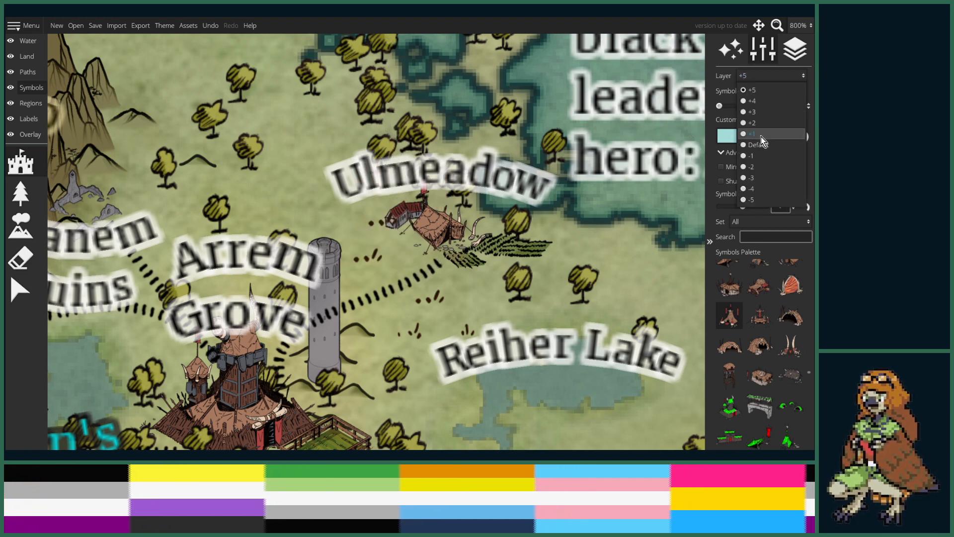
{"action": "left_click", "coordinate": [761, 135]}
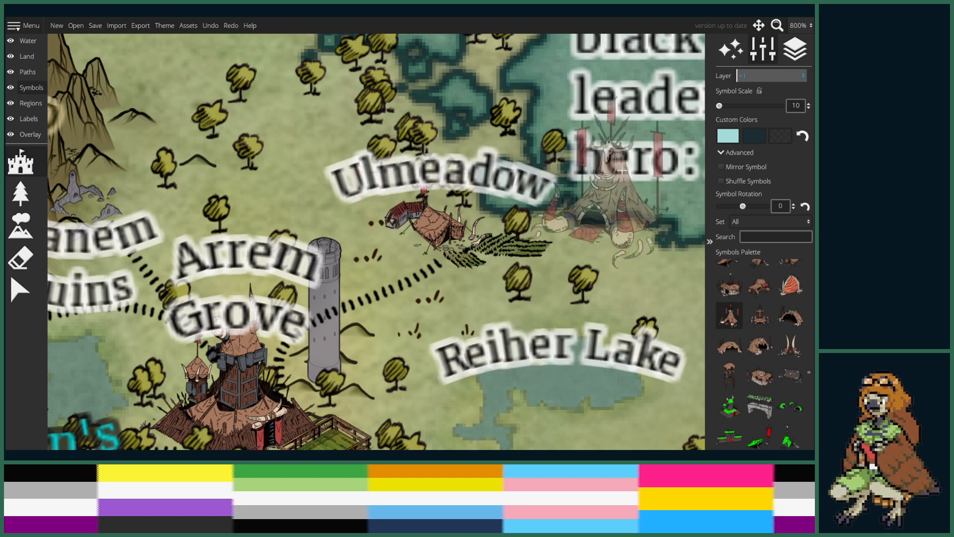
{"action": "left_click", "coordinate": [779, 76]}
{"action": "left_click", "coordinate": [763, 148]}
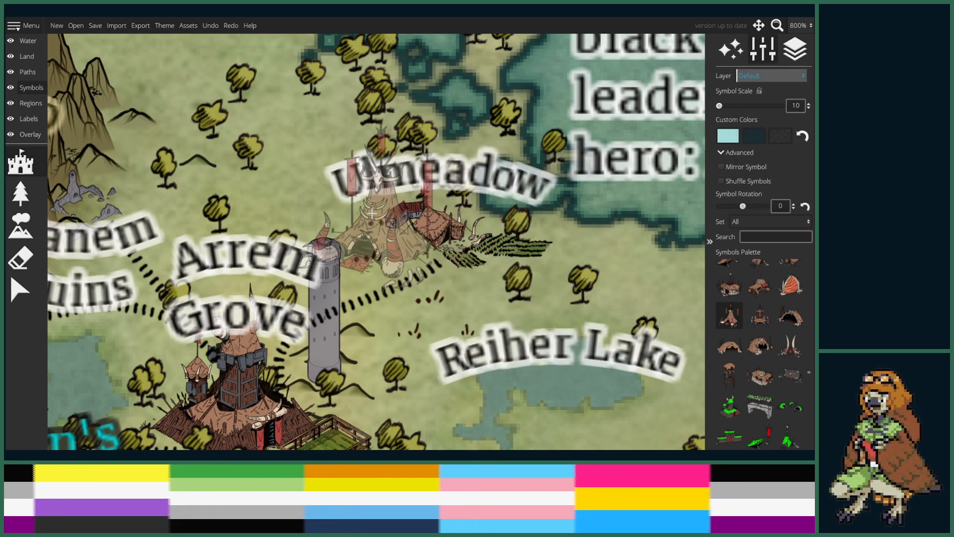
{"action": "left_click", "coordinate": [373, 219]}
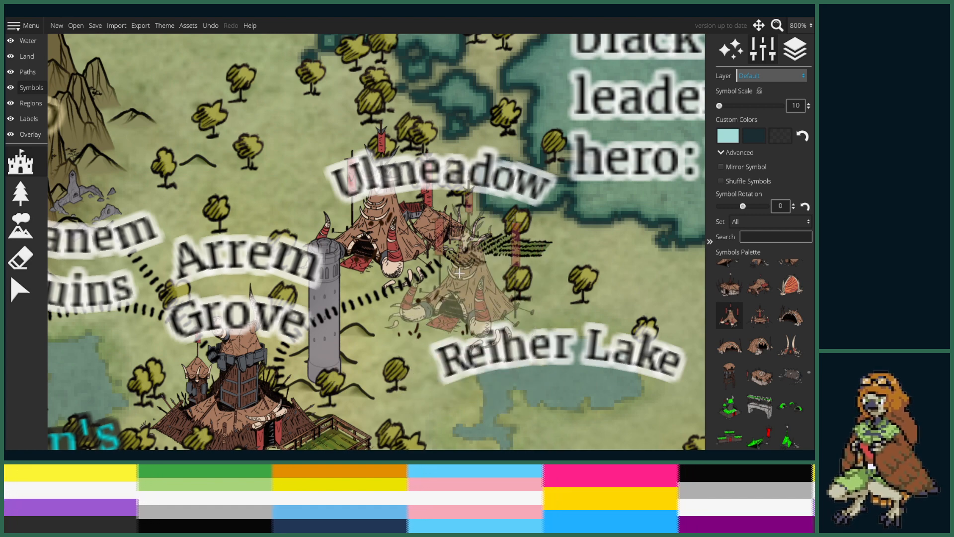
- Survey the map from Ulmeadow across the southwestern lands to the eastern continent around Imblan-ahb and Cramb-poro
{"action": "scroll", "coordinate": [514, 239], "scroll_direction": "down", "scroll_amount": 3}
{"action": "scroll", "coordinate": [520, 251], "scroll_direction": "up", "scroll_amount": 1}
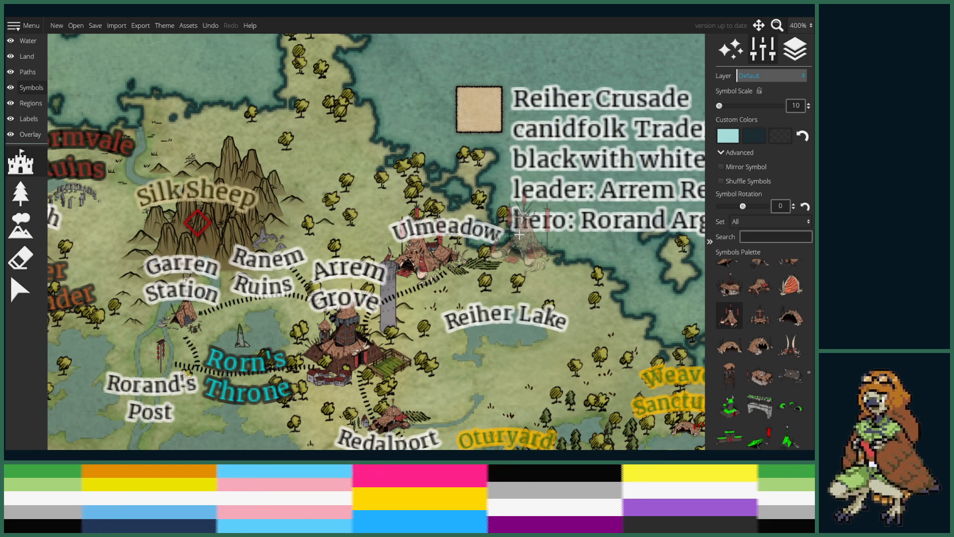
{"action": "scroll", "coordinate": [519, 235], "scroll_direction": "down", "scroll_amount": 3}
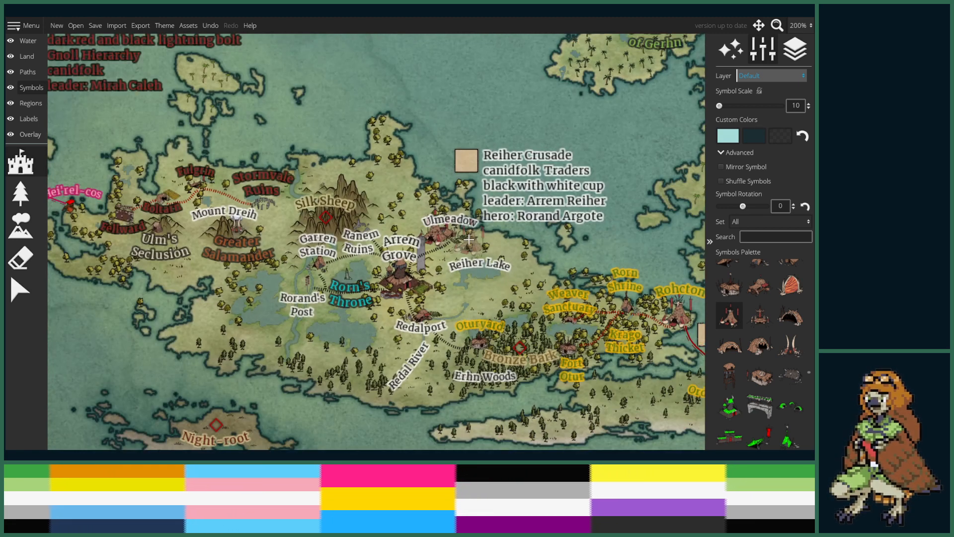
{"action": "left_click_drag", "start_coordinate": [554, 293], "coordinate": [484, 213]}
{"action": "scroll", "coordinate": [484, 212], "scroll_direction": "down", "scroll_amount": 1}
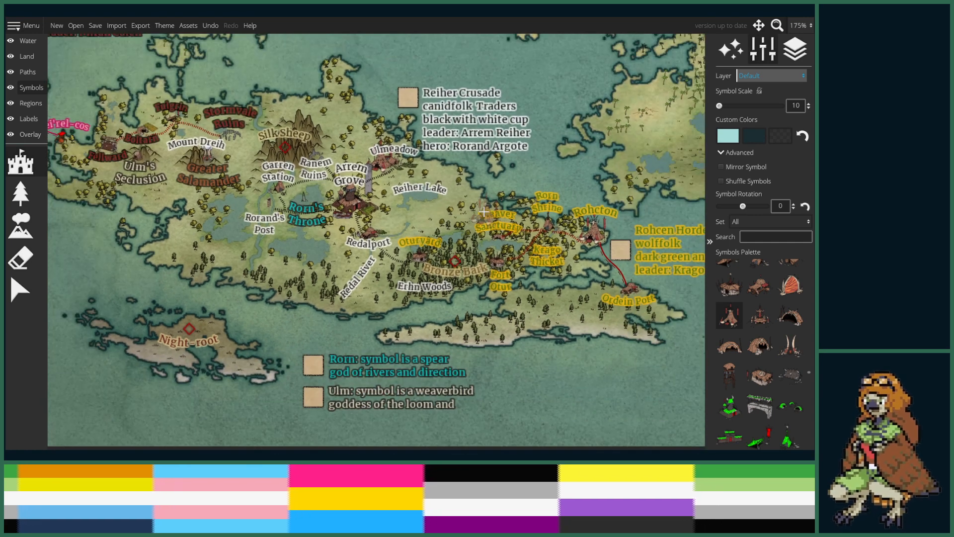
{"action": "scroll", "coordinate": [484, 212], "scroll_direction": "down", "scroll_amount": 3}
{"action": "left_click_drag", "start_coordinate": [557, 190], "coordinate": [414, 255]}
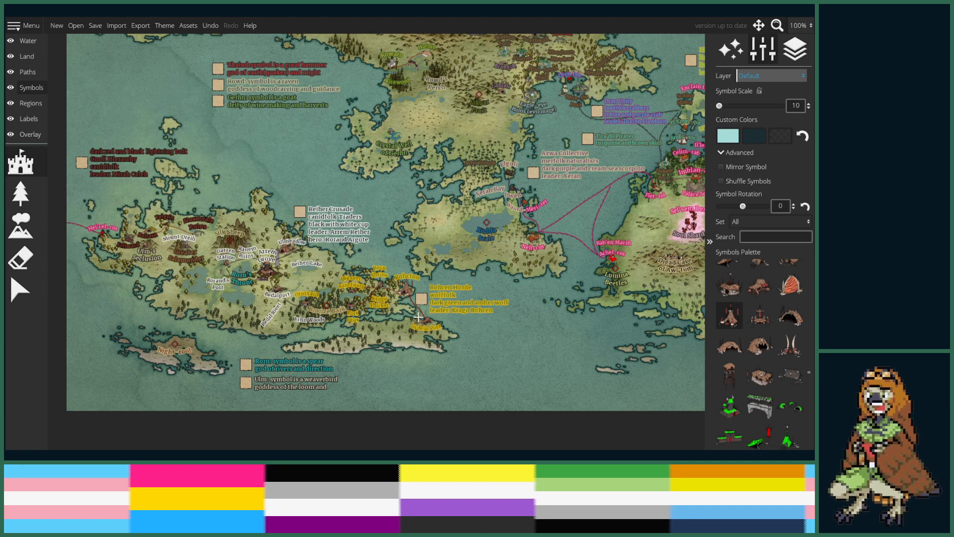
{"action": "left_click_drag", "start_coordinate": [526, 298], "coordinate": [246, 376]}
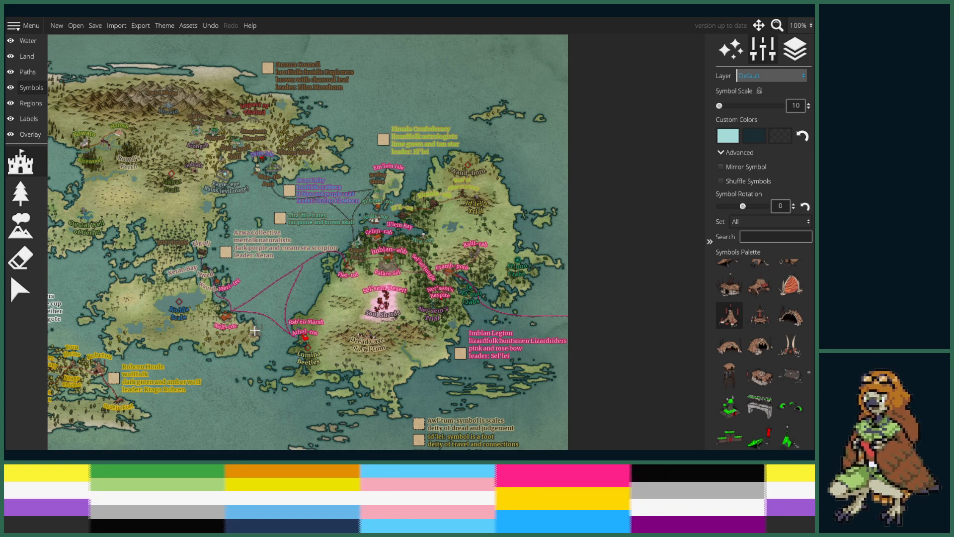
{"action": "scroll", "coordinate": [384, 260], "scroll_direction": "up", "scroll_amount": 5}
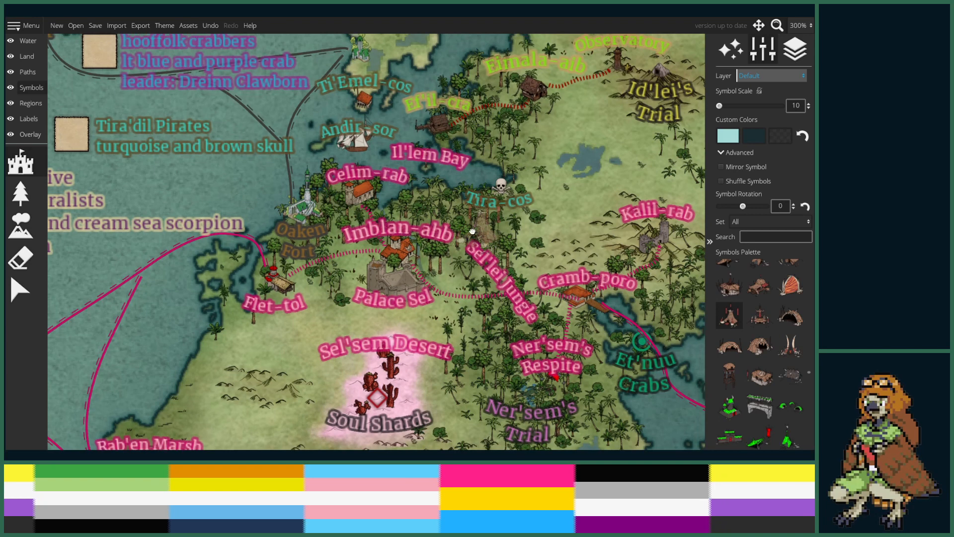
{"action": "left_click_drag", "start_coordinate": [472, 231], "coordinate": [438, 285]}
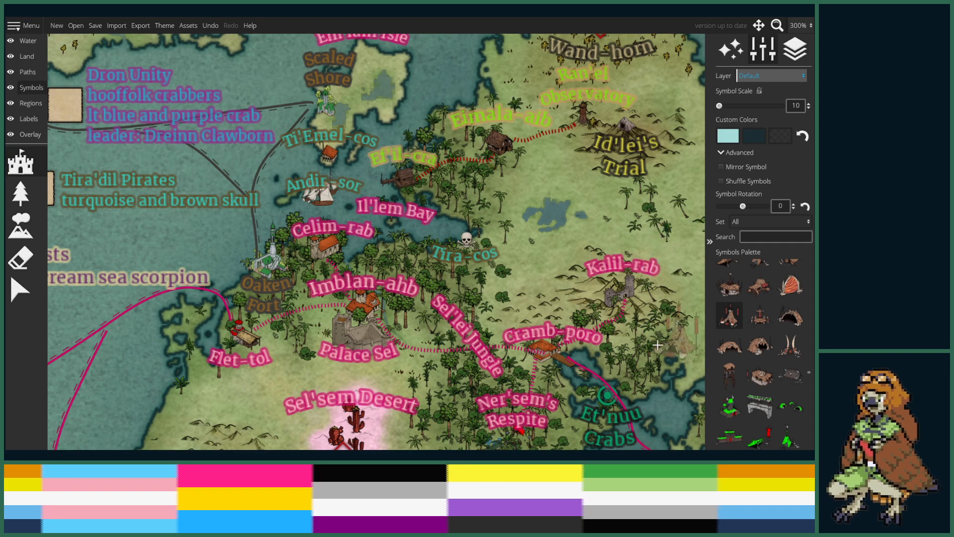
- Choose a wooden hut with a palm from the settlement symbols and place it beside the orange-roofed Imblan-ahb town, above Palace Sel's tower
{"action": "scroll", "coordinate": [417, 344], "scroll_direction": "up", "scroll_amount": 5}
{"action": "mouse_move", "coordinate": [333, 362]}
{"action": "left_mouse_down"}
{"action": "mouse_move", "coordinate": [464, 292]}
{"action": "mouse_move", "coordinate": [495, 298]}
{"action": "left_mouse_up"}
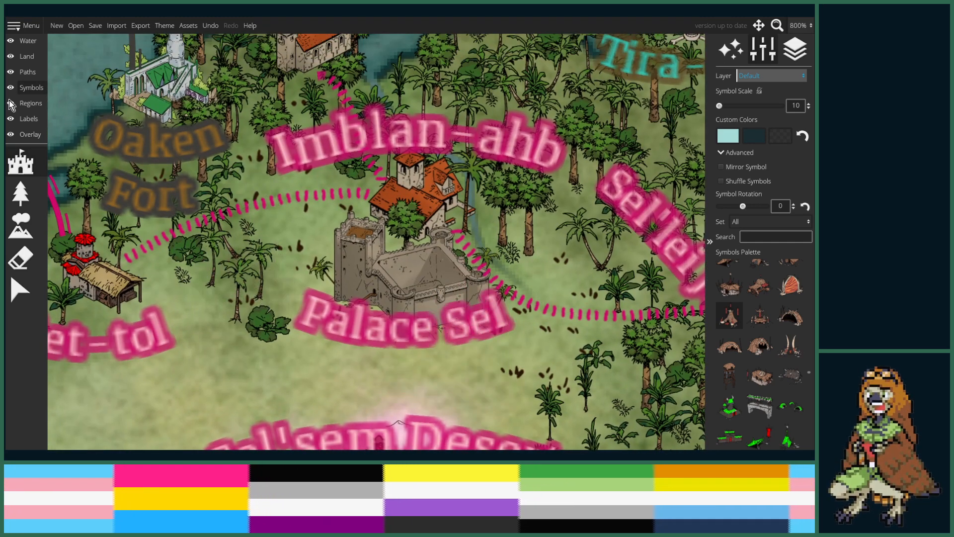
{"action": "left_click", "coordinate": [28, 104]}
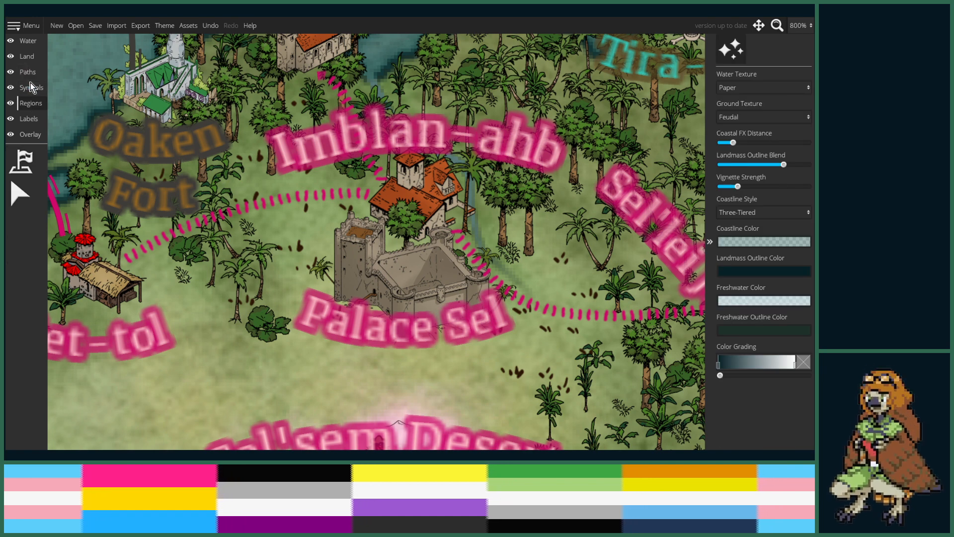
{"action": "left_click", "coordinate": [30, 88]}
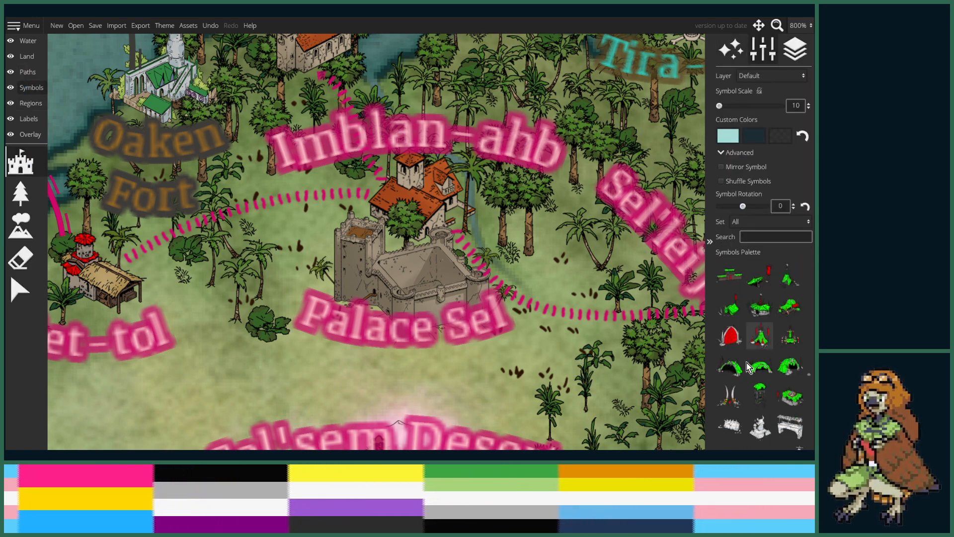
{"action": "scroll", "coordinate": [750, 376], "scroll_direction": "down", "scroll_amount": 12}
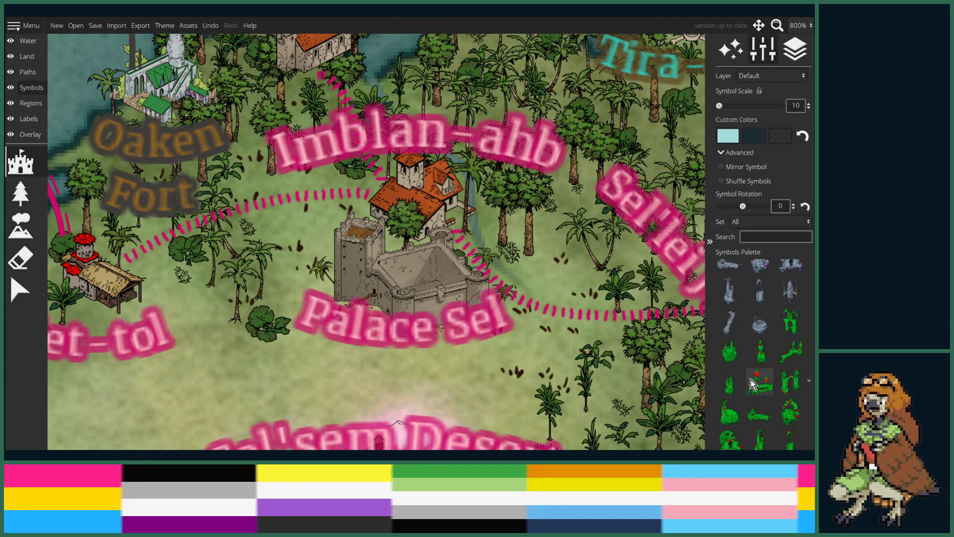
{"action": "scroll", "coordinate": [755, 378], "scroll_direction": "down", "scroll_amount": 5}
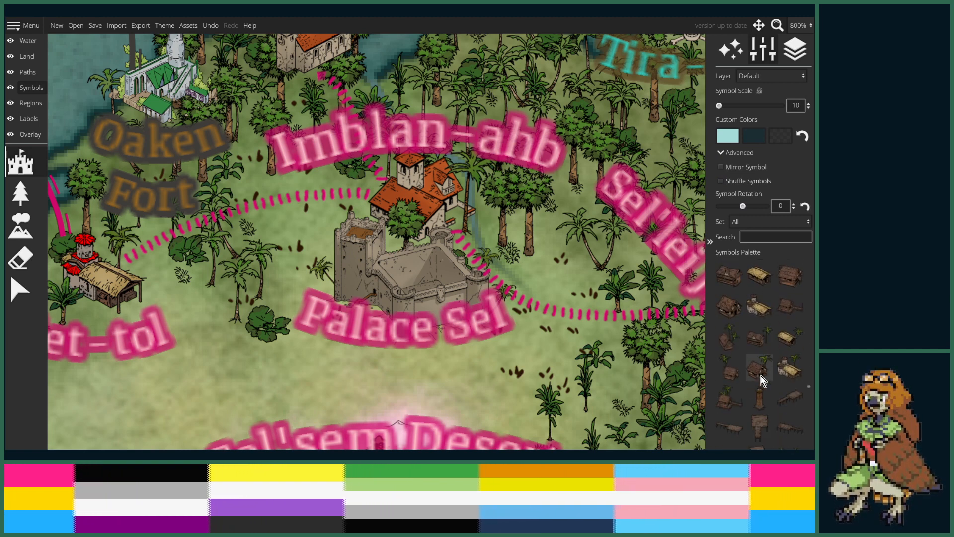
{"action": "left_click", "coordinate": [759, 337]}
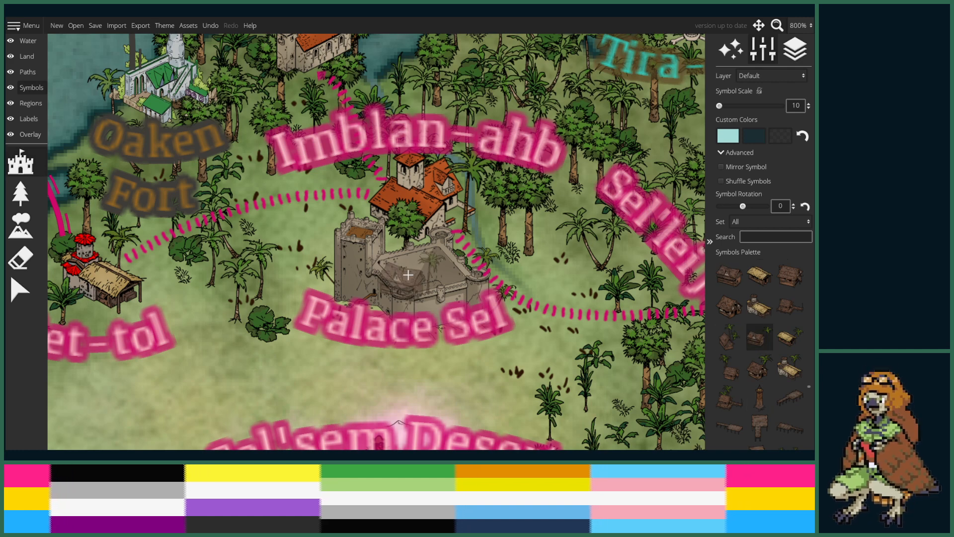
{"action": "left_click", "coordinate": [357, 210]}
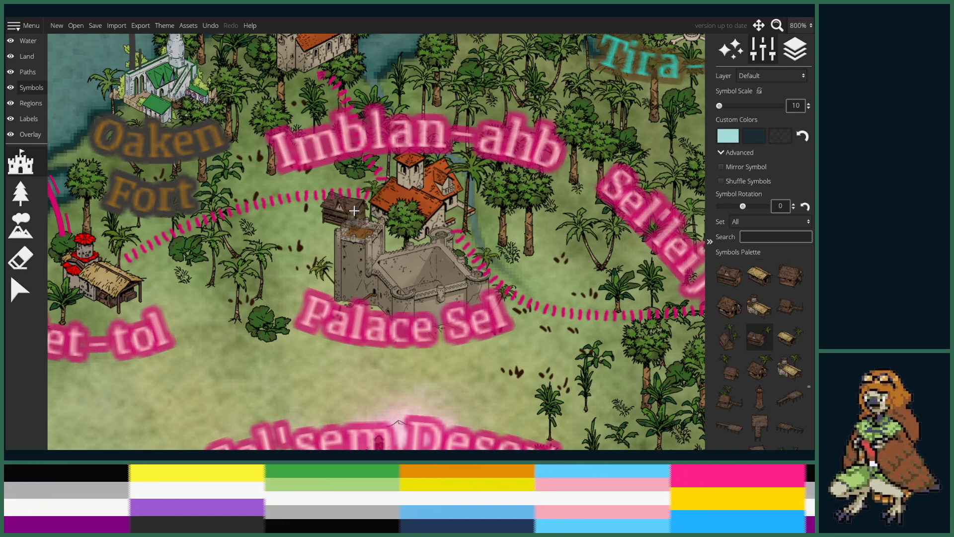
- Add a taller palm hut below the Imblan-ahb label, then select it and nudge it slightly up
{"action": "left_click", "coordinate": [729, 337]}
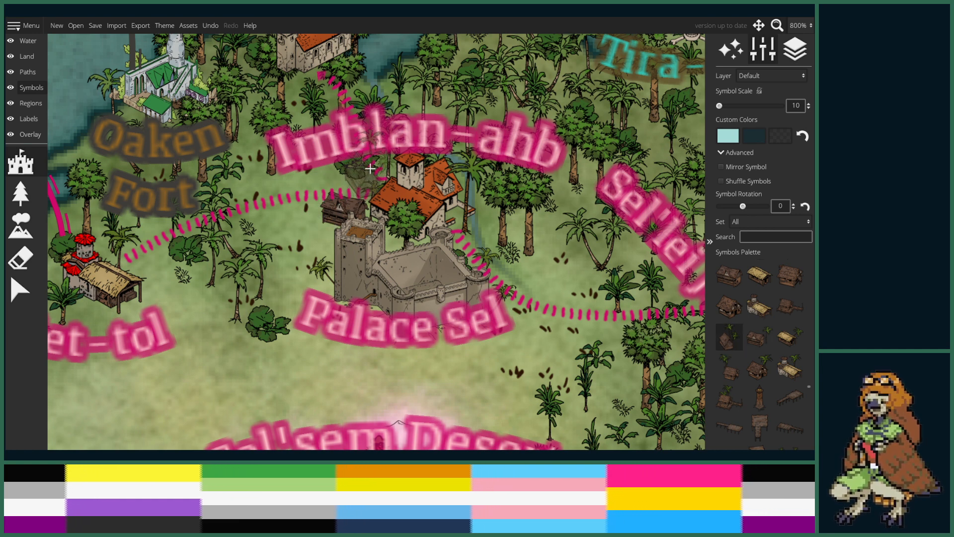
{"action": "key", "text": "ctrl+z"}
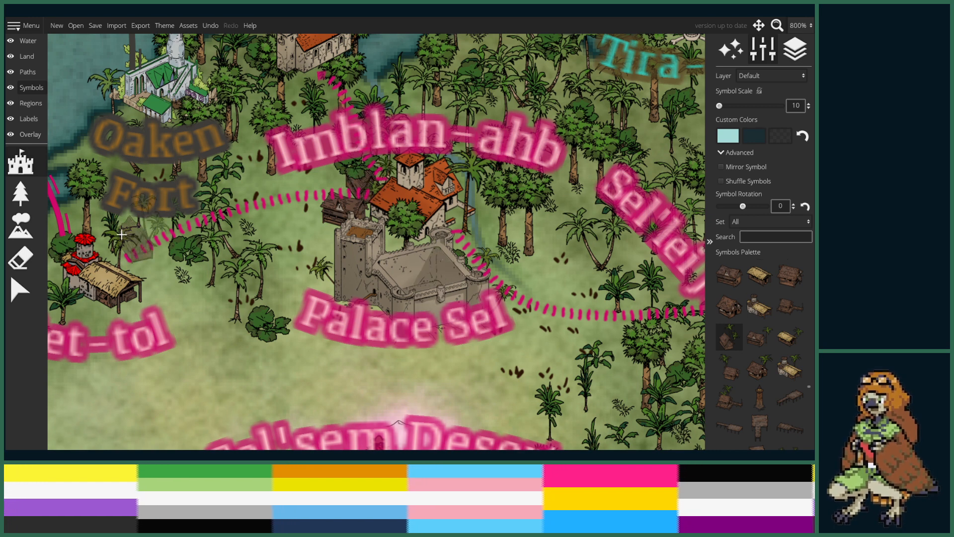
{"action": "left_click", "coordinate": [20, 289]}
{"action": "left_click_drag", "start_coordinate": [347, 182], "coordinate": [347, 169]}
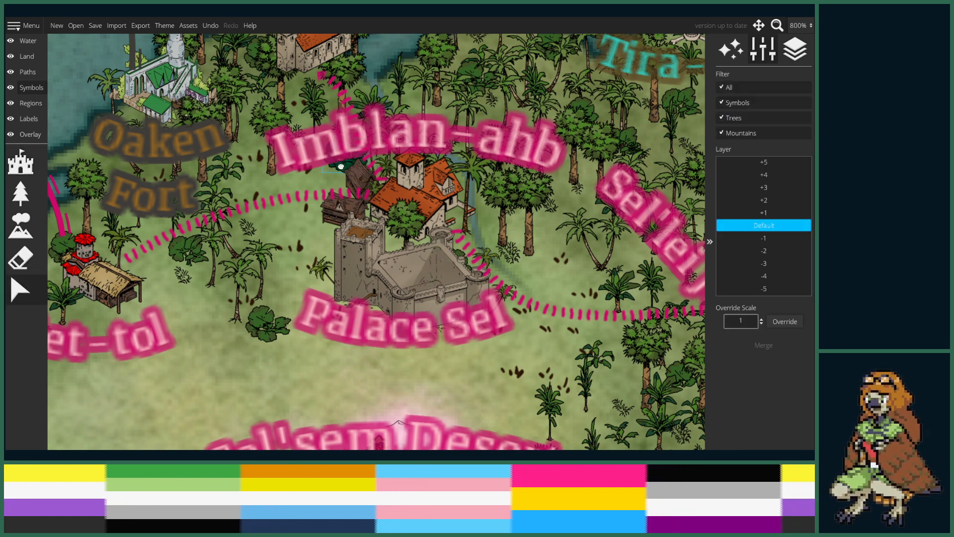
{"action": "scroll", "coordinate": [282, 283], "scroll_direction": "down", "scroll_amount": 6}
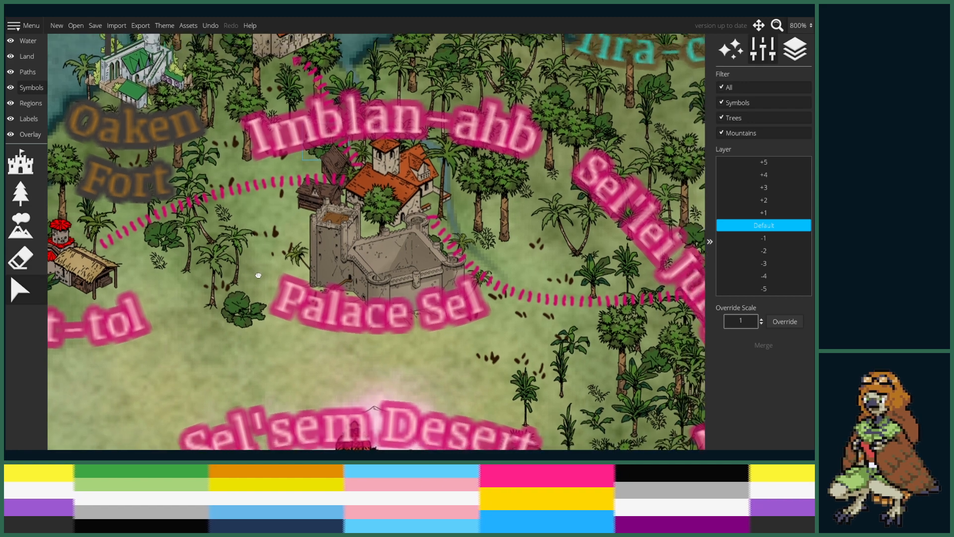
{"action": "scroll", "coordinate": [277, 299], "scroll_direction": "up", "scroll_amount": 2}
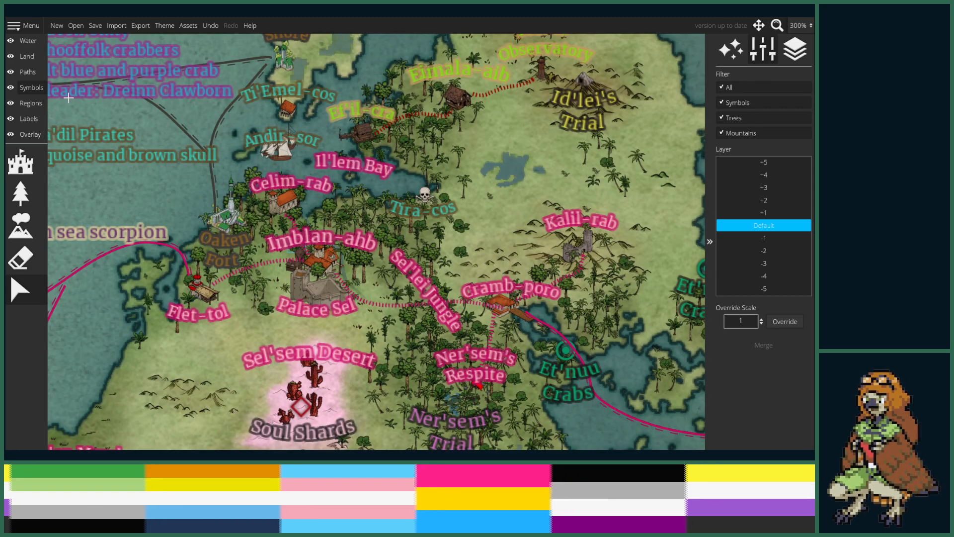
{"action": "left_click", "coordinate": [20, 163]}
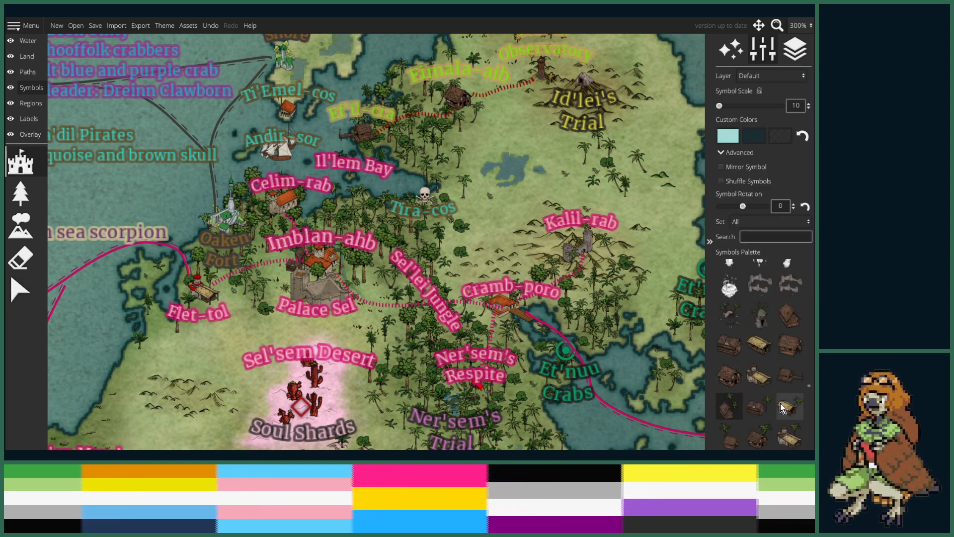
{"action": "scroll", "coordinate": [780, 403], "scroll_direction": "down", "scroll_amount": 5}
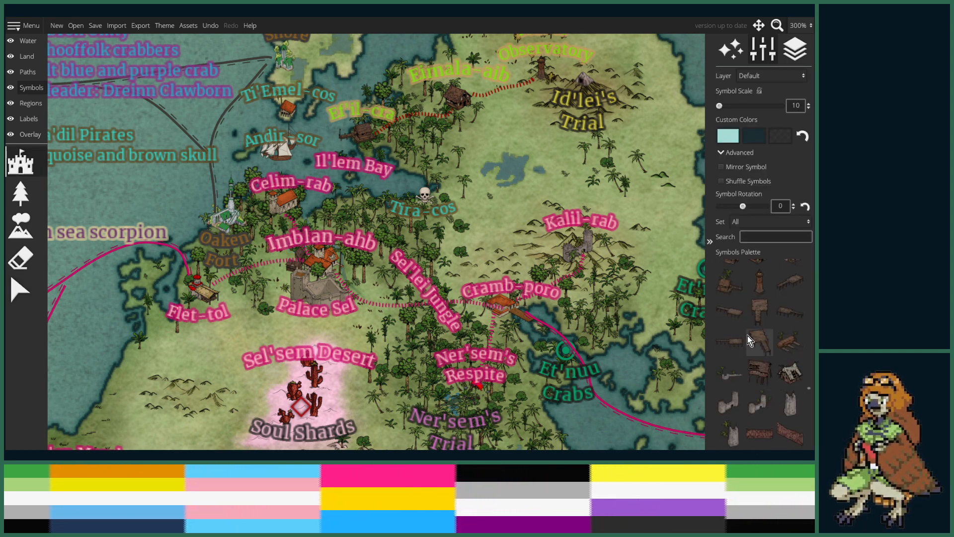
{"action": "scroll", "coordinate": [747, 335], "scroll_direction": "up", "scroll_amount": 2}
{"action": "left_click", "coordinate": [729, 321]}
{"action": "scroll", "coordinate": [306, 276], "scroll_direction": "up", "scroll_amount": 5}
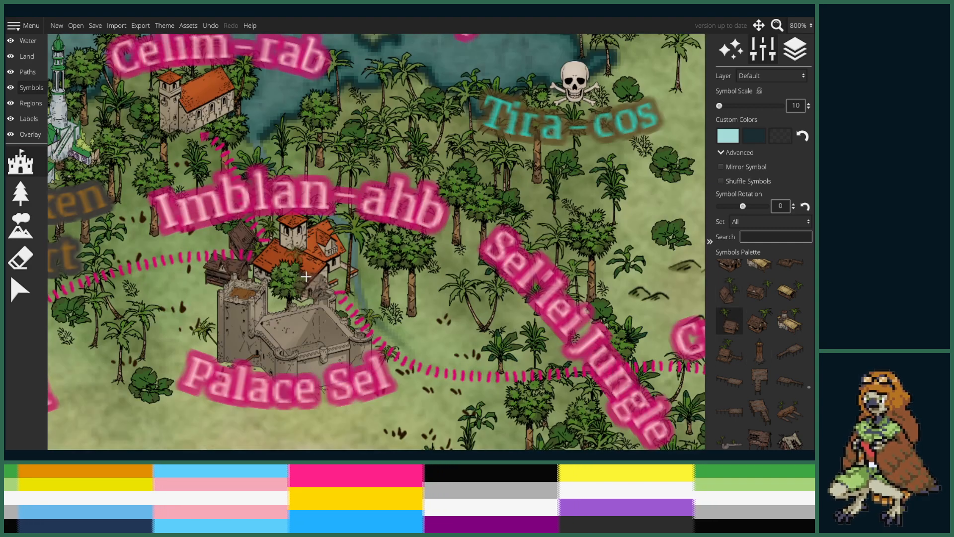
{"action": "left_click_drag", "start_coordinate": [211, 239], "coordinate": [274, 250]}
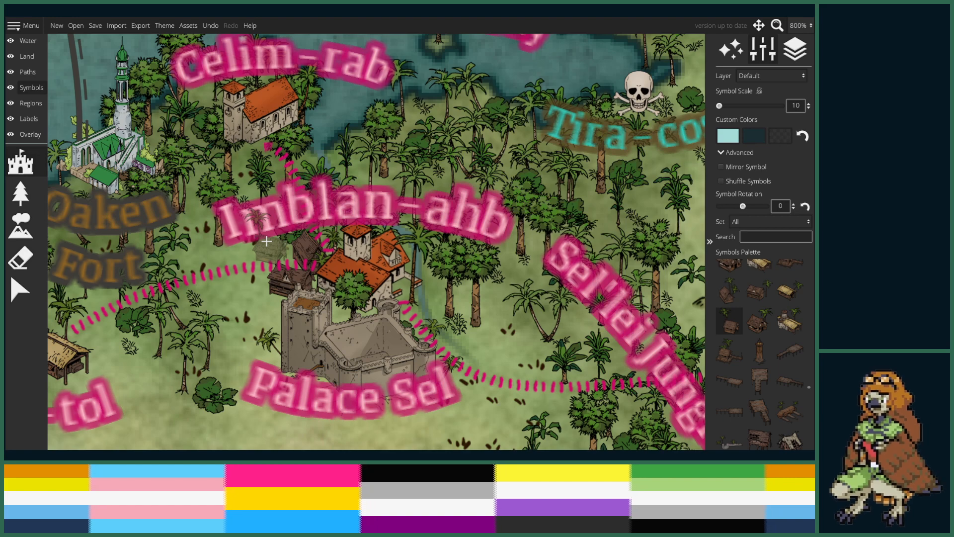
- Select the tall palm hut below the Imblan-ahb label on the Default layer and nudge it slightly up
{"action": "left_click", "coordinate": [20, 289]}
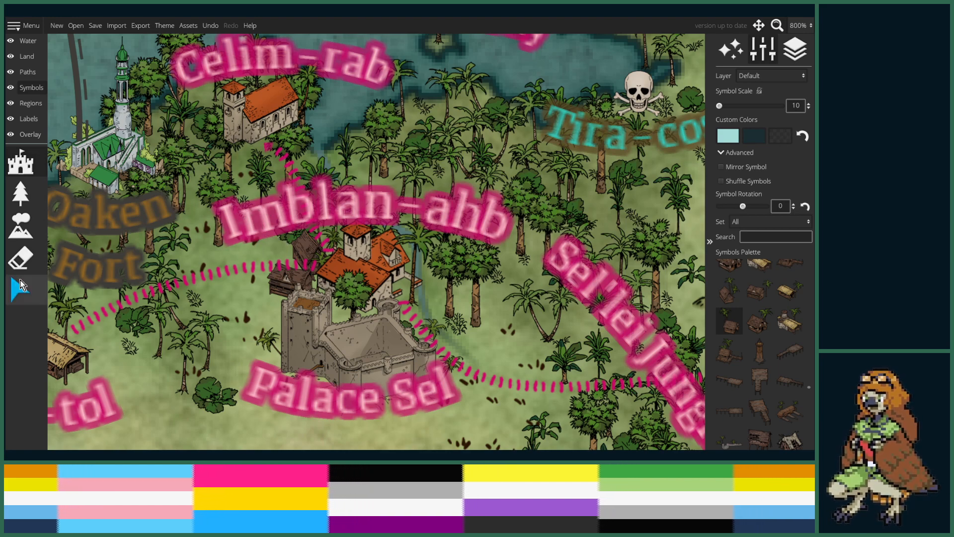
{"action": "left_click", "coordinate": [309, 251]}
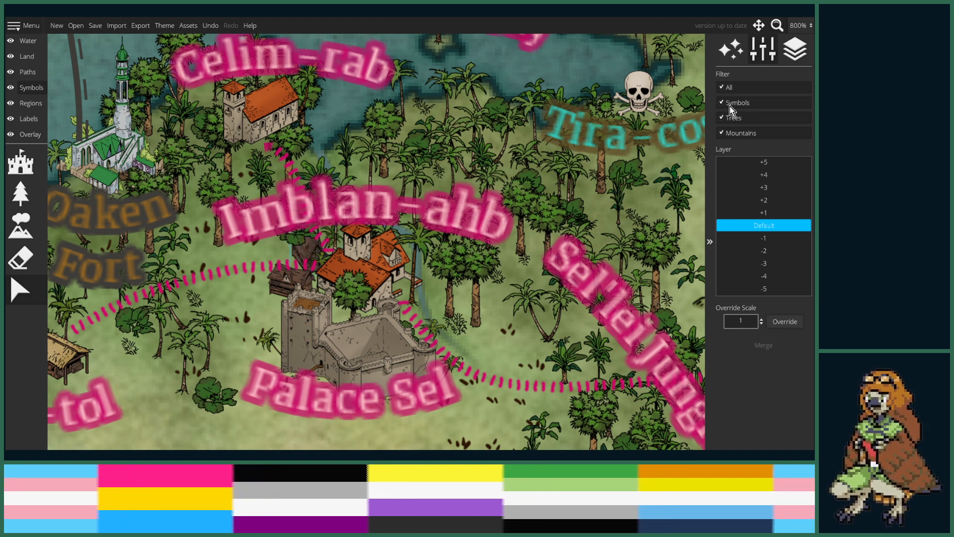
{"action": "left_click", "coordinate": [764, 212]}
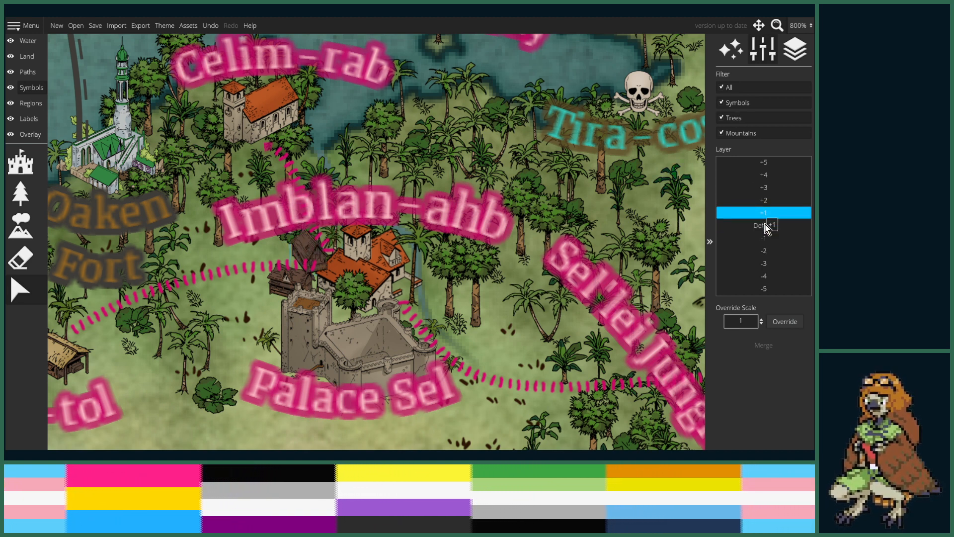
{"action": "left_click", "coordinate": [764, 225]}
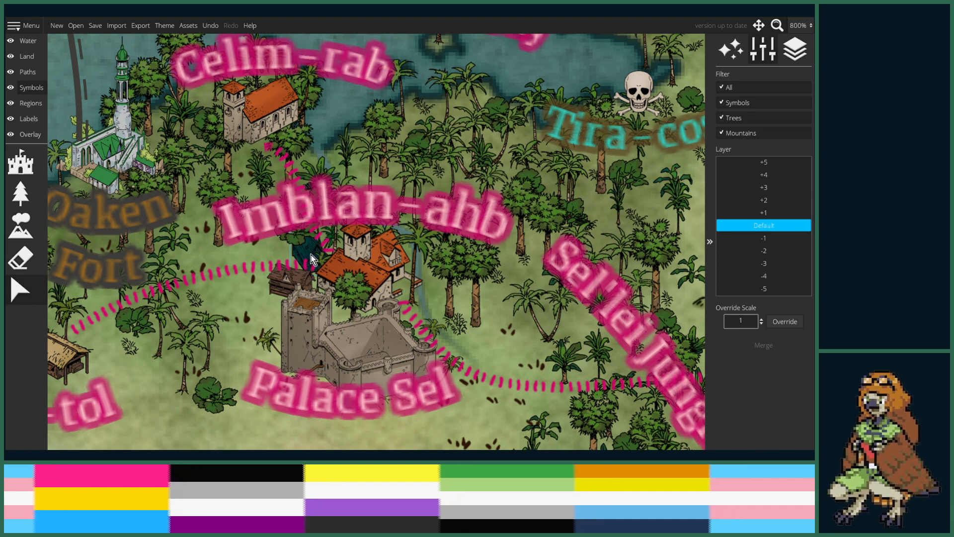
{"action": "left_click_drag", "start_coordinate": [311, 254], "coordinate": [295, 227]}
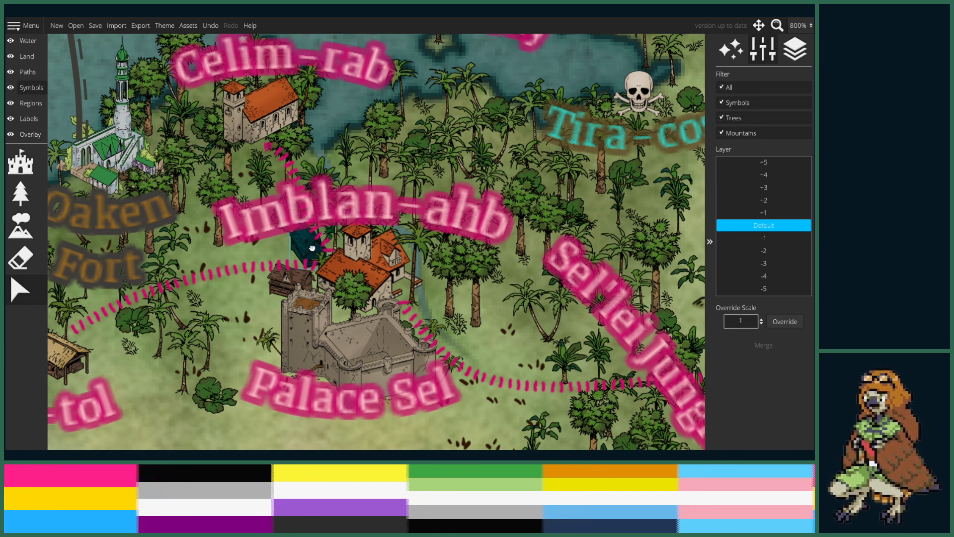
- Survey the map from Imblan-ahb across the sea to the northwestern settlements around Bud-hoof Hall, Brongob and Dron Isle
{"action": "scroll", "coordinate": [254, 324], "scroll_direction": "down", "scroll_amount": 8}
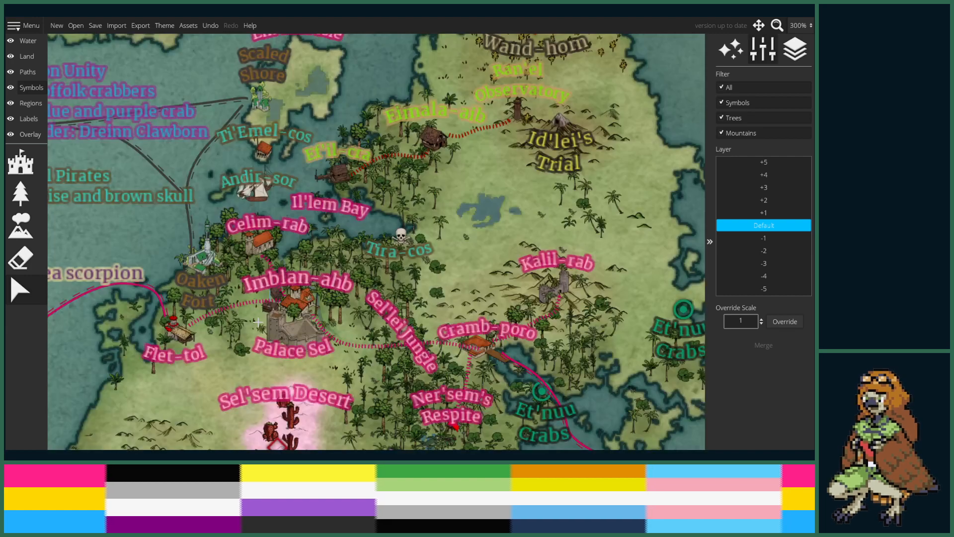
{"action": "scroll", "coordinate": [405, 277], "scroll_direction": "up", "scroll_amount": 2}
{"action": "scroll", "coordinate": [405, 277], "scroll_direction": "down", "scroll_amount": 1}
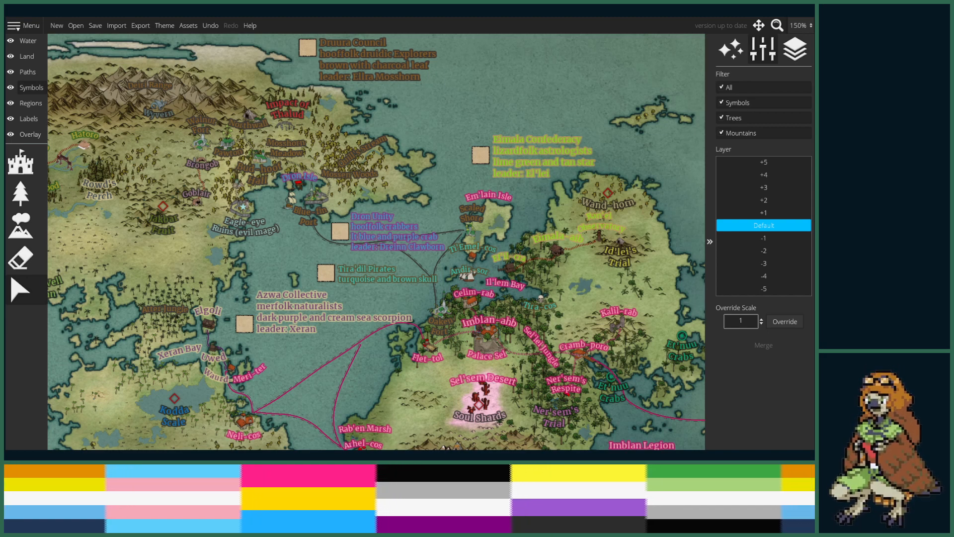
{"action": "scroll", "coordinate": [318, 276], "scroll_direction": "up", "scroll_amount": 5}
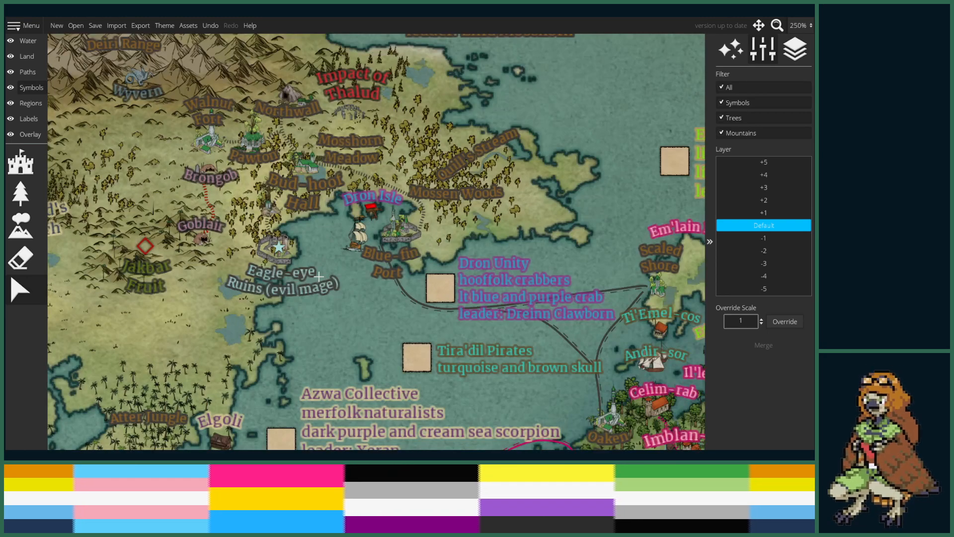
{"action": "scroll", "coordinate": [318, 276], "scroll_direction": "up", "scroll_amount": 3}
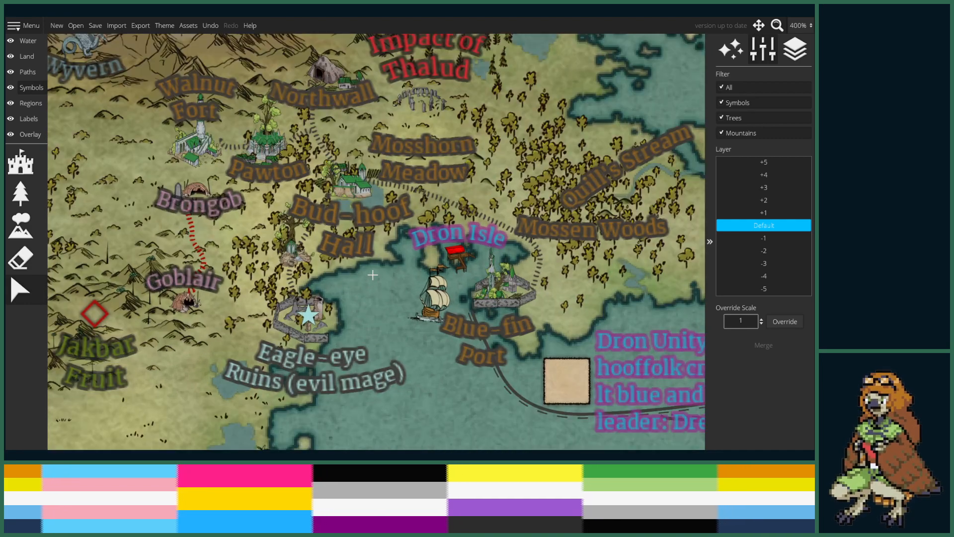
{"action": "scroll", "coordinate": [373, 274], "scroll_direction": "down", "scroll_amount": 3}
{"action": "scroll", "coordinate": [373, 274], "scroll_direction": "up", "scroll_amount": 3}
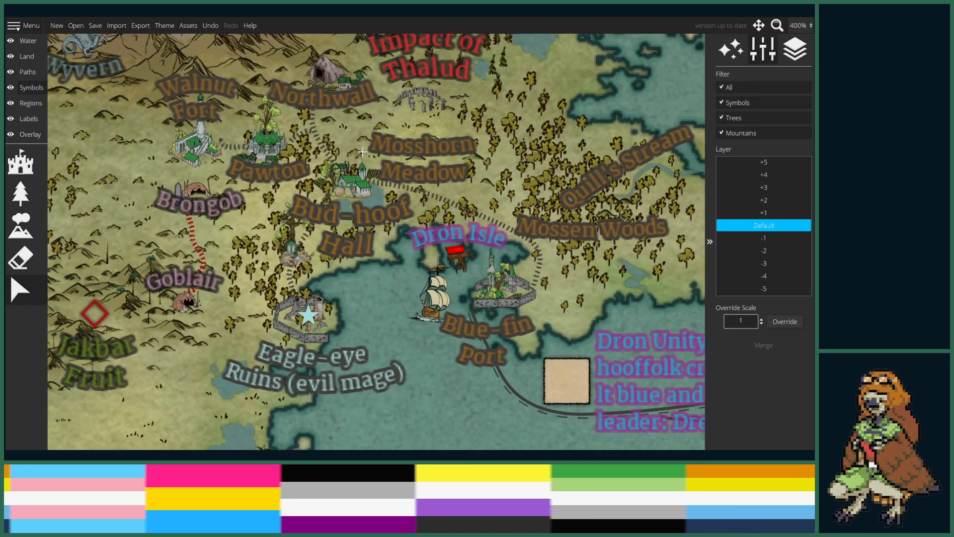
{"action": "scroll", "coordinate": [369, 145], "scroll_direction": "down", "scroll_amount": 1}
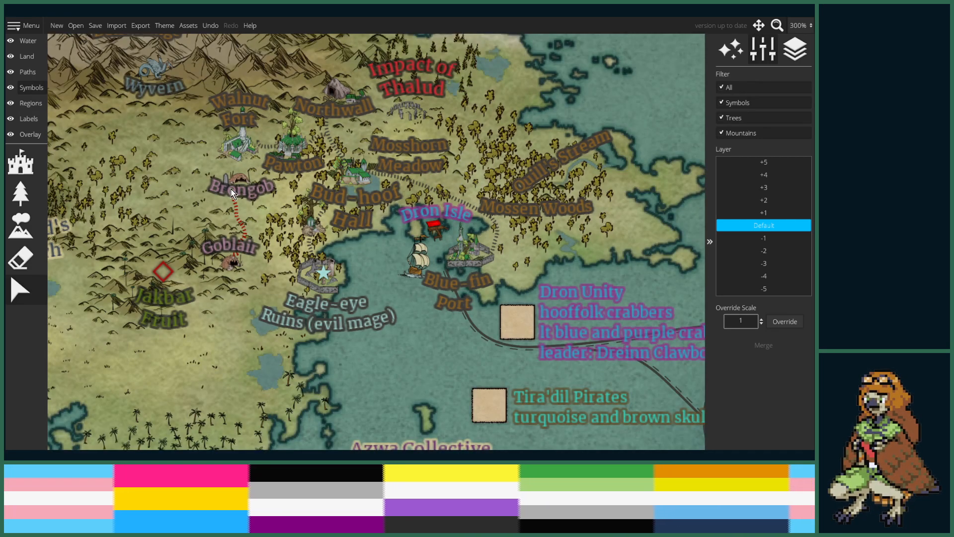
- Select the Mosshorn Meadow label and move it slightly up
{"action": "left_click", "coordinate": [28, 119]}
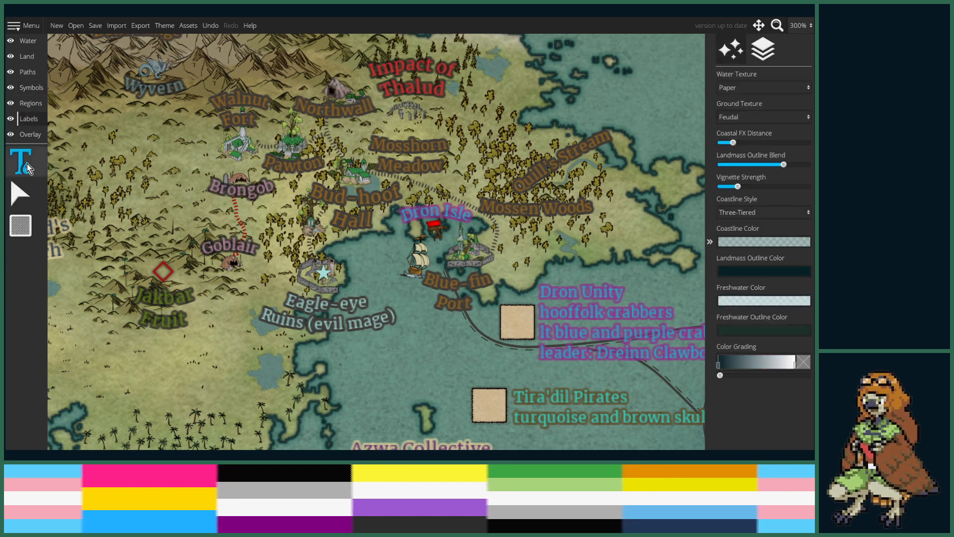
{"action": "left_click", "coordinate": [28, 168]}
{"action": "left_click", "coordinate": [396, 145]}
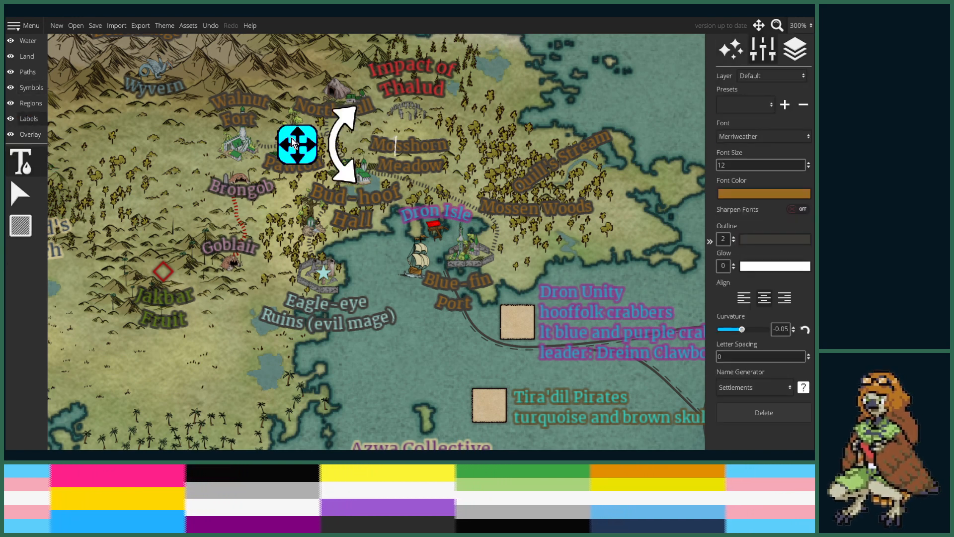
{"action": "mouse_move", "coordinate": [306, 150]}
{"action": "left_mouse_down"}
{"action": "mouse_move", "coordinate": [319, 149]}
{"action": "mouse_move", "coordinate": [311, 146]}
{"action": "left_mouse_up"}
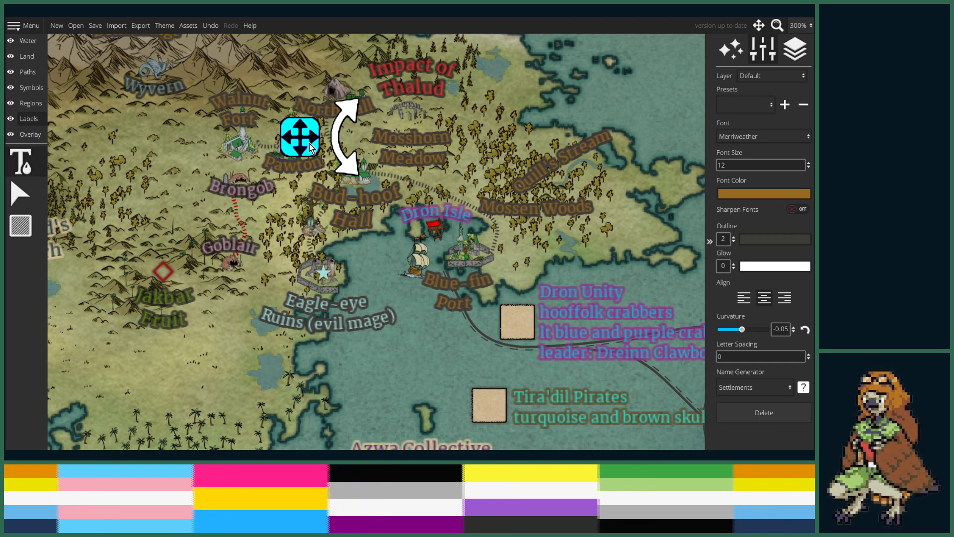
- Examine the northern lands from the Druura Council legend down to Mosshorn Meadow, Pawton and Bud-hoof Hall up close
{"action": "scroll", "coordinate": [397, 310], "scroll_direction": "down", "scroll_amount": 1}
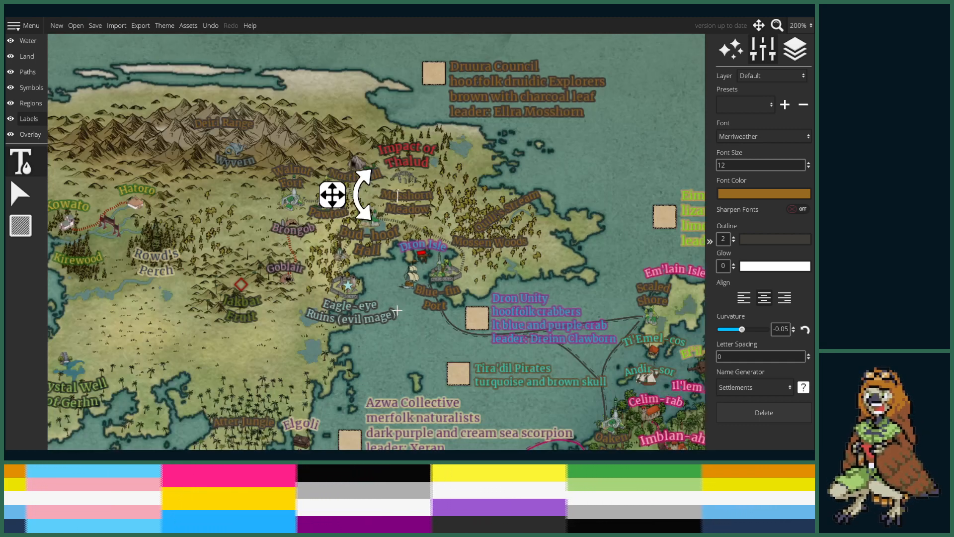
{"action": "scroll", "coordinate": [397, 310], "scroll_direction": "up", "scroll_amount": 1}
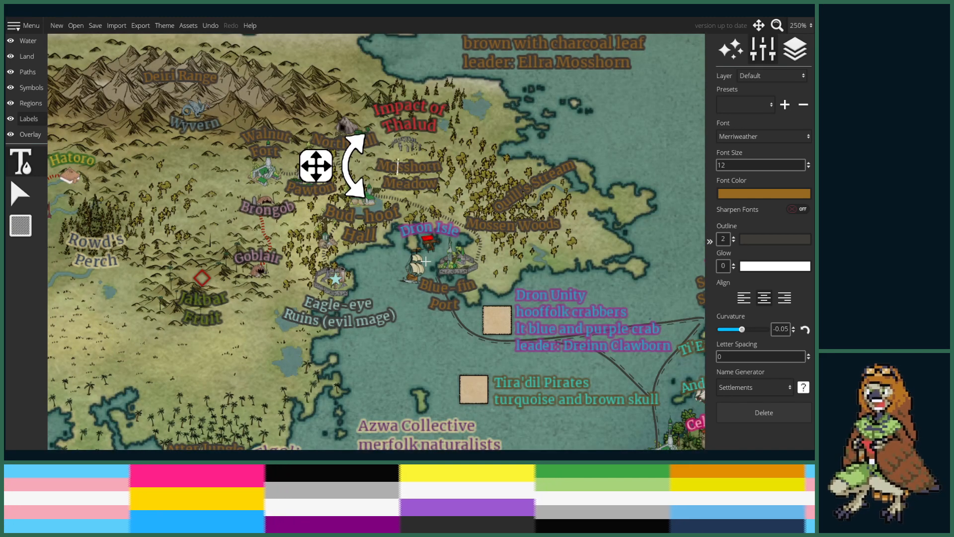
{"action": "left_click_drag", "start_coordinate": [472, 192], "coordinate": [494, 261]}
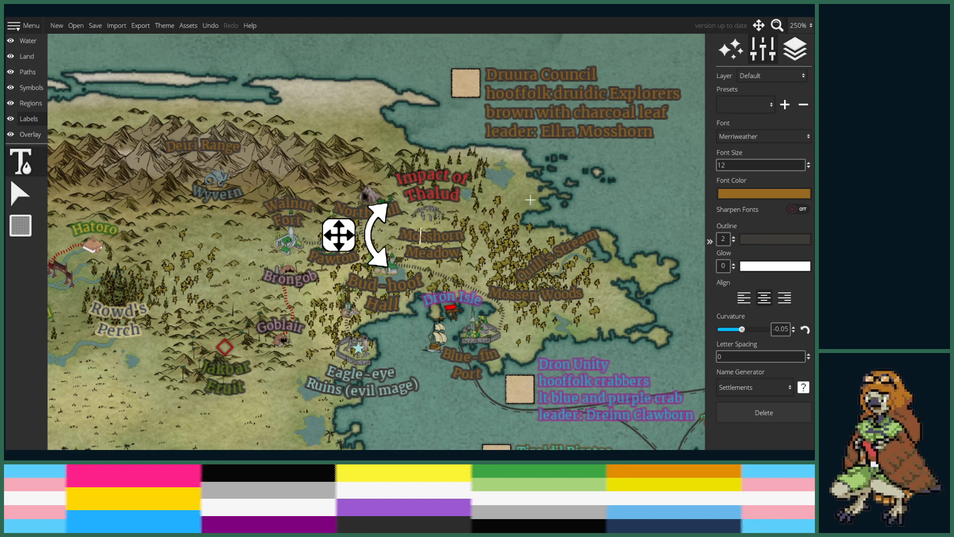
{"action": "left_click_drag", "start_coordinate": [435, 281], "coordinate": [455, 254]}
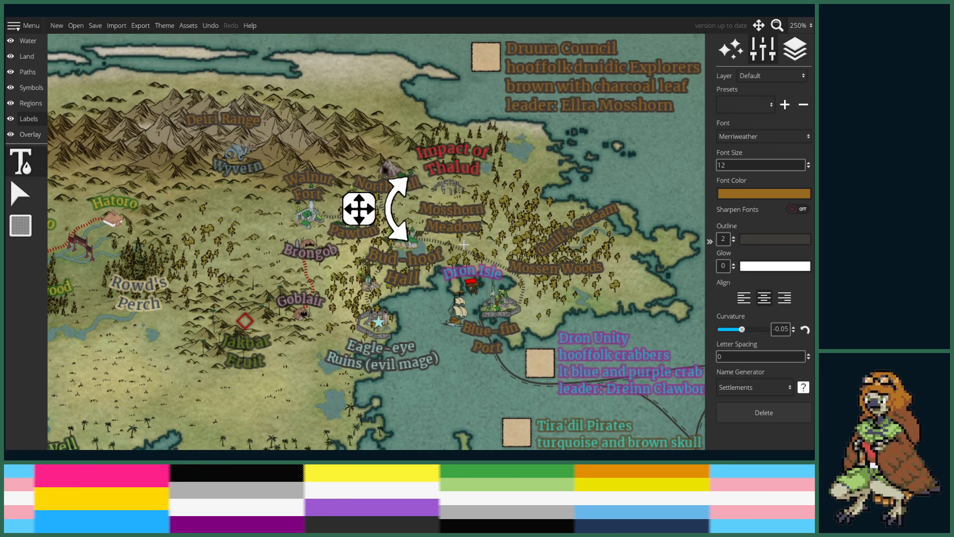
{"action": "scroll", "coordinate": [448, 271], "scroll_direction": "up", "scroll_amount": 5}
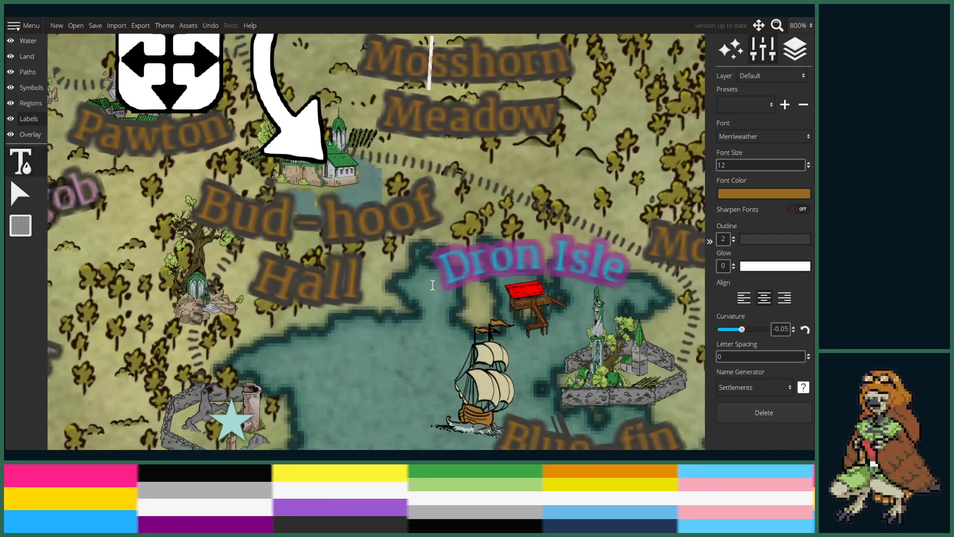
{"action": "scroll", "coordinate": [417, 267], "scroll_direction": "up", "scroll_amount": 2}
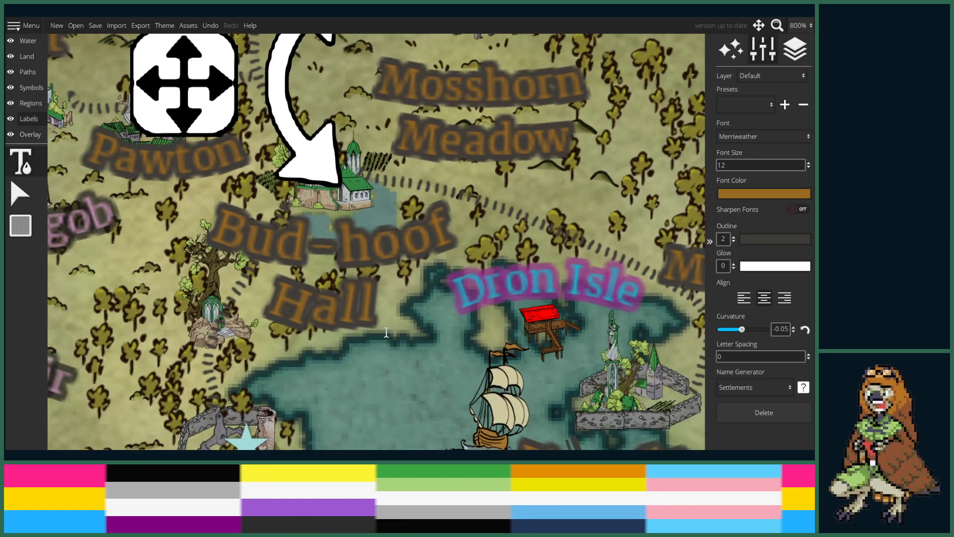
{"action": "left_click_drag", "start_coordinate": [386, 260], "coordinate": [398, 342]}
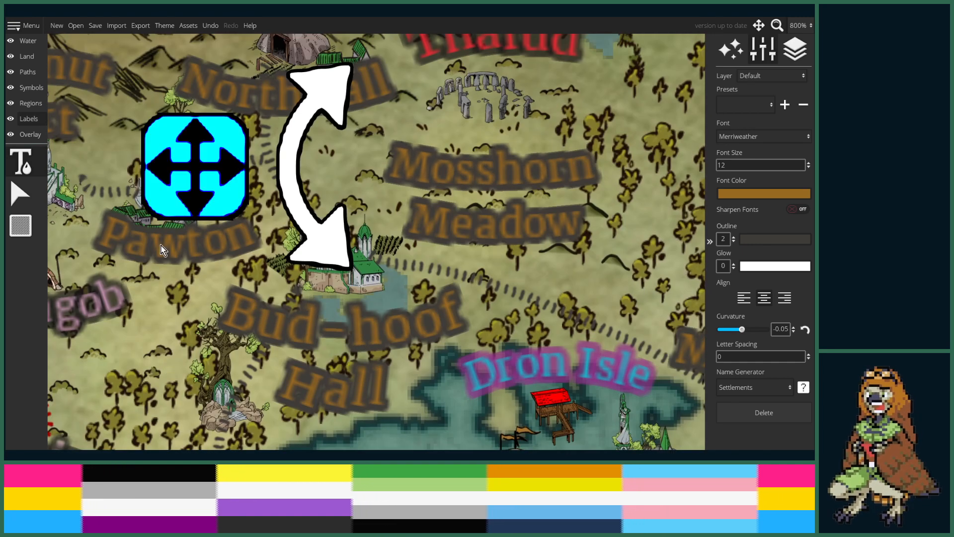
- Switch to placing settlement symbols and go through the symbols palette to the castle designs
{"action": "left_click", "coordinate": [20, 87]}
{"action": "left_click", "coordinate": [20, 162]}
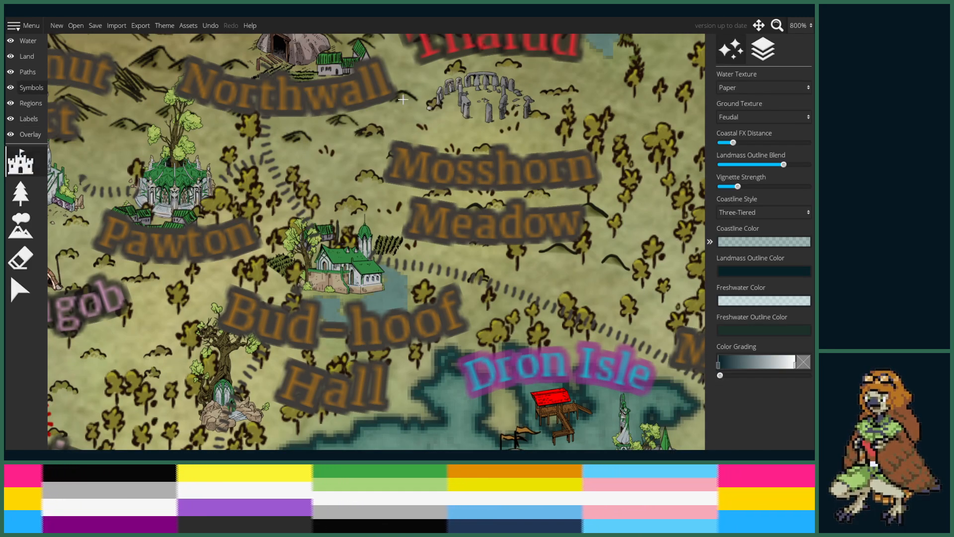
{"action": "scroll", "coordinate": [760, 377], "scroll_direction": "up", "scroll_amount": 4}
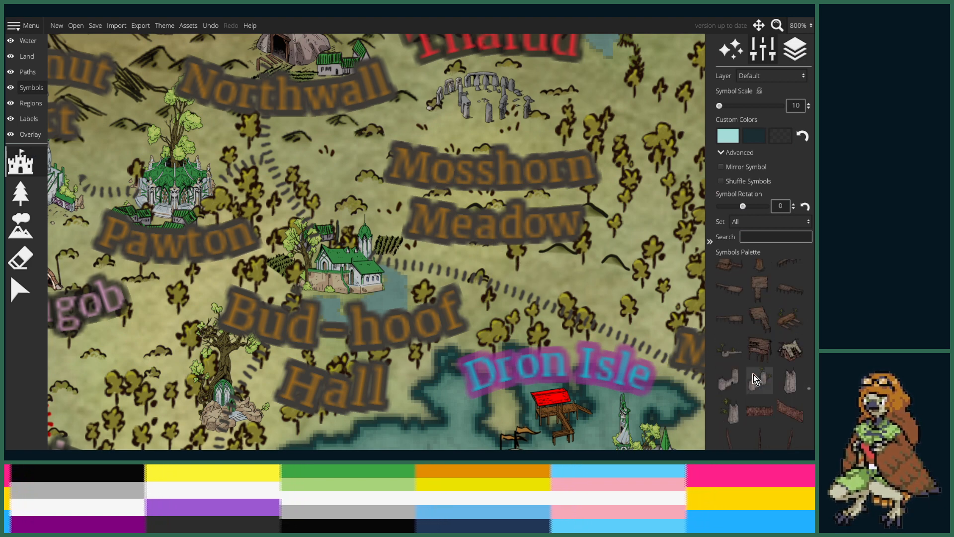
{"action": "scroll", "coordinate": [761, 380], "scroll_direction": "down", "scroll_amount": 1}
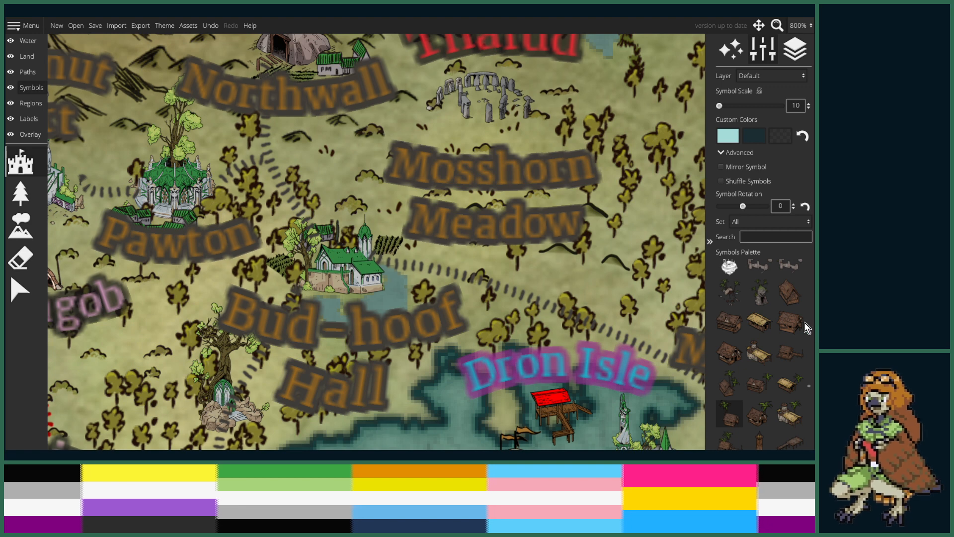
{"action": "left_click_drag", "start_coordinate": [807, 387], "coordinate": [809, 284]}
{"action": "scroll", "coordinate": [795, 341], "scroll_direction": "up", "scroll_amount": 3}
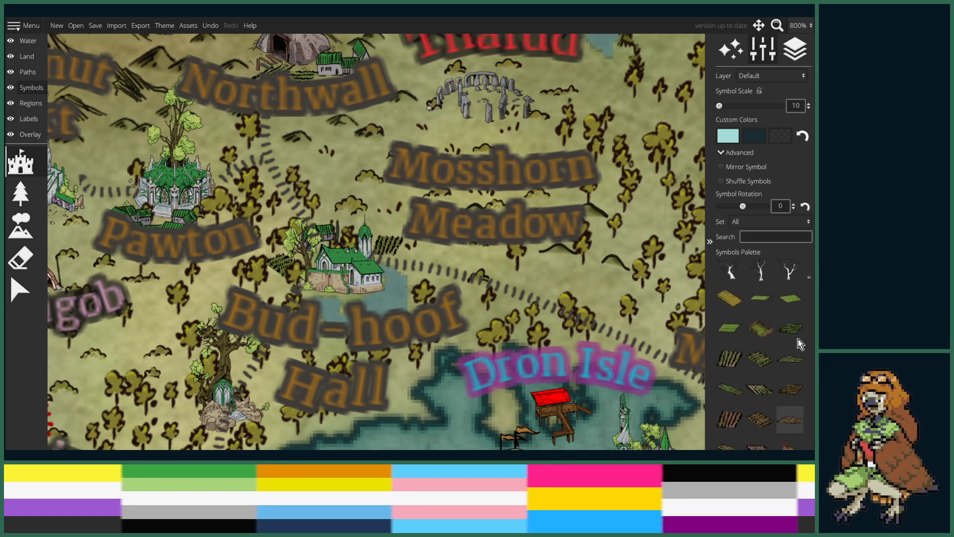
{"action": "scroll", "coordinate": [795, 341], "scroll_direction": "up", "scroll_amount": 10}
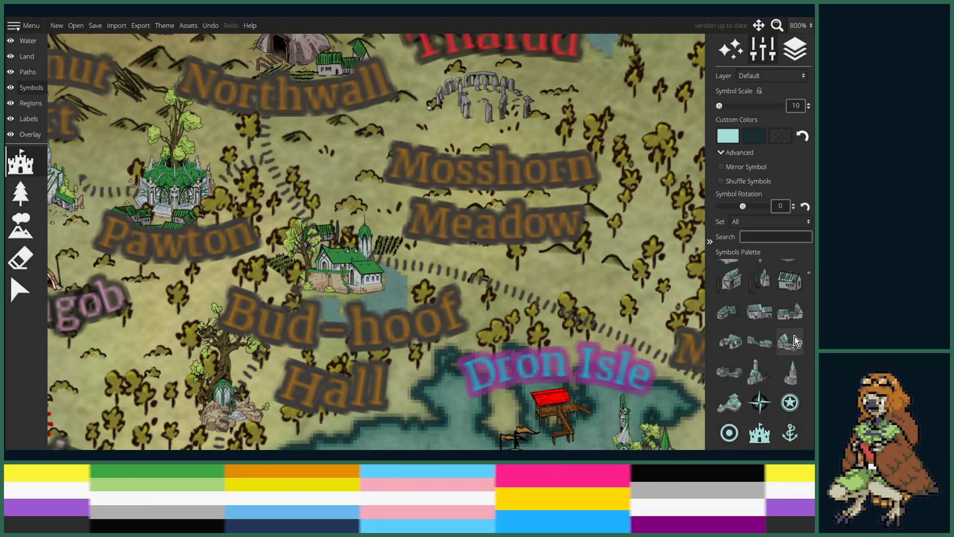
{"action": "scroll", "coordinate": [794, 338], "scroll_direction": "up", "scroll_amount": 4}
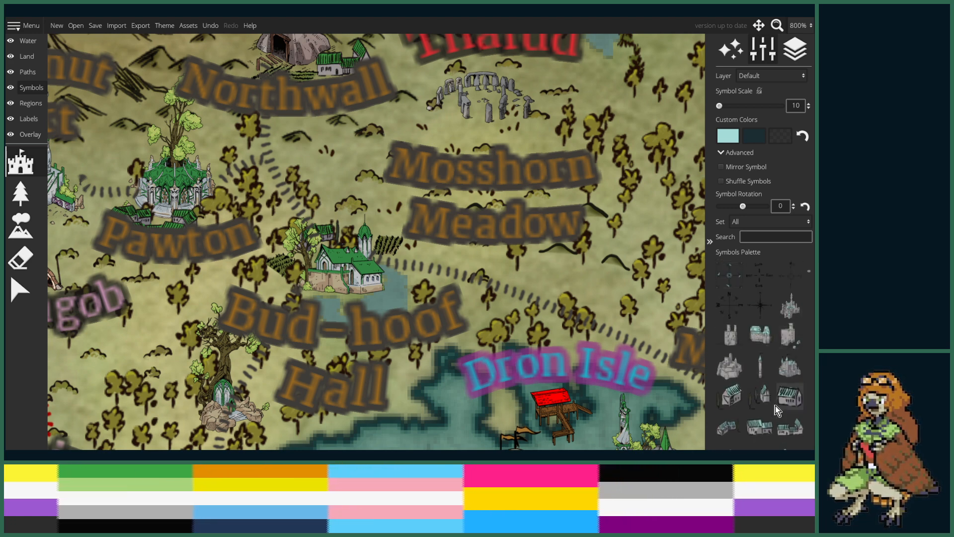
- Preview Castle 3 and the larger castle symbols over the land around Mosshorn Meadow and Dron Isle
{"action": "left_click", "coordinate": [761, 343]}
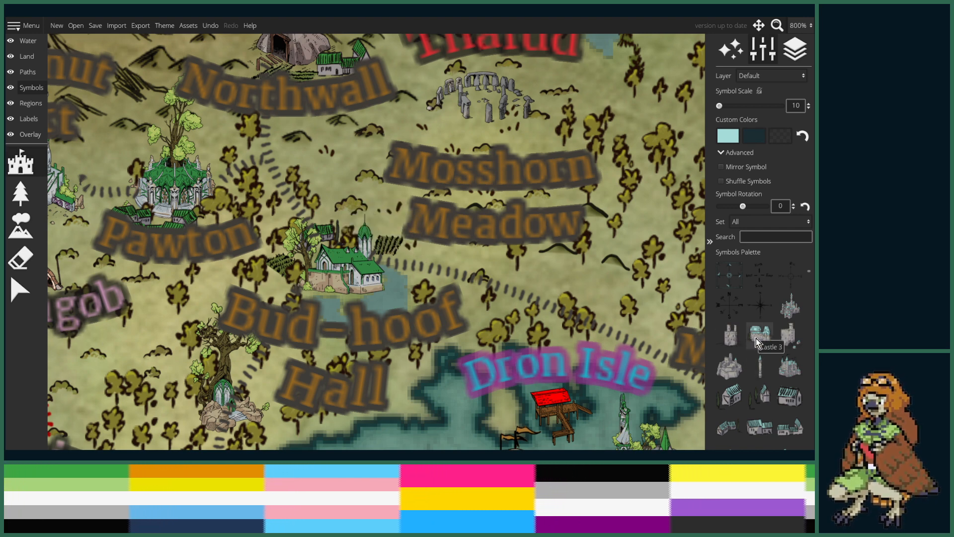
{"action": "left_click", "coordinate": [791, 305]}
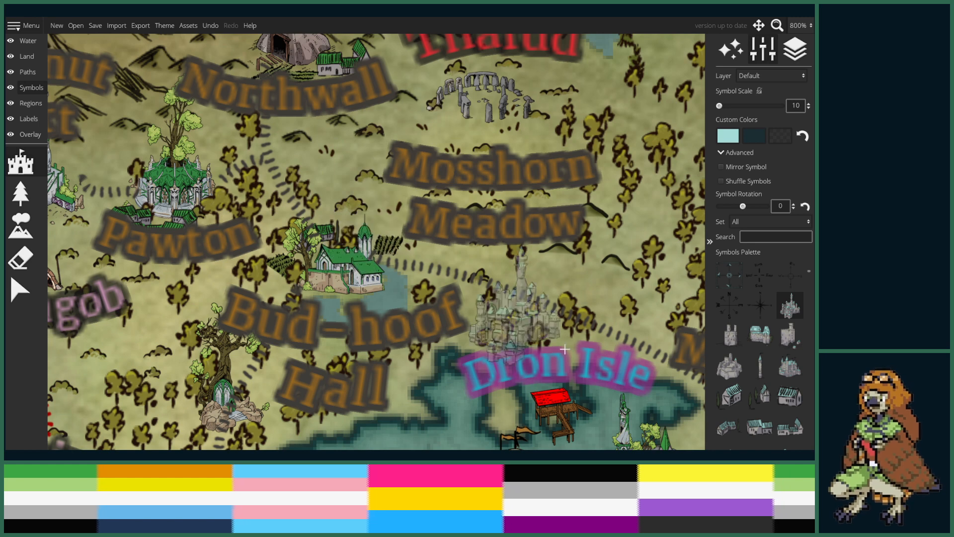
{"action": "left_click", "coordinate": [760, 335]}
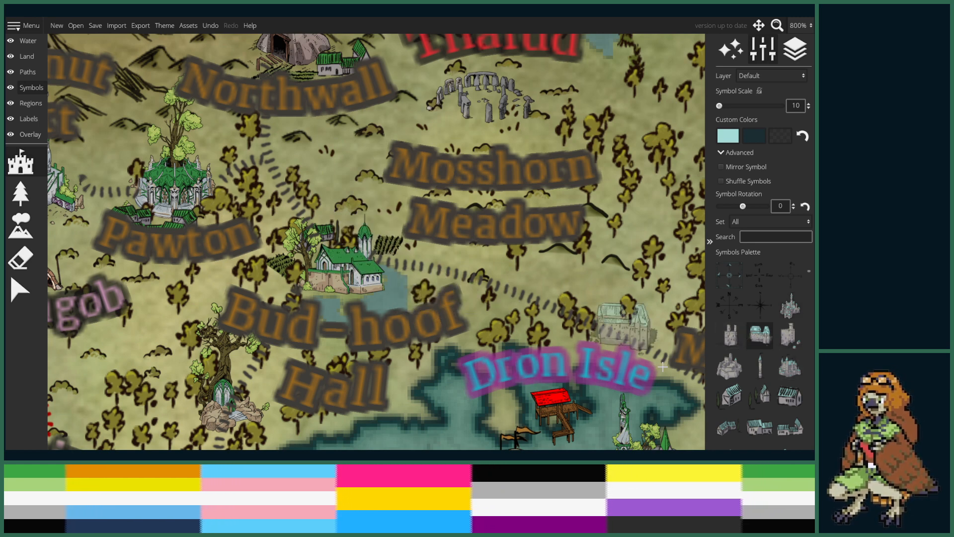
{"action": "left_click", "coordinate": [789, 370]}
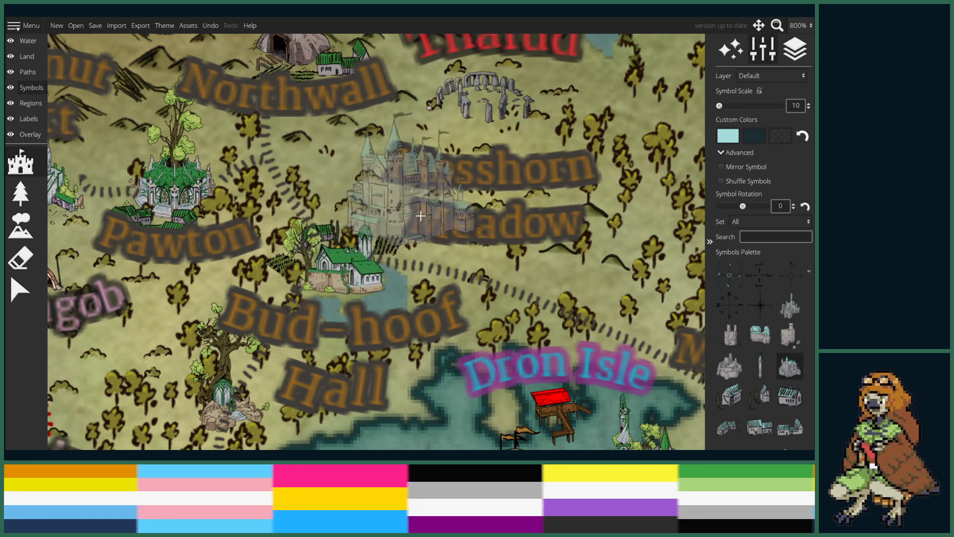
- Copy the green custom color's hex code from the small building behind Bud-hoof Hall and return to symbol placement
{"action": "left_click", "coordinate": [20, 290]}
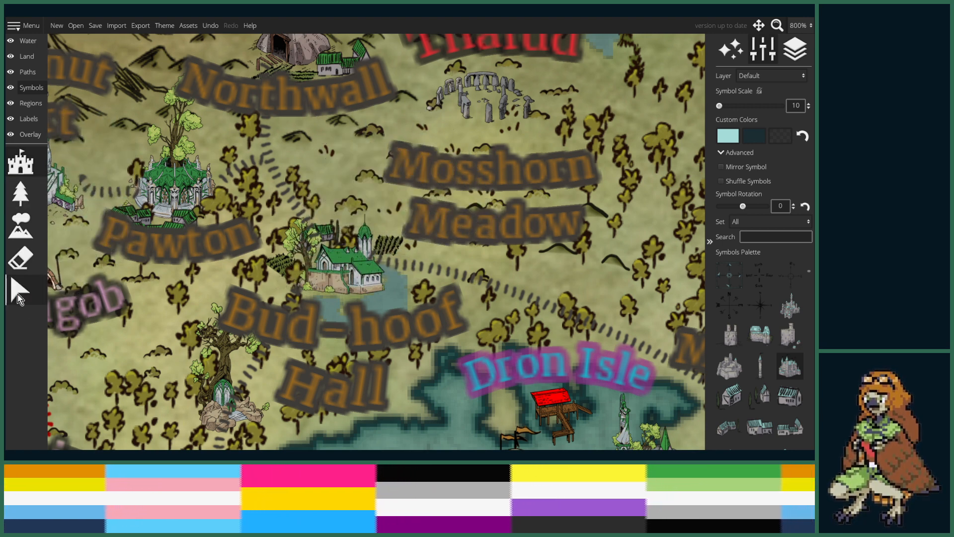
{"action": "left_click", "coordinate": [319, 245]}
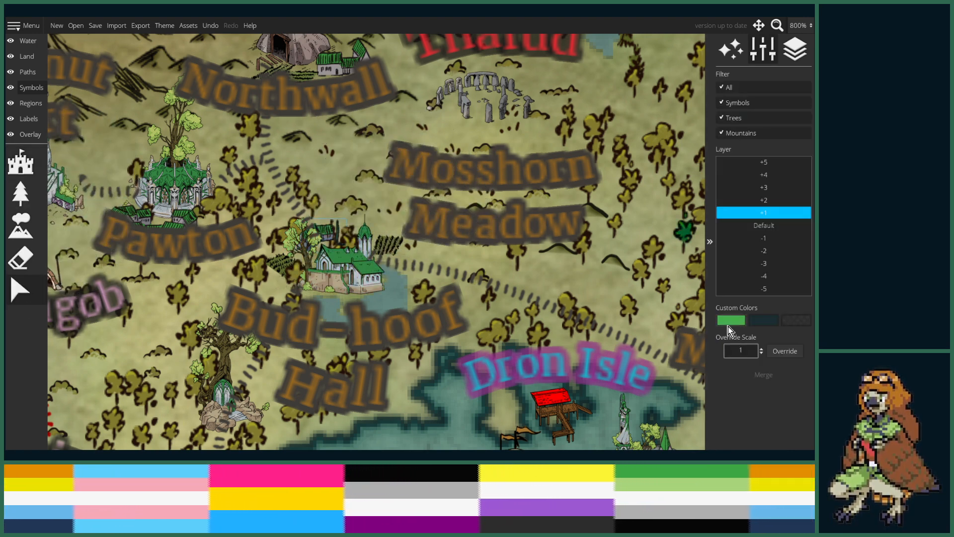
{"action": "left_click", "coordinate": [731, 321]}
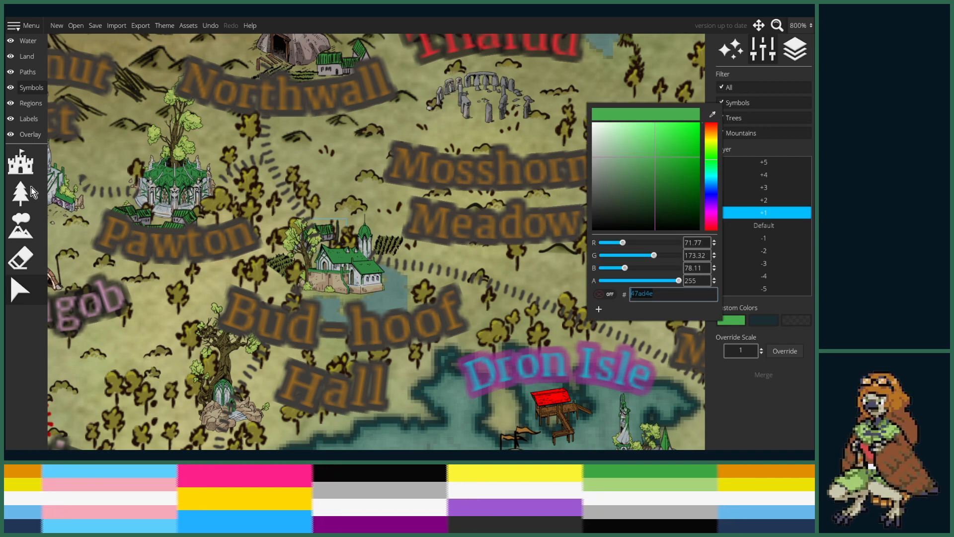
{"action": "left_click", "coordinate": [27, 171]}
{"action": "left_click", "coordinate": [27, 171]}
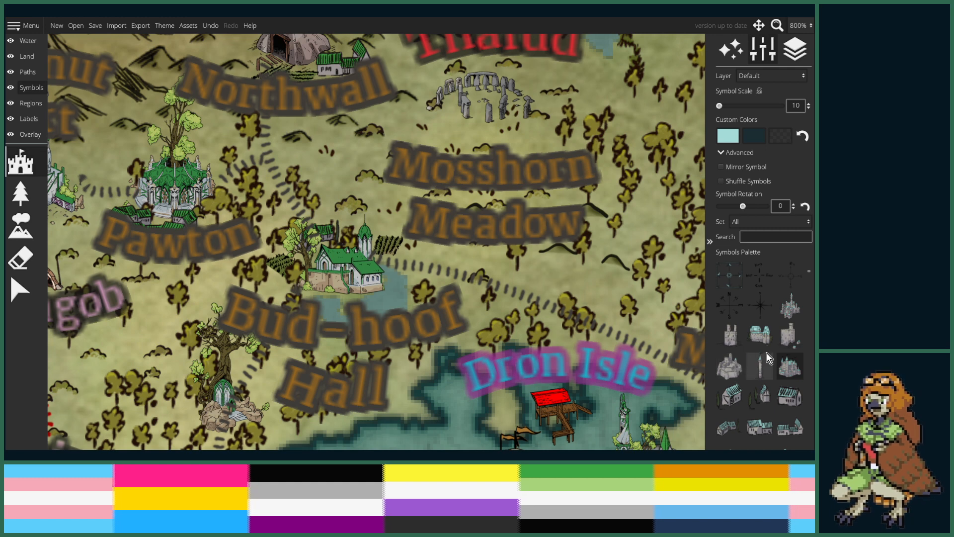
- Choose the Castle 3 symbol and set the first custom color for new symbols to 47ad4e
{"action": "left_click", "coordinate": [760, 335]}
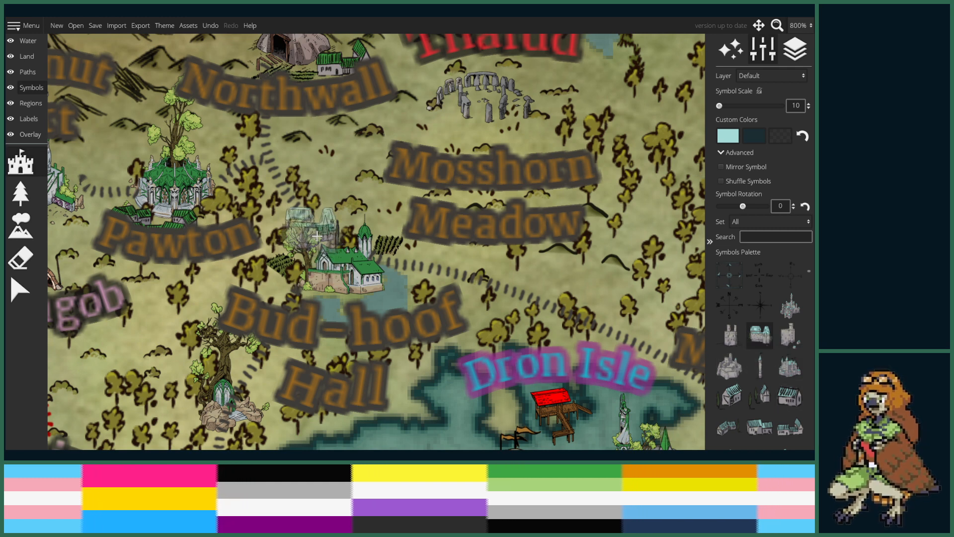
{"action": "left_click", "coordinate": [728, 135]}
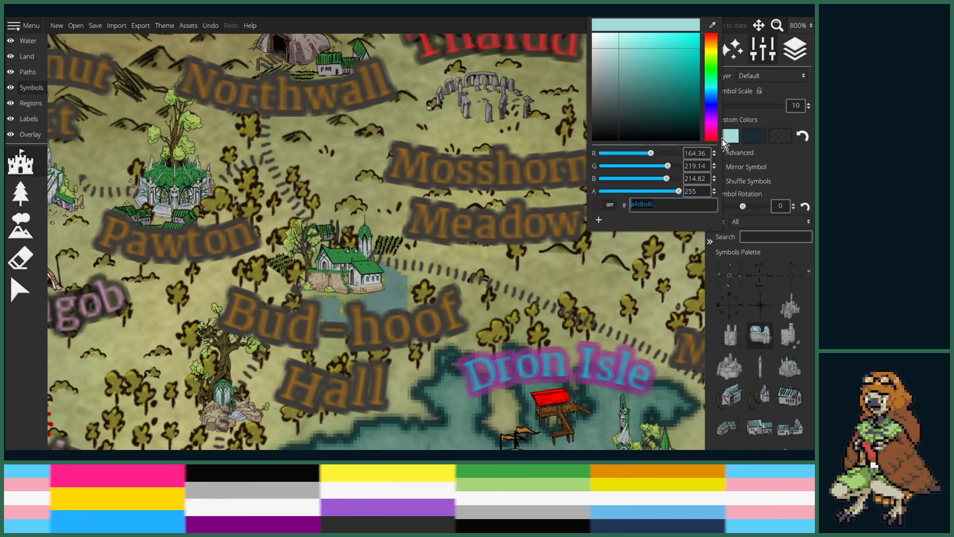
{"action": "left_click", "coordinate": [656, 205]}
{"action": "type", "text": "47ad4e"}
{"action": "key", "text": "Return"}
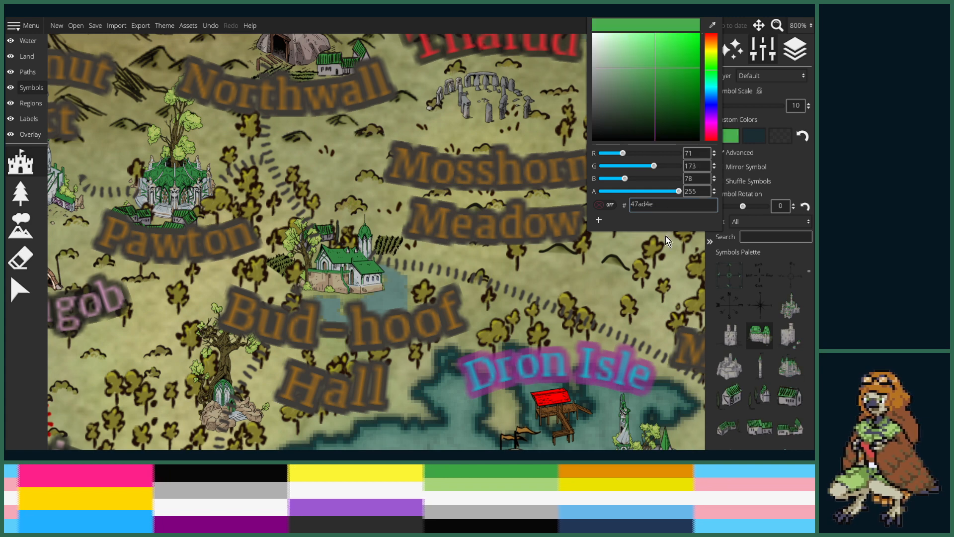
- Try a Castle 3 symbol at scale 10 just behind Bud-hoof Hall, undo it and preview the larger castle there
{"action": "left_click", "coordinate": [396, 253]}
{"action": "left_click", "coordinate": [397, 253]}
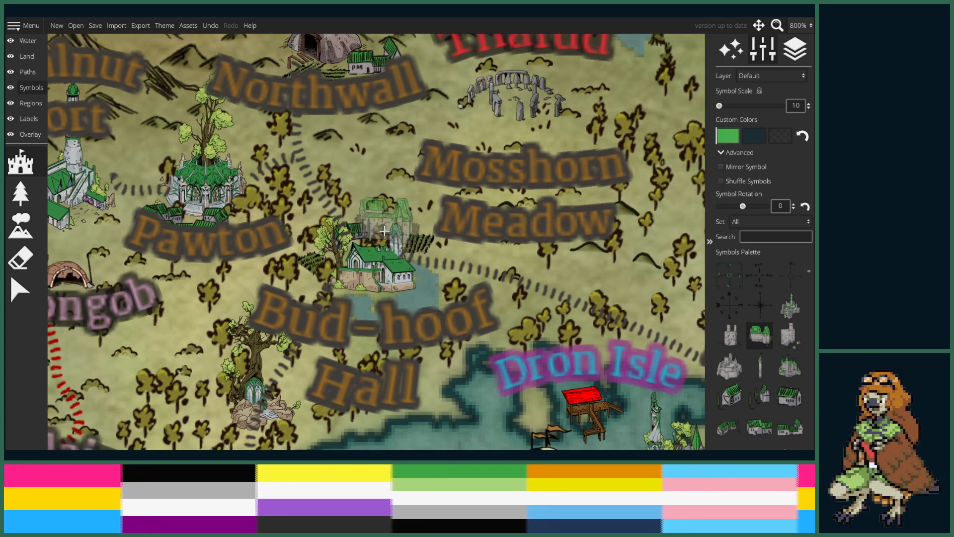
{"action": "key", "text": "ctrl+z"}
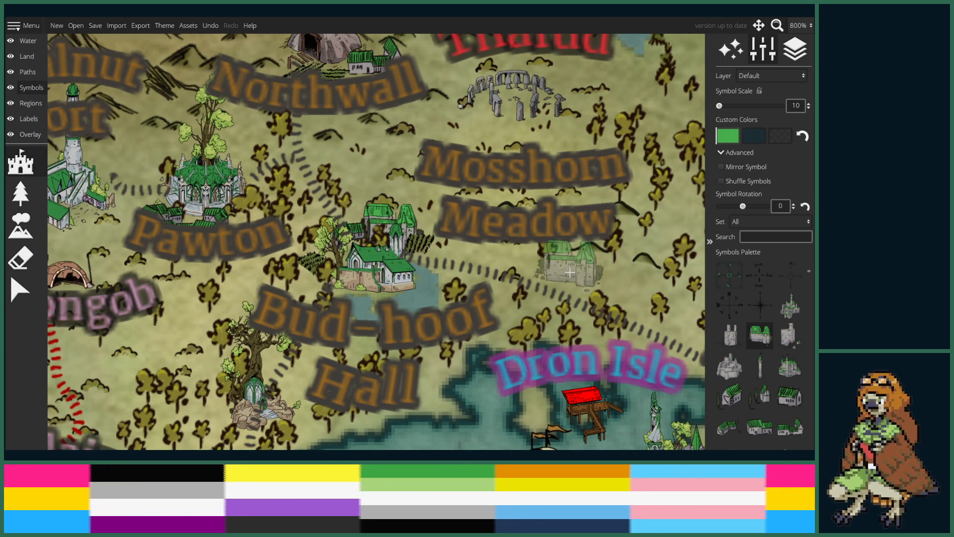
{"action": "left_click", "coordinate": [790, 368]}
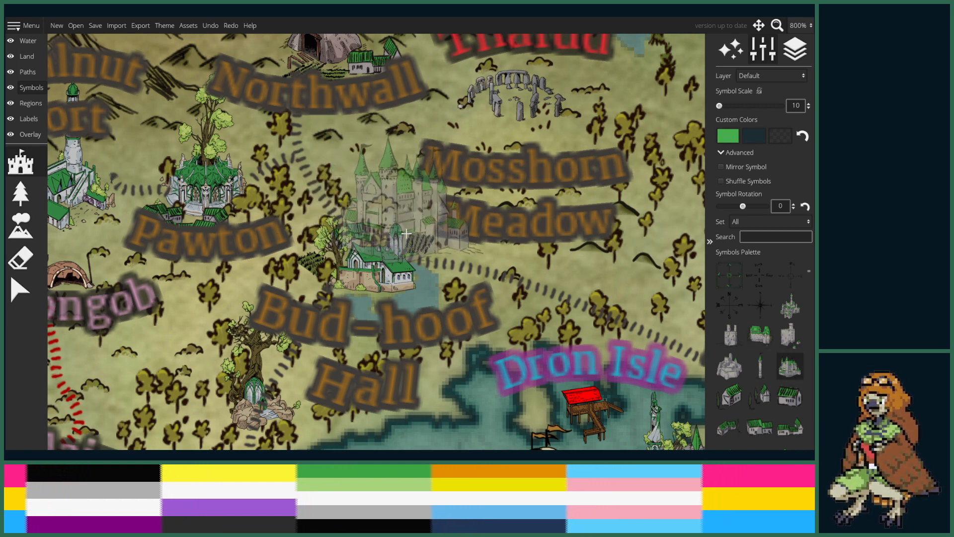
- Place a green-roofed Castle 3 symbol at scale 15 above Bud-hoof Hall, just west of the Mosshorn Meadow label
{"action": "left_click", "coordinate": [757, 337]}
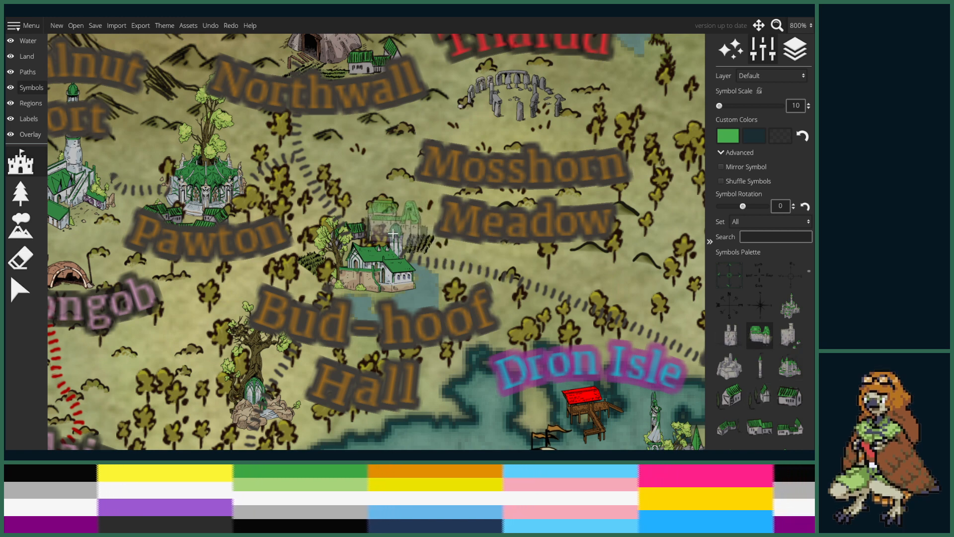
{"action": "scroll", "coordinate": [393, 233], "scroll_direction": "up", "scroll_amount": 1}
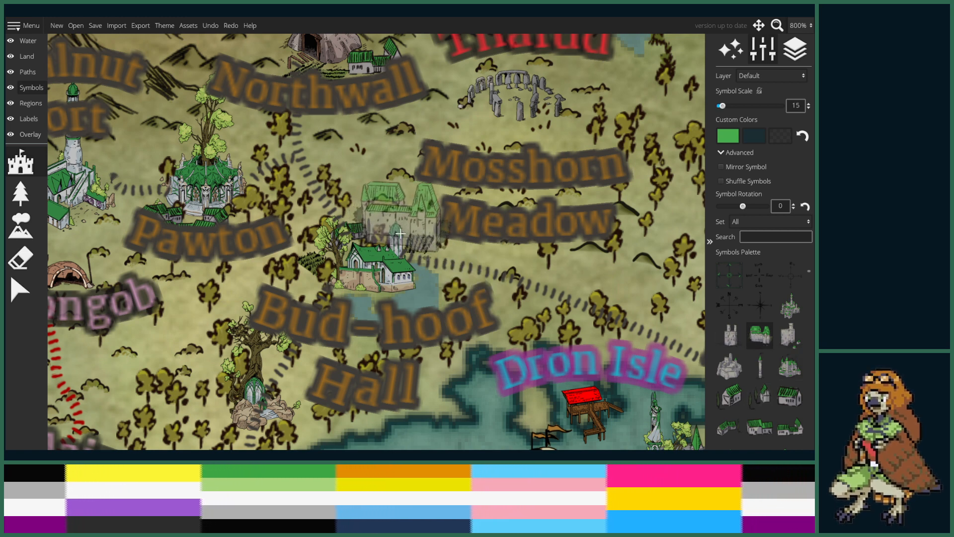
{"action": "left_click", "coordinate": [380, 209]}
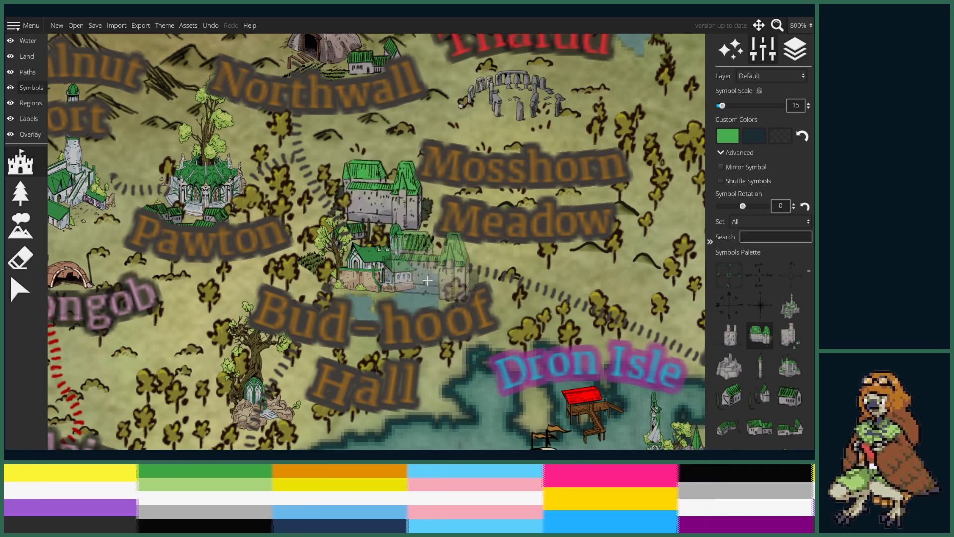
- Survey the map from Bud-hoof Hall down to the southwestern island around Arrem Grove, Rohcton and the Rohcen Horde legend
{"action": "left_click", "coordinate": [467, 263]}
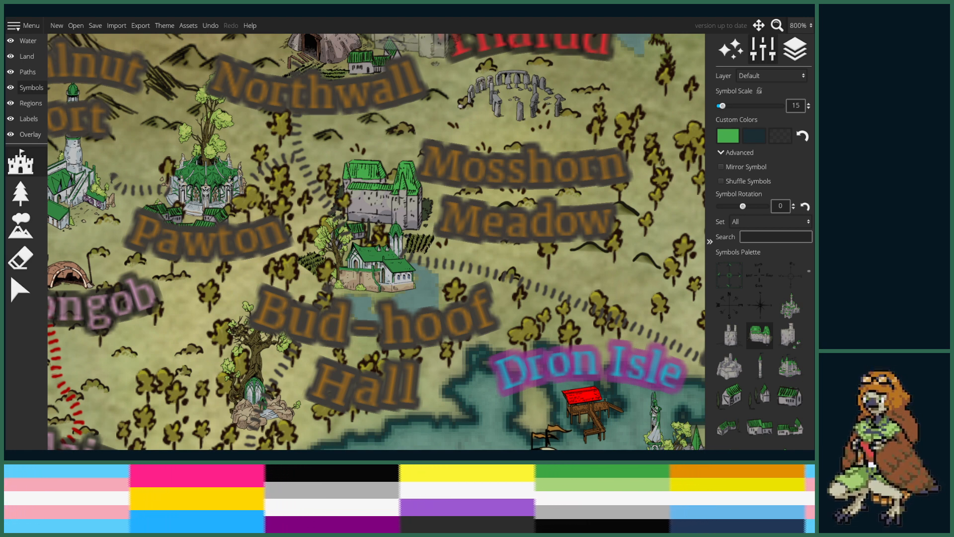
{"action": "scroll", "coordinate": [350, 333], "scroll_direction": "down", "scroll_amount": 5}
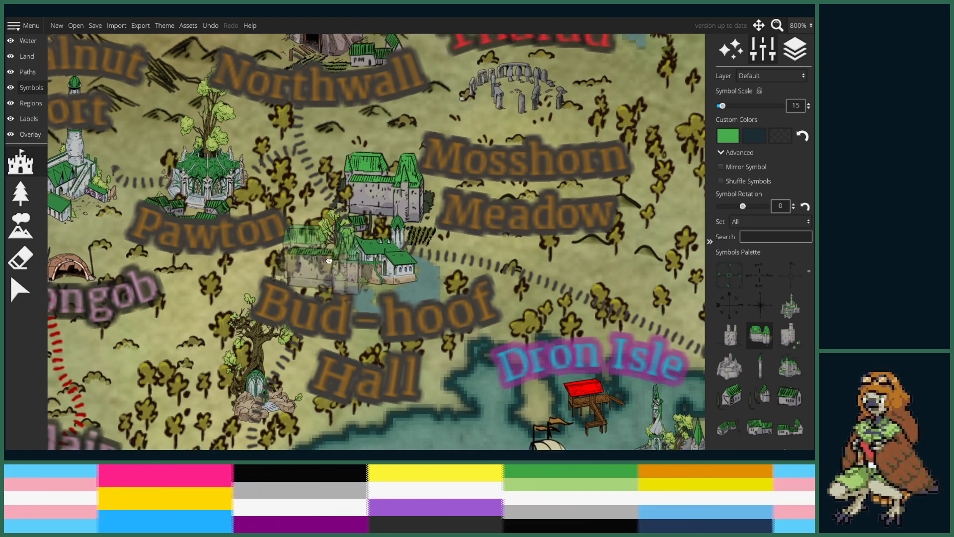
{"action": "scroll", "coordinate": [349, 333], "scroll_direction": "down", "scroll_amount": 3}
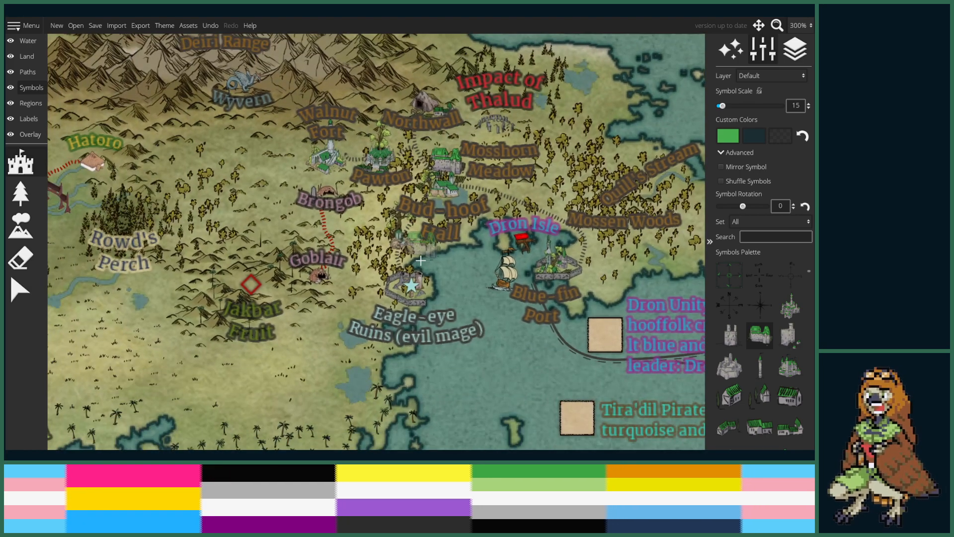
{"action": "scroll", "coordinate": [348, 340], "scroll_direction": "down", "scroll_amount": 2}
{"action": "scroll", "coordinate": [348, 339], "scroll_direction": "up", "scroll_amount": 1}
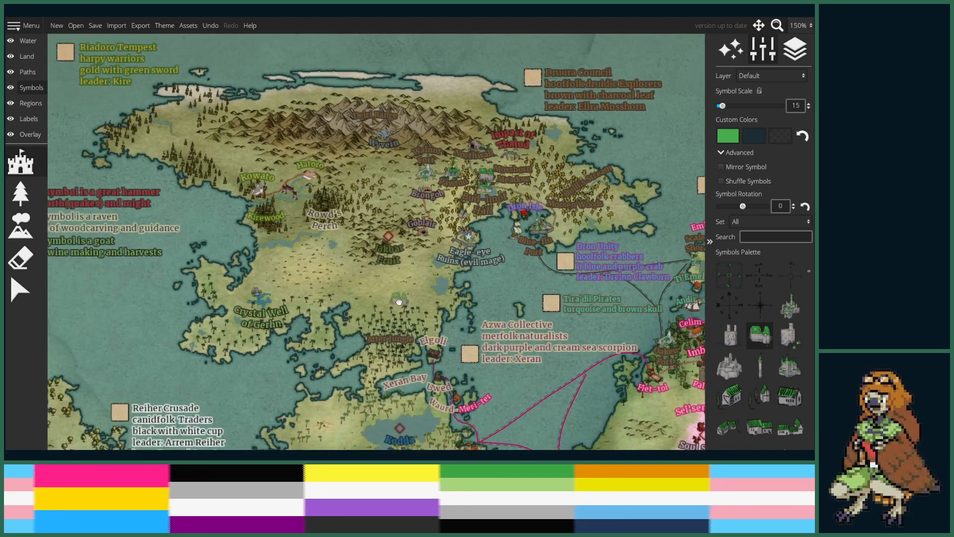
{"action": "left_click_drag", "start_coordinate": [349, 339], "coordinate": [478, 195]}
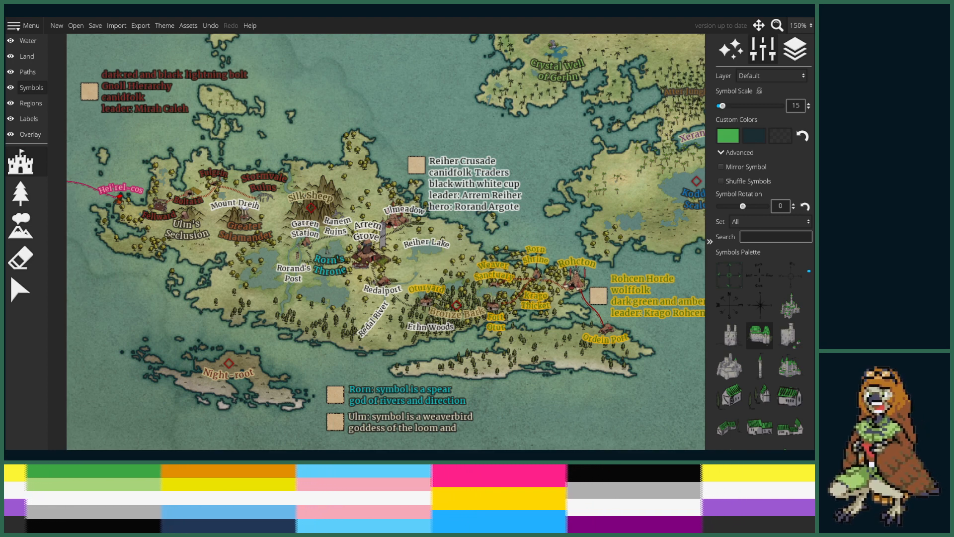
{"action": "scroll", "coordinate": [476, 307], "scroll_direction": "down", "scroll_amount": 4}
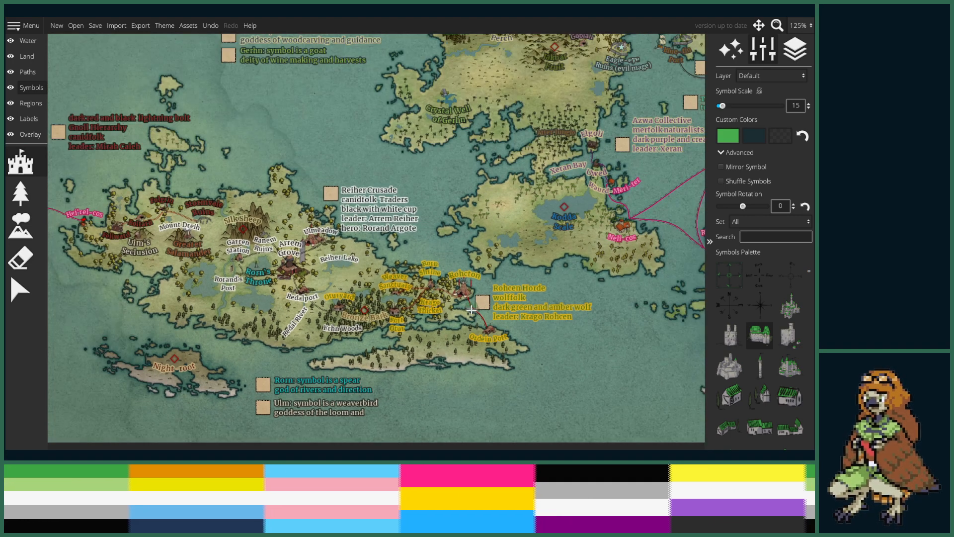
{"action": "scroll", "coordinate": [475, 307], "scroll_direction": "up", "scroll_amount": 1}
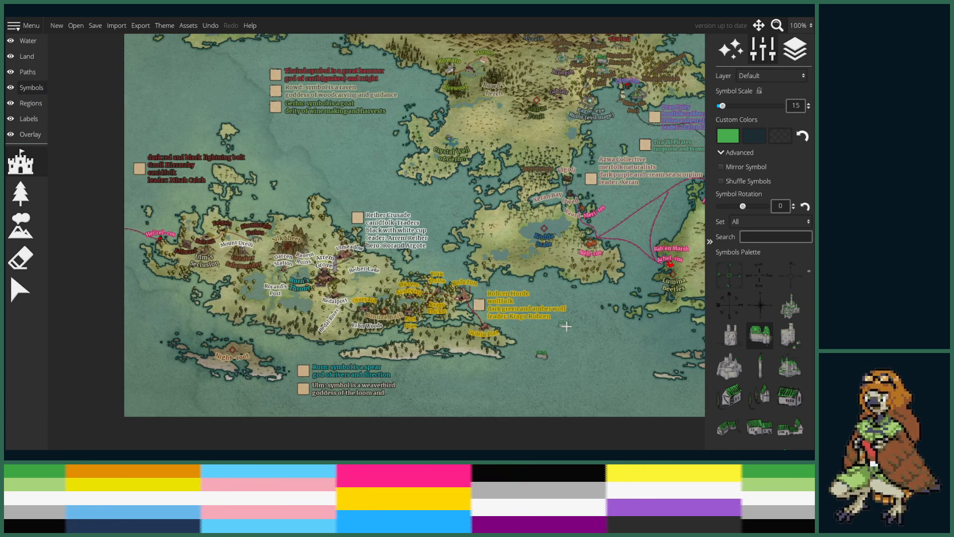
{"action": "left_click_drag", "start_coordinate": [552, 345], "coordinate": [487, 353]}
{"action": "left_click", "coordinate": [476, 363]}
{"action": "key", "text": "ctrl+z"}
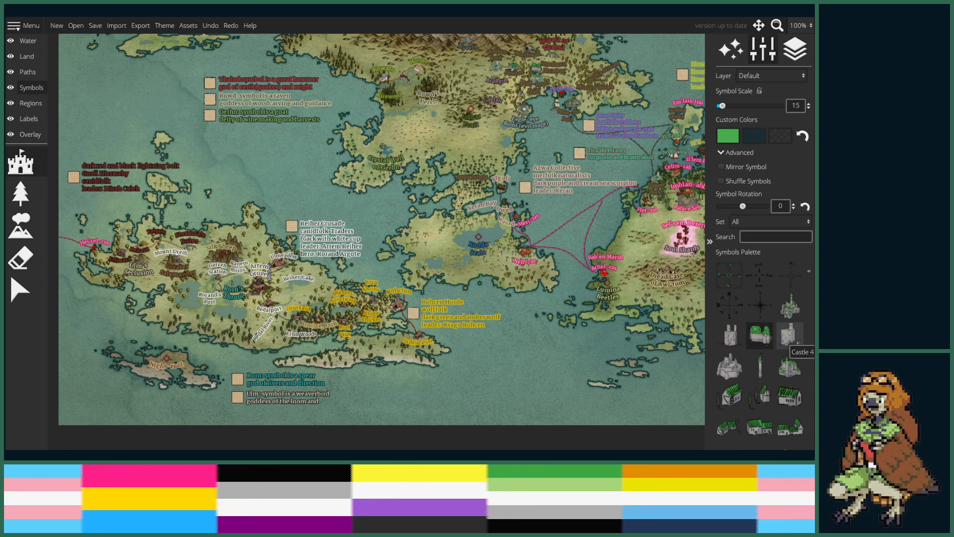
- Examine the southwestern island's settlements from Hei'rel-cos and Ulm's Seclusion to Rorn's Throne and Rohcton
{"action": "scroll", "coordinate": [296, 298], "scroll_direction": "up", "scroll_amount": 5}
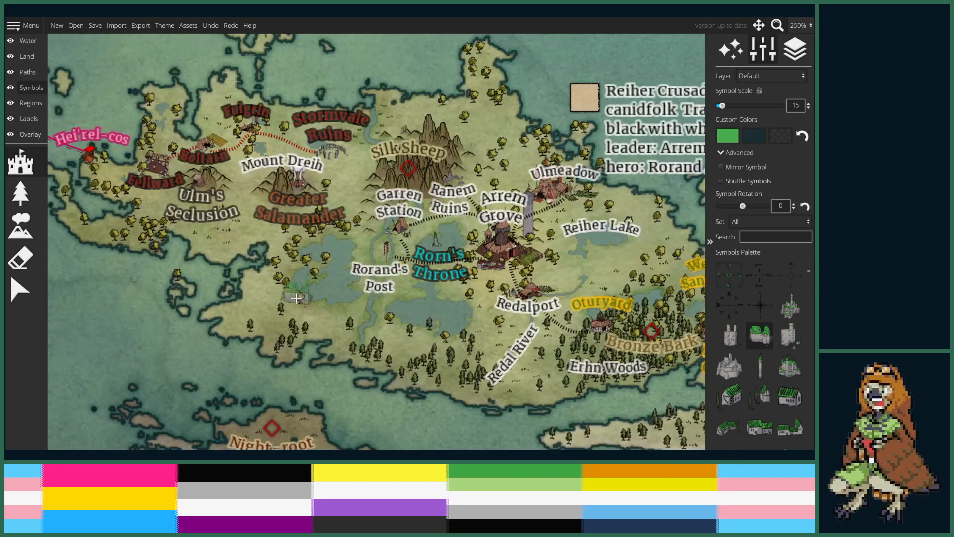
{"action": "left_click_drag", "start_coordinate": [278, 244], "coordinate": [303, 292]}
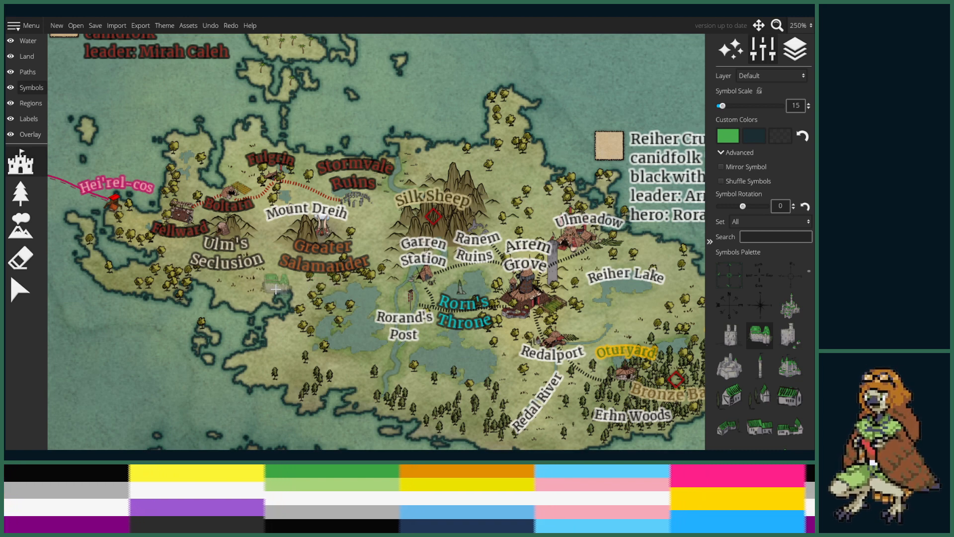
{"action": "scroll", "coordinate": [276, 289], "scroll_direction": "down", "scroll_amount": 3}
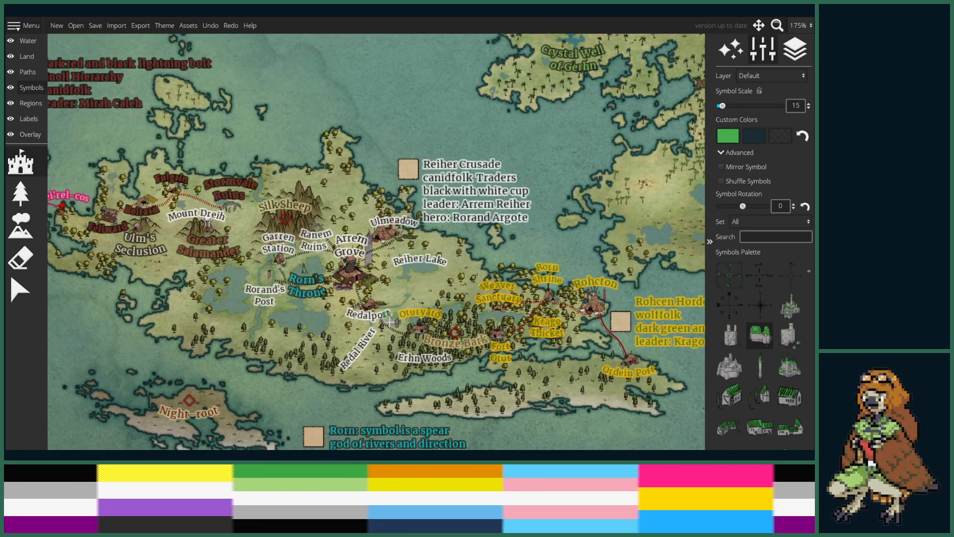
{"action": "scroll", "coordinate": [390, 321], "scroll_direction": "down", "scroll_amount": 1}
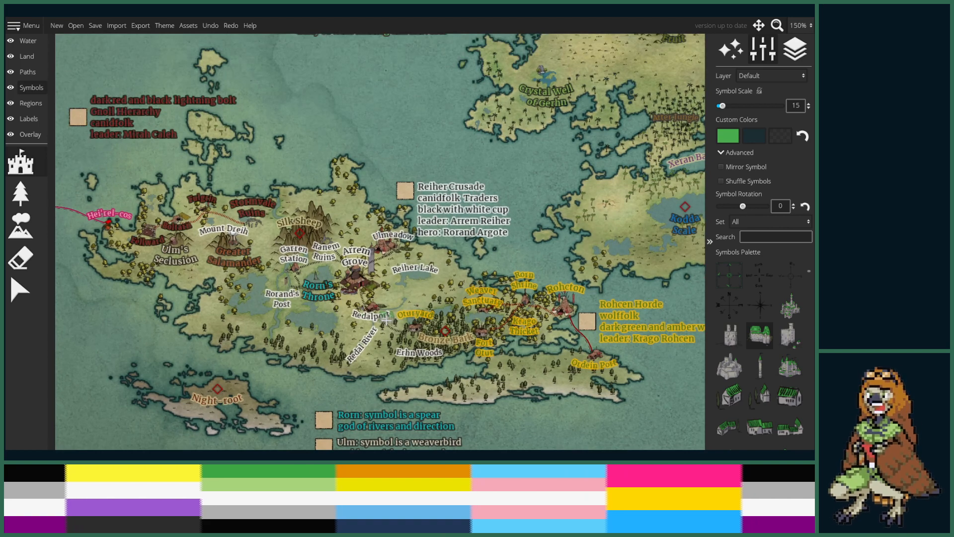
- Survey the map between the southwestern island and the eastern continent, including the Rohcen Horde and Gnoll Hierarchy areas
{"action": "scroll", "coordinate": [386, 321], "scroll_direction": "down", "scroll_amount": 2}
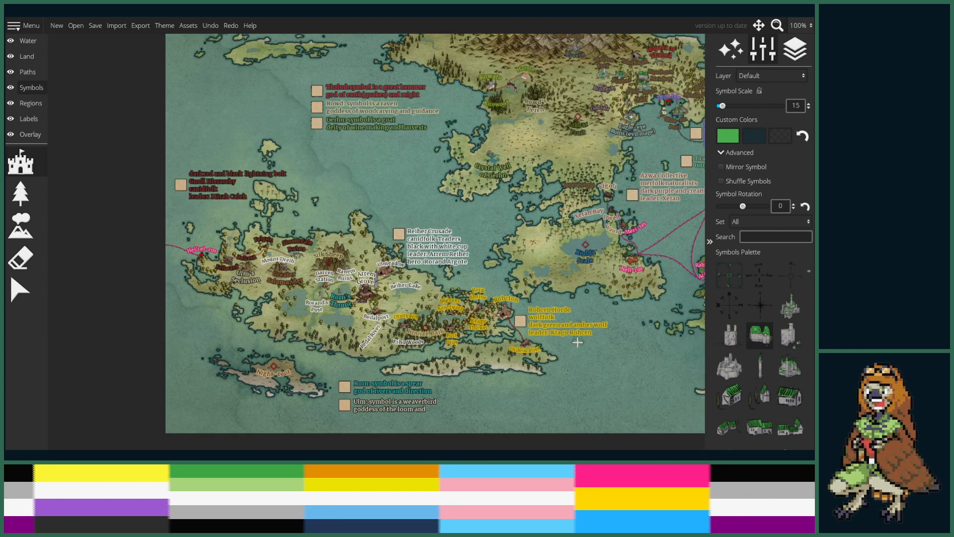
{"action": "left_click_drag", "start_coordinate": [578, 342], "coordinate": [411, 353]}
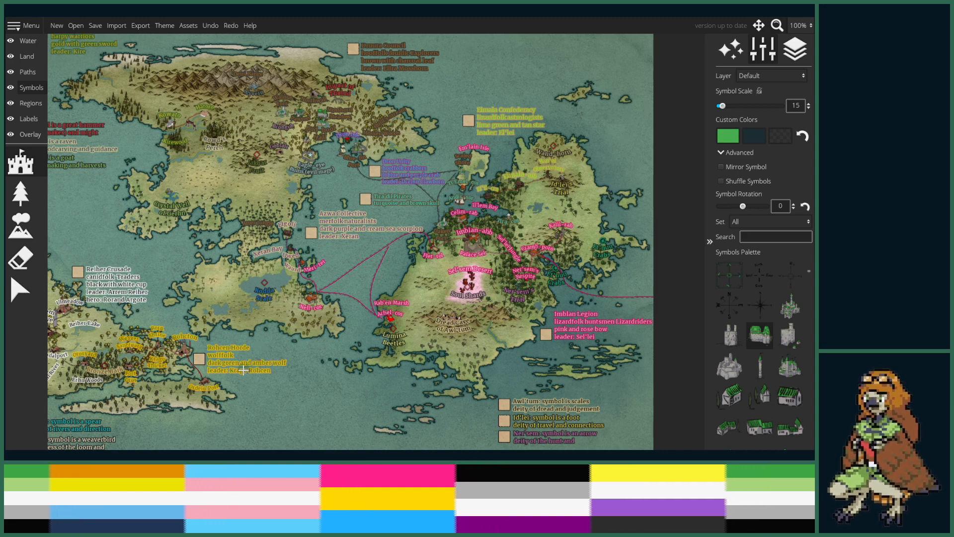
{"action": "left_click_drag", "start_coordinate": [249, 370], "coordinate": [545, 319]}
{"action": "left_click_drag", "start_coordinate": [238, 293], "coordinate": [363, 282]}
{"action": "scroll", "coordinate": [363, 282], "scroll_direction": "up", "scroll_amount": 3}
{"action": "left_click_drag", "start_coordinate": [325, 256], "coordinate": [331, 298]}
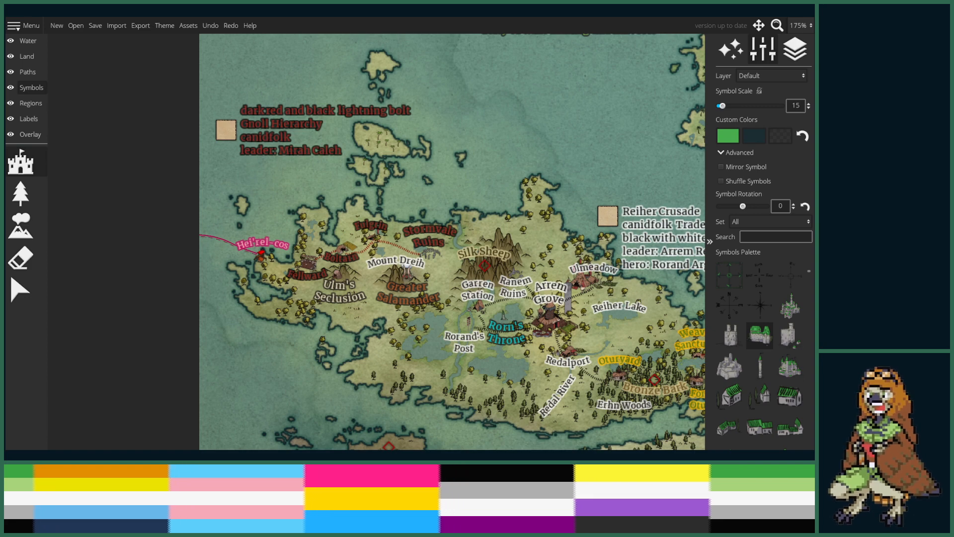
{"action": "scroll", "coordinate": [386, 241], "scroll_direction": "down", "scroll_amount": 5}
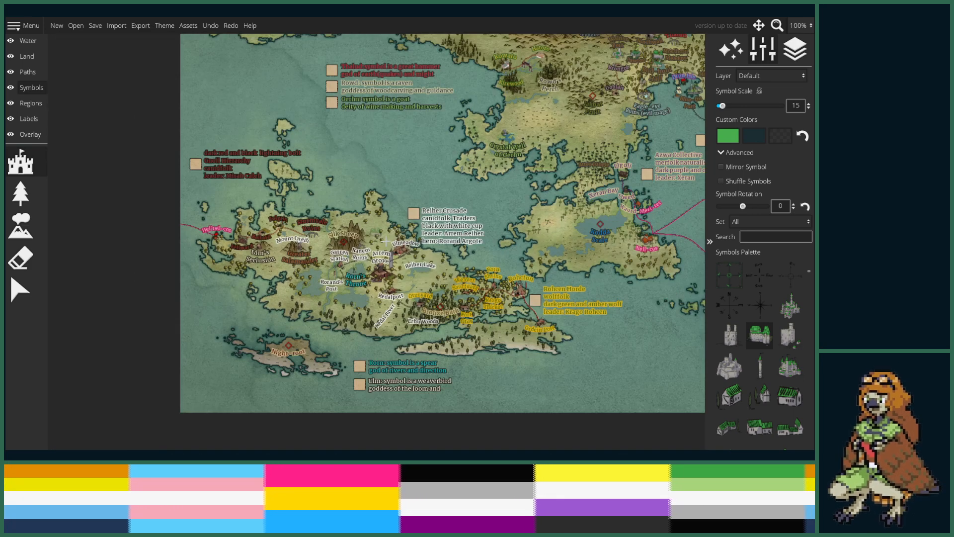
{"action": "left_click_drag", "start_coordinate": [540, 189], "coordinate": [527, 202]}
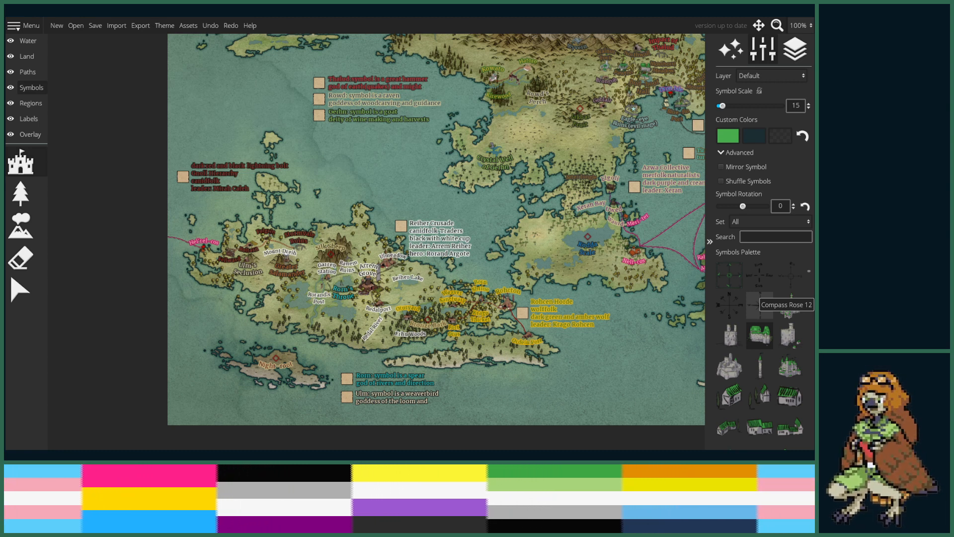
- Examine the eastern continent's settlements around Imblan-ahb, Palace Sel, the Sel'sem Desert and Soul Shards
{"action": "left_click_drag", "start_coordinate": [695, 213], "coordinate": [388, 260]}
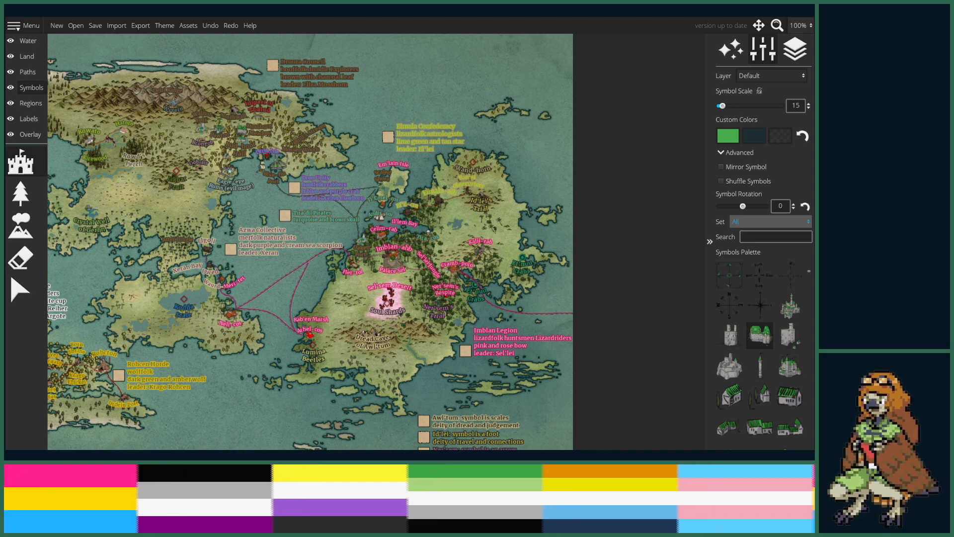
{"action": "scroll", "coordinate": [453, 277], "scroll_direction": "up", "scroll_amount": 2}
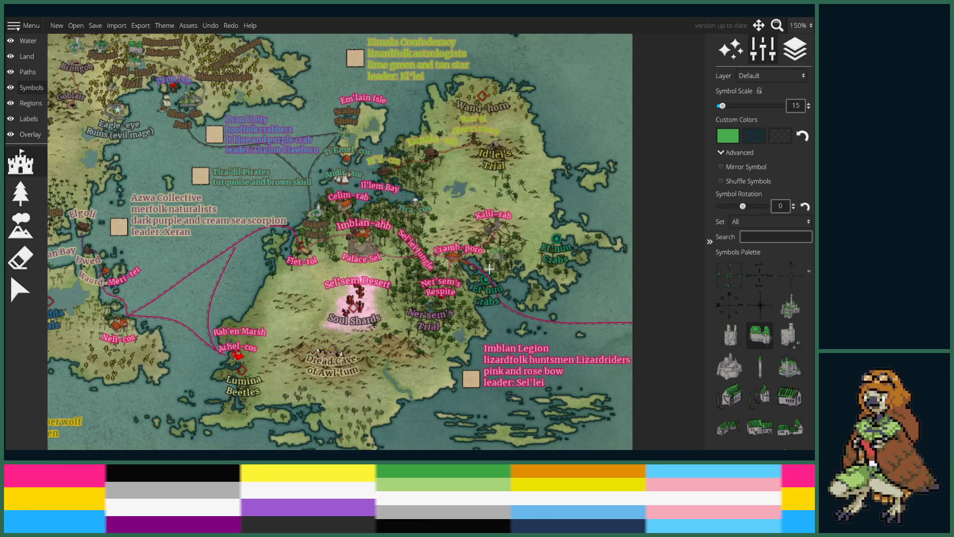
{"action": "left_click_drag", "start_coordinate": [452, 277], "coordinate": [452, 254]}
{"action": "scroll", "coordinate": [458, 264], "scroll_direction": "up", "scroll_amount": 2}
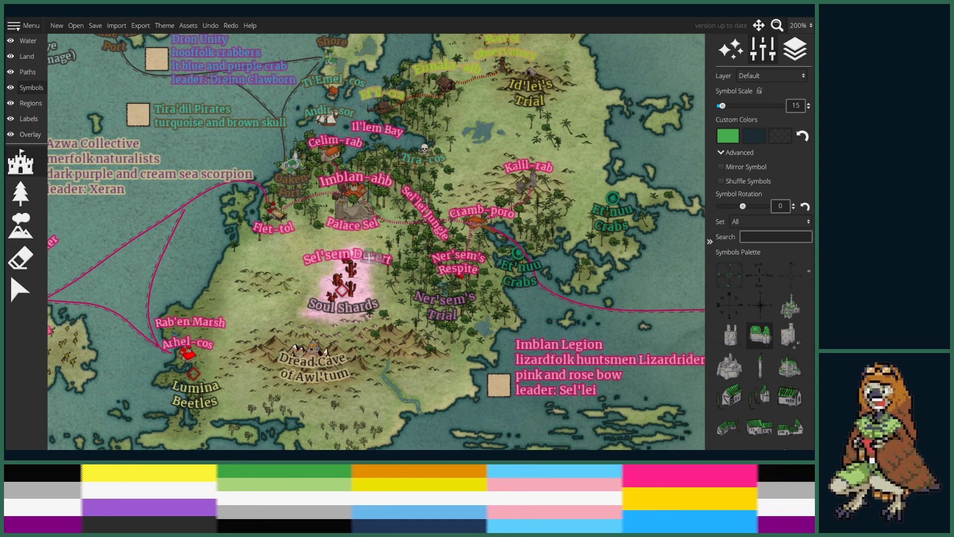
{"action": "left_click_drag", "start_coordinate": [399, 241], "coordinate": [401, 259]}
{"action": "scroll", "coordinate": [401, 259], "scroll_direction": "up", "scroll_amount": 1}
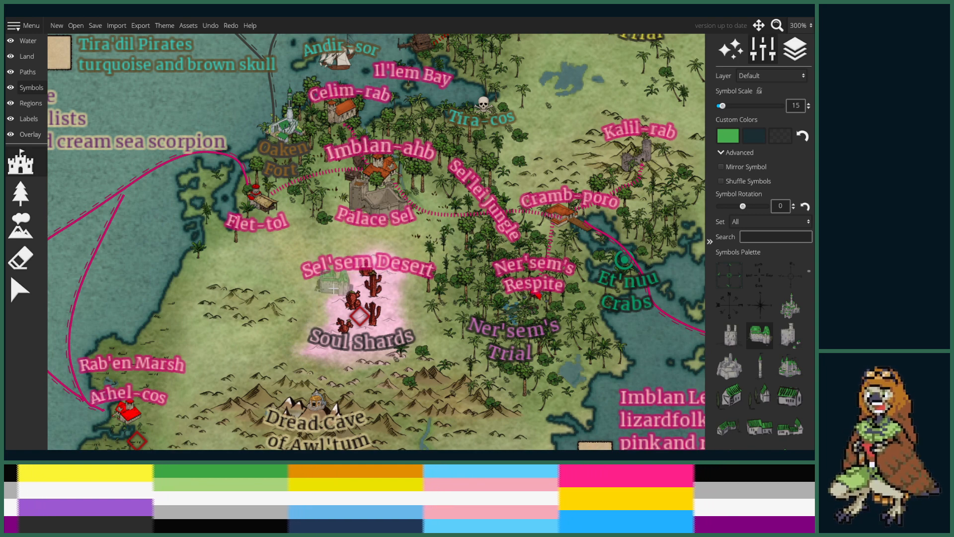
{"action": "left_click_drag", "start_coordinate": [323, 266], "coordinate": [322, 248]}
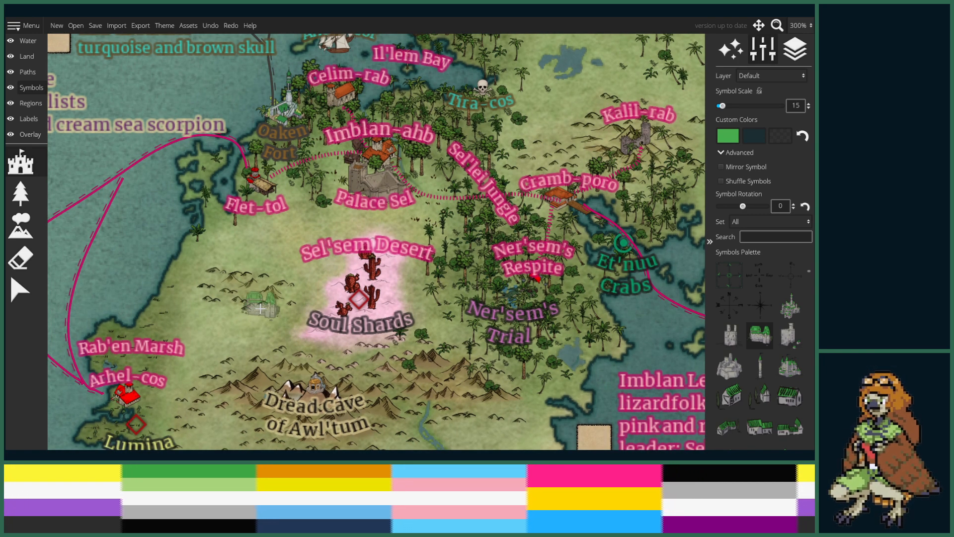
{"action": "left_click_drag", "start_coordinate": [268, 298], "coordinate": [230, 276]}
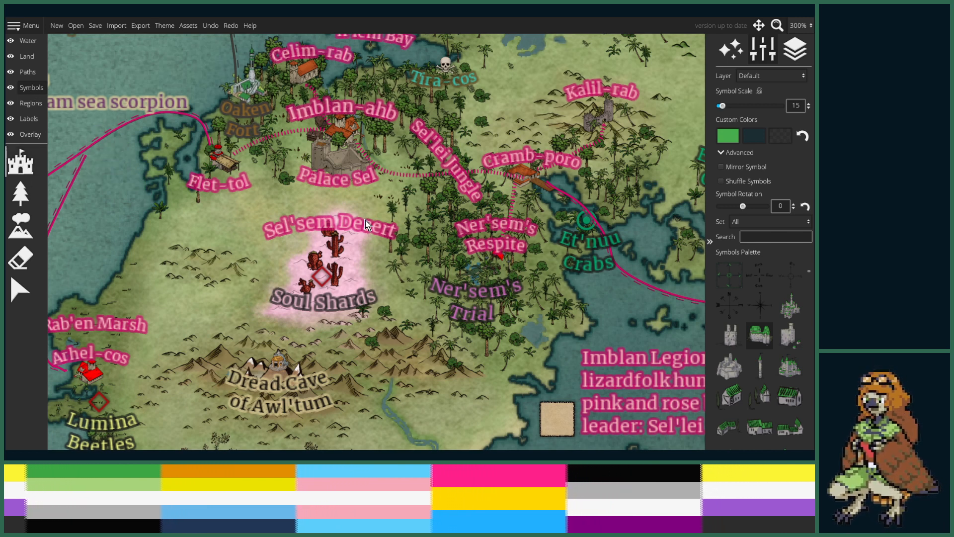
- Browse the symbols palette for a settlement building and choose a small orange-roofed house symbol
{"action": "scroll", "coordinate": [760, 303], "scroll_direction": "down", "scroll_amount": 2}
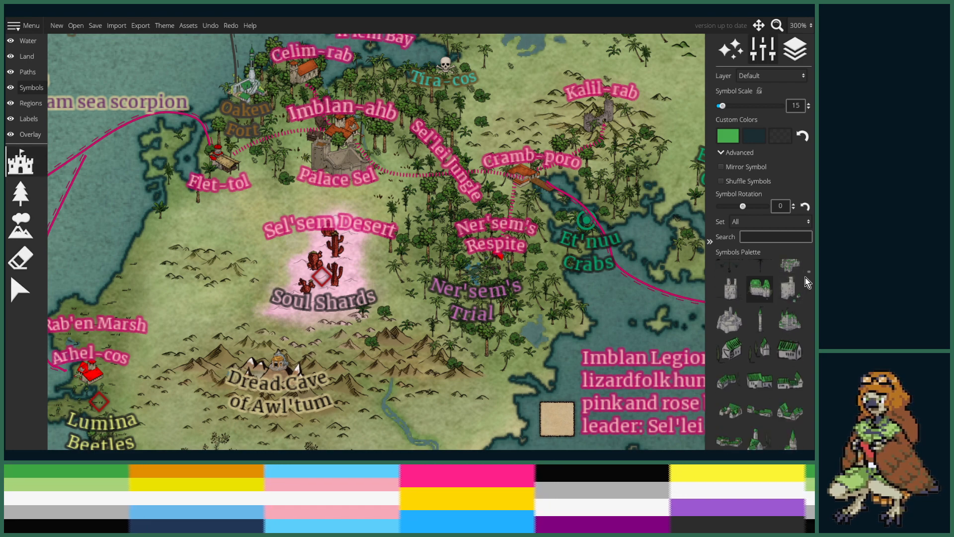
{"action": "left_click_drag", "start_coordinate": [810, 274], "coordinate": [811, 407]}
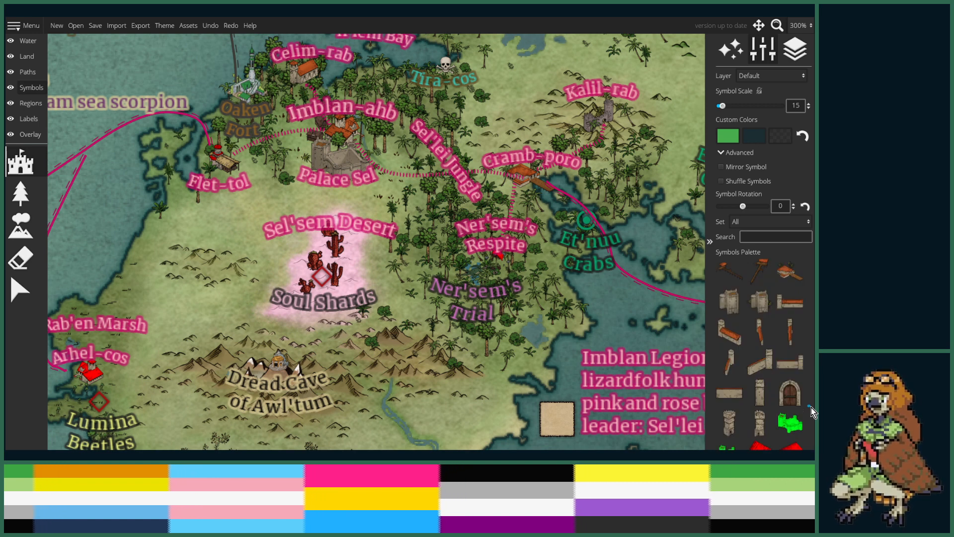
{"action": "left_click_drag", "start_coordinate": [810, 407], "coordinate": [808, 390]}
{"action": "scroll", "coordinate": [795, 391], "scroll_direction": "up", "scroll_amount": 5}
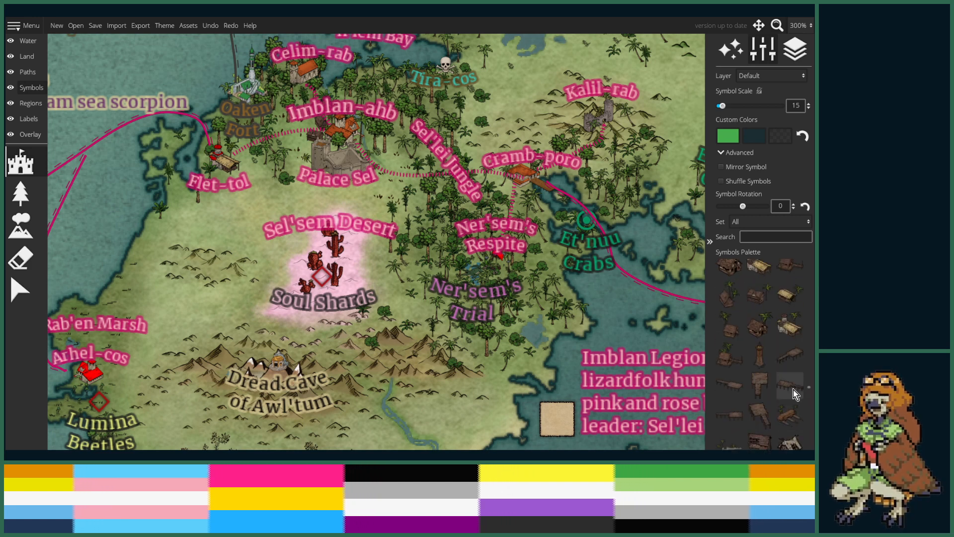
{"action": "scroll", "coordinate": [793, 392], "scroll_direction": "up", "scroll_amount": 3}
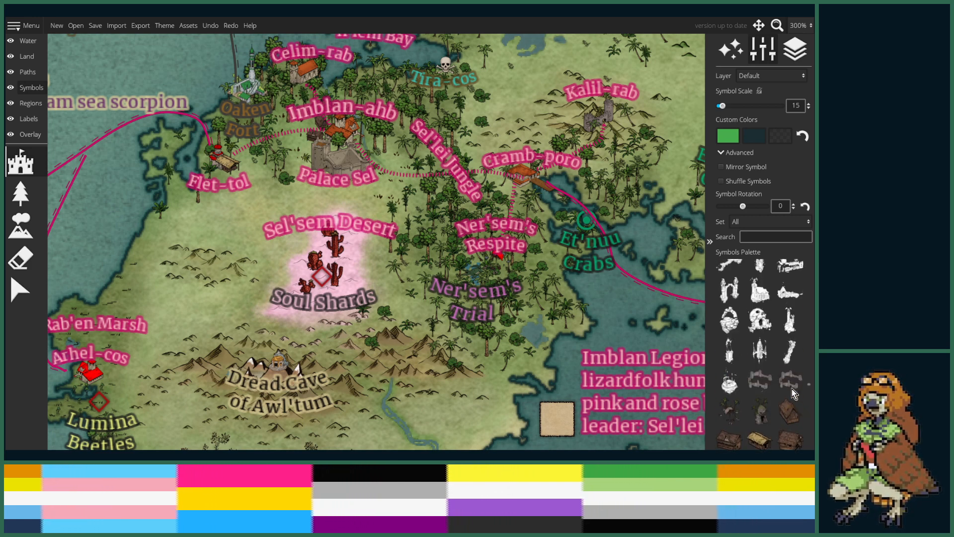
{"action": "scroll", "coordinate": [791, 388], "scroll_direction": "down", "scroll_amount": 3}
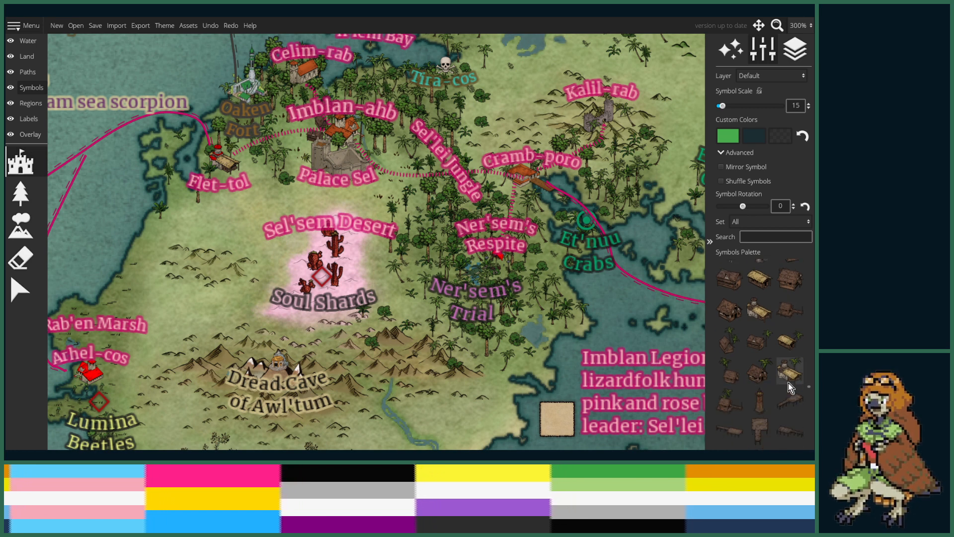
{"action": "scroll", "coordinate": [790, 386], "scroll_direction": "down", "scroll_amount": 4}
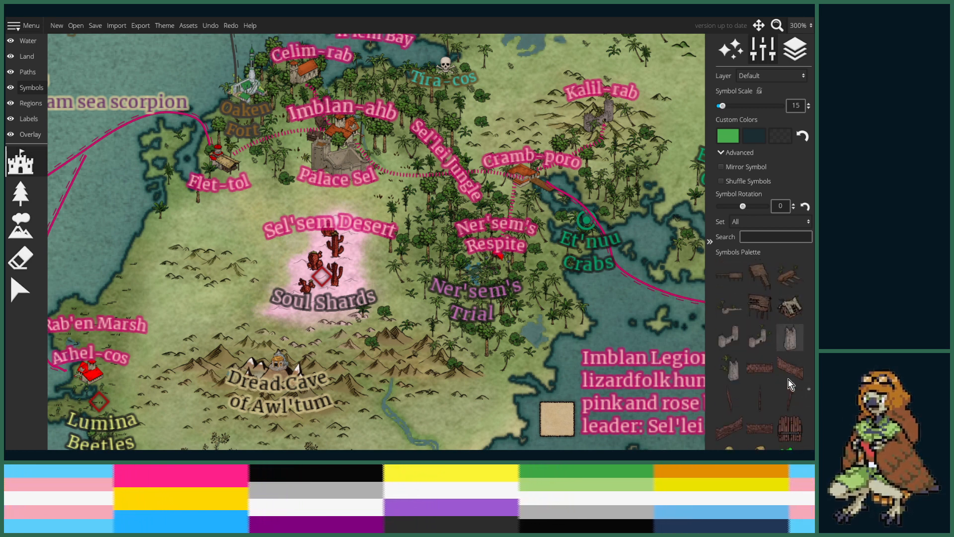
{"action": "scroll", "coordinate": [790, 382], "scroll_direction": "down", "scroll_amount": 4}
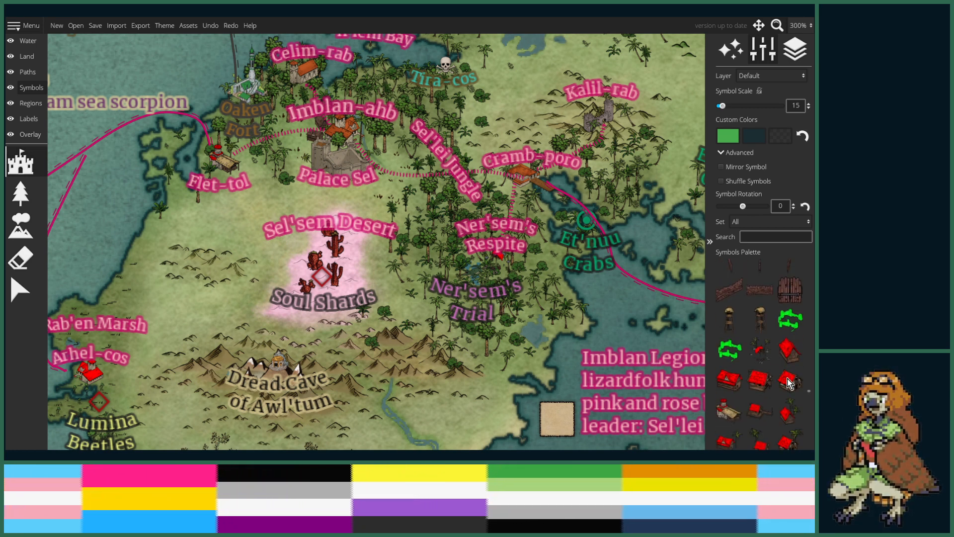
{"action": "scroll", "coordinate": [789, 380], "scroll_direction": "down", "scroll_amount": 5}
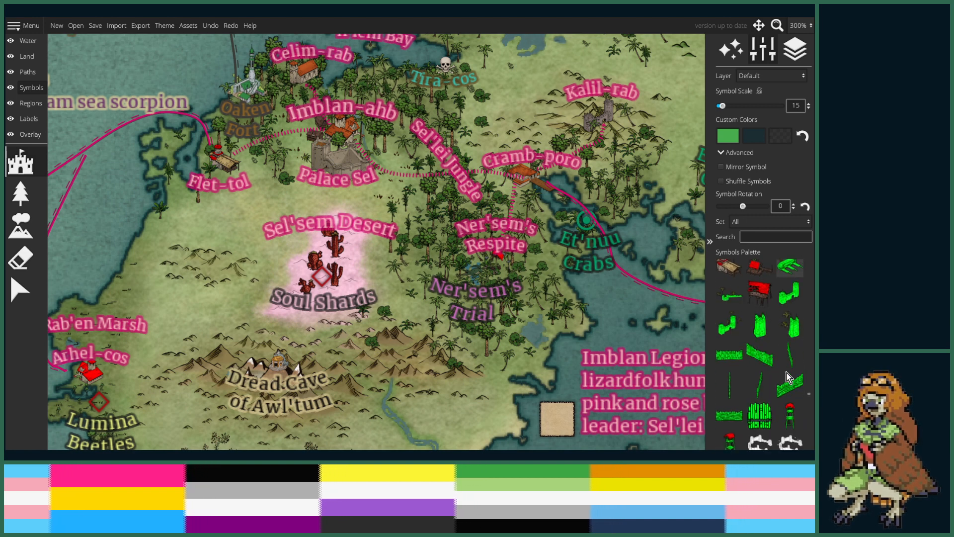
{"action": "scroll", "coordinate": [786, 373], "scroll_direction": "down", "scroll_amount": 5}
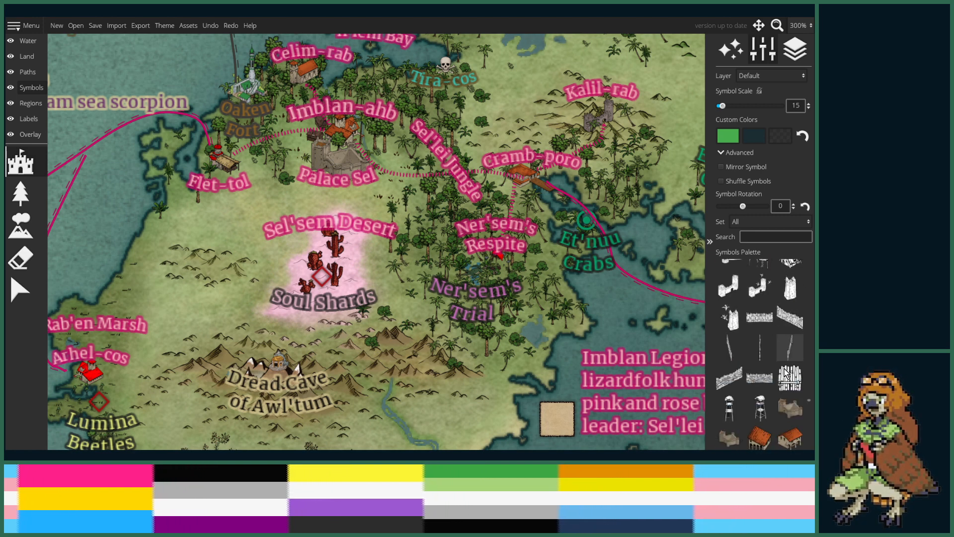
{"action": "scroll", "coordinate": [784, 372], "scroll_direction": "down", "scroll_amount": 5}
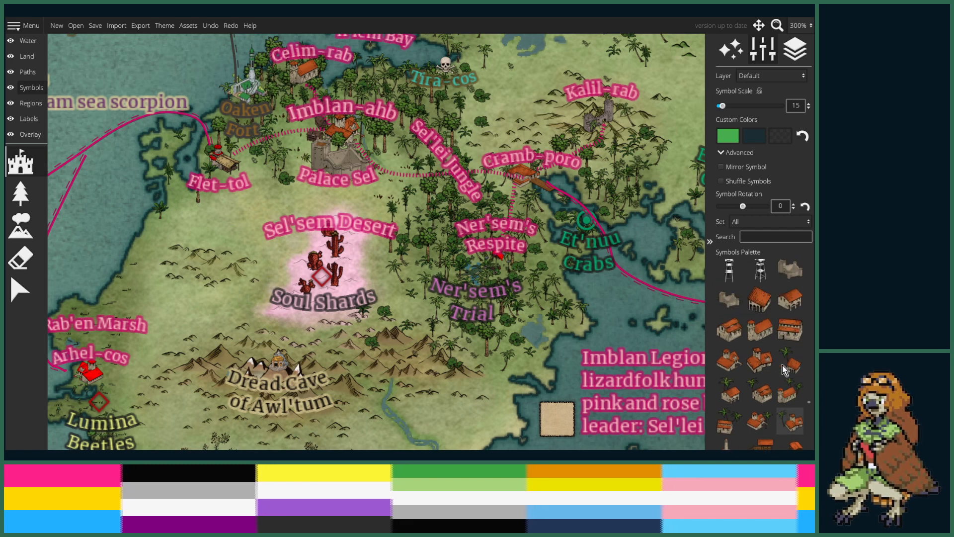
{"action": "left_click", "coordinate": [783, 369]}
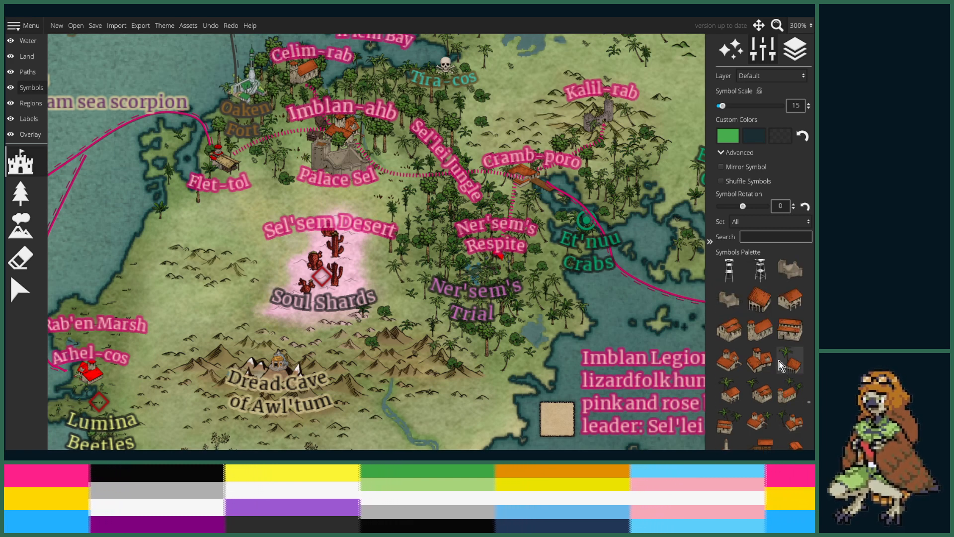
{"action": "left_click", "coordinate": [766, 328]}
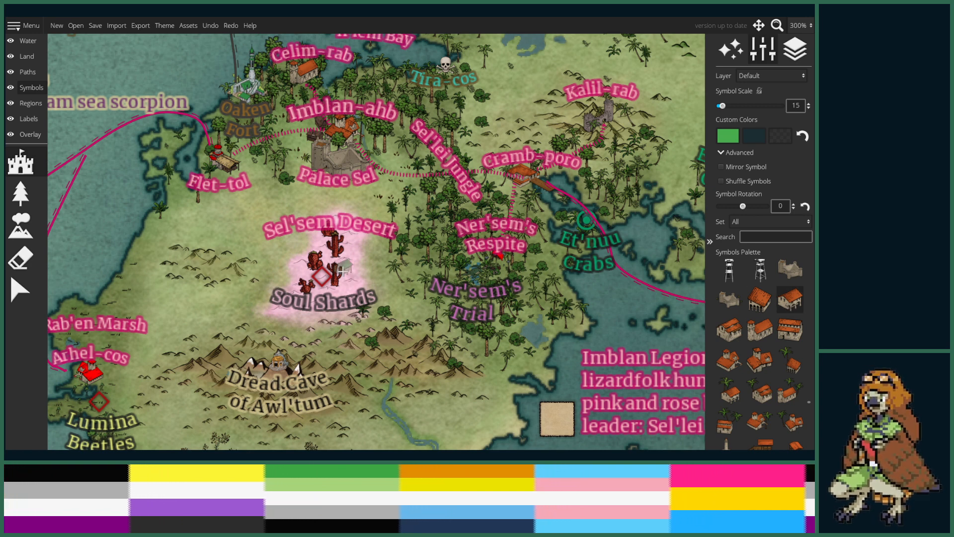
- Try the house symbol at scale 35 just below the Sel'sem Desert label, west of the cacti, and undo it
{"action": "scroll", "coordinate": [342, 271], "scroll_direction": "up", "scroll_amount": 3}
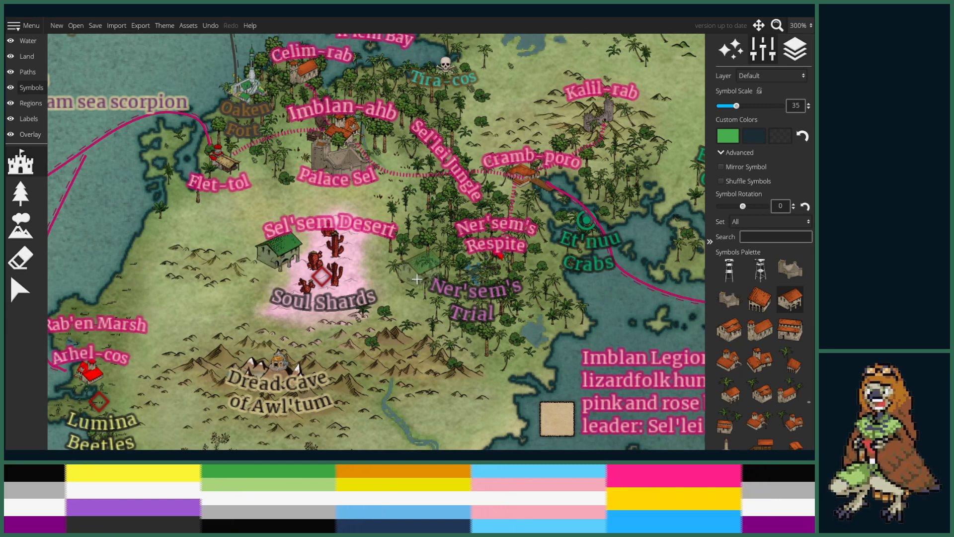
{"action": "left_click", "coordinate": [29, 87]}
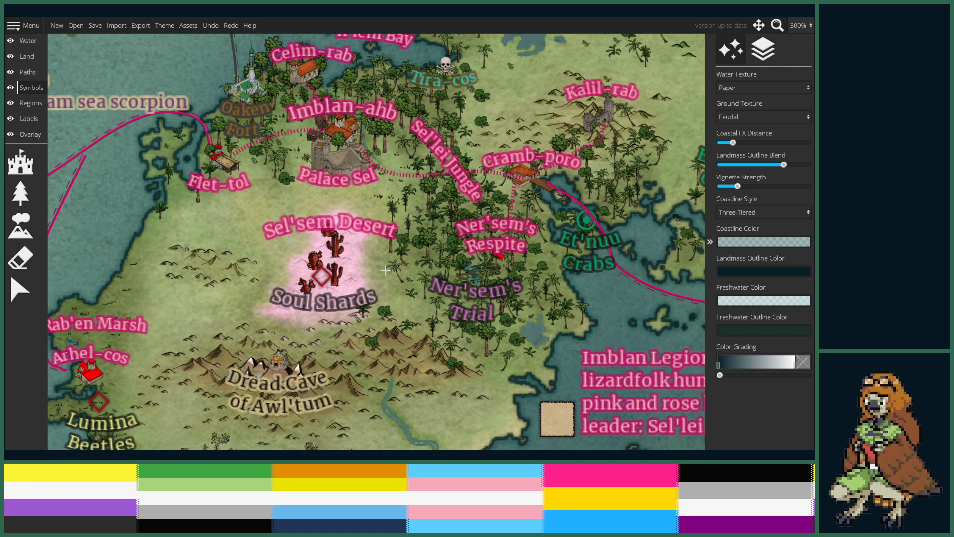
{"action": "left_click", "coordinate": [16, 158]}
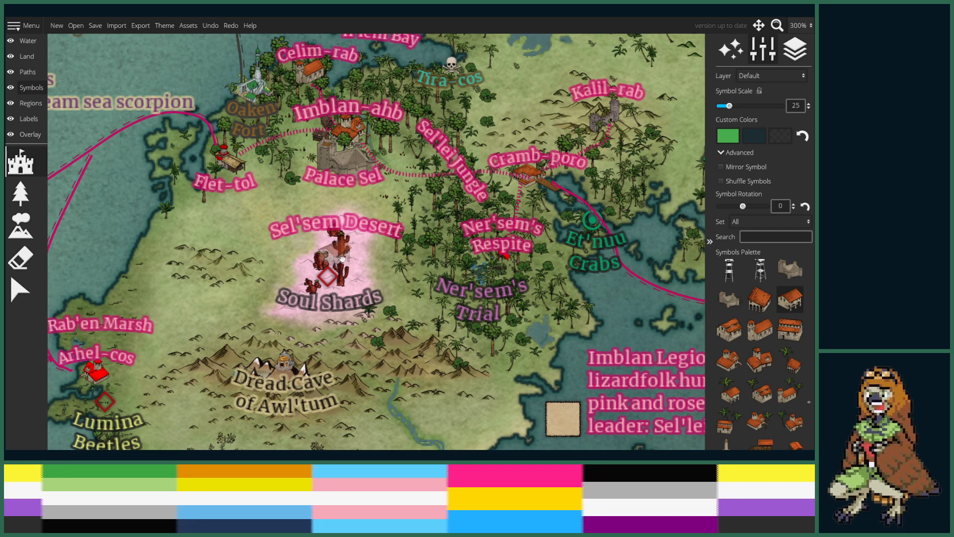
- Place a mirrored orange-roofed house symbol at scale 15 among the cacti, just west of the Soul Shards diamond marker
{"action": "scroll", "coordinate": [342, 252], "scroll_direction": "up", "scroll_amount": 3}
{"action": "scroll", "coordinate": [338, 244], "scroll_direction": "down", "scroll_amount": 5}
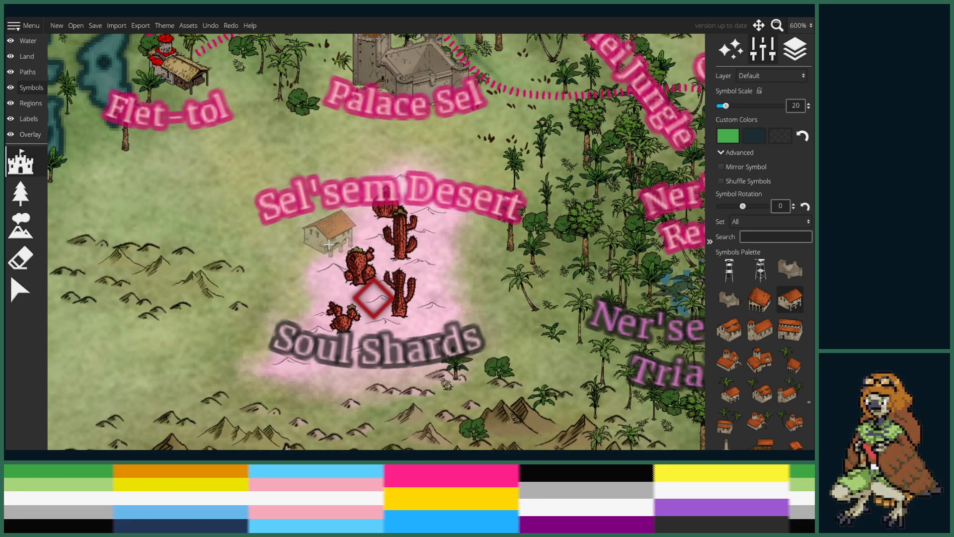
{"action": "scroll", "coordinate": [329, 244], "scroll_direction": "down", "scroll_amount": 5}
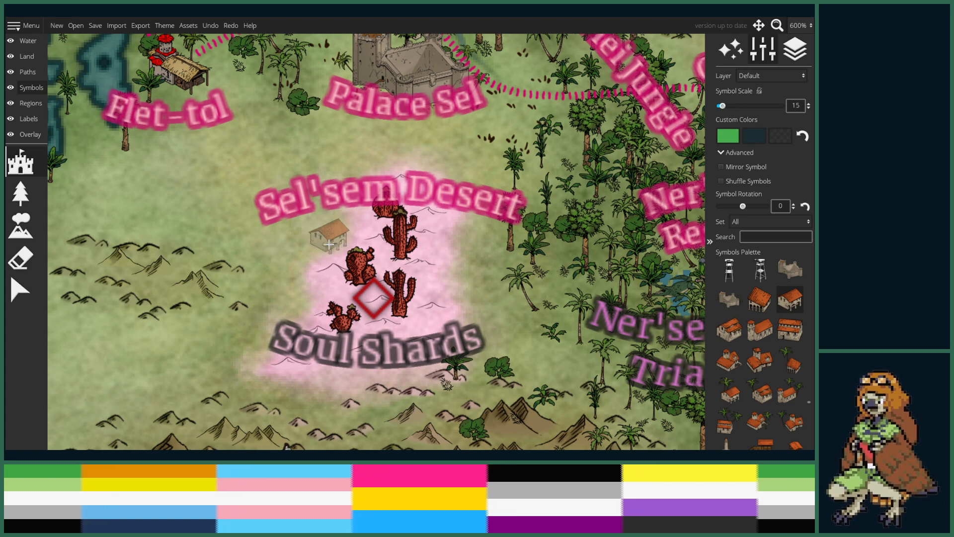
{"action": "key", "text": "w"}
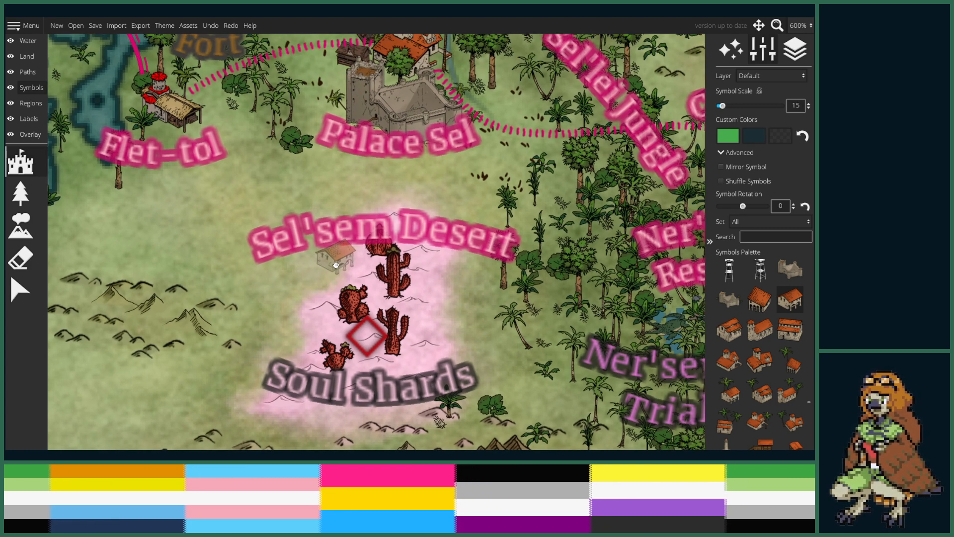
{"action": "left_click_drag", "start_coordinate": [430, 282], "coordinate": [389, 262]}
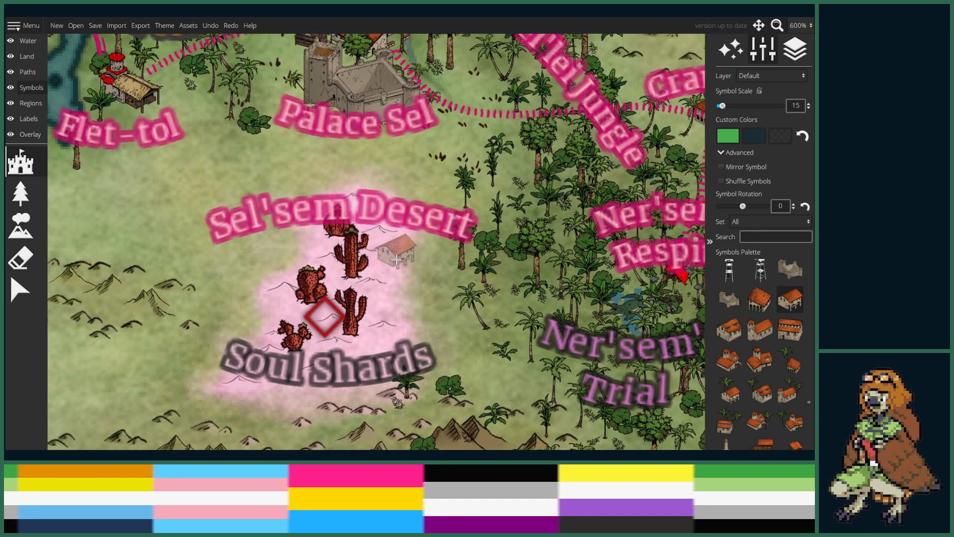
{"action": "scroll", "coordinate": [384, 311], "scroll_direction": "up", "scroll_amount": 5}
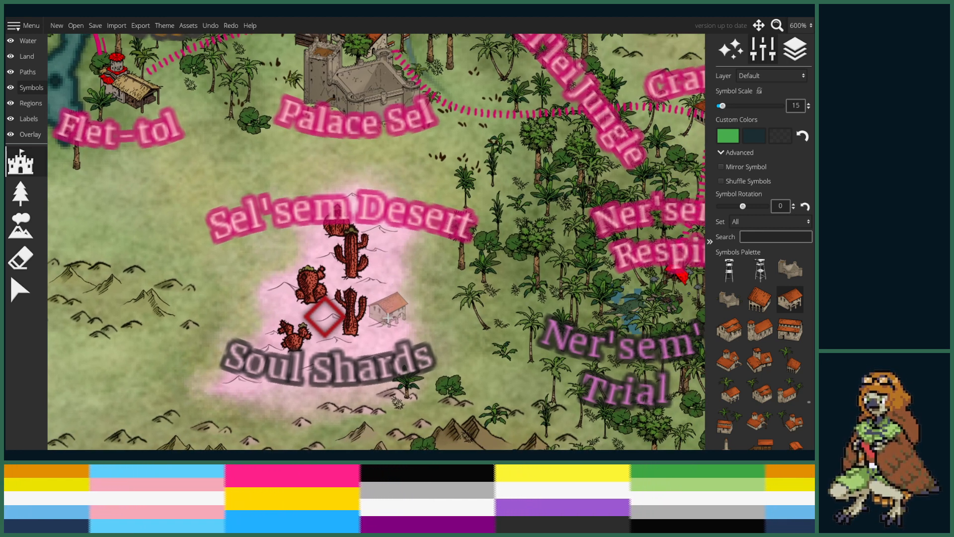
{"action": "scroll", "coordinate": [357, 329], "scroll_direction": "down", "scroll_amount": 5}
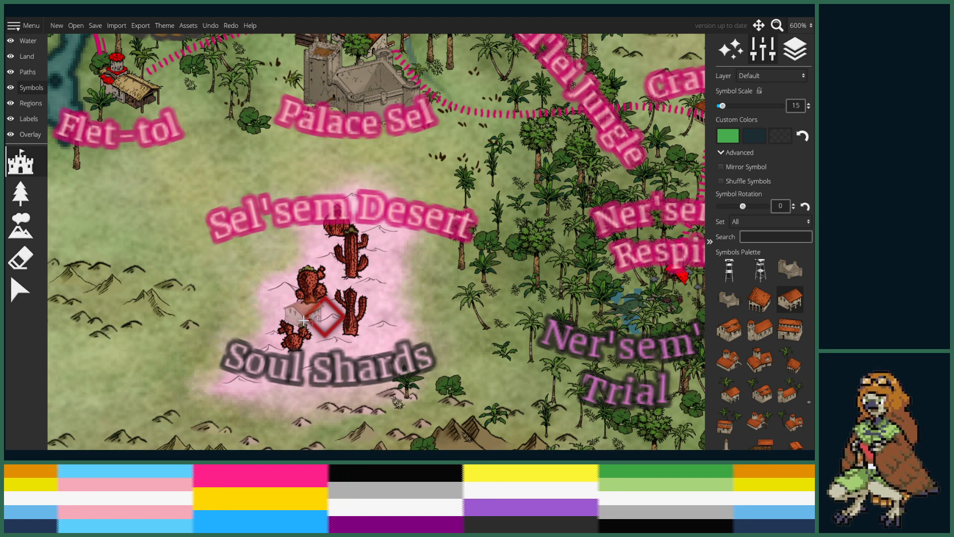
{"action": "left_click", "coordinate": [735, 168]}
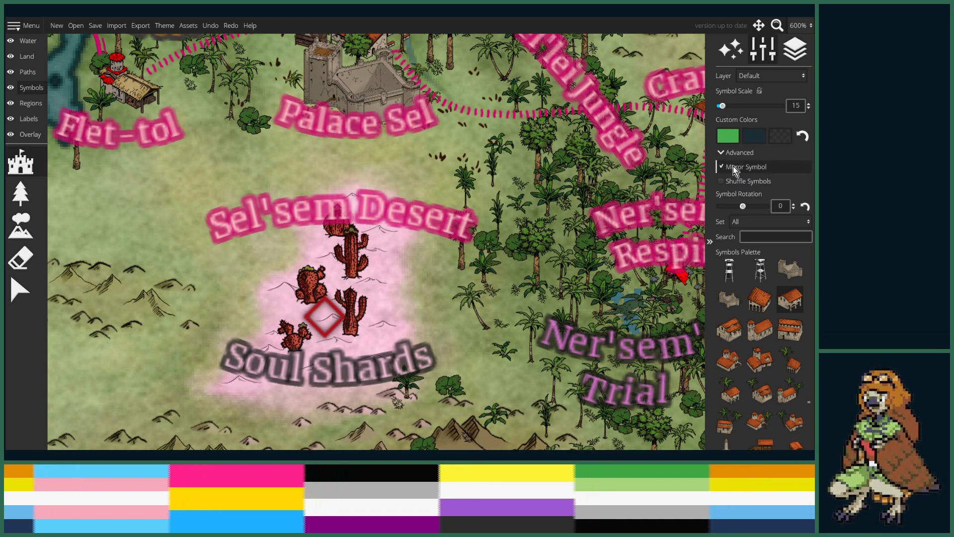
{"action": "left_click", "coordinate": [294, 314]}
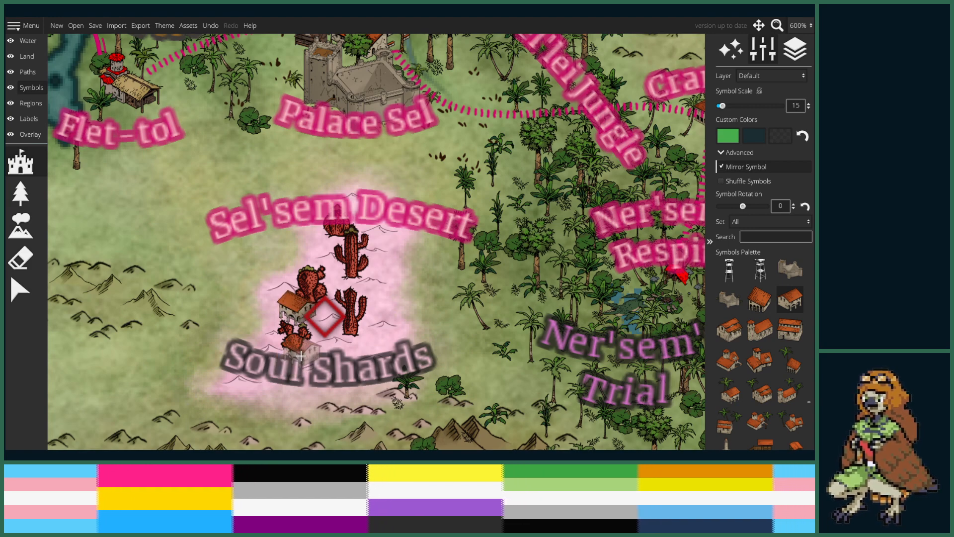
- Draw a pink short-dashed path of width 4 from Palace Sel to the desert house, matching the Imblan-ahb to Cramb-poro road
{"action": "left_click", "coordinate": [27, 72]}
{"action": "scroll", "coordinate": [253, 290], "scroll_direction": "down", "scroll_amount": 3}
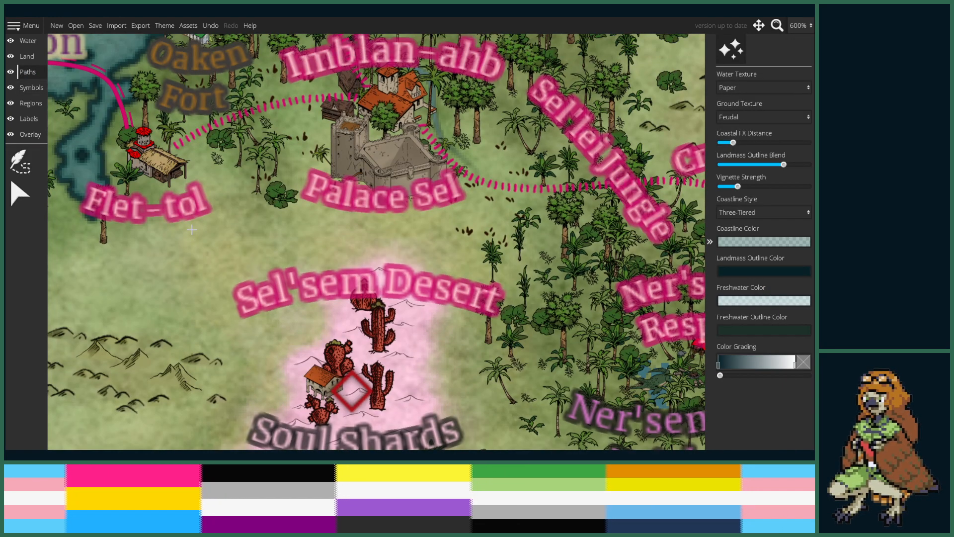
{"action": "left_click", "coordinate": [20, 162]}
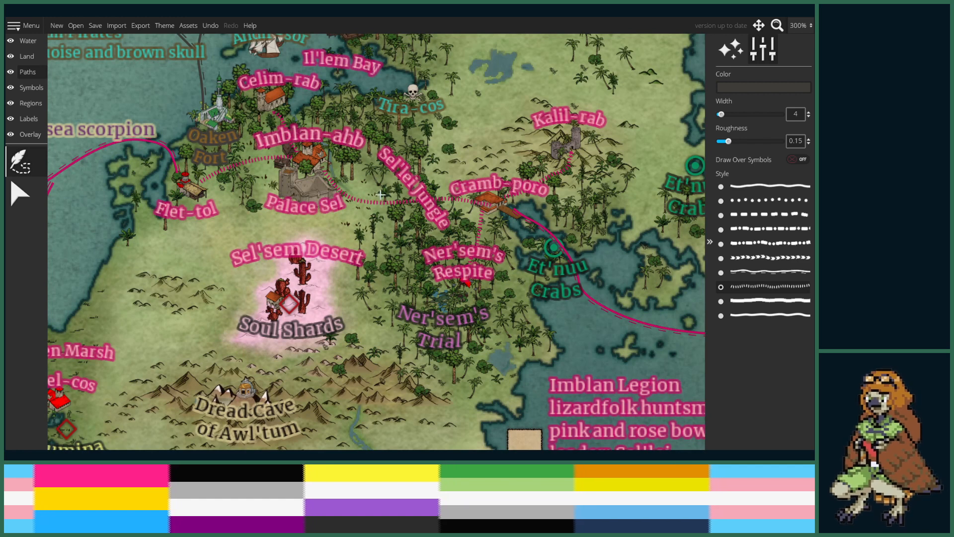
{"action": "left_click", "coordinate": [20, 194]}
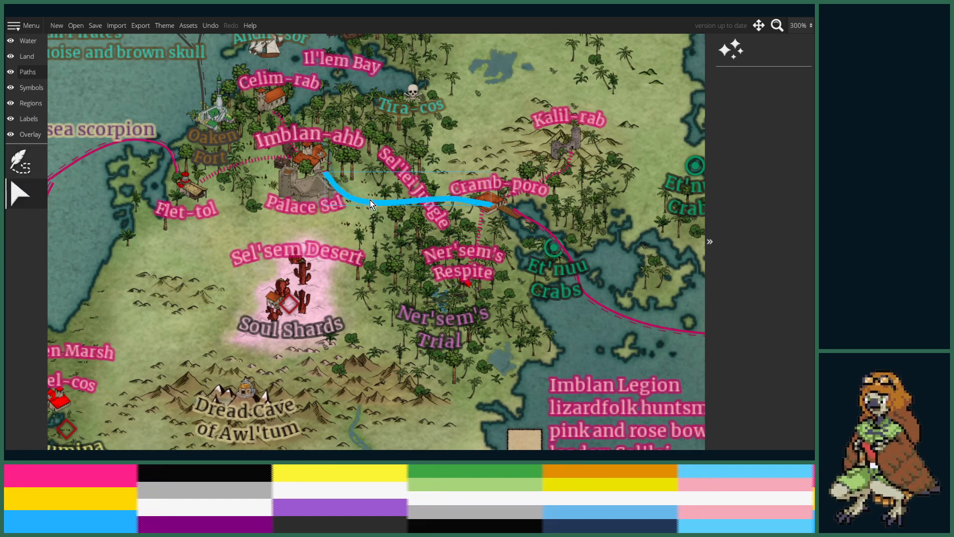
{"action": "left_click", "coordinate": [456, 212]}
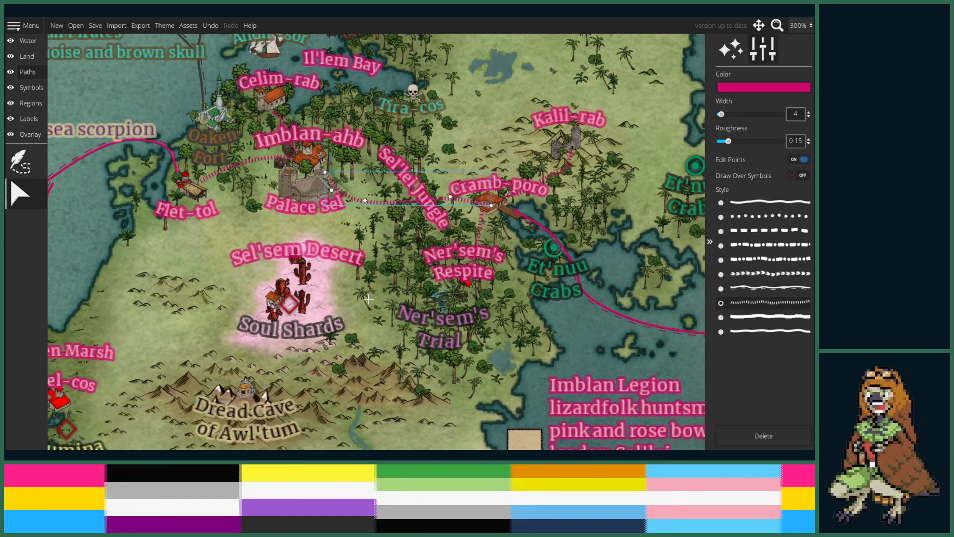
{"action": "left_click_drag", "start_coordinate": [370, 299], "coordinate": [435, 285]}
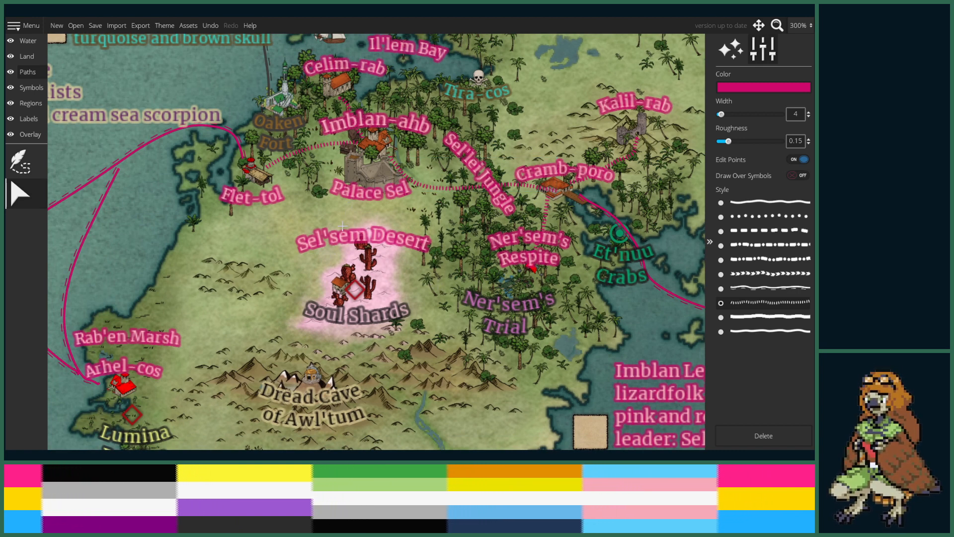
{"action": "left_click", "coordinate": [353, 208]}
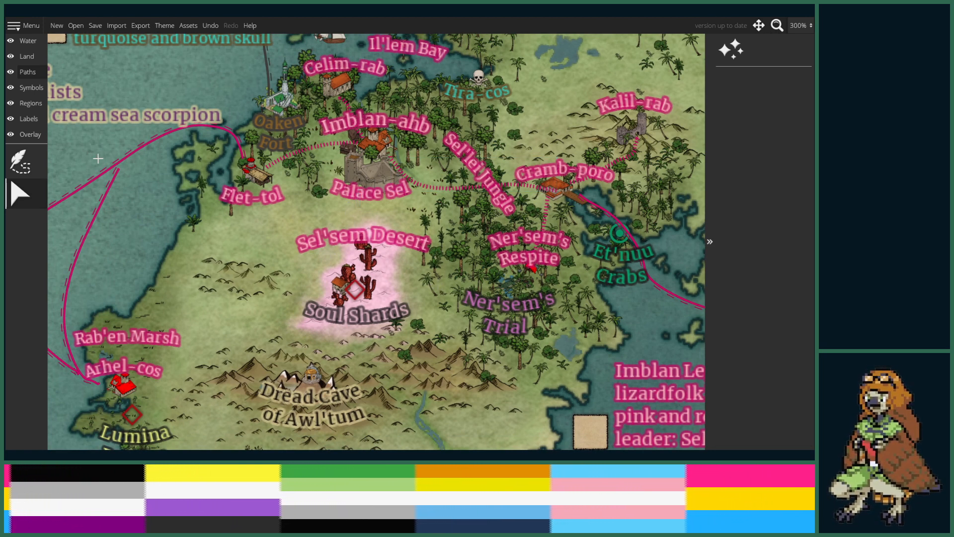
{"action": "key", "text": "d"}
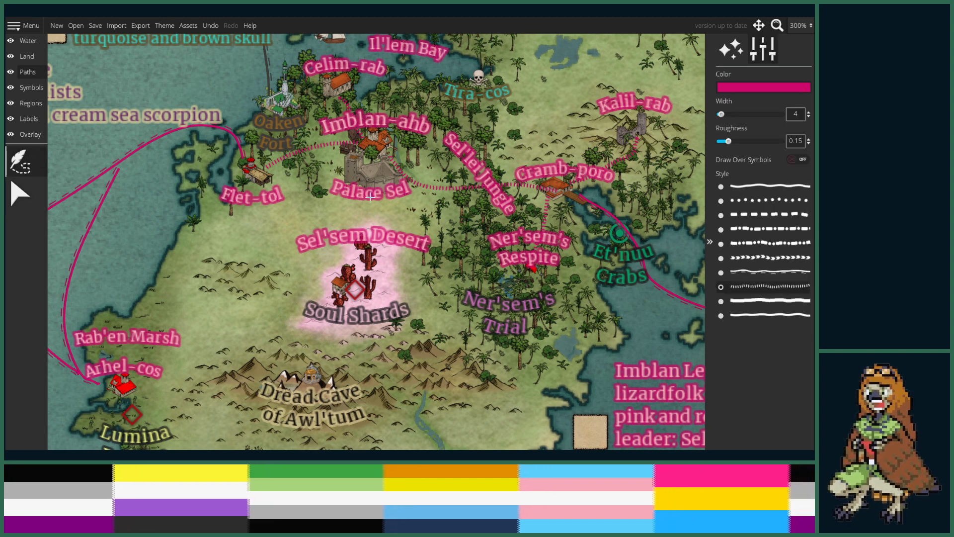
{"action": "left_click", "coordinate": [356, 201]}
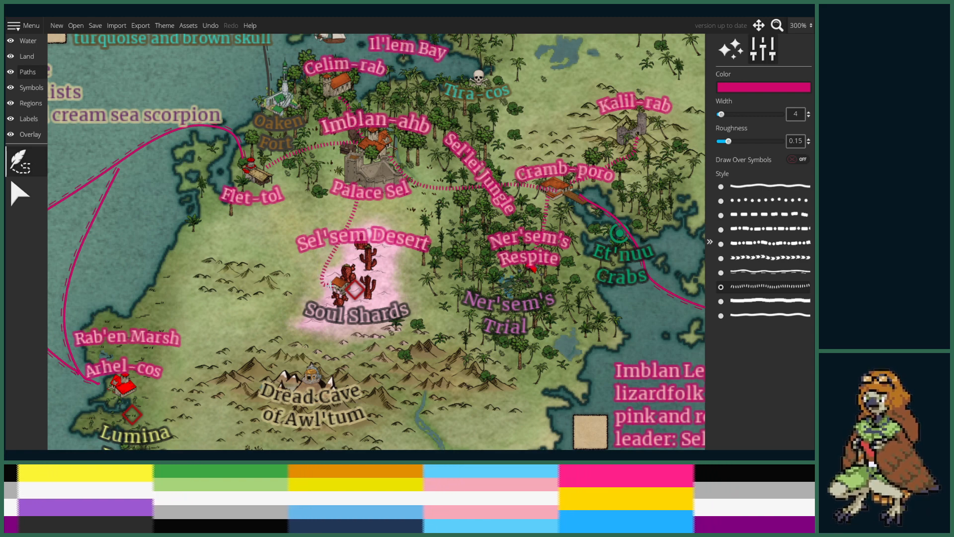
- Reshape the bend at the new path's lower end so it curves directly into the desert house
{"action": "scroll", "coordinate": [329, 285], "scroll_direction": "up", "scroll_amount": 5}
{"action": "left_click", "coordinate": [20, 193]}
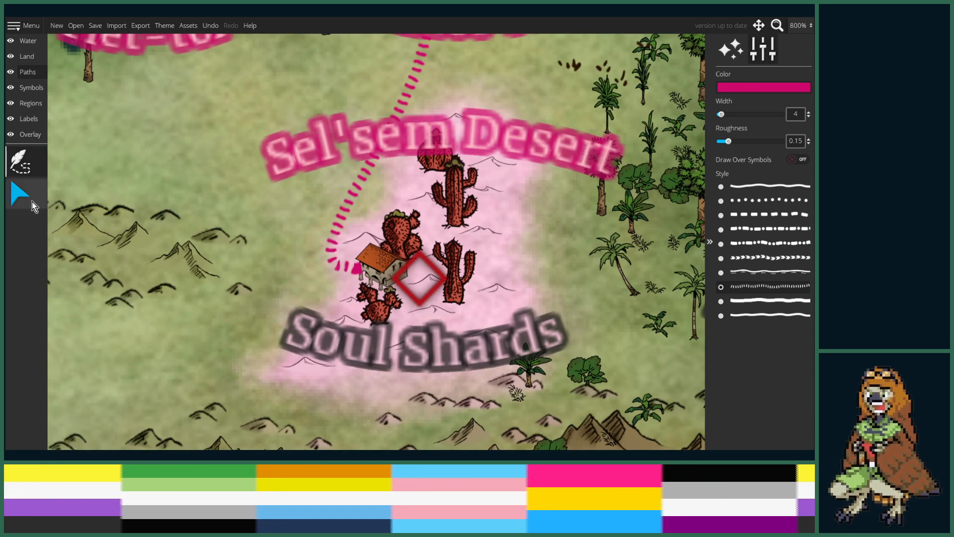
{"action": "left_click", "coordinate": [333, 271]}
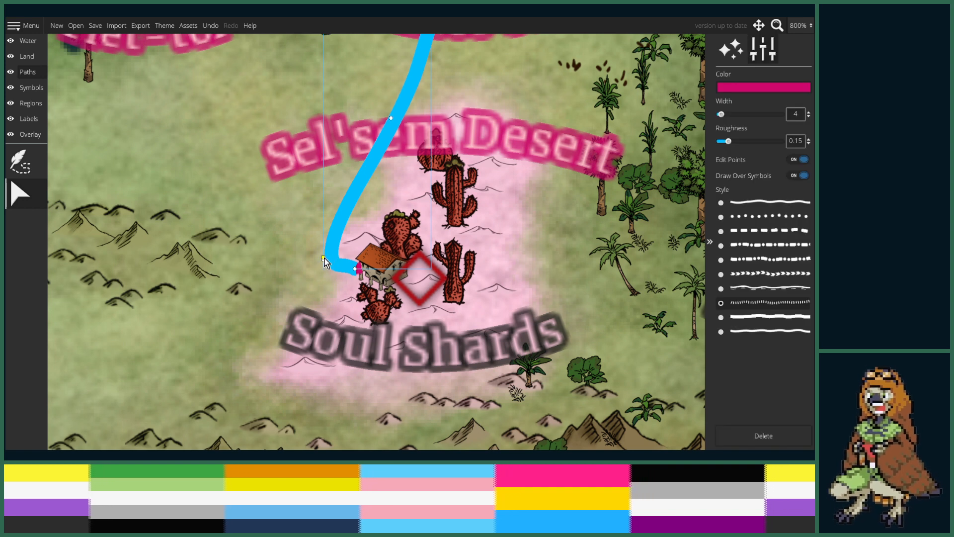
{"action": "left_click_drag", "start_coordinate": [333, 272], "coordinate": [335, 231]}
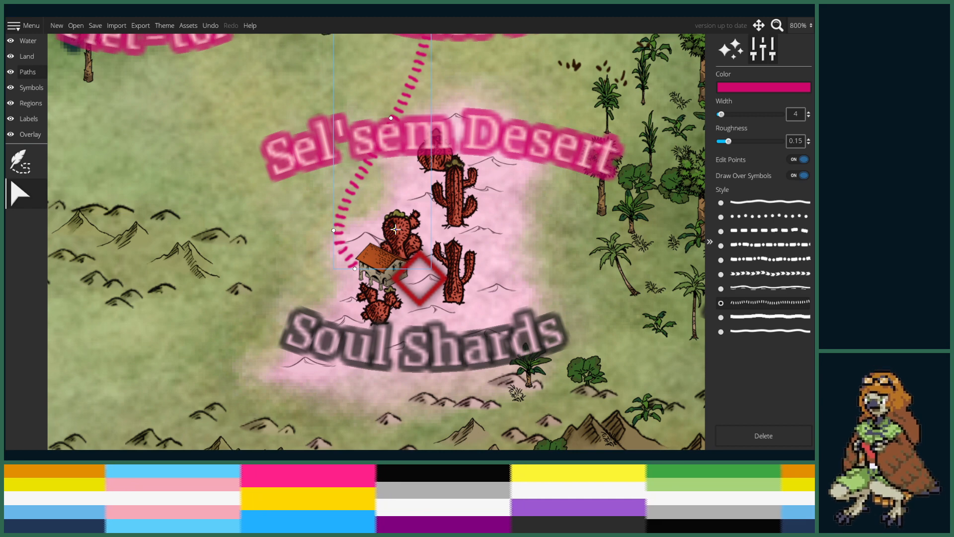
- Examine the new path between Palace Sel and the desert house, close up and against the surrounding continent
{"action": "scroll", "coordinate": [502, 270], "scroll_direction": "down", "scroll_amount": 4}
{"action": "left_click_drag", "start_coordinate": [539, 269], "coordinate": [487, 305]}
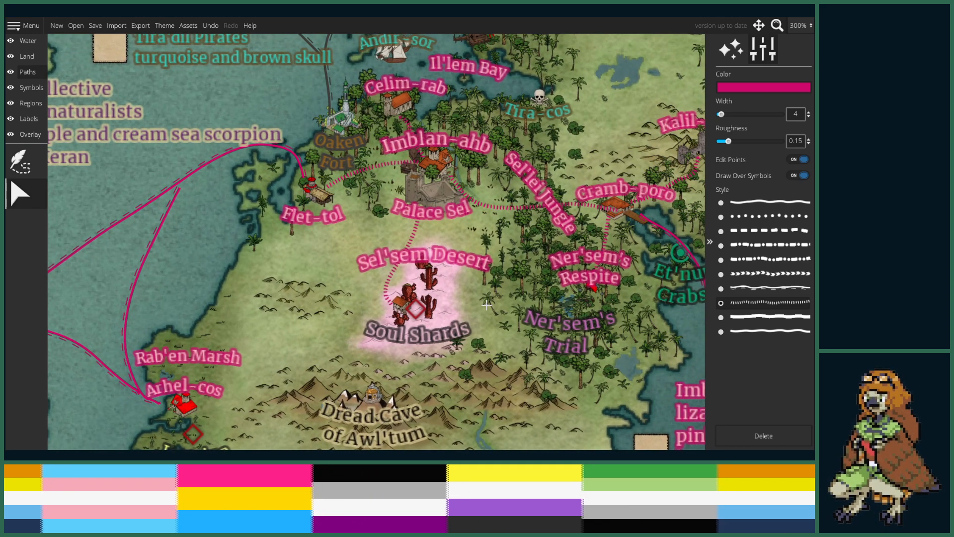
{"action": "left_click_drag", "start_coordinate": [486, 305], "coordinate": [496, 289]}
{"action": "scroll", "coordinate": [494, 290], "scroll_direction": "up", "scroll_amount": 4}
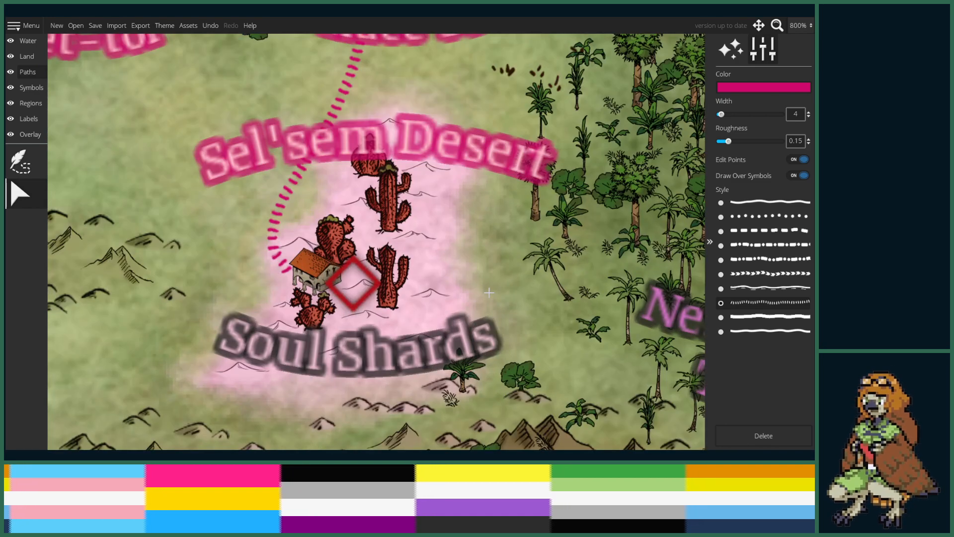
{"action": "scroll", "coordinate": [492, 290], "scroll_direction": "down", "scroll_amount": 3}
{"action": "scroll", "coordinate": [487, 291], "scroll_direction": "up", "scroll_amount": 2}
{"action": "scroll", "coordinate": [486, 293], "scroll_direction": "down", "scroll_amount": 2}
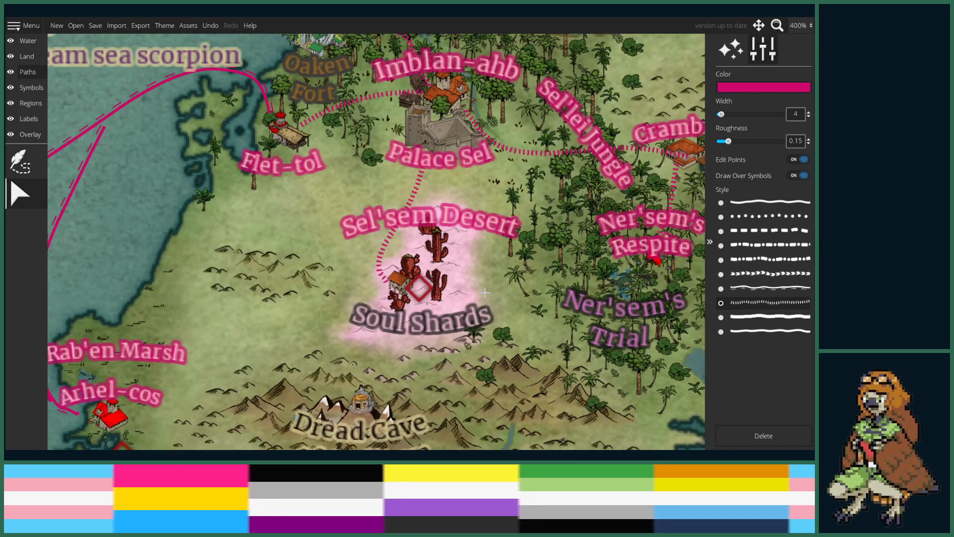
{"action": "scroll", "coordinate": [544, 293], "scroll_direction": "down", "scroll_amount": 1}
{"action": "left_click_drag", "start_coordinate": [544, 293], "coordinate": [496, 288]}
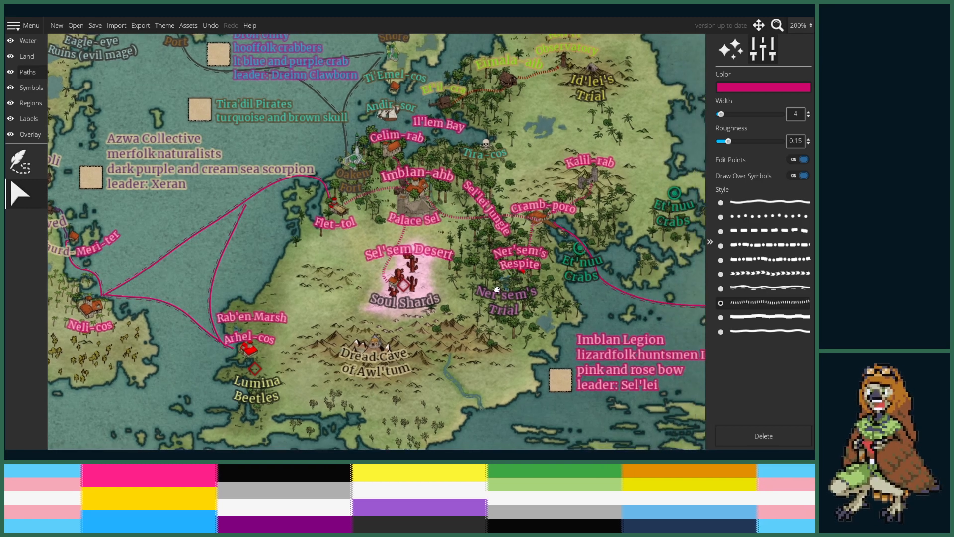
{"action": "scroll", "coordinate": [395, 260], "scroll_direction": "up", "scroll_amount": 2}
{"action": "scroll", "coordinate": [449, 288], "scroll_direction": "up", "scroll_amount": 2}
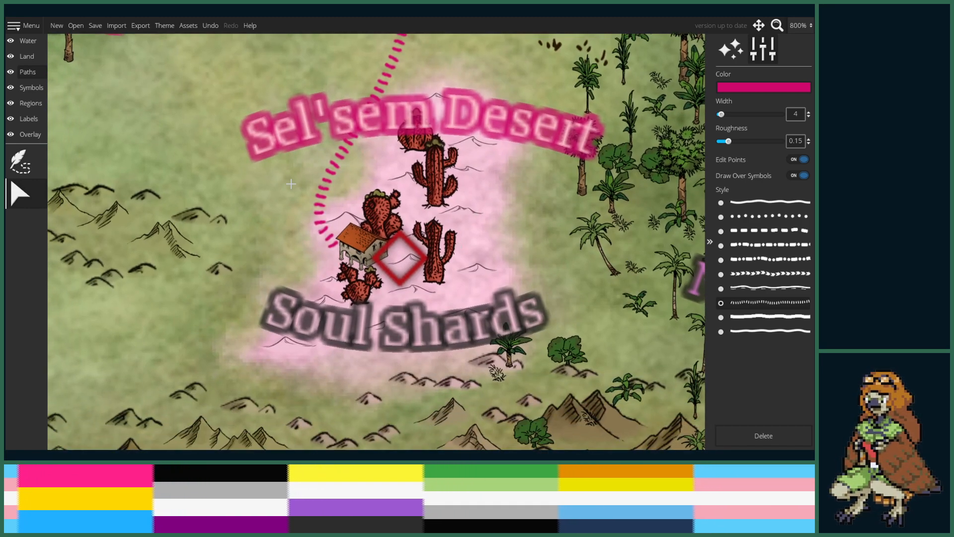
- Add a curved pink label just above the desert house and set its font size to 12
{"action": "left_click", "coordinate": [30, 118]}
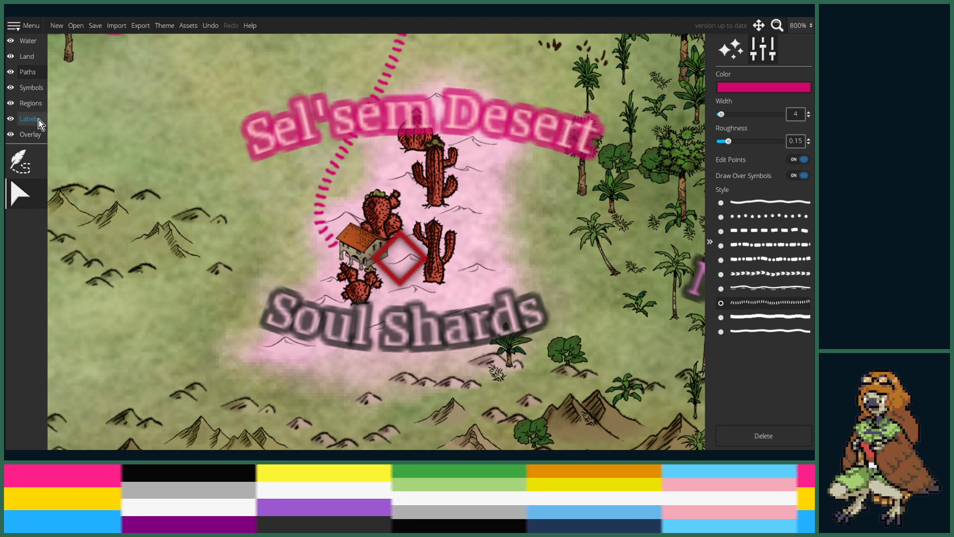
{"action": "left_click", "coordinate": [12, 185]}
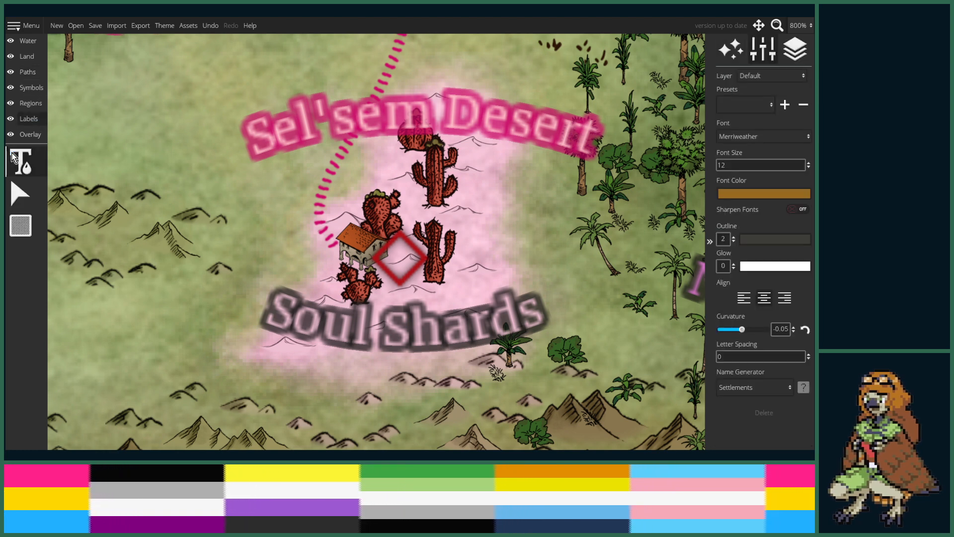
{"action": "left_click", "coordinate": [346, 218]}
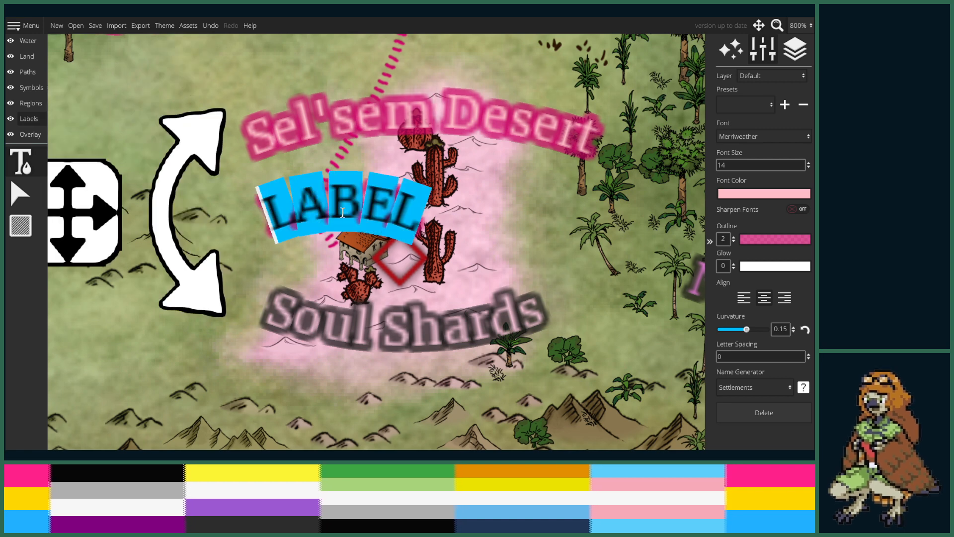
{"action": "left_click", "coordinate": [746, 164]}
{"action": "scroll", "coordinate": [746, 164], "scroll_direction": "down", "scroll_amount": 2}
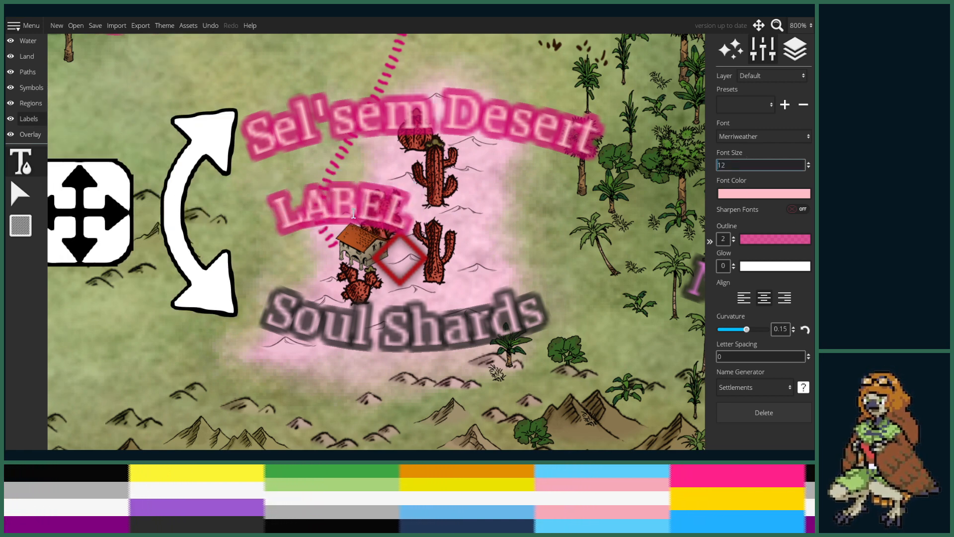
{"action": "key", "text": "Return"}
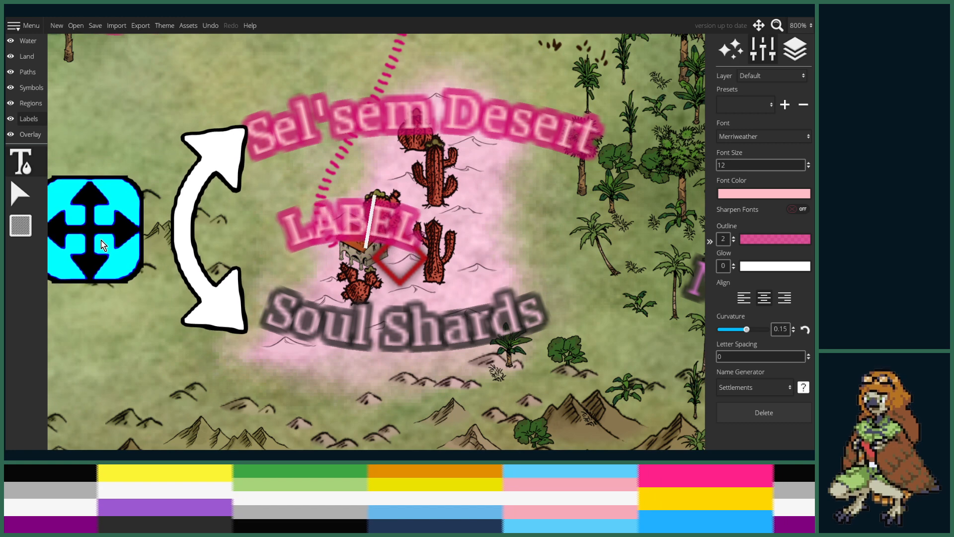
- Name the new label "Selsain-gro" and nudge it into place above the desert house
{"action": "scroll", "coordinate": [270, 281], "scroll_direction": "down", "scroll_amount": 5}
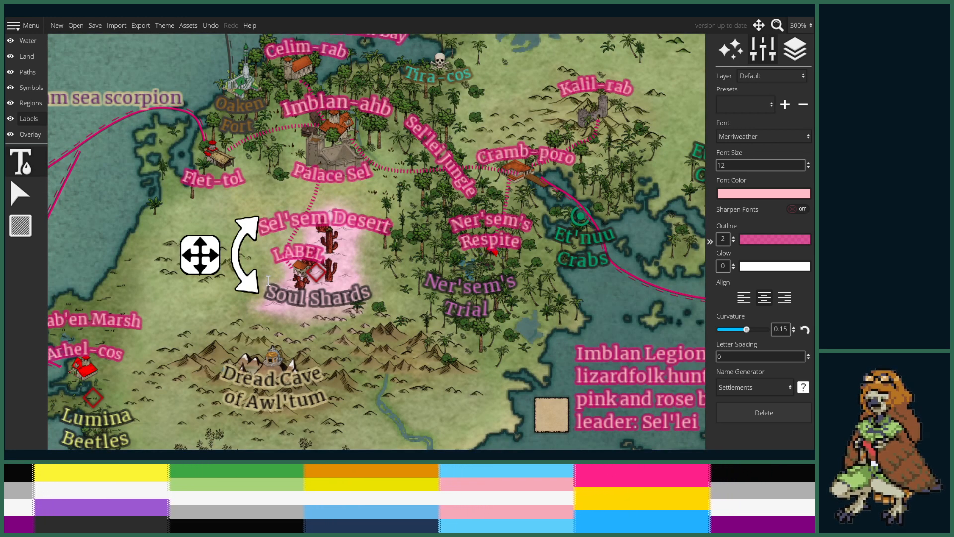
{"action": "key", "text": "BackSpace"}
{"action": "key", "text": "BackSpace"}
{"action": "key", "text": "BackSpace"}
{"action": "key", "text": "BackSpace"}
{"action": "key", "text": "BackSpace"}
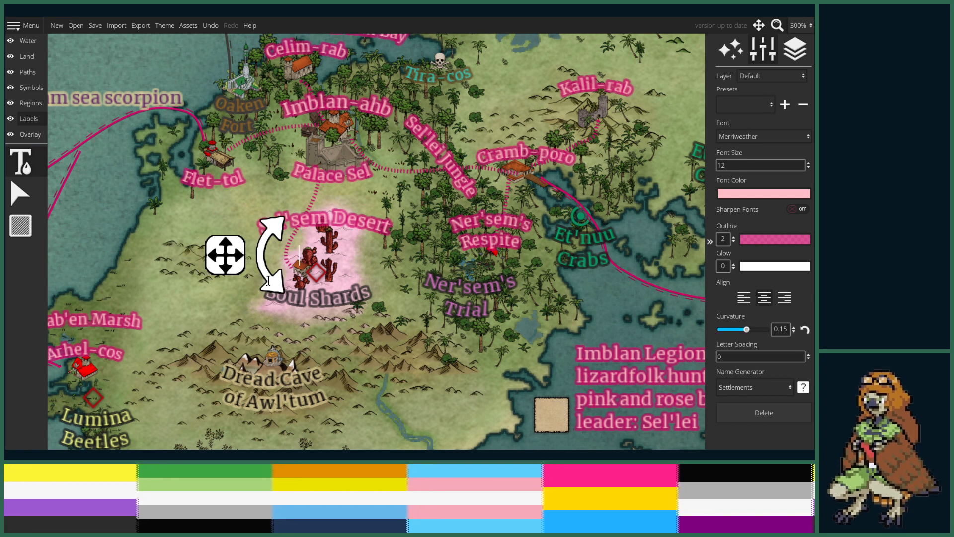
{"action": "type", "text": "Sel"}
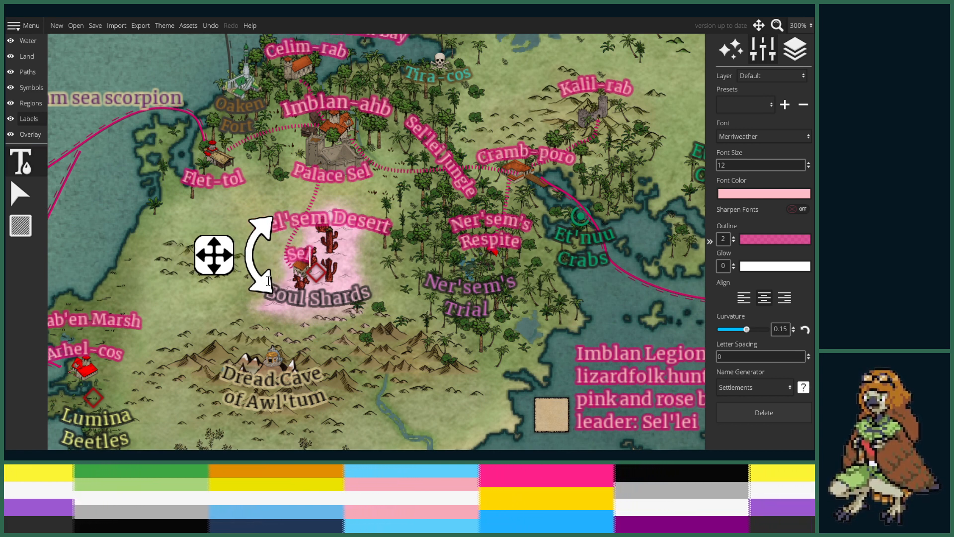
{"action": "type", "text": "sain"}
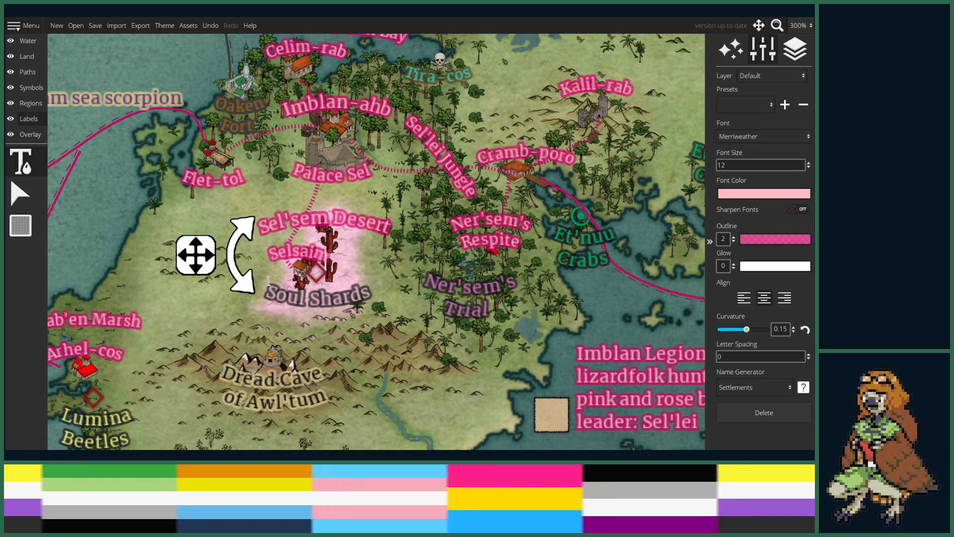
{"action": "type", "text": "-"}
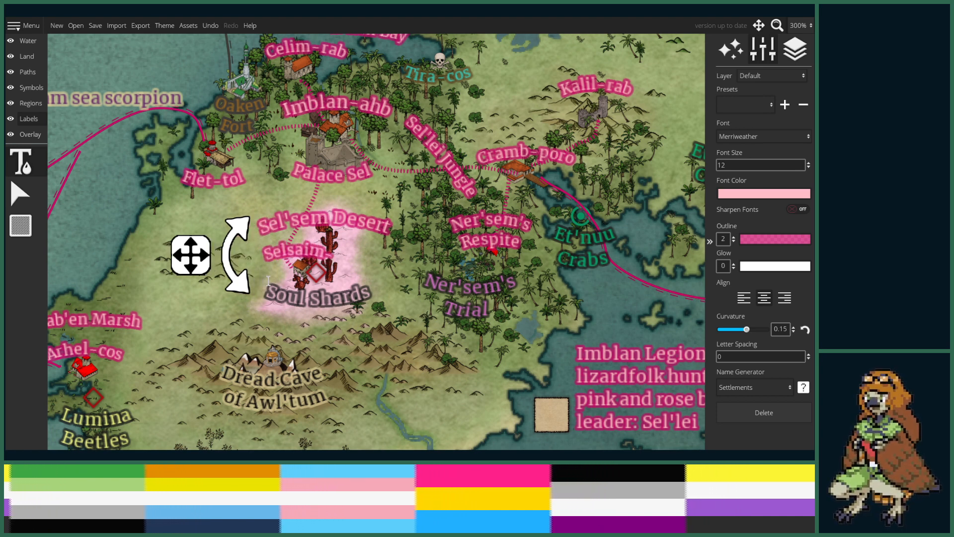
{"action": "type", "text": "gro"}
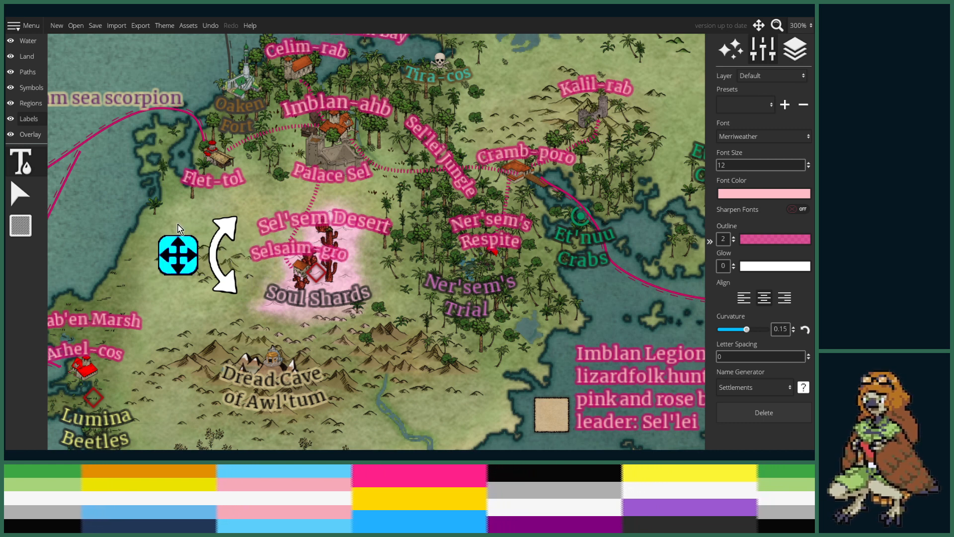
{"action": "left_click_drag", "start_coordinate": [178, 256], "coordinate": [181, 255]}
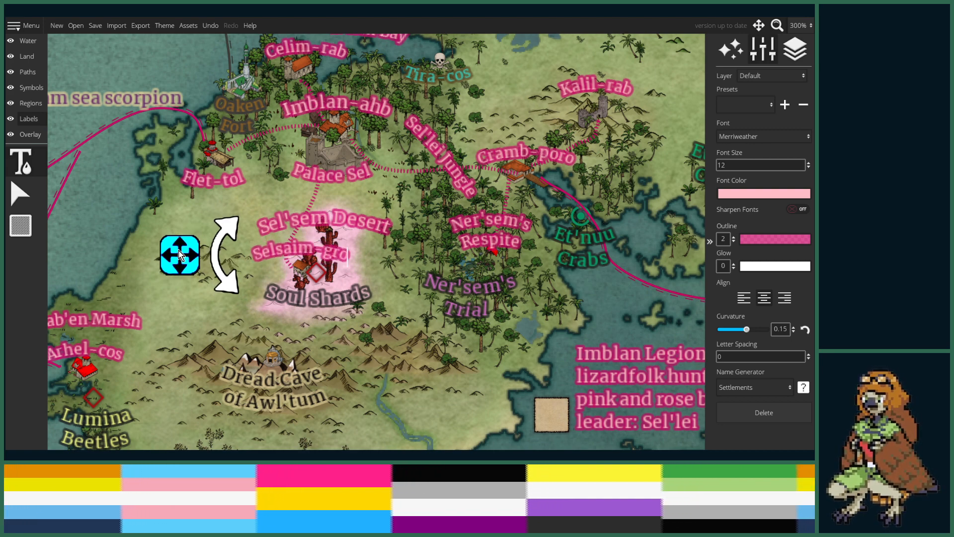
- Place a tall blue-roofed tower symbol at scale 10 over the broken tower at Eagle-eye Ruins
{"action": "scroll", "coordinate": [234, 330], "scroll_direction": "down", "scroll_amount": 5}
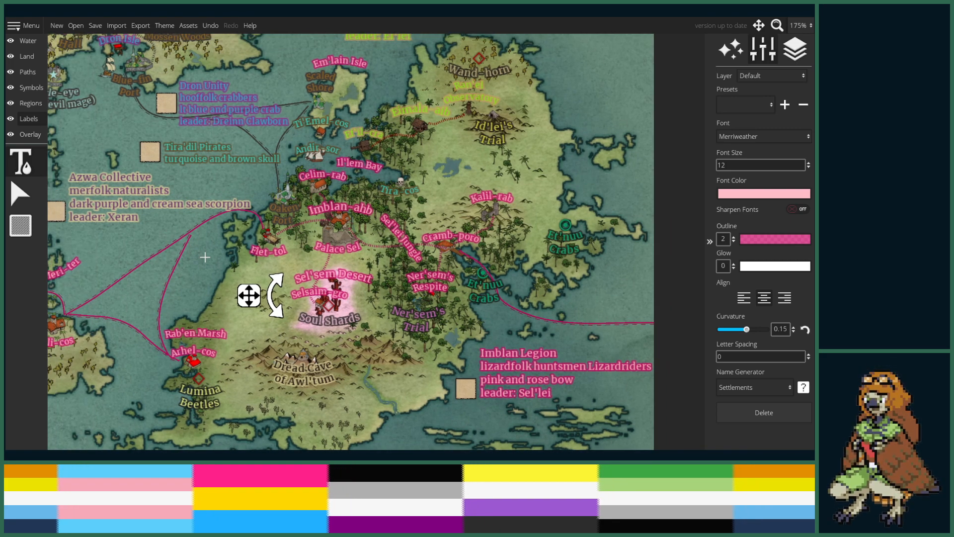
{"action": "scroll", "coordinate": [572, 302], "scroll_direction": "down", "scroll_amount": 2}
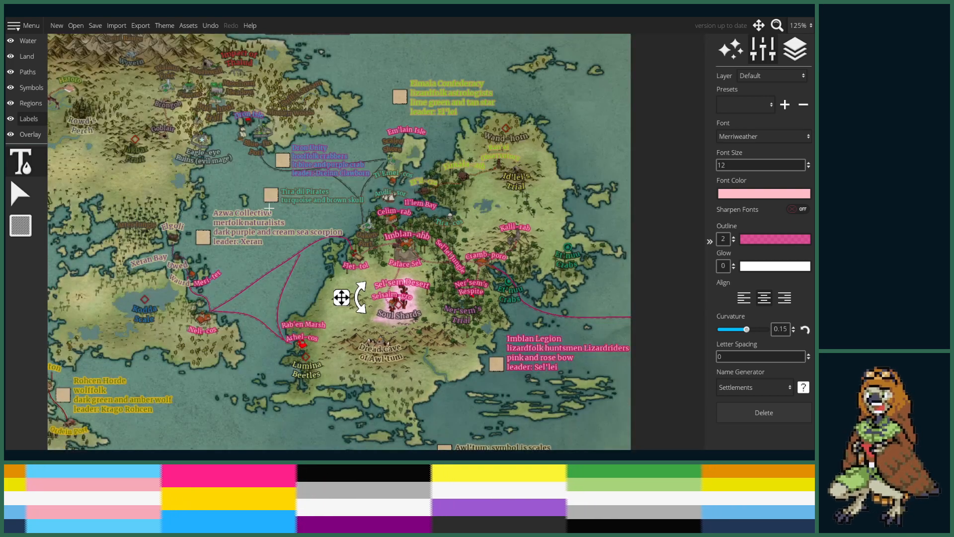
{"action": "left_click_drag", "start_coordinate": [234, 190], "coordinate": [416, 289]}
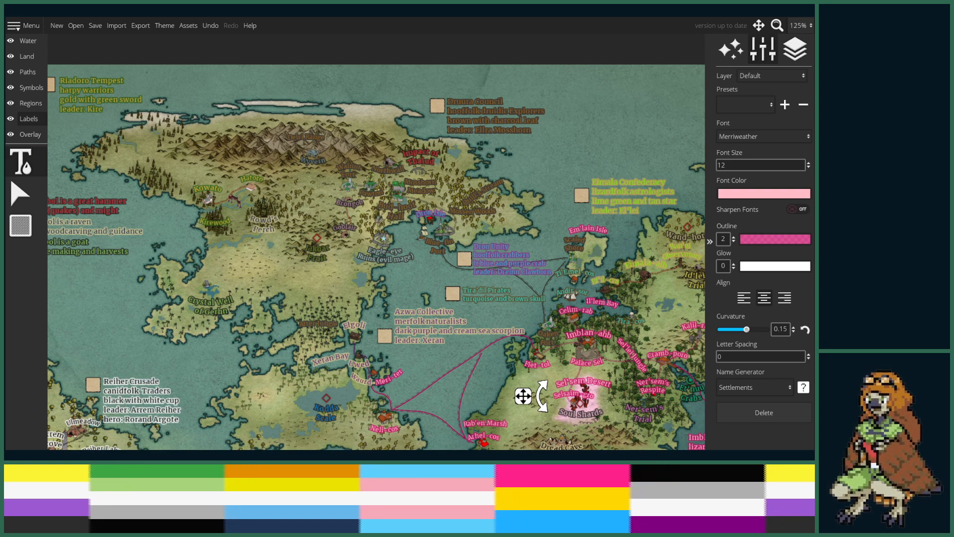
{"action": "scroll", "coordinate": [524, 398], "scroll_direction": "up", "scroll_amount": 5}
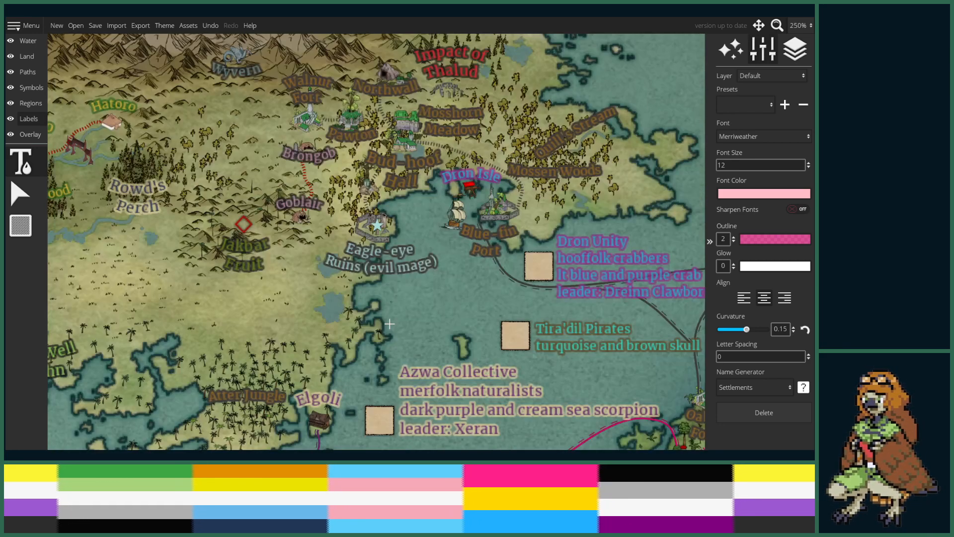
{"action": "scroll", "coordinate": [389, 324], "scroll_direction": "up", "scroll_amount": 8}
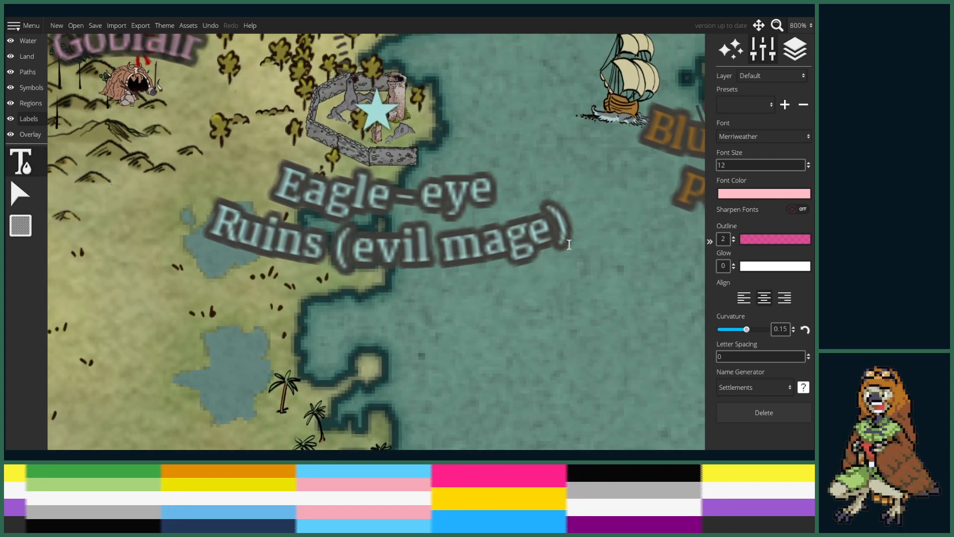
{"action": "left_click_drag", "start_coordinate": [569, 245], "coordinate": [581, 345]}
{"action": "left_click_drag", "start_coordinate": [529, 173], "coordinate": [515, 241]}
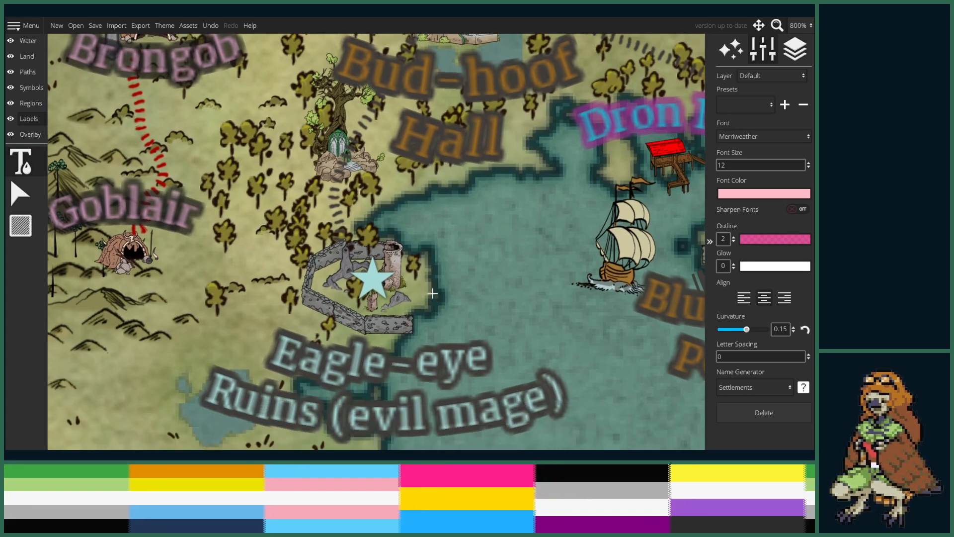
{"action": "left_click", "coordinate": [34, 89]}
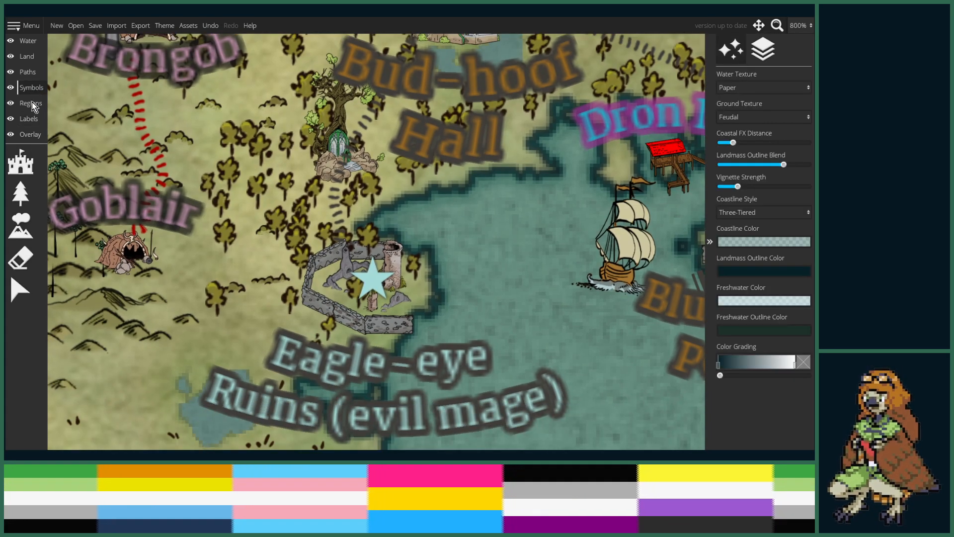
{"action": "left_click", "coordinate": [21, 162]}
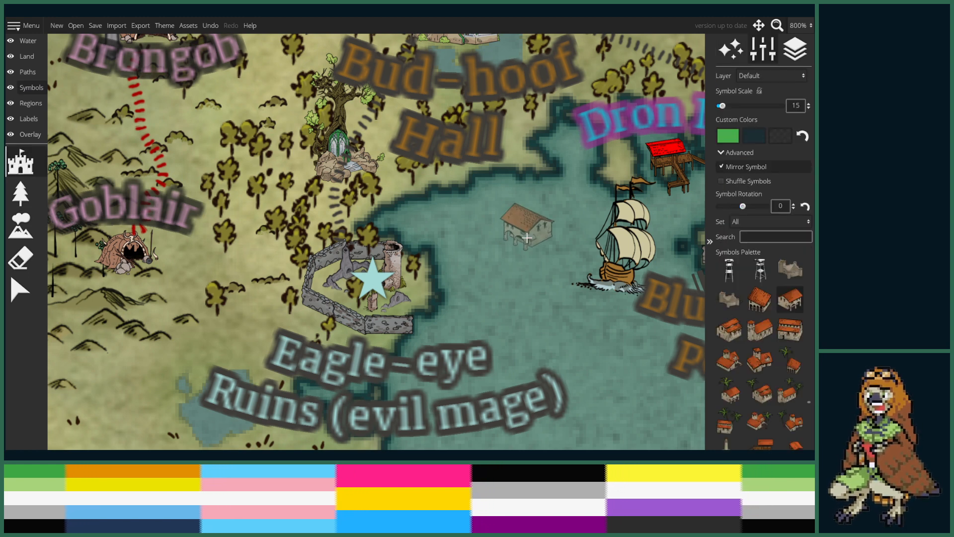
{"action": "scroll", "coordinate": [753, 328], "scroll_direction": "down", "scroll_amount": 10}
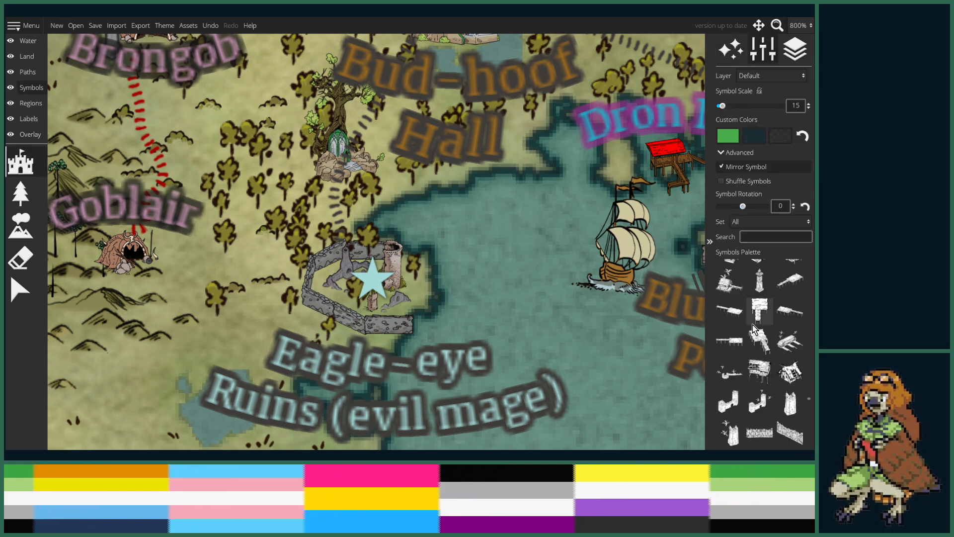
{"action": "left_click_drag", "start_coordinate": [808, 398], "coordinate": [808, 353]}
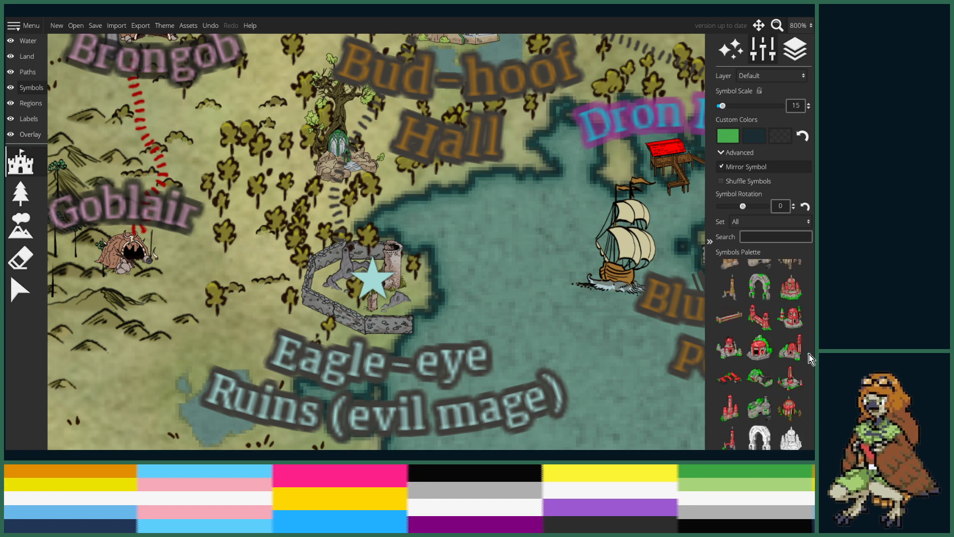
{"action": "scroll", "coordinate": [799, 368], "scroll_direction": "up", "scroll_amount": 8}
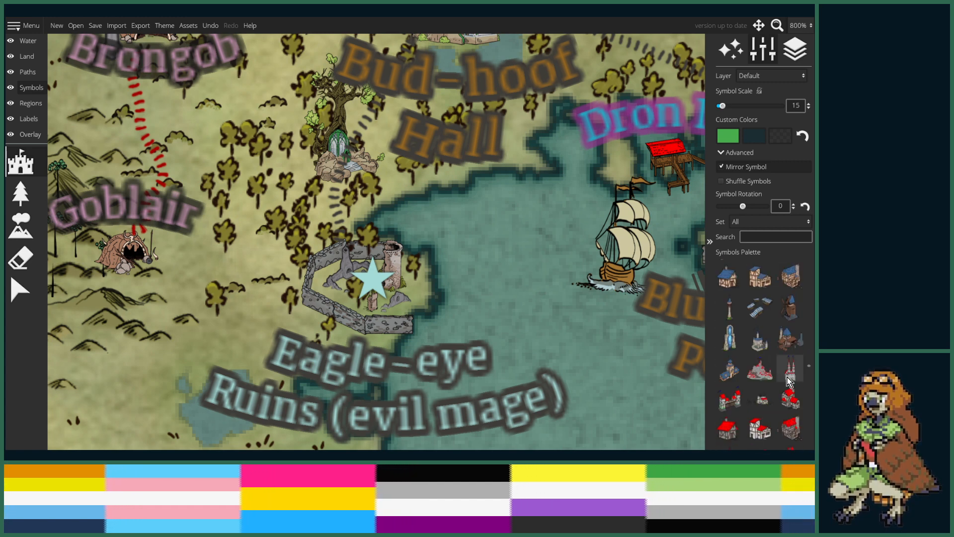
{"action": "scroll", "coordinate": [789, 381], "scroll_direction": "up", "scroll_amount": 1}
{"action": "left_click", "coordinate": [729, 330]}
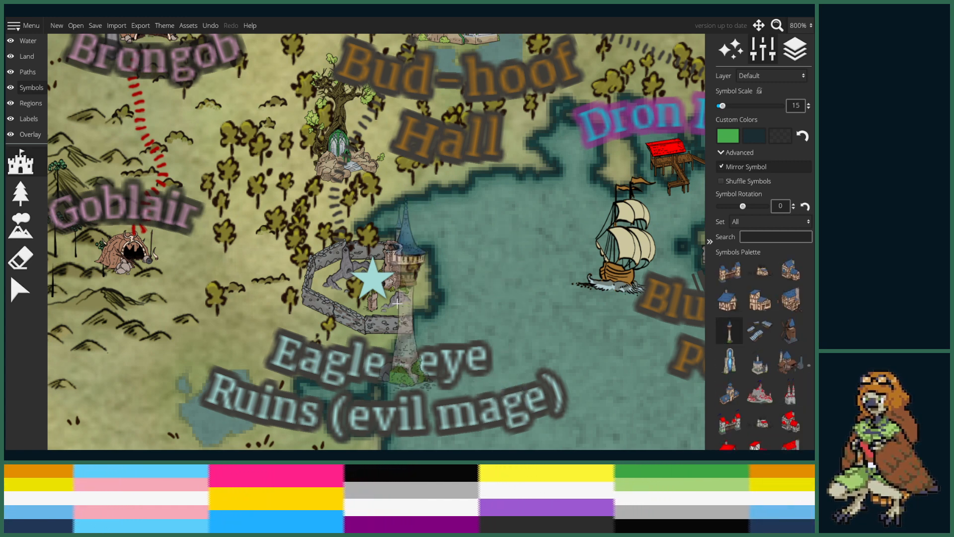
{"action": "scroll", "coordinate": [398, 303], "scroll_direction": "down", "scroll_amount": 5}
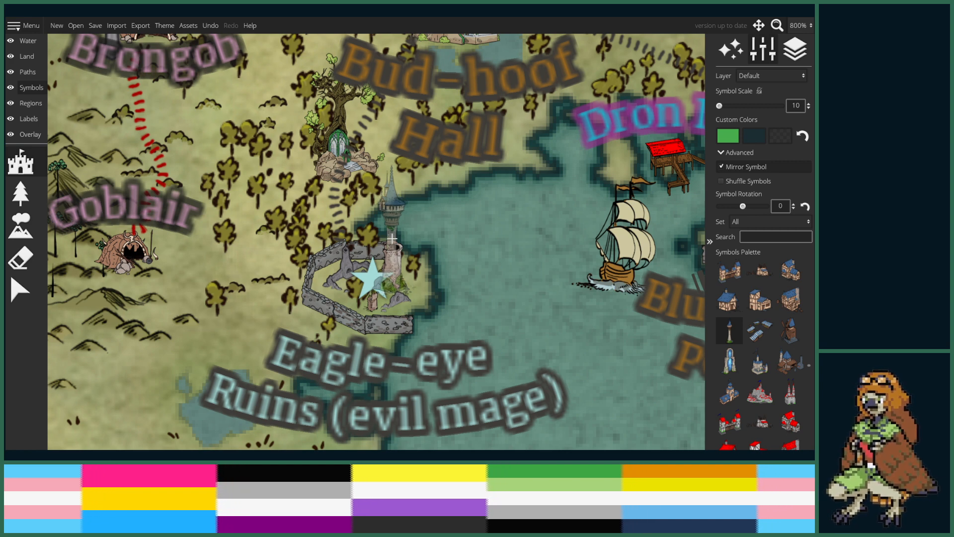
{"action": "left_click", "coordinate": [392, 239]}
- Remove the old broken tower inside the ruins and put the new blue-roofed tower on layer +1
{"action": "left_click", "coordinate": [48, 287]}
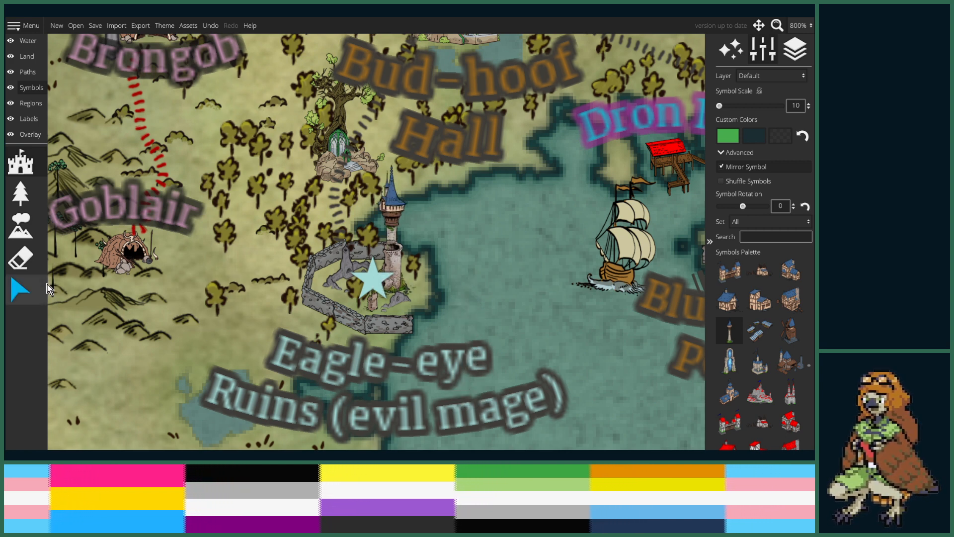
{"action": "left_click", "coordinate": [40, 290]}
{"action": "left_click", "coordinate": [389, 271]}
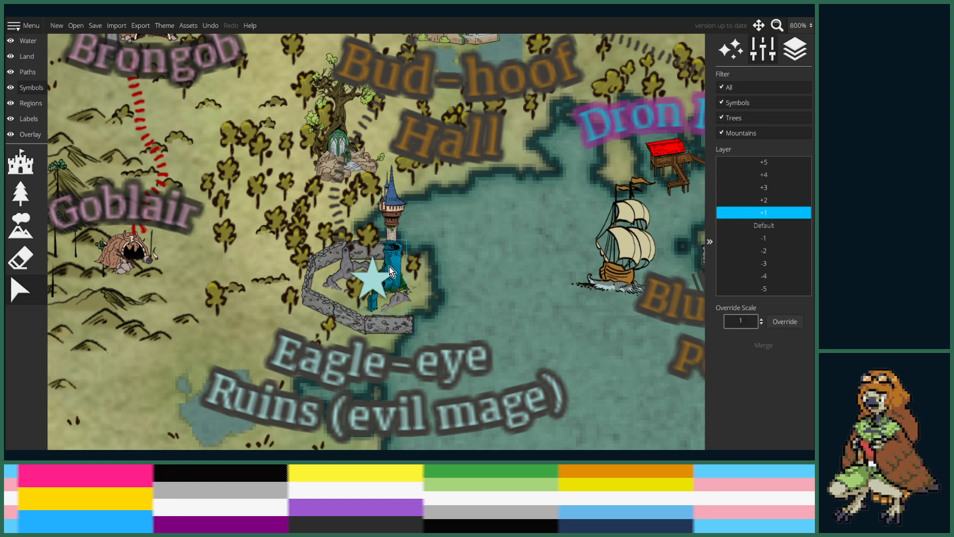
{"action": "left_click_drag", "start_coordinate": [389, 271], "coordinate": [390, 226]}
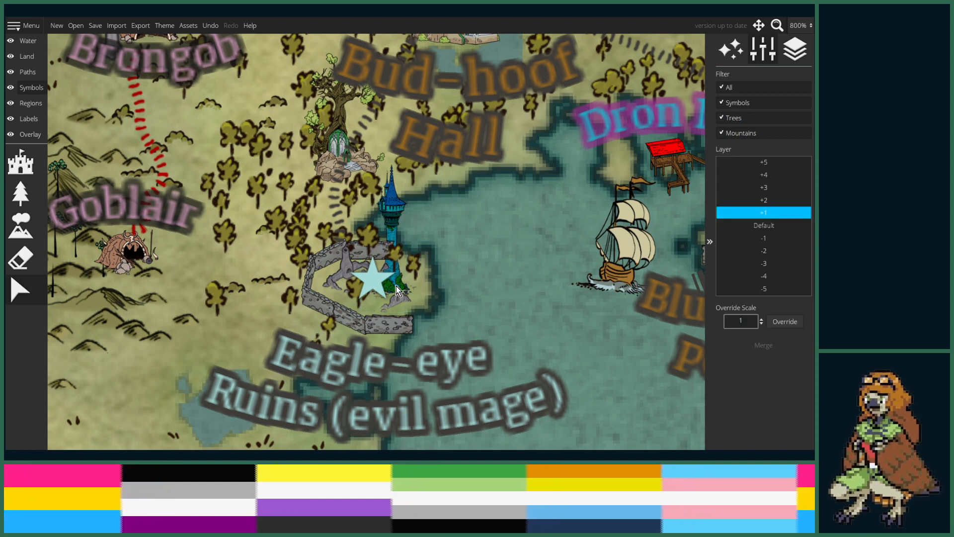
{"action": "left_click", "coordinate": [398, 289]}
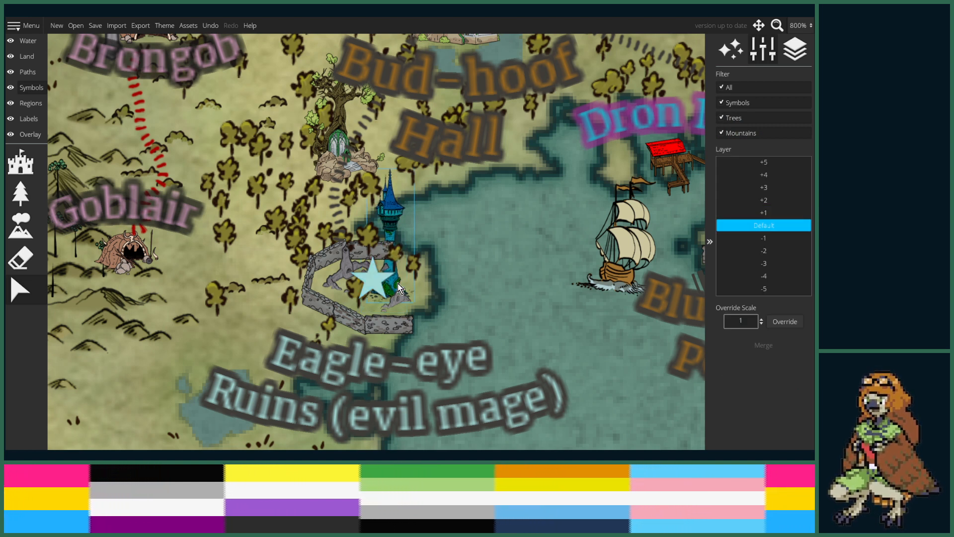
{"action": "left_click", "coordinate": [762, 212]}
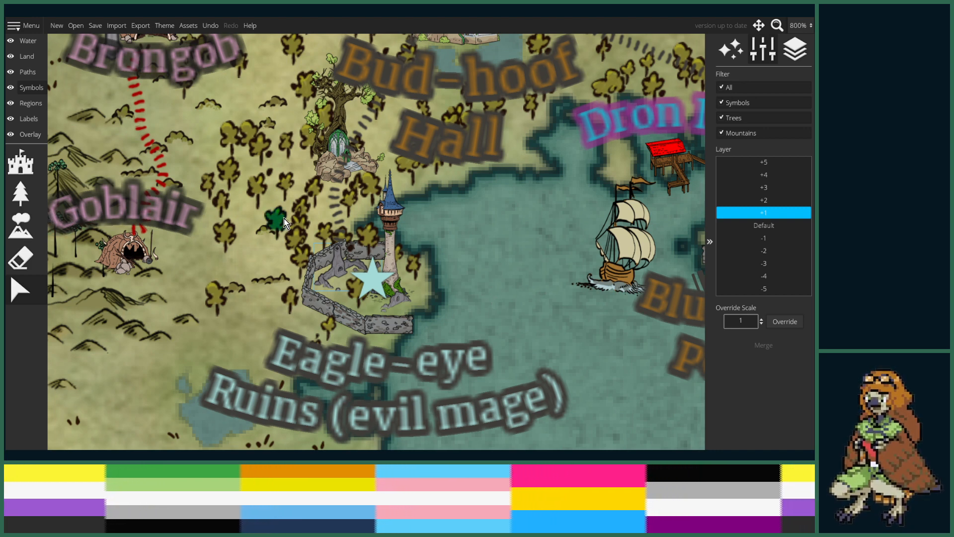
- Replace the word "Ruins" with "Spire" in the Eagle-eye label
{"action": "scroll", "coordinate": [293, 217], "scroll_direction": "down", "scroll_amount": 2}
{"action": "left_click", "coordinate": [19, 124]}
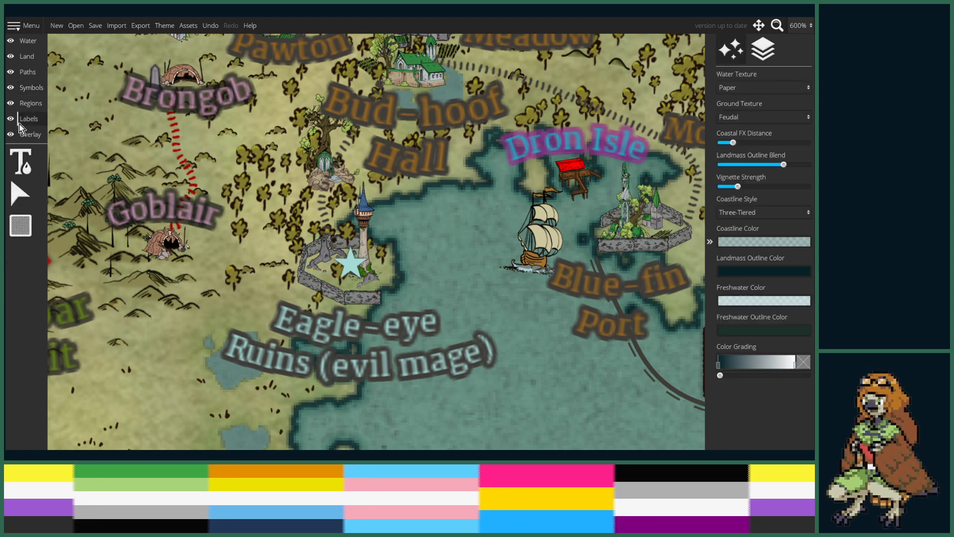
{"action": "left_click", "coordinate": [20, 162]}
{"action": "left_click", "coordinate": [317, 373]}
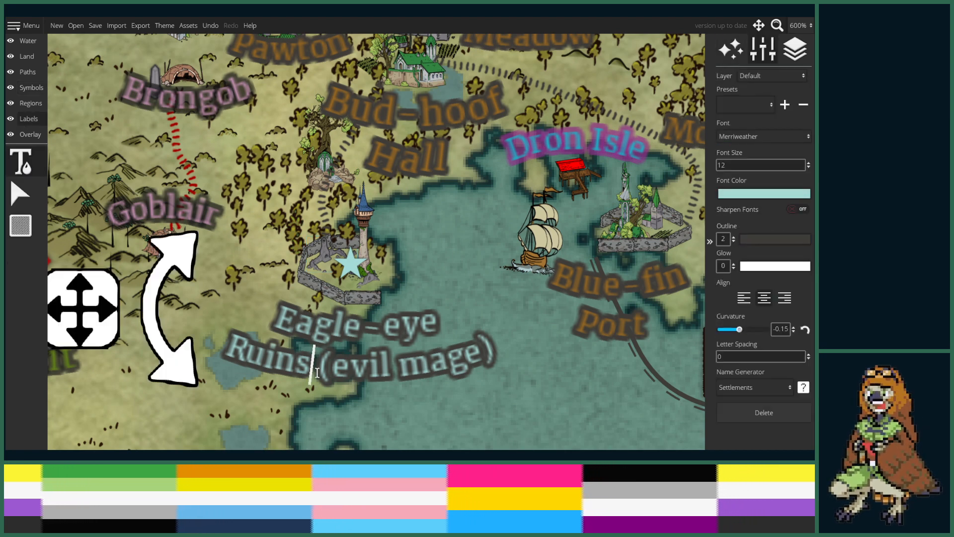
{"action": "key", "text": "BackSpace"}
{"action": "key", "text": "BackSpace"}
{"action": "key", "text": "BackSpace"}
{"action": "key", "text": "BackSpace"}
{"action": "key", "text": "BackSpace"}
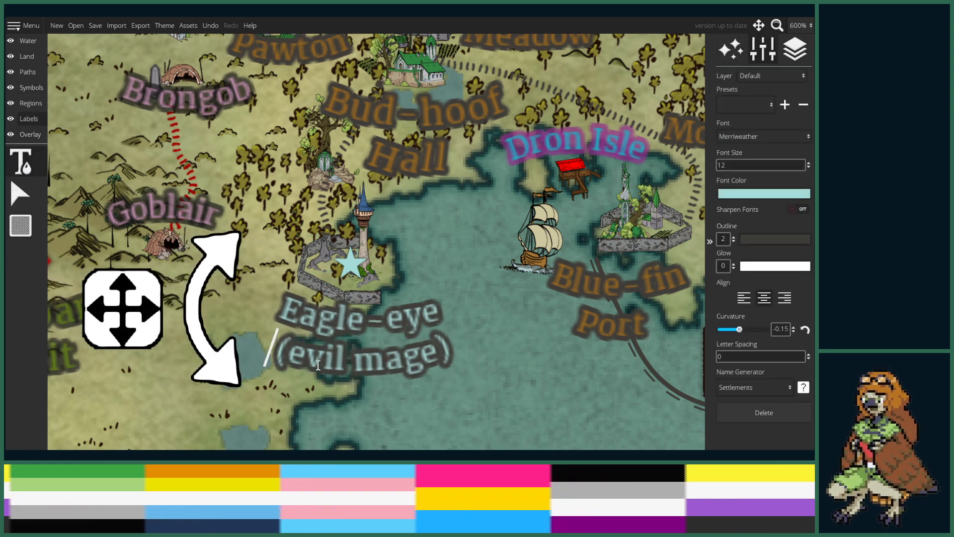
{"action": "type", "text": "Spire"}
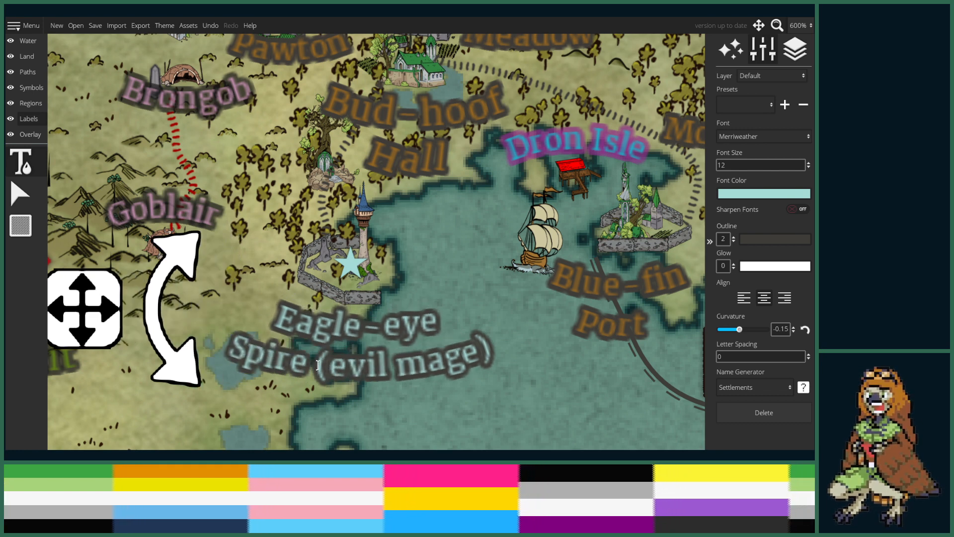
- Delete "(evil mage)" from the end of the Eagle-eye label
{"action": "key", "text": "Delete"}
{"action": "key", "text": "Delete"}
{"action": "key", "text": "Delete"}
{"action": "key", "text": "Delete"}
{"action": "key", "text": "Delete"}
{"action": "key", "text": "Delete"}
{"action": "key", "text": "Delete"}
{"action": "key", "text": "Delete"}
{"action": "key", "text": "Delete"}
{"action": "key", "text": "Delete"}
{"action": "key", "text": "Delete"}
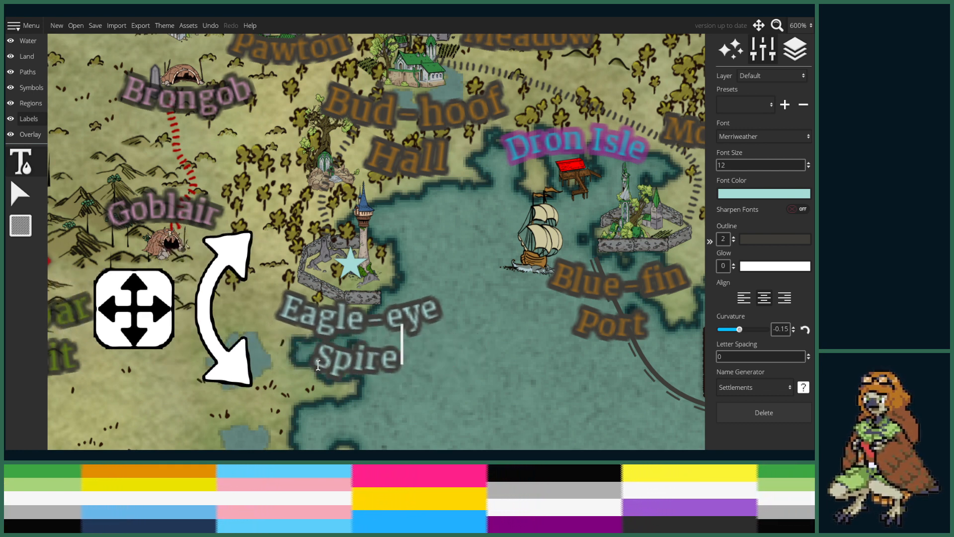
- Retype the first letter of the label's second line as a capital so it reads "Spire"
{"action": "key", "text": "Left"}
{"action": "key", "text": "Left"}
{"action": "key", "text": "Left"}
{"action": "key", "text": "Left"}
{"action": "key", "text": "shift+Left"}
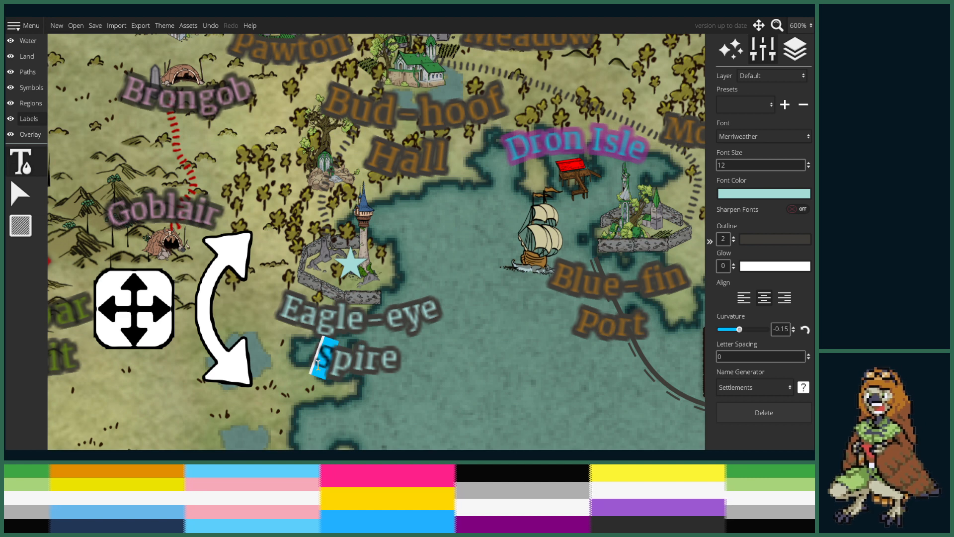
{"action": "type", "text": "Ss"}
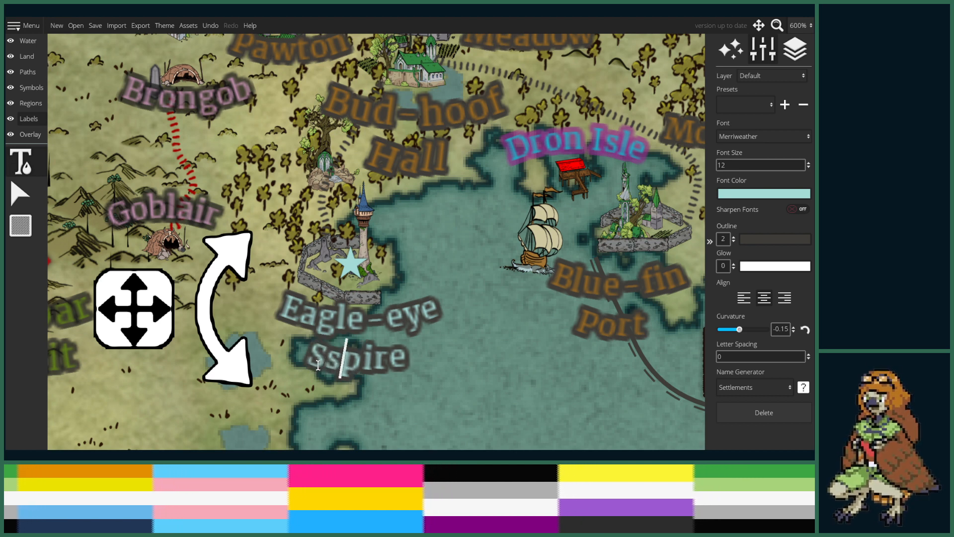
{"action": "key", "text": "BackSpace"}
{"action": "scroll", "coordinate": [367, 318], "scroll_direction": "down", "scroll_amount": 5}
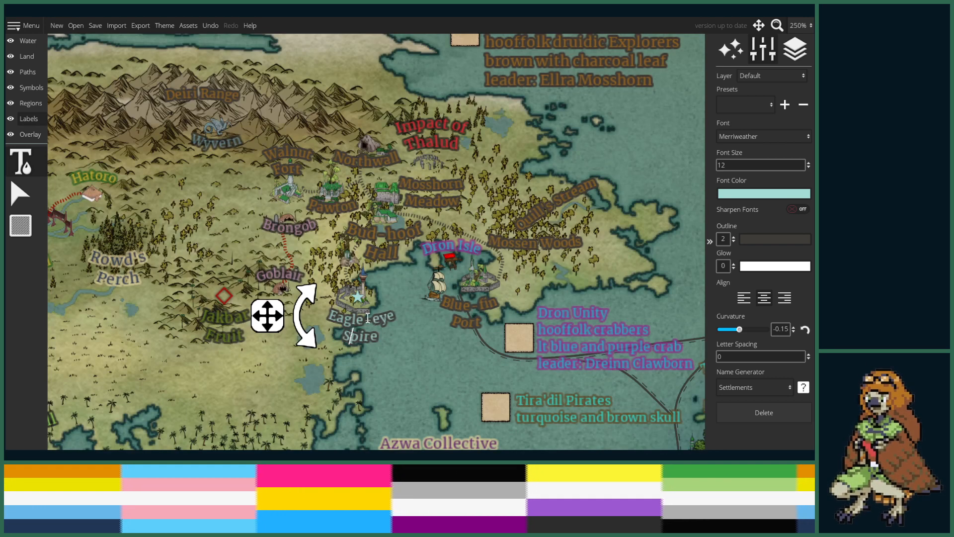
{"action": "scroll", "coordinate": [313, 303], "scroll_direction": "up", "scroll_amount": 5}
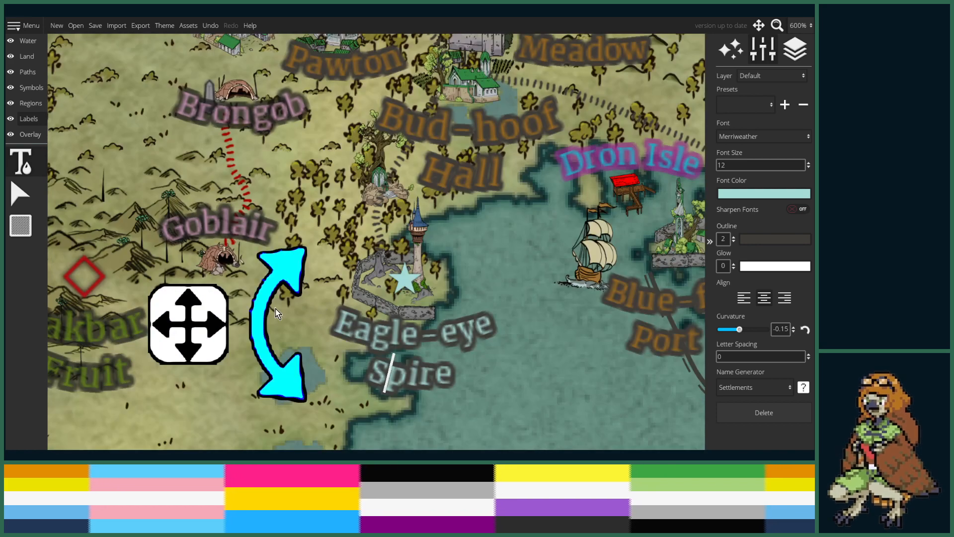
- Delete the pale blue star symbol from the ruins at Eagle-eye Spire
{"action": "left_click", "coordinate": [19, 193]}
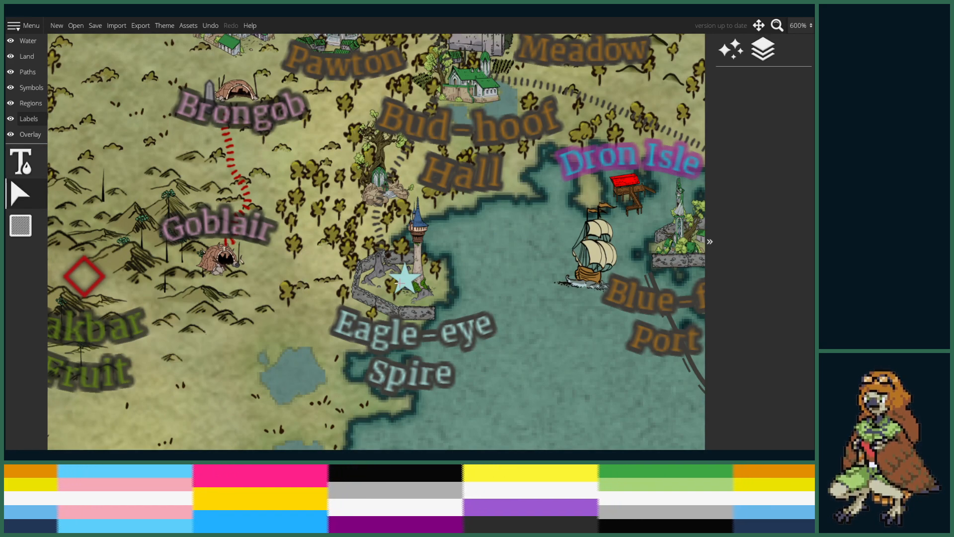
{"action": "left_click", "coordinate": [31, 88]}
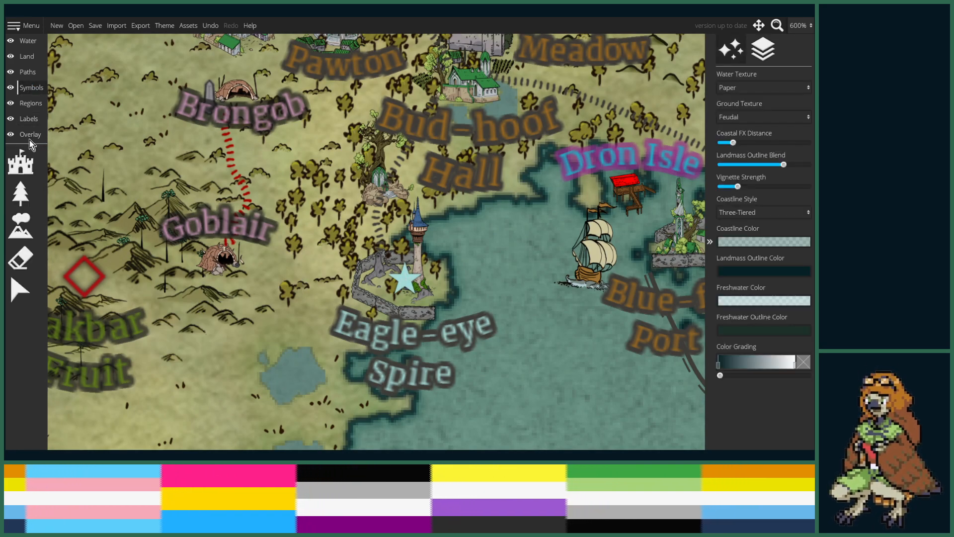
{"action": "left_click", "coordinate": [21, 289]}
{"action": "left_click", "coordinate": [402, 282]}
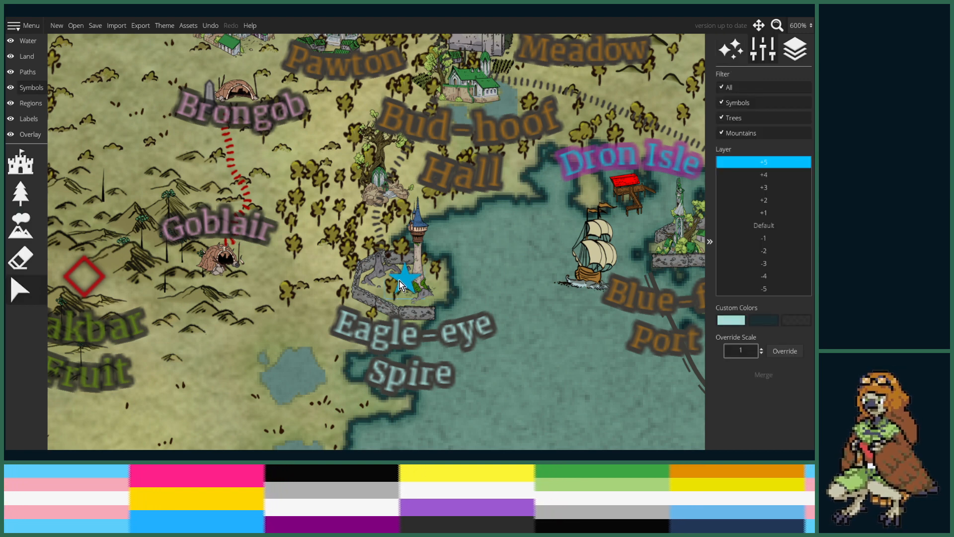
{"action": "key", "text": "Delete"}
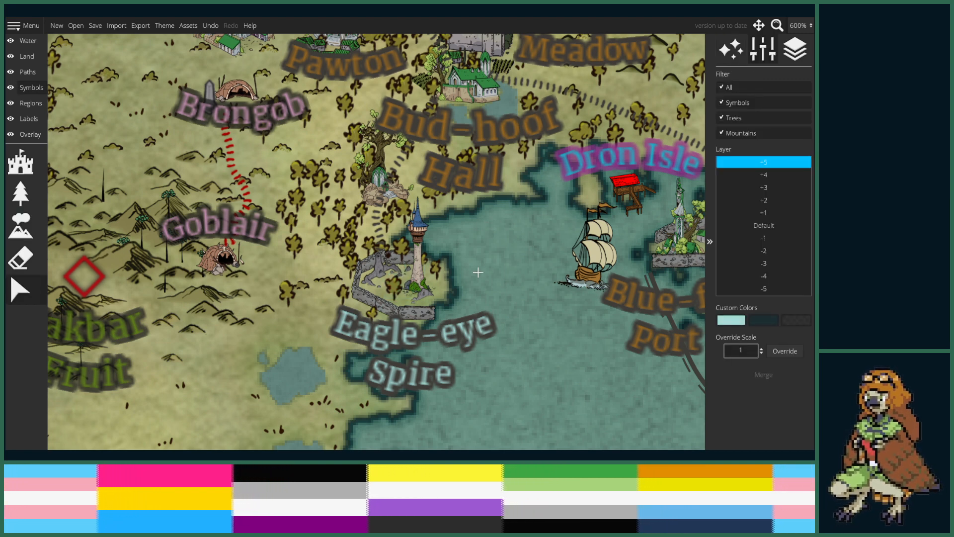
- Add a black label with a white outline reading "DihraYard" just below Reiher Lake on the Reiher Crusade continent
{"action": "scroll", "coordinate": [490, 277], "scroll_direction": "down", "scroll_amount": 4}
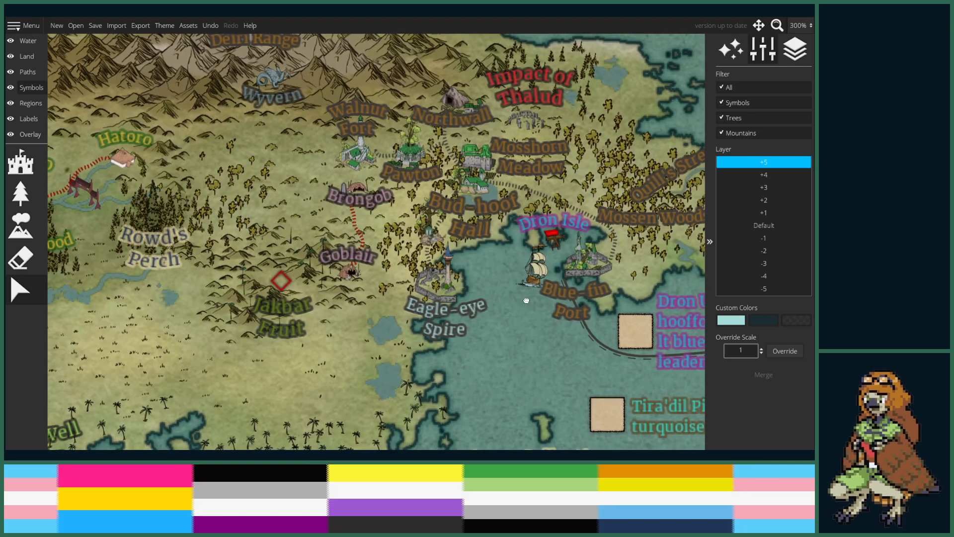
{"action": "left_click_drag", "start_coordinate": [526, 300], "coordinate": [449, 300]}
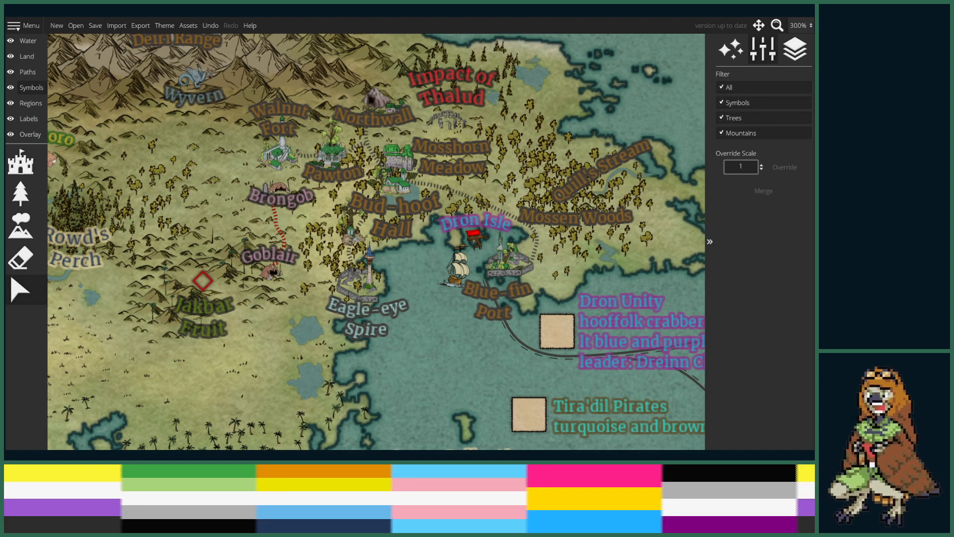
{"action": "scroll", "coordinate": [257, 272], "scroll_direction": "down", "scroll_amount": 6}
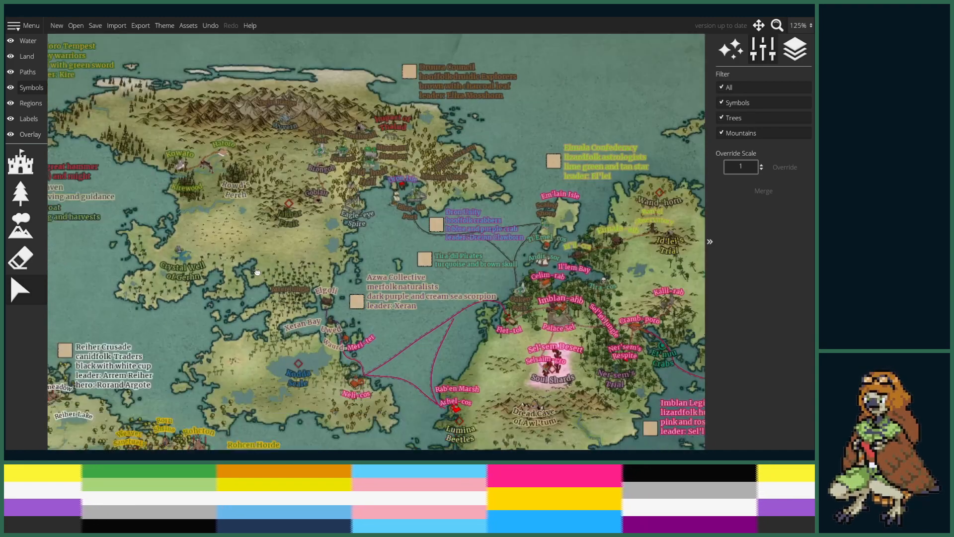
{"action": "left_click_drag", "start_coordinate": [257, 273], "coordinate": [585, 114]}
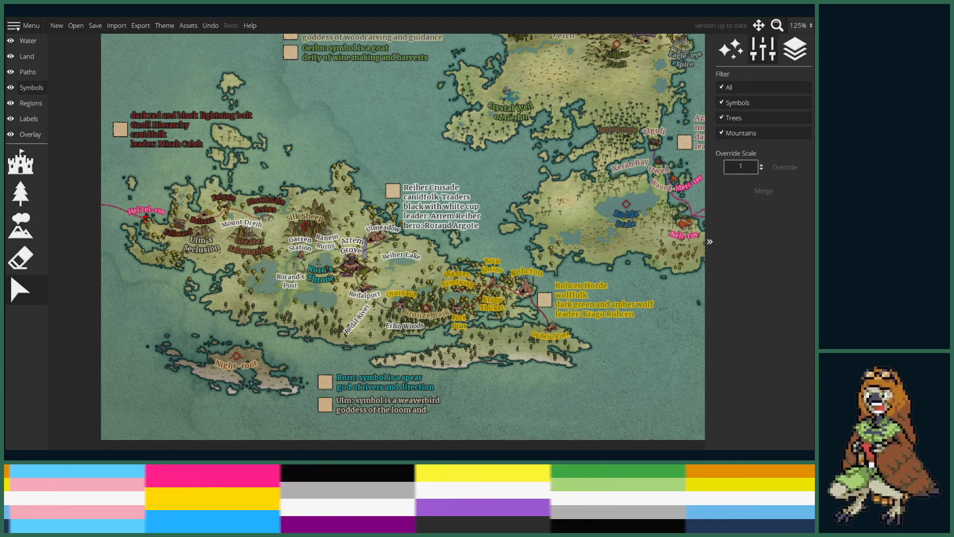
{"action": "scroll", "coordinate": [411, 303], "scroll_direction": "up", "scroll_amount": 7}
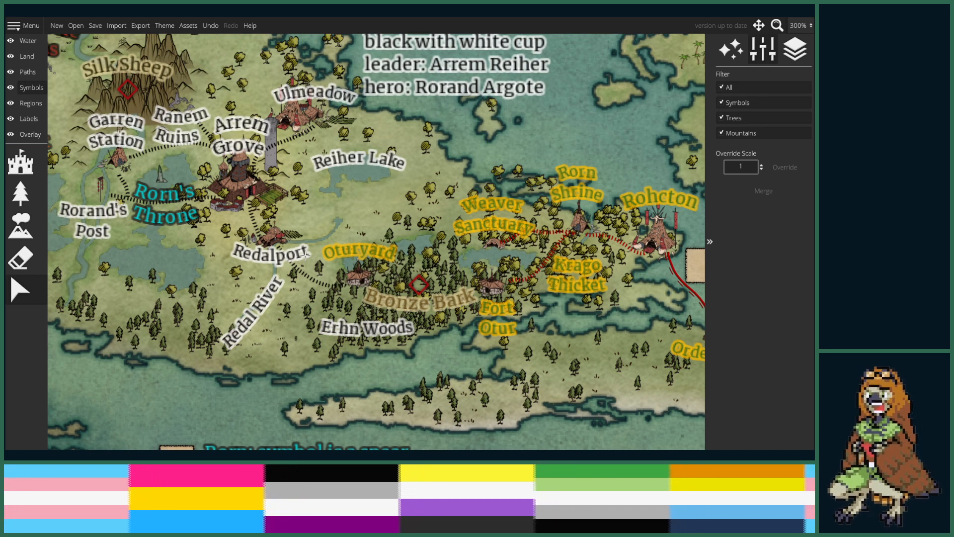
{"action": "left_click", "coordinate": [30, 119]}
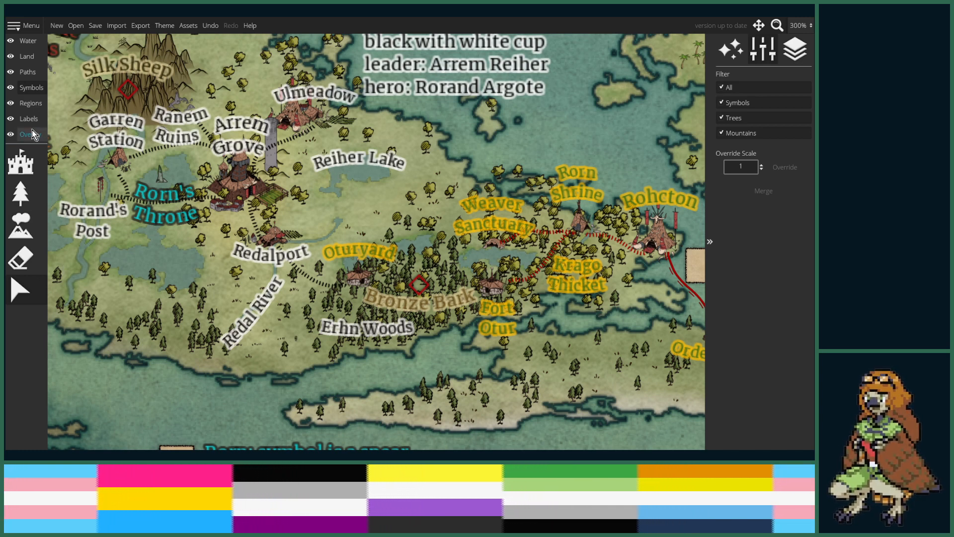
{"action": "left_click", "coordinate": [21, 162]}
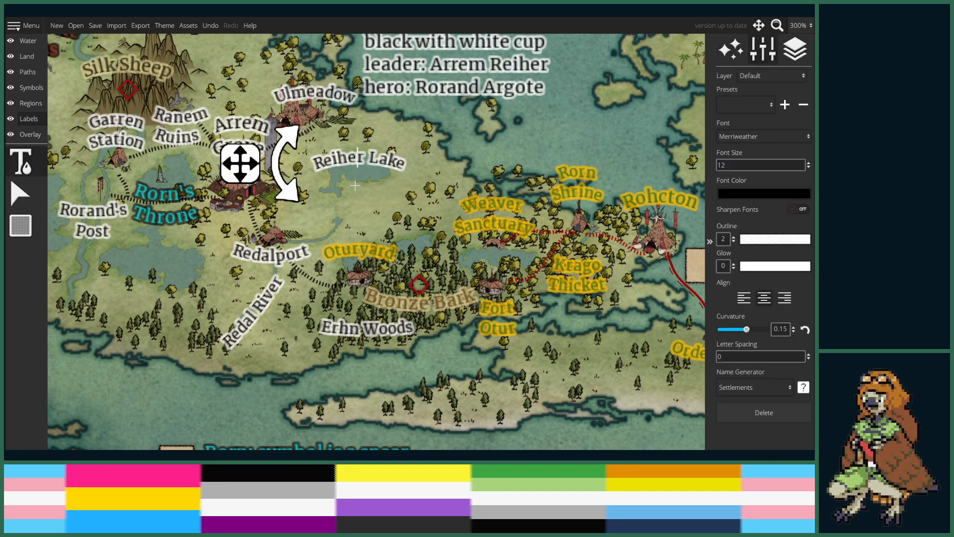
{"action": "left_click", "coordinate": [350, 212]}
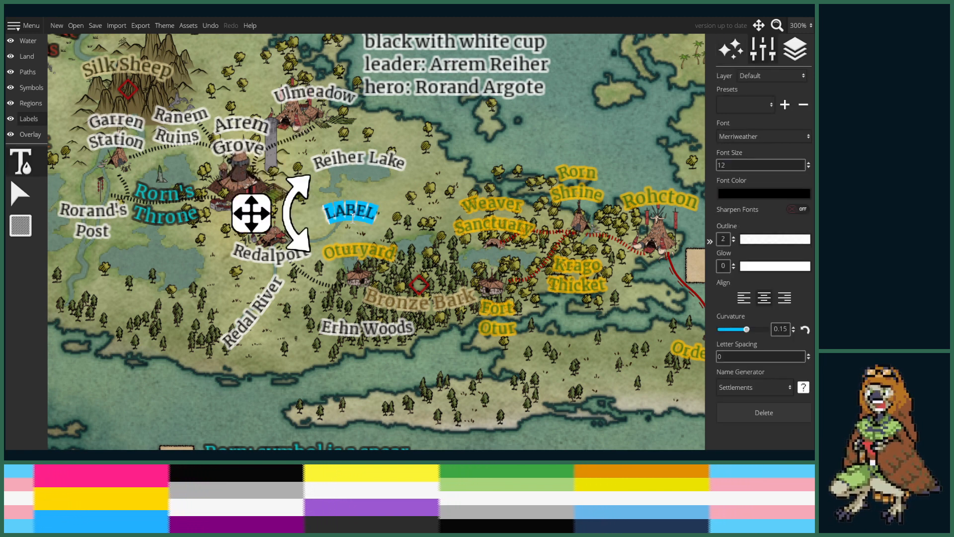
{"action": "key", "text": "BackSpace"}
{"action": "type", "text": "Dihra"}
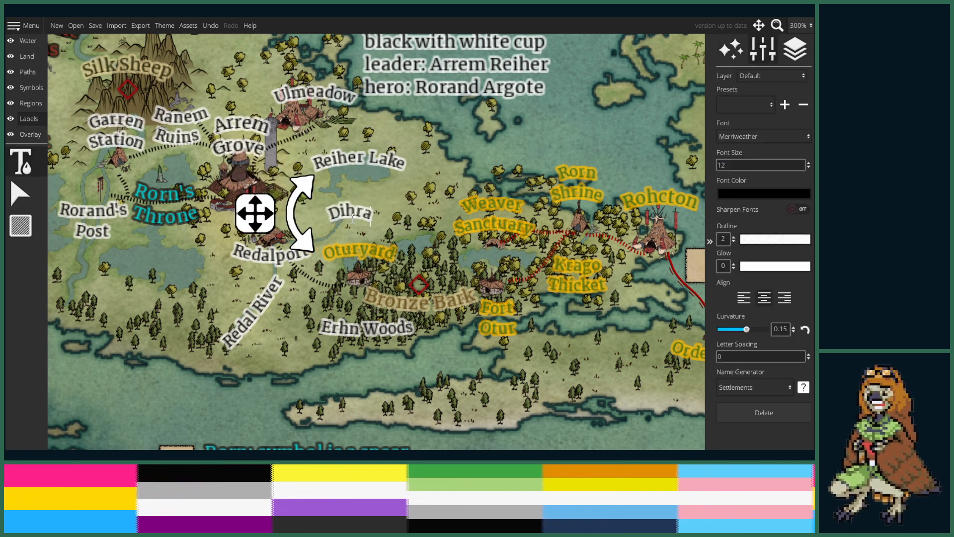
{"action": "type", "text": "Yard"}
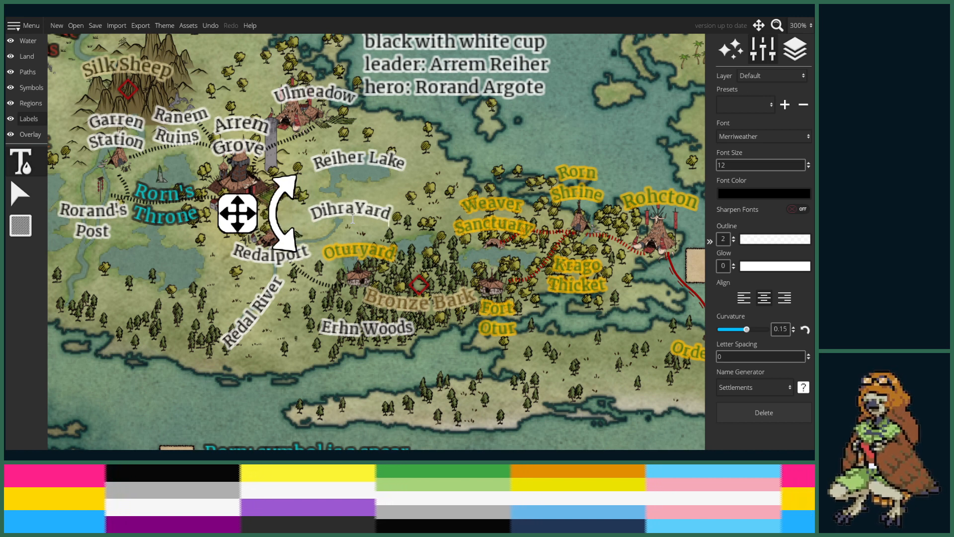
- Change the new label's ending to lowercase so it reads "Dihrayard" and move it over the yellow Oturyard label
{"action": "key", "text": "BackSpace"}
{"action": "key", "text": "BackSpace"}
{"action": "key", "text": "BackSpace"}
{"action": "key", "text": "BackSpace"}
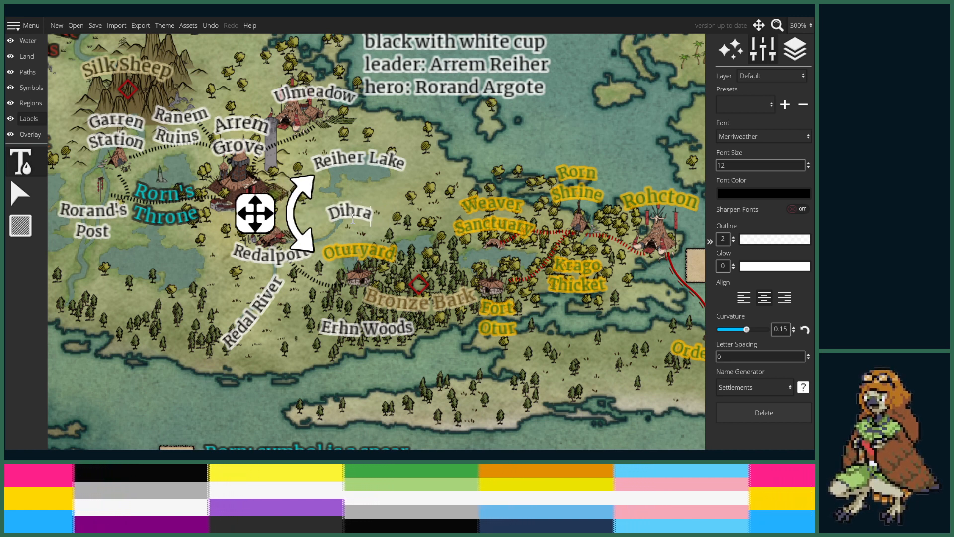
{"action": "type", "text": "yard"}
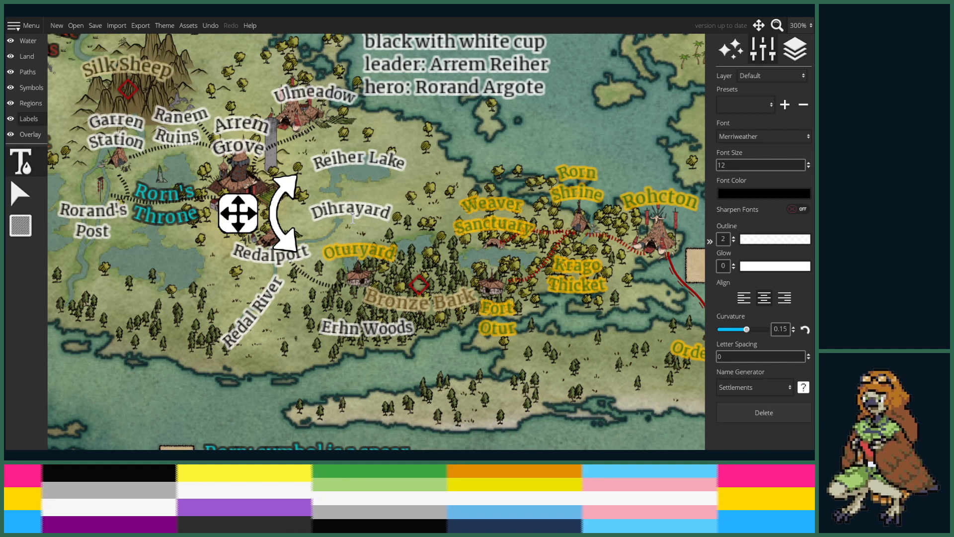
{"action": "left_click_drag", "start_coordinate": [256, 224], "coordinate": [263, 258]}
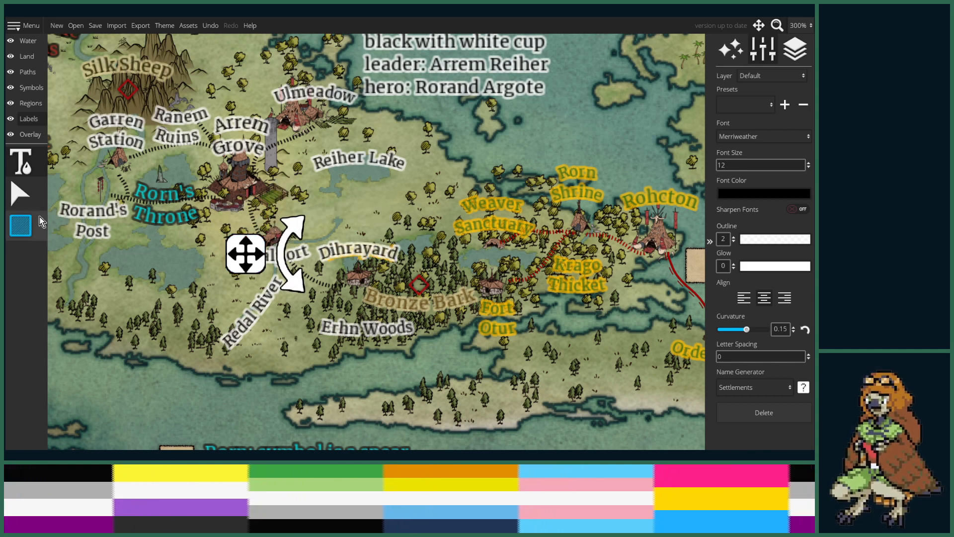
- Remove the old yellow Oturyard label lying beneath the Dihrayard label
{"action": "left_click", "coordinate": [20, 194]}
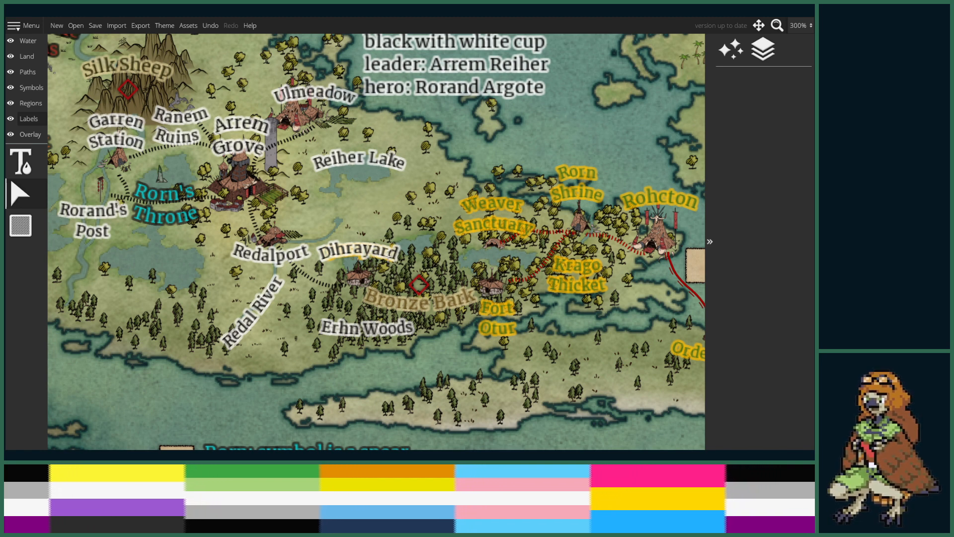
{"action": "left_click", "coordinate": [22, 163]}
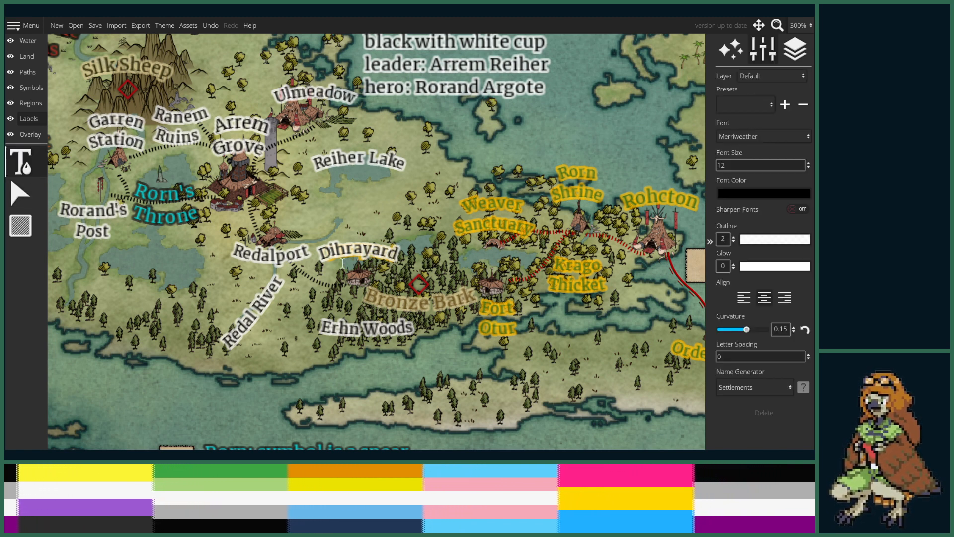
{"action": "key", "text": "BackSpace"}
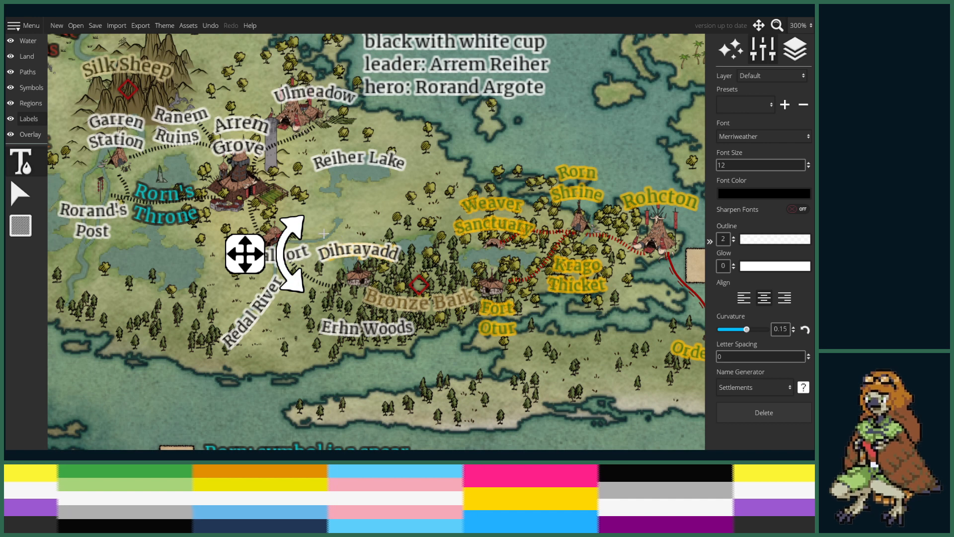
{"action": "key", "text": "BackSpace"}
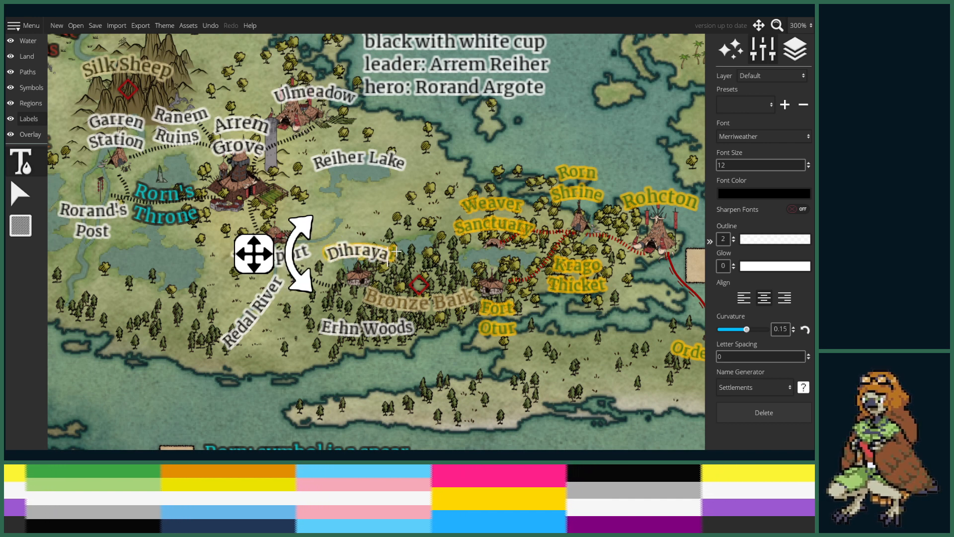
{"action": "left_click", "coordinate": [376, 244]}
{"action": "key", "text": "BackSpace"}
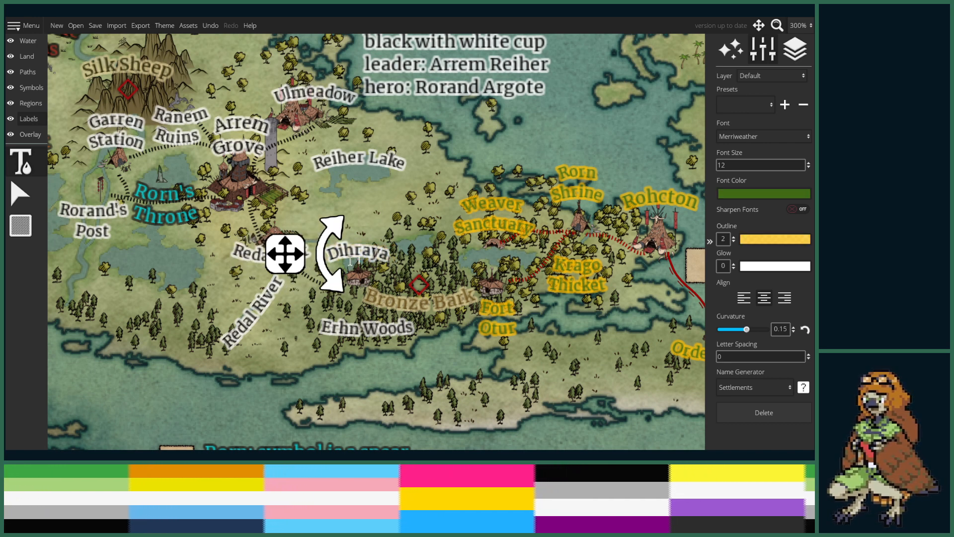
- Restore the ending "rd" of the Dihrayard label and nudge the label slightly closer to its settlement
{"action": "left_click", "coordinate": [375, 244]}
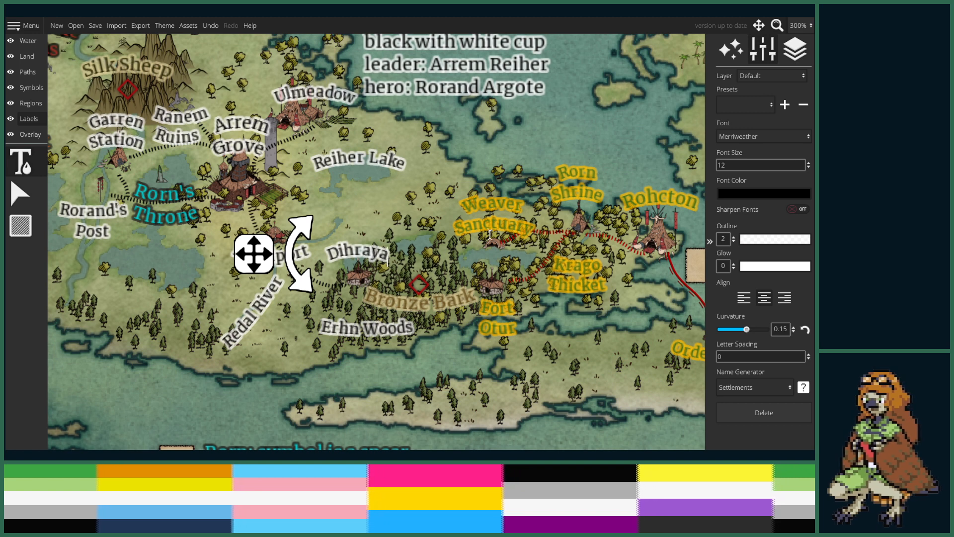
{"action": "type", "text": "rd"}
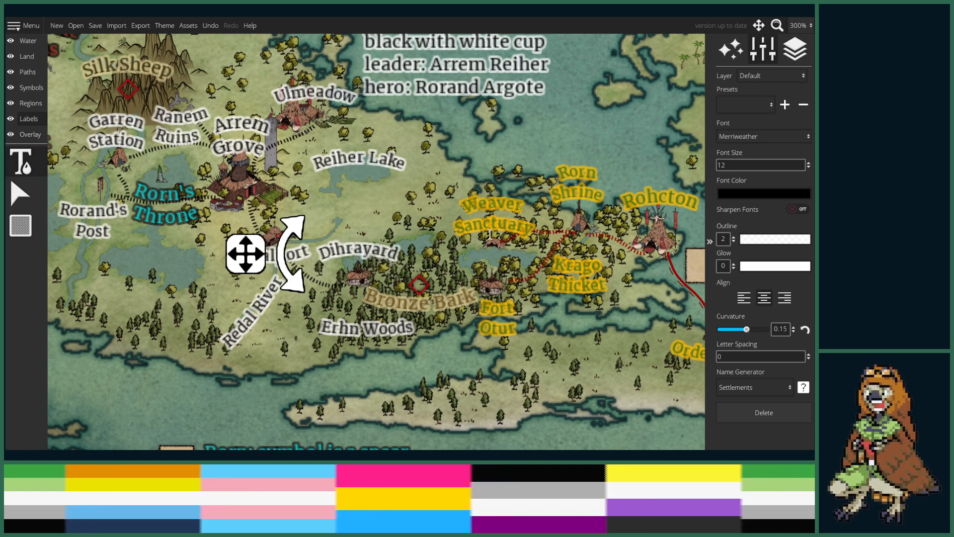
{"action": "mouse_move", "coordinate": [247, 250]}
{"action": "left_mouse_down"}
{"action": "mouse_move", "coordinate": [248, 262]}
{"action": "mouse_move", "coordinate": [248, 251]}
{"action": "left_mouse_up"}
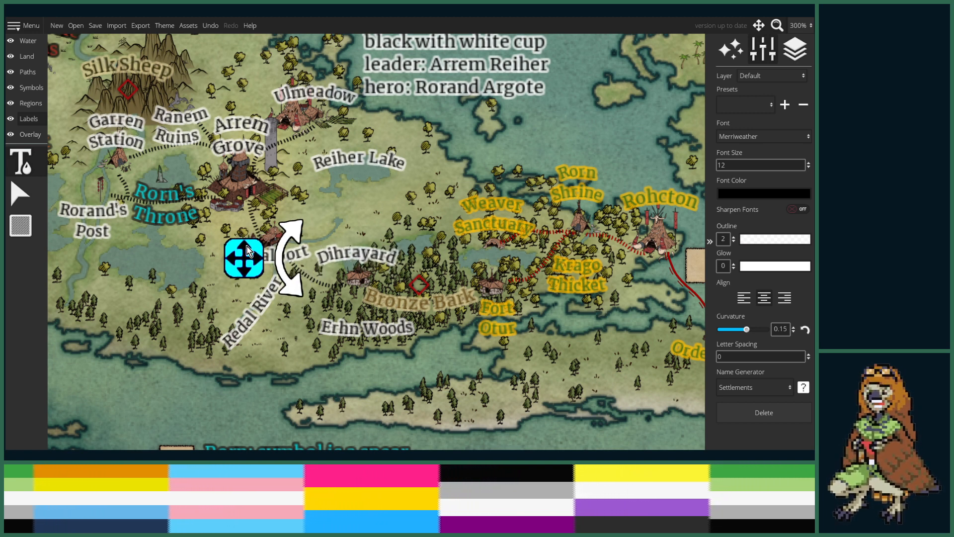
- Survey the map from the Reiher Crusade continent across to the mountains around the Dread Cave of Awl'tum
{"action": "scroll", "coordinate": [376, 303], "scroll_direction": "down", "scroll_amount": 3}
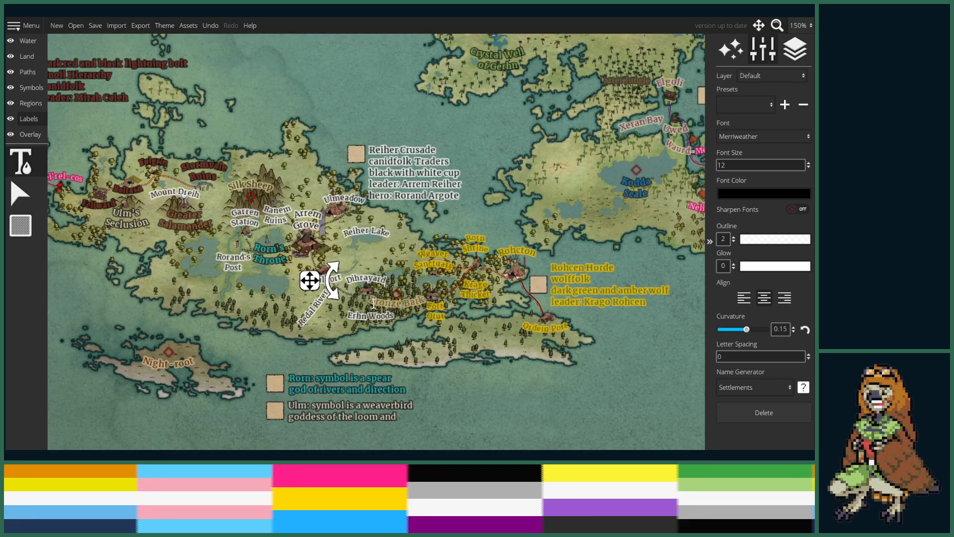
{"action": "scroll", "coordinate": [467, 361], "scroll_direction": "down", "scroll_amount": 2}
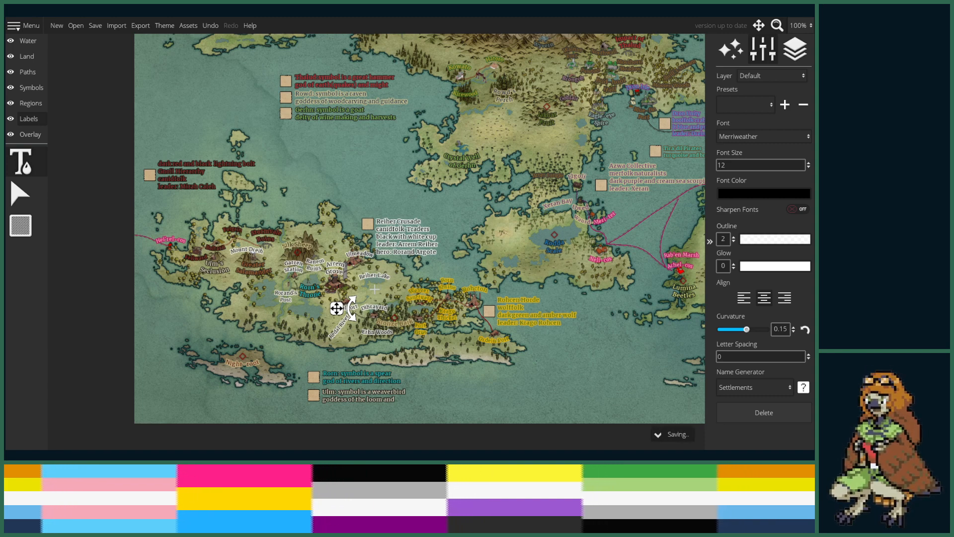
{"action": "left_click_drag", "start_coordinate": [409, 279], "coordinate": [331, 285]}
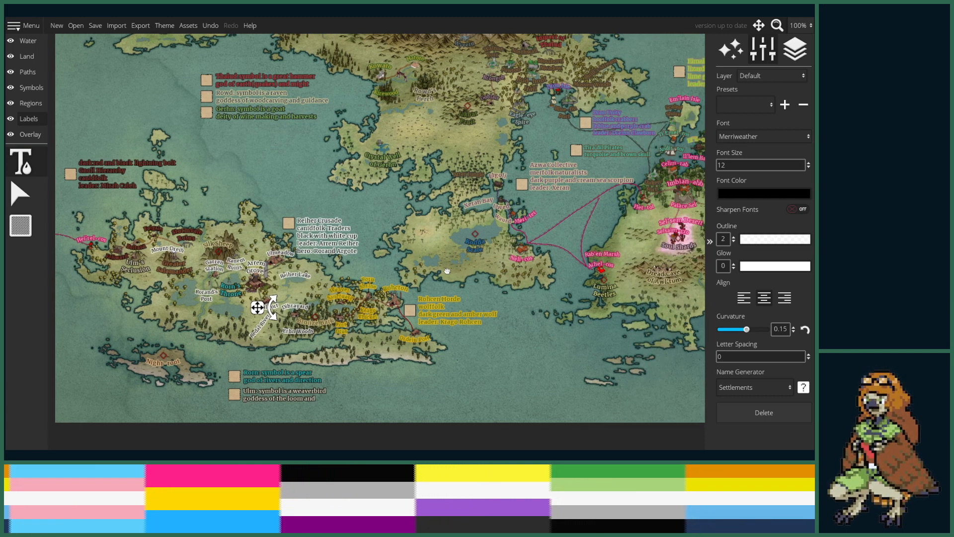
{"action": "left_click_drag", "start_coordinate": [432, 293], "coordinate": [379, 298]}
{"action": "left_click_drag", "start_coordinate": [521, 288], "coordinate": [347, 303]}
{"action": "left_click_drag", "start_coordinate": [474, 293], "coordinate": [433, 303]}
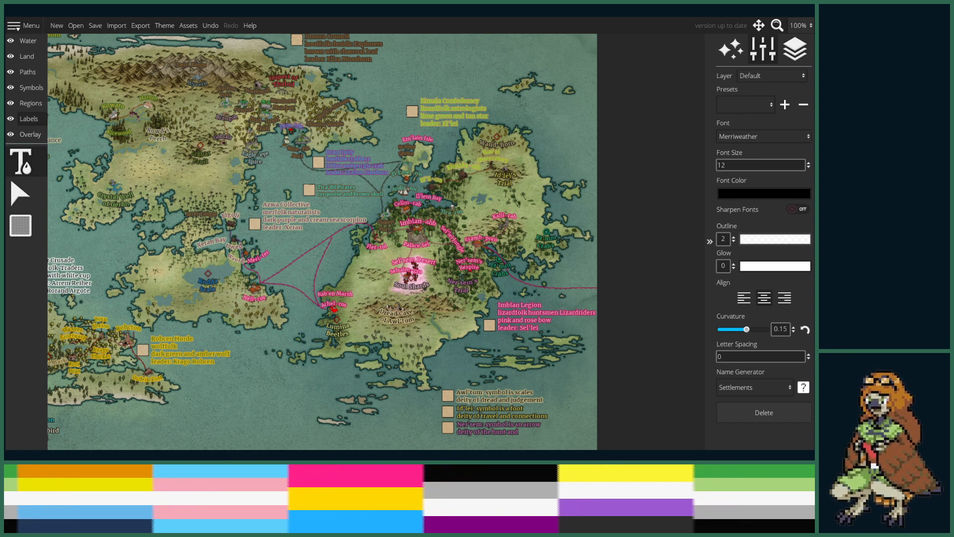
{"action": "scroll", "coordinate": [395, 267], "scroll_direction": "up", "scroll_amount": 6}
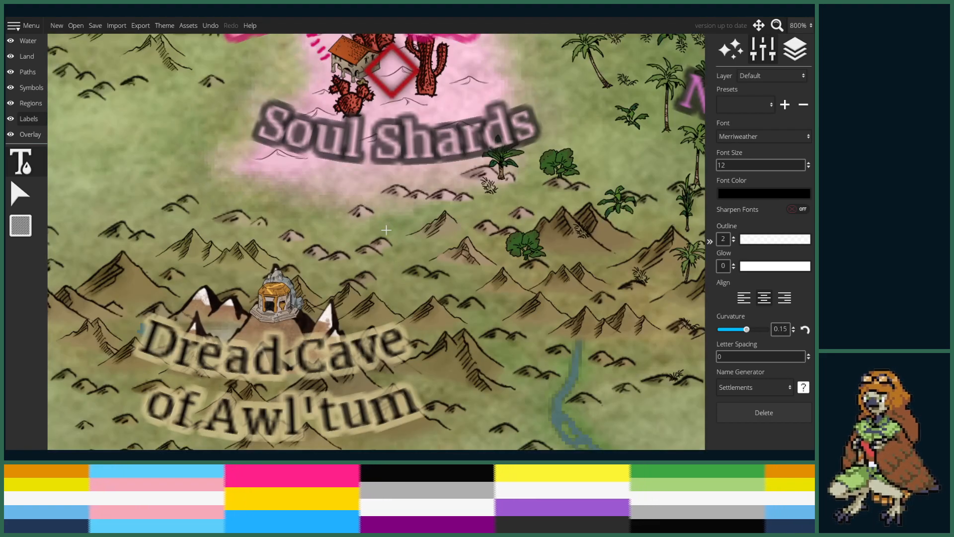
{"action": "left_click_drag", "start_coordinate": [366, 288], "coordinate": [390, 253]}
{"action": "scroll", "coordinate": [414, 242], "scroll_direction": "down", "scroll_amount": 2}
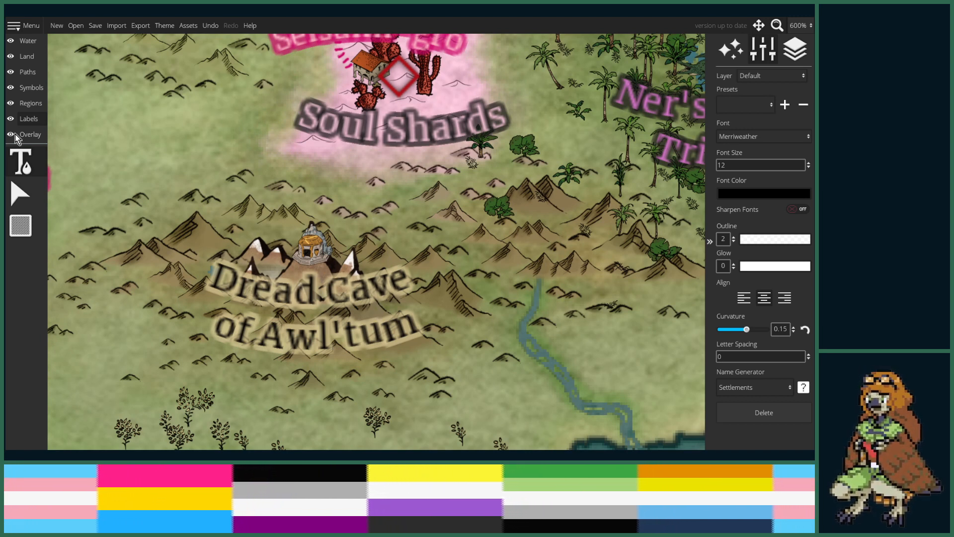
- Find the blue-grey skull cave symbol in the settlement symbols and place it over the building at the Dread Cave of Awl'tum
{"action": "left_click", "coordinate": [29, 87]}
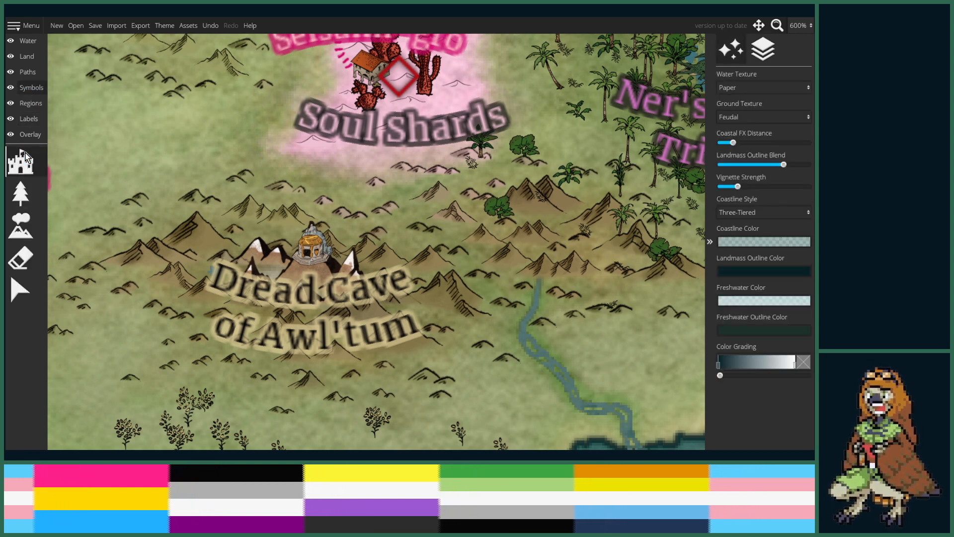
{"action": "left_click", "coordinate": [25, 169]}
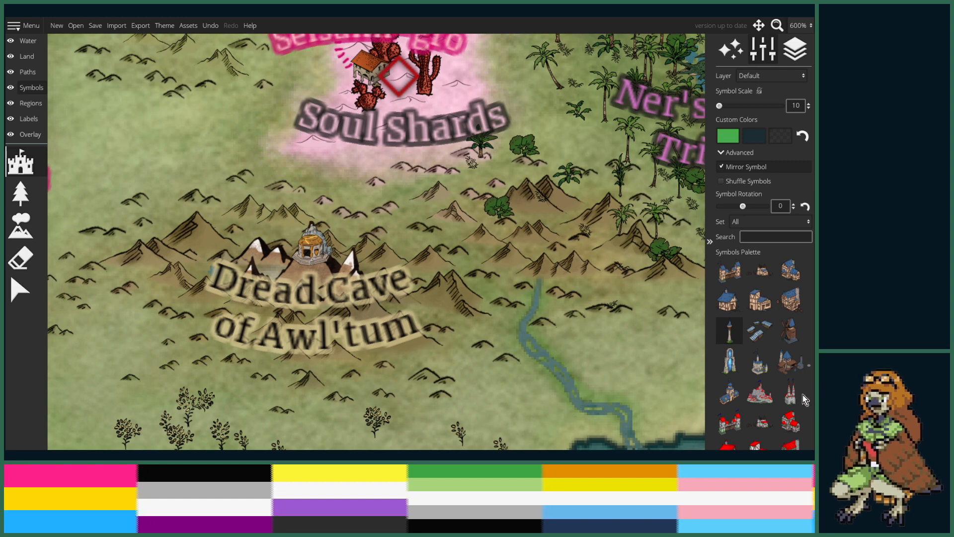
{"action": "scroll", "coordinate": [795, 392], "scroll_direction": "down", "scroll_amount": 5}
{"action": "scroll", "coordinate": [789, 392], "scroll_direction": "down", "scroll_amount": 8}
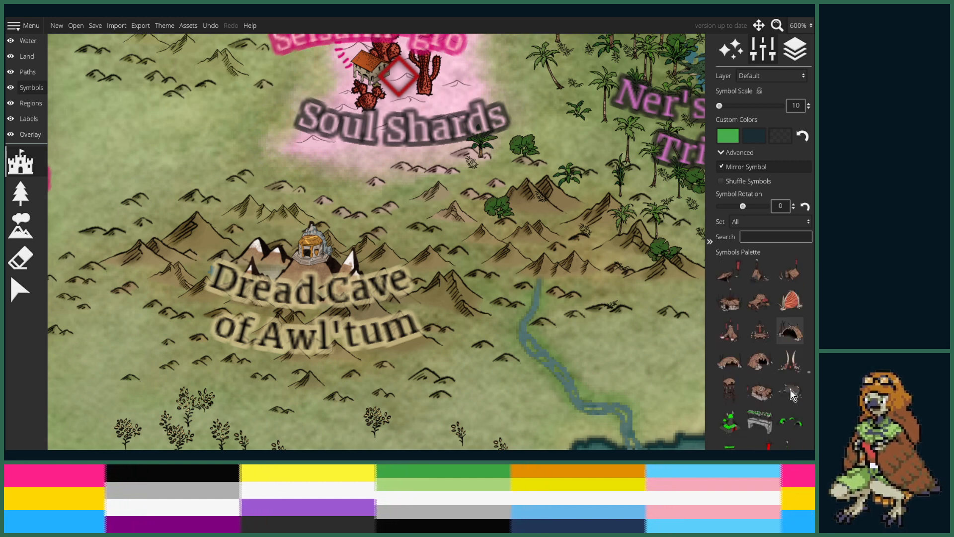
{"action": "scroll", "coordinate": [786, 397], "scroll_direction": "down", "scroll_amount": 10}
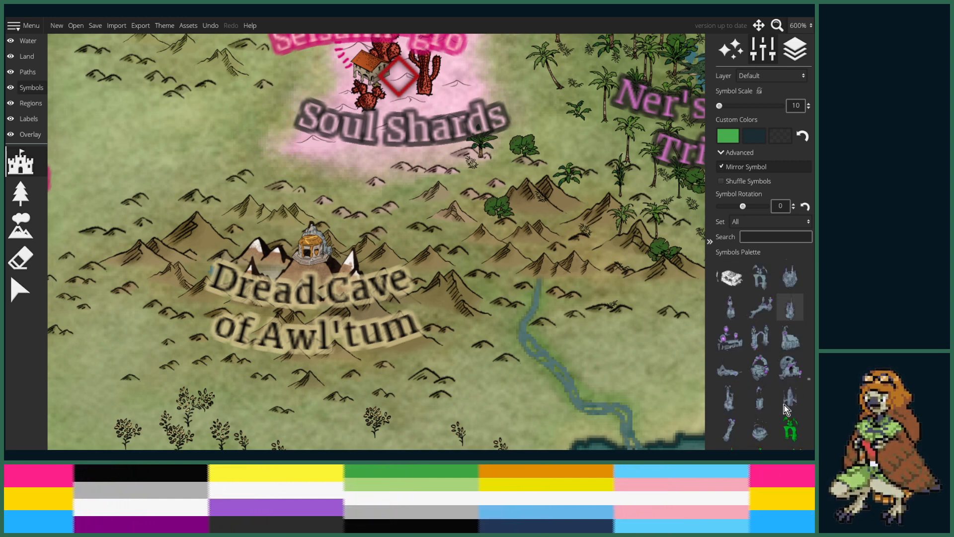
{"action": "scroll", "coordinate": [785, 405], "scroll_direction": "down", "scroll_amount": 10}
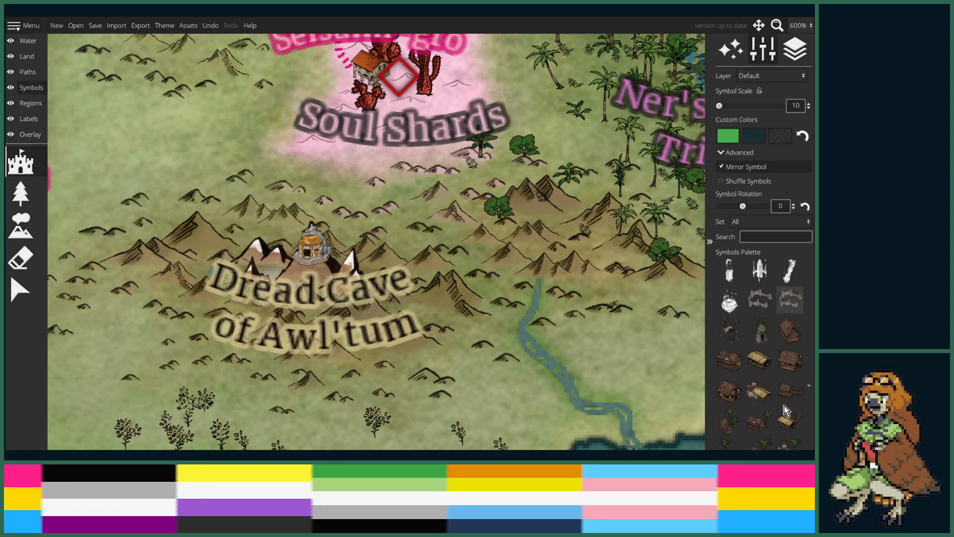
{"action": "scroll", "coordinate": [782, 406], "scroll_direction": "down", "scroll_amount": 10}
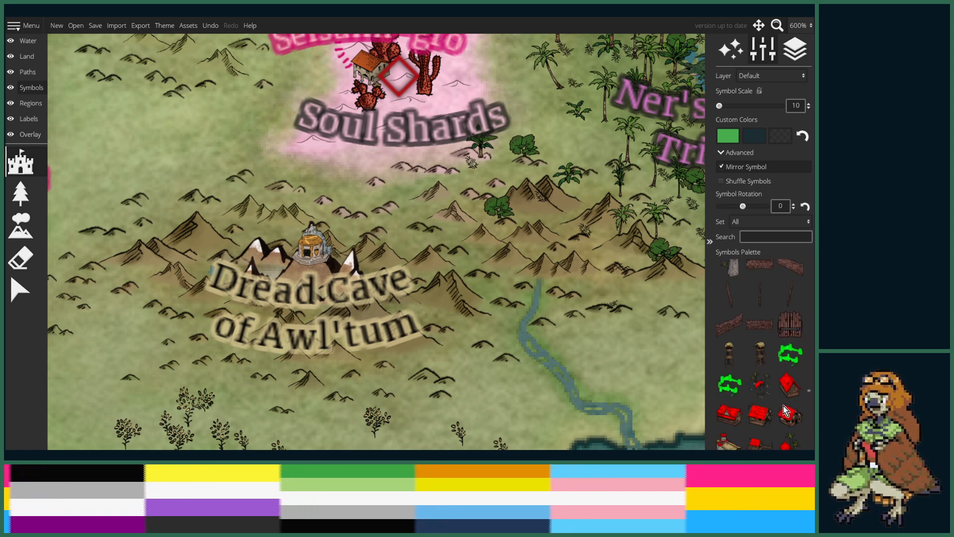
{"action": "scroll", "coordinate": [783, 405], "scroll_direction": "down", "scroll_amount": 10}
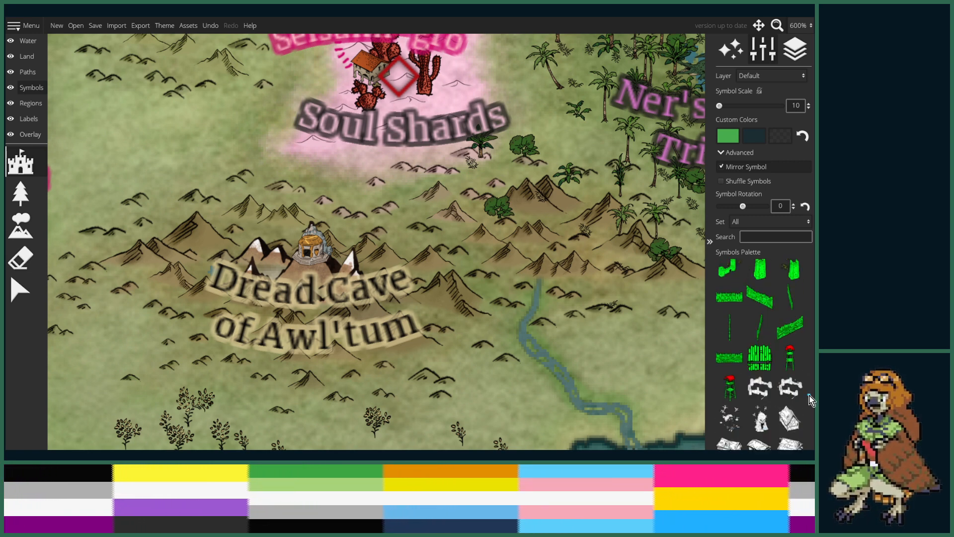
{"action": "scroll", "coordinate": [811, 415], "scroll_direction": "down", "scroll_amount": 10}
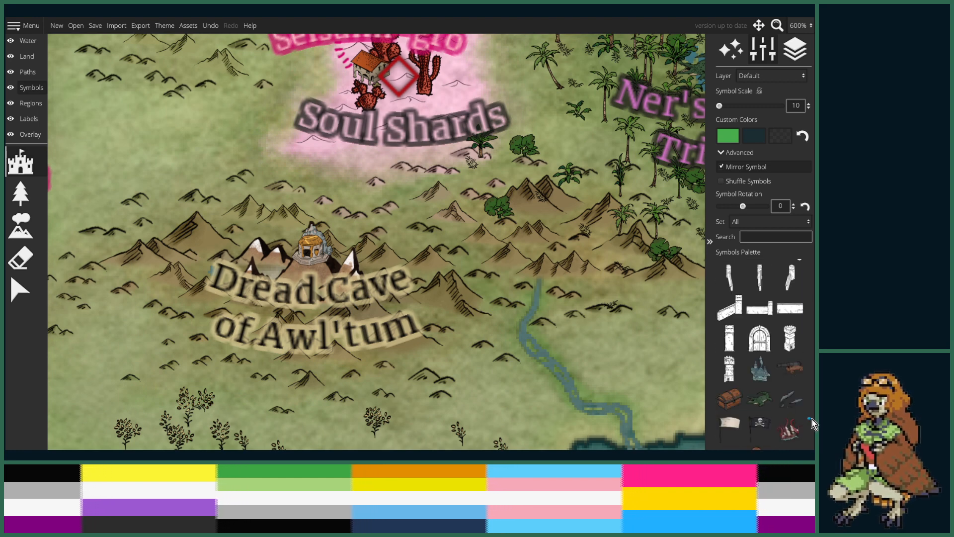
{"action": "scroll", "coordinate": [813, 414], "scroll_direction": "down", "scroll_amount": 10}
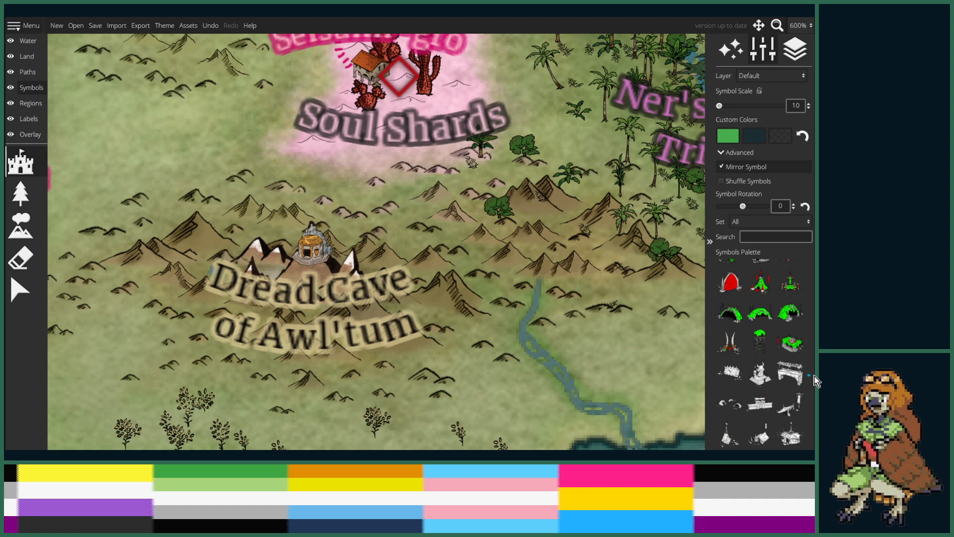
{"action": "scroll", "coordinate": [815, 380], "scroll_direction": "down", "scroll_amount": 5}
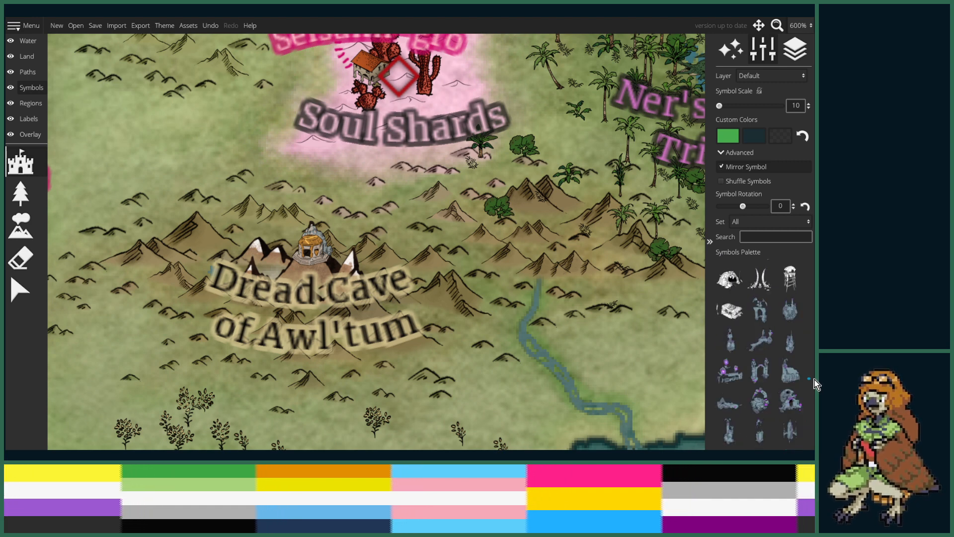
{"action": "left_click", "coordinate": [780, 394]}
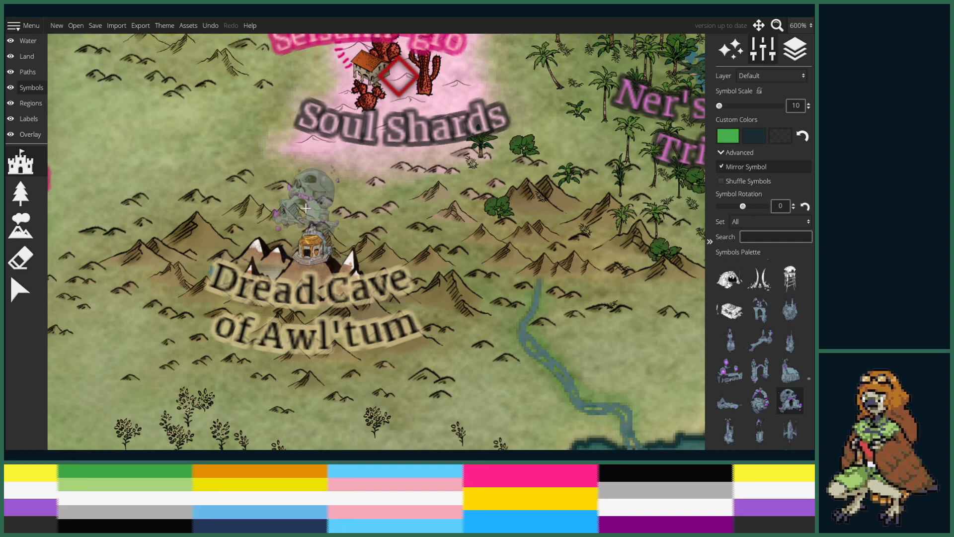
{"action": "left_click", "coordinate": [311, 245]}
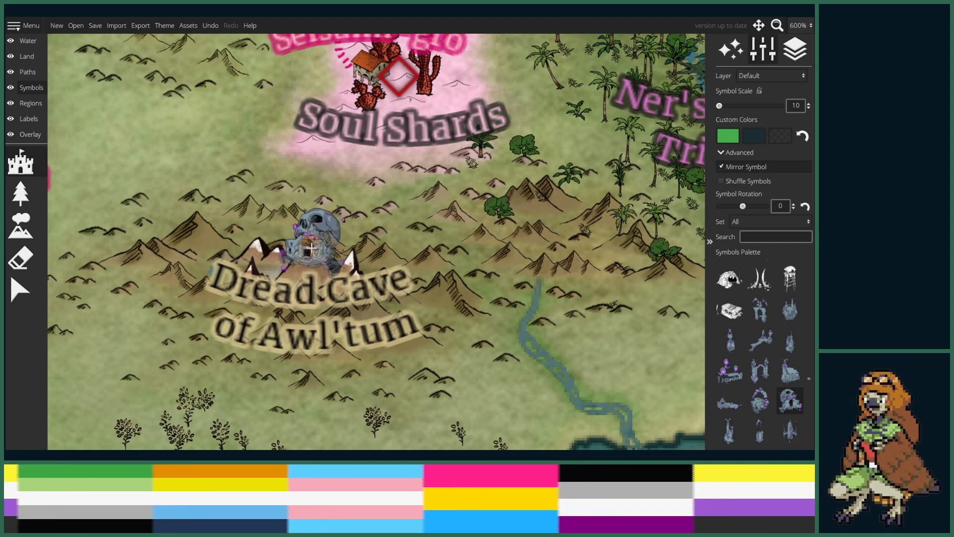
- Delete the old domed building lying beneath the skull cave symbol at the Dread Cave
{"action": "left_click", "coordinate": [20, 290]}
{"action": "left_click", "coordinate": [317, 255]}
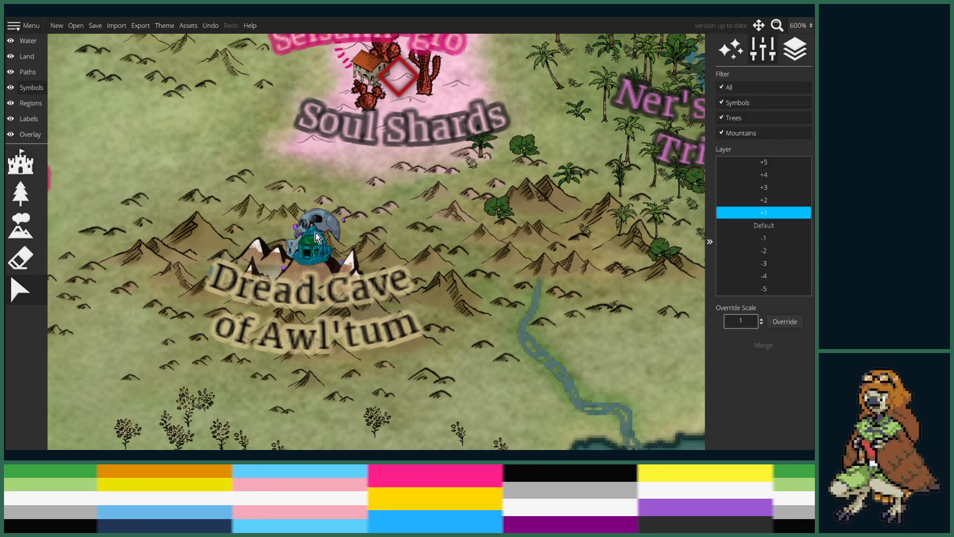
{"action": "left_click", "coordinate": [323, 273]}
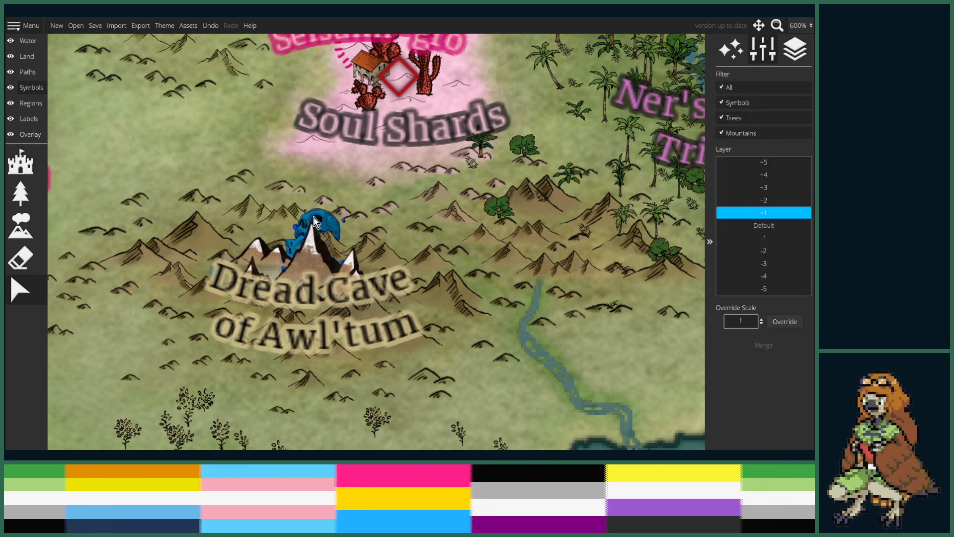
- Put the skull cave symbol on layer +1 and shift it slightly up onto the snowy central peak
{"action": "left_click", "coordinate": [750, 225]}
{"action": "left_click", "coordinate": [763, 213]}
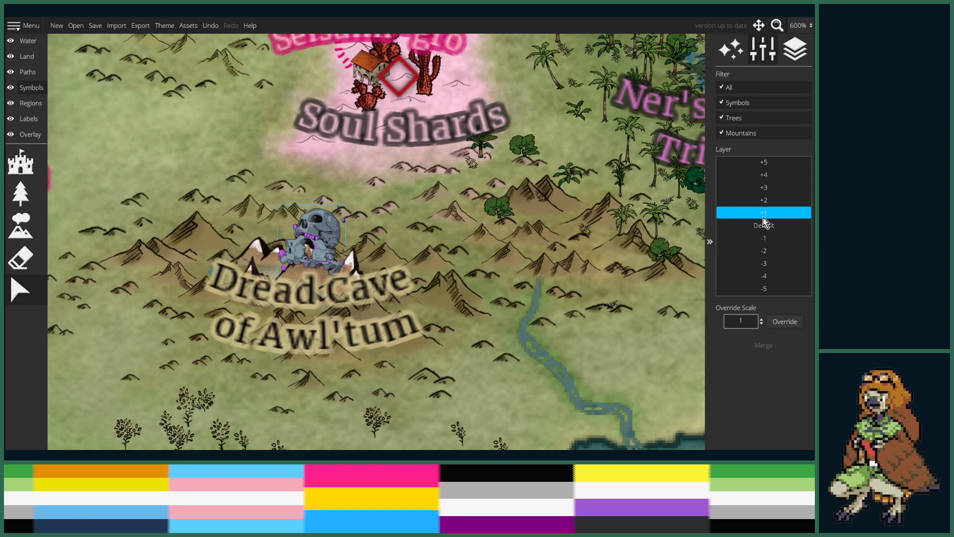
{"action": "left_click_drag", "start_coordinate": [324, 220], "coordinate": [321, 212]}
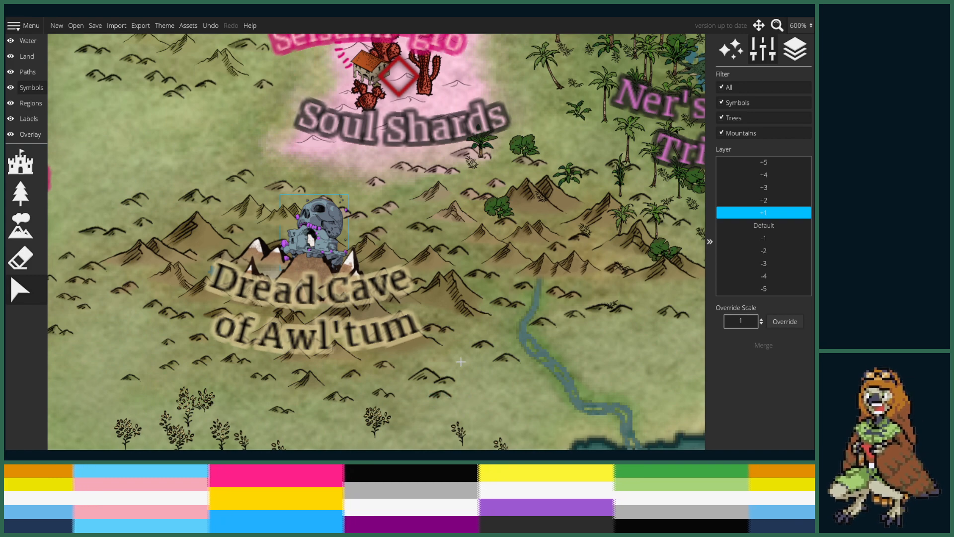
- Try the recolourable green skull cave symbol with its first custom colour changed to yellow-green
{"action": "scroll", "coordinate": [465, 350], "scroll_direction": "down", "scroll_amount": 5}
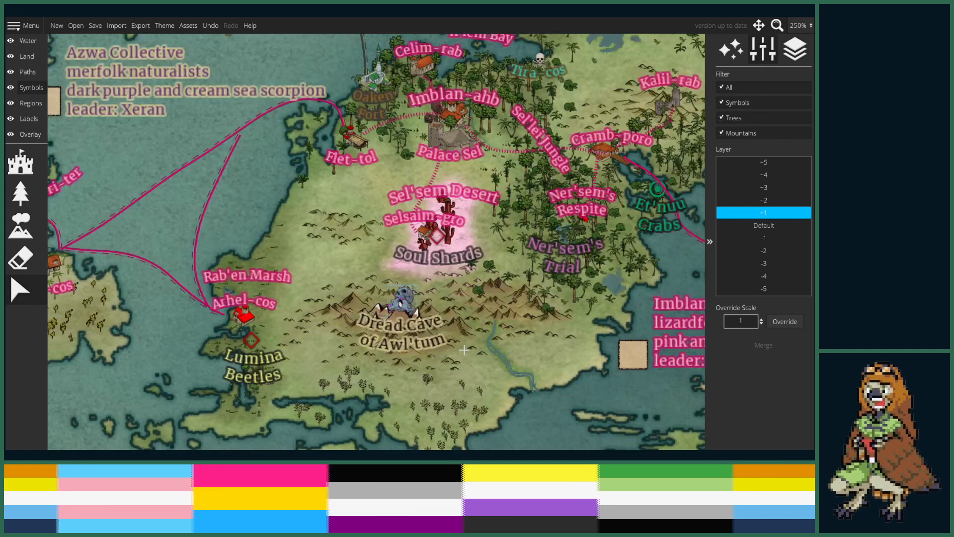
{"action": "left_click", "coordinate": [512, 380]}
{"action": "scroll", "coordinate": [445, 350], "scroll_direction": "up", "scroll_amount": 5}
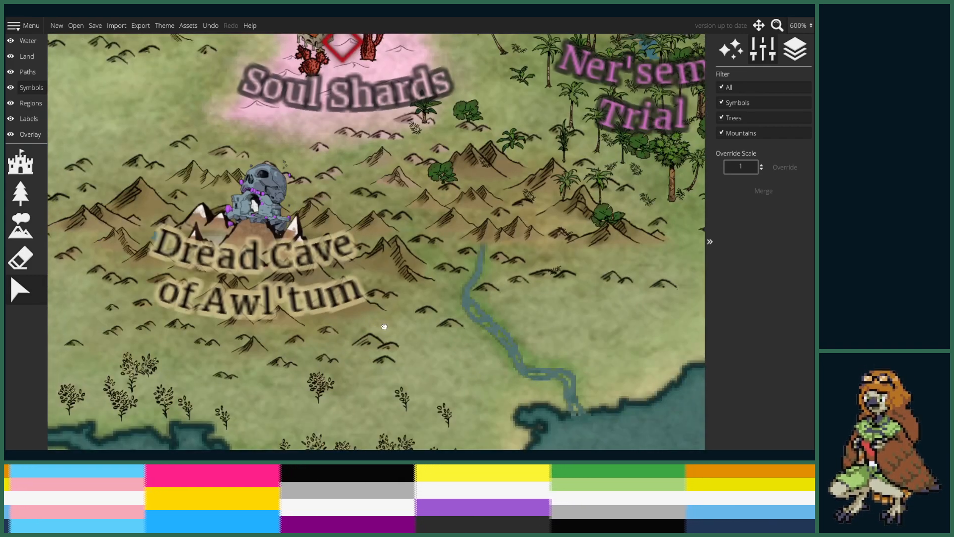
{"action": "scroll", "coordinate": [446, 350], "scroll_direction": "up", "scroll_amount": 1}
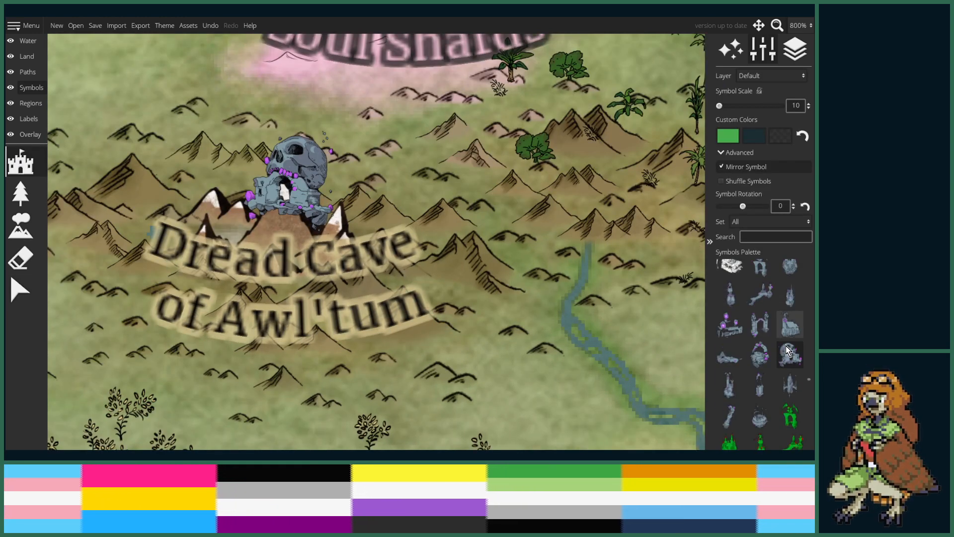
{"action": "scroll", "coordinate": [782, 354], "scroll_direction": "down", "scroll_amount": 1}
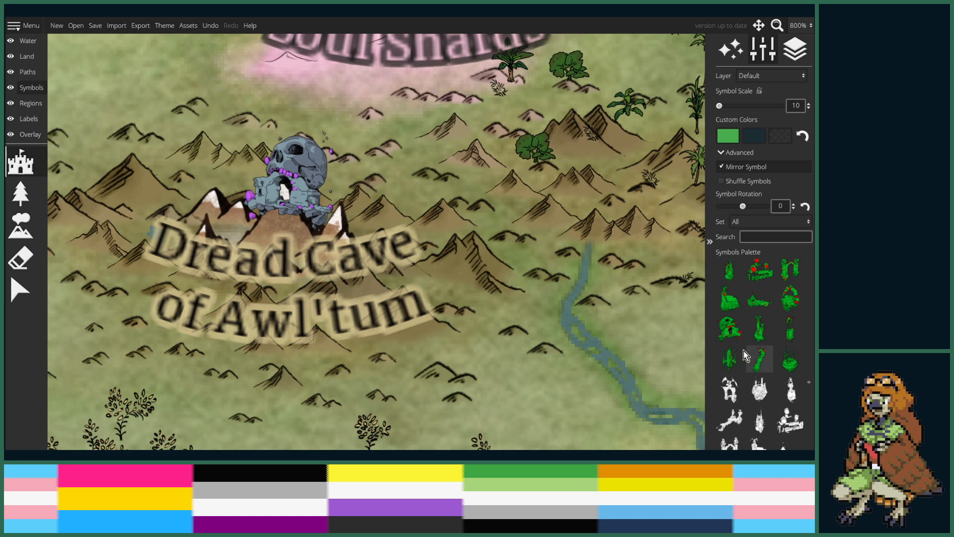
{"action": "double_click", "coordinate": [732, 325]}
{"action": "key", "text": "ctrl+z"}
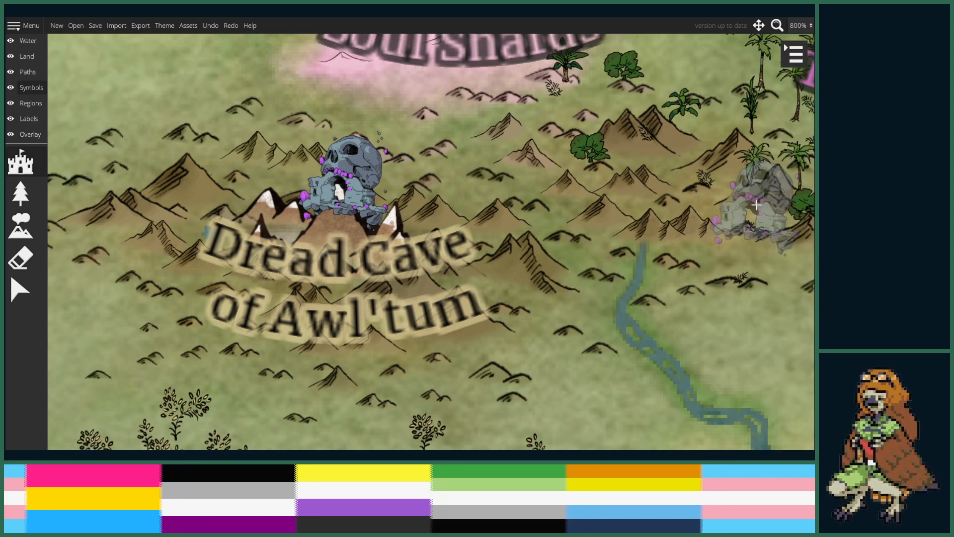
{"action": "left_click", "coordinate": [796, 54]}
{"action": "left_click", "coordinate": [729, 328]}
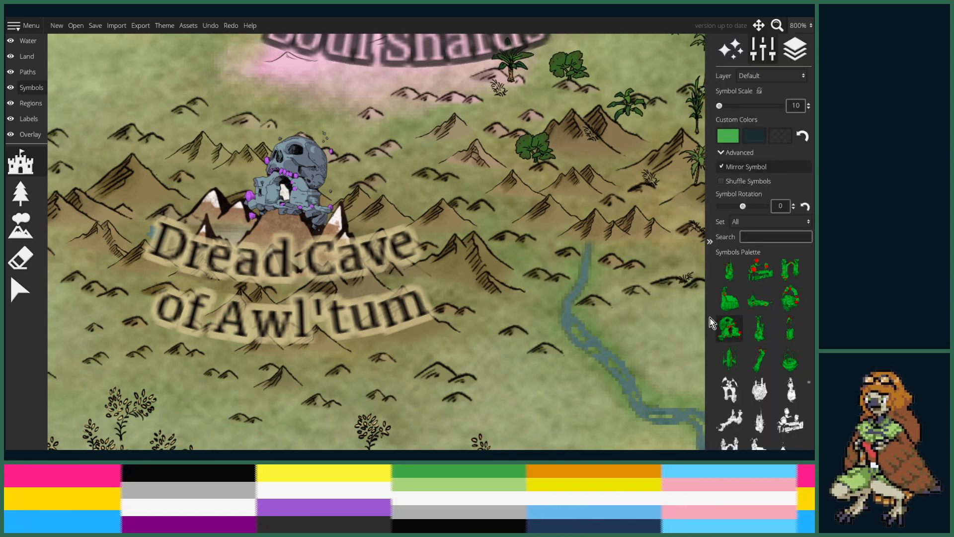
{"action": "left_click", "coordinate": [727, 136]}
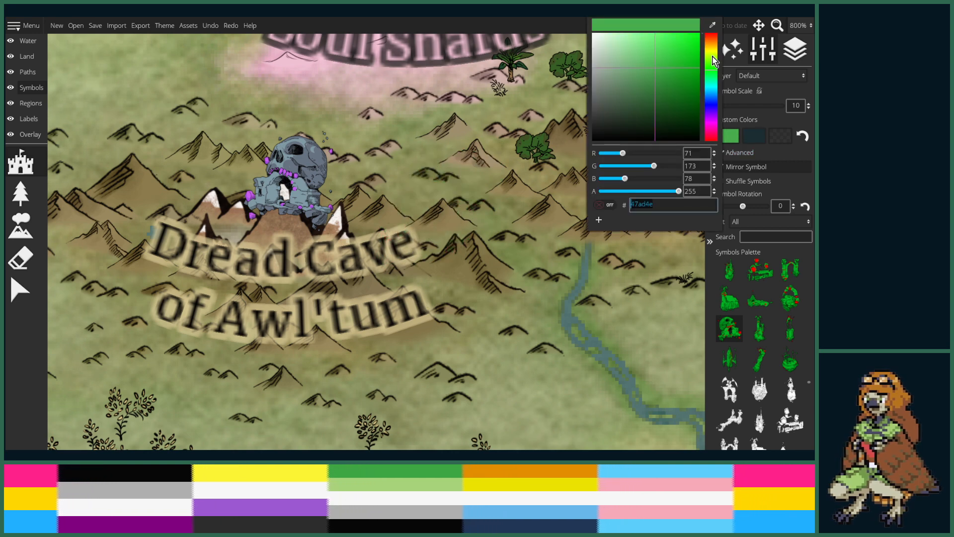
{"action": "left_click", "coordinate": [712, 56]}
{"action": "left_click", "coordinate": [492, 180]}
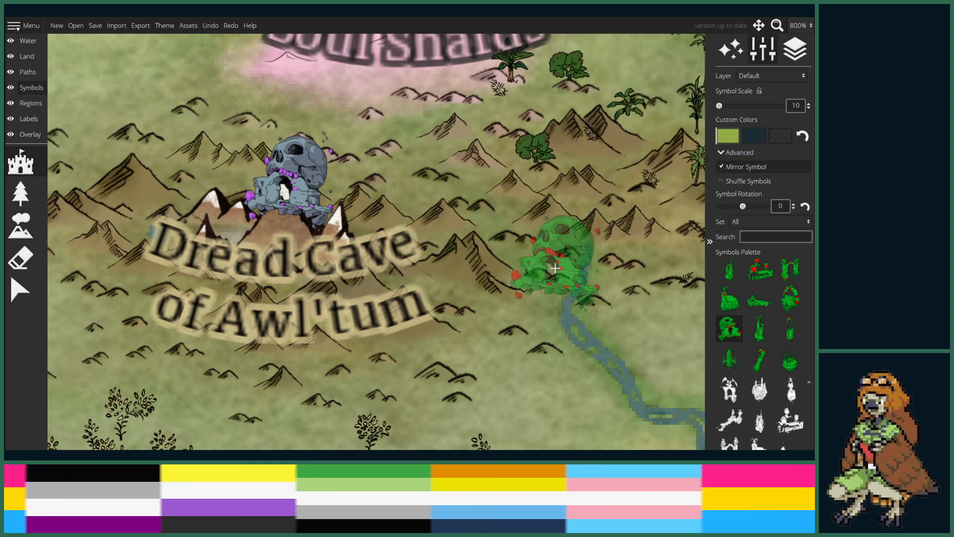
- Pick the white skull cave symbol and place it over the blue-grey skull at the Dread Cave
{"action": "scroll", "coordinate": [756, 353], "scroll_direction": "down", "scroll_amount": 1}
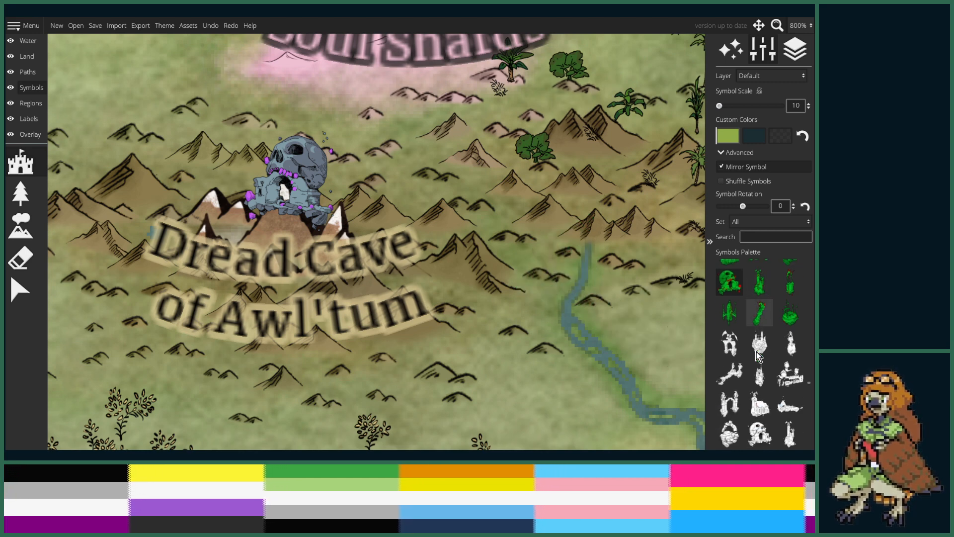
{"action": "scroll", "coordinate": [753, 392], "scroll_direction": "down", "scroll_amount": 2}
{"action": "left_click", "coordinate": [763, 382]}
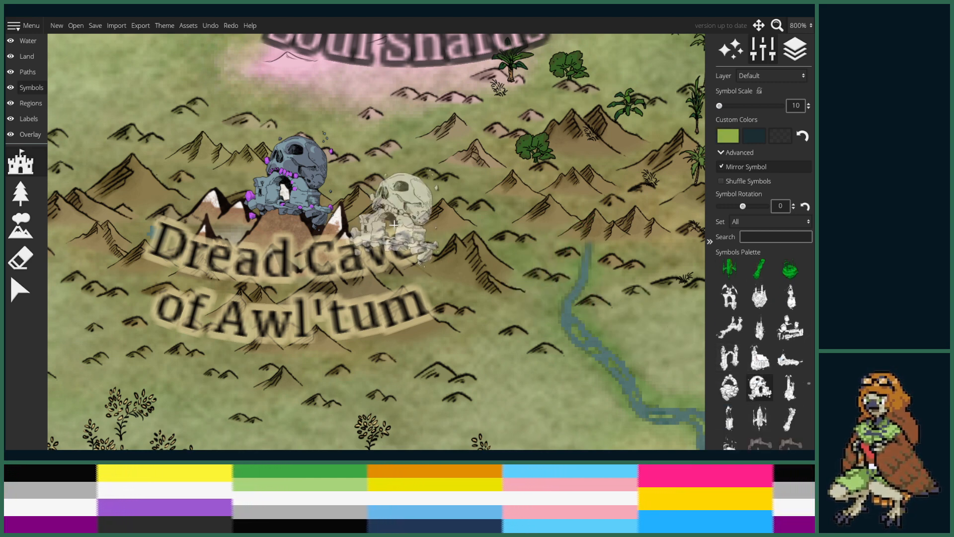
{"action": "left_click", "coordinate": [310, 206]}
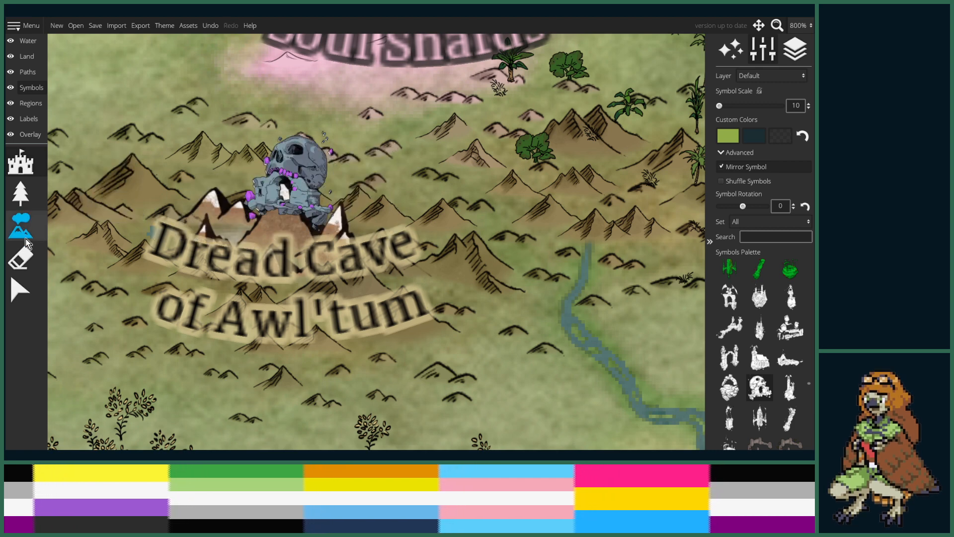
- Move the blue-grey skull to the right of the snowy peak and the white skull down beside the river
{"action": "left_click", "coordinate": [19, 289]}
{"action": "left_click", "coordinate": [301, 170]}
{"action": "left_click_drag", "start_coordinate": [301, 171], "coordinate": [444, 164]}
{"action": "left_click", "coordinate": [286, 196]}
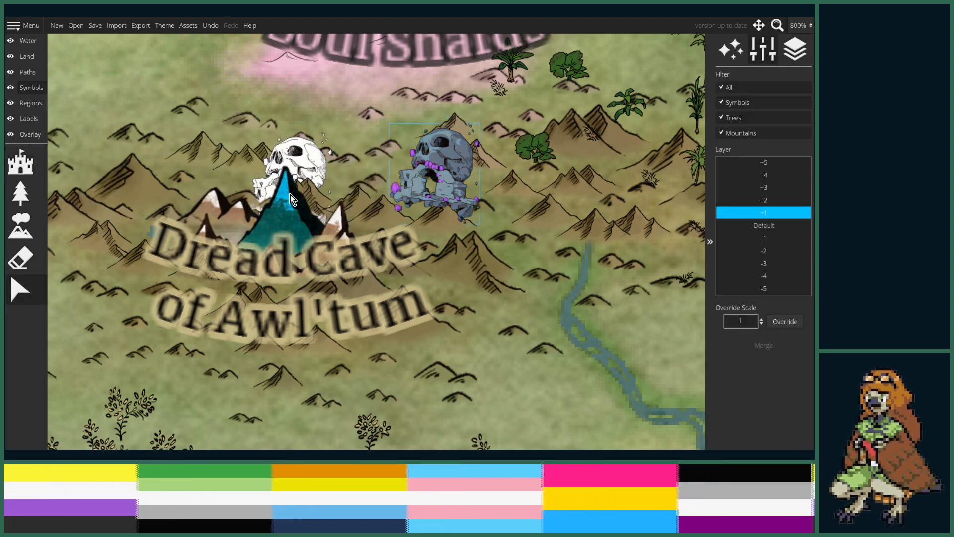
{"action": "left_click", "coordinate": [300, 167]}
{"action": "left_click_drag", "start_coordinate": [300, 168], "coordinate": [566, 331]}
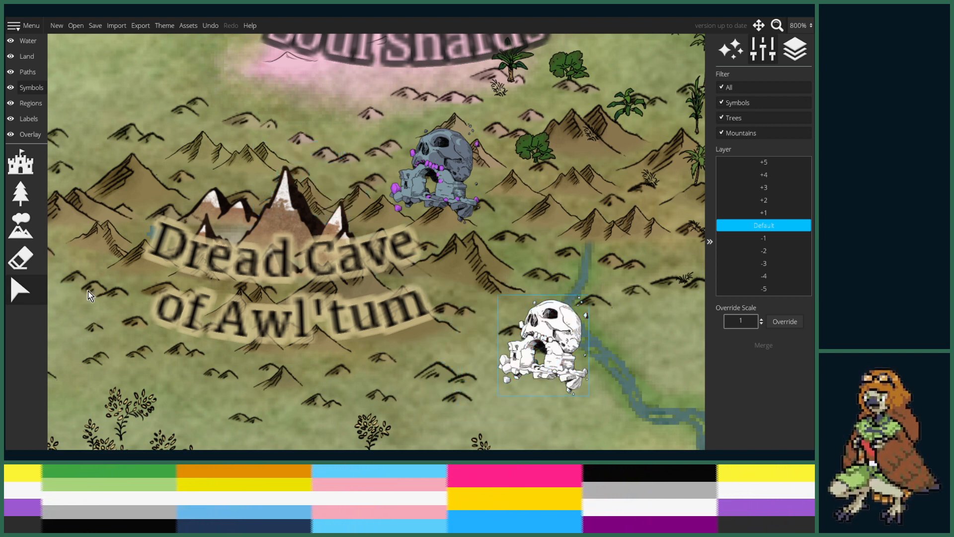
- Try to tint the white skull dark green with a size 15 land colour brush limited to symbols only
{"action": "left_click", "coordinate": [27, 56]}
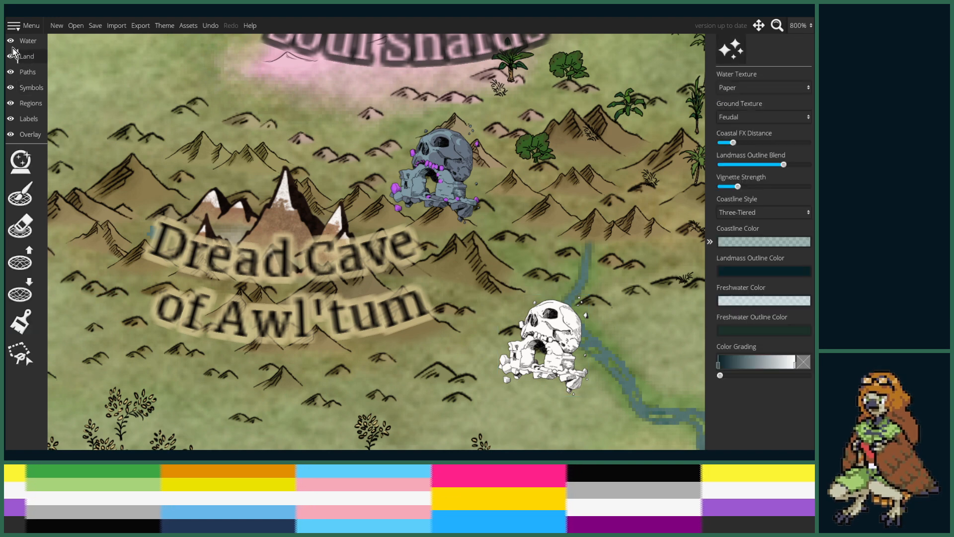
{"action": "left_click", "coordinate": [21, 321]}
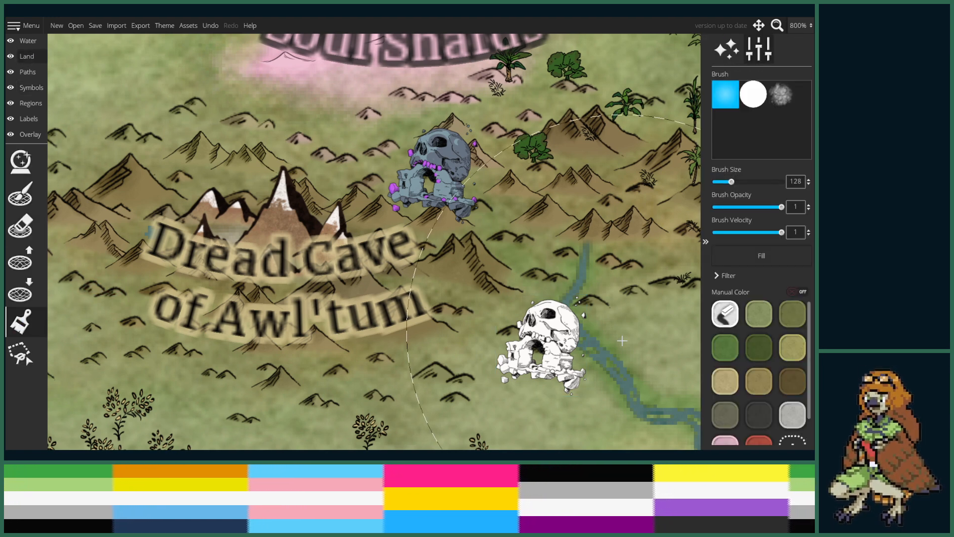
{"action": "left_click_drag", "start_coordinate": [730, 182], "coordinate": [716, 183]}
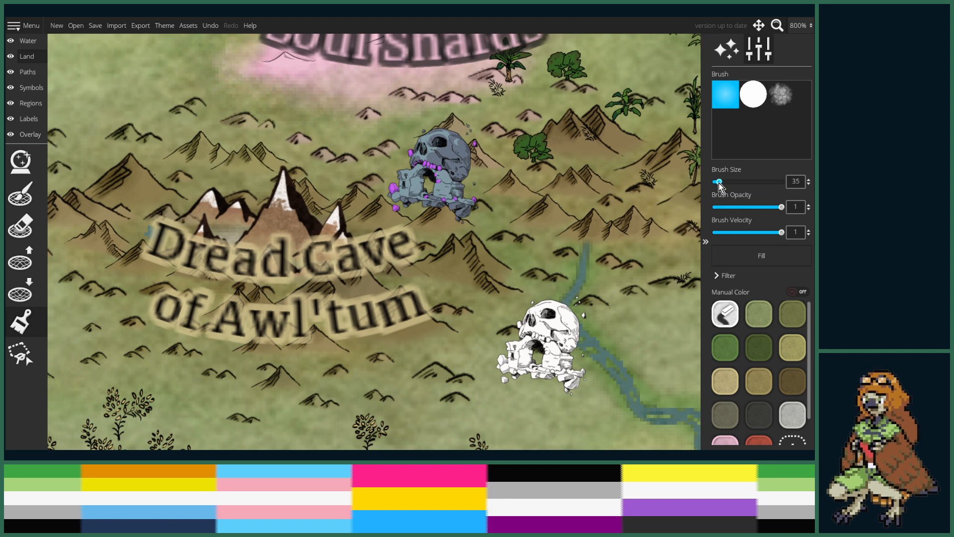
{"action": "left_click", "coordinate": [721, 275]}
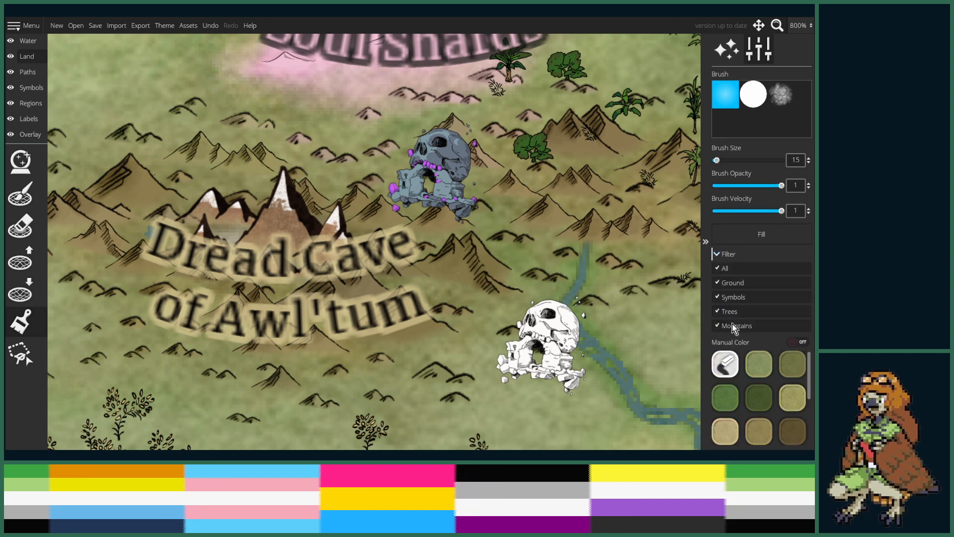
{"action": "left_click", "coordinate": [725, 326]}
{"action": "left_click", "coordinate": [726, 311]}
{"action": "left_click", "coordinate": [734, 284]}
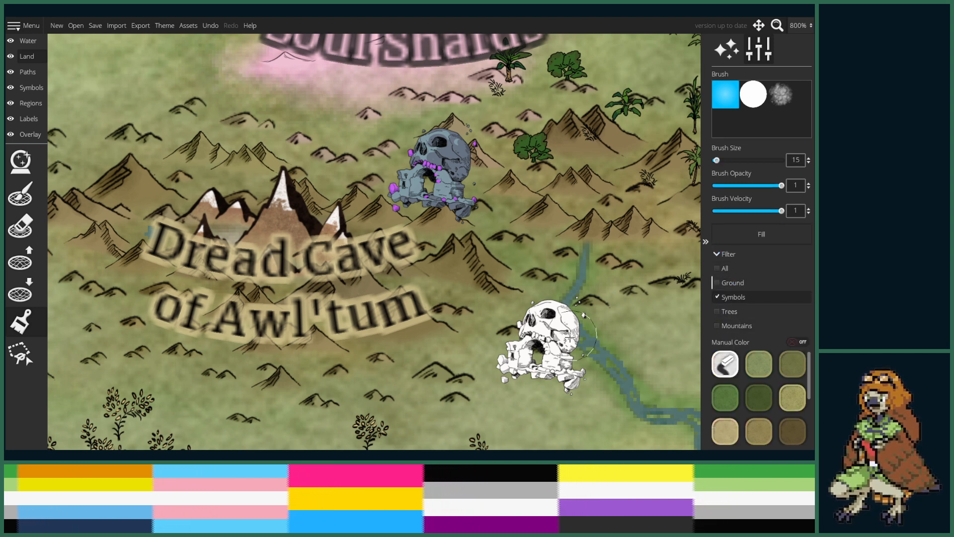
{"action": "left_click", "coordinate": [756, 365]}
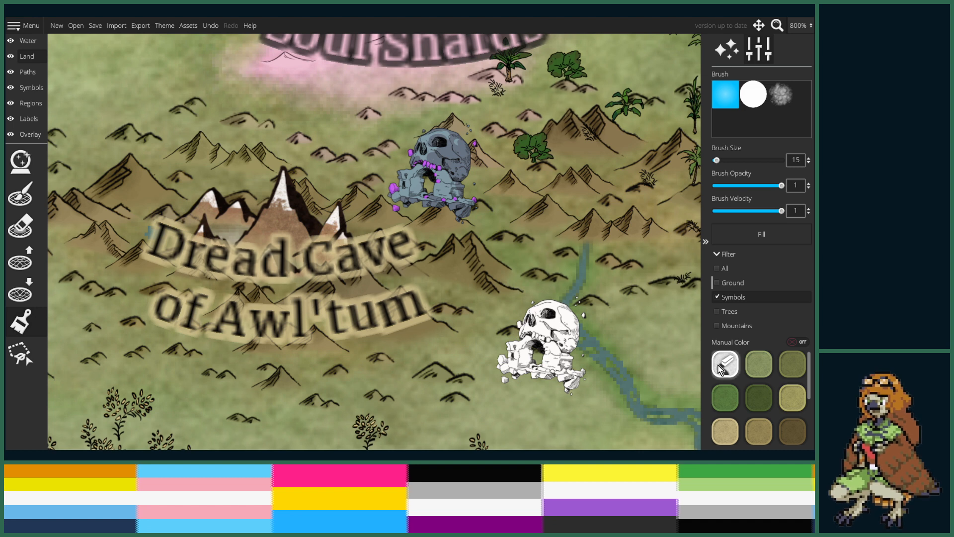
{"action": "left_click", "coordinate": [760, 400]}
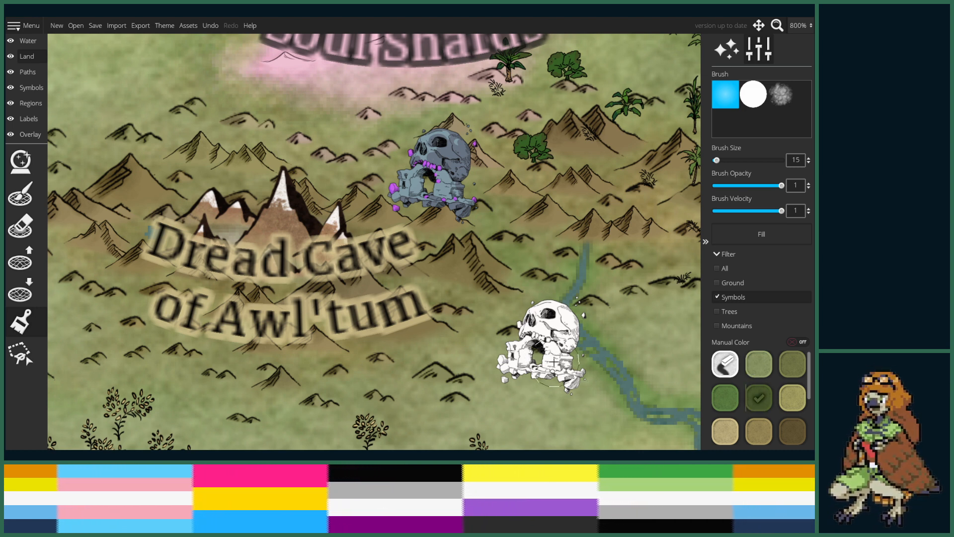
- Undo the white skull's placement and the blue-grey skull's move away from the snowy peak
{"action": "key", "text": "ctrl+z"}
{"action": "key", "text": "ctrl+y"}
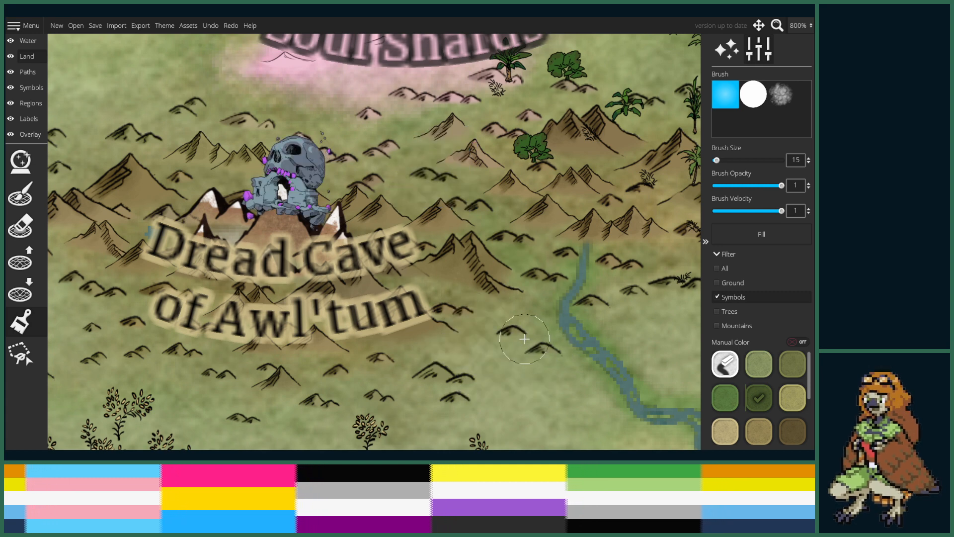
{"action": "left_click", "coordinate": [29, 88]}
- Draw a magenta hatched path of width 4 from Selsaim-gro to the Dread Cave skull, matching the Palace Sel road's style
{"action": "scroll", "coordinate": [460, 260], "scroll_direction": "down", "scroll_amount": 4}
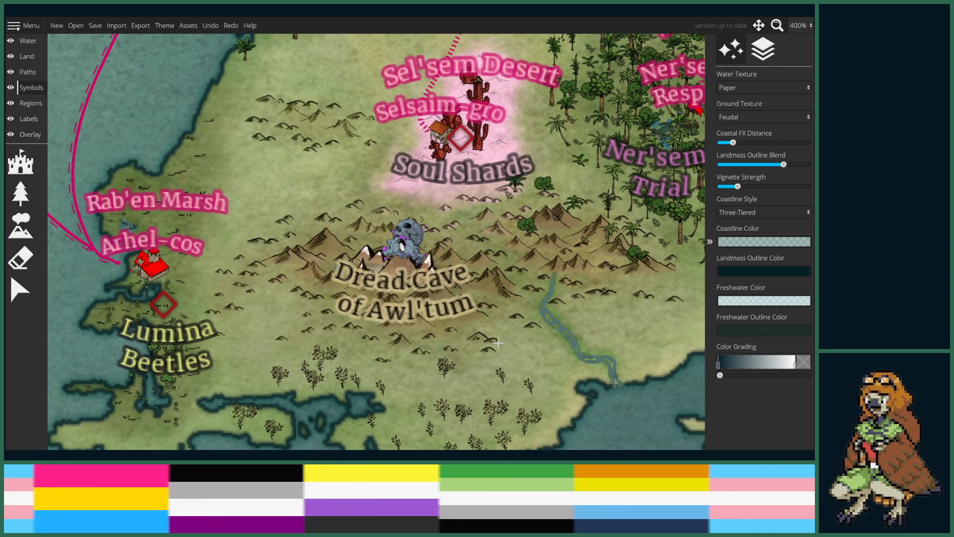
{"action": "left_click_drag", "start_coordinate": [519, 274], "coordinate": [385, 339]}
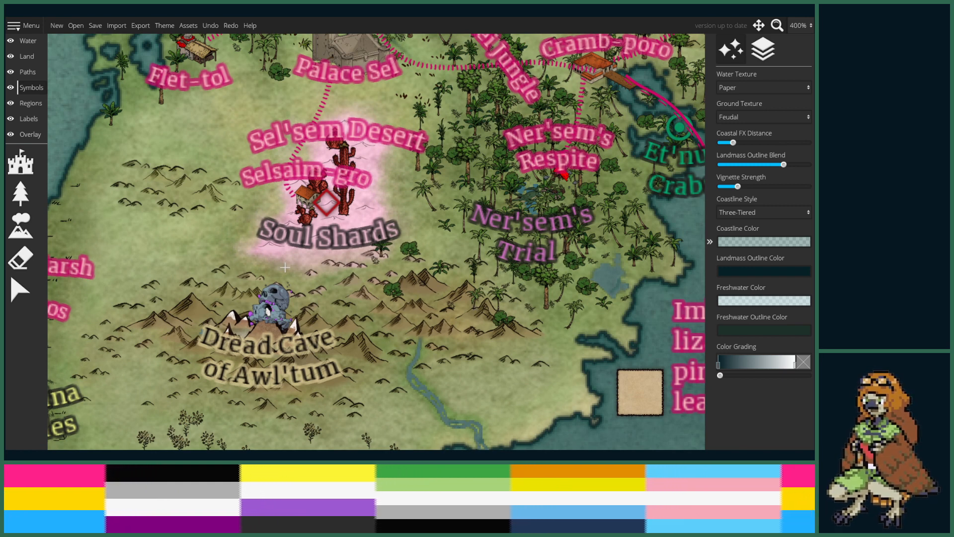
{"action": "left_click", "coordinate": [28, 72]}
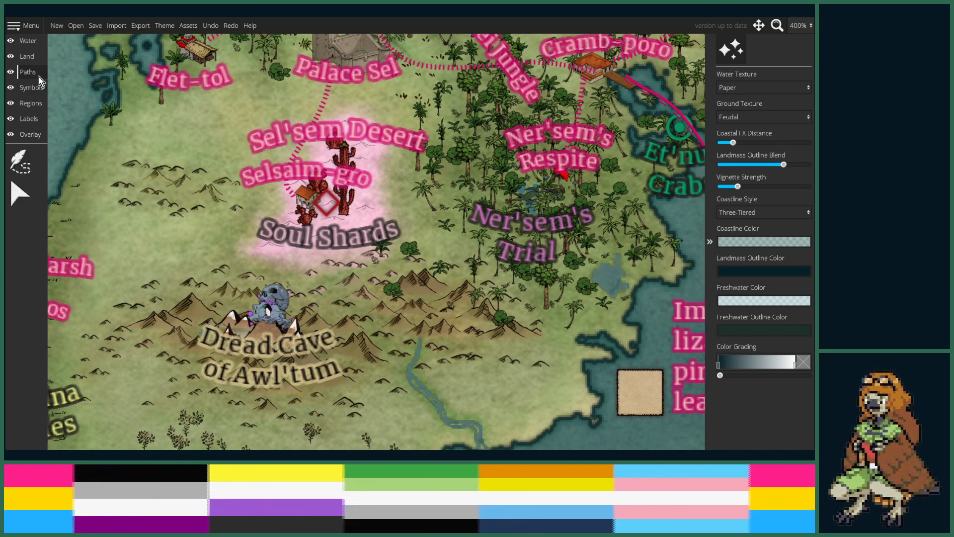
{"action": "left_click", "coordinate": [21, 194]}
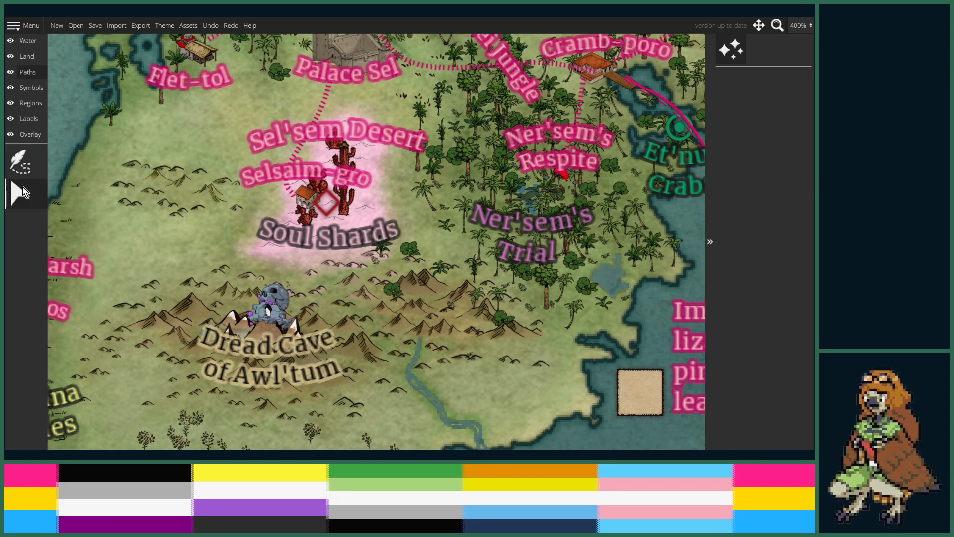
{"action": "left_click", "coordinate": [323, 103]}
{"action": "left_click", "coordinate": [21, 162]}
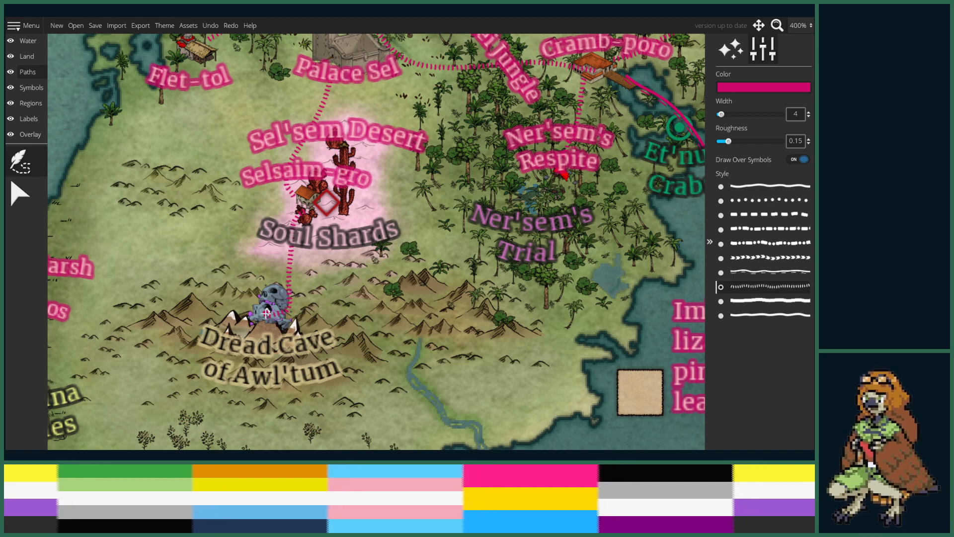
{"action": "double_click", "coordinate": [266, 314]}
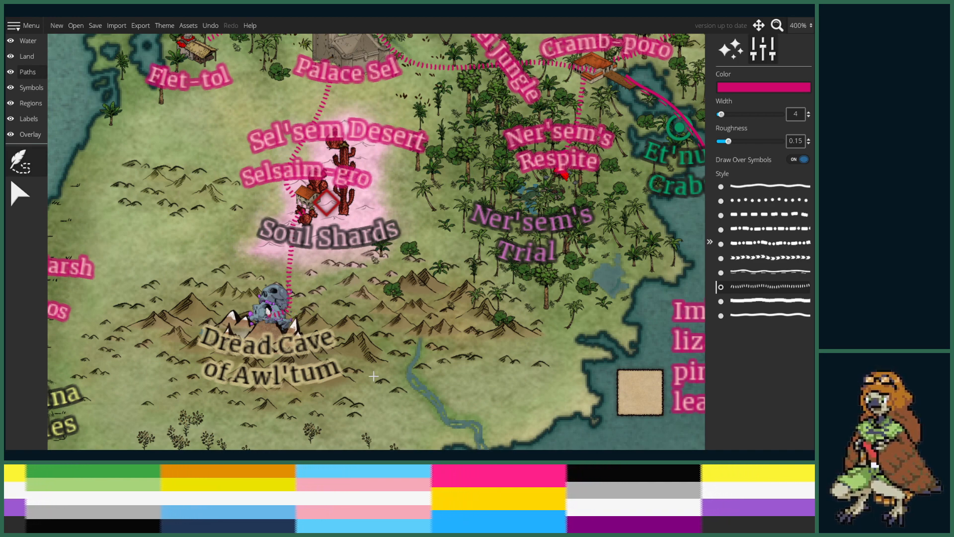
- Examine the Imblan lands, the coast around Il'lem Bay and the neighbouring continents
{"action": "scroll", "coordinate": [374, 376], "scroll_direction": "down", "scroll_amount": 5}
{"action": "scroll", "coordinate": [385, 343], "scroll_direction": "down", "scroll_amount": 1}
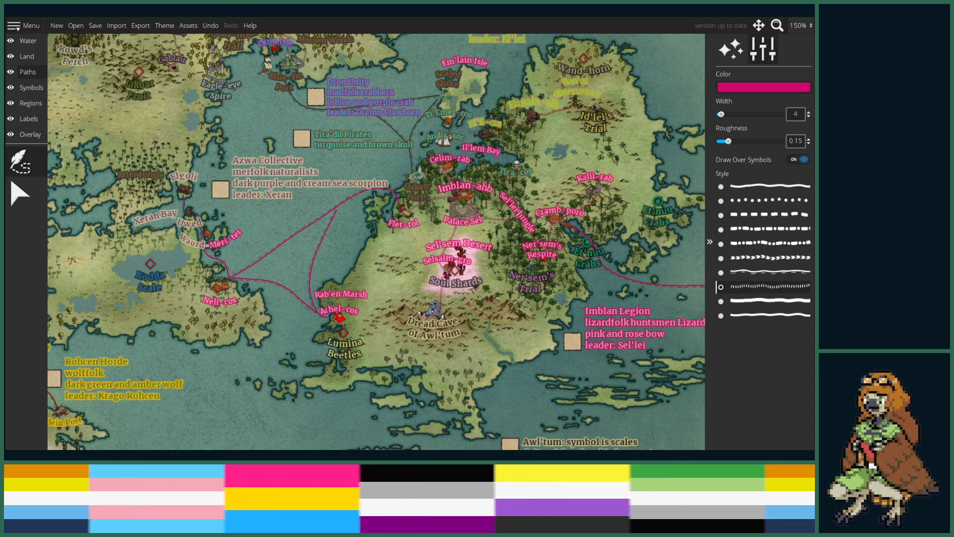
{"action": "left_click_drag", "start_coordinate": [506, 304], "coordinate": [508, 379]}
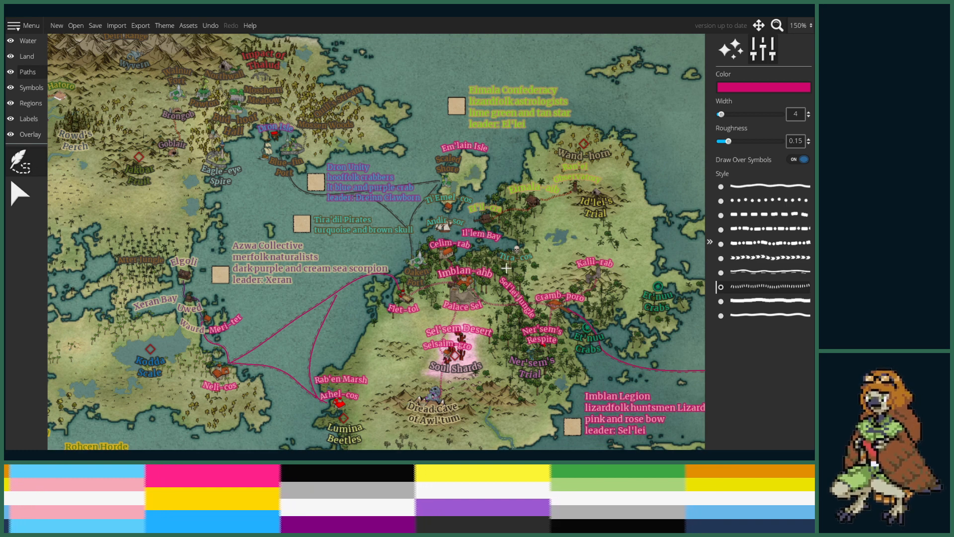
{"action": "left_click_drag", "start_coordinate": [552, 261], "coordinate": [517, 291]}
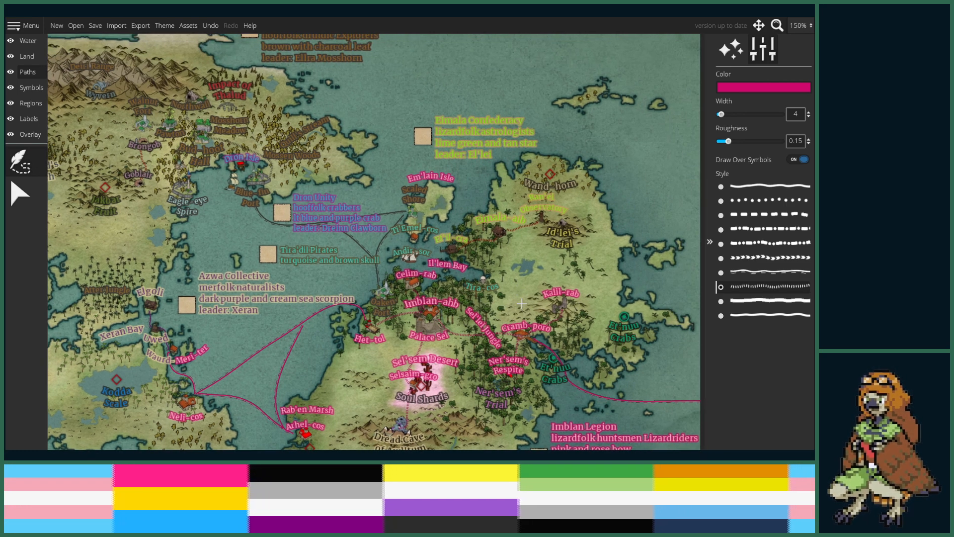
{"action": "scroll", "coordinate": [455, 273], "scroll_direction": "up", "scroll_amount": 4}
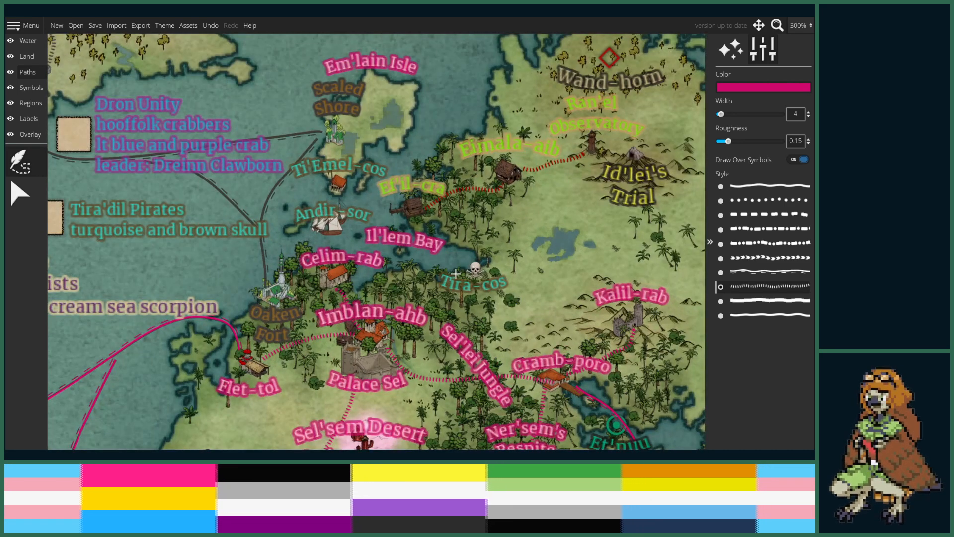
{"action": "left_click_drag", "start_coordinate": [456, 273], "coordinate": [437, 306]}
{"action": "scroll", "coordinate": [434, 305], "scroll_direction": "up", "scroll_amount": 2}
{"action": "scroll", "coordinate": [397, 304], "scroll_direction": "down", "scroll_amount": 1}
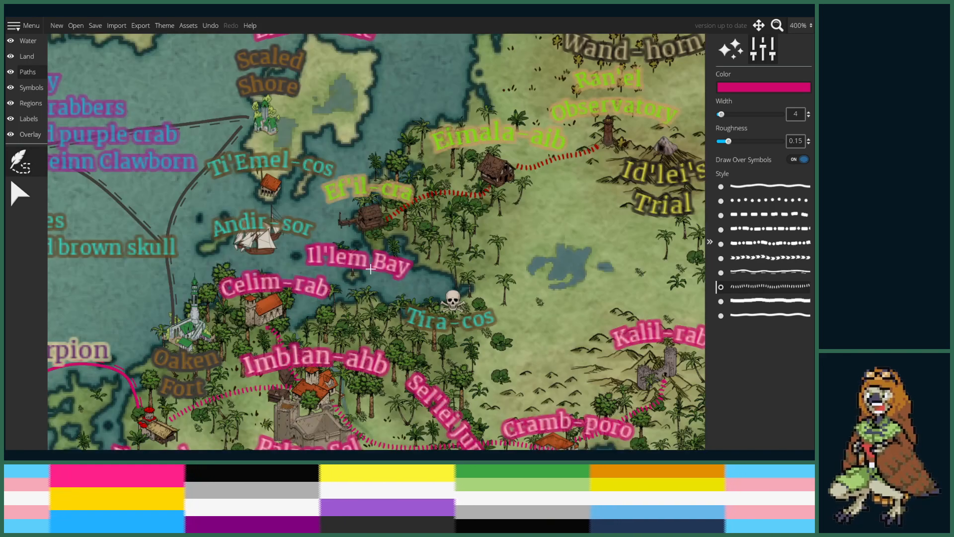
{"action": "scroll", "coordinate": [370, 269], "scroll_direction": "down", "scroll_amount": 8}
{"action": "scroll", "coordinate": [443, 277], "scroll_direction": "up", "scroll_amount": 2}
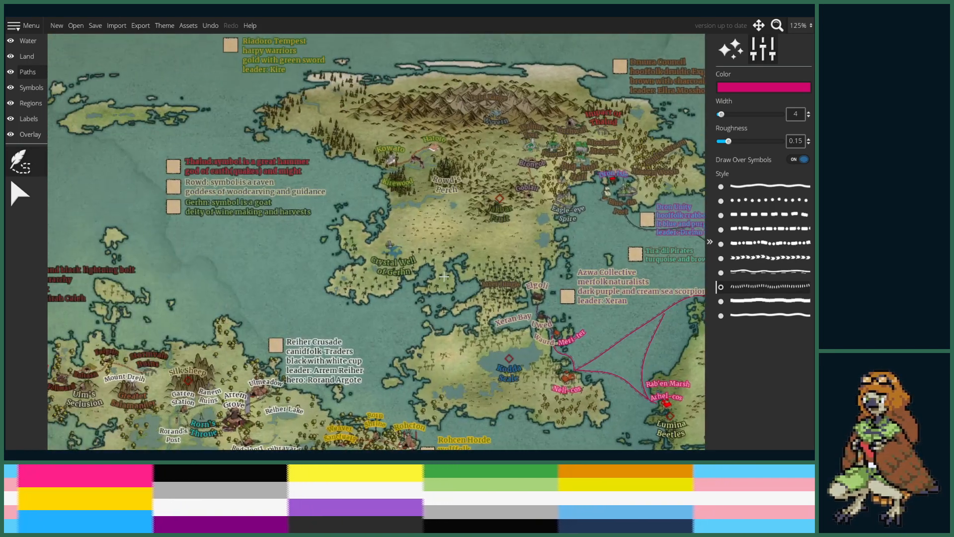
{"action": "left_click_drag", "start_coordinate": [576, 234], "coordinate": [393, 234]}
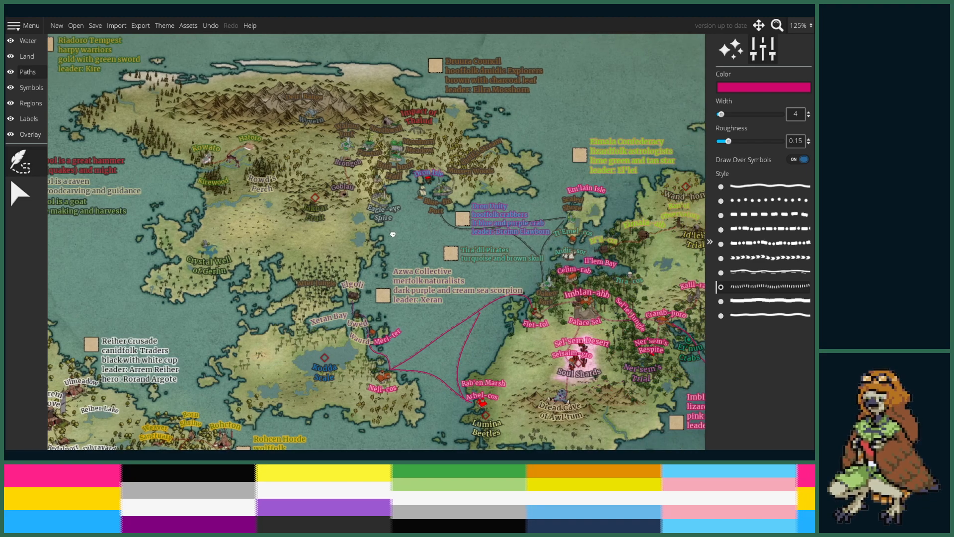
{"action": "scroll", "coordinate": [393, 234], "scroll_direction": "up", "scroll_amount": 5}
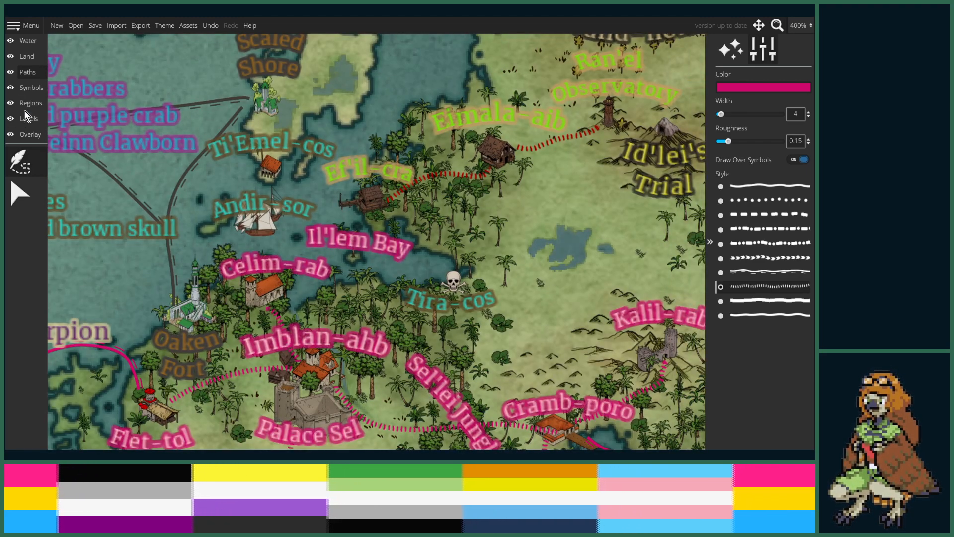
- Set the font colour of the Il'lem Bay label to black (000000)
{"action": "left_click", "coordinate": [27, 118]}
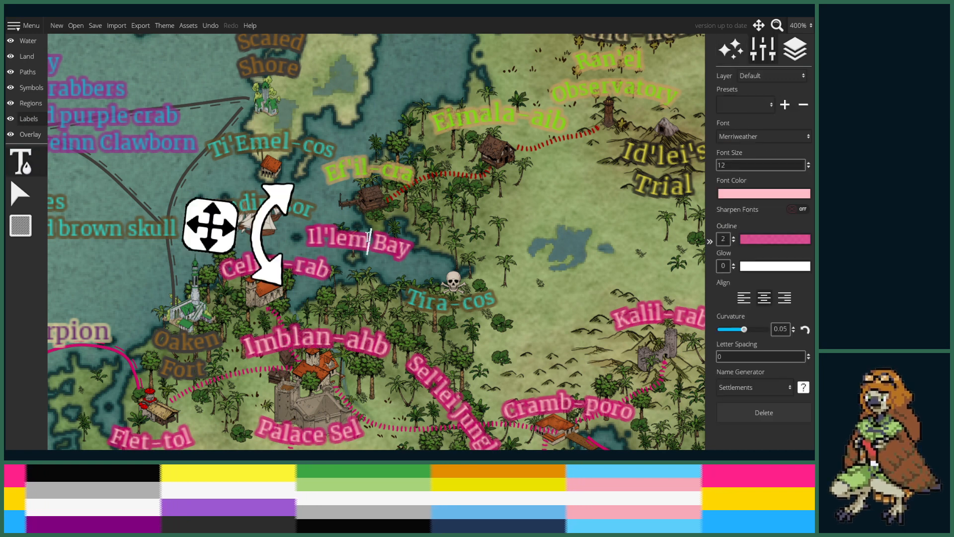
{"action": "left_click", "coordinate": [777, 197]}
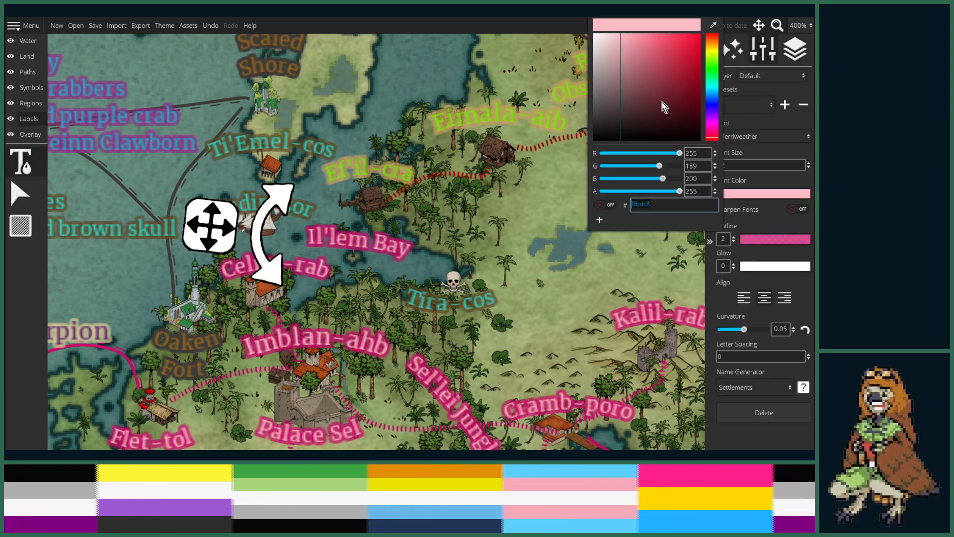
{"action": "left_click_drag", "start_coordinate": [633, 133], "coordinate": [587, 155]}
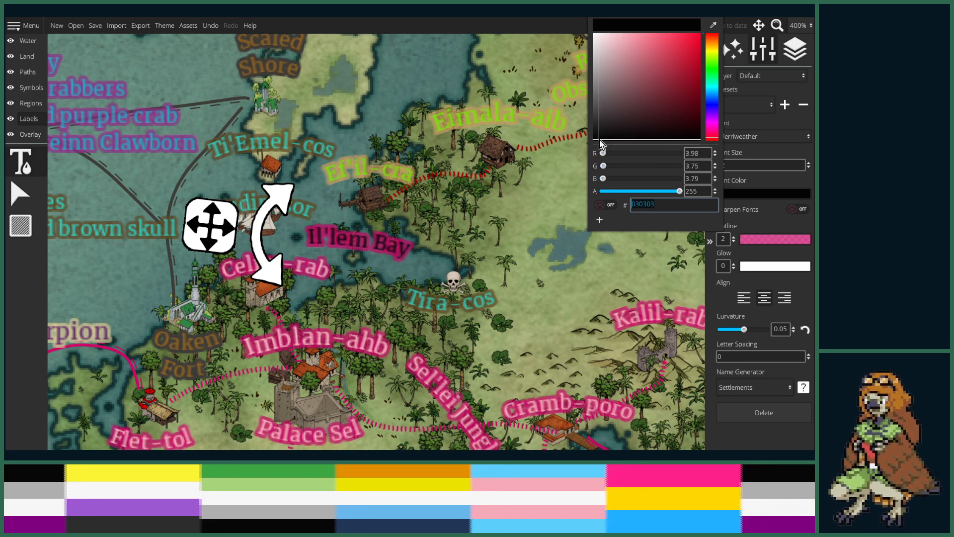
- Copy the tan outline colour b4dacb97 from the Awl'tum deity note to the Il'lem Bay label
{"action": "scroll", "coordinate": [500, 309], "scroll_direction": "down", "scroll_amount": 5}
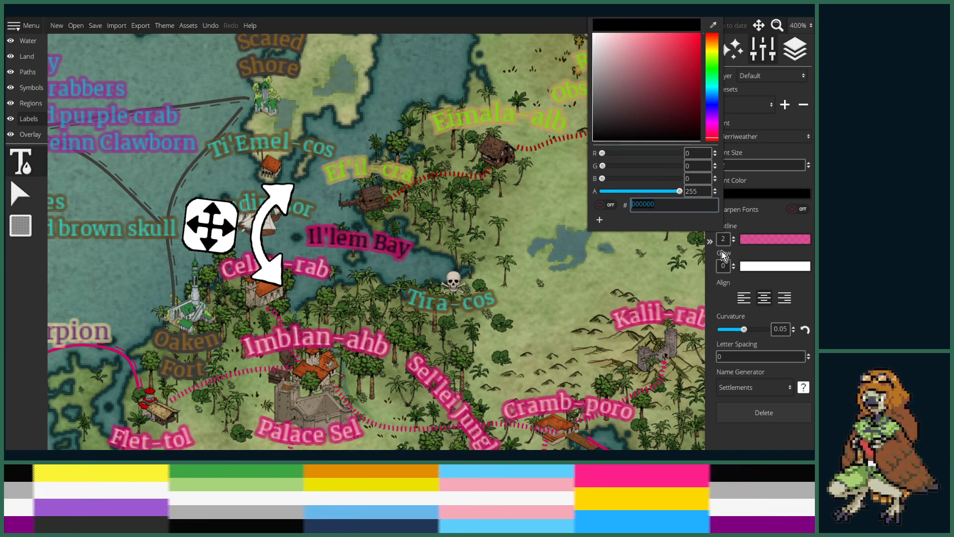
{"action": "left_click", "coordinate": [500, 309]}
{"action": "left_click_drag", "start_coordinate": [535, 414], "coordinate": [490, 348]}
{"action": "left_click", "coordinate": [515, 392]}
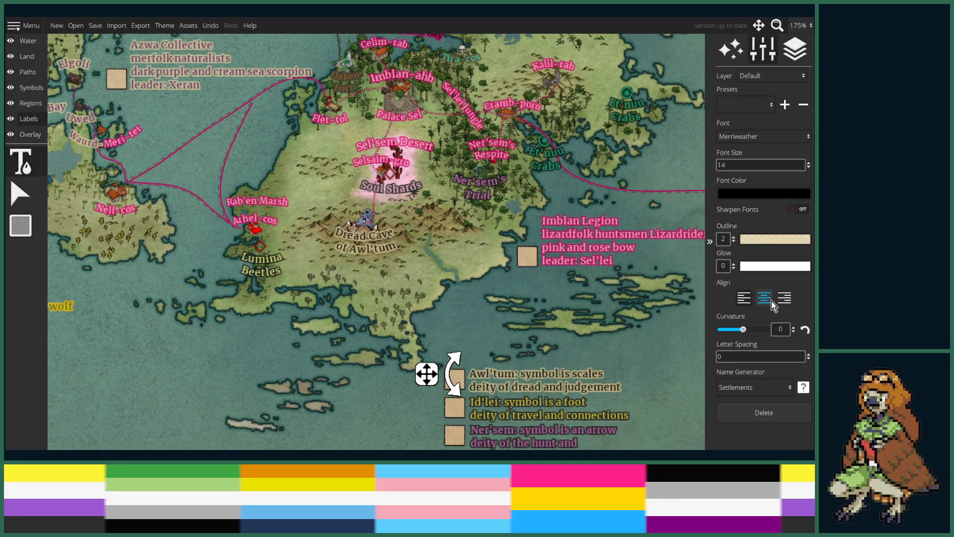
{"action": "left_click", "coordinate": [764, 240]}
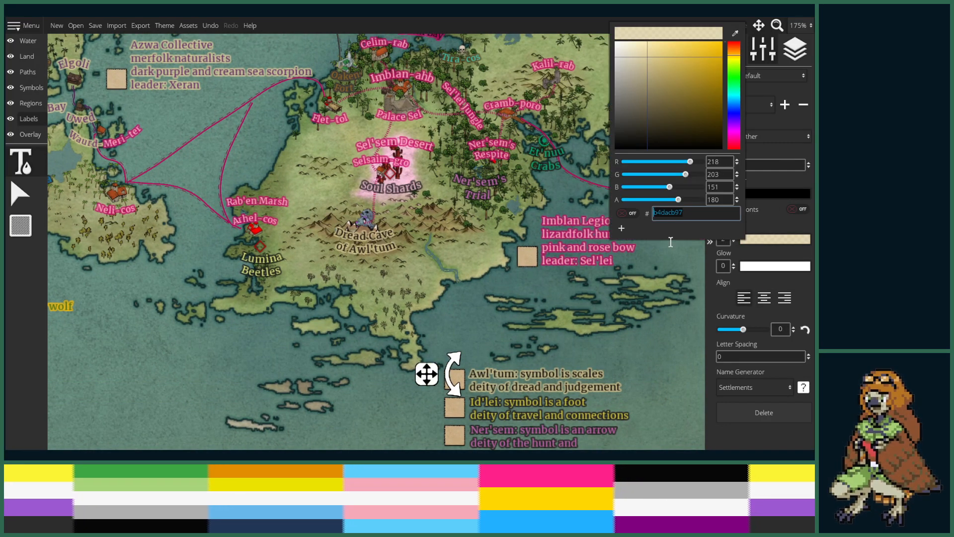
{"action": "left_click_drag", "start_coordinate": [454, 191], "coordinate": [431, 355]}
{"action": "left_click", "coordinate": [360, 208]}
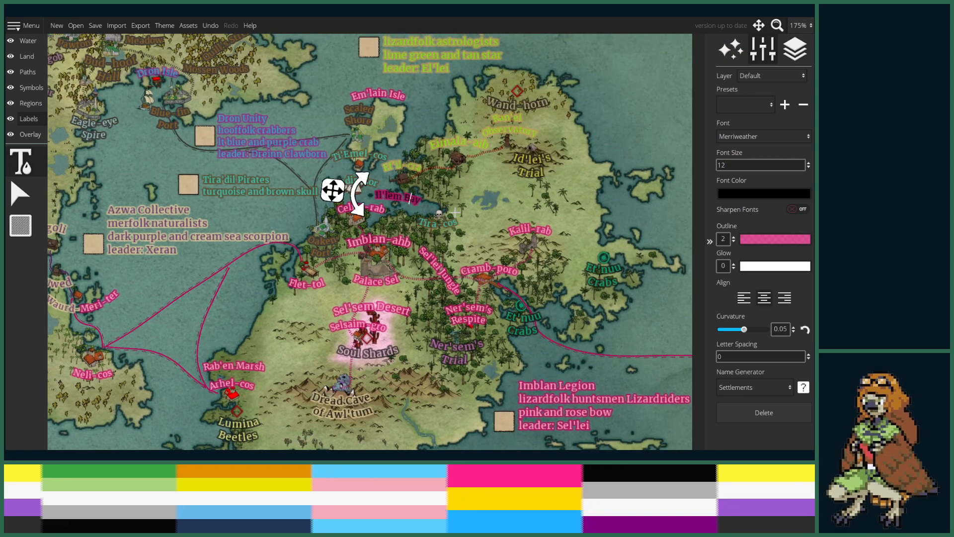
{"action": "left_click", "coordinate": [755, 242]}
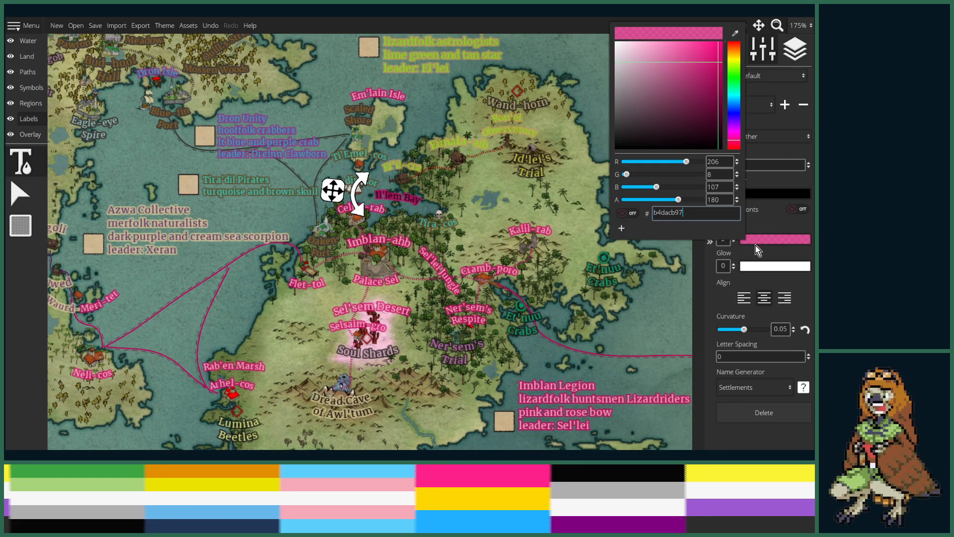
{"action": "type", "text": "b4dacb97"}
- Set the Il'lem Bay label's font size to 14 and nudge the label slightly within the bay
{"action": "left_click_drag", "start_coordinate": [501, 319], "coordinate": [504, 317]}
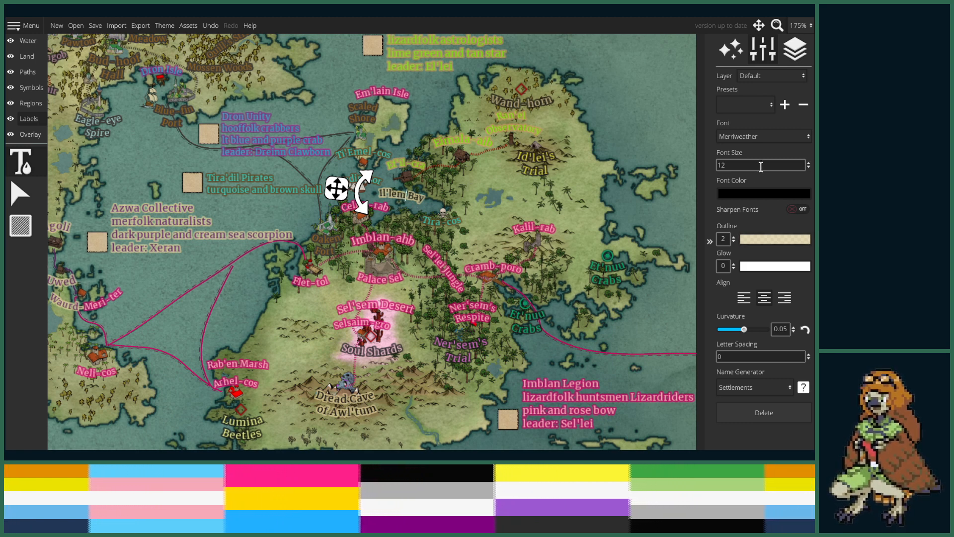
{"action": "scroll", "coordinate": [761, 165], "scroll_direction": "up", "scroll_amount": 2}
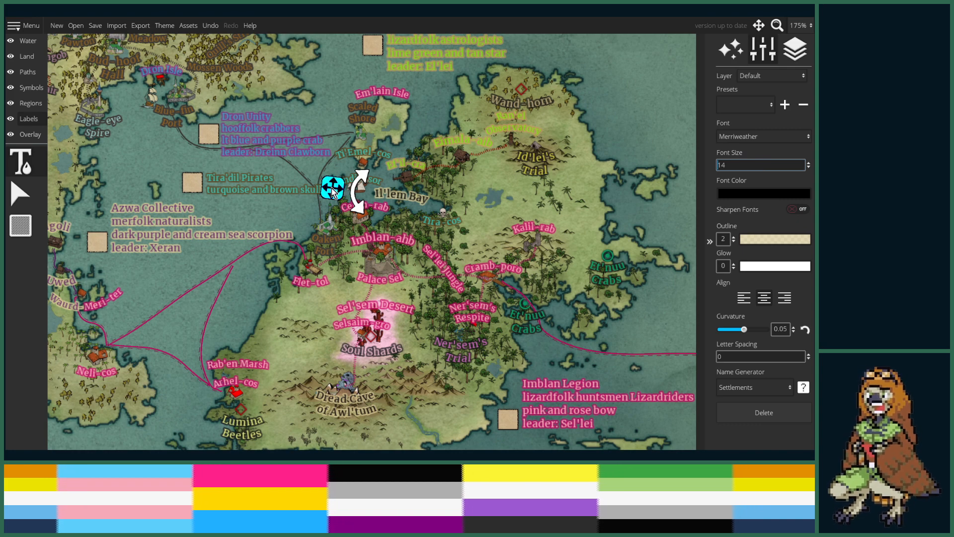
{"action": "left_click_drag", "start_coordinate": [332, 189], "coordinate": [336, 191]}
{"action": "left_click_drag", "start_coordinate": [303, 352], "coordinate": [389, 333]}
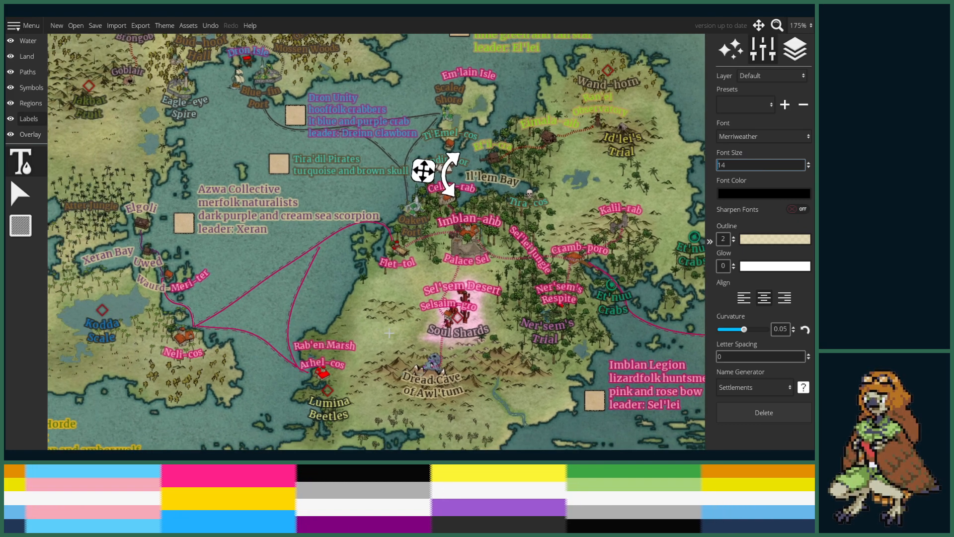
{"action": "scroll", "coordinate": [389, 333], "scroll_direction": "down", "scroll_amount": 5}
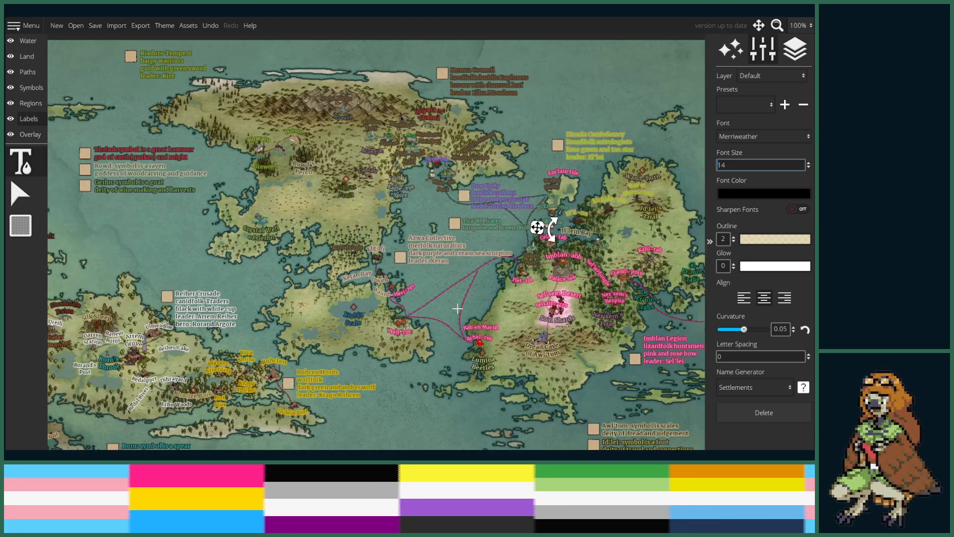
{"action": "scroll", "coordinate": [452, 304], "scroll_direction": "up", "scroll_amount": 2}
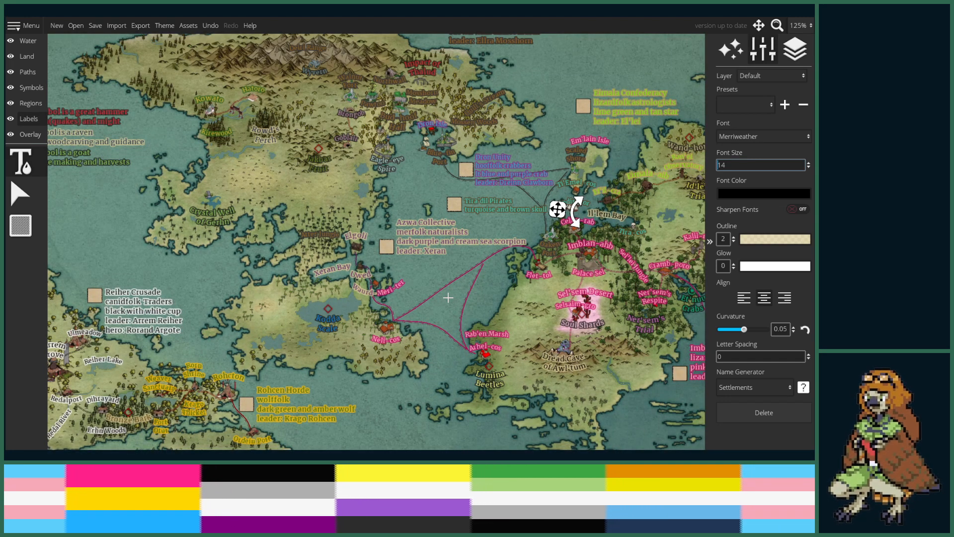
- Set the outline colour of the Erhn Woods label to the tan b4dacb97
{"action": "left_click_drag", "start_coordinate": [384, 222], "coordinate": [566, 188]}
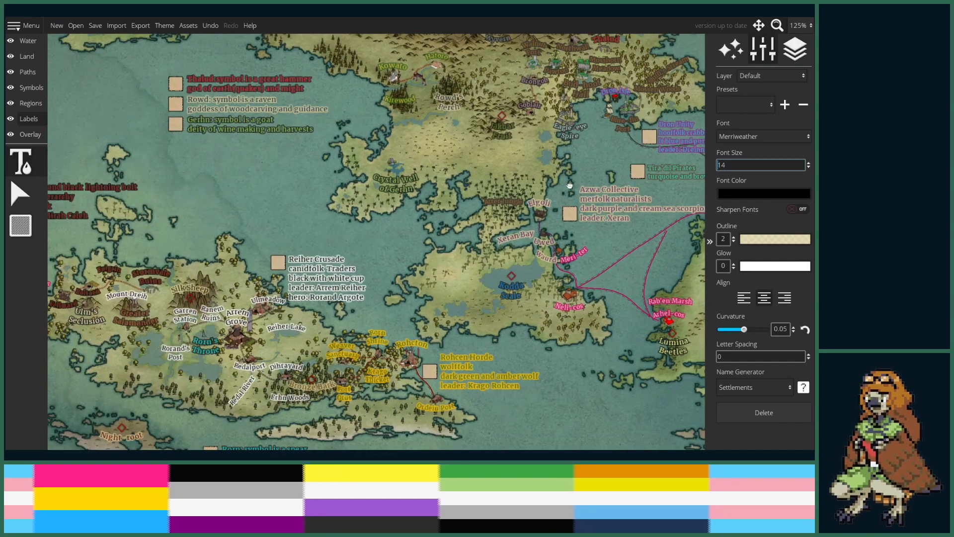
{"action": "left_click_drag", "start_coordinate": [376, 297], "coordinate": [449, 247]}
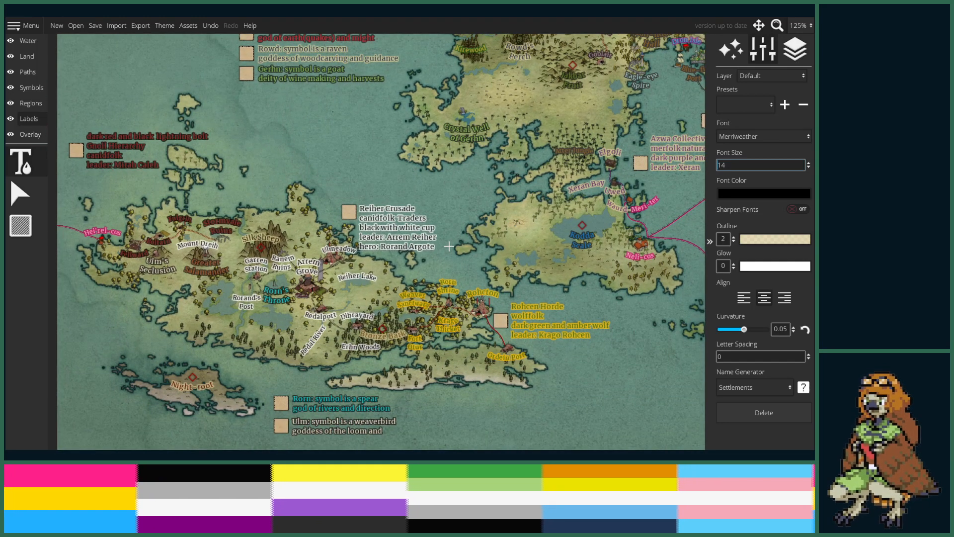
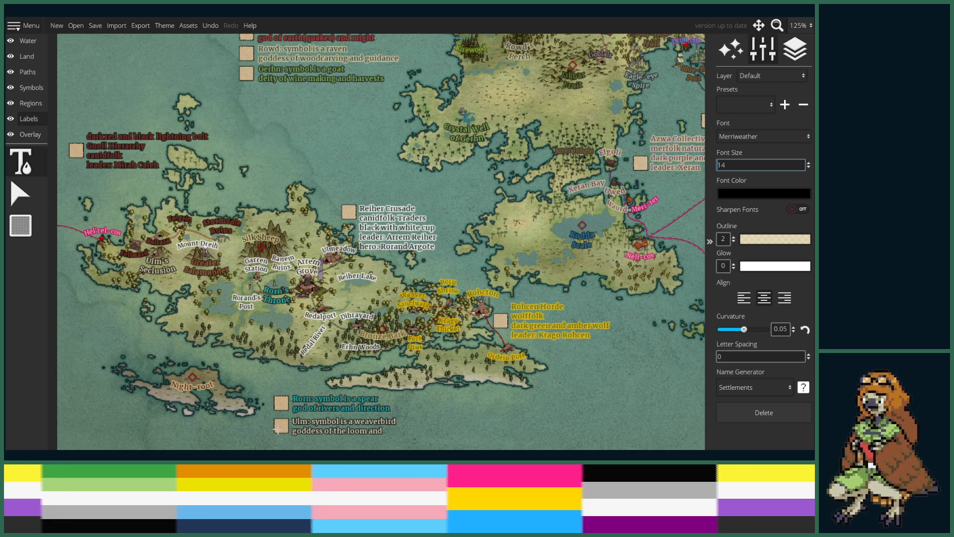
{"action": "scroll", "coordinate": [390, 335], "scroll_direction": "up", "scroll_amount": 1}
{"action": "scroll", "coordinate": [390, 335], "scroll_direction": "up", "scroll_amount": 4}
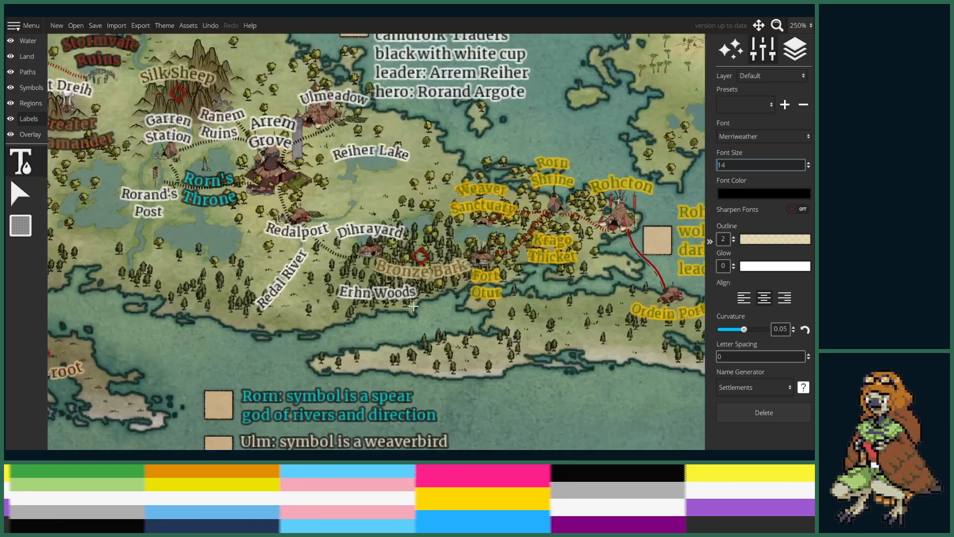
{"action": "left_click", "coordinate": [372, 288]}
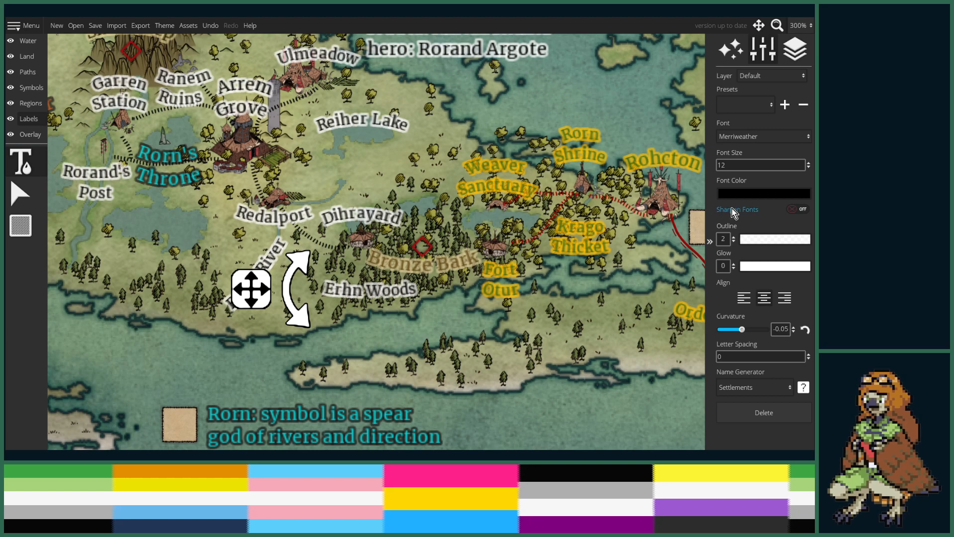
{"action": "left_click", "coordinate": [765, 239]}
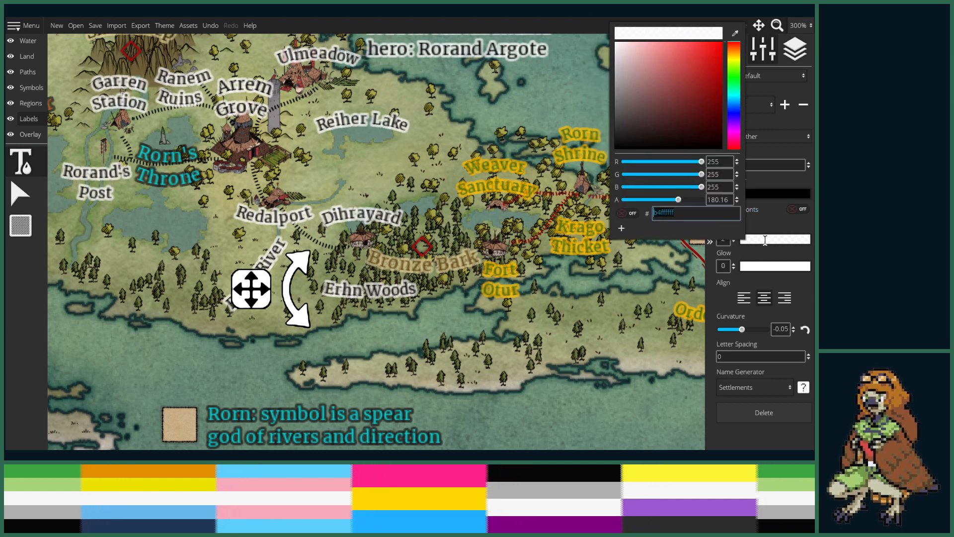
{"action": "type", "text": "b4dacb97"}
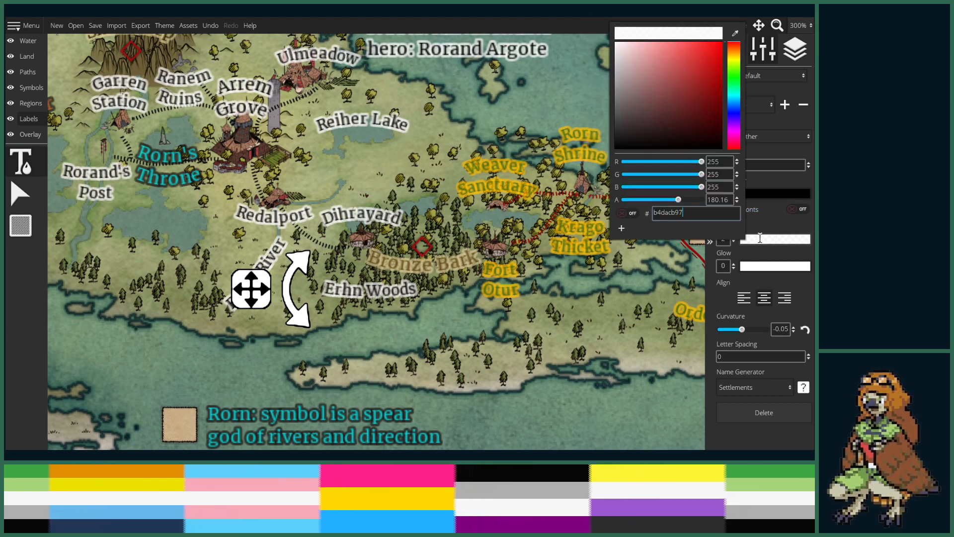
{"action": "key", "text": "Return"}
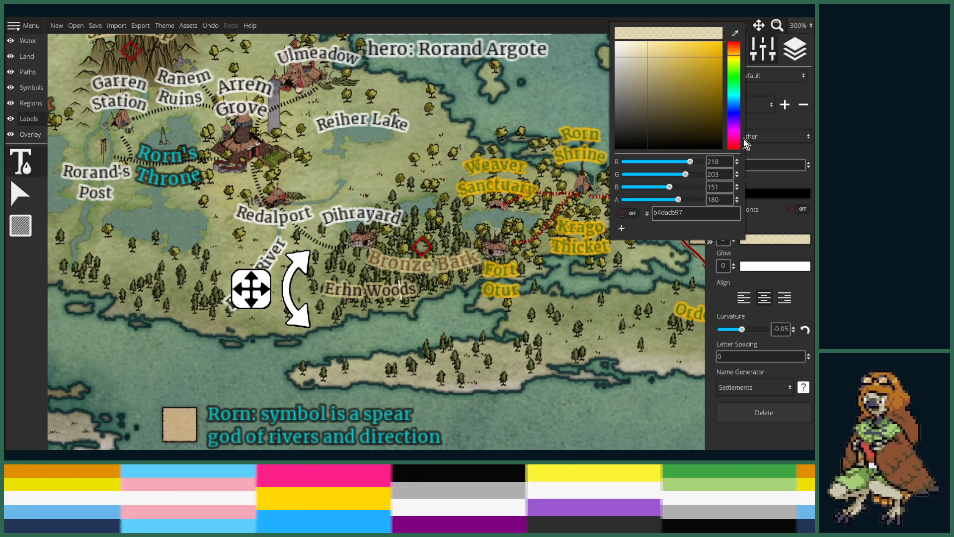
- Set the Erhn Woods label's font size to 14 and shift the label slightly east within the forest
{"action": "left_click", "coordinate": [773, 170]}
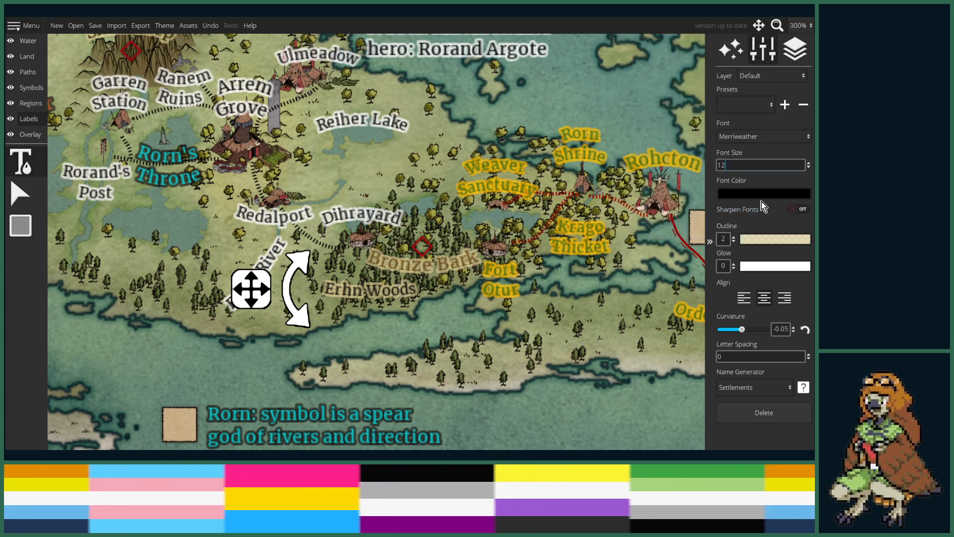
{"action": "key", "text": "BackSpace"}
{"action": "type", "text": "4"}
{"action": "key", "text": "Return"}
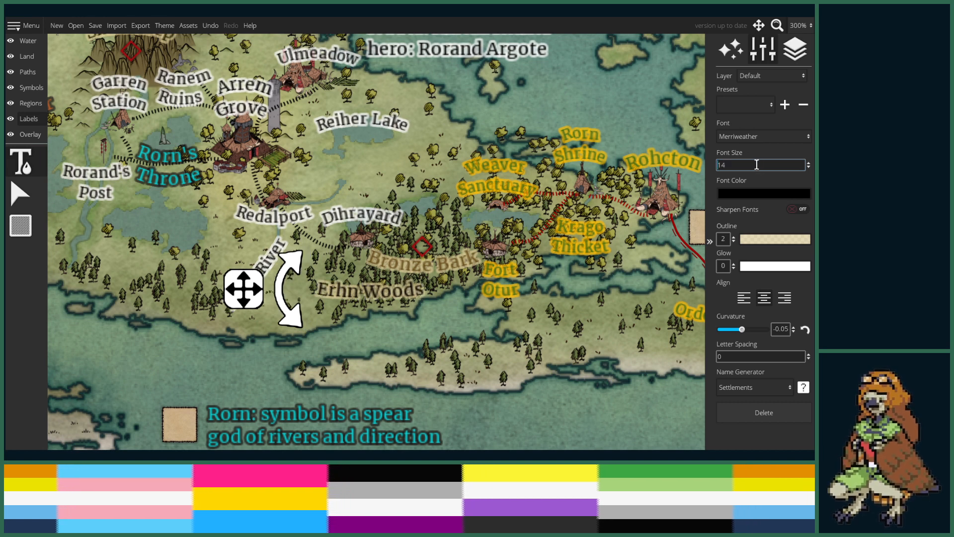
{"action": "left_click_drag", "start_coordinate": [247, 289], "coordinate": [257, 289]}
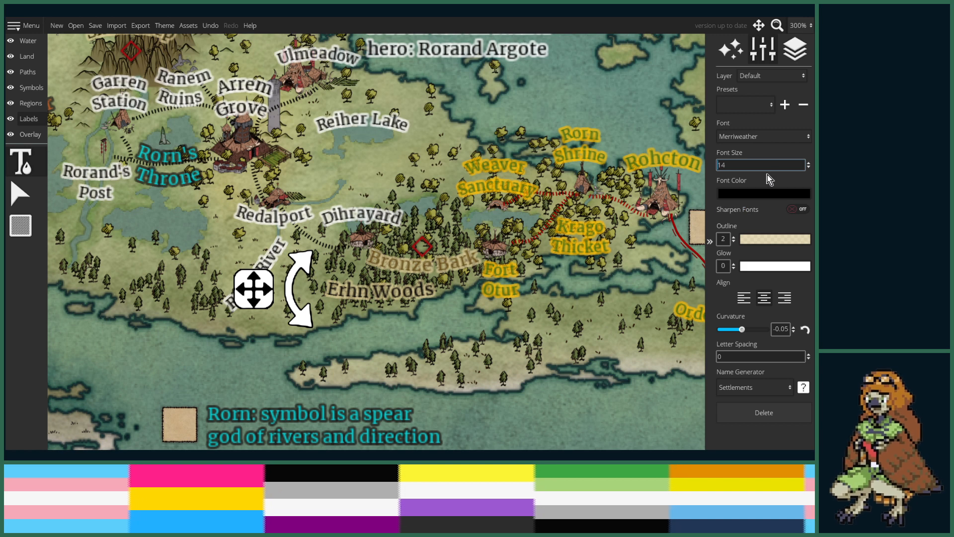
- Change the font colour of the Erhn Woods label to the dark green 40592f
{"action": "left_click", "coordinate": [765, 193]}
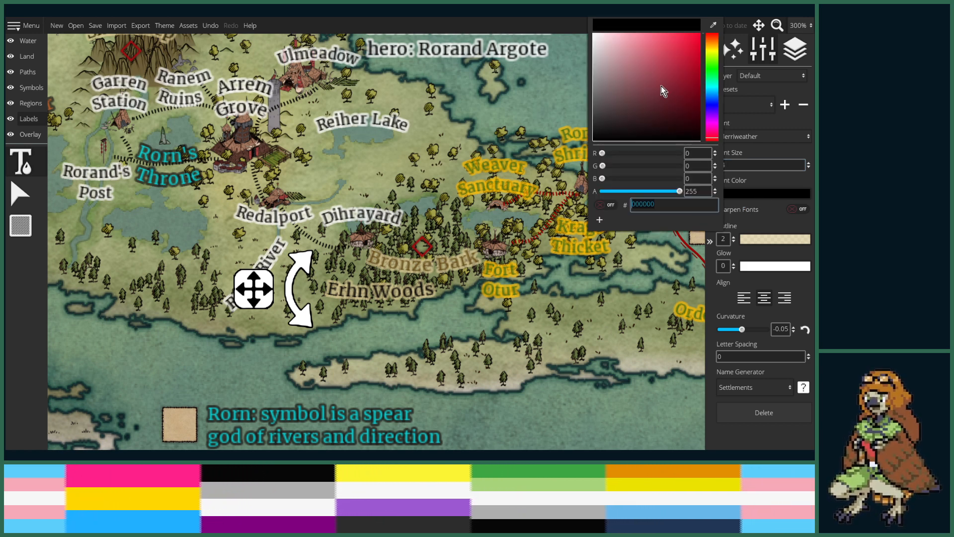
{"action": "left_click", "coordinate": [711, 62]}
{"action": "left_click", "coordinate": [605, 106]}
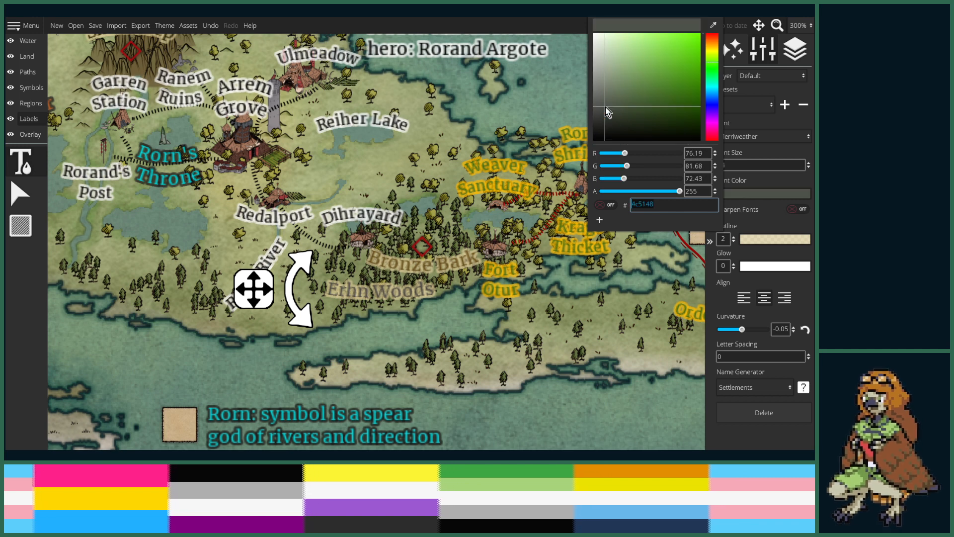
{"action": "left_click_drag", "start_coordinate": [604, 112], "coordinate": [651, 119]}
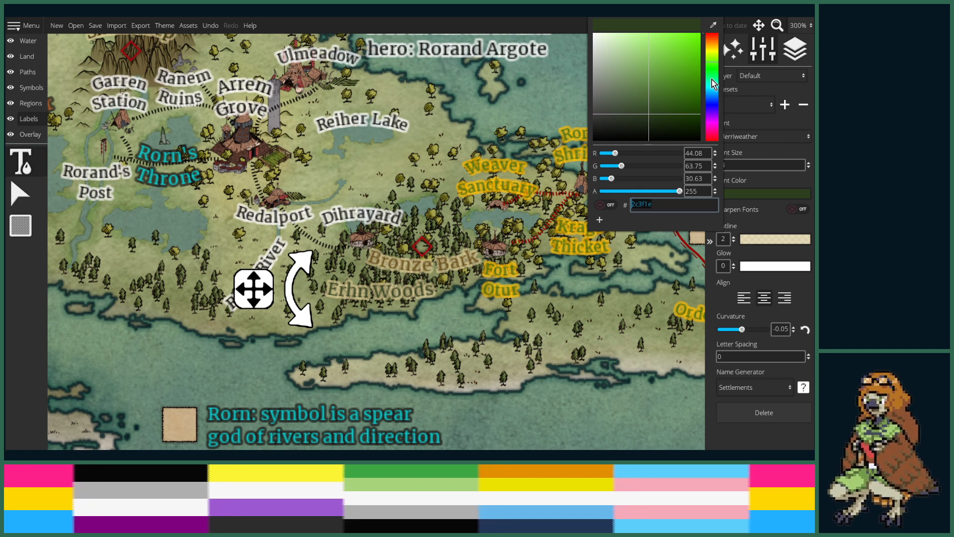
{"action": "left_click_drag", "start_coordinate": [650, 113], "coordinate": [640, 106]}
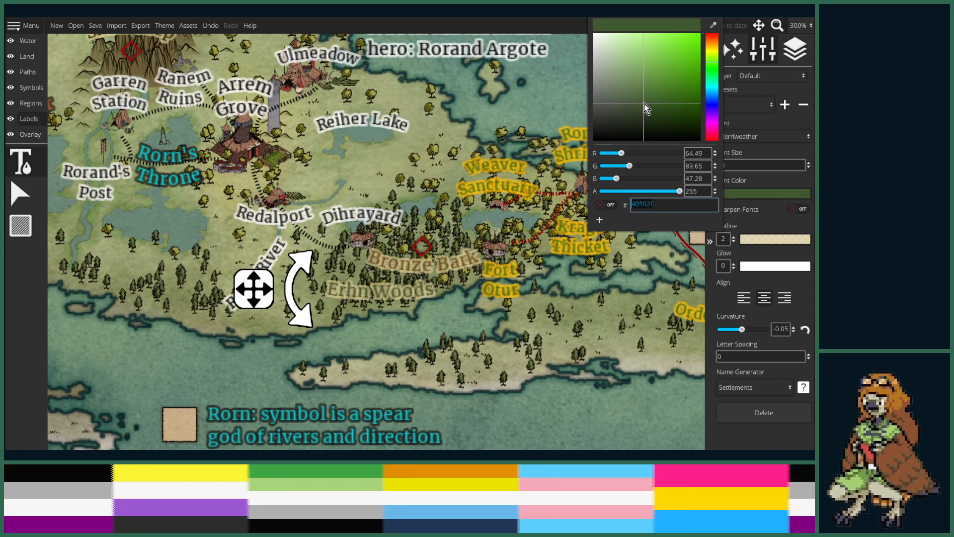
- Add a label reading Sea in the water beside Eagle-eye Spire, slanted down to the southeast along the coast, with curvature 0.05
{"action": "left_click_drag", "start_coordinate": [552, 320], "coordinate": [495, 330]}
{"action": "scroll", "coordinate": [554, 317], "scroll_direction": "down", "scroll_amount": 5}
{"action": "left_click_drag", "start_coordinate": [648, 136], "coordinate": [394, 314]}
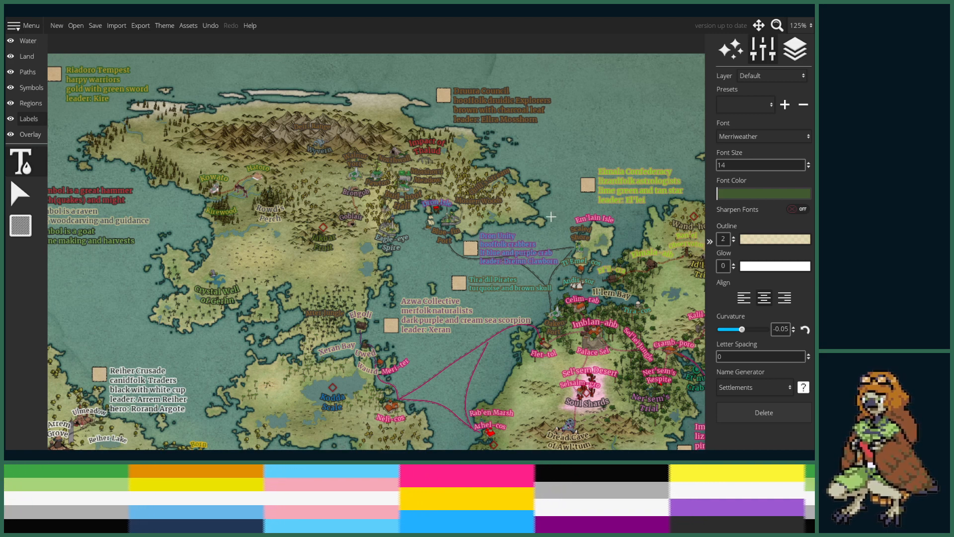
{"action": "scroll", "coordinate": [409, 234], "scroll_direction": "up", "scroll_amount": 3}
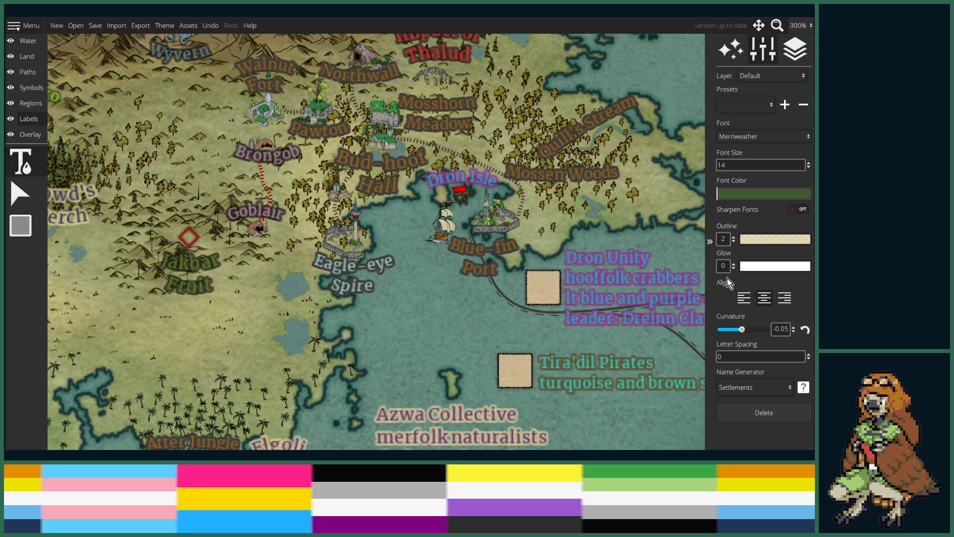
{"action": "left_click", "coordinate": [410, 284]}
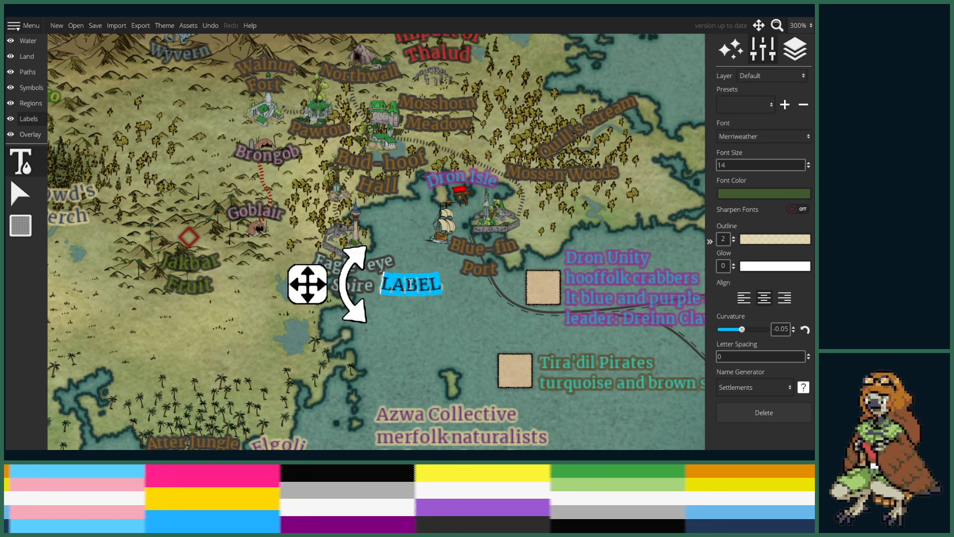
{"action": "left_click_drag", "start_coordinate": [354, 284], "coordinate": [357, 231]}
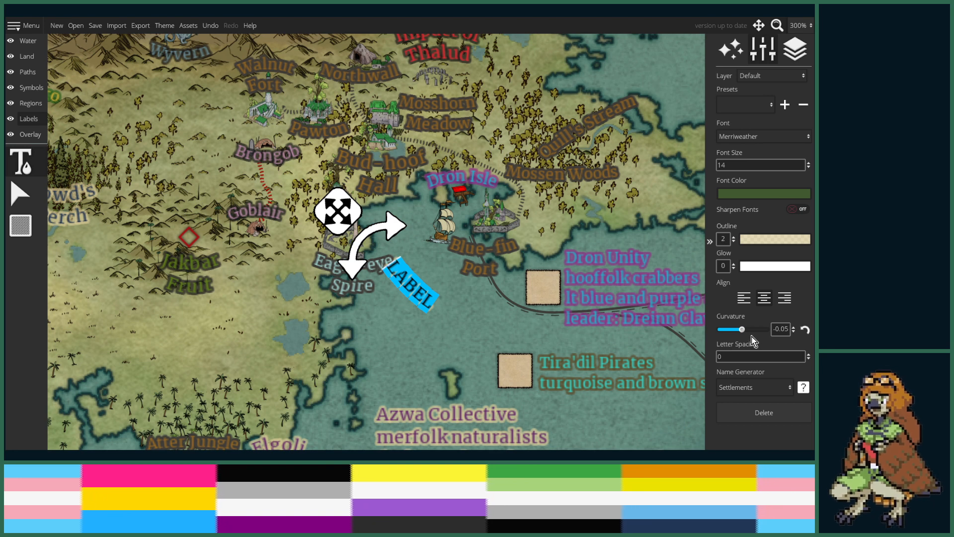
{"action": "scroll", "coordinate": [752, 332], "scroll_direction": "up", "scroll_amount": 5}
{"action": "scroll", "coordinate": [752, 336], "scroll_direction": "up", "scroll_amount": 1}
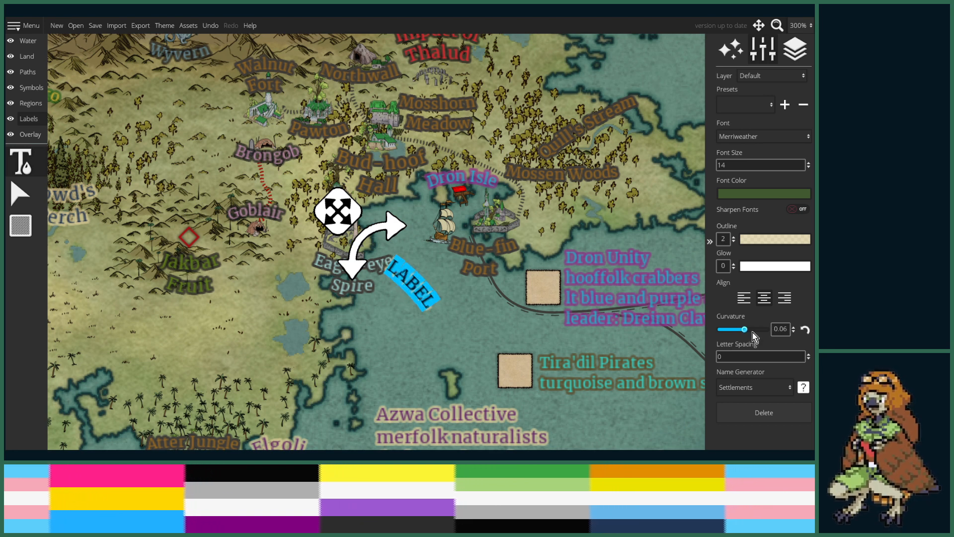
{"action": "mouse_move", "coordinate": [341, 211]}
{"action": "left_mouse_down"}
{"action": "mouse_move", "coordinate": [350, 196]}
{"action": "mouse_move", "coordinate": [353, 207]}
{"action": "left_mouse_up"}
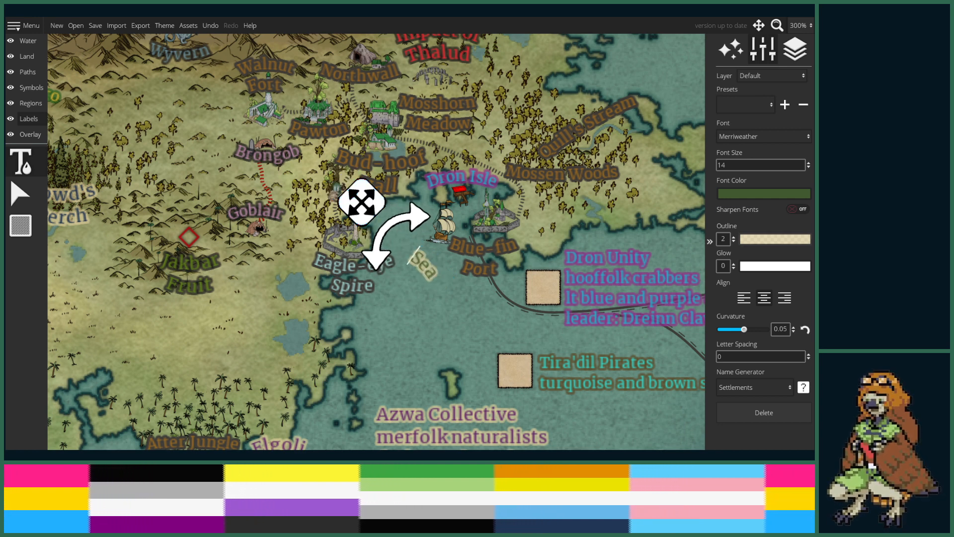
- Set the font colour of the Sea label to the deep blue 166685
{"action": "left_click", "coordinate": [778, 193]}
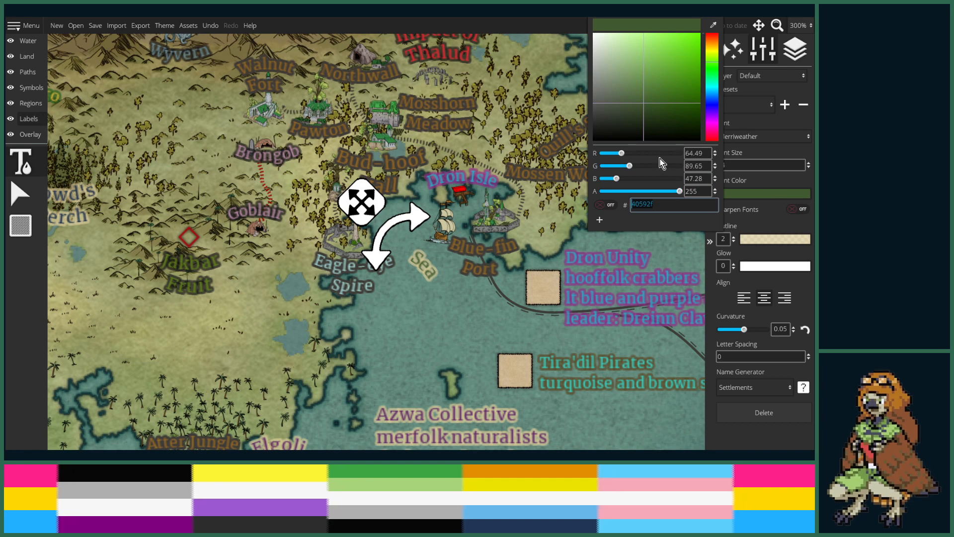
{"action": "left_click_drag", "start_coordinate": [704, 96], "coordinate": [686, 91]}
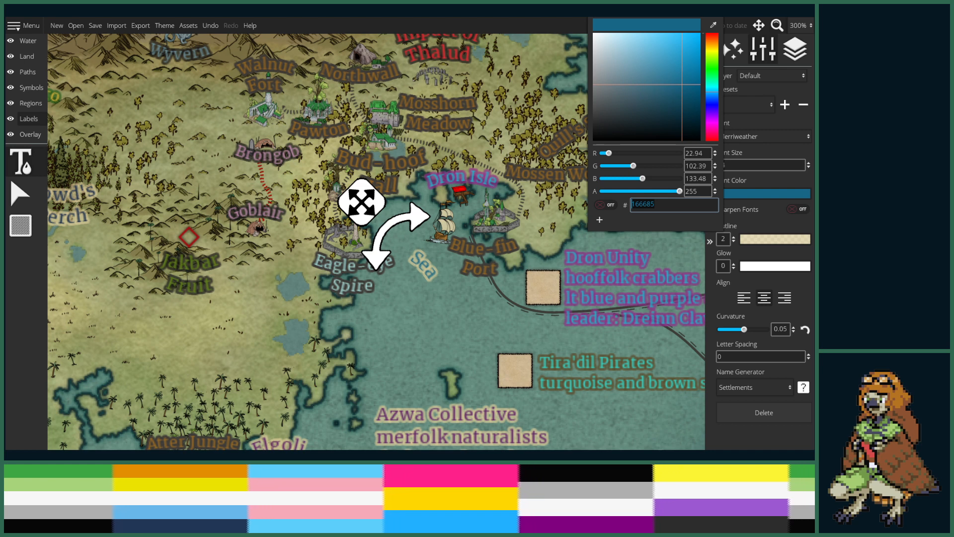
- Extend the Sea label's text to Erdli Sea and nudge the label slightly north between Eagle-eye Spire and Blue-fin Port
{"action": "left_click_drag", "start_coordinate": [447, 266], "coordinate": [443, 231]}
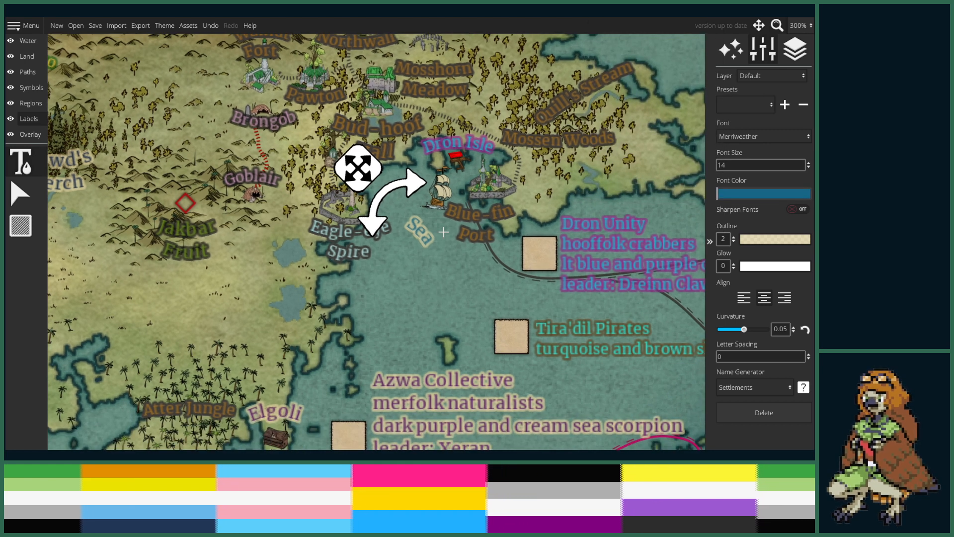
{"action": "left_click", "coordinate": [413, 213]}
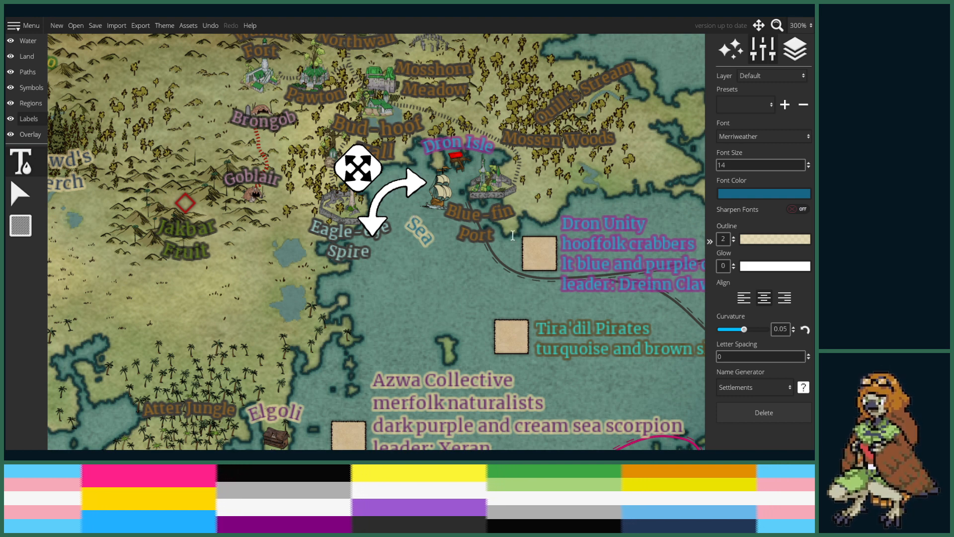
{"action": "left_click_drag", "start_coordinate": [512, 235], "coordinate": [448, 321]}
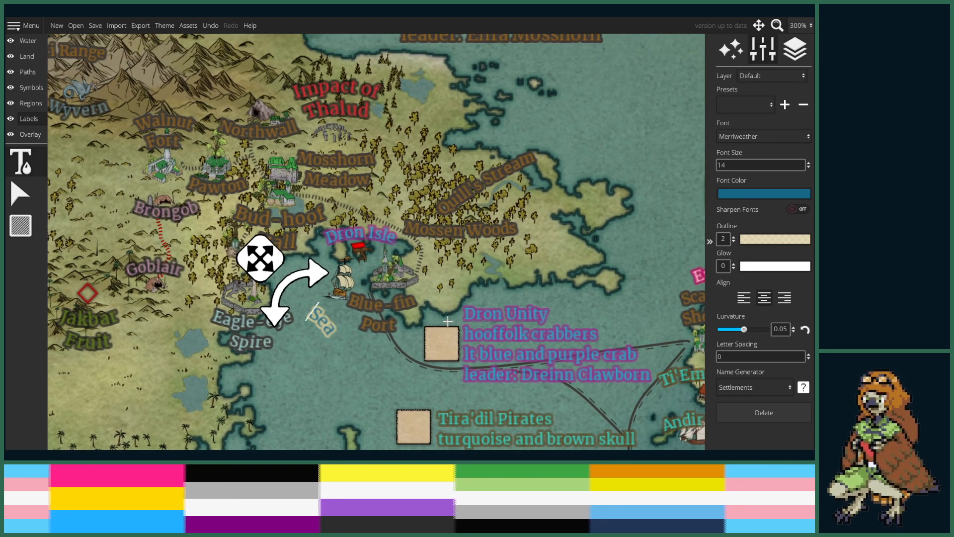
{"action": "scroll", "coordinate": [454, 303], "scroll_direction": "down", "scroll_amount": 1}
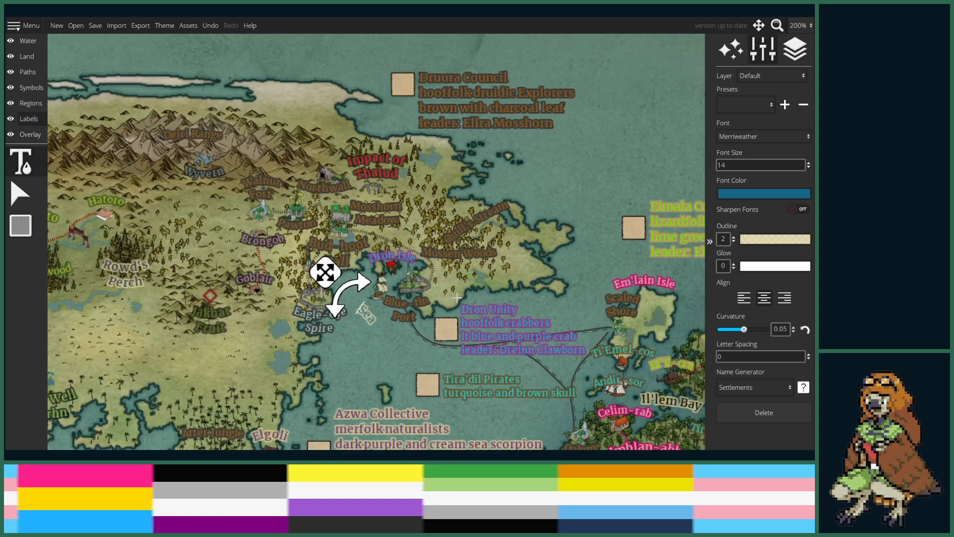
{"action": "left_click_drag", "start_coordinate": [457, 298], "coordinate": [478, 281]}
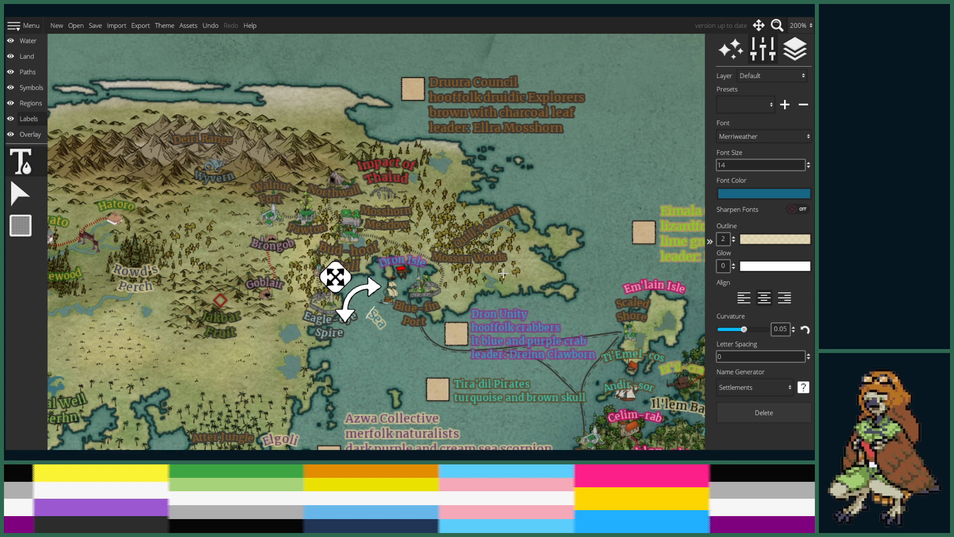
{"action": "type", "text": "Er"}
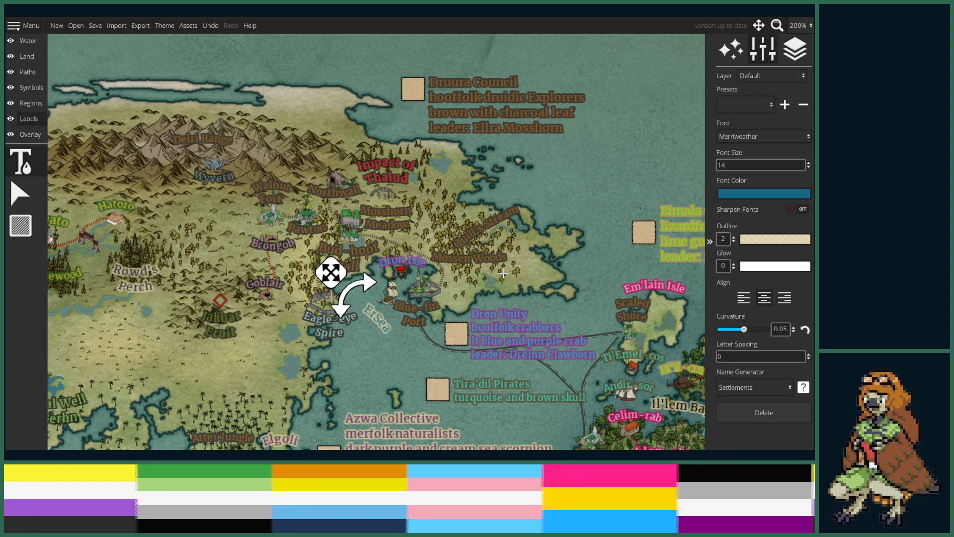
{"action": "type", "text": "ddi"}
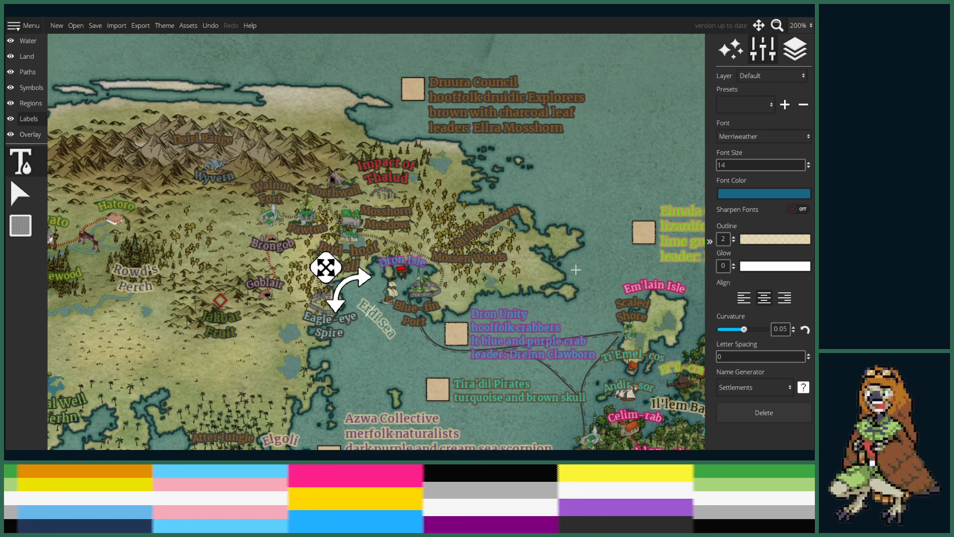
{"action": "left_click_drag", "start_coordinate": [327, 276], "coordinate": [324, 267]}
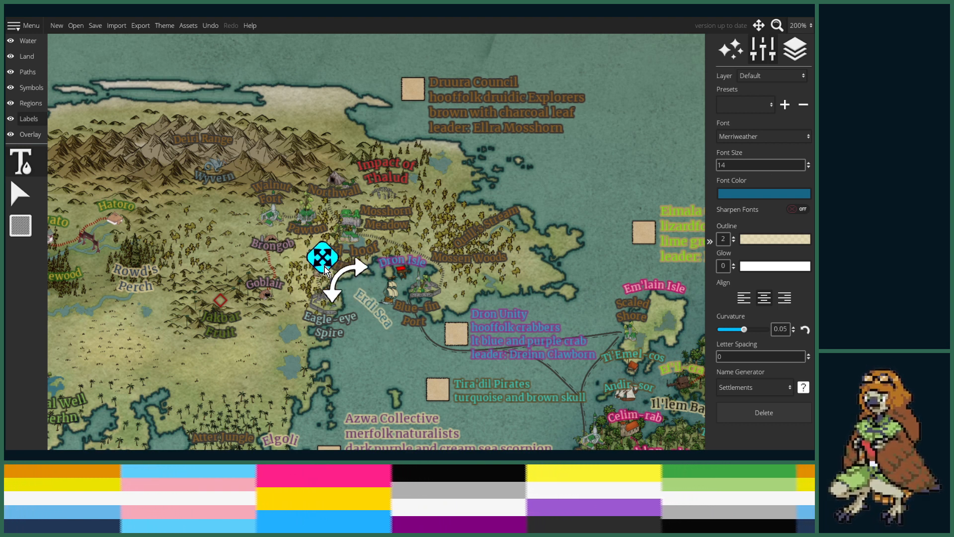
- Check the style settings of the Eagle-eye Spire, Blue-fin Port and Dron Isle labels around the new sea label
{"action": "left_click", "coordinate": [321, 329]}
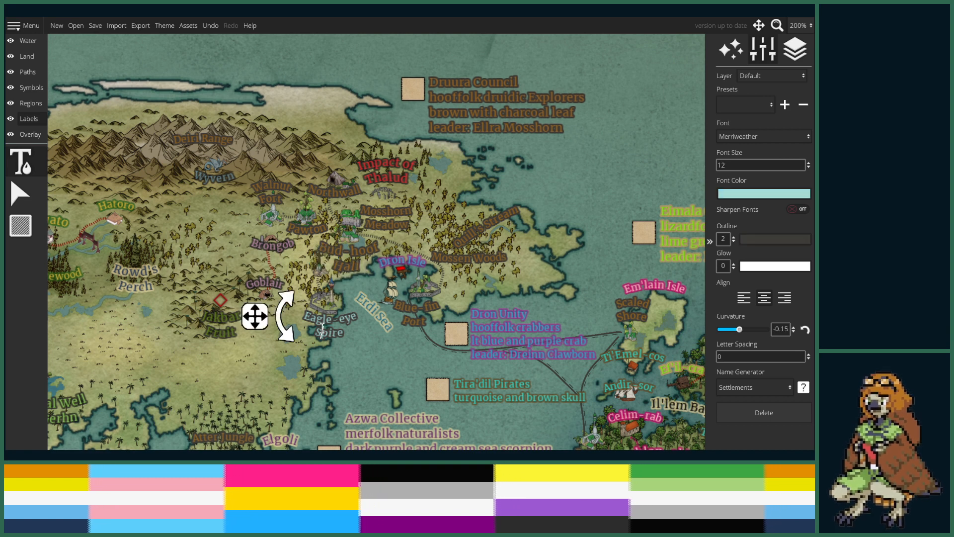
{"action": "left_click", "coordinate": [416, 307]}
{"action": "left_click", "coordinate": [392, 262]}
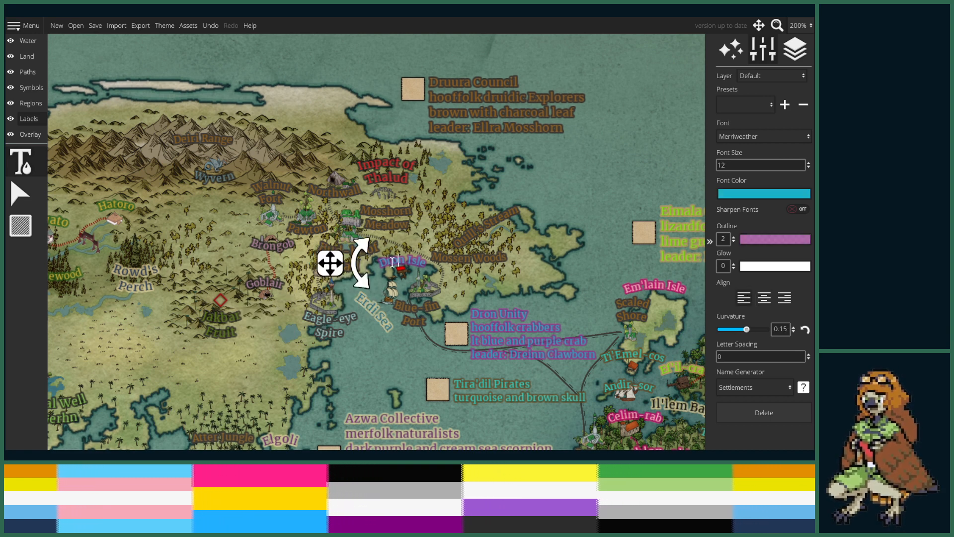
{"action": "scroll", "coordinate": [421, 288], "scroll_direction": "down", "scroll_amount": 1}
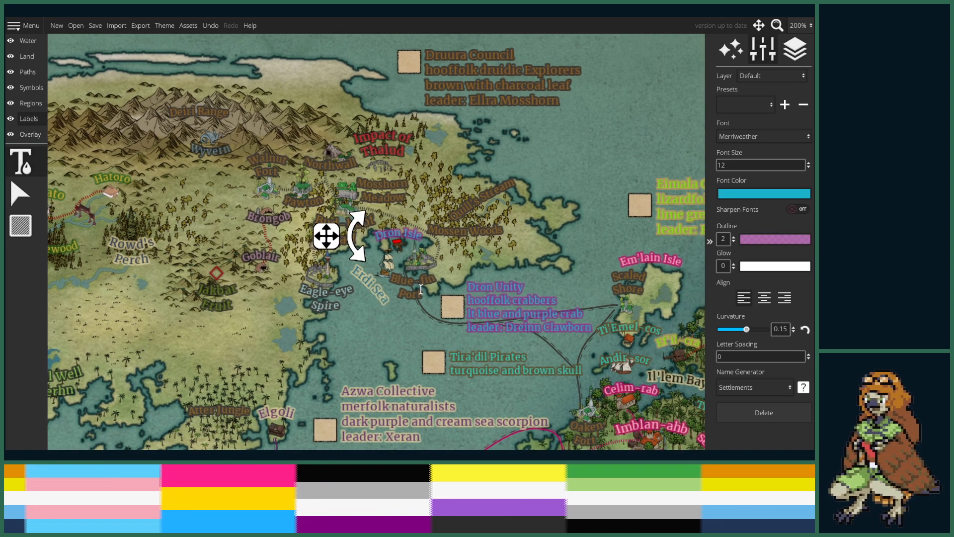
{"action": "scroll", "coordinate": [420, 288], "scroll_direction": "down", "scroll_amount": 1}
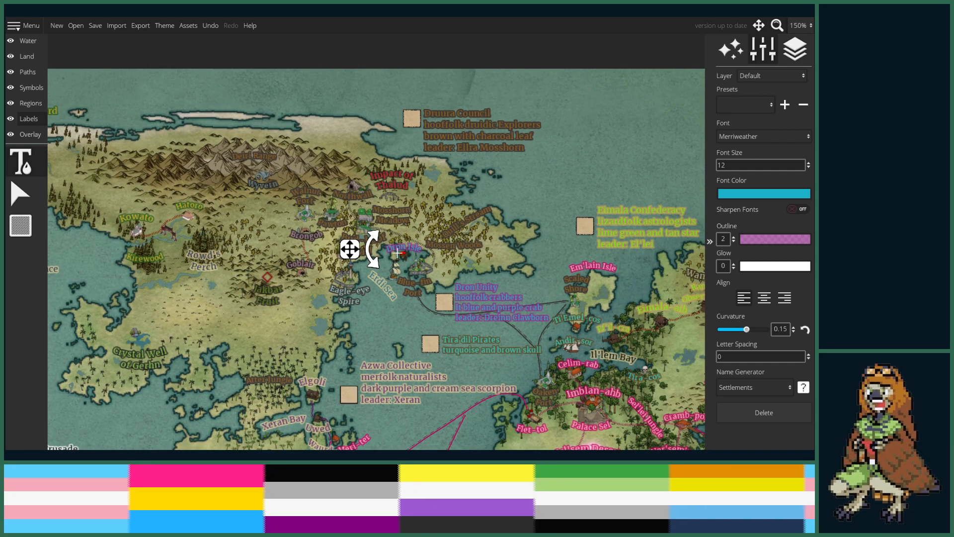
- Deselect the label, collapse the side settings and zoom out to 75% to review the labels across the whole world map
{"action": "scroll", "coordinate": [455, 270], "scroll_direction": "down", "scroll_amount": 2}
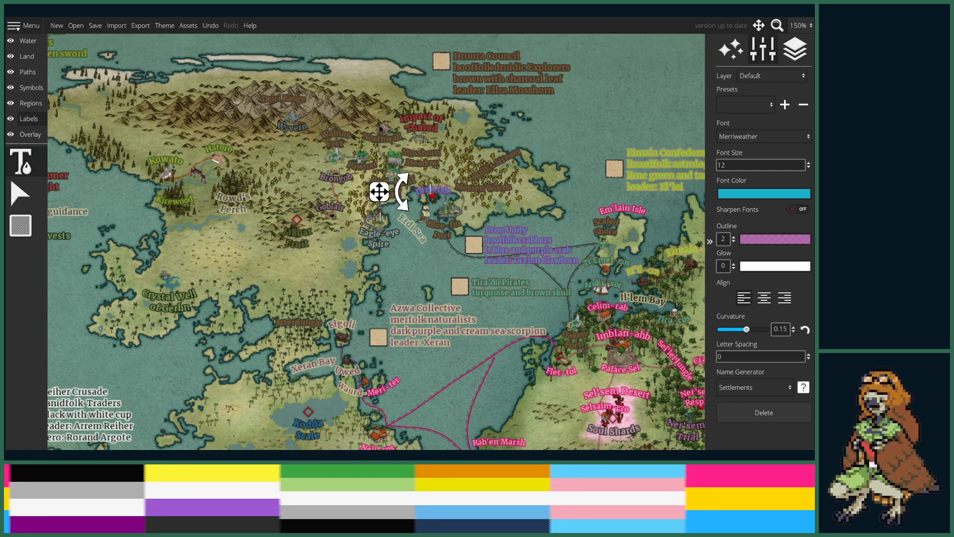
{"action": "left_click", "coordinate": [19, 195]}
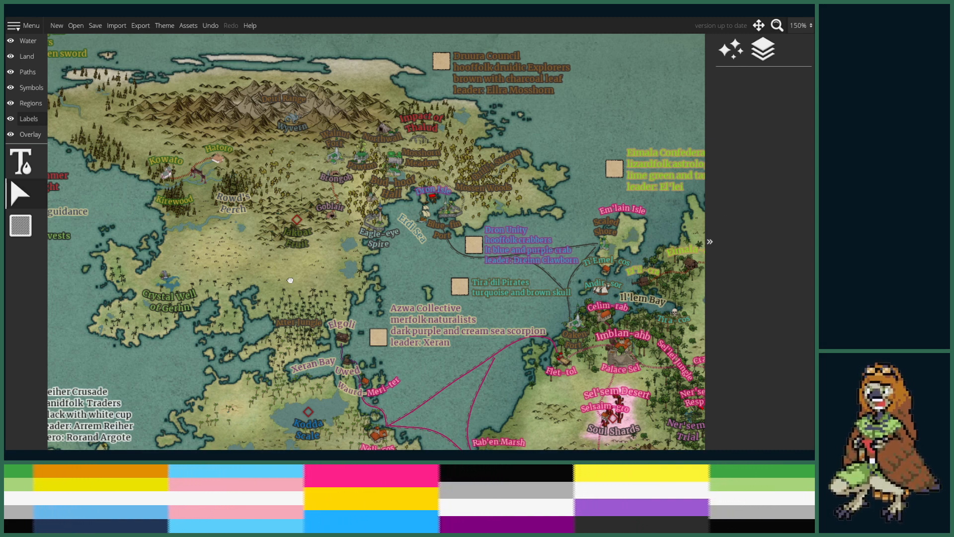
{"action": "left_click_drag", "start_coordinate": [284, 278], "coordinate": [342, 197]}
{"action": "scroll", "coordinate": [342, 197], "scroll_direction": "down", "scroll_amount": 3}
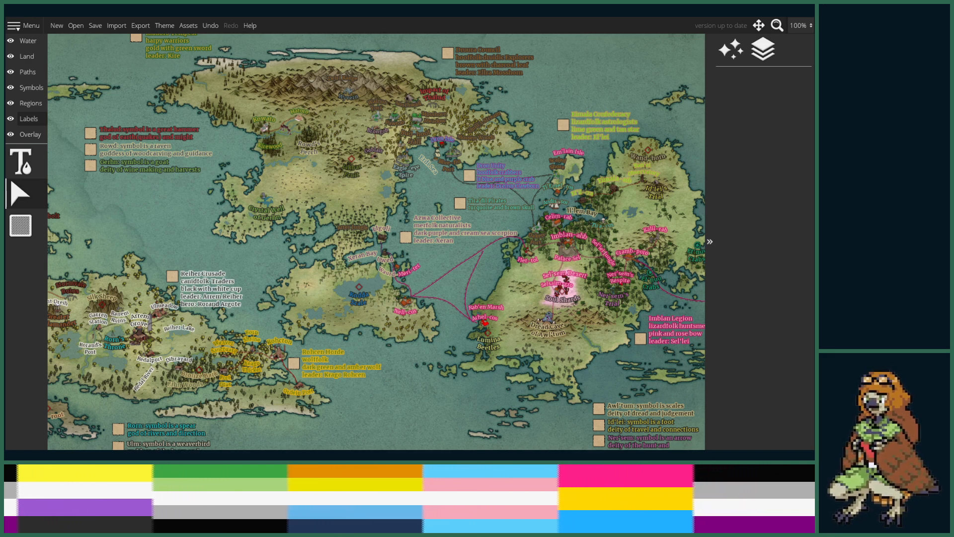
{"action": "left_click", "coordinate": [710, 242]}
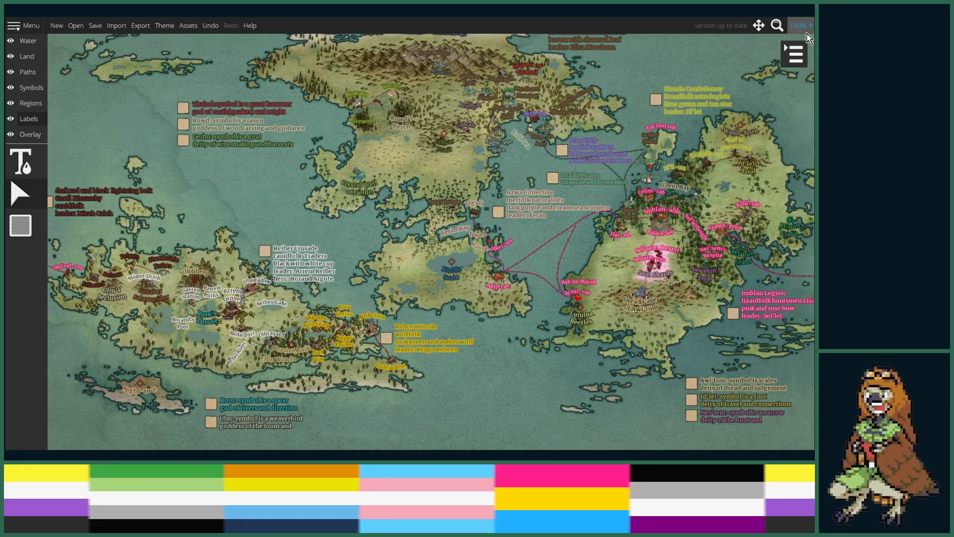
{"action": "left_click", "coordinate": [805, 28]}
{"action": "left_click", "coordinate": [801, 110]}
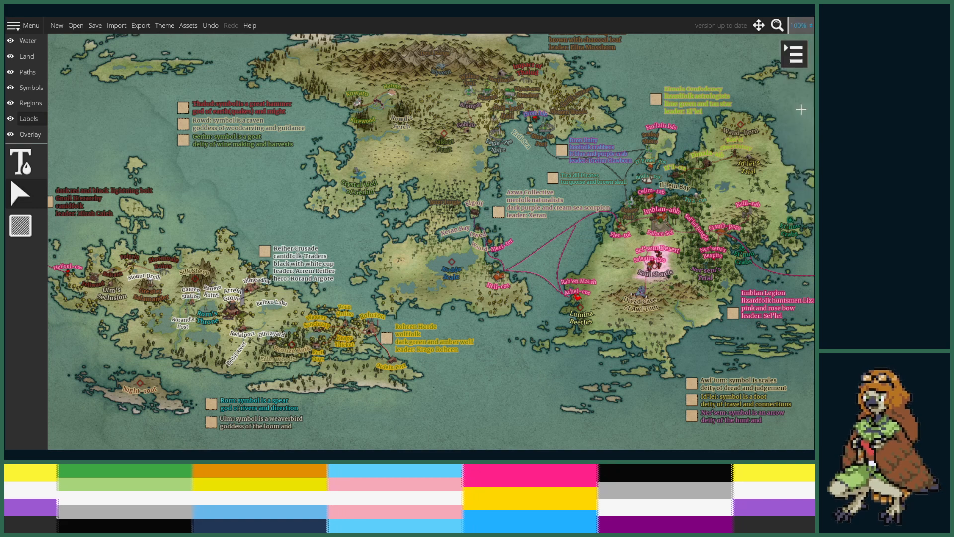
{"action": "left_click", "coordinate": [800, 25]}
{"action": "left_click", "coordinate": [806, 109]}
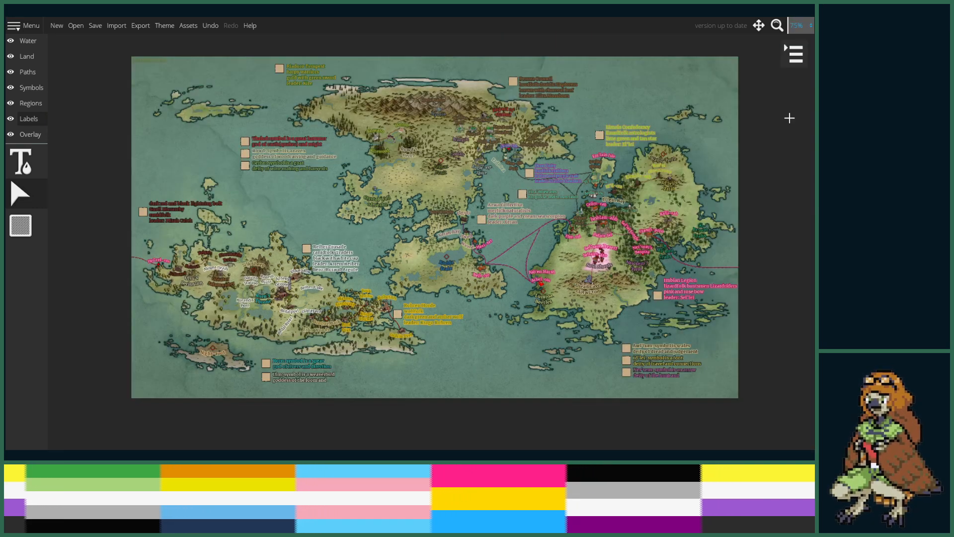
{"action": "left_click_drag", "start_coordinate": [616, 223], "coordinate": [605, 245]}
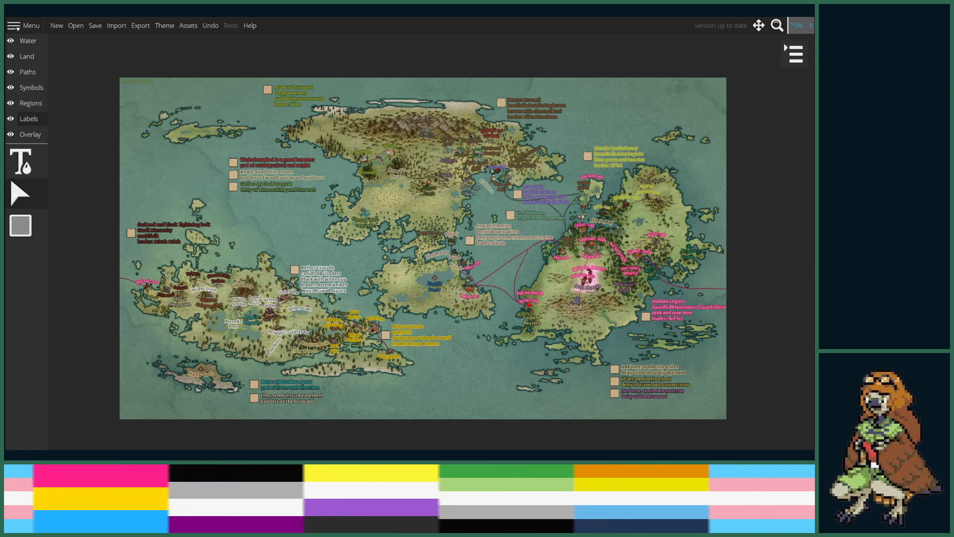
- Start quitting the program, but cancel the exit and keep the map open
{"action": "key", "text": "alt+F4"}
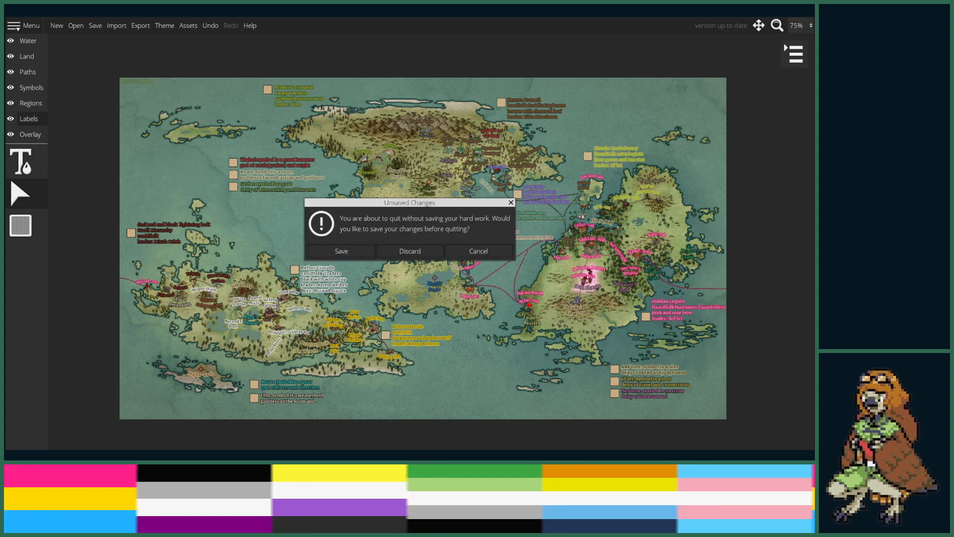
{"action": "key", "text": "Escape"}
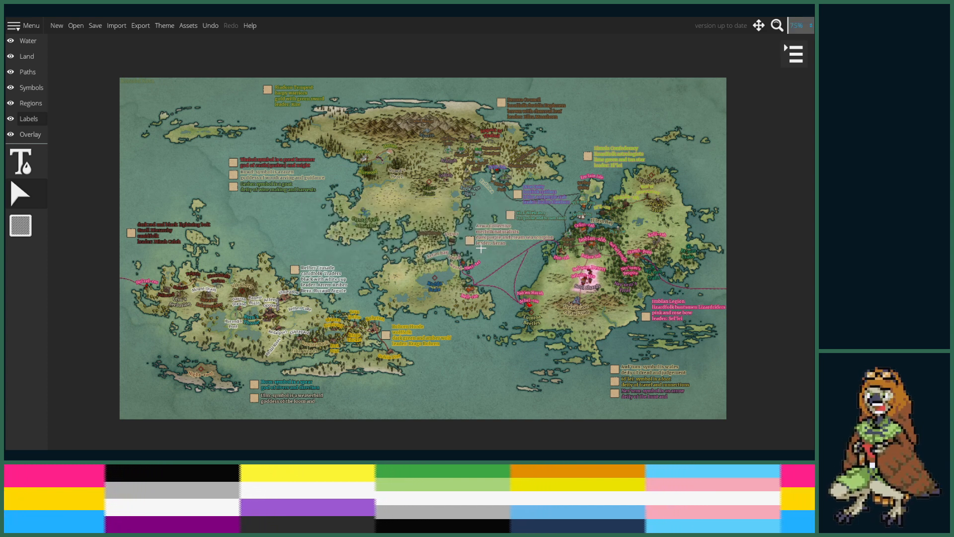